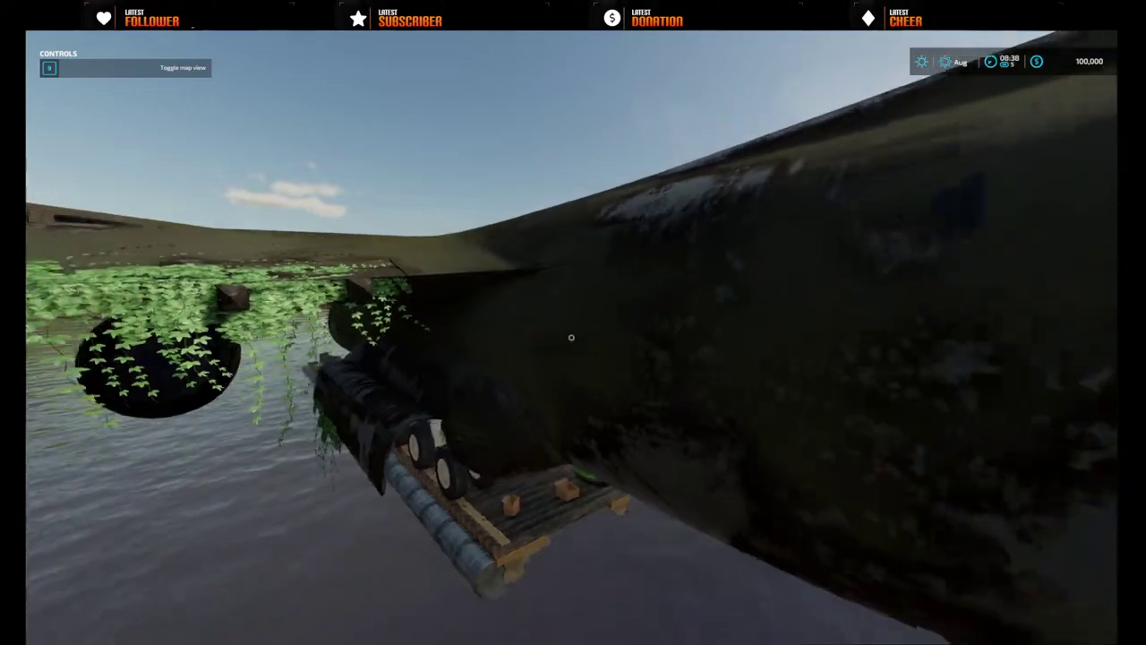
- Inspect the cargo ramp and the supply raft beneath the wrecked plane's tail from close range
key("d")
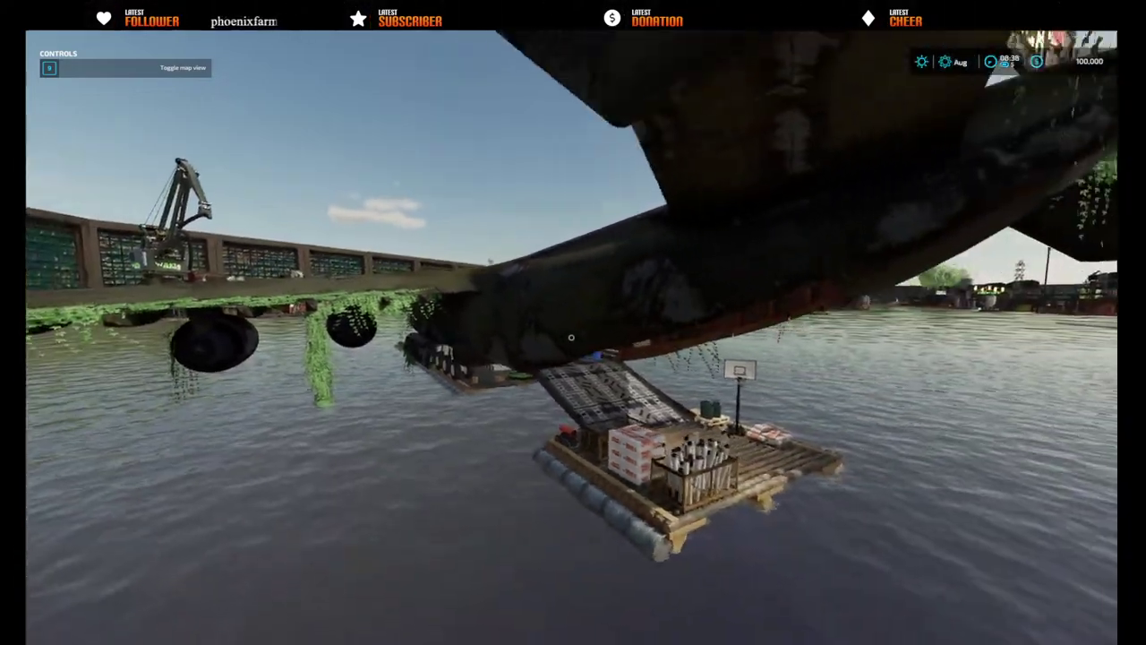
key("w")
key("d")
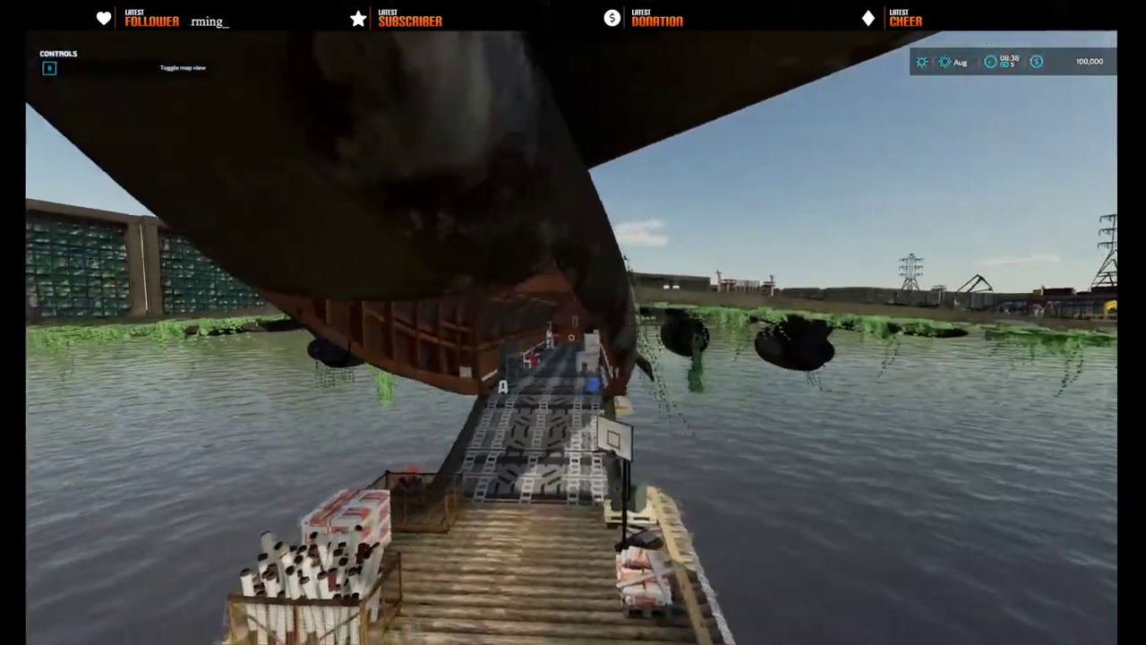
key("s")
key("q")
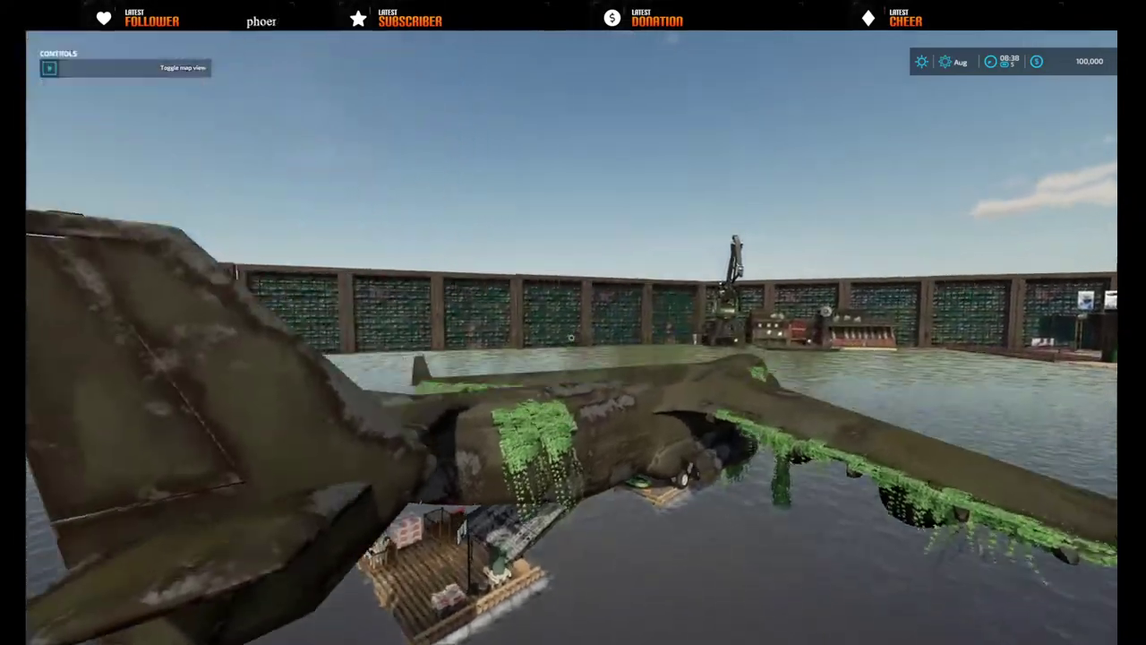
- Circle the overgrown plane wreck to examine its fuselage, wings, engines, nose and the rafts floating beneath it
key("d")
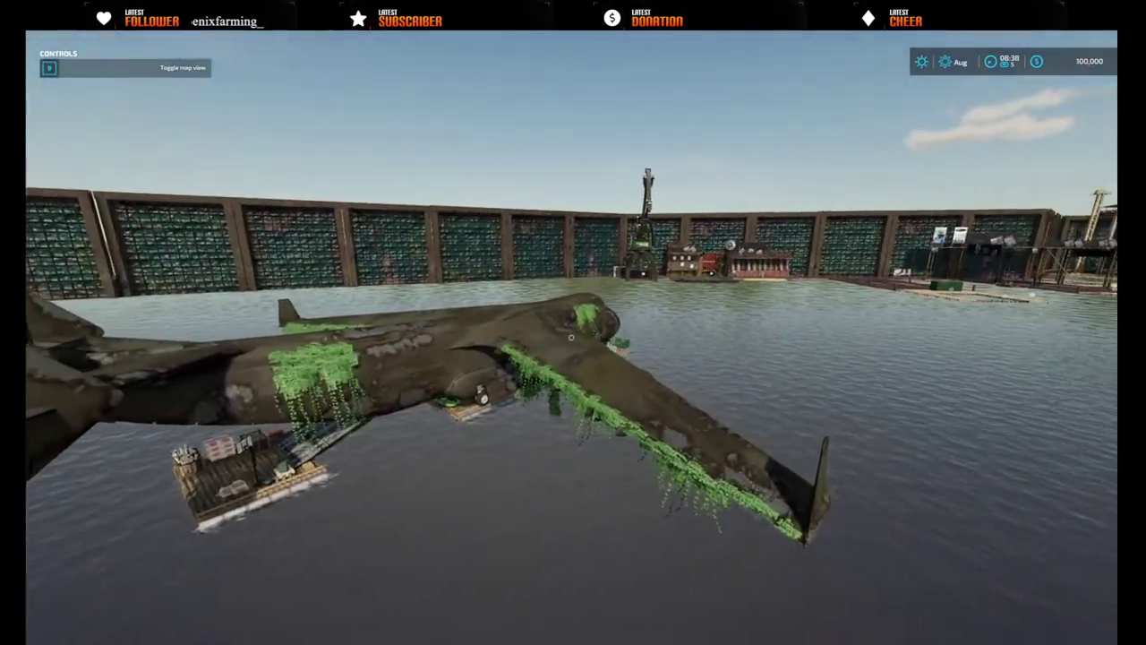
key("d")
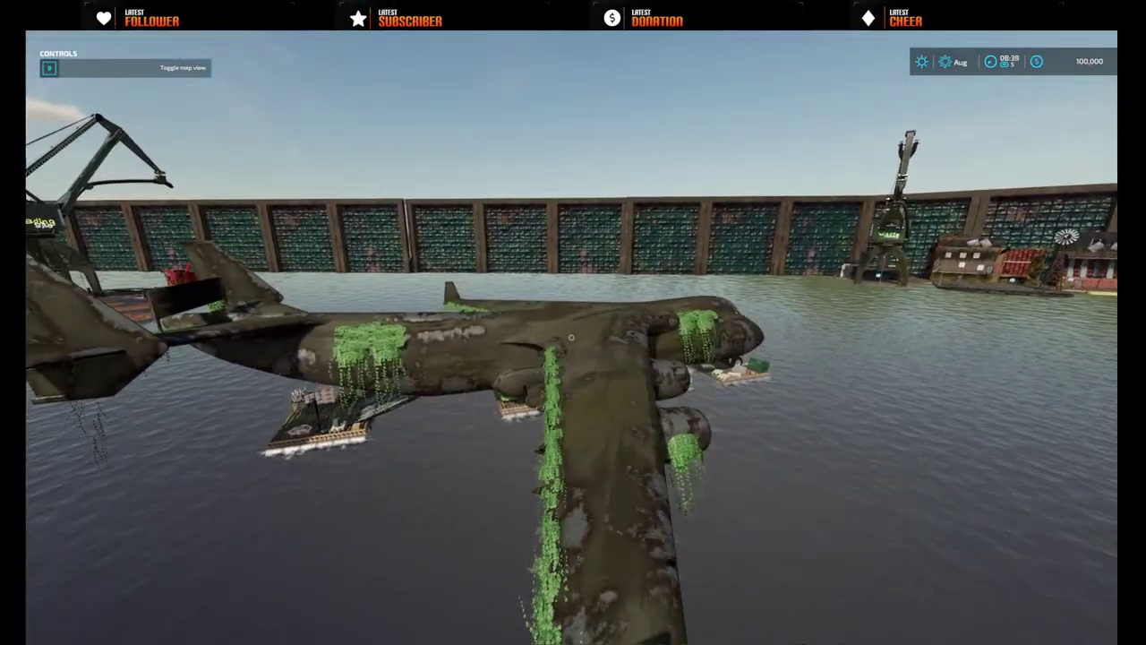
key("d")
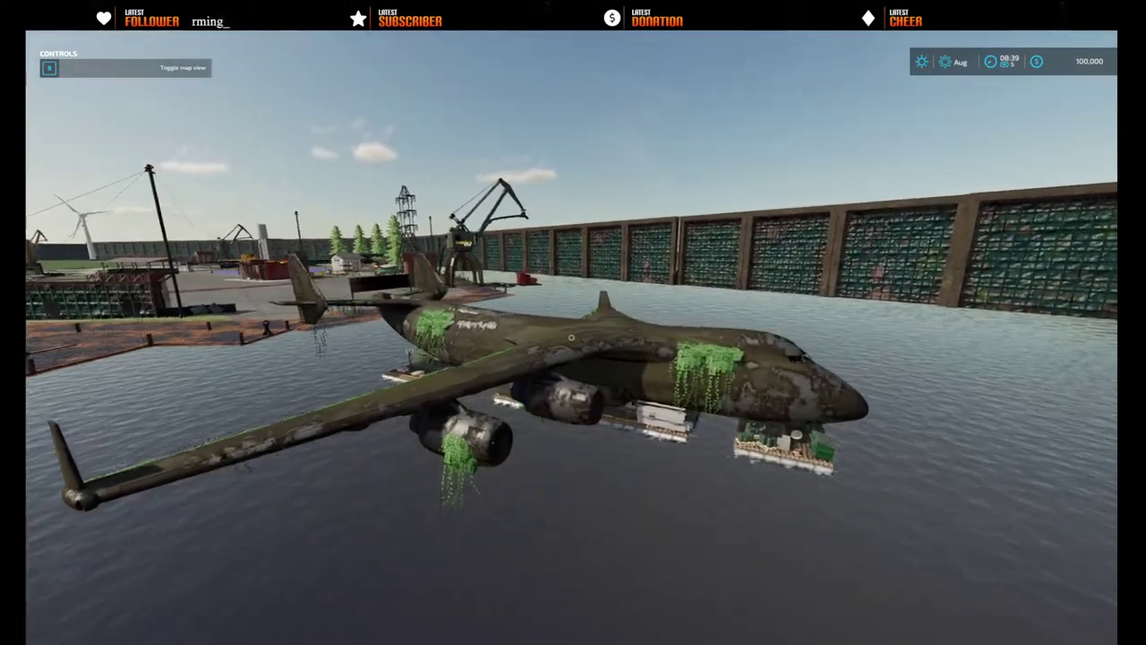
key("d")
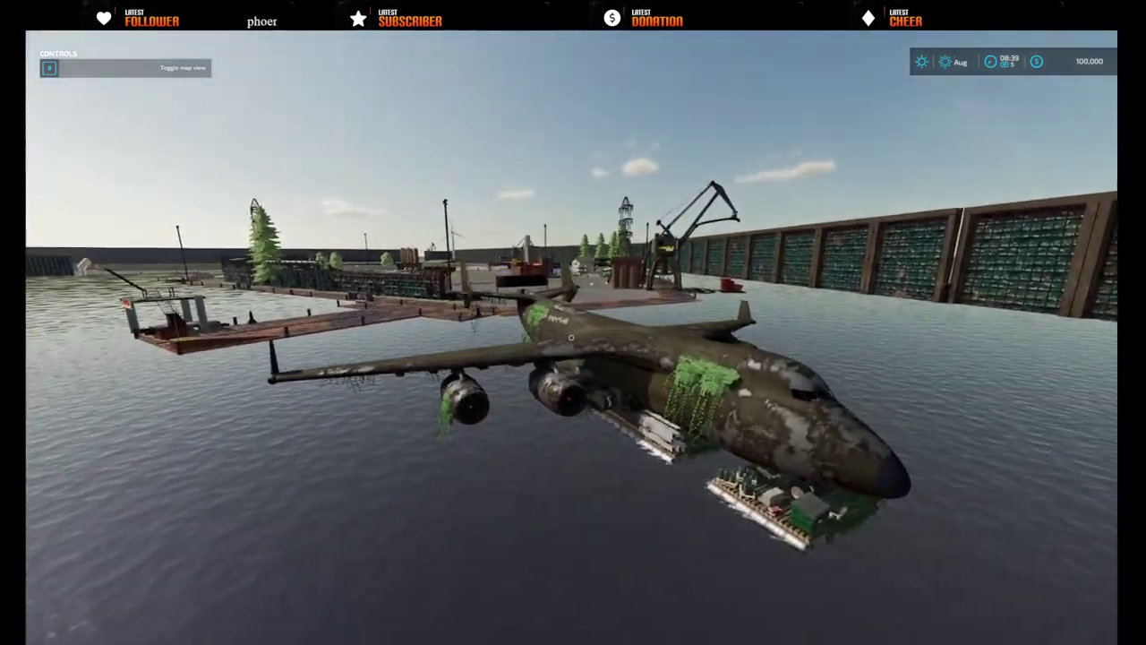
key("d")
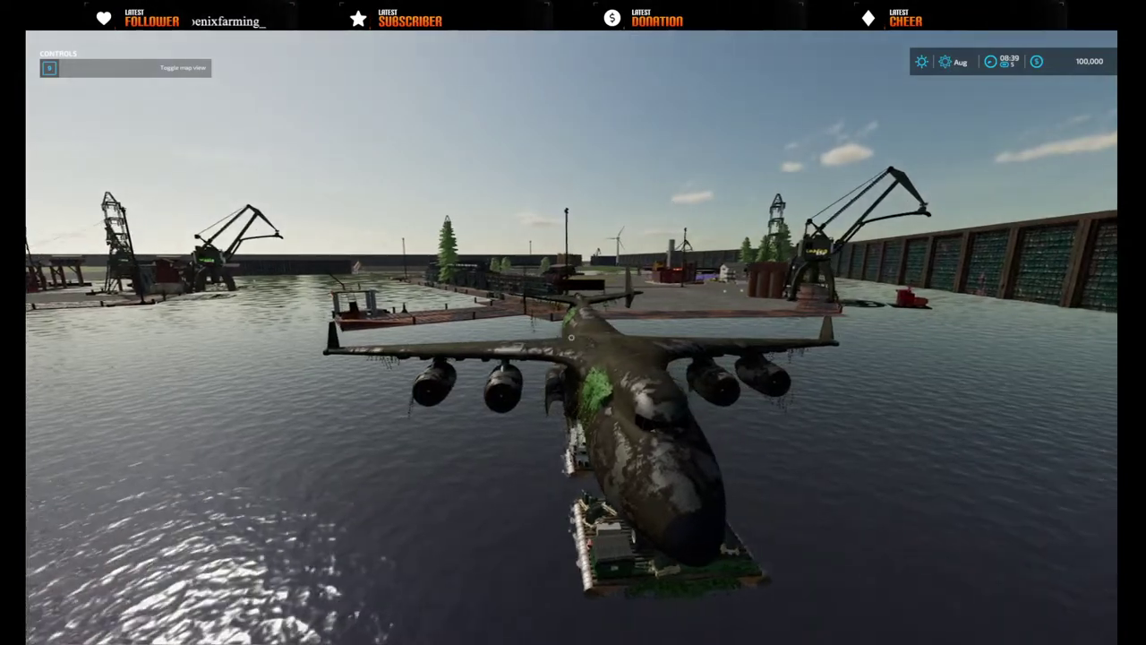
key("d")
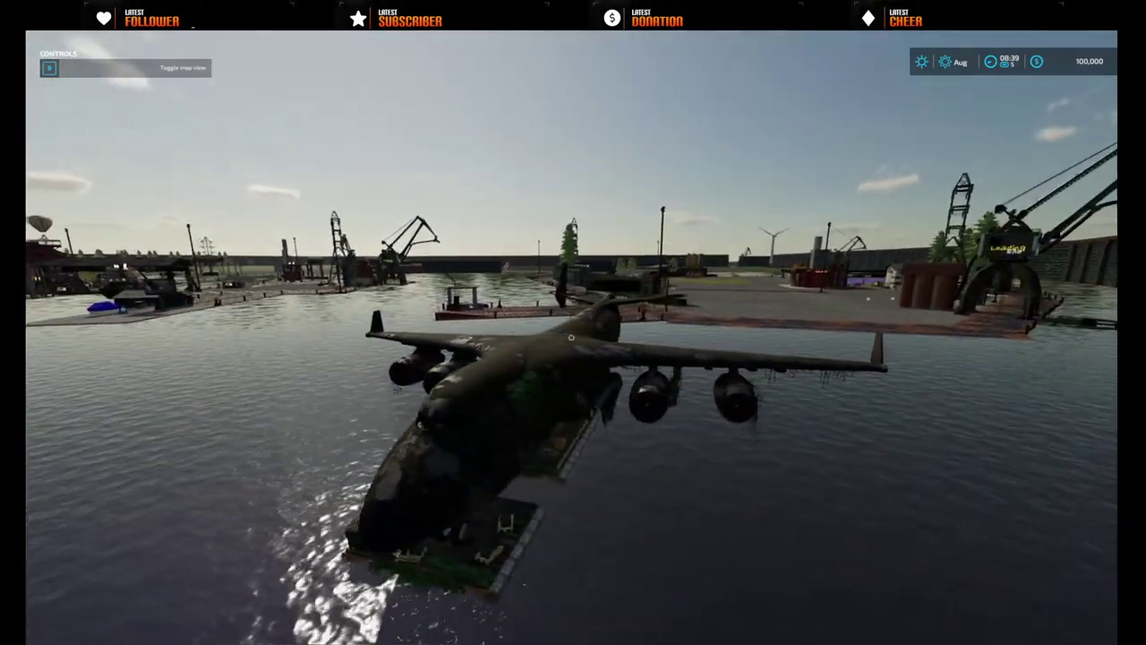
key("d")
key("w")
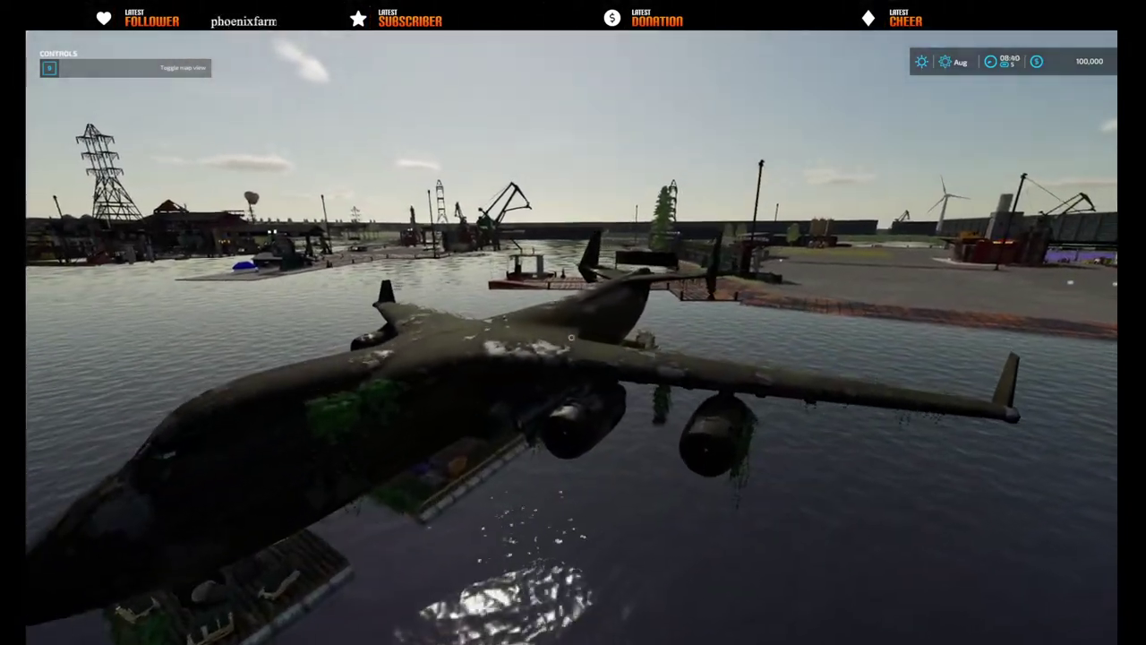
key("w")
key("d")
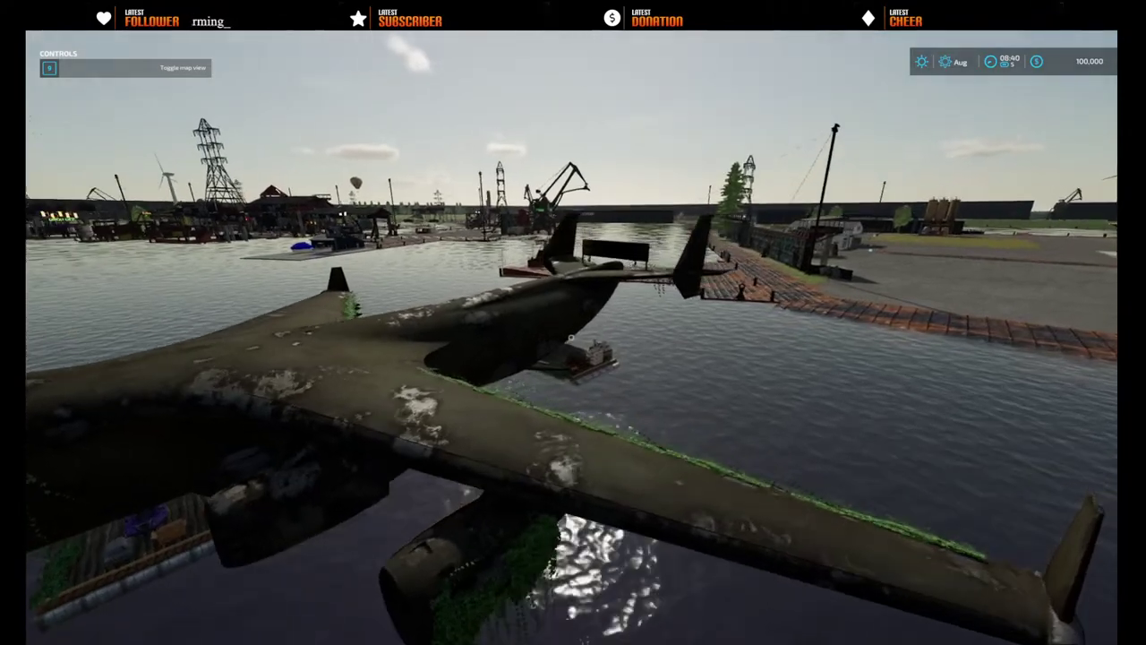
key("d")
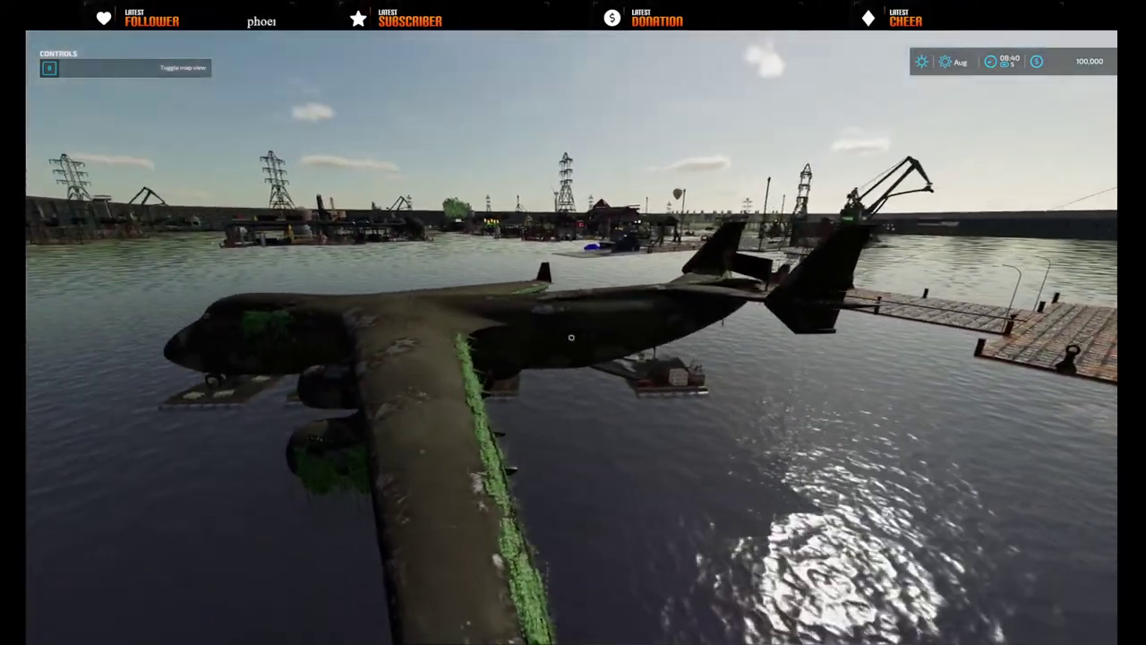
key("d")
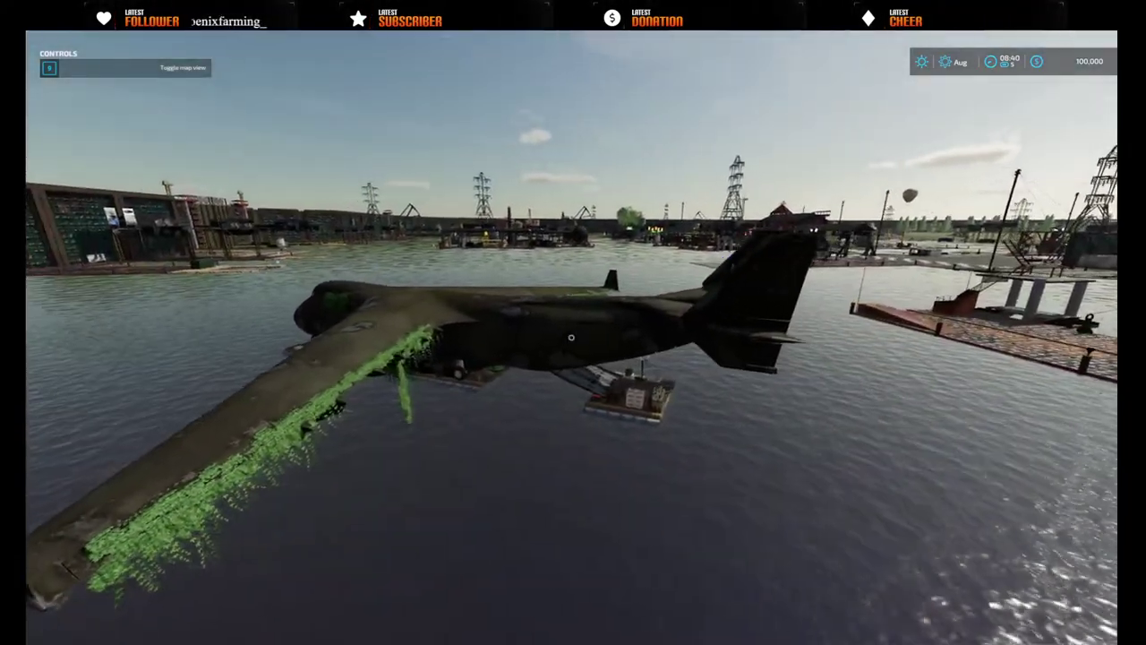
key("d")
- Examine the Jane's Boat Stop sign, tail fins, hanging vines and rear raft from the water and from above
key("e")
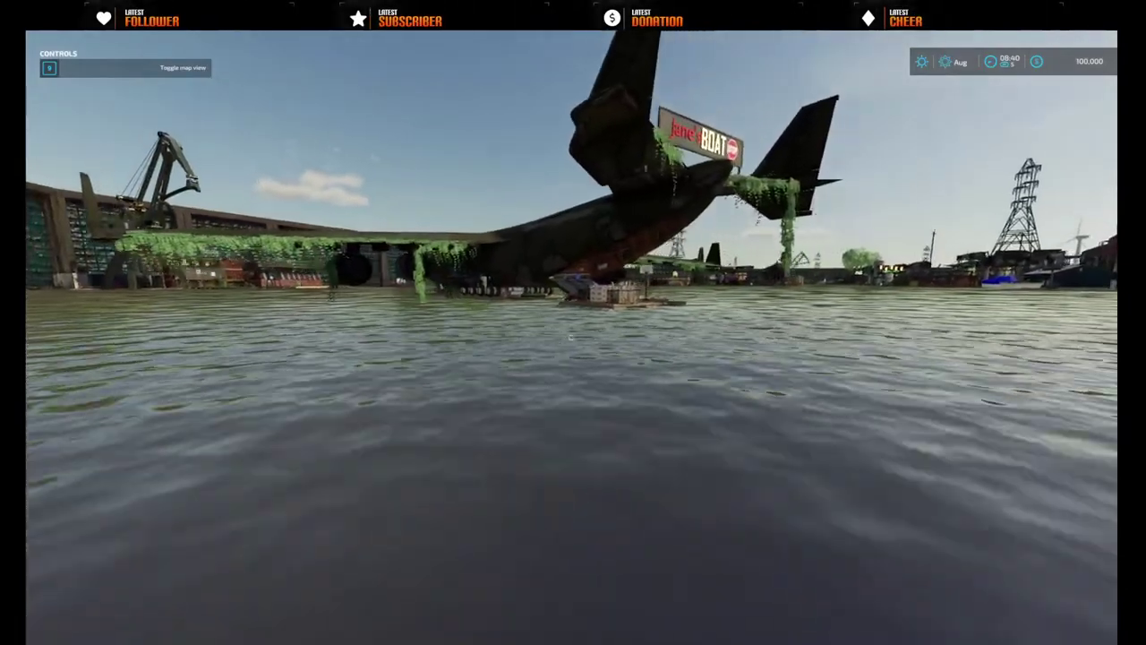
key("q")
key("w")
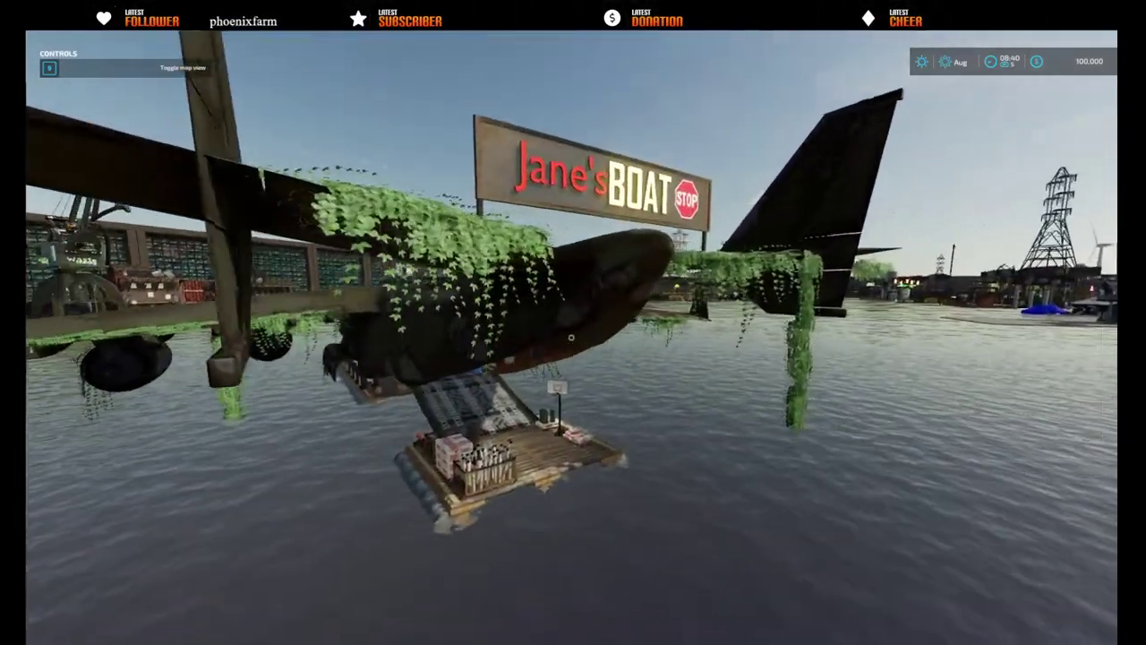
key("d")
key("q")
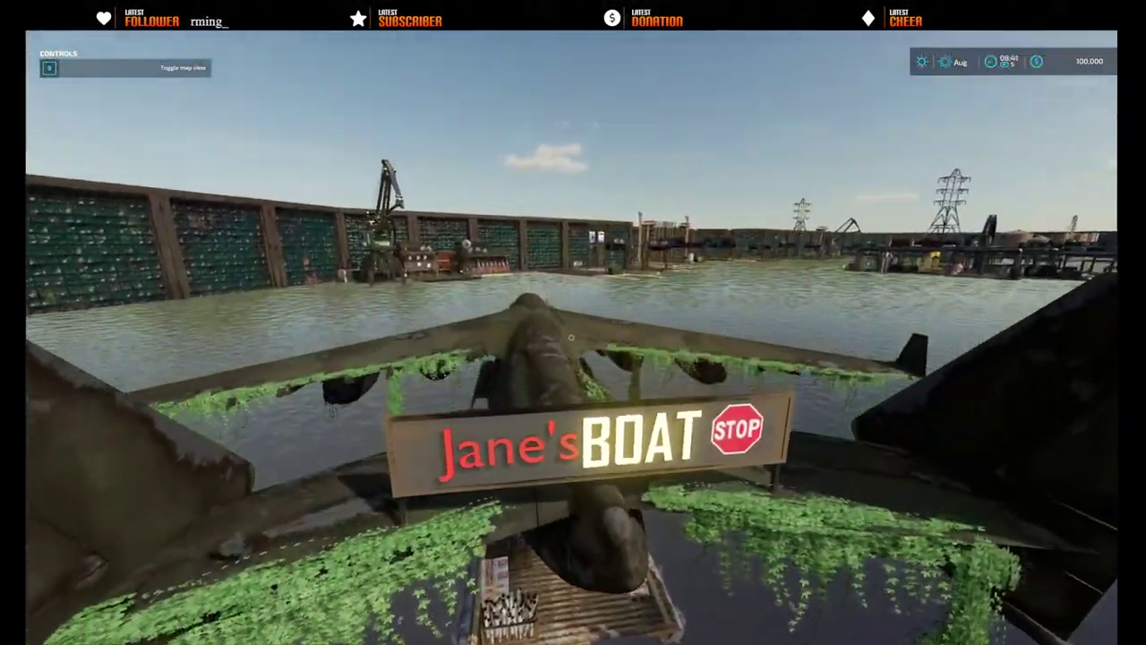
key("s")
key("a")
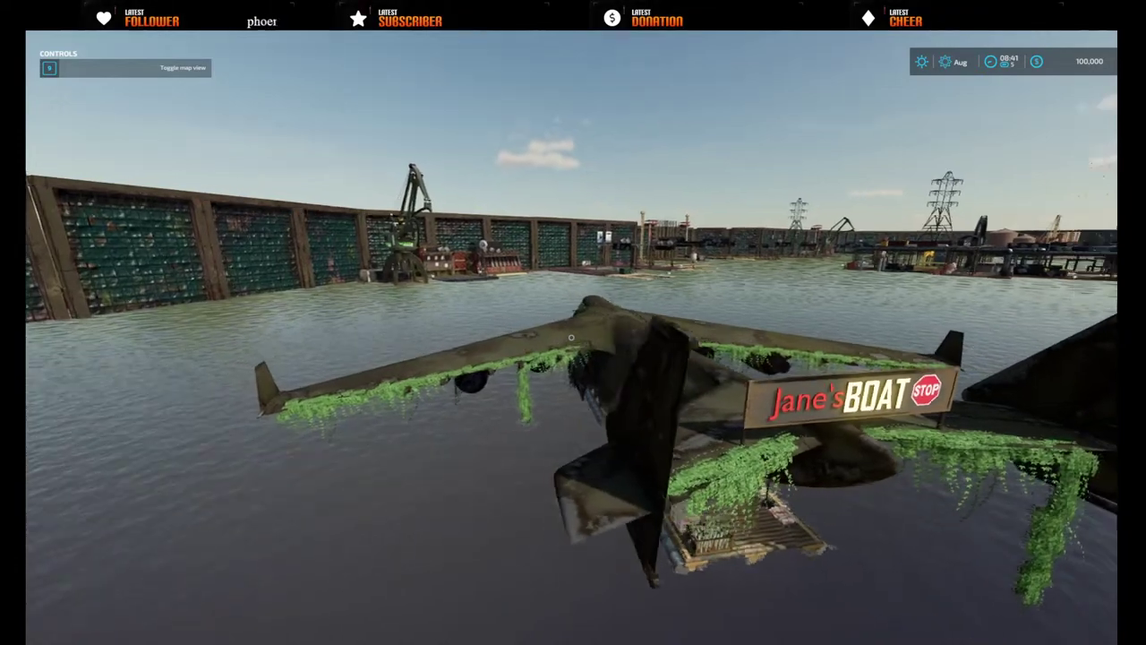
key("a")
key("a")
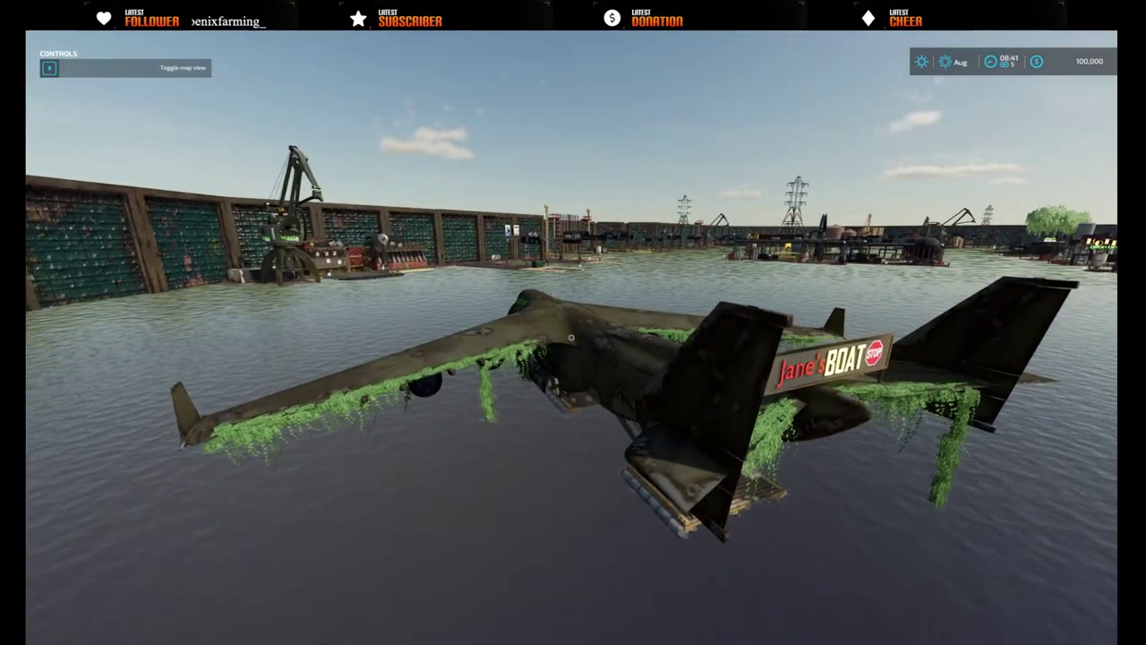
key("a")
key("q")
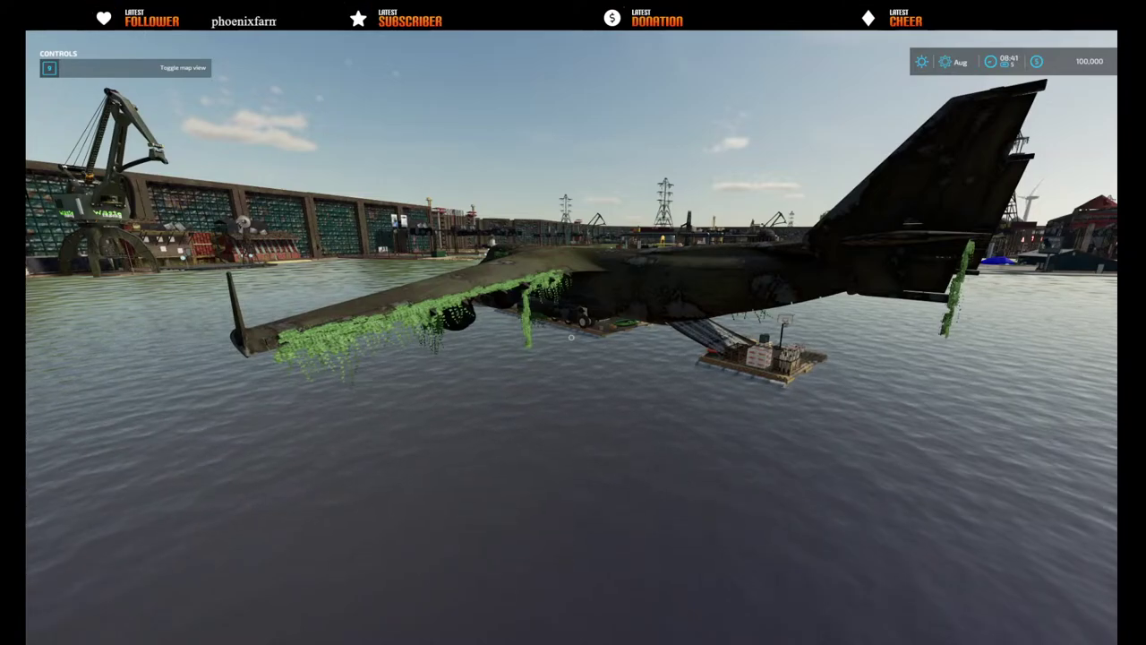
key("d")
key("w")
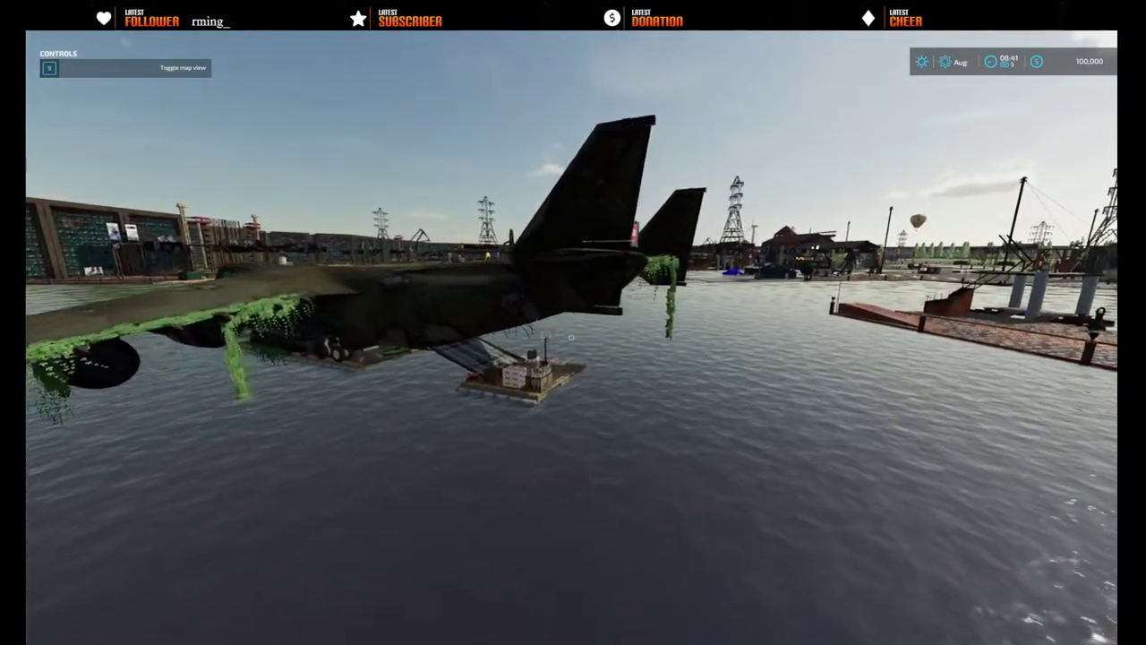
key("d")
key("w")
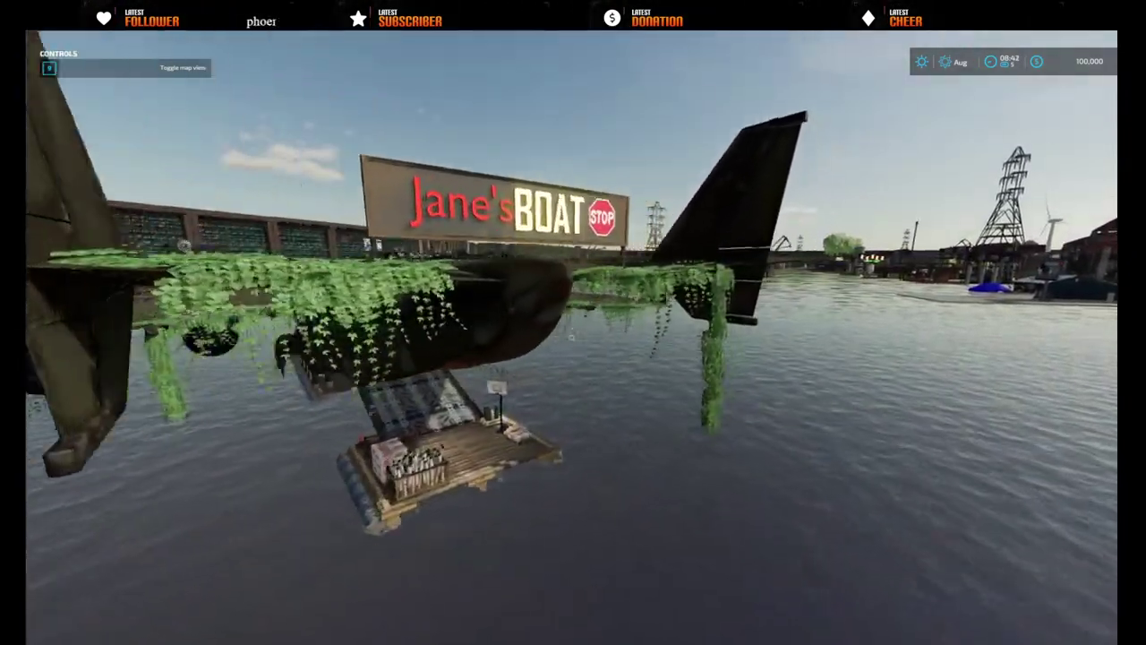
key("s")
key("d")
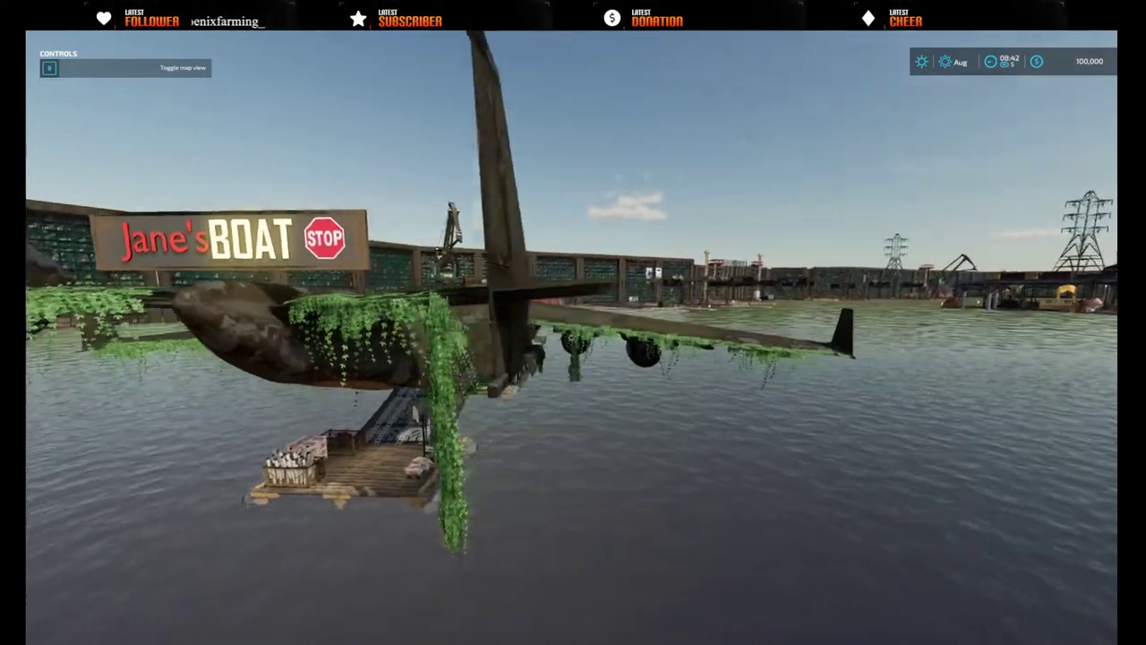
key("d")
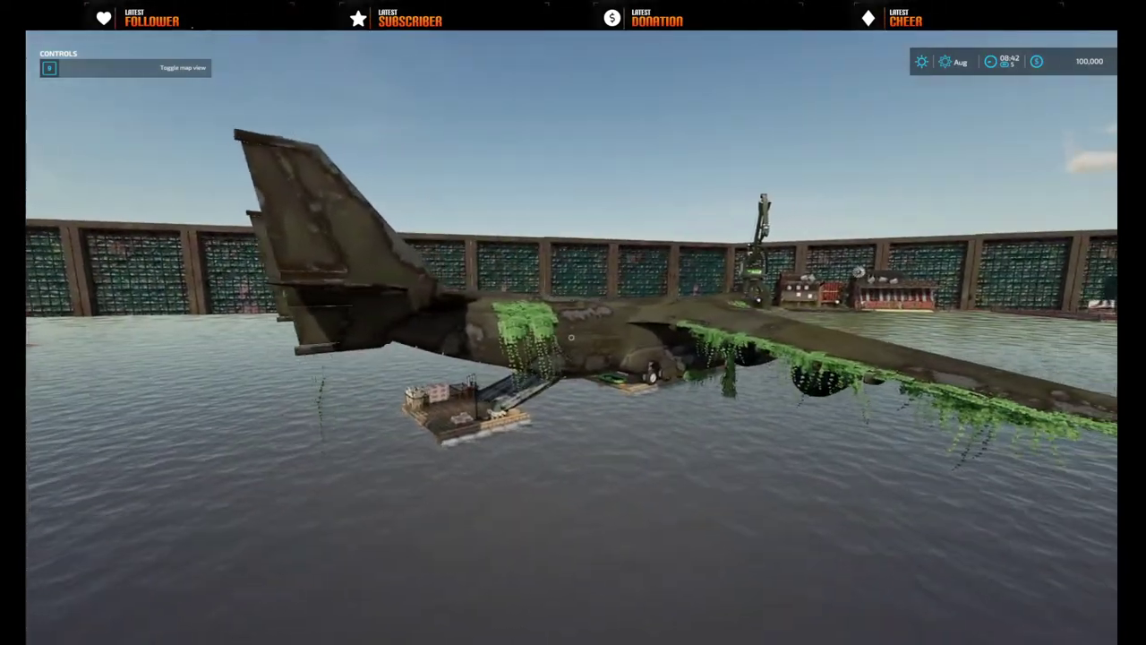
key("a")
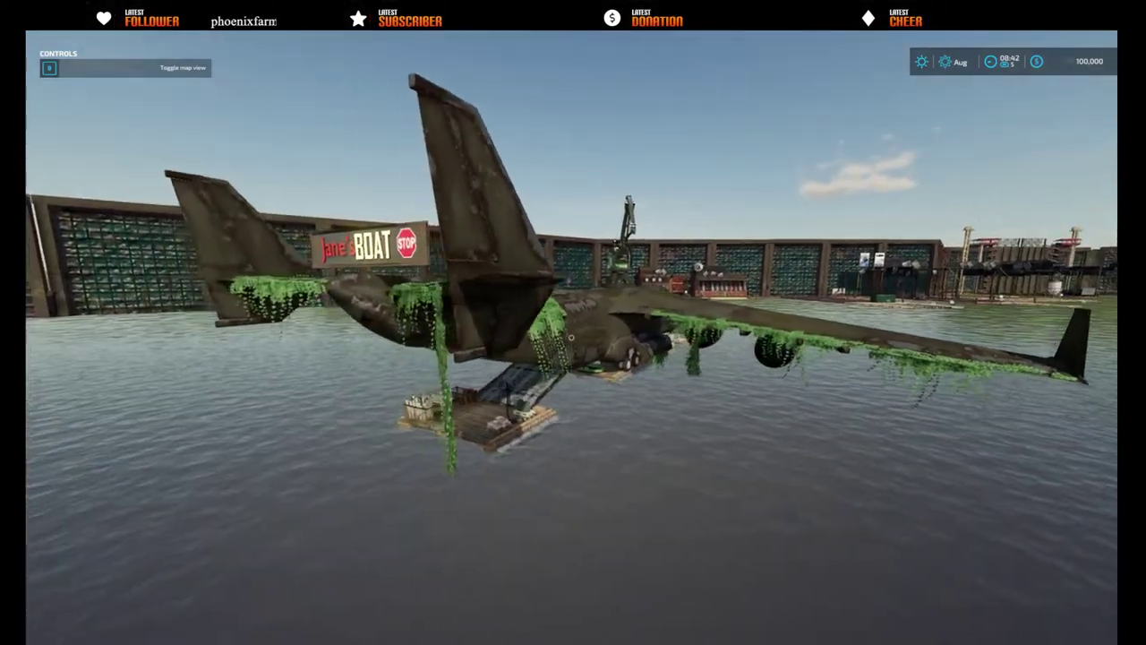
key("a")
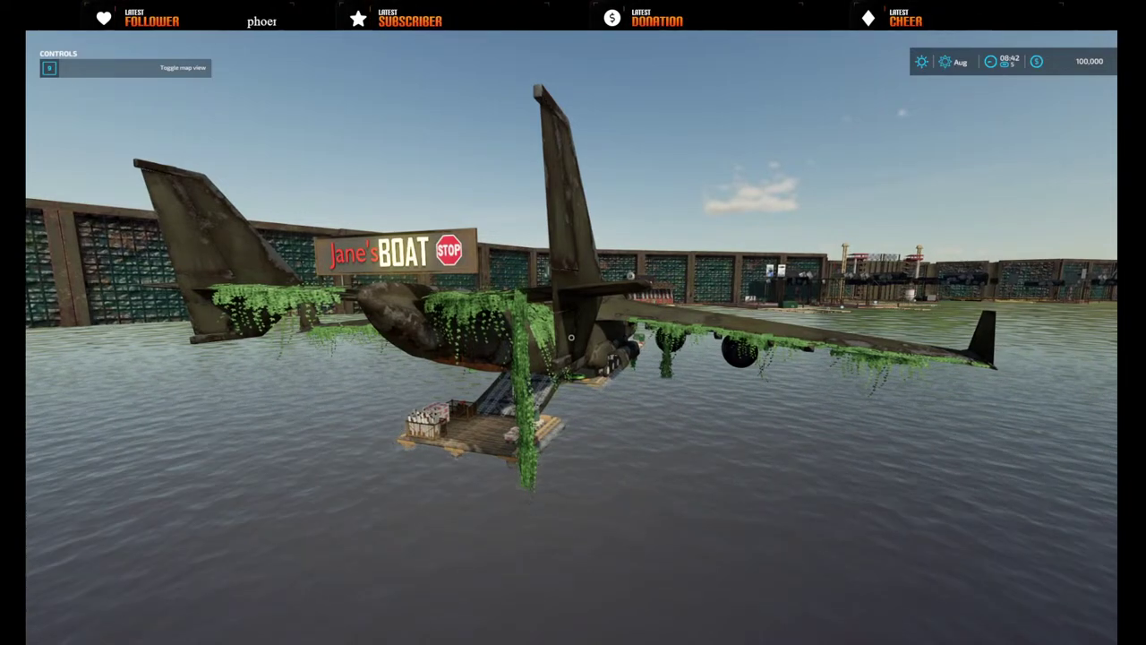
- Switch to File Explorer and open the recent file ruins_plane.i3d in GIANTS Editor version 9.0.4
key("super")
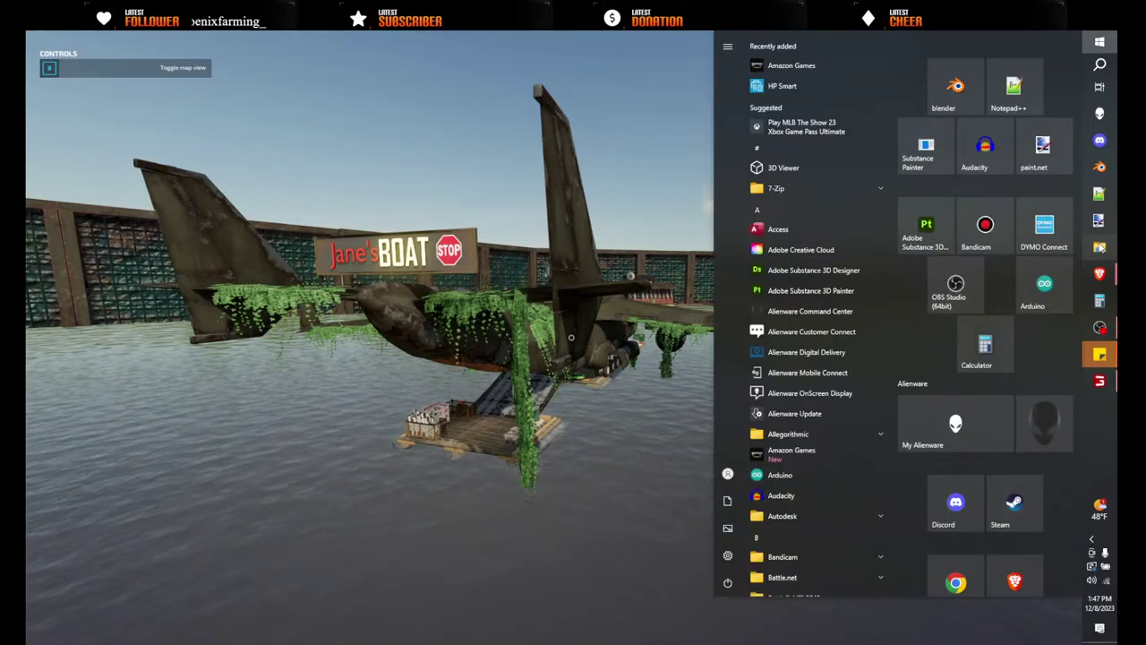
left_click(1098, 251)
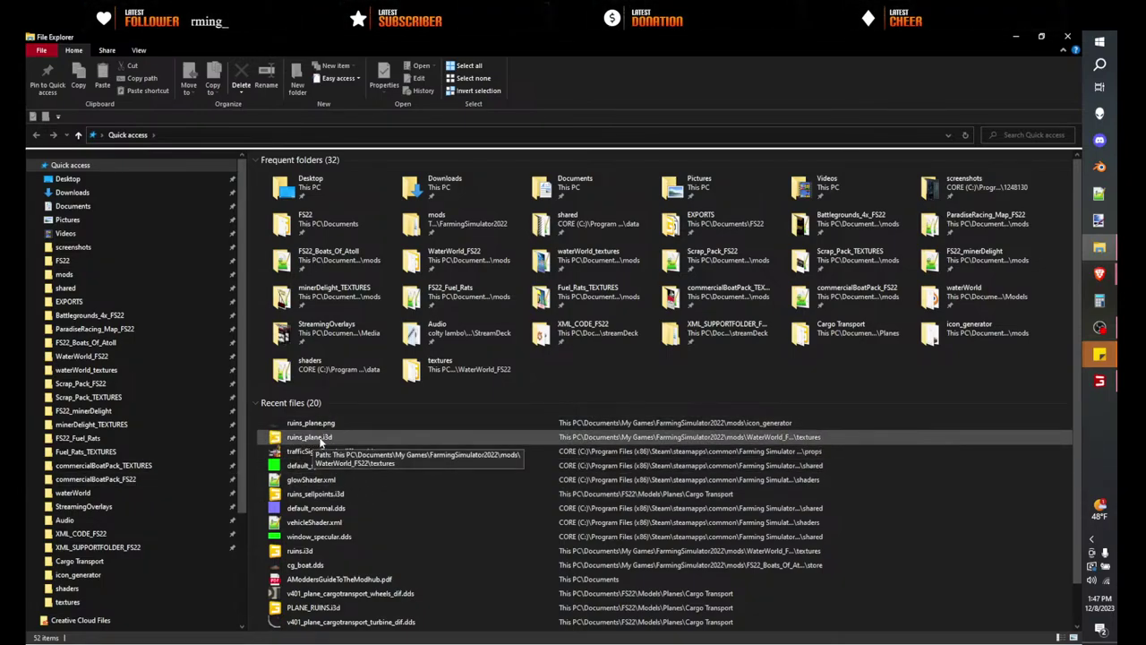
double_click(321, 439)
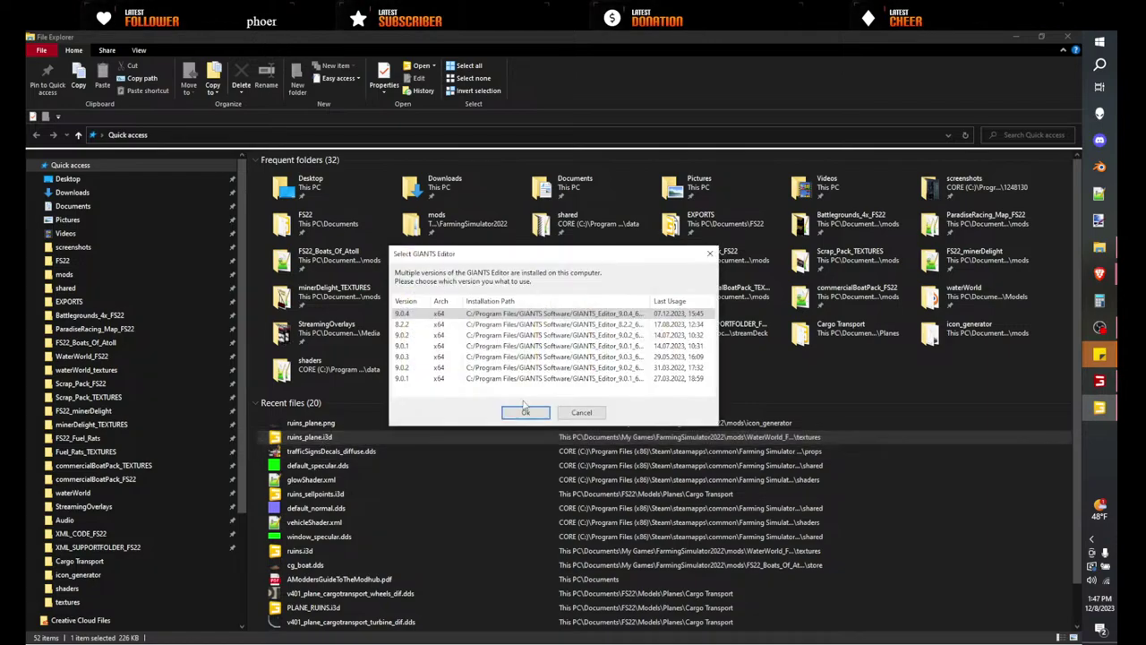
left_click(529, 413)
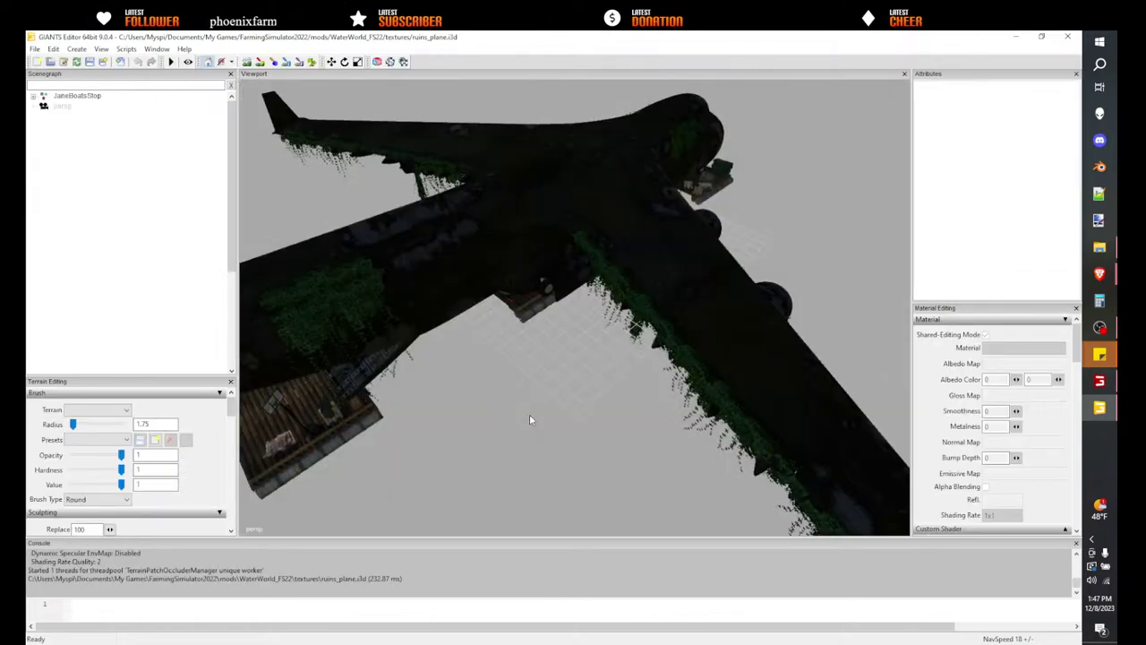
- Add a light to the scene to illuminate the plane model with the Jane's Boat Stop sign
left_click_drag(525, 406, 676, 285, "alt")
right_click_drag(675, 289, 446, 172)
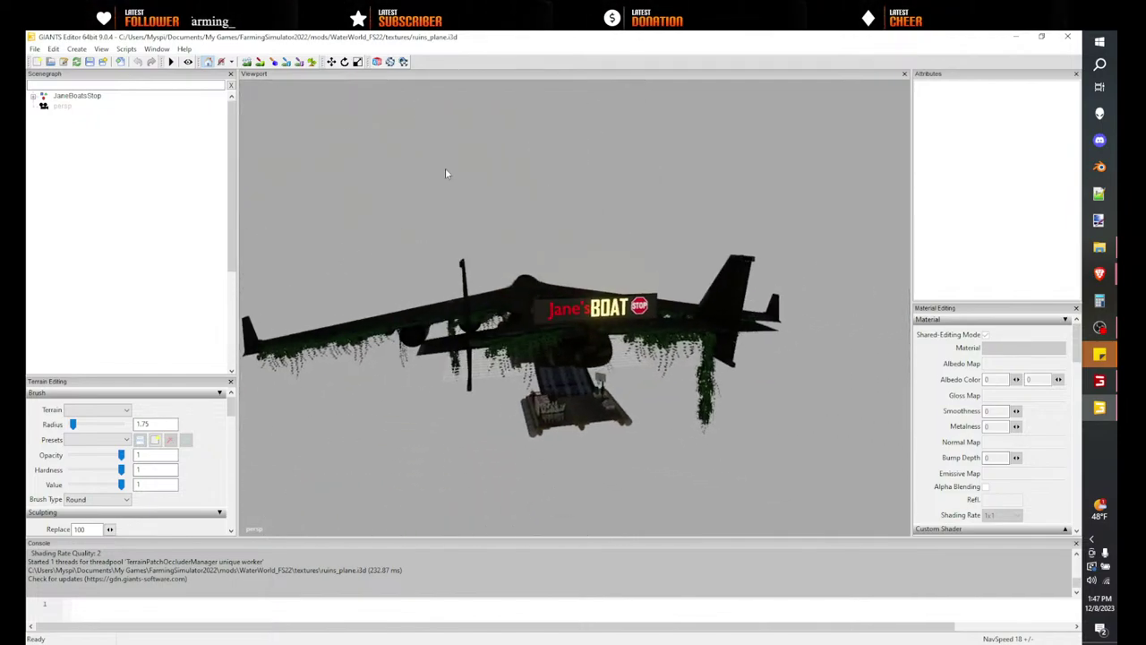
left_click(75, 49)
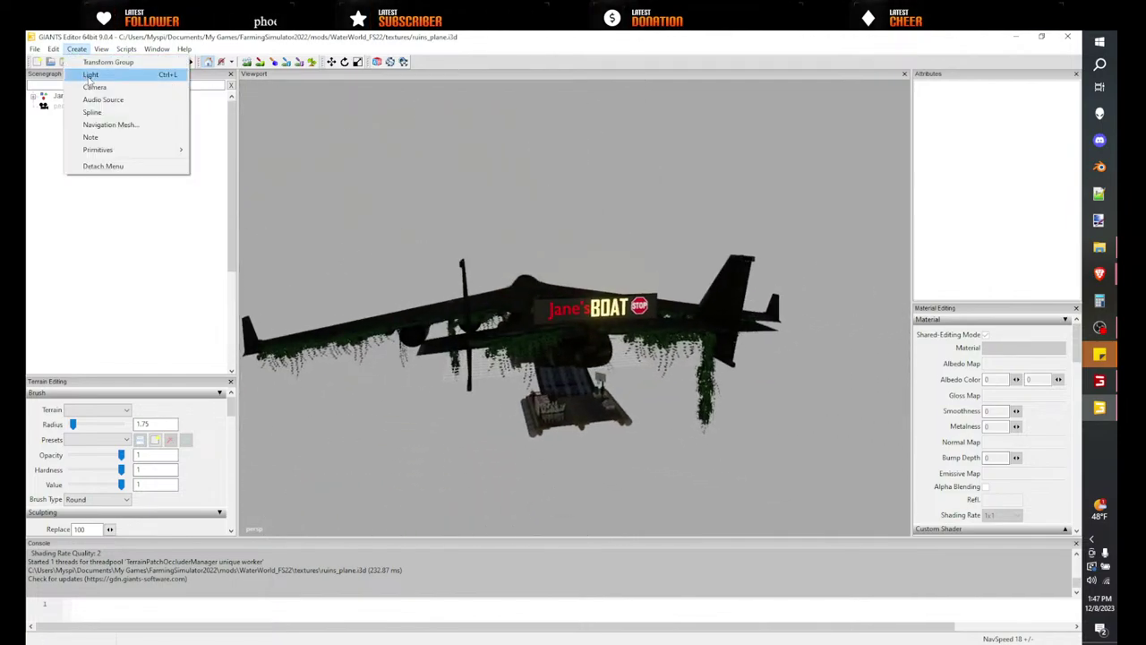
left_click(92, 77)
right_click_drag(658, 345, 682, 327)
left_click(742, 297)
key("w")
left_click_drag(682, 328, 653, 358, "alt")
scroll(705, 369, "down", 5)
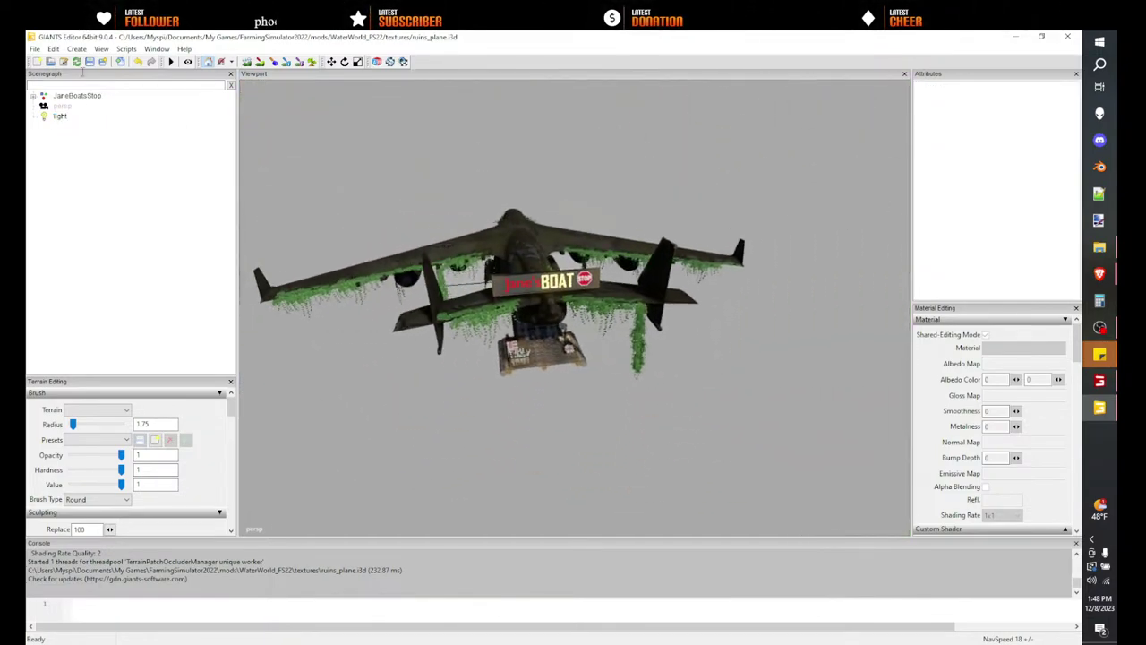
- Expand the JaneBoatsStop group and inspect the root object and its woodContainerCart01 child
left_click(33, 96)
left_click(78, 96)
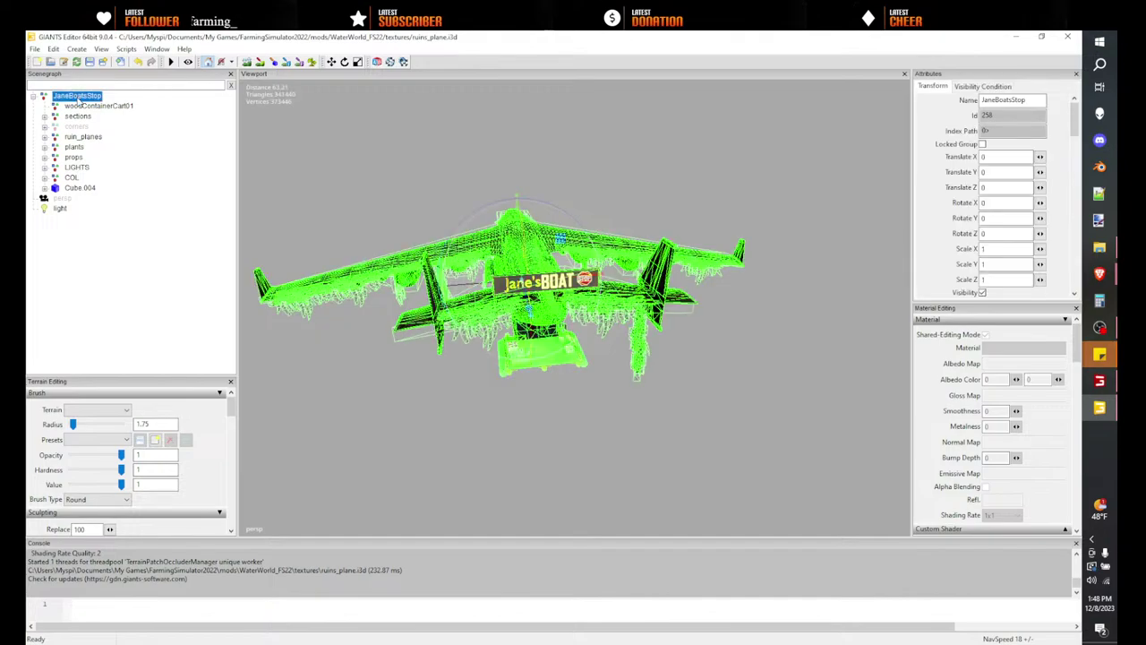
left_click(95, 107)
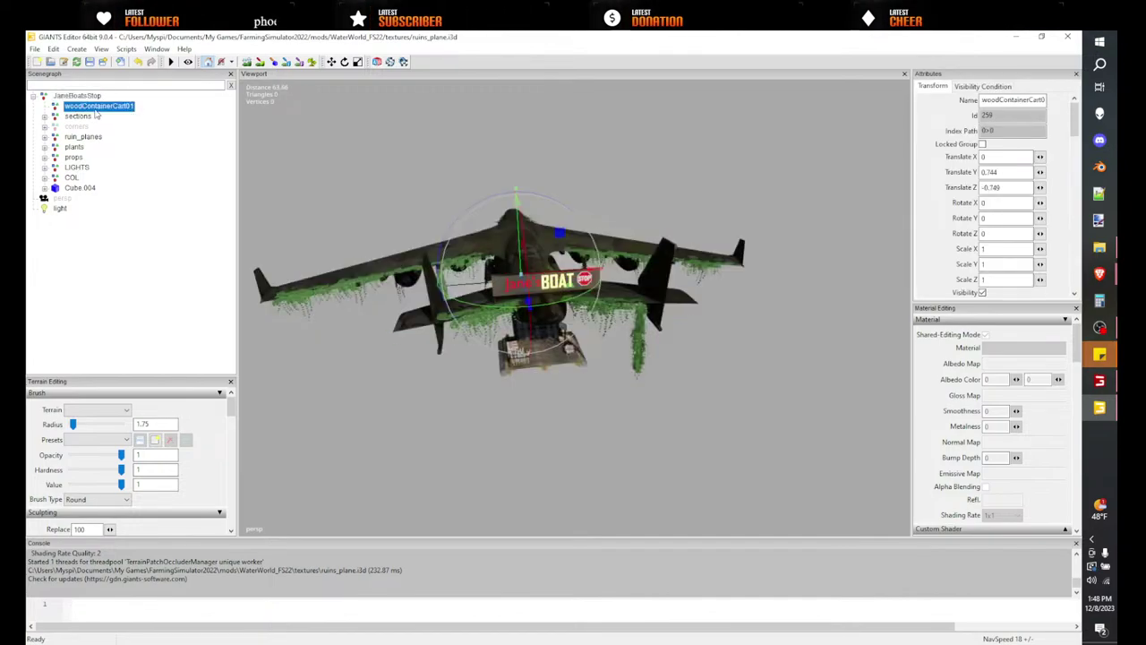
left_click_drag(482, 195, 463, 195, "alt")
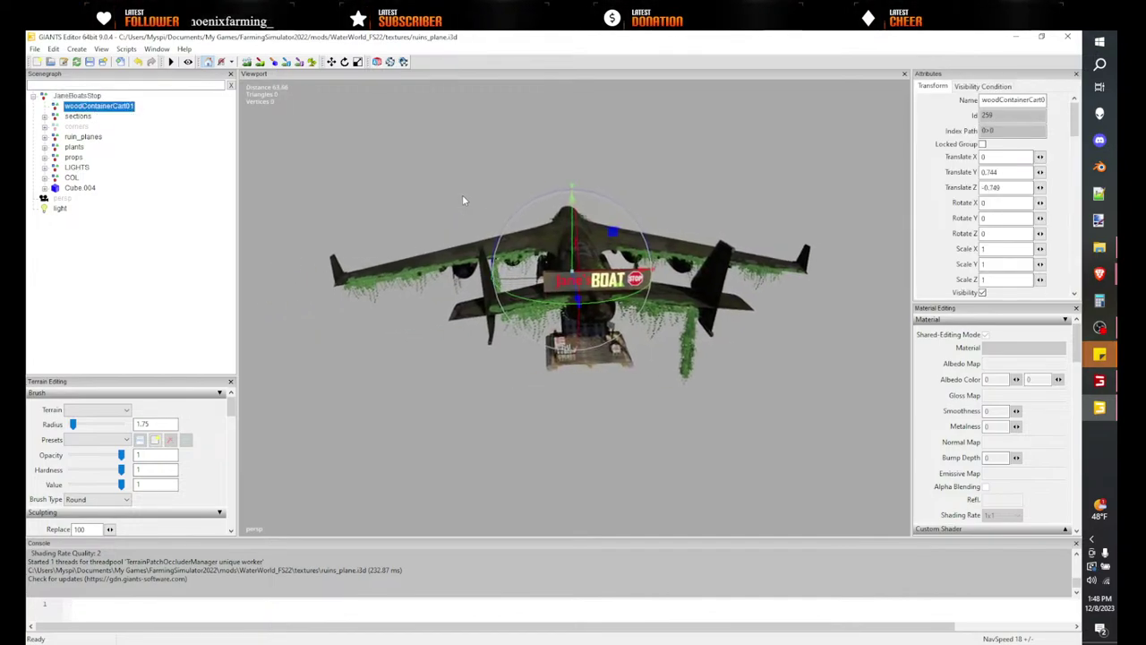
- Delete the woodContainerCart01 object from the JaneBoatsStop group and save the scene
key("Delete")
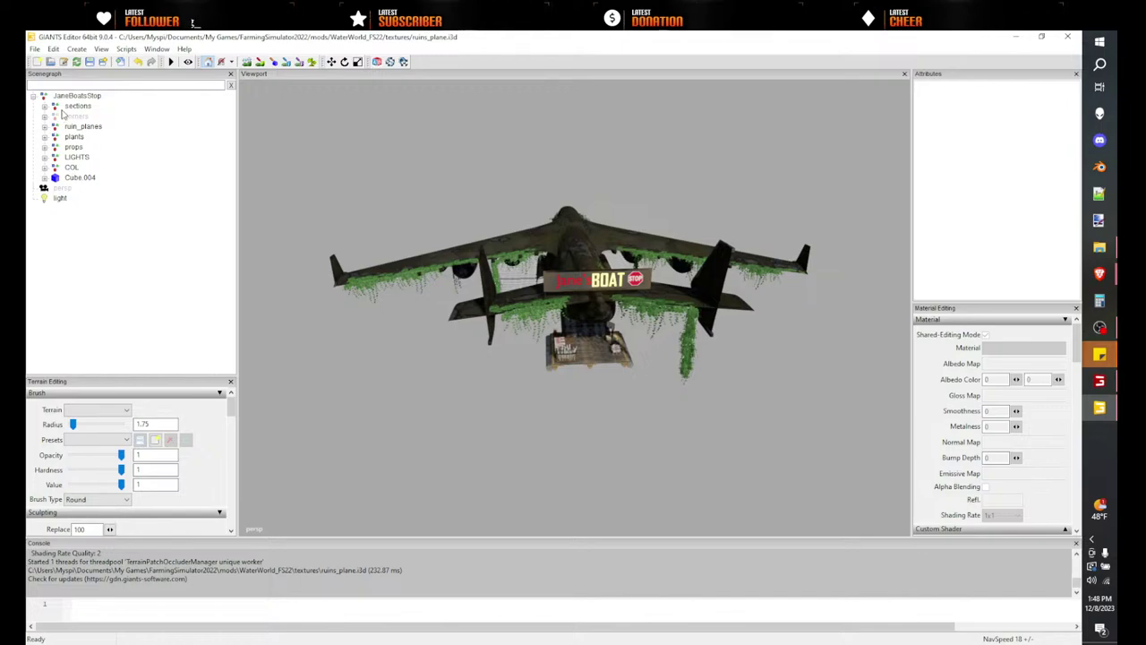
right_click_drag(716, 240, 554, 237)
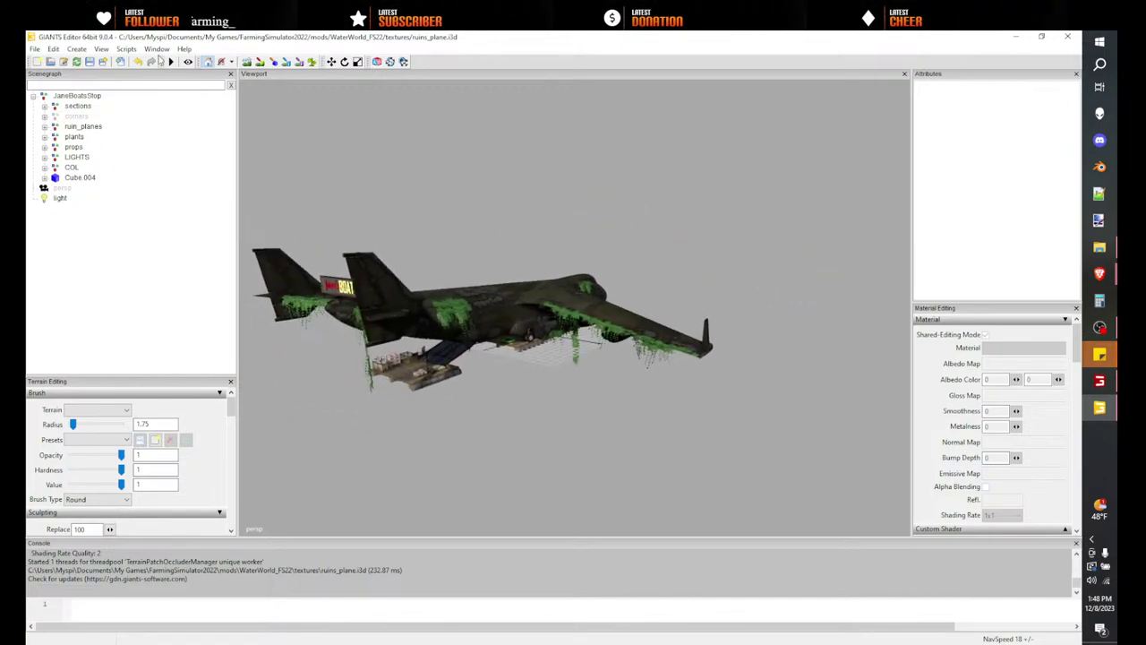
left_click(90, 62)
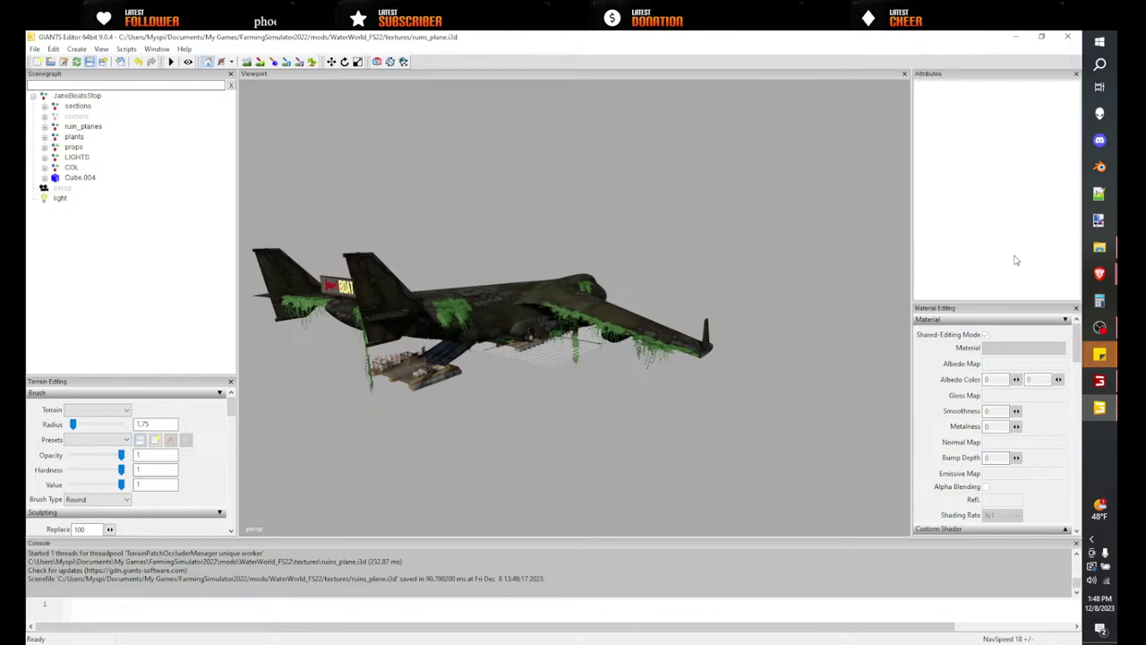
- Switch to File Explorer and open the Farming Simulator 22 data folder placeables\sellingStationGeneric
left_click(1096, 251)
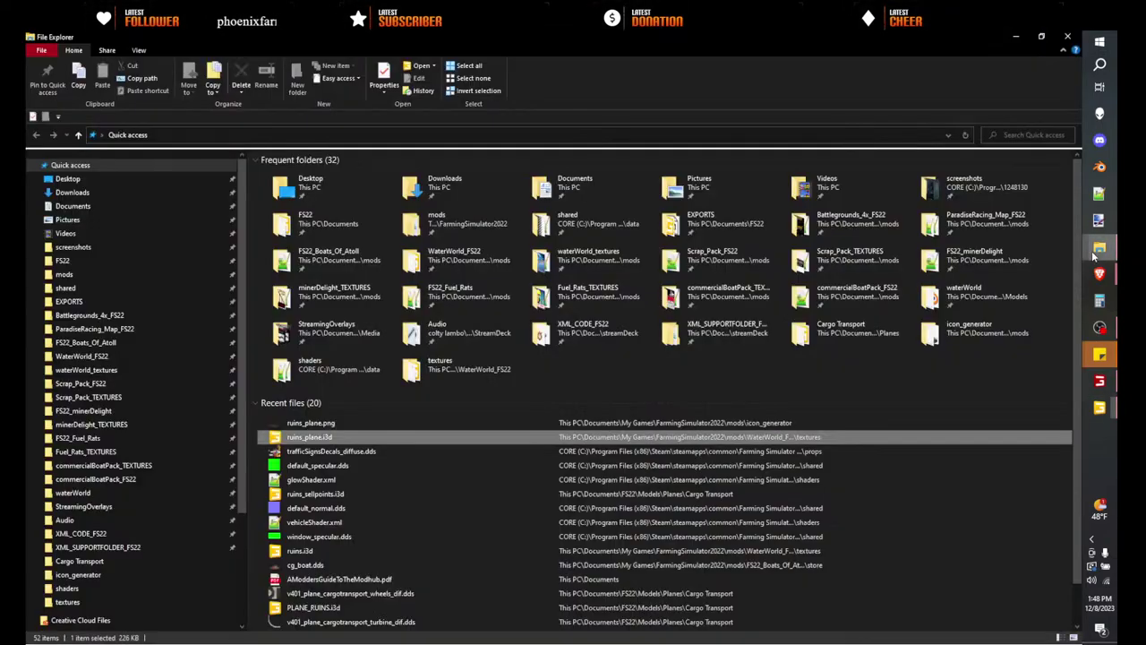
left_click(66, 288)
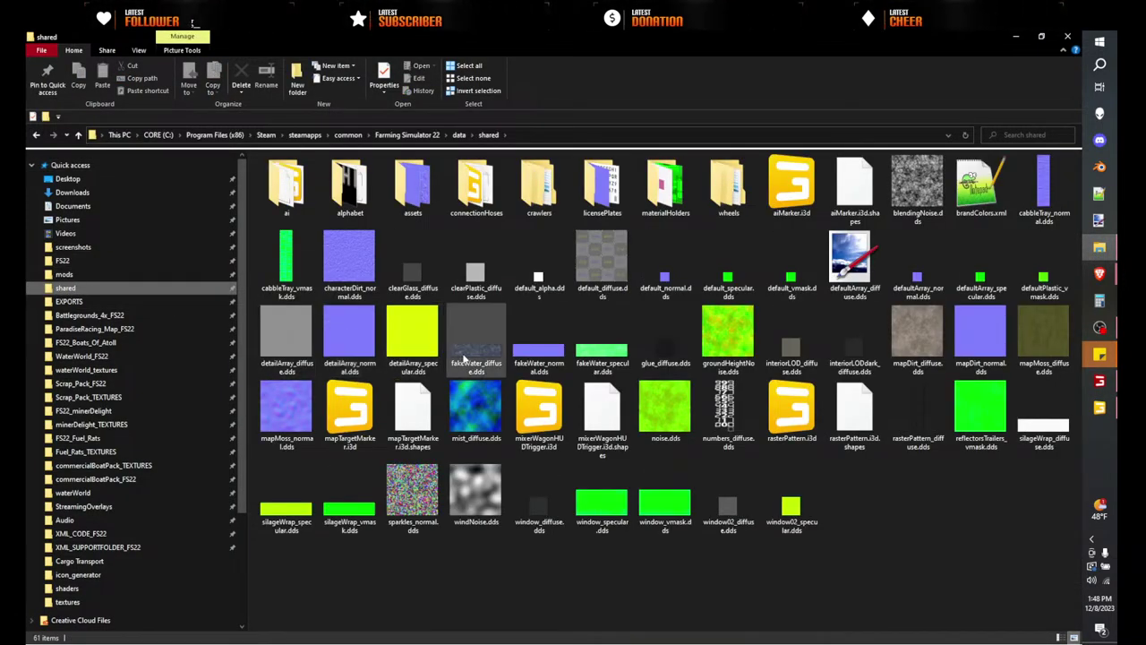
left_click(458, 135)
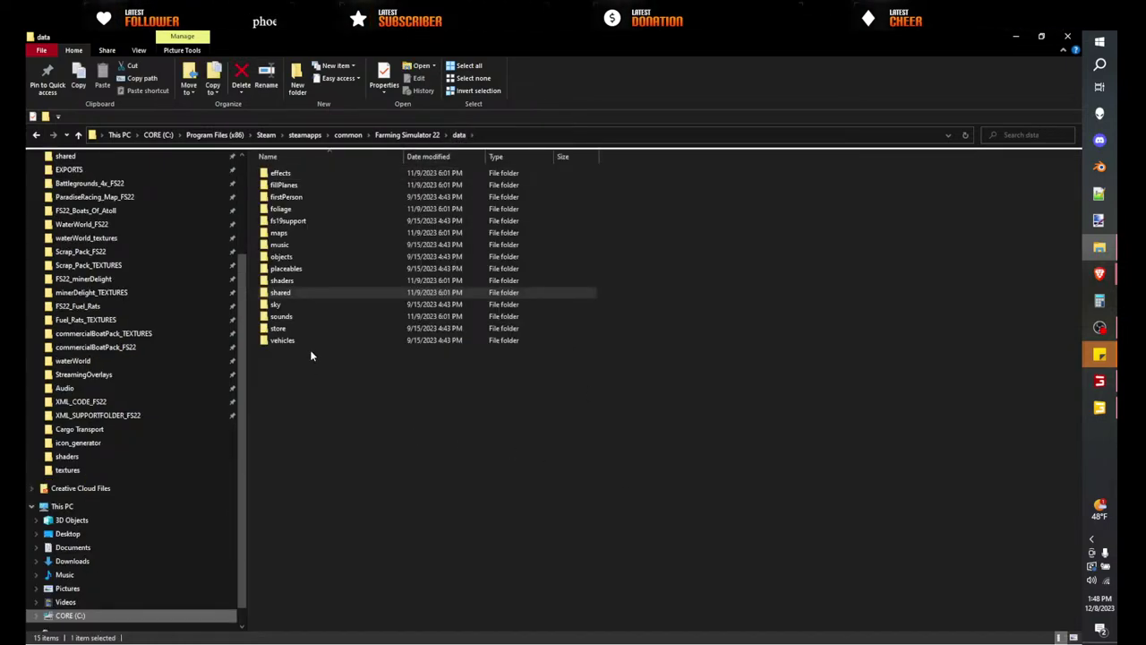
left_click(338, 268)
double_click(337, 268)
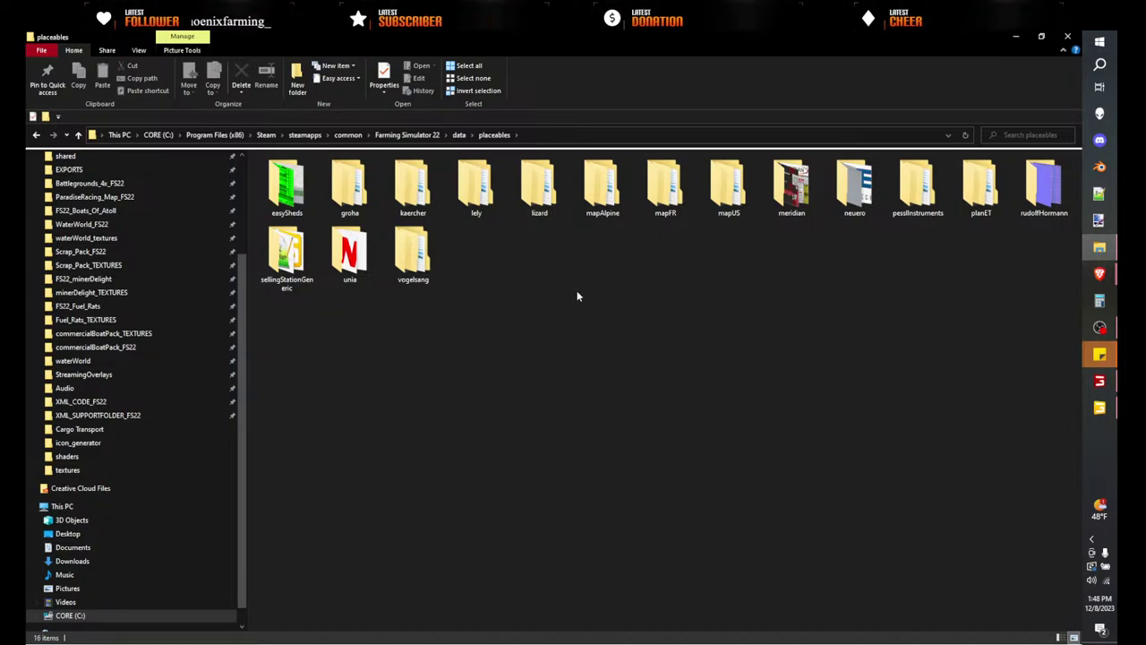
double_click(297, 257)
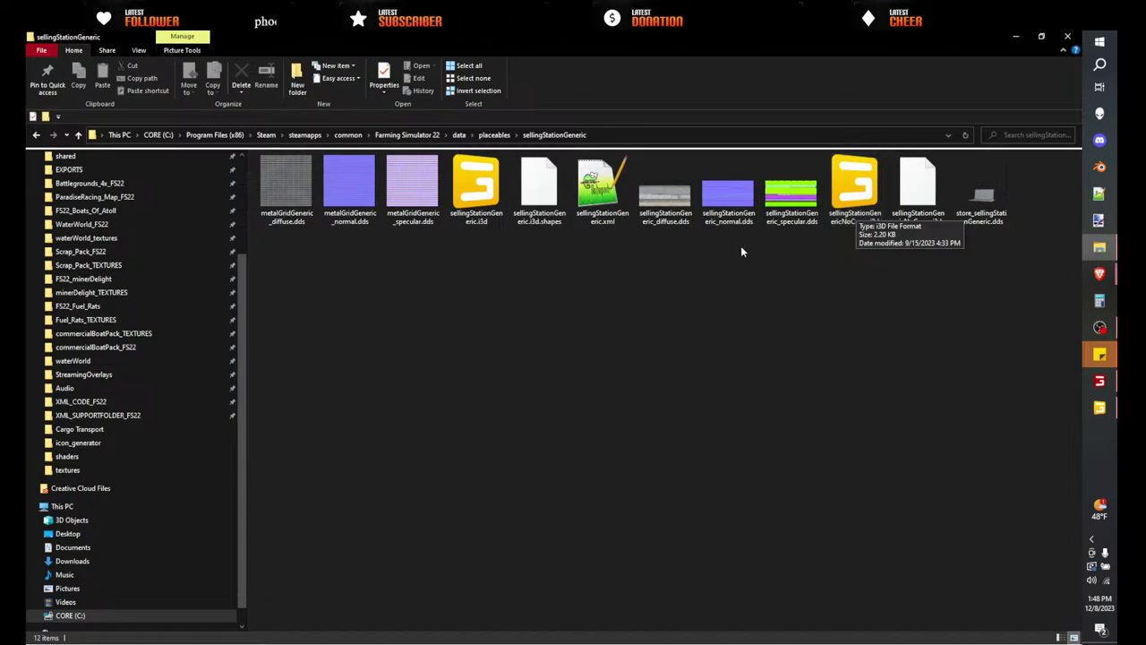
- Import sellingStationGeneric.i3d from File Explorer into the open GIANTS Editor scene and return to the editor
left_click(1041, 36)
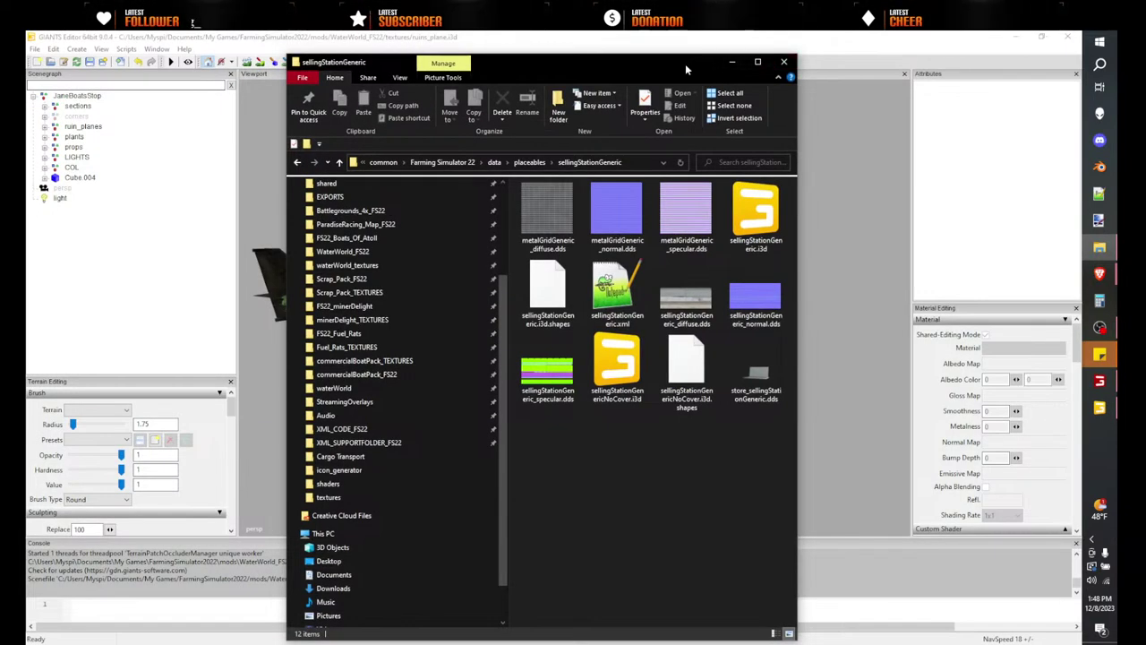
left_click_drag(832, 59, 342, 61)
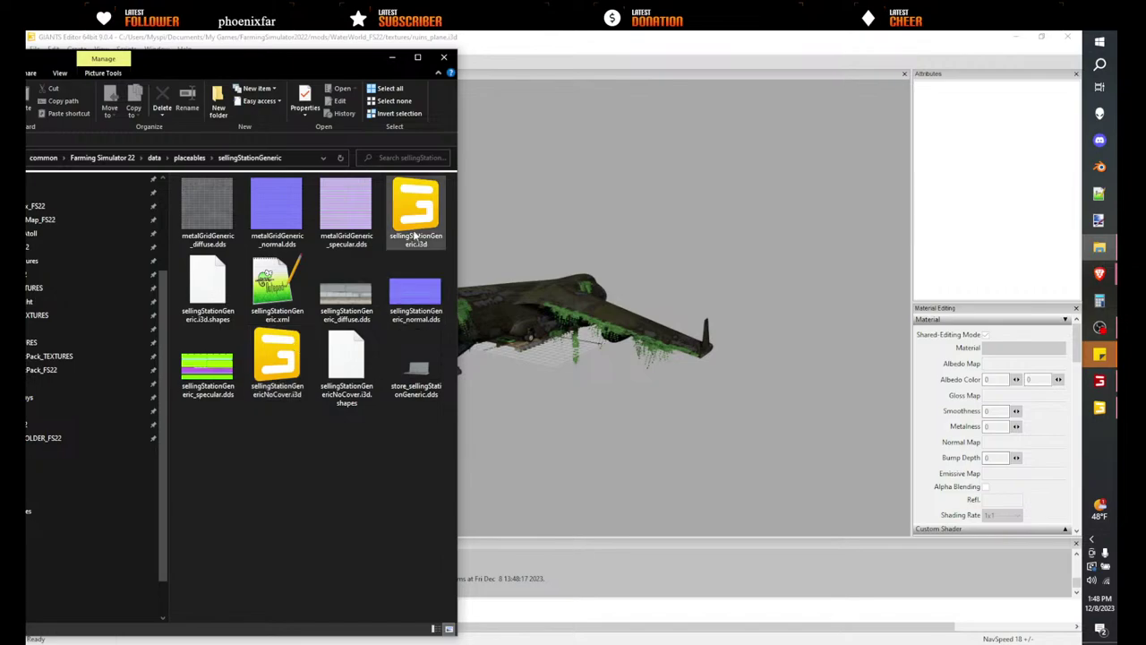
left_click_drag(415, 206, 700, 335)
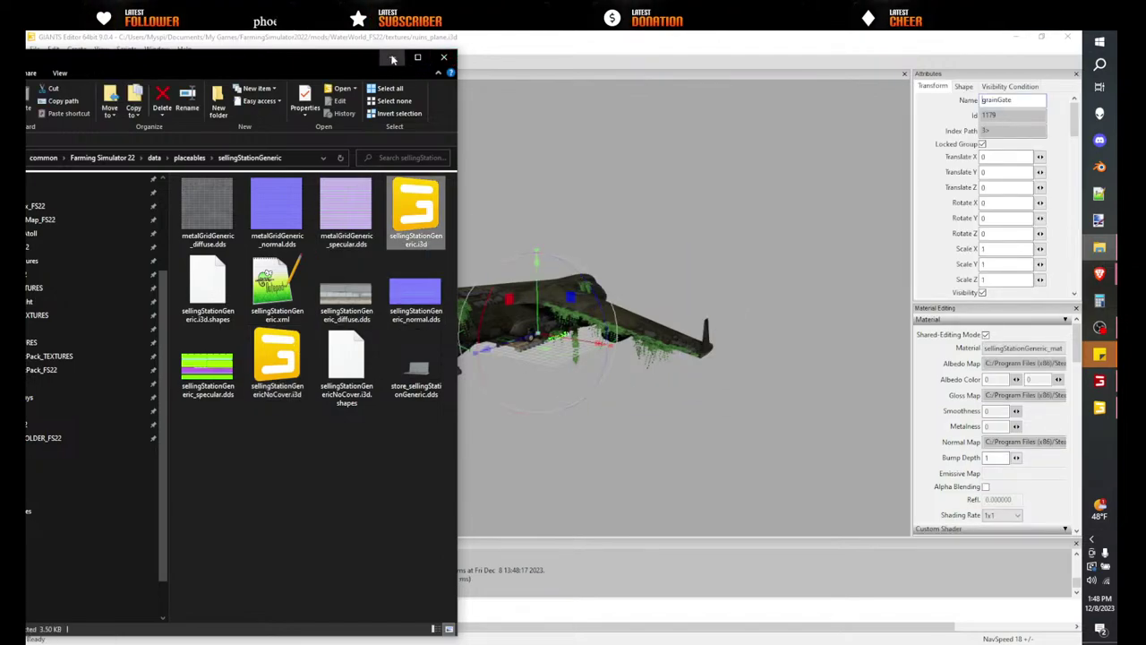
left_click(391, 57)
- Expand the imported grainGate and inspect its tipCollision, unloadTriggerMarker, colShape and seedPlane nodes
left_click(33, 209)
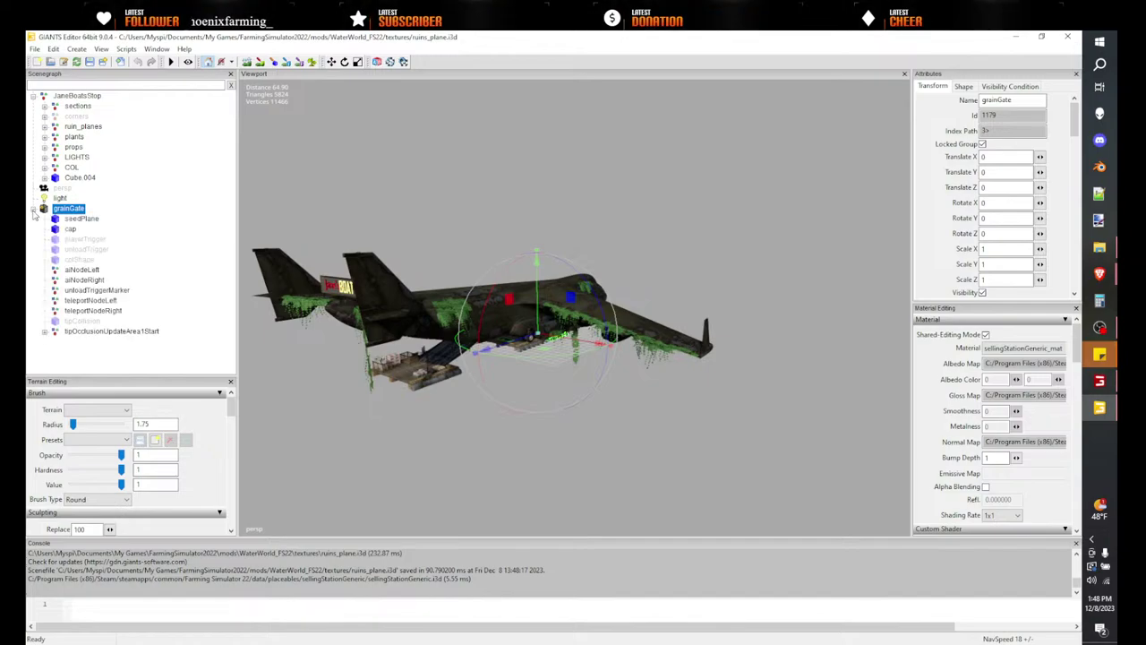
left_click(152, 230)
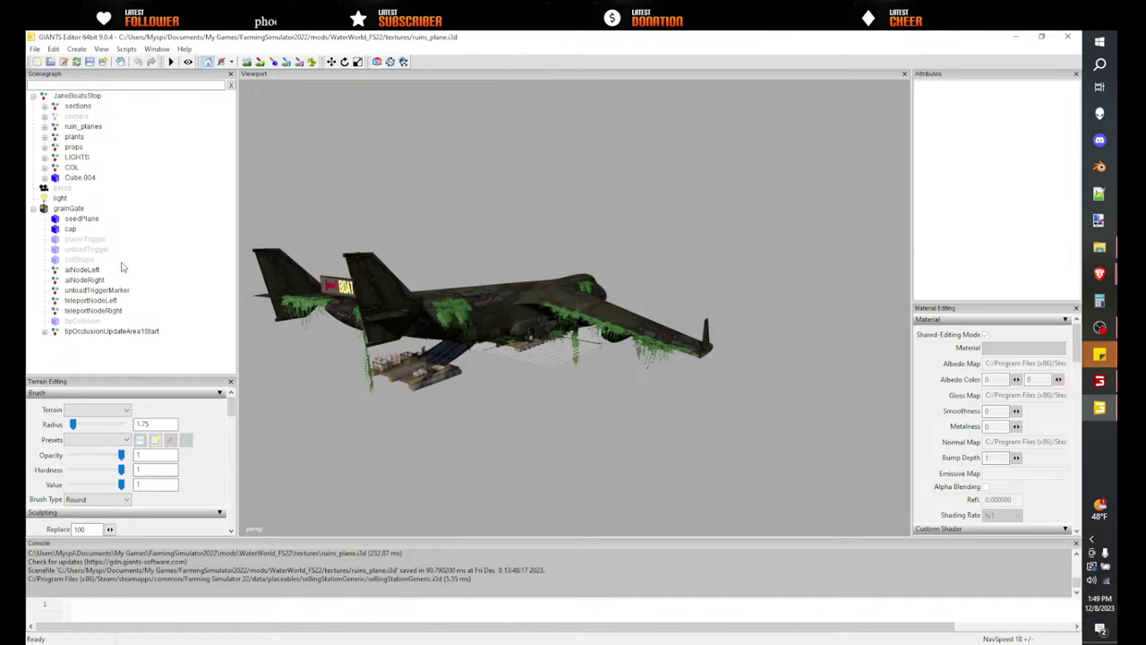
left_click(81, 322)
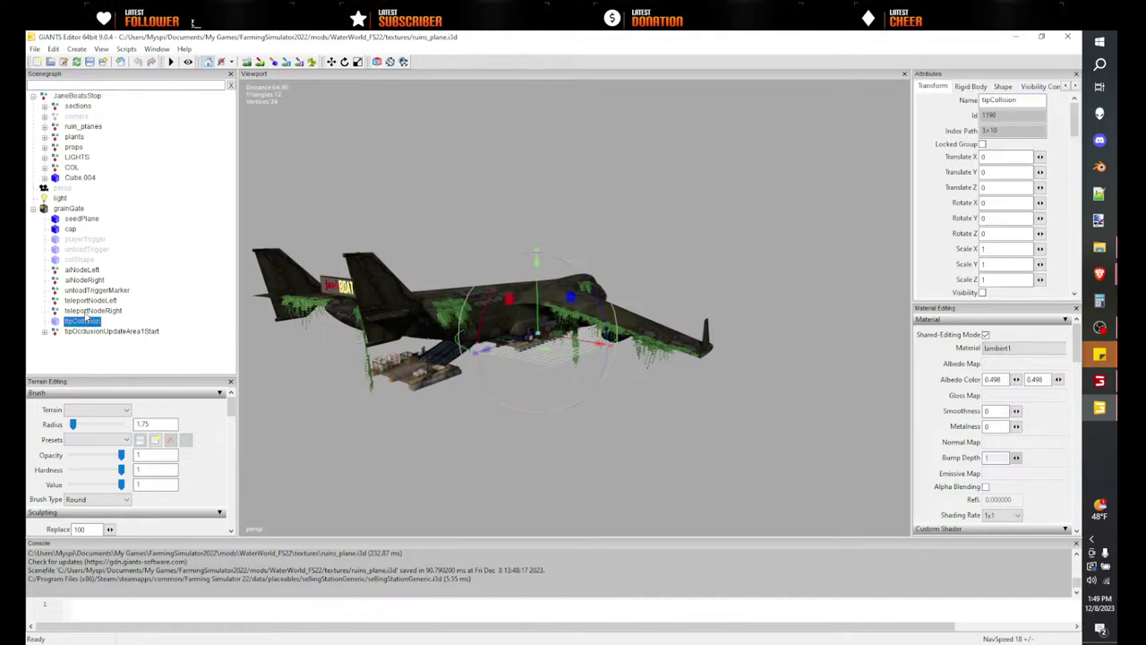
left_click(103, 292)
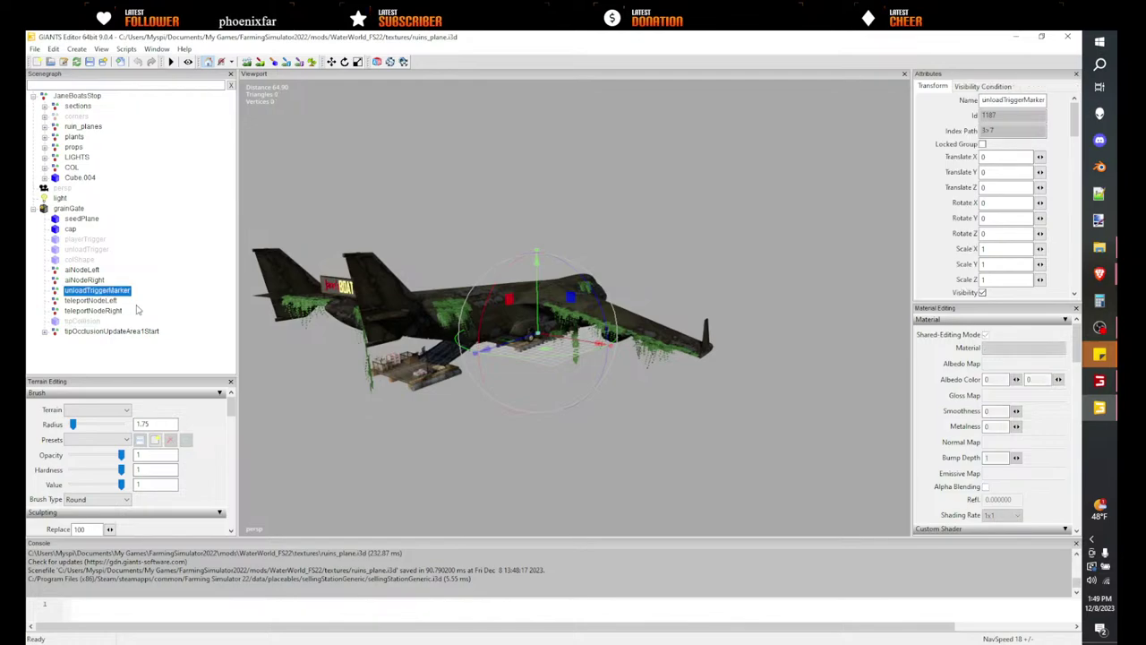
left_click(80, 259)
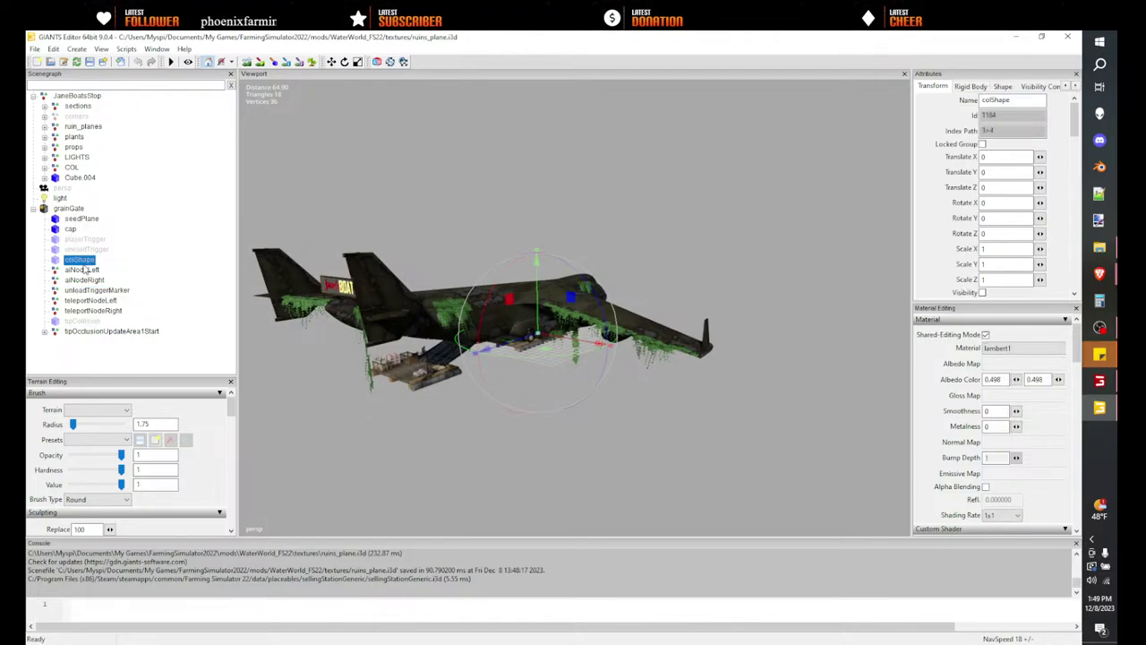
left_click(80, 219)
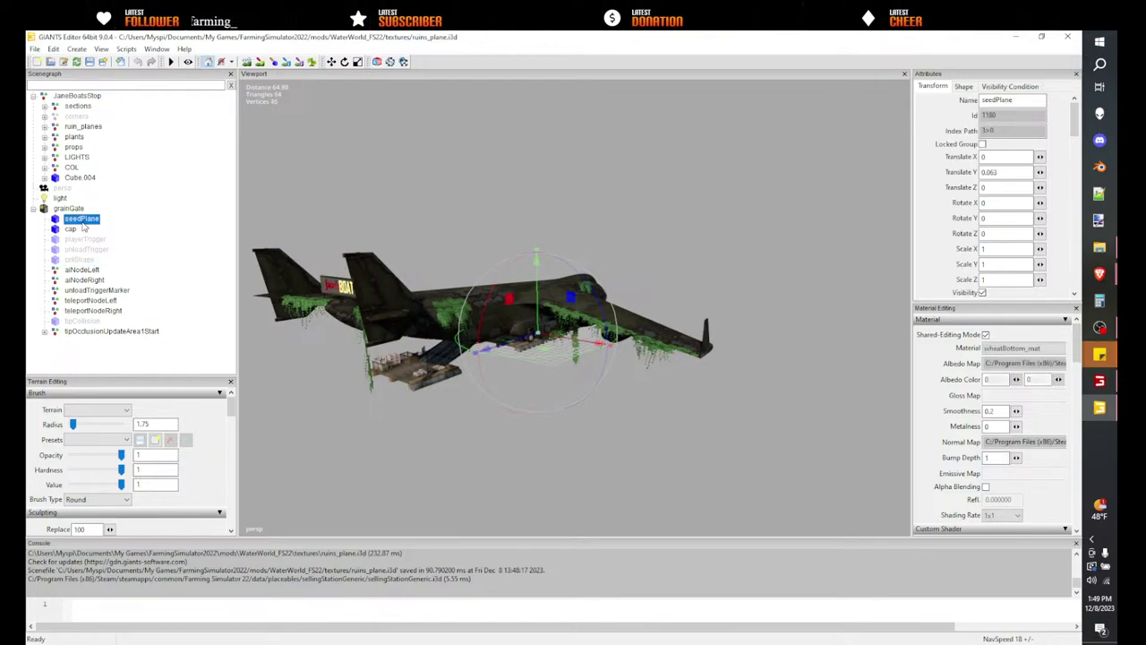
- Copy grainGate's unloadTrigger, AI, marker, teleport, tipCollision and tipOcclusionUpdateArea1Start nodes into JaneBoatsStop, then delete grainGate
left_click(87, 240)
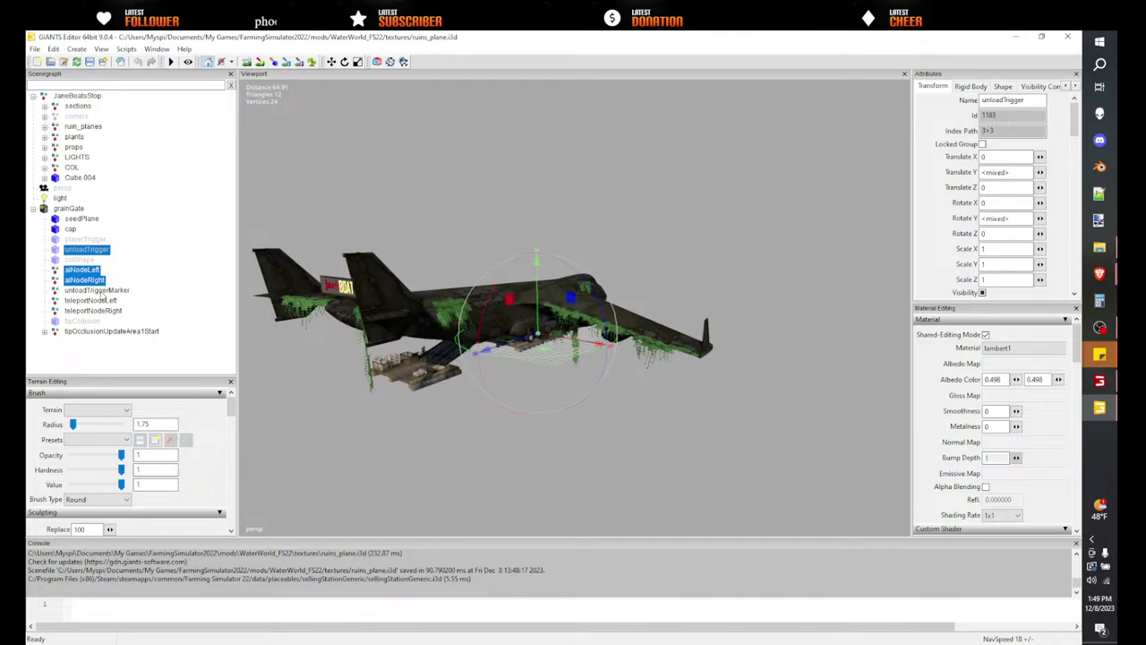
left_click(99, 290, "ctrl")
left_click(109, 308, "shift")
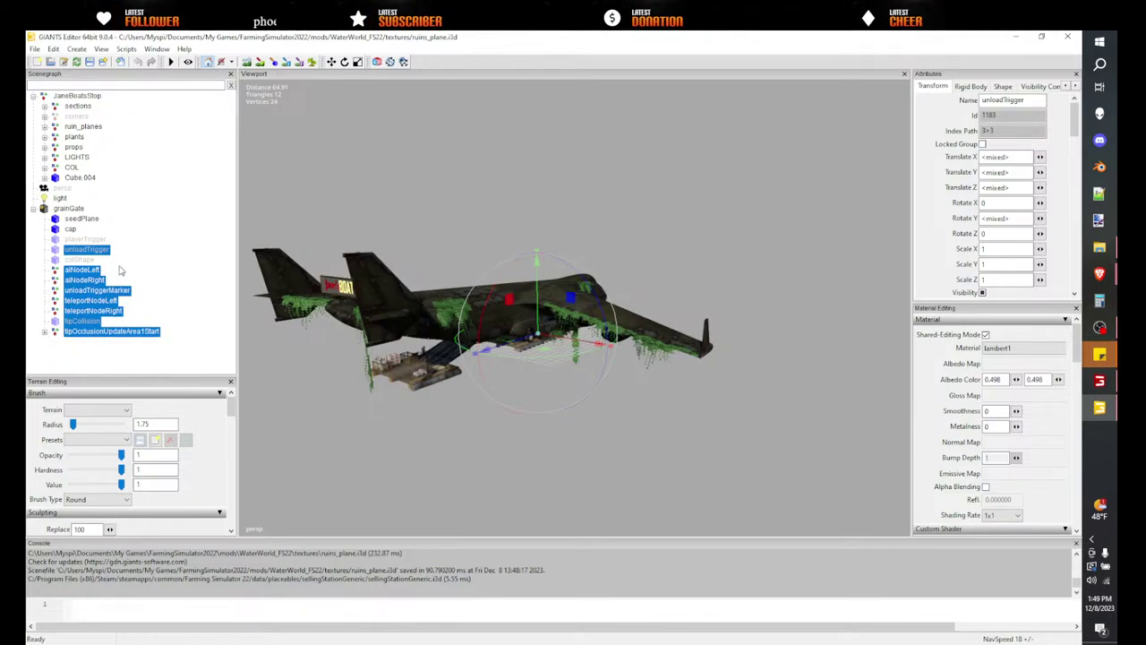
left_click(91, 99)
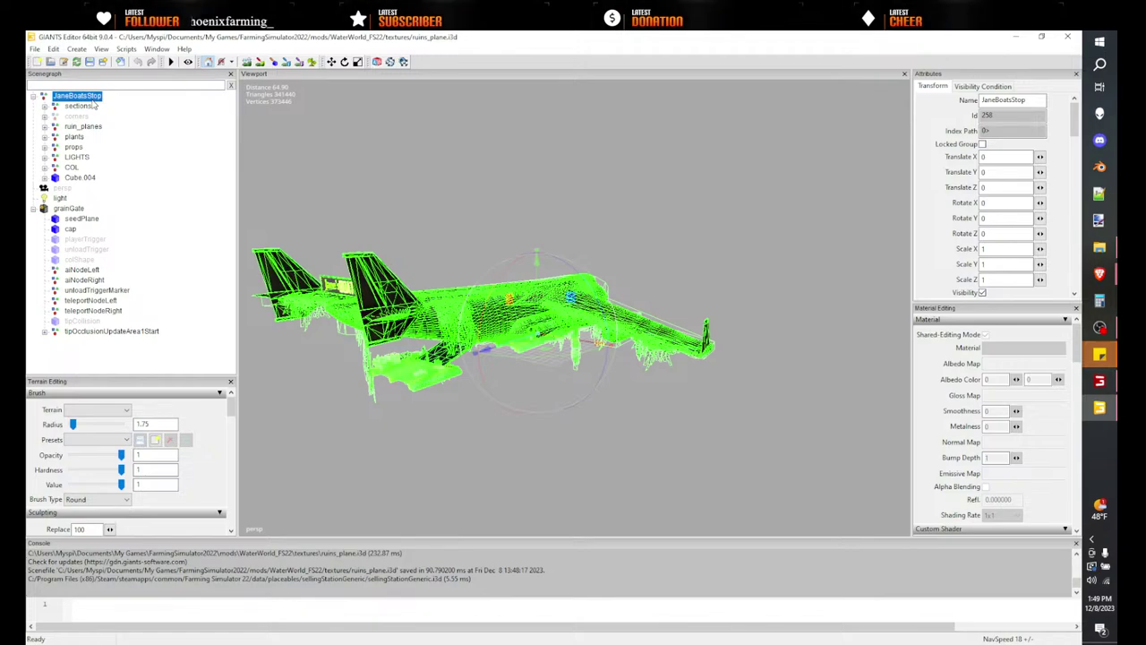
key("ctrl+v")
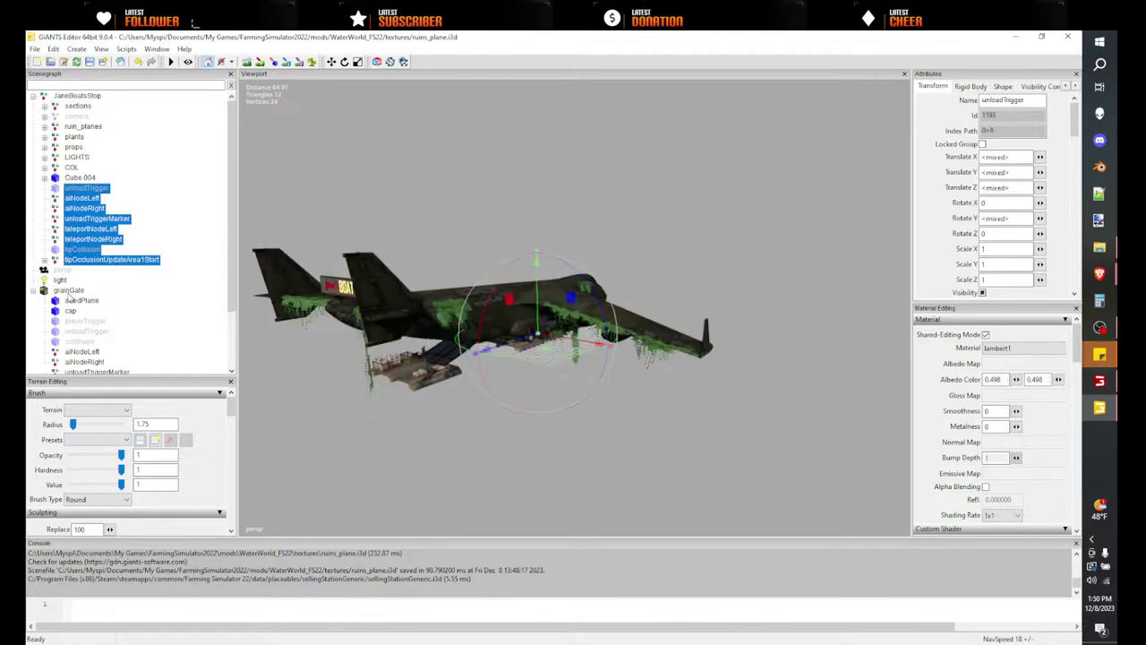
left_click(68, 291)
key("Delete")
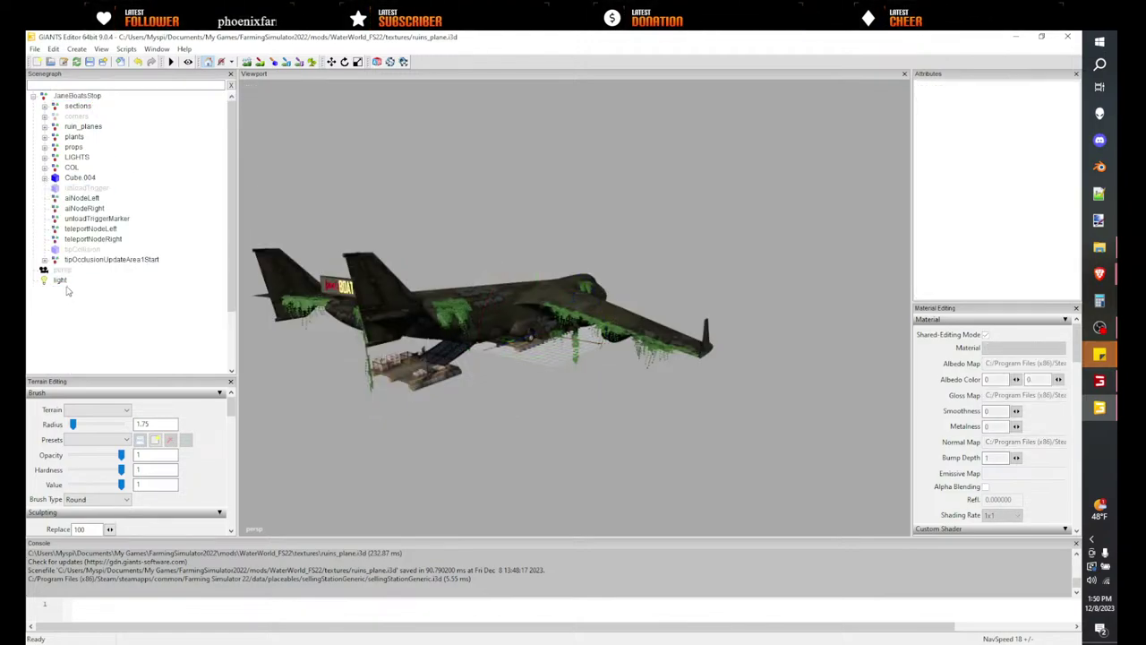
- Make the copied unloadTrigger visible and move it behind the plane's rear raft, to a Translate Z of about 34.691
middle_click_drag(456, 291, 583, 300)
scroll(546, 303, "up", 3)
left_click_drag(583, 300, 537, 300, "alt")
scroll(616, 306, "up", 3)
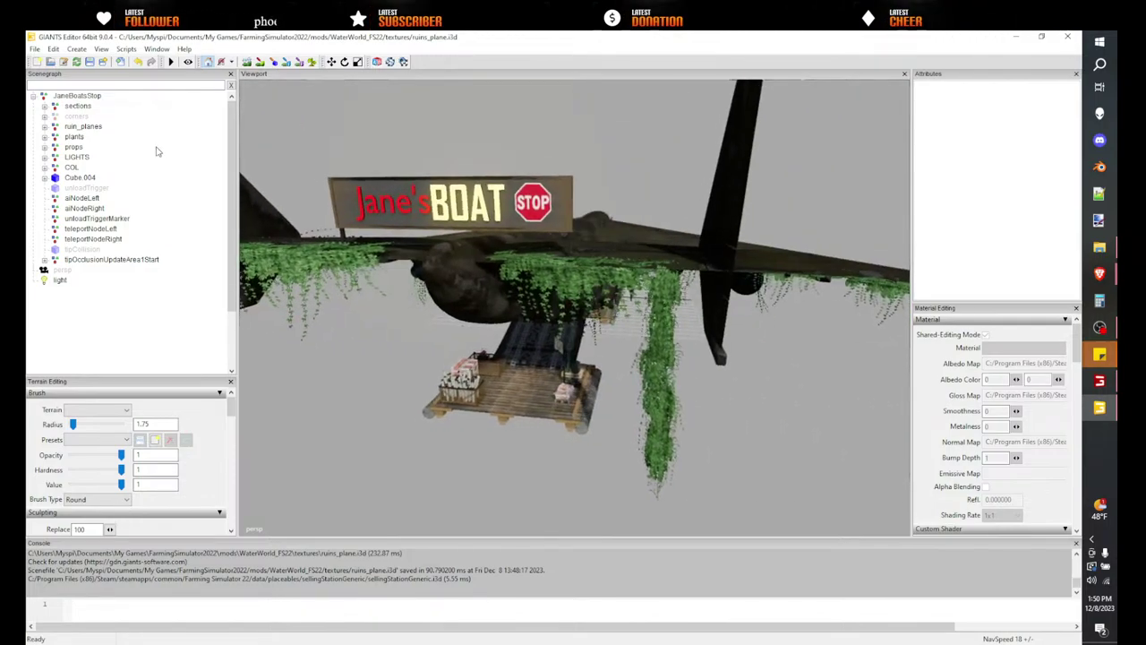
left_click(86, 188)
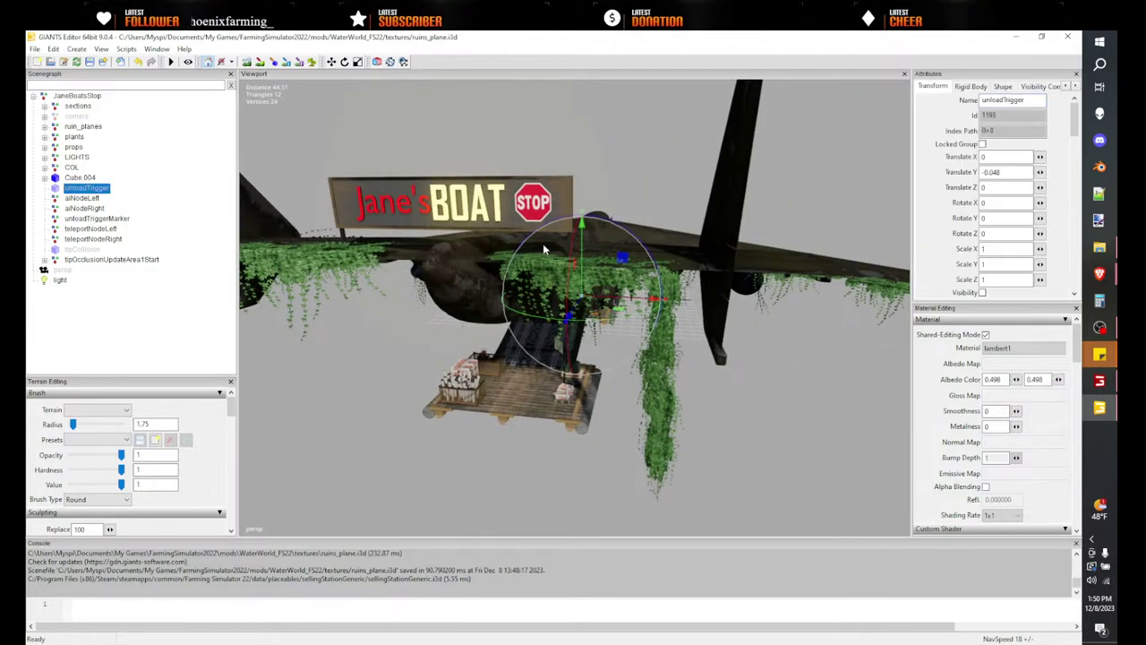
middle_click_drag(376, 268, 906, 252)
left_click(982, 292)
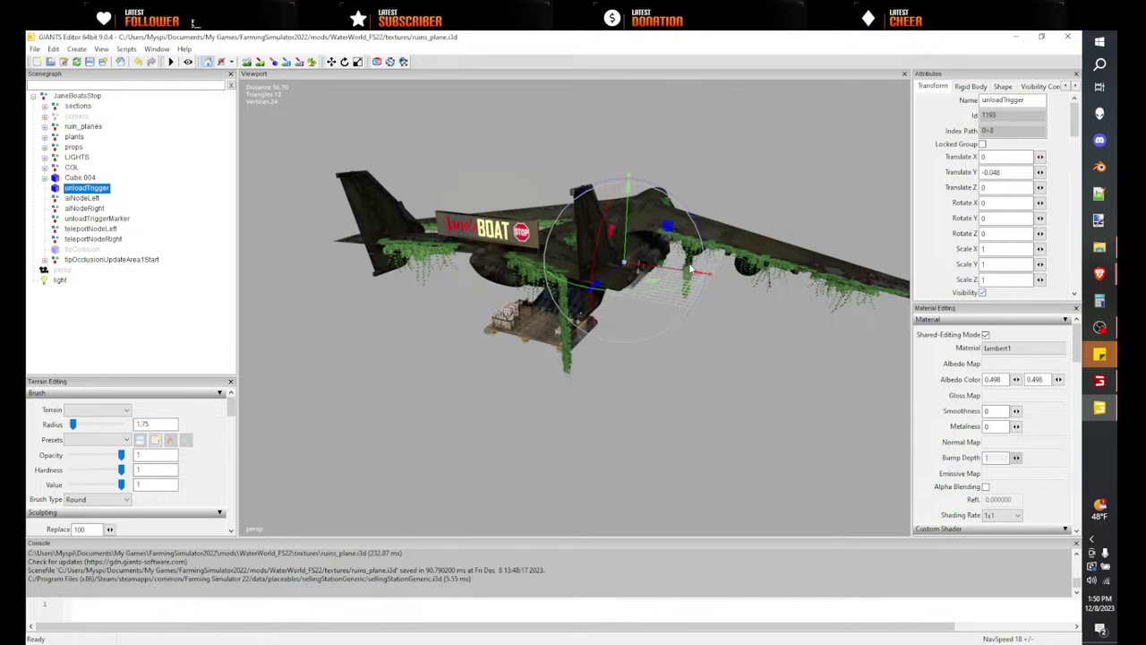
left_click_drag(617, 276, 808, 220)
scroll(837, 250, "up", 8)
middle_click_drag(807, 219, 702, 231)
- Widen the attributes area and review the unloadTrigger's rigid body, collision mask, shape and transform settings
left_click(971, 87)
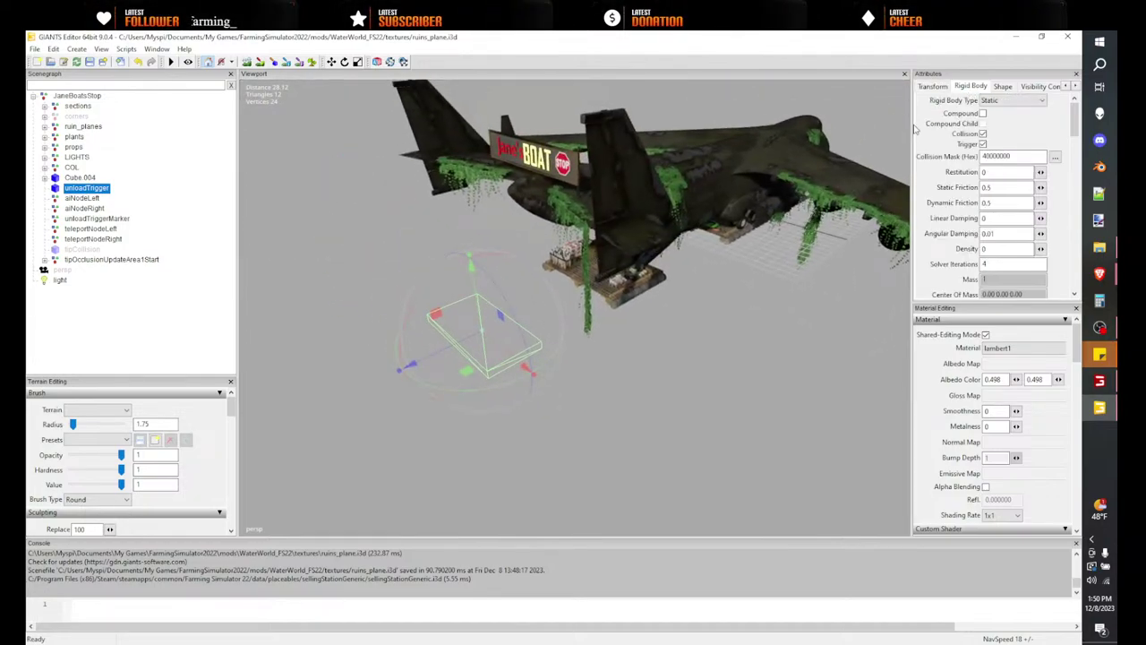
left_click_drag(732, 125, 734, 126)
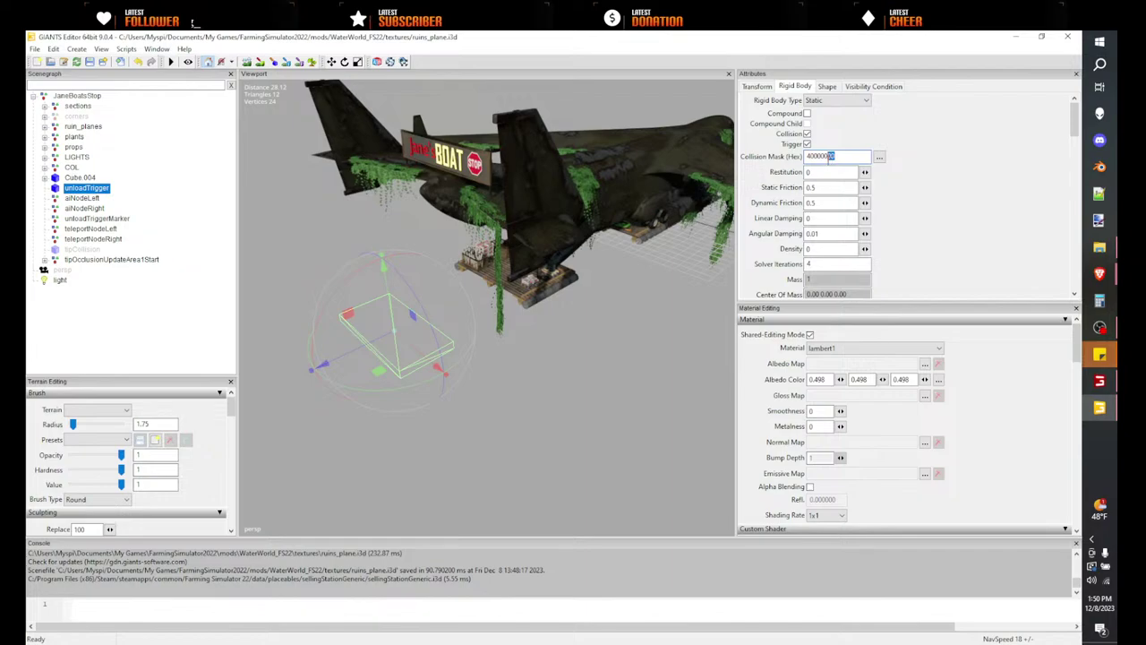
left_click_drag(829, 158, 824, 159)
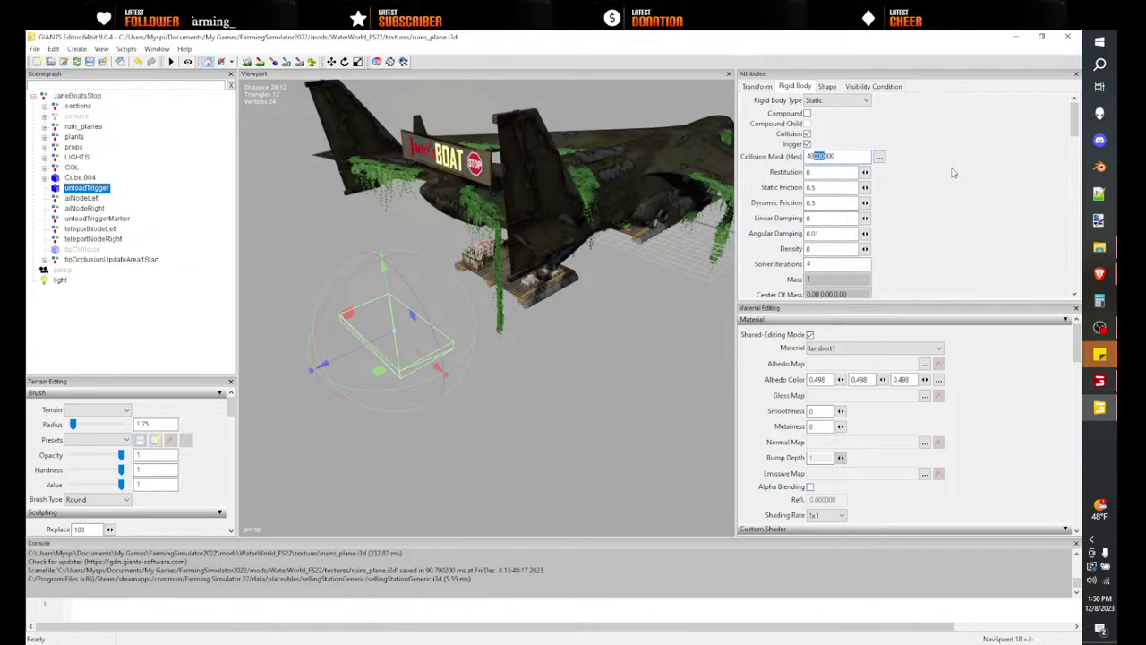
left_click(827, 86)
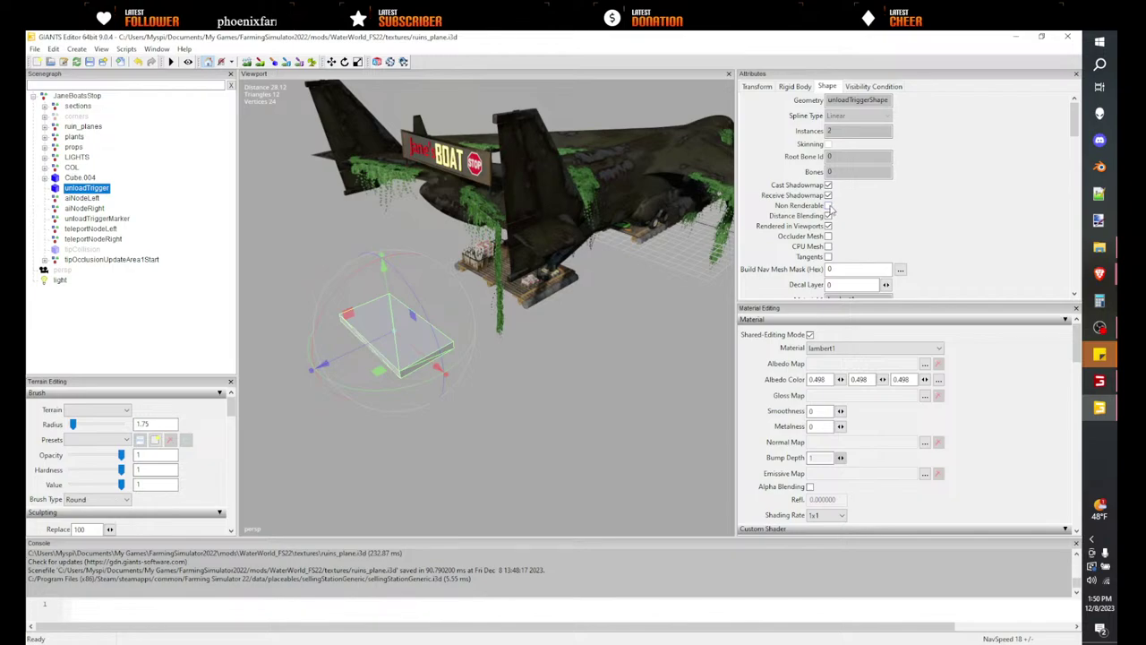
left_click(758, 88)
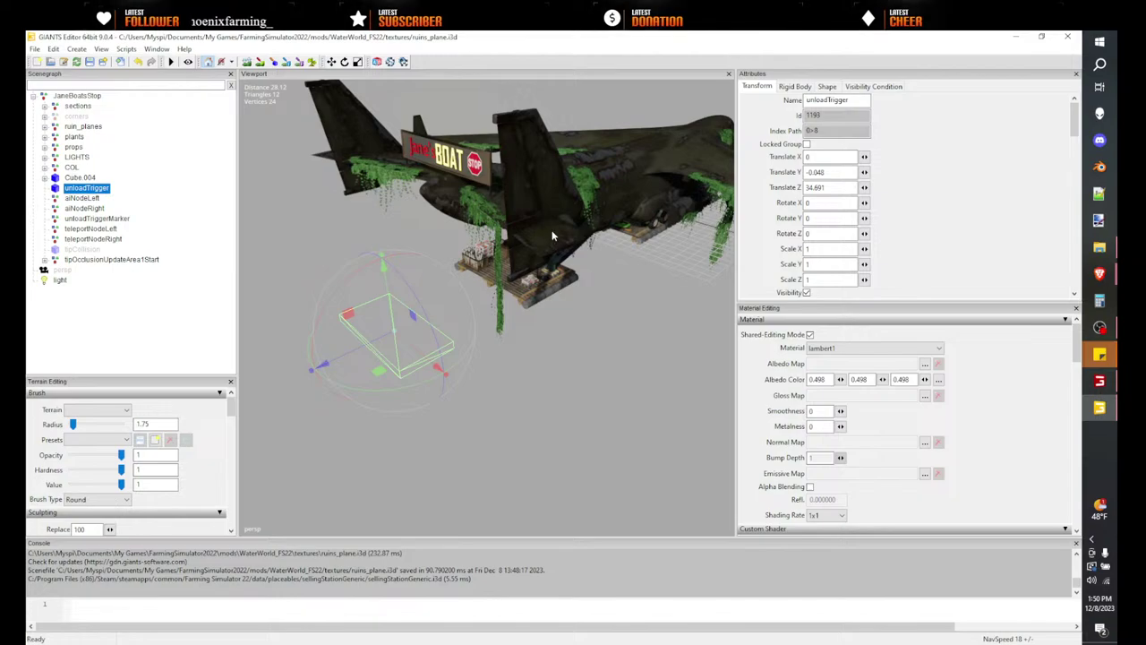
- Stretch the unloadTrigger to a Scale Z of about 11.135 and move it out to a Translate Z of about 48.937
left_click_drag(463, 251, 392, 251, "alt")
scroll(477, 248, "up", 3)
scroll(476, 247, "down", 5)
middle_click_drag(391, 252, 466, 294)
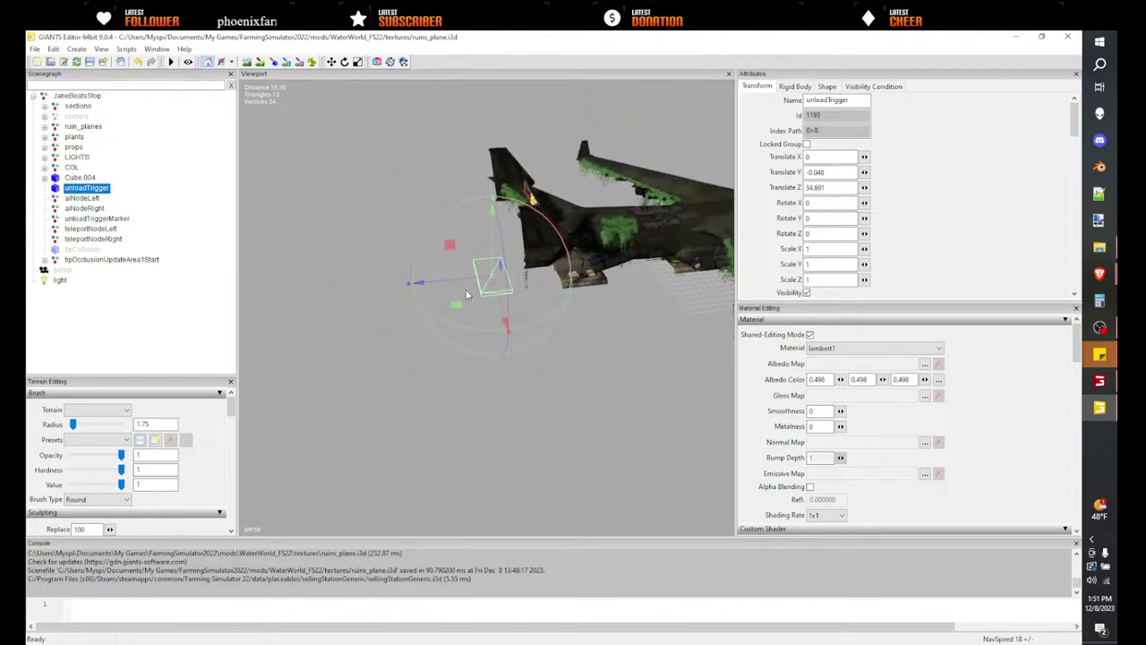
left_click_drag(456, 284, 277, 290)
scroll(505, 302, "down", 3)
mouse_move(505, 302)
left_mouse_down("alt")
mouse_move(534, 299)
mouse_move(490, 297)
left_mouse_up("alt")
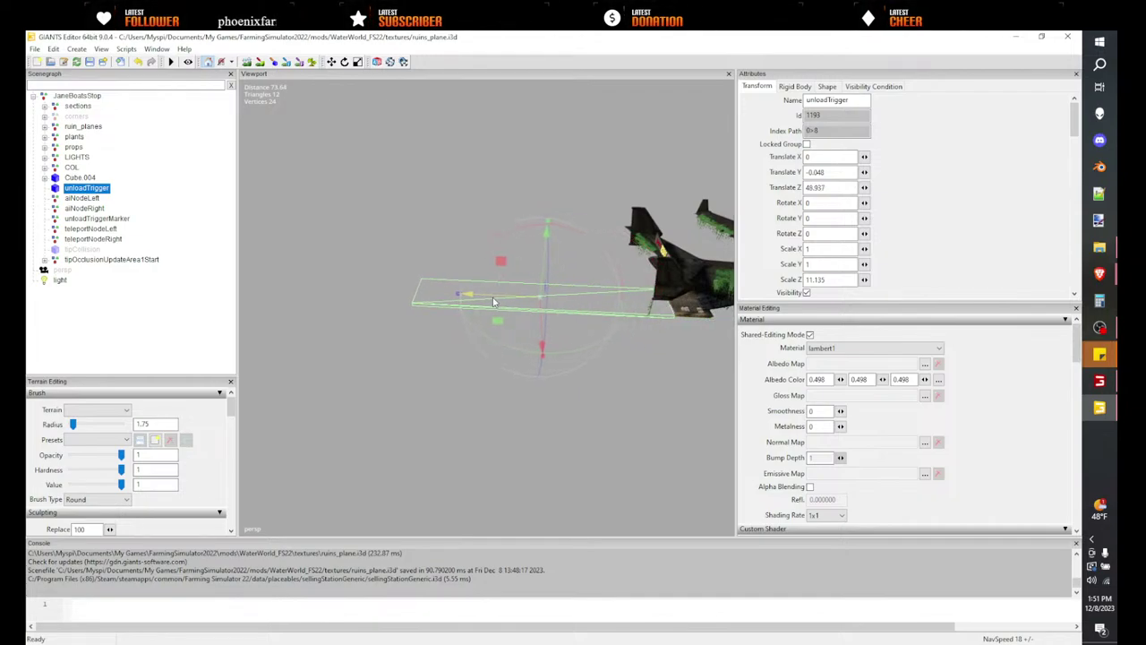
- Duplicate the log raft section at the foot of the plane's rear ramp, using its parent section node
middle_click_drag(492, 302, 579, 312)
left_click_drag(582, 318, 537, 266, "alt")
scroll(586, 249, "up", 3)
scroll(489, 271, "up", 4)
scroll(489, 266, "up", 5)
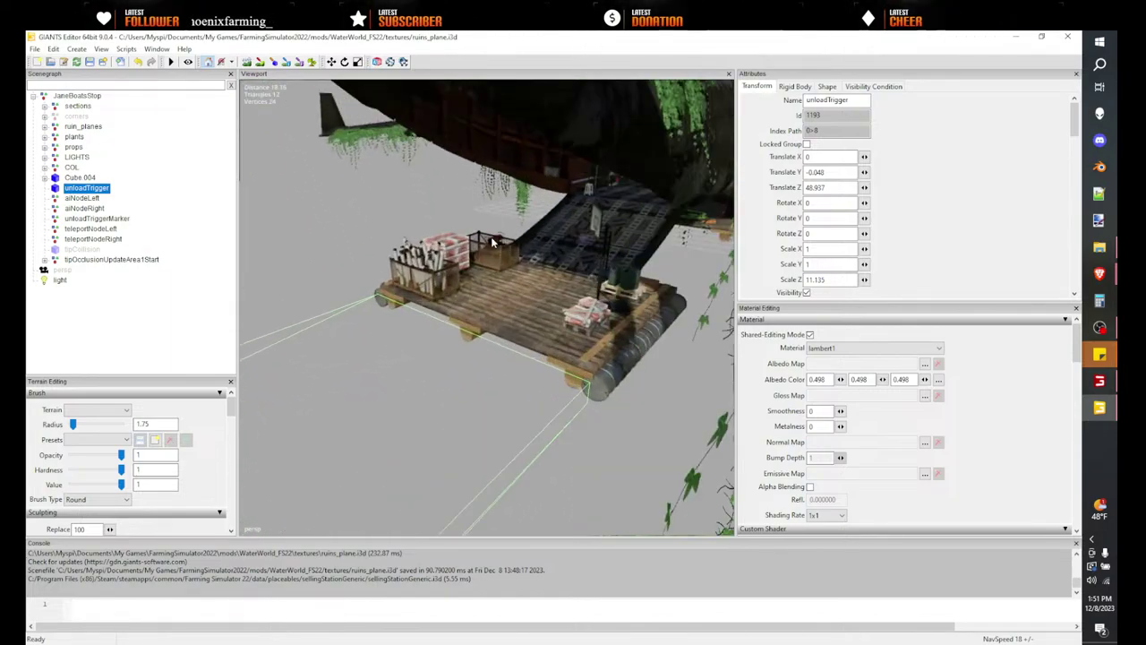
left_click(533, 326)
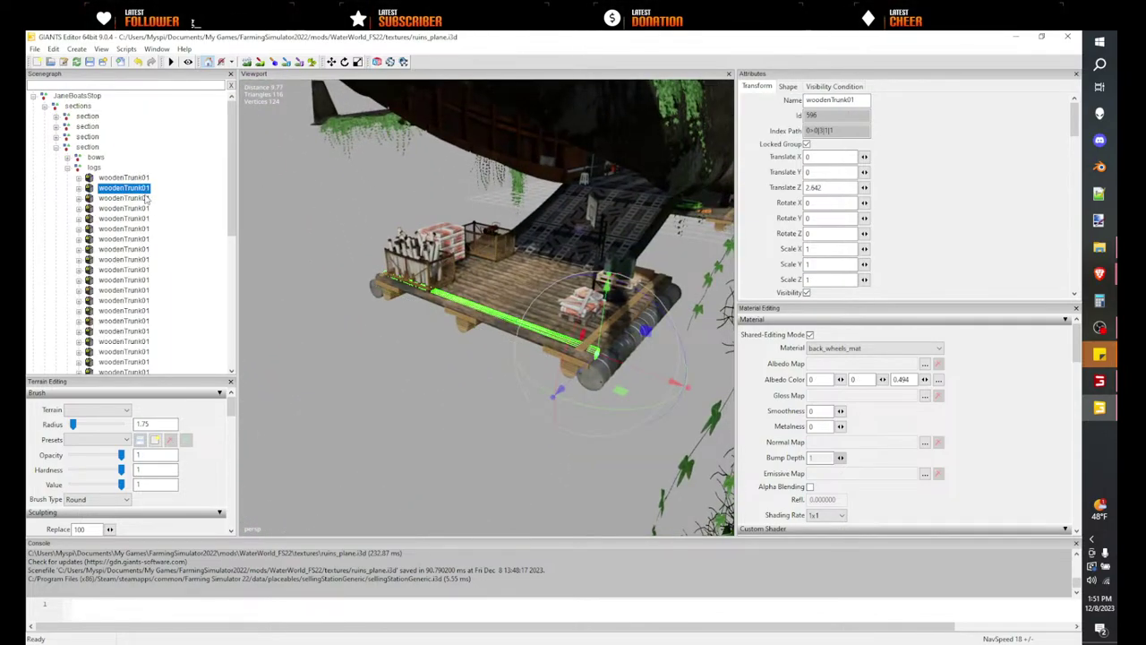
left_click(93, 149)
left_click_drag(502, 251, 478, 307, "alt")
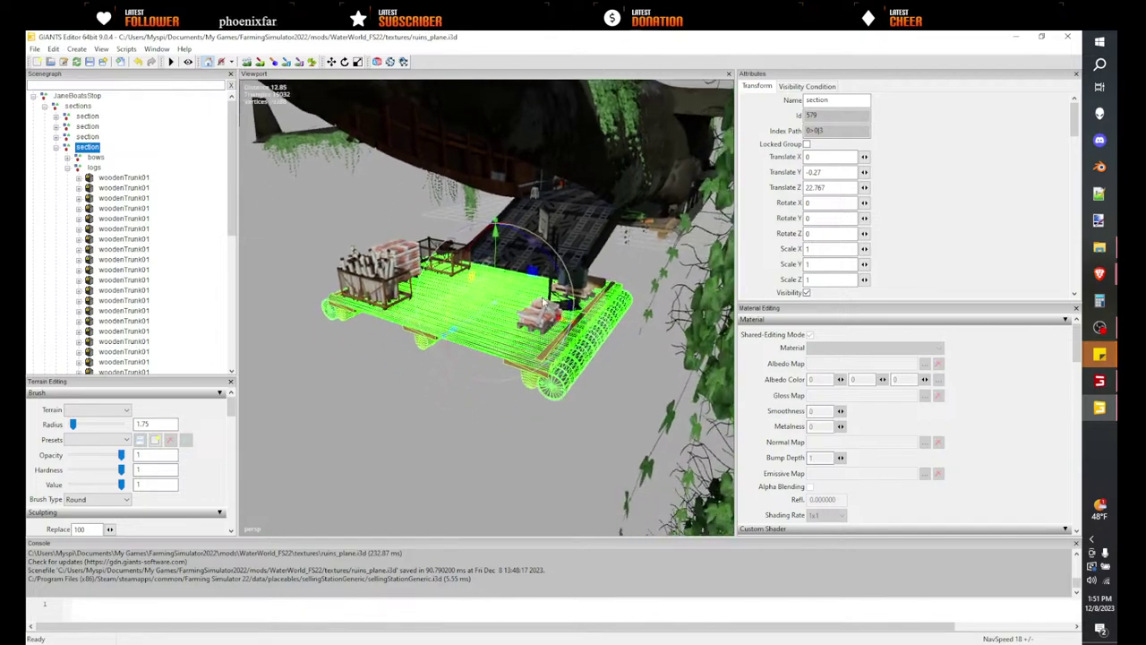
scroll(484, 308, "down", 4)
middle_click_drag(476, 310, 523, 305)
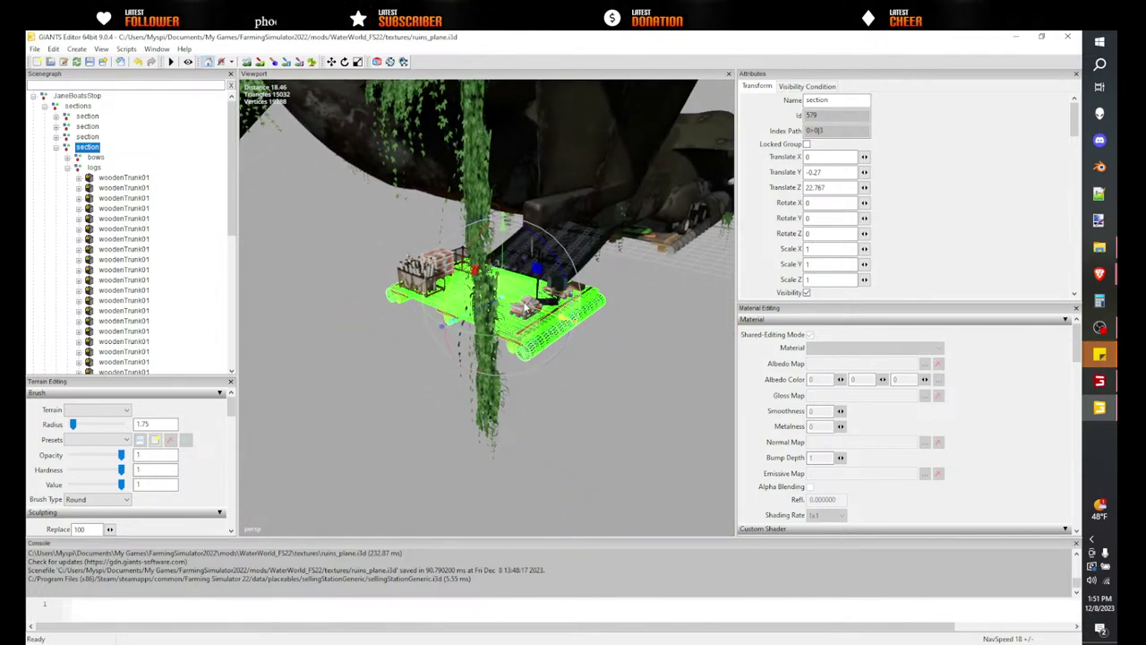
left_click_drag(459, 265, 549, 288, "alt")
scroll(550, 289, "up", 4)
middle_click_drag(403, 318, 487, 311, "alt")
scroll(487, 312, "down", 2)
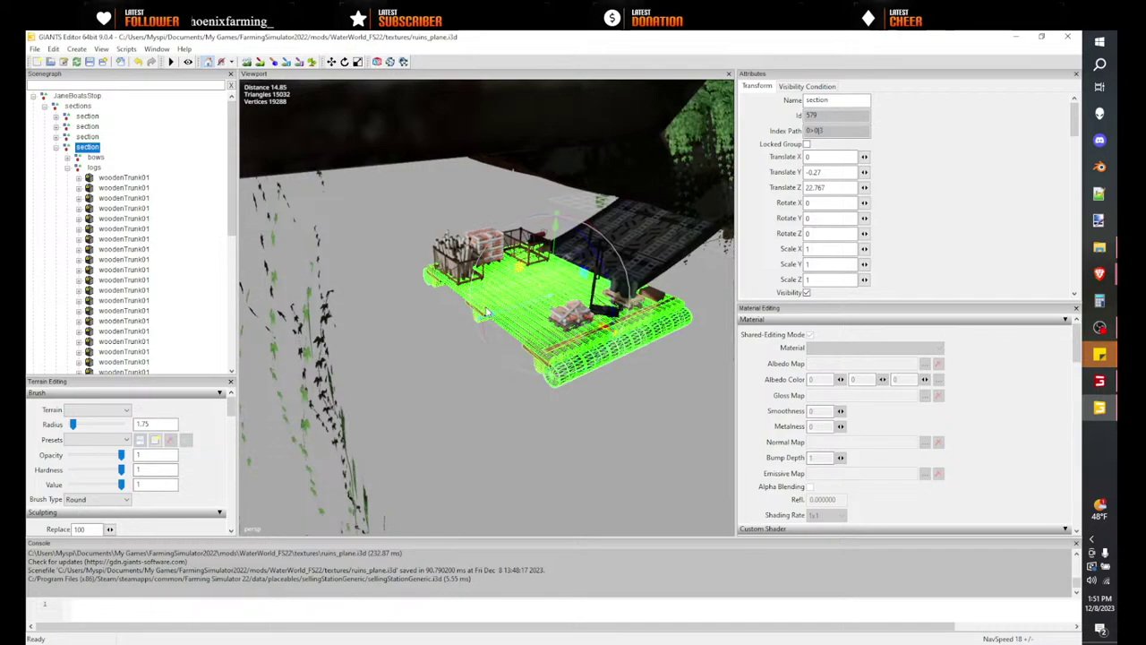
left_click_drag(487, 311, 501, 311, "alt")
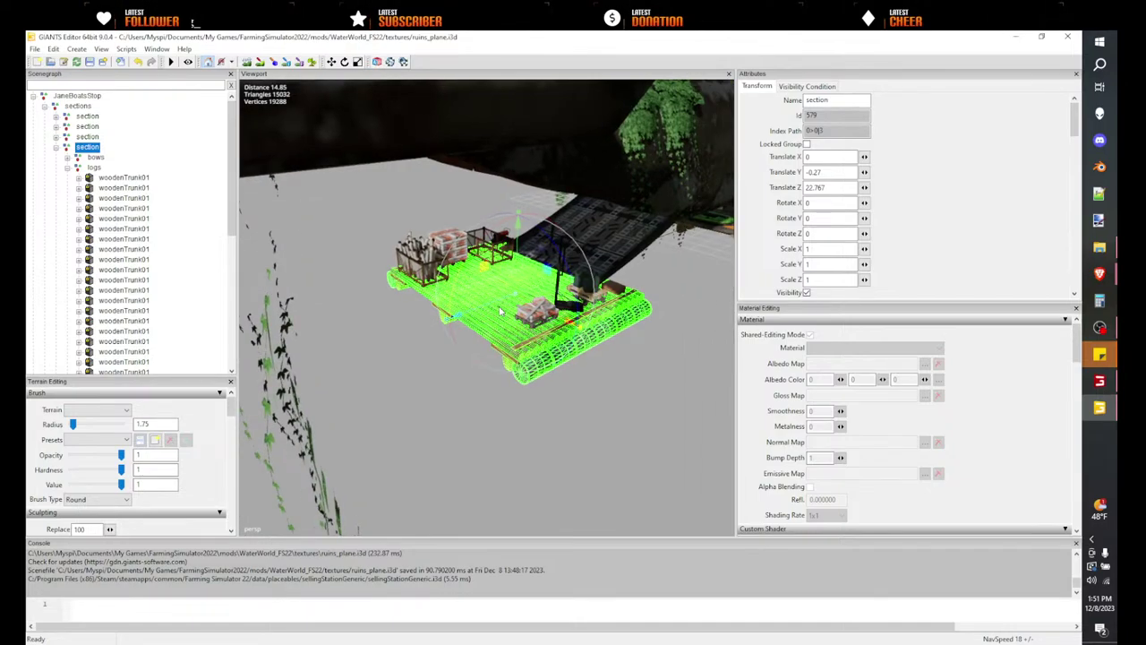
left_click(502, 310)
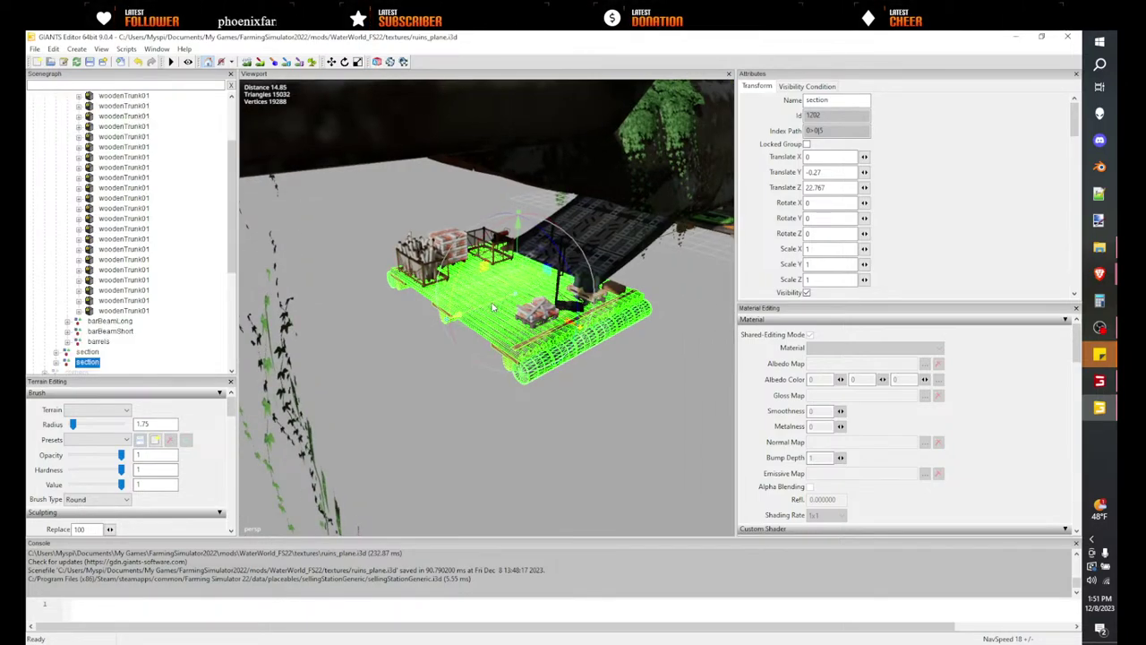
- Move the duplicated raft section outward until it butts against the original raft, at a Translate Z of about 29.068
left_click_drag(494, 325, 287, 361)
left_click_drag(411, 341, 349, 315, "alt")
scroll(349, 312, "down", 5)
middle_click_drag(348, 311, 372, 313)
scroll(372, 313, "up", 10)
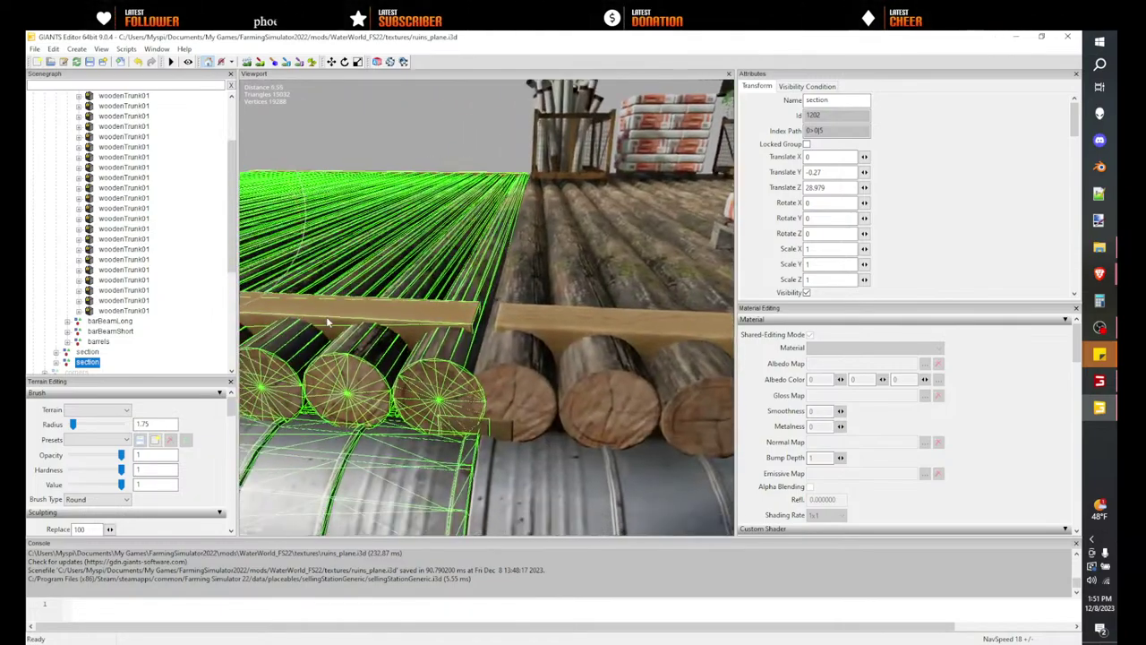
left_click_drag(328, 322, 295, 296, "alt")
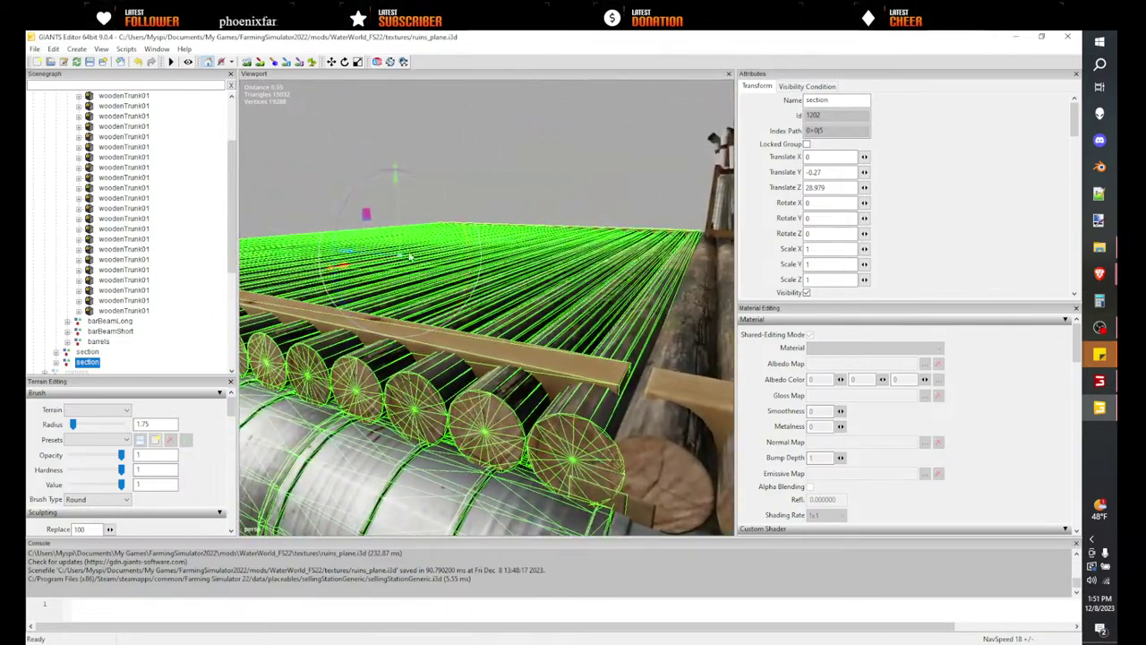
left_click_drag(375, 258, 372, 260)
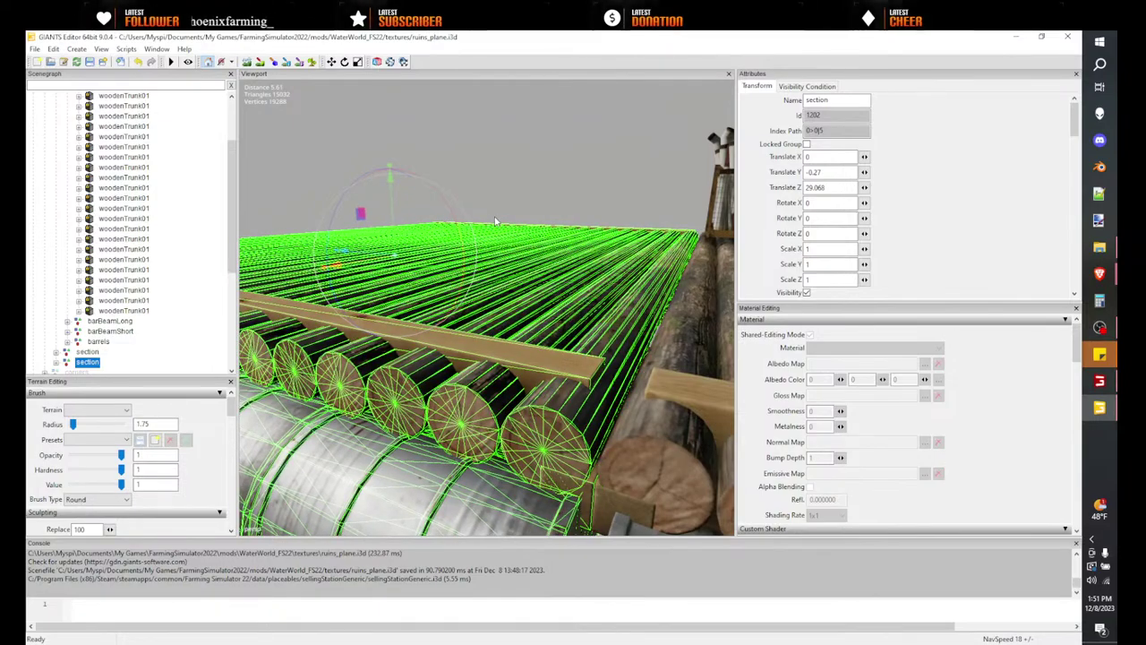
scroll(516, 208, "down", 6)
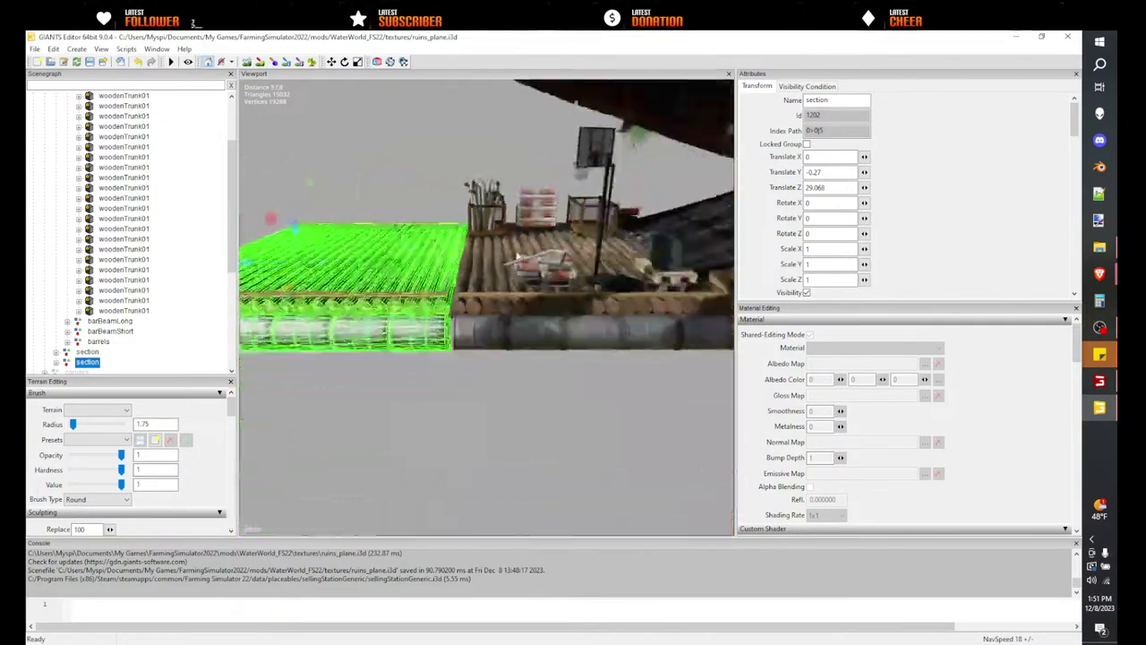
left_click_drag(516, 208, 630, 241, "alt")
middle_click_drag(629, 242, 633, 251)
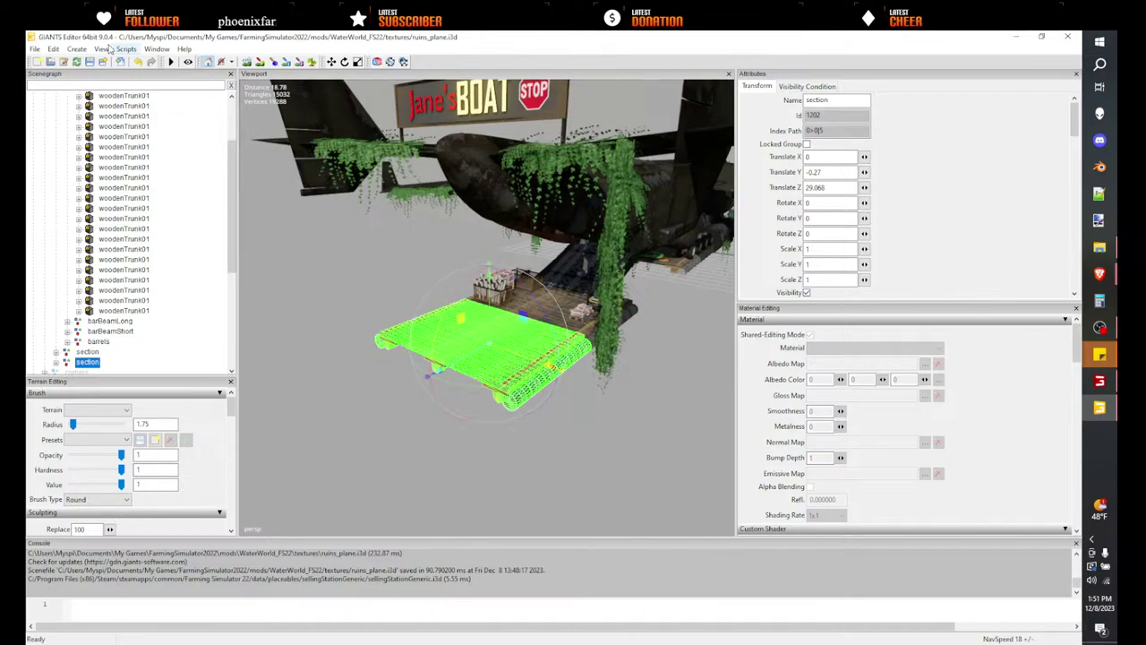
- Create a cube primitive and move it from the scene root into the duplicated raft section
left_click(78, 50)
mouse_move(143, 150)
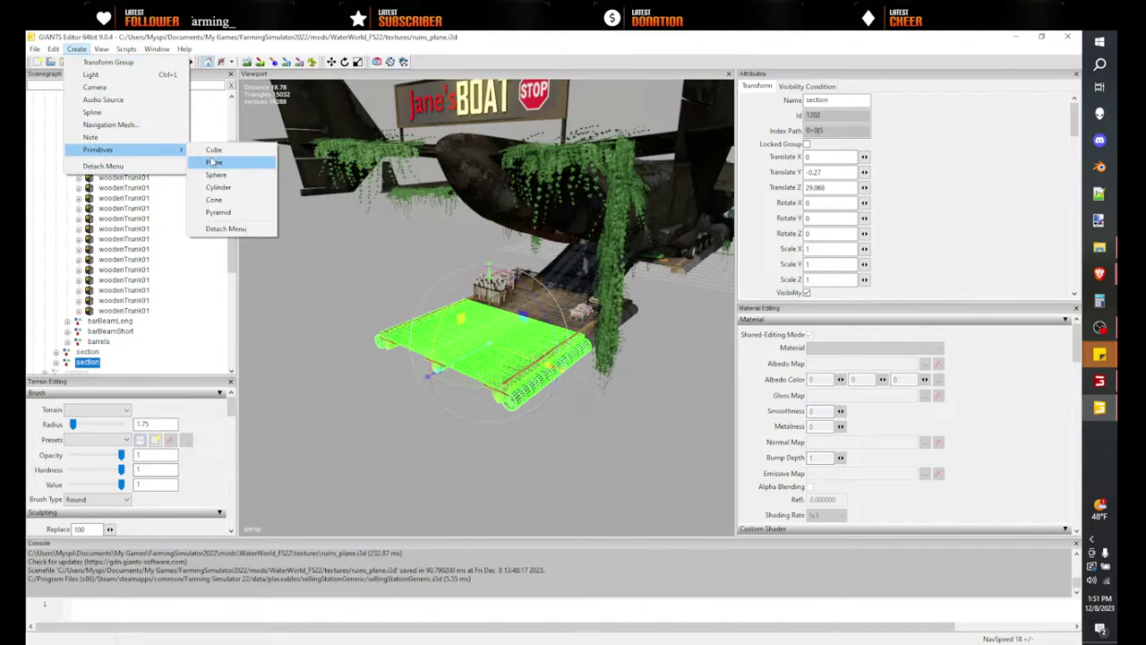
left_click(214, 150)
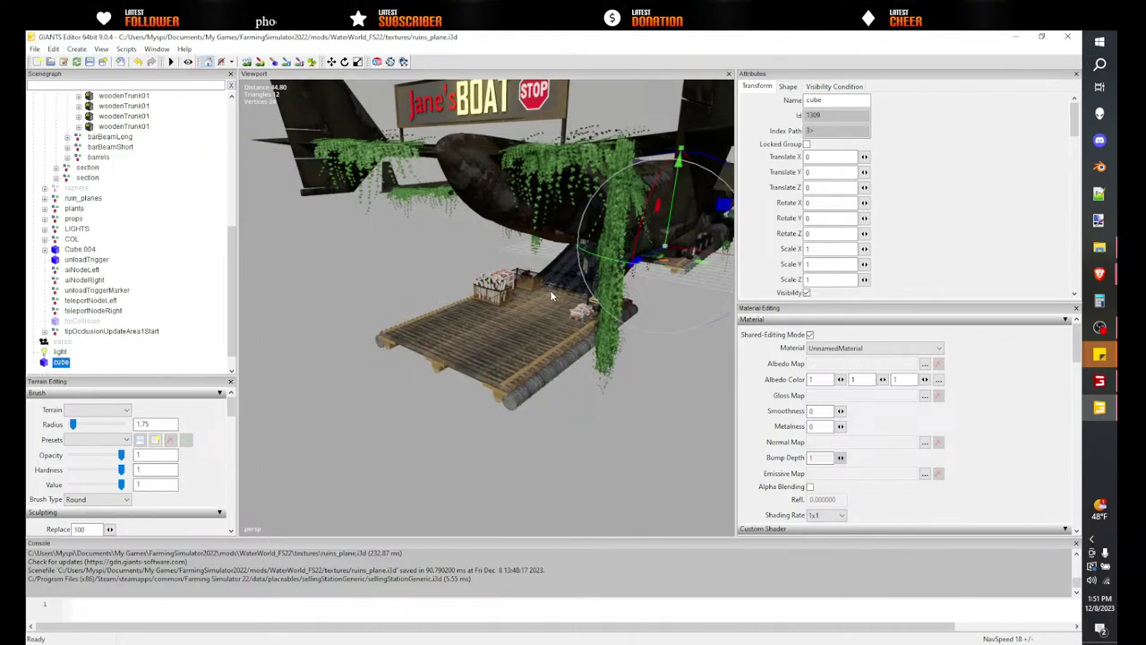
middle_click_drag(510, 296, 548, 290)
key("Delete")
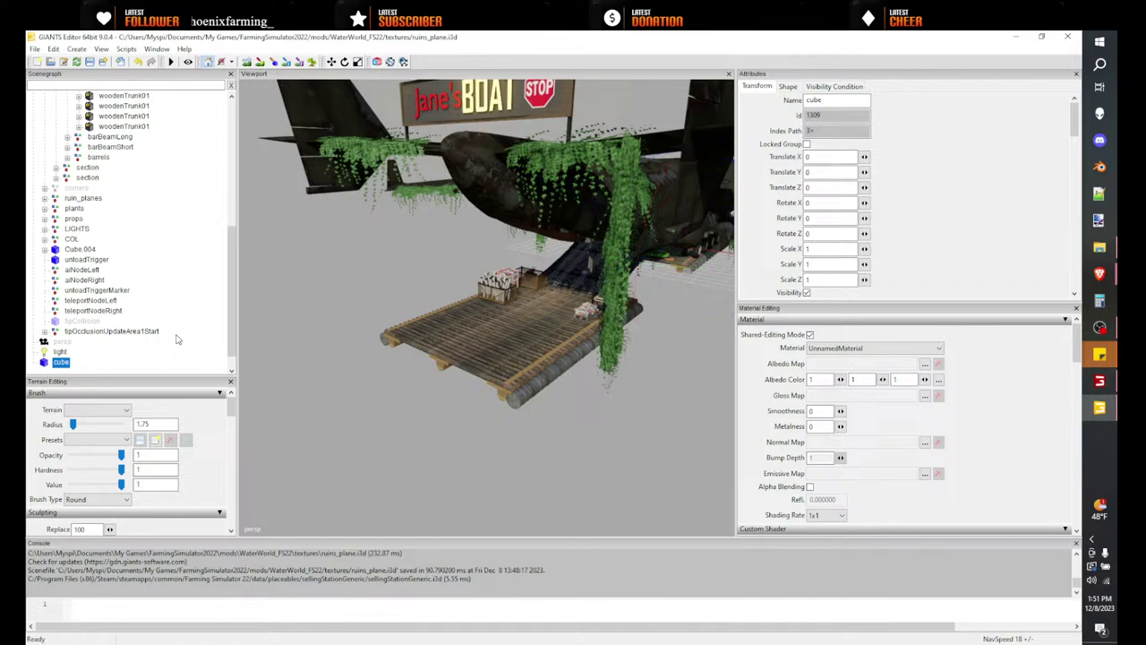
scroll(117, 282, "up", 2)
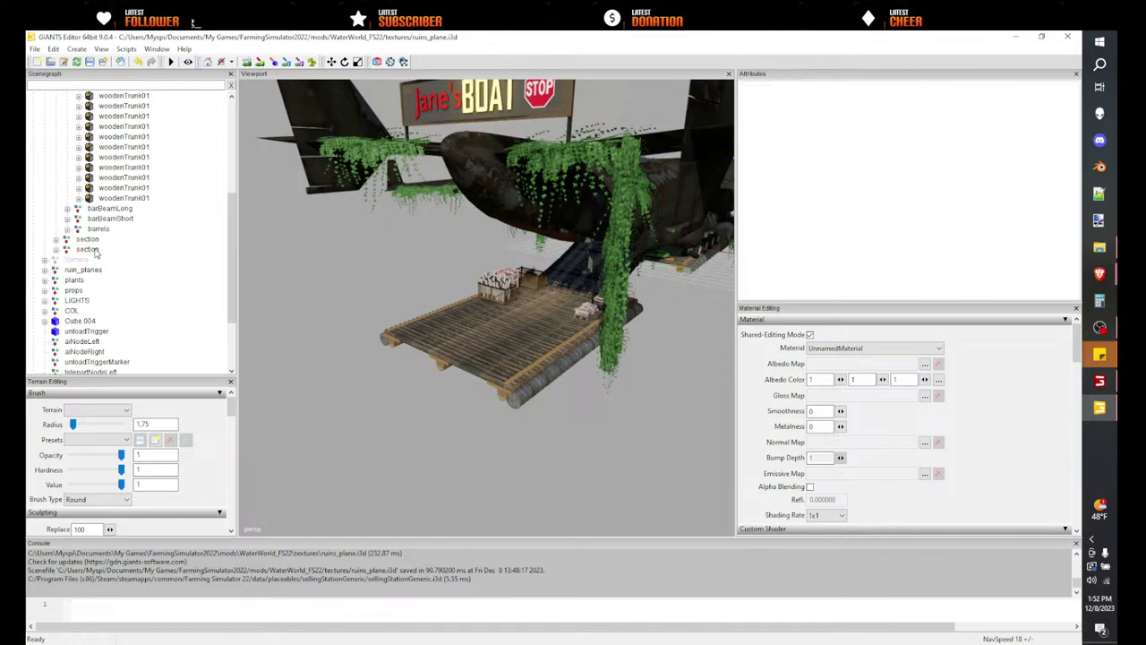
left_click(88, 249)
key("ctrl+v")
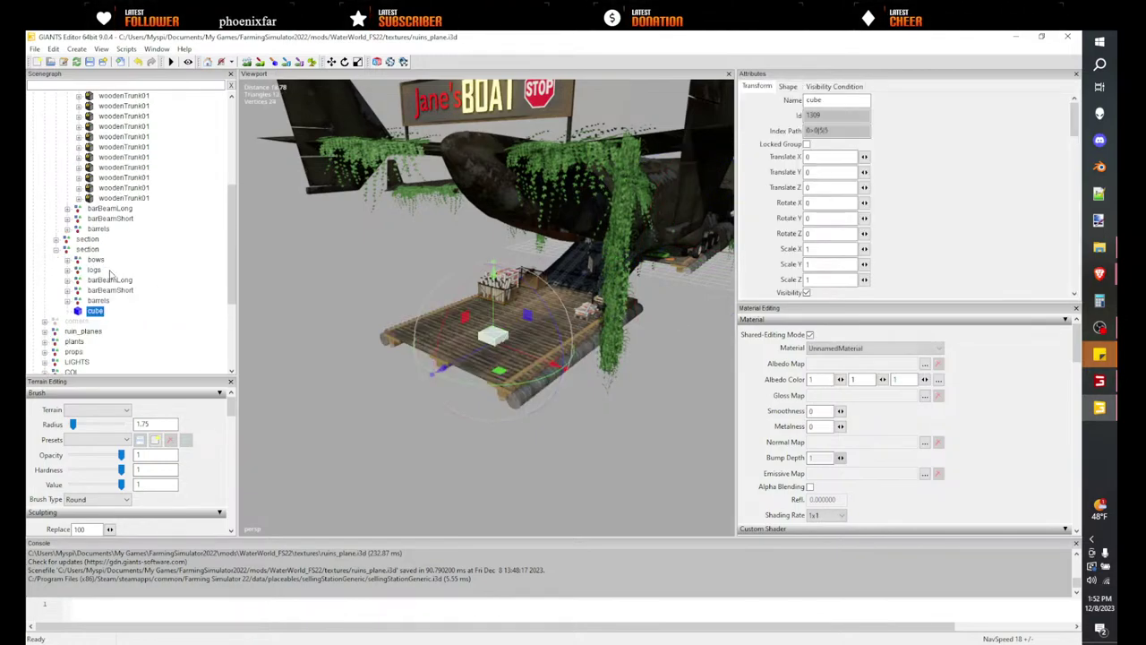
- Stretch the cube across the raft to a Scale X of about 8.485, at Translate X -0.901 and Translate Y -0.356
scroll(433, 313, "up", 5)
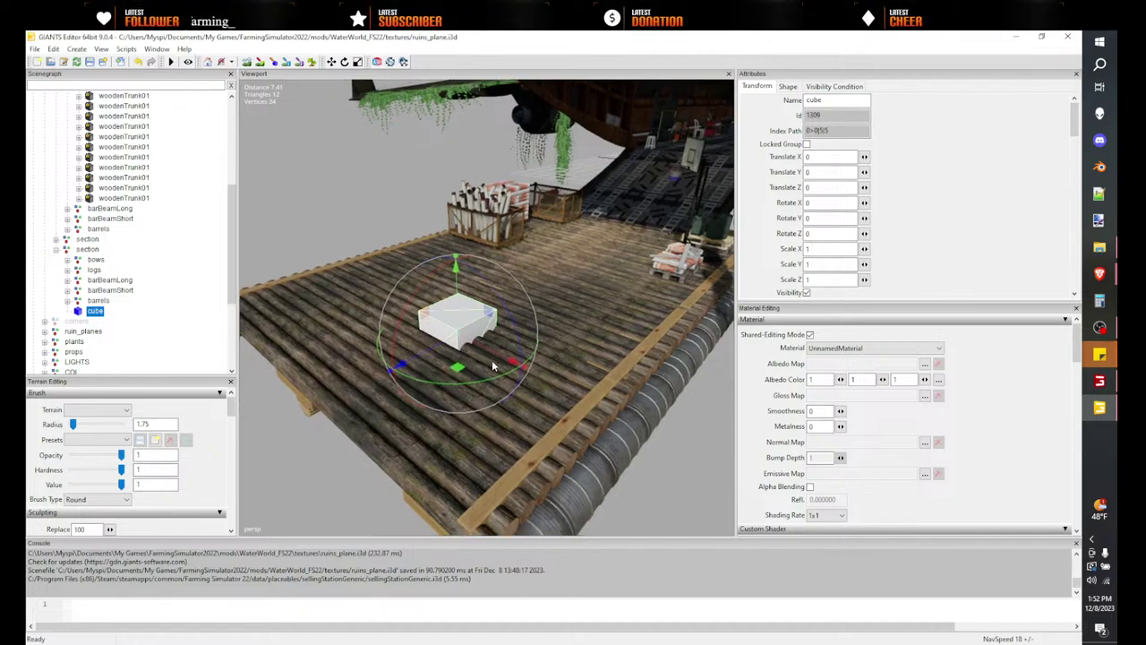
left_click_drag(526, 366, 883, 482)
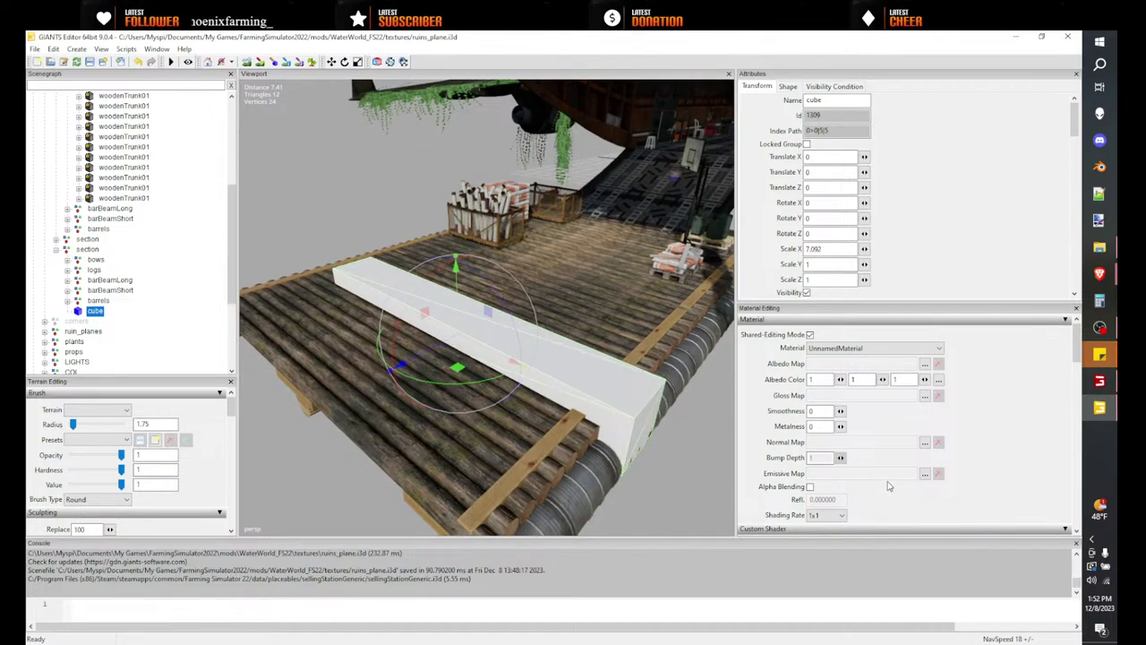
middle_click_drag(450, 324, 524, 308)
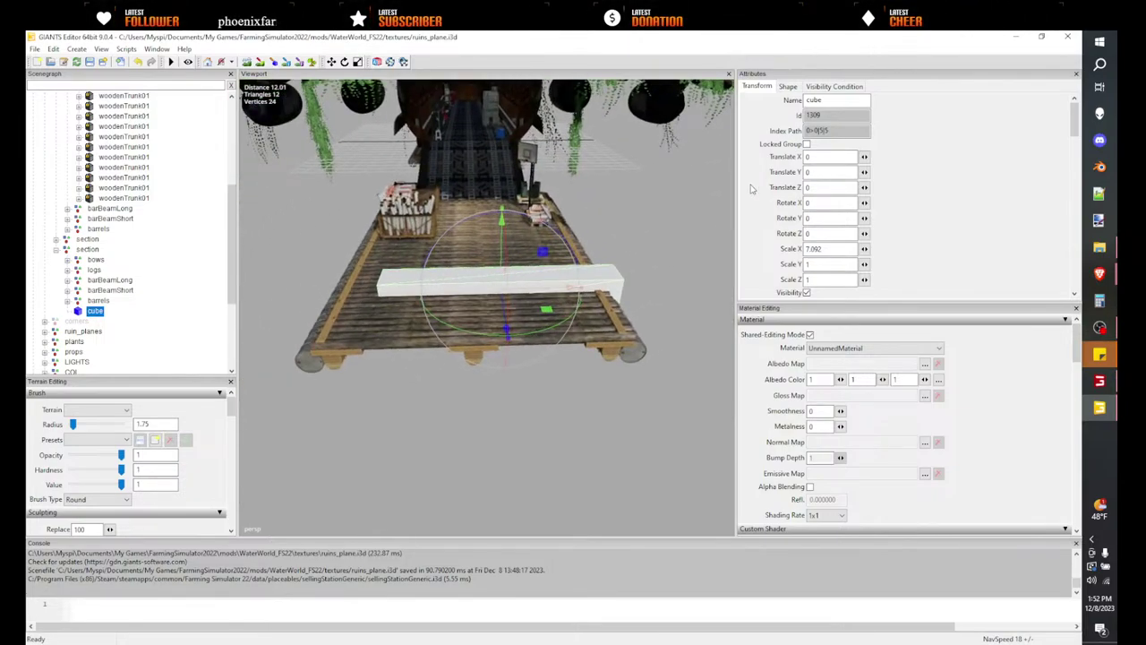
left_click_drag(551, 292, 607, 292)
left_click_drag(498, 244, 570, 232, "alt")
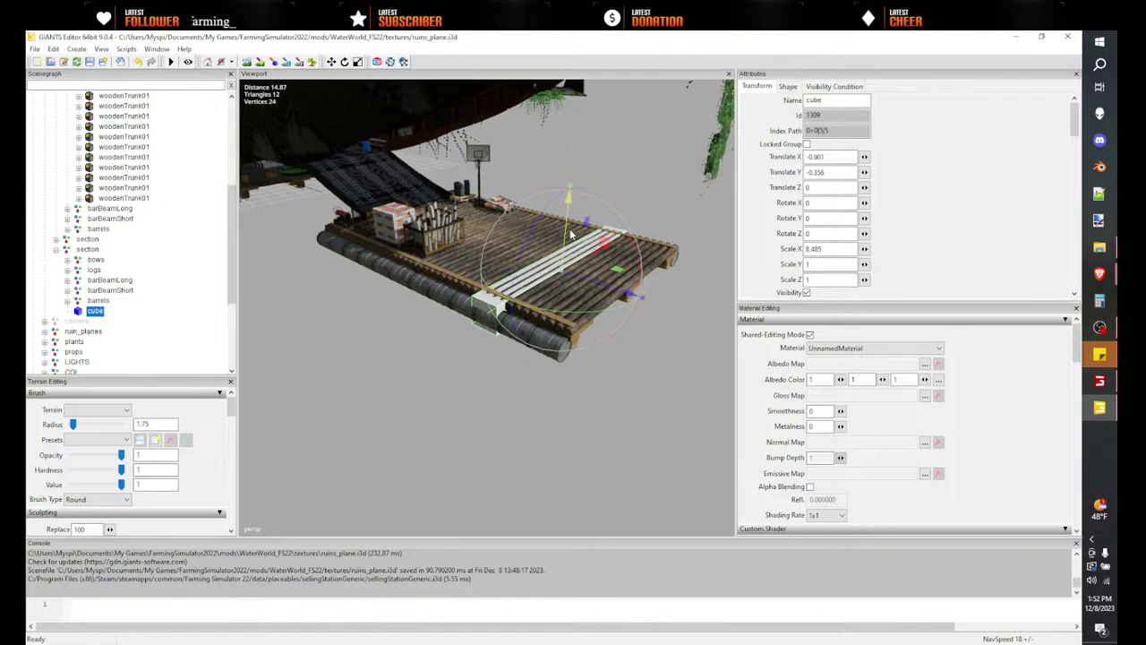
- Extend the cube along the raft section to a Scale Z of about 6.294 and shift it to a Translate Z of about -0.416
middle_click_drag(570, 229, 587, 292)
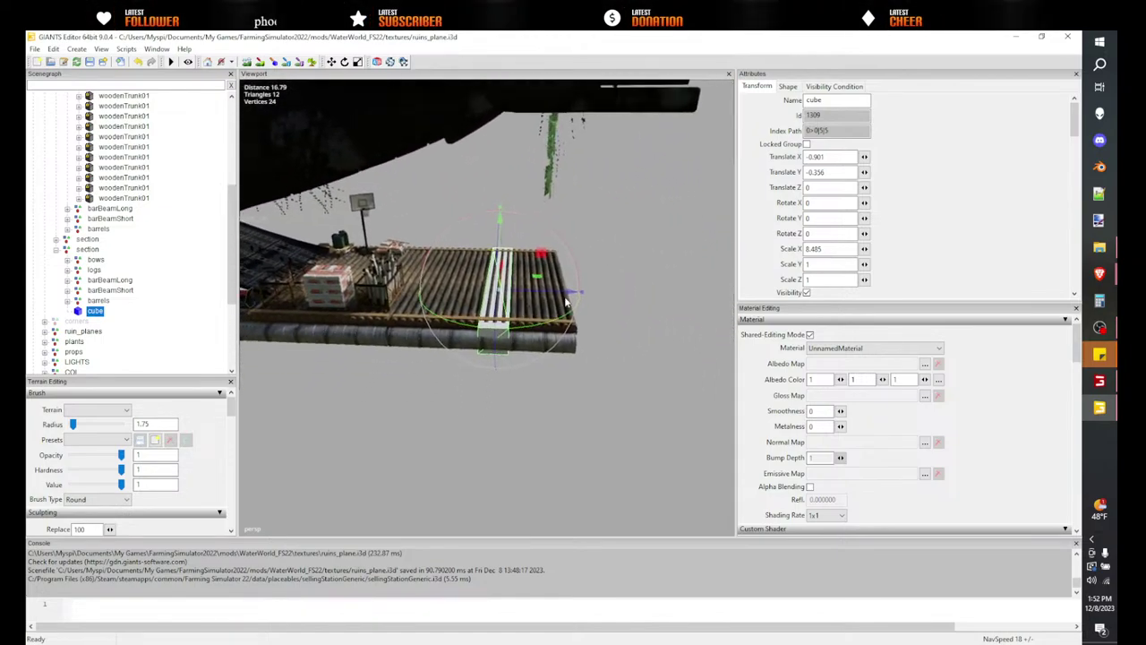
left_click_drag(582, 291, 721, 319)
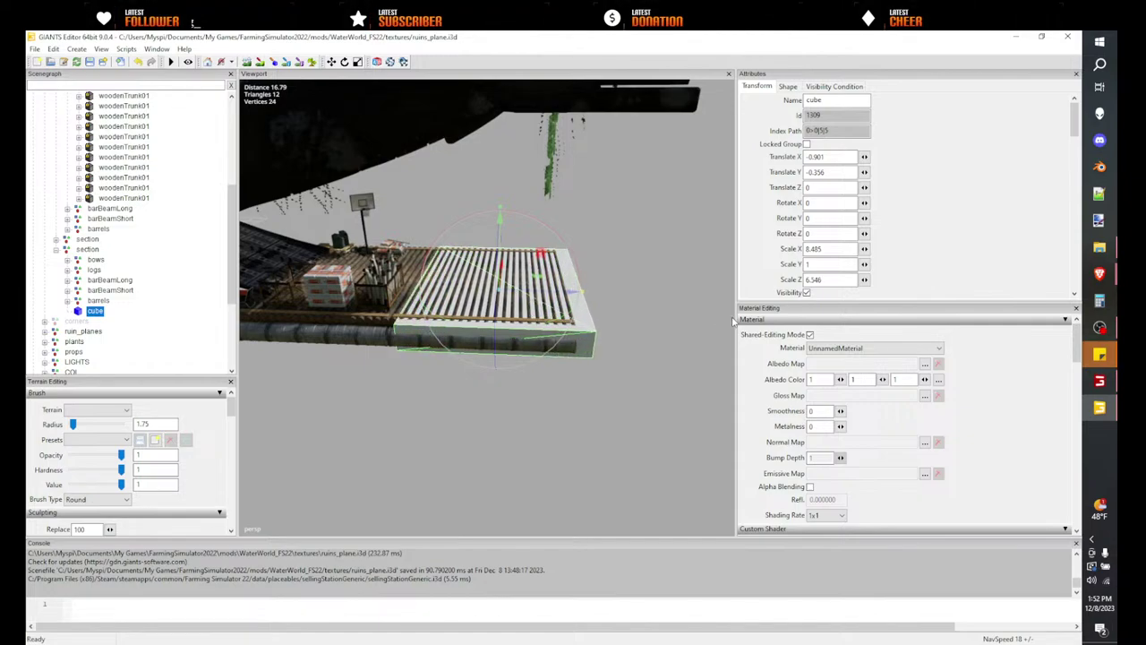
left_click_drag(573, 294, 541, 298)
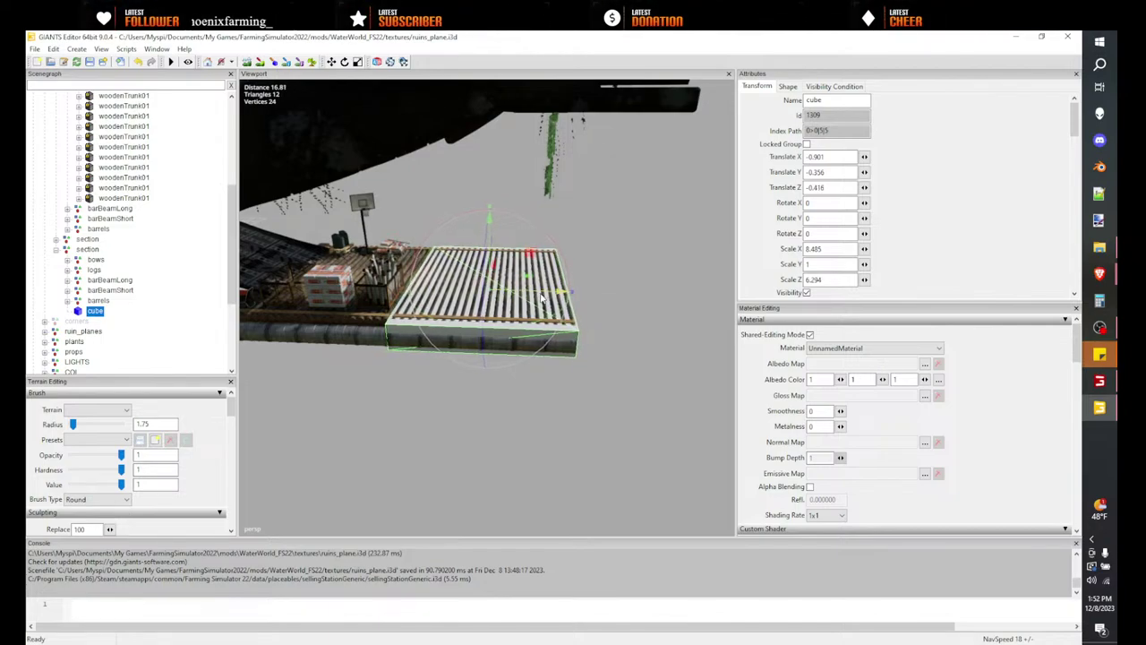
- Rename the cube as col and freeze only its Scale transformation, preserving instances
double_click(95, 310)
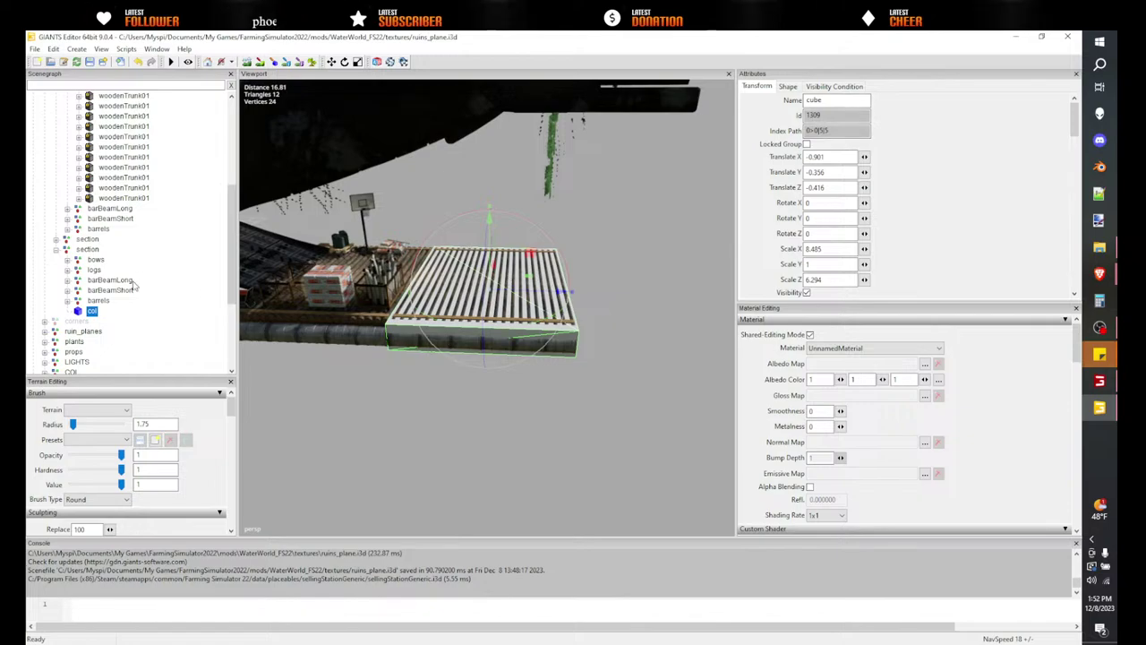
right_click(92, 311)
left_click(170, 380)
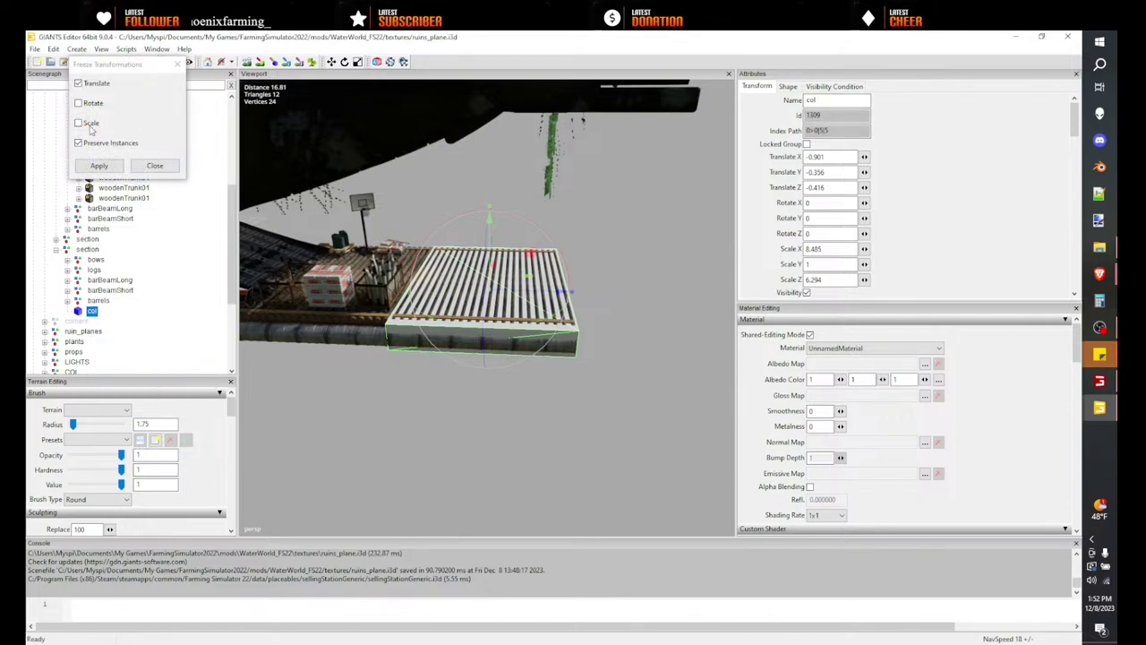
left_click(153, 170)
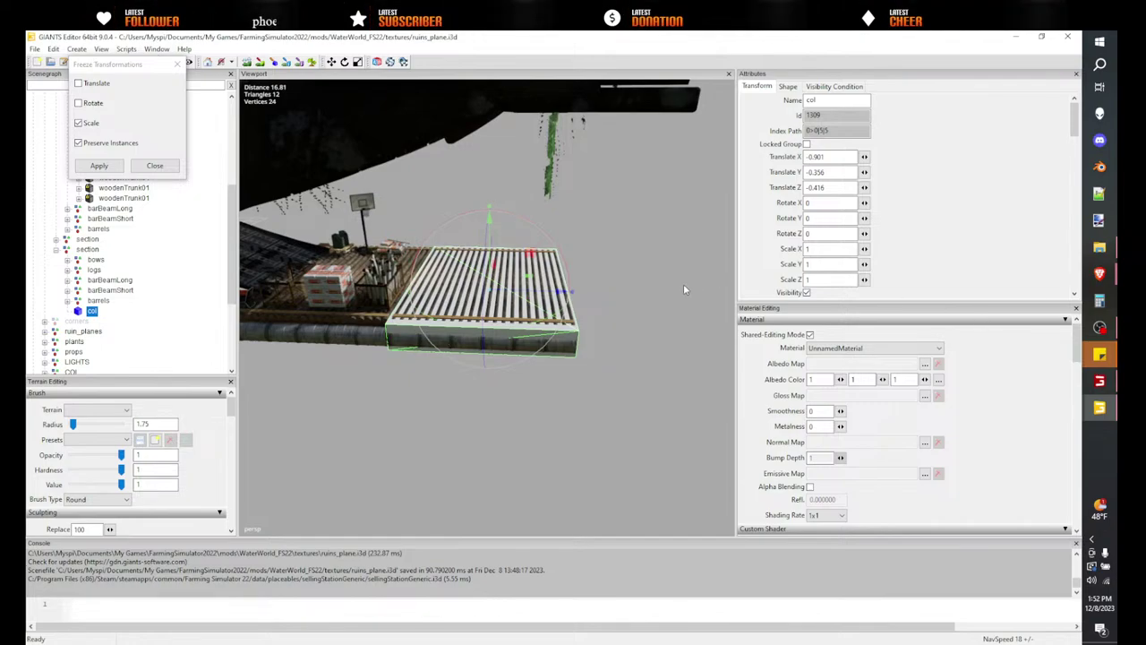
- Set col's Clip Distance to 200, make it a rigid body, and check the mesh cooking warning in the console
left_click(786, 87)
left_click(755, 87)
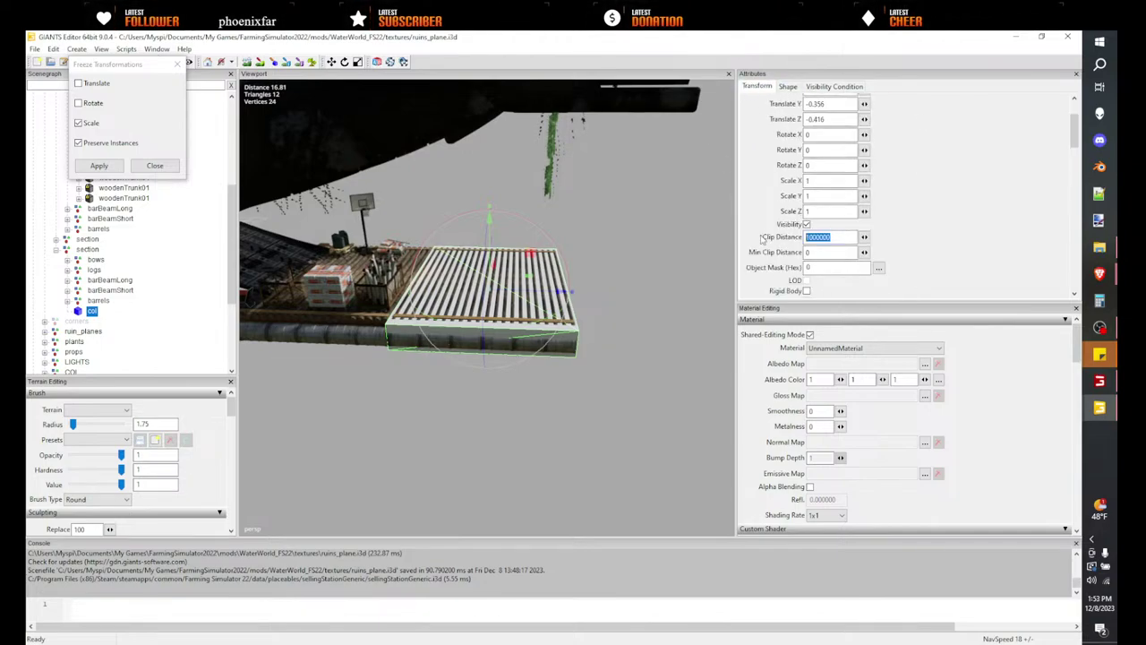
type("200")
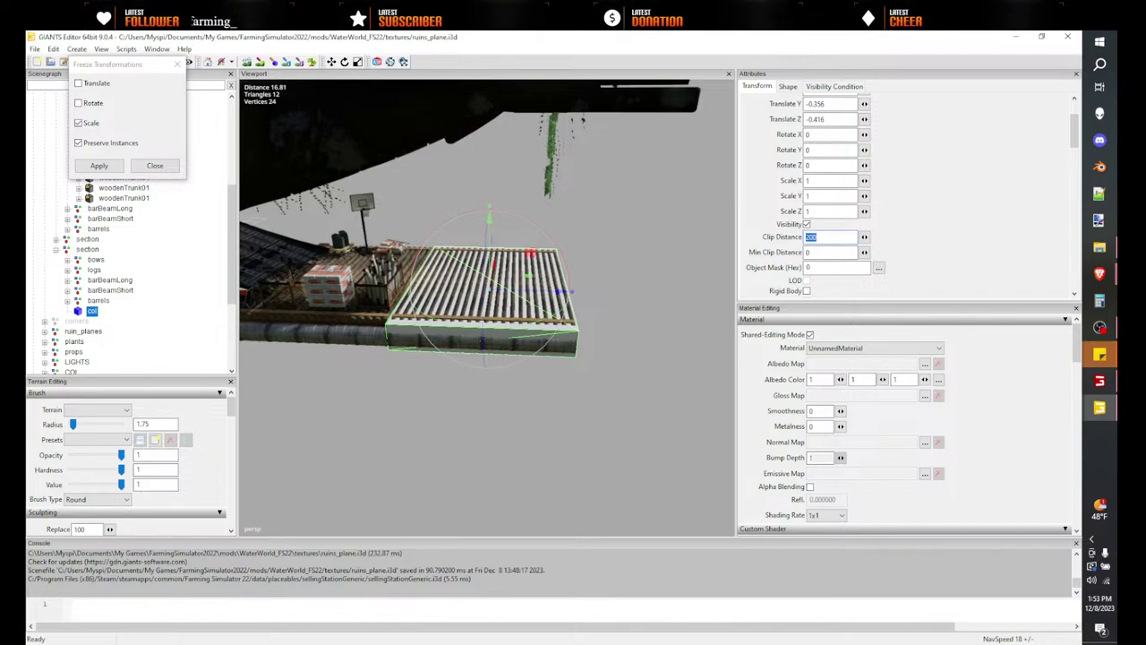
key("Return")
scroll(810, 265, "down", 2)
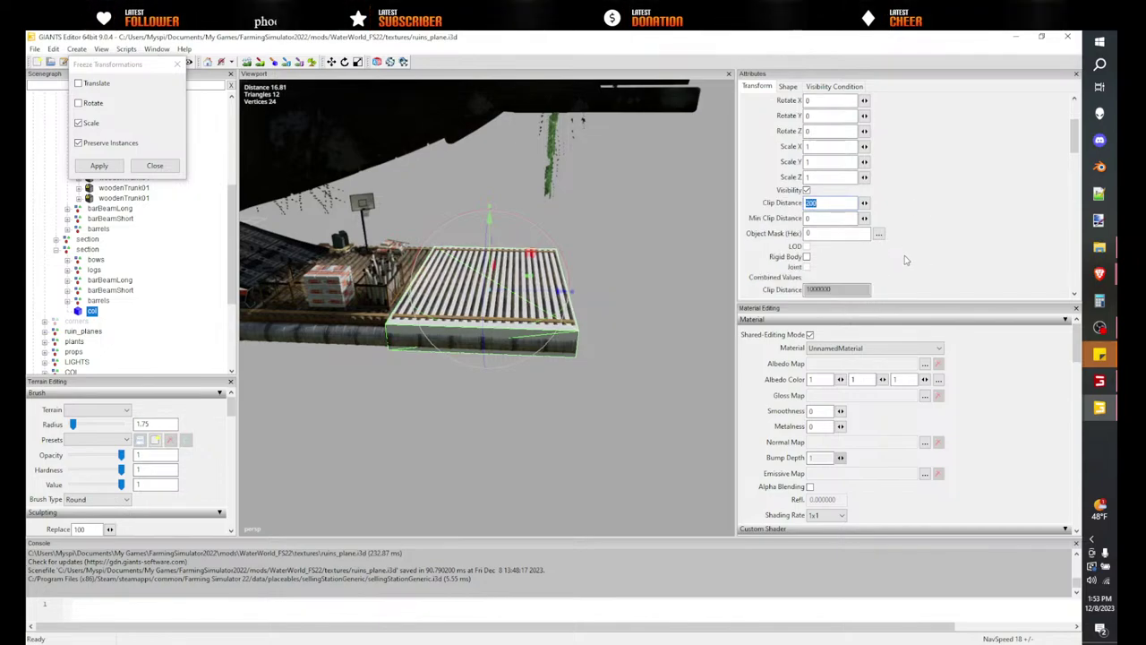
left_click(807, 257)
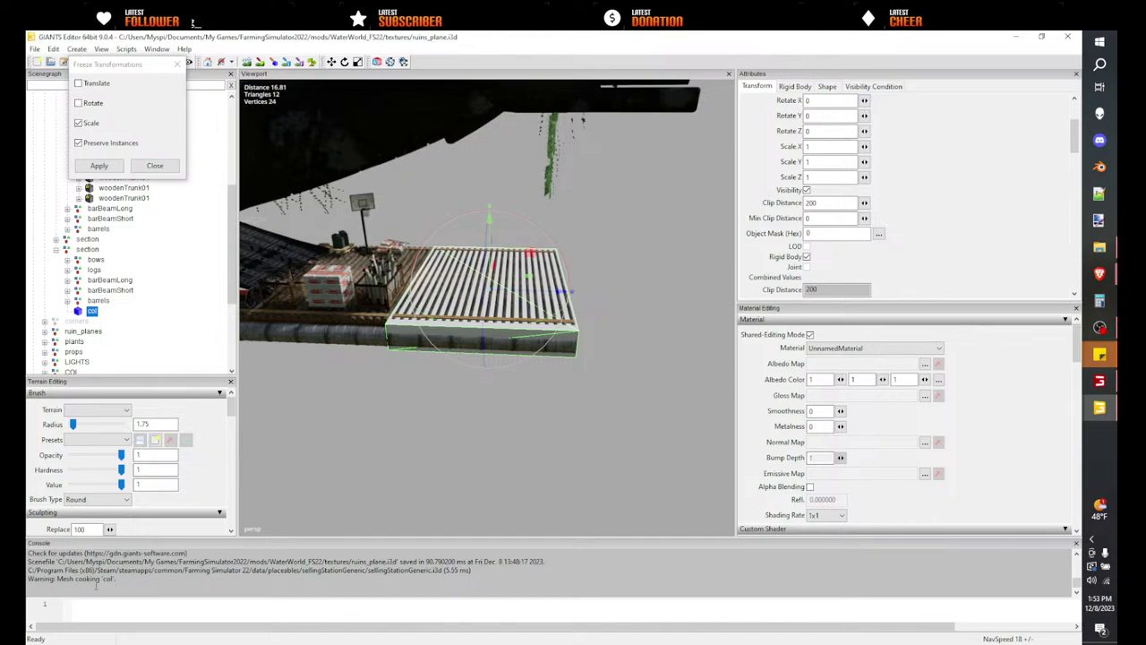
left_click_drag(117, 579, 31, 579)
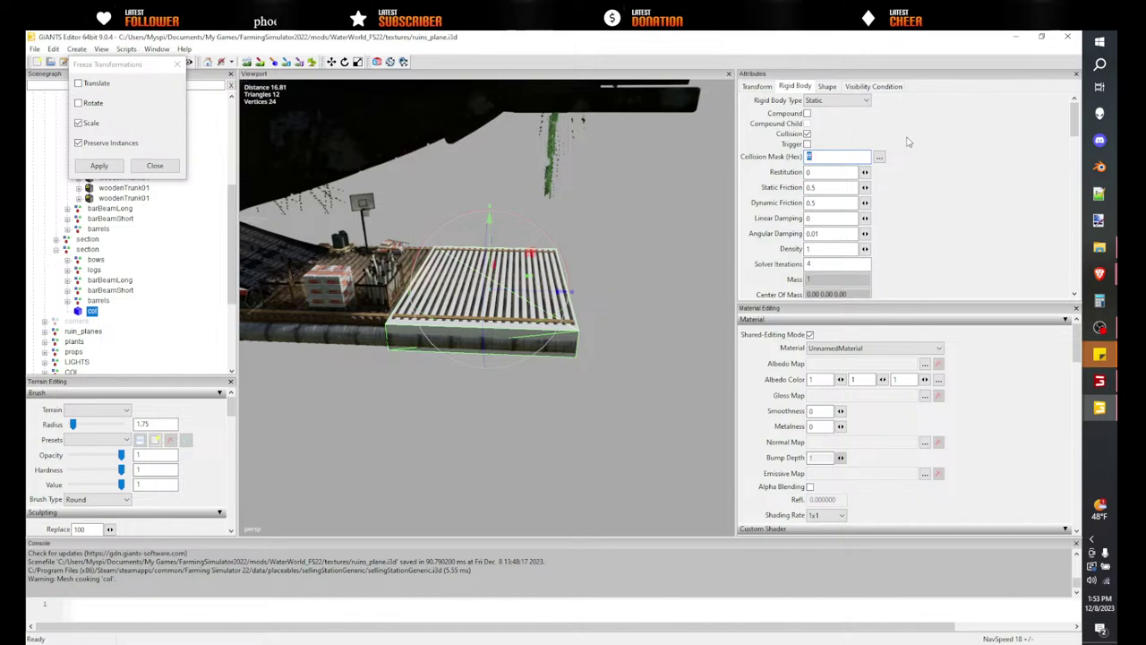
- Make the col shape Non Renderable and reselect it in the scenegraph
left_click(827, 87)
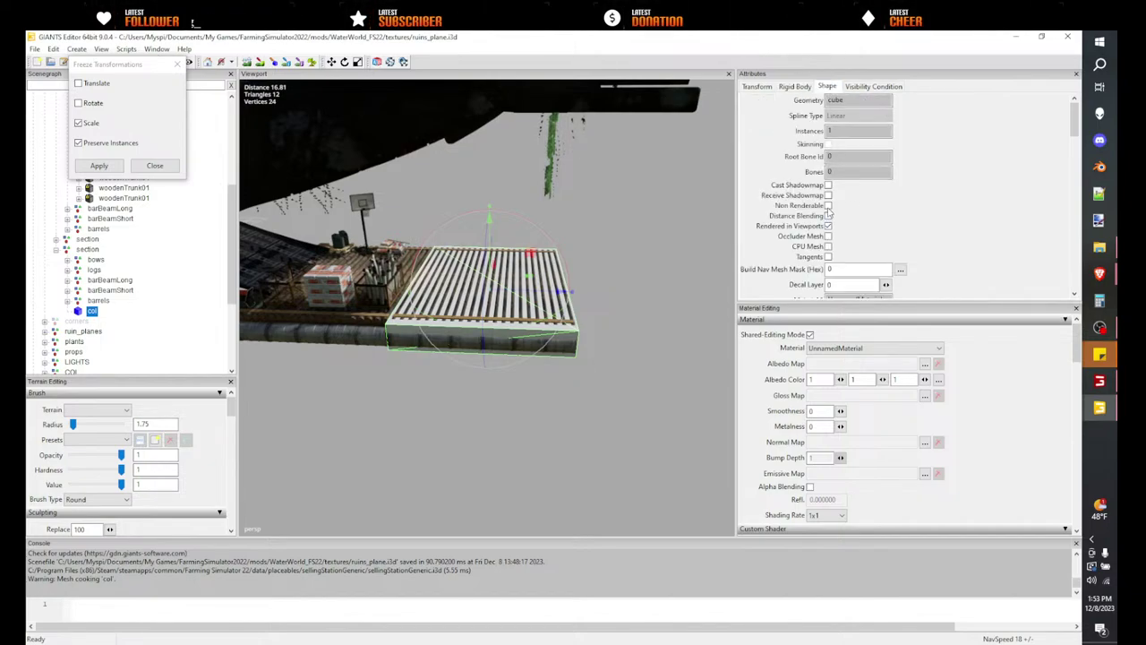
left_click(827, 206)
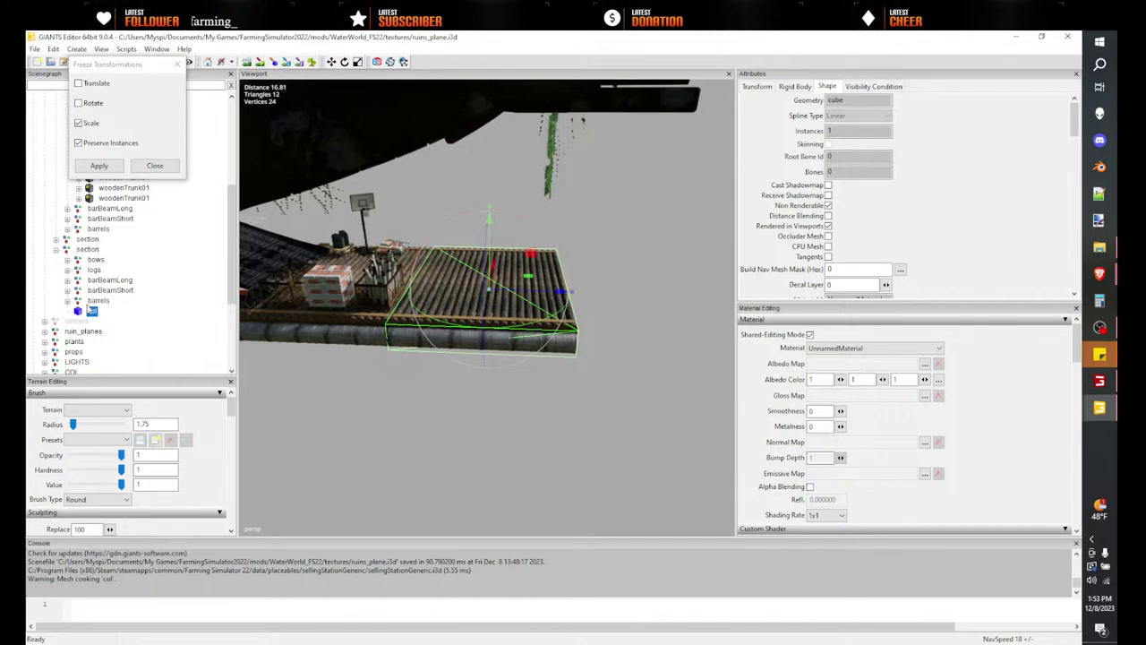
left_click(168, 332)
left_click(95, 314)
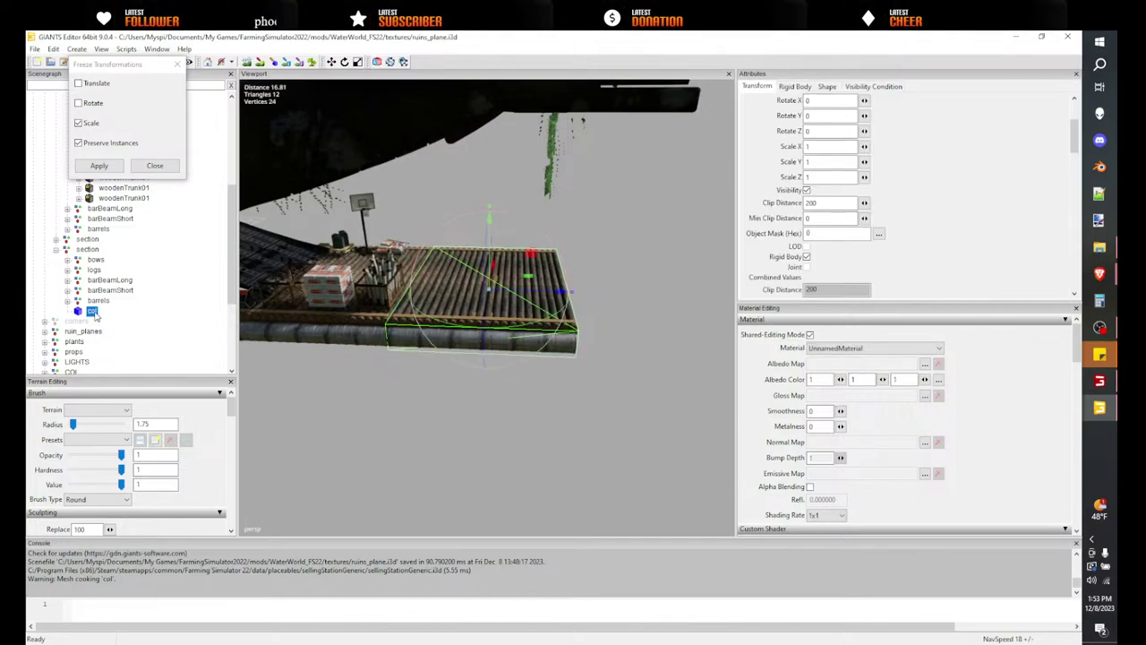
- Paste a copy of col into the fifth section group, the raft under the plane's nose, and check its position
scroll(126, 295, "up", 1)
left_click(86, 250)
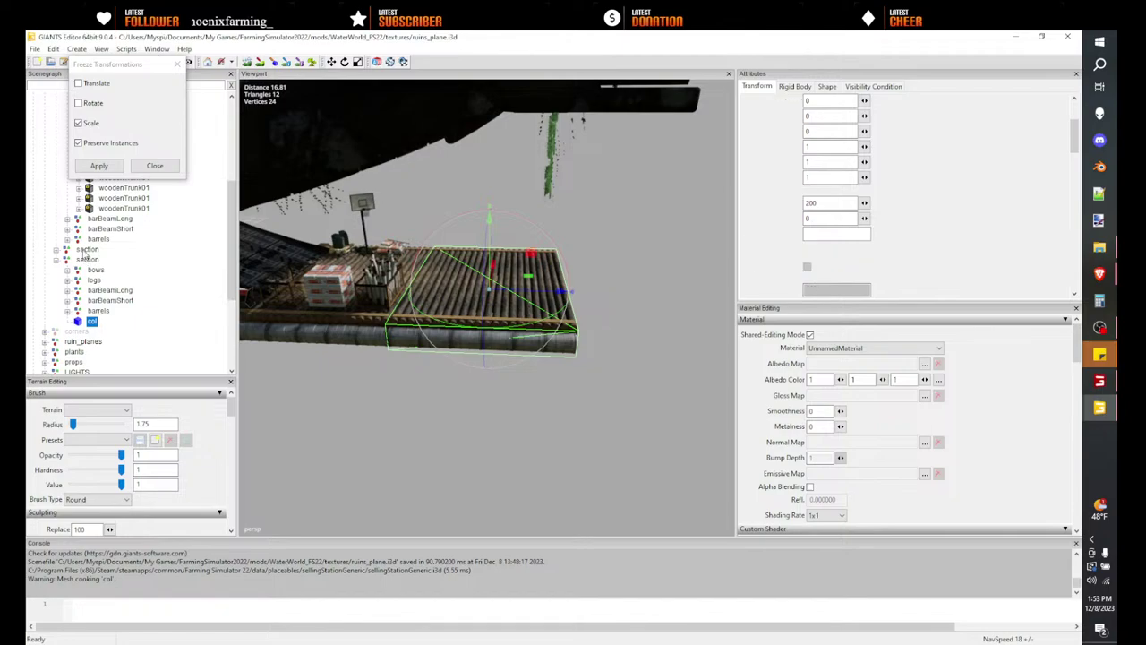
left_click(287, 290)
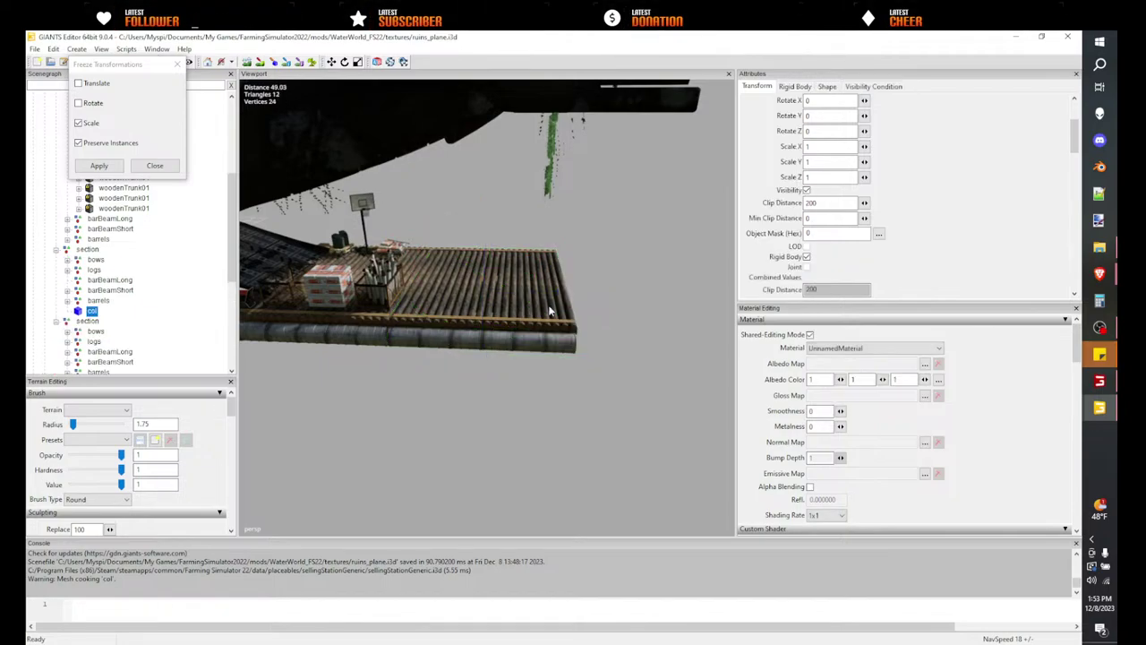
left_click_drag(548, 310, 445, 271, "alt")
key("f")
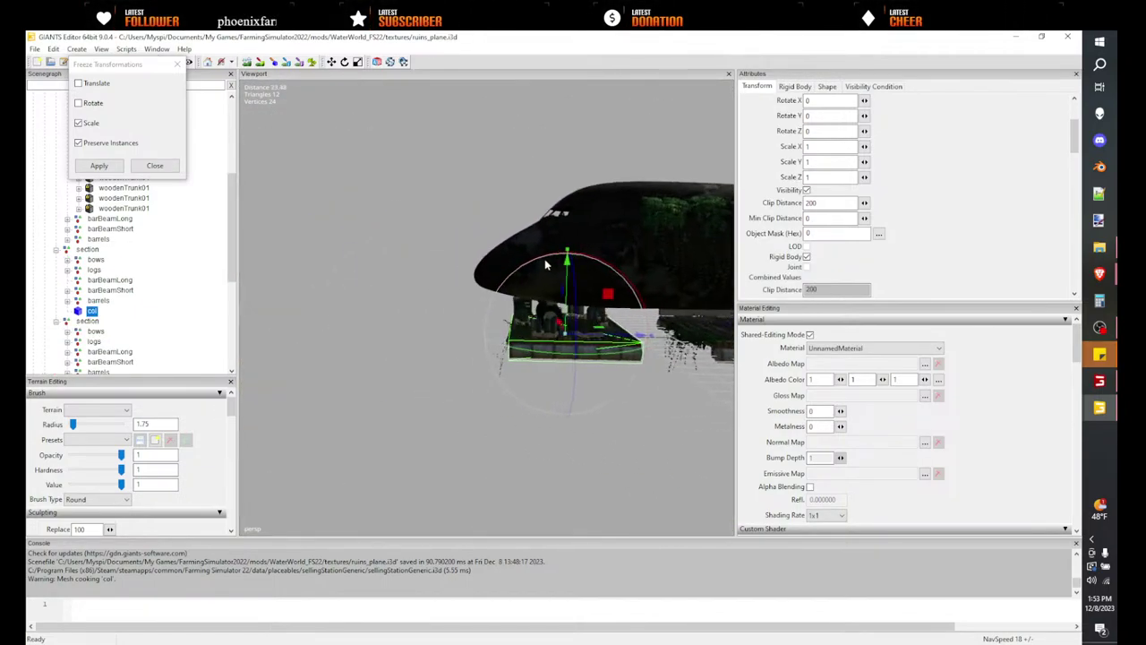
scroll(632, 260, "down", 3)
left_click_drag(632, 260, 546, 266, "alt")
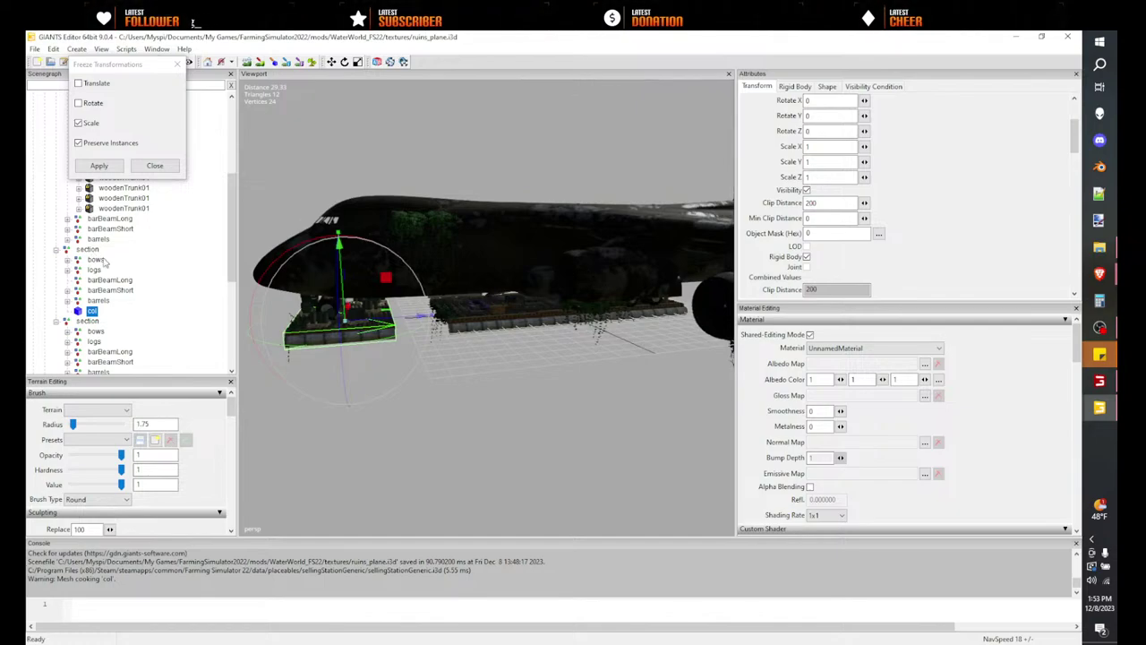
- Close the Freeze Transformations window and paste a copy of col into the fourth section group, the inner part of the rear raft
scroll(104, 261, "up", 2)
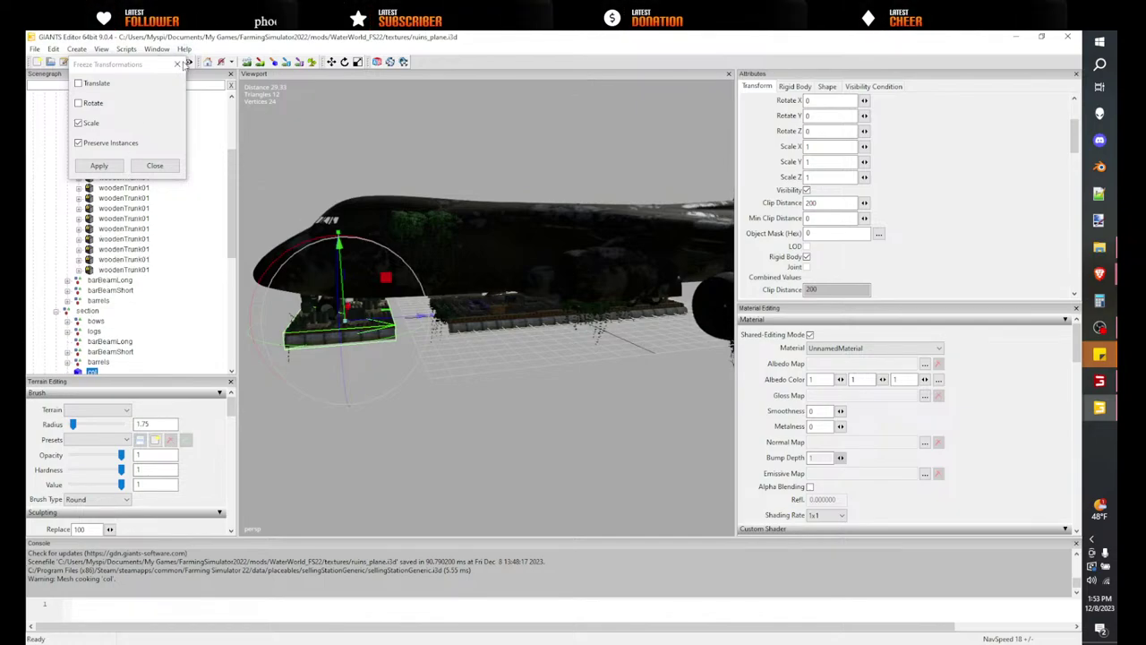
left_click(179, 64)
scroll(155, 219, "up", 4)
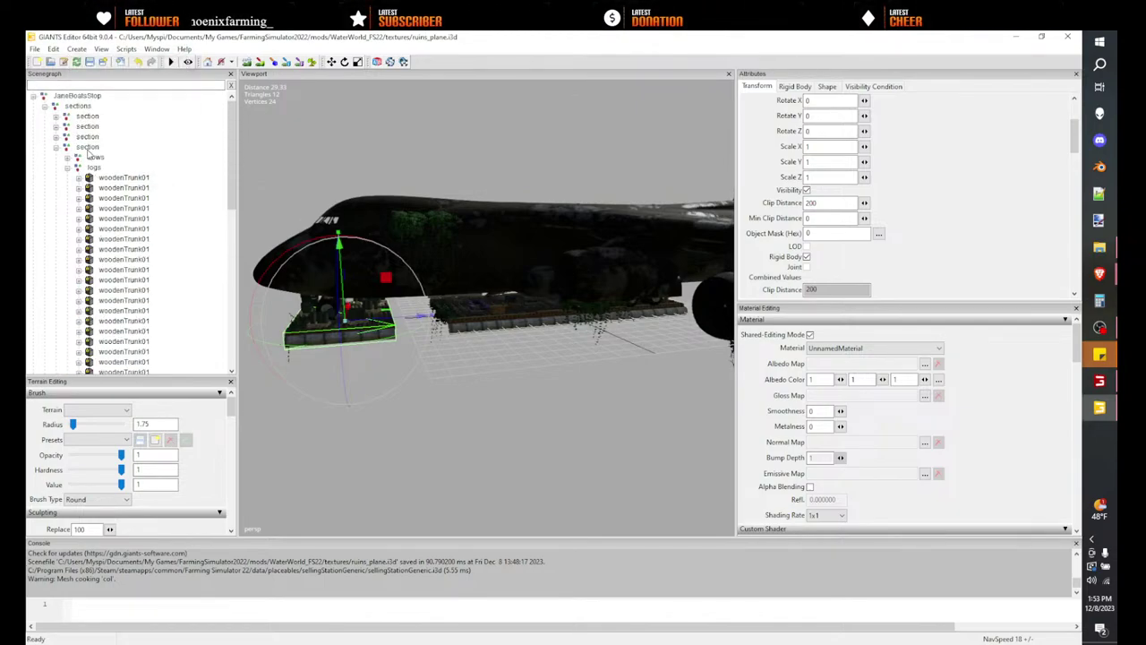
left_click(88, 147)
key("c")
left_click_drag(419, 274, 507, 289, "alt")
scroll(507, 289, "up", 6)
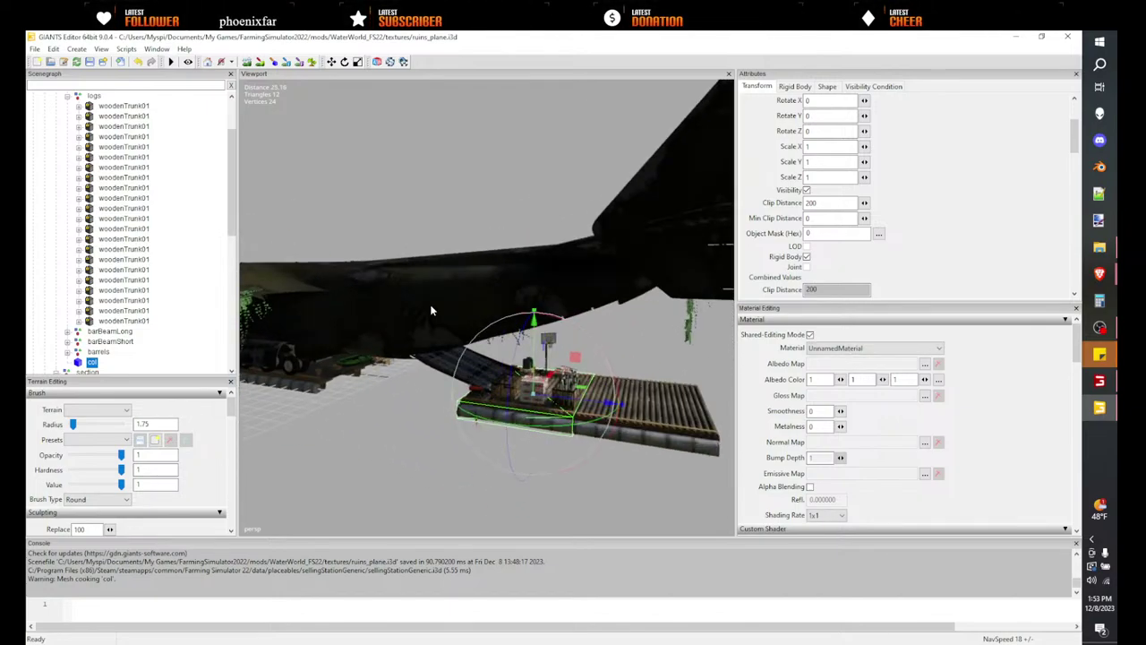
- Paste a copy of col into the third section group and check its fit on the raft
scroll(109, 295, "up", 3)
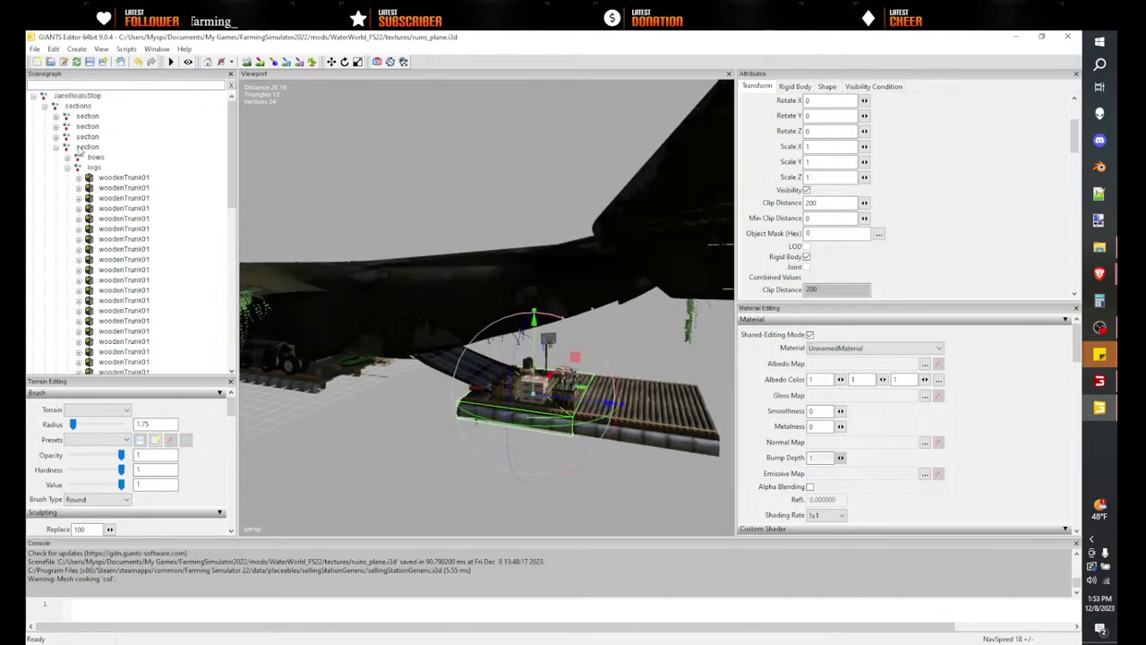
left_click(87, 136)
left_click(506, 406)
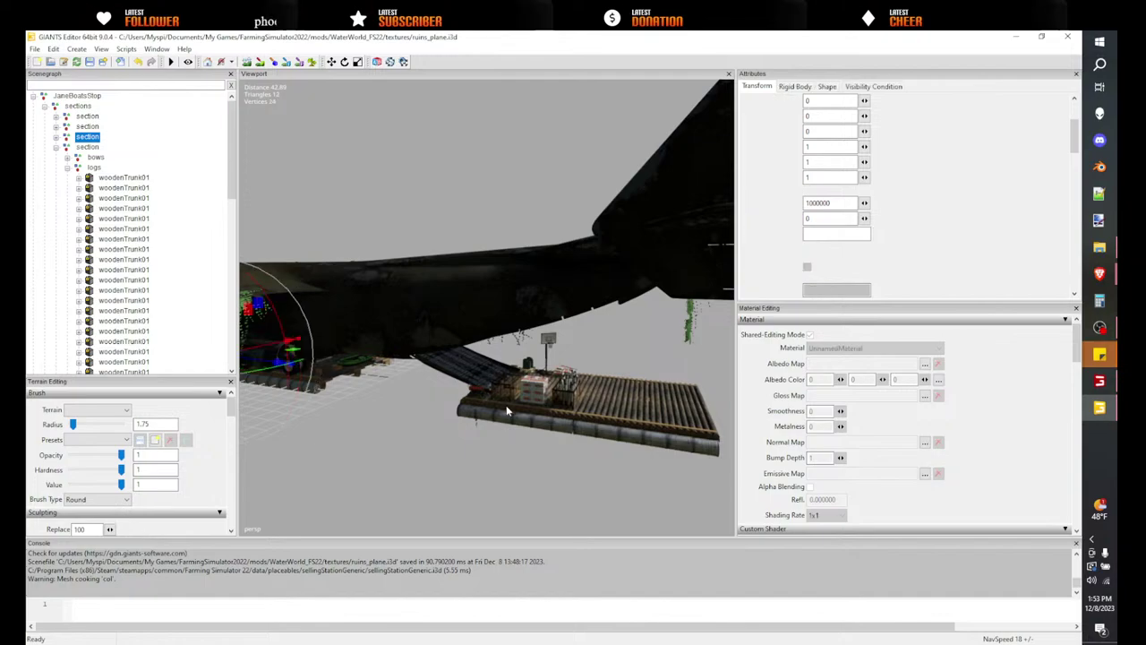
left_click_drag(506, 406, 591, 394, "alt")
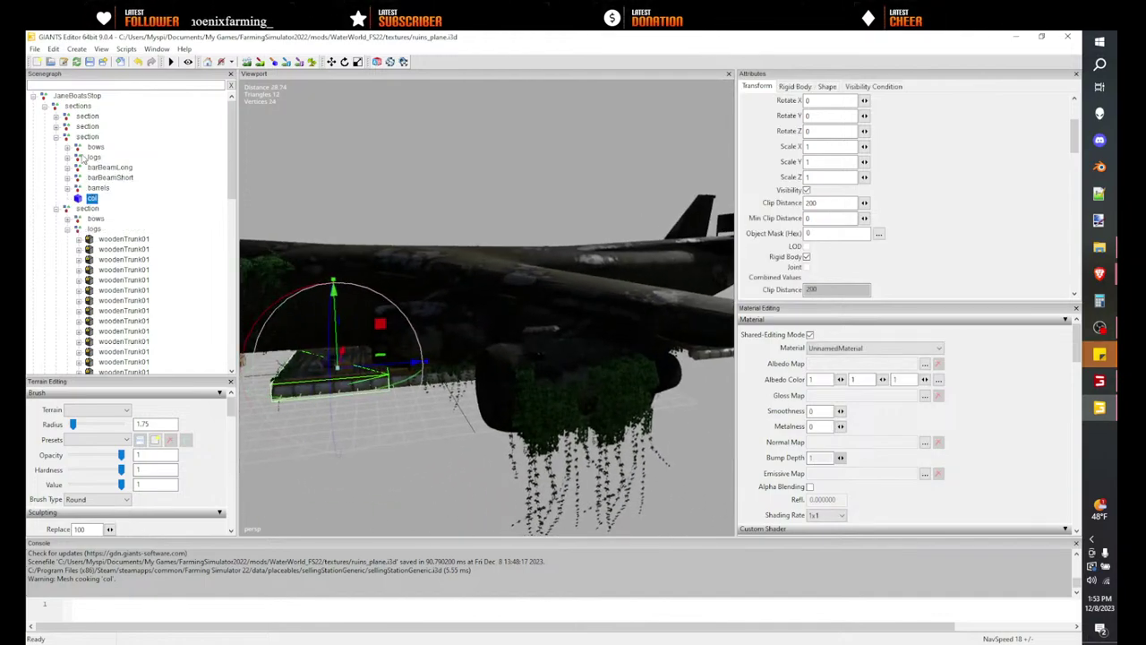
- Paste a copy of col into the second section group
left_click(87, 136)
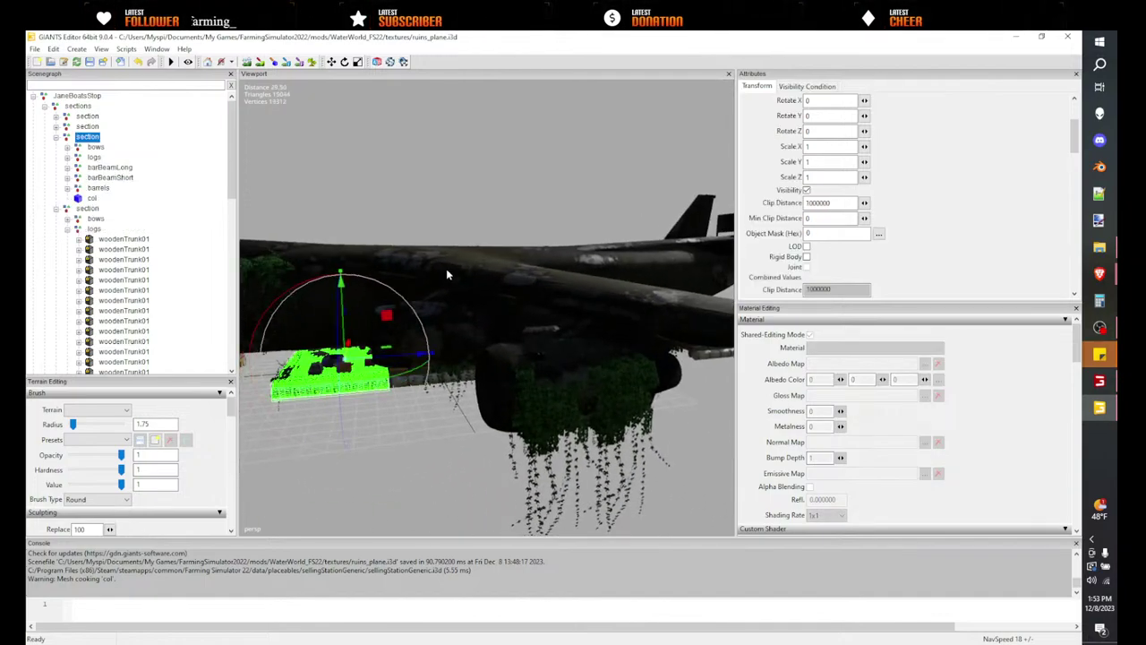
left_click(85, 126)
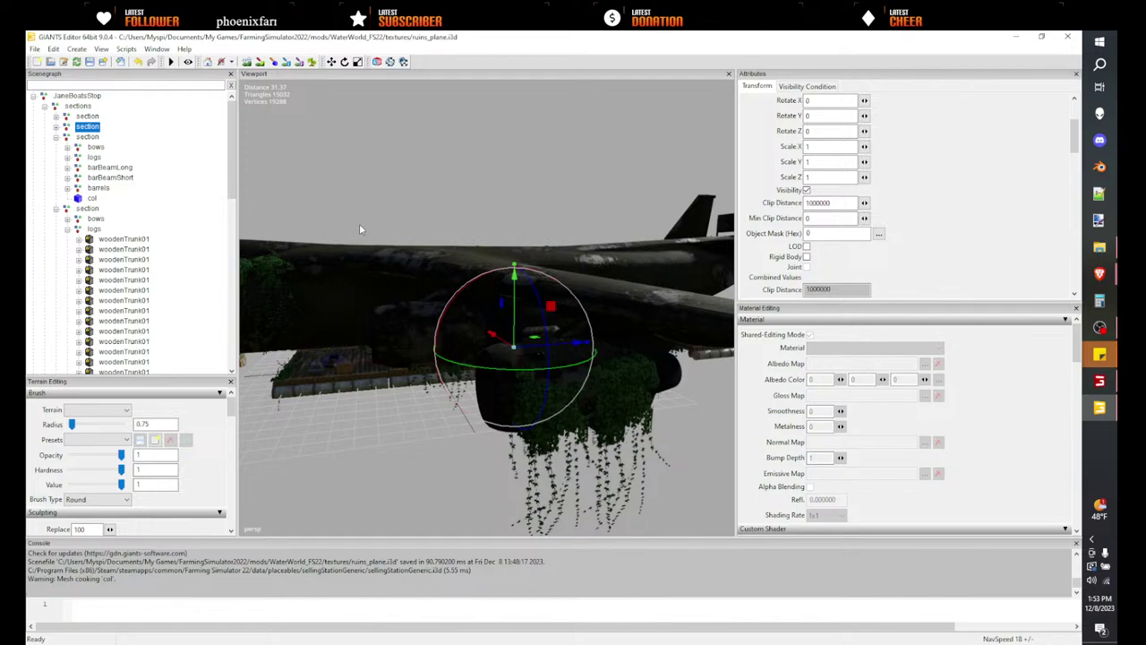
left_click(55, 127)
key("ctrl+v")
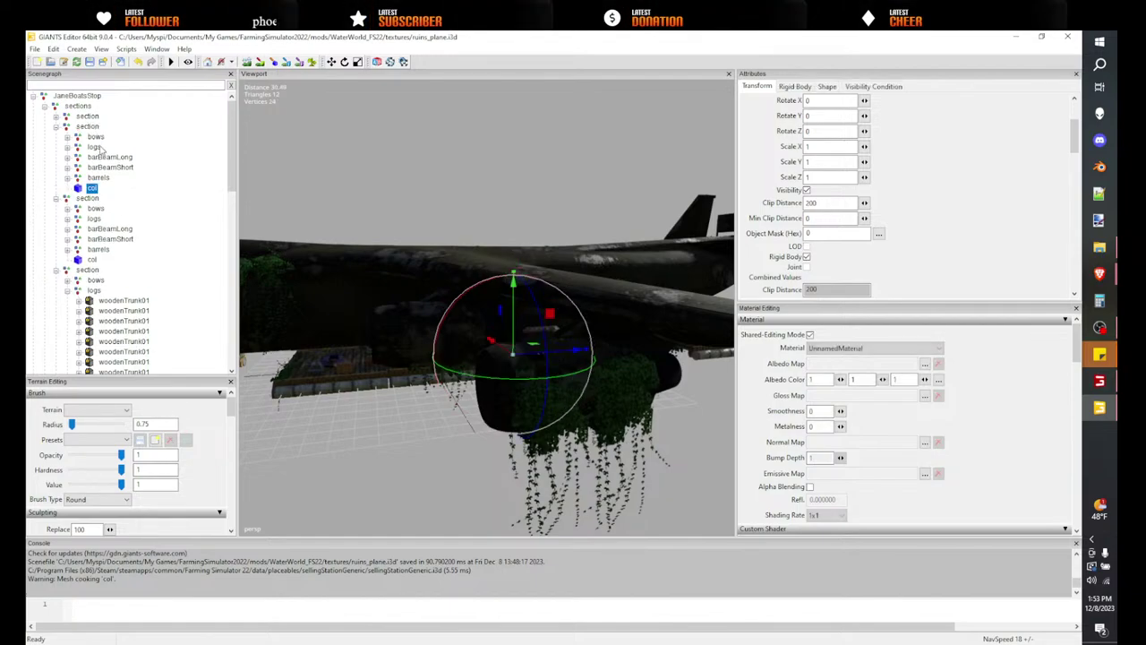
left_click_drag(520, 297, 514, 333, "alt")
- Paste a copy of col into the first section group so that it covers that raft section
left_click(88, 117)
left_click_drag(415, 232, 480, 235, "alt")
left_click(93, 201)
key("f")
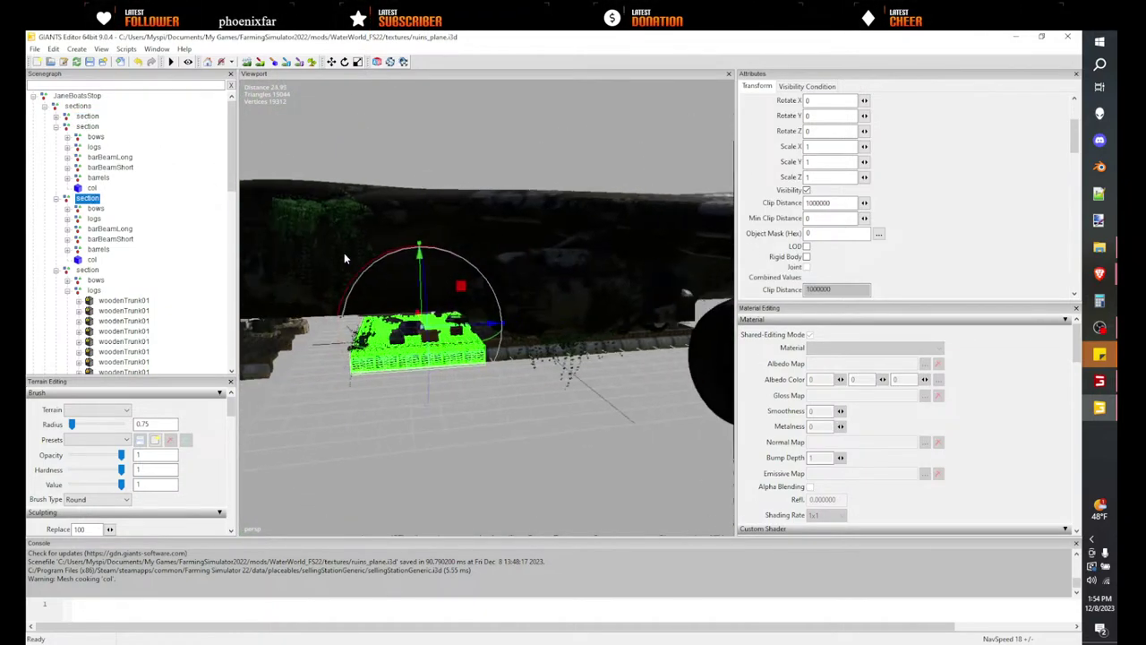
left_click(88, 118)
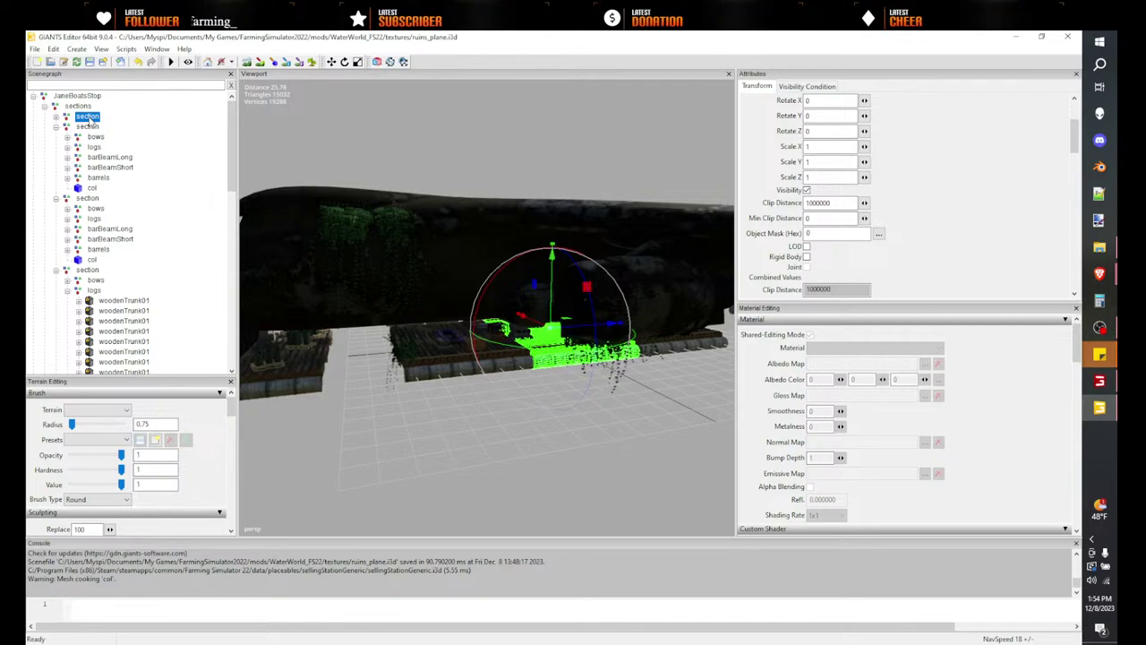
left_click(55, 116)
left_click(92, 178)
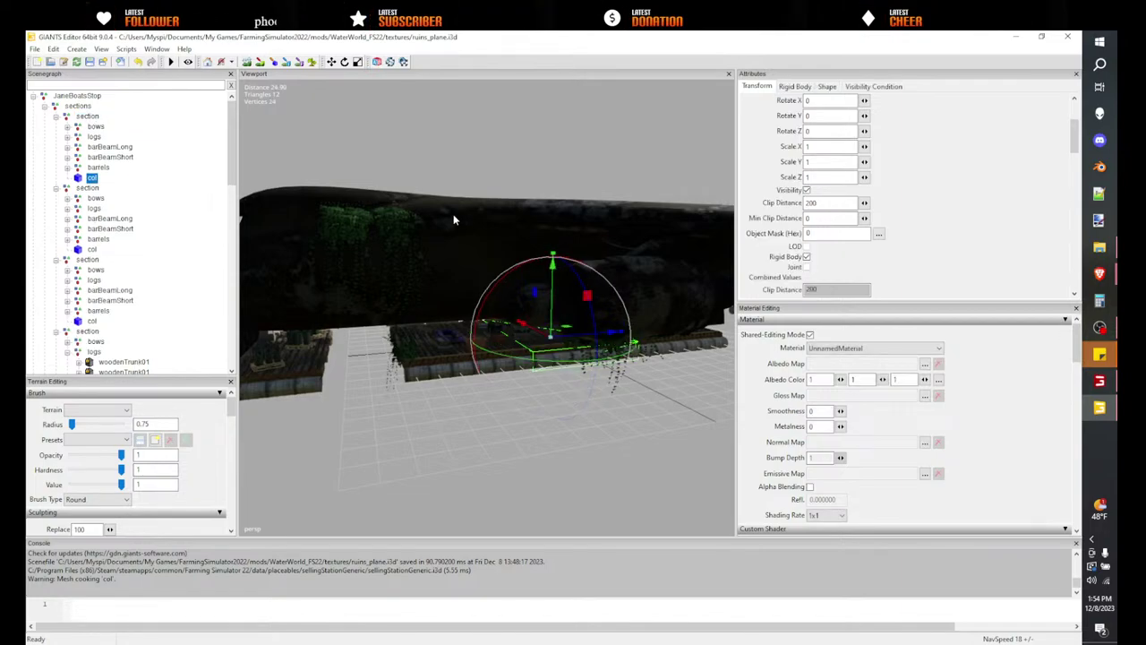
- Inspect the extended rear raft, collapse the whole scenegraph and close the Terrain Editing window
middle_click_drag(475, 233, 435, 331)
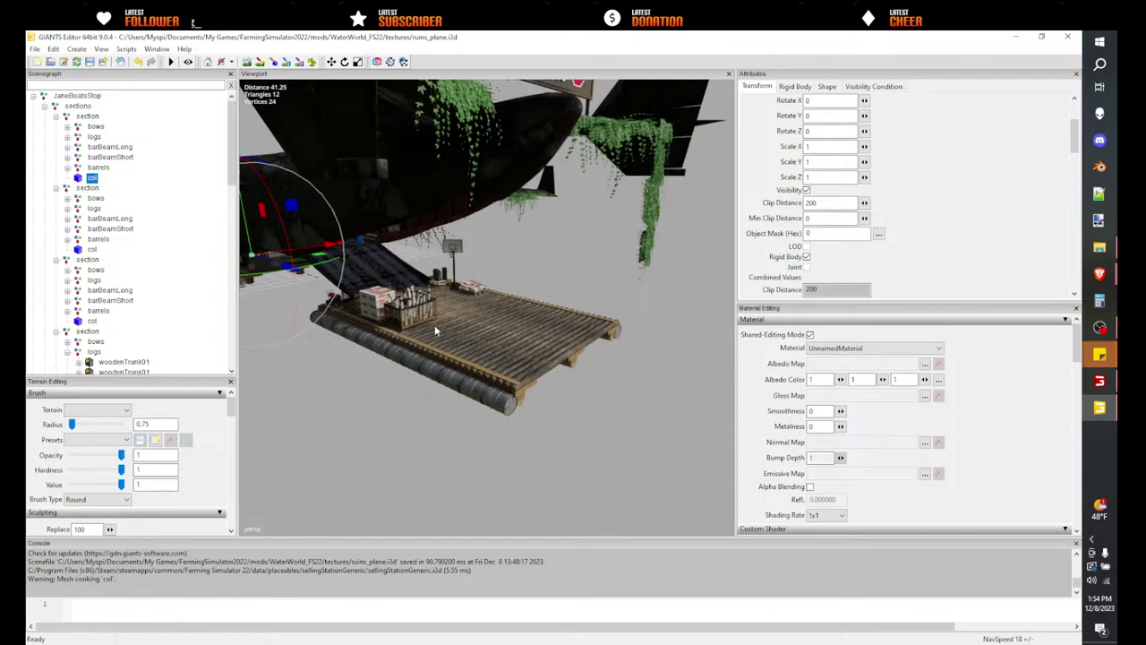
left_click(443, 348)
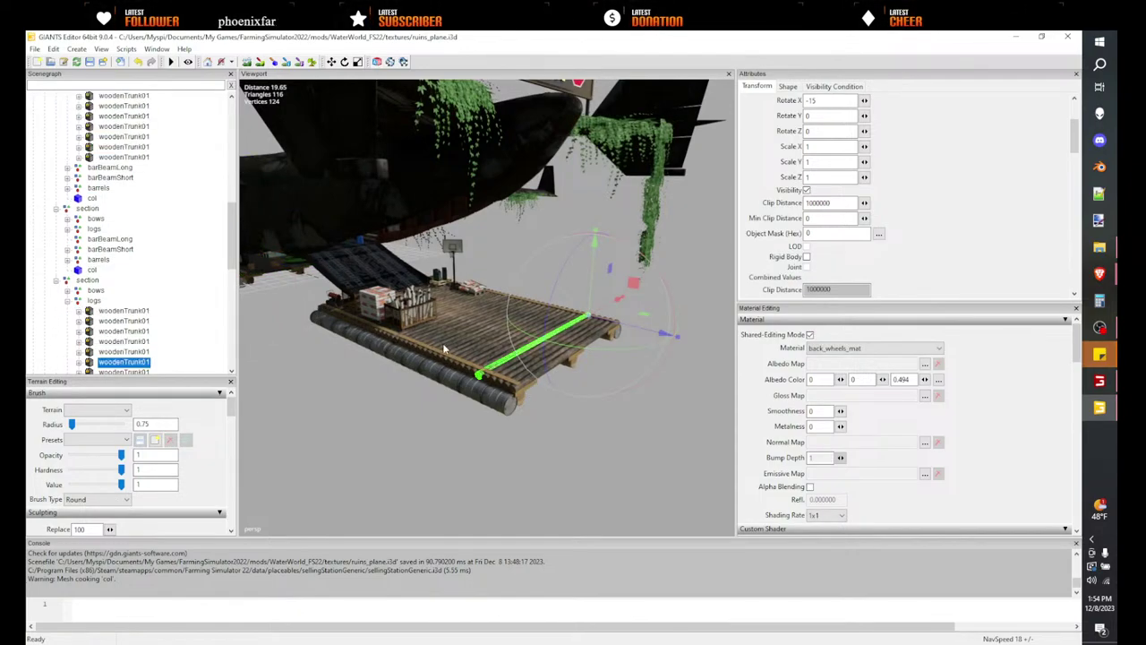
right_click(195, 266)
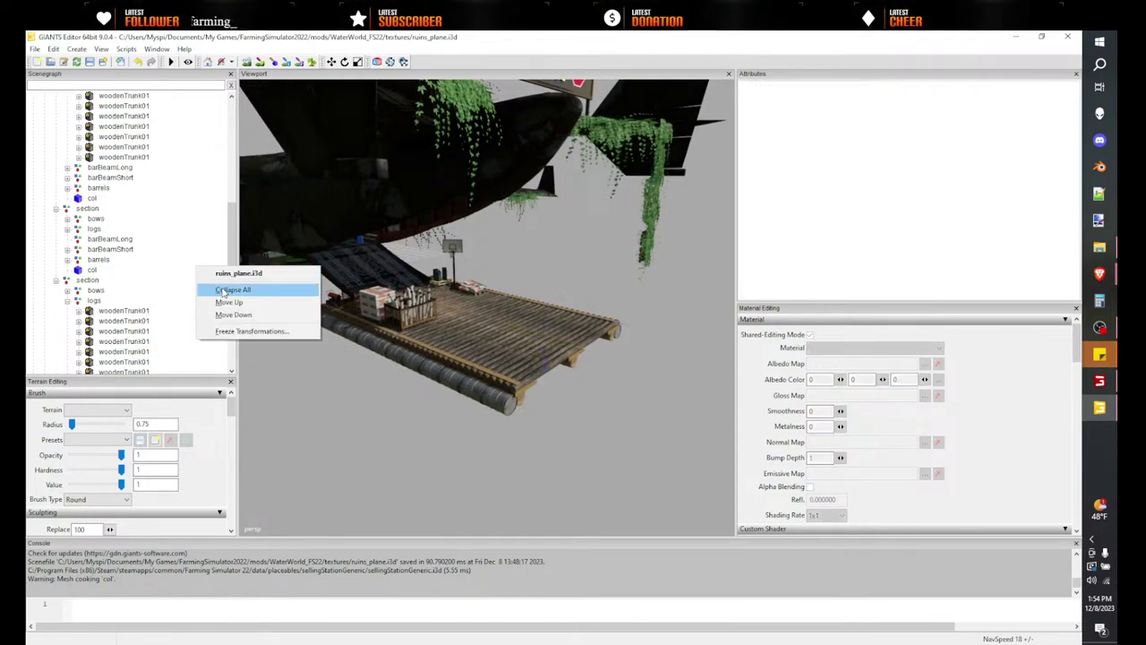
left_click(215, 288)
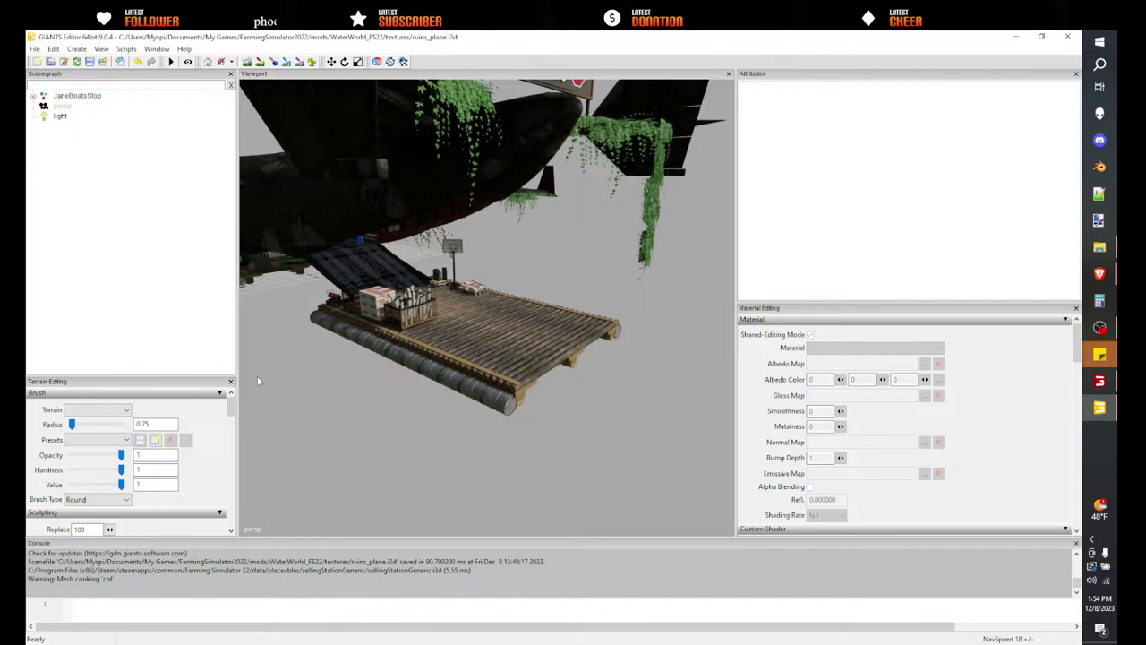
left_click(230, 382)
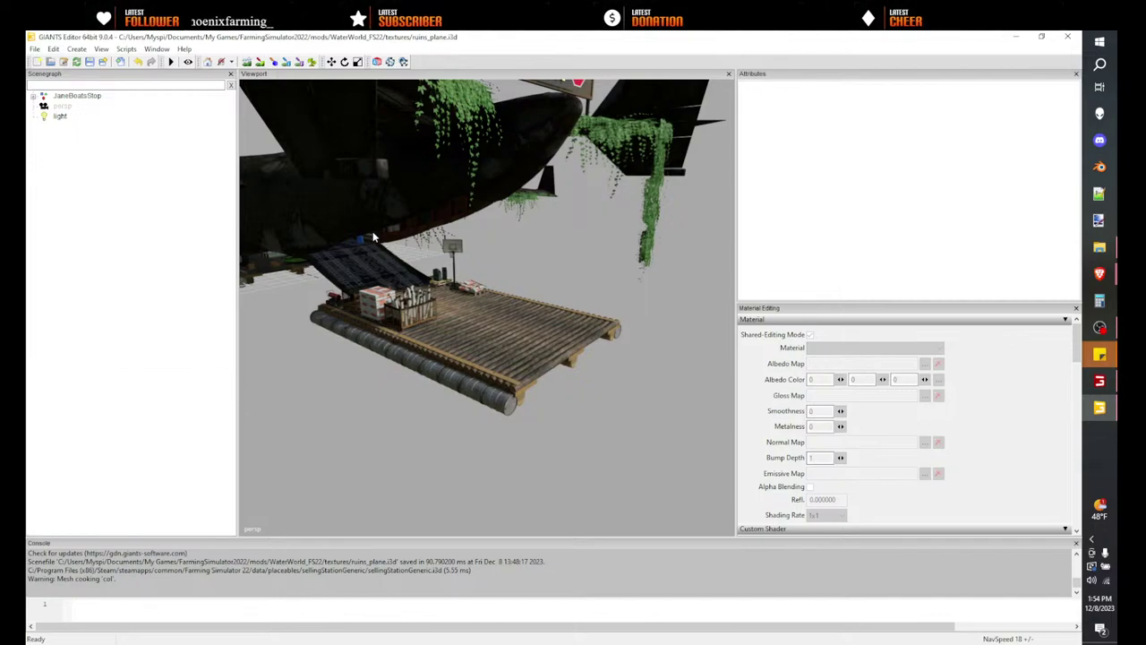
- Widen unloadTrigger behind the rear raft to a Scale X of about 5.338
scroll(474, 251, "down", 5)
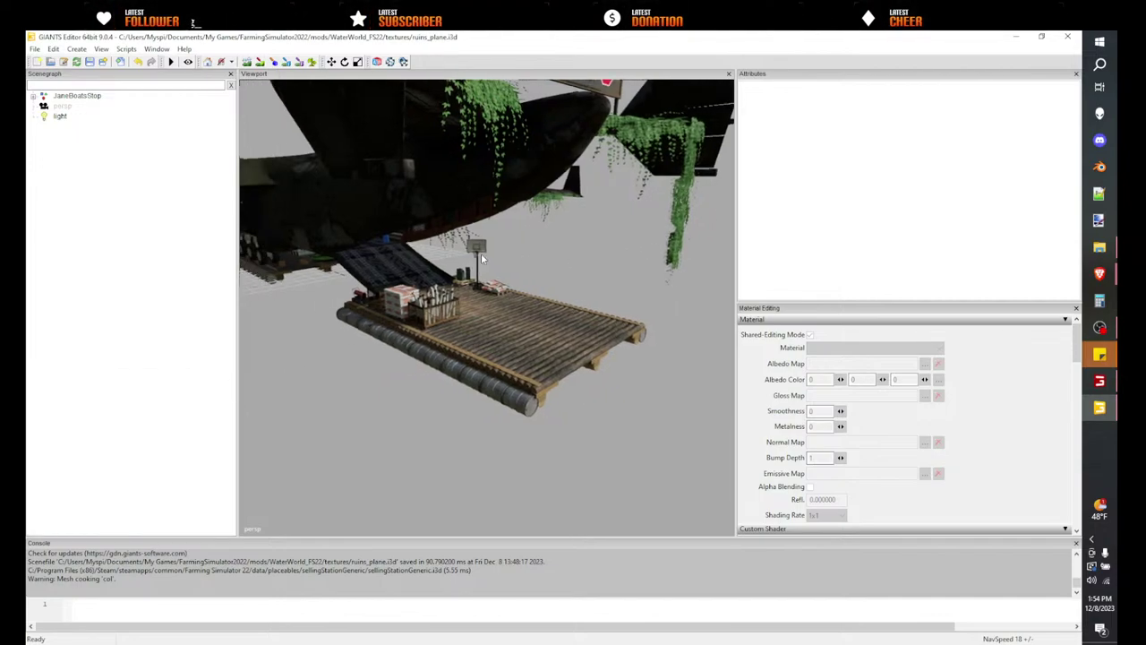
left_click_drag(463, 250, 400, 248, "alt")
scroll(399, 249, "up", 2)
scroll(400, 246, "up", 2)
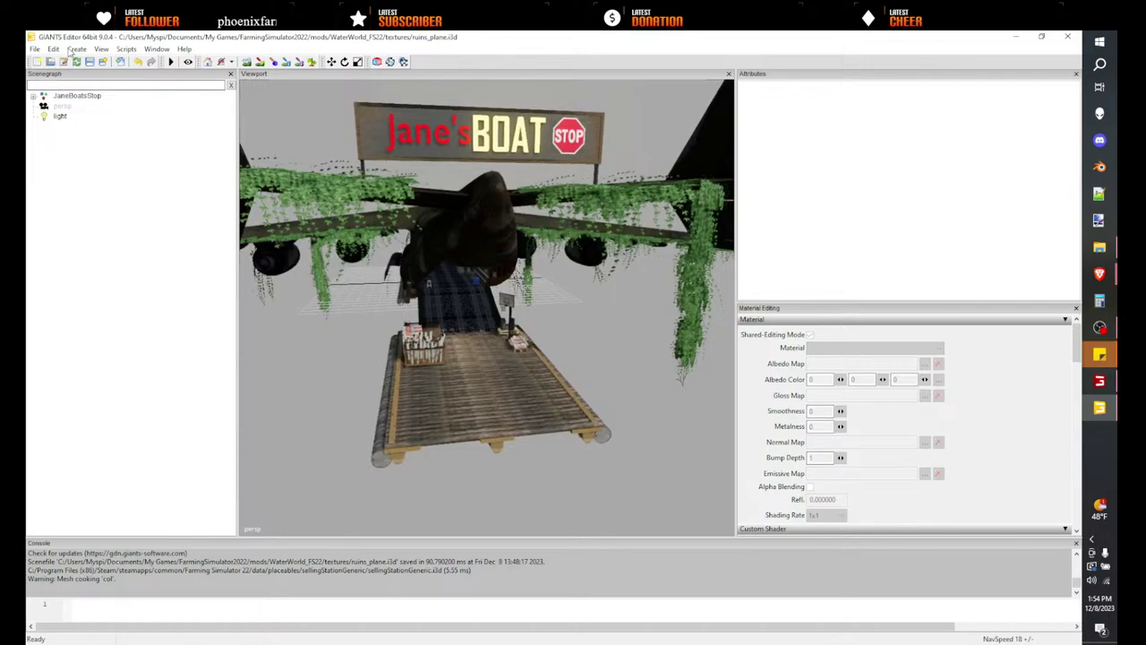
left_click(34, 96)
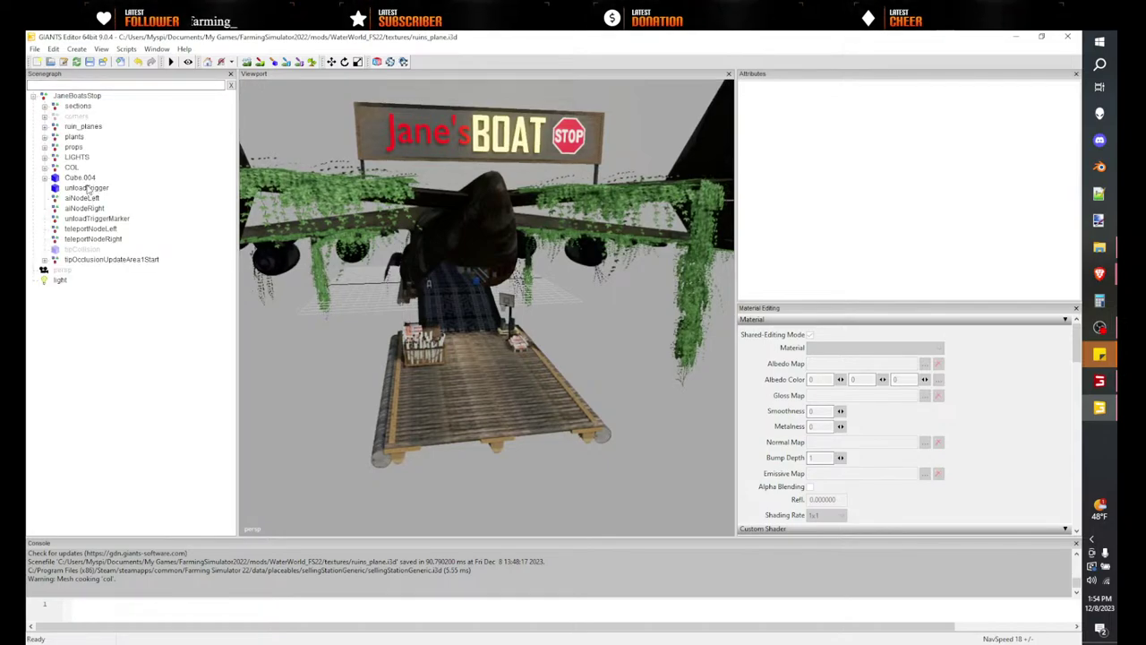
left_click(89, 188)
left_click_drag(408, 268, 455, 325, "alt")
scroll(394, 329, "down", 6)
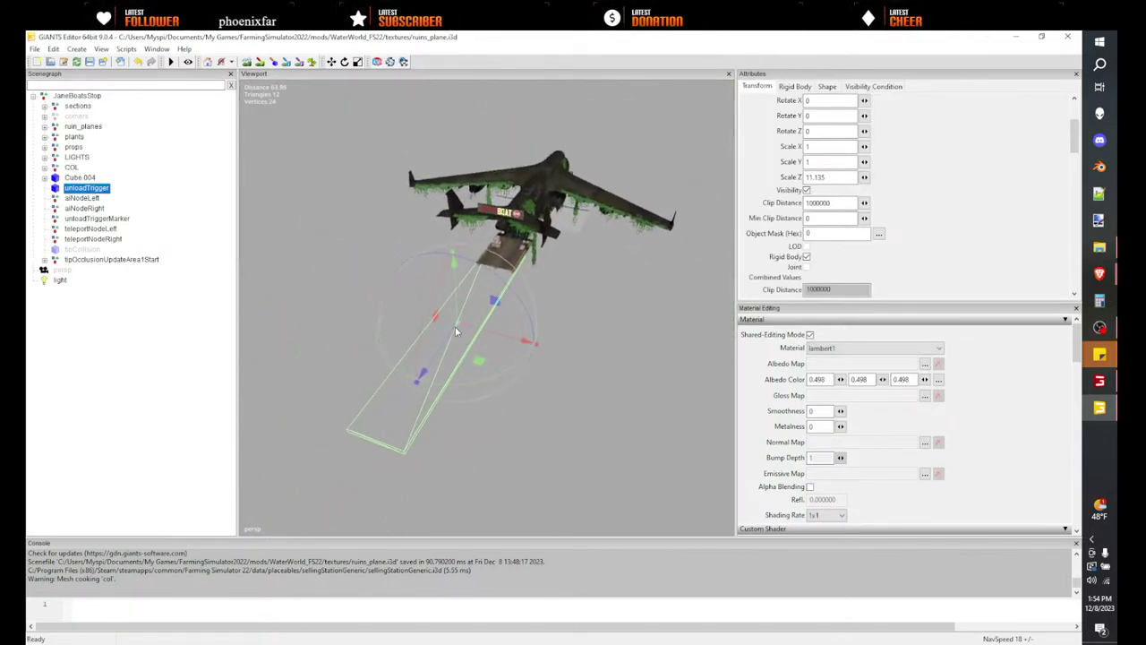
scroll(455, 326, "up", 1)
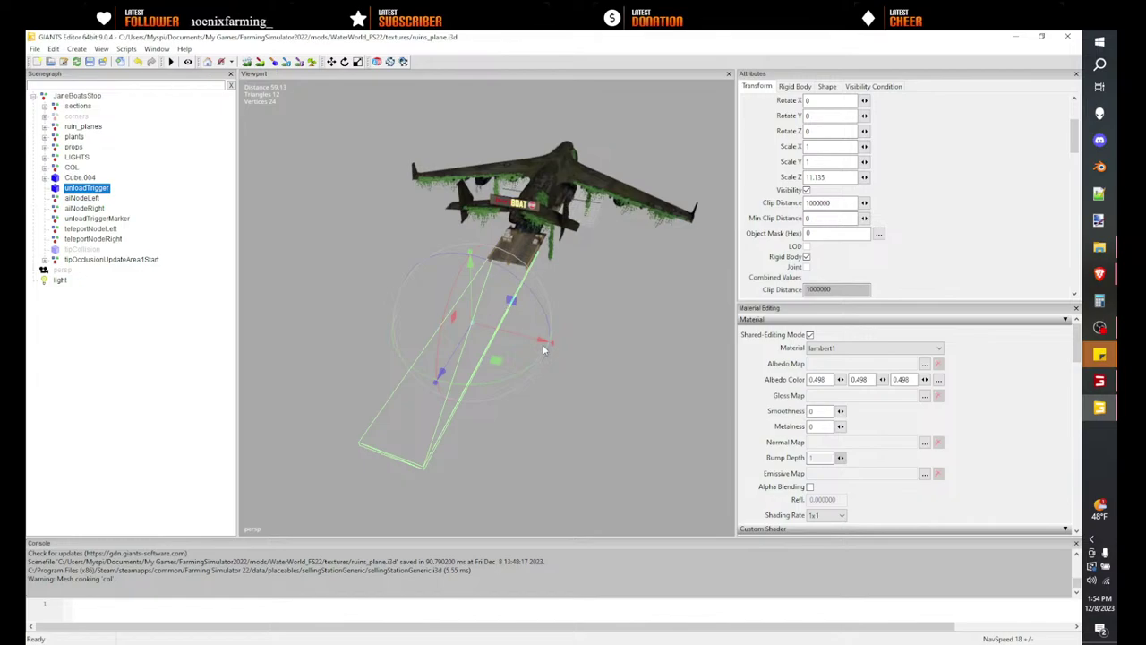
left_click_drag(552, 342, 436, 267)
scroll(485, 365, "up", 4)
scroll(423, 266, "down", 5)
middle_click_drag(437, 268, 433, 321)
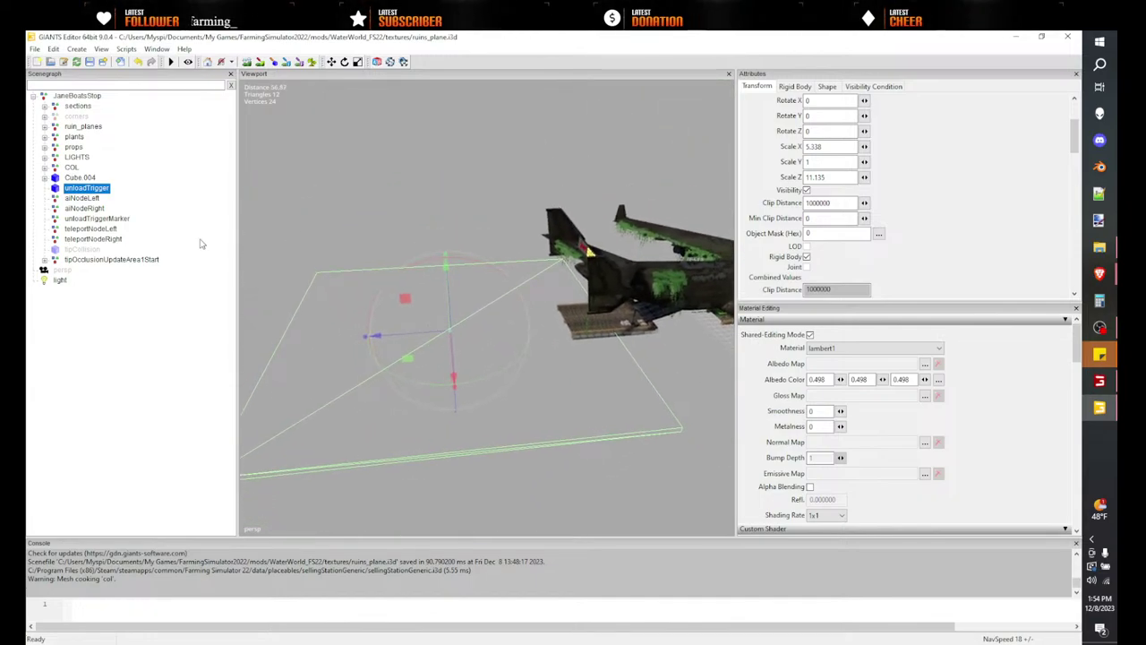
- Freeze only the Scale of unloadTrigger, preserving instances, and check its Rigid Body settings
right_click(92, 190)
left_click(139, 253)
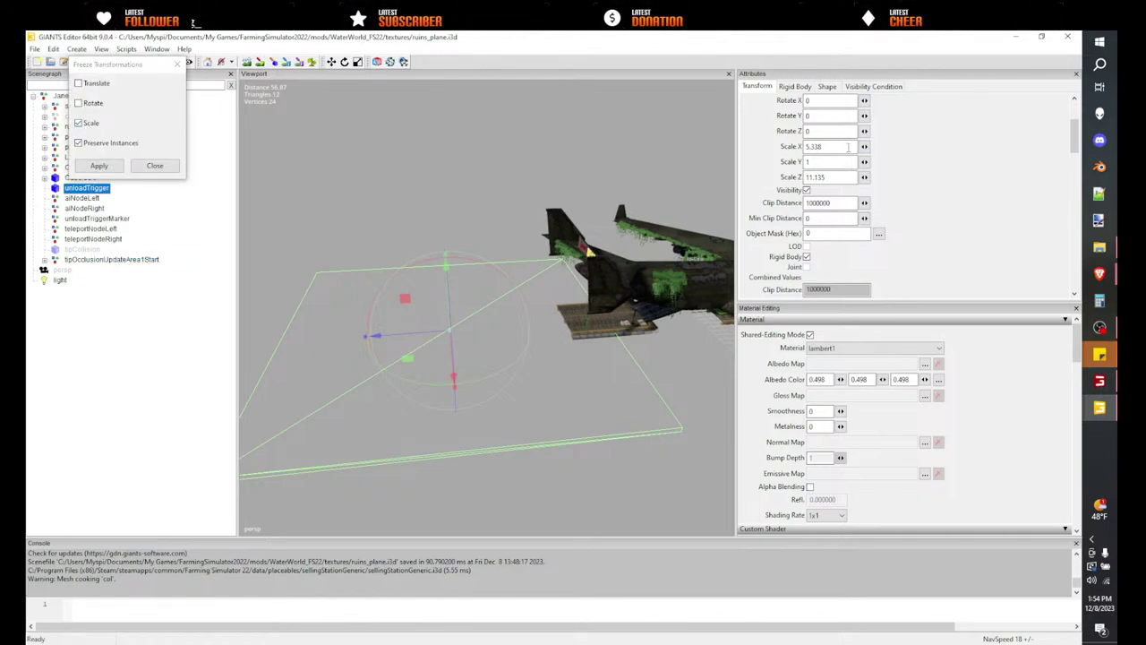
left_click(113, 165)
left_click_drag(499, 289, 528, 283, "alt")
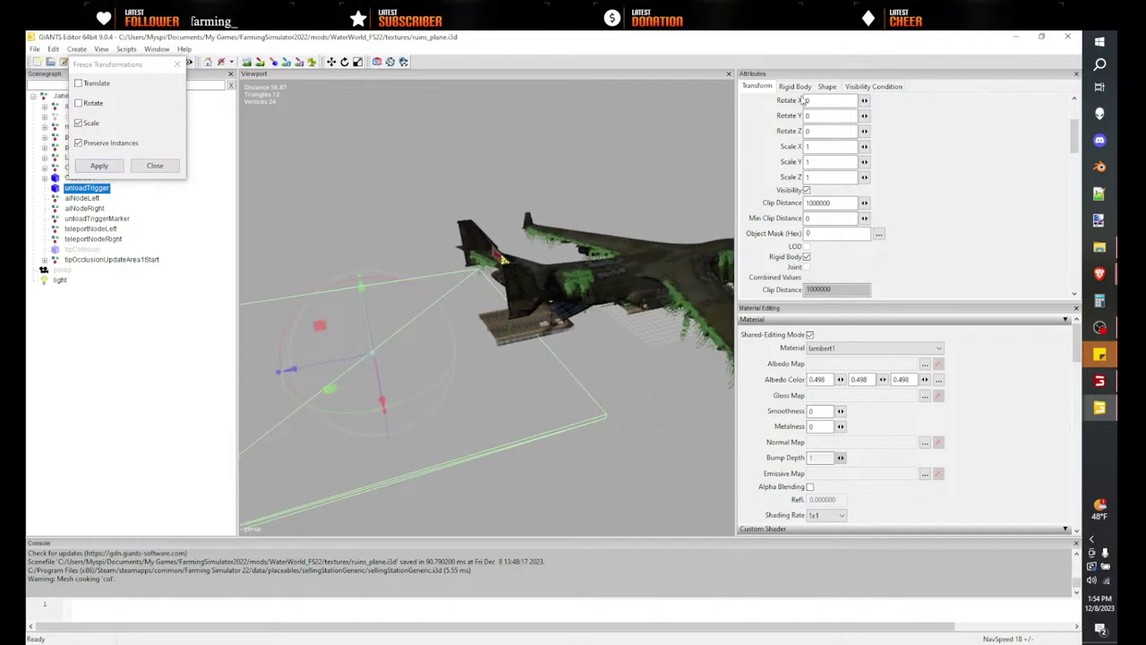
left_click(796, 87)
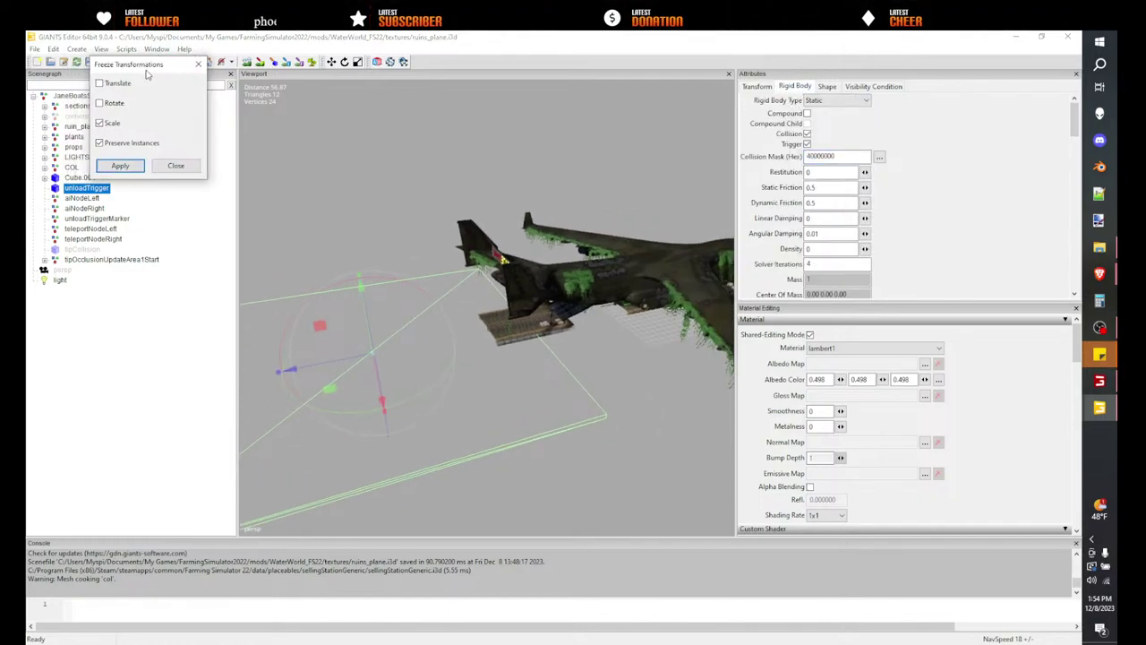
left_click_drag(126, 70, 297, 95)
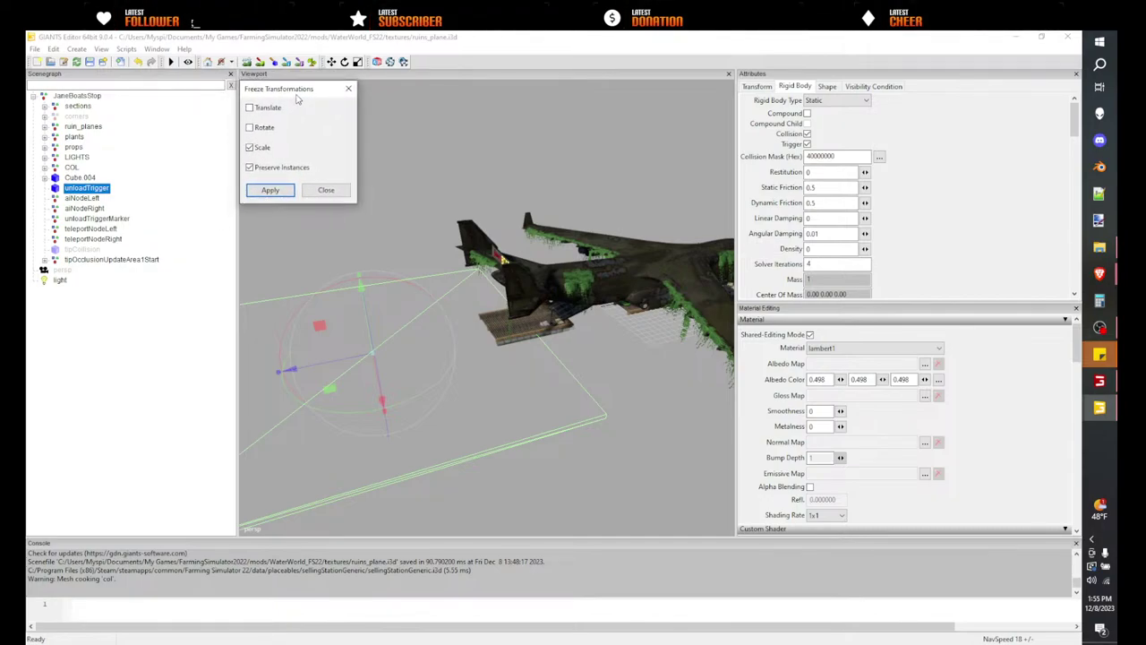
- Toggle the local/world mode and move aiNodeLeft and aiNodeRight together from beneath the plane out behind the rear raft
left_click(179, 123)
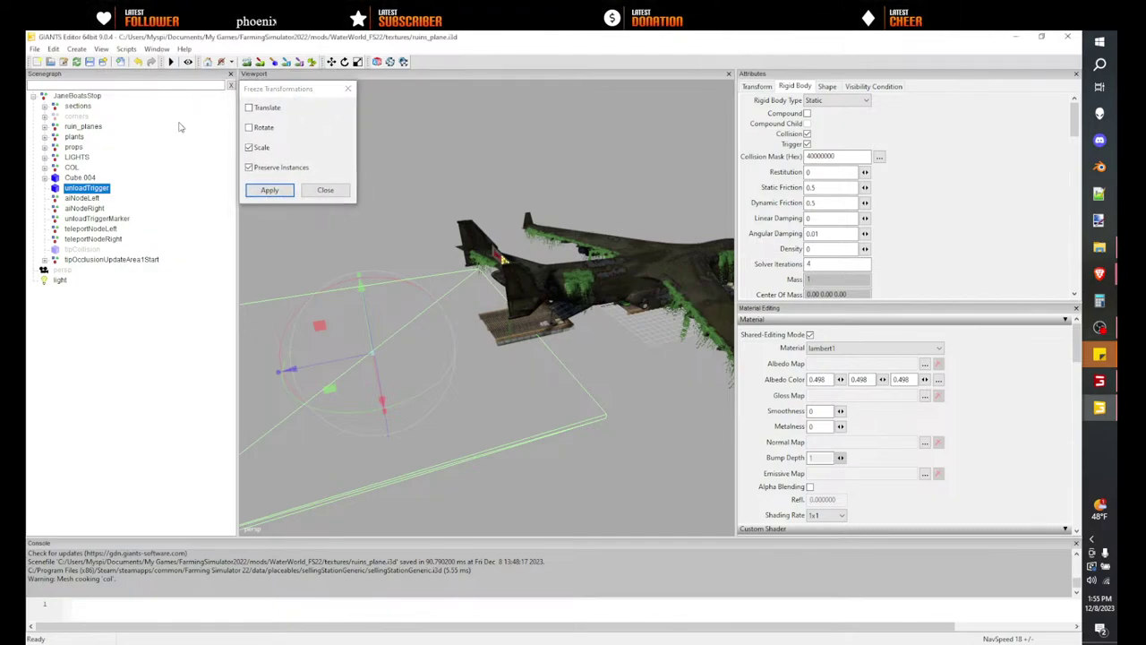
left_click(83, 199)
left_click_drag(309, 238, 137, 233, "alt")
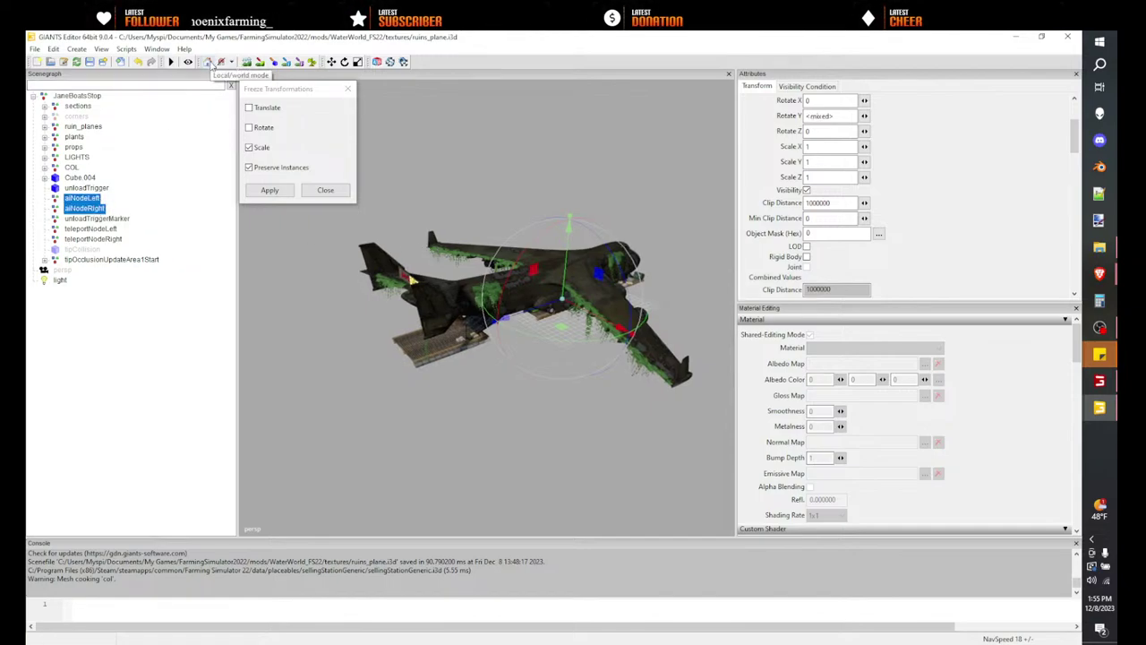
left_click(209, 63)
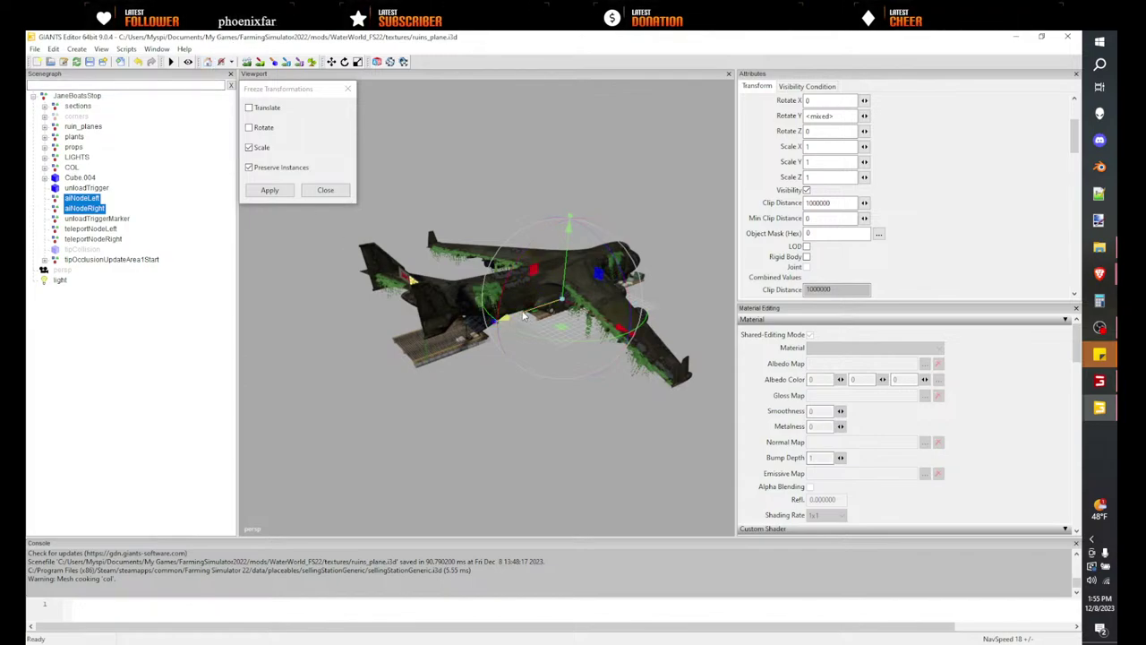
left_click_drag(524, 314, 205, 394)
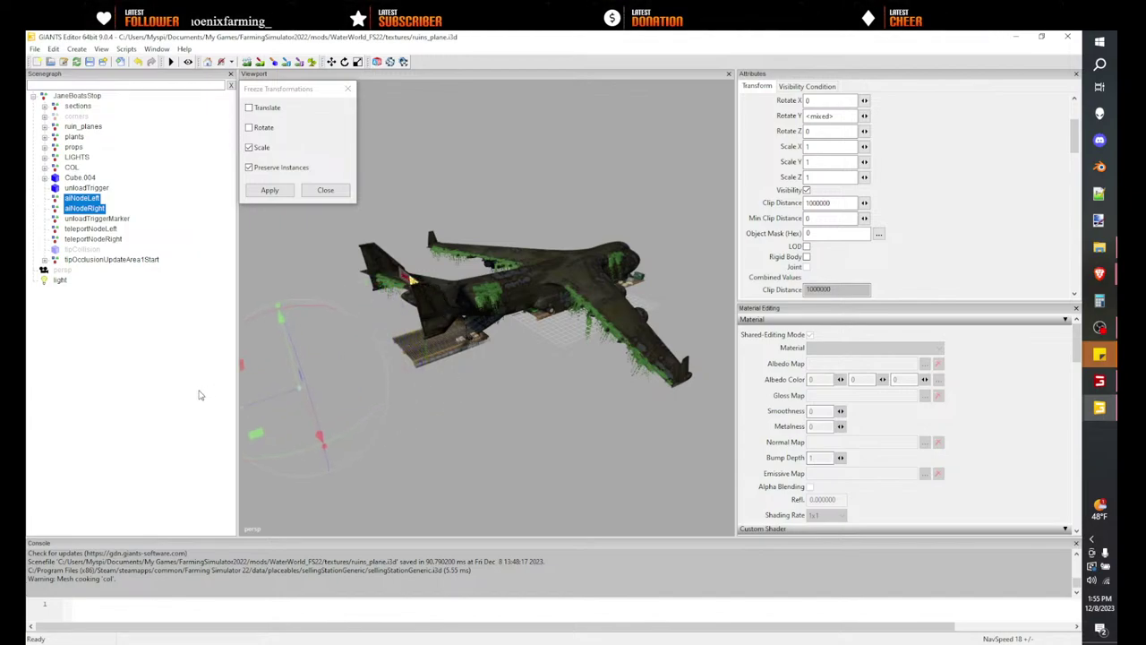
- Move unloadTriggerMarker from beneath the plane out behind the rear raft and raise it vertically
left_click_drag(416, 360, 376, 360, "alt")
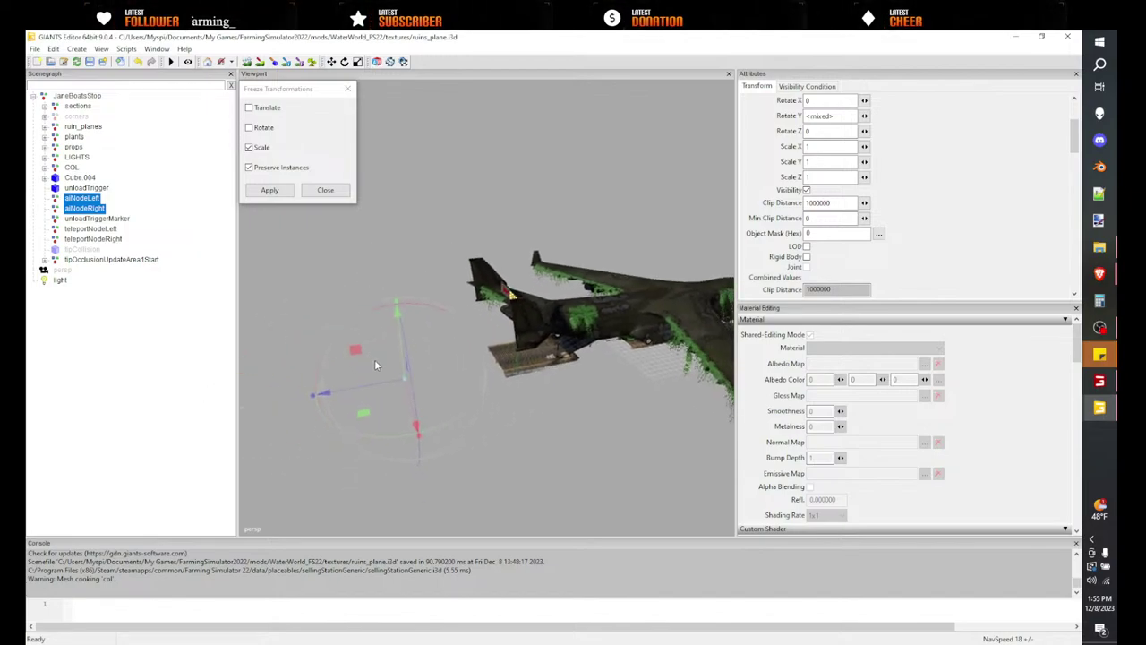
left_click(96, 219)
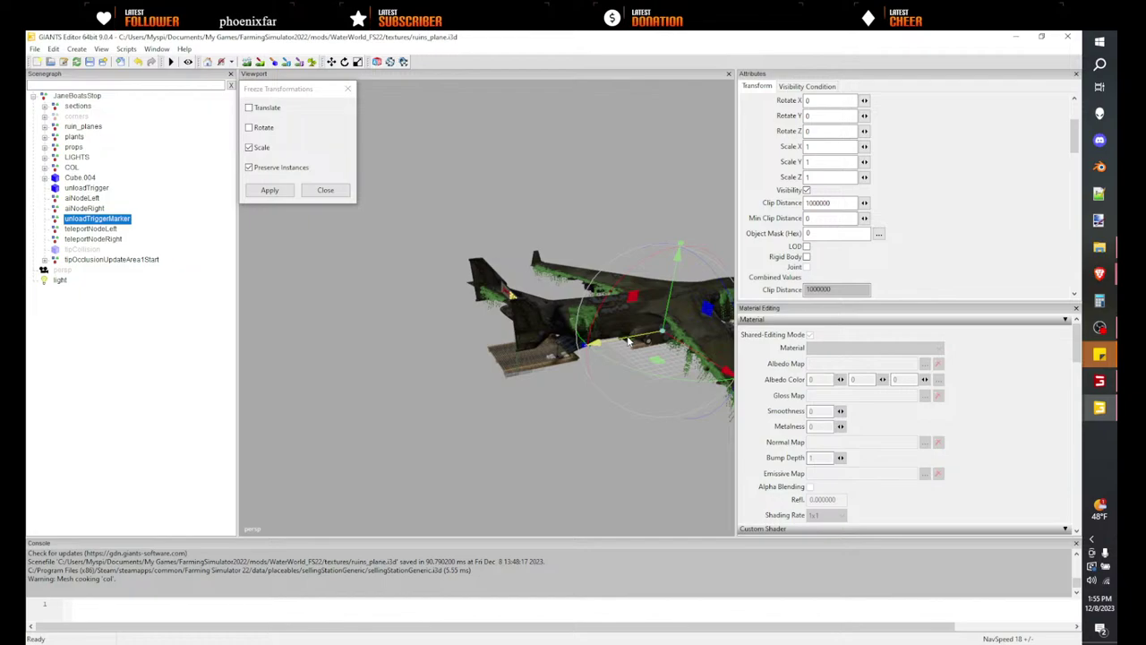
left_click_drag(629, 341, 333, 391)
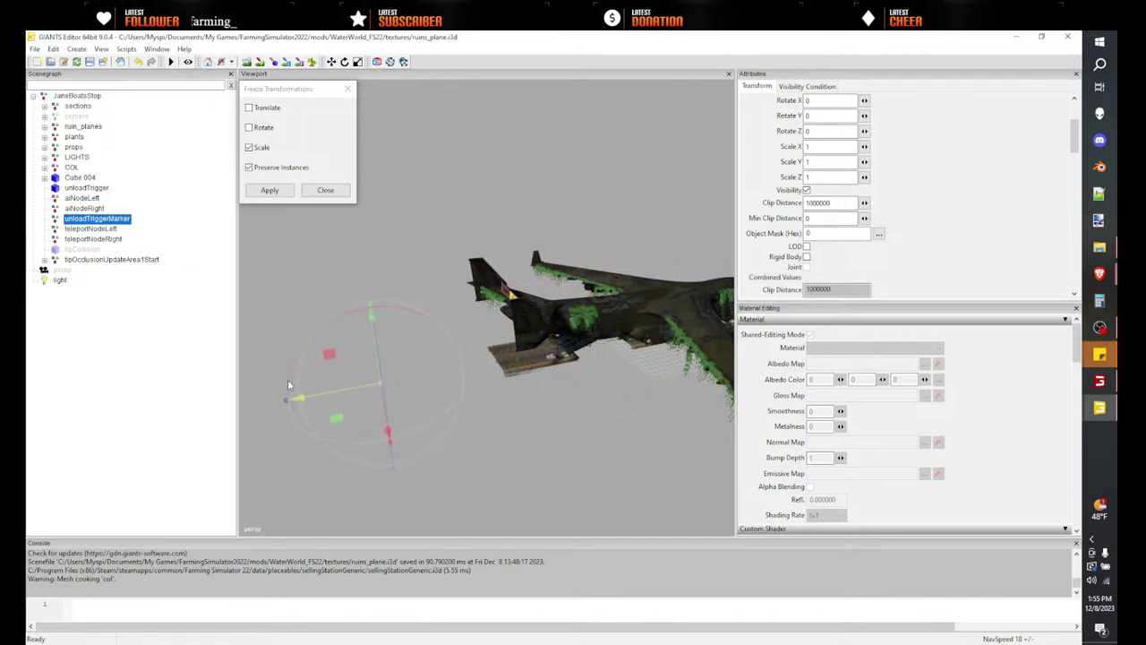
middle_click_drag(587, 365, 462, 270)
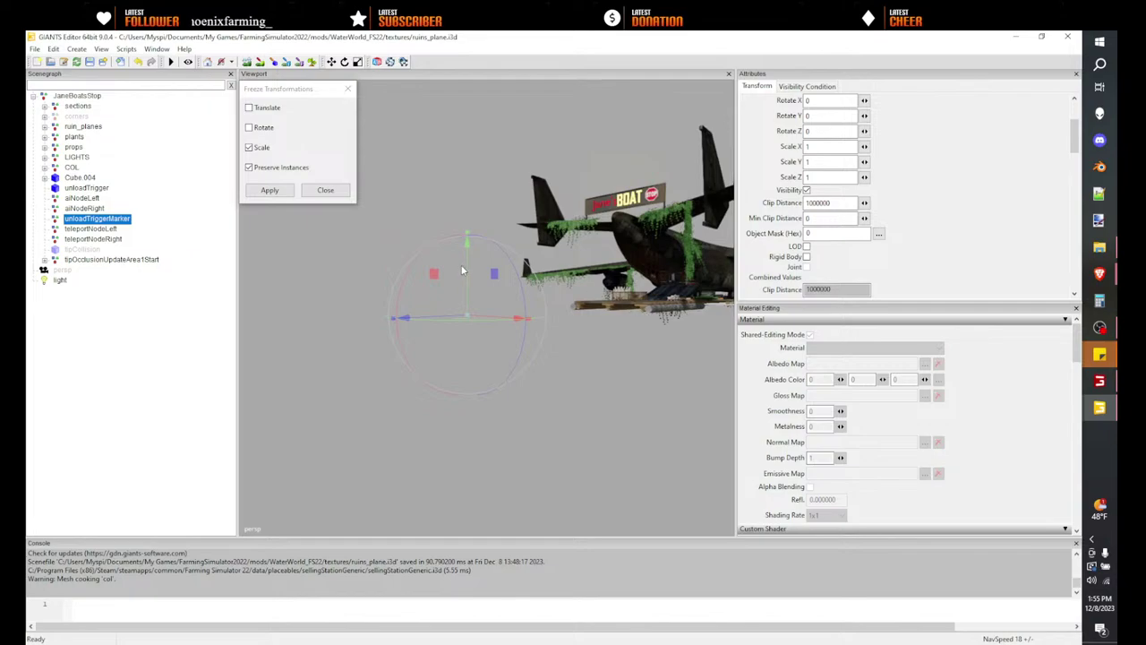
left_click_drag(462, 271, 472, 230)
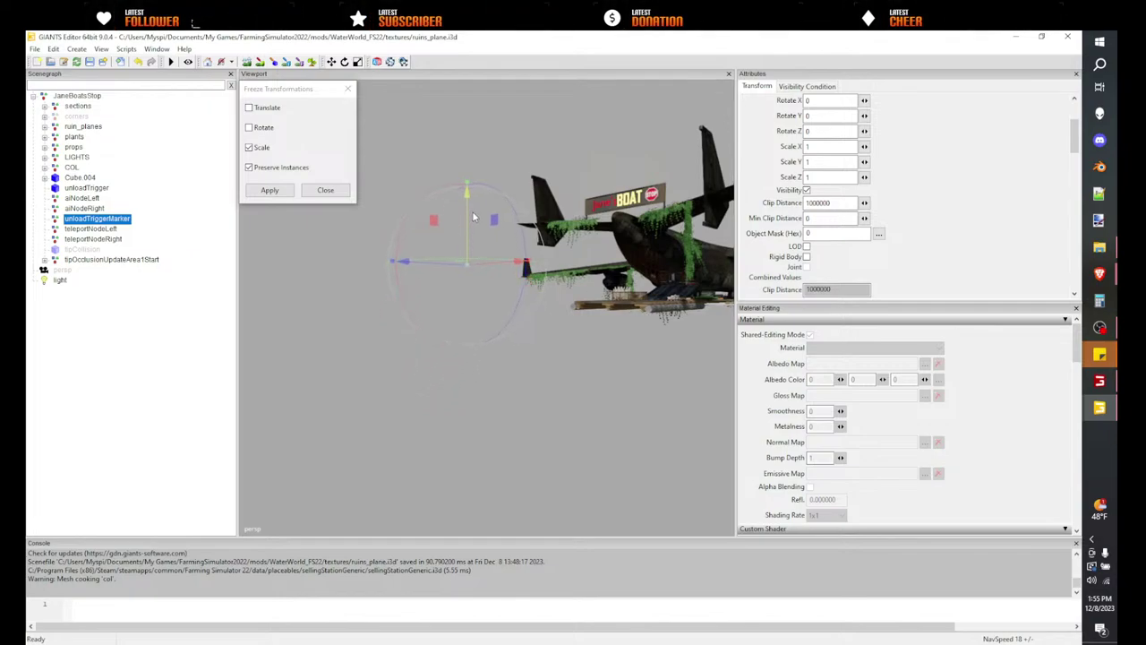
middle_click_drag(516, 279, 459, 281)
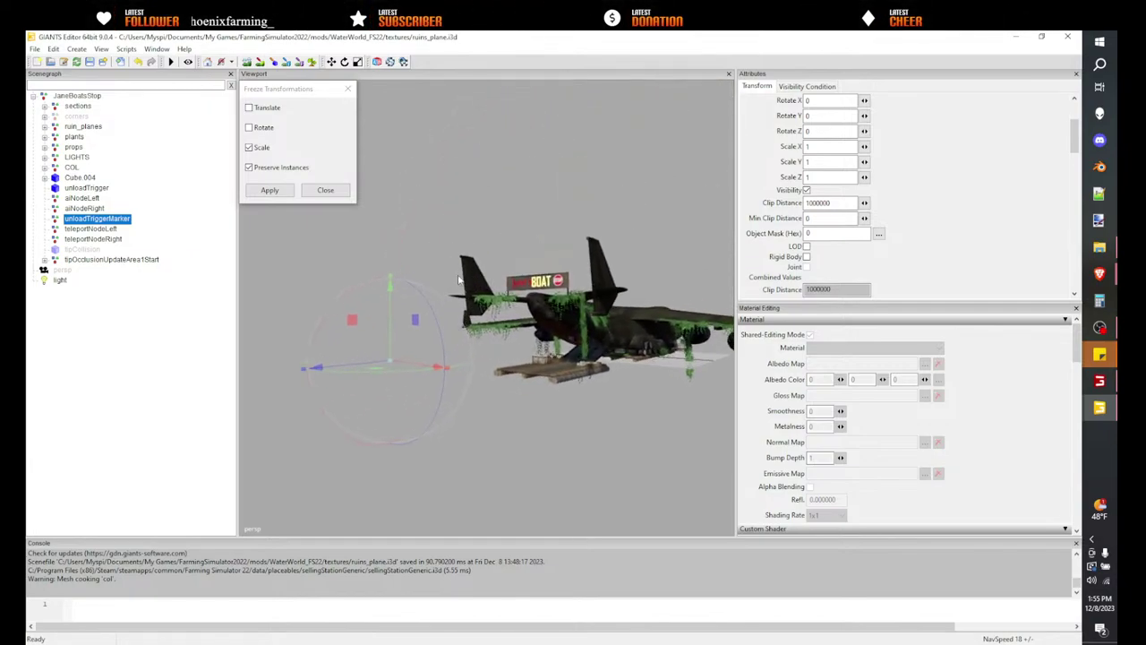
- Find the two teleport nodes around the plane and delete teleportNodeRight
left_click(111, 233)
scroll(414, 309, "up", 5)
scroll(414, 319, "up", 3)
left_click_drag(414, 319, 175, 241, "alt")
left_click(93, 239)
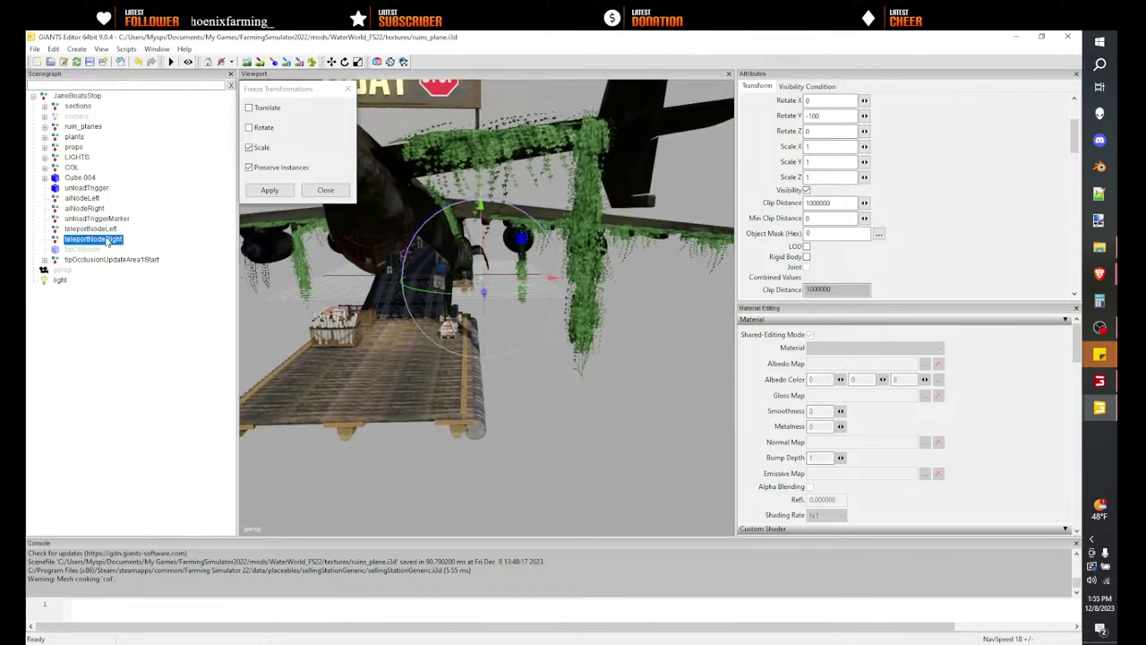
key("Delete")
- Move teleportNodeLeft onto the rear raft and turn it to Rotate X 180, Rotate Y 85 and Rotate Z -180
mouse_move(489, 347)
middle_mouse_down("alt")
mouse_move(456, 343)
mouse_move(484, 357)
middle_mouse_up("alt")
scroll(484, 358, "up", 5)
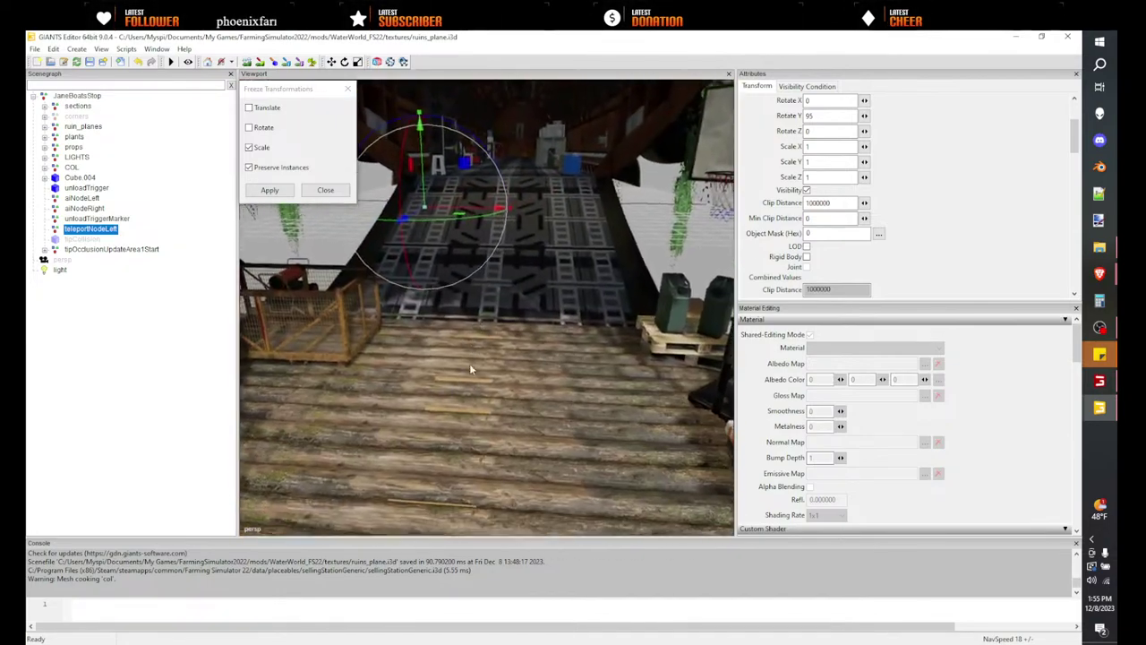
left_click_drag(468, 386, 419, 327)
scroll(502, 323, "down", 5)
scroll(419, 331, "up", 5)
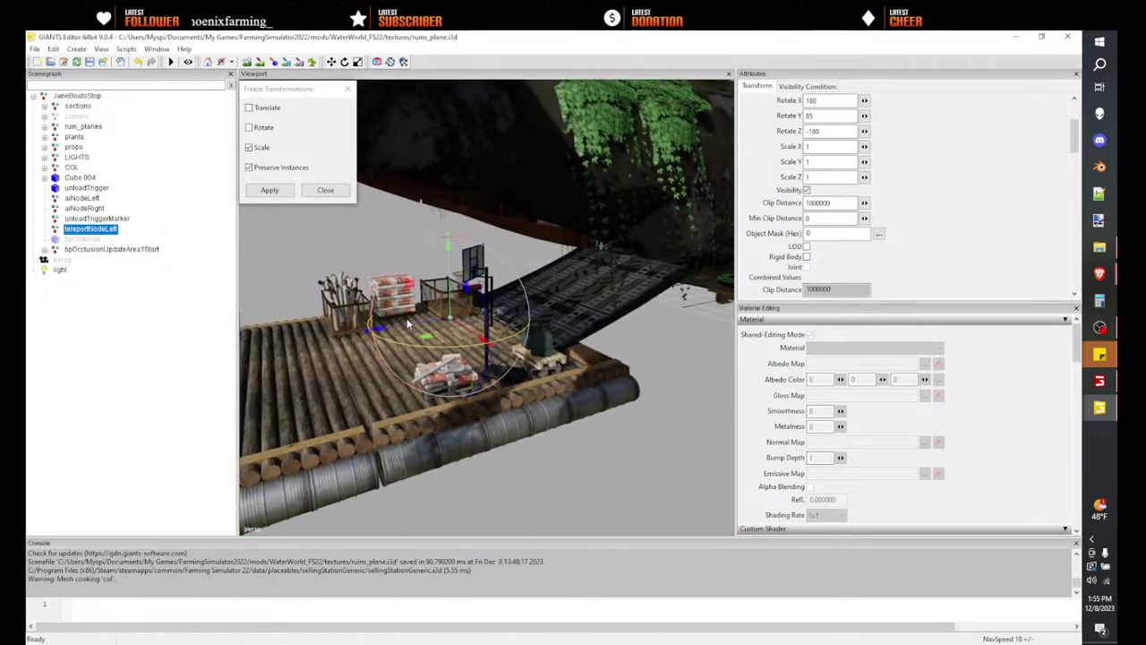
- Make tipCollision visible and move it from beneath the plane out behind the rear raft
left_click(85, 240)
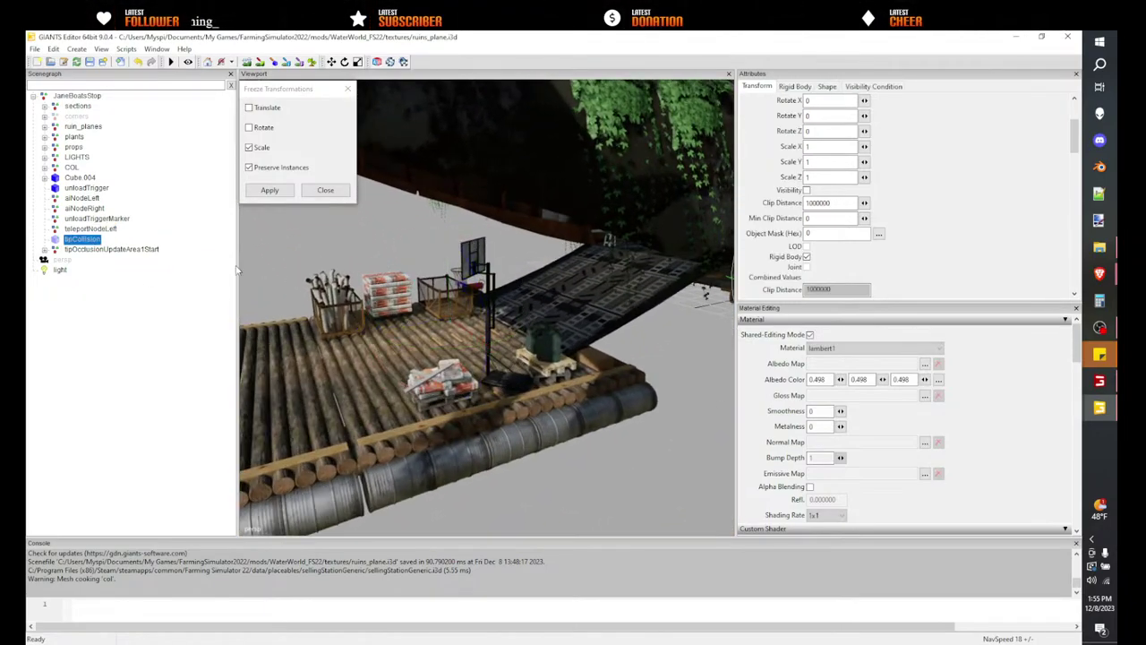
scroll(442, 338, "down", 10)
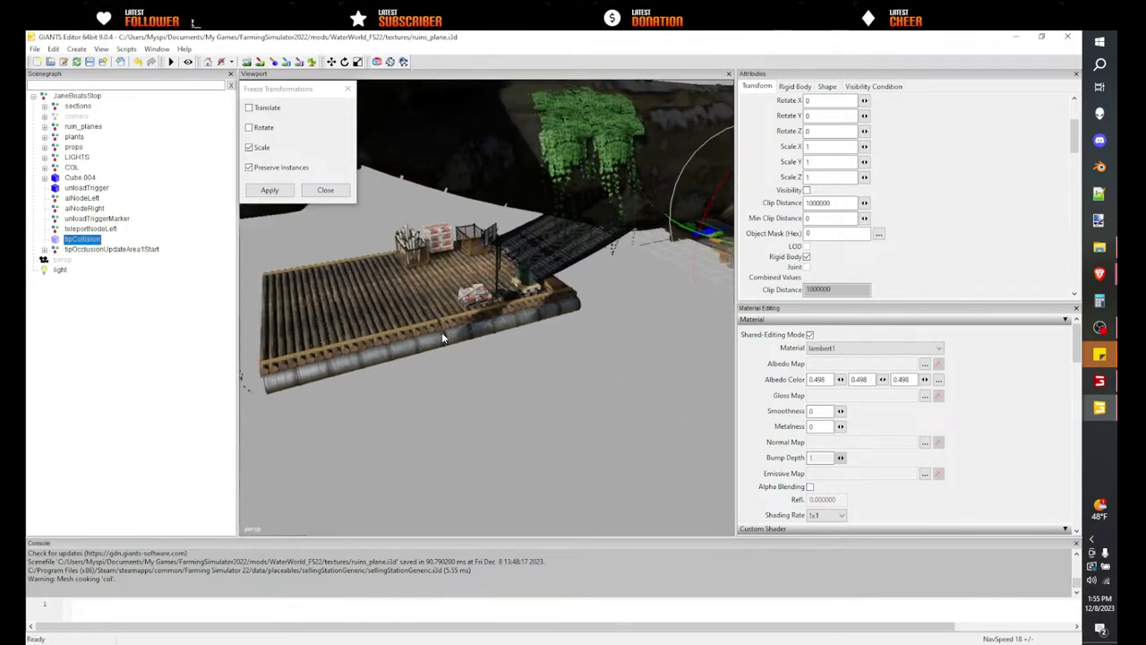
left_click_drag(560, 262, 306, 362)
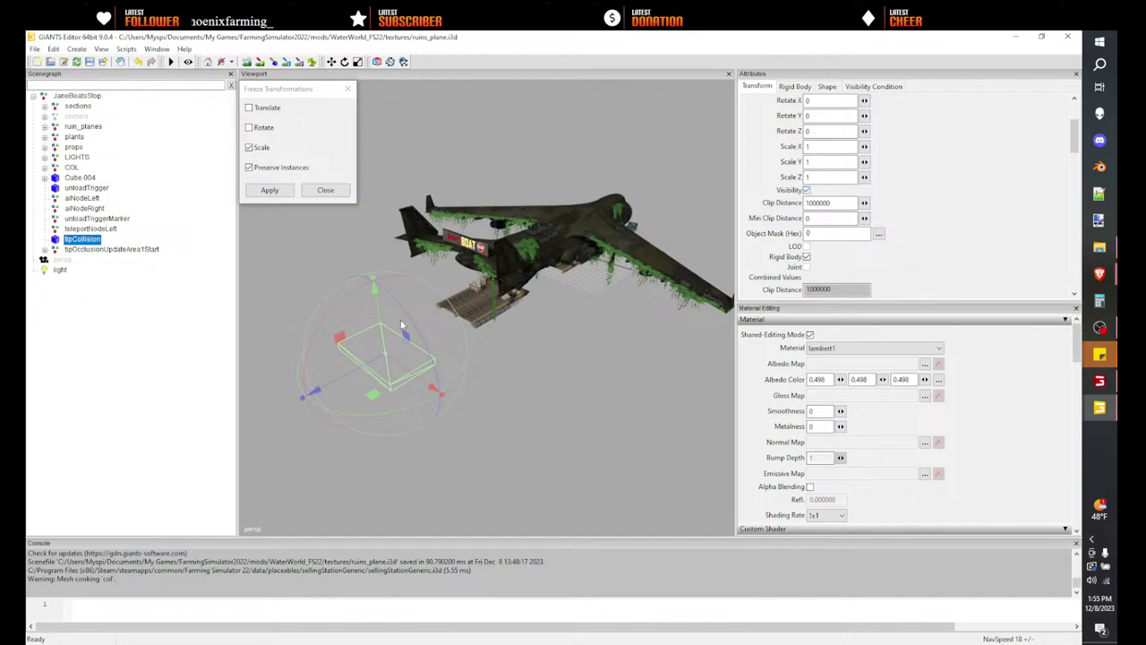
middle_click_drag(402, 325, 500, 314, "alt")
left_click_drag(499, 314, 394, 321, "alt")
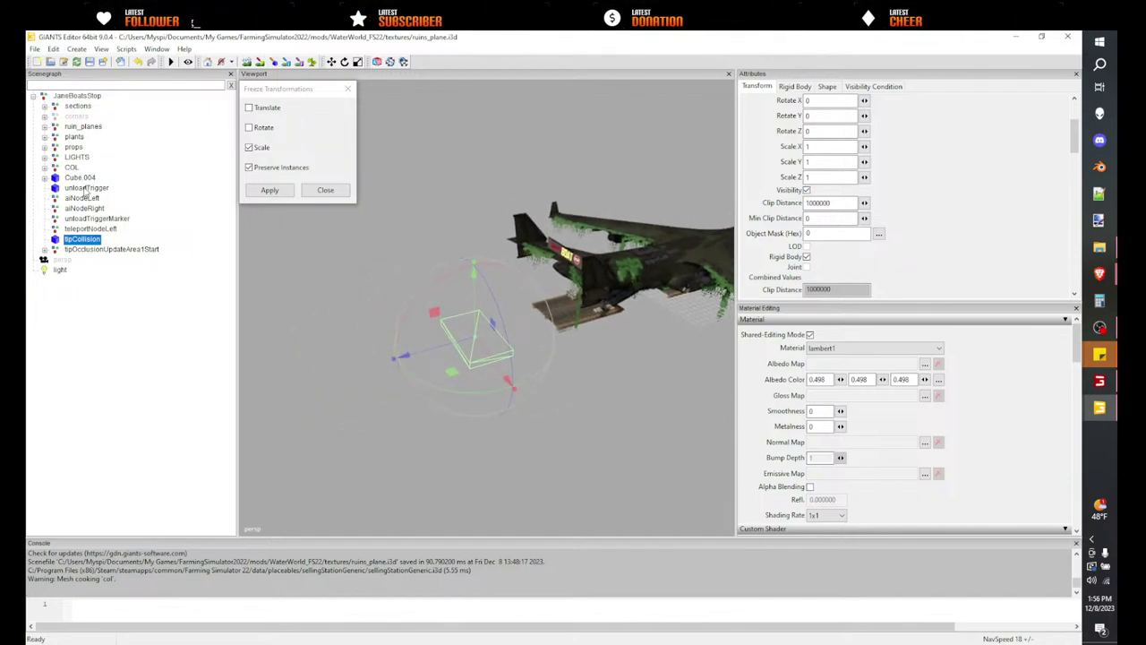
- Turn off Non Renderable on unloadTrigger's shape so its area displays as a solid slab
left_click(86, 188)
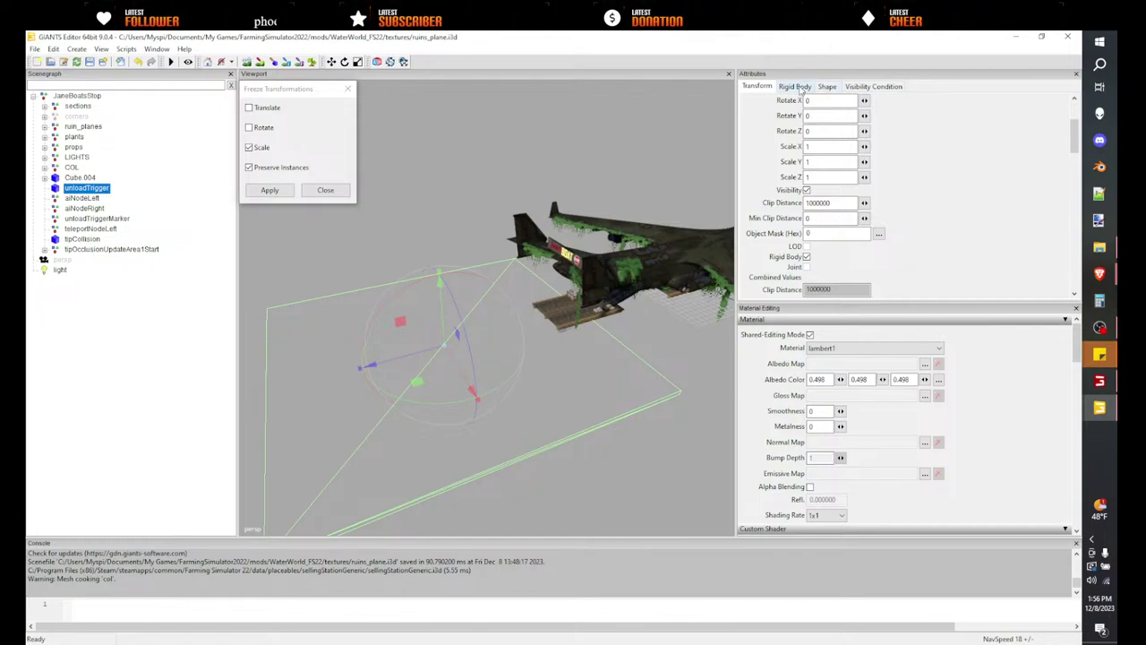
left_click(826, 86)
left_click(828, 205)
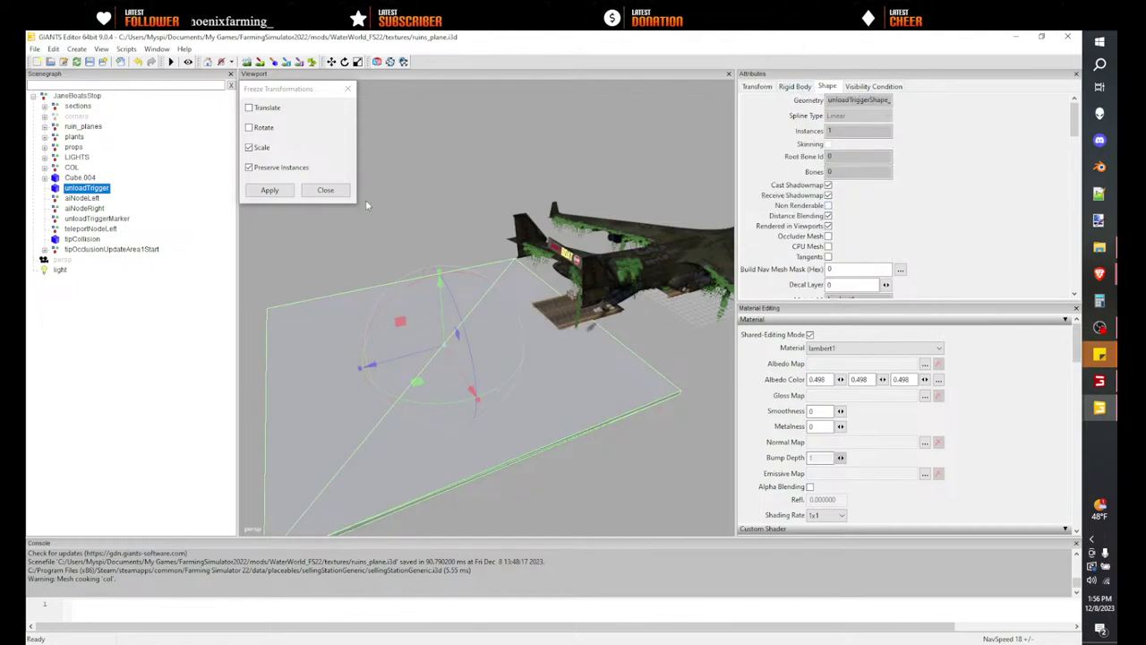
- Centre tipCollision on unloadTrigger and scale it to match that slab, with Scale X 3.706 and Scale Z 6.969
left_click(83, 239)
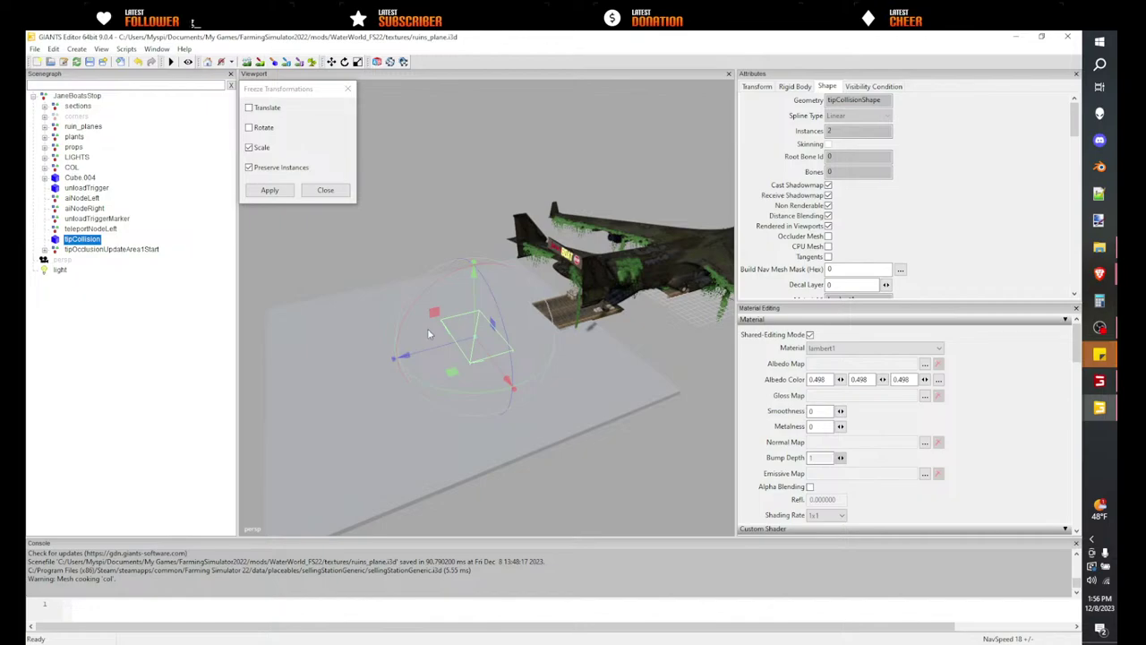
left_click_drag(434, 348, 315, 369)
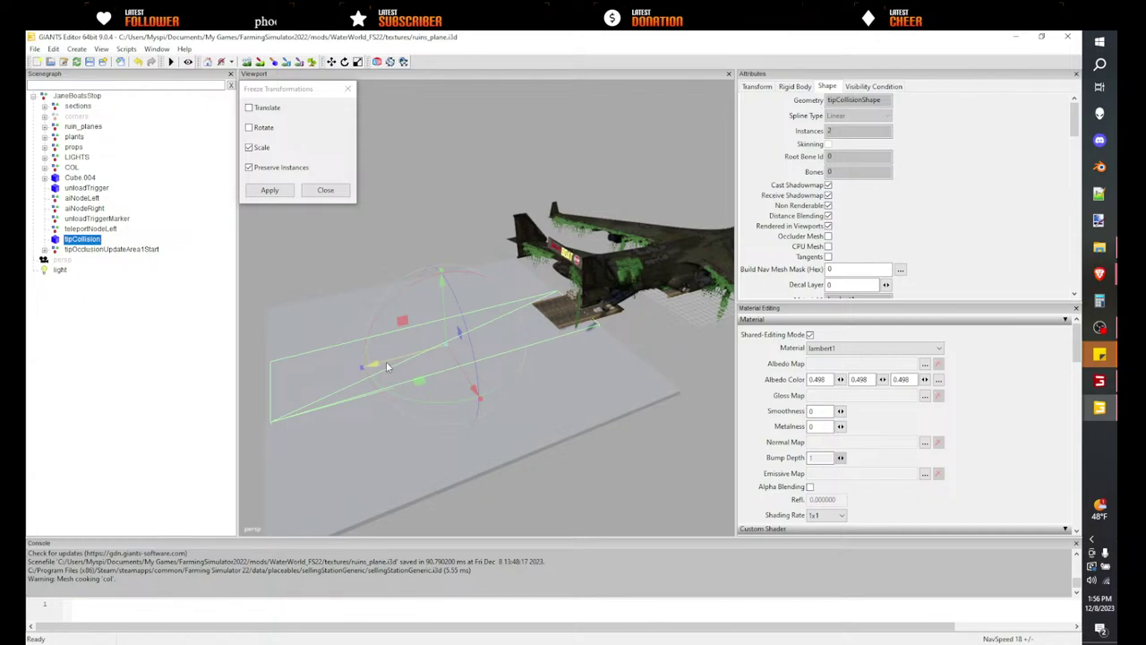
left_click_drag(385, 361, 382, 362)
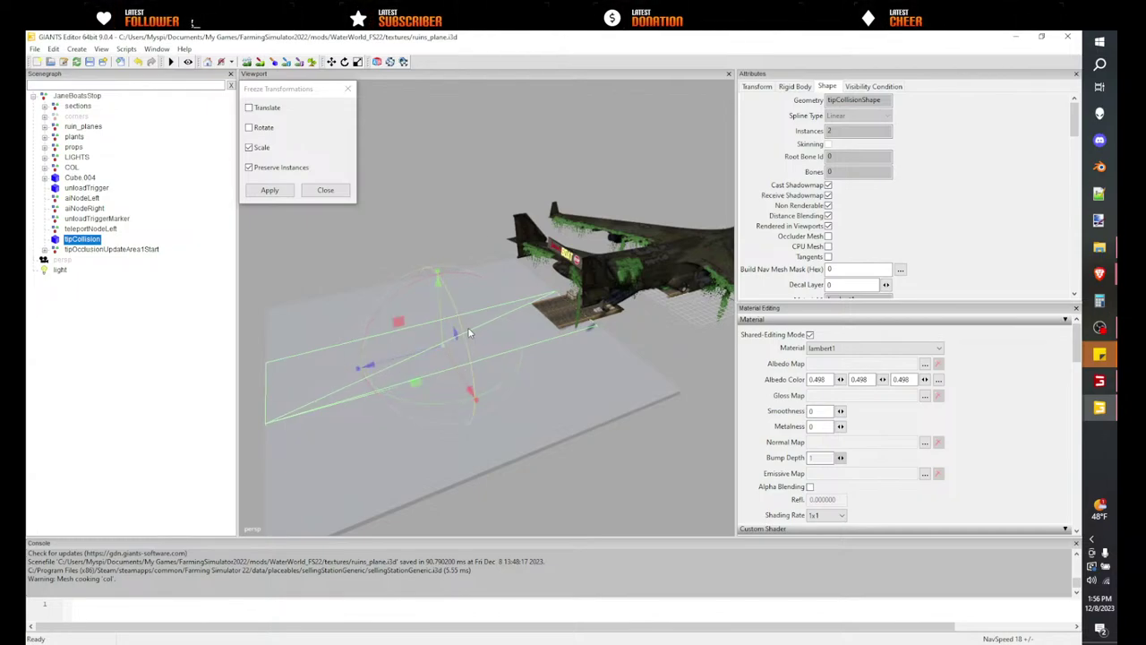
middle_click_drag(448, 322, 581, 332)
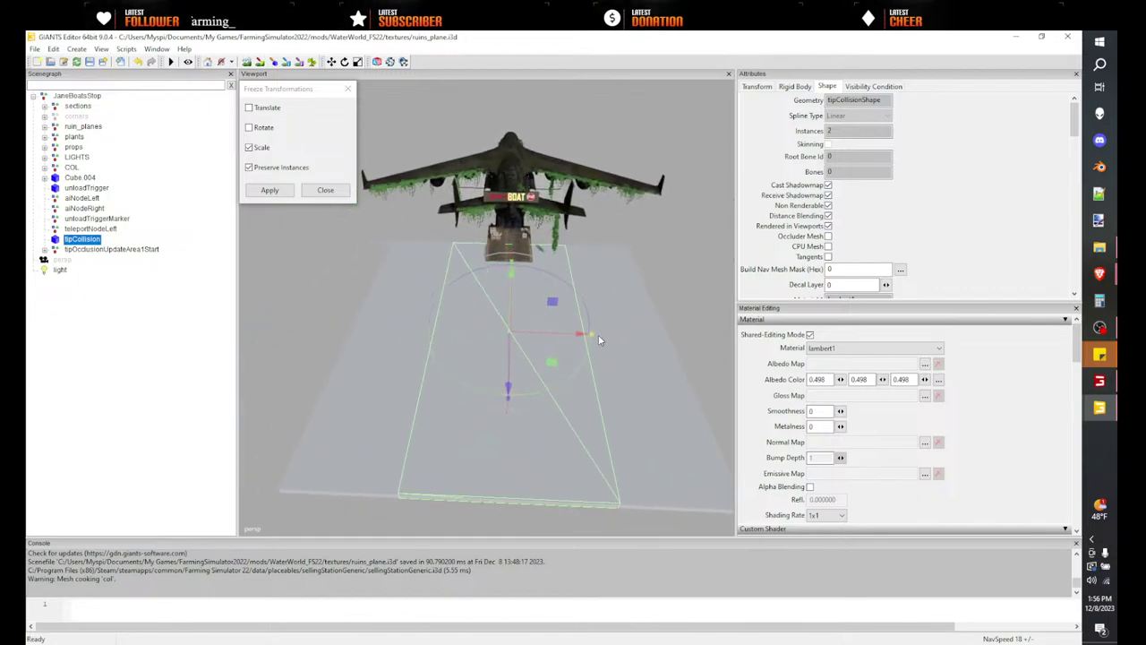
left_click_drag(600, 340, 615, 344)
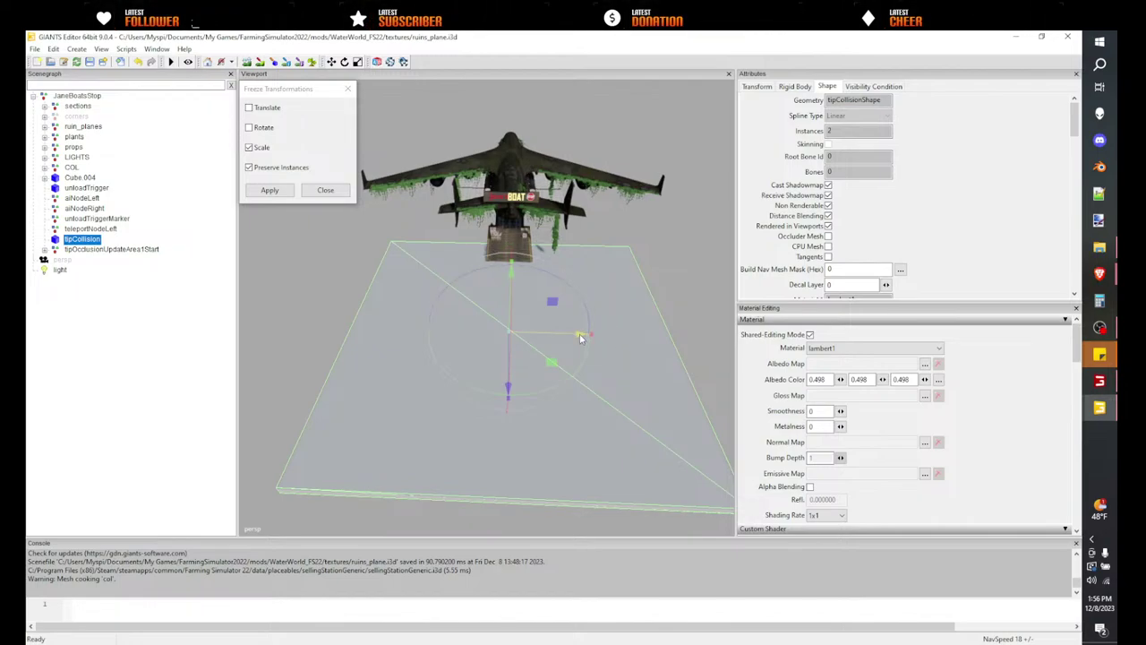
- Freeze only the Scale of tipCollision, preserving instances, and turn its Visibility off
middle_click_drag(590, 326, 426, 290)
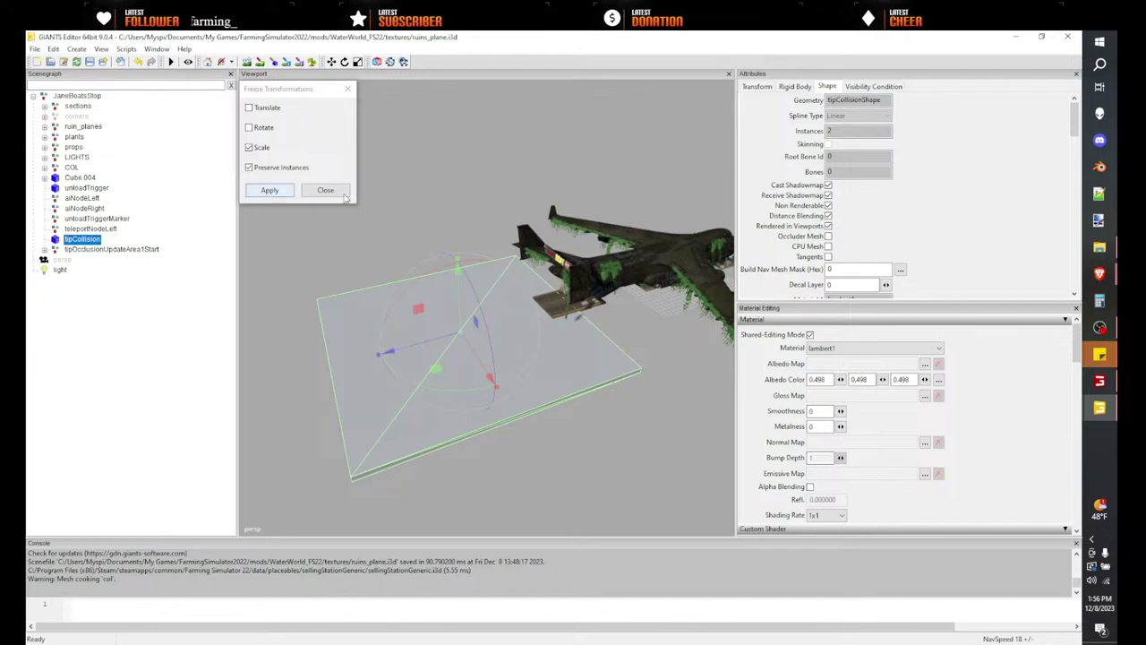
left_click(761, 87)
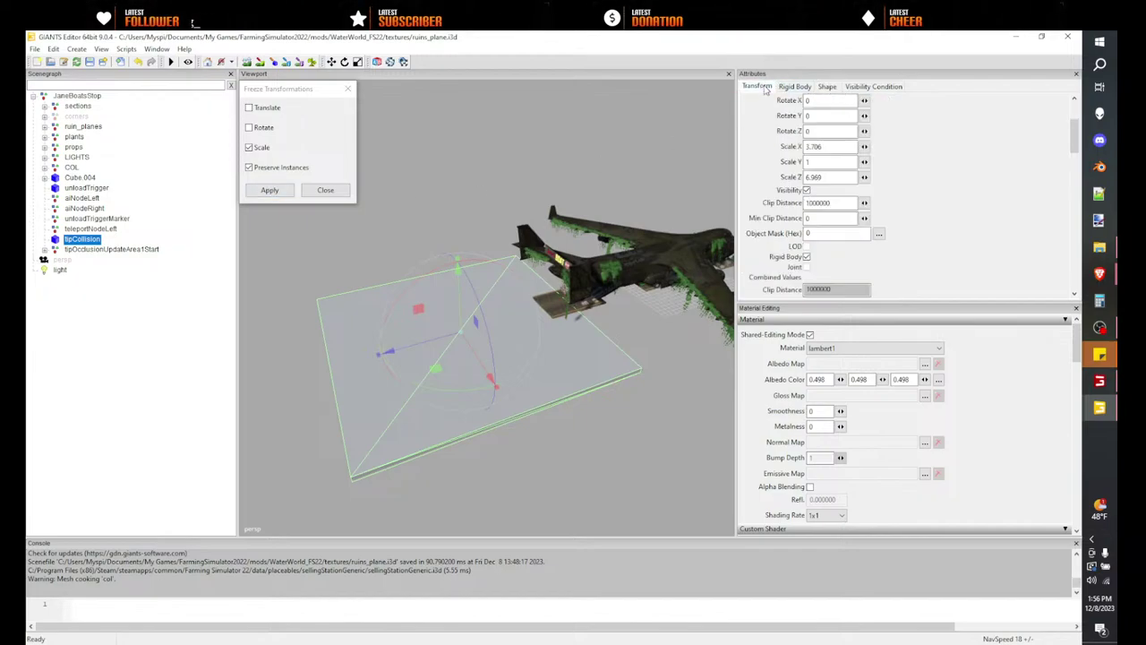
left_click(270, 191)
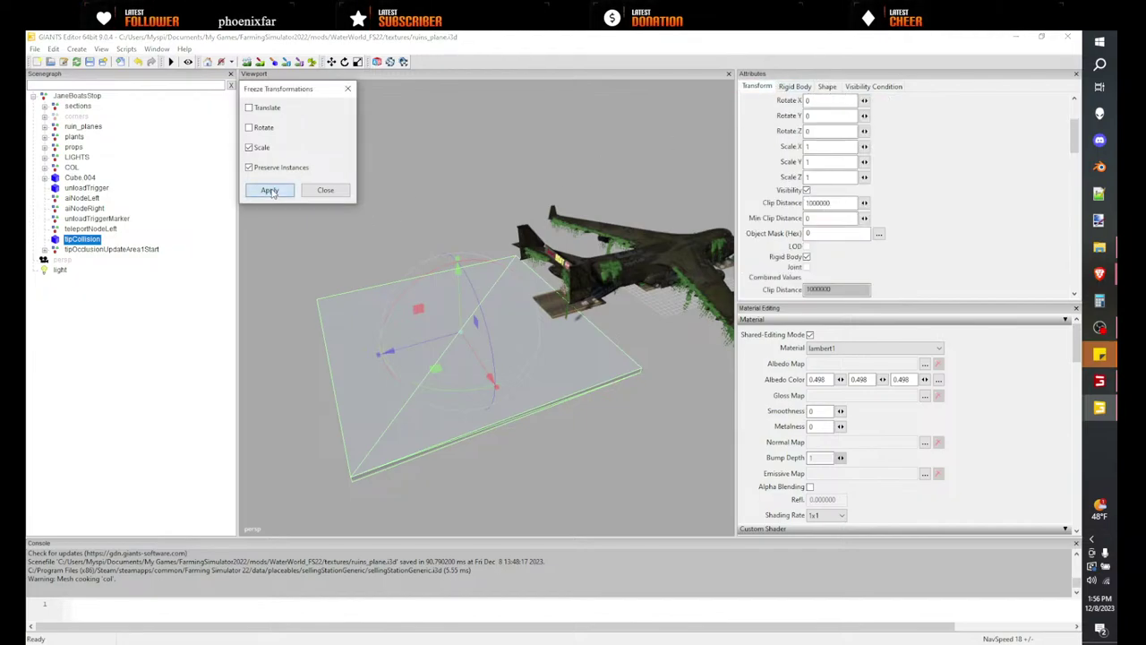
left_click(806, 190)
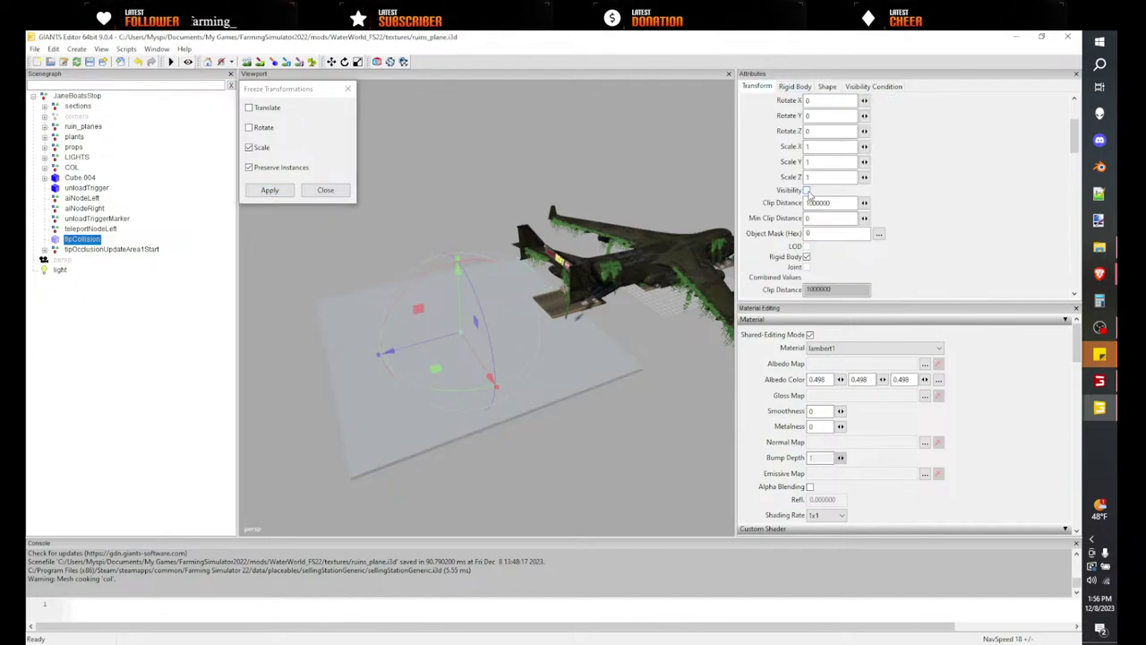
- Expand tipOcclusionUpdateArea1Start and leave Non Renderable off on unloadTrigger so it serves as a solid placement guide
left_click(79, 189)
left_click(825, 87)
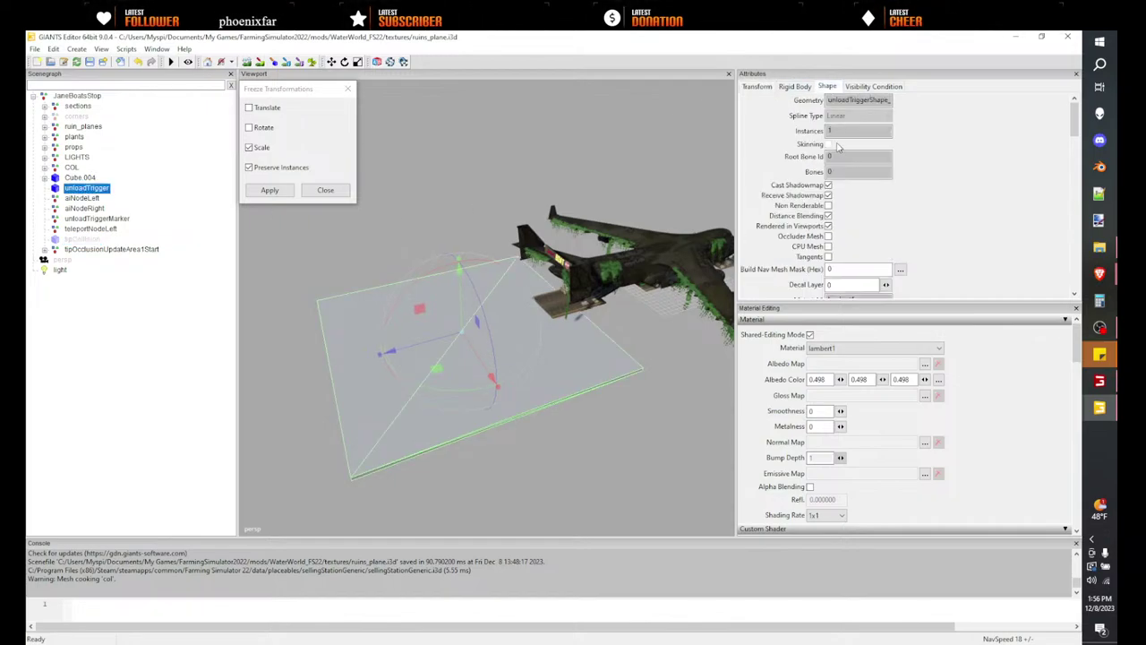
left_click(98, 250)
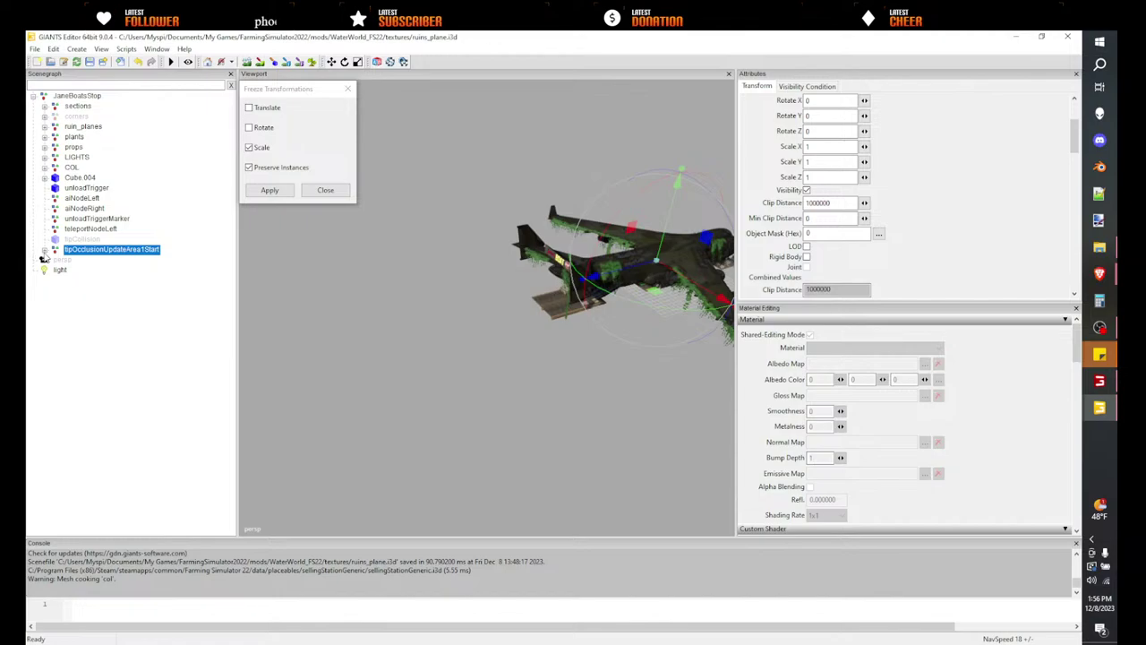
left_click(44, 250)
left_click(88, 187)
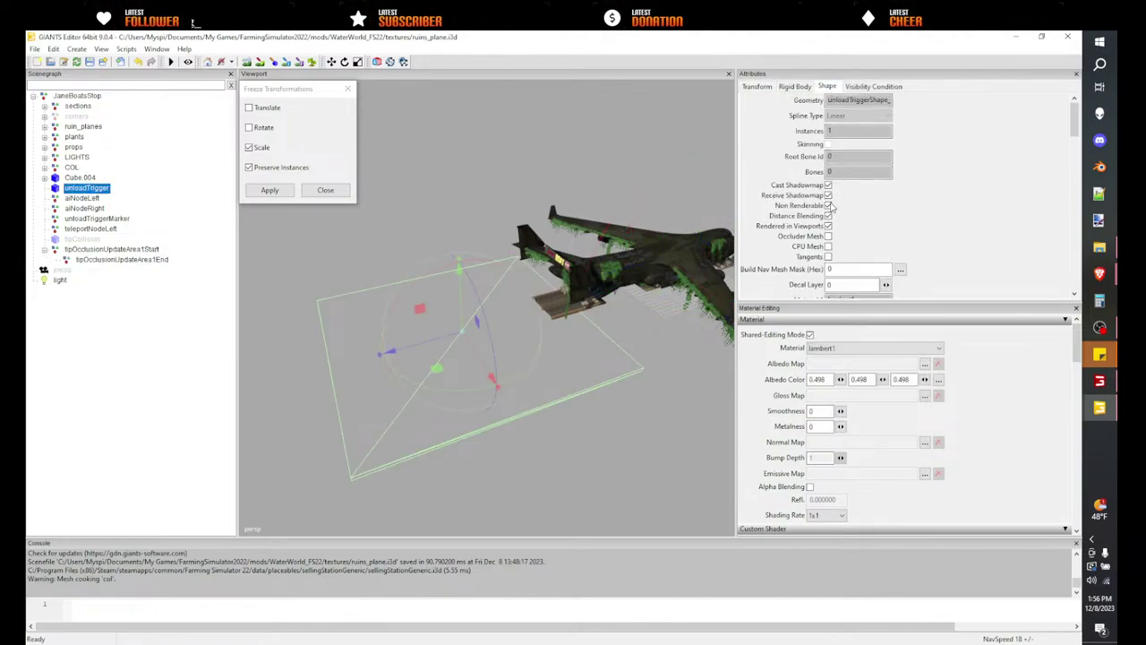
left_click(829, 205)
- Place tipOcclusionUpdateArea1Start on the top corner of the slab nearest the plane's left tail side, as seen from behind
left_click(112, 248)
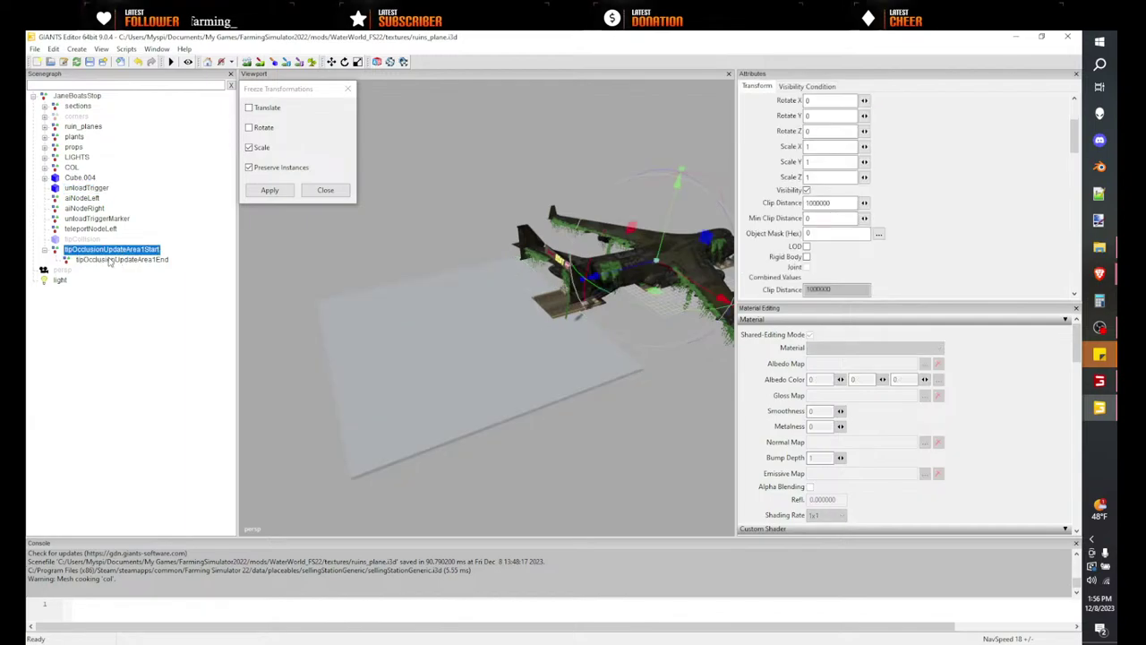
middle_click_drag(529, 253, 659, 267)
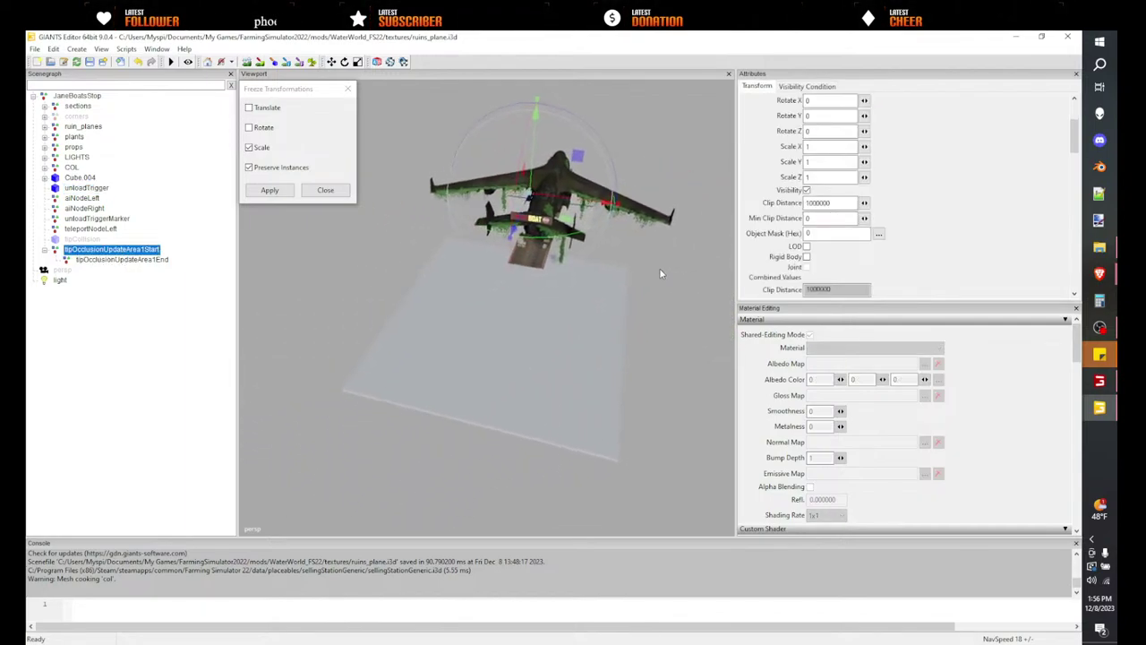
scroll(659, 267, "up", 1)
left_click_drag(660, 267, 671, 230, "alt")
scroll(681, 228, "up", 4)
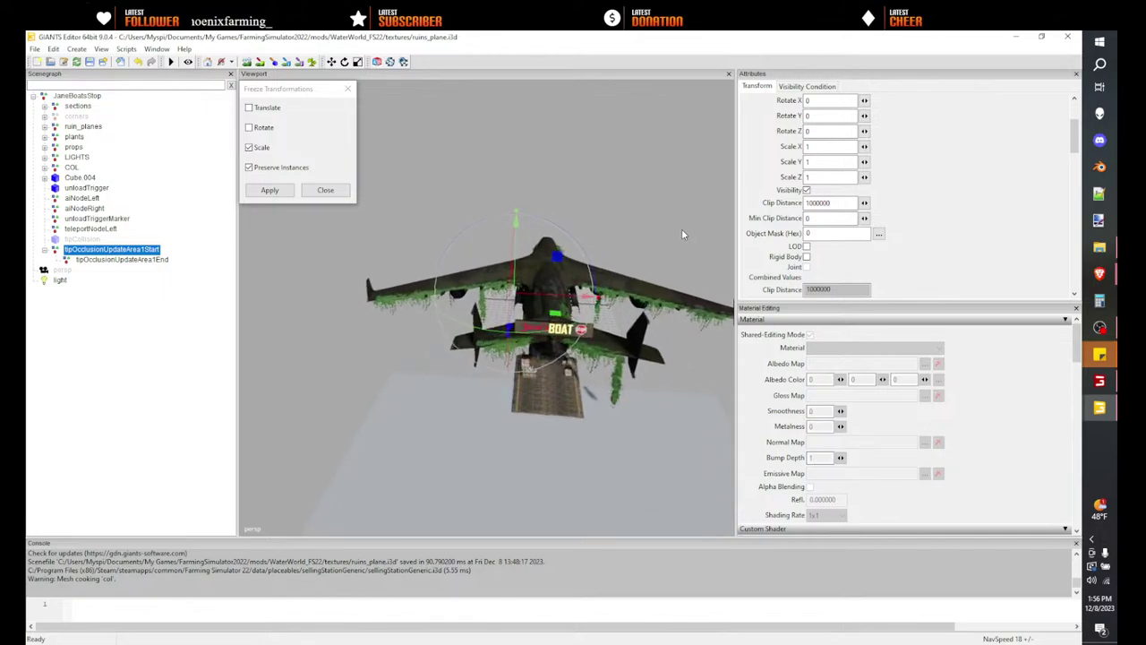
middle_click_drag(683, 235, 787, 235)
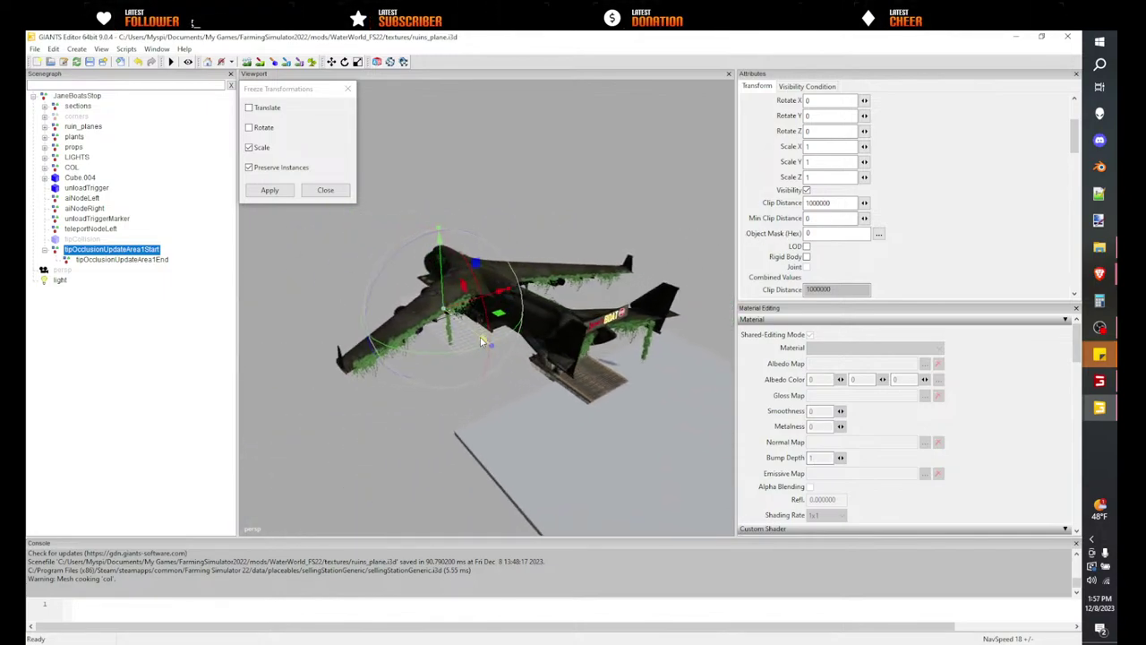
left_click(157, 259)
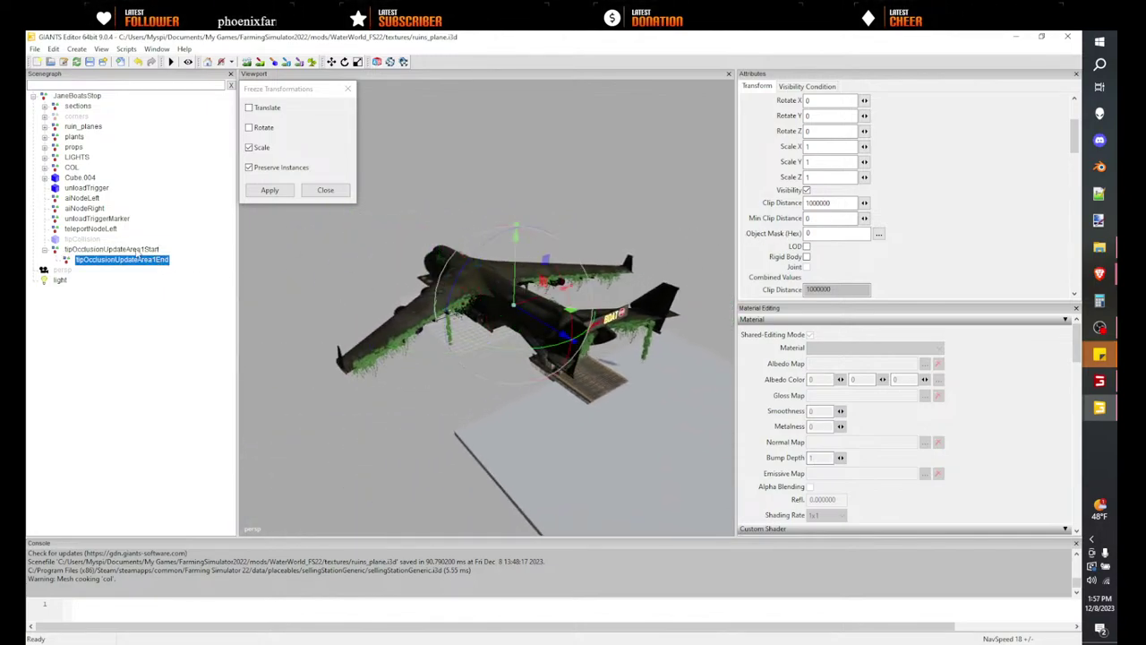
left_click(140, 250)
left_click_drag(394, 300, 494, 318, "alt")
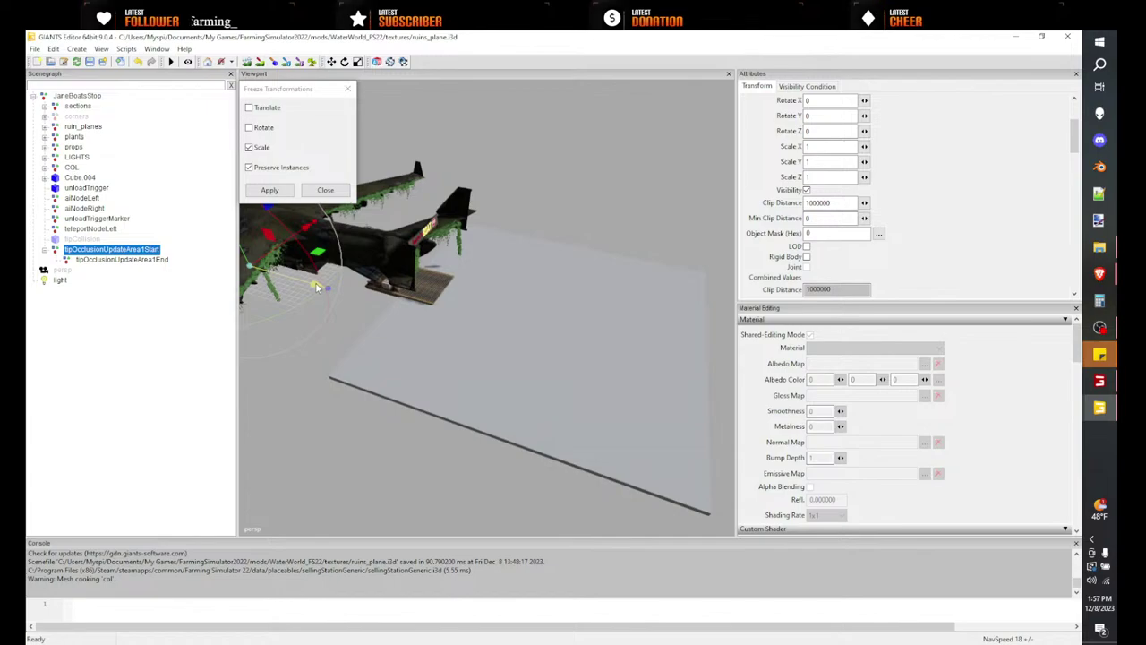
scroll(423, 358, "up", 10)
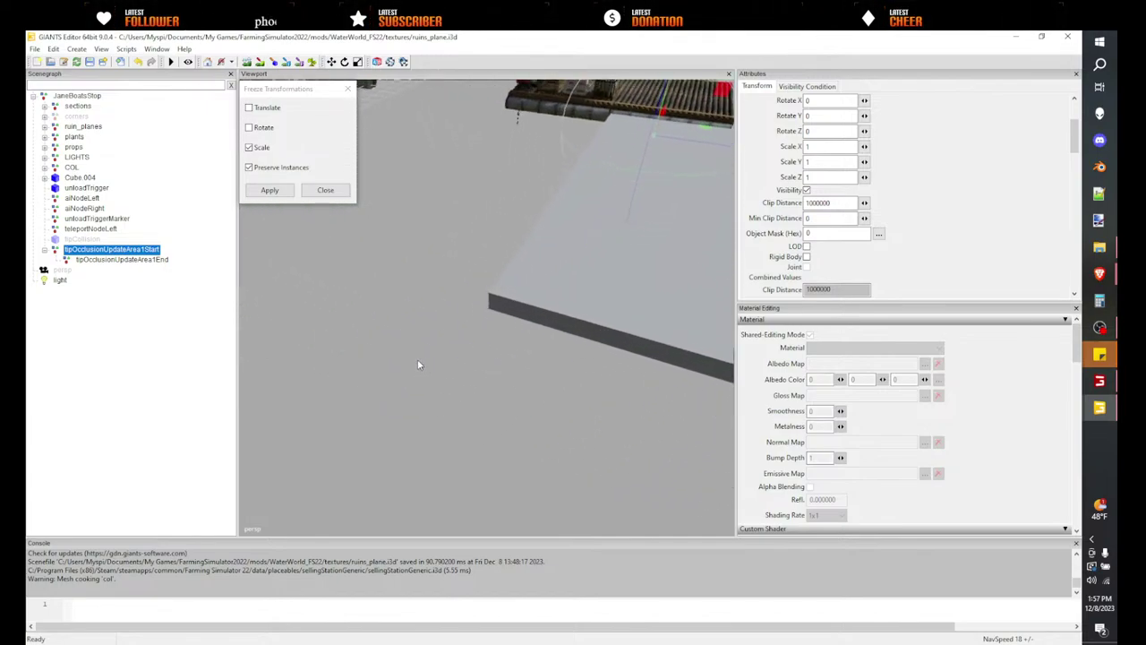
scroll(419, 358, "up", 8)
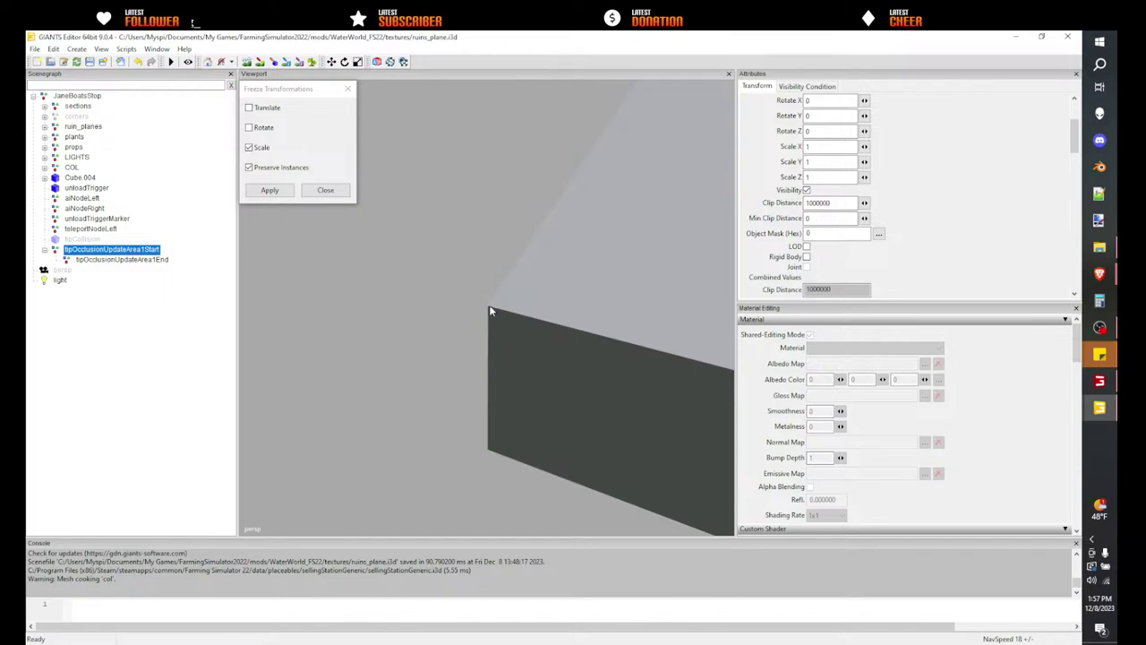
key("ctrl+b")
left_click_drag(491, 306, 512, 288, "alt")
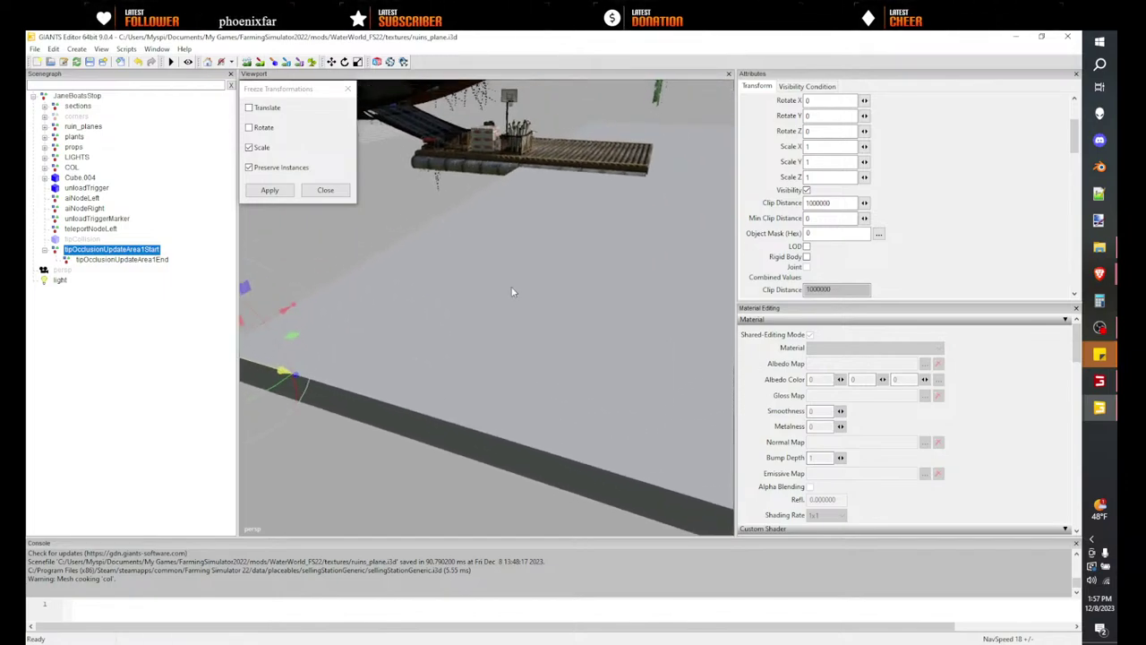
- Place tipOcclusionUpdateArea1End on the slab's diagonally opposite corner, at about X 42.536 and Z 46.033, and set its Translate Y to 0
middle_click_drag(512, 291, 333, 306)
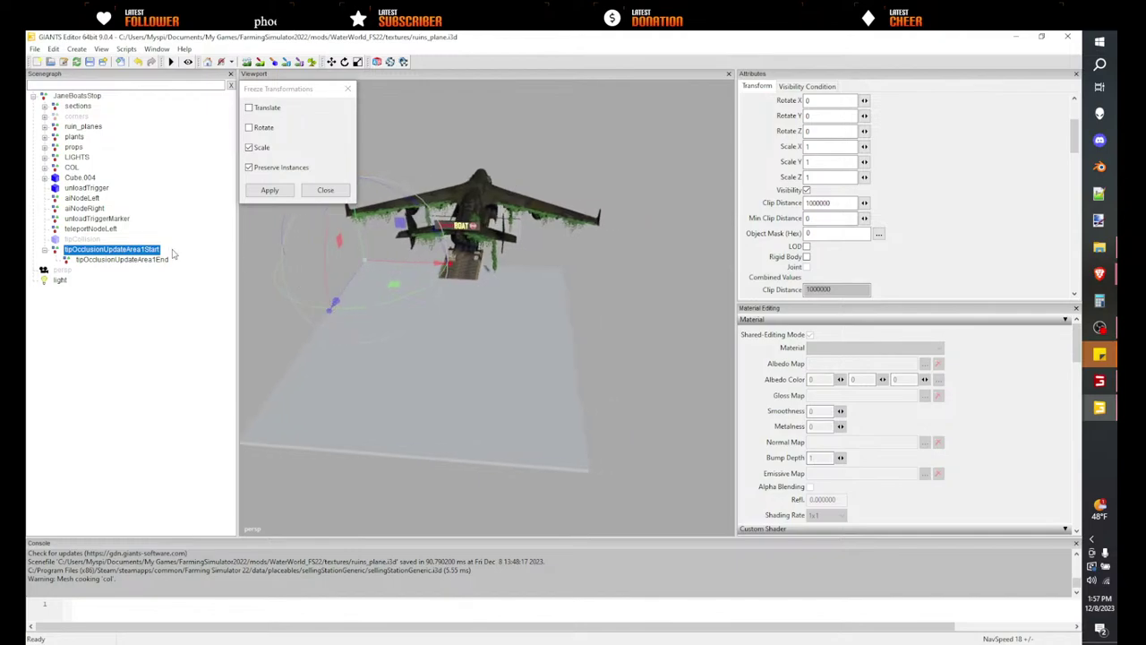
left_click(153, 262)
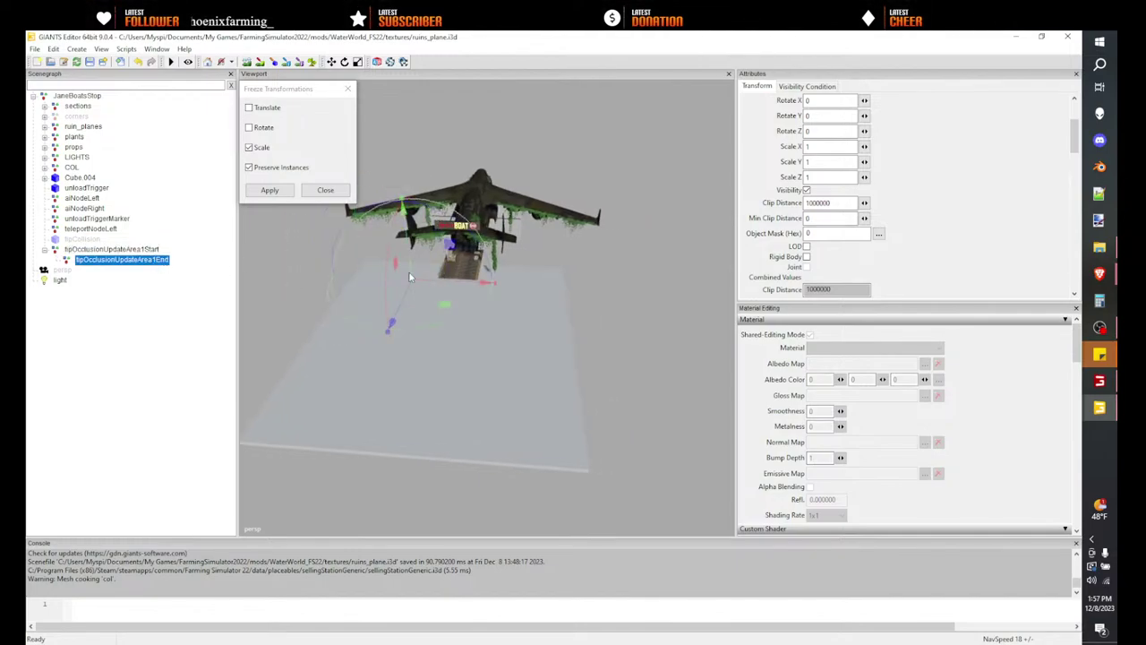
left_click_drag(410, 275, 315, 305, "alt")
scroll(778, 163, "up", 3)
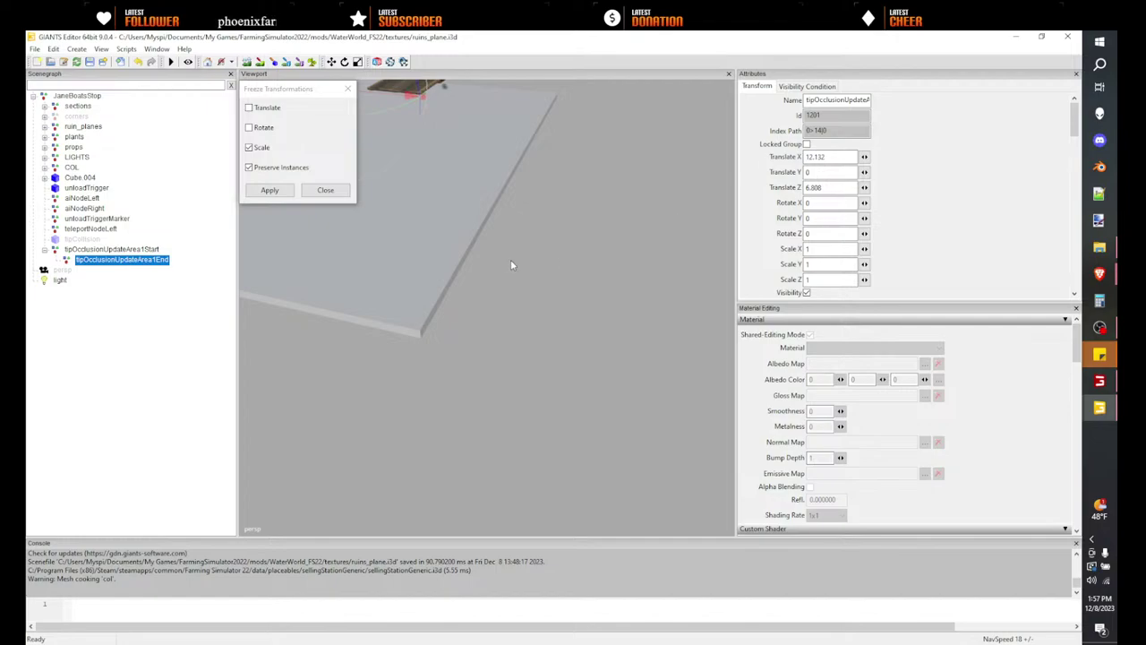
middle_click_drag(511, 265, 622, 189)
scroll(622, 189, "up", 1)
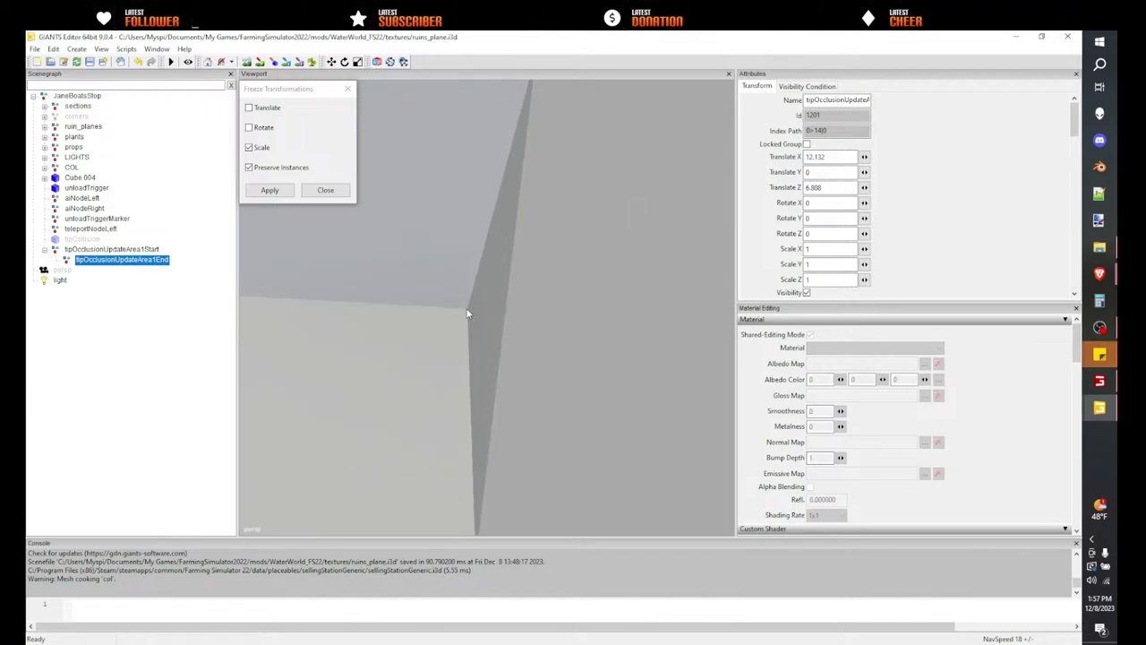
key("ctrl+b")
scroll(467, 314, "down", 3)
left_click_drag(467, 313, 808, 132, "alt")
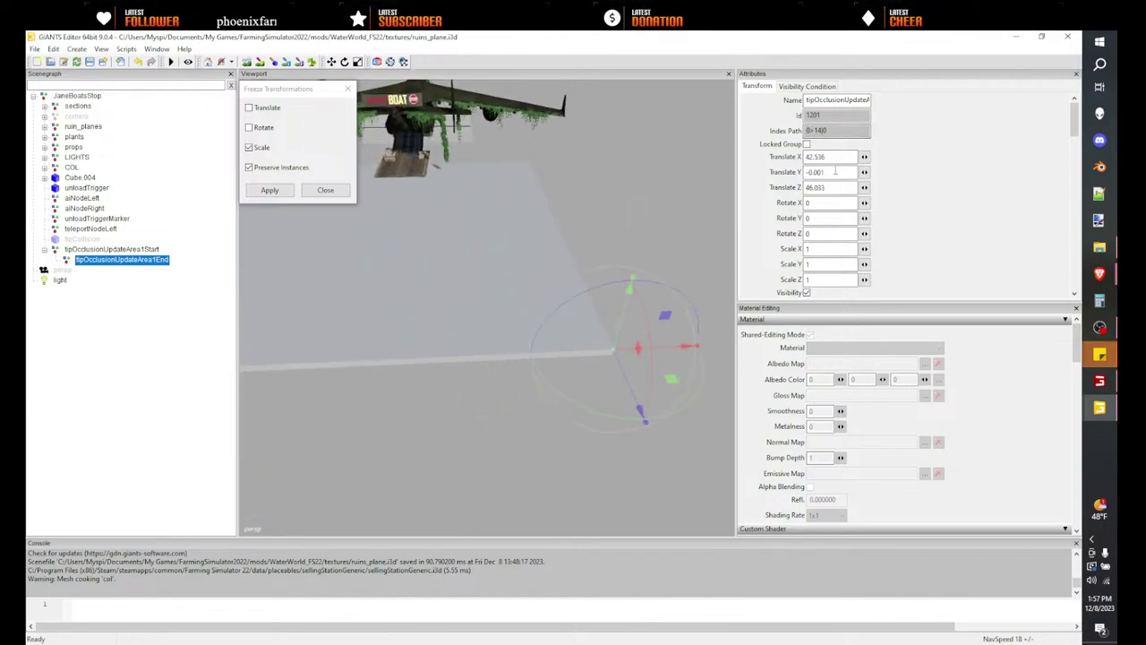
type("0")
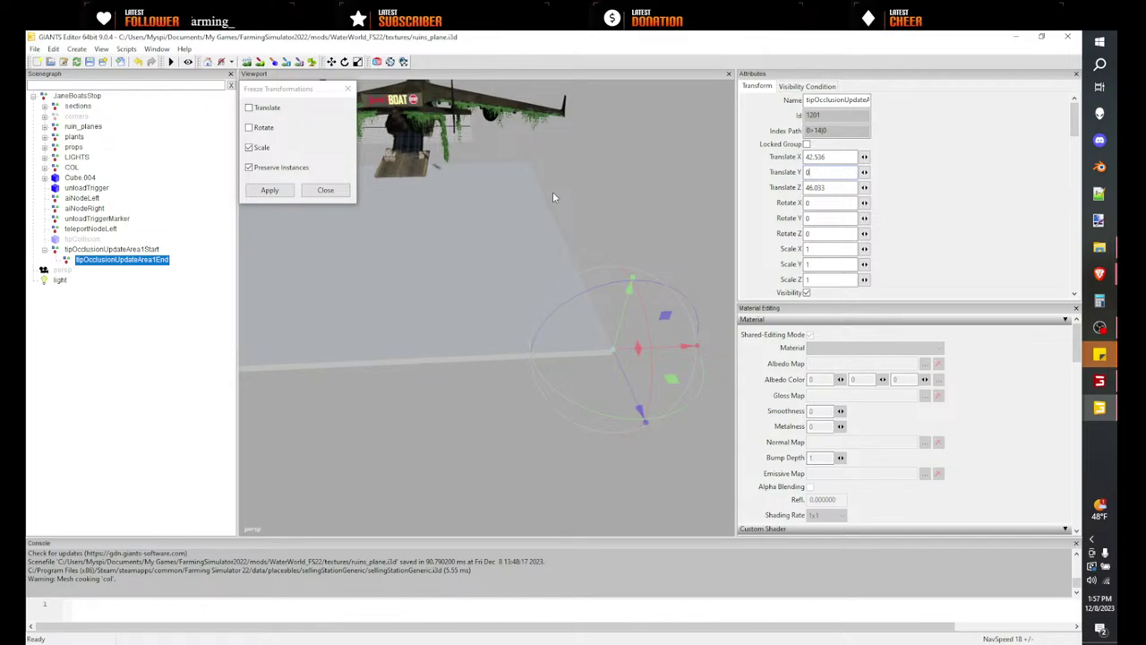
- Turn Non Renderable back on for unloadTrigger's shape to hide the guide slab, and clear the selection
left_click_drag(511, 231, 422, 248, "alt")
scroll(422, 248, "down", 4)
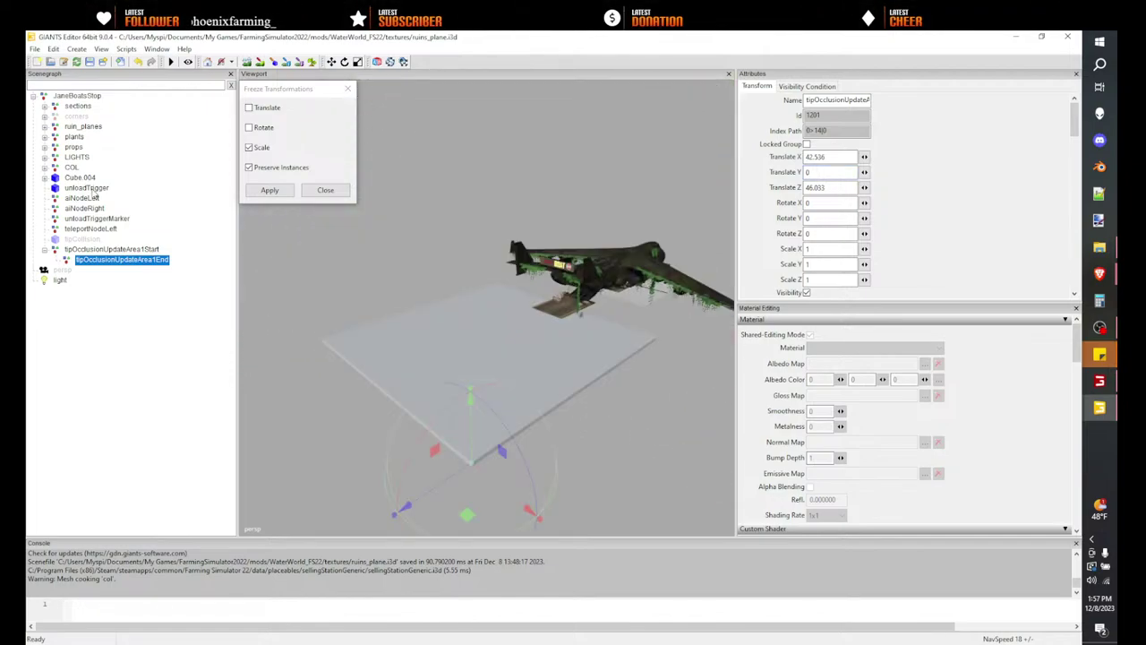
left_click(92, 189)
left_click(828, 87)
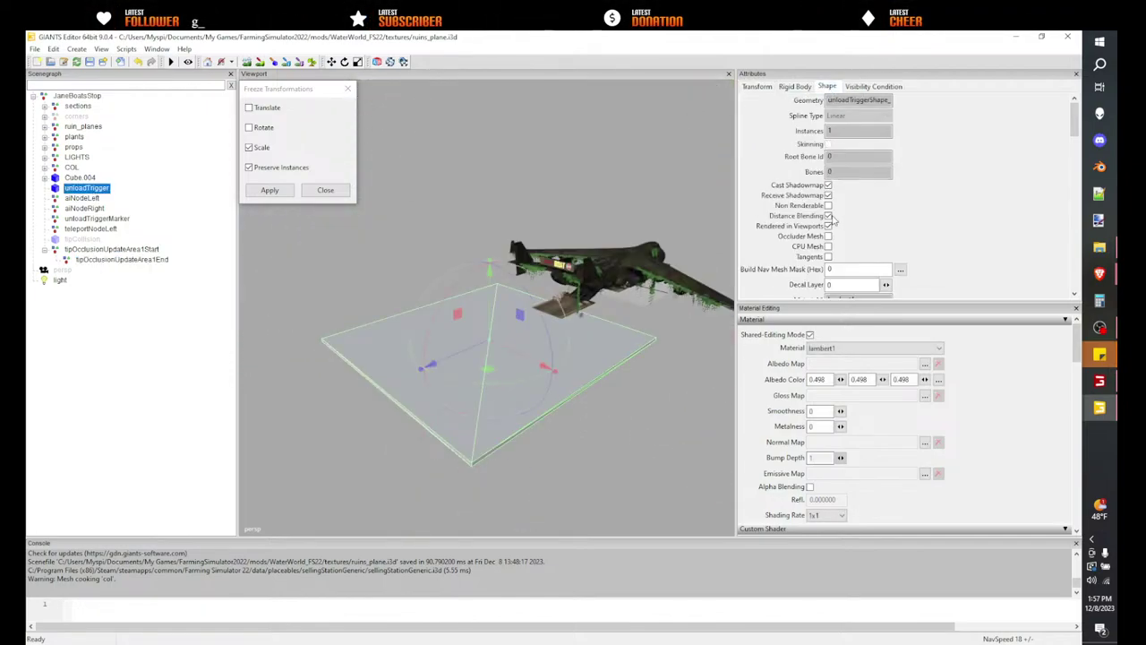
left_click_drag(618, 178, 517, 188, "alt")
left_click(585, 173)
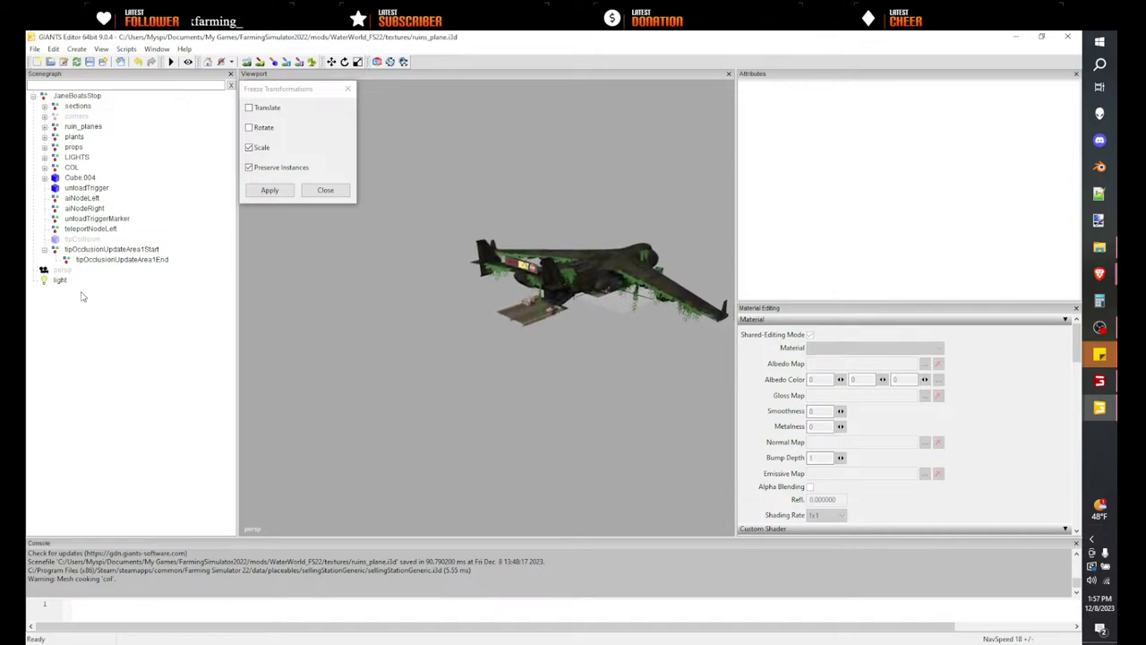
- Delete the light node from the scene and save ruins_plane.i3d
left_click(61, 281)
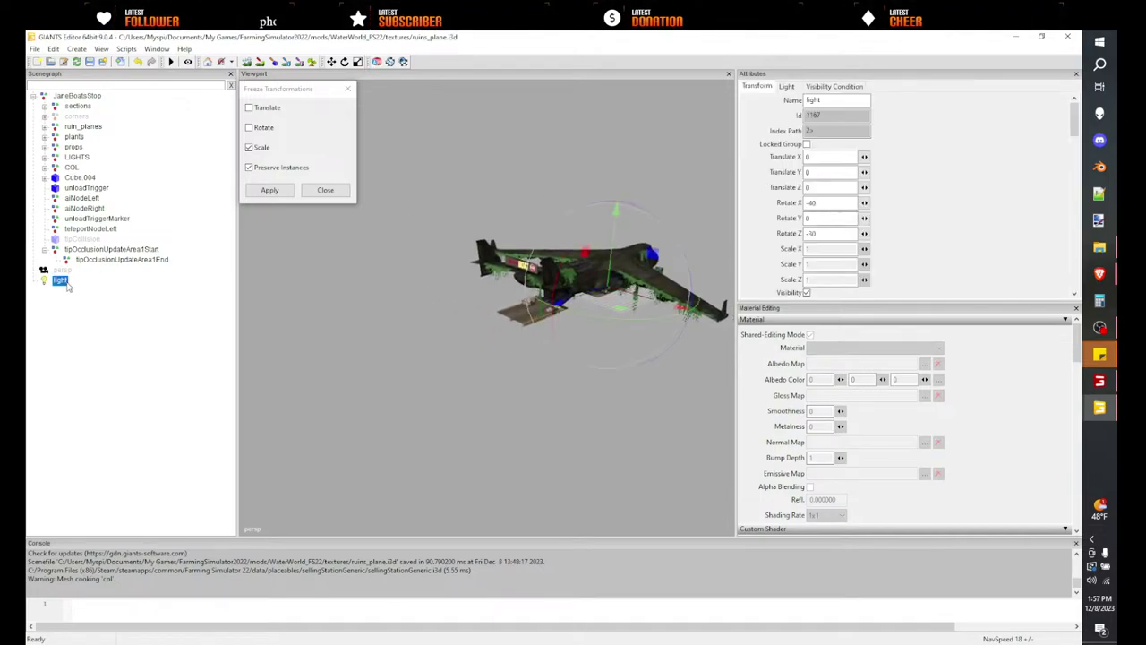
key("Delete")
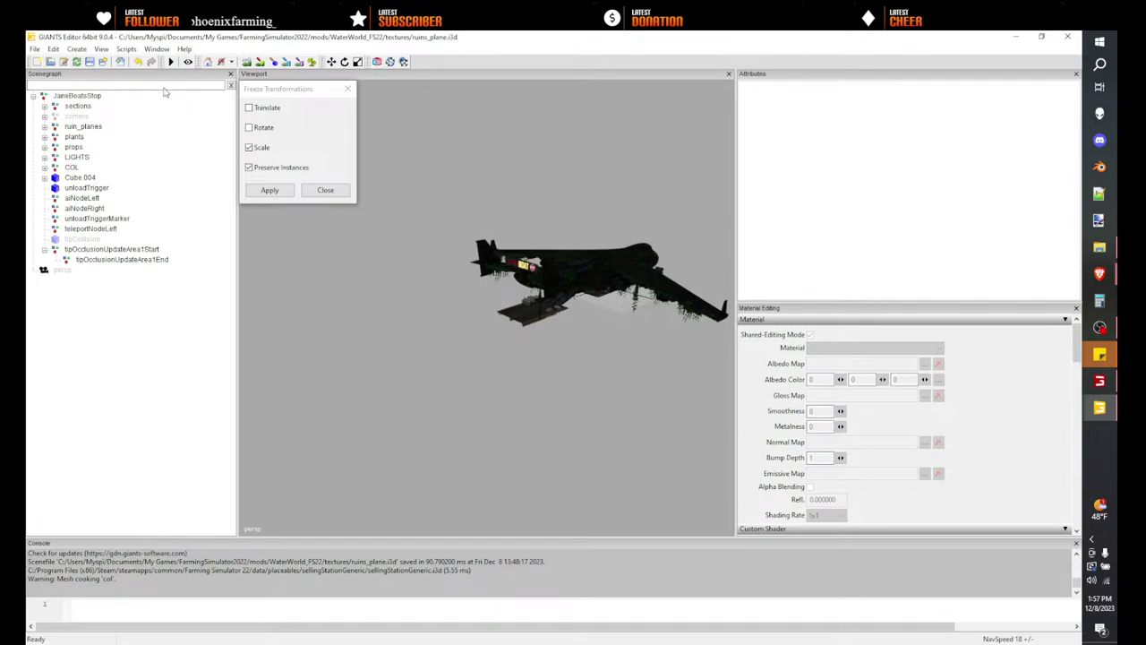
left_click(89, 62)
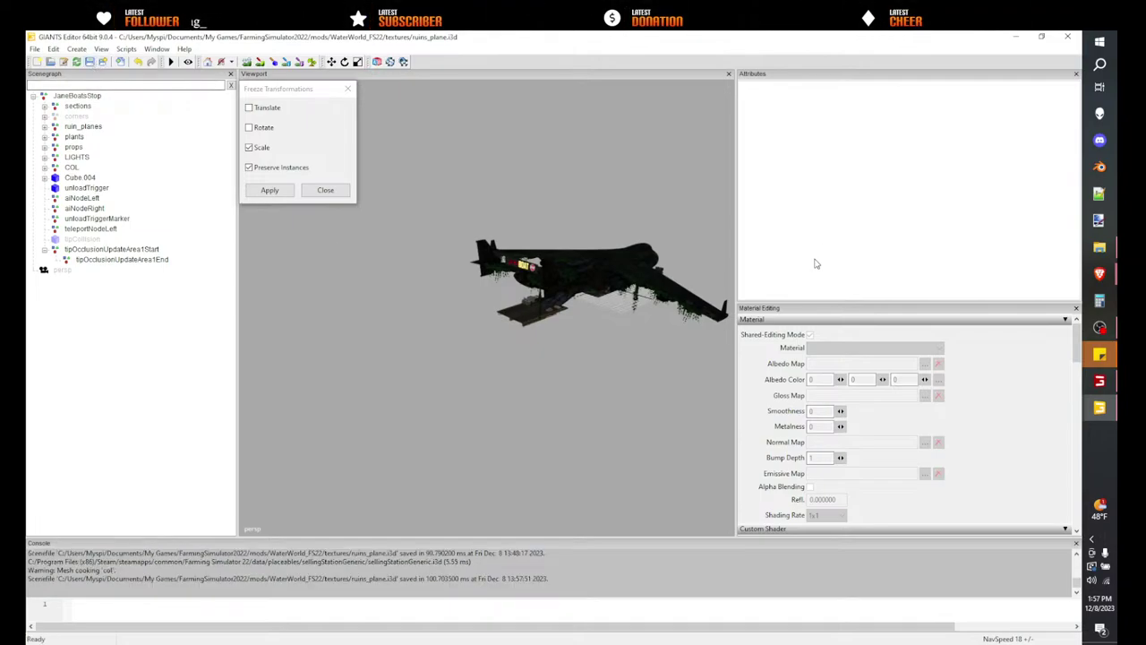
- Switch to File Explorer, close the leftover Freeze Transformations dialog, and copy sellingStationGeneric.xml from the game's sellingStationGeneric folder
left_click(1099, 247)
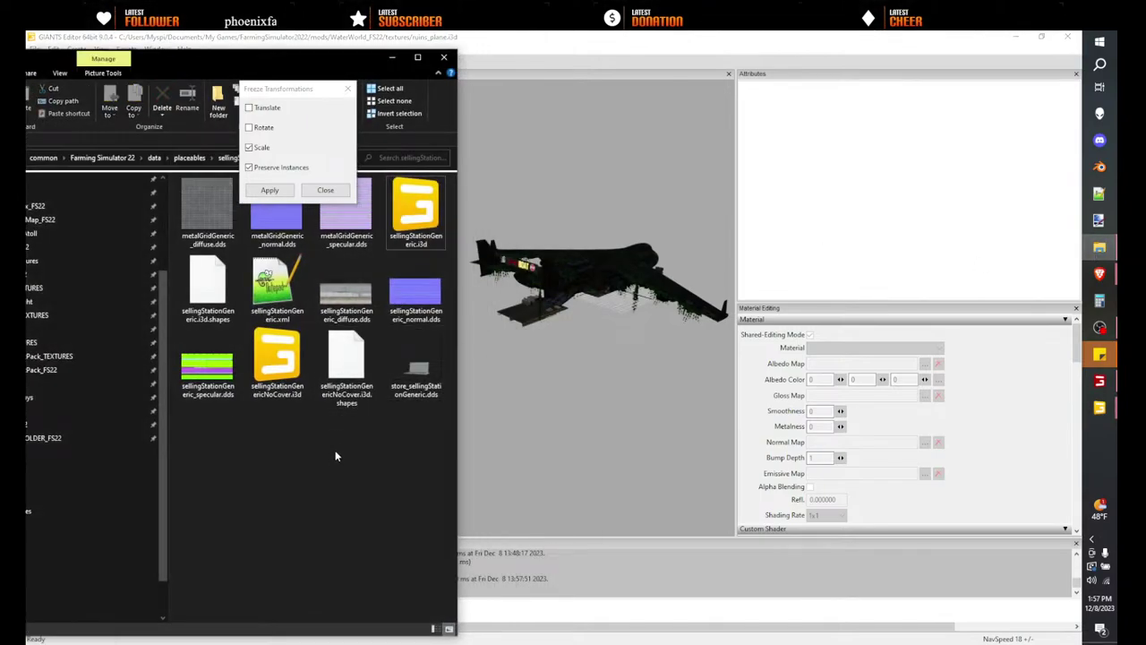
left_click(349, 90)
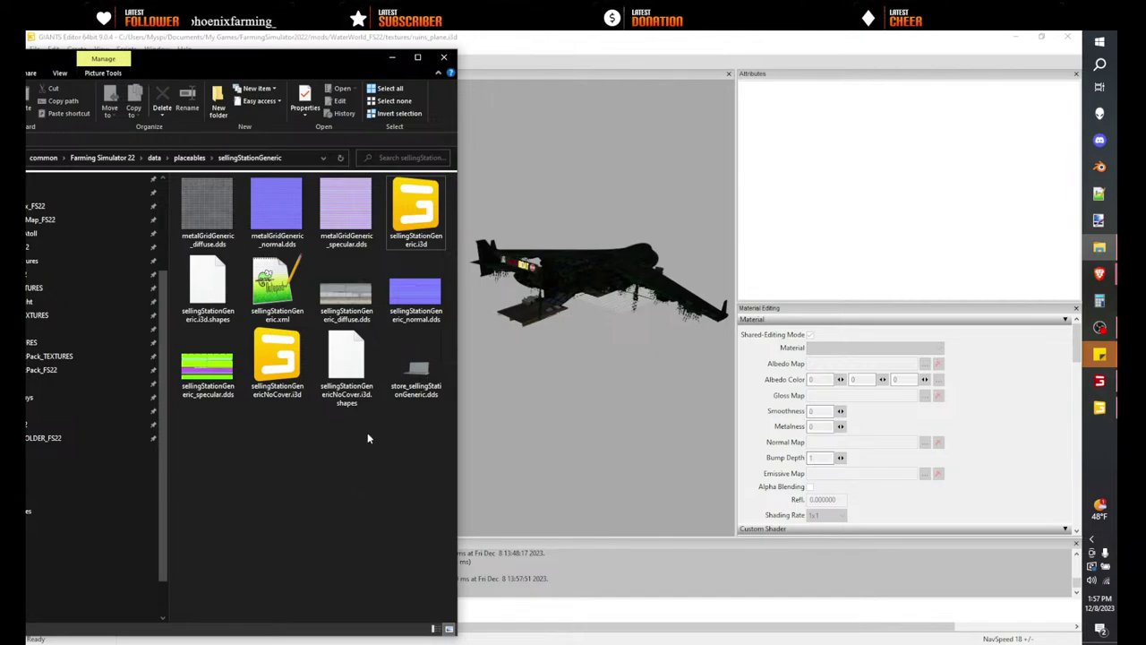
right_click(283, 300)
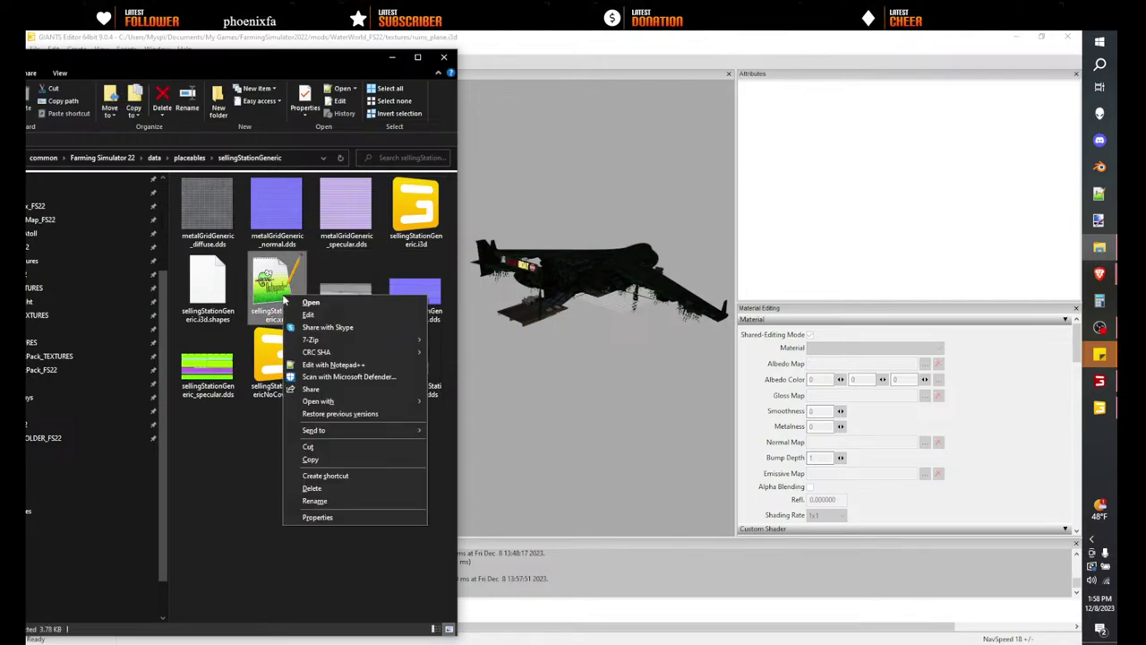
left_click(310, 460)
- Open the placeables folder of the WaterWorld_FS22 mod and look through its subfolders for the selling stations
left_click_drag(327, 67, 386, 67)
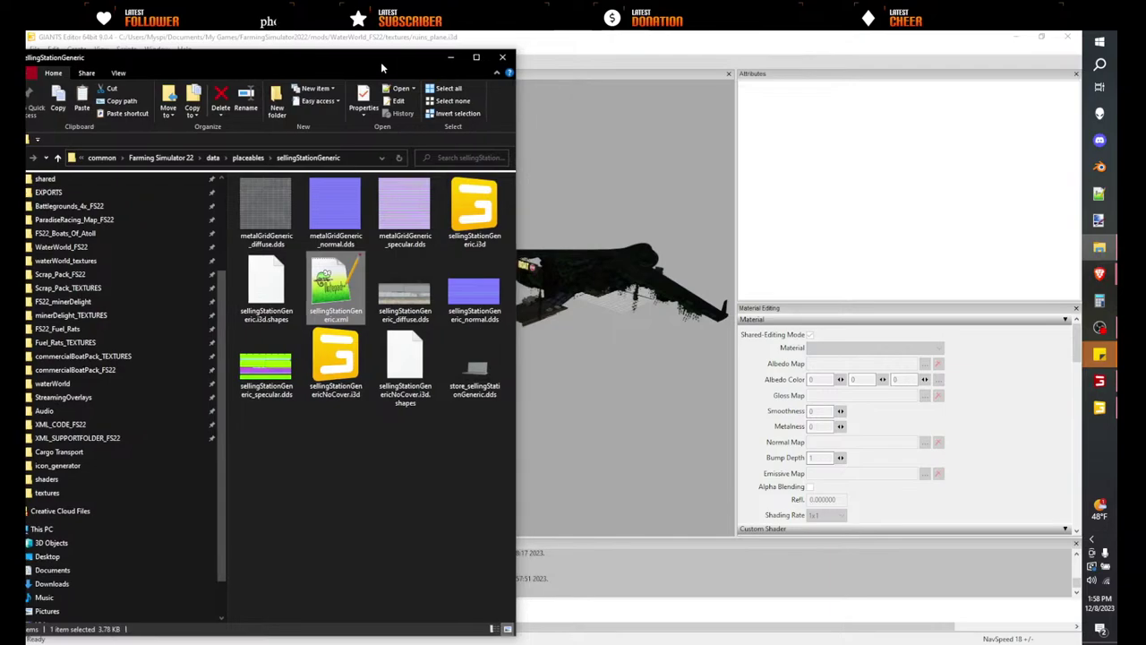
left_click(61, 246)
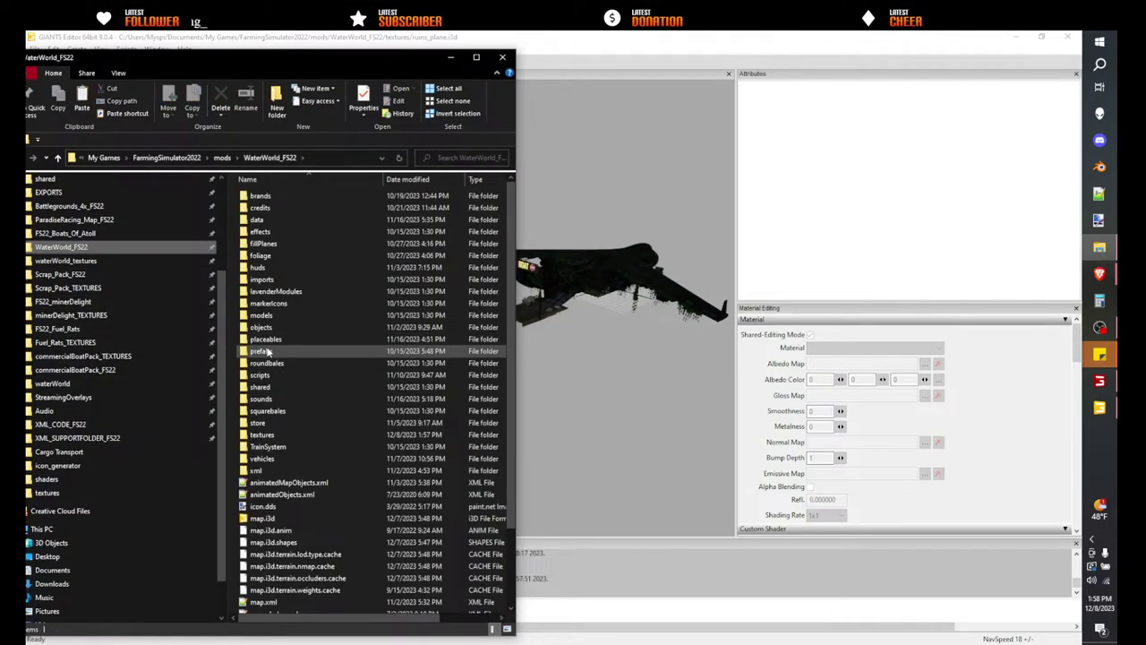
double_click(269, 339)
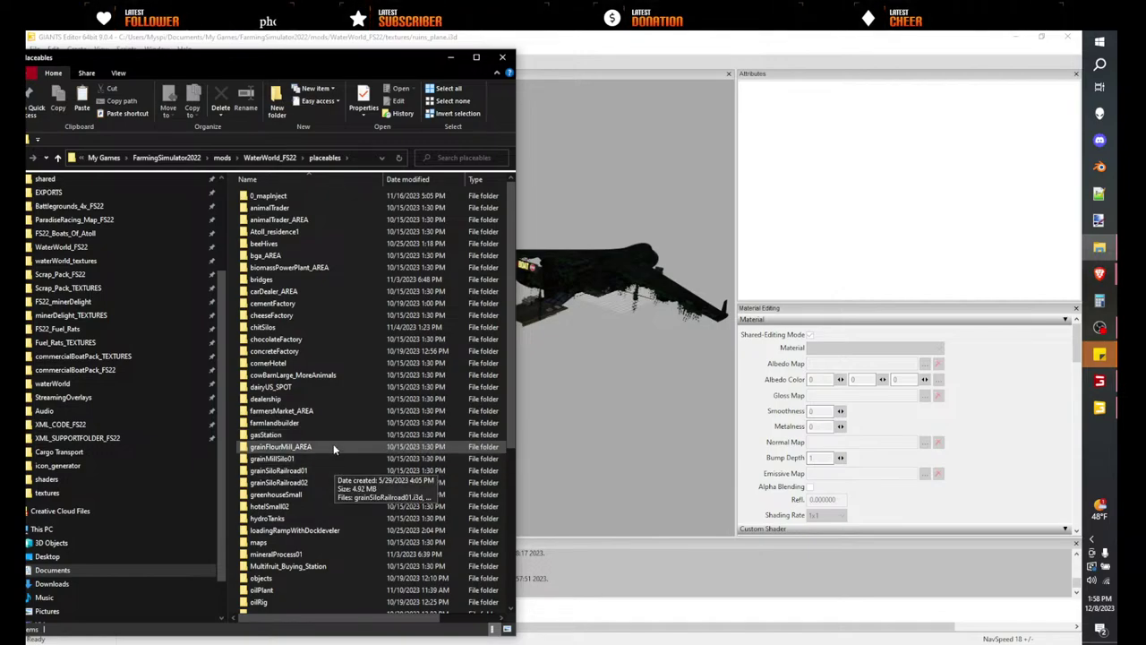
scroll(330, 434, "down", 3)
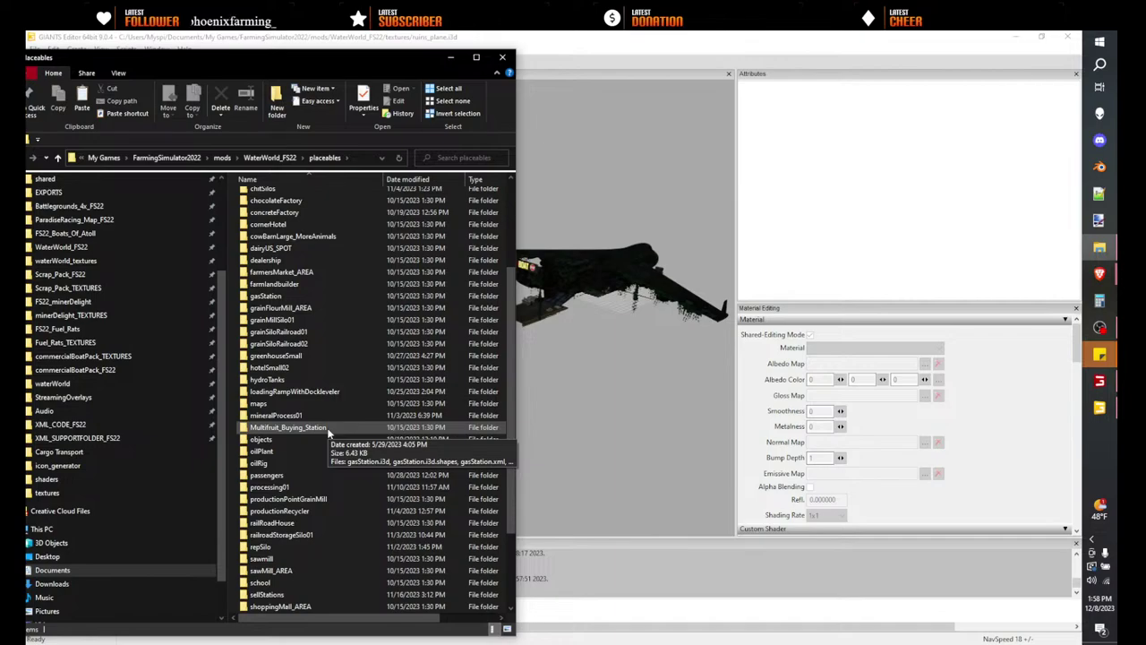
scroll(302, 465, "down", 3)
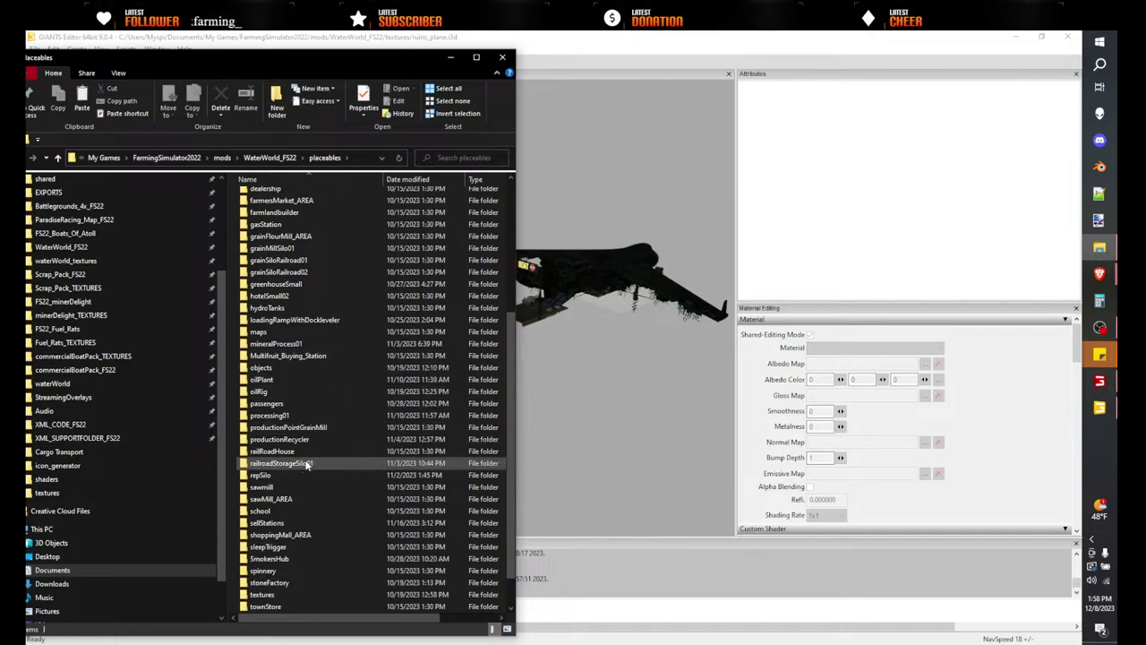
- Try to paste the copied sellingStationGeneric.xml into the sellStations folder, cancelling the replacement of the existing file
double_click(262, 523)
scroll(440, 349, "down", 2)
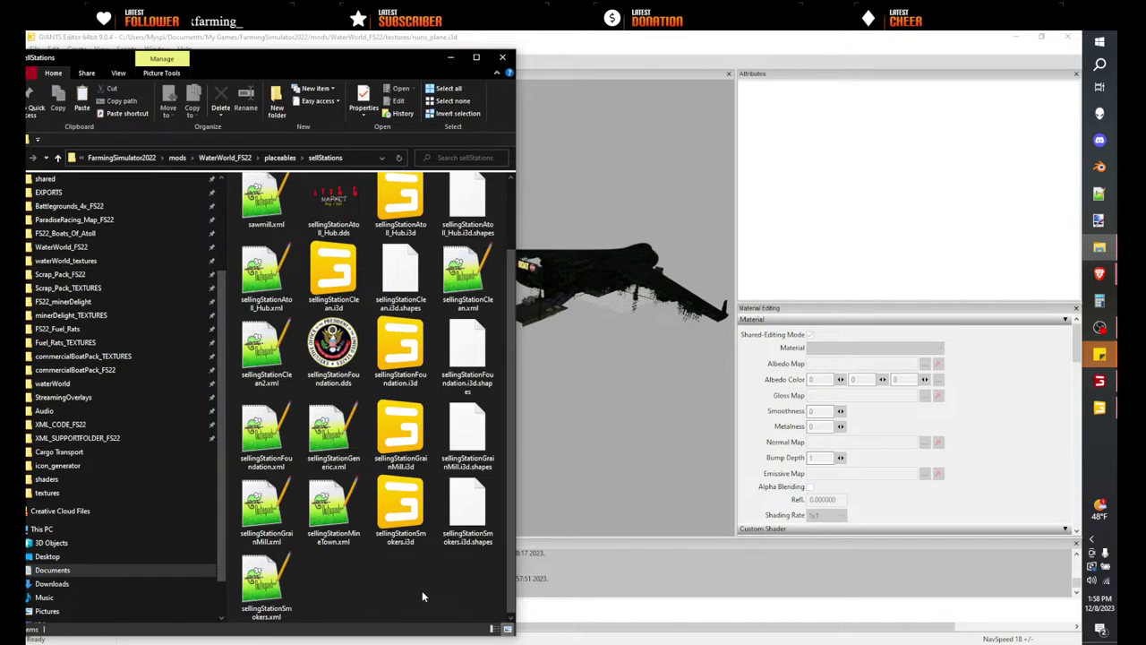
key("ctrl+v")
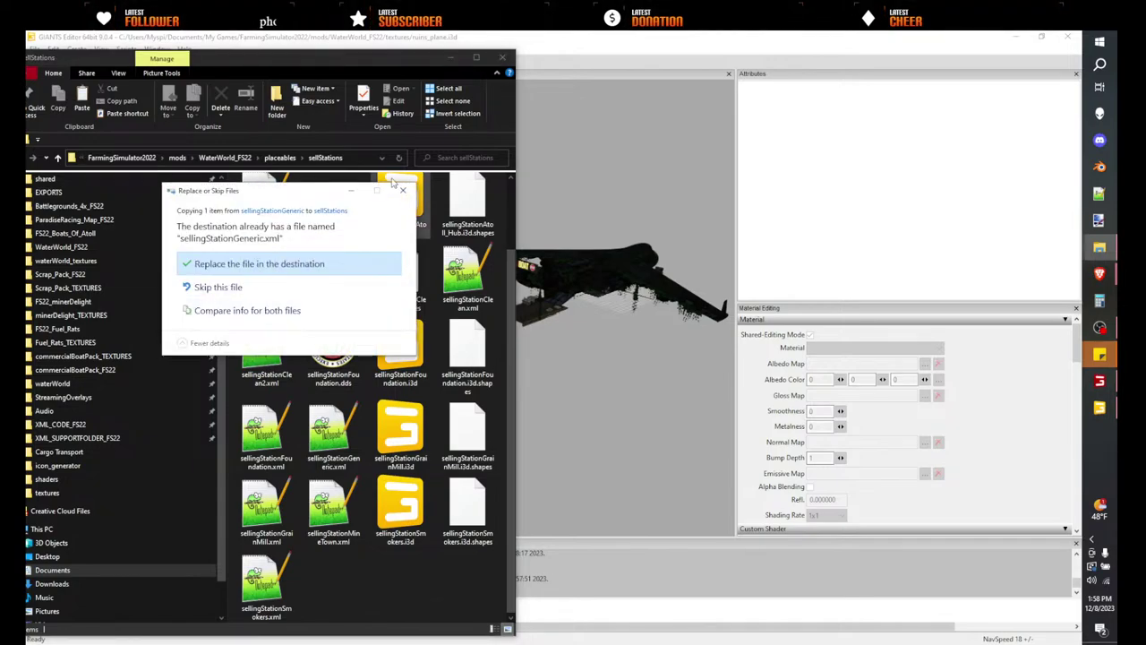
left_click(402, 190)
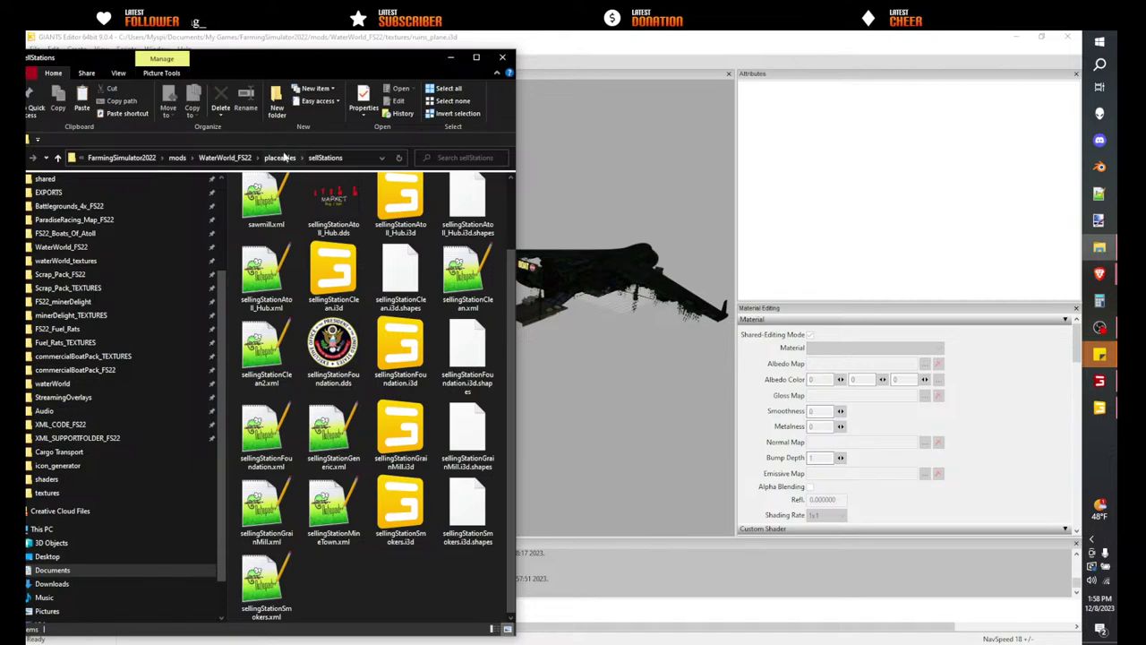
- Paste the copied selling station XML into the mod's placeables folder and rename it as sellingStationJanes.xml
left_click(285, 157)
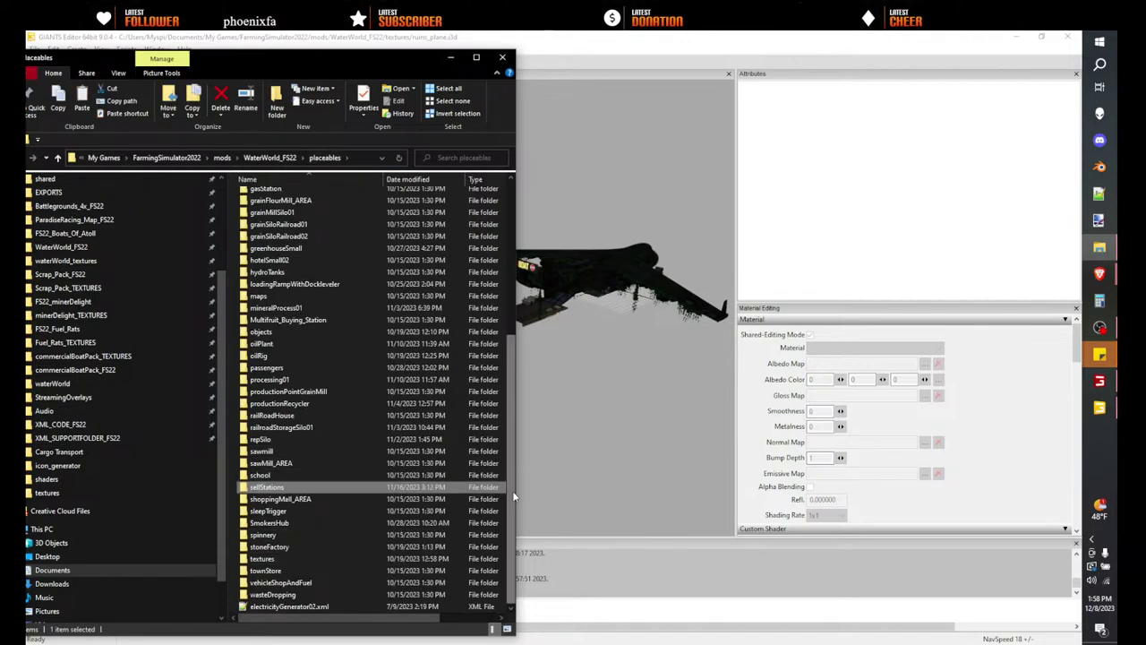
left_click(486, 607)
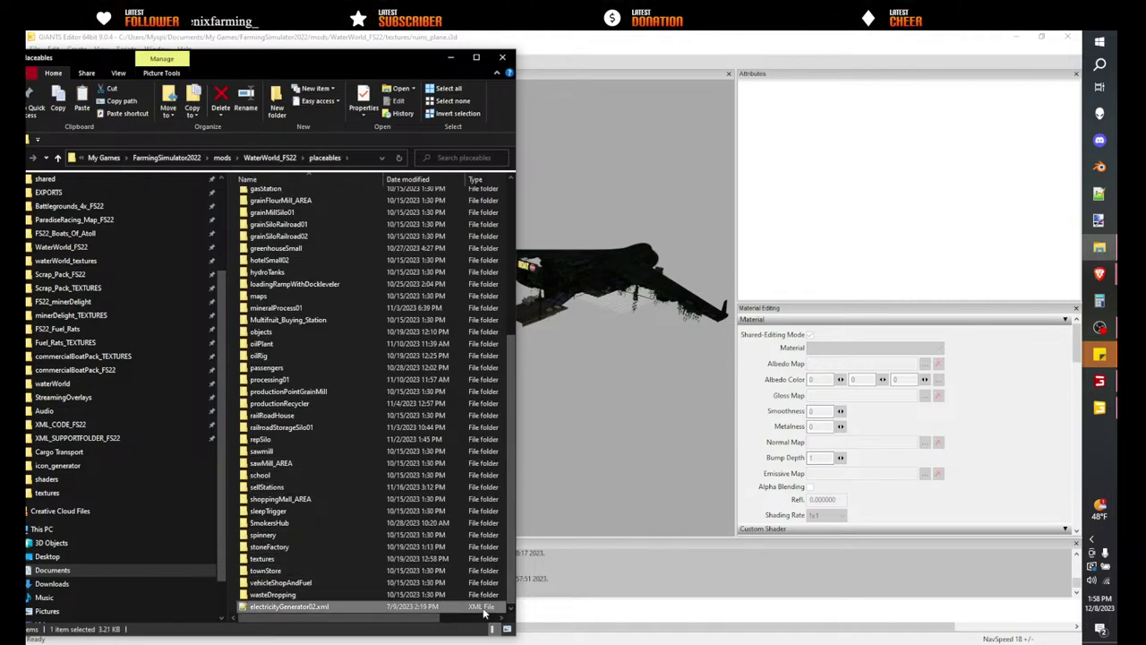
left_click(414, 599)
left_click(410, 608)
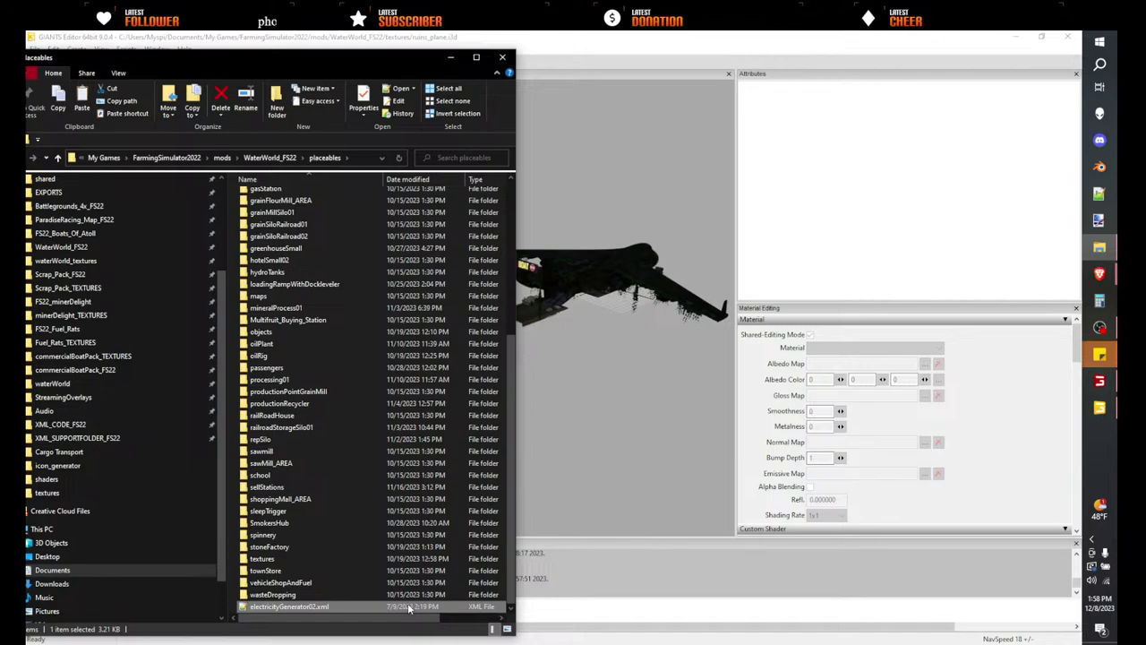
scroll(409, 608, "down", 1)
right_click(293, 607)
left_click(327, 582)
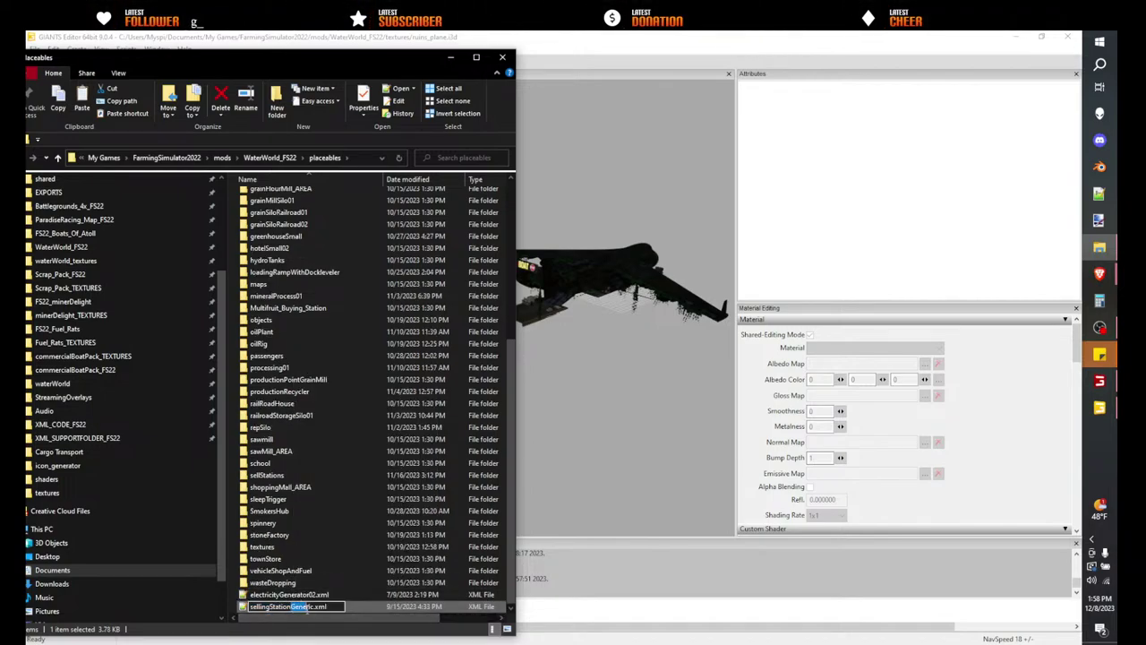
left_click_drag(313, 607, 320, 607)
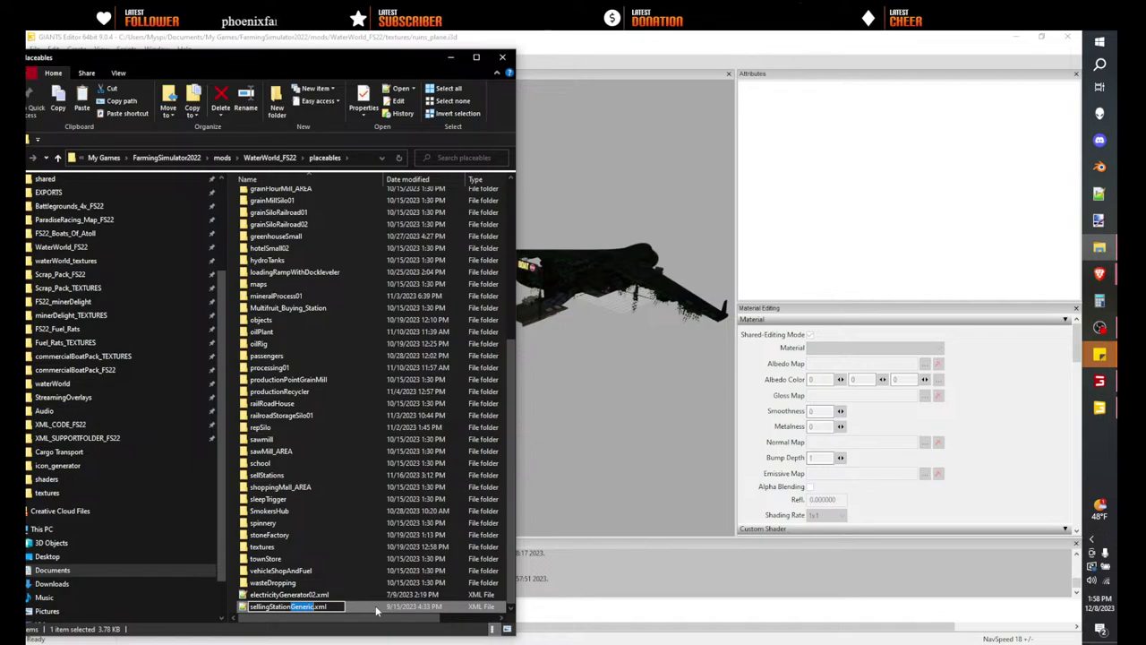
key("Return")
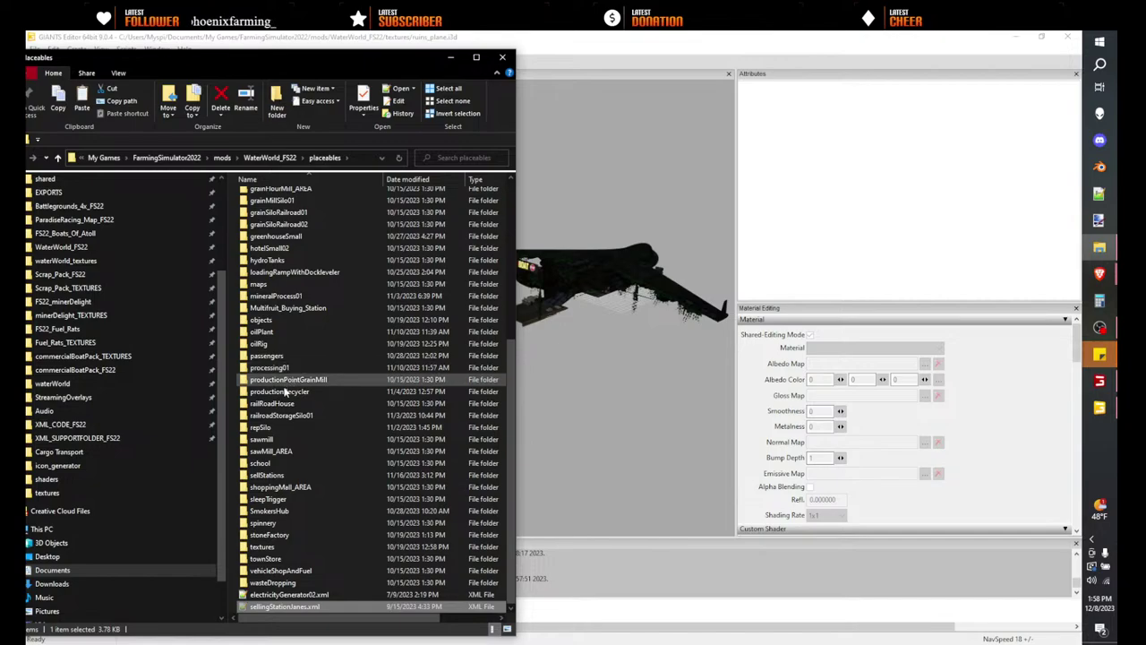
- Move sellingStationJanes.xml from the placeables folder into its sellStations subfolder
double_click(271, 475)
scroll(441, 580, "down", 2)
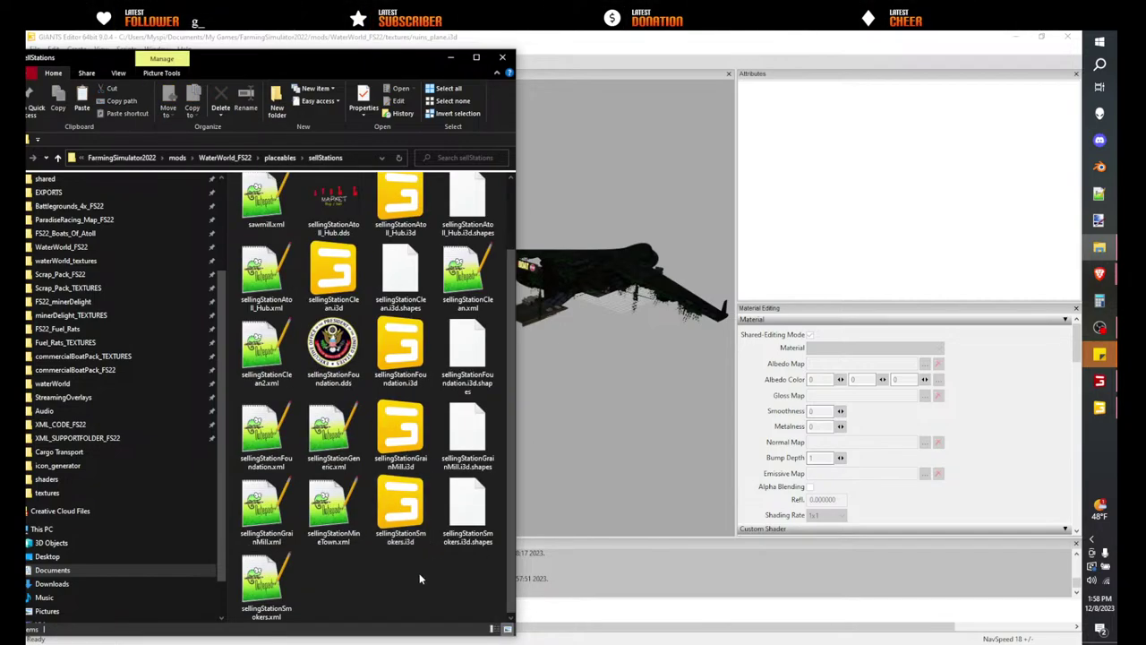
key("ctrl+v")
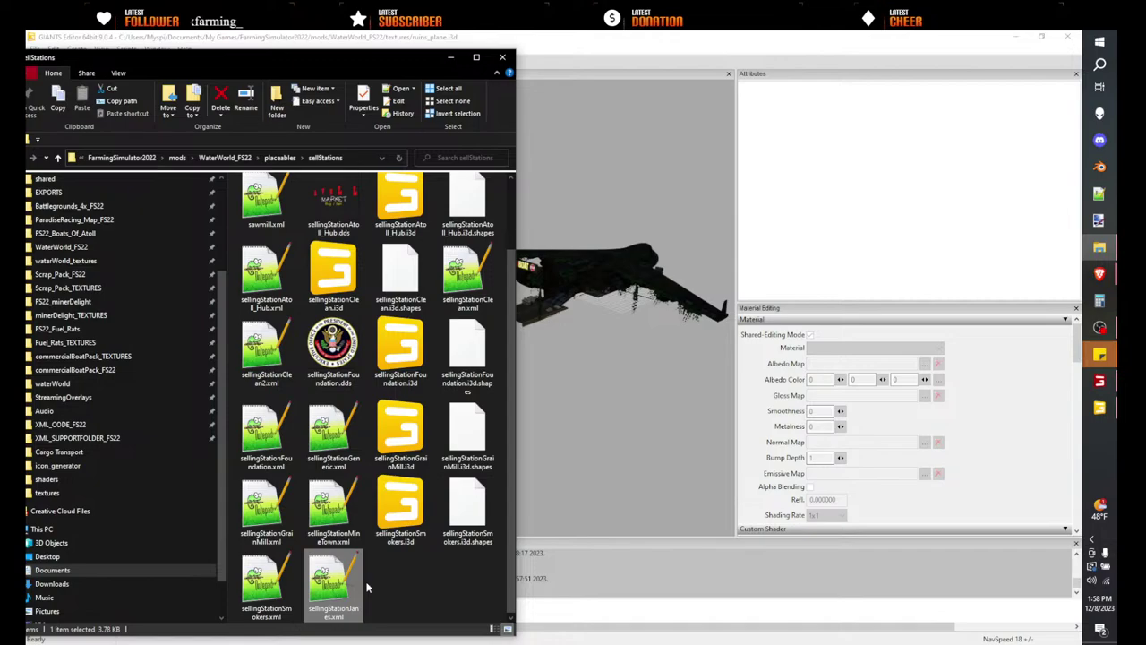
left_click(389, 587)
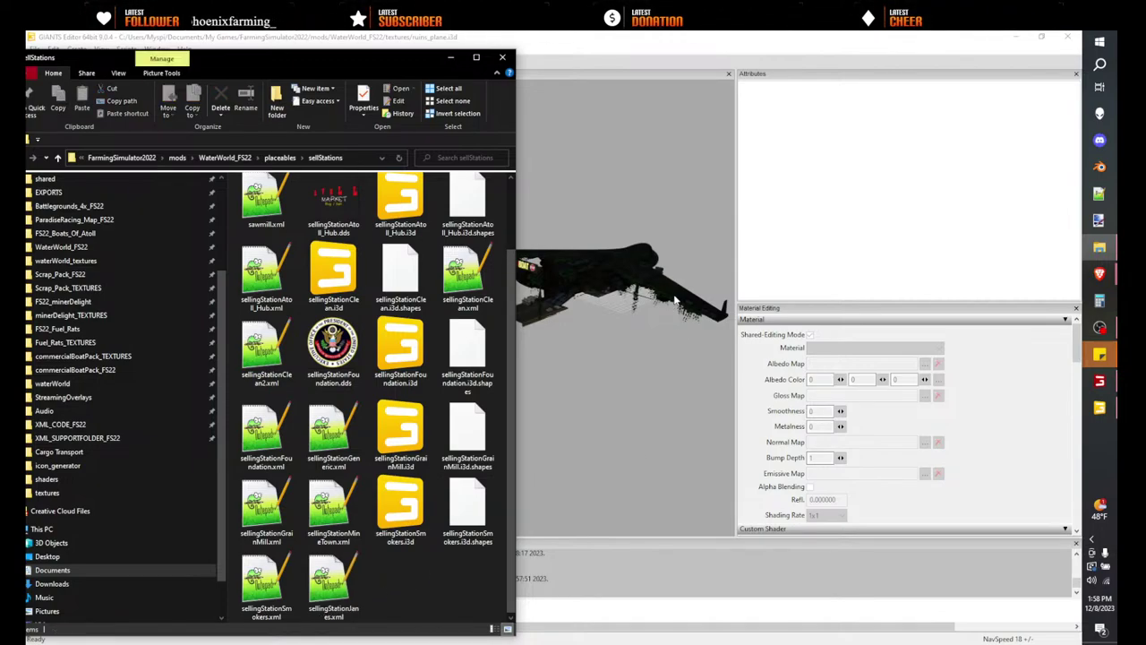
- Open sellingStationJanes.xml in Notepad++ and set the name in its storeData block to Jane's Boat Stop
double_click(354, 582)
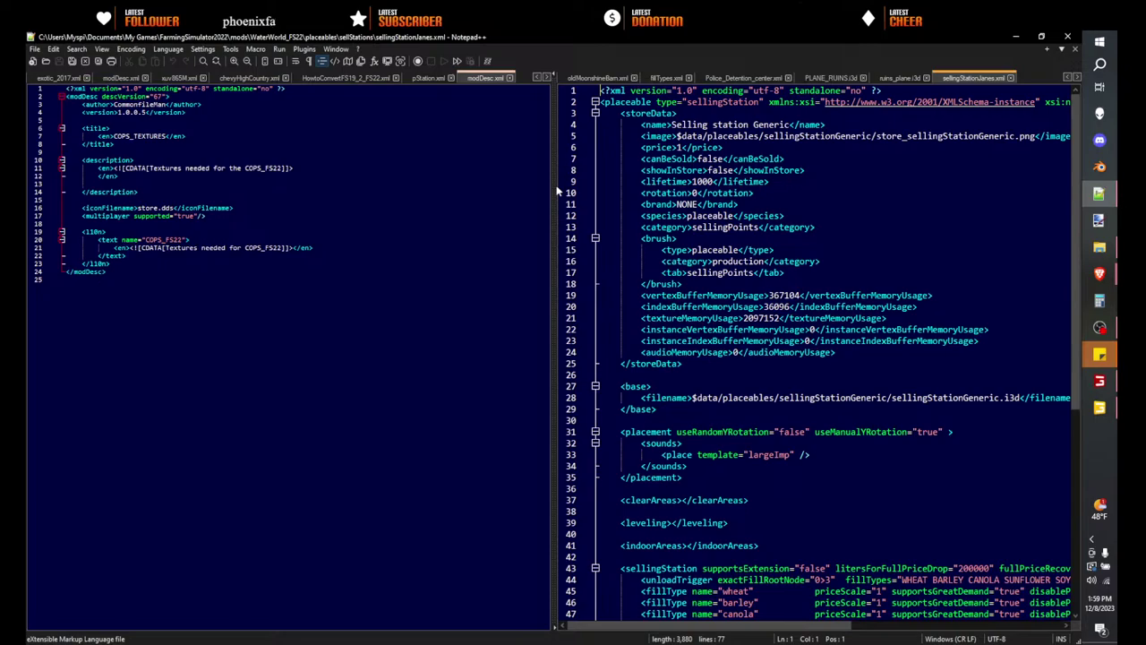
left_click_drag(556, 185, 89, 219)
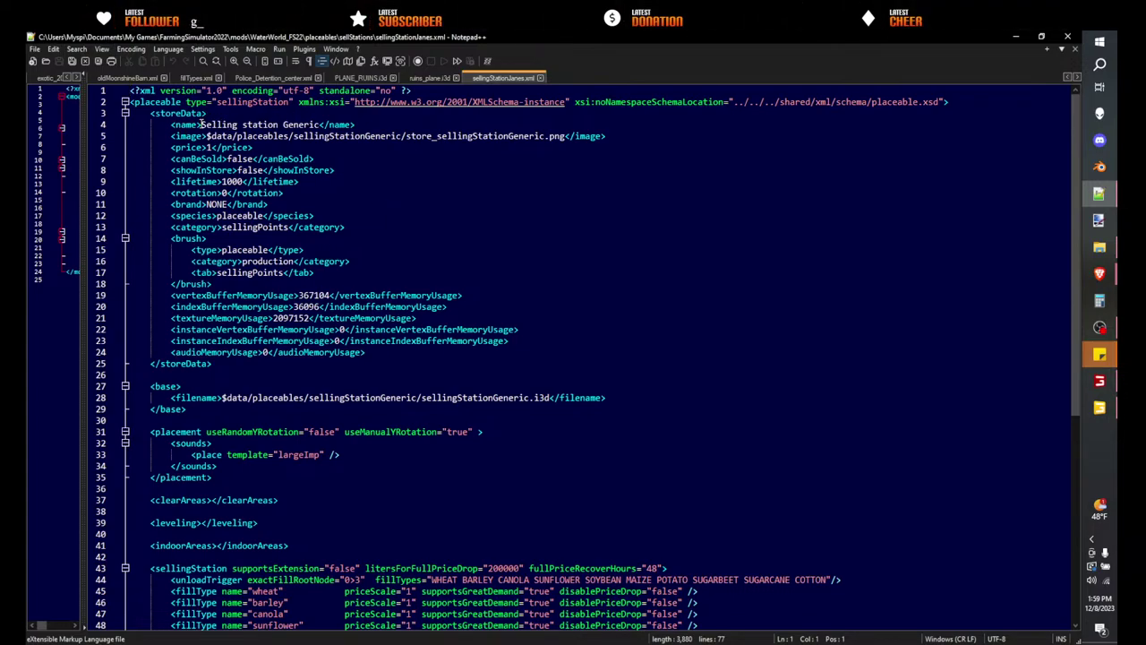
left_click_drag(201, 124, 315, 124)
left_click(392, 179)
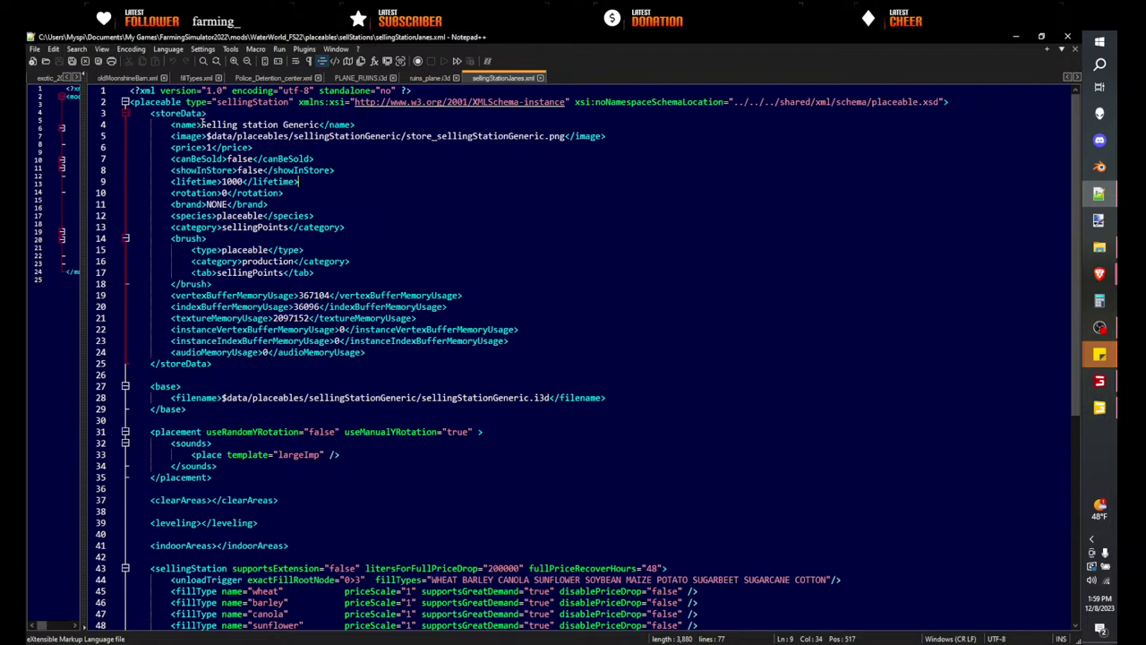
left_click_drag(203, 125, 320, 125)
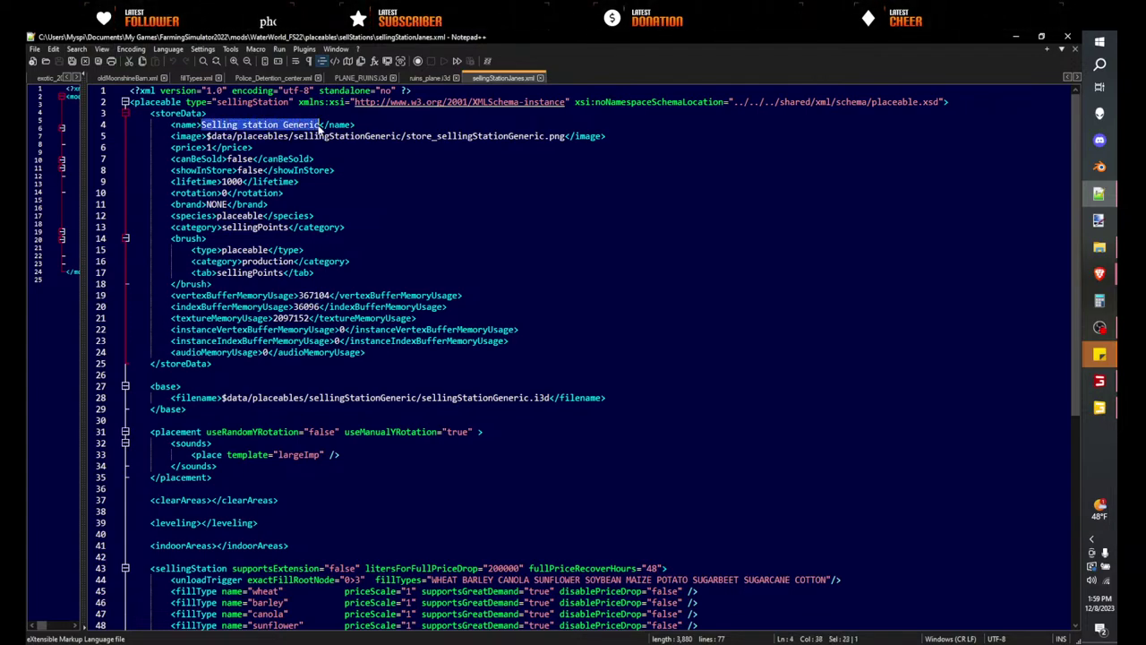
type("Jan")
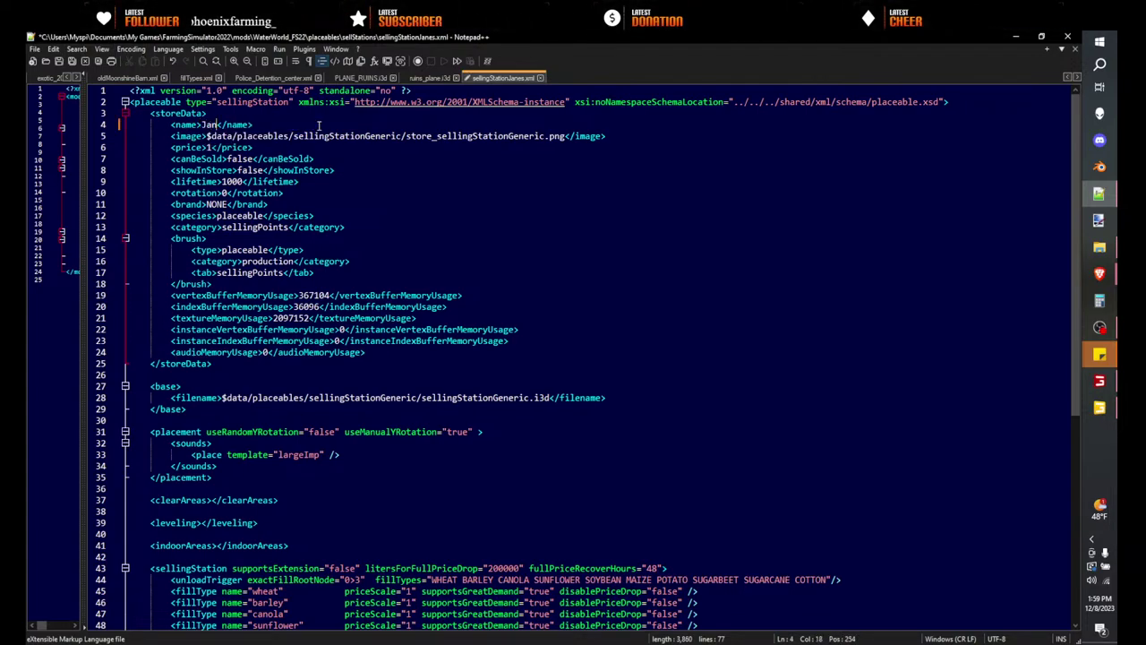
type("e's Boat ")
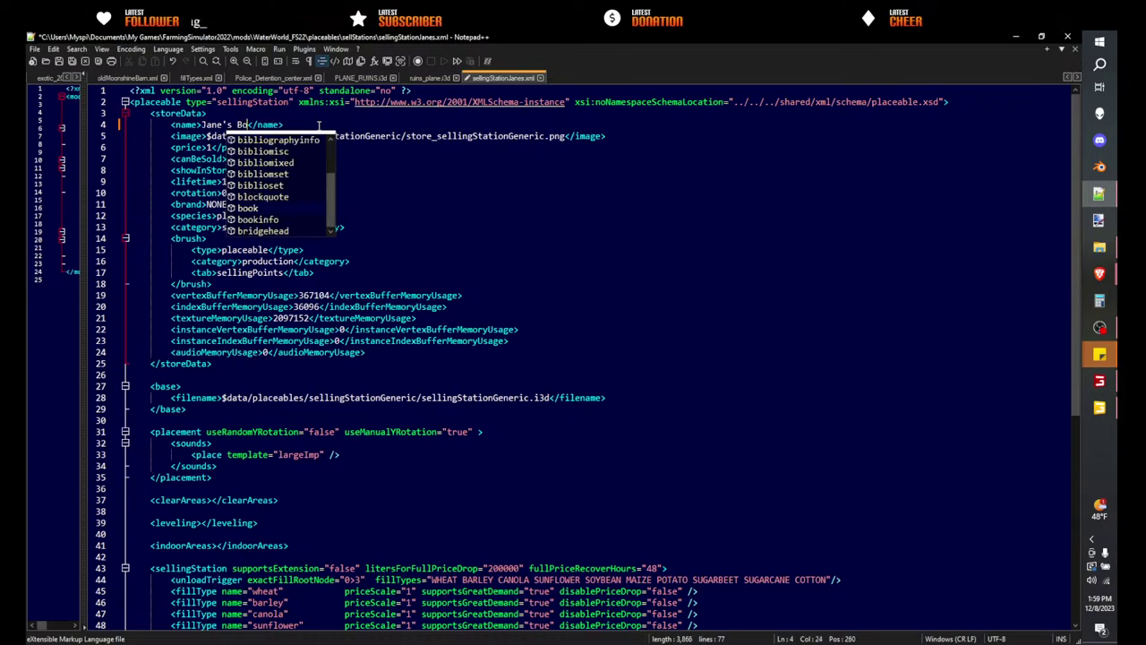
type("Stop")
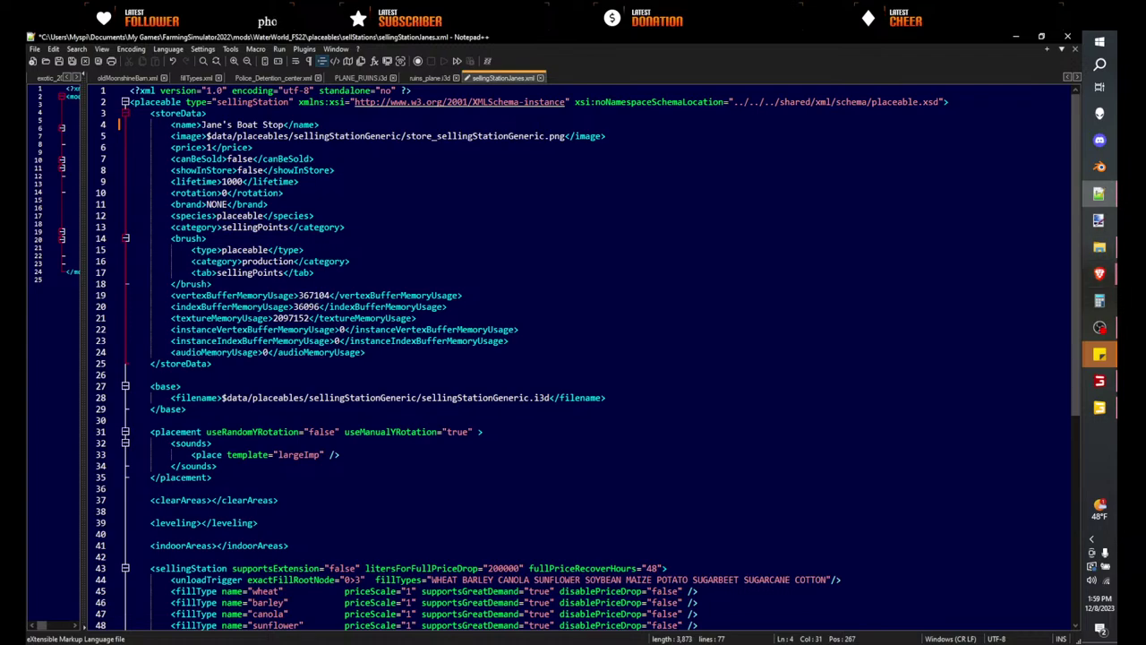
- Switch to File Explorer, open the icon_generator folder in mods, and locate the ruins_plane icon files
left_click(1099, 247)
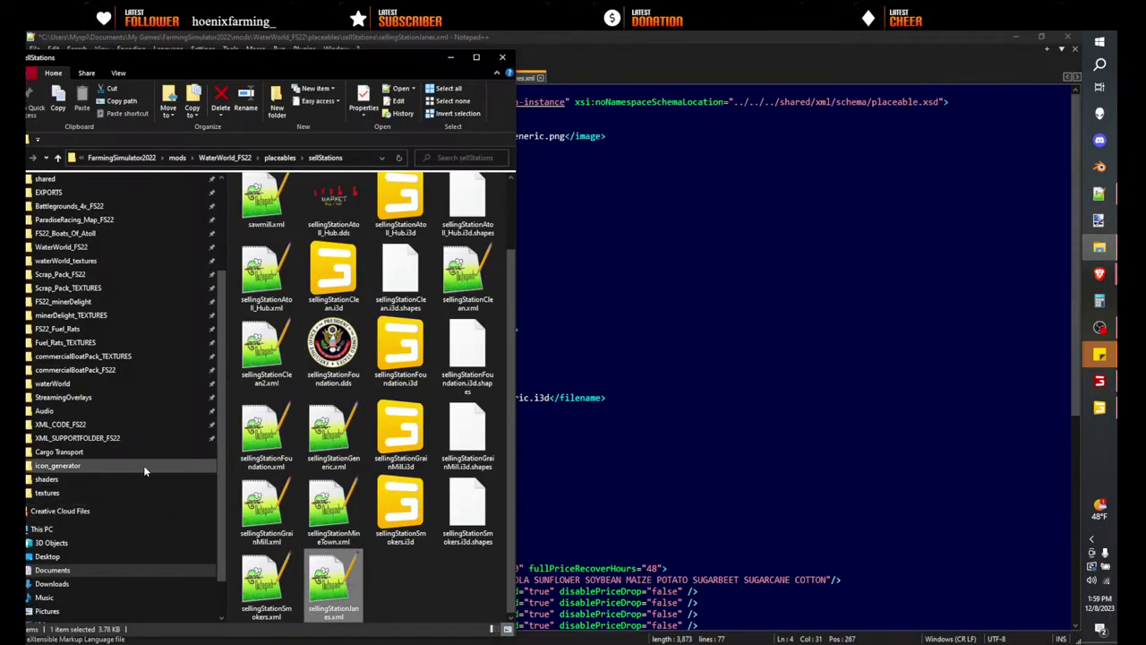
scroll(43, 318, "up", 2)
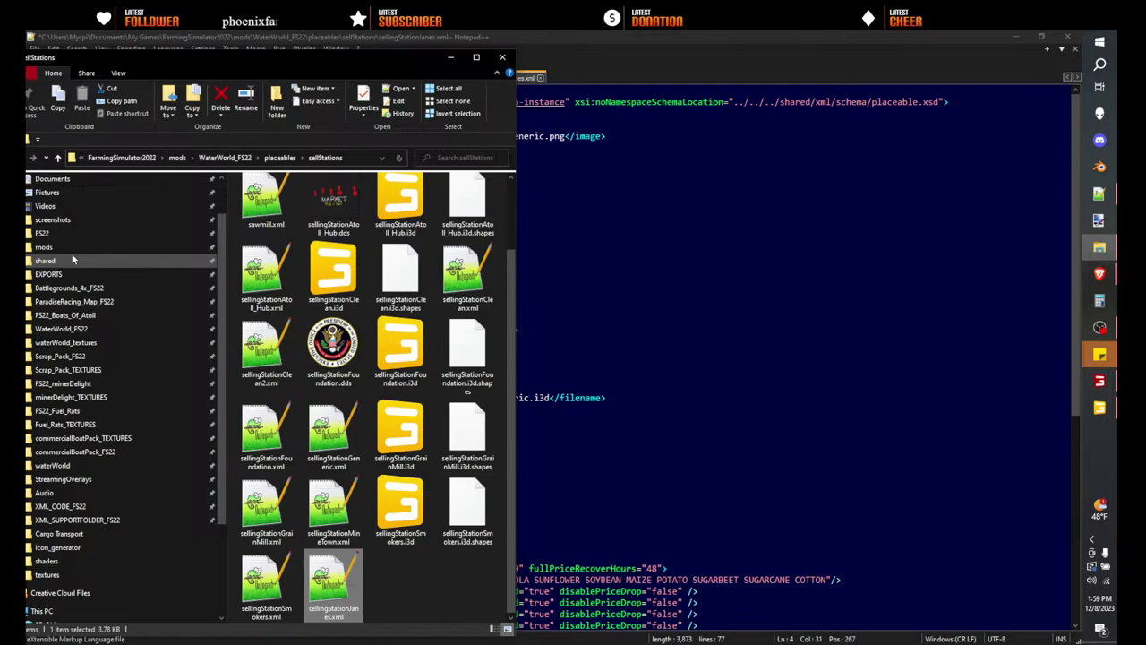
left_click(45, 247)
scroll(371, 327, "down", 3)
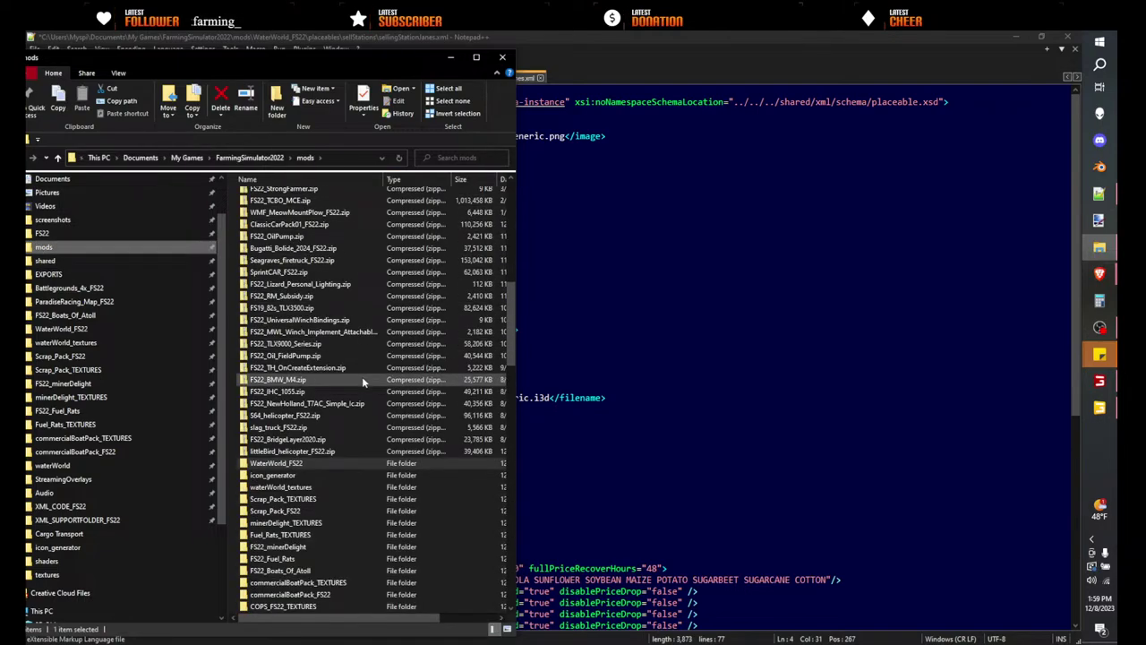
double_click(272, 438)
scroll(402, 313, "down", 5)
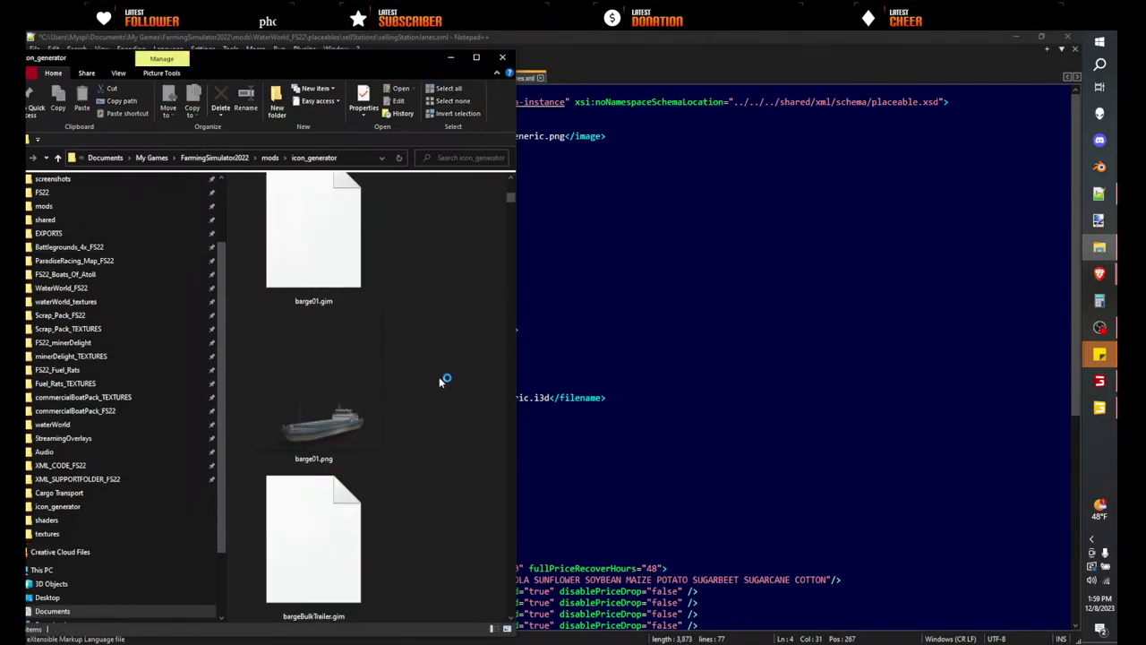
left_click_drag(511, 218, 499, 619)
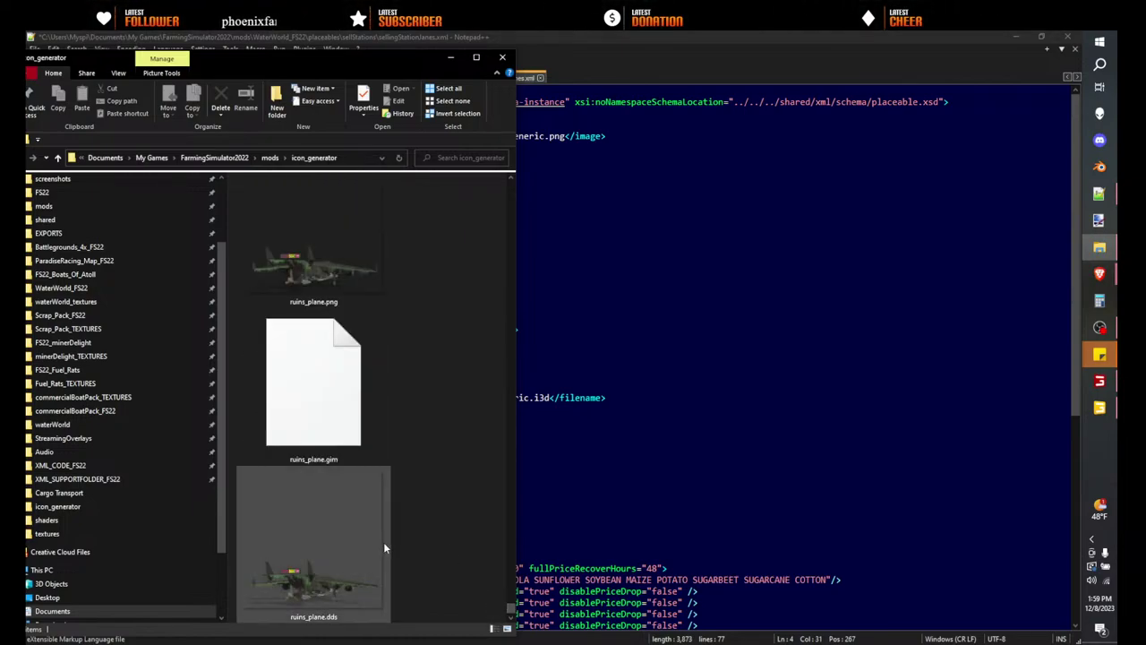
- Rename ruins_plane.dds as janeBoatStop.dds and copy the renamed icon
right_click(332, 563)
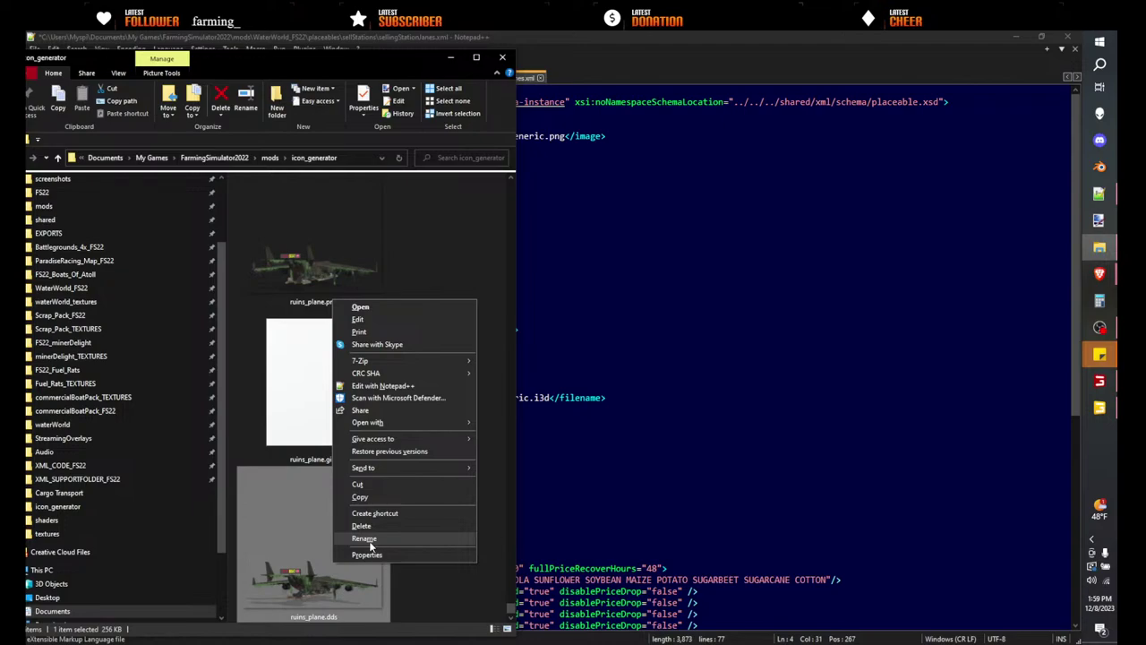
left_click(364, 538)
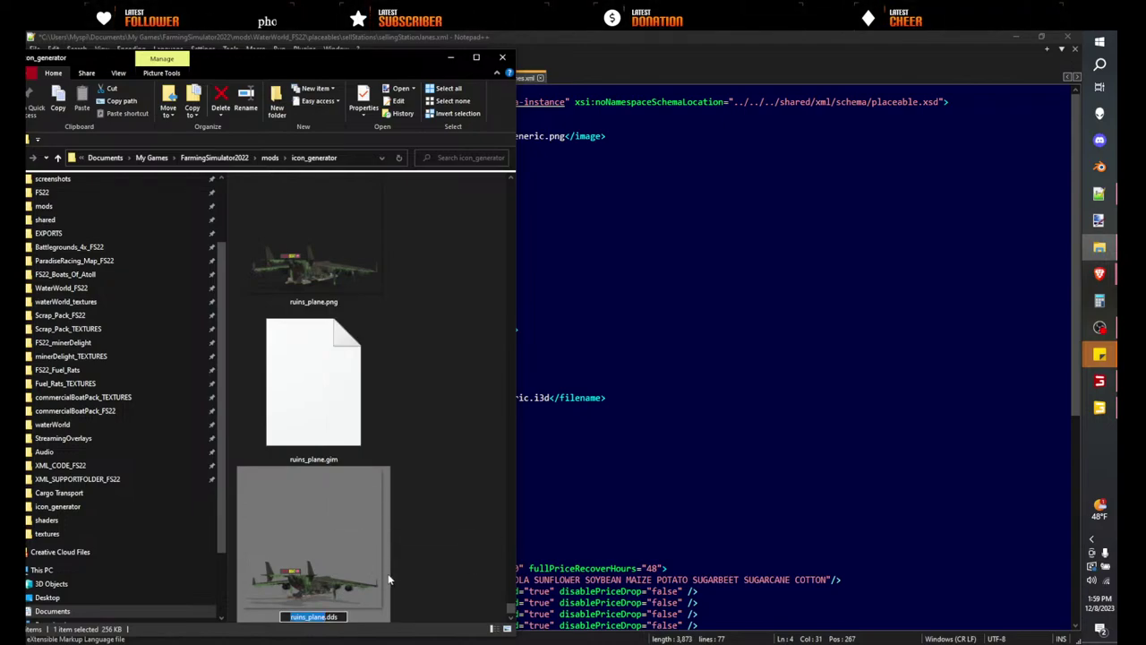
type("jane")
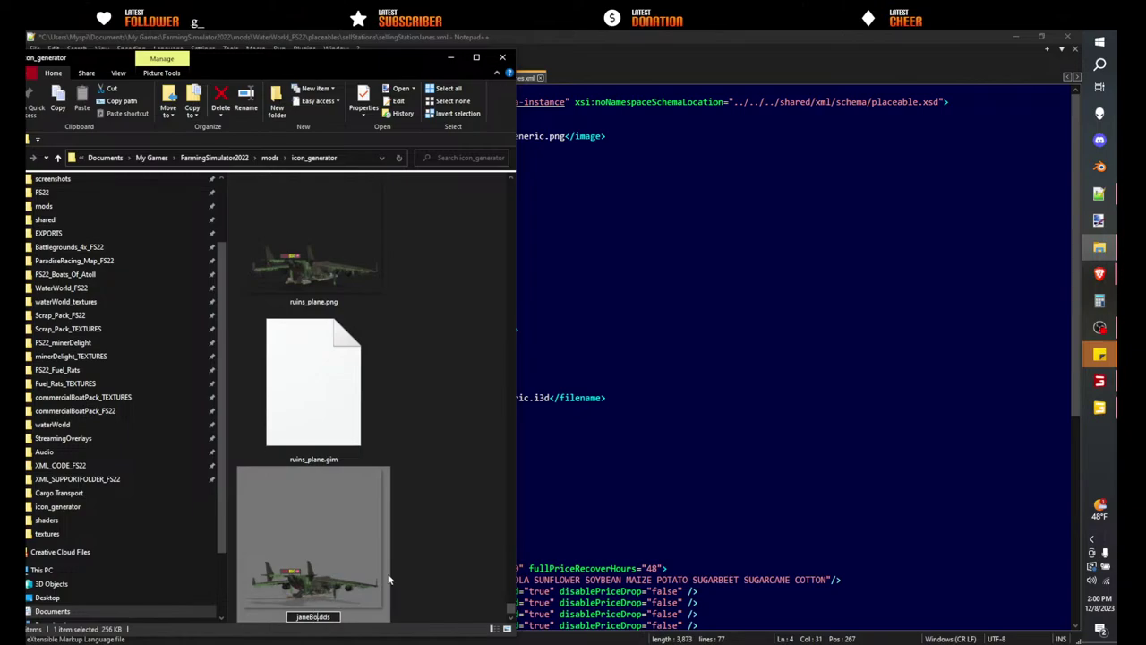
type("BoatSt")
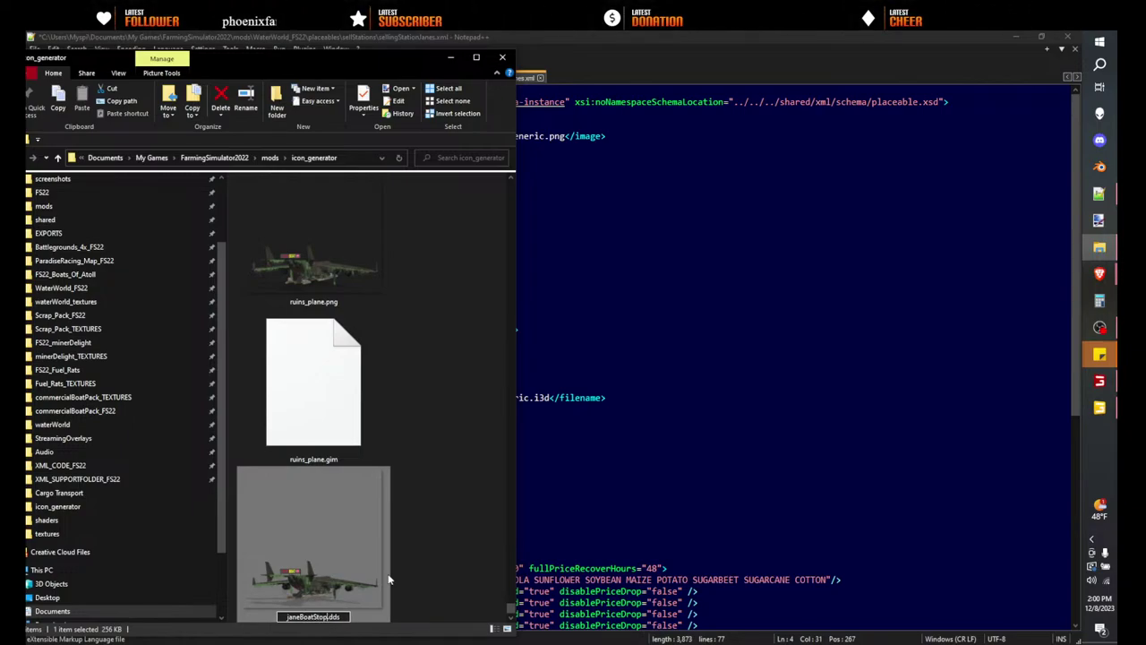
type("op")
right_click(346, 556)
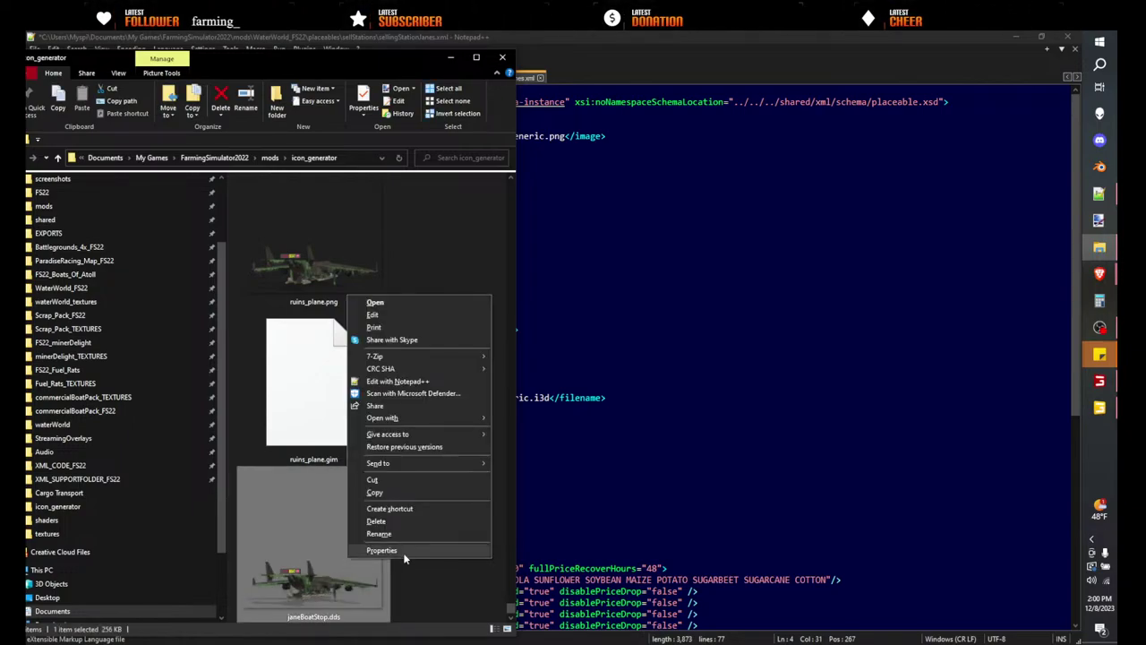
left_click(375, 492)
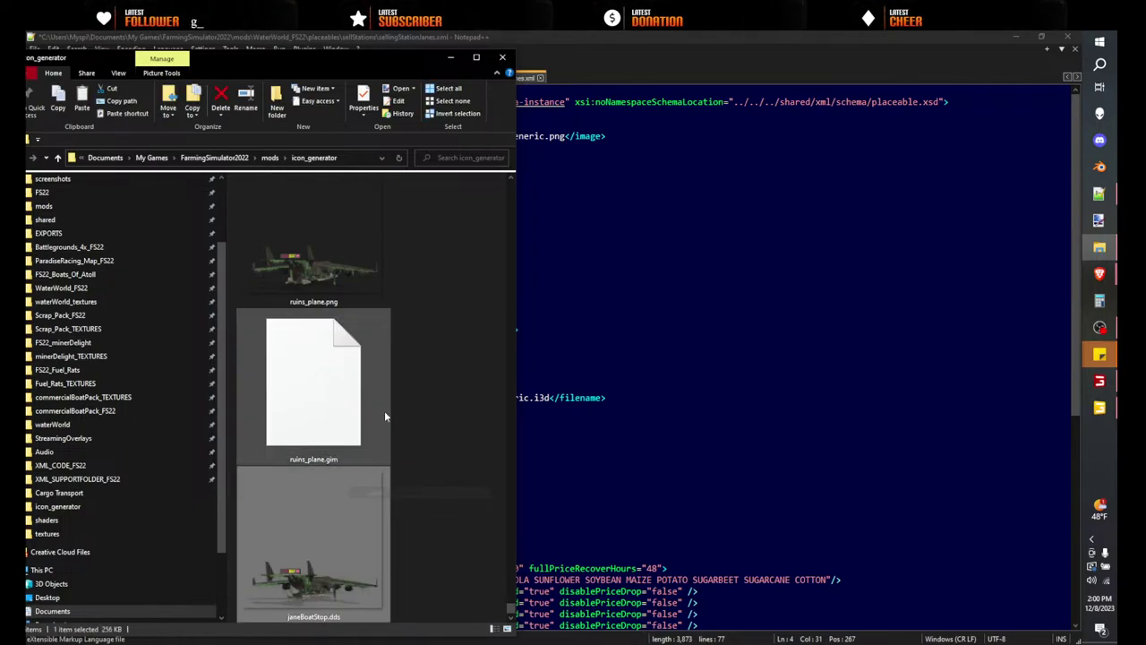
- Paste janeBoatStop.dds into the placeables/sellStations folder of the WaterWorld_FS22 mod
left_click(63, 288)
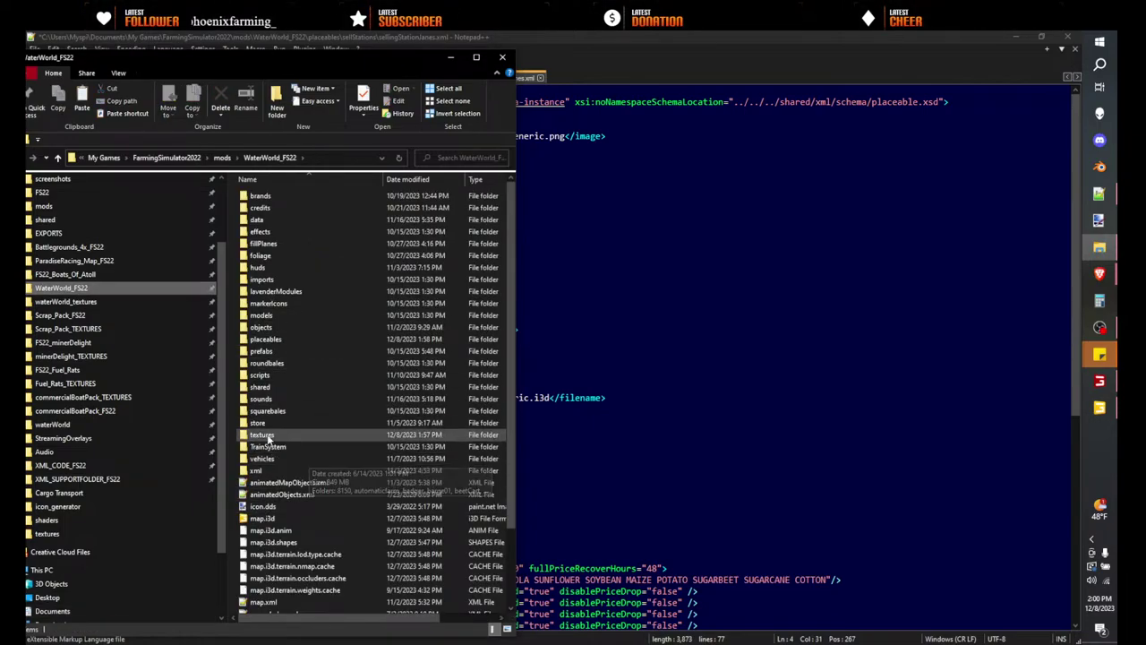
double_click(282, 341)
scroll(291, 550, "down", 4)
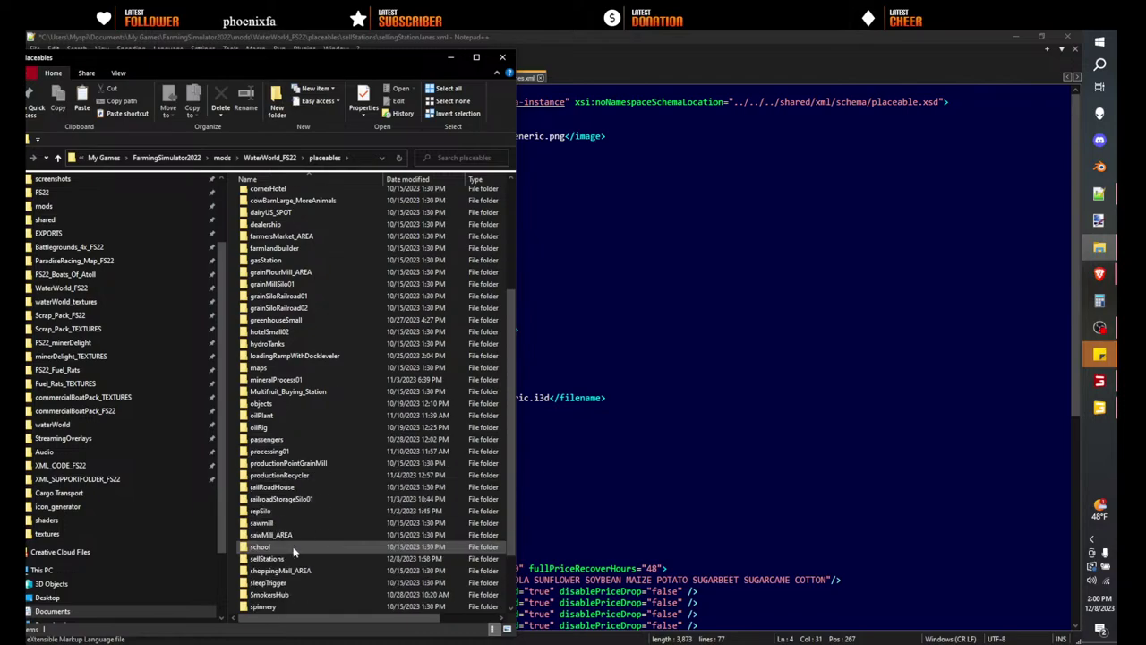
double_click(268, 558)
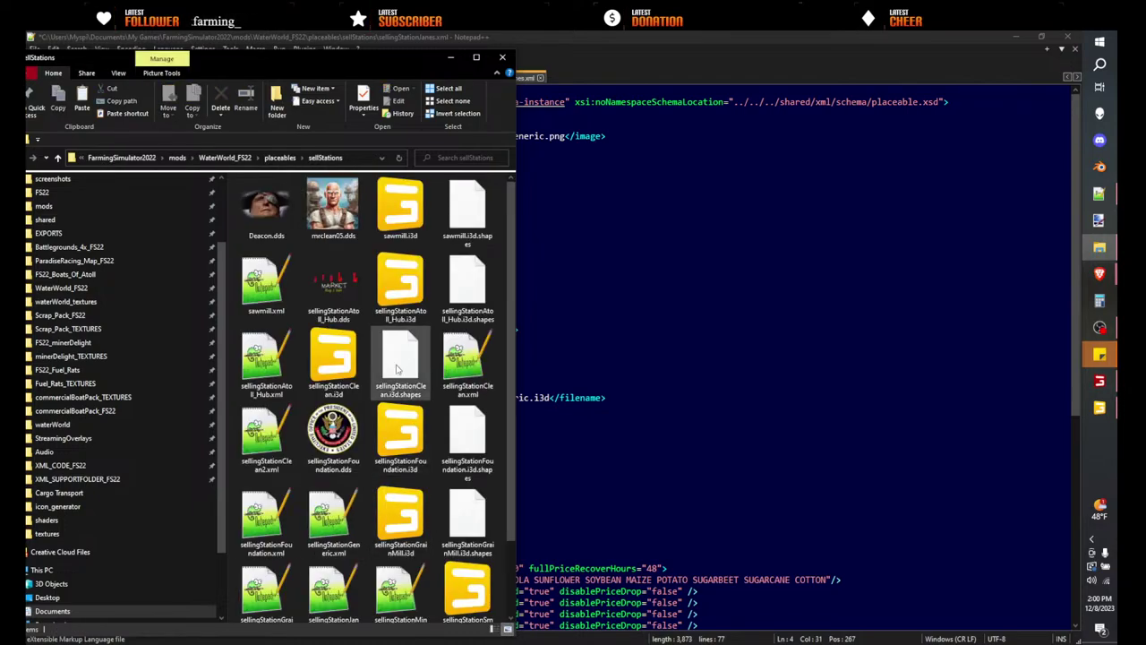
scroll(397, 368, "down", 2)
scroll(434, 586, "up", 2)
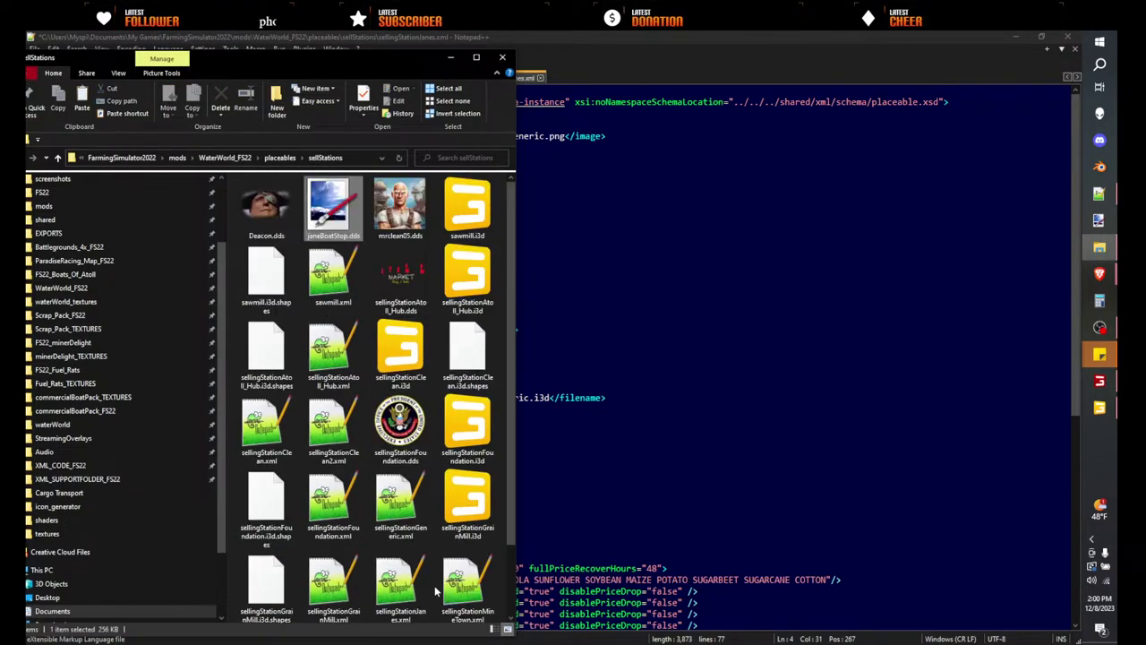
left_click(328, 235)
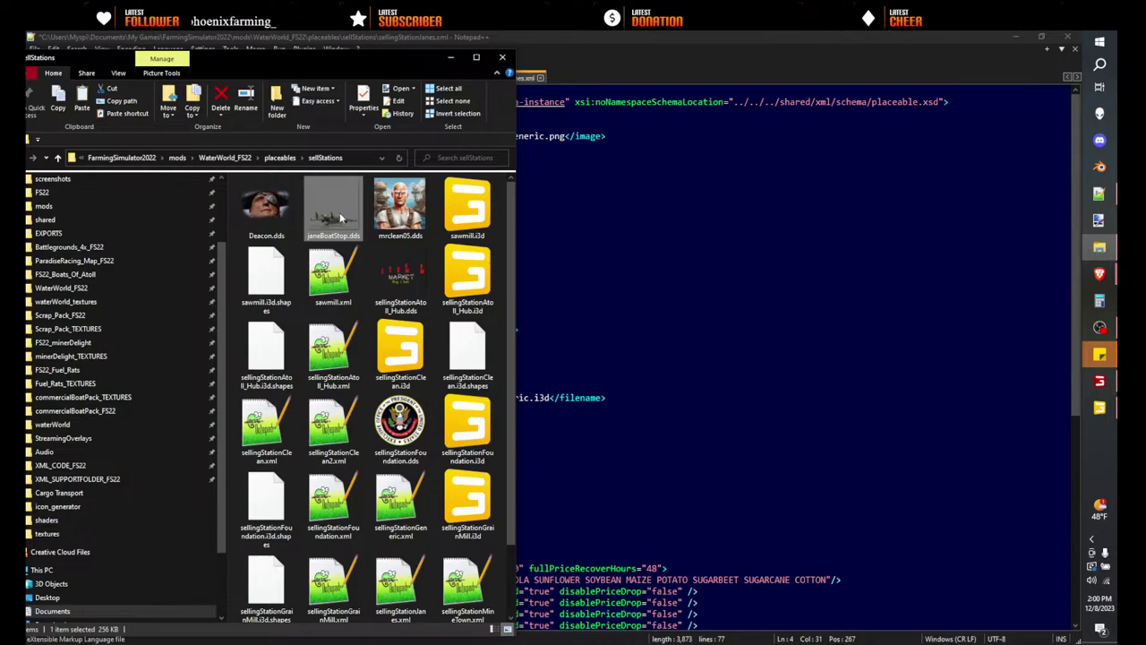
- Open sellingStationFoundation.xml from the sellStations folder in Notepad++ as a reference
left_click_drag(365, 59, 483, 90)
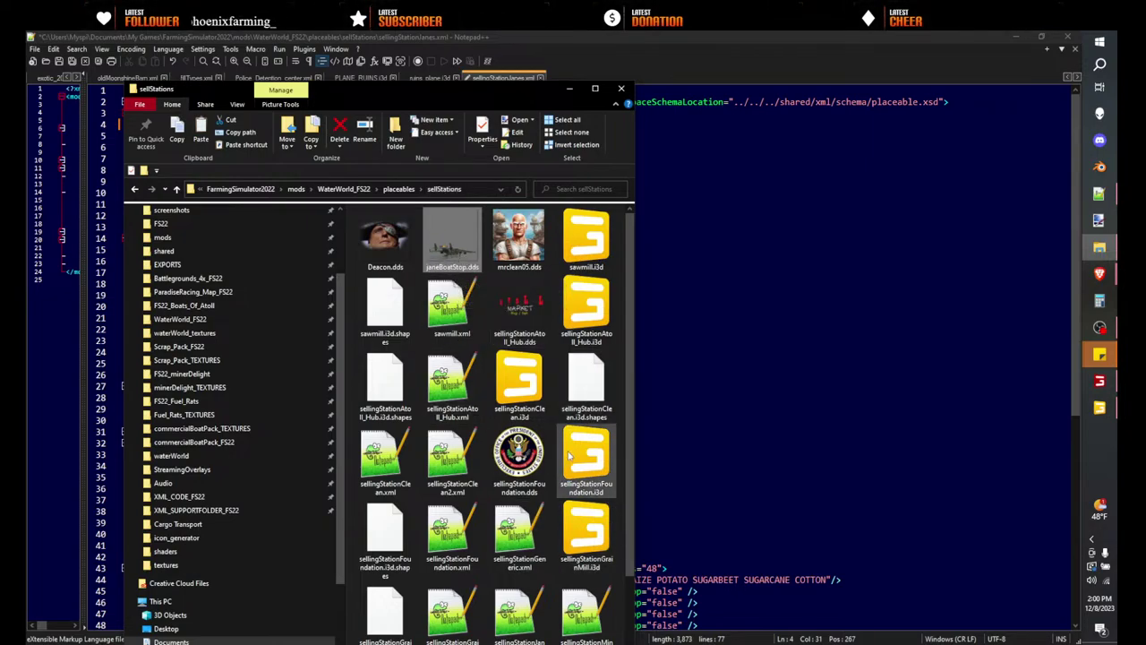
scroll(605, 517, "down", 1)
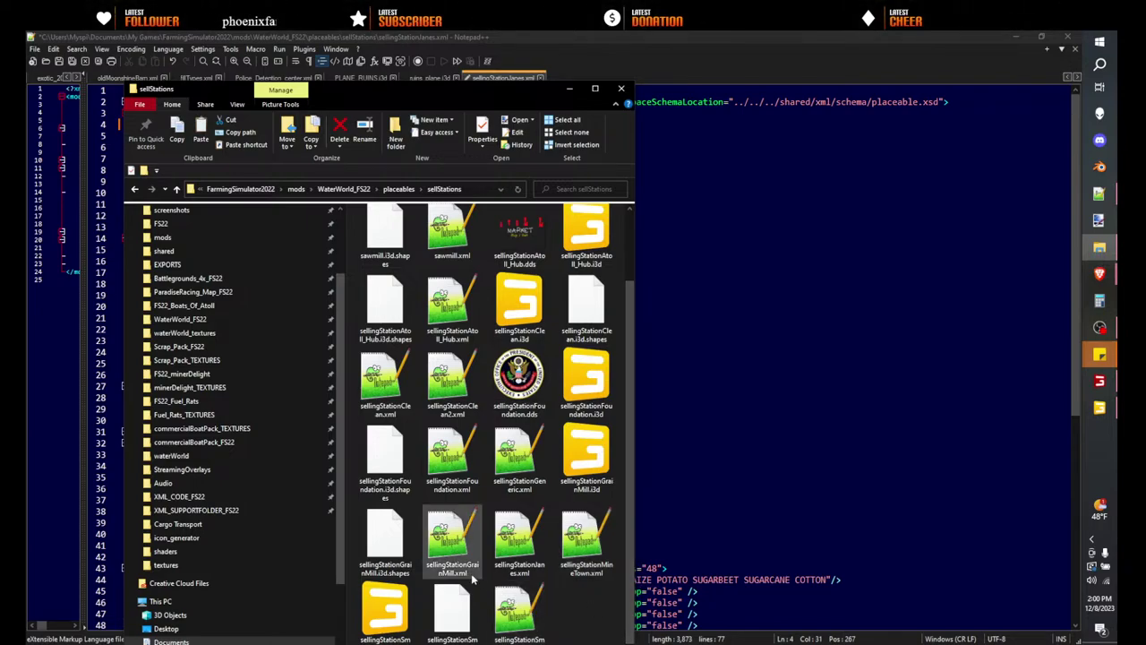
double_click(459, 475)
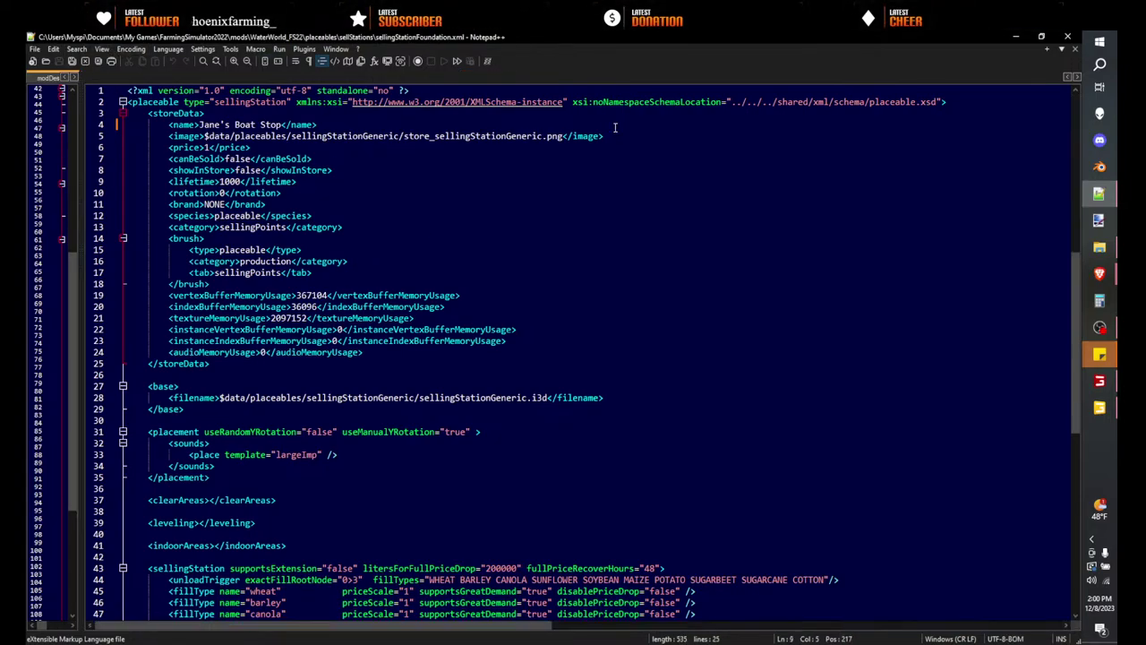
- Replace the image folder path in sellingStationJanes.xml with placeables/sellStations, copied from the image line of sellingStationFoundation.xml
scroll(380, 283, "up", 14)
left_click(441, 237)
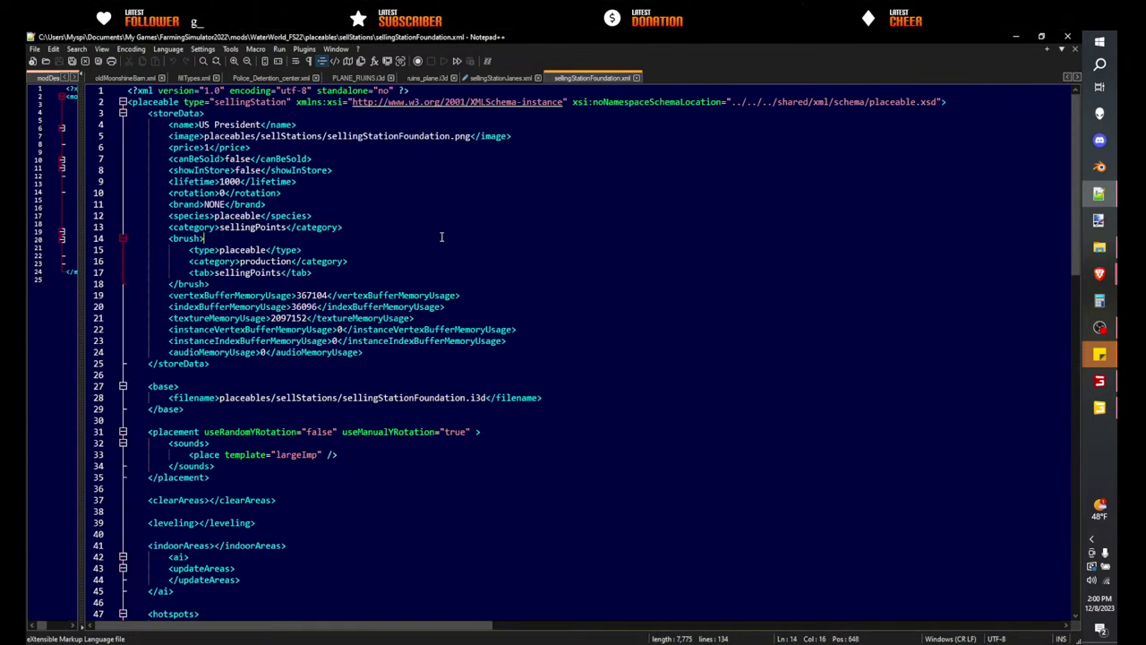
left_click_drag(204, 136, 323, 136)
key("ctrl+c")
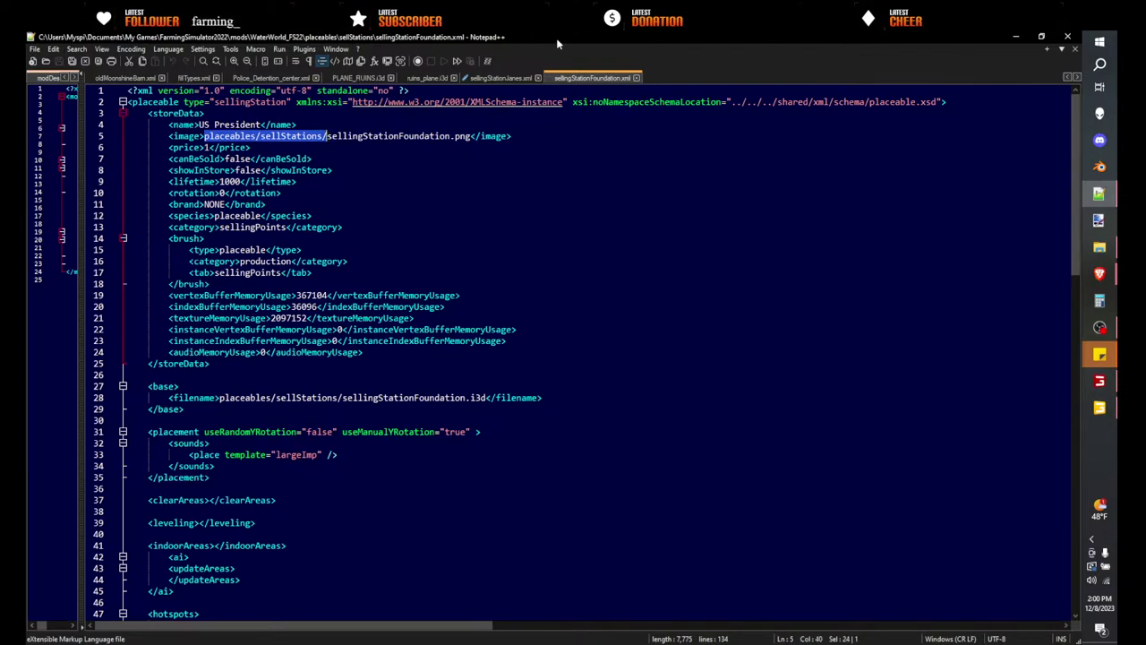
left_click(501, 78)
left_click_drag(204, 136, 399, 136)
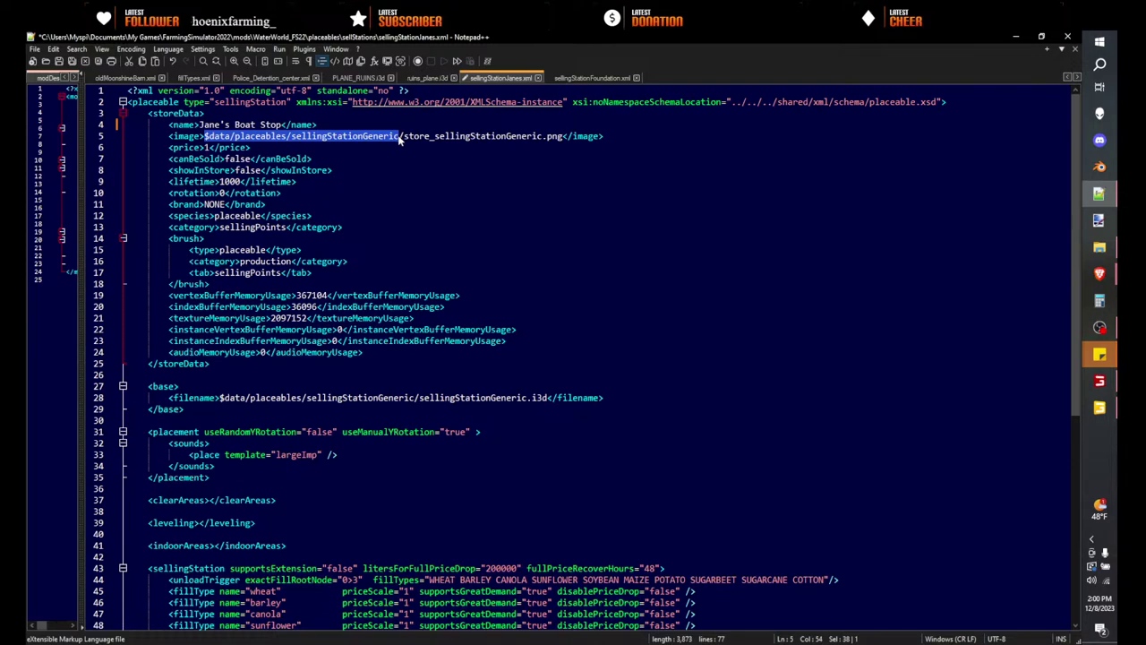
key("ctrl+v")
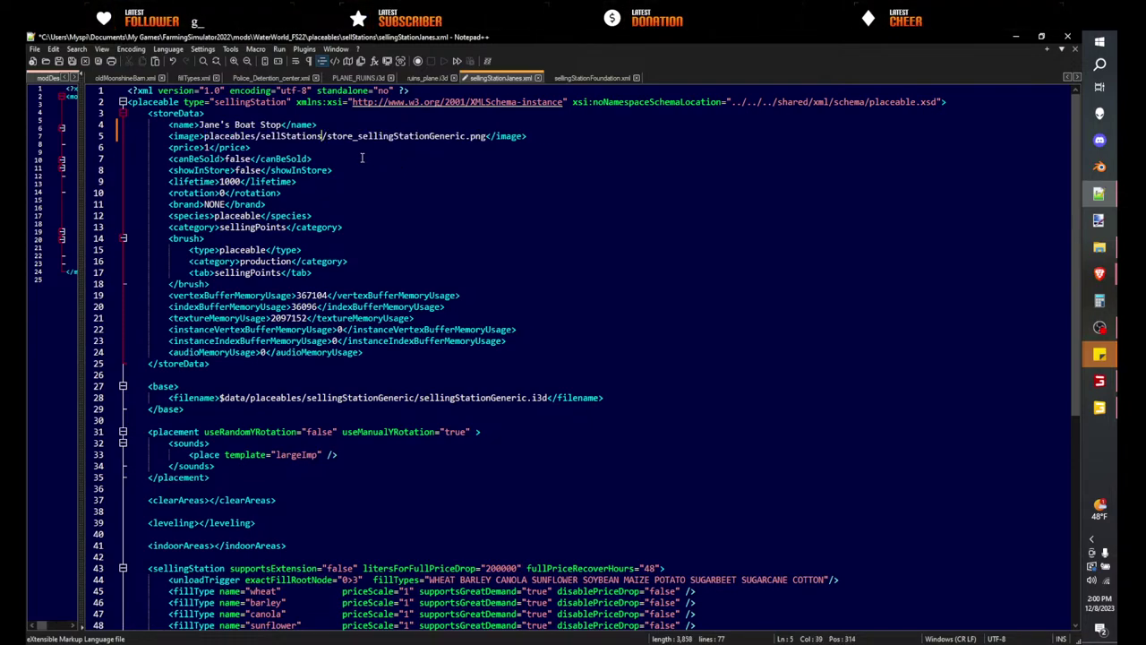
- Copy the janeBoatStop name from the sellStations folder in File Explorer and use it as the image file name in sellingStationJanes.xml
left_click(1098, 248)
scroll(453, 264, "up", 1)
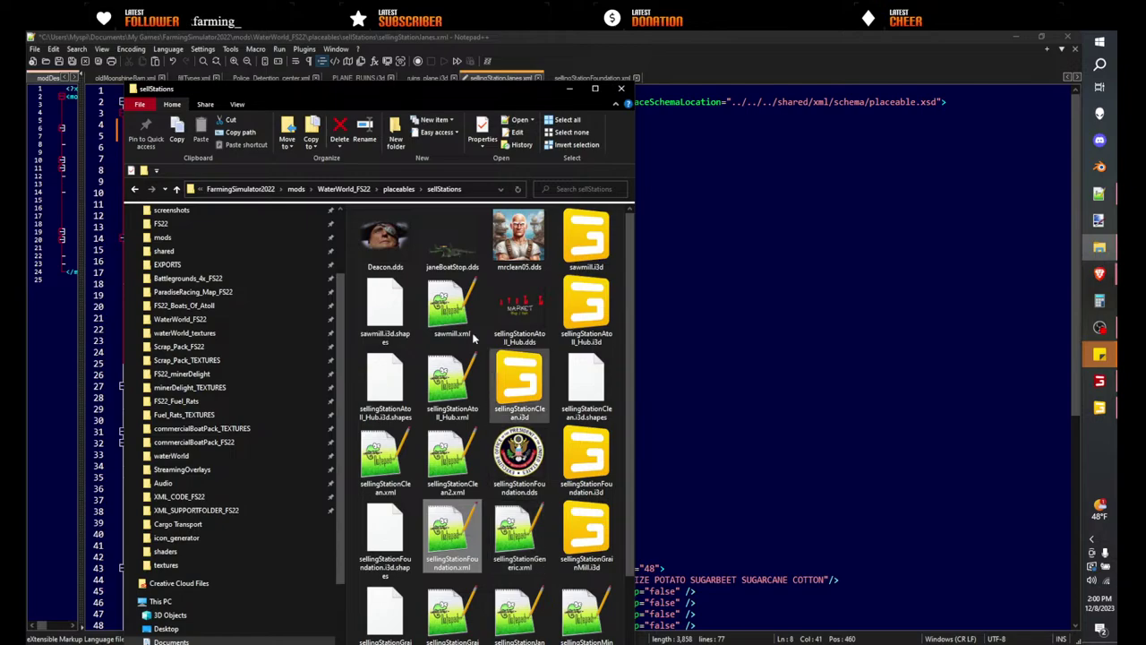
right_click(452, 265)
left_click(488, 499)
key("ctrl+c")
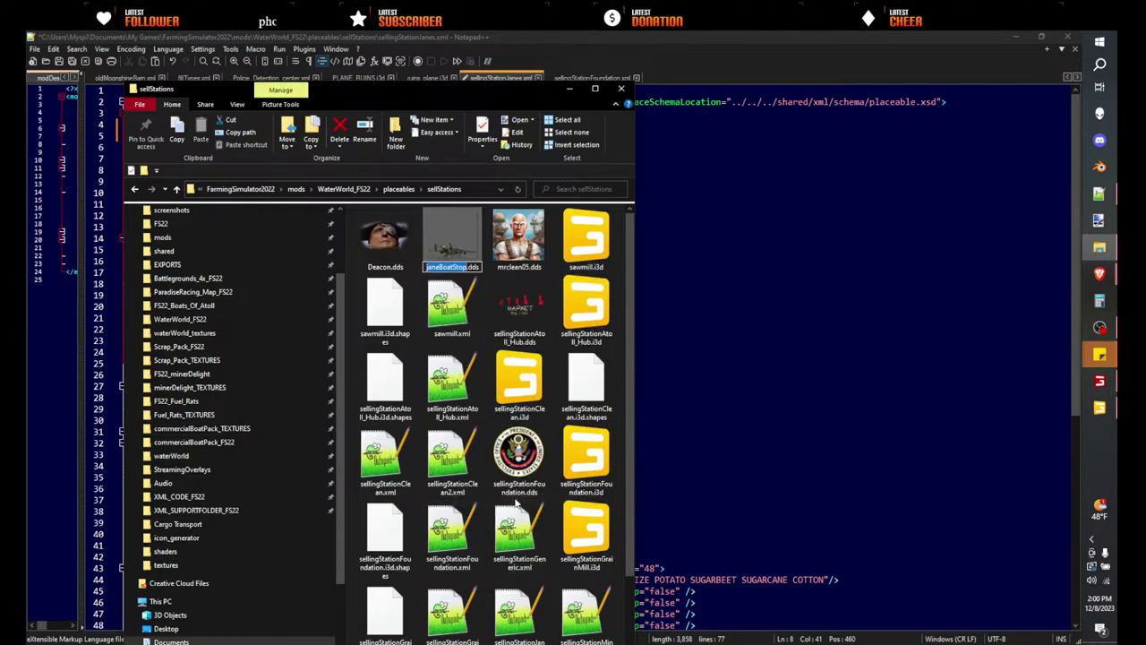
left_click(720, 53)
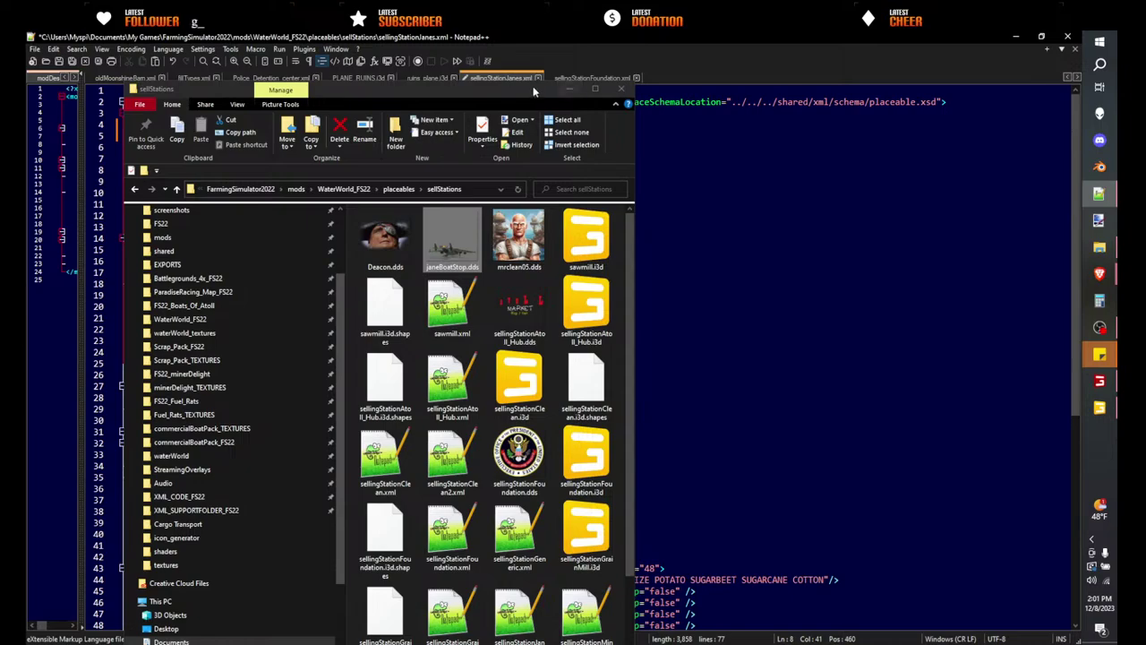
left_click_drag(509, 90, 25, 77)
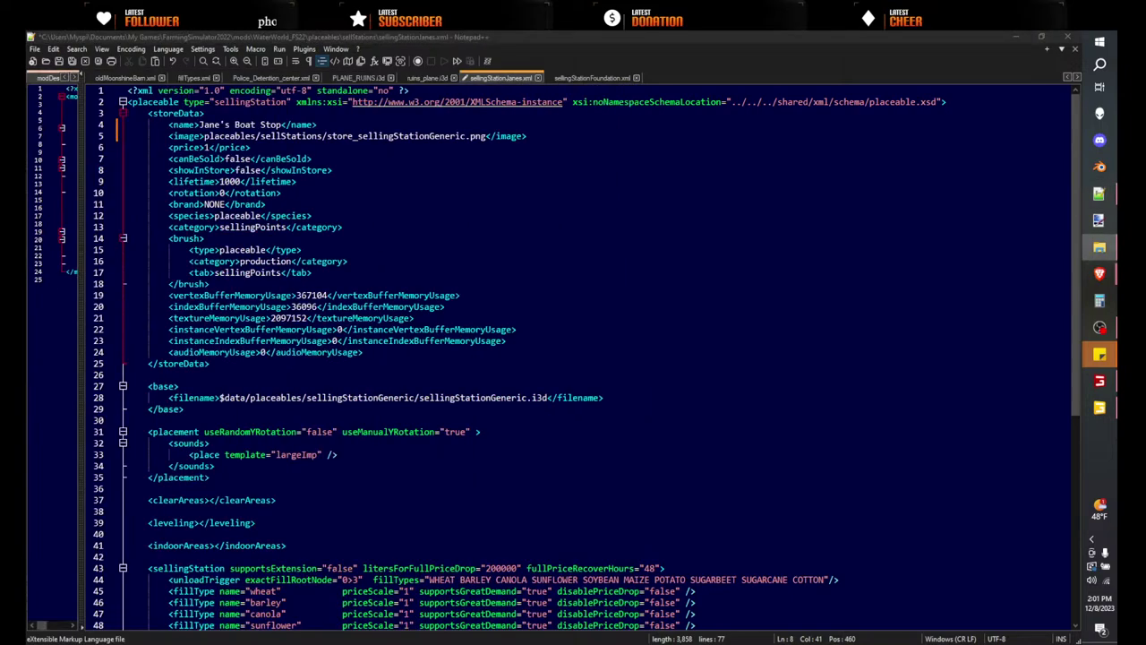
double_click(396, 137)
key("ctrl+v")
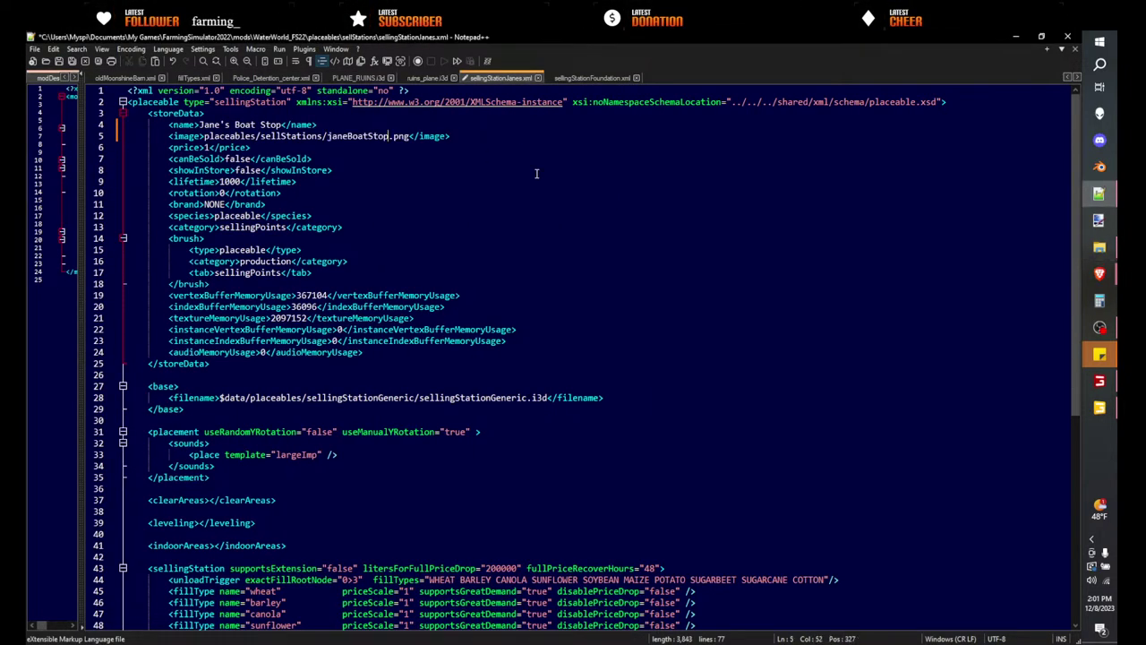
left_click(534, 174)
left_click_drag(332, 170, 301, 159)
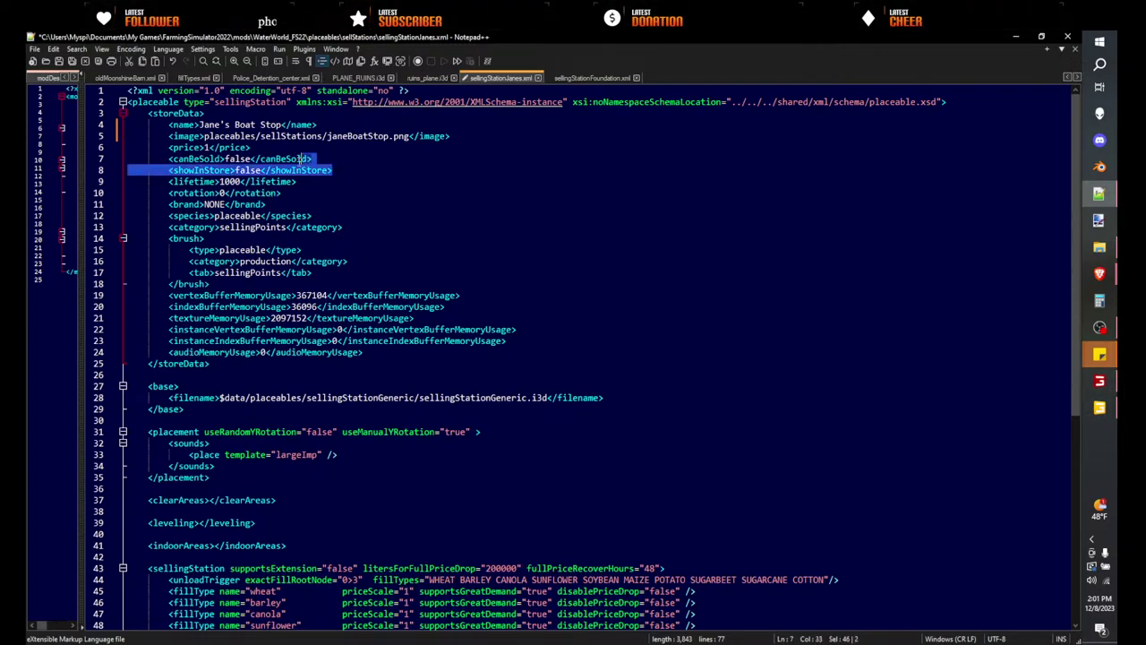
key("Down")
key("Down")
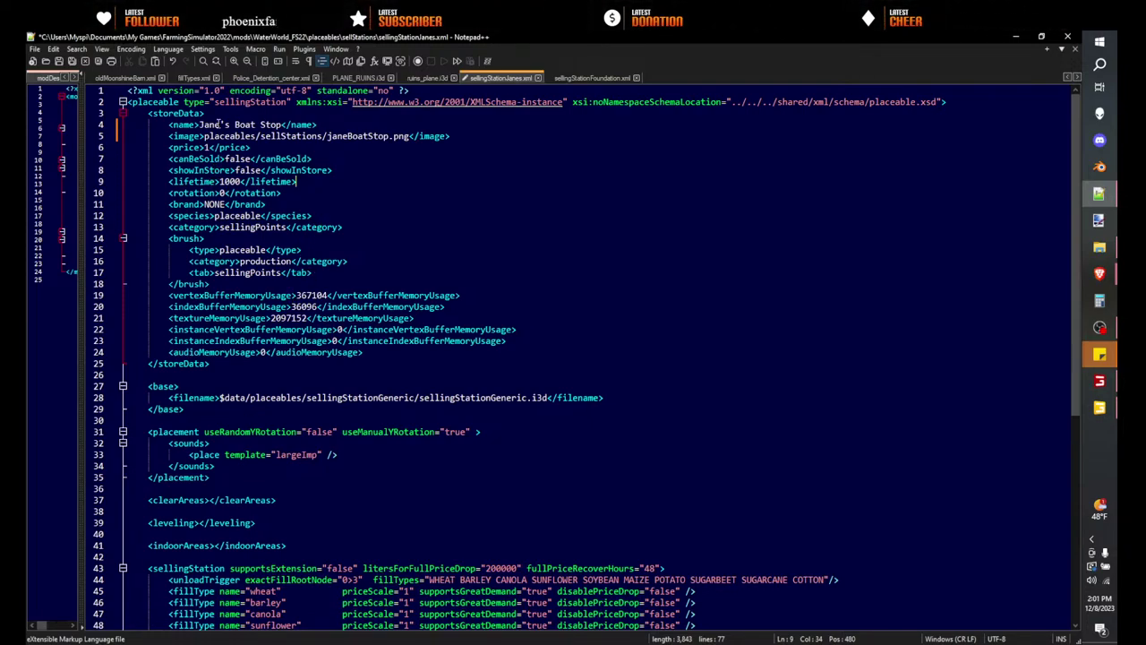
- Replace the folder path of the base filename with placeables/sellStations/, copied from the image line
left_click_drag(205, 137, 326, 137)
key("ctrl+c")
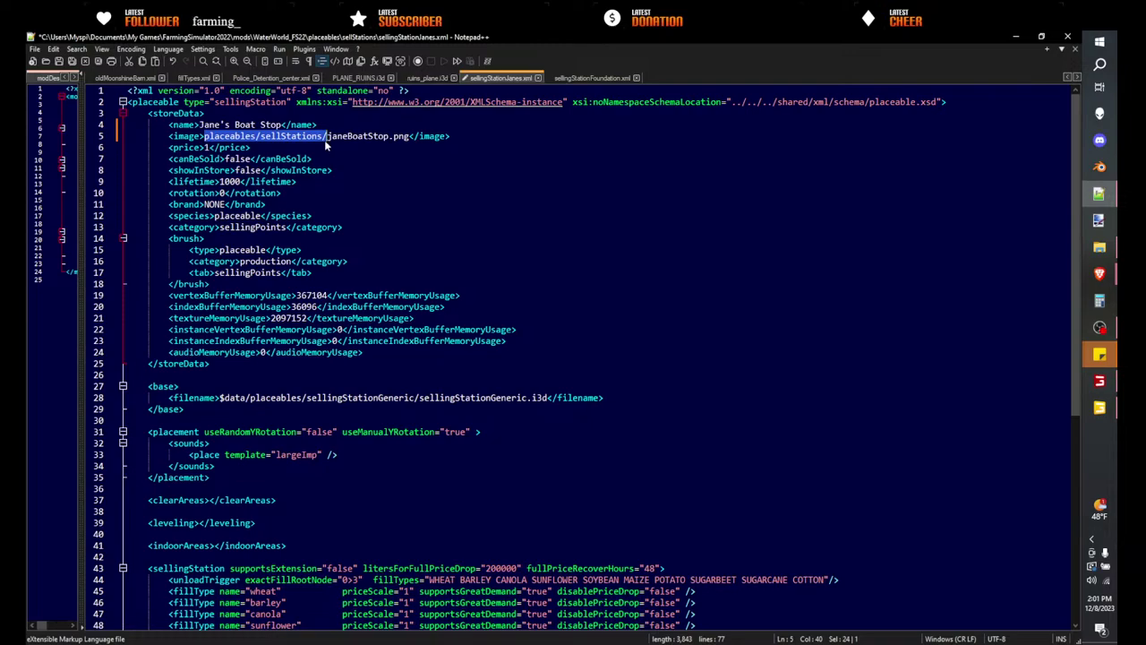
left_click(220, 397)
left_click_drag(220, 398, 379, 398)
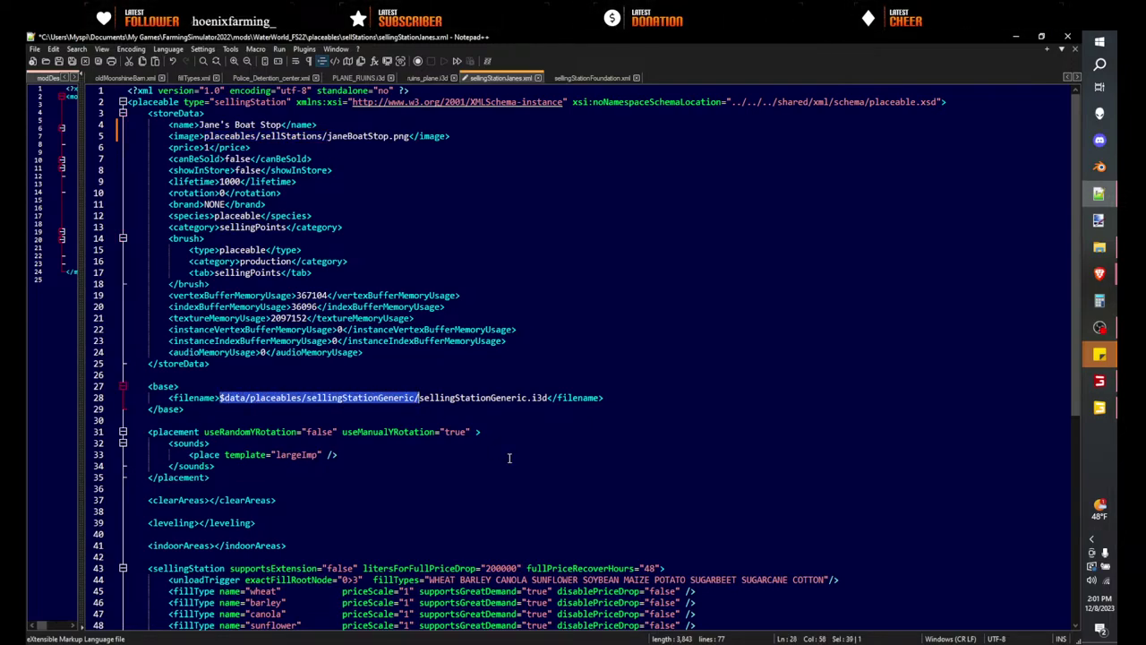
key("ctrl+v")
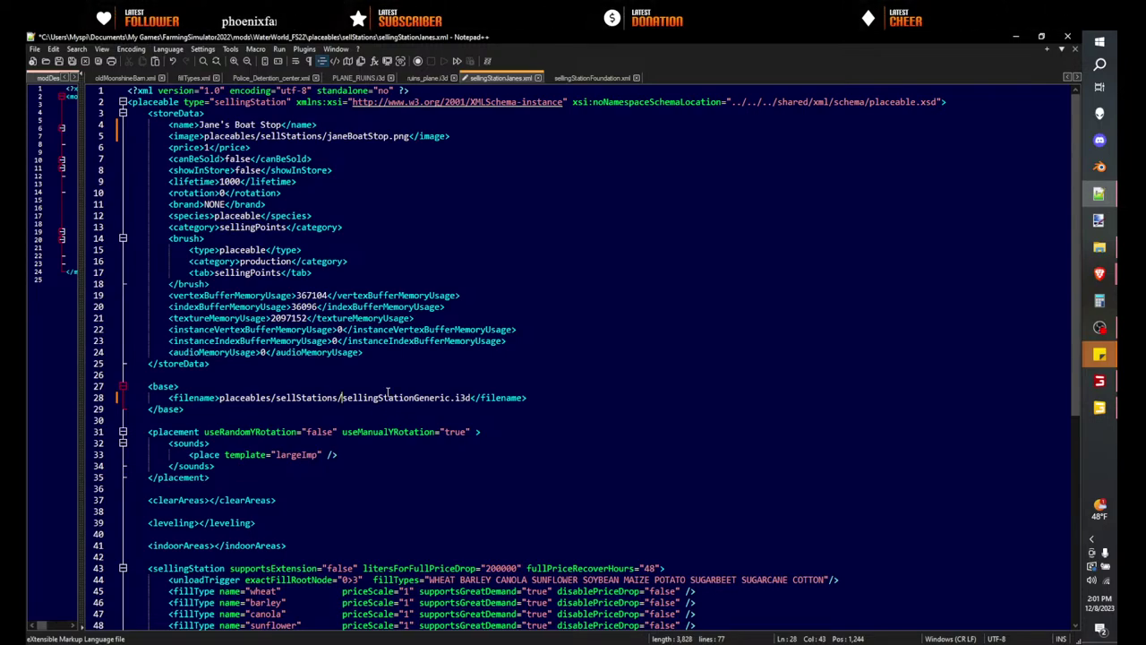
- Switch to GIANTS Editor and start saving the ruins_plane scene with its files, browsing to the WaterWorld_FS22 mod folder
left_click(1099, 407)
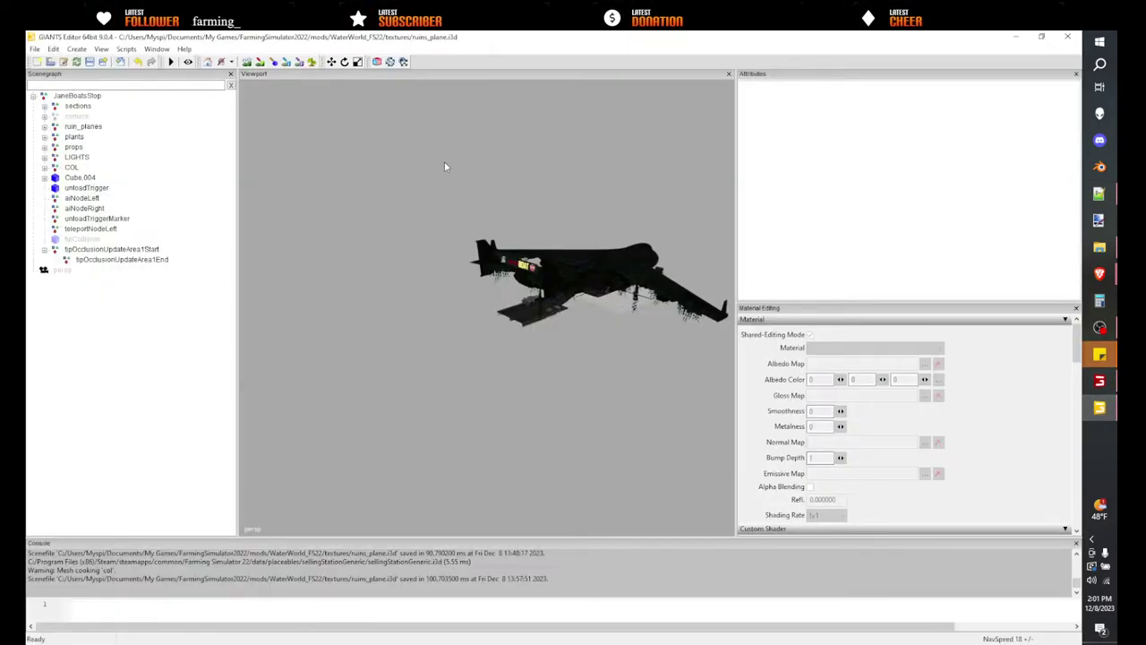
left_click(1107, 253)
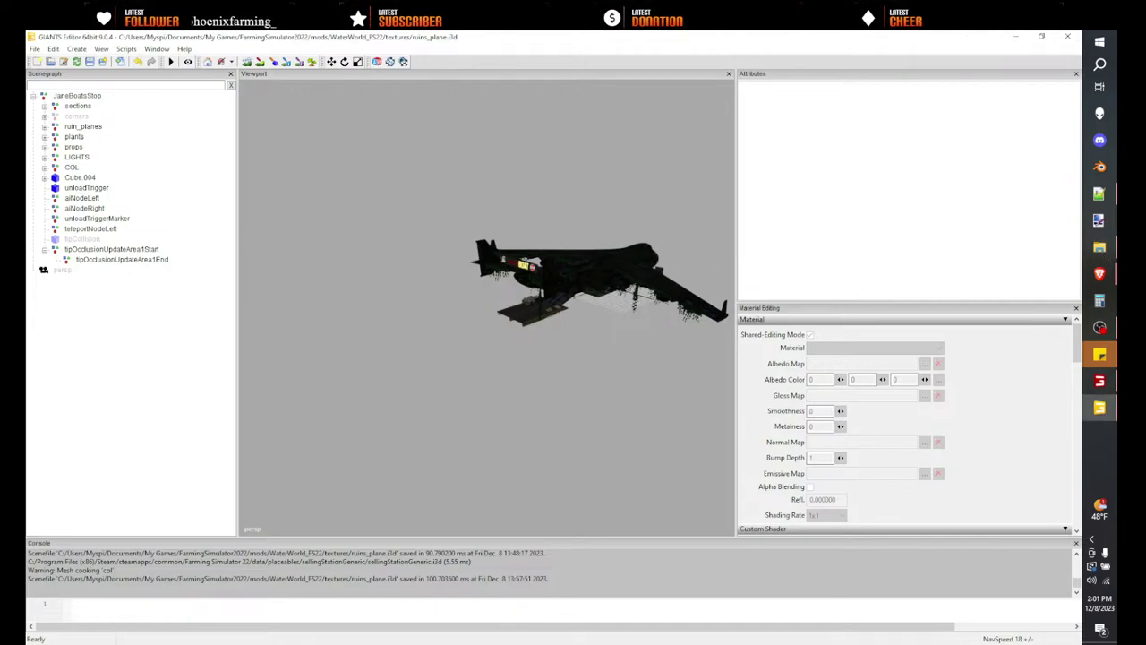
left_click(1099, 247)
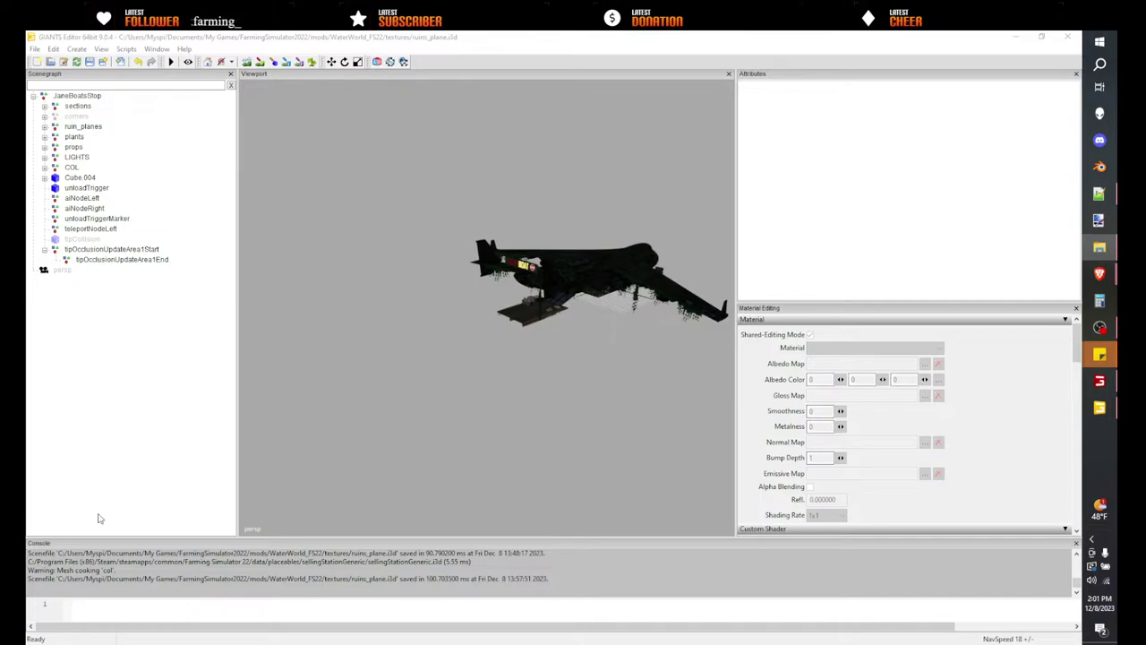
left_click(517, 43)
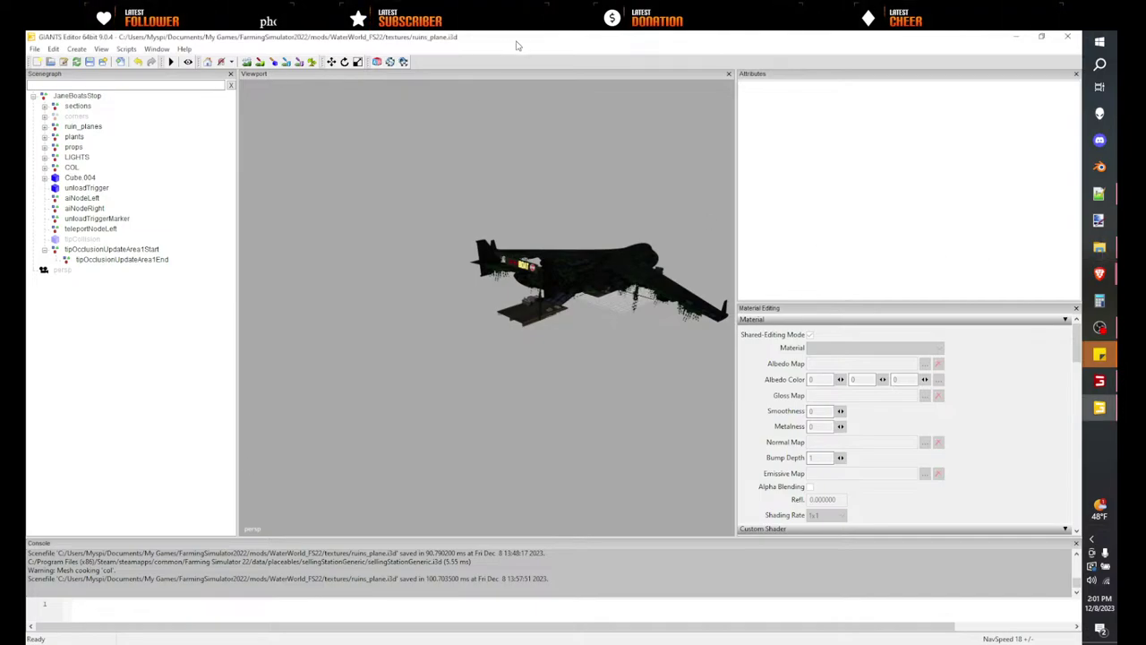
left_click(35, 49)
left_click(53, 111)
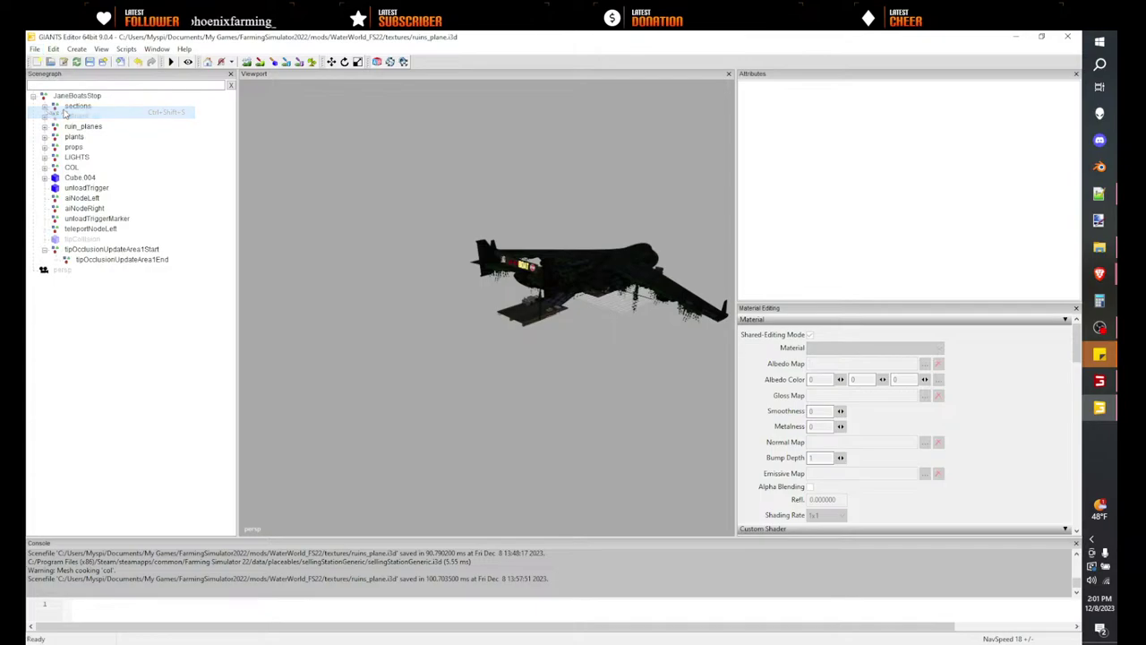
left_click(378, 84)
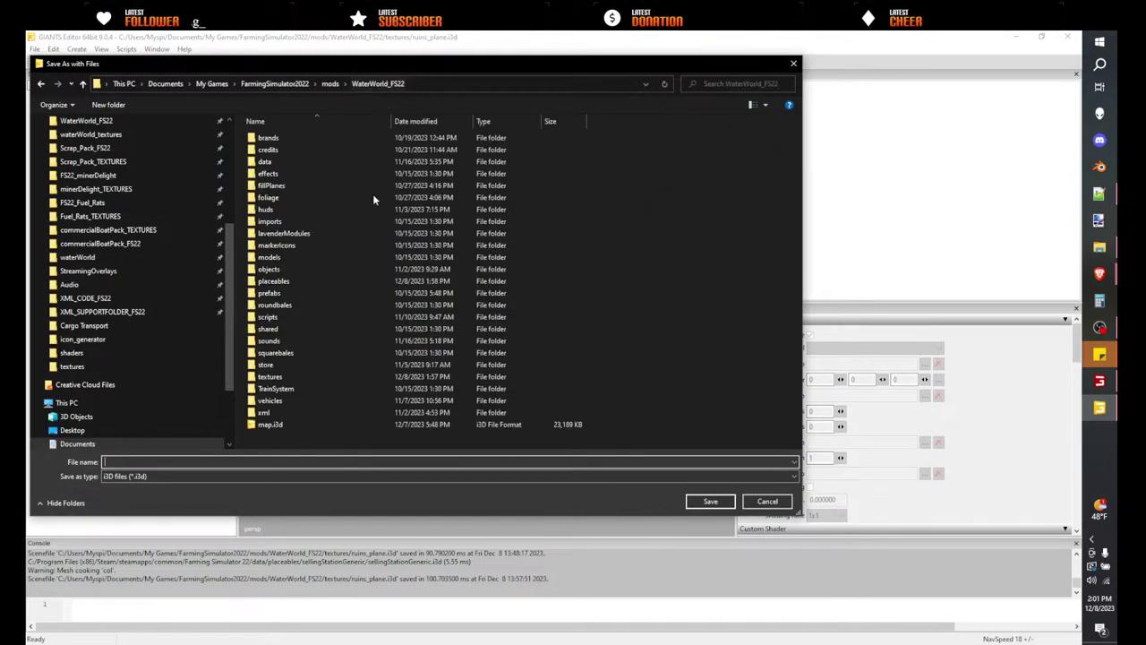
- Save the scene with files as sellingStationJanes in the placeables/sellStations folder
double_click(307, 281)
scroll(320, 231, "down", 3)
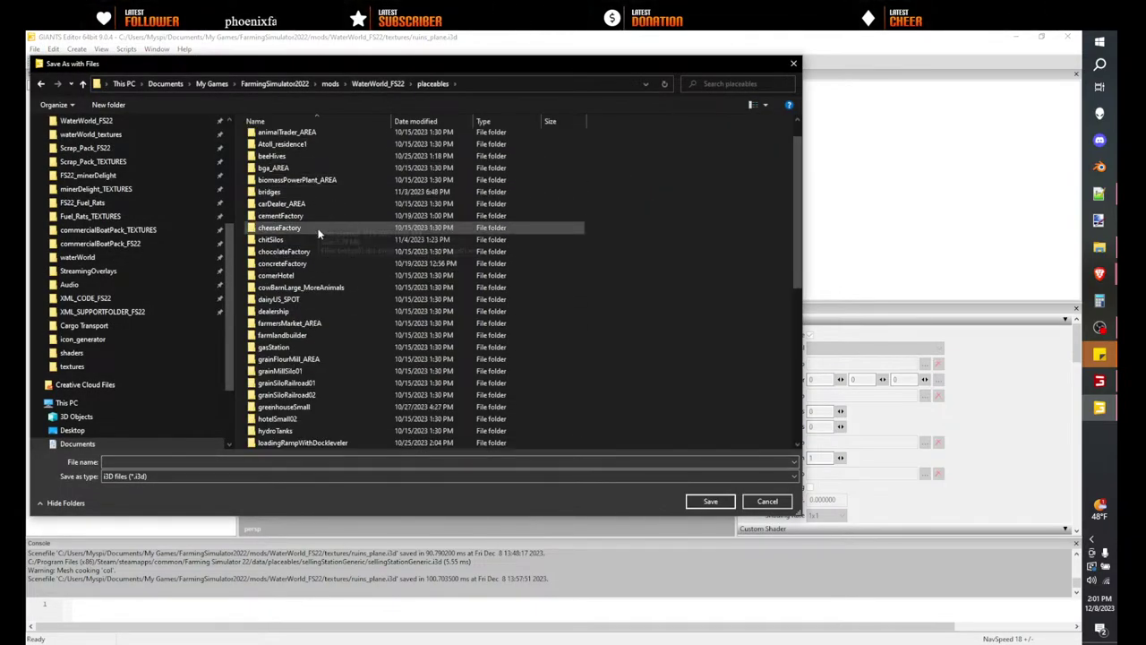
scroll(300, 340, "down", 2)
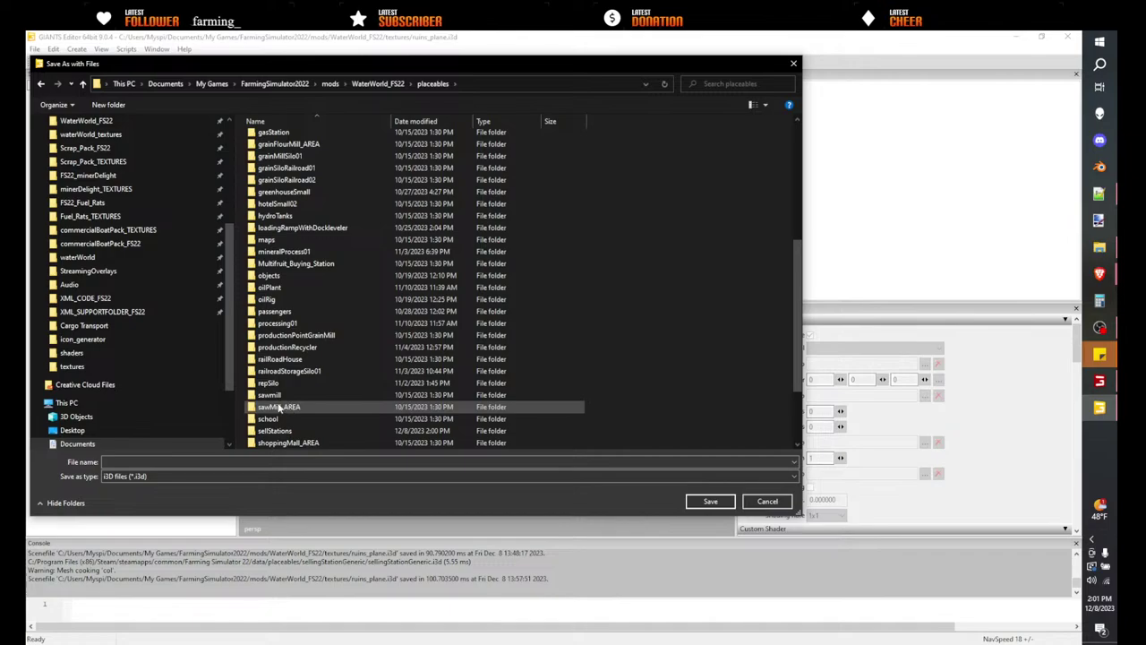
double_click(274, 430)
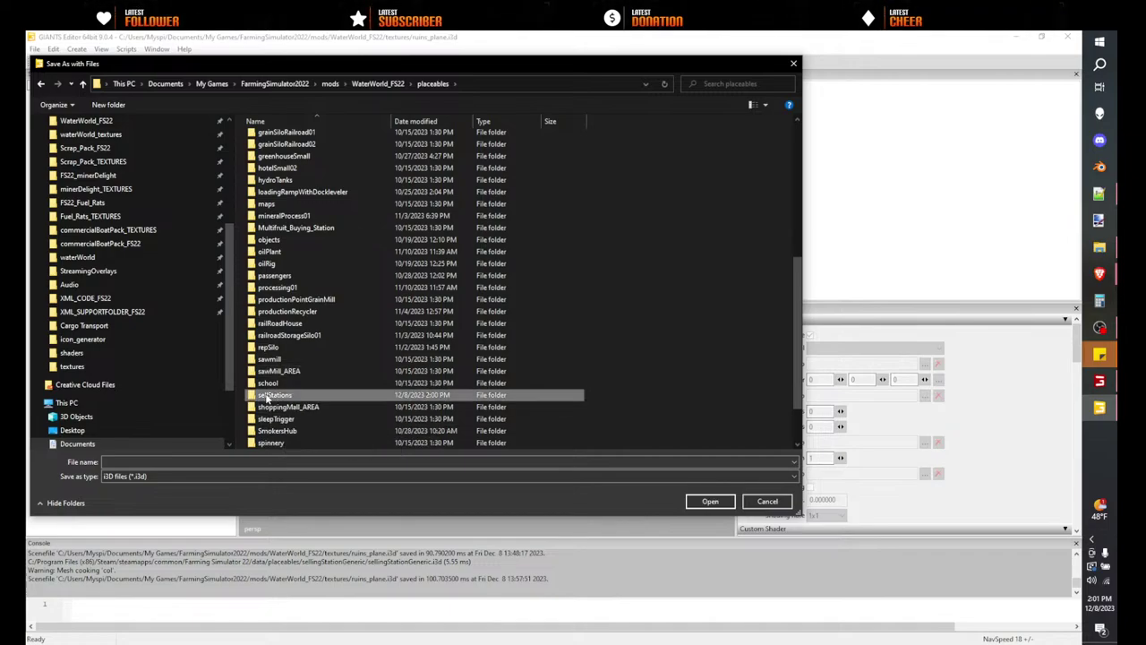
left_click(205, 462)
type("sellingStationJanes")
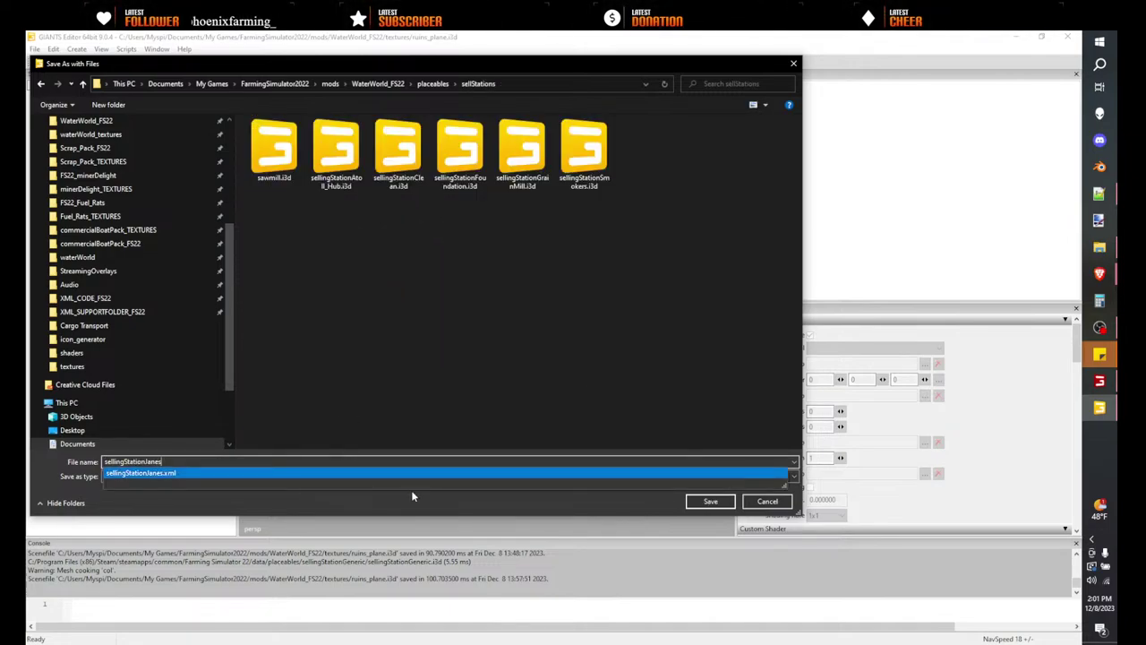
left_click(709, 501)
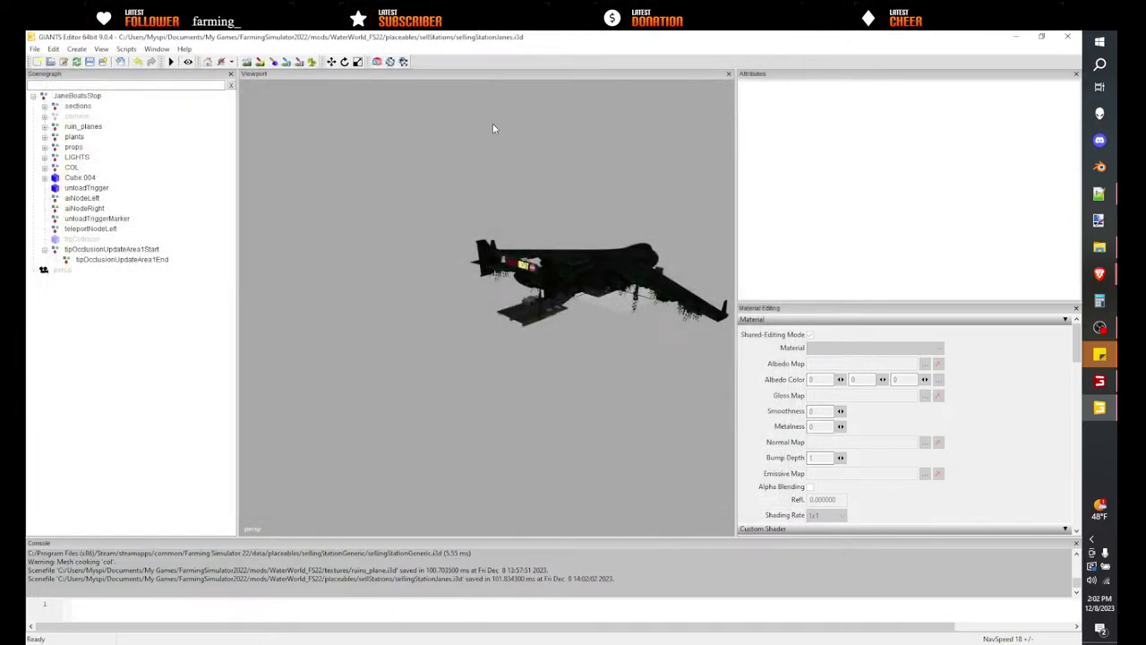
- Switch to Notepad++, set the base file name to sellingStationJanes.i3d, and save sellingStationJanes.xml
left_click(1099, 195)
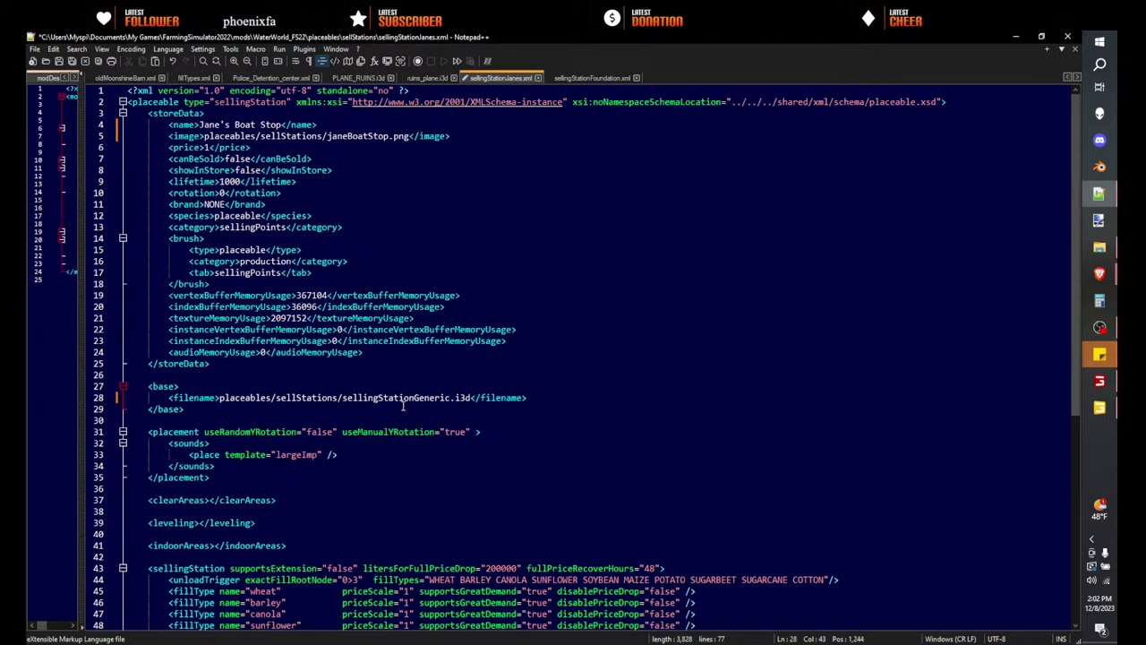
double_click(403, 397)
type("sellingStationJanes")
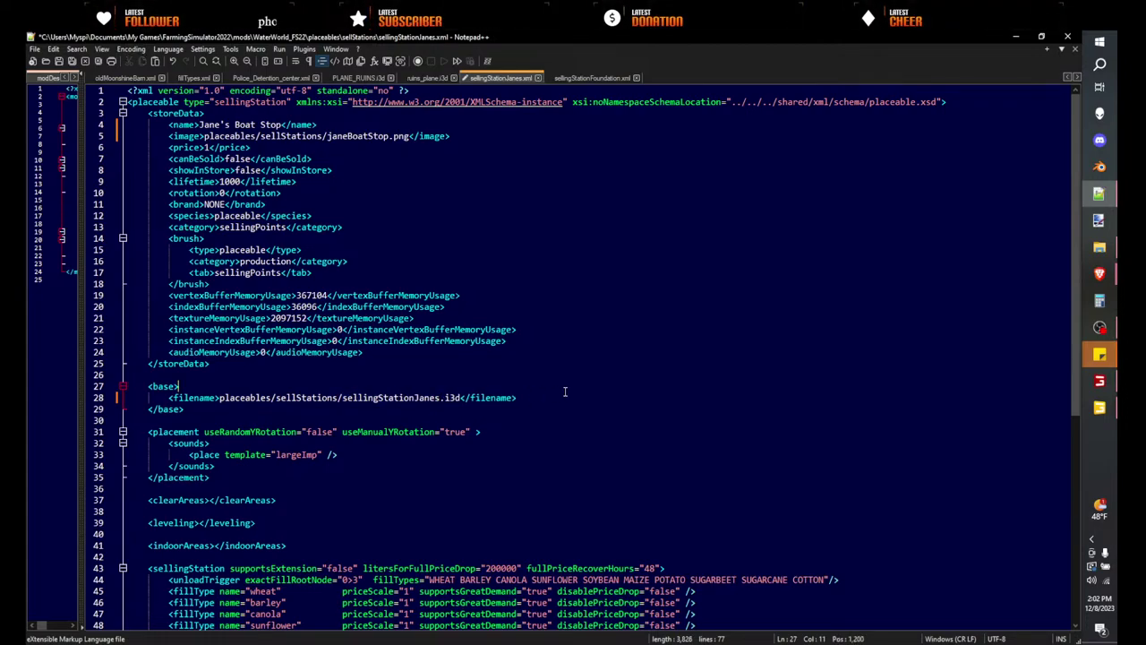
left_click(60, 61)
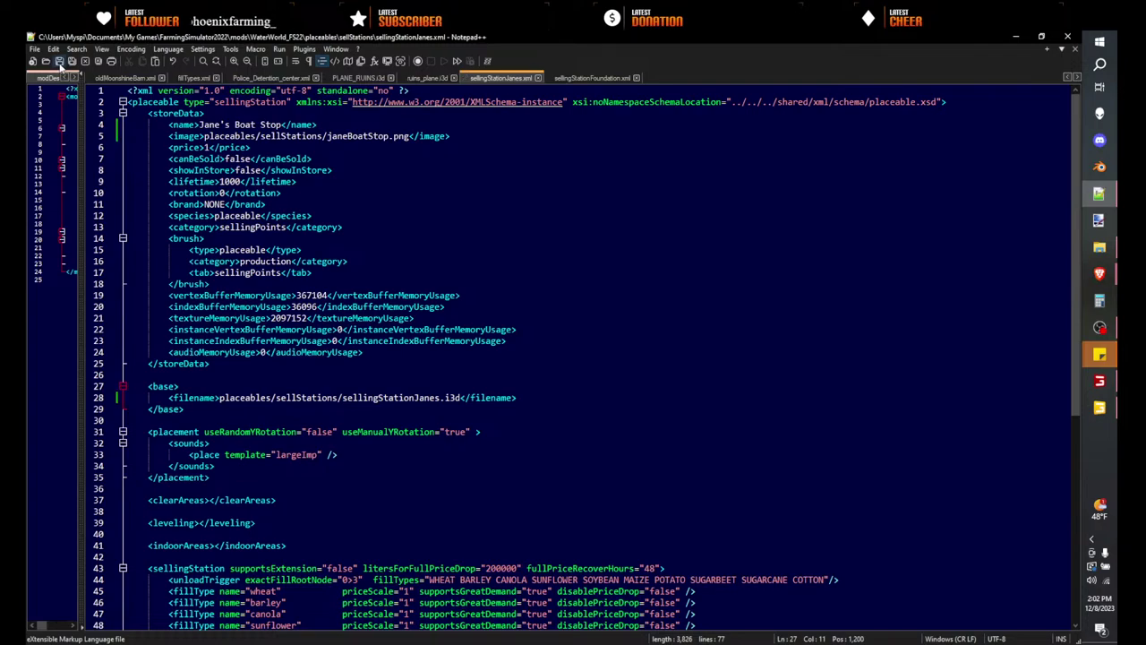
left_click(546, 328)
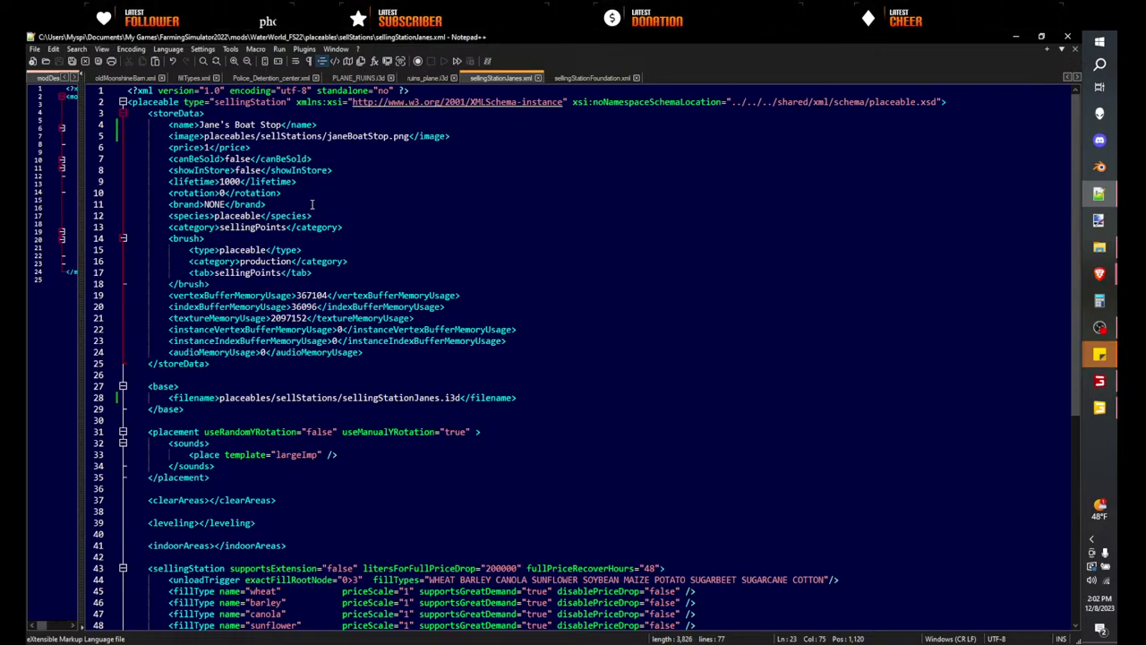
left_click(516, 292)
triple_click(148, 400)
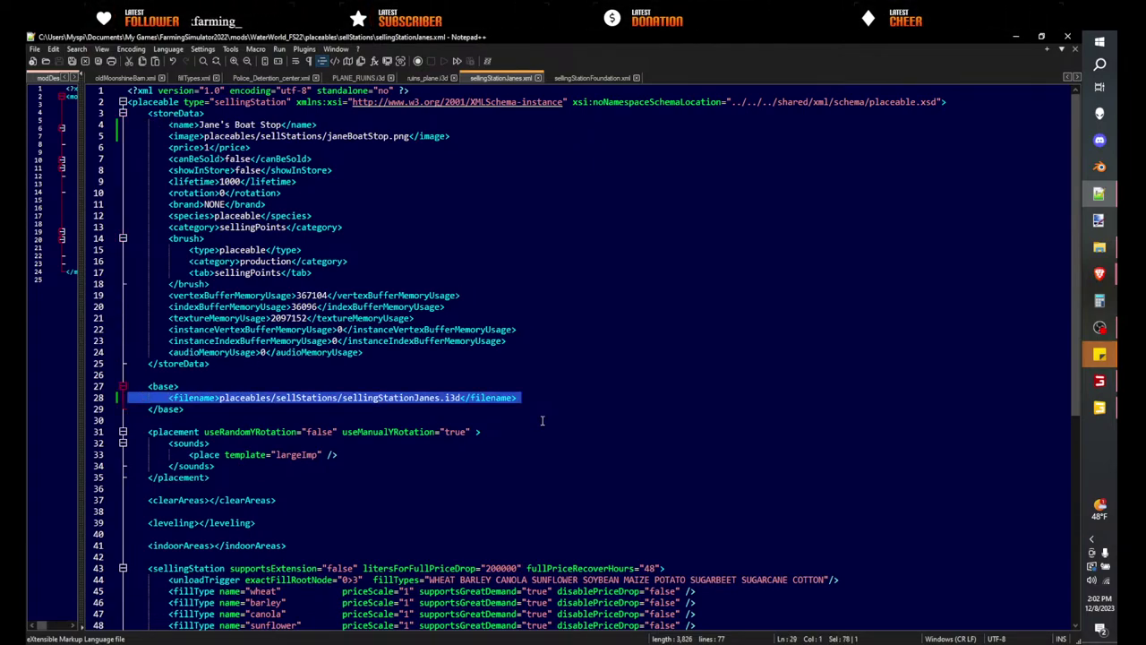
- Delete the whole animatedObjects block below the sellingStation section
scroll(440, 397, "down", 3)
left_click(439, 399)
scroll(445, 403, "down", 4)
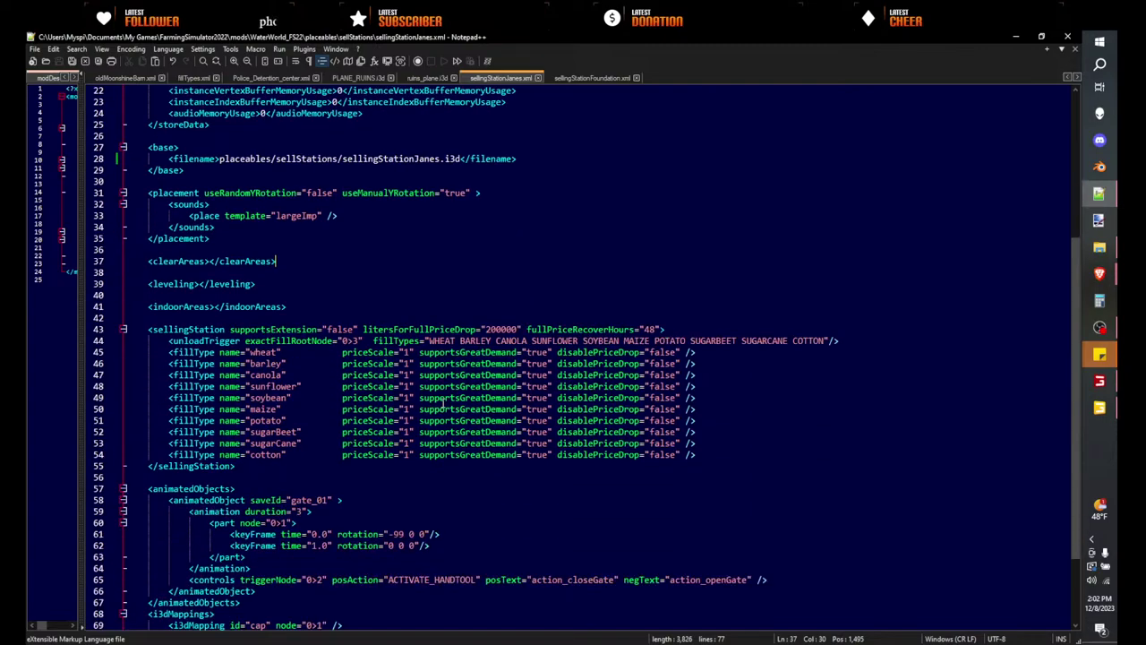
scroll(442, 403, "down", 3)
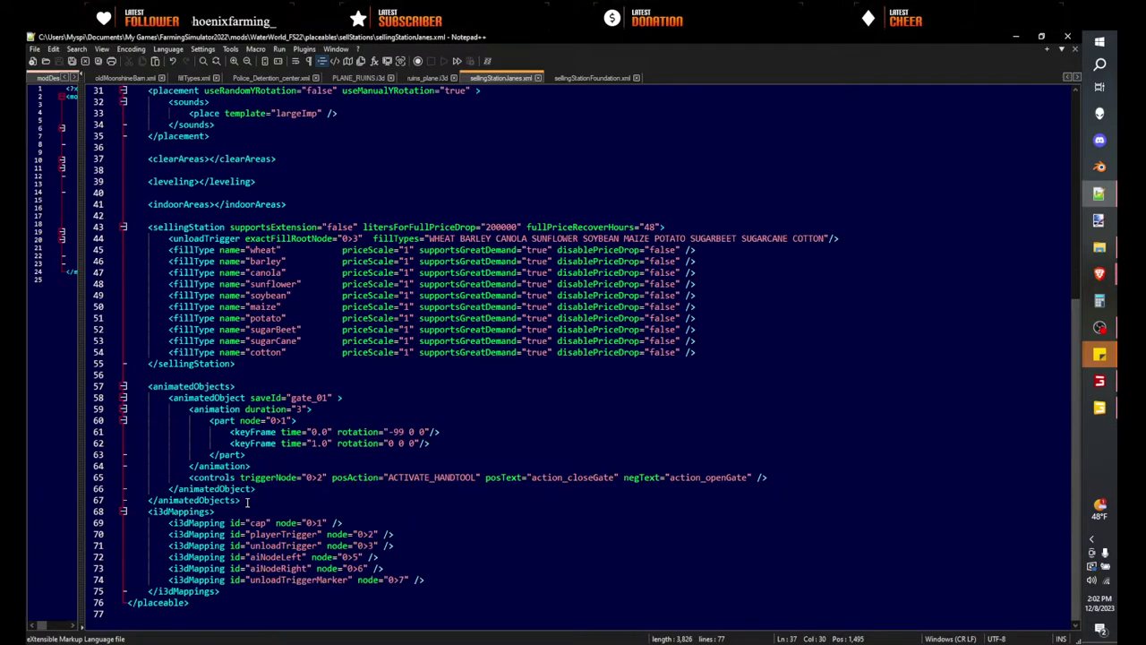
left_click_drag(247, 500, 127, 386)
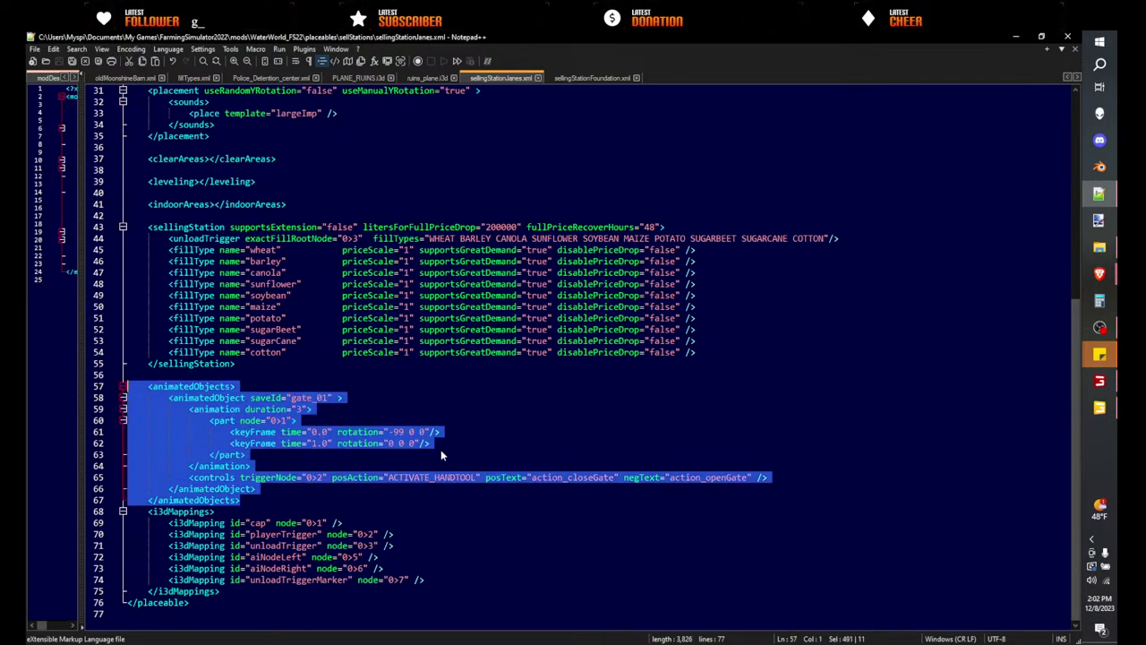
key("Delete")
- Delete the cap mapping line from the i3dMappings block
left_click(421, 533)
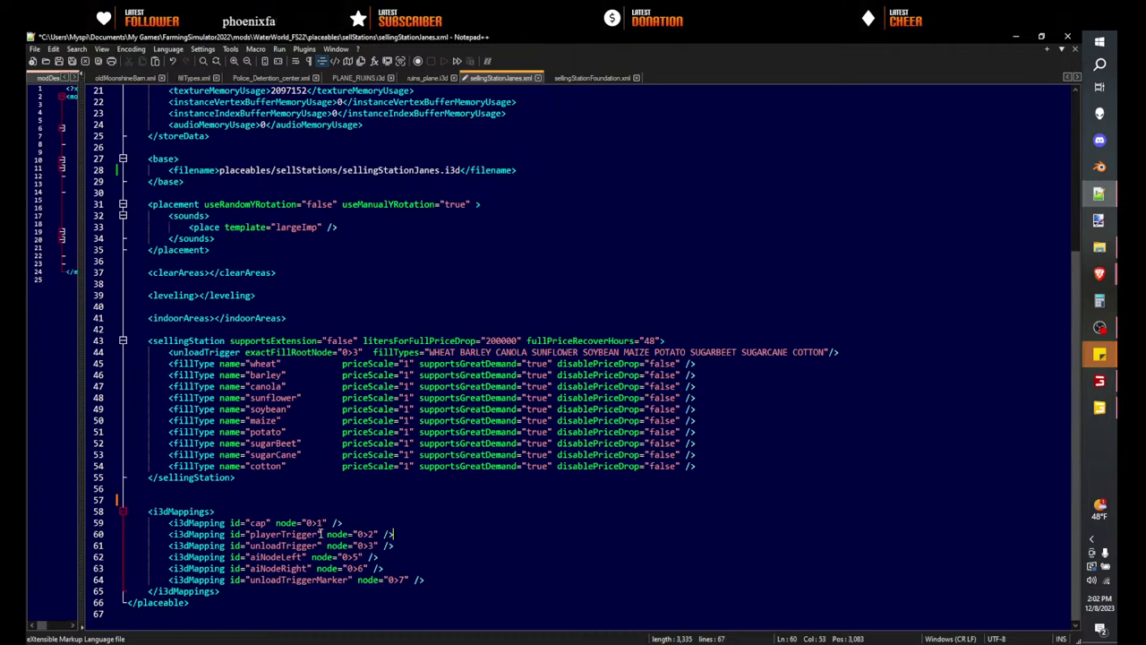
triple_click(367, 522)
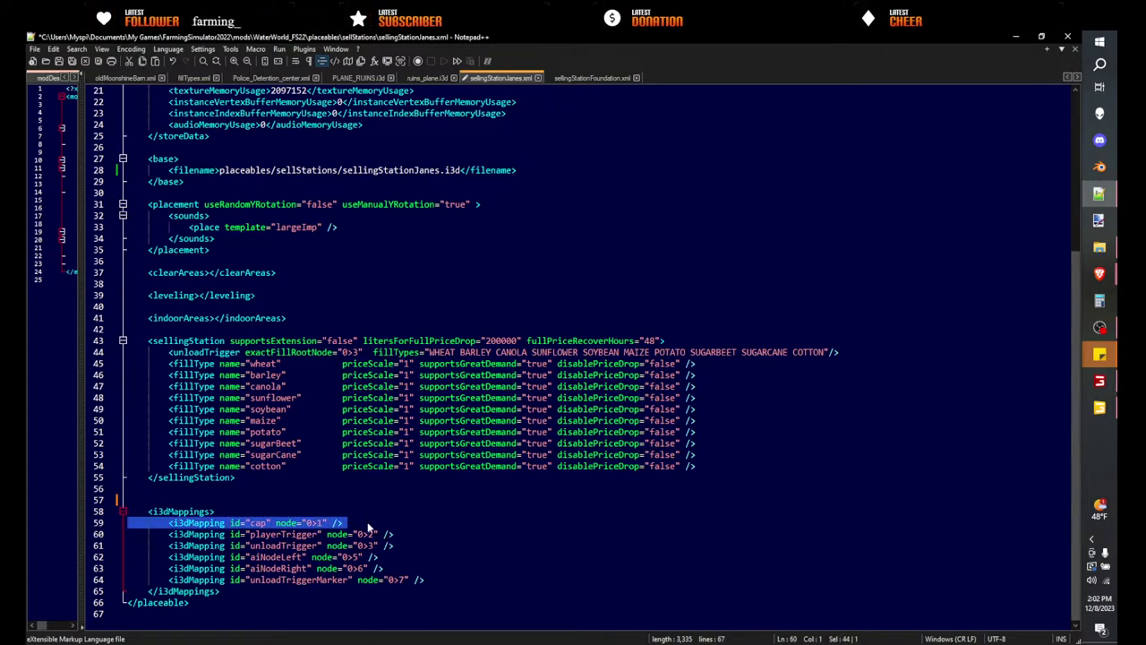
key("Delete")
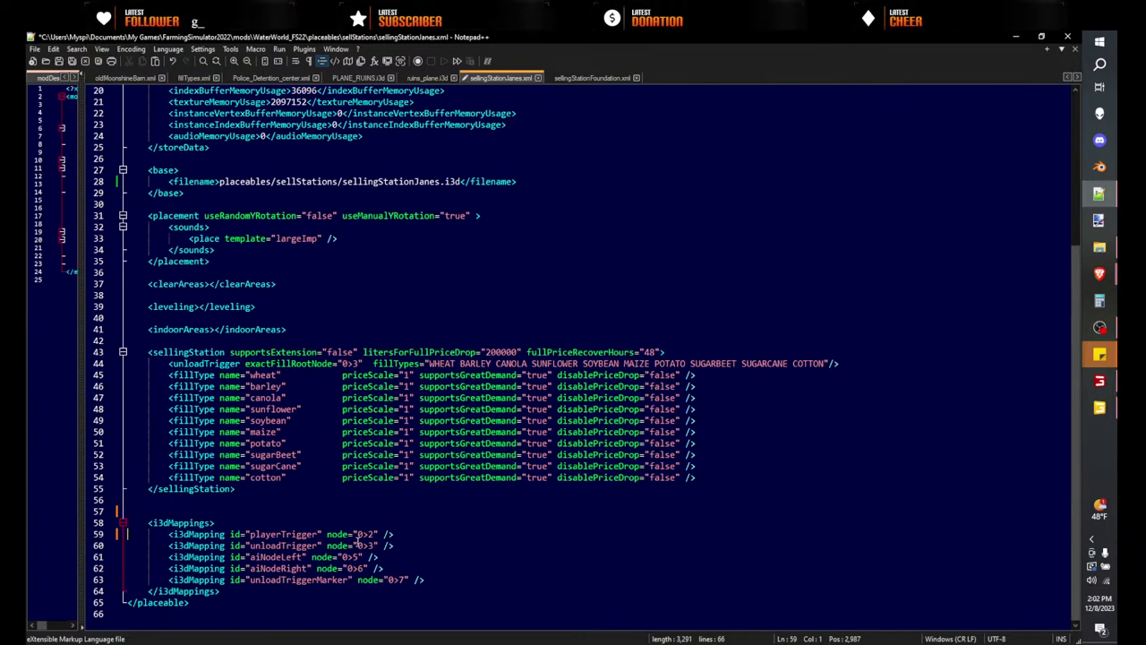
left_click(395, 556)
double_click(395, 556)
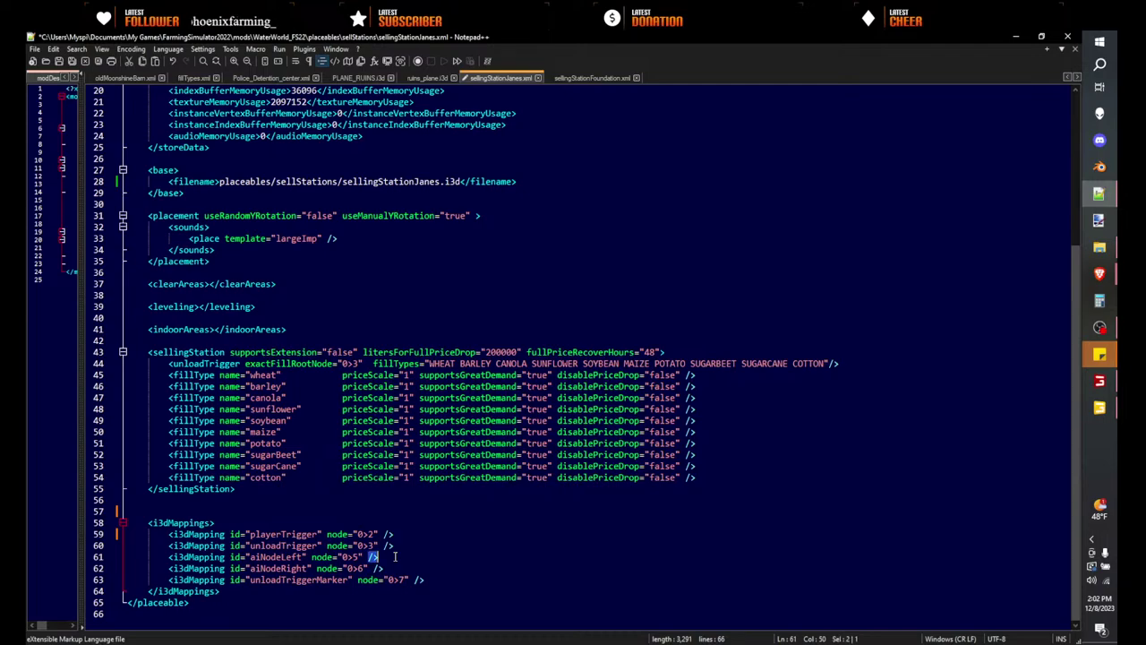
left_click(321, 567)
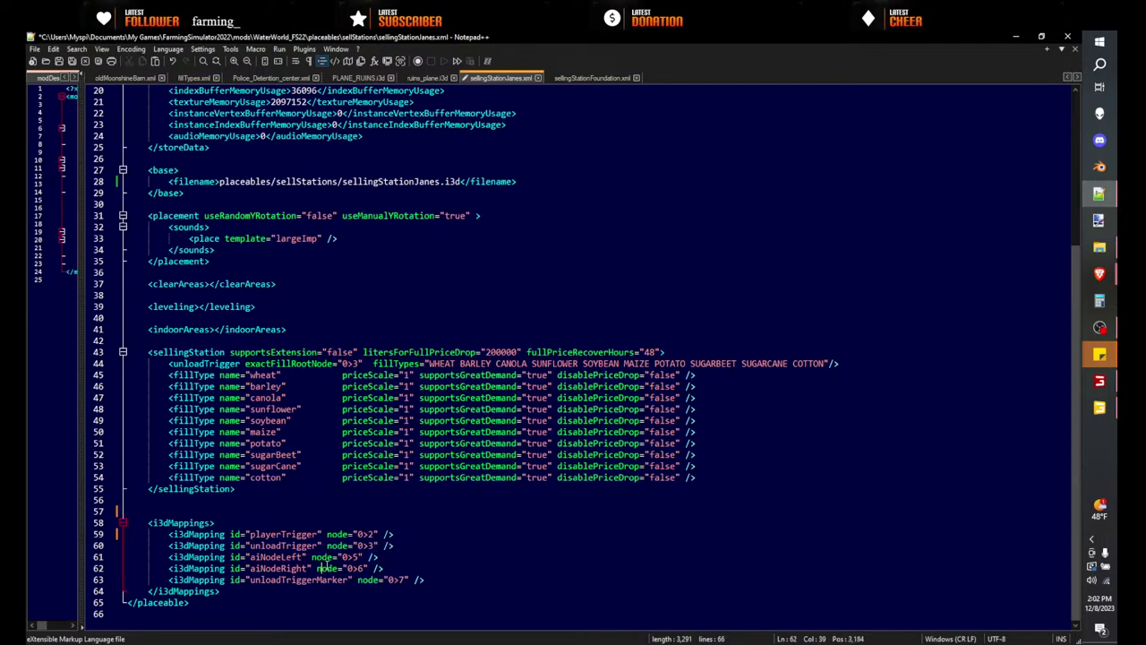
- Move the Notepad++ window aside and look up the unloadTrigger node's index path in GIANTS Editor
left_click(1041, 37)
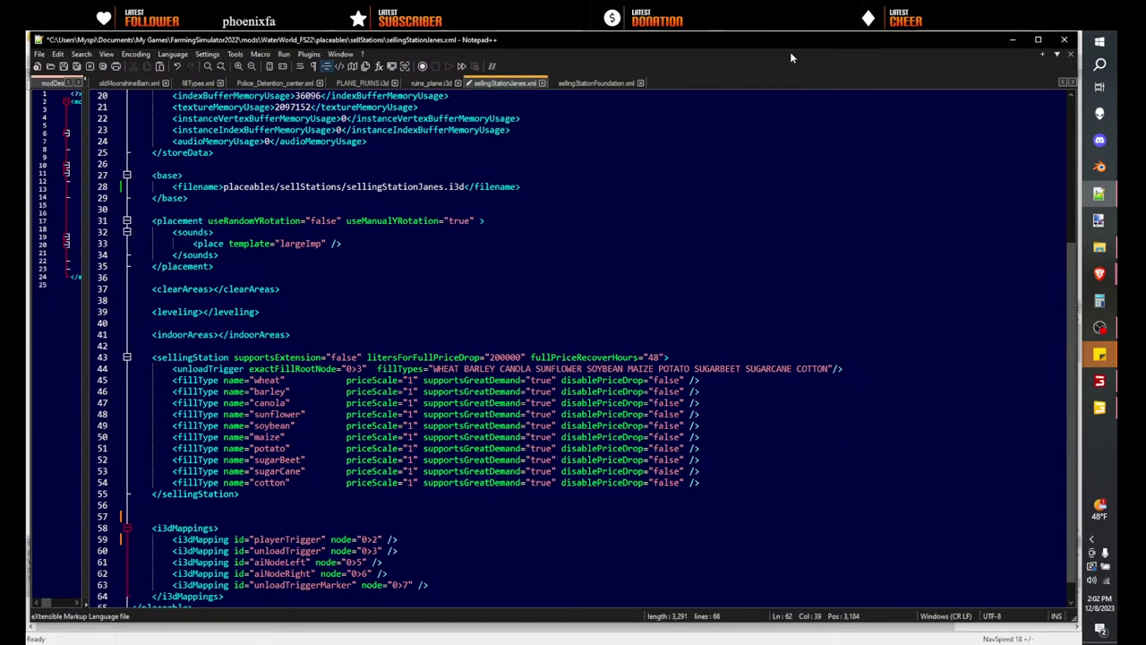
left_click_drag(785, 49, 0, 43)
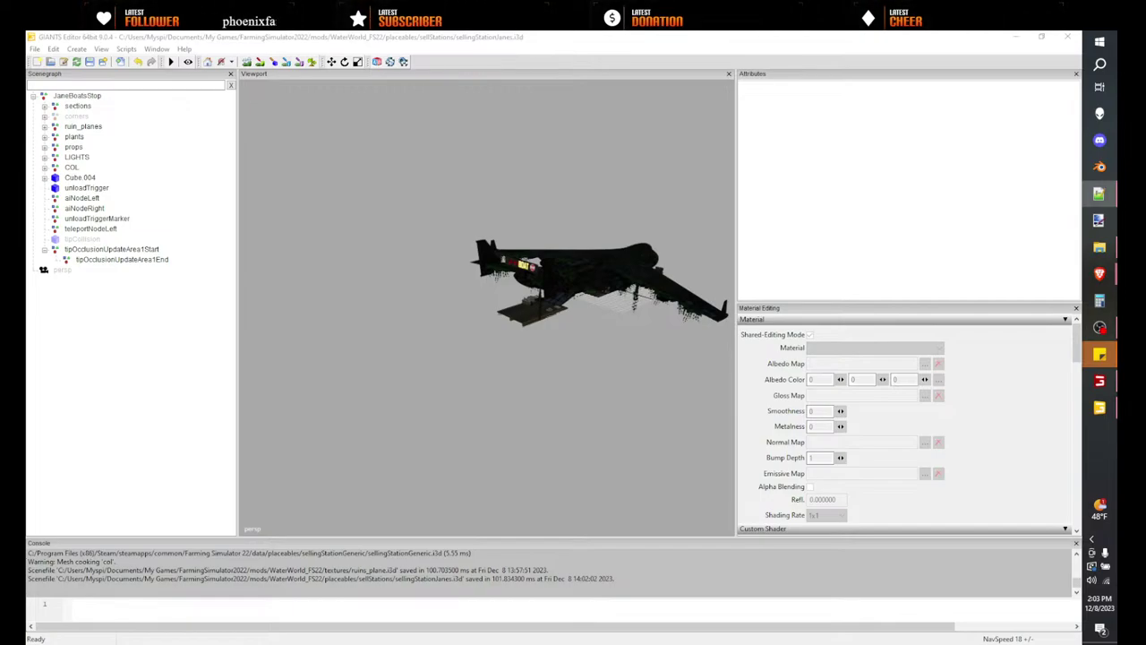
left_click(87, 189)
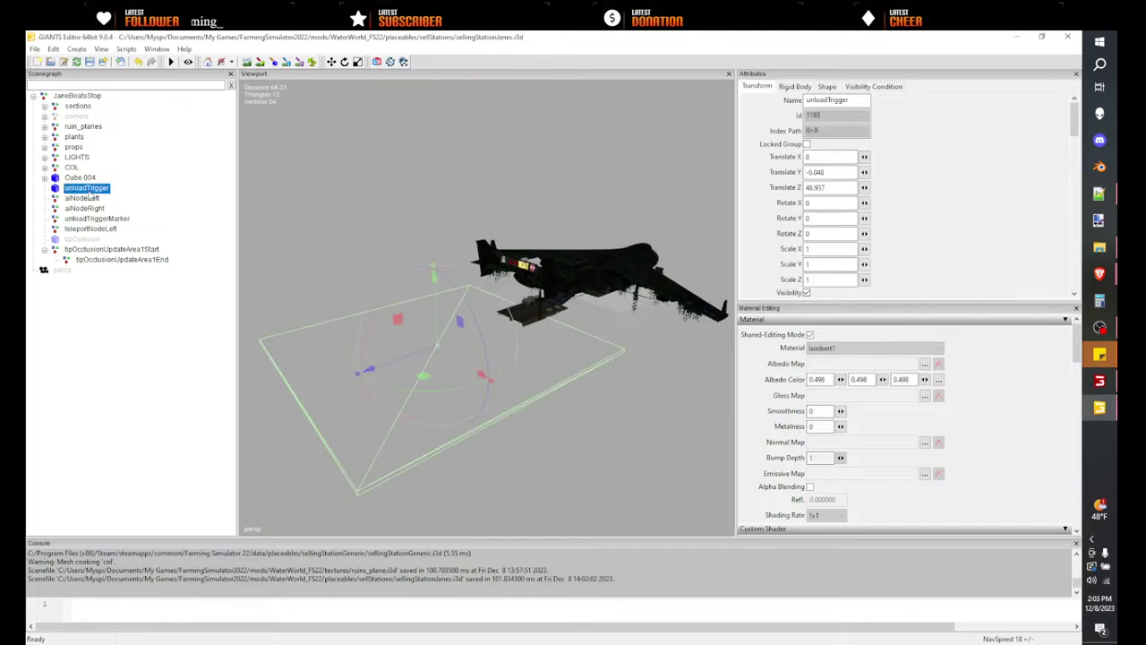
double_click(835, 130)
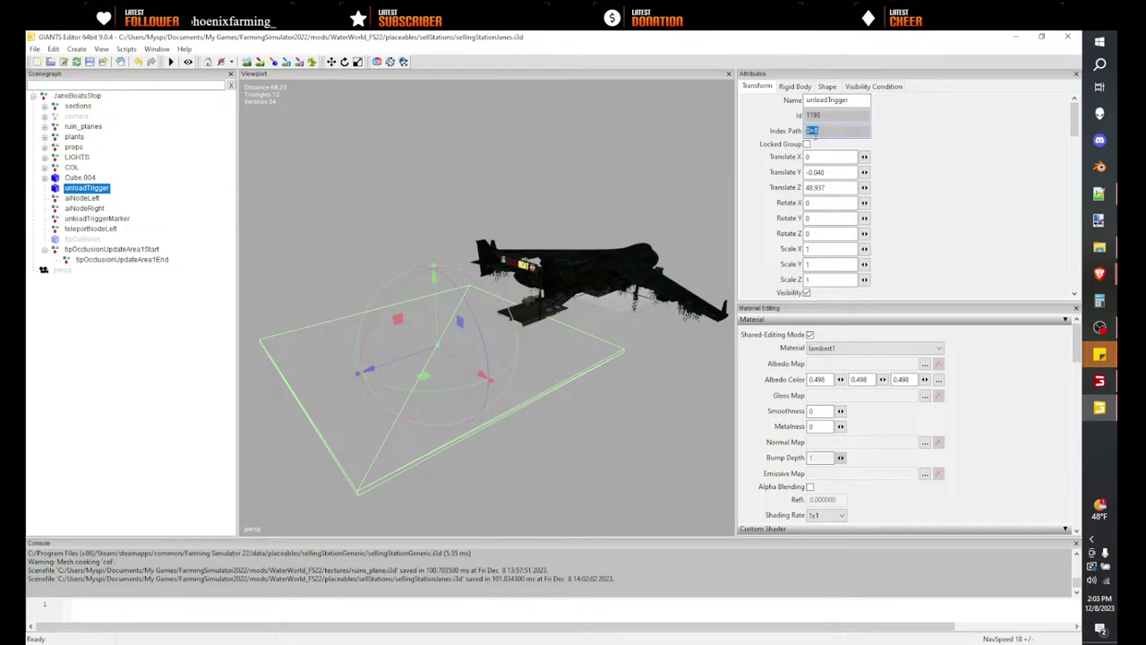
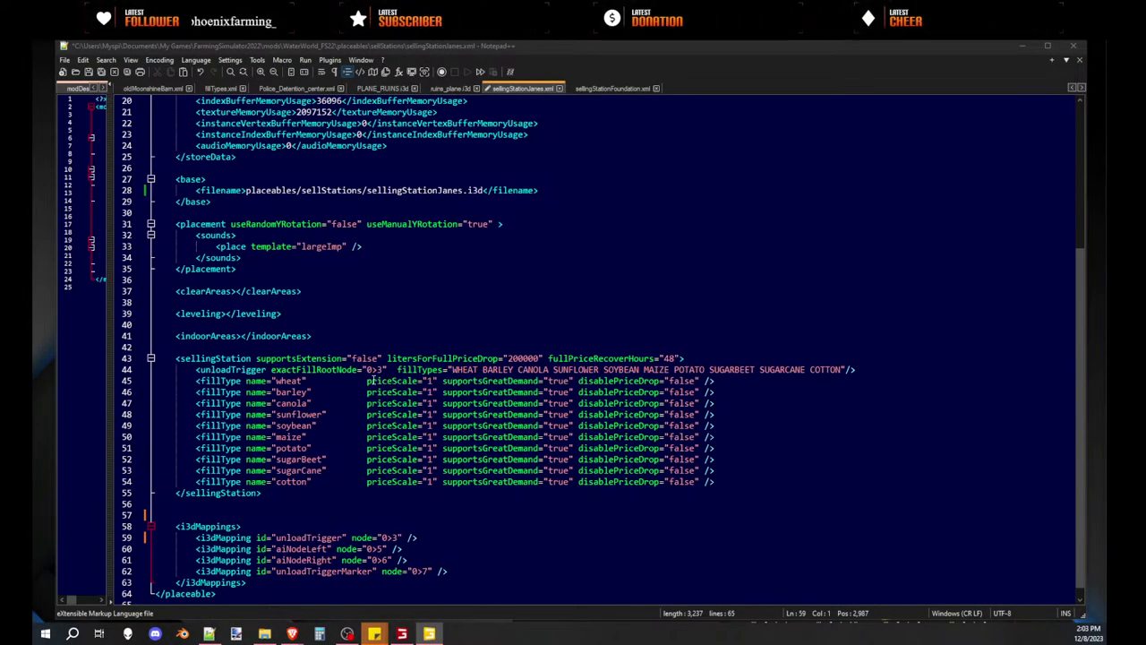
- In sellingStationJanes.xml, set the unloadTrigger's exactFillRootNode and the unloadTrigger mapping's node to 0>8
scroll(377, 382, "up", 4, "ctrl")
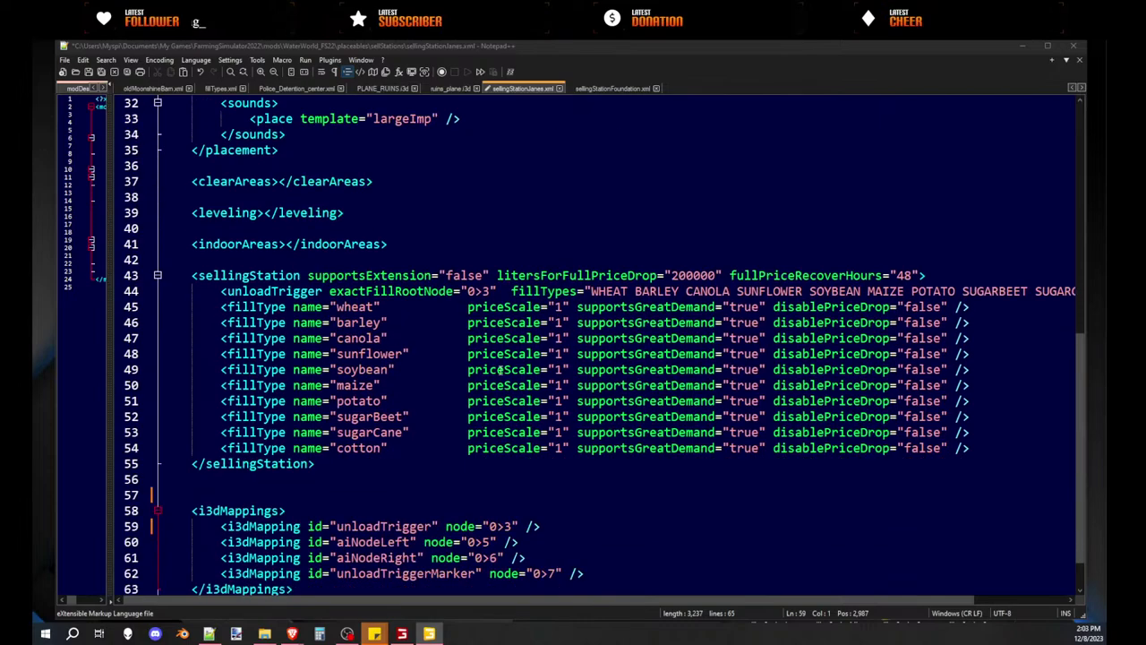
left_click_drag(467, 293, 491, 291)
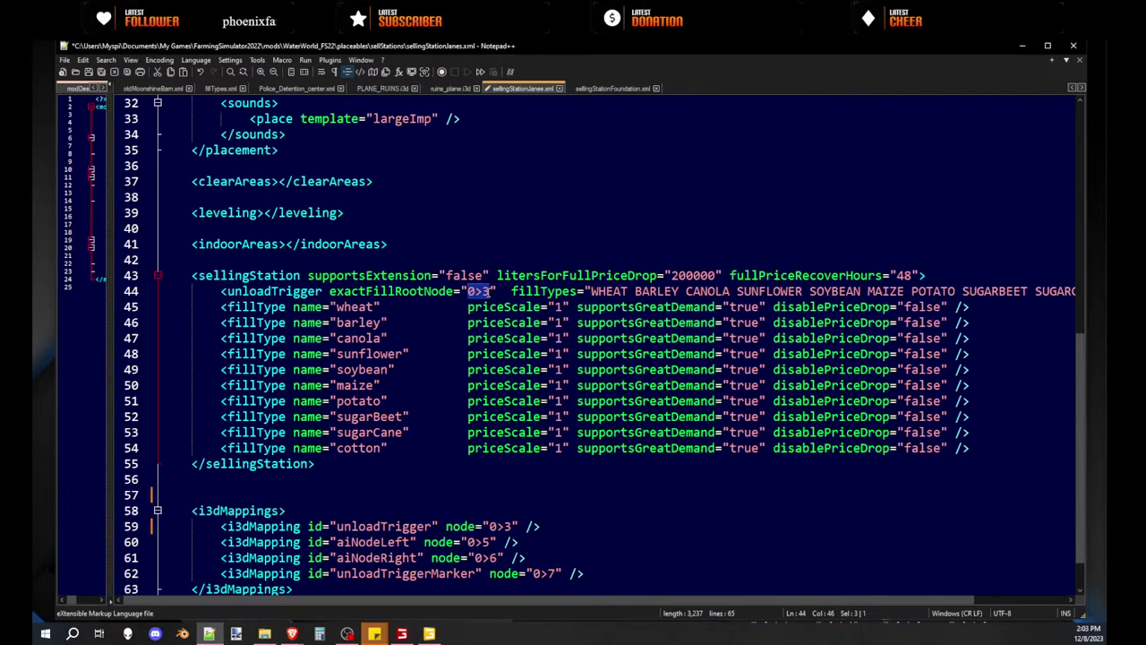
type("0>8")
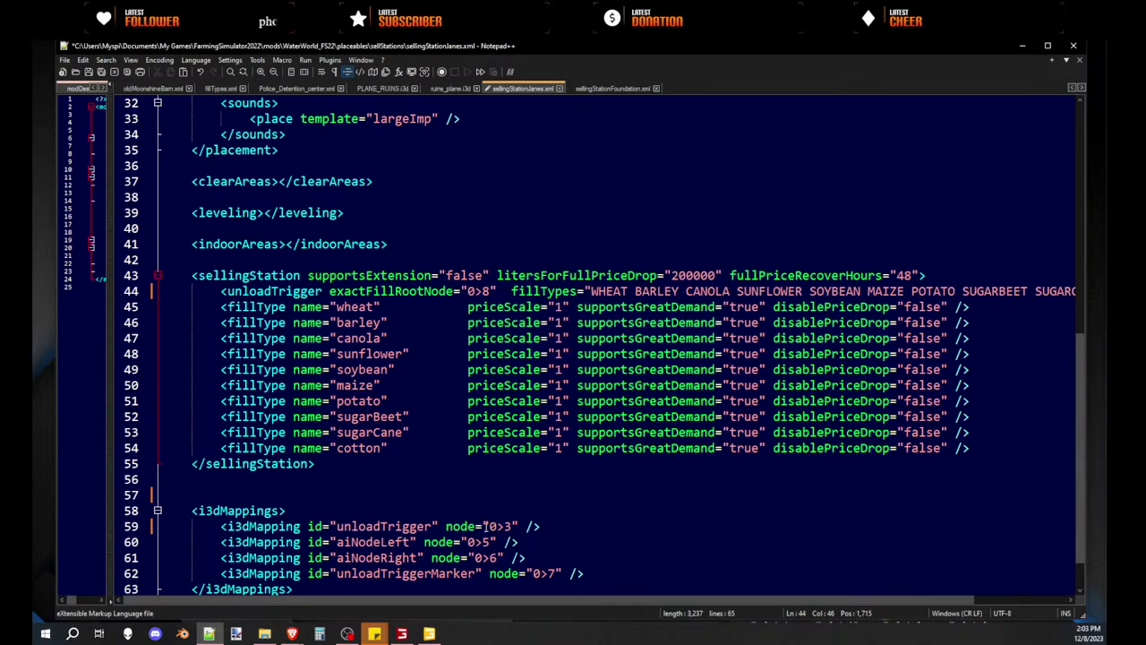
left_click_drag(489, 526, 512, 526)
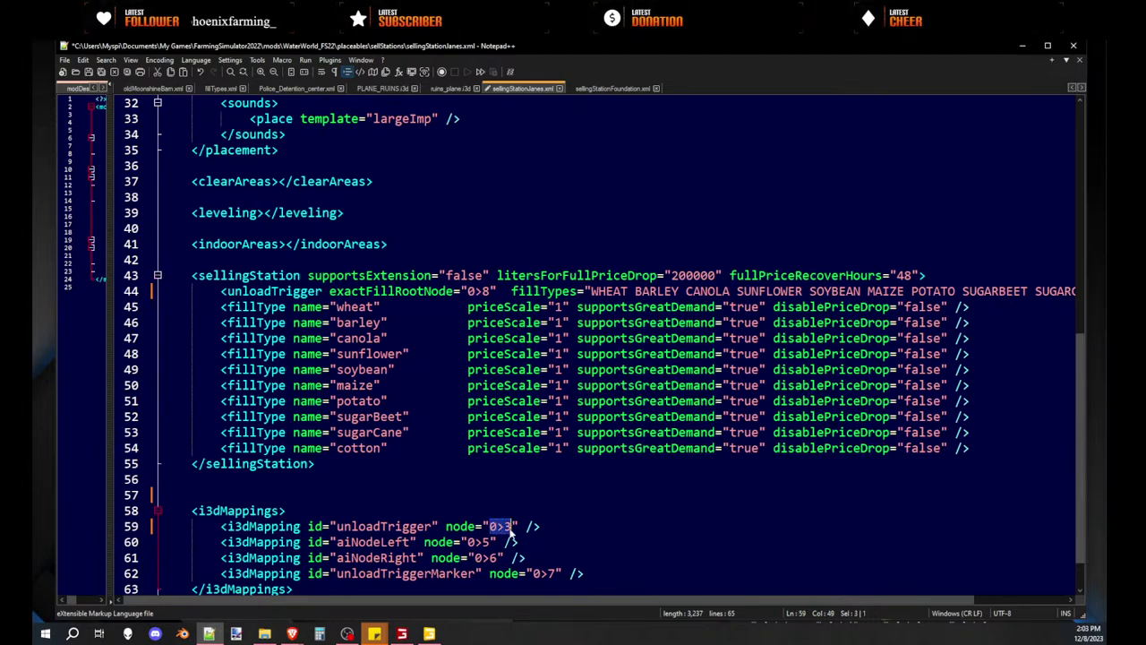
type("0>8")
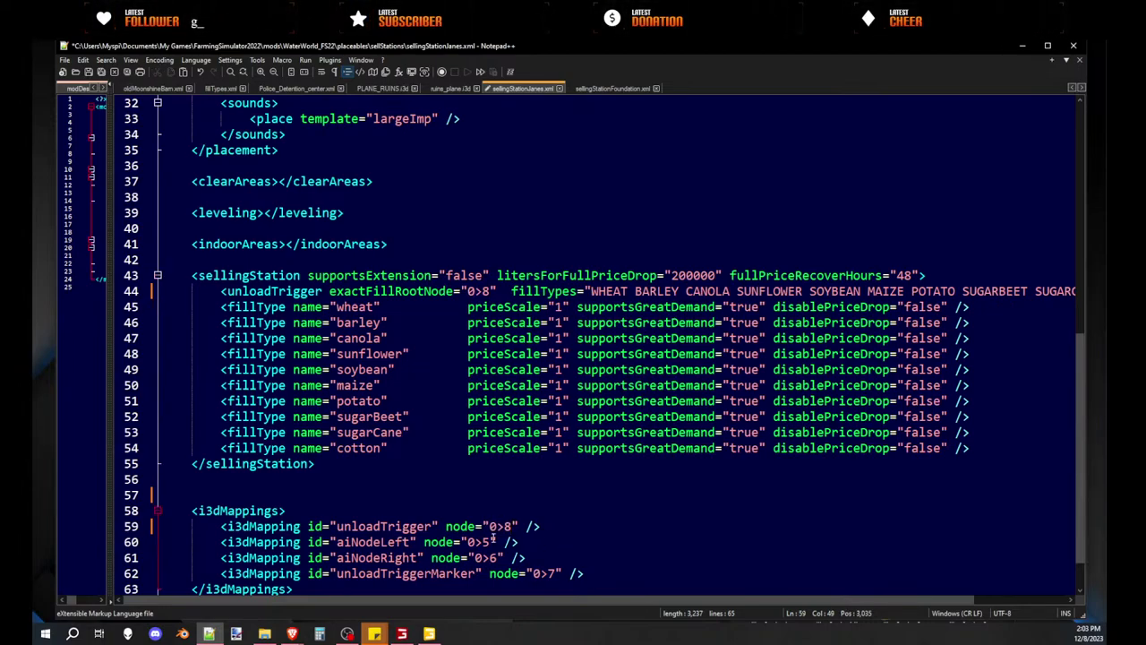
scroll(511, 526, "down", 1)
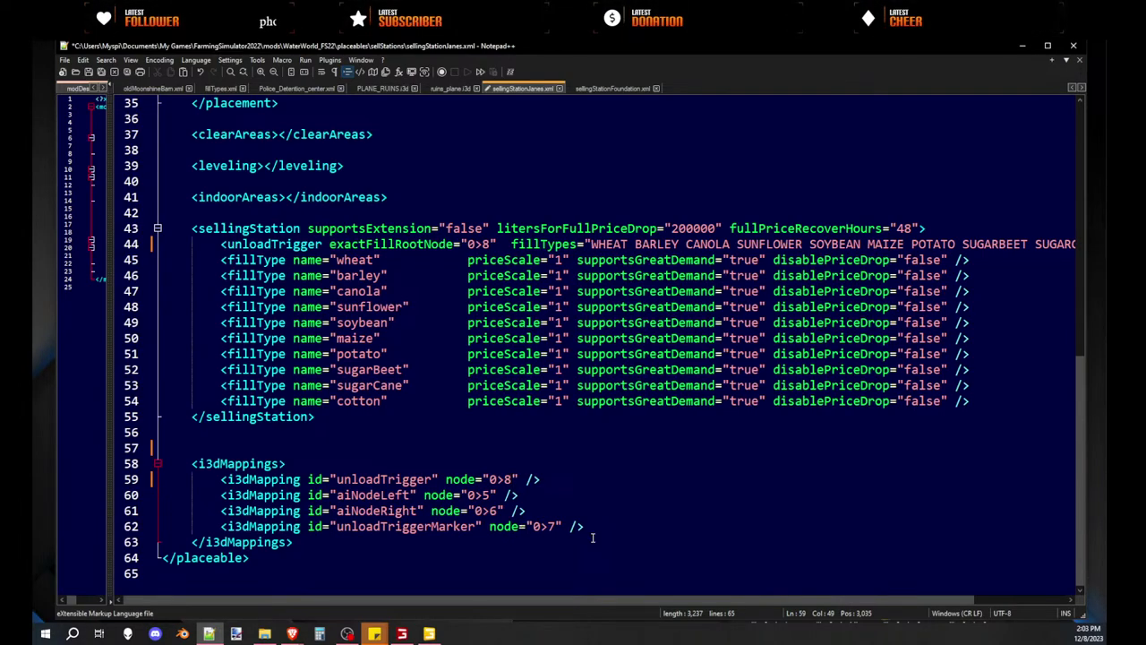
scroll(592, 537, "up", 4)
scroll(594, 528, "down", 4)
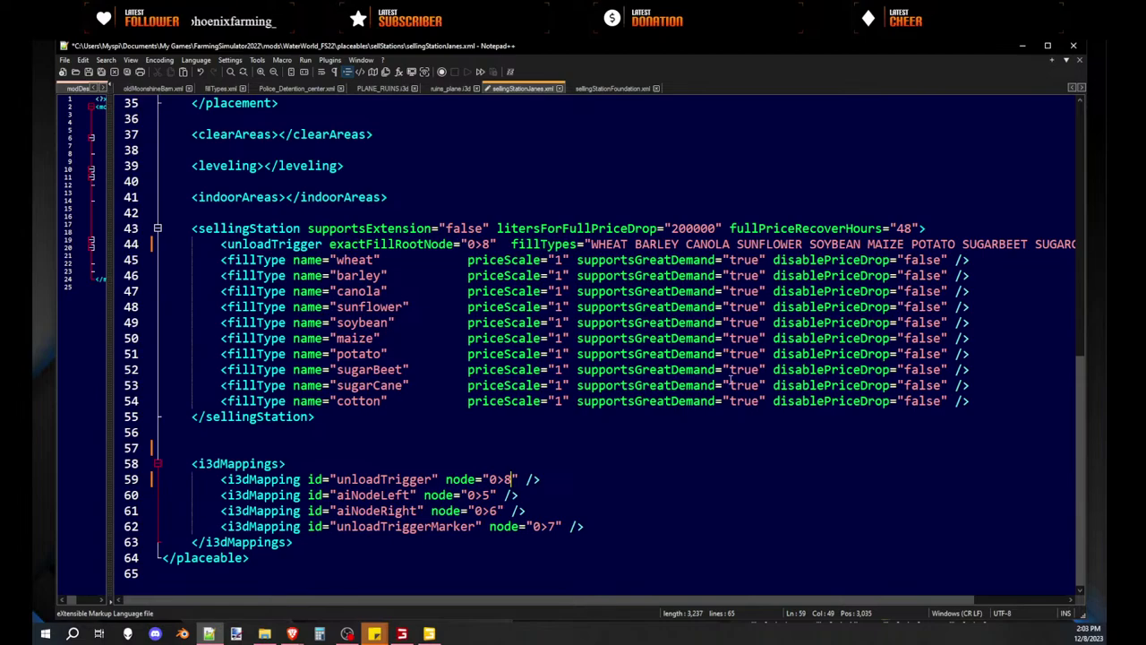
- Set the aiNodeLeft mapping's node to 0>9 and the aiNodeRight mapping's node to 0>10, checking the index paths in GIANTS Editor
double_click(372, 496)
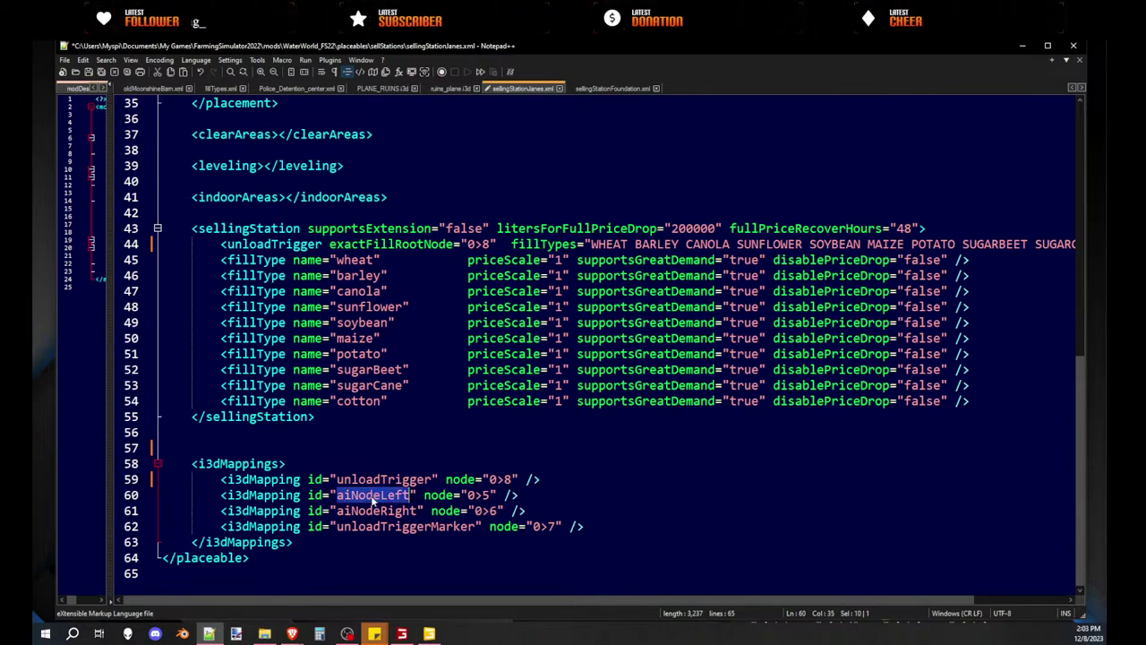
key("alt+Tab")
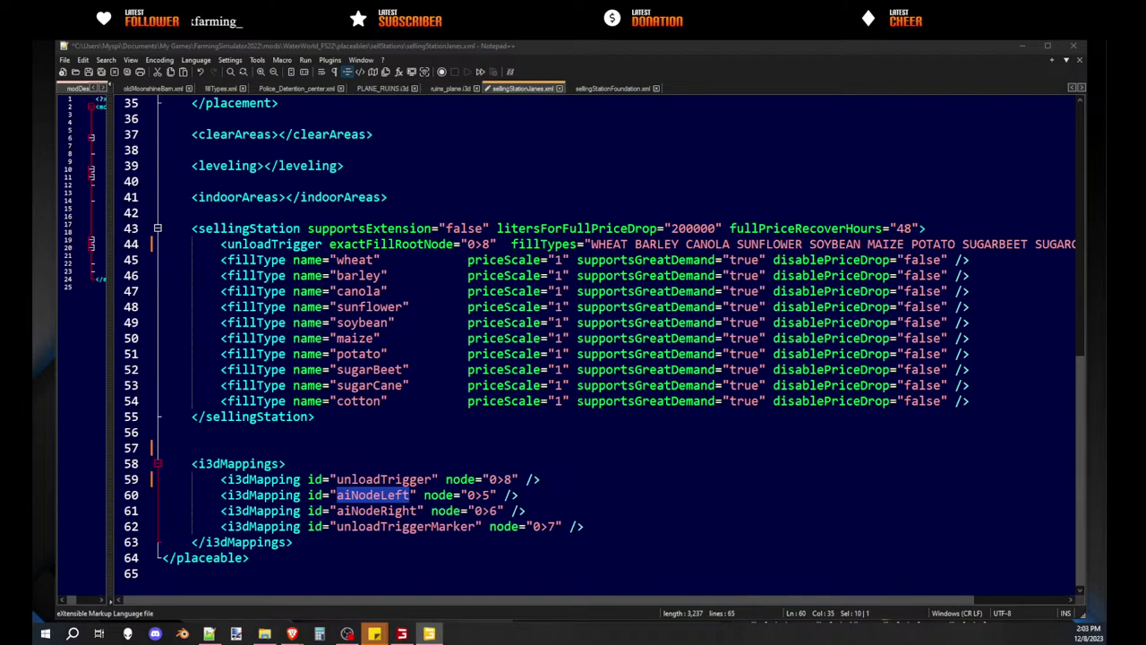
left_click_drag(467, 495, 492, 495)
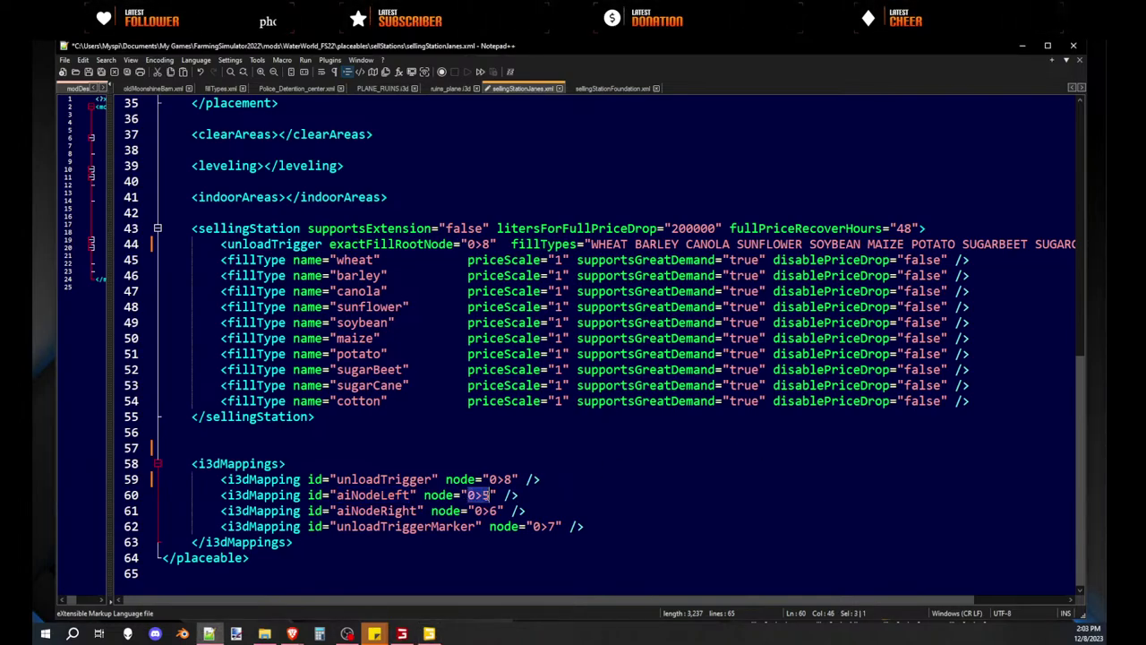
type("0>9")
left_click(587, 506)
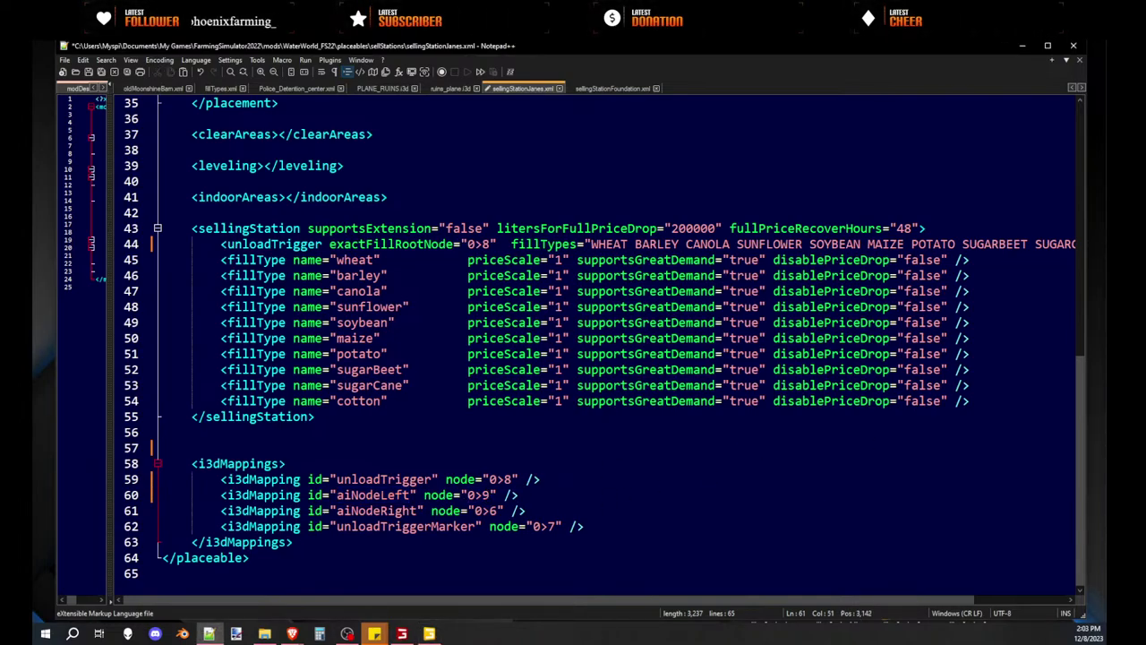
key("alt+Tab")
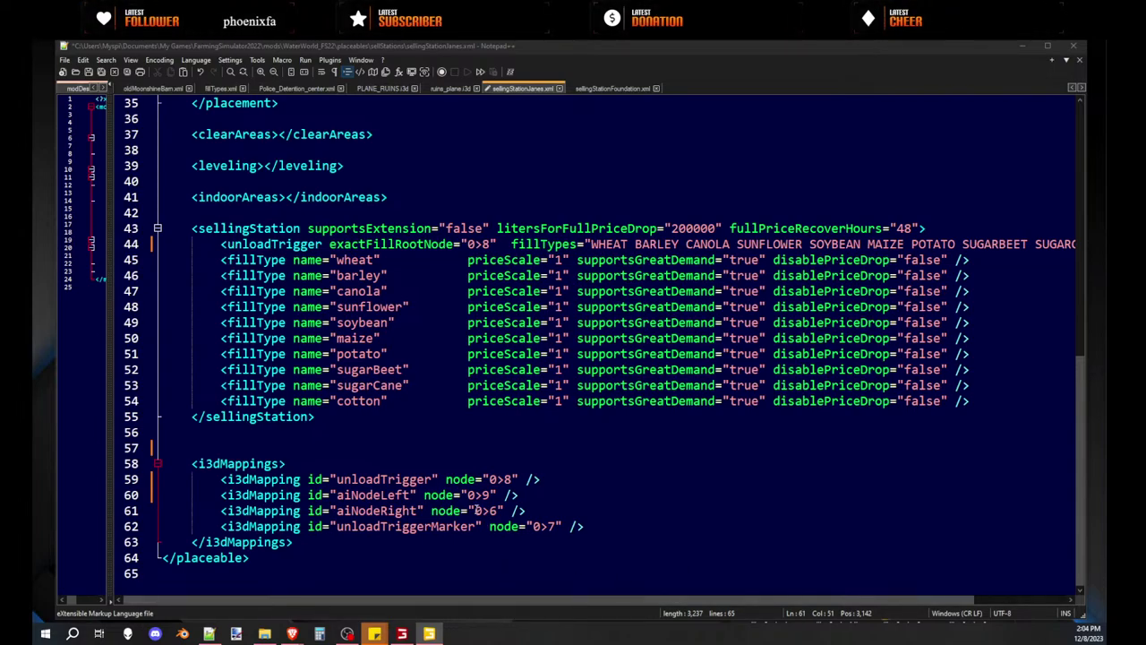
left_click_drag(475, 510, 498, 510)
type("0>10")
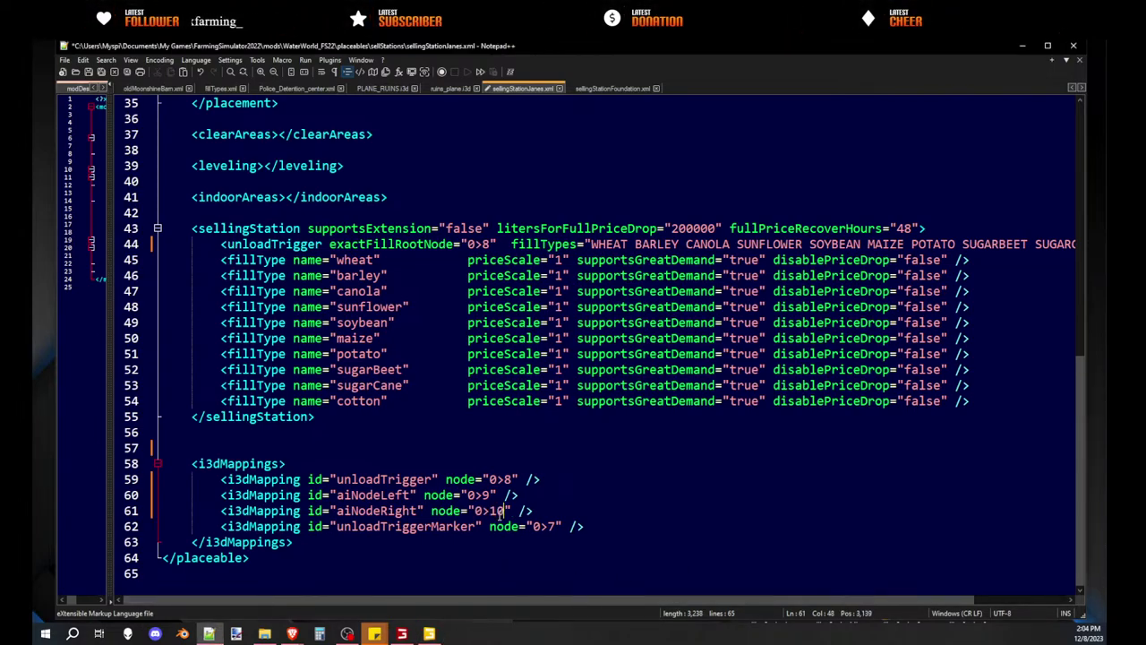
key("End")
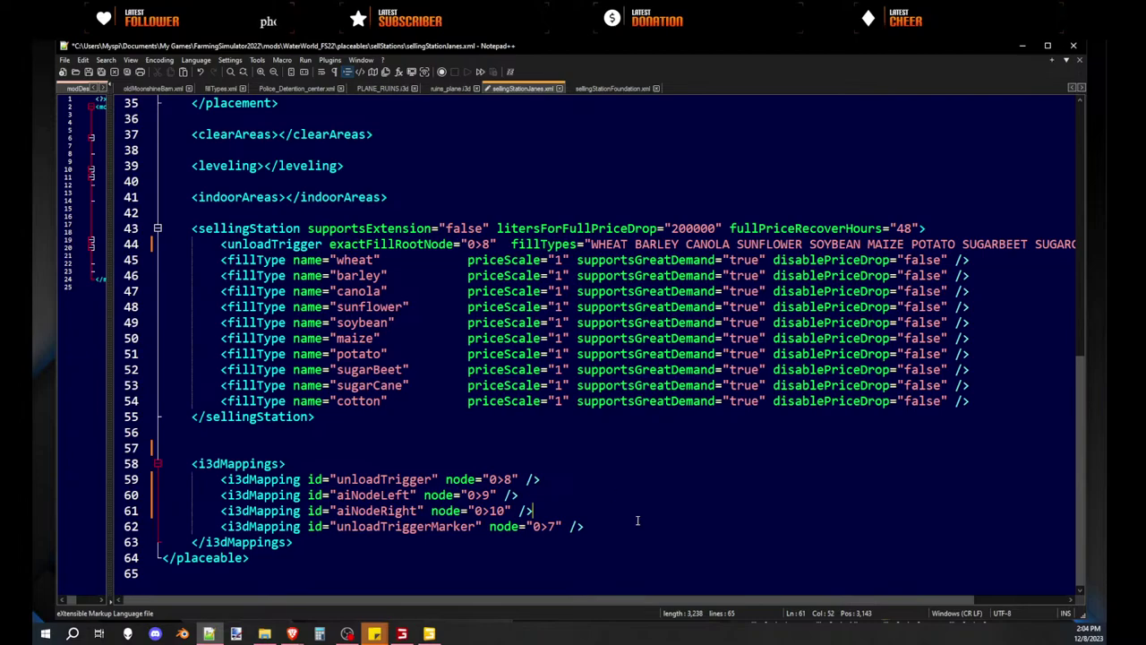
- Set the unloadTriggerMarker mapping's node to 0>11
left_click_drag(468, 243, 493, 244)
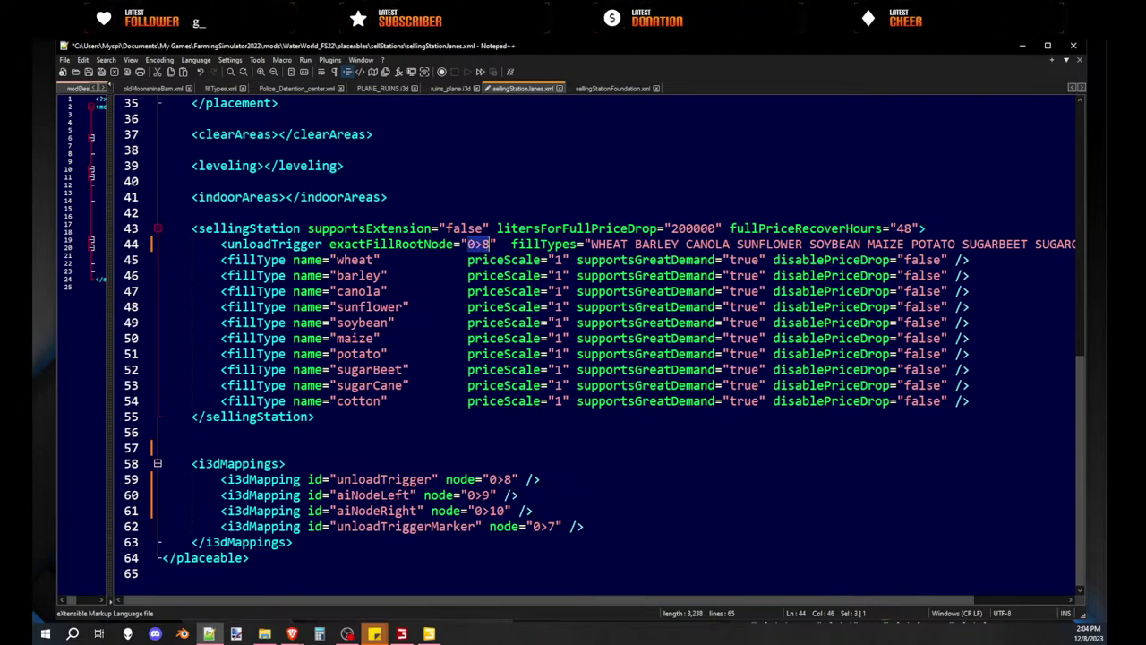
key("alt+Tab")
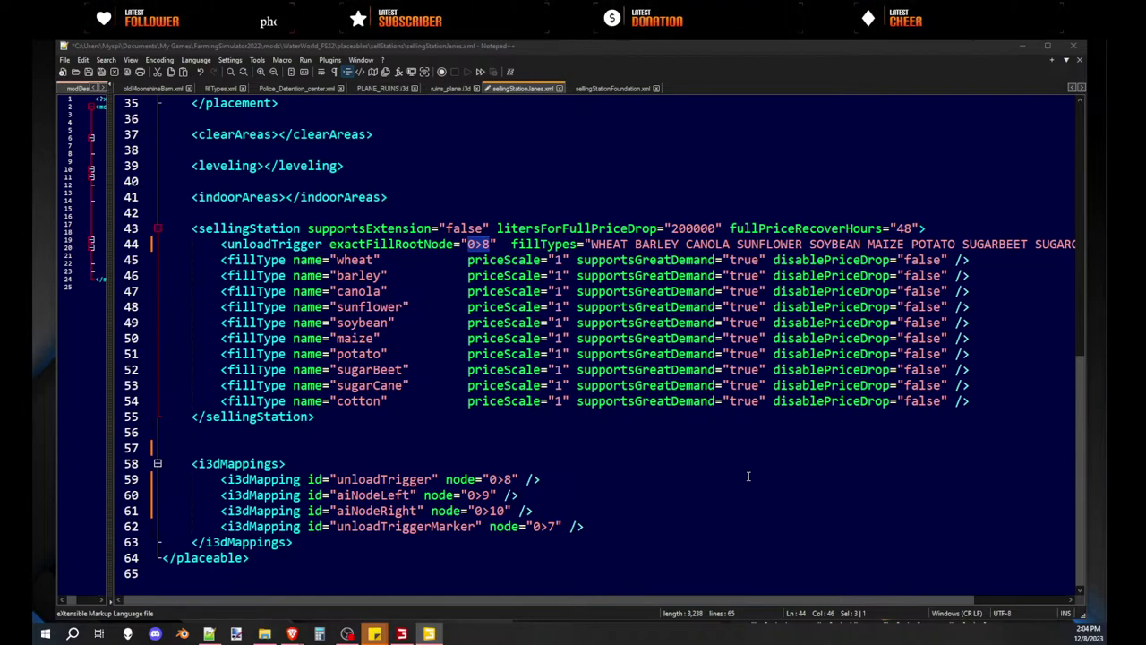
left_click_drag(534, 527, 555, 528)
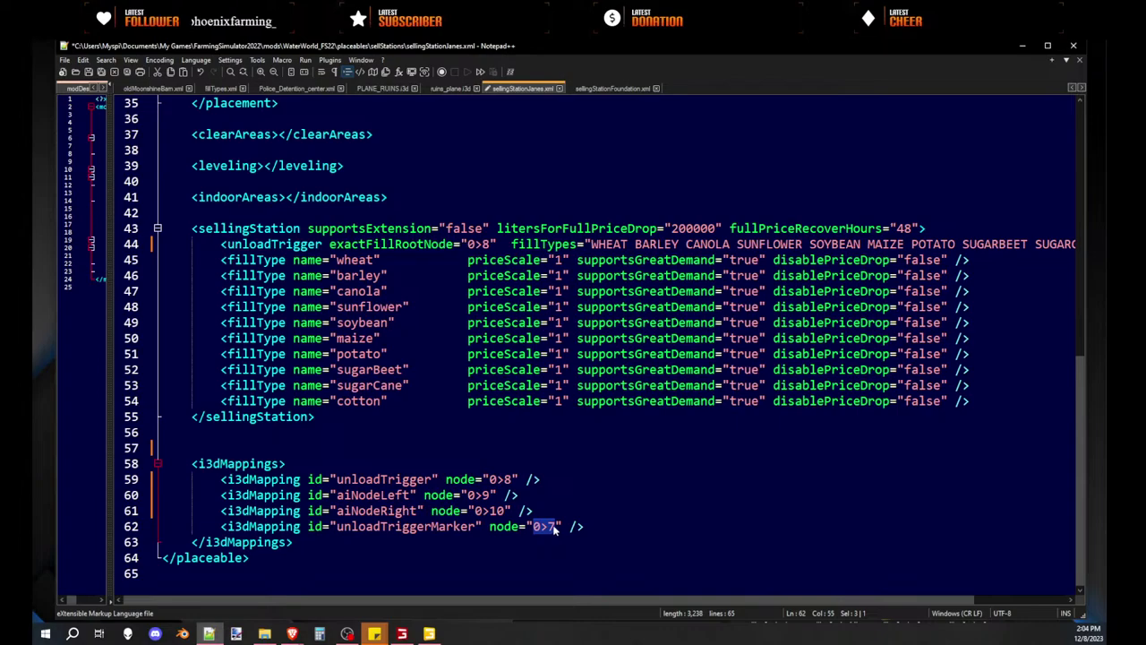
type("0>11")
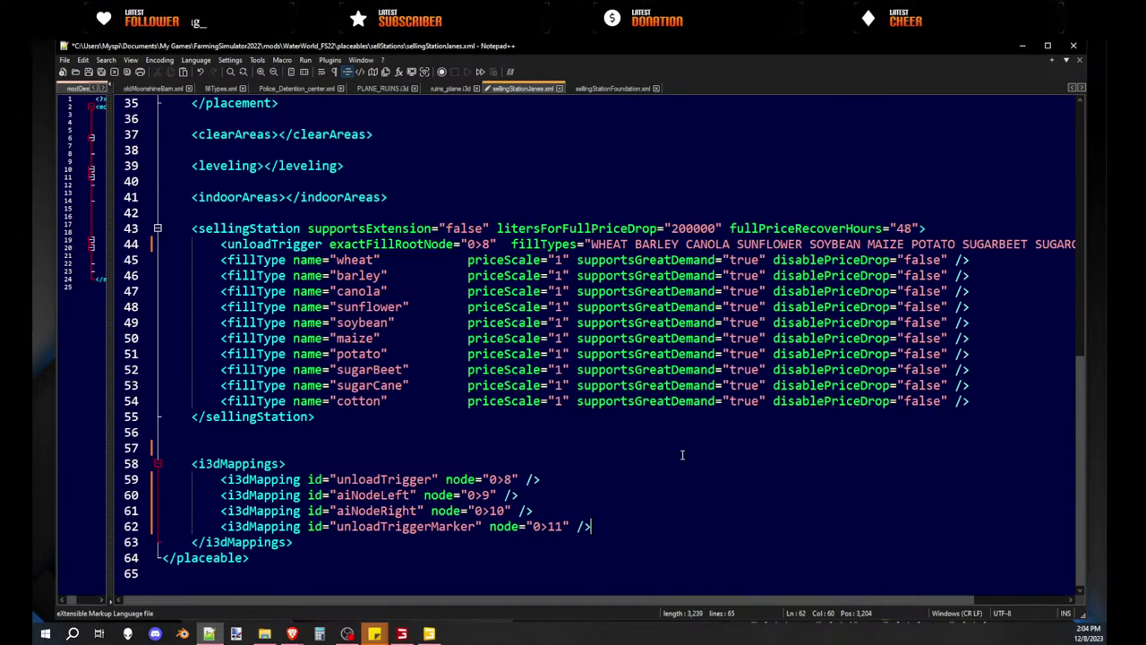
scroll(682, 458, "up", 6)
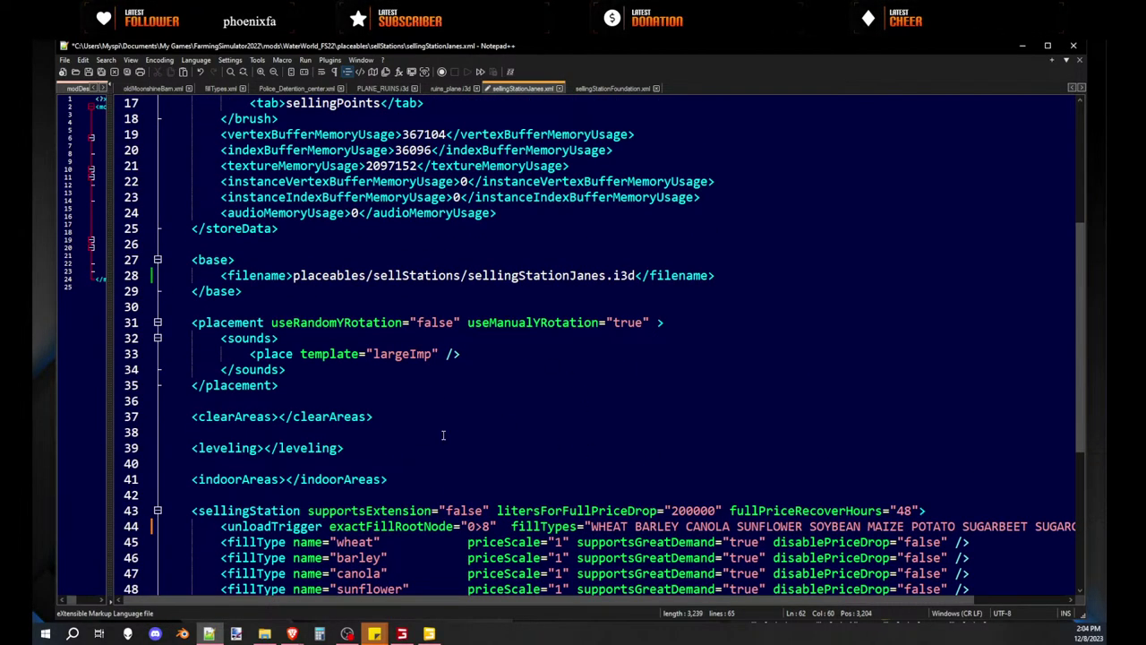
scroll(420, 445, "up", 6)
scroll(252, 208, "down", 11)
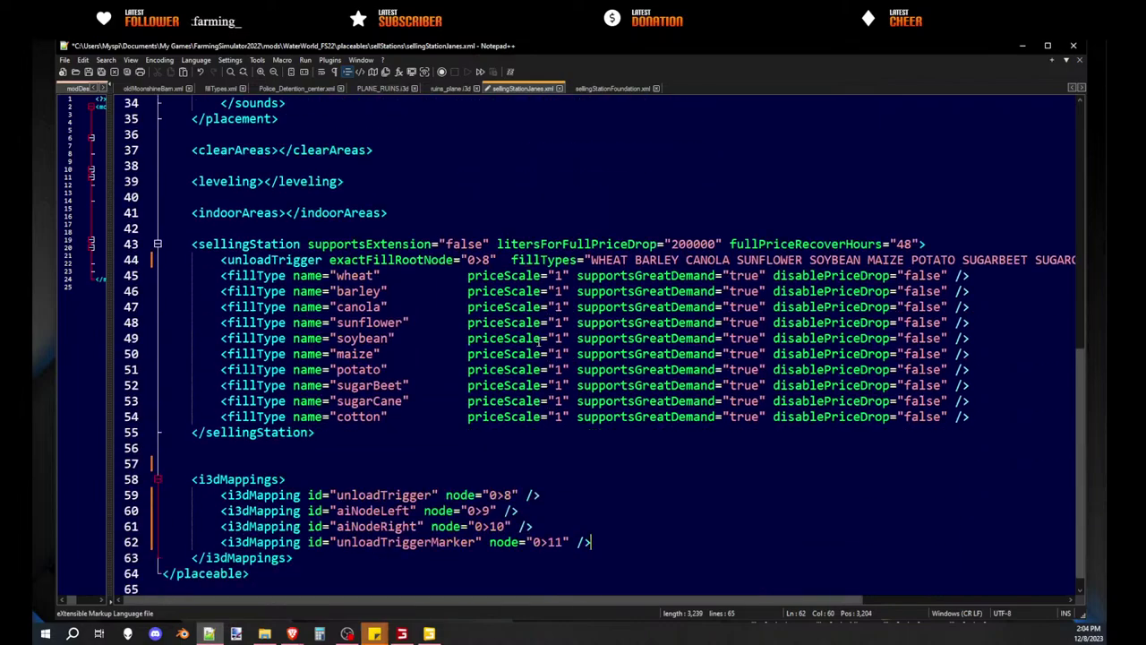
key("shift+Up")
key("shift+Up")
key("shift+Home")
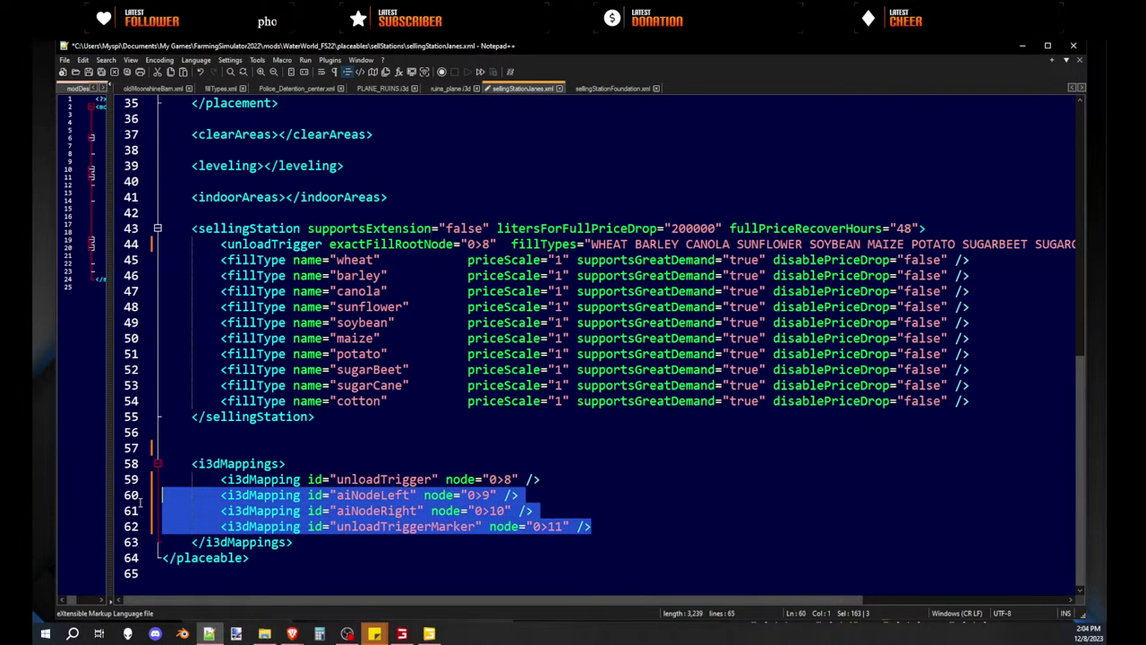
- Insert blank lines between the indoorAreas line and the sellingStation section
scroll(411, 384, "up", 8)
scroll(410, 383, "down", 2)
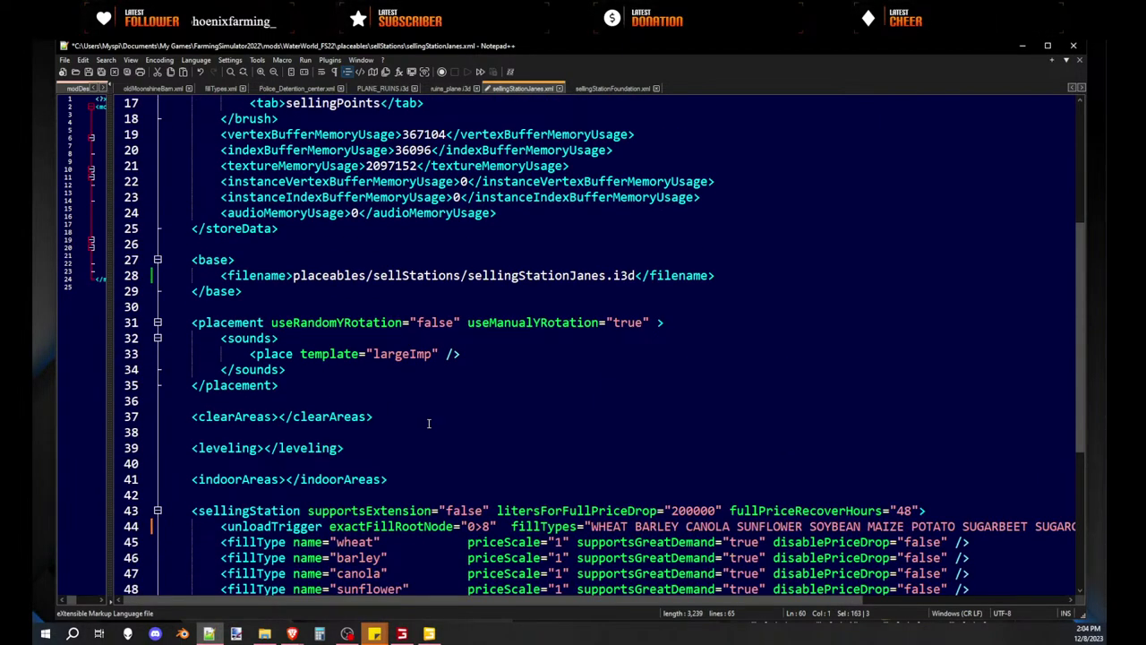
left_click(438, 469)
key("Return")
key("Return")
key("Return")
key("Return")
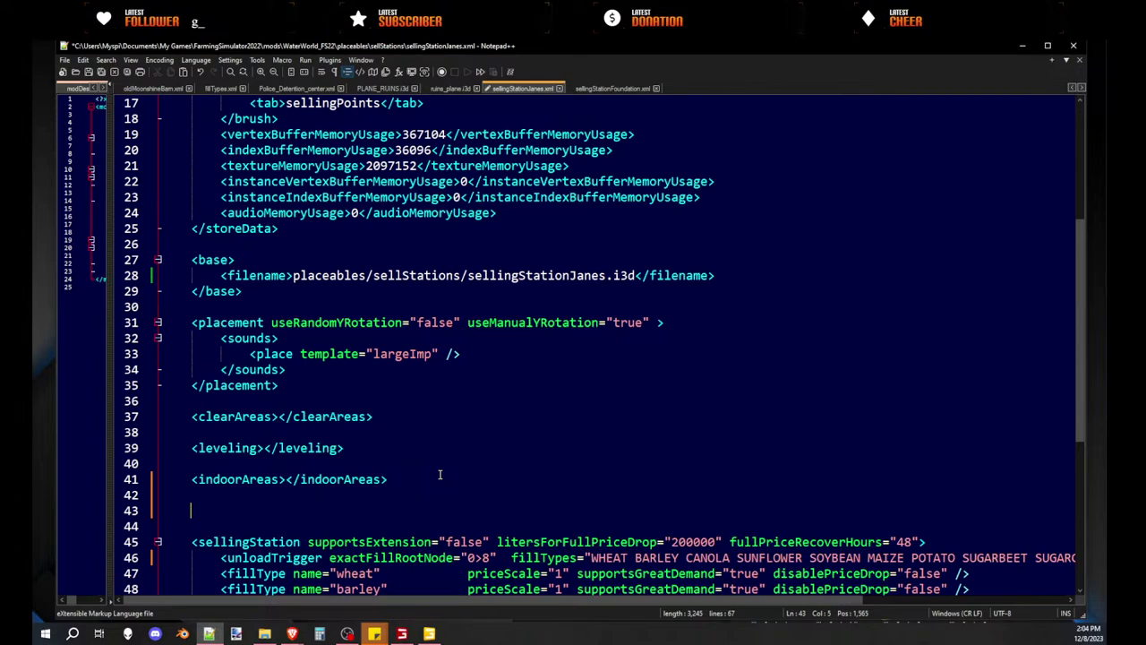
- Copy the triggerMarkers block from sellingStationFoundation.xml into sellingStationJanes.xml below the indoorAreas line
left_click(613, 88)
scroll(620, 302, "down", 11)
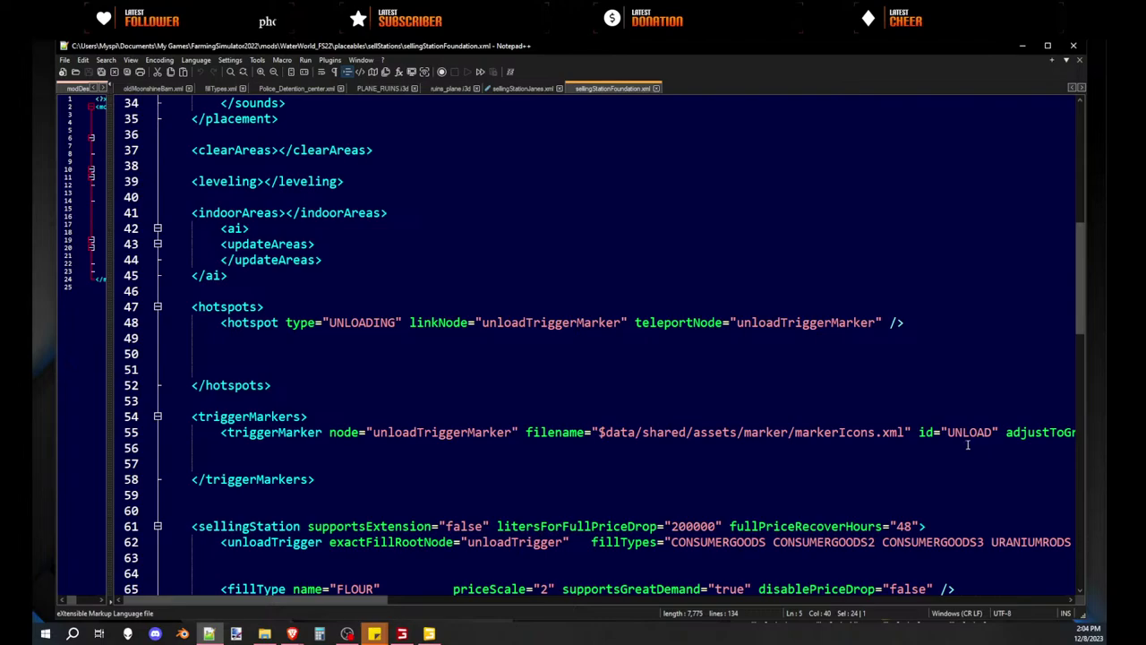
left_click_drag(341, 483, 163, 416)
right_click(234, 437)
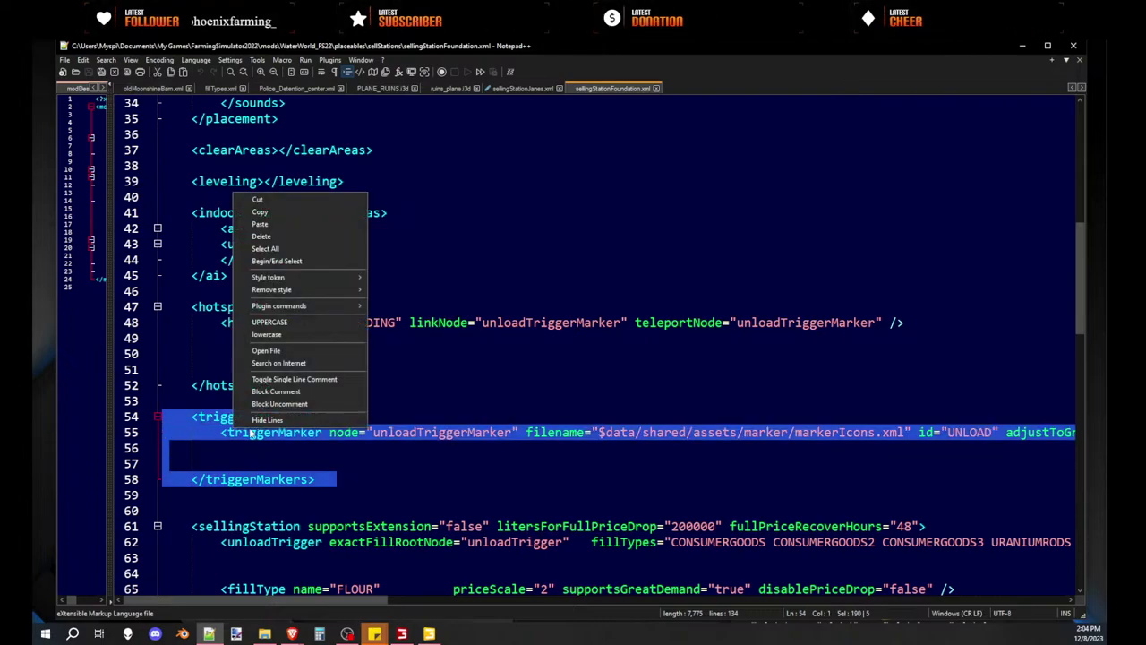
left_click(260, 210)
key("ctrl+Tab")
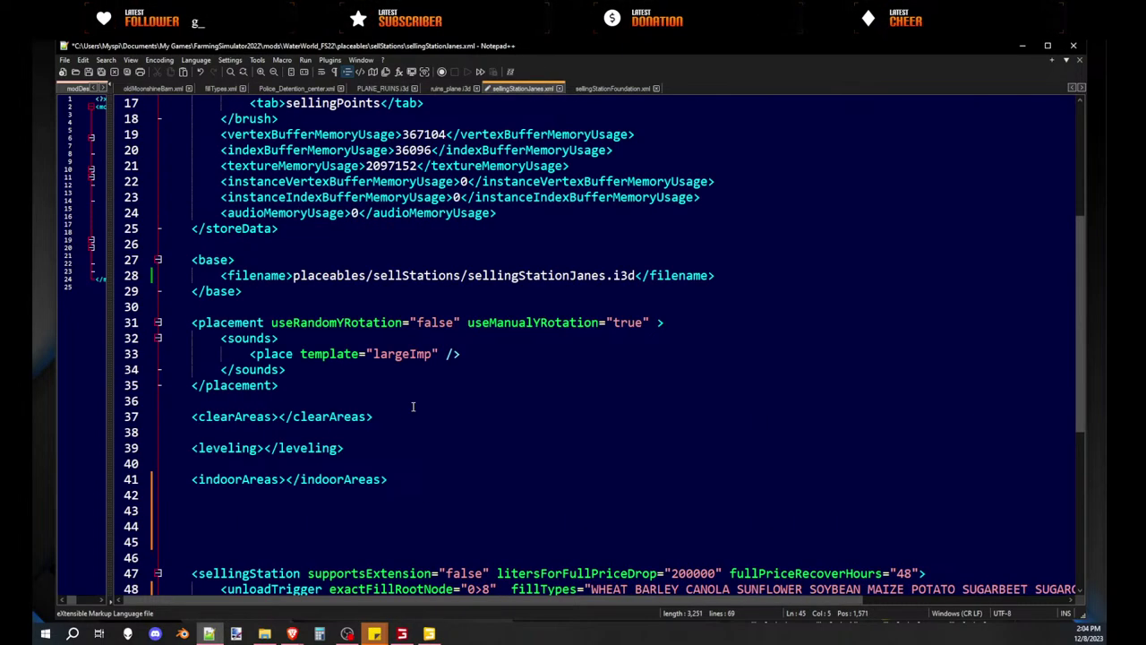
key("ctrl+v")
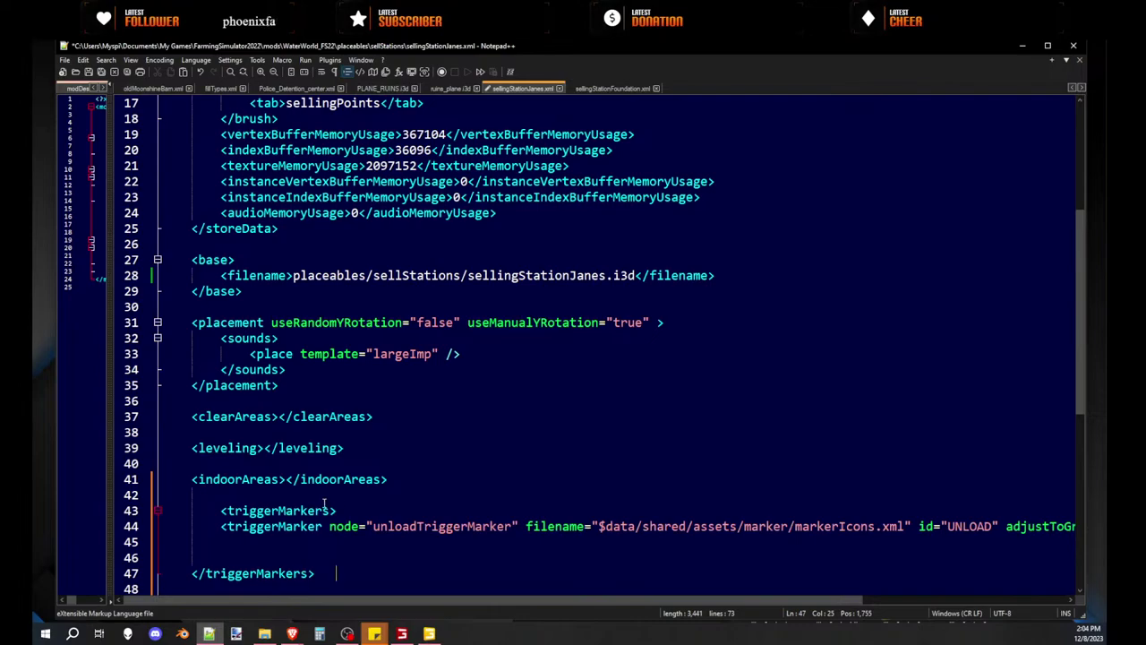
- Remove the blank lines inside the pasted triggerMarkers block
left_click(247, 548)
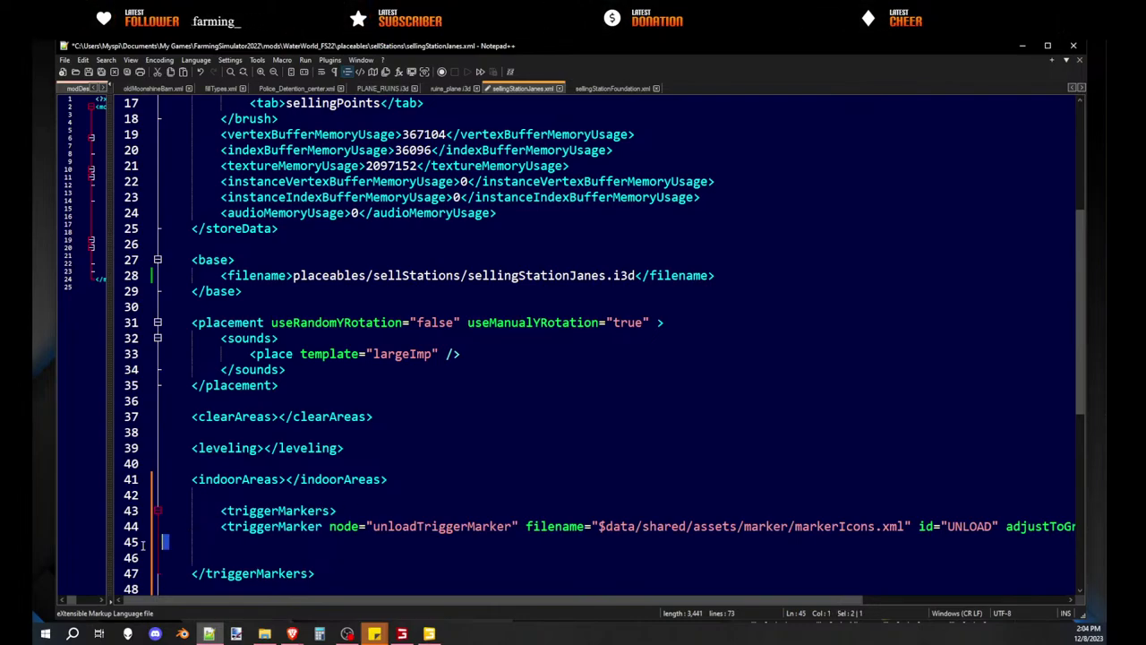
key("Delete")
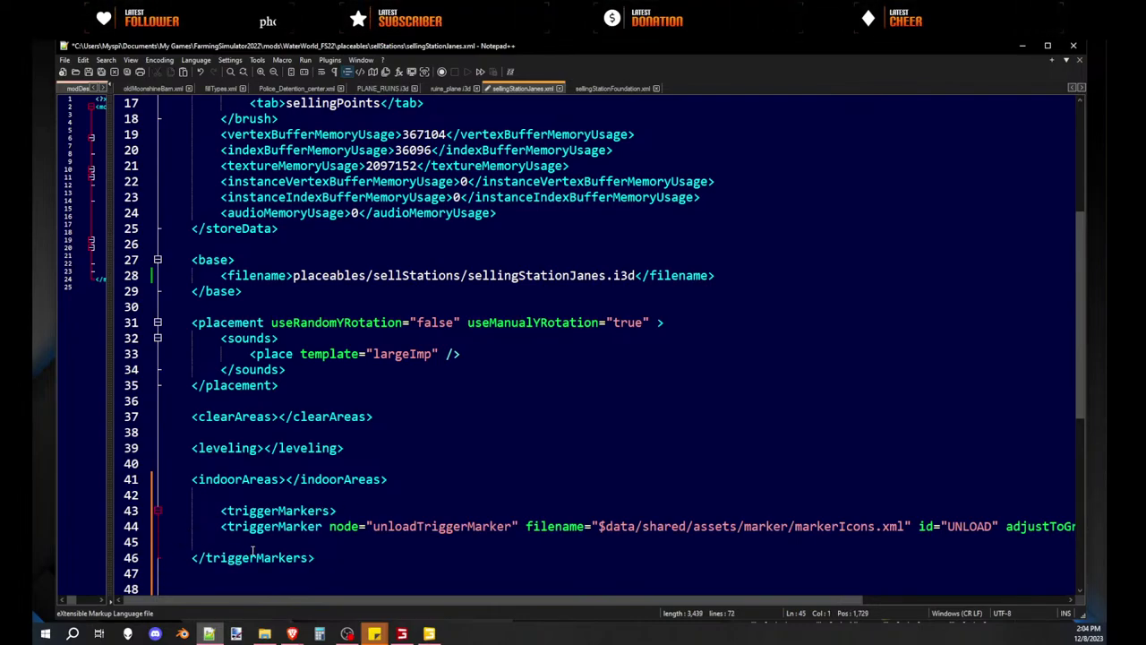
key("BackSpace")
- Compare the triggerMarker's node name with the unloadTriggerMarker id in i3dMappings, and look over the fillType entries
double_click(374, 526)
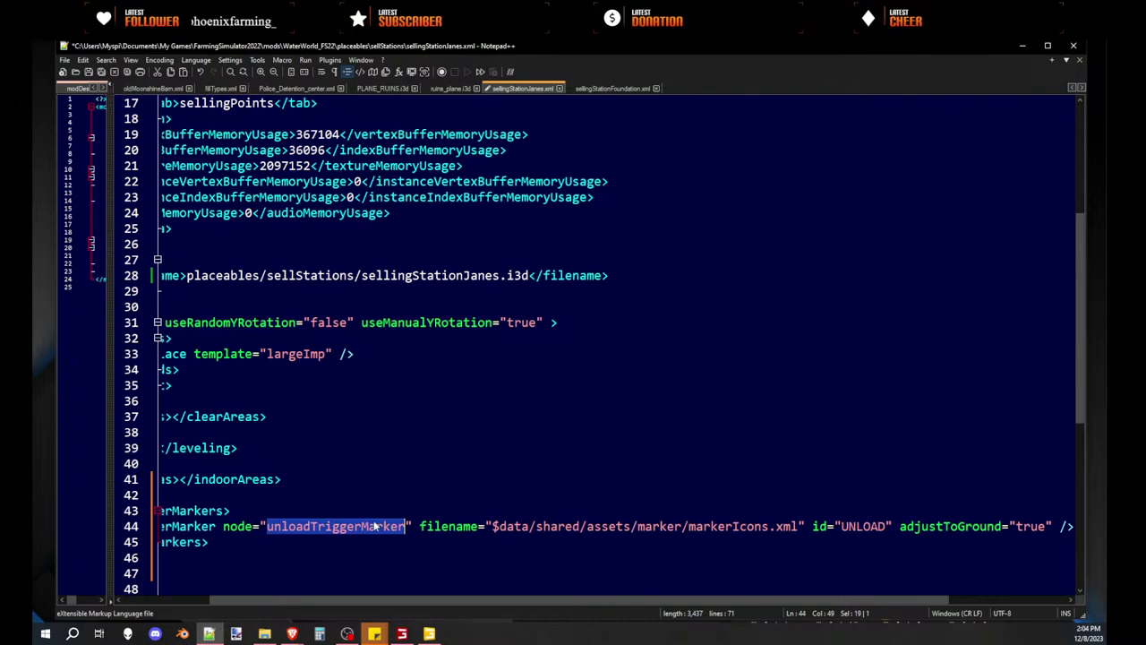
left_click_drag(342, 600, 248, 600)
scroll(438, 501, "down", 8)
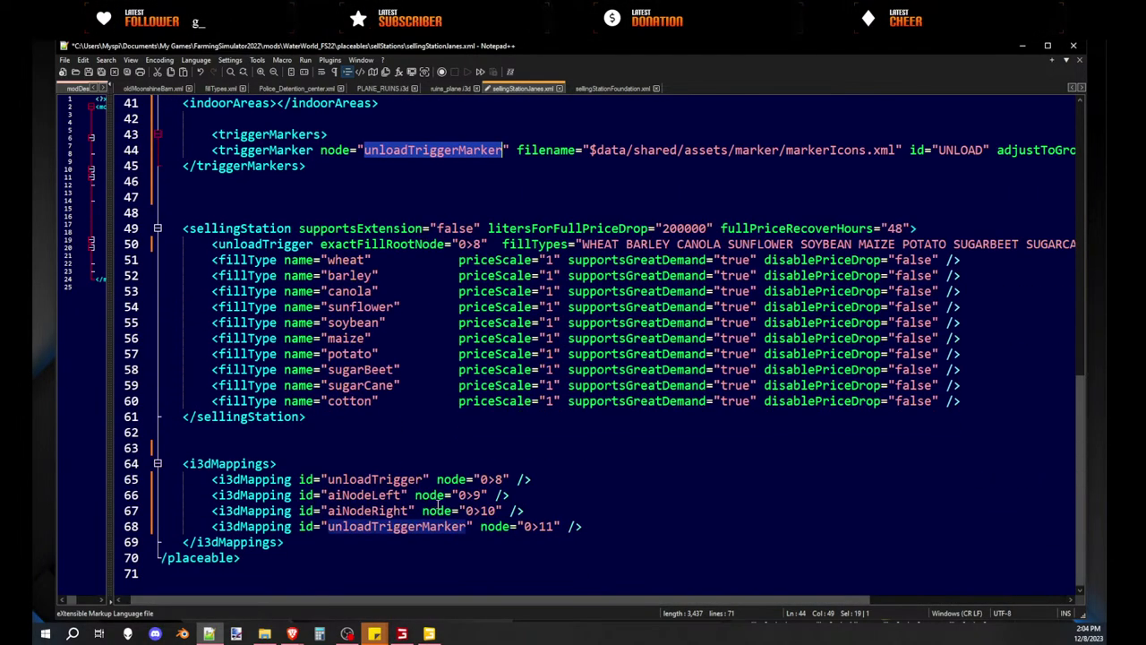
triple_click(444, 530)
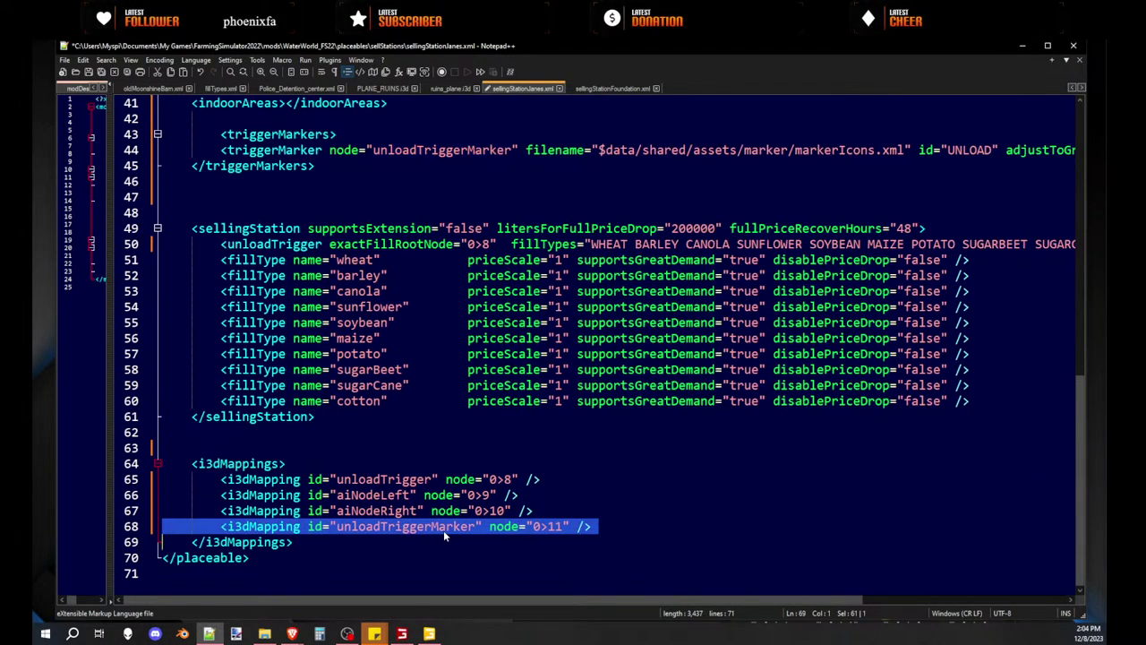
left_click(475, 529)
double_click(411, 528)
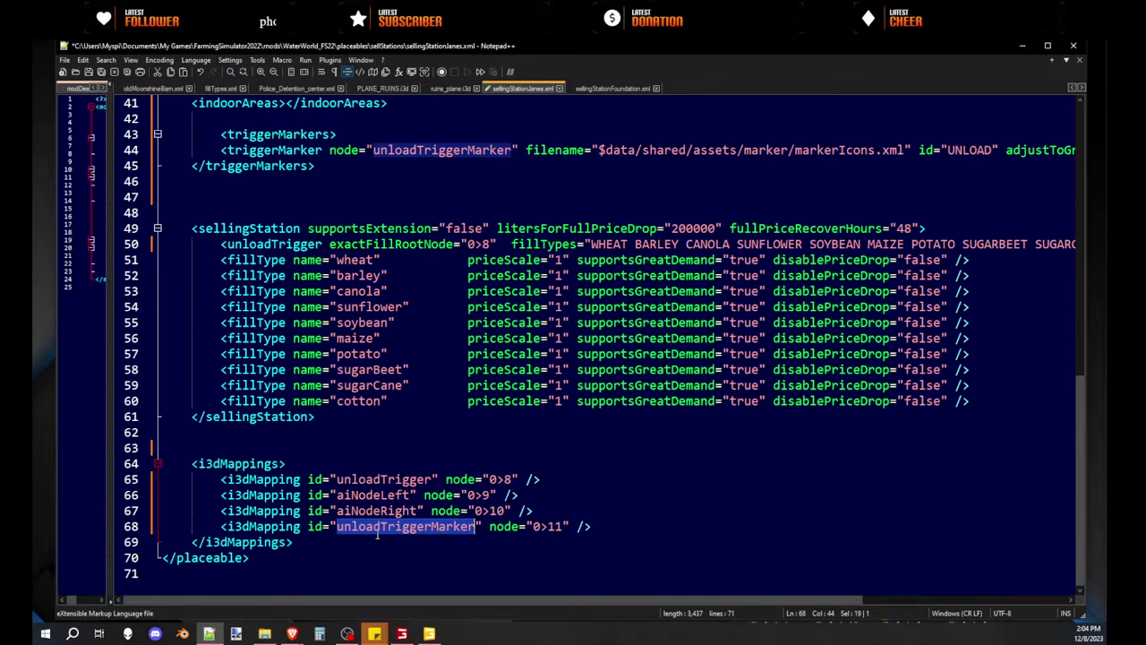
scroll(423, 465, "up", 1)
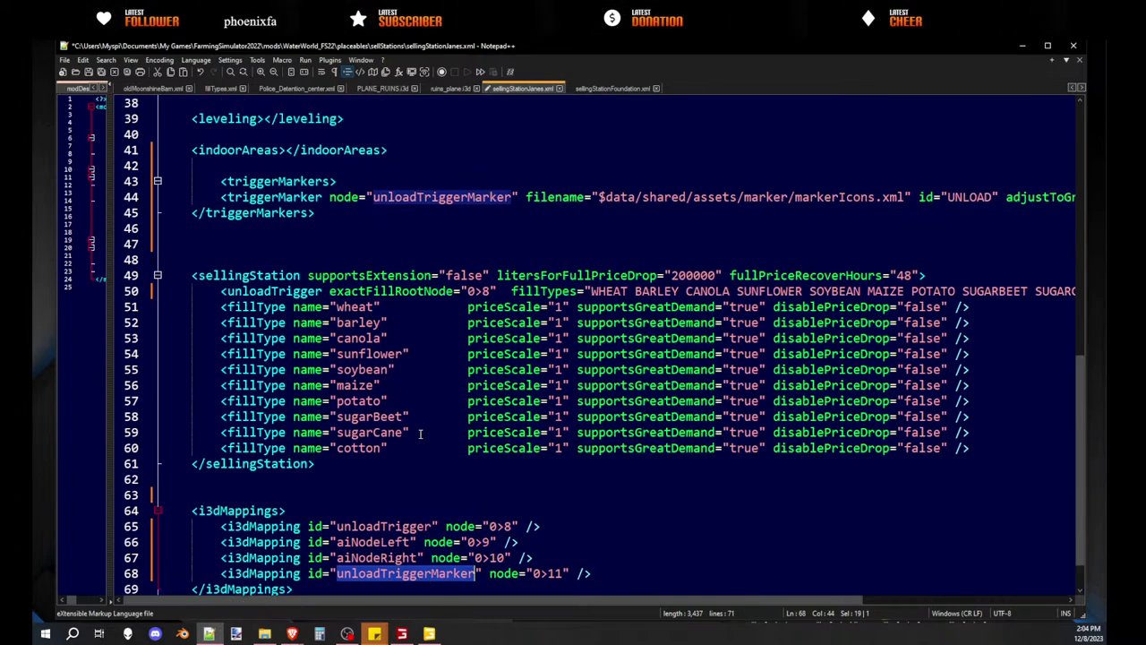
double_click(466, 196)
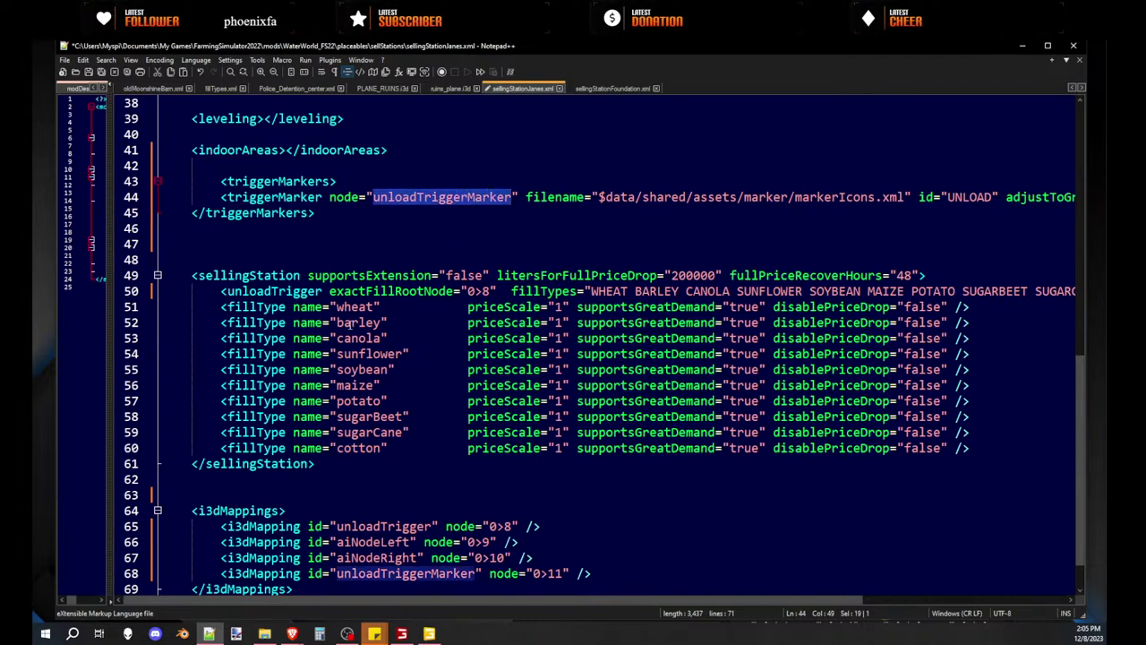
double_click(357, 308)
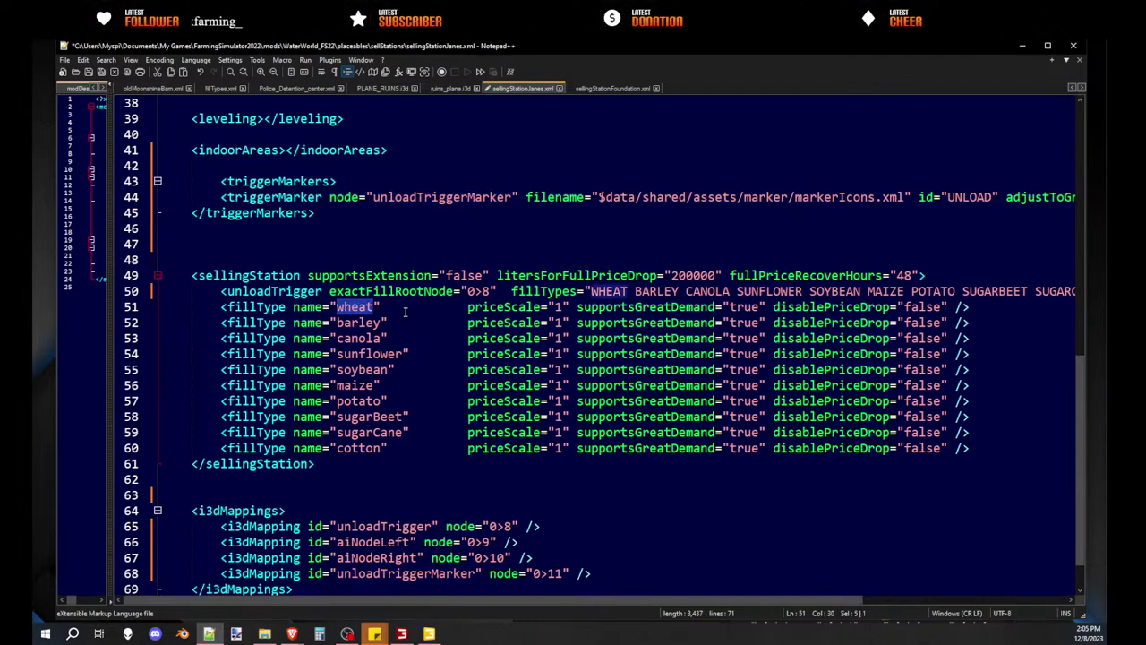
scroll(531, 454, "down", 1)
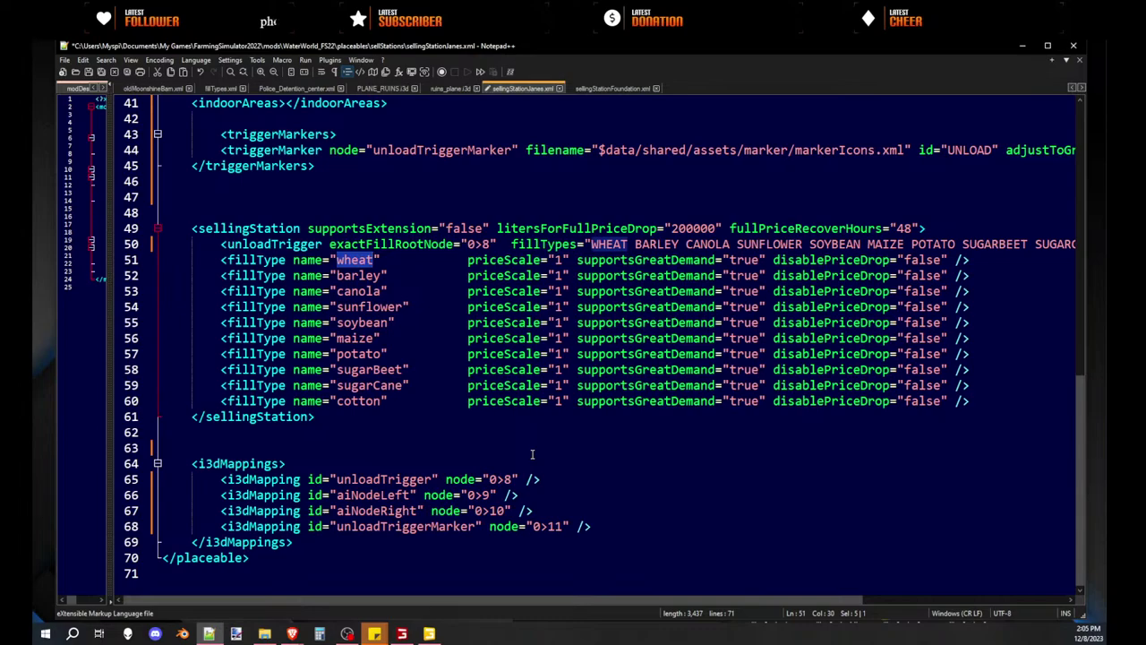
- Save sellingStationJanes.xml with the added triggerMarkers block
scroll(564, 117, "up", 4)
left_click(475, 243)
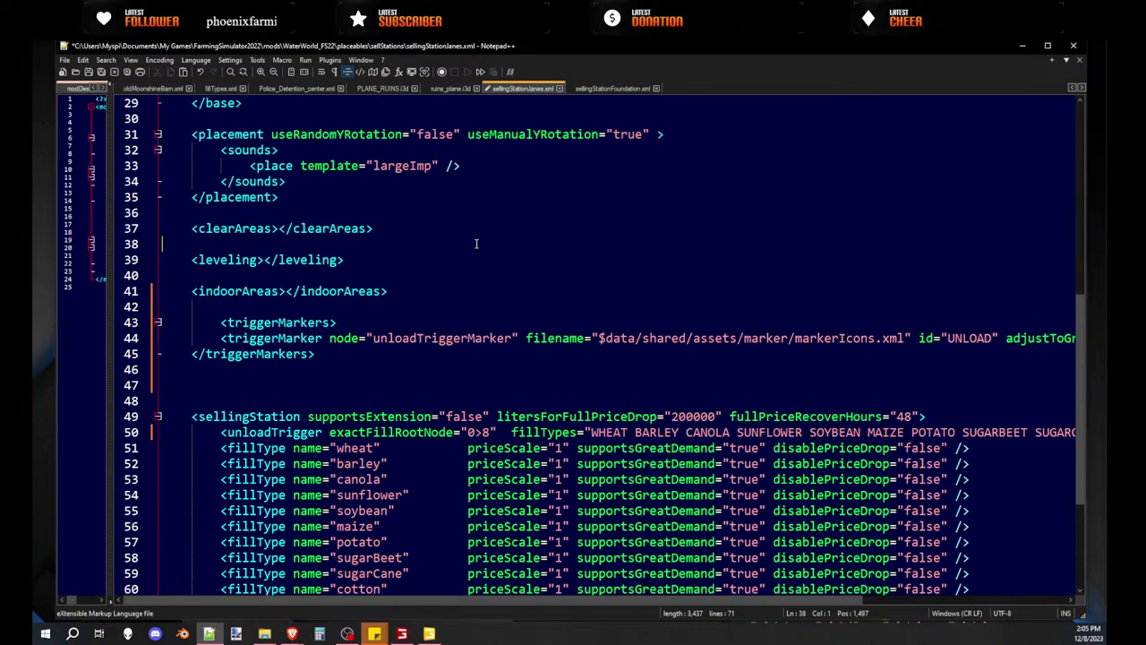
left_click(88, 73)
- Copy the hotspots block from sellingStationFoundation.xml into sellingStationJanes.xml directly below the triggerMarkers block
left_click(622, 89)
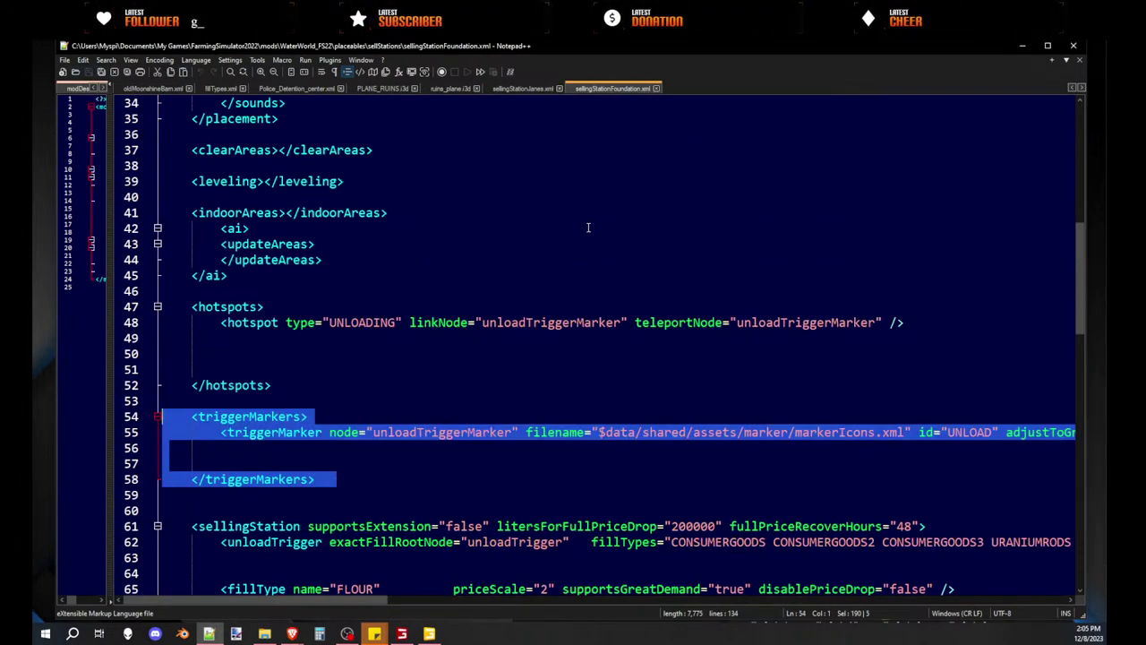
scroll(574, 311, "down", 15)
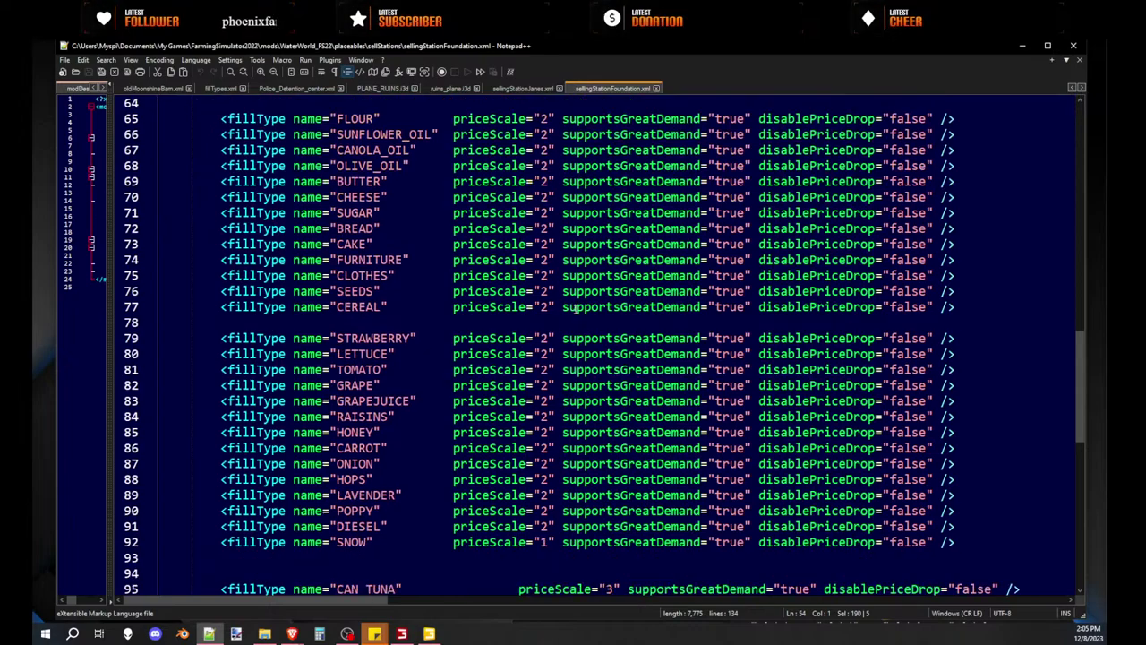
scroll(574, 309, "down", 5)
scroll(574, 309, "down", 3)
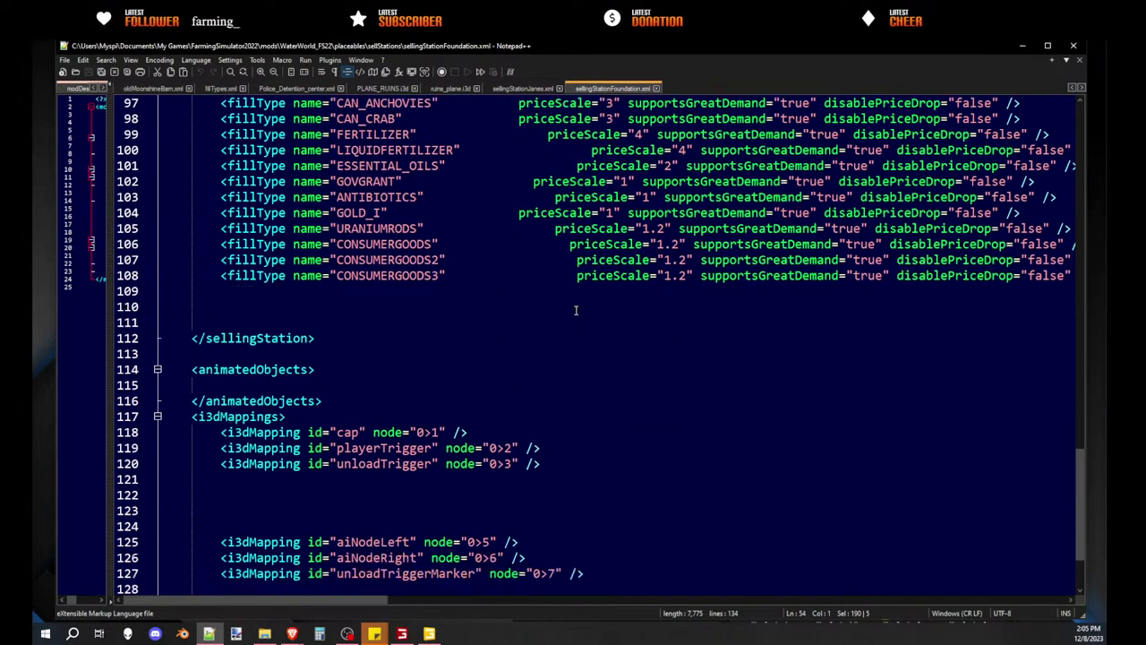
scroll(574, 308, "up", 17)
scroll(574, 308, "up", 5)
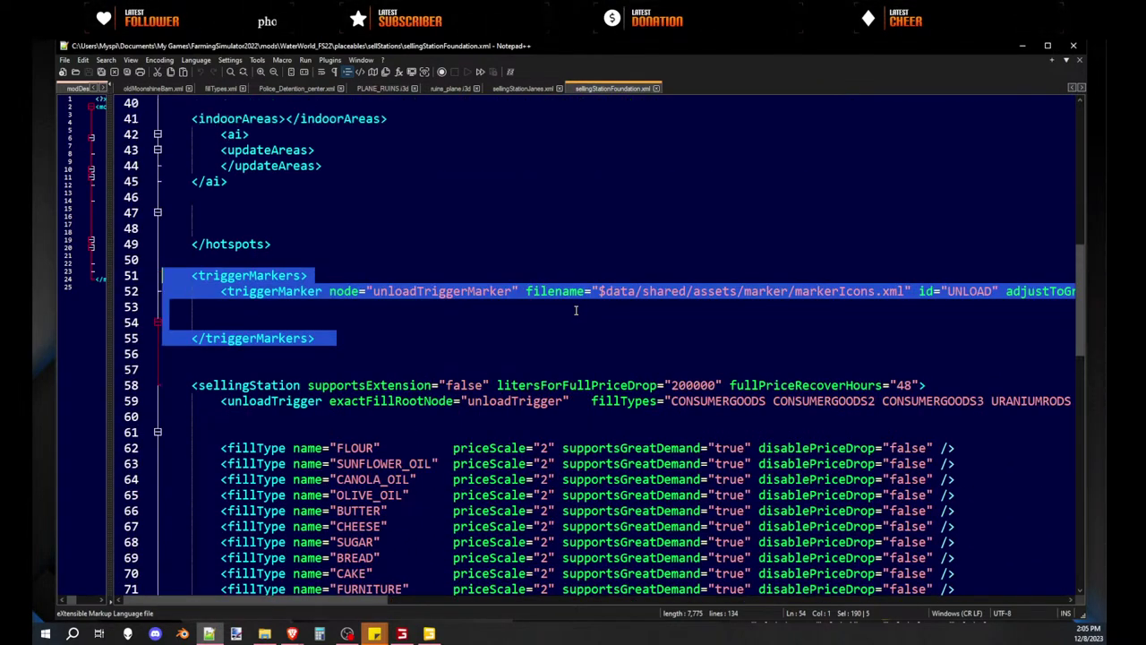
left_click(308, 306)
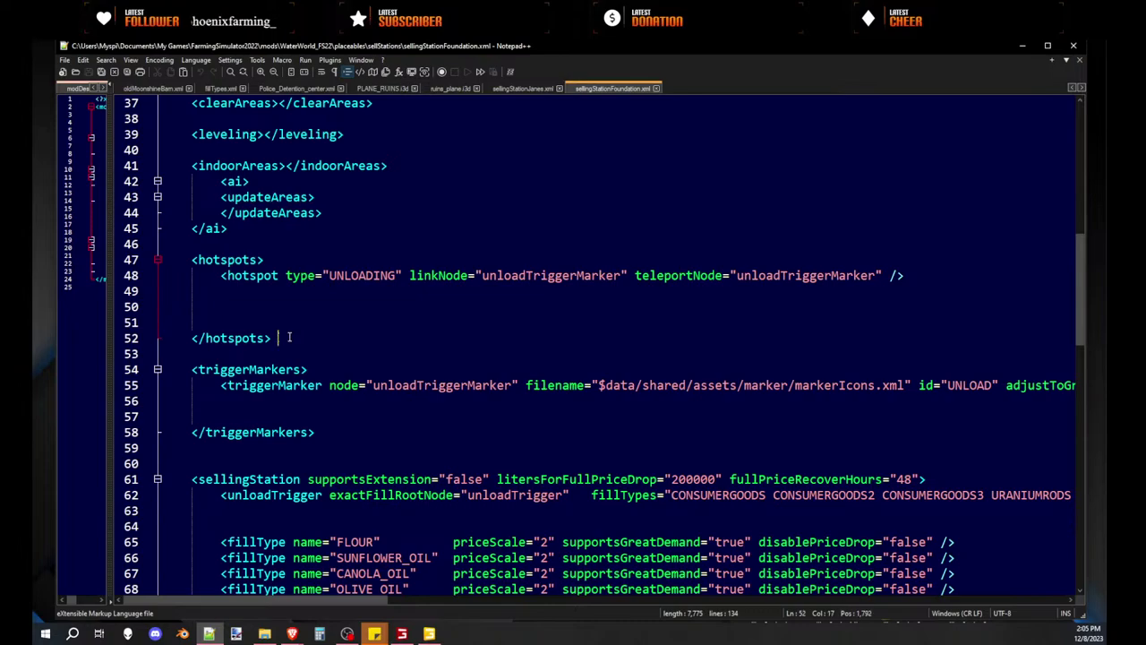
left_click_drag(286, 337, 126, 258)
right_click(193, 262)
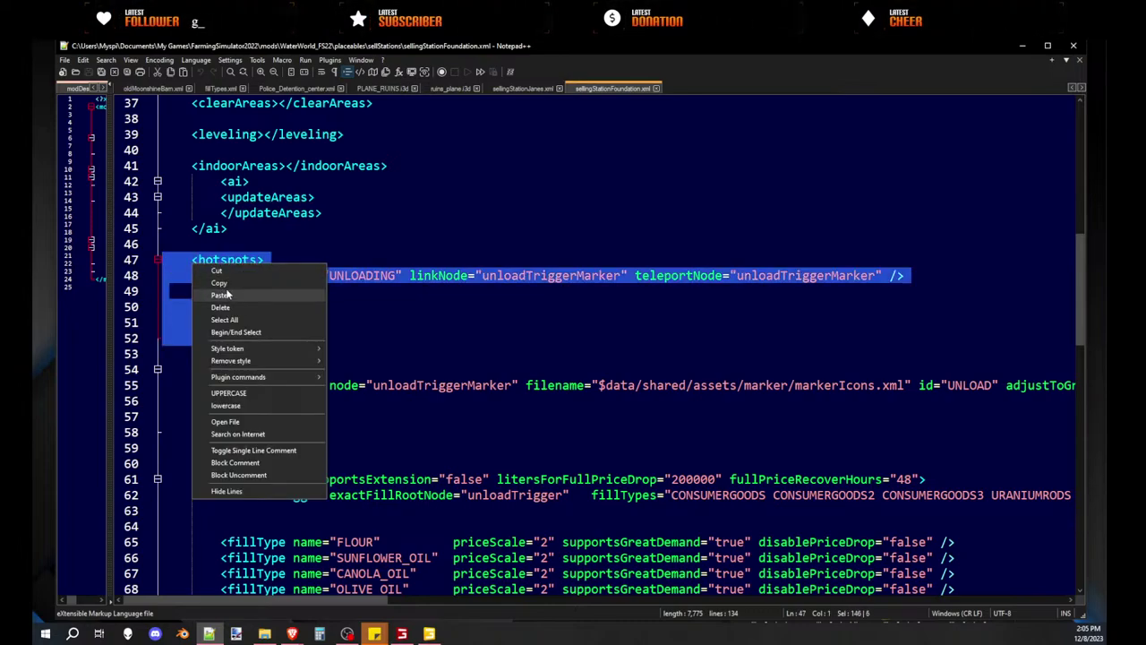
left_click(221, 283)
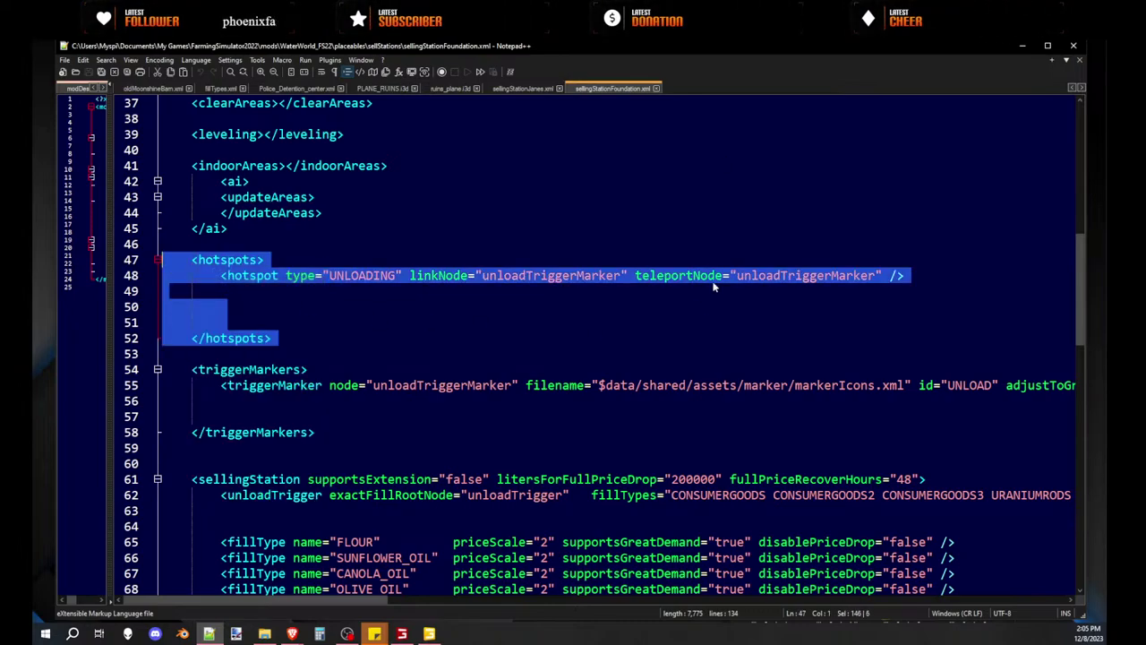
left_click(528, 89)
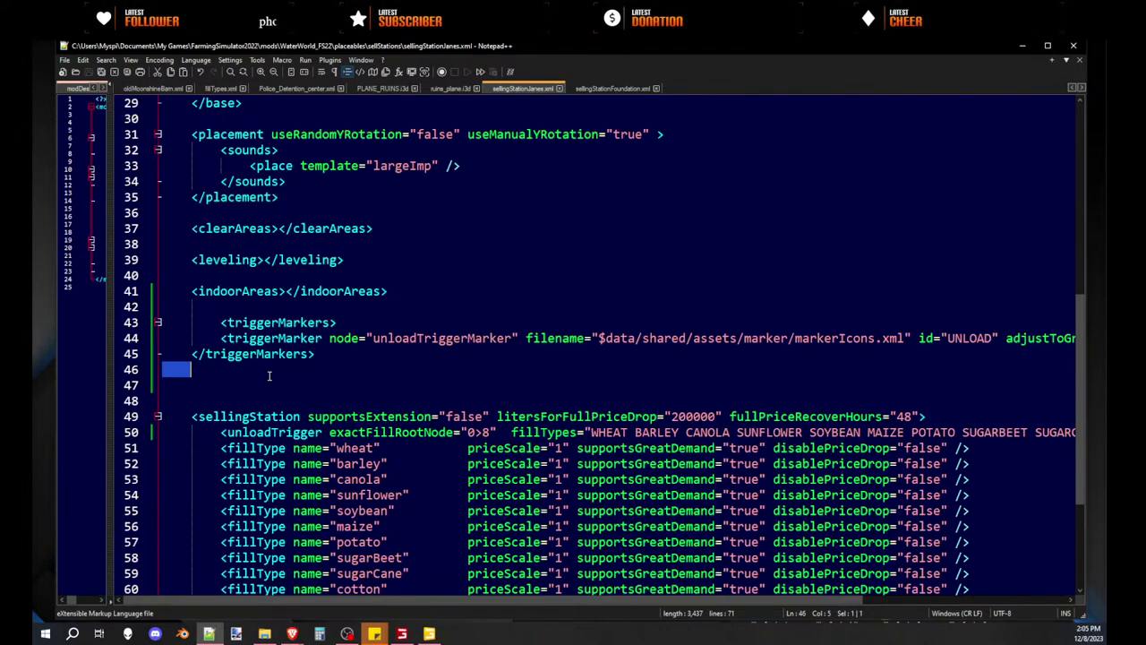
key("ctrl+v")
- Remove the blank lines inside the pasted hotspots block
left_click_drag(221, 432, 148, 407)
key("Delete")
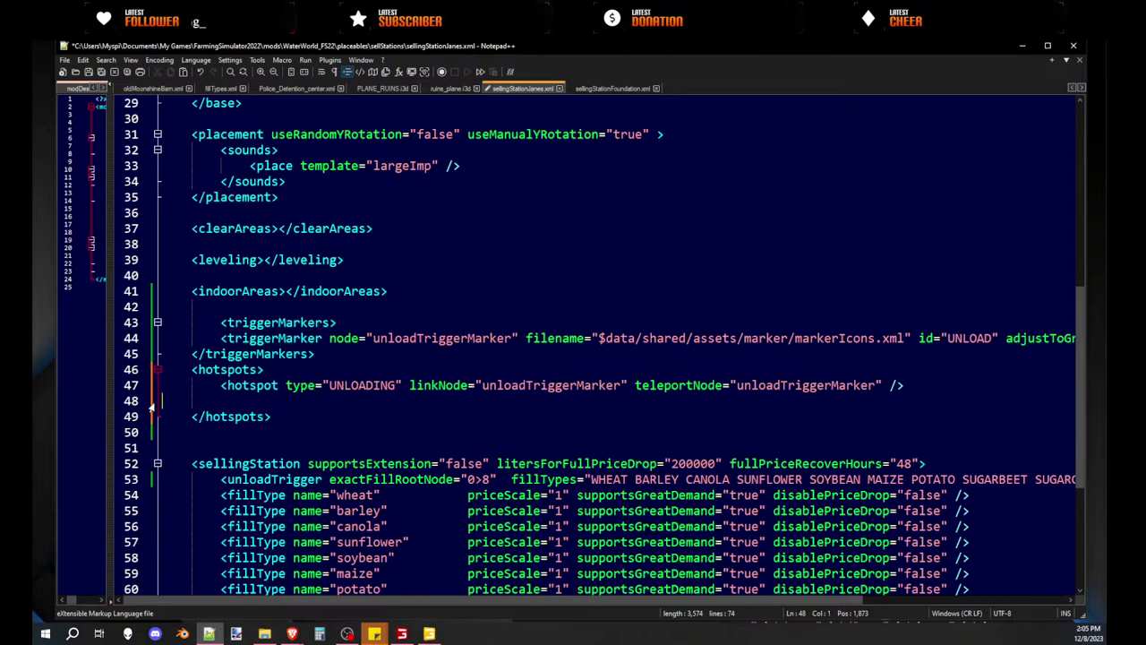
key("BackSpace")
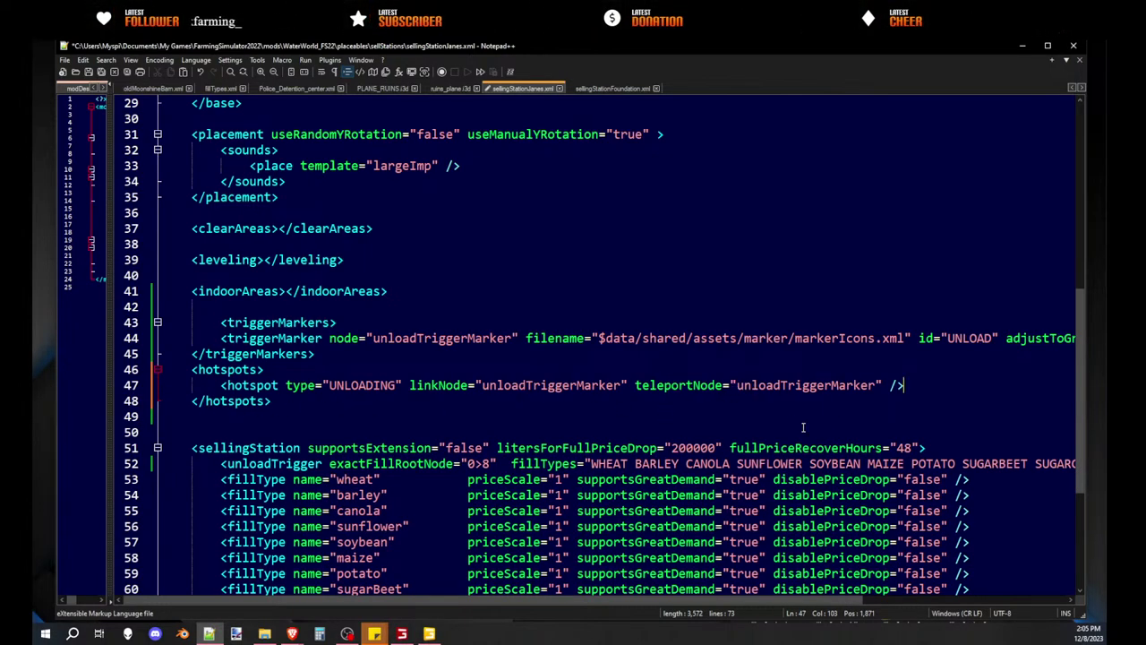
- Set the UNLOADING hotspot's teleportNode to 0>12, taking the index path from GIANTS Editor, and save the file
double_click(574, 385)
scroll(670, 400, "down", 5)
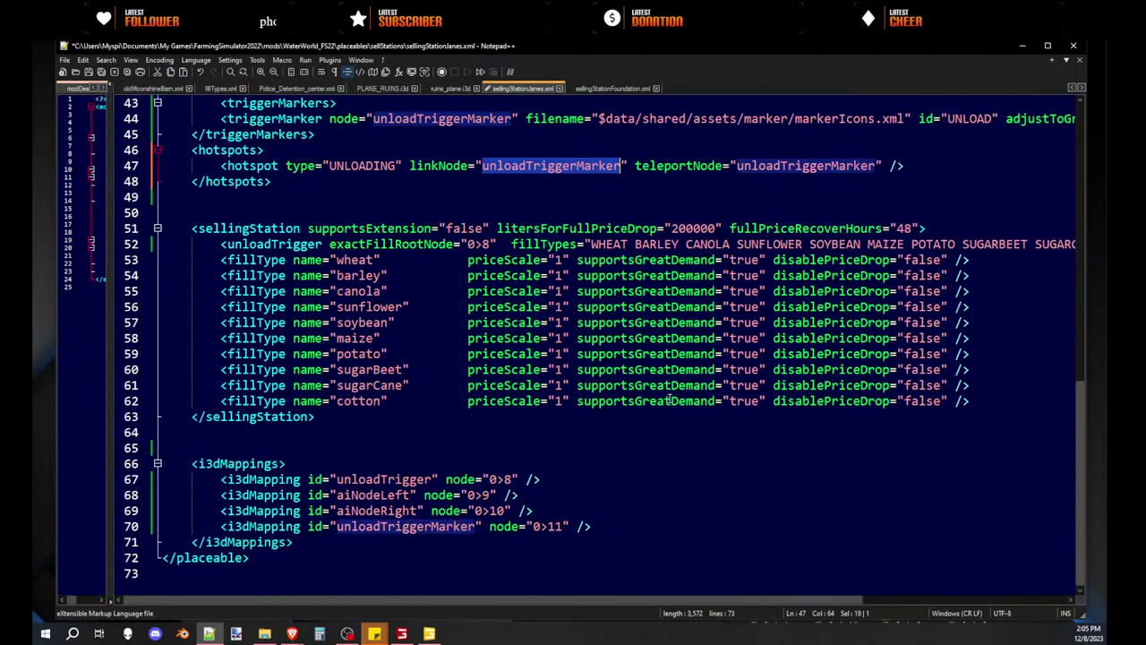
scroll(670, 400, "up", 4)
scroll(570, 363, "down", 2)
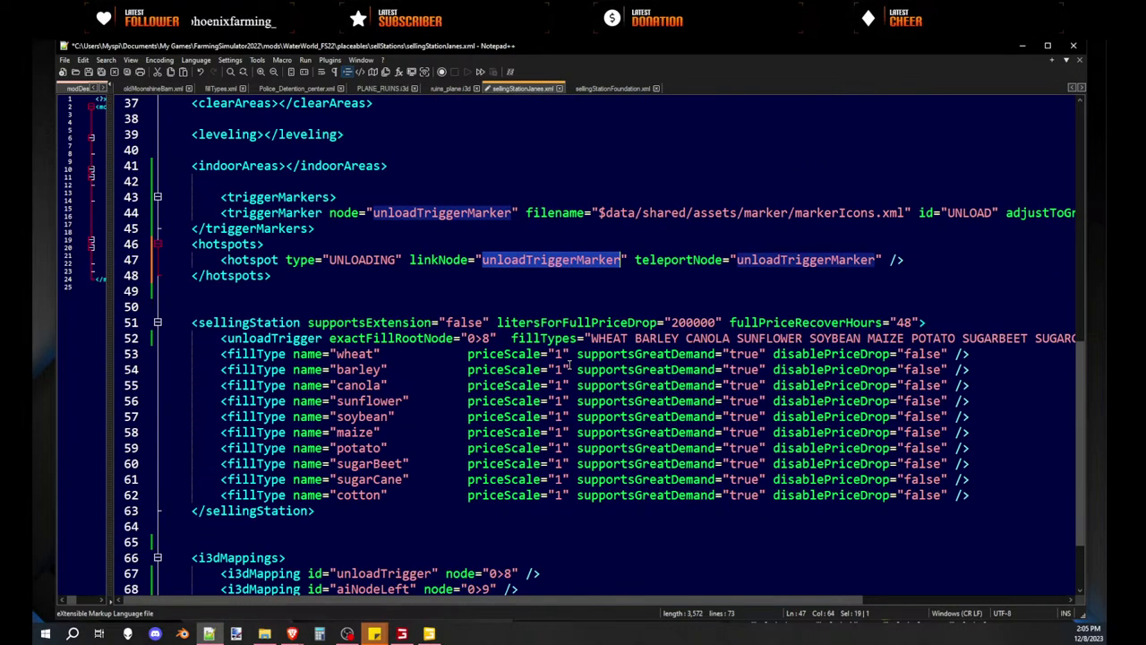
scroll(569, 364, "down", 2)
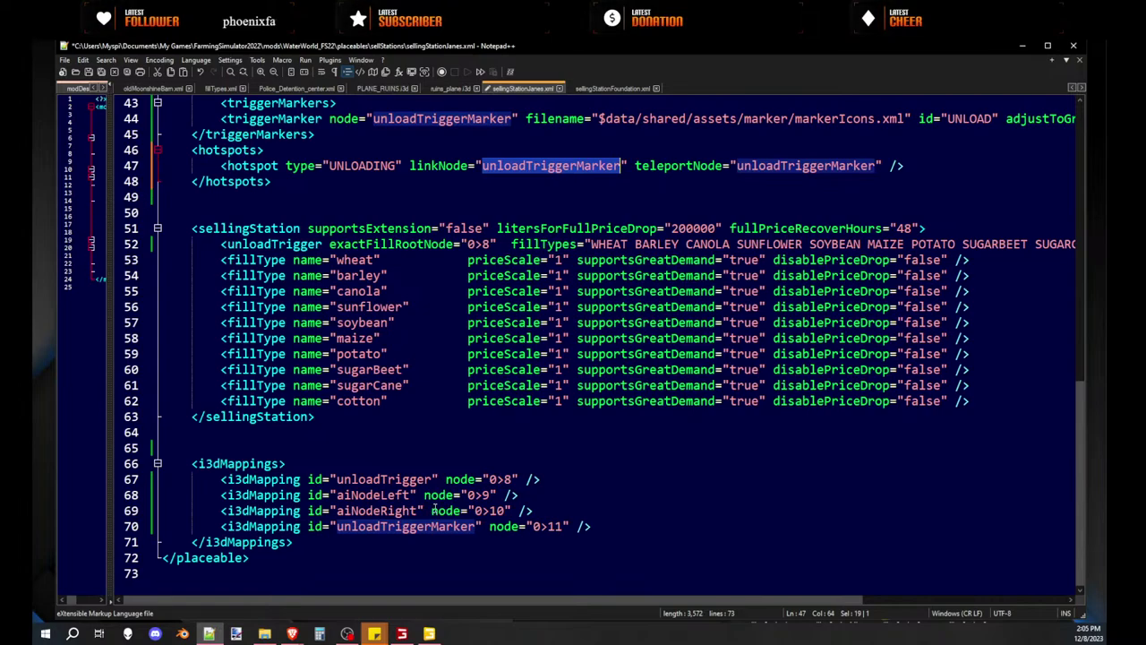
scroll(435, 507, "up", 4)
key("alt+Tab")
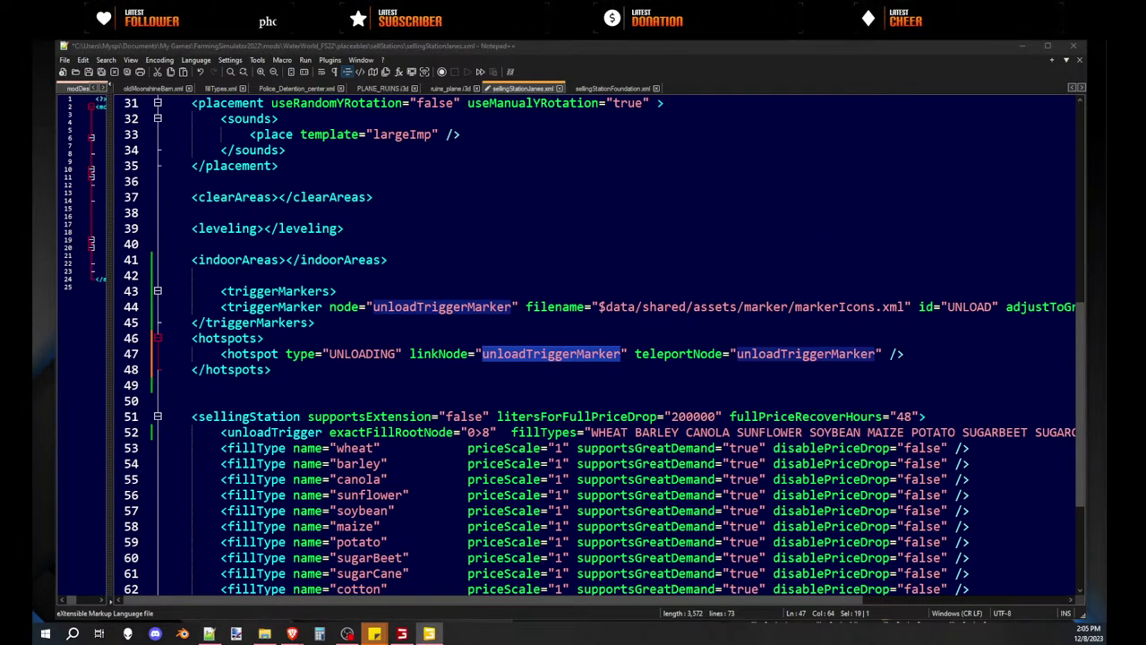
left_click(807, 353)
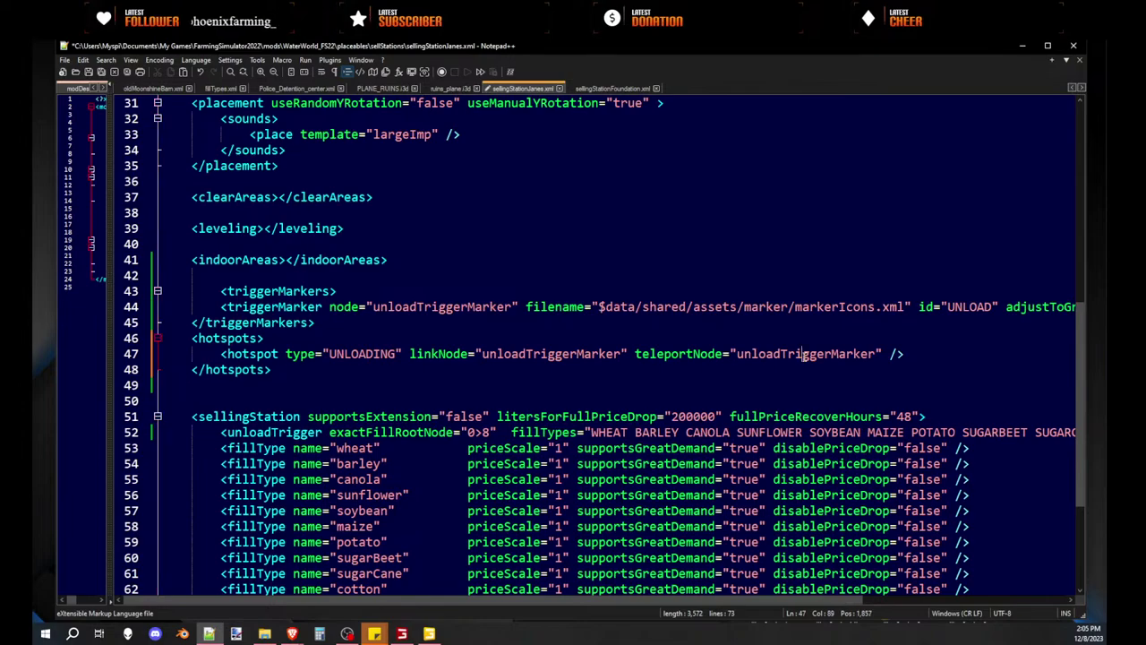
double_click(806, 354)
key("ctrl+v")
left_click(557, 375)
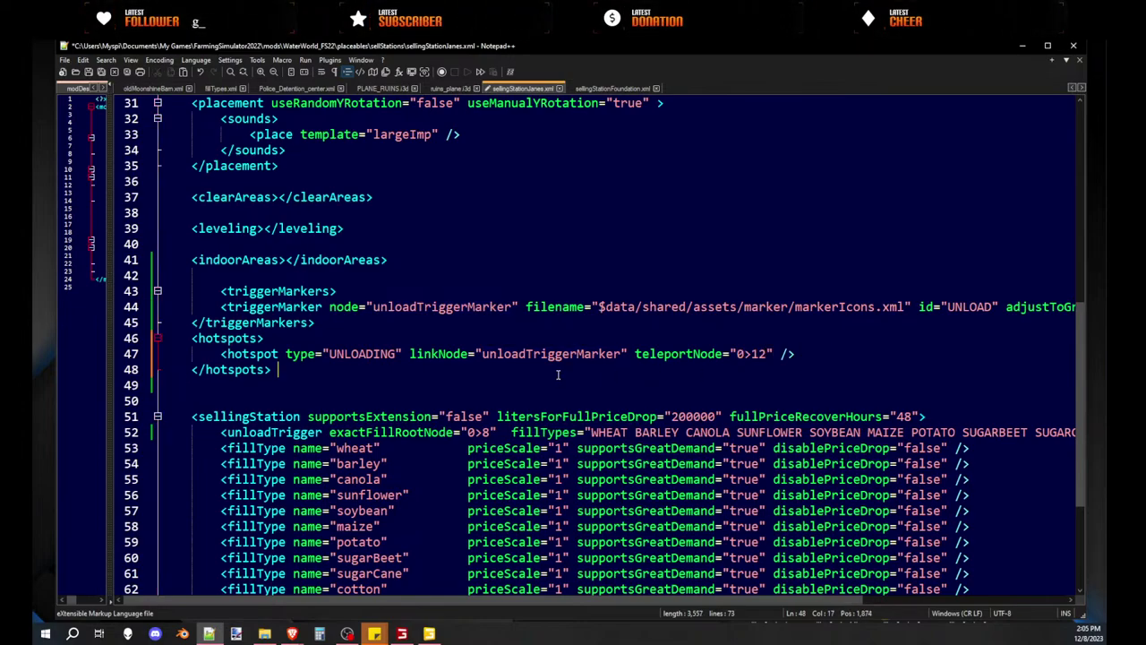
left_click(587, 386)
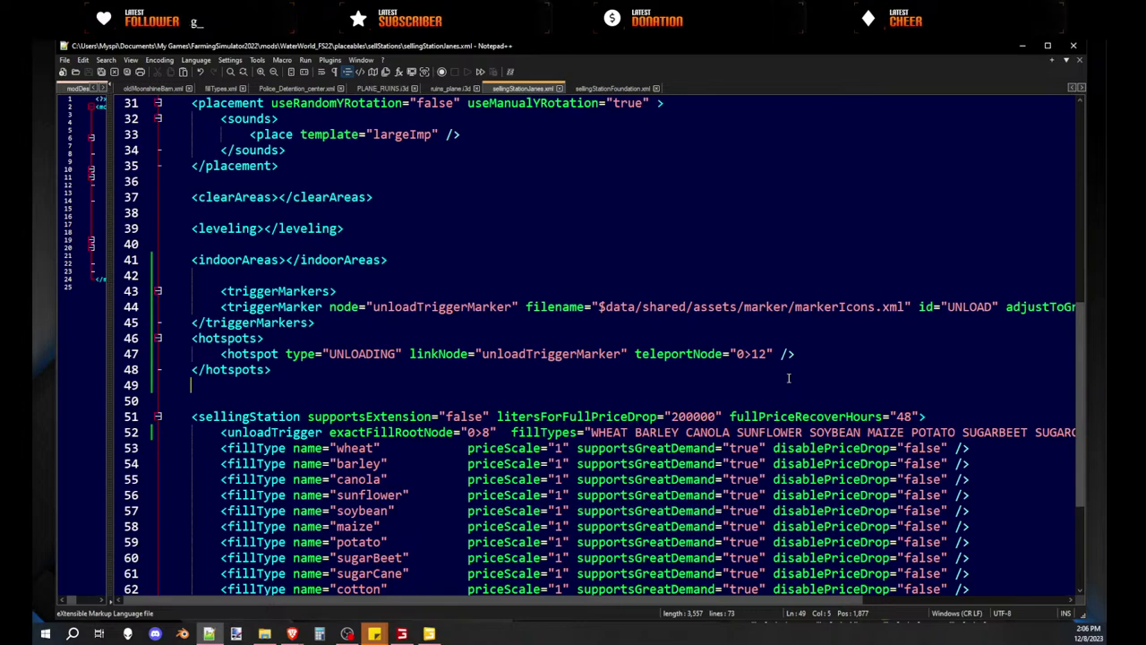
scroll(784, 398, "down", 4)
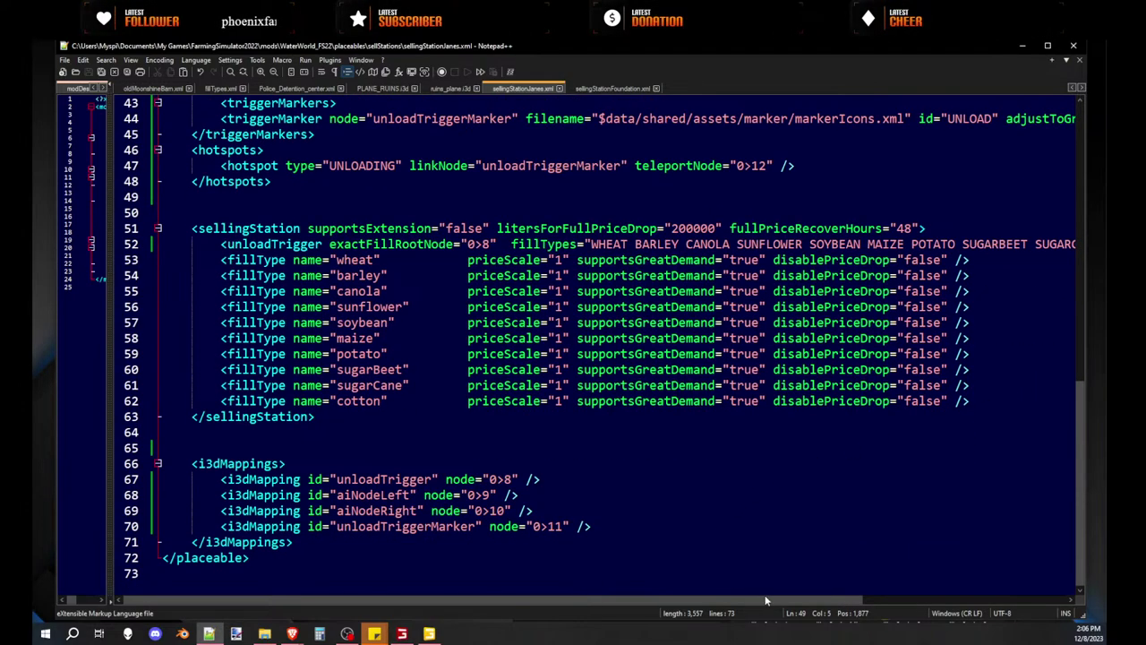
mouse_move(765, 600)
left_mouse_down()
mouse_move(927, 600)
mouse_move(803, 598)
mouse_move(770, 580)
left_mouse_up()
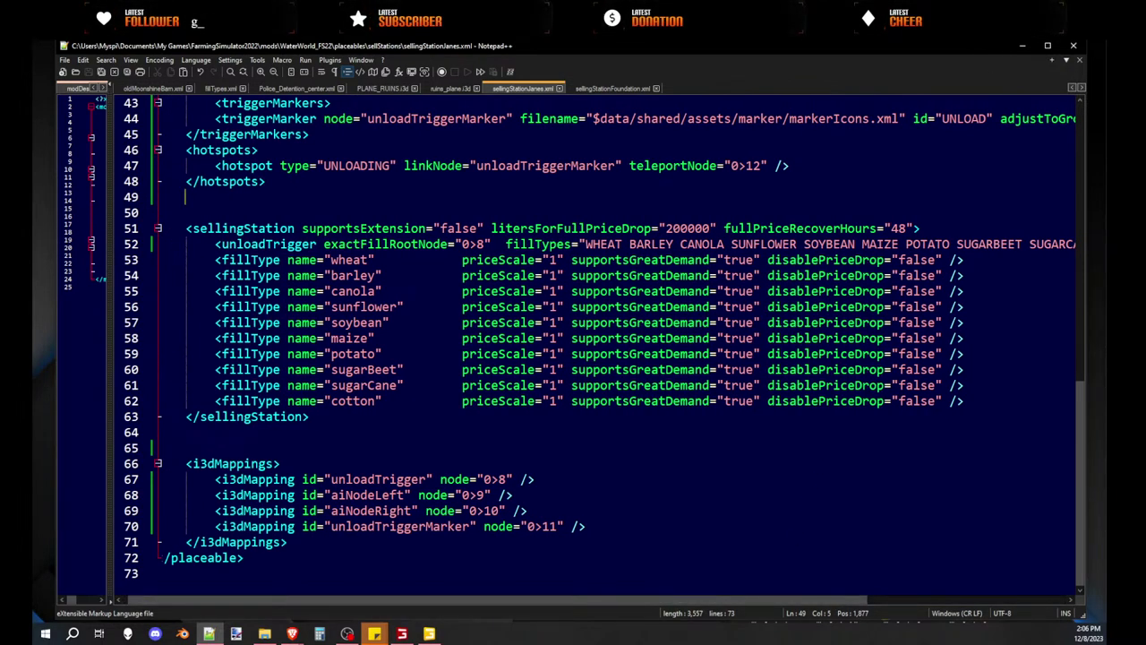
left_click(529, 290)
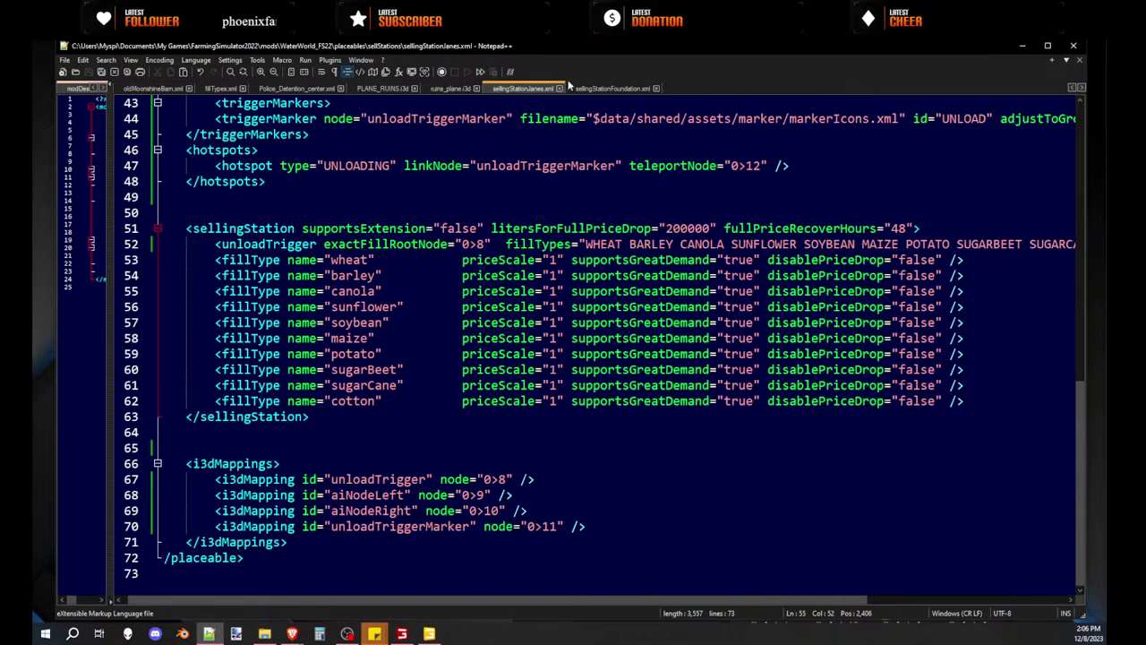
- Arrange sellingStationFoundation.xml in a narrow view beside sellingStationJanes.xml, leaving the wider view for the Janes file
left_click(603, 91)
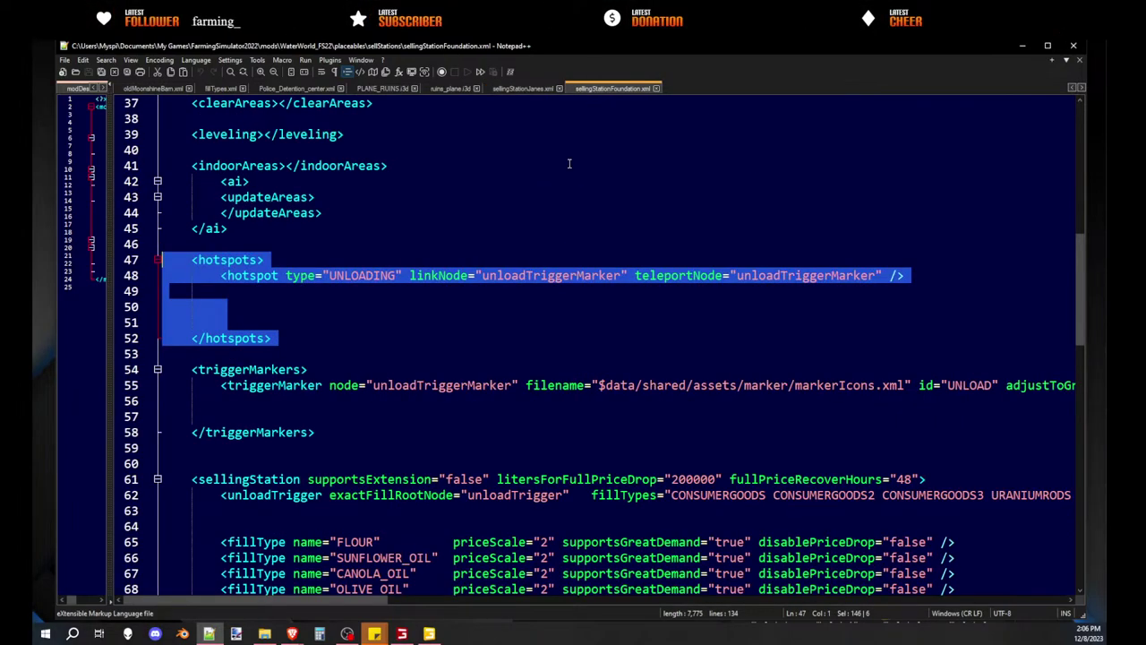
scroll(555, 323, "down", 19)
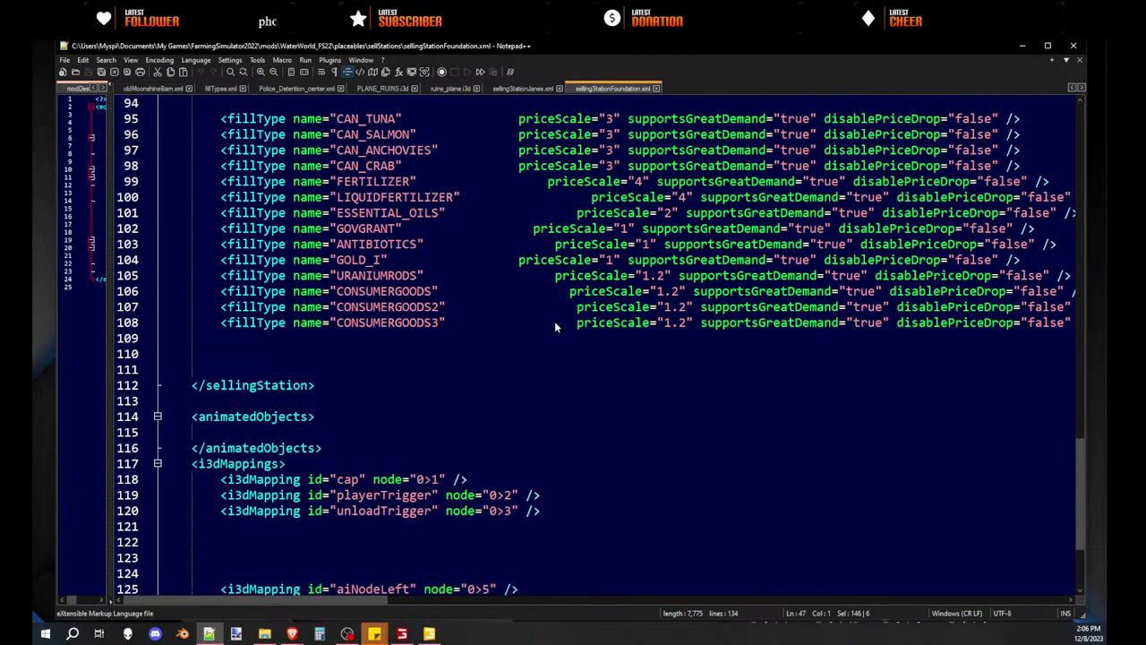
scroll(554, 325, "up", 5)
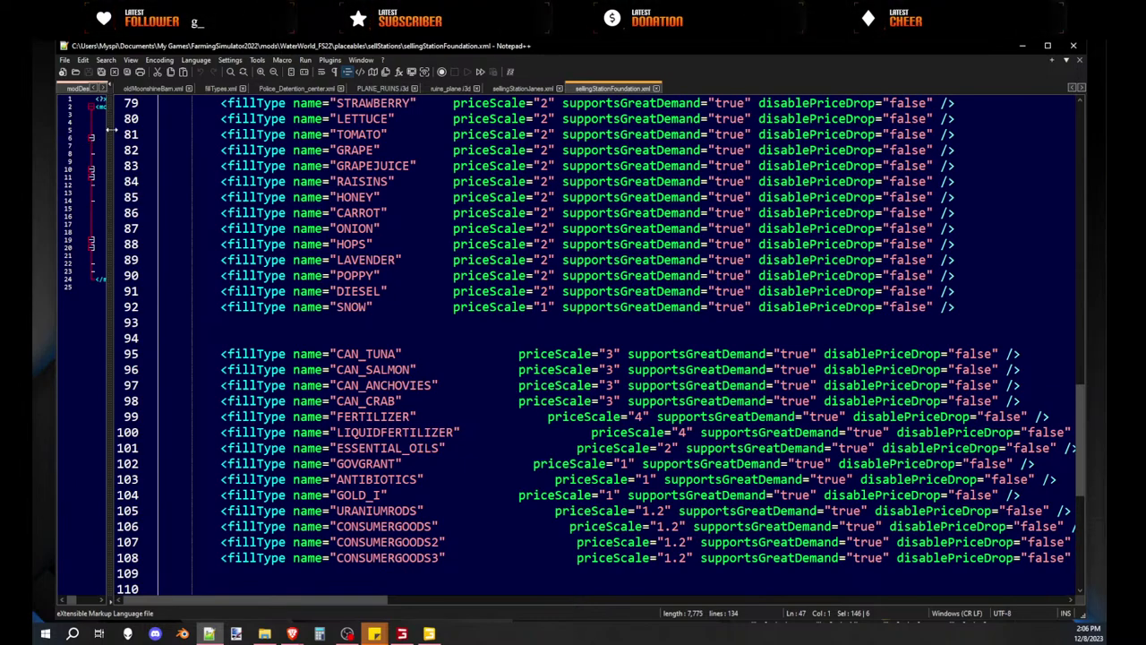
left_click_drag(110, 172, 452, 174)
left_click_drag(927, 90, 306, 141)
left_click_drag(467, 260, 497, 261)
left_click_drag(685, 605, 892, 564)
scroll(685, 343, "up", 2, "ctrl")
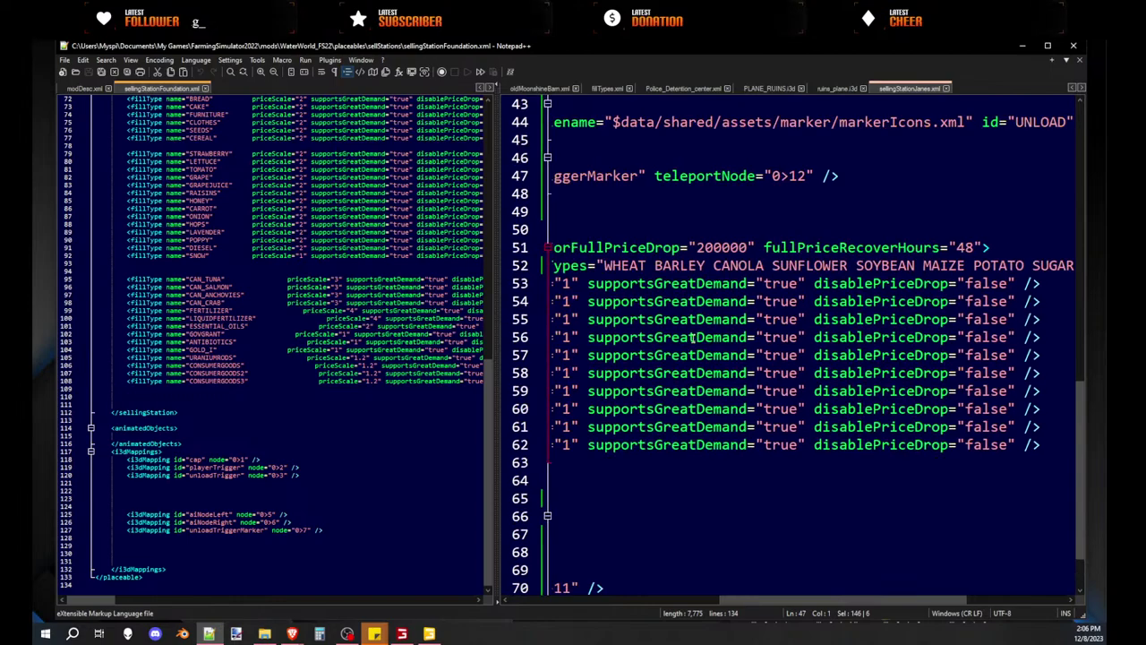
scroll(694, 337, "down", 3, "ctrl")
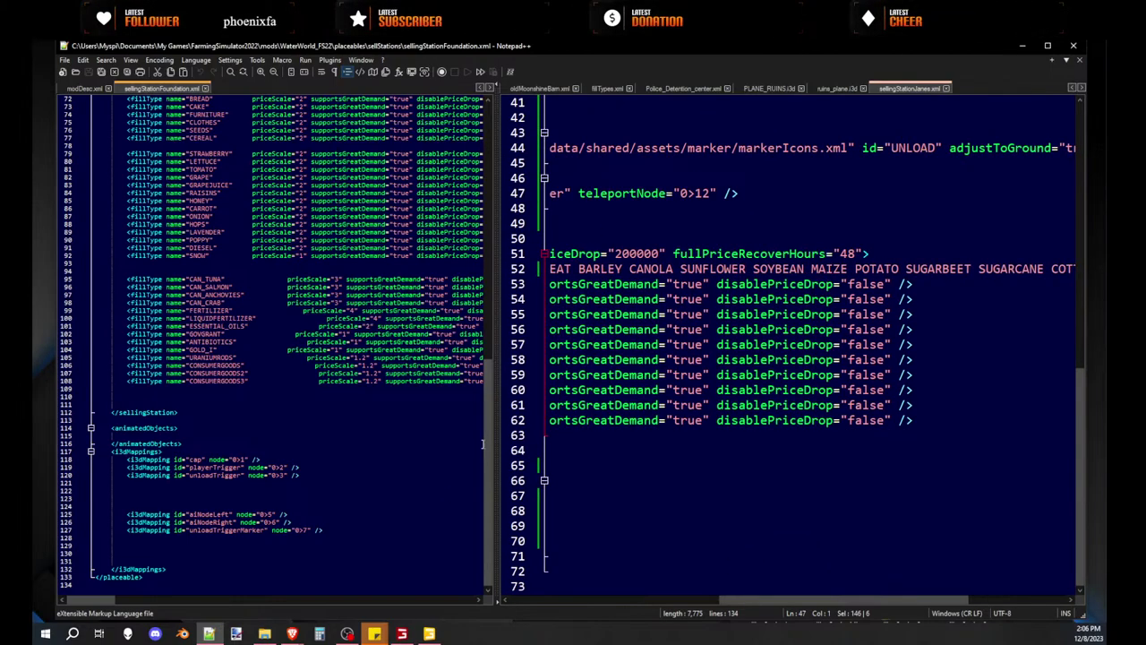
left_click_drag(495, 414, 288, 415)
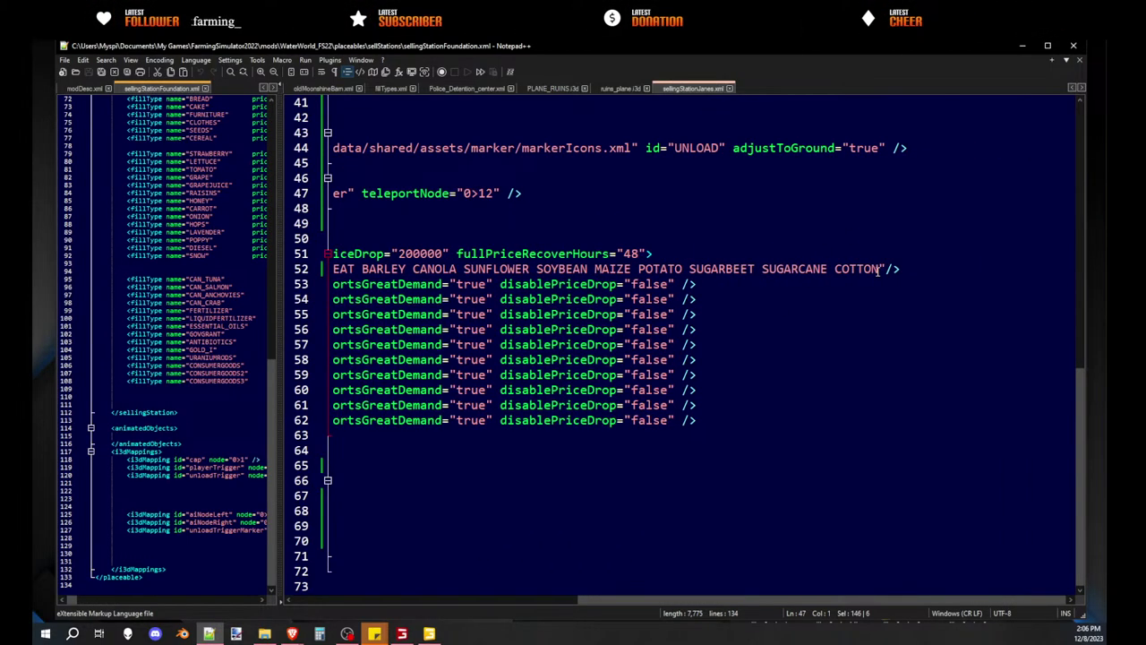
- Clear all the crop names from the unloadTrigger's fillTypes attribute in sellingStationJanes.xml, keeping the empty quotes
left_click_drag(877, 270, 552, 270)
left_click_drag(713, 269, 738, 269)
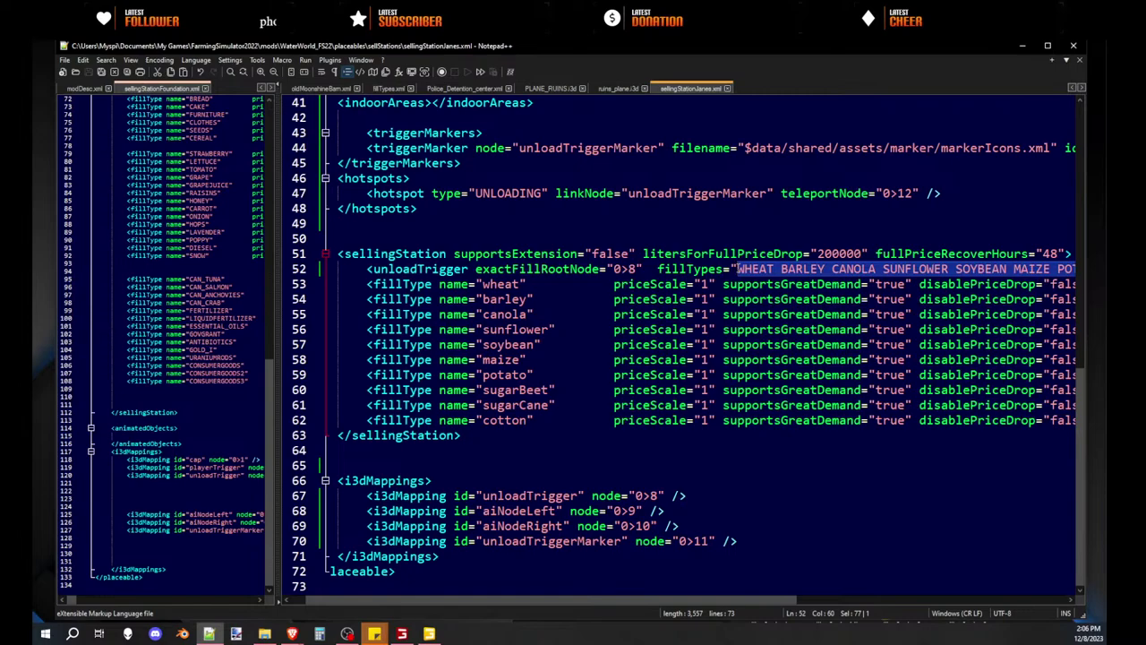
key("Delete")
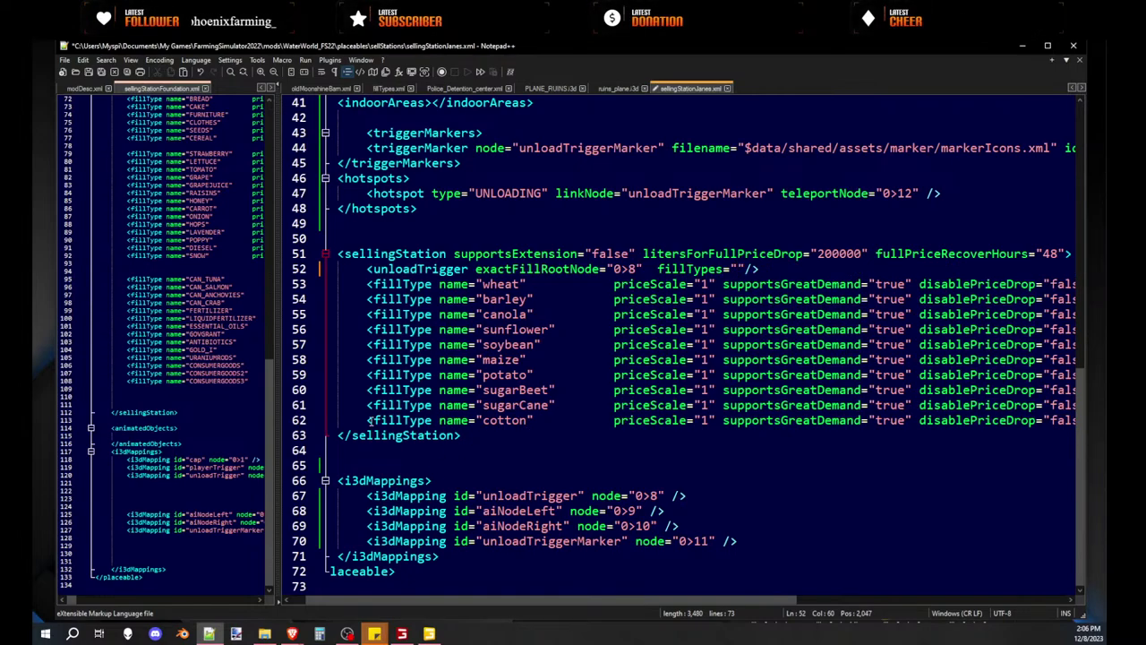
- Delete the fillType lines from wheat through cotton in sellingStationJanes.xml and insert five blank lines in their place
left_click_drag(330, 283, 324, 435)
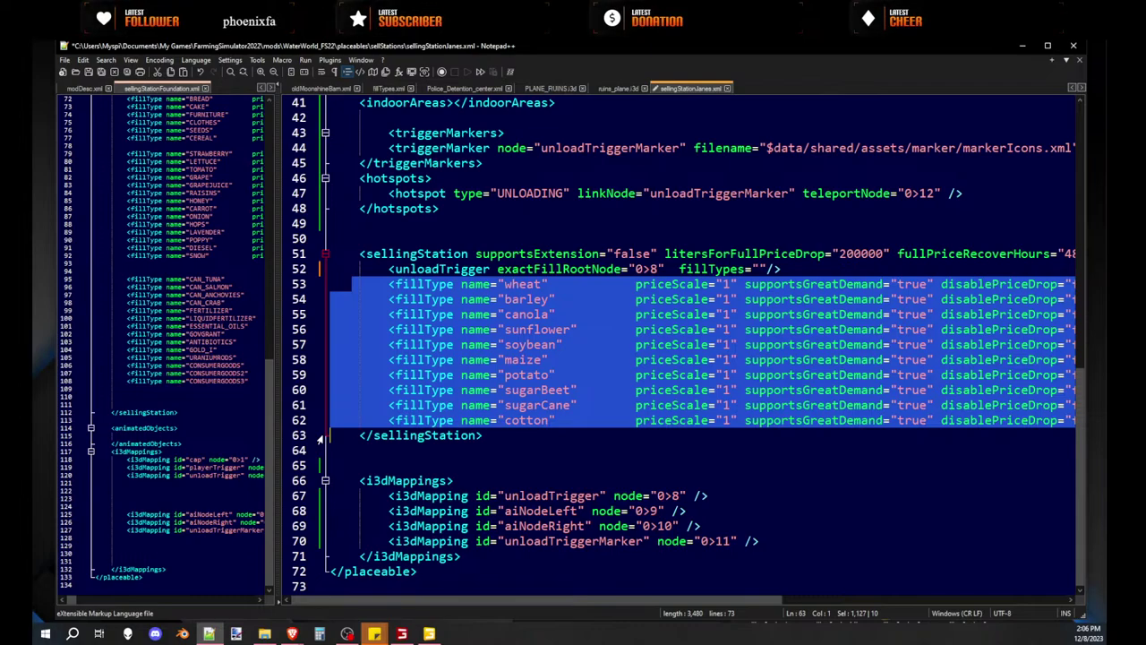
key("Delete")
key("Return")
key("Return")
key("Return")
key("Return")
key("Return")
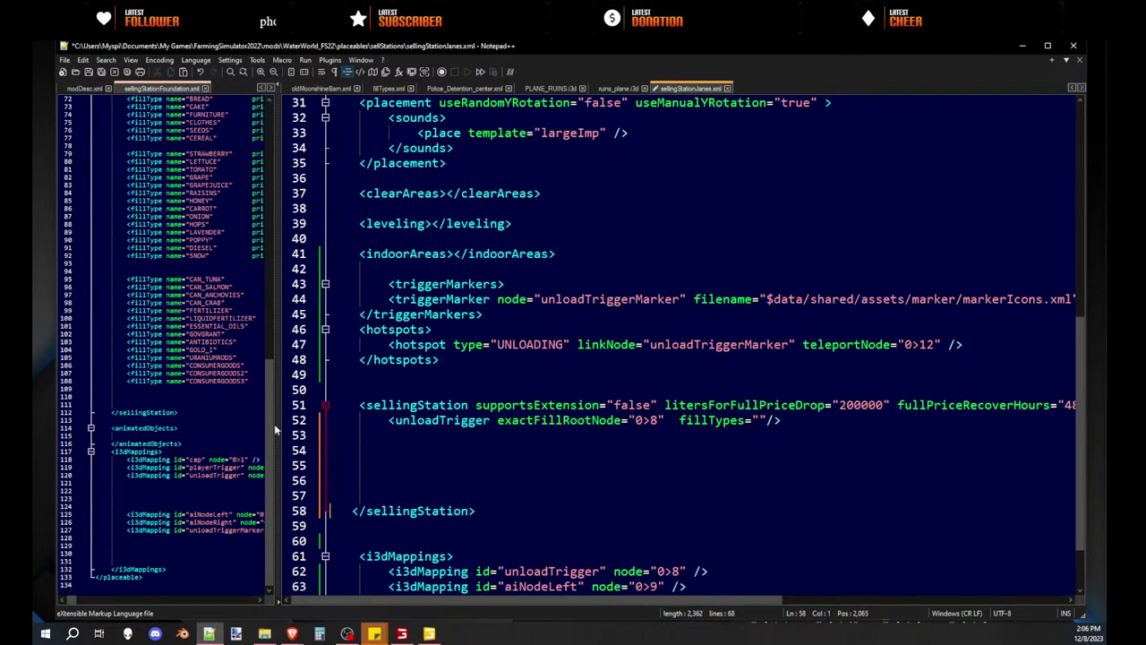
- Copy the CAN_TUNA through CONSUMERGOODS3 fillType lines from sellingStationFoundation.xml into the sellingStation block of sellingStationJanes.xml
left_click_drag(277, 397, 490, 414)
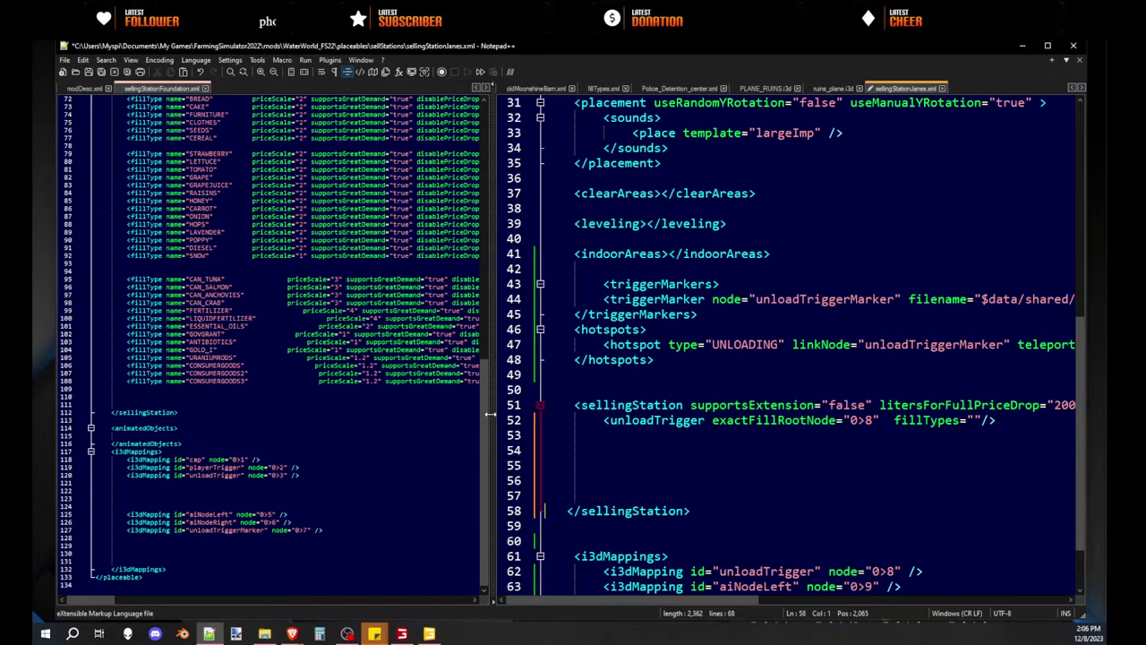
left_click_drag(490, 413, 511, 415)
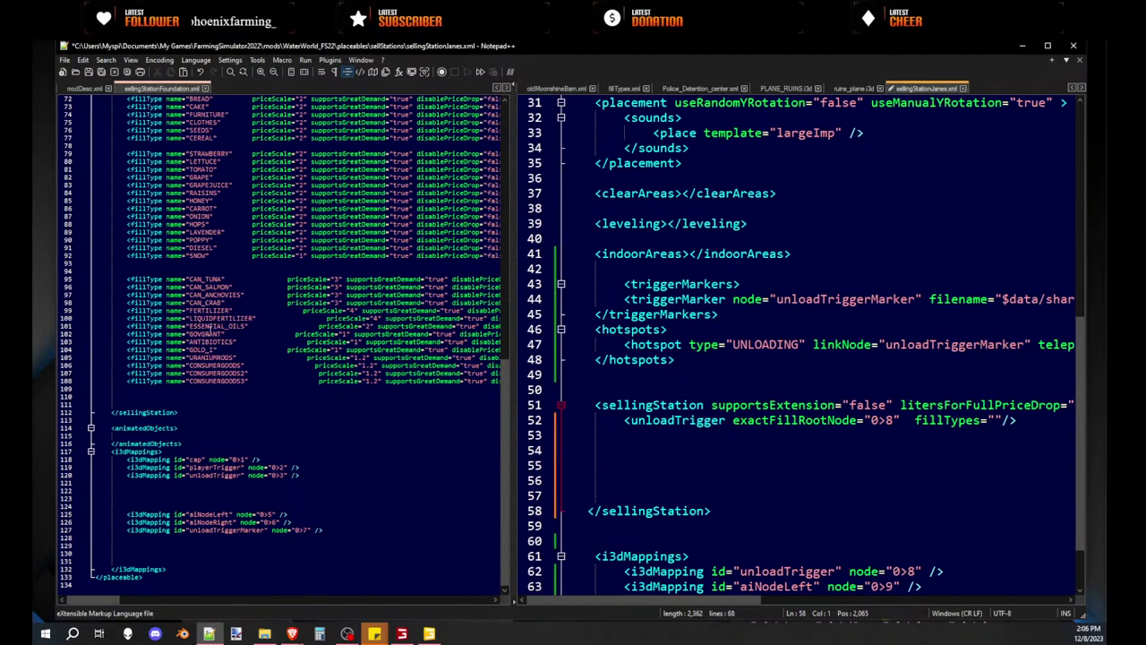
left_click_drag(99, 390, 97, 279)
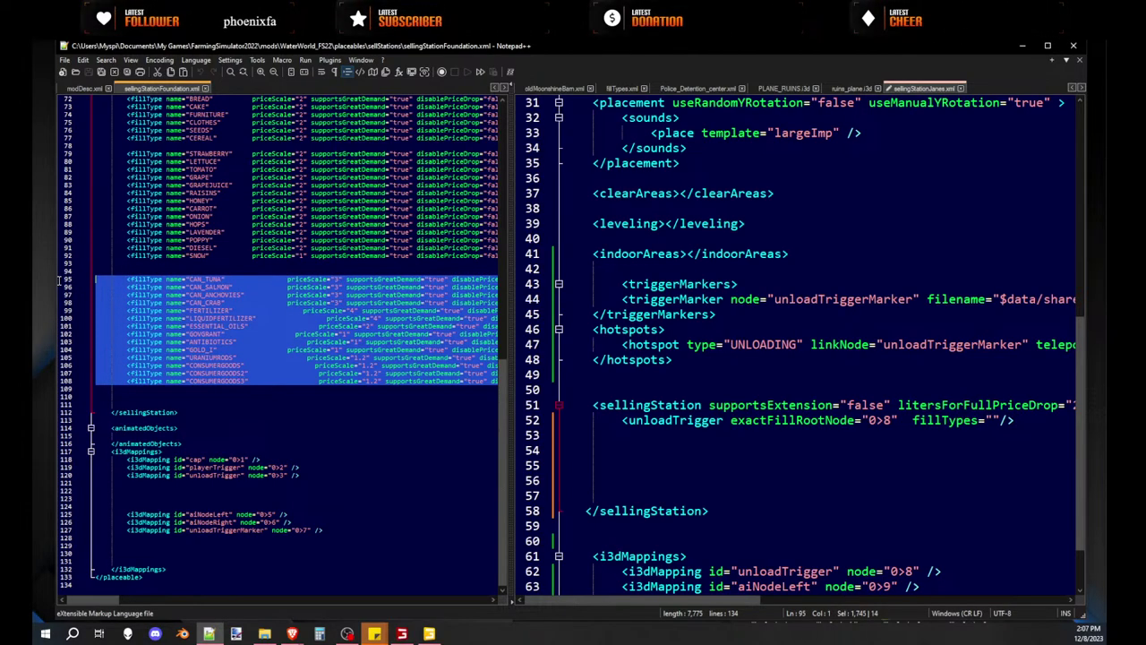
left_click_drag(171, 329, 278, 439)
scroll(756, 423, "down", 5)
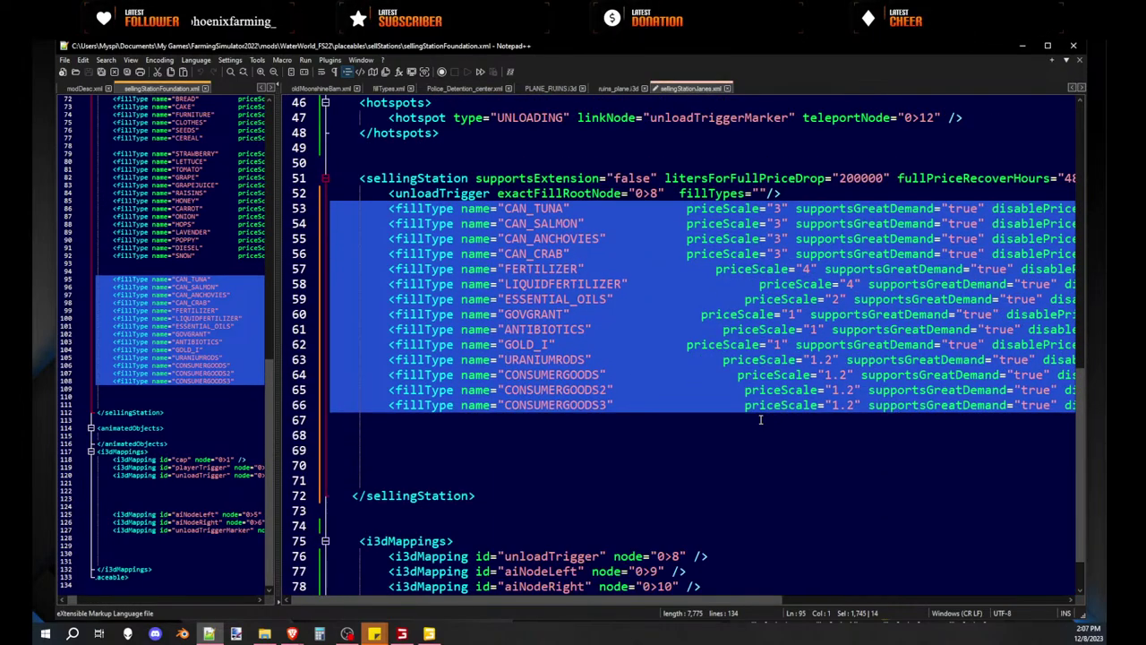
- Indent the priceScale attribute by one tab on the CAN_TUNA and CAN_SALMON lines
scroll(756, 422, "up", 2)
left_click(686, 301)
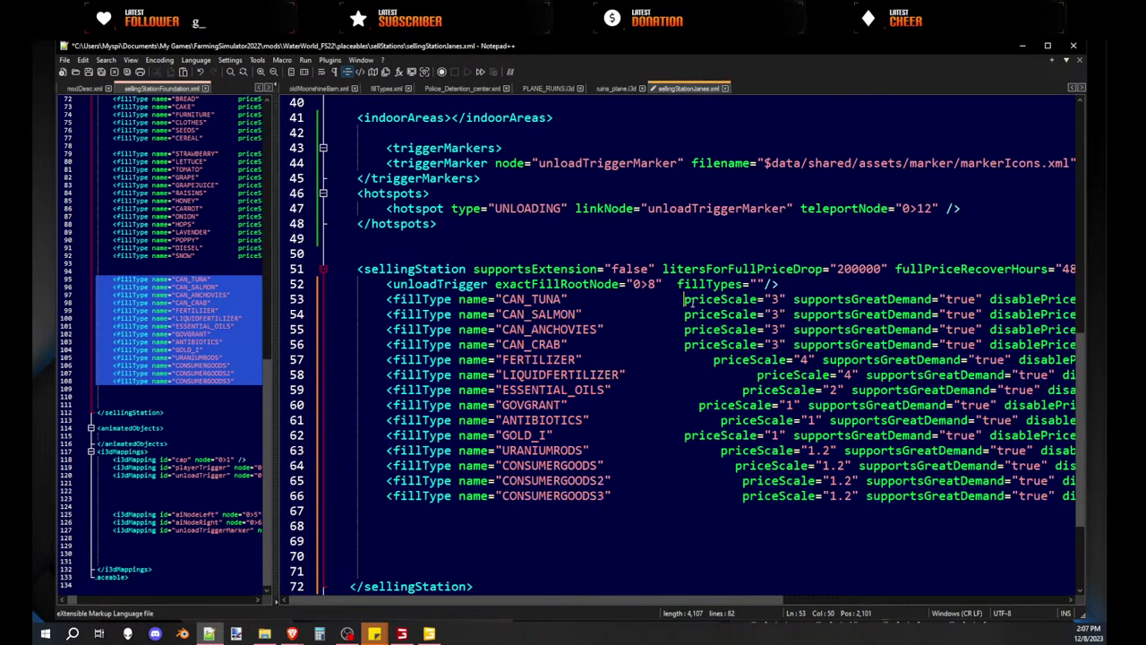
key("Tab")
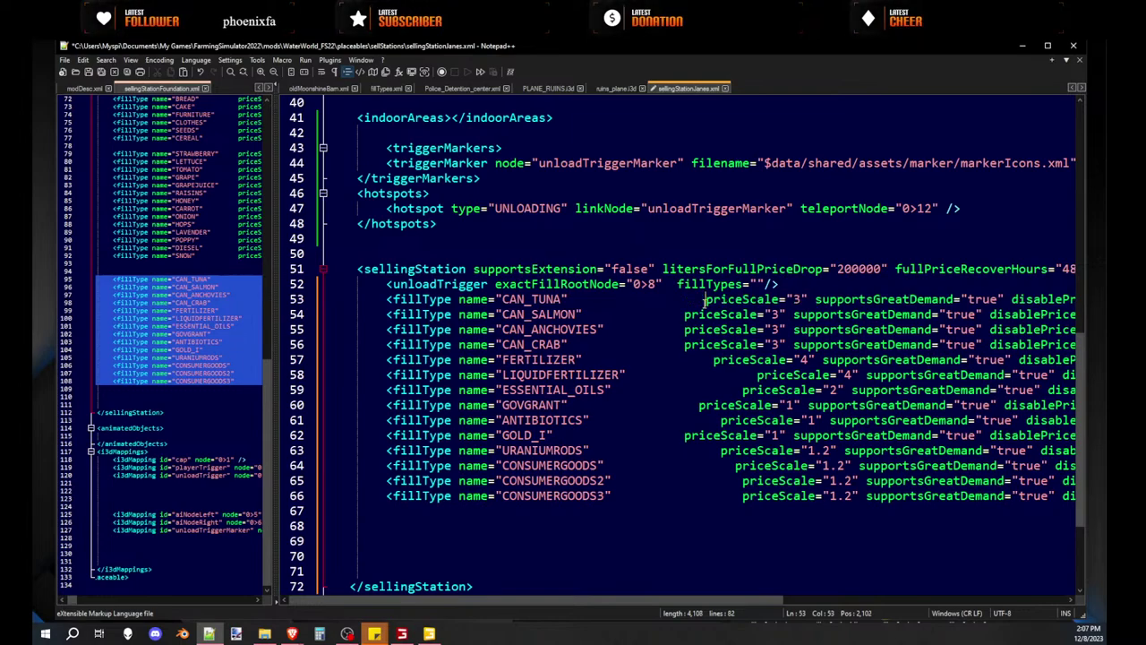
left_click(685, 315)
key("Tab")
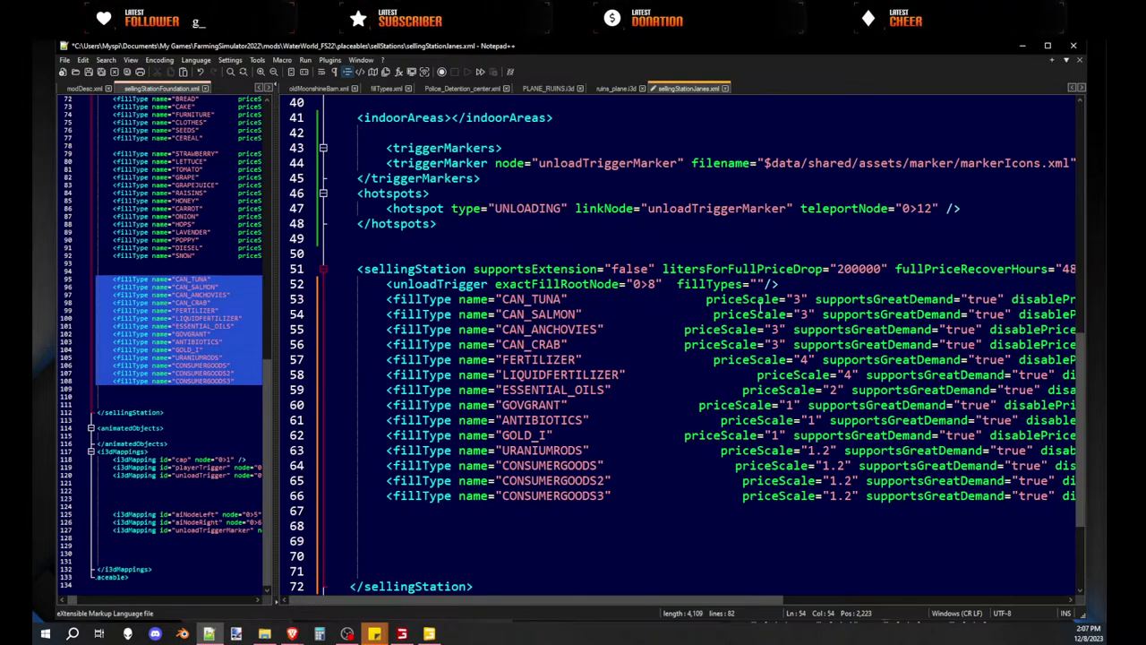
double_click(796, 300)
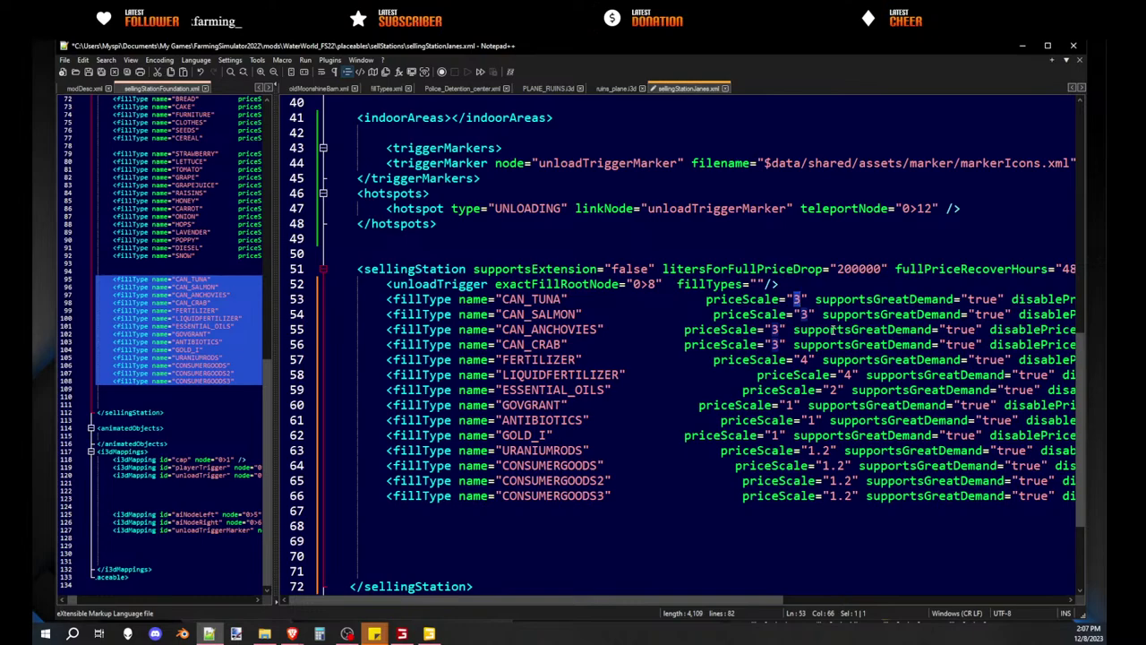
type("2")
key("Escape")
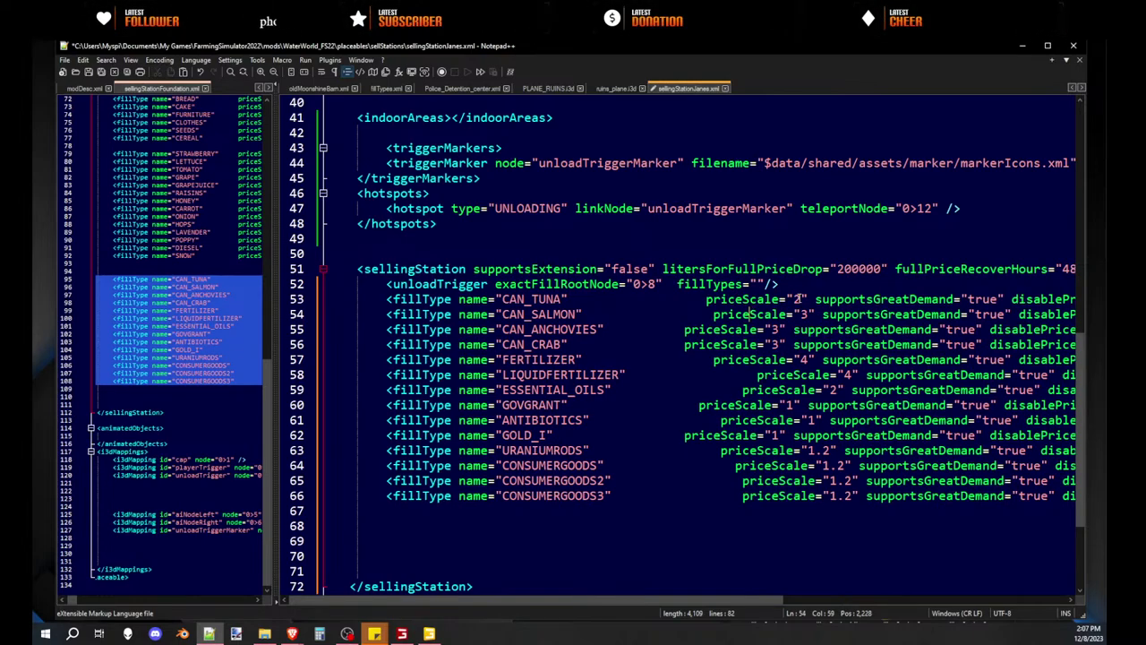
- Set the priceScale of CAN_TUNA and CAN_SALMON to 1
key("Left")
double_click(796, 300)
type("1")
double_click(804, 314)
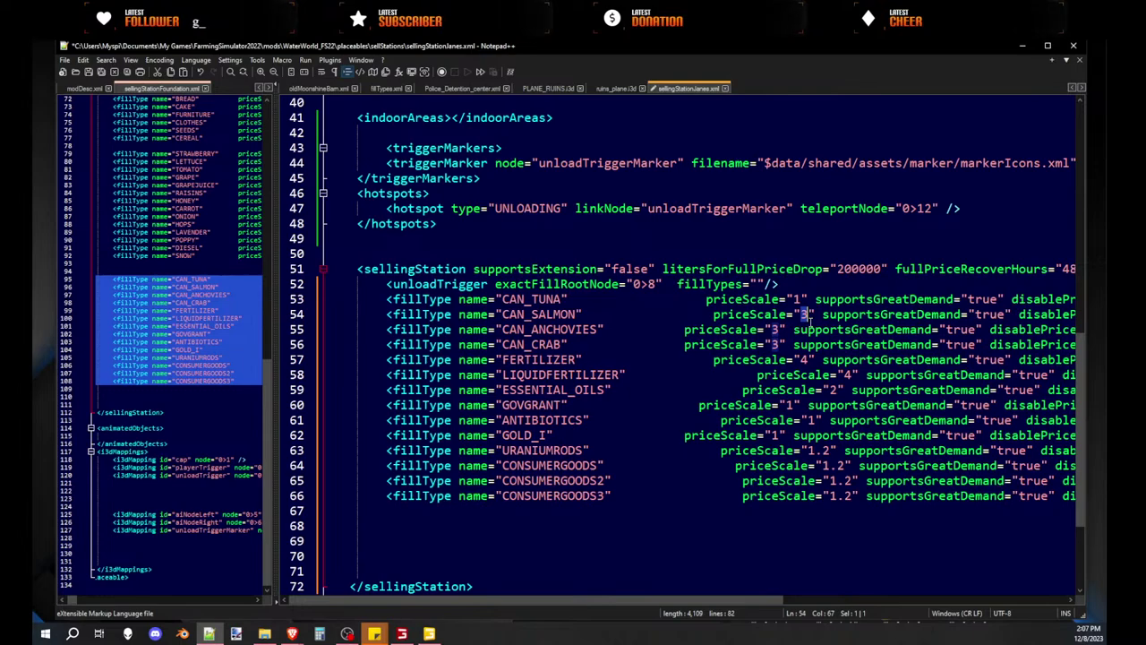
type("1")
key("Escape")
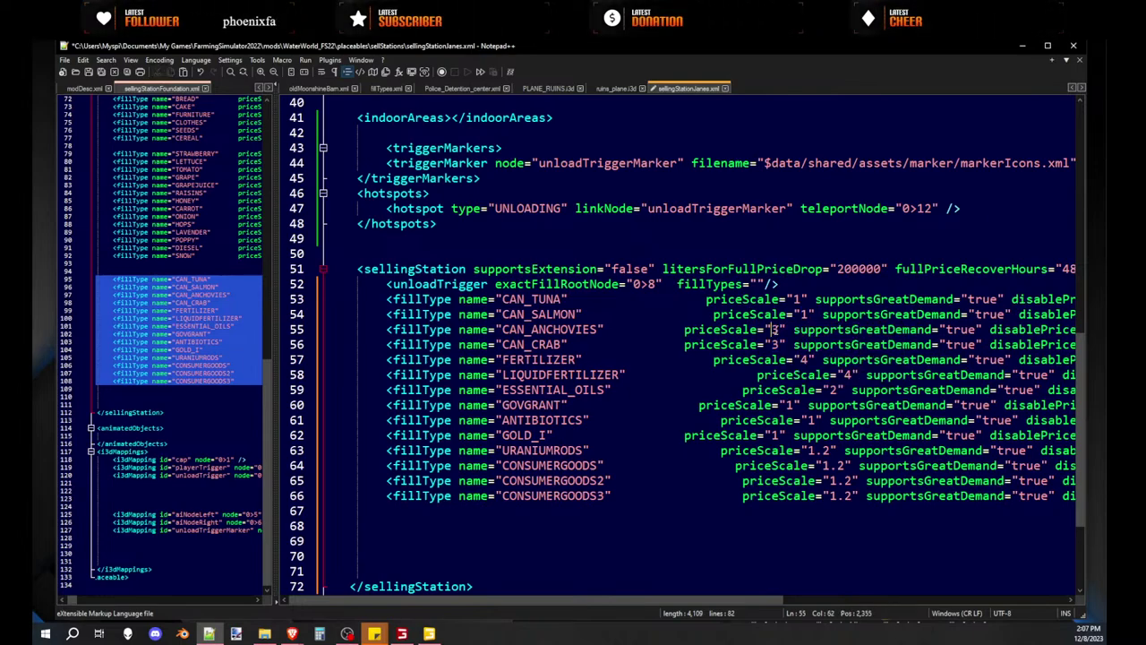
- Set the priceScale of CAN_ANCHOVIES and CAN_CRAB to 1
double_click(775, 329)
type("1")
left_click(759, 329)
double_click(775, 344)
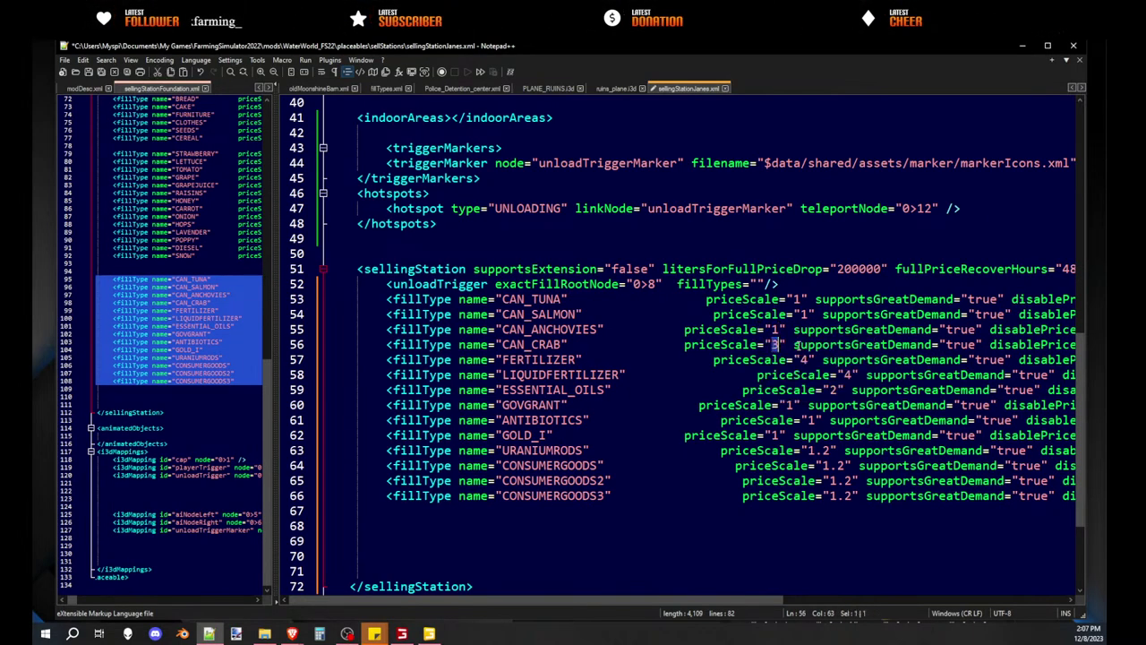
type("1")
left_click(725, 328)
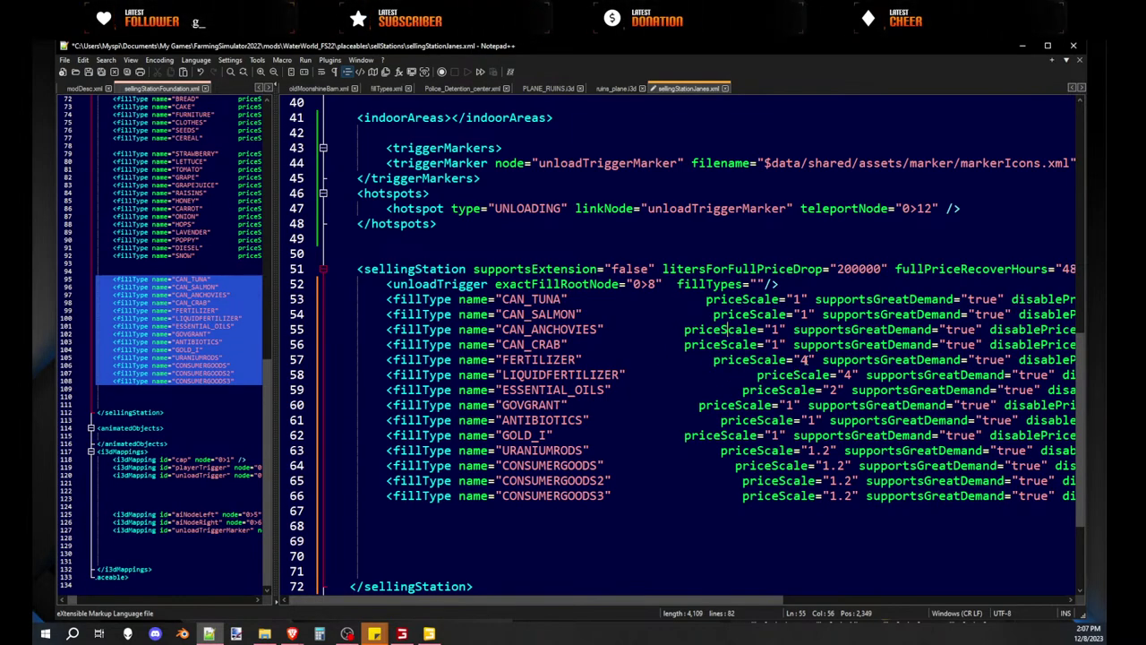
- Set the priceScale of FERTILIZER and LIQUIDFERTILIZER to 2
double_click(804, 359)
type("2")
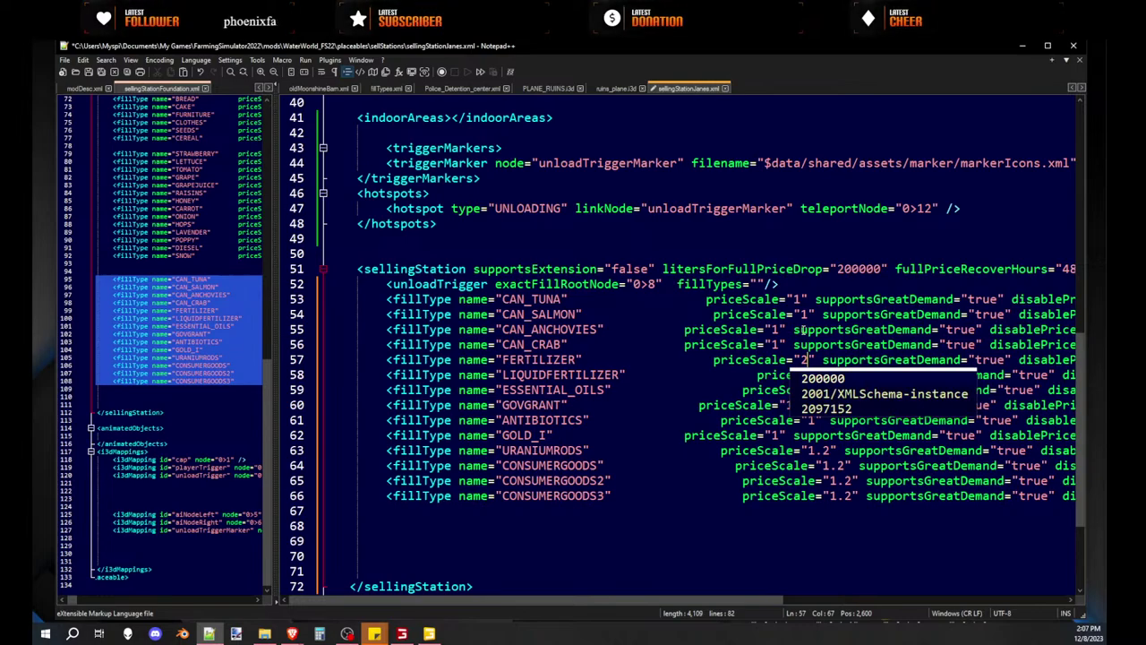
key("Escape")
key("Up")
key("Up")
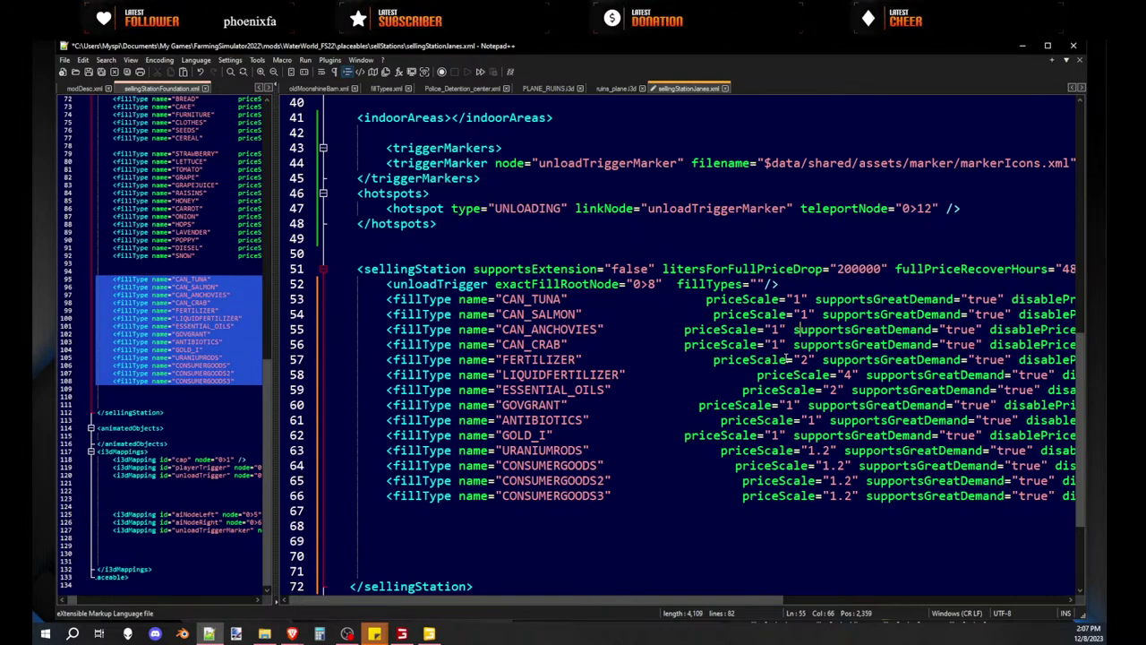
double_click(847, 374)
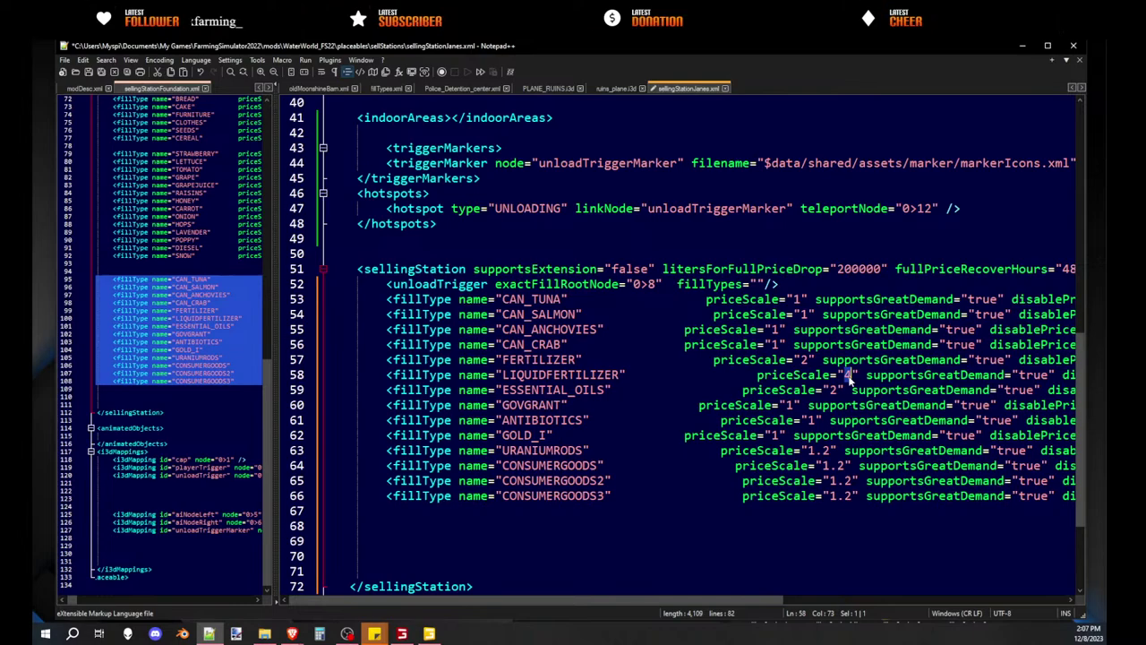
type("2")
left_click(806, 329)
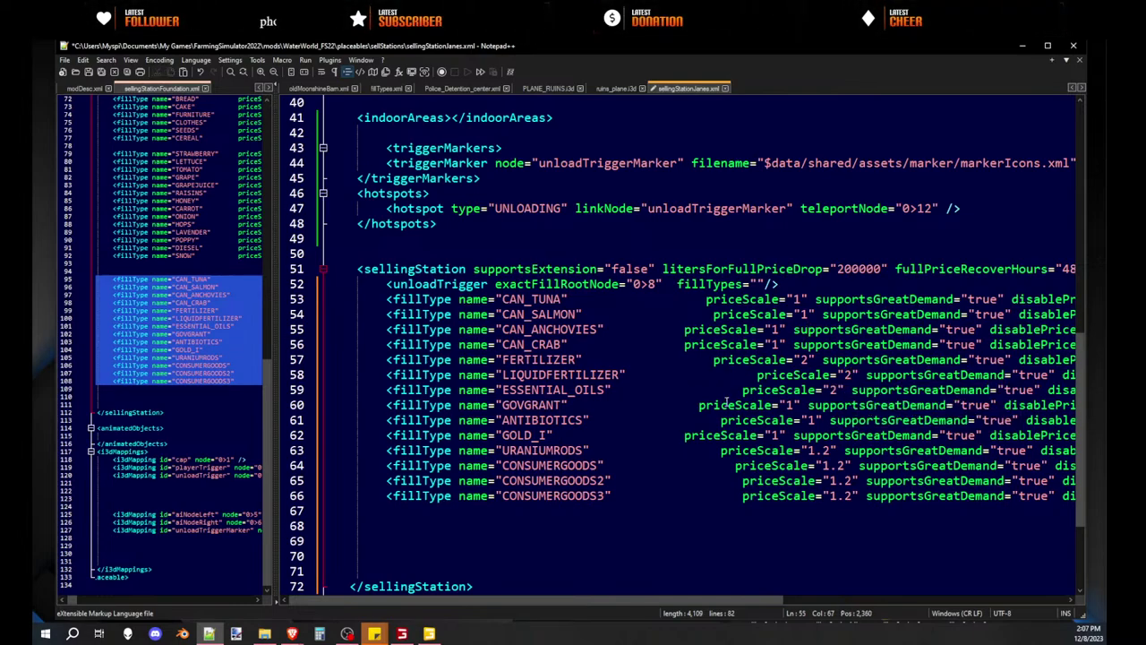
- Set the priceScale of ESSENTIAL_OILS to 1 and of GOVGRANT to 2
double_click(833, 391)
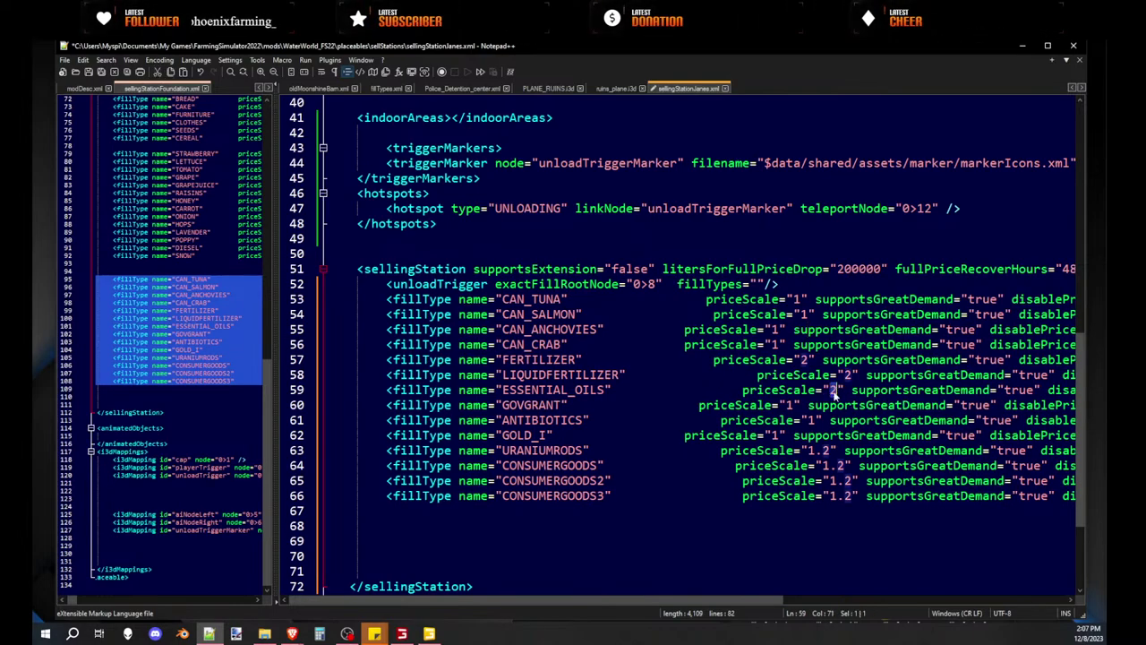
type("1")
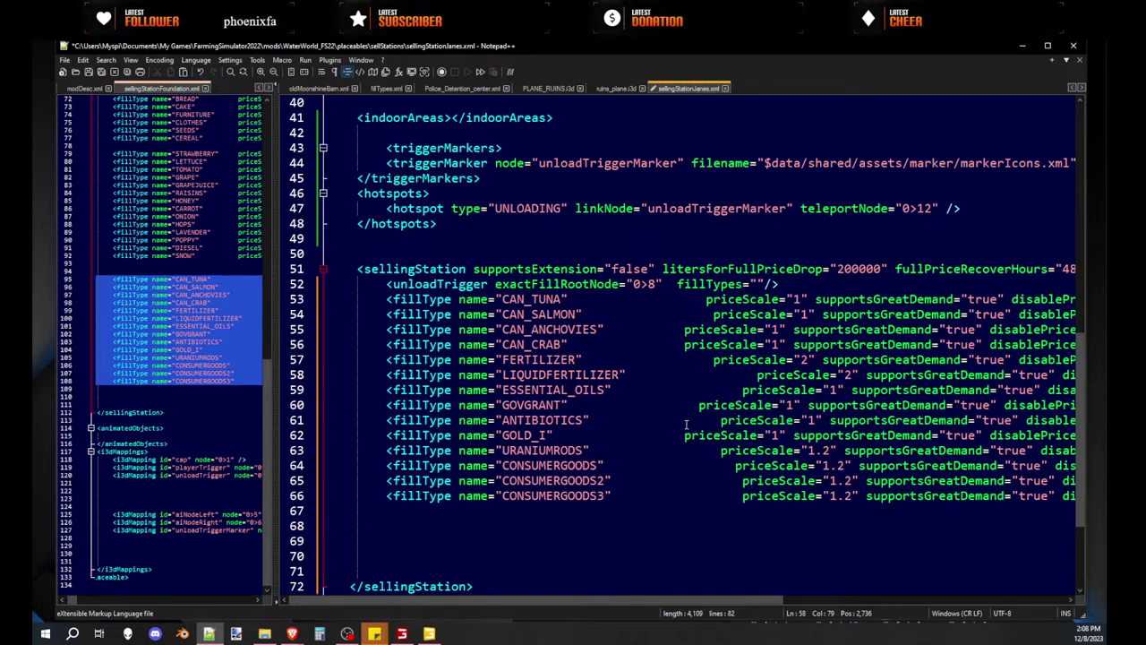
double_click(790, 405)
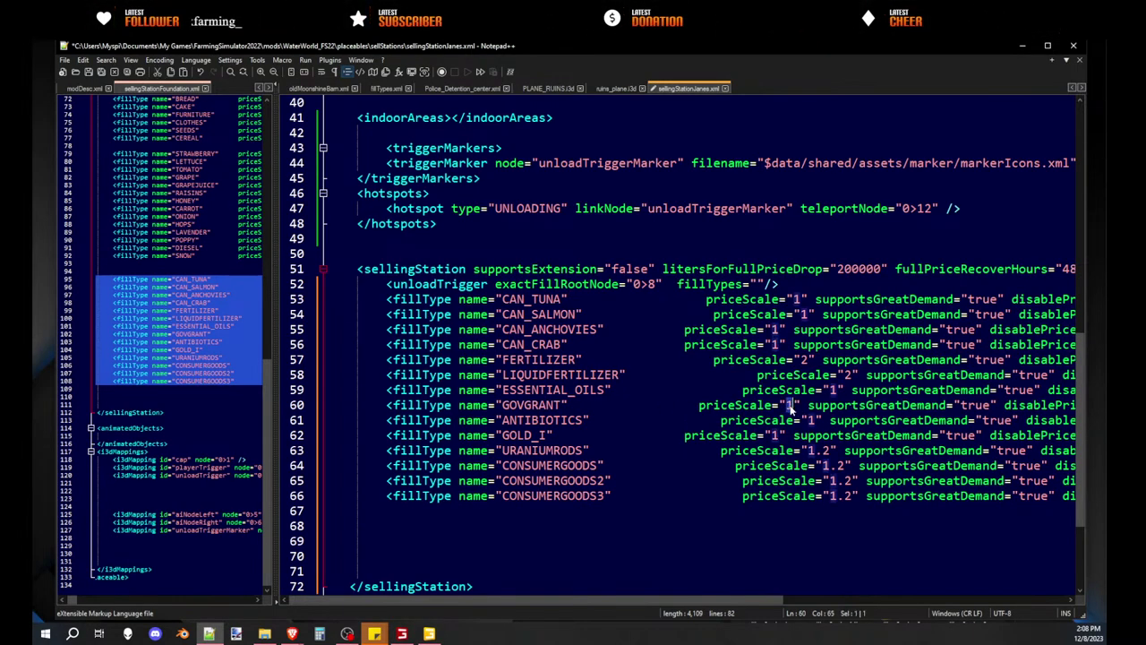
type("2")
left_click(838, 375)
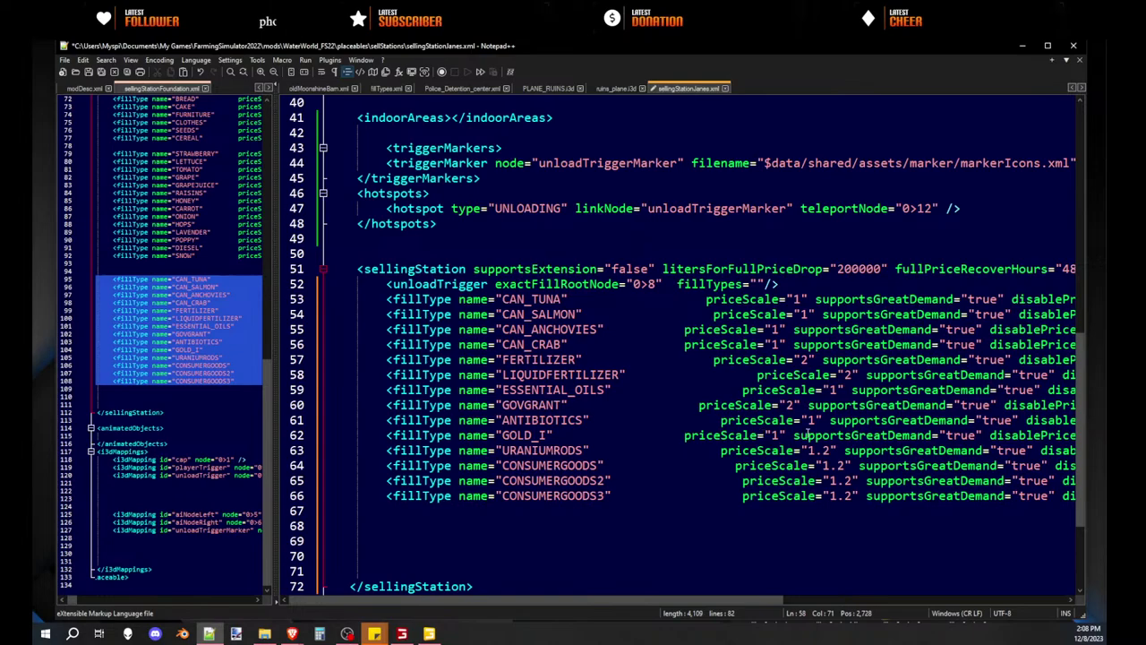
- Set the priceScale of ANTIBIOTICS to 1.5 and of GOLD_I to .8
double_click(811, 420)
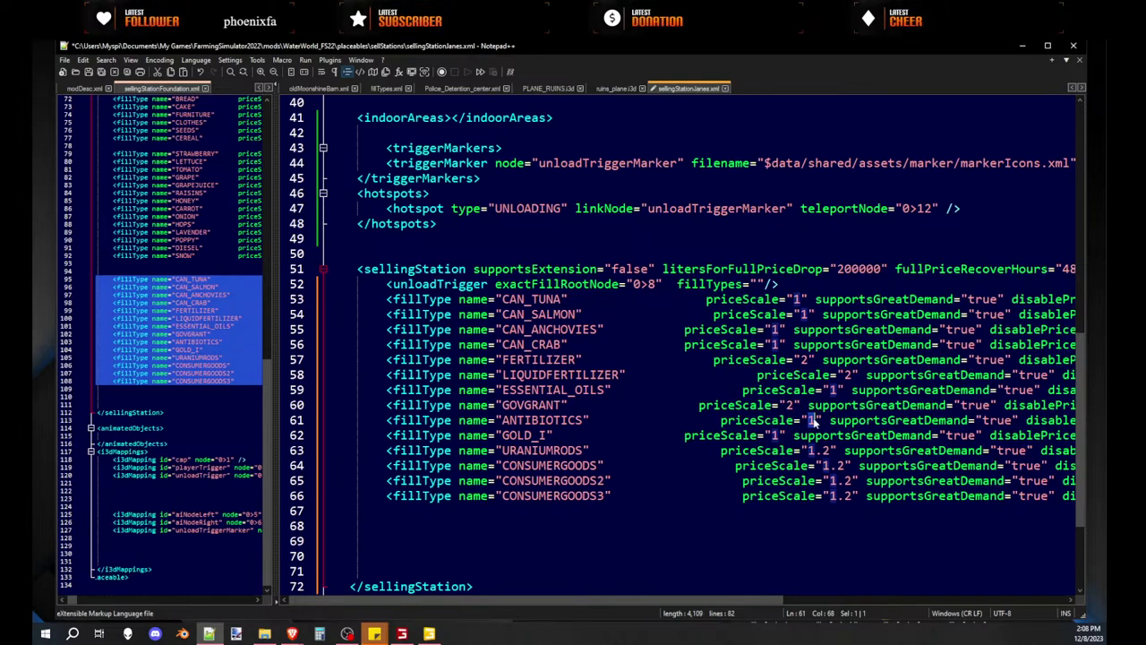
left_click(813, 420)
type(".5")
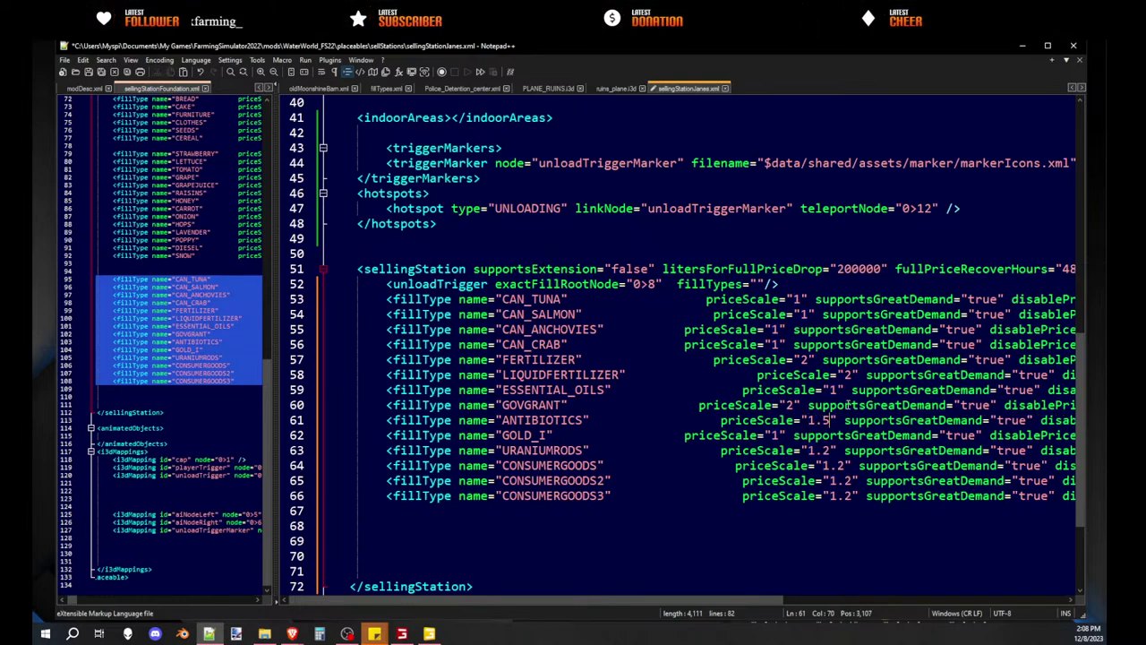
double_click(776, 435)
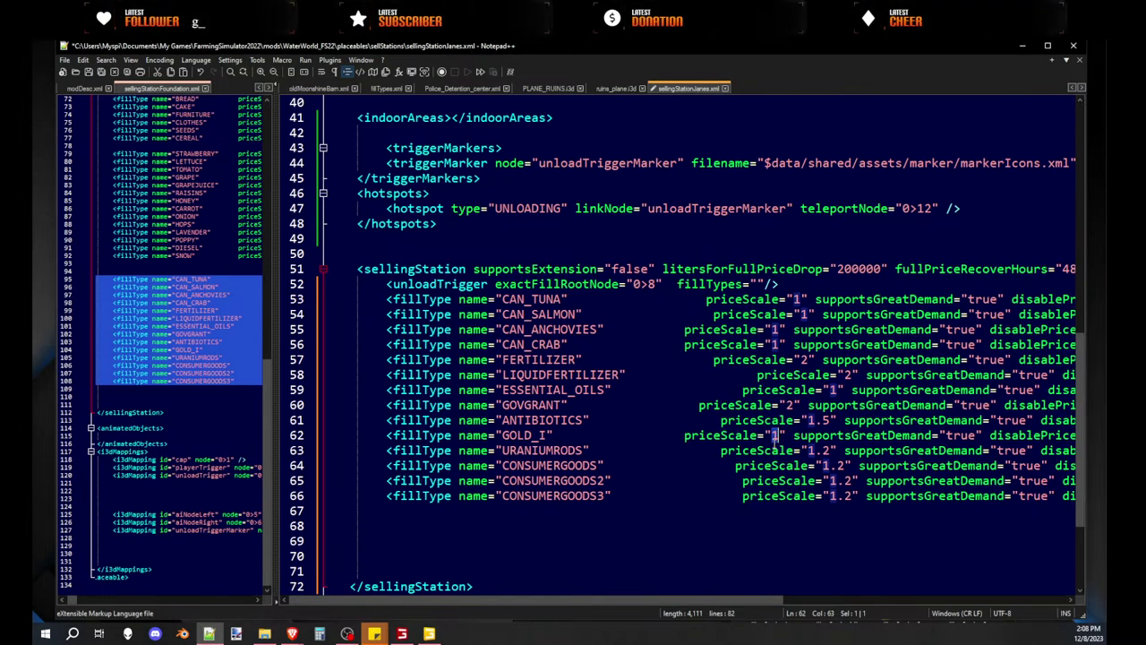
type(".8")
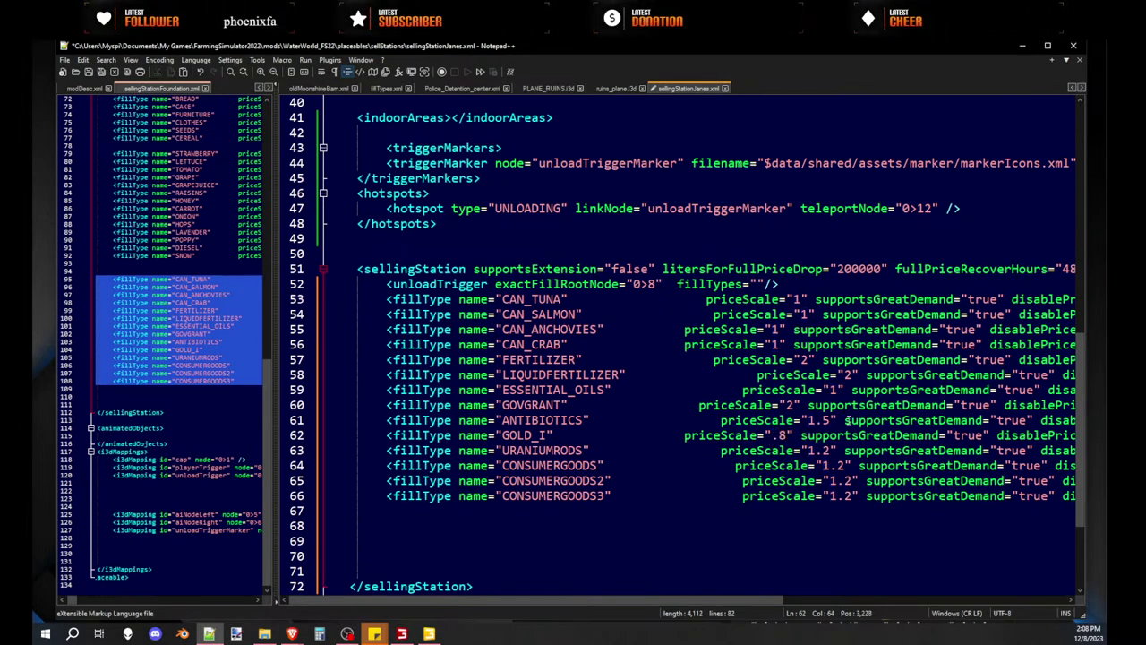
- Set the priceScale of URANIUMRODS, CONSUMERGOODS, CONSUMERGOODS2 and CONSUMERGOODS3 to 1
key("BackSpace")
key("BackSpace")
left_click(845, 466)
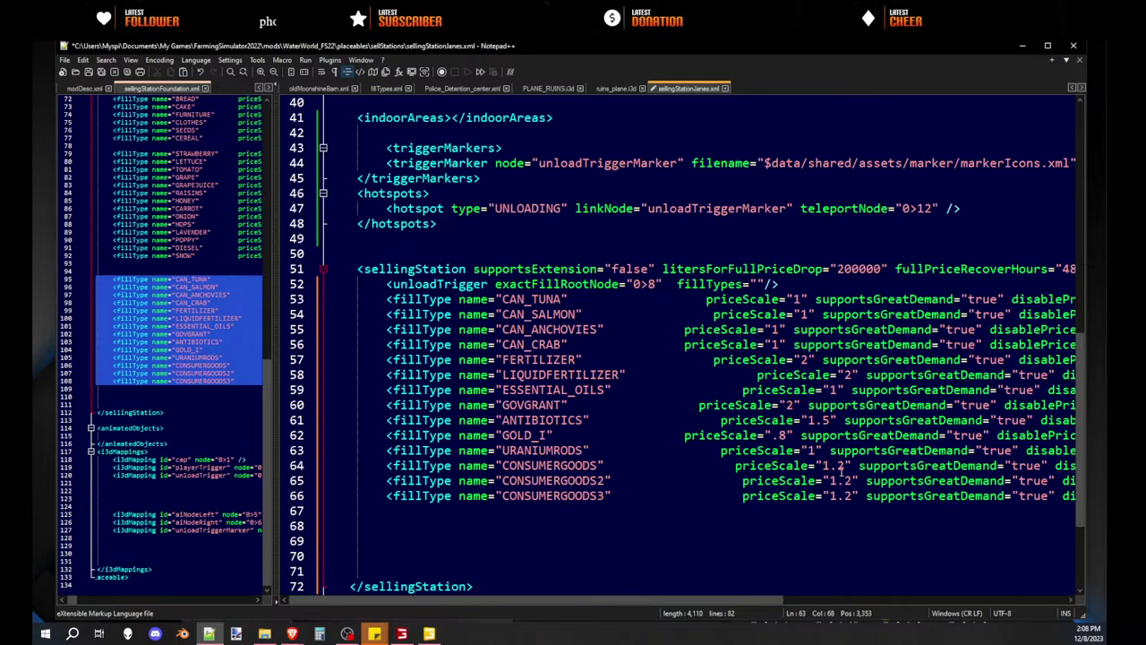
key("BackSpace")
key("BackSpace")
left_click(850, 481)
key("BackSpace")
key("BackSpace")
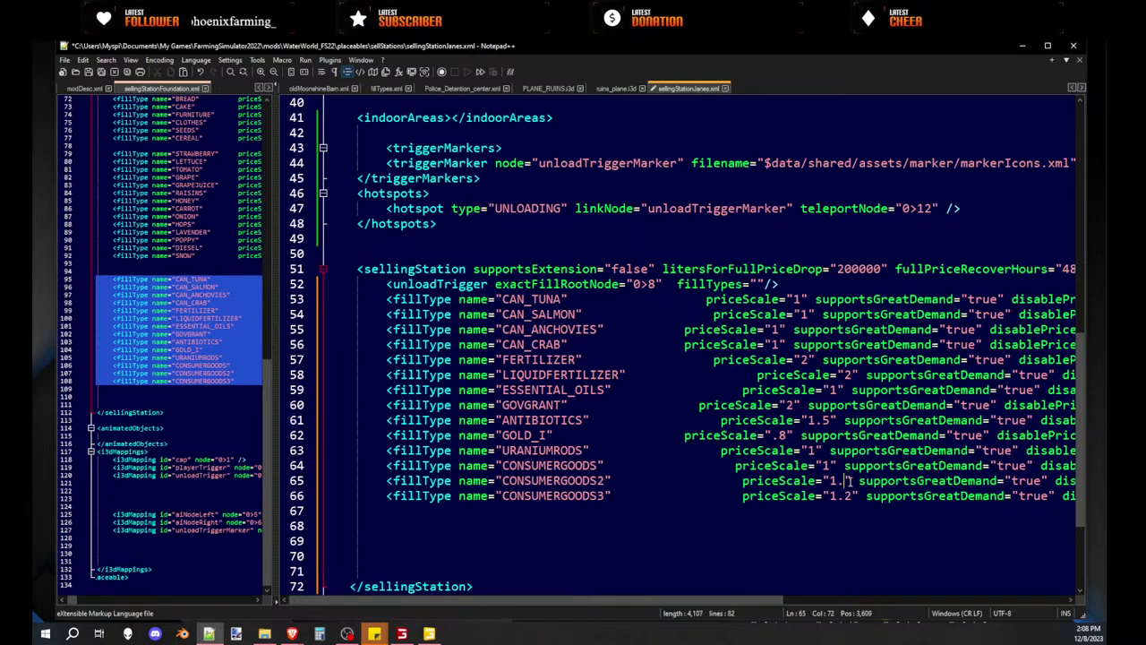
left_click(850, 496)
key("BackSpace")
key("BackSpace")
left_click(814, 524)
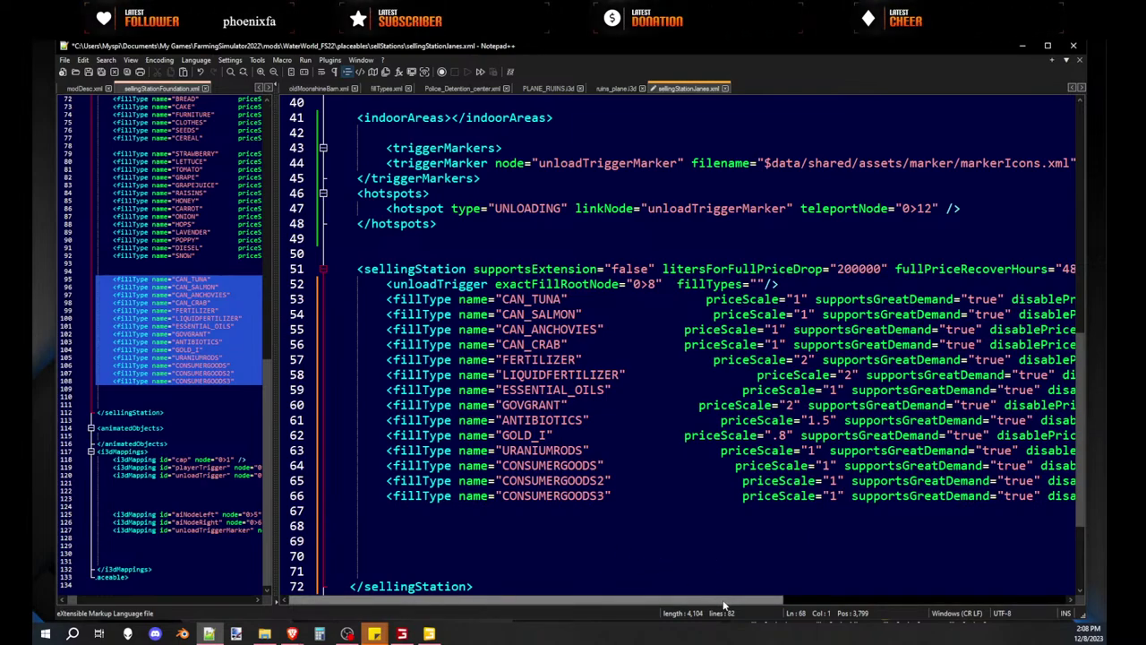
mouse_move(723, 602)
left_mouse_down()
mouse_move(779, 598)
mouse_move(716, 595)
left_mouse_up()
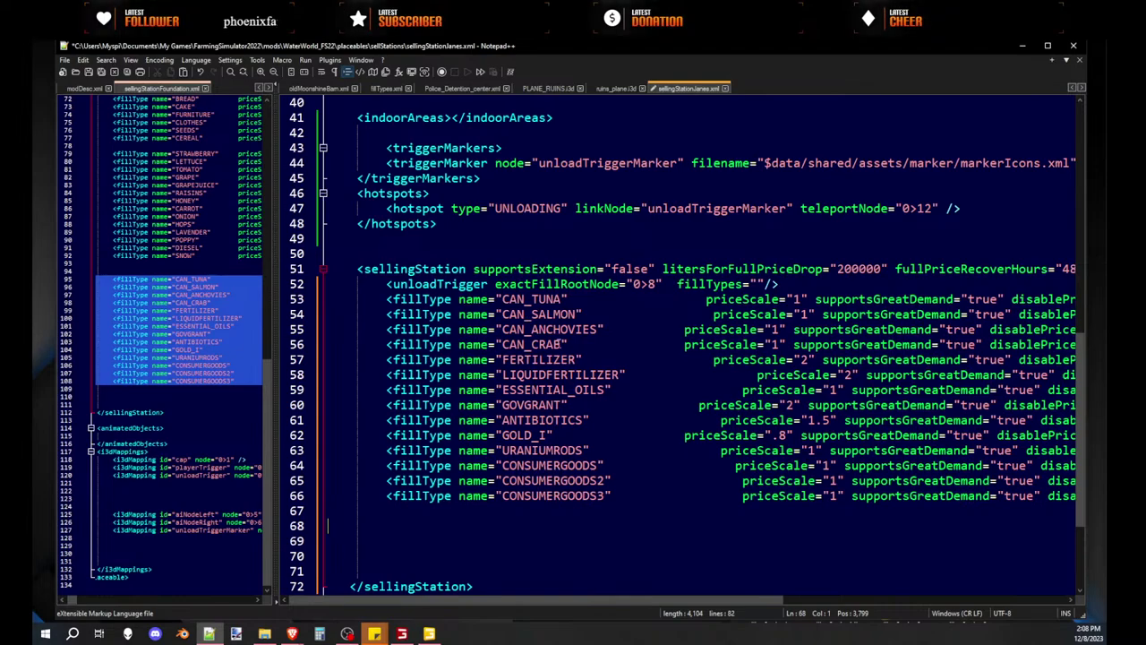
- Examine the fillTypes list of the unloadTrigger in sellingStationFoundation.xml as a reference for the empty fillTypes attribute in sellingStationJanes.xml
left_click(755, 283)
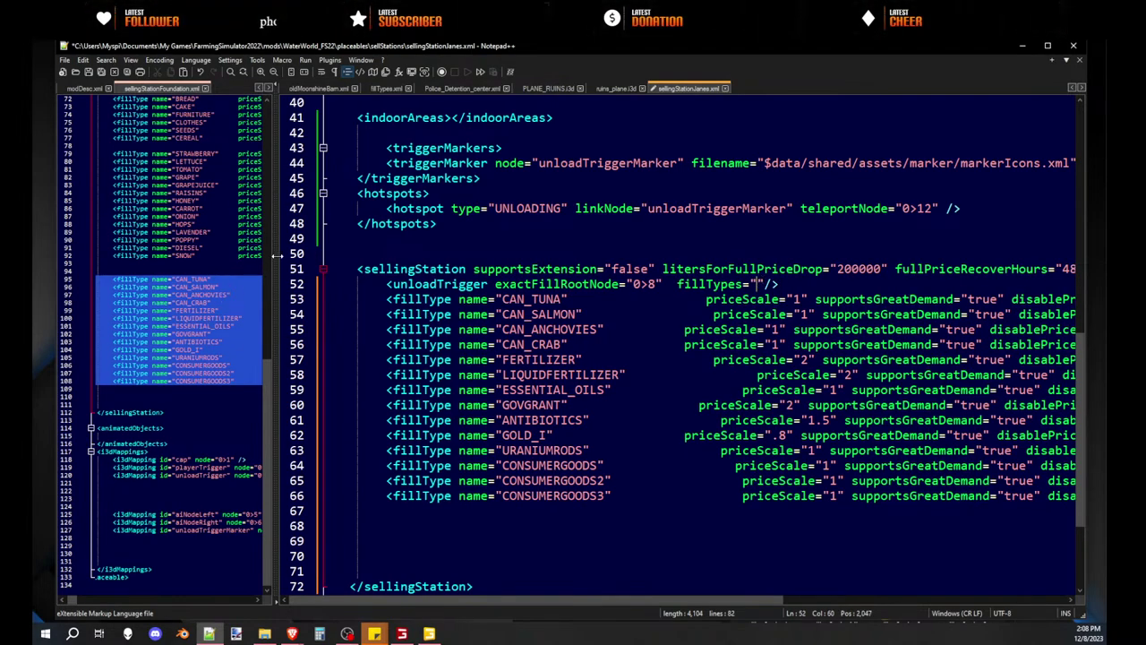
left_click_drag(276, 255, 601, 269)
scroll(454, 278, "up", 12)
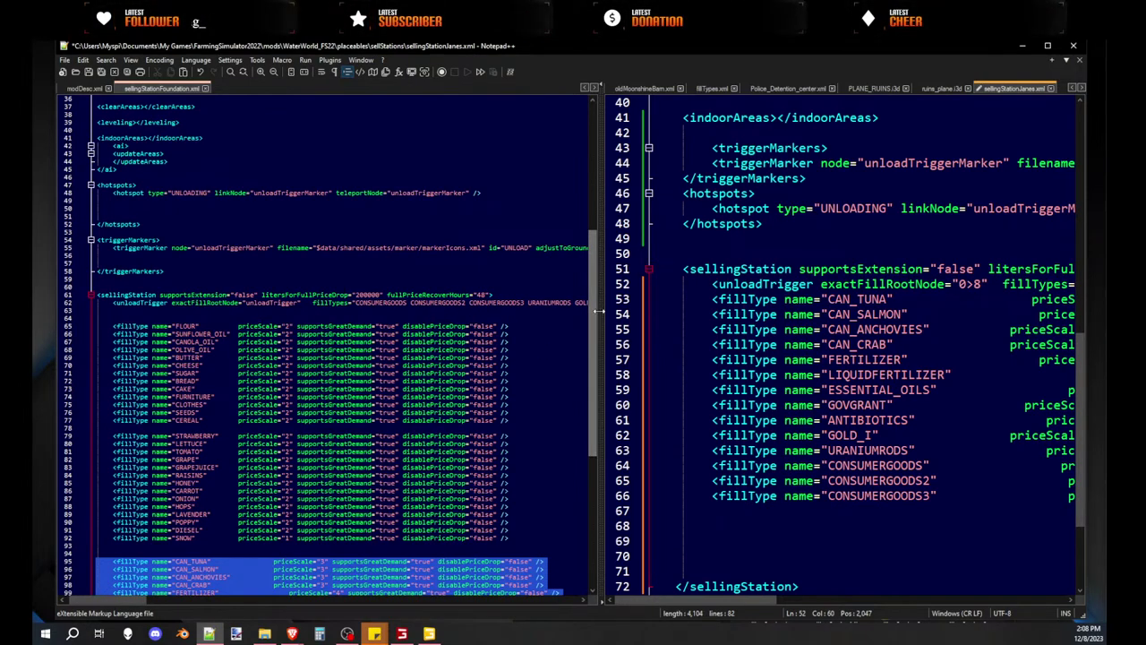
left_click_drag(595, 311, 964, 325)
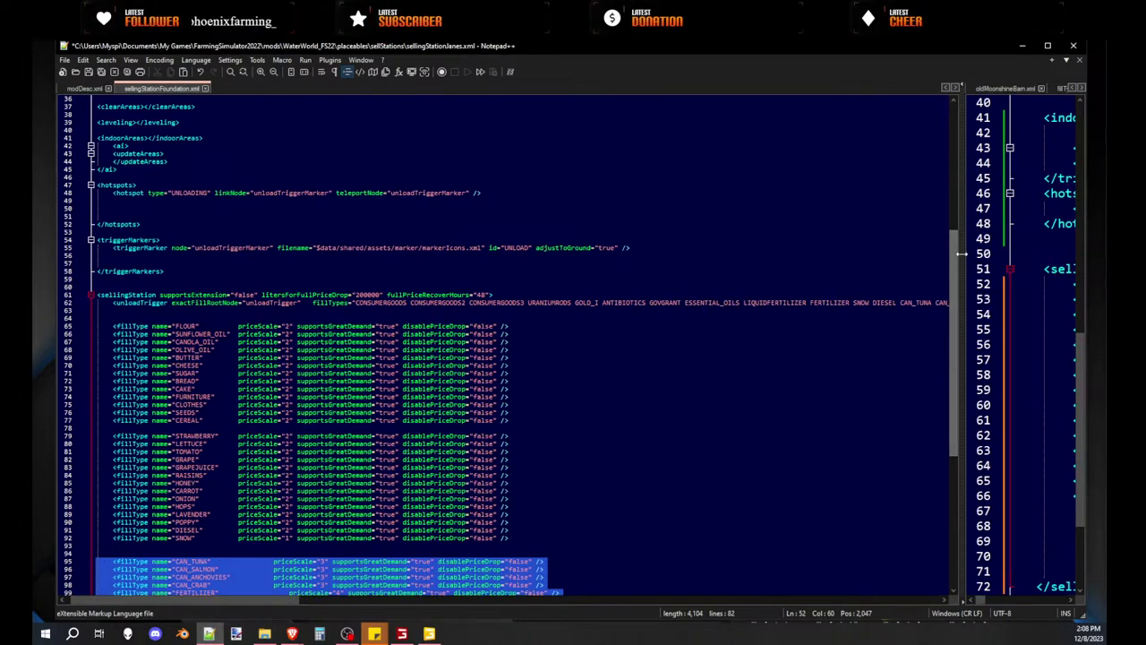
left_click_drag(960, 268, 256, 266)
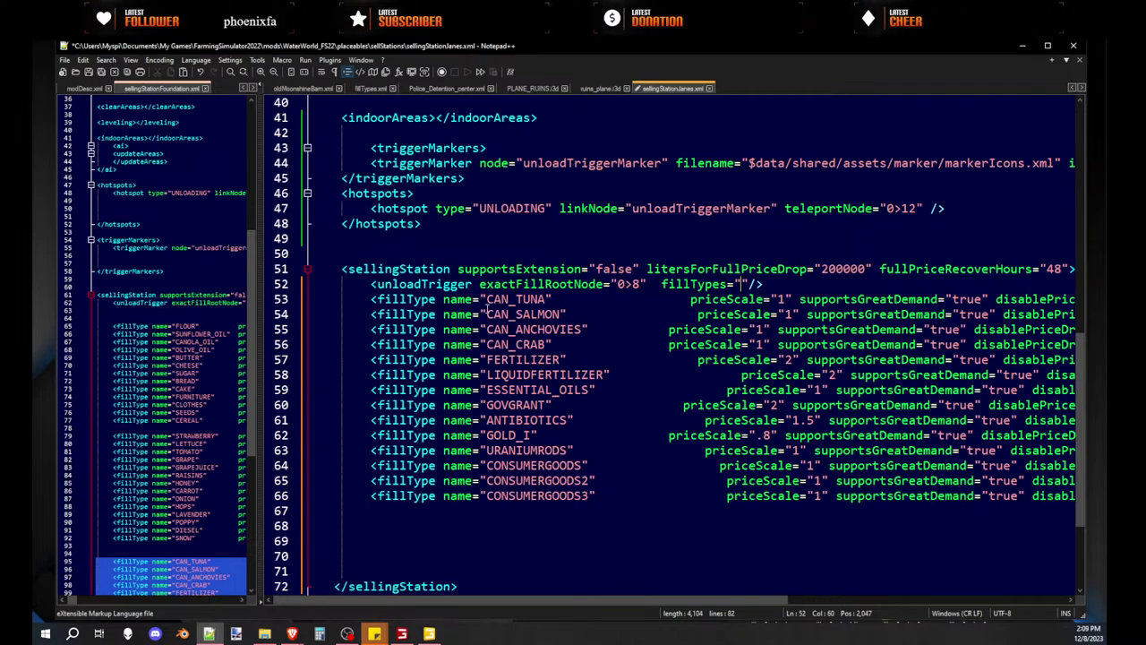
- Fill the empty fillTypes attribute of the unloadTrigger in sellingStationJanes.xml with CAN_TUNA and CAN_SALMON, separated by a space
double_click(512, 301)
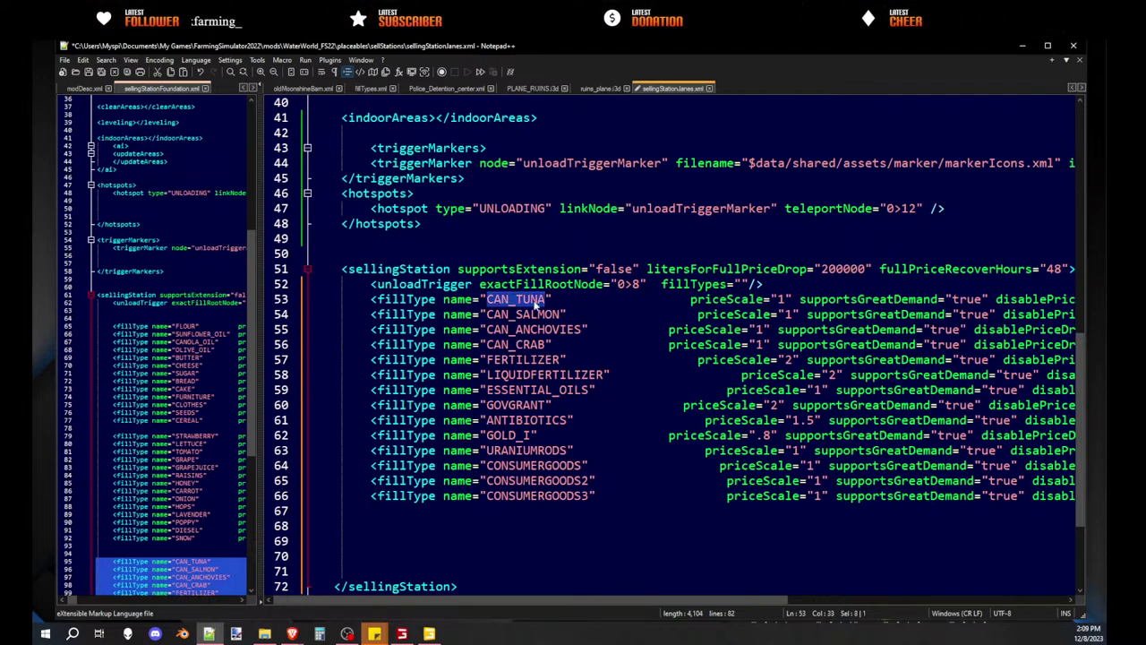
key("ctrl+c")
left_click(743, 284)
key("ctrl+v")
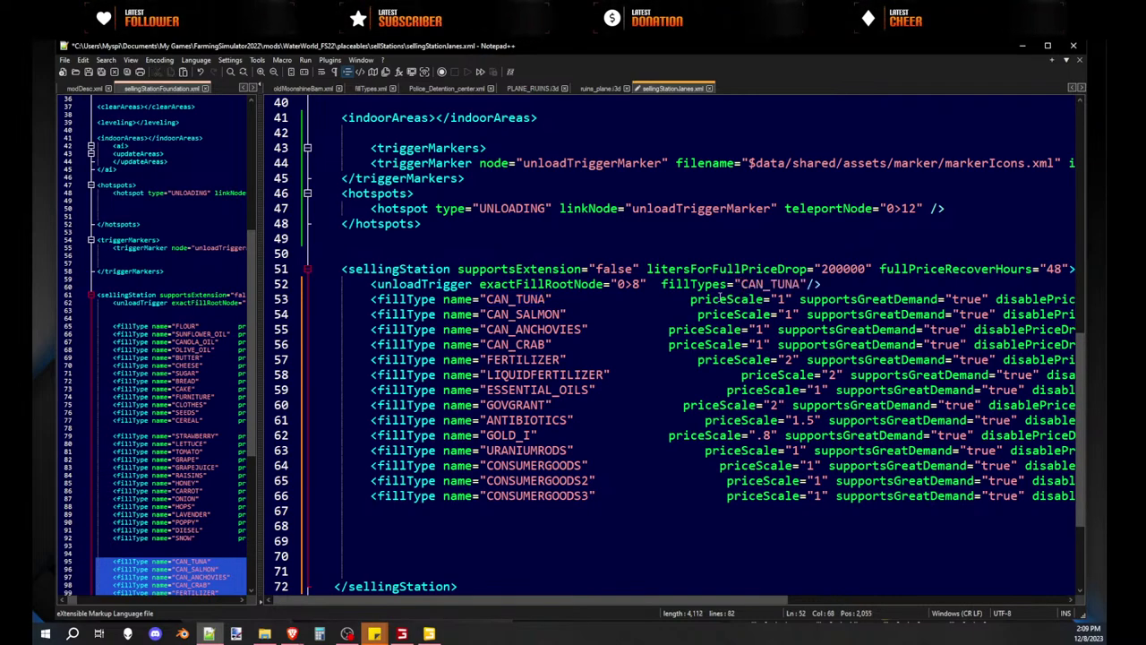
double_click(526, 314)
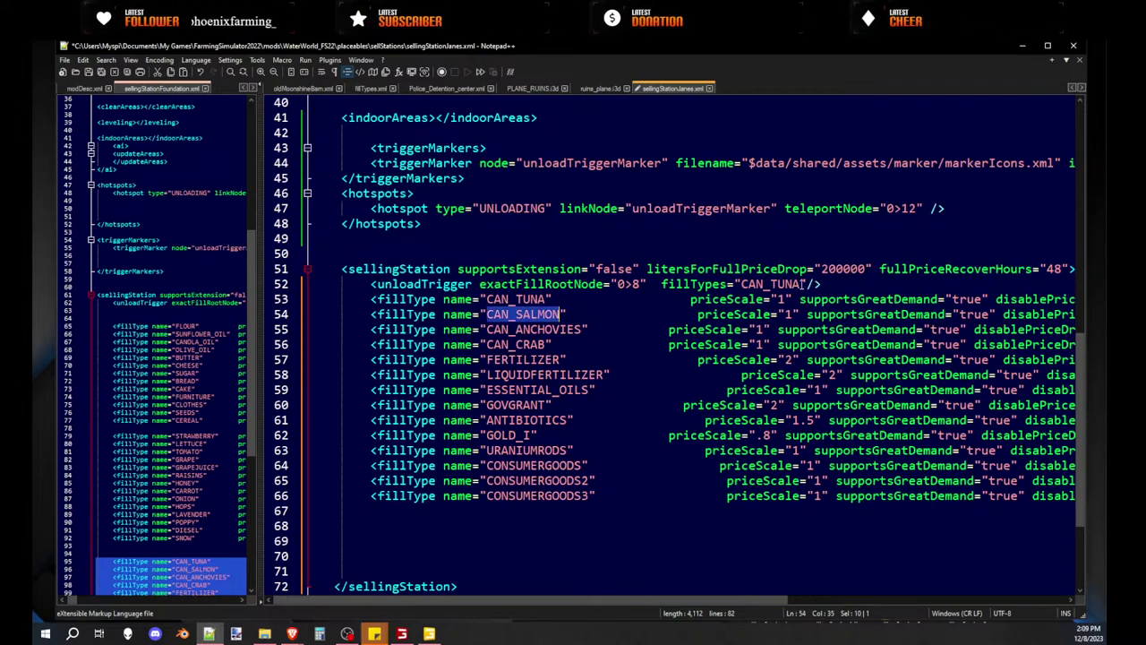
left_click(806, 284)
key("ctrl+v")
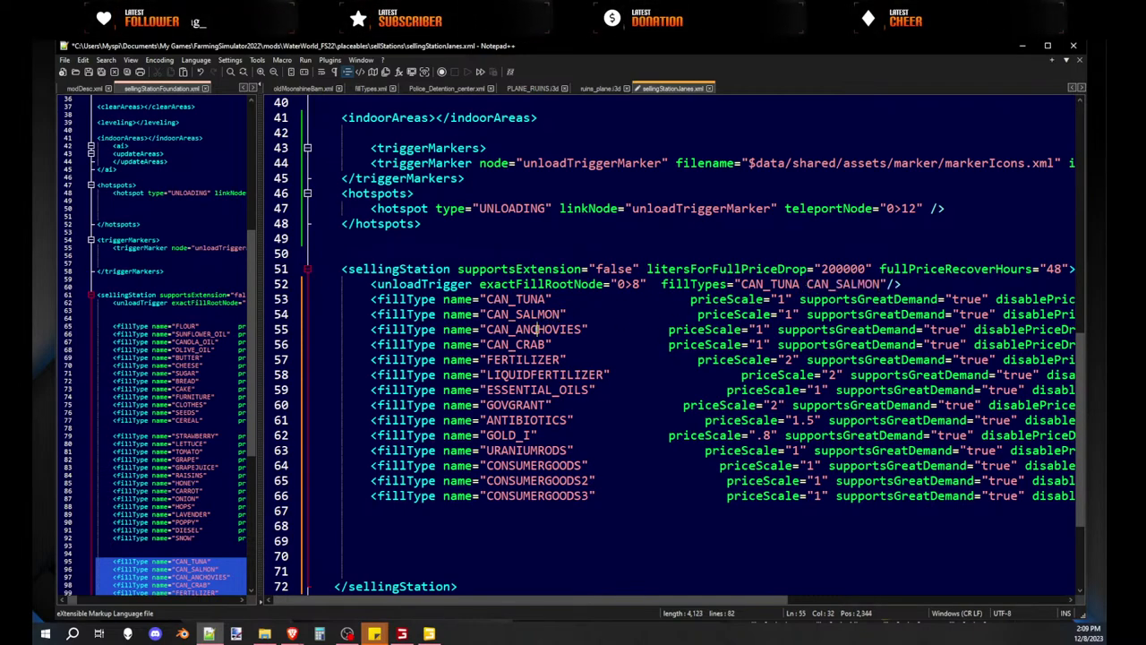
- Append CAN_ANCHOVIES and CAN_CRAB to the end of the unloadTrigger's fillTypes list, separated by spaces
double_click(536, 329)
key("ctrl+c")
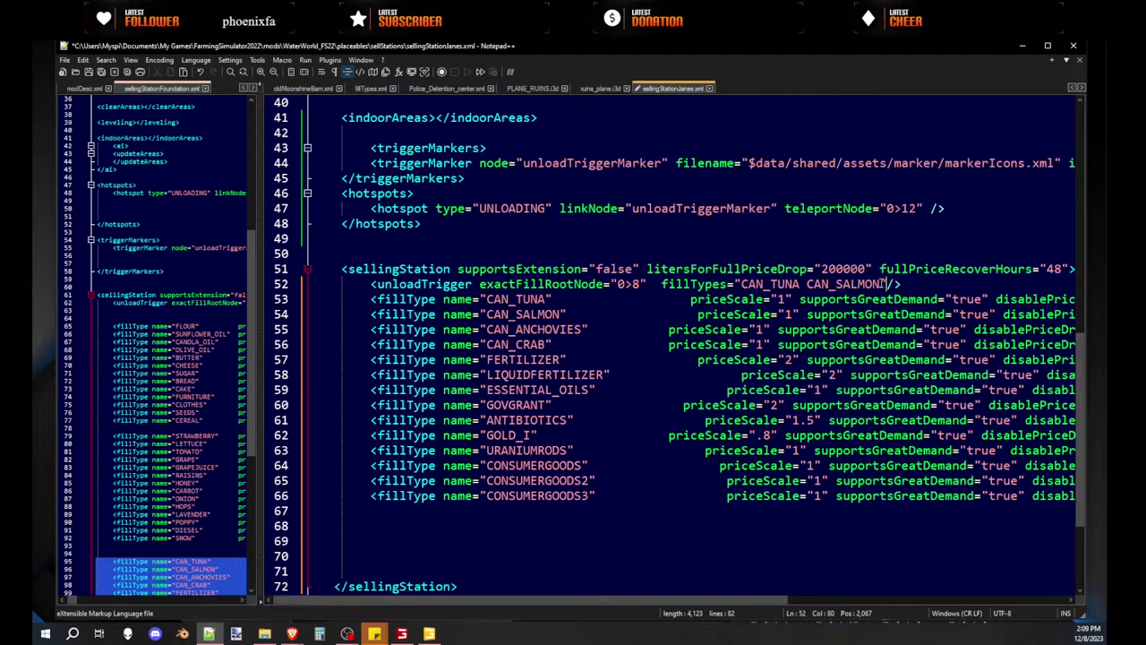
left_click(889, 284)
key("ctrl+v")
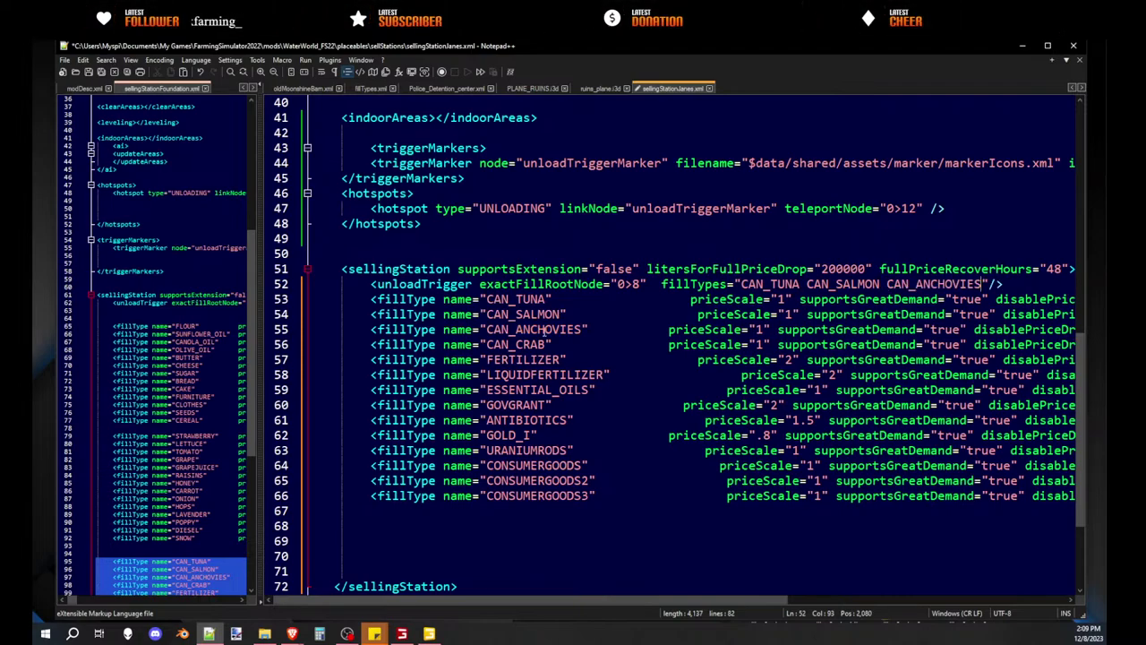
double_click(522, 344)
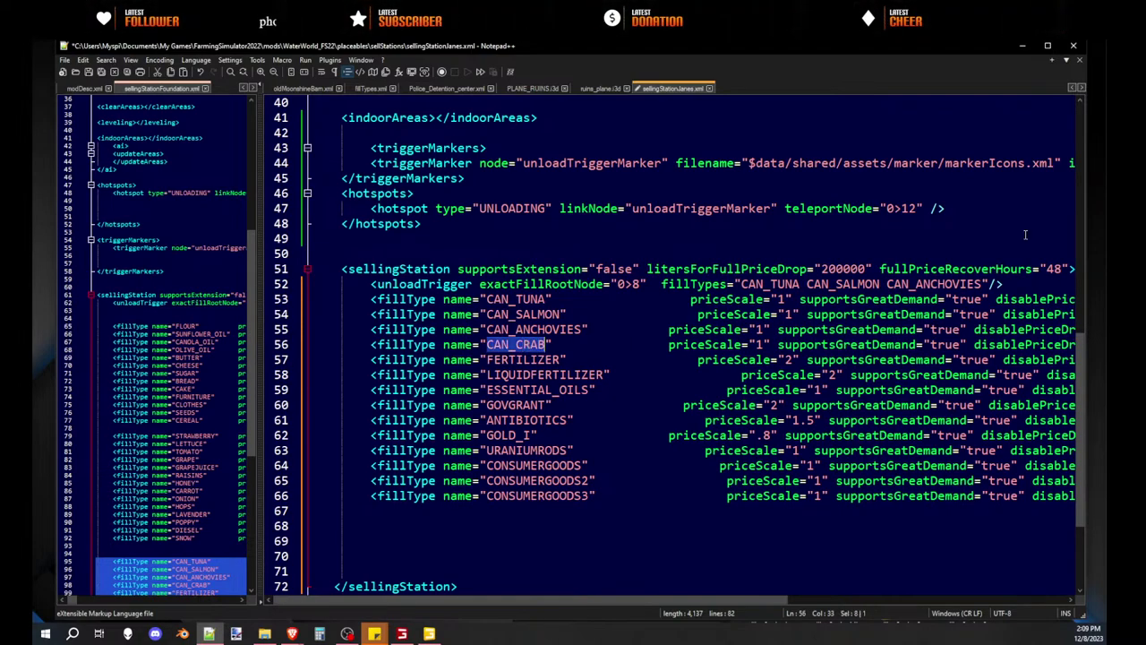
left_click(988, 283)
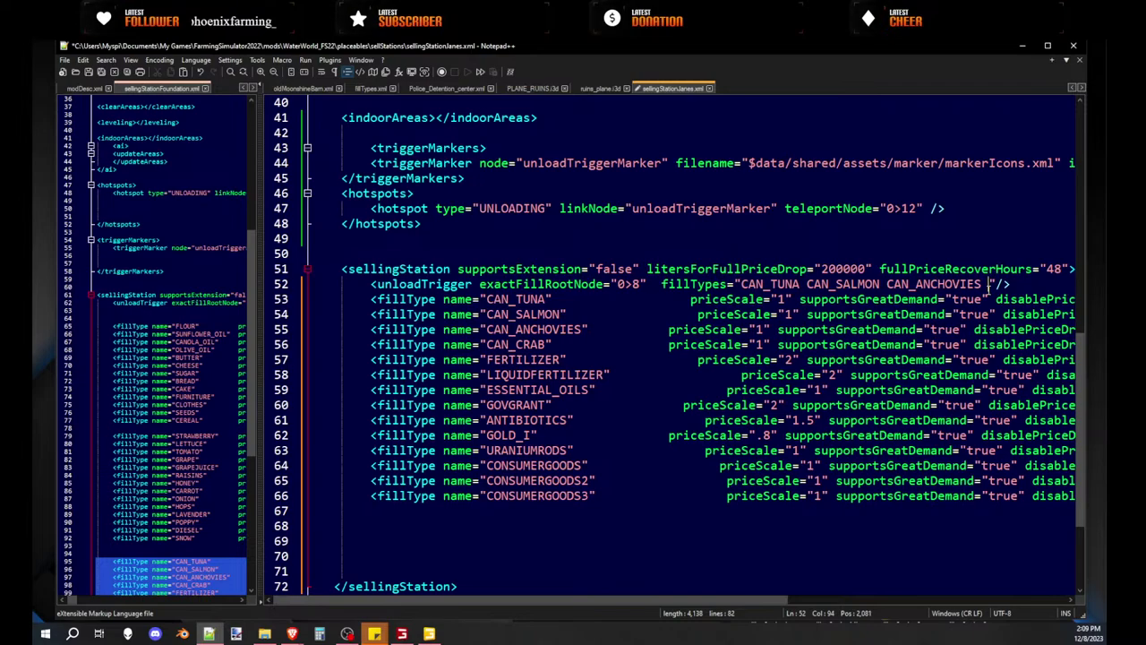
key("ctrl+v")
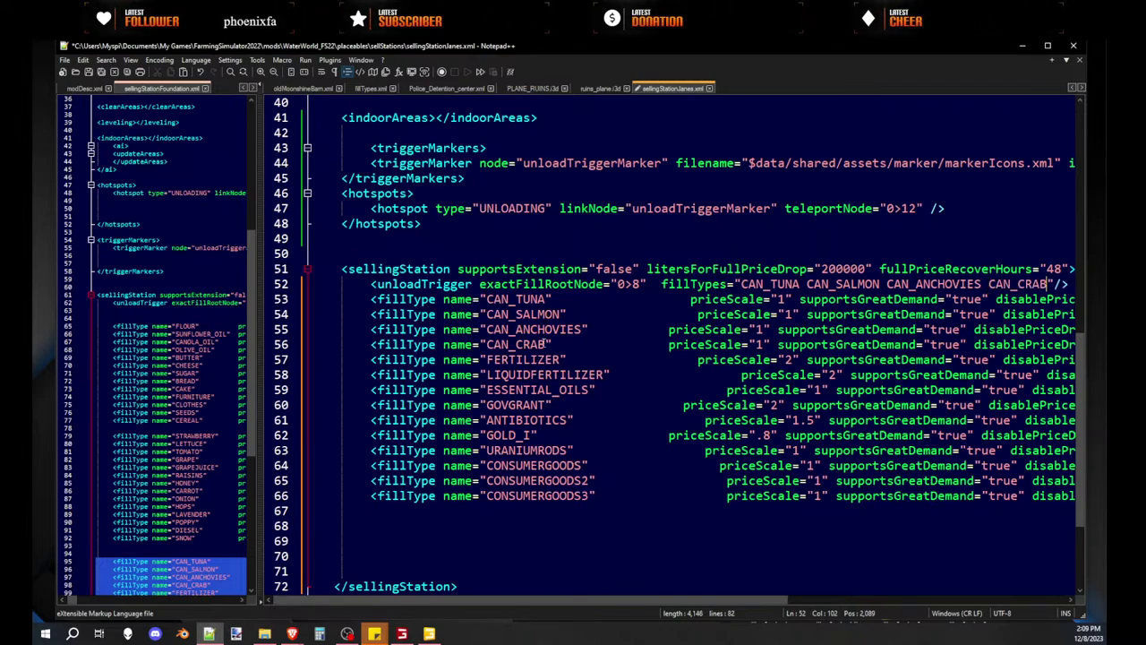
- Append FERTILIZER and LIQUIDFERTILIZER after CAN_CRAB in the unloadTrigger's fillTypes list
double_click(541, 359)
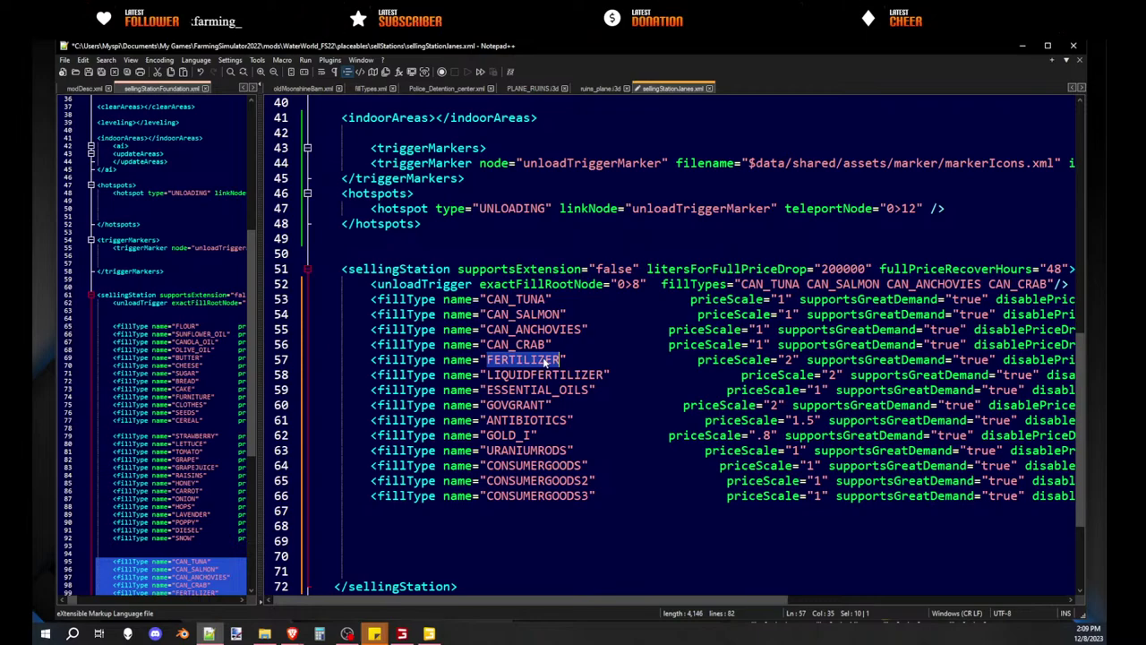
left_click_drag(727, 602, 862, 601)
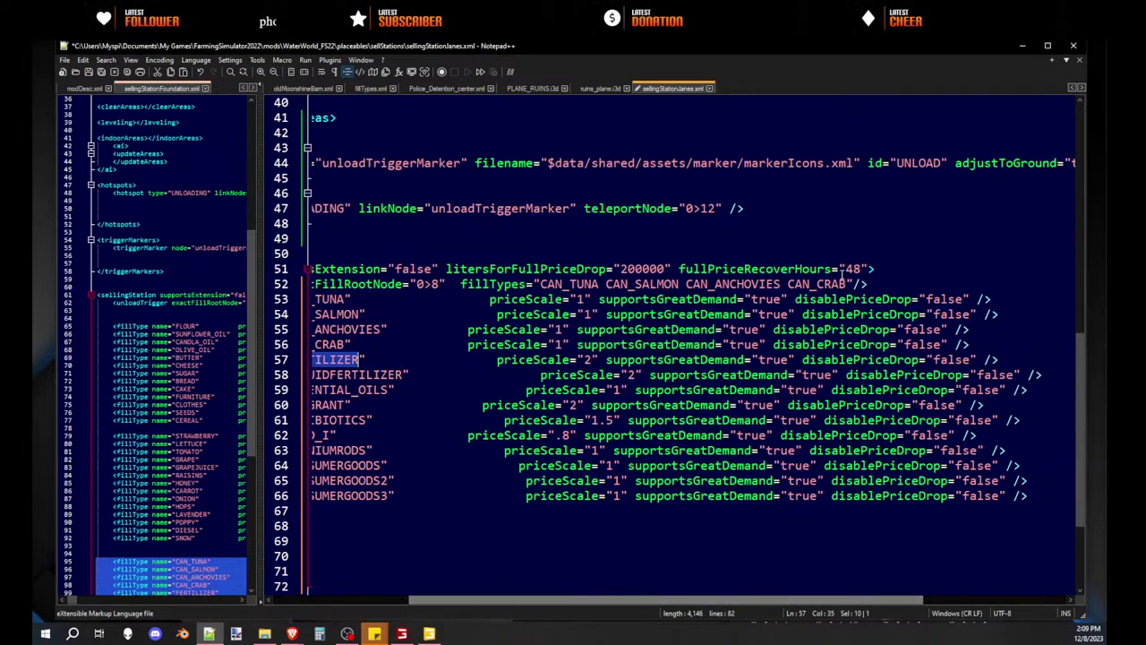
left_click(848, 283)
key("ctrl+v")
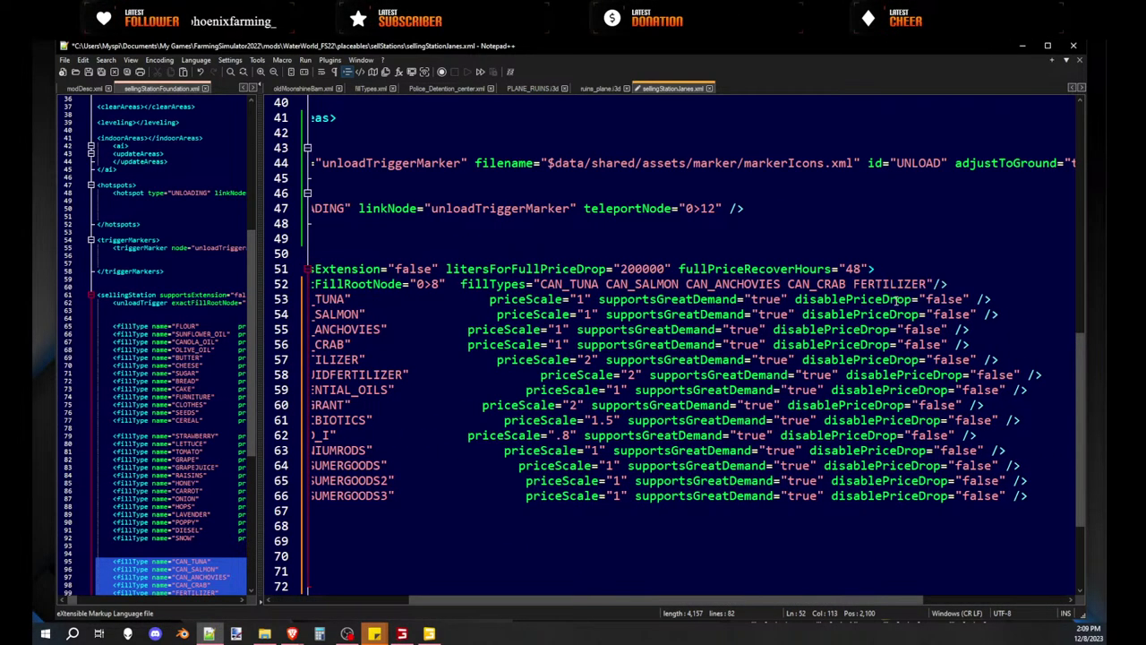
left_click_drag(594, 598, 559, 598)
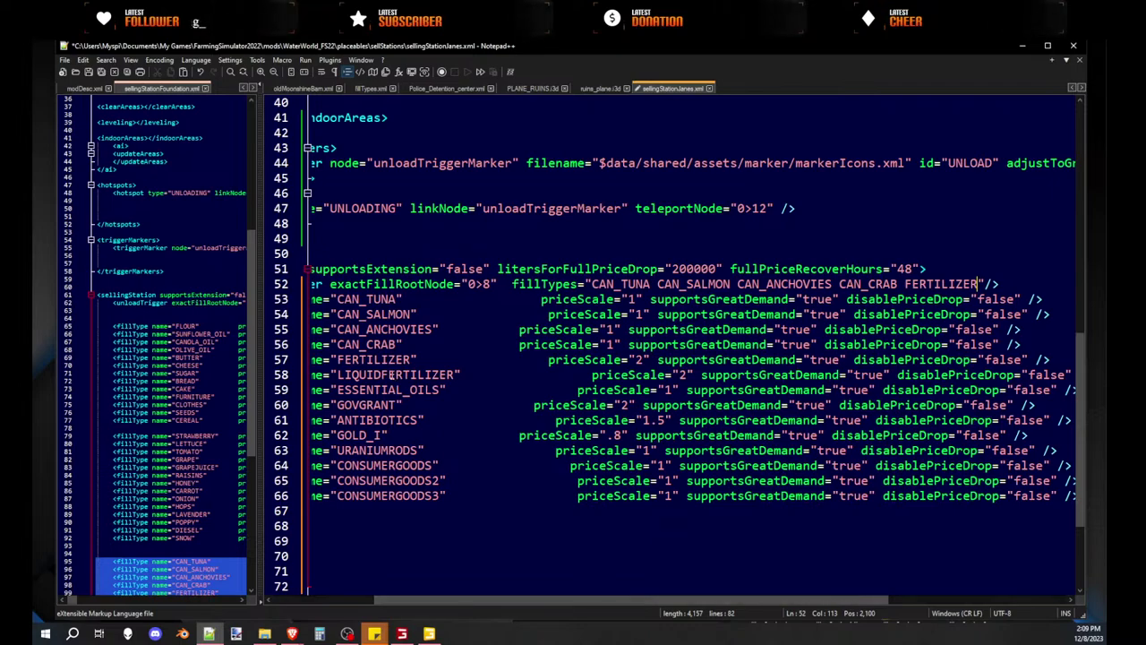
double_click(392, 376)
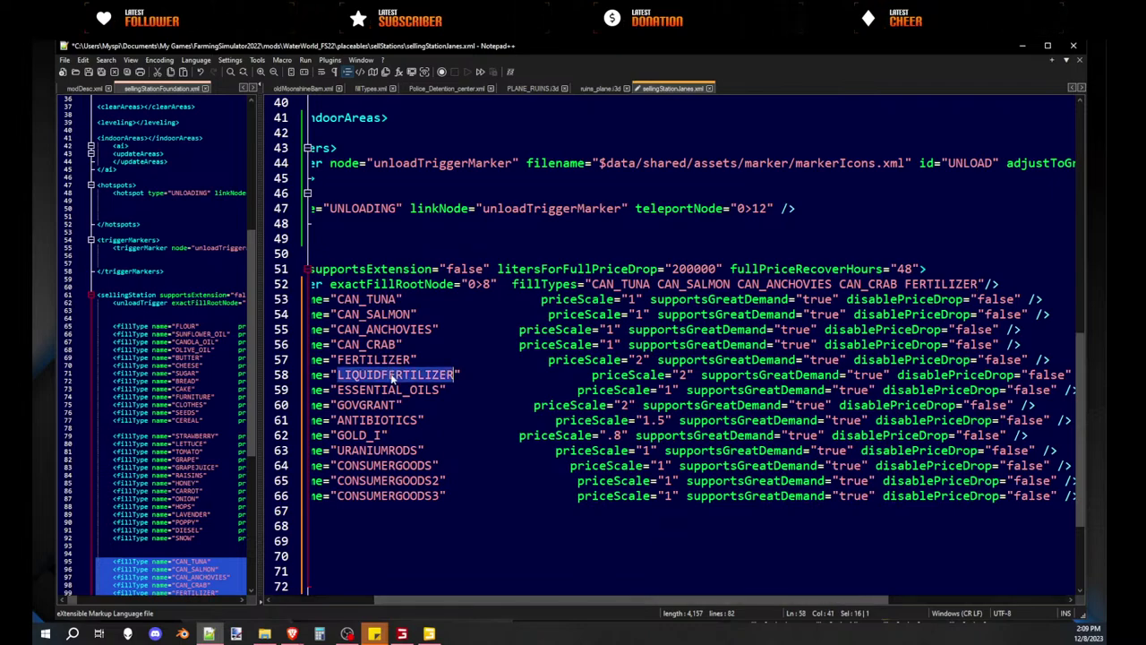
left_click(979, 284)
key("ctrl+v")
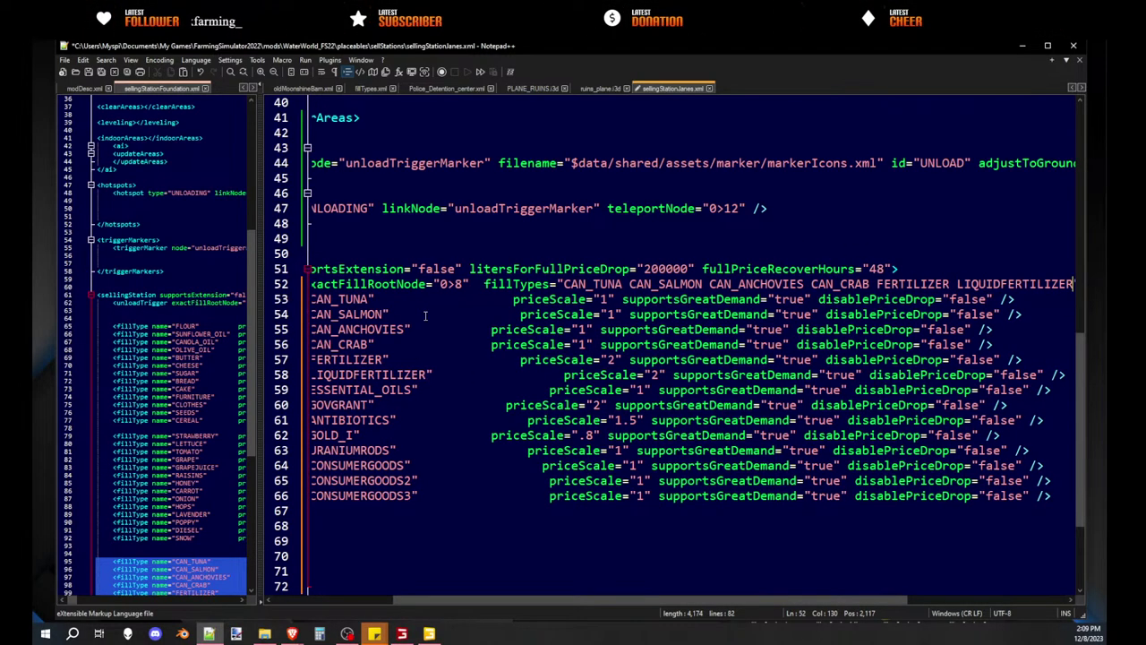
- Insert ESSENTIAL_OILS at the start of the unloadTrigger's fillTypes list and put GOVGRANT in front of it
double_click(370, 389)
key("ctrl+c")
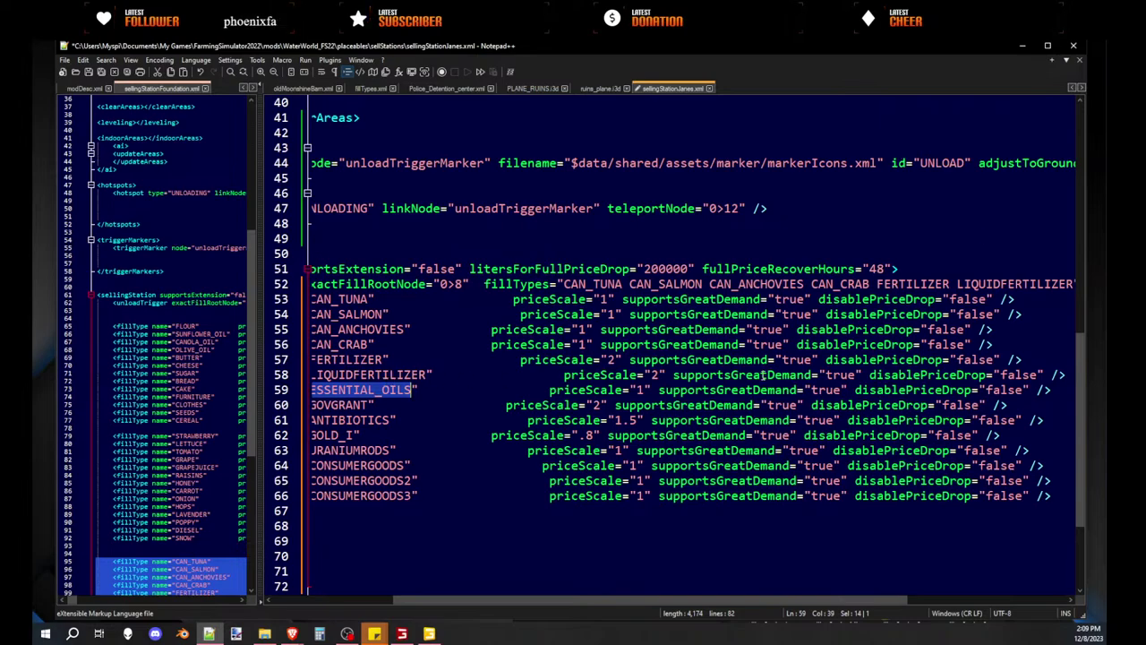
left_click(563, 284)
key("ctrl+v")
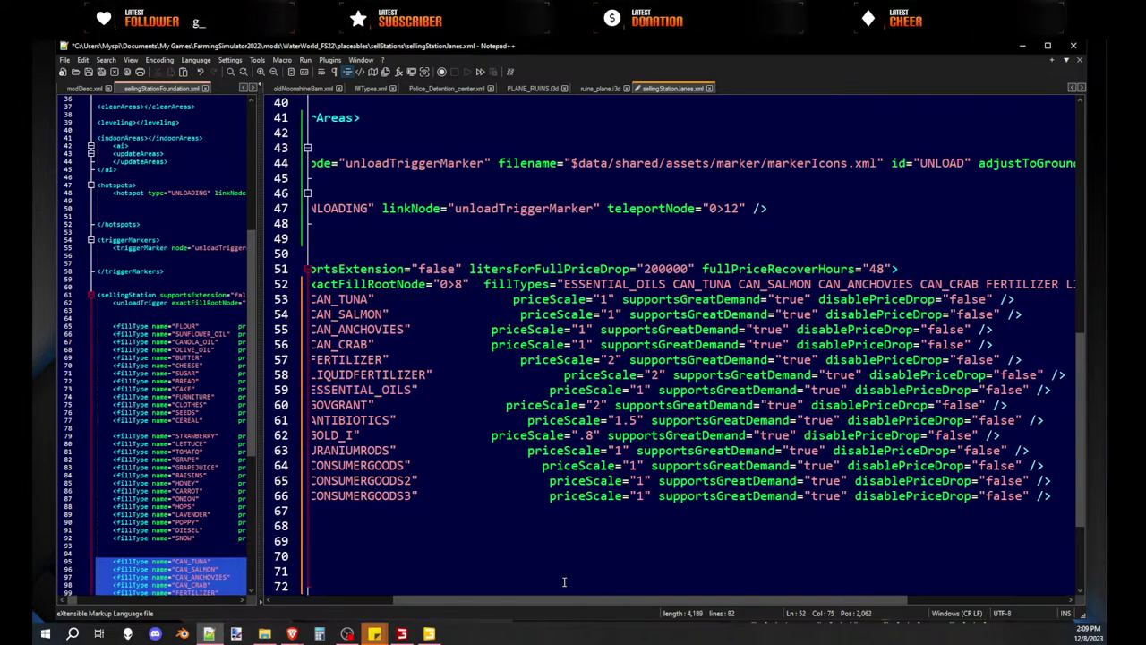
left_click_drag(641, 599, 558, 600)
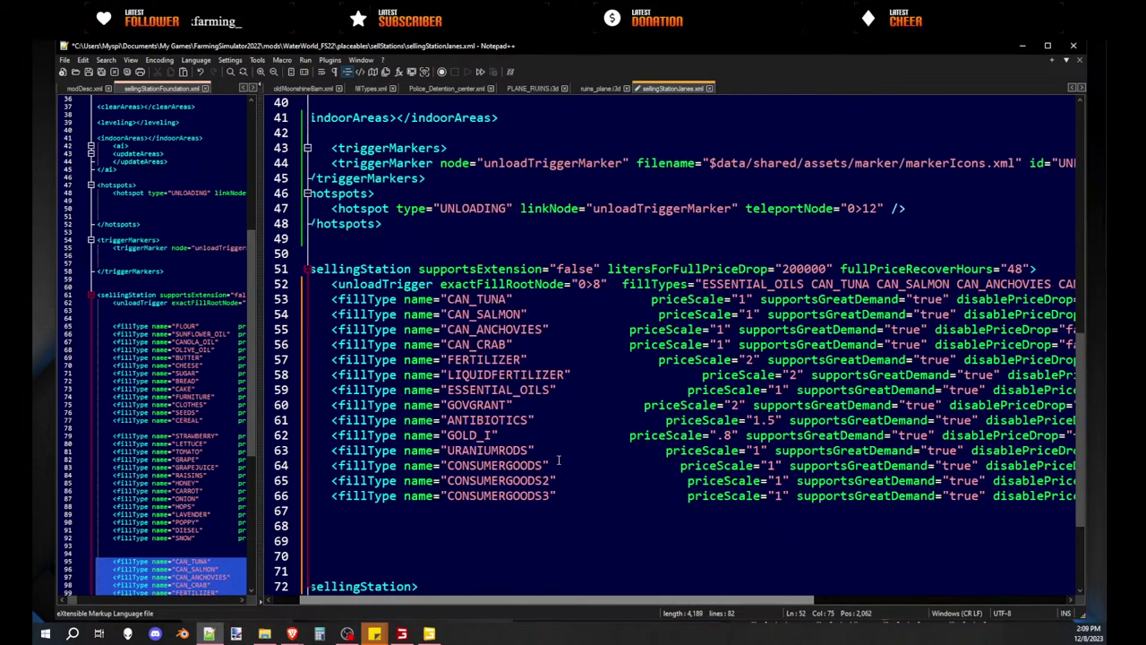
double_click(483, 406)
key("ctrl+c")
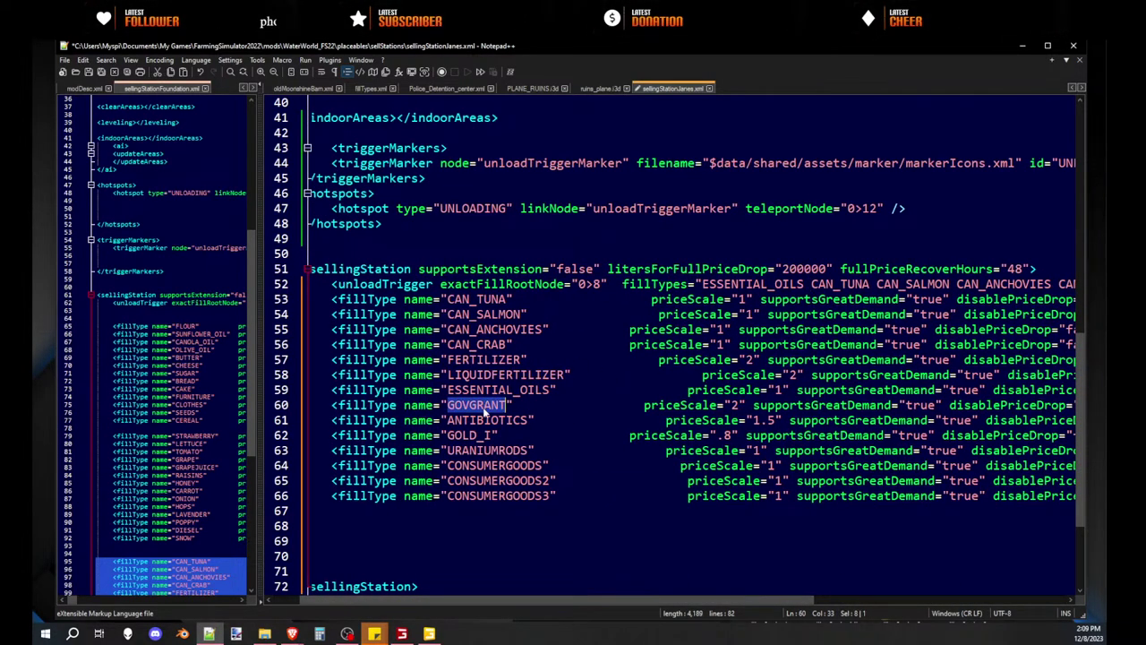
left_click(702, 285)
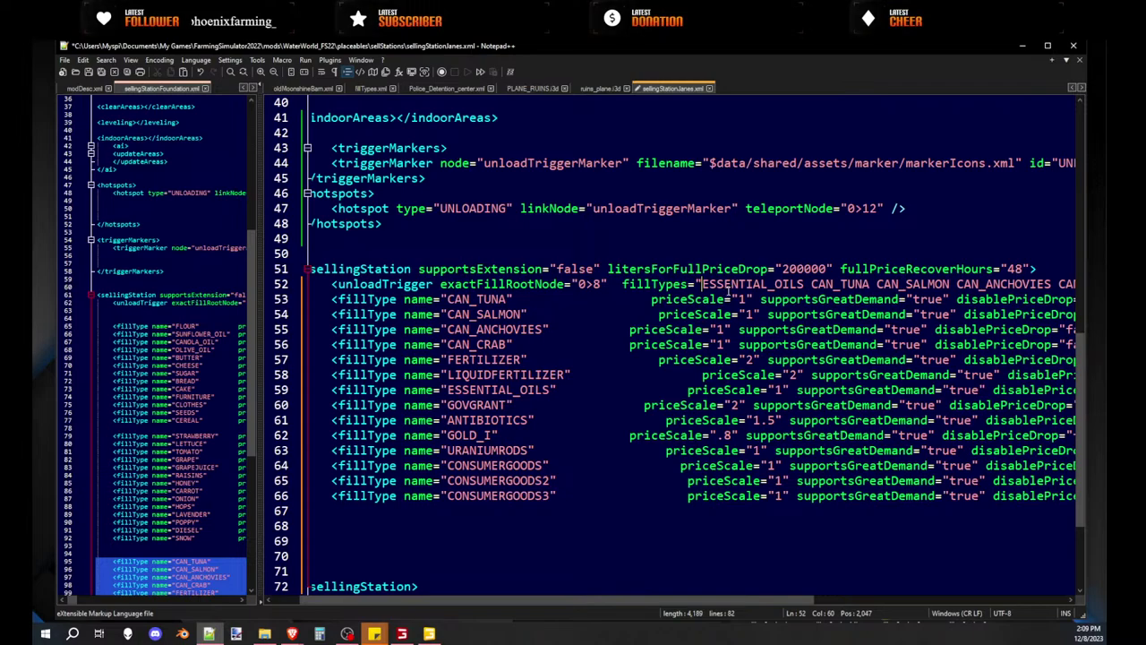
key("ctrl+v")
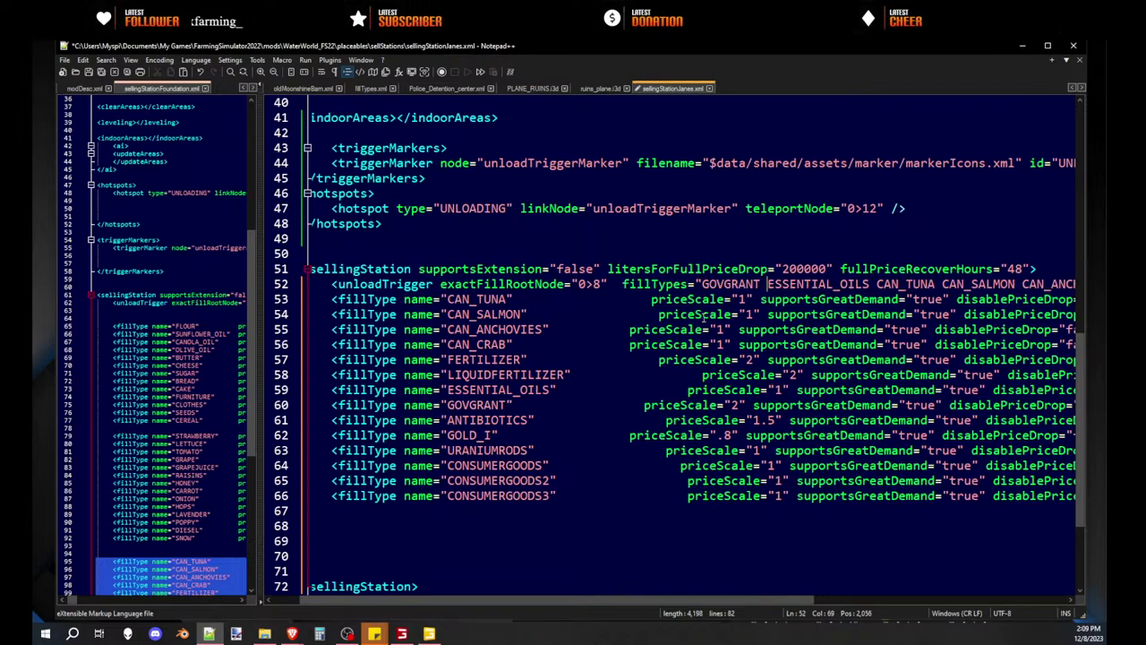
- Insert ANTIBIOTICS before GOVGRANT in the unloadTrigger's fillTypes list, with GOLD_I ahead of it
double_click(489, 421)
key("ctrl+c")
left_click(702, 284)
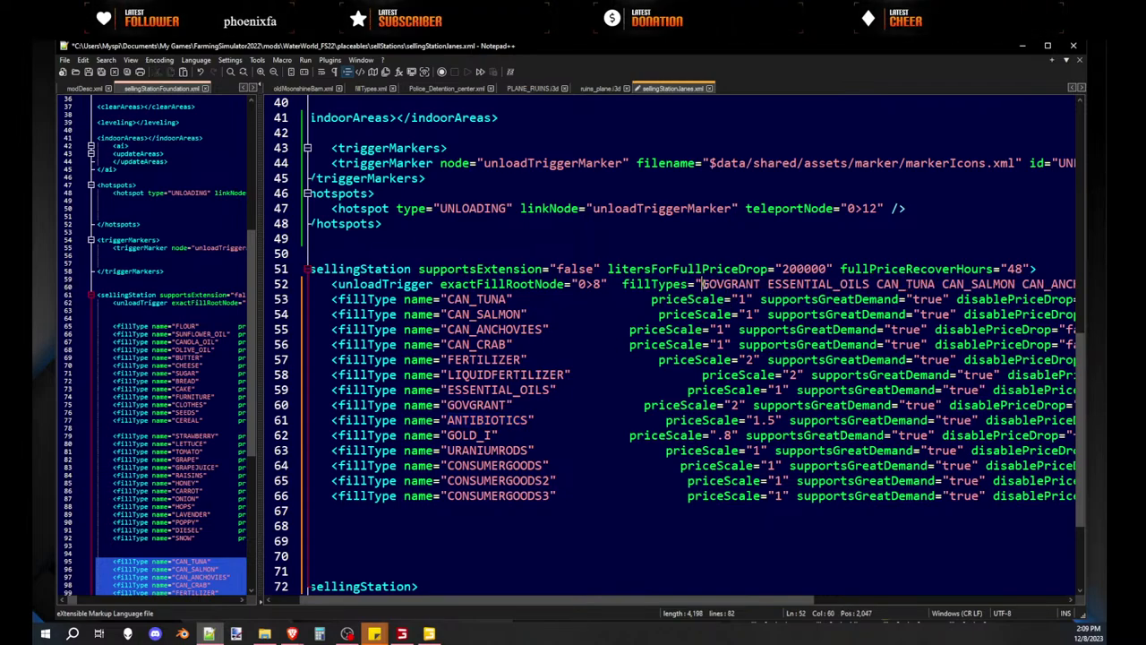
key("ctrl+v")
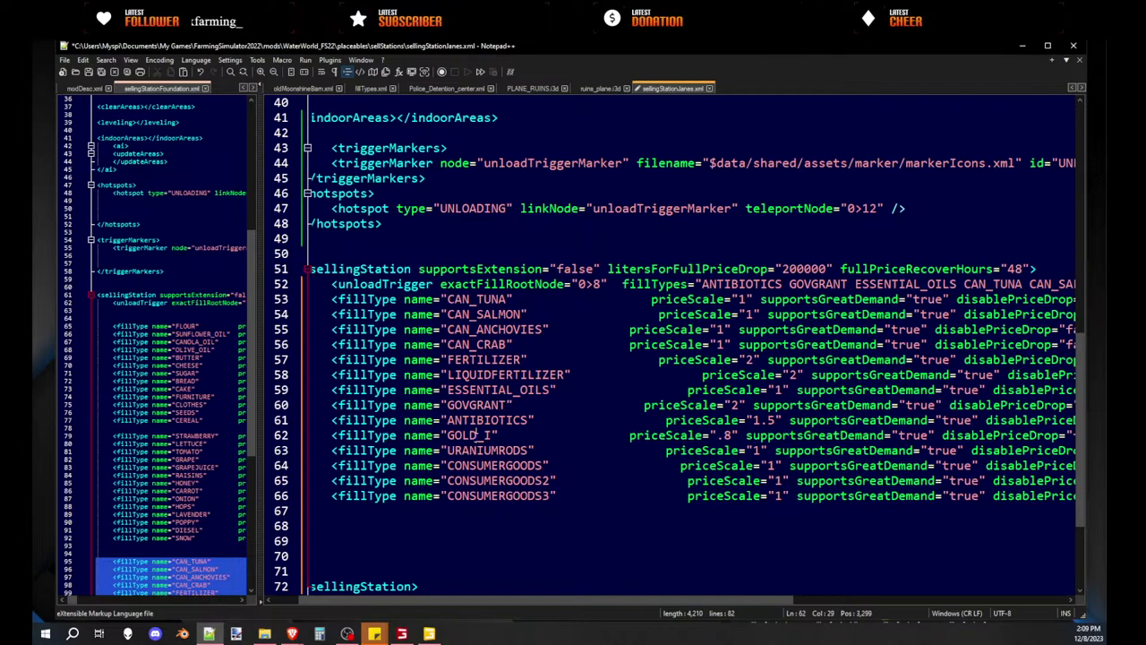
double_click(475, 435)
key("ctrl+c")
left_click(701, 284)
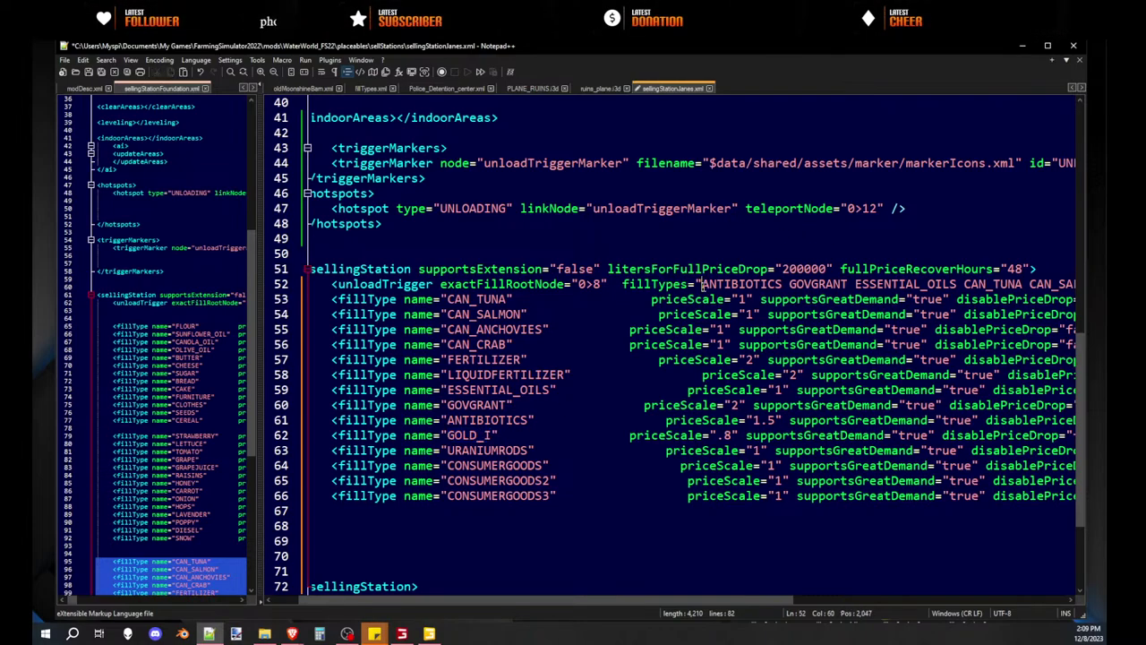
key("ctrl+v")
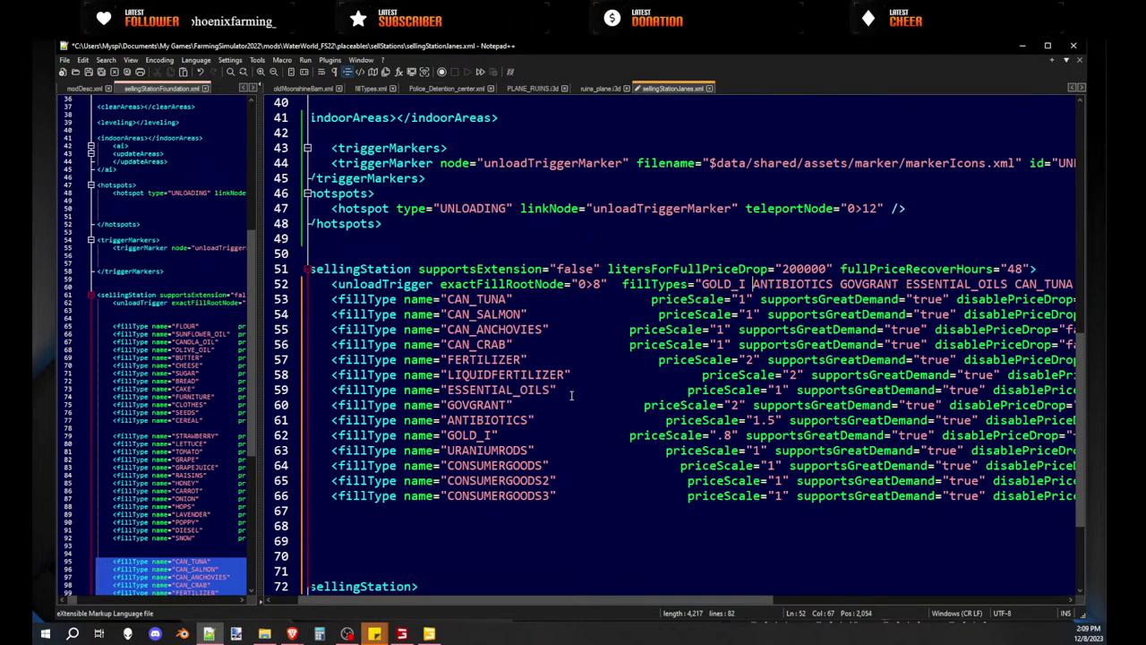
- Insert URANIUMRODS before GOLD_I in the unloadTrigger's fillTypes list, with CONSUMERGOODS ahead of it
double_click(488, 450)
key("ctrl+c")
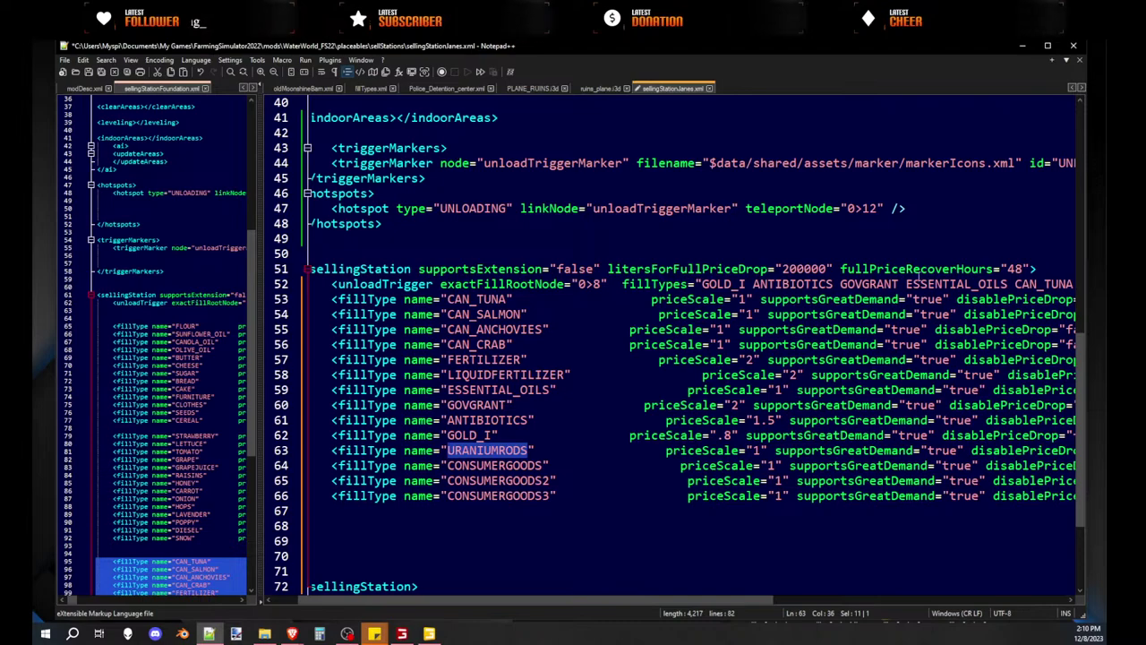
left_click(701, 284)
key("ctrl+v")
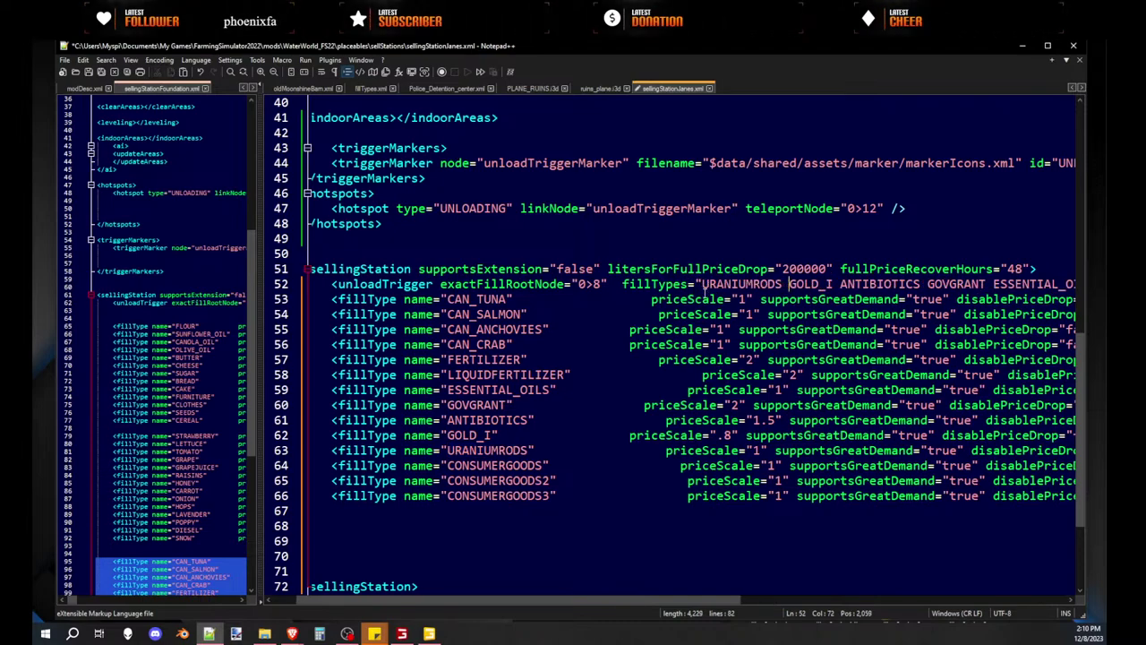
double_click(498, 466)
key("ctrl+c")
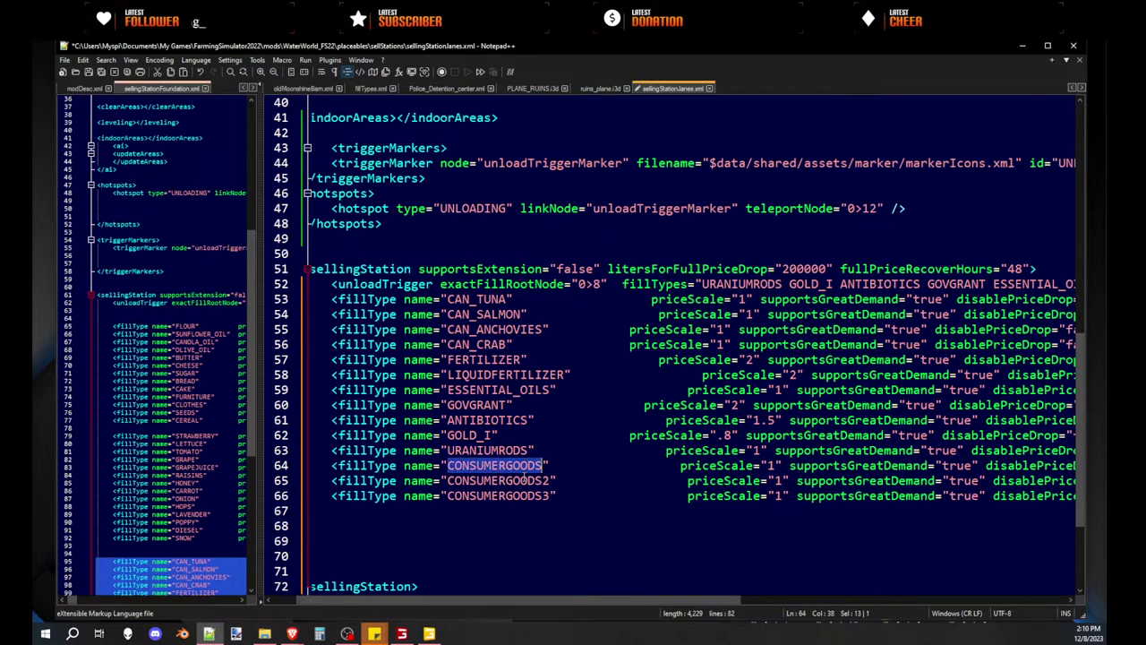
left_click(701, 284)
key("ctrl+v")
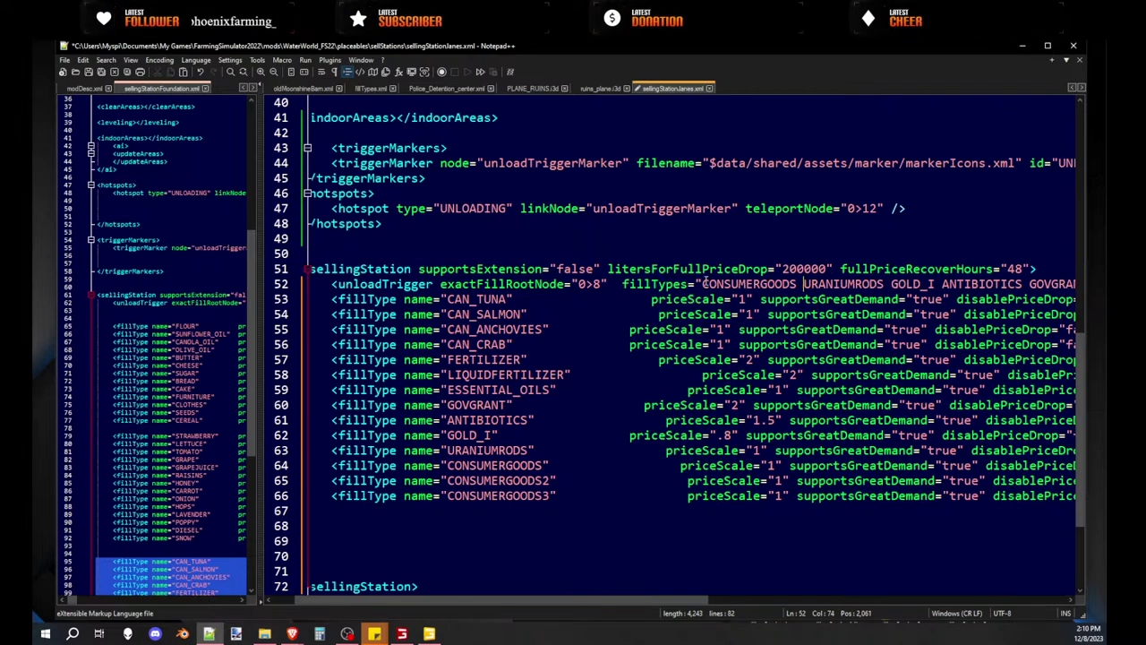
- Add CONSUMERGOODS3 and CONSUMERGOODS2 at the start of the unloadTrigger's fillTypes list, before CONSUMERGOODS
key("ctrl+v")
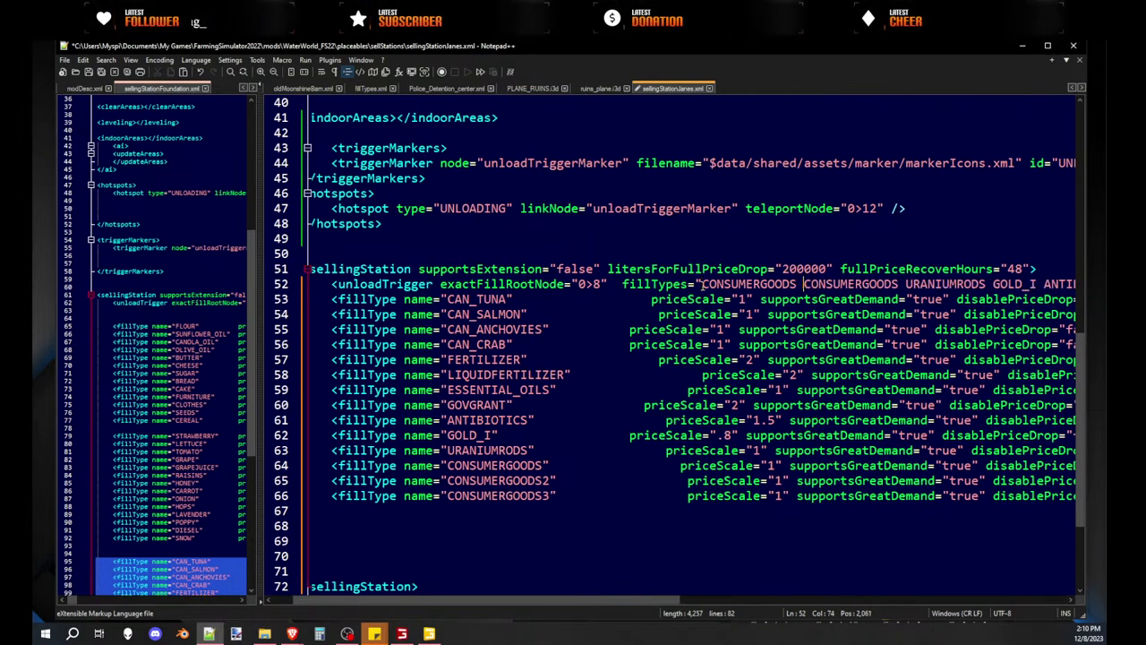
key("Left")
type("2")
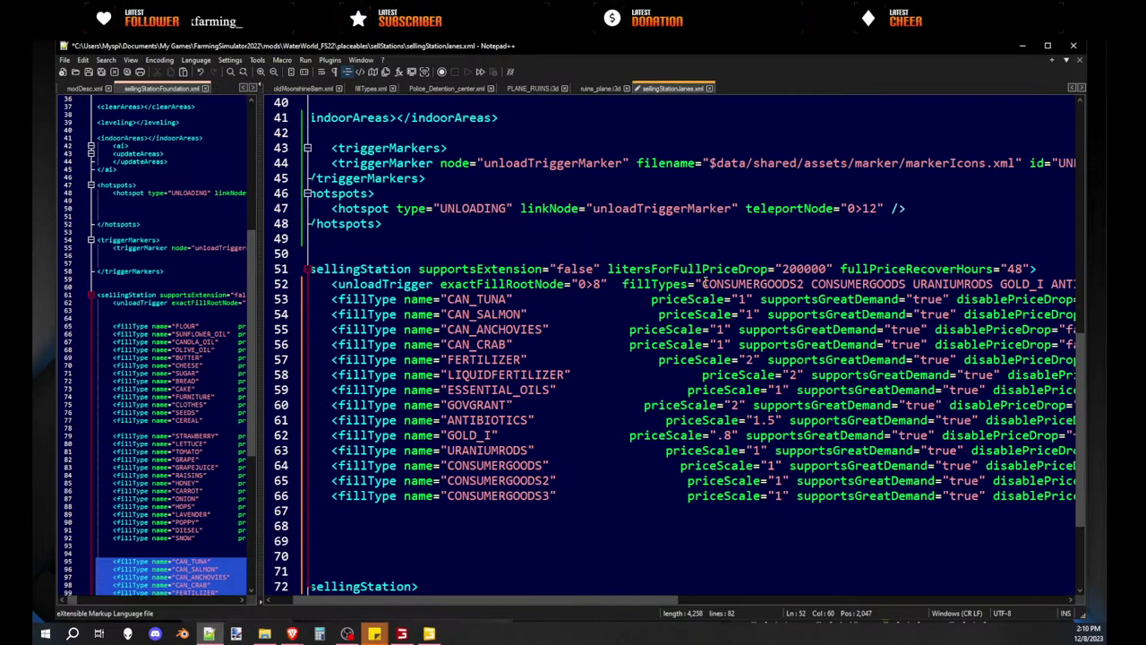
key("ctrl+v")
key("Left")
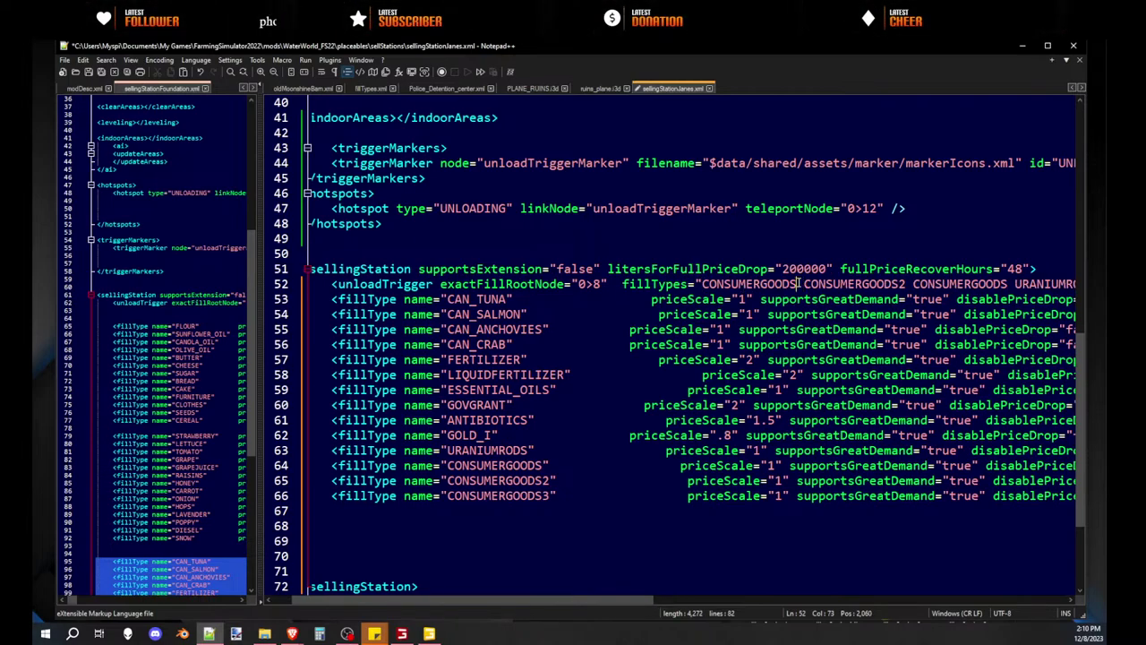
type("3")
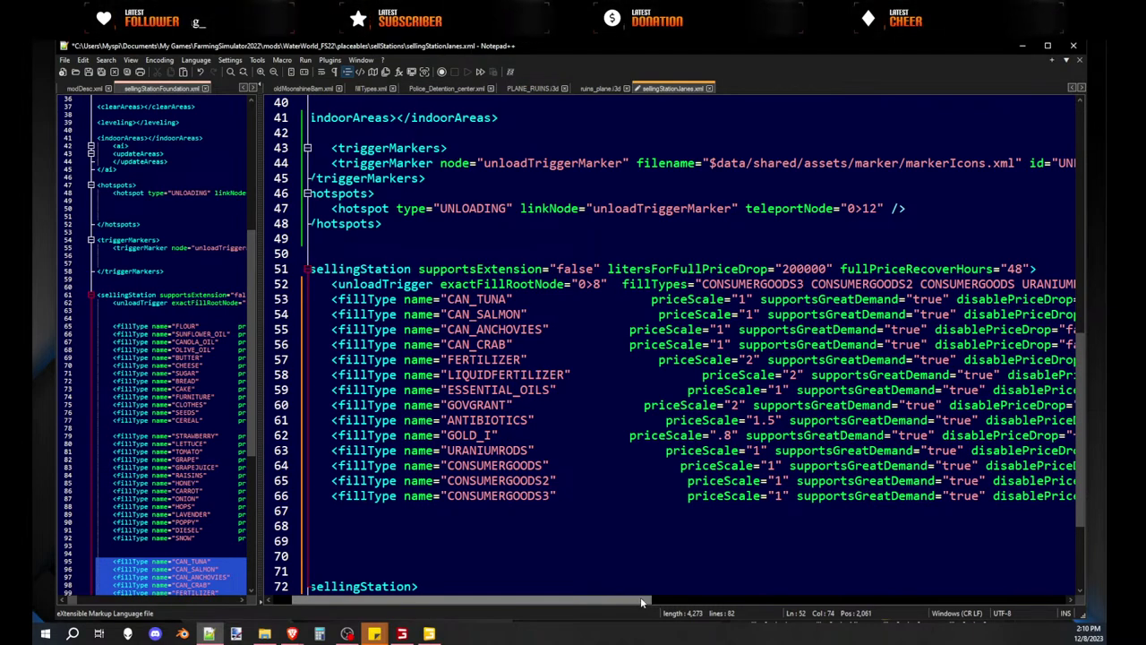
- Widen the view of sellingStationFoundation.xml so its full fillType lines can be compared with sellingStationJanes.xml
left_click_drag(640, 596, 517, 544)
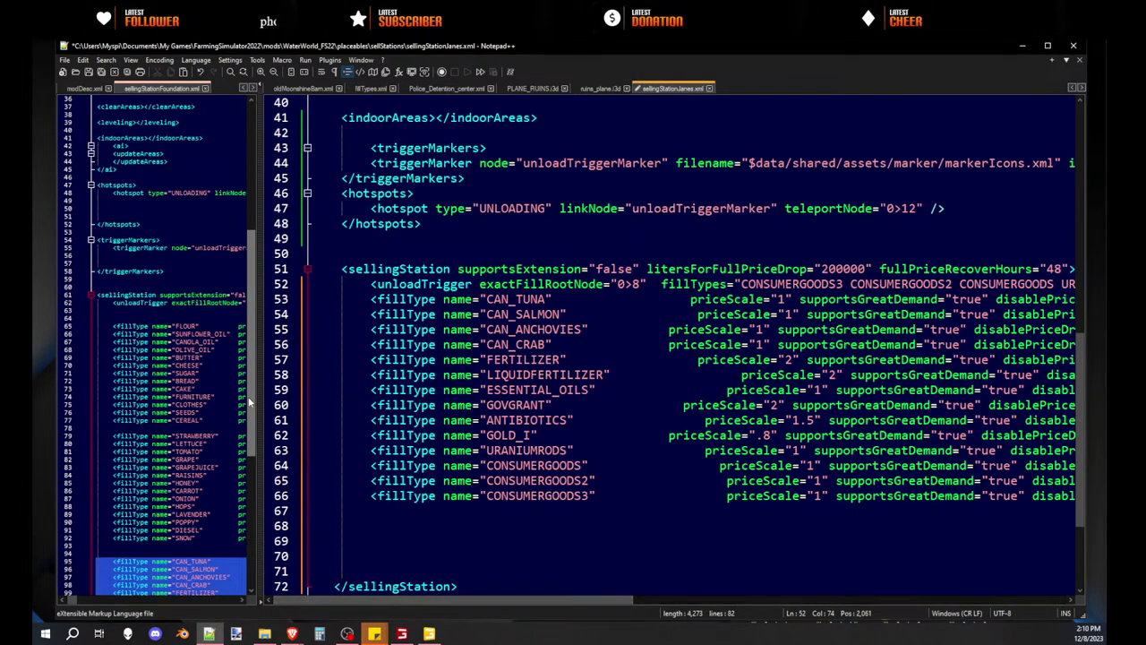
left_click_drag(257, 402, 633, 481)
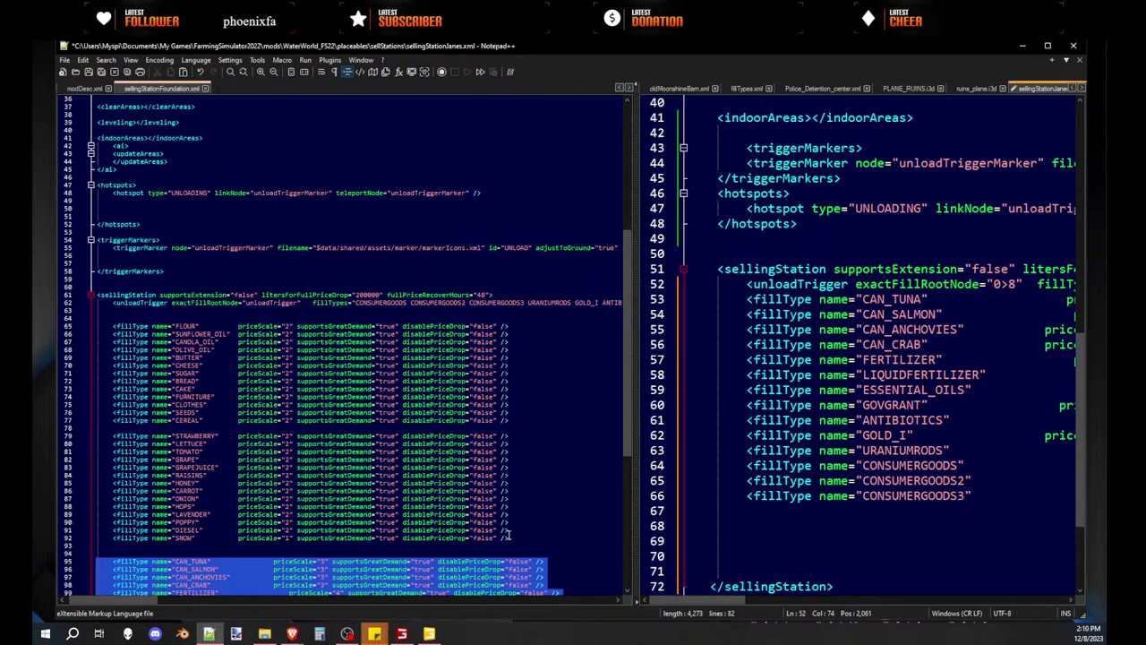
- Copy the STRAWBERRY through DIESEL fillType lines from sellingStationFoundation.xml into sellingStationJanes.xml, below the CONSUMERGOODS3 line
left_click_drag(512, 531, 116, 494)
scroll(303, 432, "up", 5, "ctrl")
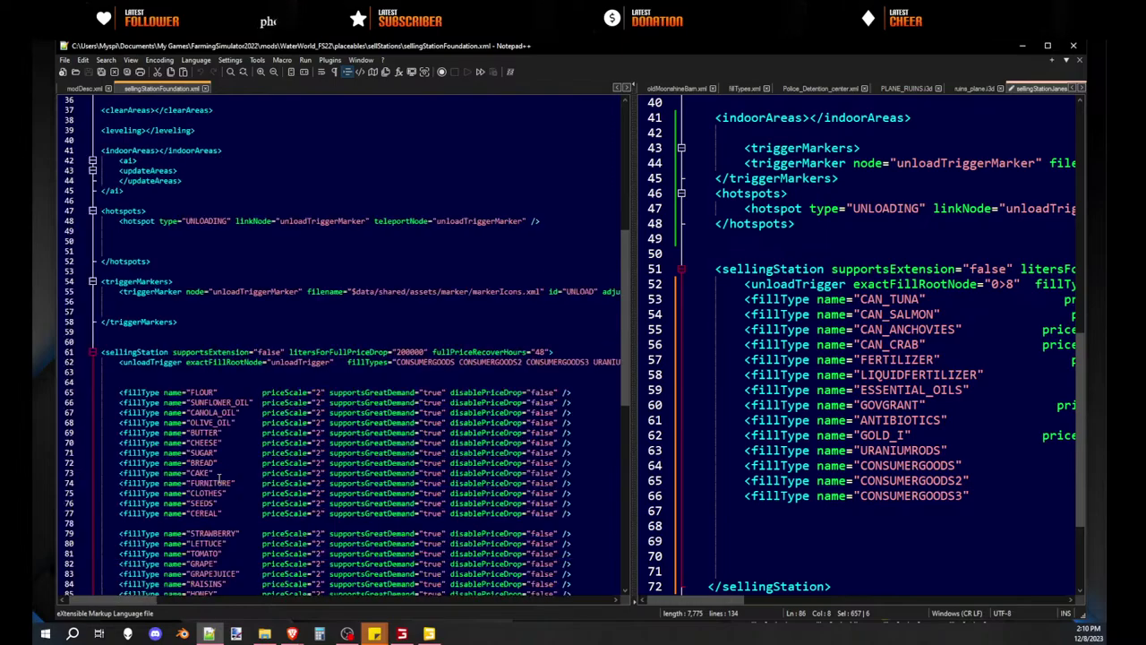
scroll(303, 433, "down", 4)
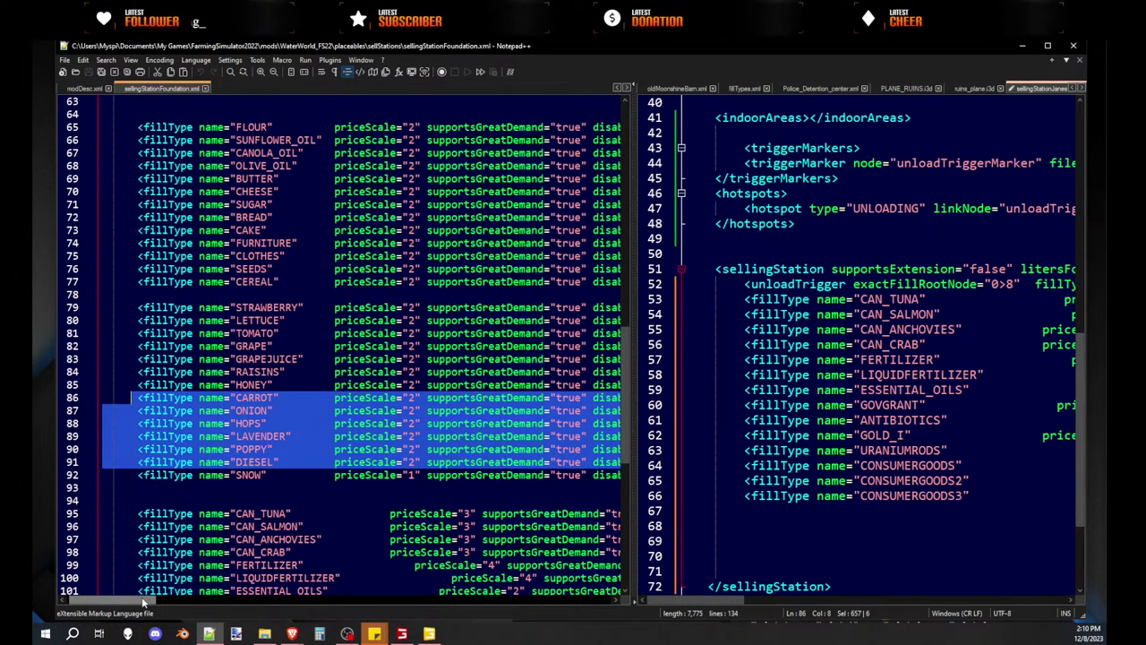
left_click_drag(136, 601, 145, 601)
scroll(365, 450, "down", 2, "ctrl")
scroll(365, 450, "down", 1, "ctrl")
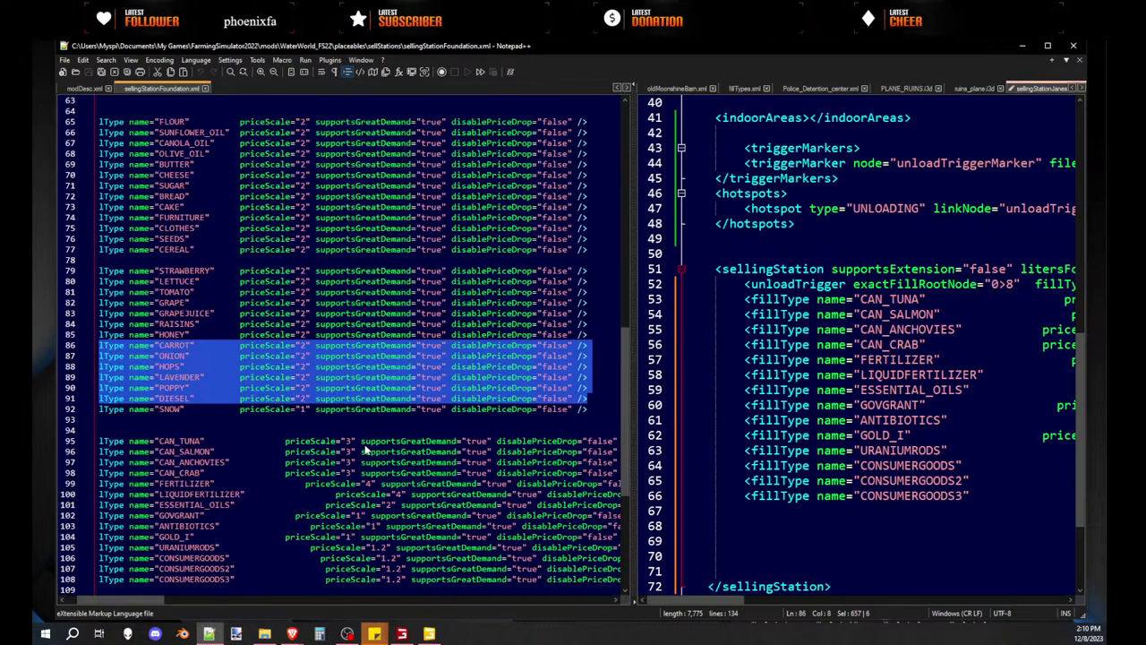
left_click(564, 377)
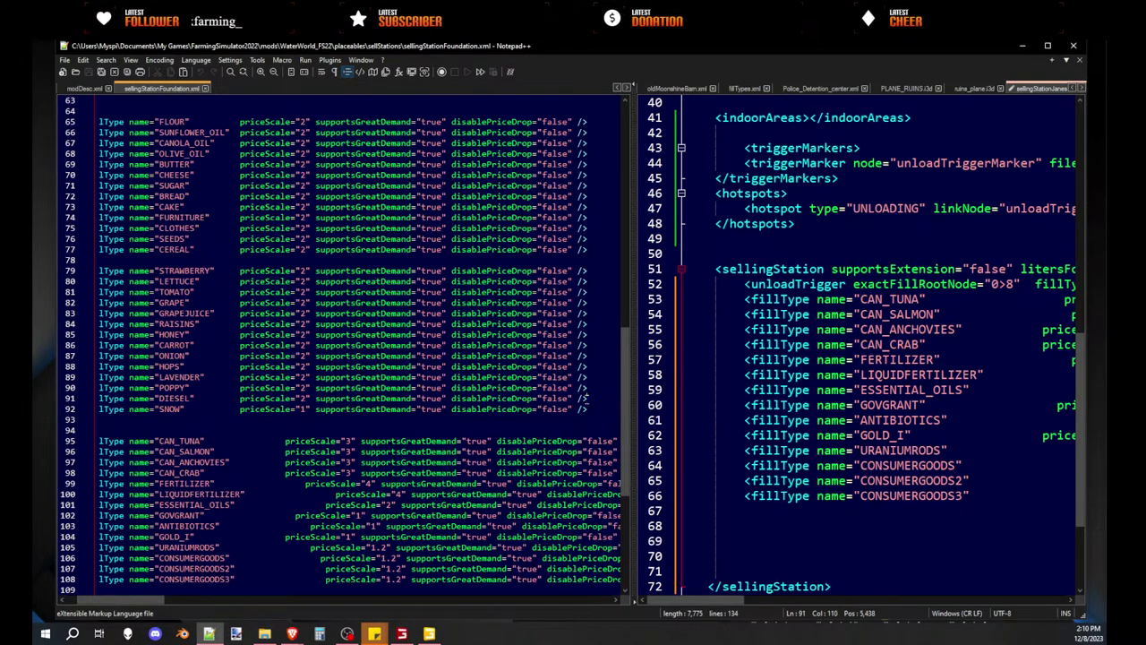
left_click_drag(587, 398, 33, 273)
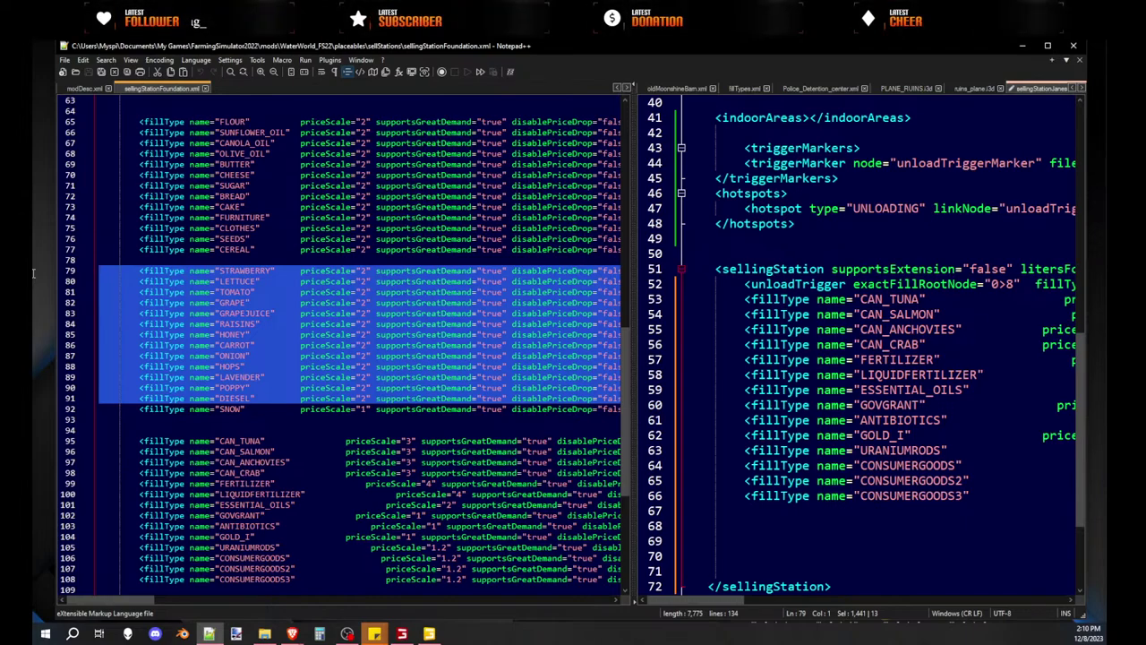
left_click_drag(177, 328, 688, 437)
left_click_drag(706, 535, 708, 530)
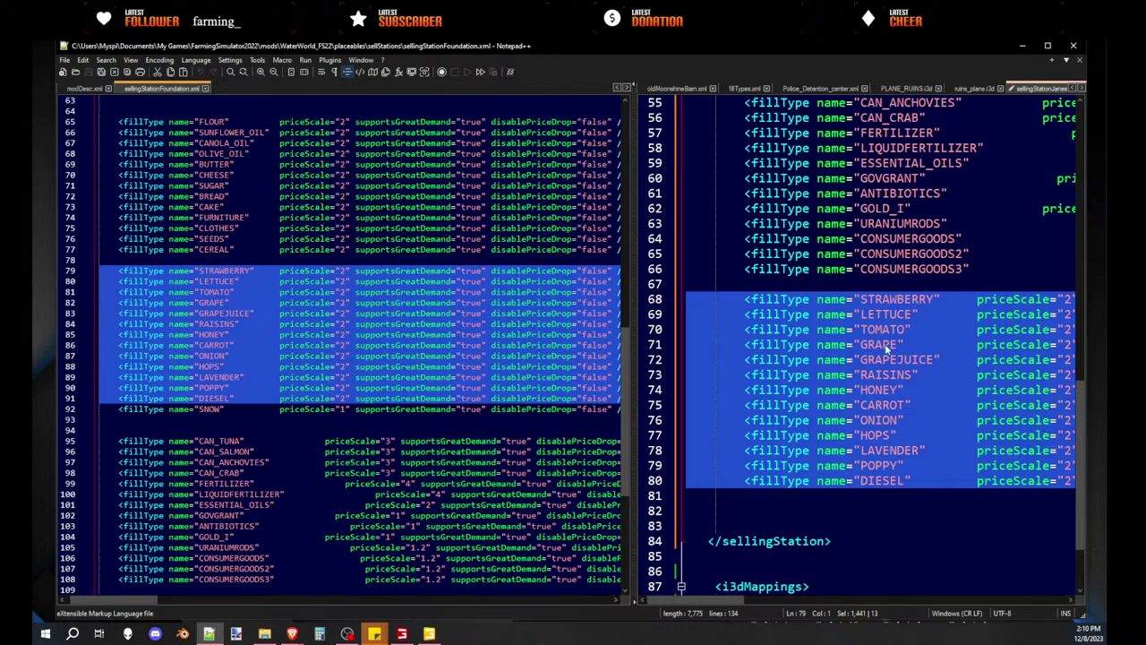
- Delete the GRAPE line from the pasted block and set priceScale to 1.6 on all its other lines, STRAWBERRY through DIESEL
triple_click(887, 349)
key("Delete")
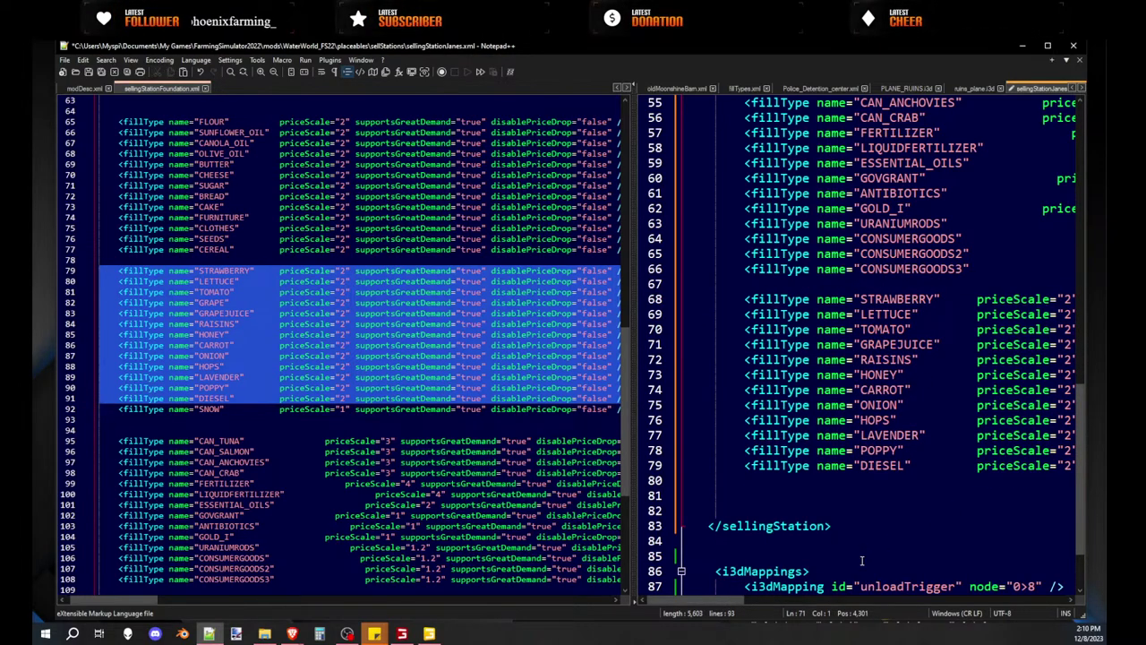
left_click_drag(746, 605, 796, 567)
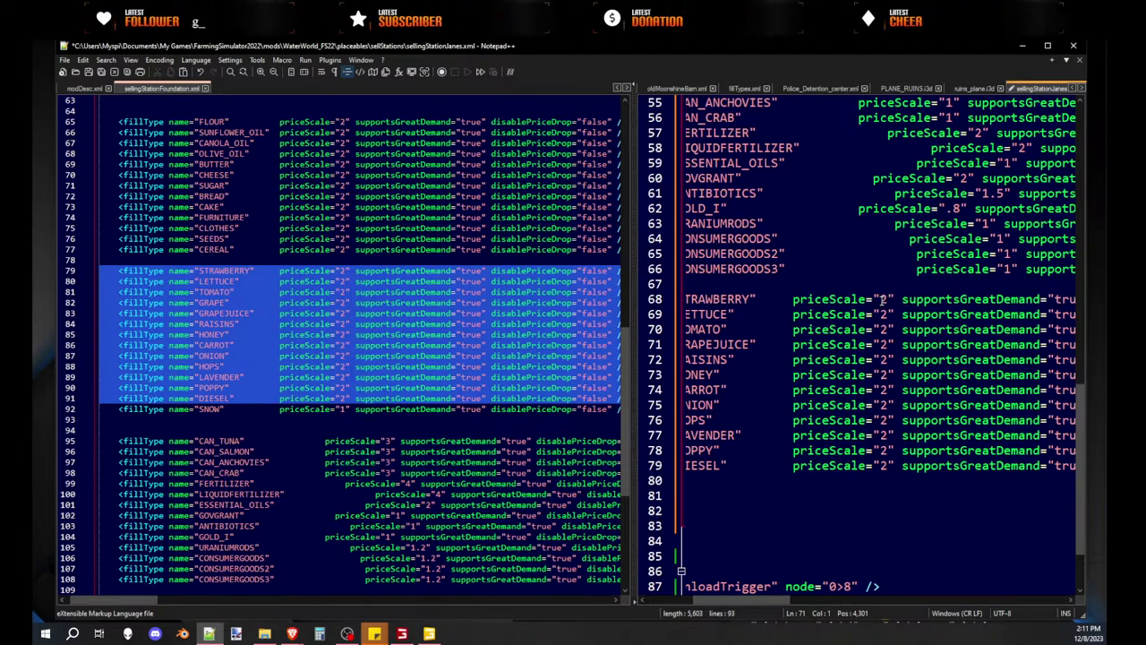
left_click_drag(879, 299, 888, 474, "alt")
type("1")
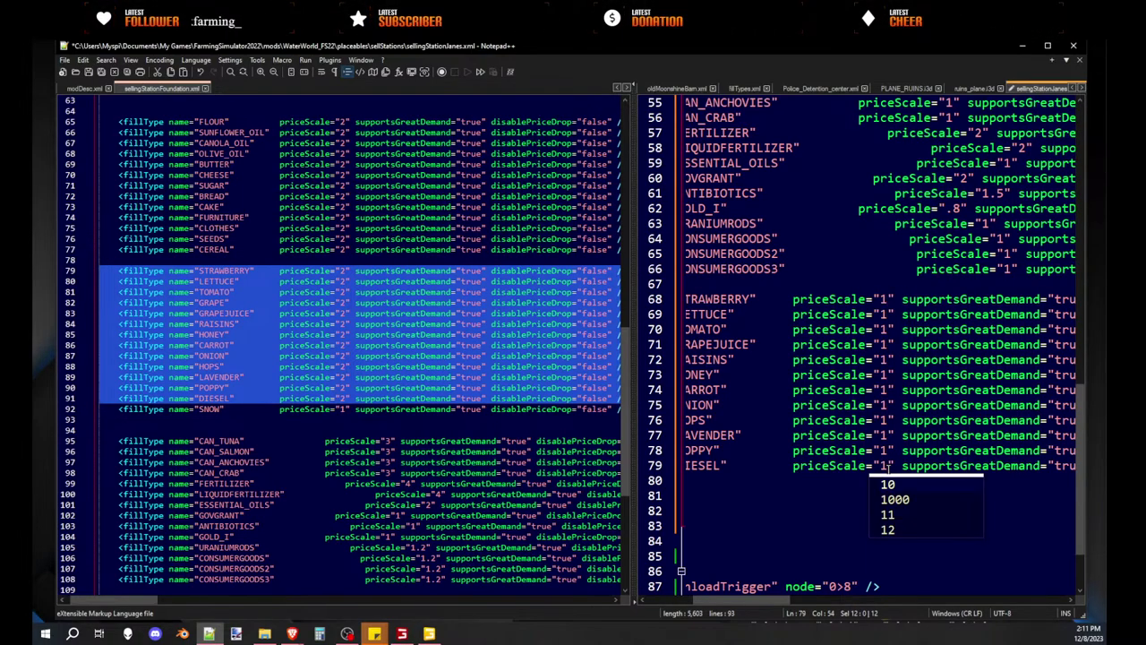
type(".6")
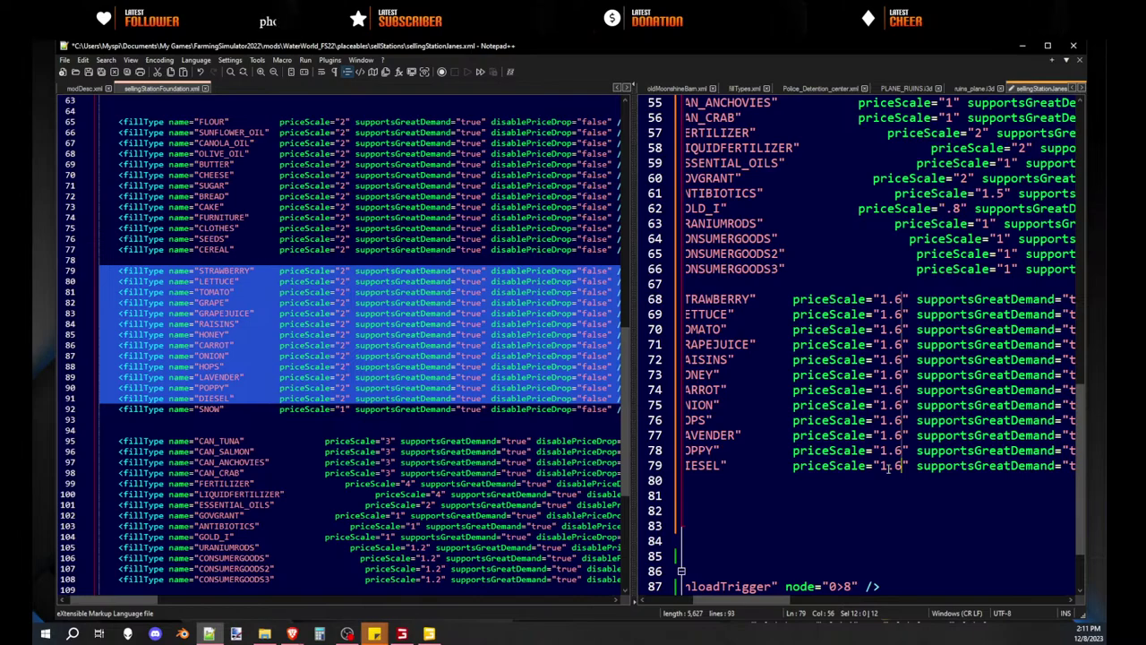
- Widen the view of sellingStationJanes.xml so its fillType lines can be read up to disablePriceDrop
left_click_drag(633, 474, 623, 474)
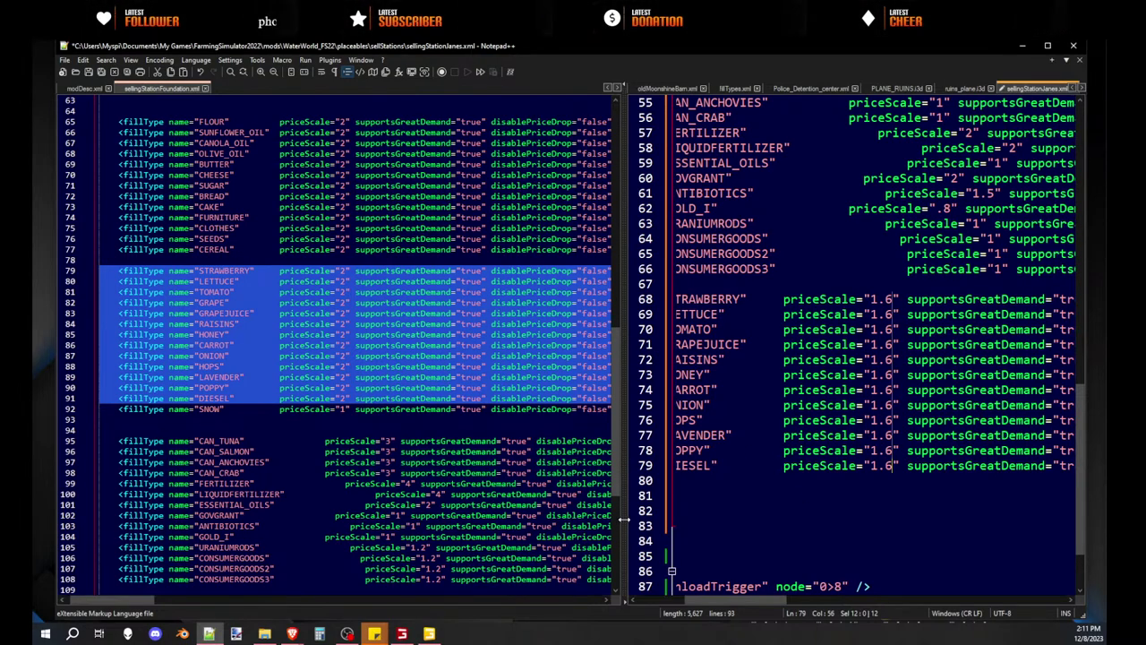
left_click_drag(620, 519, 123, 519)
left_click_drag(429, 602, 322, 598)
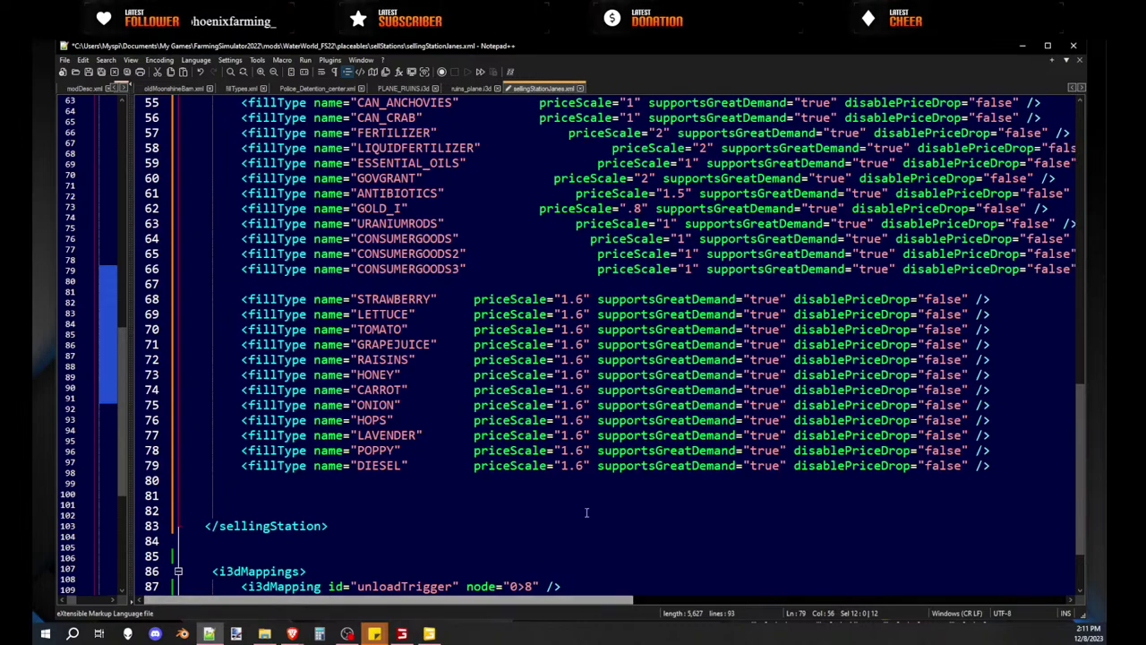
scroll(785, 394, "up", 5)
scroll(799, 399, "down", 3)
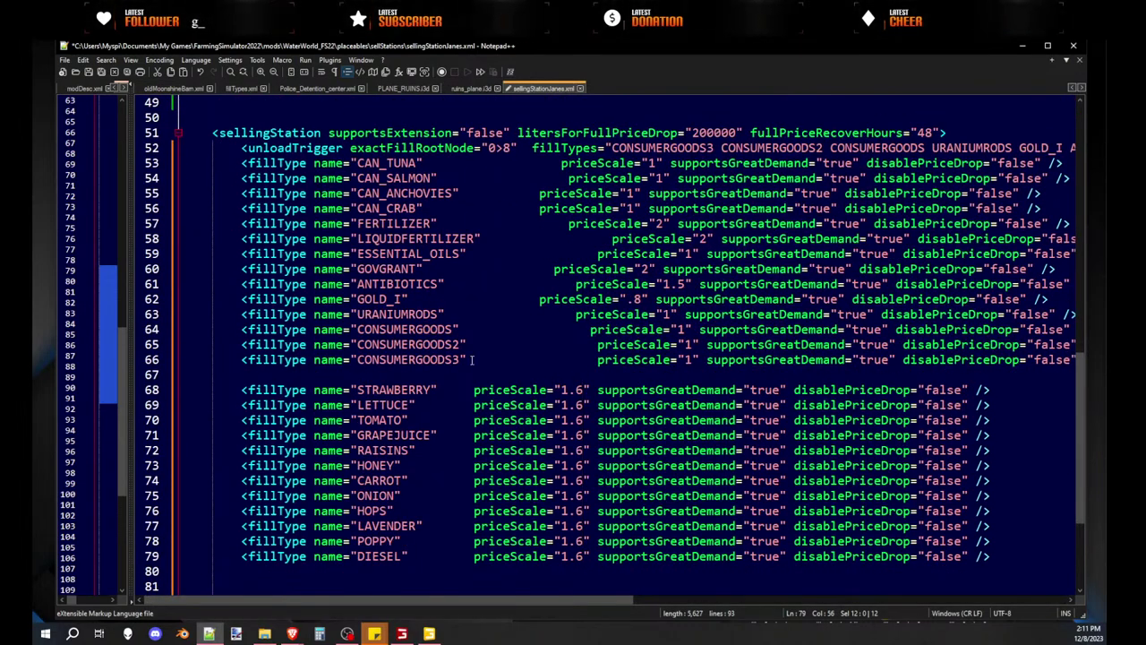
- Start a space-separated list of the new fill type names on blank line 81 with STRAWBERRY and LETTUCE
double_click(403, 391)
key("ctrl+c")
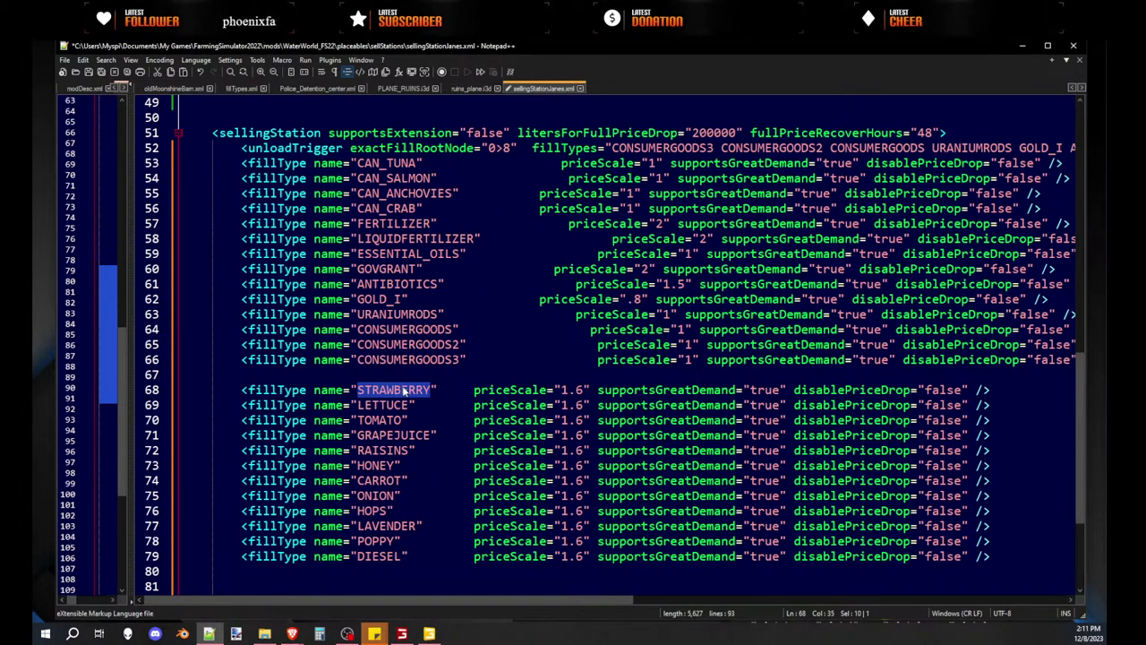
scroll(404, 392, "down", 3)
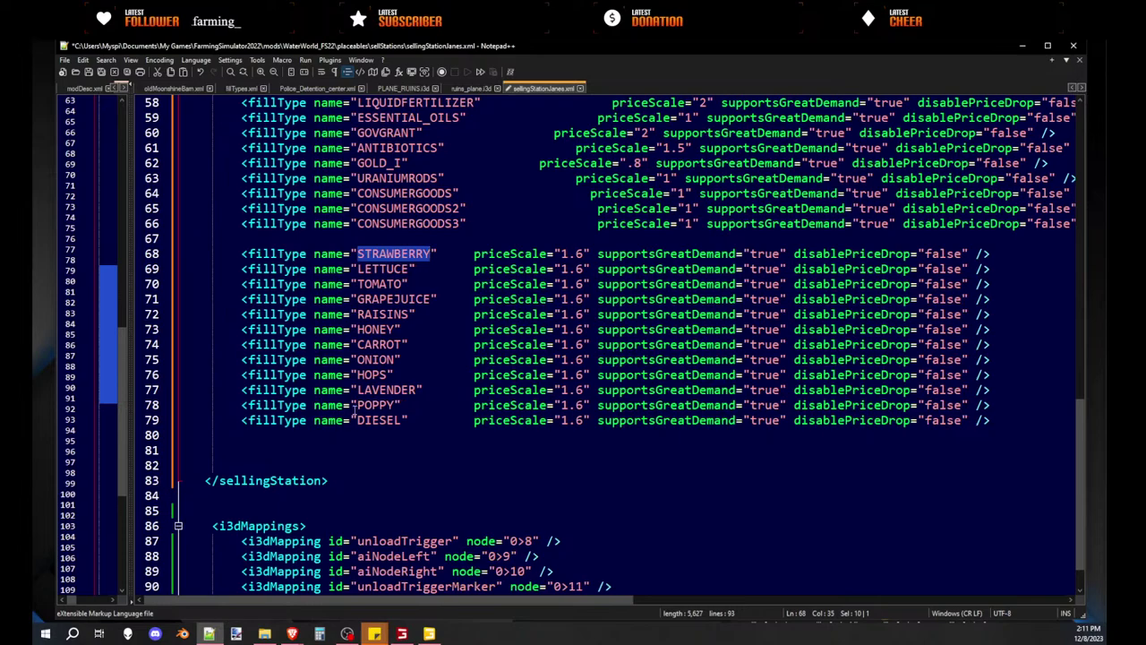
left_click(304, 448)
key("ctrl+v")
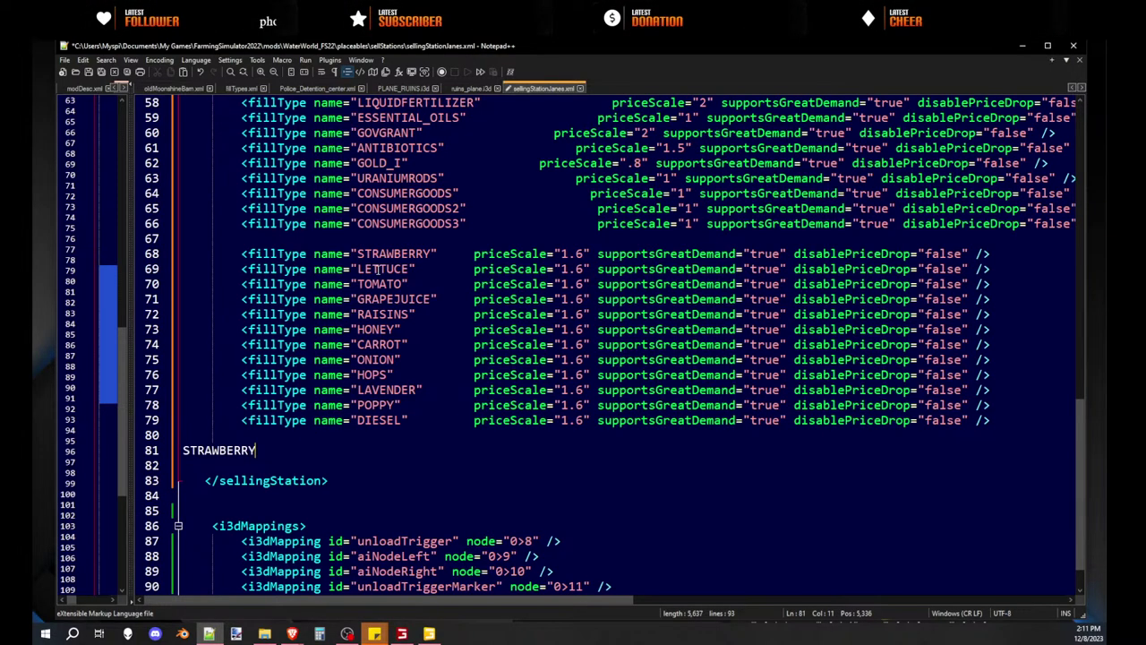
double_click(374, 268)
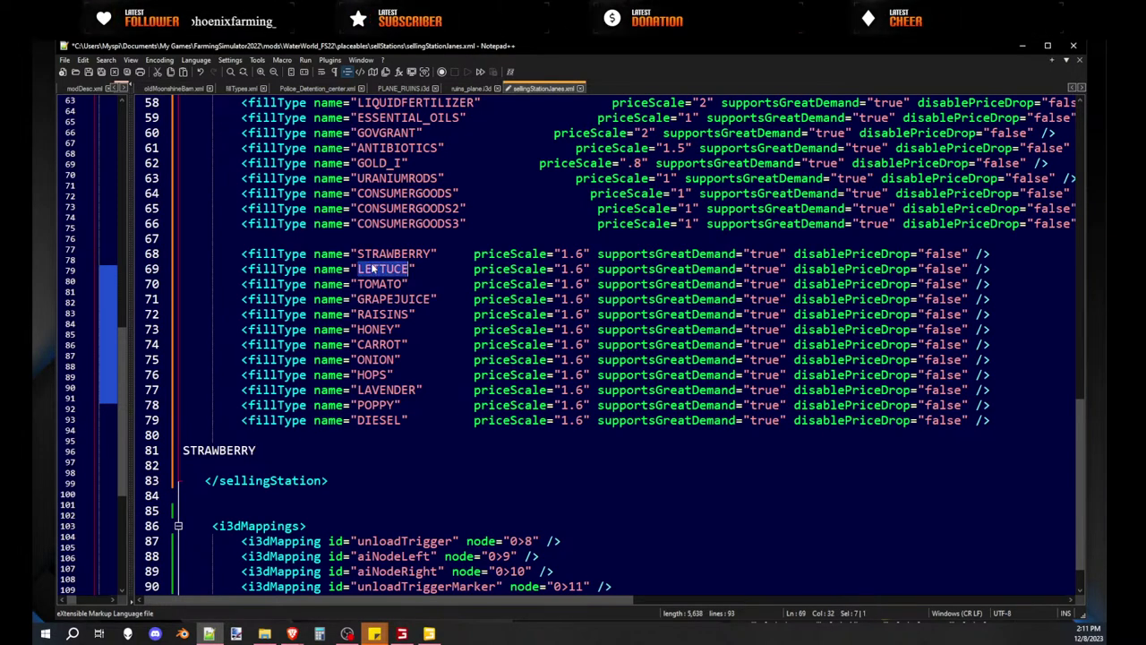
key("ctrl+c")
left_click(315, 449)
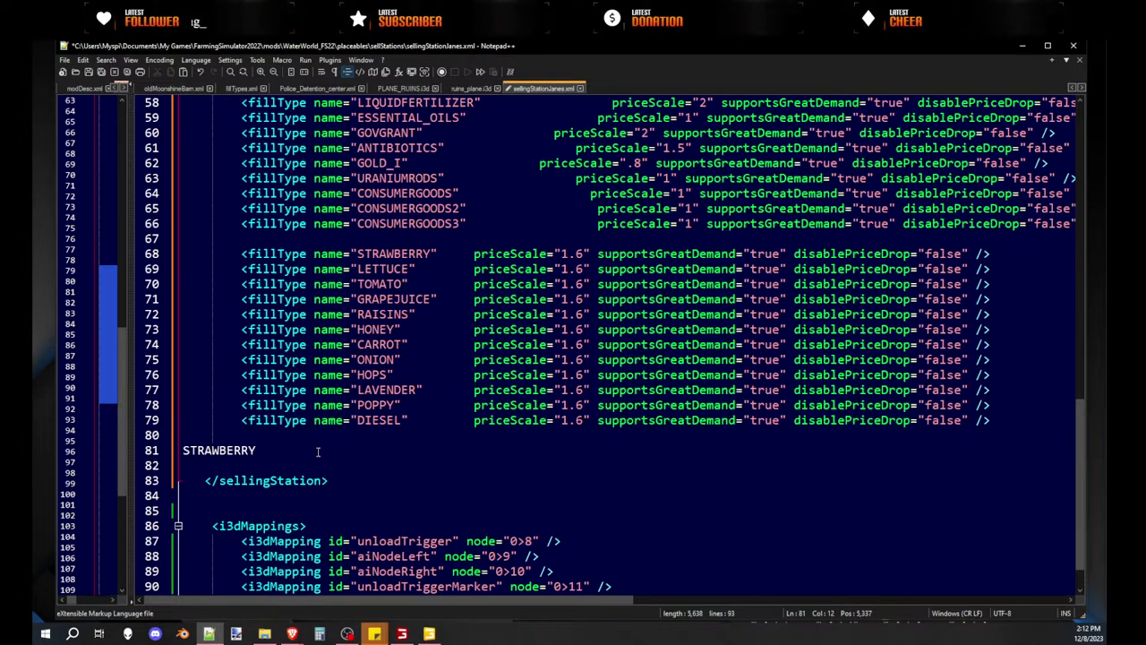
key("ctrl+v")
- Append TOMATO and GRAPEJUICE to the fill type name list on line 81, after LETTUCE
double_click(373, 284)
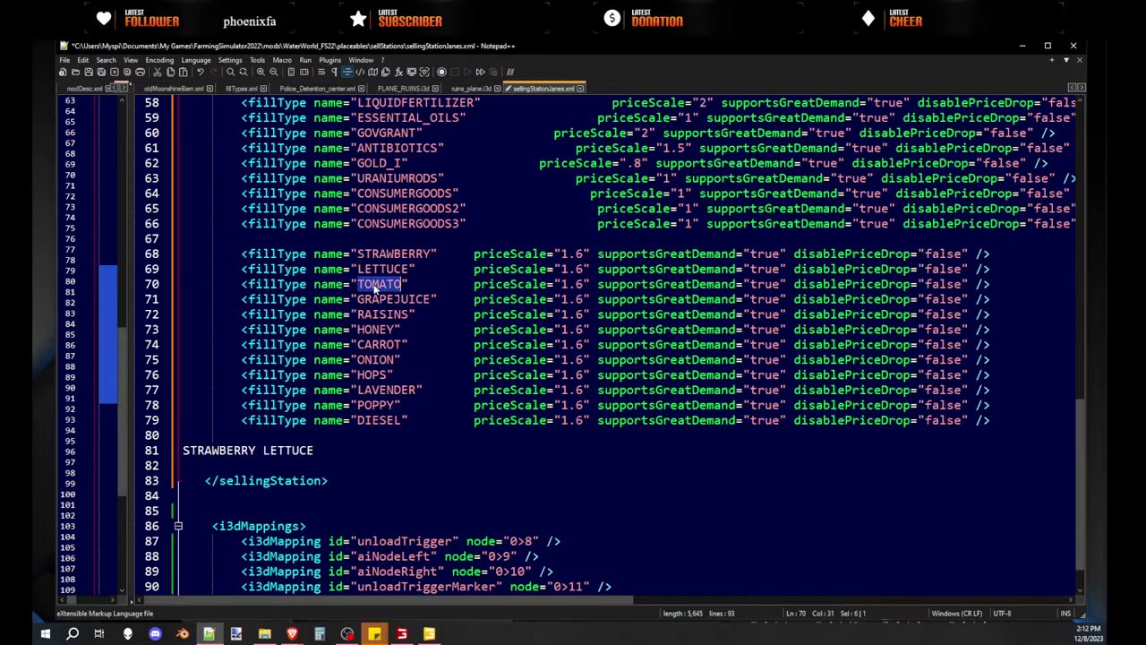
left_click(353, 451)
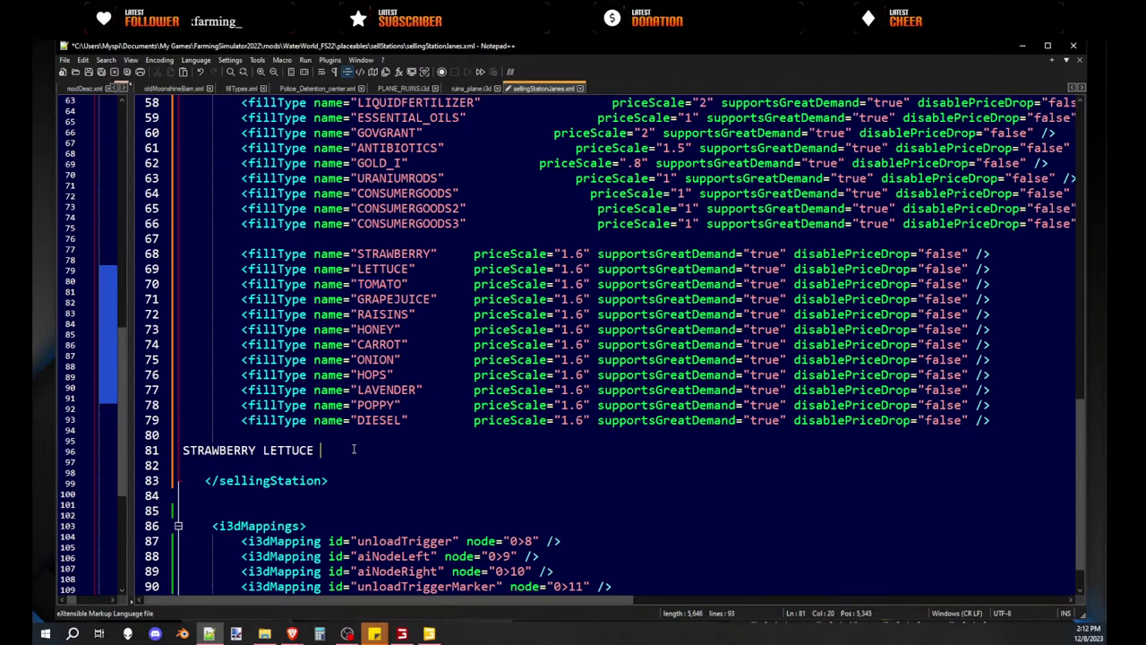
type("v")
double_click(410, 299)
left_click(332, 450)
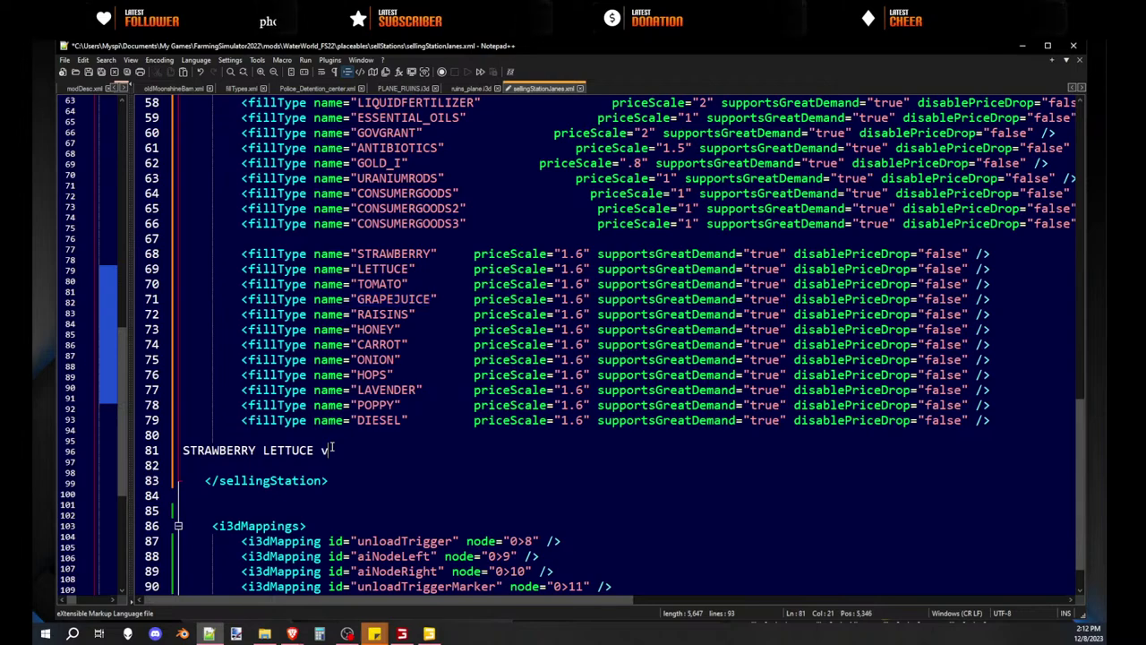
key("ctrl+v")
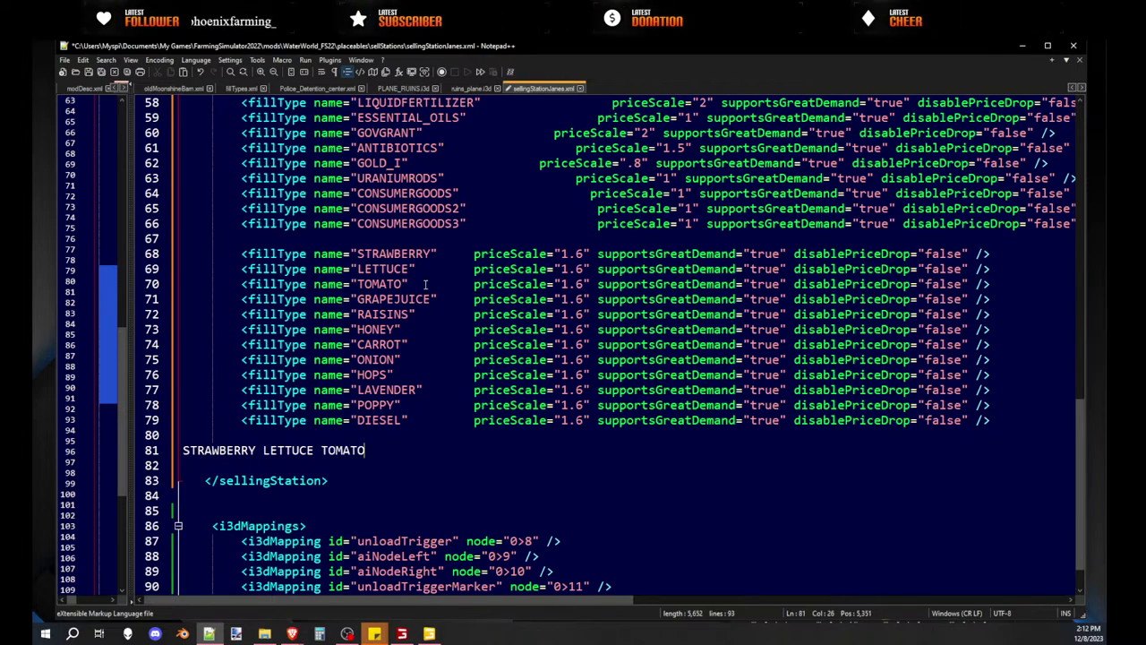
double_click(411, 301)
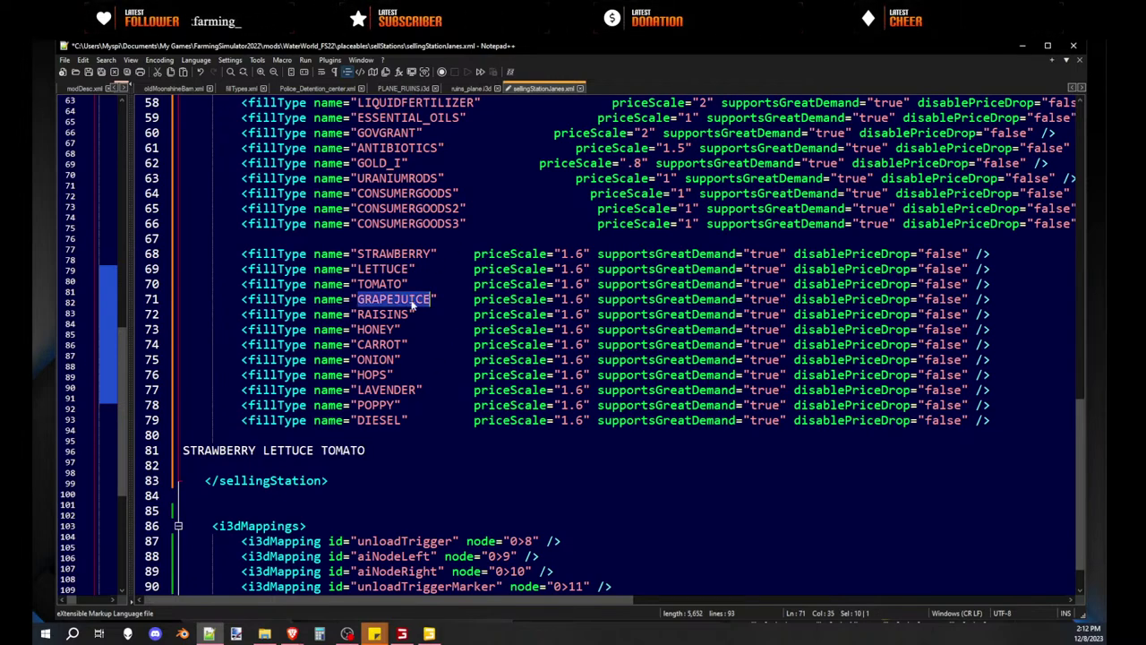
left_click(390, 449)
key("ctrl+v")
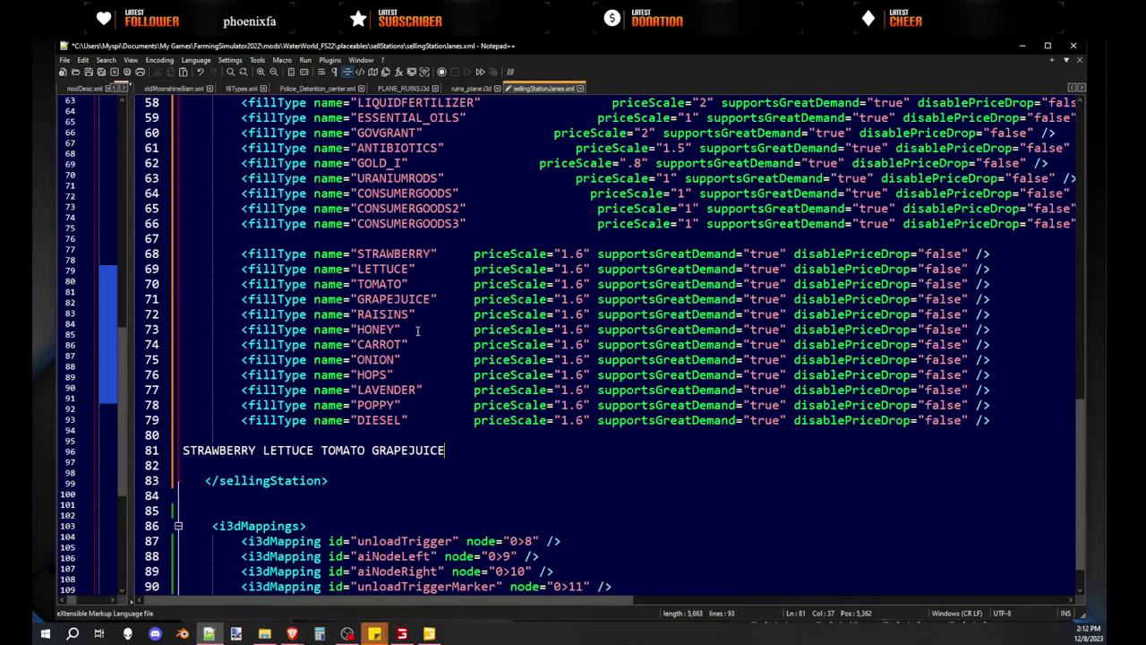
- Append RAISINS and HONEY to the fill type name list on line 81, after GRAPEJUICE
double_click(376, 315)
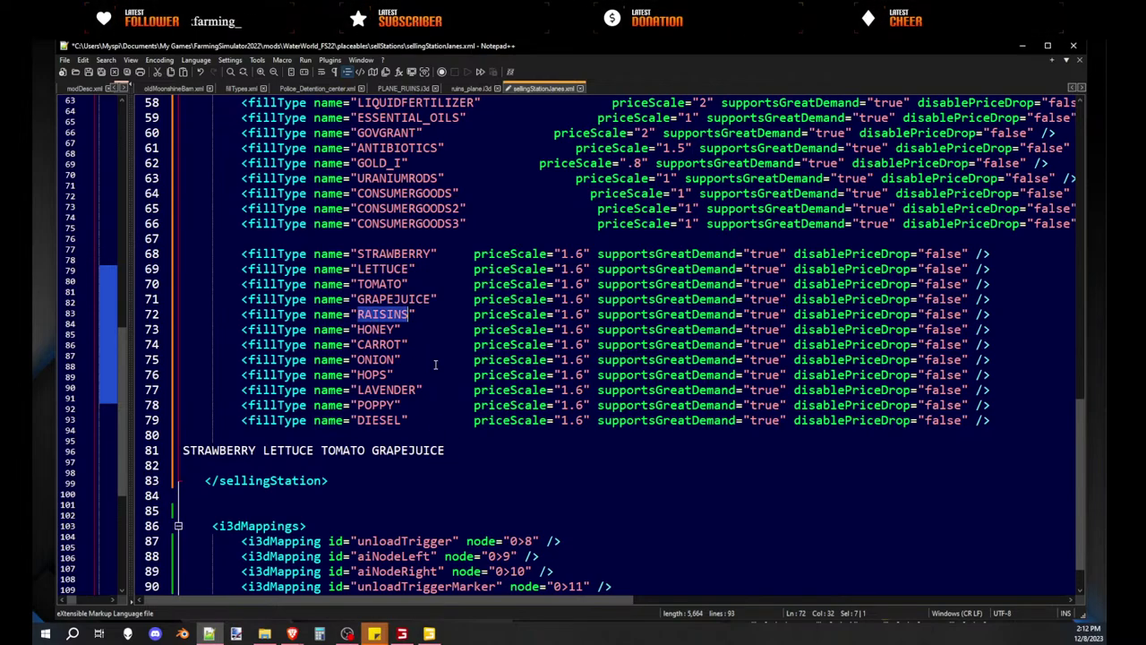
left_click(511, 452)
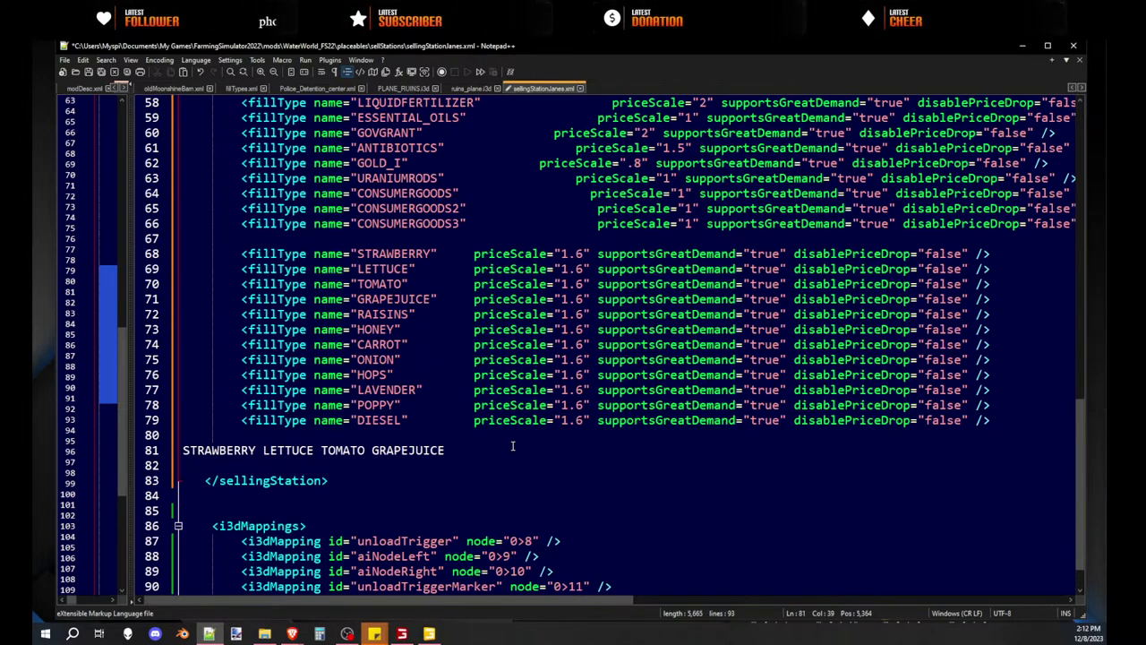
key("ctrl+v")
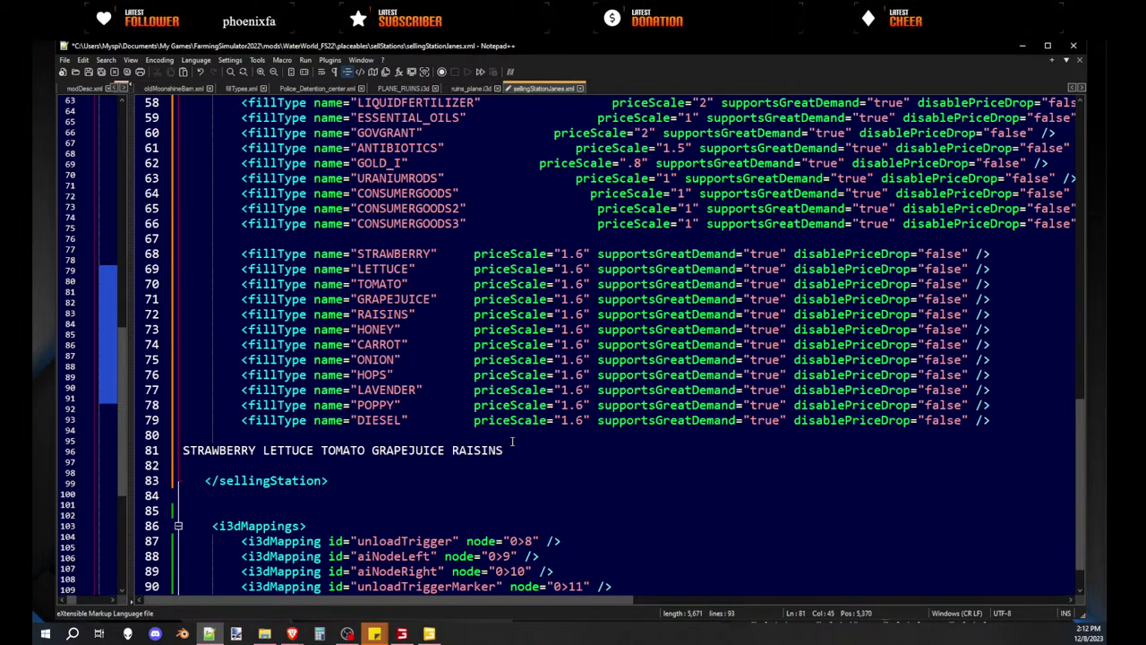
double_click(391, 330)
left_click(522, 449)
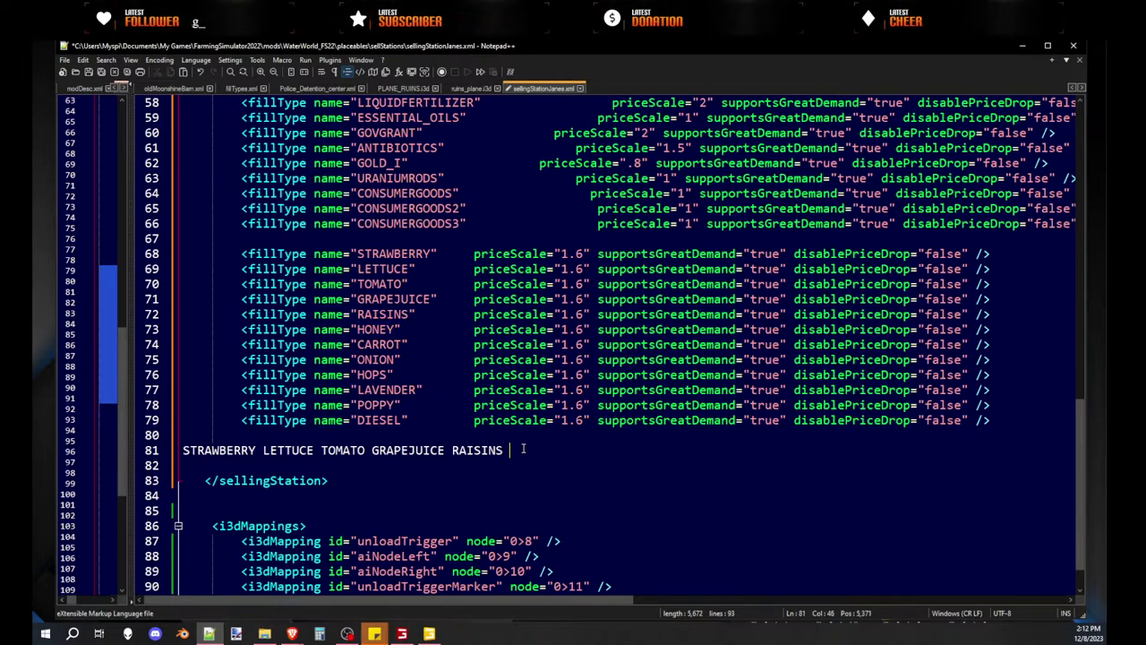
- Append CARROT and ONION to the fill type name list on line 81, after HONEY
double_click(377, 347)
key("ctrl+c")
left_click(582, 451)
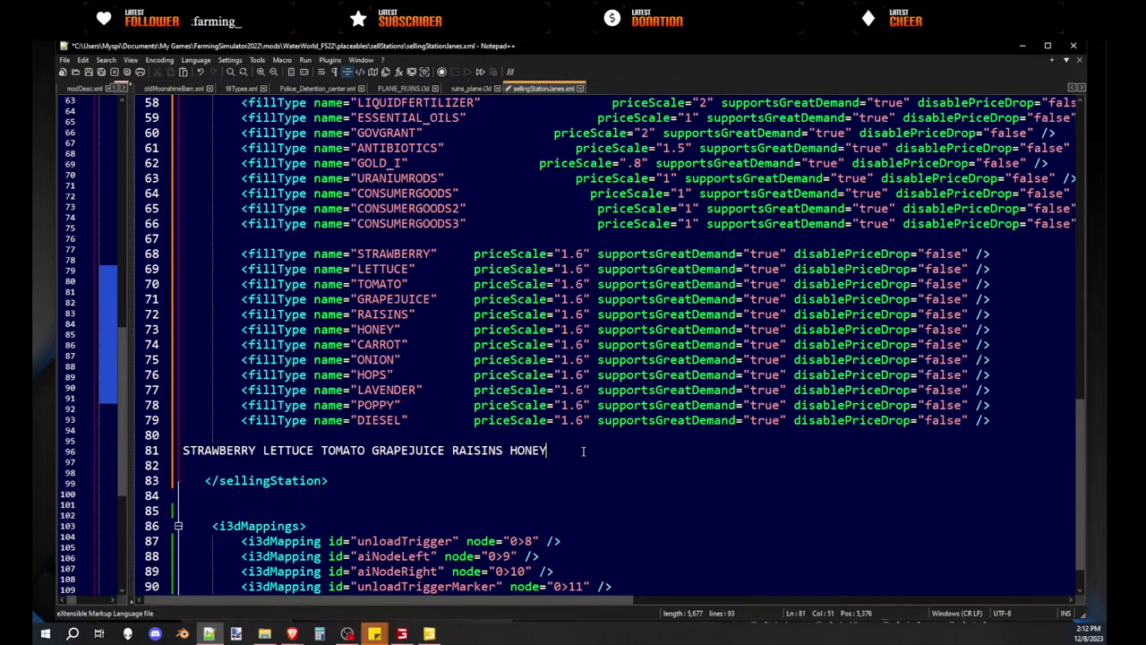
key("ctrl+v")
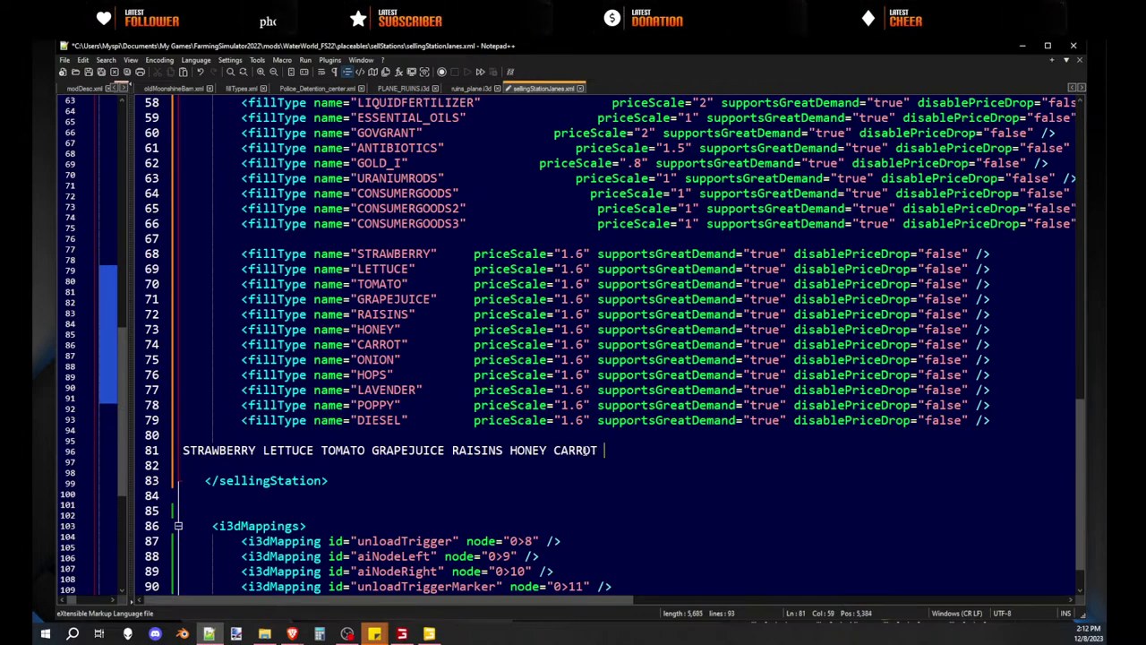
double_click(377, 358)
key("ctrl+c")
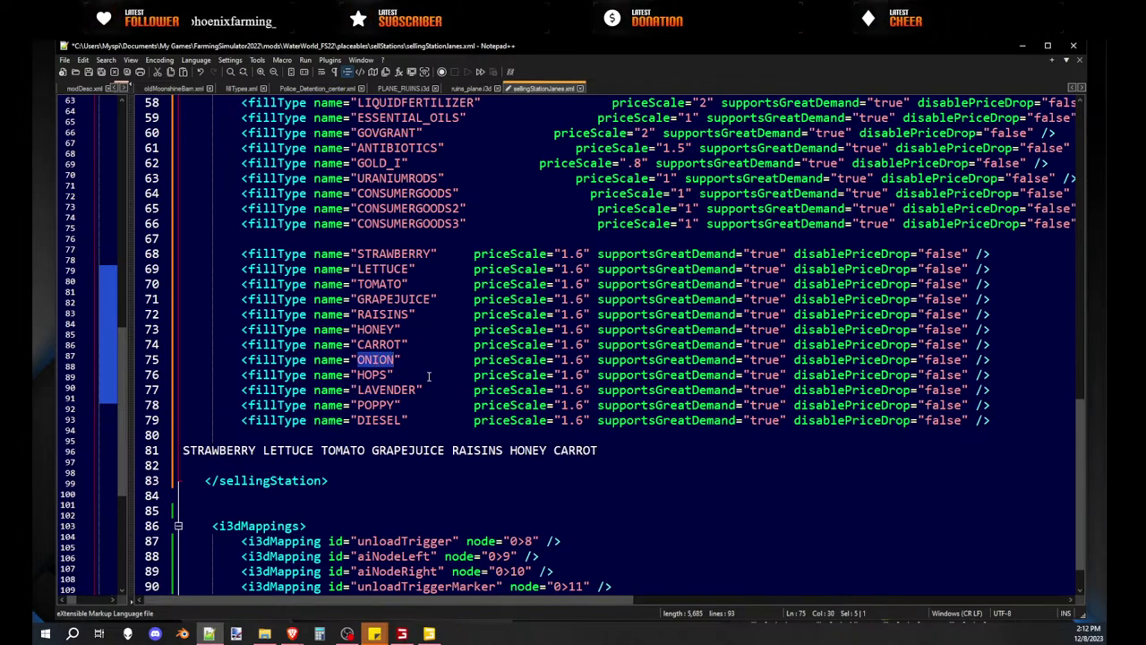
left_click(615, 451)
key("ctrl+v")
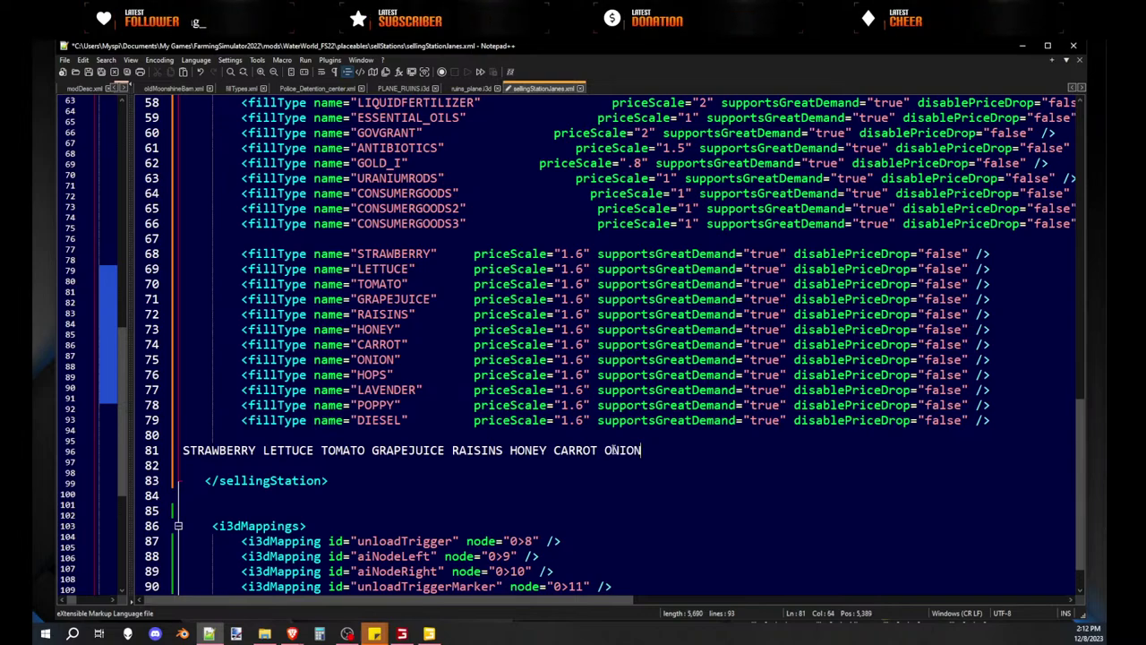
key("BackSpace")
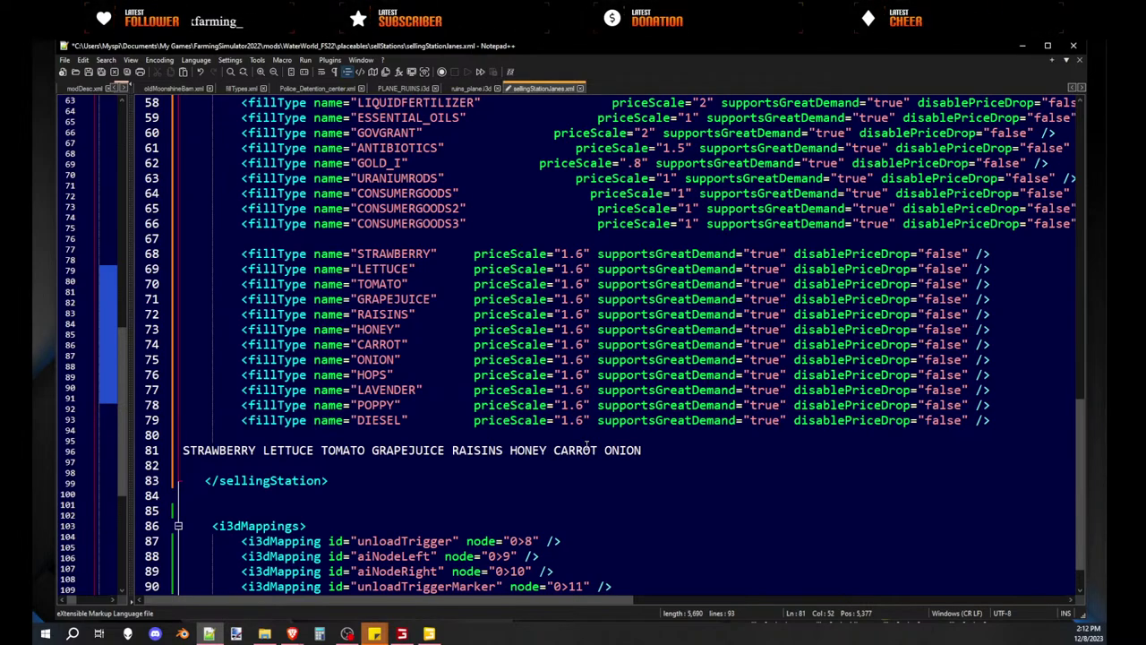
- Append HOPS and LAVENDER to the fill type name list on line 81, after ONION
double_click(372, 375)
key("ctrl+c")
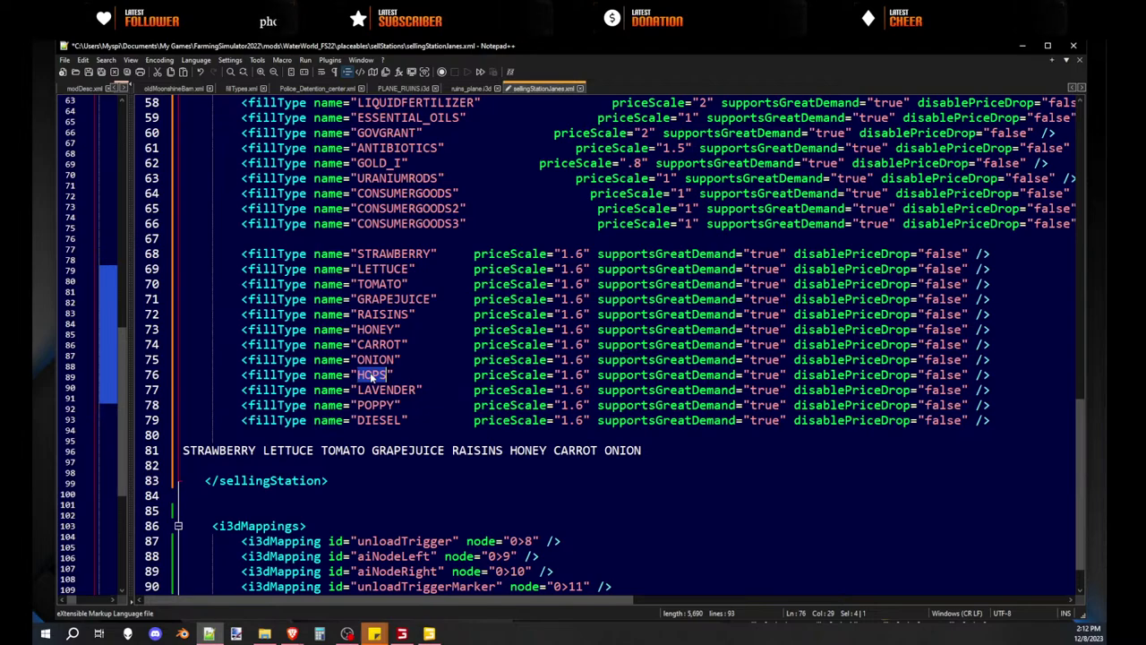
left_click(699, 453)
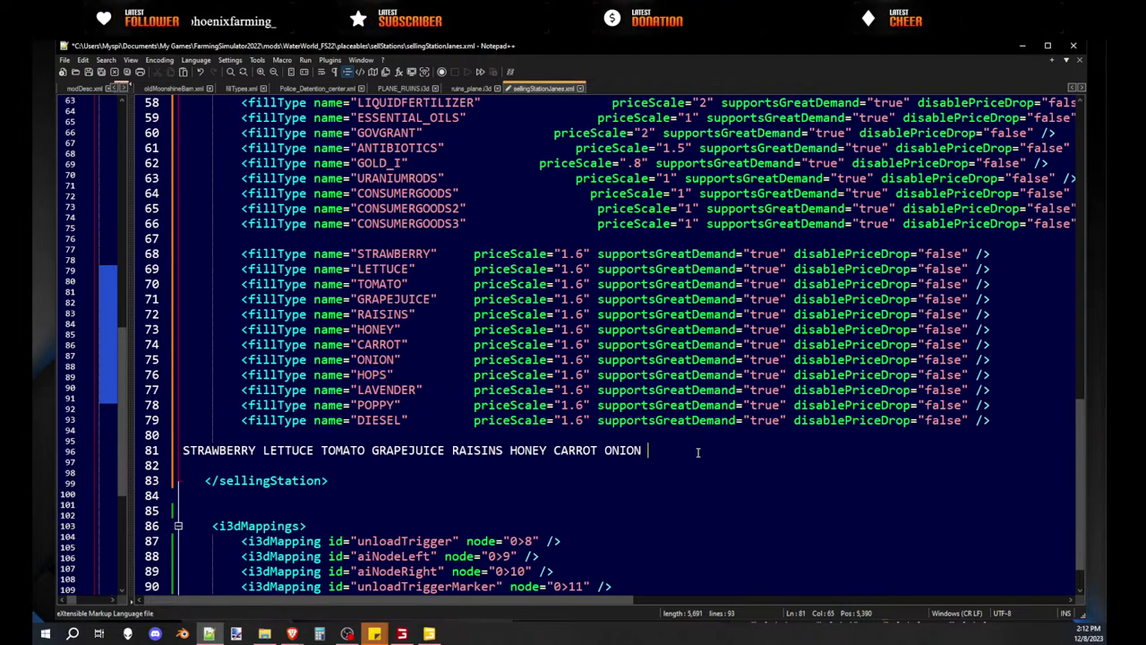
key("ctrl+v")
double_click(387, 392)
key("ctrl+c")
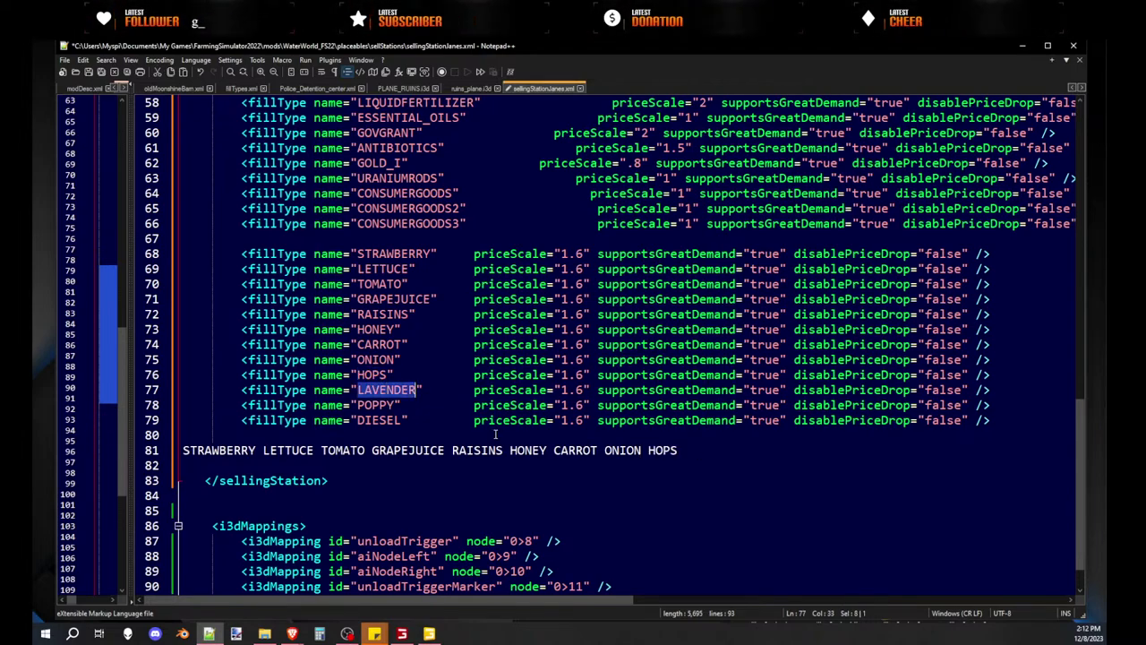
left_click(717, 452)
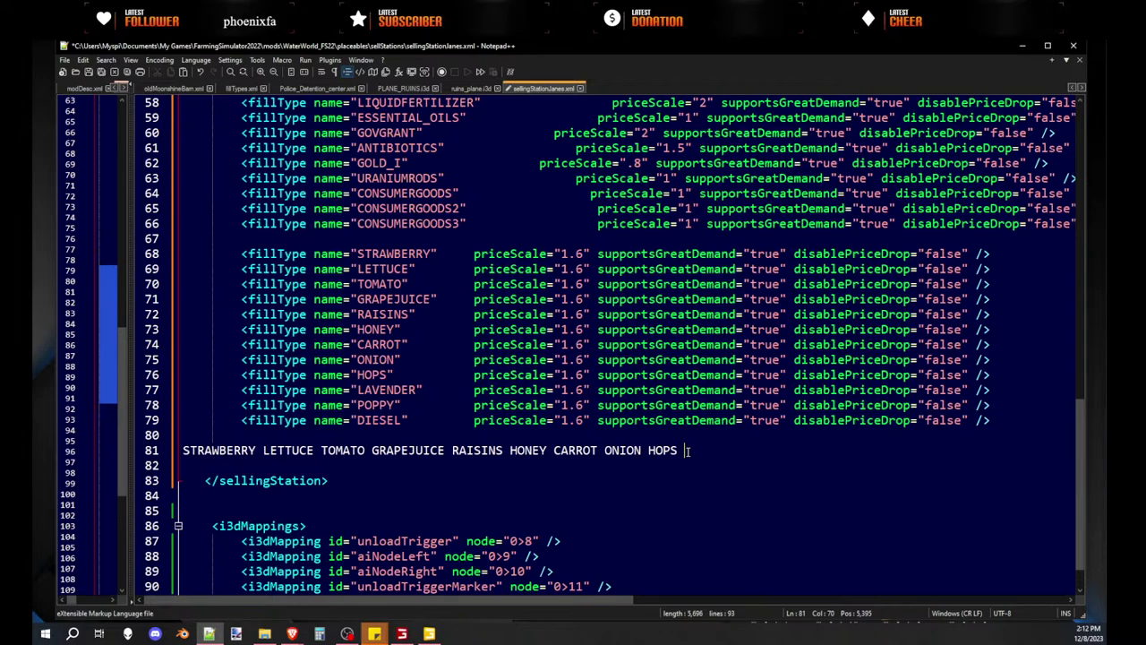
key("ctrl+v")
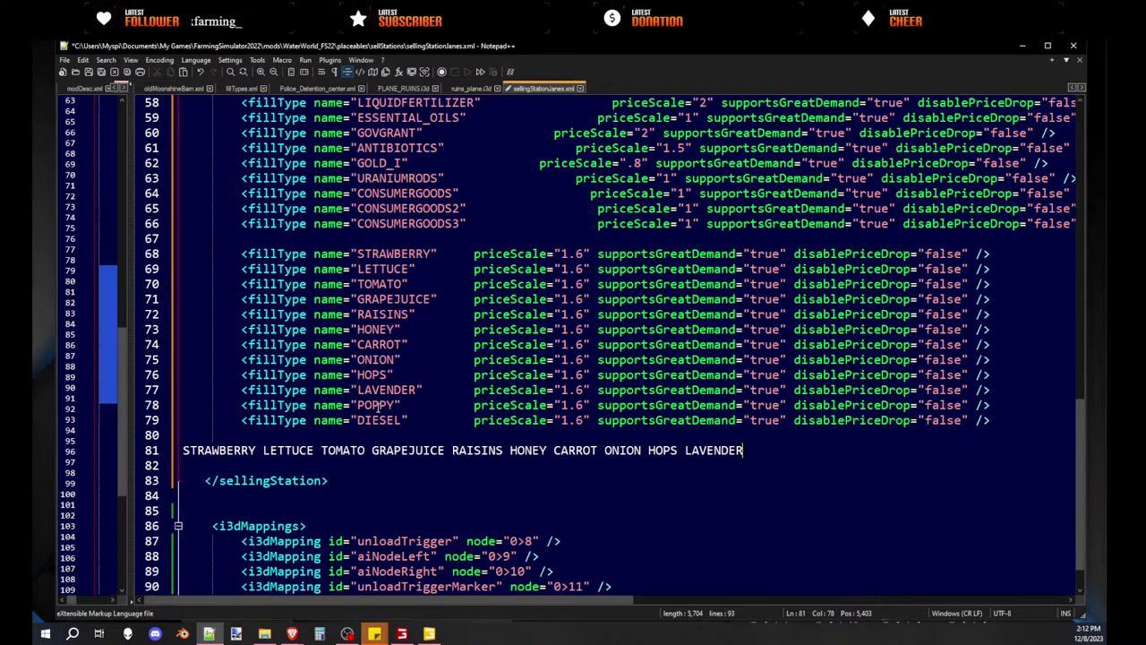
- Append POPPY and DIESEL to the fill type name list on line 81, after LAVENDER
double_click(380, 405)
key("ctrl+c")
left_click(802, 445)
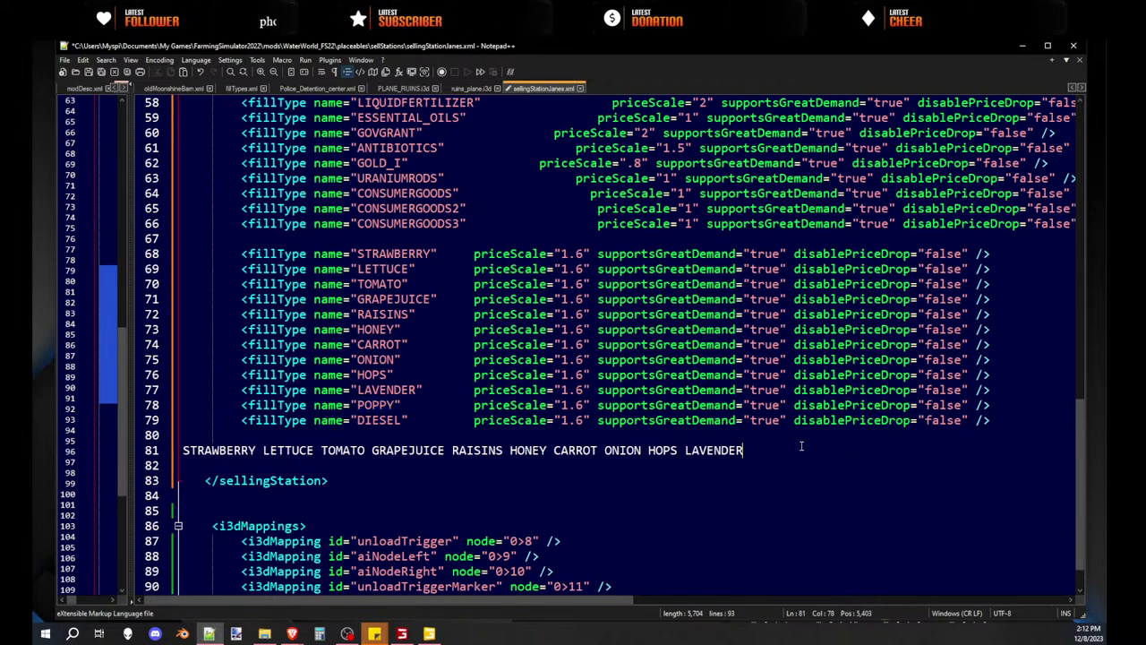
key("ctrl+v")
double_click(379, 419)
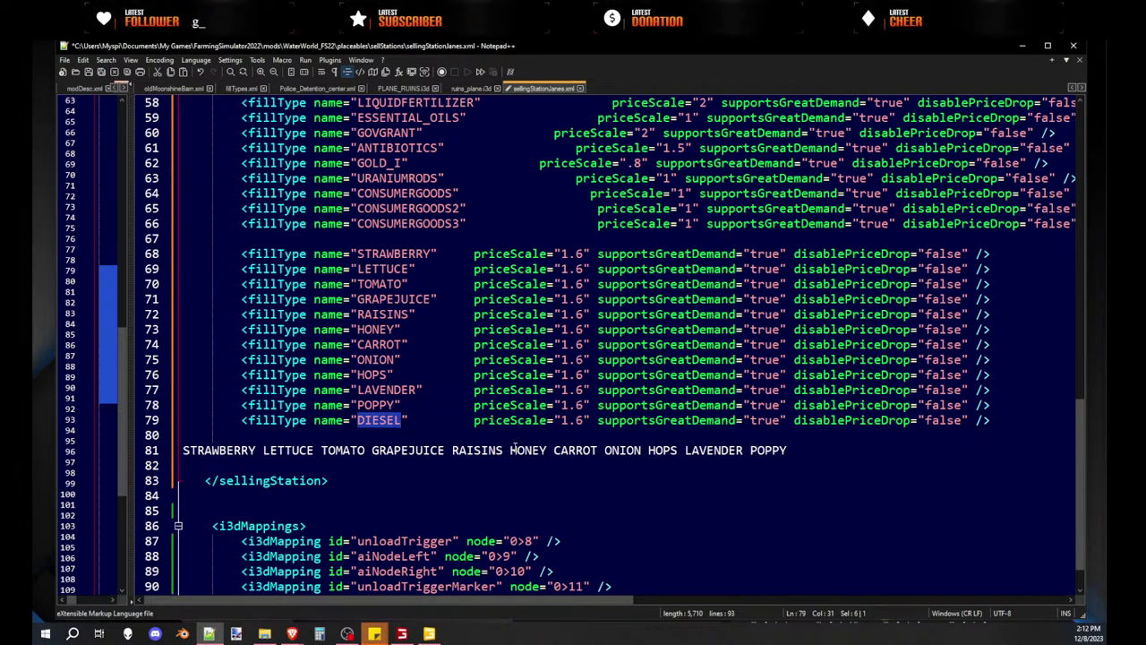
left_click(818, 453)
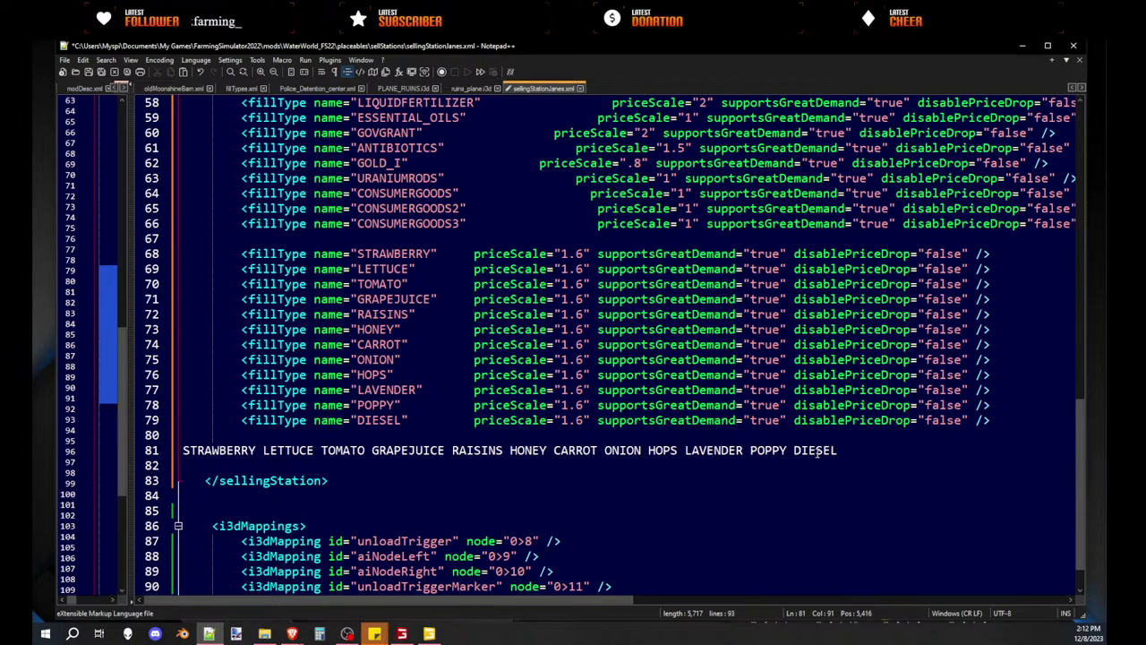
- Move the whole name list from line 81 to the start of the unloadTrigger's fillTypes value on line 52, before CONSUMERGOODS3
key("shift+Left")
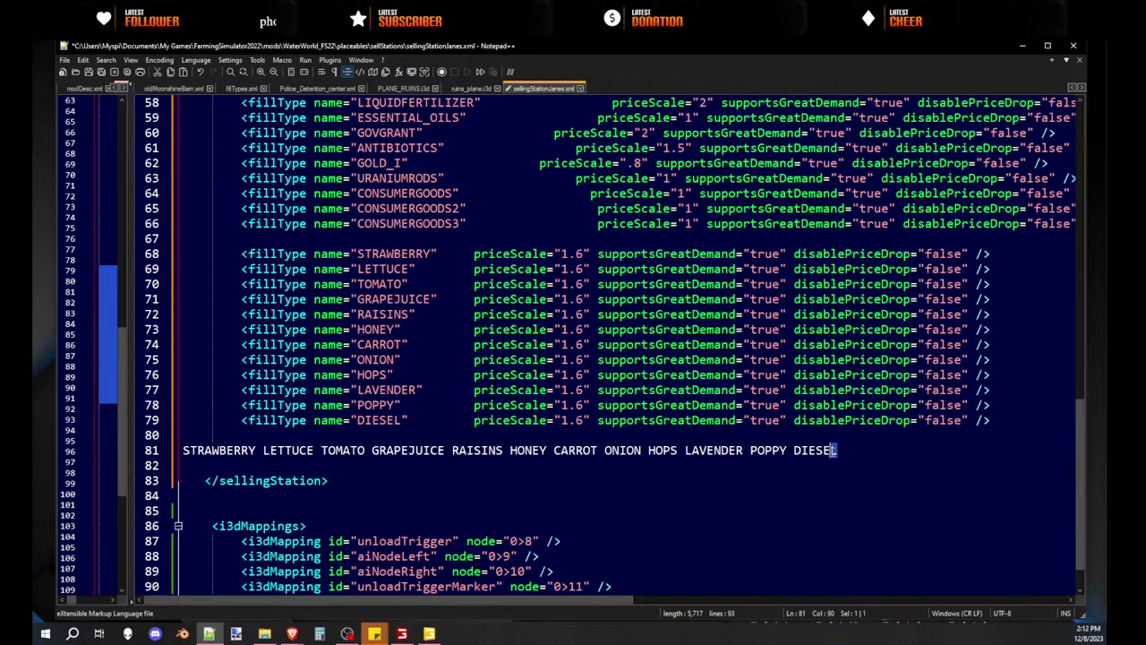
key("shift+Left")
key("shift+Left")
key("shift+Home")
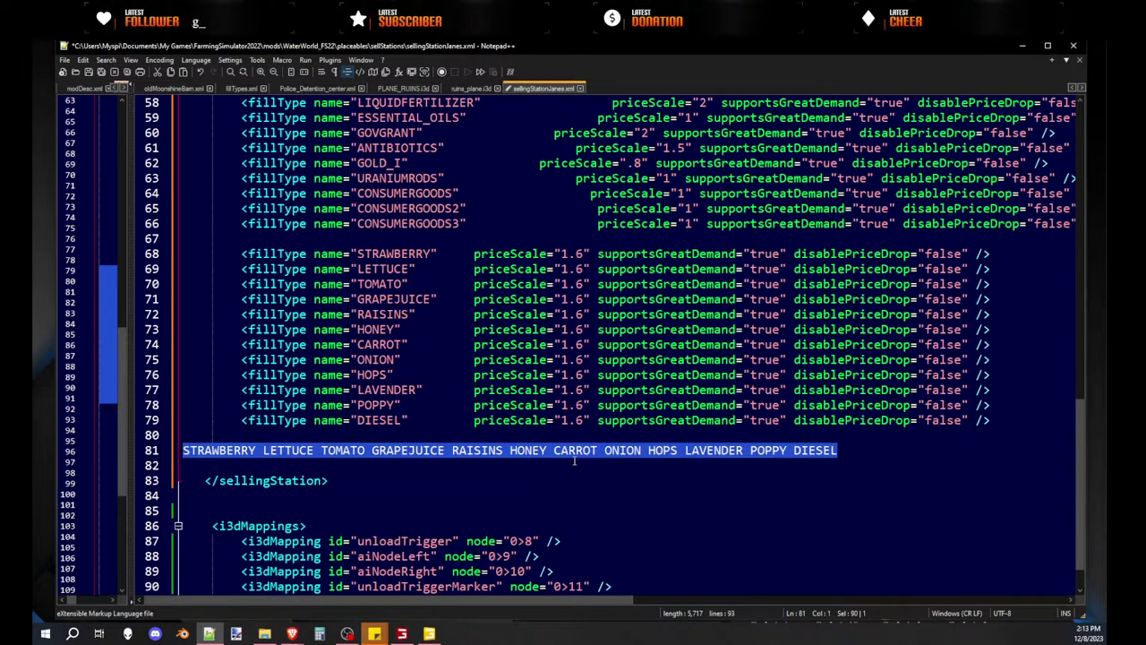
key("ctrl+x")
scroll(701, 375, "up", 7)
left_click(612, 330)
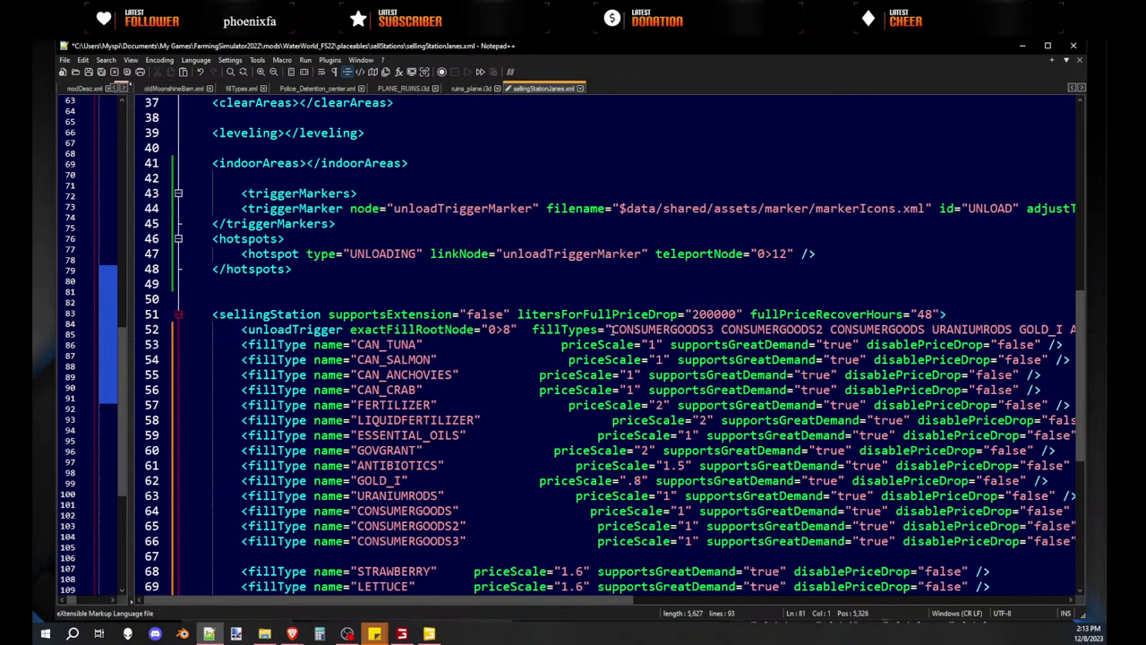
key("ctrl+v")
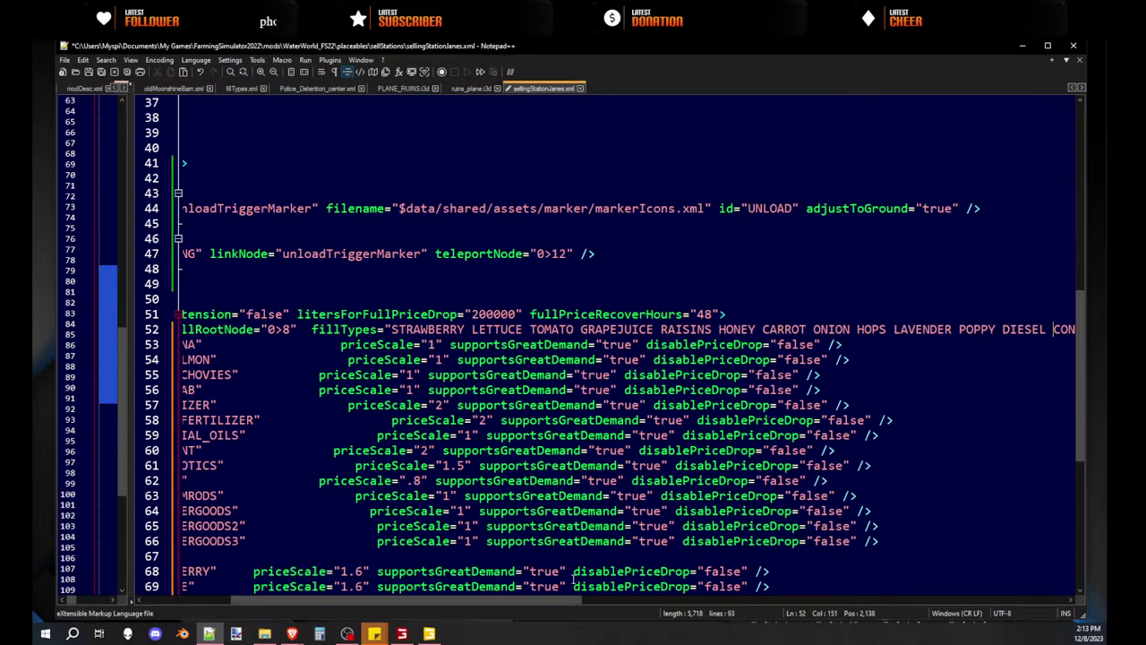
- Copy the FURNITURE fillType line from sellingStationFoundation.xml to line 81 of sellingStationJanes.xml, below the DIESEL group
left_click_drag(562, 599, 418, 590)
scroll(417, 587, "down", 5)
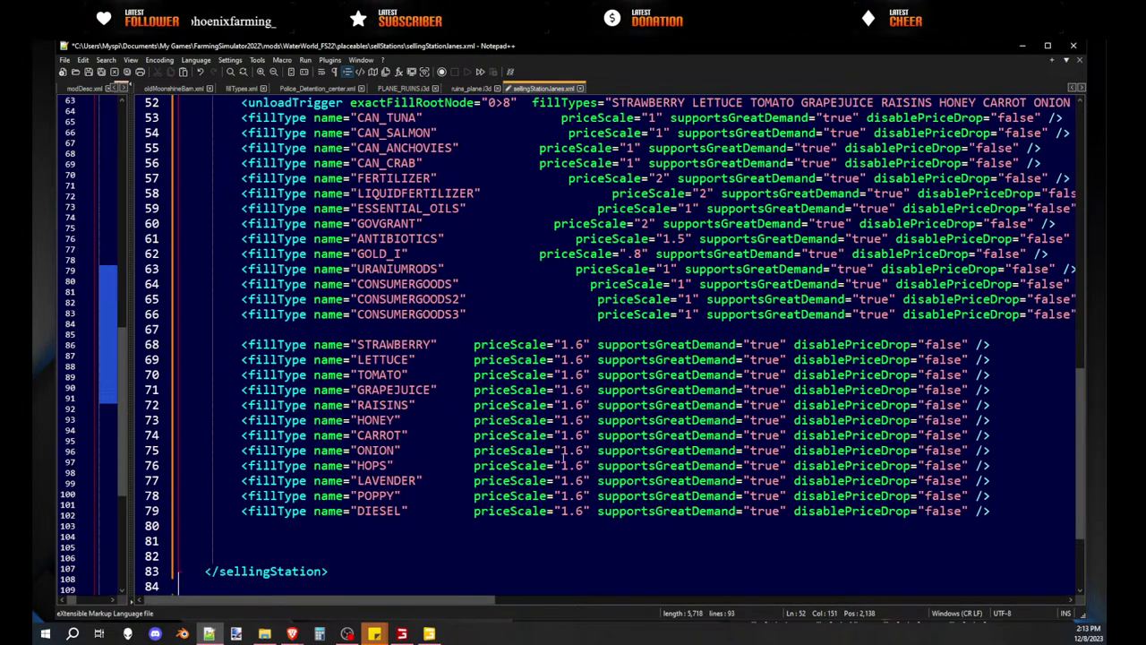
left_click_drag(128, 491, 589, 496)
scroll(458, 445, "up", 1)
scroll(453, 445, "up", 2)
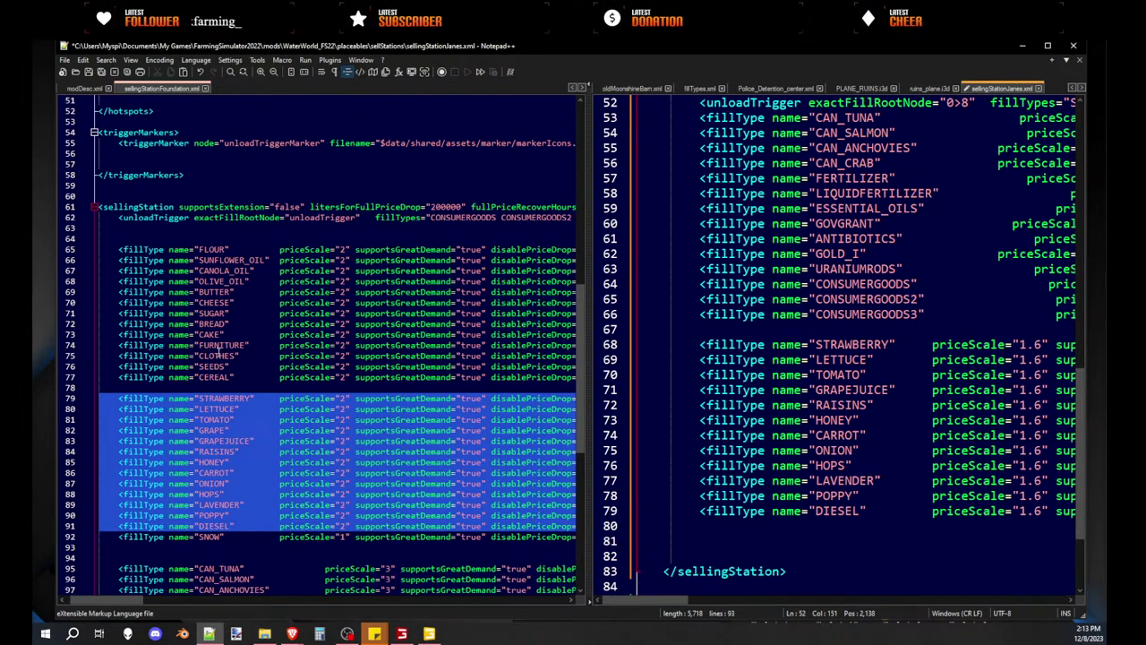
triple_click(221, 345)
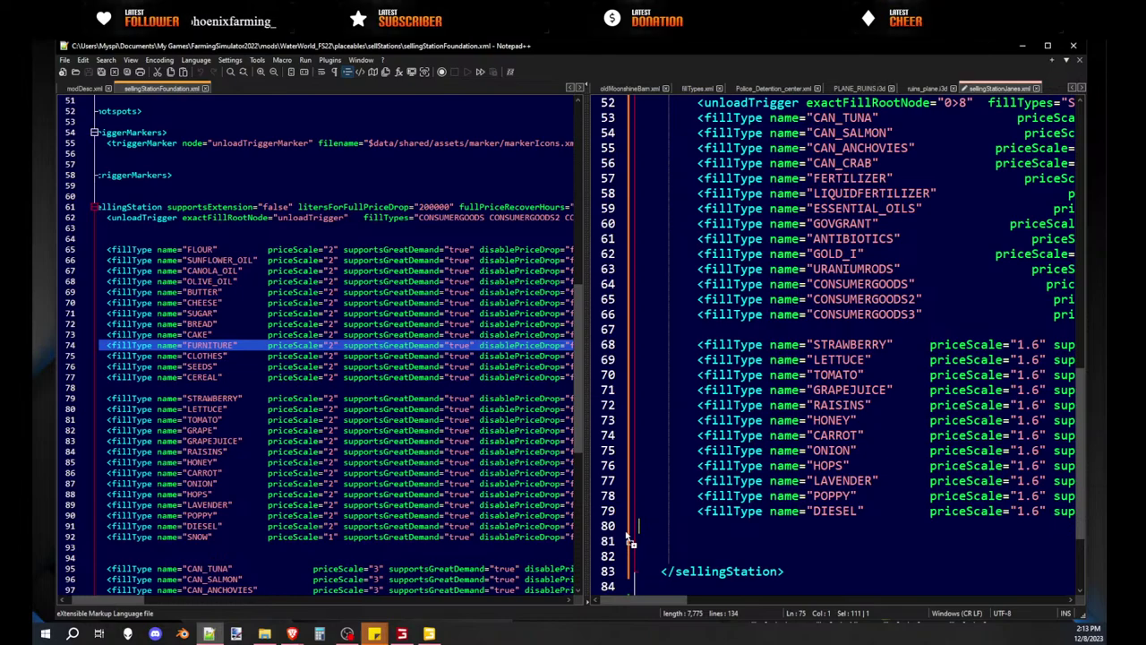
left_click_drag(630, 543, 631, 541)
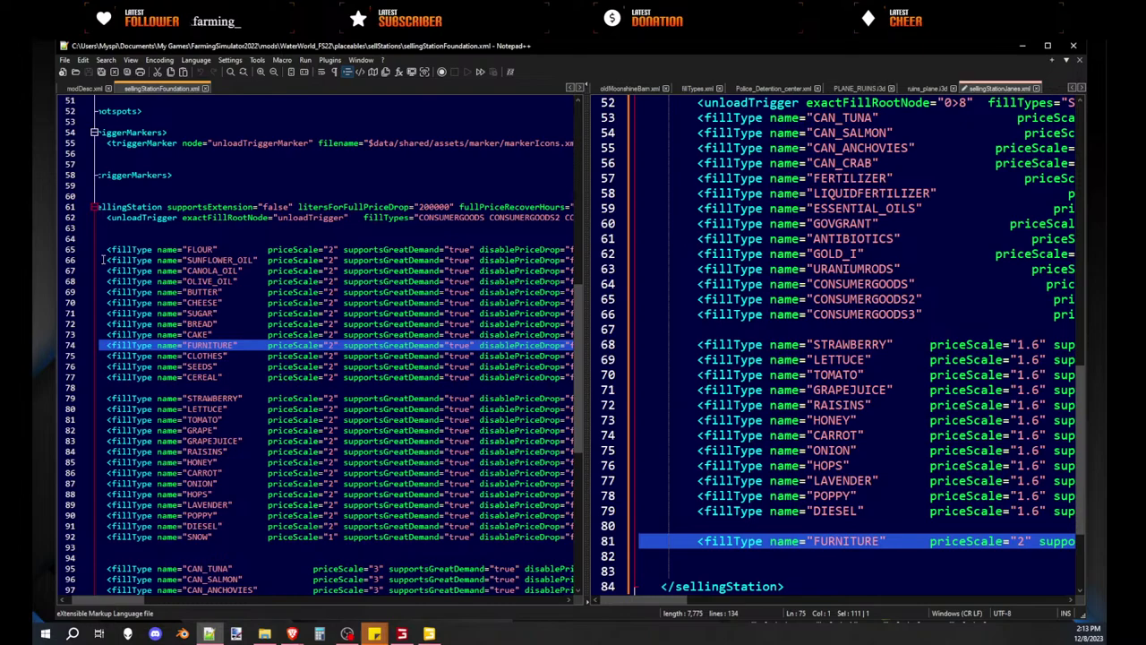
- Copy the SUNFLOWER_OIL, CANOLA_OIL and OLIVE_OIL fillType lines from sellingStationFoundation.xml to below the FURNITURE line in sellingStationJanes.xml
left_click_drag(100, 258, 92, 288)
left_click_drag(197, 279, 640, 556)
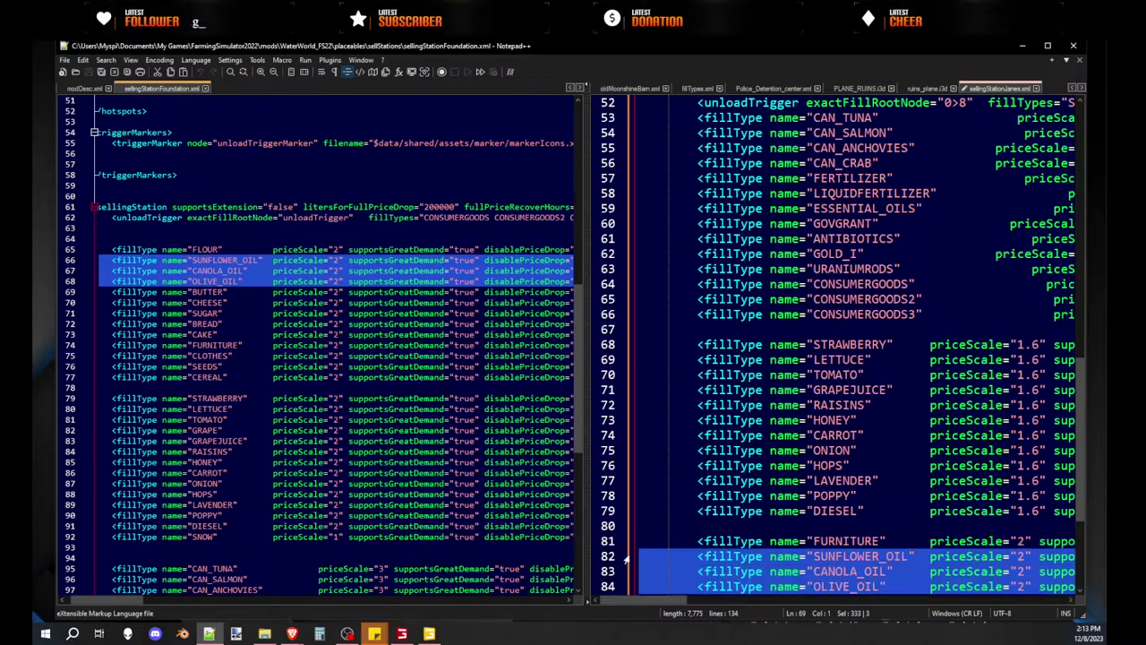
scroll(807, 480, "down", 4)
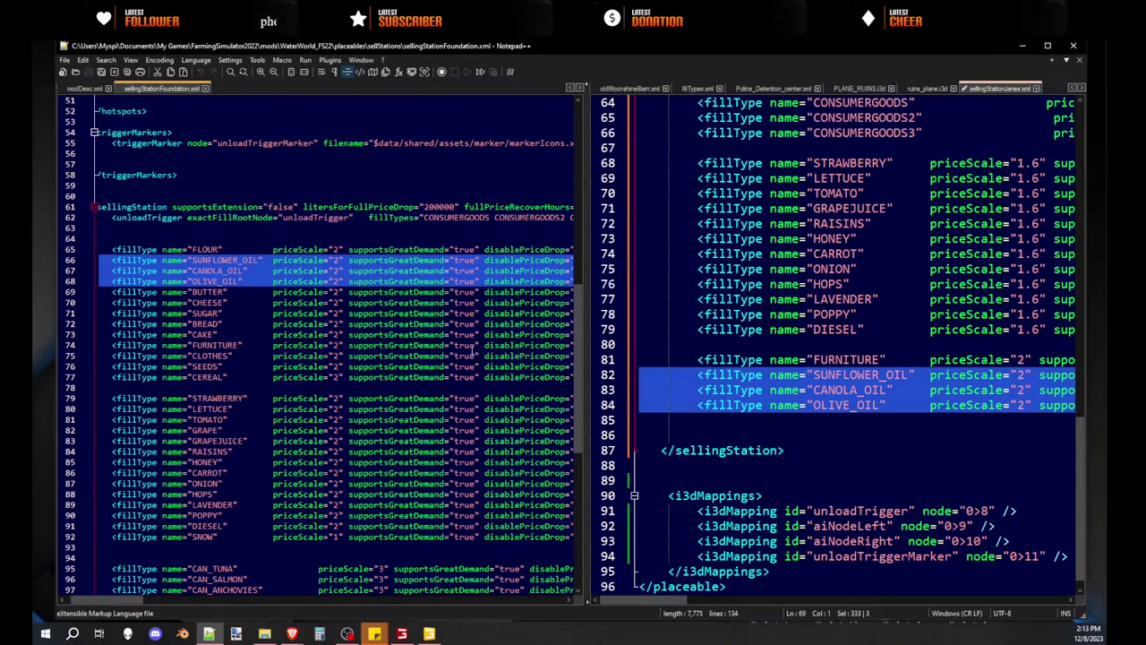
left_click_drag(586, 367, 224, 367)
scroll(762, 376, "up", 5)
scroll(761, 381, "down", 4)
left_click(502, 428)
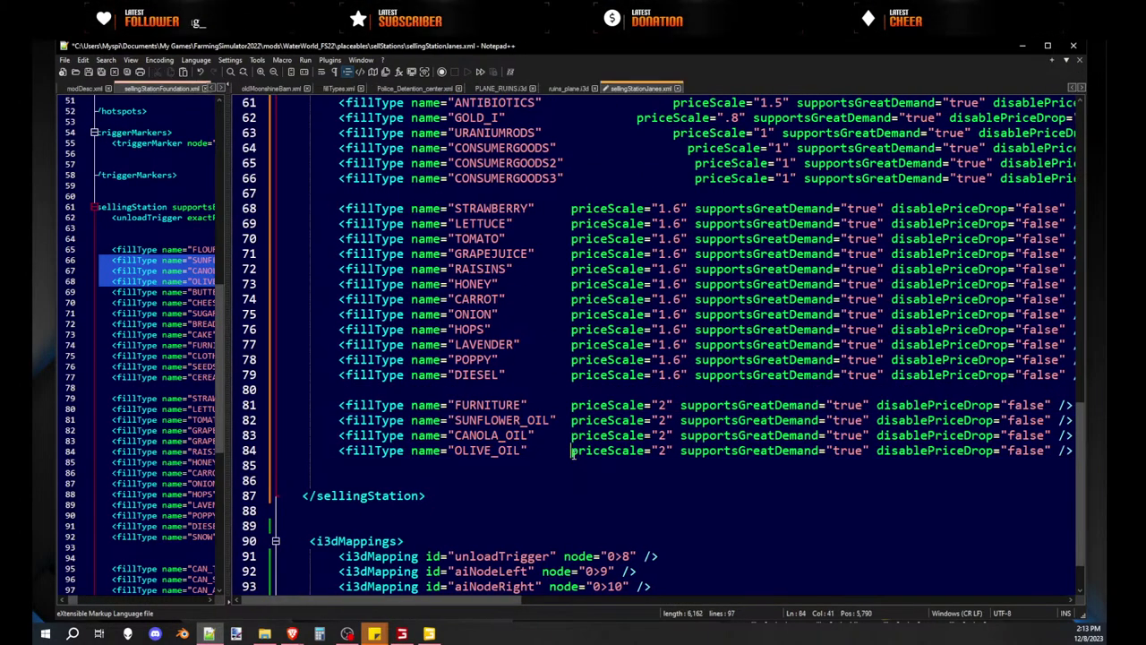
double_click(502, 421)
key("ctrl+c")
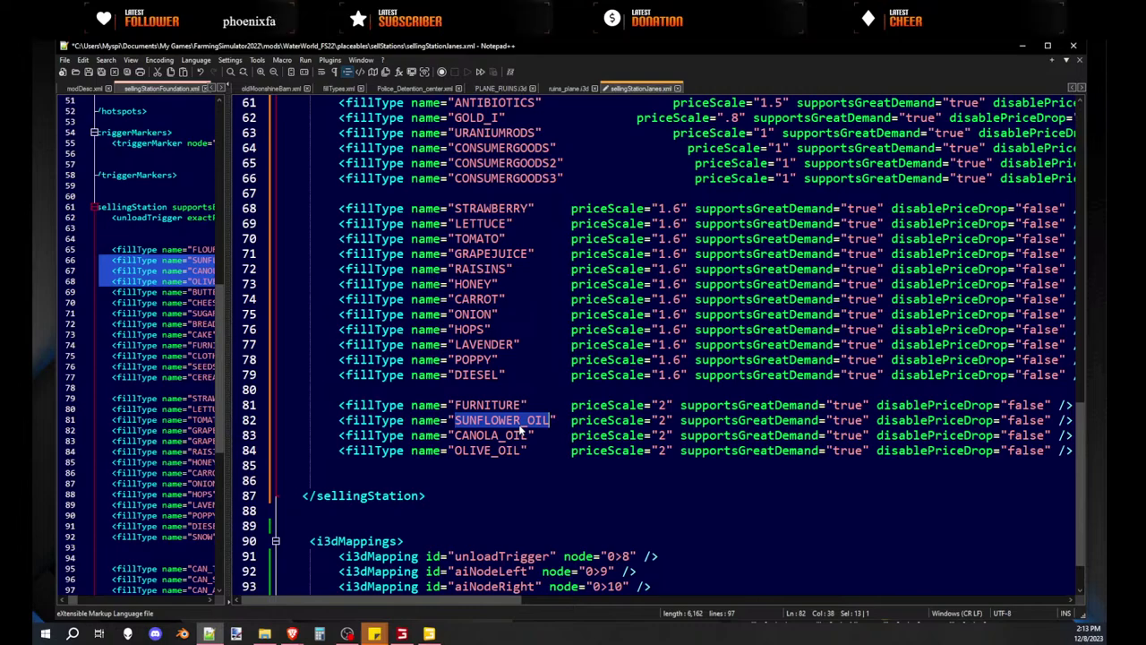
scroll(730, 381, "up", 2)
scroll(730, 381, "down", 1)
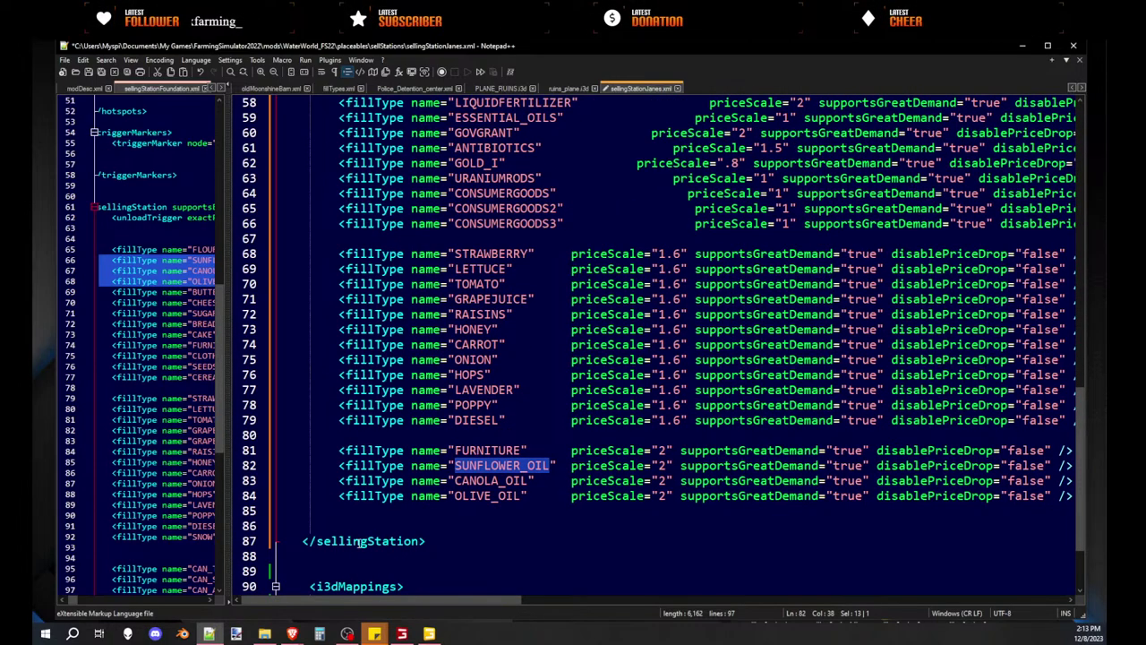
left_click(352, 516)
double_click(477, 451)
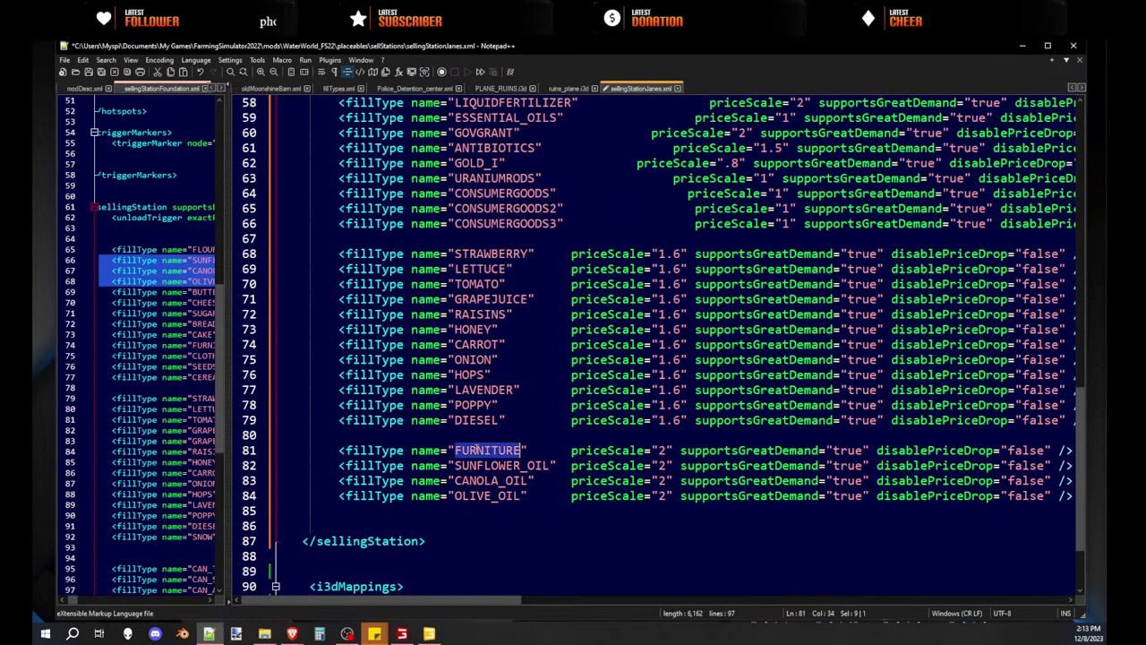
left_click_drag(479, 455, 282, 525, "ctrl")
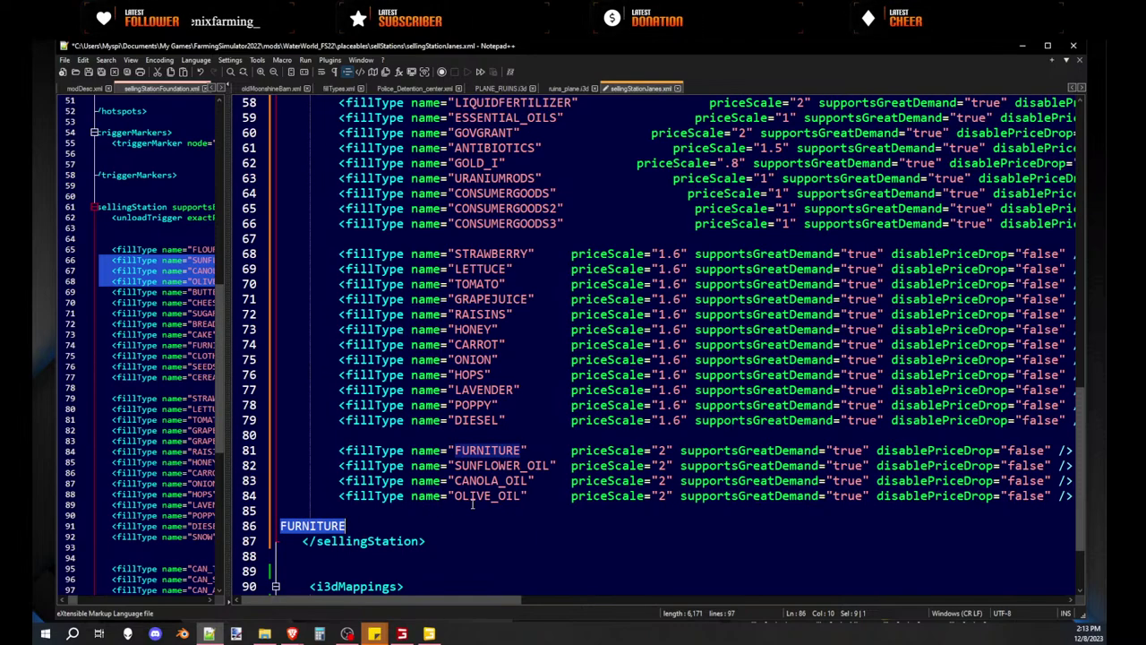
key("ctrl+v")
triple_click(358, 525)
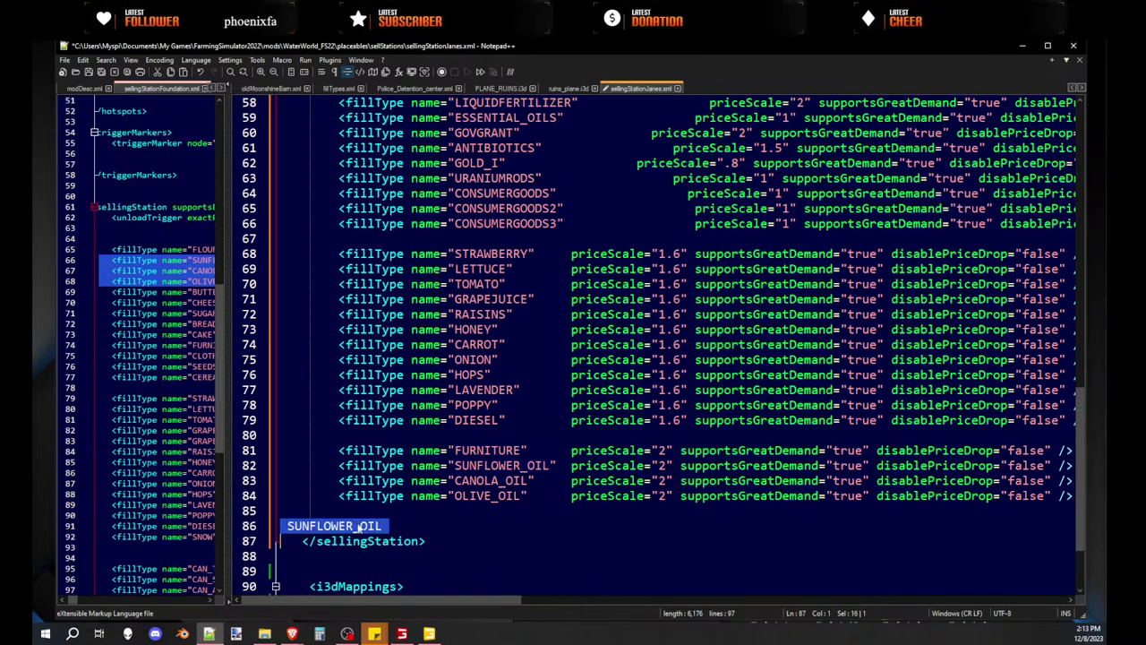
key("Delete")
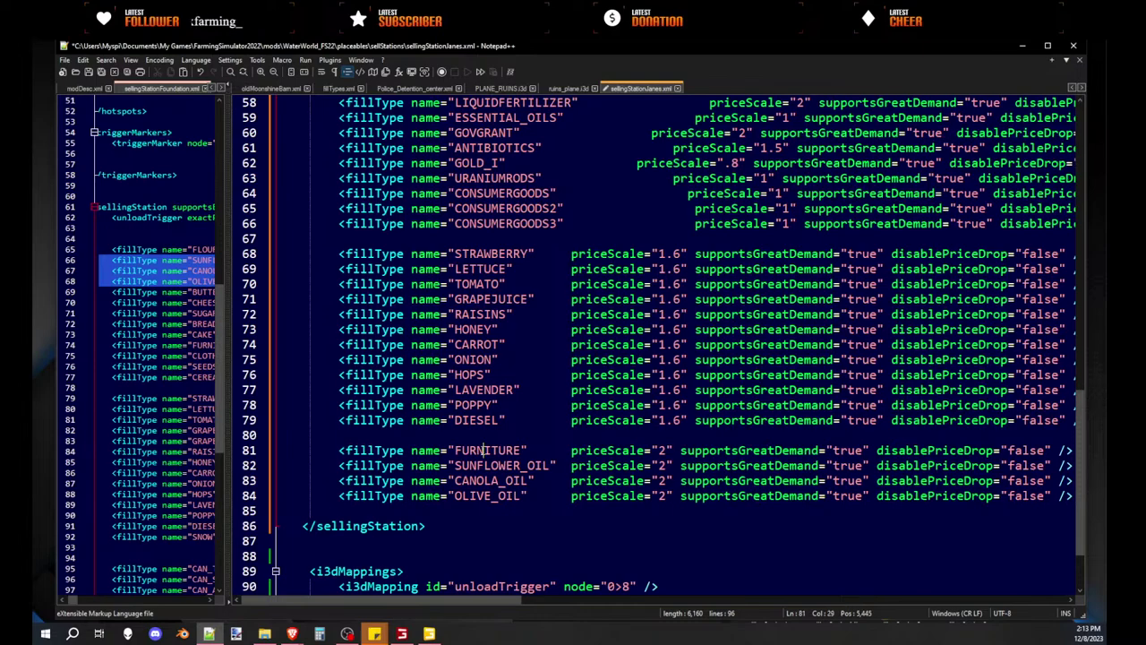
- Start a space-separated fill type name list on blank line 85 with FURNITURE and SUNFLOWER_OIL
double_click(473, 451)
left_click_drag(488, 452, 272, 512, "ctrl")
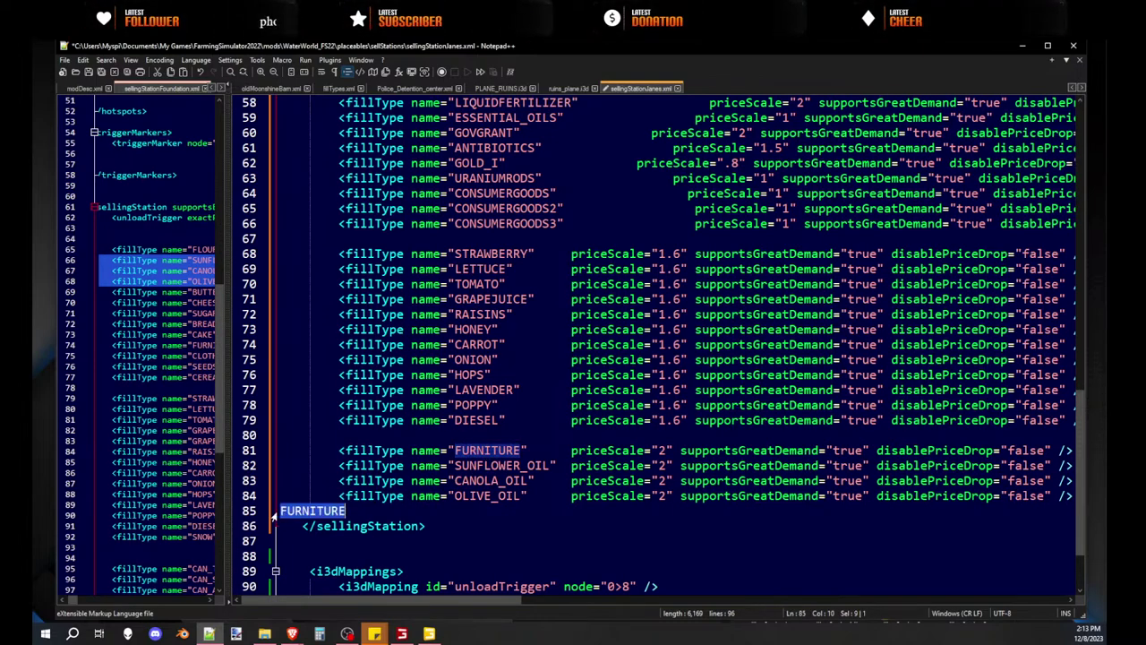
left_click(356, 511)
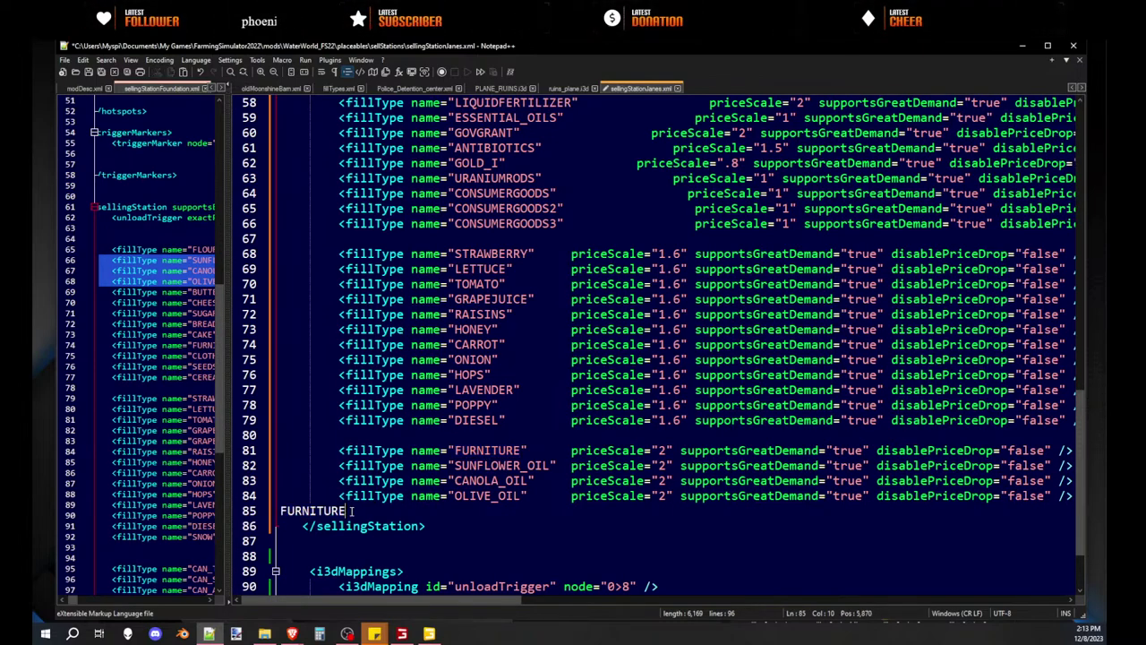
double_click(485, 468)
key("ctrl+c")
left_click(383, 511)
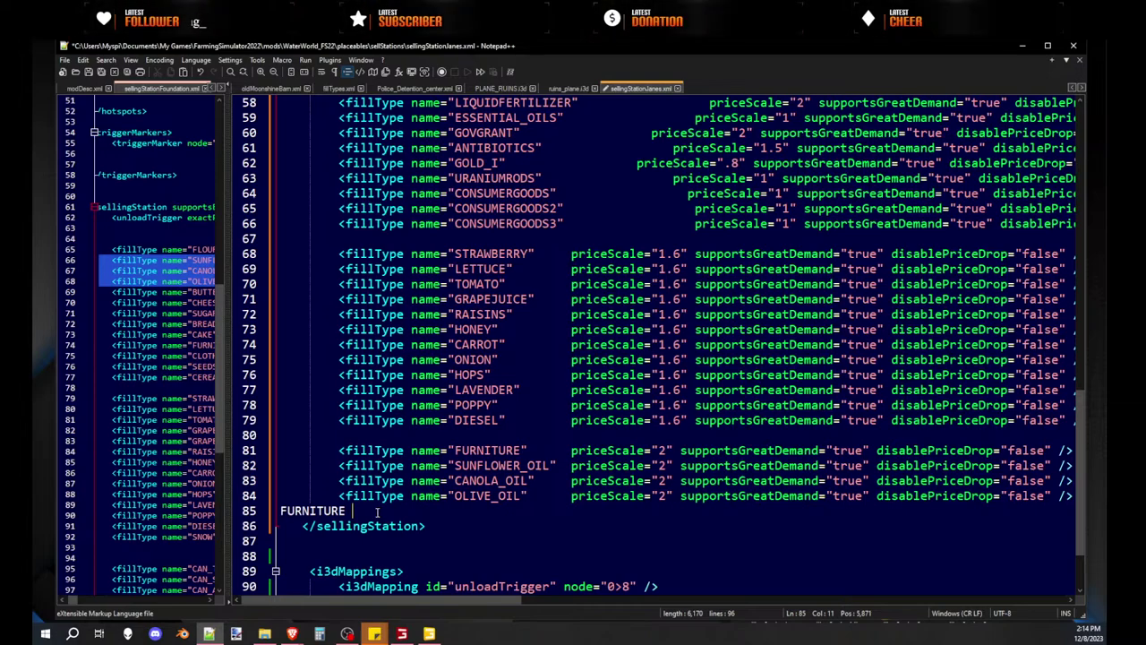
key("ctrl+v")
- Append CANOLA_OIL and OLIVE_OIL to the fill type name list on line 85, after SUNFLOWER_OIL
double_click(485, 480)
key("ctrl+c")
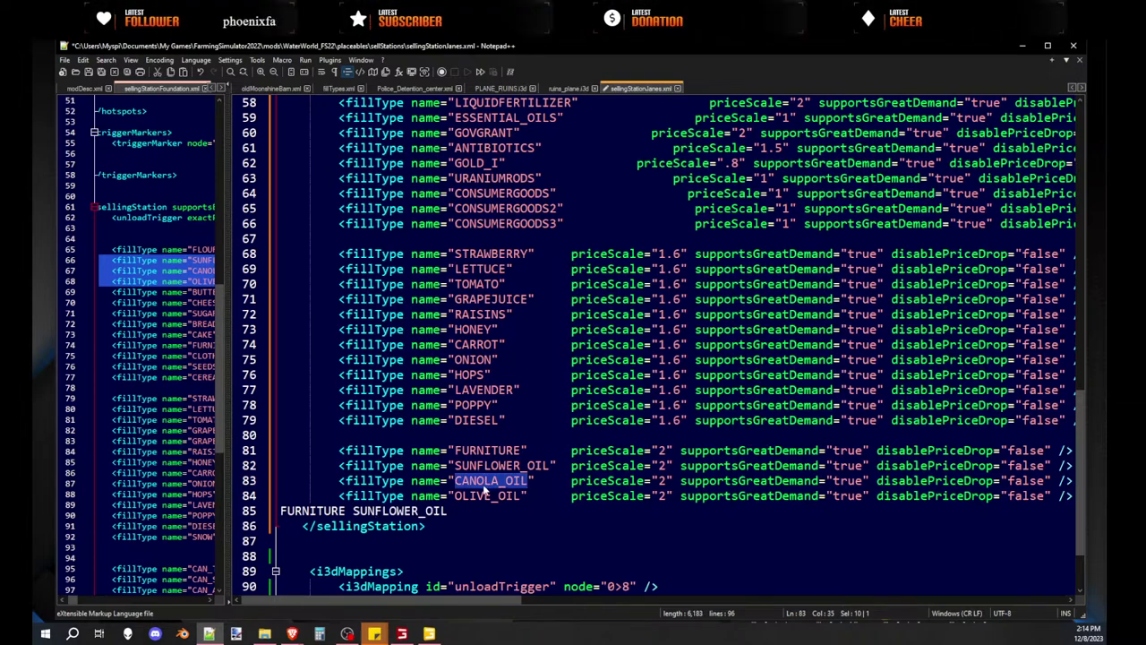
left_click(460, 512)
key("ctrl+v")
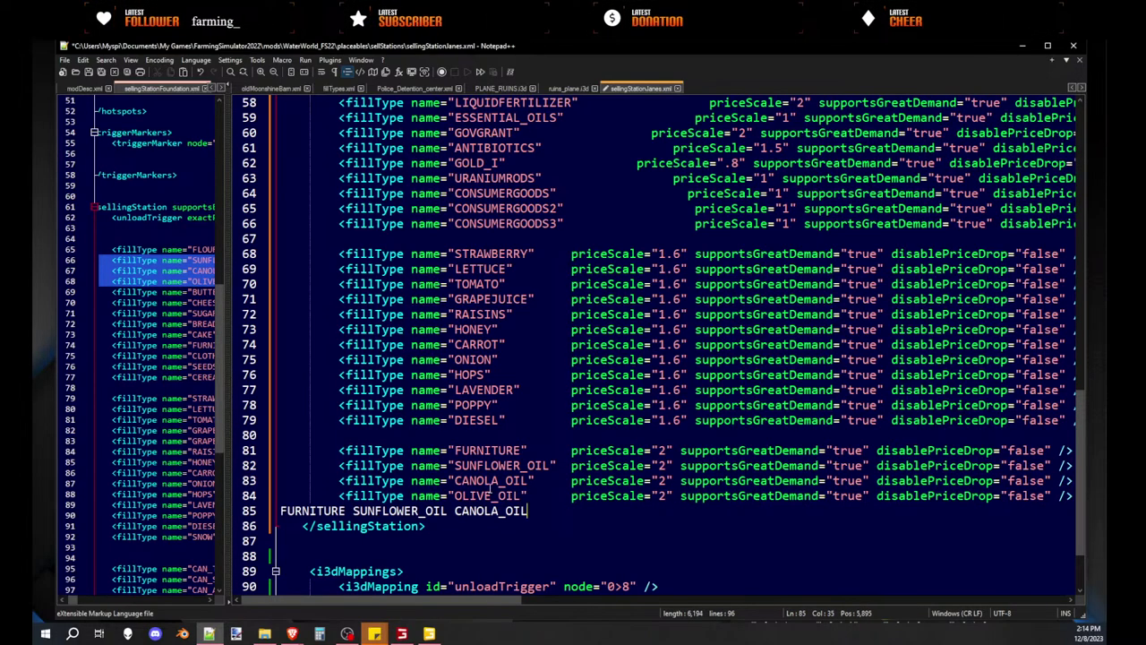
double_click(485, 495)
key("ctrl+c")
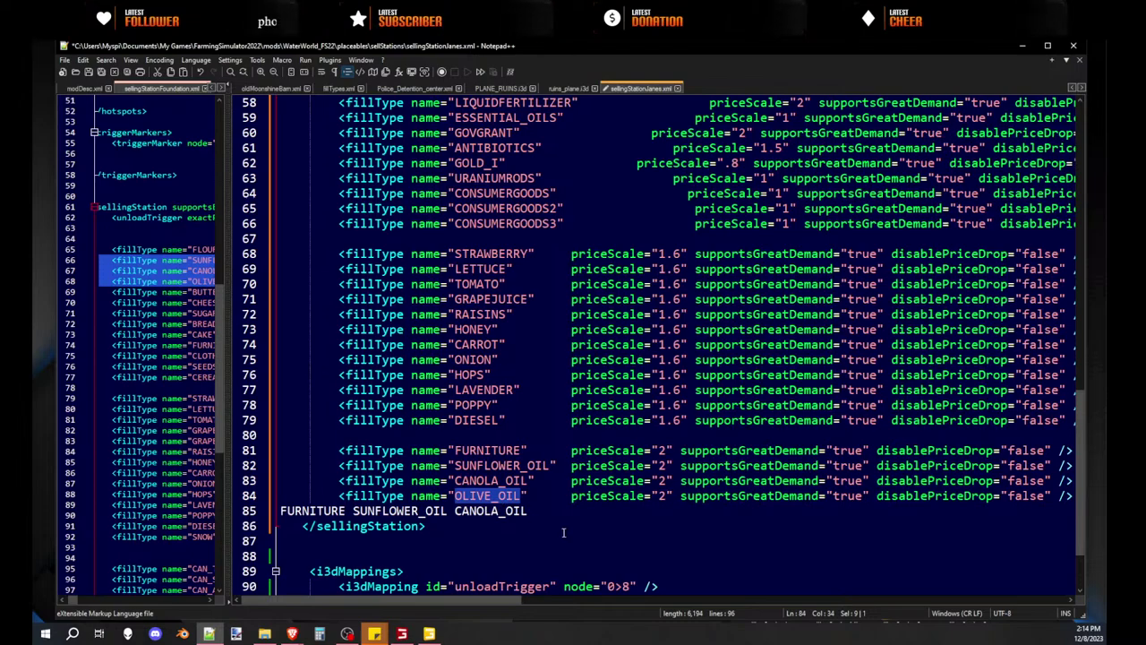
left_click(549, 512)
key("ctrl+v")
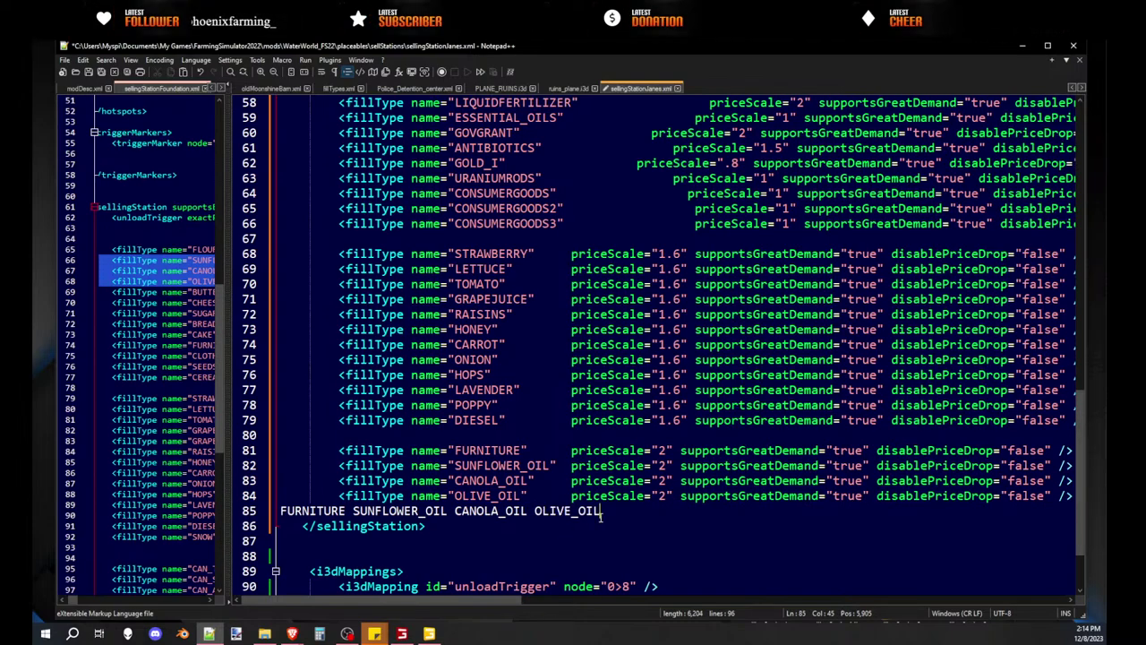
- Move the four-name fill type list from line 85 to the start of the unloadTrigger fillTypes value on line 52 of sellingStationJanes.xml
left_click_drag(602, 511, 280, 511)
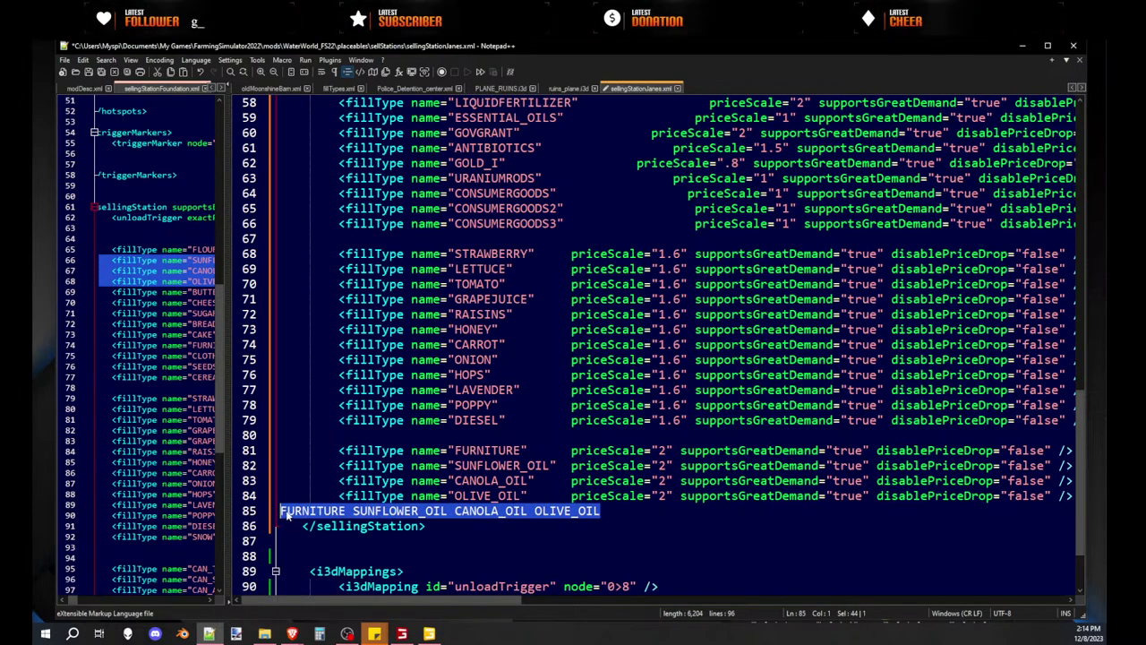
key("ctrl+x")
scroll(689, 349, "up", 8)
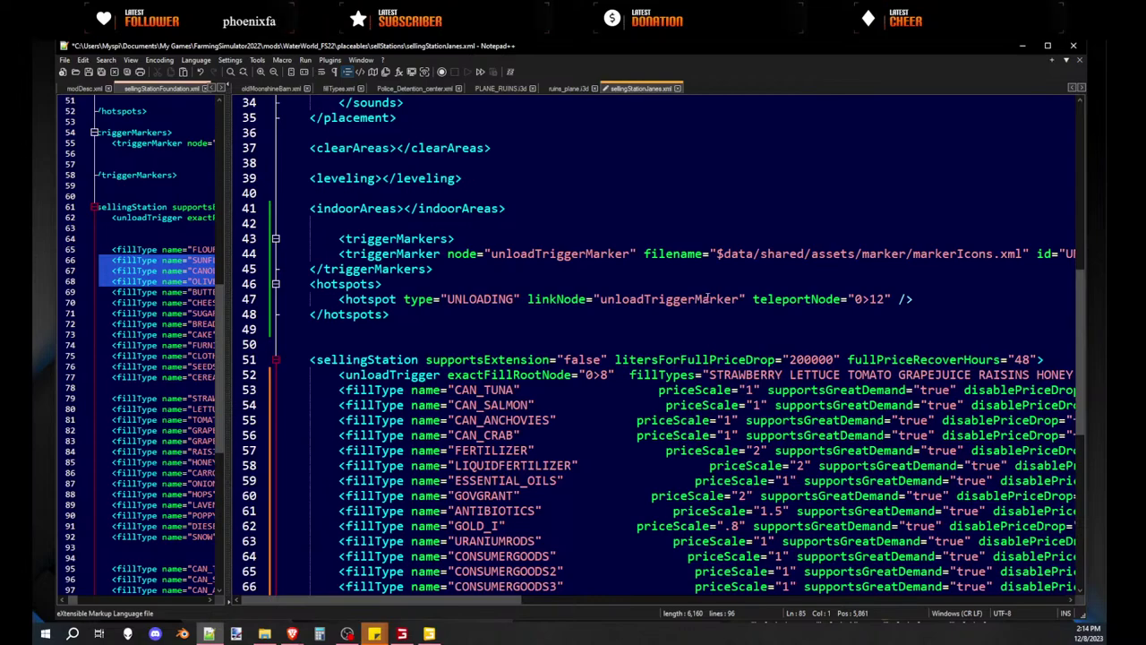
left_click(709, 374)
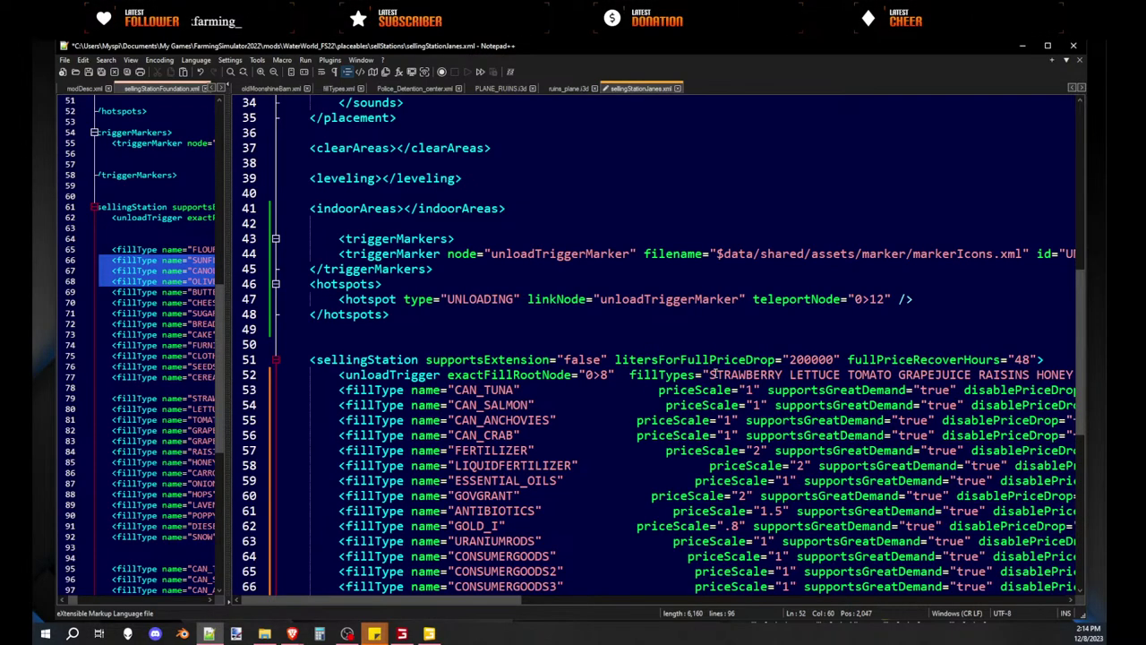
key("ctrl+v")
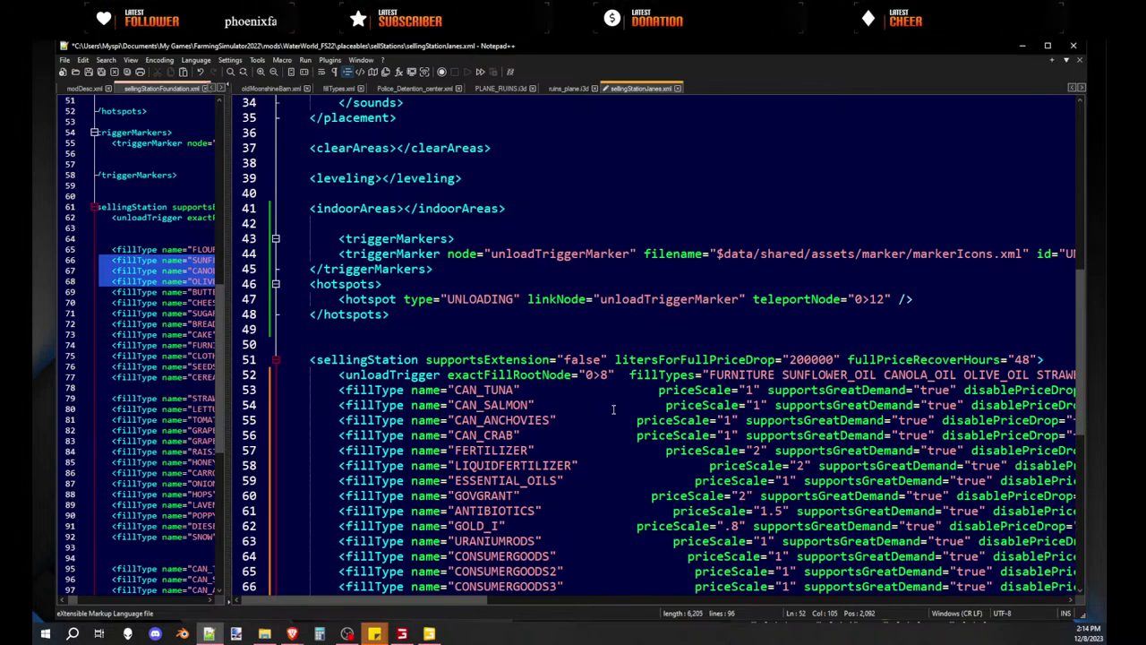
scroll(613, 410, "down", 10)
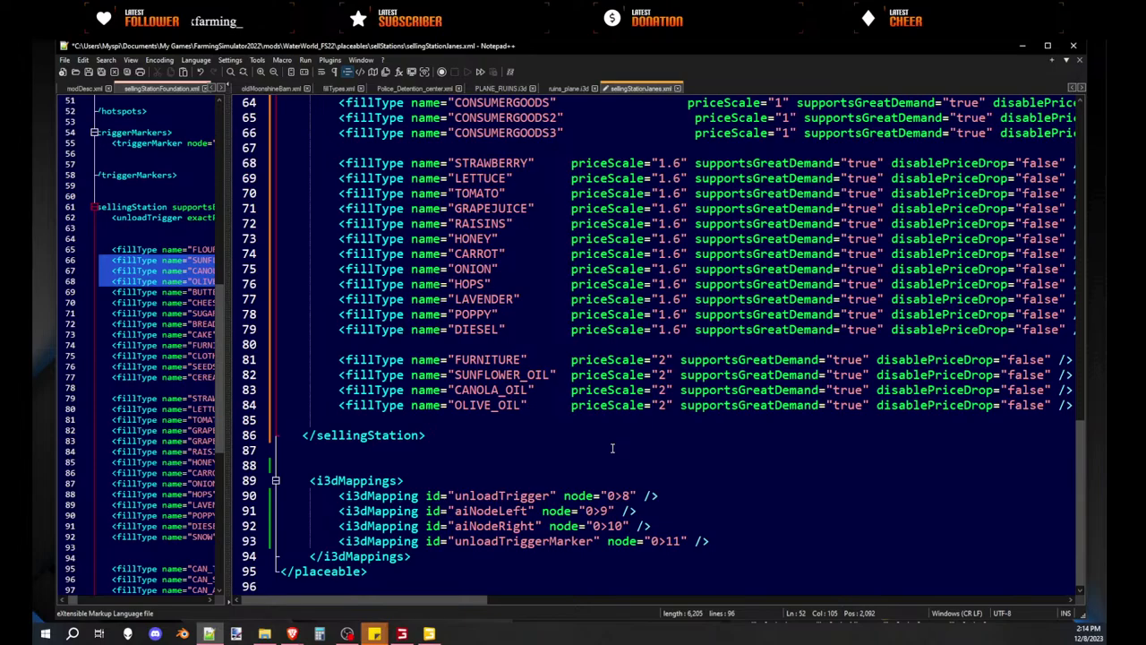
scroll(616, 448, "up", 20)
scroll(616, 447, "down", 20)
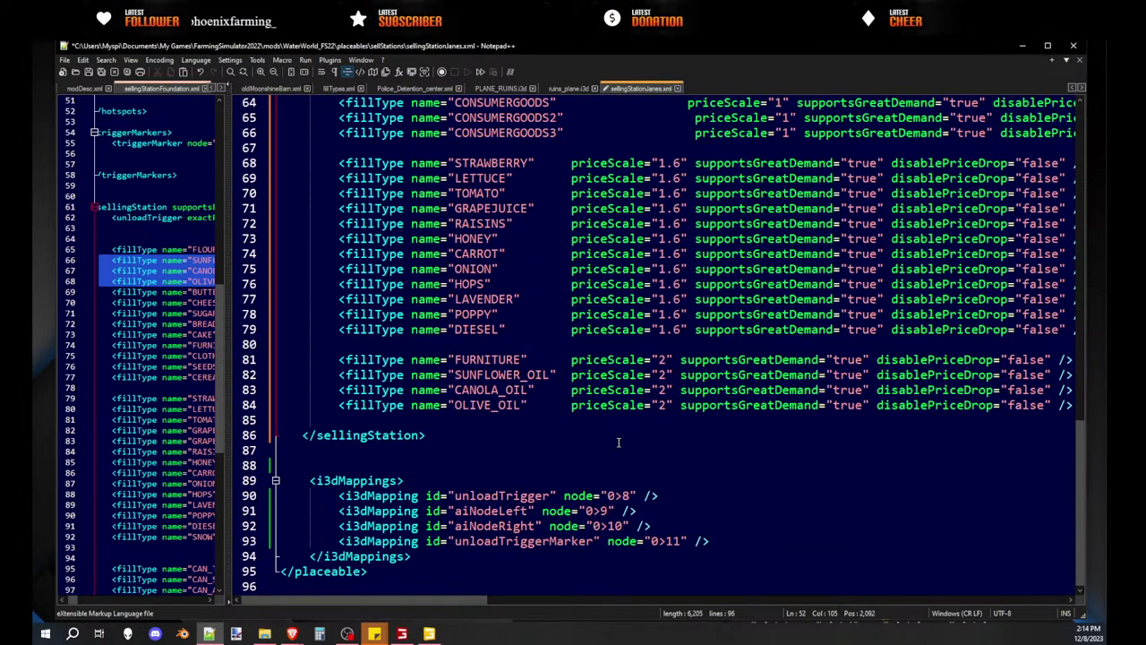
scroll(617, 442, "up", 9)
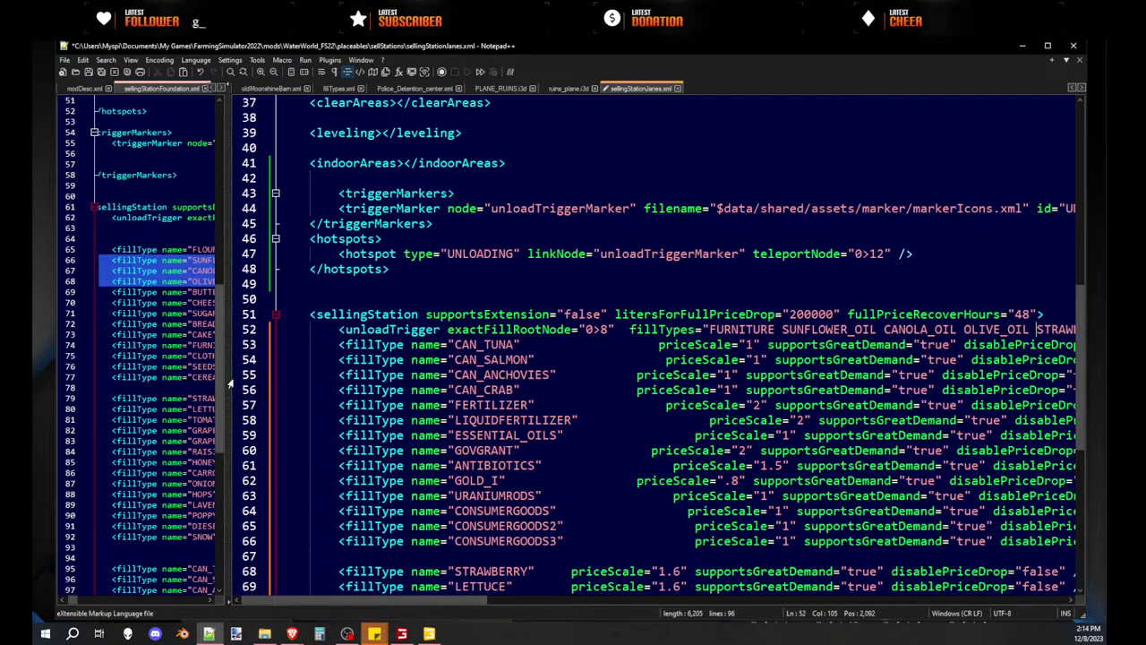
- Open sellingStationAtoll_Hub.xml from the sellStations folder and resize the split view to show it beside sellingStationFoundation.xml
left_click_drag(224, 412, 590, 412)
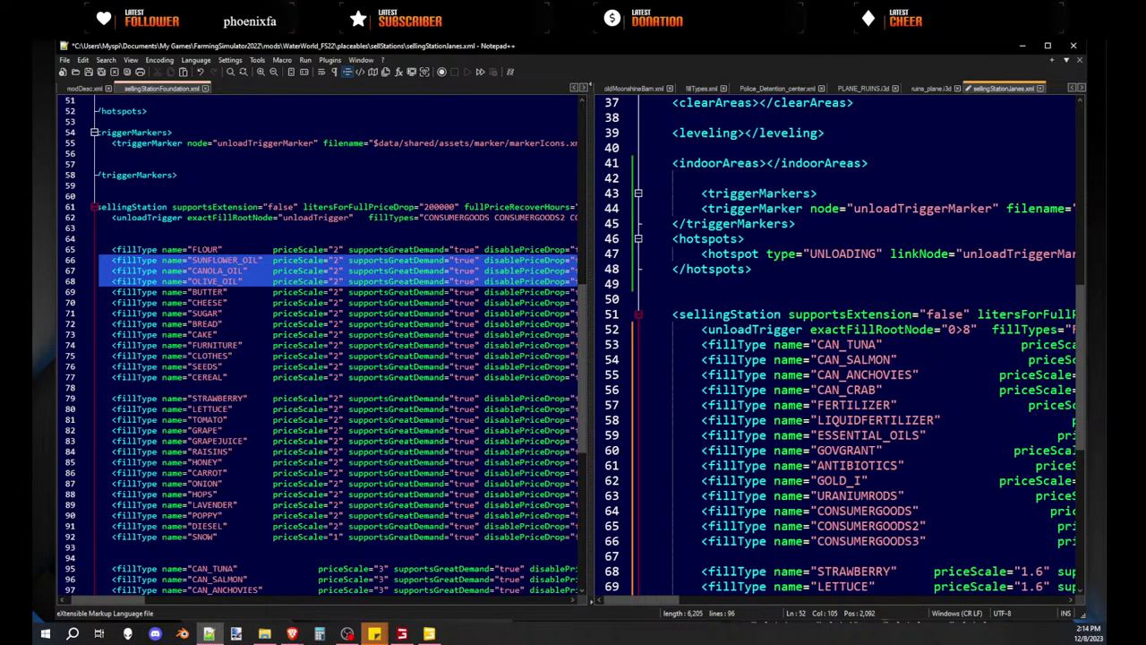
left_click(264, 634)
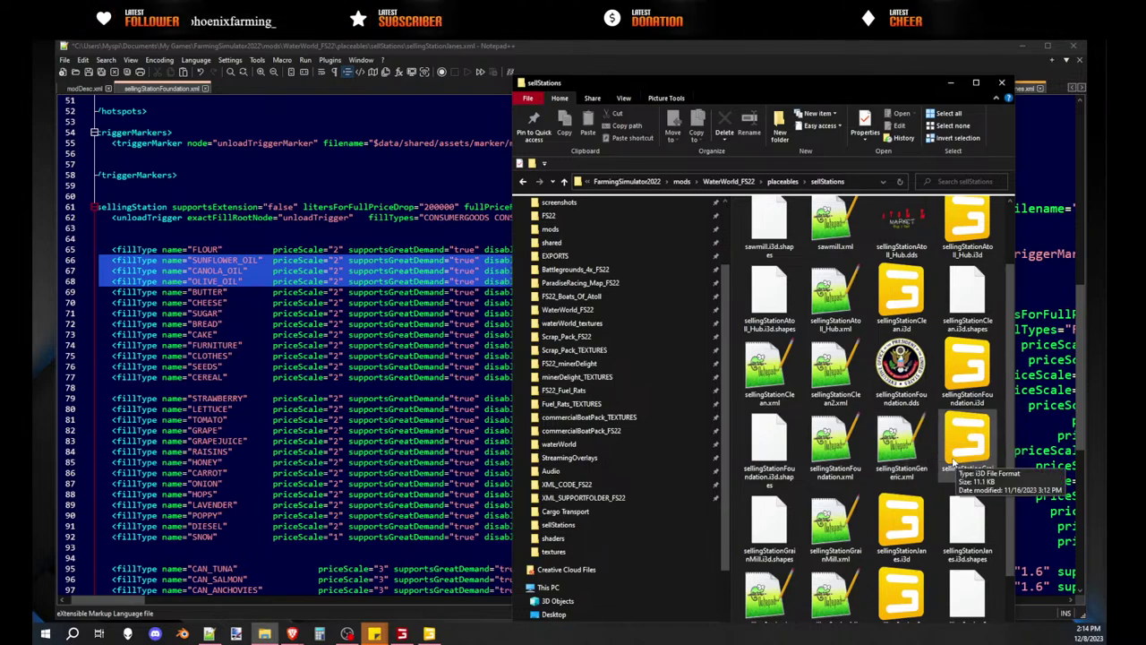
double_click(856, 285)
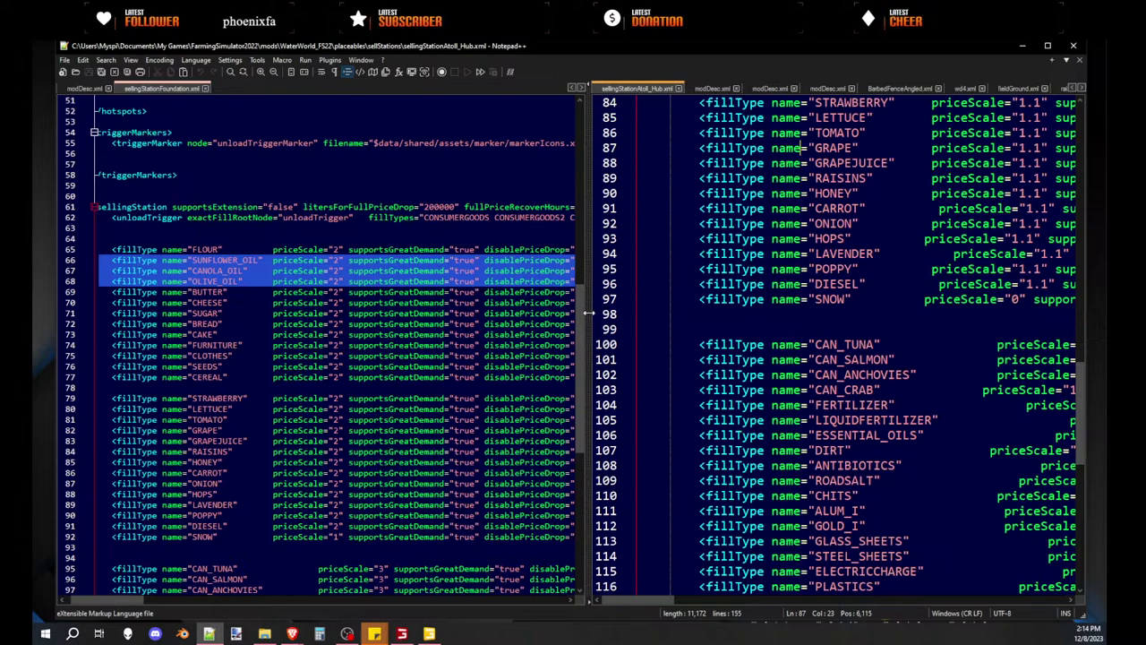
left_click_drag(588, 316, 543, 309)
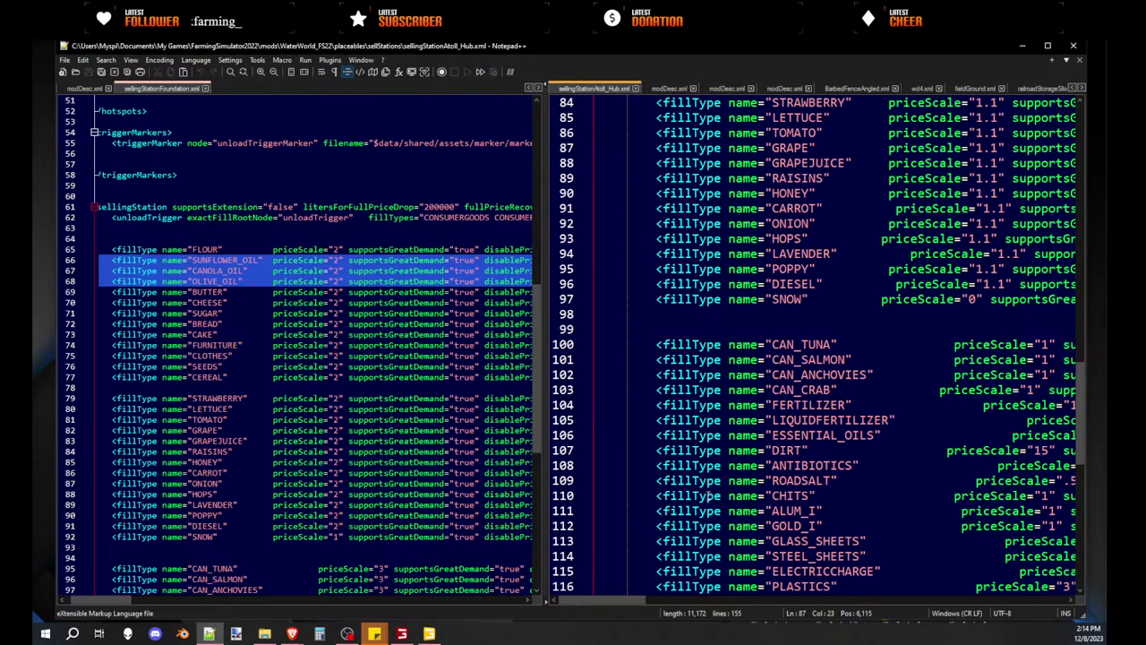
- Copy the CHITS fillType line from sellingStationAtoll_Hub.xml to line 110 of sellingStationFoundation.xml and set its priceScale to .8
scroll(277, 442, "down", 6)
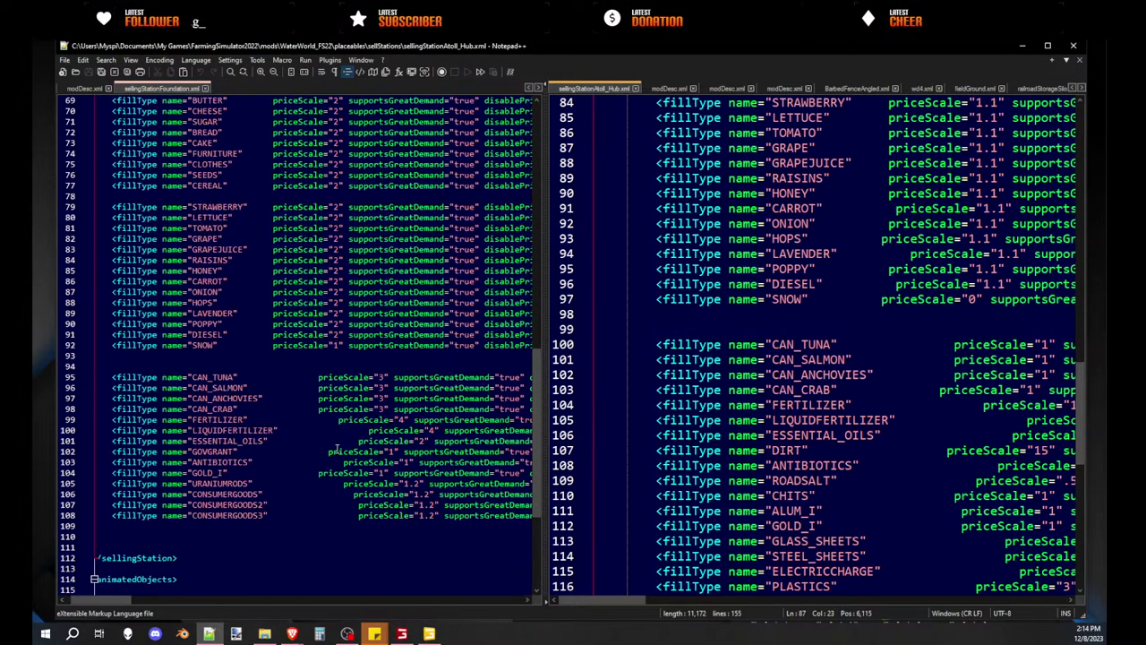
triple_click(730, 497)
left_click_drag(767, 503, 97, 536, "ctrl")
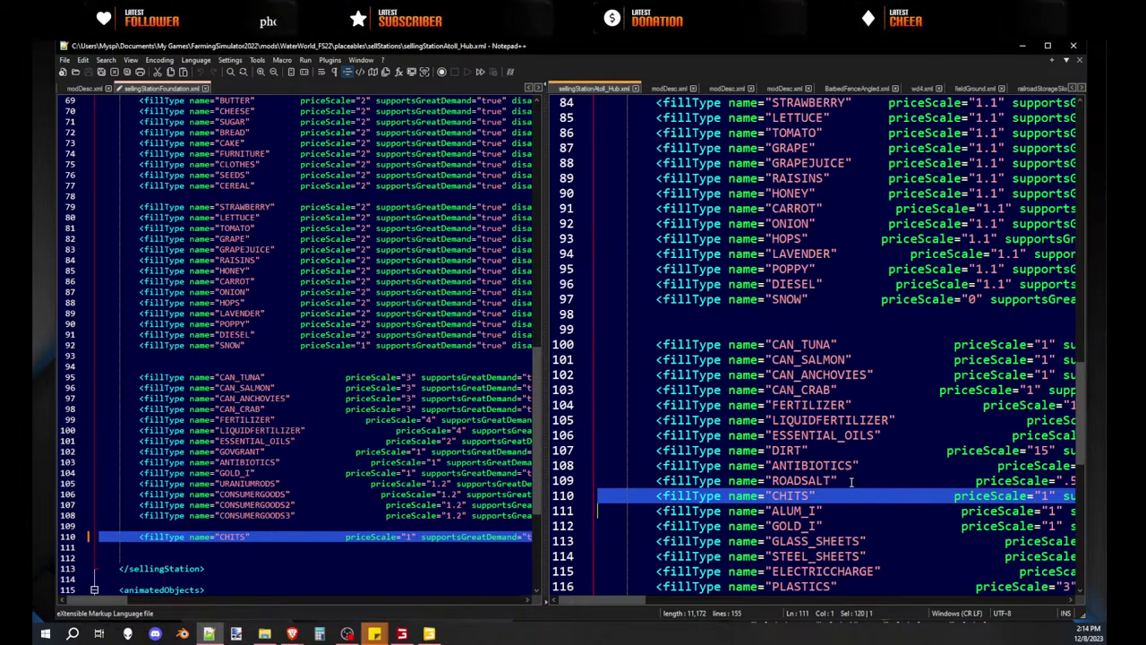
double_click(408, 536)
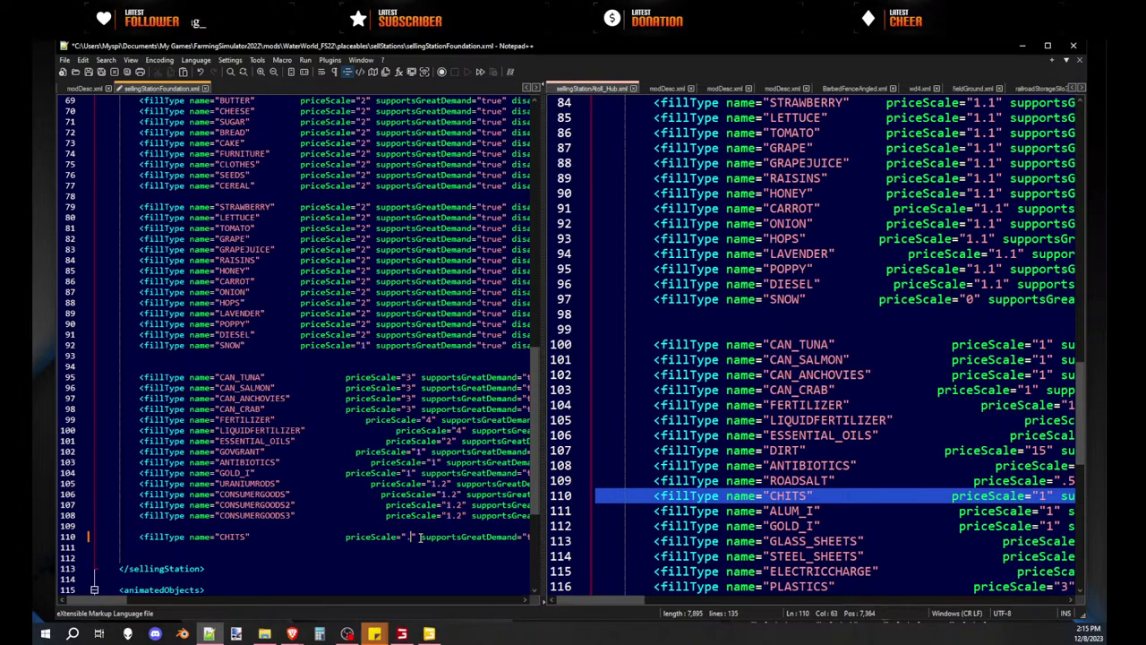
type(".")
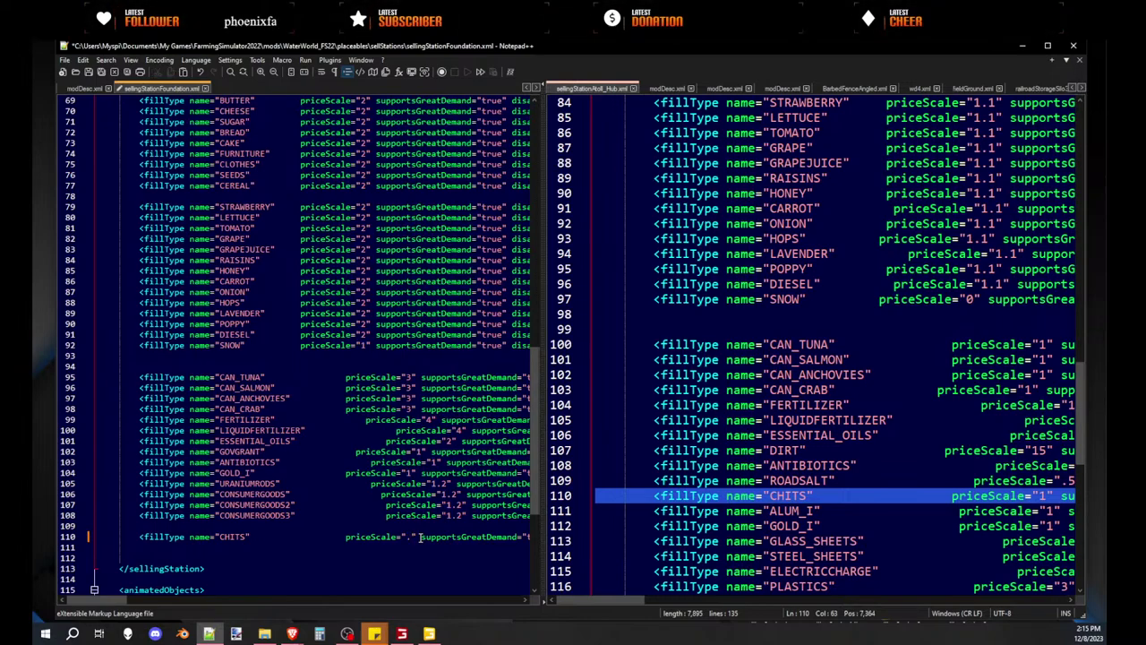
type("8")
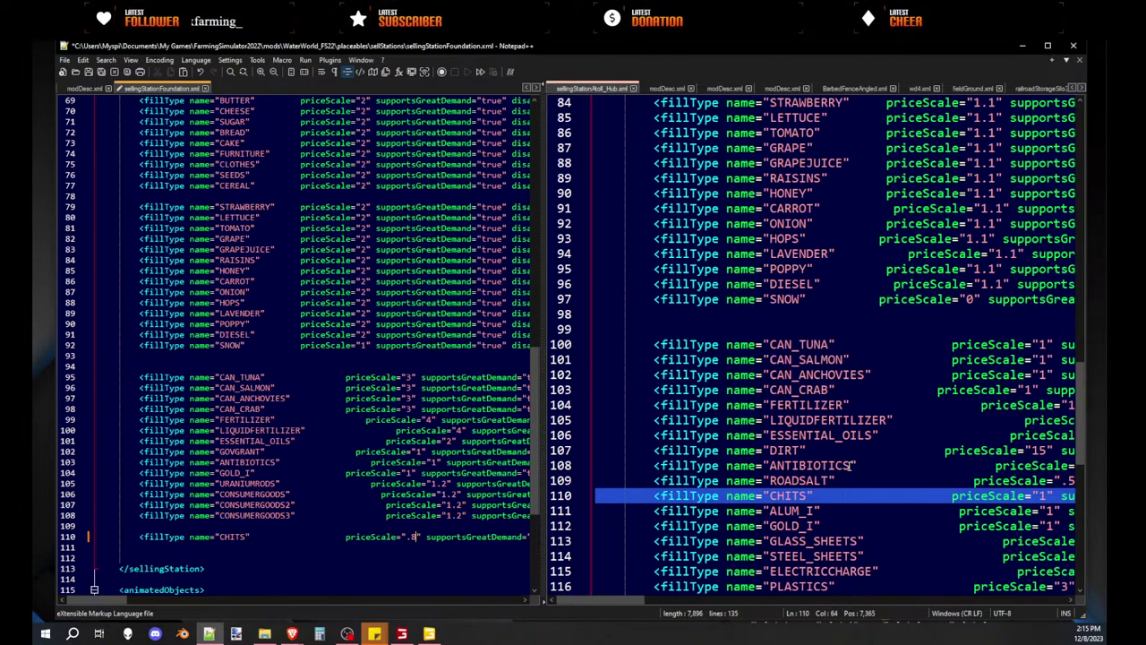
- Duplicate the CHITS line in sellingStationFoundation.xml and rename the copy's fill type to WASTE
scroll(877, 455, "down", 2)
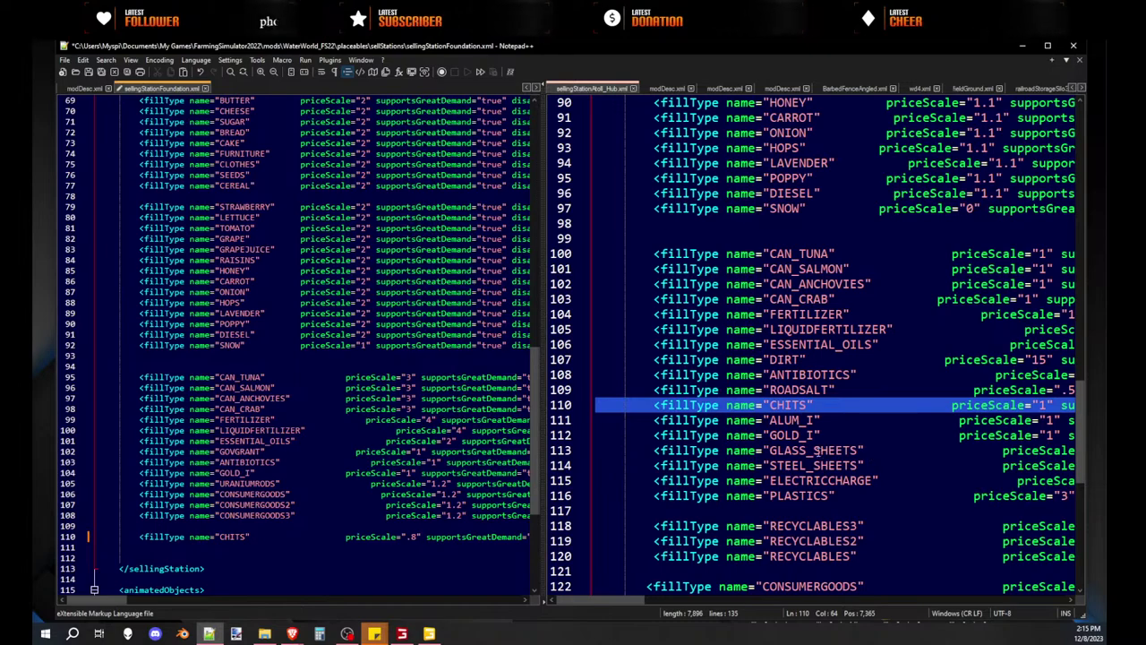
scroll(831, 449, "down", 2)
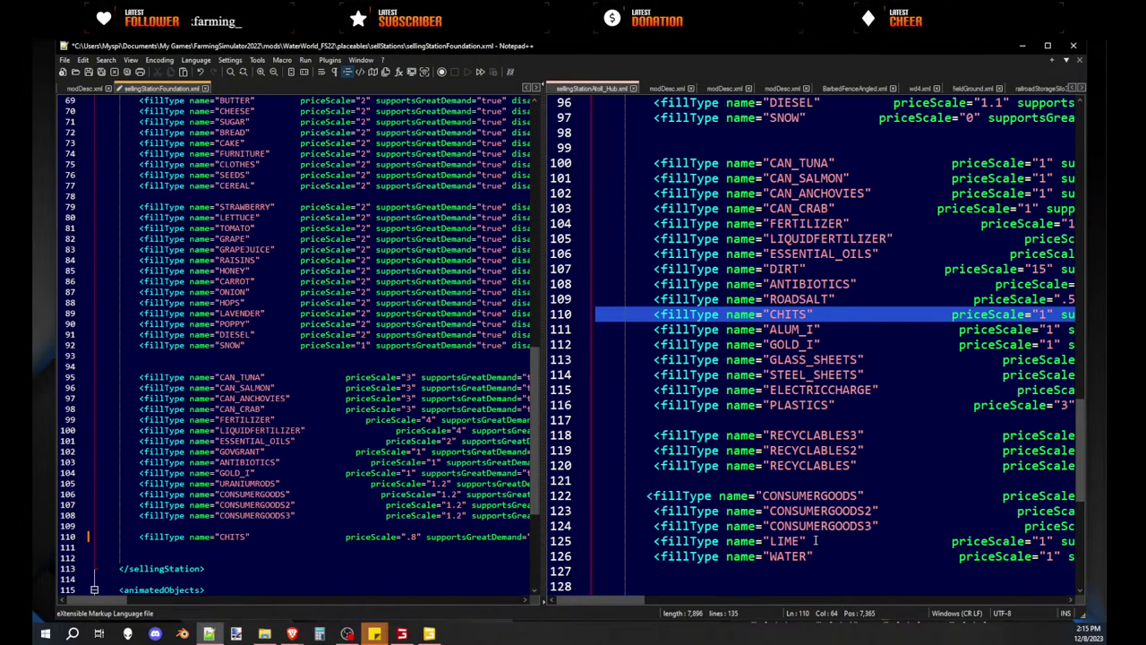
triple_click(223, 537)
key("ctrl+d")
double_click(231, 547)
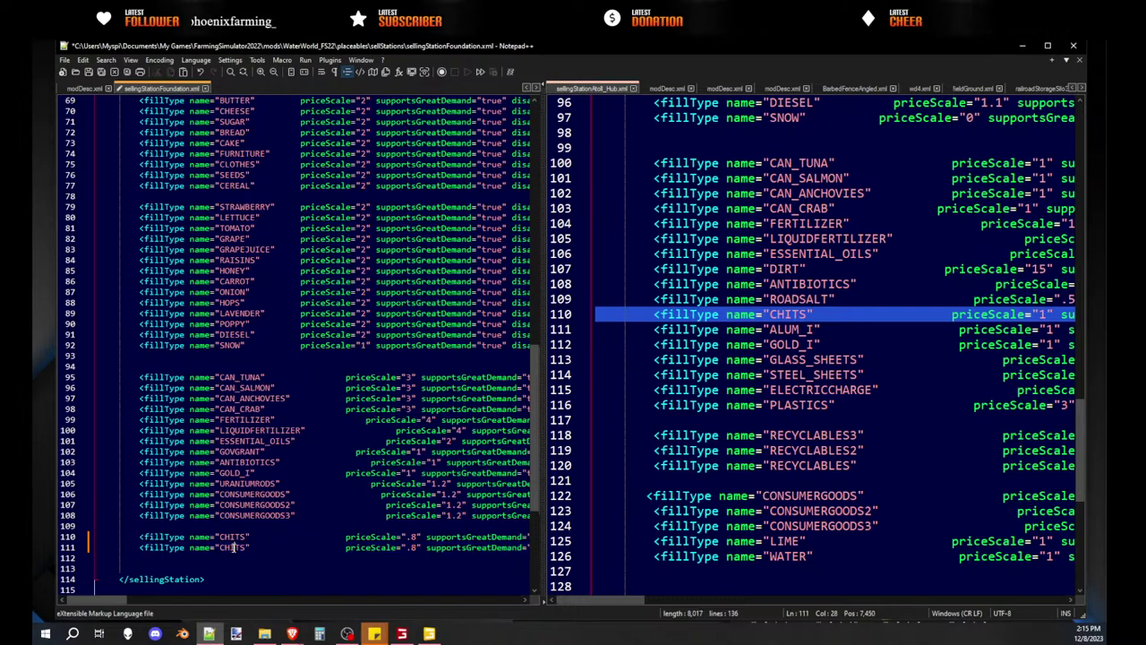
type("WASTE")
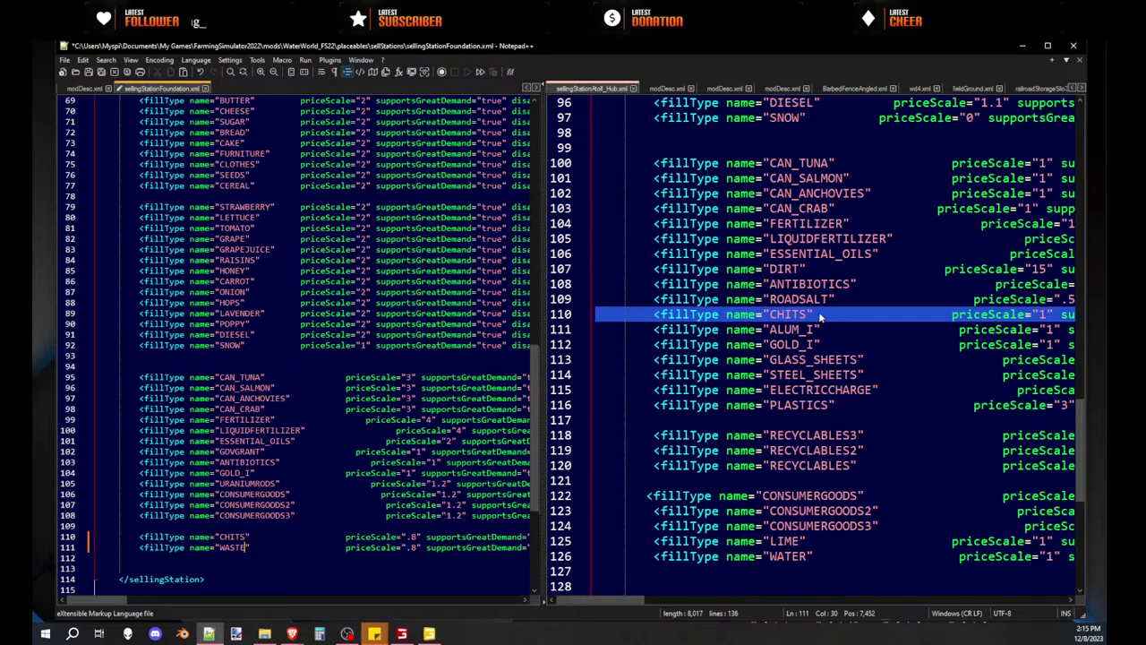
- Copy the DIRT fillType line from sellingStationAtoll_Hub.xml to line 112 of sellingStationFoundation.xml, below the WASTE line
scroll(837, 315, "up", 1)
scroll(846, 323, "up", 1)
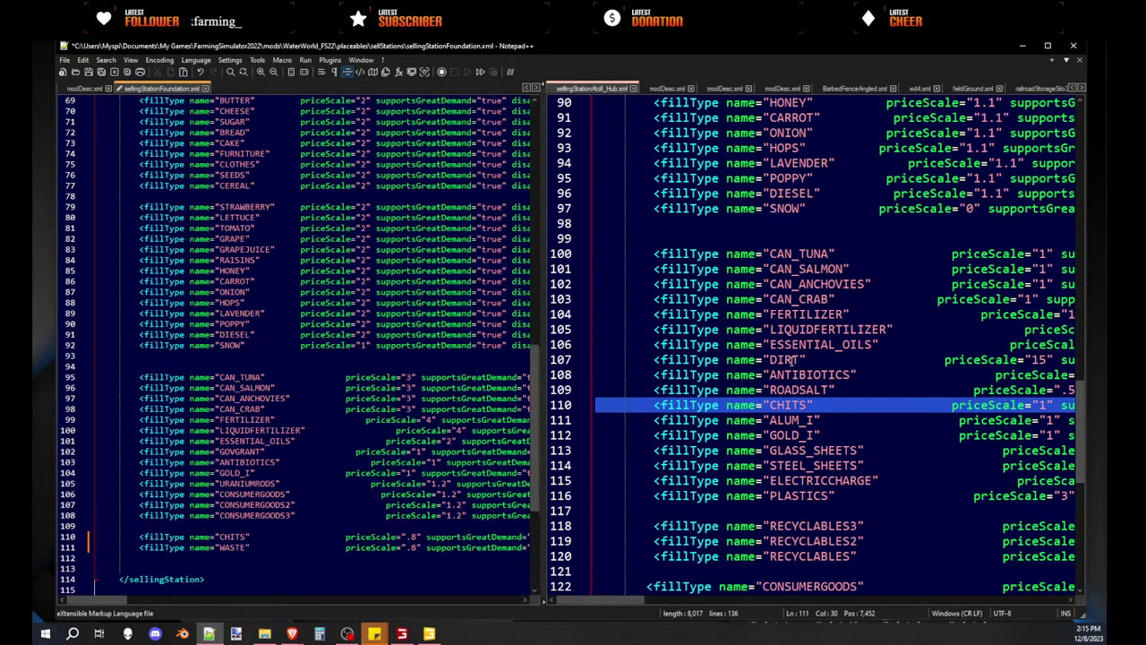
left_click_drag(1053, 359, 944, 359)
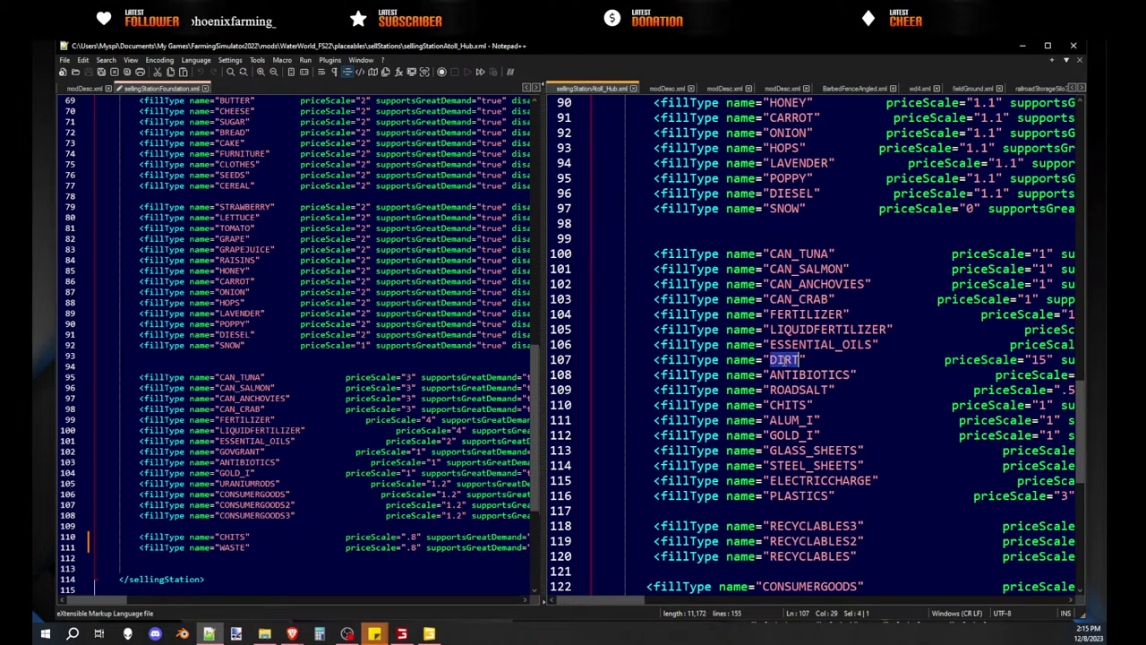
triple_click(780, 367)
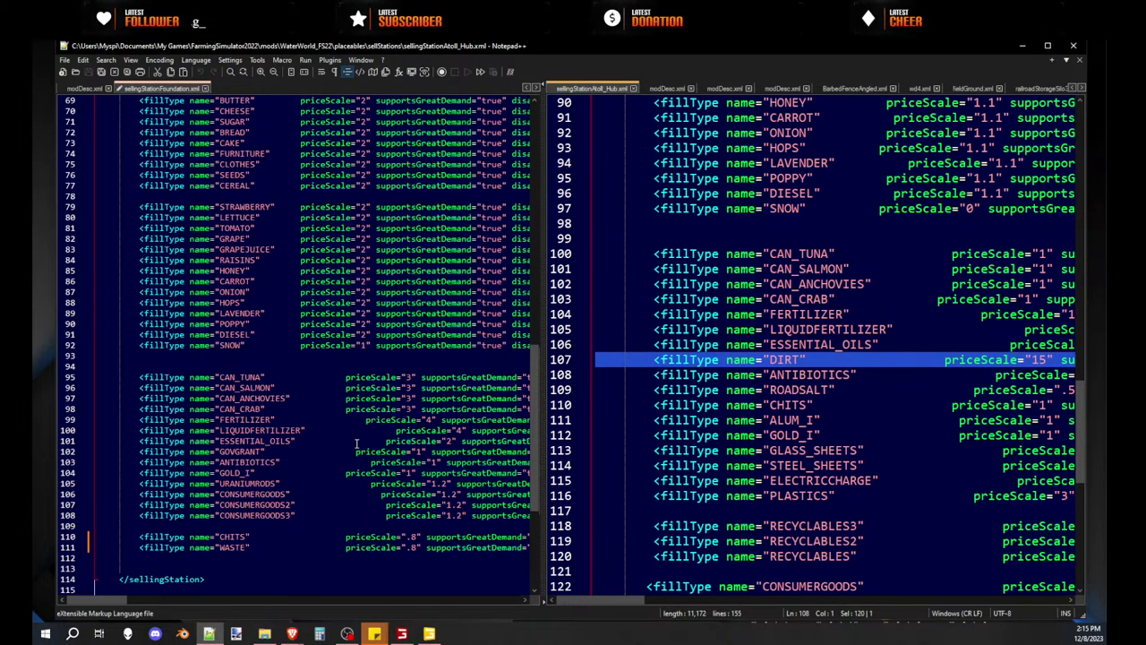
left_click(123, 558)
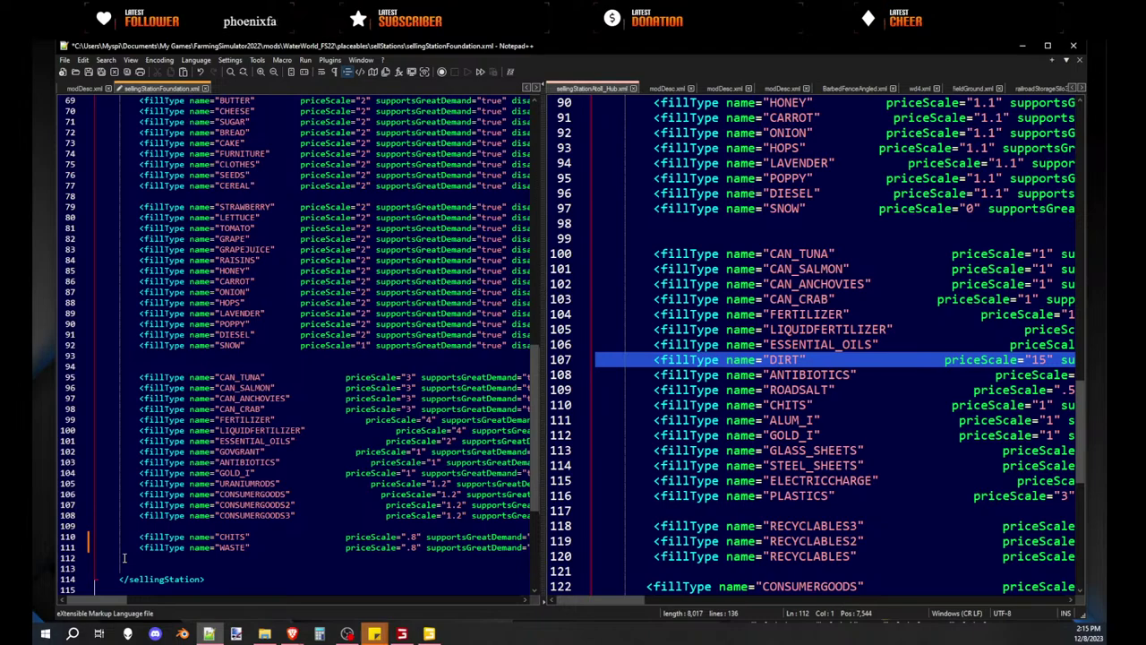
key("ctrl+v")
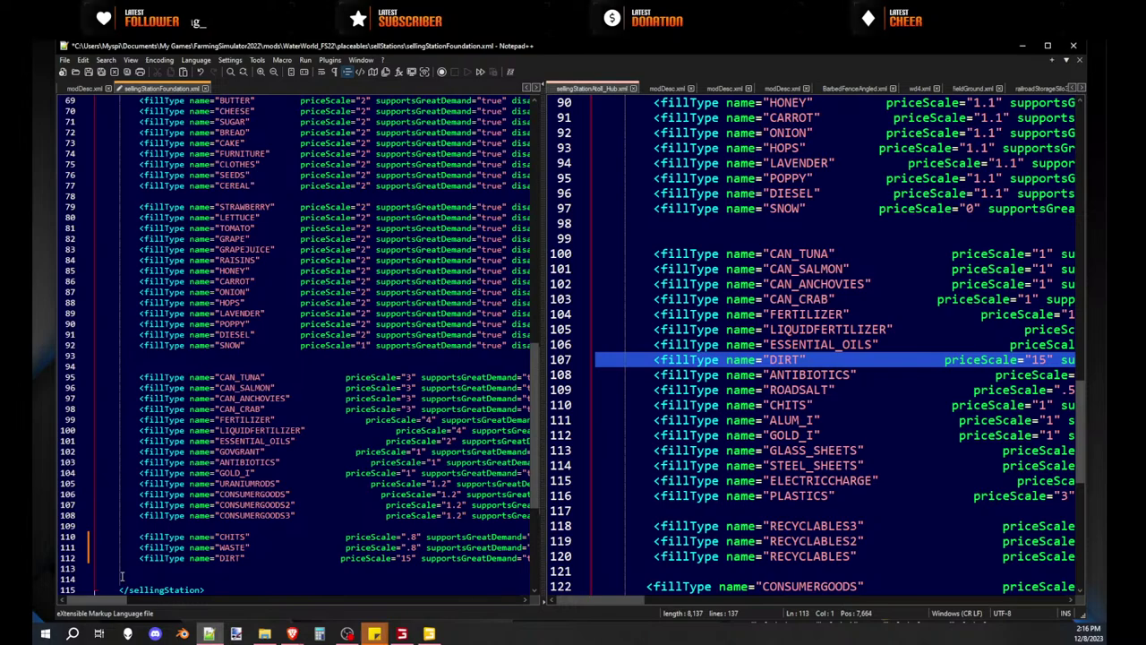
- Add a blank line below the DIRT entry and start a space-separated name list on line 114 with CHITS and WASTE
key("Return")
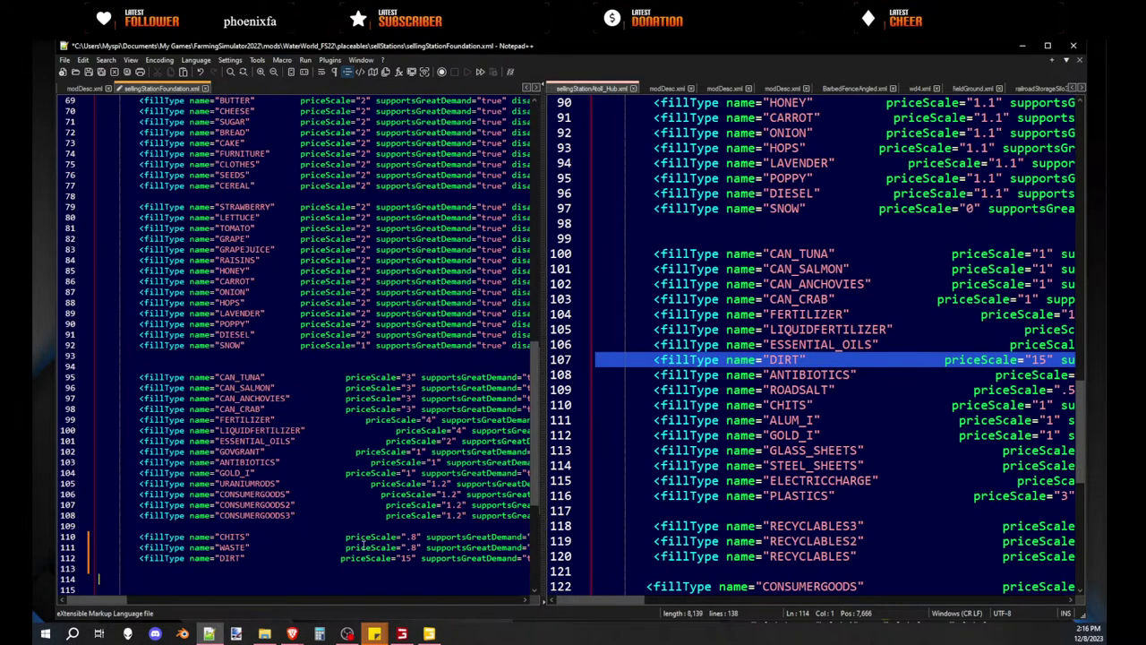
left_click(225, 536)
double_click(230, 536)
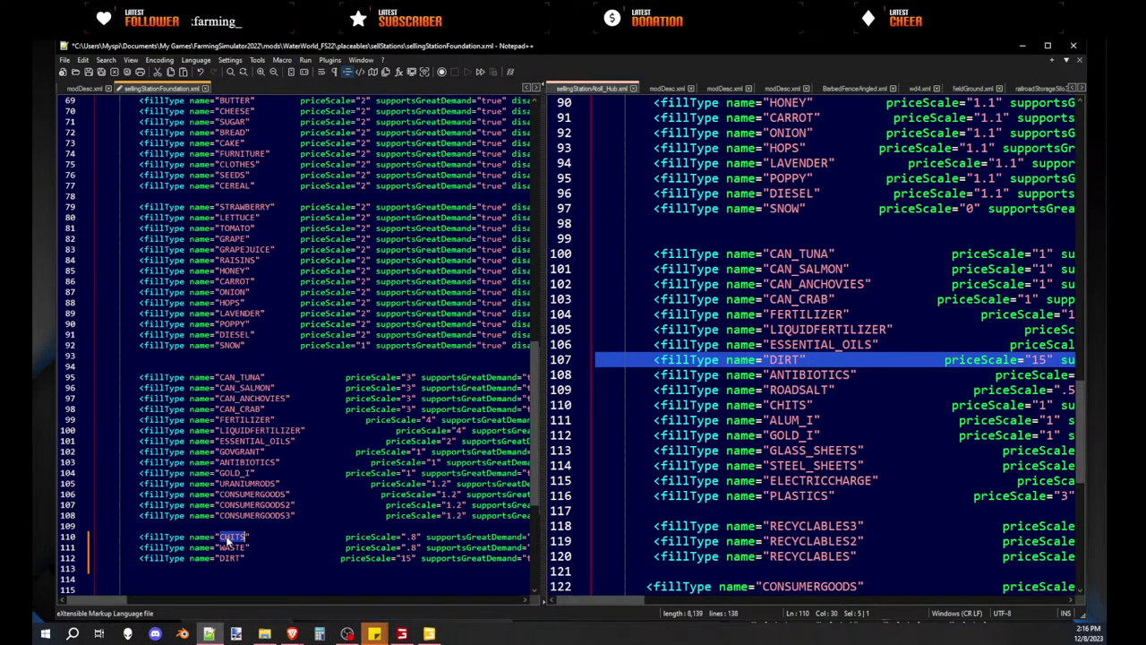
scroll(165, 555, "down", 1)
key("ctrl+c")
left_click(118, 544)
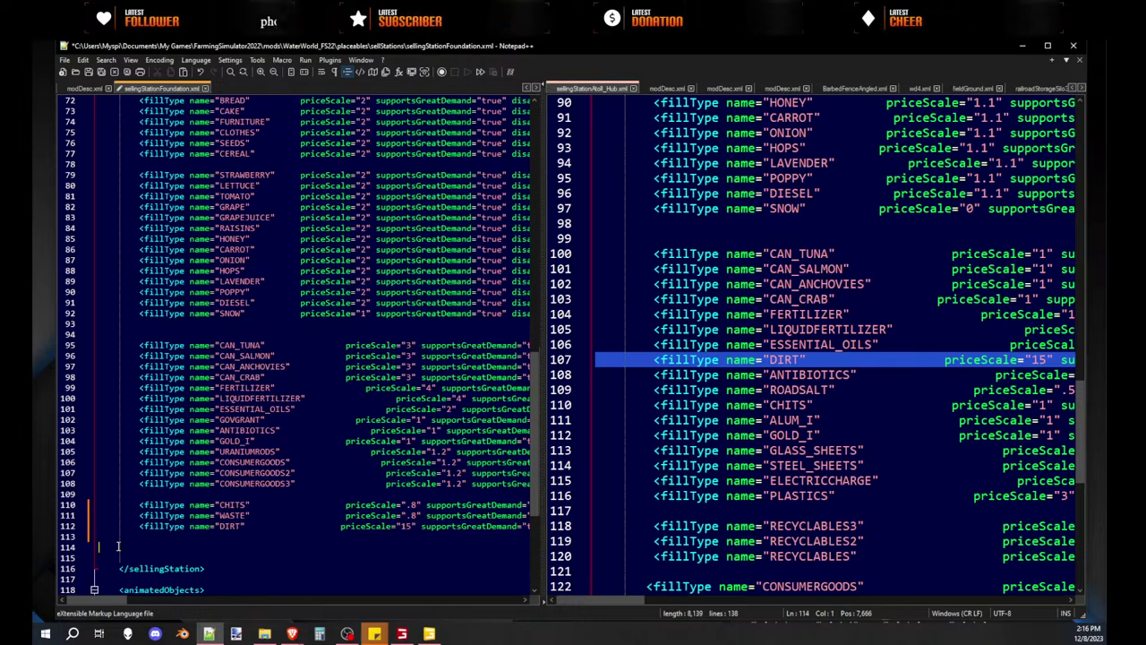
key("ctrl+v")
double_click(231, 515)
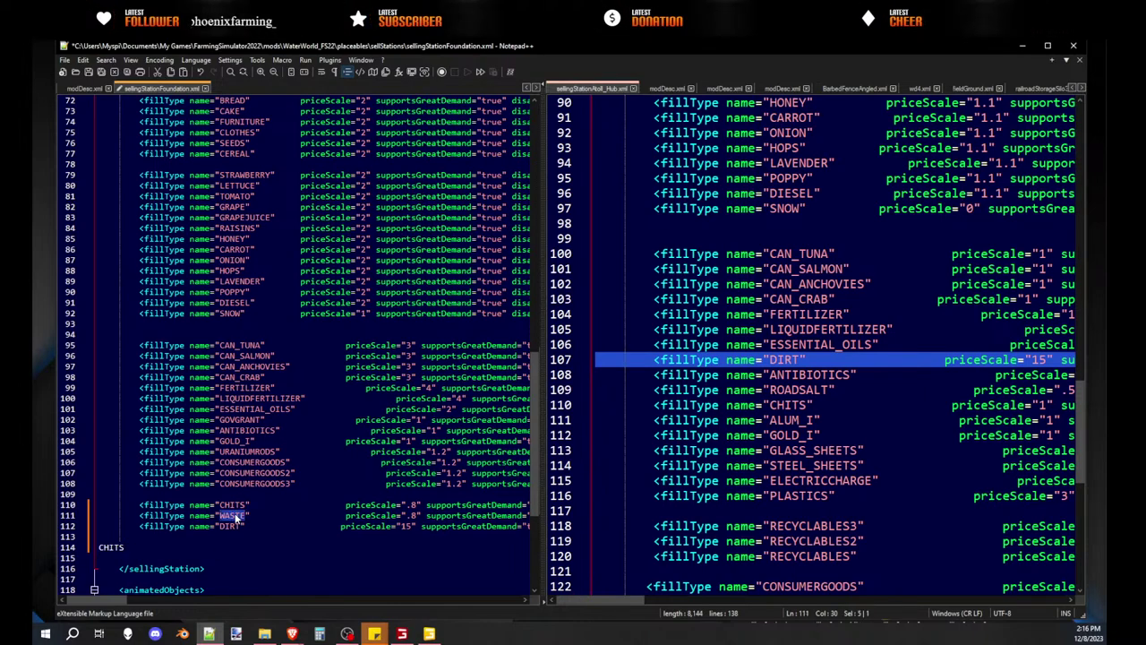
left_click(180, 548)
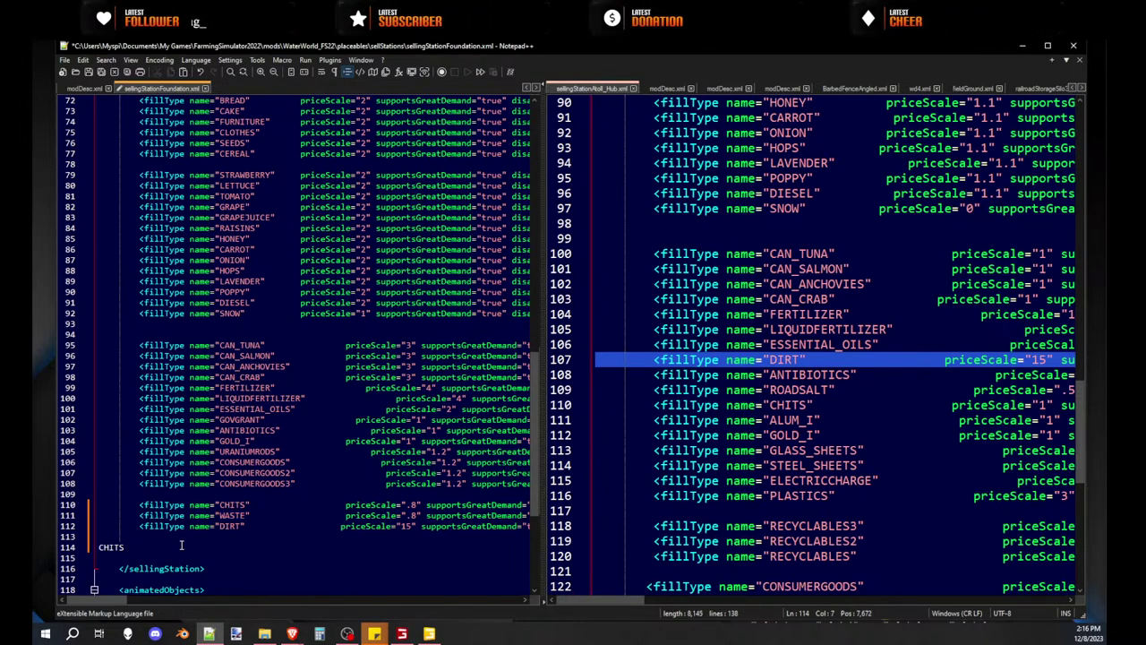
type("WASTE")
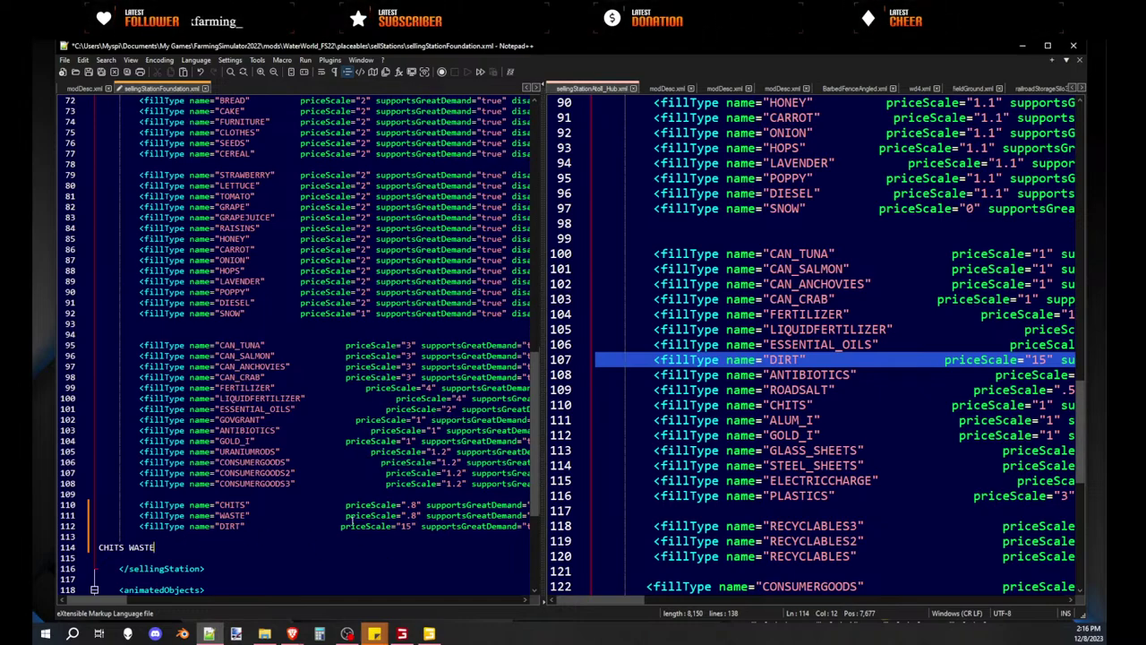
- Append DIRT to the name list on line 114 of sellingStationFoundation.xml and select the whole list
double_click(234, 526)
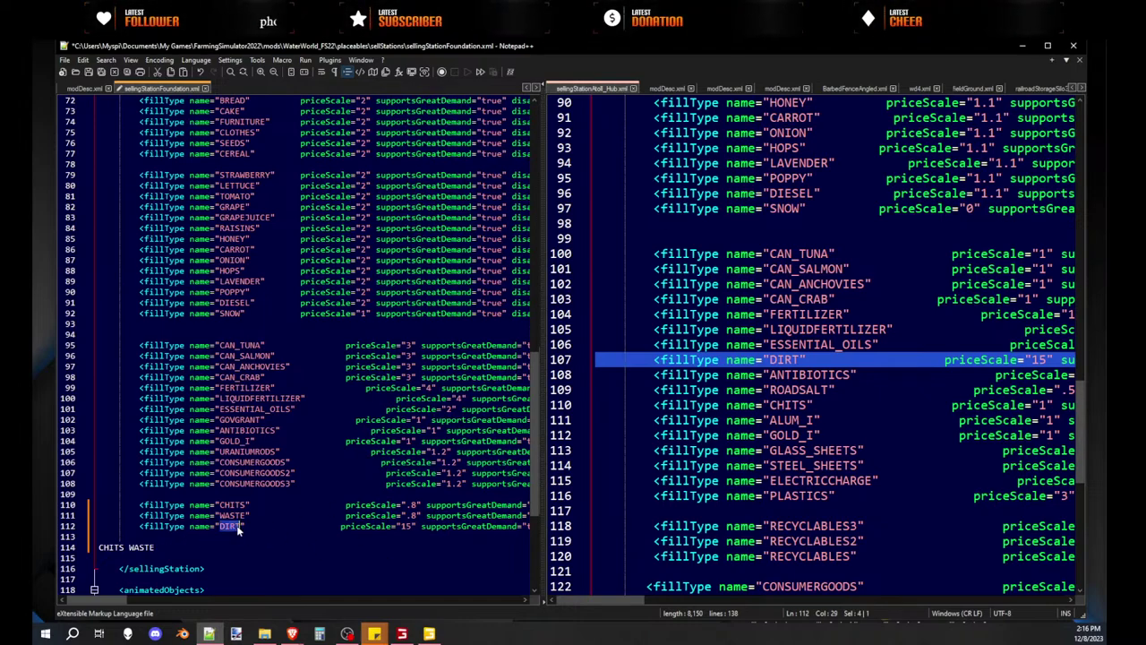
key("ctrl+c")
left_click(222, 542)
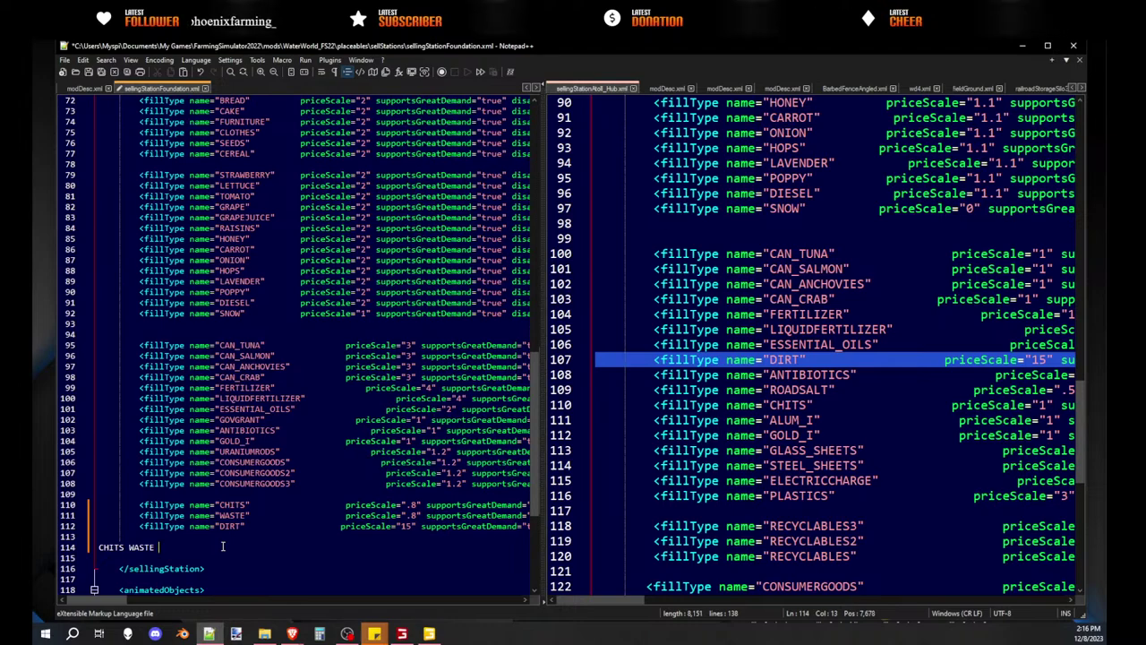
key("ctrl+v")
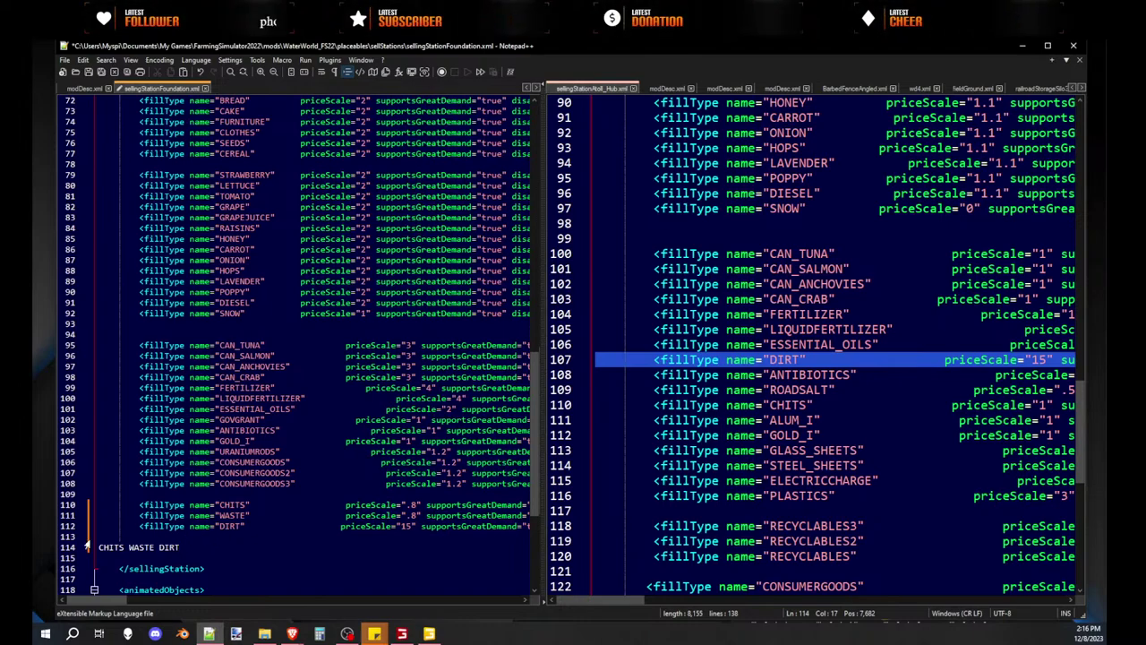
left_click_drag(183, 547, 59, 548)
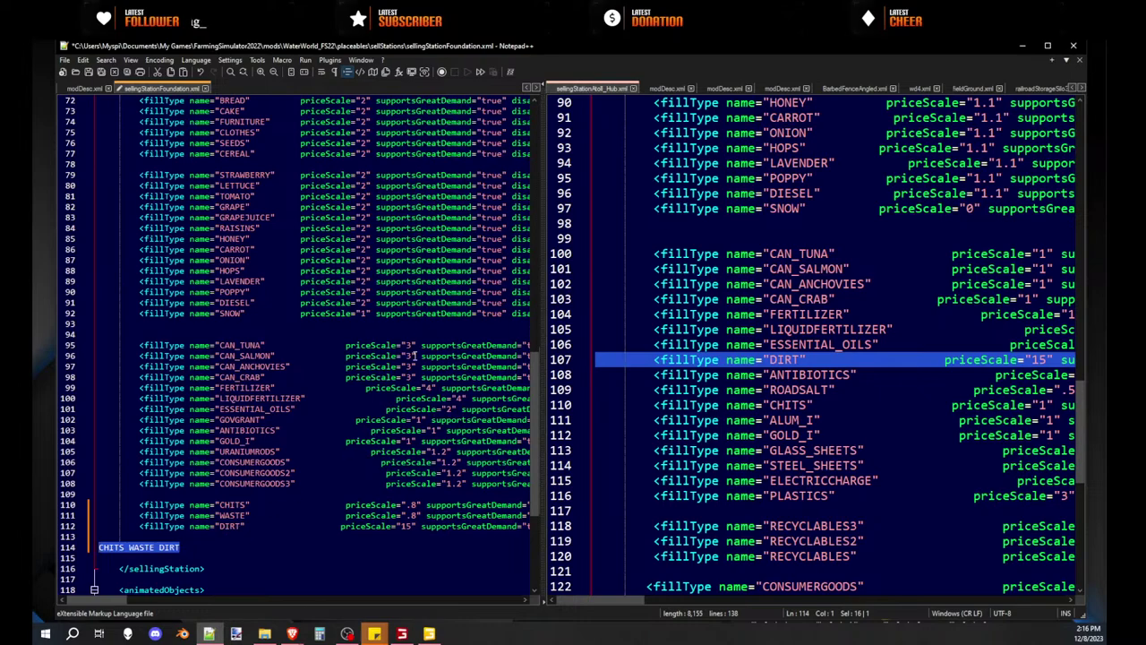
- Cut the CHITS WASTE DIRT name list on line 114 out of sellingStationFoundation.xml
scroll(415, 356, "up", 11)
scroll(336, 386, "down", 9)
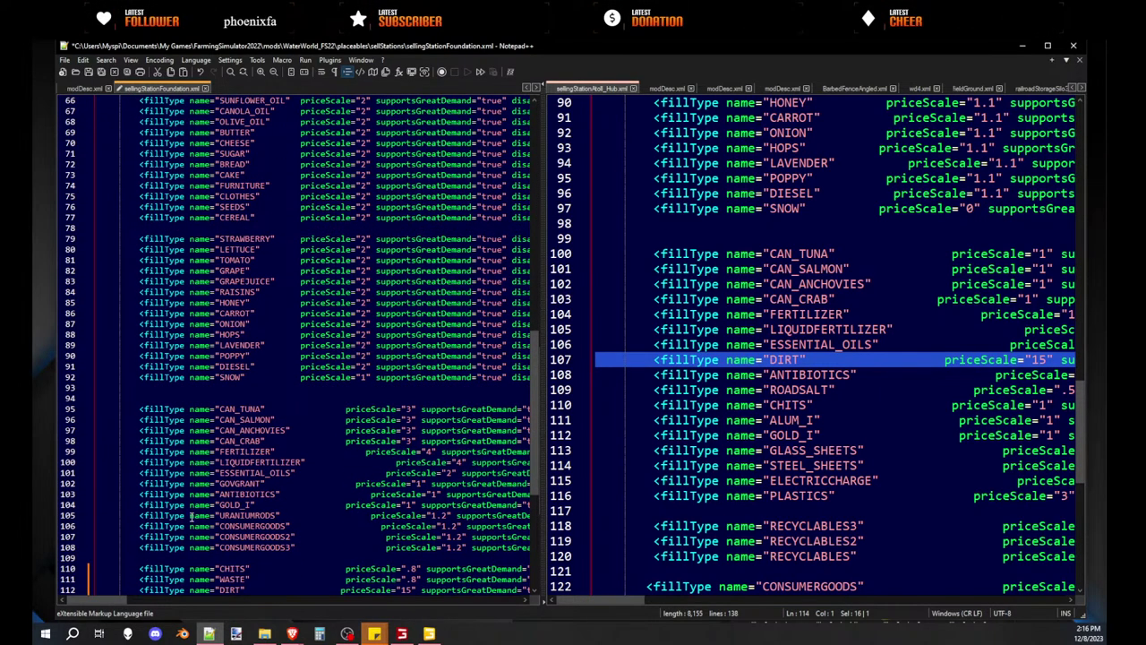
scroll(191, 516, "down", 5)
triple_click(155, 454)
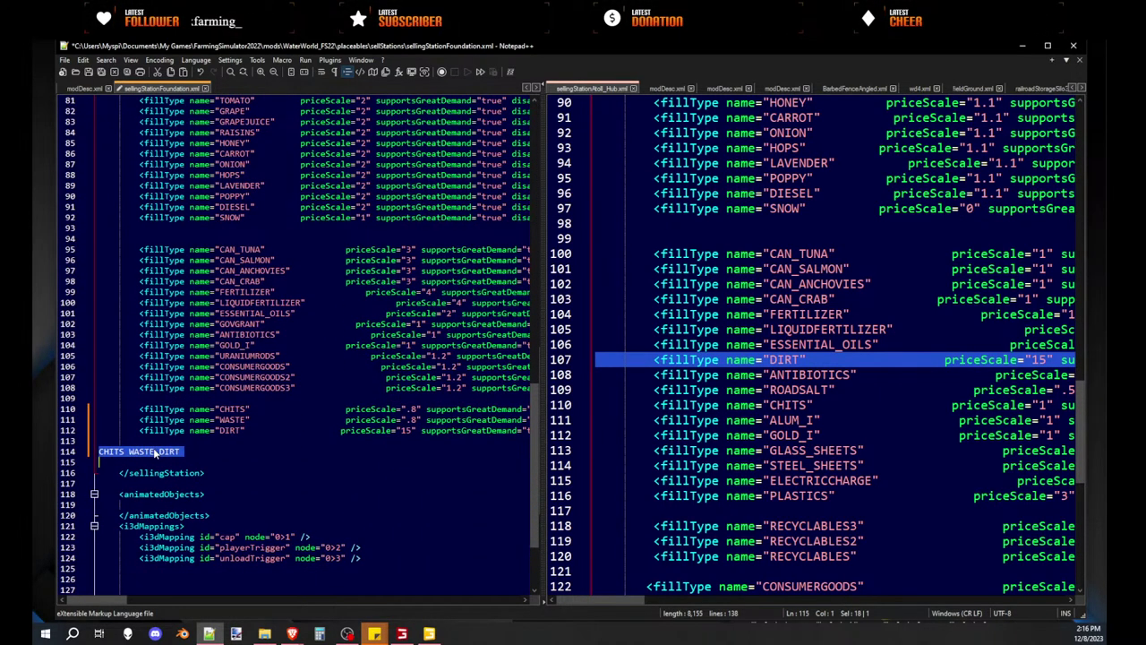
key("Delete")
- Bring up sellingStationJanes.xml beside sellingStationFoundation.xml in place of sellingStationAtoll_Hub.xml
scroll(819, 367, "down", 7)
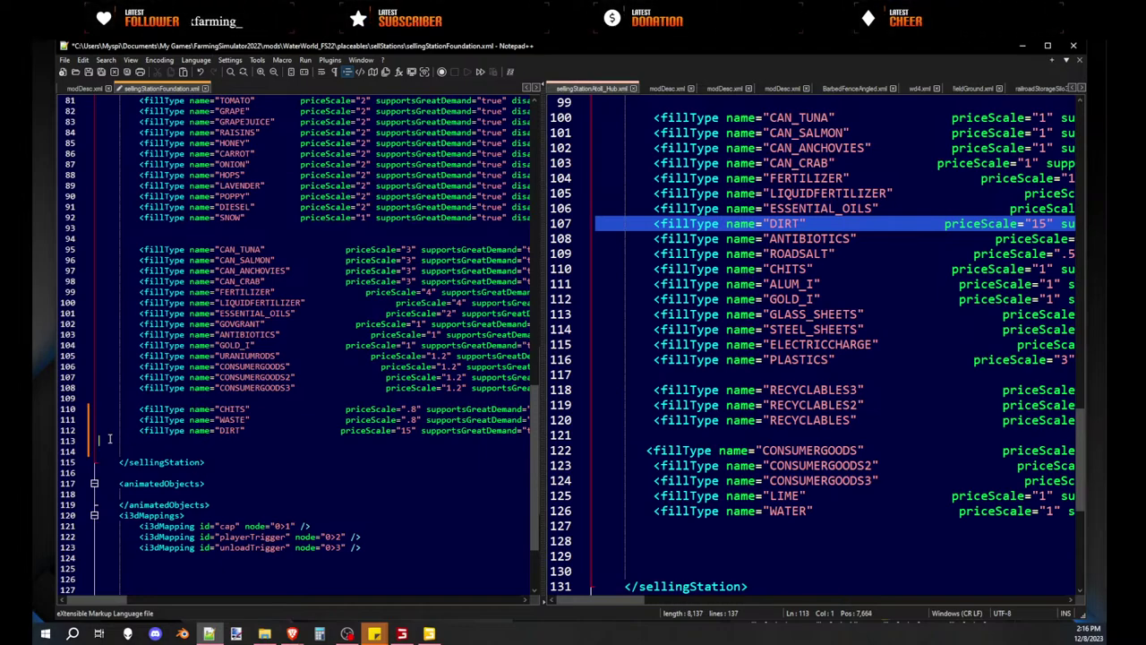
left_click_drag(110, 438, 52, 407)
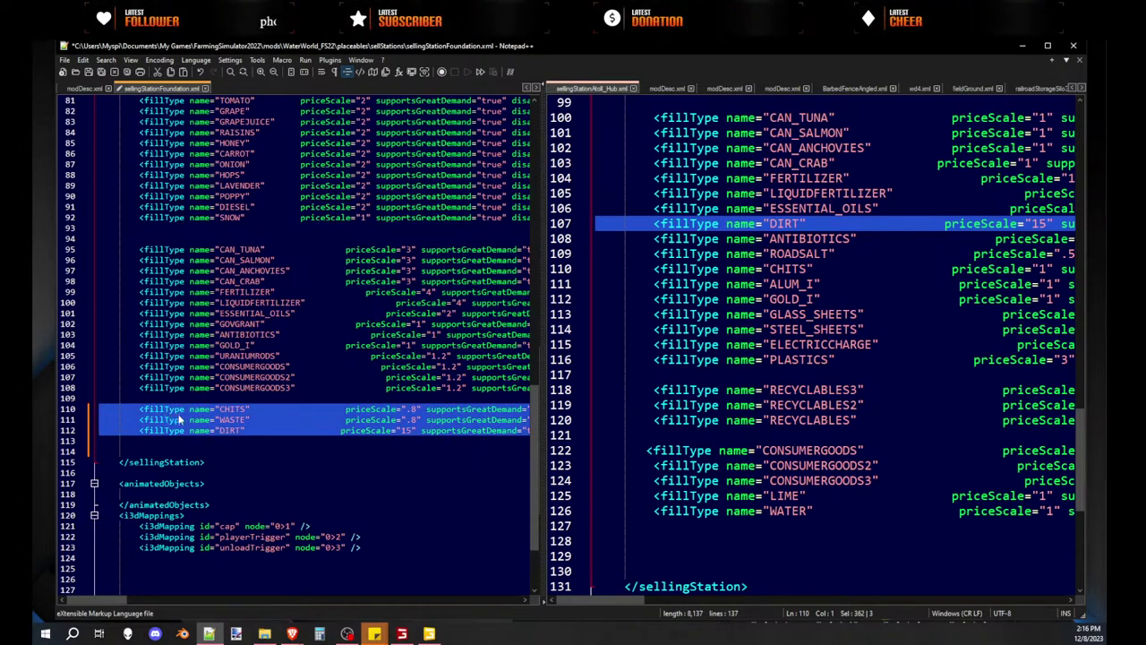
left_click(99, 409)
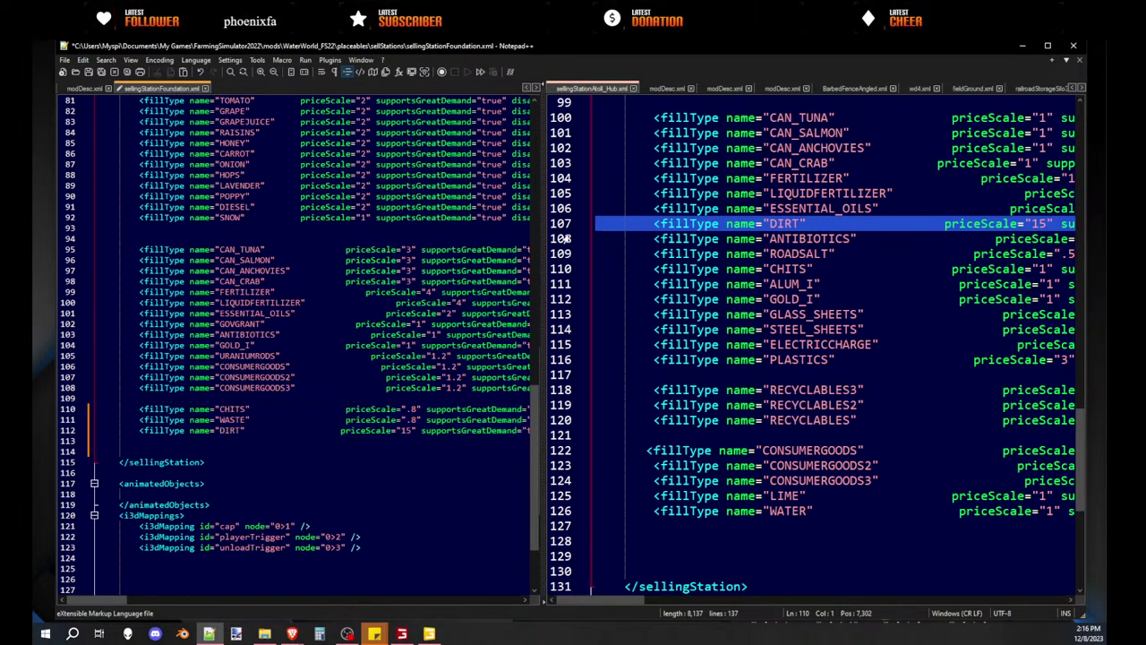
left_click(139, 451)
scroll(976, 86, "down", 5)
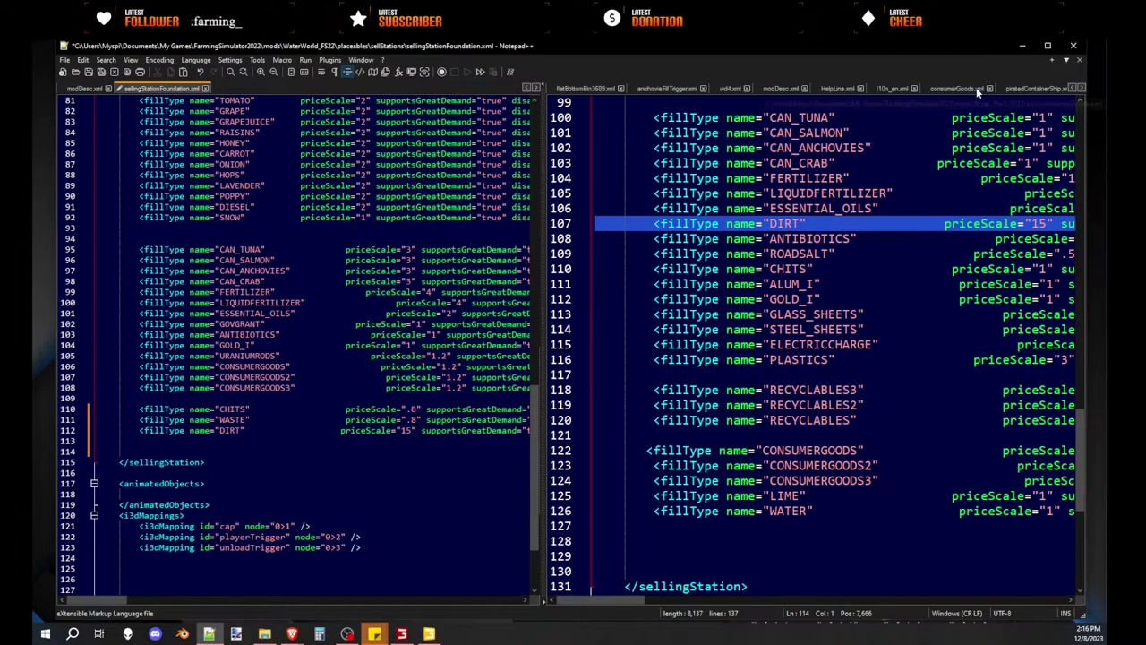
scroll(976, 87, "down", 6)
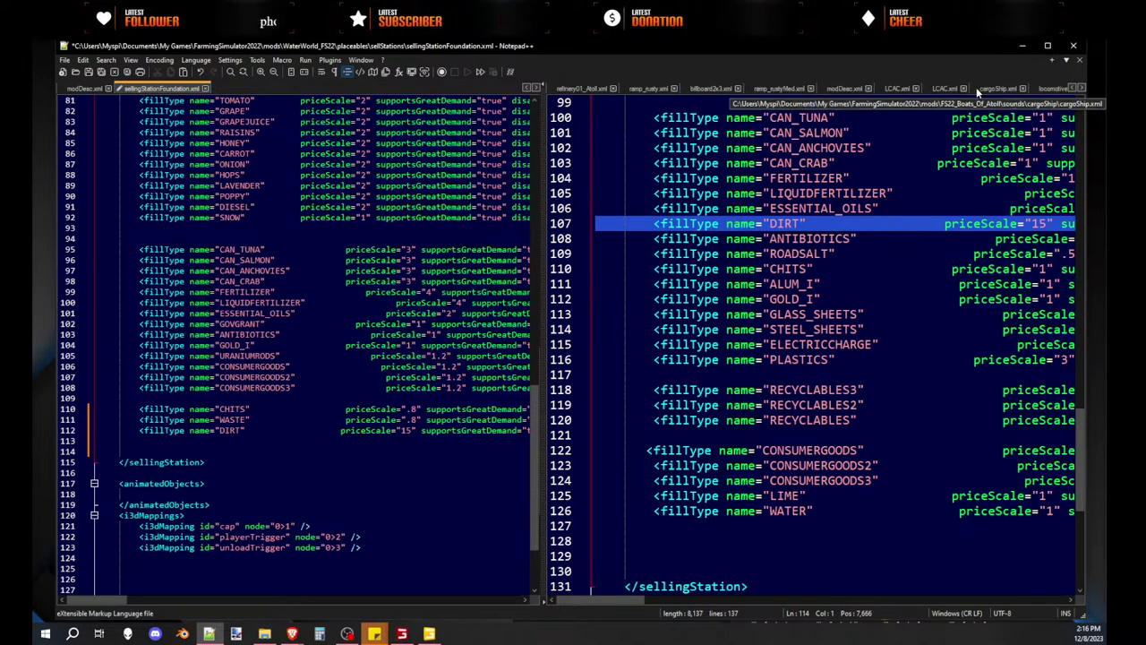
scroll(976, 87, "down", 4)
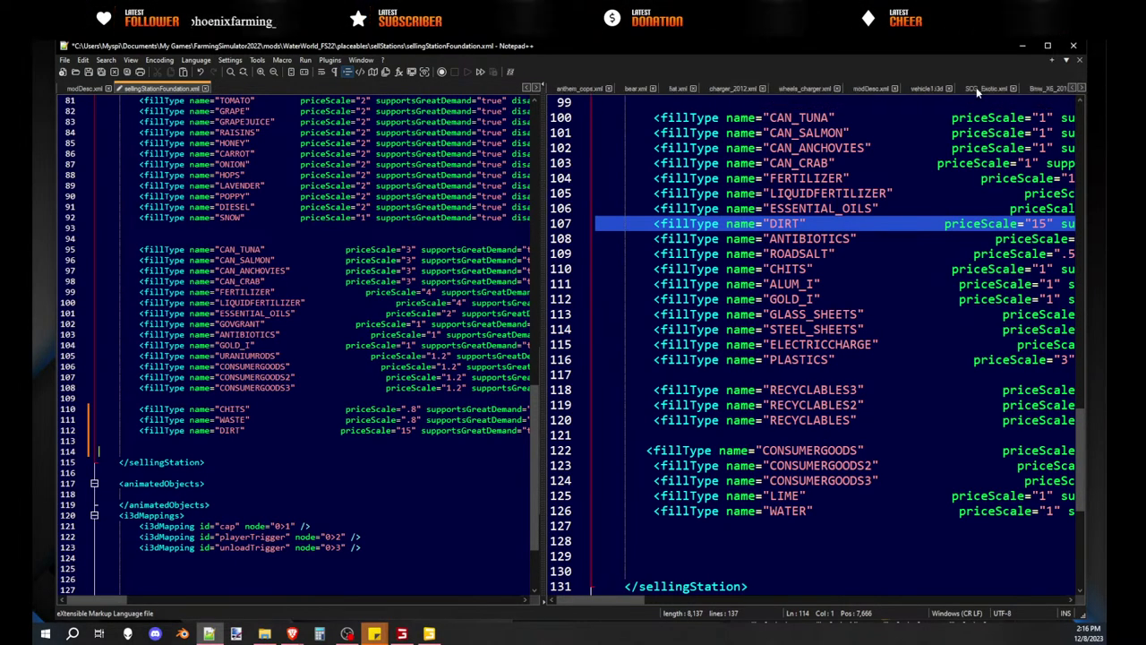
left_click(974, 88)
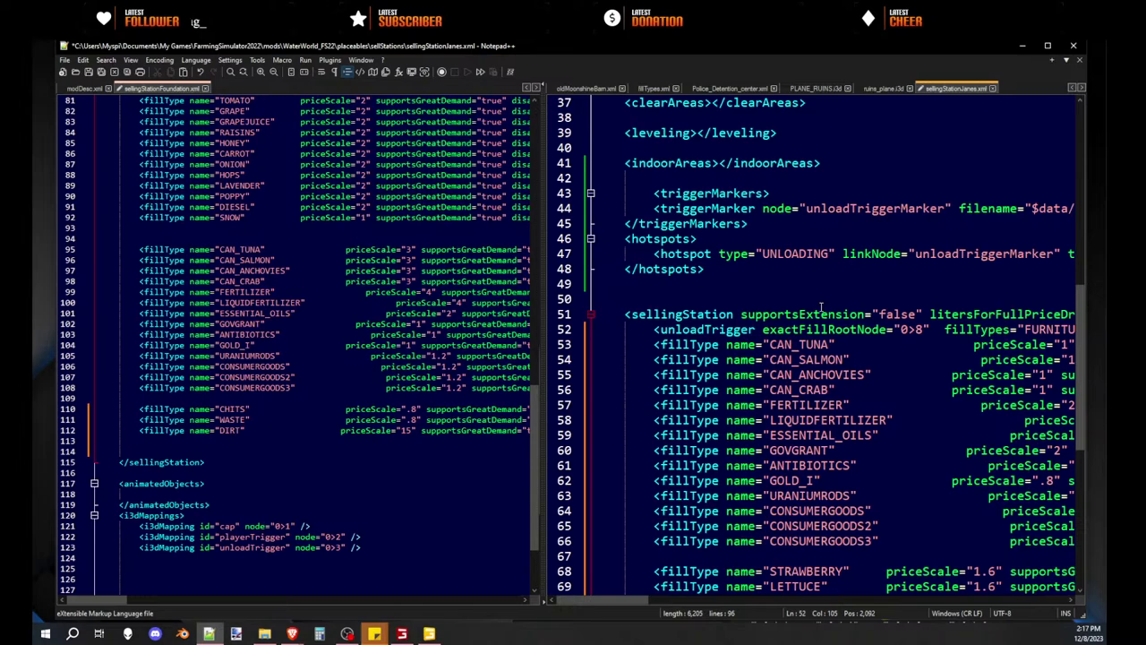
- Add blank lines below OLIVE_OIL in sellingStationJanes.xml and copy the CHITS, WASTE and DIRT fillType lines there from sellingStationFoundation.xml
scroll(820, 307, "down", 9)
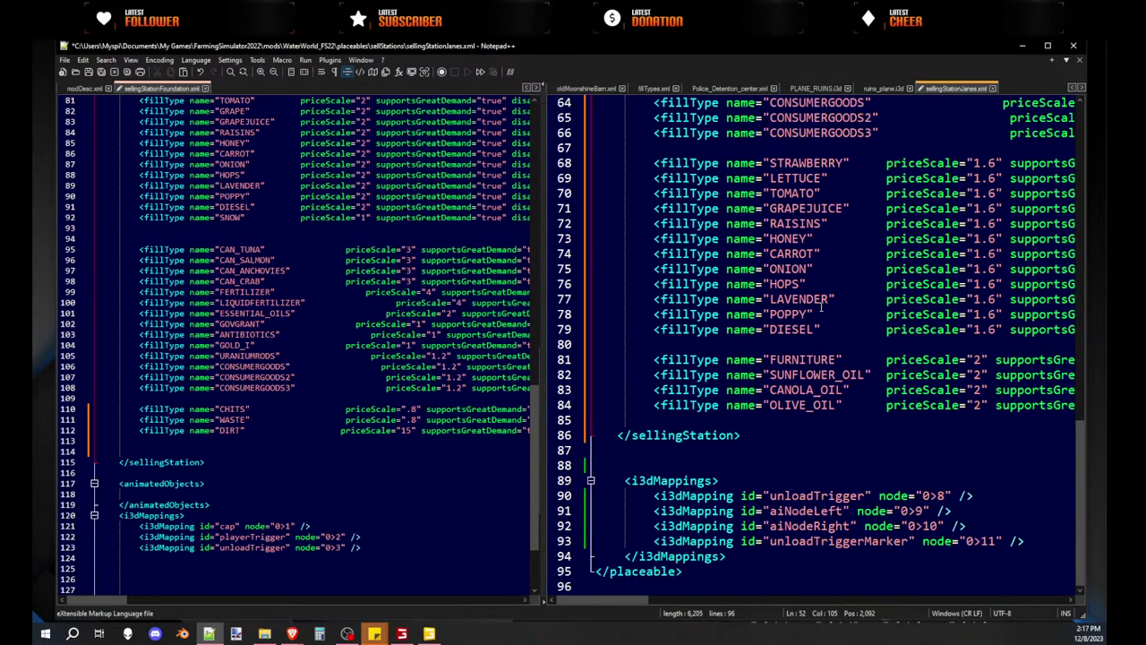
left_click(690, 419)
key("Return")
key("Return")
key("Return")
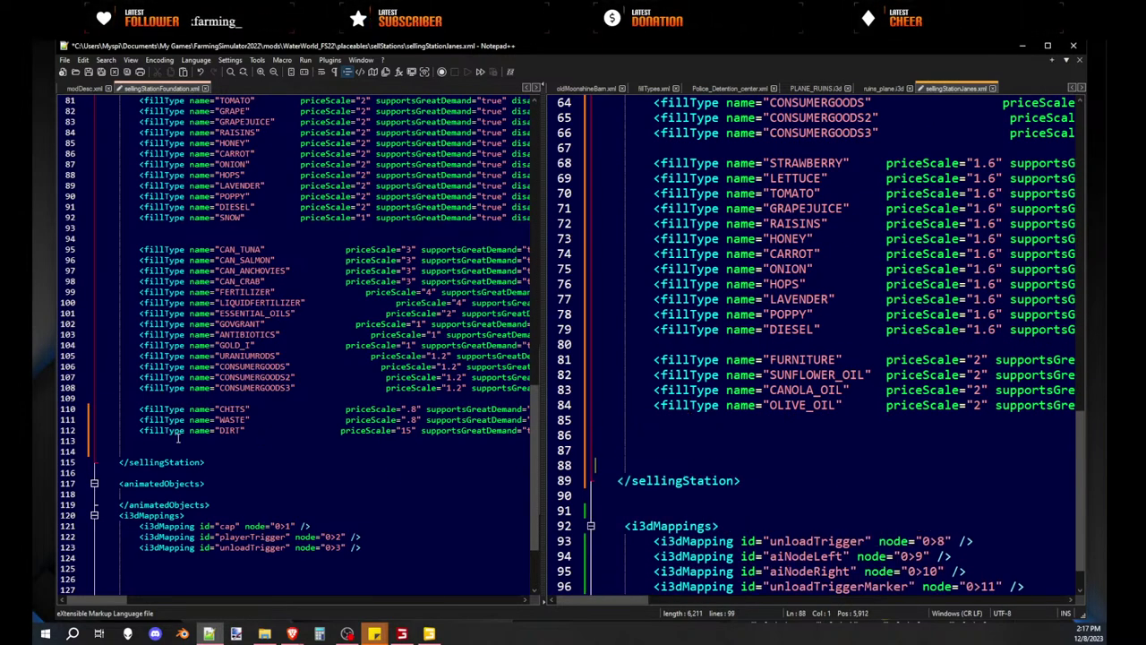
left_click_drag(177, 438, 51, 406)
left_click_drag(255, 431, 708, 439)
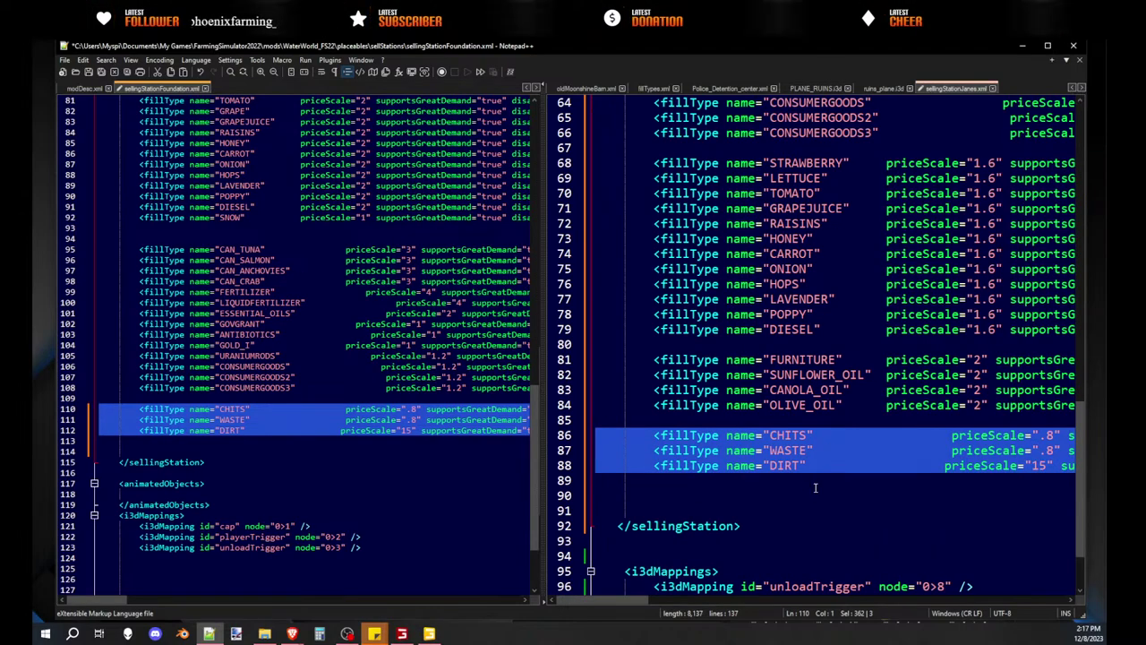
- Try to insert the CHITS WASTE DIRT list with its line break before FURNITURE in the unloadTrigger's fillTypes, and undo it
double_click(786, 466)
scroll(854, 420, "up", 5)
scroll(854, 421, "up", 5)
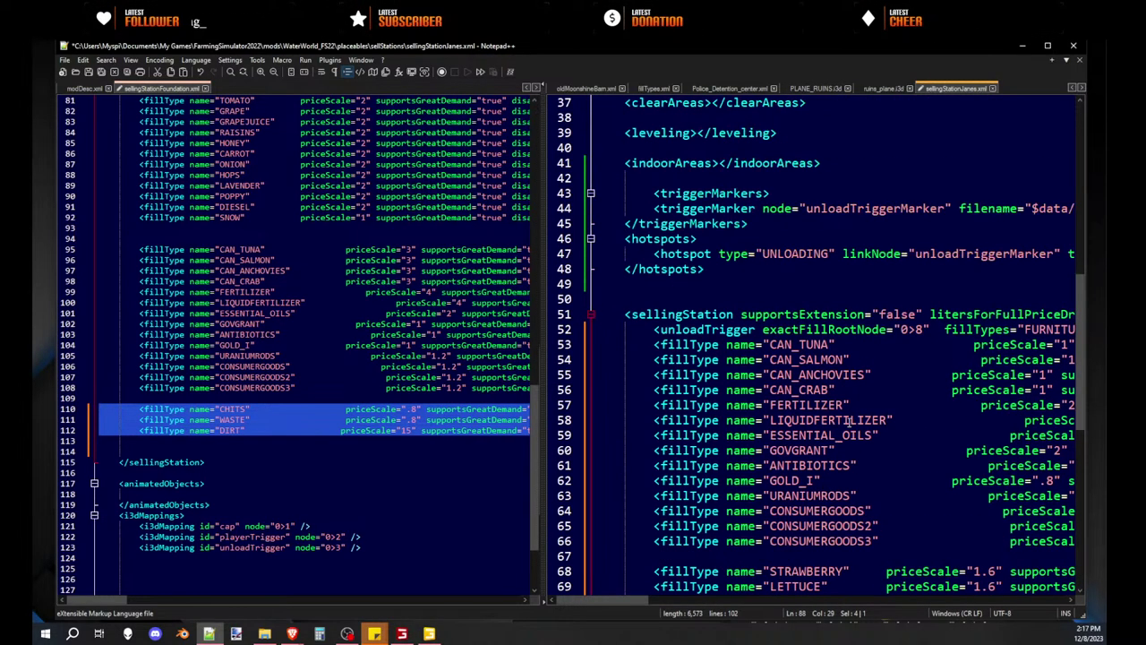
left_click_drag(614, 599, 675, 598)
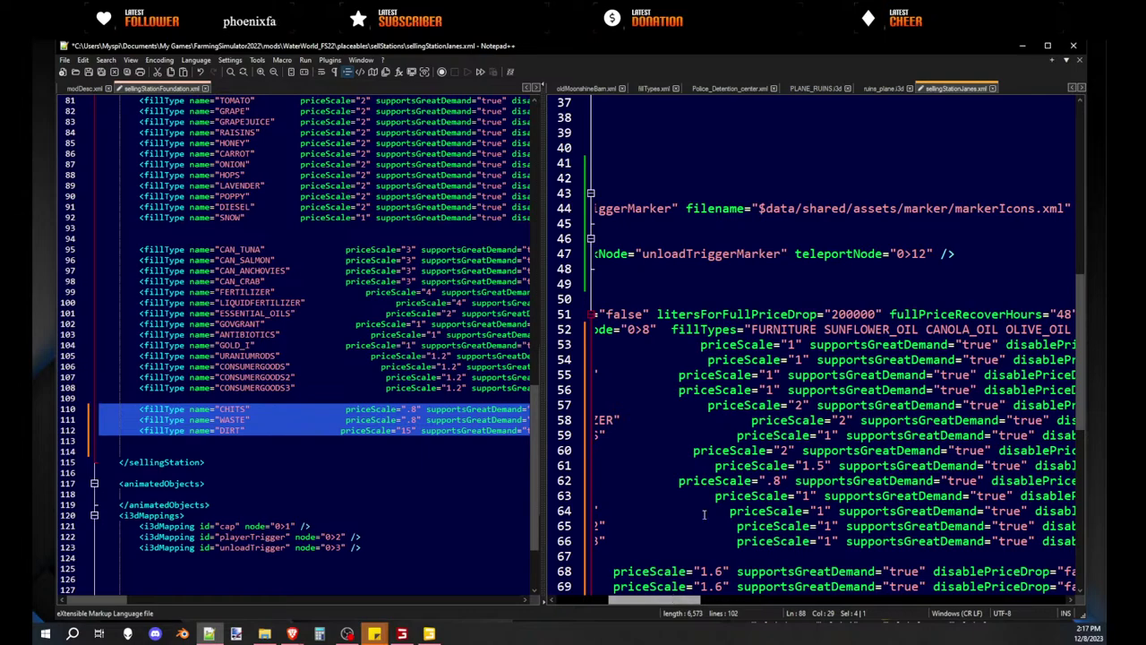
left_click(750, 330)
key("Return")
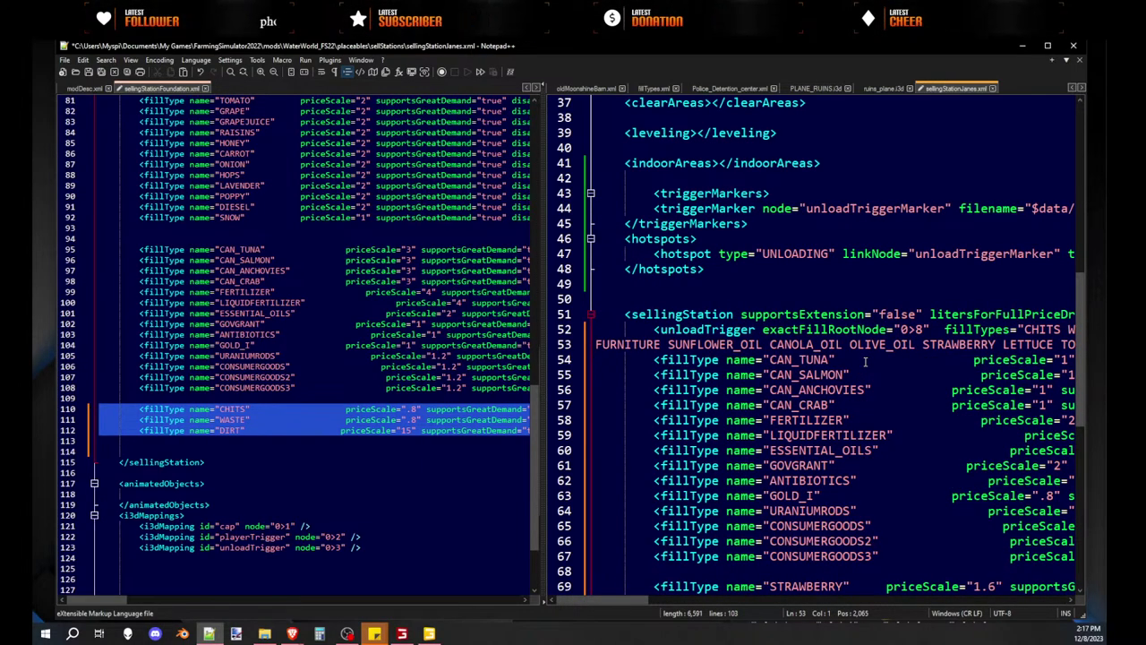
key("ctrl+z")
- Put the name list CHITS WASTE DIRT on line 113 of sellingStationFoundation.xml and copy it without its line break
left_click(185, 443)
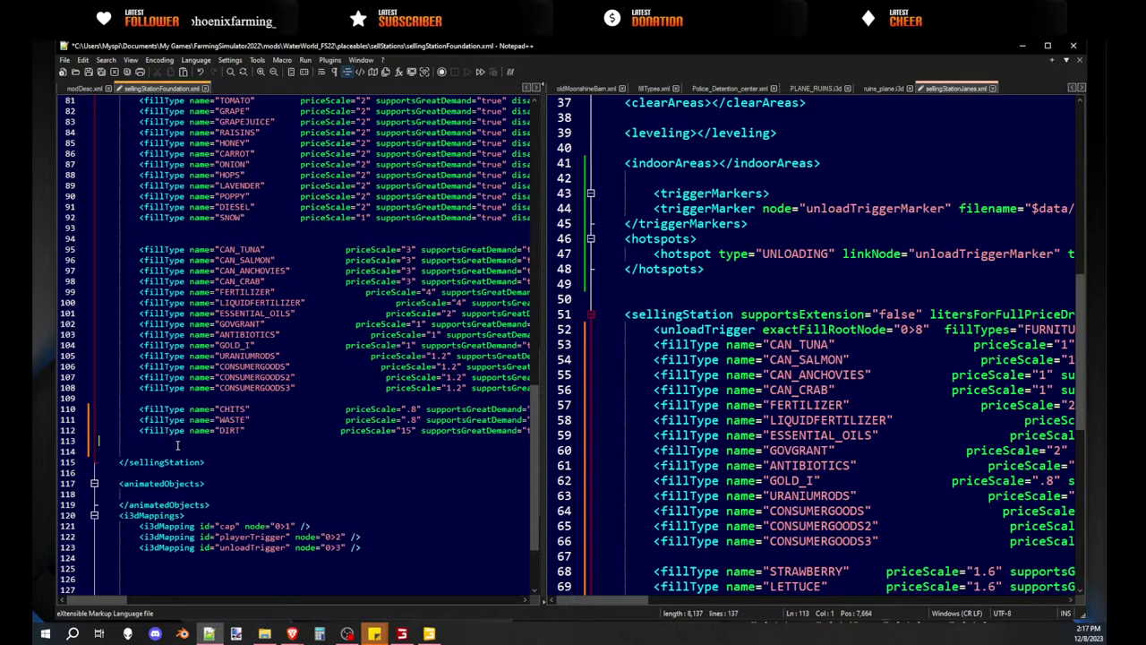
type("CHITS WASTE DIRT")
left_click_drag(183, 440, 105, 446)
key("ctrl+c")
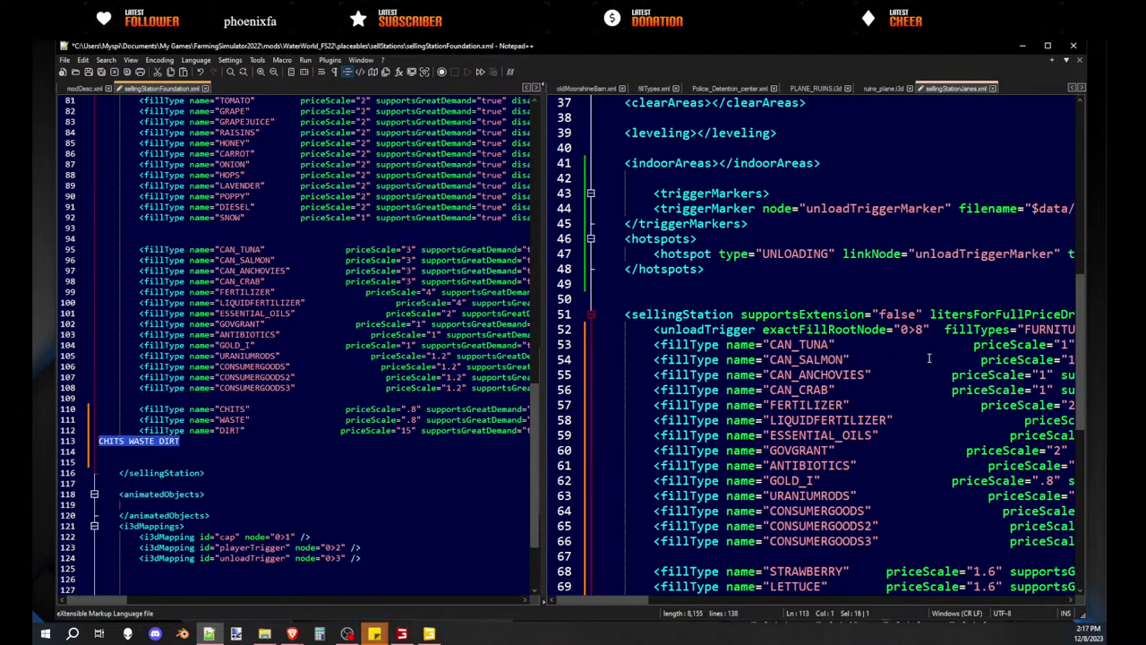
- Insert CHITS WASTE DIRT before FURNITURE in the unloadTrigger's fillTypes in sellingStationJanes.xml and save the file
left_click_drag(540, 497, 300, 497)
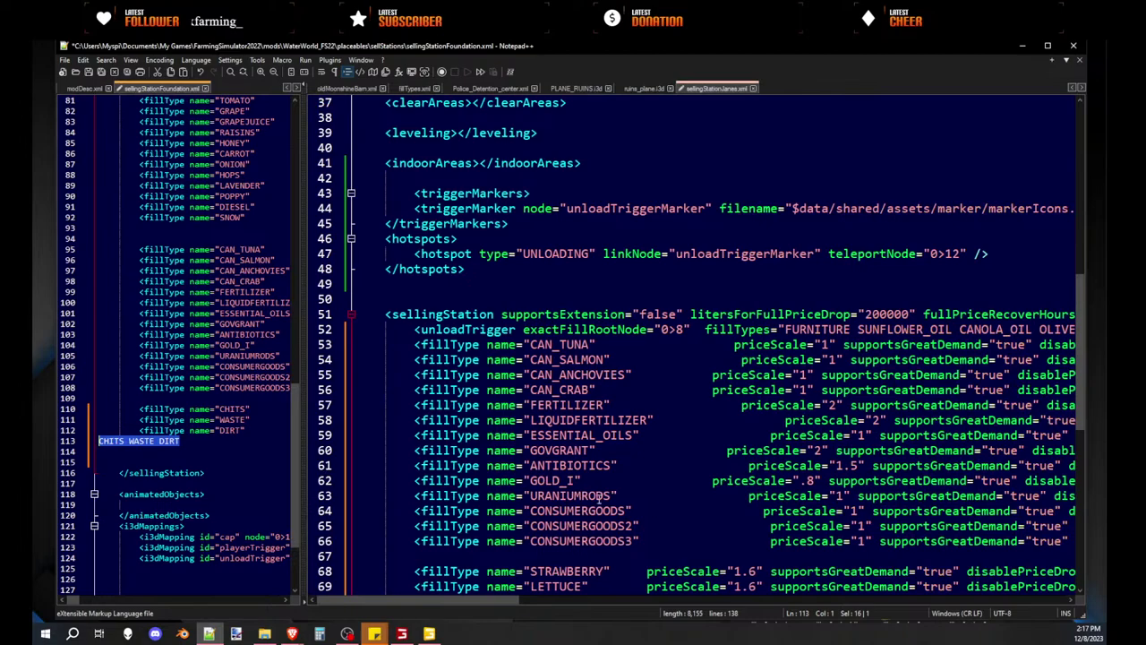
left_click(787, 331)
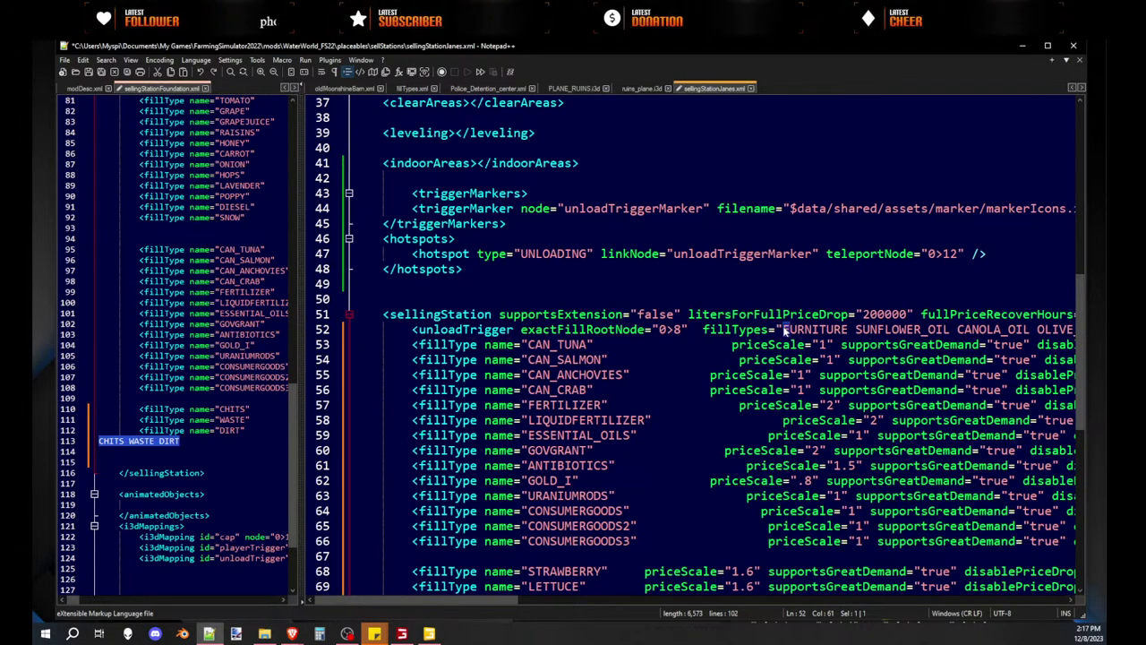
key("ctrl+v")
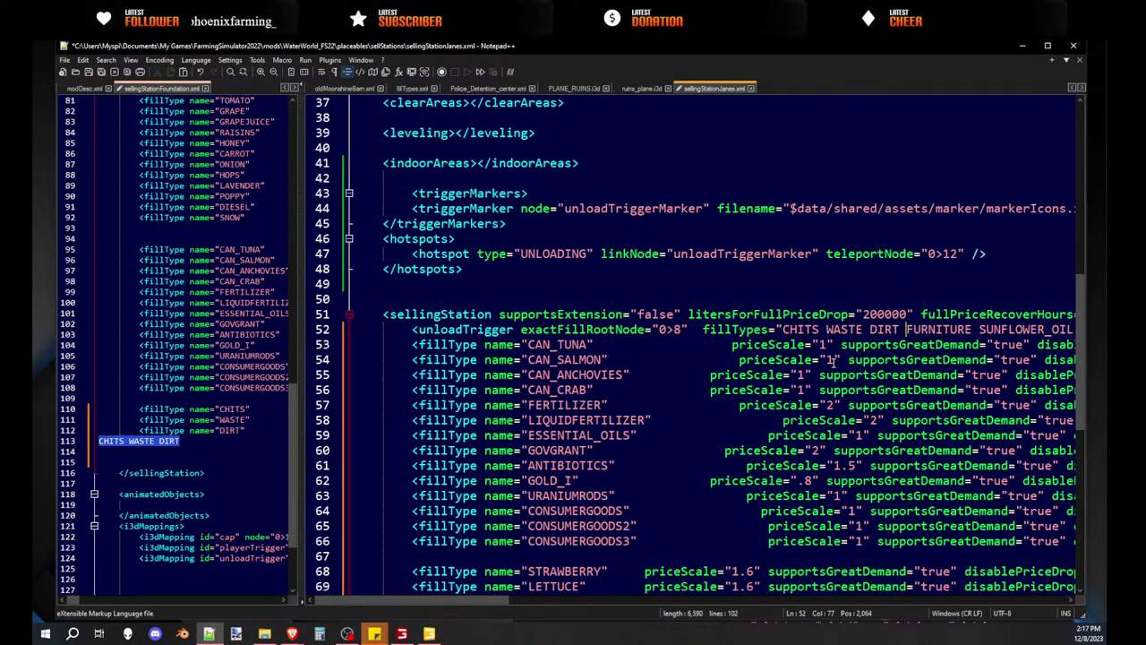
scroll(717, 358, "down", 11)
left_click(519, 402)
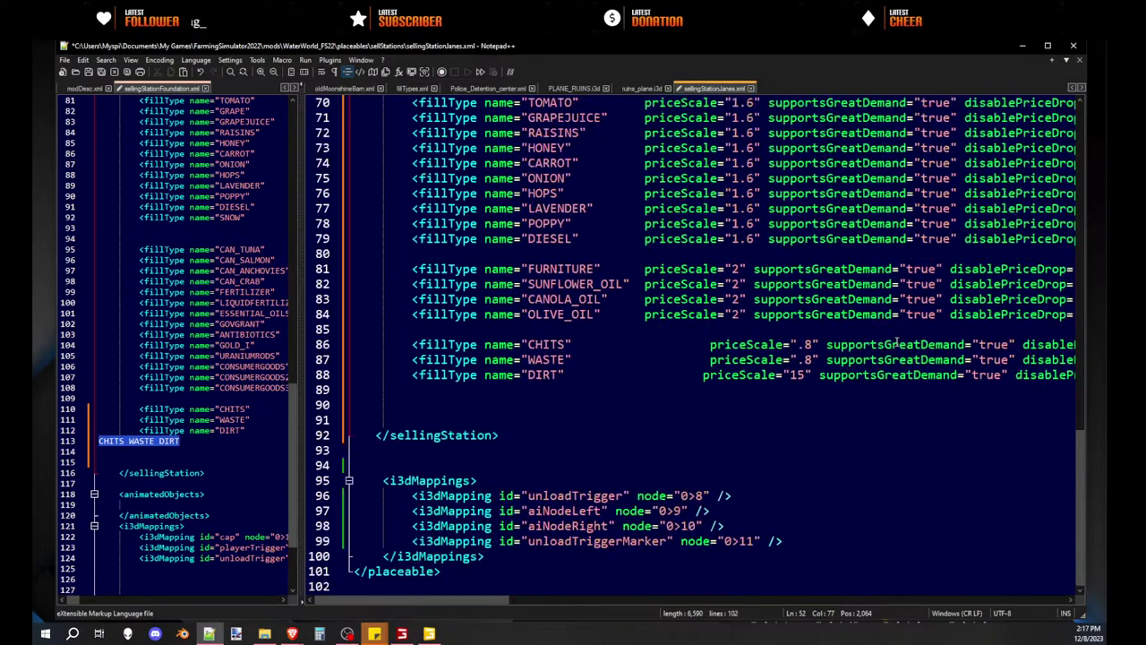
scroll(506, 298, "up", 7)
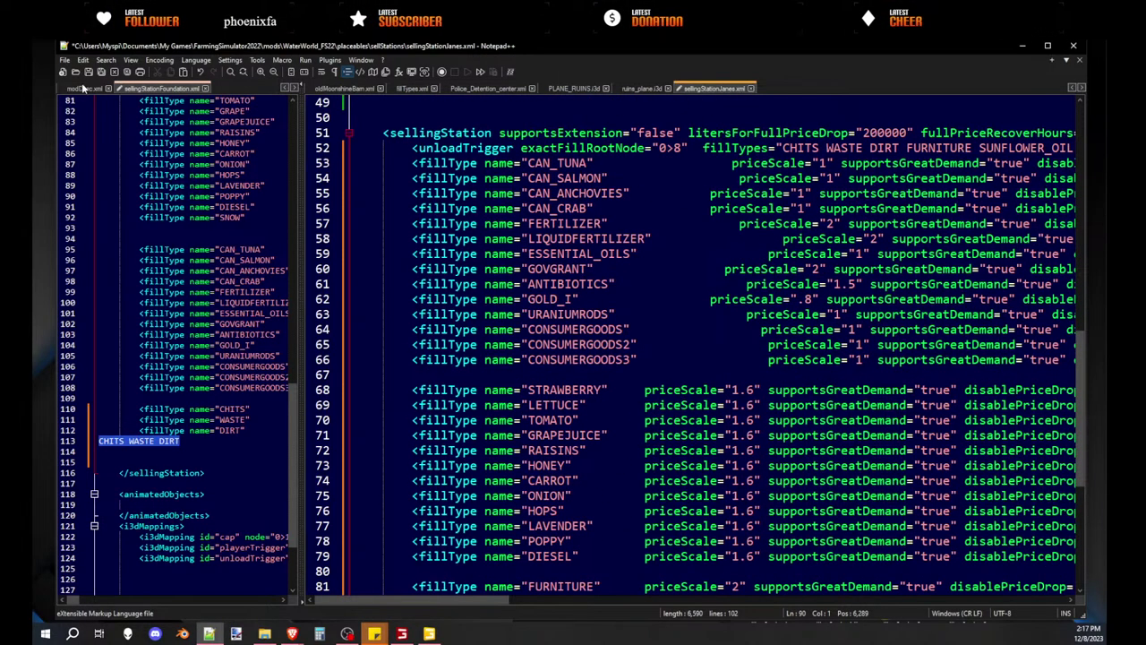
key("ctrl+s")
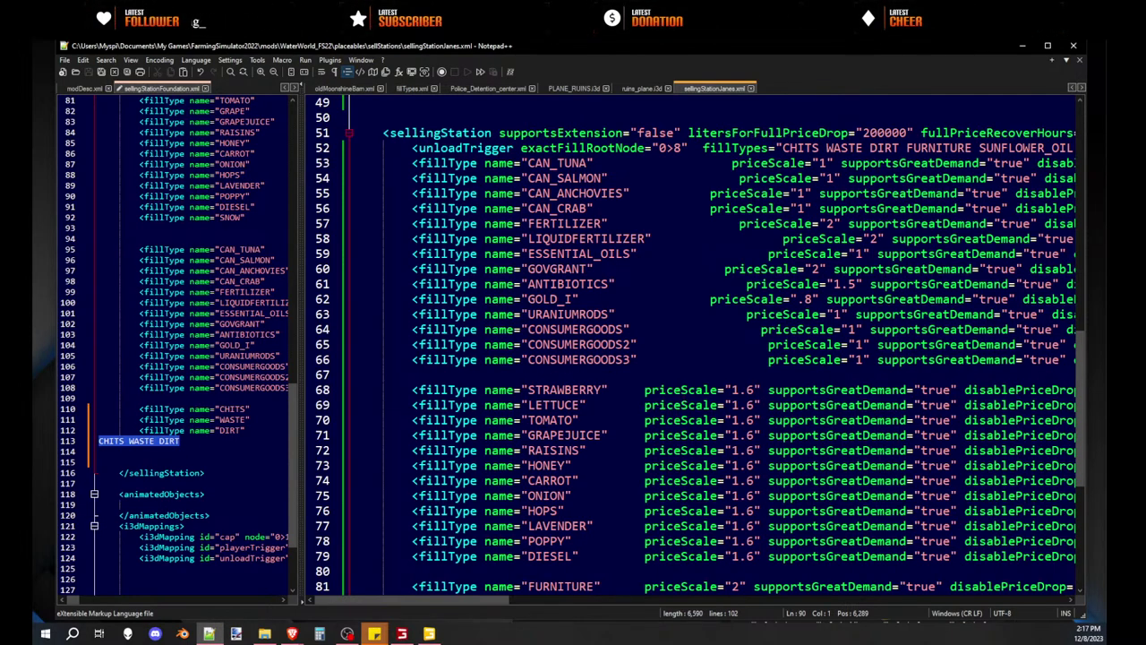
key("alt+Tab")
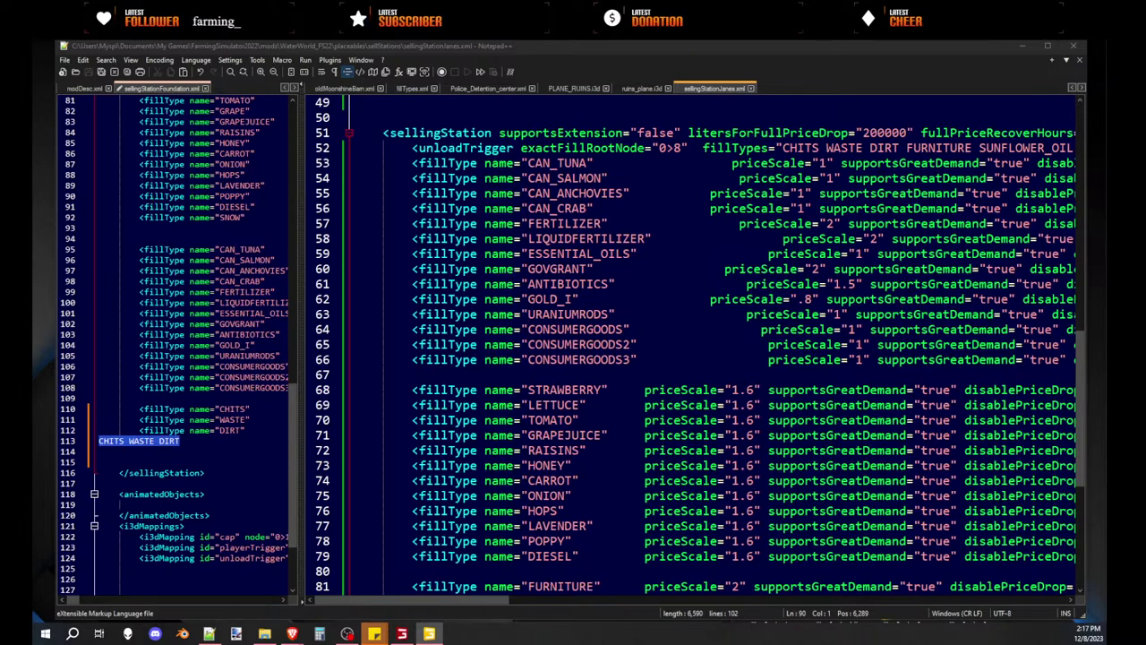
scroll(574, 472, "down", 7)
scroll(619, 310, "up", 20)
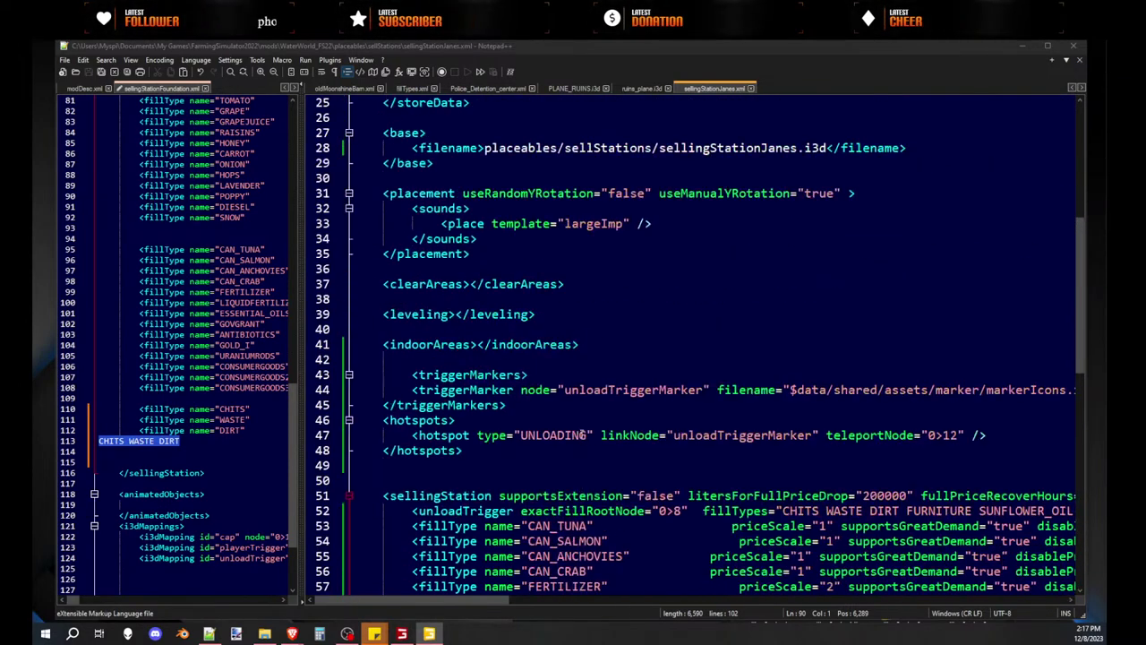
left_click(752, 268)
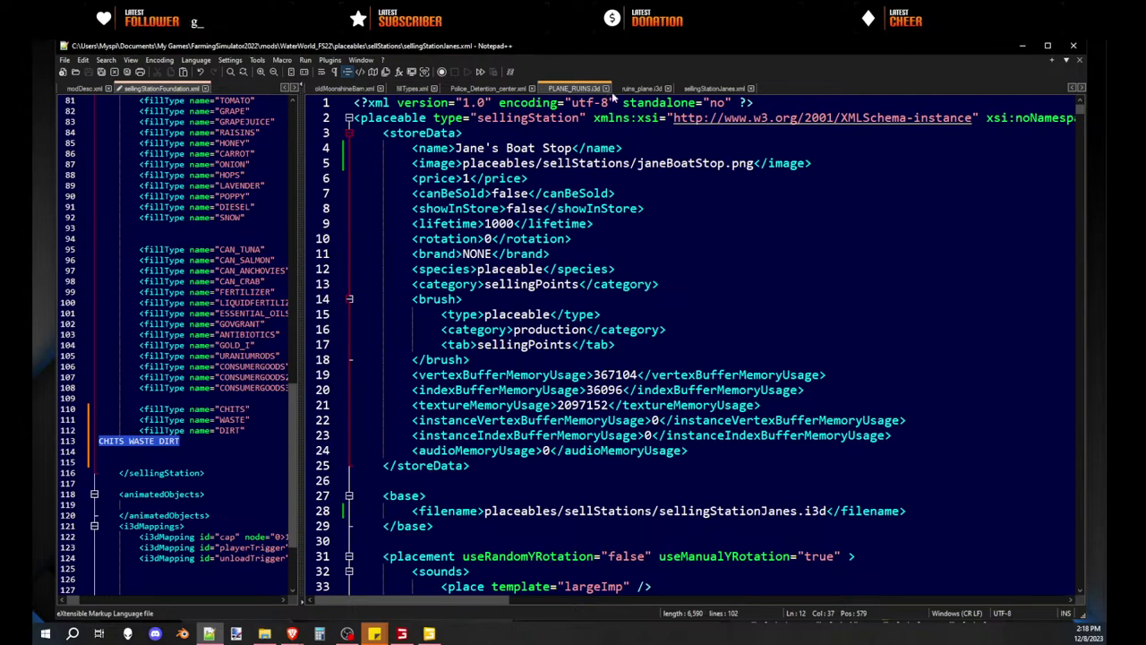
- Close the PLANE_RUINS.i3d and ruins_plane.i3d files
left_click(605, 88)
left_click(557, 90)
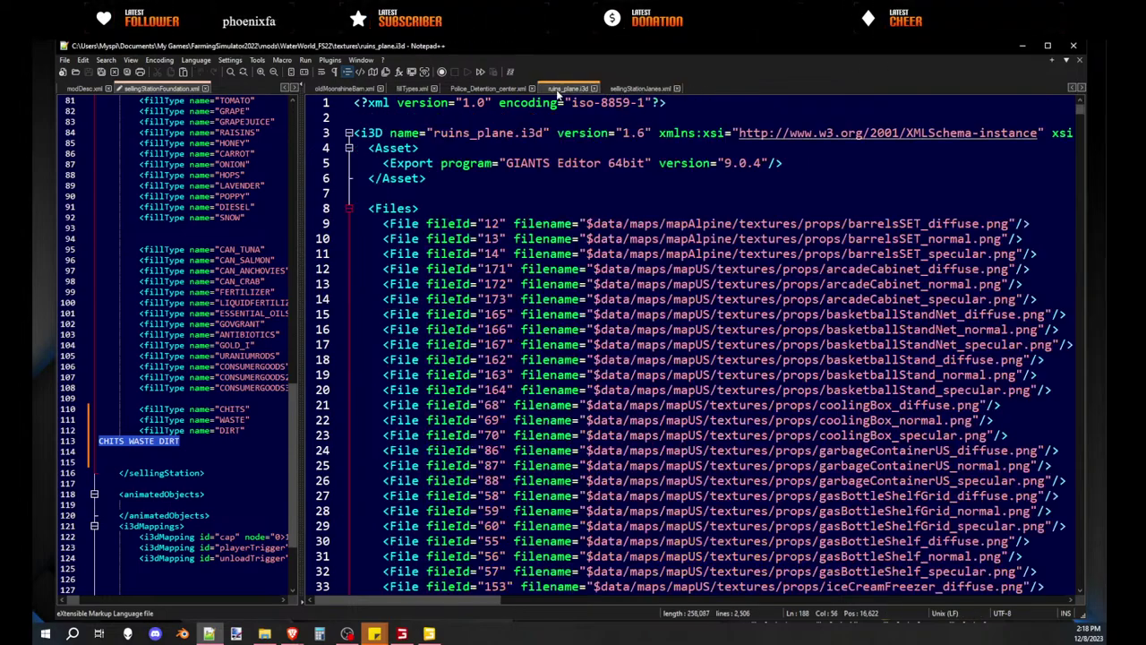
left_click(593, 90)
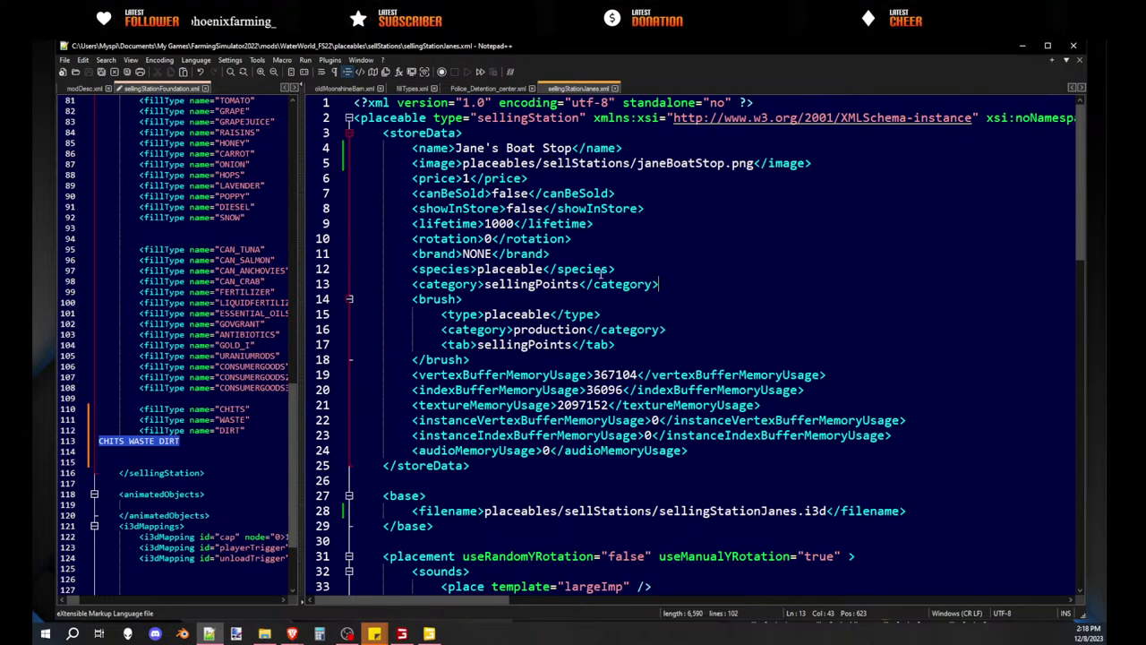
- Review sellingStationJanes.xml, checking where the hotspot's unloadTriggerMarker link node is used and mapped, along with the fill types and store data
scroll(606, 270, "down", 6)
scroll(911, 258, "down", 1)
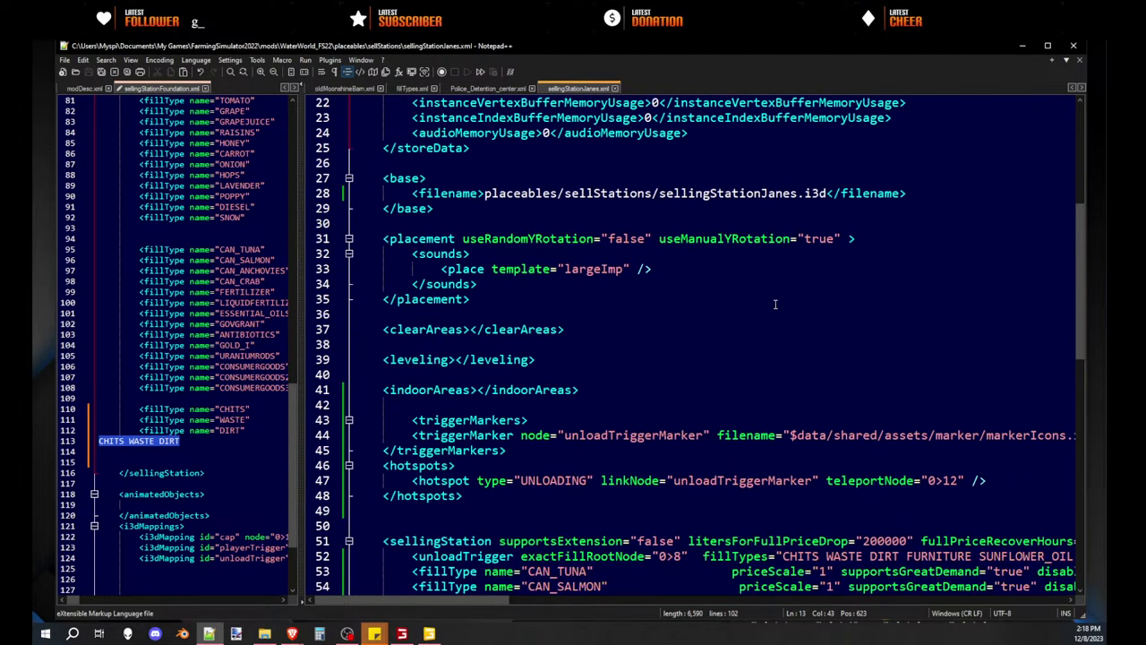
scroll(744, 337, "down", 5)
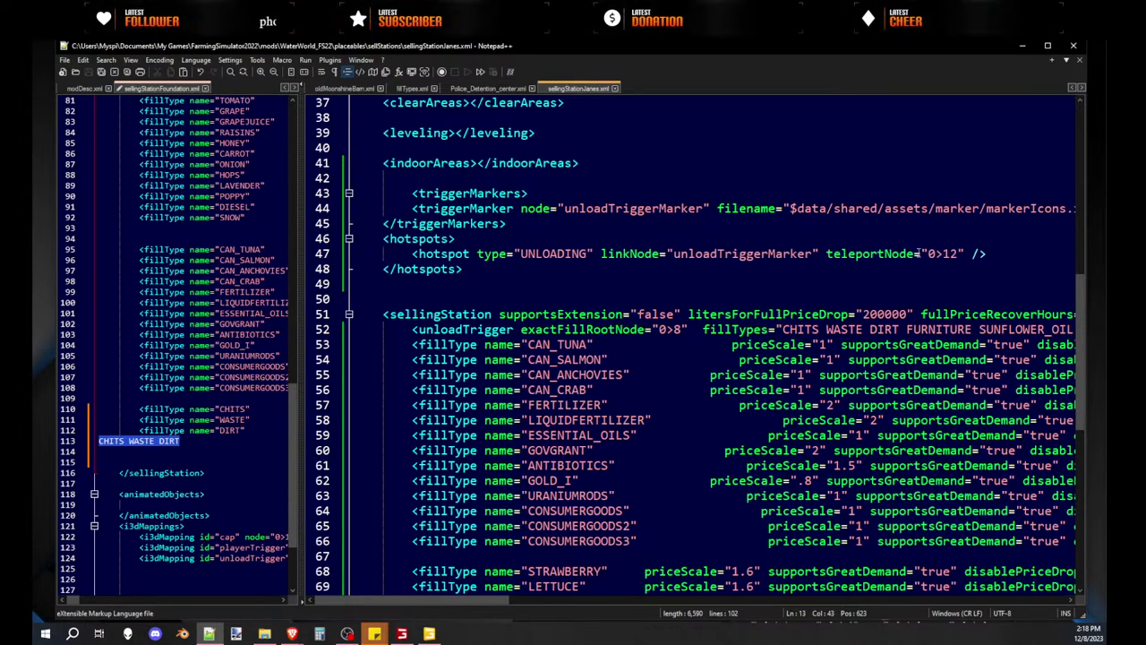
double_click(749, 254)
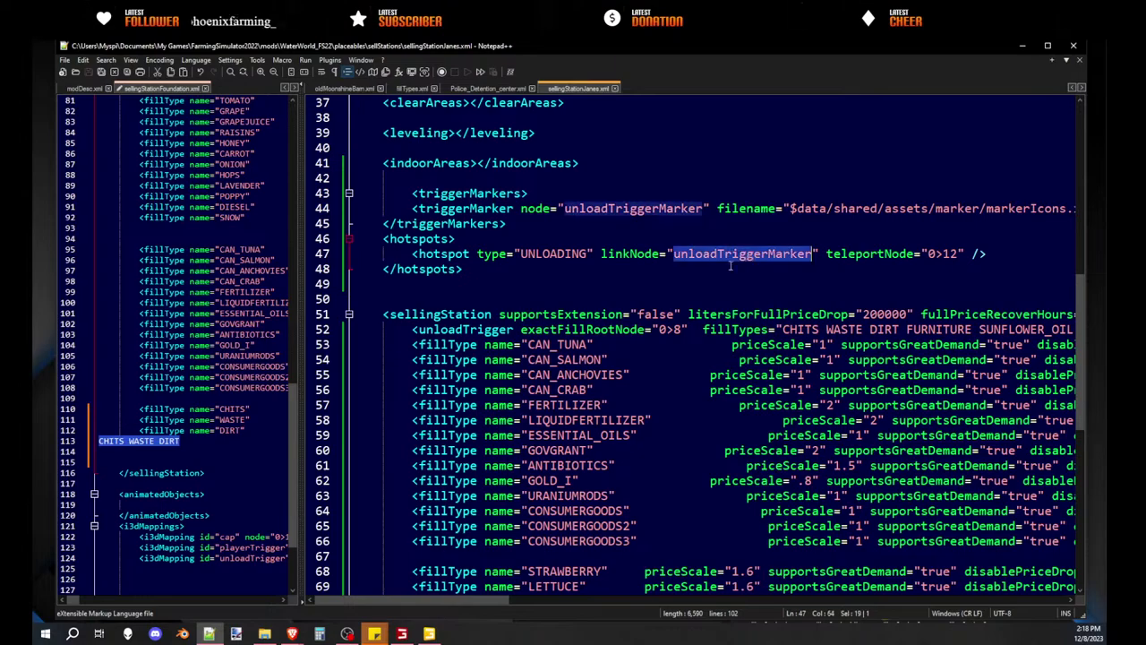
scroll(749, 254, "down", 9)
scroll(704, 313, "down", 2)
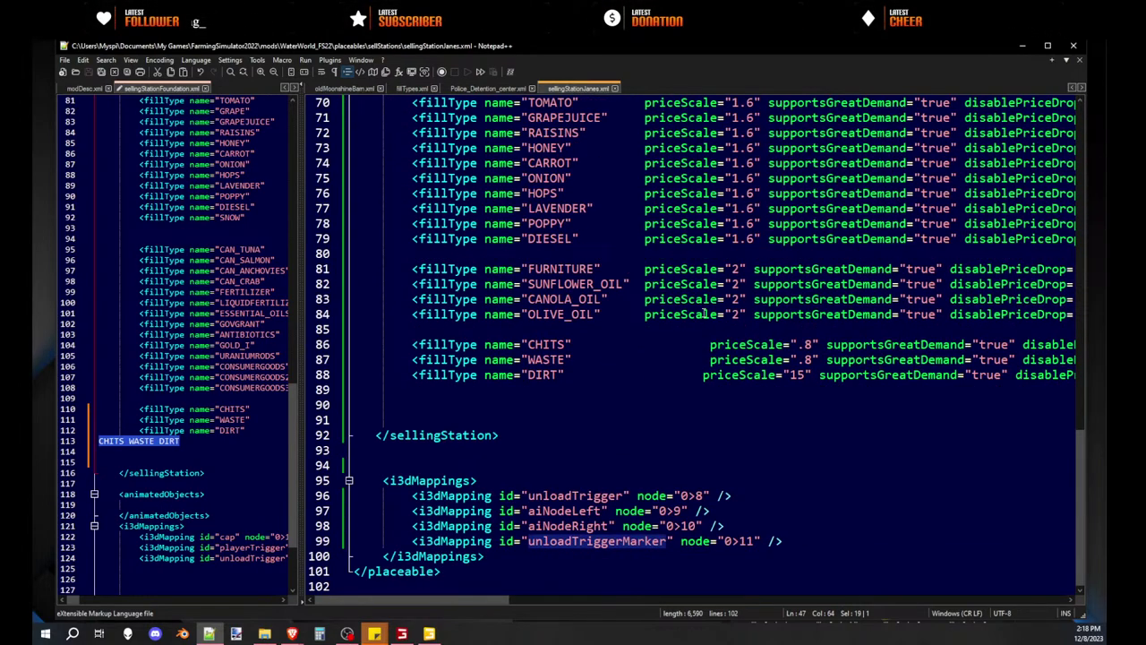
scroll(706, 312, "up", 19)
scroll(705, 312, "up", 4)
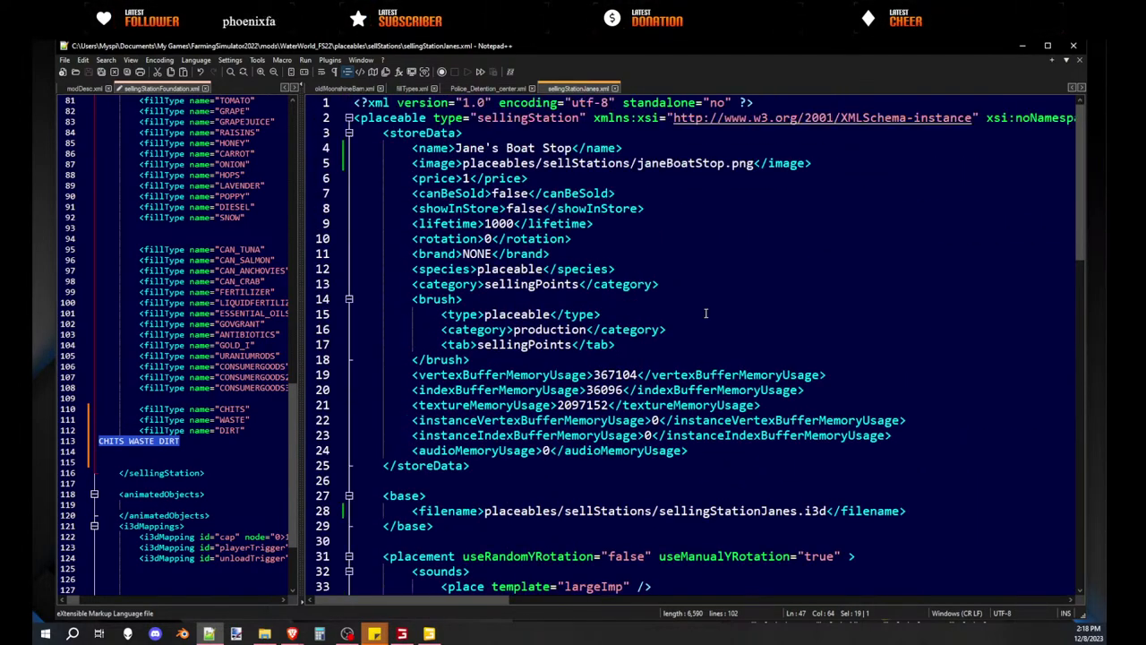
left_click(681, 269)
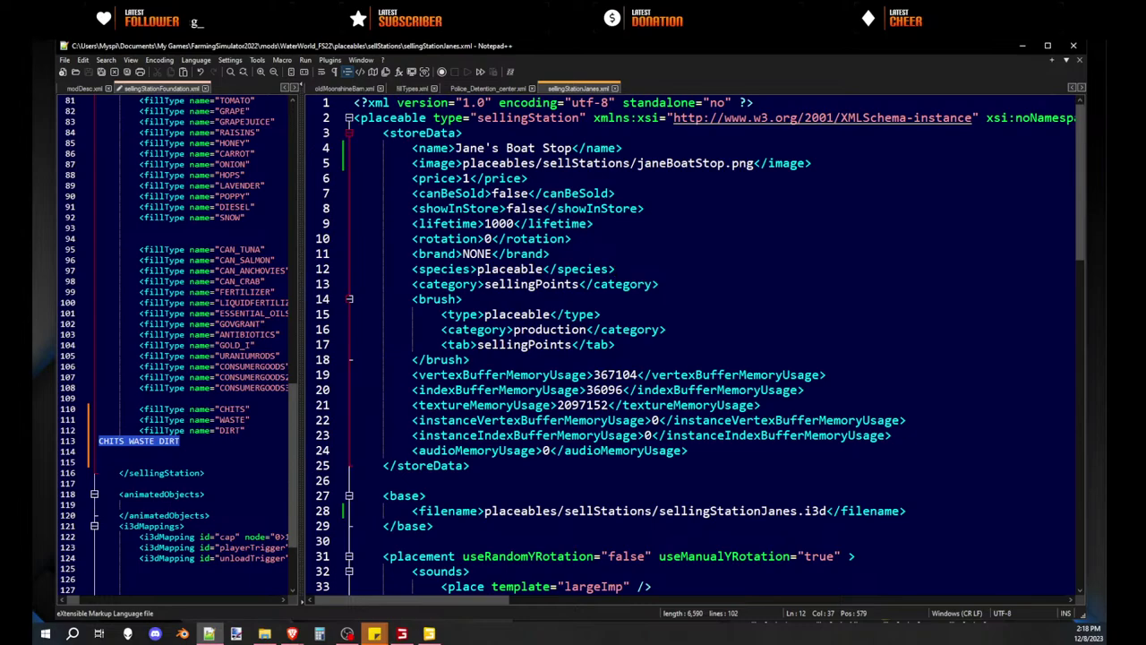
scroll(336, 89, "up", 10)
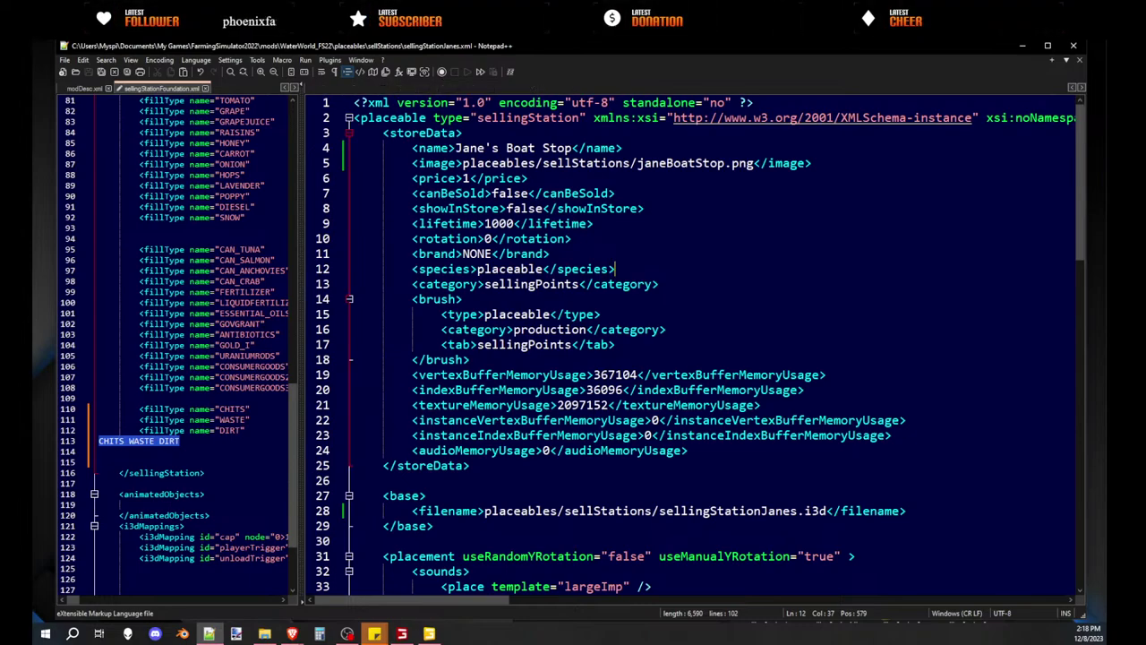
- Move placeables.xml into the other editor view, beside sellingStationJanes.xml
left_click(336, 89)
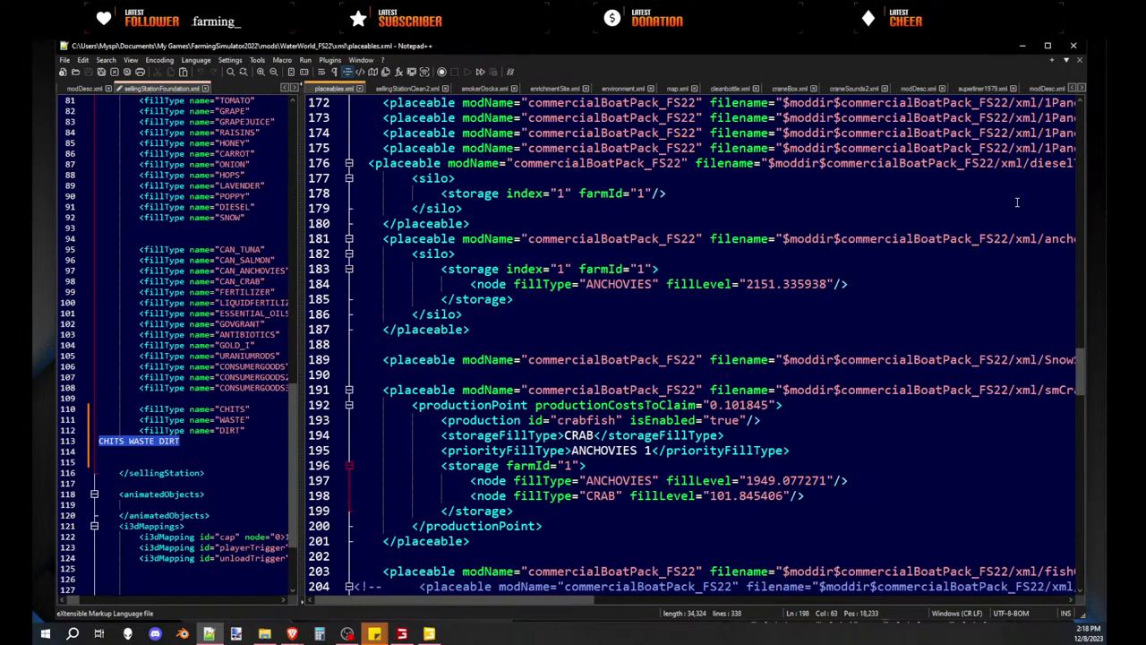
key("alt+Tab")
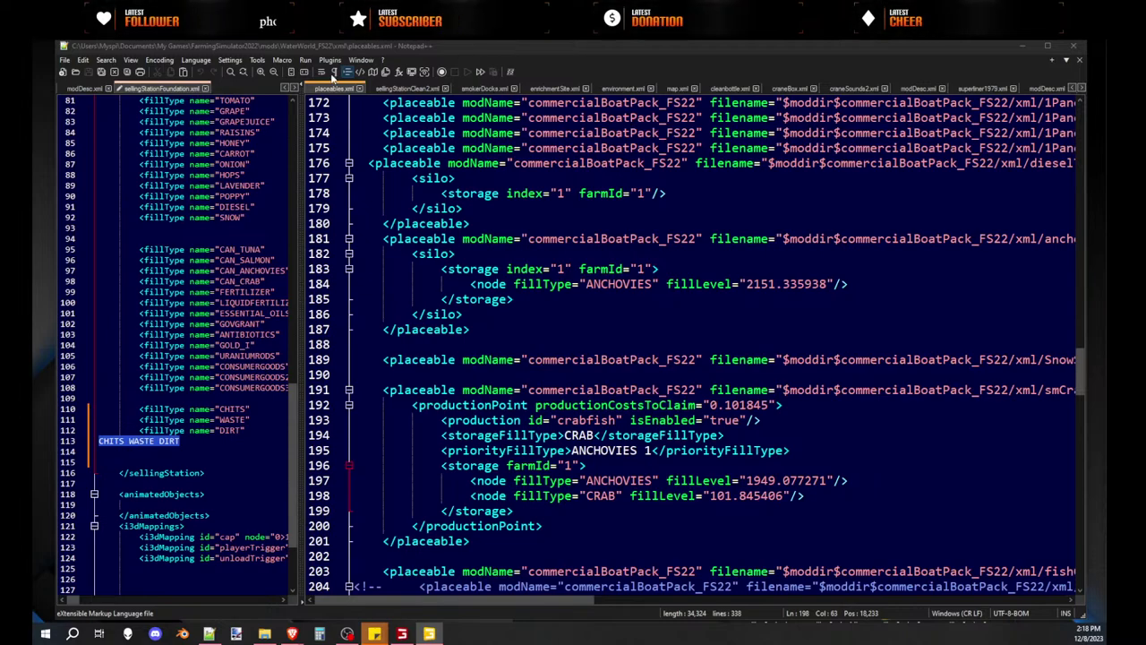
left_click_drag(338, 89, 288, 134)
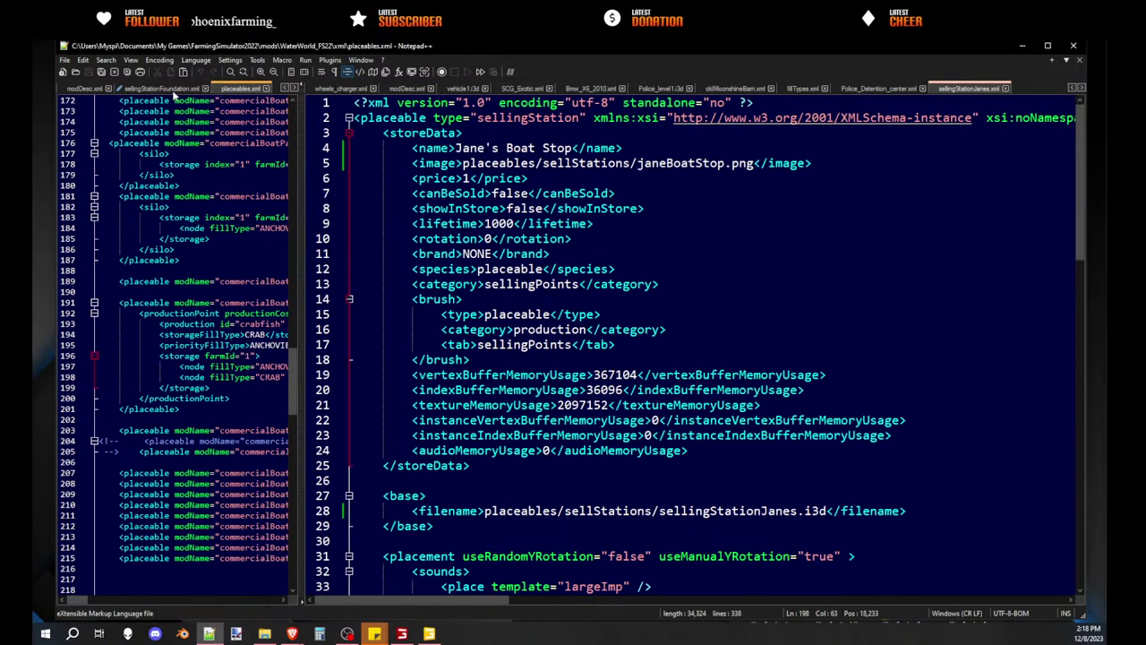
- Close sellingStationFoundation.xml without saving its changes
left_click(199, 89)
left_click(205, 90)
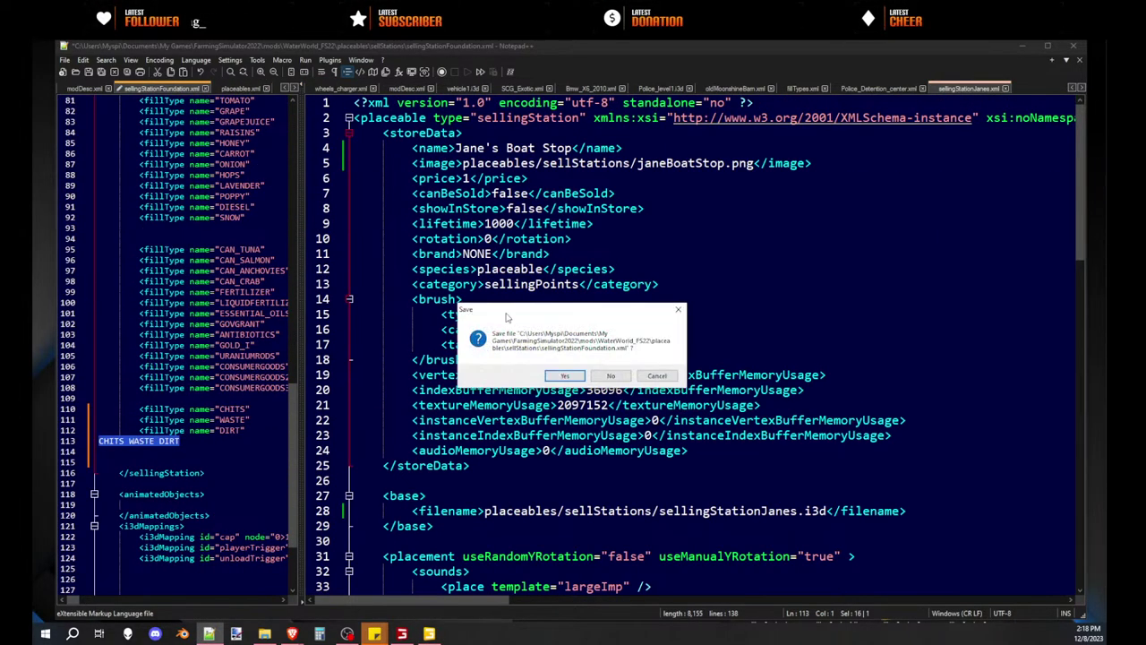
left_click(612, 376)
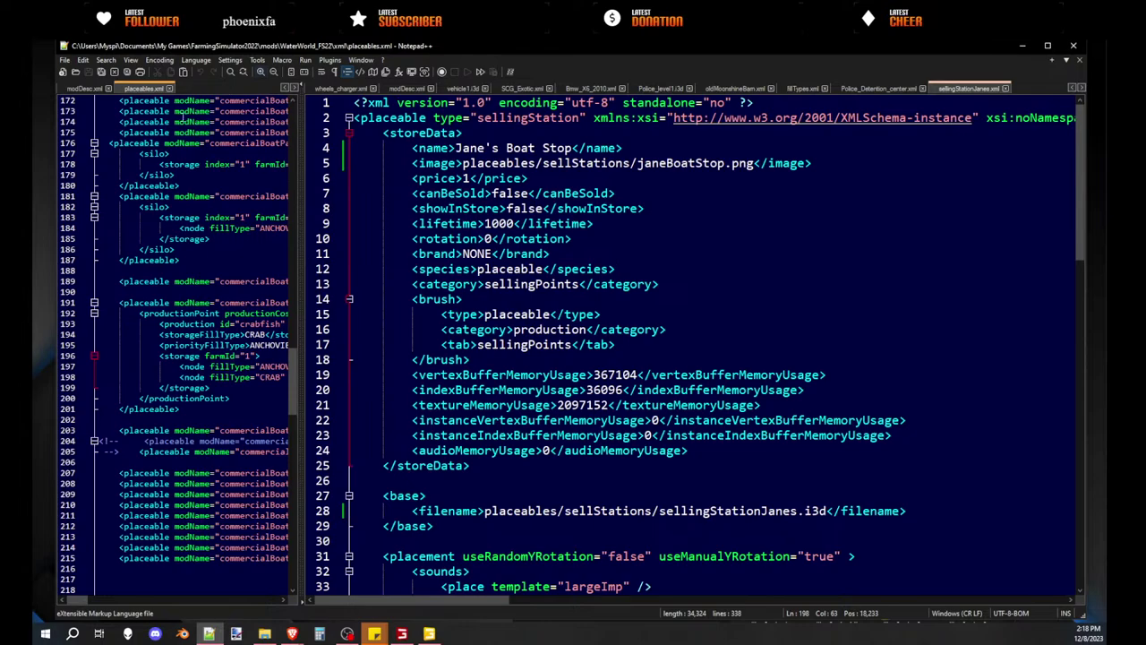
- Widen the placeables.xml view and copy the path placeables/sellStations/sellingStationJanes from the base filename in sellingStationJanes.xml
left_click_drag(303, 186, 550, 186)
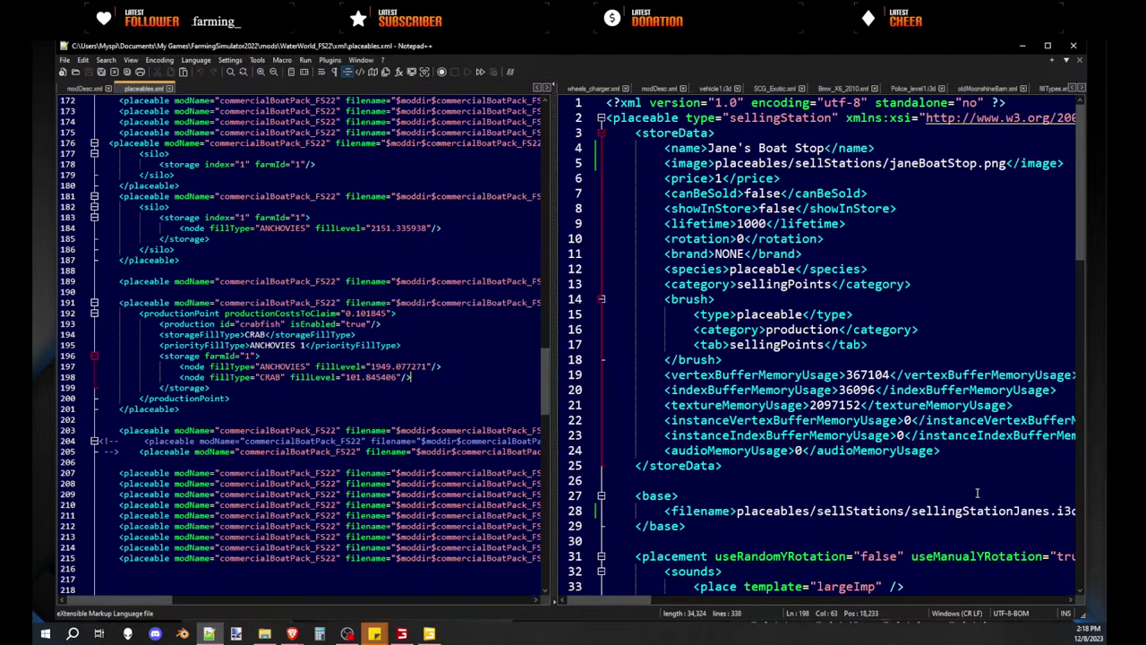
left_click_drag(1047, 510, 741, 511)
type("c")
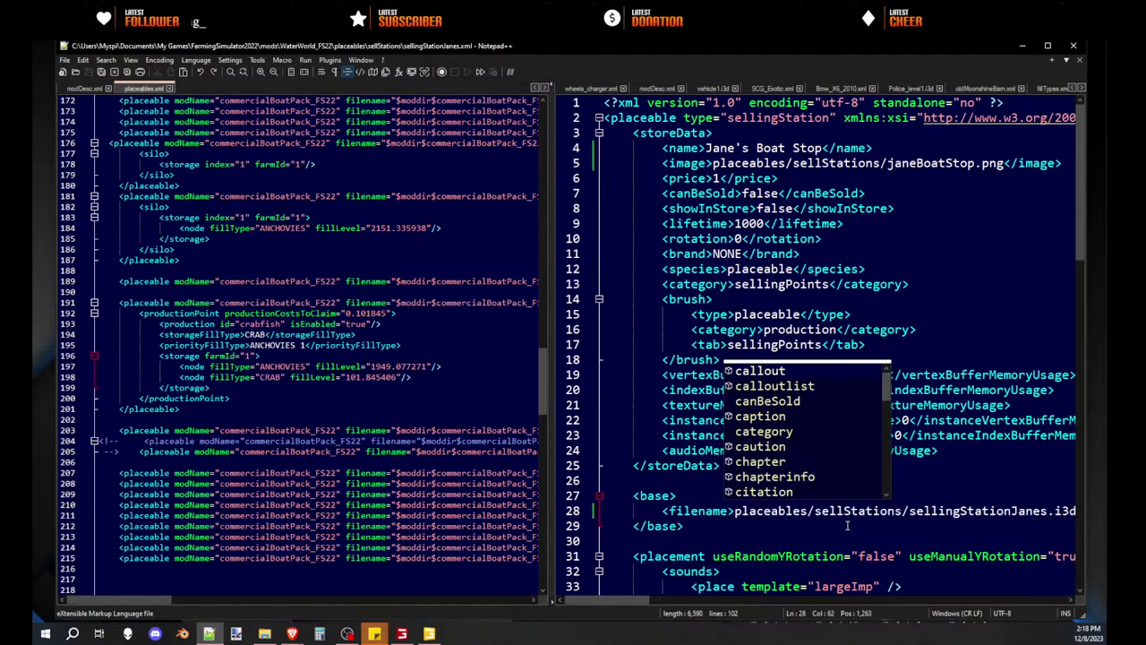
key("ctrl+z")
left_click_drag(1048, 511, 736, 512)
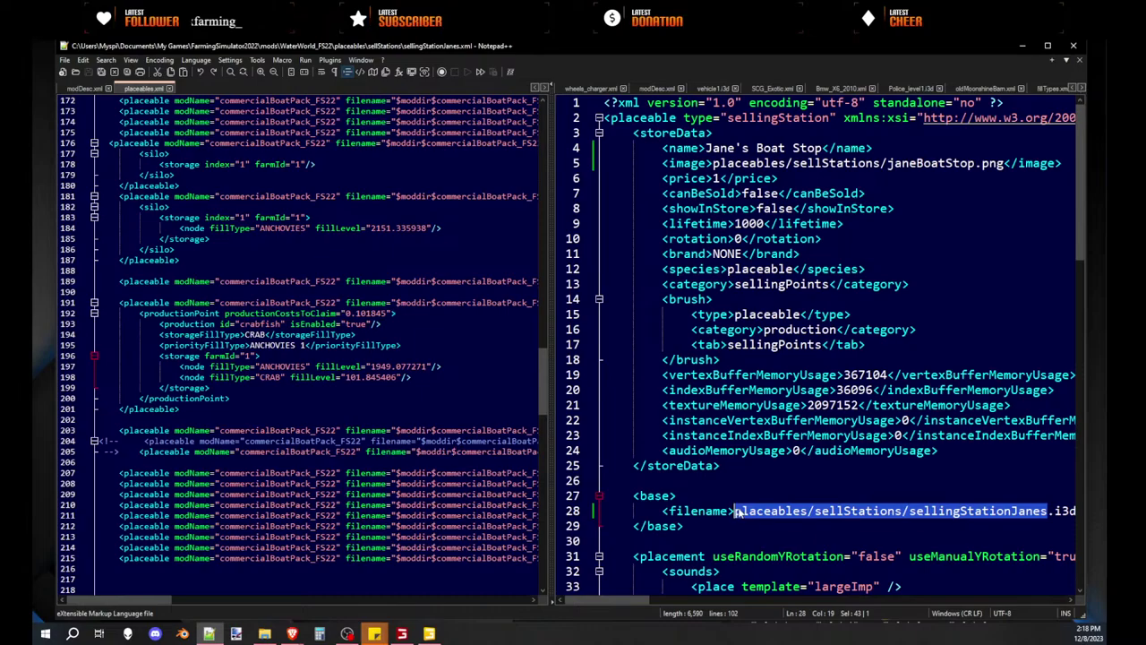
- Search placeables.xml from its beginning for "sell"
left_click_drag(550, 361, 786, 361)
scroll(524, 320, "up", 20)
scroll(523, 319, "up", 20)
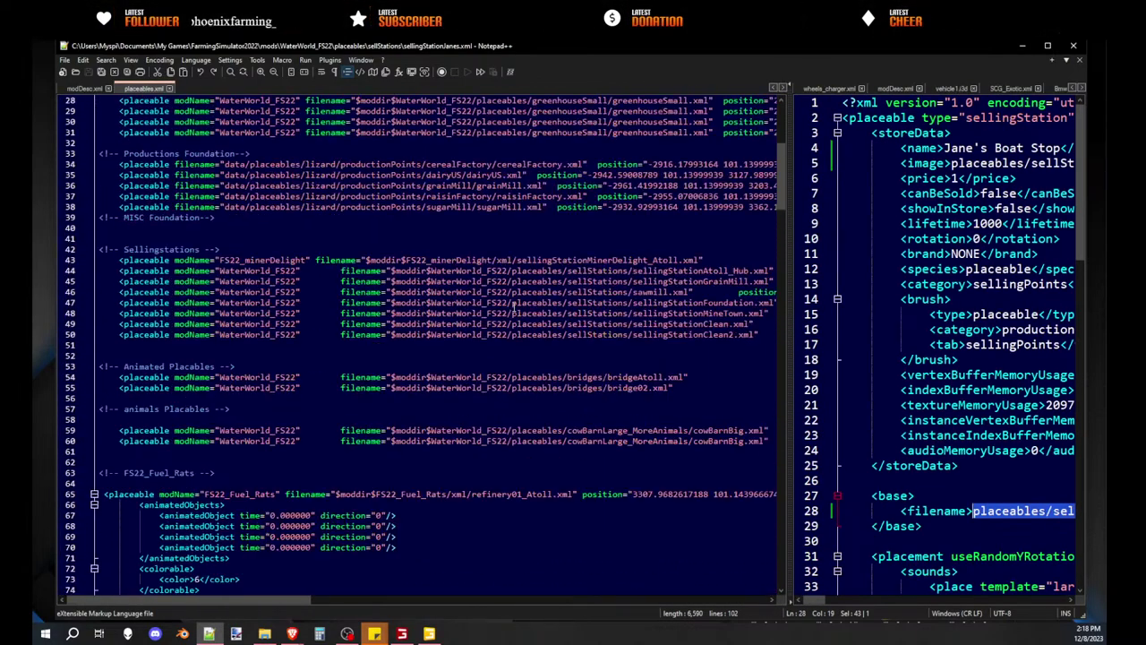
left_click(466, 184)
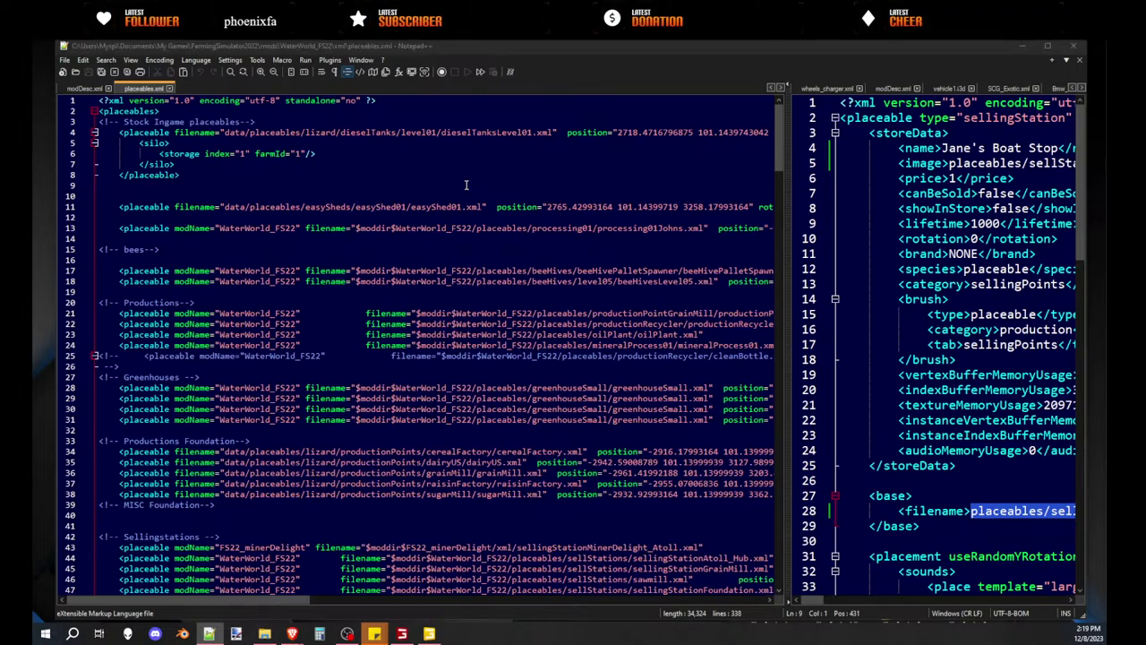
key("ctrl+f")
type("sell")
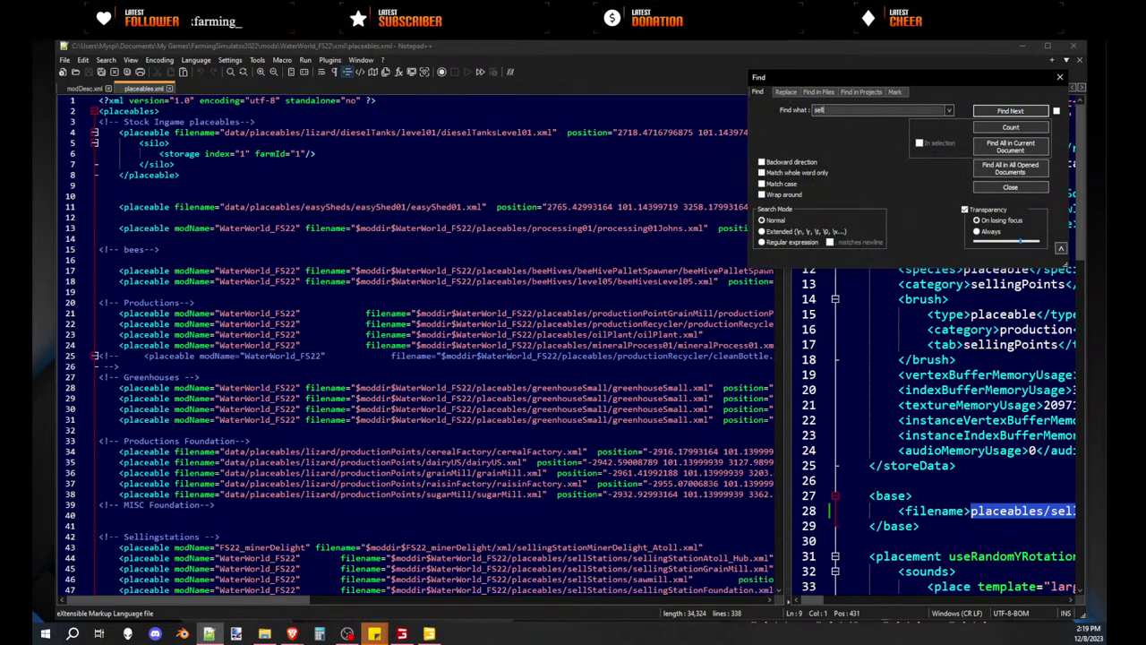
key("Return")
left_click(466, 185)
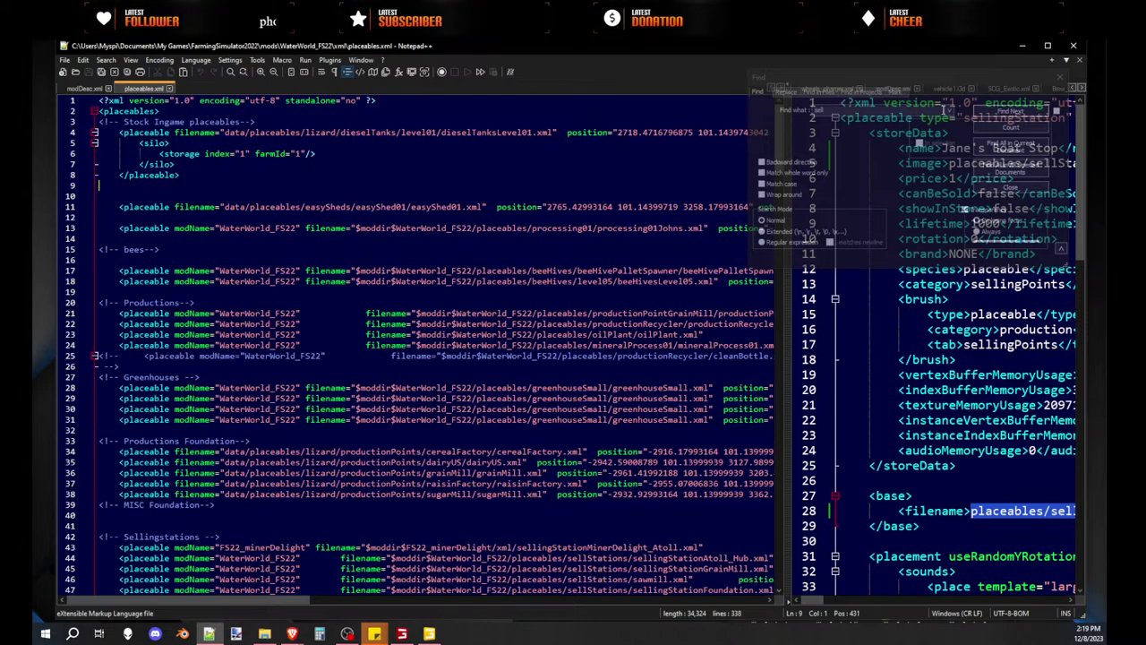
left_click(1003, 115)
left_click(1004, 112)
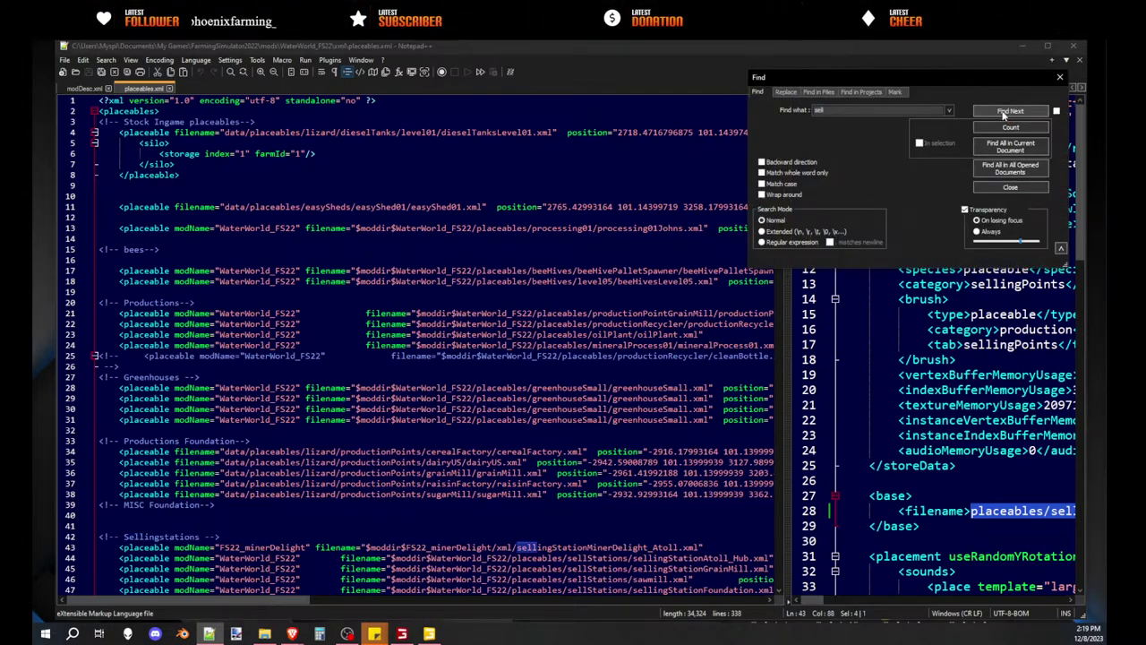
- Close the search and review the Sellingstations section of placeables.xml and the placeable entries that follow it
left_click(487, 388)
scroll(498, 375, "down", 3)
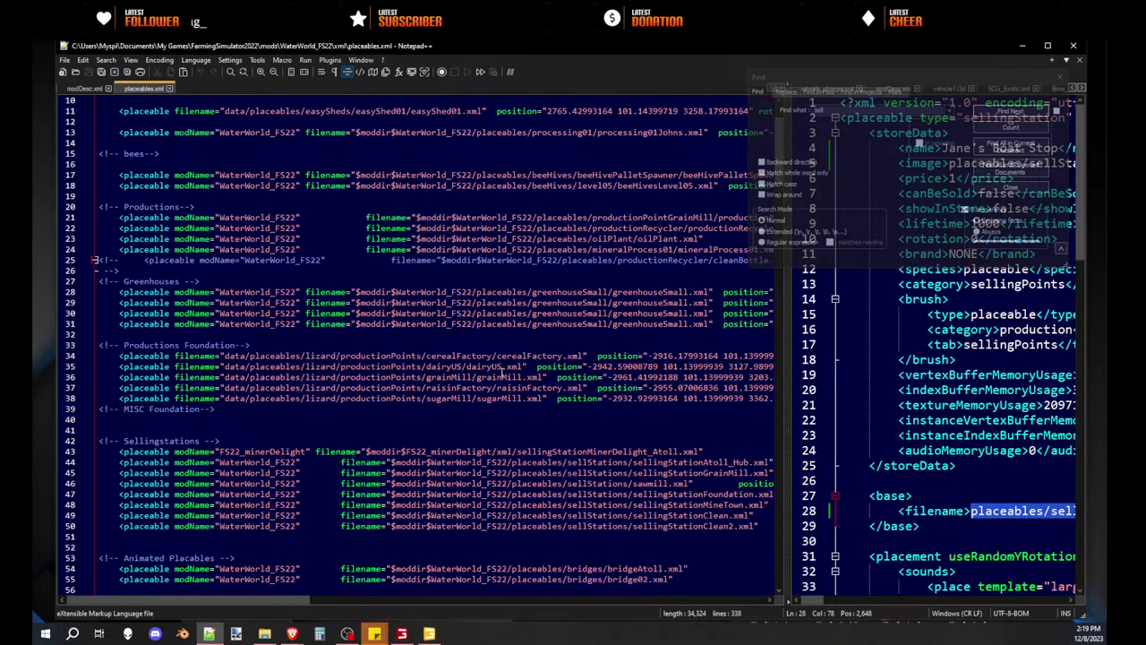
scroll(500, 370, "down", 3)
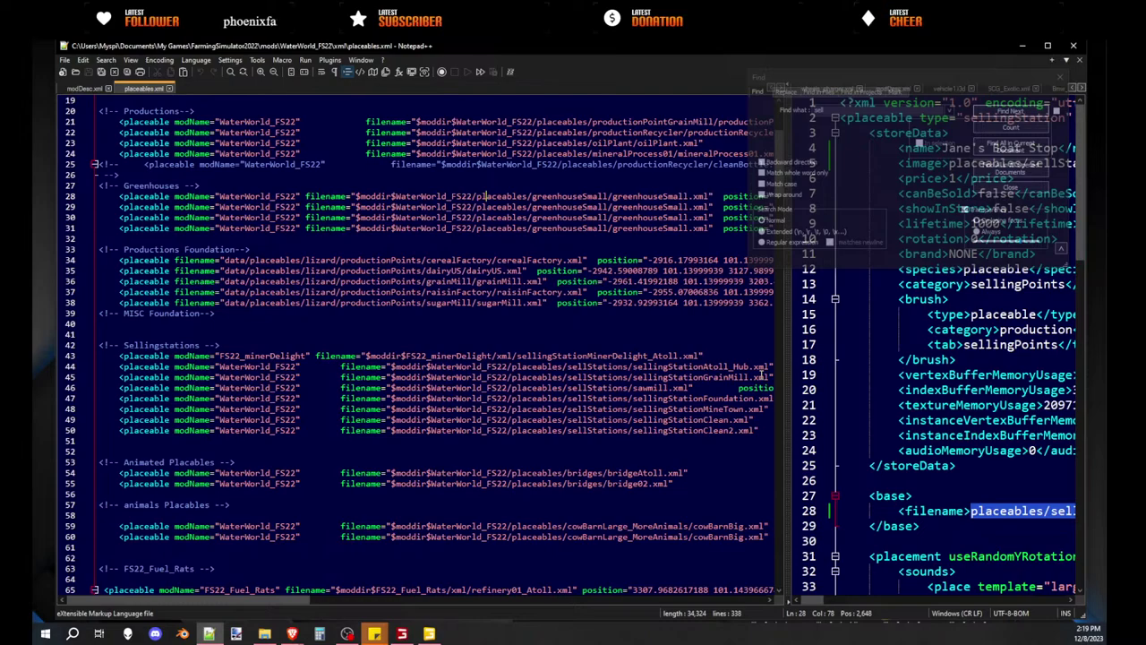
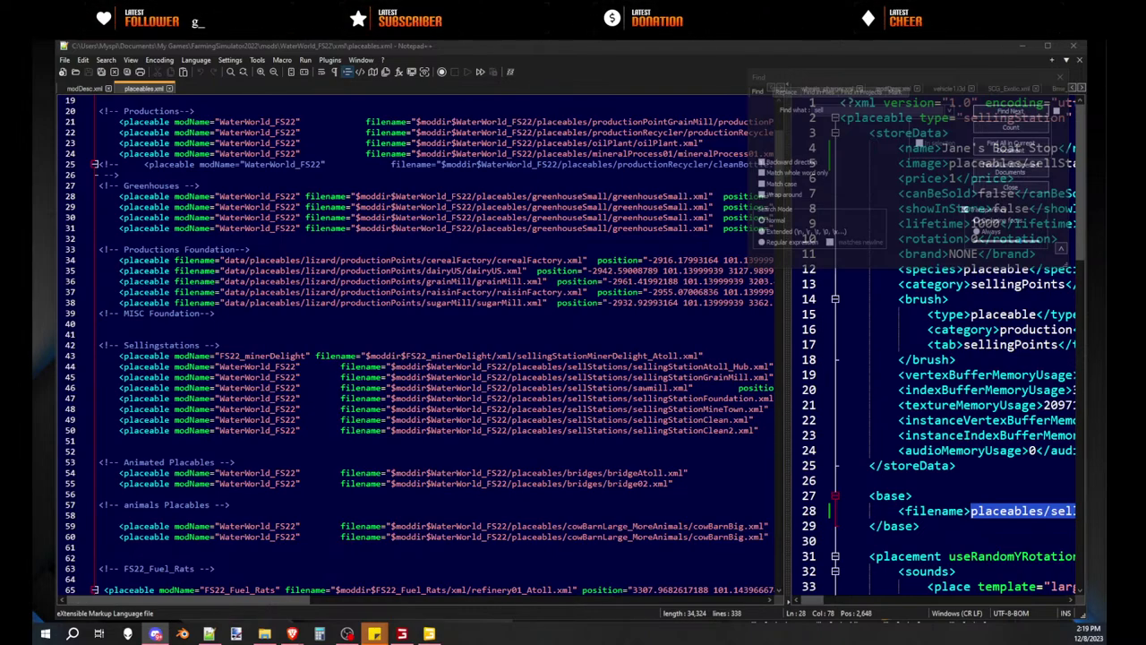
key("alt+Tab")
key("alt+Tab")
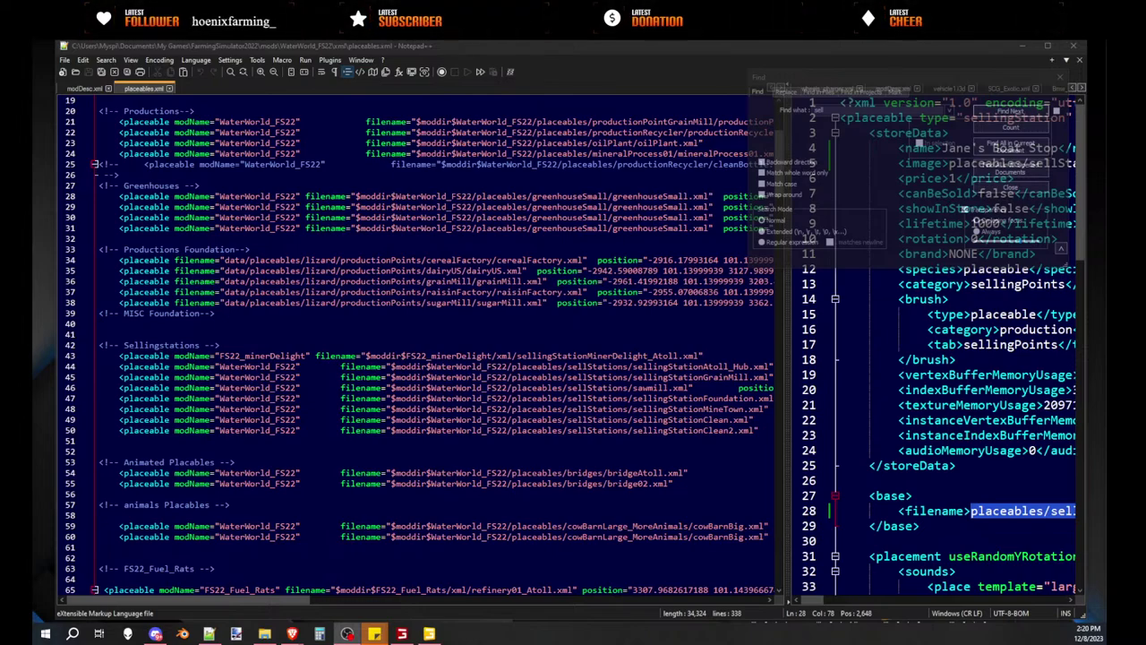
left_click_drag(843, 73, 580, 85)
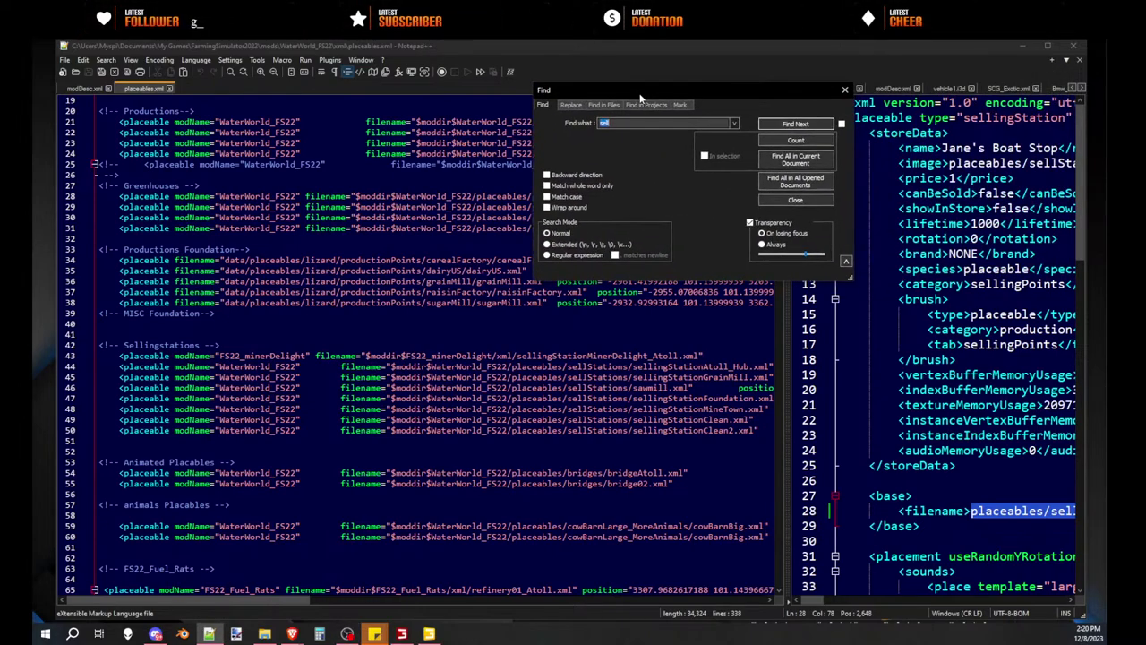
left_click(792, 93)
left_click(791, 92)
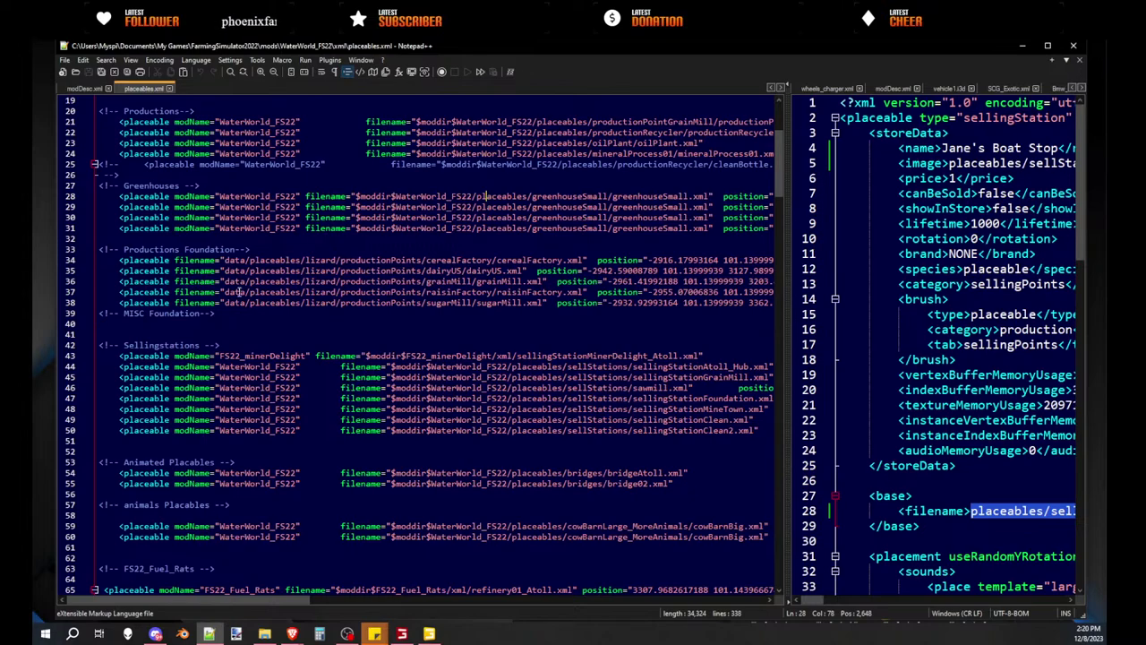
triple_click(192, 345)
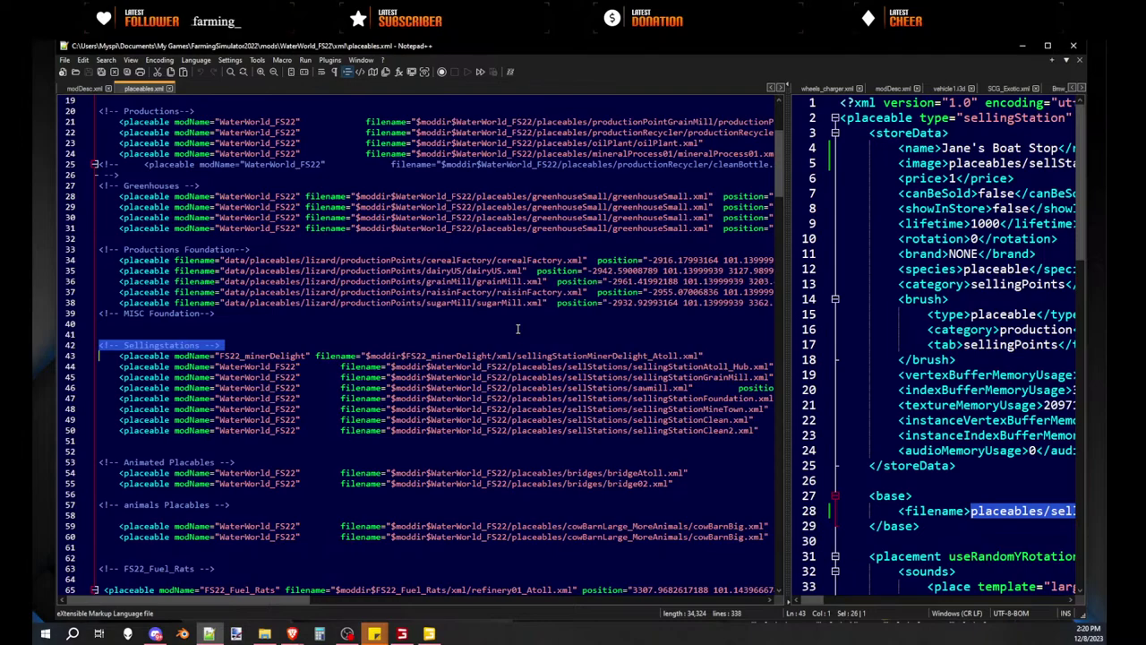
scroll(541, 347, "down", 15)
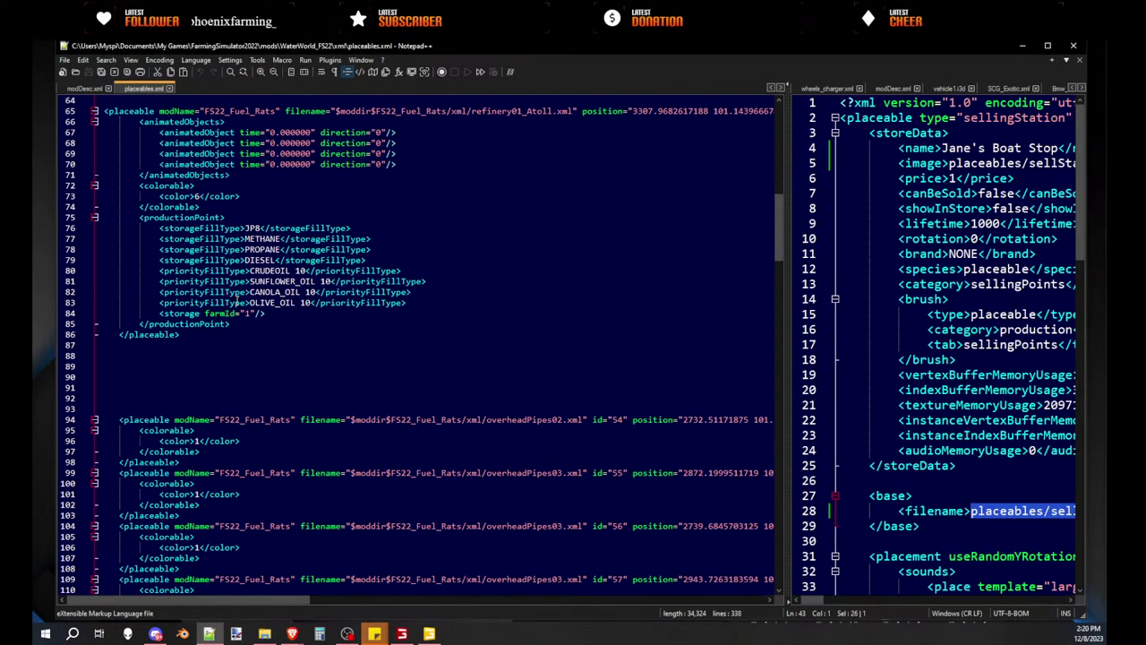
scroll(238, 303, "up", 5)
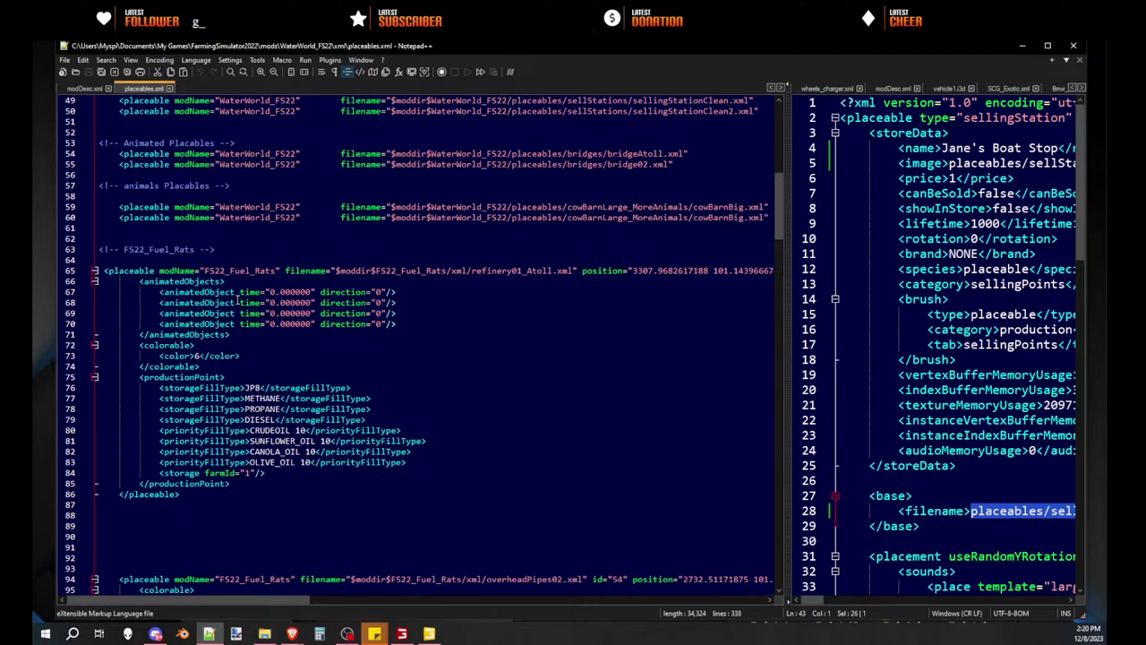
scroll(237, 303, "up", 10)
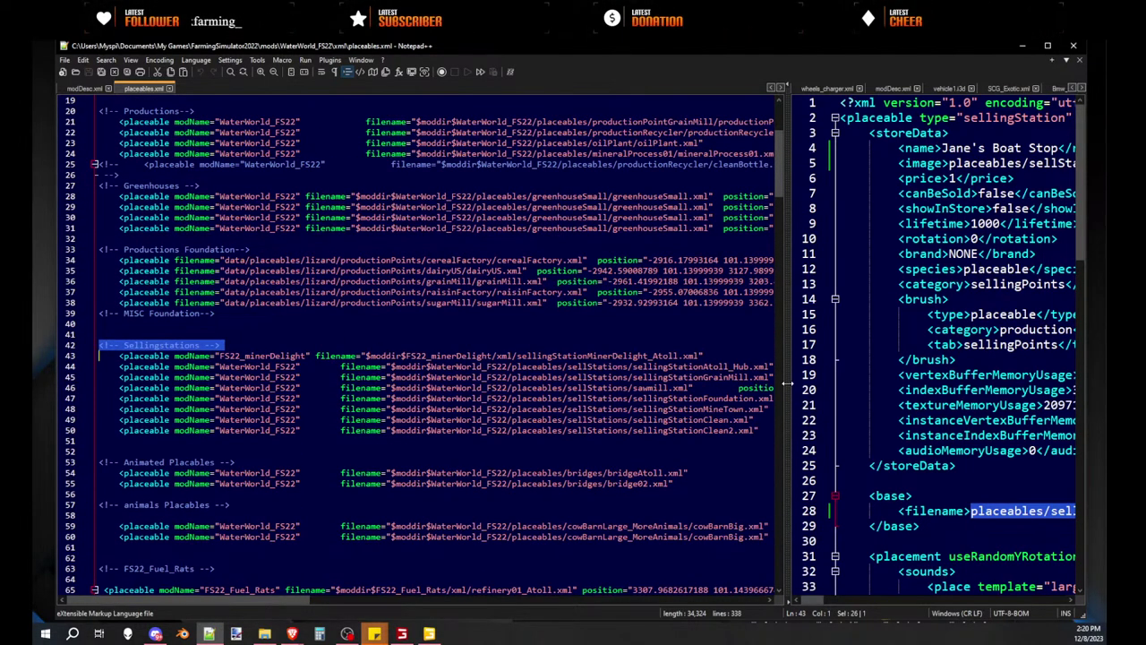
- Duplicate the sellingStationClean2.xml placeable line onto line 52, leaving a blank line above it in the Sellingstations section
left_click_drag(786, 383, 1001, 385)
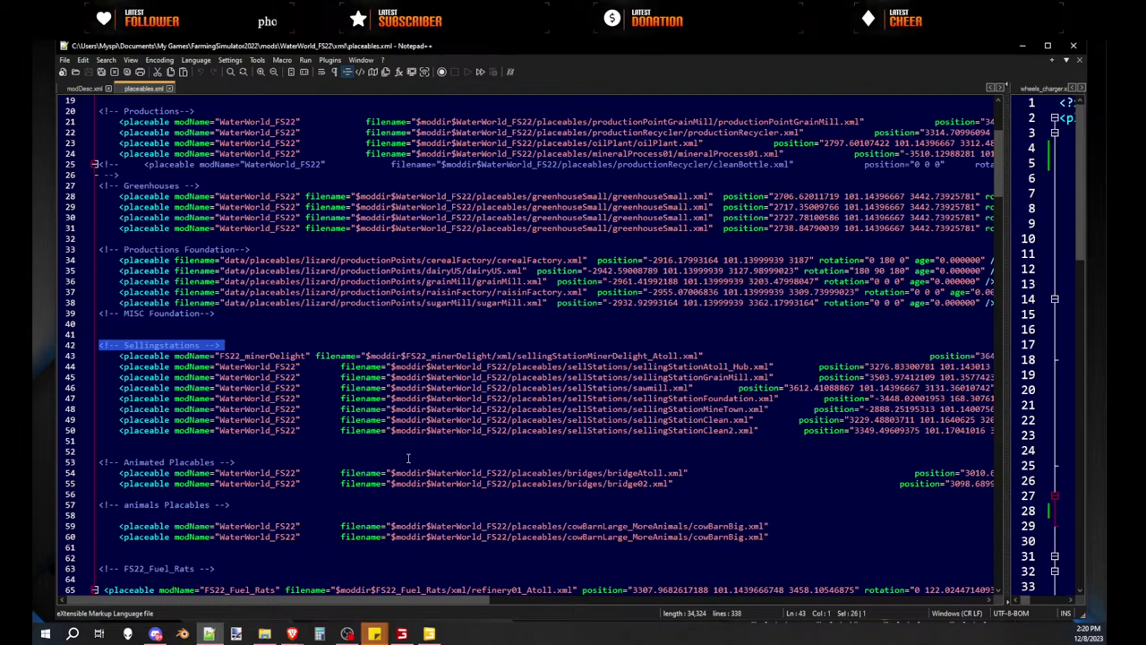
triple_click(389, 432)
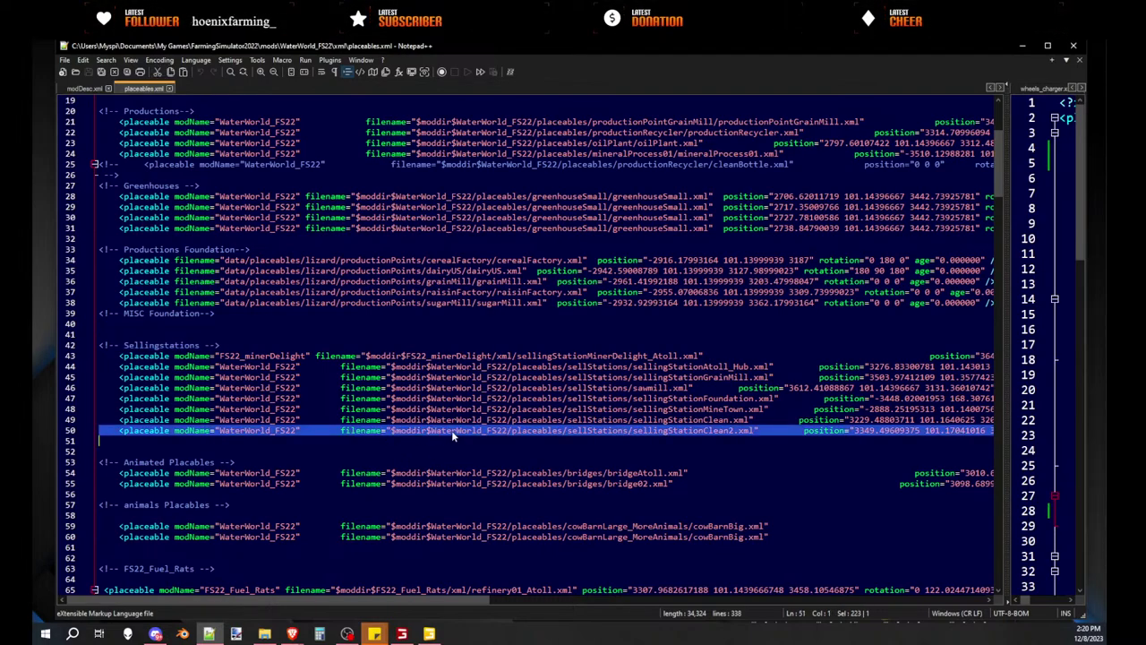
left_click_drag(102, 452, 102, 452, "ctrl")
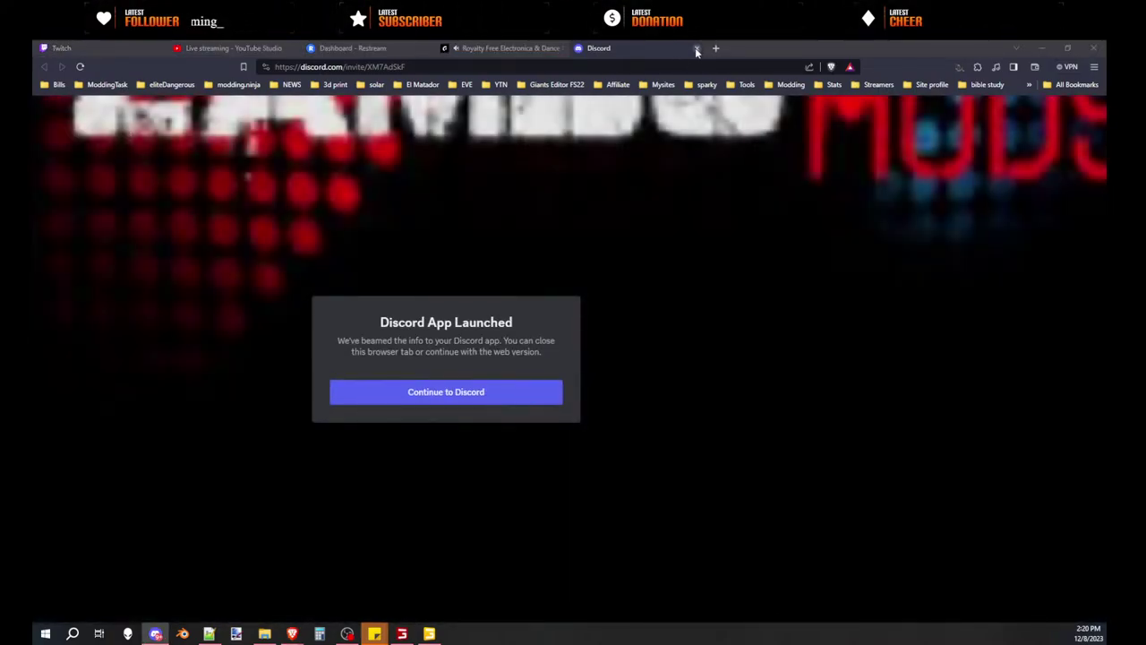
- Close the Discord invite page in the browser and return to placeables.xml in Notepad++
left_click(697, 48)
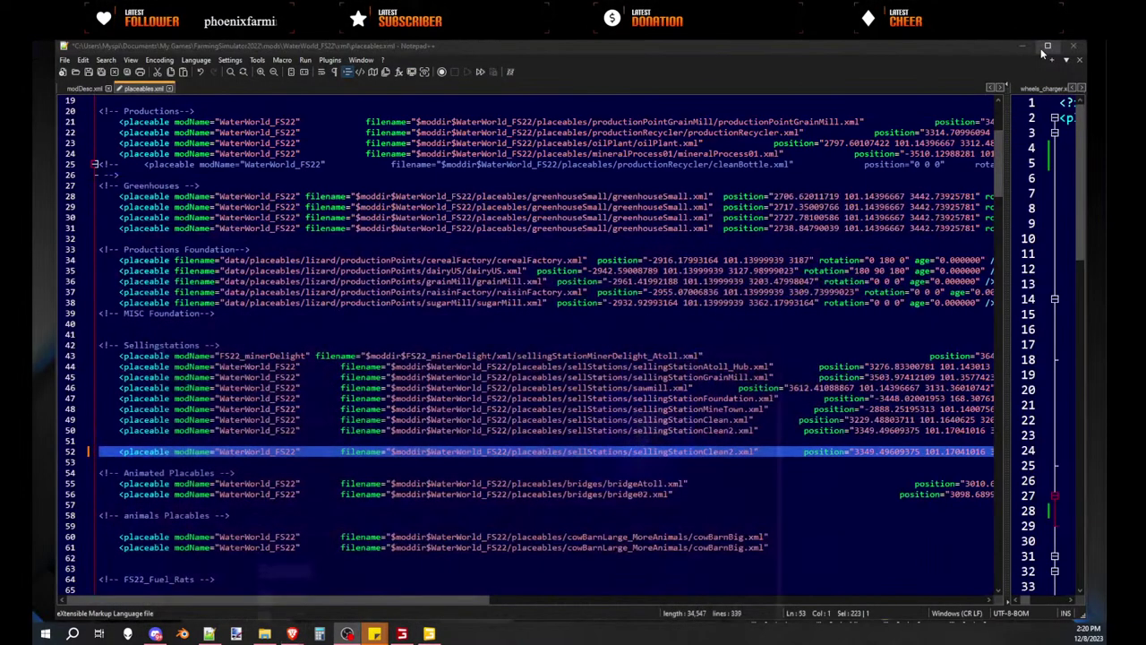
left_click(1041, 48)
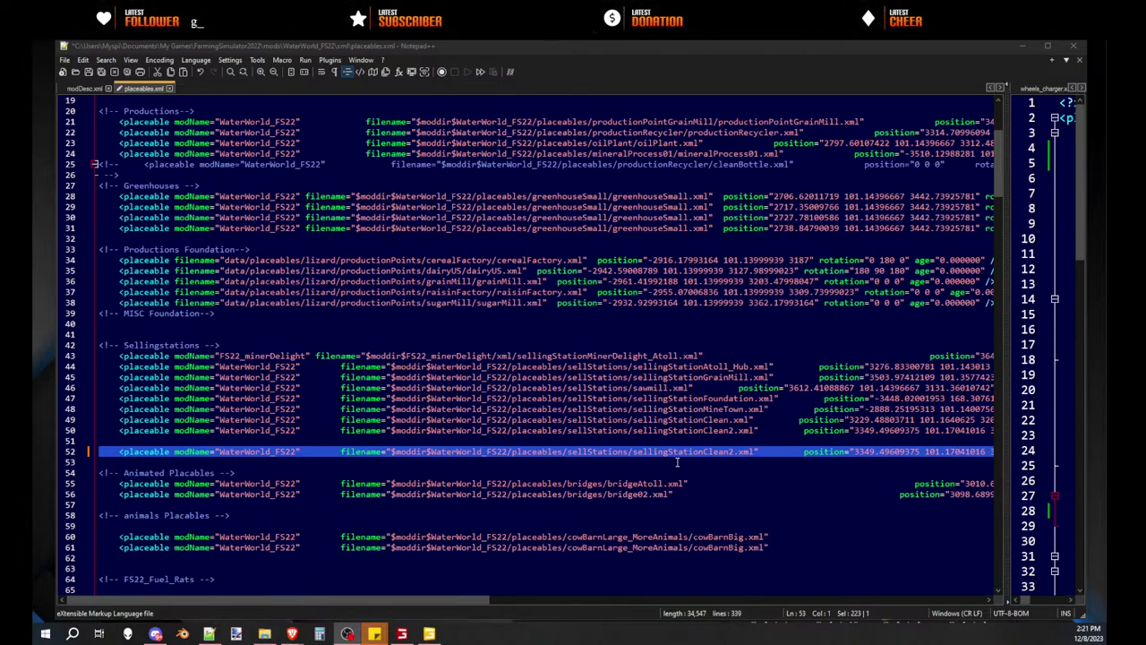
- Enlarge the text and examine the modName="WaterWorld_FS22" attribute of the duplicated placeable entry on line 52
left_click(275, 451)
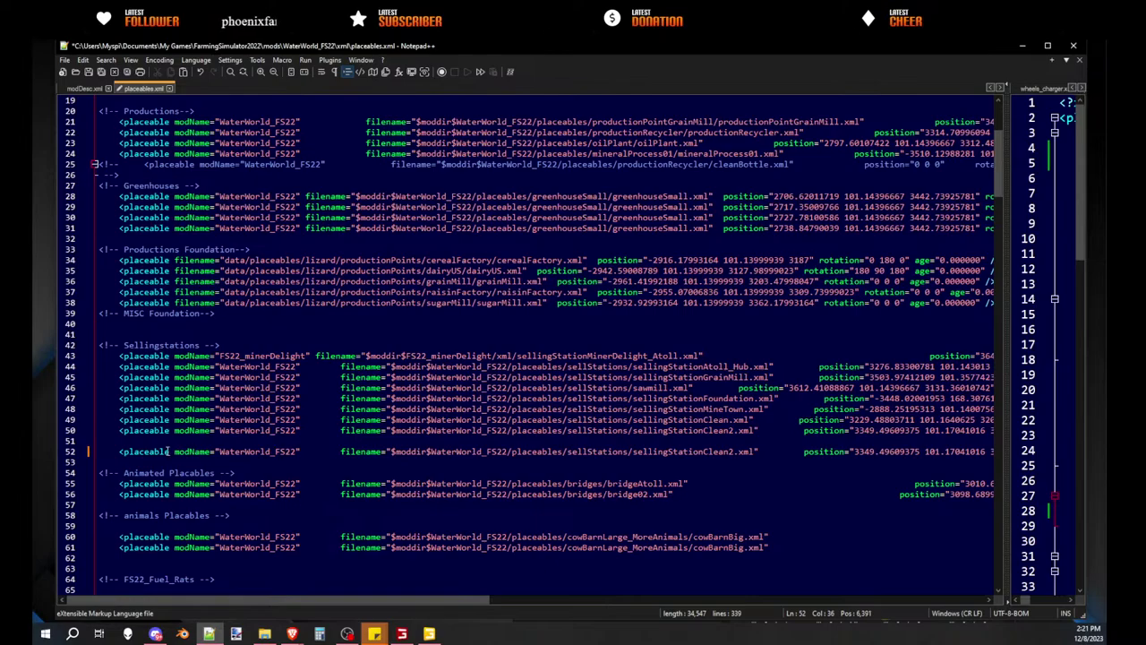
scroll(167, 452, "up", 5, "ctrl")
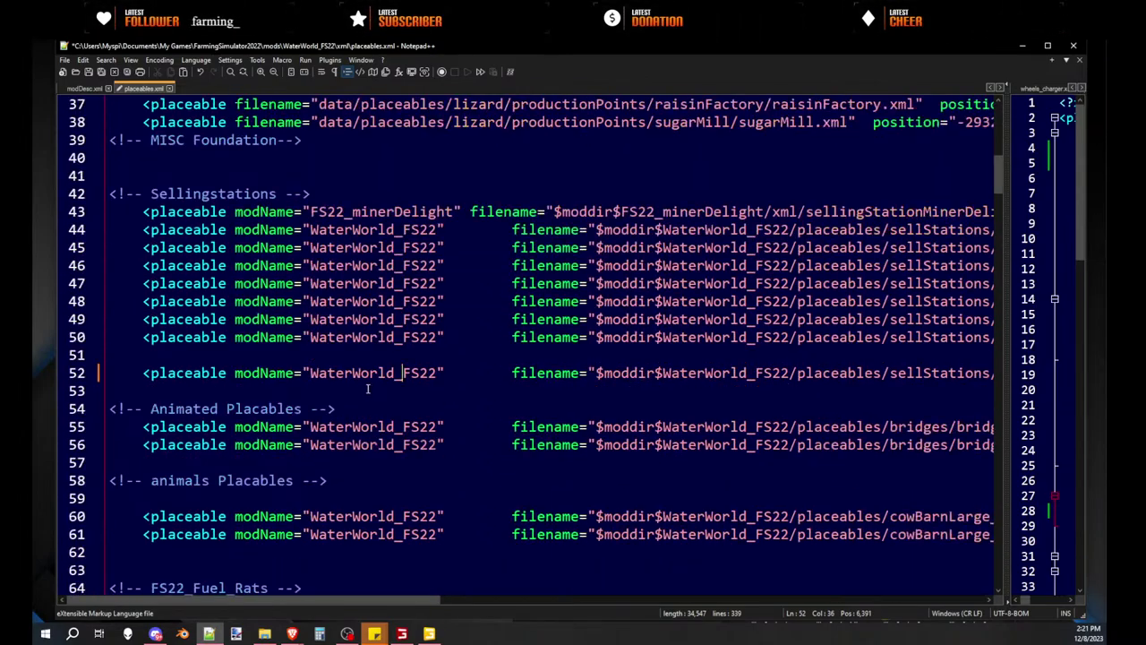
scroll(367, 388, "down", 4)
scroll(367, 385, "up", 6)
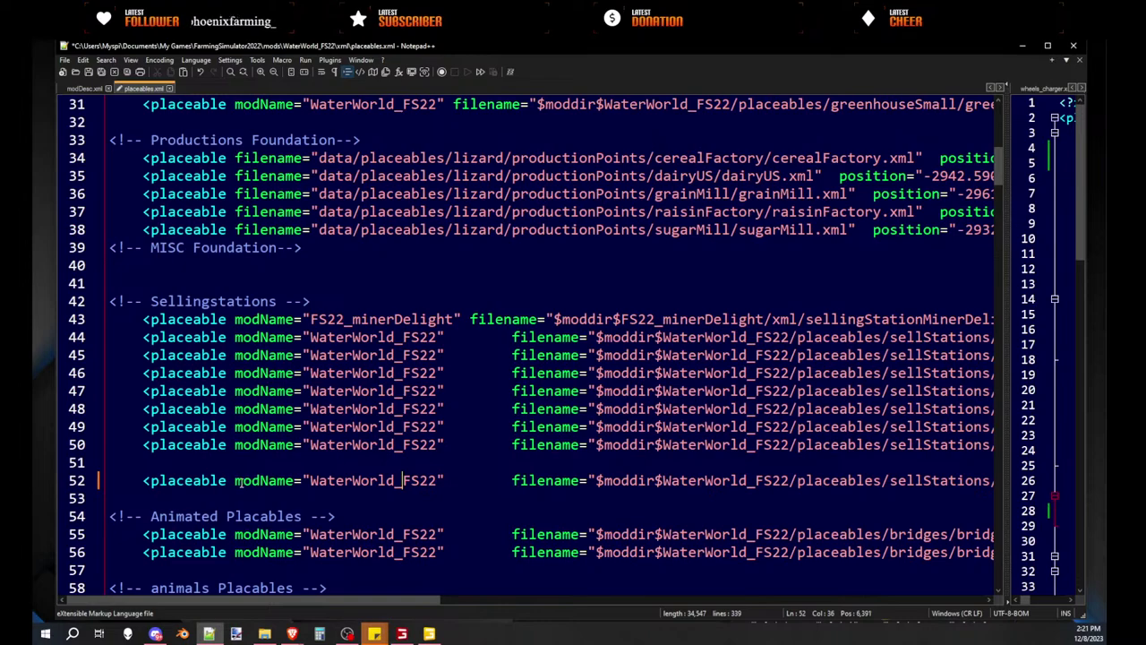
left_click_drag(237, 481, 446, 484)
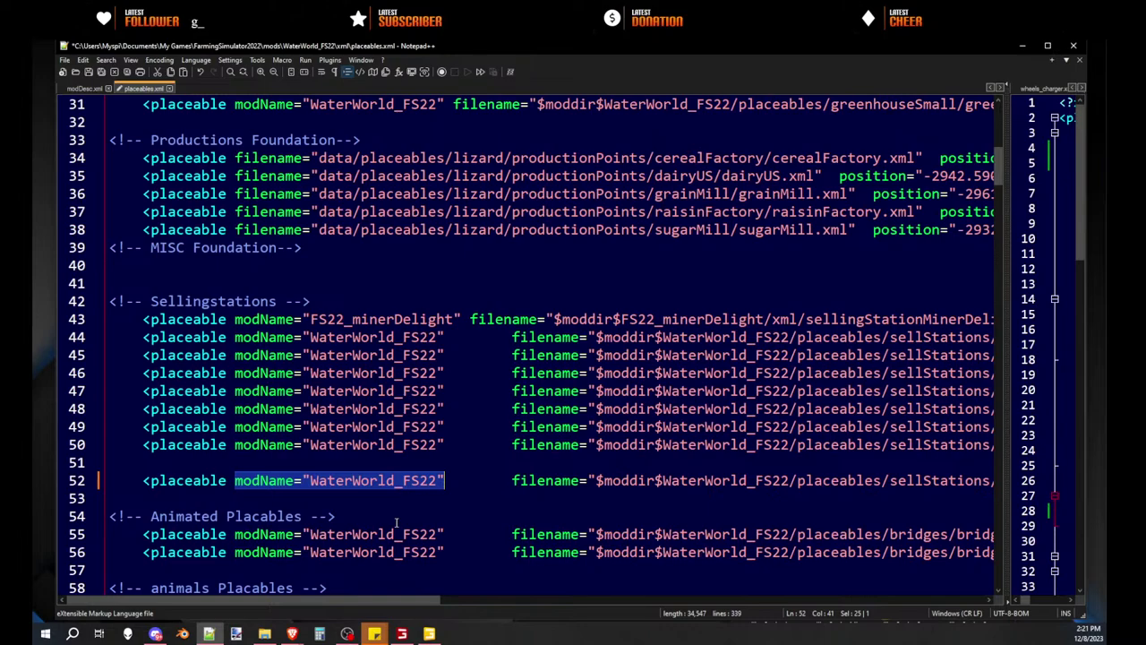
double_click(380, 480)
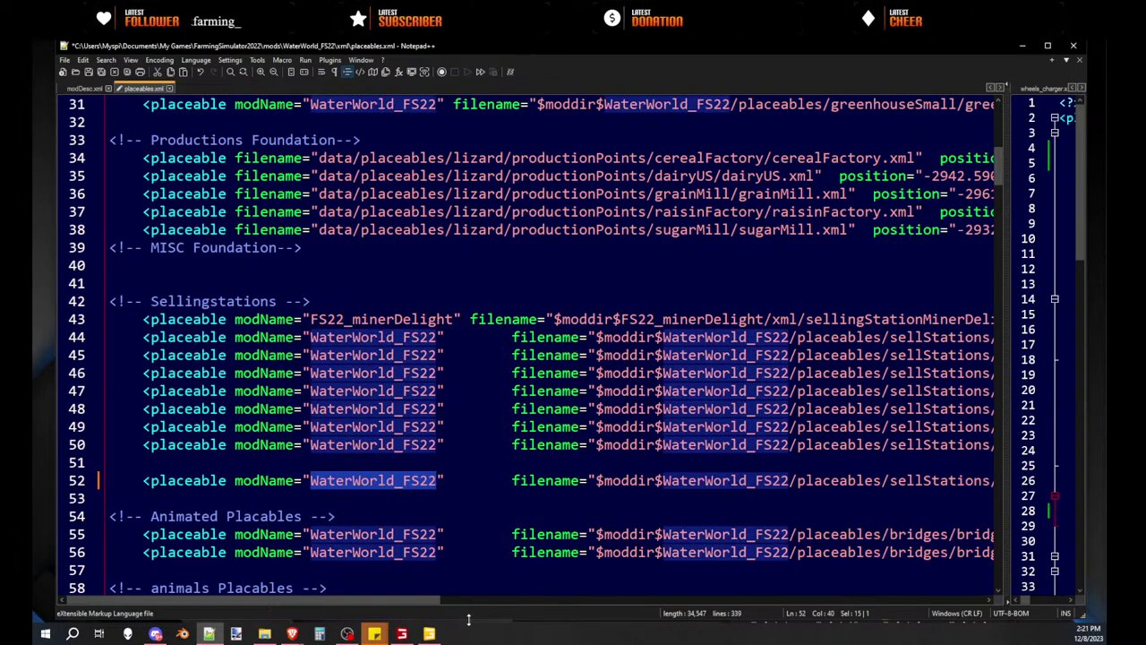
left_click_drag(439, 600, 431, 606)
left_click(265, 495)
scroll(265, 488, "down", 2)
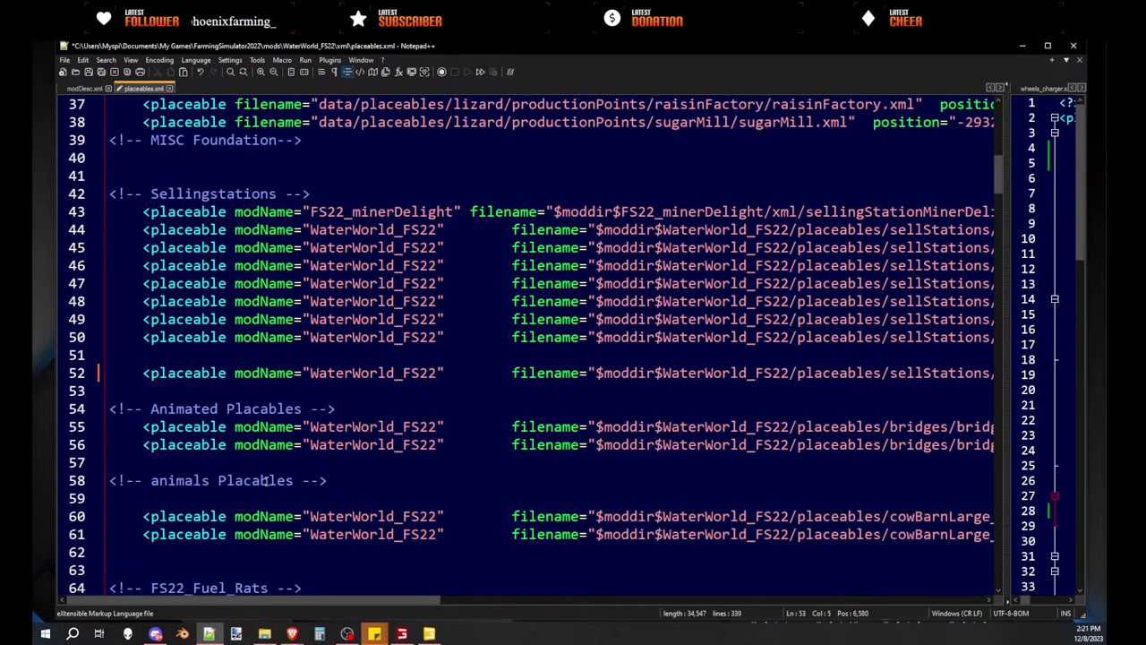
left_click_drag(234, 372, 451, 375)
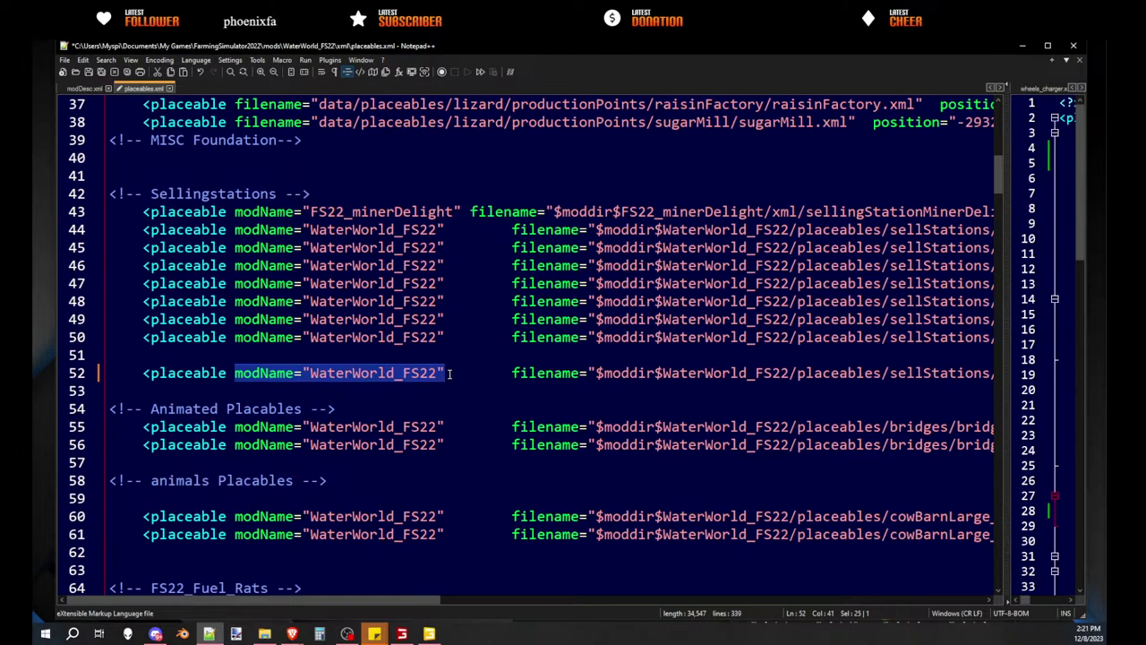
- Examine the WaterWorld_FS22 mod name and the $moddir$ filename path of the duplicated placeable entry on line 52
double_click(344, 376)
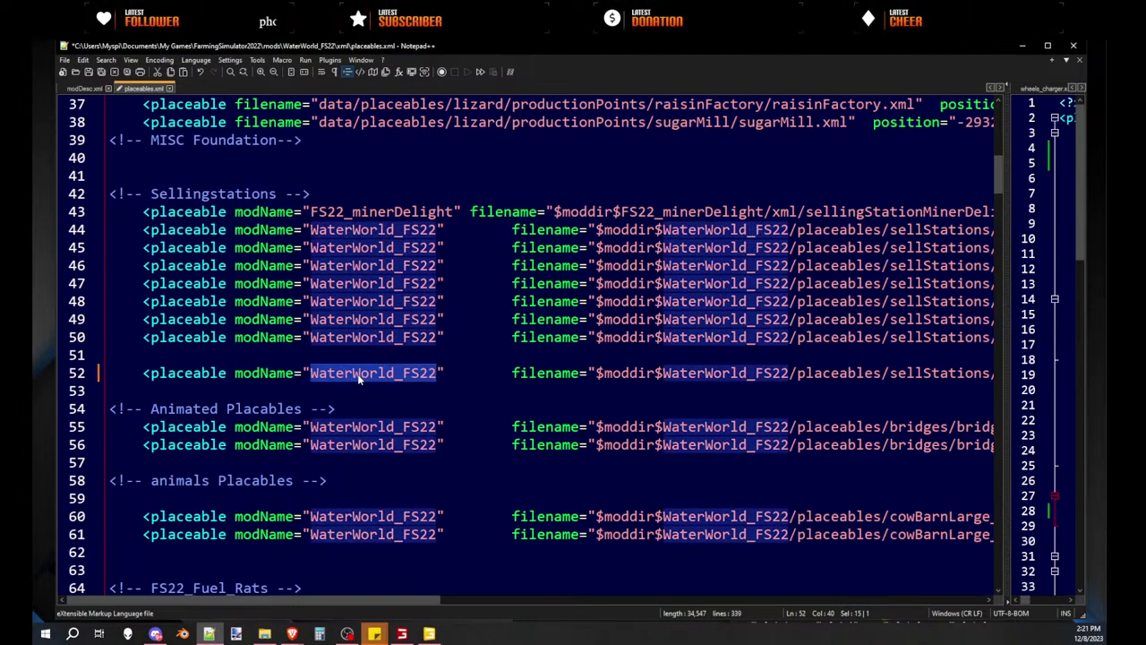
scroll(363, 378, "down", 16)
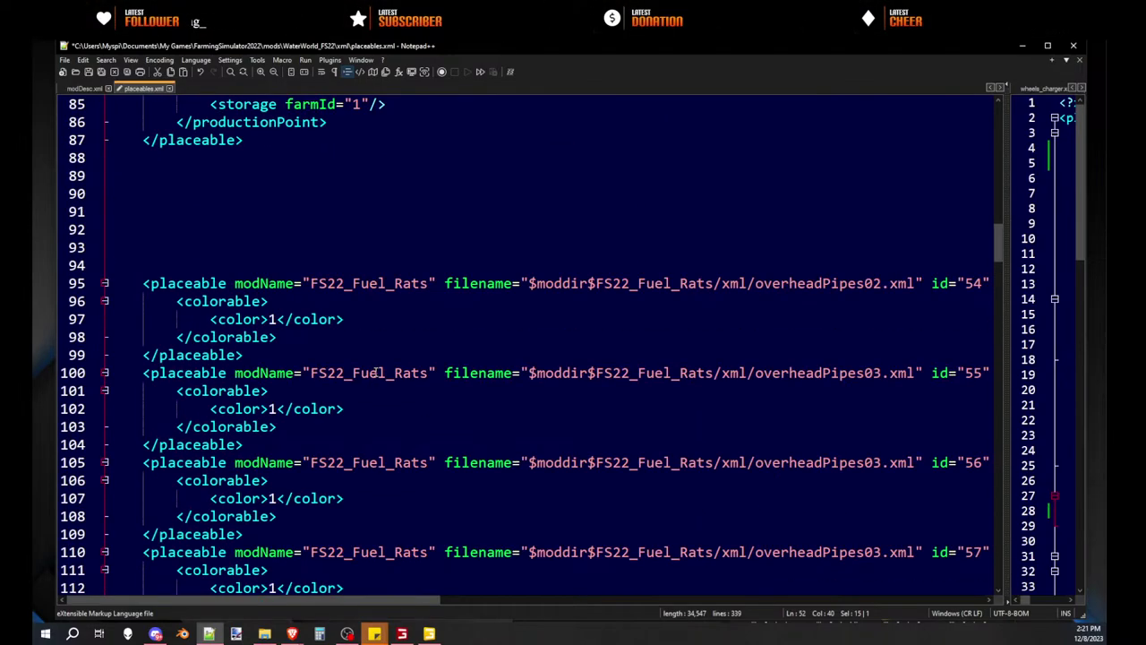
scroll(377, 376, "up", 12)
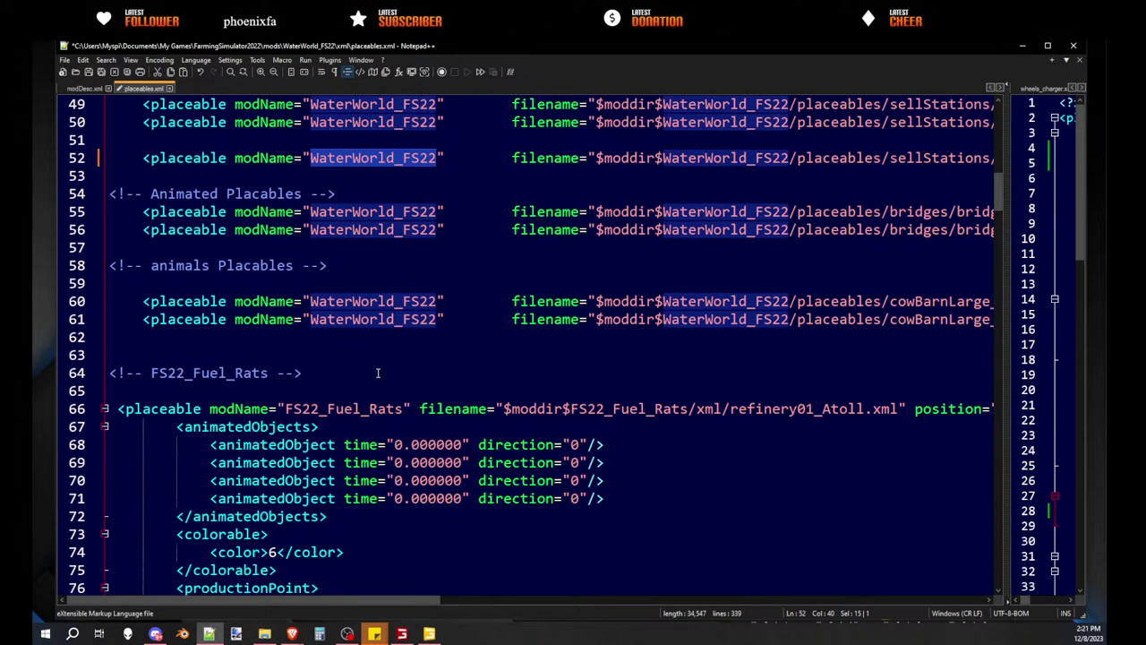
scroll(378, 372, "up", 4)
left_click(455, 398)
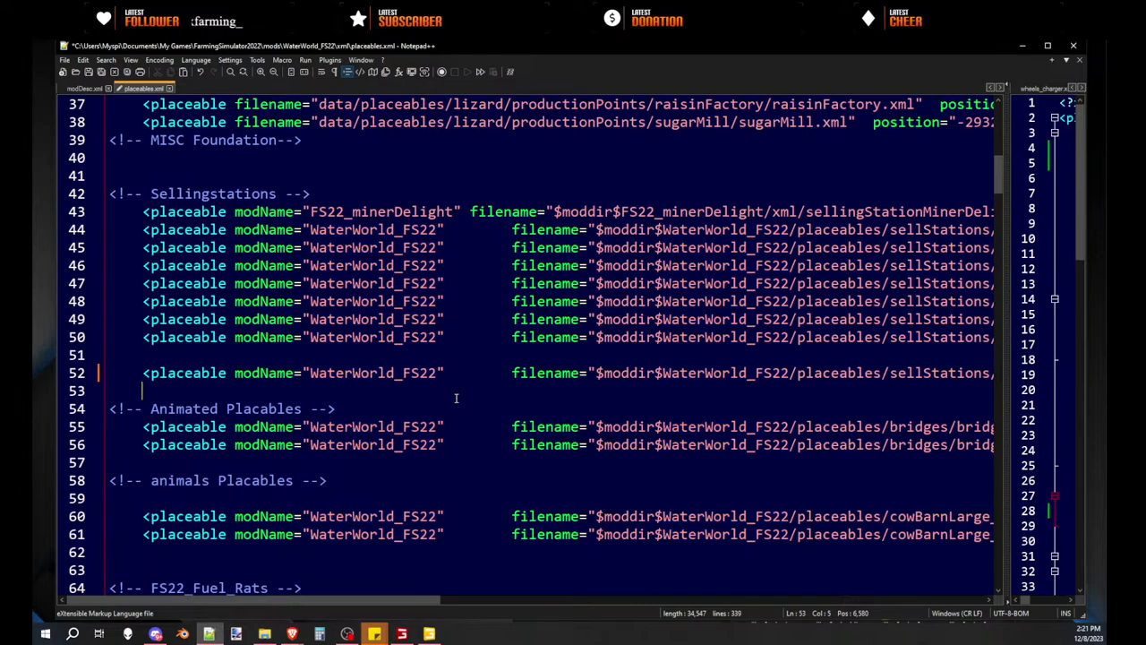
left_click_drag(404, 600, 565, 604)
left_click_drag(220, 372, 279, 373)
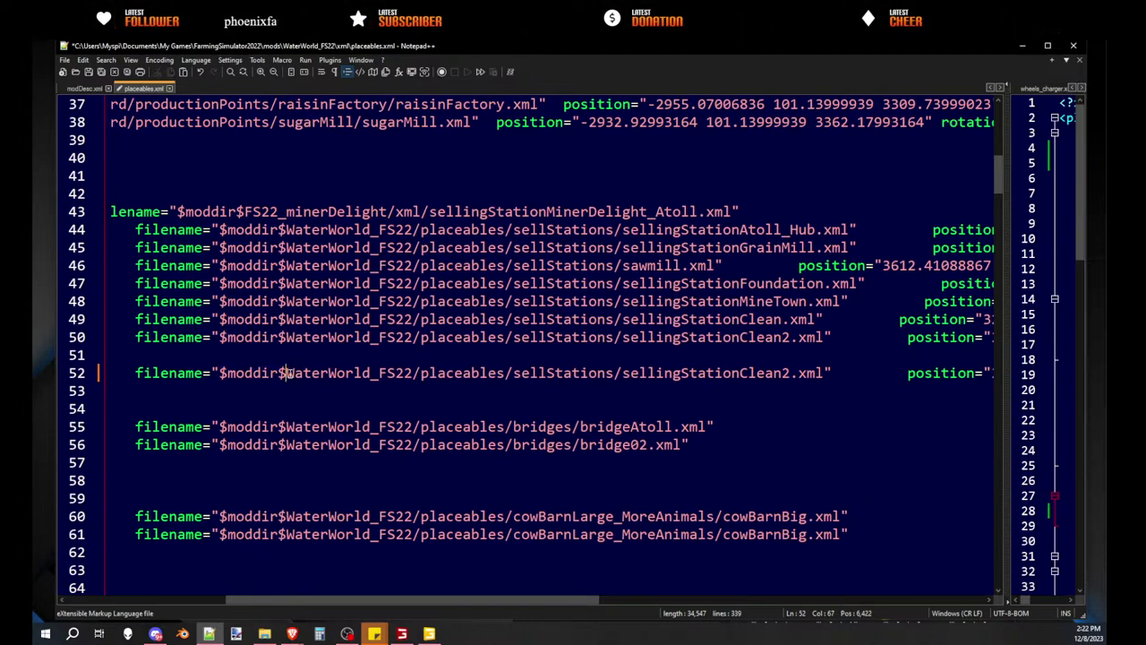
double_click(289, 372)
left_click_drag(426, 373, 816, 372)
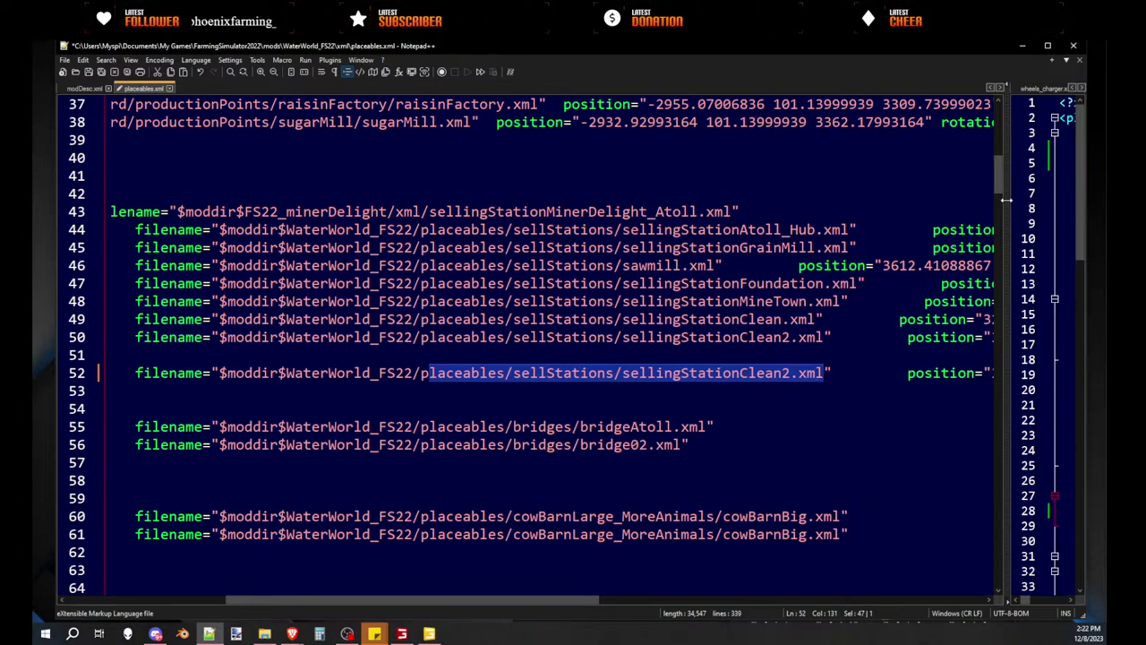
- Copy sellingStationJanes from the base filename in the Jane's Boat Stop XML and replace sellingStationClean2 with it in line 52's filename
left_click_drag(1009, 198, 578, 251)
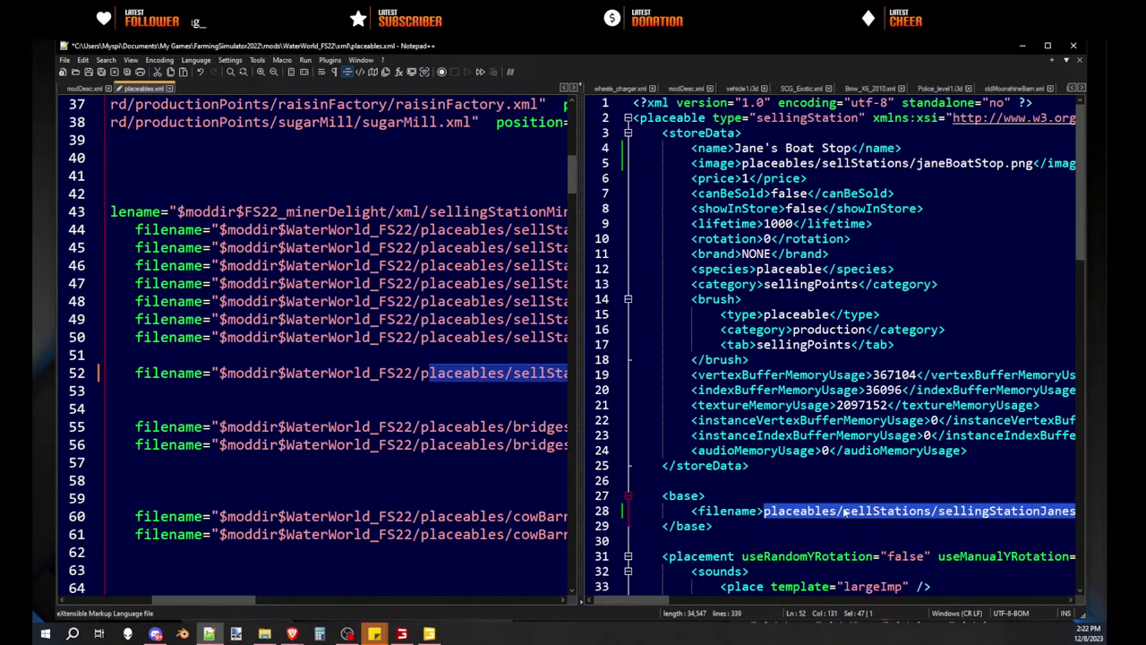
right_click(844, 511)
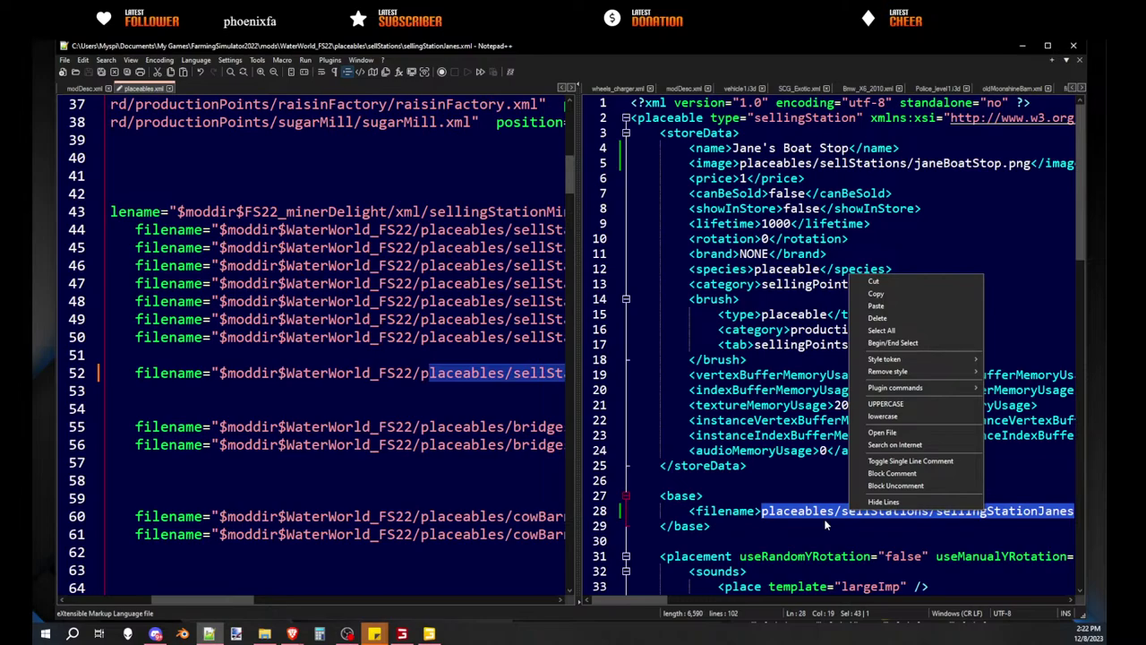
left_click(1037, 516)
double_click(1037, 516)
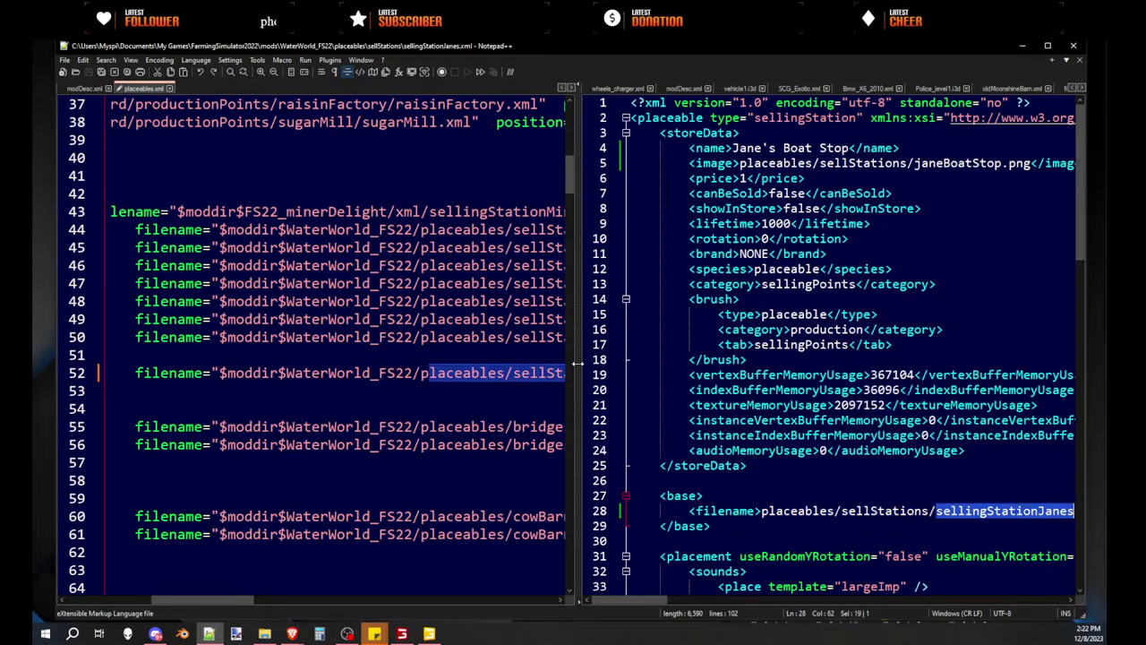
left_click_drag(579, 362, 880, 385)
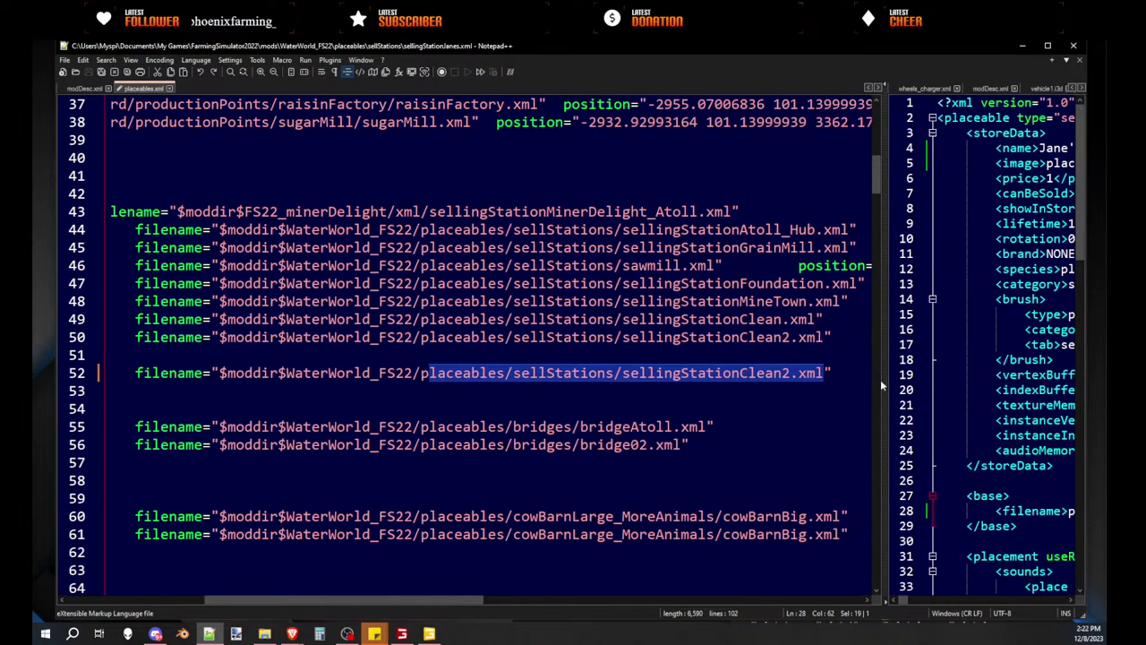
left_click_drag(406, 603, 511, 604)
left_click(430, 376)
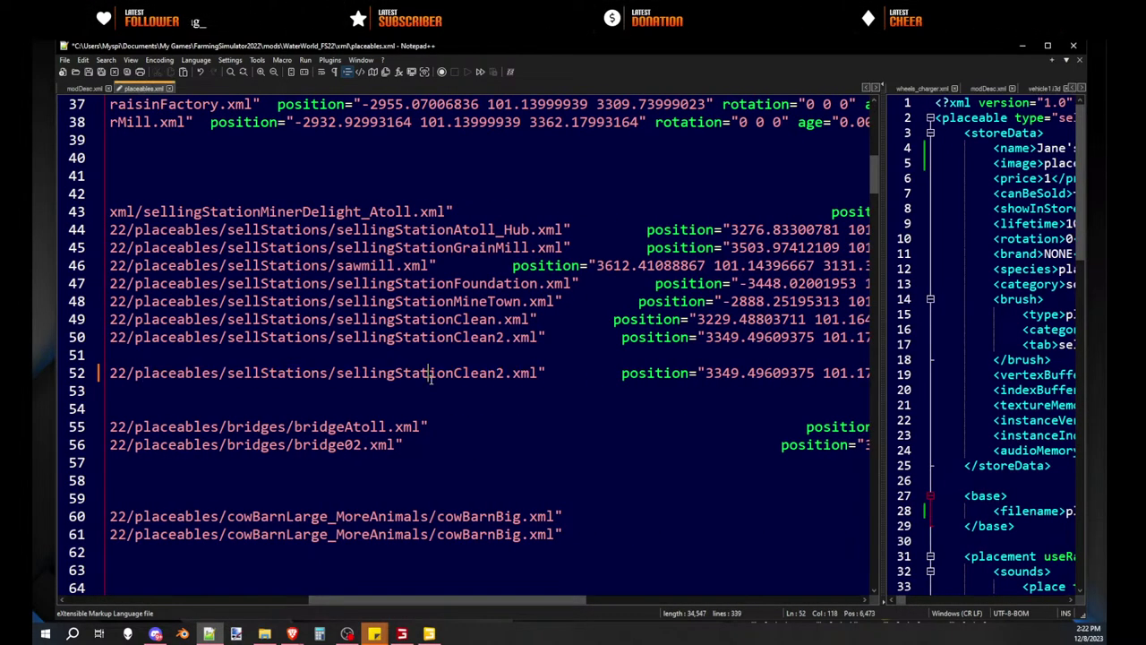
double_click(431, 376)
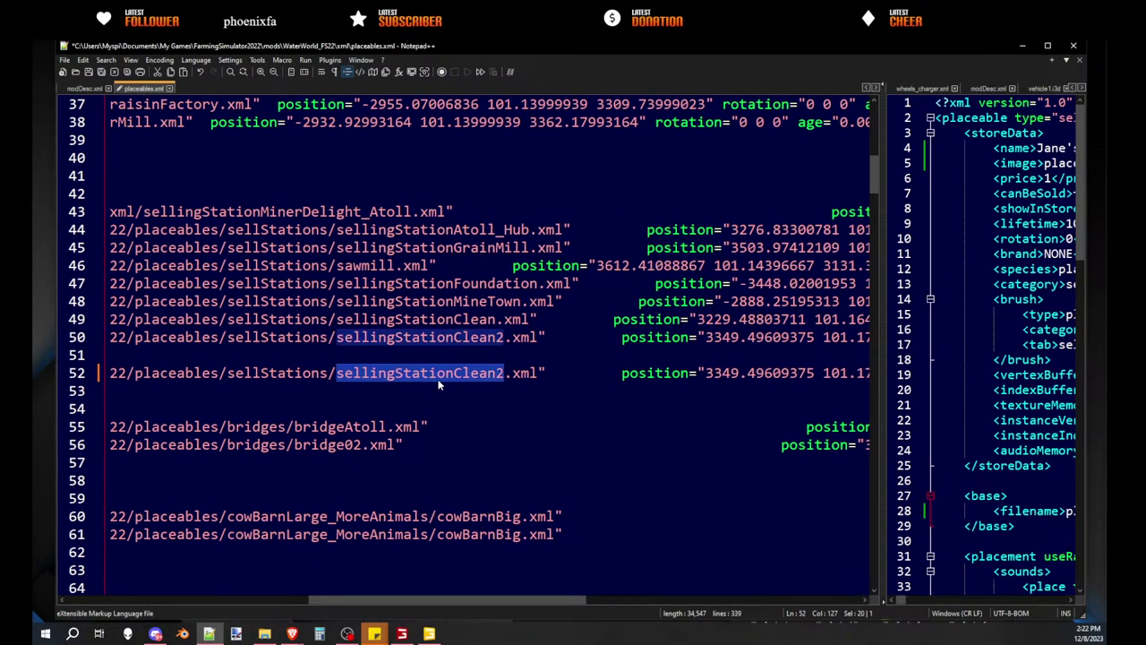
key("ctrl+v")
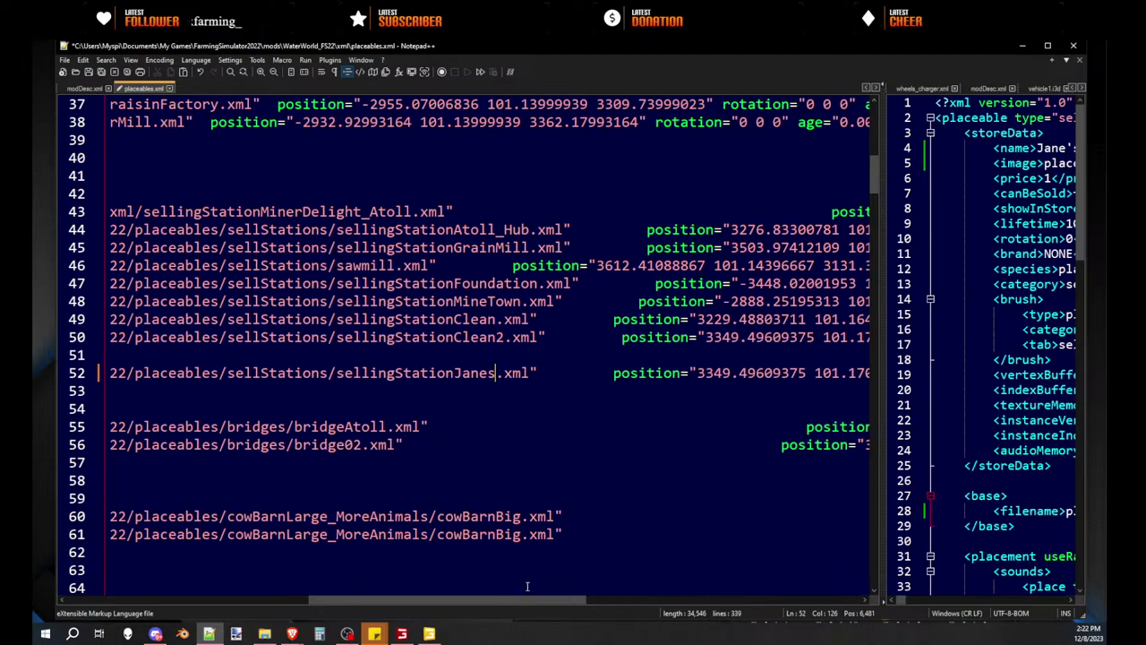
- Examine the position and rotation attributes of the sellingStationJanes.xml placeable entry on line 52
left_click_drag(531, 601, 654, 598)
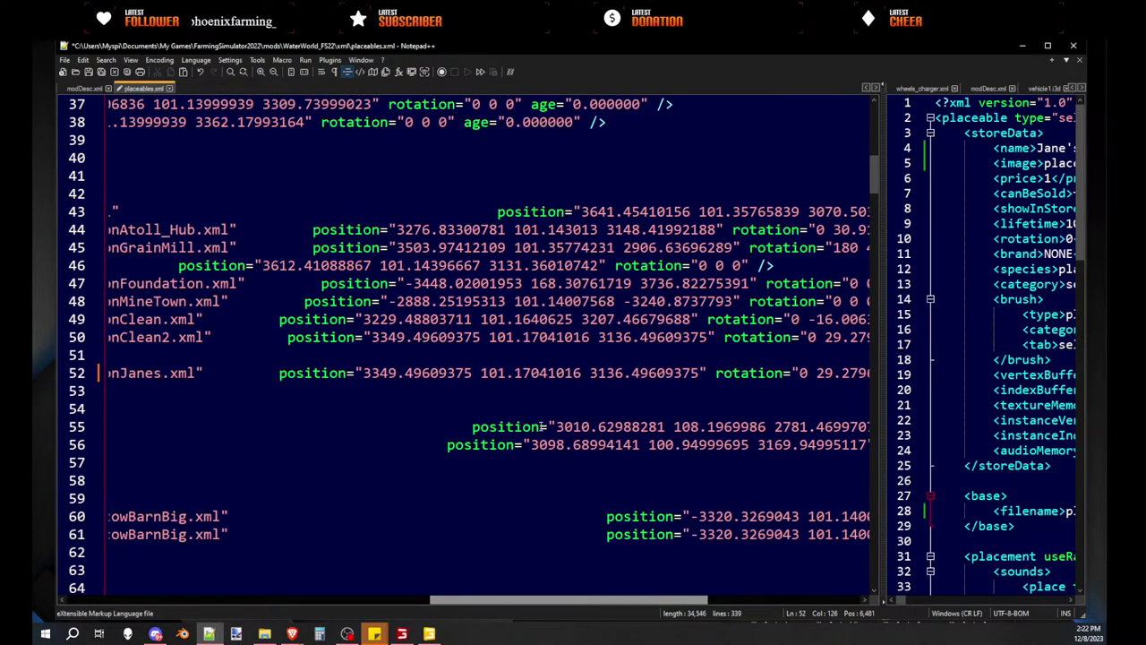
left_click_drag(362, 374, 674, 397)
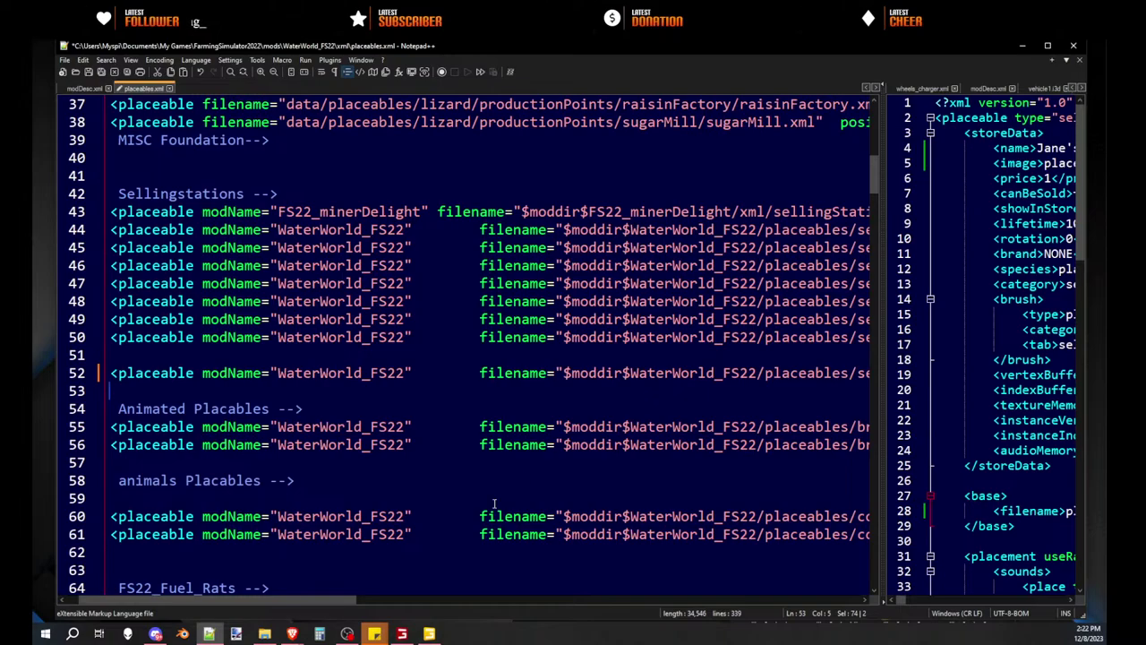
left_click_drag(340, 602, 749, 557)
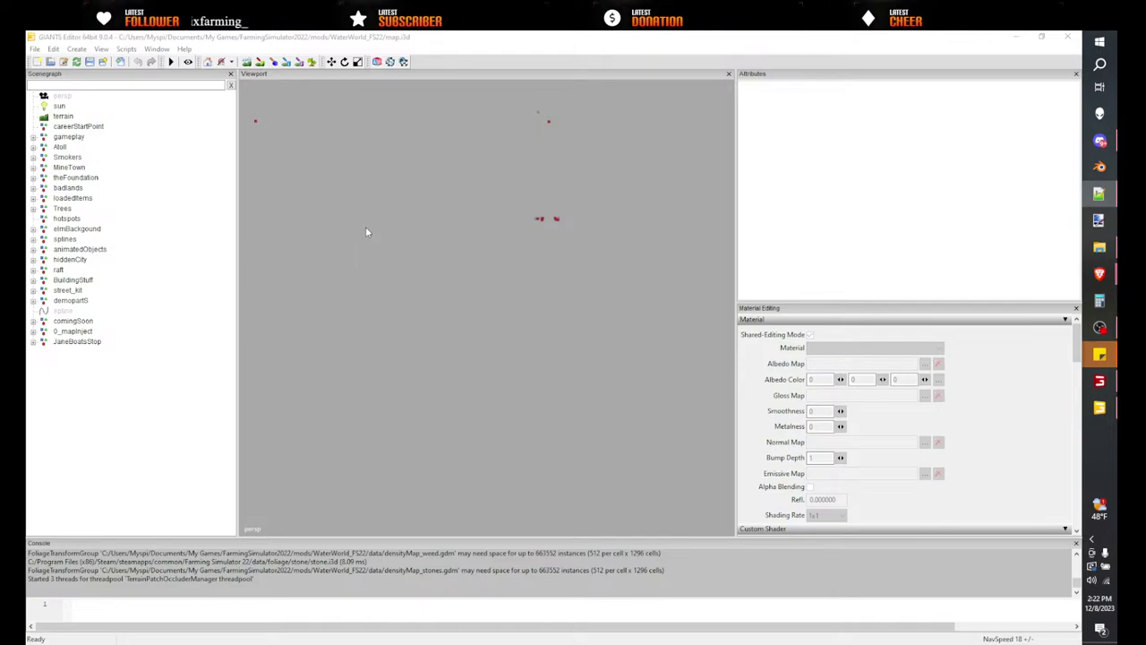
- Switch to GIANTS Editor, run the View16x script on map.i3d, and bring the boat stop plane into view
left_click_drag(388, 285, 543, 249, "alt")
right_click_drag(543, 253, 508, 285)
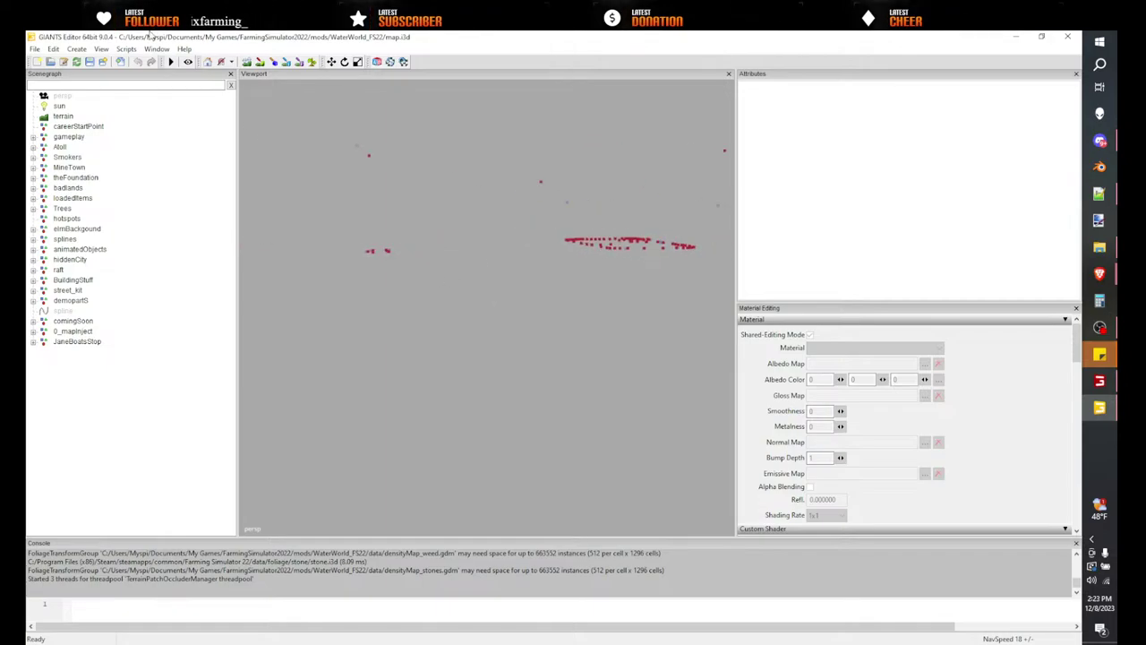
left_click(125, 48)
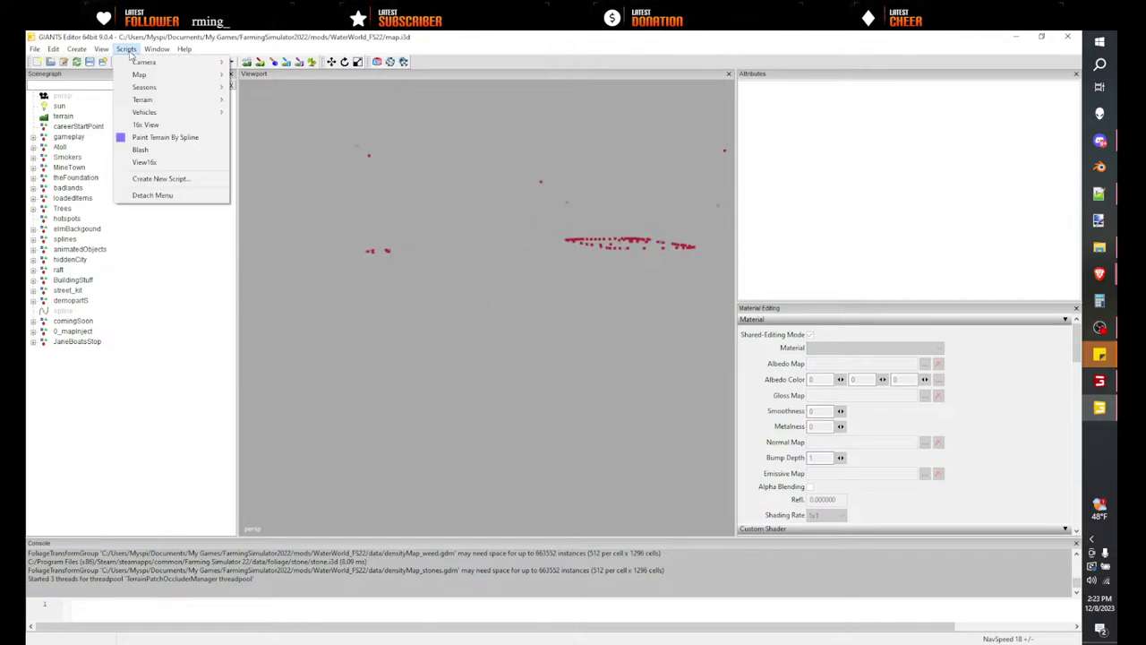
left_click(154, 164)
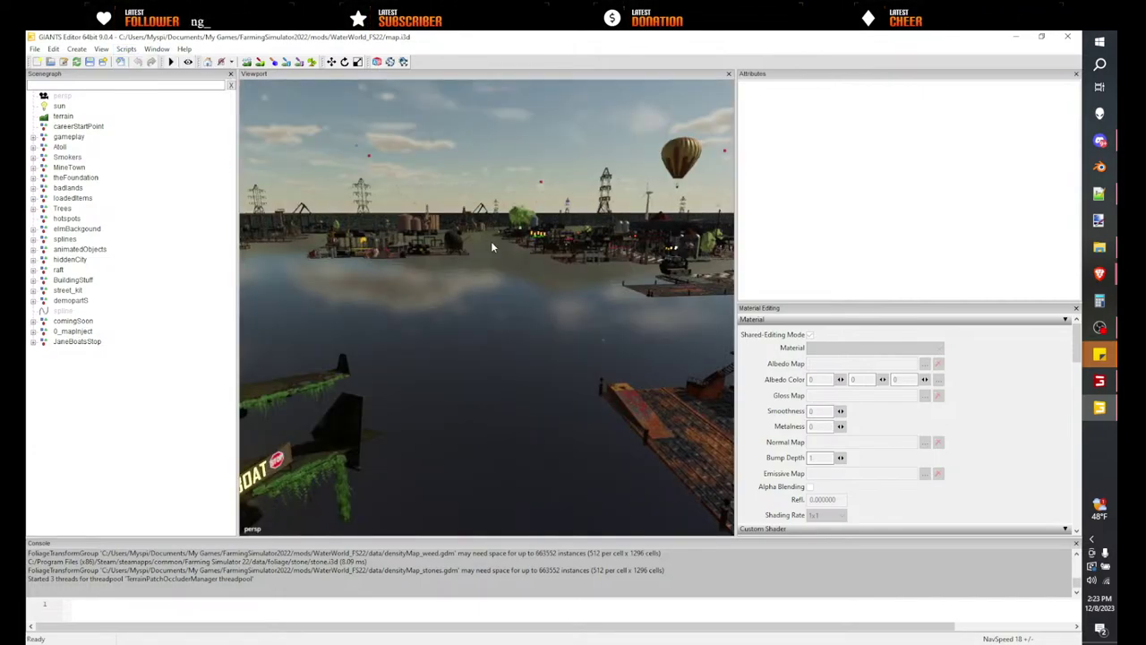
right_click_drag(490, 242, 393, 292)
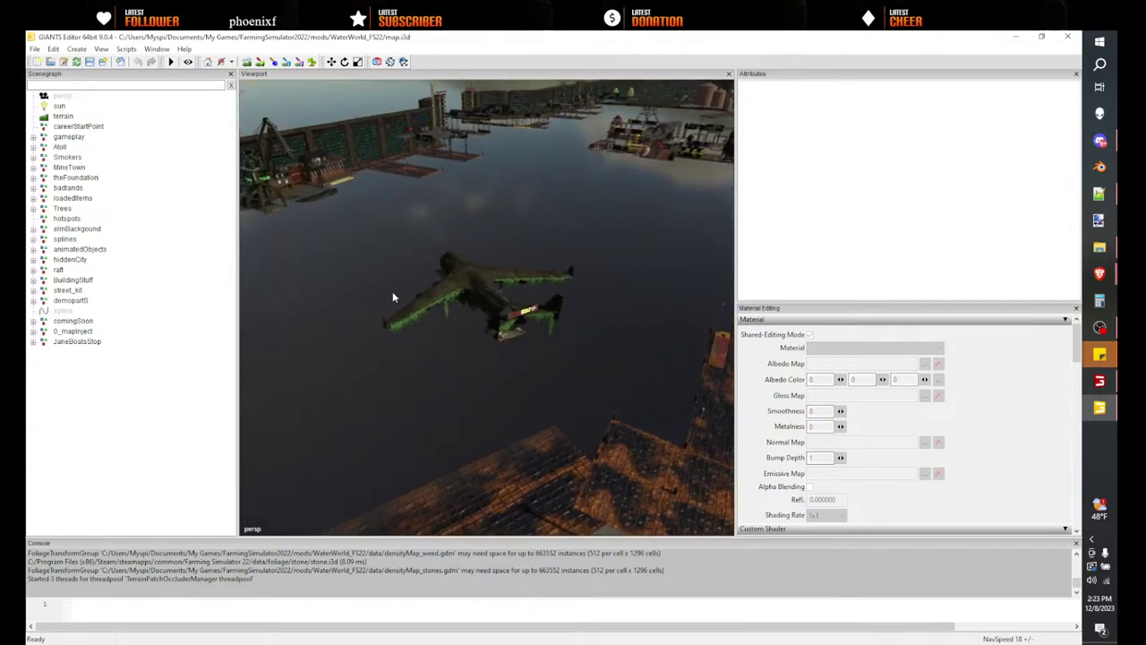
- Delete the JaneBoatsStop transform group from the map's scenegraph
left_click(77, 341)
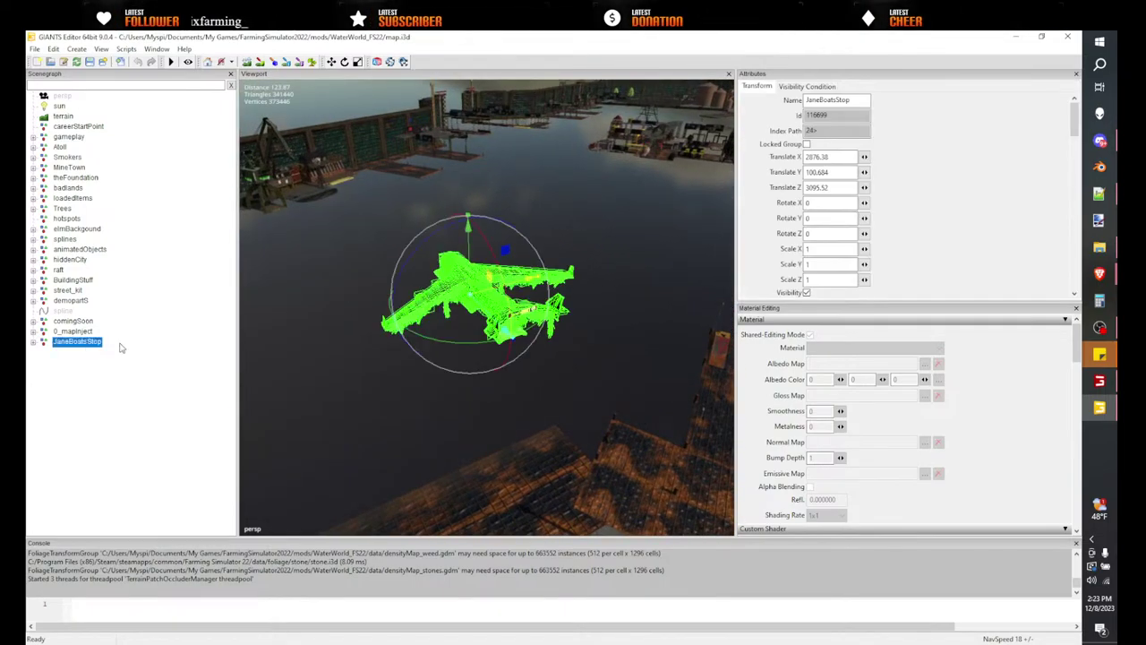
key("f")
right_click_drag(532, 322, 447, 246)
scroll(408, 225, "down", 5)
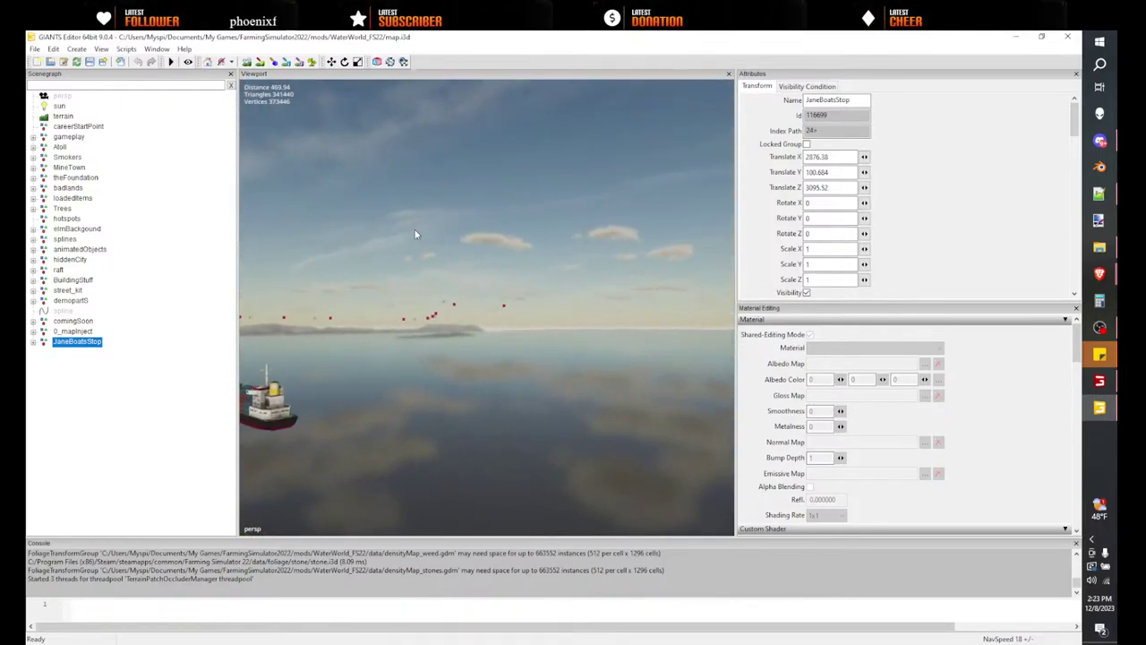
left_click(90, 343)
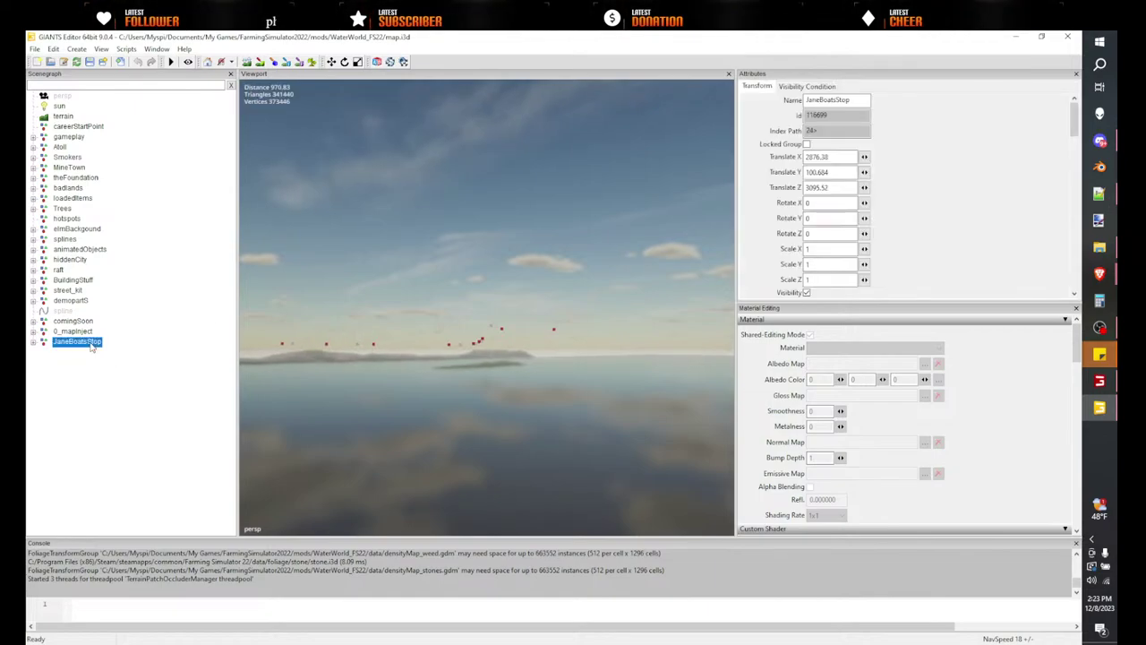
key("Delete")
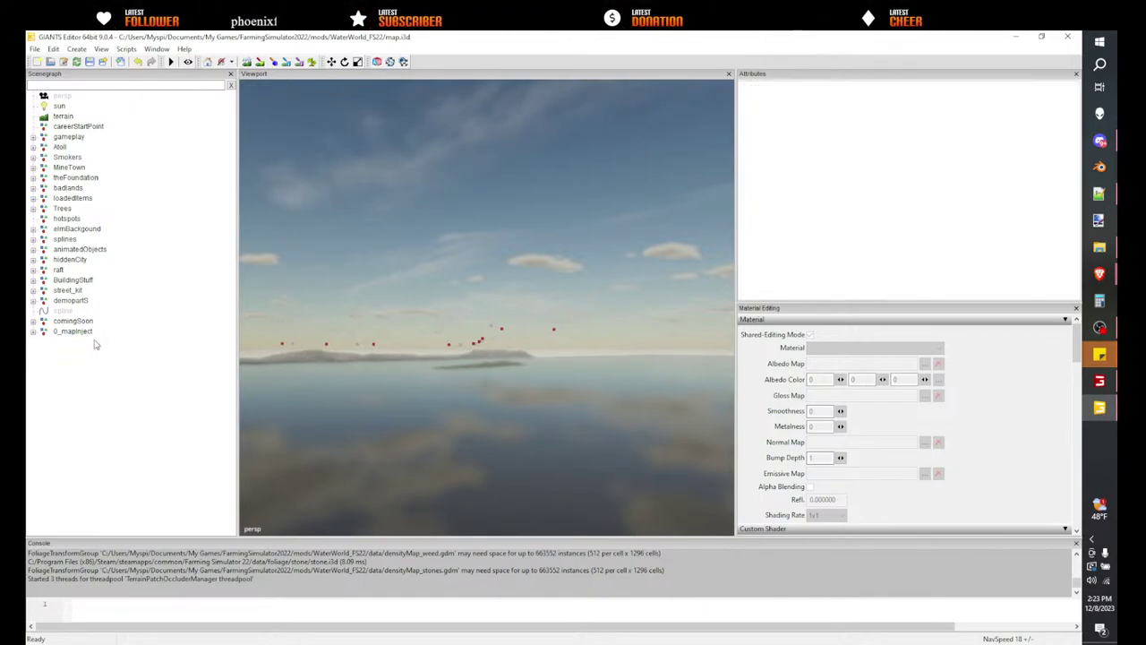
- Expand the loadedItems group and examine its hydroTowers, chitSilos, chitPallets and comboat subgroups
left_click(33, 198)
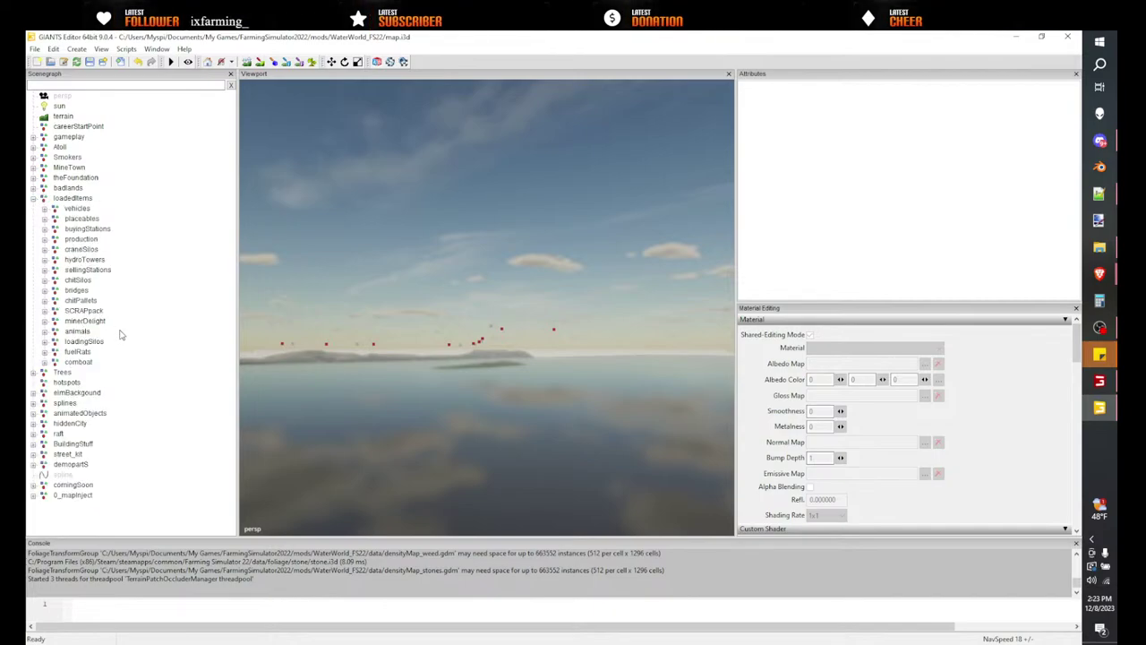
left_click(44, 259)
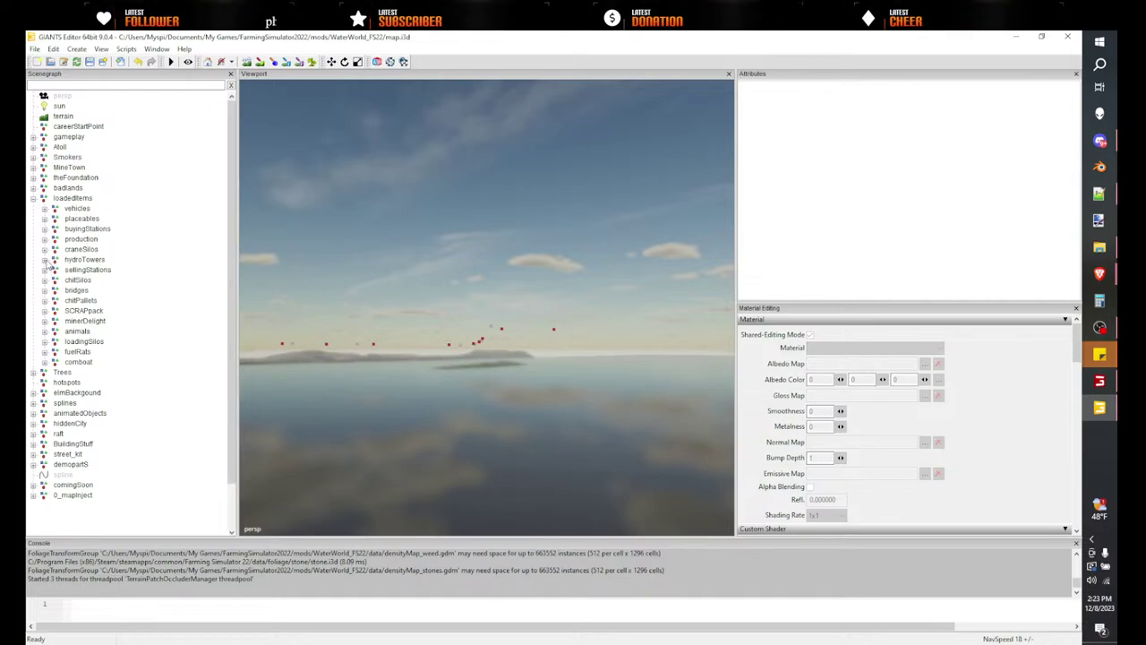
left_click(43, 341)
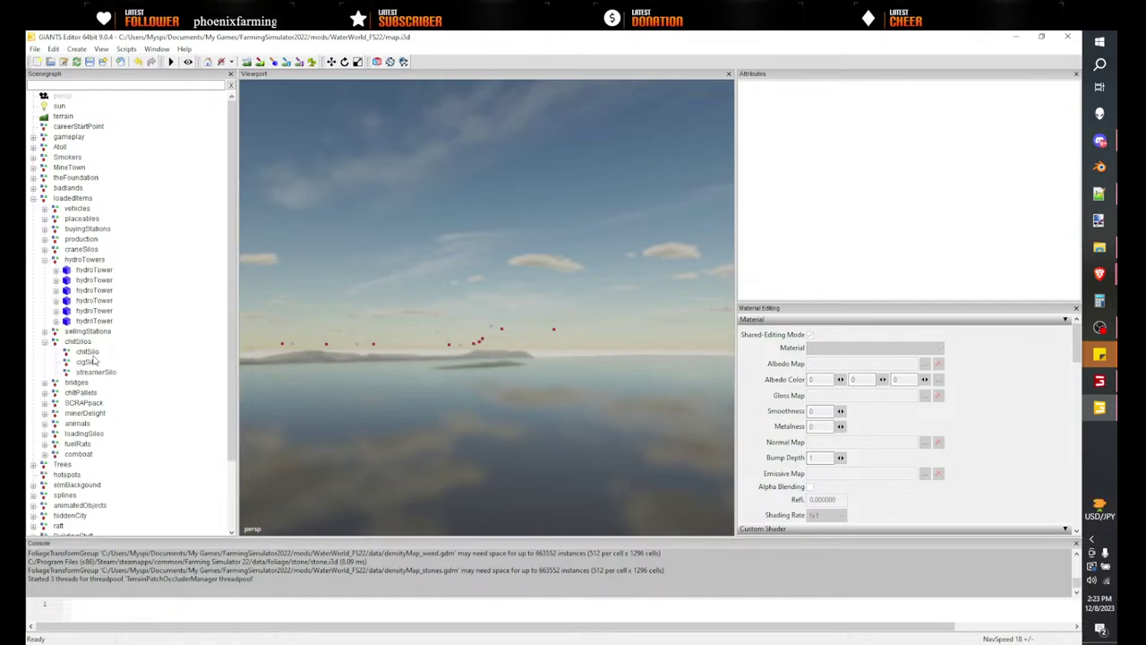
left_click(86, 351)
left_click(95, 372)
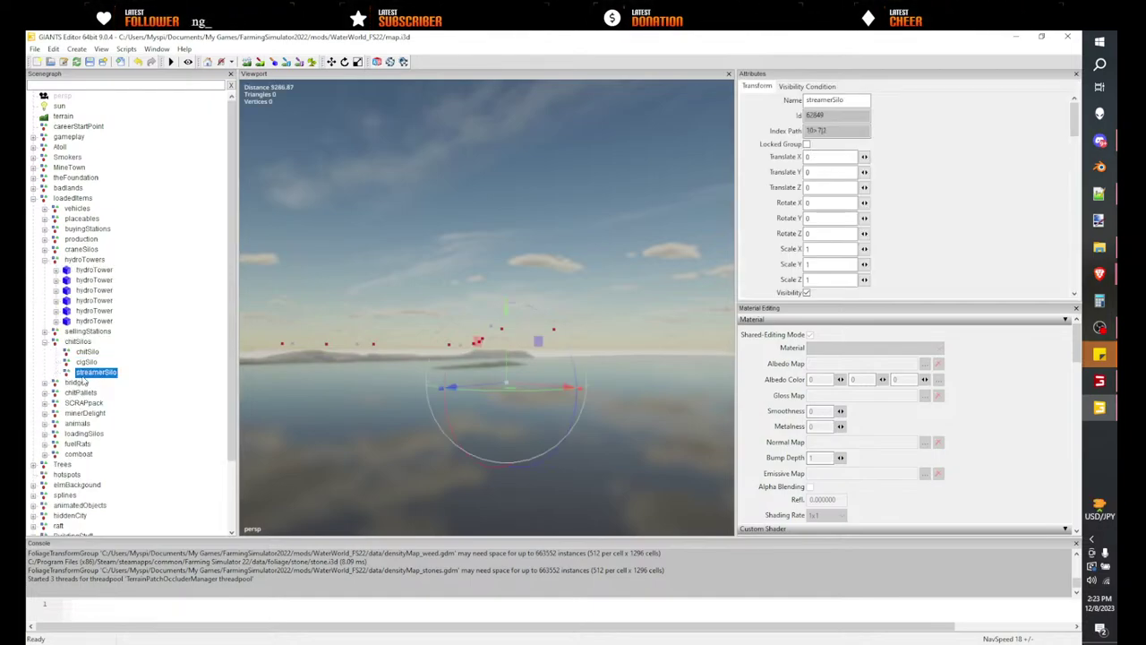
left_click(86, 362)
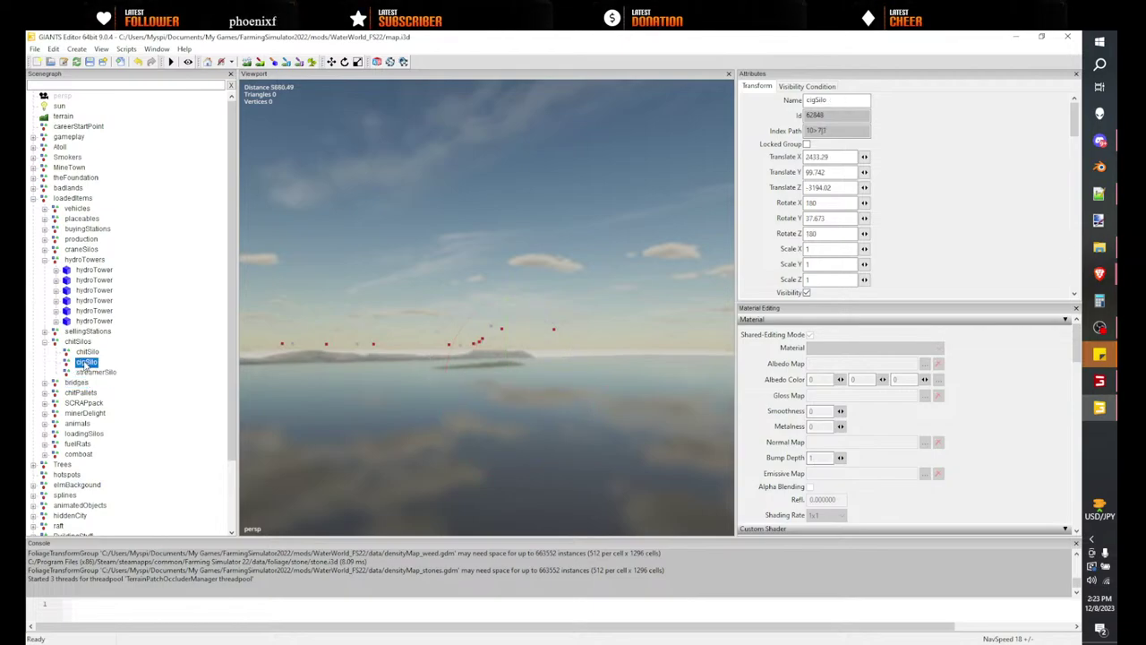
left_click(85, 402)
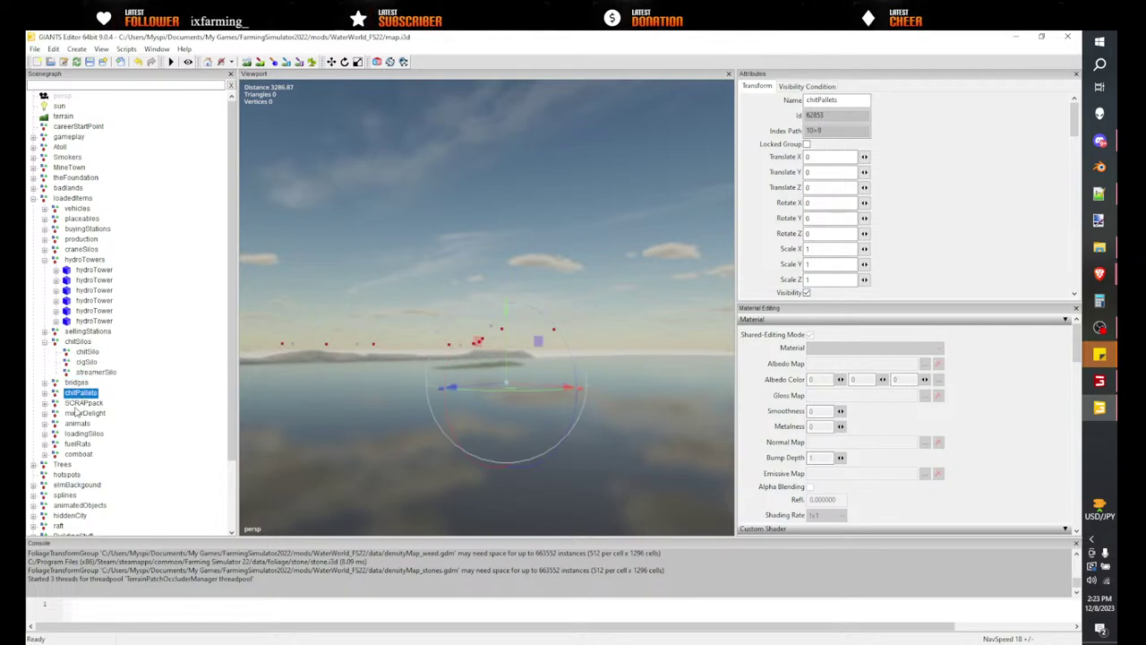
left_click(79, 454)
left_click(44, 455)
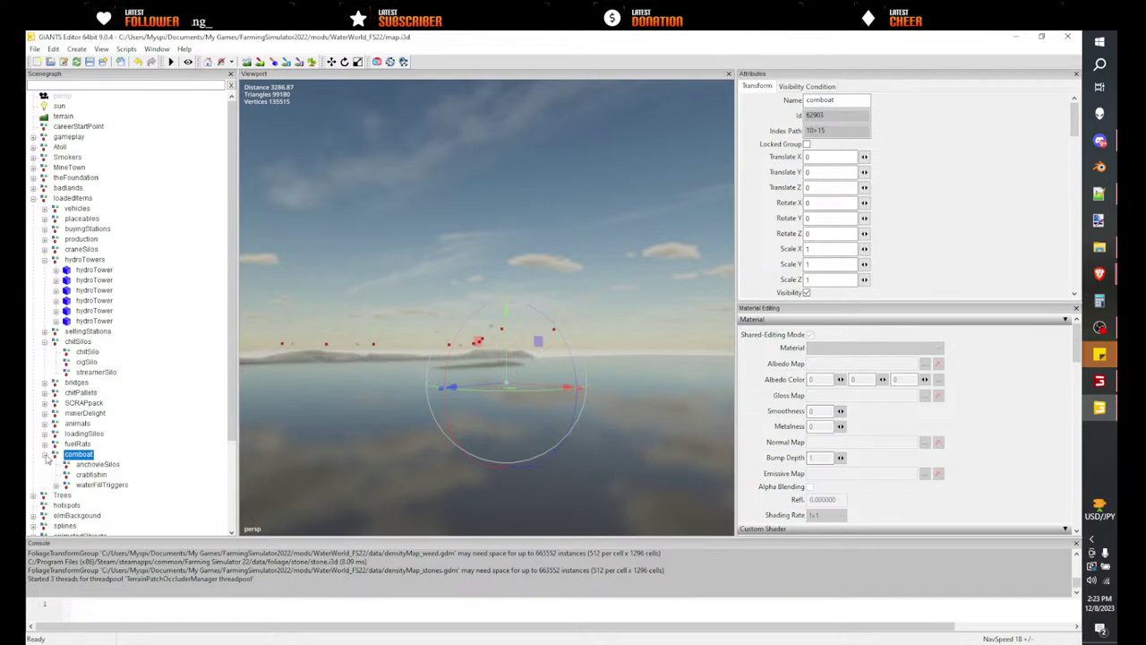
left_click(46, 456)
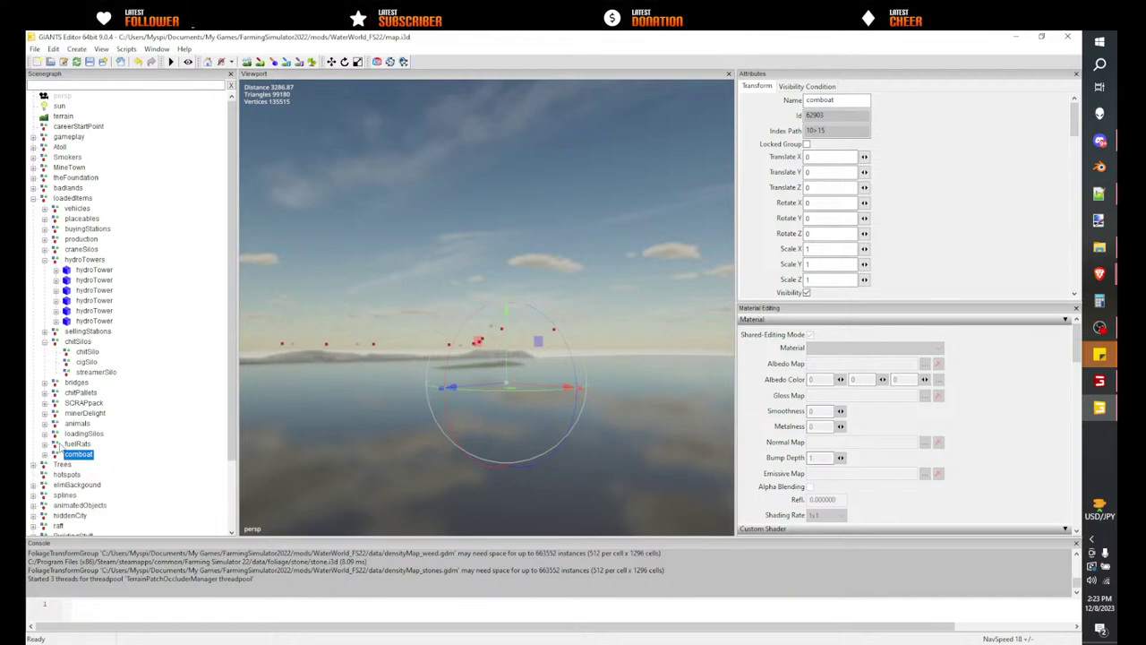
- Collapse the hydroTowers group and expand the sellingStations group inside loadedItems to examine its entries
left_click(88, 229)
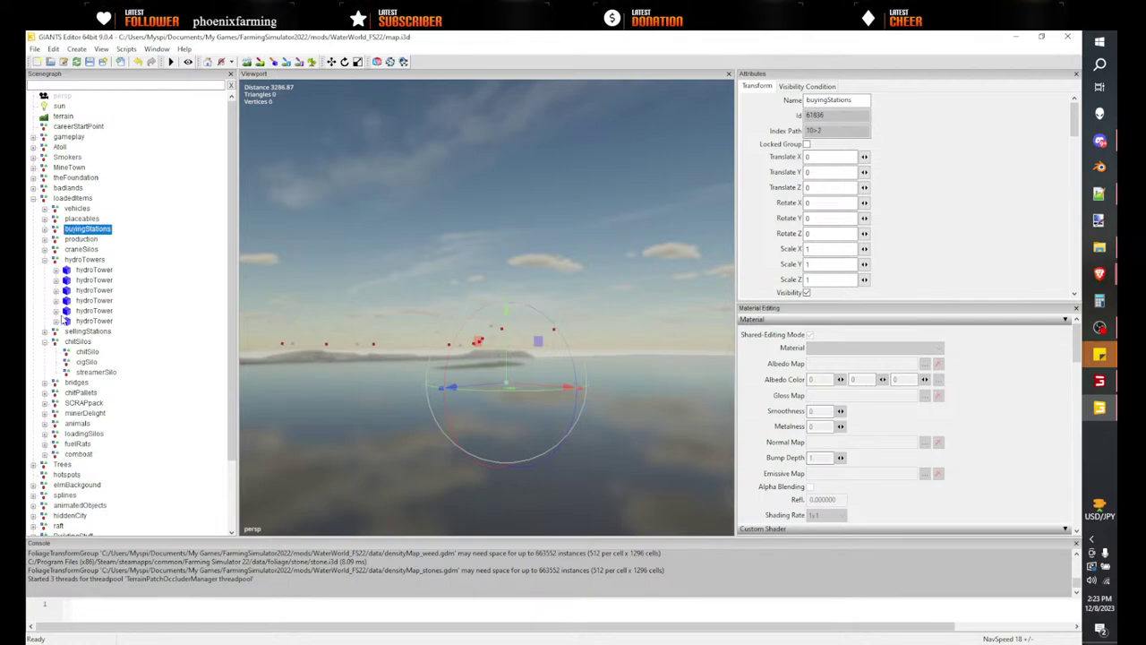
left_click(44, 260)
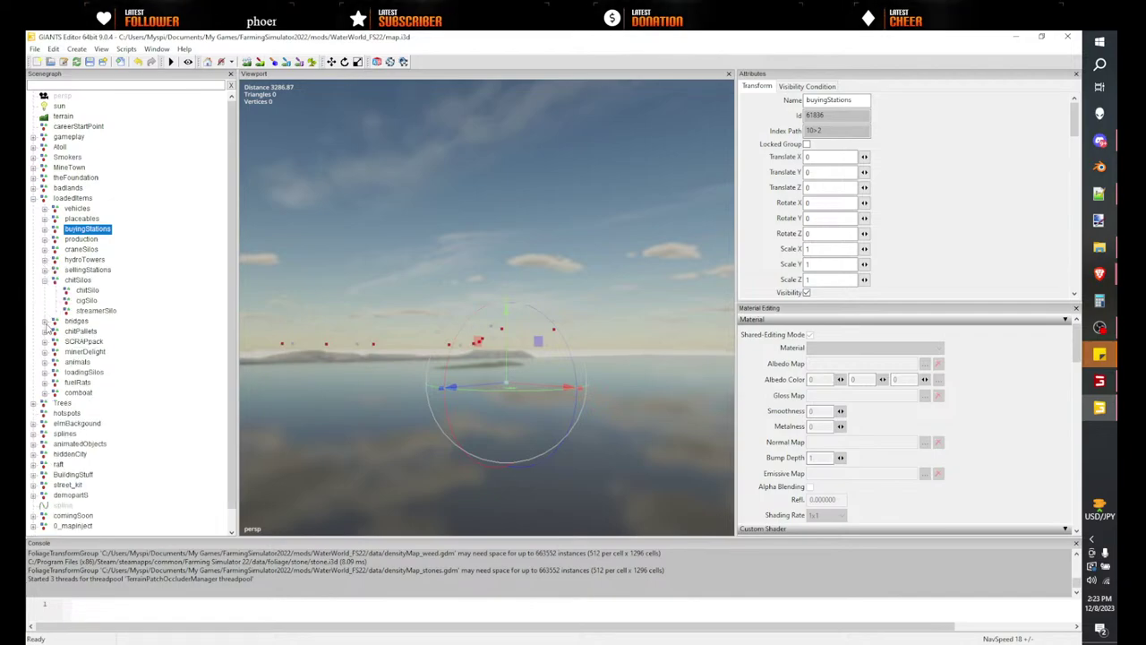
left_click(43, 269)
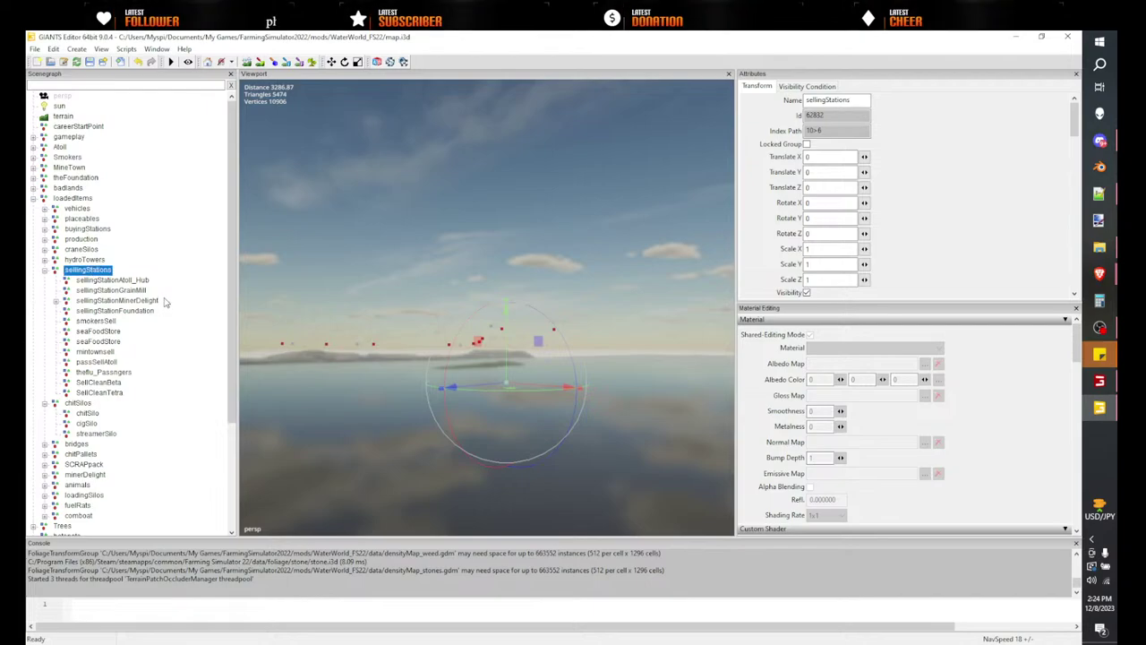
- Paste the JaneBoatsStop group into sellingStations and check the parent group's translate and rotate values
key("ctrl+v")
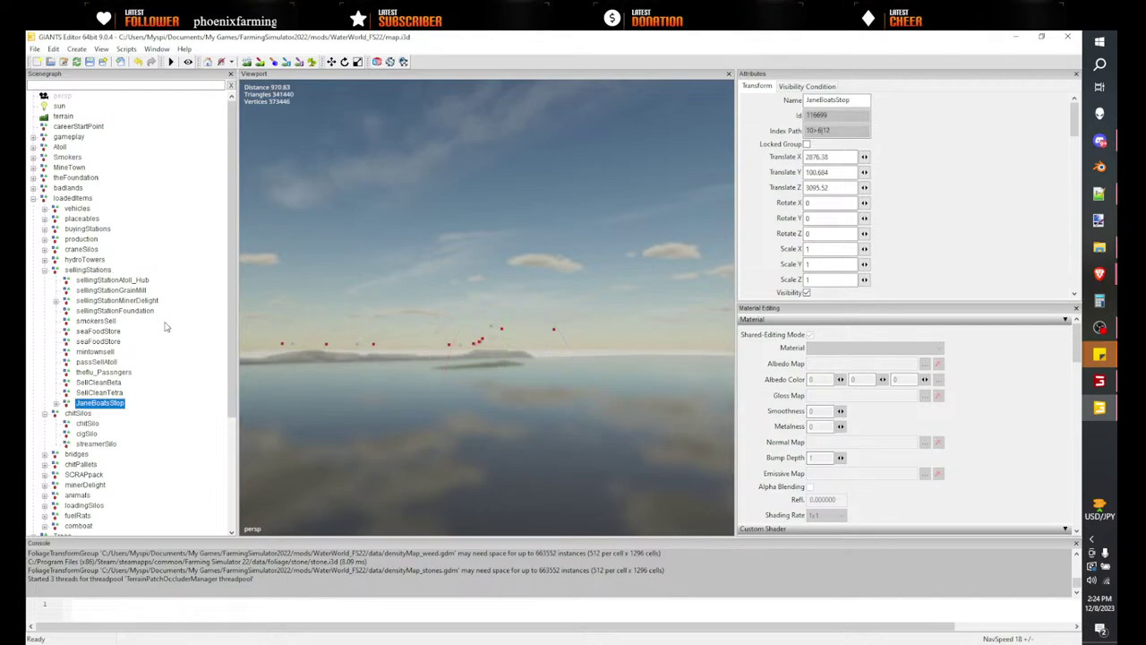
left_click_drag(550, 331, 596, 335, "alt")
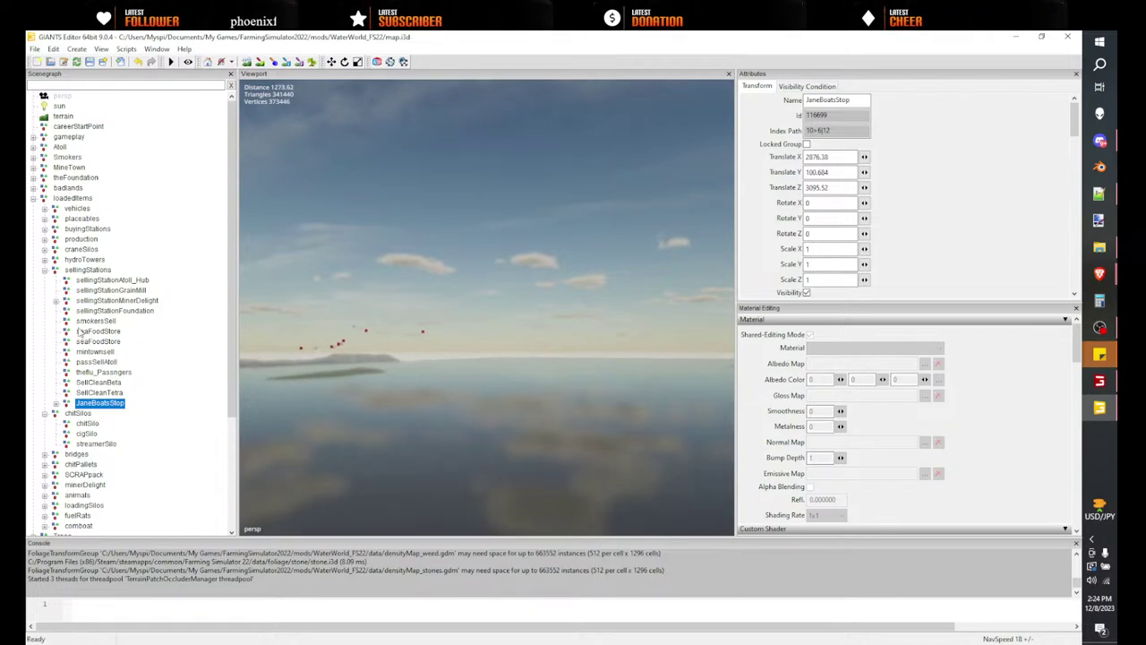
left_click(87, 269)
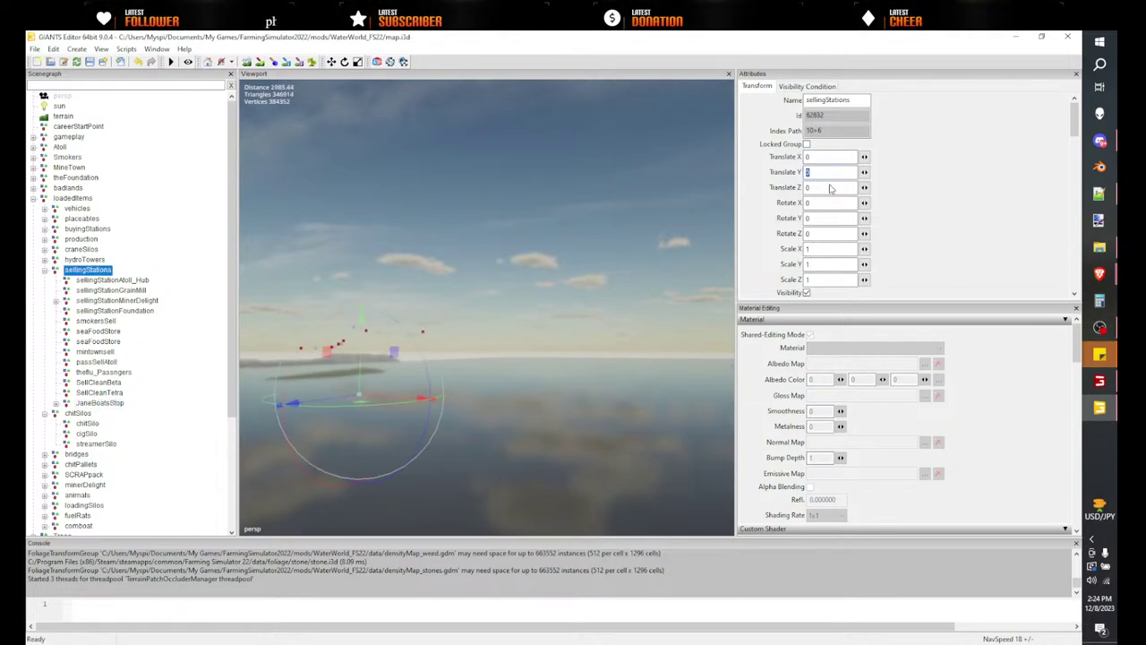
key("Tab")
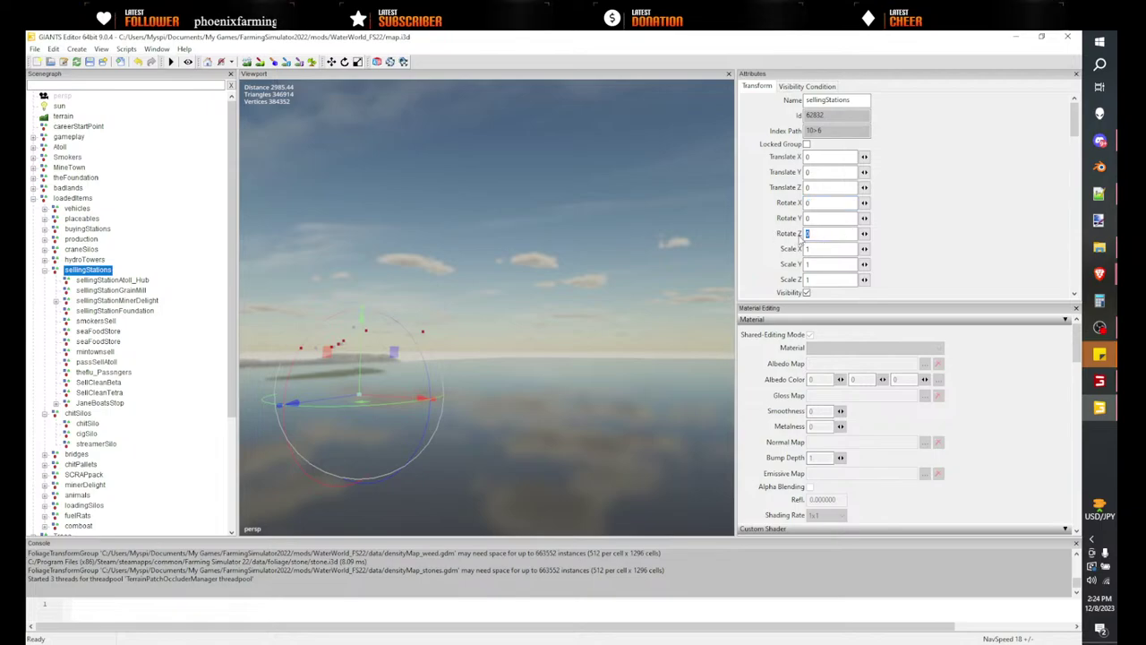
left_click(183, 343)
left_click(100, 403)
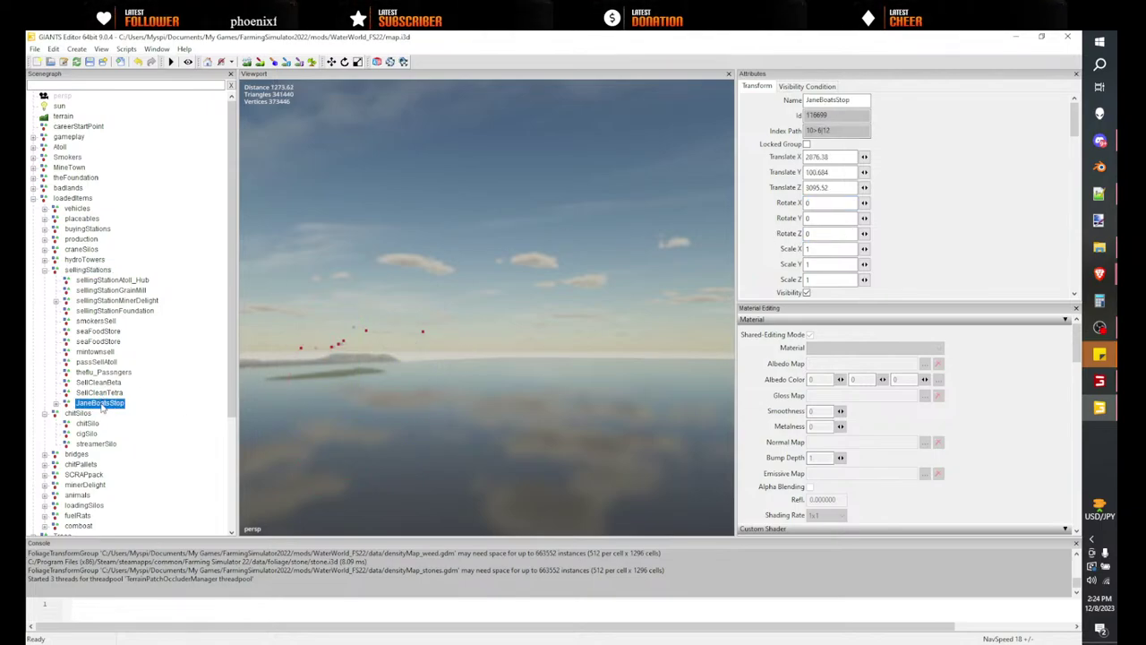
- Place the JaneBoatsStop group on the open water at about X 543, Z -480, and lower it to about Y 100.87
scroll(500, 341, "up", 3)
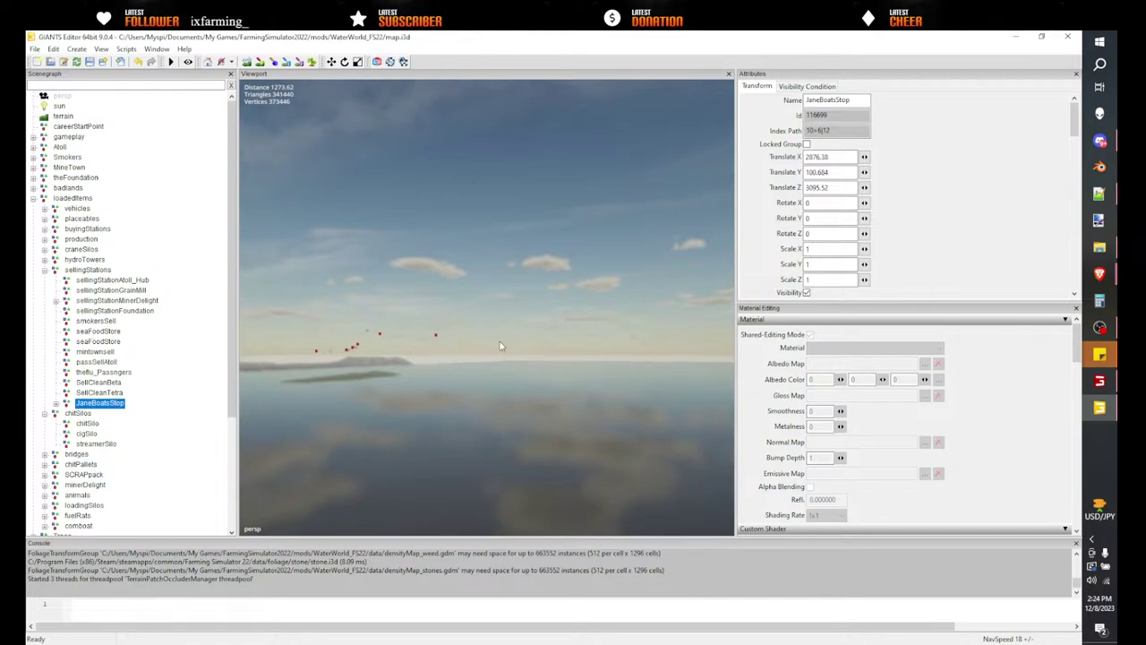
mouse_move(499, 341)
left_mouse_down("alt")
mouse_move(459, 355)
mouse_move(488, 358)
left_mouse_up("alt")
scroll(475, 357, "up", 4)
scroll(474, 357, "up", 3)
scroll(488, 358, "up", 5)
right_click_drag(487, 358, 448, 388)
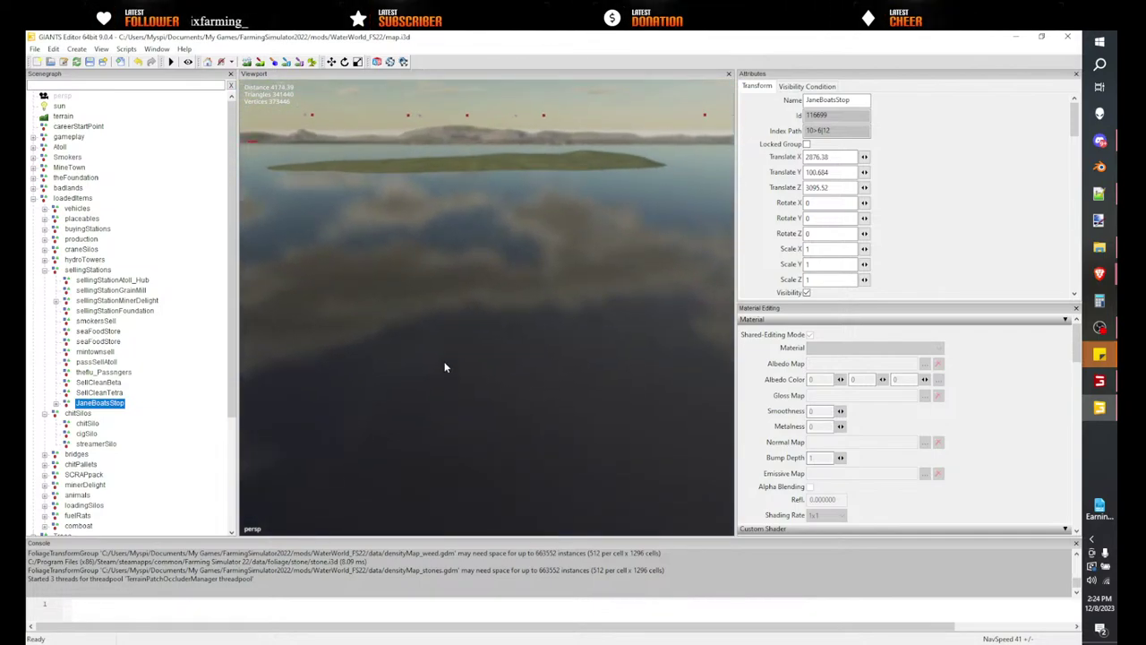
key("ctrl+b")
left_click(457, 324)
right_click_drag(427, 326, 629, 295)
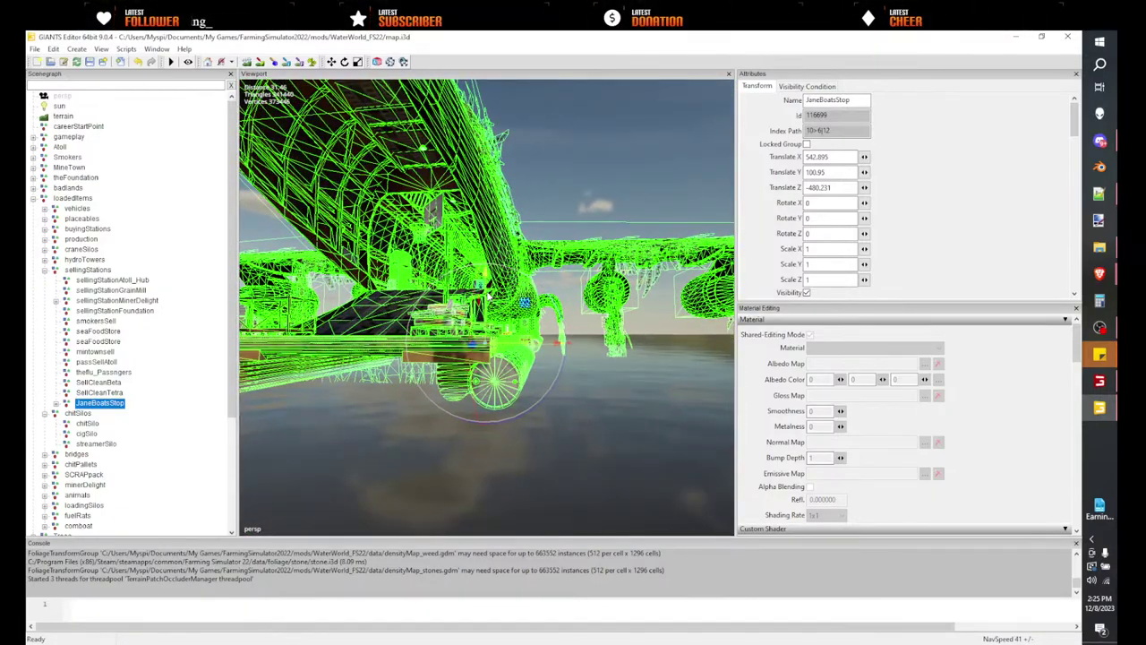
left_click_drag(488, 296, 488, 297)
- Deselect the boat stop and examine how its dock and supporting barrels sit at the water surface
left_click_drag(488, 296, 549, 240, "alt")
left_click(565, 158)
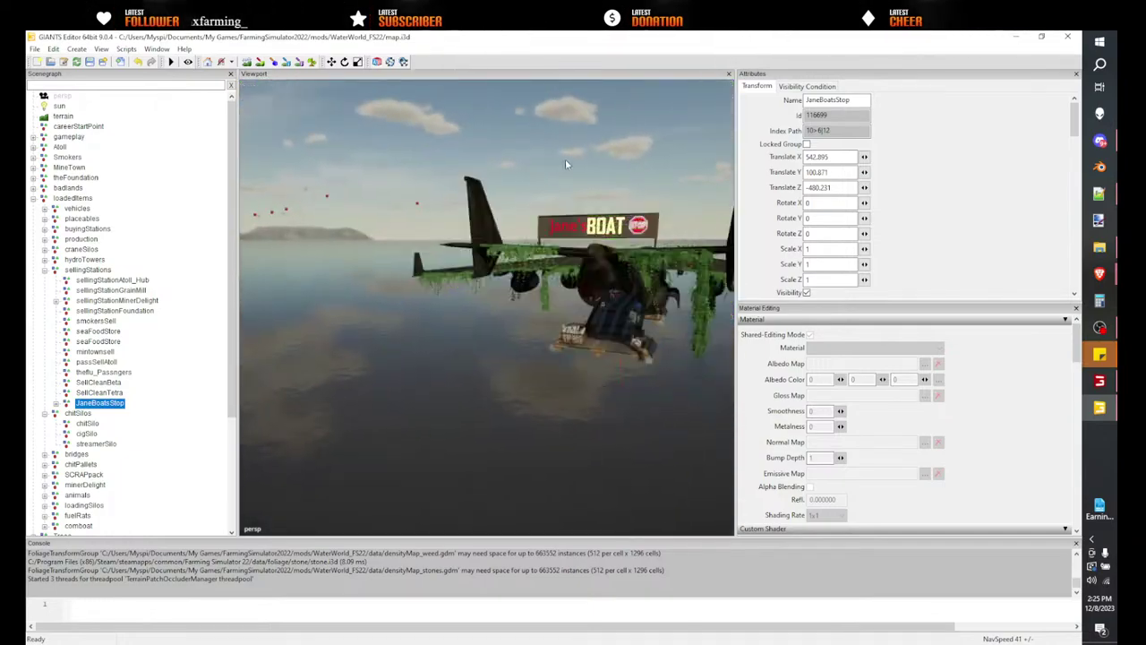
scroll(565, 158, "up", 5)
mouse_move(565, 159)
left_mouse_down("alt")
mouse_move(630, 185)
mouse_move(629, 150)
mouse_move(582, 157)
left_mouse_up("alt")
scroll(618, 157, "up", 2)
scroll(617, 157, "down", 4)
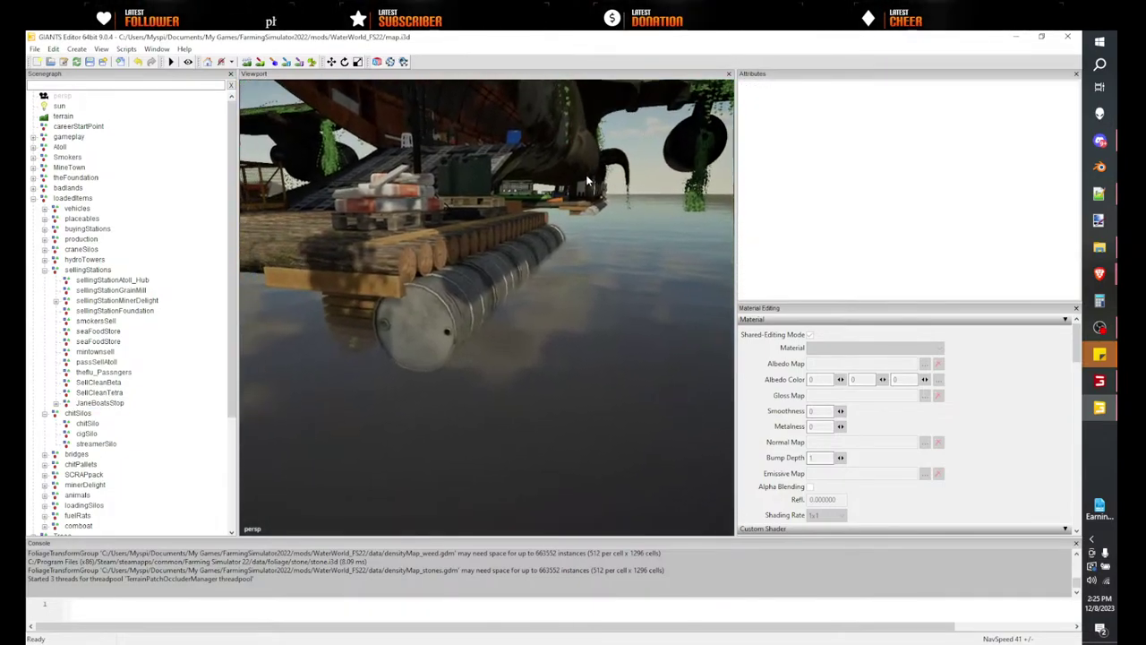
scroll(581, 158, "up", 5)
scroll(585, 150, "down", 8)
scroll(576, 159, "up", 4)
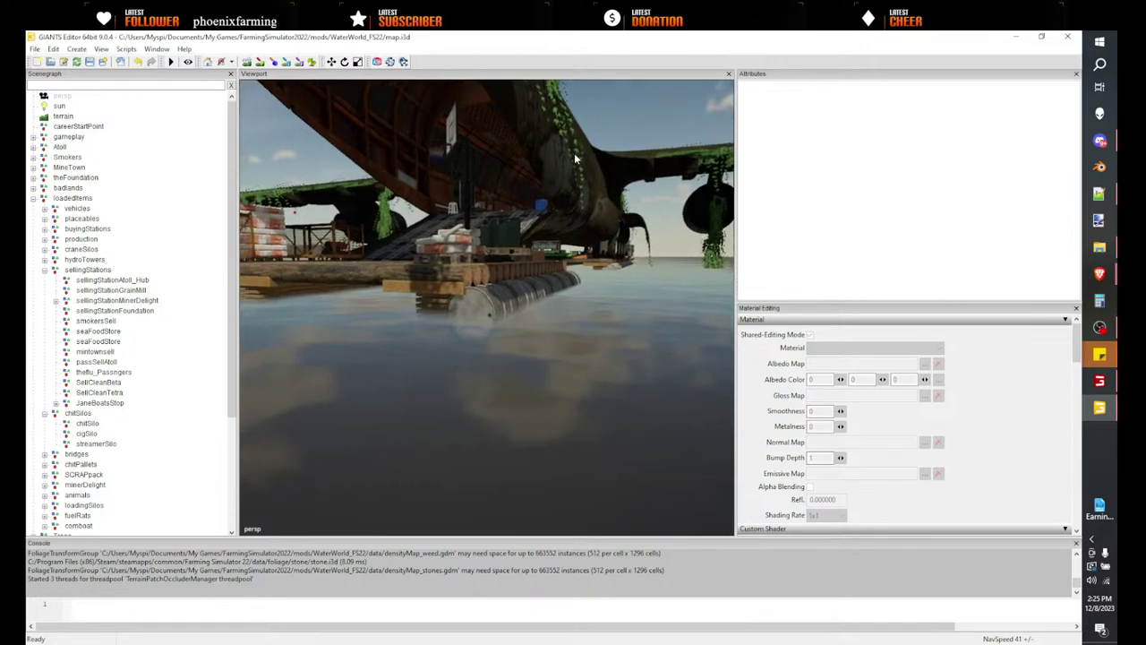
right_click_drag(575, 158, 576, 157)
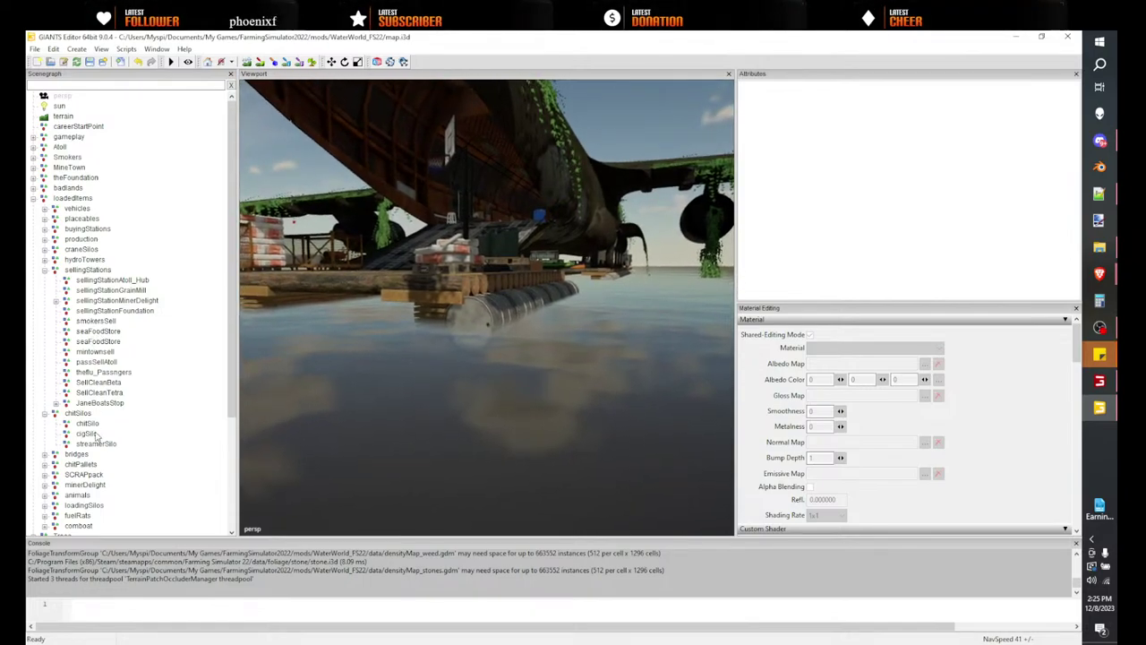
- Select the JaneBoatsStop group in sellingStations and inspect the plane from above, up close and from a distance
left_click(103, 403)
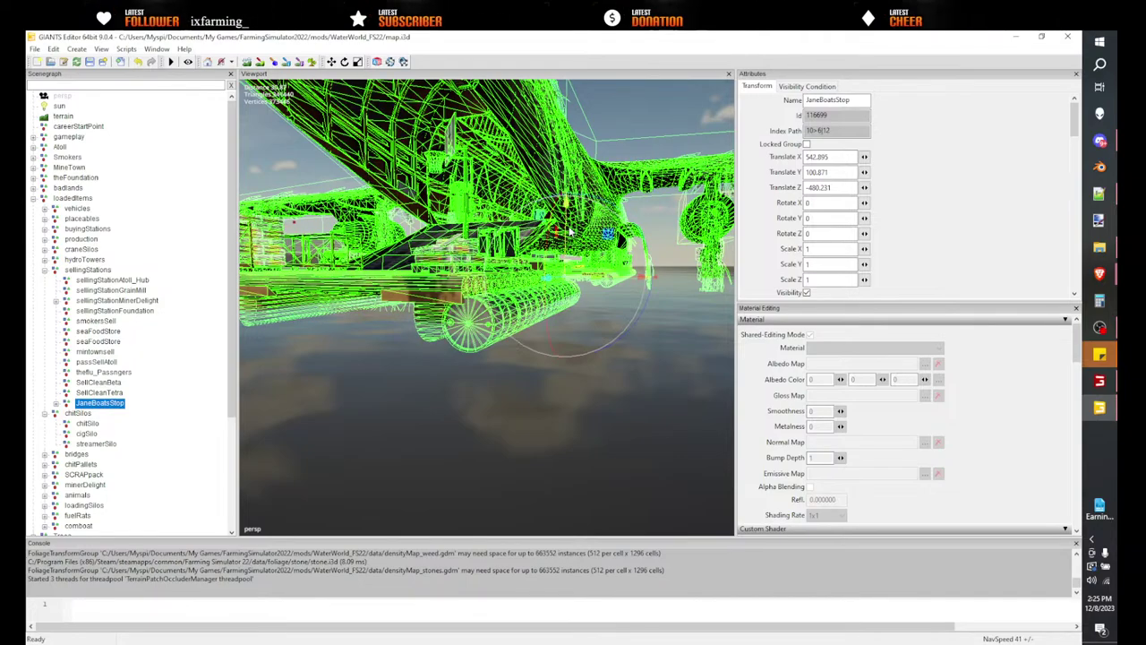
scroll(511, 356, "down", 10)
left_click_drag(570, 232, 317, 332, "alt")
scroll(386, 378, "down", 5)
right_click_drag(316, 331, 467, 365)
scroll(467, 367, "up", 10)
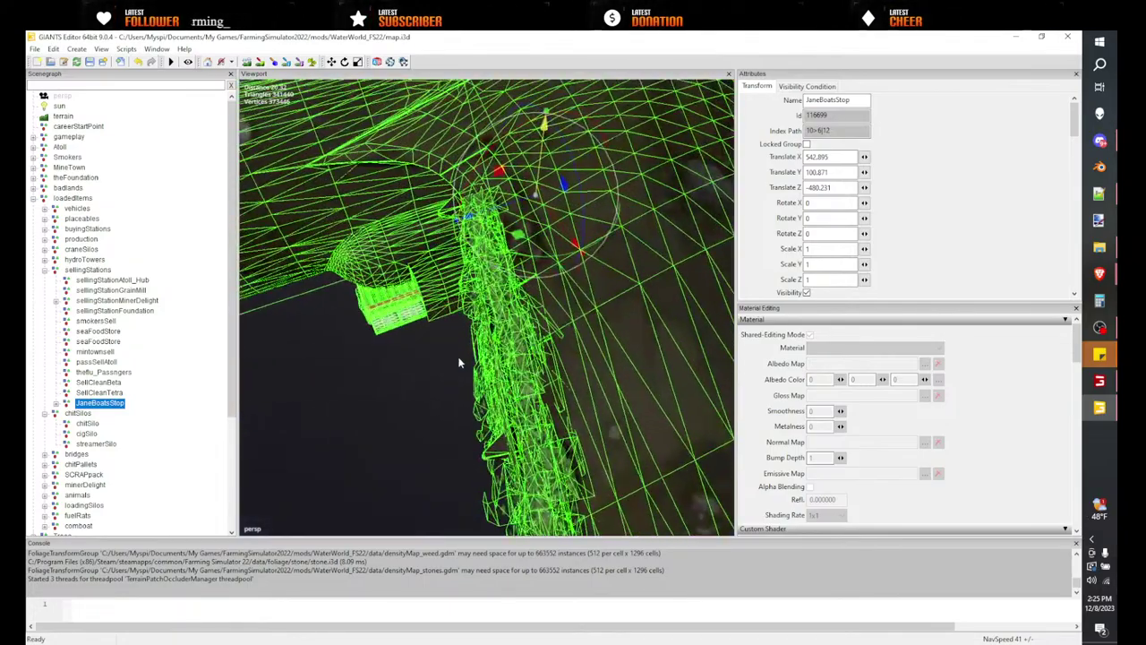
left_click_drag(458, 361, 452, 265, "alt")
scroll(431, 292, "up", 4)
scroll(488, 279, "down", 5)
scroll(475, 307, "up", 4)
right_click_drag(452, 261, 480, 259)
scroll(480, 259, "down", 3)
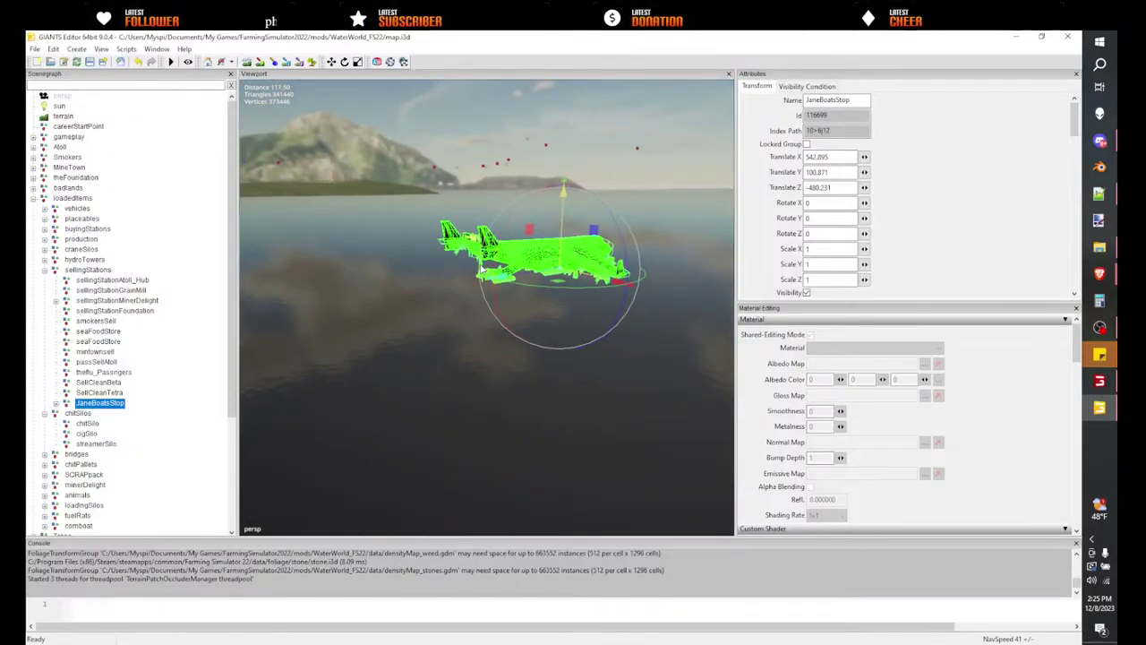
- Import sellingStationJanes.i3d from the map mod's placeables/sellStations folder
left_click(122, 62)
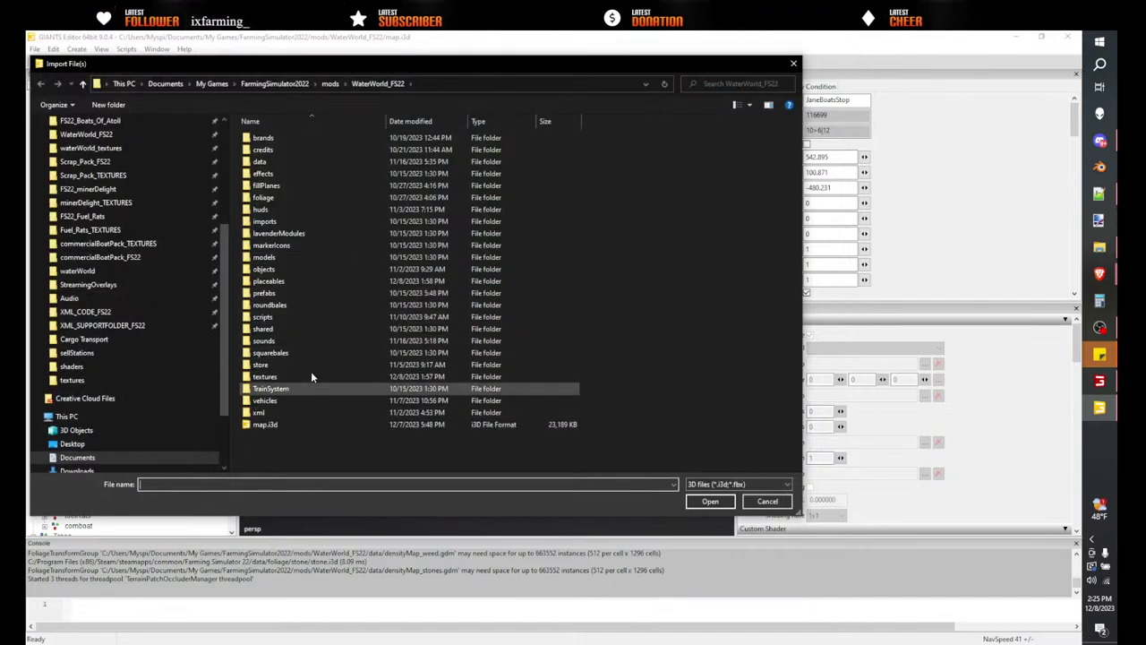
double_click(269, 281)
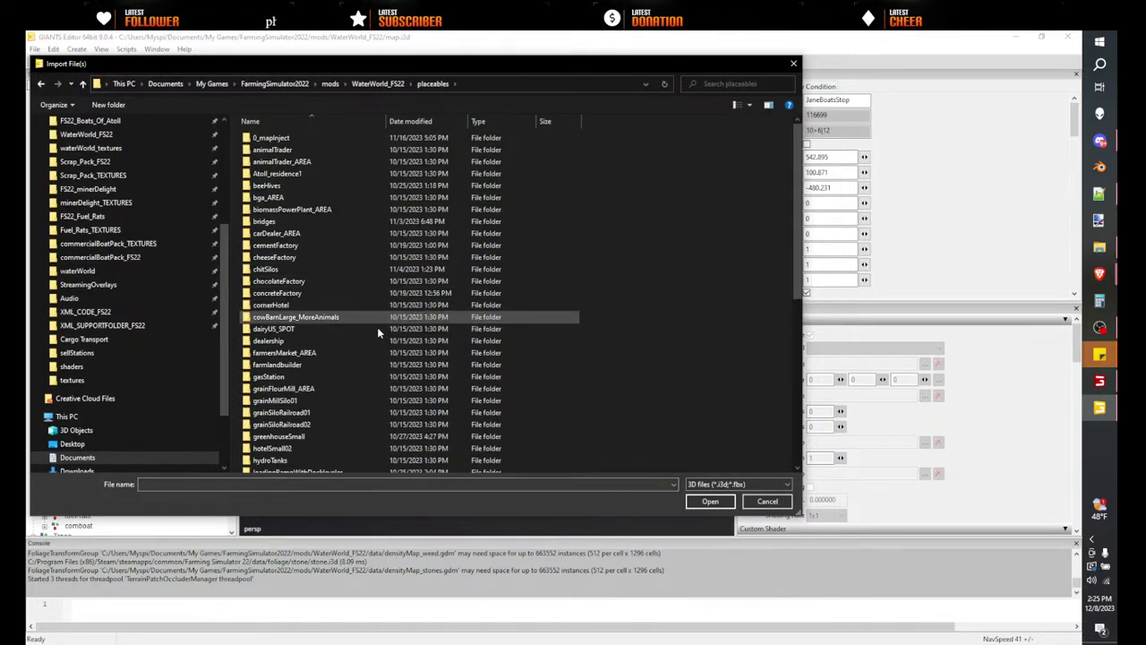
scroll(315, 367, "down", 3)
scroll(318, 377, "down", 2)
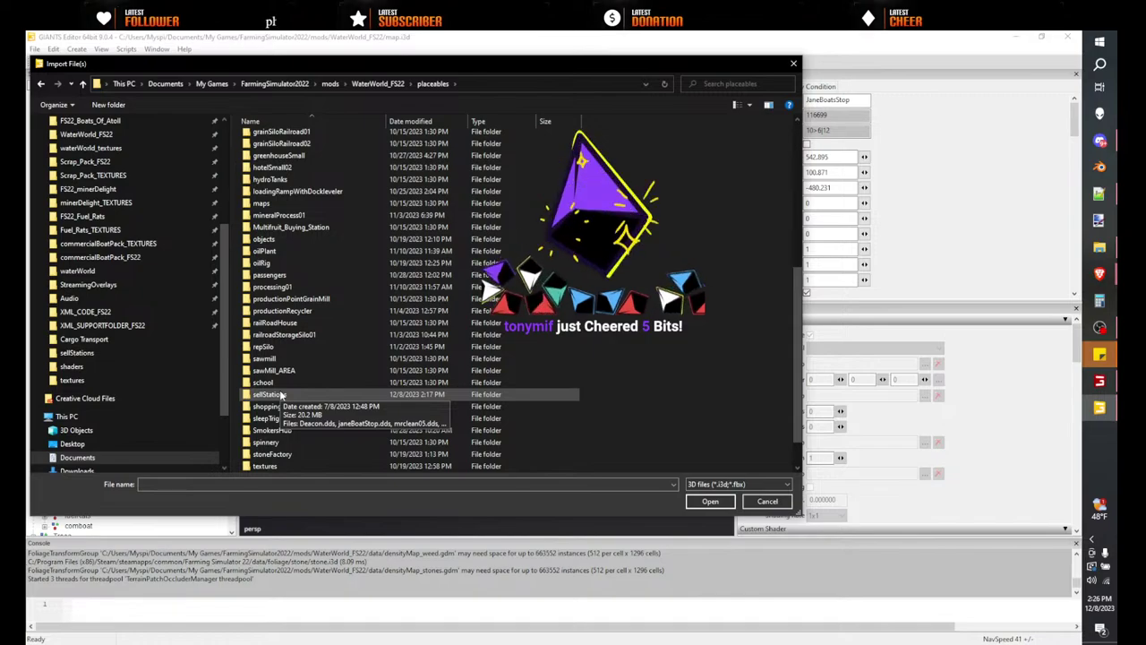
double_click(280, 394)
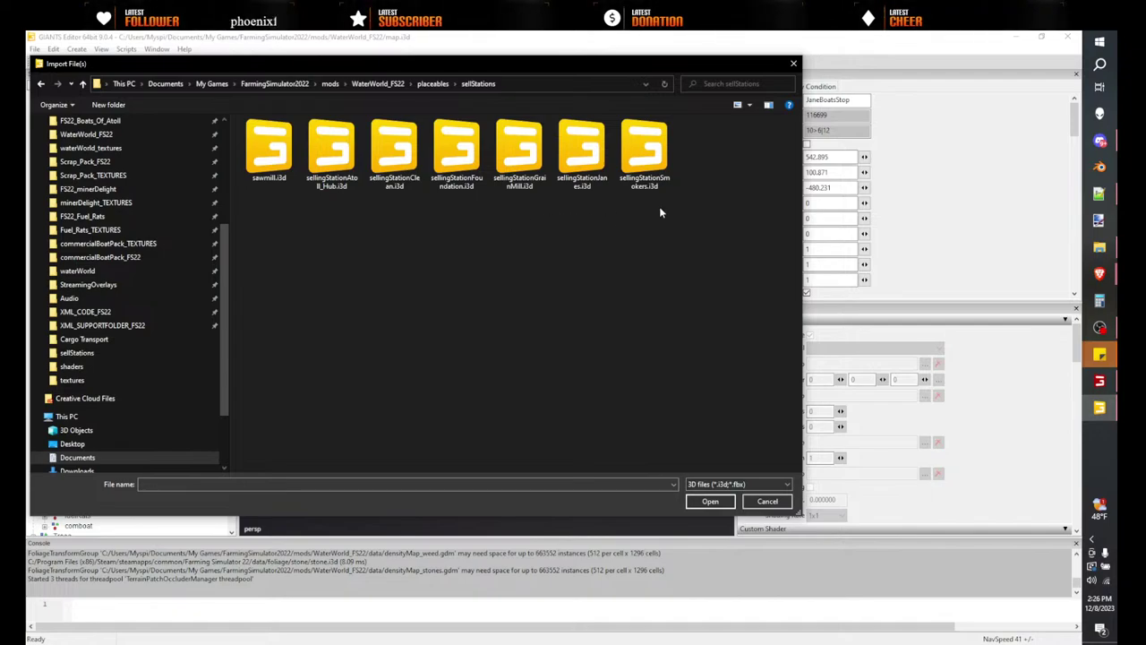
double_click(582, 150)
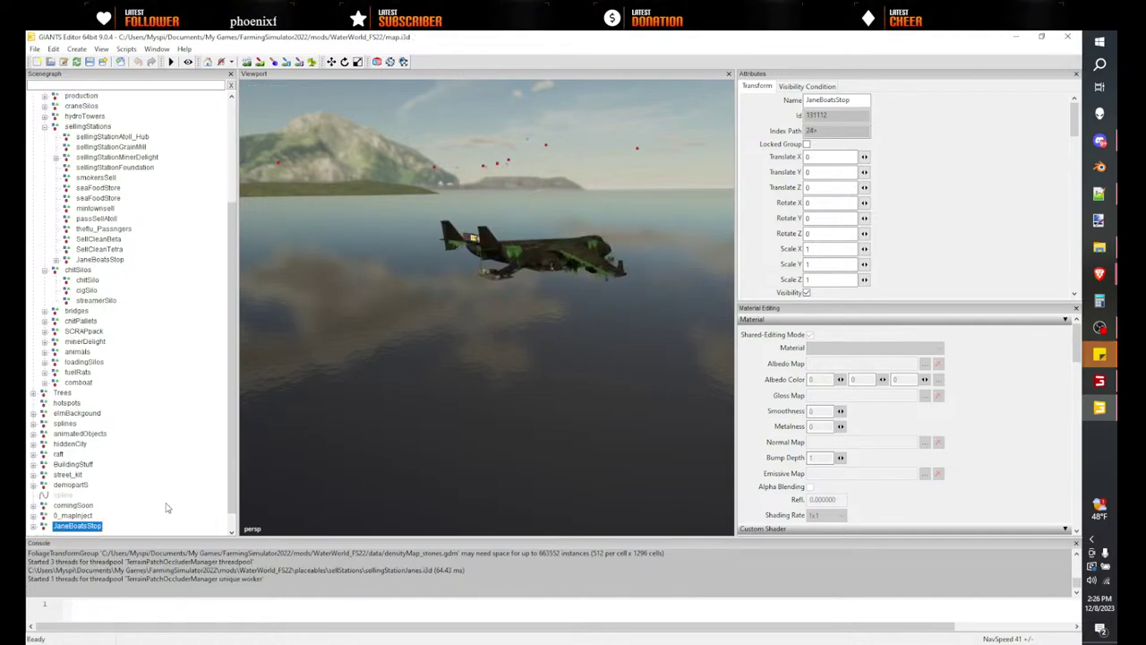
- Replace the old JaneBoatsStop group inside sellingStations with the newly imported copy
left_click(94, 530)
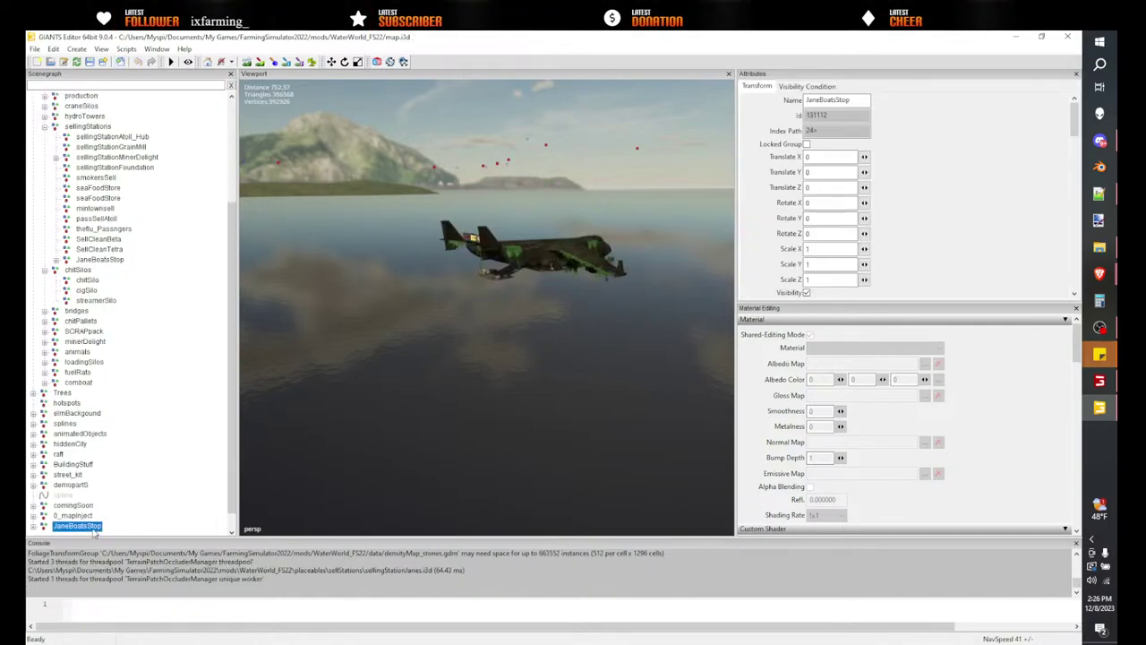
key("Delete")
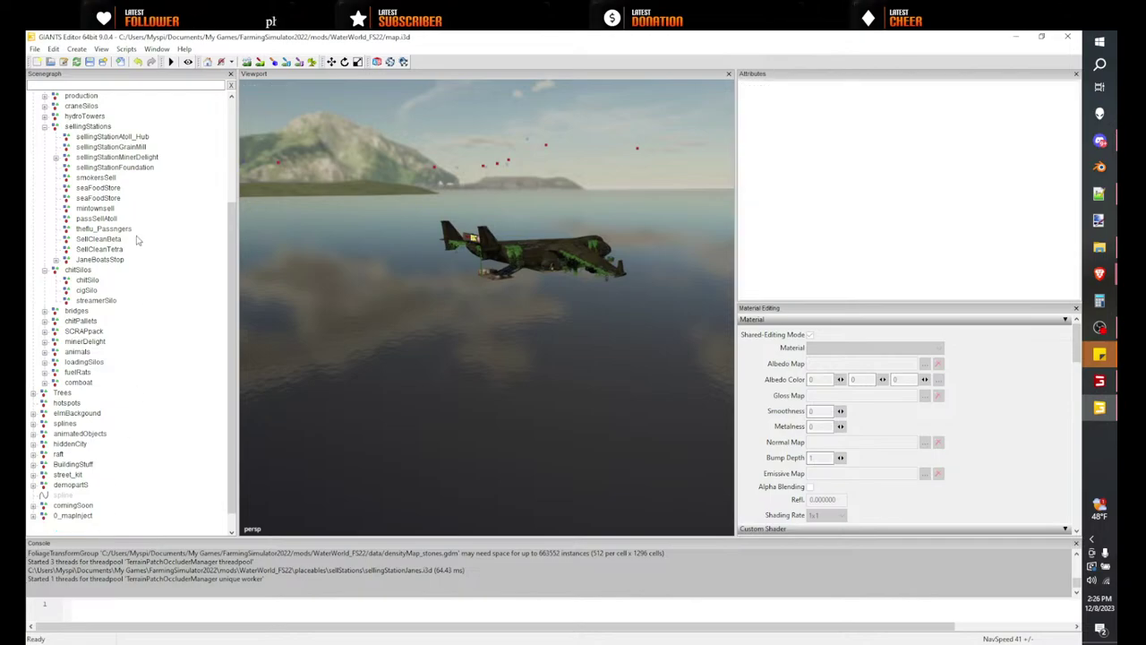
left_click(106, 260)
key("Delete")
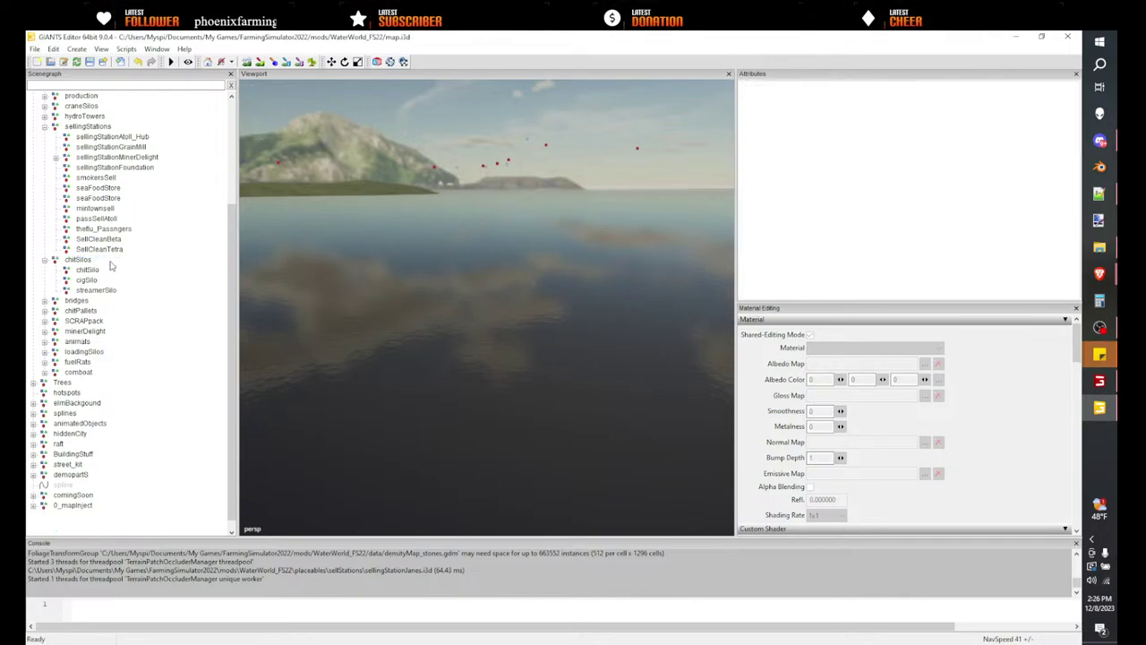
left_click(87, 128)
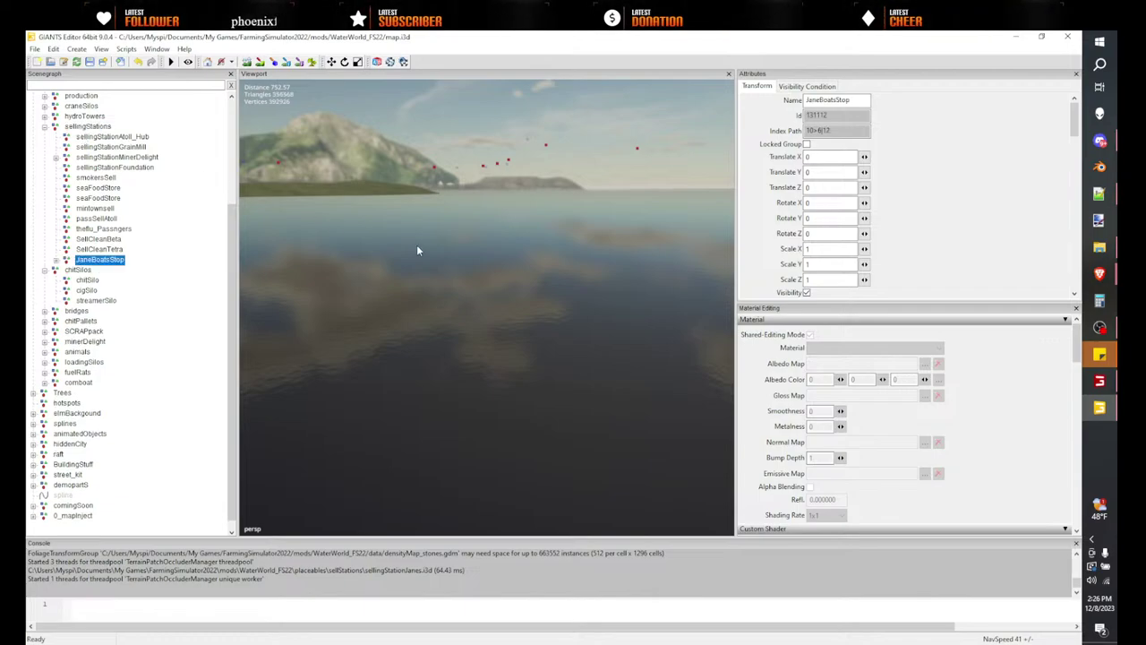
- Place the new JaneBoatsStop group on the open water at about X 571, Y 101, Z -451
middle_click_drag(528, 288, 537, 276)
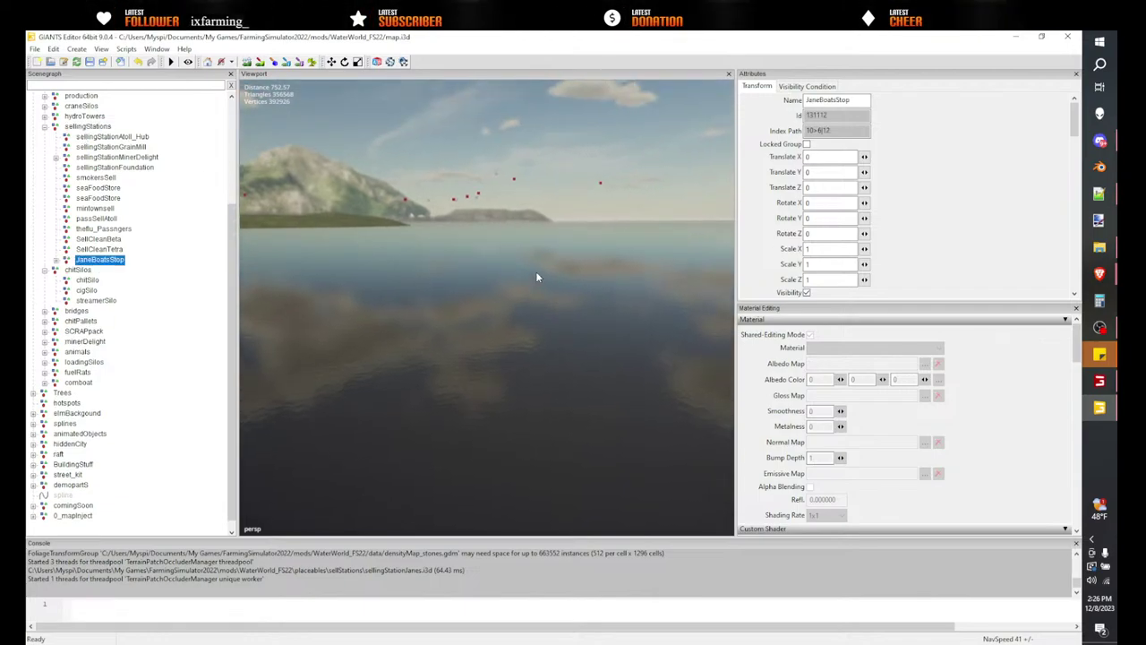
key("ctrl+b")
left_click(525, 338)
left_click_drag(525, 339, 479, 367, "alt")
scroll(479, 367, "down", 3)
middle_click_drag(435, 347, 523, 327, "alt")
mouse_move(523, 327)
left_mouse_down("alt")
mouse_move(468, 340)
mouse_move(486, 350)
mouse_move(612, 342)
mouse_move(506, 342)
left_mouse_up("alt")
scroll(486, 350, "down", 3)
- Import piratedContainerShip.i3d from the i3d folder of the FS22_Boats_Of_Atoll mod
left_click(118, 65)
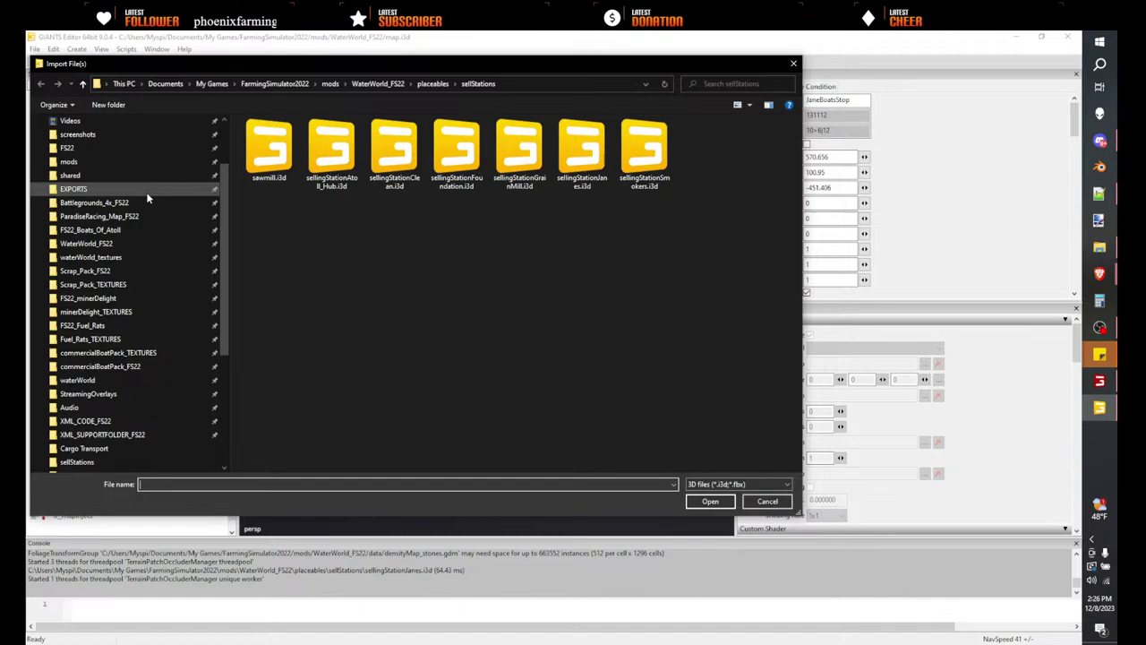
left_click(81, 229)
double_click(269, 173)
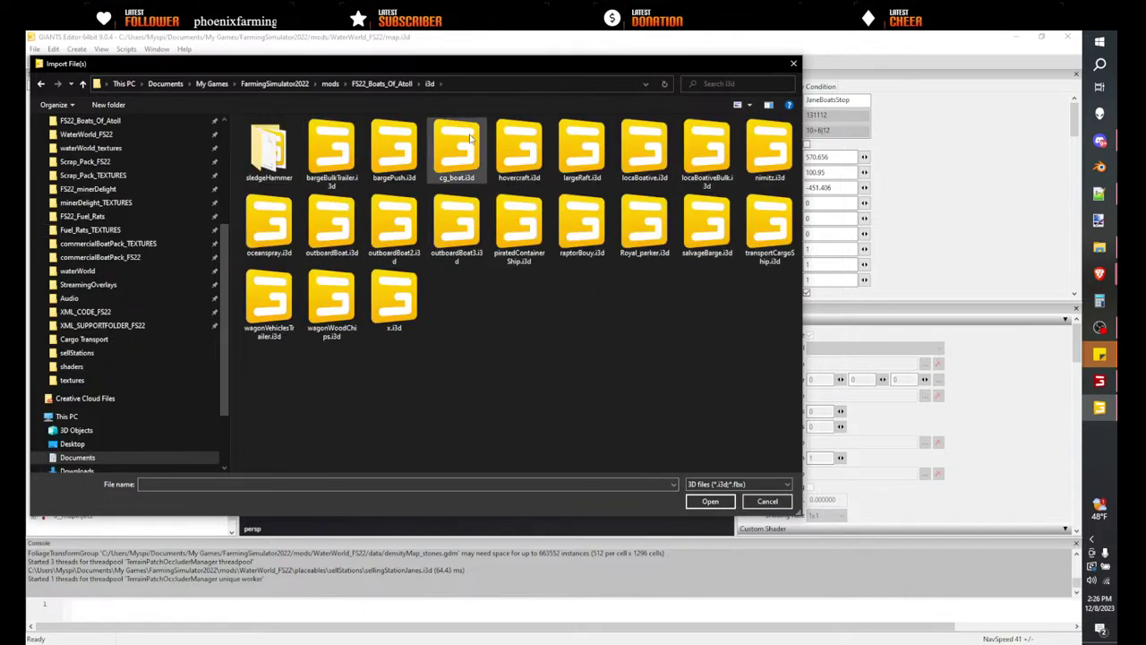
double_click(528, 231)
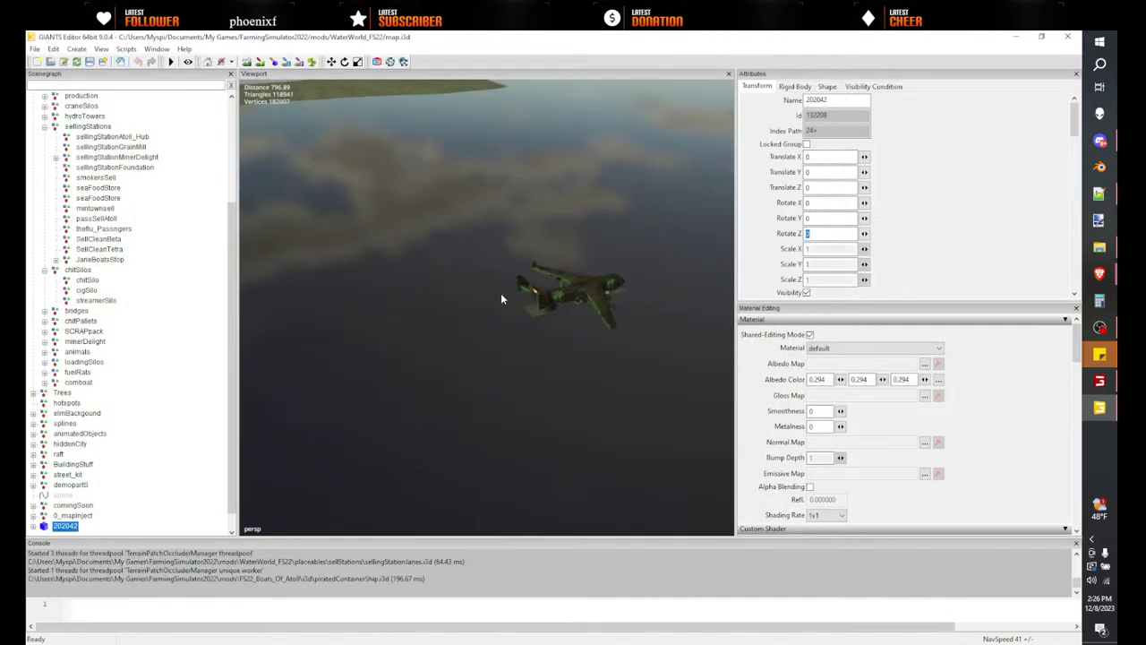
- Place the container ship near the plane at about X 554, Z -399, and set its Y rotation to 90
scroll(516, 323, "up", 2)
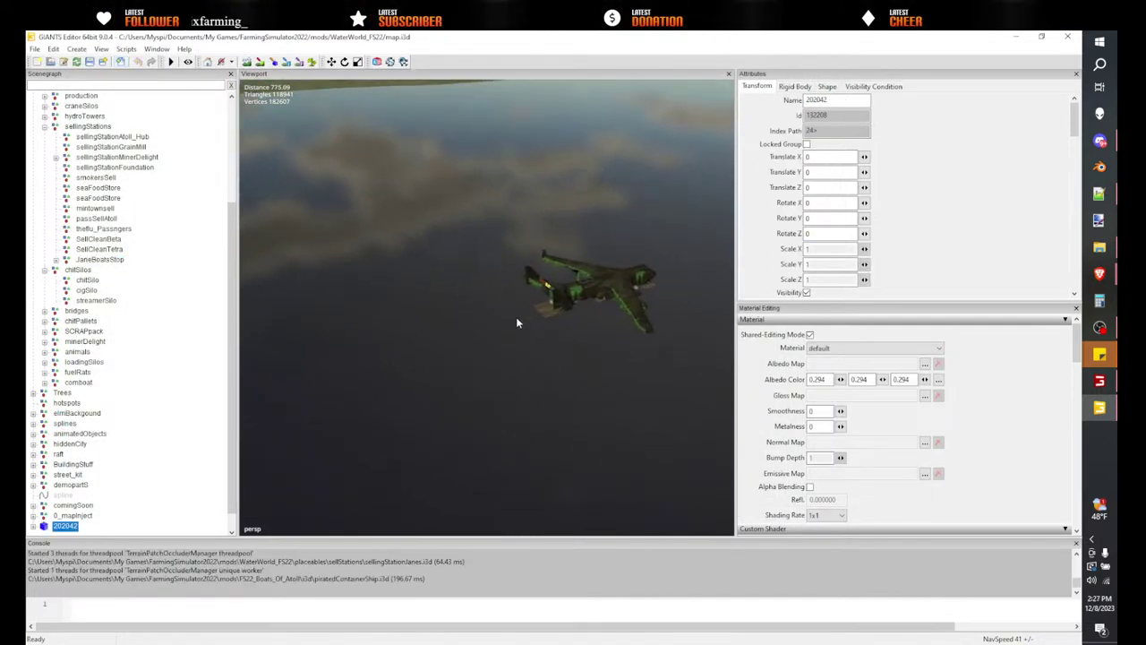
key("ctrl+b")
left_click(467, 306)
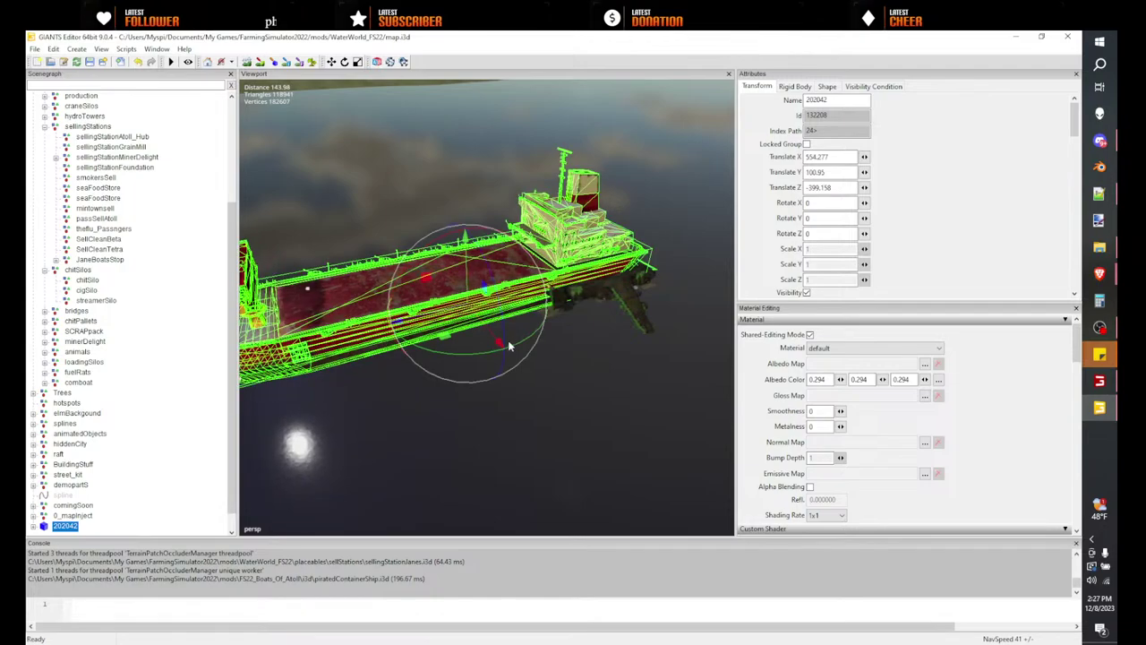
left_click_drag(481, 352, 845, 218)
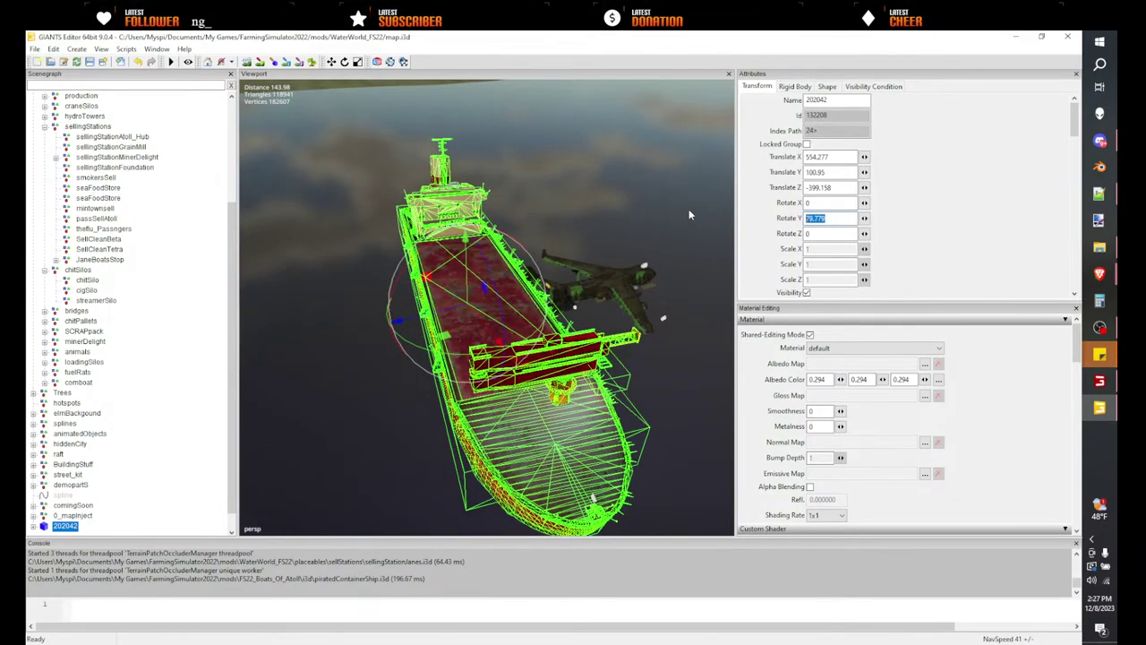
type("90")
key("Return")
- Shift the container ship along its blue axis to position it beside the boat stop plane
left_click_drag(493, 314, 359, 301, "alt")
scroll(340, 307, "up", 2)
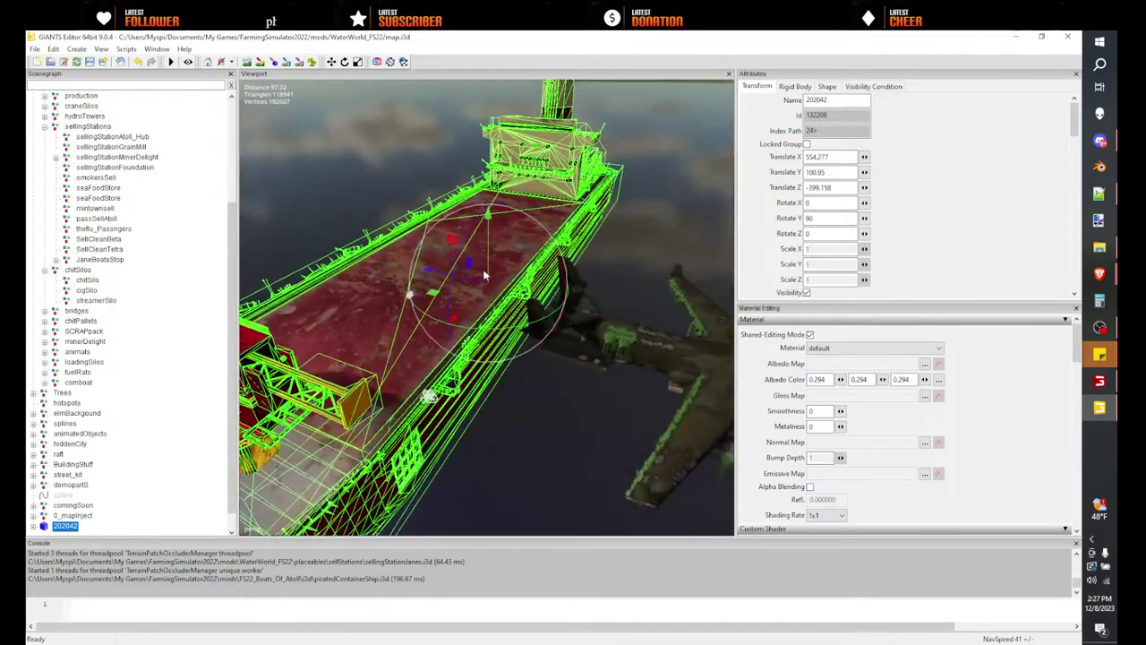
left_click_drag(430, 270, 492, 285)
middle_click_drag(492, 285, 496, 311)
- Select JaneBoatsStop and examine its outlined trigger area against the container ship's hull
left_click(482, 297)
scroll(496, 312, "up", 5)
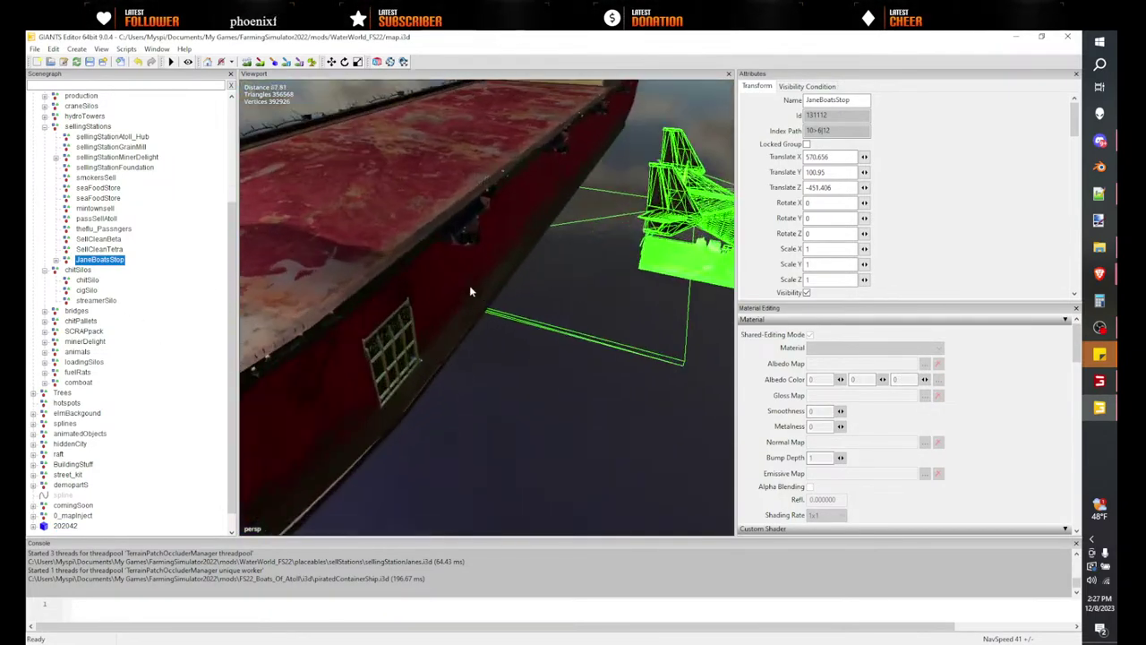
left_click_drag(471, 289, 557, 246, "alt")
scroll(557, 246, "up", 3)
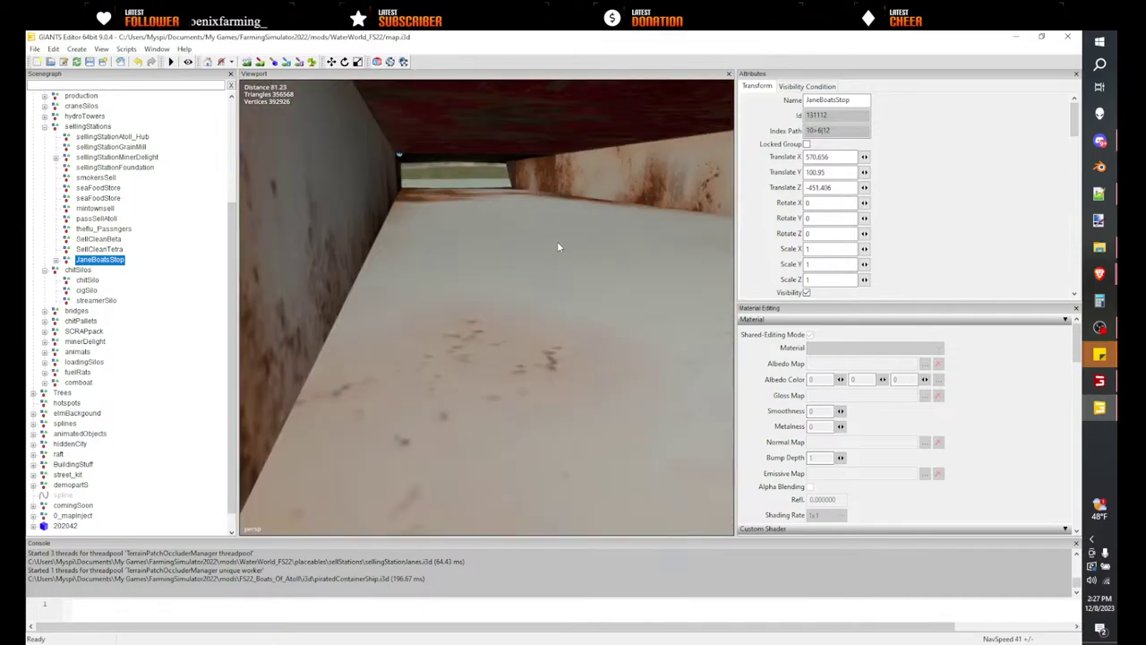
middle_click_drag(557, 246, 505, 270)
scroll(505, 275, "down", 3)
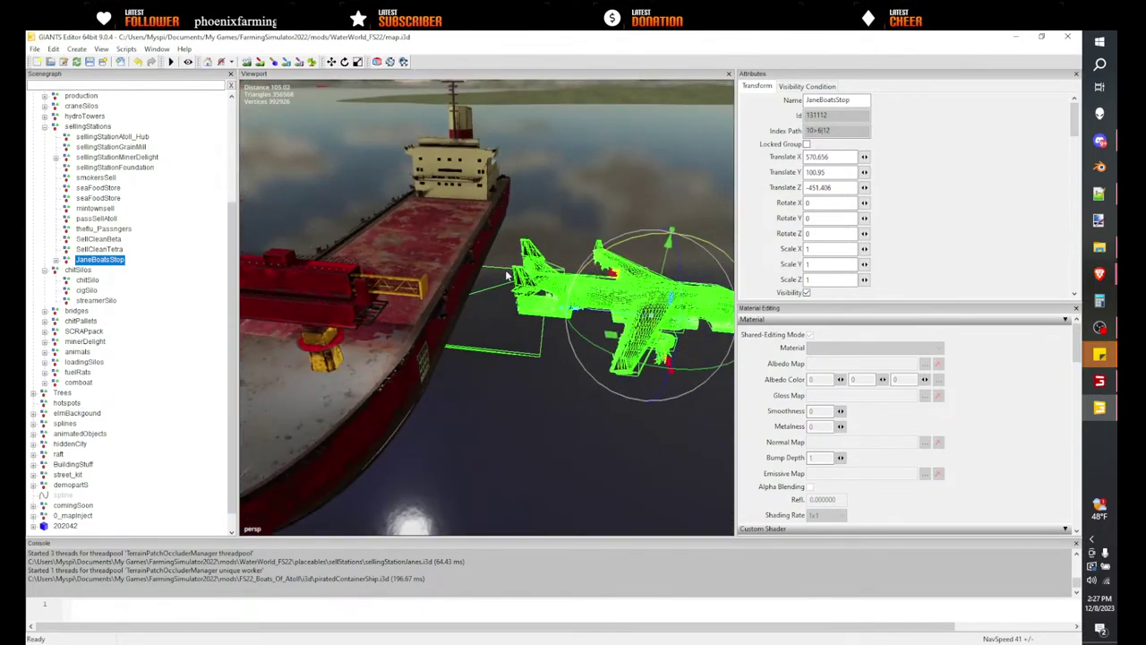
- Examine the gap between the container ship's hull and the JaneBoatsStop plane, dock and trigger outline from several angles
scroll(505, 275, "up", 3)
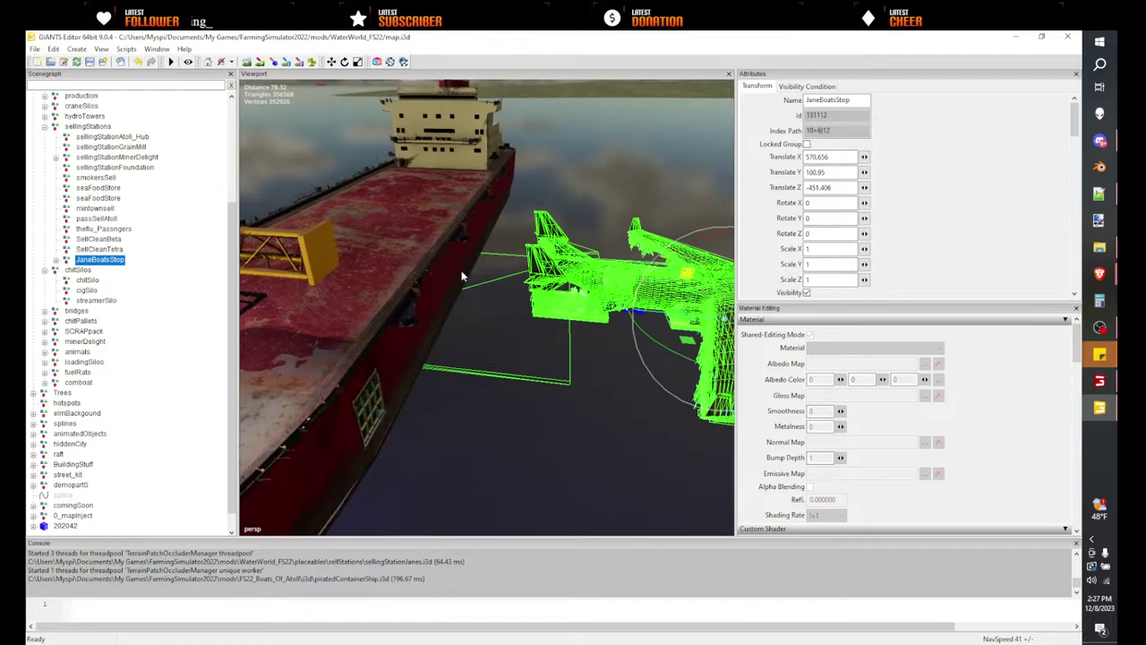
left_click_drag(463, 271, 511, 282, "alt")
scroll(477, 277, "up", 5)
scroll(499, 274, "up", 6)
scroll(493, 244, "down", 4)
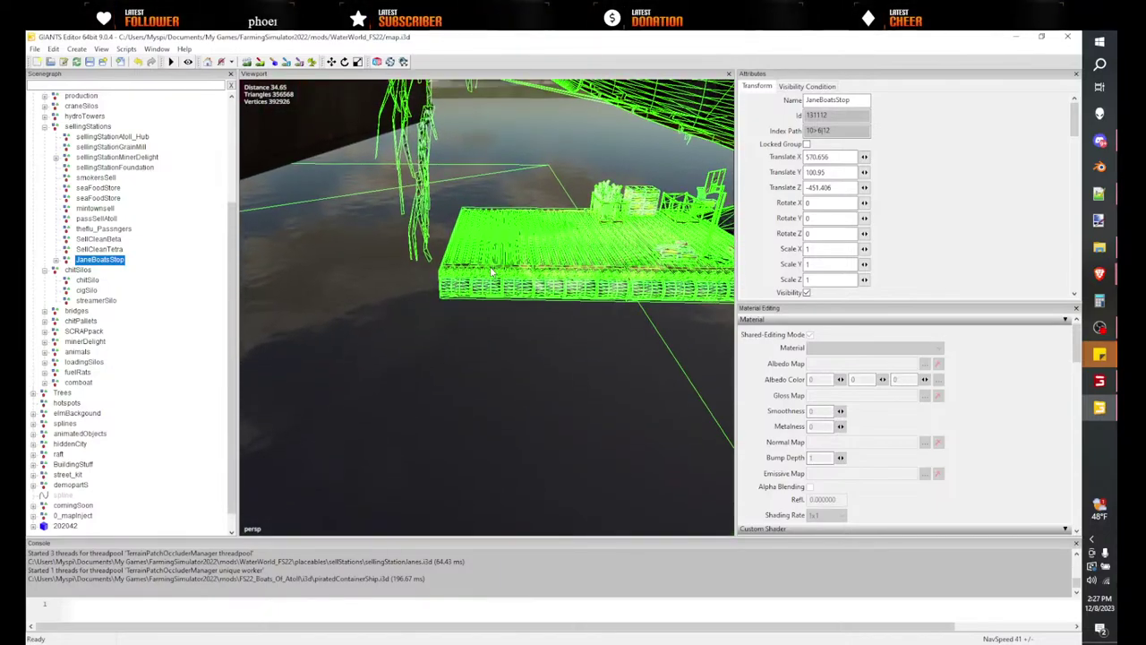
scroll(499, 266, "down", 8)
scroll(562, 287, "down", 6)
scroll(564, 286, "up", 9)
middle_click_drag(510, 282, 577, 258)
left_click_drag(578, 258, 509, 296, "alt")
scroll(546, 242, "down", 11)
middle_click_drag(507, 298, 395, 299)
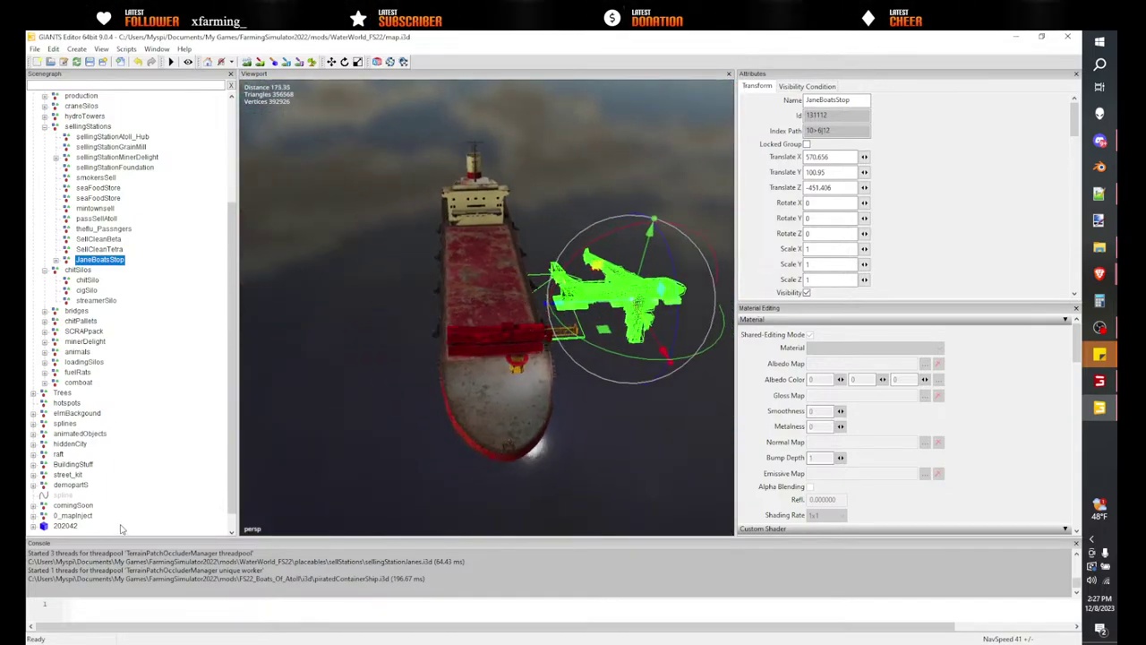
- Delete the imported container ship, root node 202042, from the map scene
left_click(64, 525)
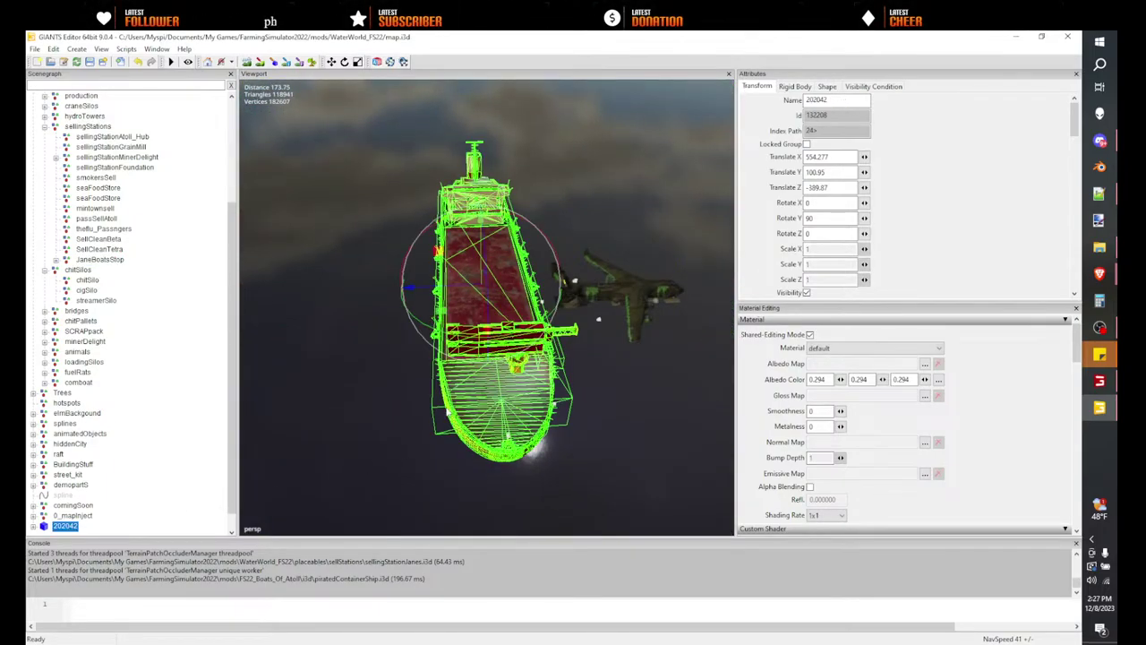
left_click_drag(446, 411, 592, 292, "alt")
left_click(612, 211)
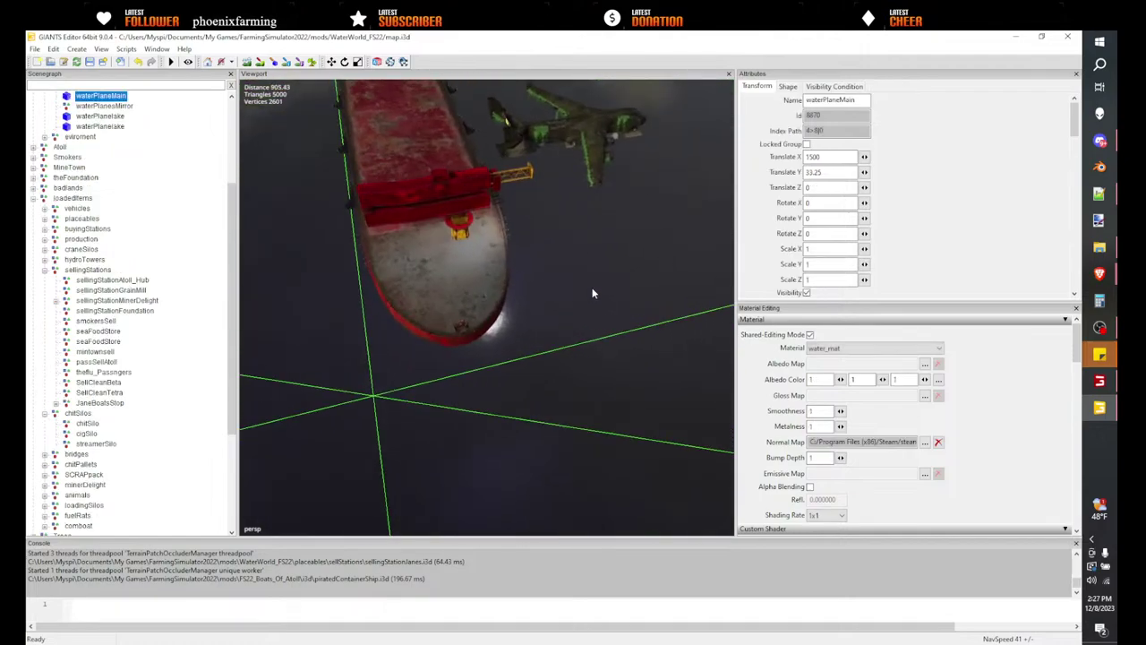
middle_click_drag(592, 293, 458, 378)
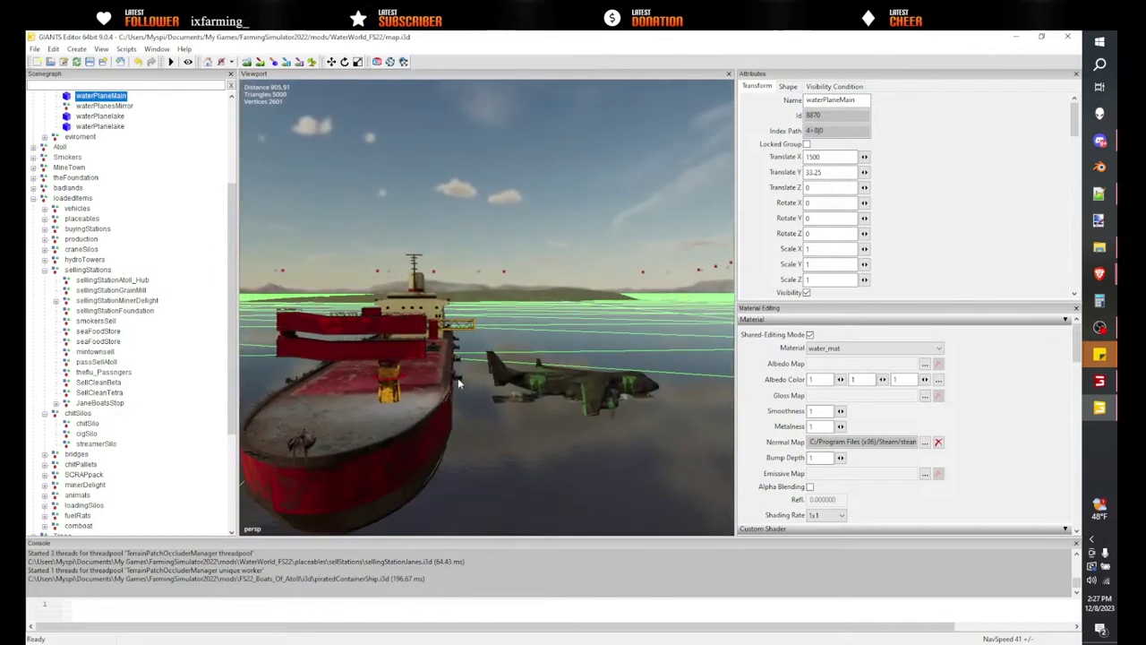
left_click(316, 428)
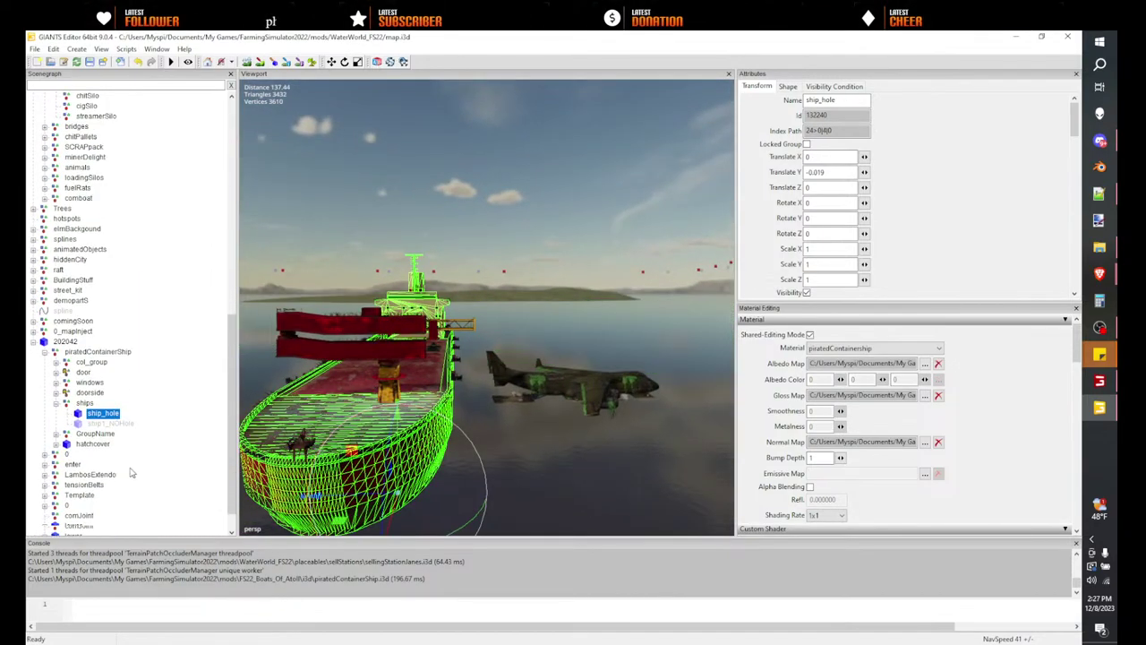
left_click(62, 342)
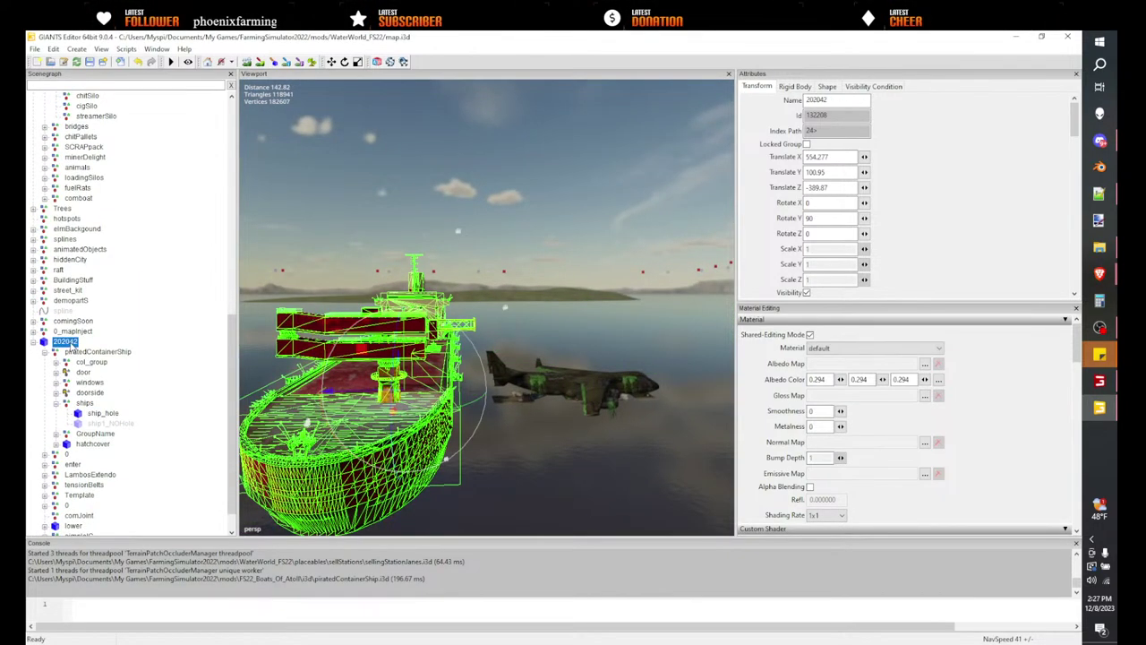
key("Delete")
middle_click_drag(464, 296, 471, 318)
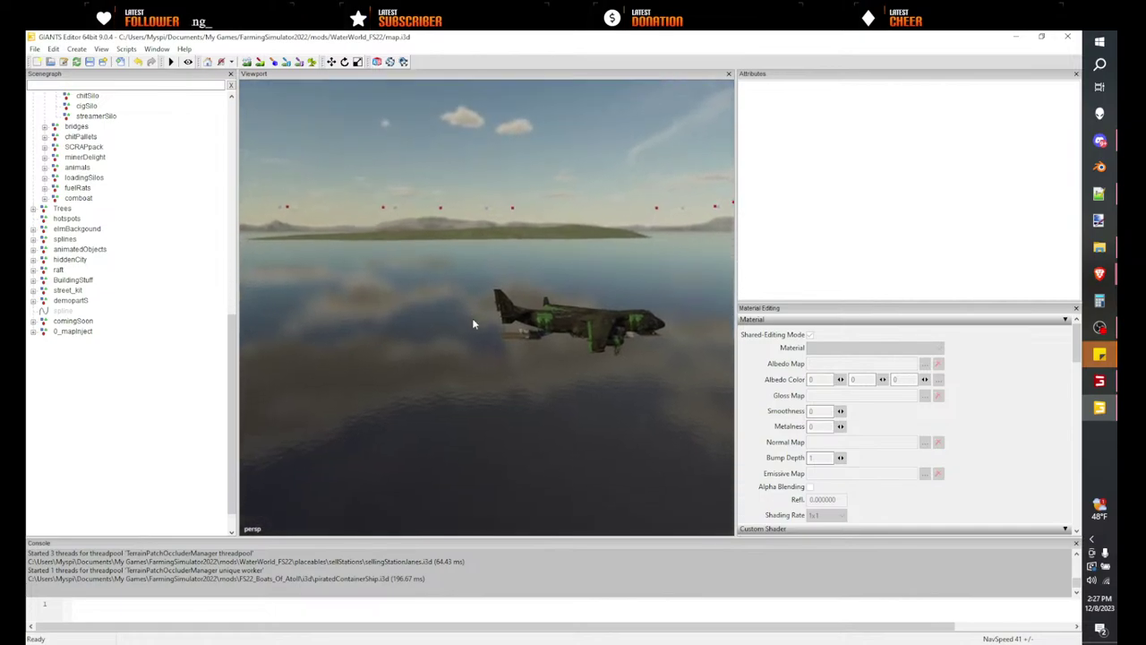
- Select the whole JaneBoatsStop group through its plane model and check its translation values
left_click_drag(473, 319, 473, 315, "alt")
scroll(478, 326, "up", 4)
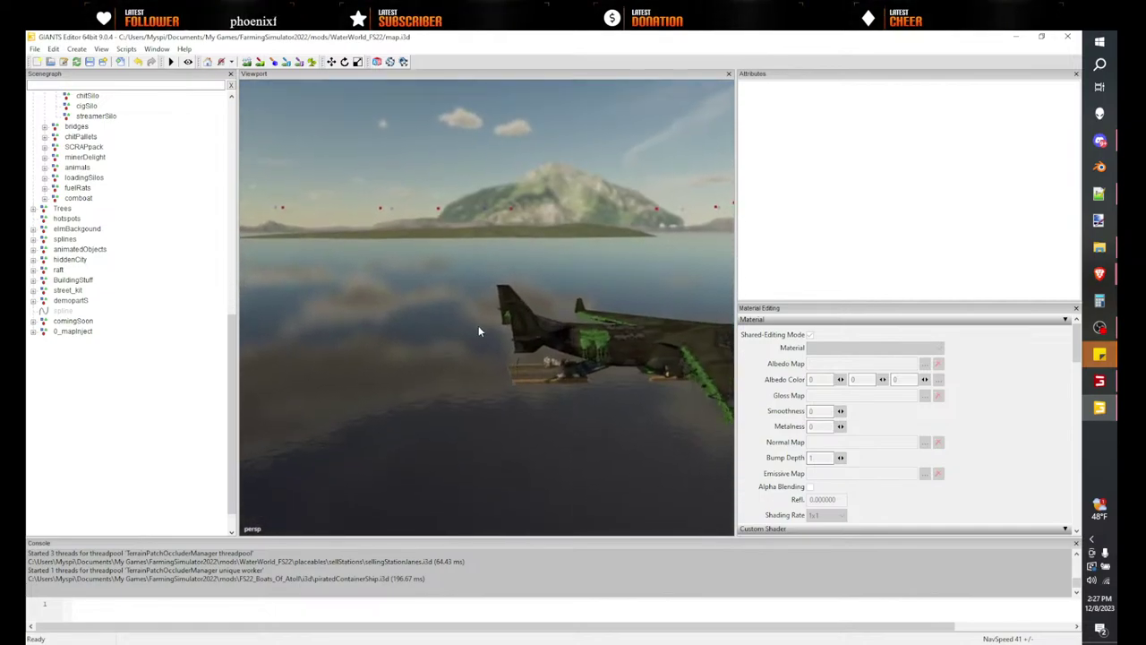
middle_click_drag(479, 331, 227, 352)
left_click(567, 307)
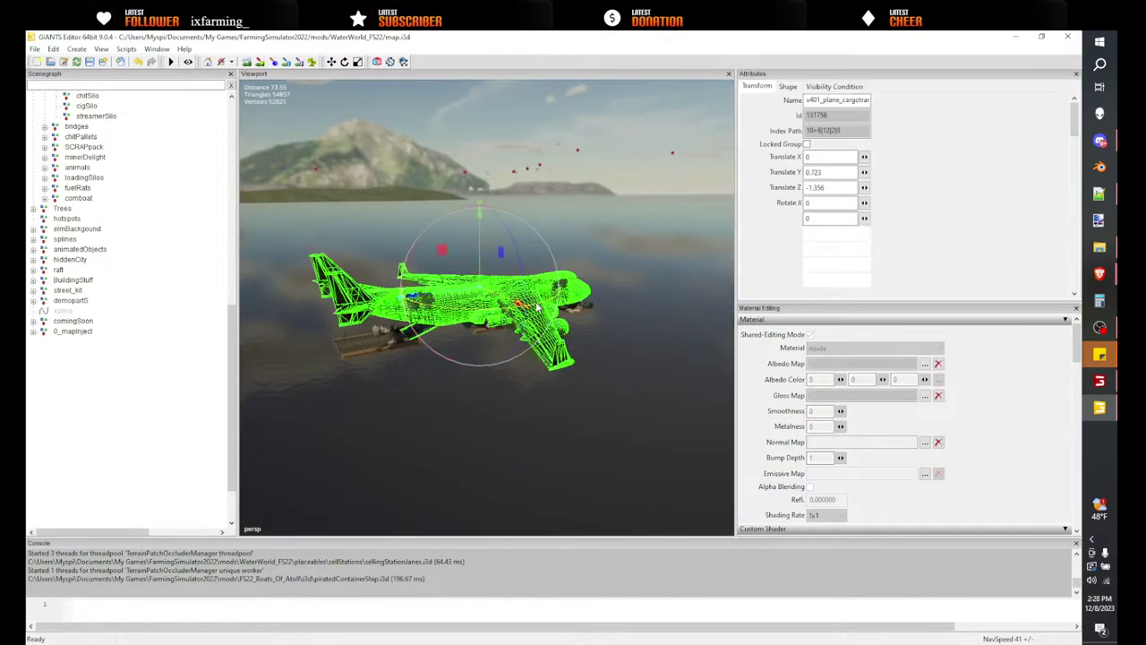
scroll(98, 240, "up", 4)
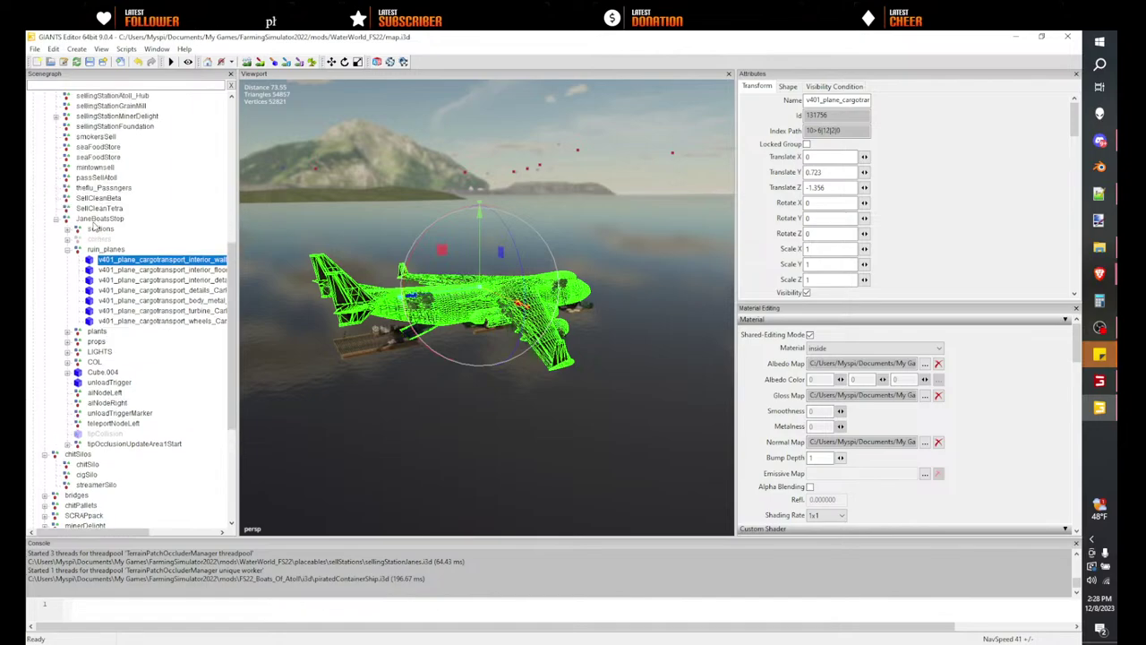
left_click(99, 219)
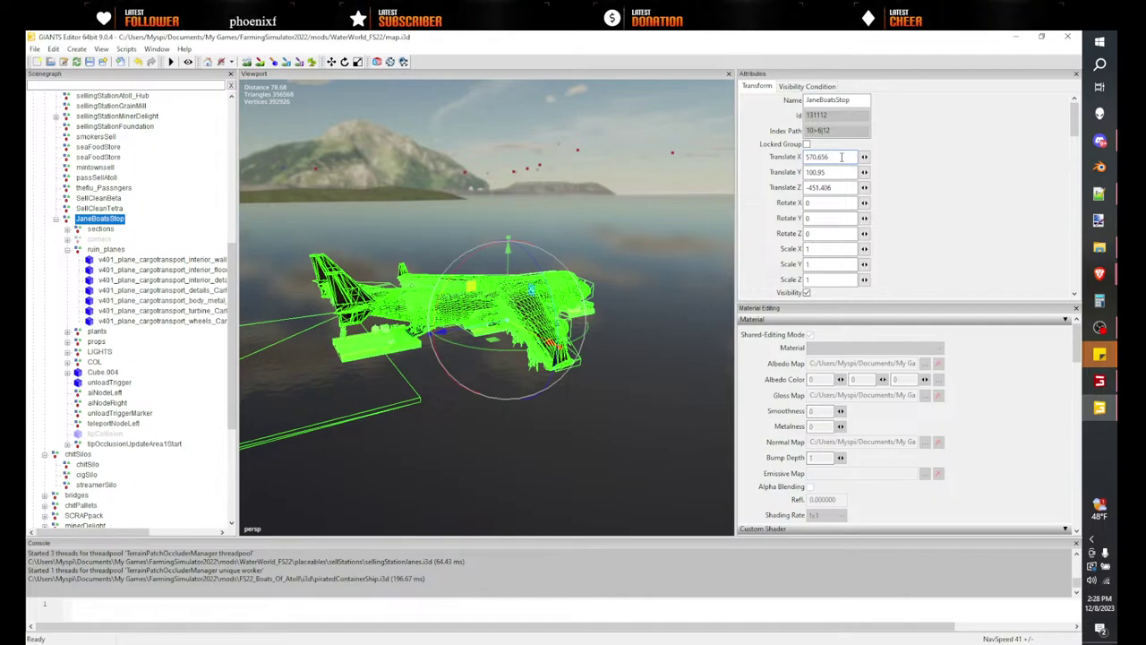
left_click(841, 158)
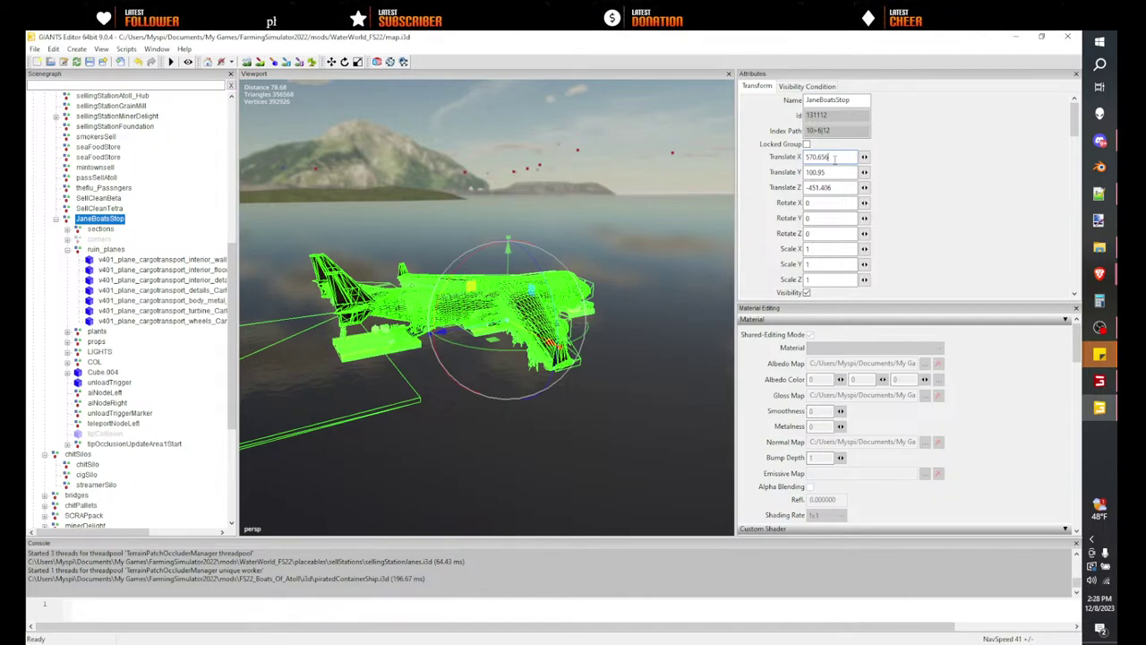
left_click_drag(577, 331, 560, 336, "alt")
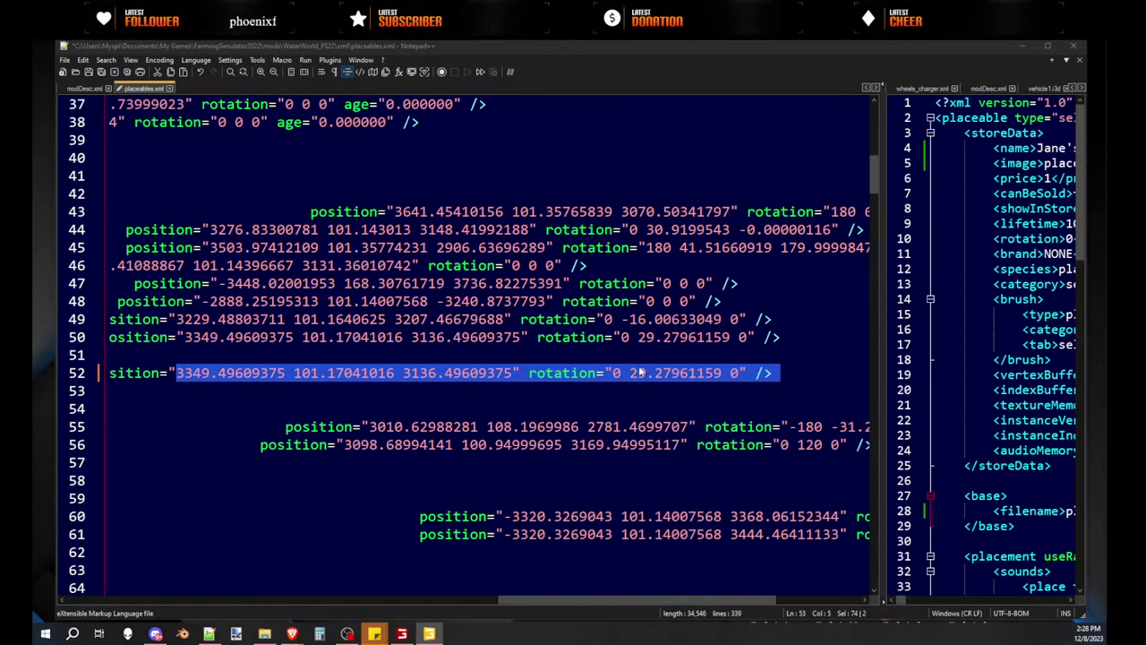
- In Notepad++, set line 52's position in placeables.xml to "570.65600586 100.94999695 -451.40597534" and its Y rotation to 0, and save the file
left_click(226, 371)
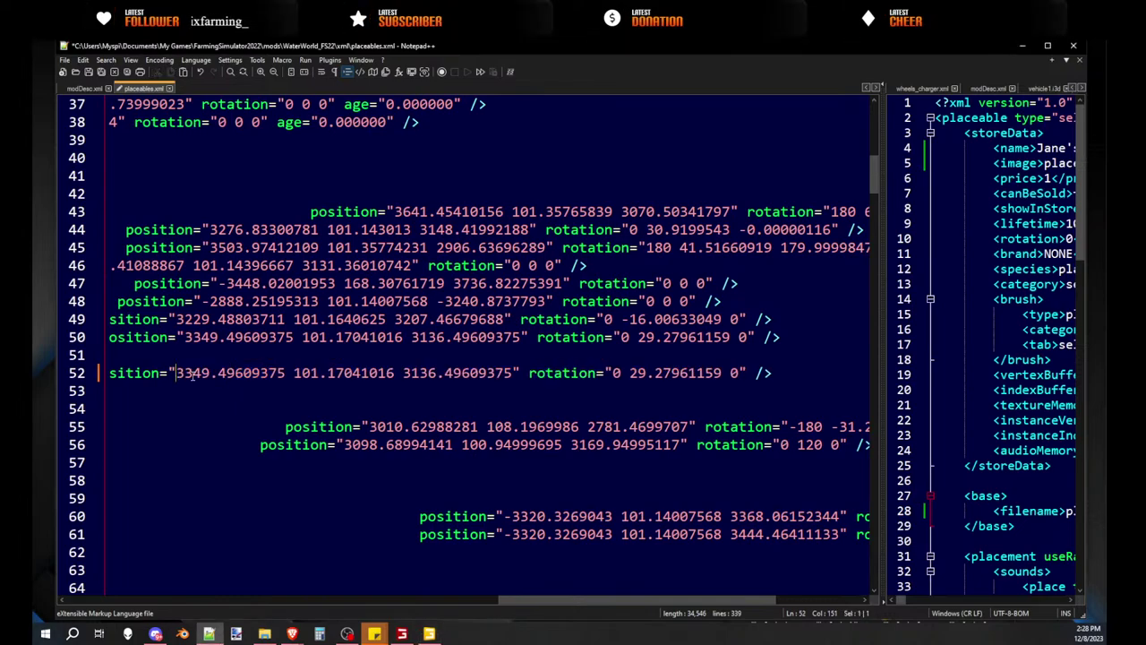
left_click_drag(190, 375, 466, 378)
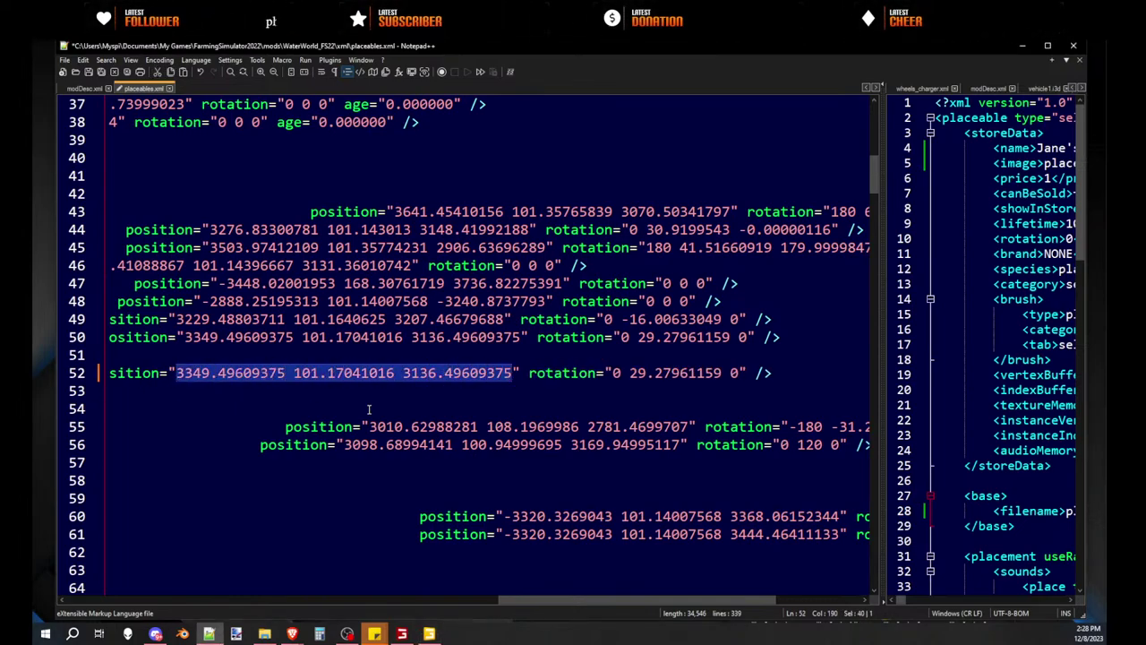
type("570.65600586 100.94999695 -451.40597534")
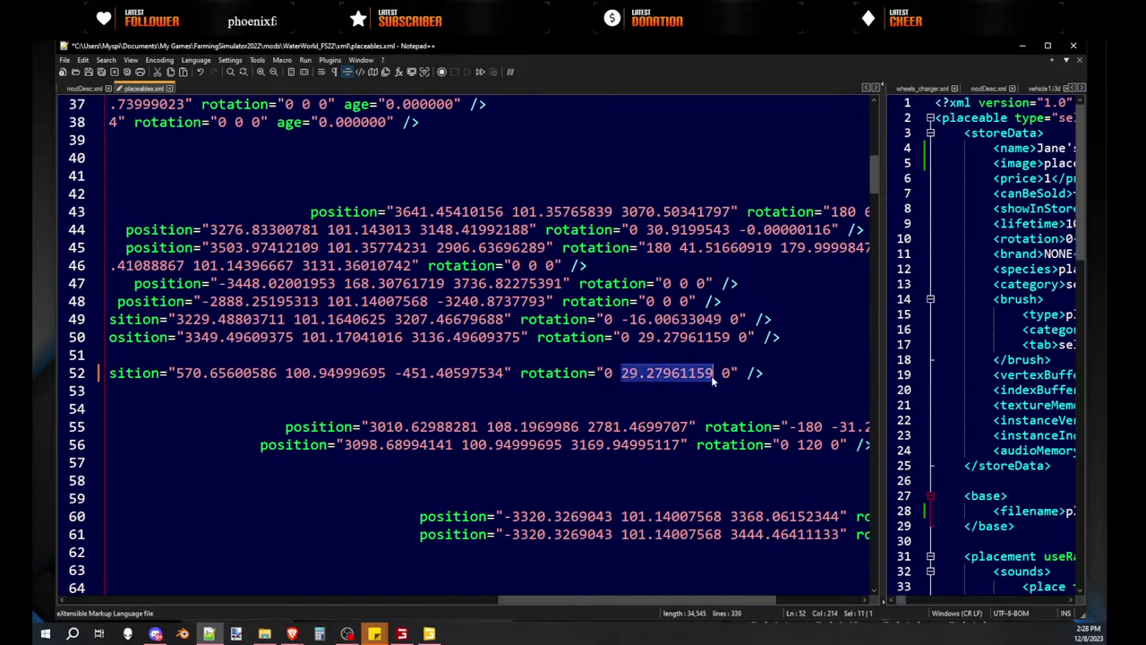
type("0")
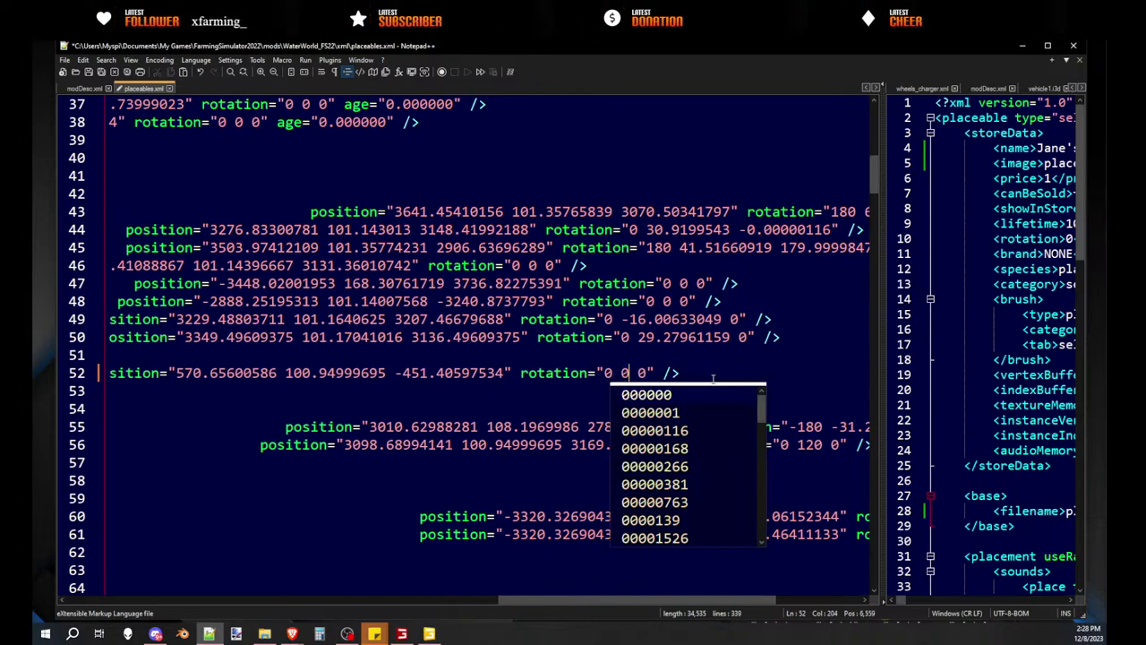
left_click(694, 364)
left_click_drag(550, 599, 159, 510)
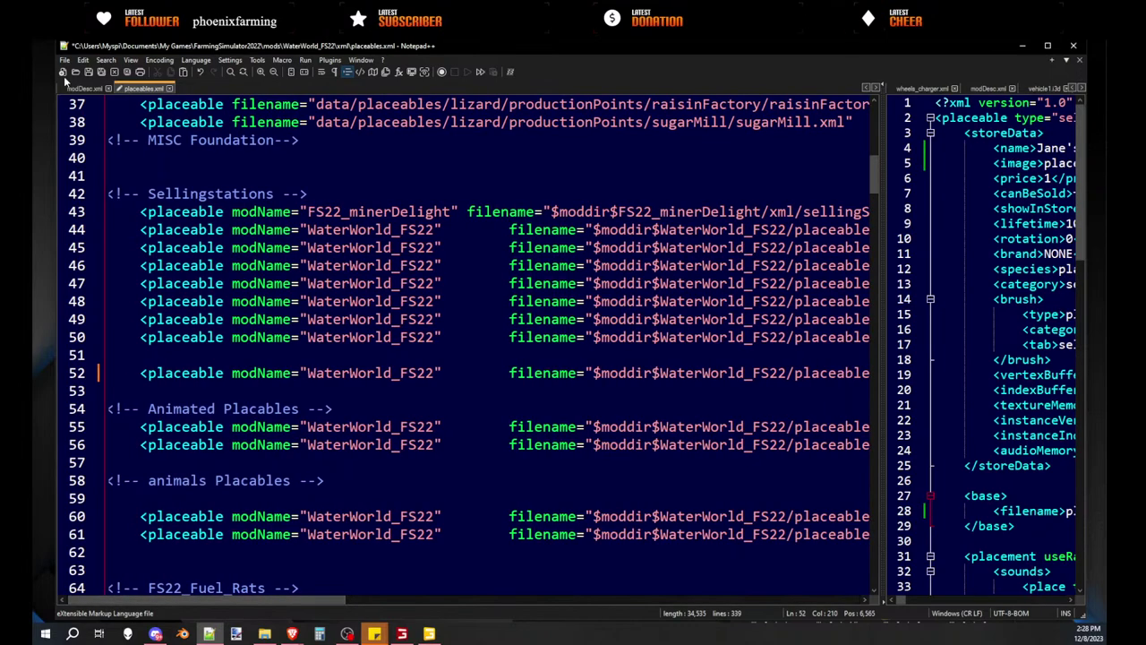
left_click(90, 74)
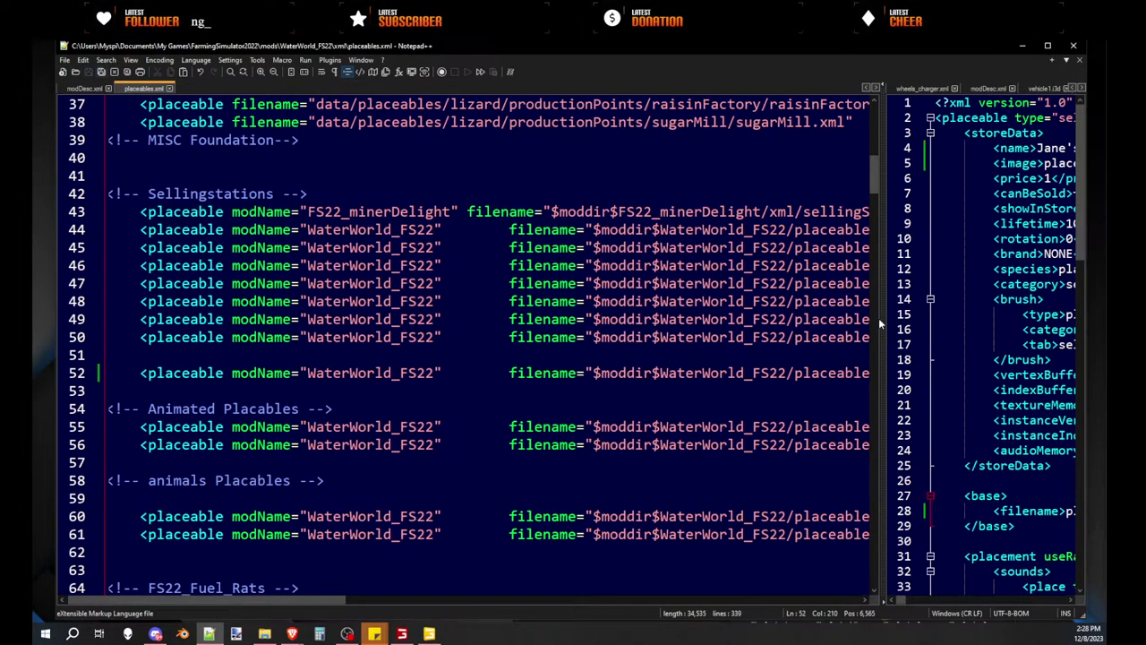
- Widen the view of sellingStationJanes.xml and copy the base path placeables/sellStations/sellingStationJanes without its .i3d extension
left_click_drag(883, 321, 295, 325)
left_click(860, 479)
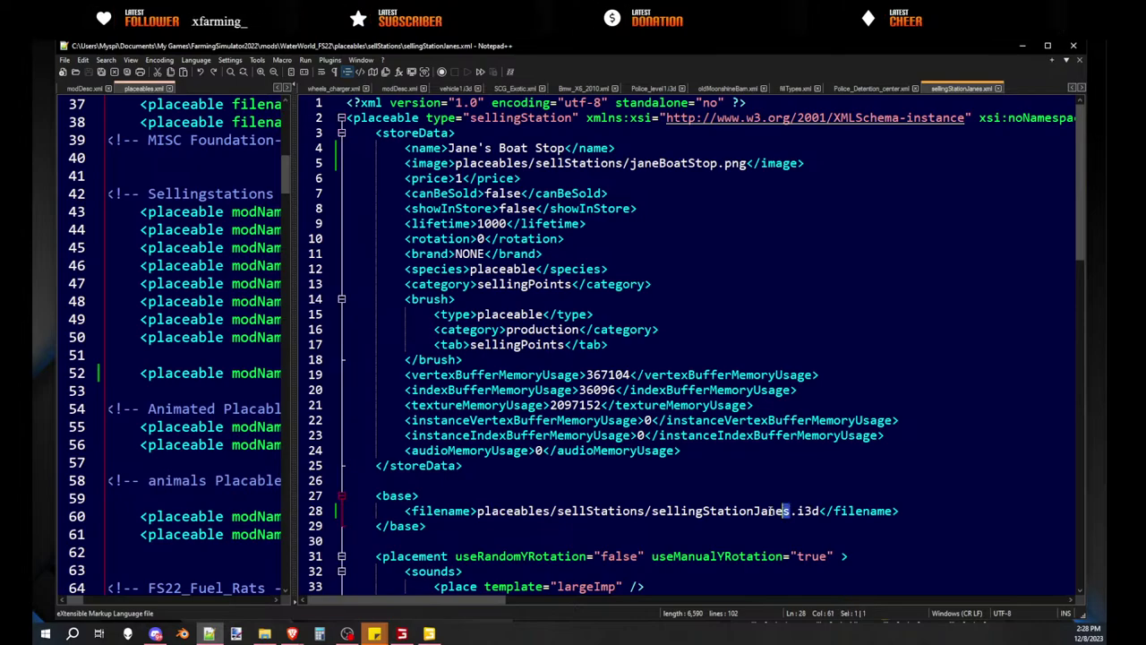
left_click_drag(791, 511, 478, 508)
right_click(497, 516)
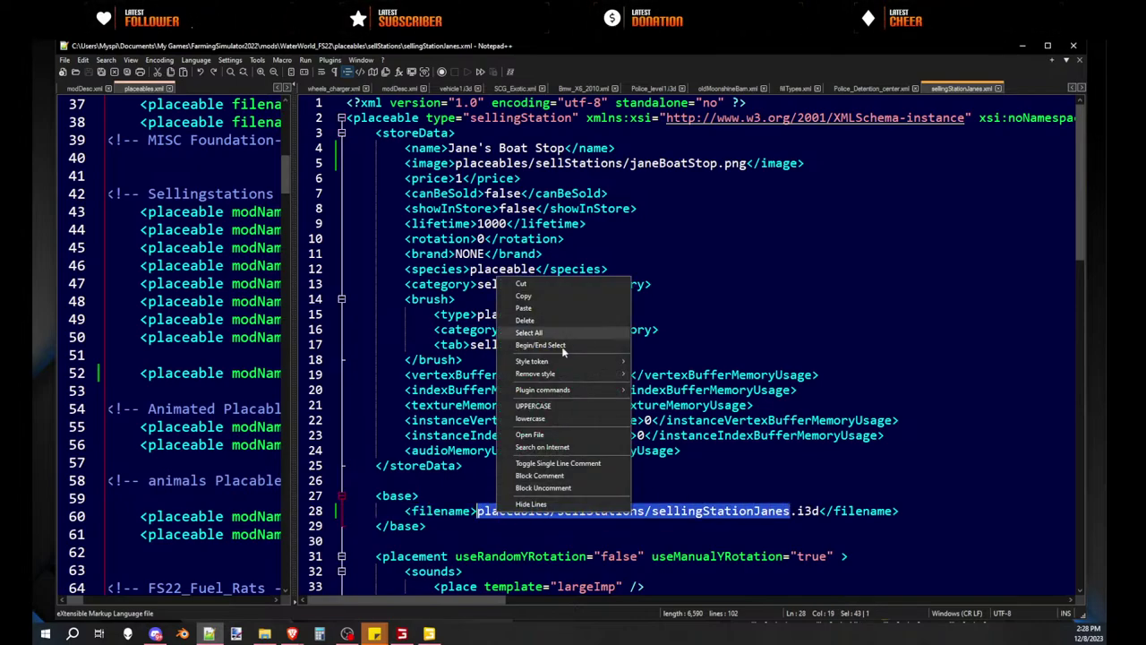
left_click(531, 296)
left_click(787, 489)
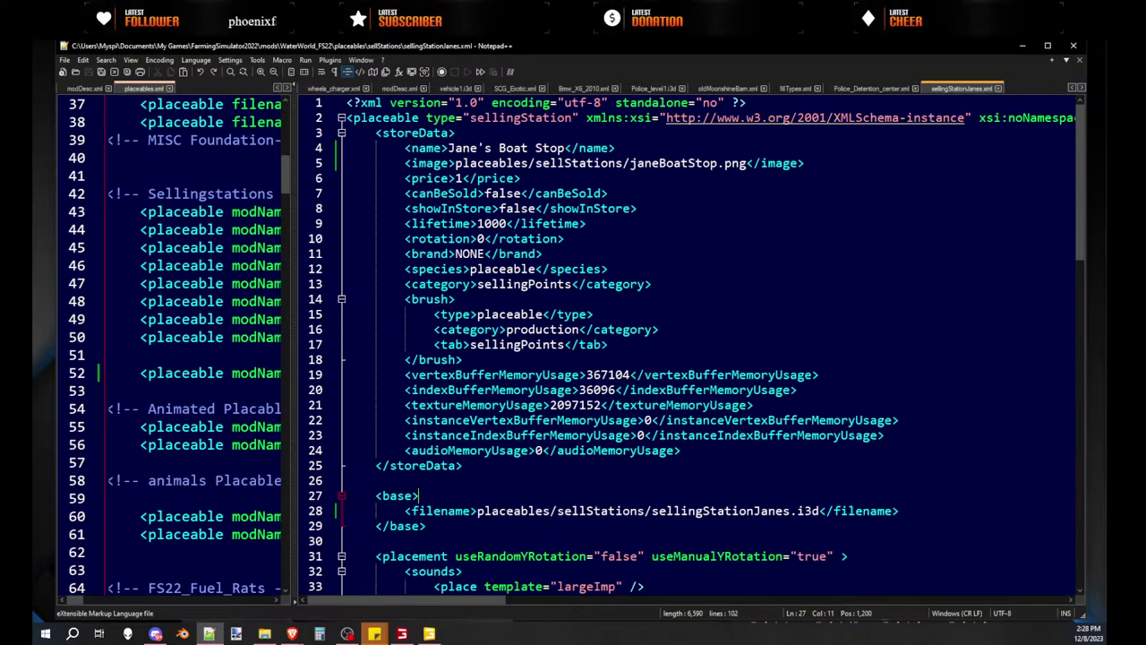
- Open modDesc.xml from the WaterWorld_FS22 mod folder and go to its placeable storeItem entries
left_click(264, 634)
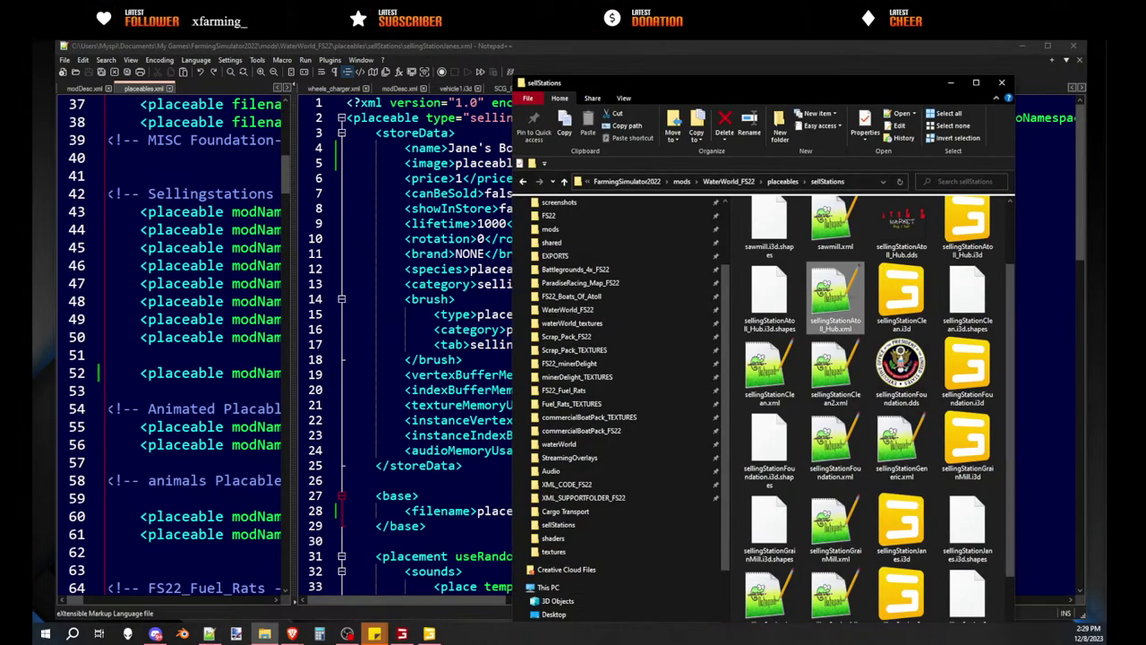
left_click(740, 183)
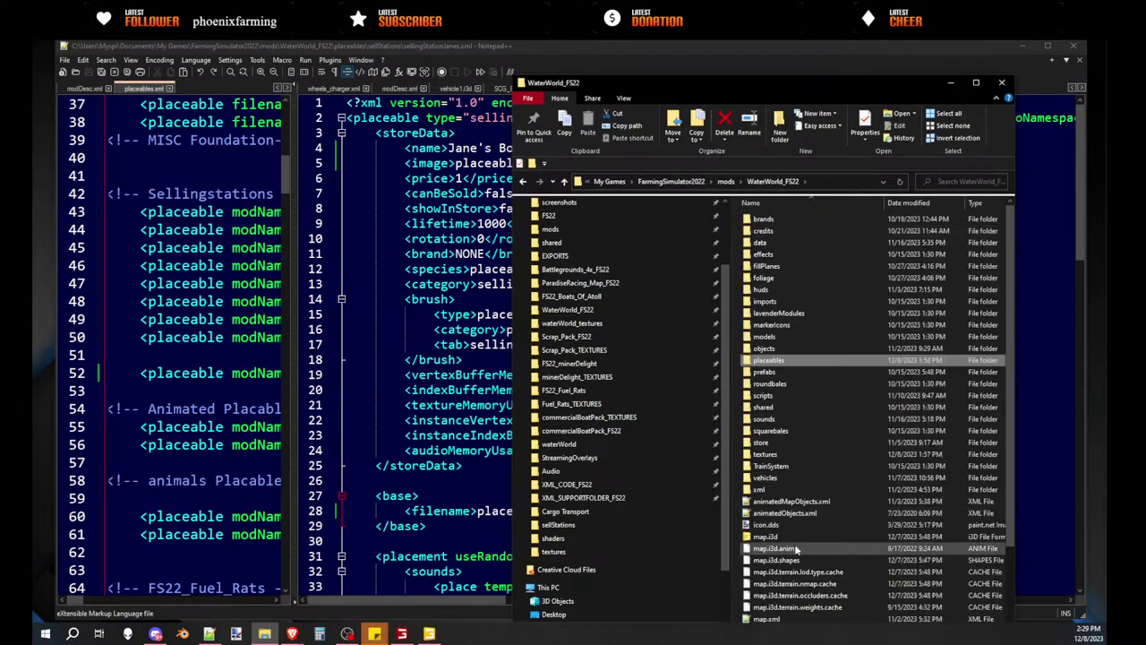
double_click(769, 601)
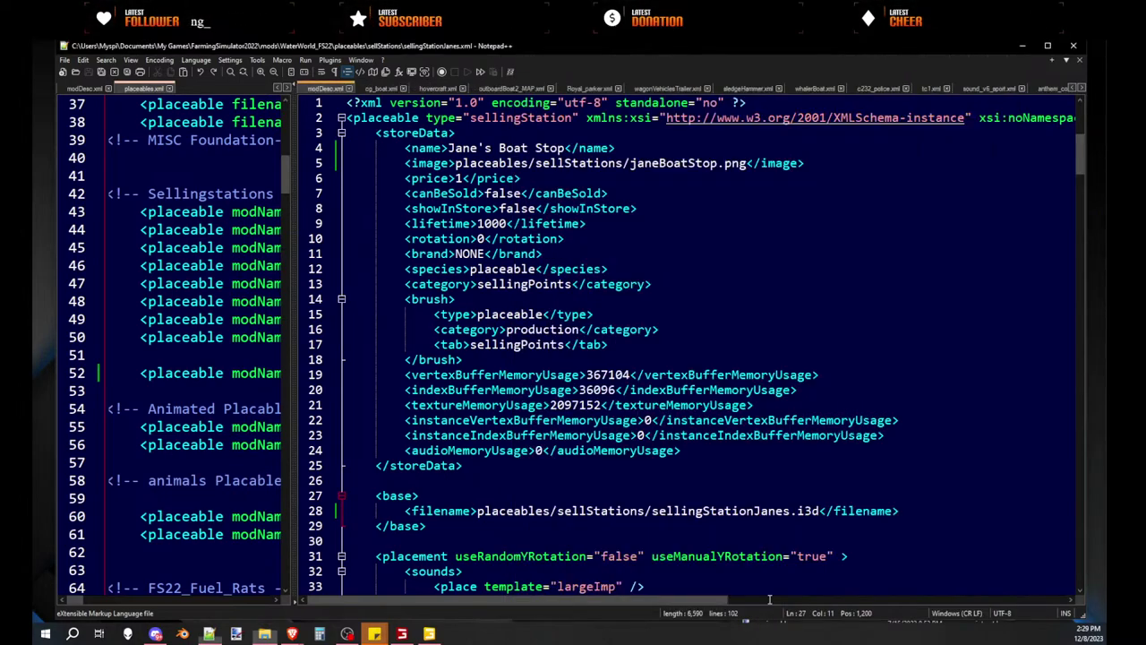
scroll(761, 389, "down", 5)
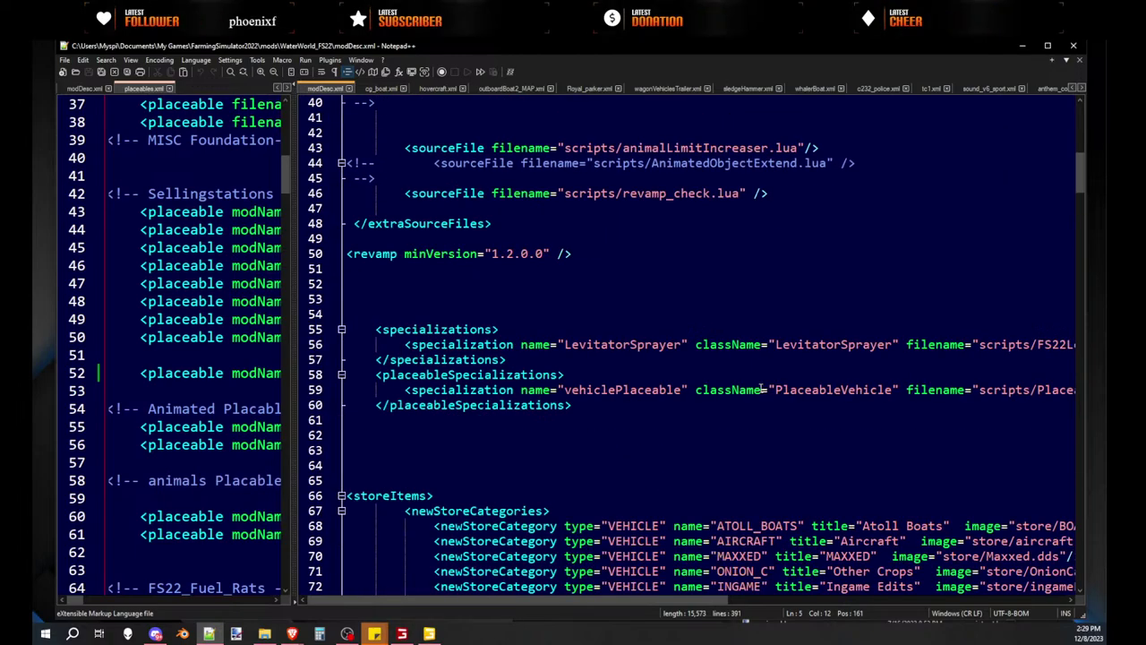
scroll(761, 389, "down", 5)
scroll(760, 388, "down", 6)
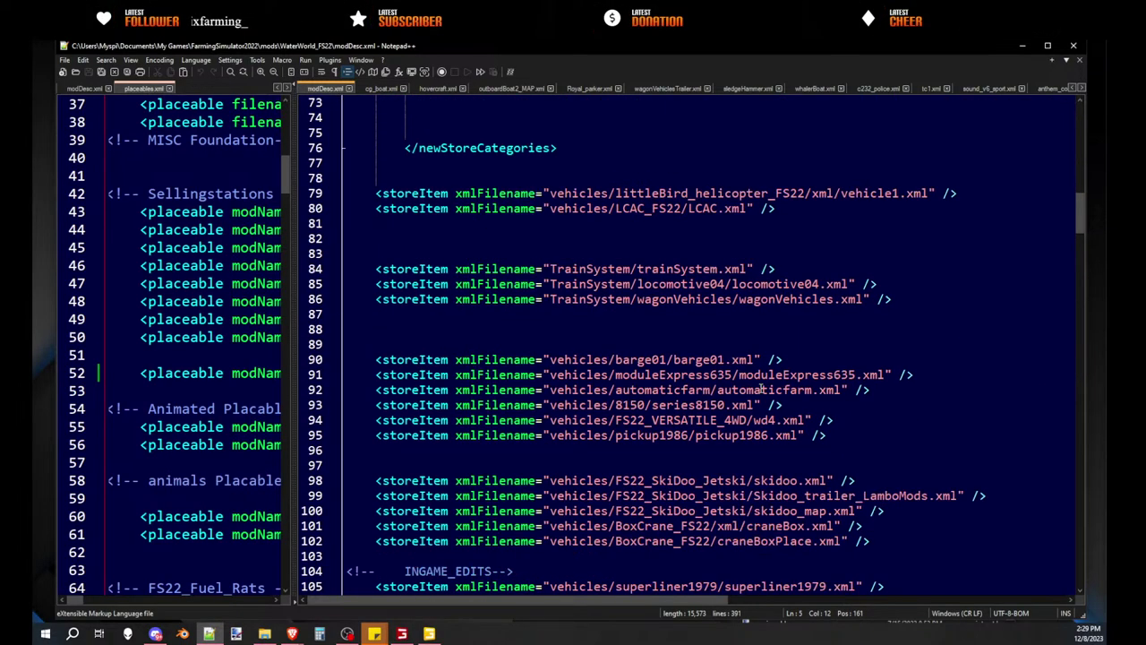
scroll(541, 435, "down", 1)
scroll(540, 435, "down", 5)
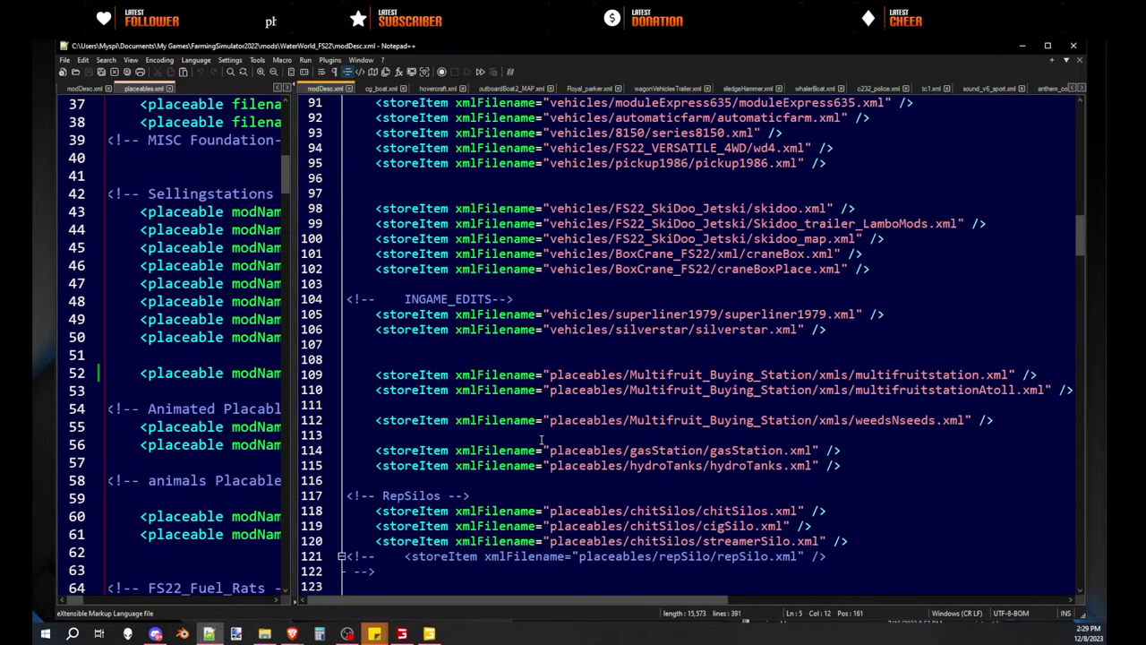
- Duplicate the sellingStationClean2.xml store item line in modDesc.xml, set the copy's xmlFilename to placeables/sellStations/sellingStationJanes, and save
scroll(605, 420, "down", 2)
scroll(605, 420, "down", 6)
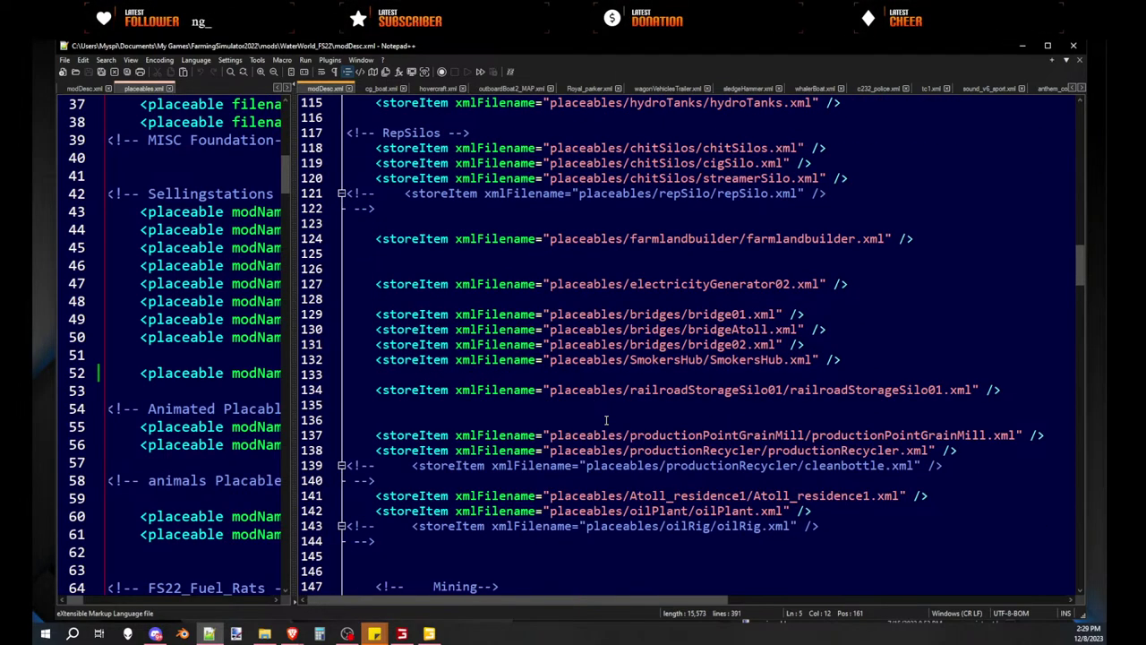
scroll(658, 424, "down", 5)
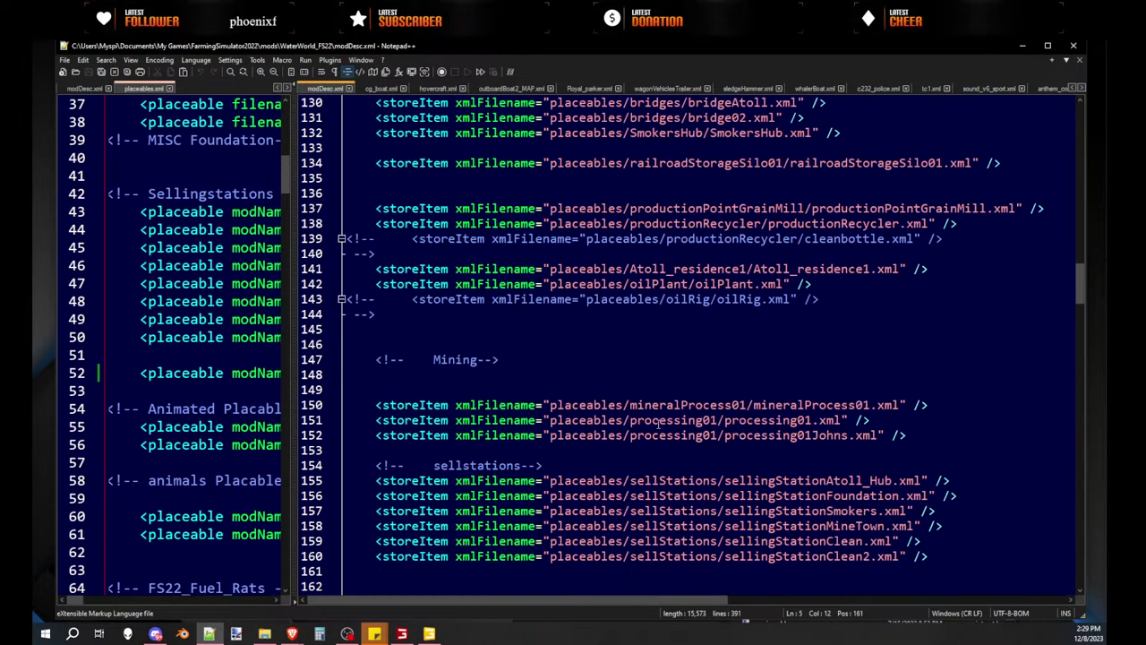
scroll(682, 428, "down", 2)
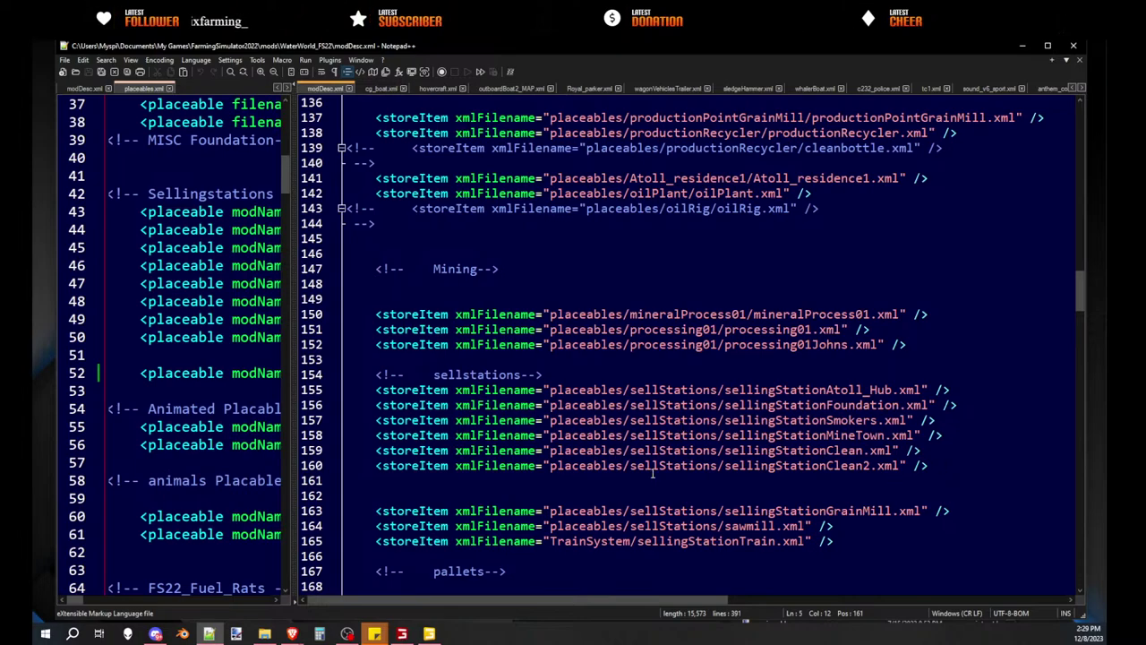
triple_click(954, 464)
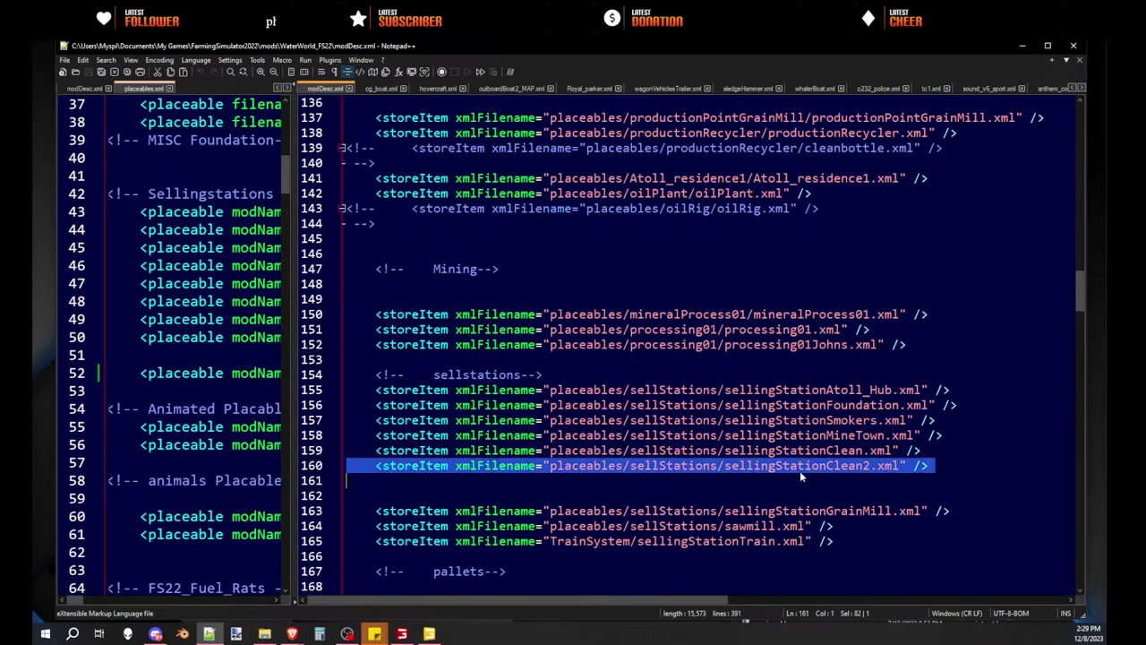
key("ctrl+d")
left_click_drag(550, 480, 915, 481)
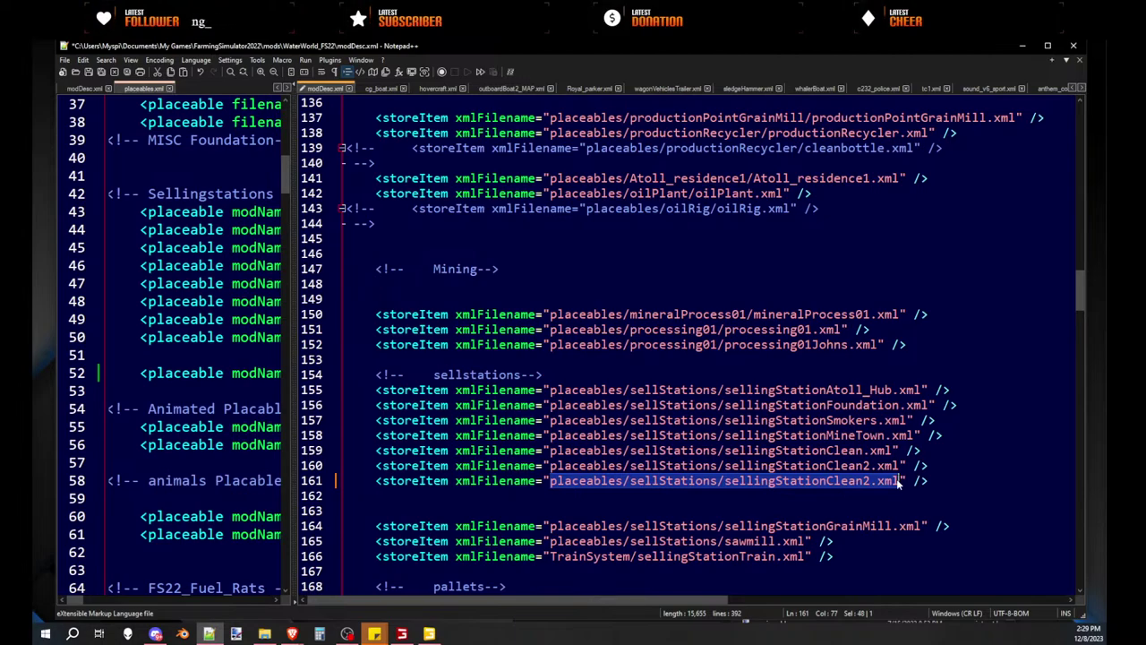
type("placeables/sellStations/sellingStationJanes")
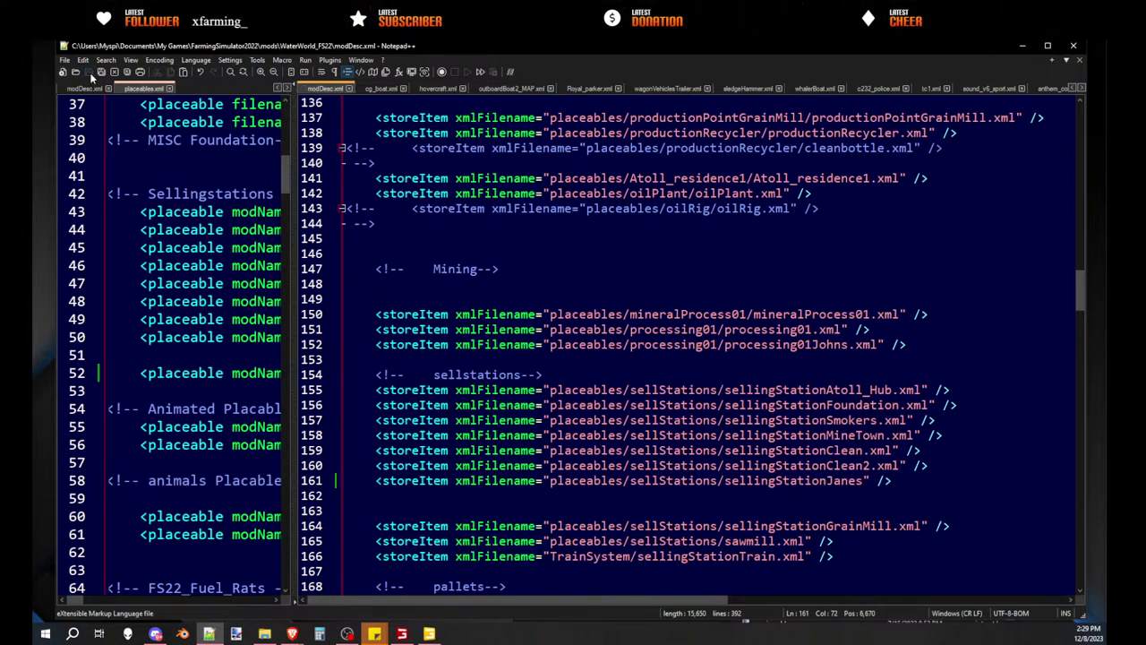
- Switch to GIANTS Editor and collapse the ruin_planes group under JaneBoatsStop
key("alt+Tab")
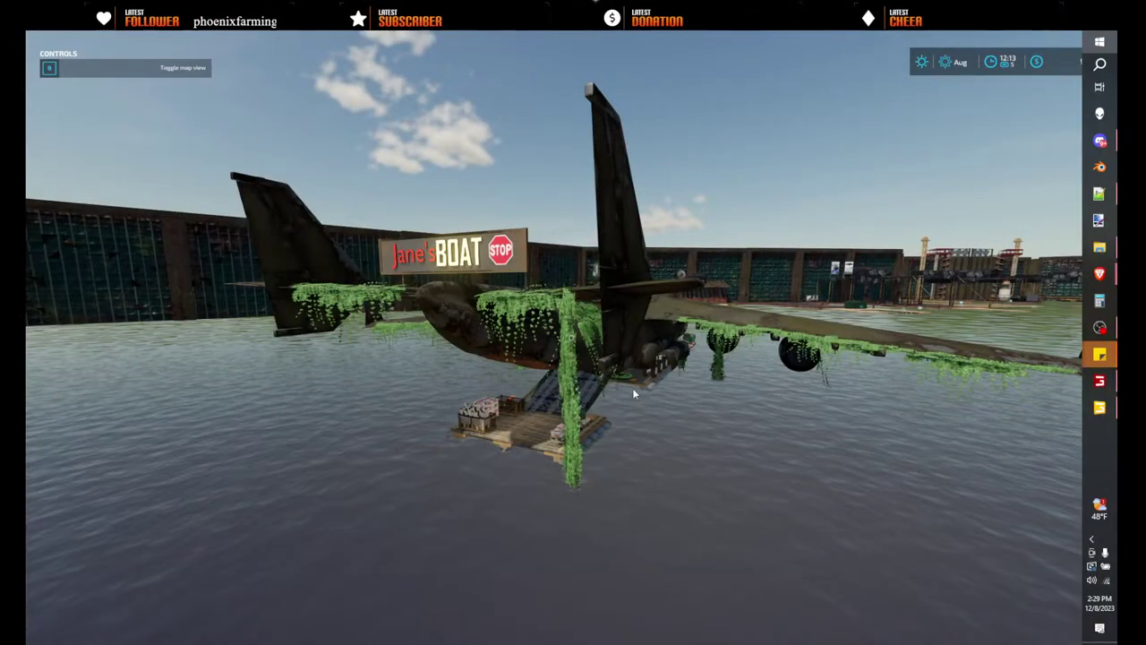
key("super")
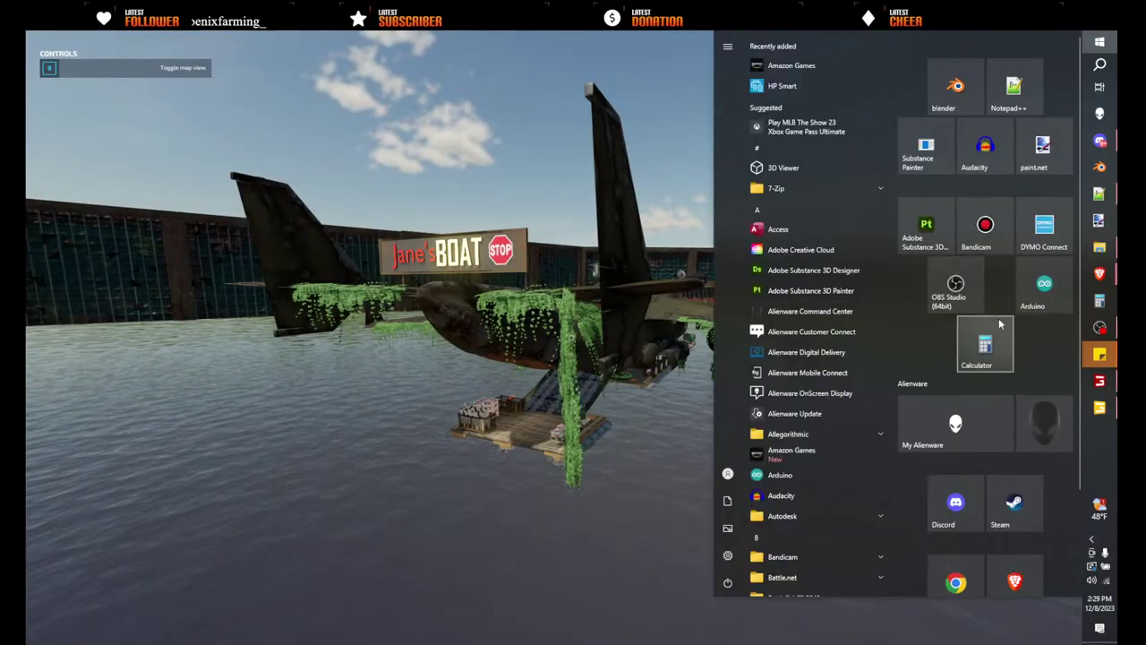
left_click(1099, 408)
left_click_drag(571, 359, 574, 370, "alt")
scroll(575, 370, "down", 1)
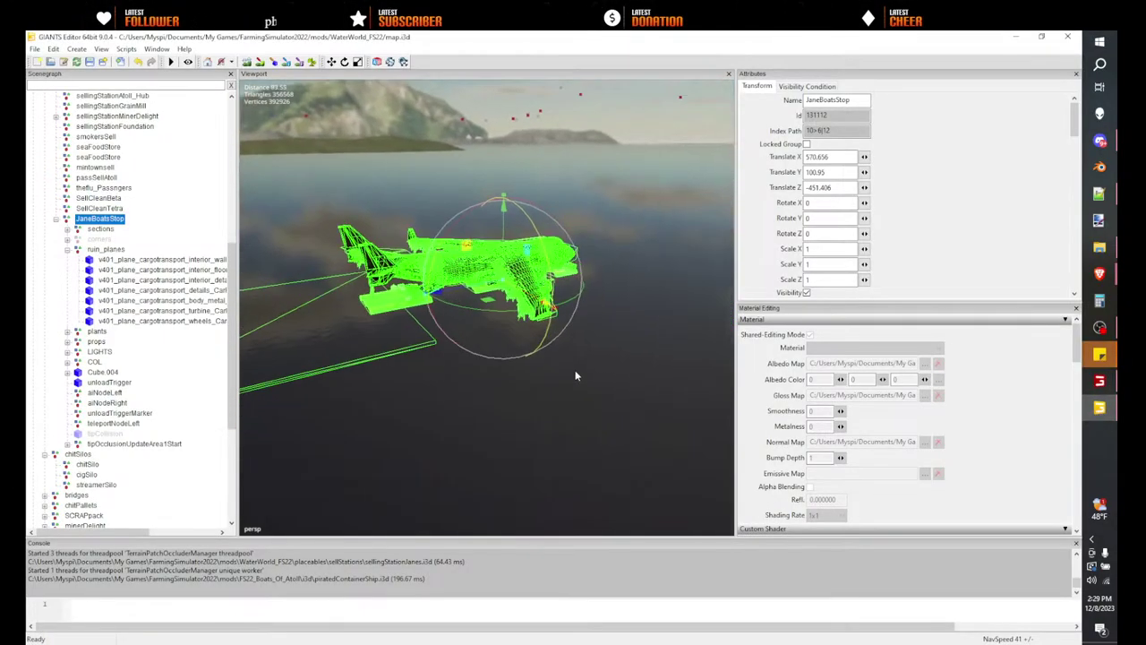
left_click(67, 251)
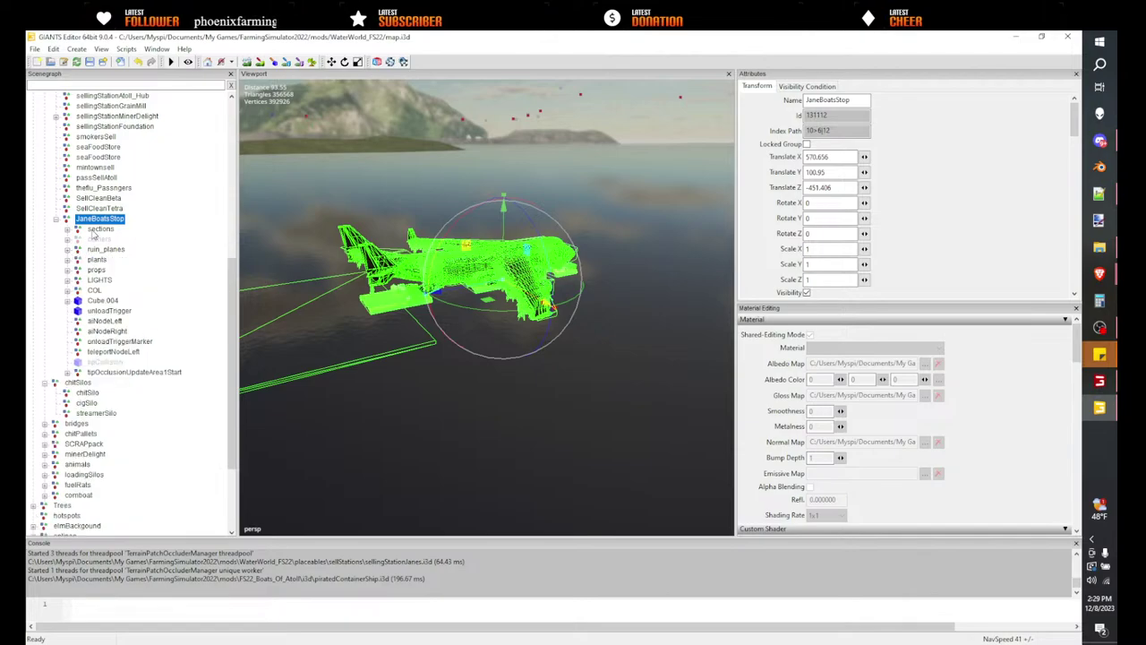
- Delete all child nodes of JaneBoatsStop, from sections through tipOcclusionUpdateArea1Start, and save the map
left_click(95, 230)
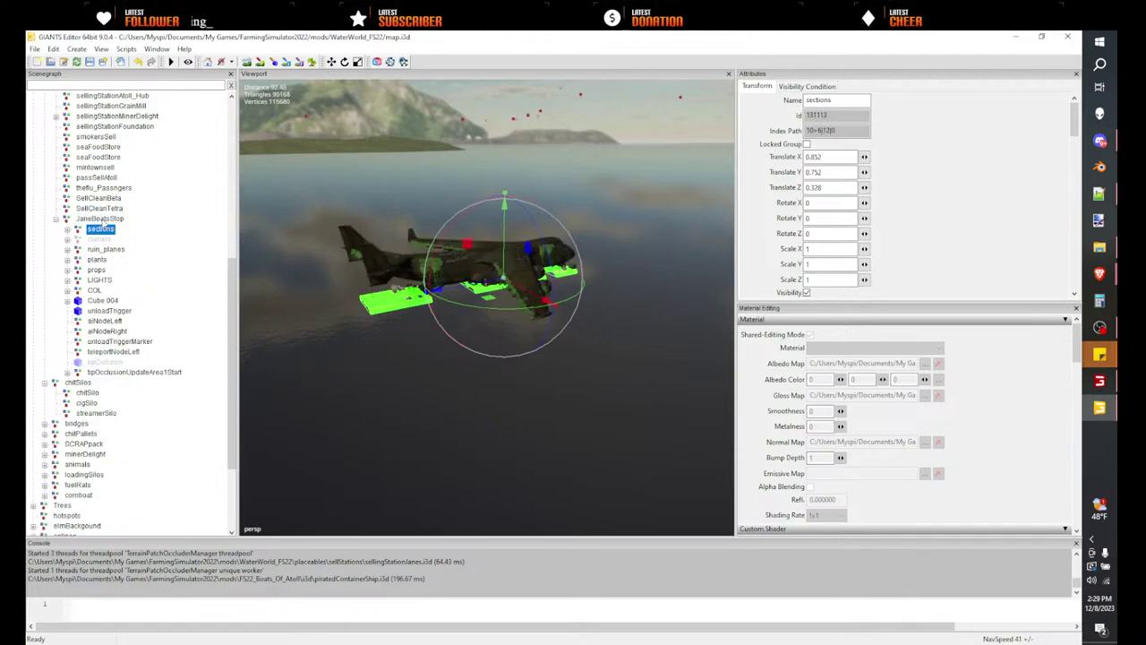
left_click(102, 219)
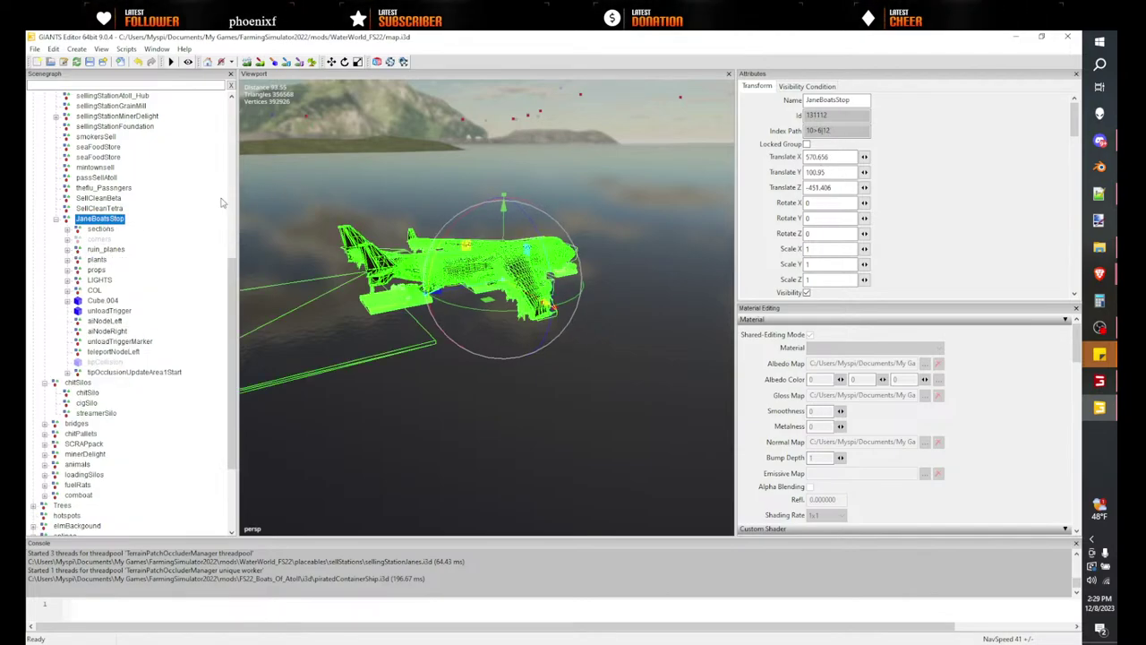
left_click(99, 230)
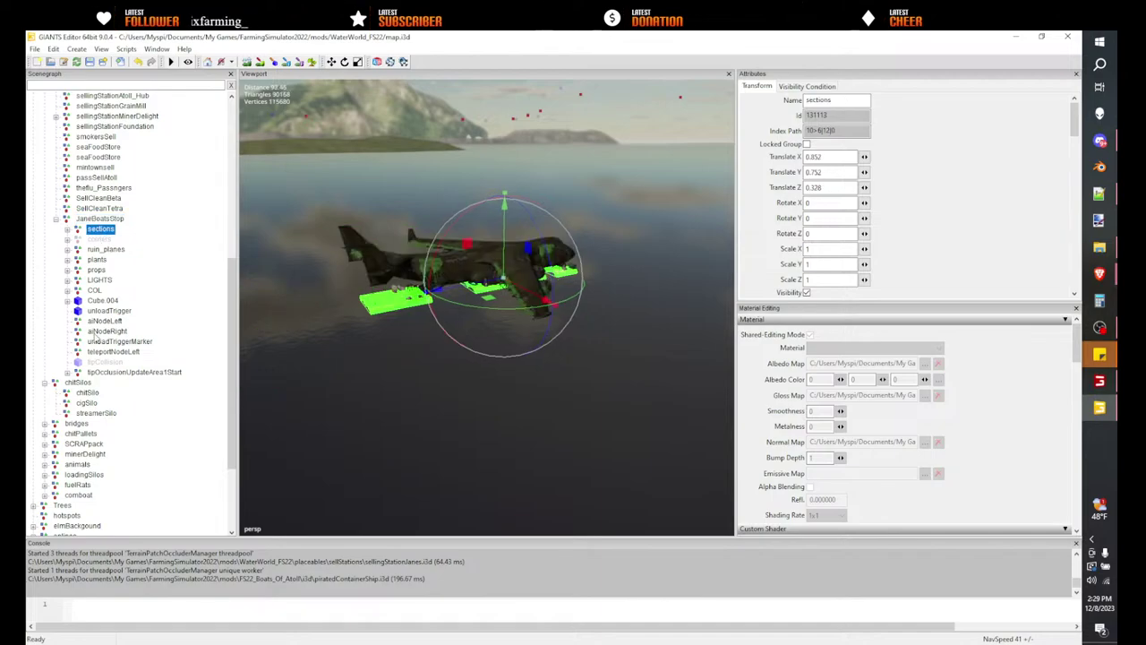
left_click(142, 371, "shift")
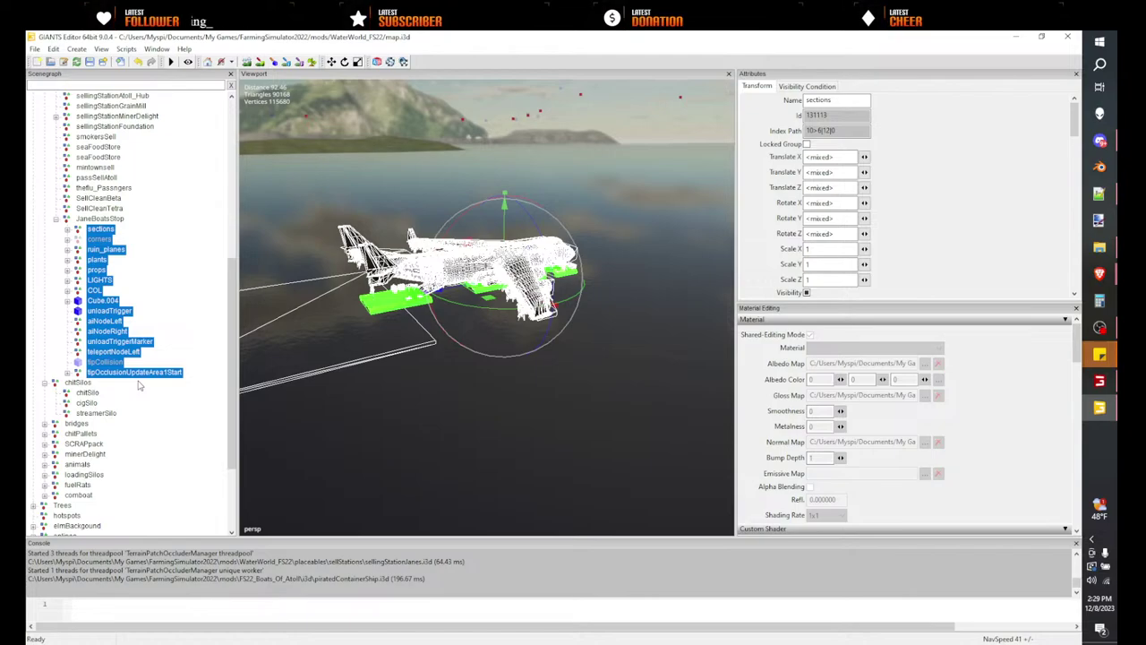
key("Delete")
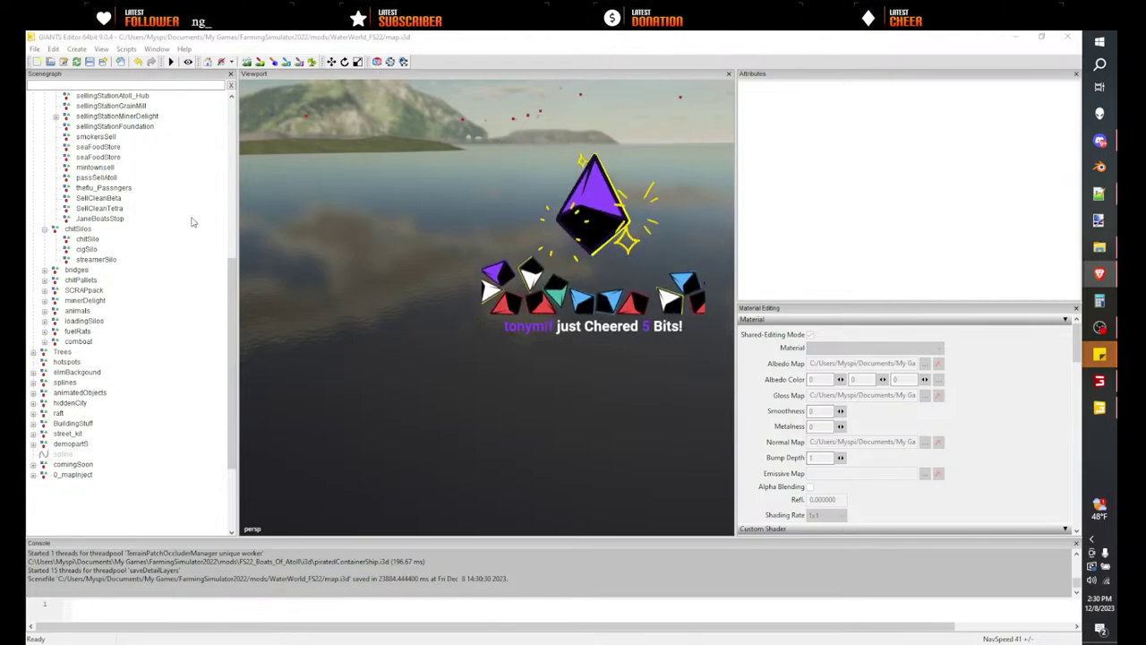
- Switch to Farming Simulator 22 and examine the Jane's Boat Stop plane, flying past its tail, wing and engines
left_click(1103, 380)
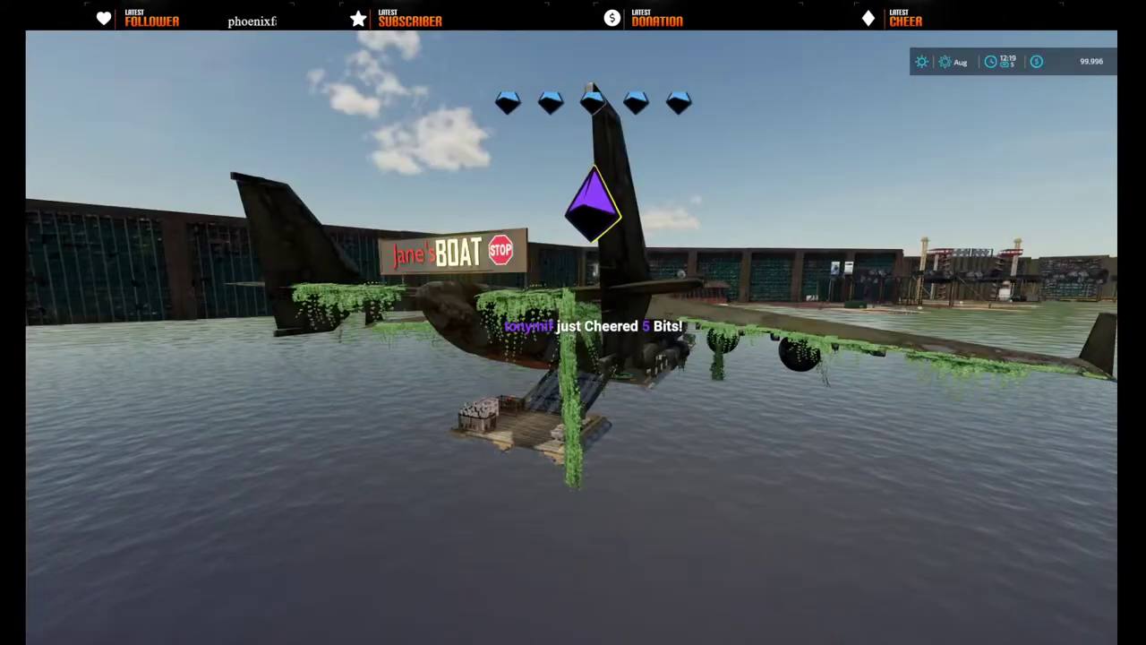
key("d")
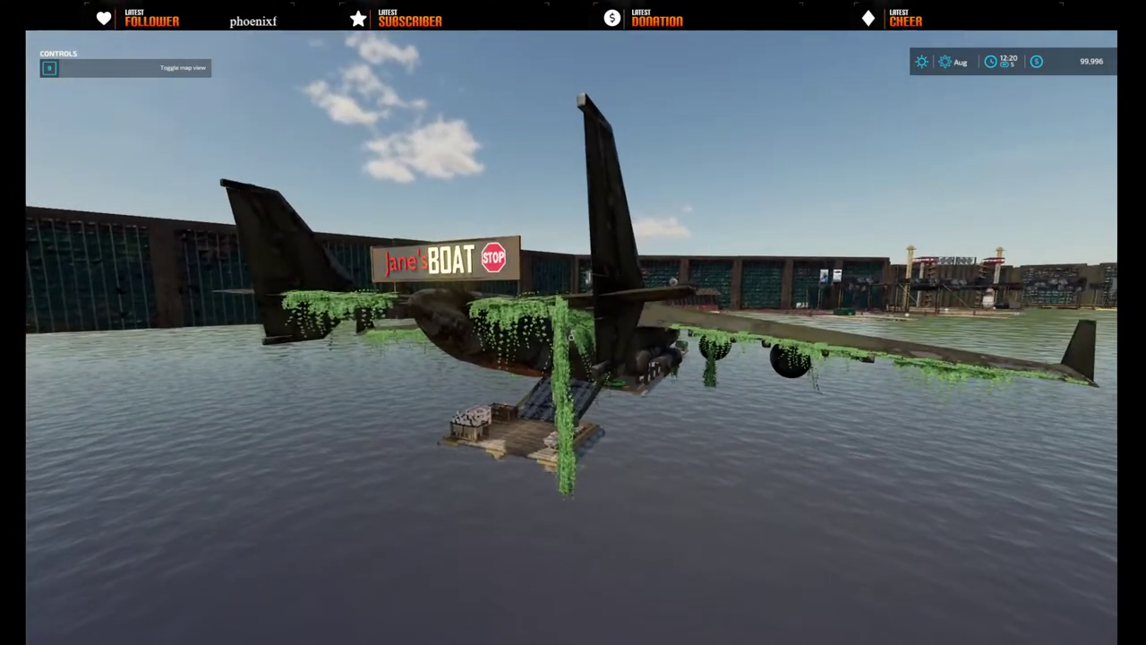
key("super")
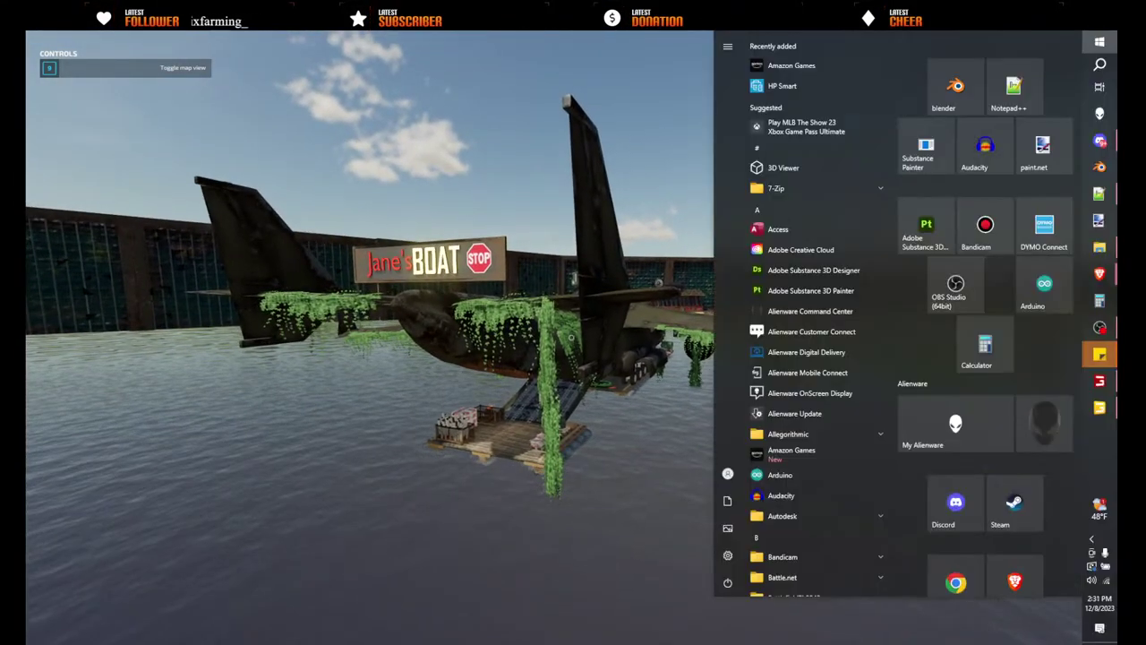
key("super")
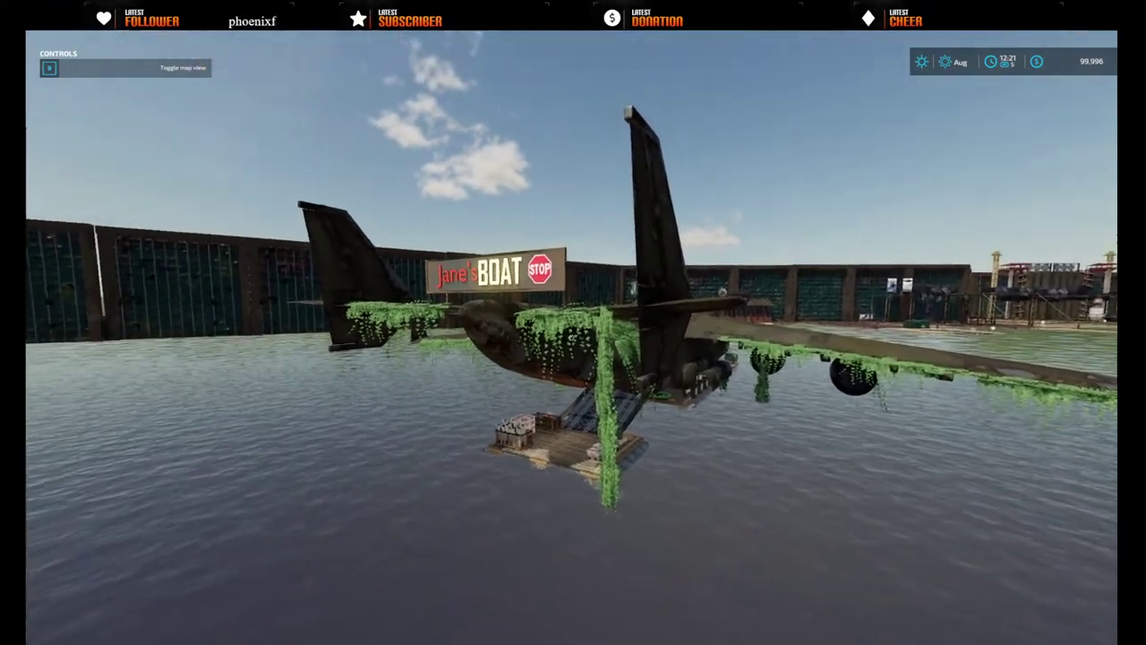
key("w")
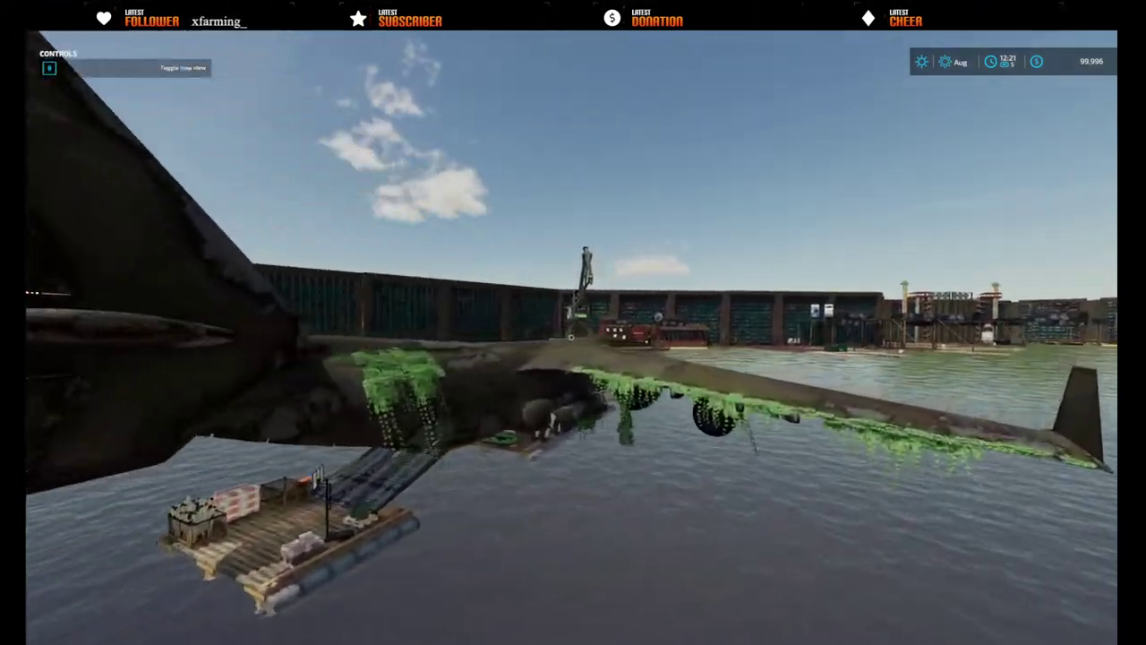
key("w")
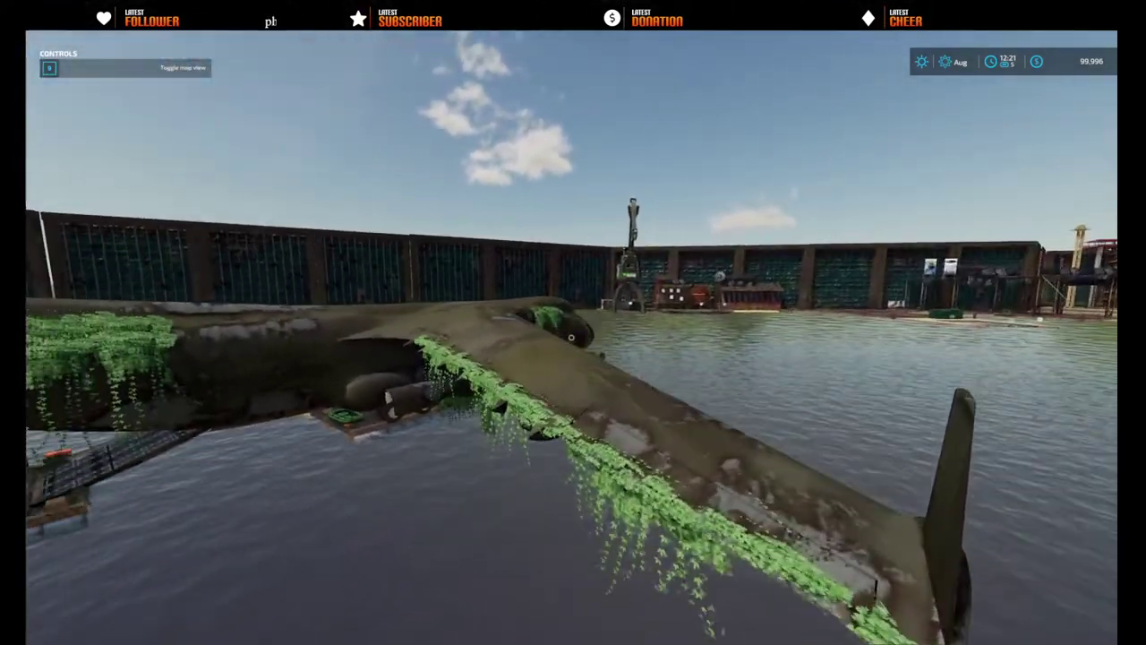
key("w")
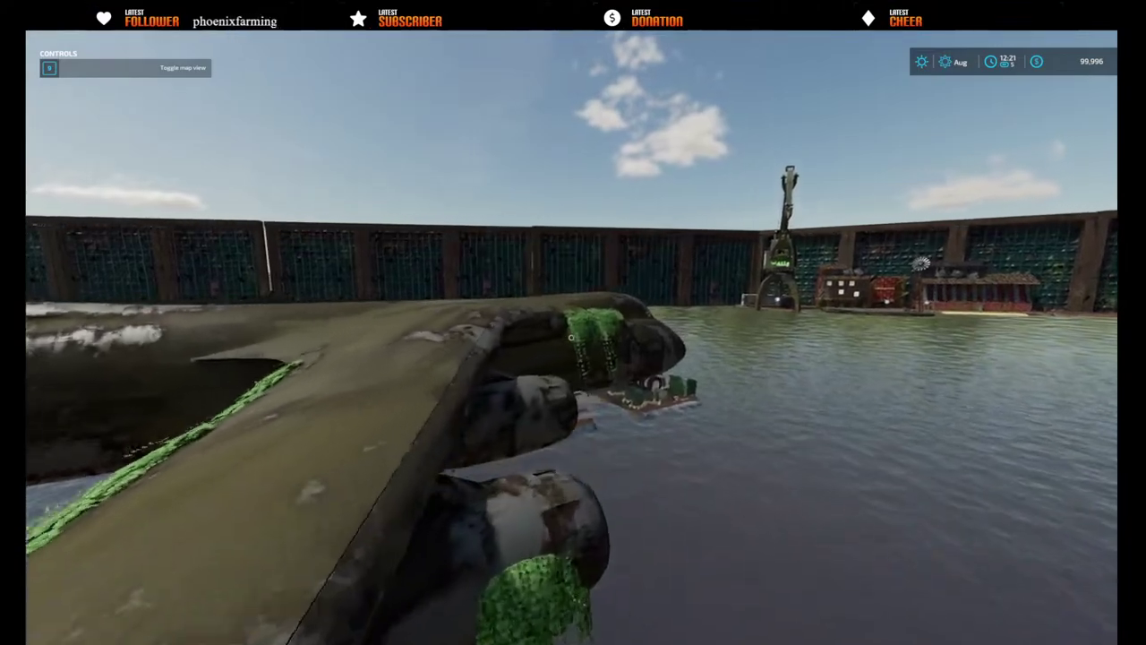
key("w")
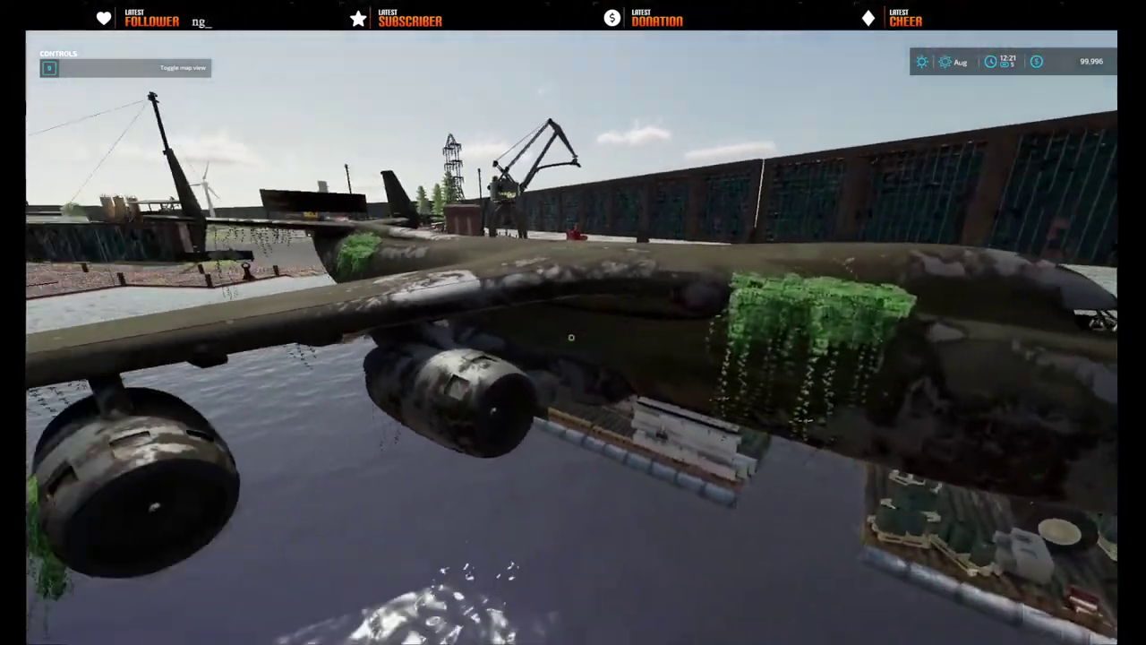
- Quit the running game to the main menu without saving
key("Escape")
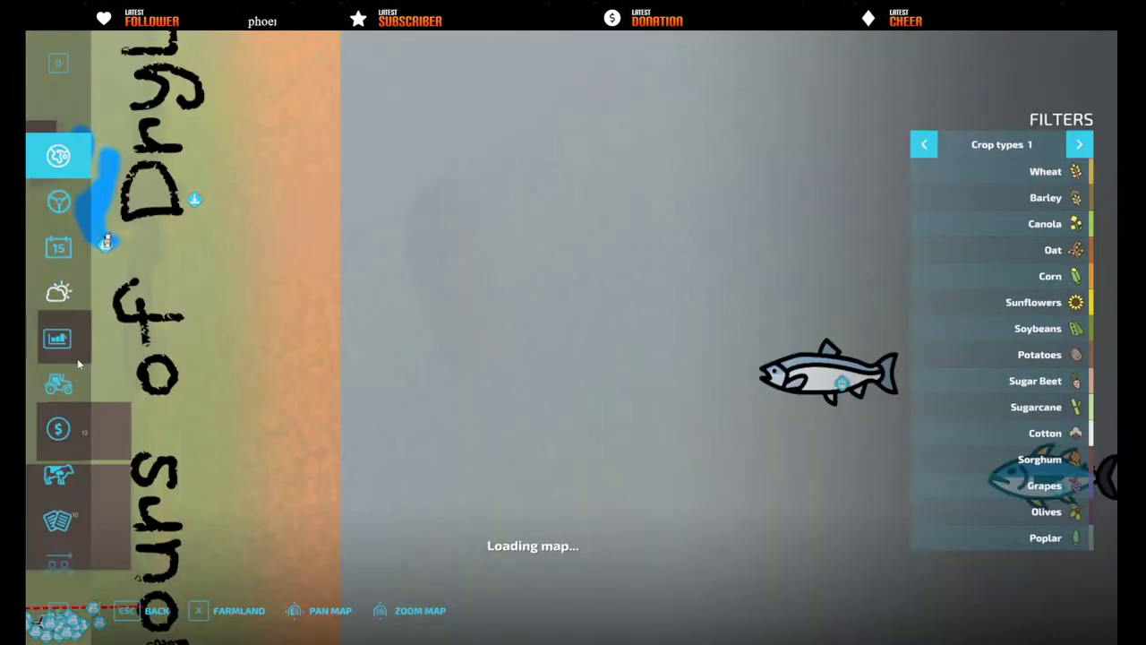
left_click(63, 568)
left_click(62, 568)
left_click(63, 568)
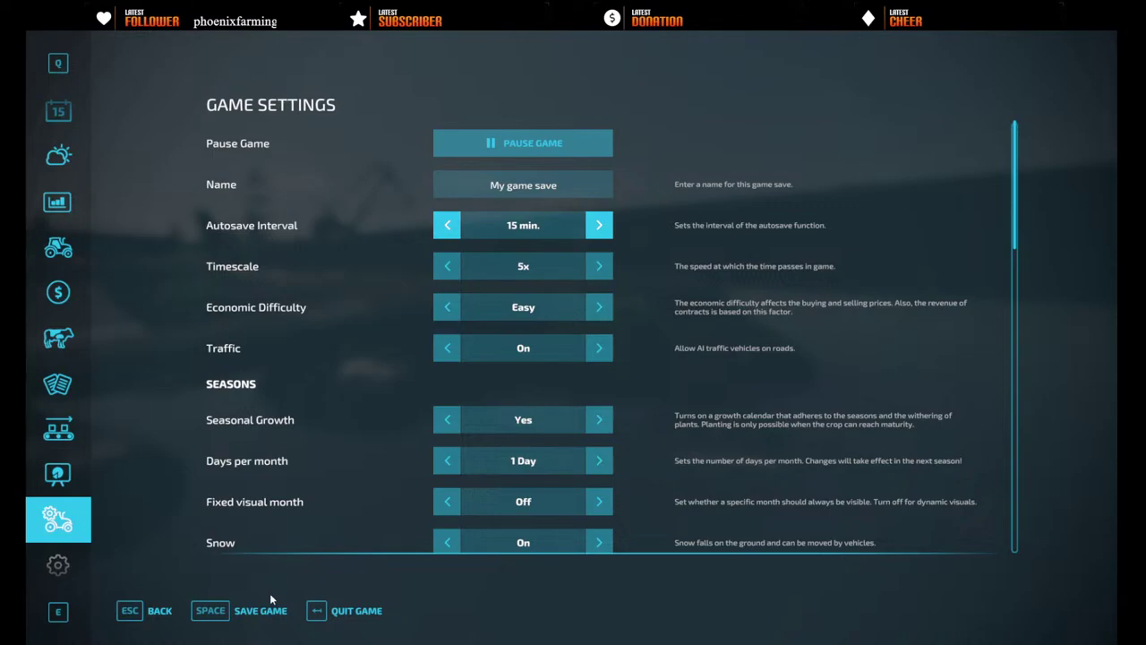
left_click(338, 612)
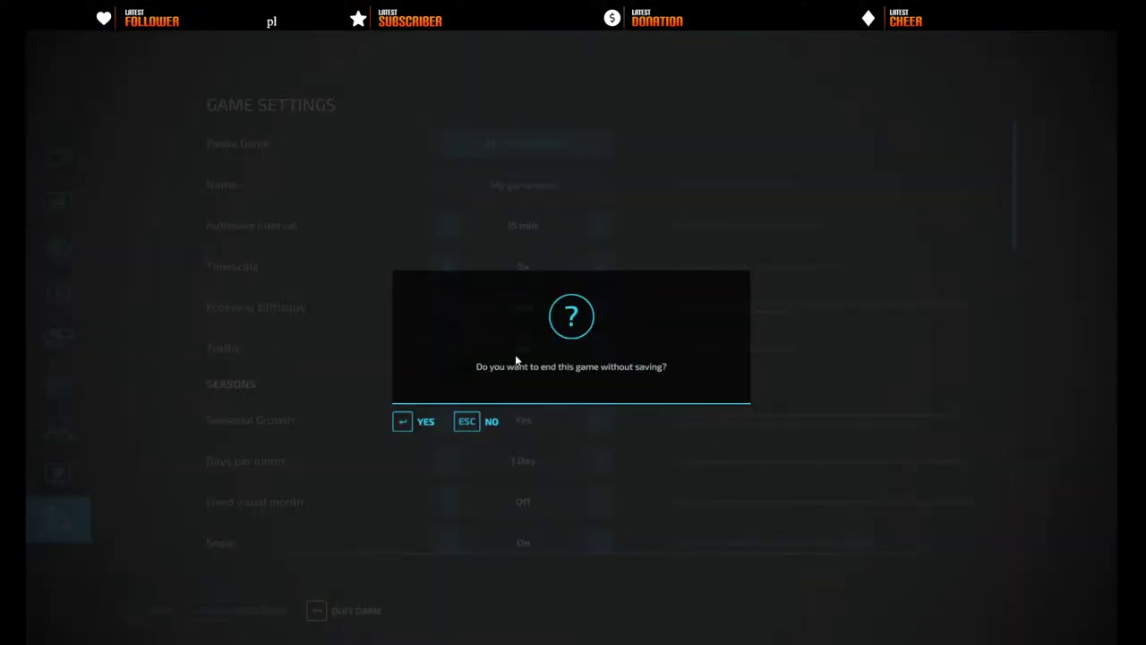
key("Return")
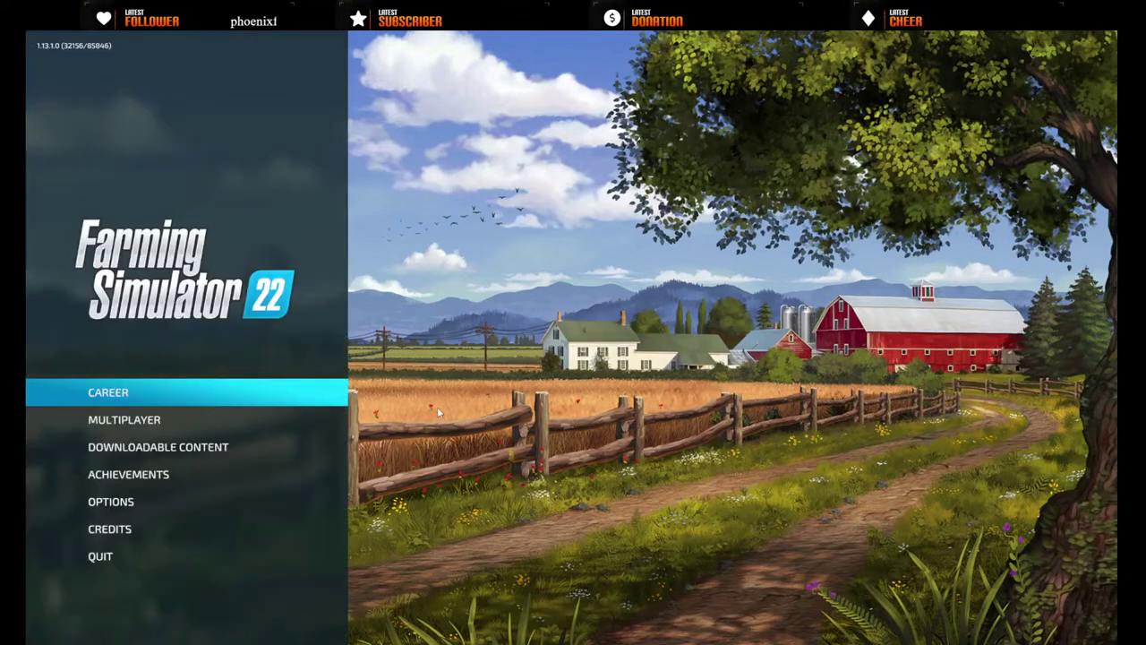
- Set up a new career in the first empty save slot with New Farmer mode and the Water World 16x map
left_click(117, 391)
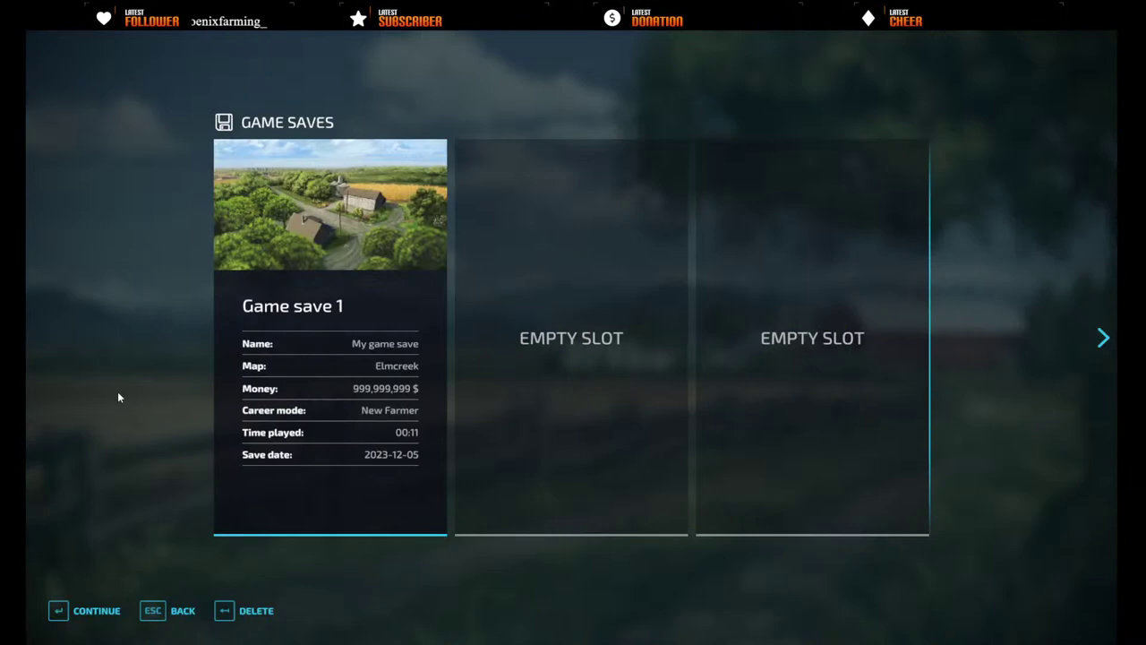
left_click(496, 311)
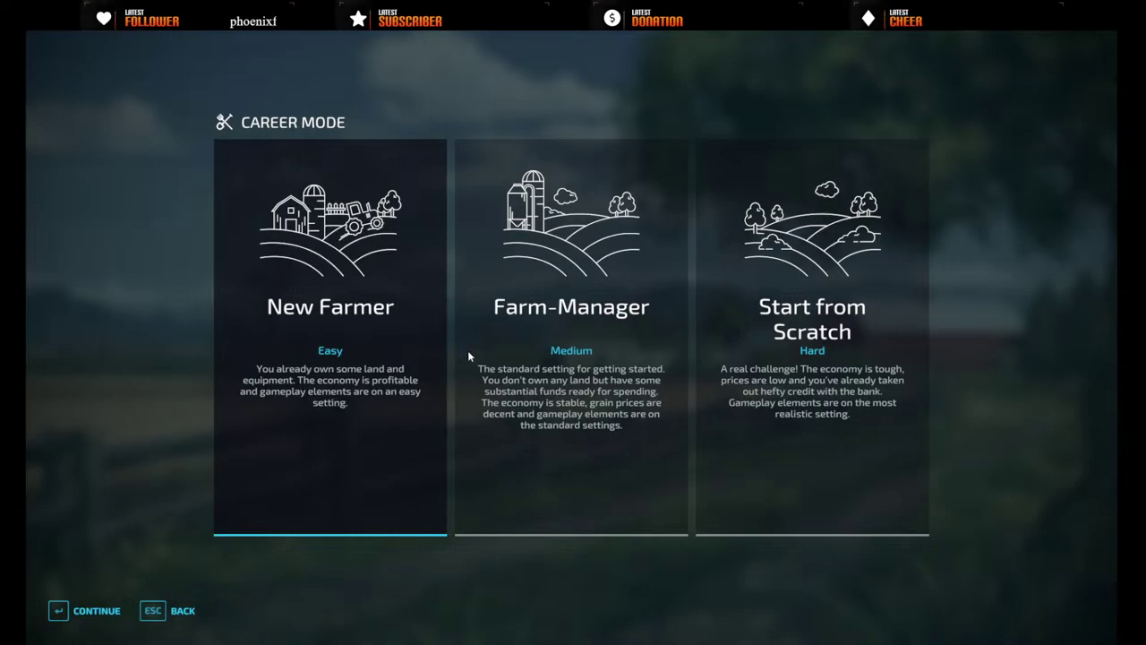
left_click(361, 342)
scroll(485, 476, "down", 20)
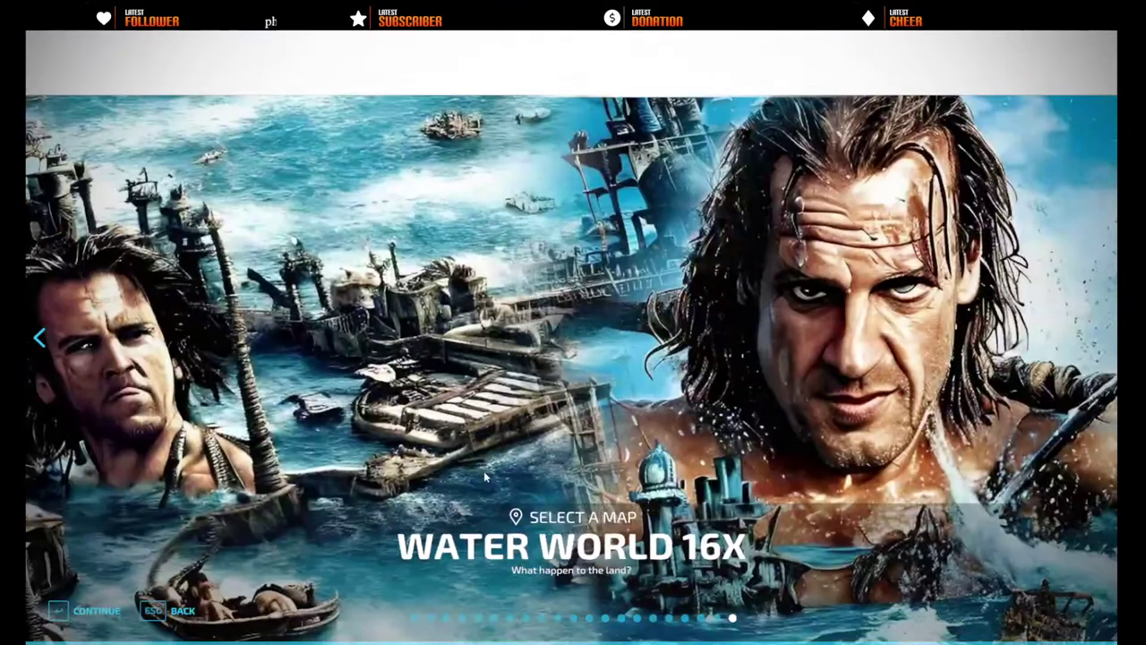
left_click(99, 614)
- Clear the whole mod selection and enable only Easy Development Controls
left_click(349, 610)
scroll(479, 341, "down", 3)
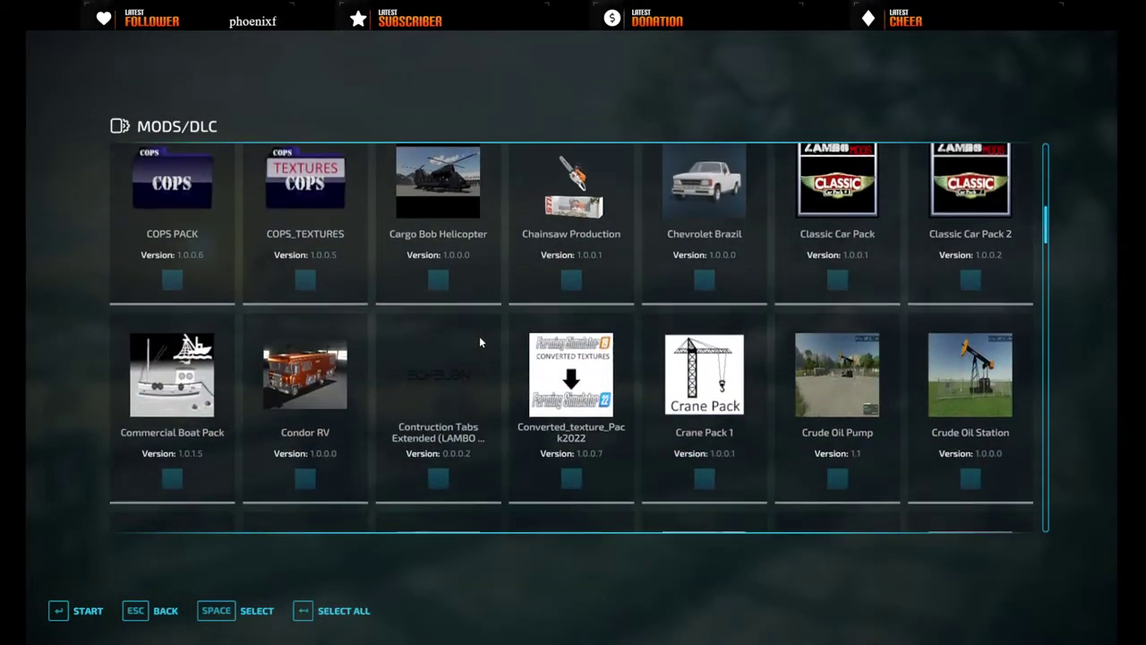
scroll(479, 342, "down", 1)
left_click(576, 422)
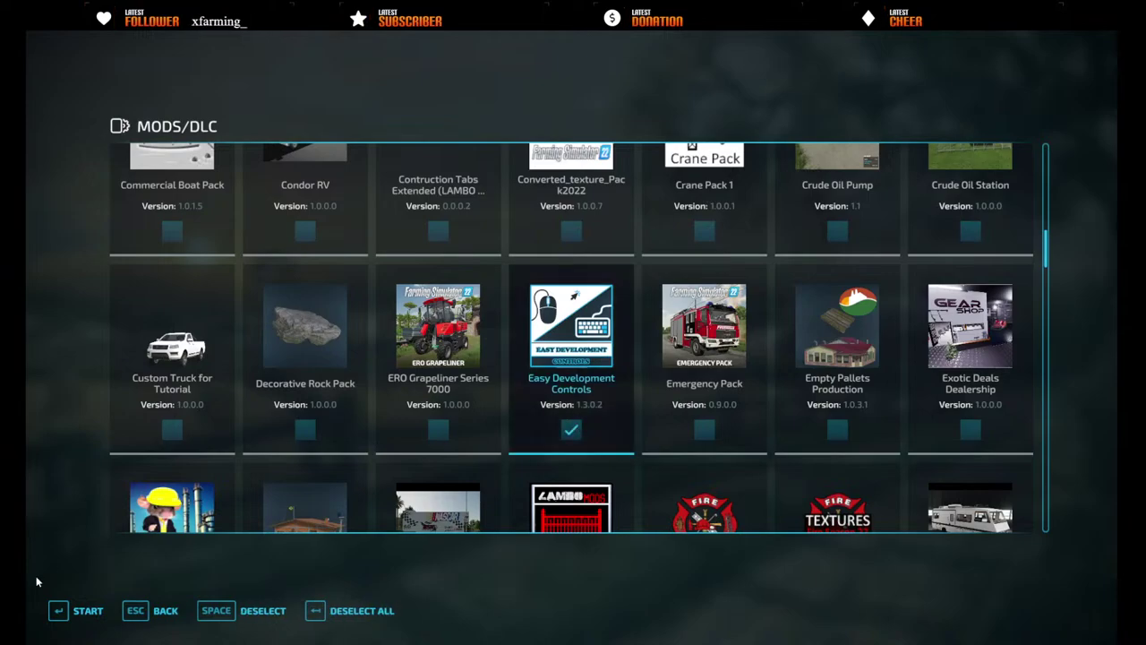
- Accept all mods required by Water World 16x and start the game
left_click(79, 616)
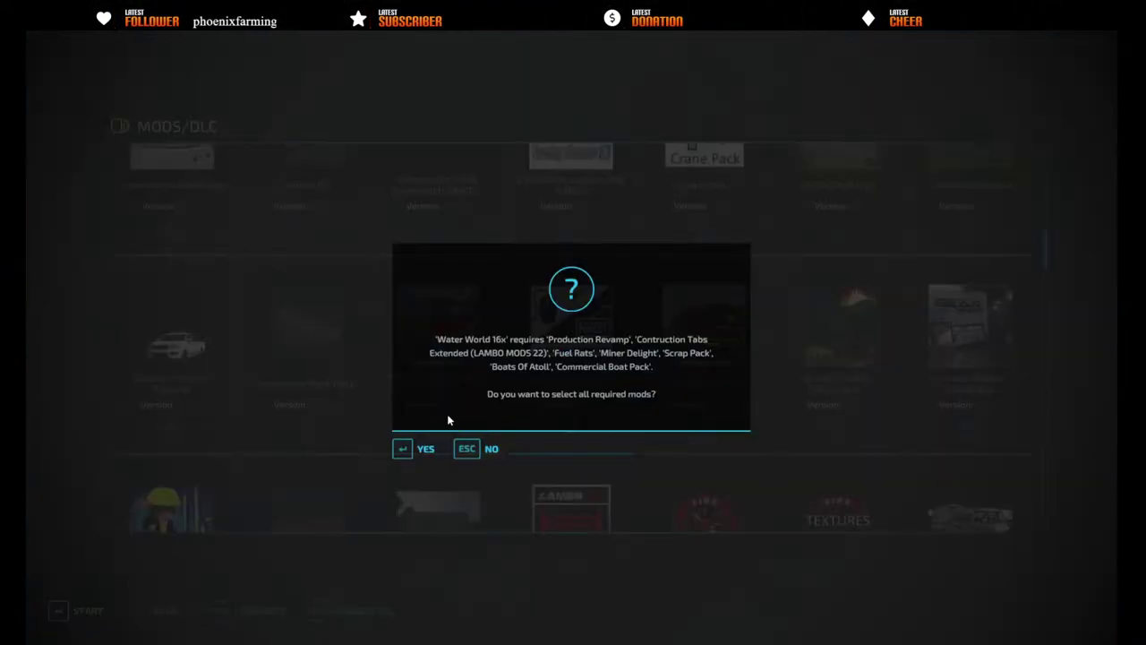
left_click(411, 453)
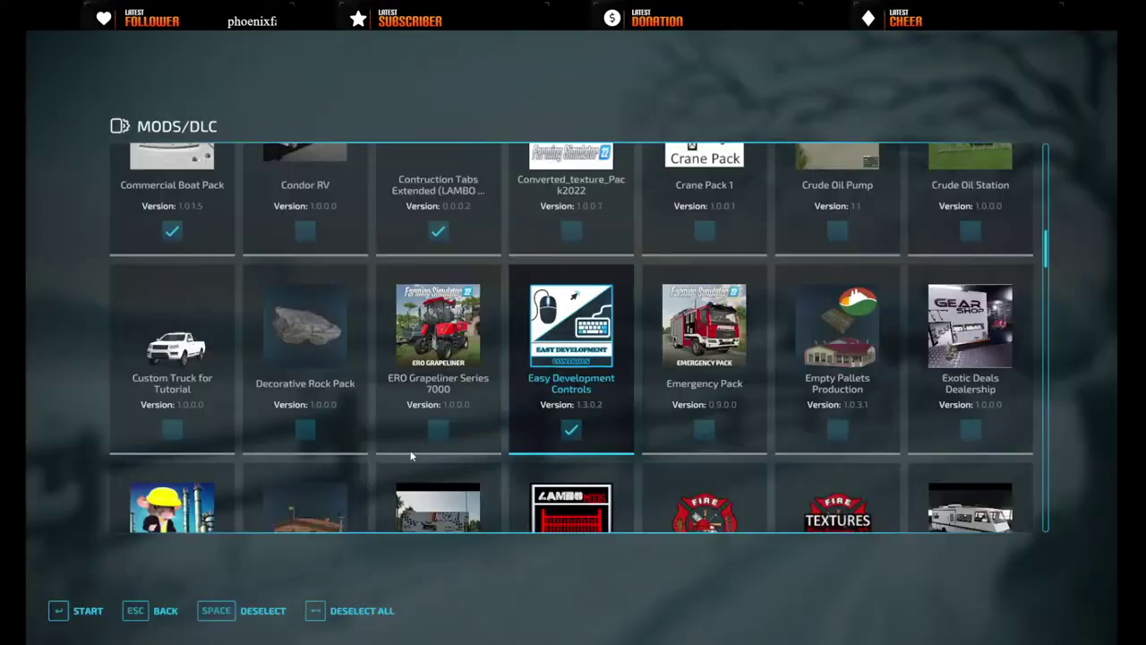
left_click(86, 611)
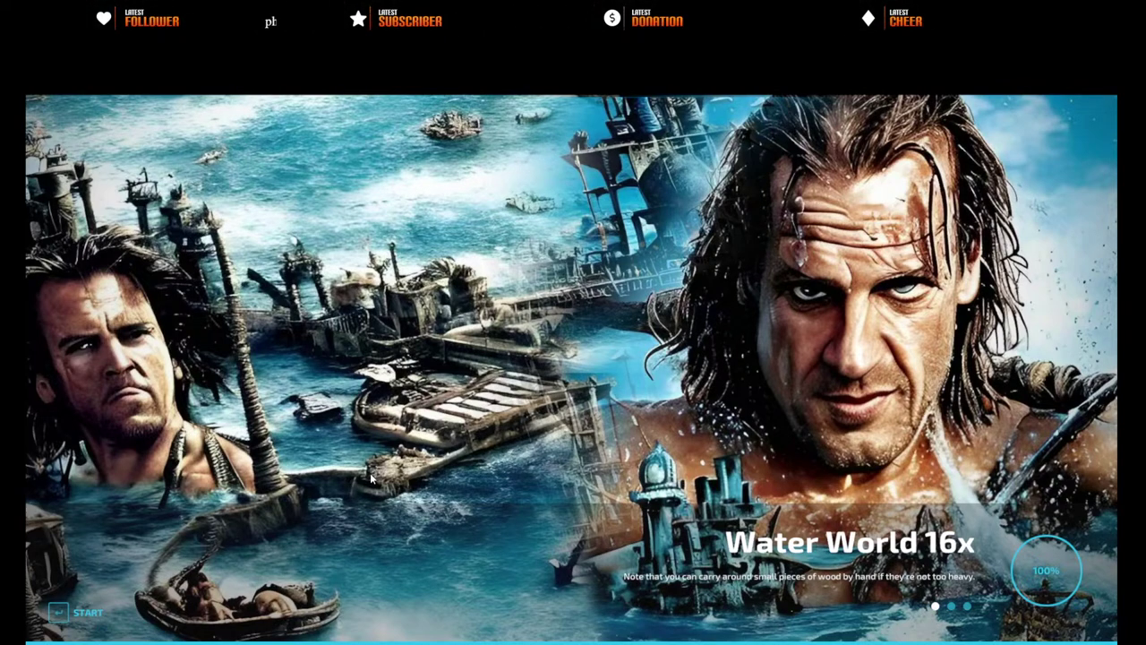
- Enter the loaded Water World 16x game, keep the default character and dismiss the welcome message
left_click(76, 612)
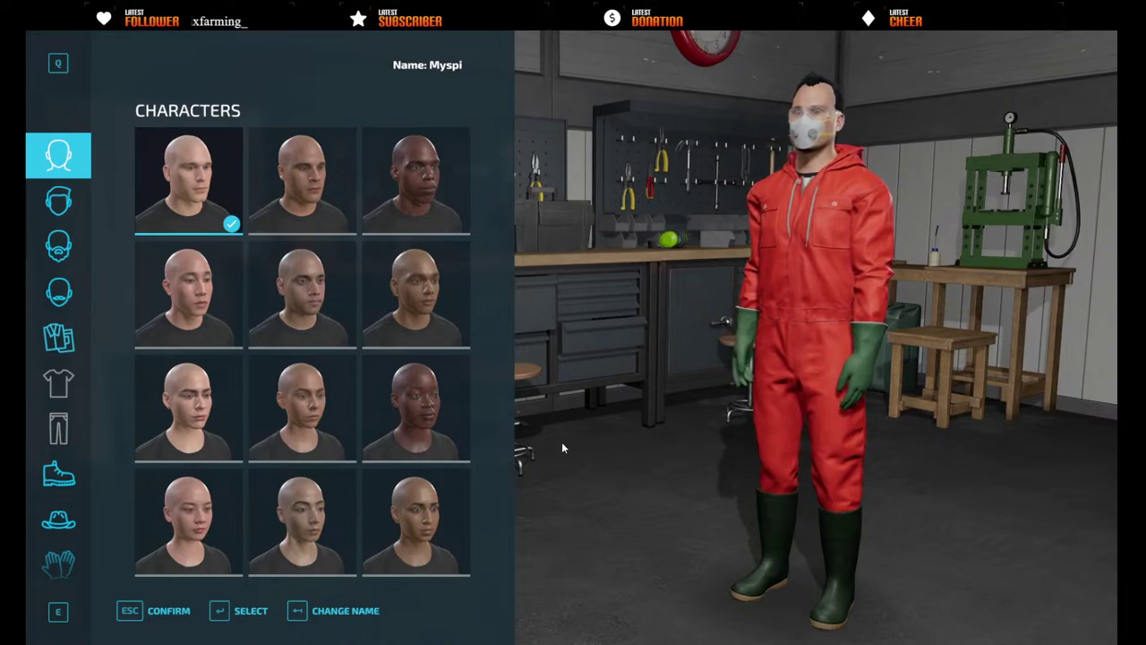
key("Escape")
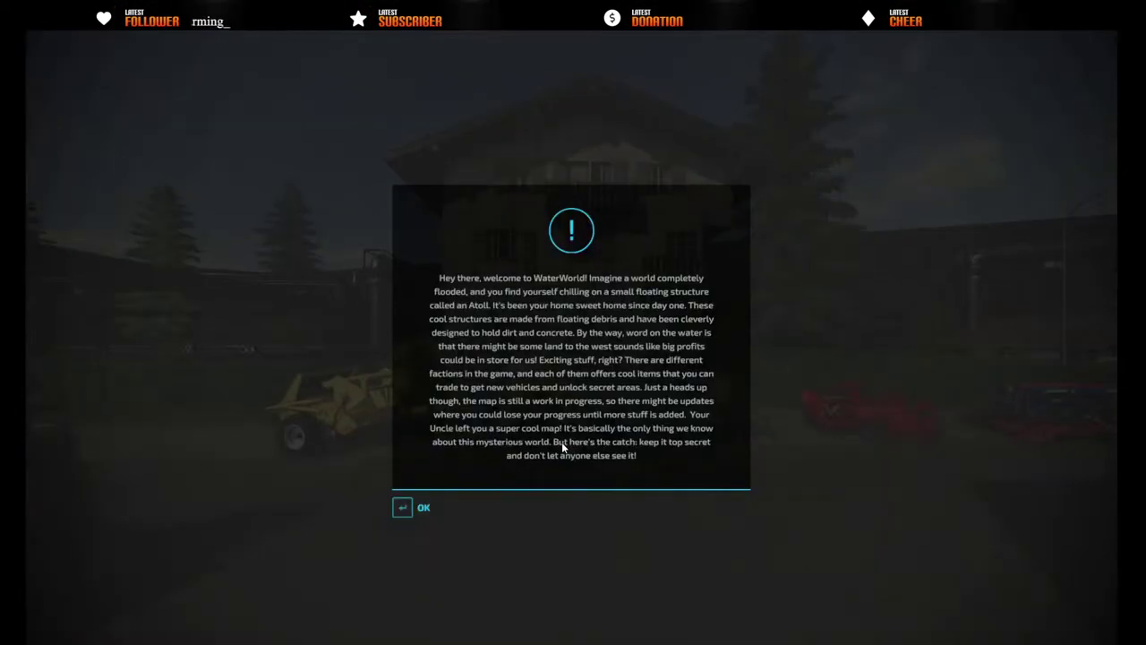
left_click(408, 508)
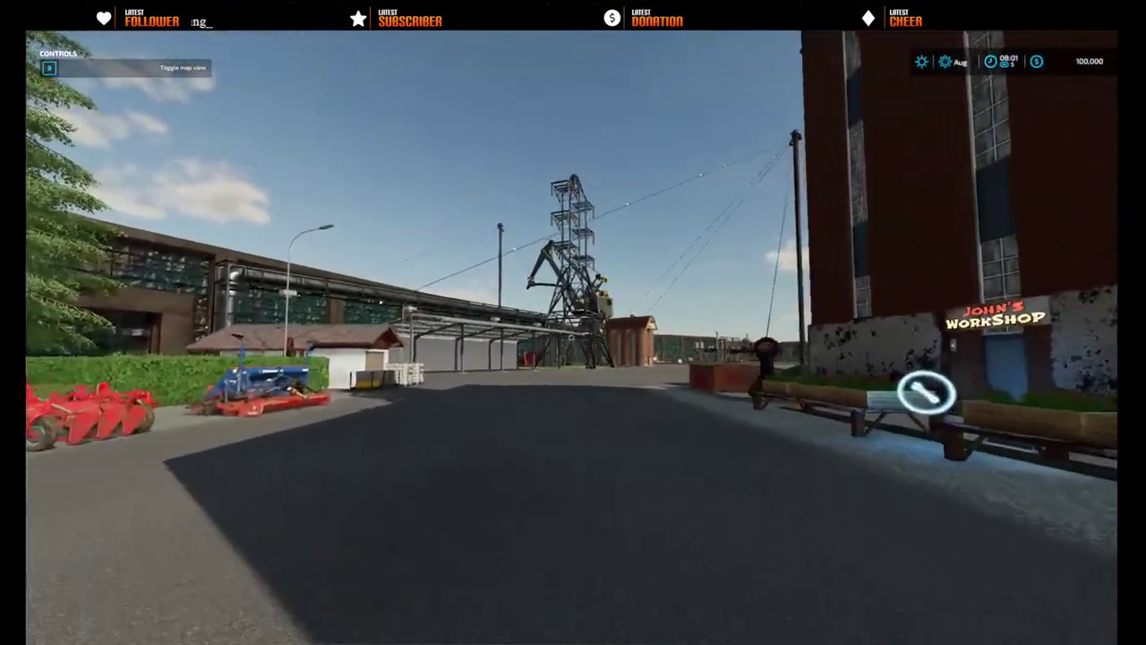
- Examine the in-game map along the Dryland coast and around the salmon fishing area for Jane's selling station
key("w")
key("Escape")
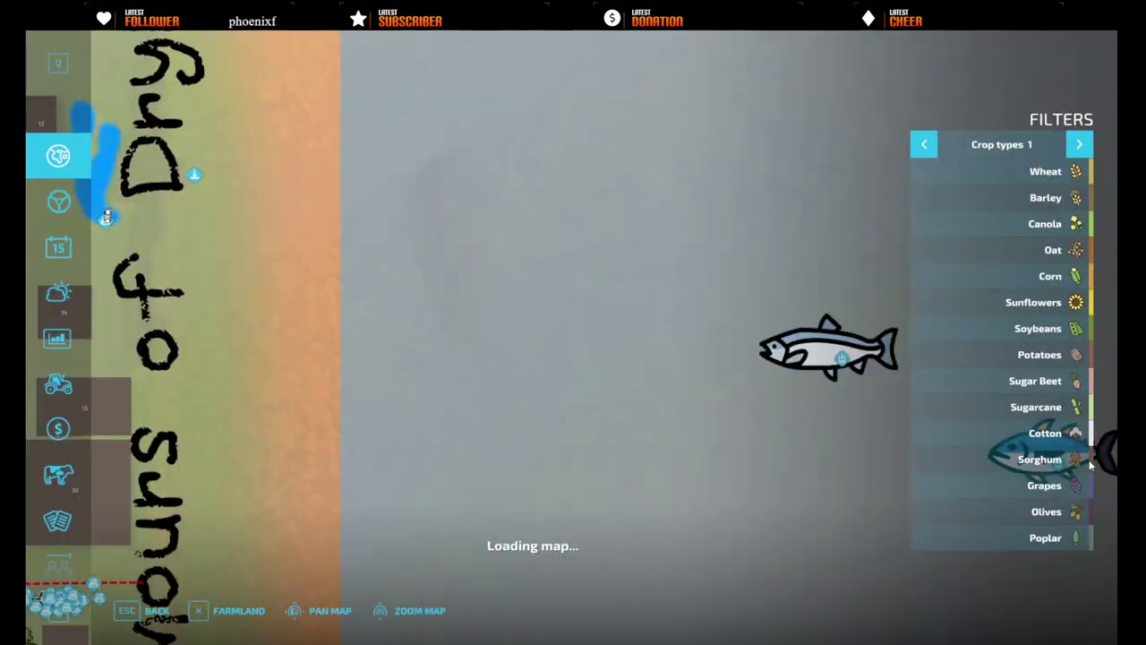
left_click_drag(609, 337, 737, 153)
scroll(670, 340, "down", 2)
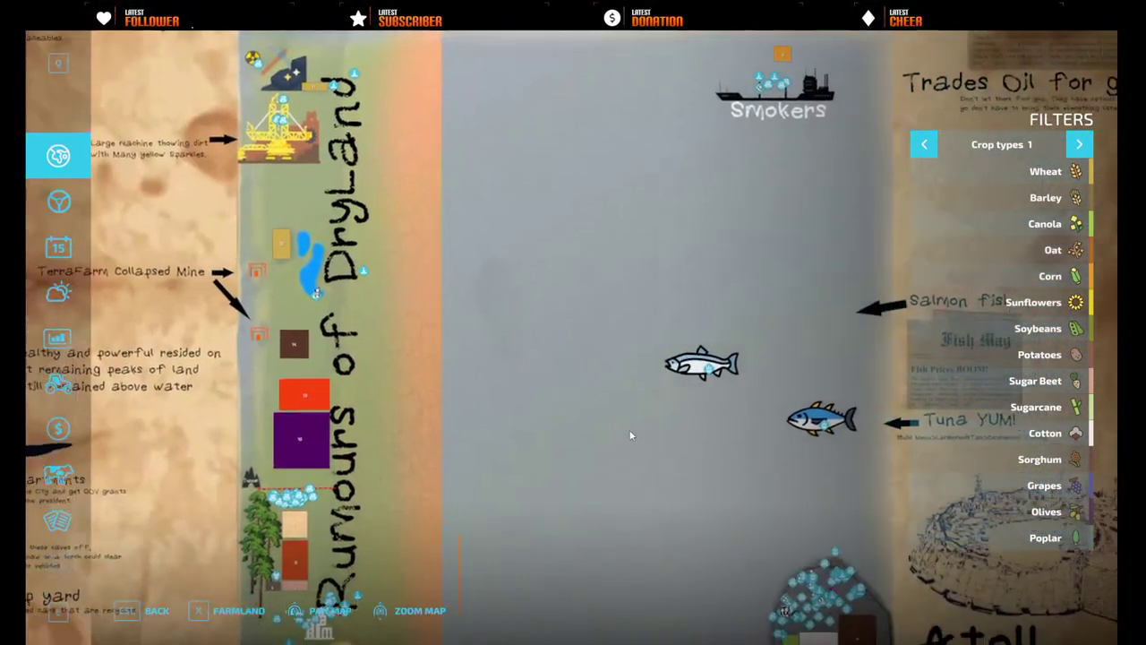
left_click_drag(641, 542, 637, 435)
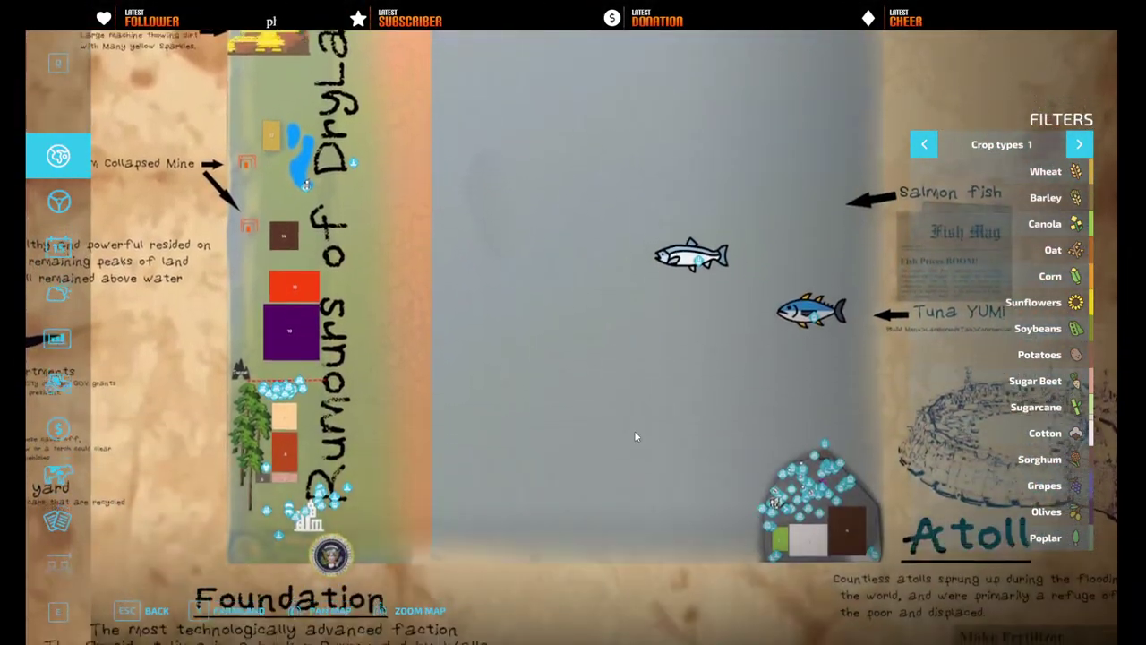
left_click_drag(657, 517, 658, 400)
left_click_drag(658, 334, 657, 407)
key("w")
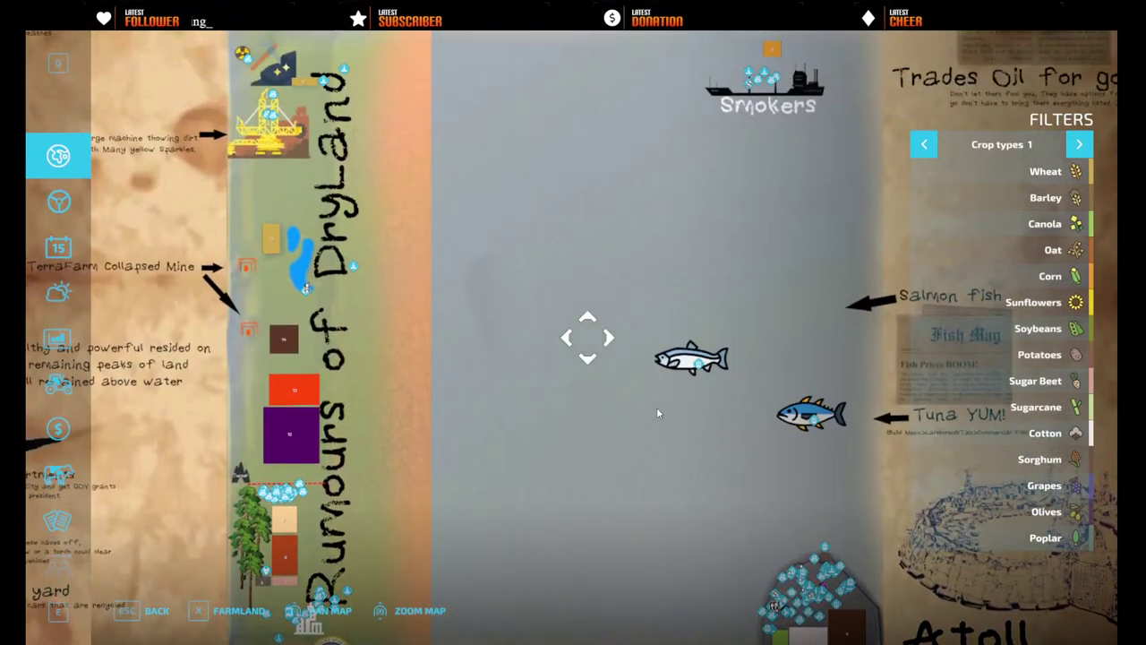
left_click_drag(618, 377, 658, 396)
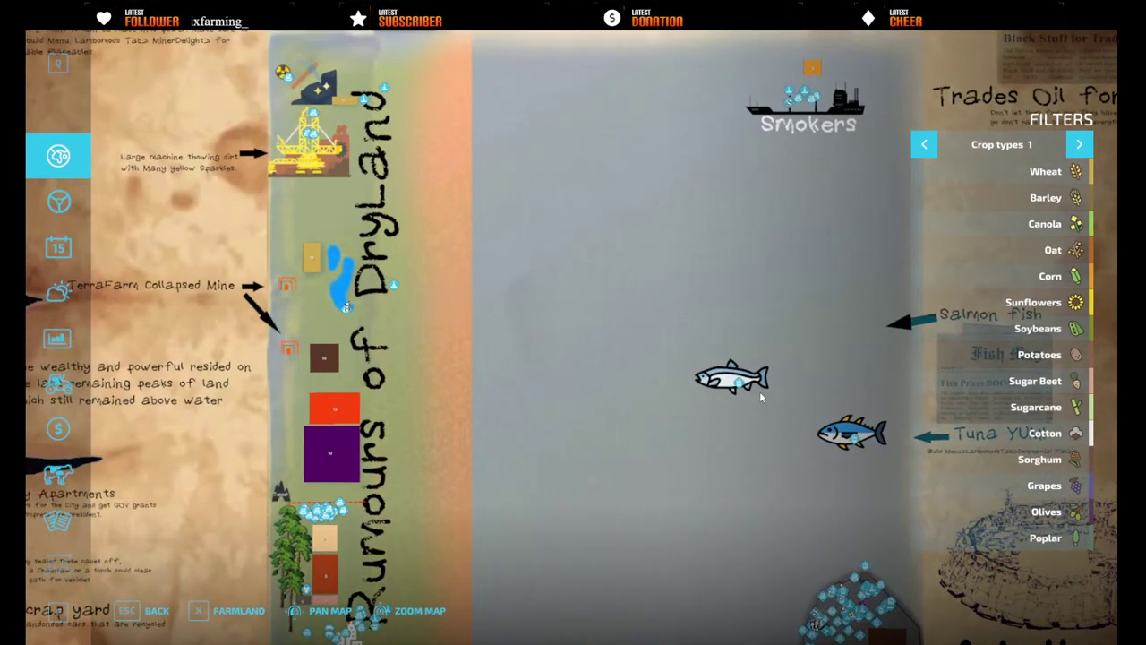
mouse_move(742, 385)
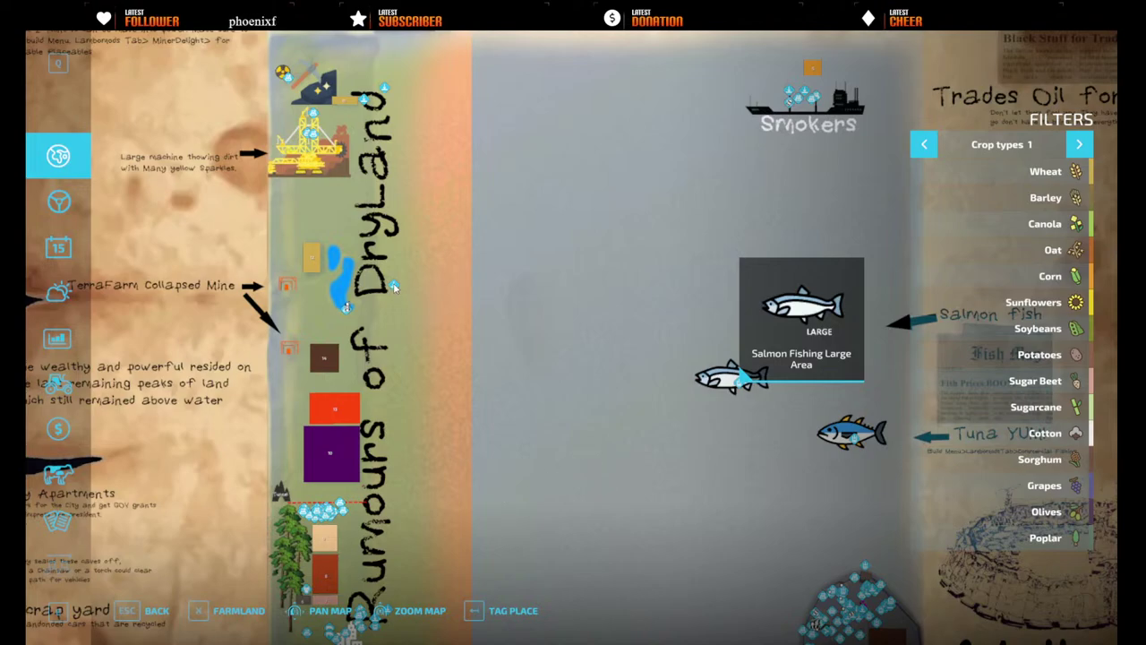
key("Escape")
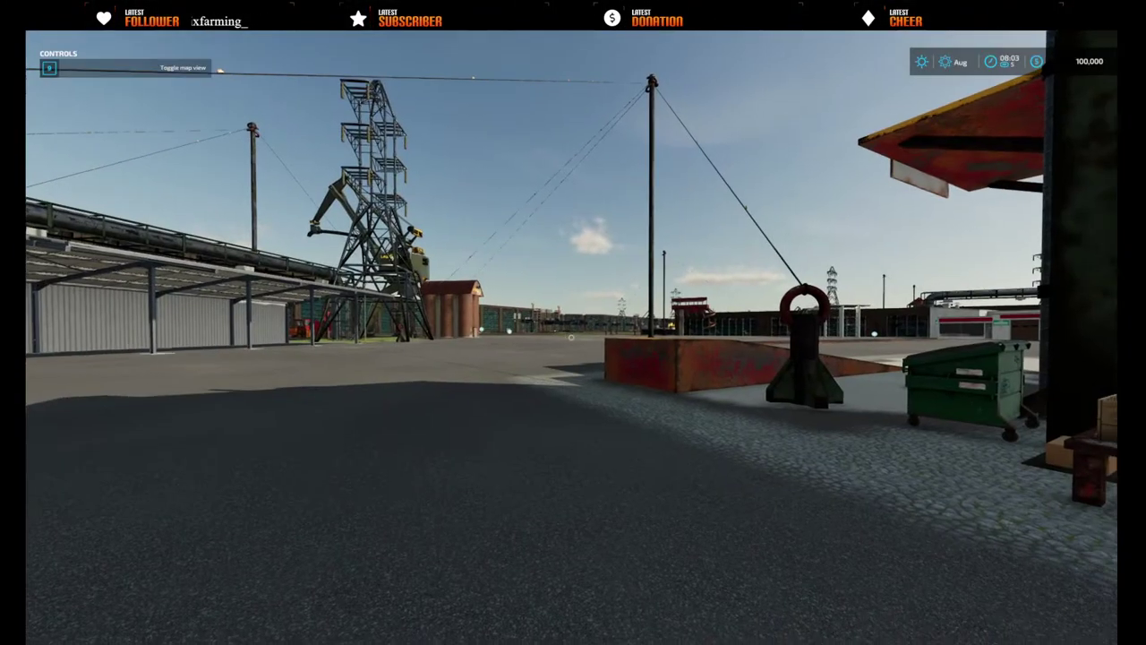
- Turn on flight mode and enable a 10x running multiplier in Easy Development Controls
key("ctrl+F12")
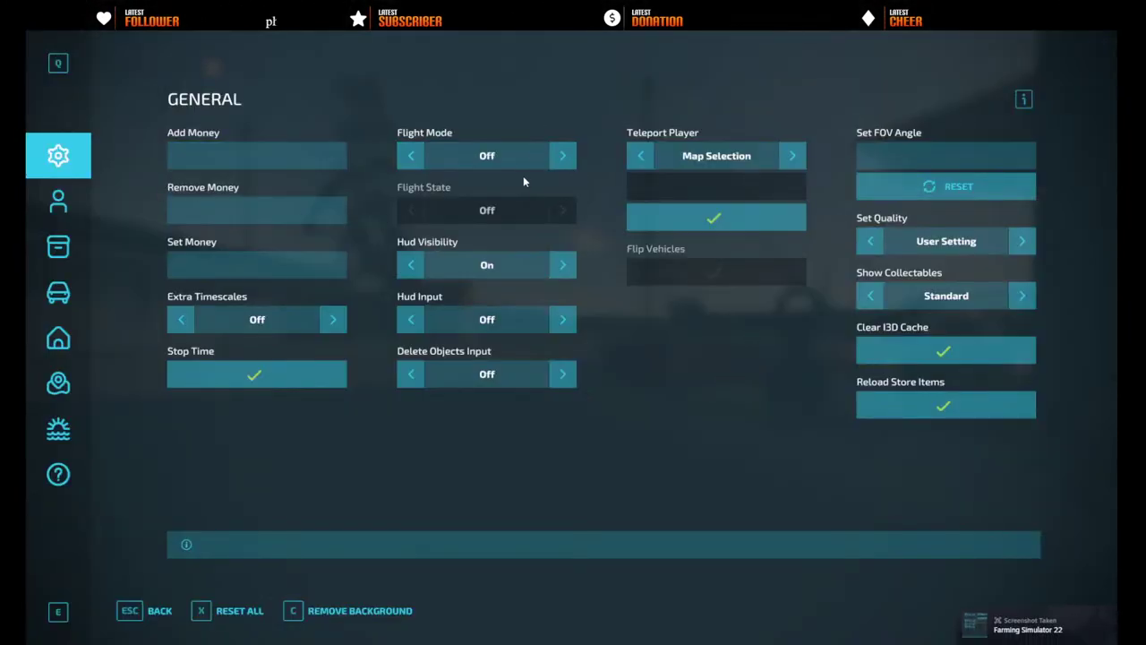
left_click(562, 155)
key("e")
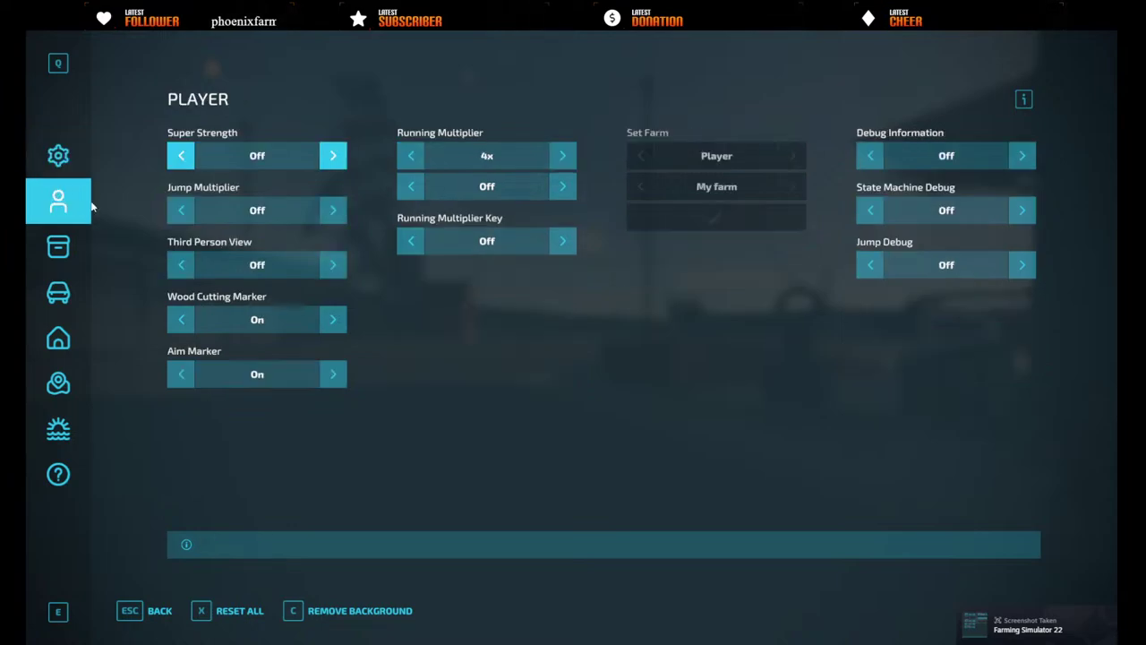
left_click(559, 160)
left_click(562, 186)
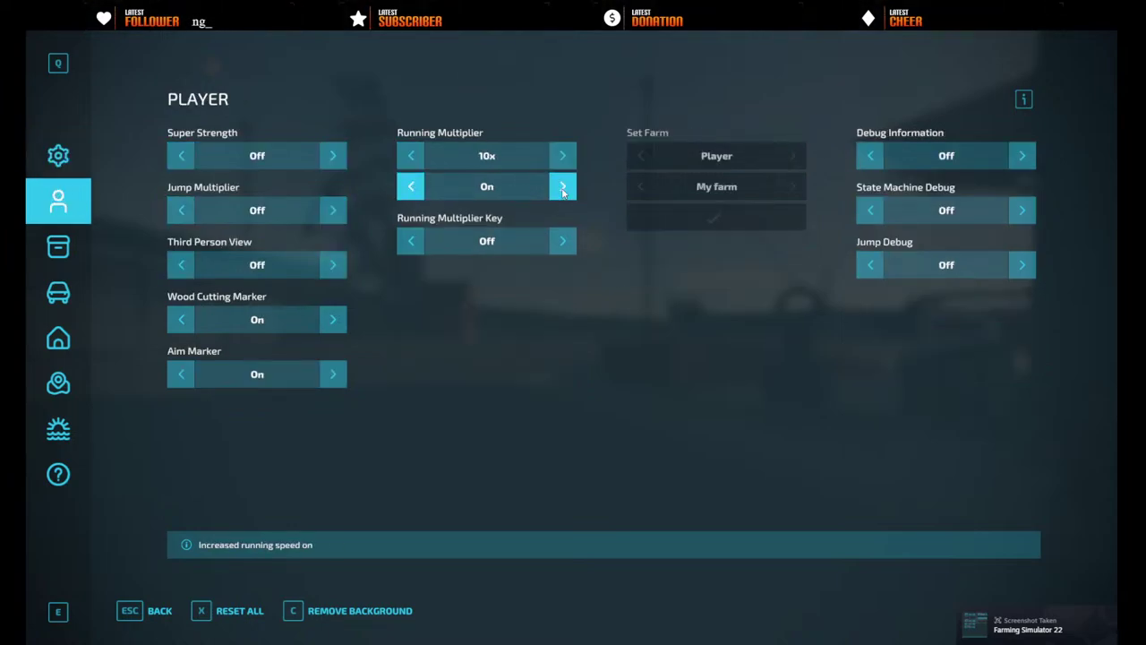
key("Escape")
- Fly from the workshop yard out over the open water to look for Jane's selling station
key("w")
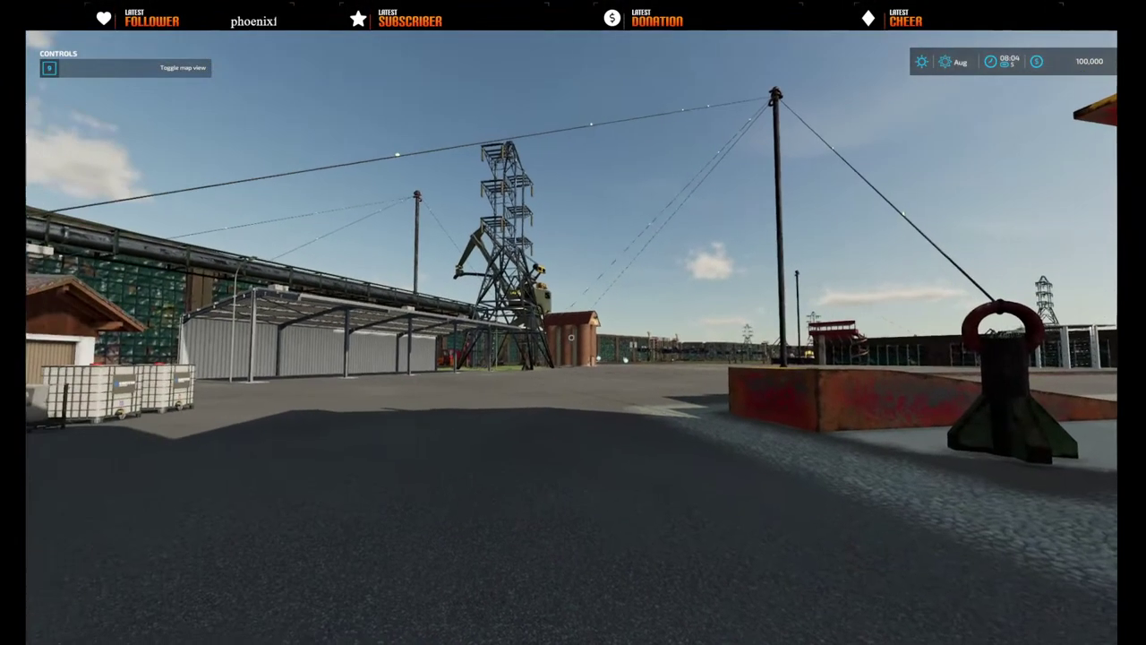
key("w")
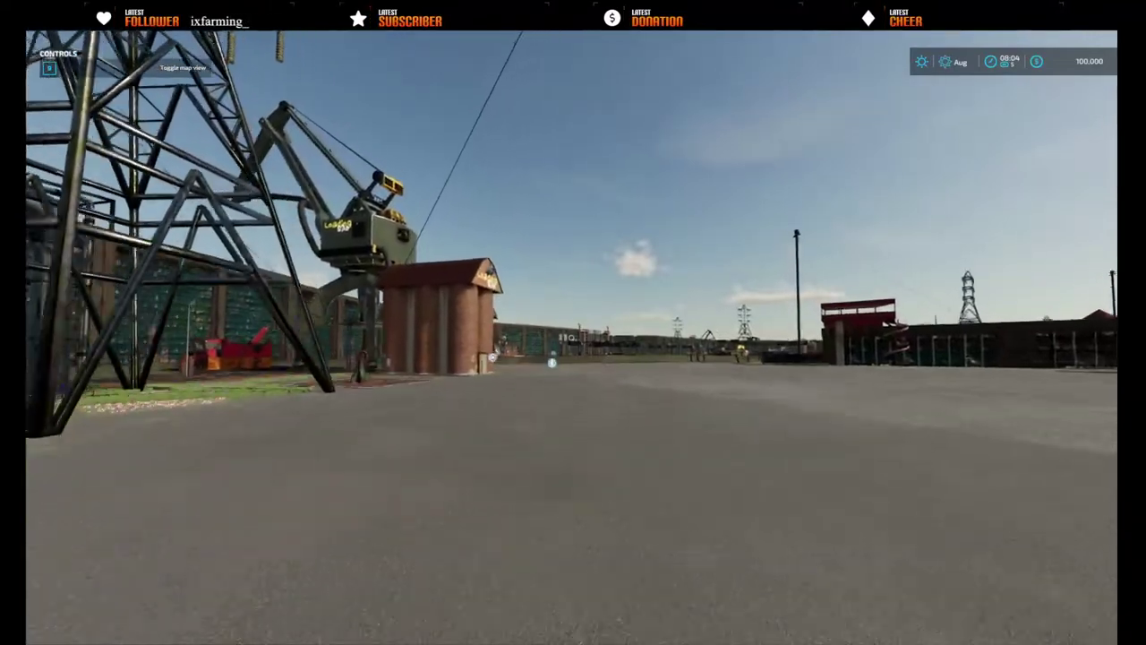
key("space")
key("w")
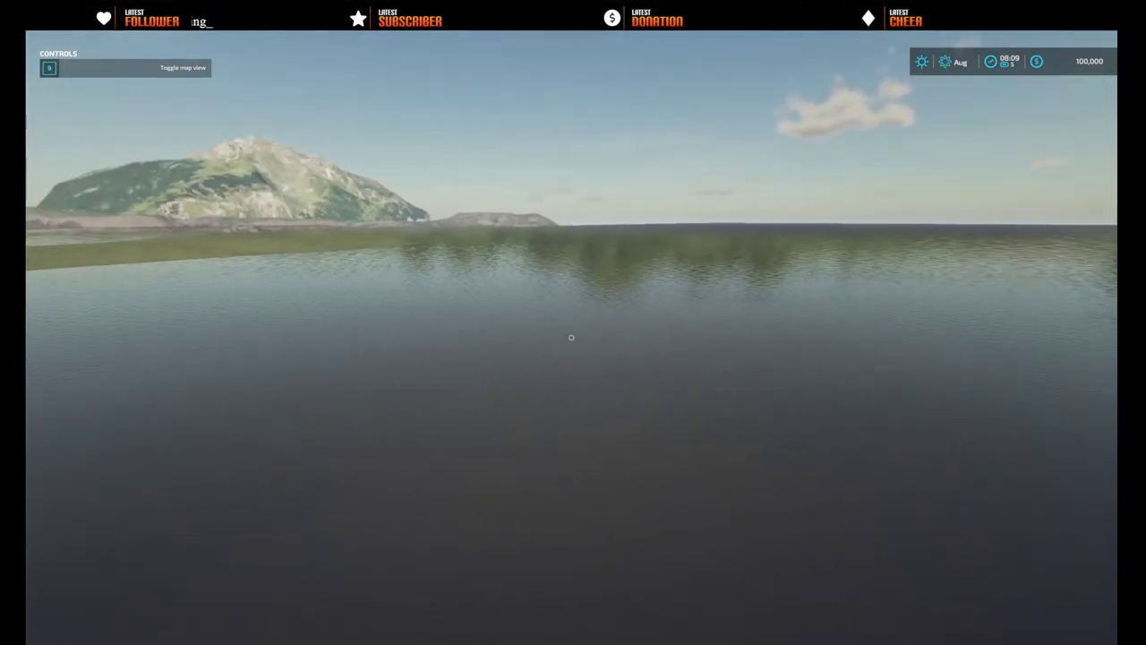
- Switch to File Explorer, go up to the mods folder and search it for "wa"
key("super")
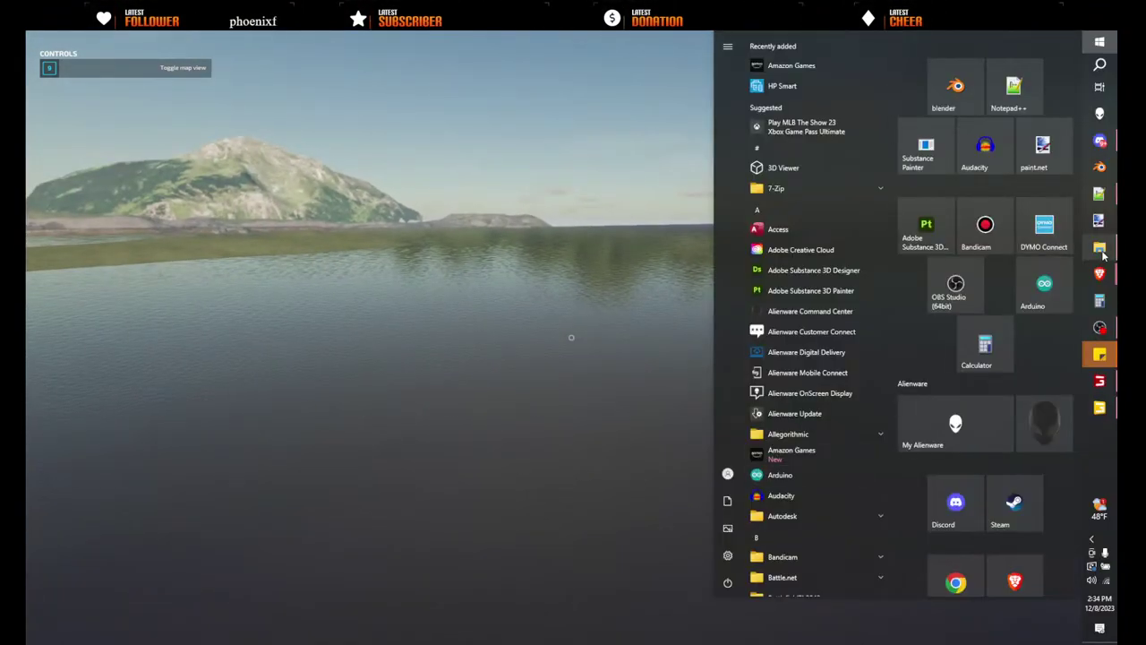
left_click(1102, 250)
left_click_drag(26, 102, 735, 97)
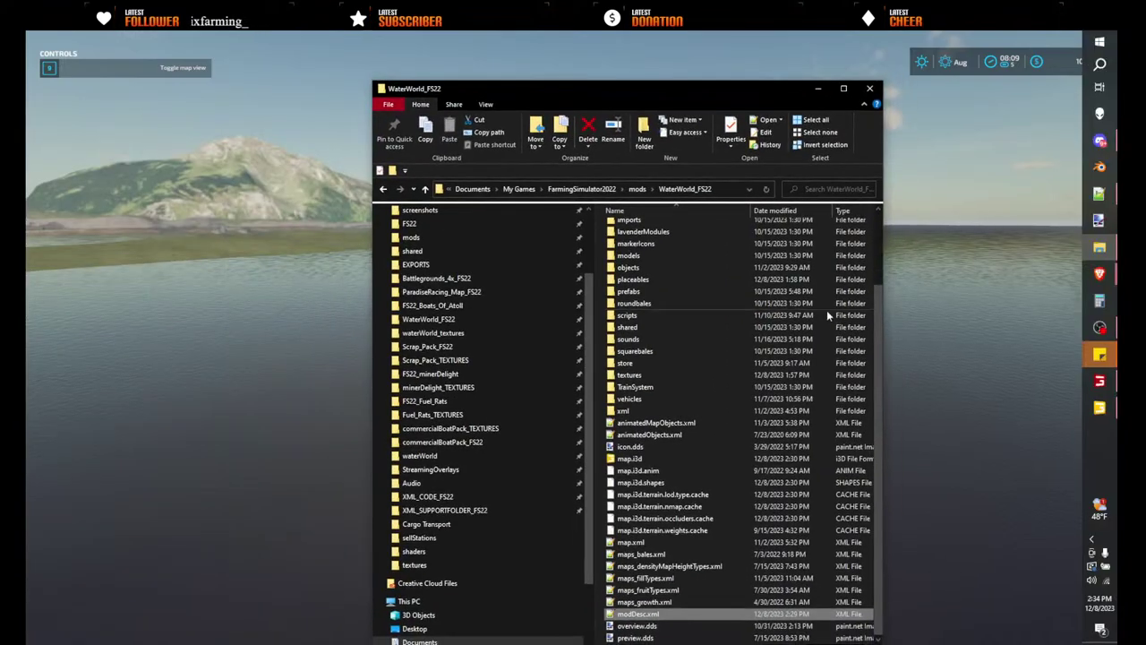
left_click(636, 189)
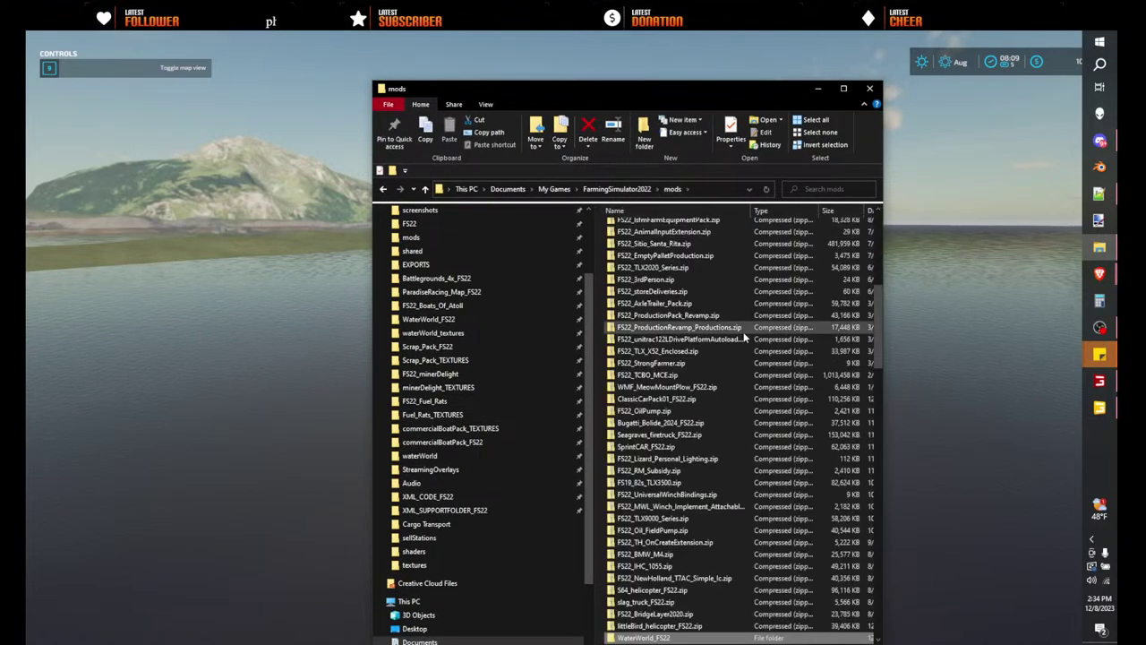
scroll(785, 281, "up", 3)
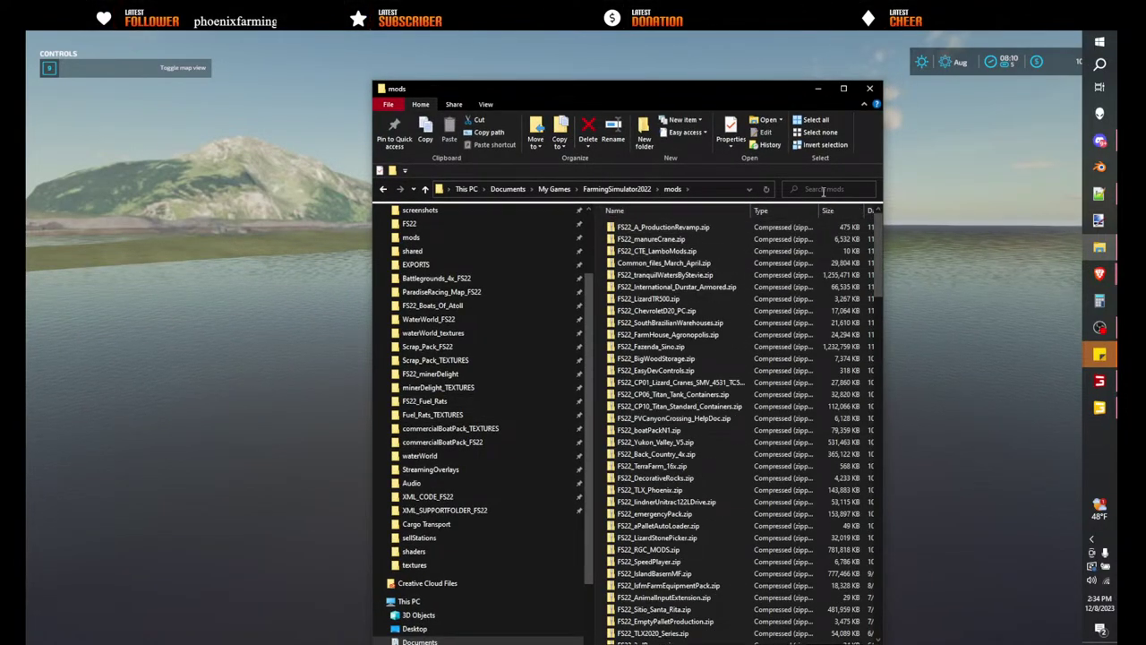
left_click(822, 190)
type("wa")
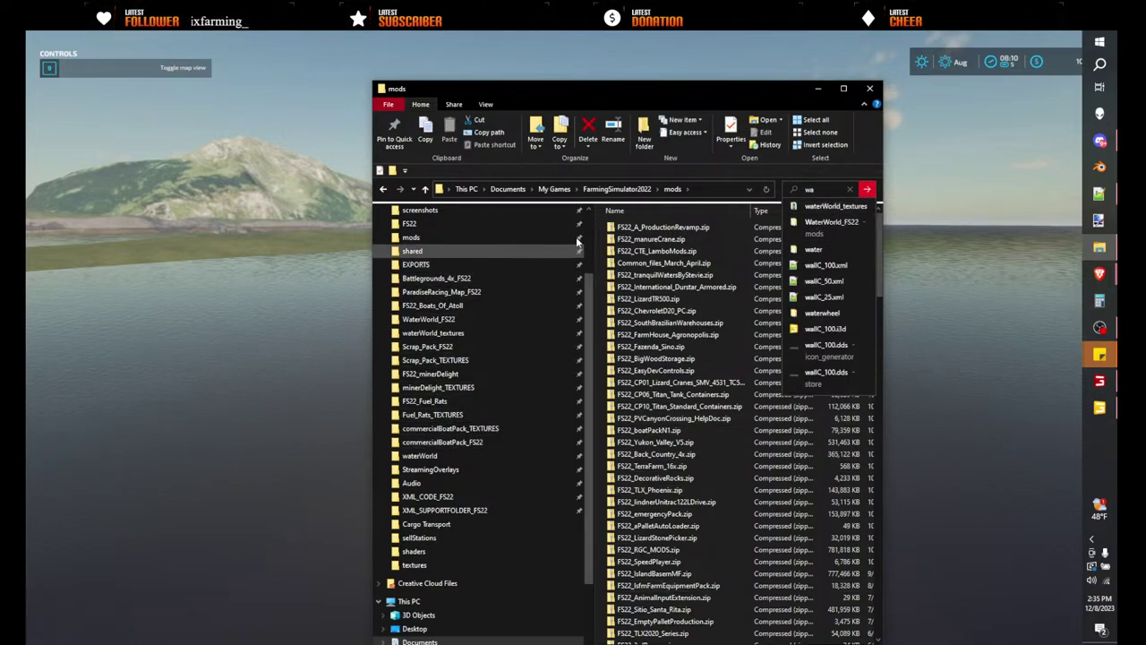
- Check the pdlc folder in FarmingSimulator2022, then look through the mods folder for other Water World copies
left_click(617, 189)
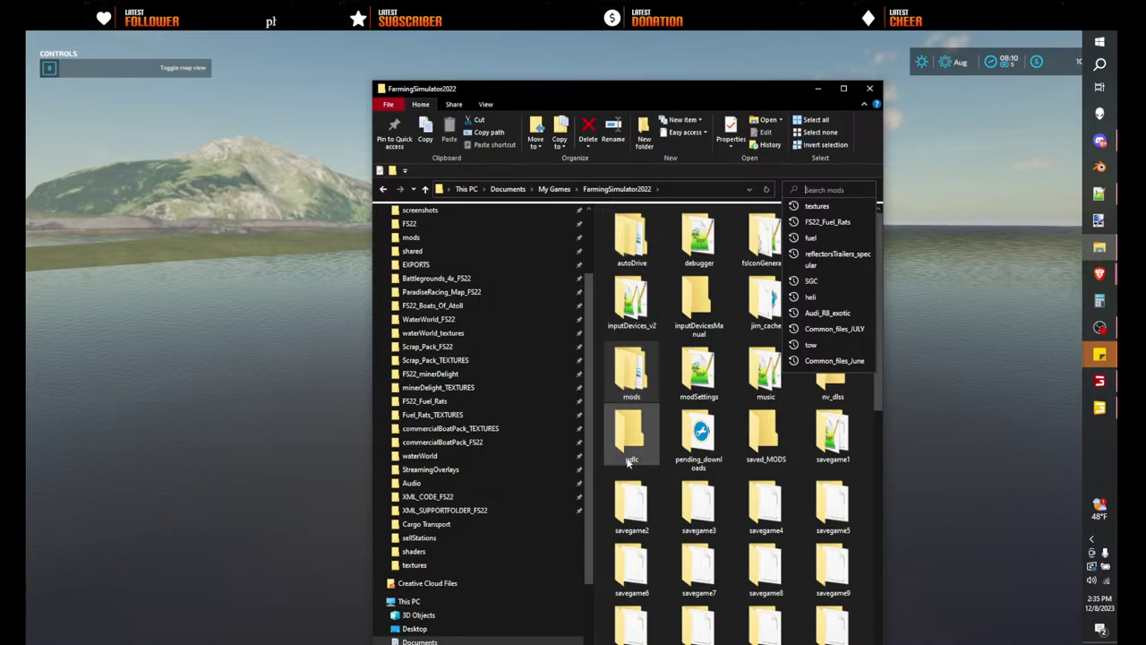
double_click(631, 430)
left_click(641, 190)
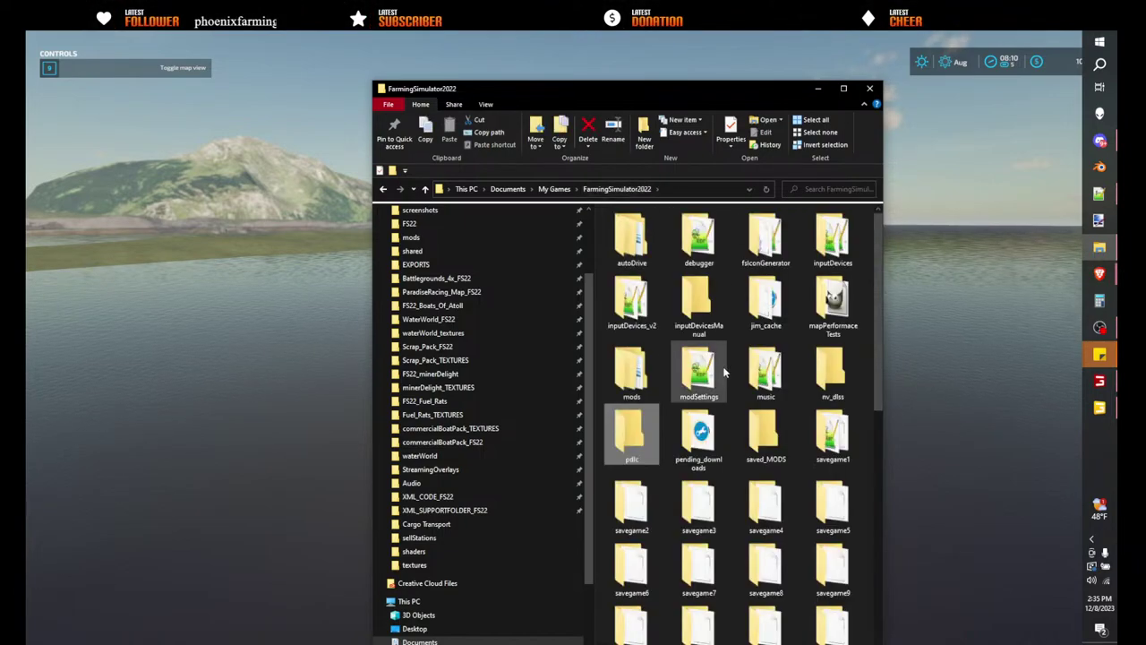
double_click(632, 368)
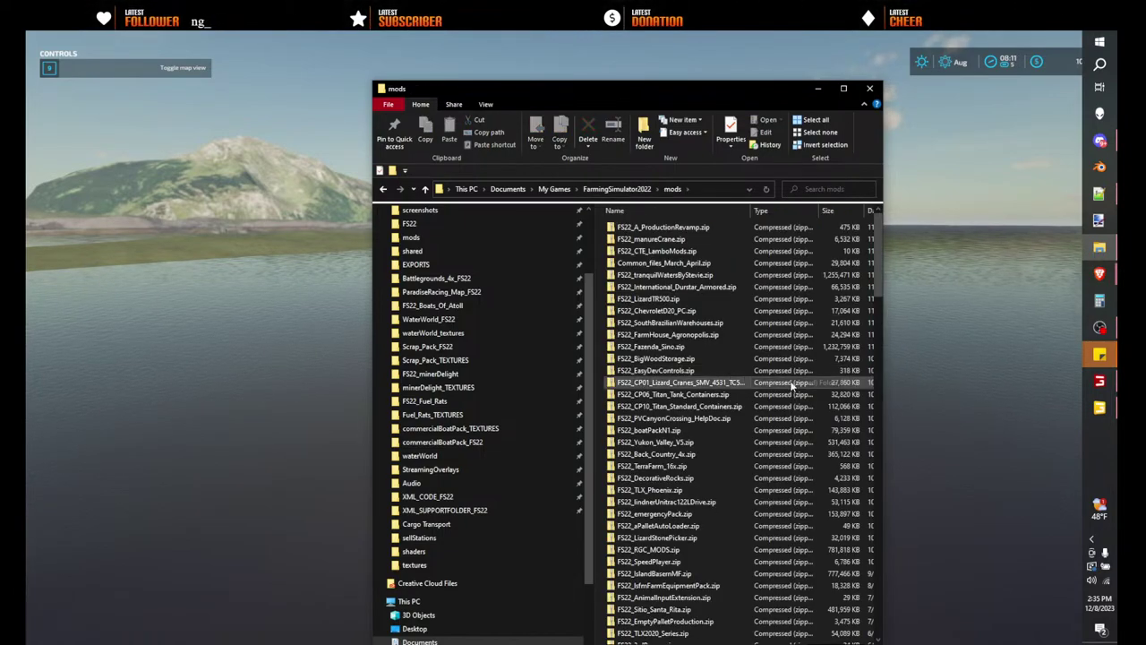
scroll(710, 394, "down", 15)
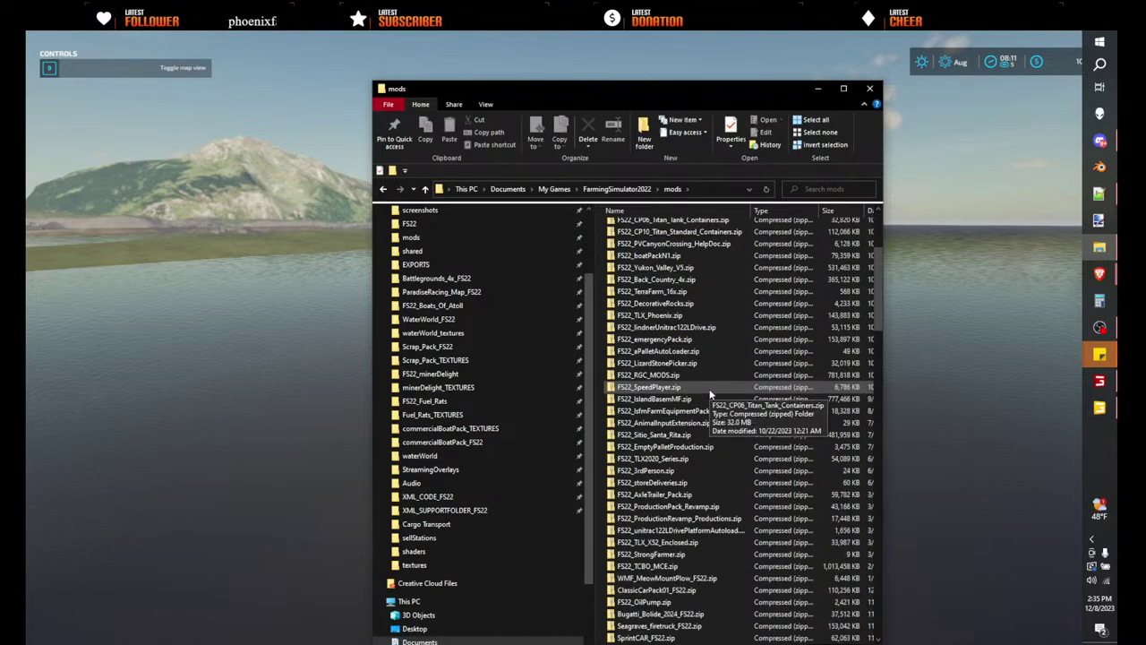
scroll(710, 394, "down", 1)
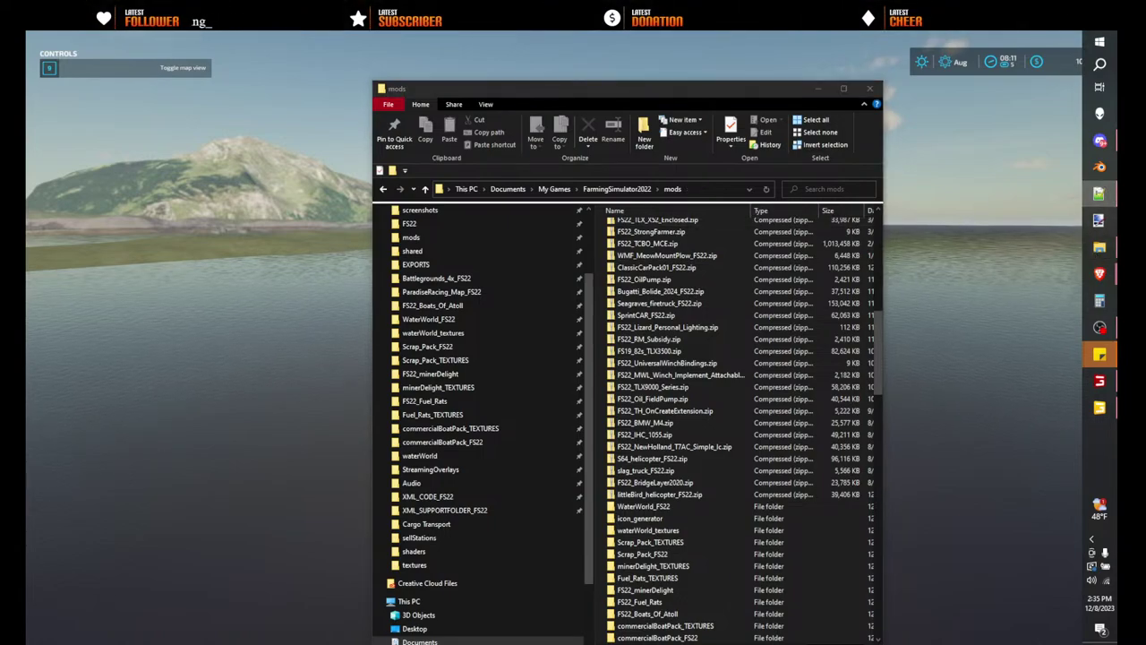
- Inspect the sellingStationJanes store item in modDesc.xml in Notepad++, then return to the game to check its console log
left_click_drag(26, 269, 926, 61)
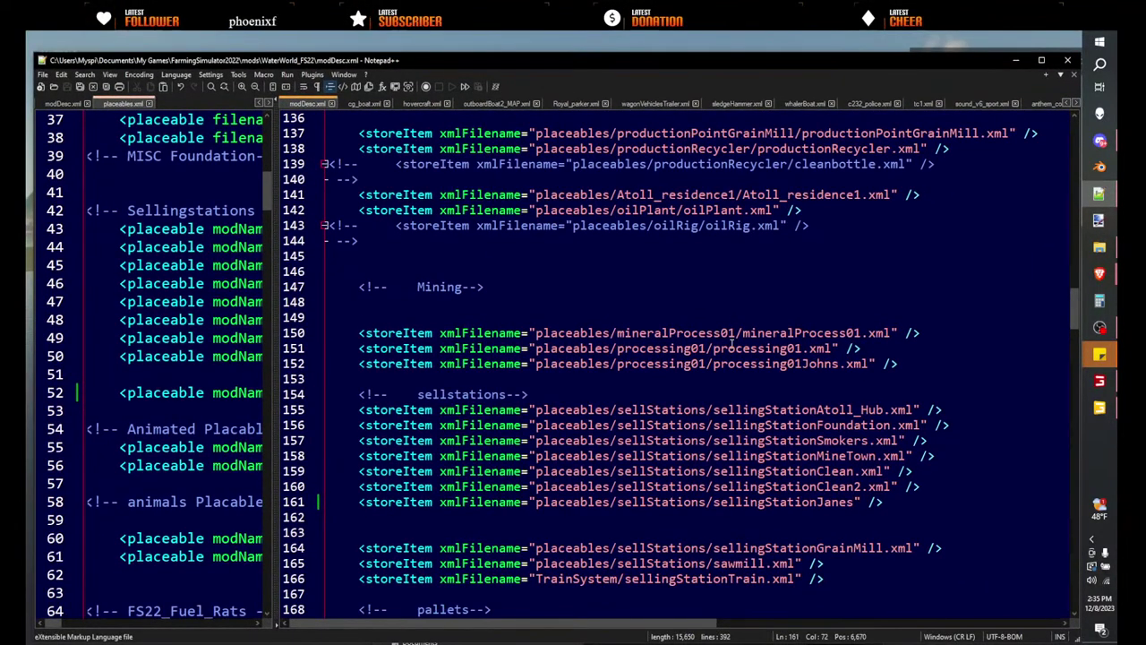
left_click(653, 383)
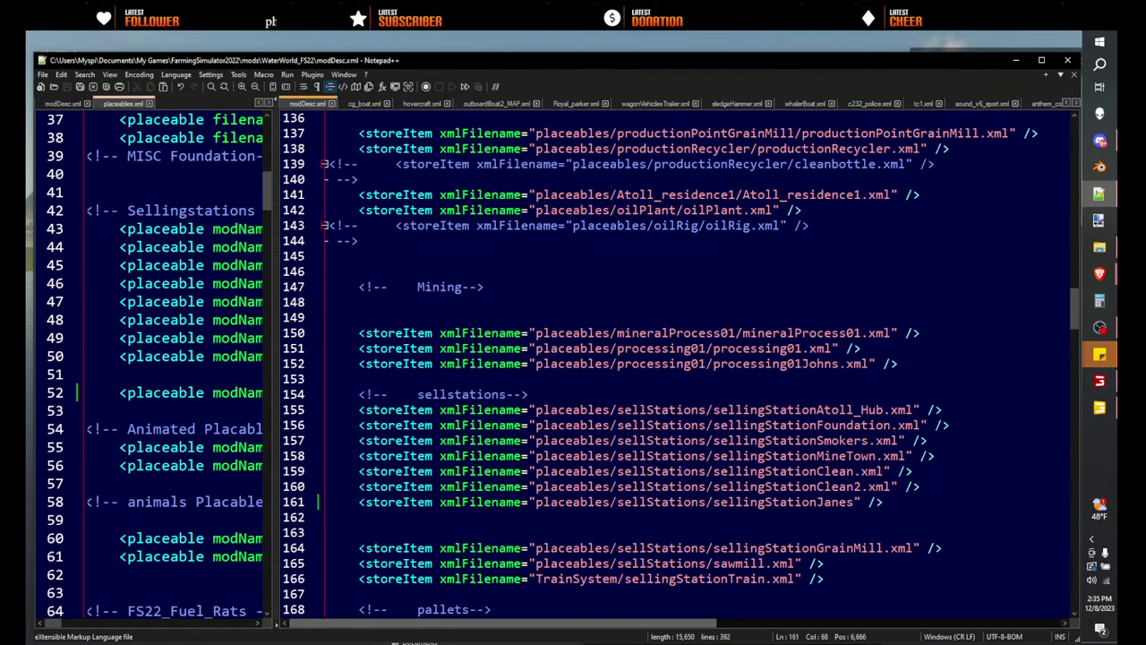
left_click(1091, 380)
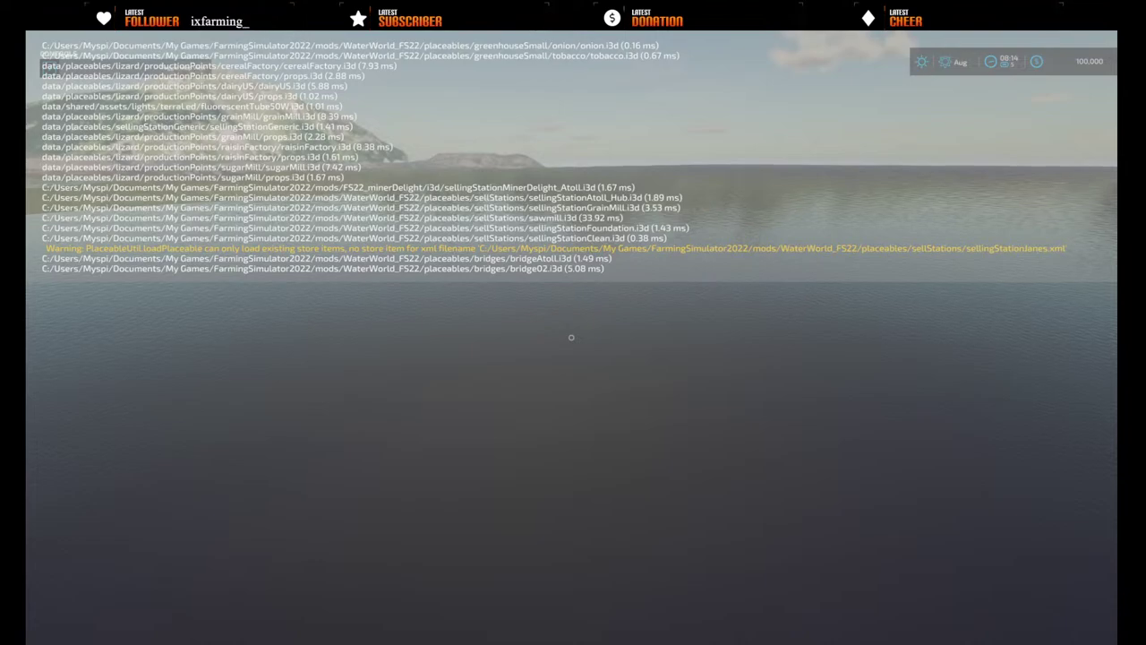
- Switch from the game to modDesc.xml in Notepad++ and review its storeItem entries, including the sellstations section
key("super")
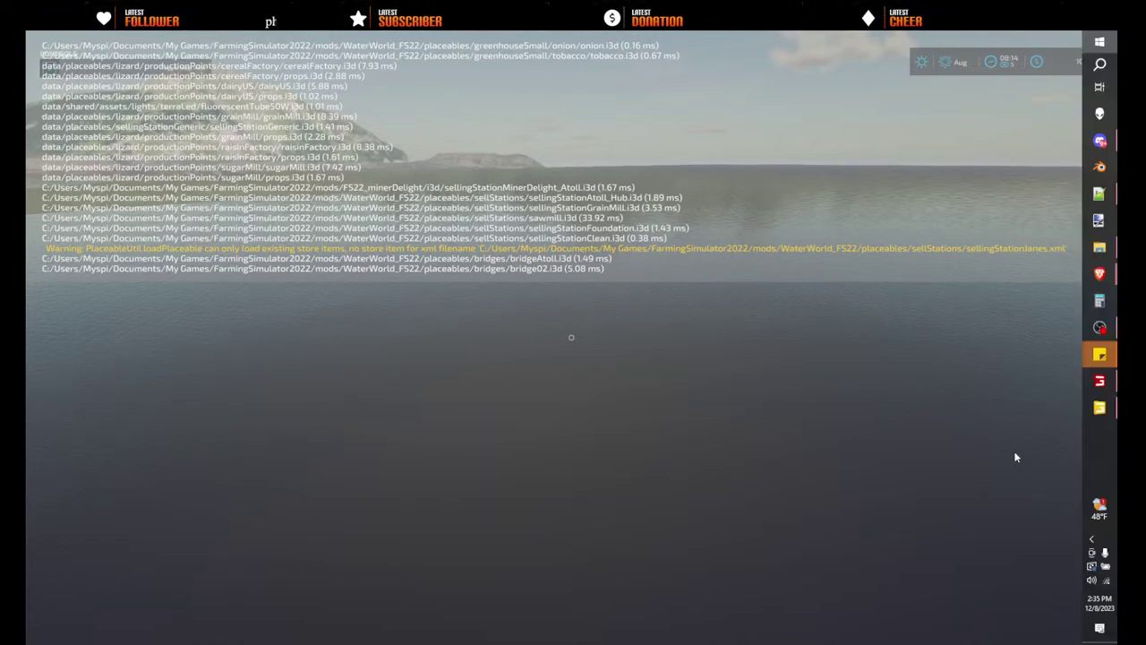
left_click(1100, 195)
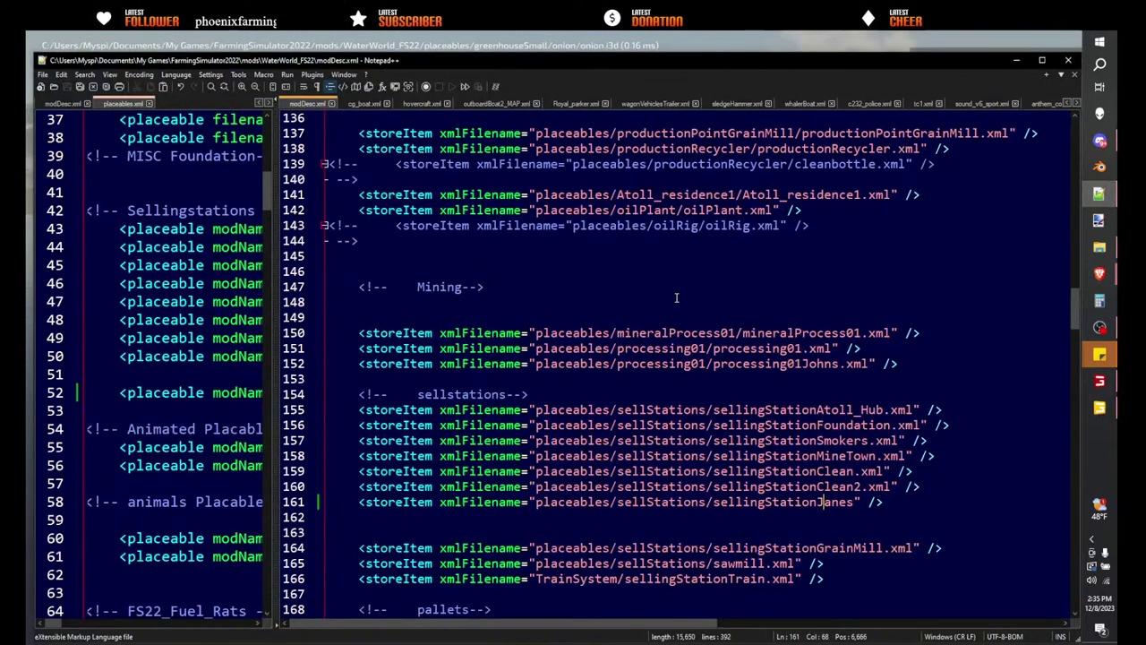
scroll(722, 284, "down", 4, "ctrl")
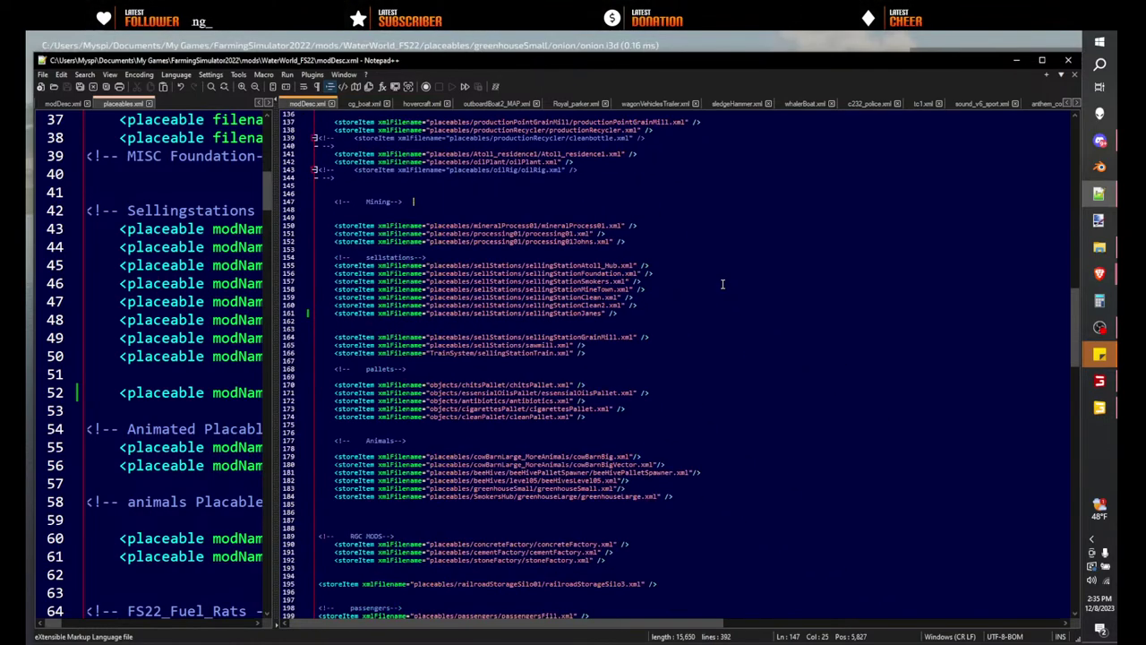
scroll(716, 297, "up", 20)
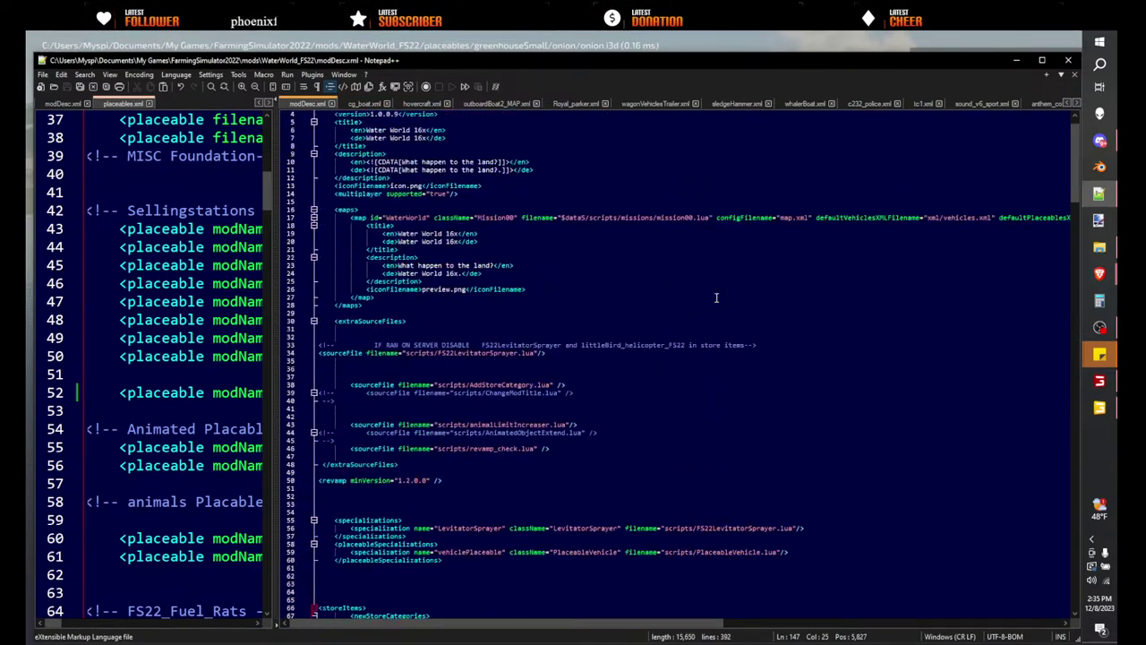
scroll(585, 198, "down", 20)
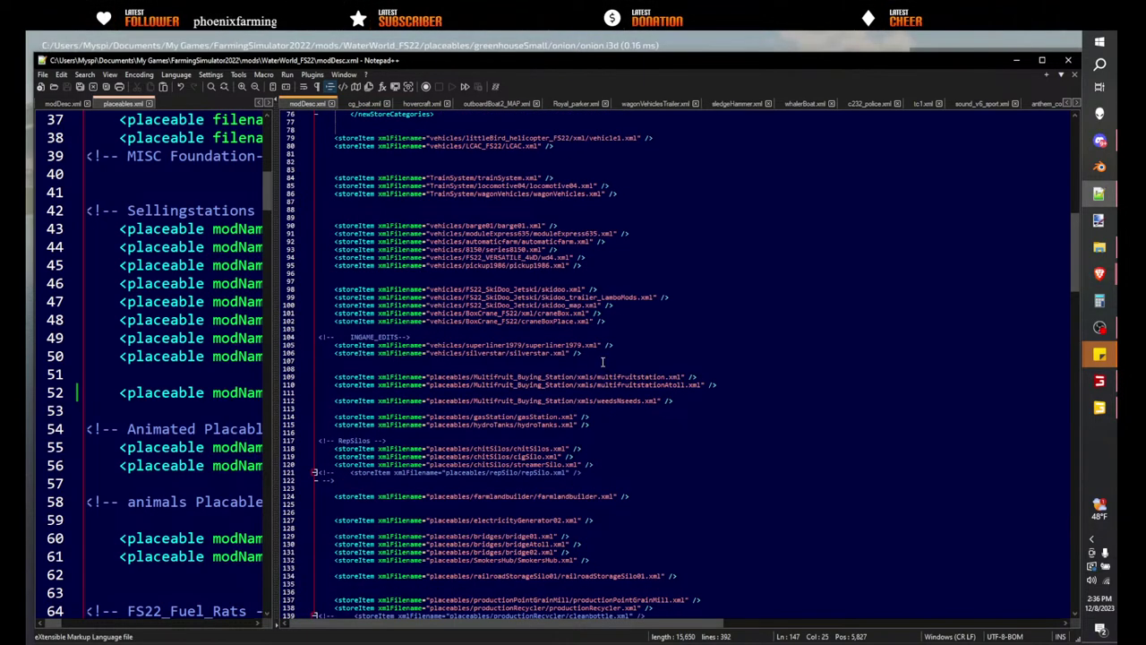
scroll(638, 403, "down", 11)
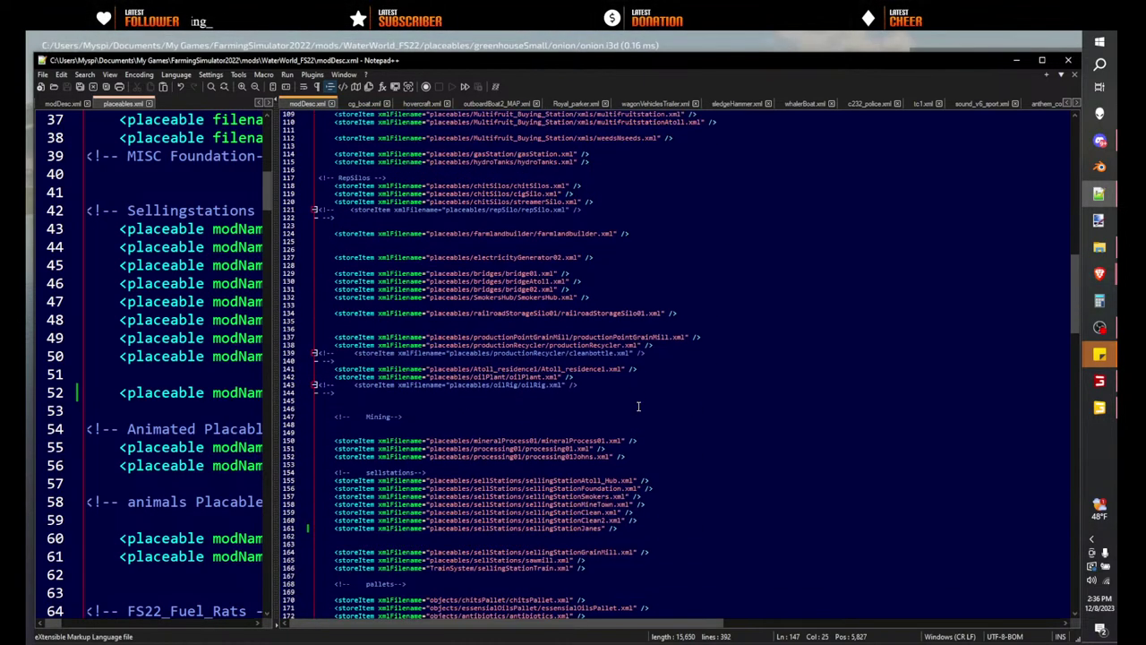
scroll(638, 407, "down", 4)
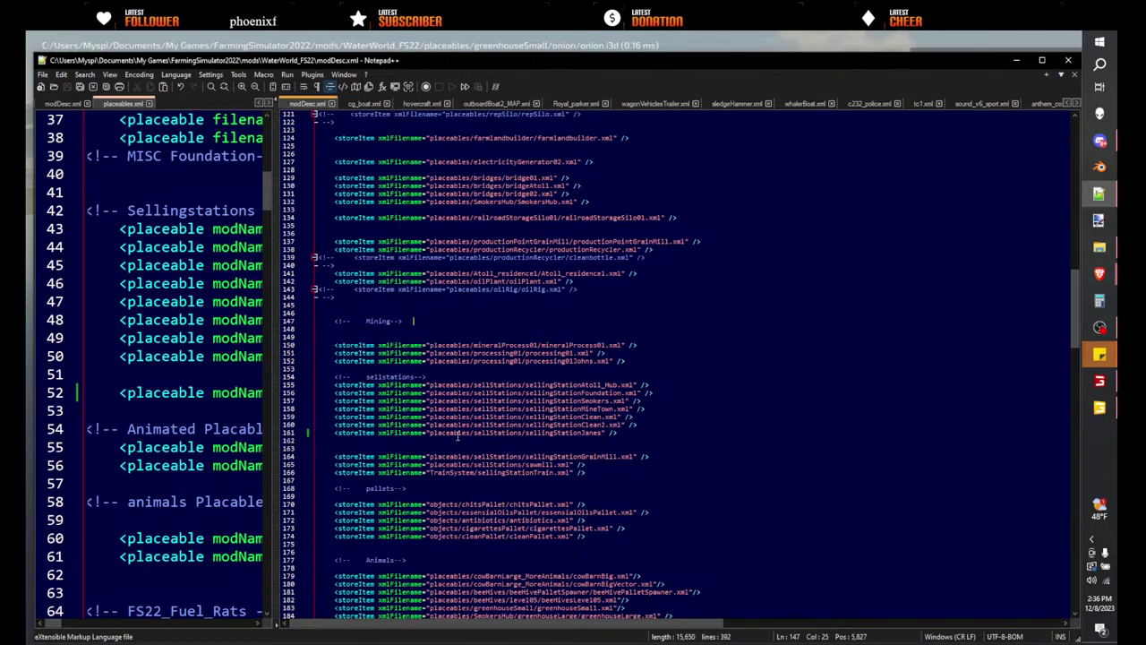
- In File Explorer, open WaterWorld_FS22's sellStations folder beside the code and locate sellingStationJanes.xml
left_click(1100, 246)
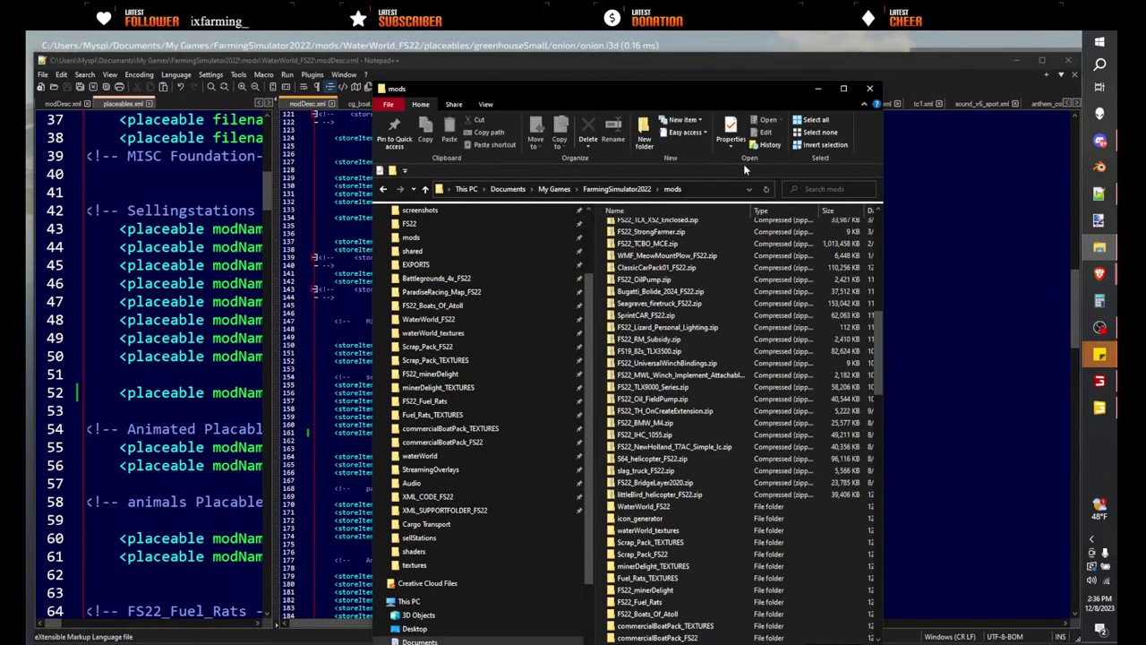
left_click_drag(698, 90, 852, 52)
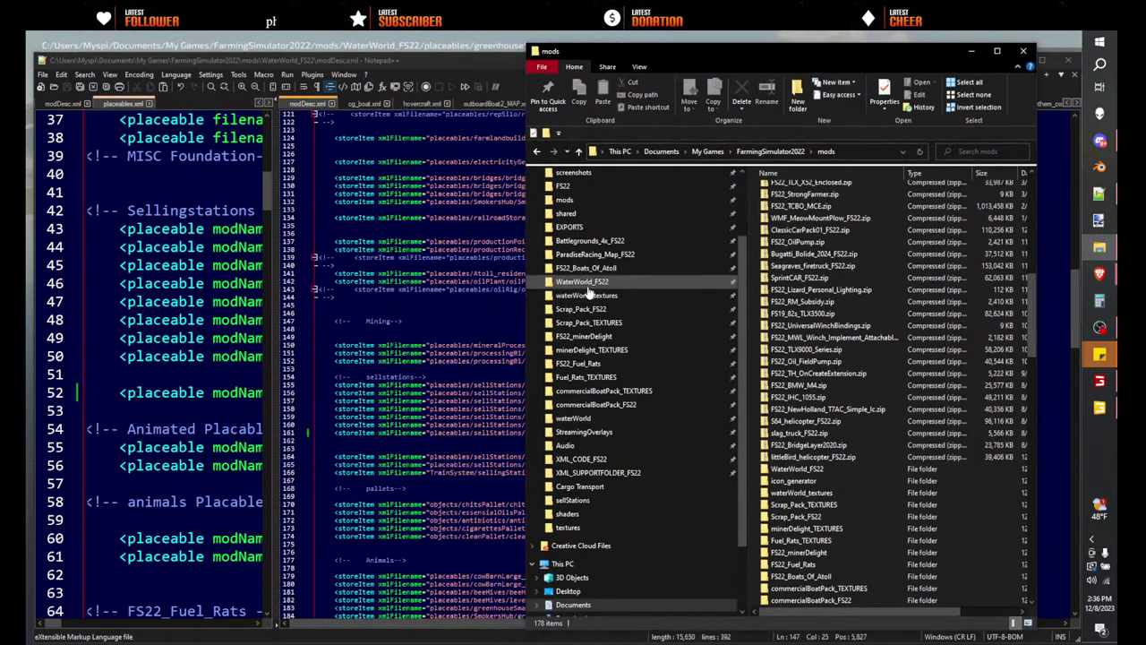
left_click(575, 500)
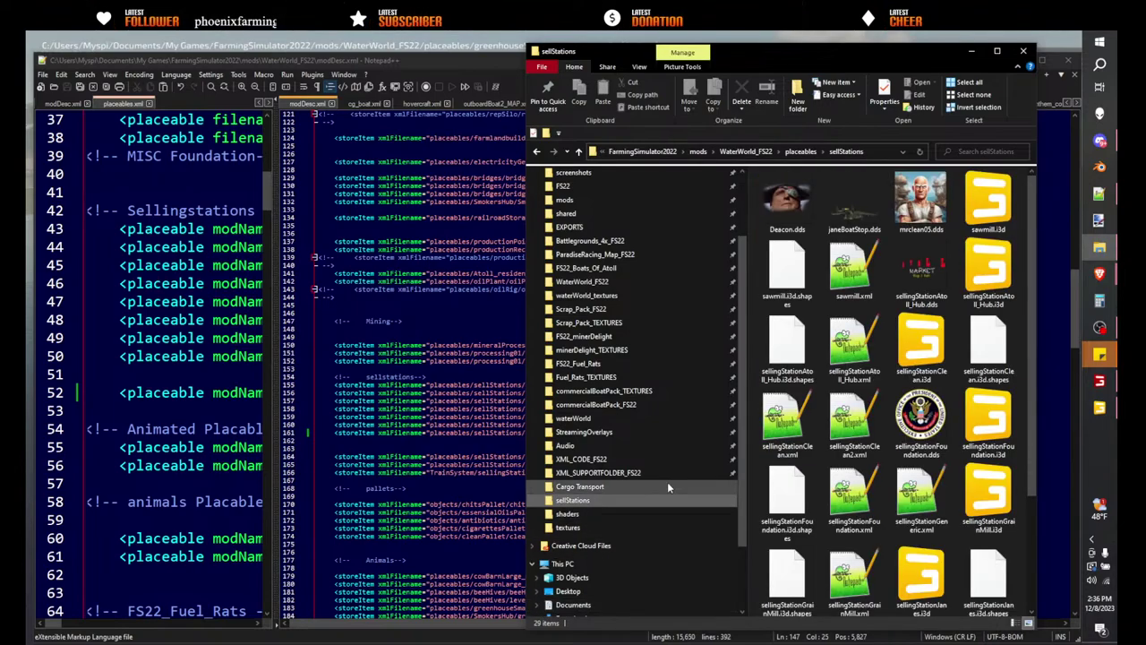
left_click_drag(774, 56, 951, 86)
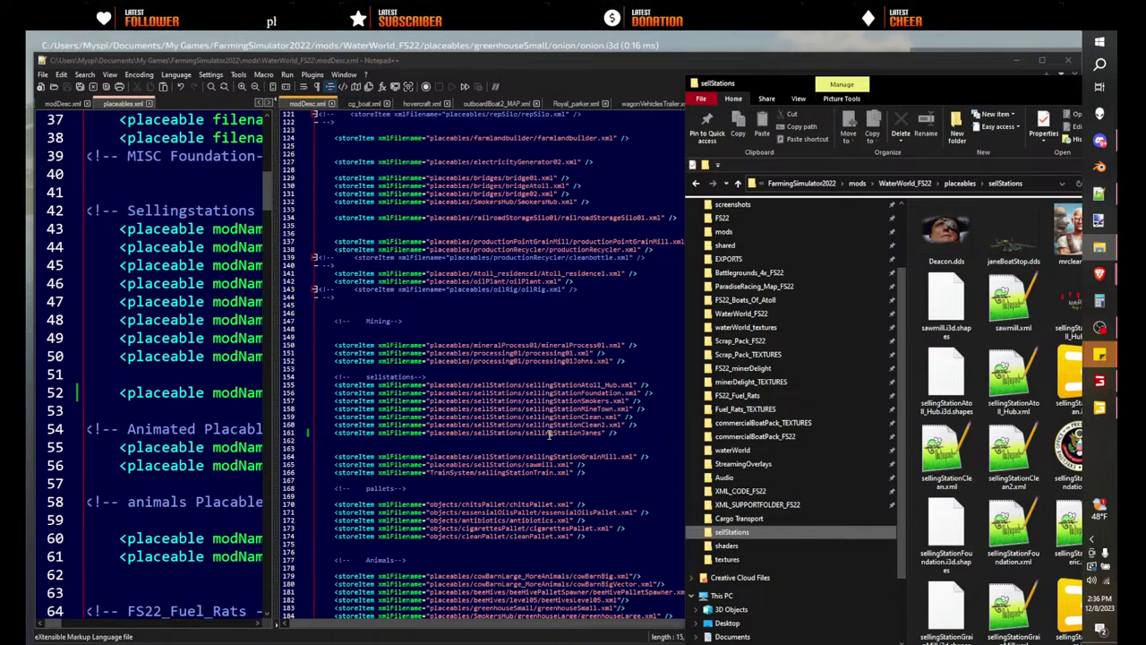
left_click_drag(945, 85, 750, 42)
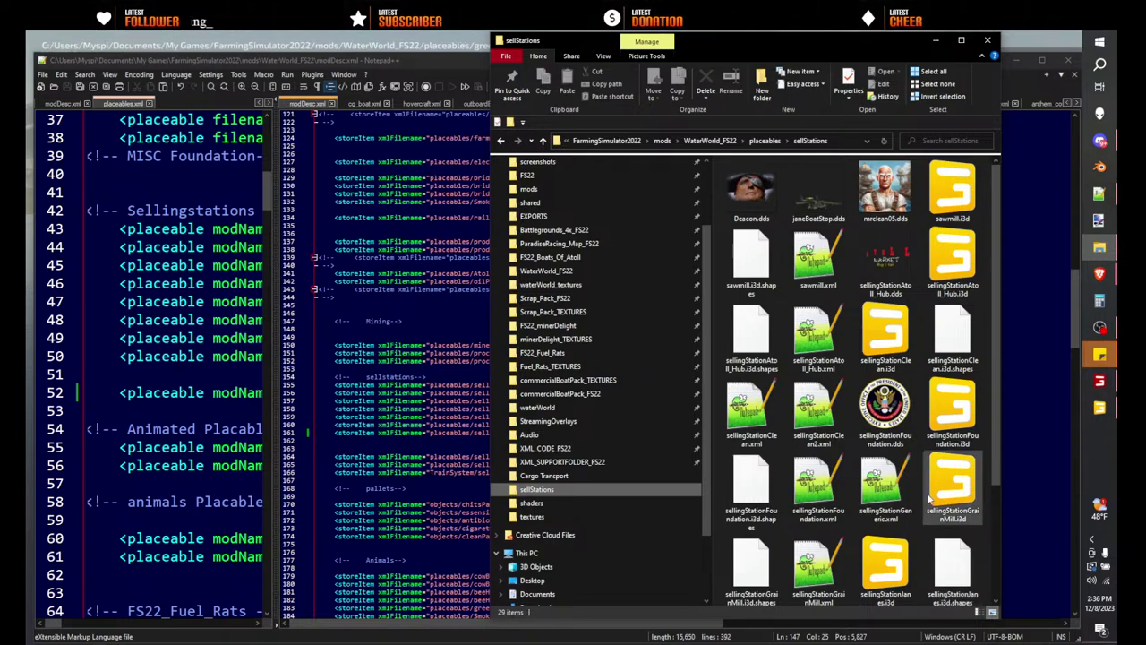
scroll(819, 492, "down", 2)
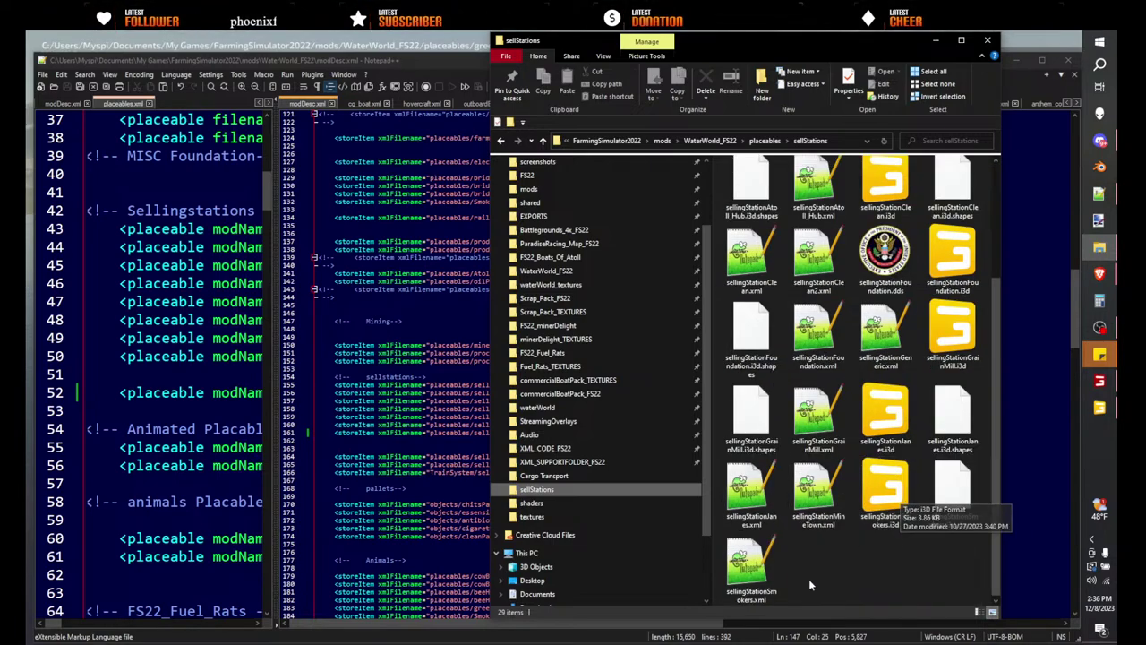
- Copy the file name sellingStationJanes from sellingStationJanes.xml, paste it into the store item on line 161 of modDesc.xml, and save
right_click(762, 505)
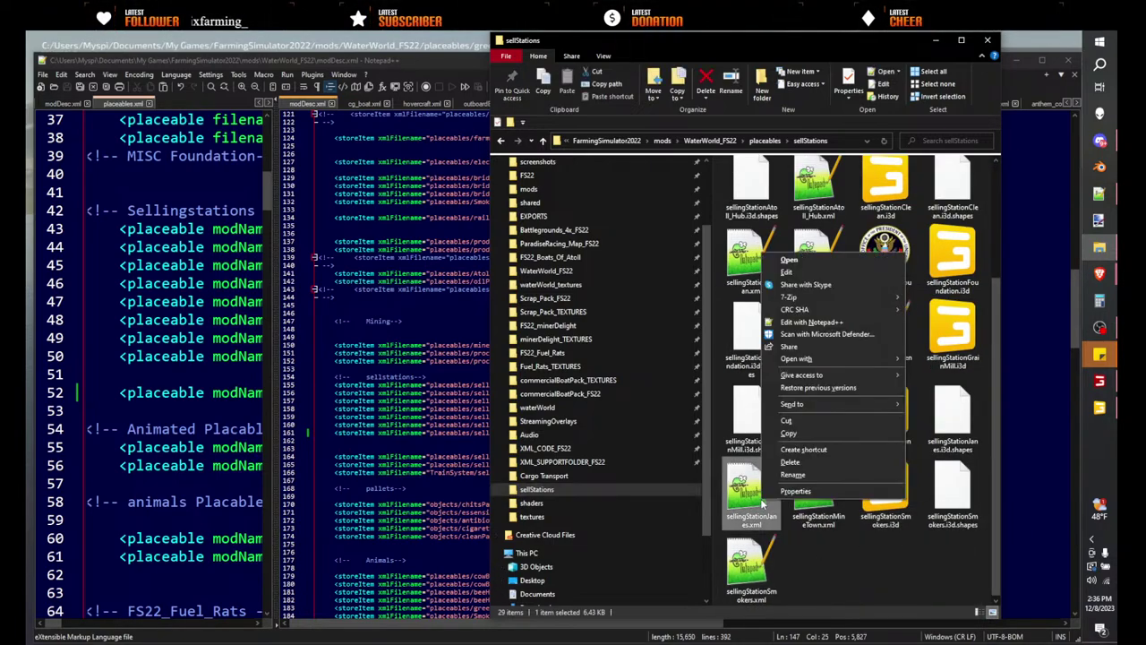
left_click(792, 474)
key("ctrl+c")
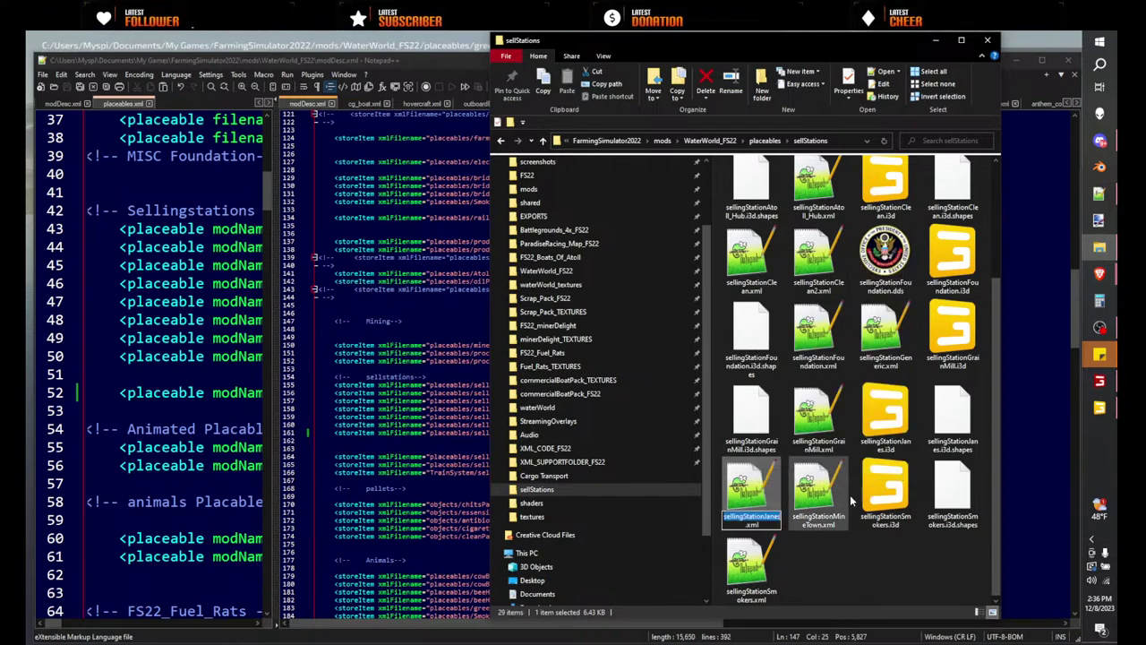
left_click(860, 573)
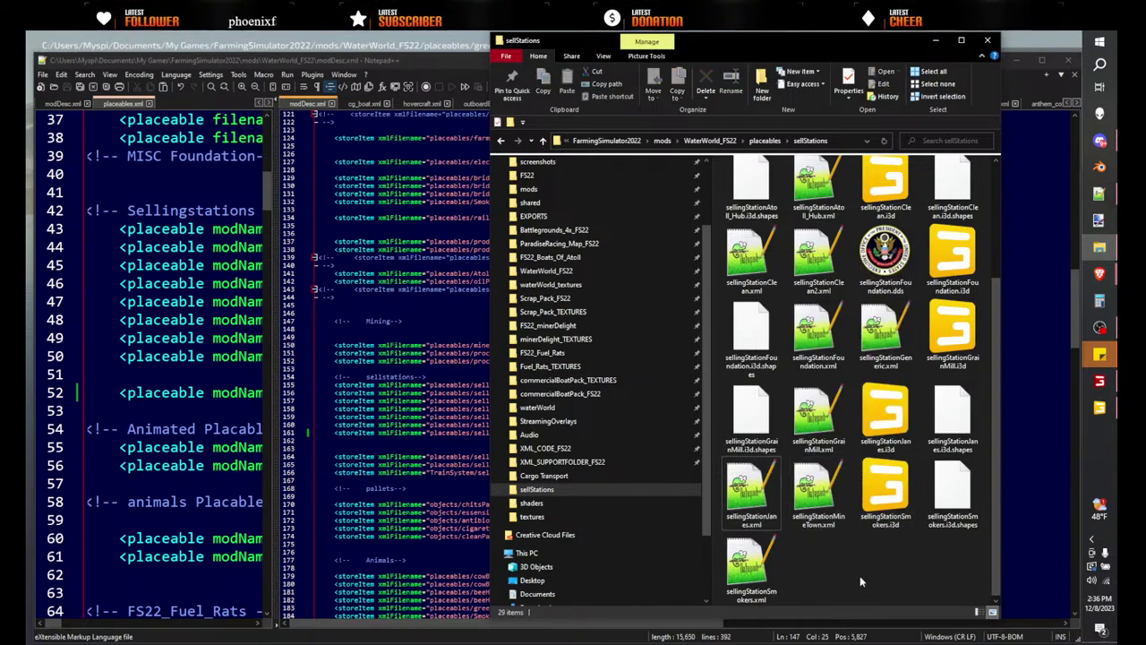
left_click(434, 59)
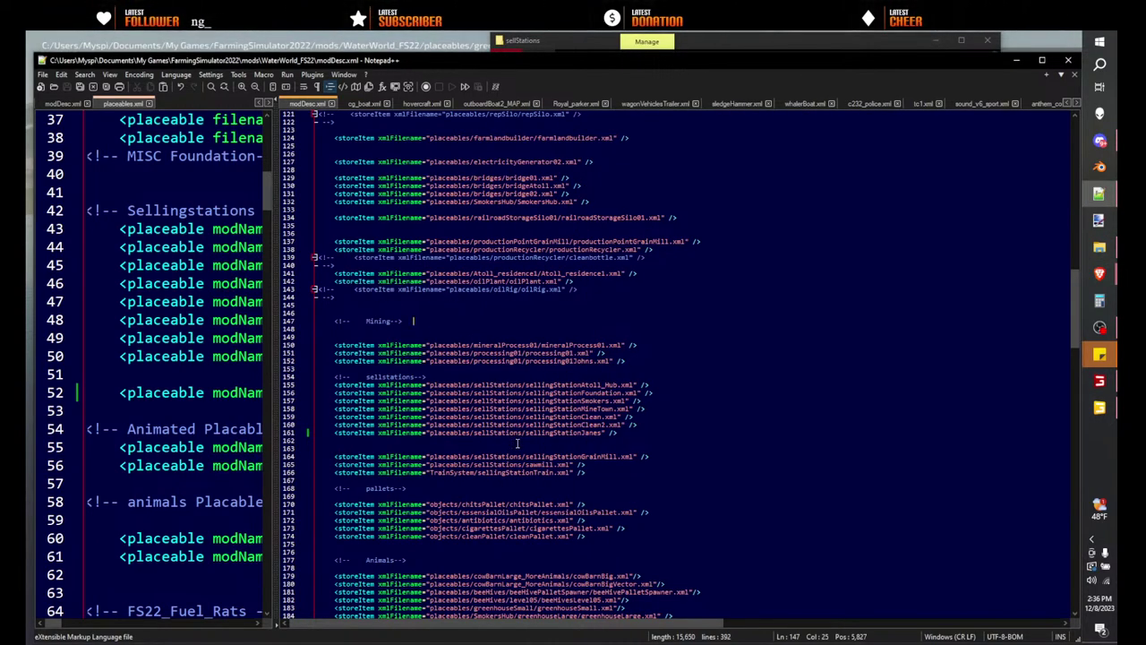
key("ctrl+v")
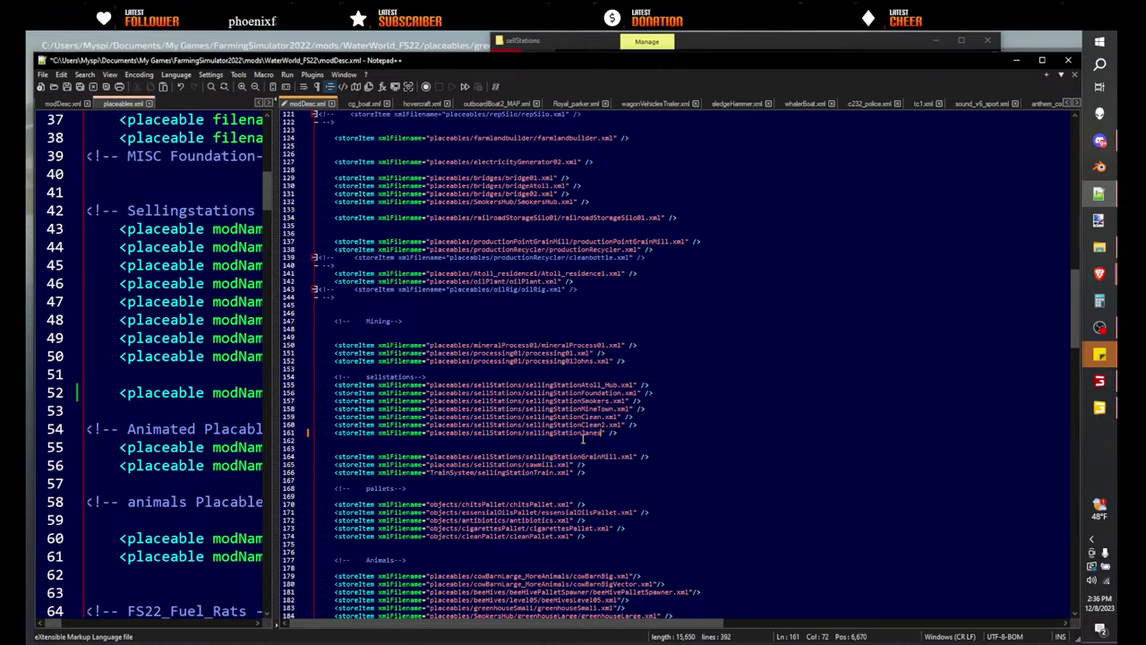
left_click(587, 439)
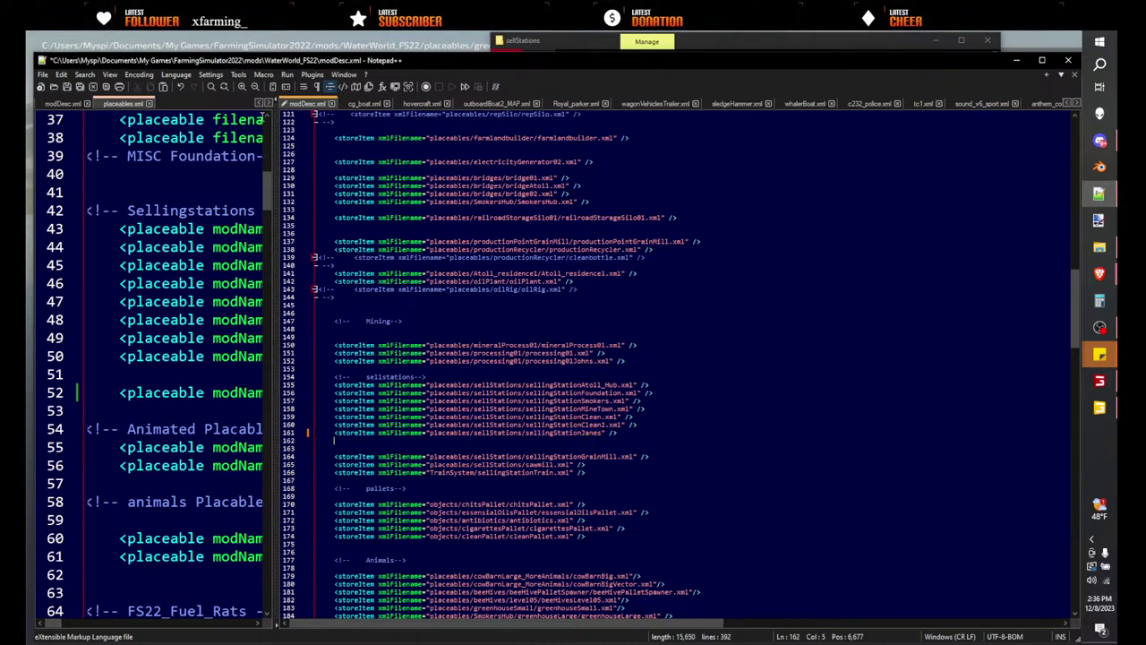
left_click(68, 88)
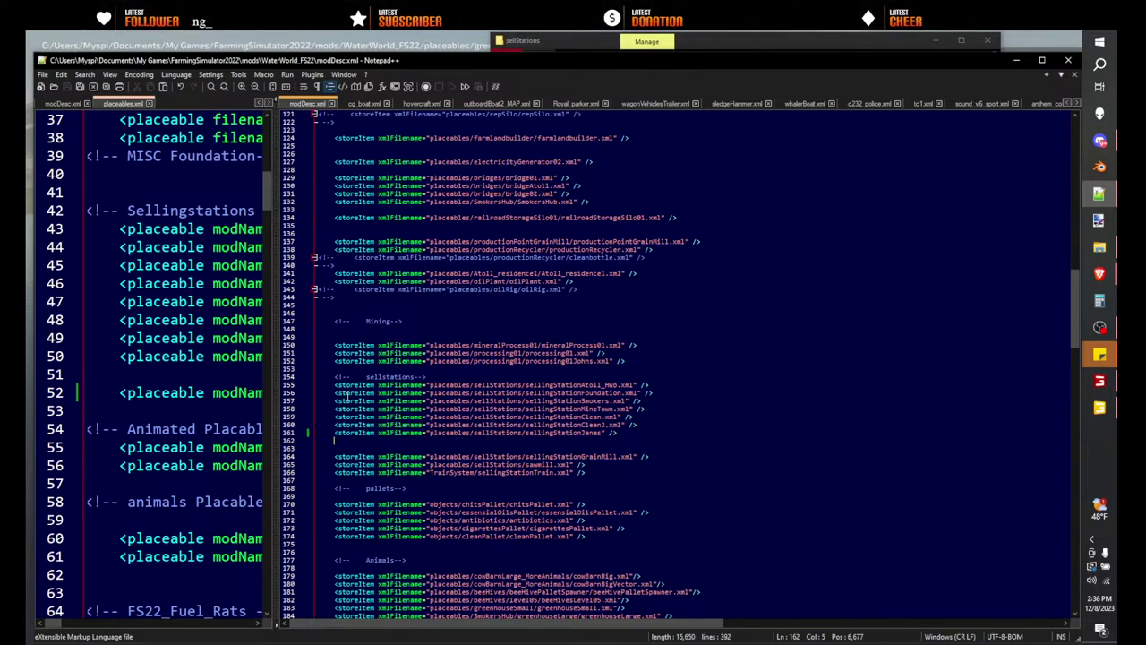
- Widen the placeables.xml pane and inspect the WaterWorld_FS22 selling station placeable on line 52
left_click_drag(276, 339, 913, 412)
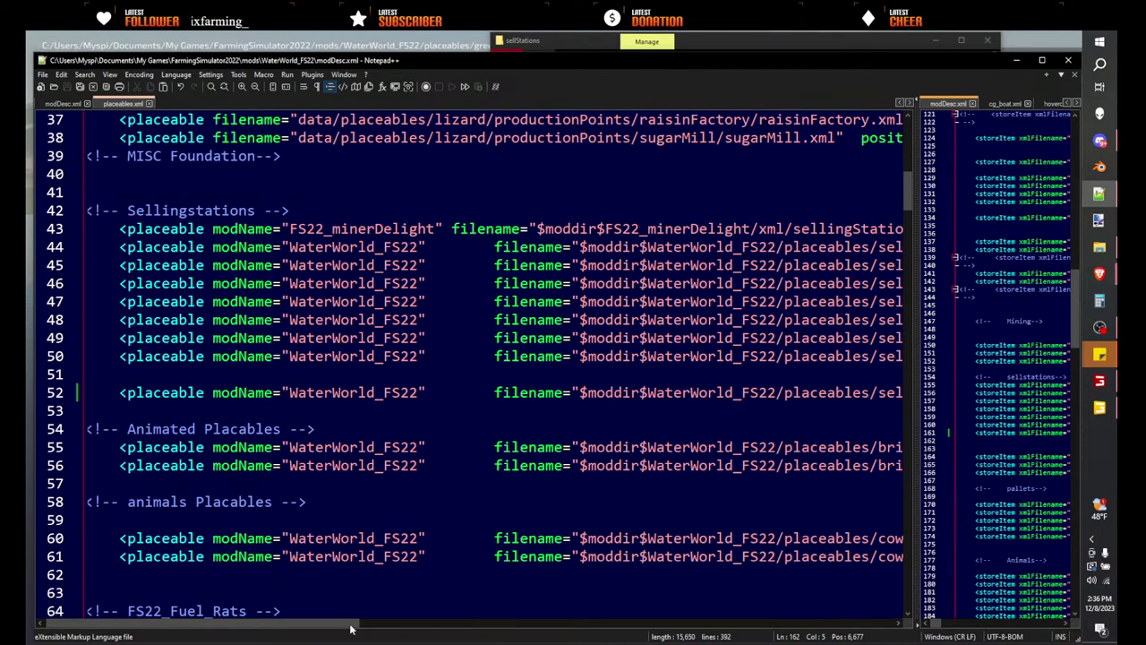
mouse_move(261, 627)
left_mouse_down()
mouse_move(410, 622)
mouse_move(315, 599)
mouse_move(260, 618)
left_mouse_up()
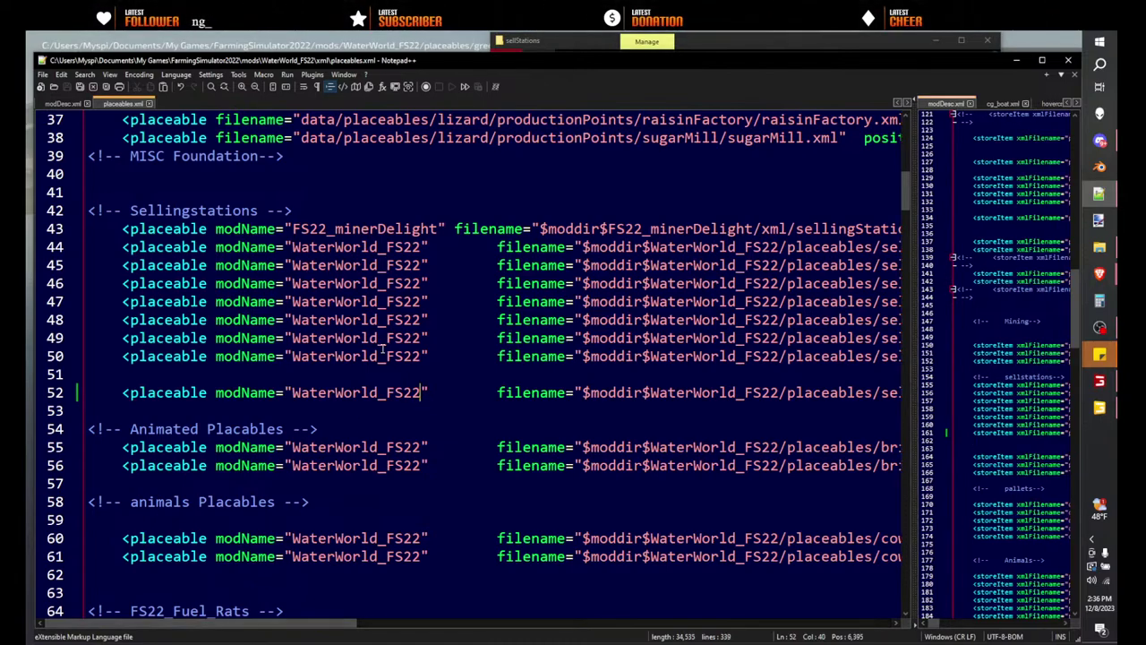
triple_click(429, 396)
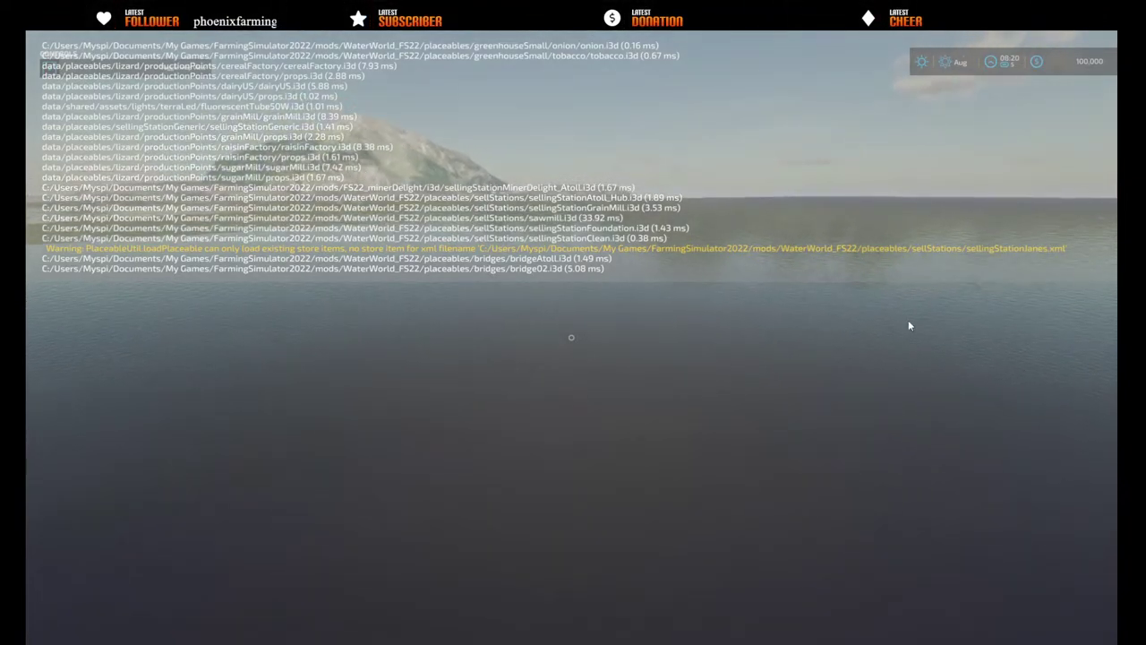
- Return to the game, quit the running career without saving, and switch back to Notepad++
key("super")
key("super")
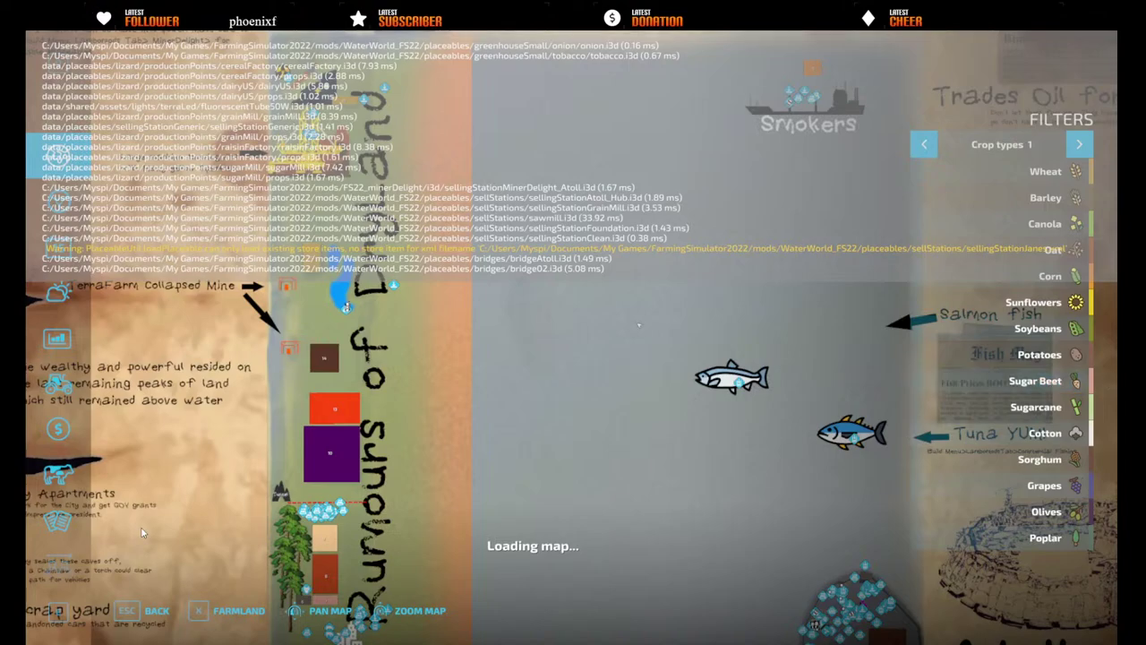
left_click(56, 570)
left_click(56, 570)
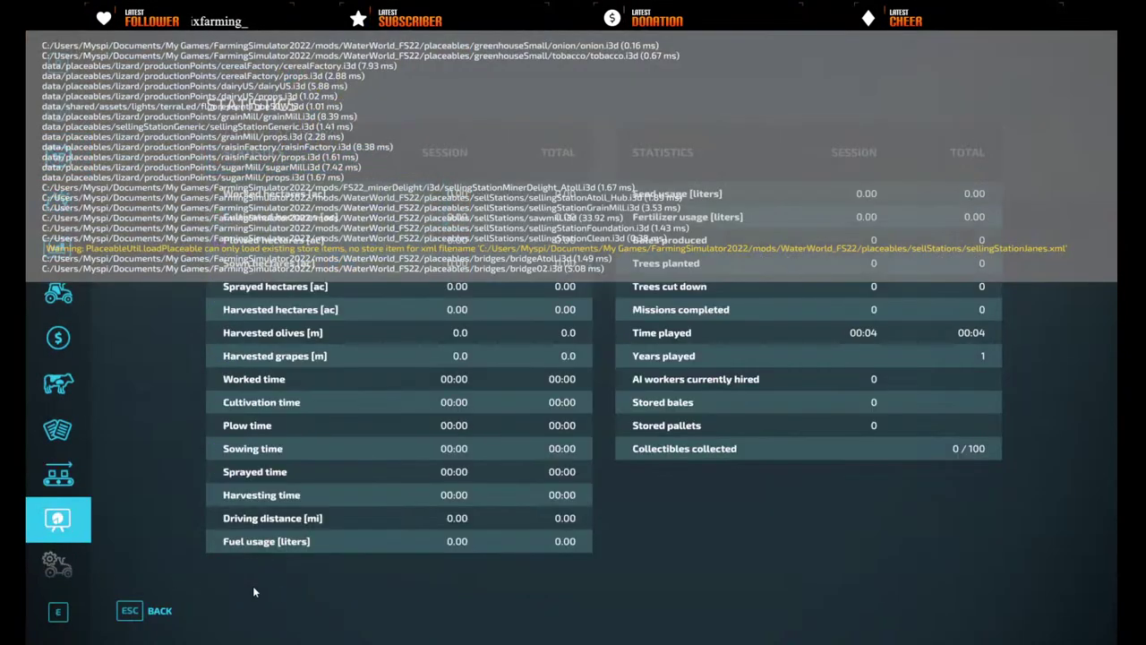
left_click(54, 562)
left_click(322, 610)
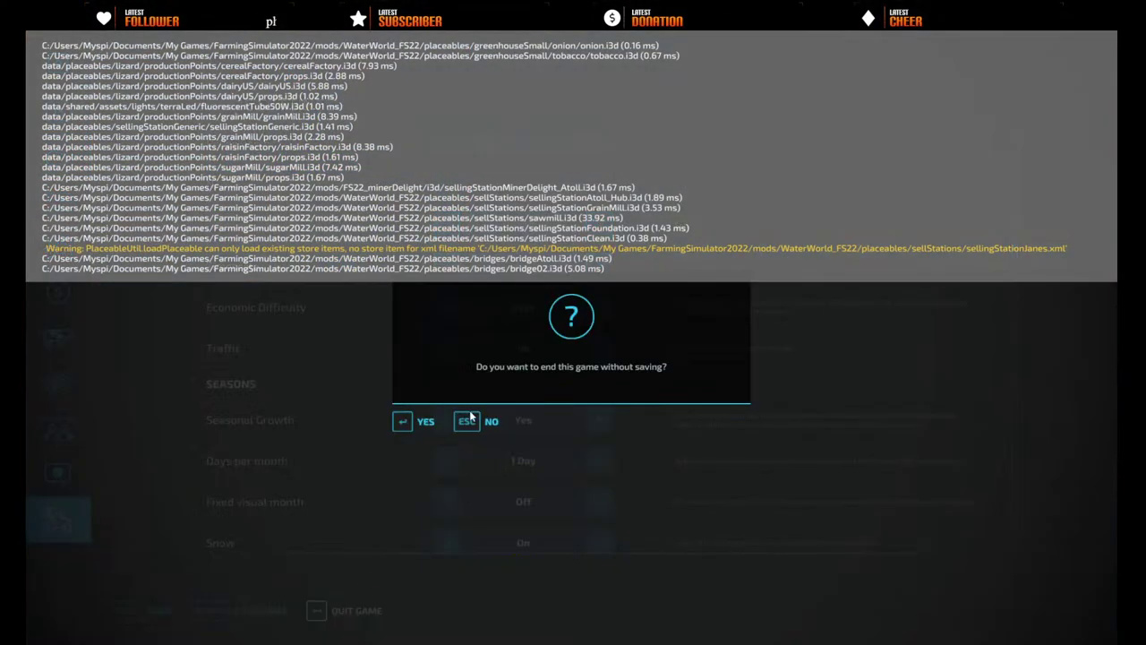
key("Return")
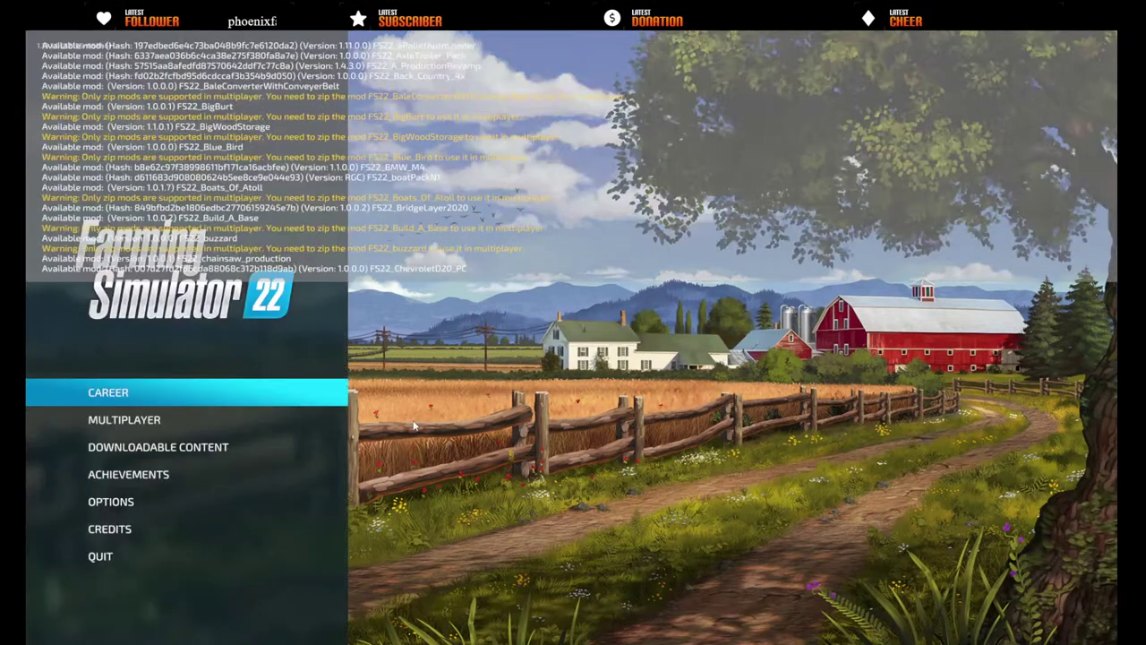
key("alt+Tab")
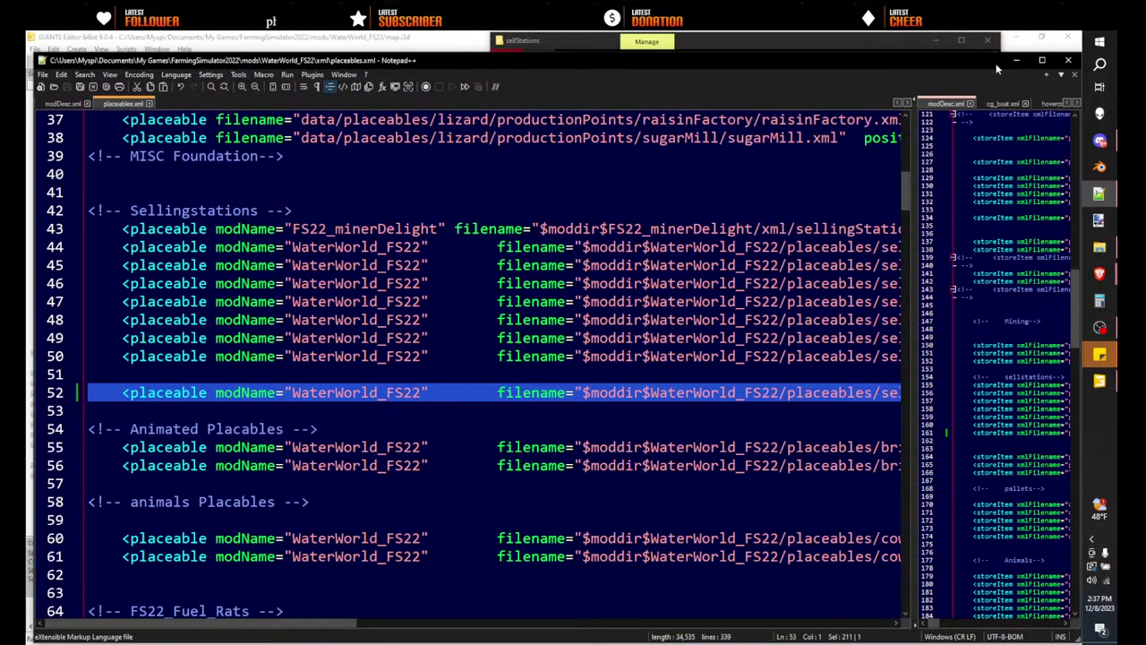
left_click_drag(997, 64, 923, 64)
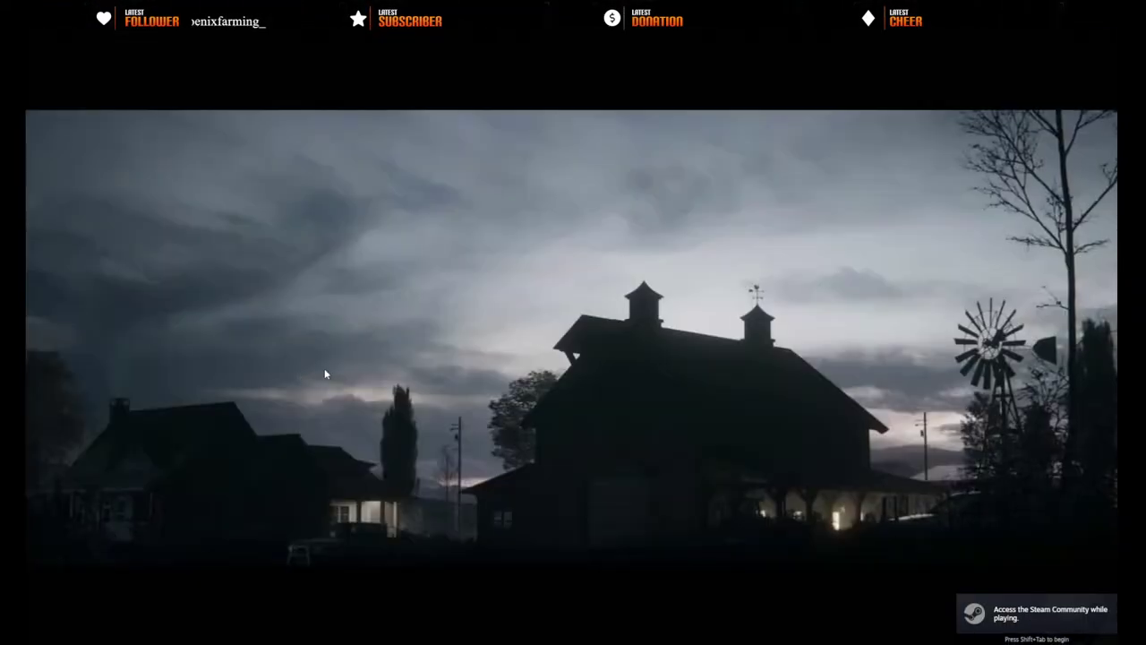
- Skip the restarted game's intro and set up a new career in New Farmer mode on the Water World 16X map
left_click(324, 369)
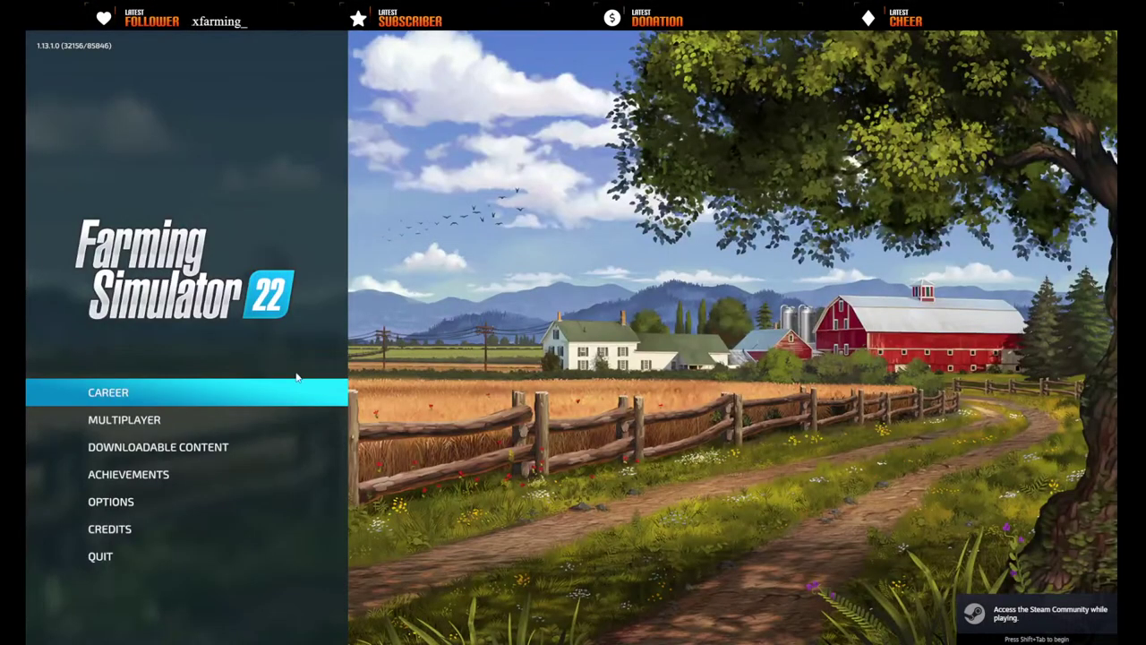
left_click(177, 392)
left_click(528, 313)
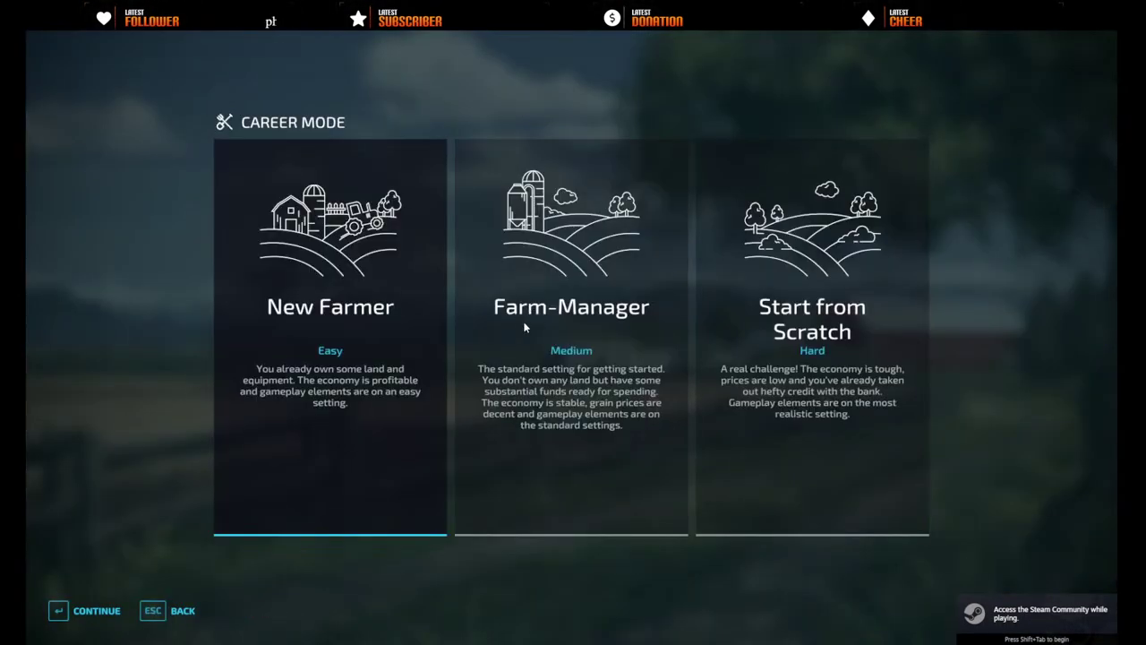
left_click(369, 310)
scroll(347, 535, "down", 20)
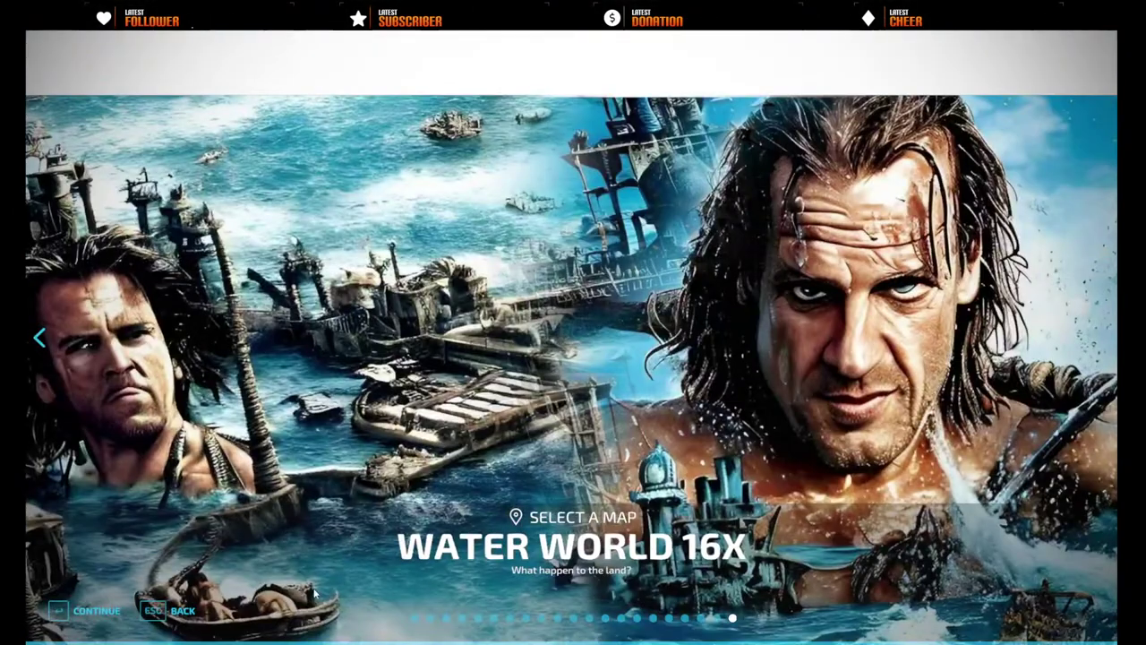
left_click(90, 610)
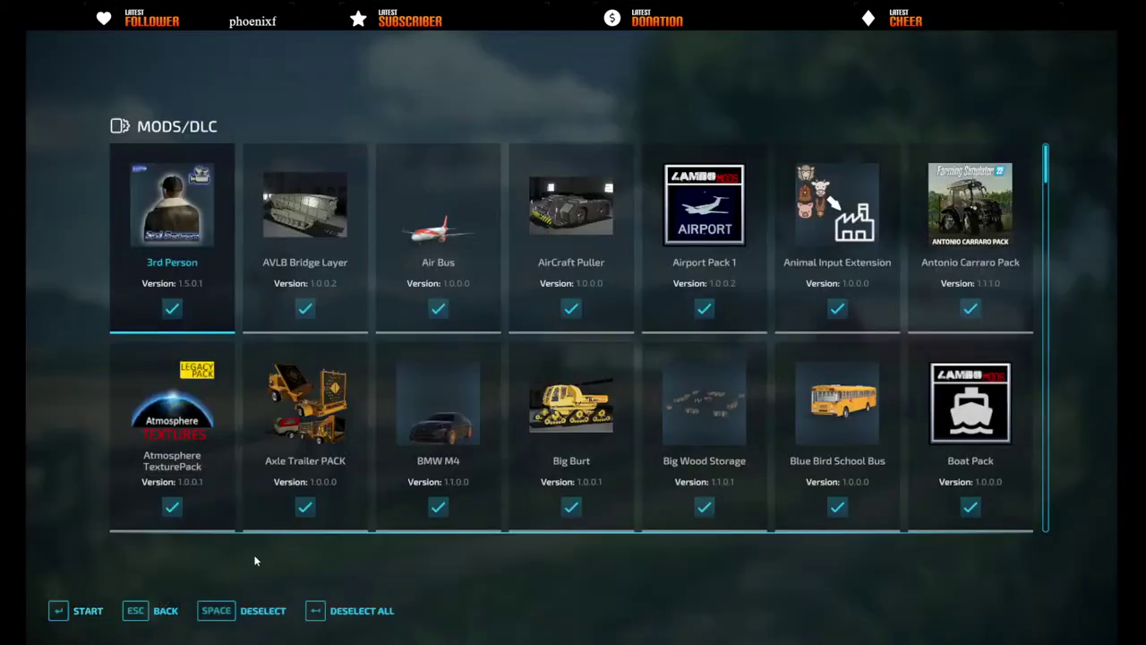
- Deselect all mods, enable only Easy Development Controls, accept the required mods and start loading the Water World map
scroll(501, 477, "down", 1)
left_click(348, 609)
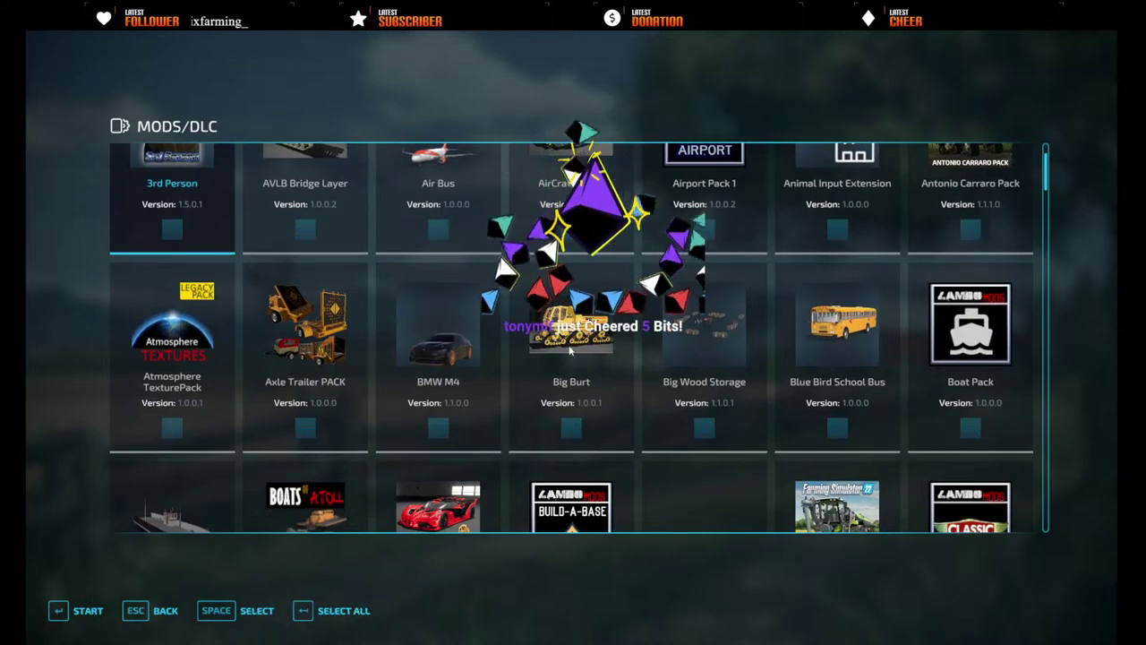
scroll(592, 315, "down", 7)
scroll(591, 314, "down", 2)
key("BackSpace")
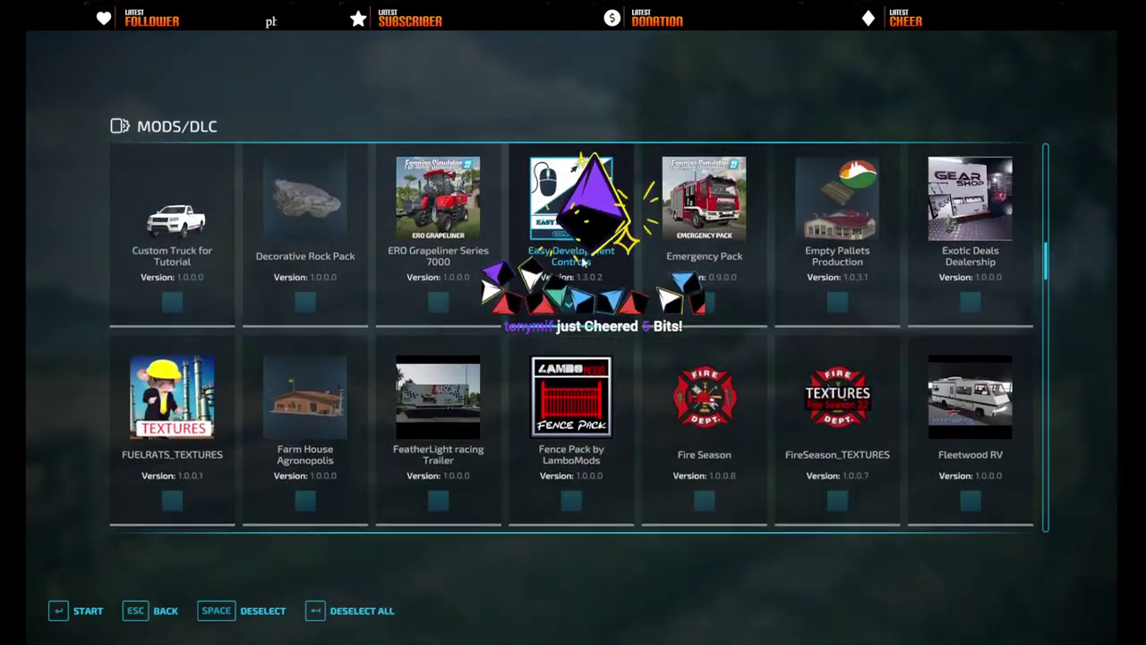
left_click(85, 609)
left_click(394, 449)
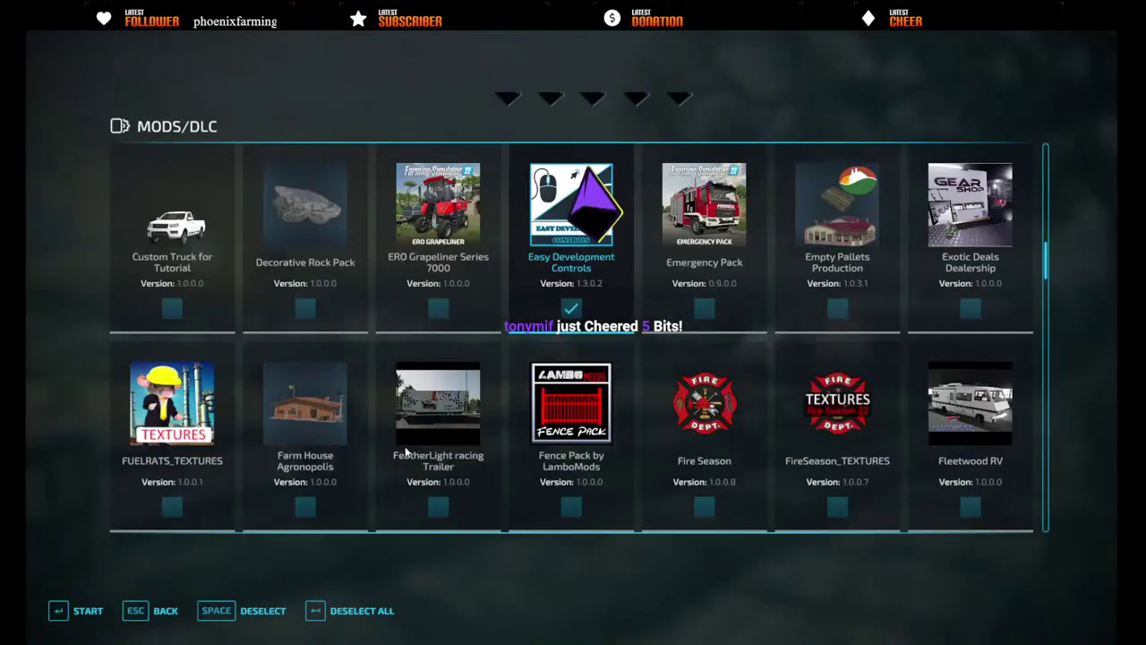
left_click(81, 613)
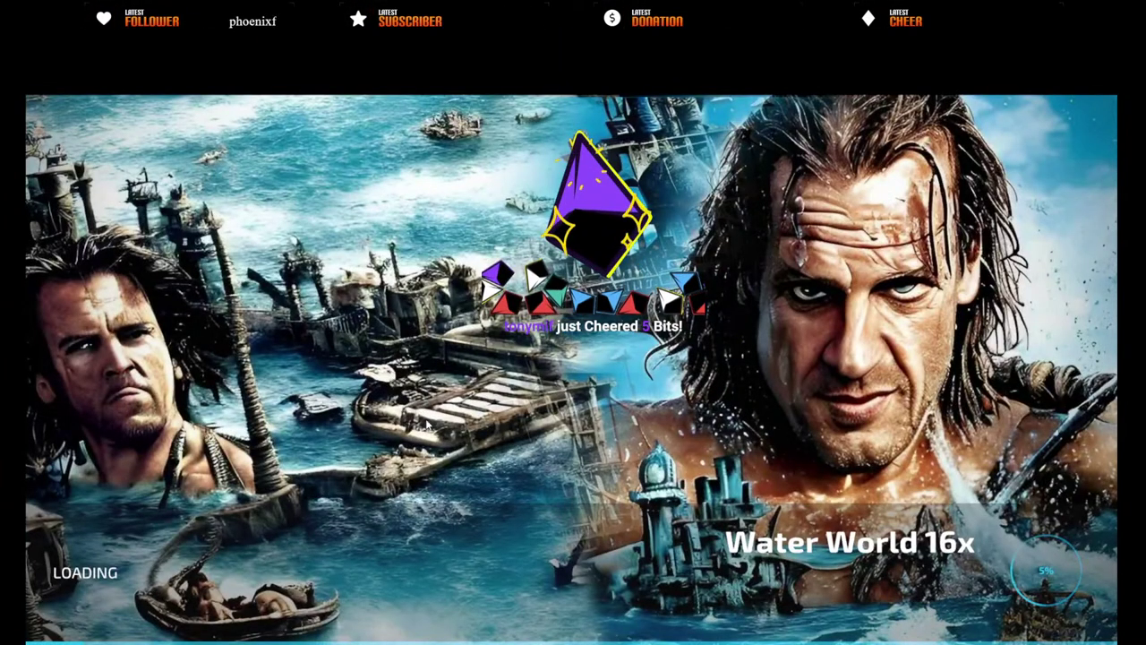
- Show the console log while the map loads, switch to Notepad++ and widen the pane containing modDesc.xml
key("grave")
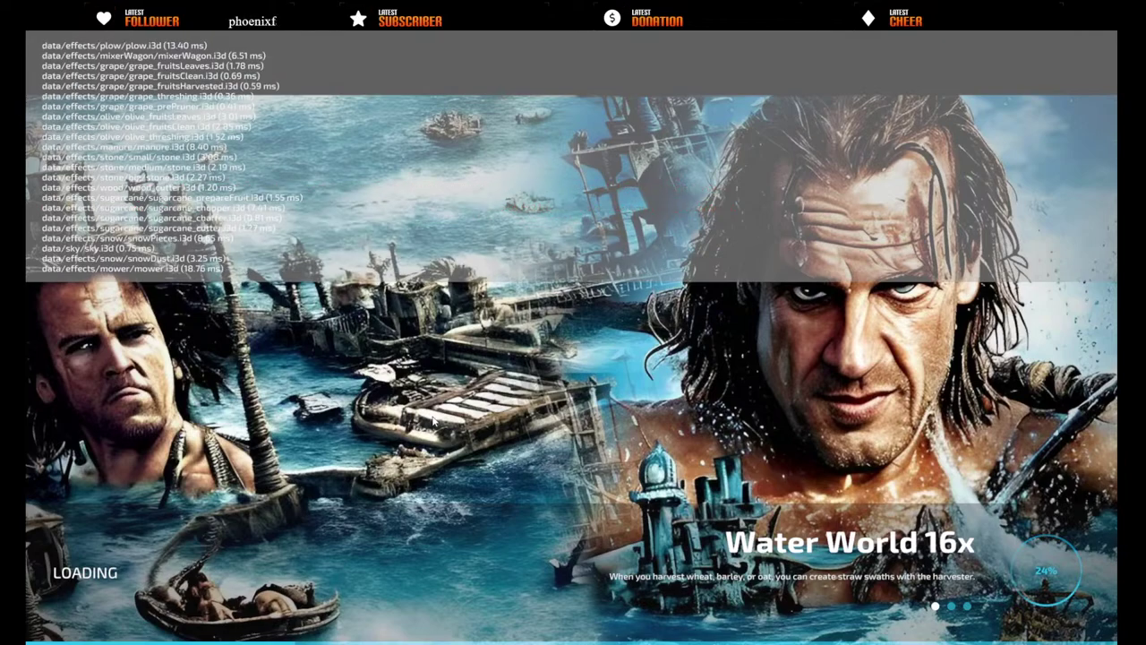
key("super")
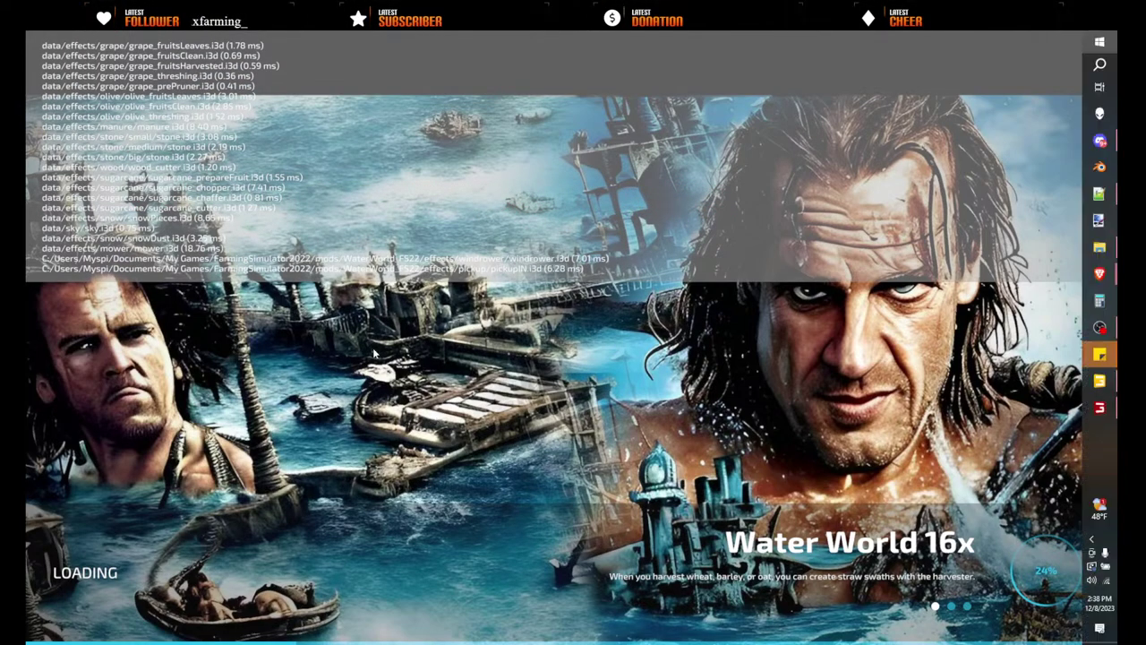
left_click(1101, 195)
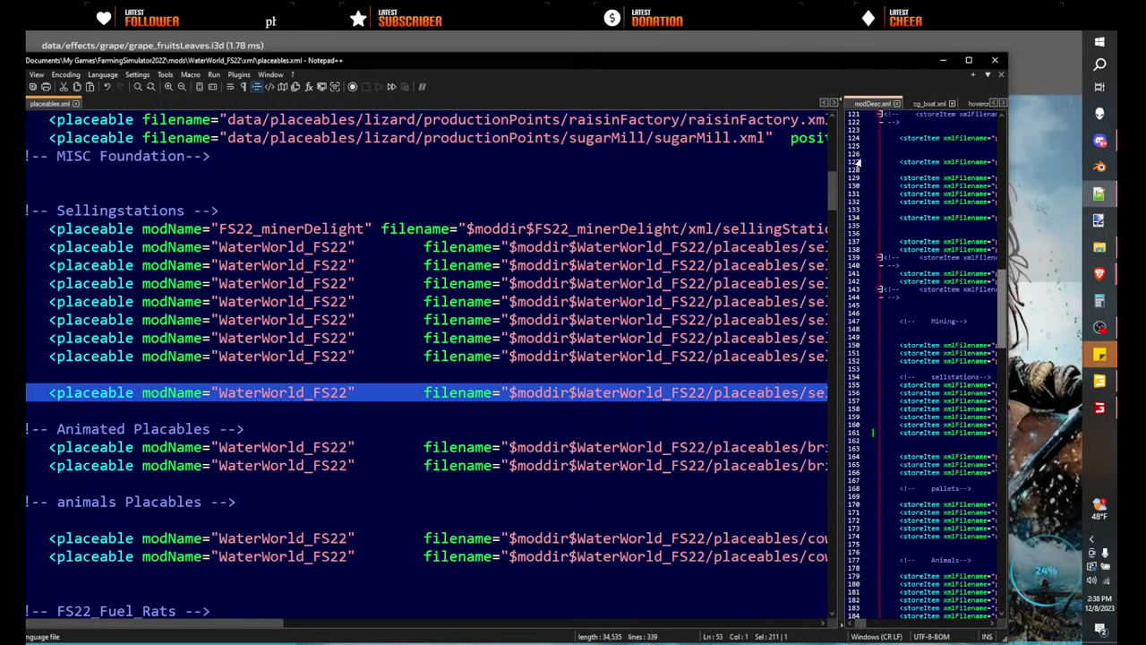
left_click_drag(842, 148, 295, 152)
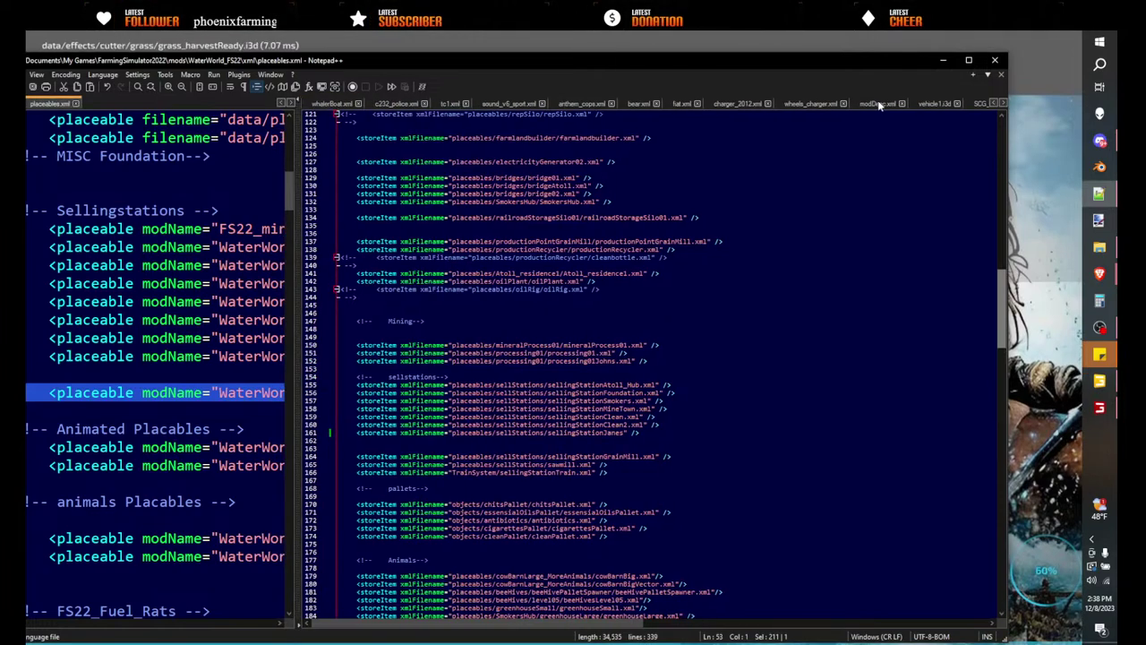
left_click(881, 103)
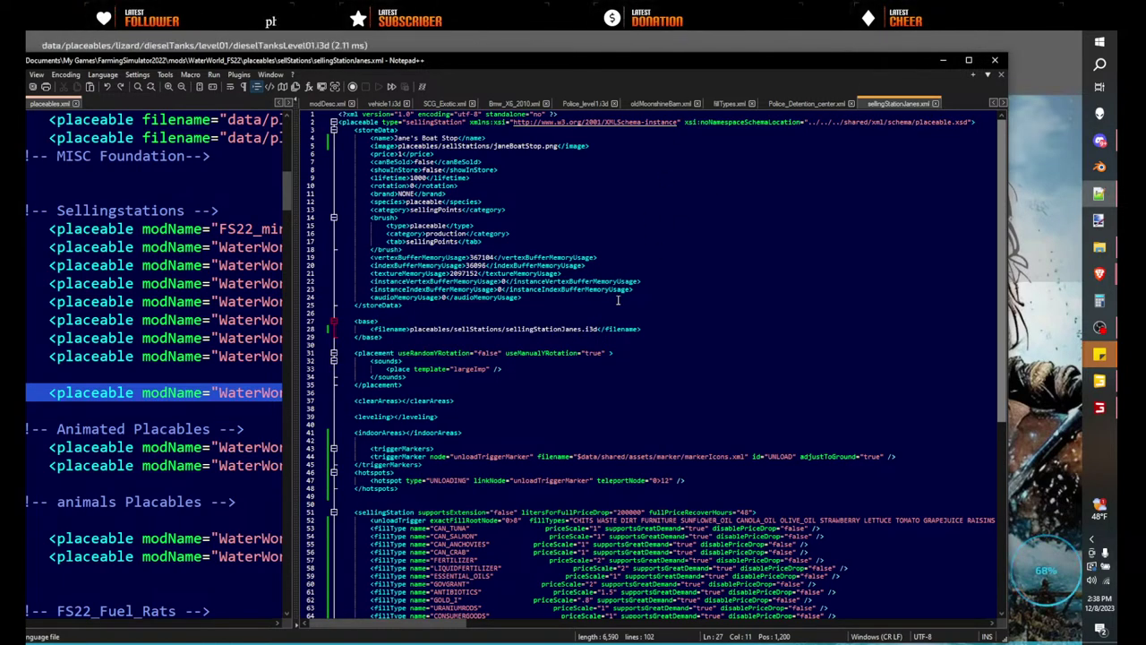
- Check the base i3d filename on line 28 of sellingStationJanes.xml, switch back to the game and start the loaded map
triple_click(550, 330)
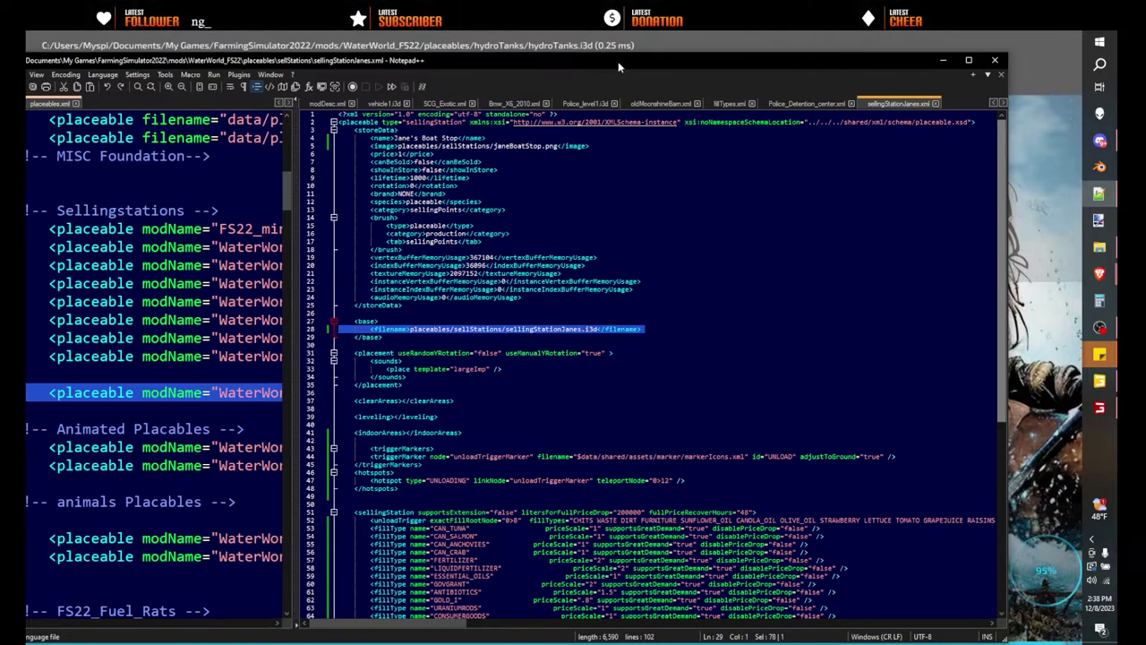
left_click_drag(618, 63, 25, 40)
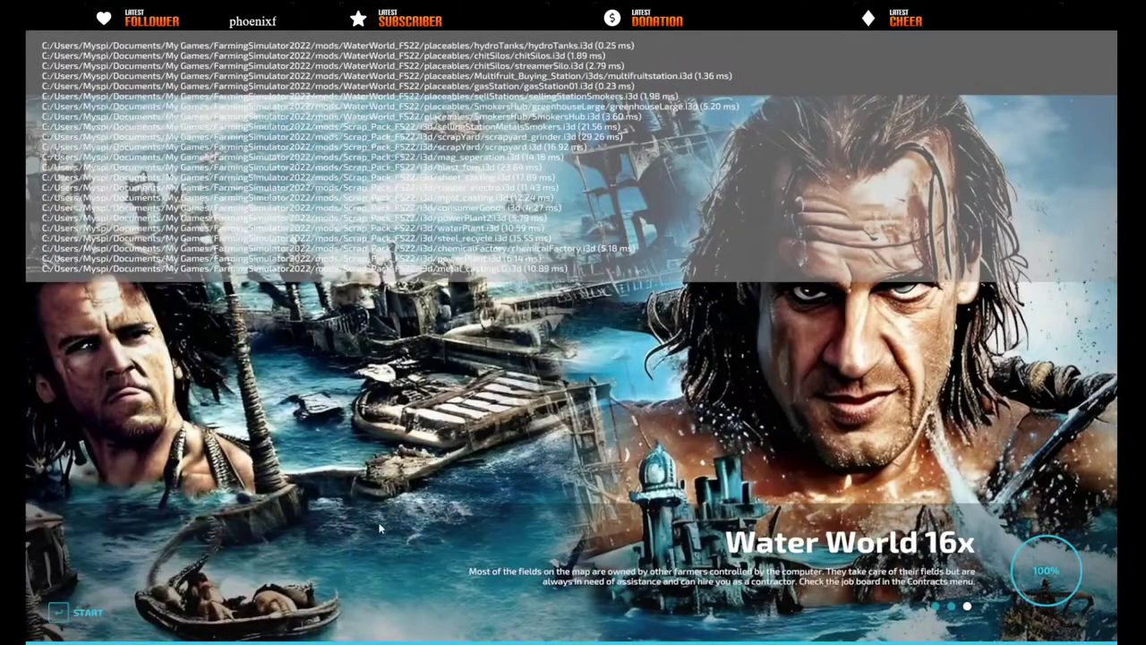
left_click(59, 612)
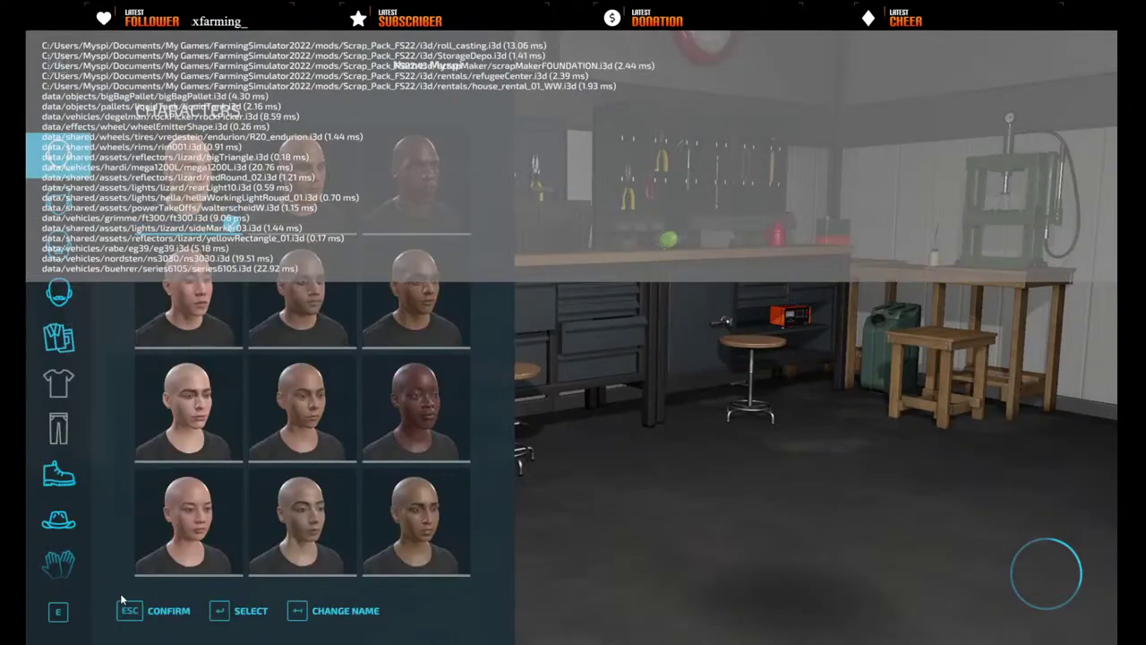
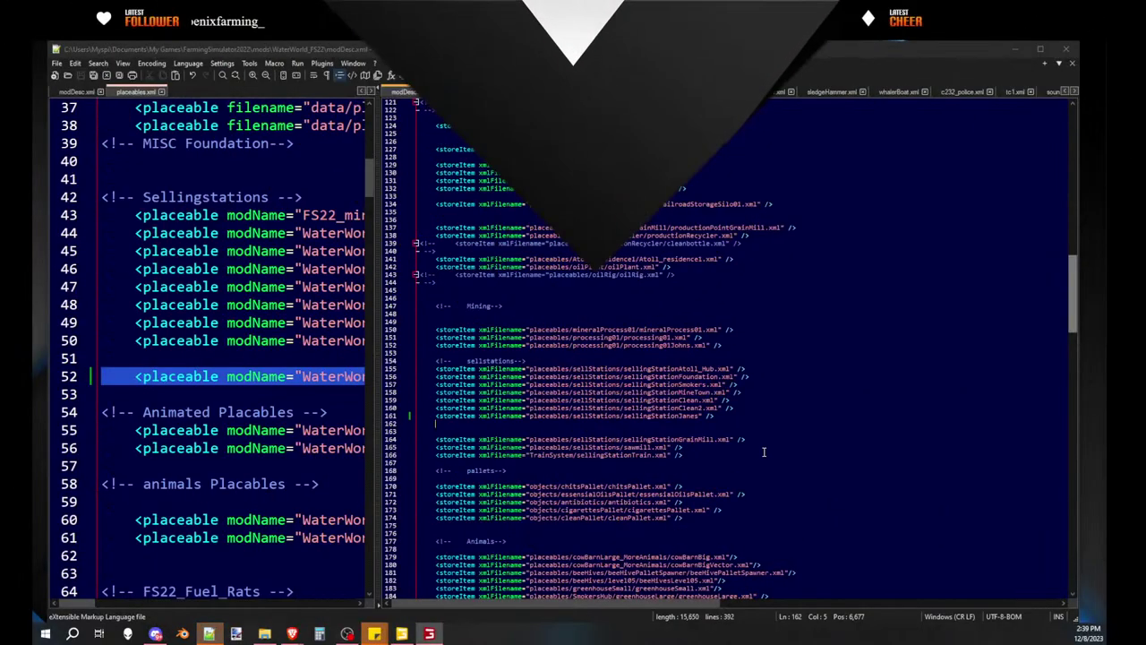
- Append .xml to the sellingStationJanes store item path on line 161 of modDesc.xml and save the files
left_click(760, 432)
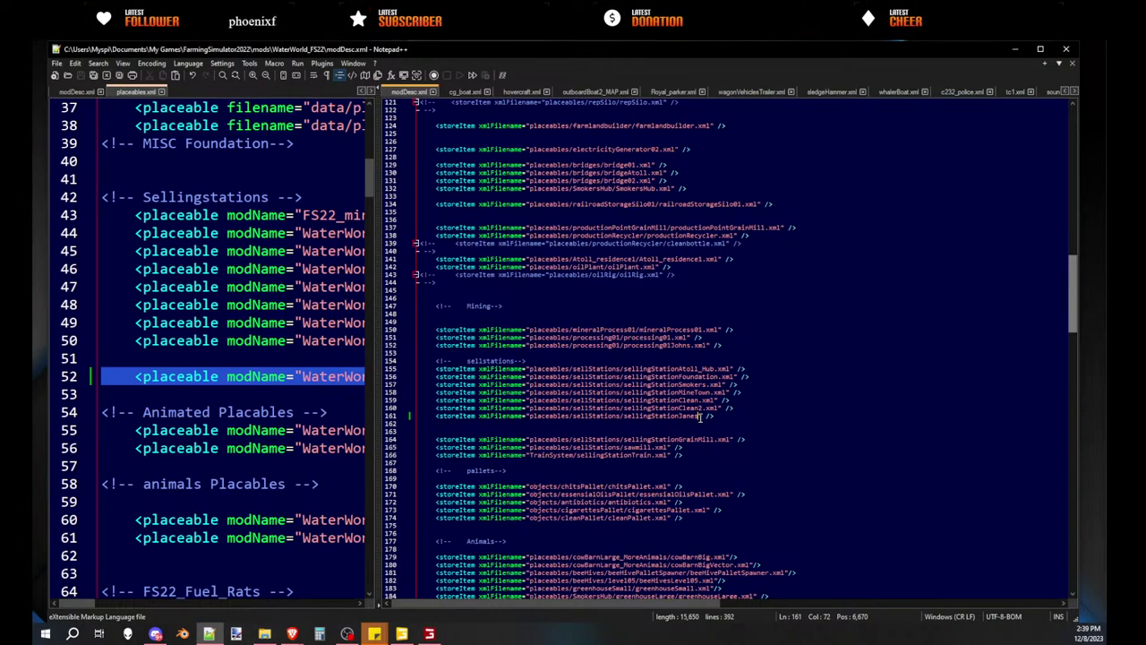
scroll(700, 417, "up", 8, "ctrl")
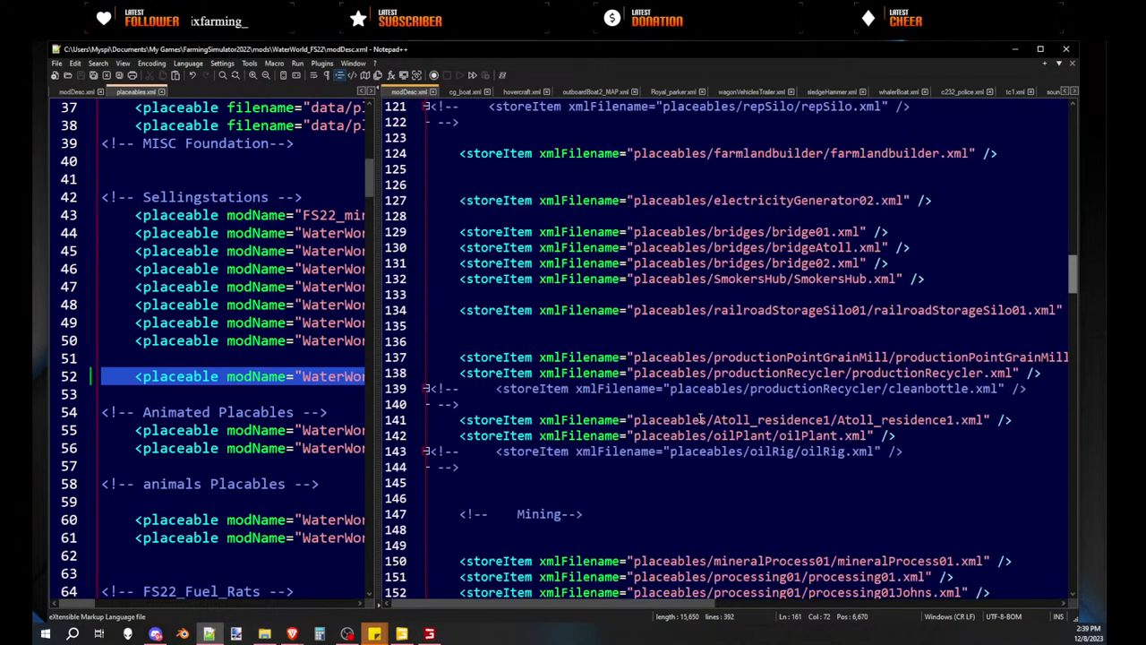
scroll(764, 428, "down", 2)
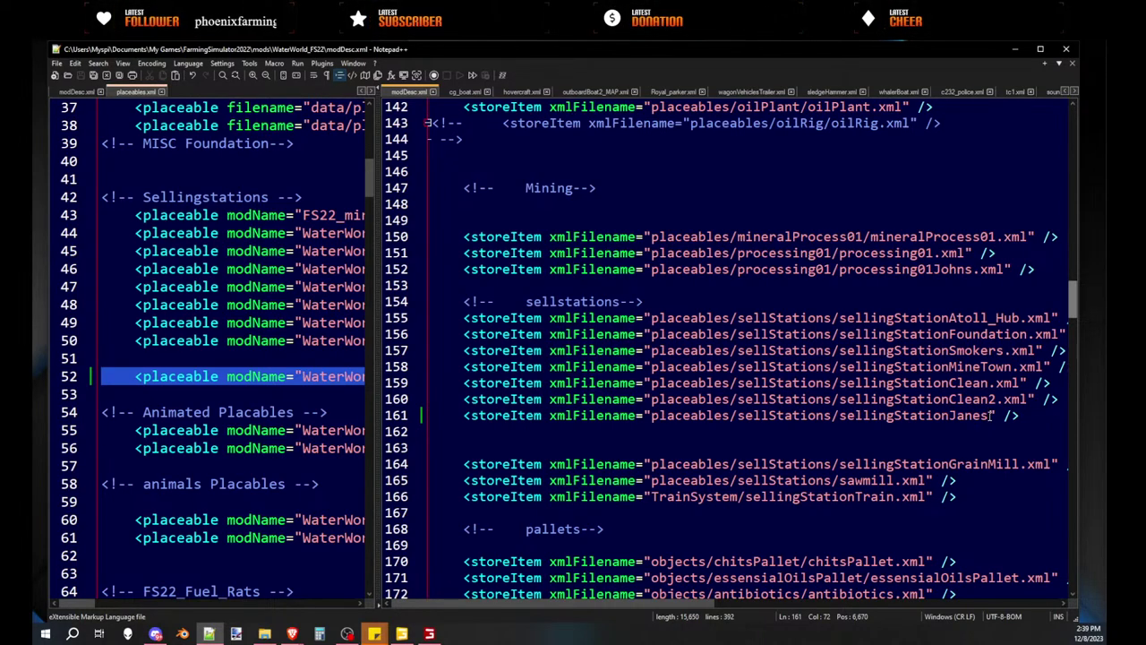
type(".xml")
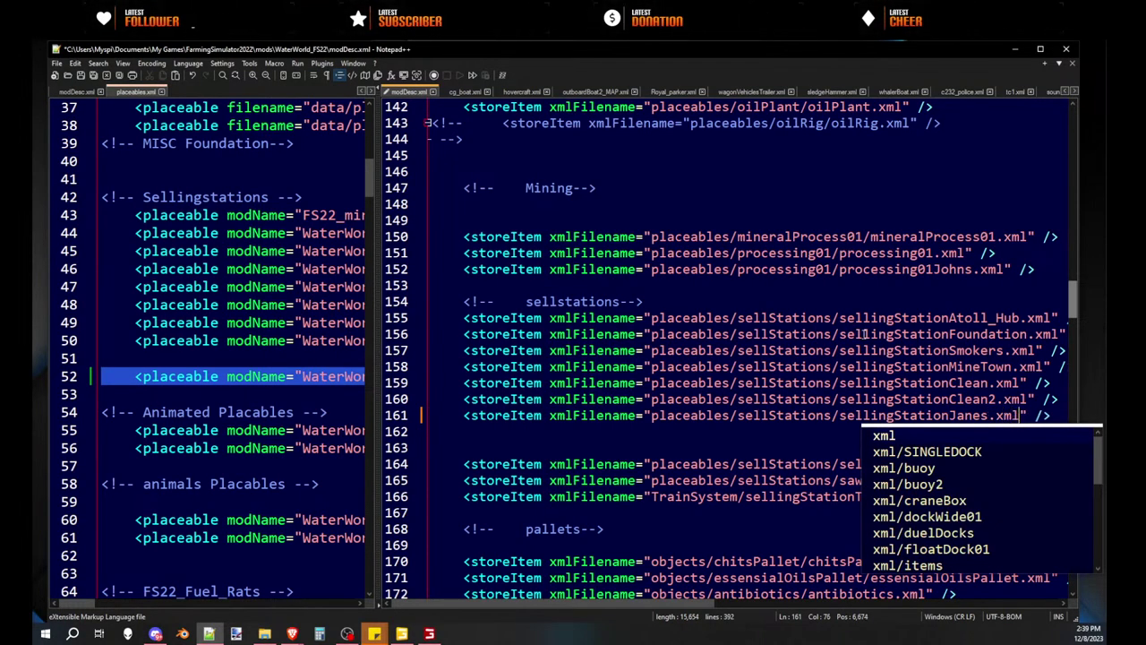
left_click(832, 349)
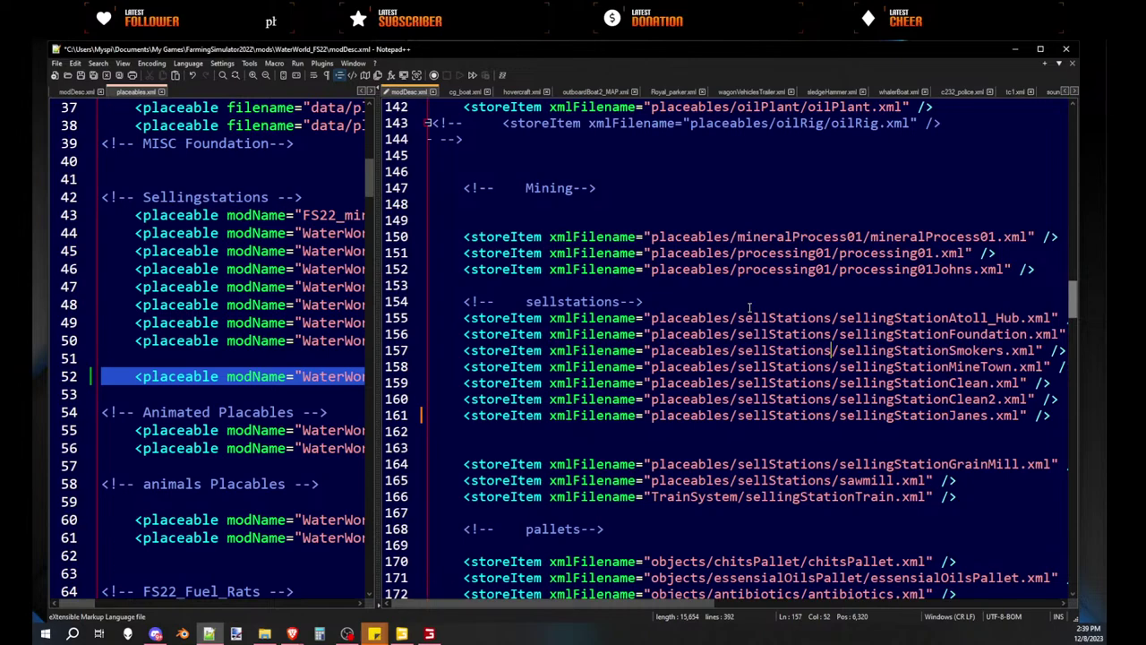
left_click(81, 76)
- Switch back to the game, dismiss the welcome message and quit the running career without saving
key("alt+Tab")
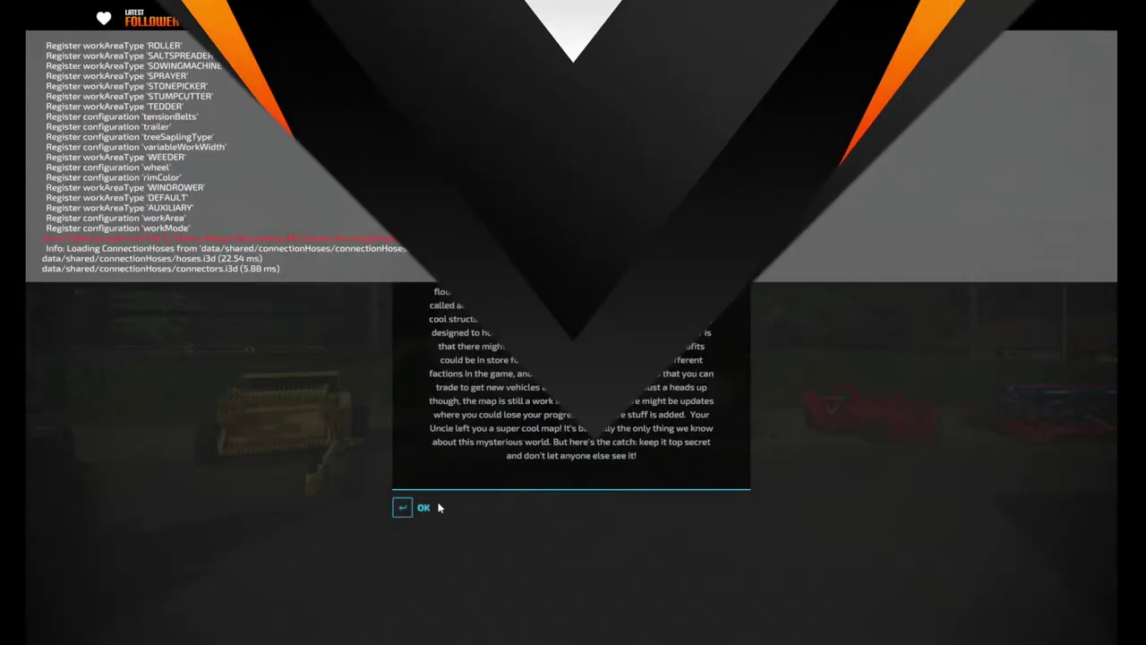
left_click(426, 508)
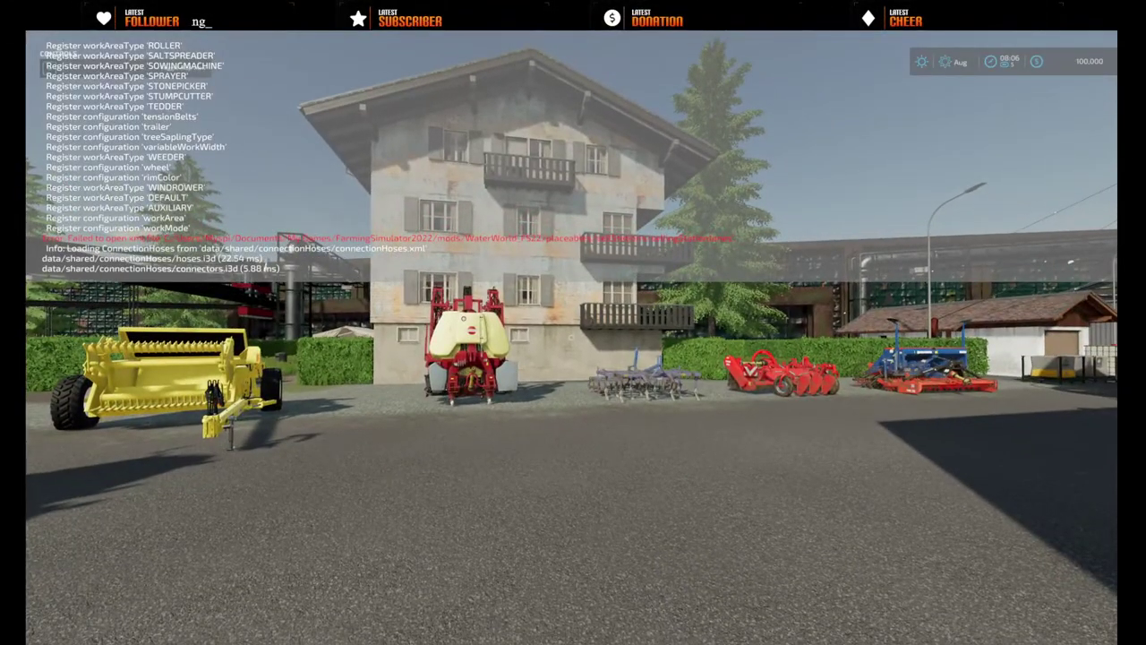
key("Escape")
left_click(63, 565)
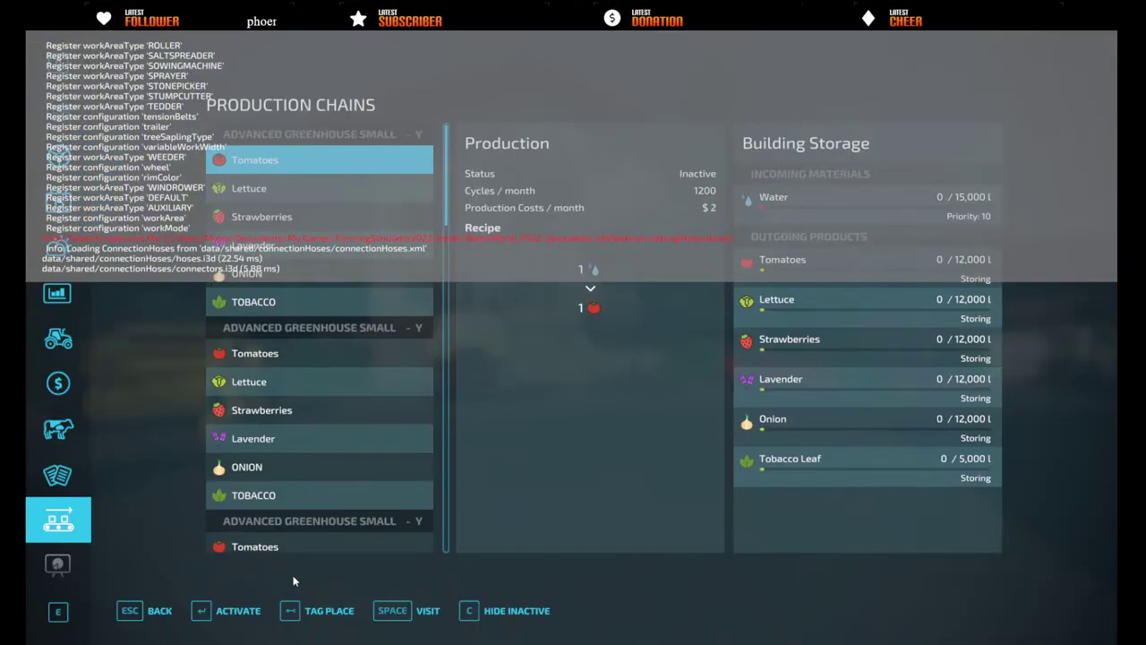
left_click(50, 564)
left_click(50, 566)
left_click(350, 610)
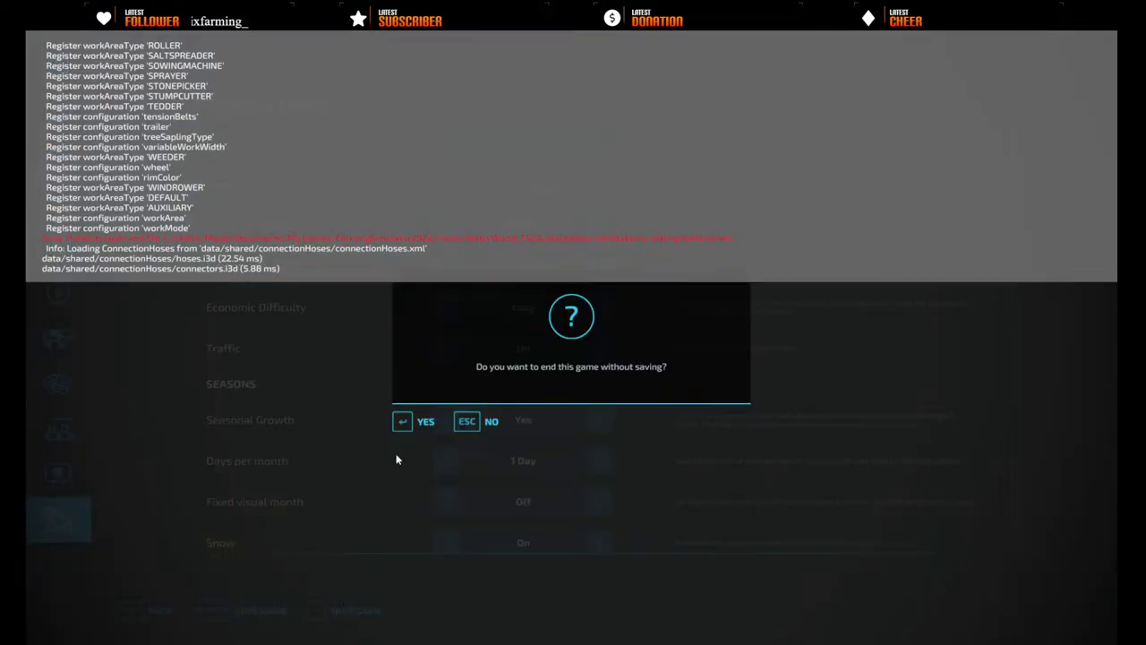
left_click(417, 421)
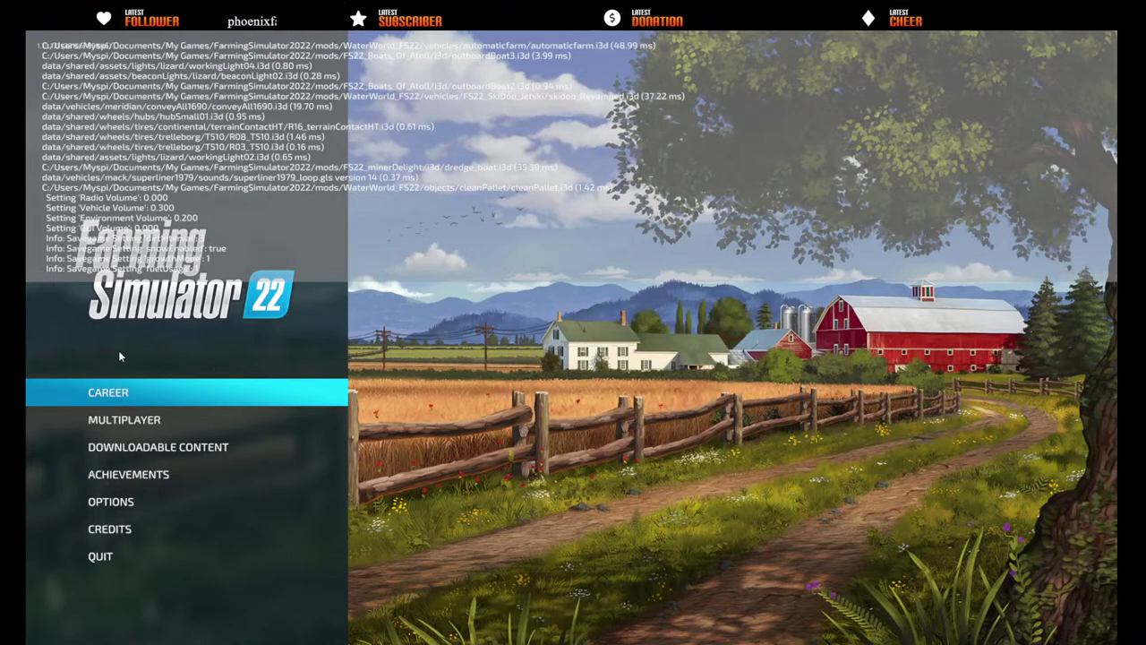
- Set up another new career in New Farmer mode on the Water World 16X map
left_click(152, 394)
left_click(518, 322)
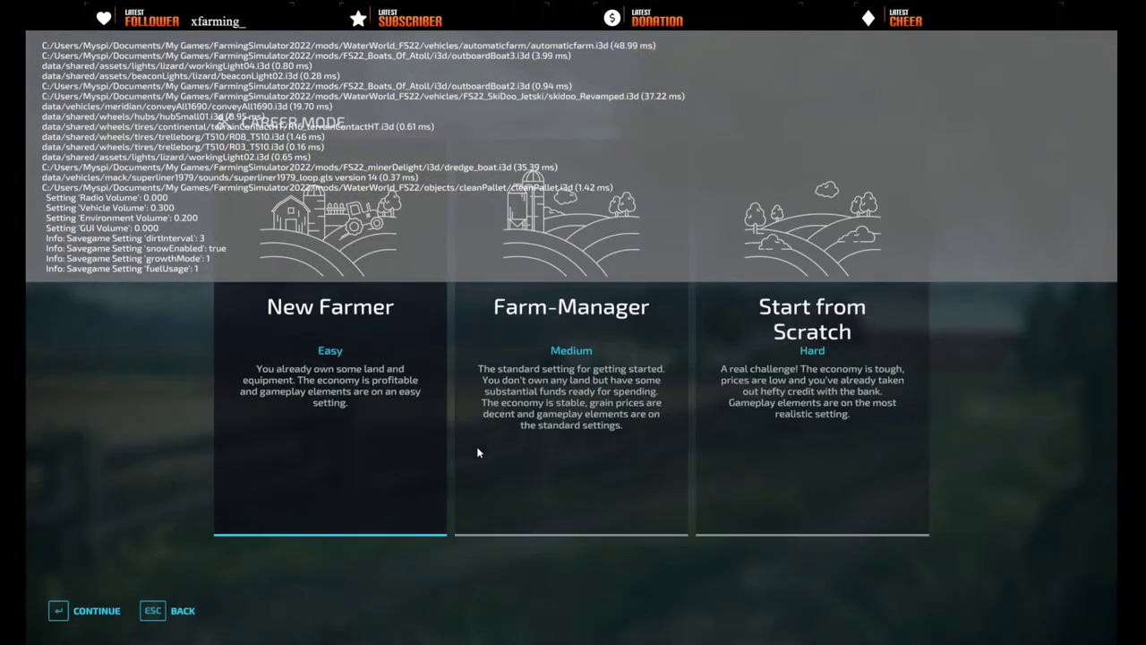
left_click(395, 337)
scroll(428, 447, "down", 20)
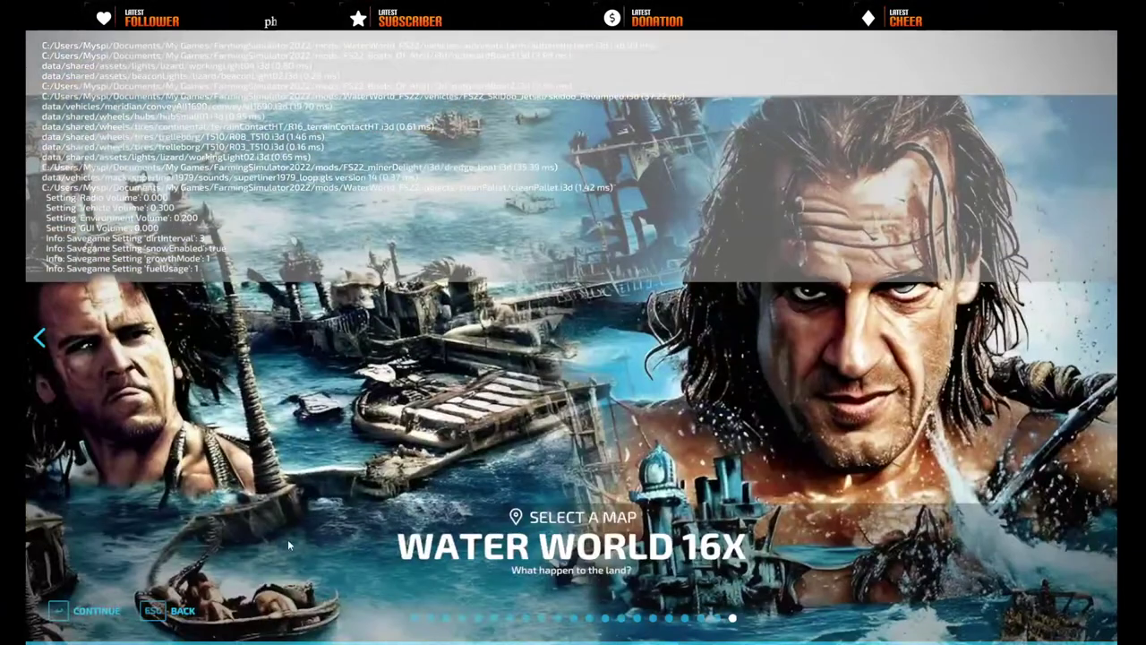
left_click(89, 612)
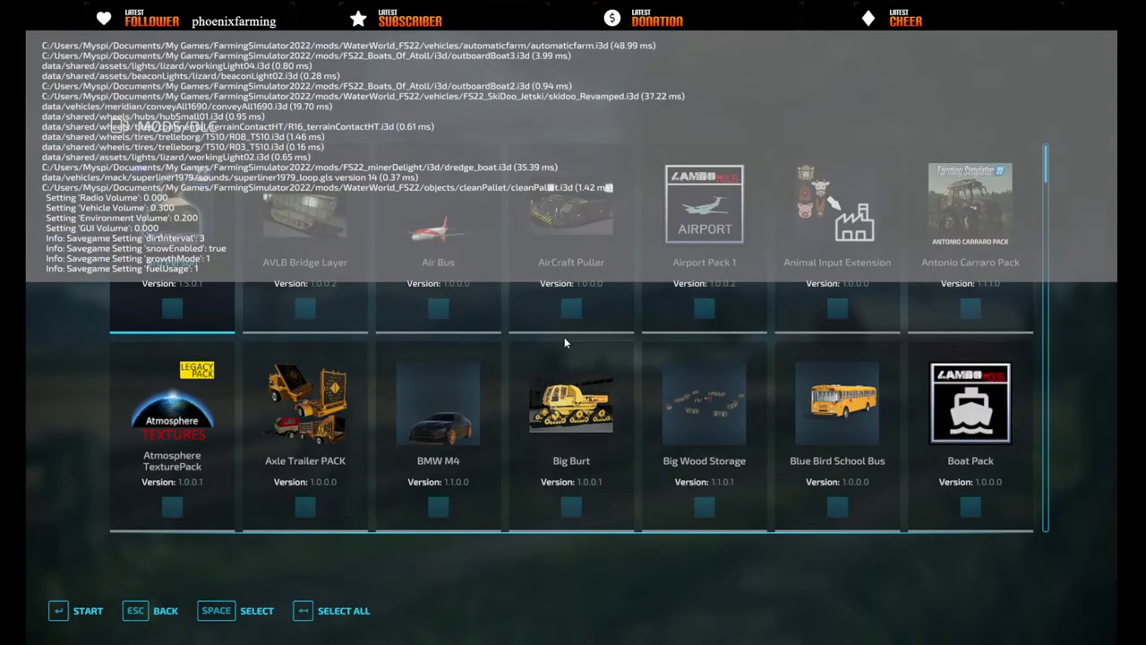
- Enable the Easy Development Controls mod, accept the required mods and launch the new career
scroll(645, 346, "down", 10)
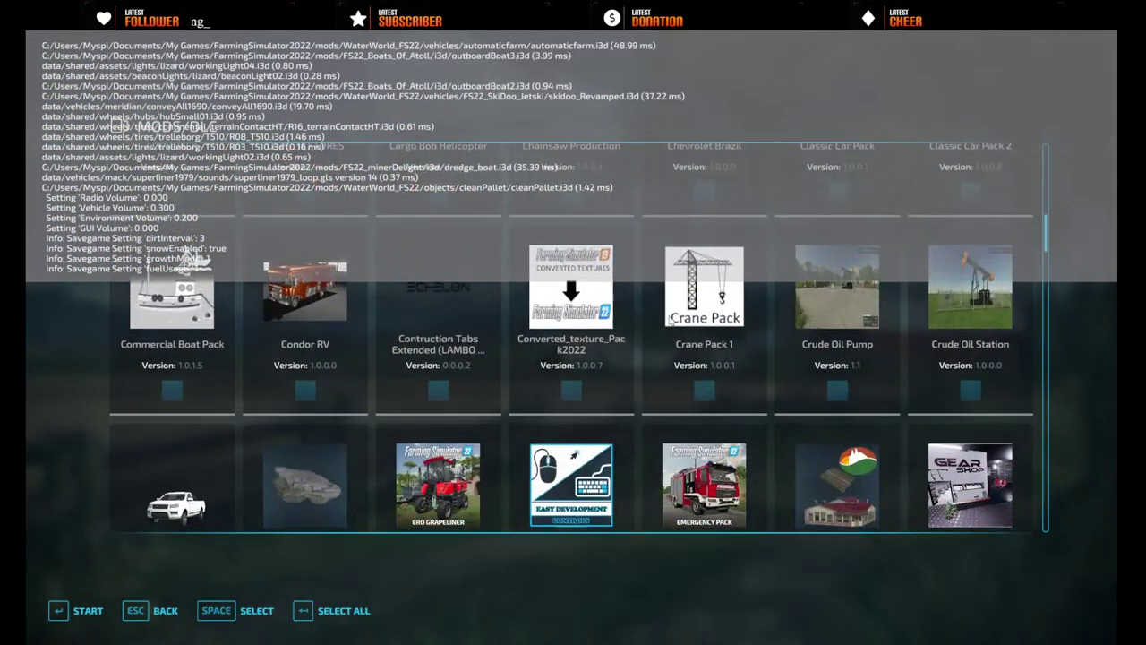
scroll(622, 450, "down", 2)
left_click(578, 508)
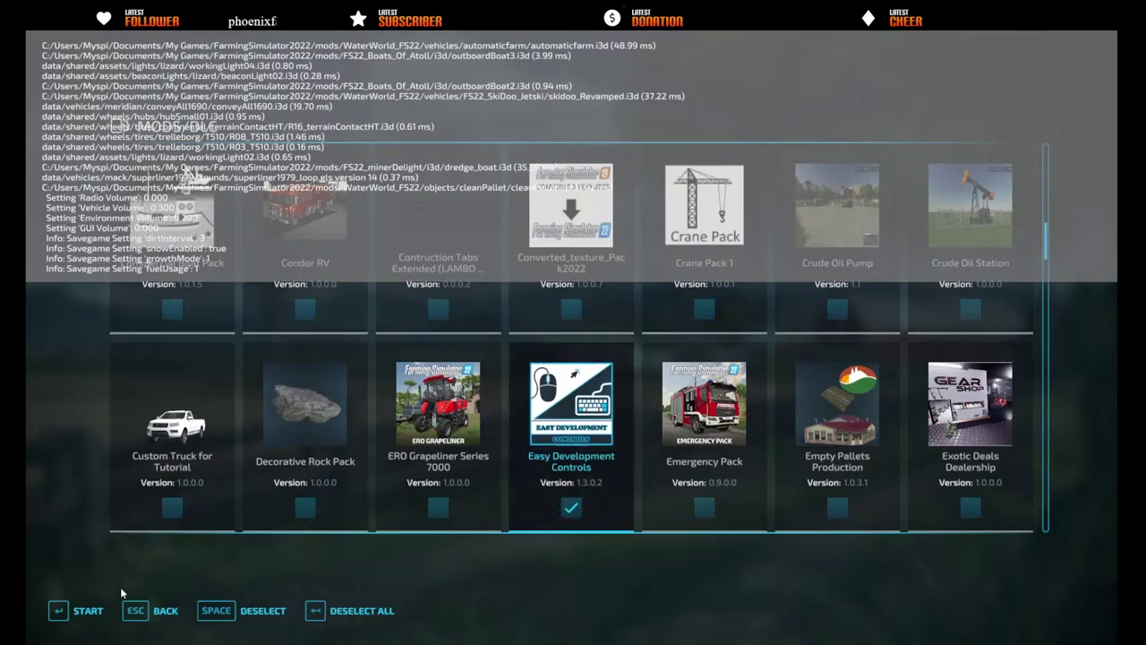
left_click(72, 612)
left_click(425, 451)
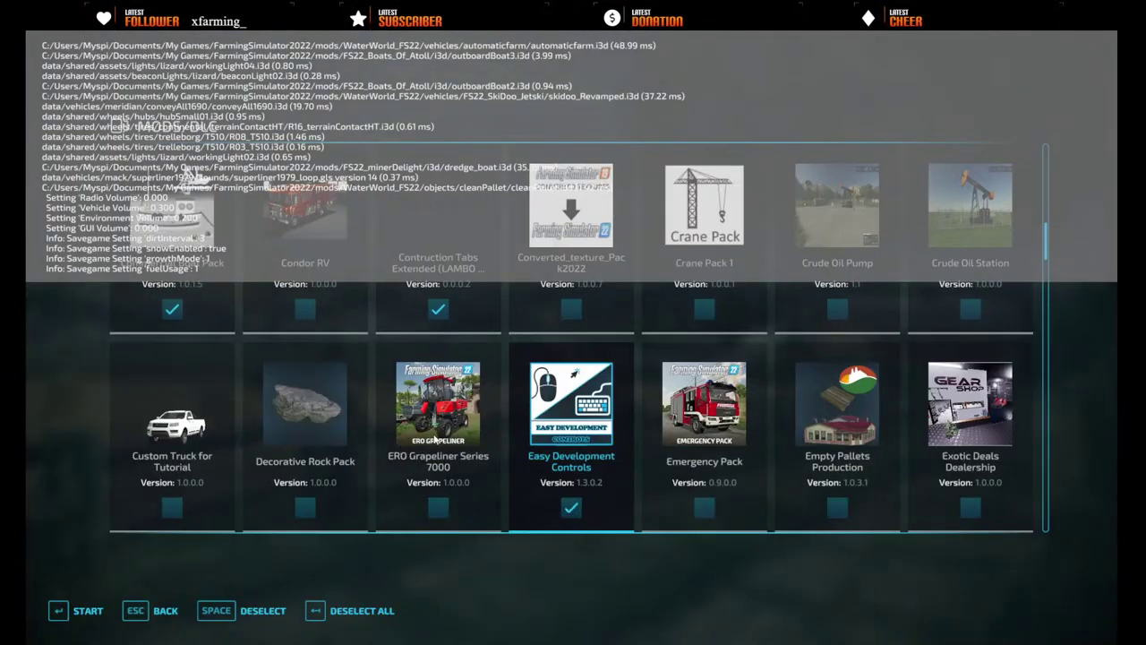
left_click(82, 612)
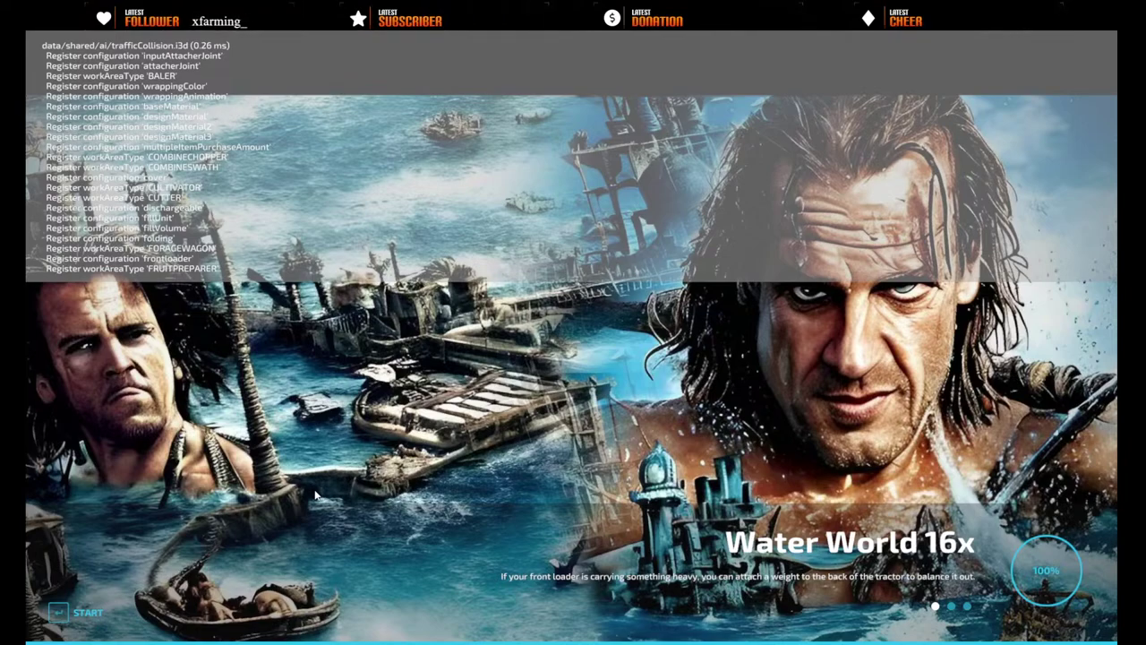
- Enter the loaded game with the default character, dismiss the welcome message and open the in-game map
key("Return")
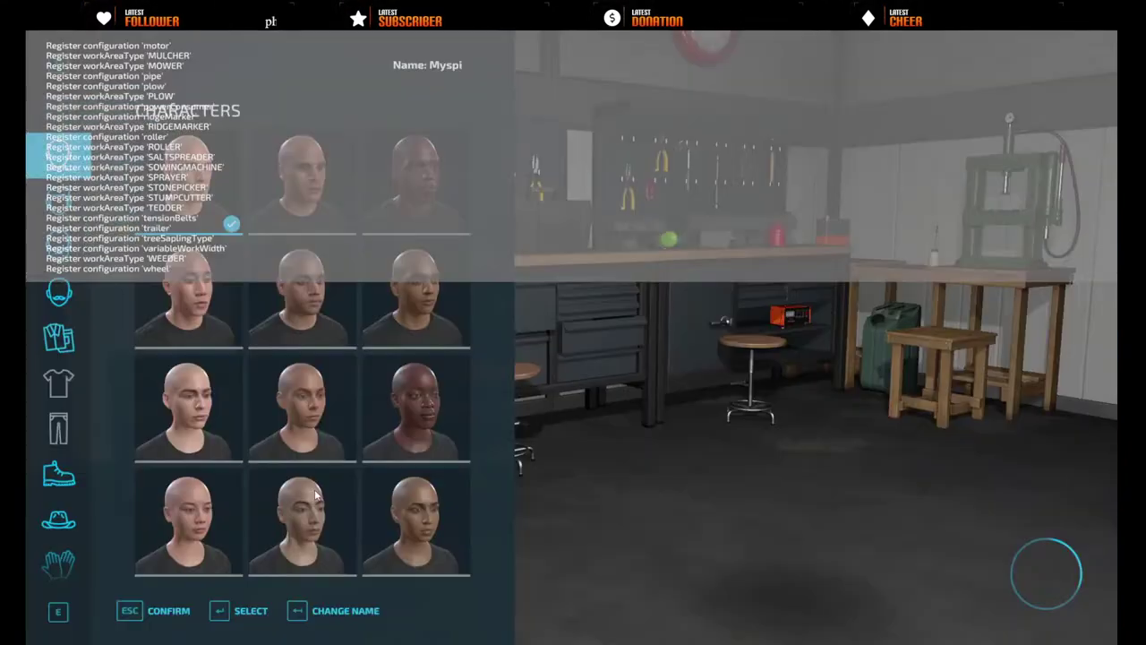
key("Escape")
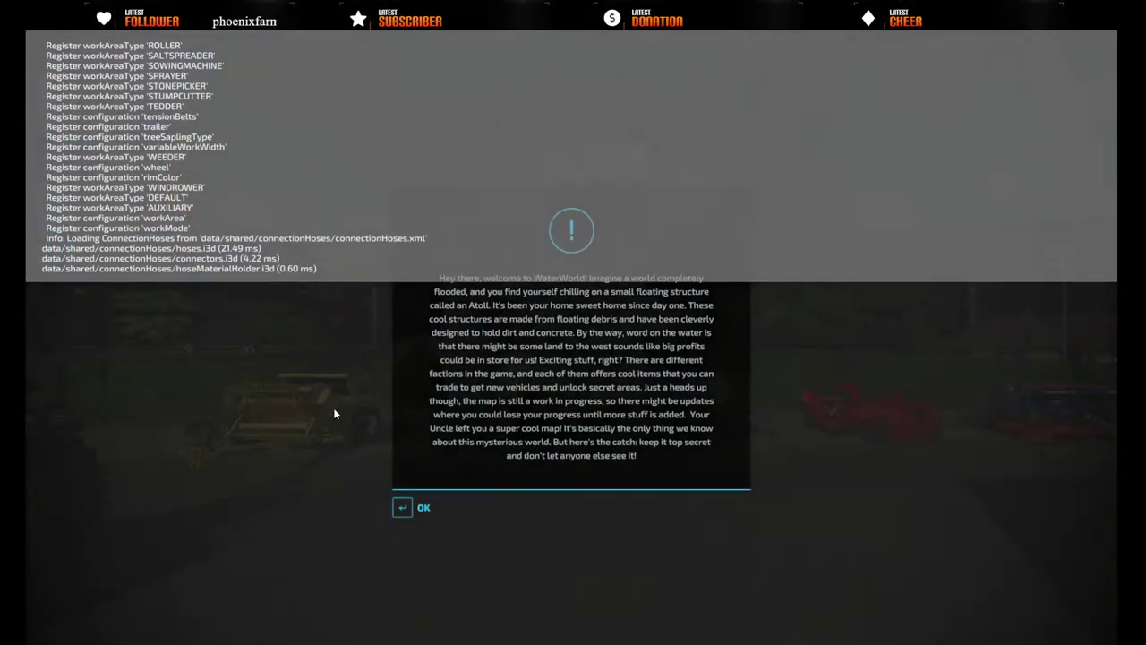
left_click(424, 507)
key("Escape")
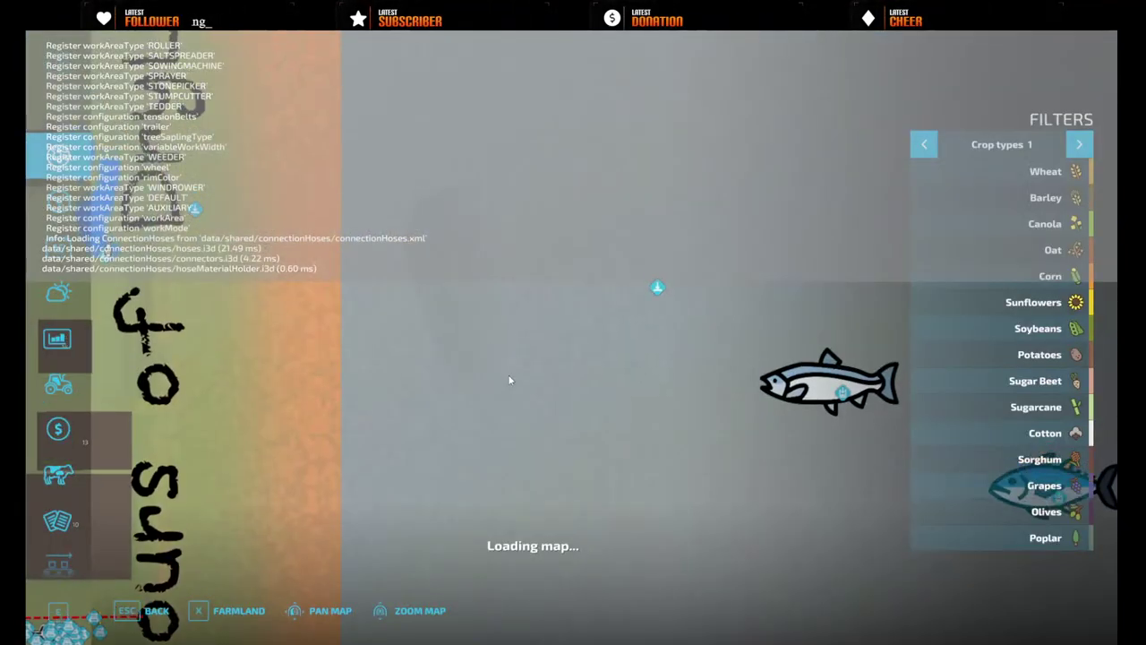
- Select the Jane's Boat Stop marker on the map and examine its location relative to the surrounding areas
left_click(570, 417)
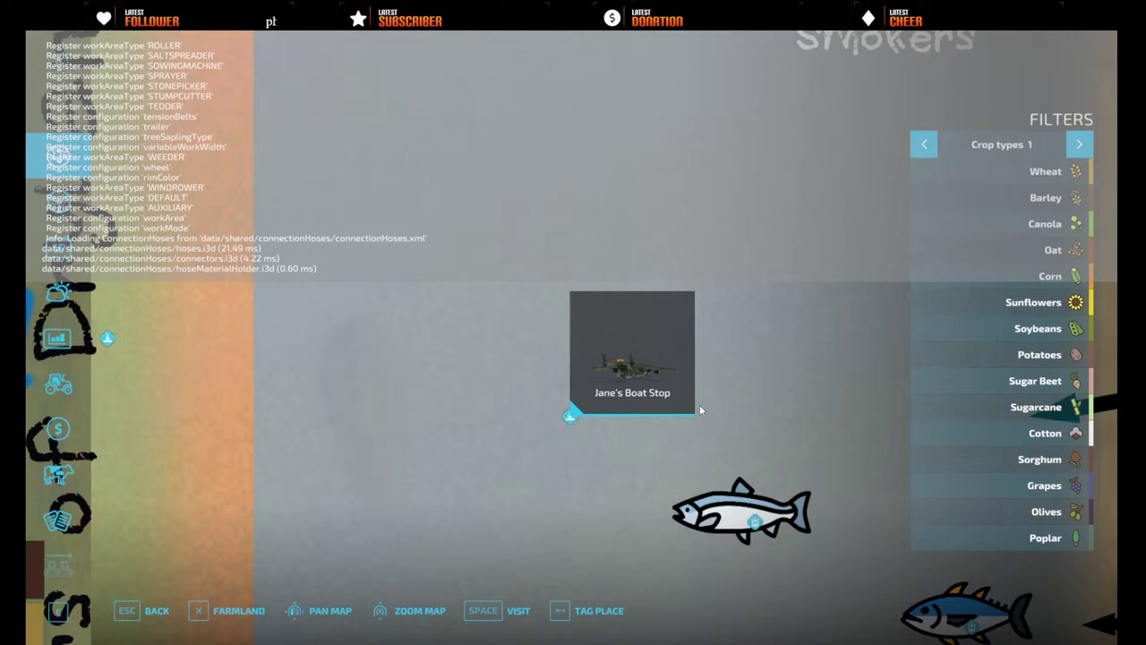
scroll(733, 437, "down", 2)
scroll(736, 437, "down", 3)
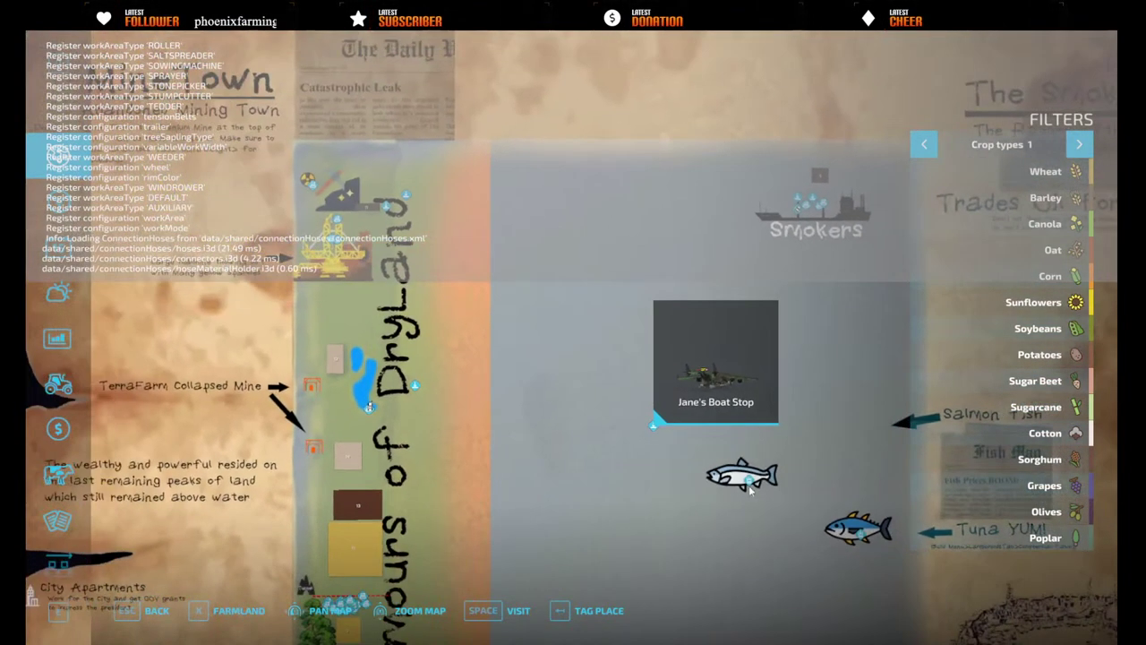
- Travel to Jane's Boat Stop from the map and look around its loading ramp and wooden deck
left_click_drag(828, 459, 804, 457)
key("space")
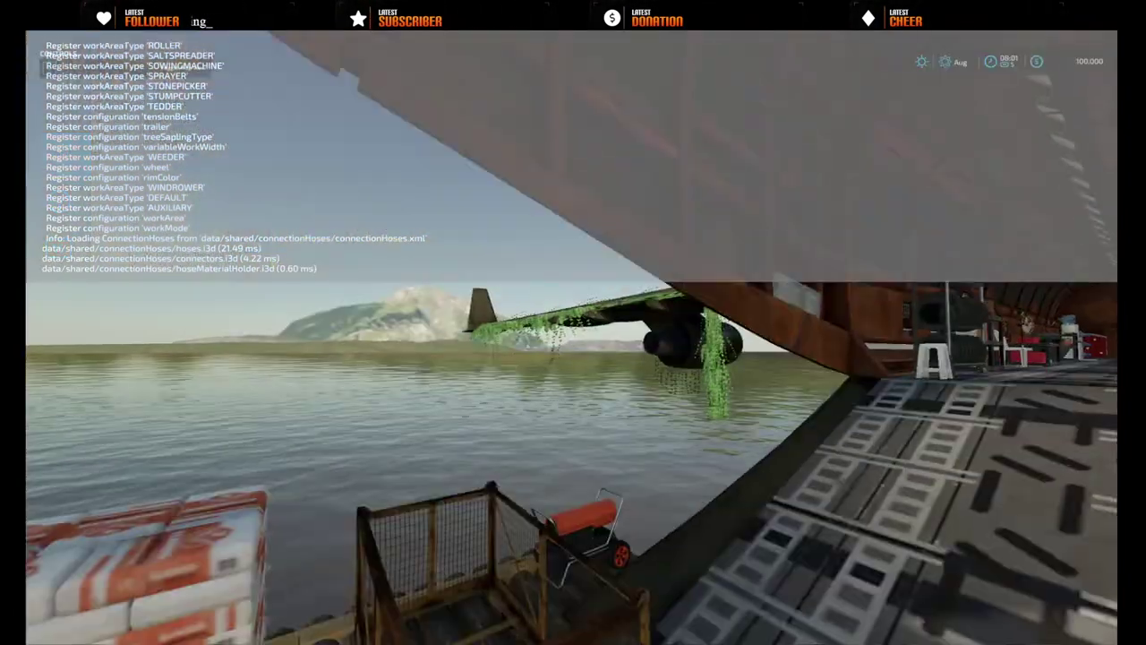
key("w")
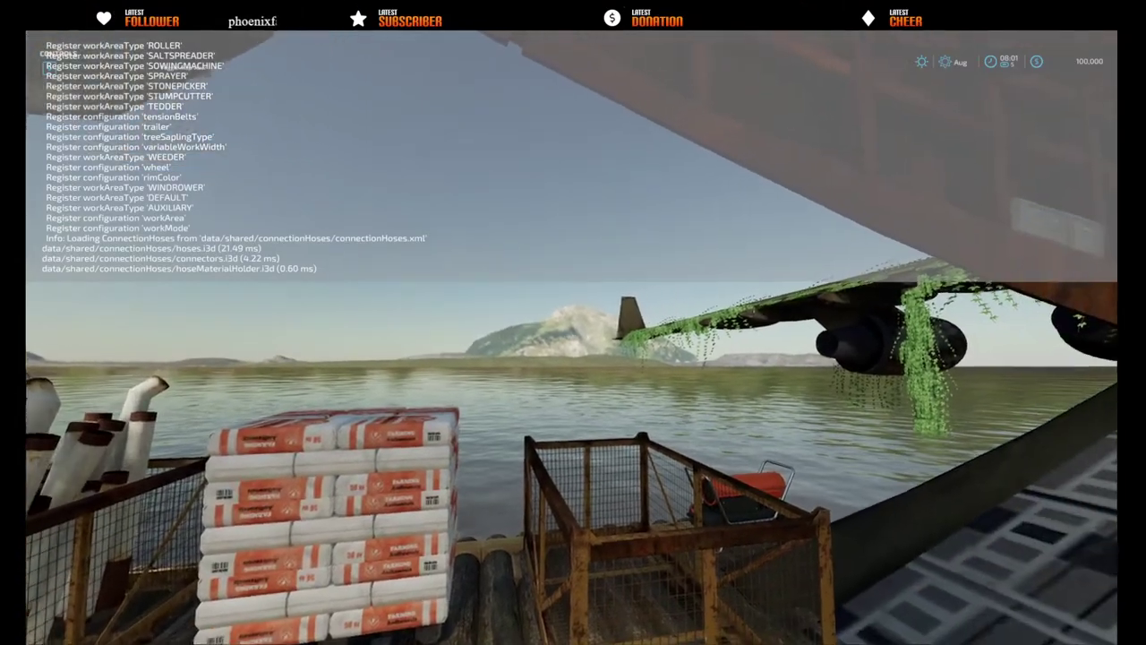
key("w")
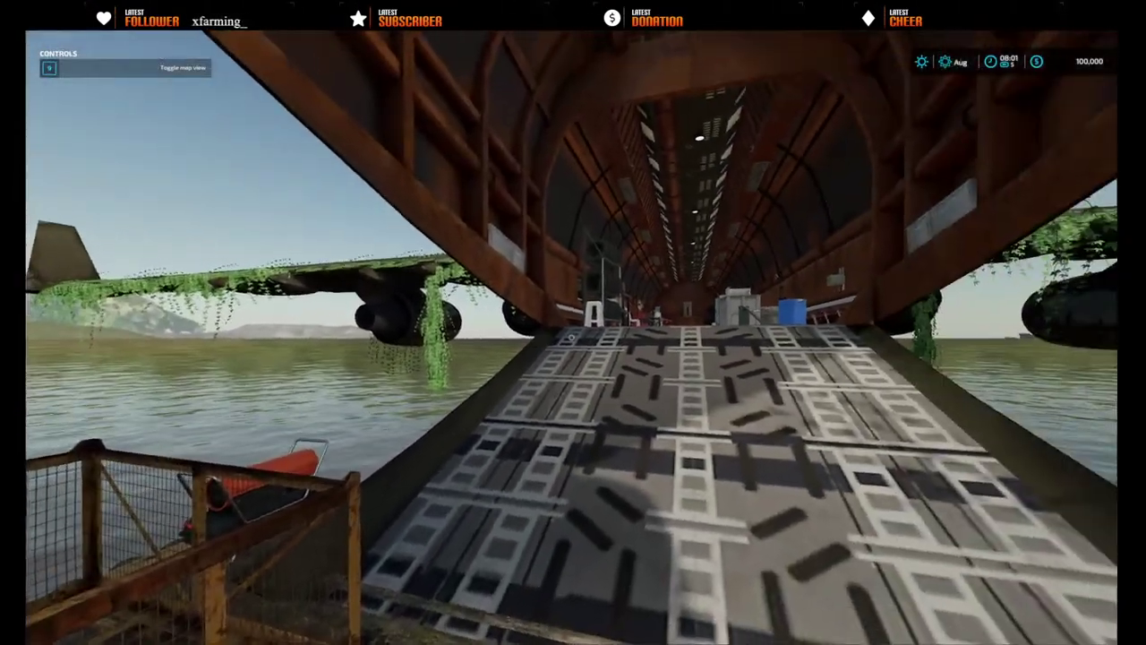
key("w")
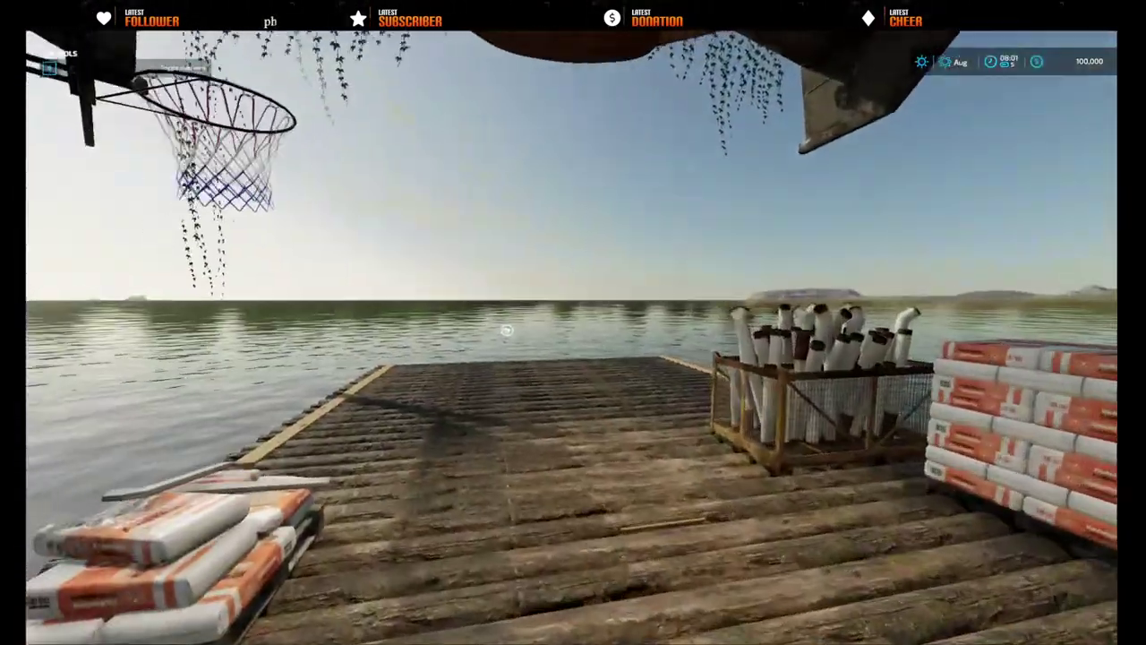
- Move out over the water behind the aircraft and examine the floating unload marker's position
key("w")
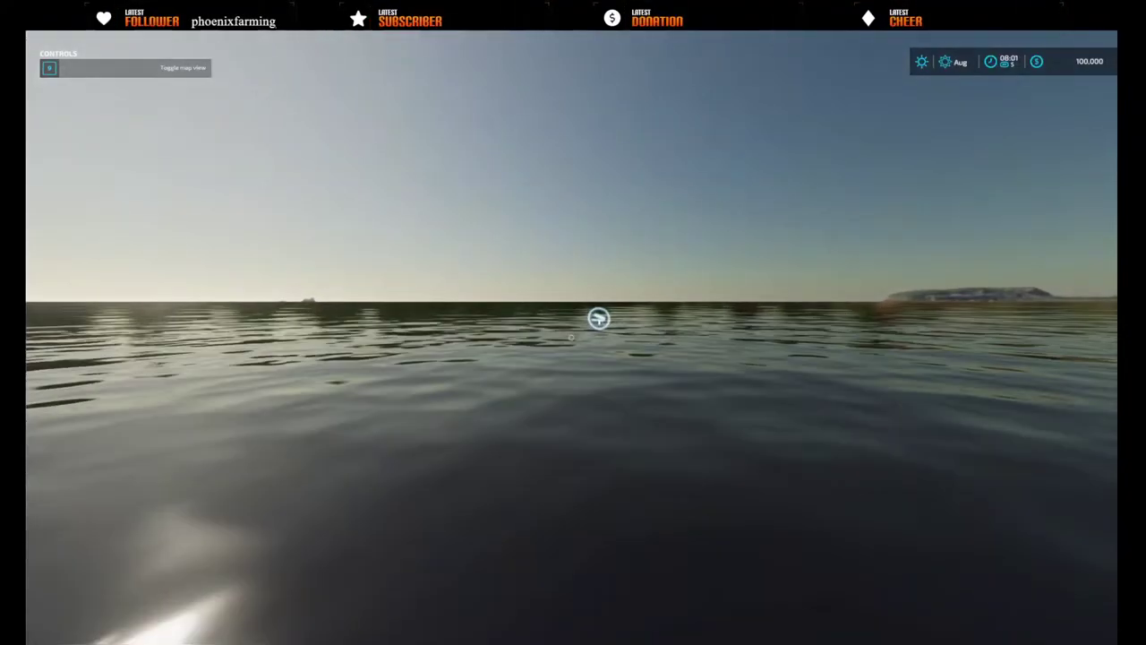
key("w")
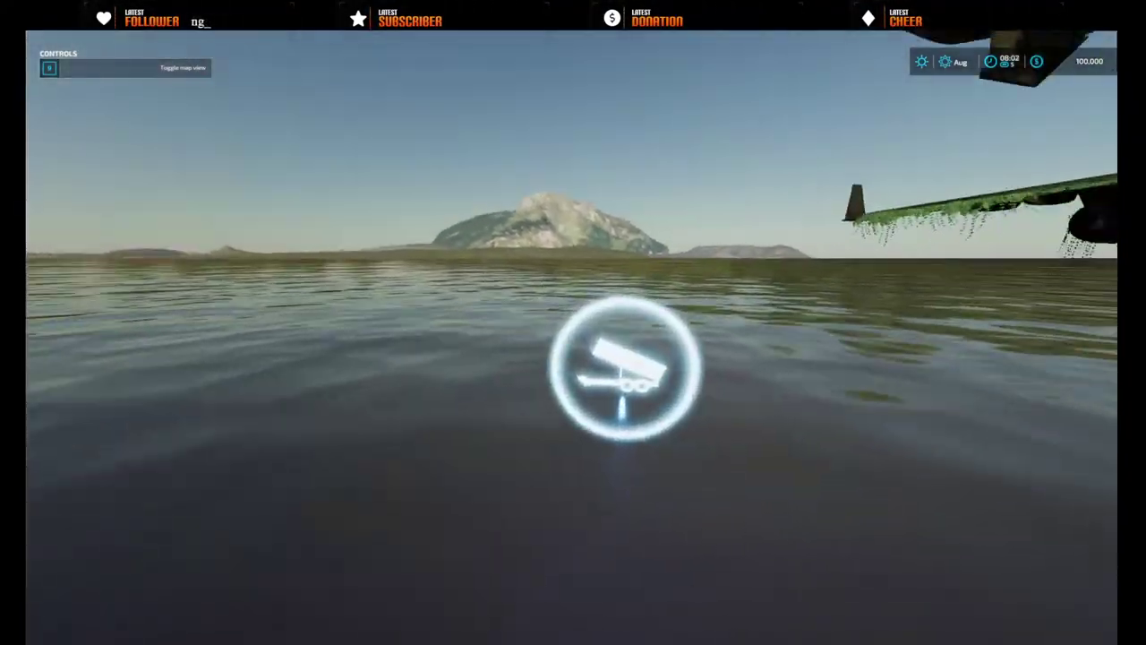
key("s")
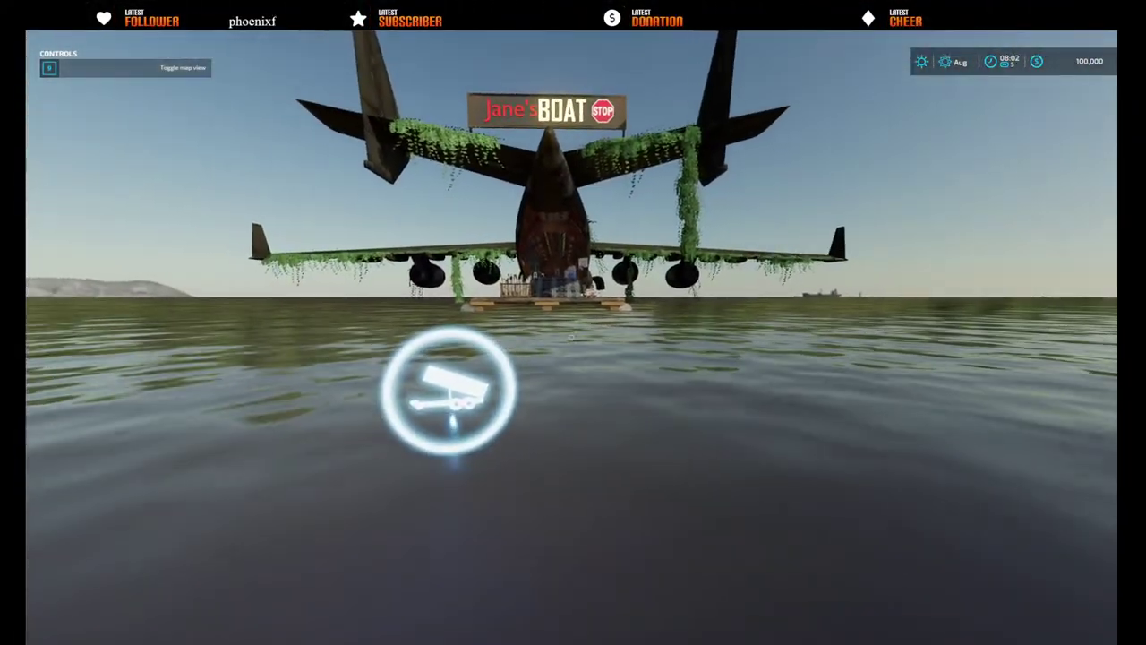
- Switch to Notepad++, set adjustToGround to false for the UNLOAD trigger marker in sellingStationJanes.xml, and save the file
key("super")
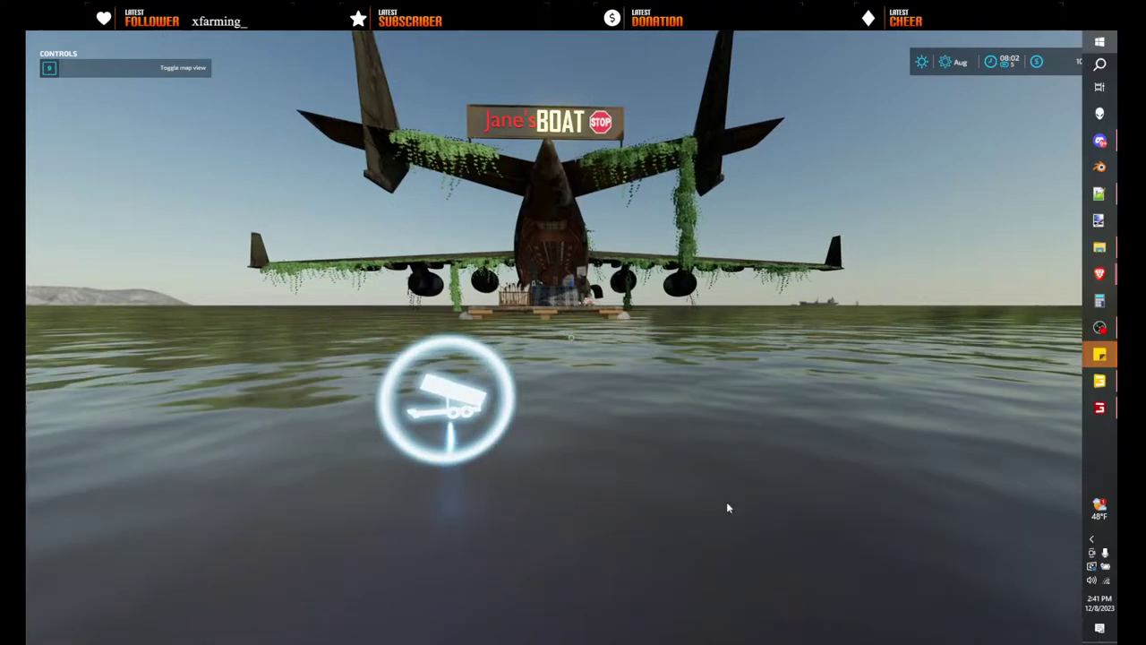
key("super")
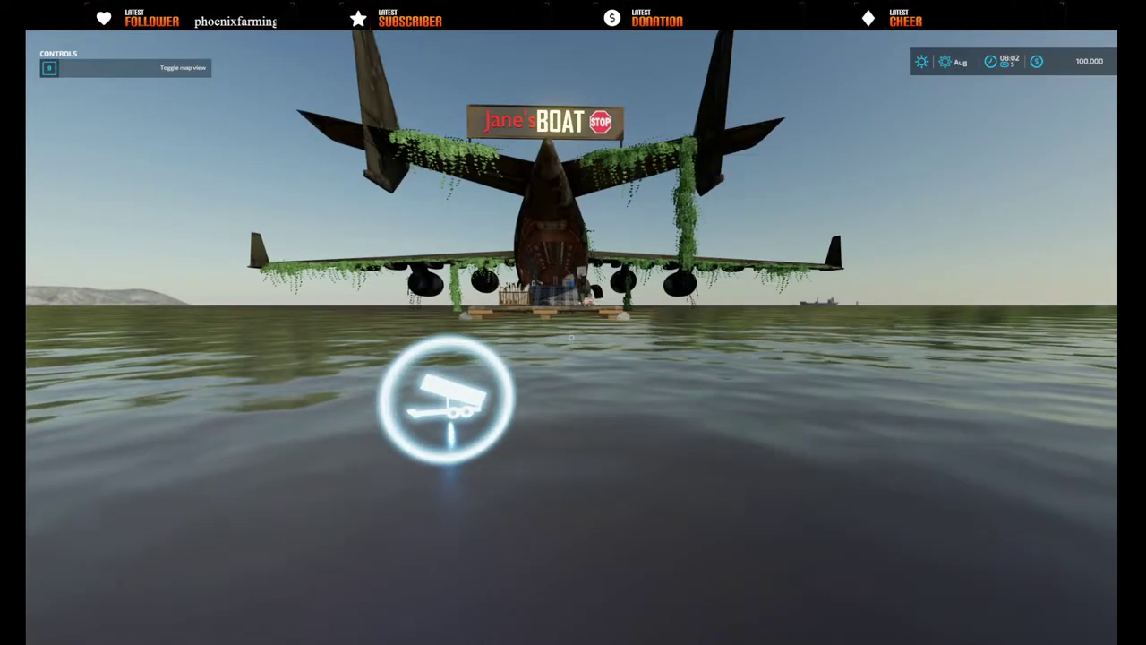
key("alt+Tab")
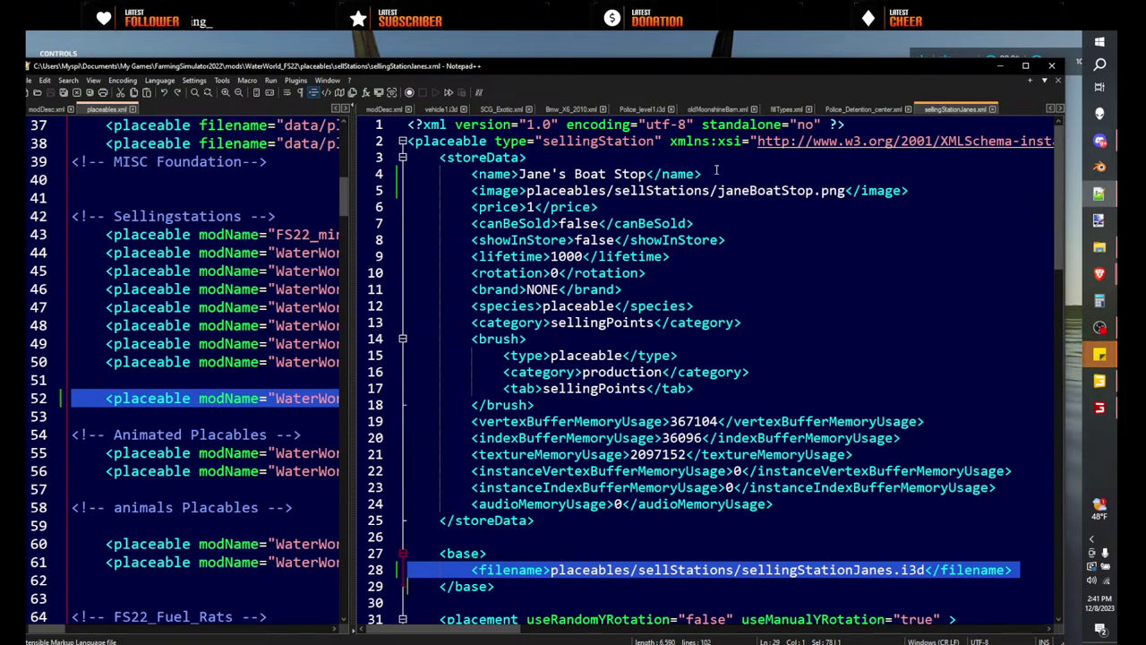
left_click(699, 358)
scroll(700, 358, "down", 11)
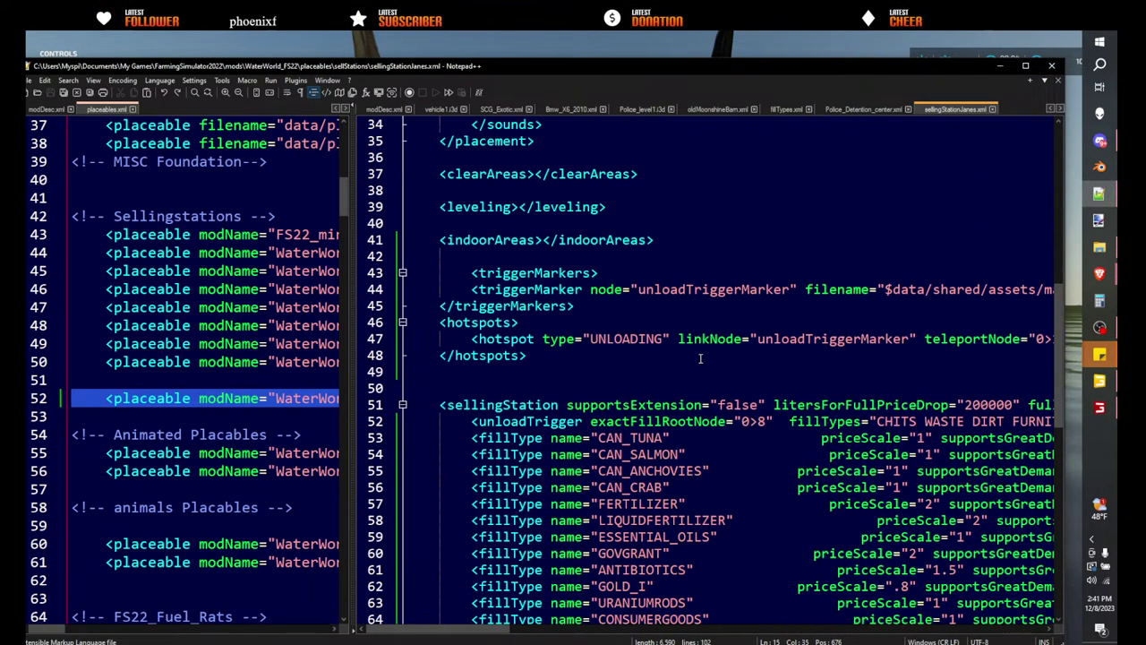
left_click_drag(355, 331, 140, 313)
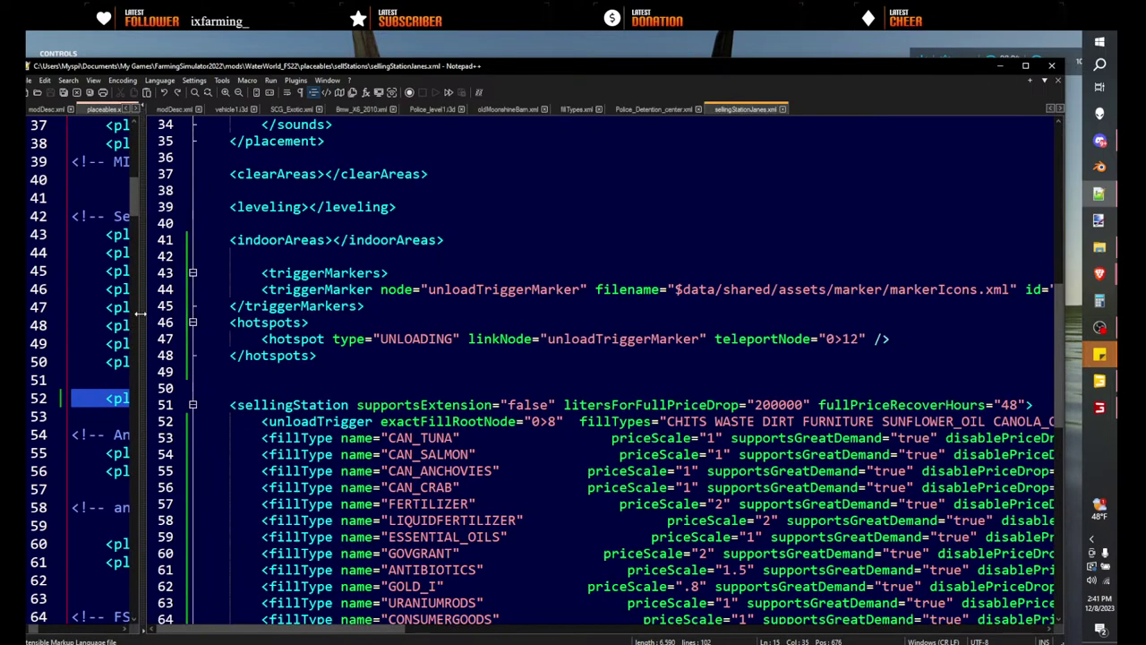
left_click_drag(425, 632, 478, 632)
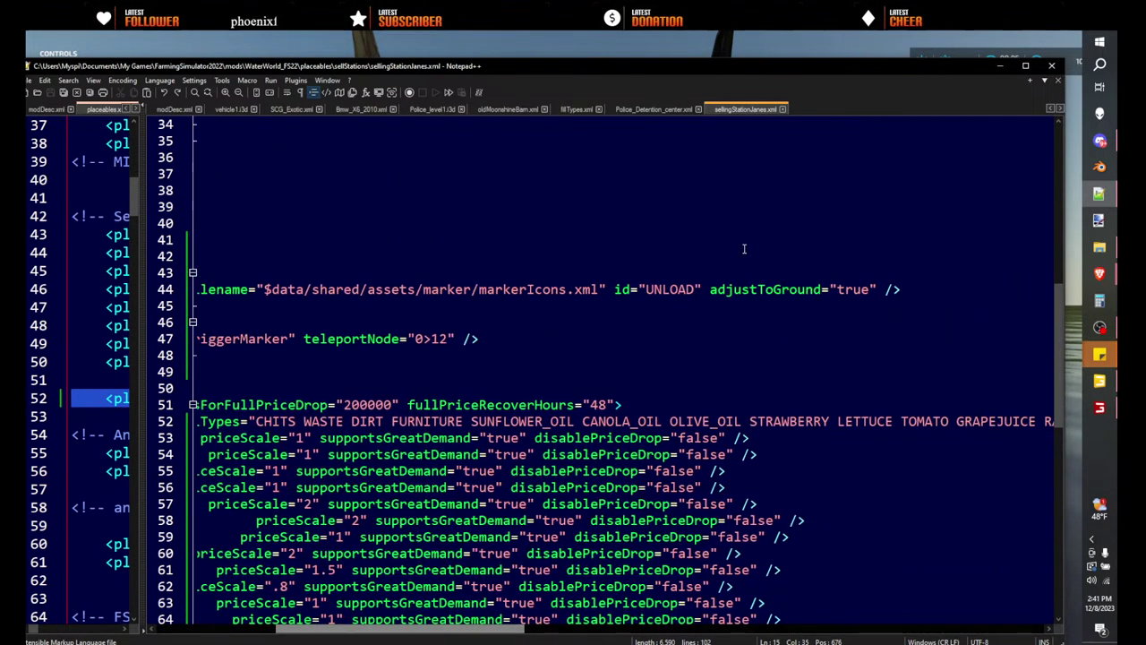
double_click(851, 289)
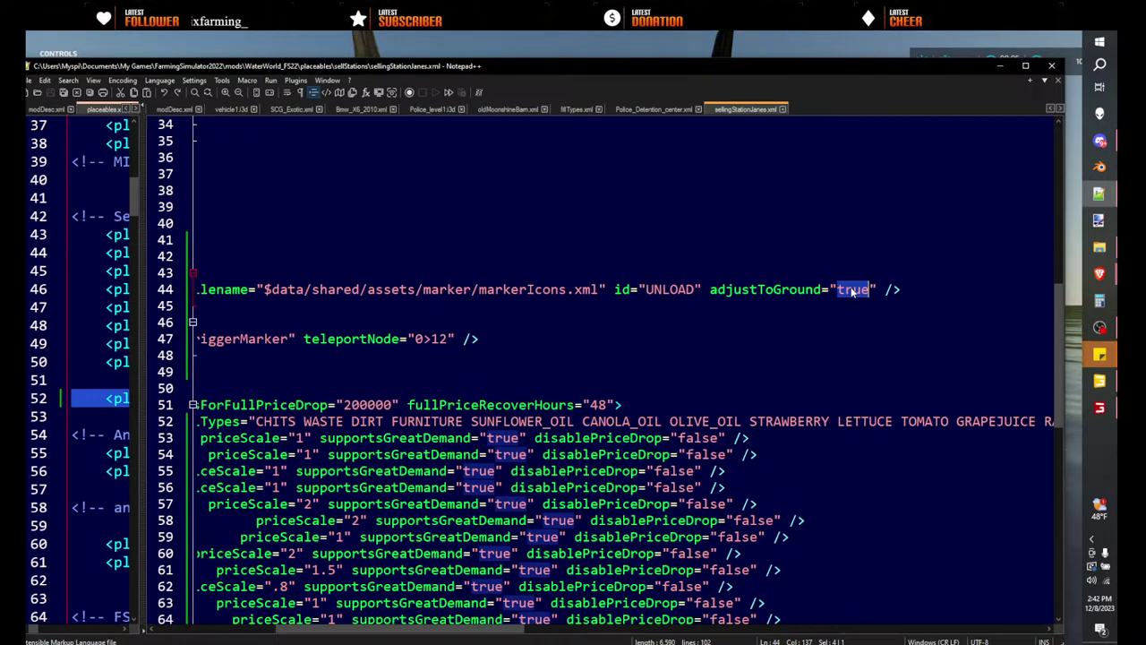
type("fla")
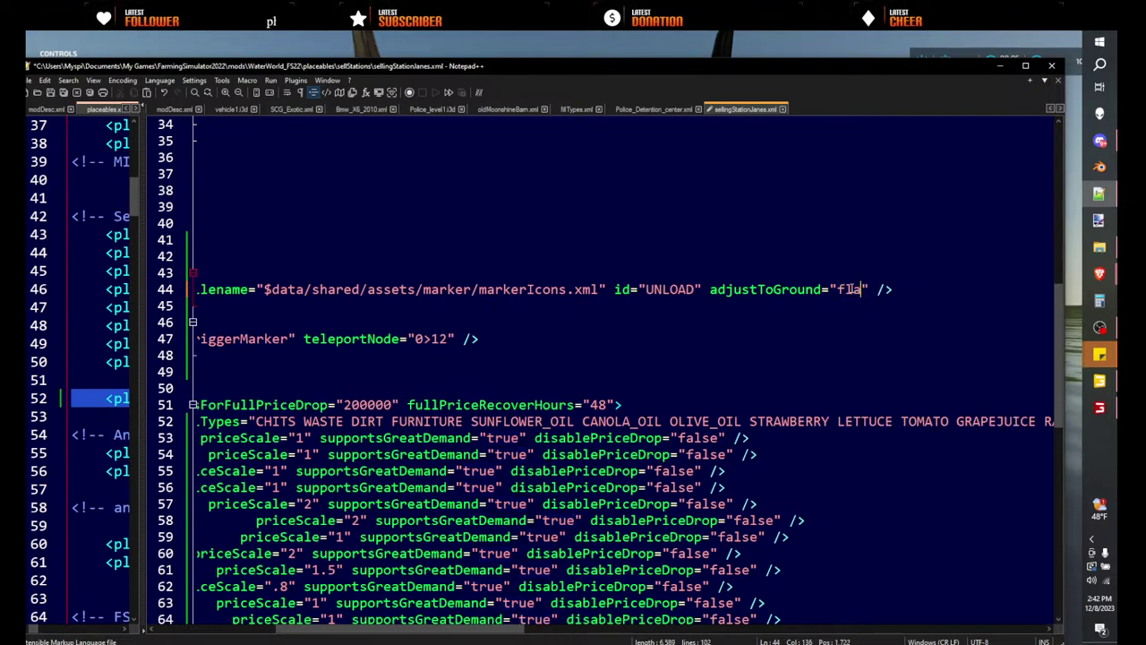
type("lse")
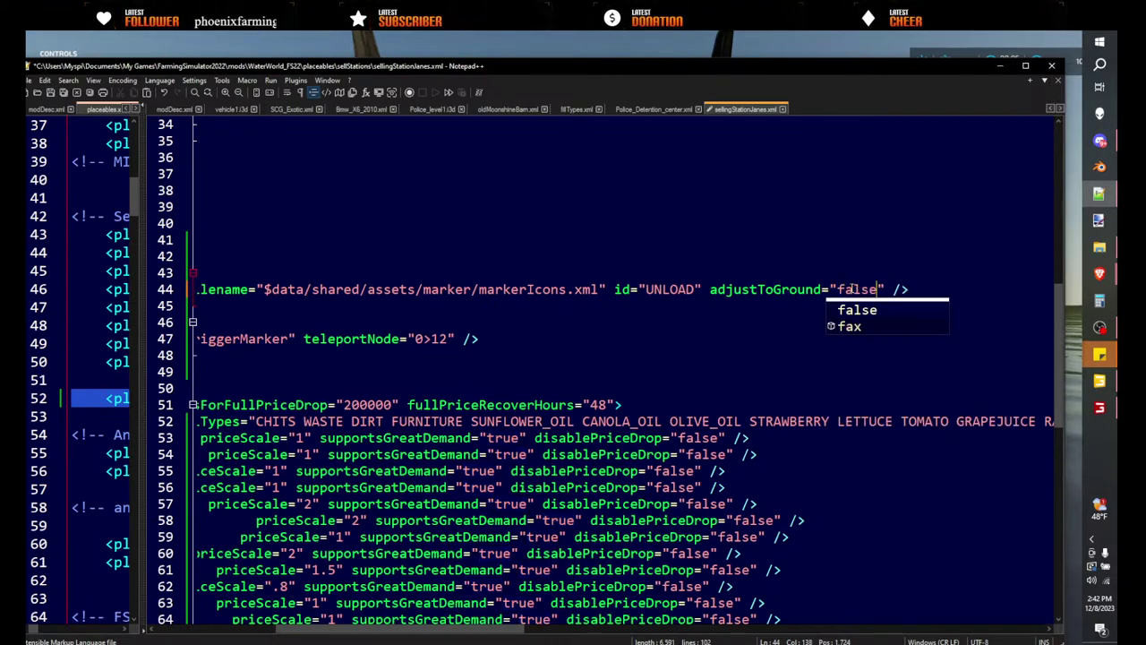
- Switch back to Farming Simulator 22 and inspect the aircraft's rear and the side of its floating deck
left_click_drag(117, 68, 175, 68)
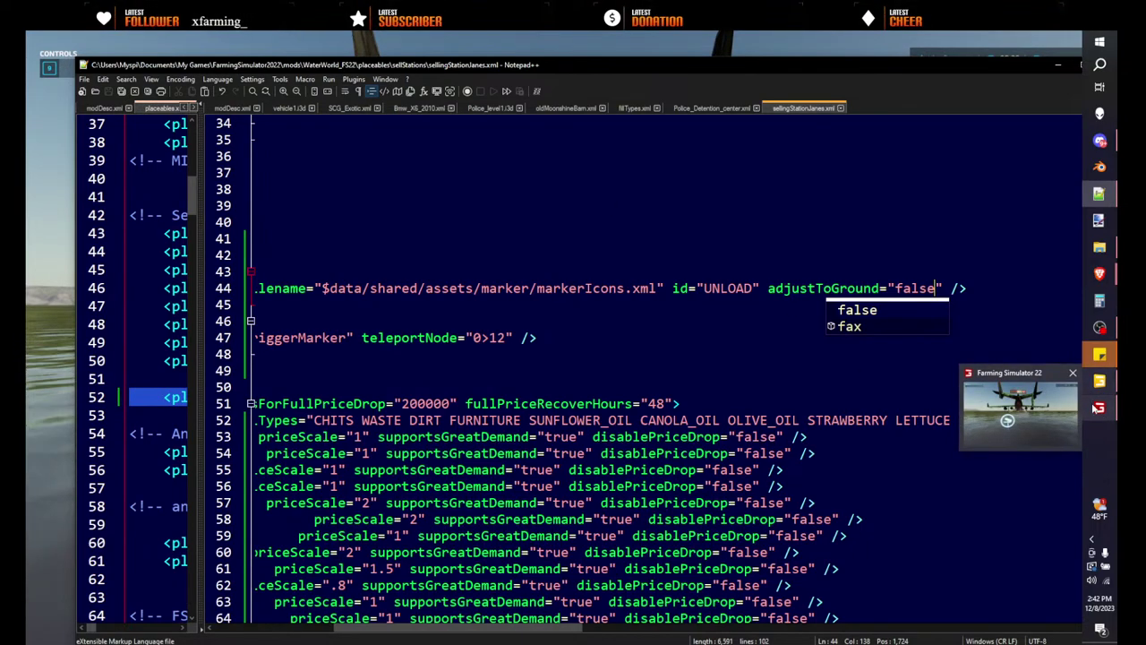
left_click_drag(995, 68, 842, 65)
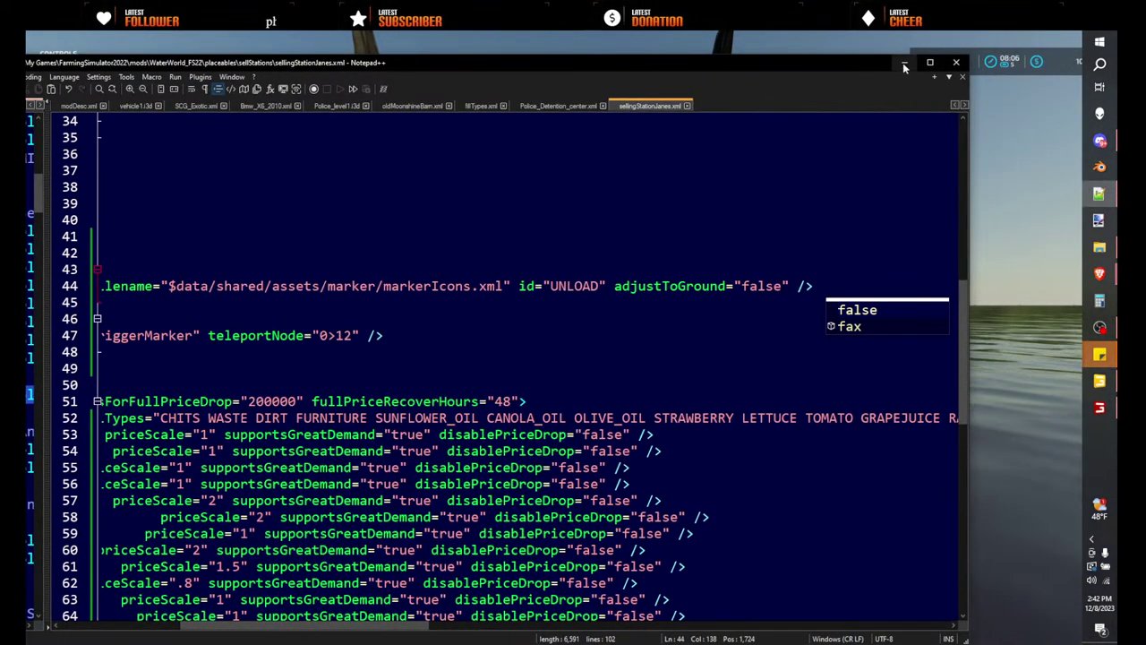
key("alt+Tab")
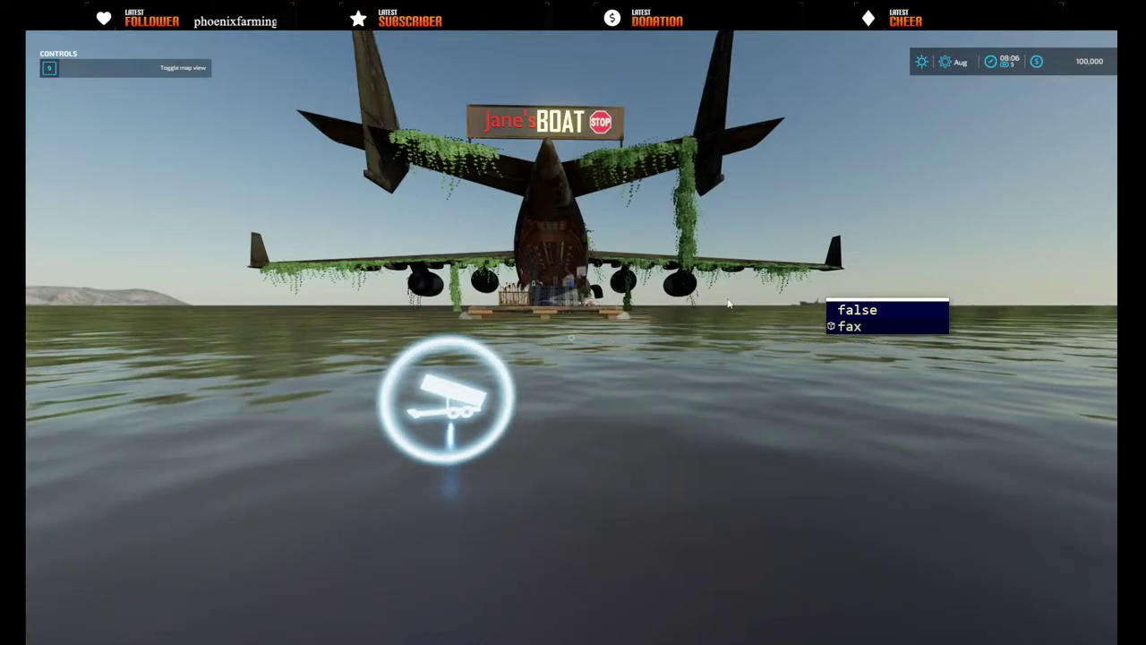
left_click(707, 324)
key("w")
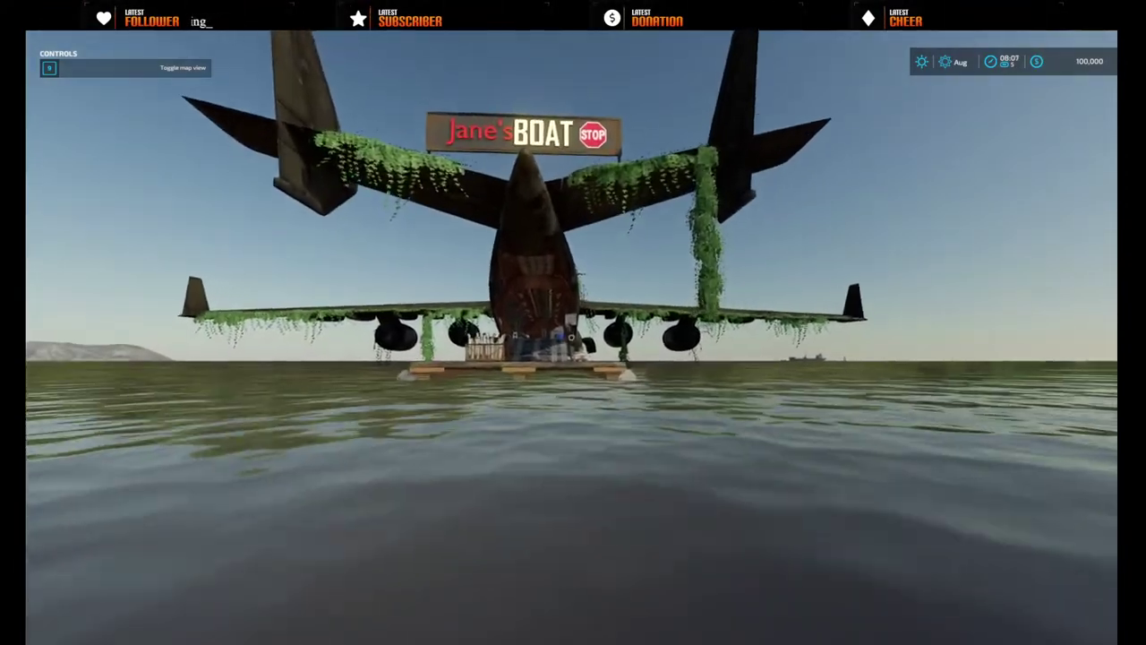
key("w")
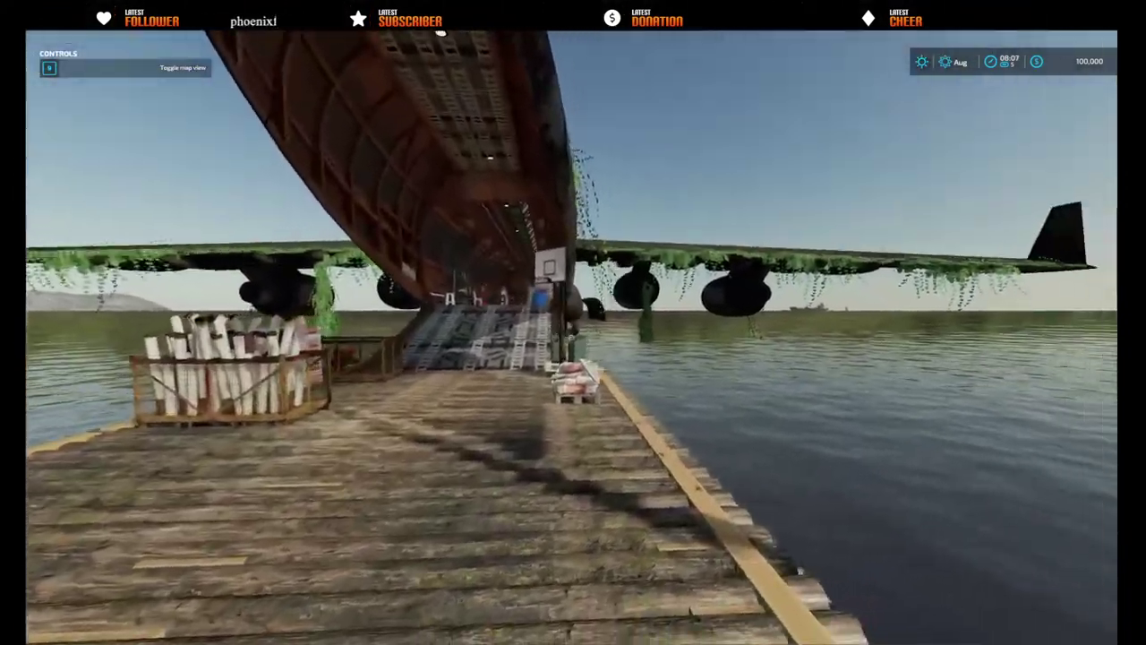
key("d")
key("s")
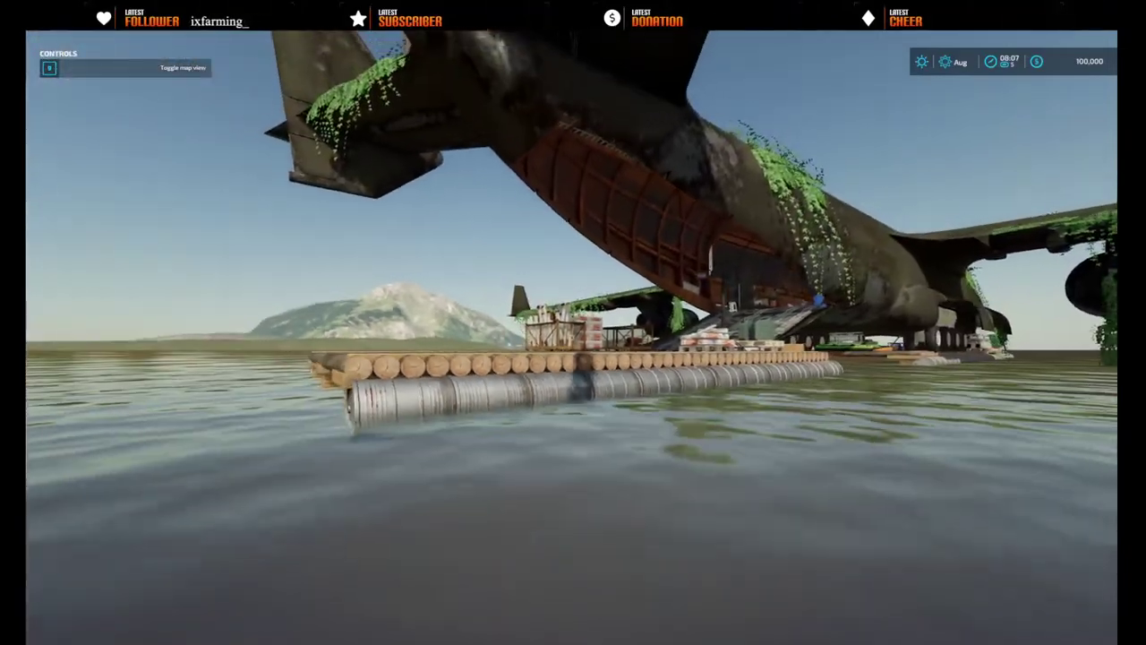
- Turn on the collision debug outlines and inspect the water and raft edges around Jane's Boat Stop
key("w")
key("F5")
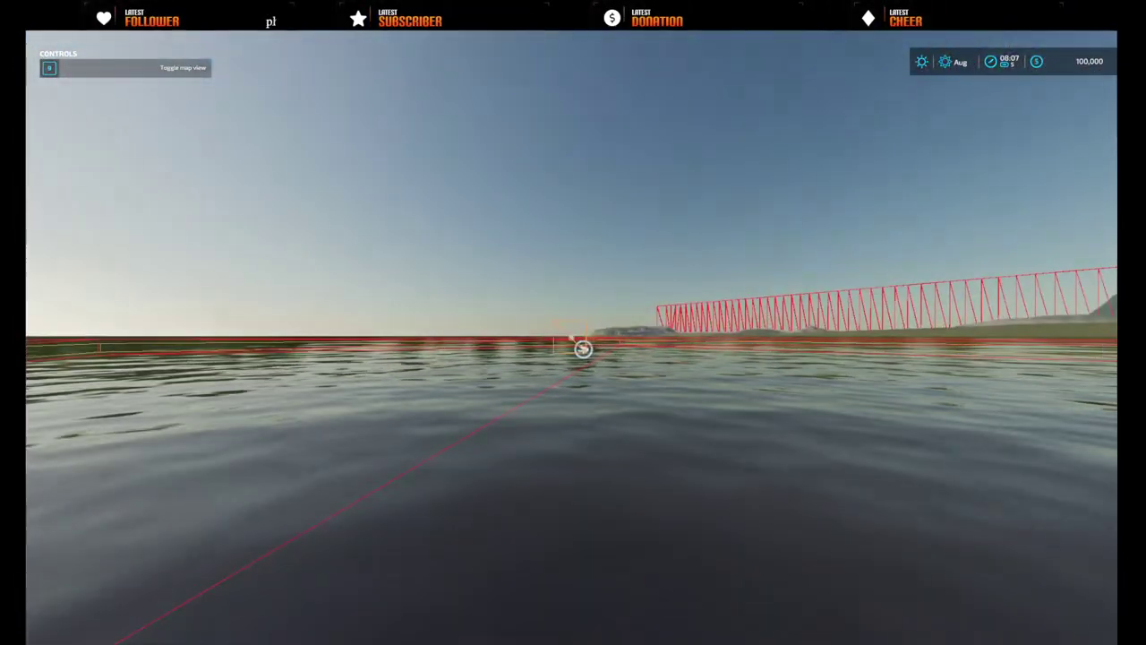
key("w")
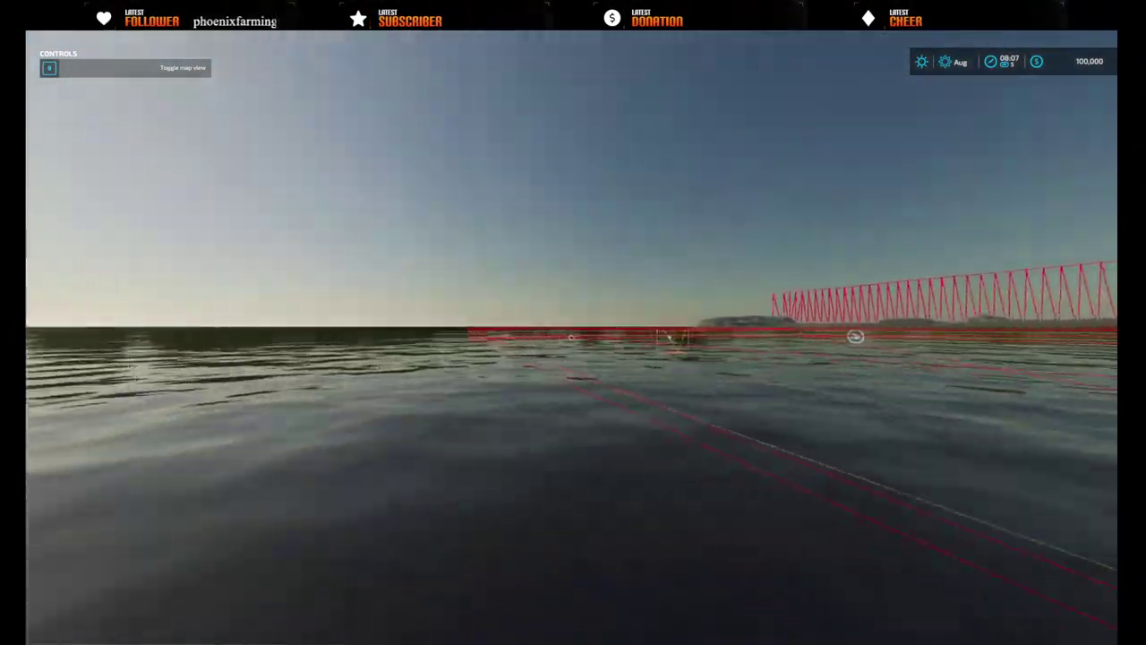
key("e")
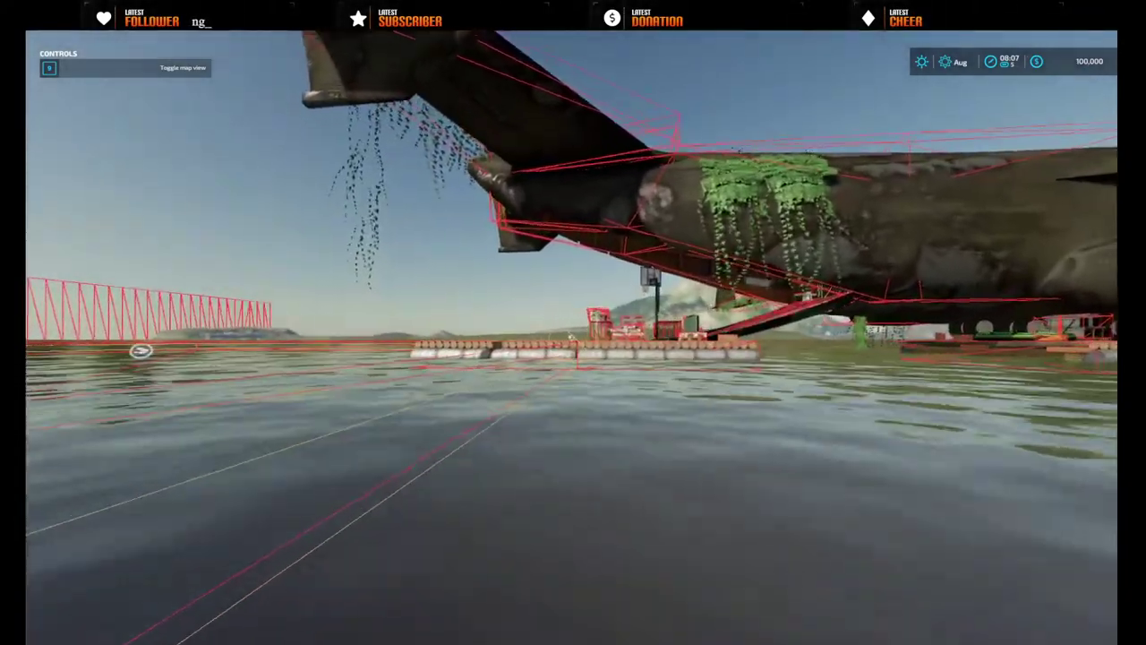
key("w")
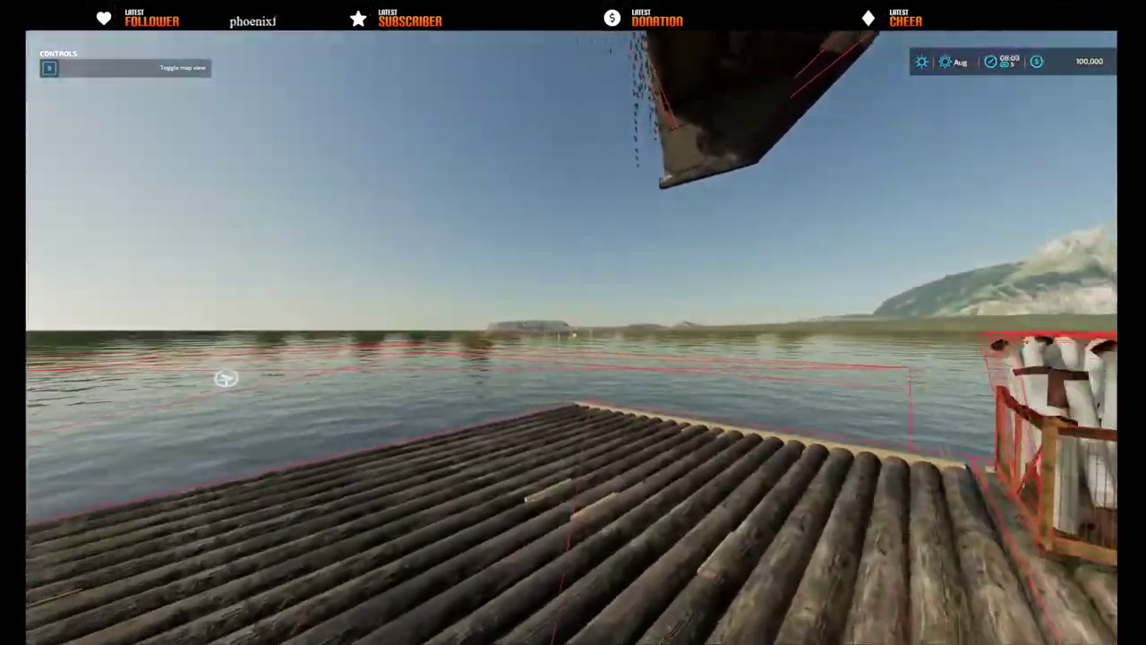
key("w")
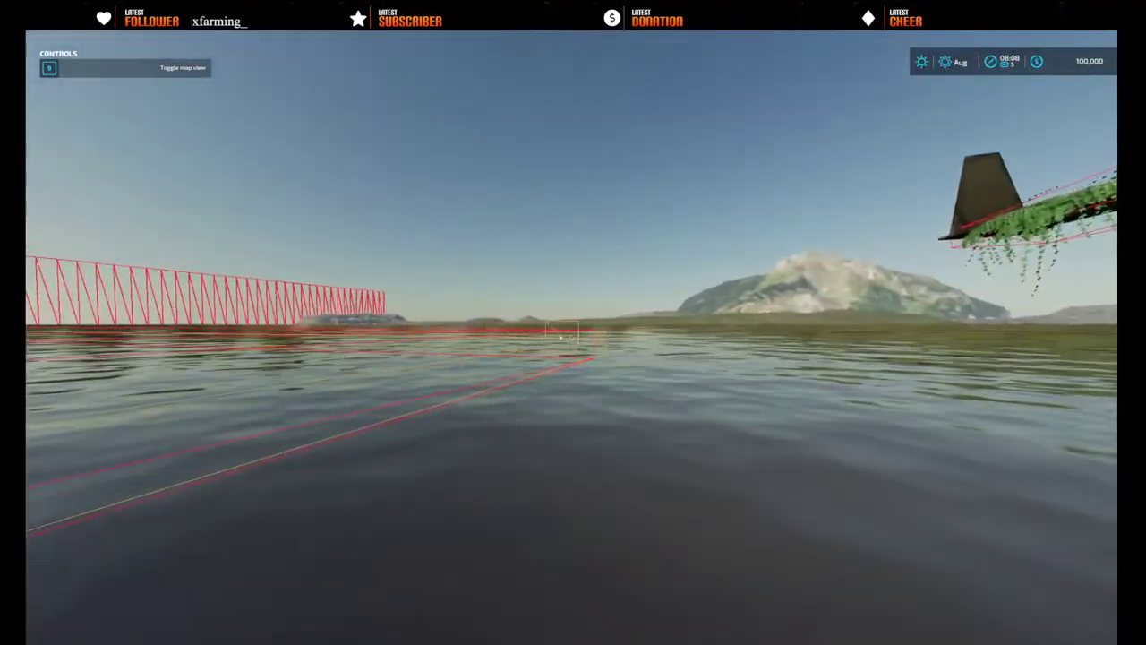
key("e")
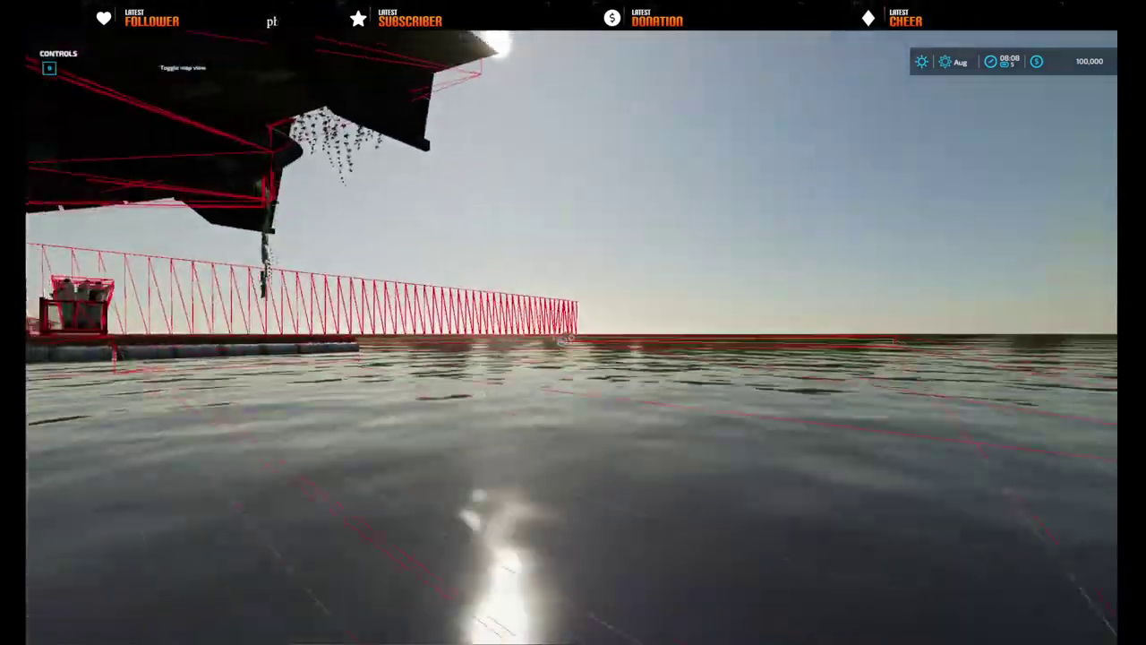
- Check the collision outlines across the wooden deck and inside the aircraft's cargo hold
key("w")
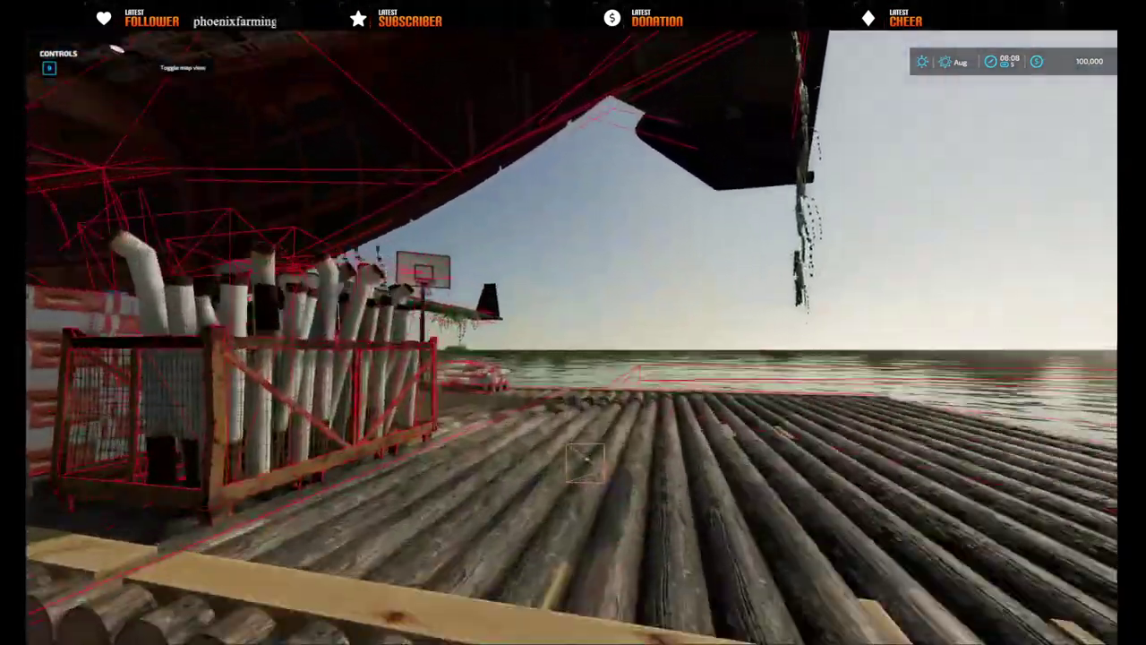
key("w")
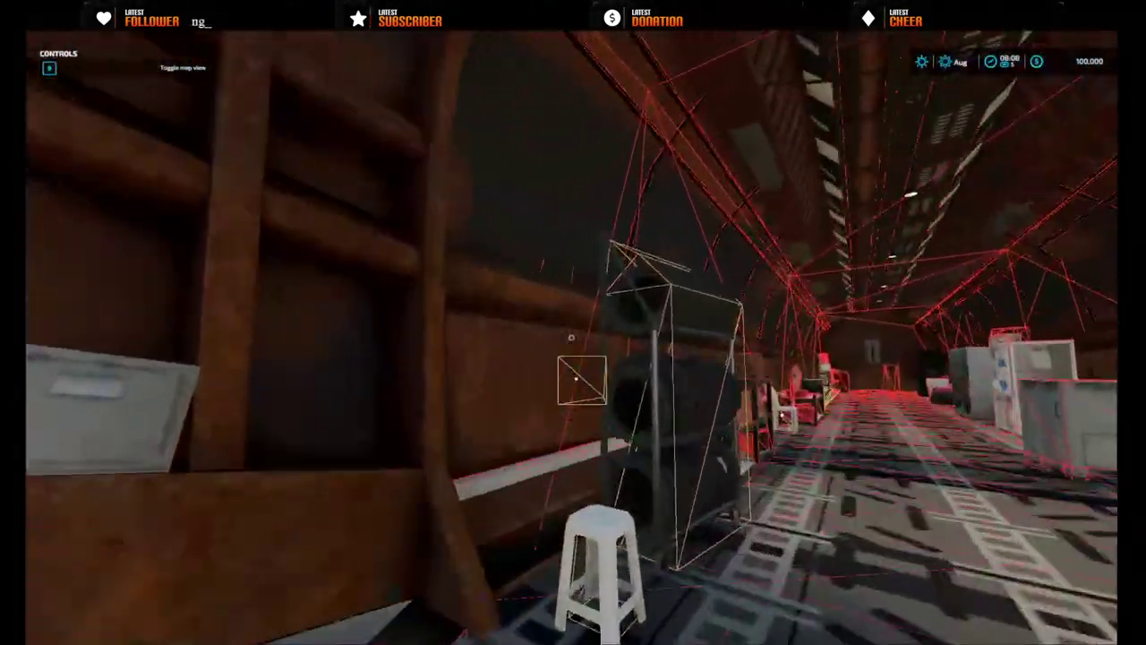
key("s")
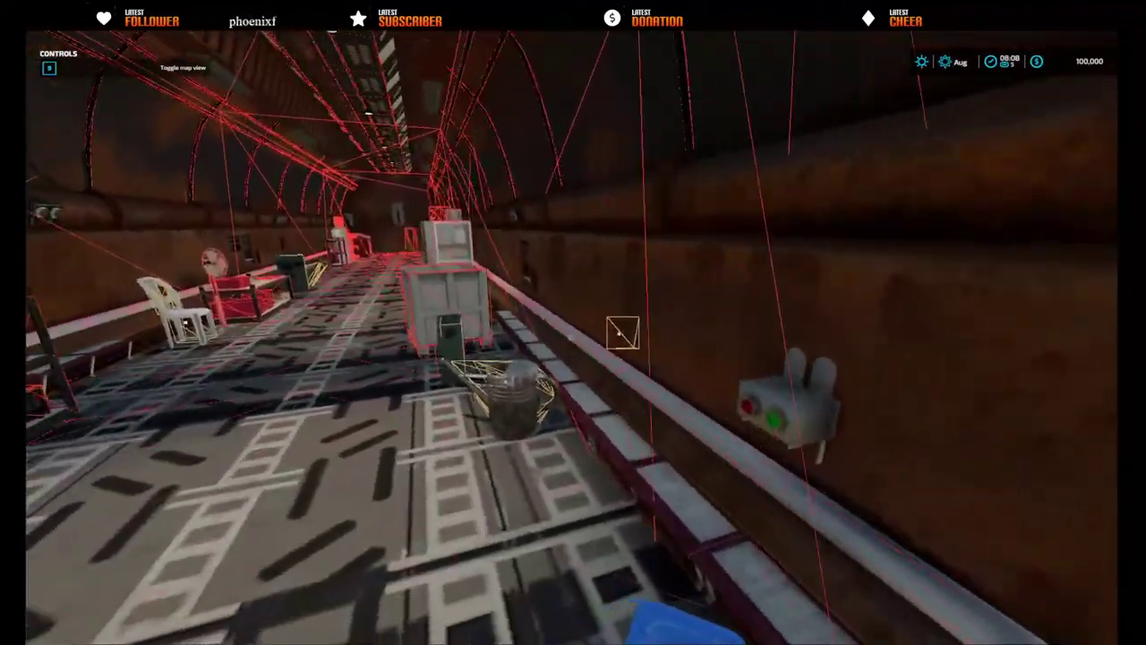
key("w")
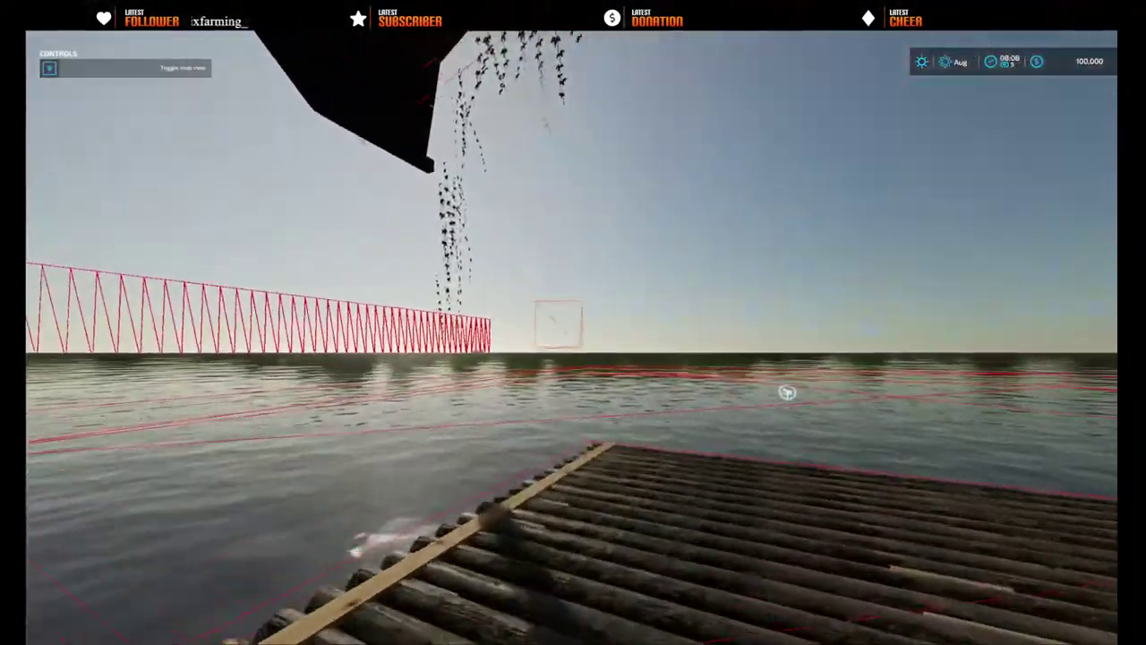
- Move away over the water and inspect the station and its unload marker from a distance with other debug overlays
key("w")
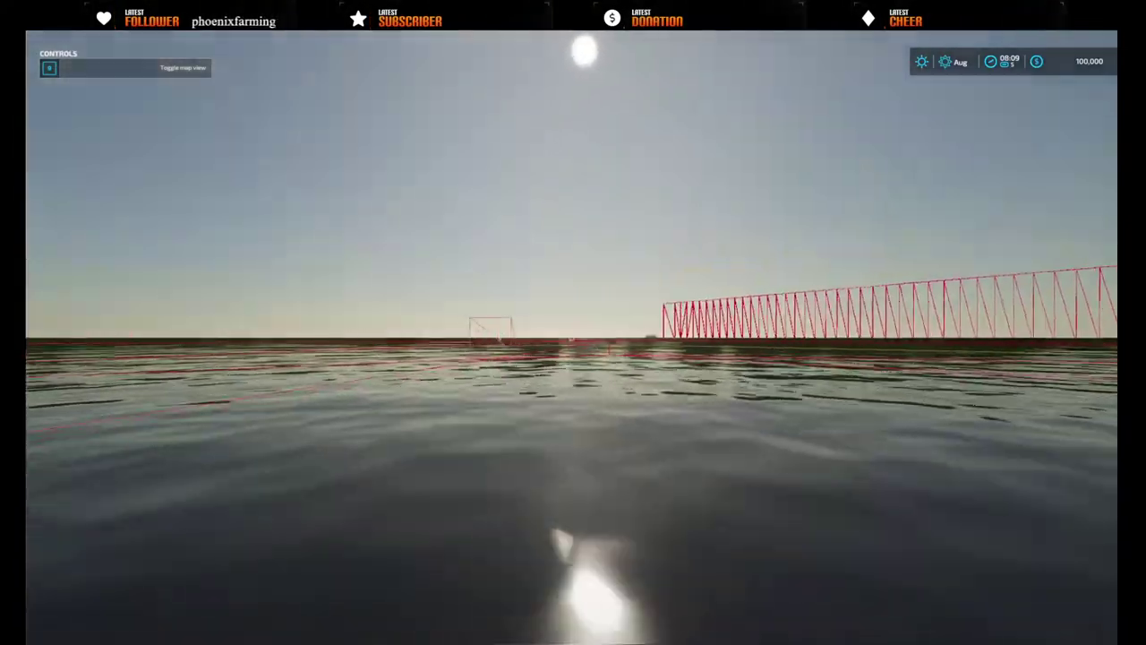
key("s")
key("s")
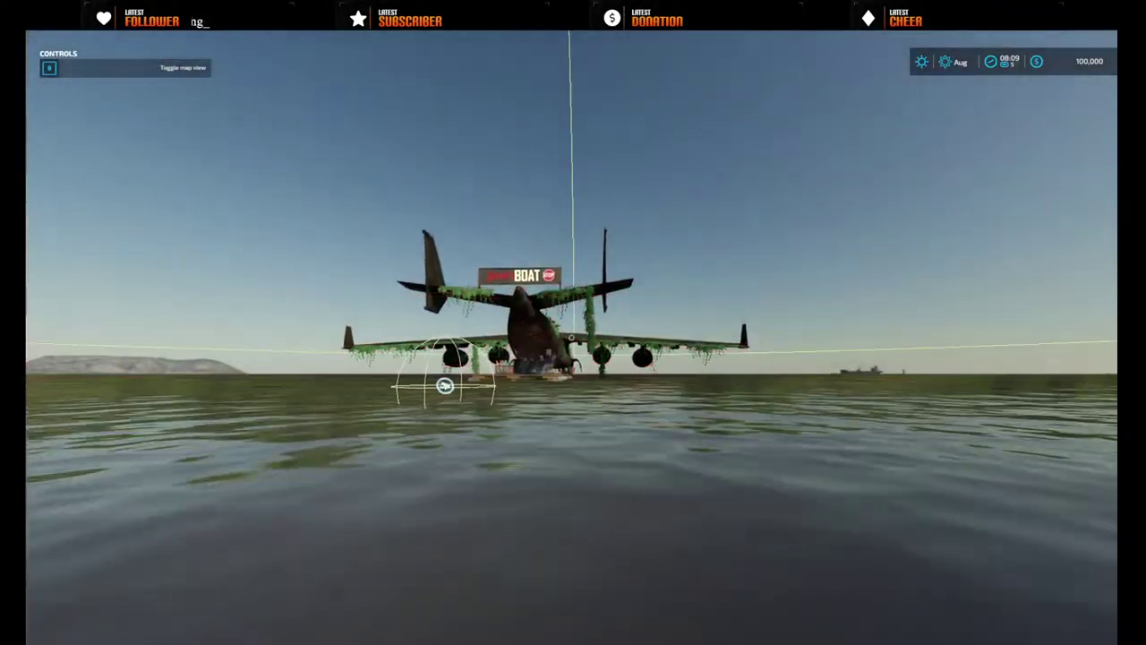
key("d")
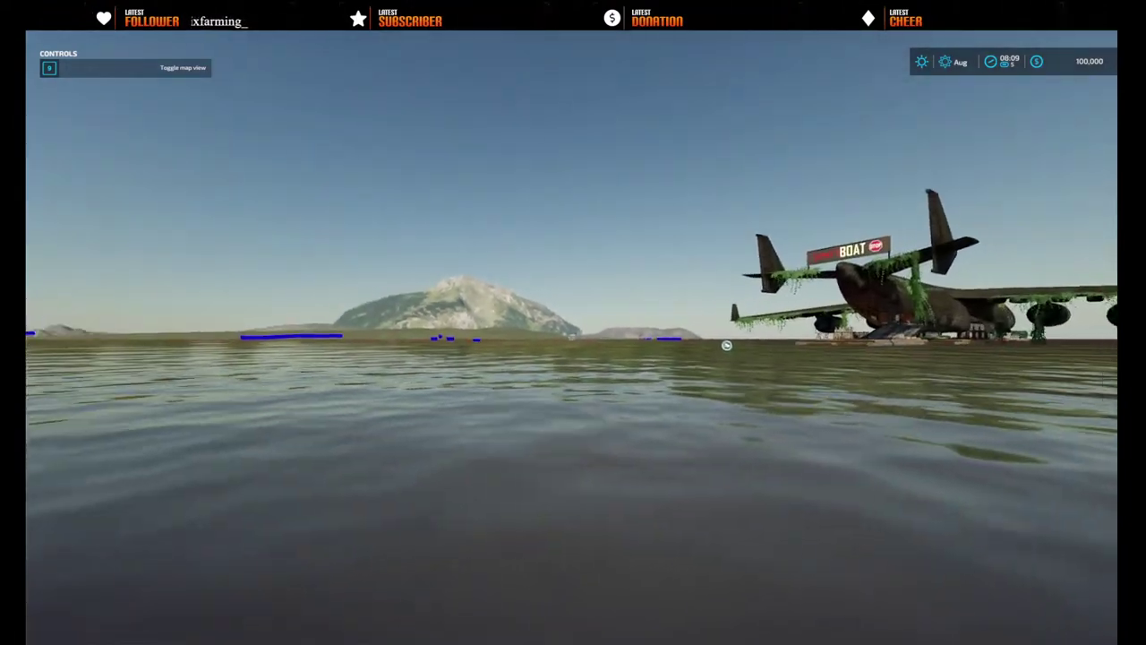
- Browse the Atoll Boats category in the vehicle shop and open the Chubby Atoll Boat's purchase page
right_click_drag(664, 343, 581, 363)
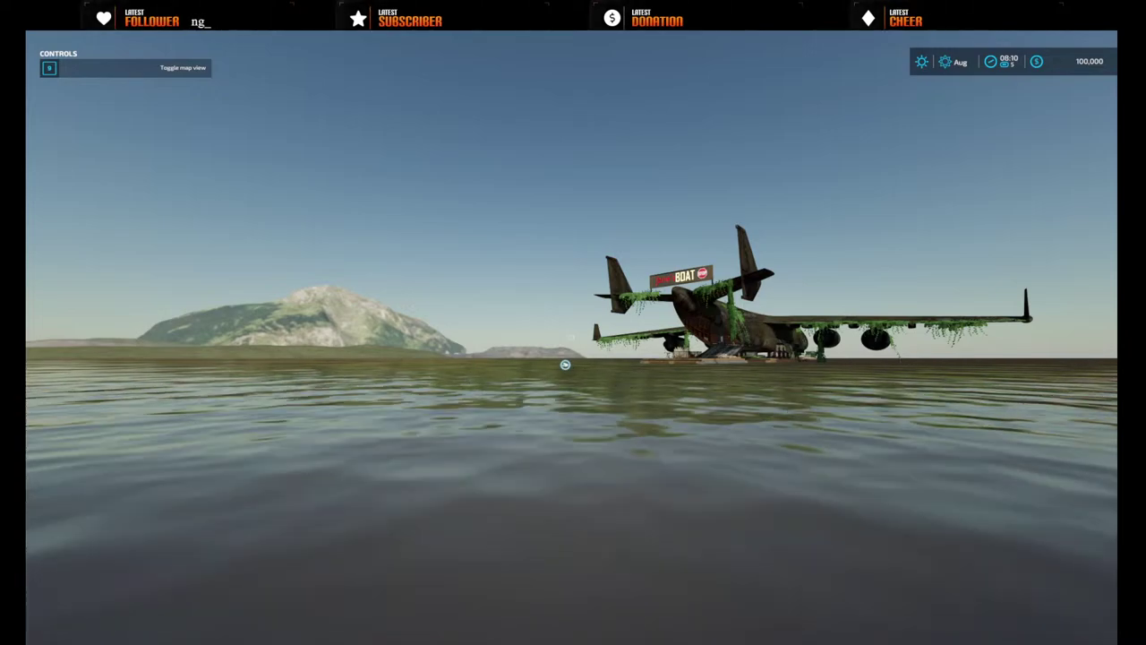
key("p")
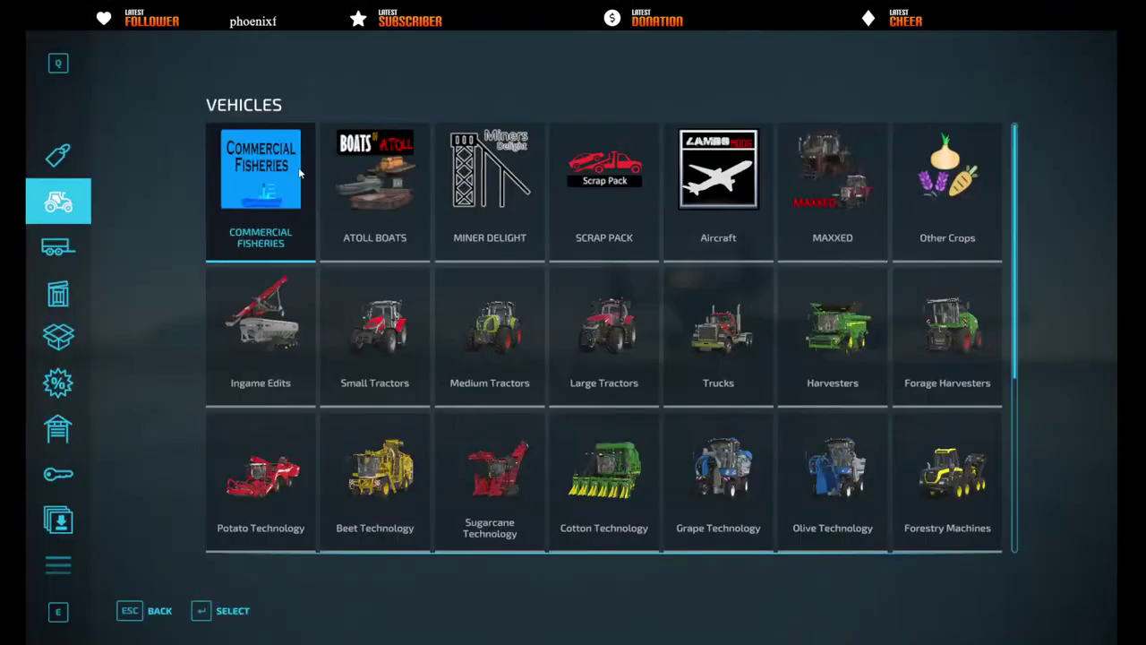
left_click(404, 196)
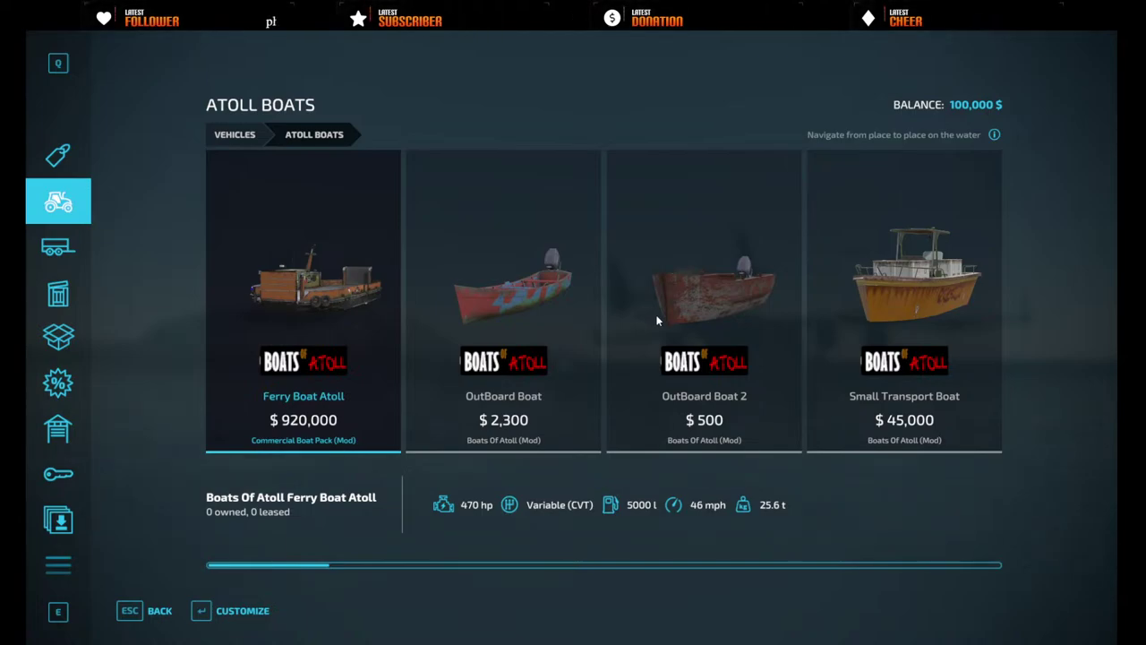
scroll(656, 320, "down", 3)
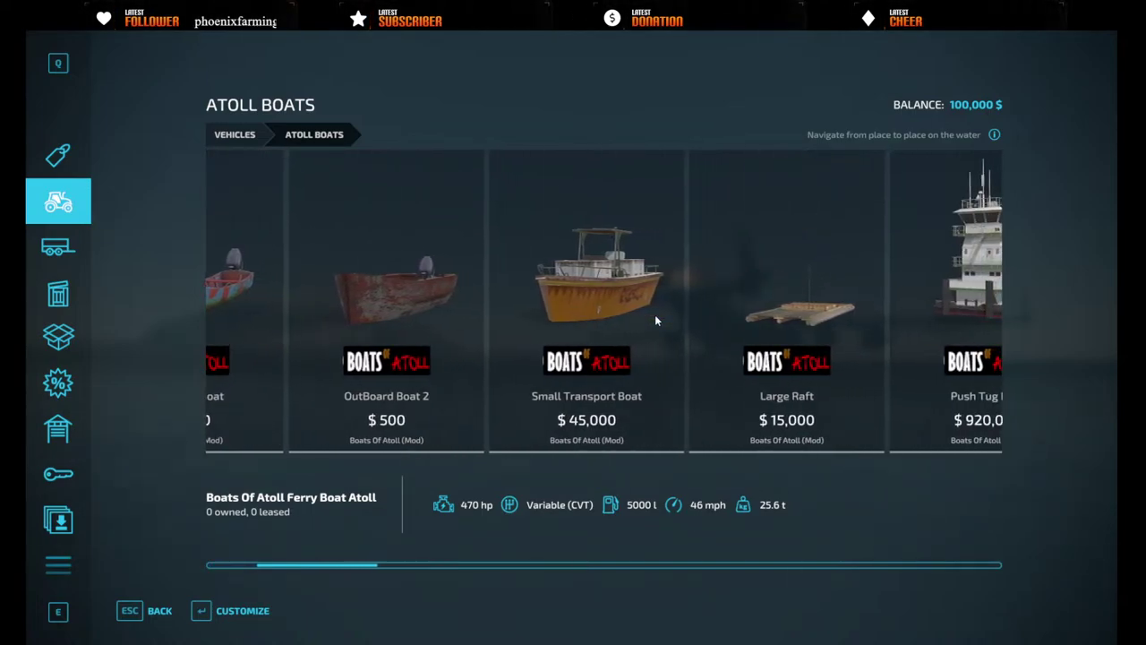
scroll(469, 319, "up", 2)
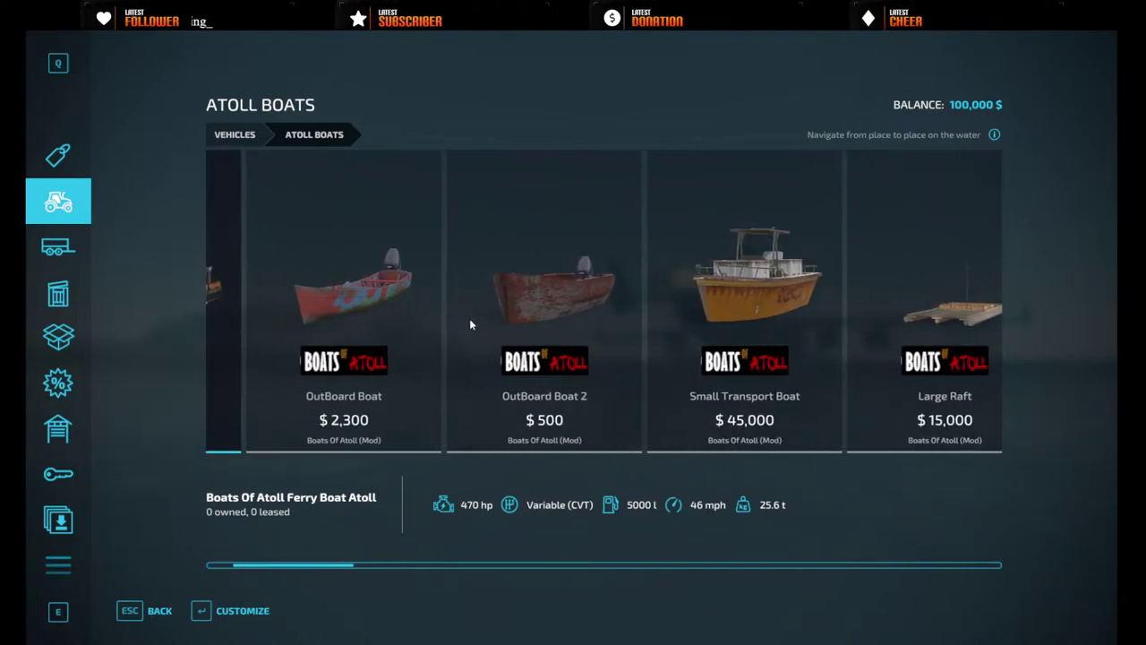
scroll(470, 322, "down", 10)
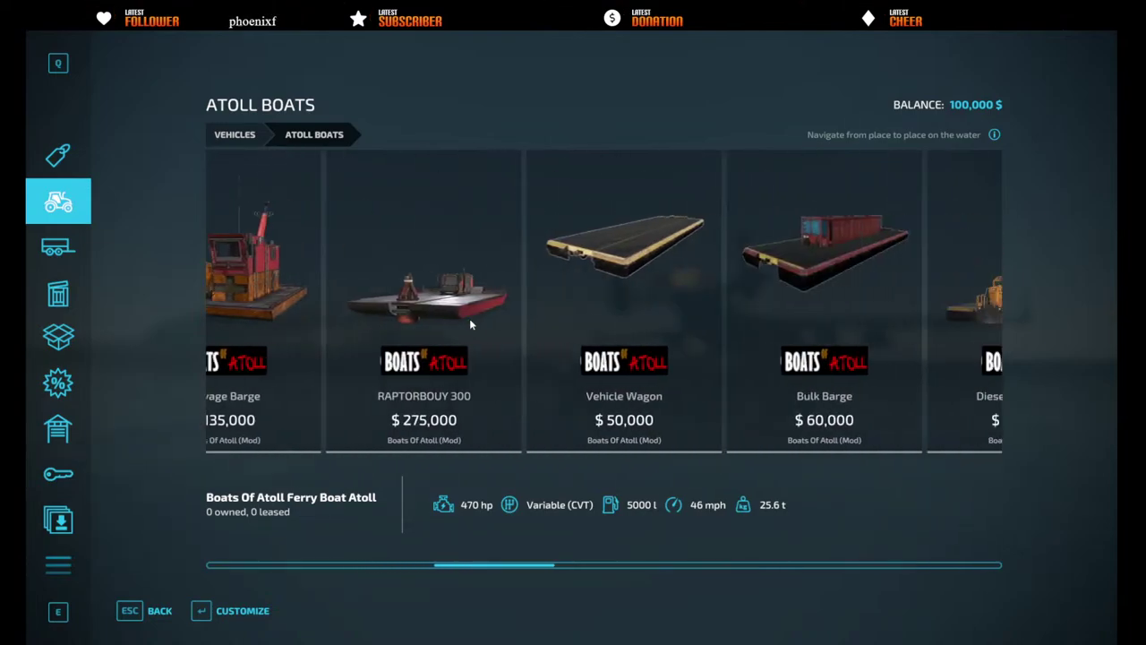
scroll(469, 323, "down", 5)
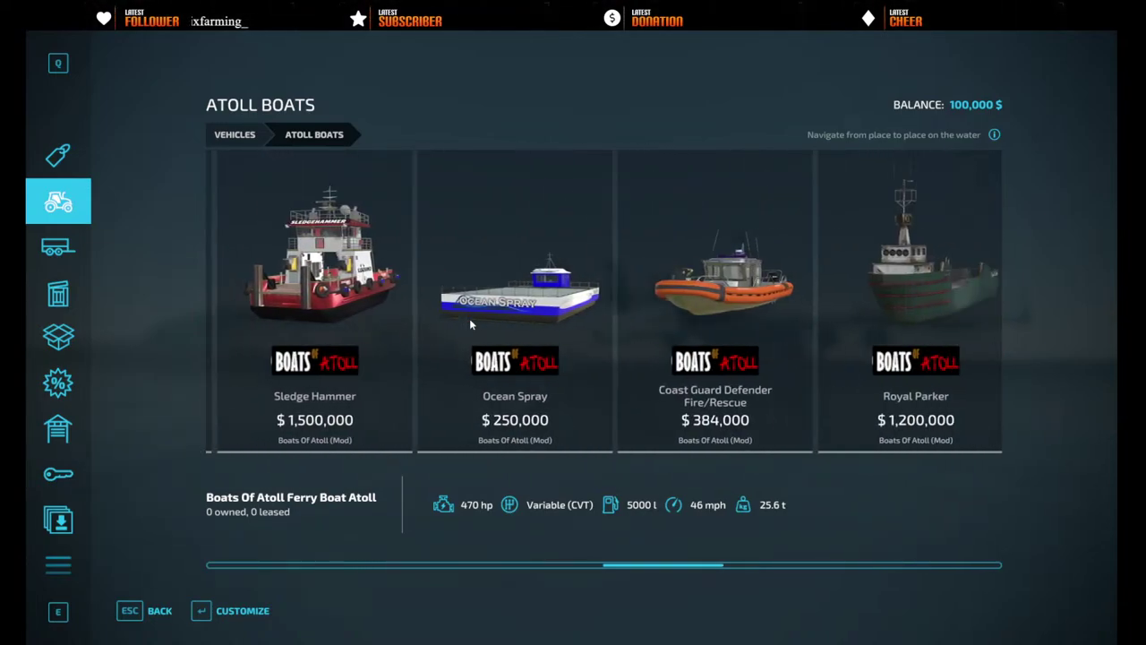
scroll(469, 323, "down", 7)
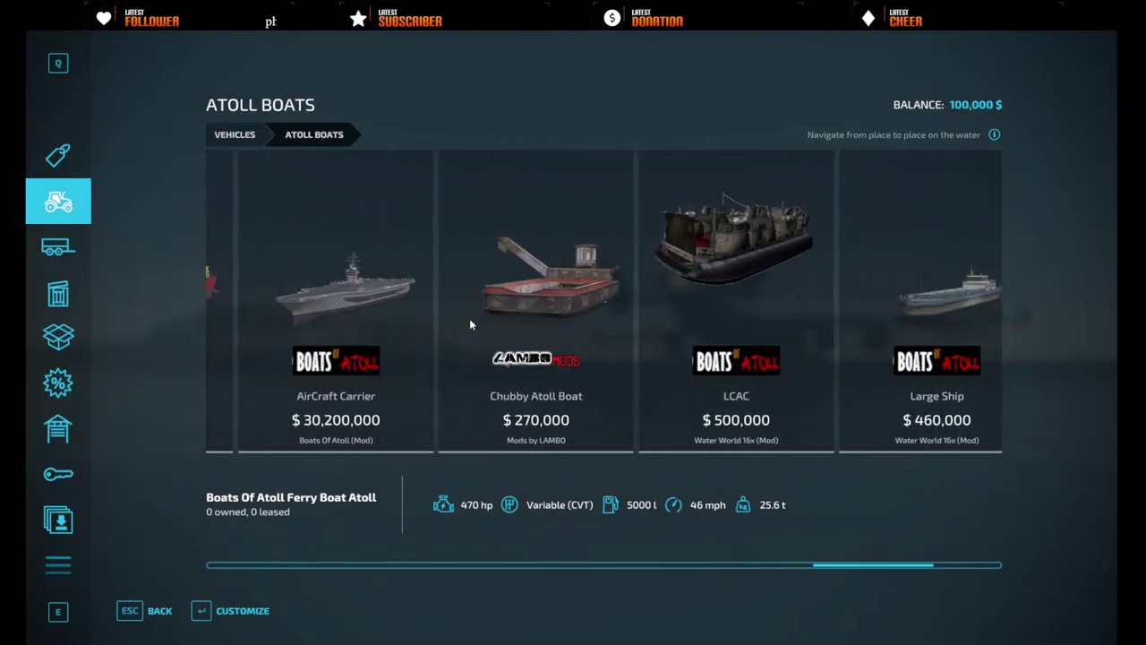
scroll(469, 324, "down", 2)
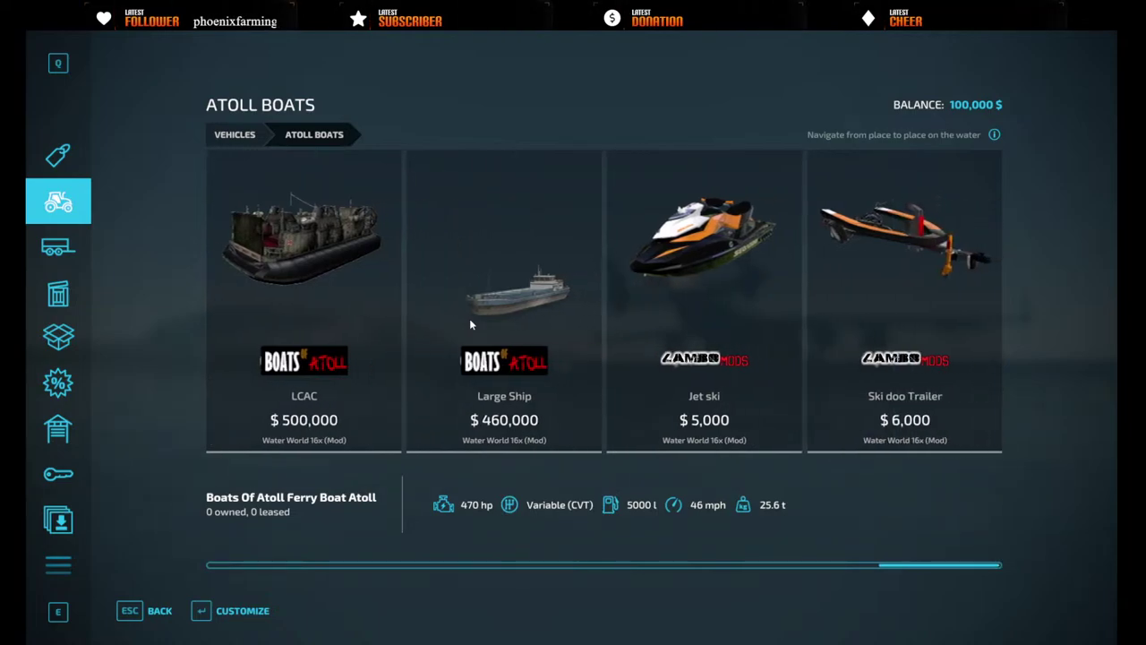
scroll(469, 324, "up", 3)
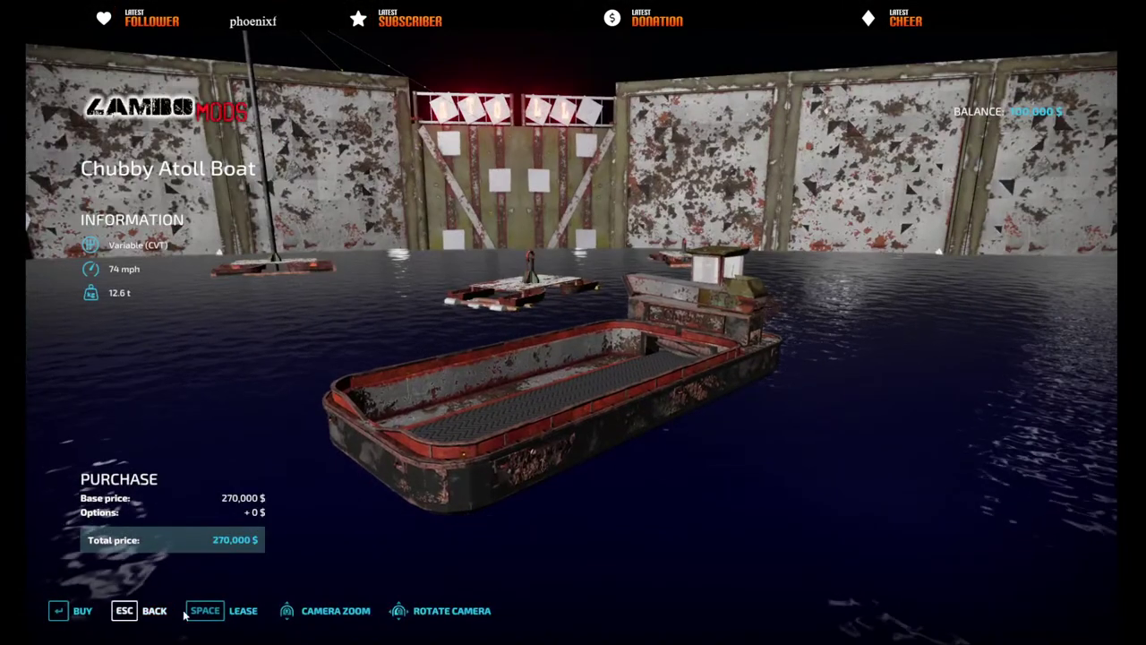
- Lease the Chubby Atoll Boat with its standard options and return from the shop to the map
left_click_drag(223, 586, 476, 504)
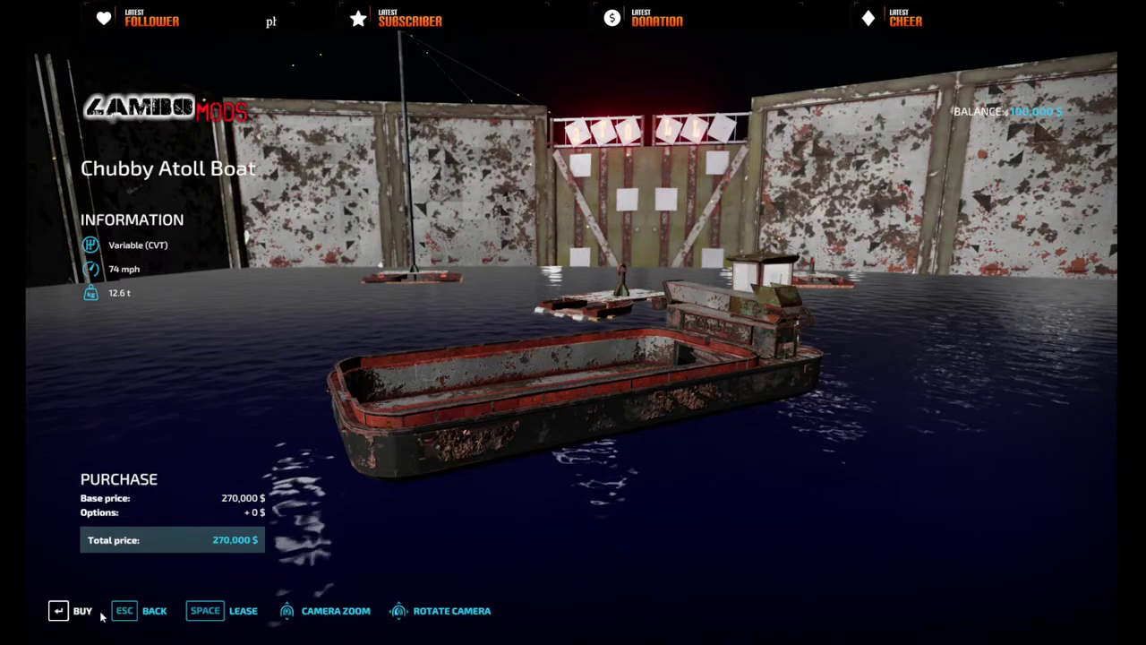
left_click(239, 611)
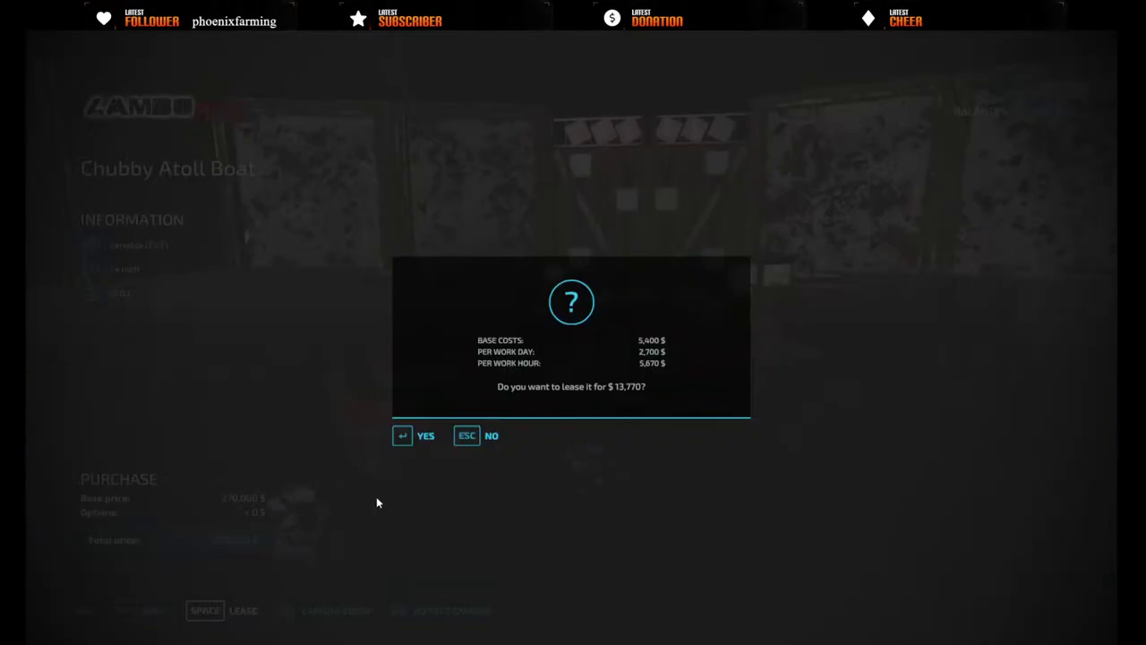
left_click(425, 438)
left_click(408, 418)
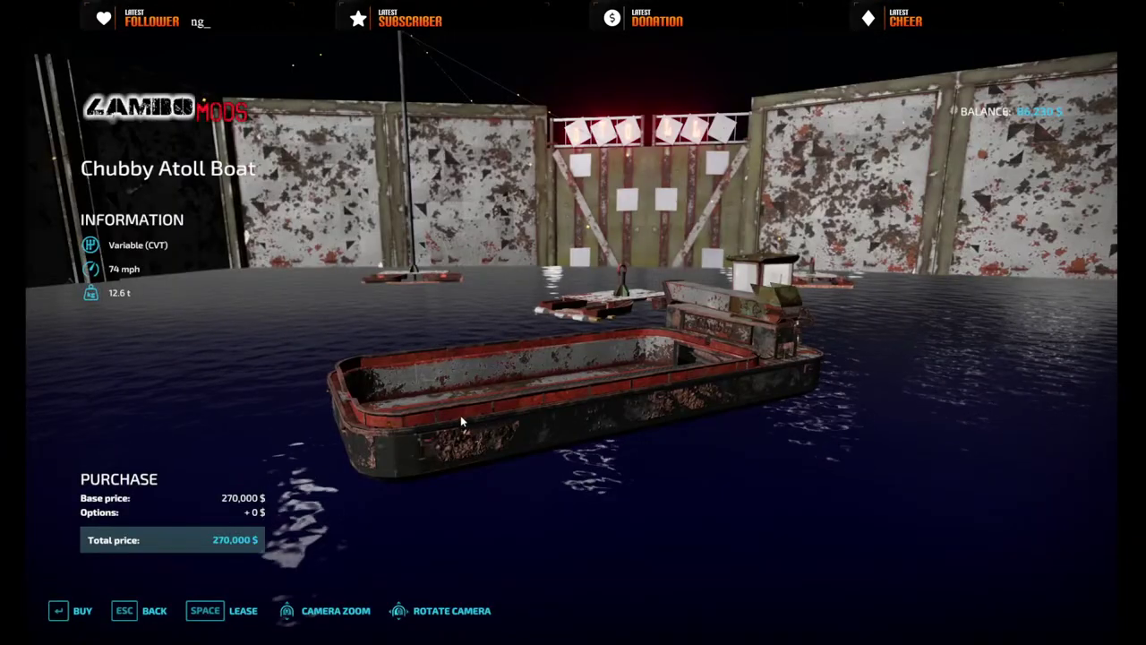
key("Escape")
key("Escape")
key("Escape")
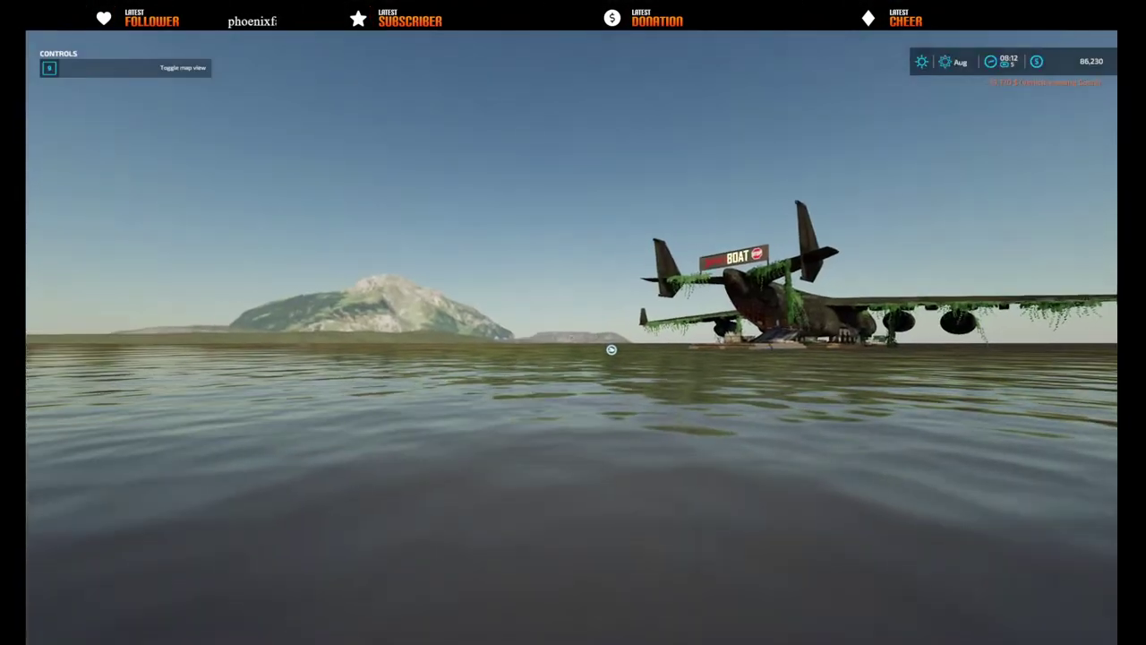
- Switch through the owned vehicles to take control of the leased LAMBOMODS Chubby boat
key("Tab")
key("Tab")
key("Tab")
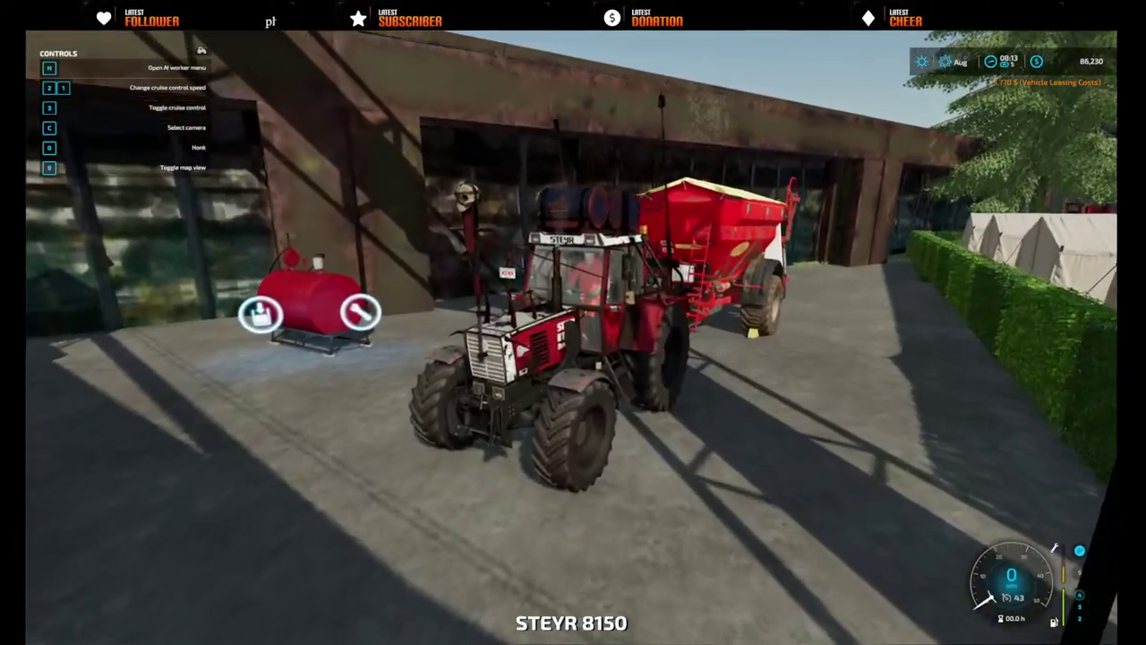
key("Tab")
key("Tab")
key("Tab")
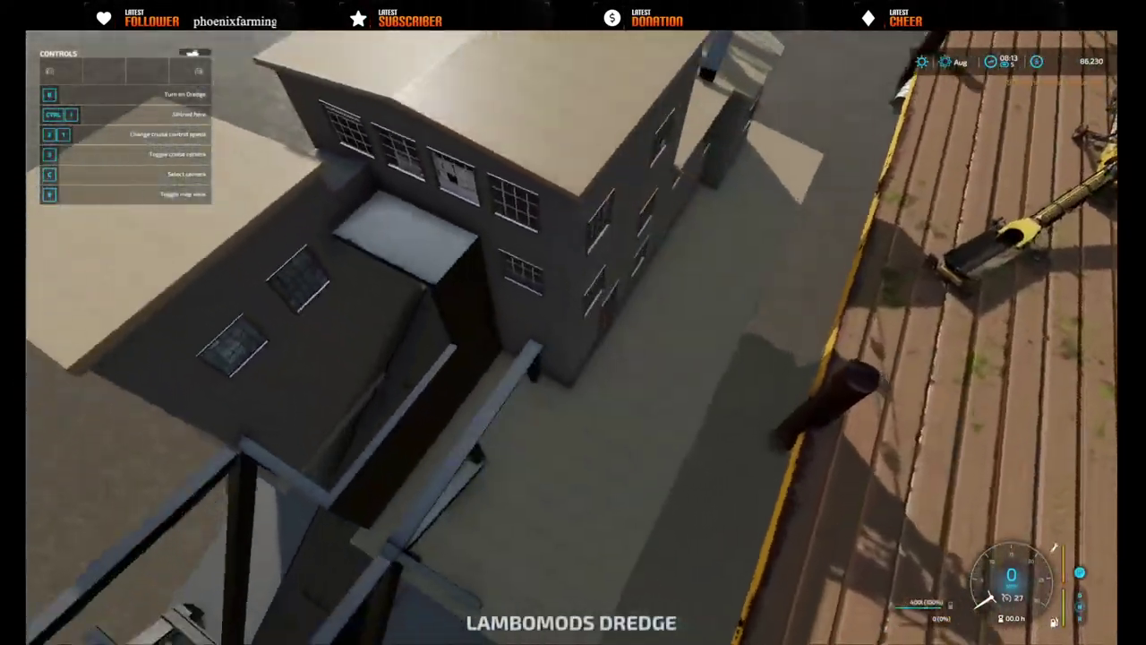
scroll(571, 337, "down", 4)
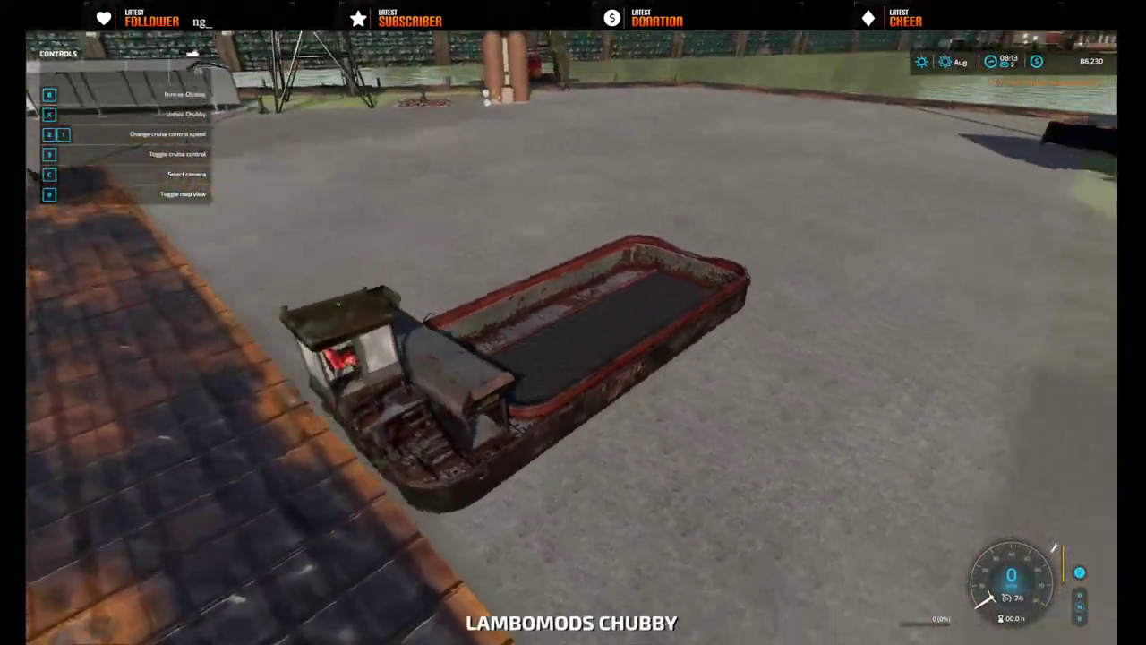
- Drive the Chubby boat across the concrete yard and wooden dock into the harbour water, then bring it to a stop
key("w")
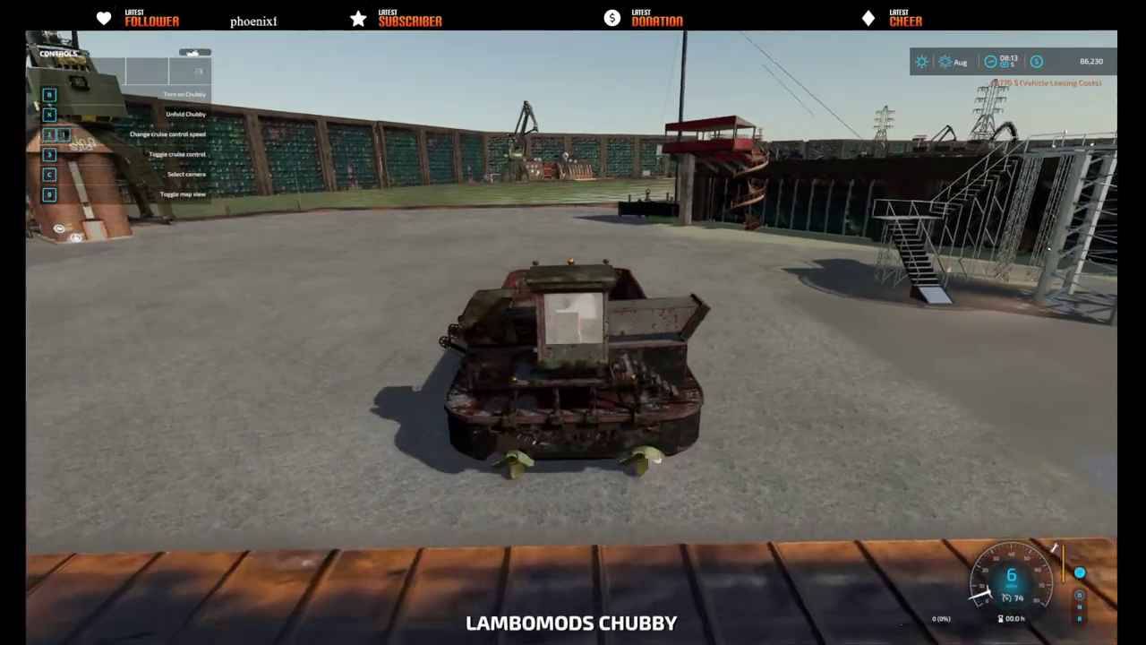
key("w")
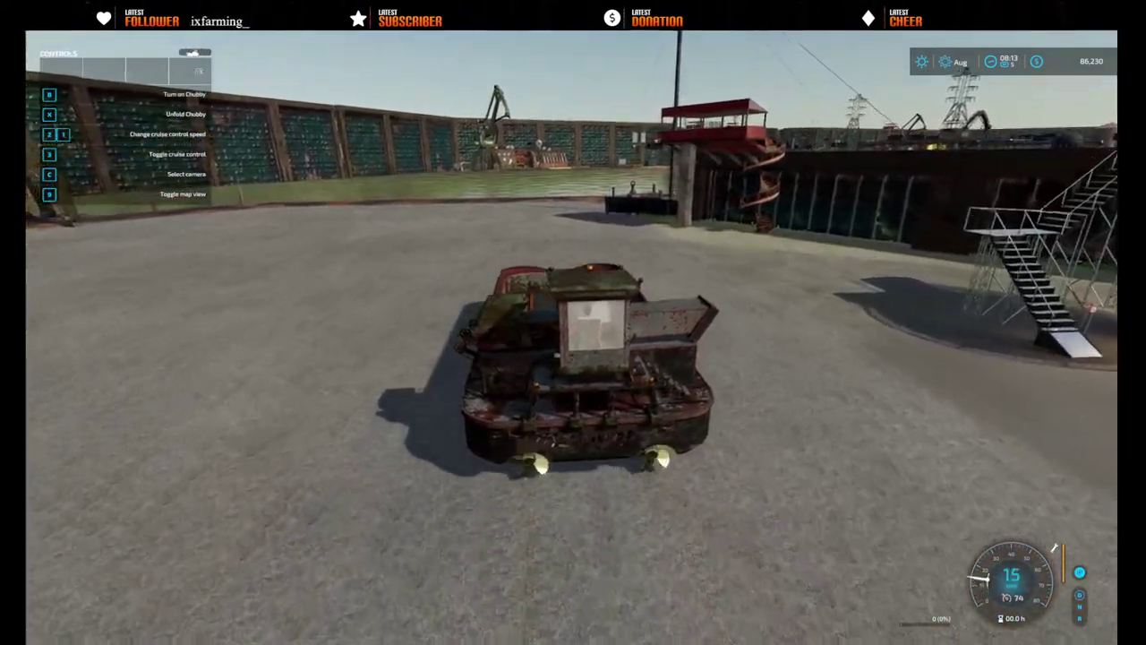
key("w")
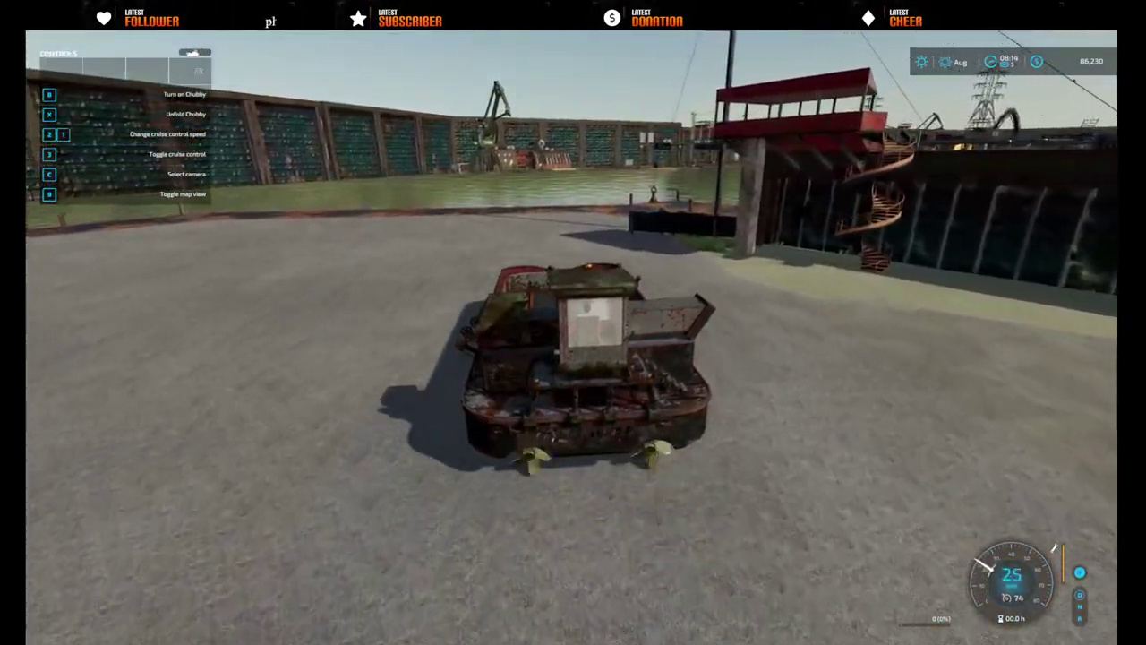
key("w")
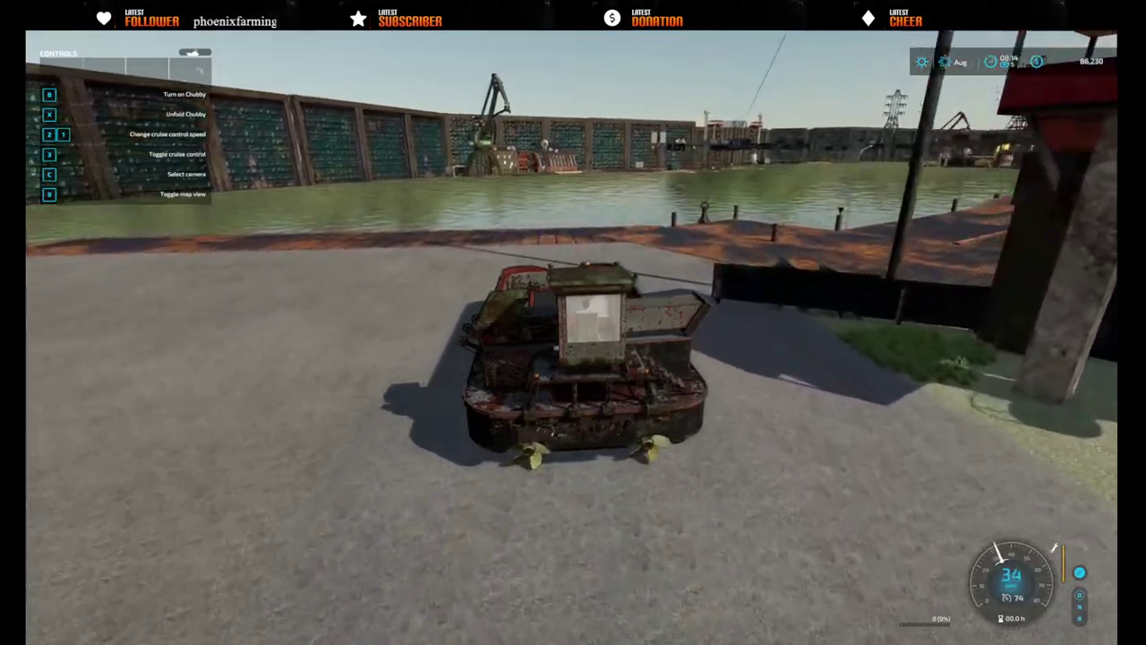
key("w")
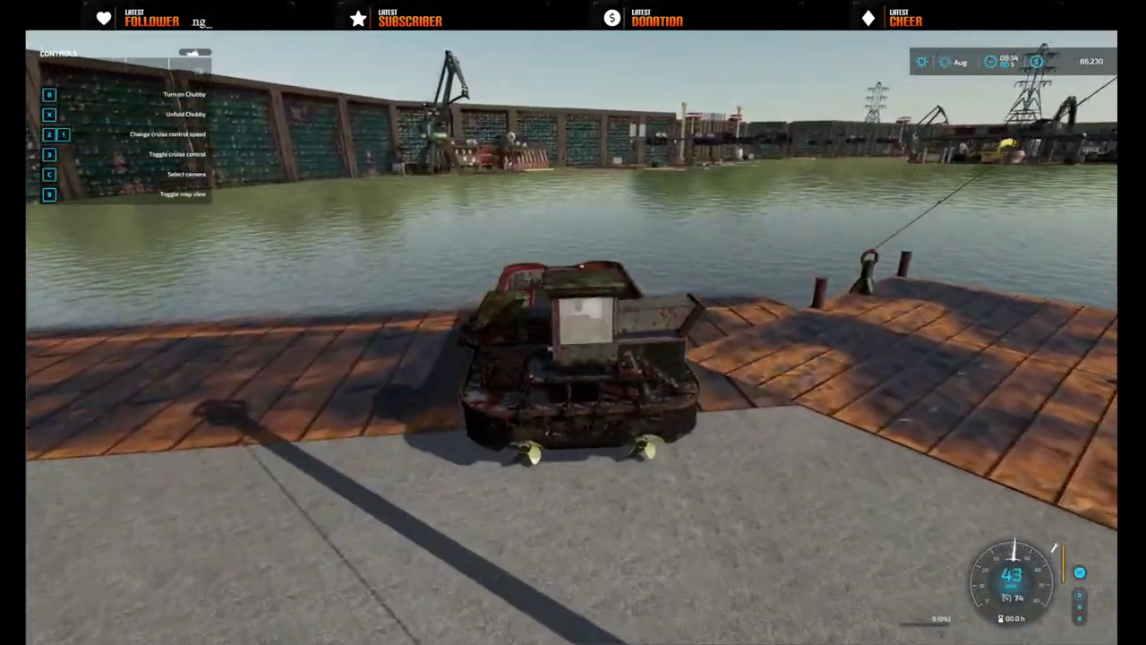
key("w")
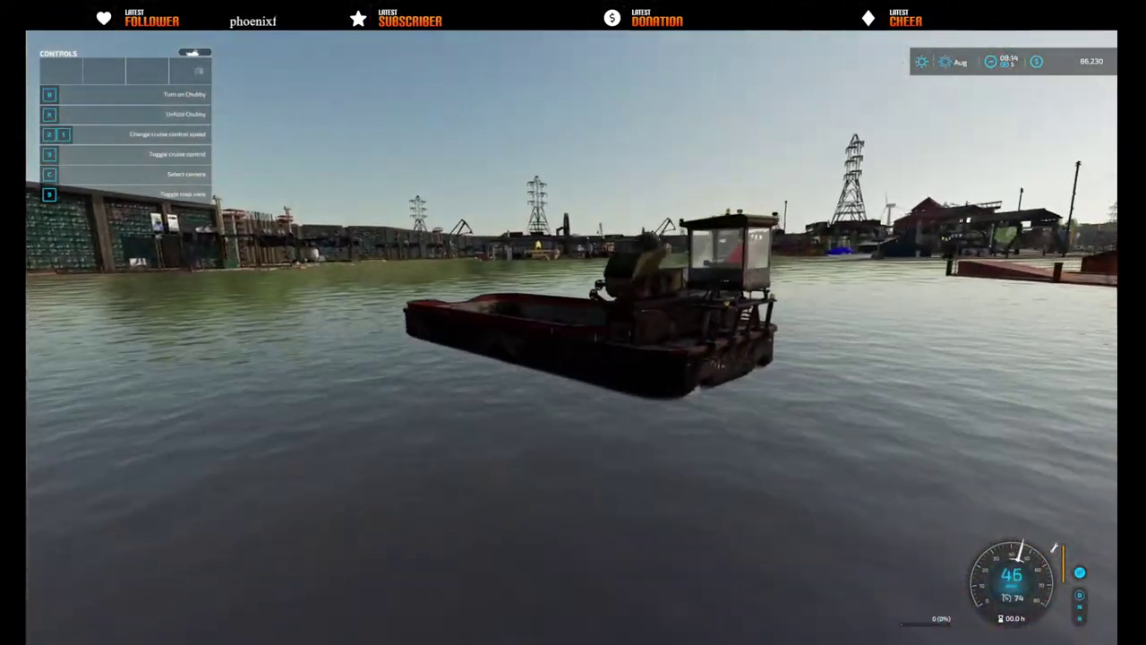
key("w")
key("s")
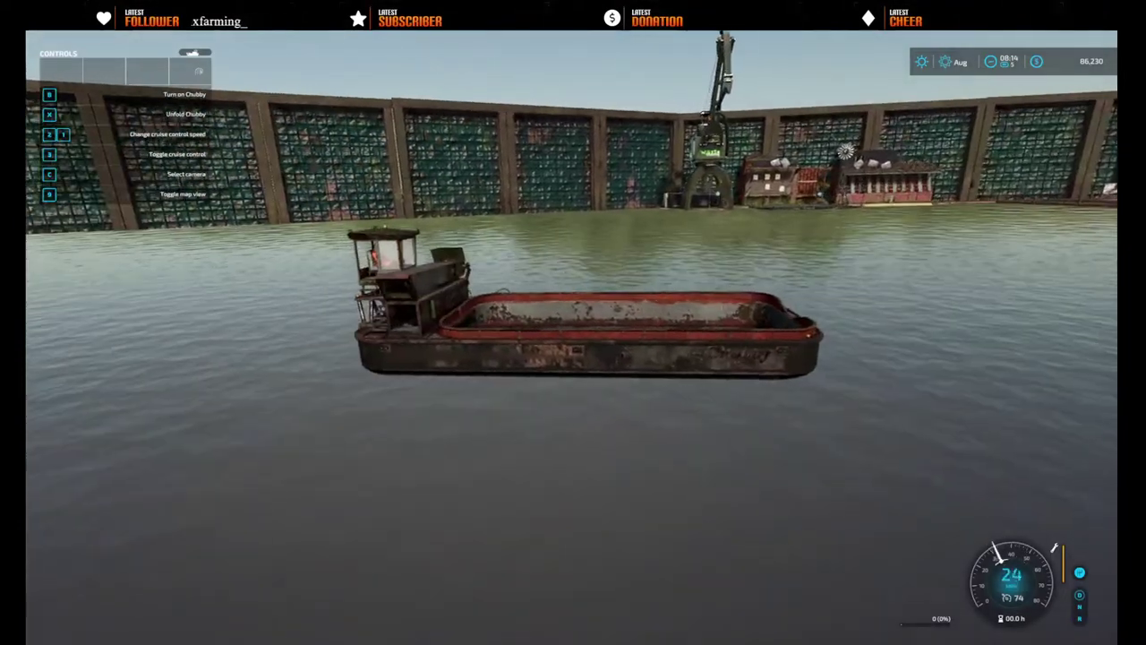
- Fill the Chubby boat's fill unit 1 with 120,000 liters of Poppy and view the load up close
key("alt+a")
key("F12")
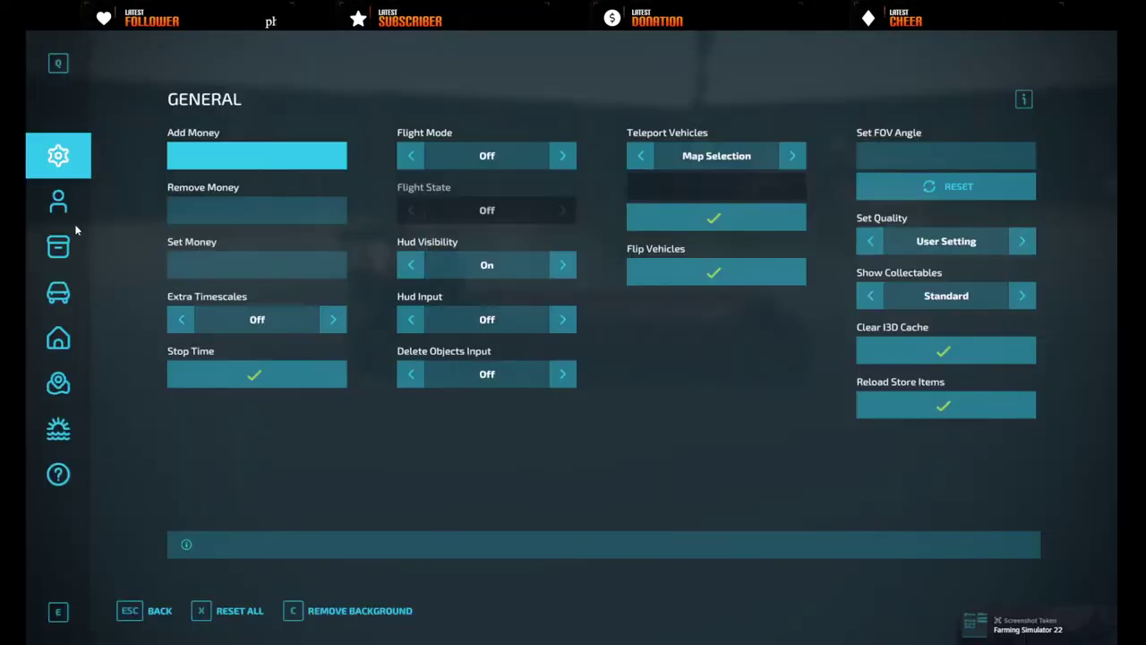
left_click(59, 247)
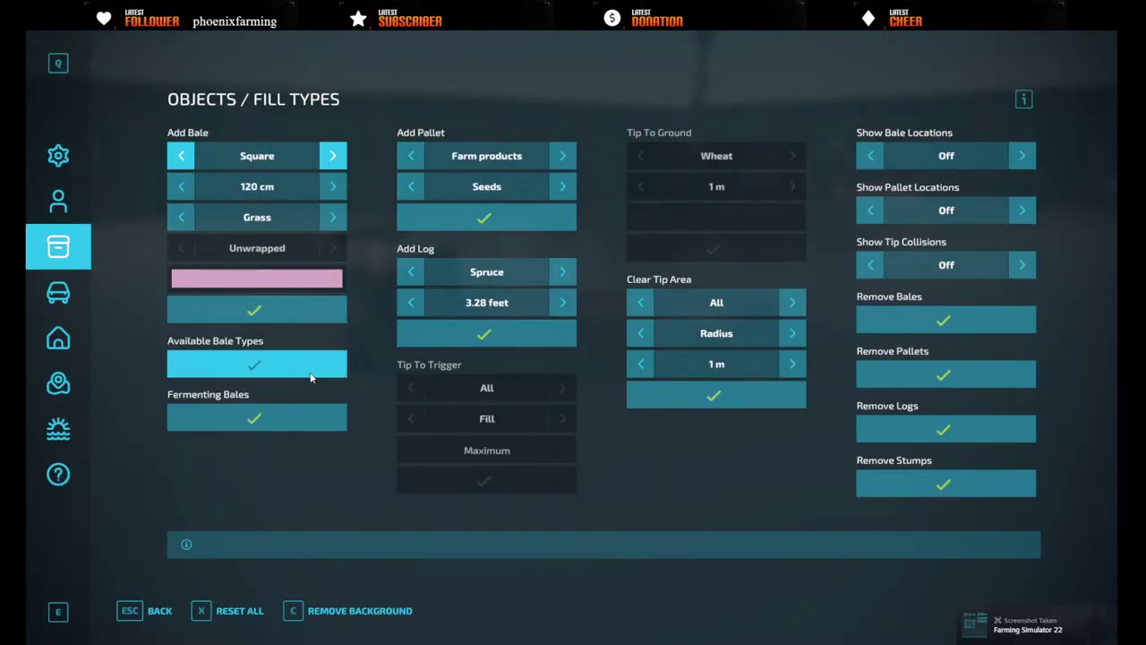
left_click(66, 294)
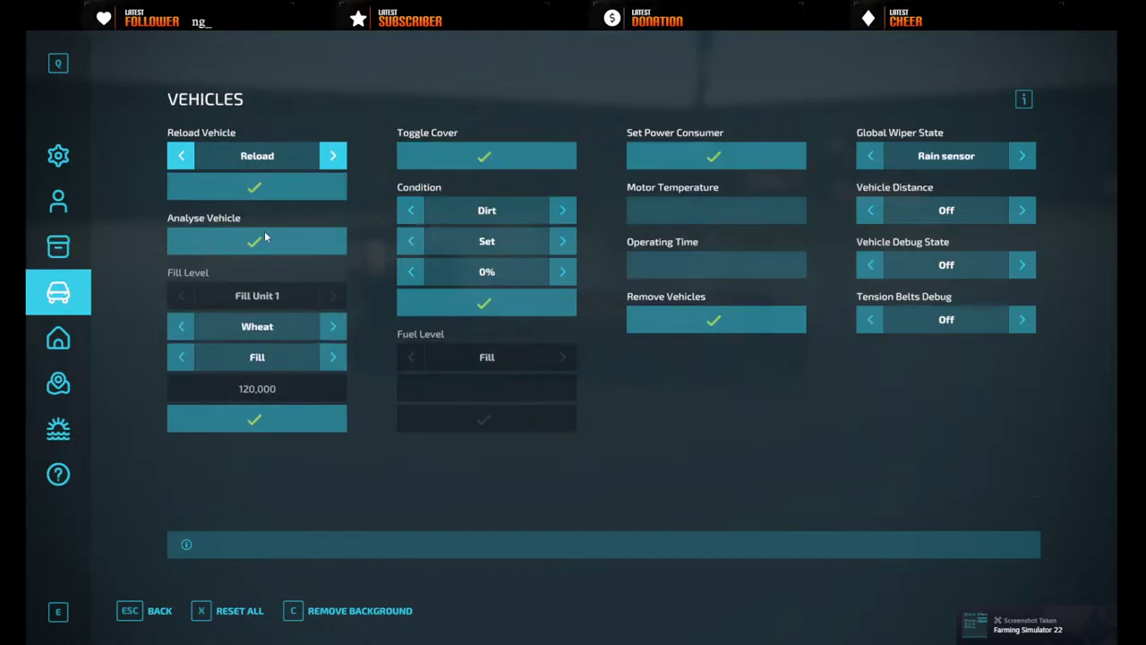
left_click(343, 329)
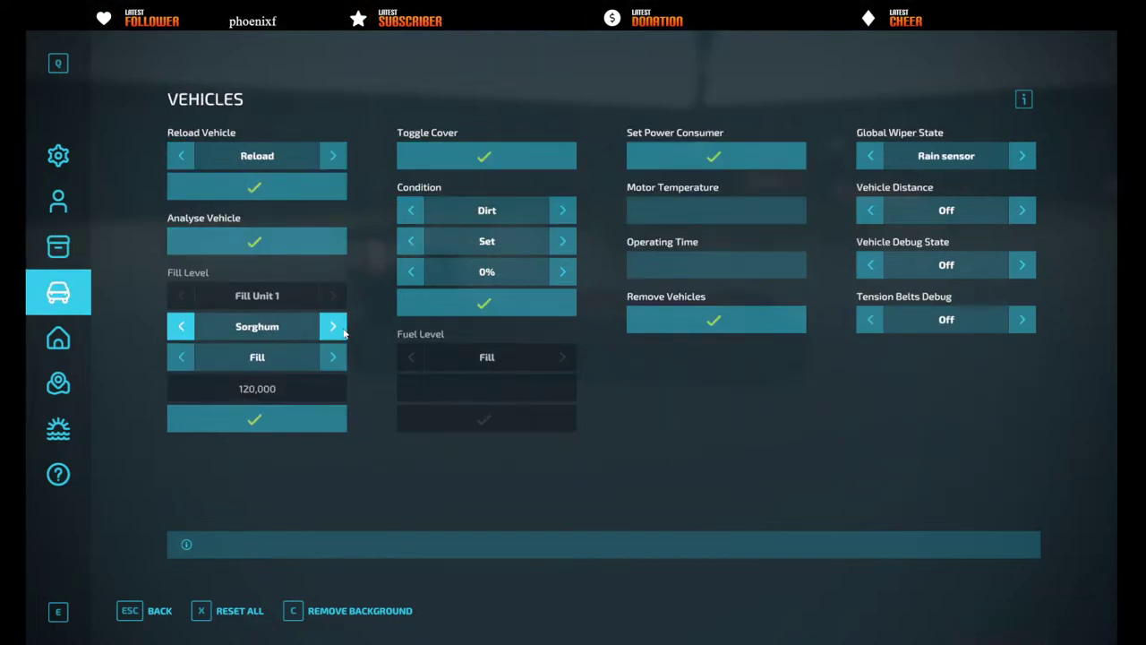
left_click(343, 331)
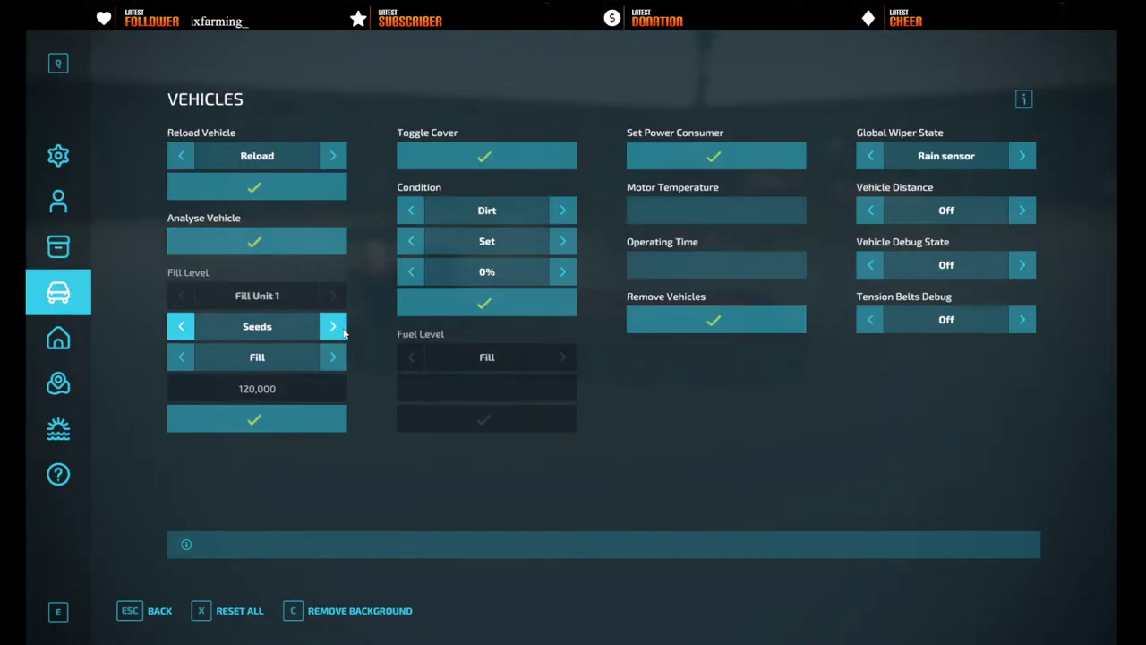
left_click(333, 327)
left_click(333, 327)
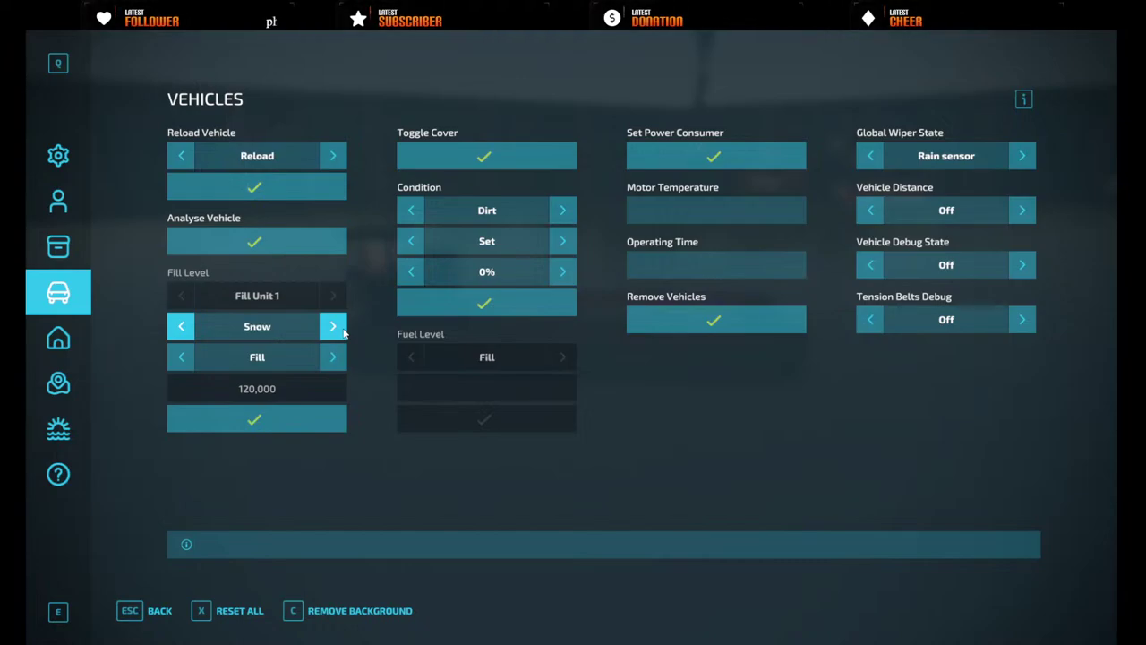
left_click(343, 332)
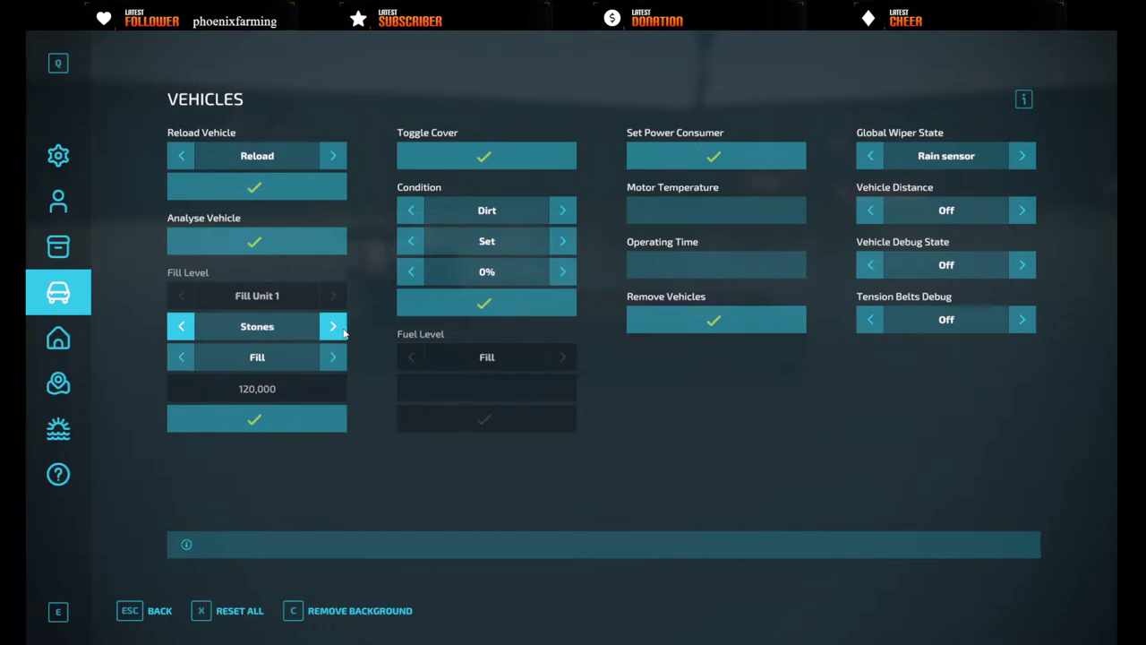
left_click(343, 332)
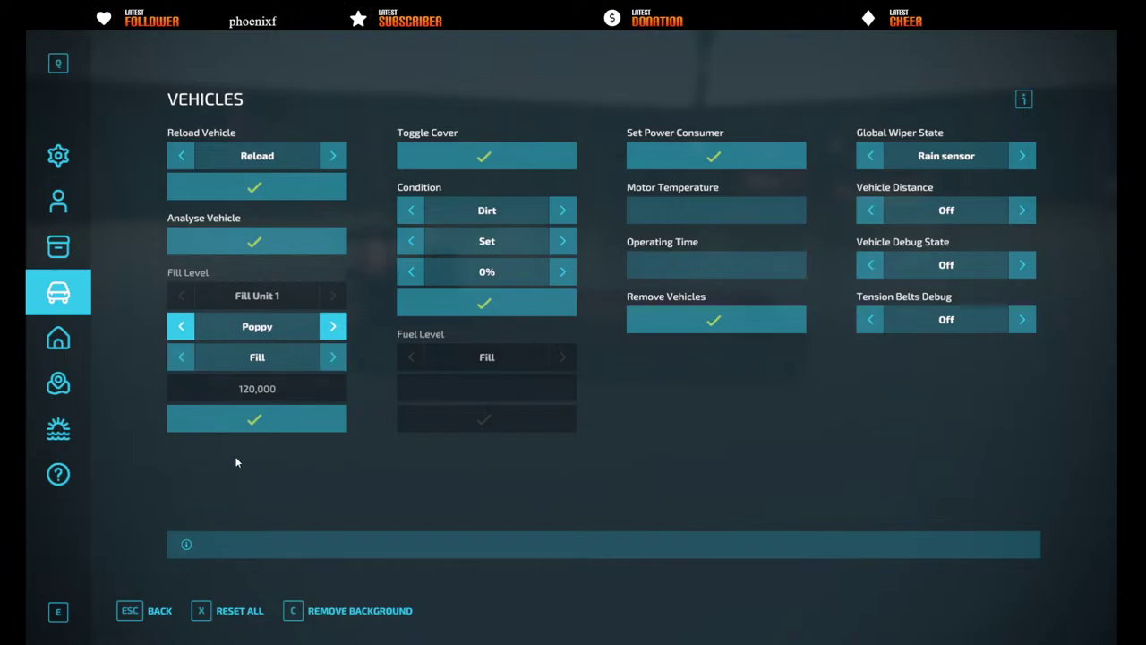
left_click(224, 419)
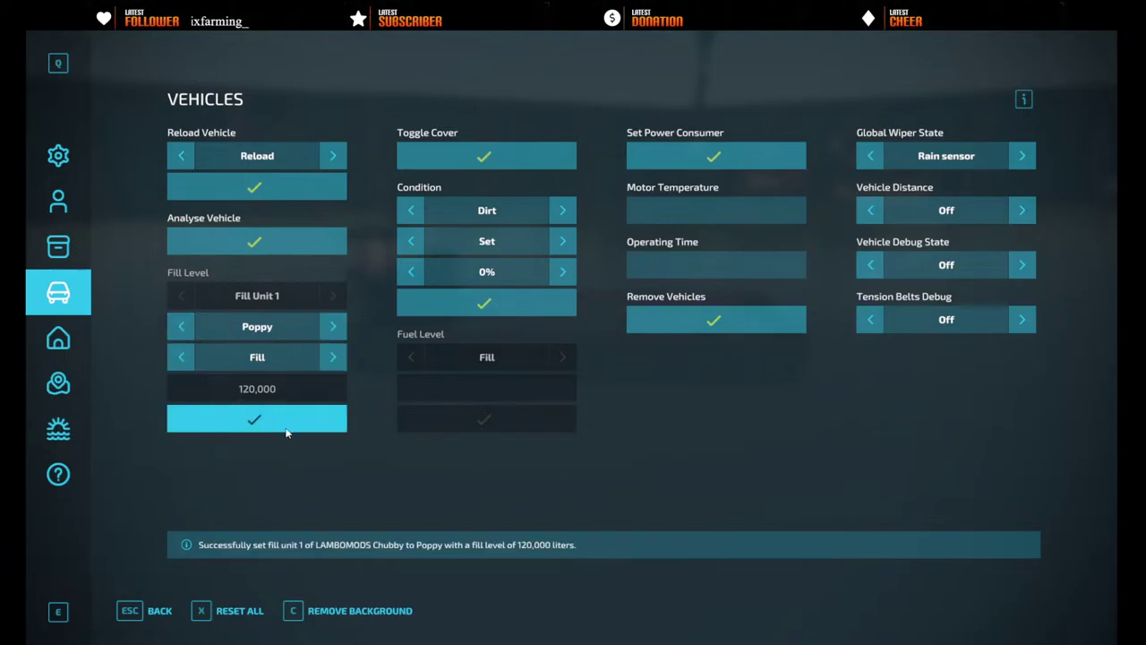
key("Escape")
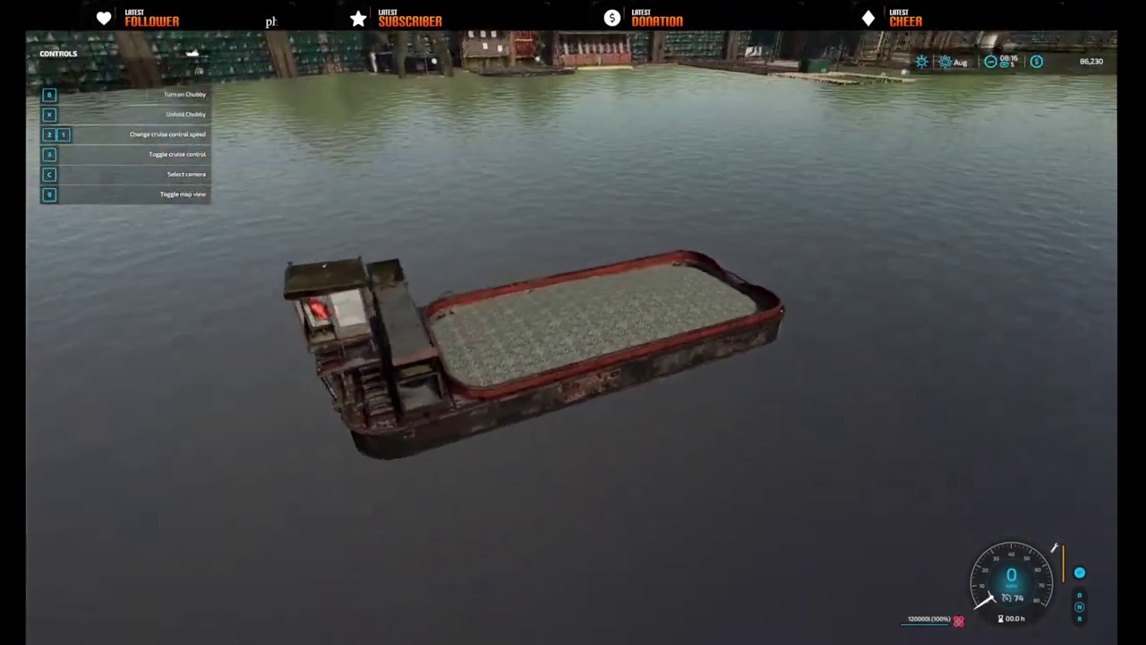
scroll(573, 323, "up", 15)
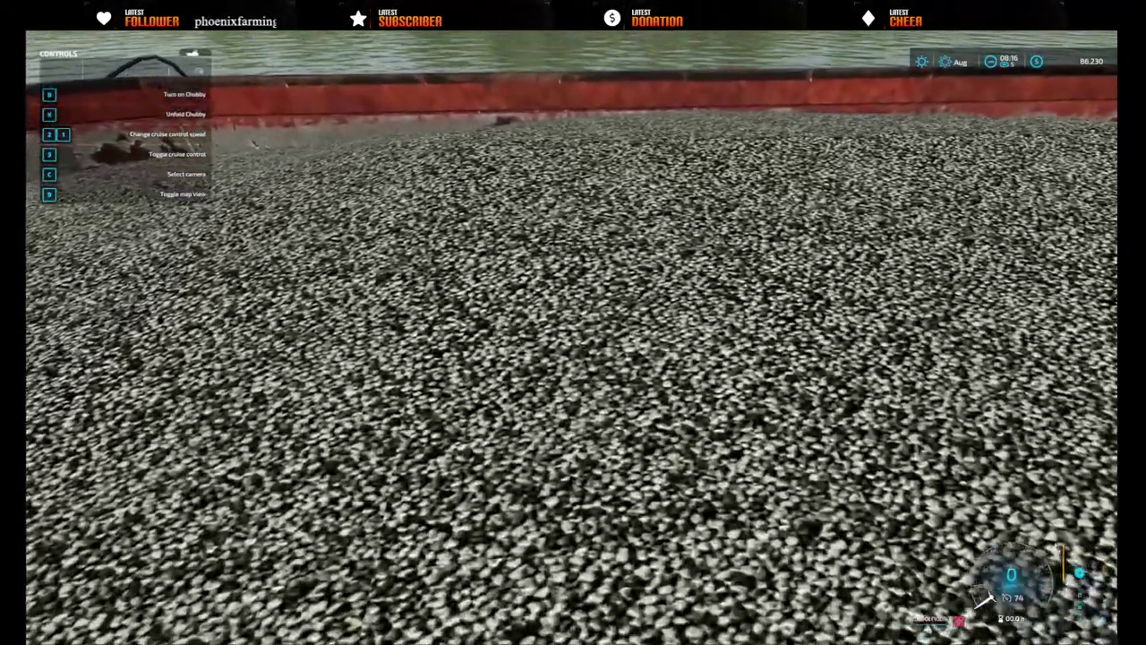
- Drive the loaded Chubby boat across the harbour and into the channel leading to the tall sea gate
scroll(573, 358, "down", 10)
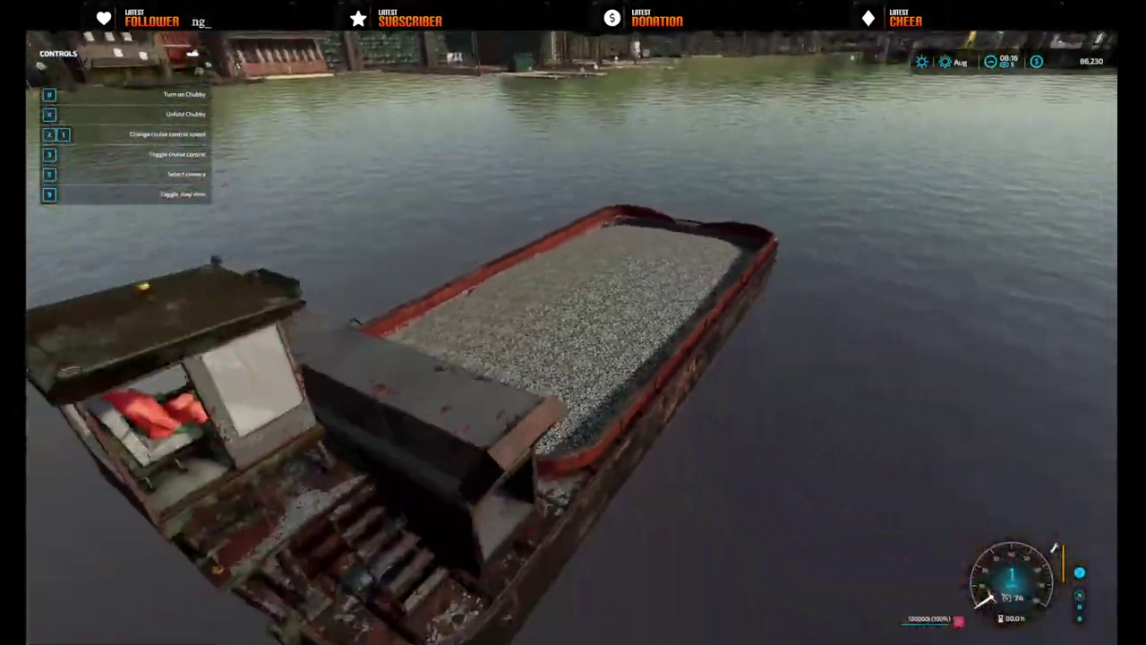
scroll(573, 358, "down", 5)
key("w")
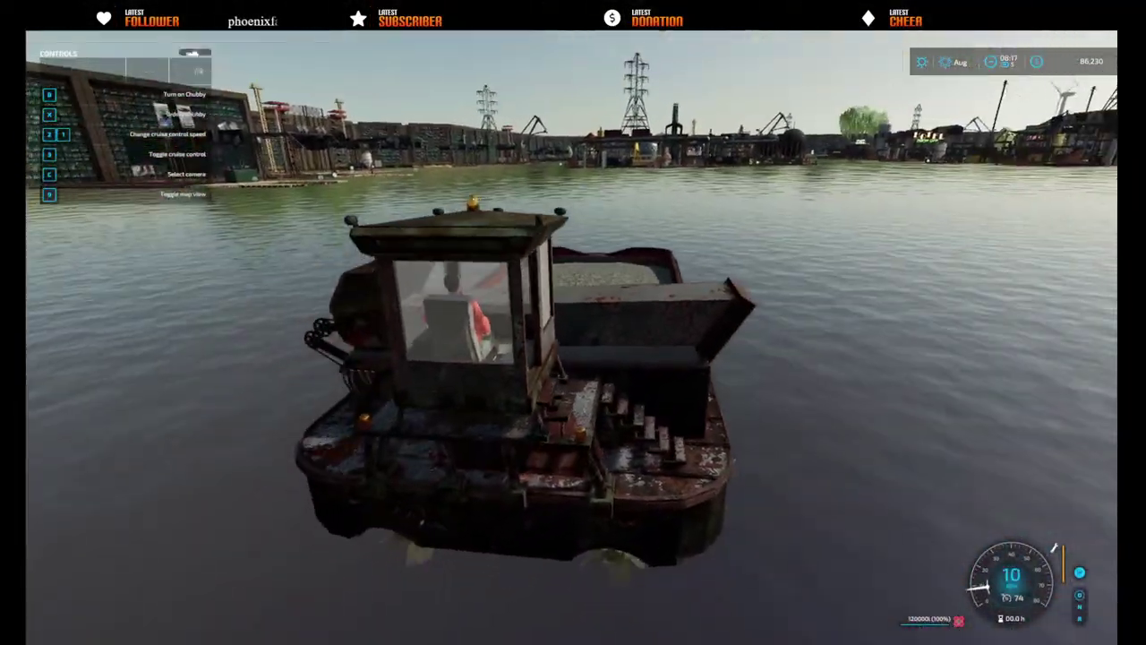
scroll(573, 358, "down", 3)
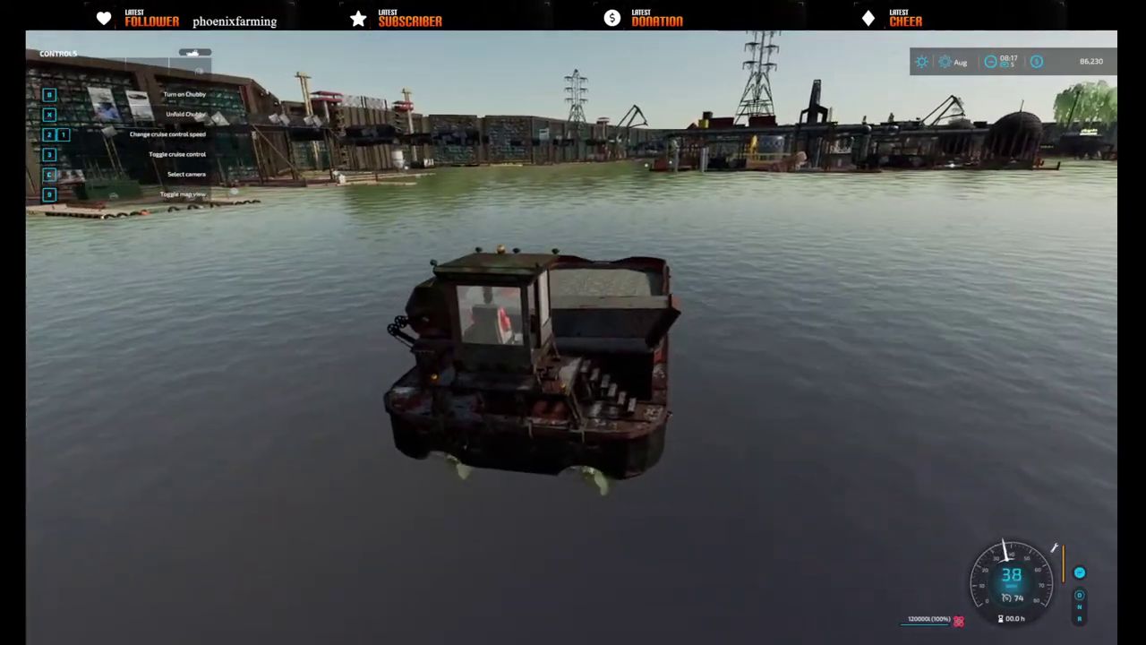
key("w")
key("a")
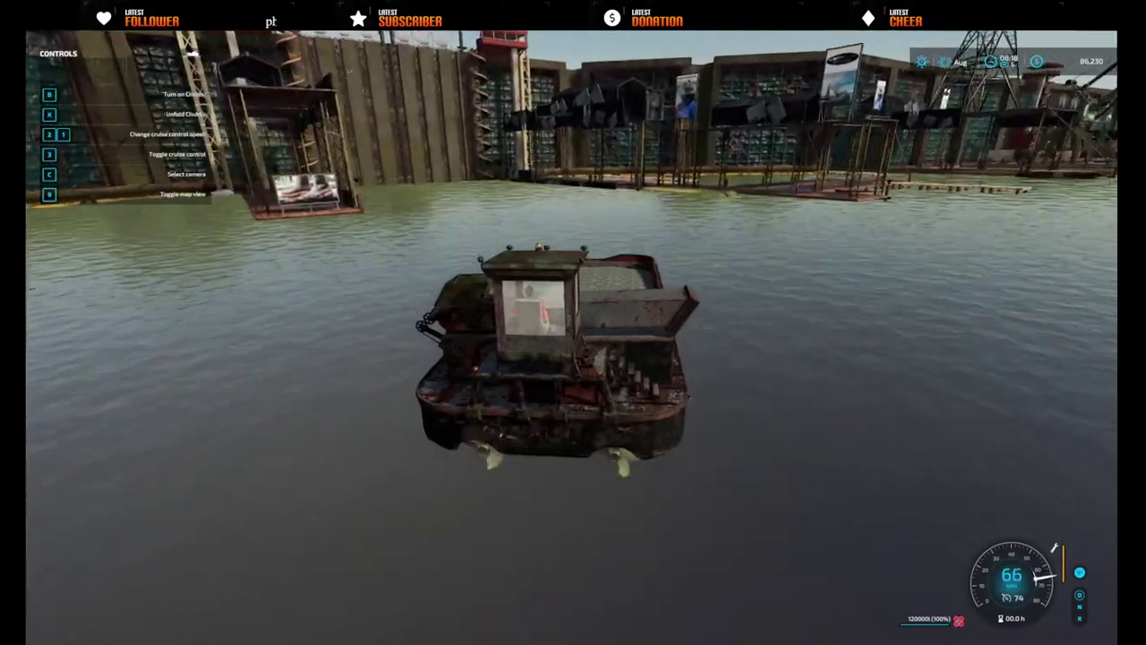
key("a")
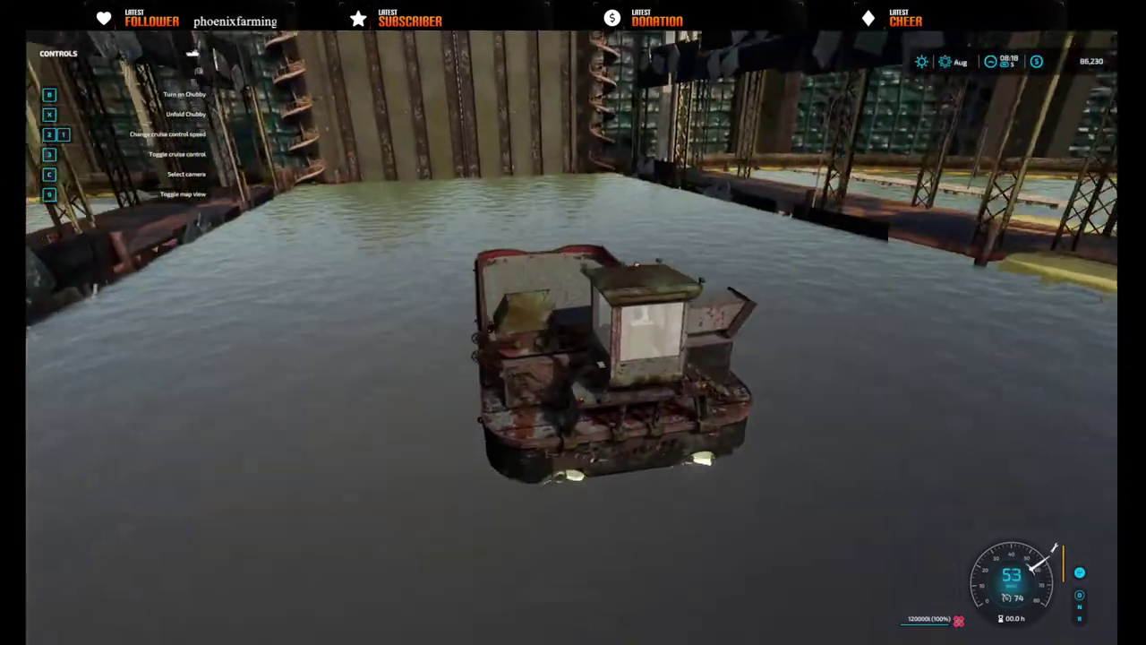
- Leave the boat's controls, walk forward over the load to open the sea gate, and take control of the Chubby again
key("e")
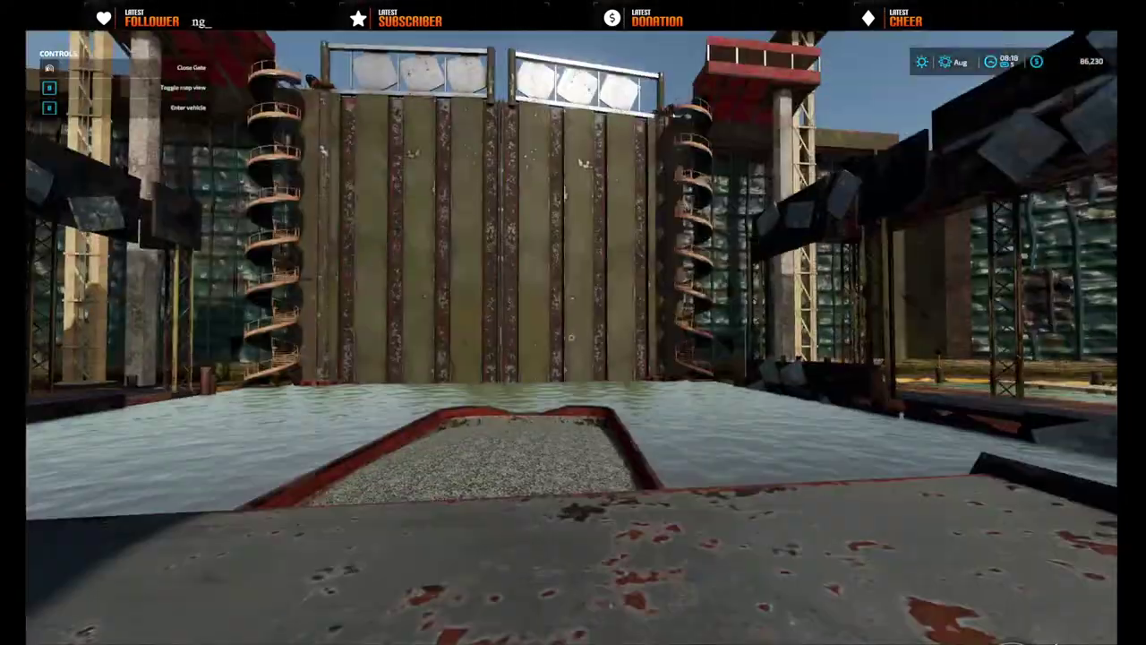
key("w")
left_click(571, 338)
key("space")
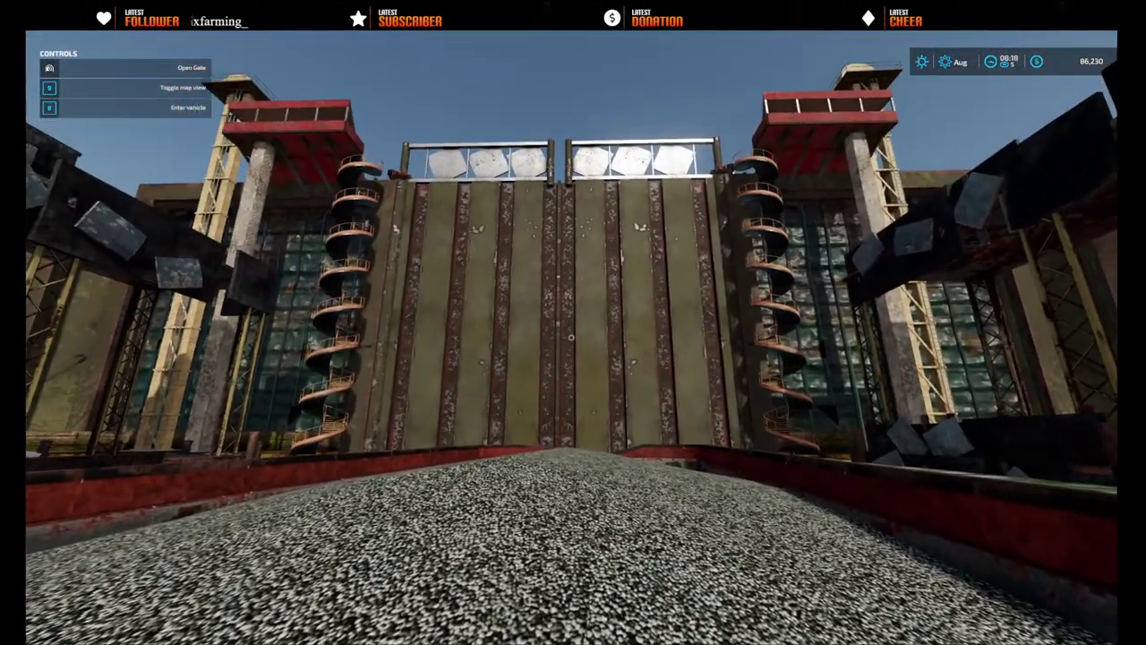
left_click(572, 338)
key("e")
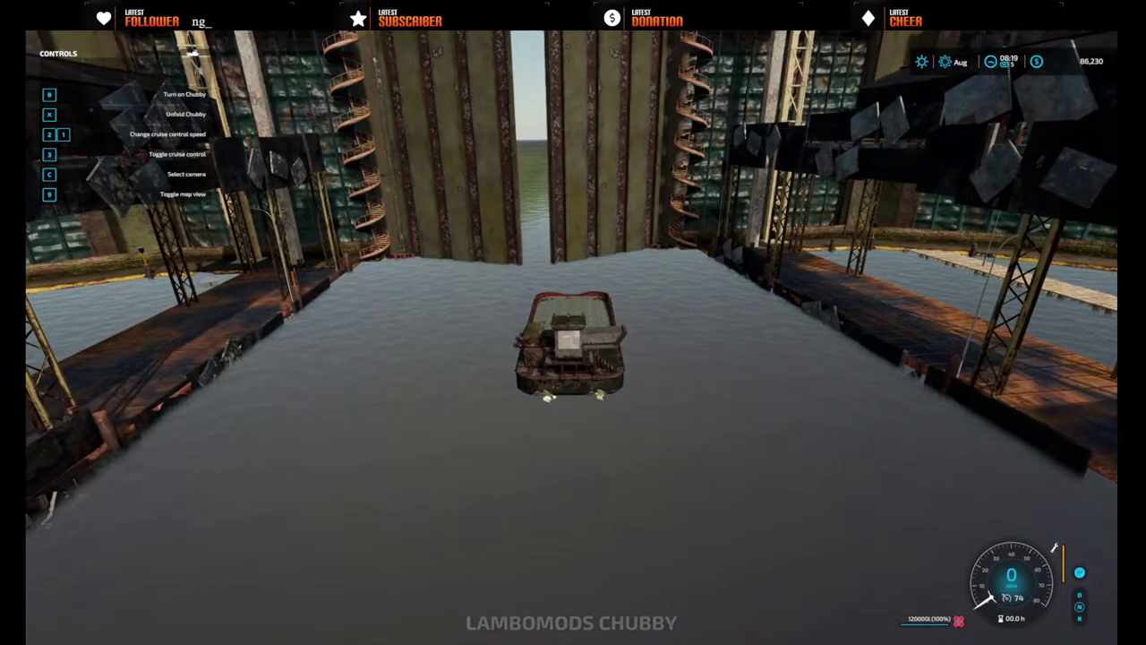
- Drive the Chubby through the gate into open water, check the map for Jane's Boat Stop, and head there on cruise control
key("w")
key("a")
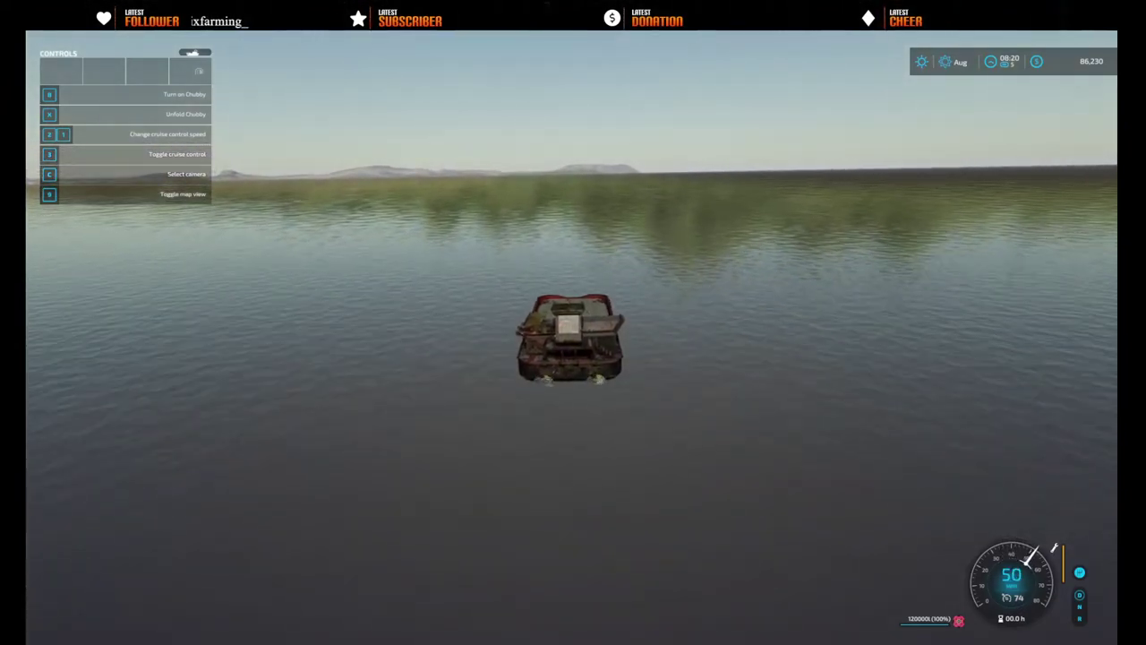
key("Escape")
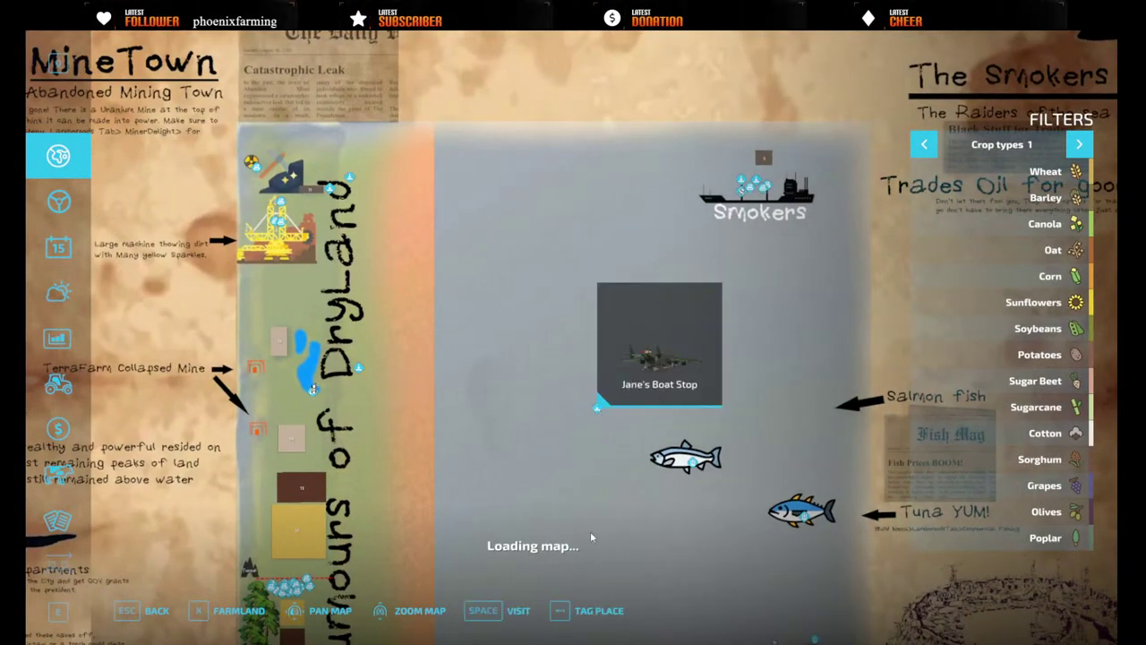
key("Escape")
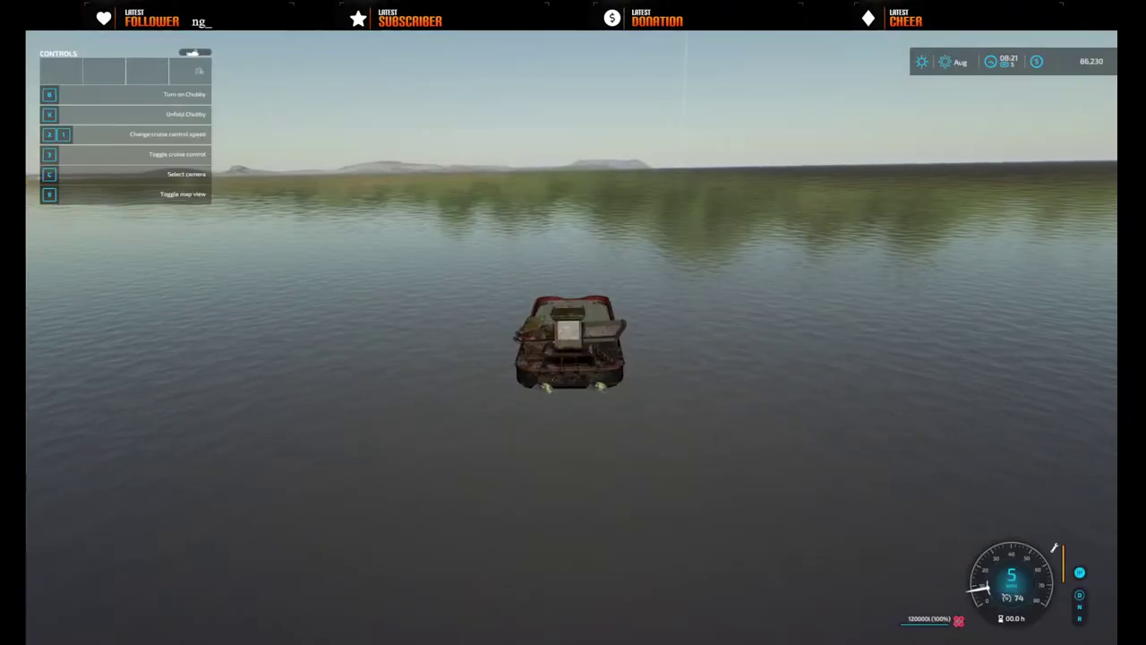
key("w")
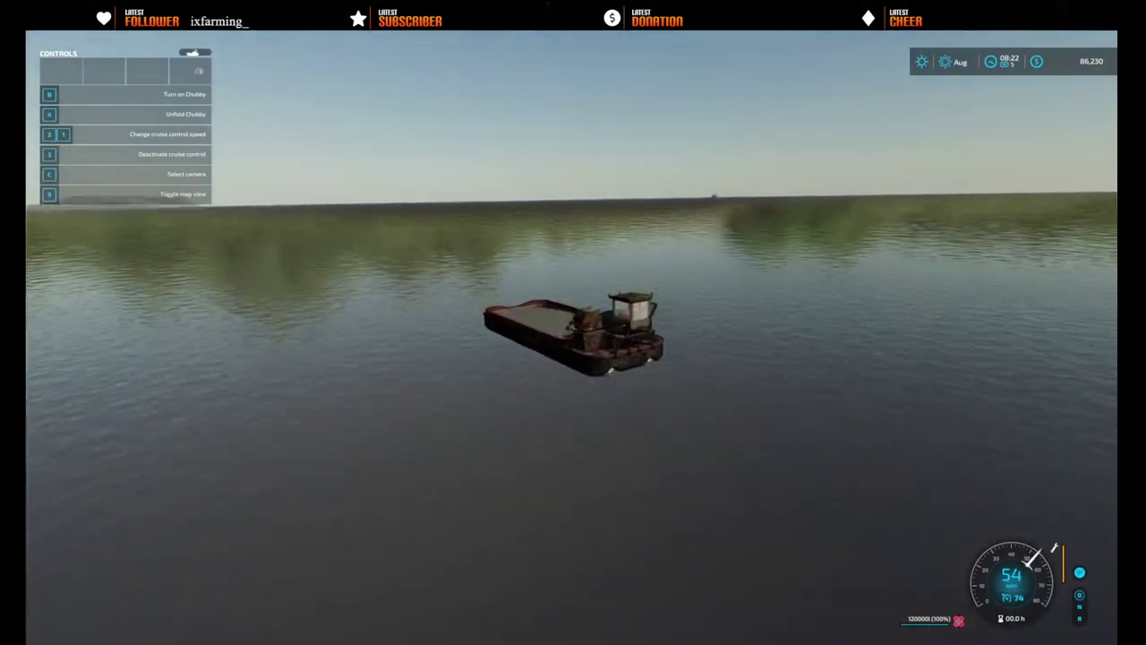
- Unfold the Chubby's unloading arm while cruising, checking it from the cab and from outside
key("c")
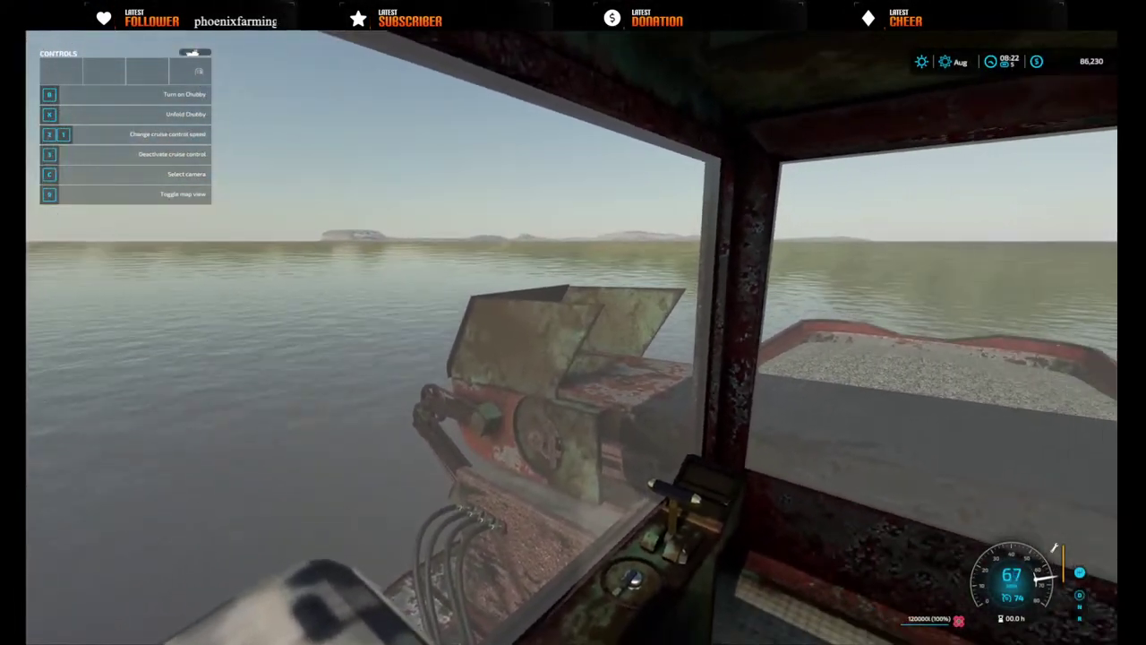
key("x")
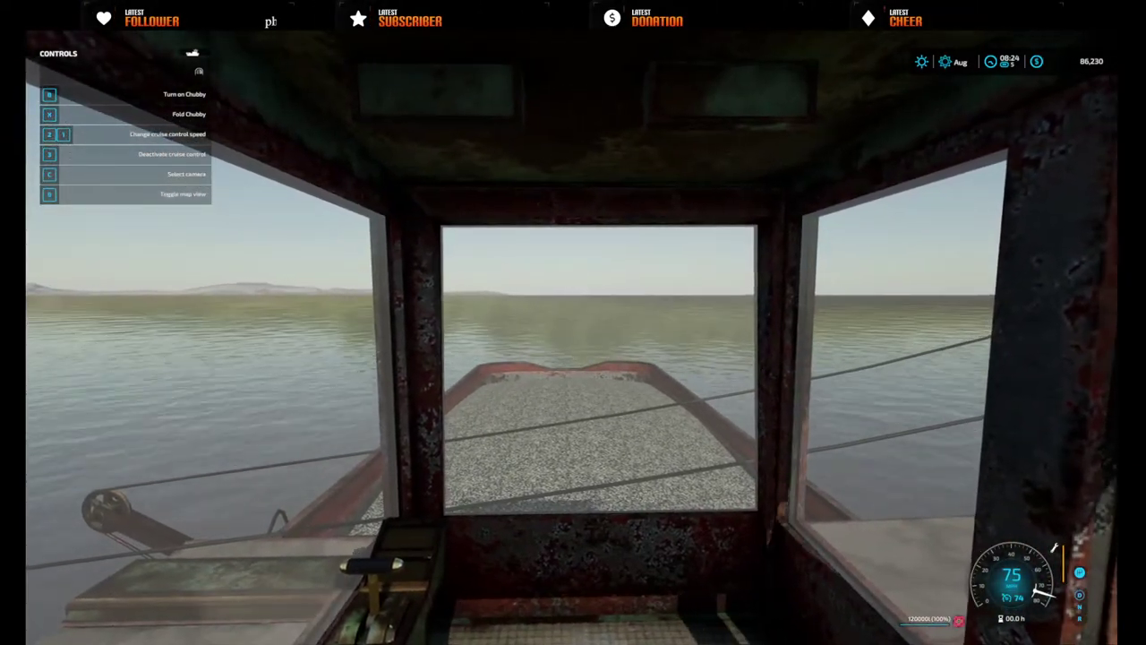
key("c")
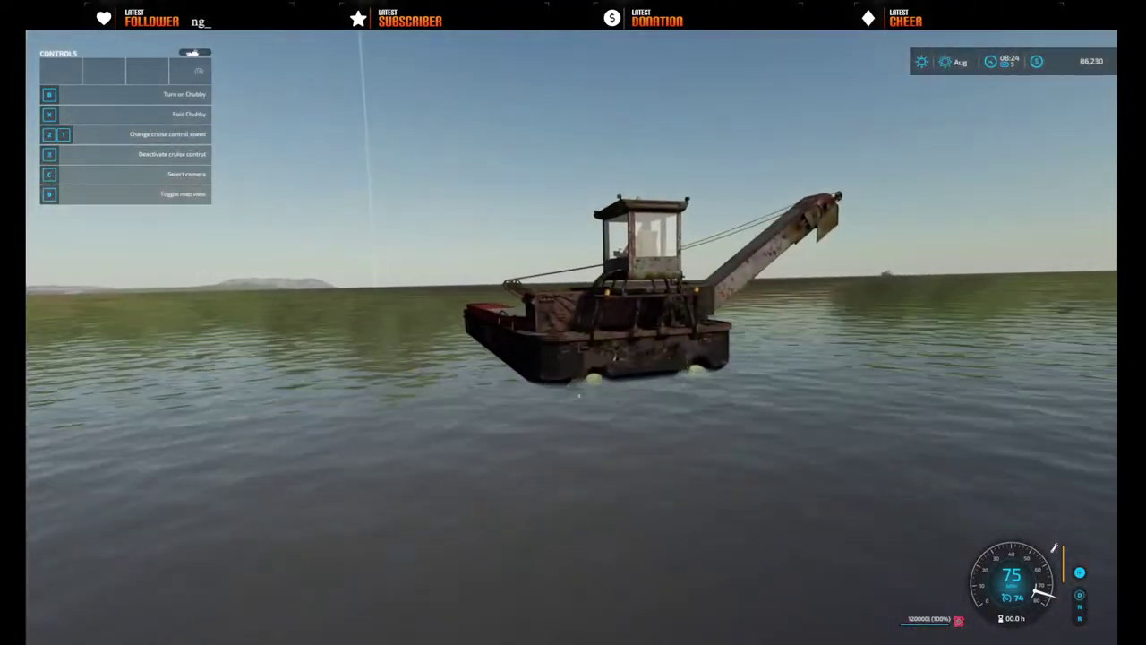
scroll(571, 338, "up", 5)
scroll(571, 337, "down", 2)
scroll(573, 323, "down", 5)
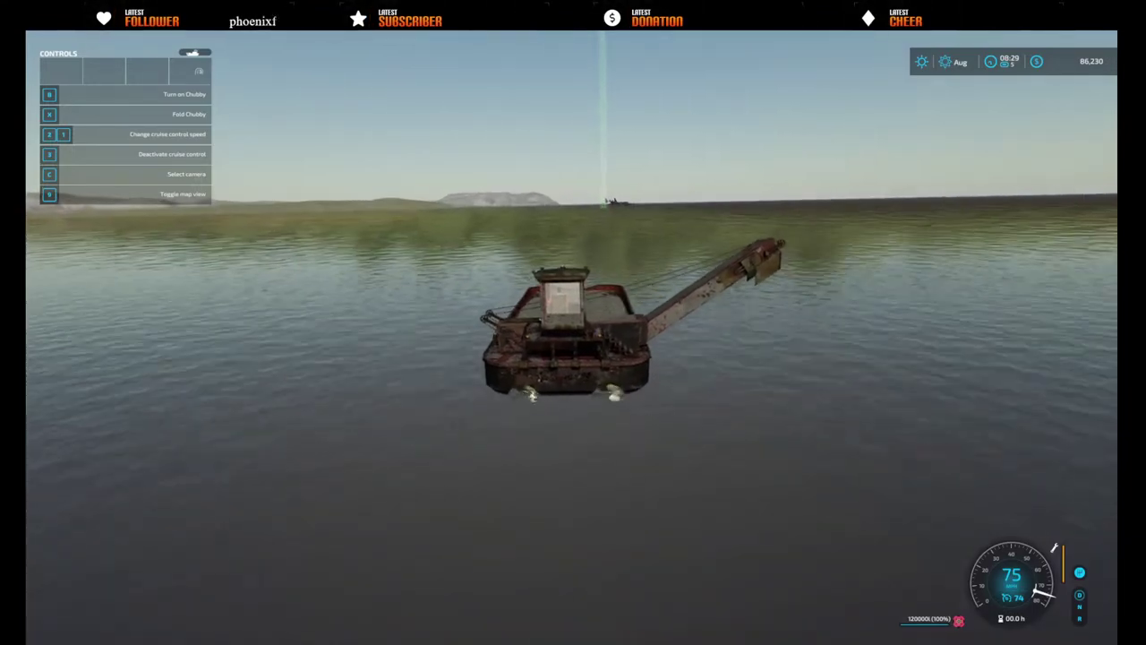
- Steer into the green unloading marker at Jane's Boat Stop, deactivate cruise control, and sell the boat's entire load
key("d")
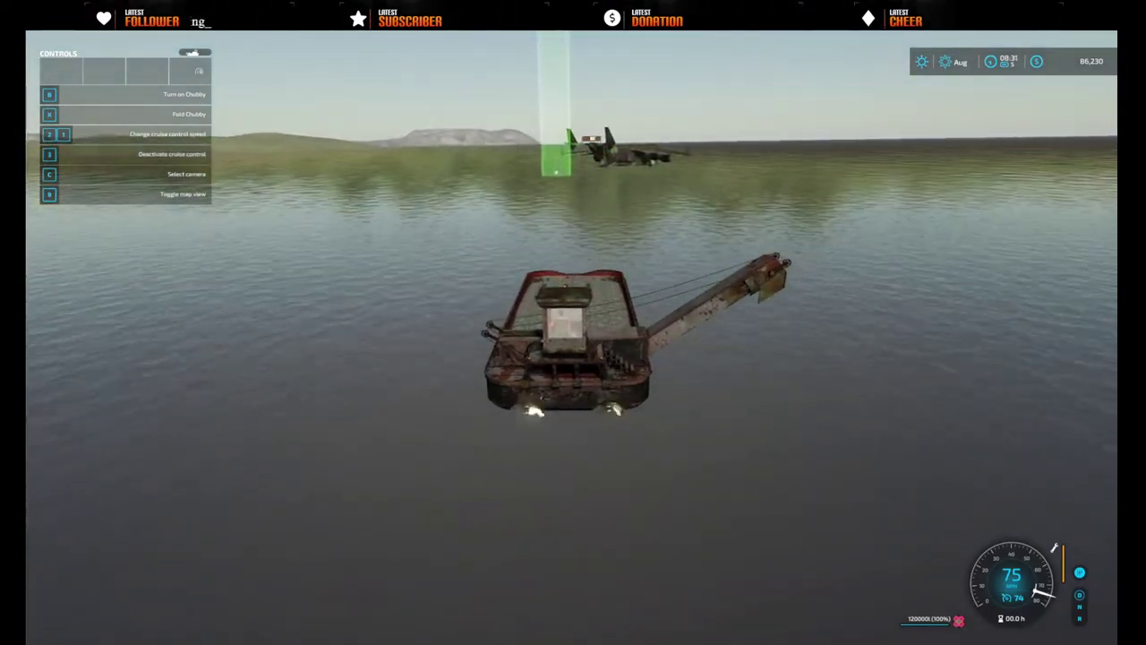
key("3")
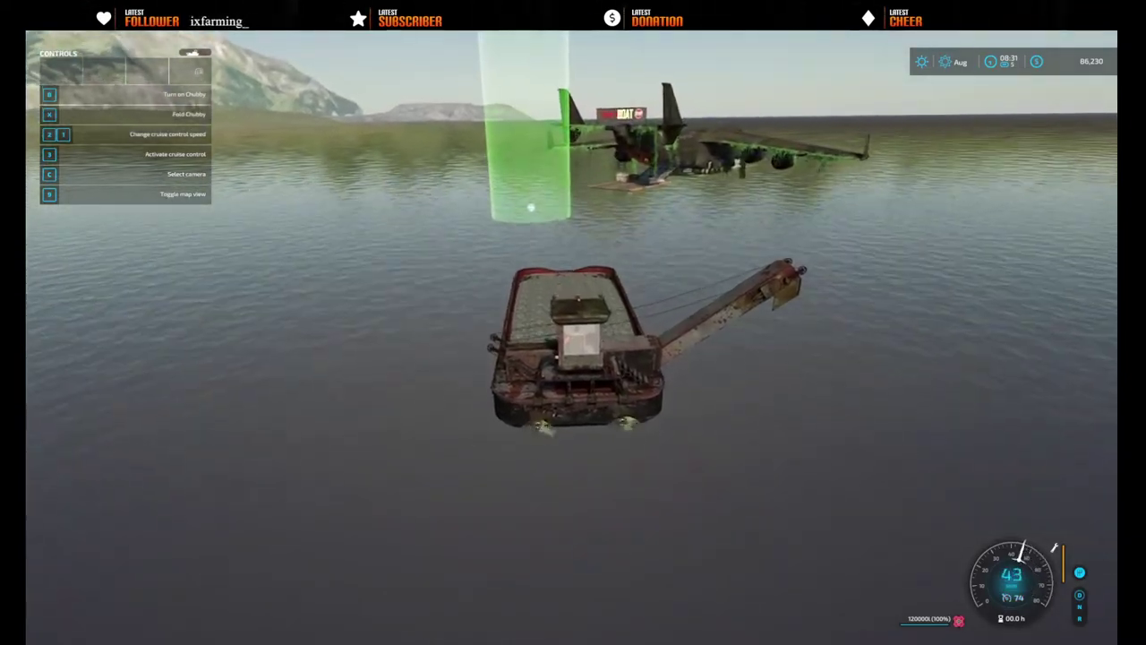
key("a")
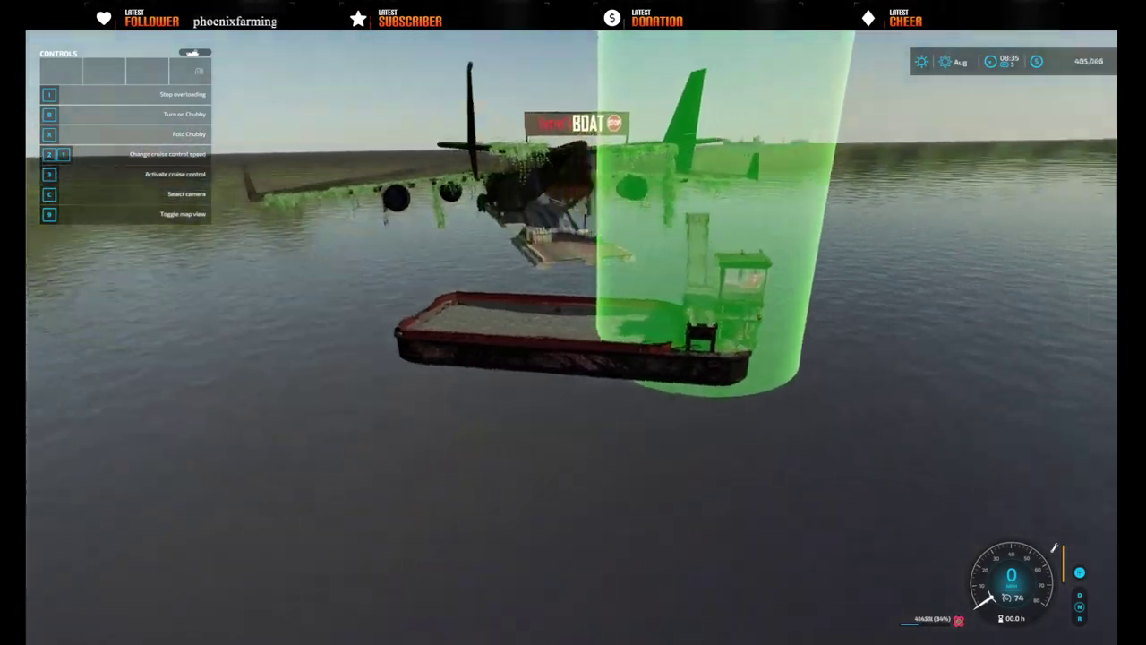
scroll(571, 337, "up", 8)
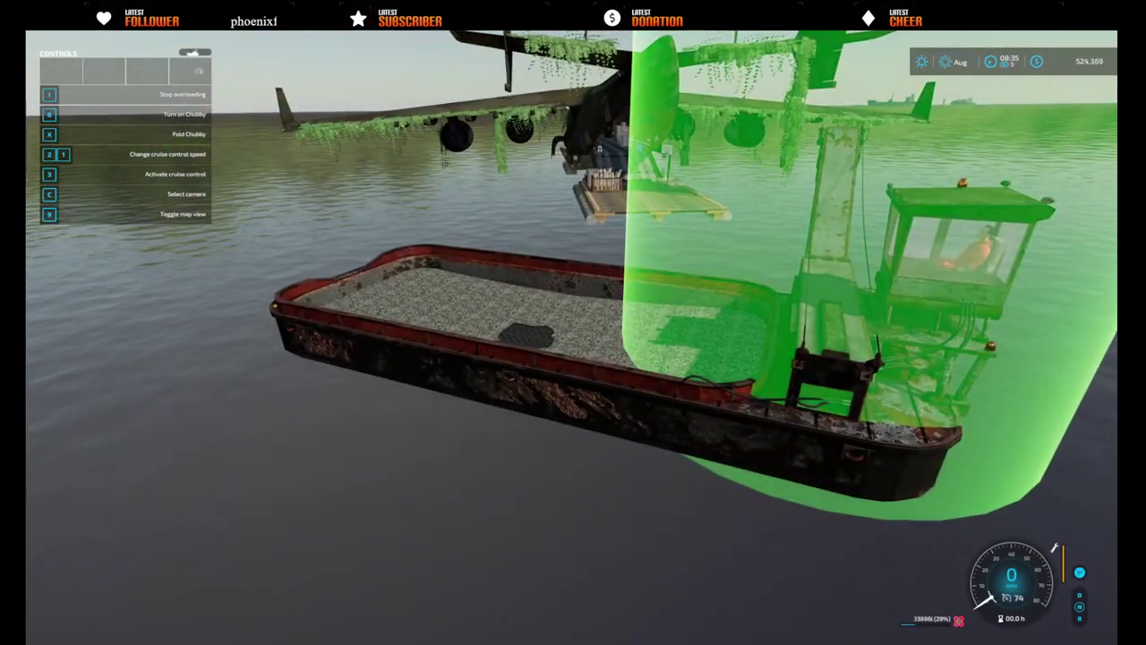
scroll(572, 337, "down", 5)
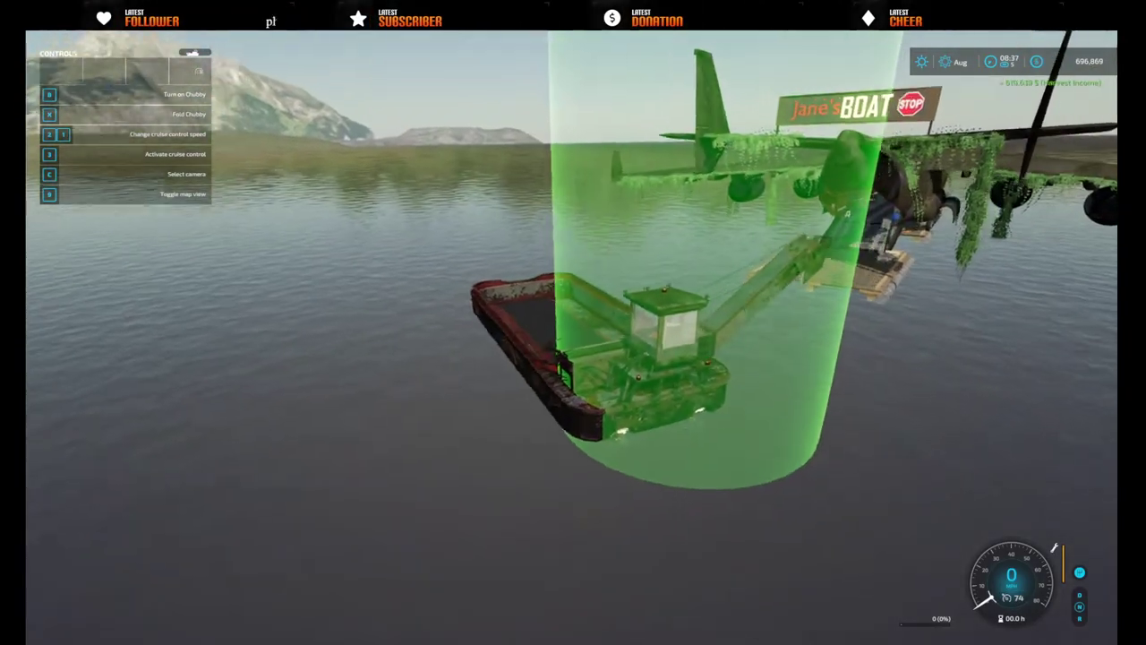
- Open the goods price list and check which stations buy wheat, barley, oat, canola and sorghum
key("Escape")
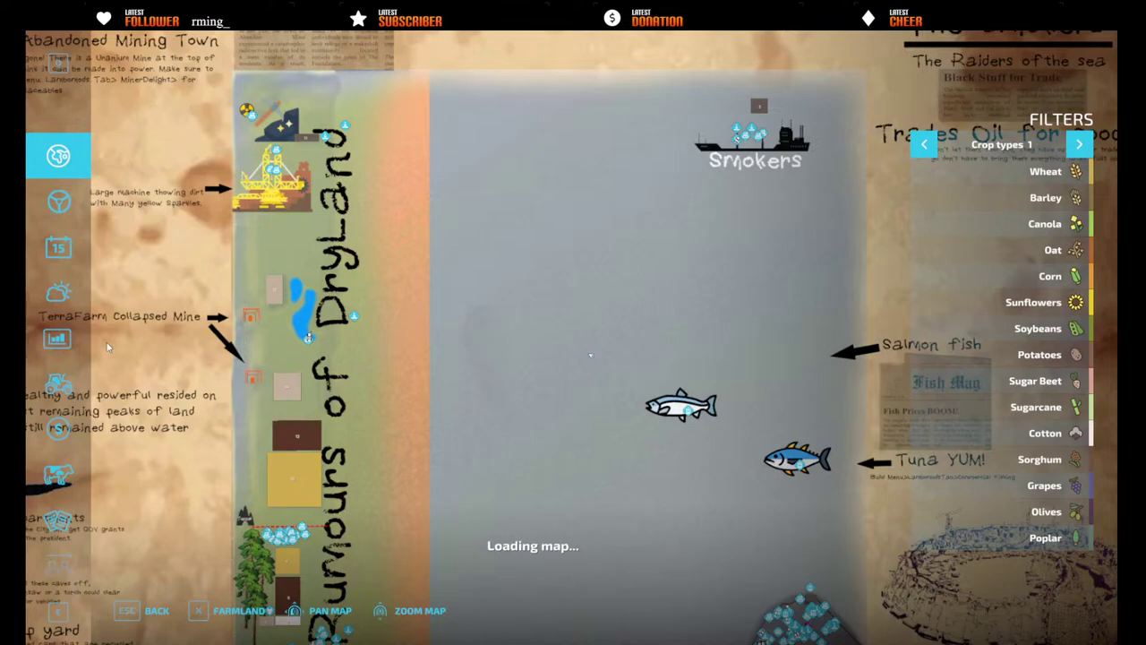
left_click(77, 343)
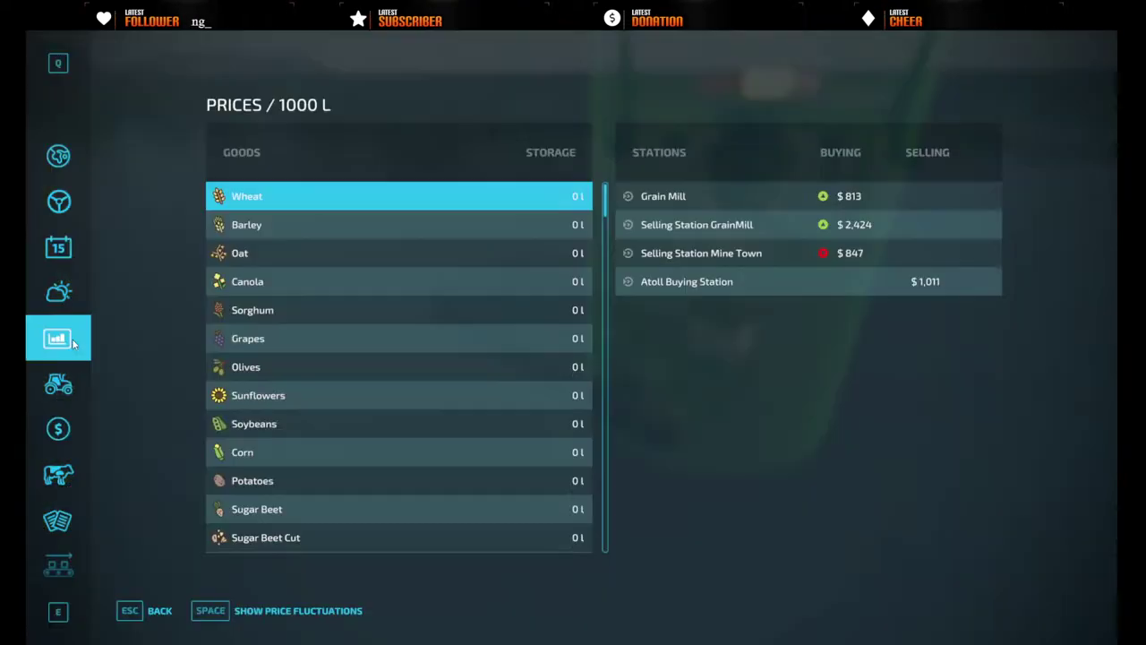
left_click(394, 234)
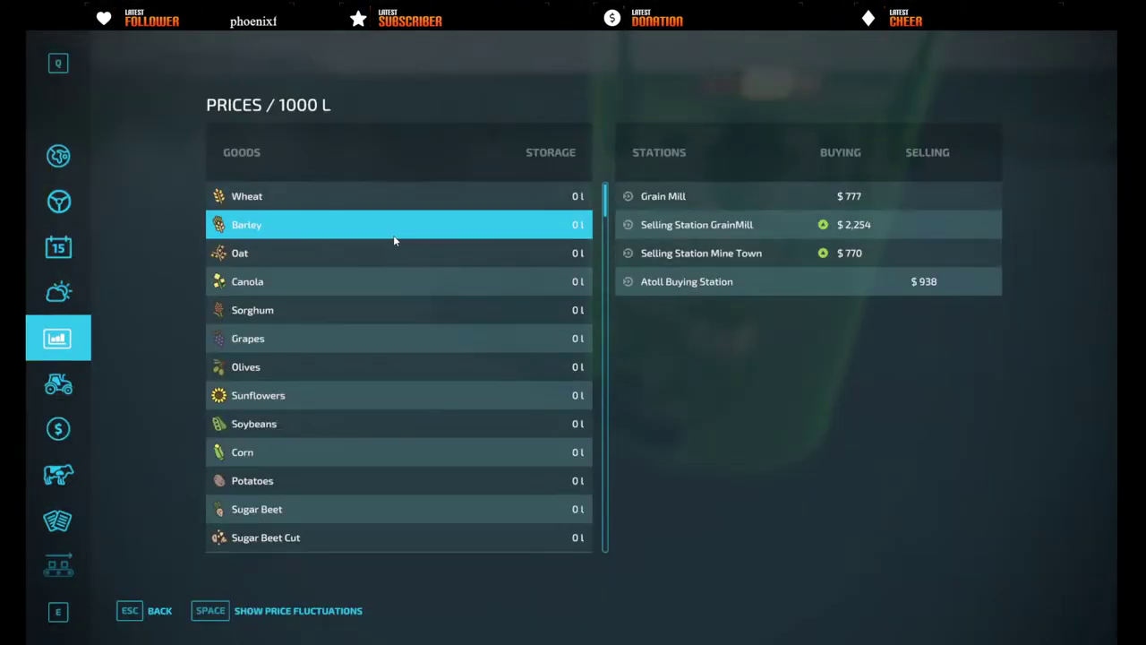
left_click(343, 258)
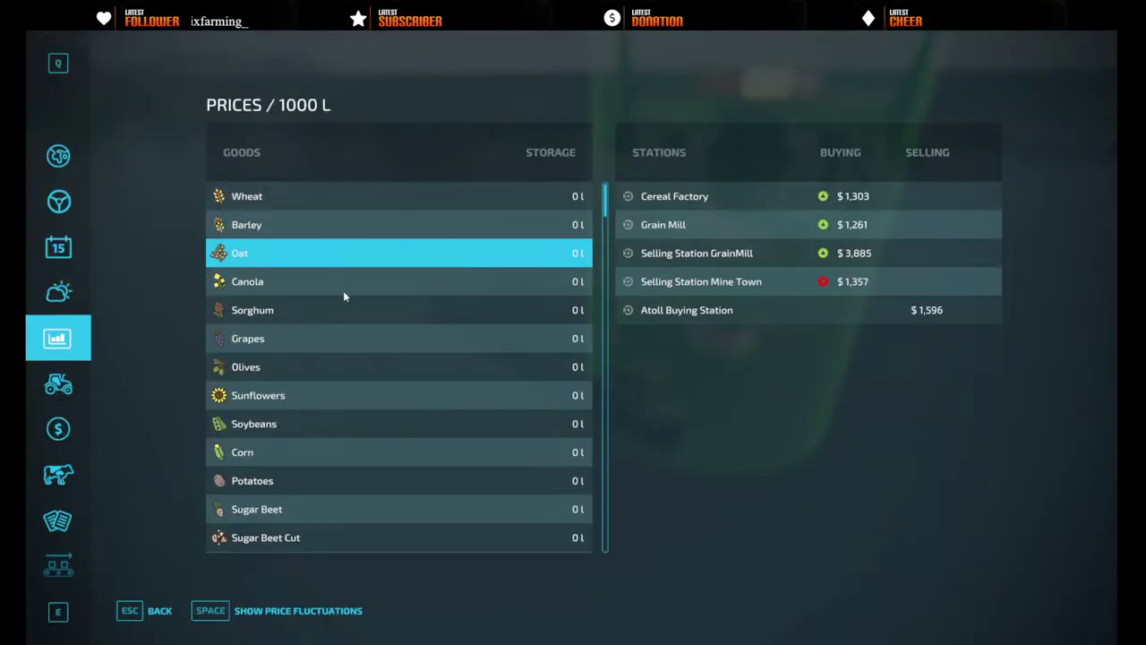
left_click(343, 290)
left_click(340, 314)
- Check the station prices for Diesel, Electric Charge, Methane and Road Salt, and look further down the goods list
scroll(358, 376, "down", 9)
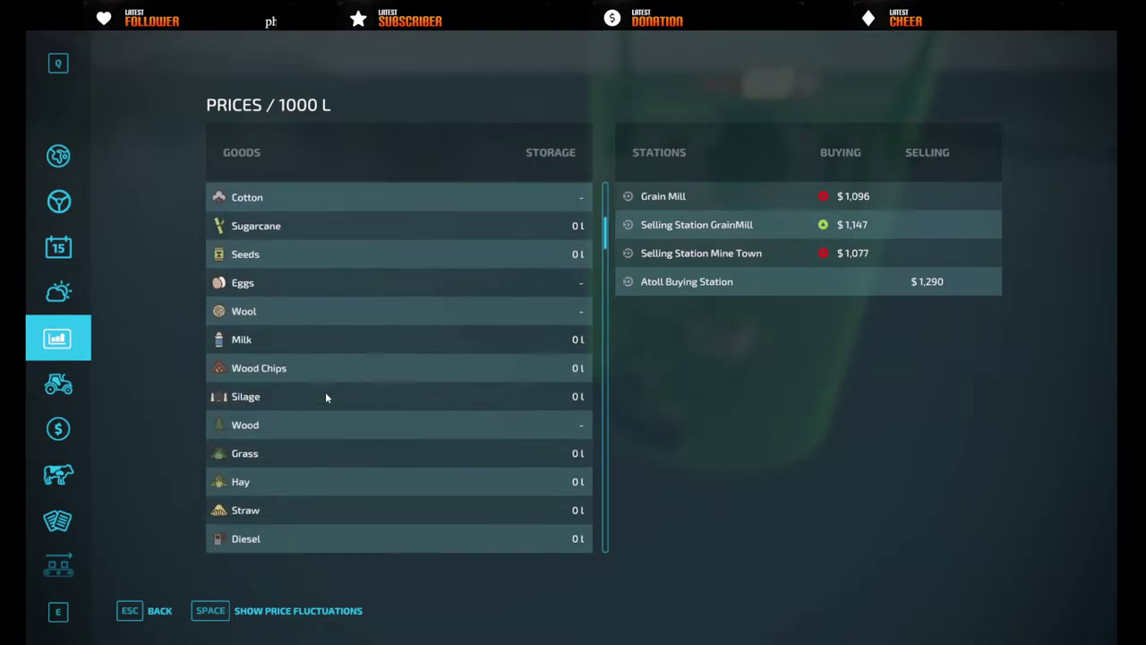
left_click(325, 390)
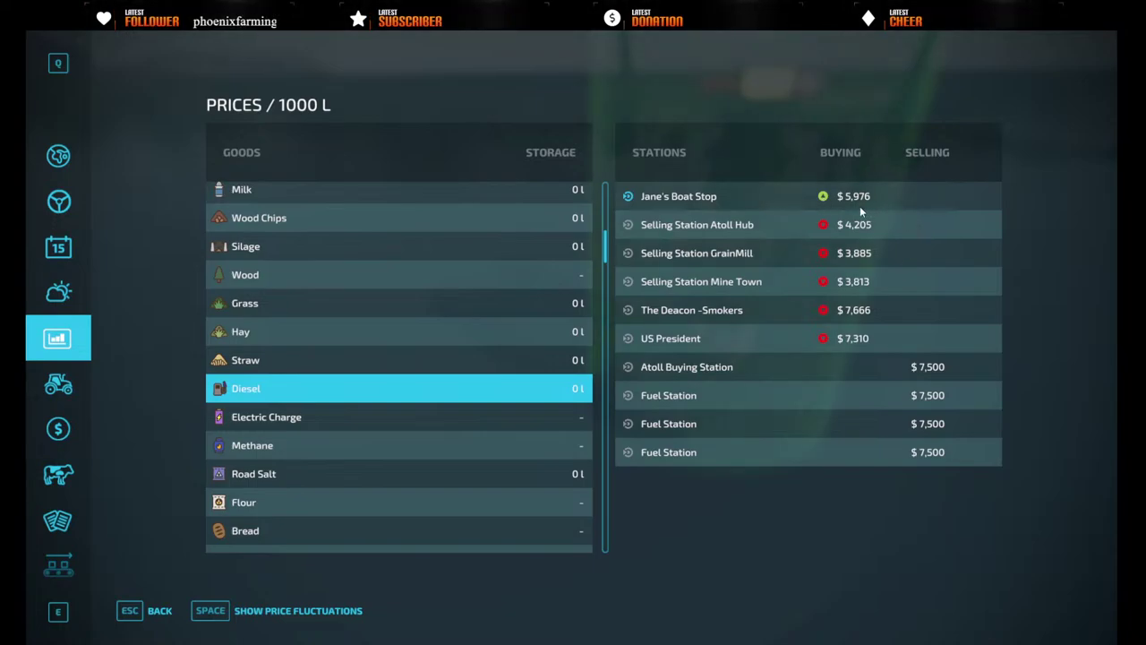
left_click(331, 428)
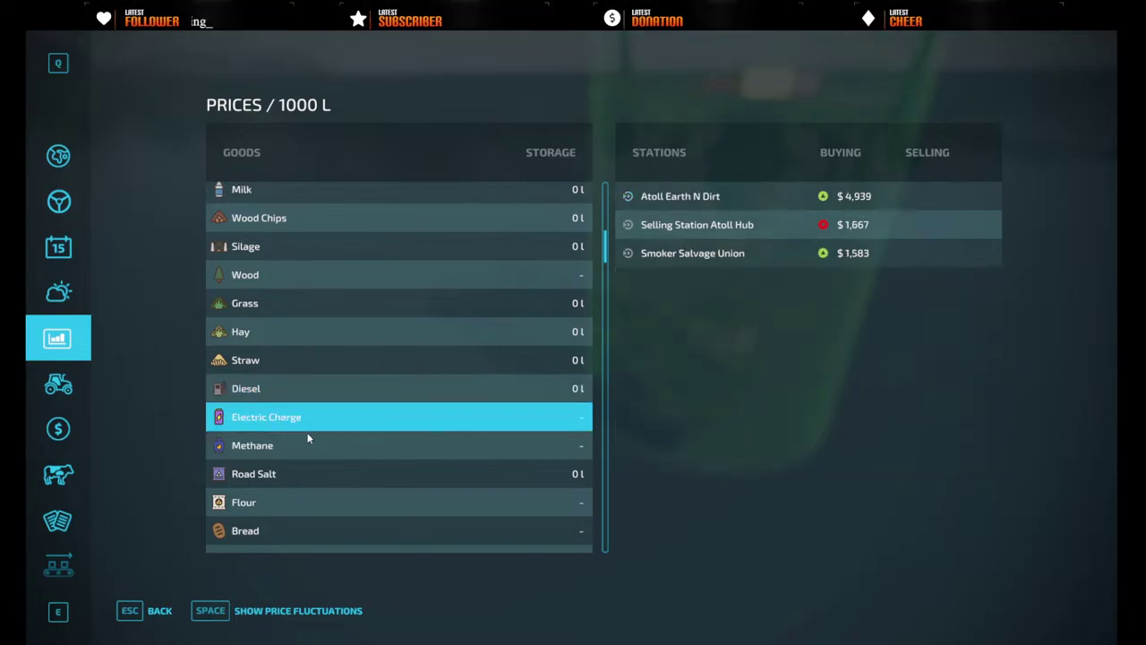
left_click(310, 448)
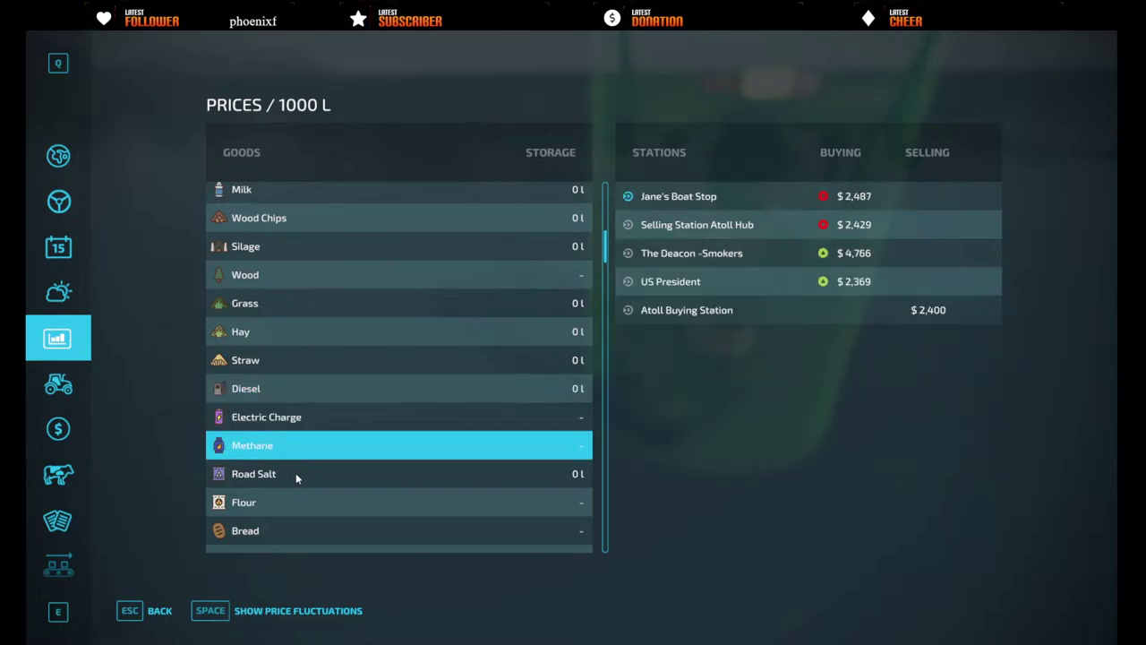
left_click(295, 473)
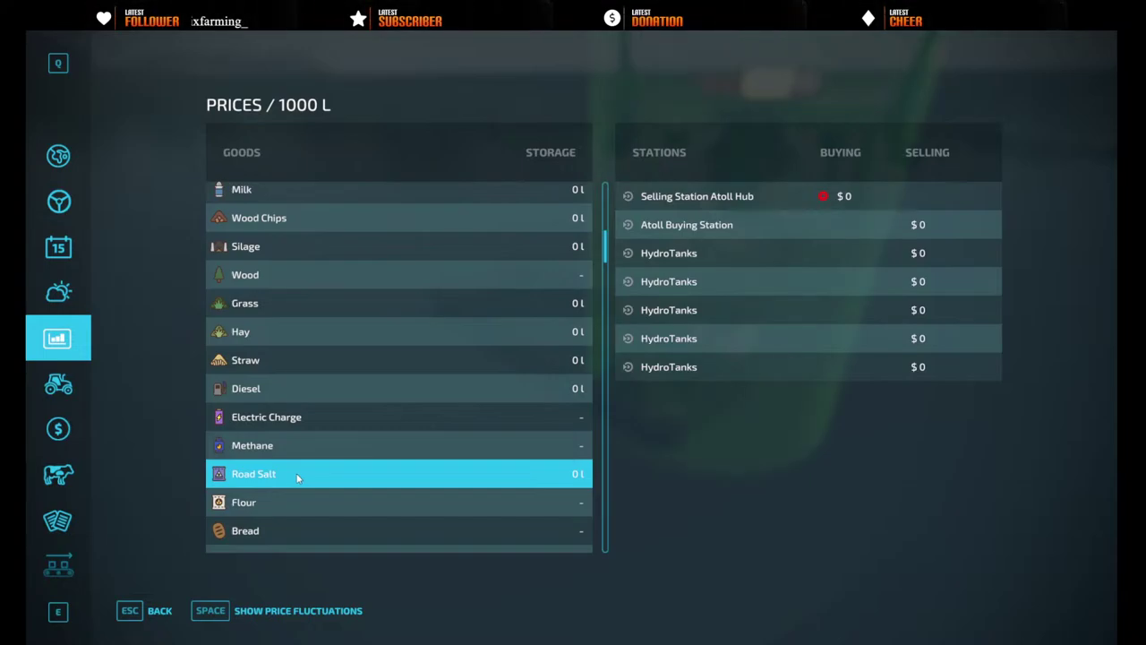
scroll(296, 473, "down", 7)
scroll(277, 416, "down", 1)
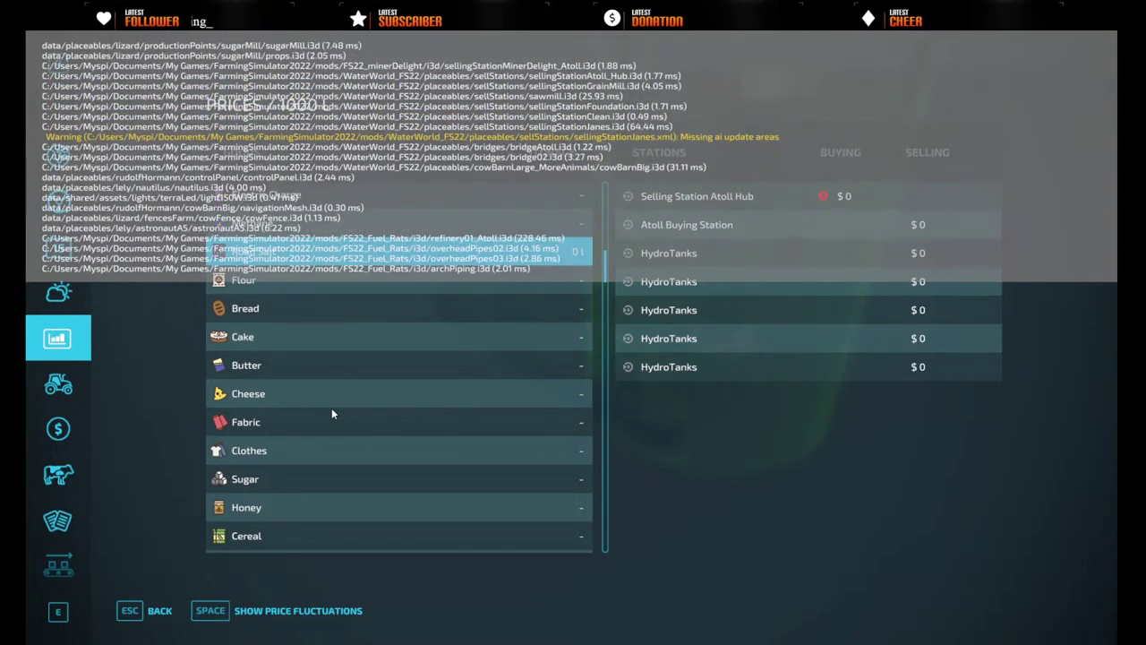
- Switch to Notepad++ and copy the empty ai updateAreas block from Police_Detention_center.xml
key("super")
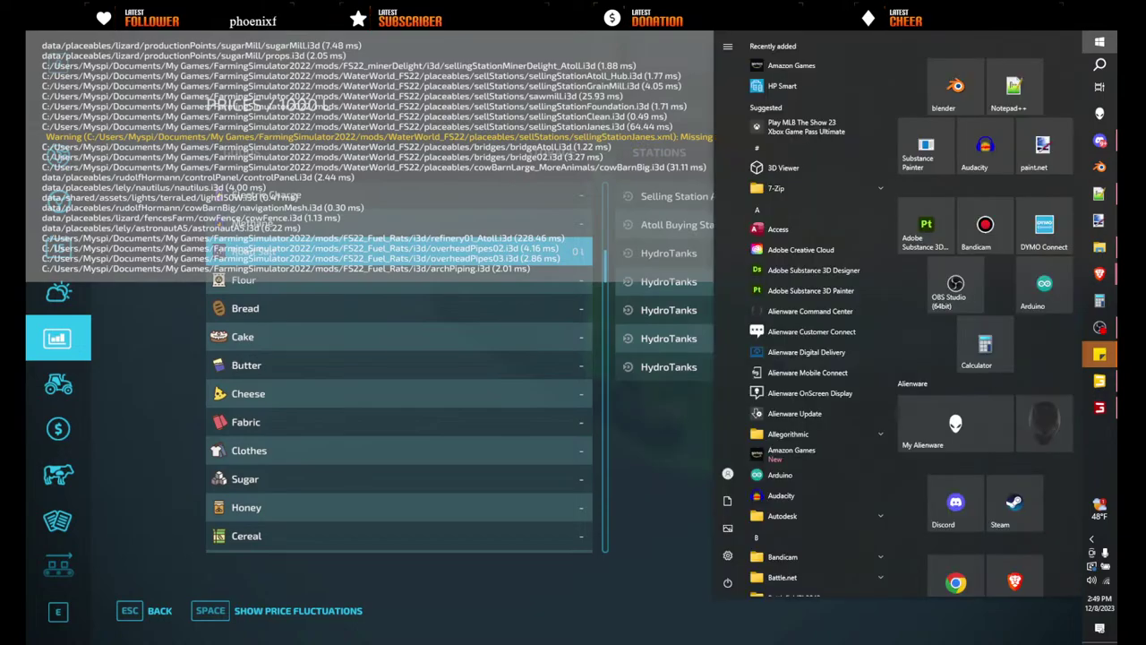
key("super")
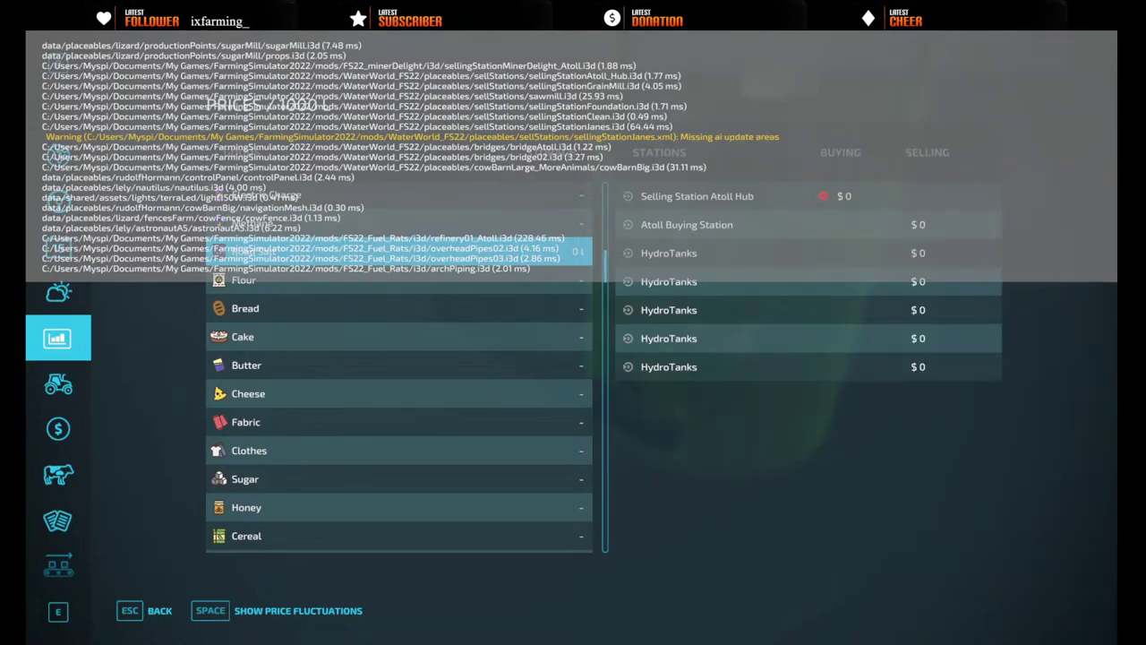
key("alt+Tab")
scroll(573, 263, "up", 3)
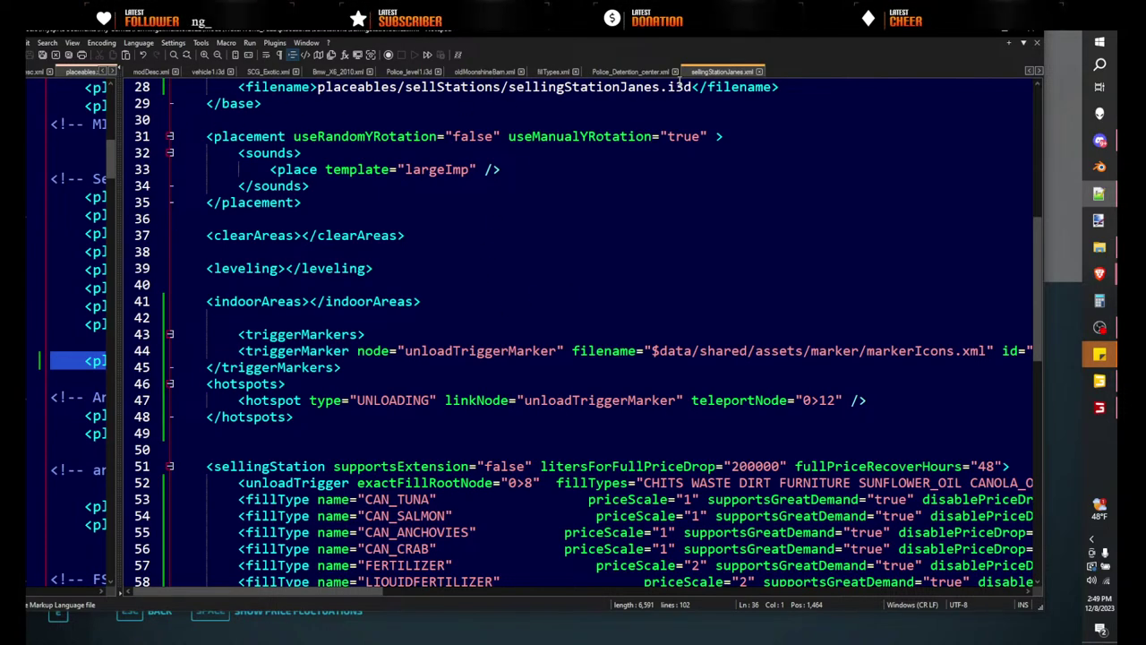
left_click(600, 71)
scroll(540, 366, "down", 12)
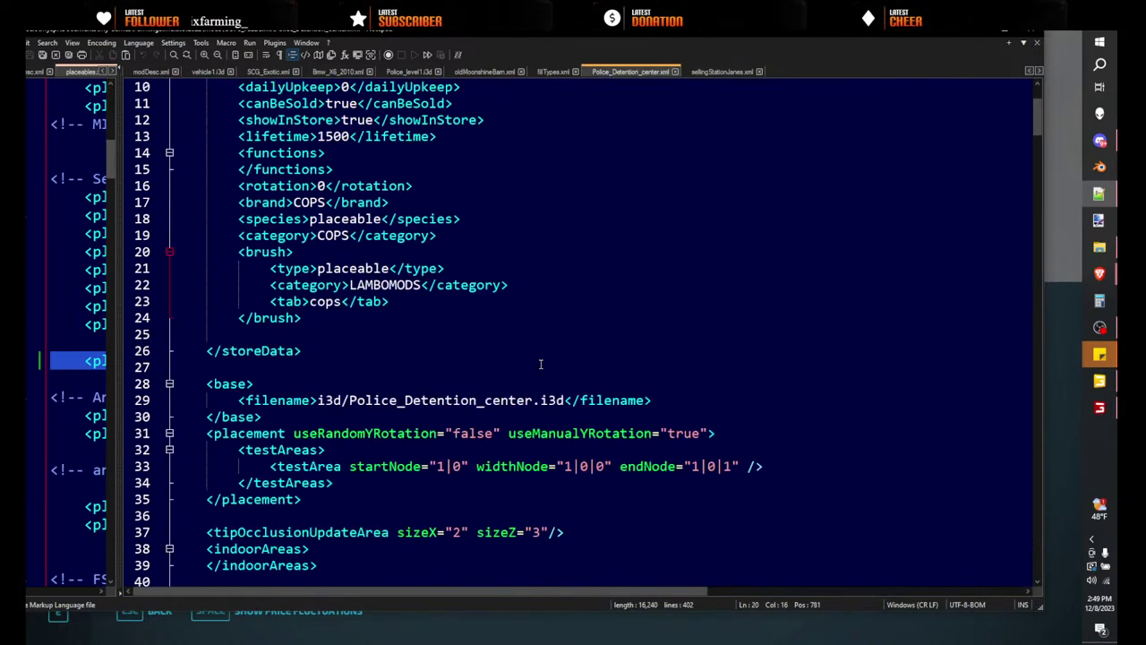
left_click_drag(251, 367, 174, 319)
right_click(225, 333)
left_click(253, 355)
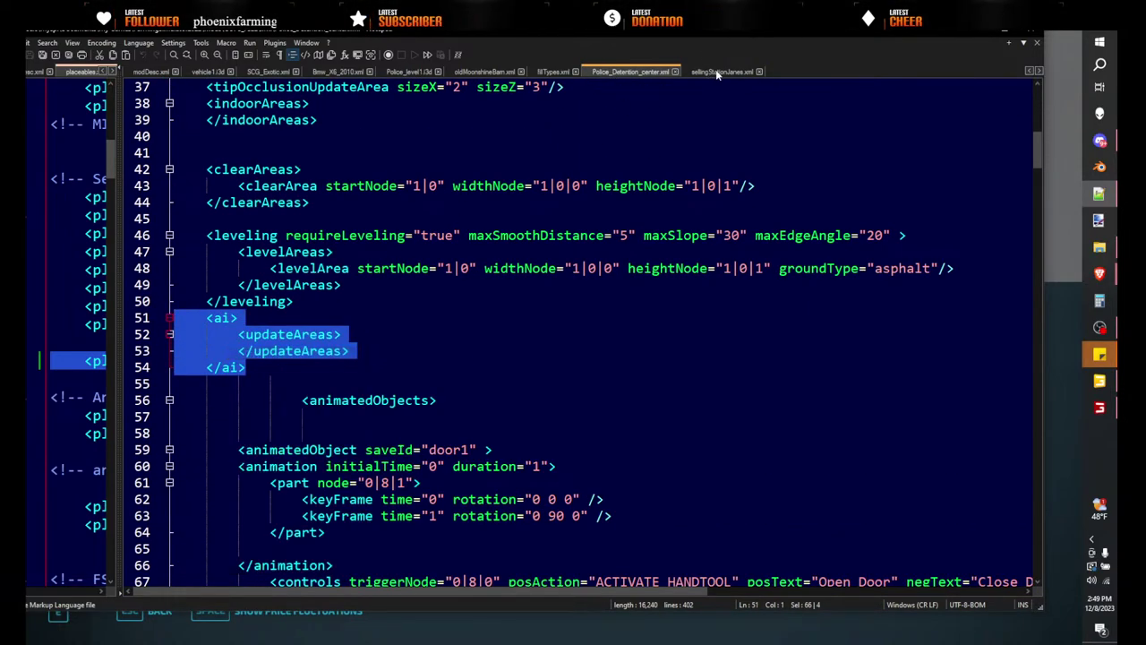
- Paste the ai updateAreas block below the hotspots section in sellingStationJanes.xml, separated by a blank line, and save the file
left_click(716, 71)
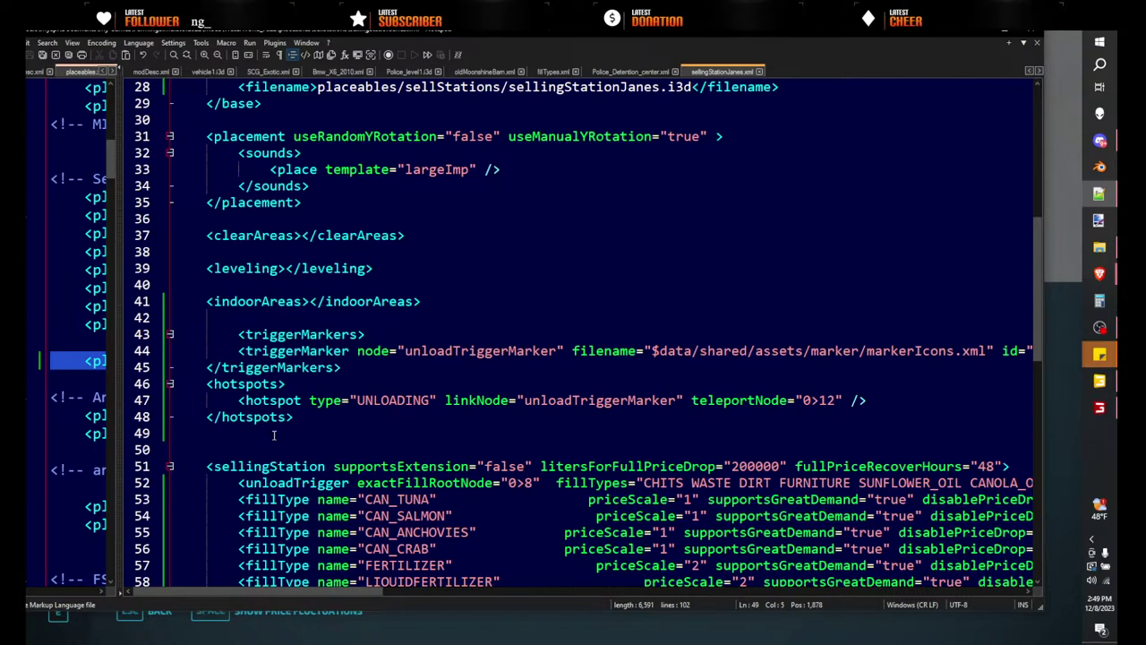
key("ctrl+v")
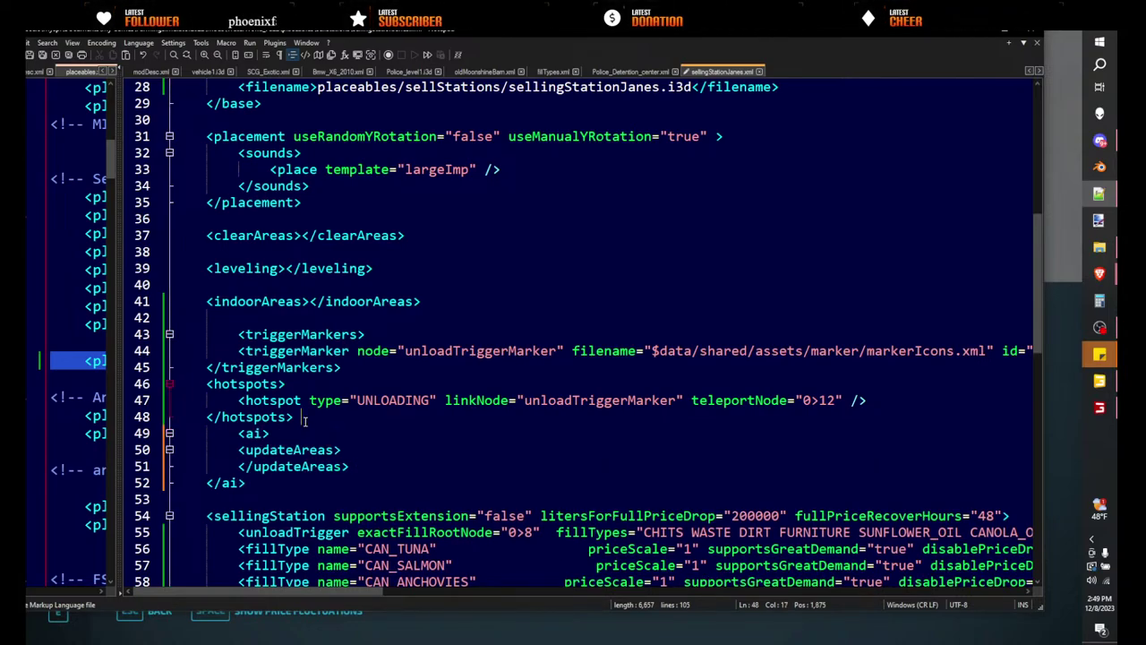
key("Return")
key("Down")
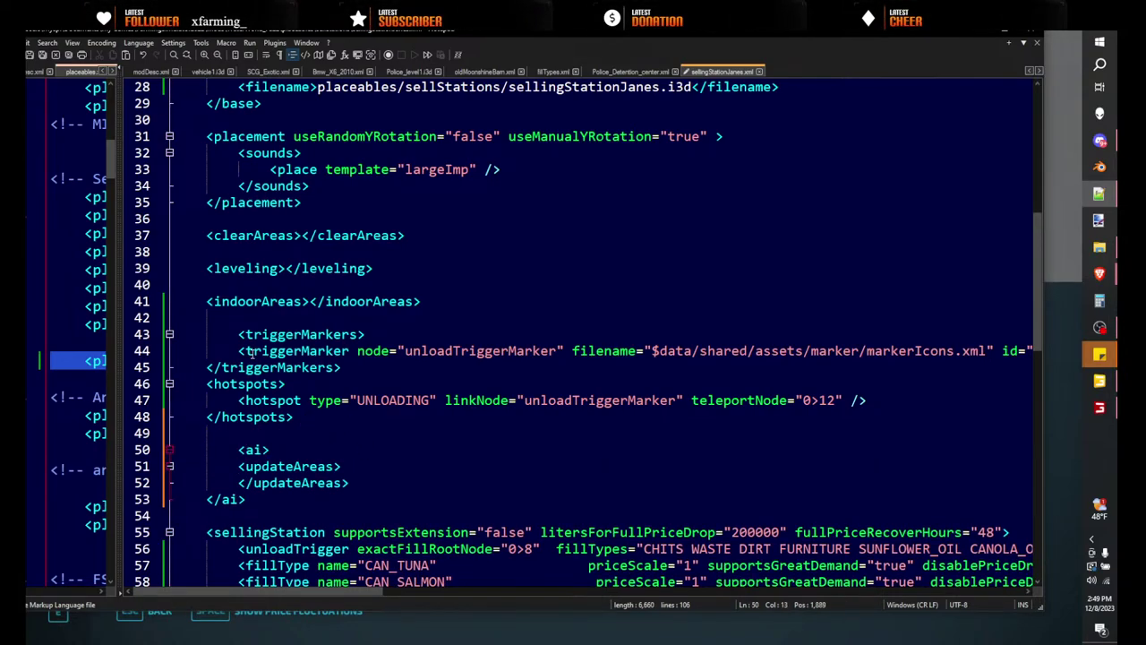
left_click(45, 55)
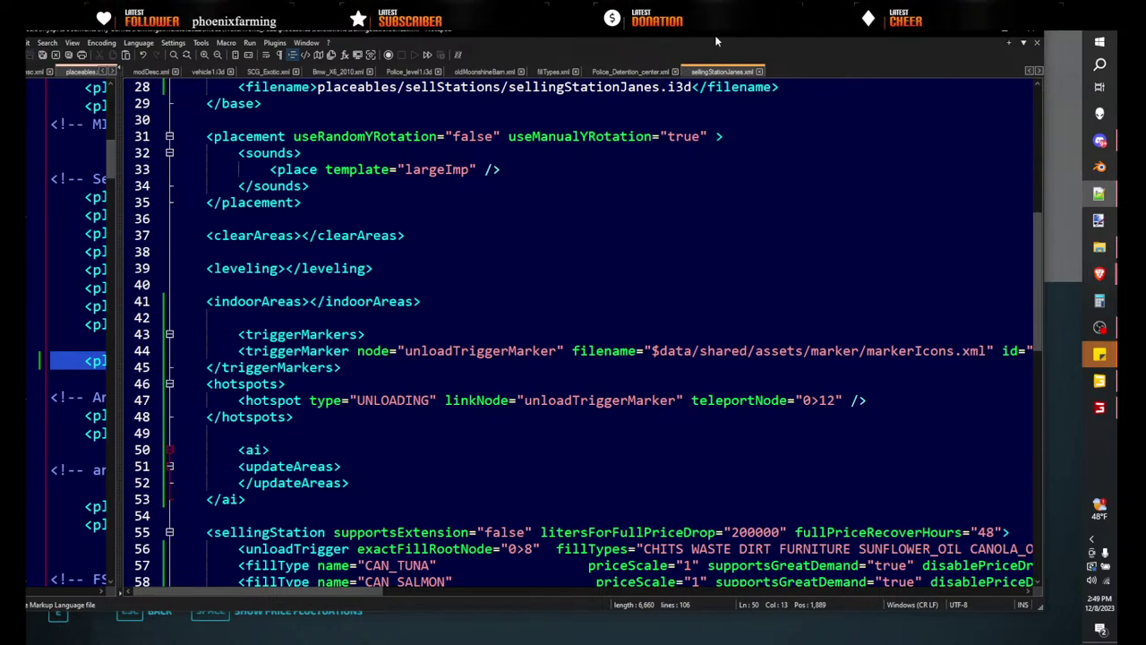
- Move the editor window aside, return to the game, and check the station prices for Sugar, Lettuce and Chocolate
left_click_drag(716, 38, 0, 51)
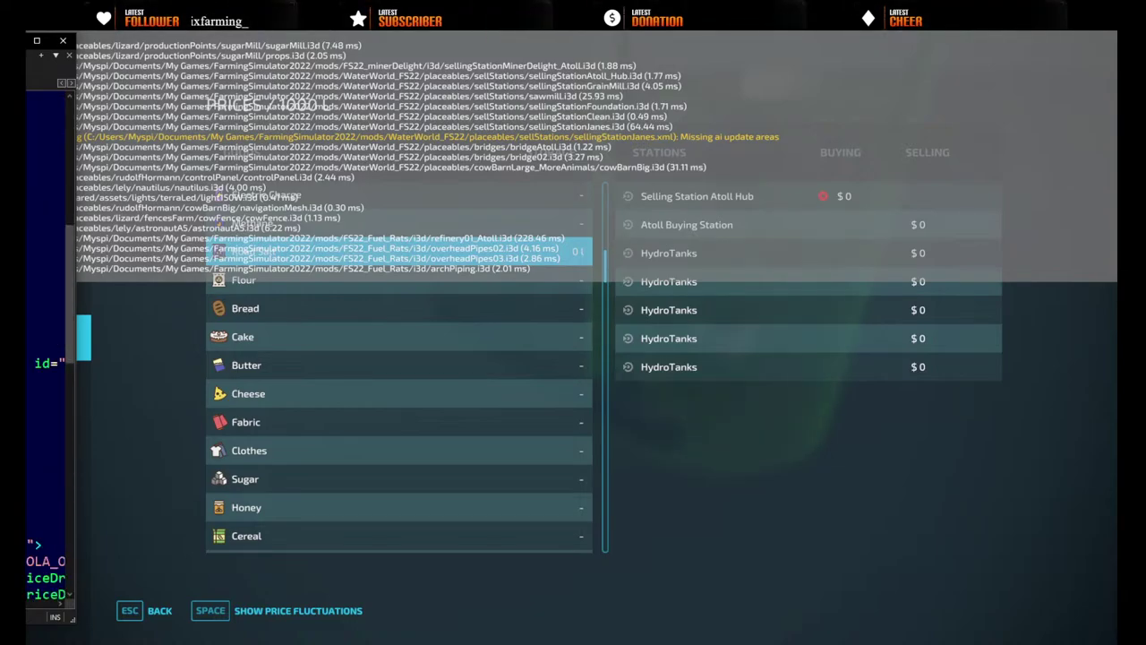
left_click(748, 435)
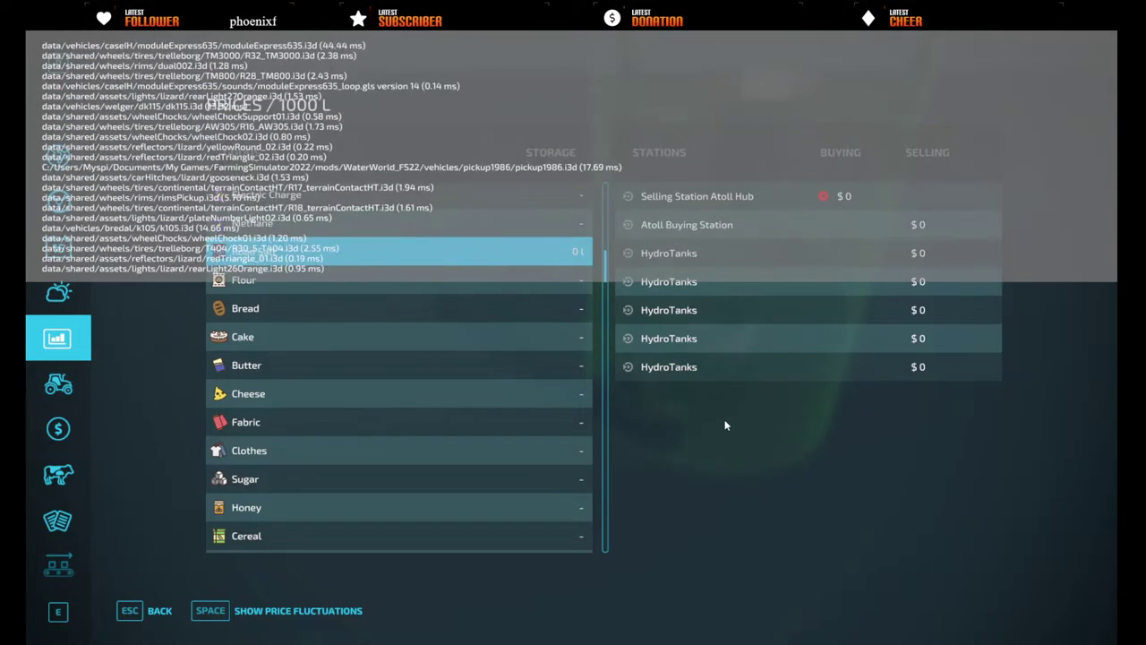
left_click(383, 485)
scroll(385, 497, "down", 5)
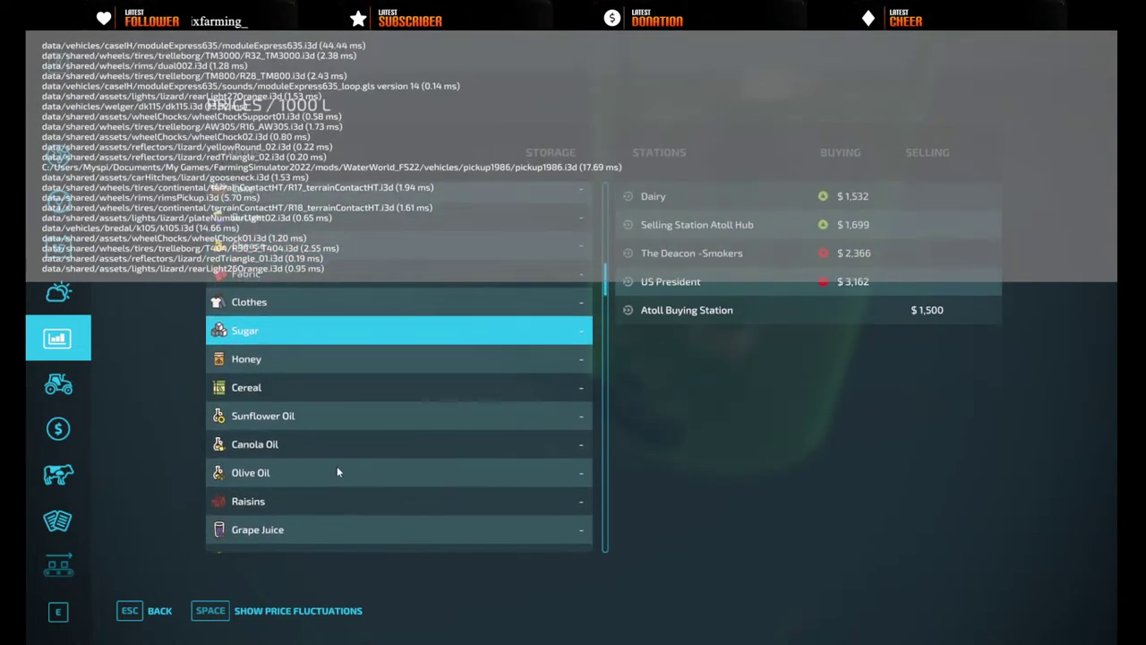
scroll(336, 467, "down", 3)
left_click(236, 463)
left_click(264, 495)
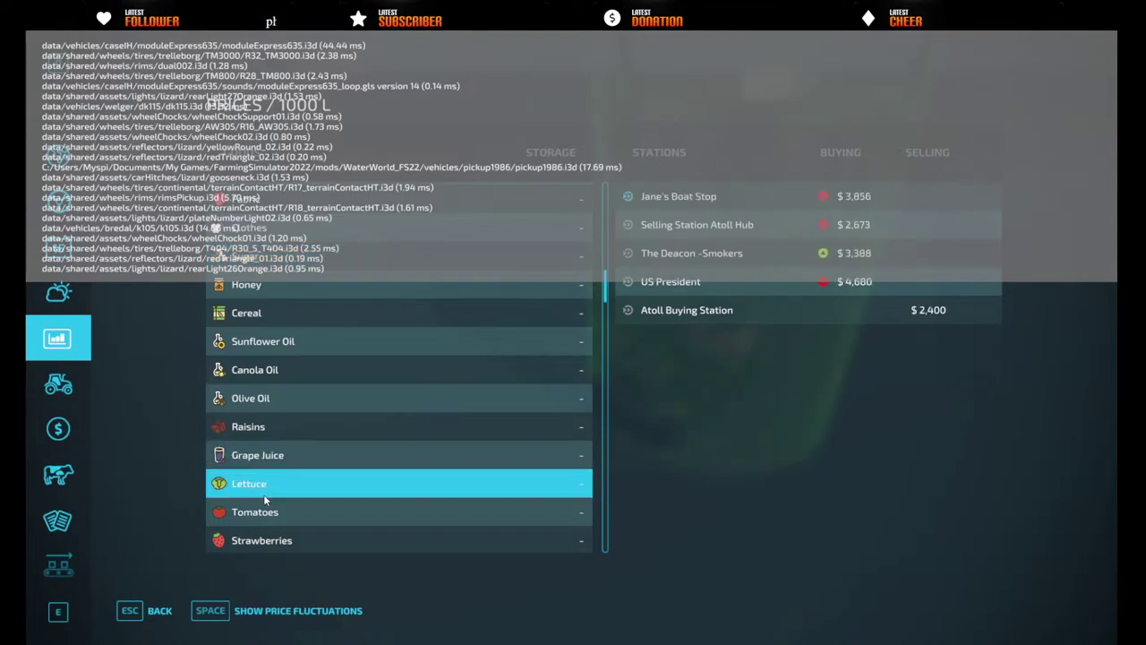
scroll(307, 514, "down", 3)
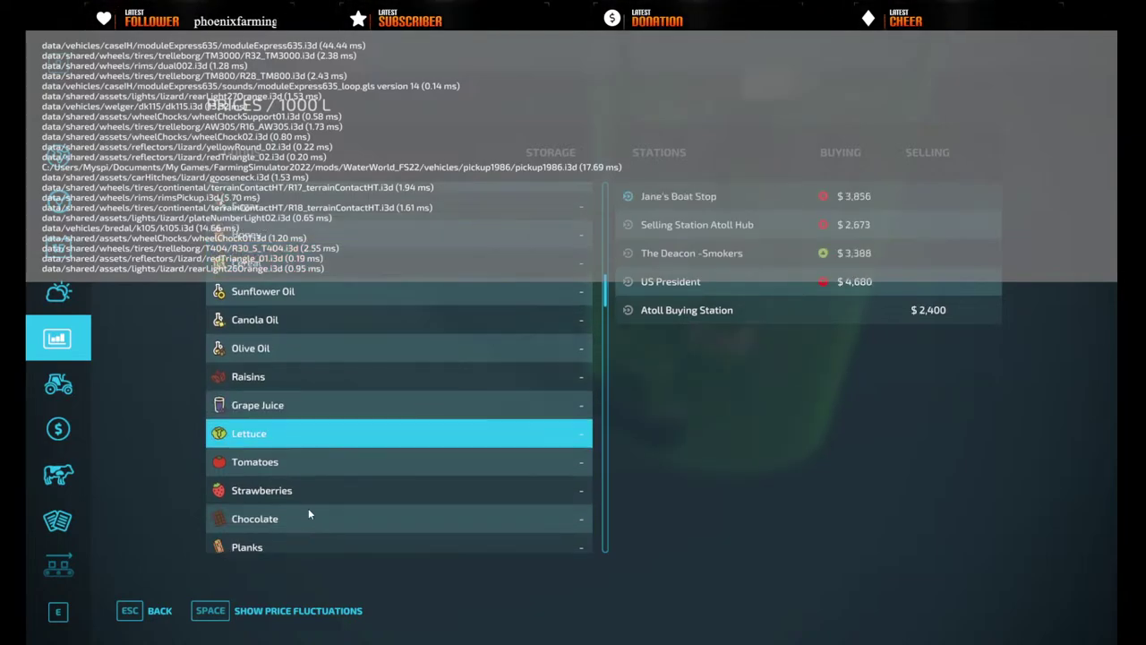
left_click(281, 465)
left_click(272, 497)
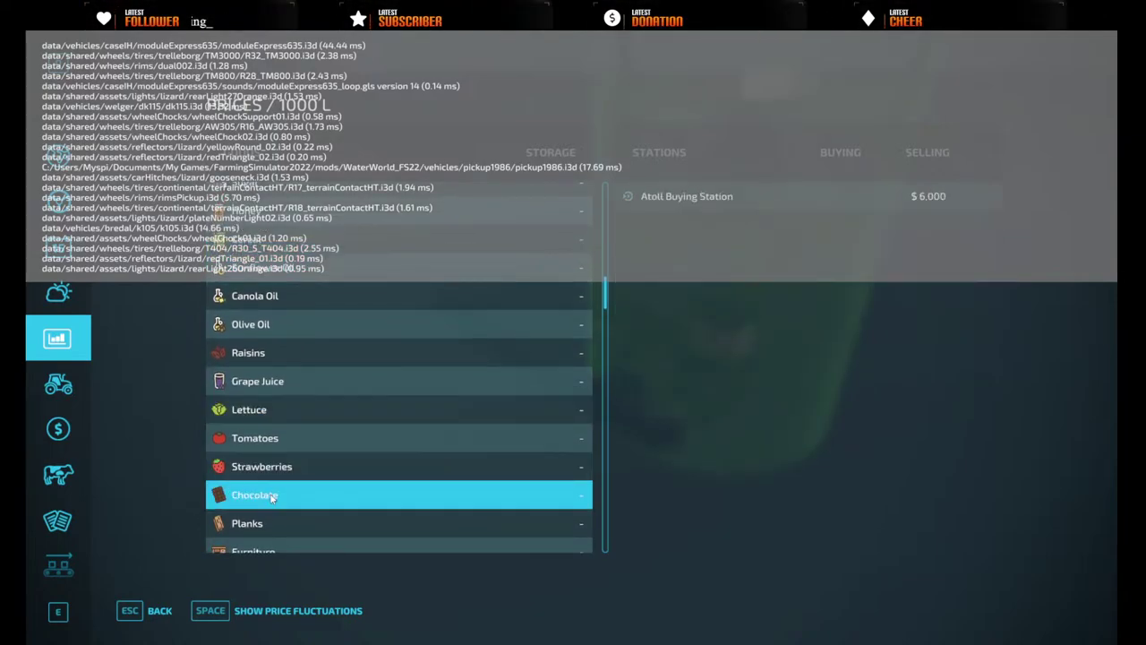
- Check which stations buy Essential Oils, Chits and Cigarettes further down the goods list
scroll(272, 498, "down", 20)
scroll(270, 493, "down", 7)
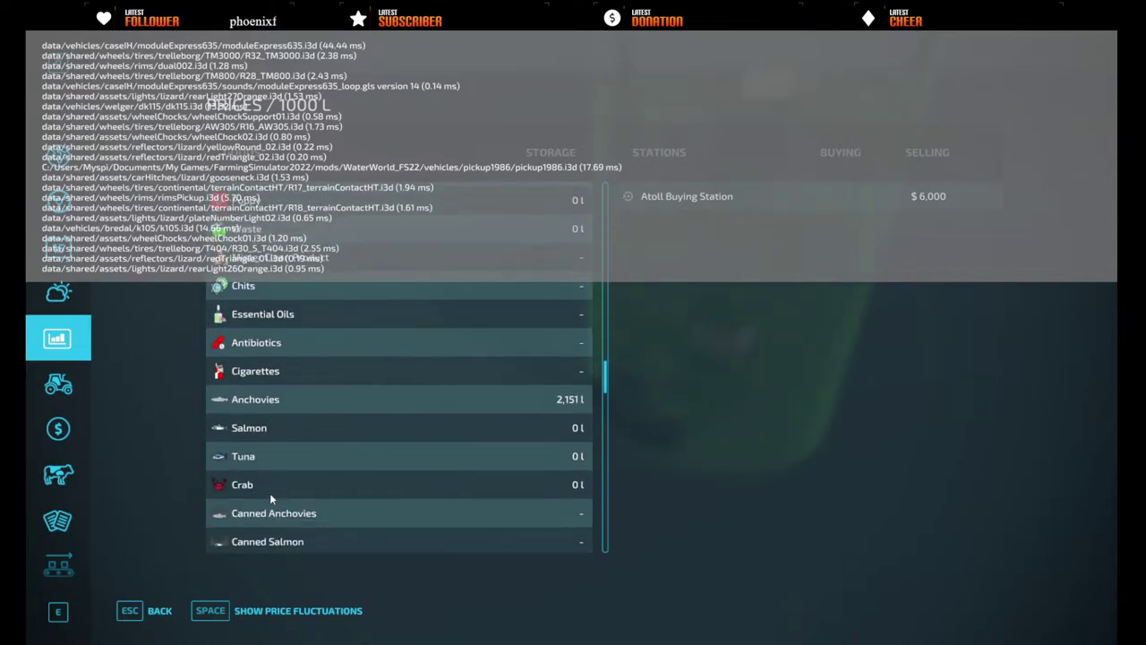
scroll(261, 437, "up", 3)
left_click(253, 375)
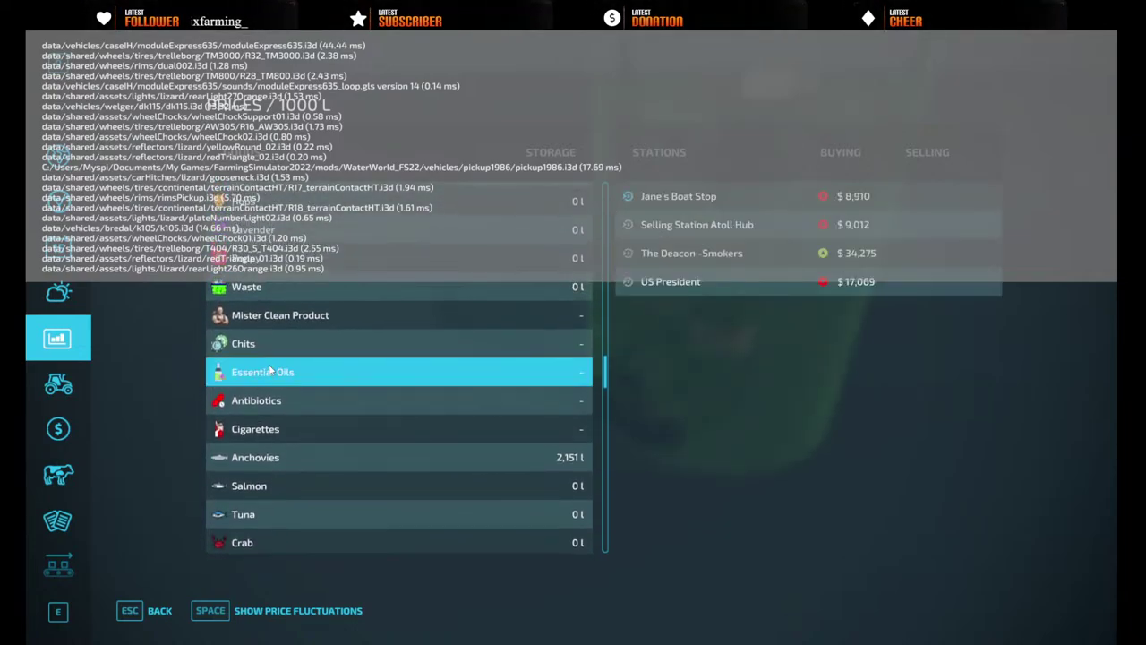
left_click(238, 349)
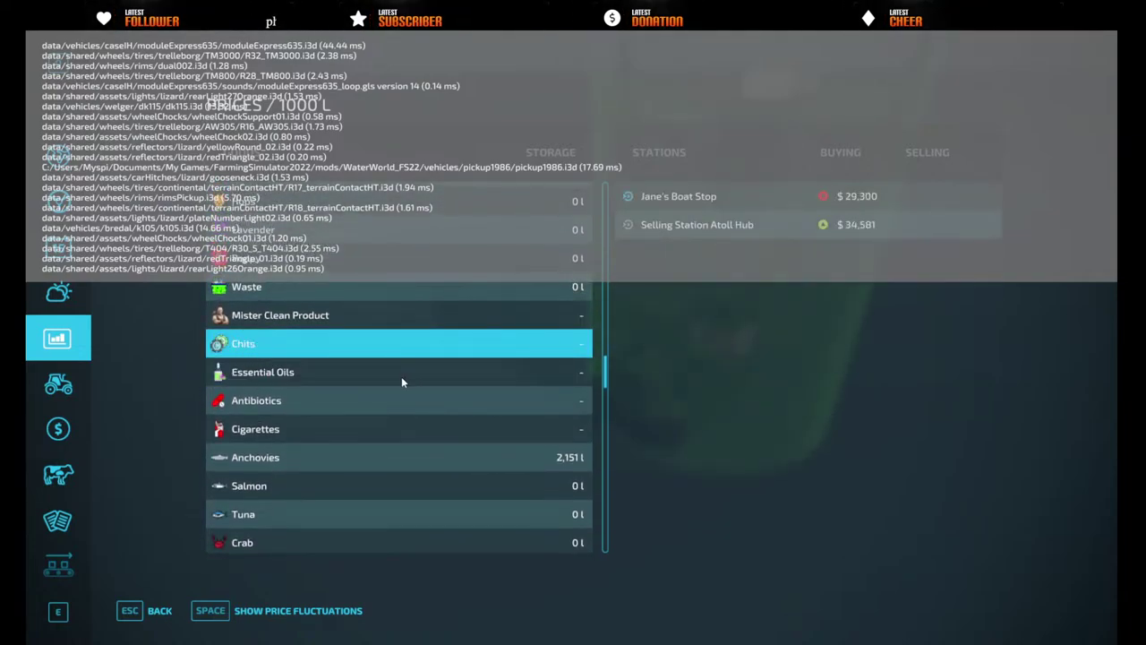
left_click(285, 430)
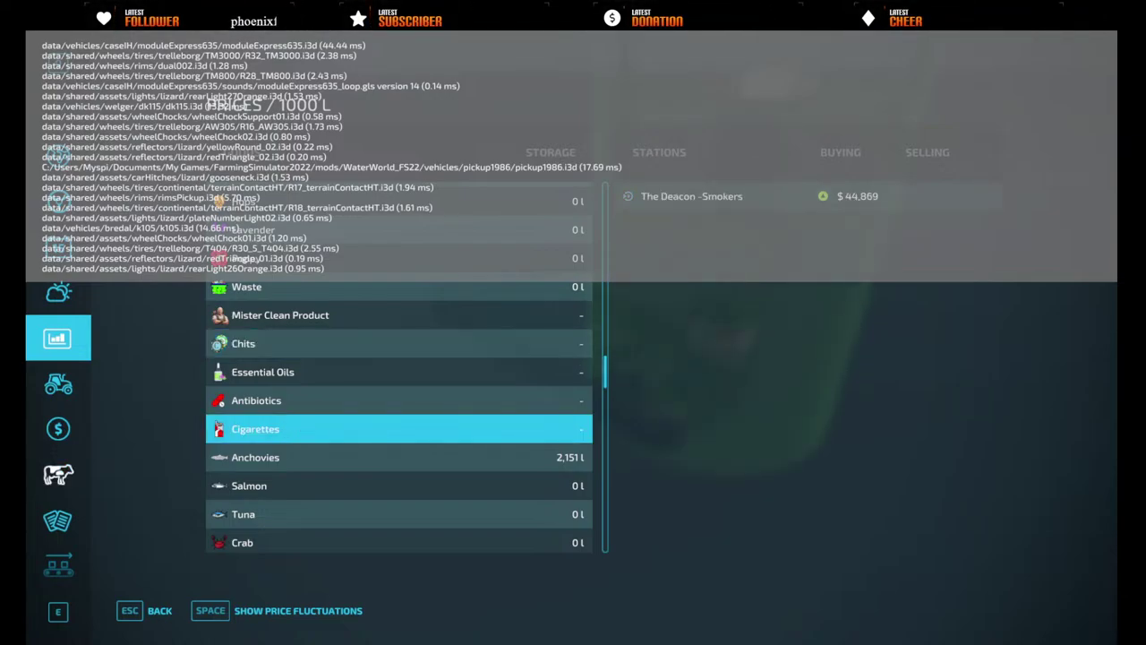
- Switch to Notepad++ and review the fill types listed in the sellingStation section of sellingStationJanes.xml
key("alt+Tab")
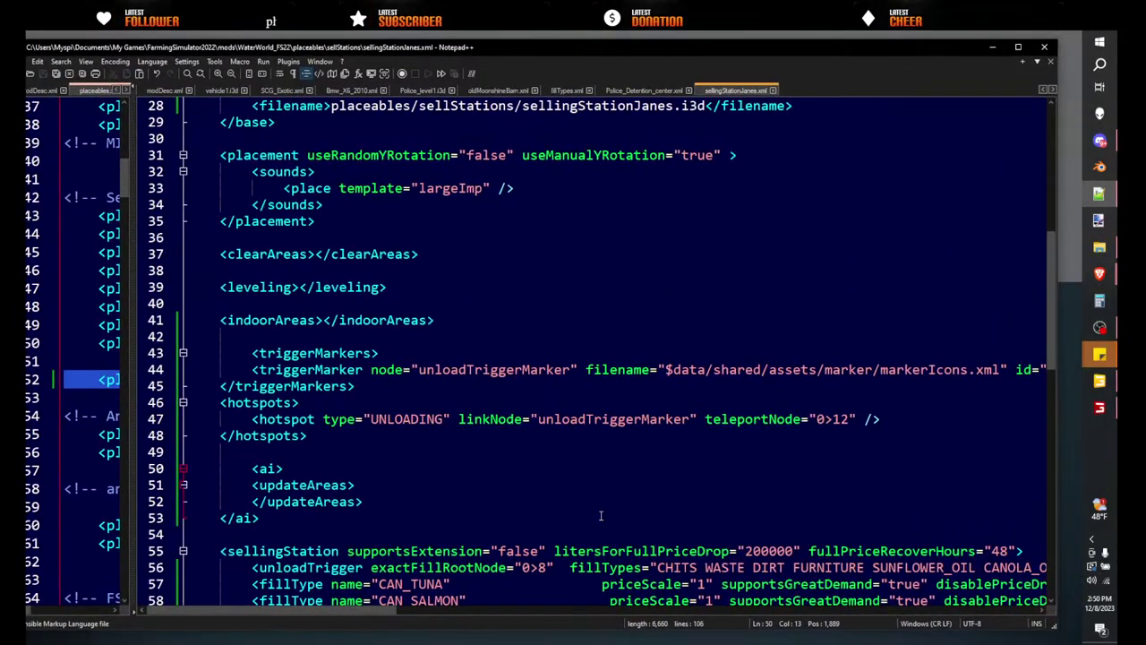
scroll(570, 523, "down", 12)
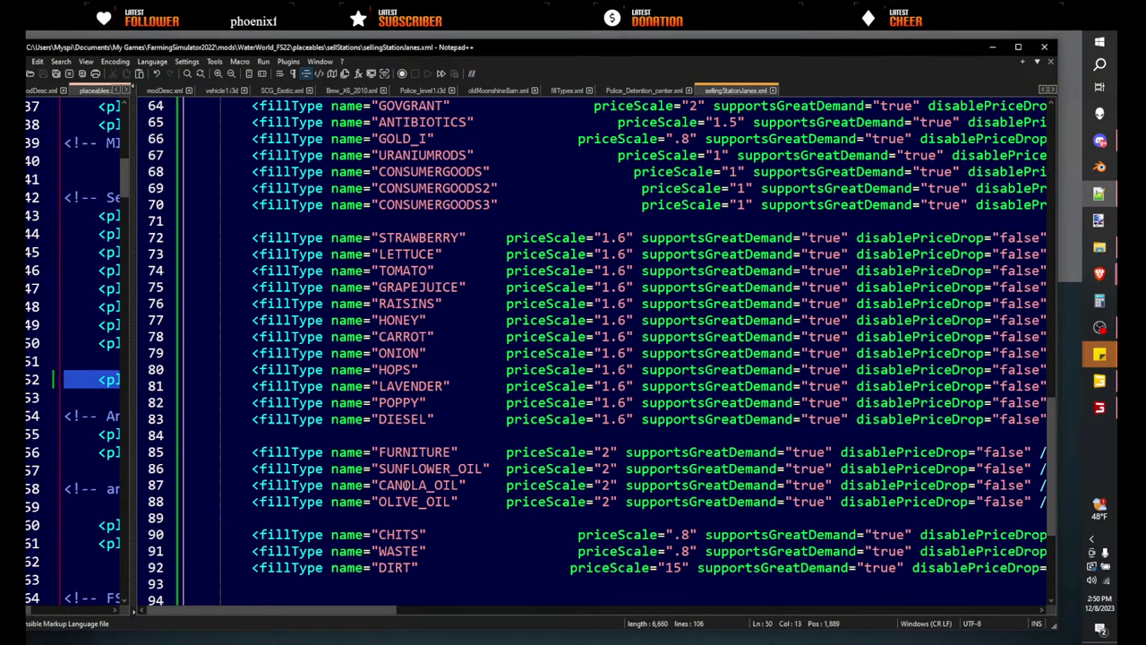
scroll(406, 484, "up", 4)
scroll(421, 305, "down", 3)
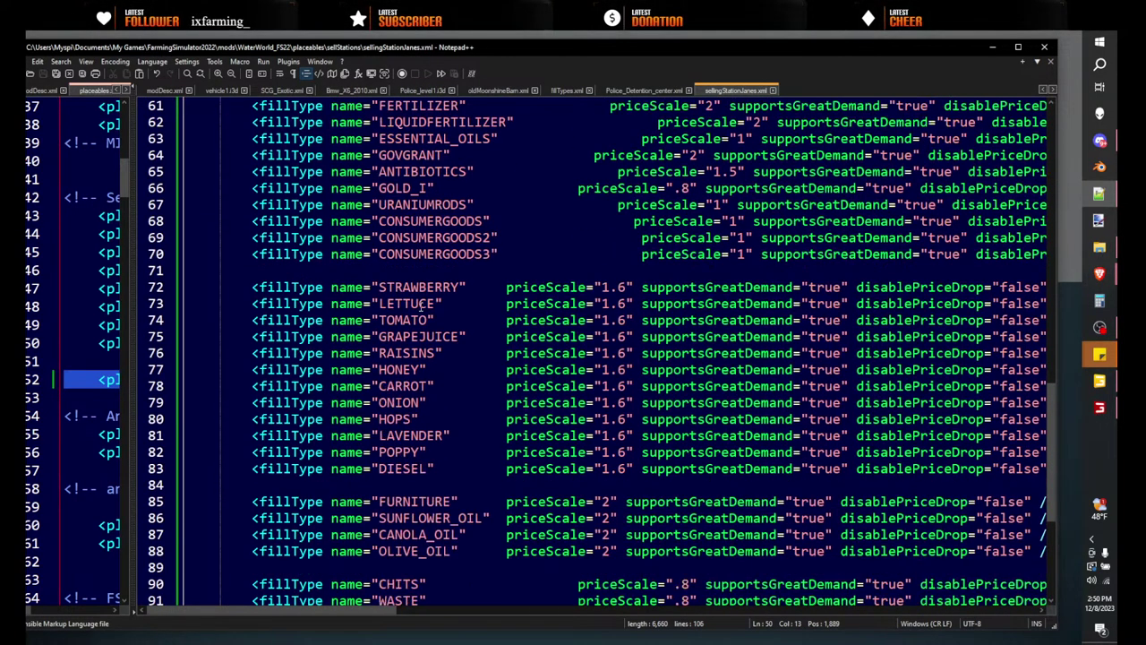
scroll(418, 340, "down", 4)
left_click_drag(133, 293, 215, 293)
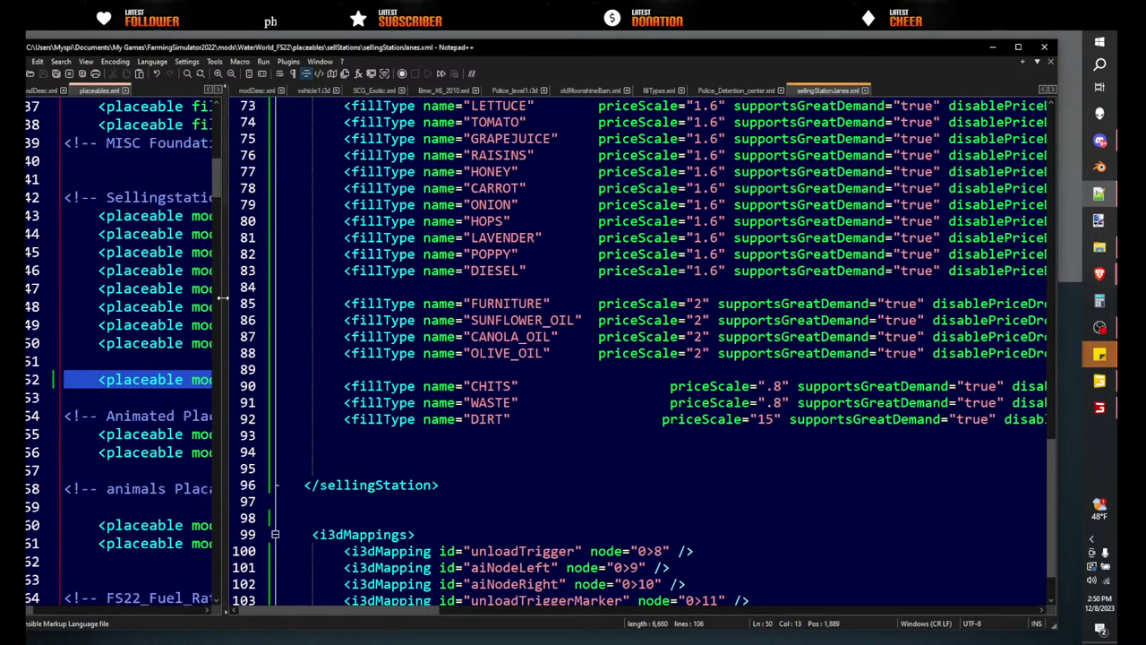
- Open sellingStationSmokers.xml from the sellStations folder and copy its CIGARETTES fill type line into sellingStationJanes.xml below DIRT
left_click(1099, 246)
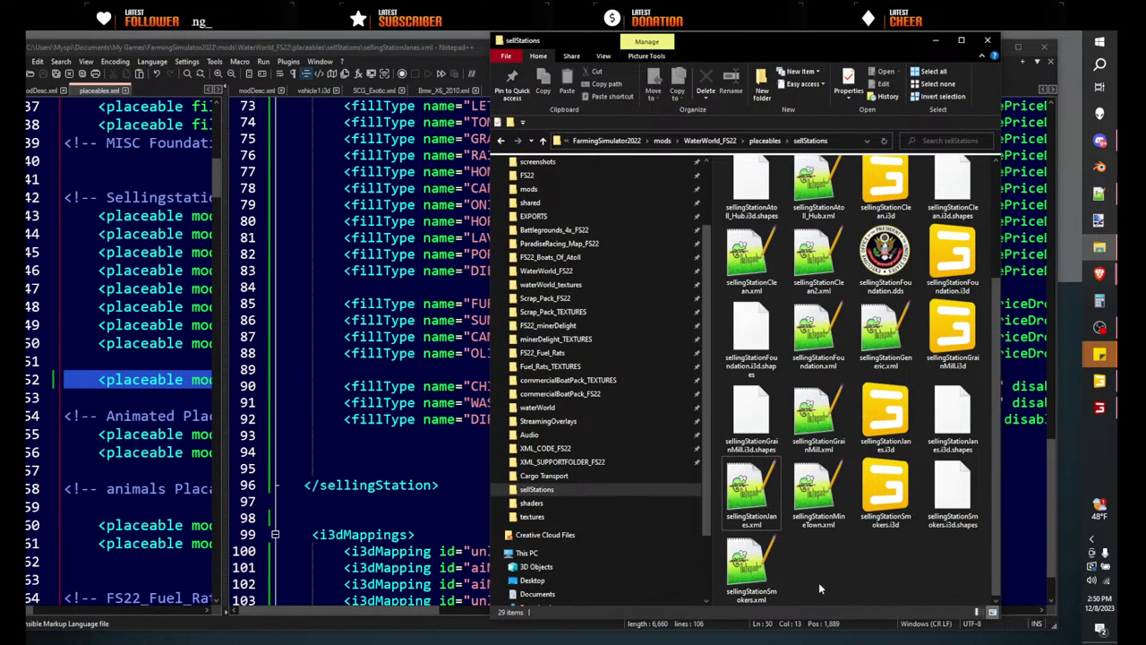
double_click(751, 566)
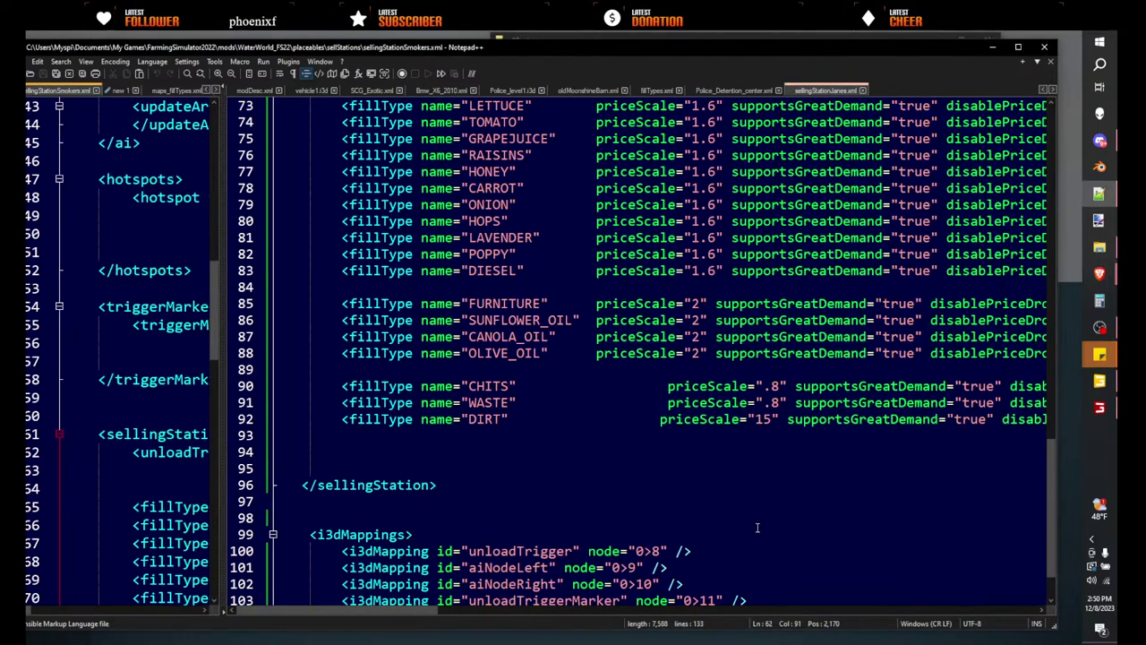
left_click_drag(215, 134, 623, 134)
scroll(529, 498, "down", 3)
scroll(530, 499, "down", 13)
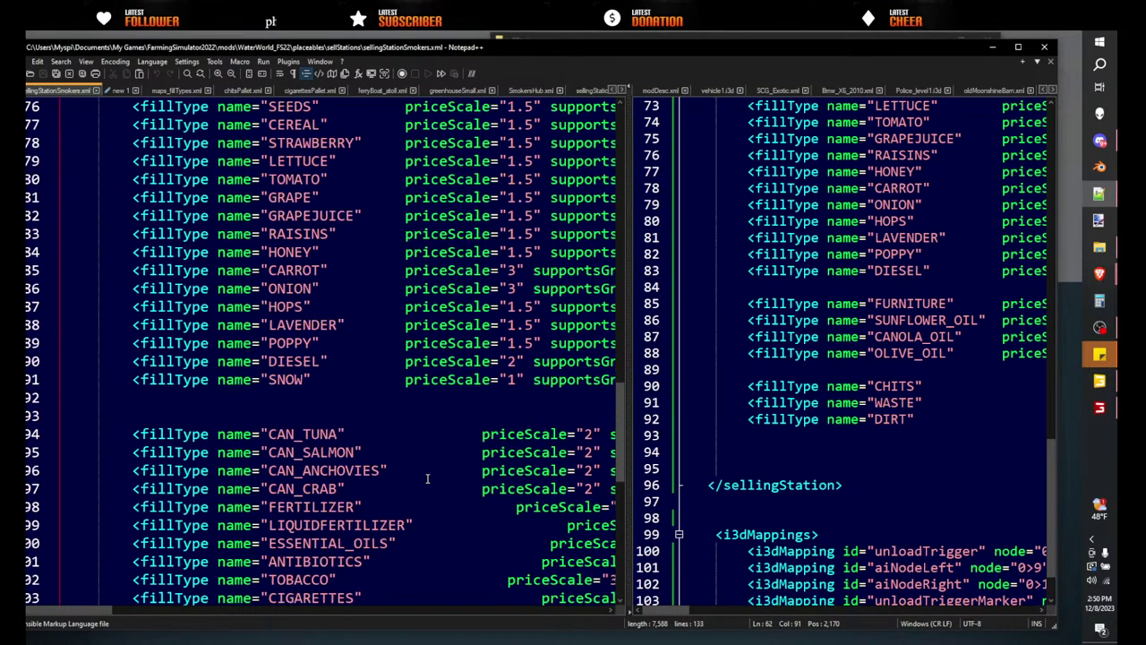
triple_click(313, 324)
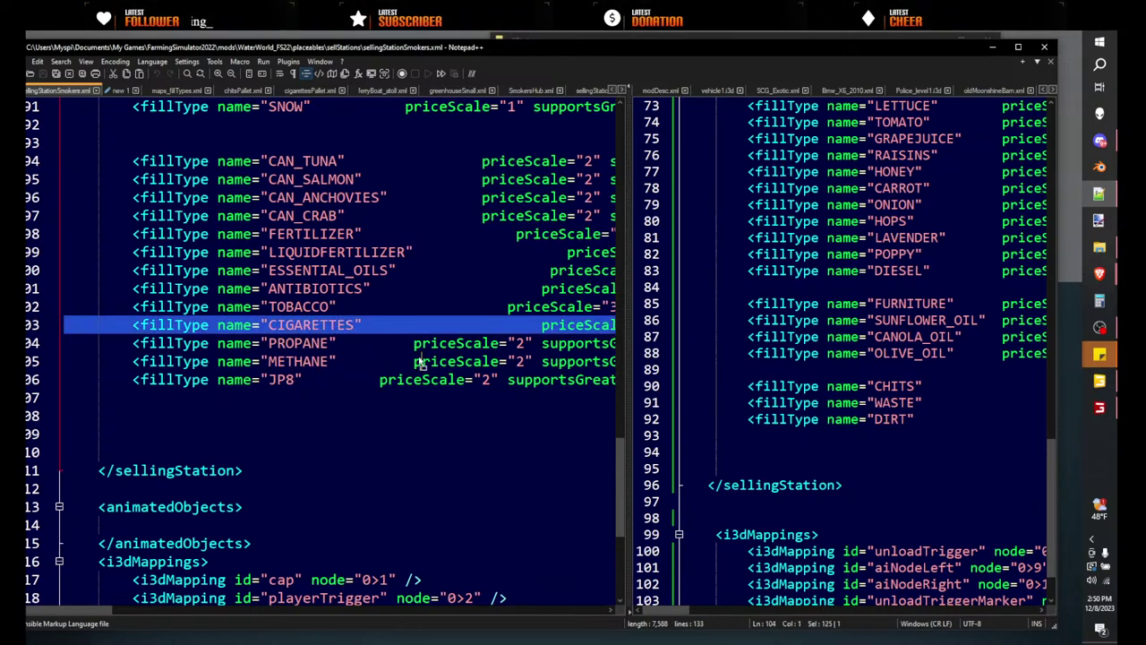
left_click_drag(419, 363, 694, 439)
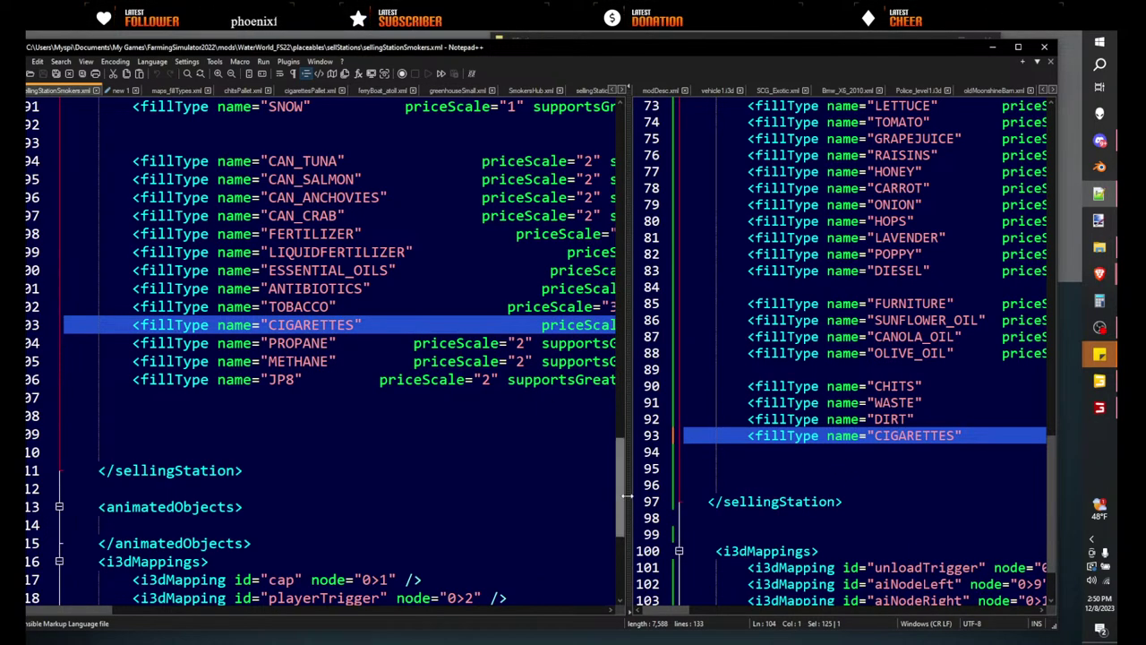
- Widen the sellingStationJanes.xml view and set the CIGARETTES price scale to 2
left_click_drag(619, 488, 103, 450)
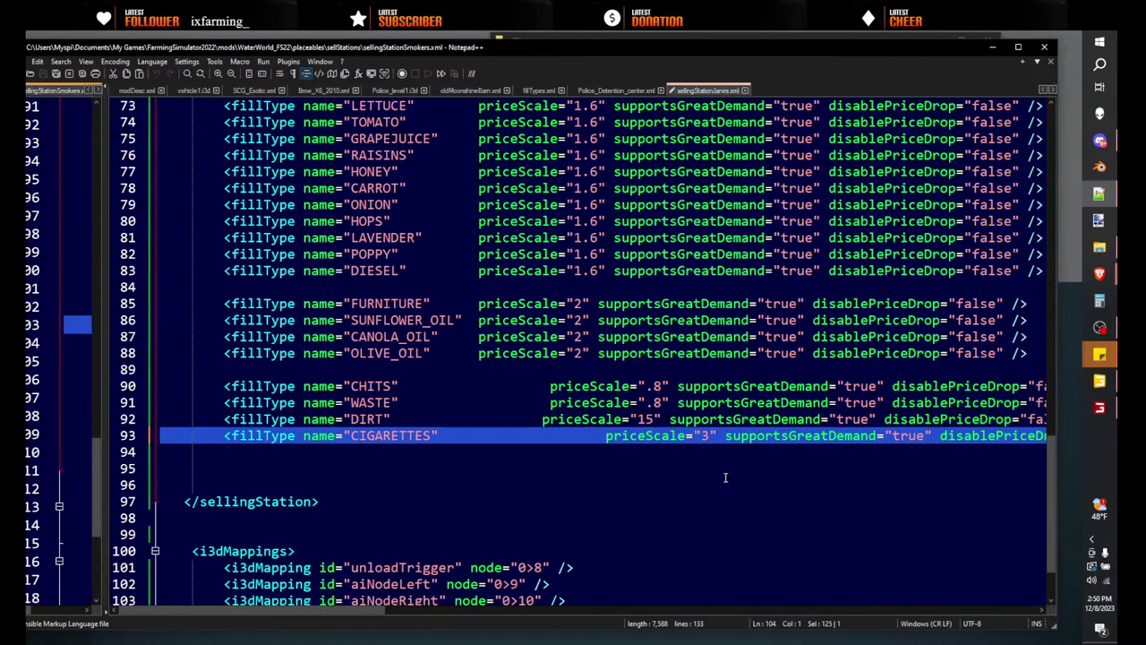
left_click(702, 437)
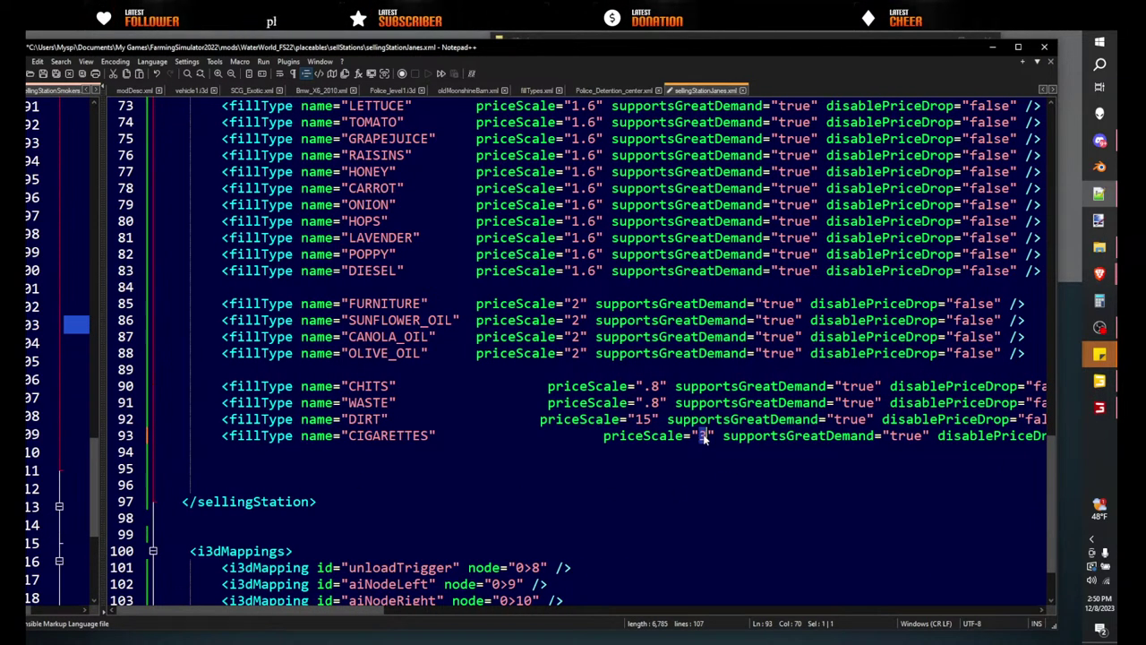
type("2")
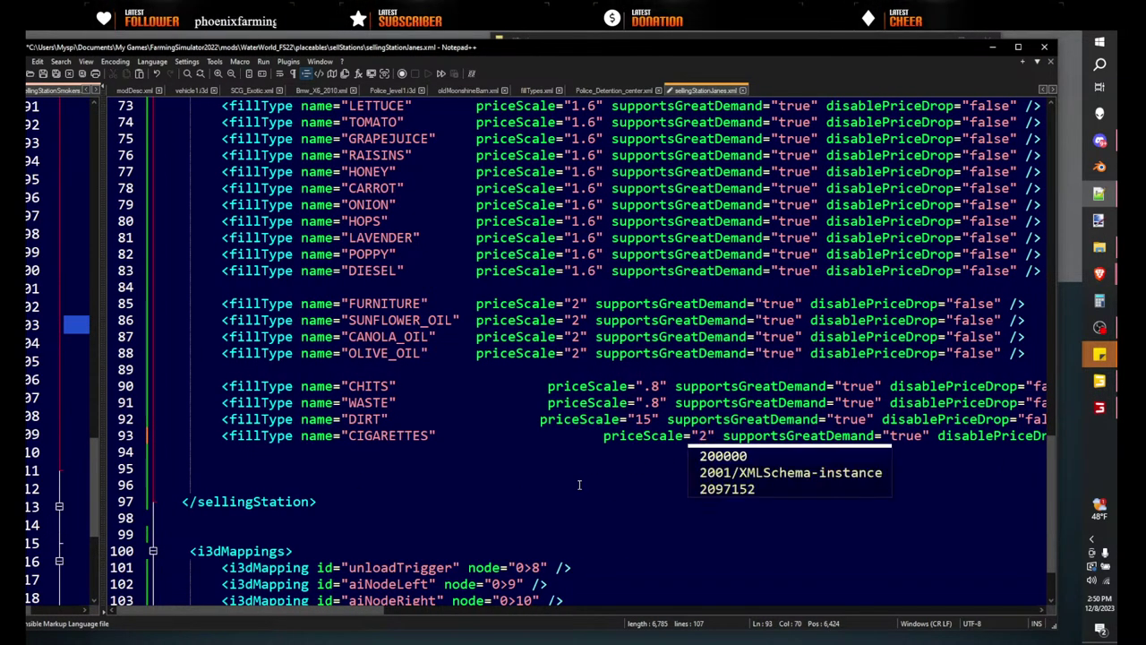
left_click(674, 477)
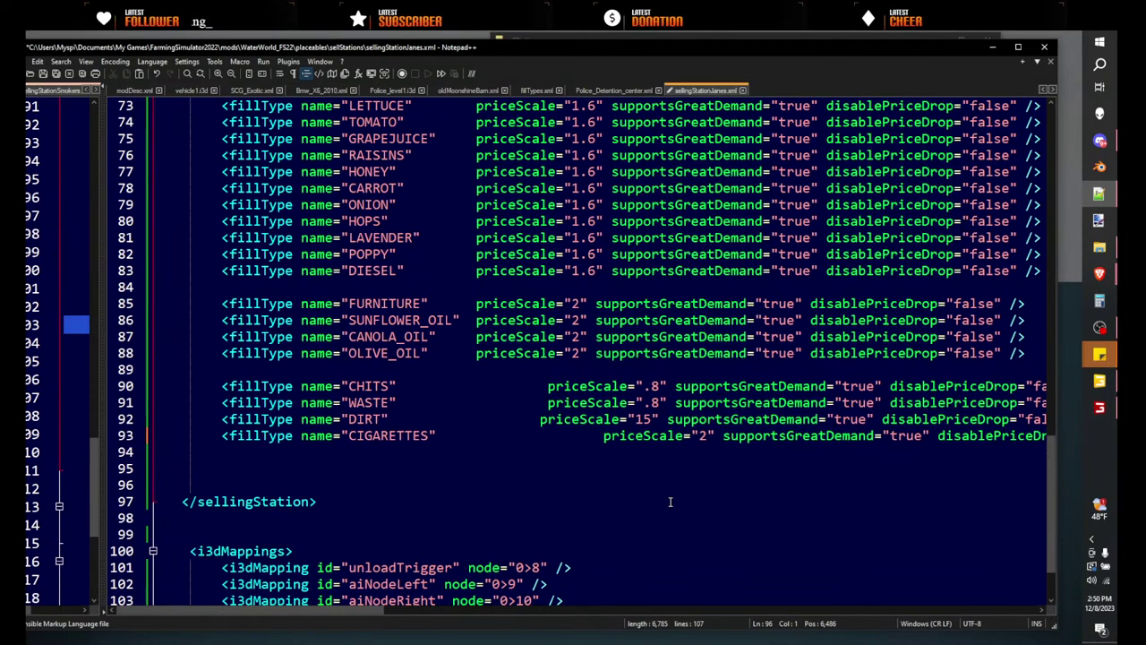
- Set the CIGARETTES price scale in sellingStationJanes.xml to 1.5
scroll(683, 469, "up", 3)
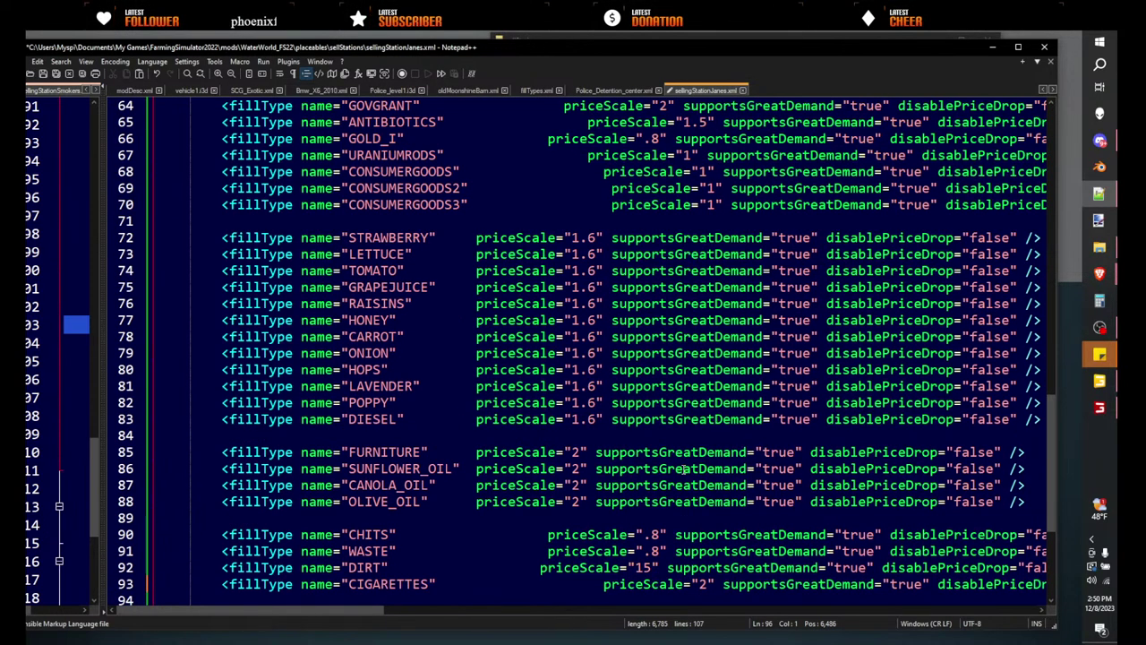
scroll(684, 469, "up", 2)
scroll(683, 470, "down", 5)
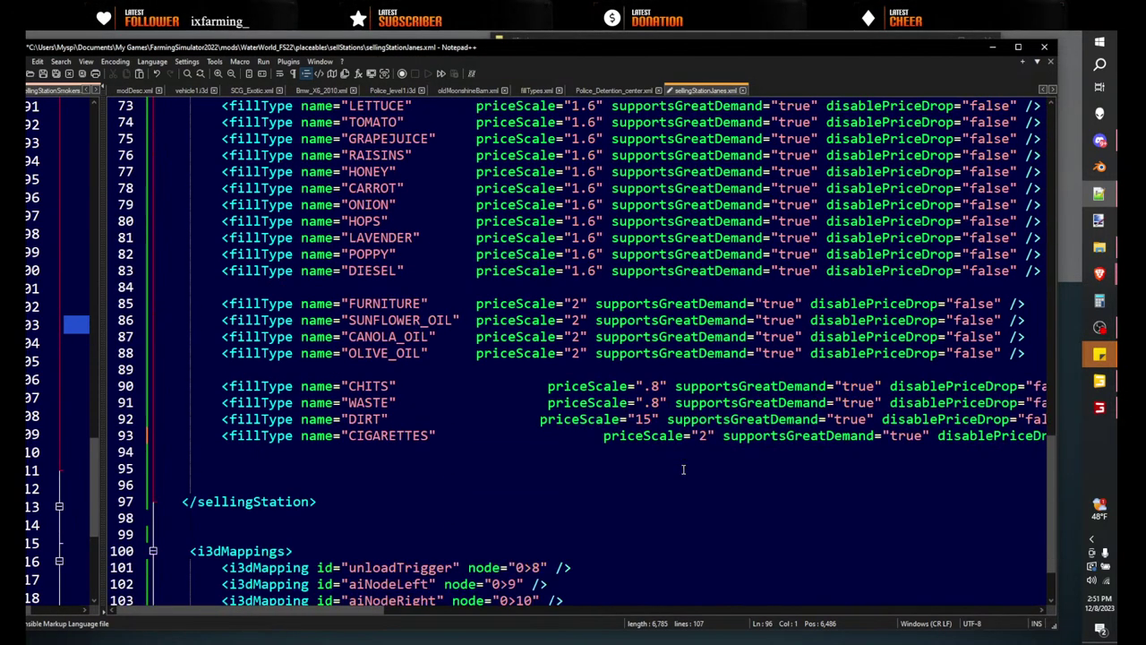
double_click(703, 435)
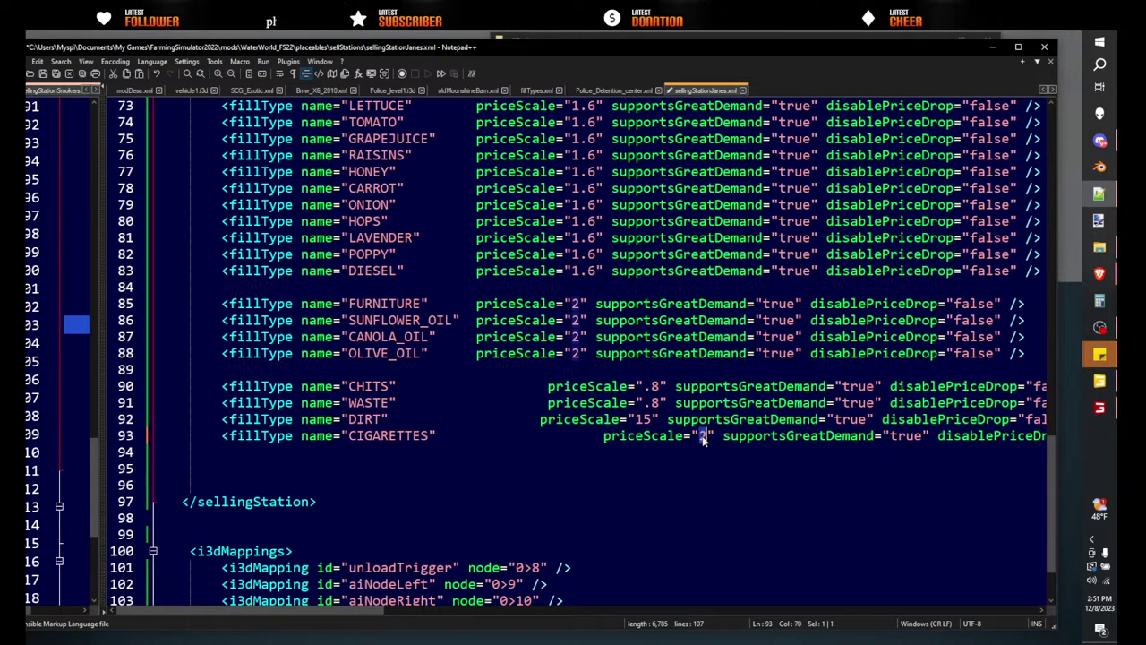
type("1.5")
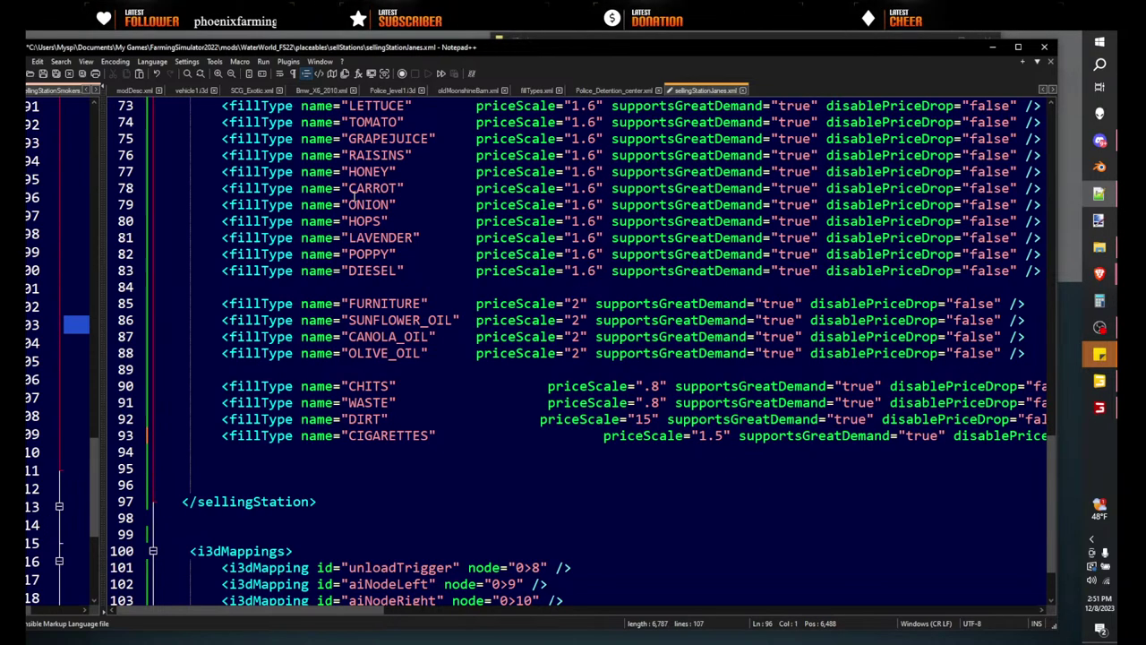
- Copy the CIGARETTES name to the start of the unloadTrigger fillTypes list, before CHITS, and save sellingStationJanes.xml
double_click(404, 435)
right_click(404, 435)
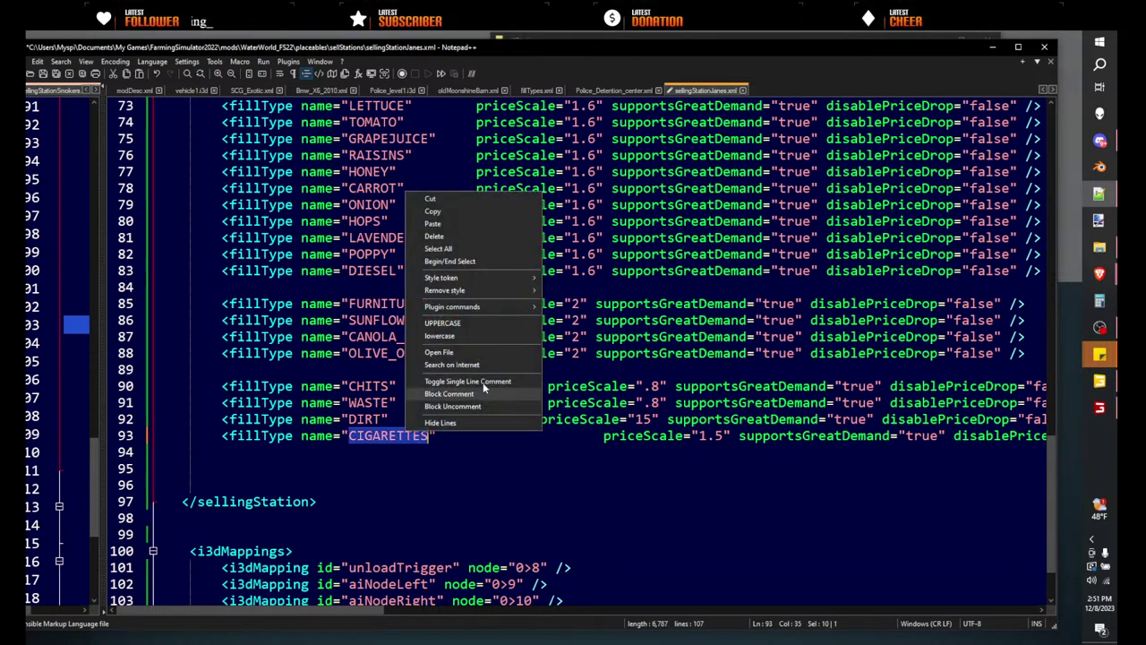
left_click(434, 213)
scroll(756, 293, "up", 12)
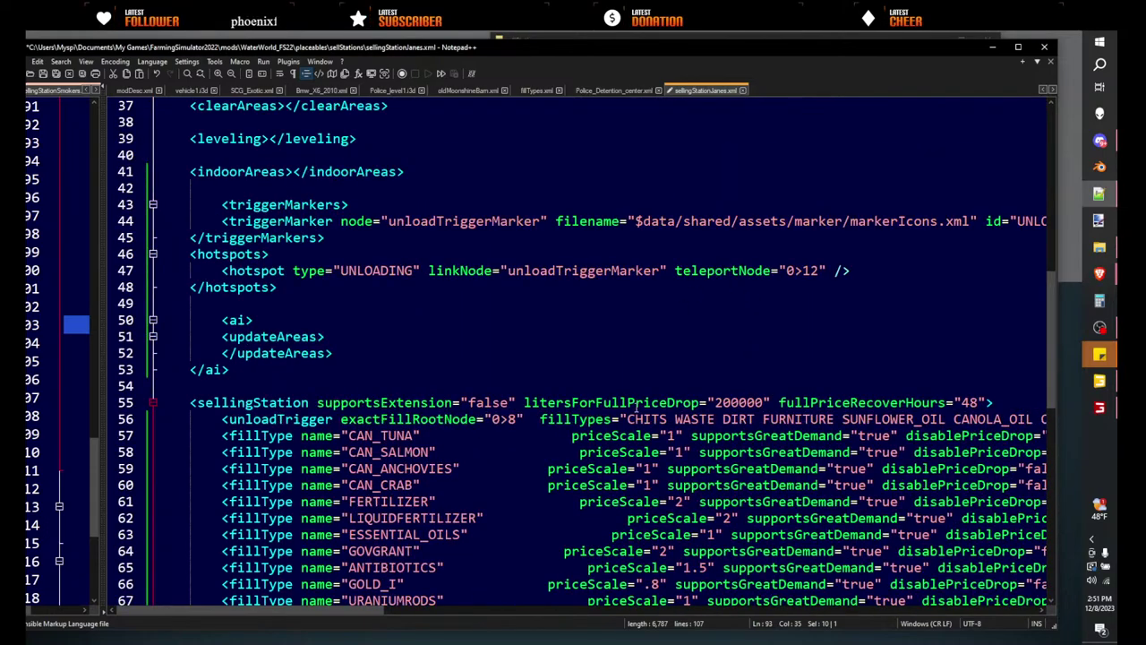
key("ctrl+v")
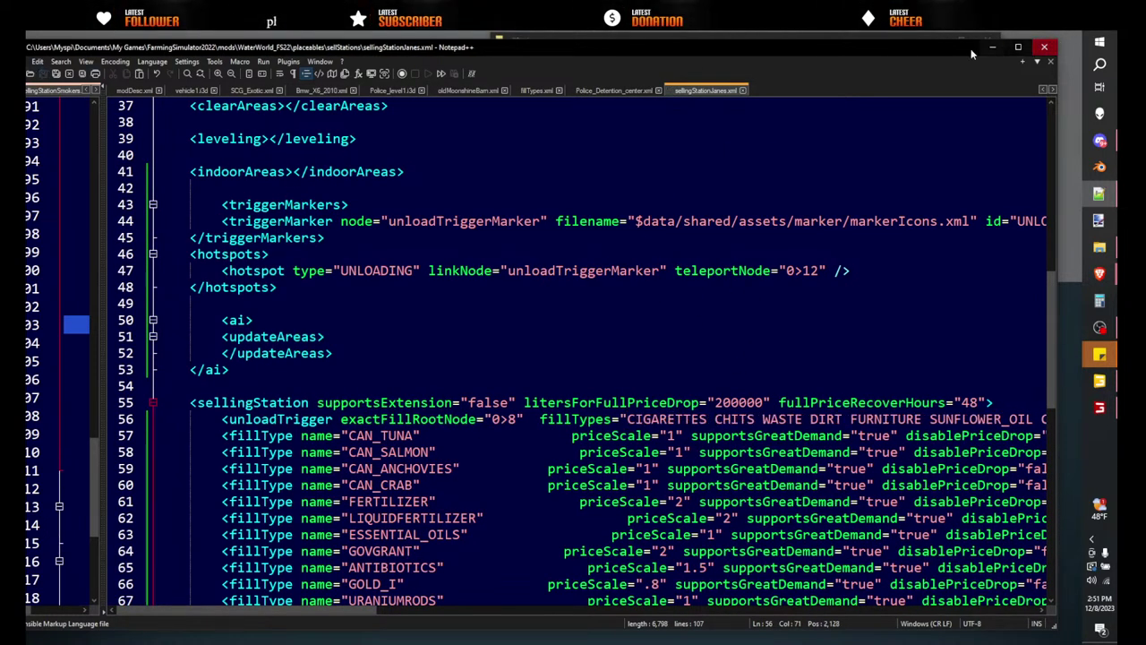
- Switch back to Farming Simulator 22 and check which stations buy Anchovies, Salmon, Tuna and Crab
left_click_drag(929, 49, 2, 61)
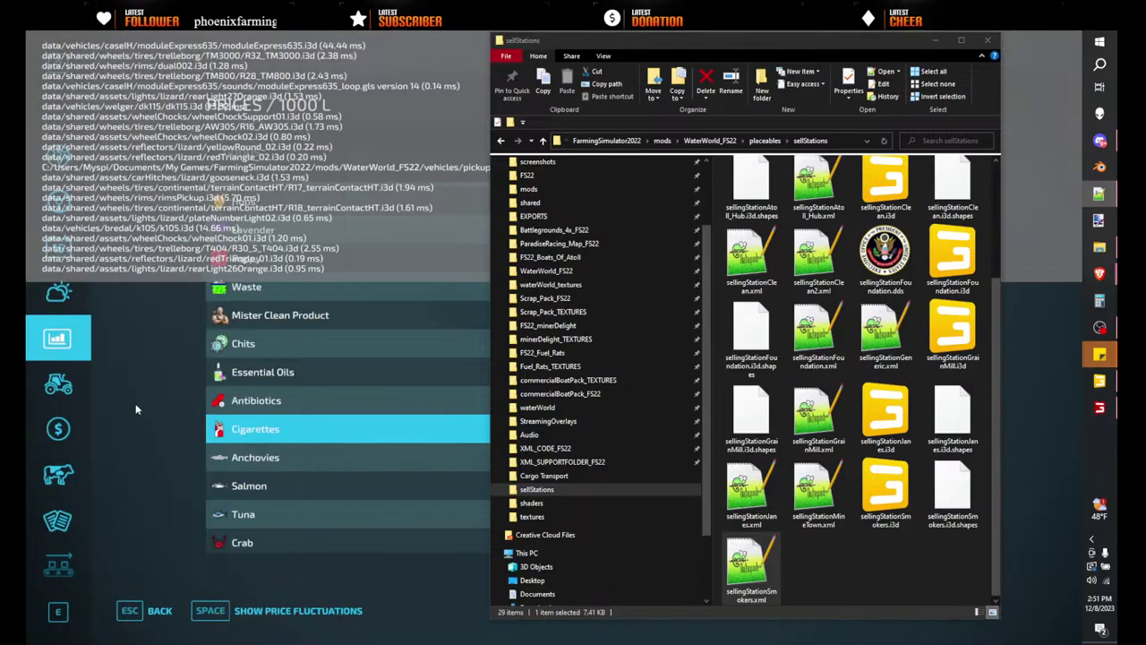
left_click(156, 407)
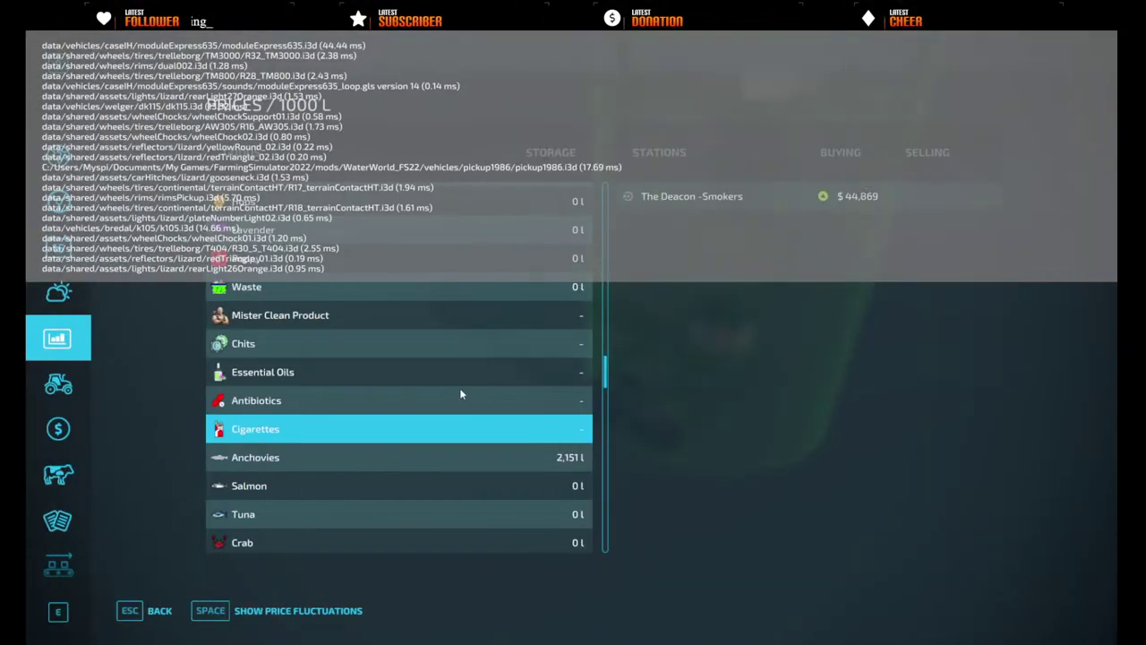
left_click(312, 468)
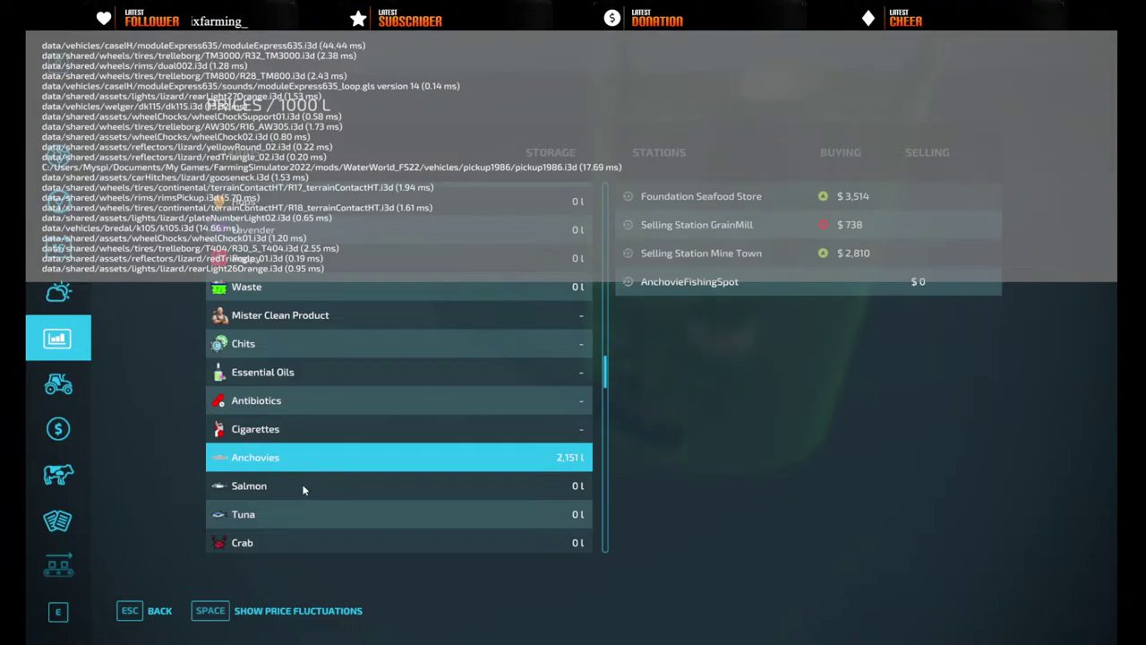
left_click(299, 488)
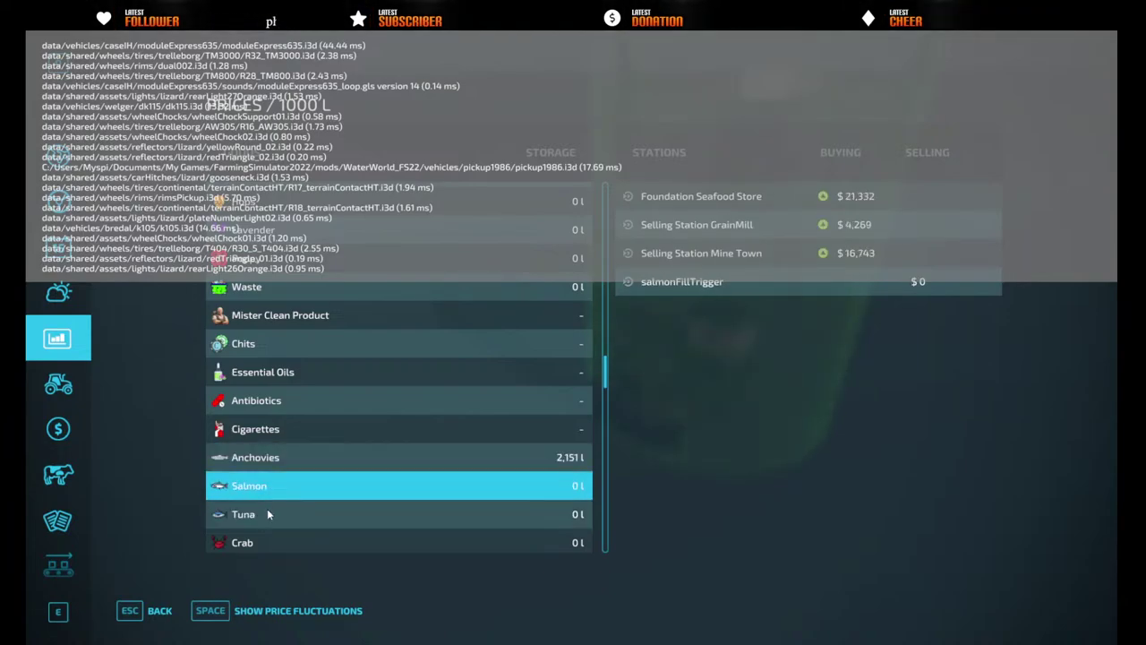
left_click(274, 522)
left_click(291, 539)
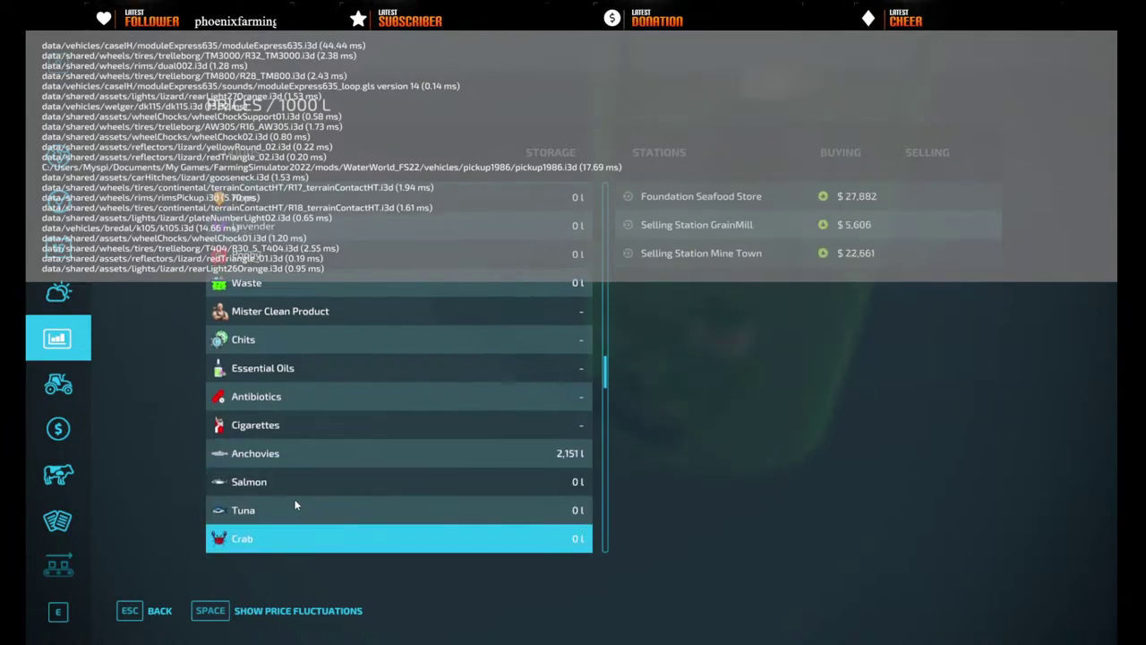
- Check which stations buy Canned Anchovies, Canned Salmon, Canned Tuna, Metal Cans and Tourist
scroll(301, 526, "down", 2)
left_click(314, 504)
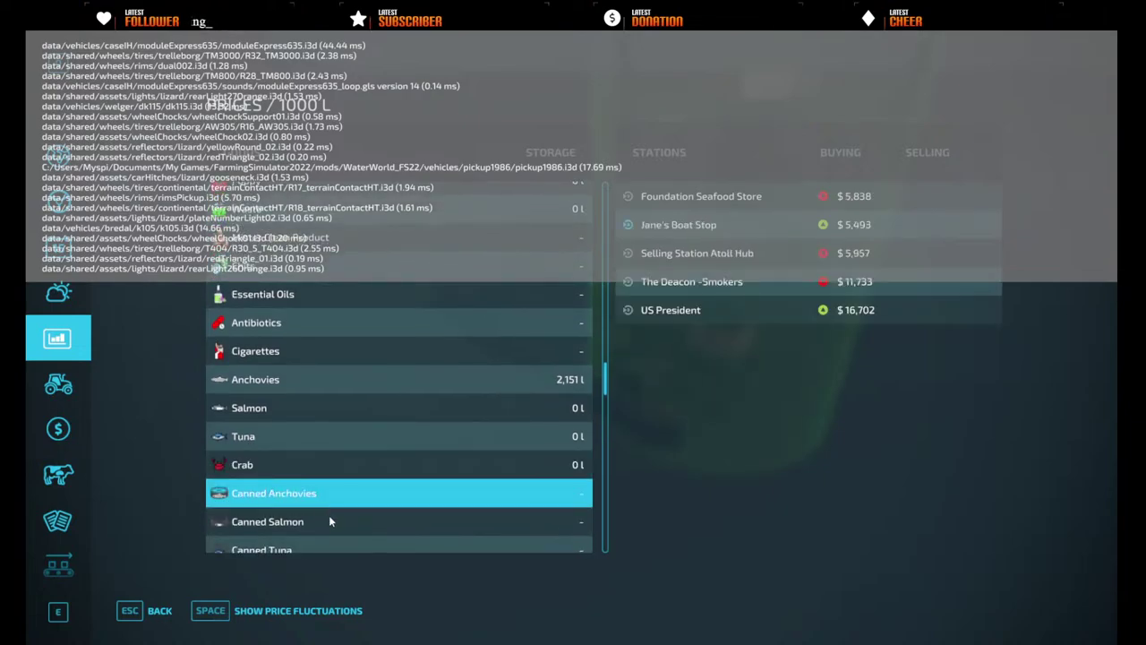
left_click(324, 524)
left_click(329, 549)
scroll(338, 501, "down", 5)
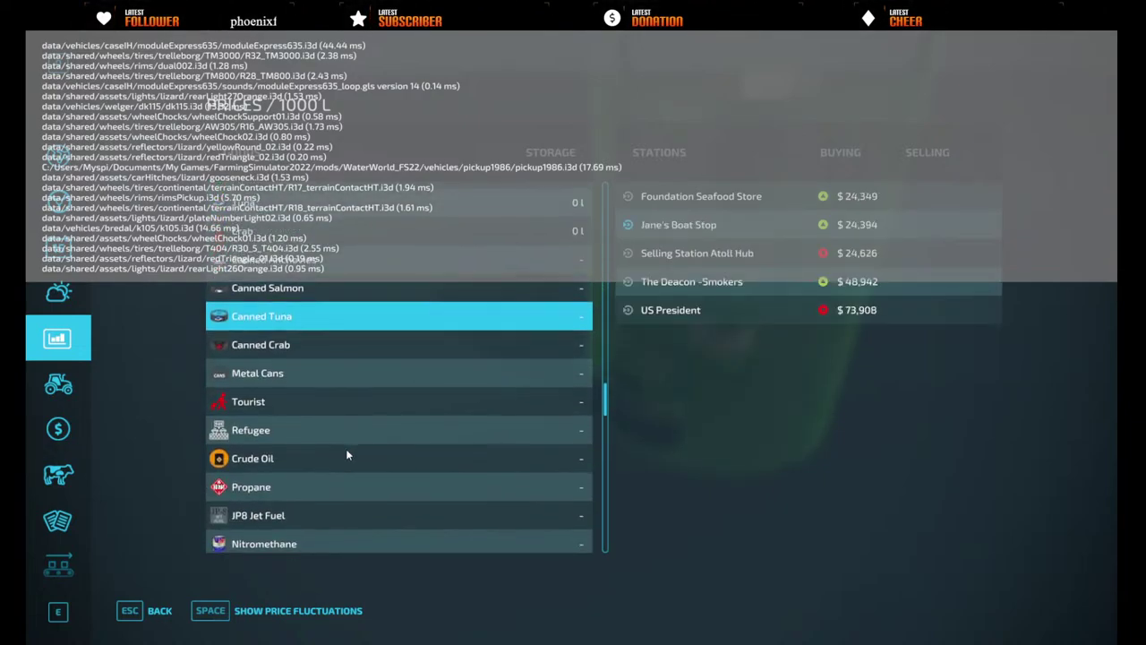
left_click(280, 405)
left_click(267, 383)
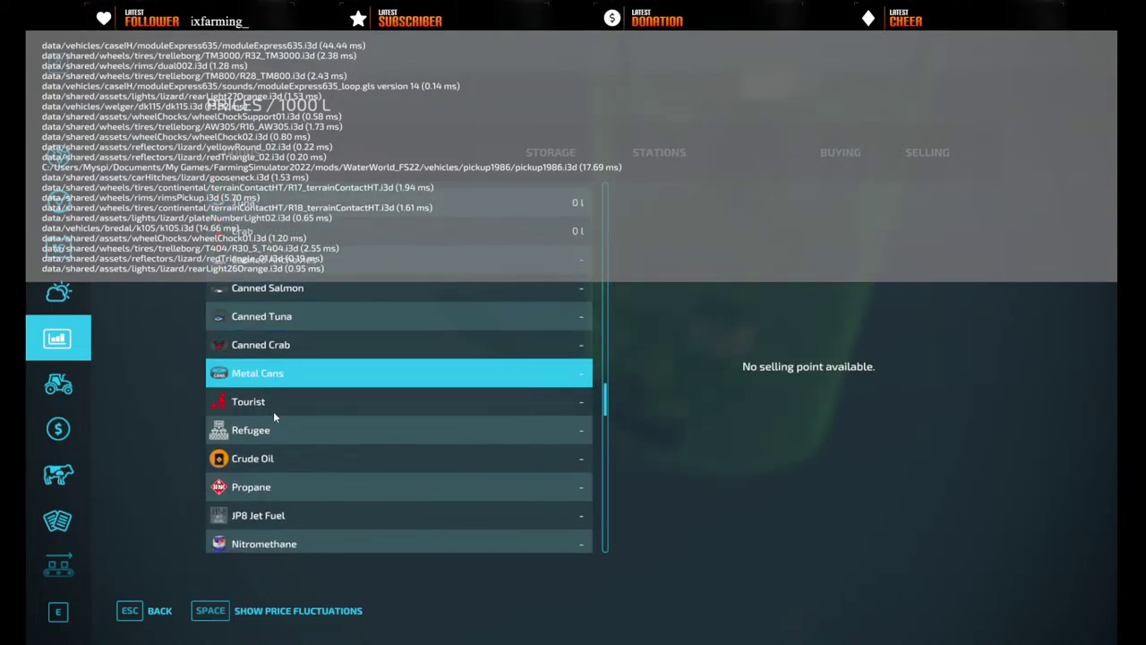
left_click(270, 403)
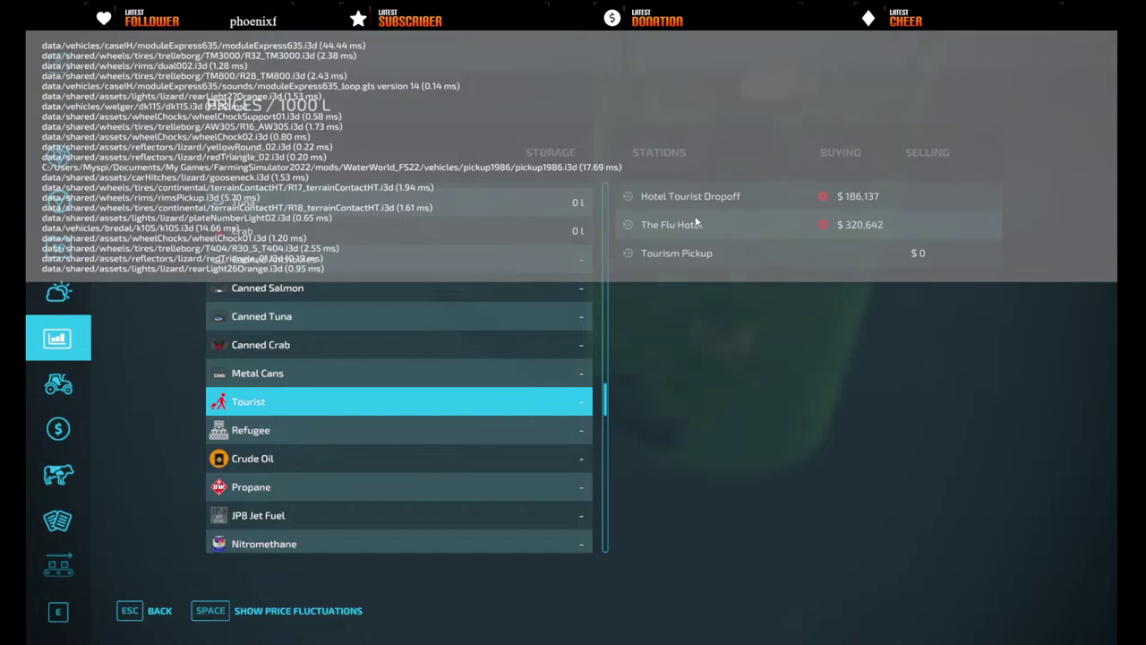
- Look through the rest of the goods list, from the fuels and ores to the consumer goods and recyclables
scroll(372, 414, "down", 5)
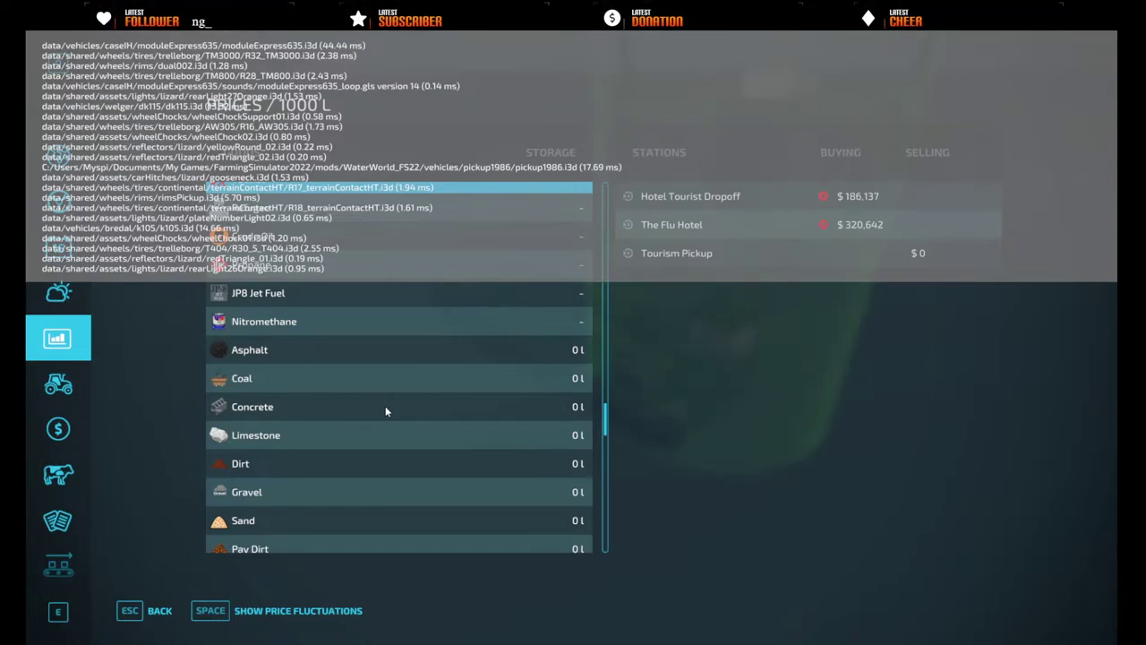
scroll(385, 411, "down", 3)
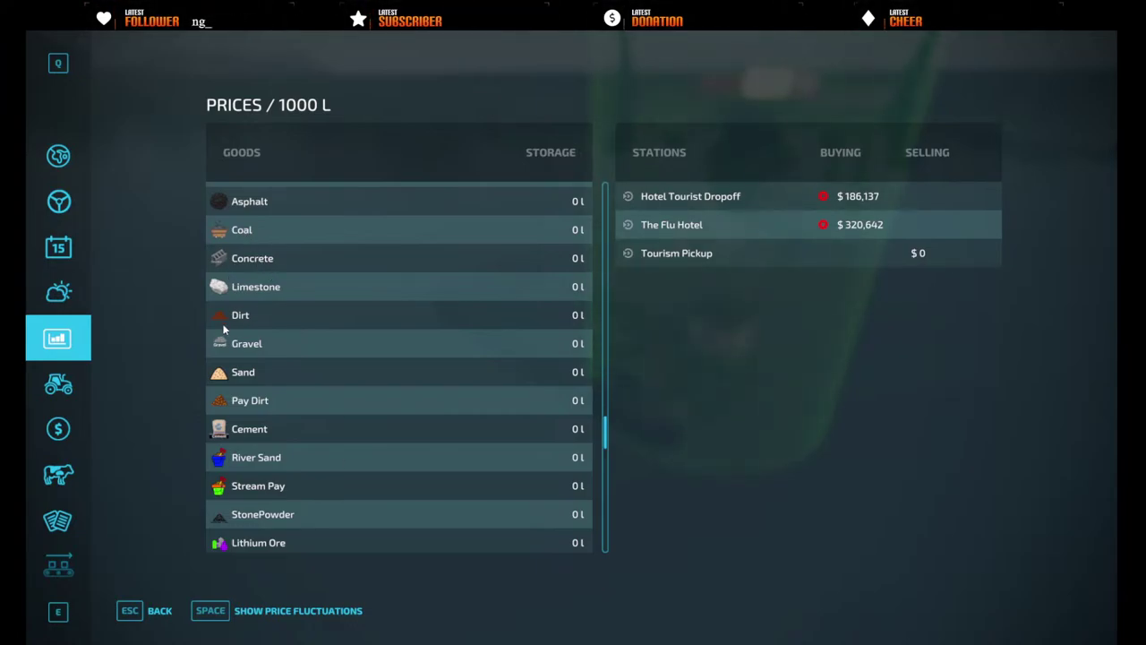
scroll(224, 329, "down", 5)
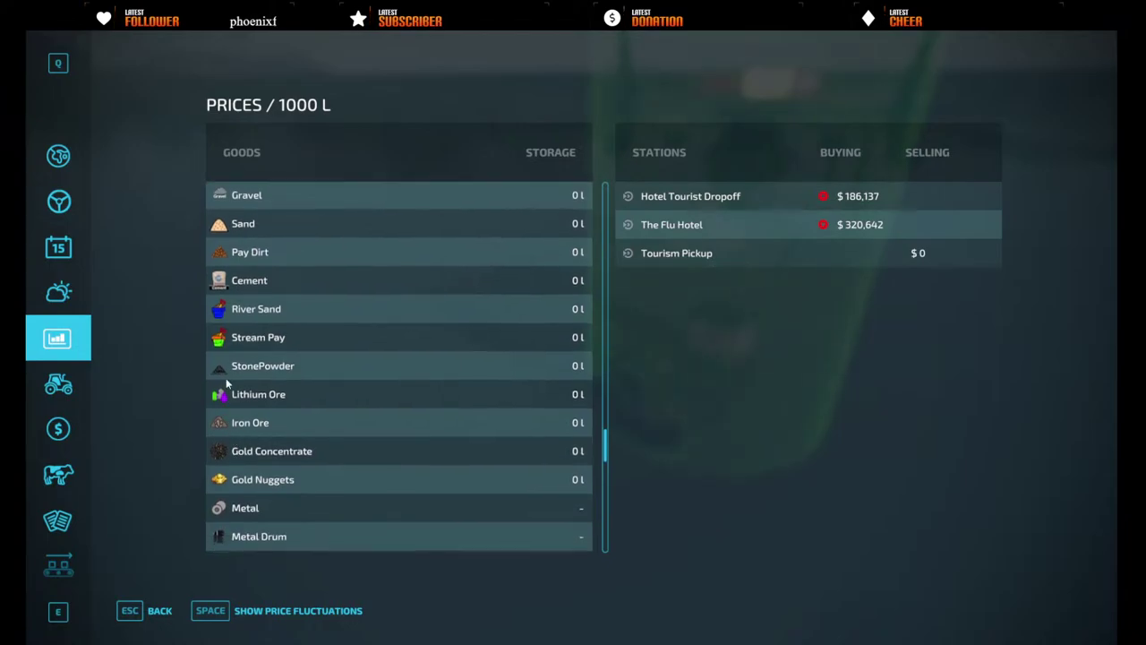
scroll(215, 465, "up", 3)
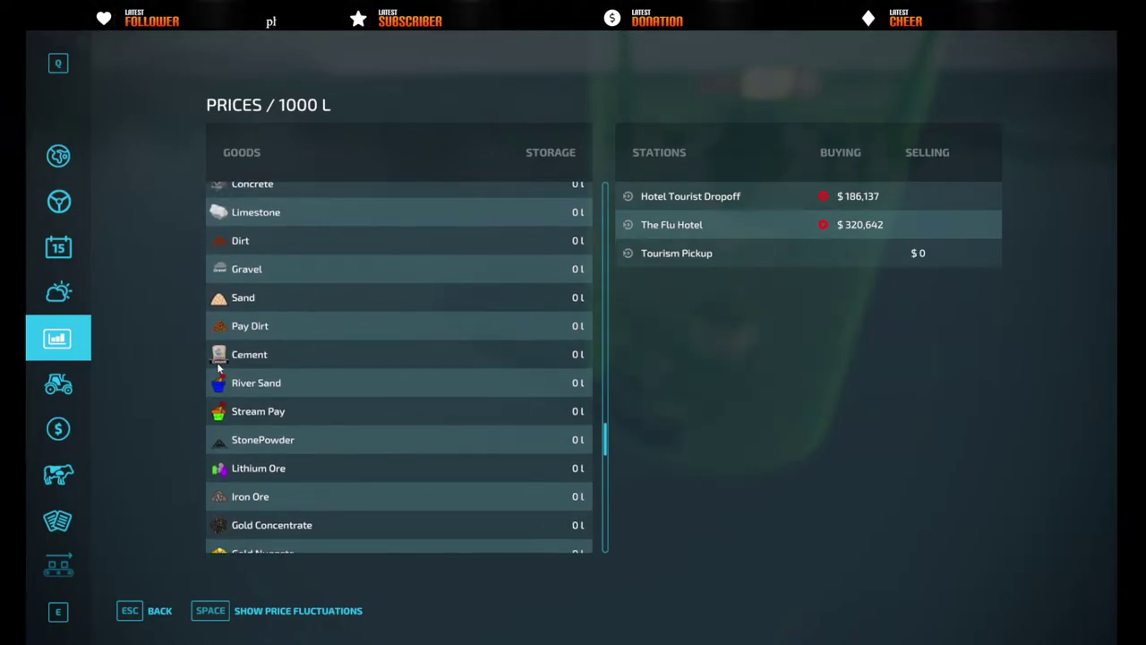
scroll(285, 372, "down", 3)
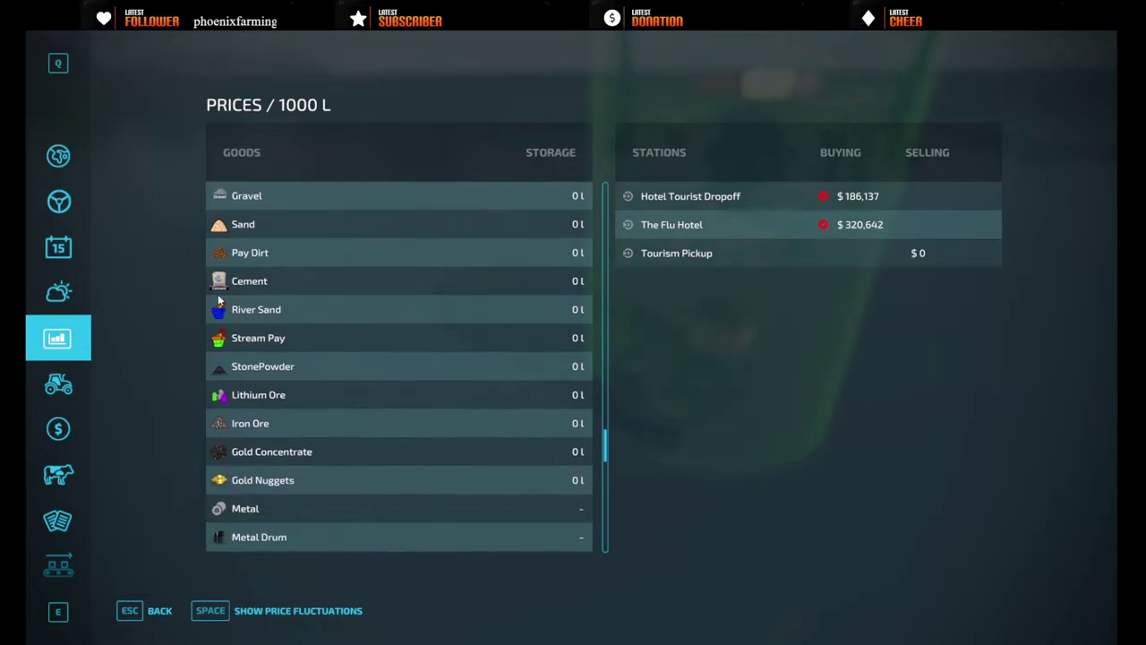
scroll(259, 399, "down", 10)
scroll(273, 412, "down", 13)
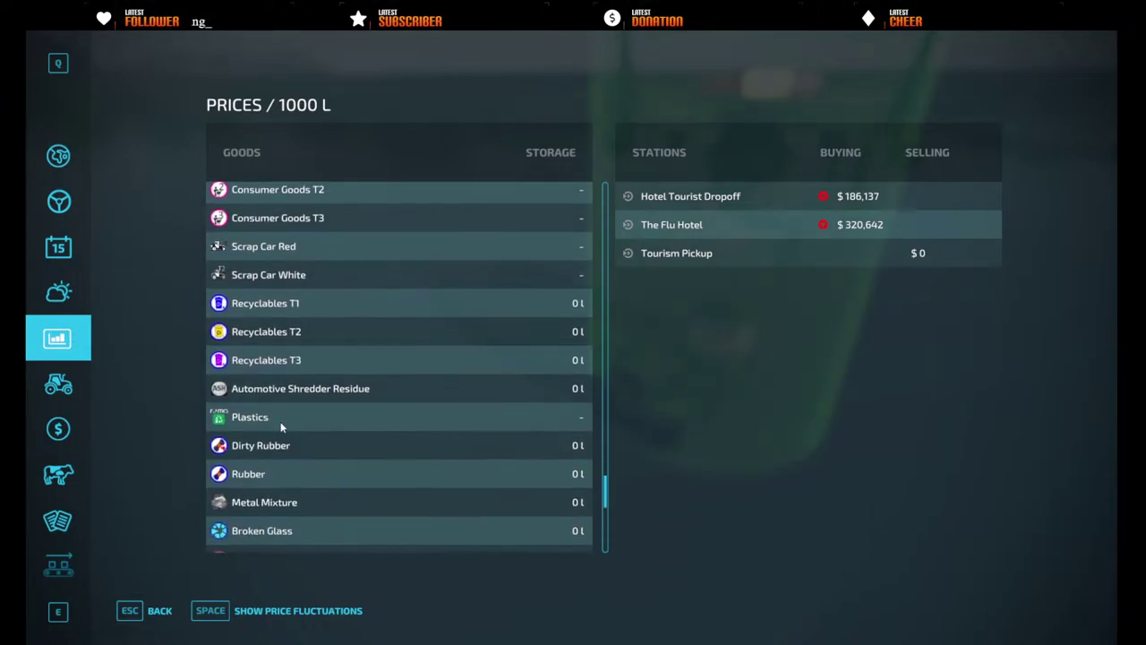
scroll(287, 403, "up", 20)
scroll(284, 396, "up", 20)
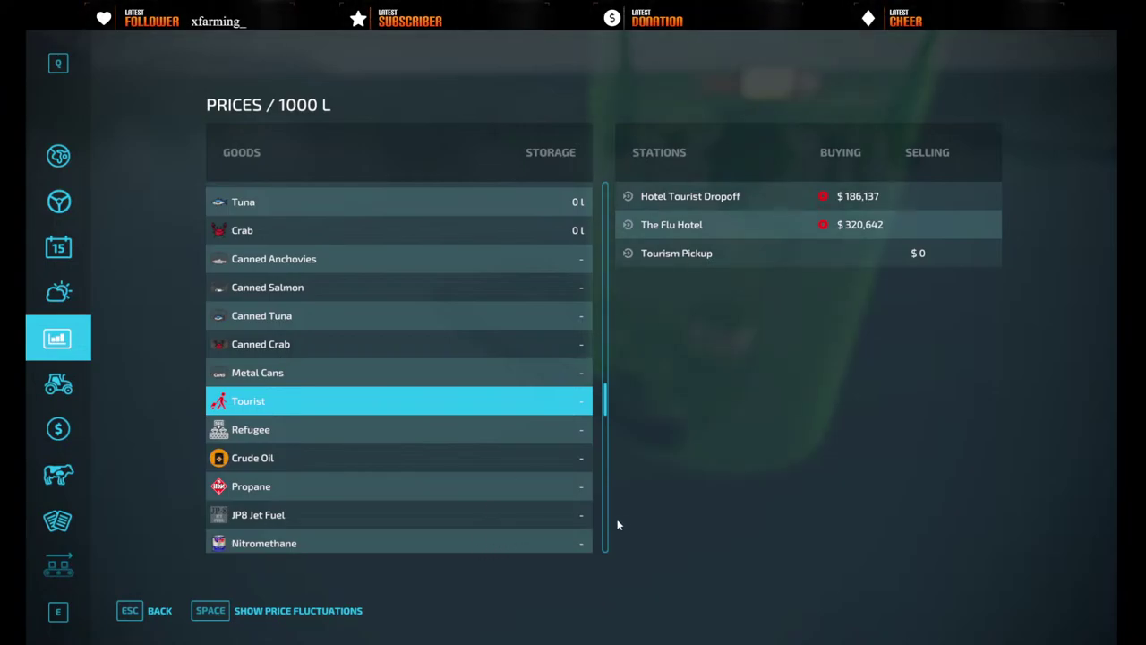
- Leave the price list, open the game map zoomed in on the Atoll, and travel to the Atoll on foot
left_click(156, 613)
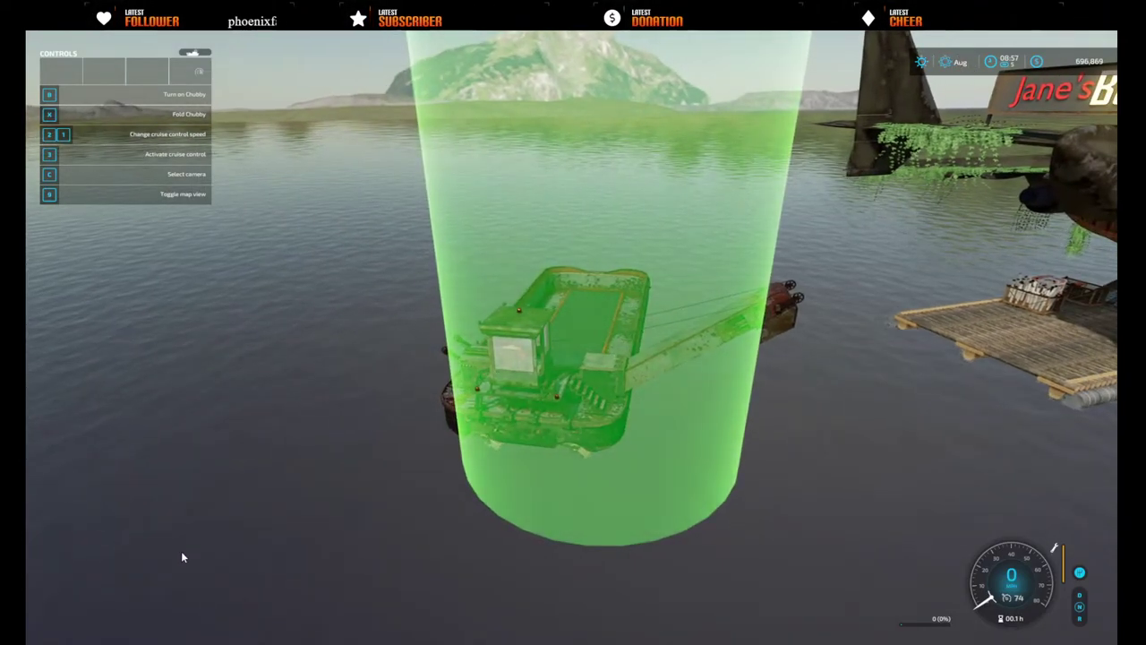
key("Escape")
left_click(59, 155)
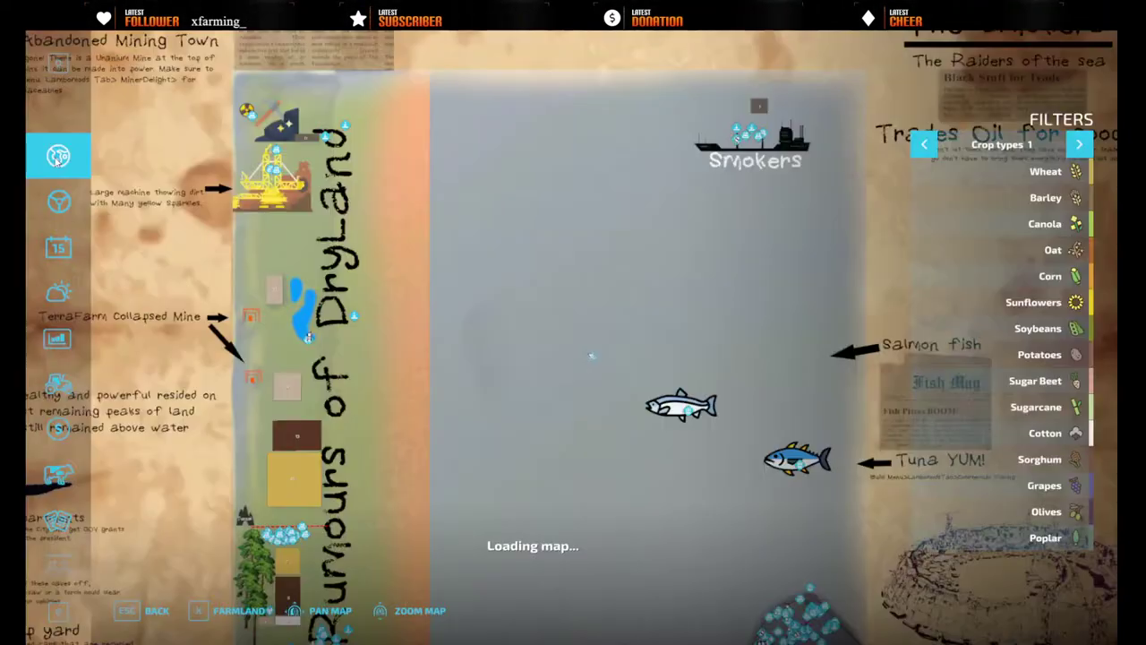
scroll(528, 352, "up", 8)
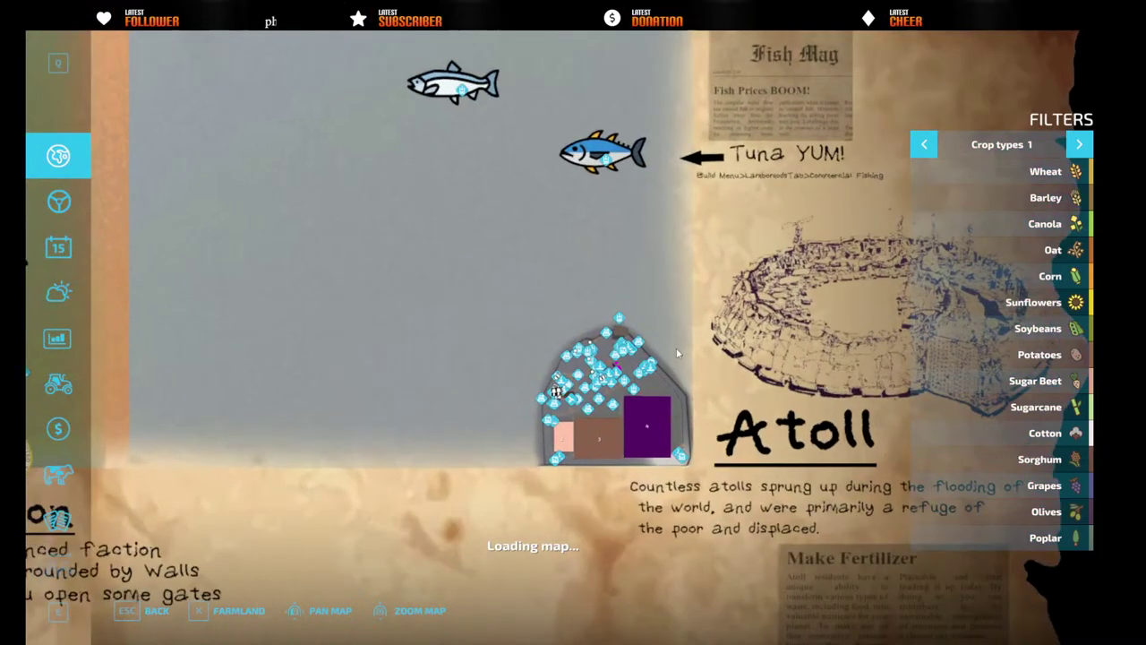
scroll(551, 413, "up", 3)
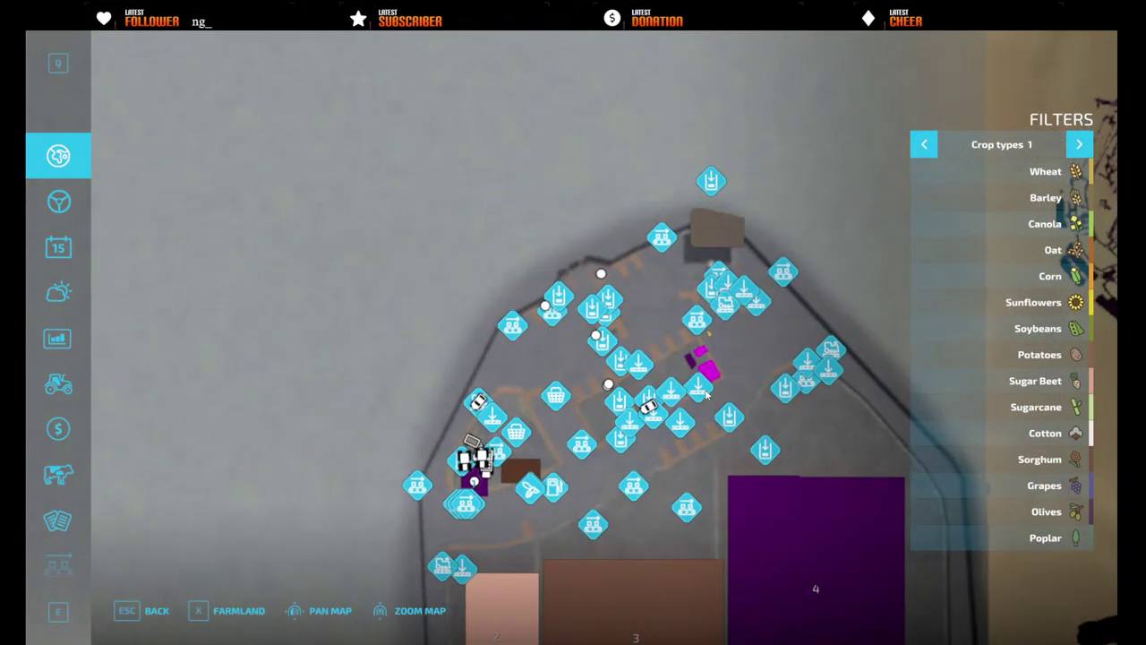
key("Escape")
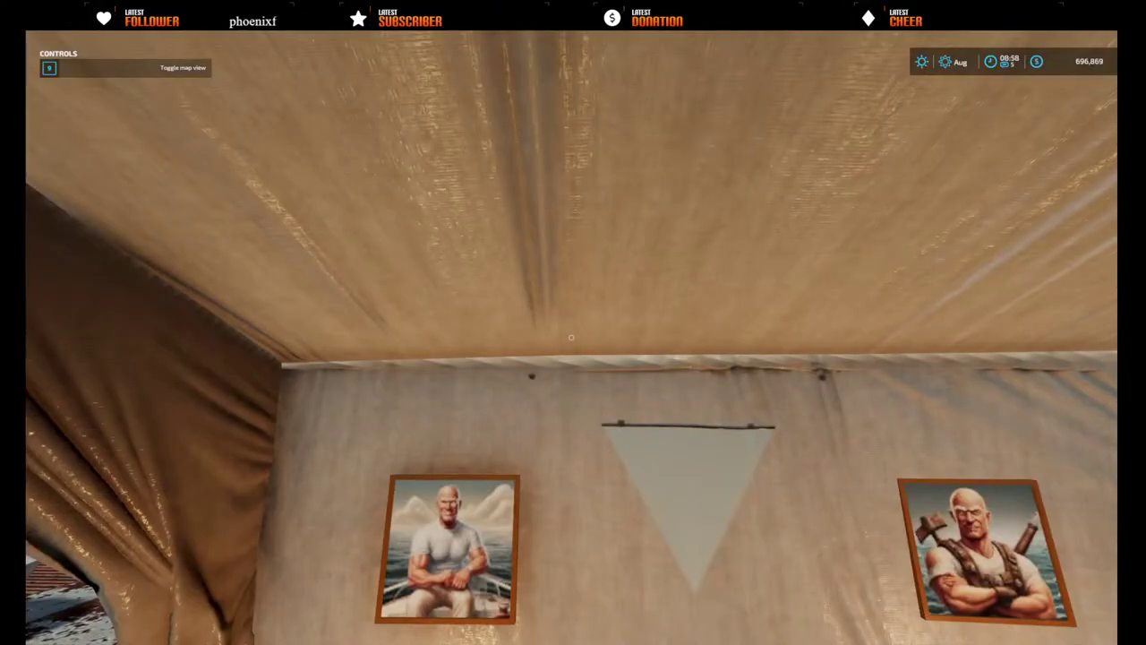
- Leave the tent on the Atoll and walk across the grass field and checkered paving to the waterside deck
key("w")
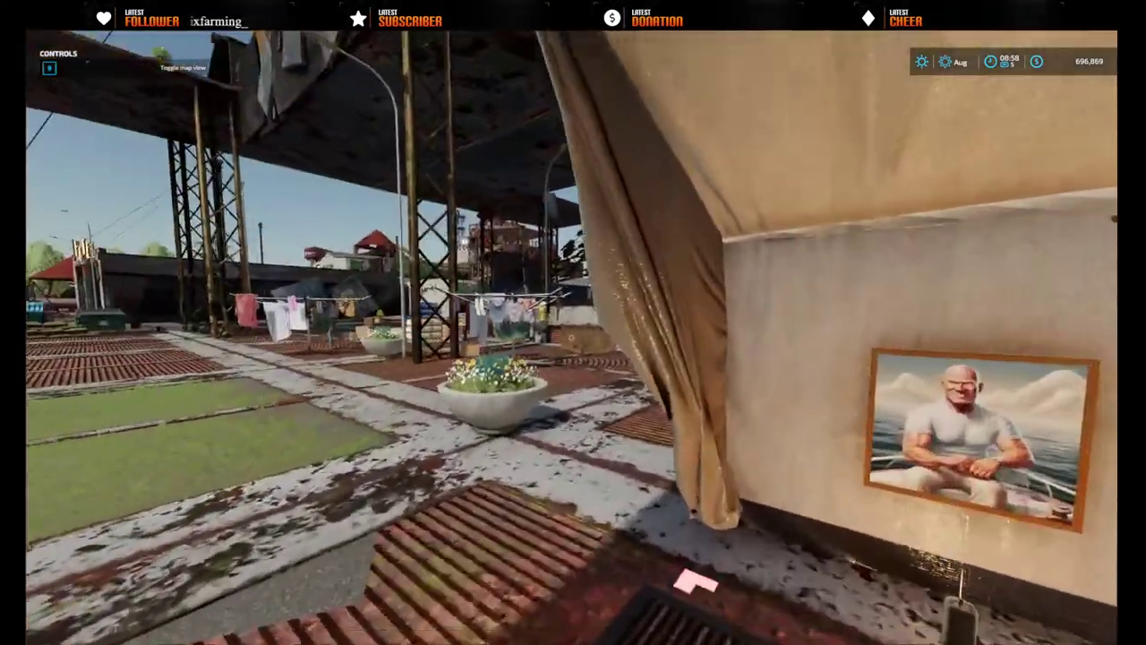
key("w")
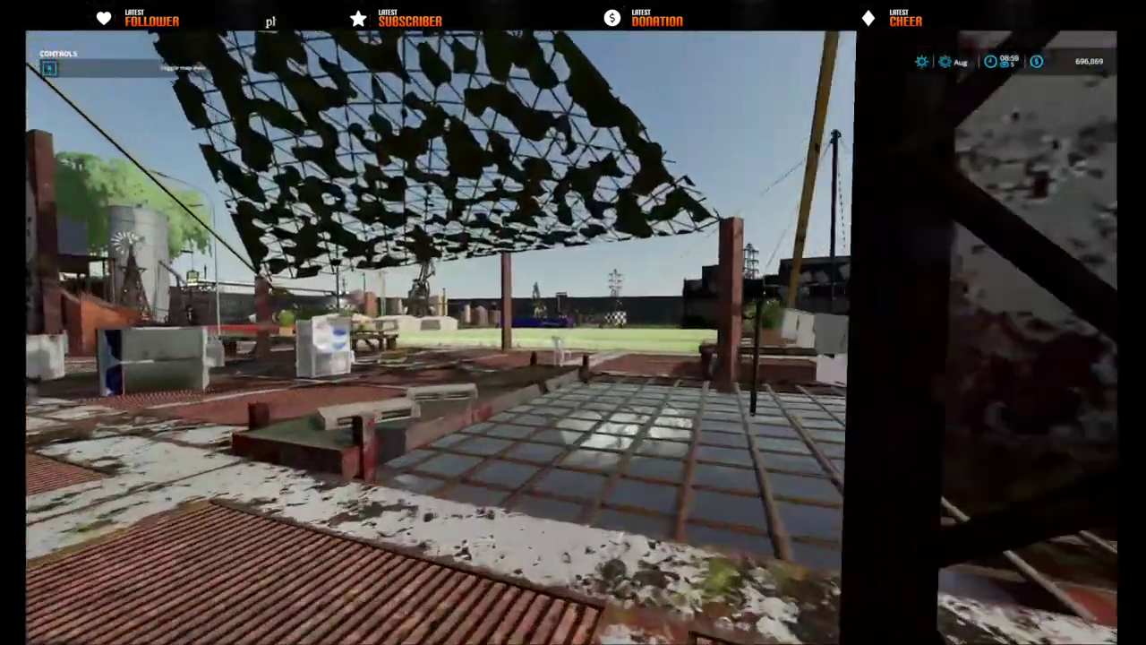
key("w")
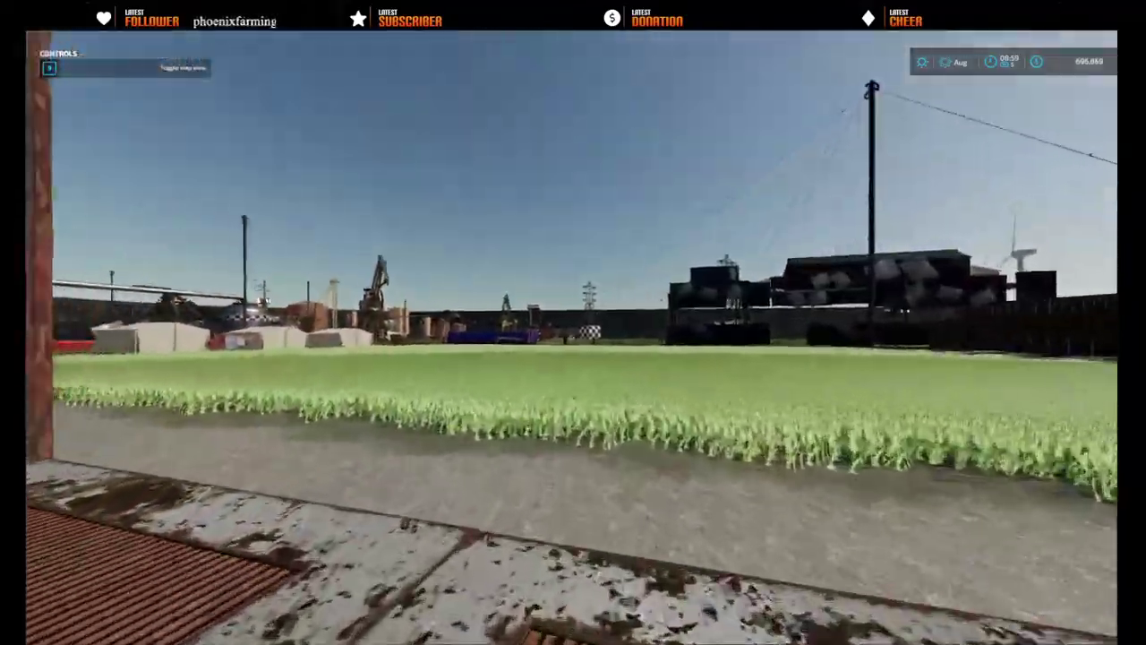
key("w")
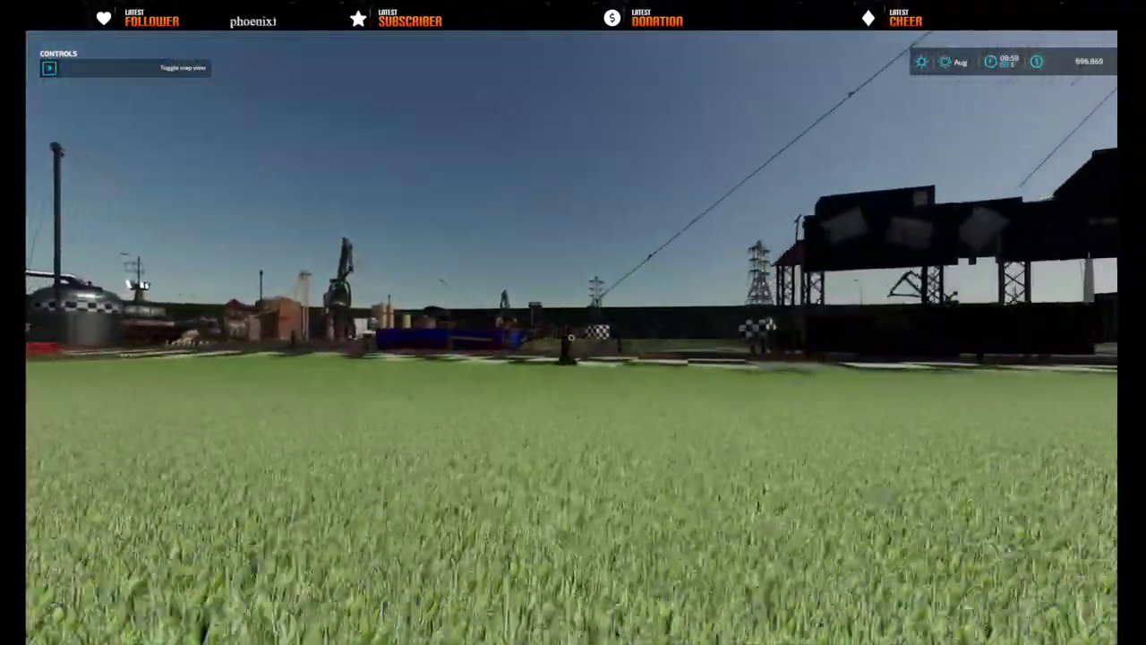
key("w")
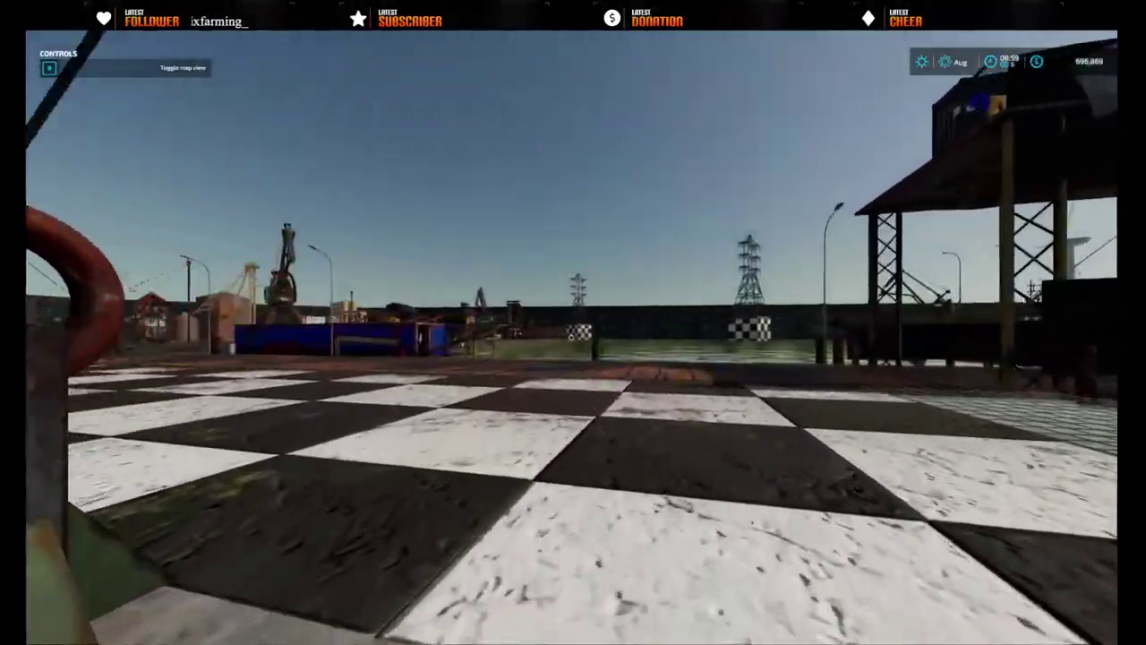
key("w")
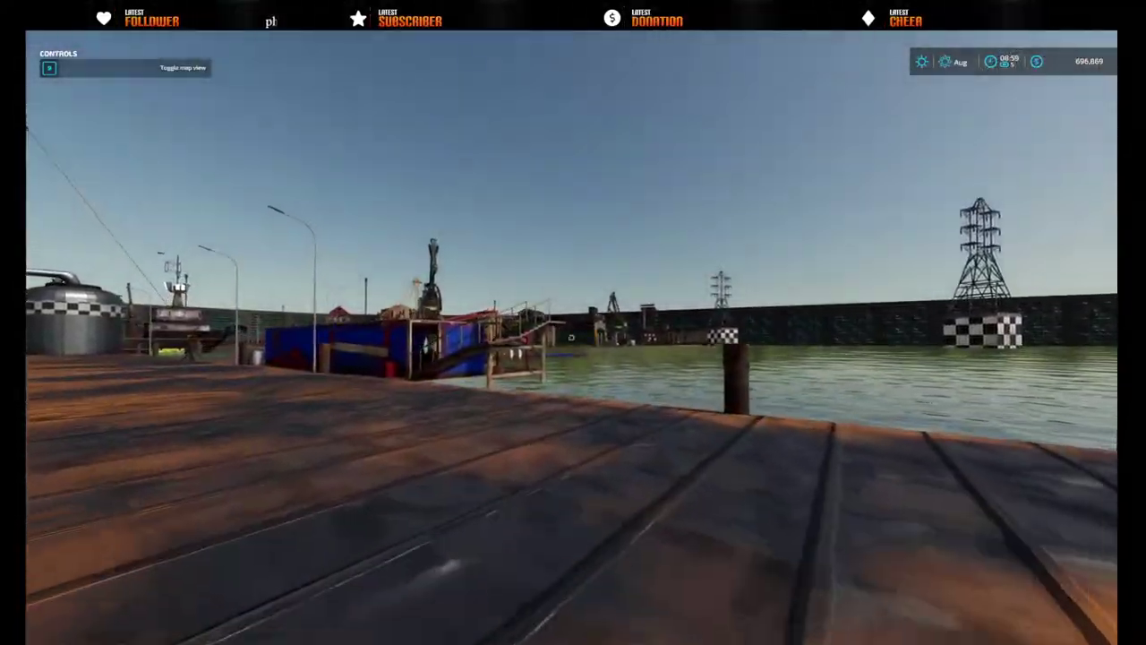
- Follow the deck past the back of the blue building and go around onto the pier facing the Fish Market sign
key("w")
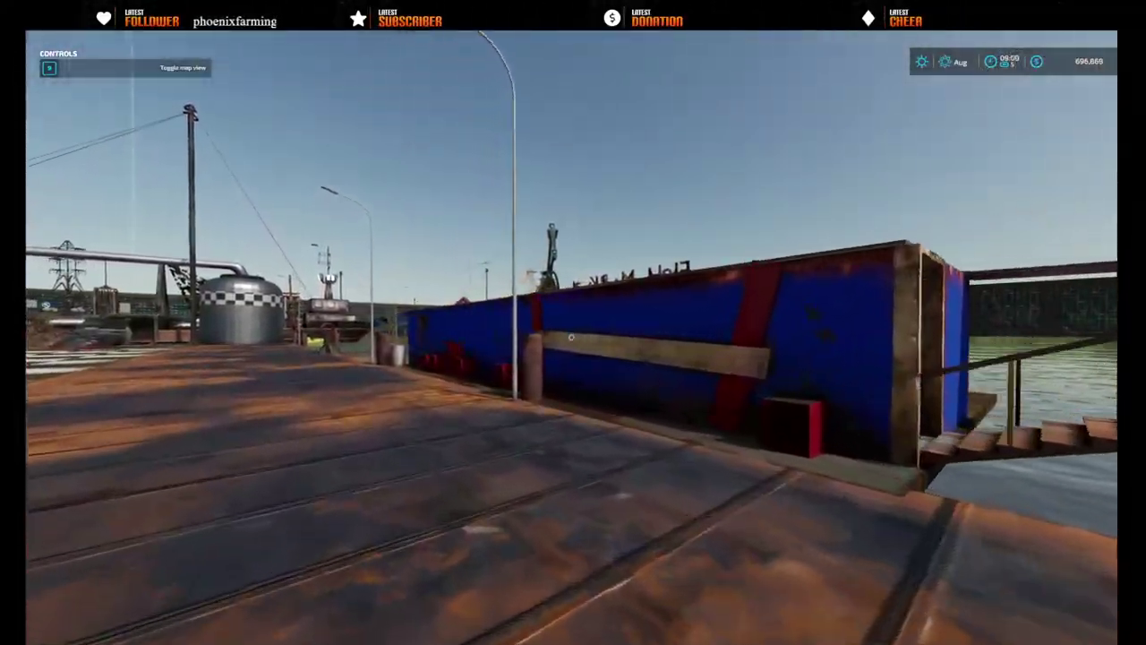
key("w")
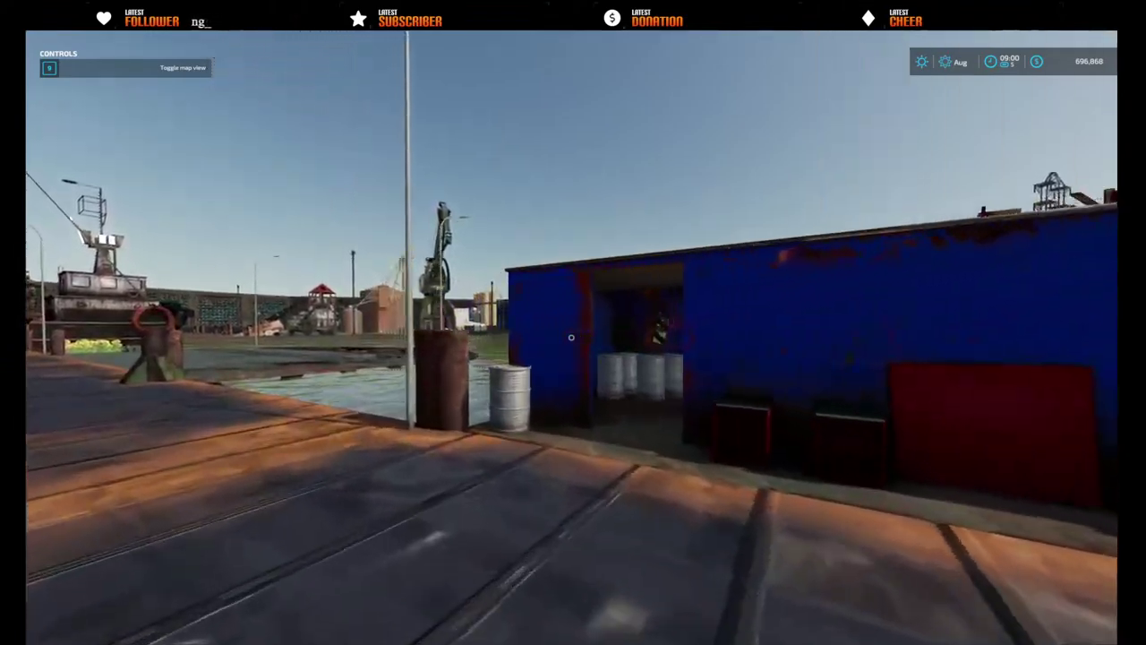
key("w")
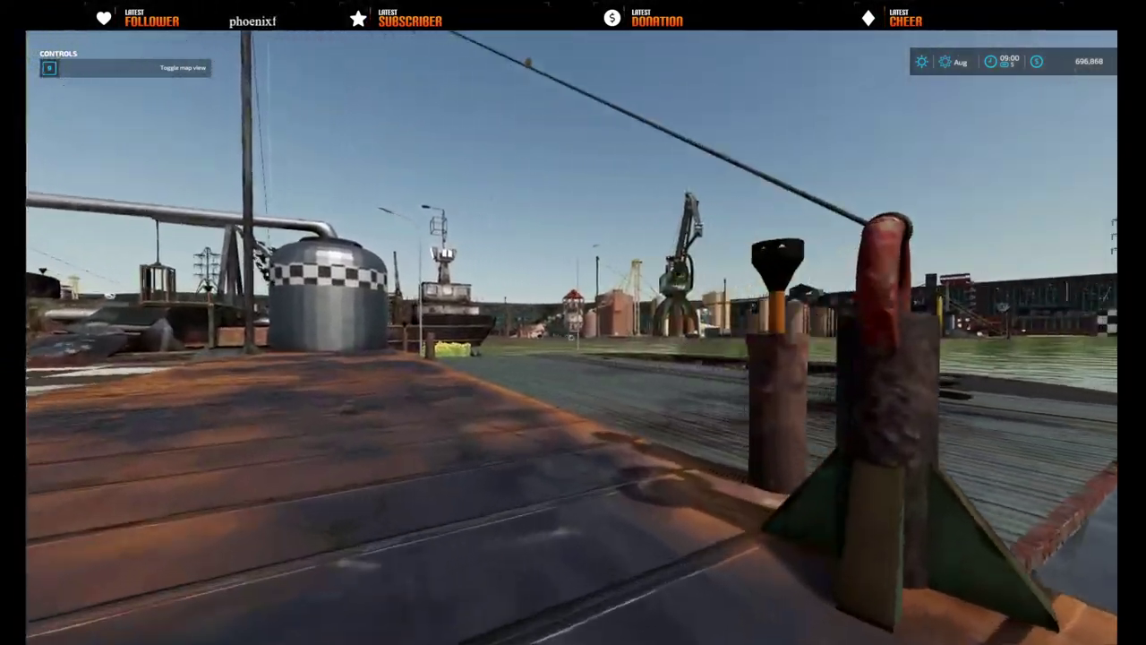
key("w")
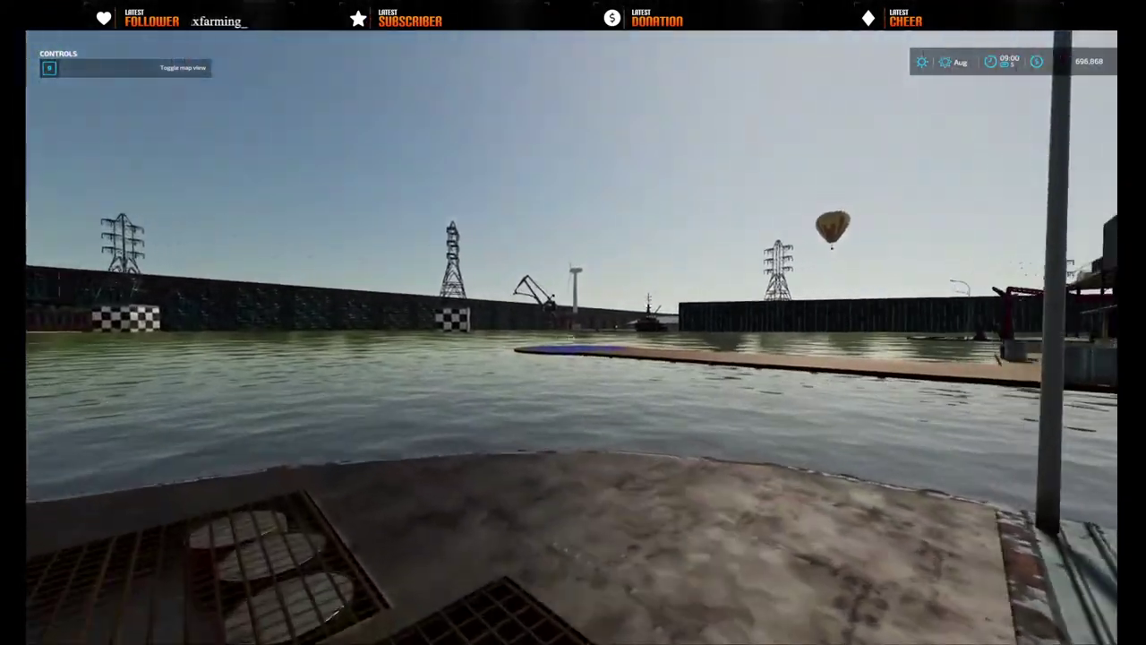
key("w")
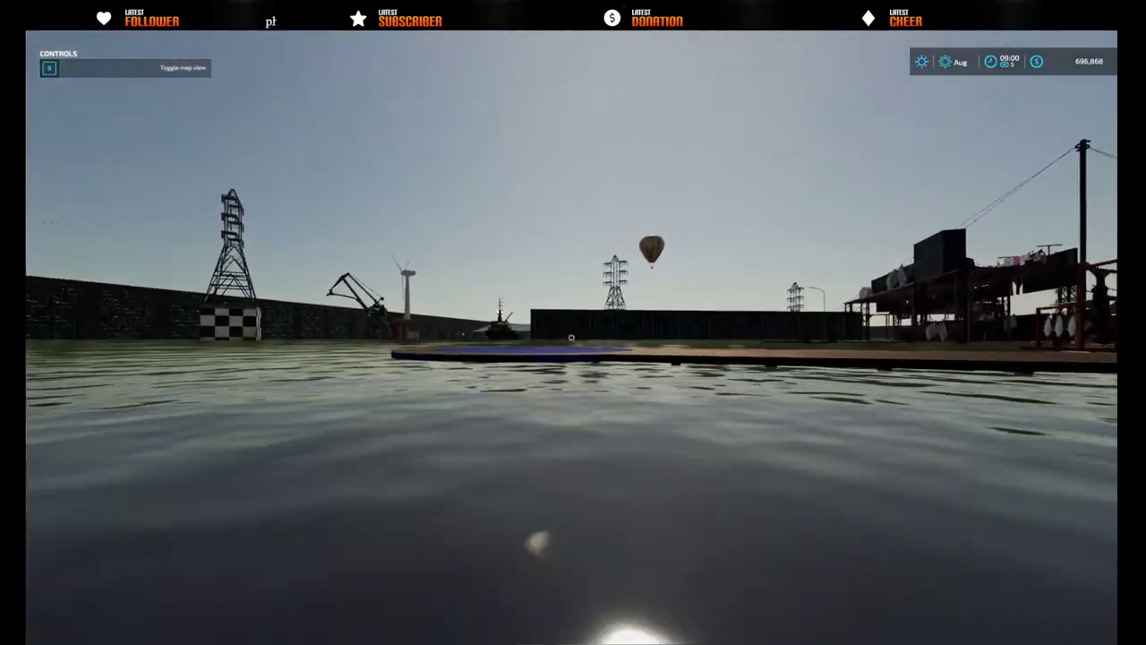
key("w")
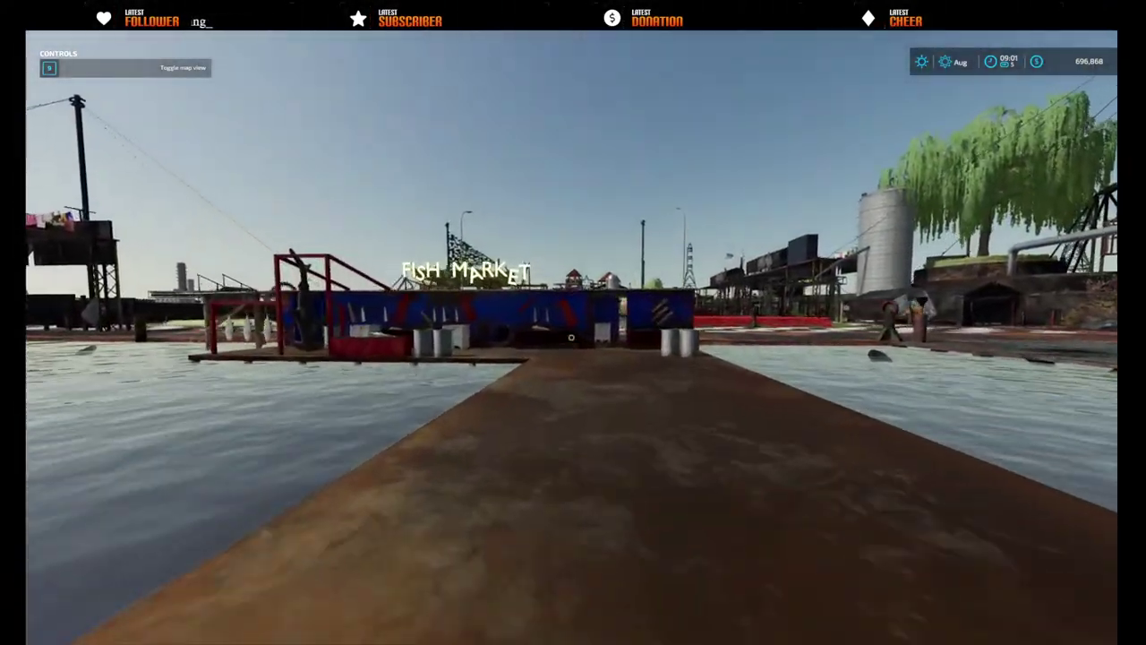
- Examine the waterfront side of the Fish Market, including its sign, fish displays, barrels and crates
key("w")
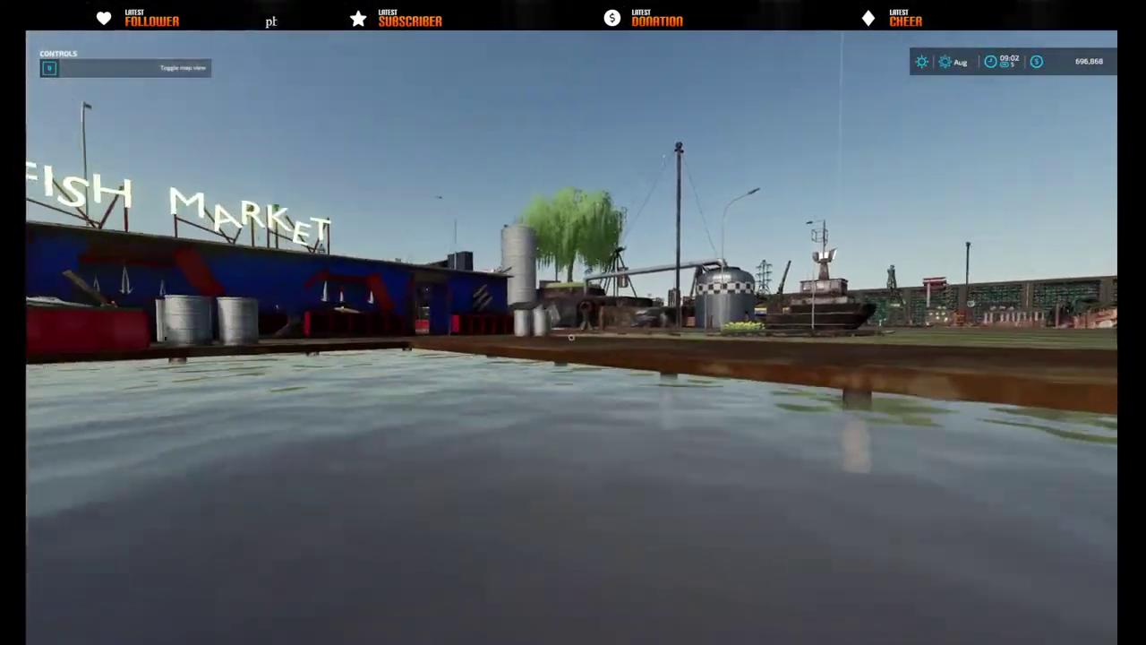
key("w")
key("a")
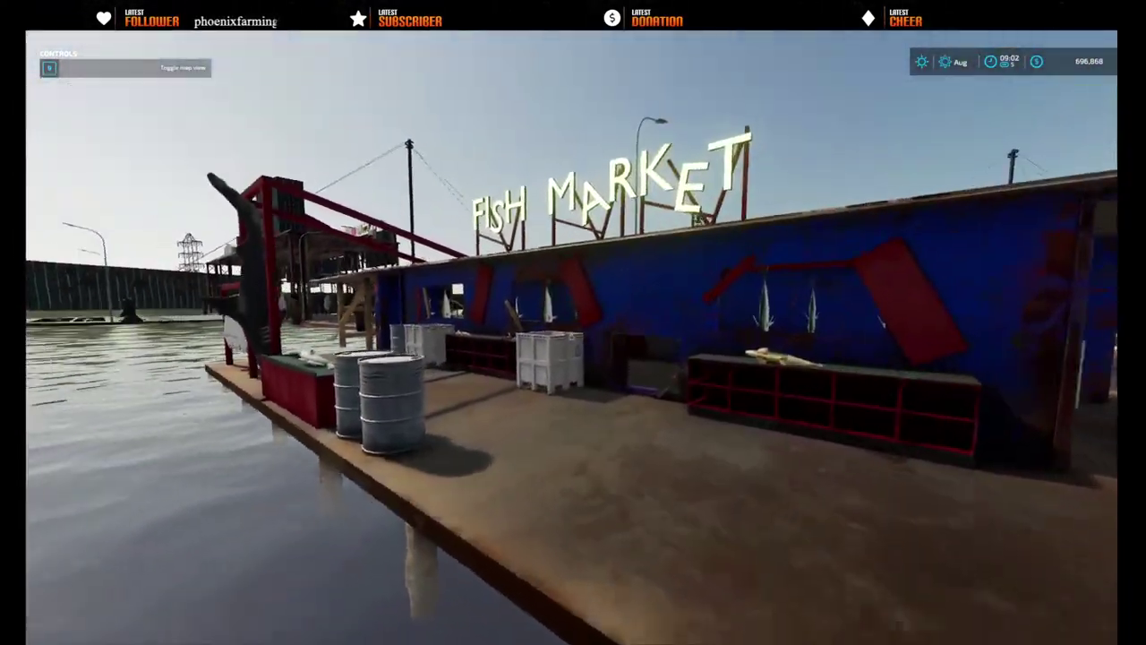
key("w")
key("w")
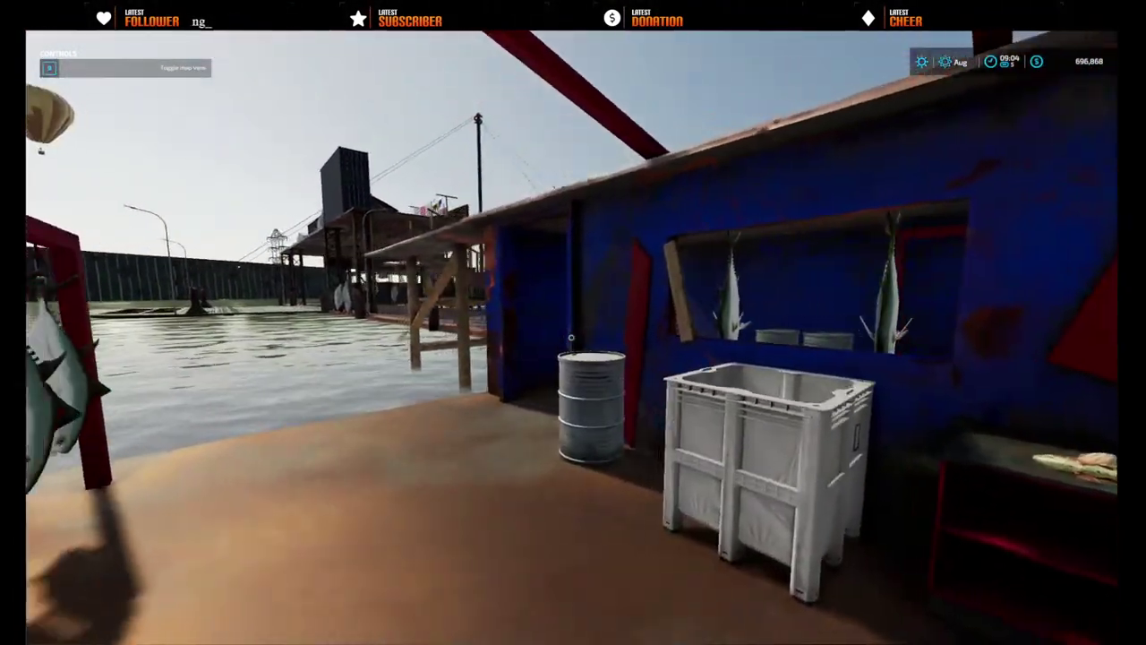
- Walk through the Fish Market's interior past the hanging fish and out to the blue circle at the pier's end
key("w")
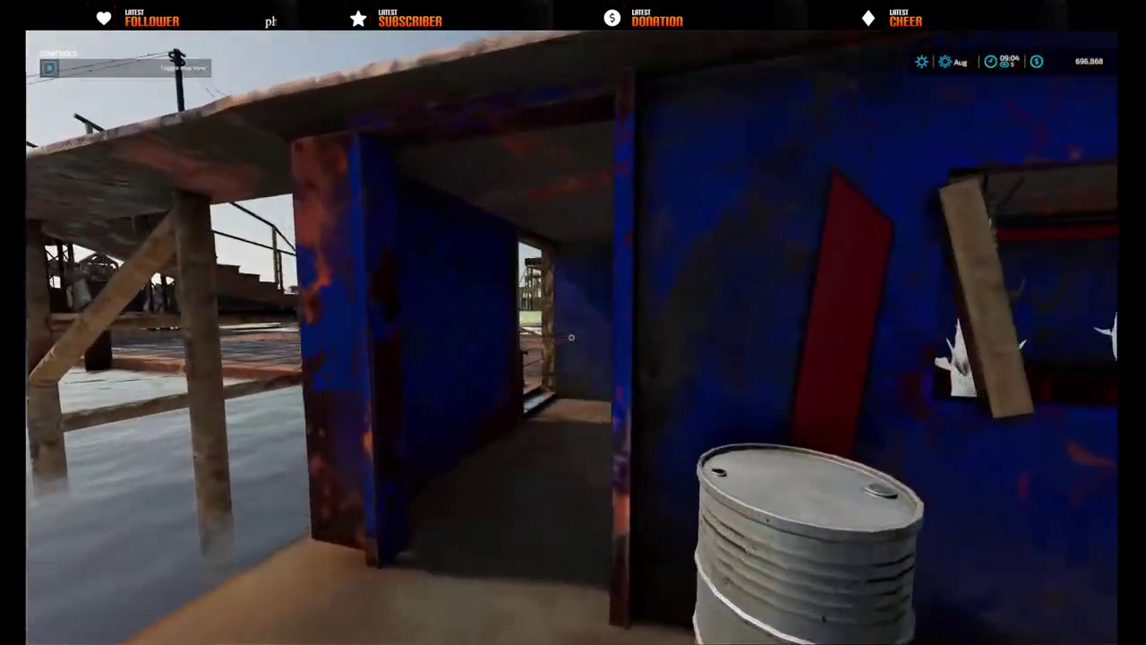
key("w")
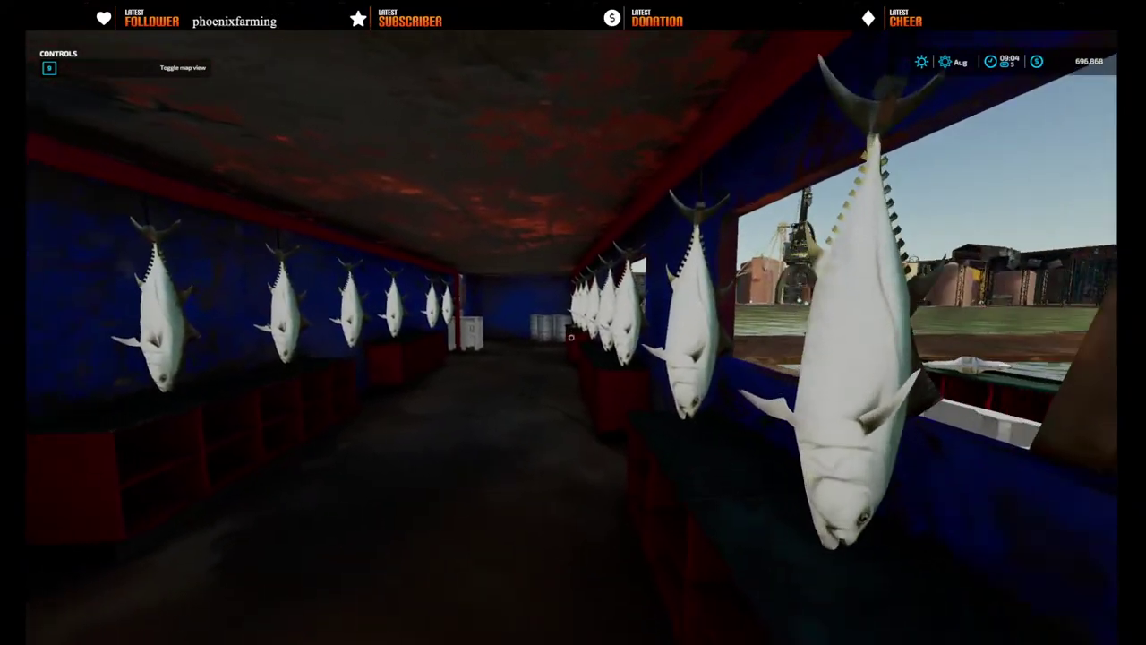
key("w")
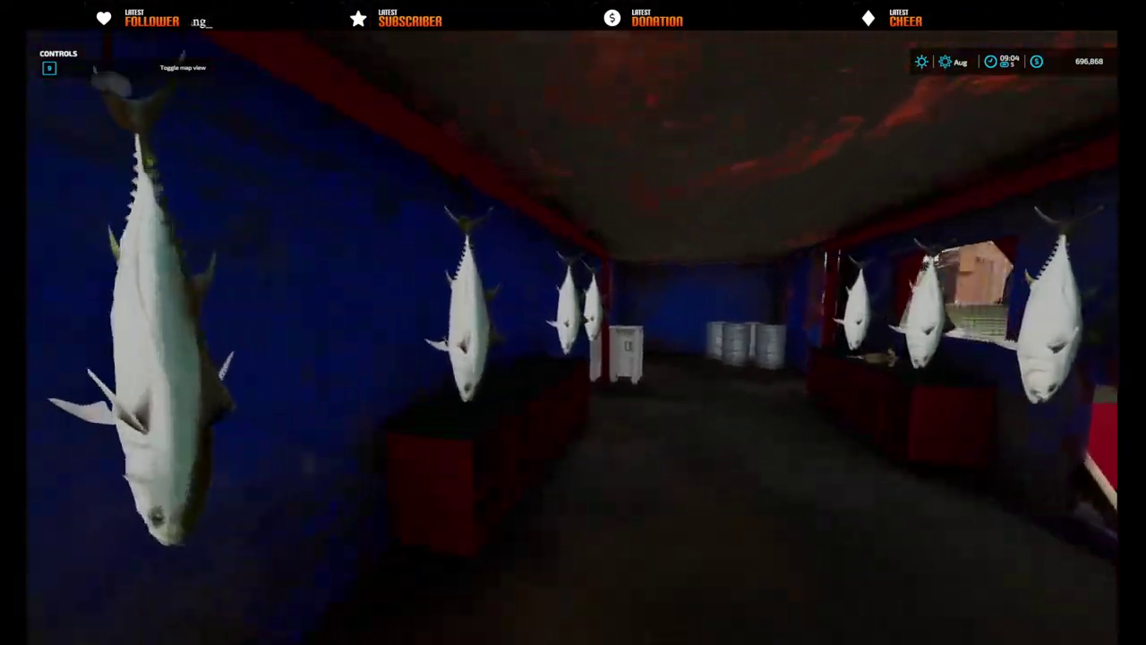
key("w")
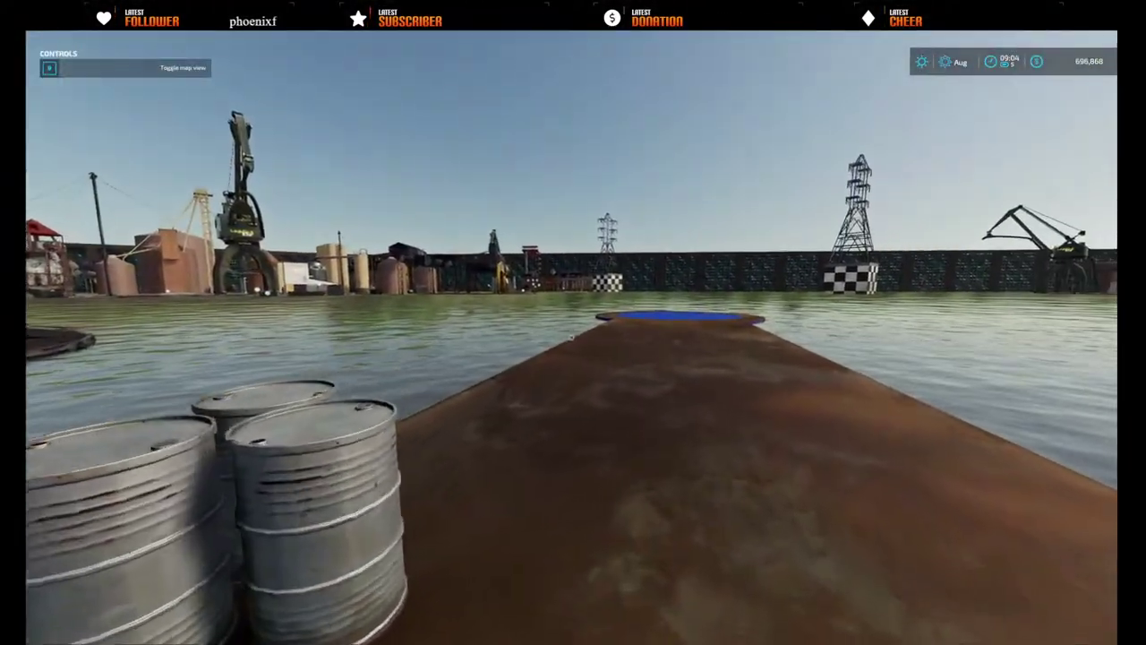
key("w")
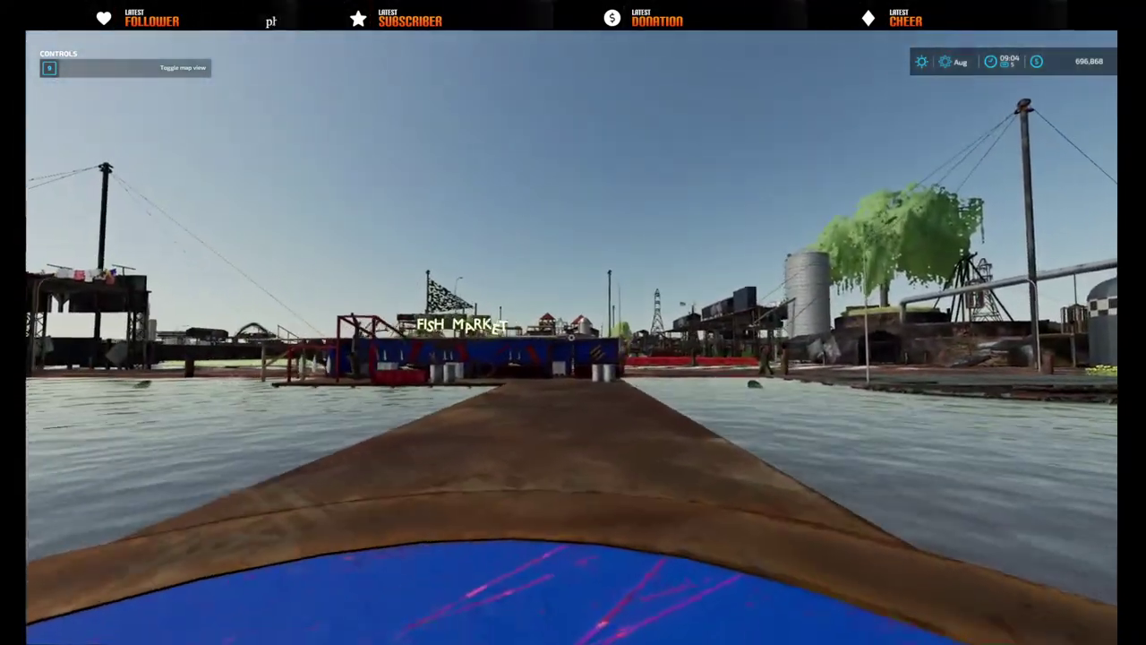
- Find the Foundation Seafood Store on the game map and visit it
key("Escape")
left_click_drag(501, 275, 798, 150)
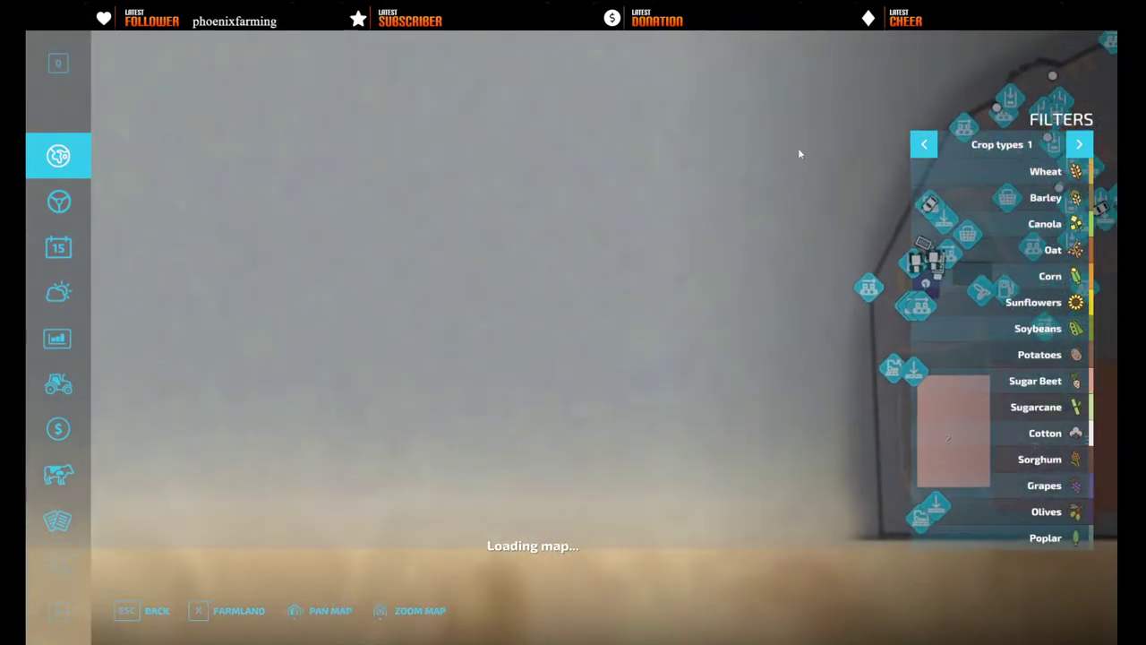
scroll(325, 257, "down", 1)
left_click_drag(325, 258, 681, 299)
left_click_drag(308, 275, 673, 278)
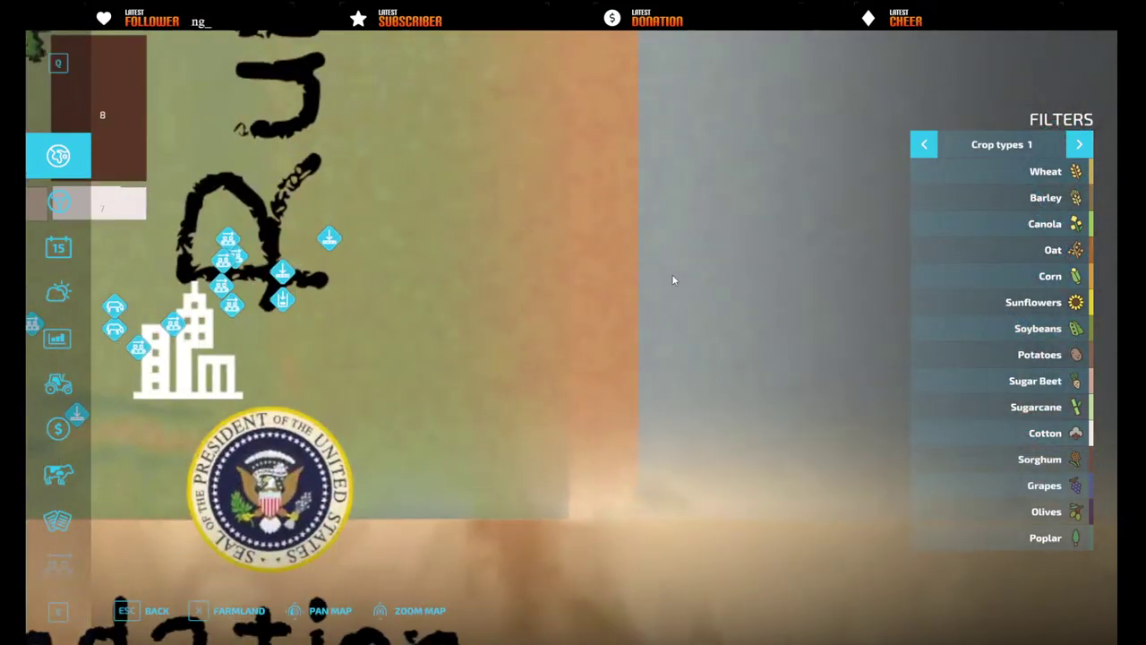
left_click_drag(391, 295, 409, 325)
mouse_move(305, 308)
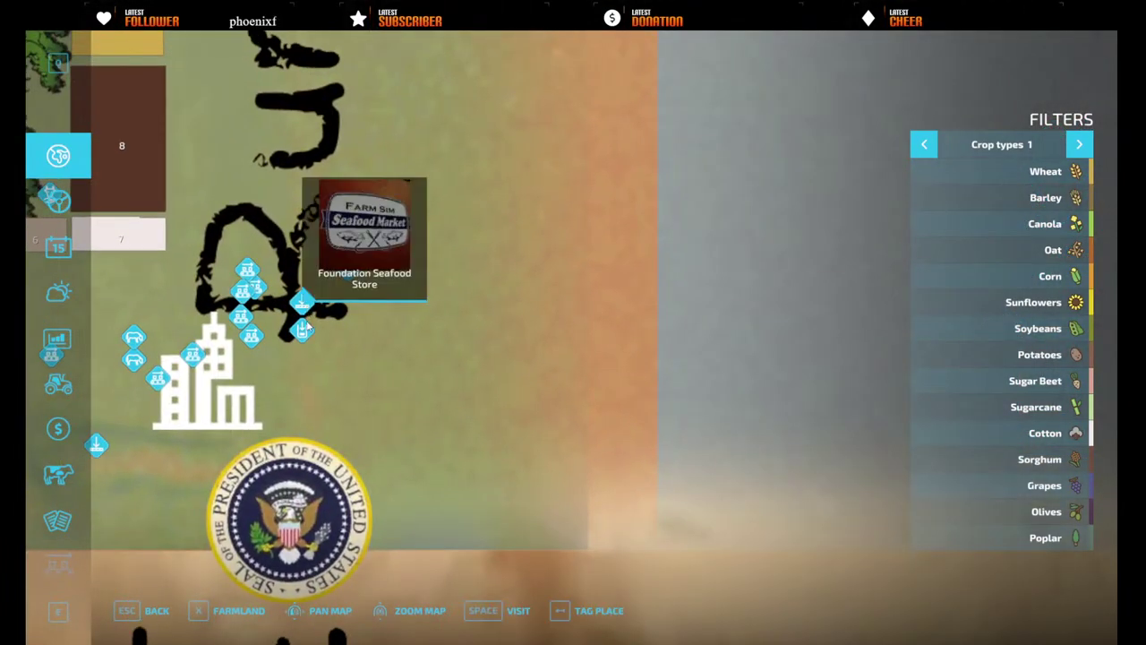
key("space")
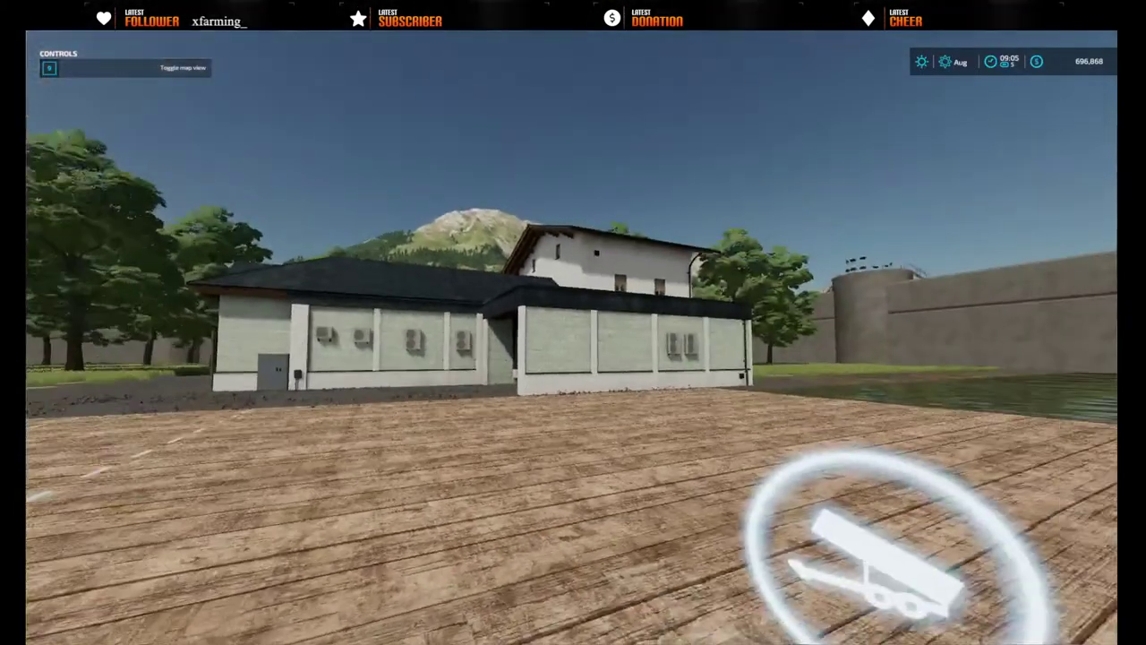
- Walk around the Foundation Seafood Store and examine its logo sign and the fish posters on its walls
key("w")
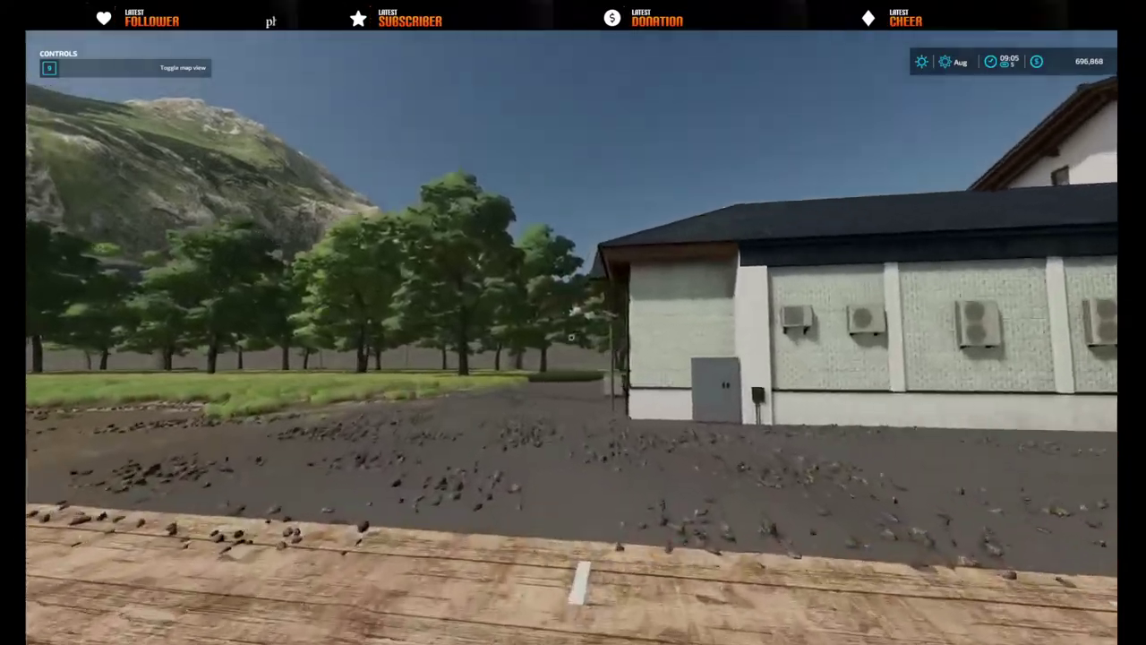
key("w")
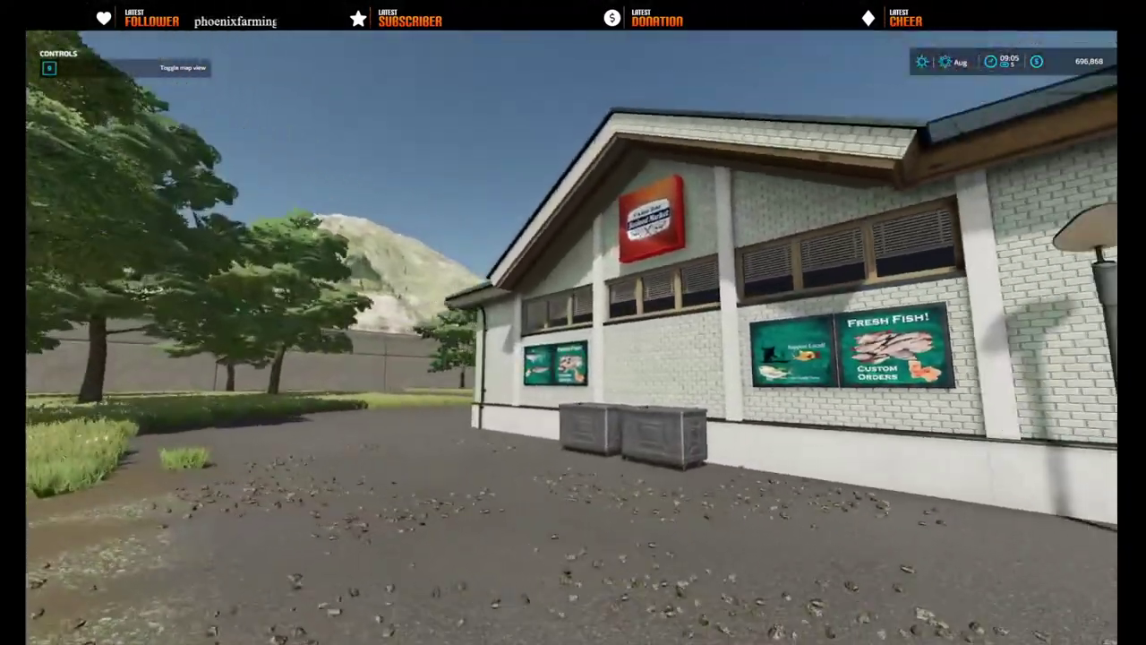
key("s")
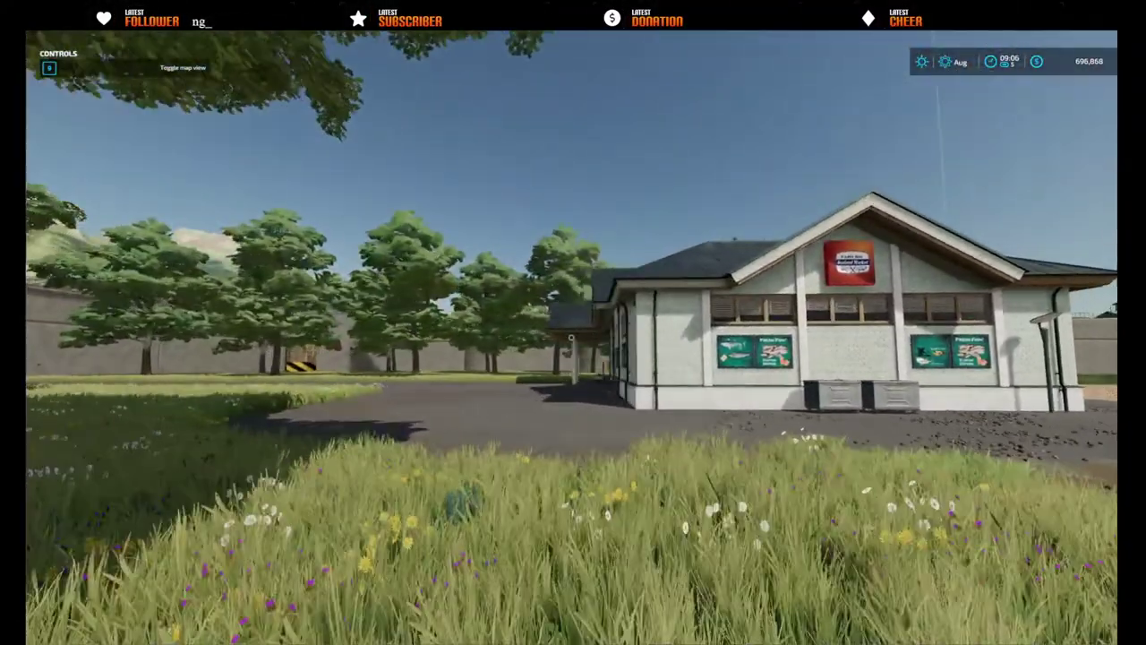
key("w")
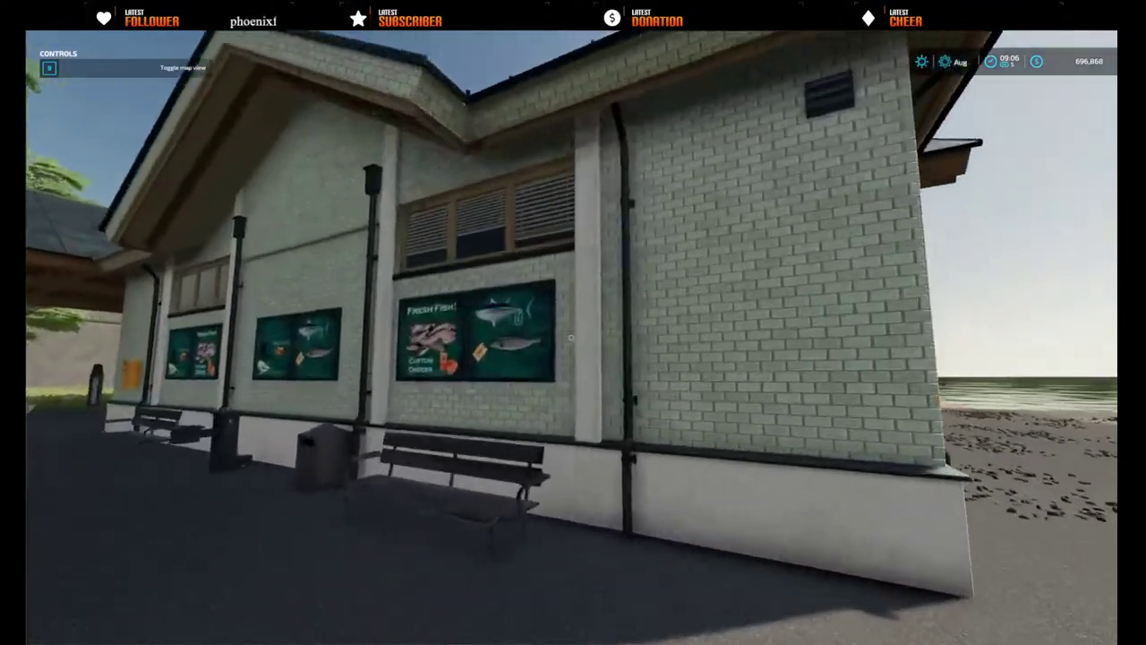
key("w")
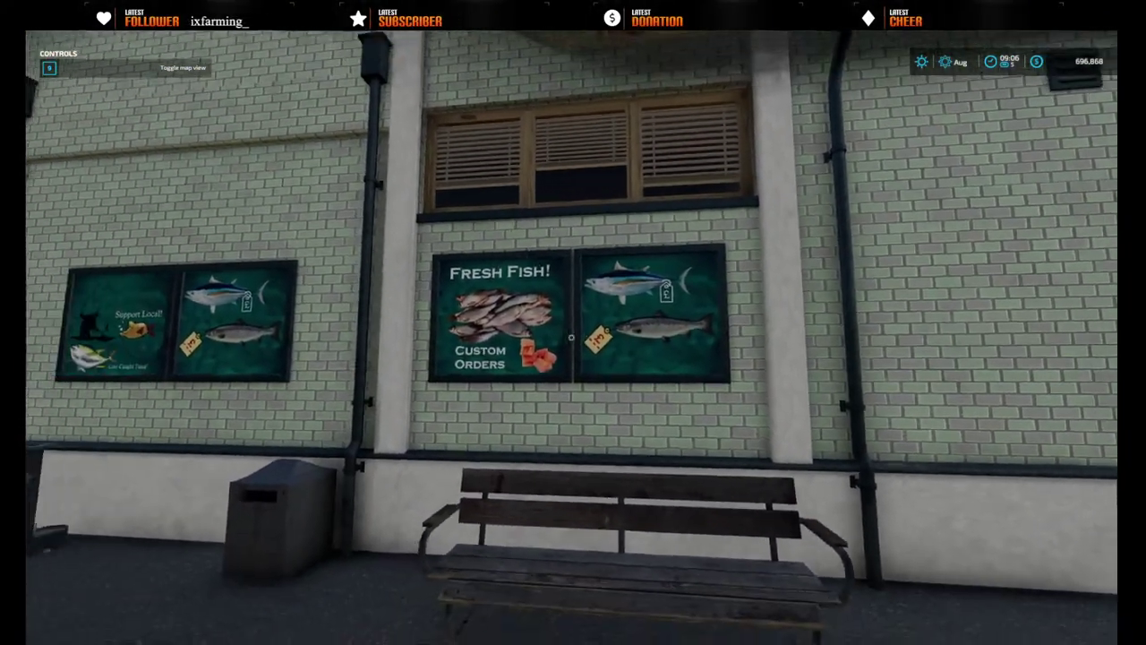
key("w")
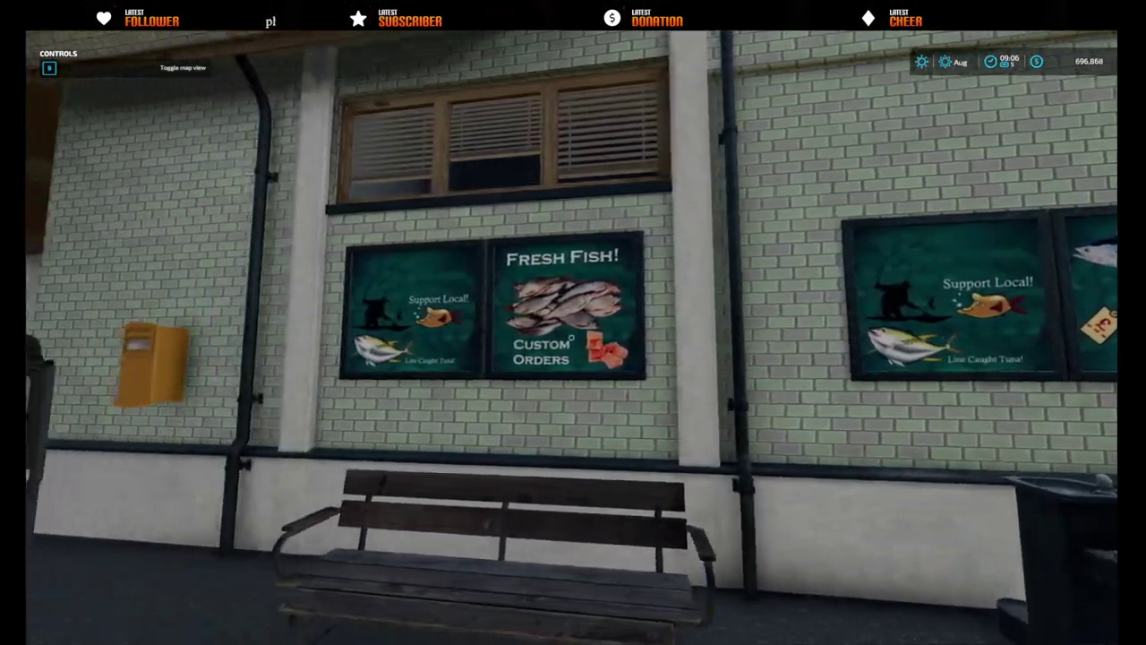
key("a")
key("w")
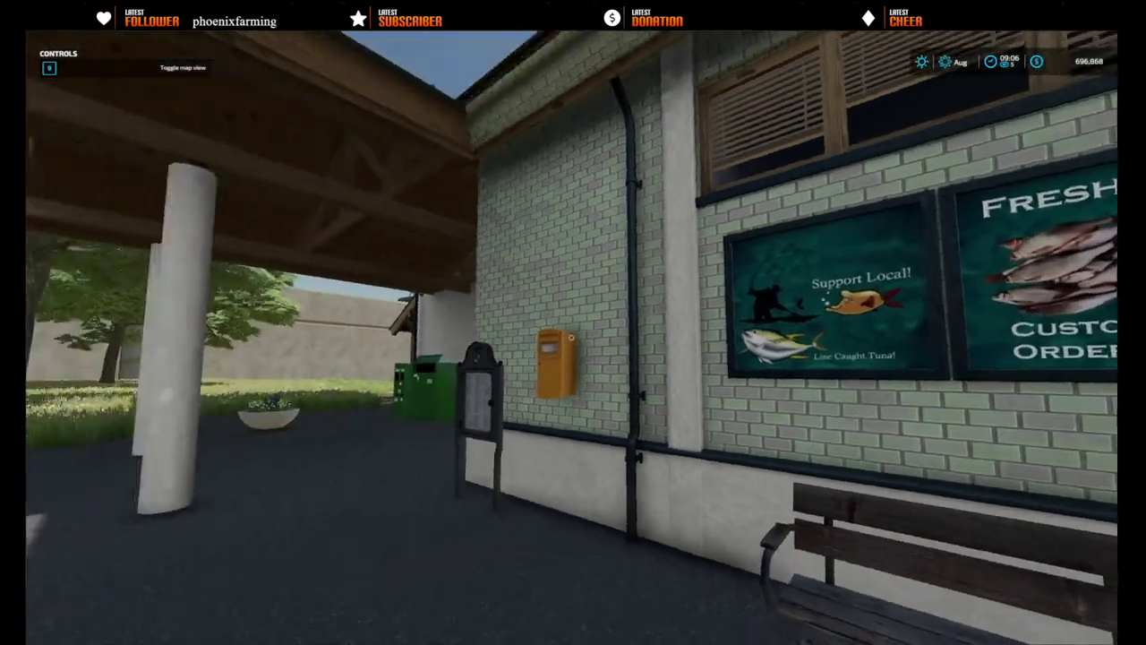
- Inspect the collision outlines around the seafood store's wooden dock, the water's edge and the surrounding walls
key("w")
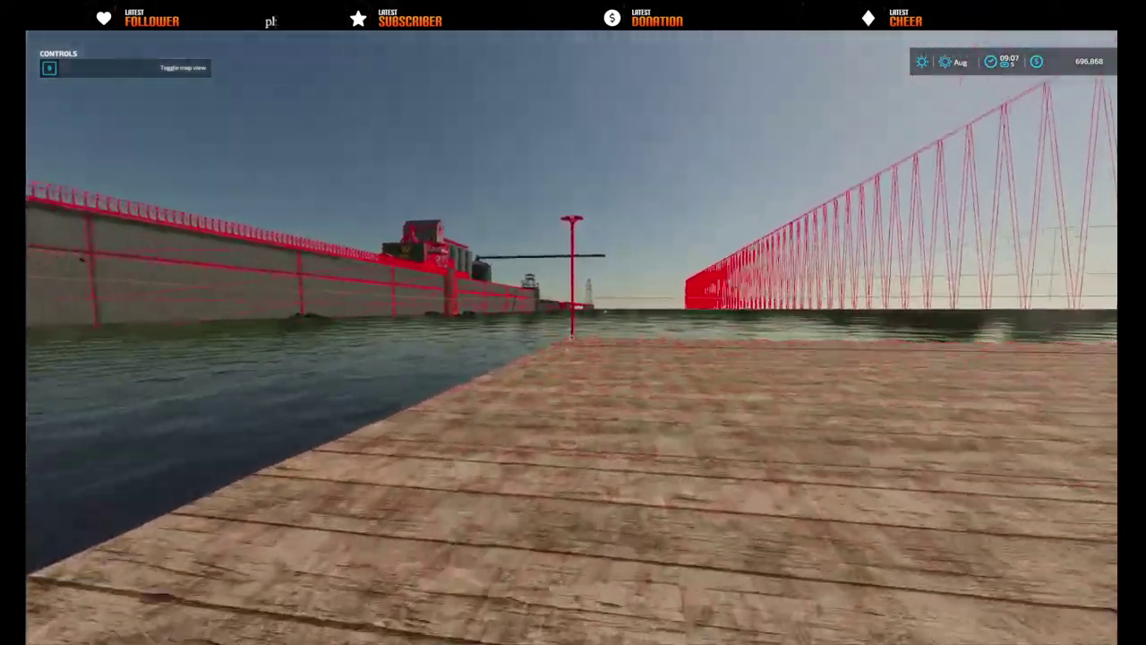
key("w")
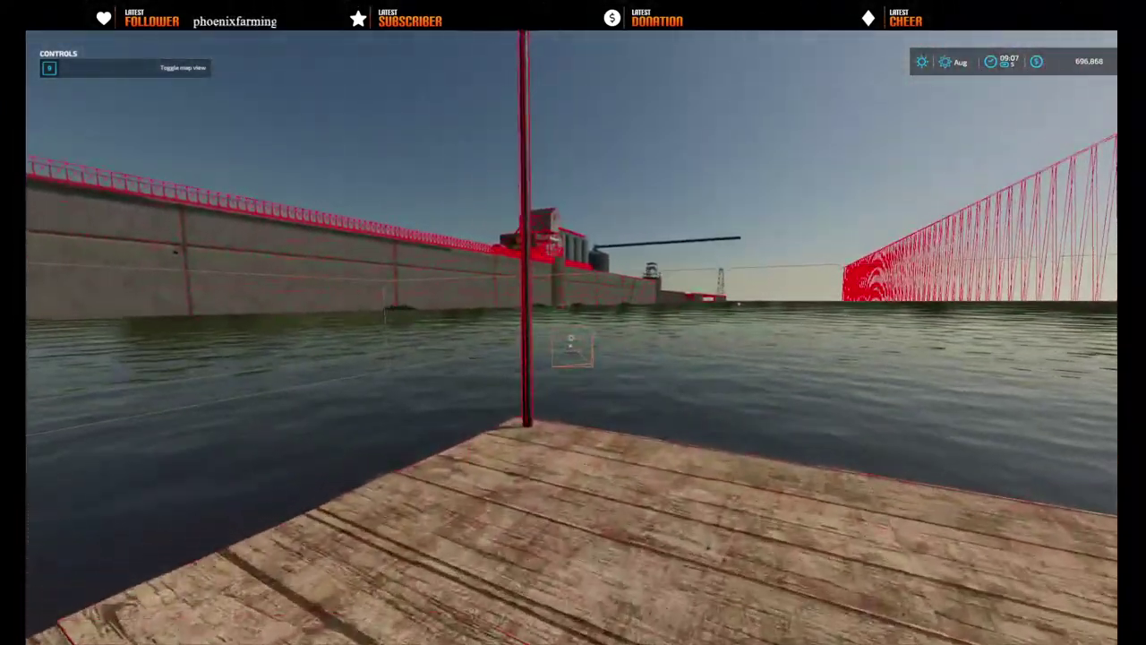
key("s")
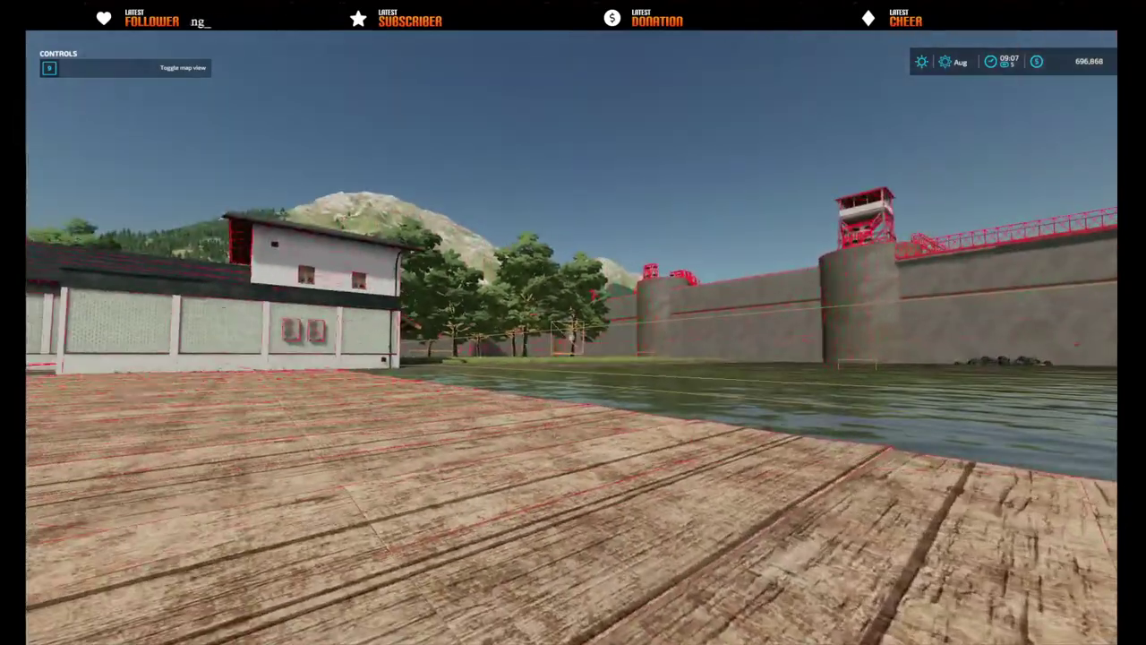
key("w")
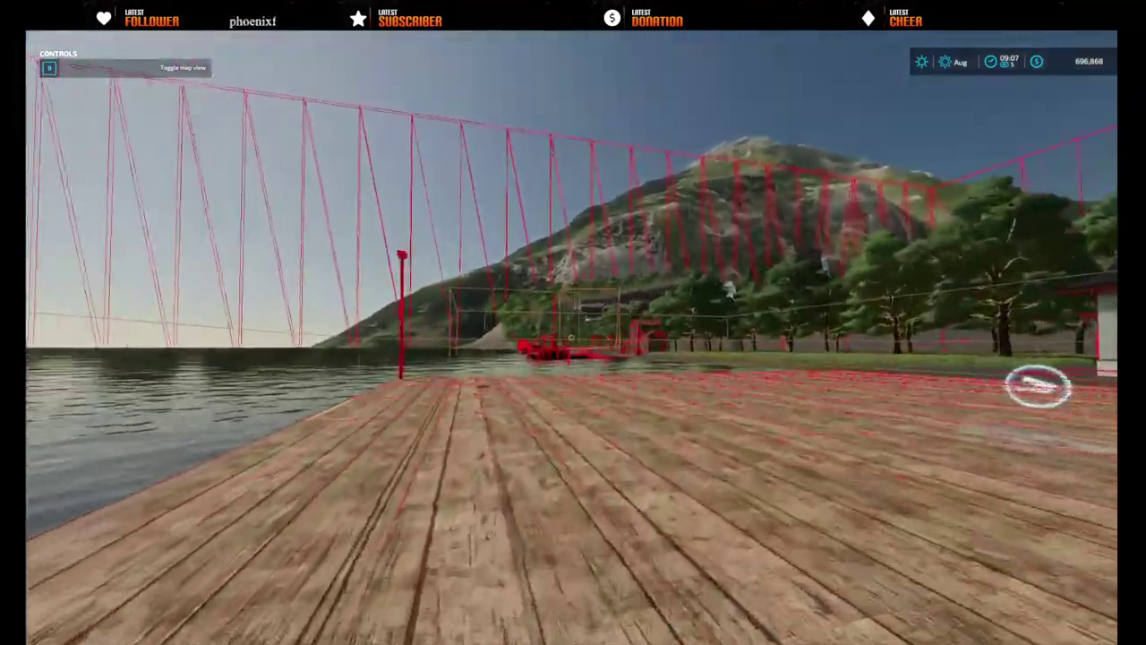
- Walk off the seafood store's wooden dock onto the stony shore and inspect the outlines along the wall and store building
key("w")
key("w")
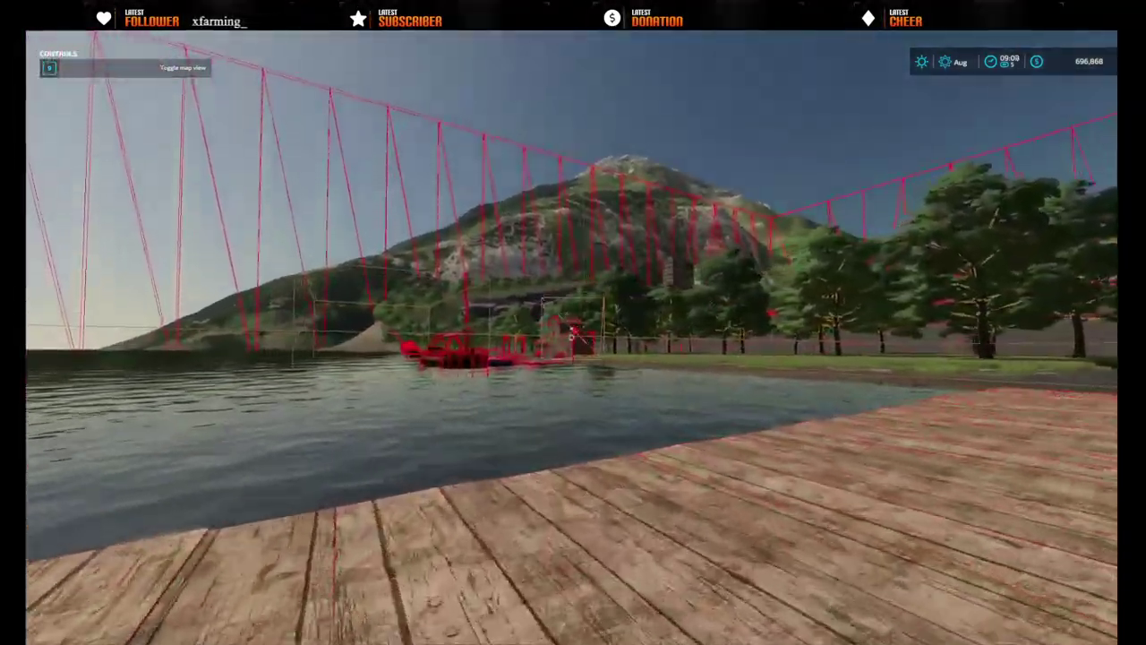
key("w")
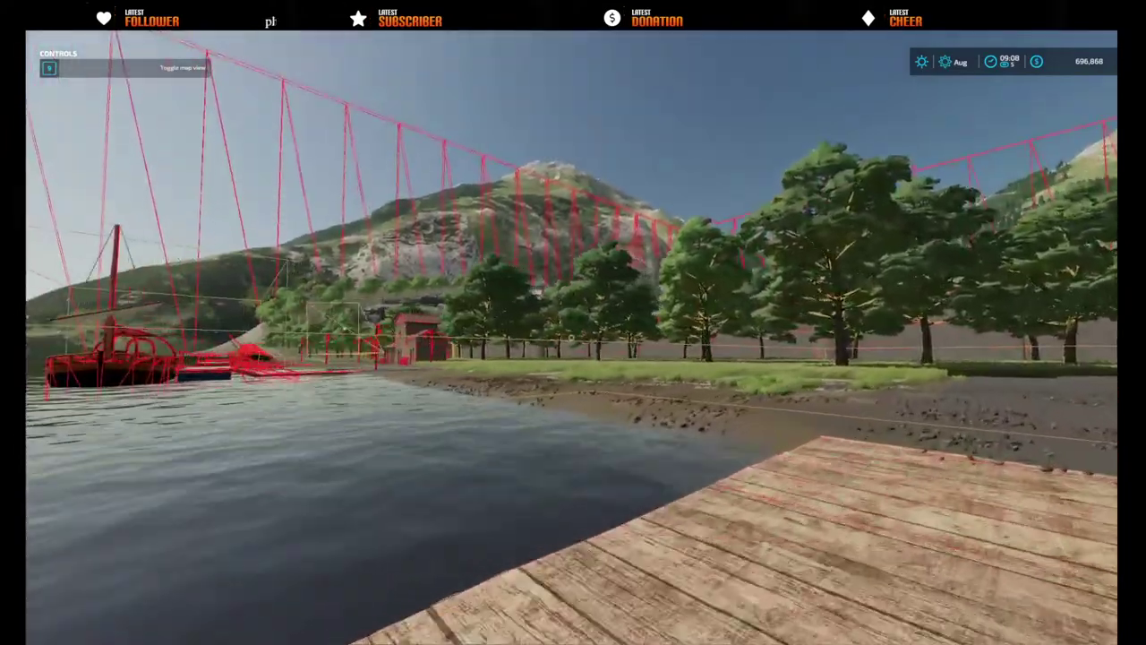
key("w")
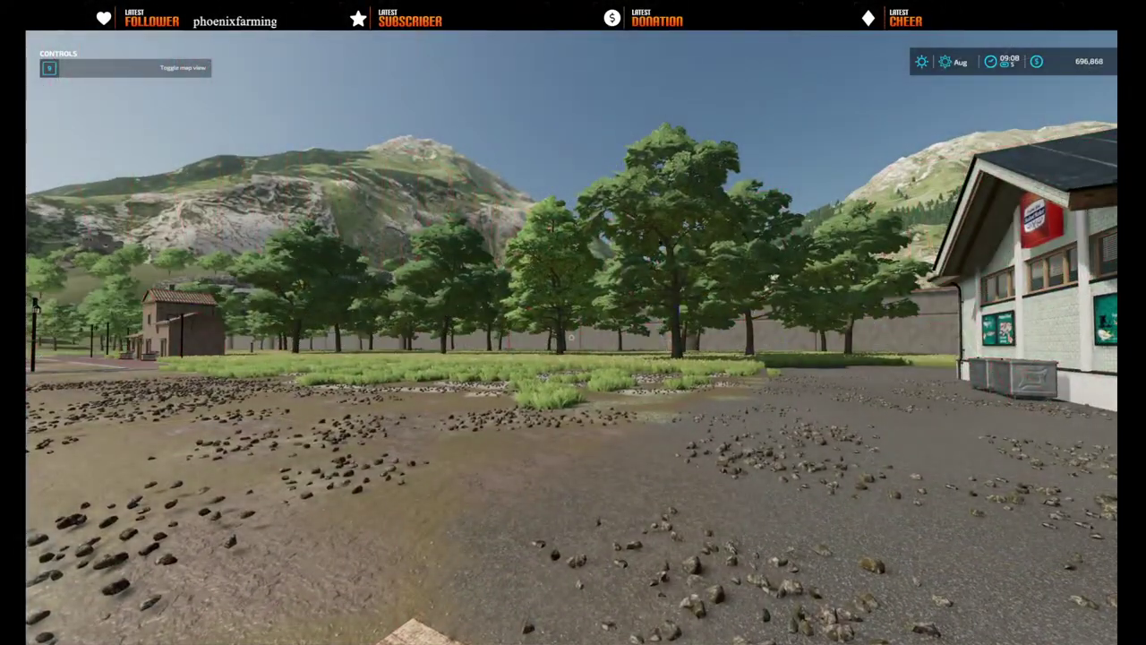
key("w")
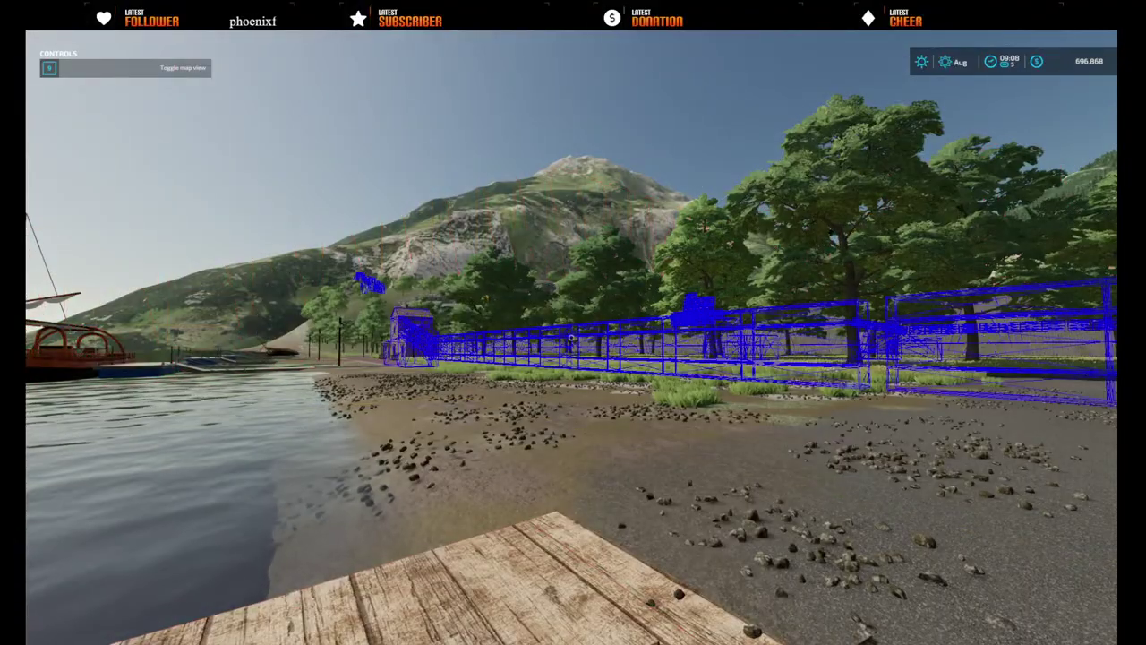
key("w")
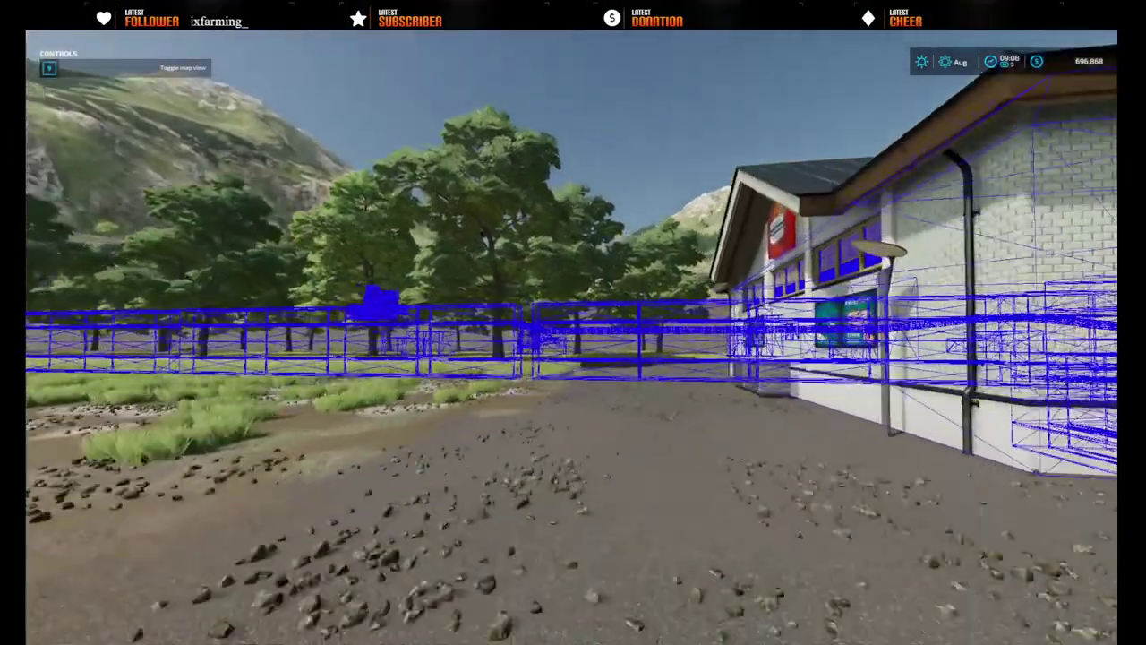
key("w")
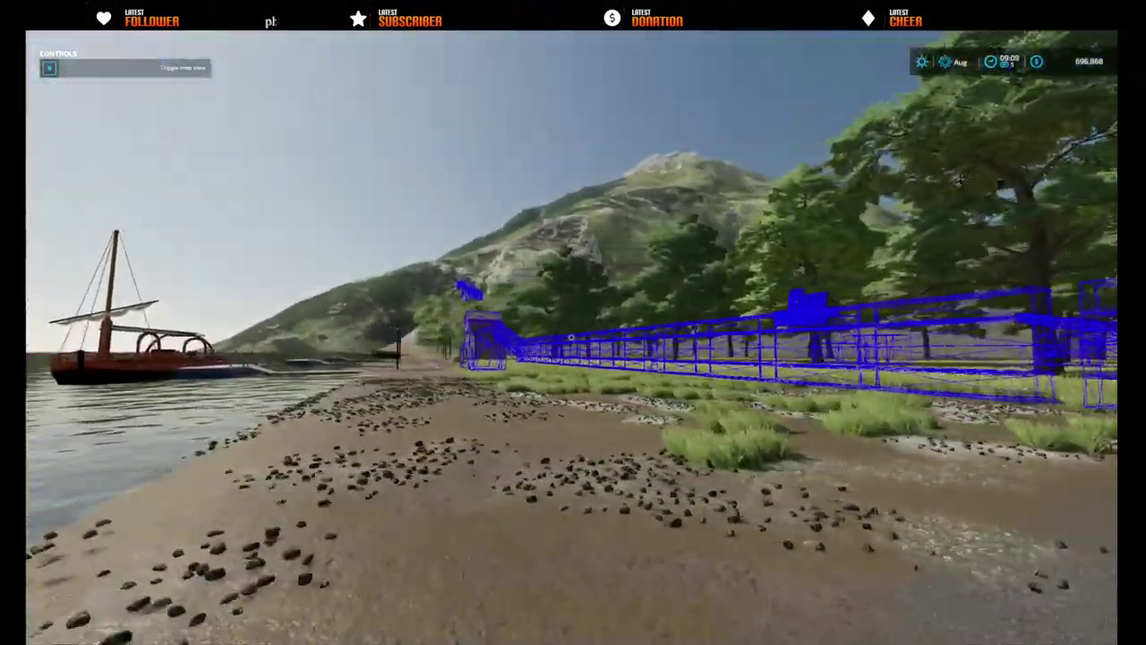
- Return across the wooden dock to its outer edge and look over the water towards the silos
key("w")
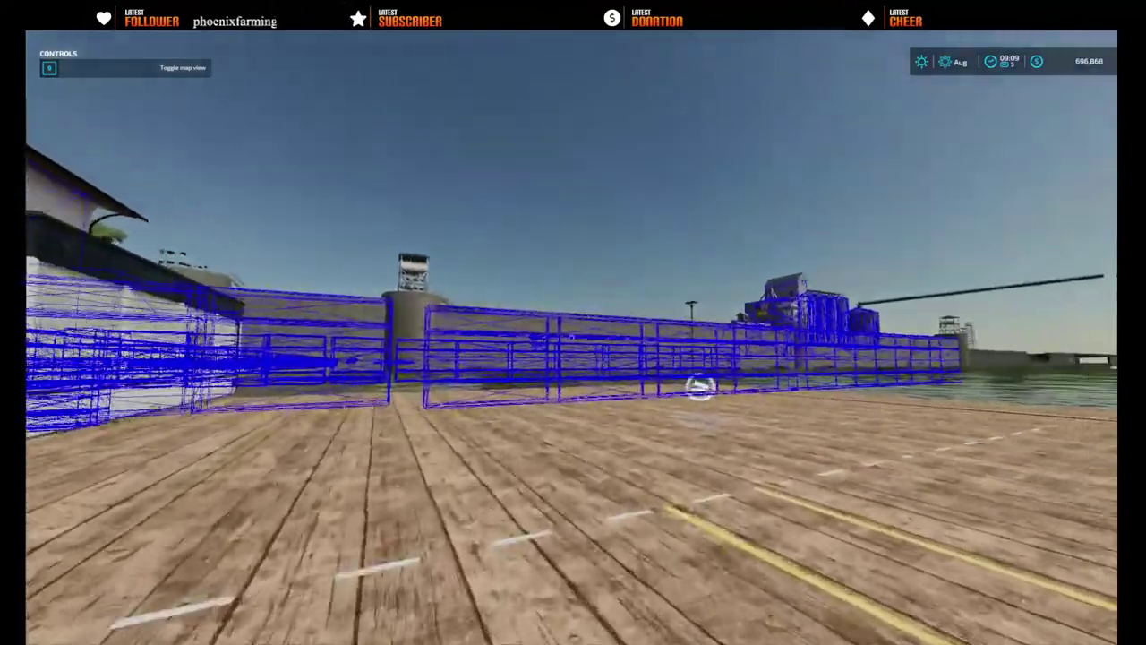
key("w")
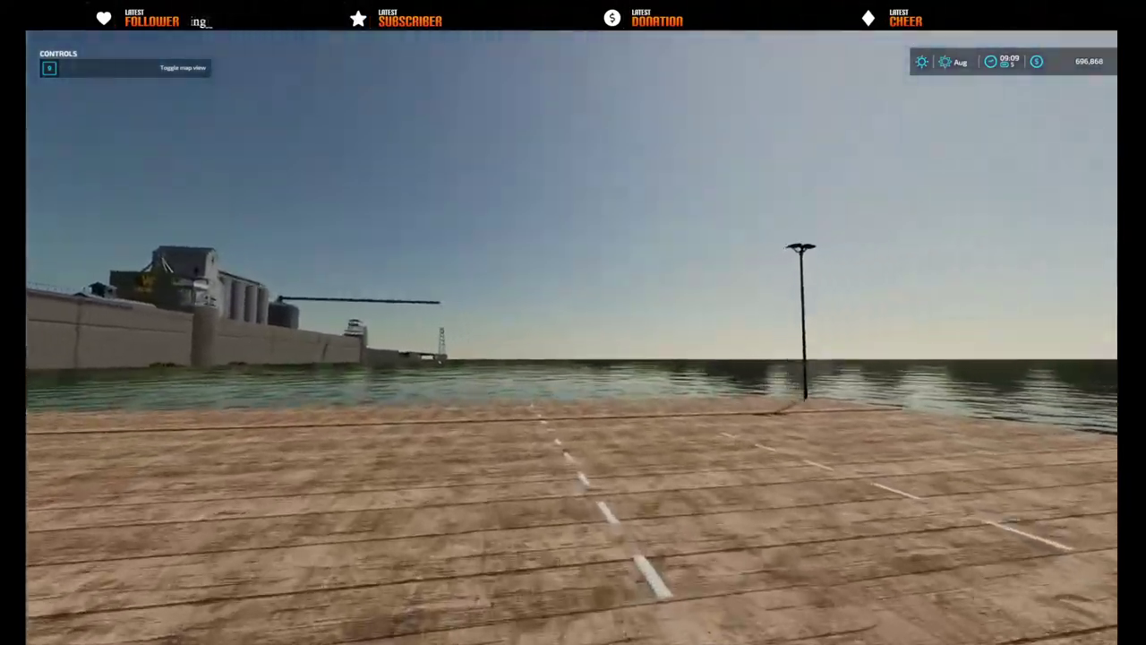
key("w")
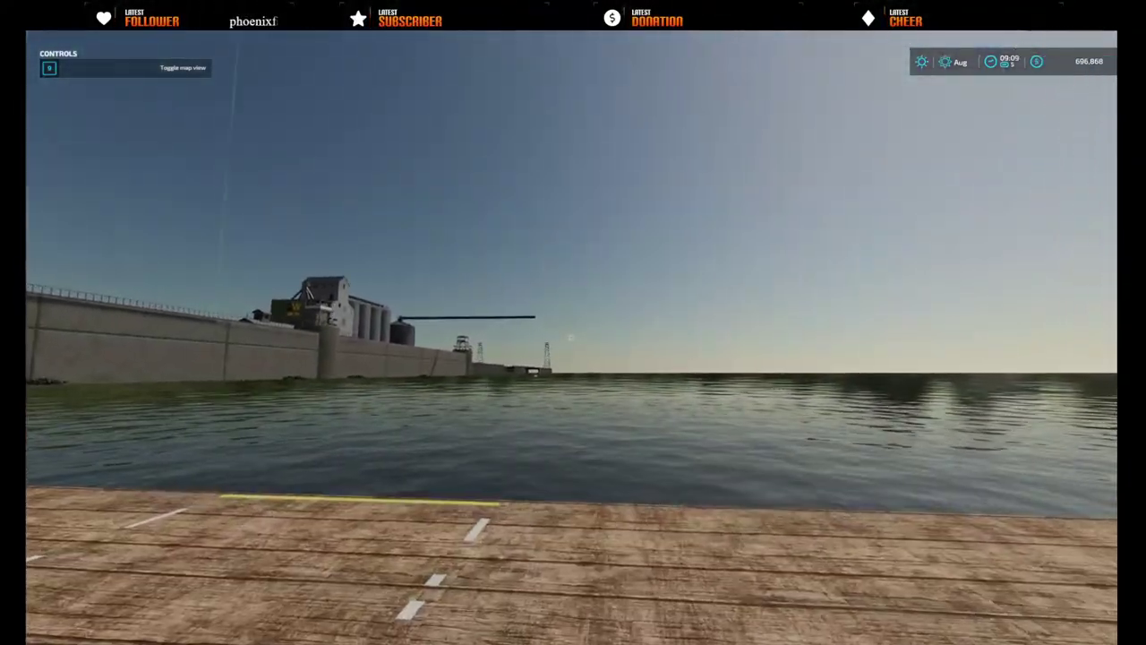
key("w")
- Look up the station prices for Asphalt and Coal in the goods price list
key("Escape")
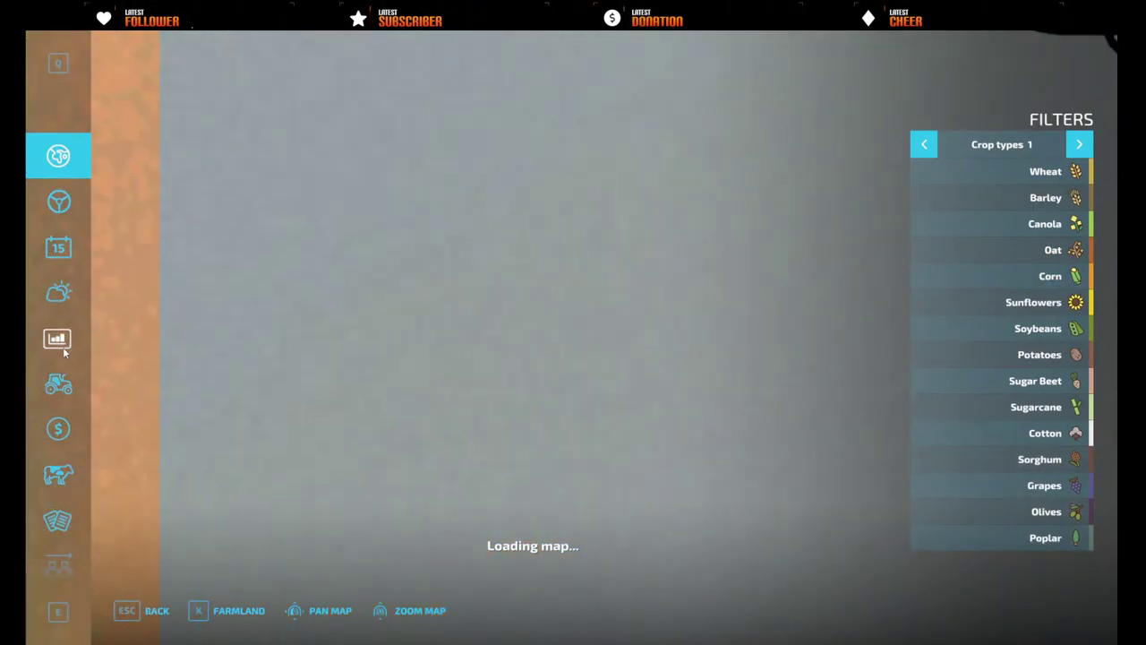
left_click(61, 345)
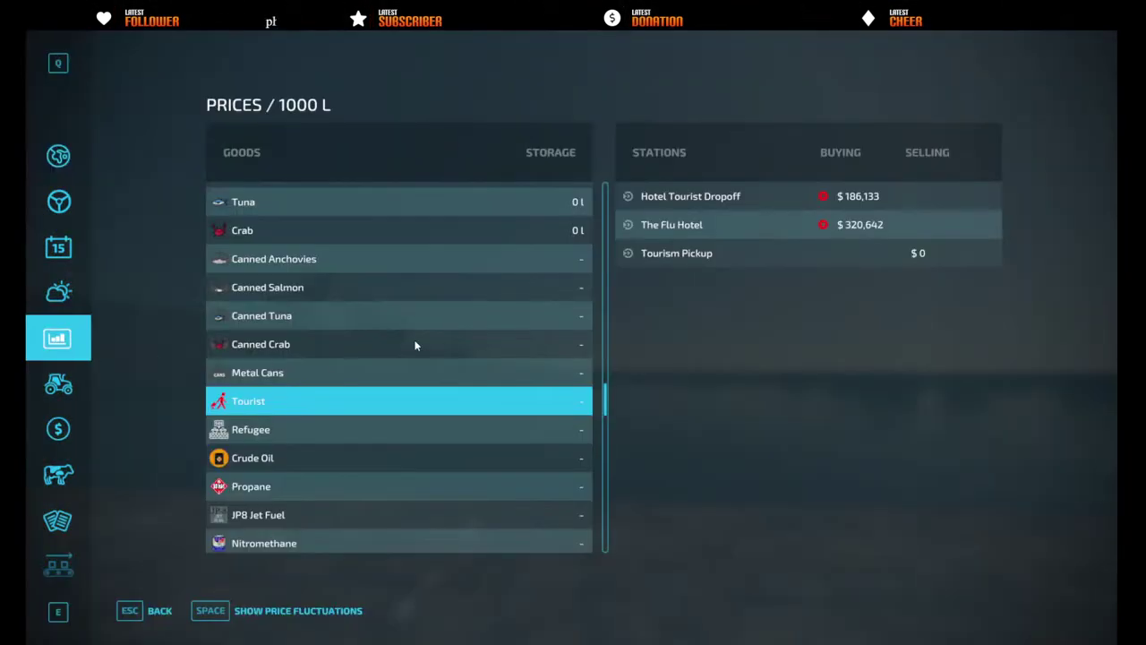
scroll(421, 349, "down", 5)
left_click(274, 356)
left_click(269, 378)
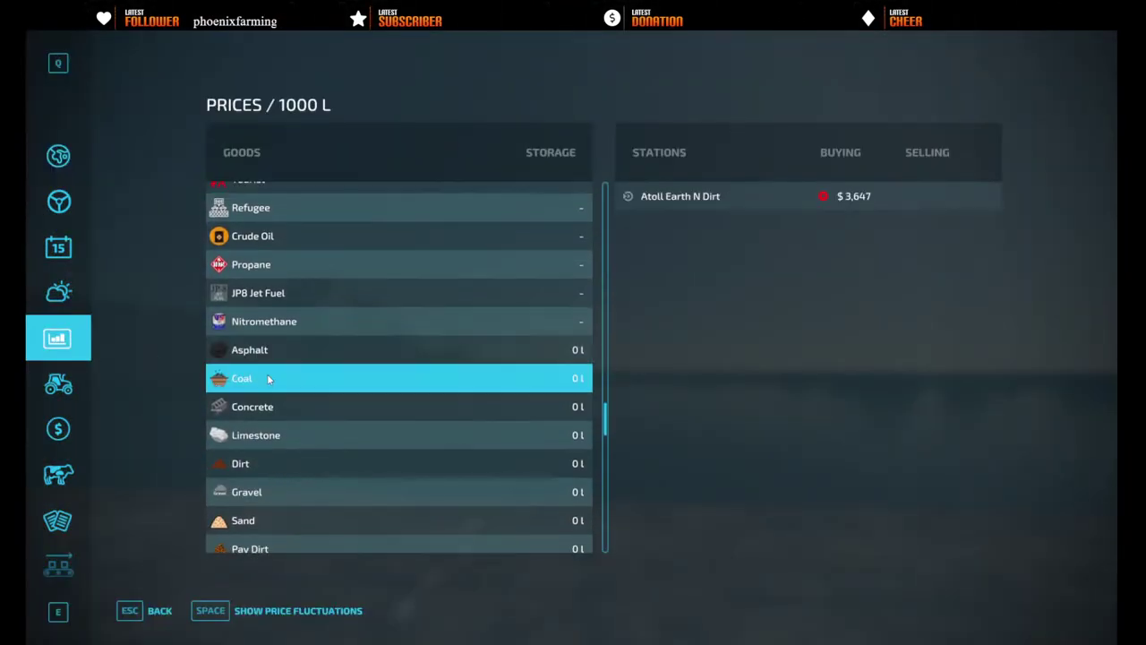
- Check the station prices for Concrete, Dirt and the scrap and steel goods, including Steel I-Beam Large
left_click(290, 408)
left_click(281, 463)
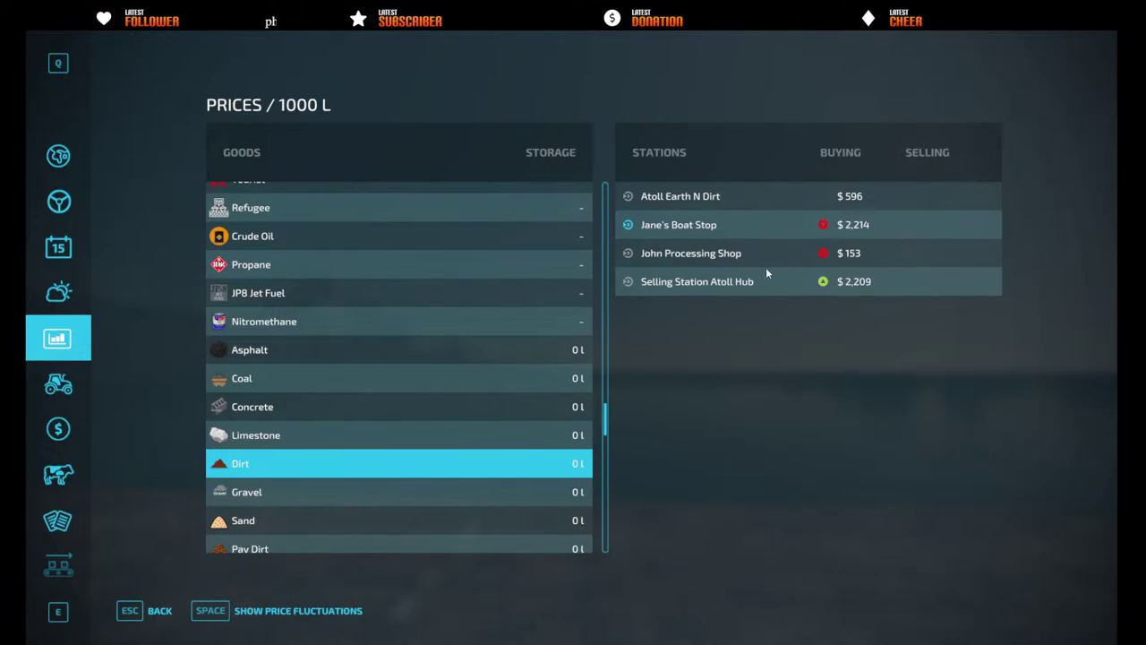
scroll(334, 497, "down", 15)
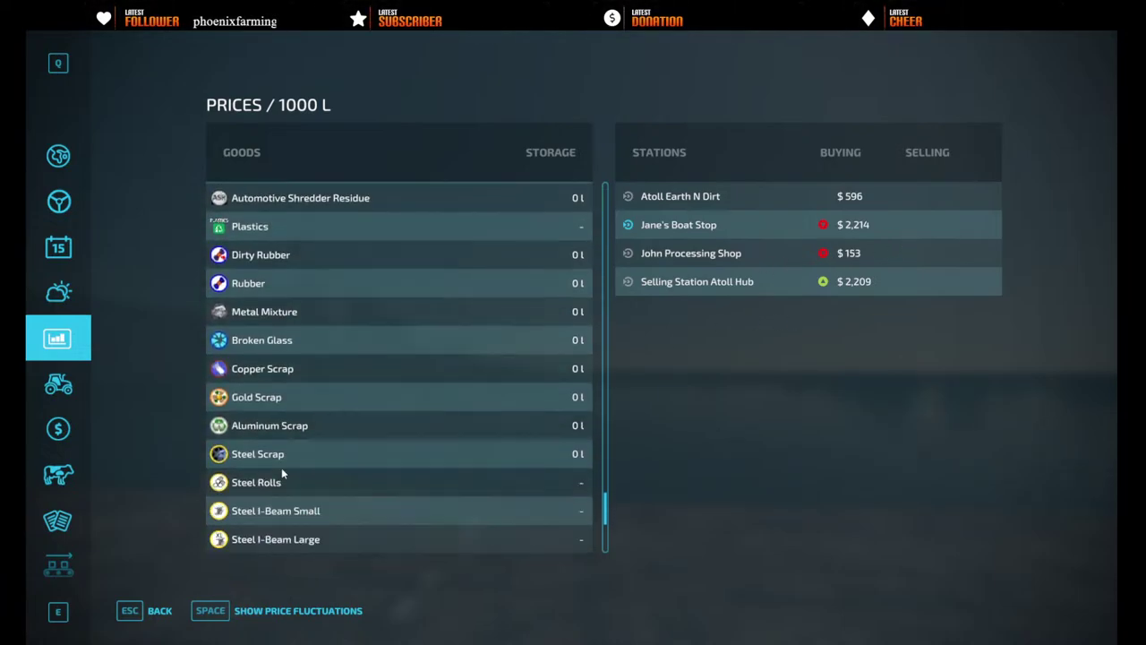
left_click(272, 459)
left_click(259, 424)
left_click(296, 455)
left_click(352, 498)
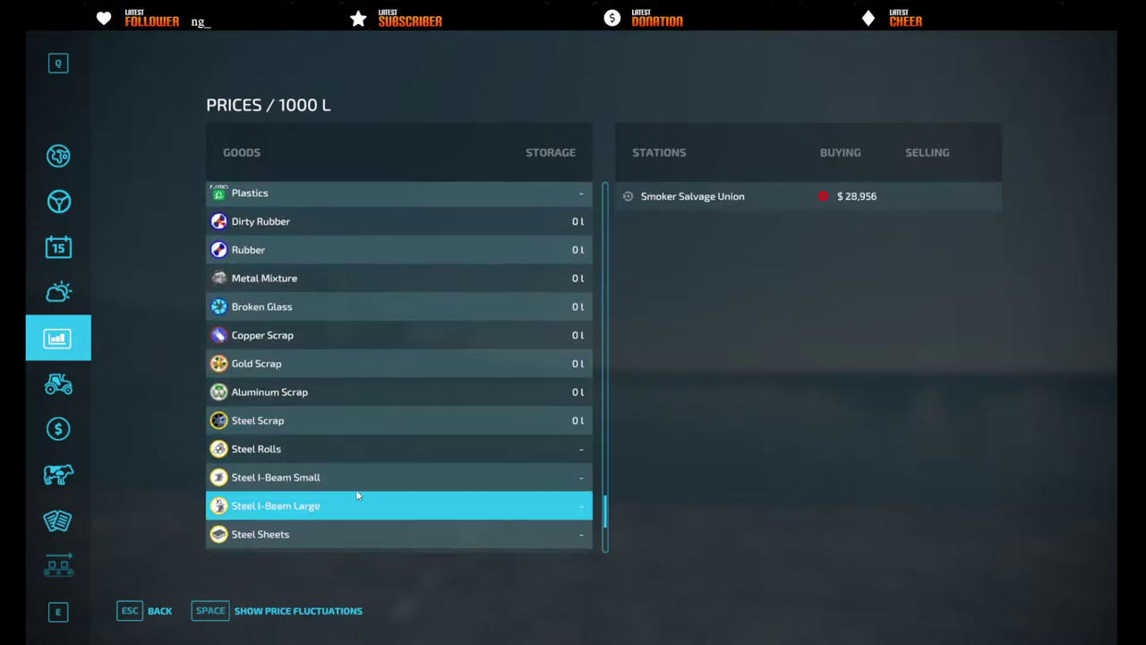
- Check which stations buy Steel Sheets, Copper Sheets and Gold Ingots and at what prices
scroll(286, 439, "down", 5)
left_click(296, 393)
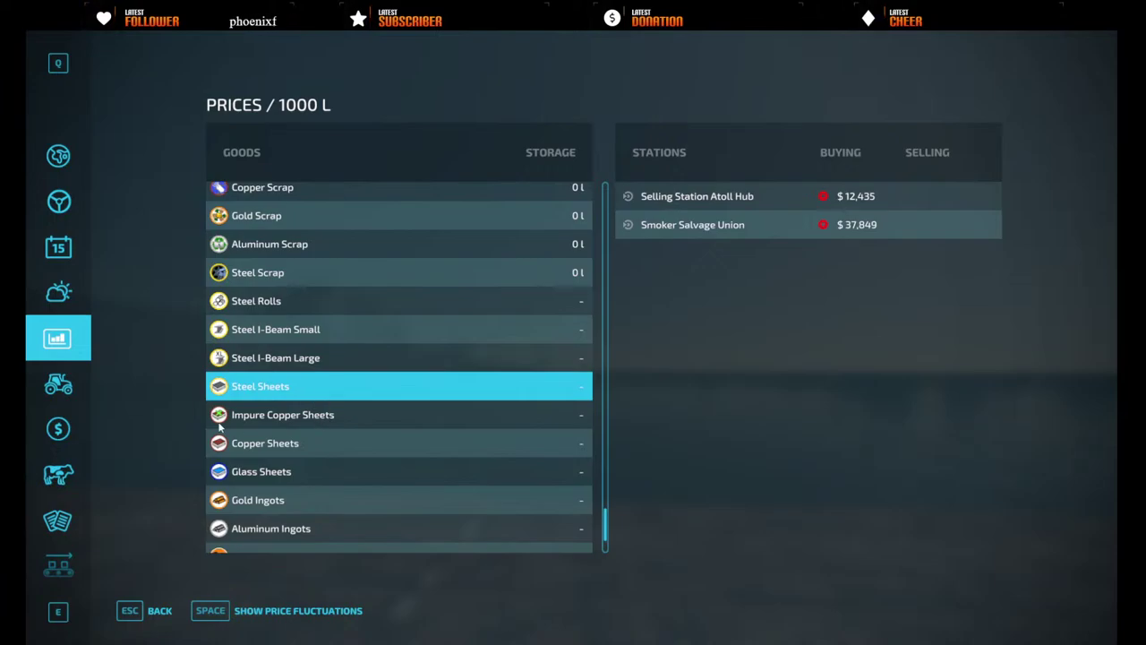
left_click(276, 447)
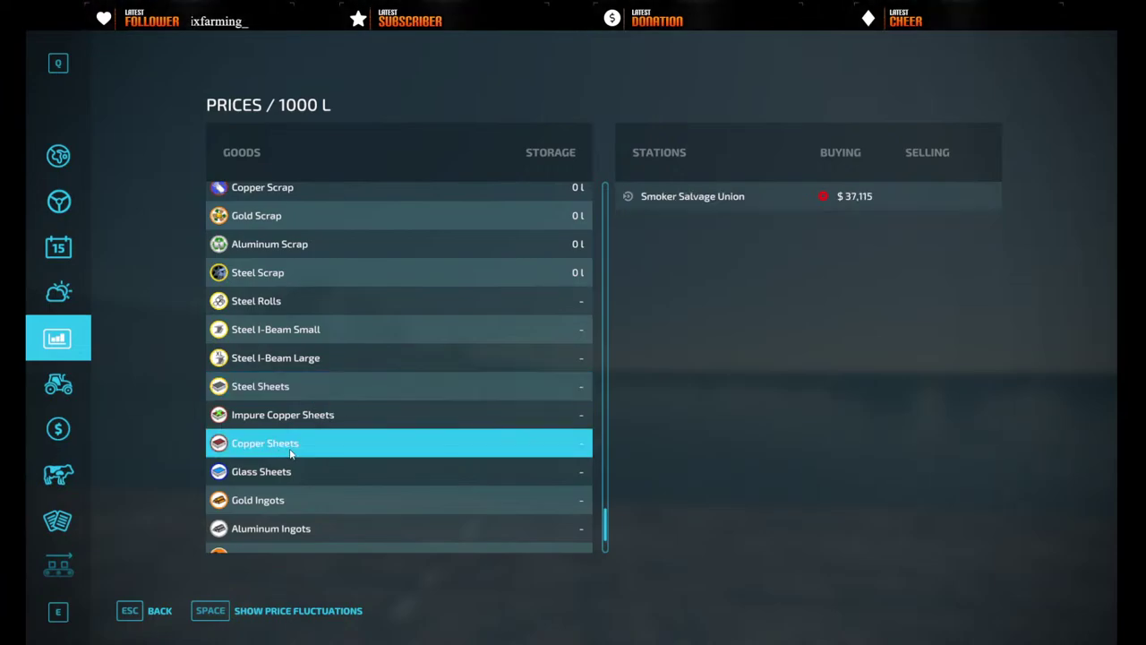
scroll(308, 421, "down", 3)
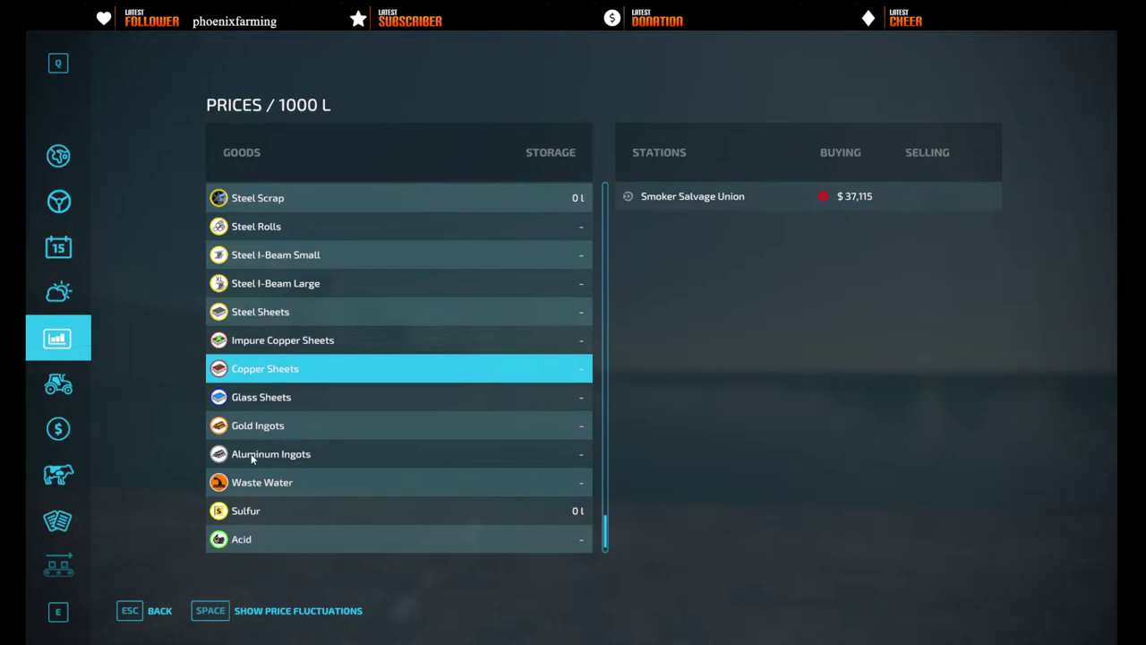
left_click(264, 427)
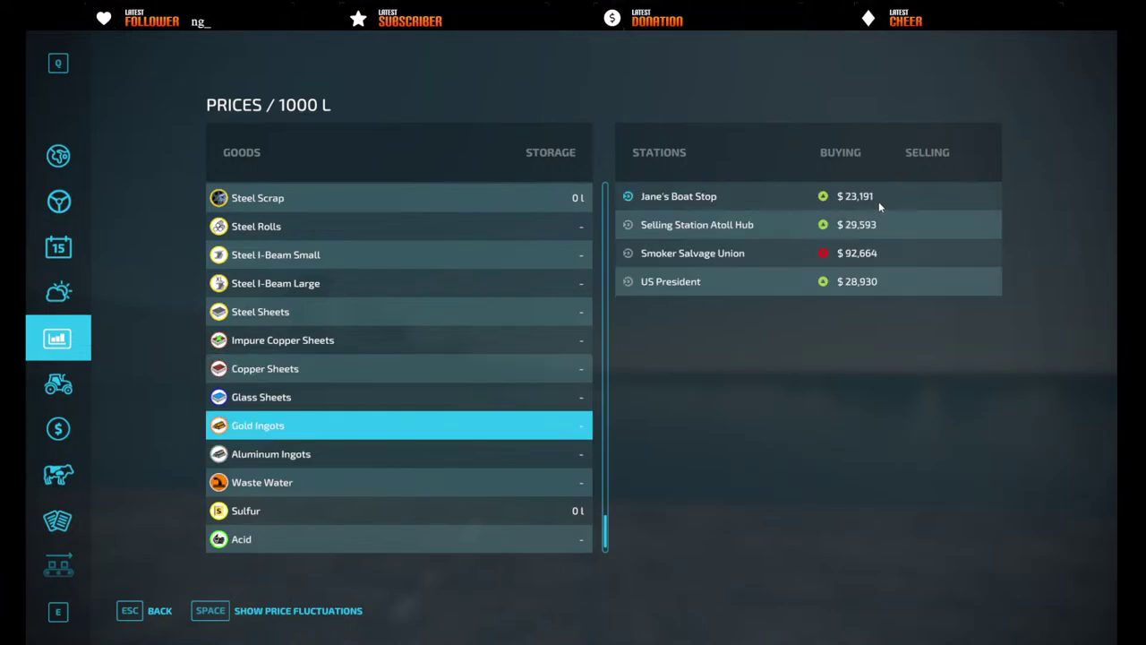
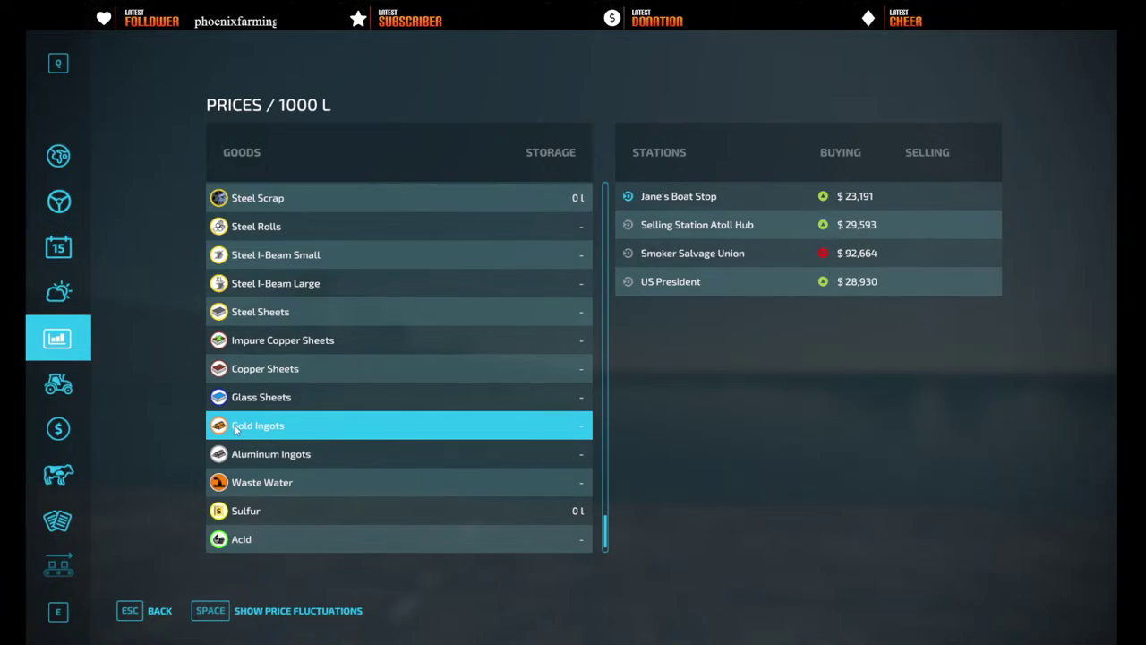
- Compare the station prices for Glass Sheets and Gold Ingots, and look back through the earlier goods
scroll(236, 429, "down", 1)
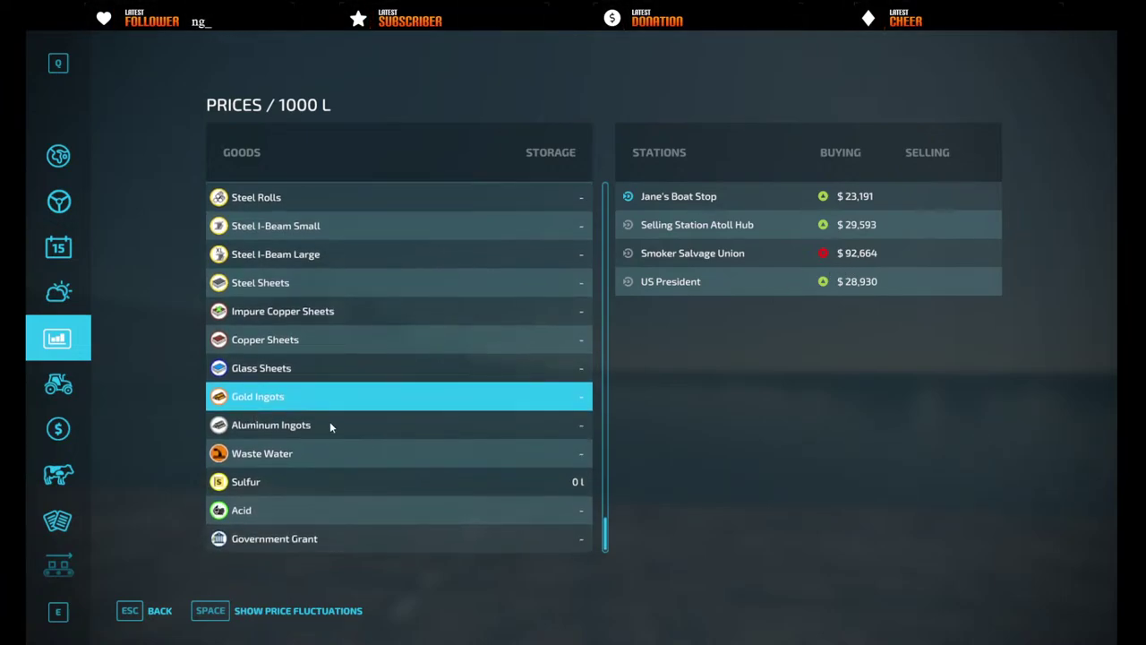
left_click(279, 376)
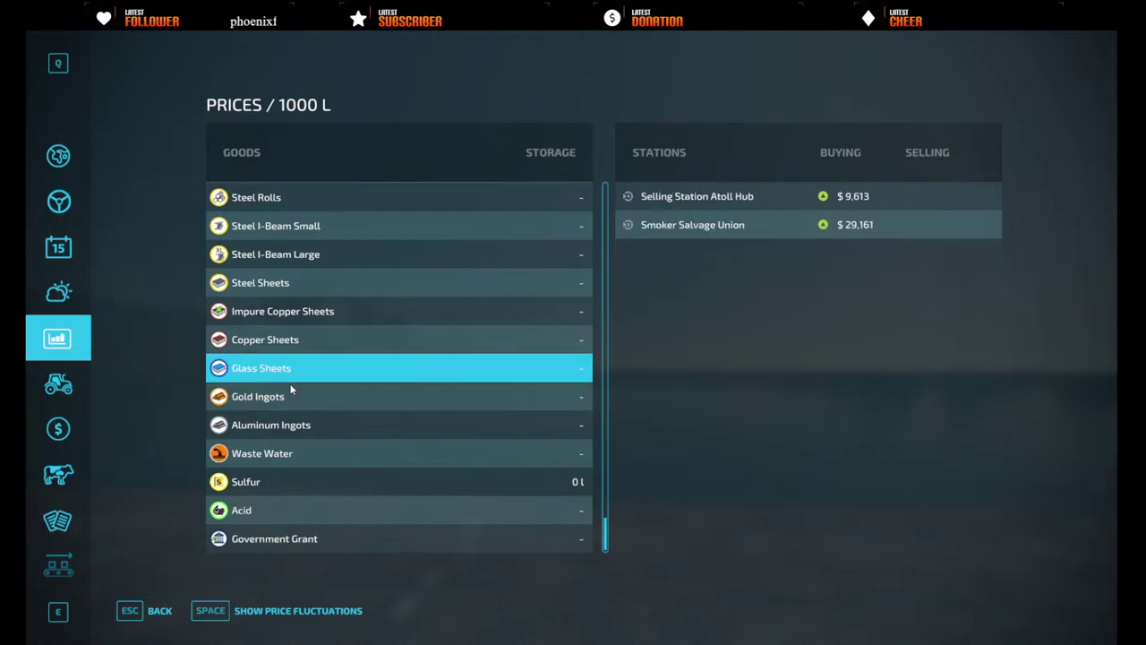
left_click(278, 396)
scroll(313, 405, "up", 20)
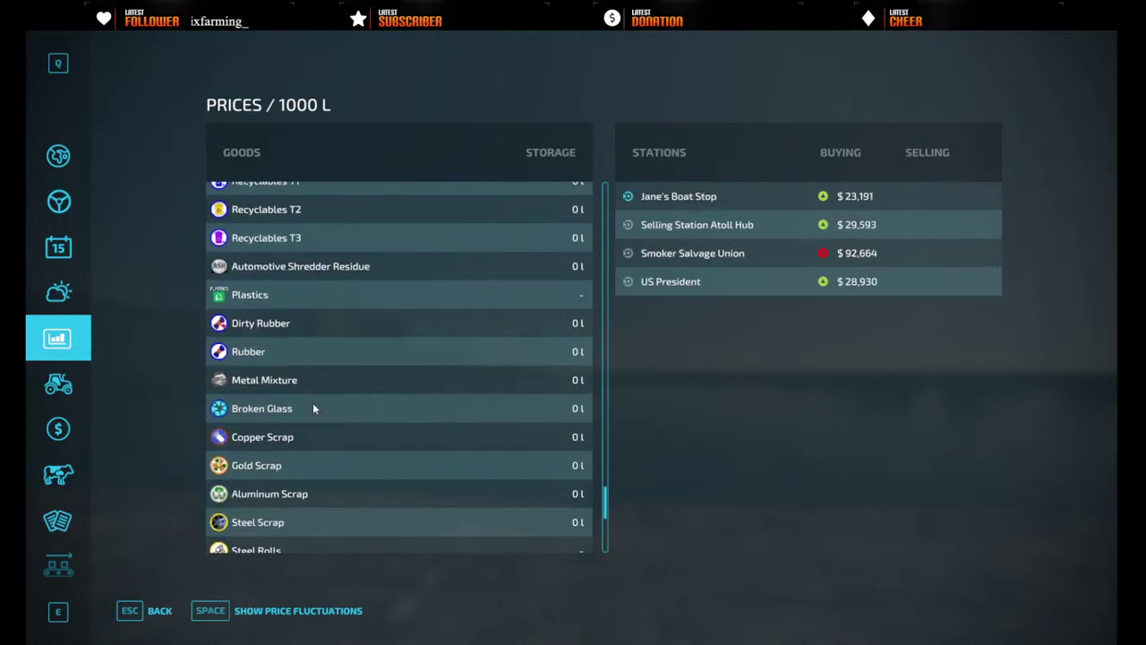
scroll(311, 399, "up", 15)
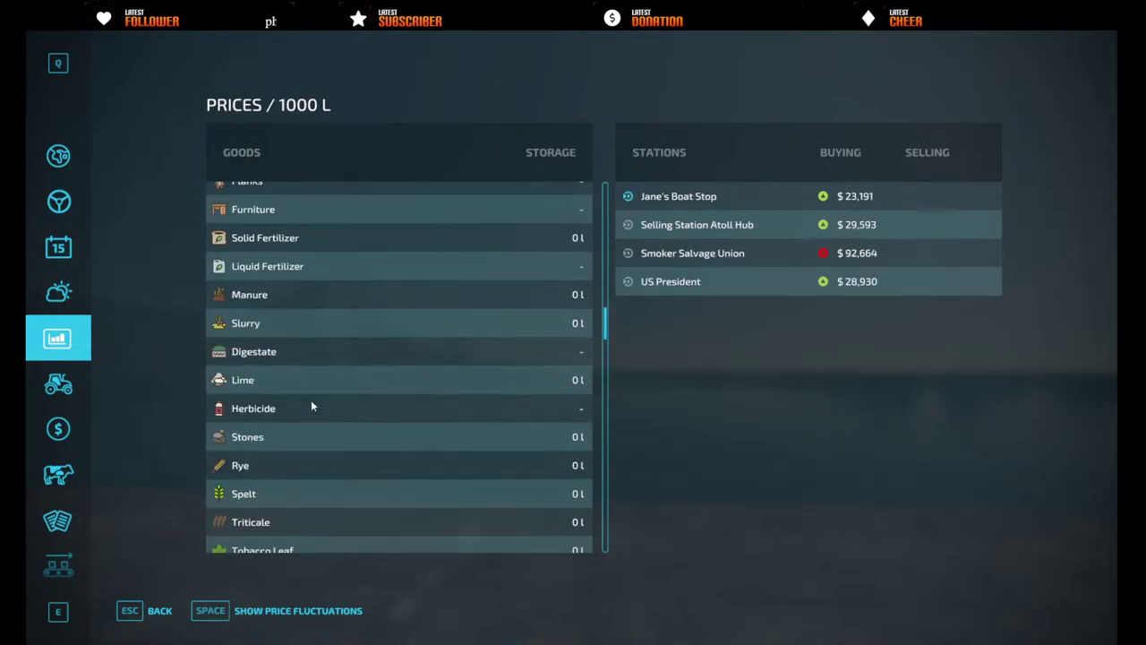
- Leave the price overview and close Farming Simulator 22
key("Escape")
key("super")
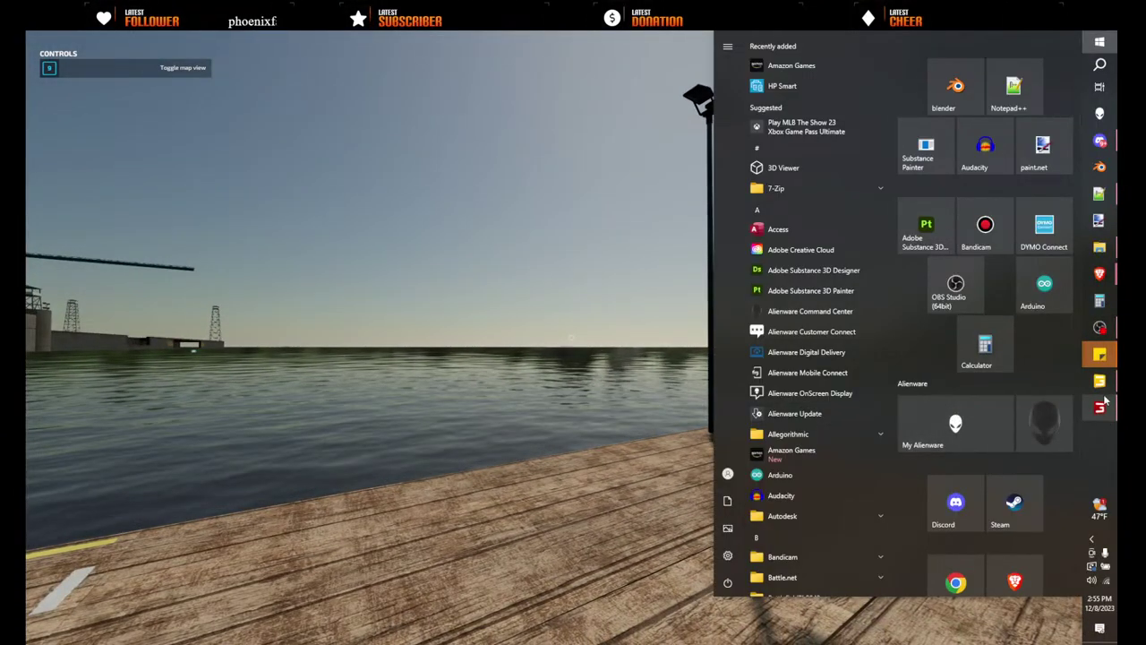
mouse_move(1107, 392)
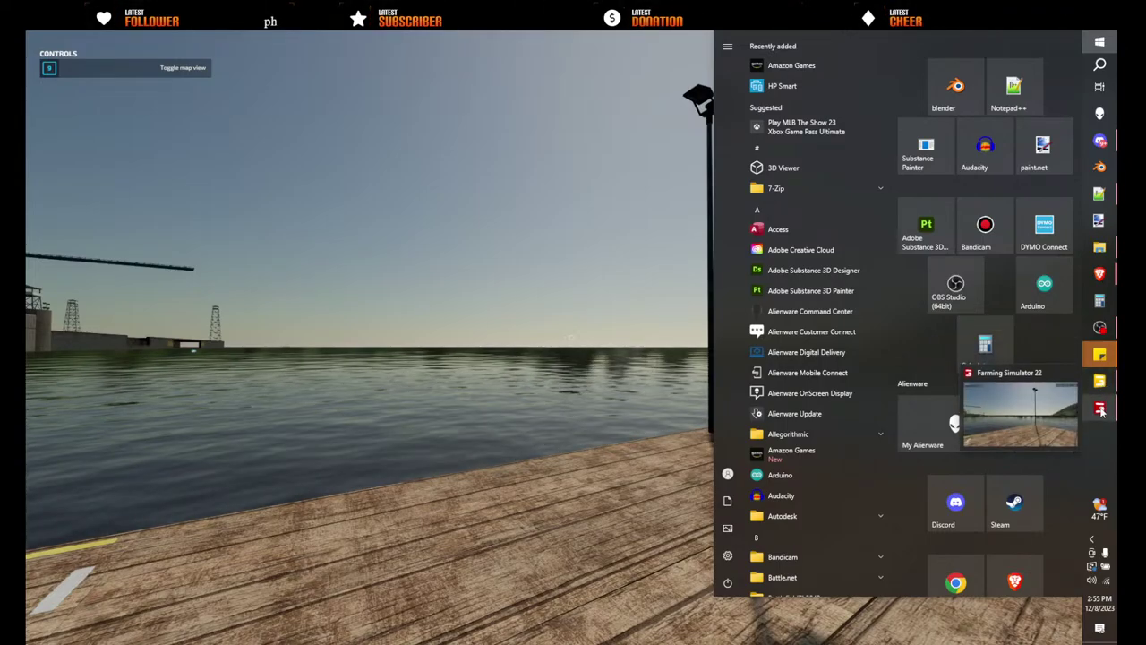
right_click(1102, 408)
left_click(996, 445)
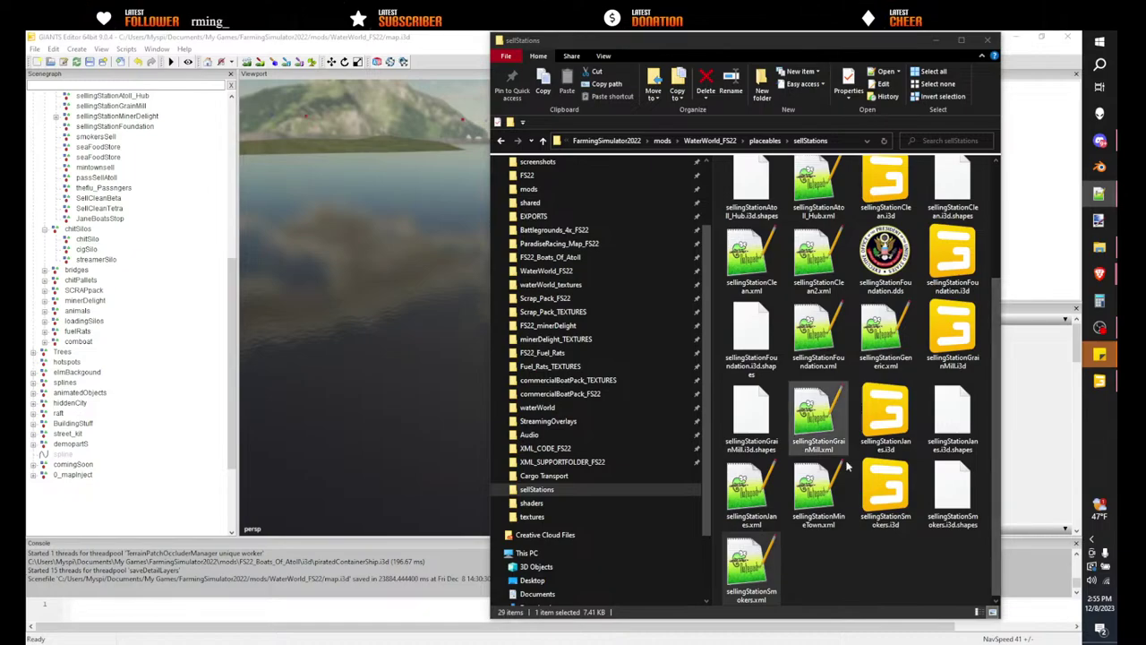
- Copy dockSideSellingStation_atoll.xml from the xml folder of the commercialBoatPack_FS22 mod
left_click(867, 570)
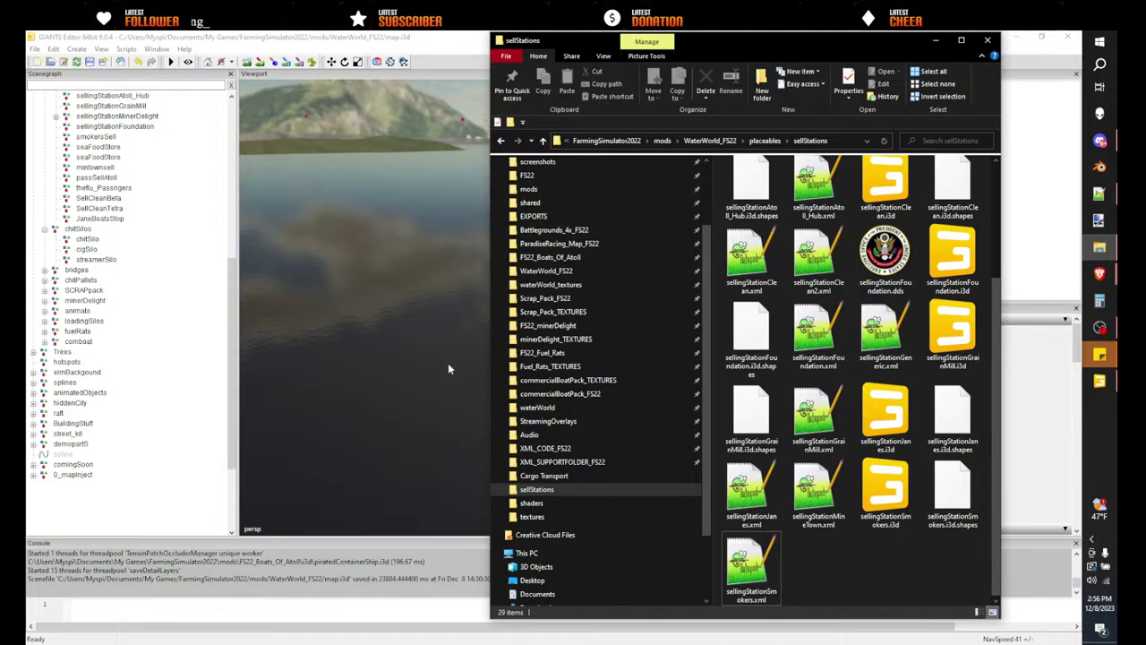
left_click(573, 394)
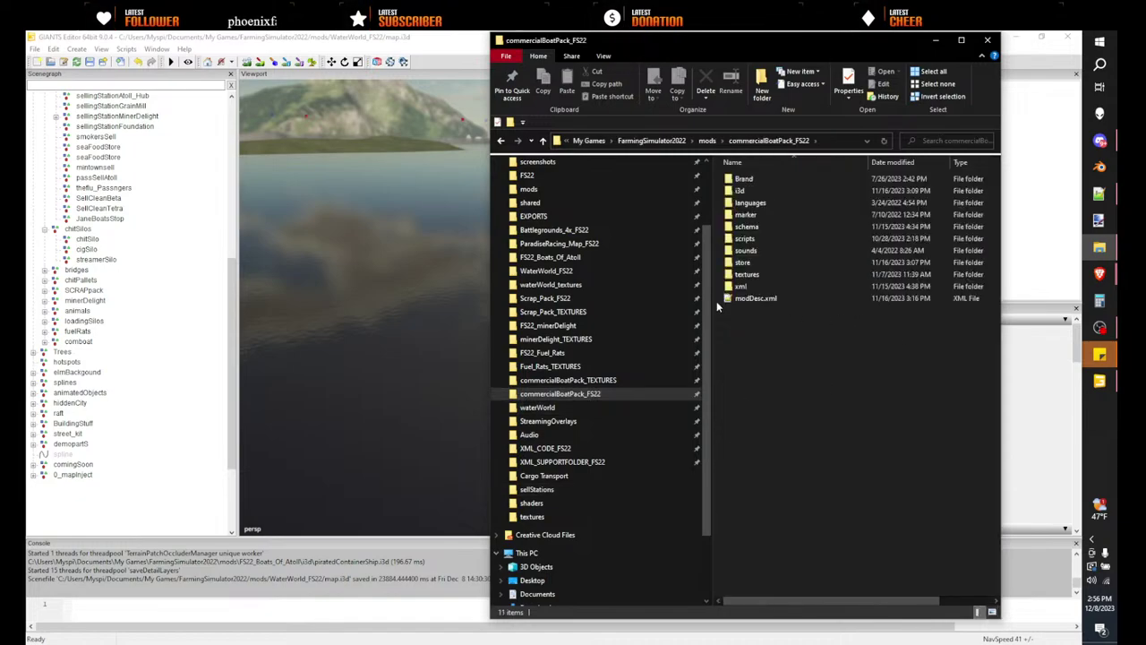
double_click(742, 287)
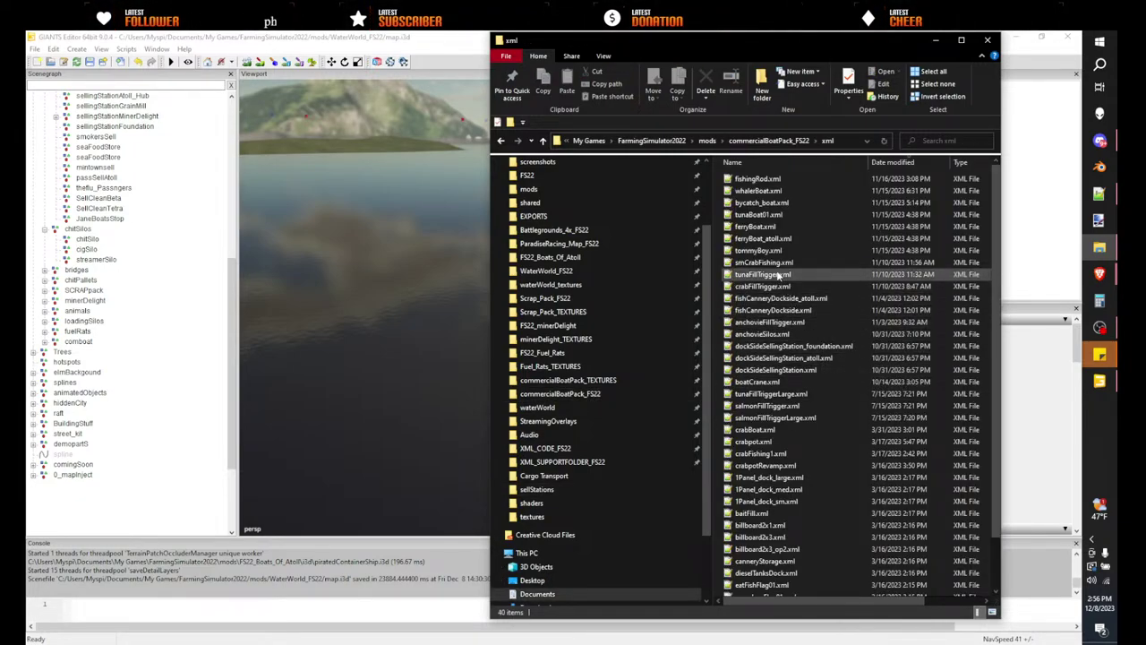
right_click(783, 363)
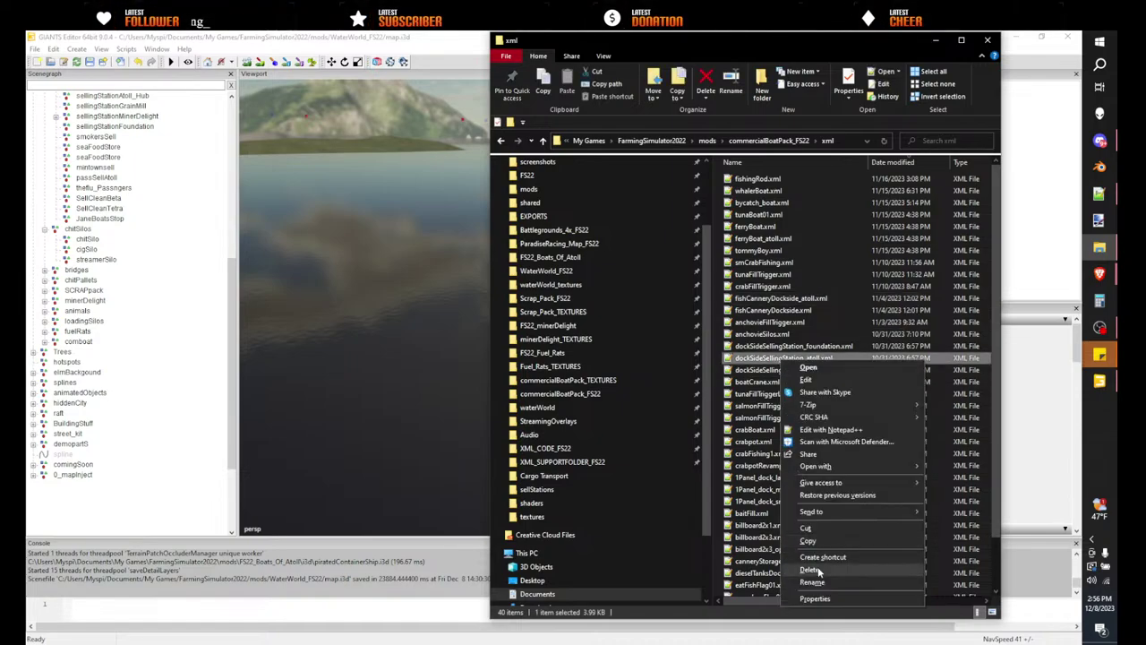
left_click(808, 542)
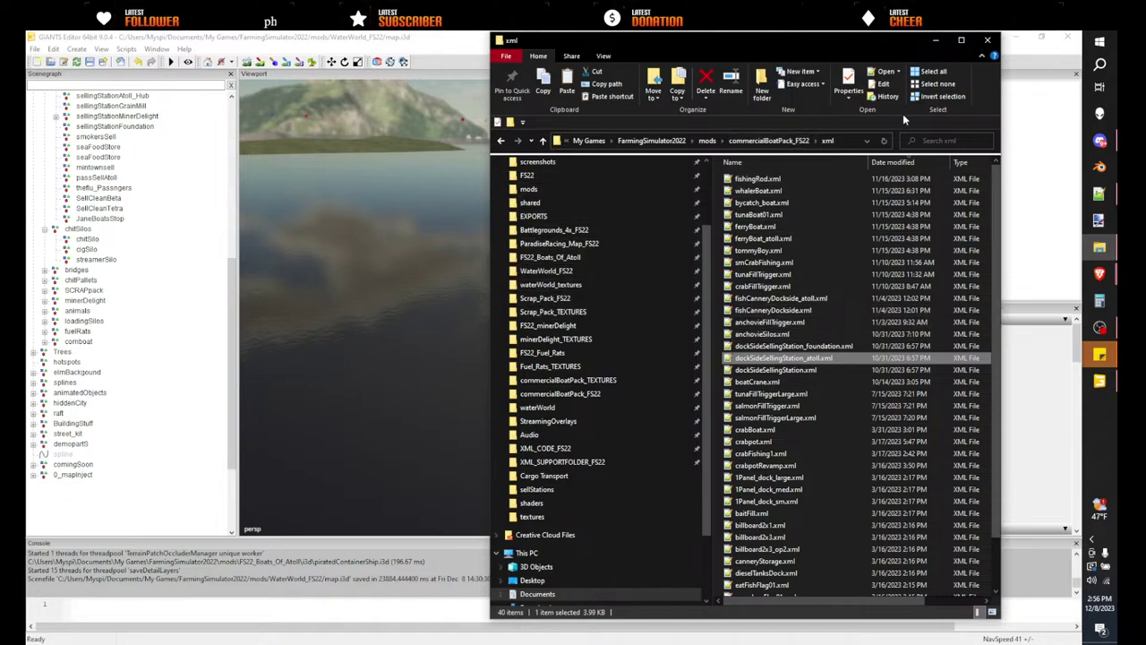
- Paste the copied XML file into the placeables/sellStations folder of WaterWorld_FS22
left_click(551, 273)
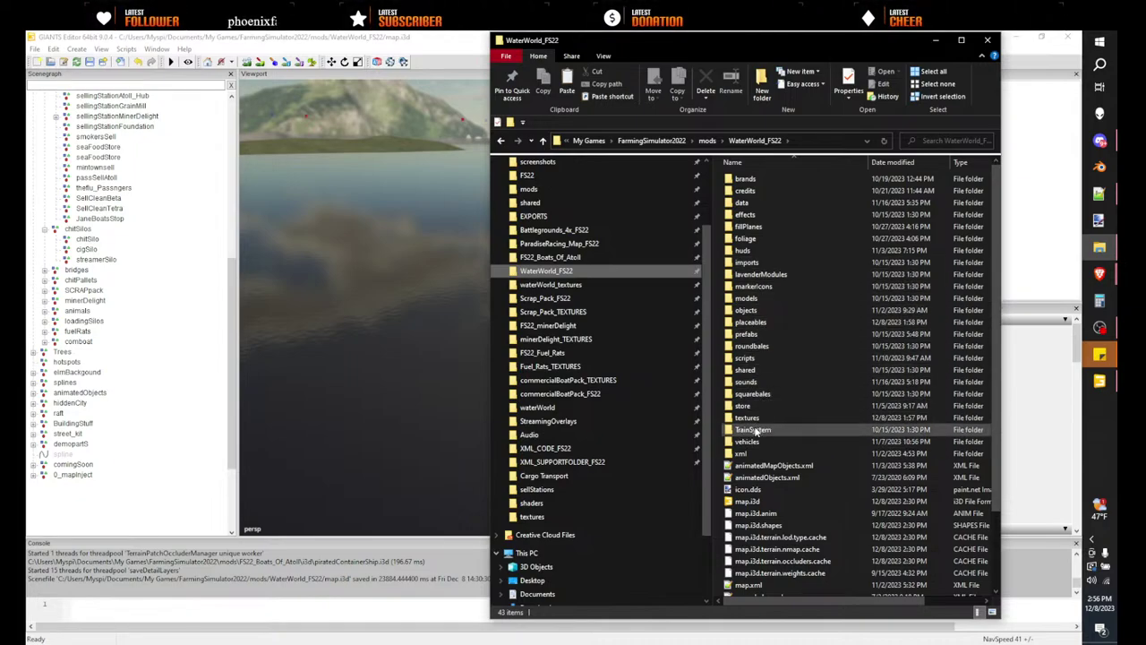
left_click(750, 323)
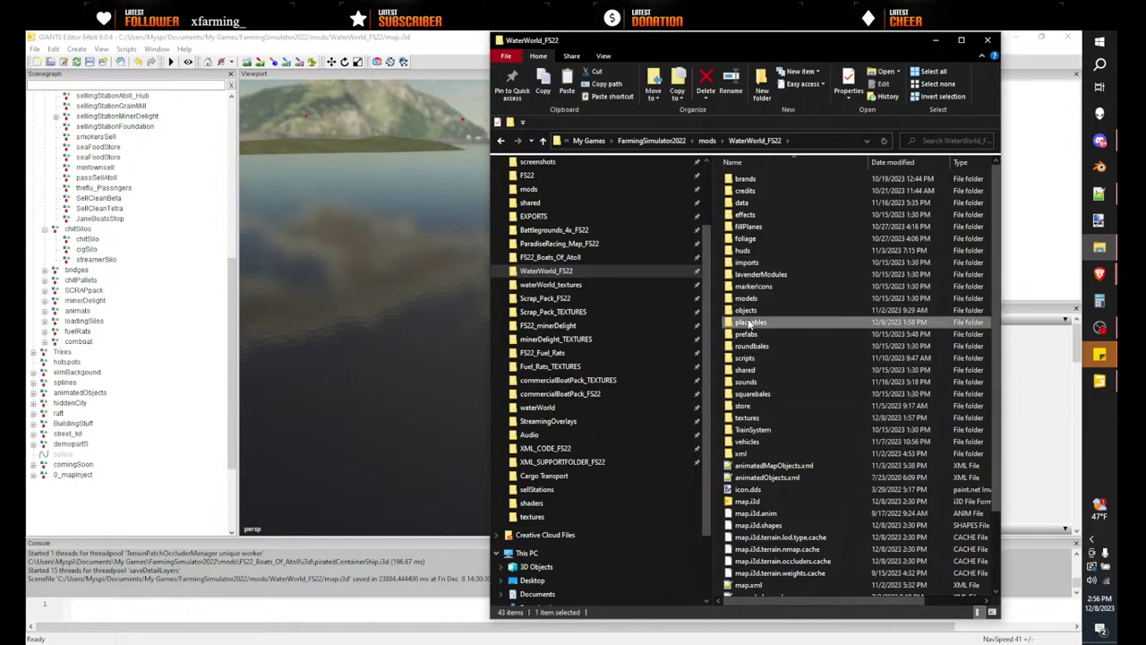
double_click(751, 323)
scroll(824, 448, "down", 5)
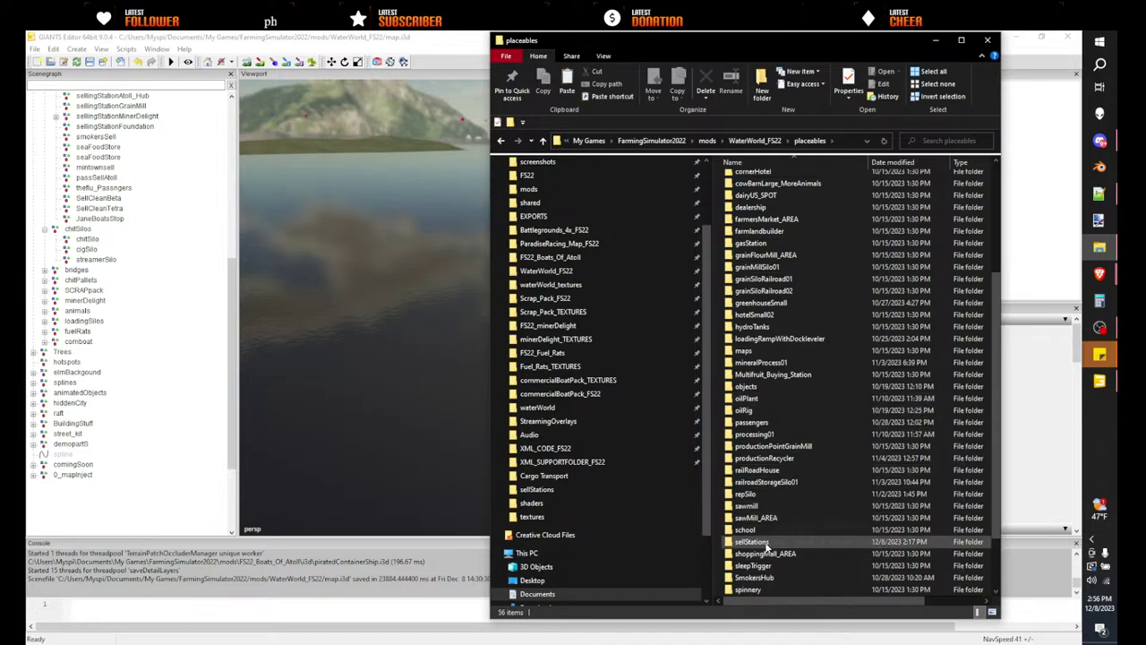
double_click(750, 542)
scroll(831, 542, "down", 3)
right_click(843, 555)
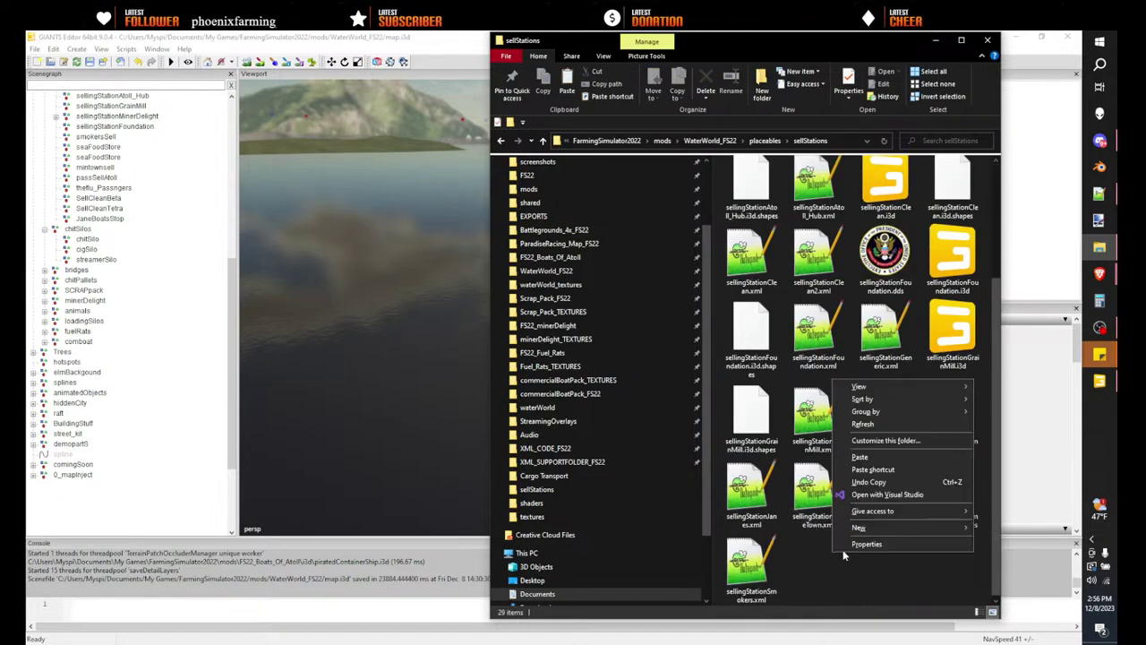
left_click(860, 458)
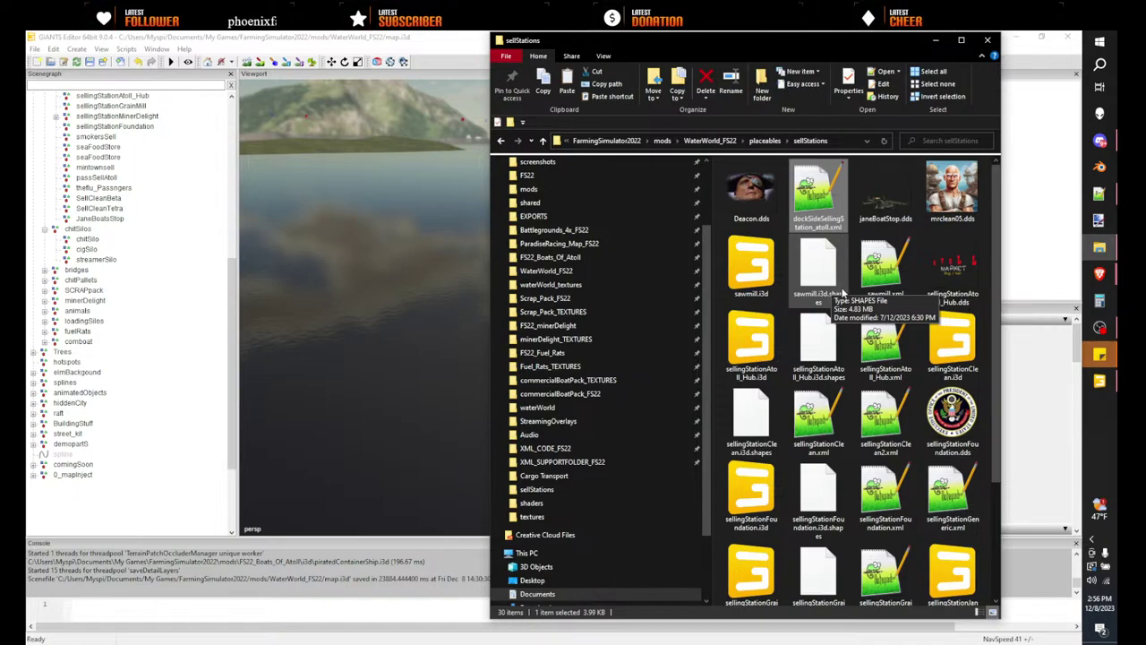
- Switch to GIANTS Editor and import dockSideSellingStation.i3d from the i3d folder of commercialBoatPack_FS22 into the map
left_click(1031, 58)
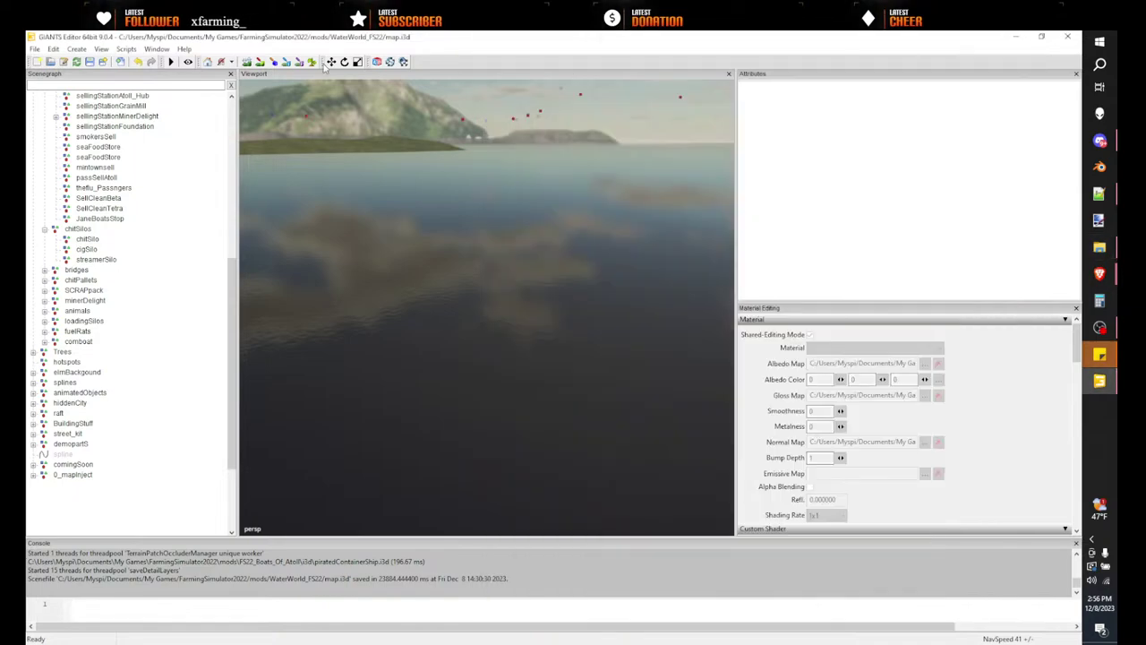
left_click(120, 62)
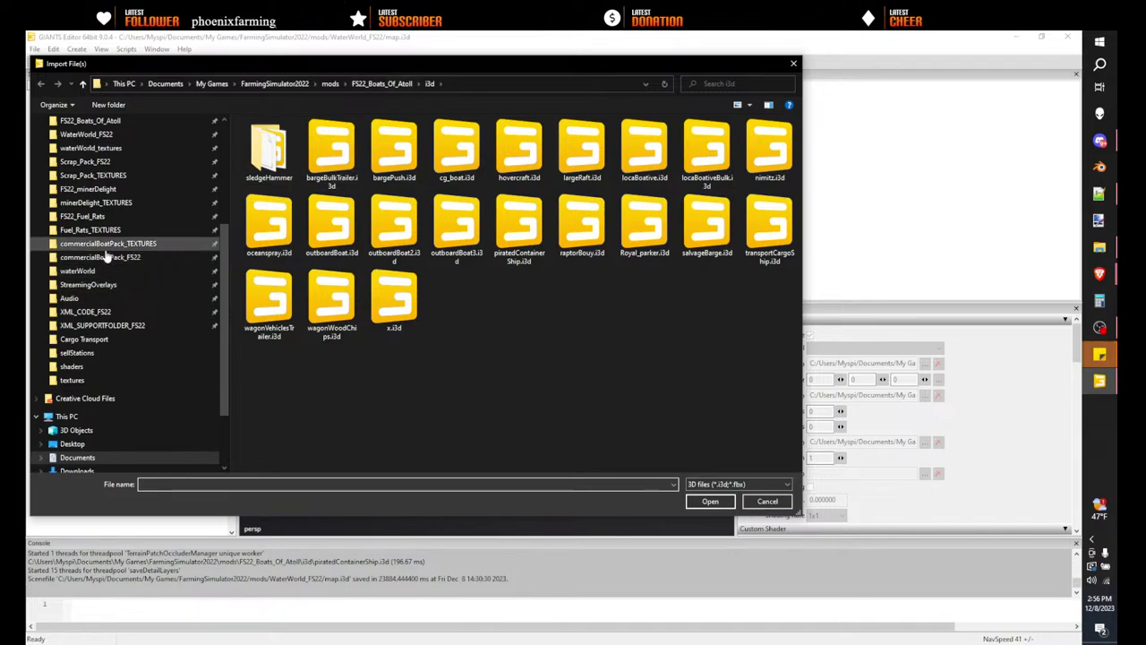
left_click(143, 258)
double_click(267, 152)
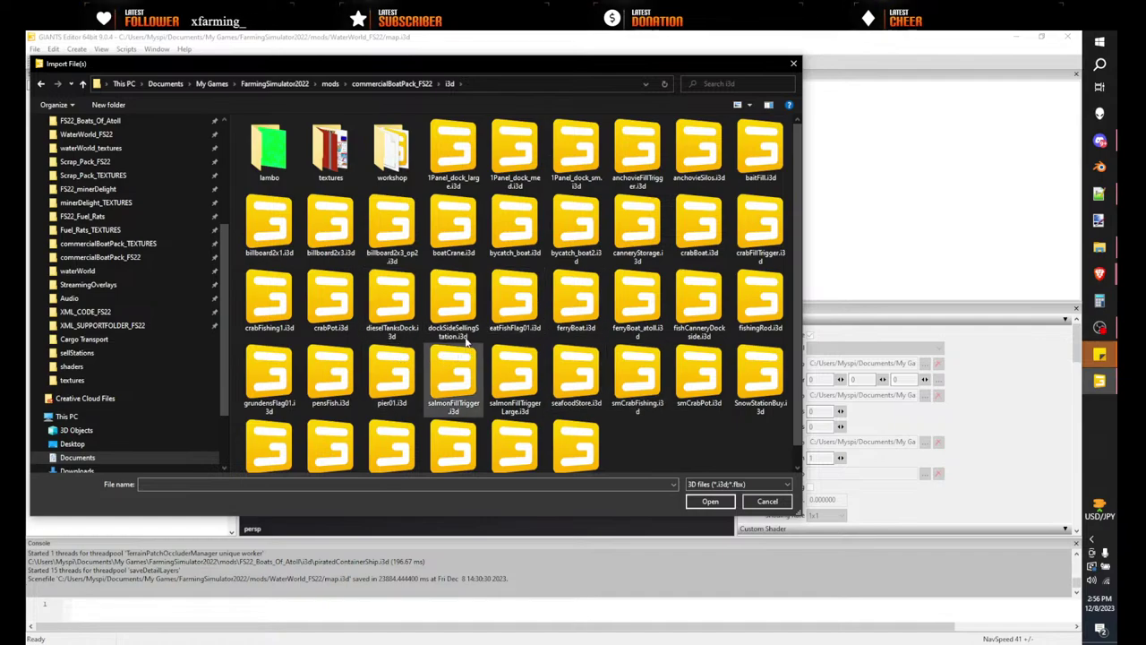
double_click(454, 303)
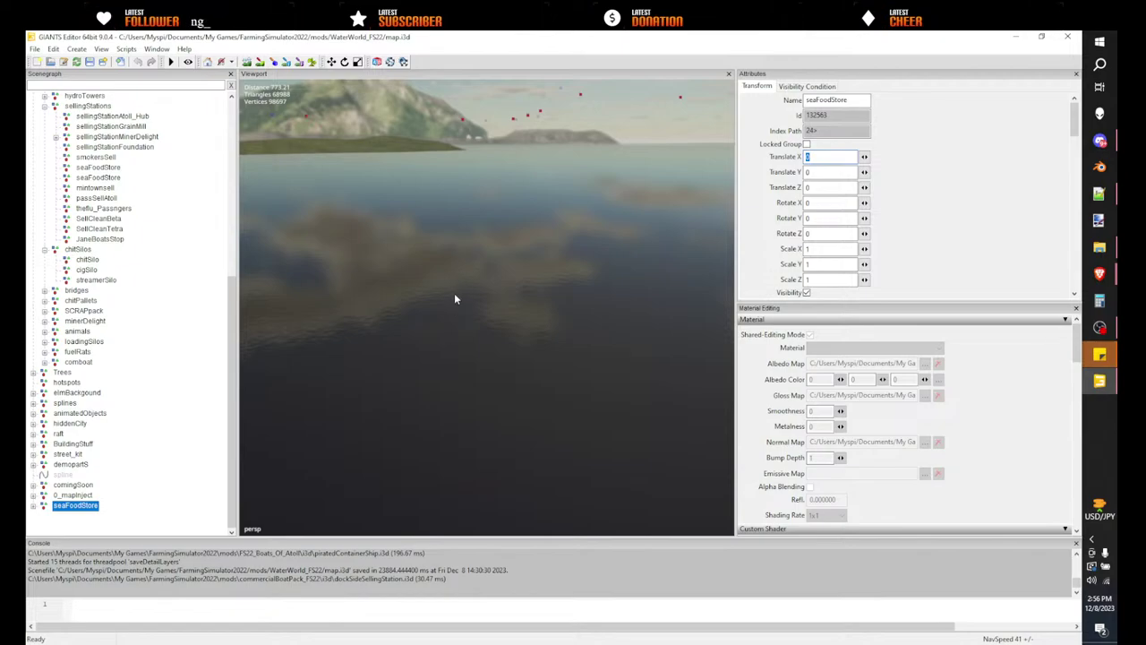
- Place the imported seaFoodStore interactively on the water beside the Fish Market dock, at about X 3417, Y 101, Z 3035
left_click_drag(454, 299, 707, 272, "alt")
left_click_drag(468, 342, 420, 334, "alt")
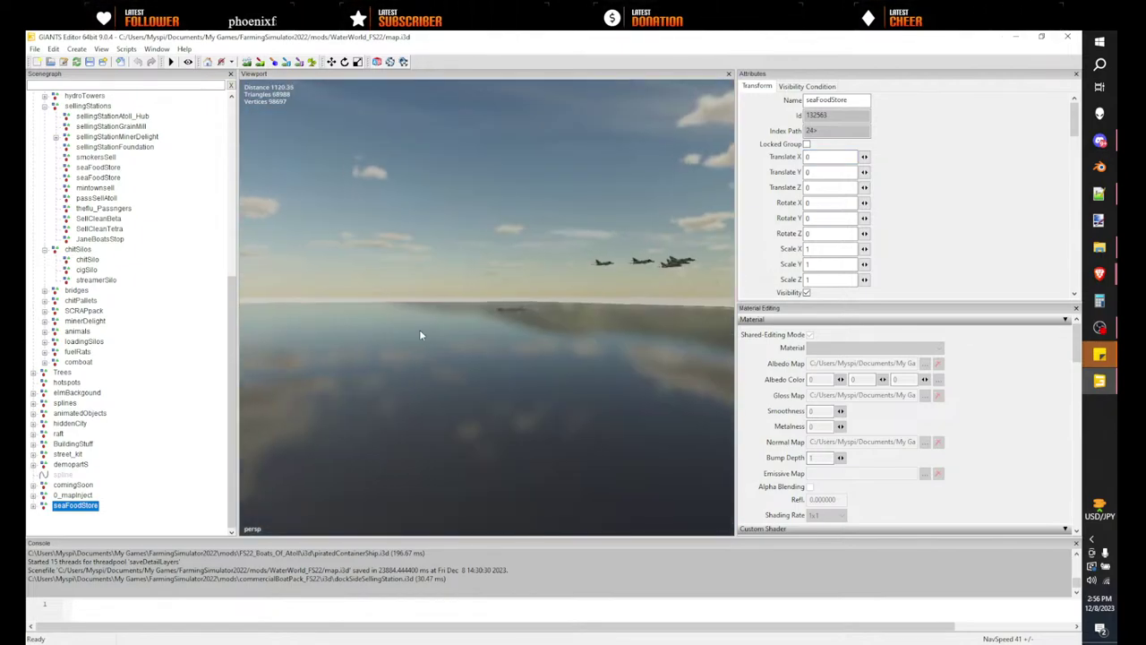
right_click_drag(421, 334, 632, 382)
key("w")
key("w")
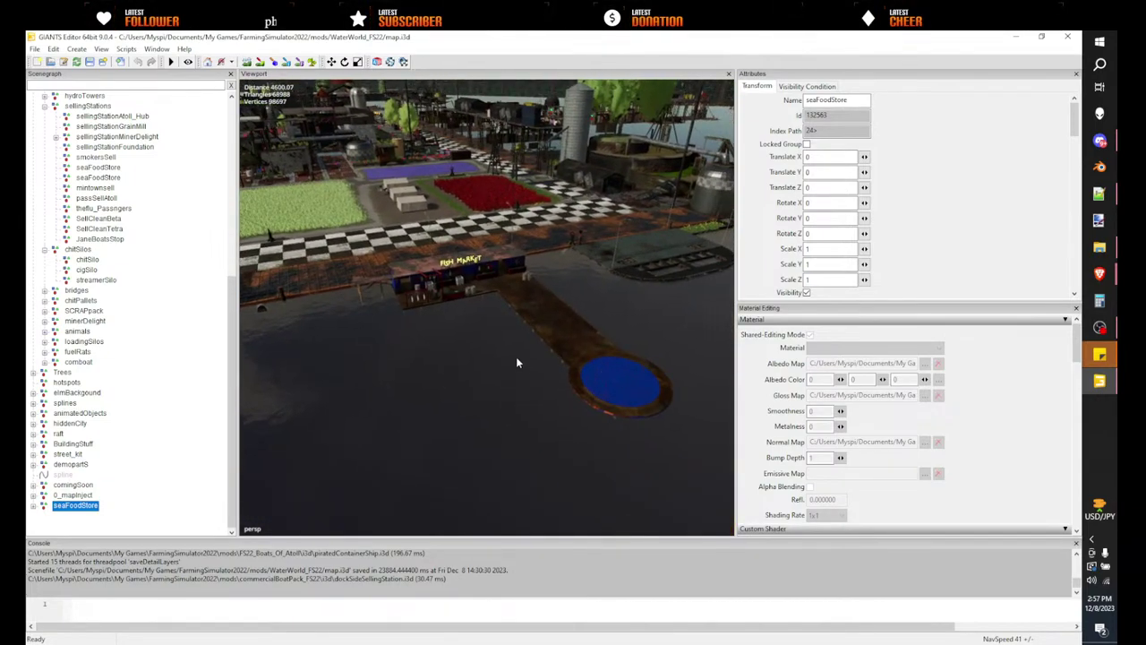
key("ctrl+b")
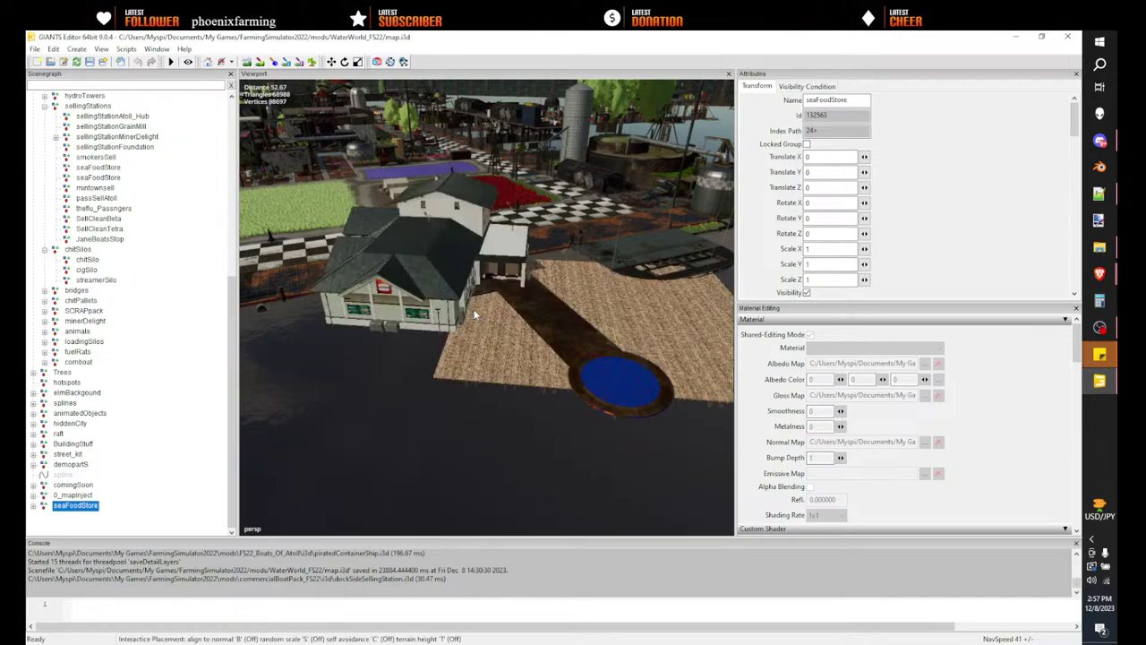
left_click(475, 324)
- Rotate the seaFoodStore by about -58 degrees around the Y axis beside the checkered dock
right_click_drag(476, 325, 503, 335)
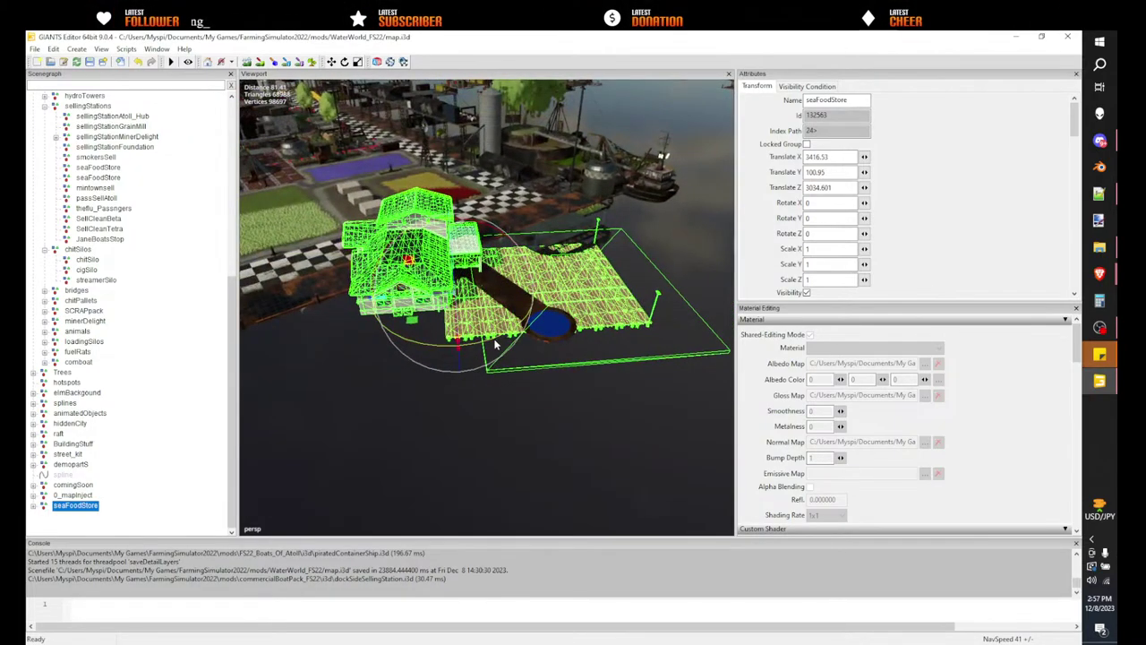
left_click_drag(501, 336, 402, 344)
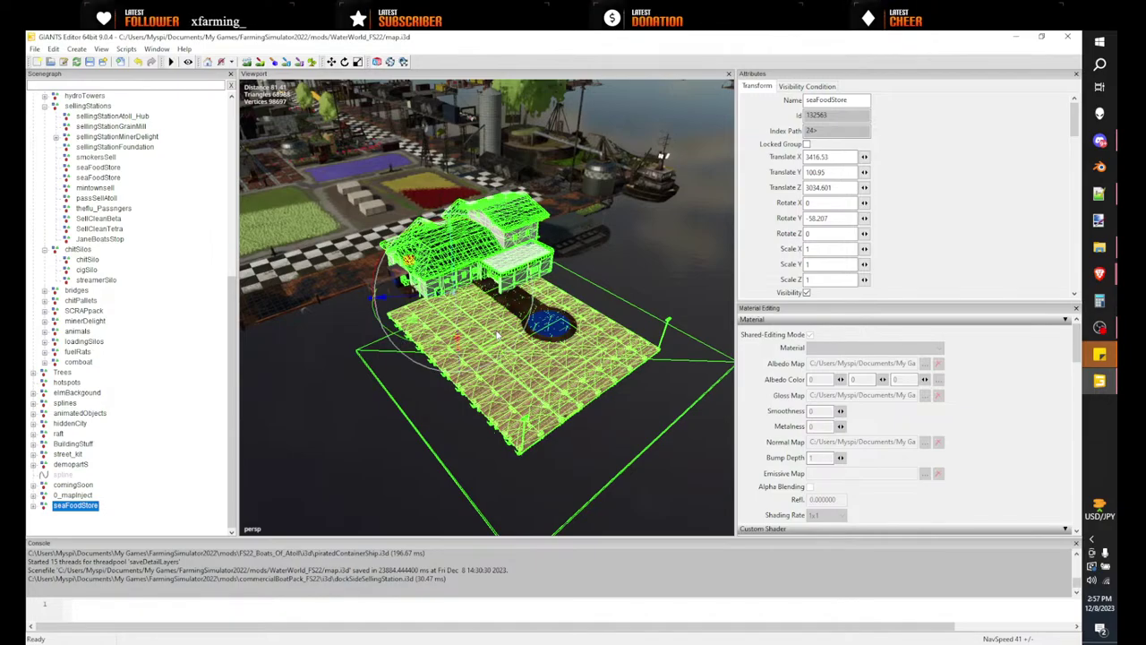
right_click_drag(502, 333, 578, 327)
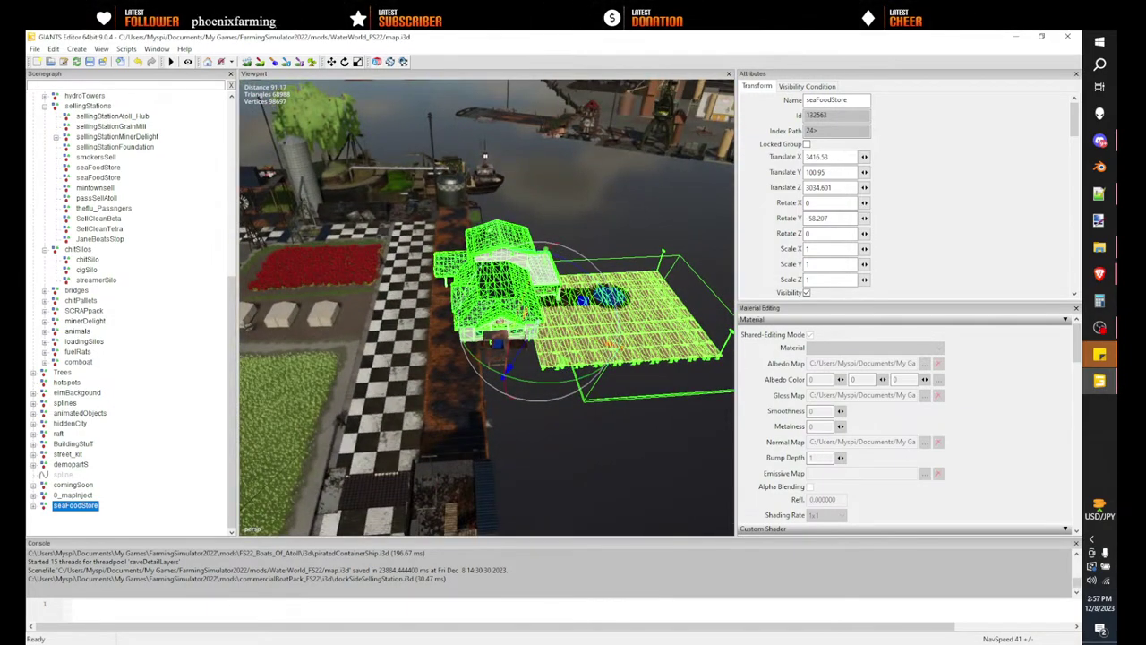
- Switch to Notepad++, open WaterWorld_FS22's placeables.xml and widen its side of the split view
left_click_drag(27, 72, 930, 62)
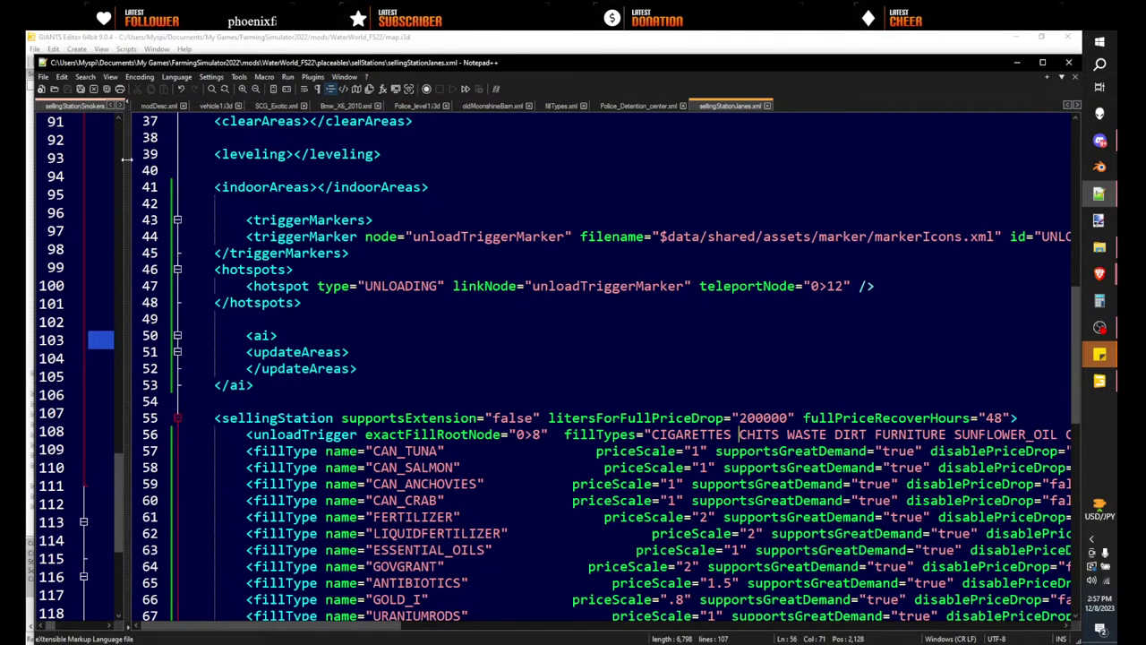
left_click_drag(125, 158, 600, 158)
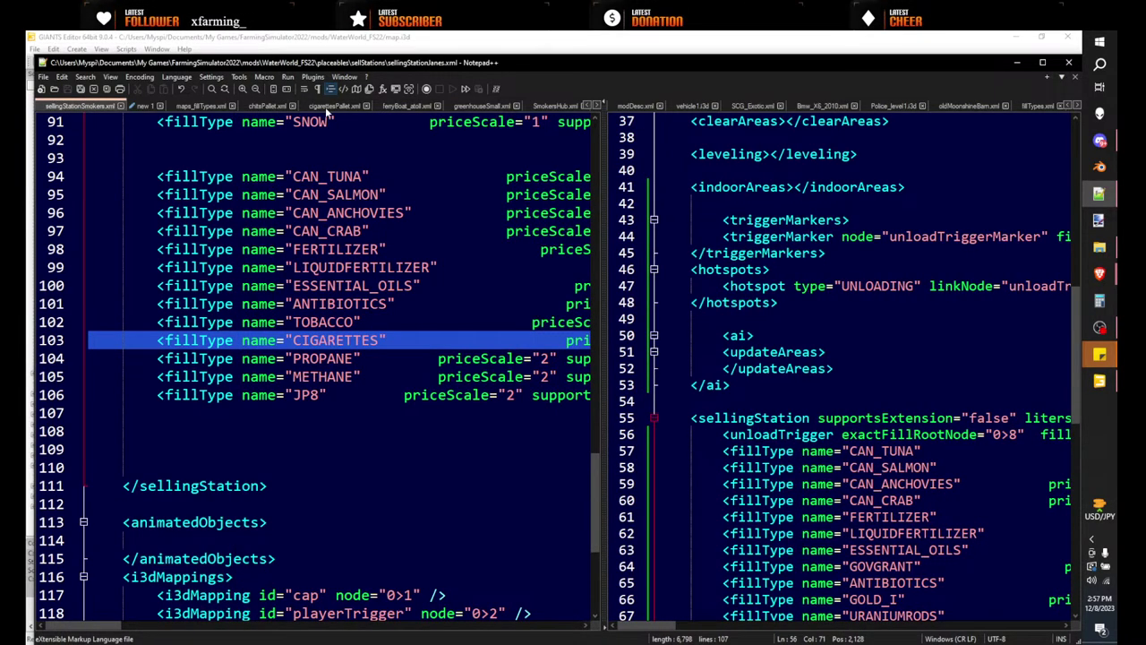
scroll(340, 106, "down", 5)
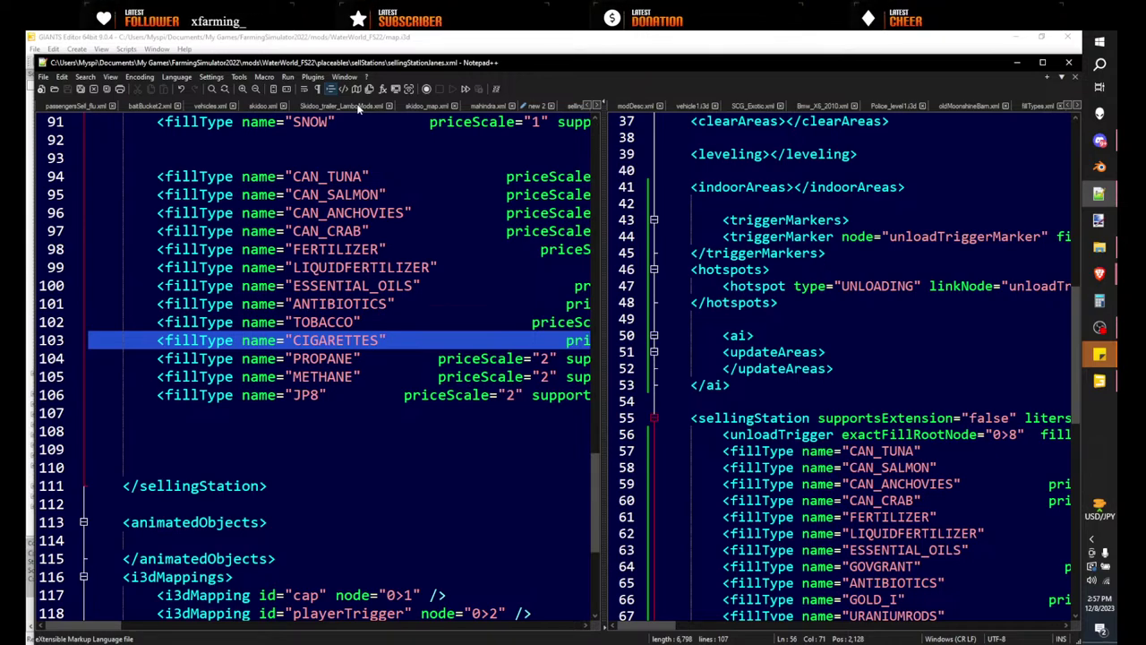
key("ctrl+Tab")
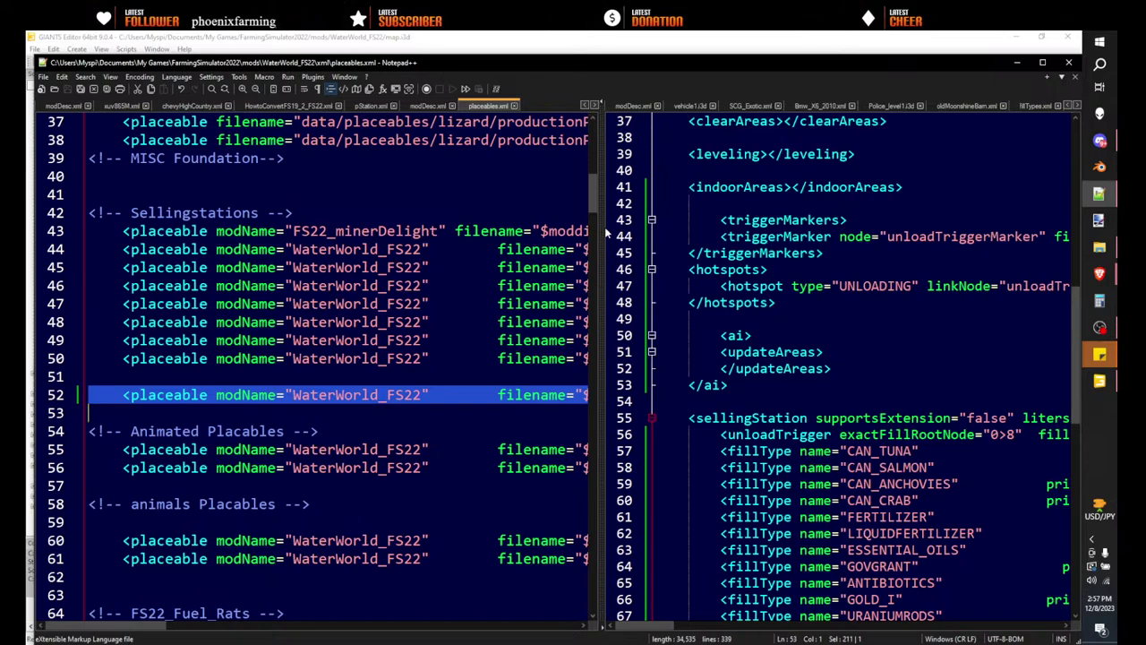
left_click_drag(598, 230, 815, 230)
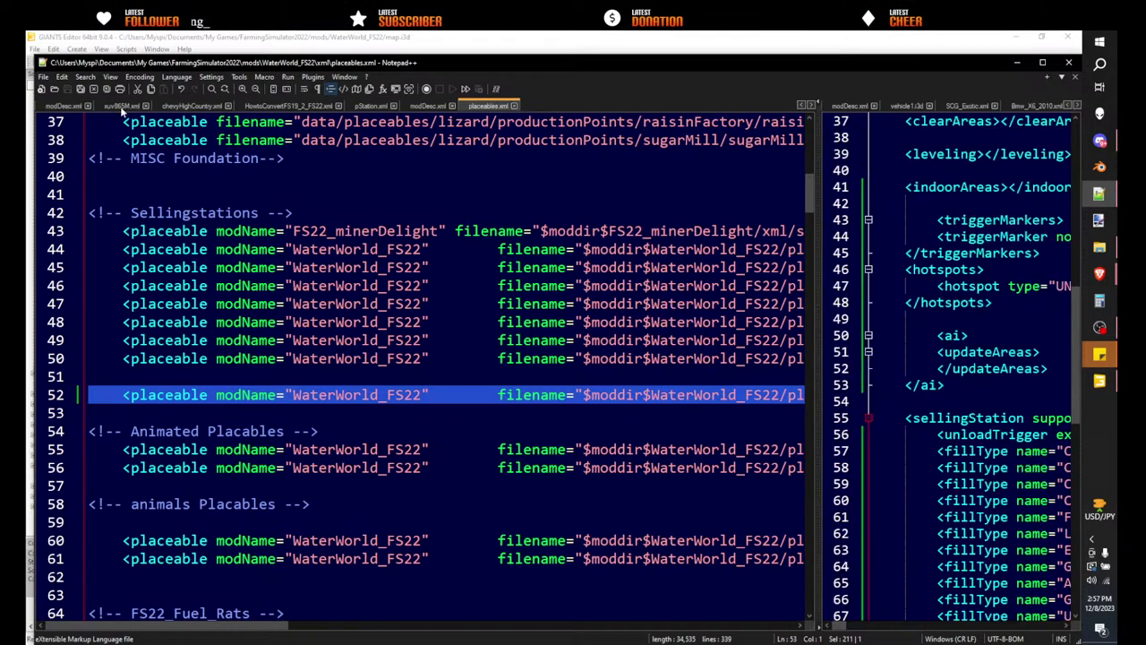
- Widen the placeables.xml pane further and shrink its text so the Sellingstations lines show their file paths and positions
scroll(121, 107, "down", 6)
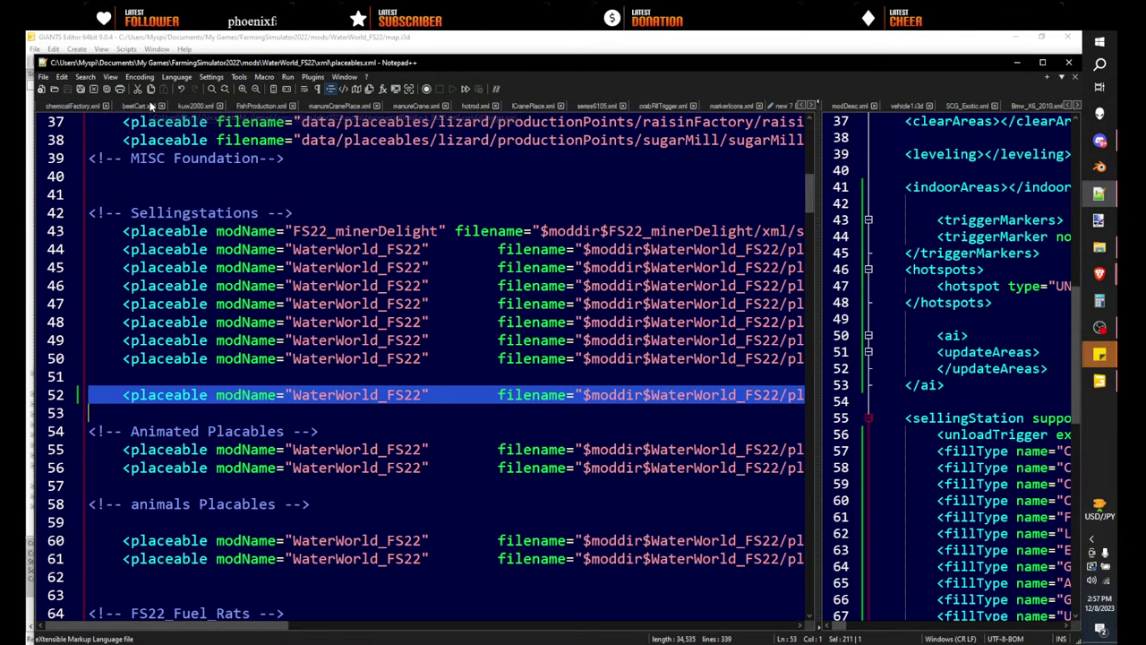
scroll(154, 105, "down", 8)
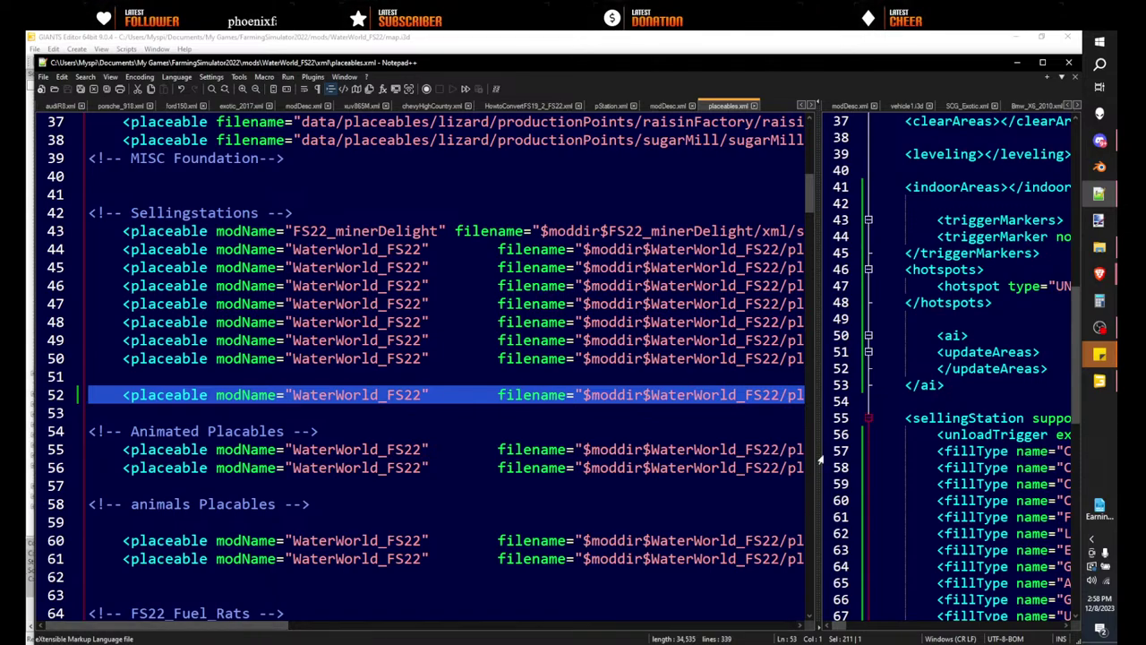
left_click_drag(817, 451, 902, 437)
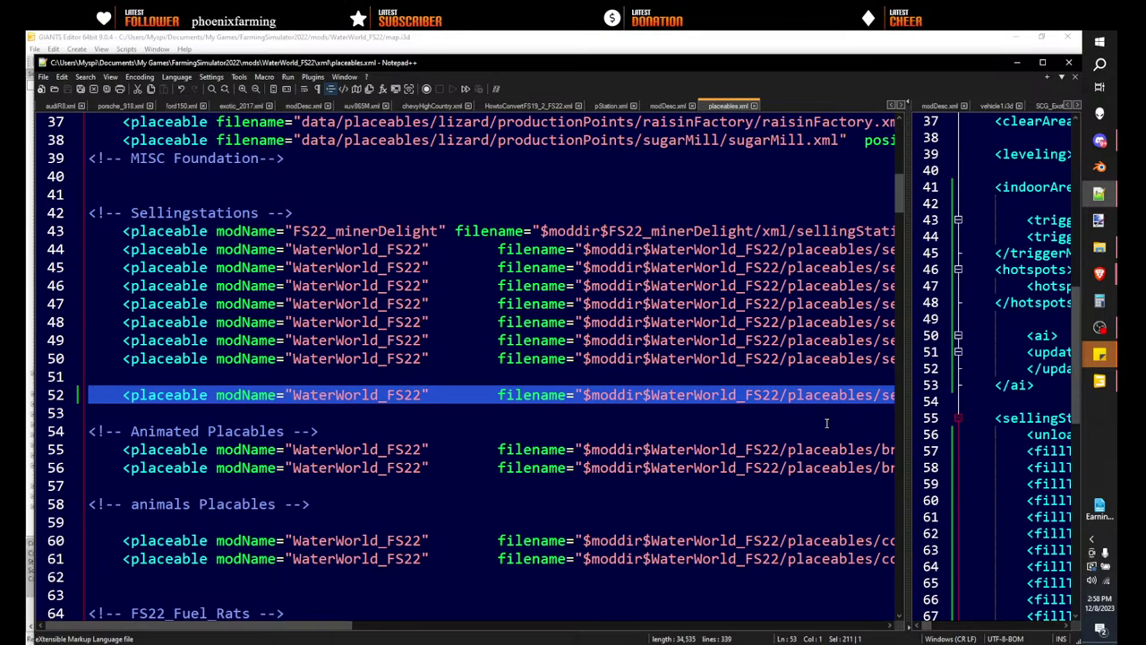
mouse_move(317, 629)
left_mouse_down()
mouse_move(524, 640)
mouse_move(332, 618)
left_mouse_up()
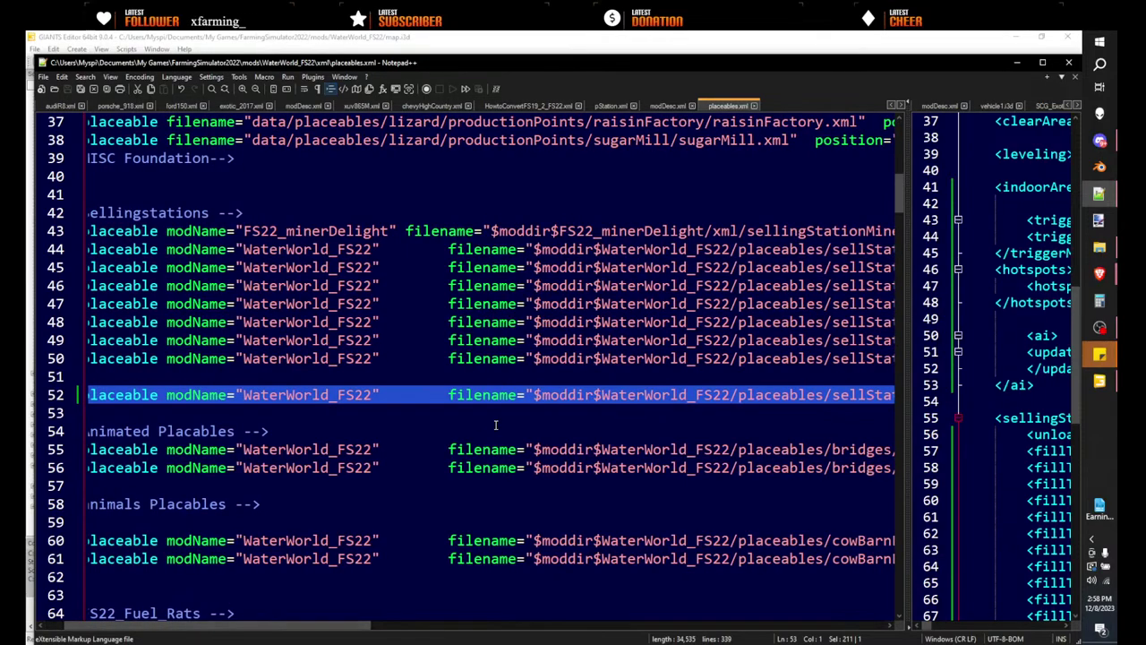
scroll(496, 425, "down", 4, "ctrl")
scroll(472, 435, "down", 1, "ctrl")
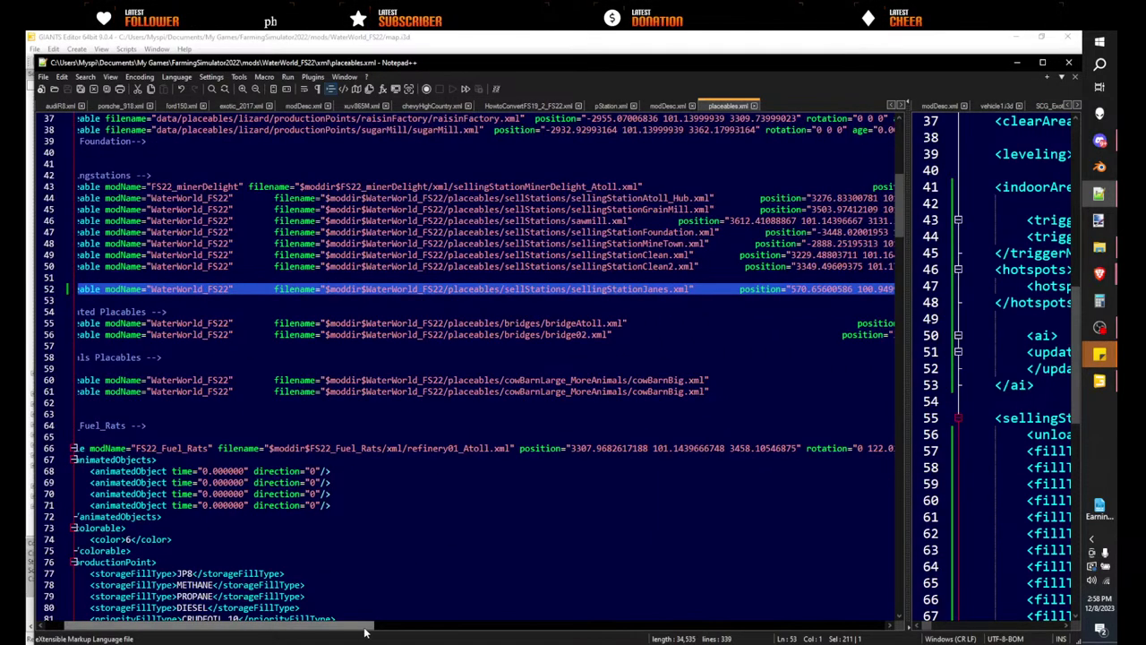
left_click_drag(365, 629, 338, 630)
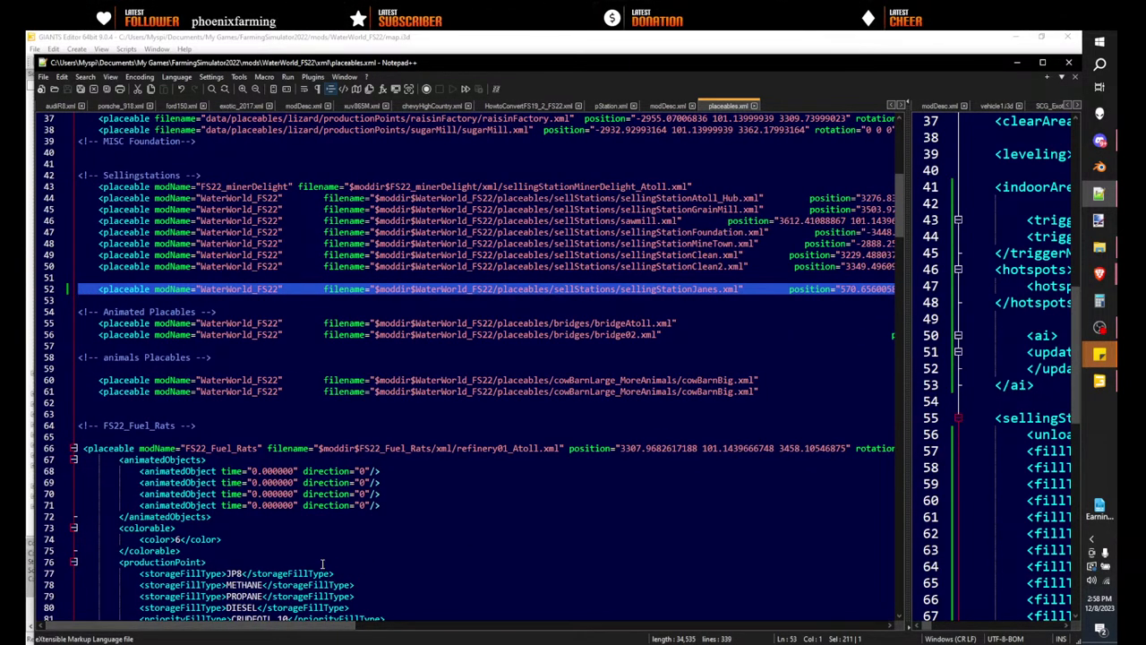
- Search placeables.xml for the dockside selling station entry among the commercialBoatPack_FS22 placeables
scroll(322, 563, "up", 1)
scroll(322, 563, "up", 4)
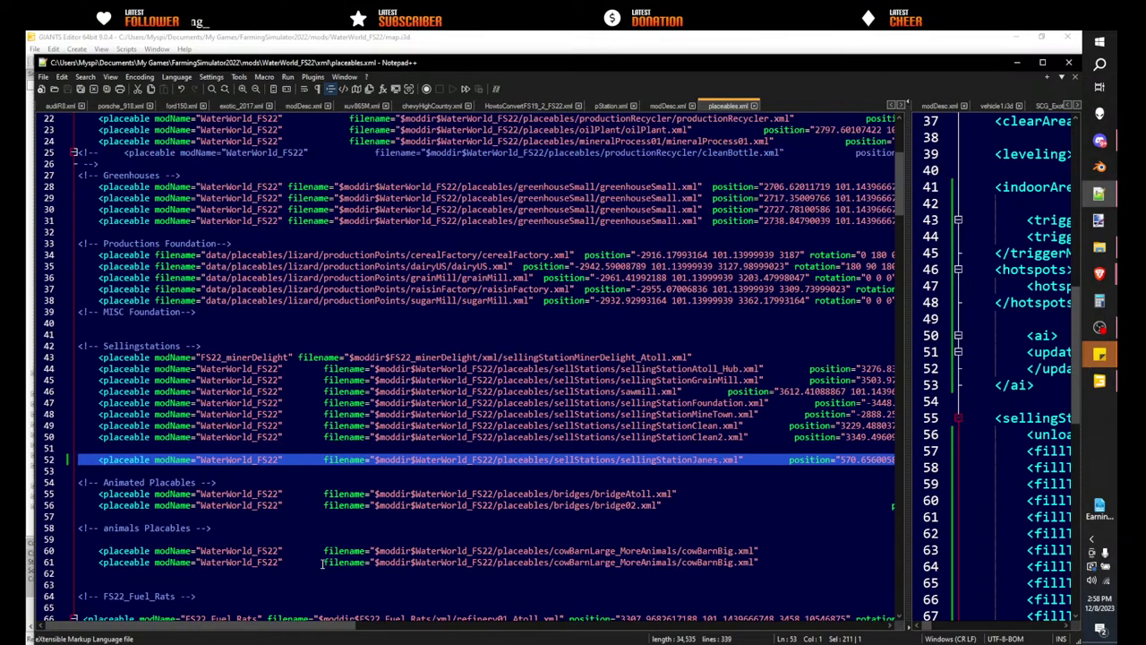
scroll(322, 563, "up", 7)
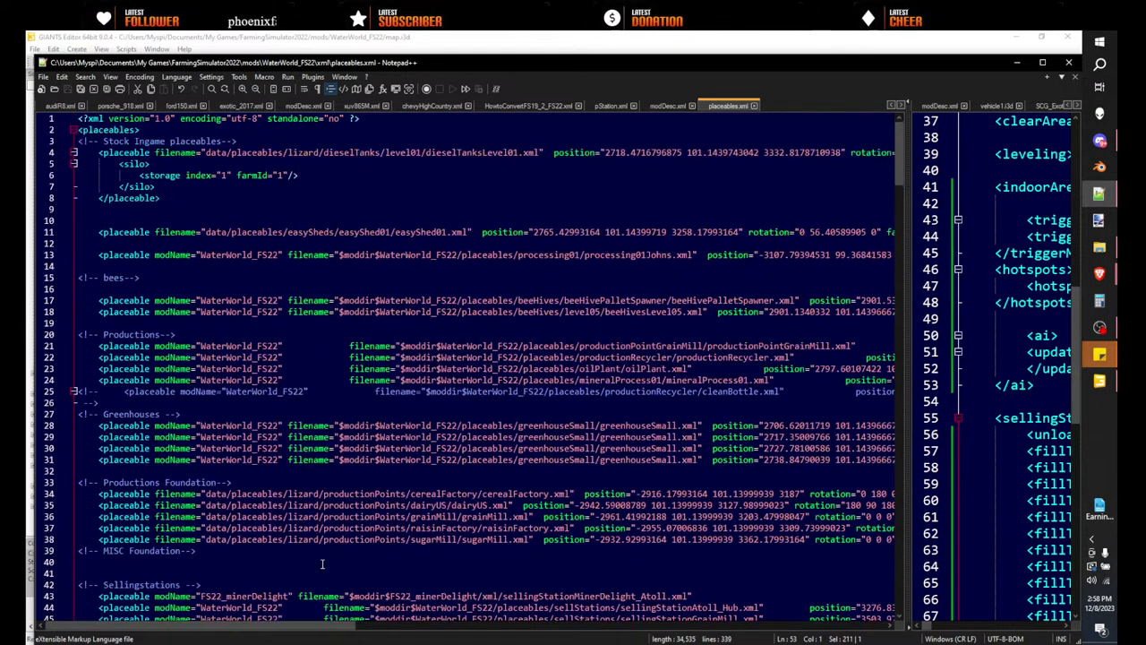
scroll(315, 562, "down", 9)
scroll(315, 562, "down", 18)
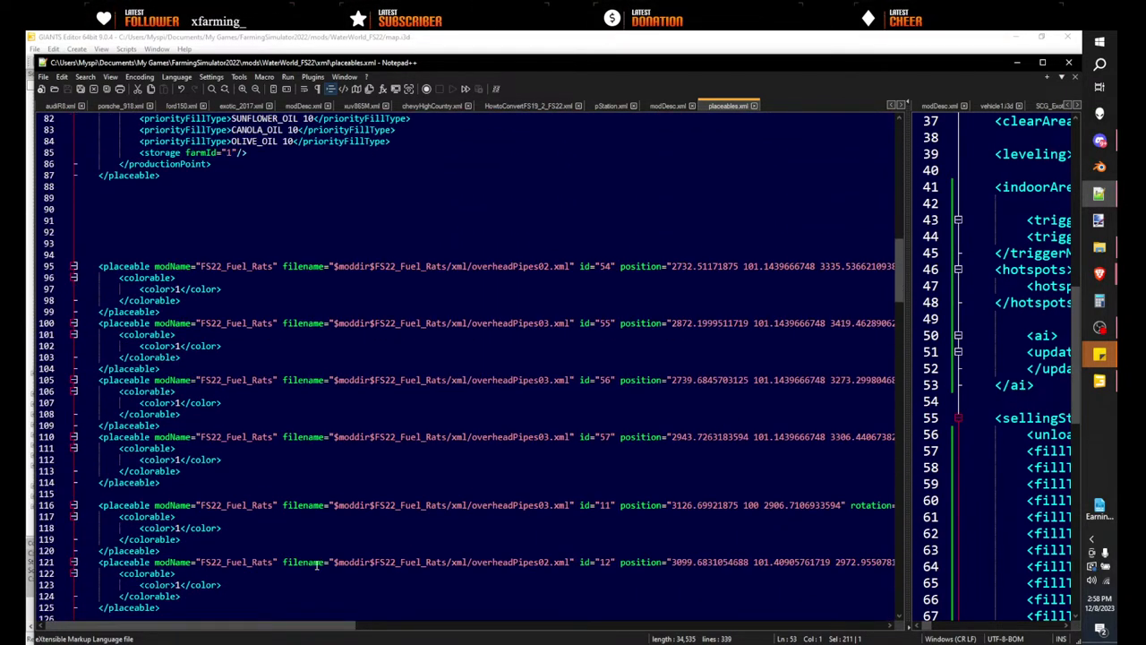
scroll(315, 562, "down", 19)
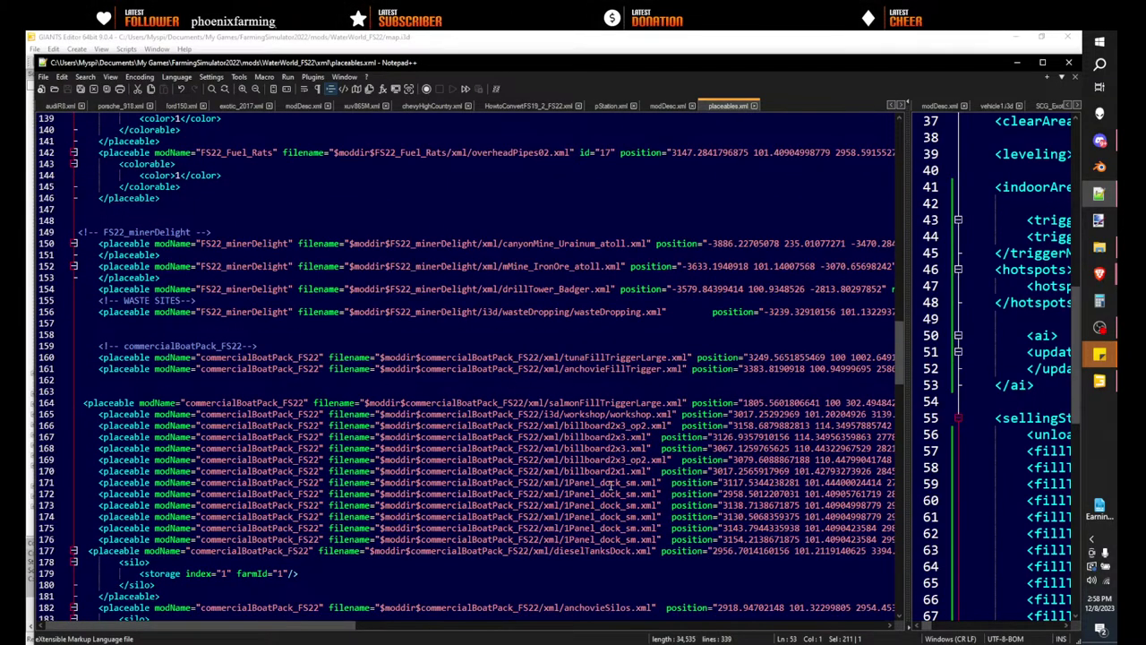
scroll(520, 490, "down", 7)
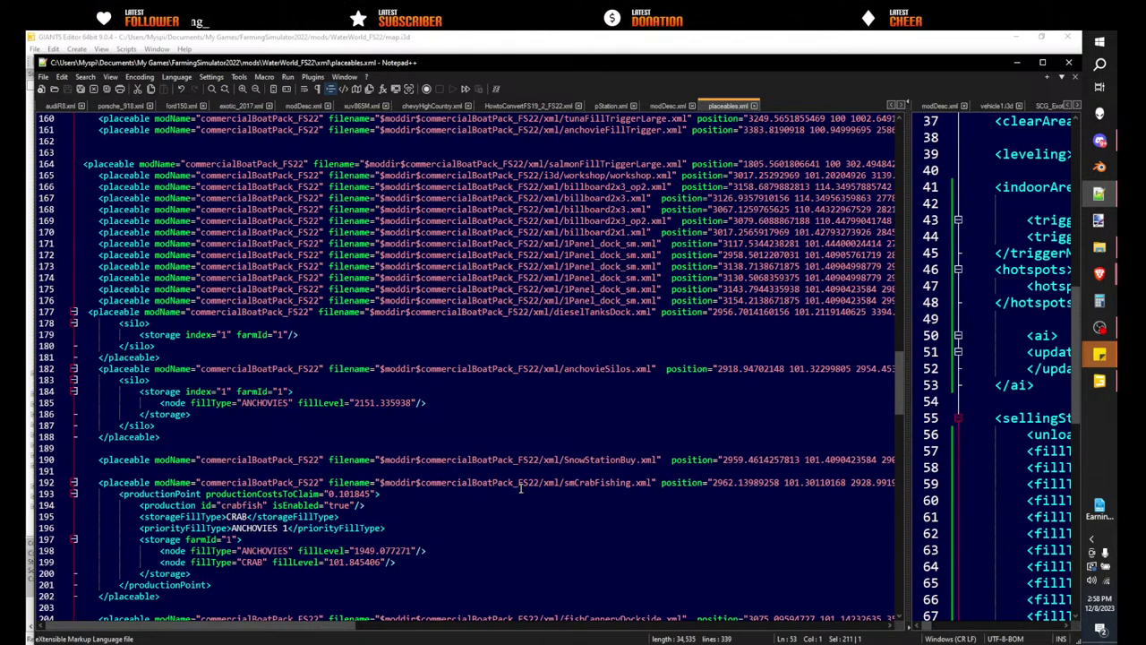
scroll(523, 486, "up", 2)
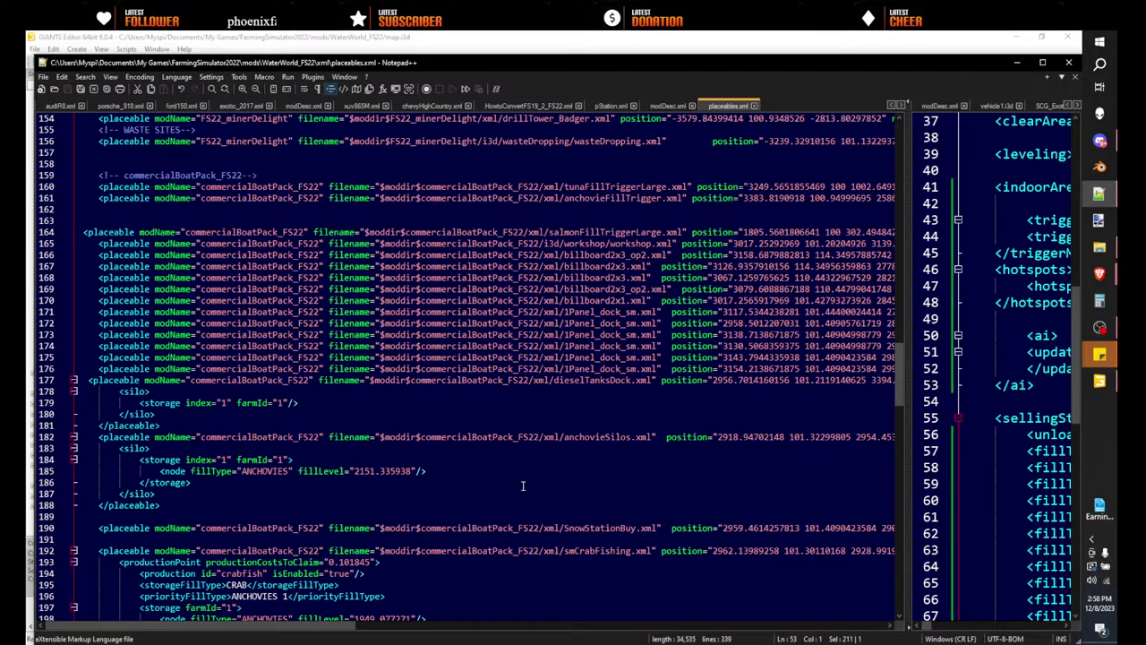
scroll(592, 279, "up", 3)
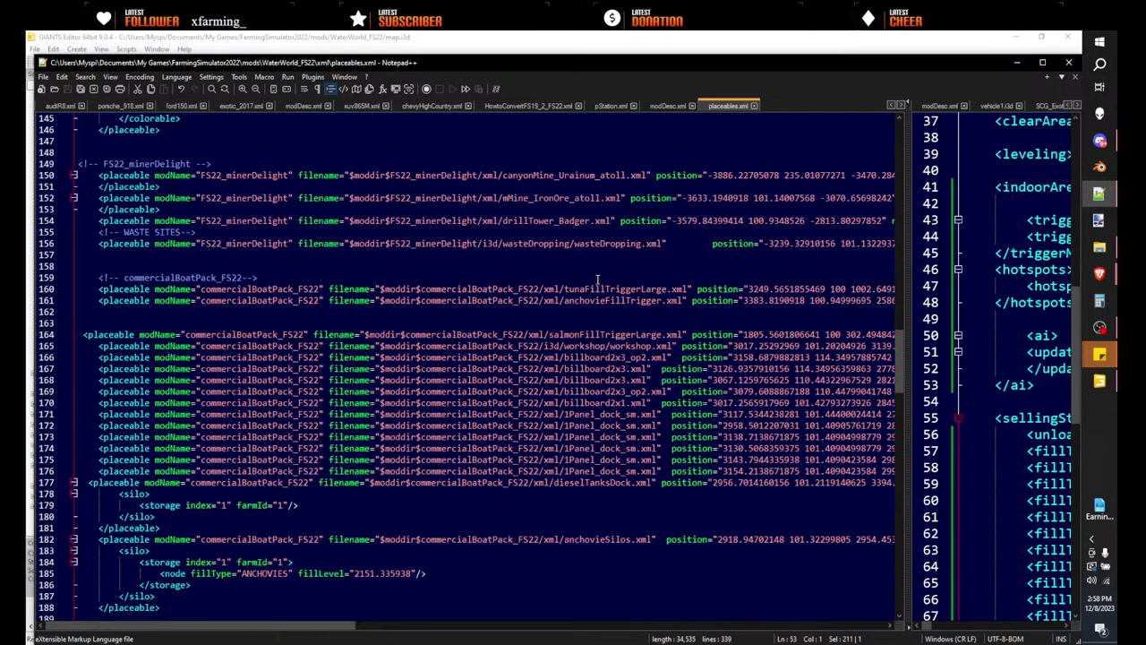
scroll(598, 285, "down", 3)
scroll(596, 284, "down", 9)
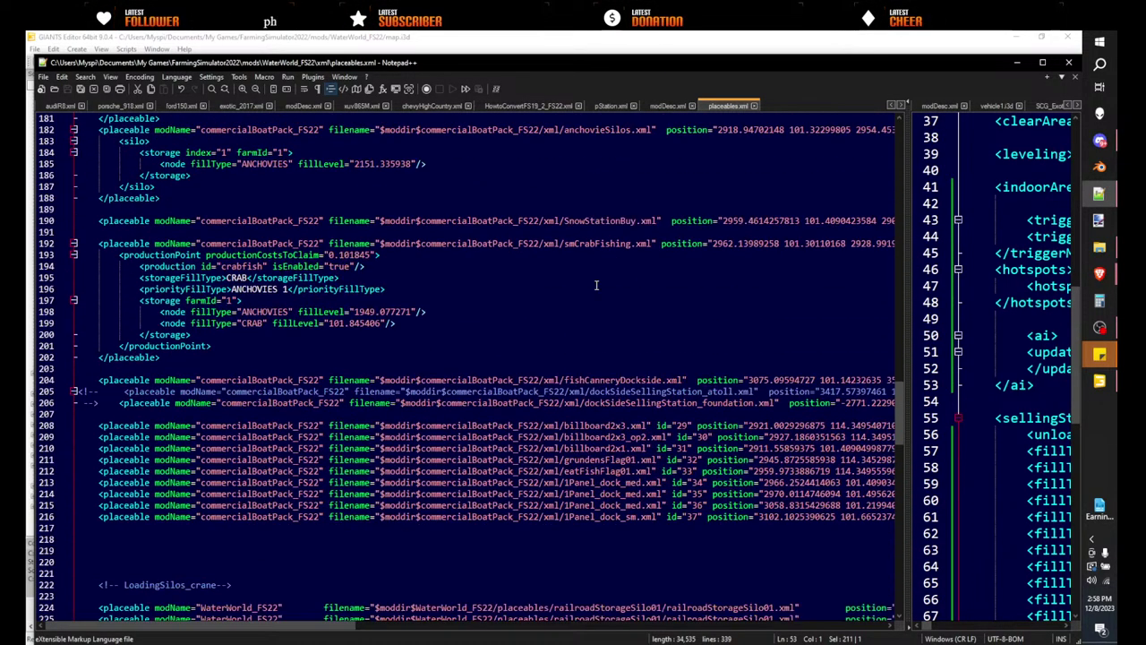
- Cut the commented-out dockSideSellingStation_atoll.xml entry, including its comment markers, from the commercialBoatPack_FS22 section
left_click(615, 391)
double_click(615, 392)
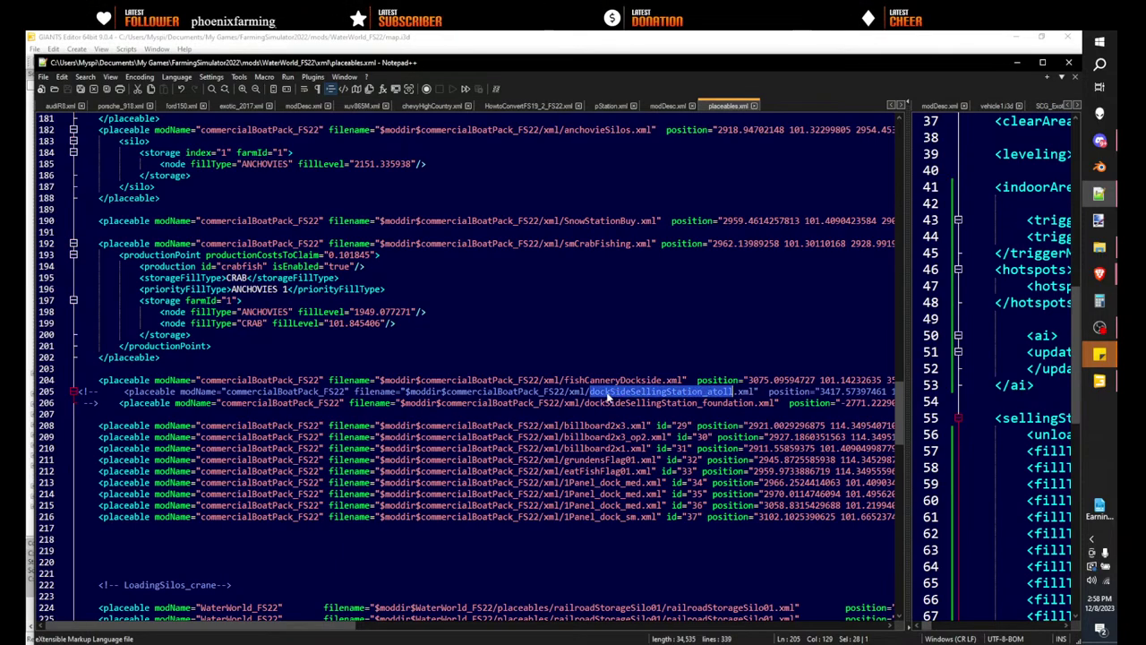
left_click_drag(98, 403, 61, 392)
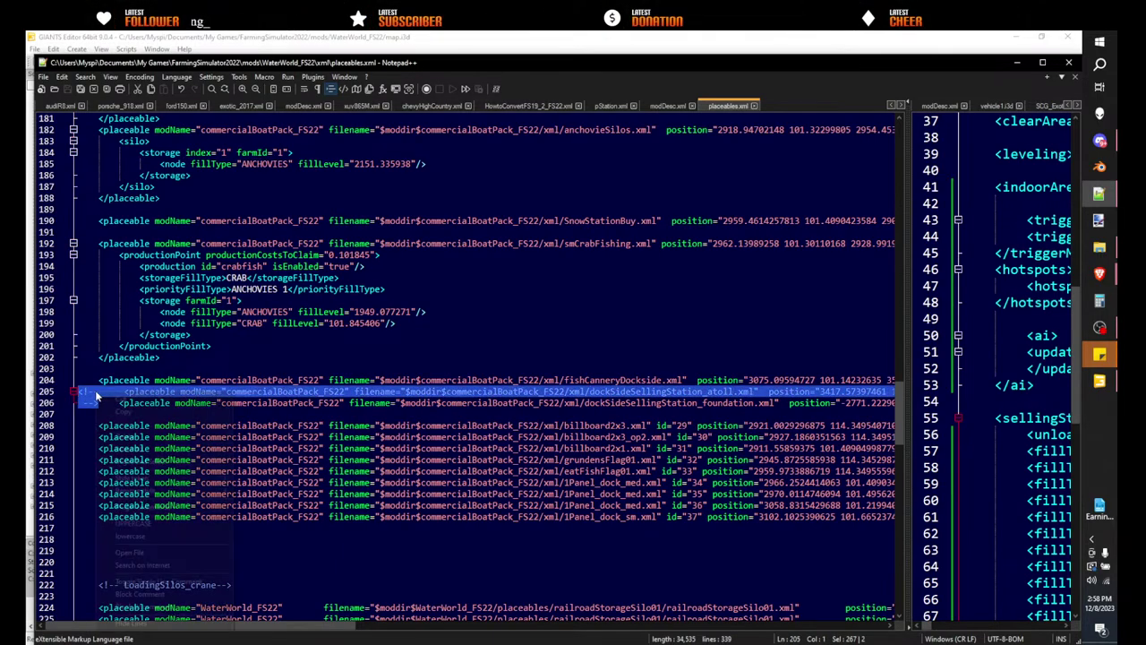
right_click(100, 394)
left_click(174, 411)
scroll(346, 408, "up", 16)
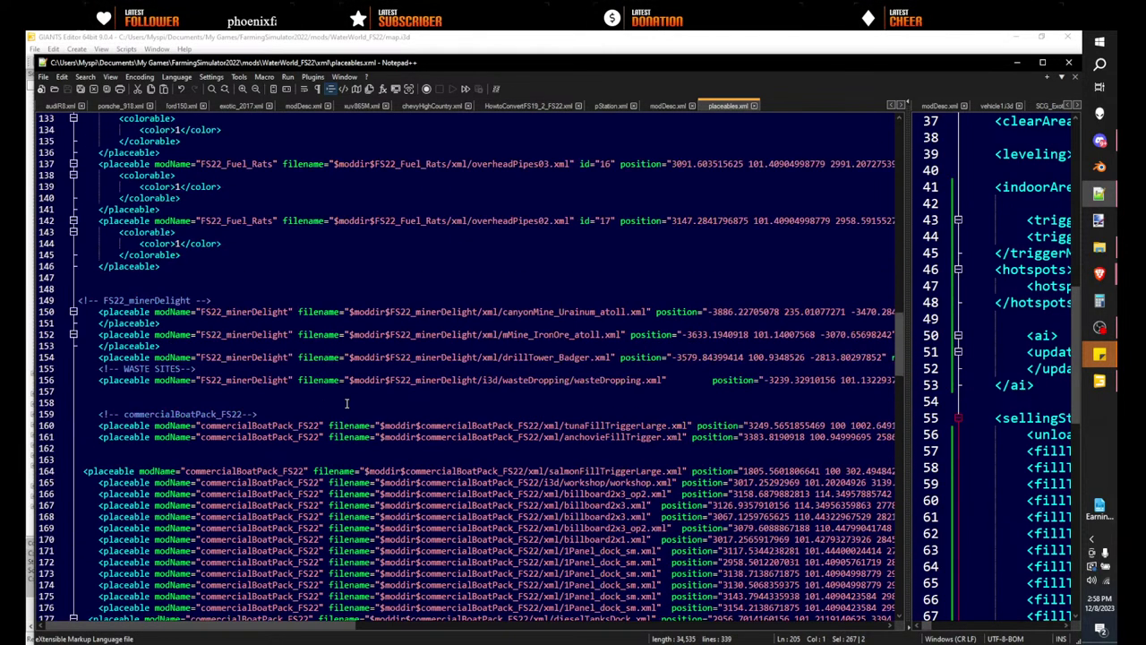
scroll(97, 497, "down", 13)
right_click(98, 493)
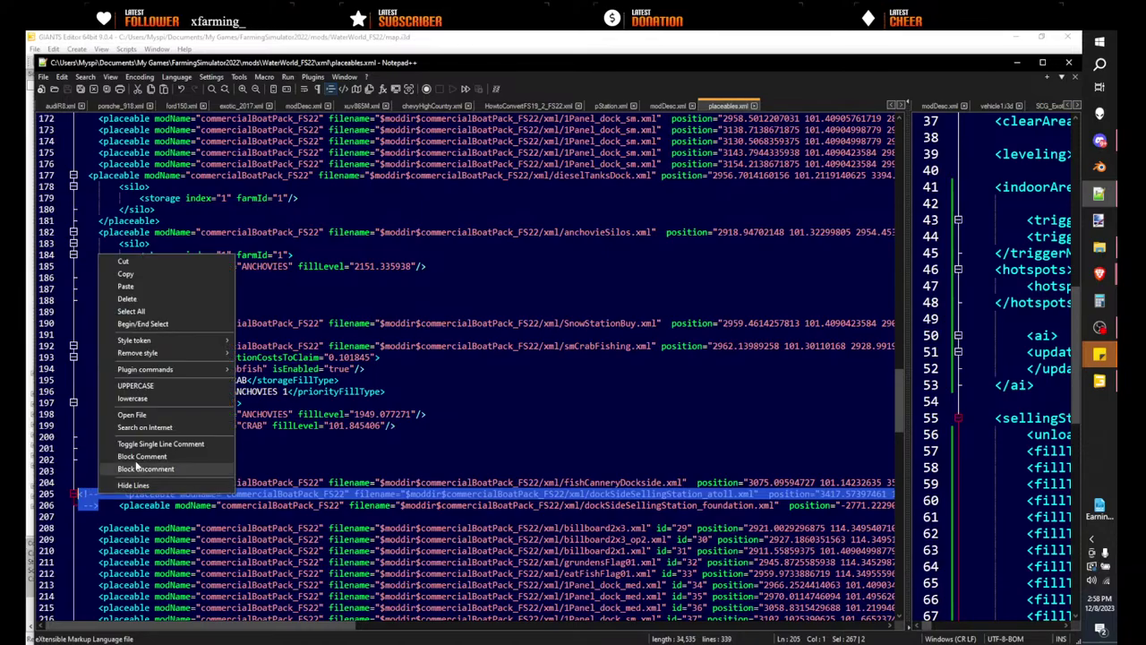
left_click(145, 264)
- Remove the blank line above the sellingStationJanes.xml entry in the Sellingstations section
scroll(365, 404, "up", 20)
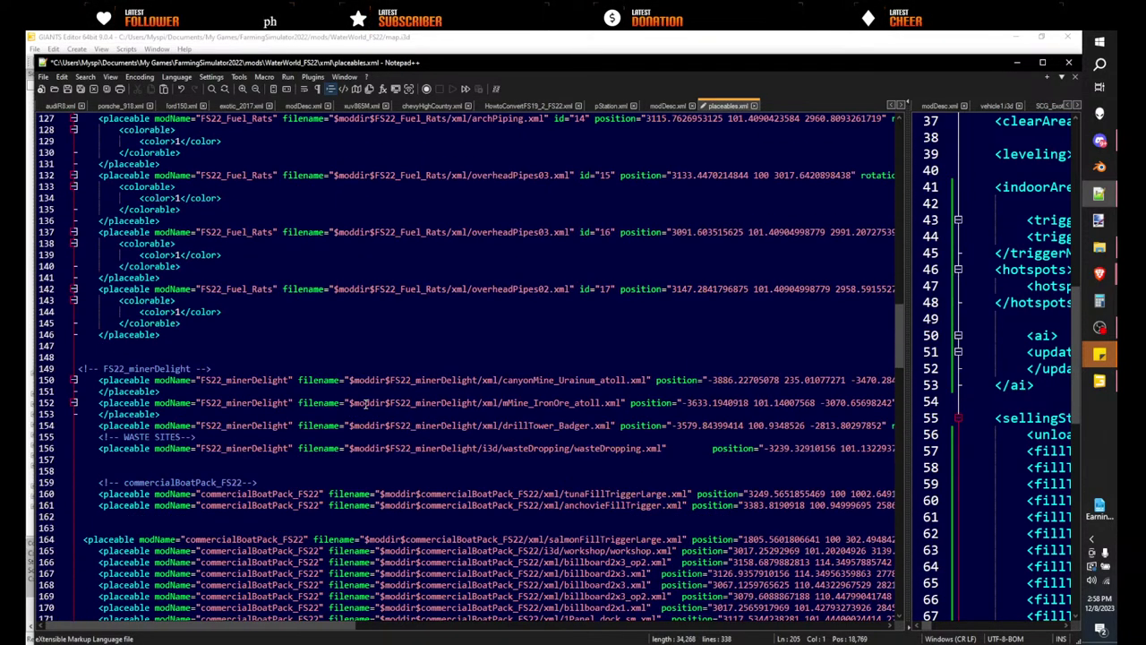
scroll(365, 404, "up", 7)
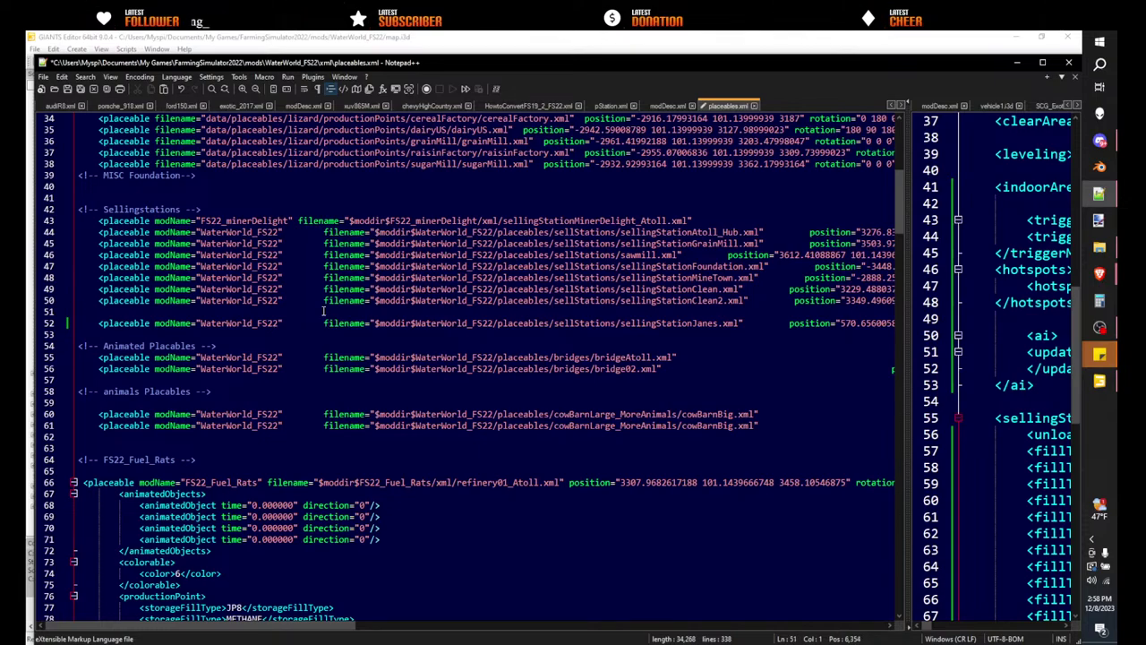
key("BackSpace")
left_click_drag(370, 627, 271, 626)
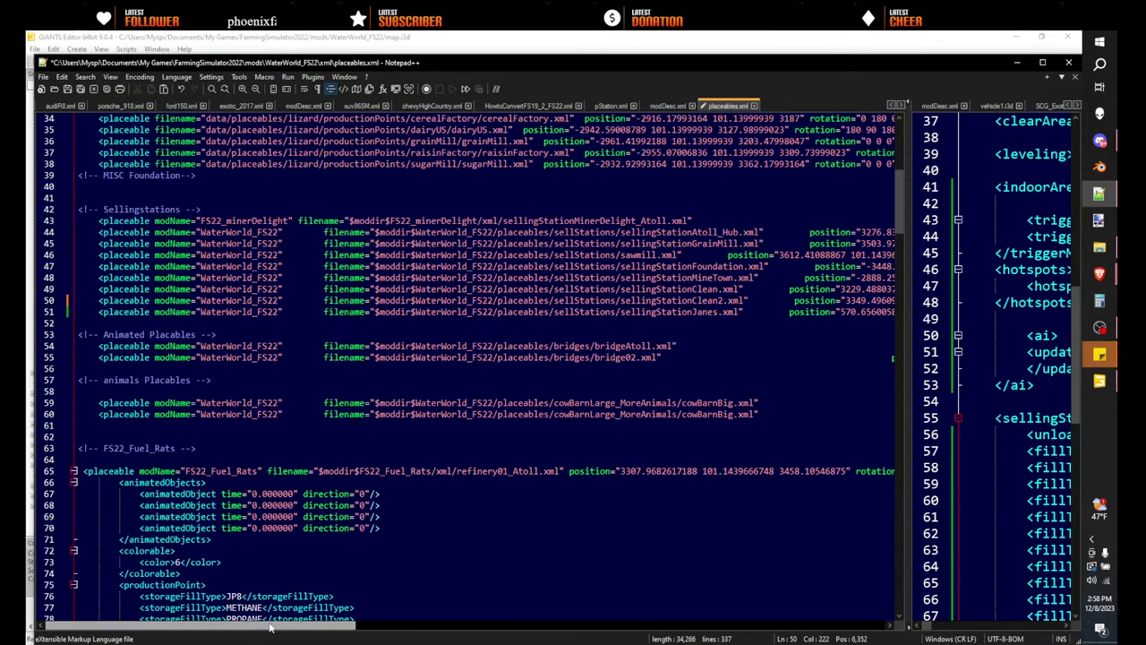
- Check the sellStations folder in File Explorer for dockSideSellingStation_atoll.xml, and return to placeables.xml
left_click(1100, 247)
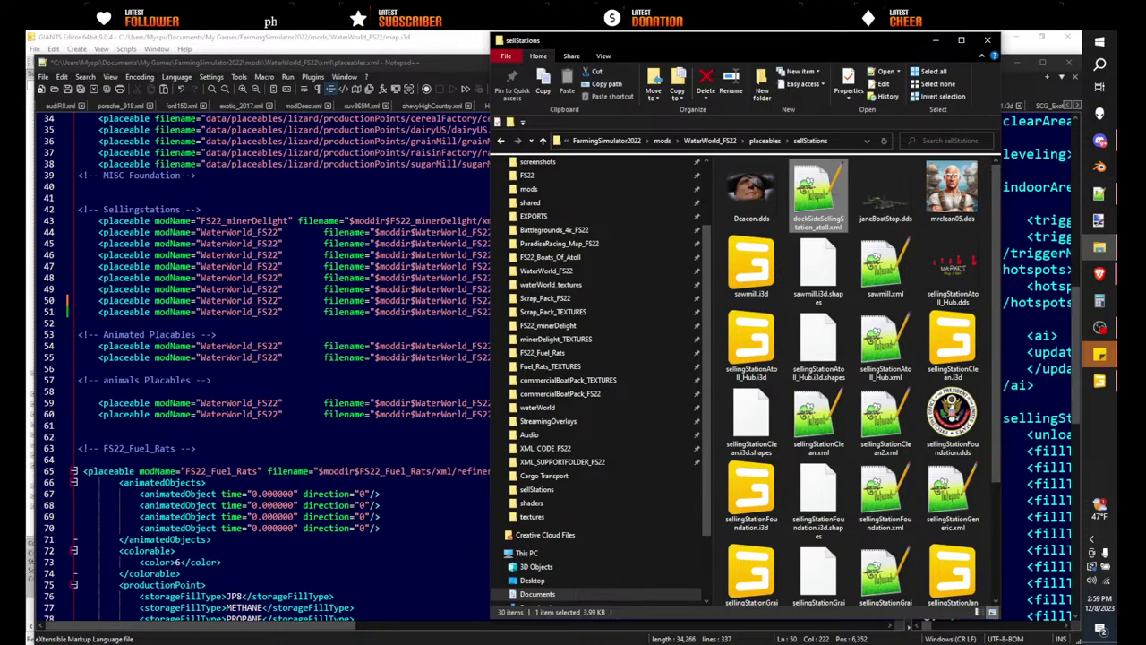
key("super+d")
key("super+d")
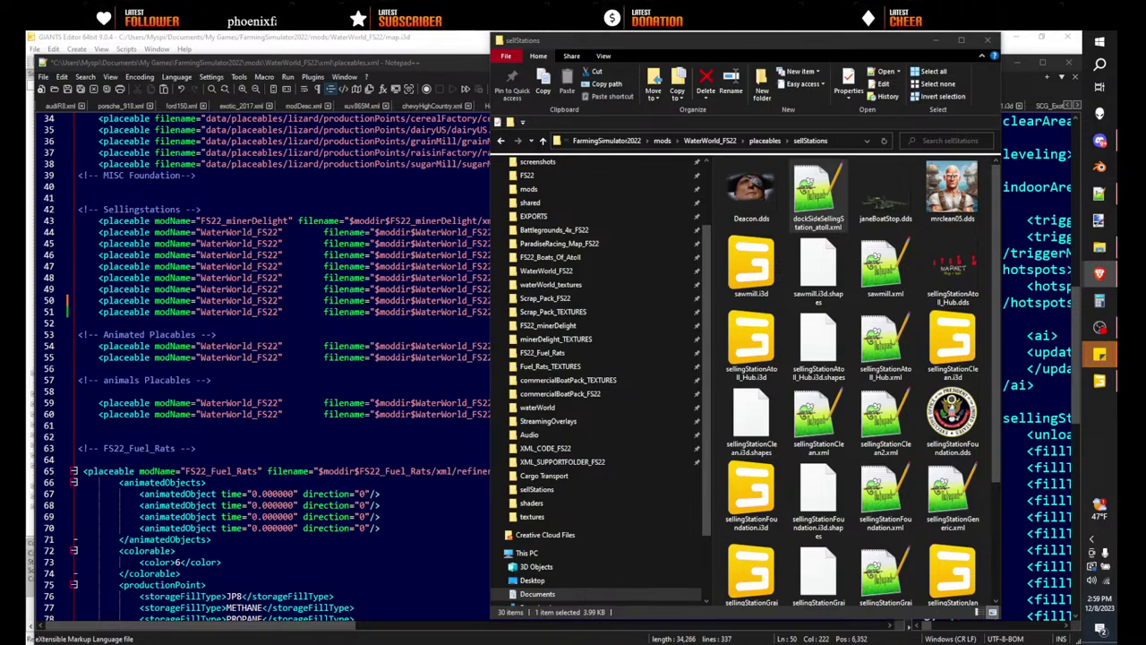
key("alt+Tab")
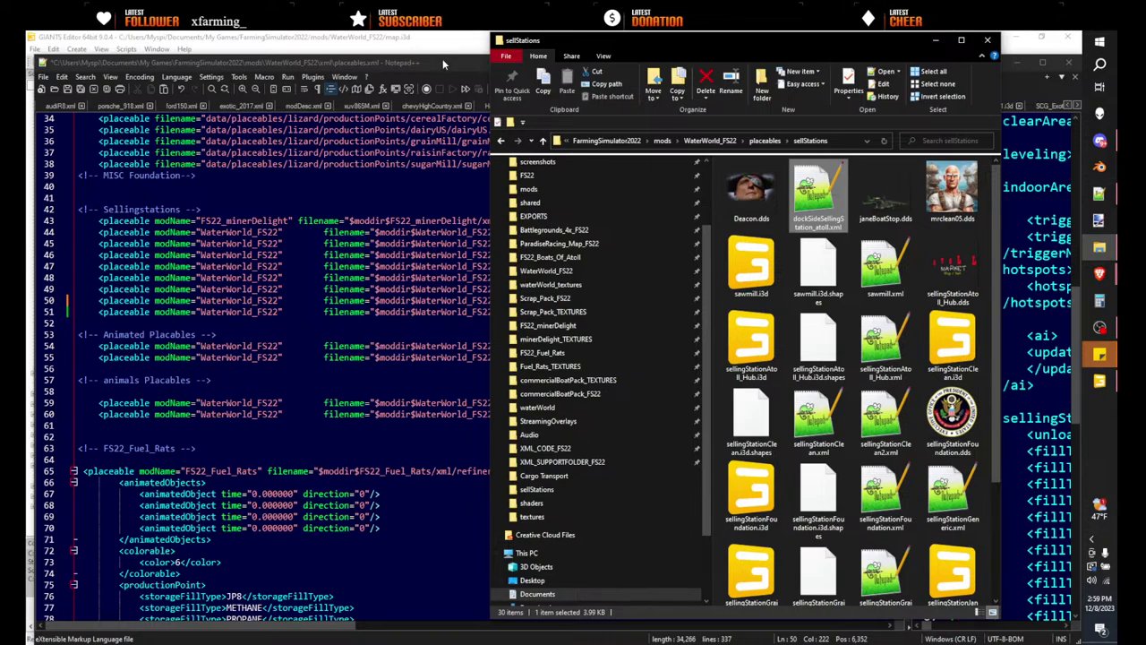
left_click(446, 63)
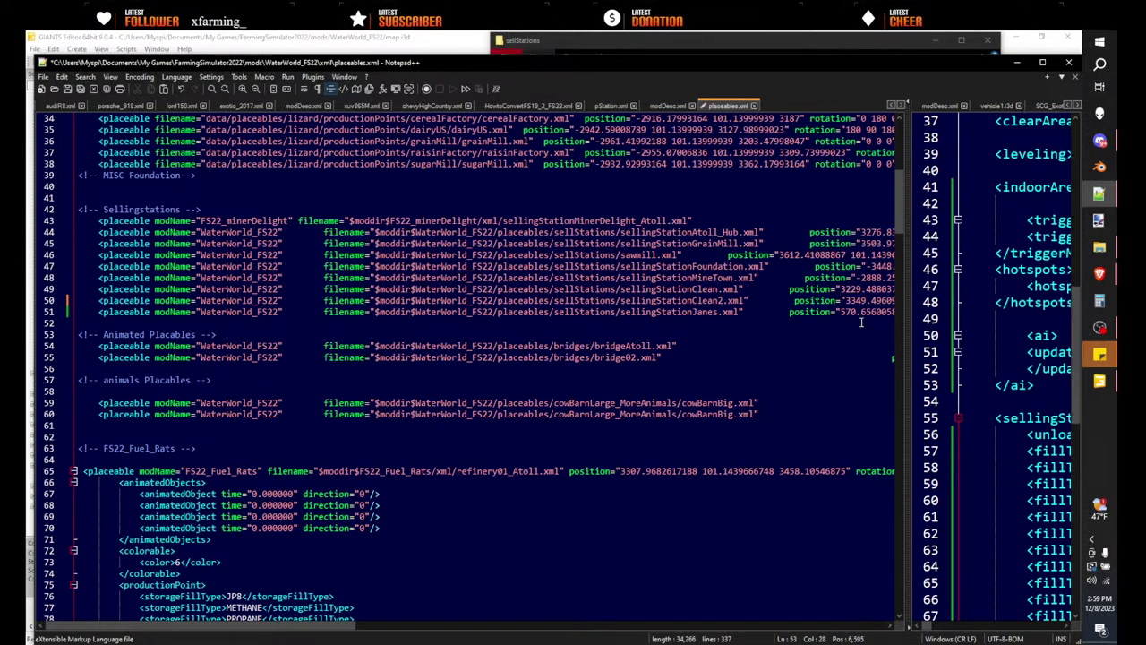
- Add blank lines before the Animated Placables comment and paste the cut dockSideSellingStation_atoll entry below the sellingStationJanes line
key("BackSpace")
key("Return")
key("Return")
key("Return")
key("Return")
left_click(127, 334)
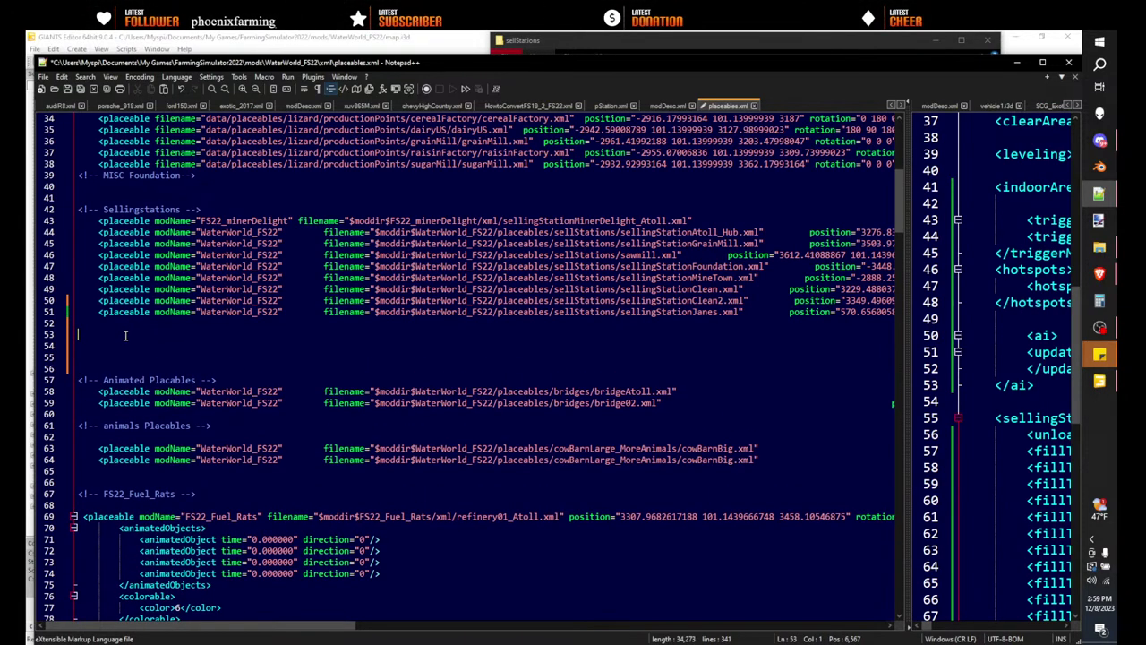
key("ctrl+v")
- Uncomment the pasted dockSideSellingStation_atoll entry so it is an active placeable line
left_click_drag(97, 346, 78, 335)
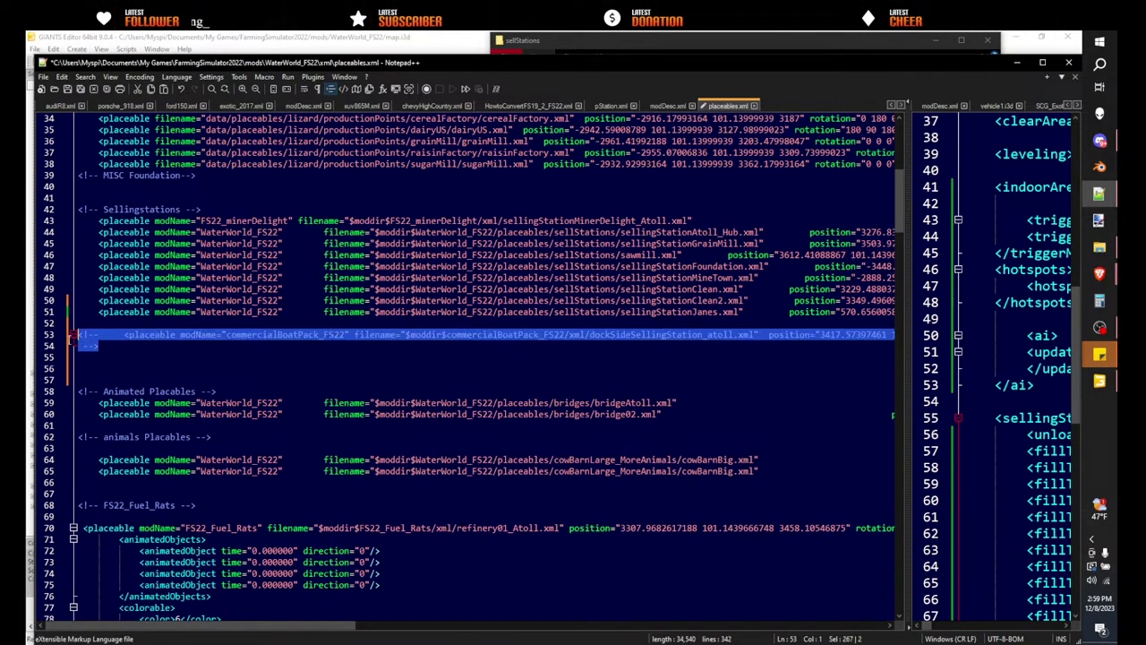
right_click(91, 346)
left_click(126, 556)
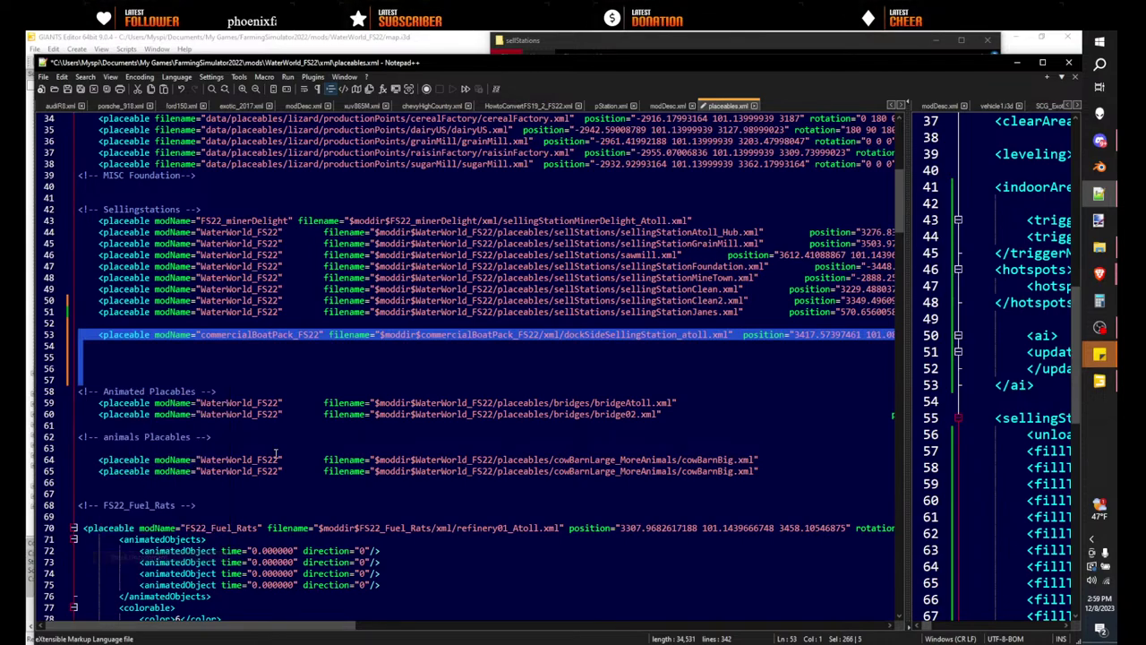
left_click(315, 372)
- Replace the modName of the dockSideSellingStation_atoll entry with WaterWorld_FS22, copied from the sellingStationJanes line
double_click(259, 312)
key("ctrl+c")
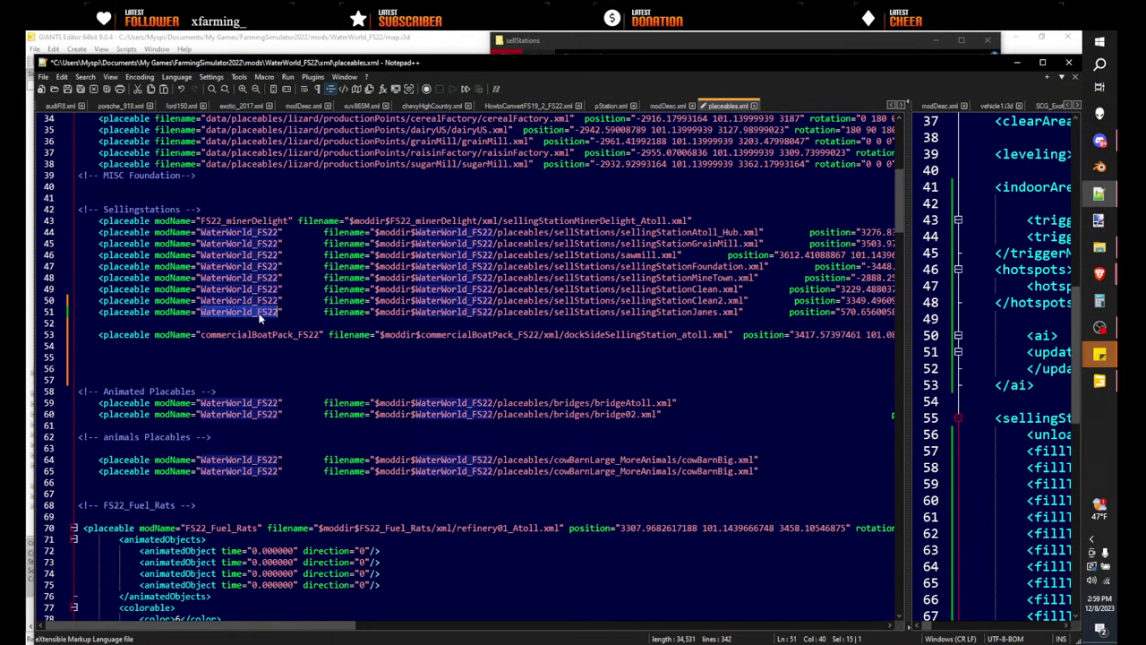
double_click(263, 334)
key("ctrl+v")
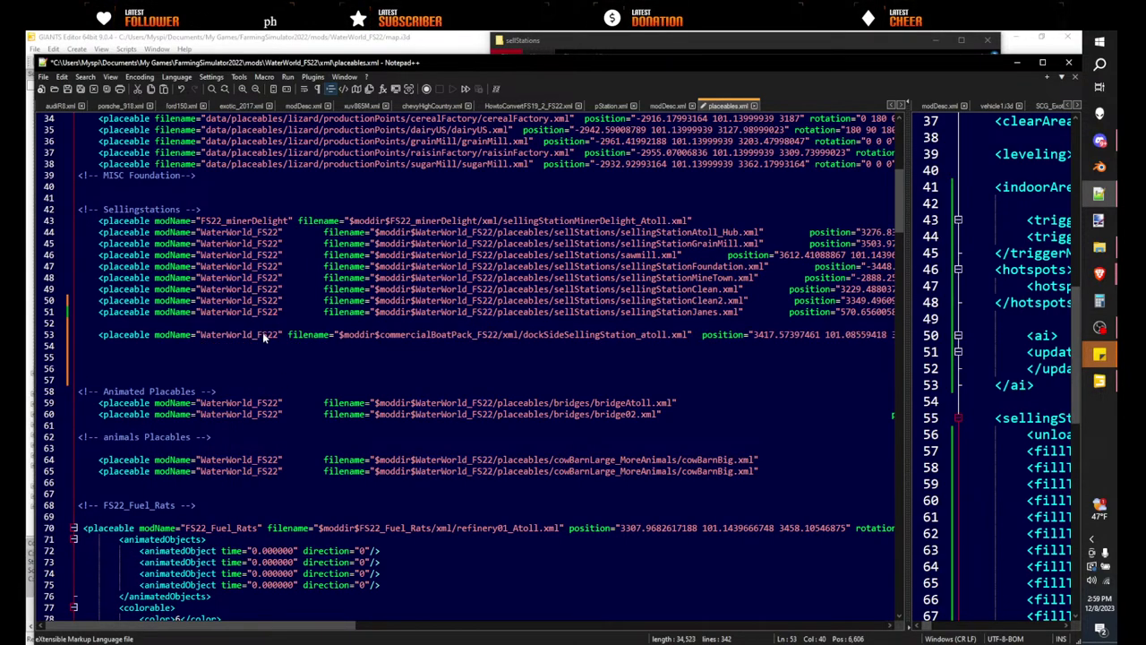
- Repath the dockSideSellingStation_atoll entry's filename to $moddir$WaterWorld_FS22/placeables/sellStations/dockSideSellingStation_atoll.xml, and check each part of the path
double_click(410, 335)
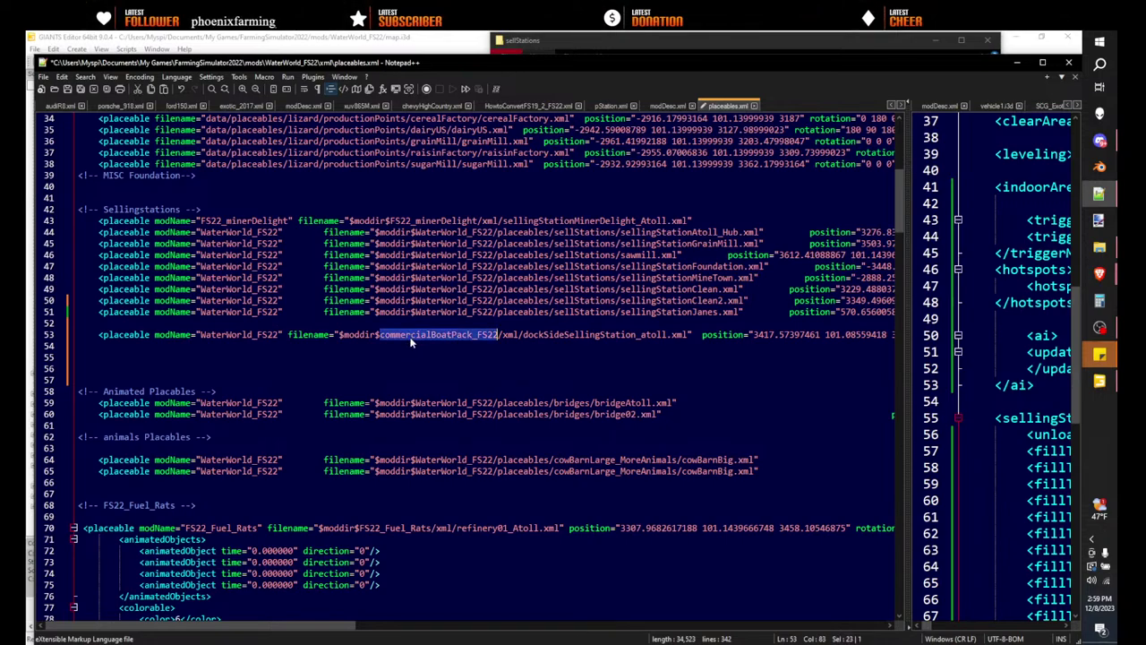
key("ctrl+v")
left_click_drag(498, 313, 620, 313)
key("ctrl+c")
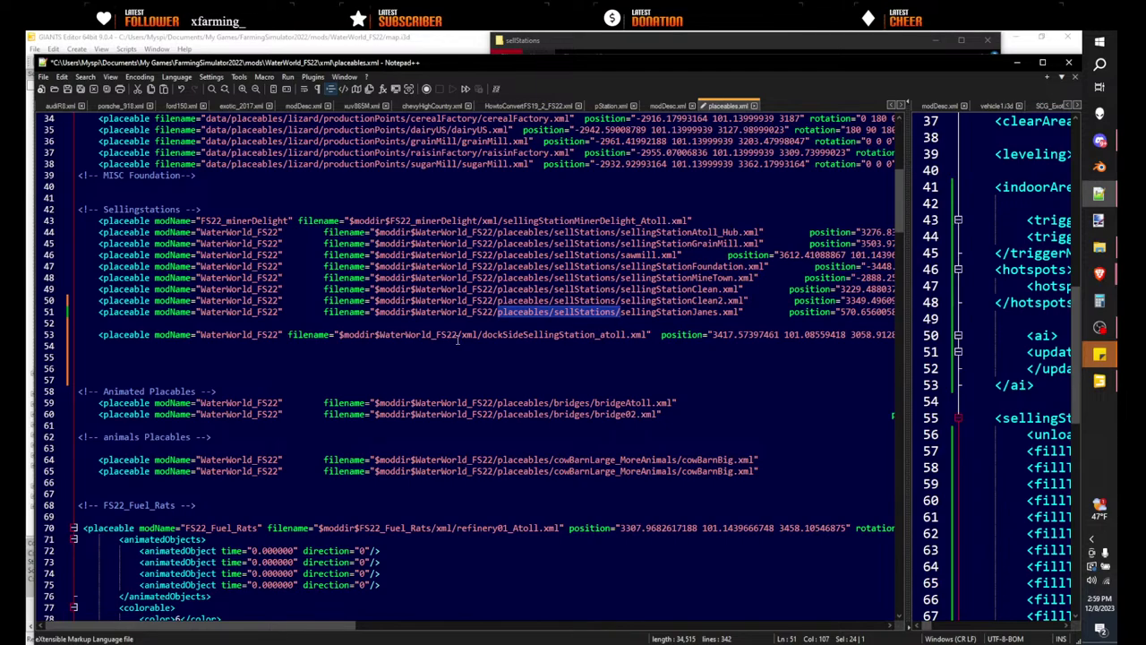
mouse_move(462, 334)
left_mouse_down()
mouse_move(891, 335)
mouse_move(482, 335)
left_mouse_up()
key("ctrl+v")
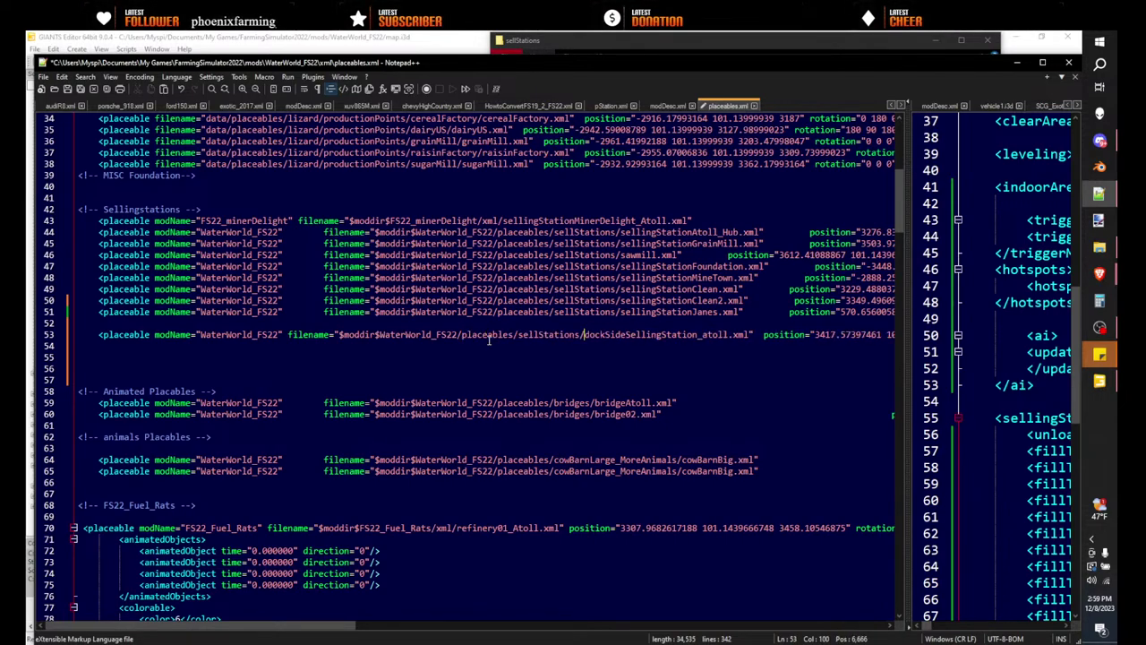
double_click(410, 333)
left_click_drag(462, 334, 512, 335)
double_click(559, 335)
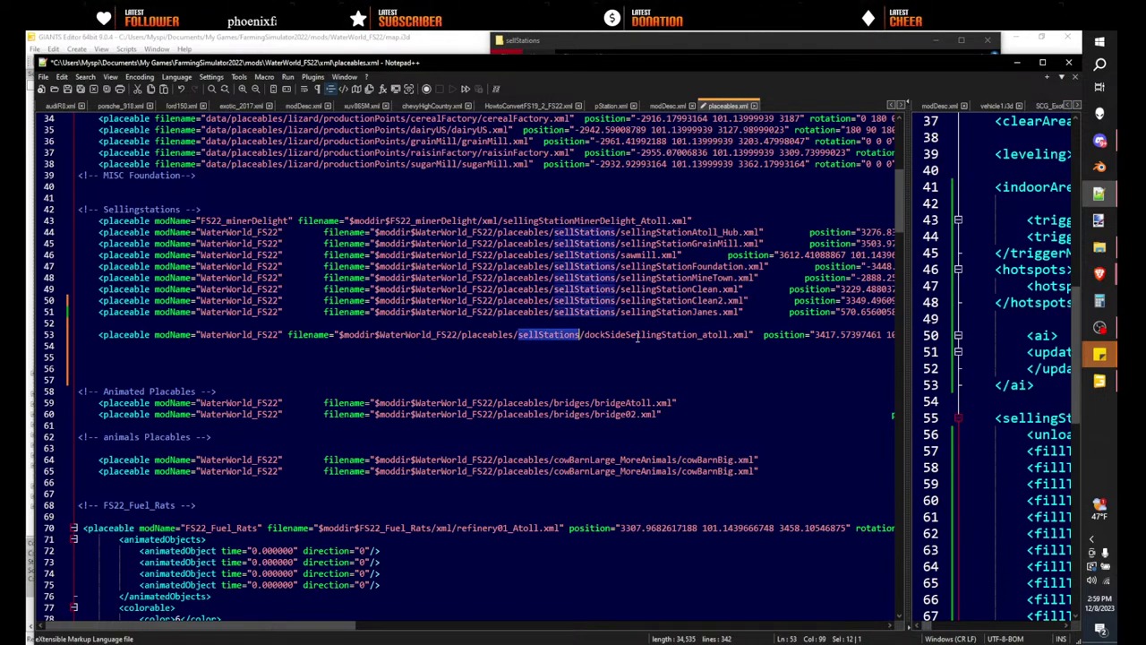
double_click(637, 336)
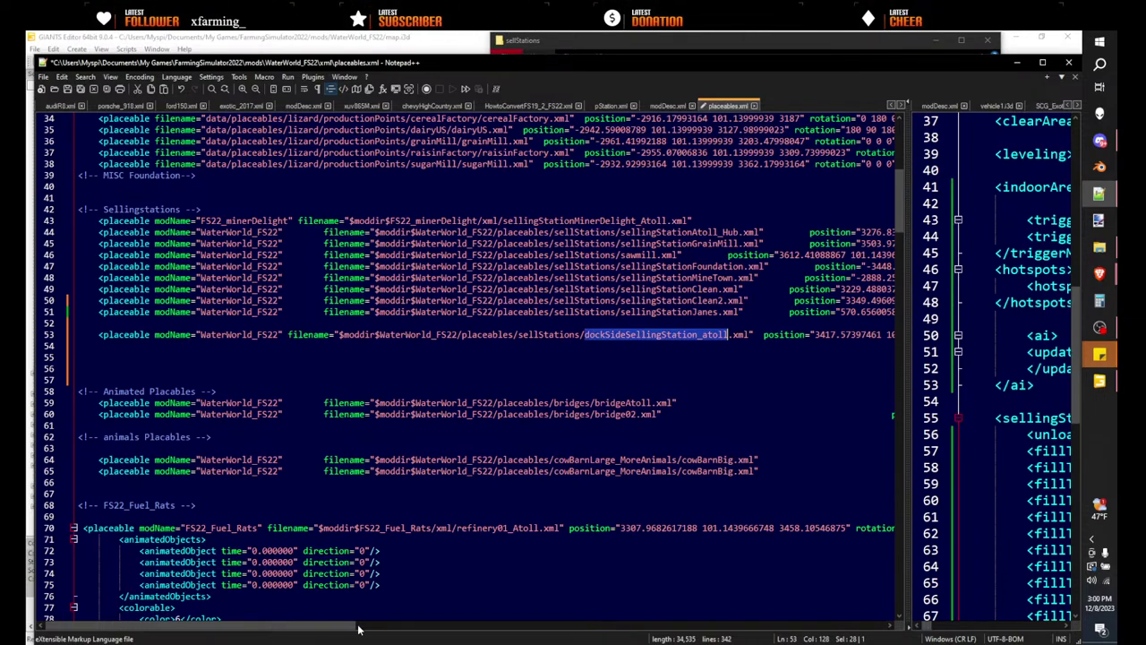
- Copy the dockSideSellingStation_atoll entry's position and apply it to seaFoodStore in GIANTS Editor as translation 3417.574, 101.086, 3058.913
left_click_drag(358, 629, 483, 630)
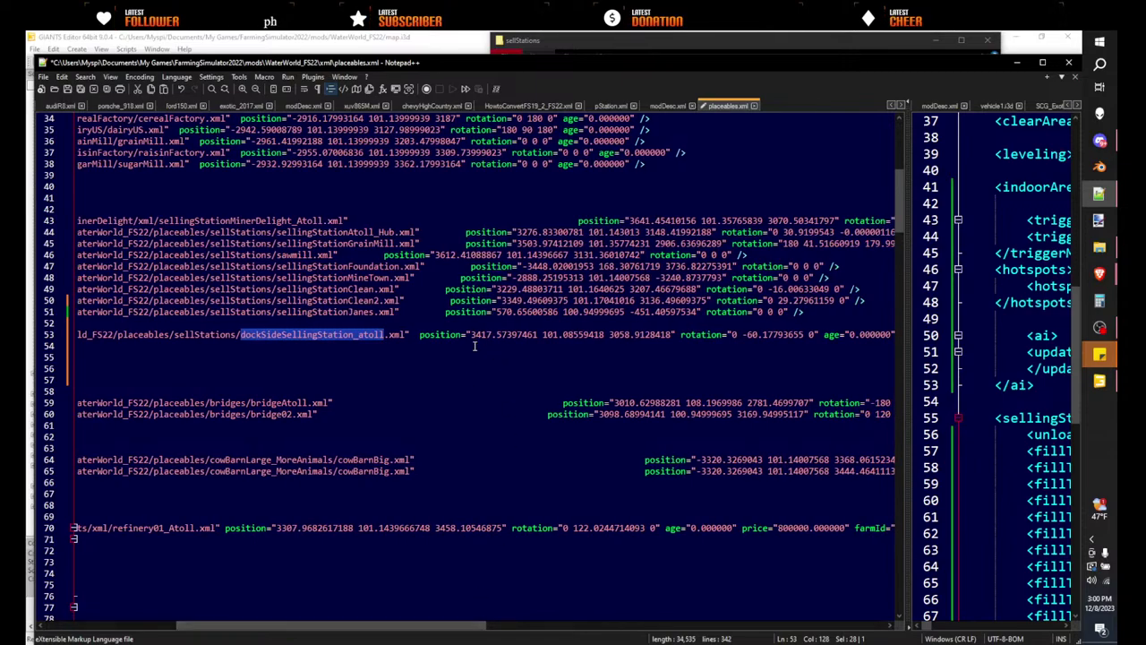
left_click_drag(471, 335, 874, 334)
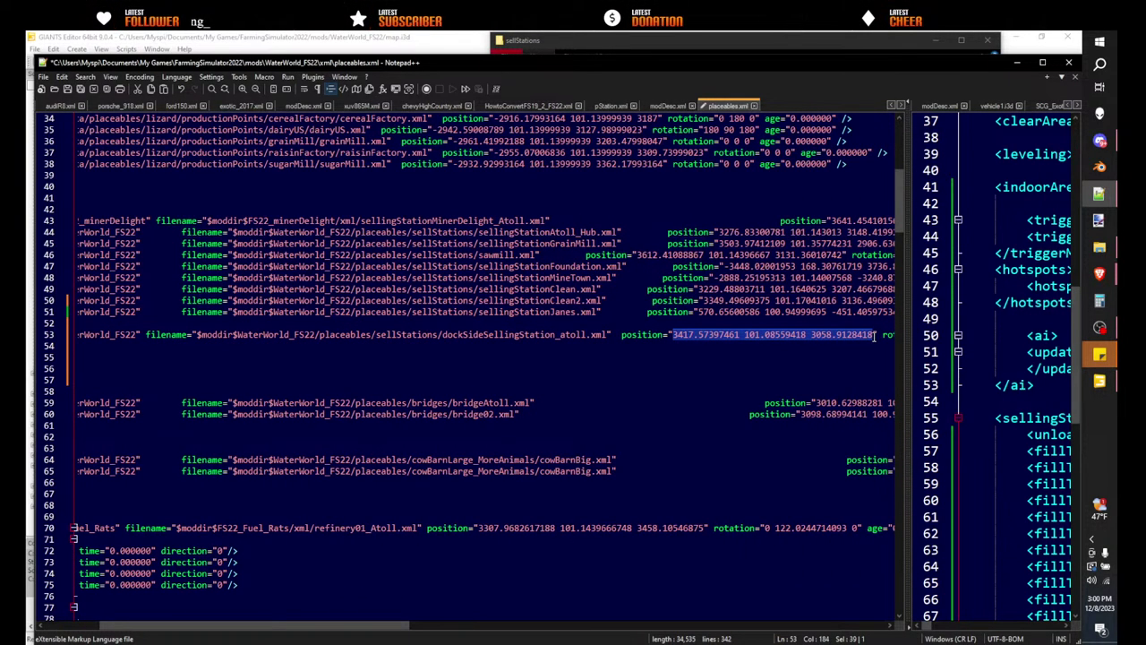
left_click_drag(418, 627, 537, 625)
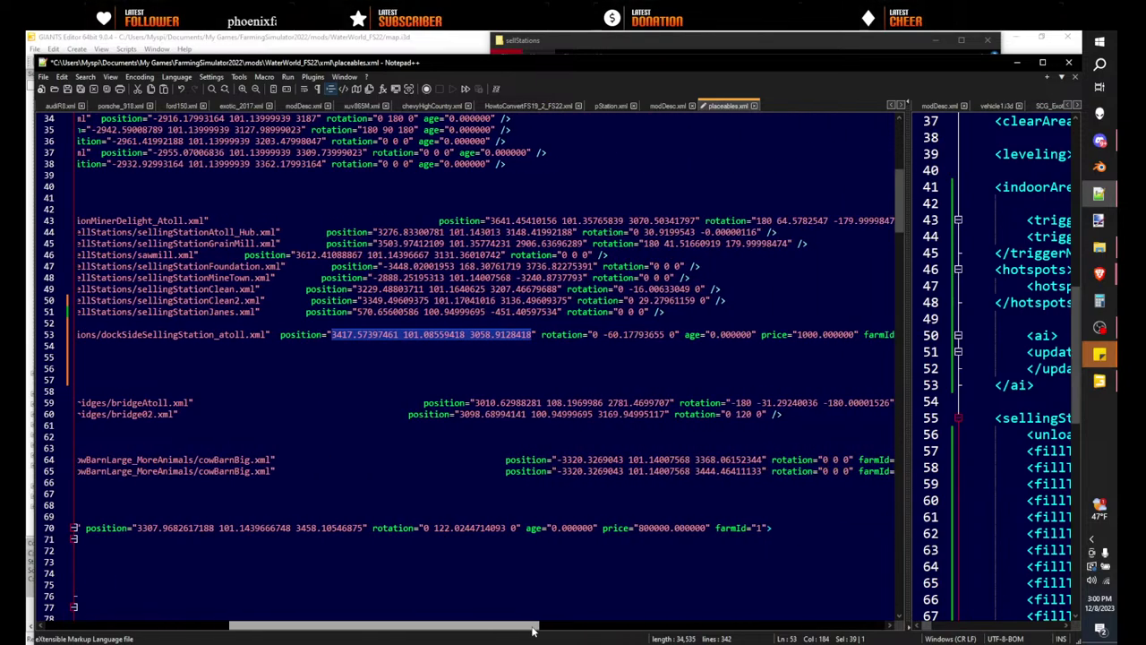
left_click(1101, 382)
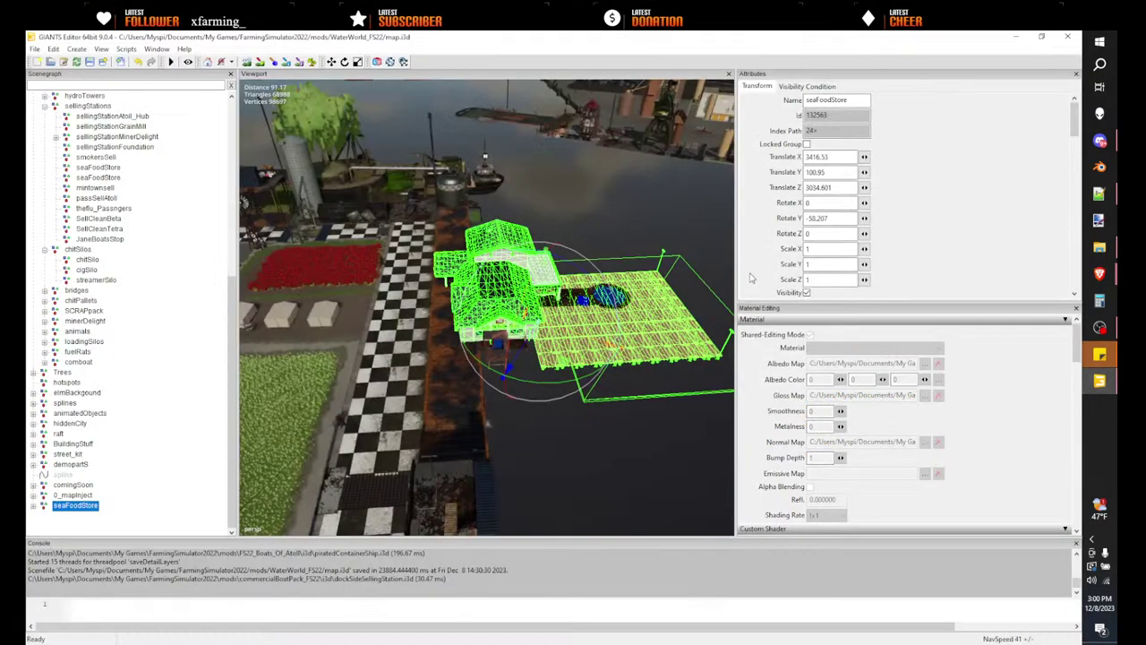
left_click(849, 158)
type("3417.574 101.086 3058.913")
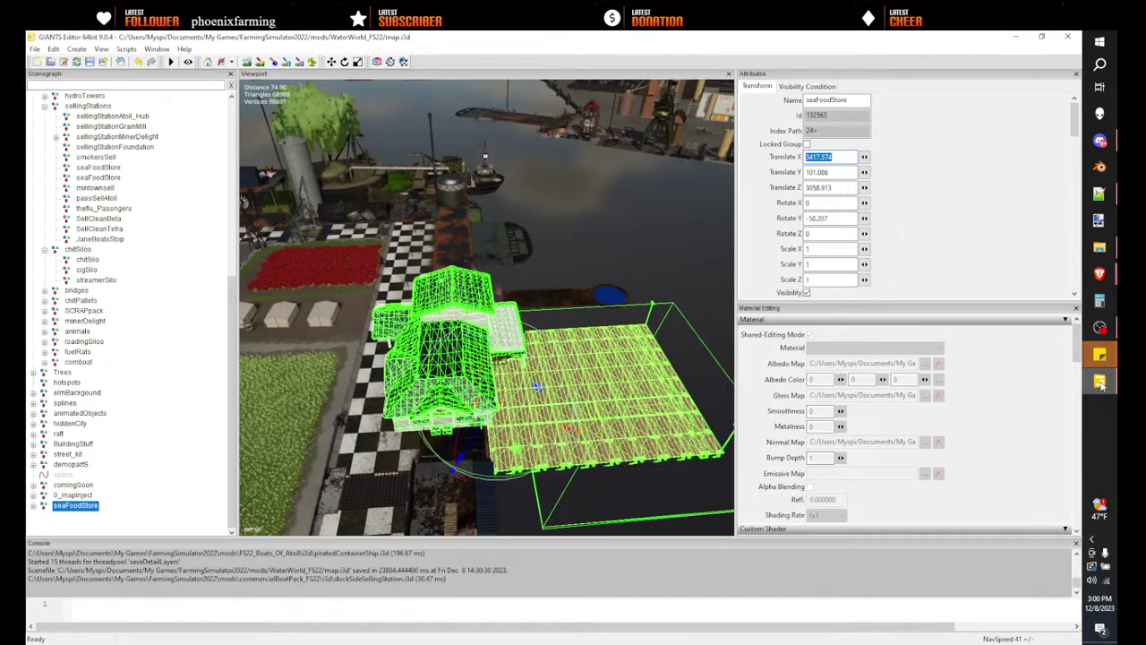
- Copy the entry's rotation from placeables.xml in Notepad++ and apply it to seaFoodStore in GIANTS Editor, giving Rotate Y -60.178
left_click(1100, 193)
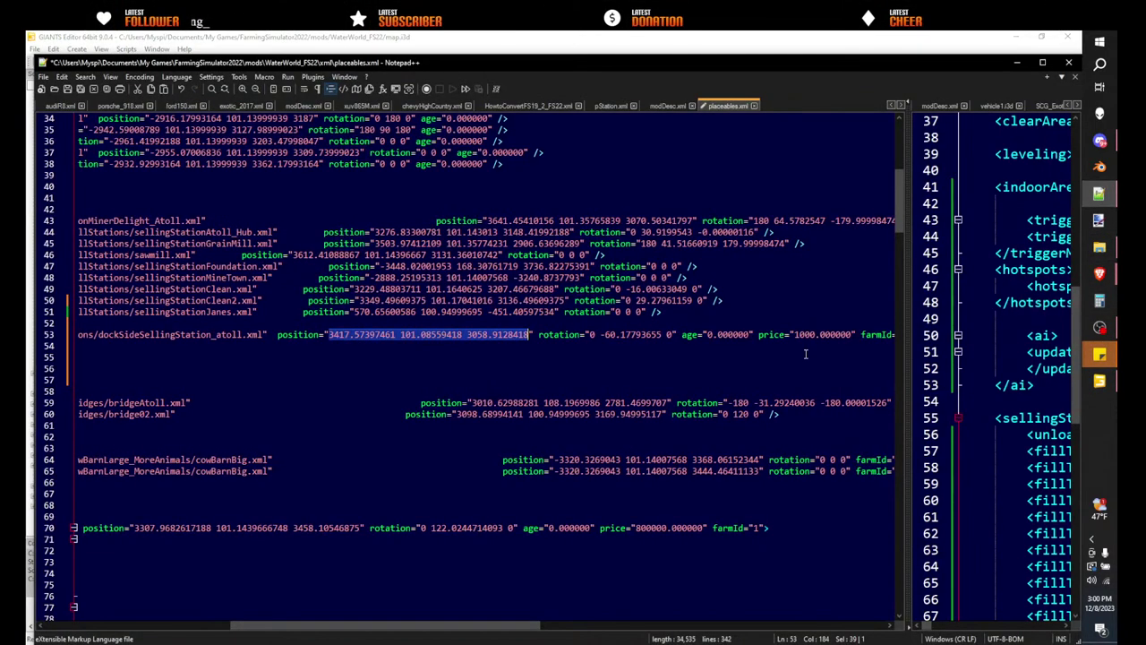
left_click_drag(672, 334, 618, 334)
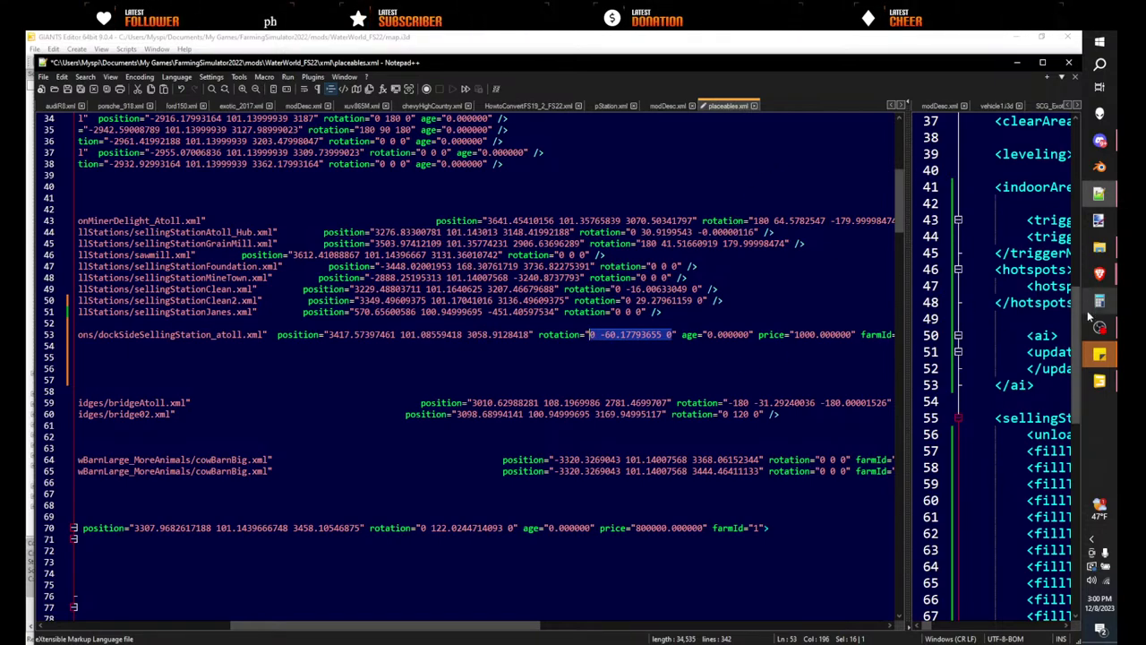
left_click(1092, 387)
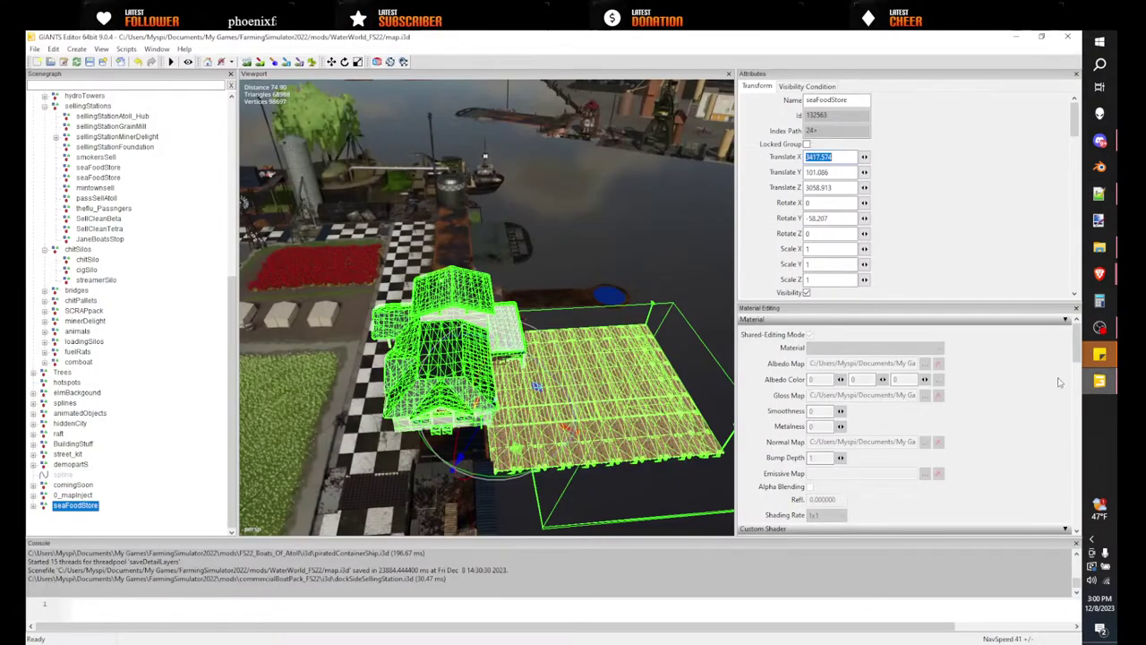
left_click(826, 204)
type("-60.178")
- Examine the placed seaFoodStore model and its child nodes, including the building and prop meshes inside the townStore group under visuals
left_click_drag(633, 282, 625, 298, "alt")
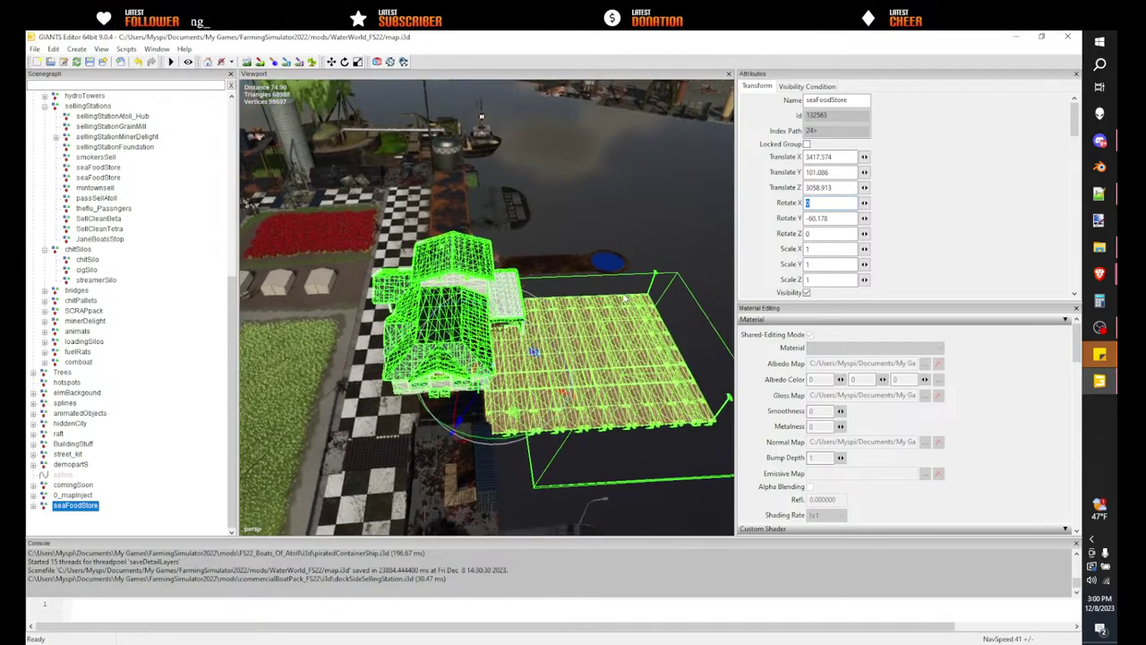
right_click_drag(624, 298, 448, 303)
left_click_drag(448, 302, 530, 297, "alt")
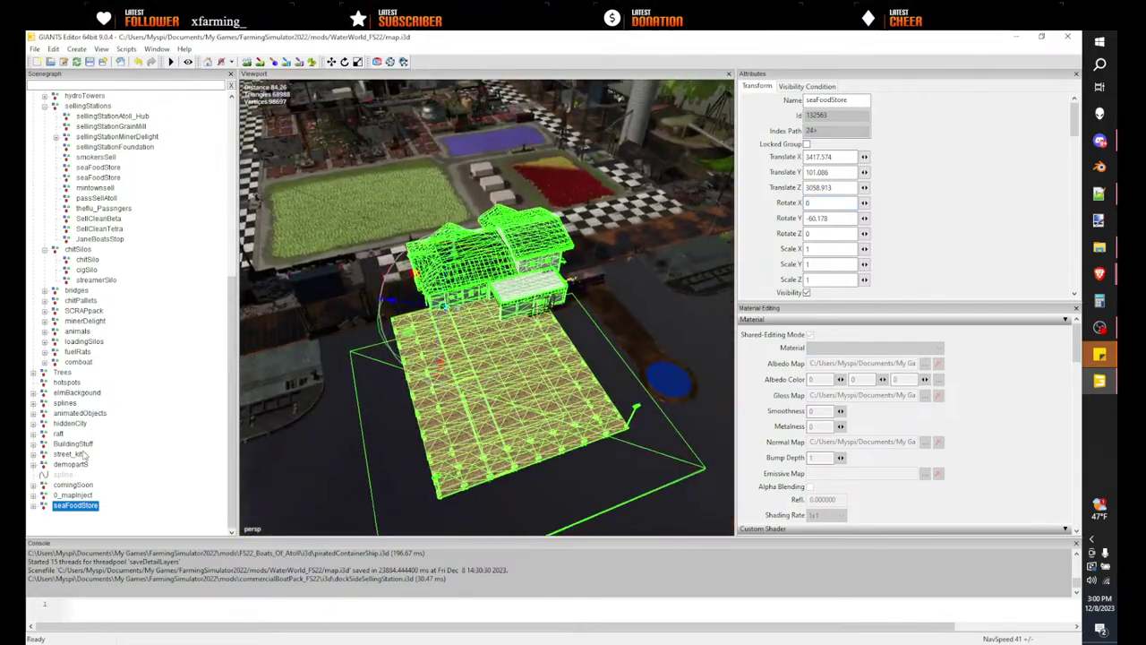
left_click(34, 506)
scroll(79, 487, "down", 4)
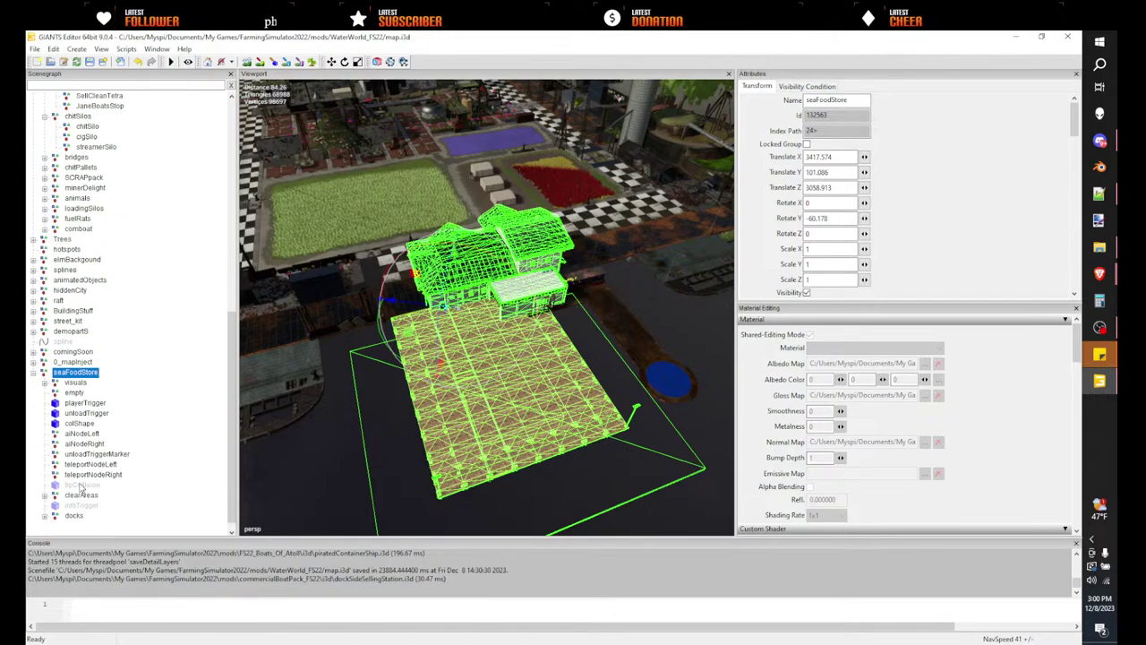
left_click(45, 382)
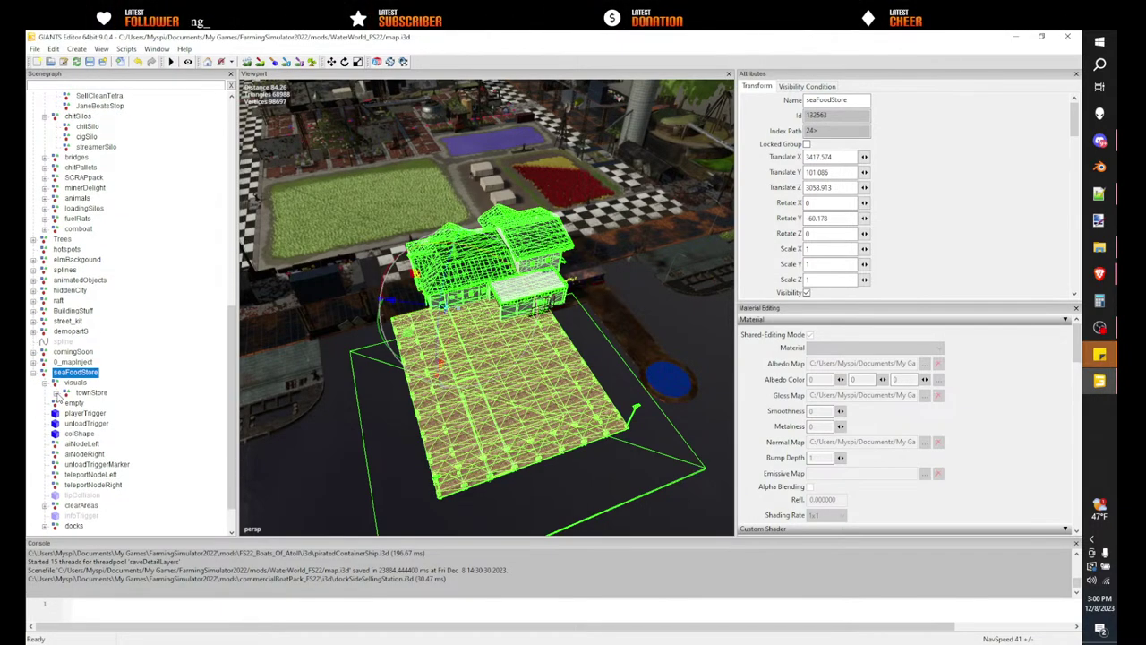
left_click(57, 393)
left_click(92, 393)
left_click_drag(396, 375, 381, 356, "alt")
scroll(396, 352, "down", 4)
scroll(381, 356, "up", 3)
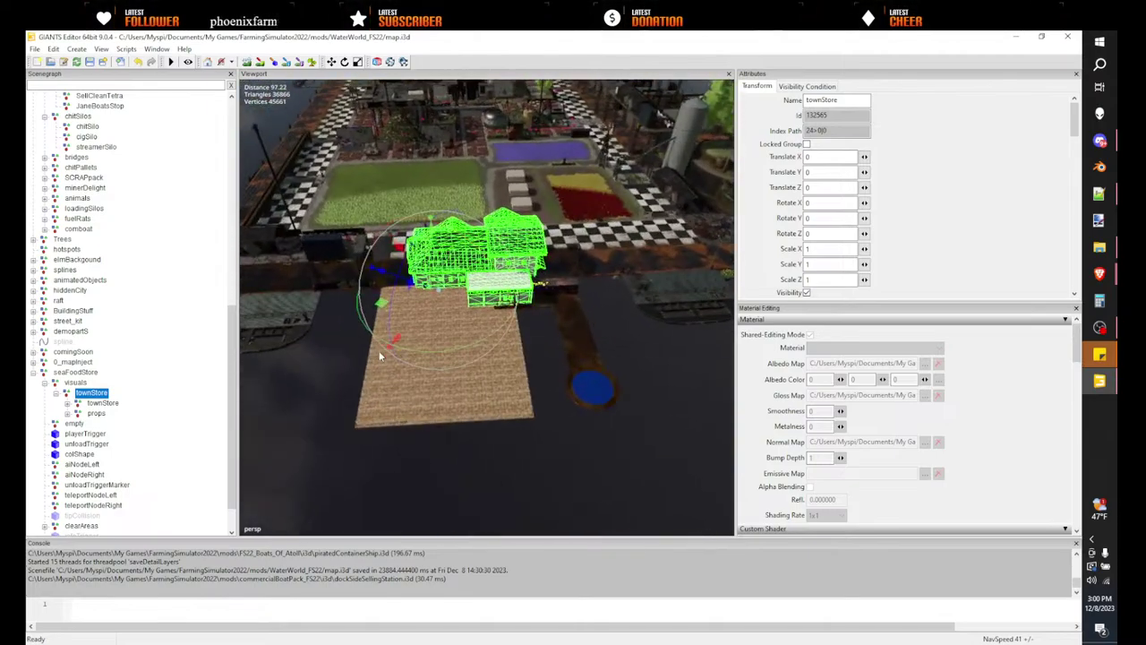
left_click(67, 403)
left_click(67, 445)
scroll(105, 433, "down", 6)
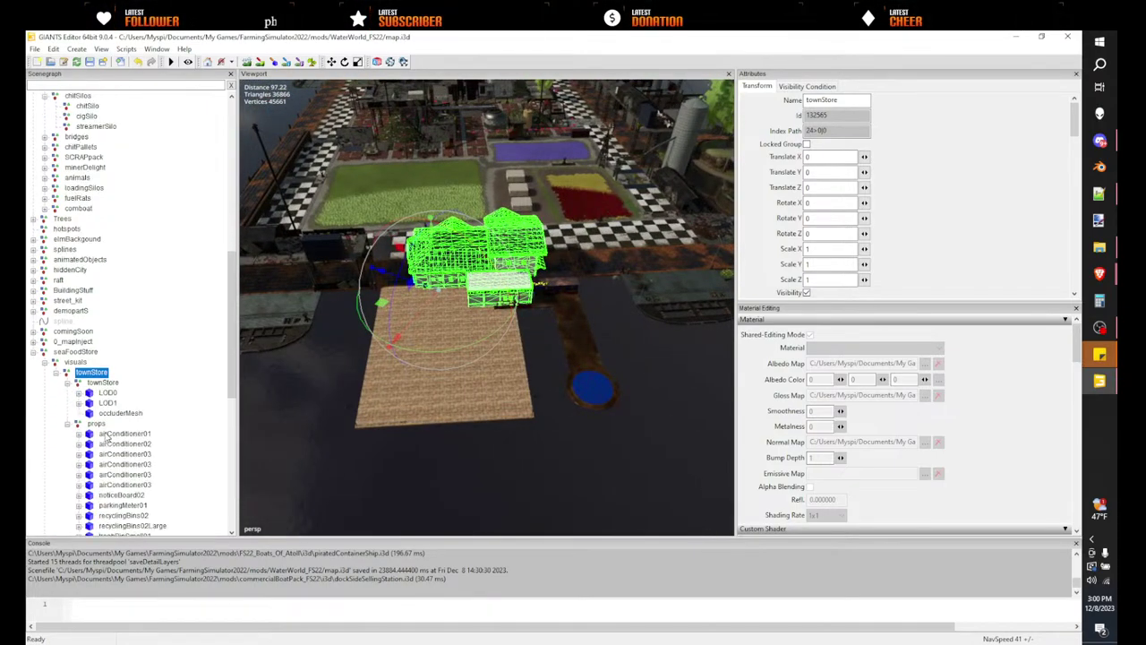
scroll(106, 433, "up", 4)
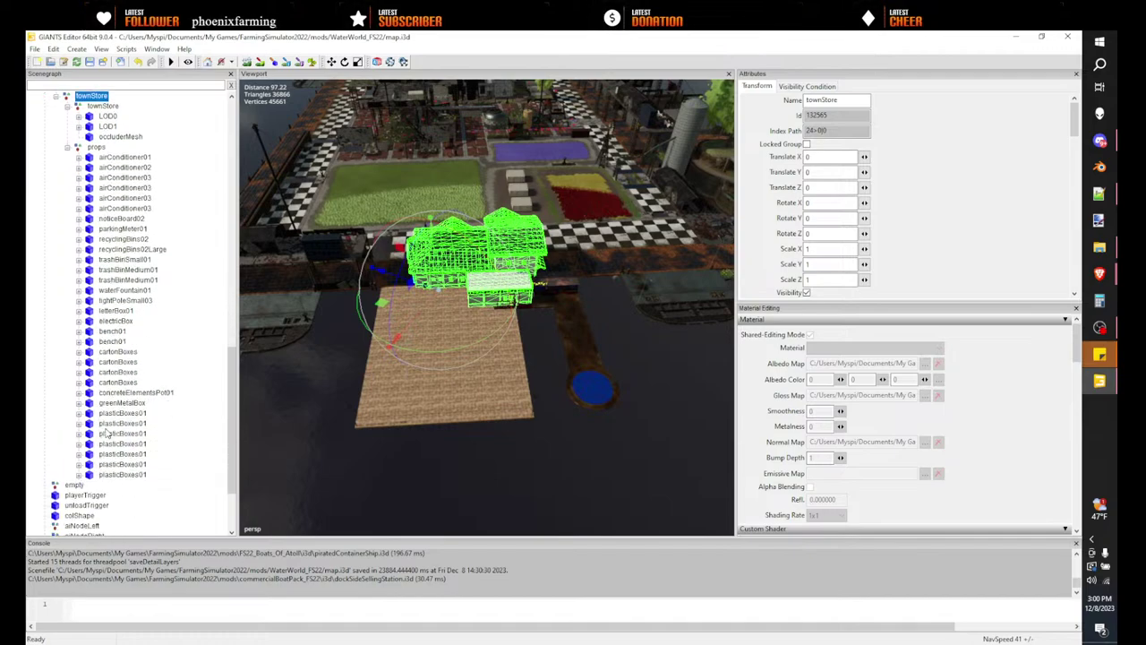
scroll(108, 297, "up", 2)
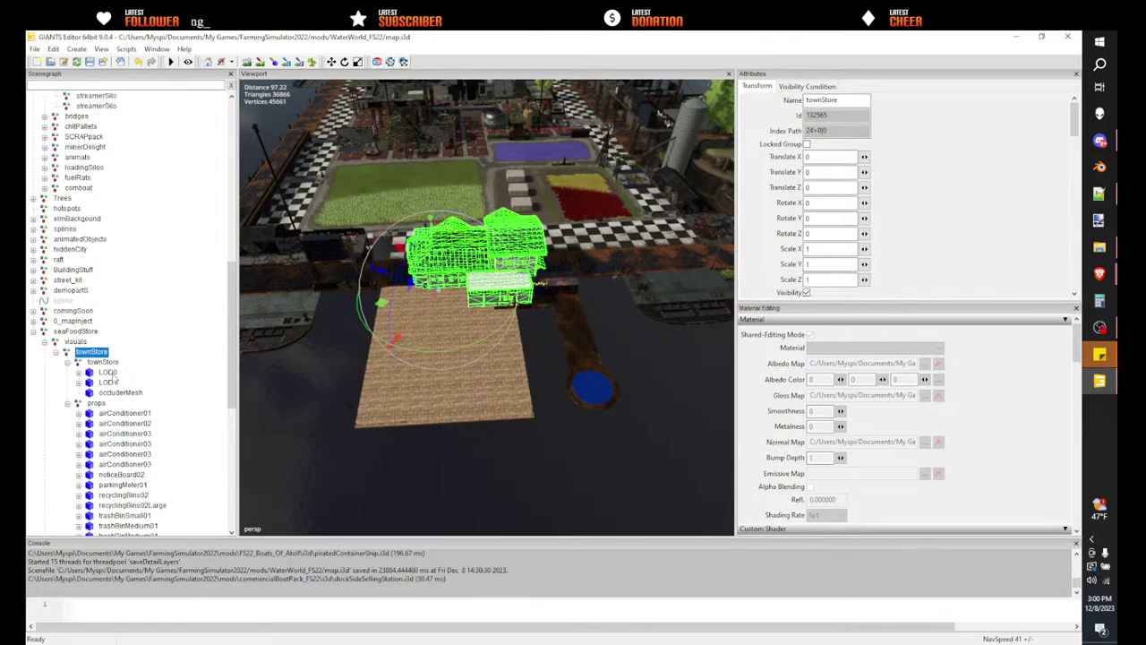
- Delete the townStore group under visuals and the docks group from seaFoodStore
left_click(57, 354)
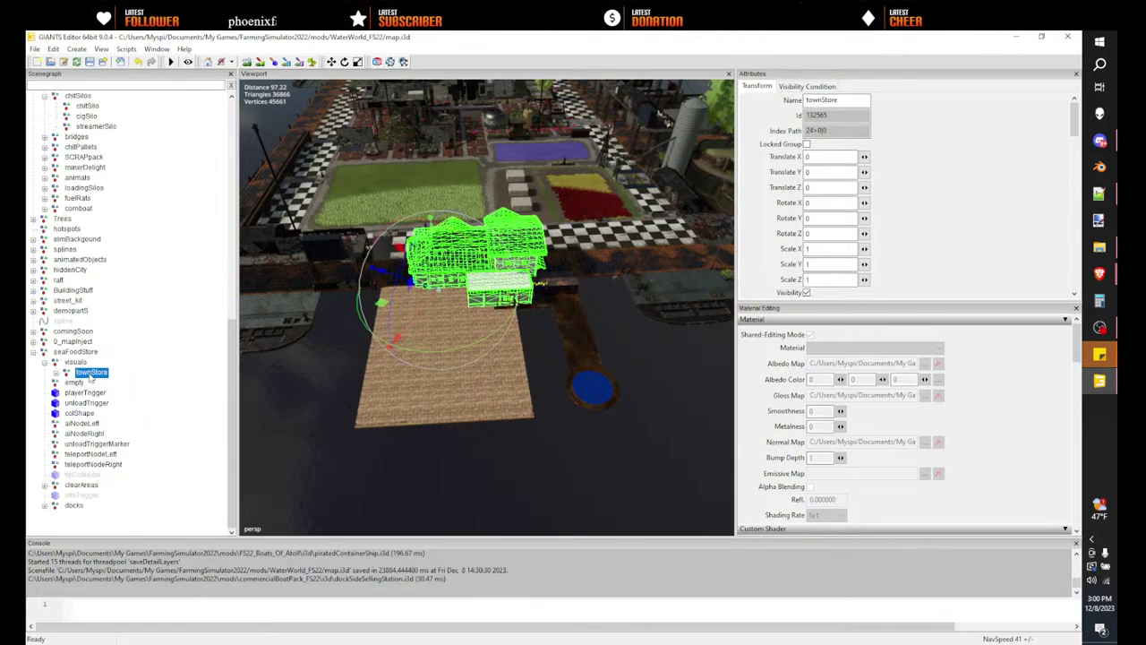
key("Delete")
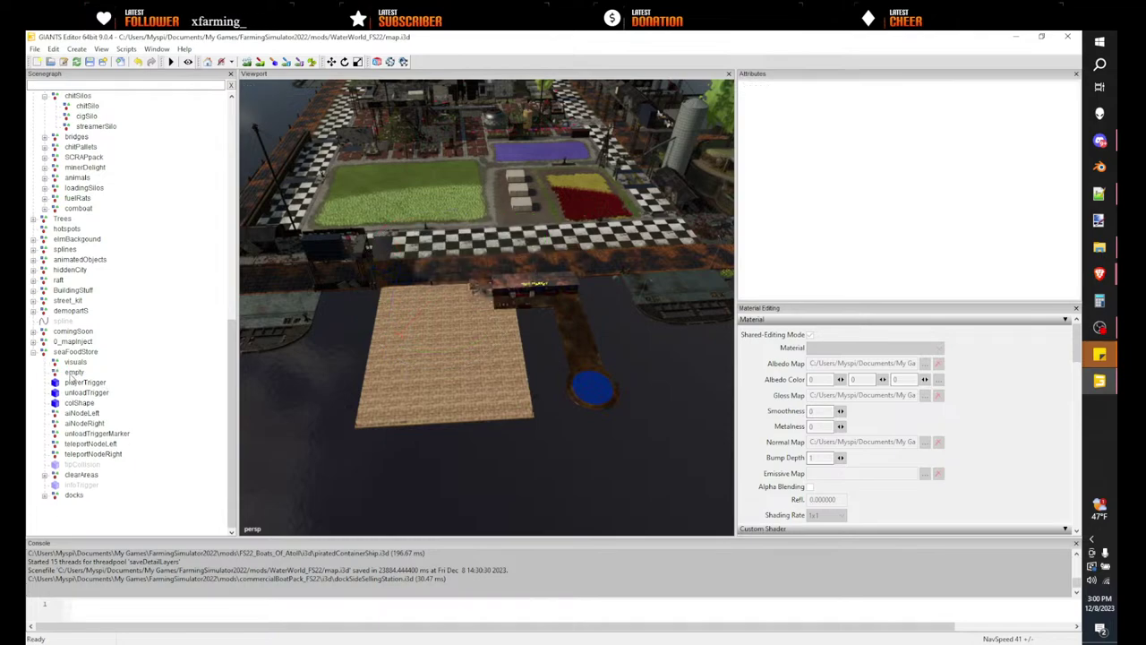
left_click(75, 498)
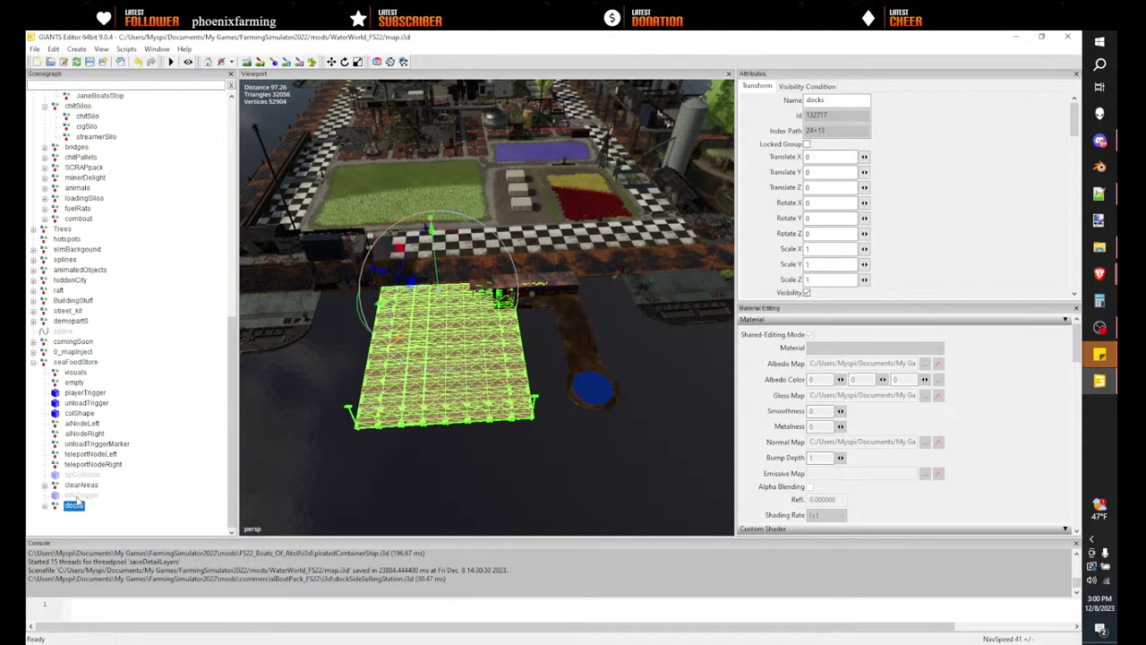
key("Delete")
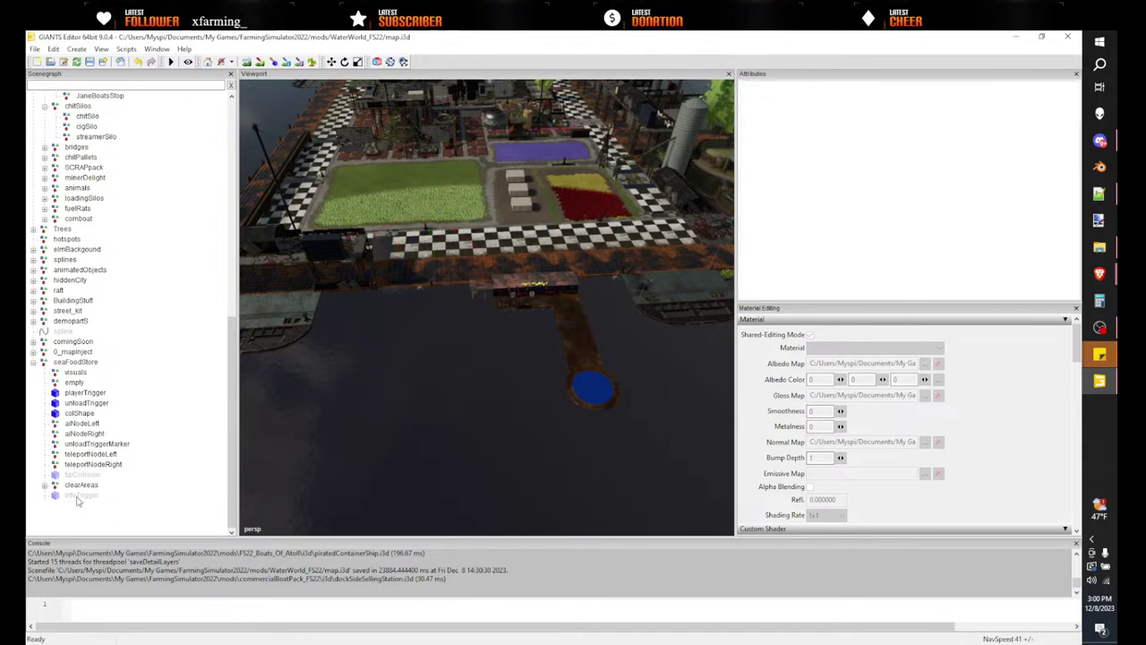
- Move seaFoodStore onto the dock edge beside the fish market, to about X 3405.7, Z 3045.8
left_click(74, 367)
mouse_move(516, 365)
left_mouse_down("alt")
mouse_move(477, 372)
mouse_move(501, 374)
left_mouse_up("alt")
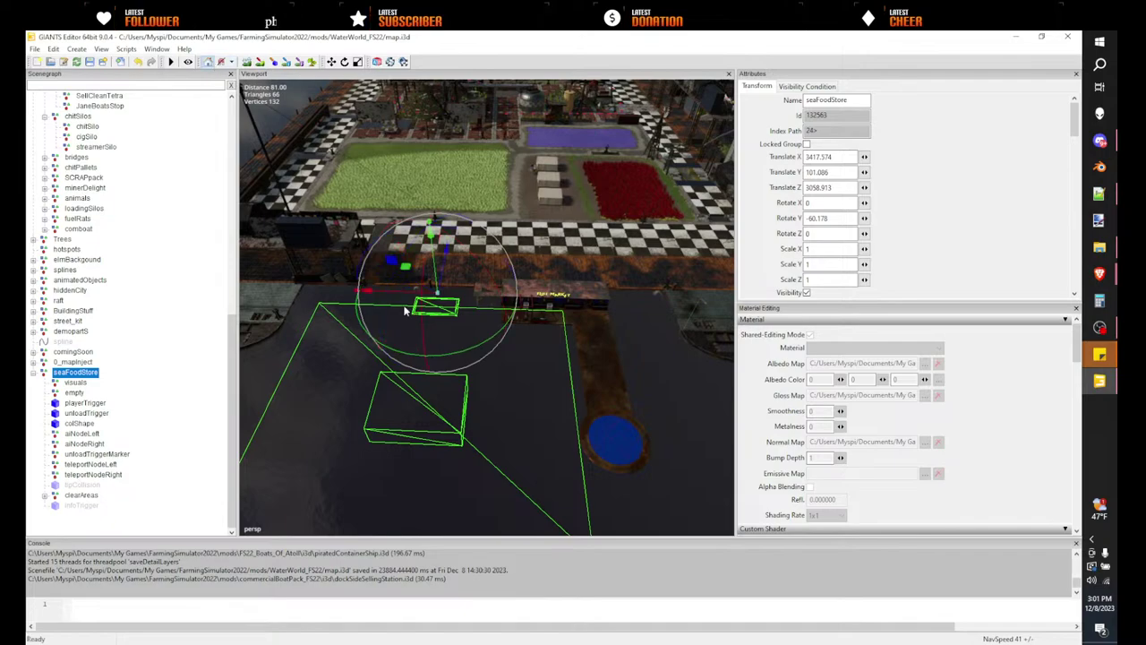
left_click_drag(397, 294, 501, 316)
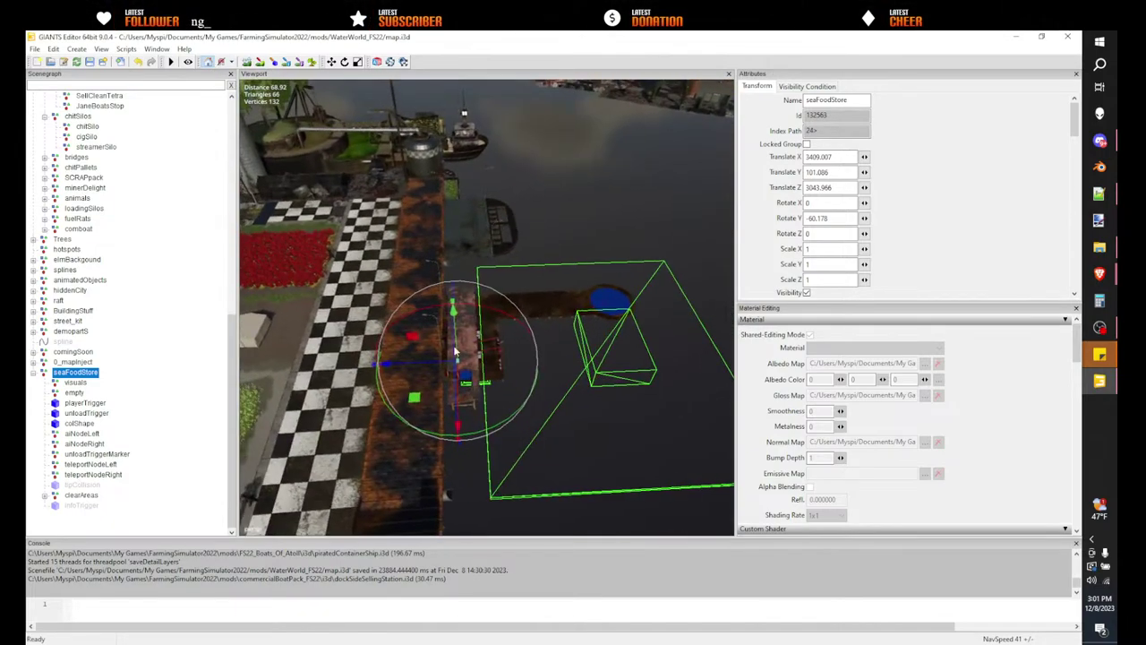
left_click_drag(425, 364, 436, 367)
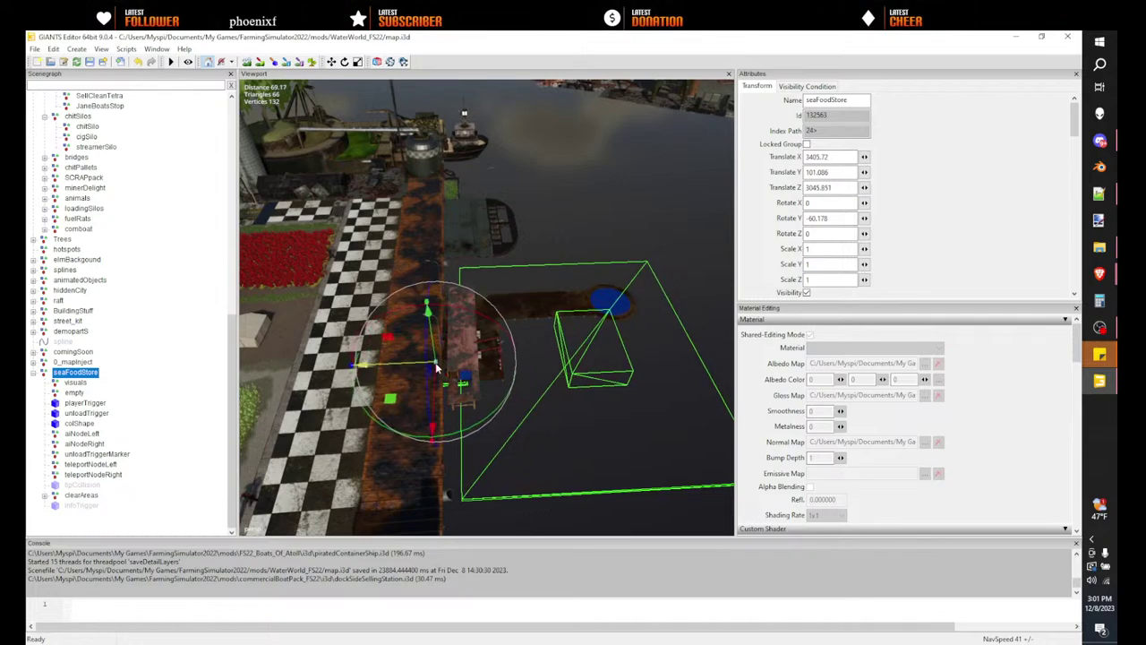
- Cut the fishmarket group from its place in the map scenegraph and paste it into the visuals group of seaFoodStore
left_click(463, 361)
scroll(84, 148, "up", 4)
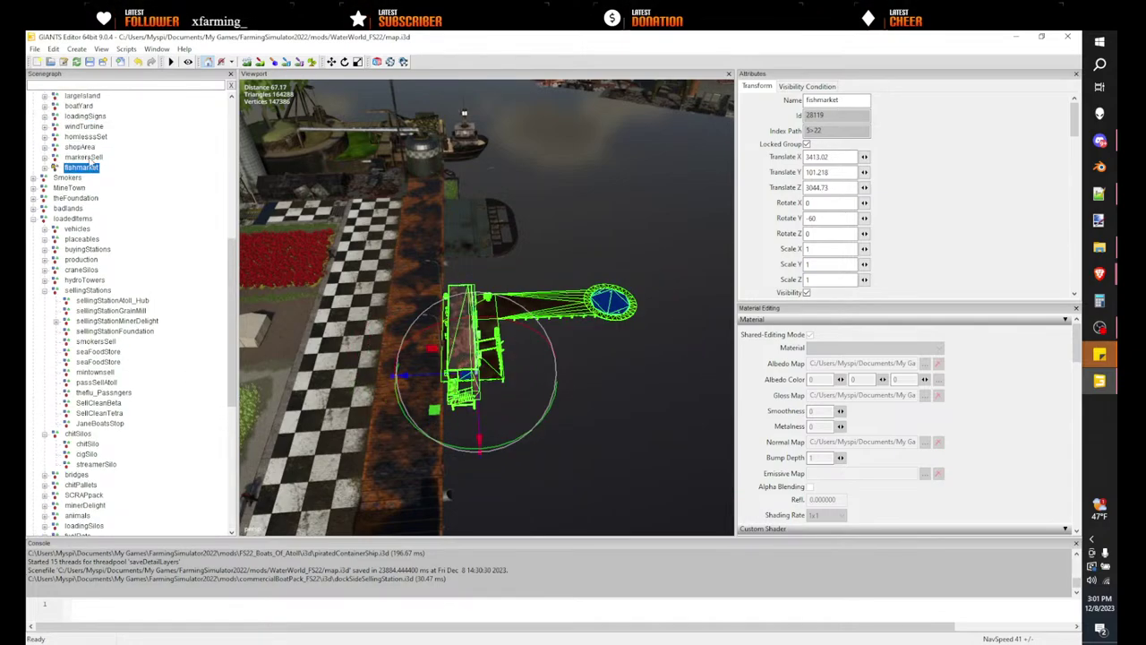
left_click(87, 211)
left_click(81, 209)
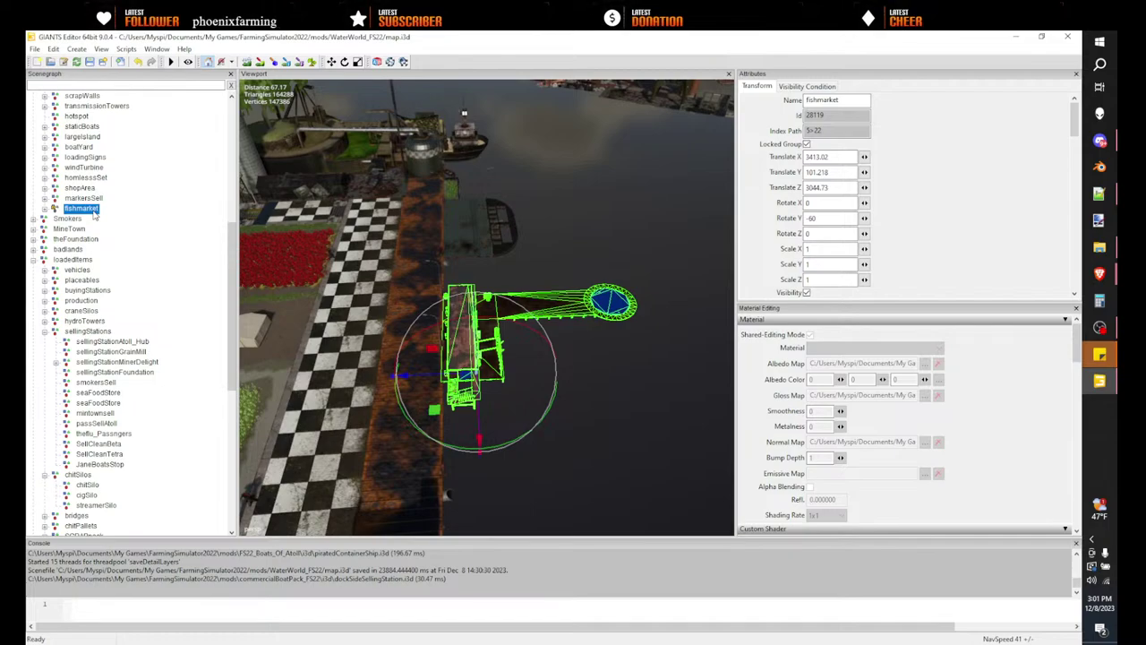
left_click(92, 211, "ctrl")
scroll(134, 430, "down", 6)
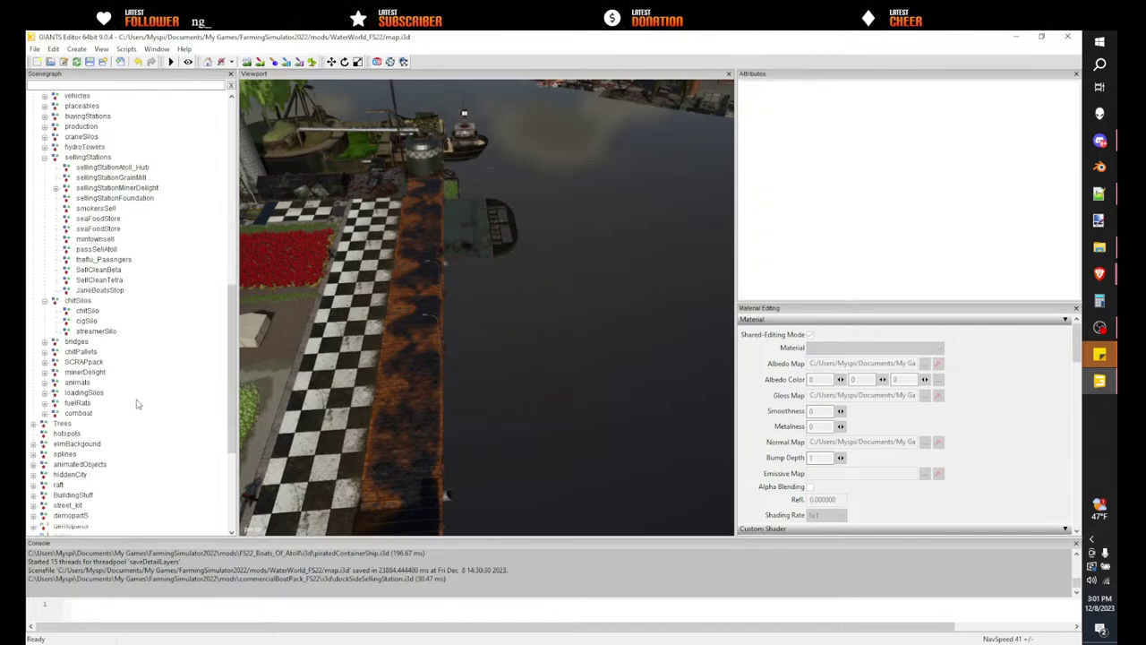
scroll(128, 468, "down", 3)
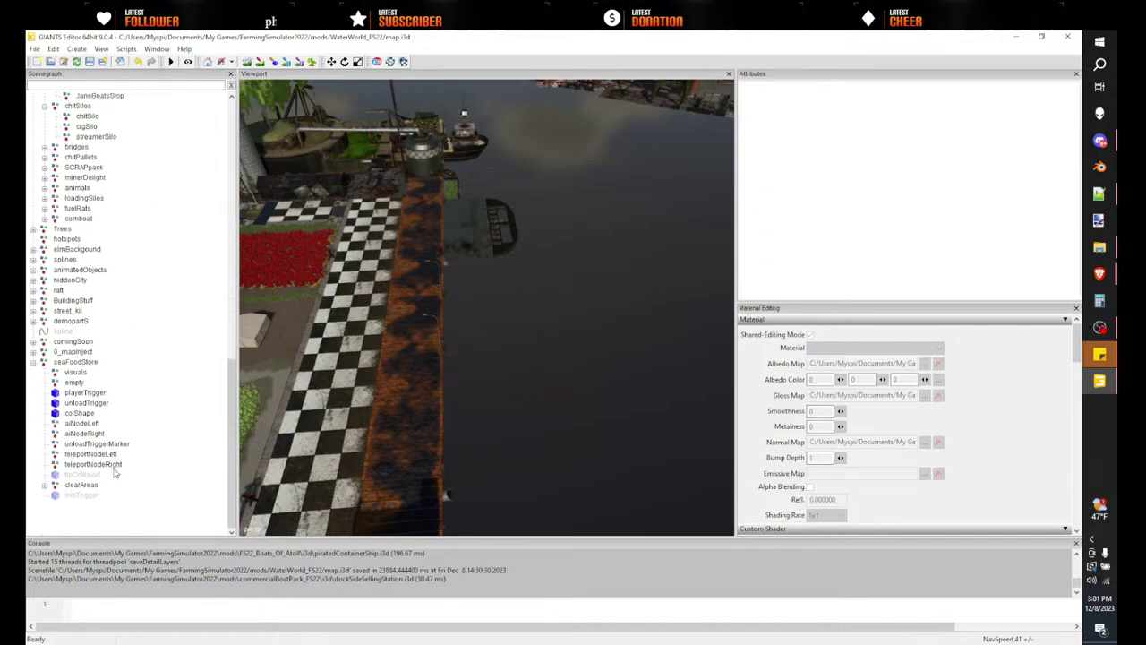
left_click(88, 372)
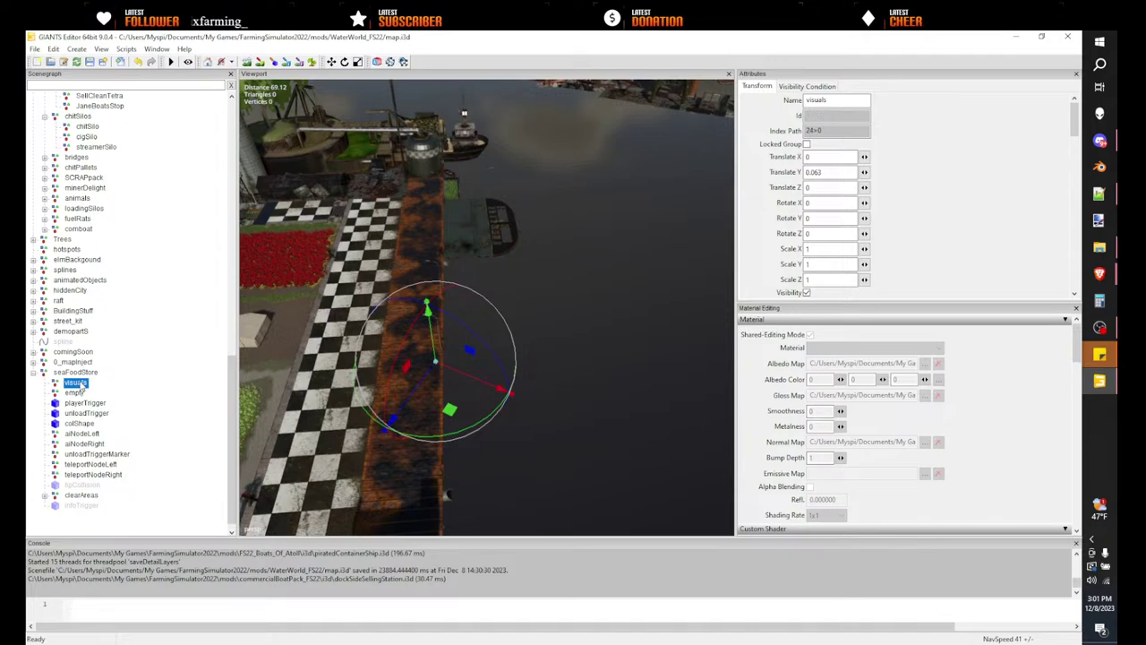
key("ctrl+v")
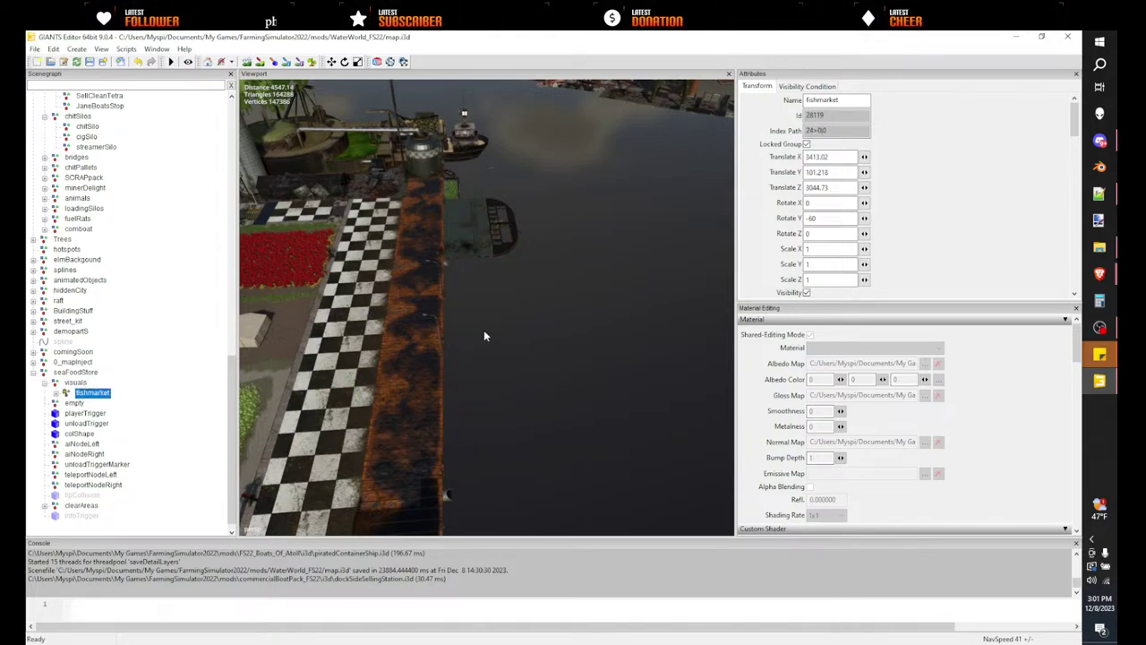
left_click_drag(485, 336, 476, 287, "alt")
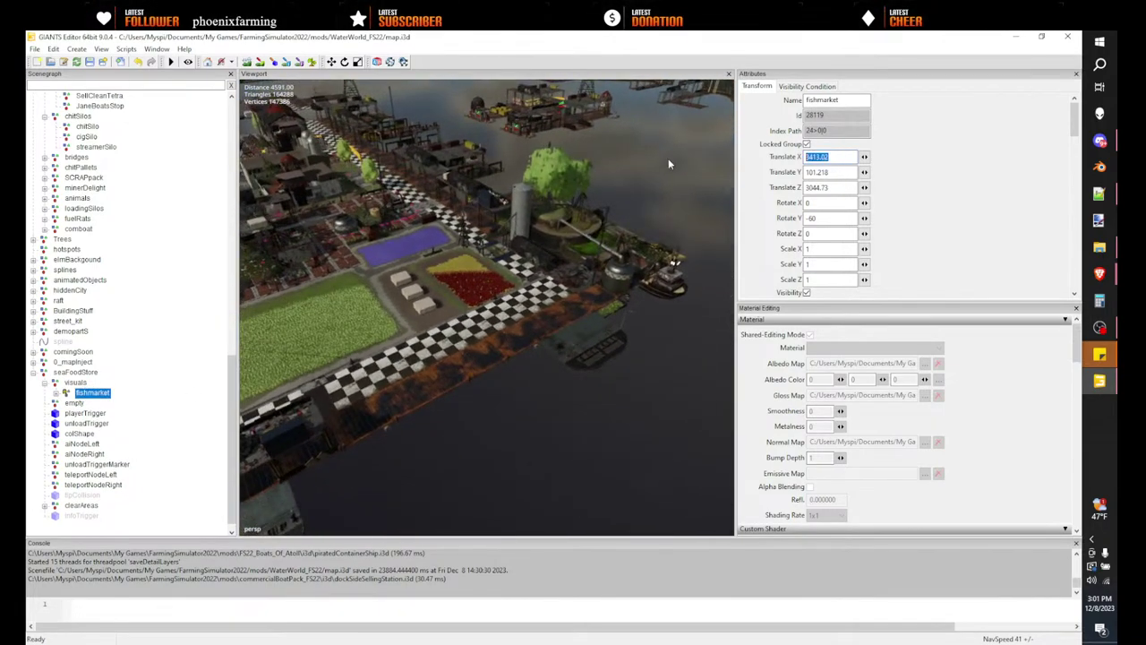
- Zero the fishmarket group's X, Y and Z translation and its Y rotation inside the visuals group
type("0")
key("Tab")
type("0")
key("Tab")
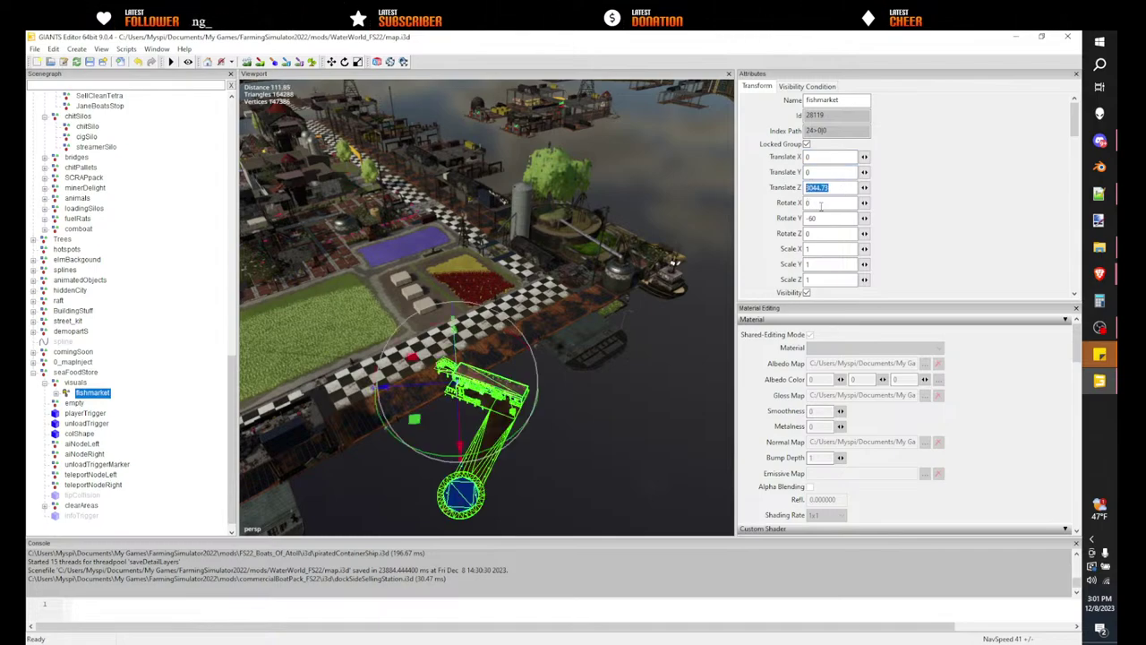
type("0")
key("Return")
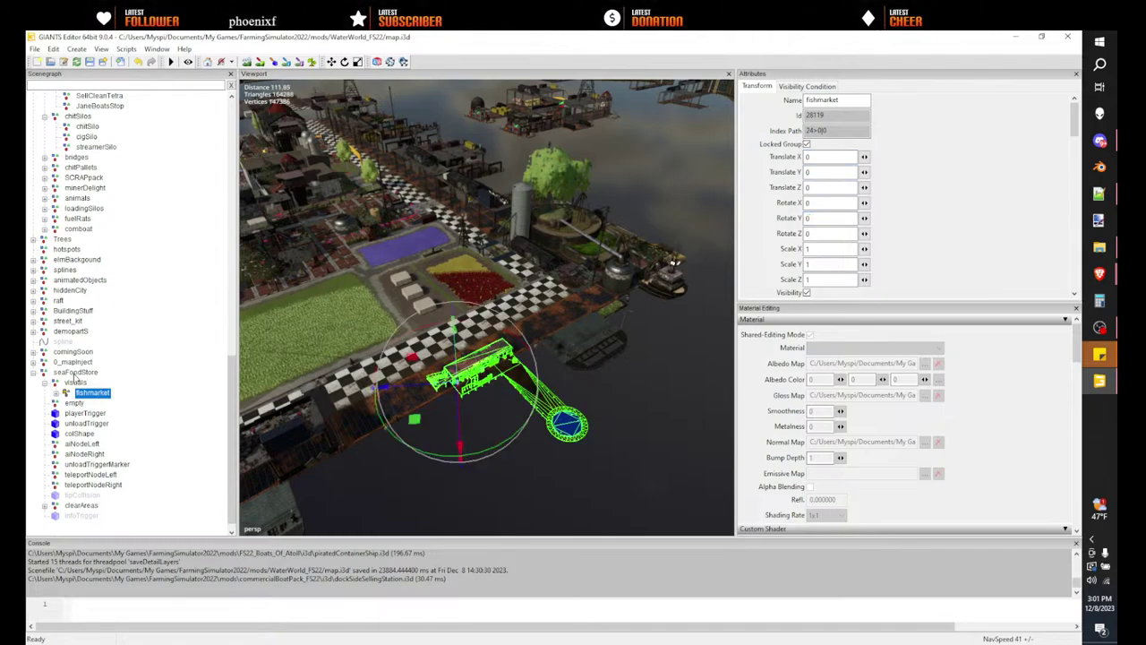
- Move the whole seaFoodStore group along the dock edge to about X 3413.1, Z 3044.5
left_click(75, 372)
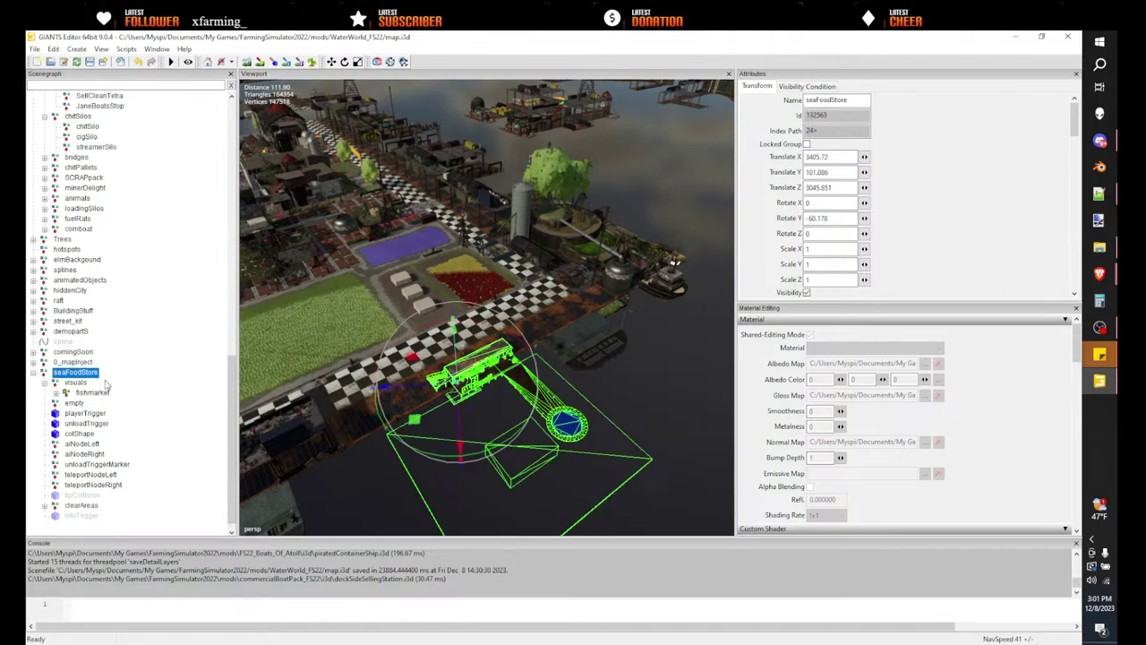
scroll(450, 342, "up", 8)
left_click_drag(421, 314, 625, 323, "alt")
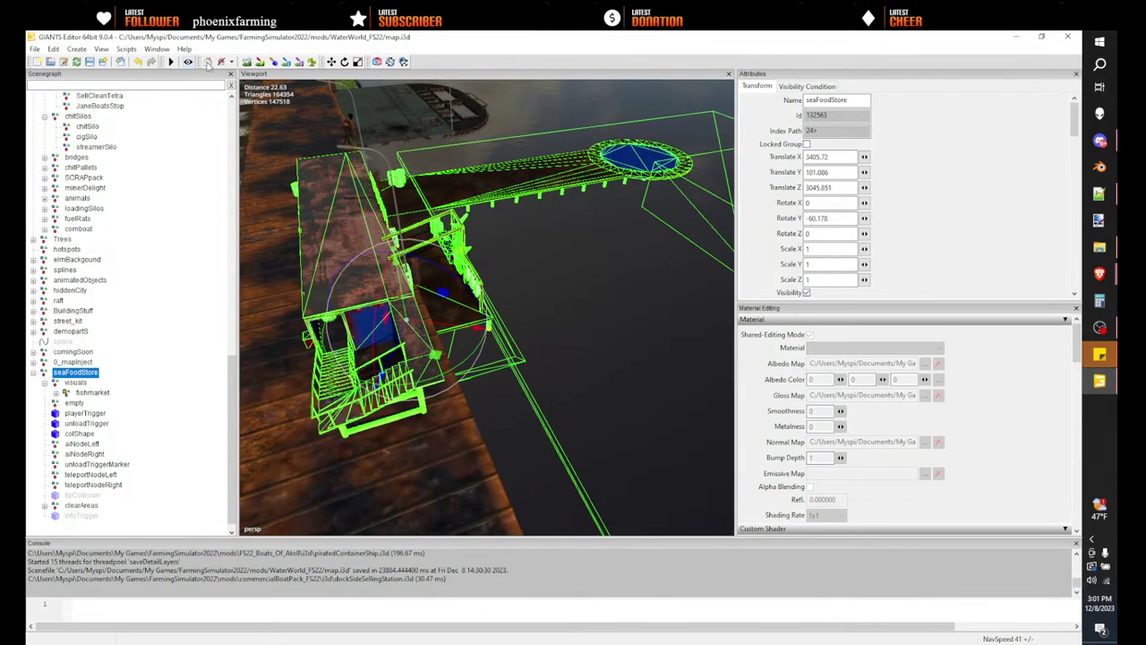
left_click_drag(365, 331, 462, 319)
left_click_drag(351, 309, 461, 253, "alt")
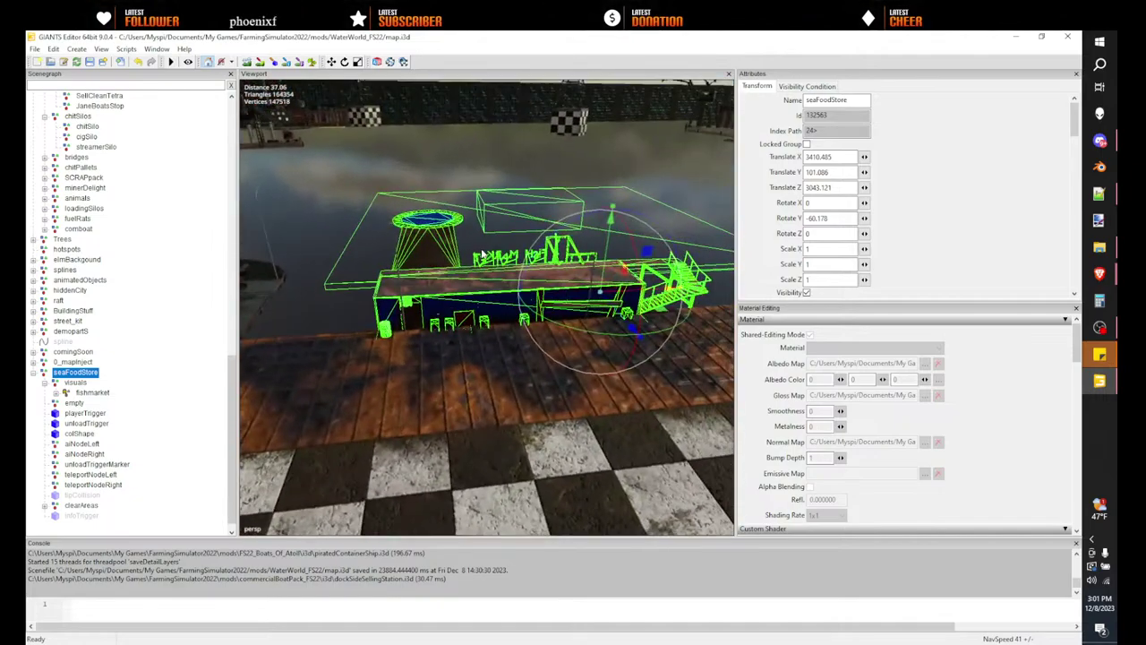
scroll(466, 252, "up", 2)
right_click_drag(465, 252, 578, 258)
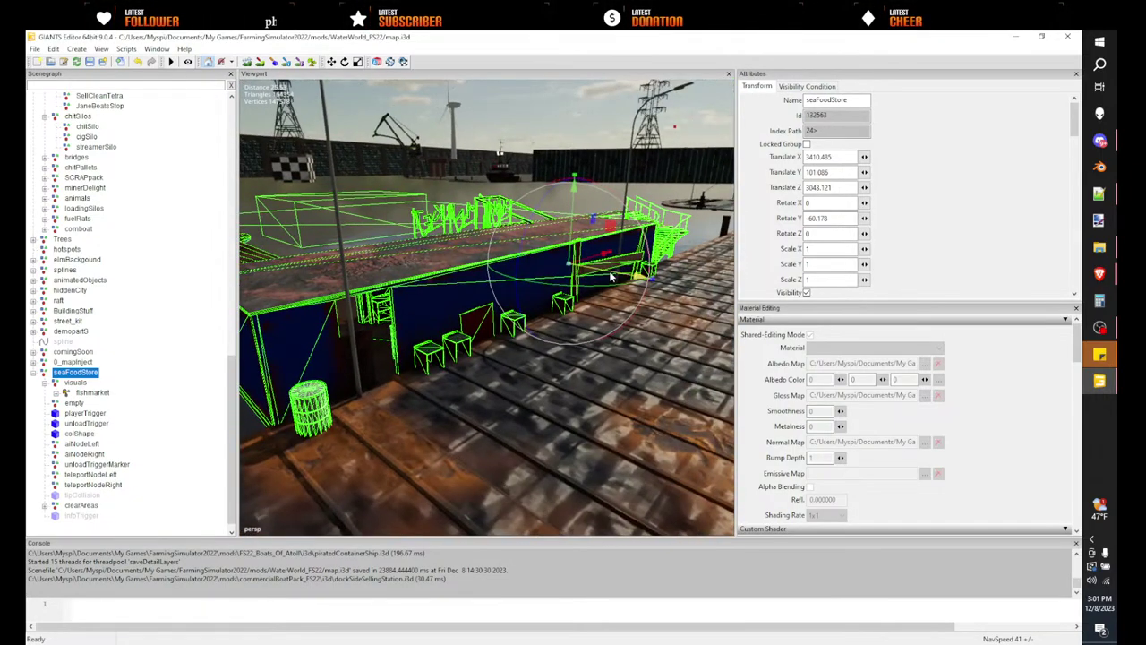
left_click_drag(607, 276, 584, 273)
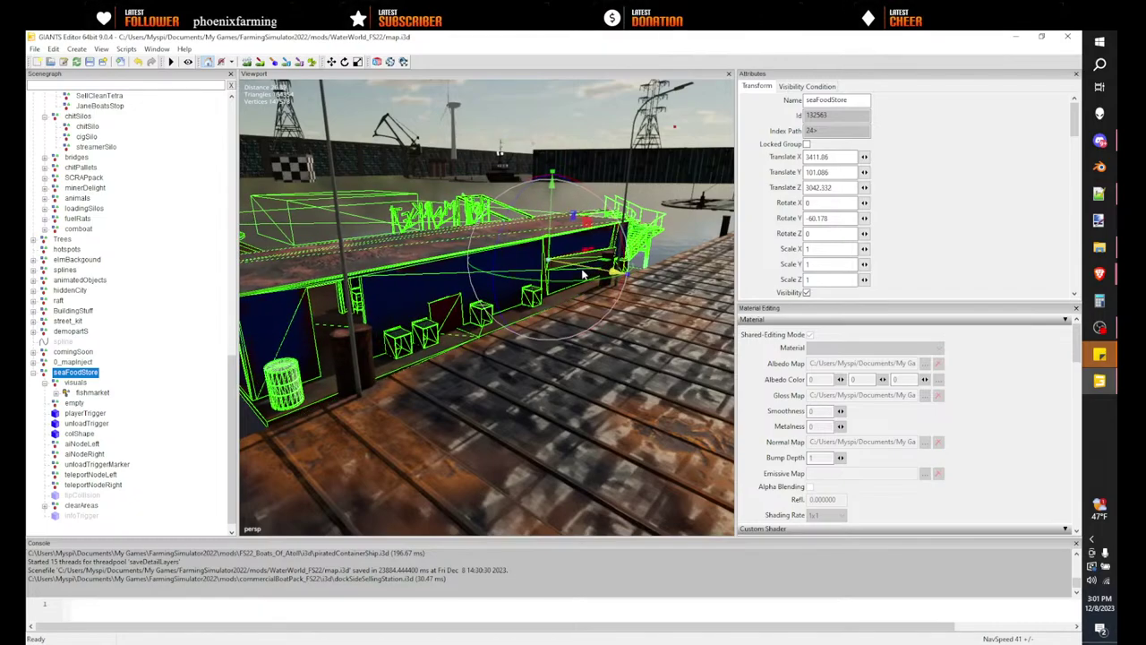
right_click_drag(585, 273, 498, 319)
left_click_drag(577, 310, 610, 314)
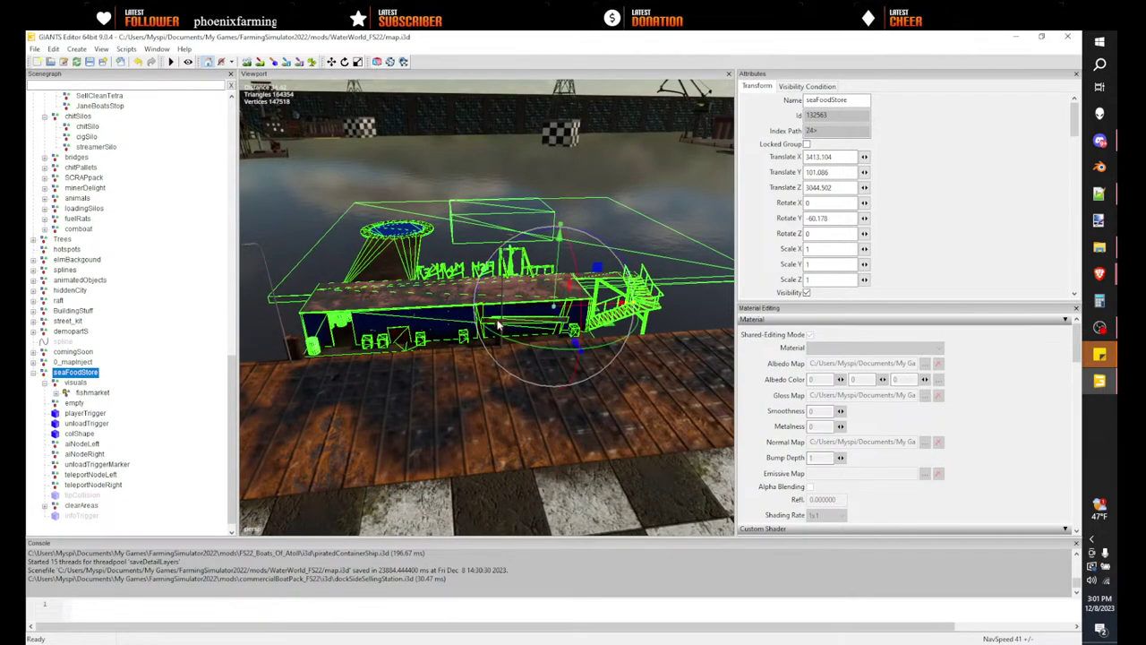
- Nudge seaFoodStore against the dock to about X 3412.98, Z 3044.57 and raise it to about Y 101.144
right_click_drag(498, 324, 500, 229)
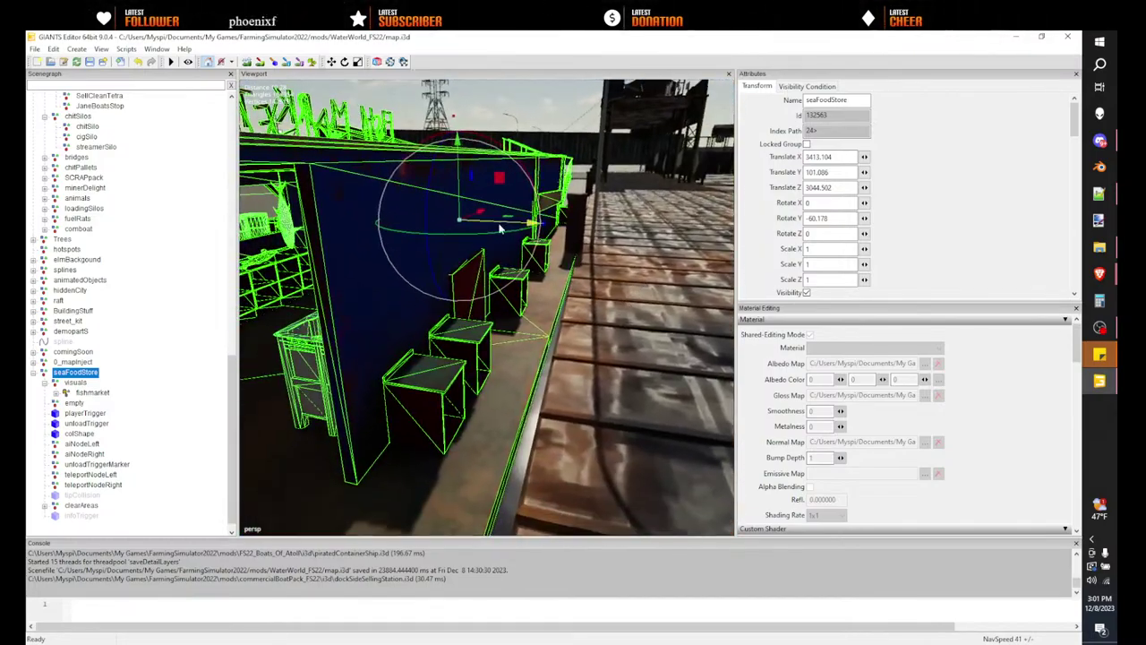
left_click_drag(508, 225, 513, 226)
right_click_drag(537, 271, 540, 224)
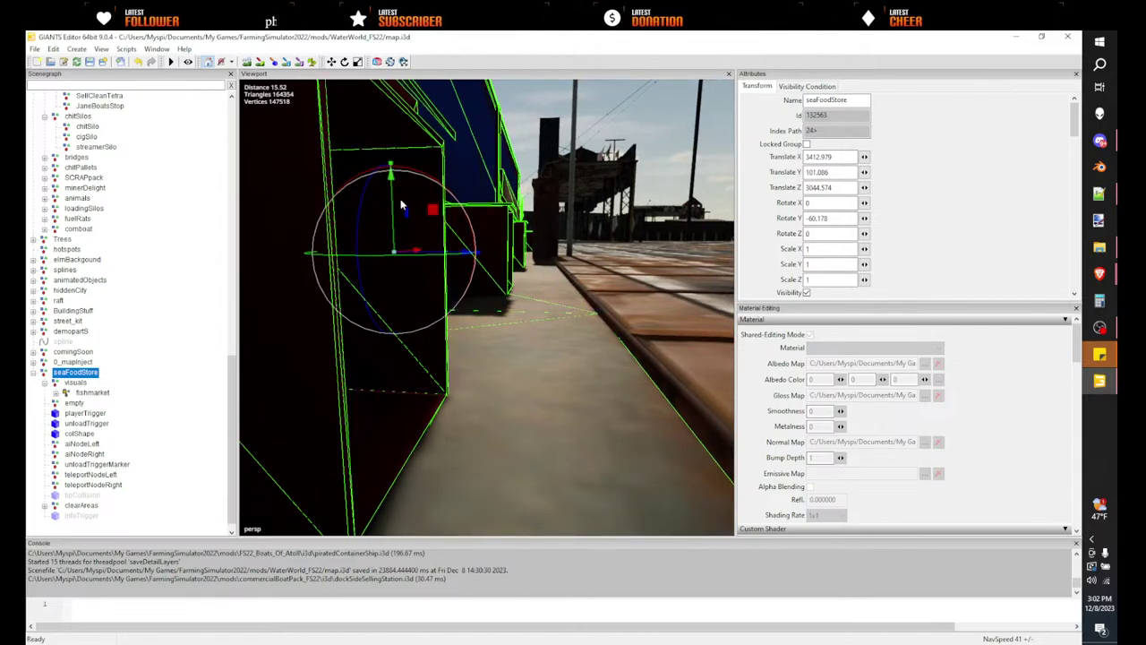
left_click_drag(392, 205, 392, 205)
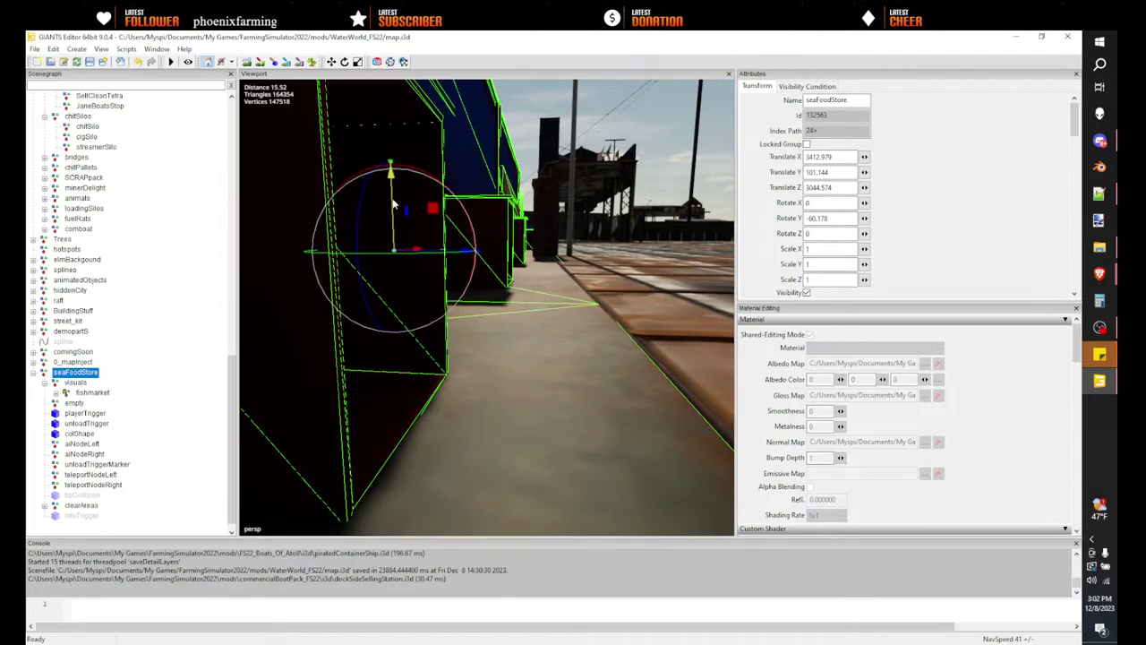
left_click_drag(506, 257, 455, 281, "alt")
scroll(525, 251, "down", 3)
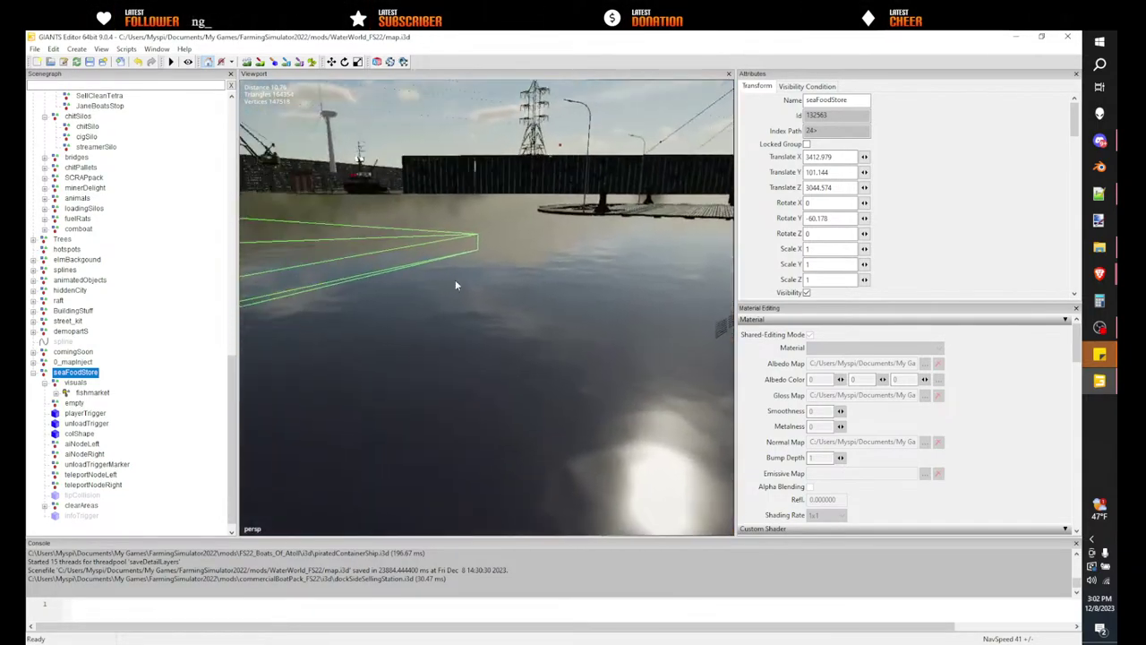
- Rotate seaFoodStore to about -59.075 degrees around Y and shift it to about X 3413.2, Z 3044.44 to align with the dock
right_click_drag(455, 284, 274, 299)
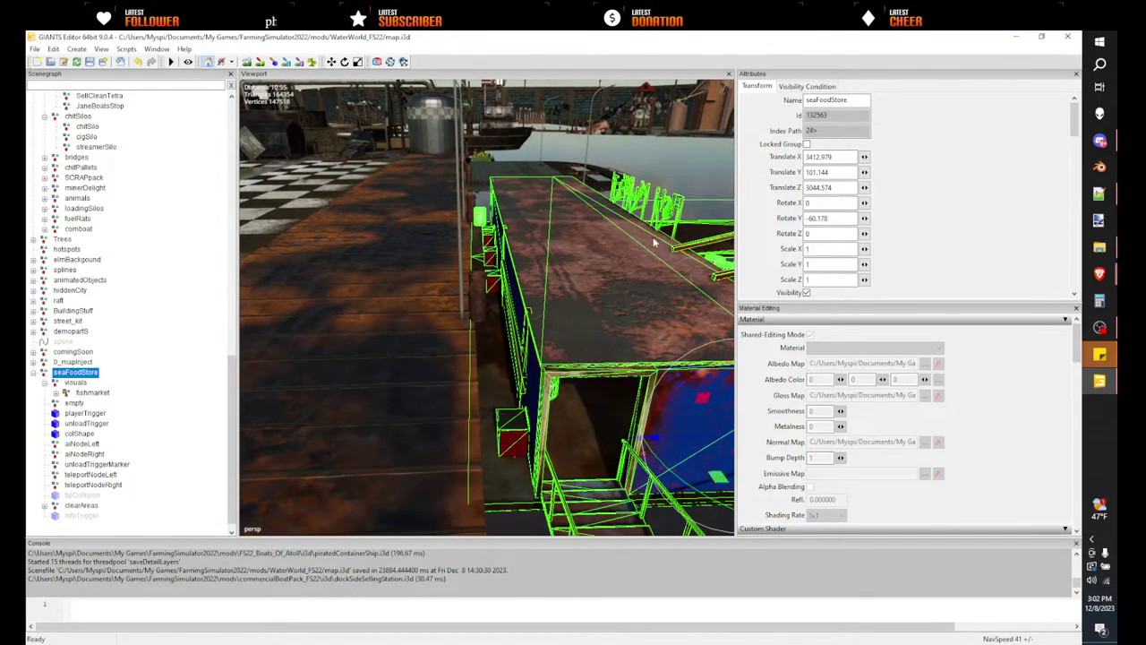
right_click_drag(518, 329, 550, 357)
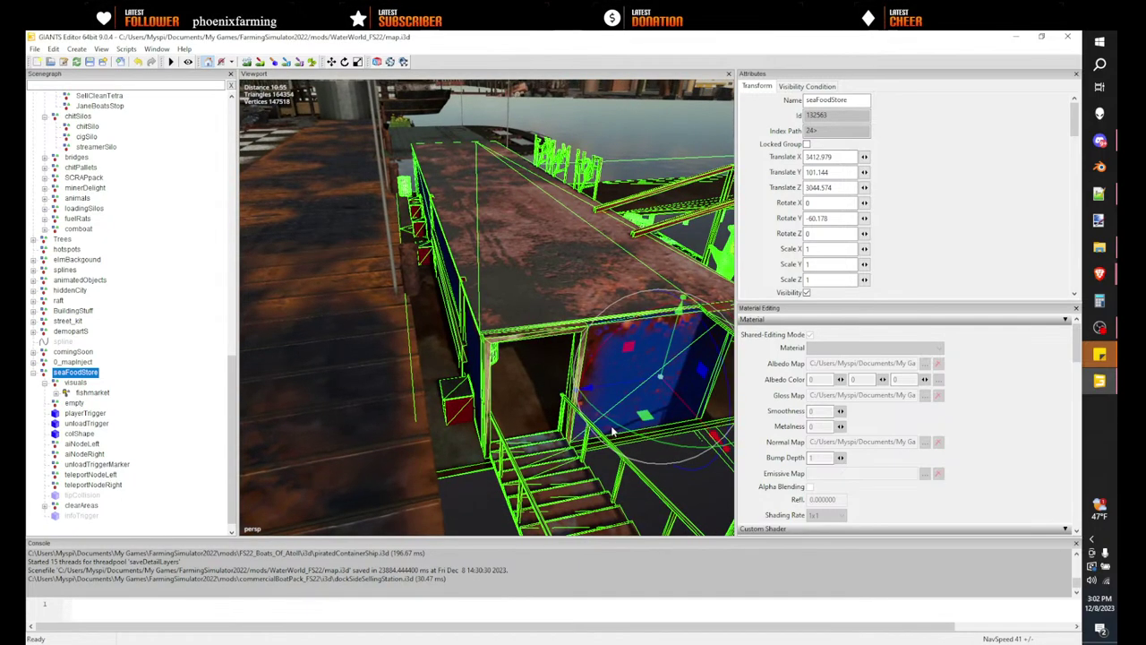
left_click_drag(613, 431, 615, 431)
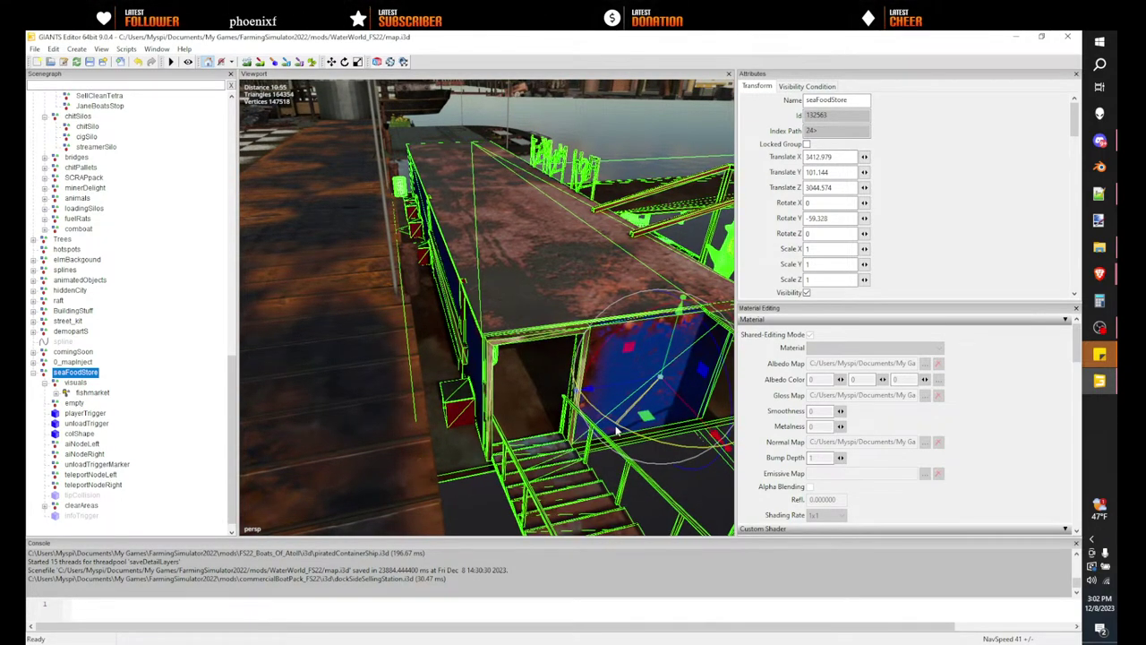
mouse_move(619, 384)
left_mouse_down()
mouse_move(641, 434)
mouse_move(635, 402)
mouse_move(616, 391)
left_mouse_up()
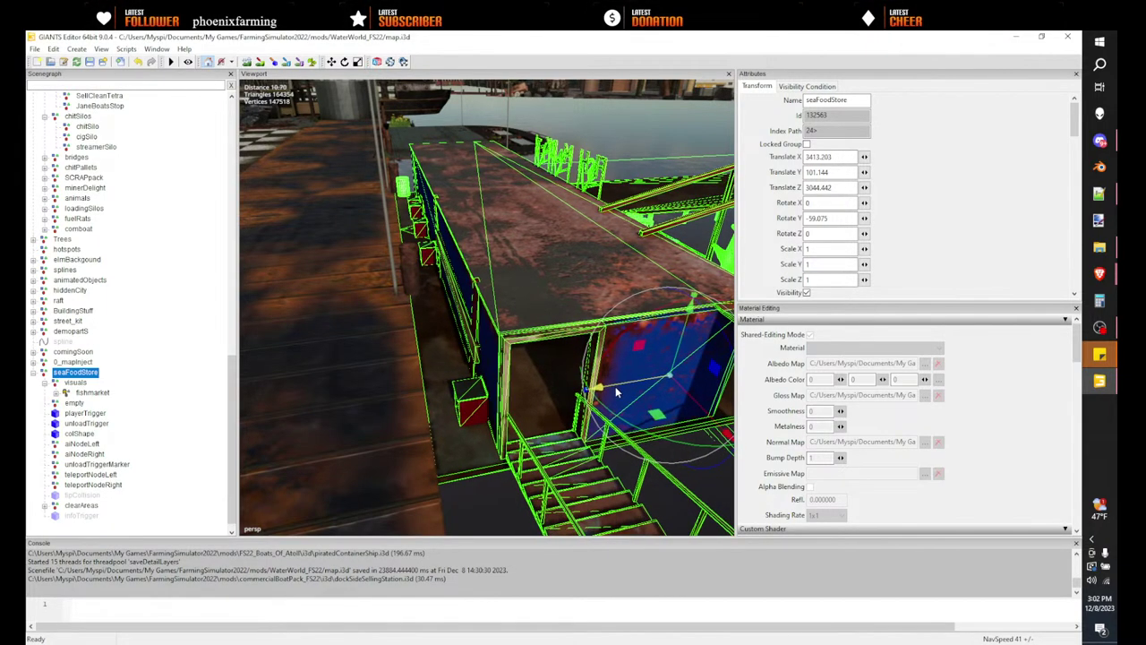
scroll(615, 391, "down", 8)
left_click_drag(547, 367, 744, 397, "alt")
scroll(607, 325, "down", 2)
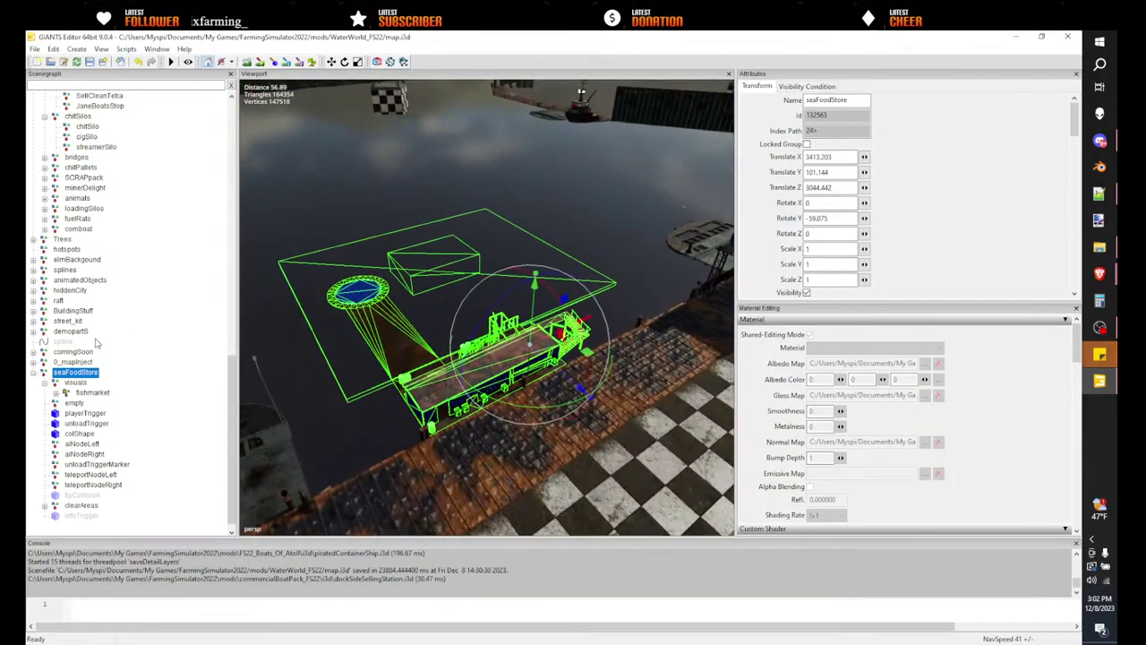
- Examine the fishmarket model and where playerTrigger sits in relation to the building and its pier
left_click(71, 382)
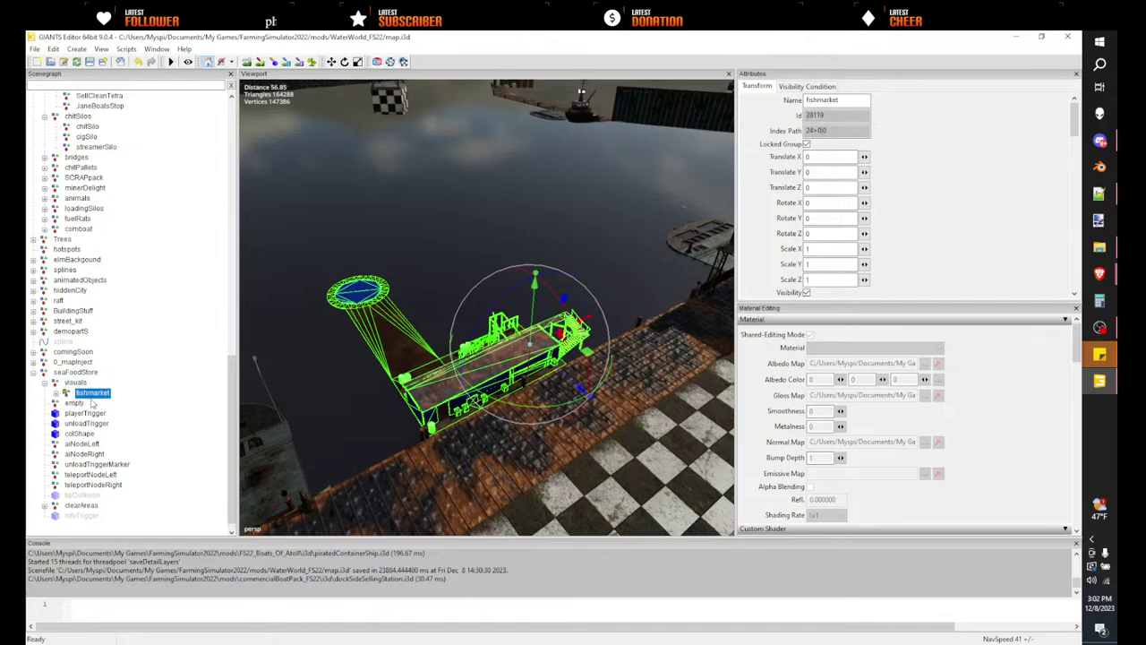
left_click_drag(459, 258, 565, 265, "alt")
middle_click_drag(565, 265, 614, 263)
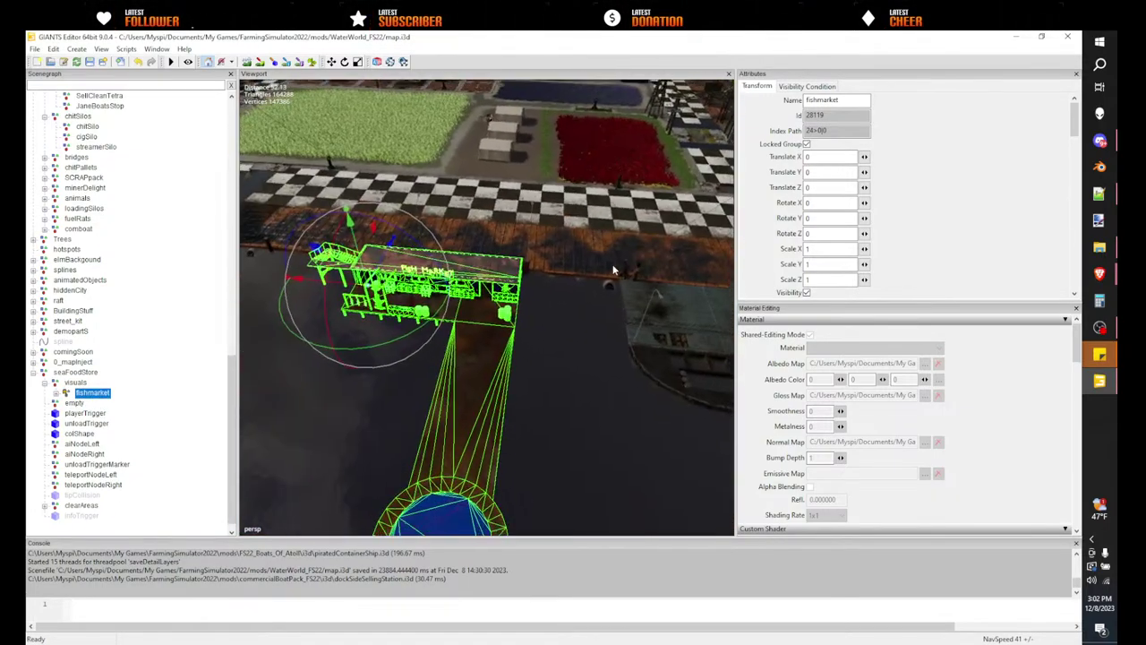
left_click(89, 416)
left_click_drag(452, 376, 494, 385, "alt")
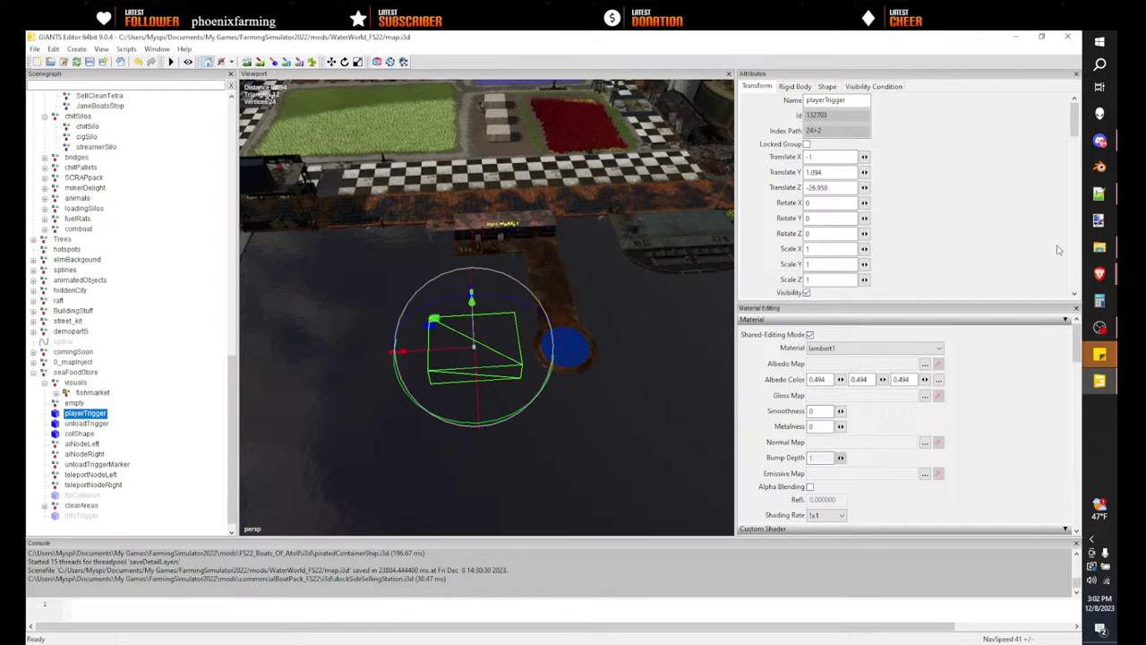
- Copy seaFoodStore's translation into the dockSideSellingStation_atoll entry of placeables.xml as position "3413.20288086 101.14375305 3044.44165039"
left_click(1098, 194)
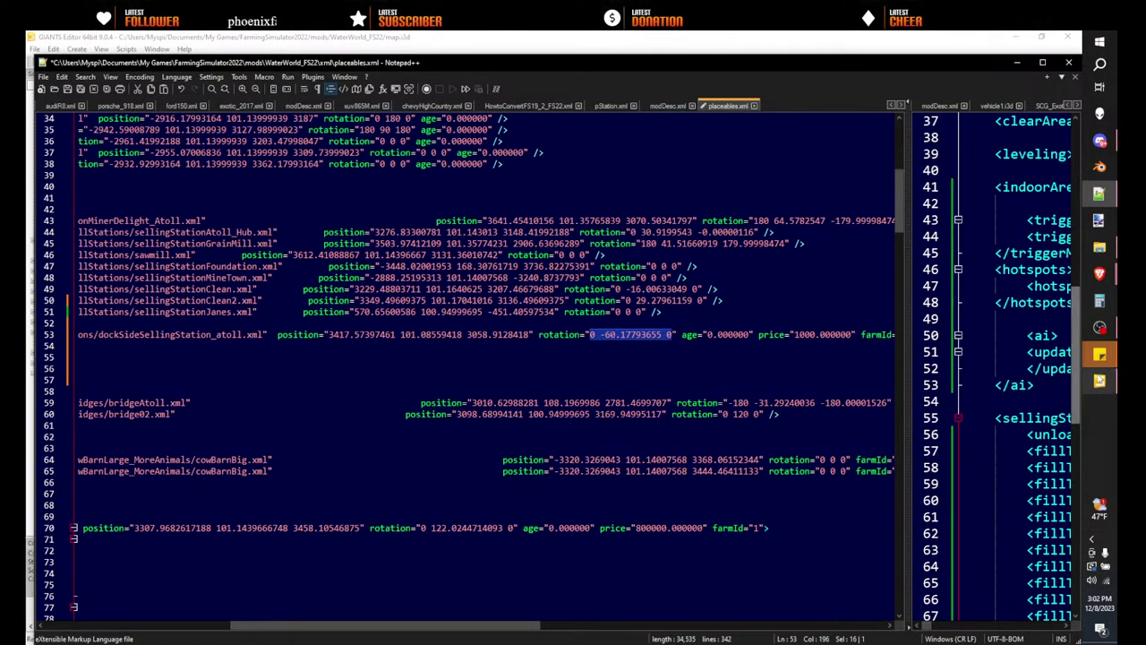
left_click(1100, 381)
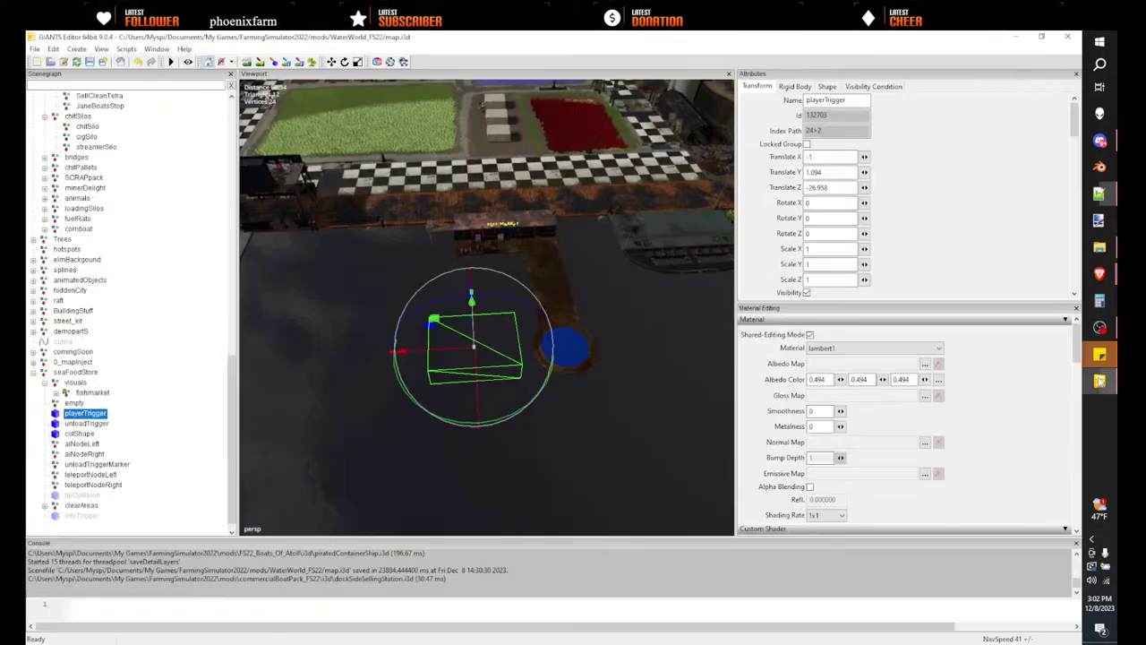
left_click(76, 373)
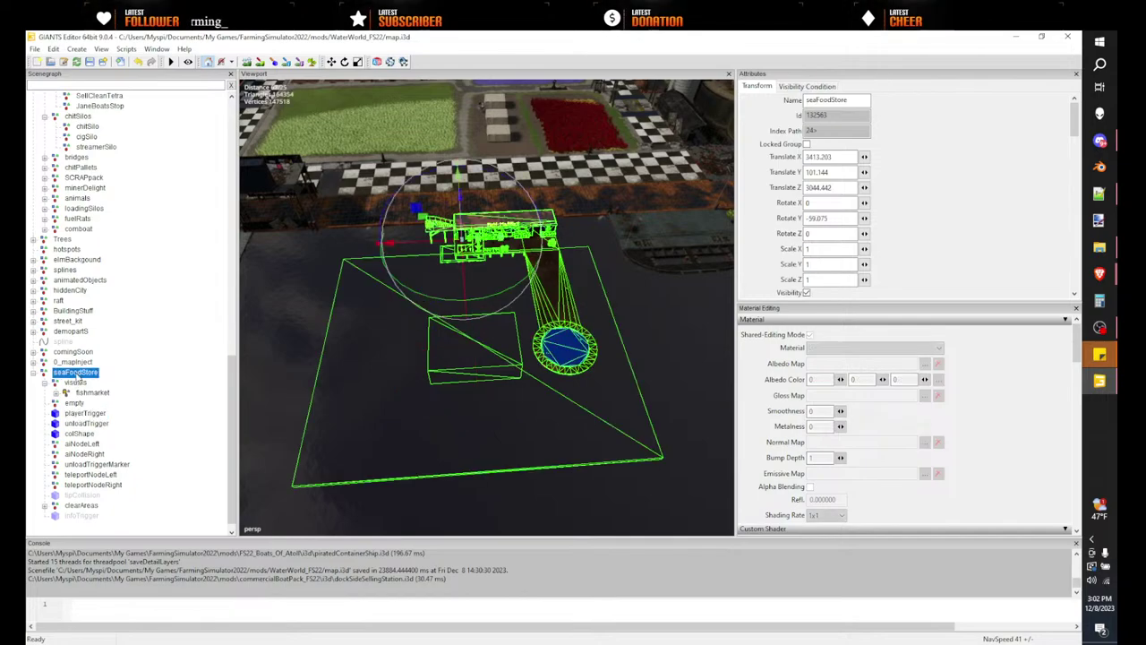
left_click(841, 158)
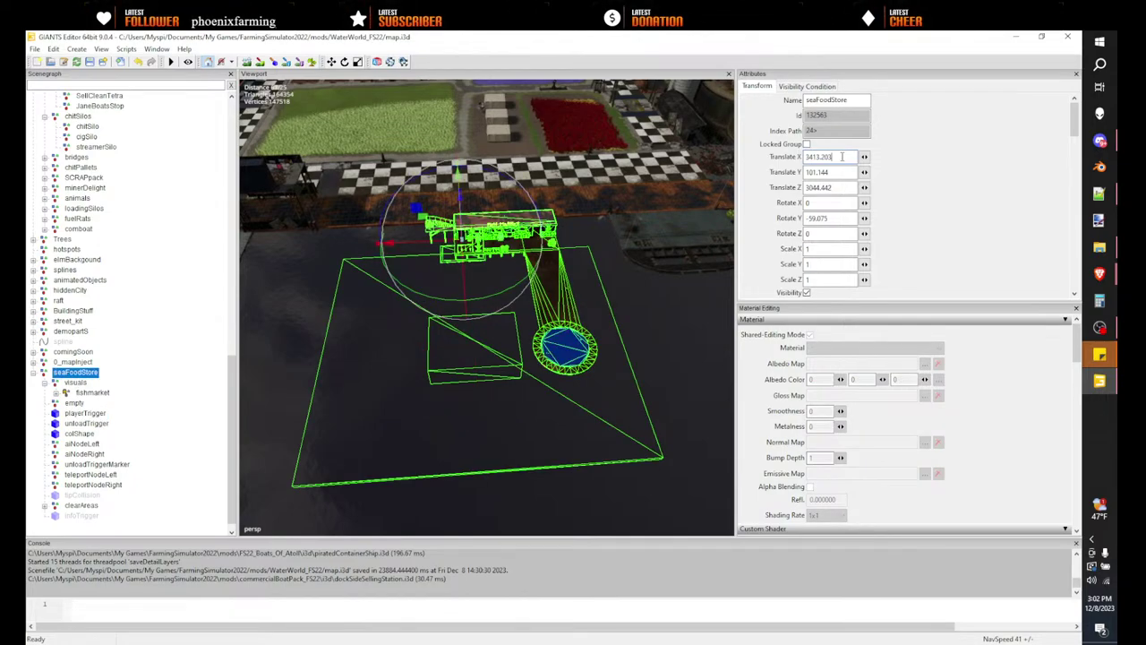
left_click(1103, 196)
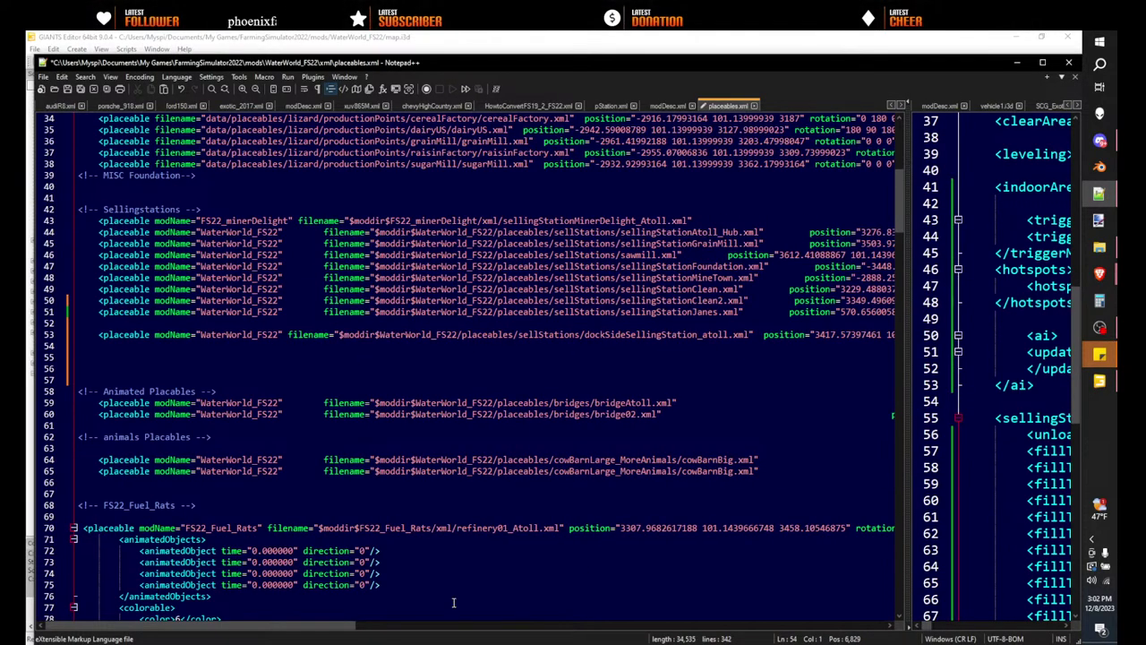
left_click_drag(325, 626, 484, 626)
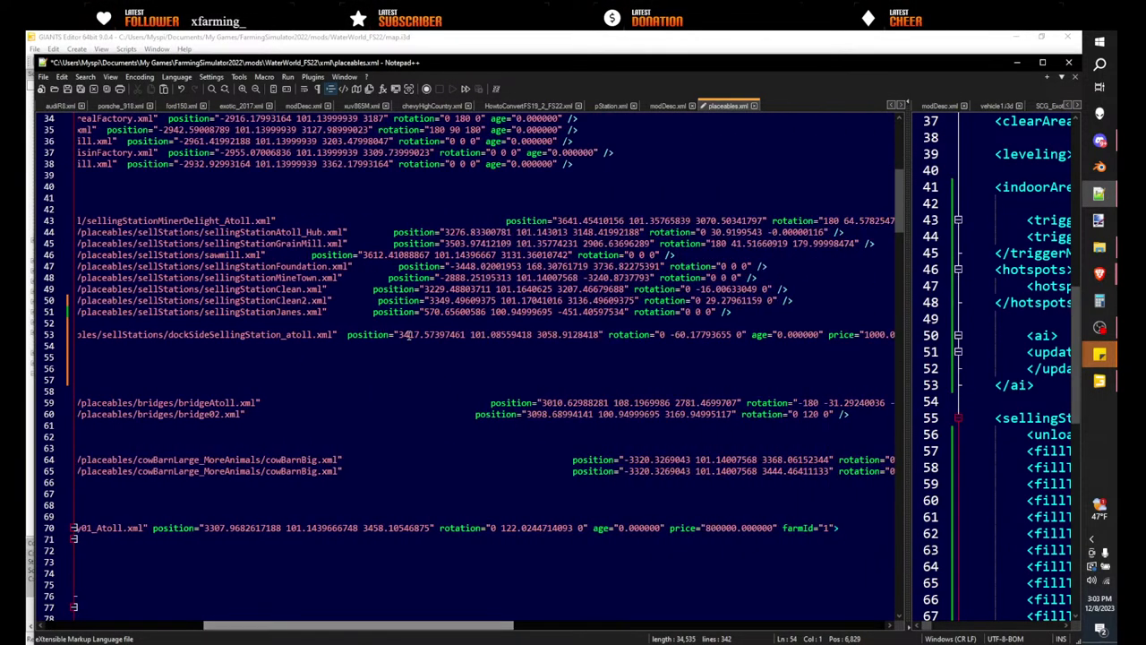
left_click_drag(400, 334, 564, 333)
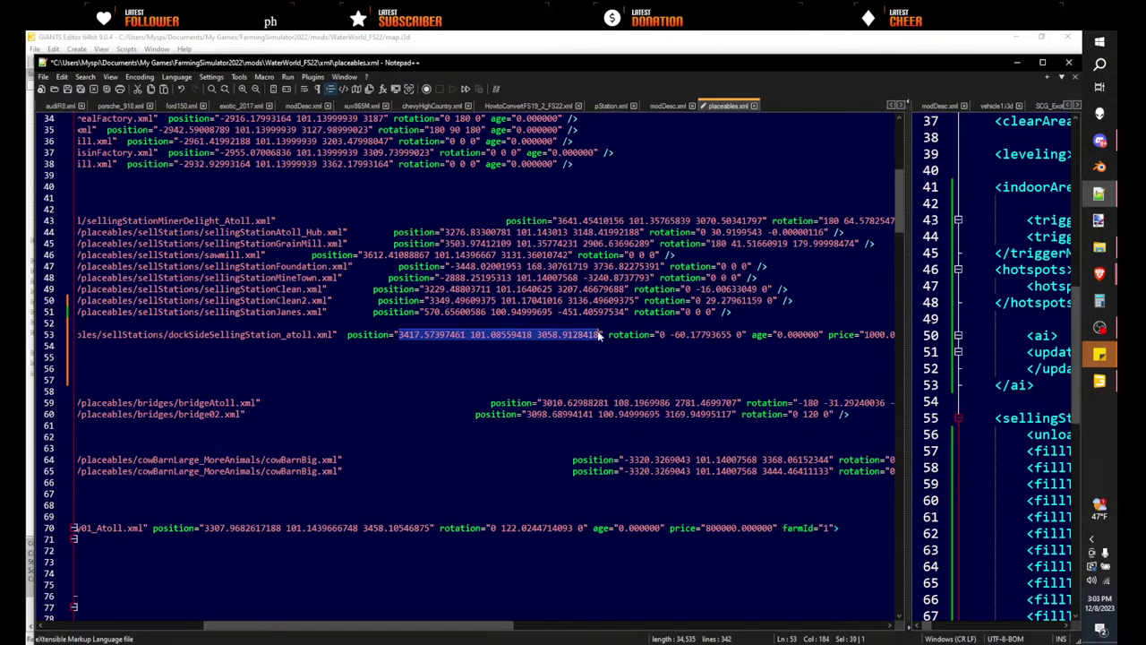
type("3413.20288086 101.14375305 3044.44165039")
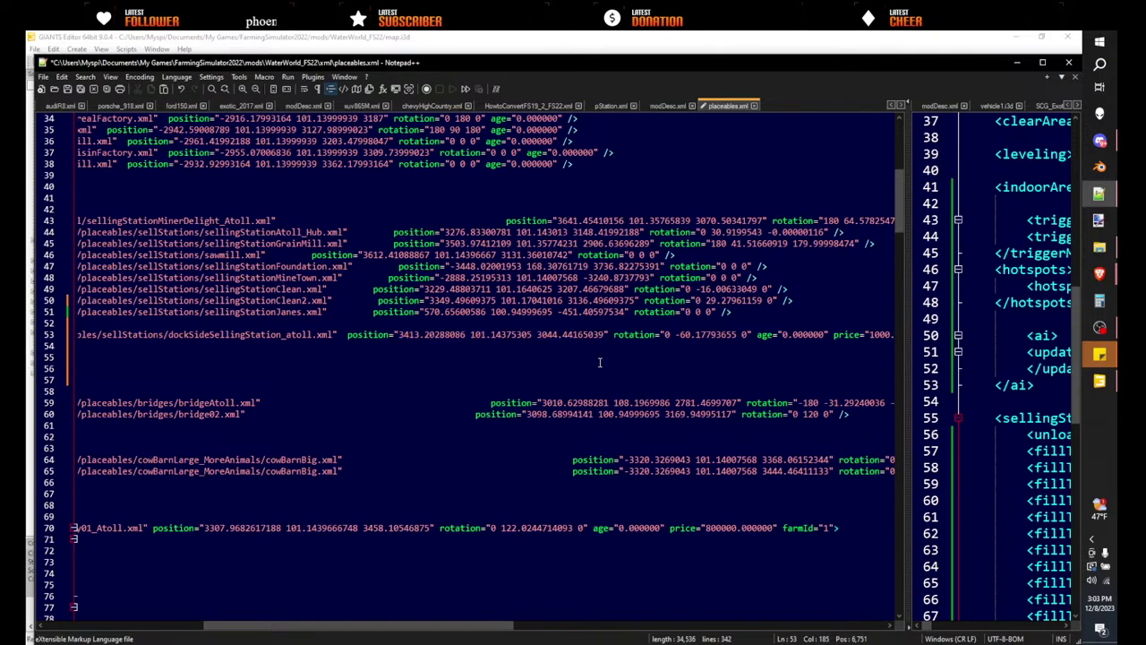
- Copy seaFoodStore's rotation into the same entry as "0 -59.07500076 0" and save placeables.xml
left_click(1099, 381)
left_click(831, 203)
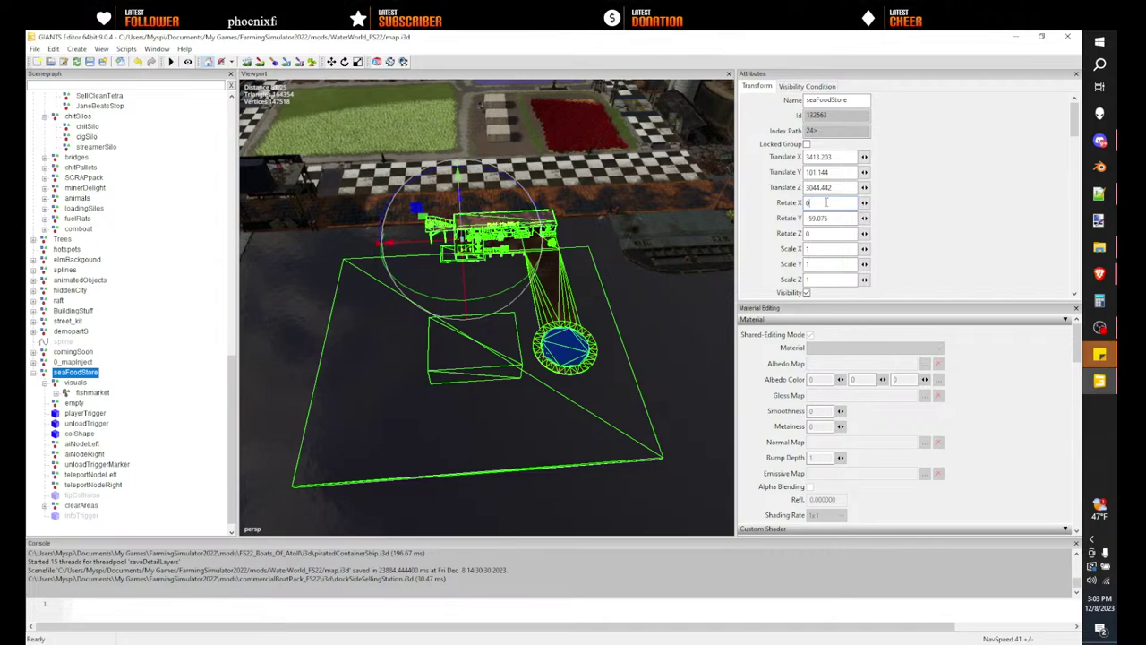
left_click(1100, 193)
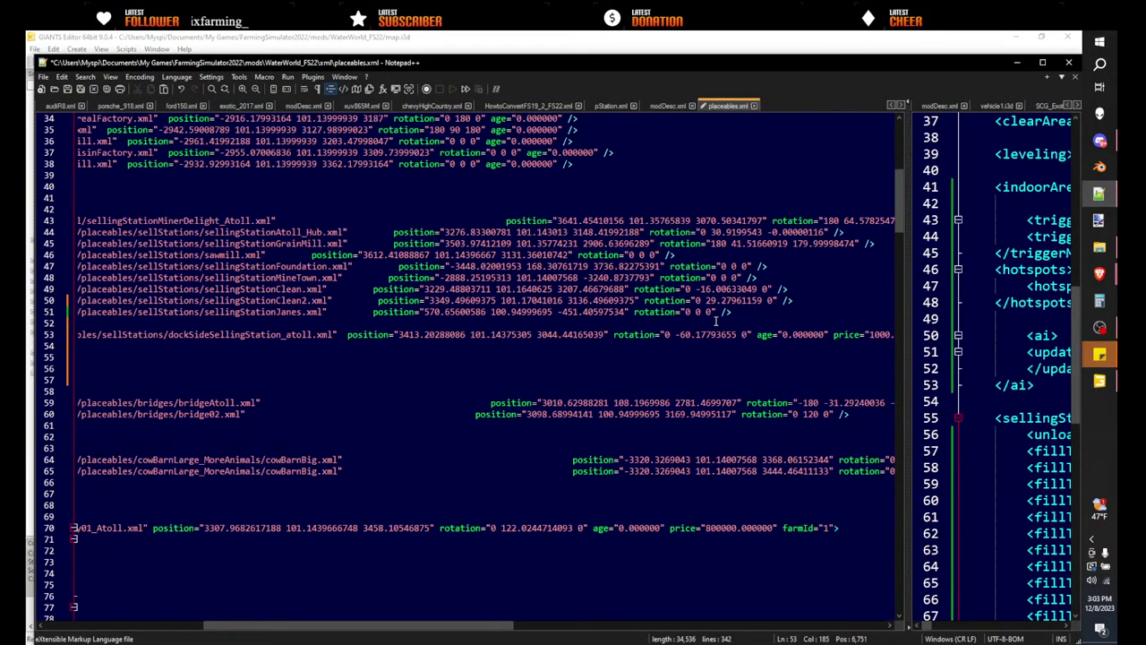
key("Down")
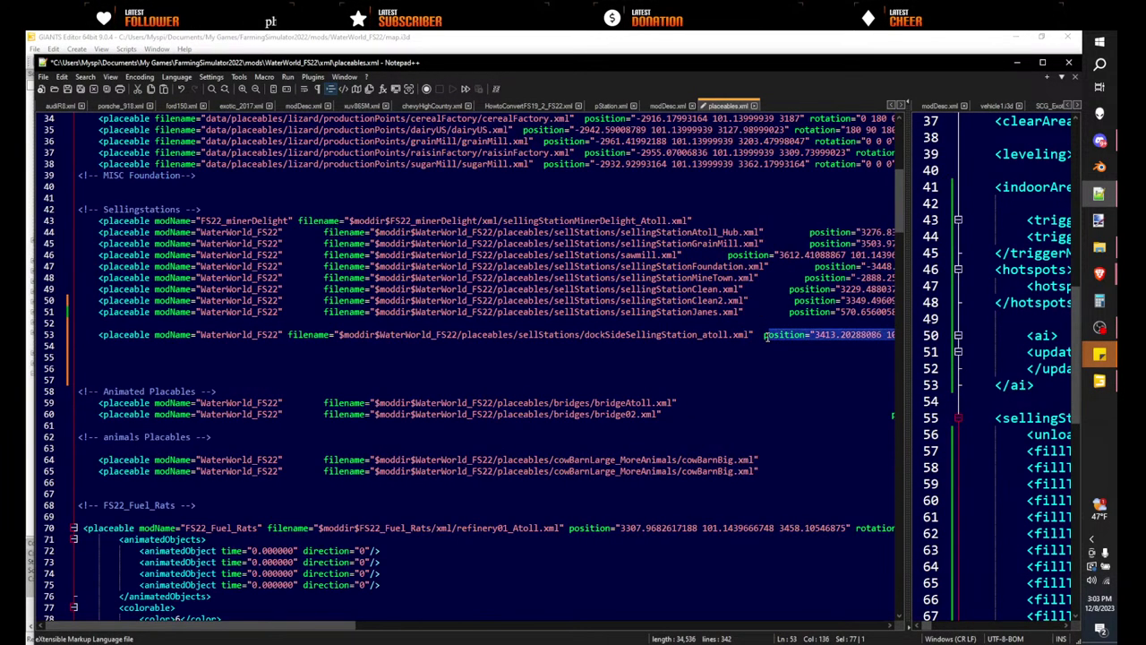
left_click_drag(767, 337, 796, 336)
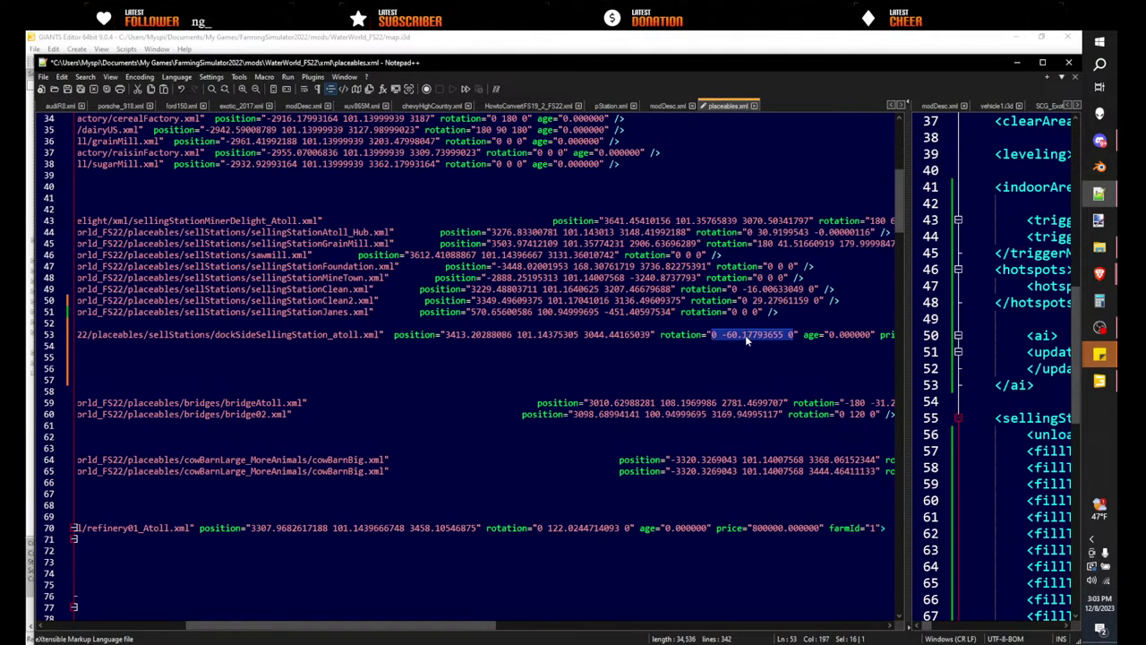
type("0 -59.07500076 0")
left_click_drag(477, 631, 332, 576)
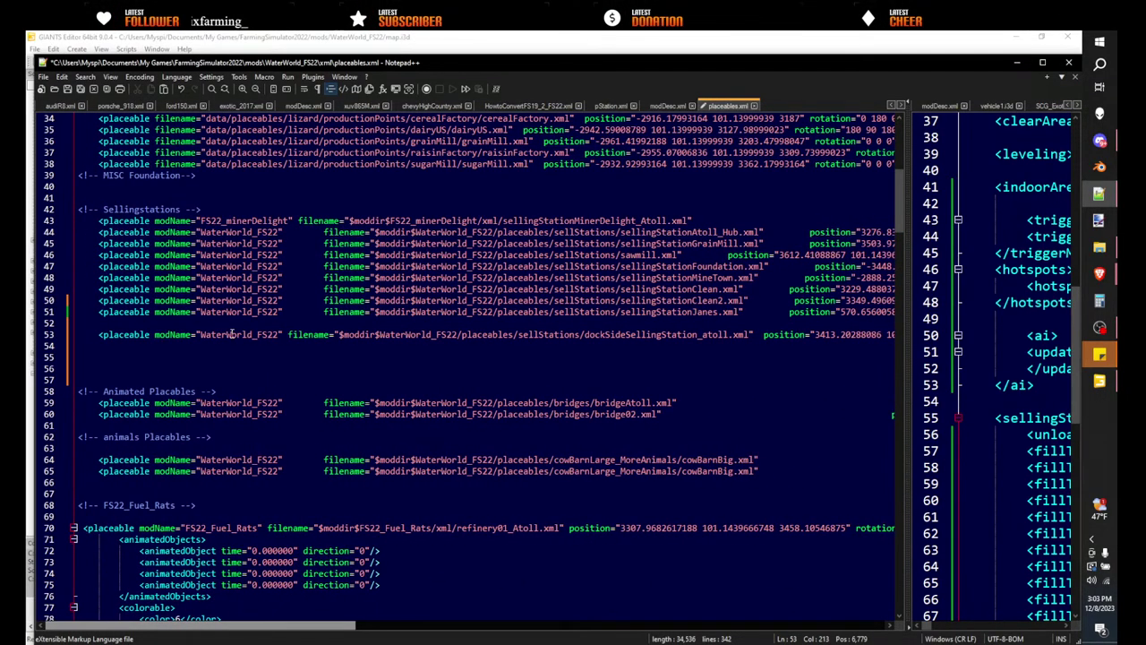
left_click(69, 91)
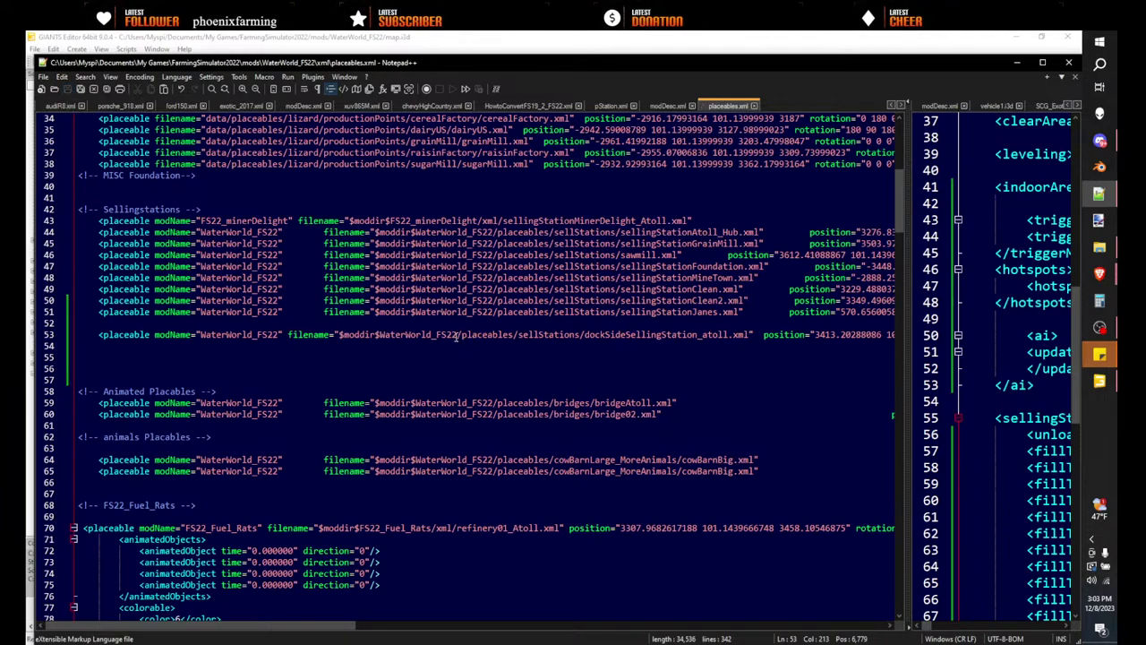
- Copy the path "placeables/sellStations/dockSideSellingStation_atoll.xml" from placeables.xml and bring the sellstations entries of WaterWorld_FS22's modDesc.xml into full view
left_click_drag(462, 334, 749, 335)
key("ctrl+c")
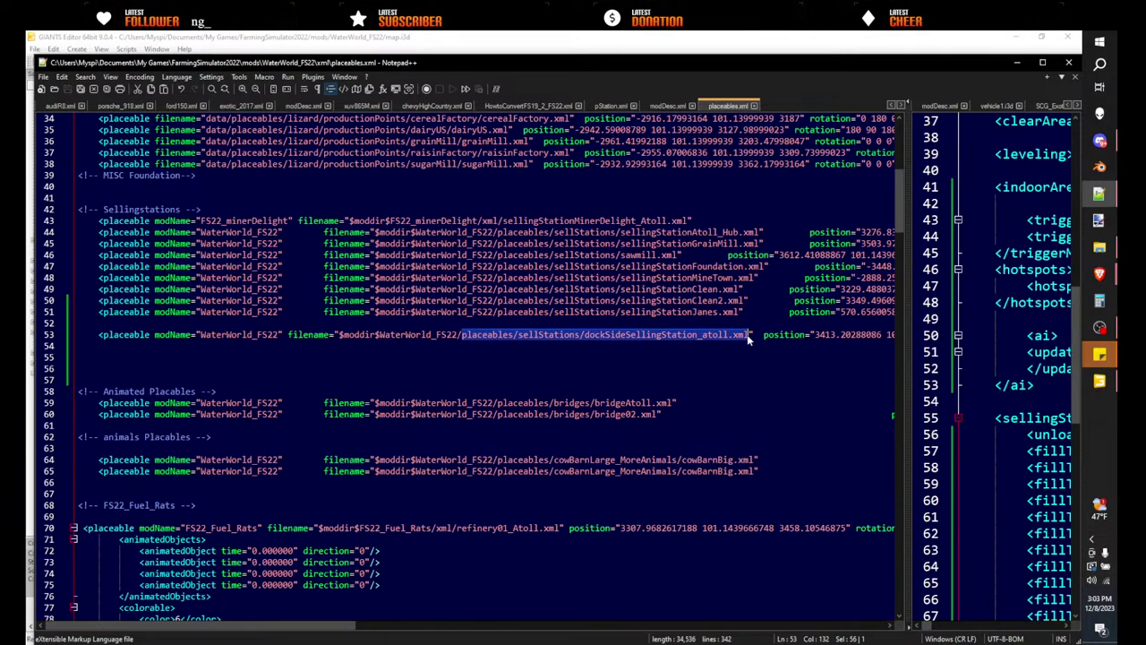
left_click(668, 105)
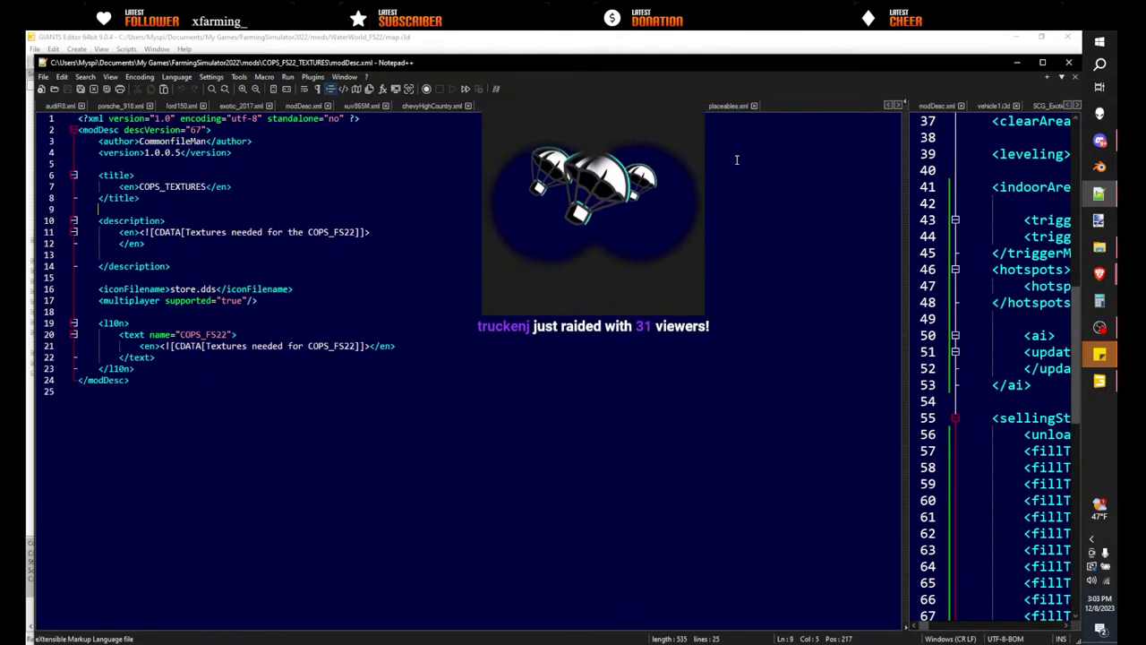
key("ctrl+Tab")
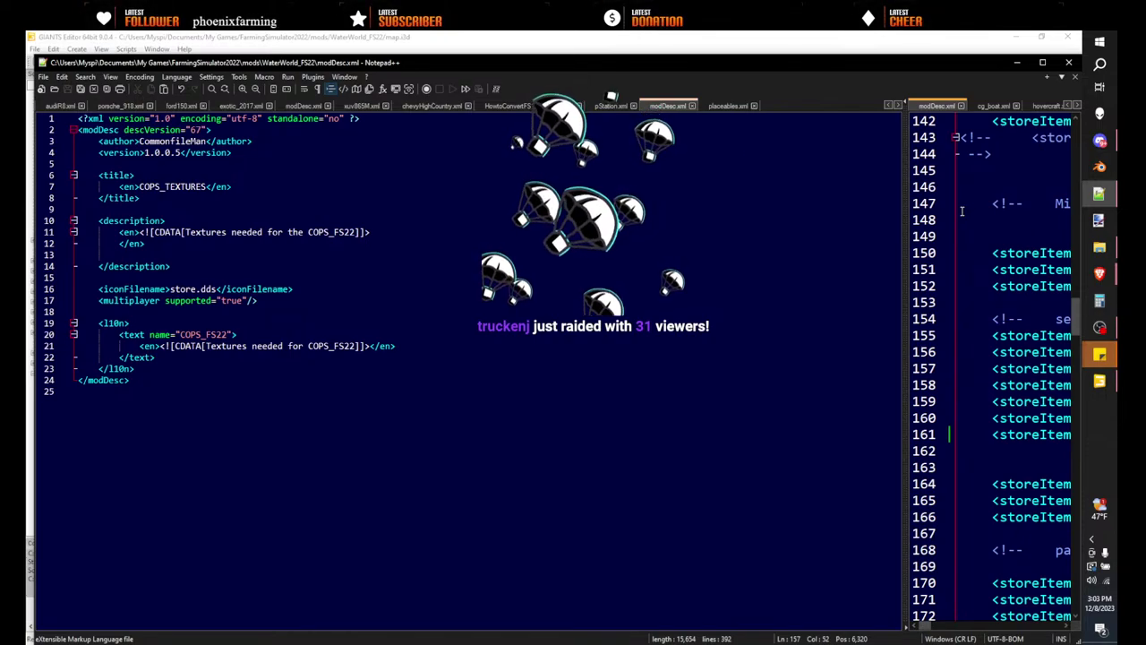
left_click_drag(906, 221, 629, 220)
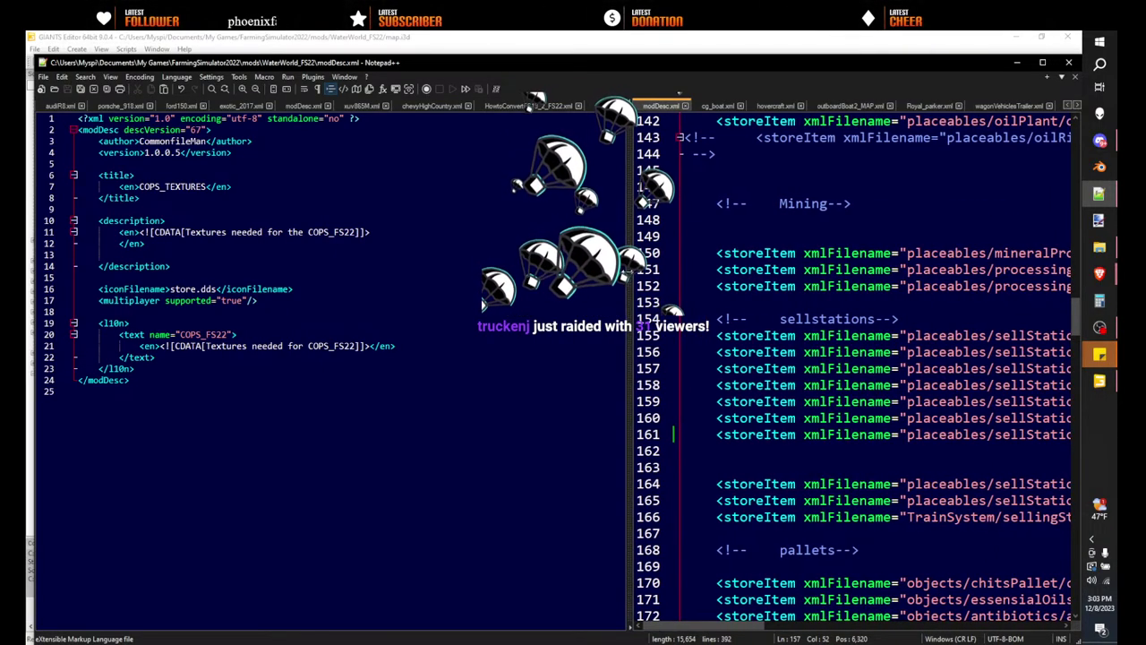
left_click_drag(482, 304, 258, 282)
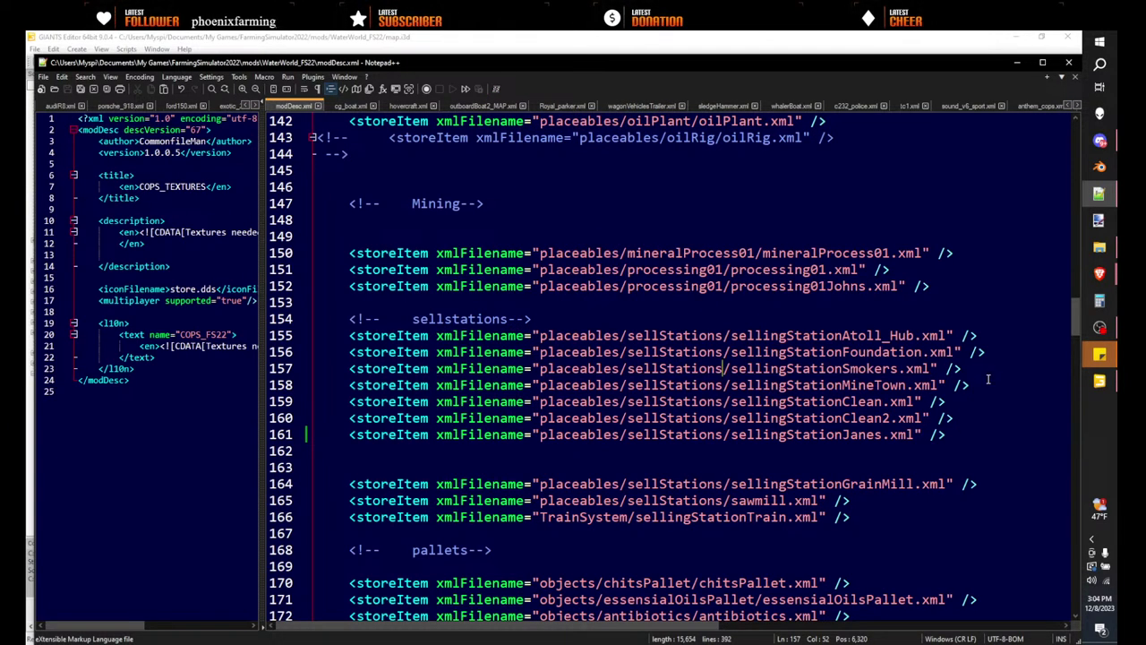
- Duplicate the sellingStationJanes storeItem in modDesc.xml, set the copy's xmlFilename to "placeables/sellStations/dockSideSellingStation_atoll.xml", and save the file
triple_click(760, 442)
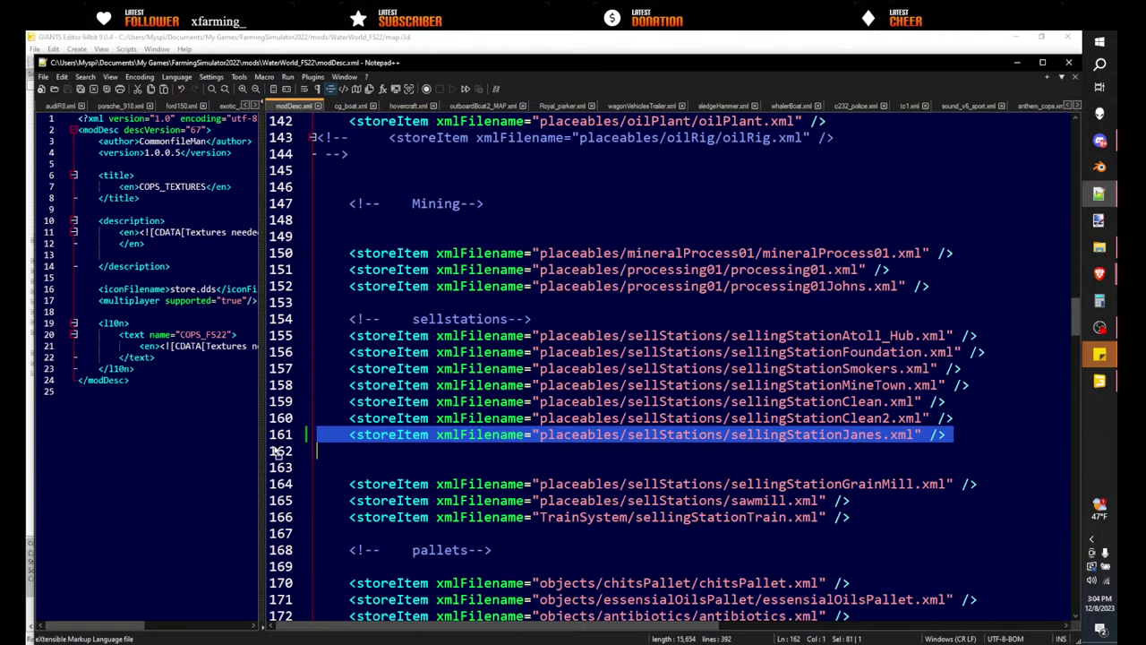
key("ctrl+d")
left_click(667, 450)
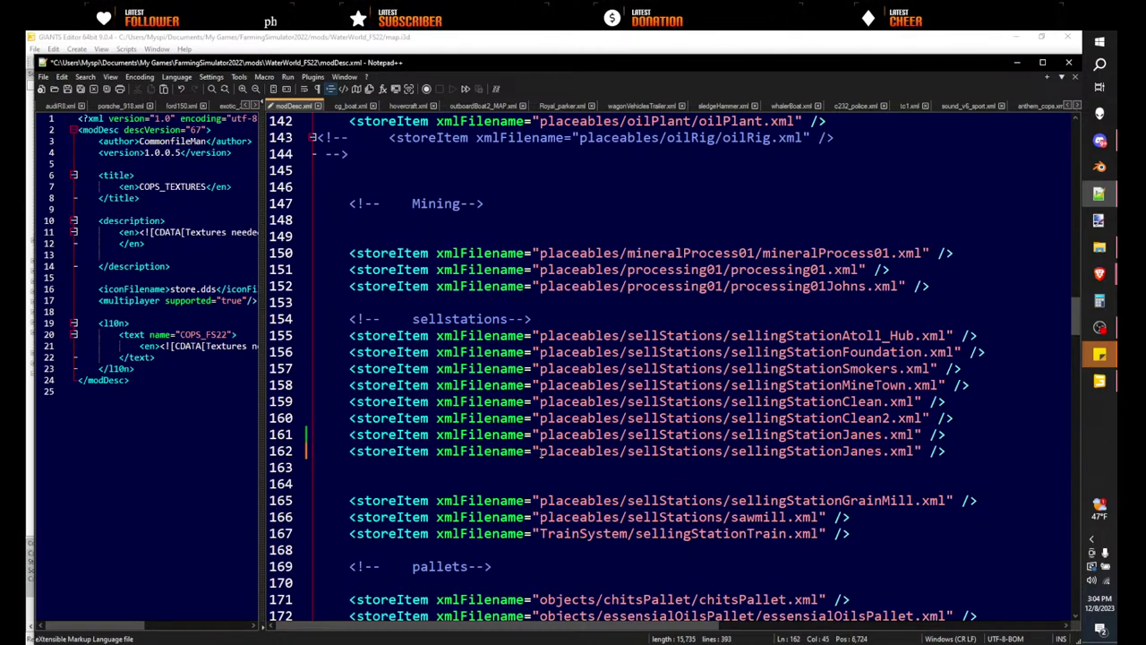
left_click_drag(540, 451, 917, 450)
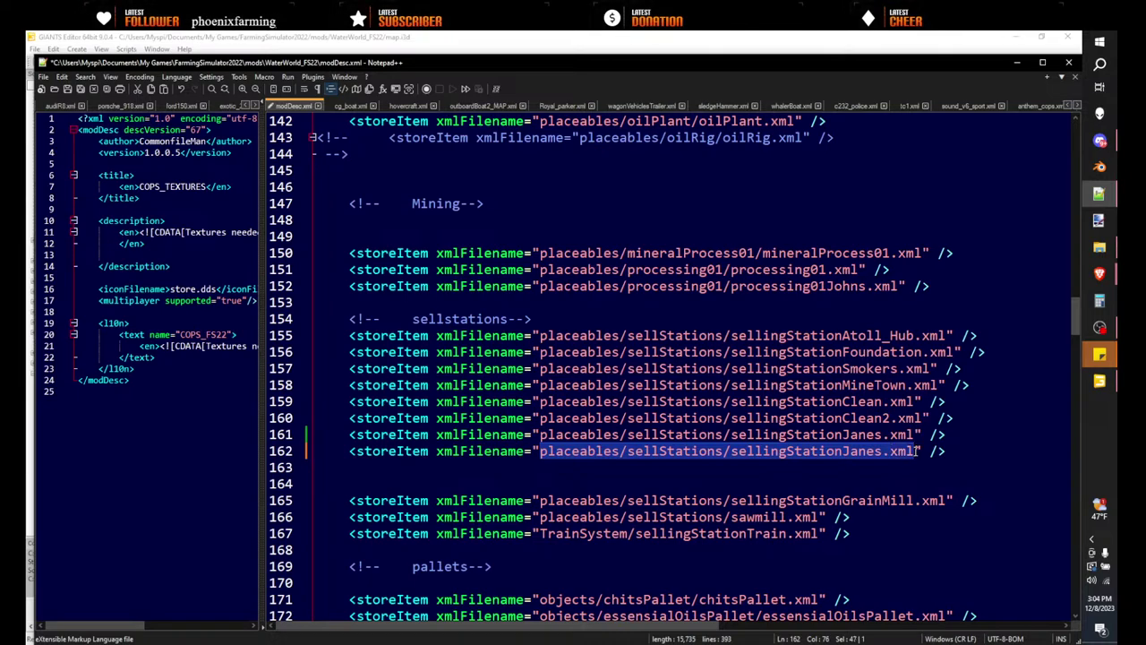
key("ctrl+v")
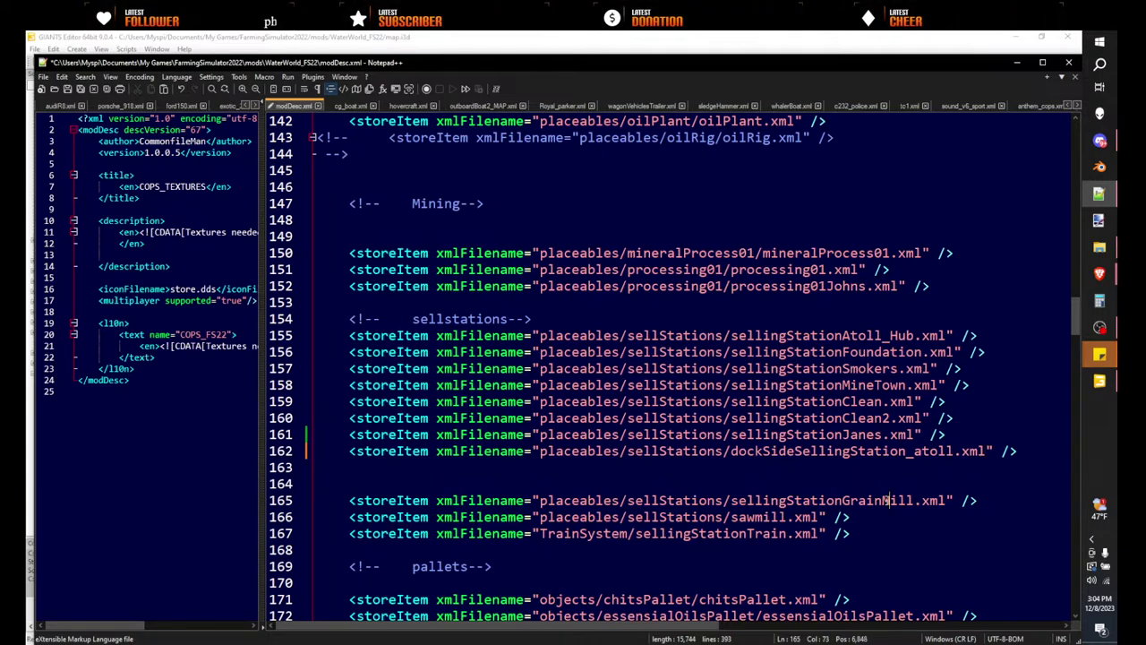
scroll(875, 481, "up", 2)
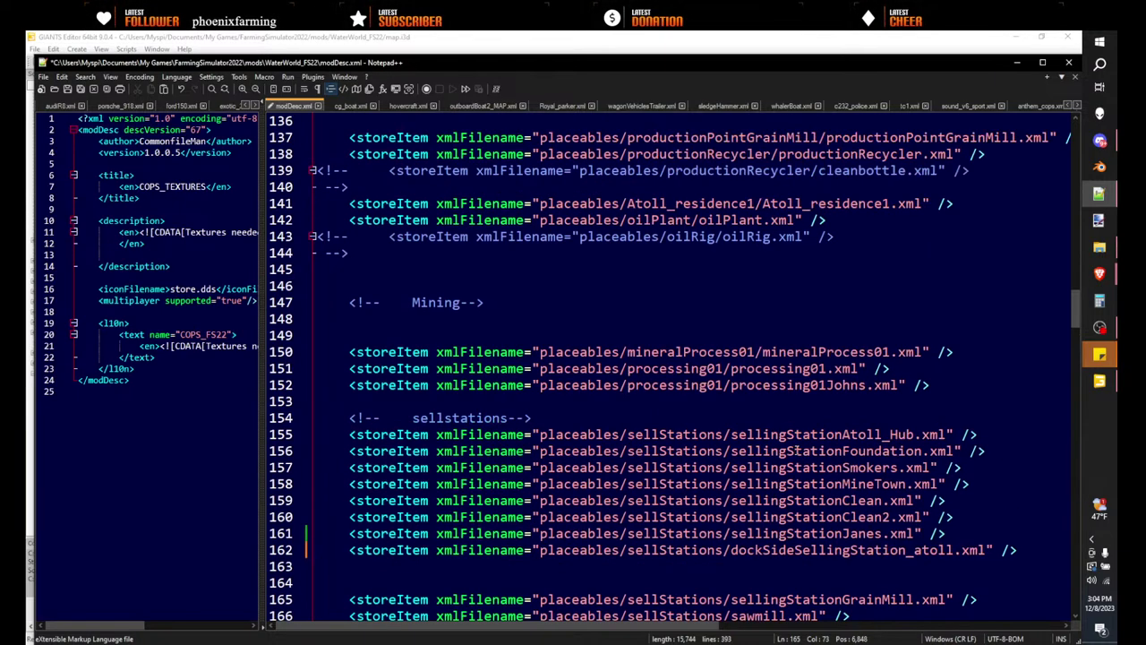
scroll(927, 450, "down", 2)
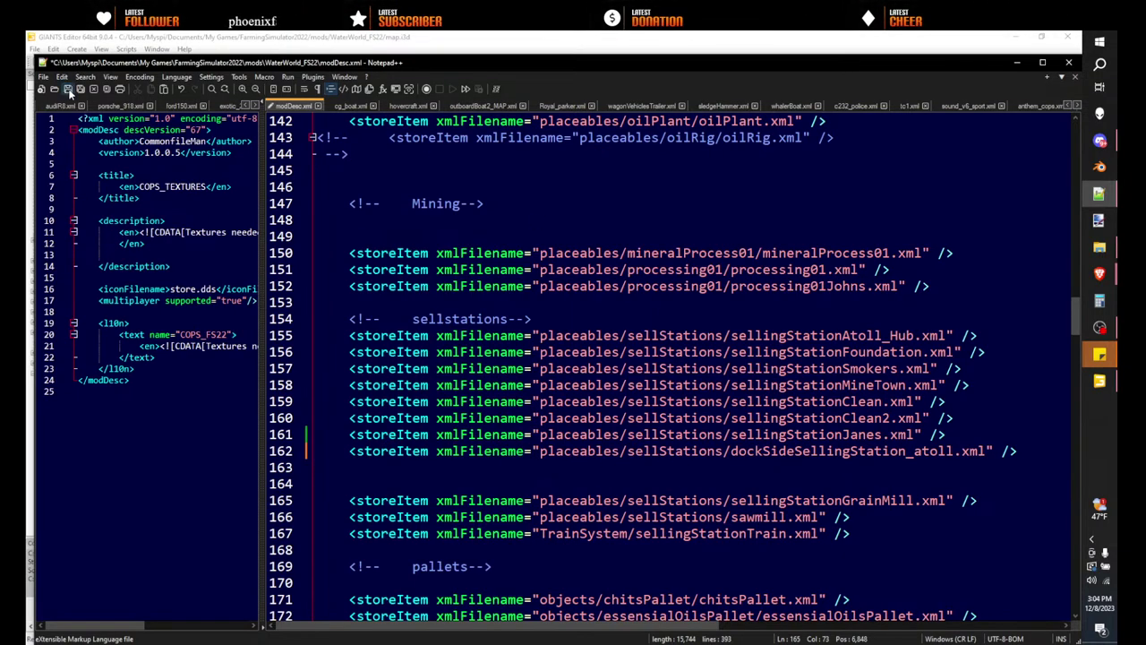
double_click(976, 450)
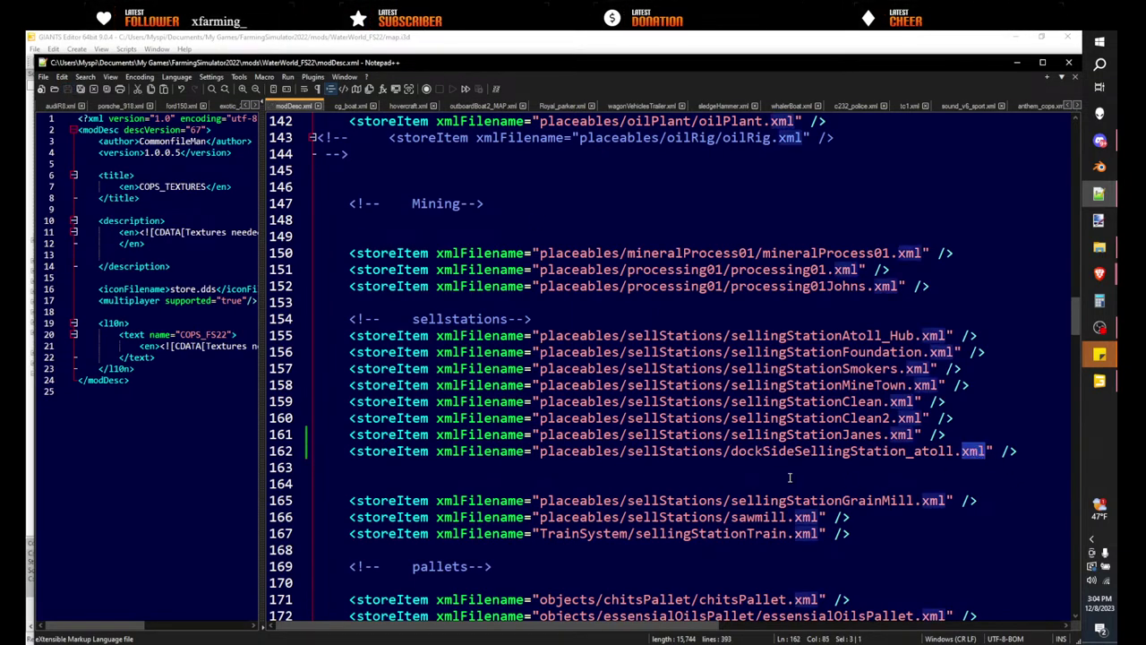
- Open dockSideSellingStation_atoll.xml from WaterWorld_FS22's placeables/sellStations folder in the text editor
left_click(1016, 61)
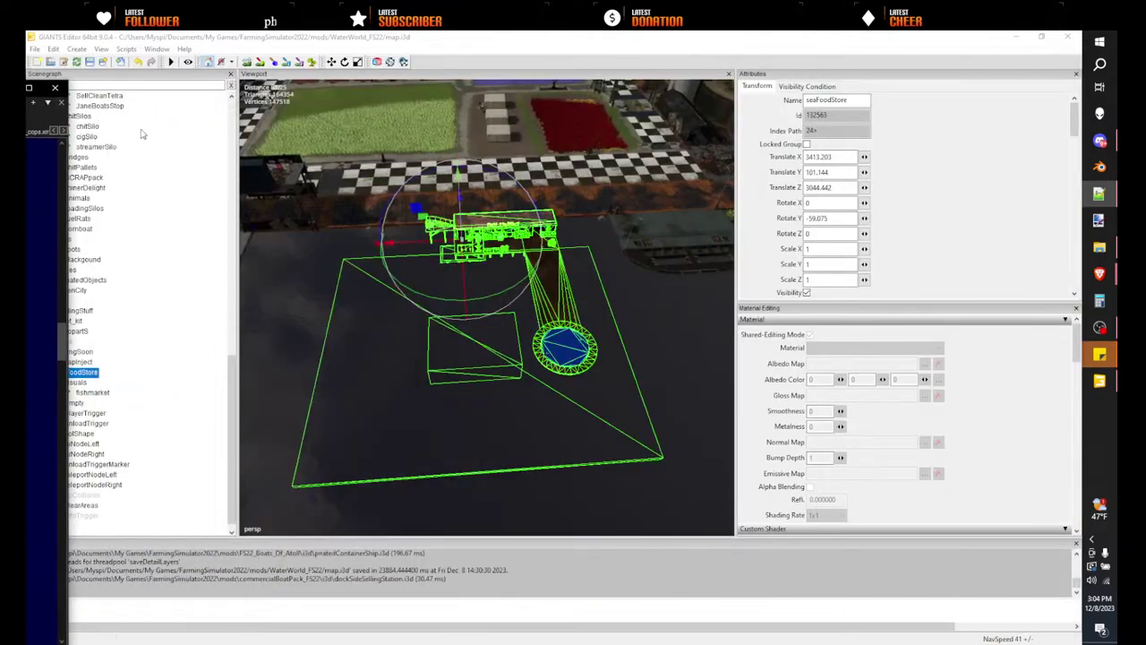
right_click_drag(551, 313, 544, 301)
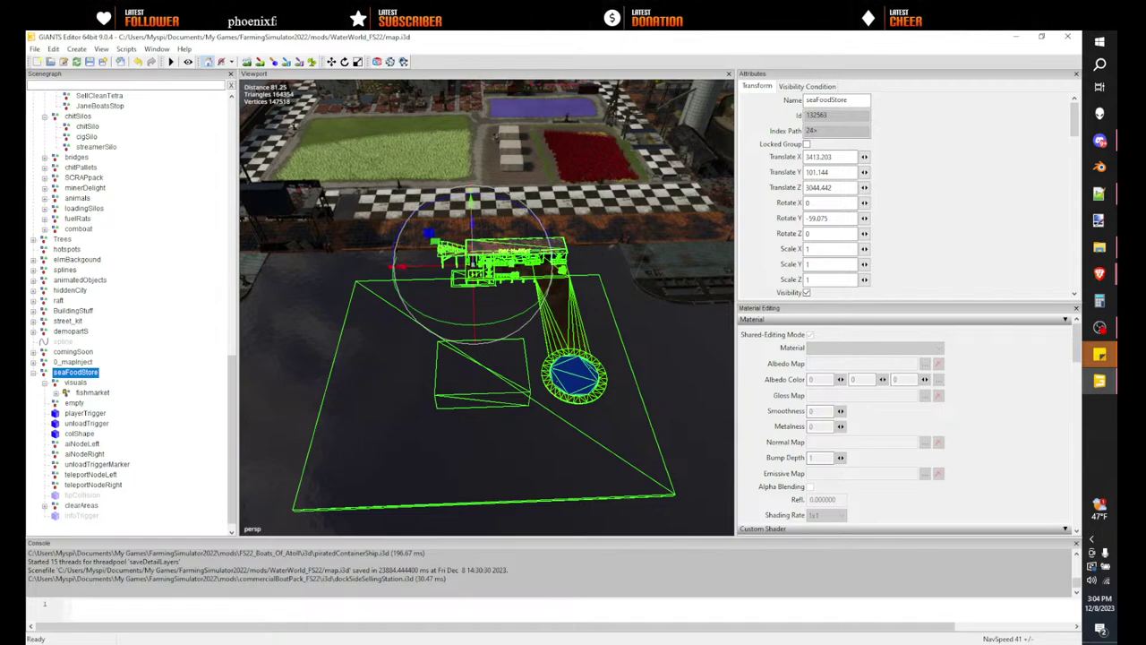
key("alt+Tab")
scroll(43, 385, "down", 8)
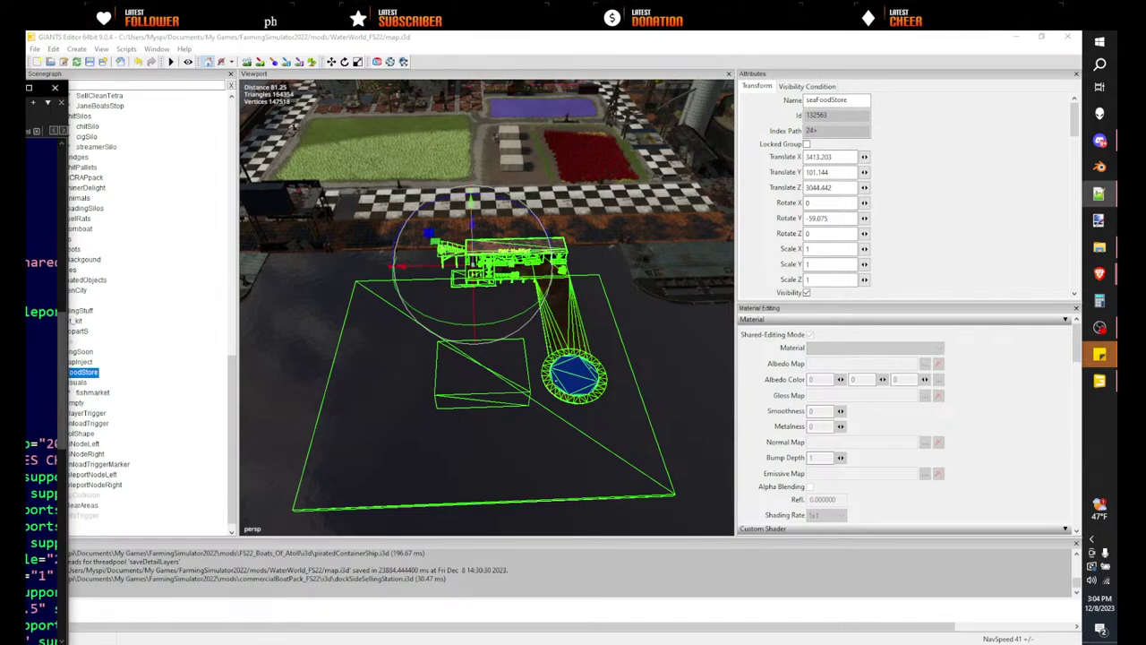
scroll(43, 385, "right", 3)
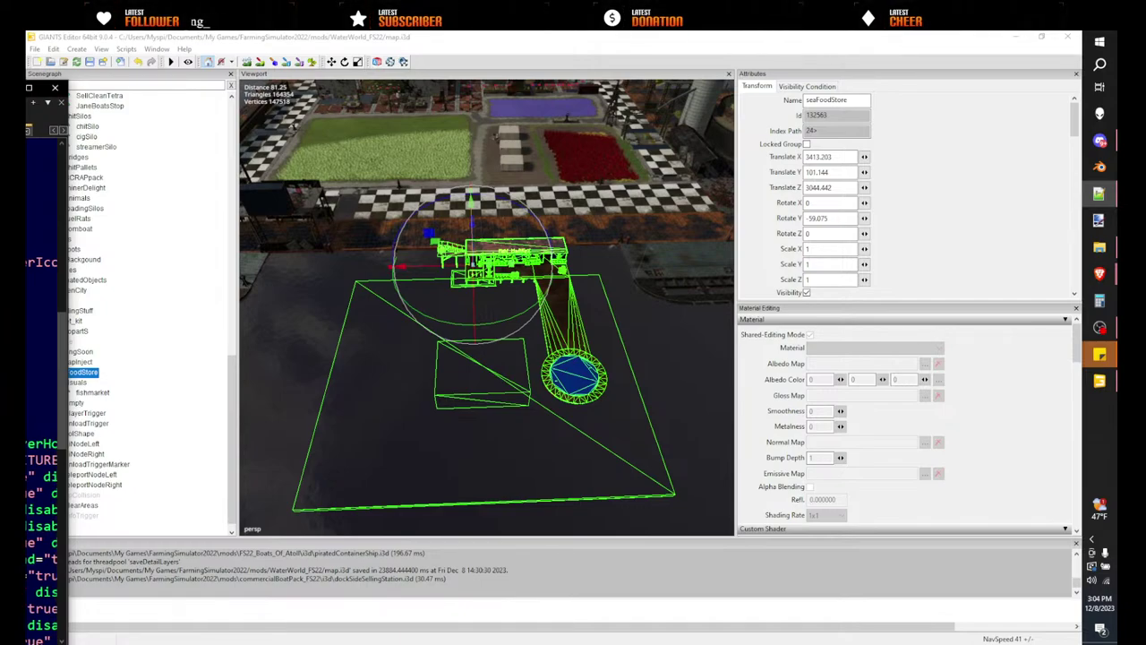
key("alt+Tab")
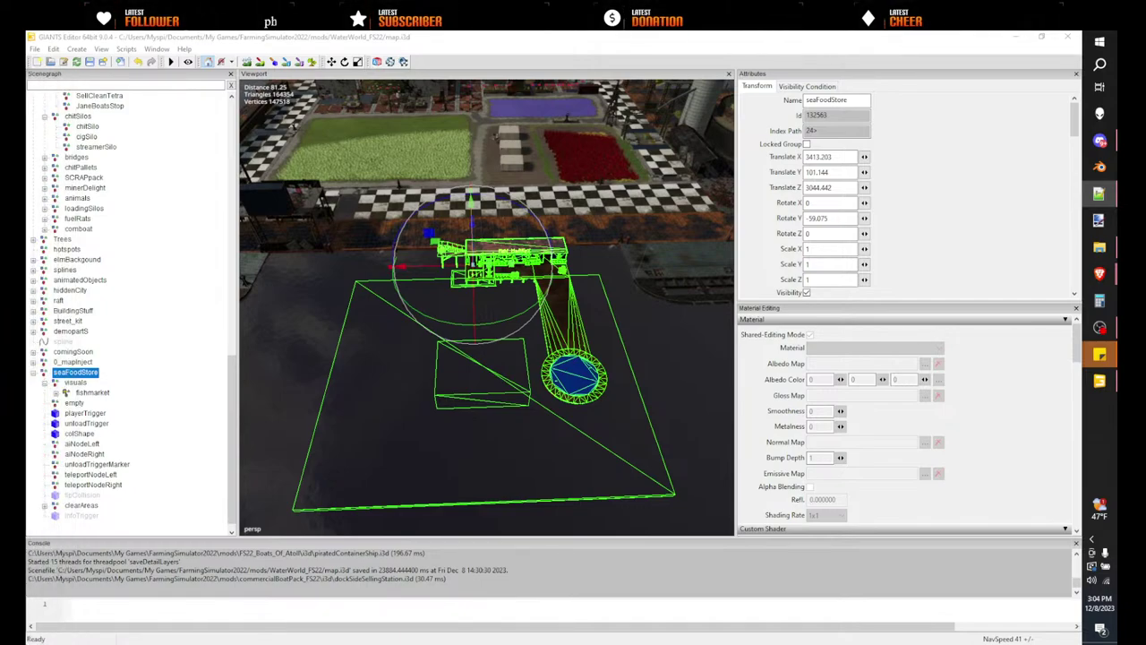
left_click(1099, 247)
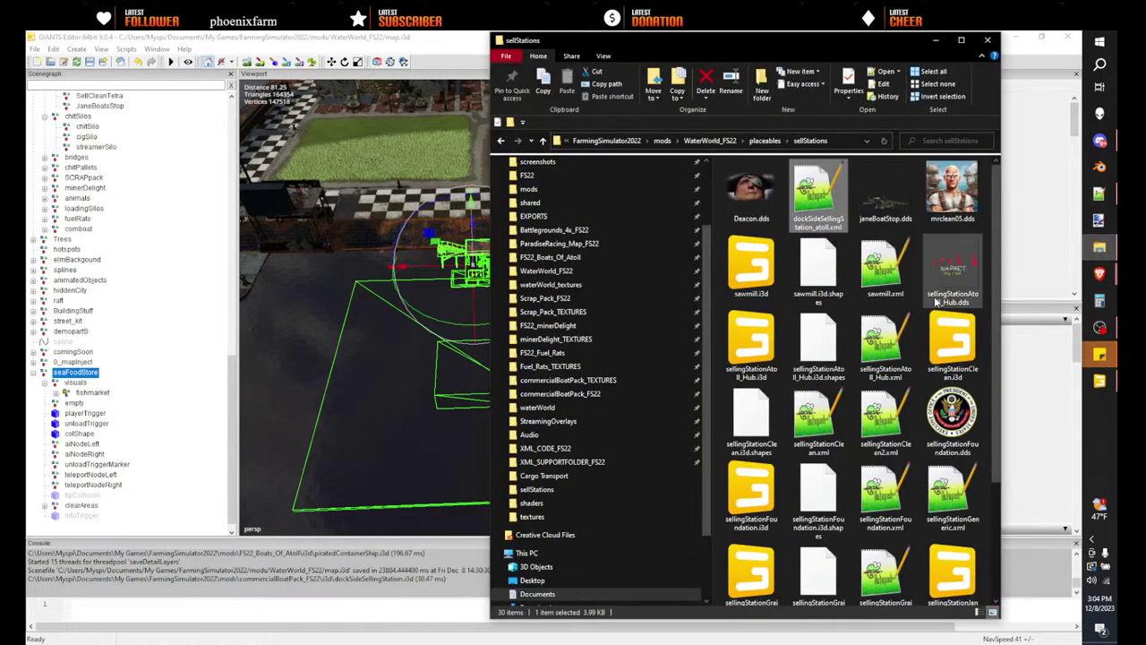
double_click(828, 206)
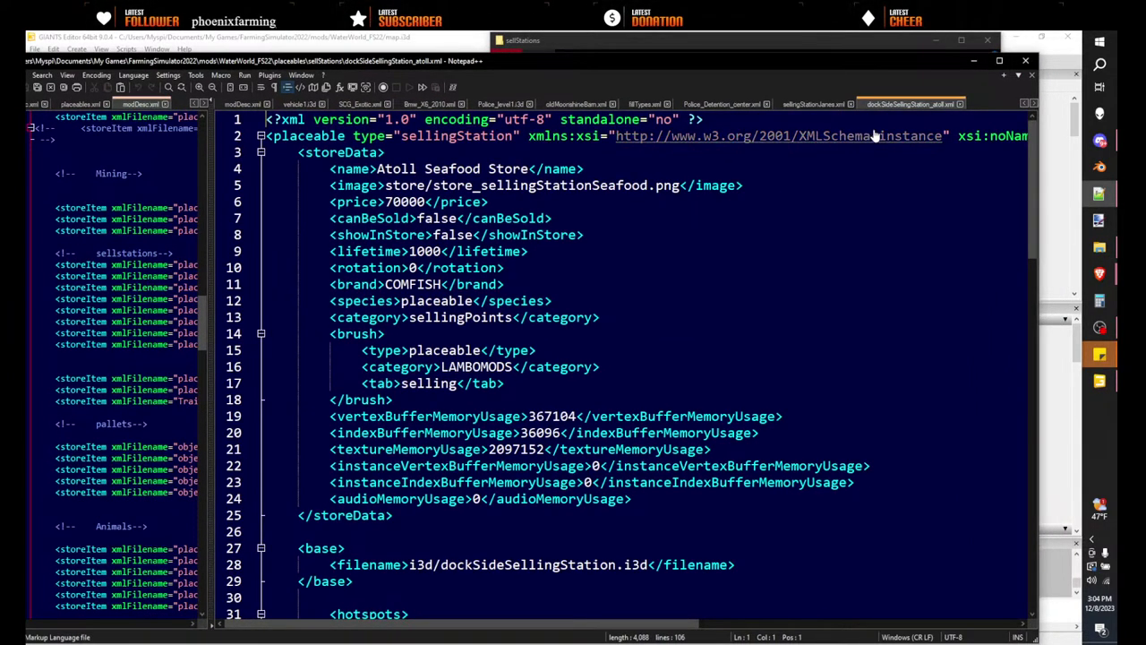
- Set the base filename in dockSideSellingStation_atoll.xml to "placeables/sellStations/dockSideSellingStation_atoll.i3d", reusing the path from the modDesc.xml entry
left_click(579, 268)
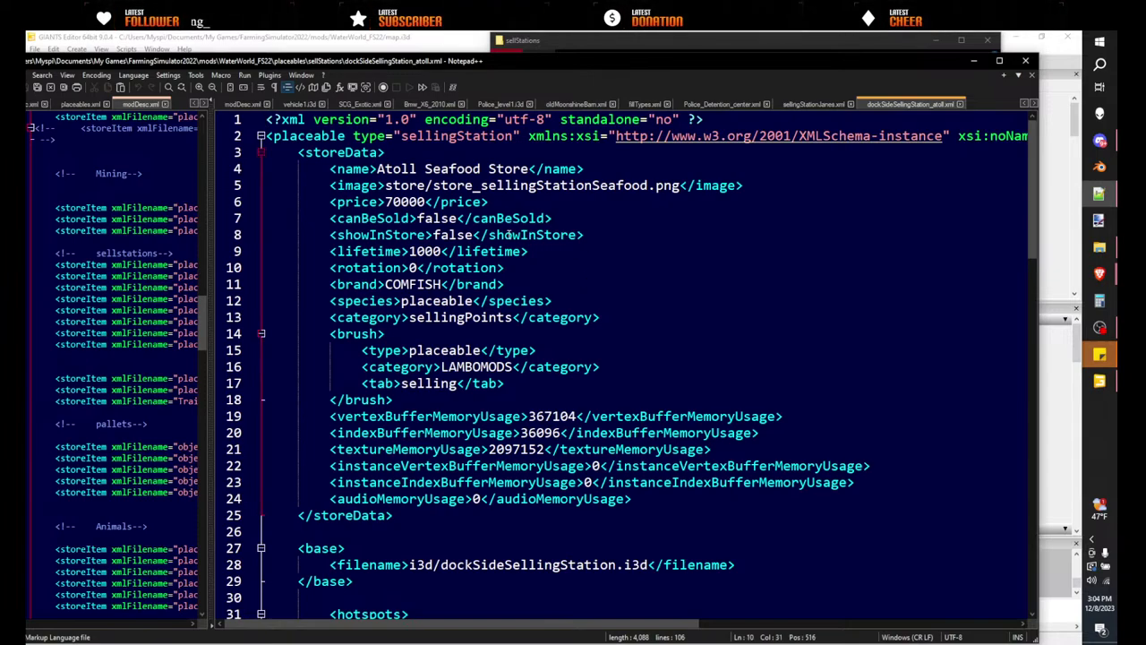
scroll(590, 300, "down", 1)
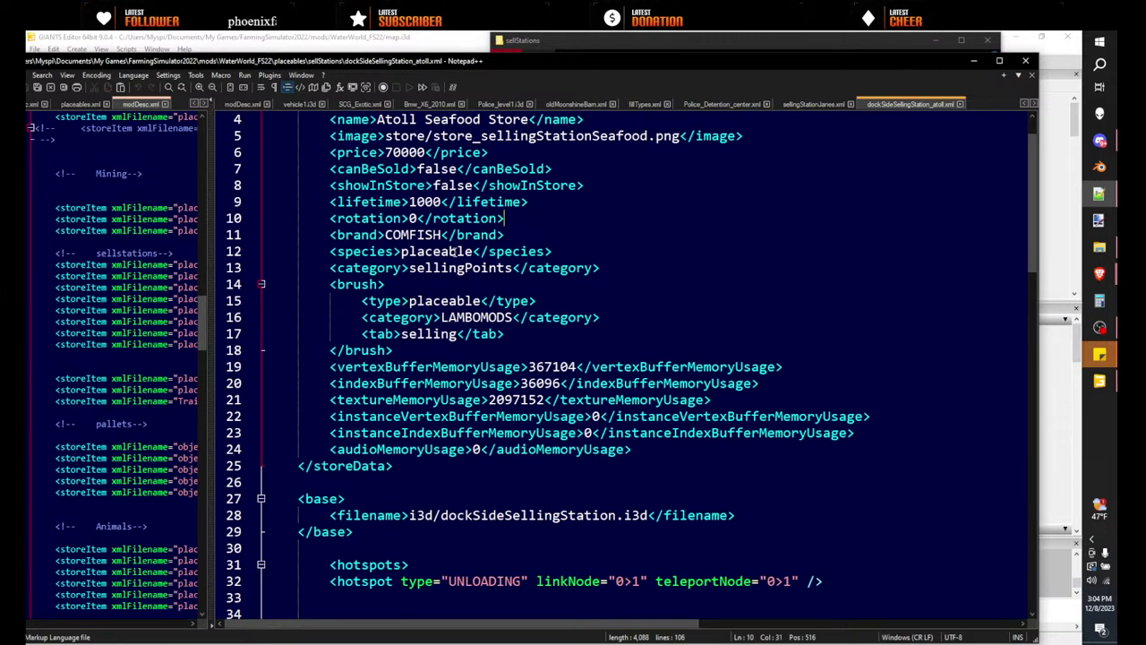
scroll(687, 446, "down", 2)
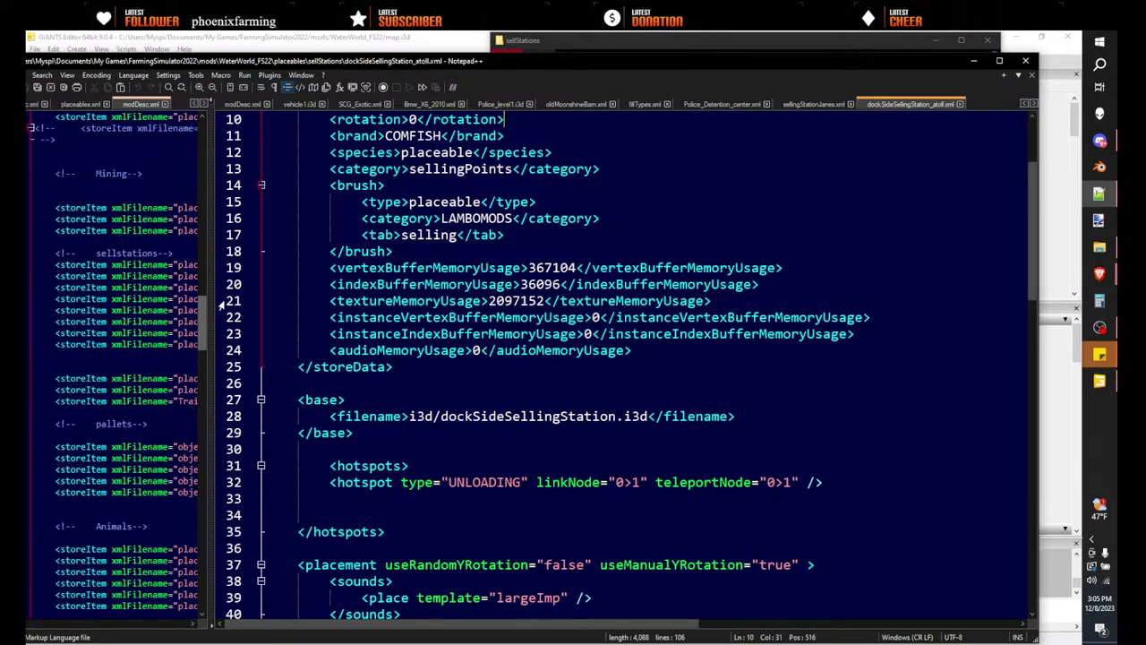
left_click_drag(210, 298, 616, 354)
left_click_drag(178, 344, 451, 345)
key("ctrl+c")
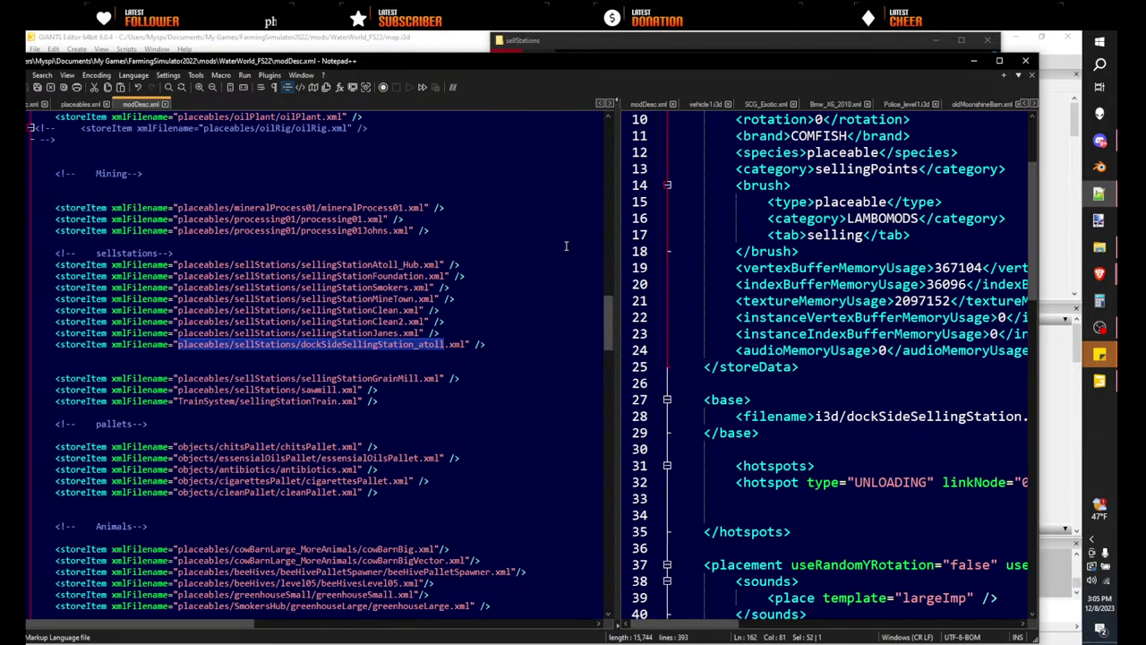
left_click_drag(617, 251, 166, 269)
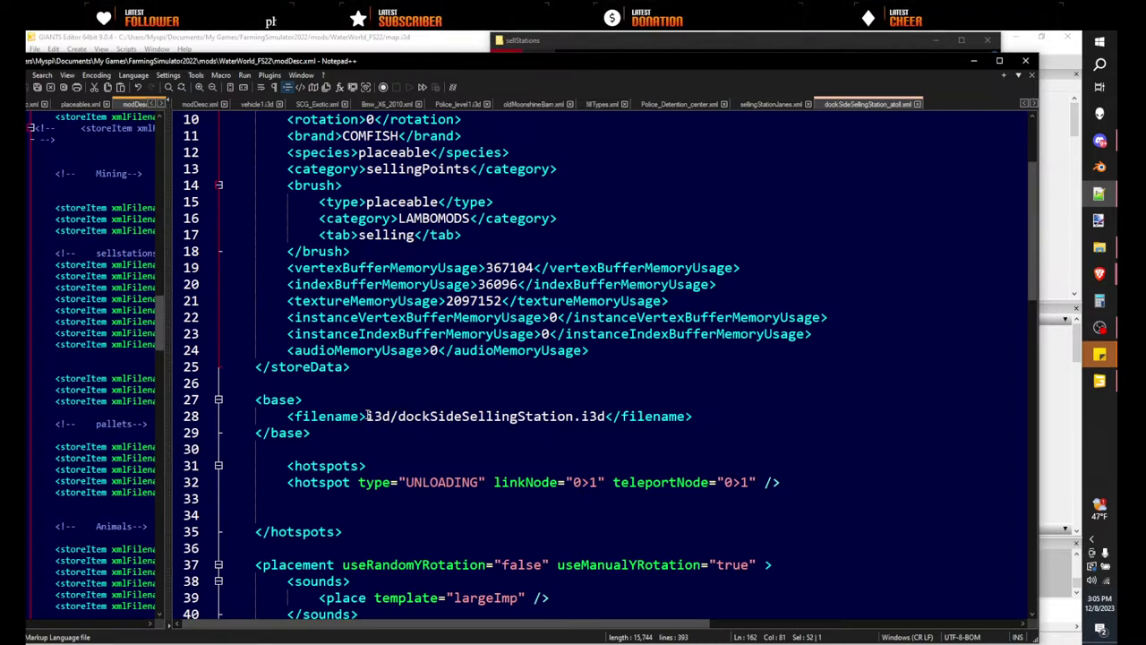
left_click_drag(367, 415, 567, 416)
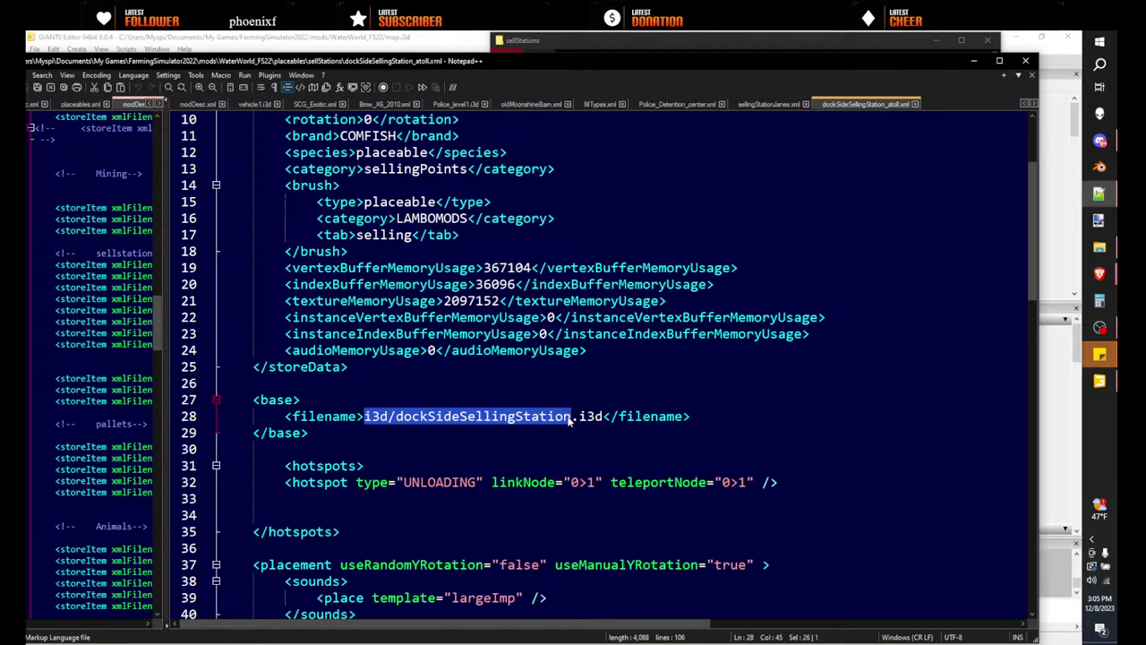
key("ctrl+v")
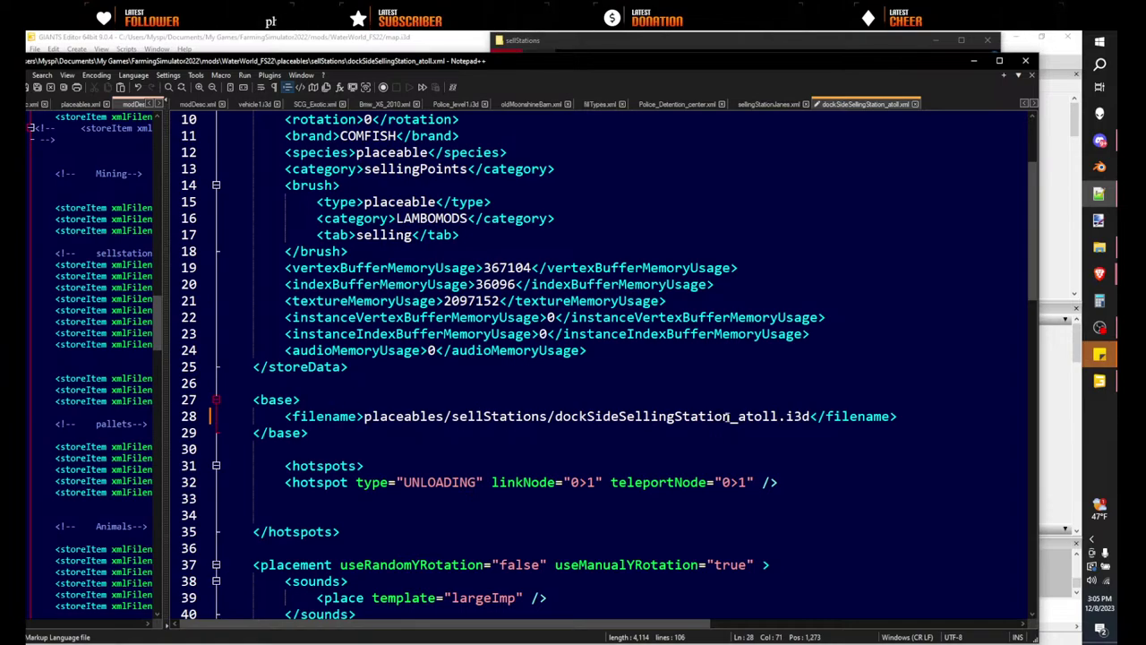
- Review the new base filename, the store image path, and the hotspot, placement and clear area sections of the station's XML
double_click(729, 416)
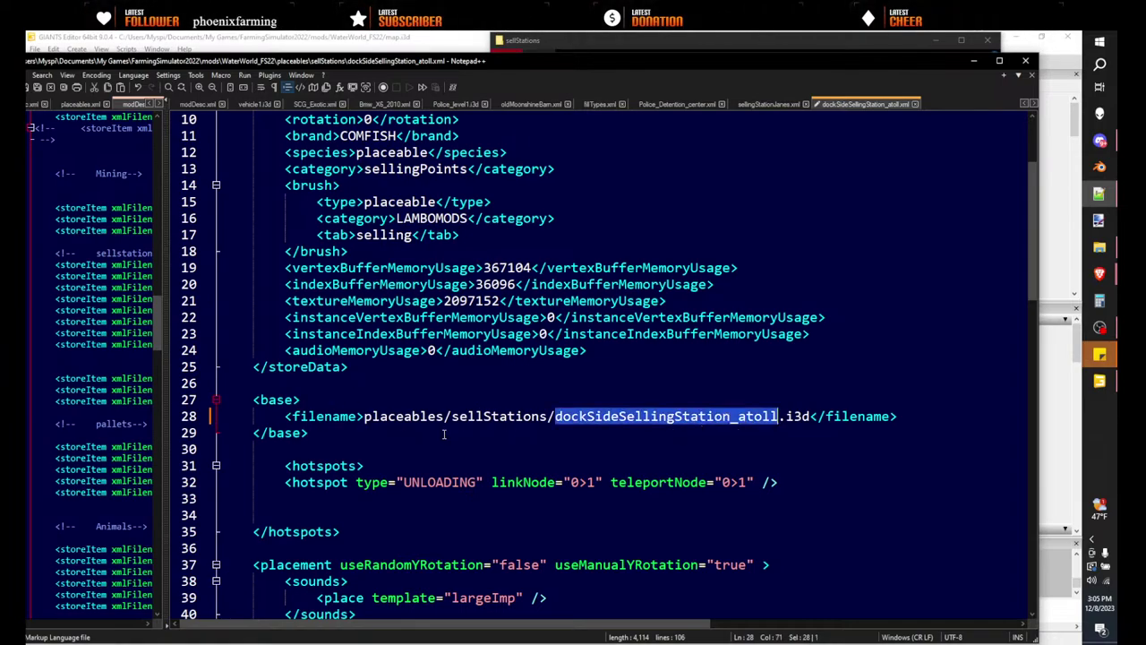
scroll(541, 410, "up", 1)
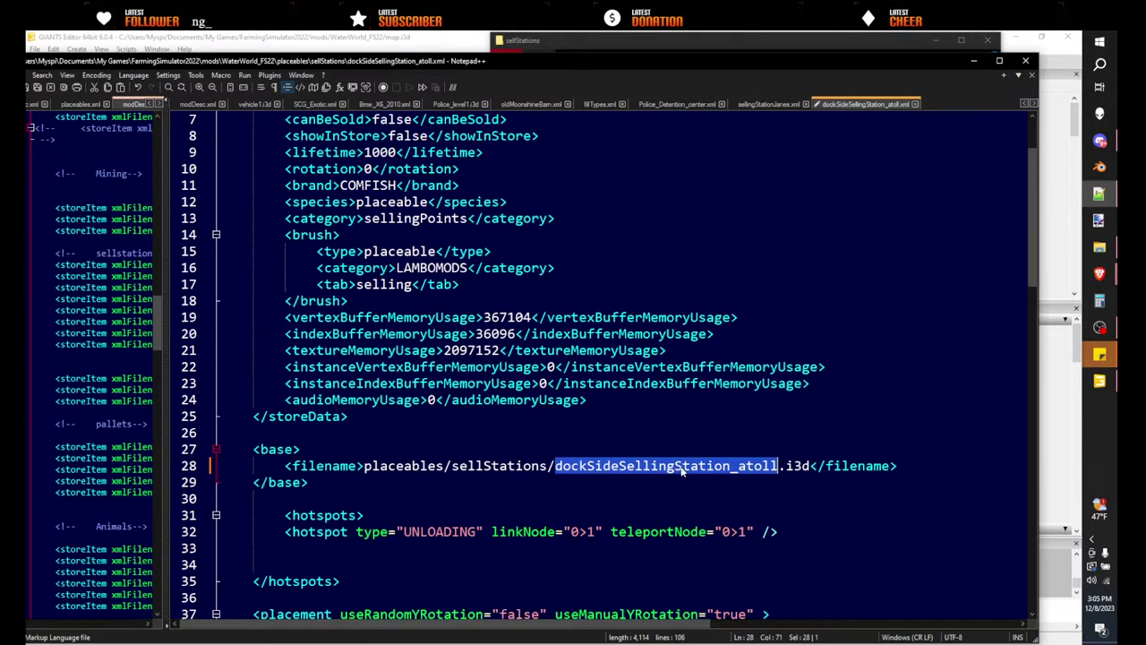
scroll(530, 317, "up", 2)
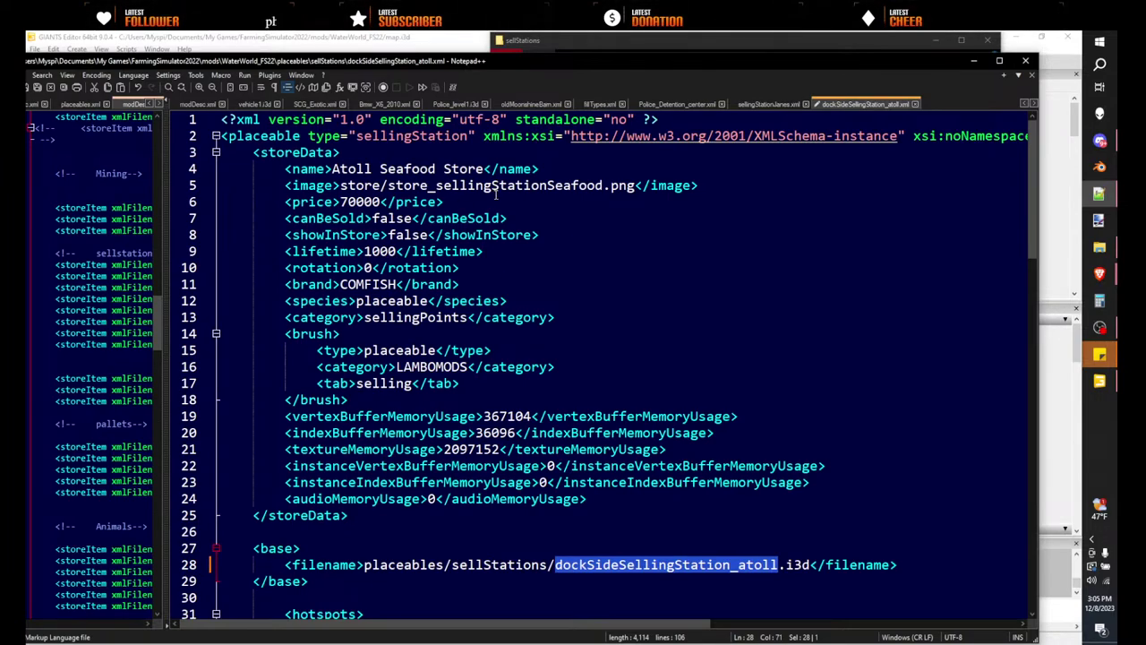
left_click(779, 564)
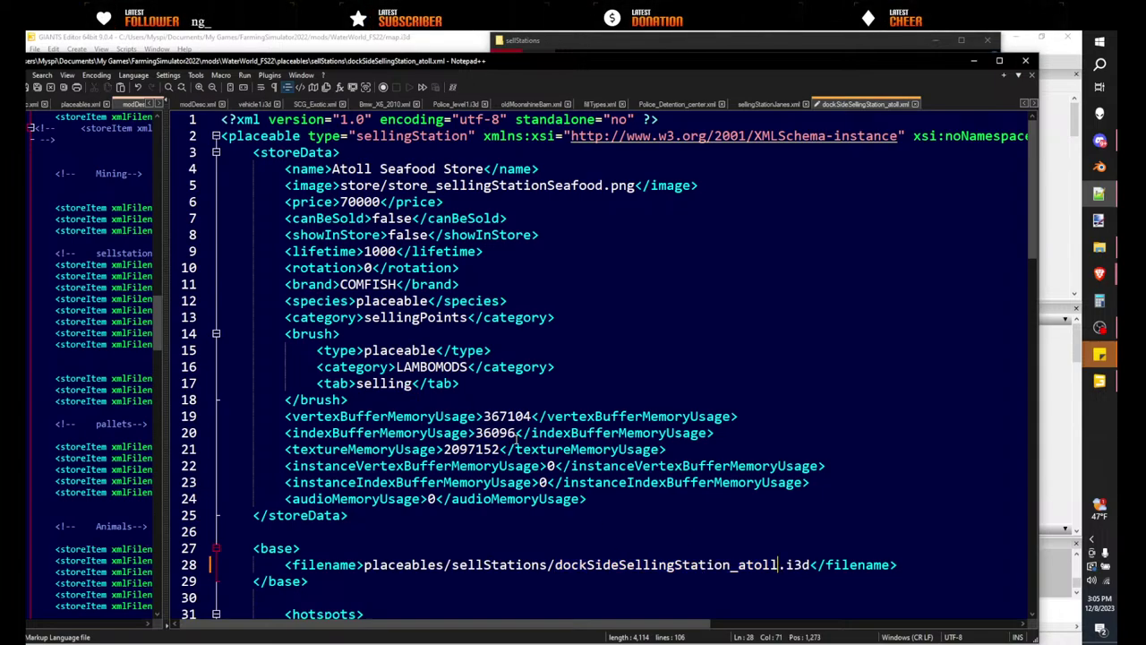
scroll(511, 440, "down", 5)
scroll(516, 441, "down", 2)
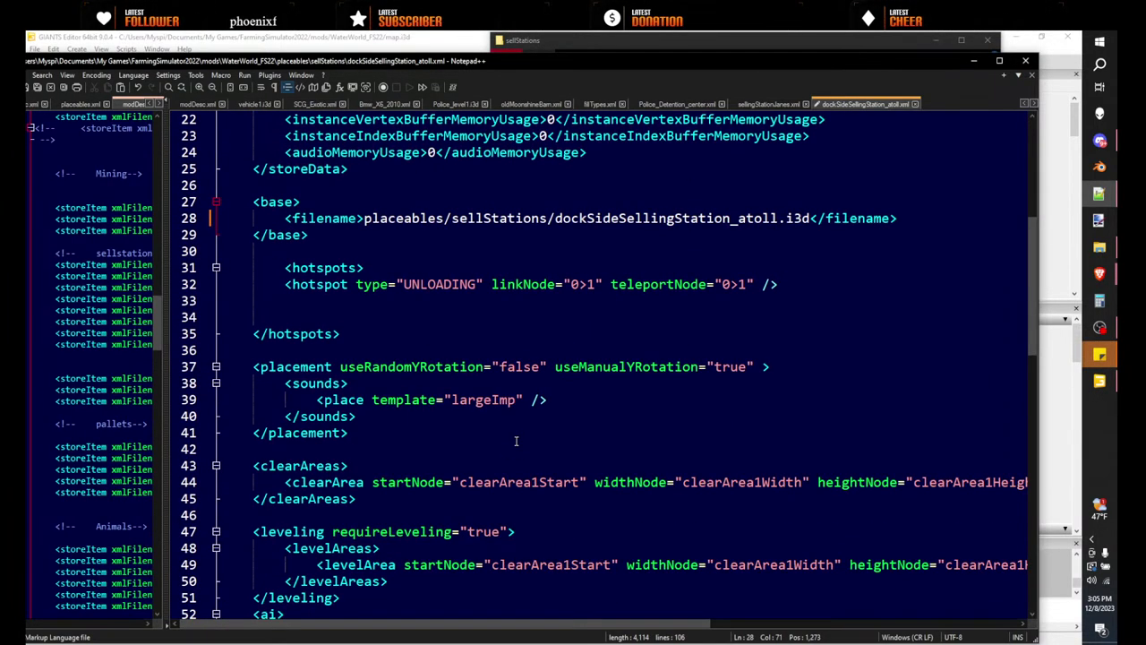
- Switch to GIANTS Editor and select the playerTrigger node under seaFoodStore to check its index path
left_click_drag(739, 61, 0, 64)
left_click(934, 40)
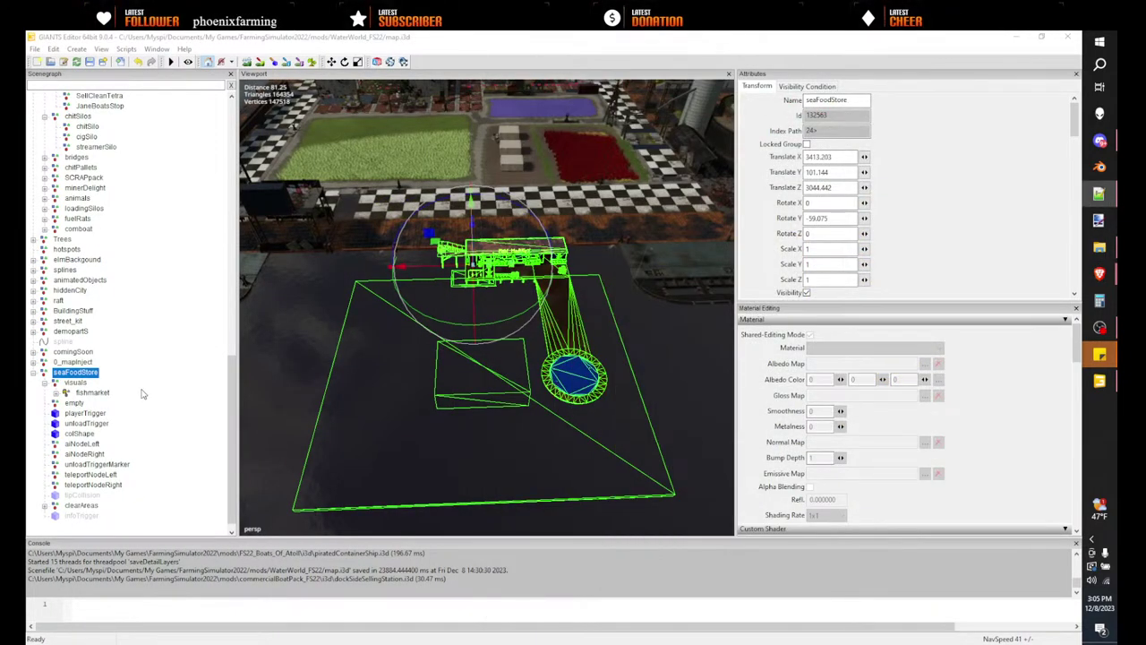
left_click(82, 413)
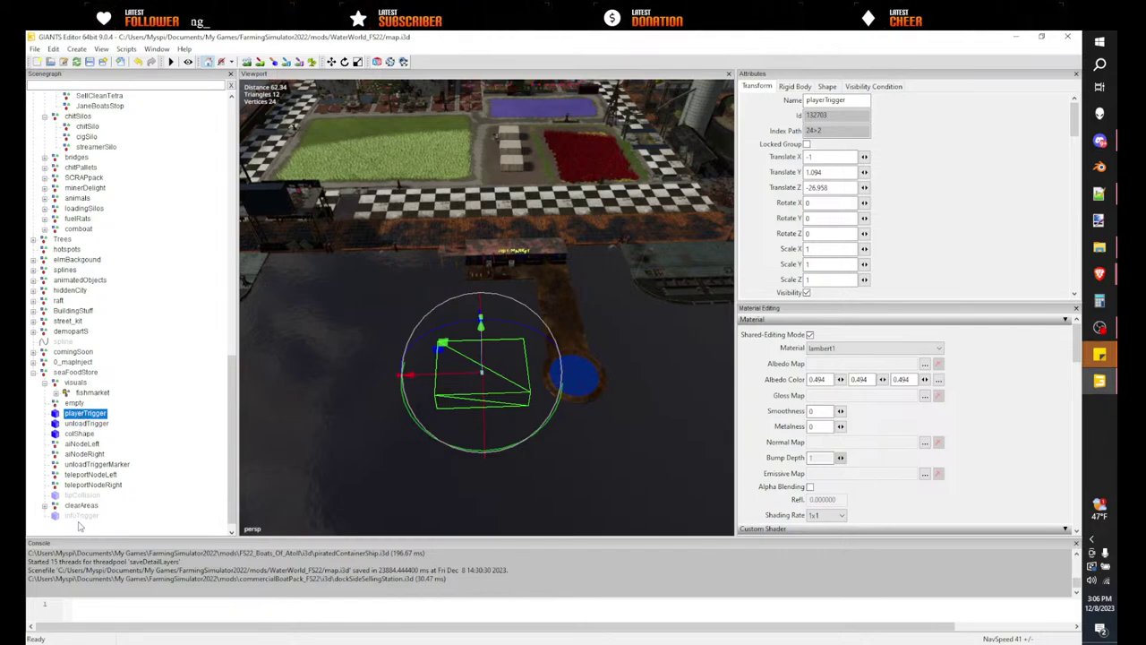
- Back in Notepad++, review the i3dMappings, base filename, hotspot and sellingStation sections of dockSideSellingStation_atoll.xml
key("alt+Tab")
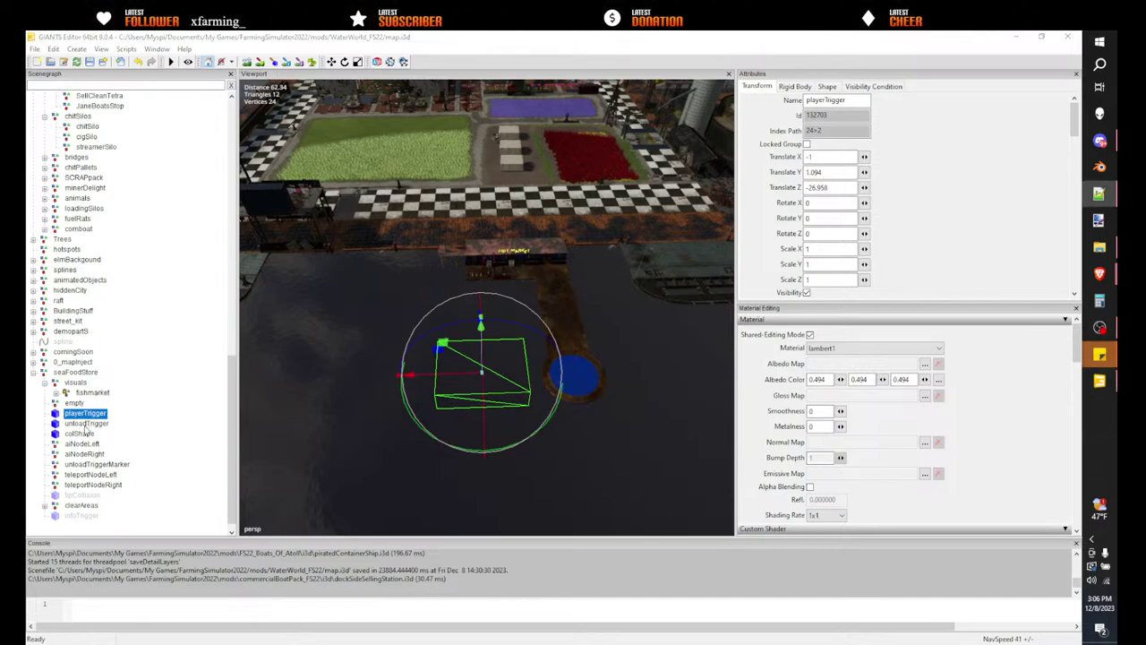
left_click_drag(27, 82, 784, 57)
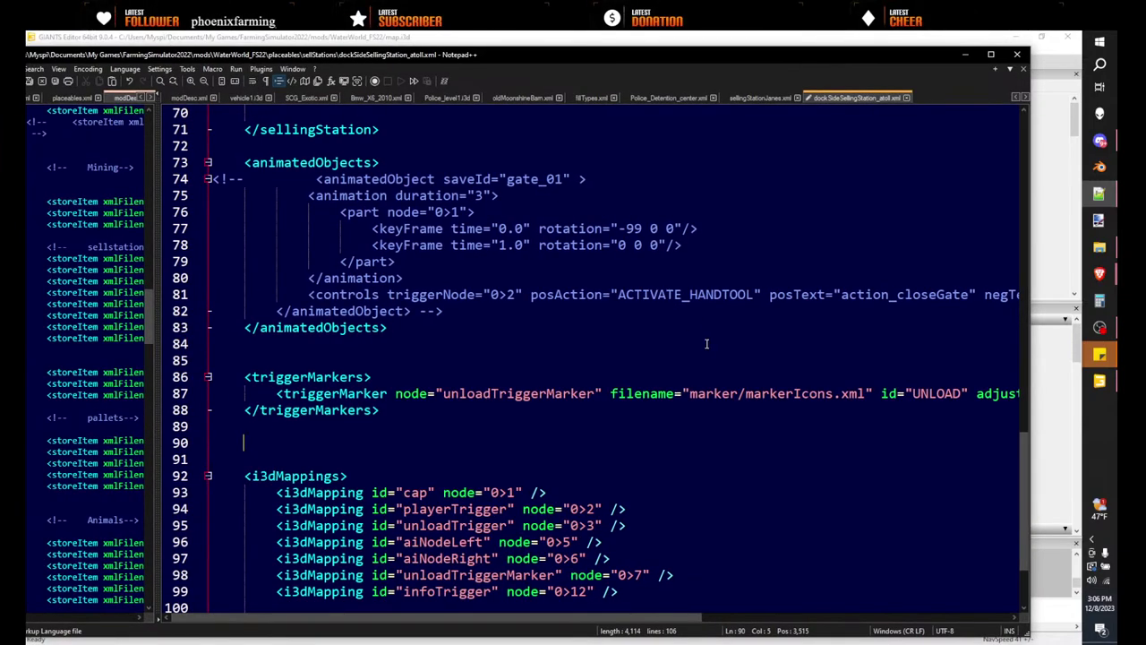
scroll(711, 353, "down", 2)
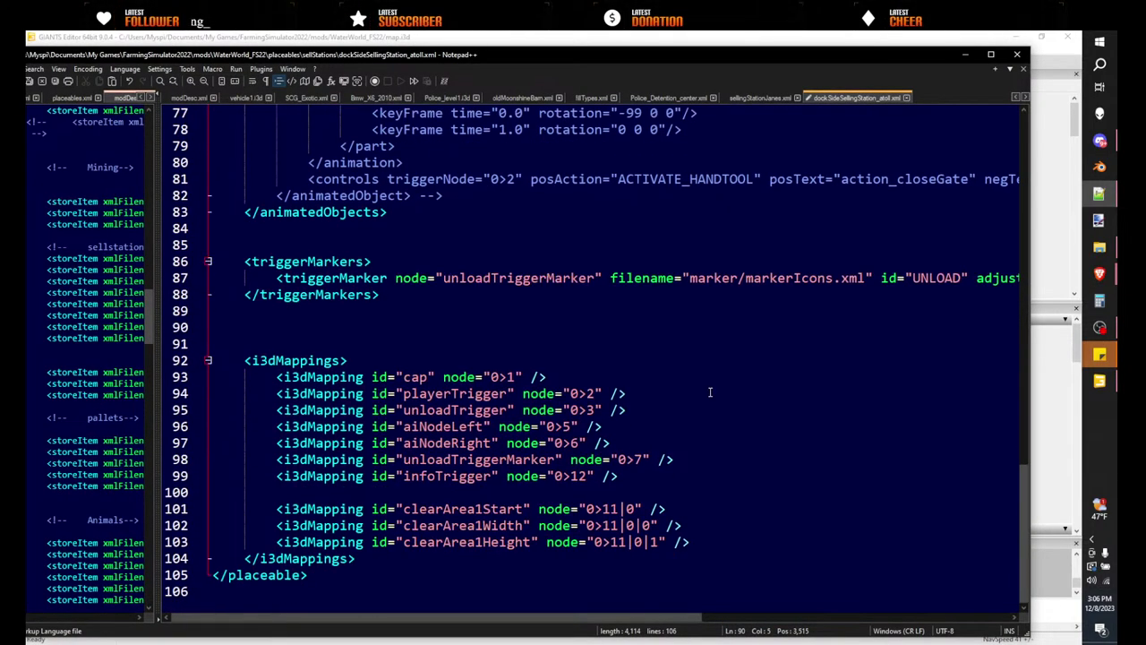
scroll(711, 389, "up", 11)
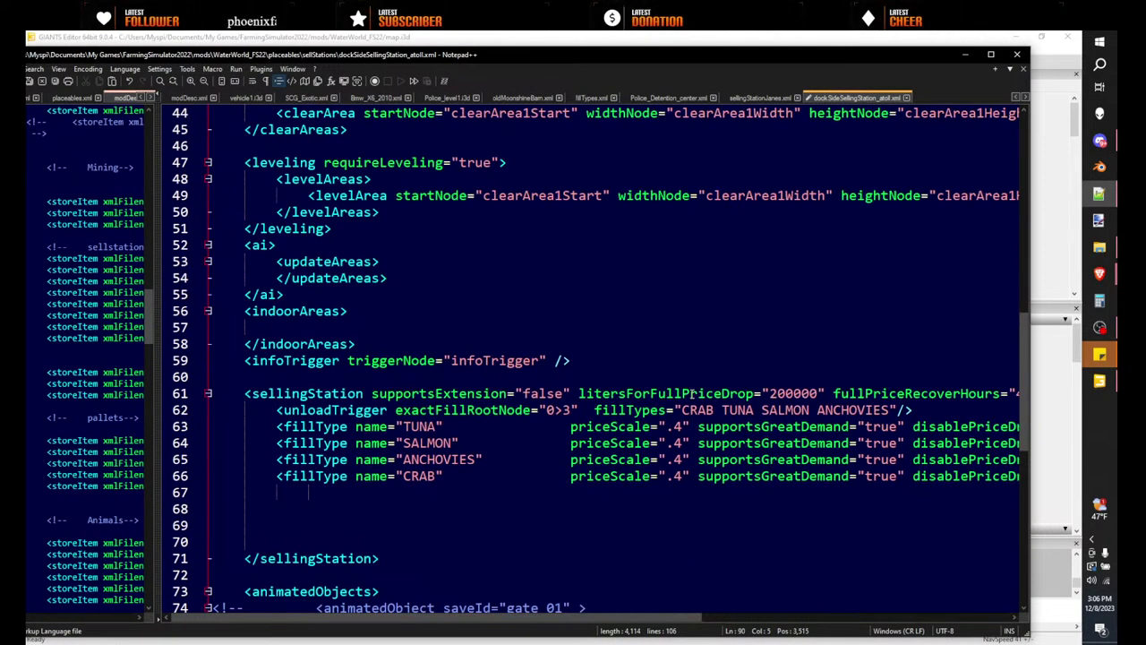
scroll(692, 394, "up", 6)
scroll(692, 394, "up", 5)
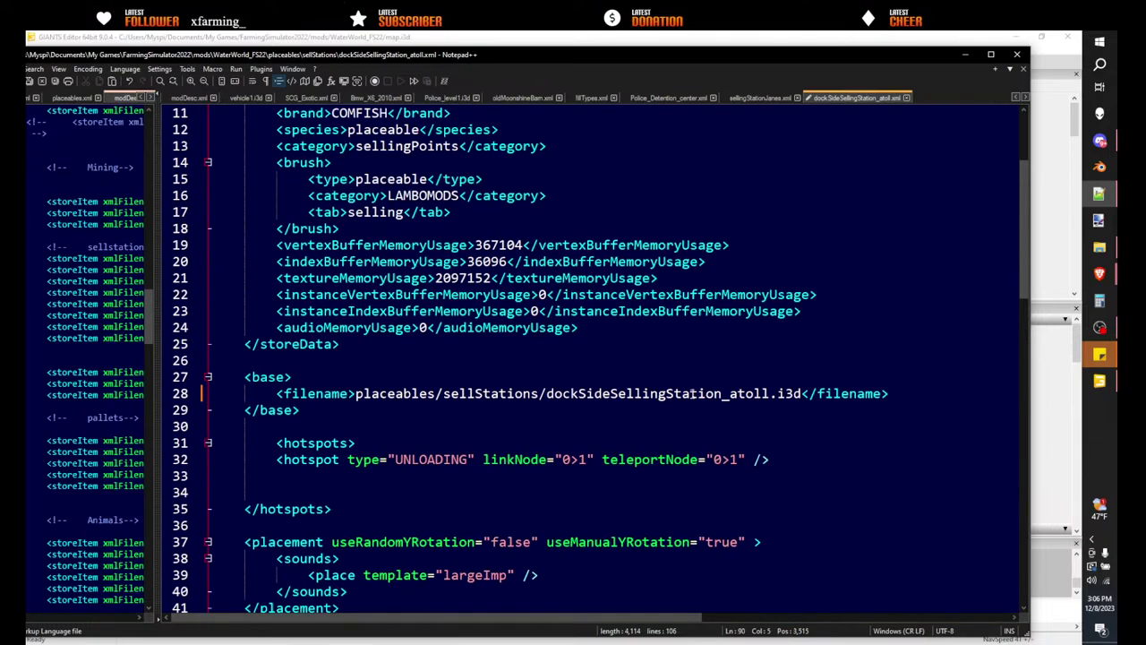
scroll(692, 394, "up", 2)
scroll(692, 394, "down", 13)
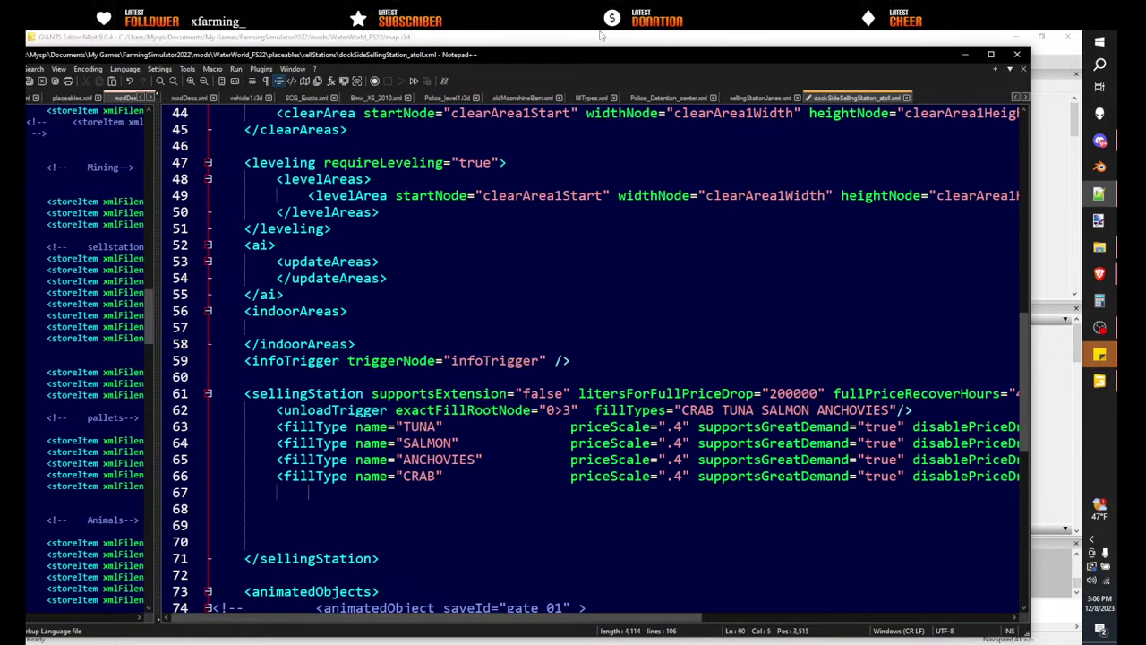
- Copy the CAN_TUNA, CAN_SALMON, CAN_ANCHOVIES and CAN_CRAB fillType lines from sellingStationJanes.xml to below the CRAB line in dockSideSellingStation_atoll.xml
left_click(760, 97)
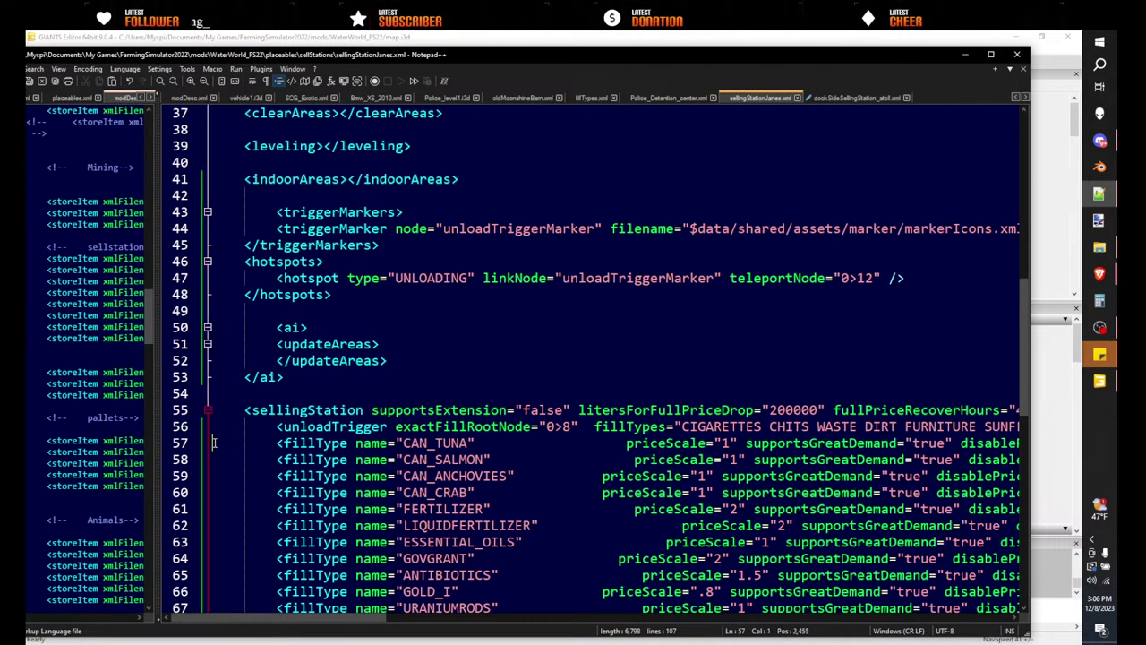
left_click_drag(212, 442, 188, 506)
right_click(324, 479)
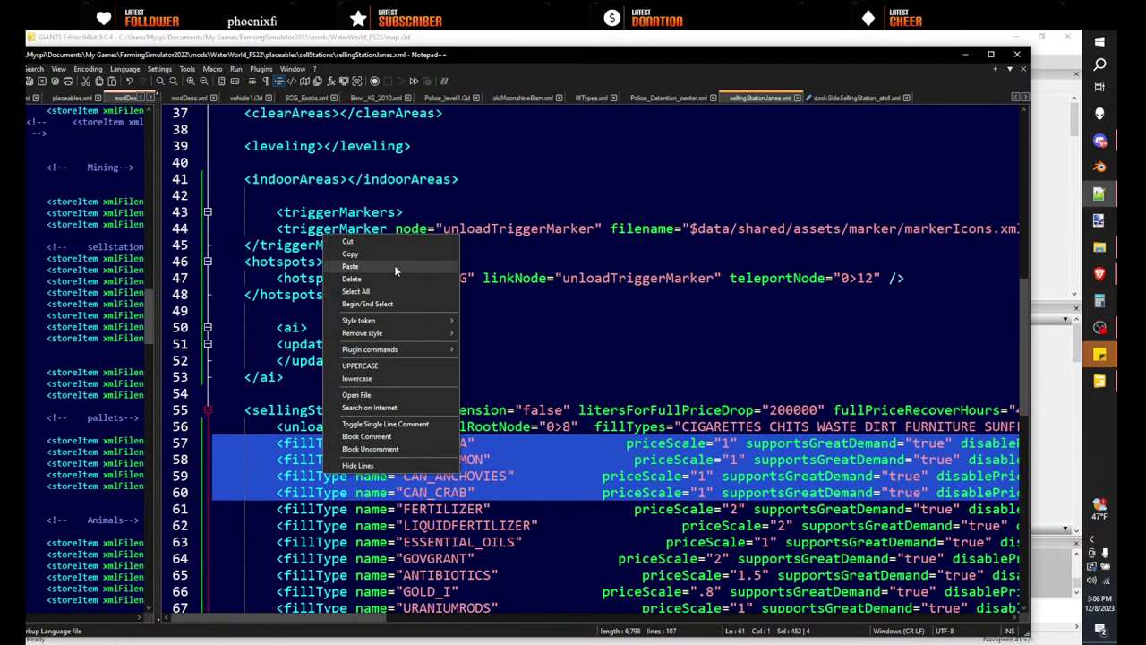
left_click(394, 265)
left_click(855, 98)
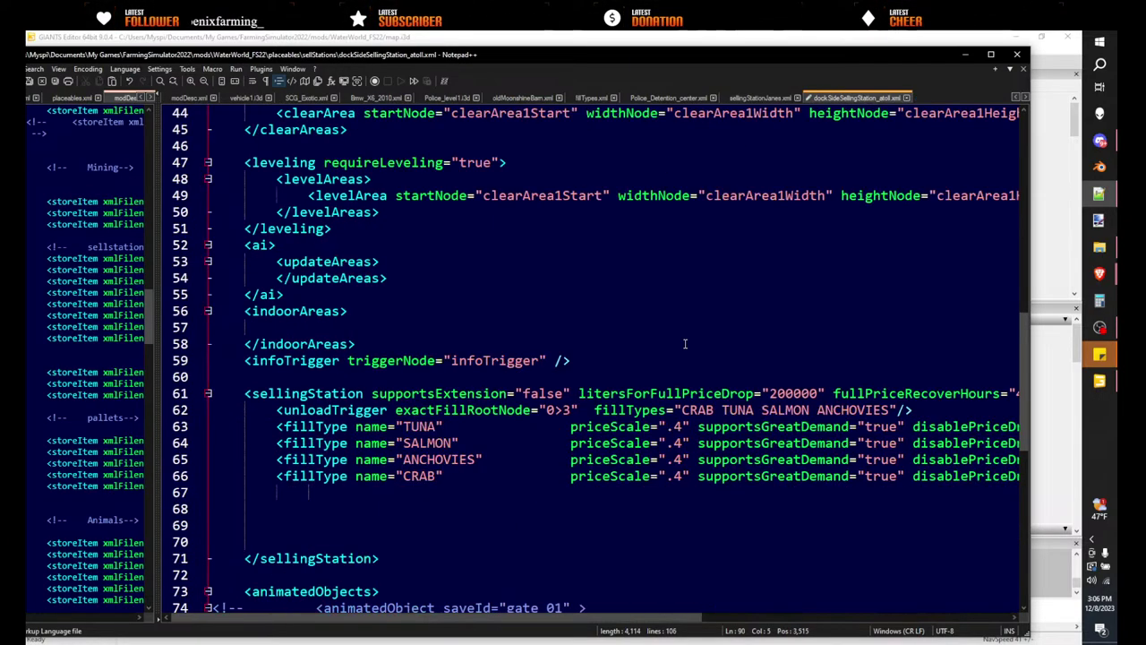
triple_click(253, 496)
key("ctrl+v")
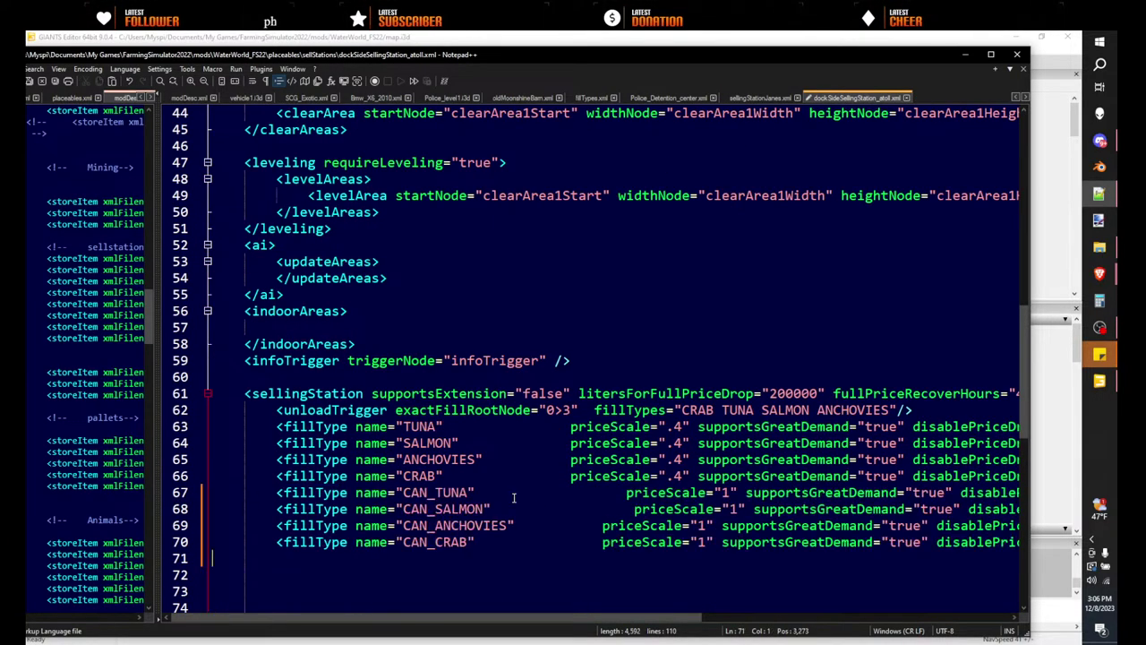
- Add CAN_TUNA and CAN_SALMON at the start of the unloadTrigger's fillTypes list
double_click(441, 493)
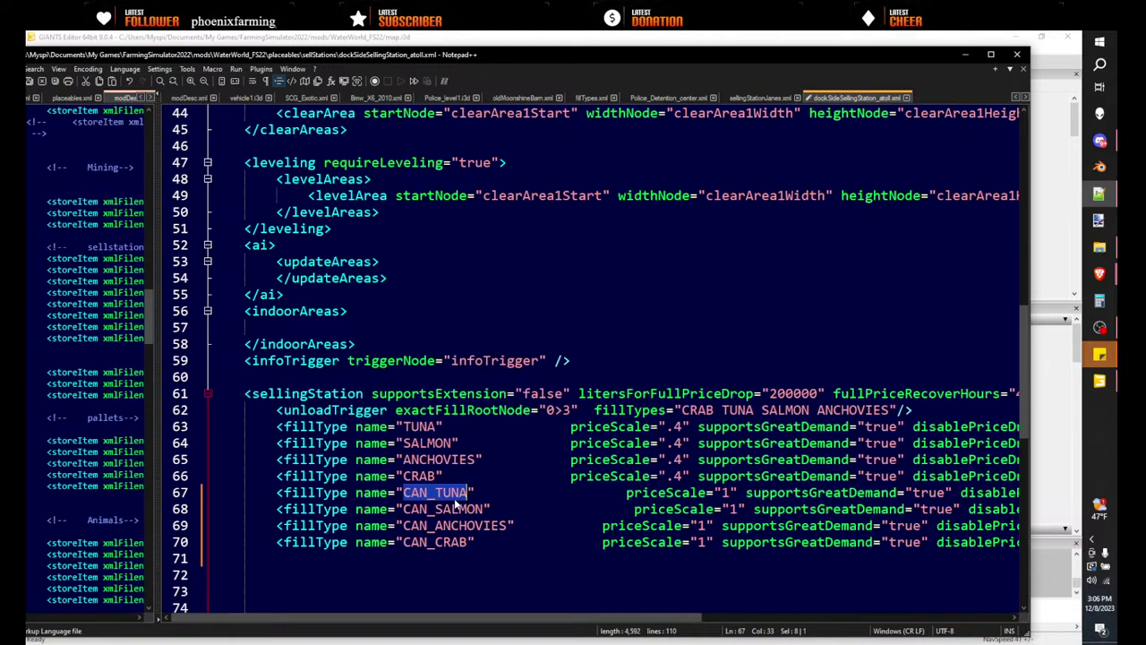
key("ctrl+c")
left_click(681, 409)
key("ctrl+v")
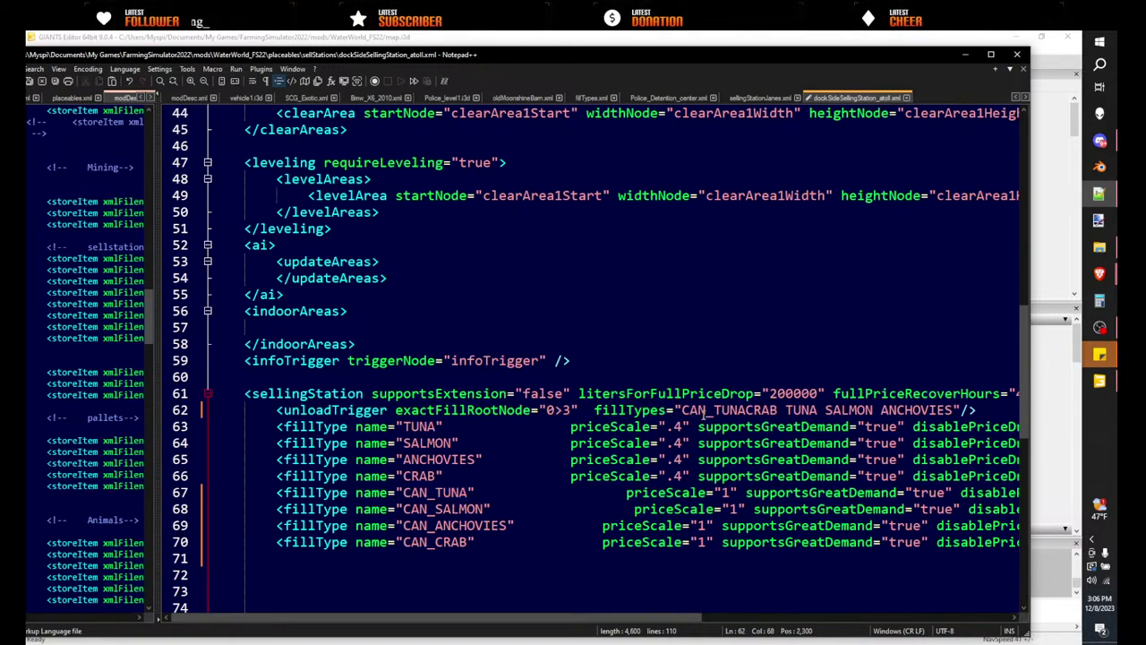
double_click(447, 509)
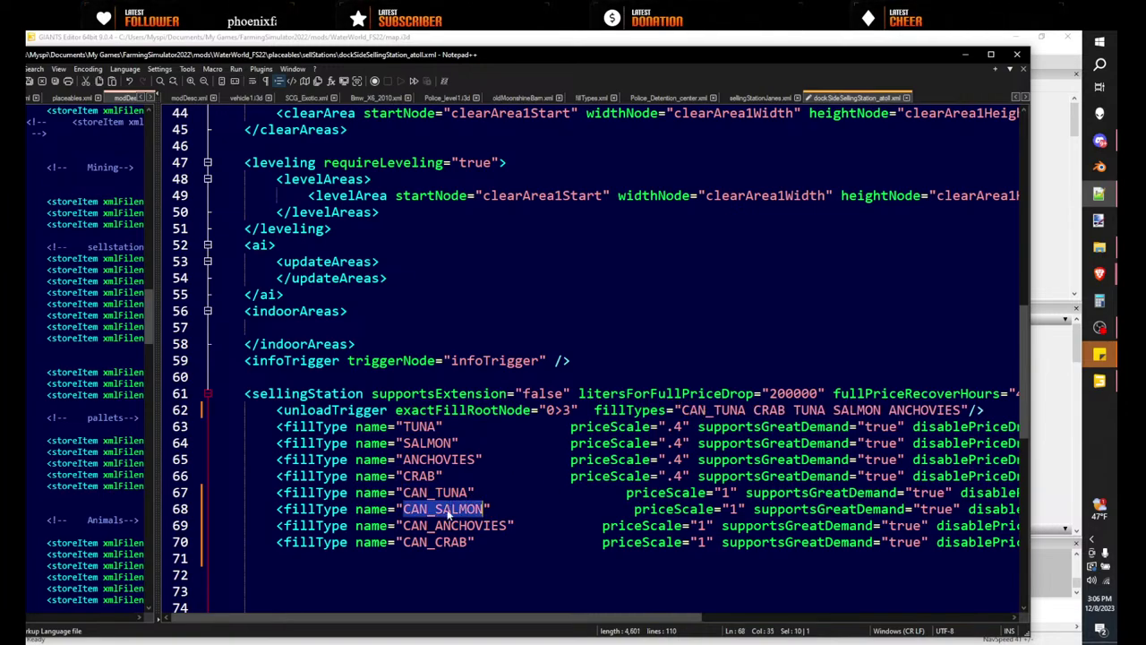
key("ctrl+c")
left_click(680, 410)
key("ctrl+v")
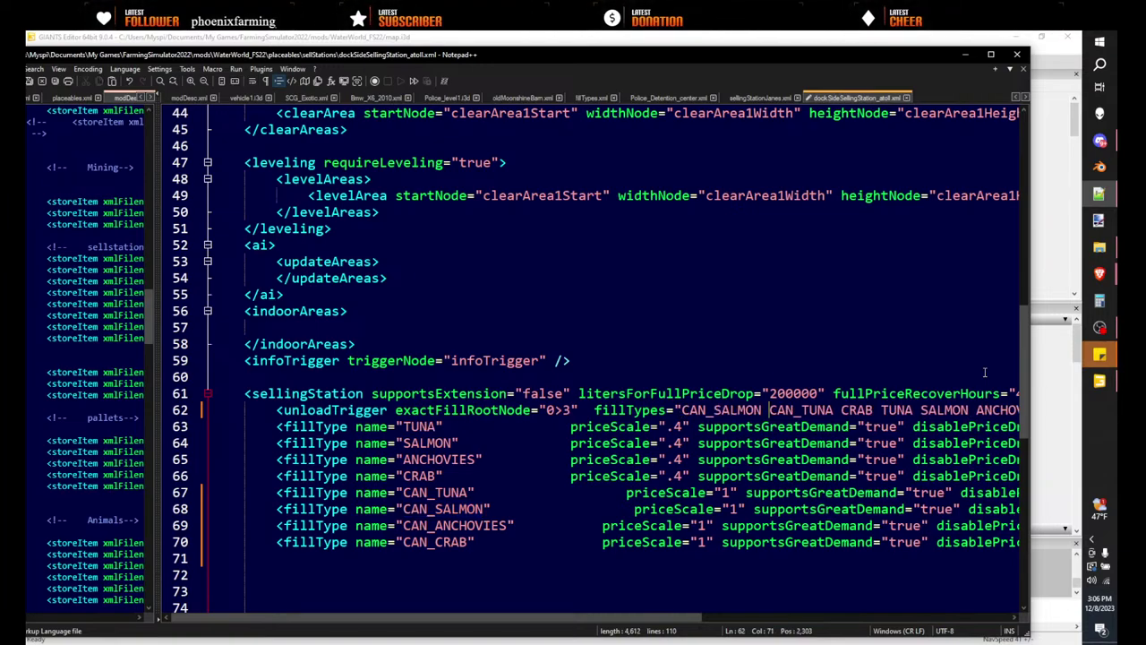
- Add CAN_ANCHOVIES and CAN_CRAB at the start of the unloadTrigger's fillTypes list
double_click(461, 530)
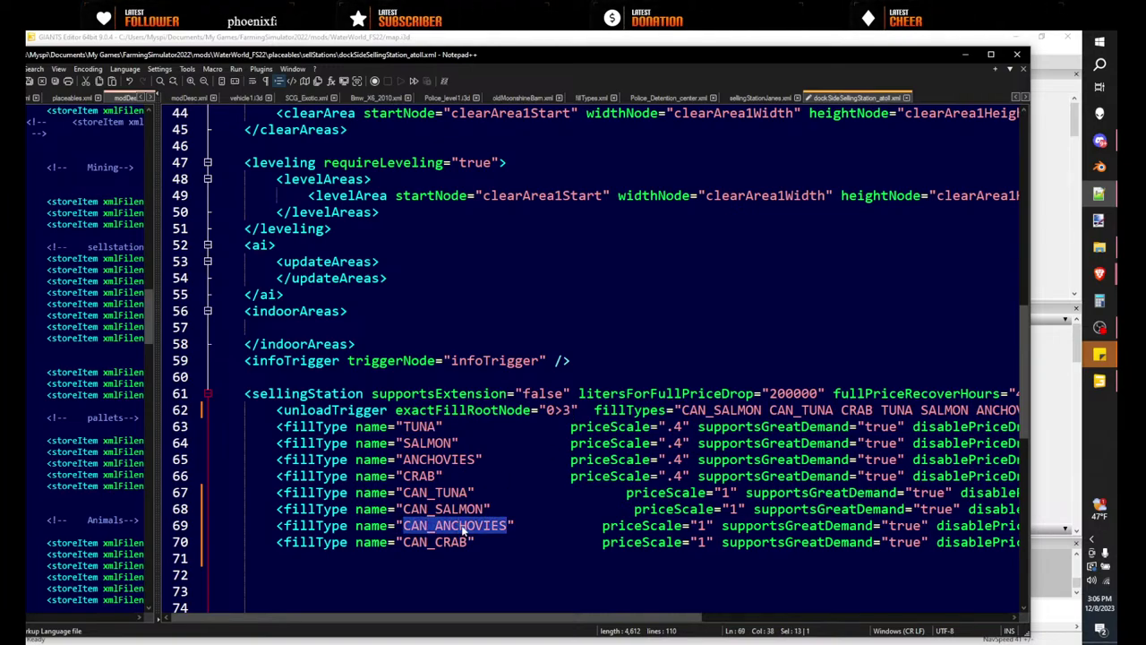
left_click(680, 410)
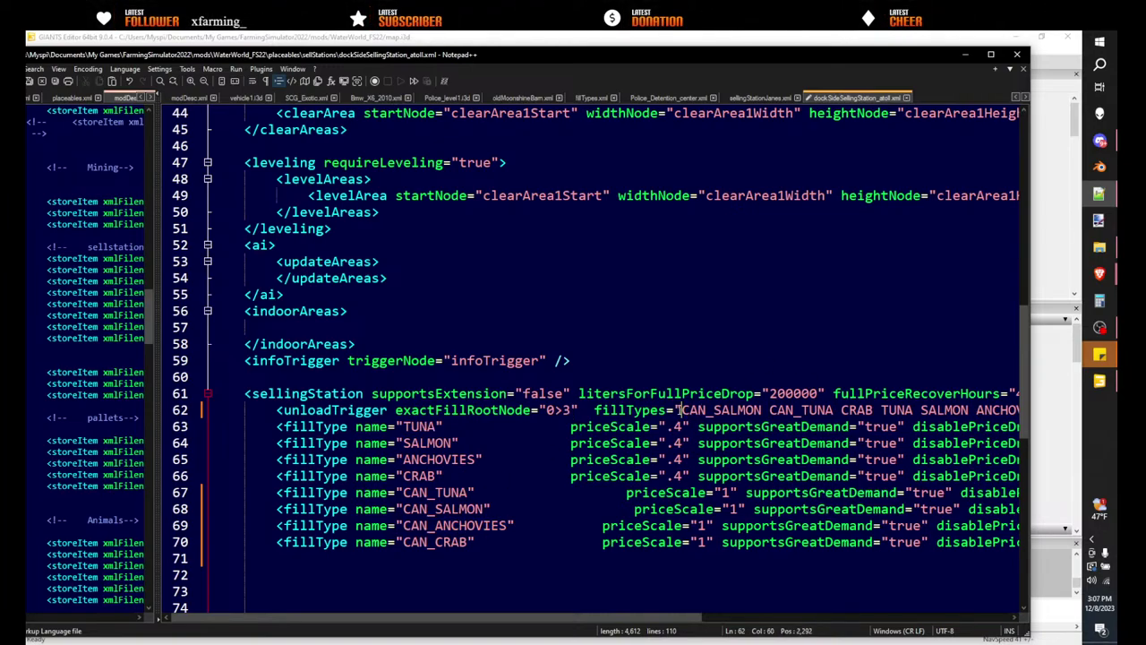
key("ctrl+v")
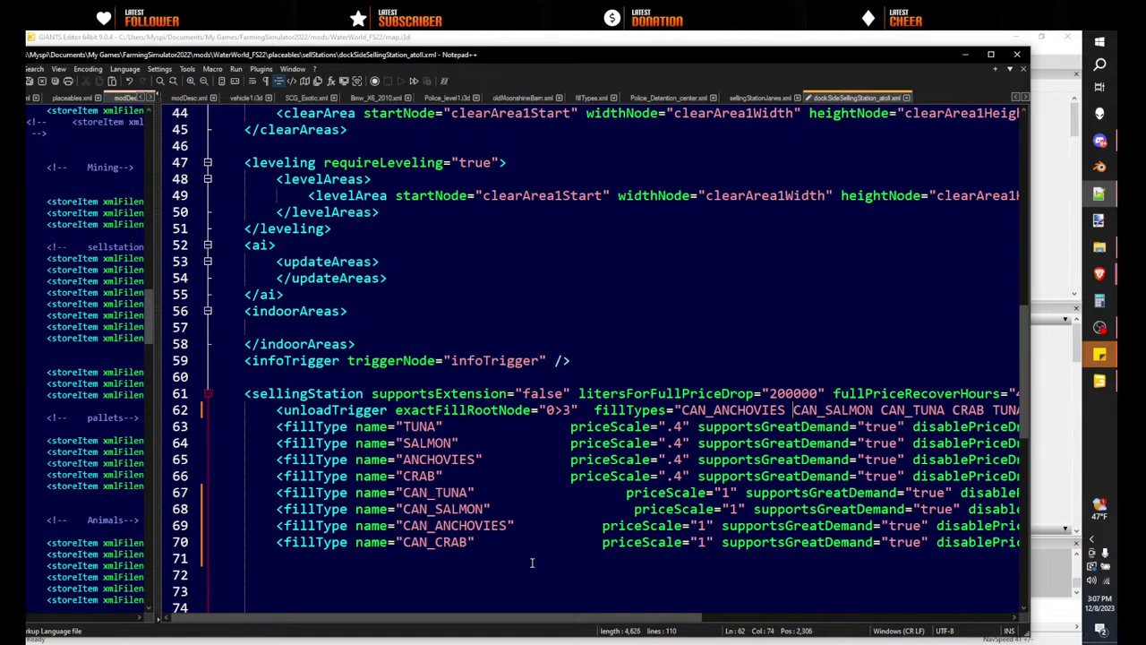
double_click(438, 541)
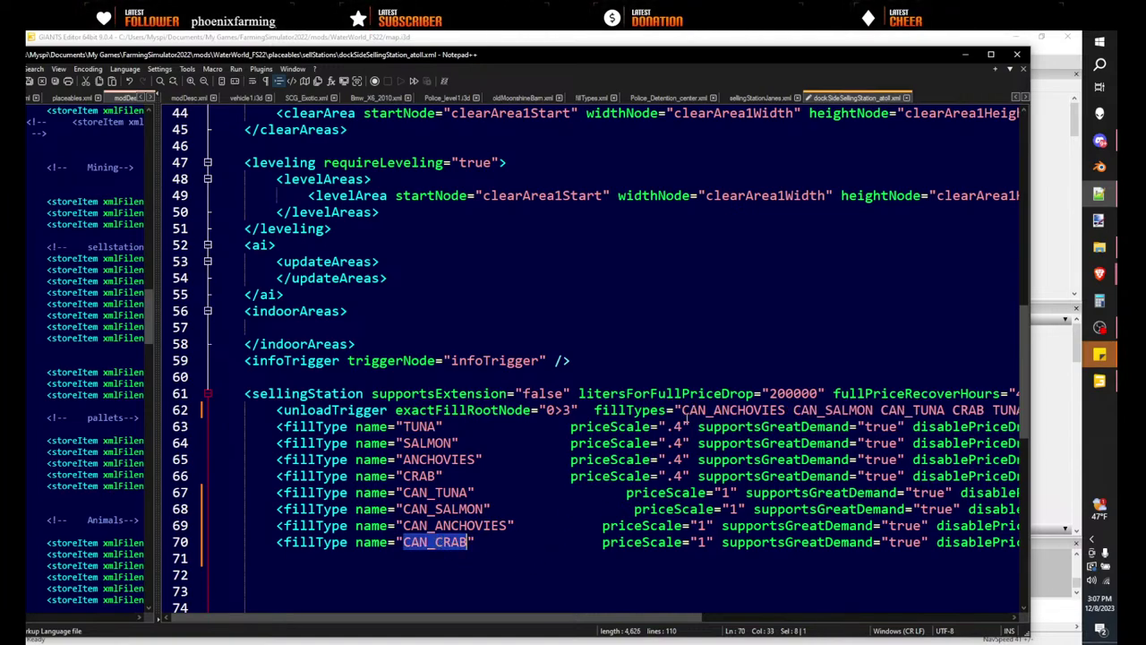
left_click(684, 409)
key("ctrl+v")
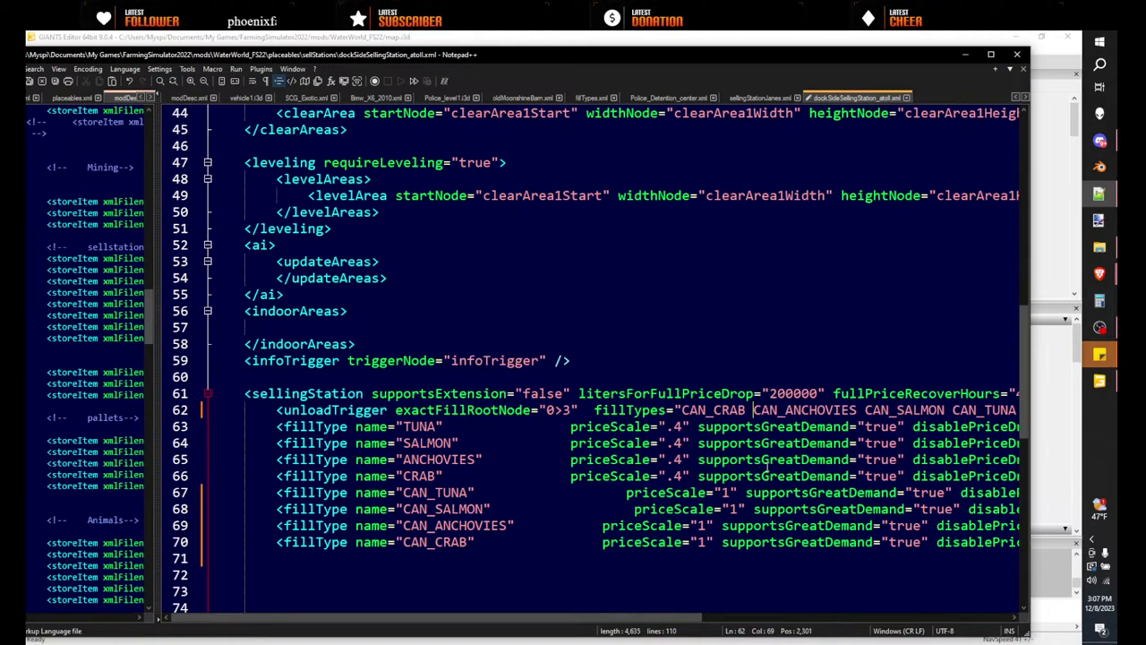
- Set disablePriceDrop to "true" for the TUNA, SALMON, ANCHOVIES and CRAB fill types, and save dockSideSellingStation_atoll.xml
scroll(766, 467, "down", 2, "ctrl")
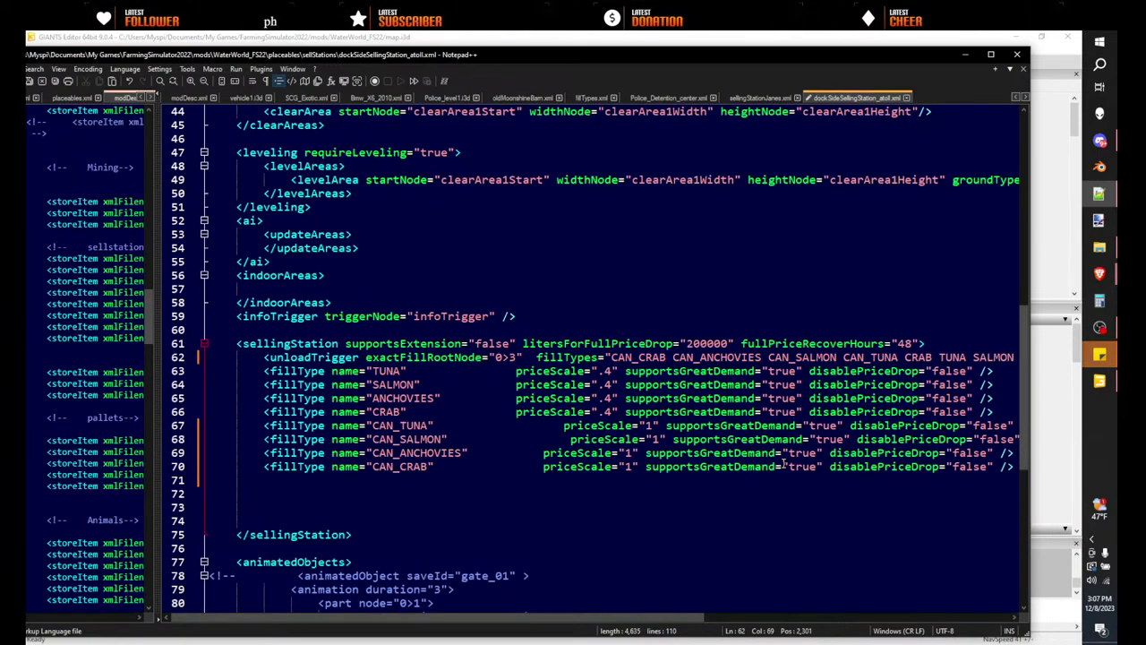
double_click(948, 371)
type("tr")
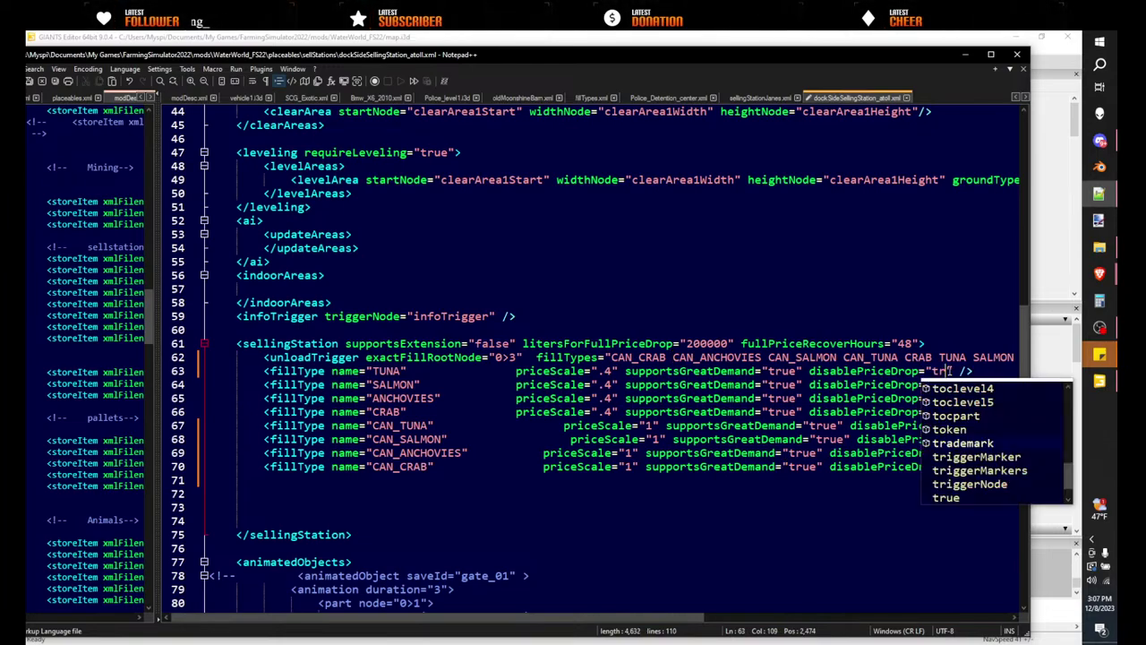
type("ue")
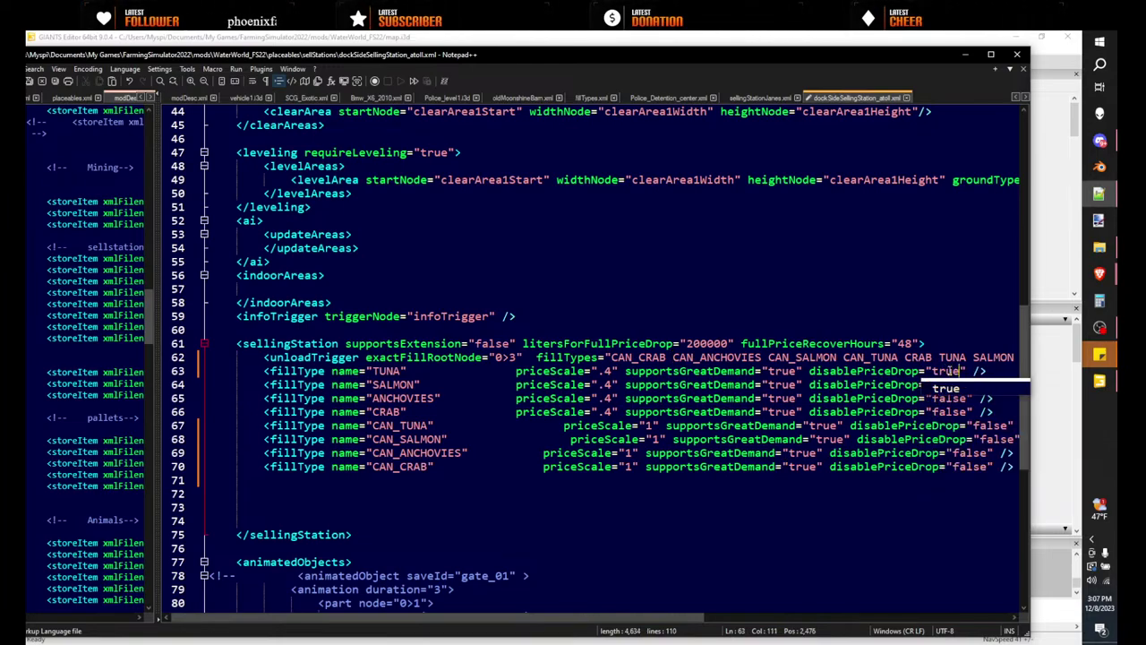
double_click(949, 371)
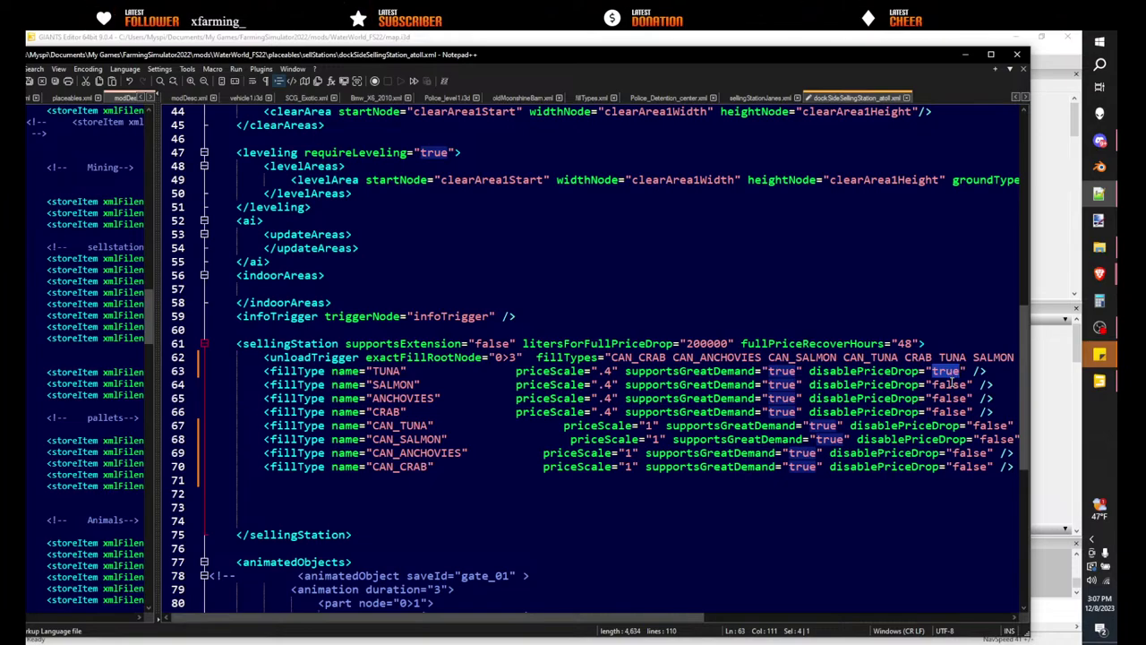
double_click(949, 384)
key("ctrl+v")
double_click(949, 398)
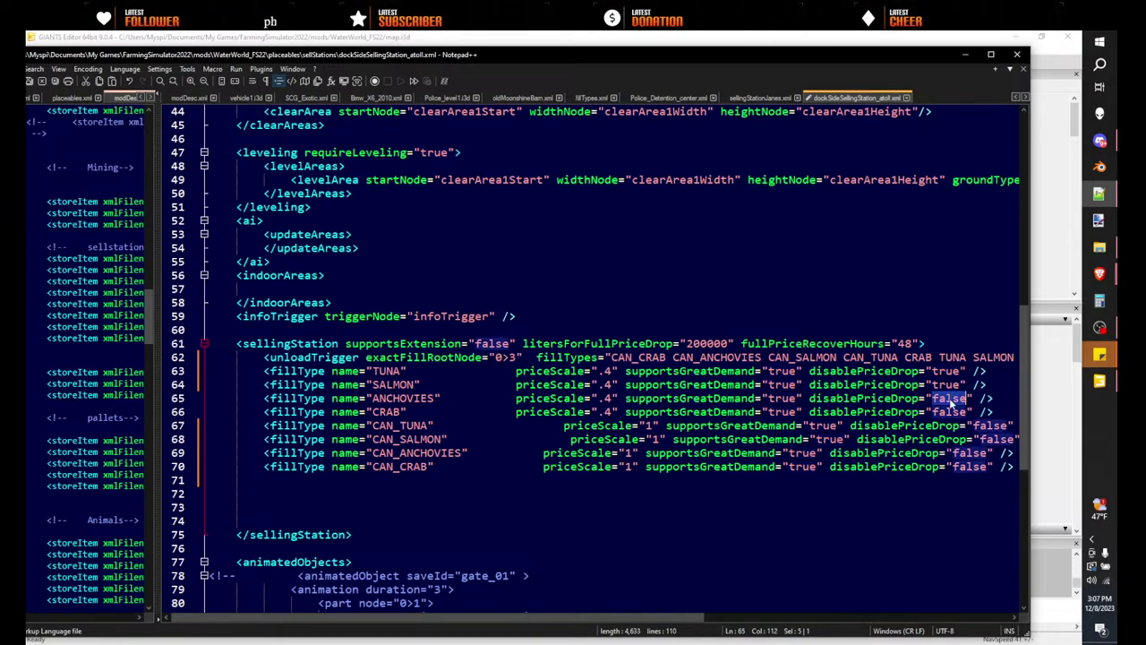
key("ctrl+v")
double_click(949, 412)
key("ctrl+v")
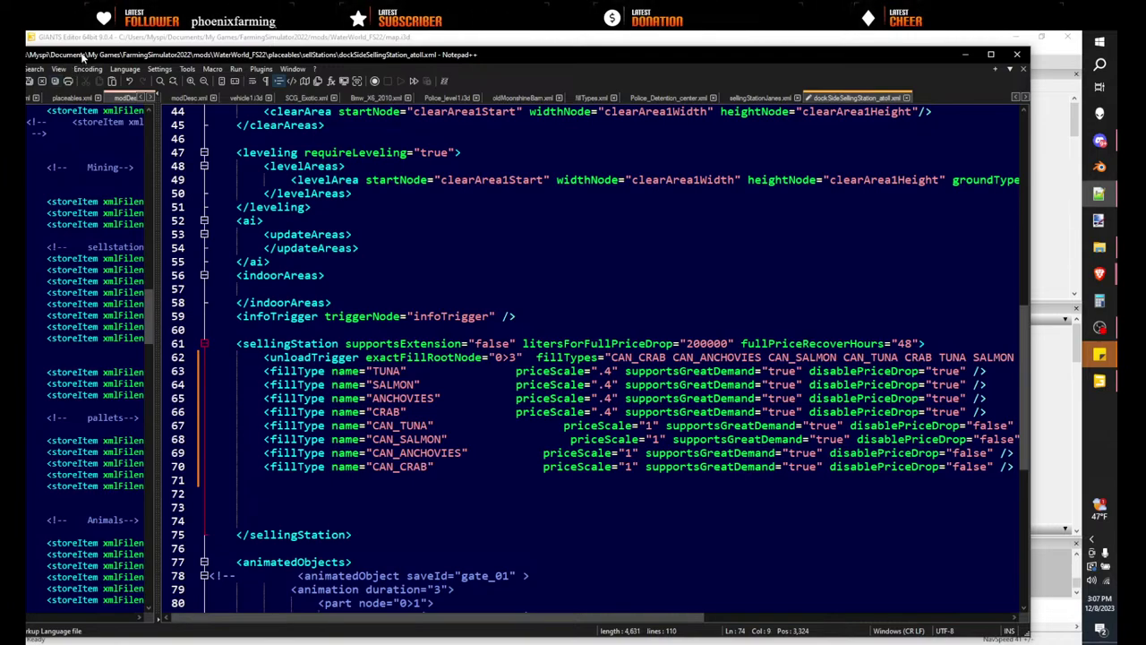
left_click_drag(83, 55, 161, 56)
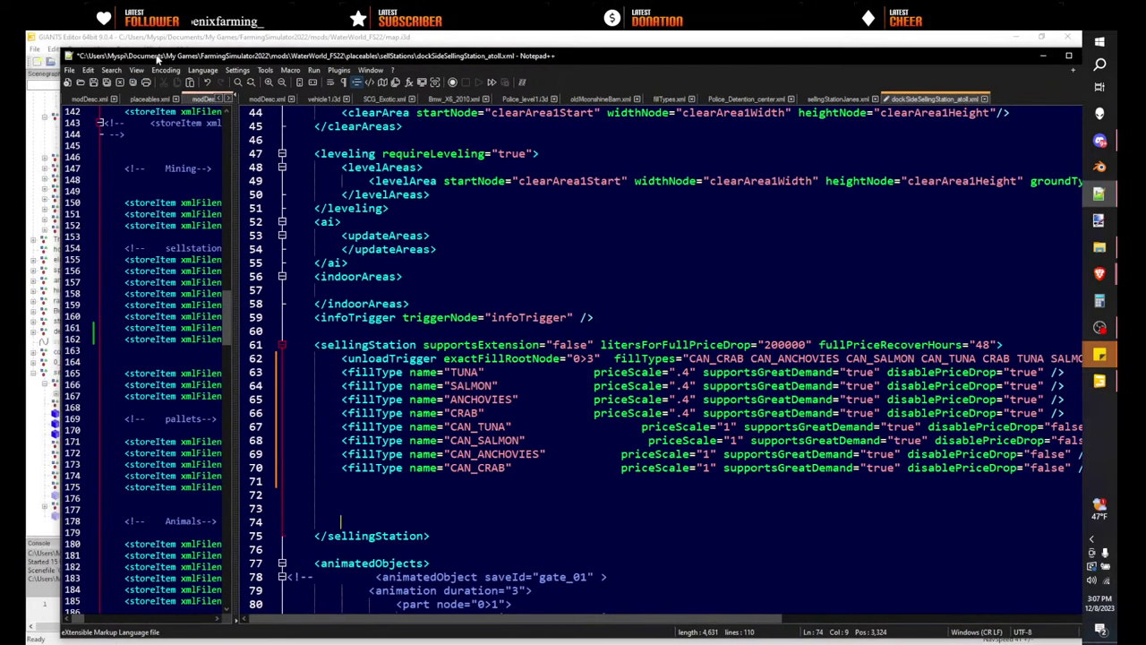
left_click(97, 85)
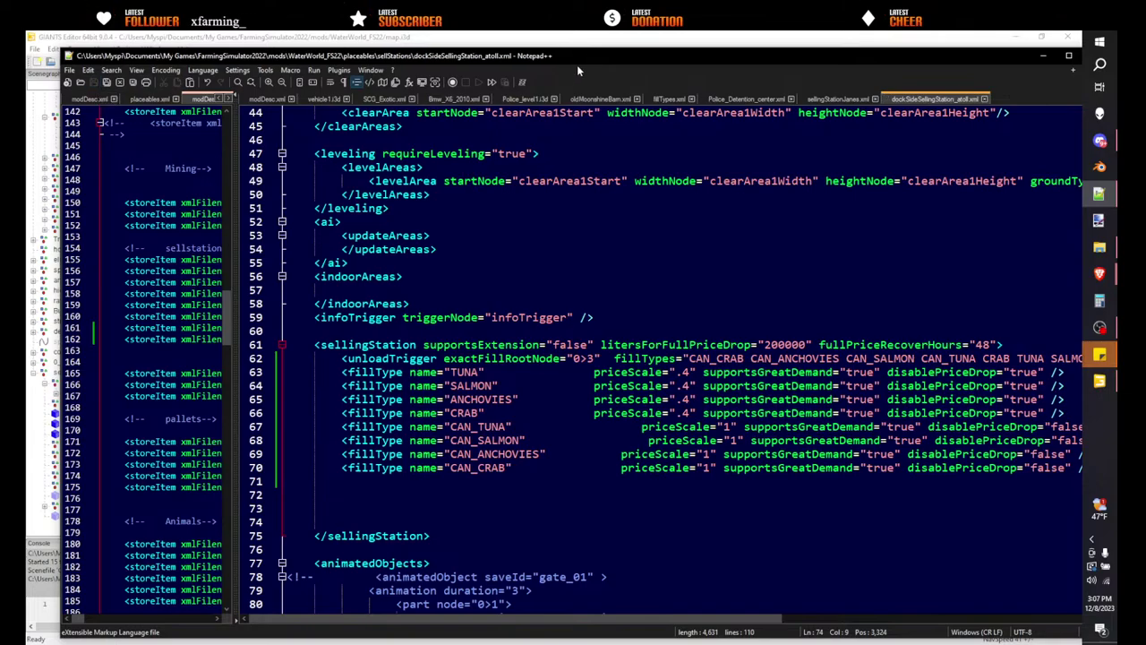
- Review the station's i3dMappings, and widen the other editor view to check its modDesc.xml and placeables.xml entries
left_click_drag(576, 65, 508, 50)
scroll(639, 410, "down", 10)
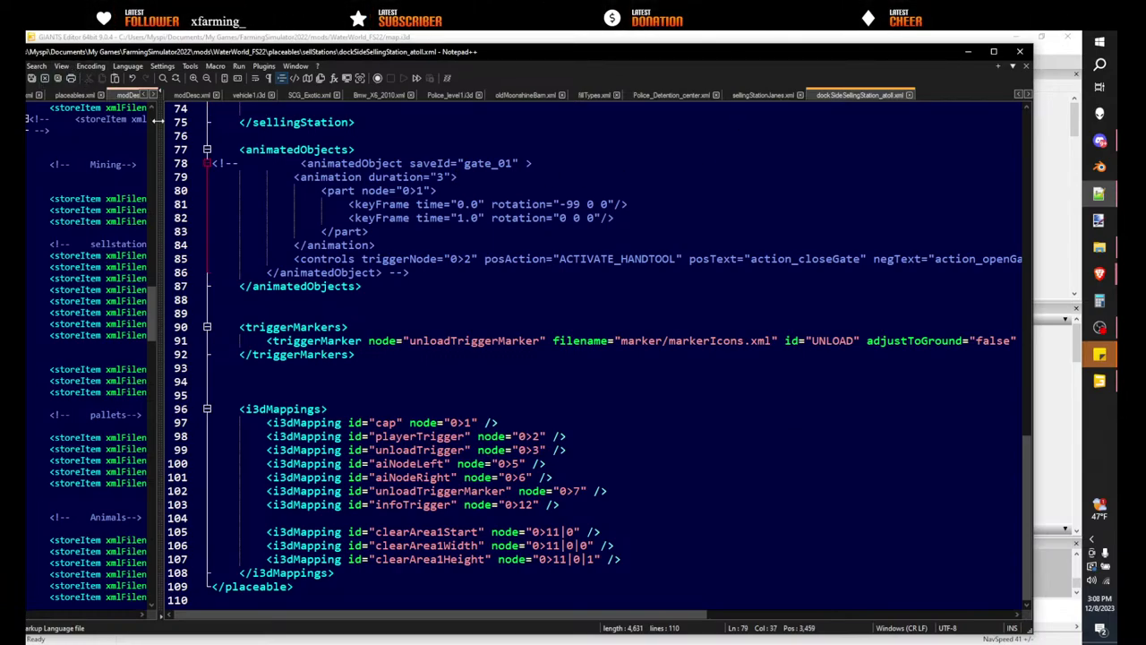
left_click_drag(157, 120, 675, 119)
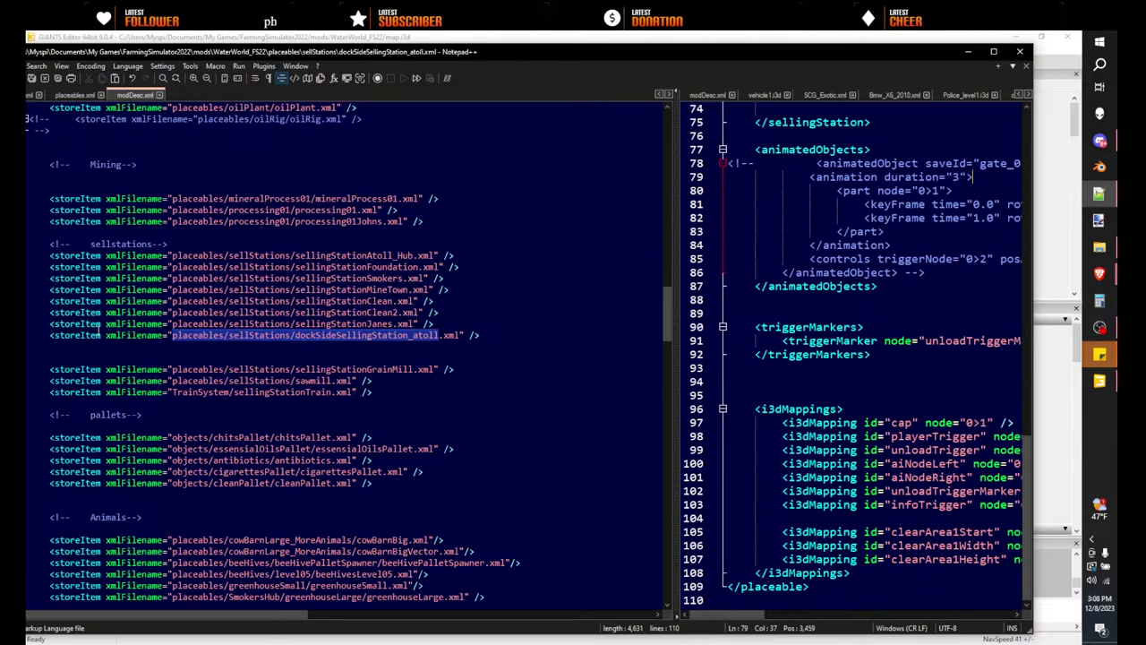
left_click_drag(676, 209, 489, 190)
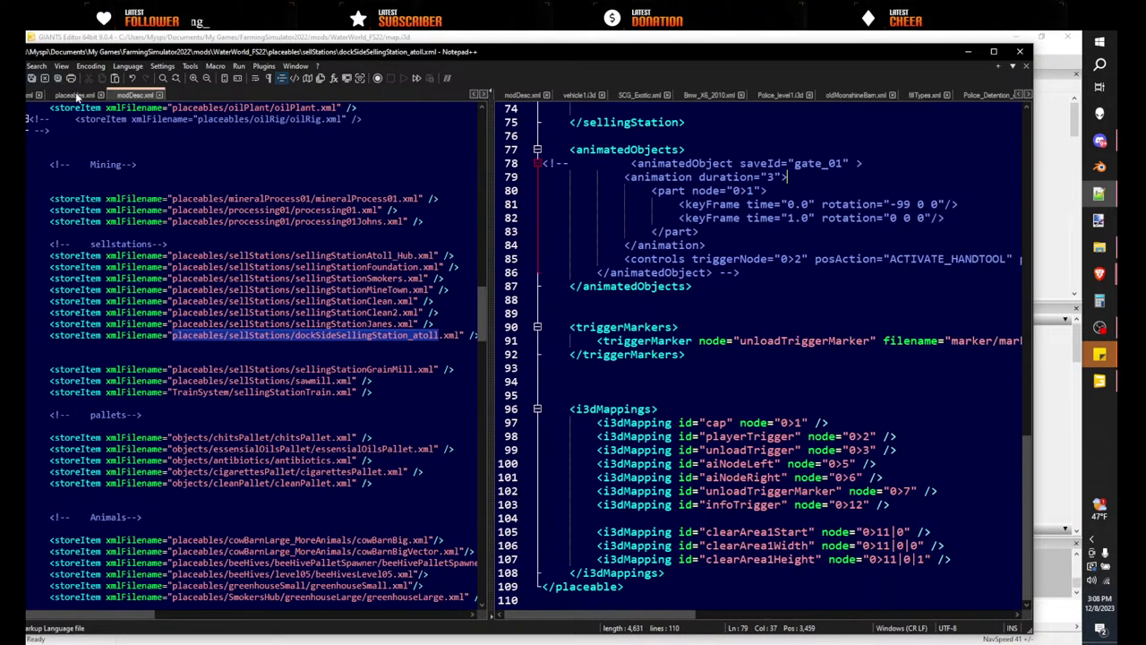
left_click(79, 96)
left_click_drag(483, 307, 532, 334)
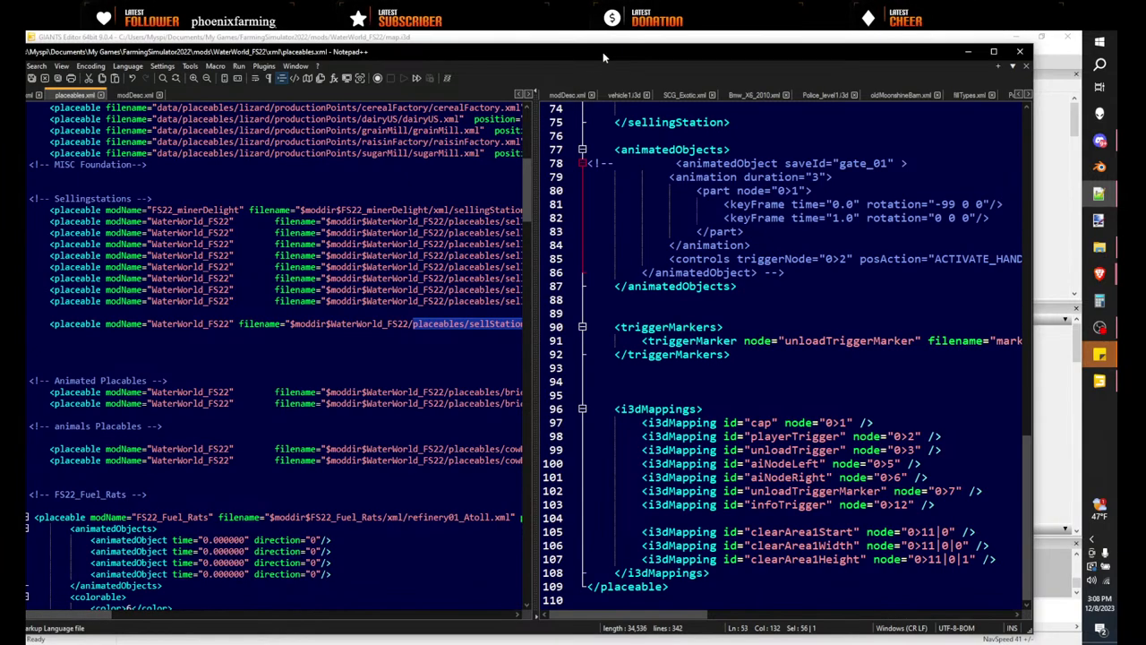
- Return to the map in GIANTS Editor and examine the seaFoodStore group's fish market and dock
left_click_drag(602, 52, 0, 36)
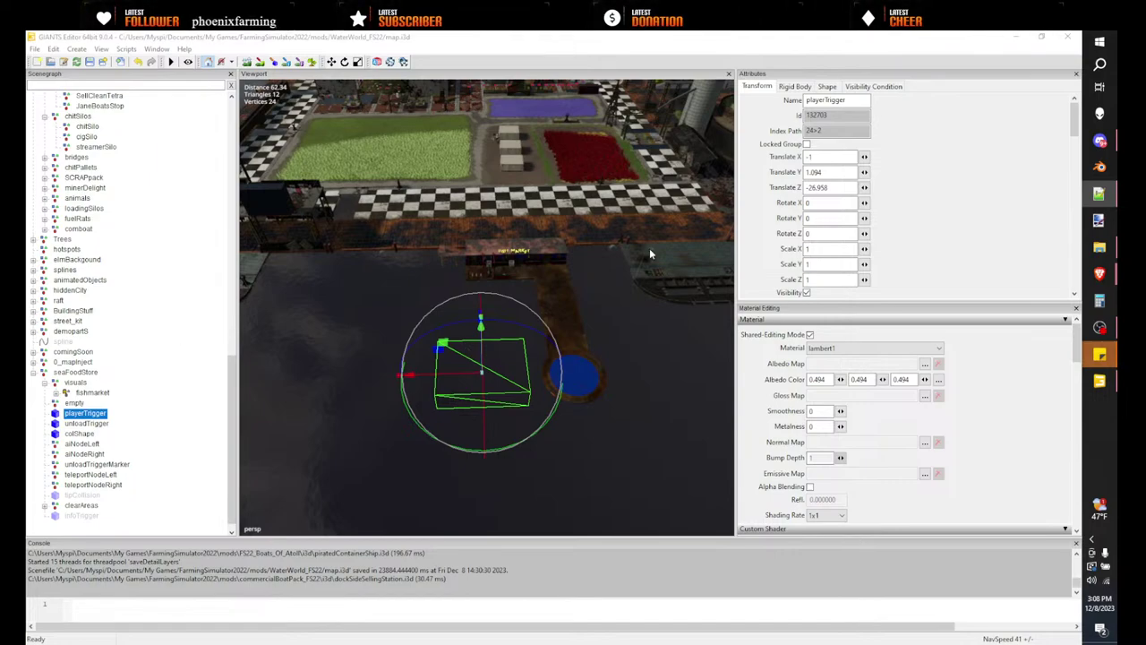
left_click(89, 373)
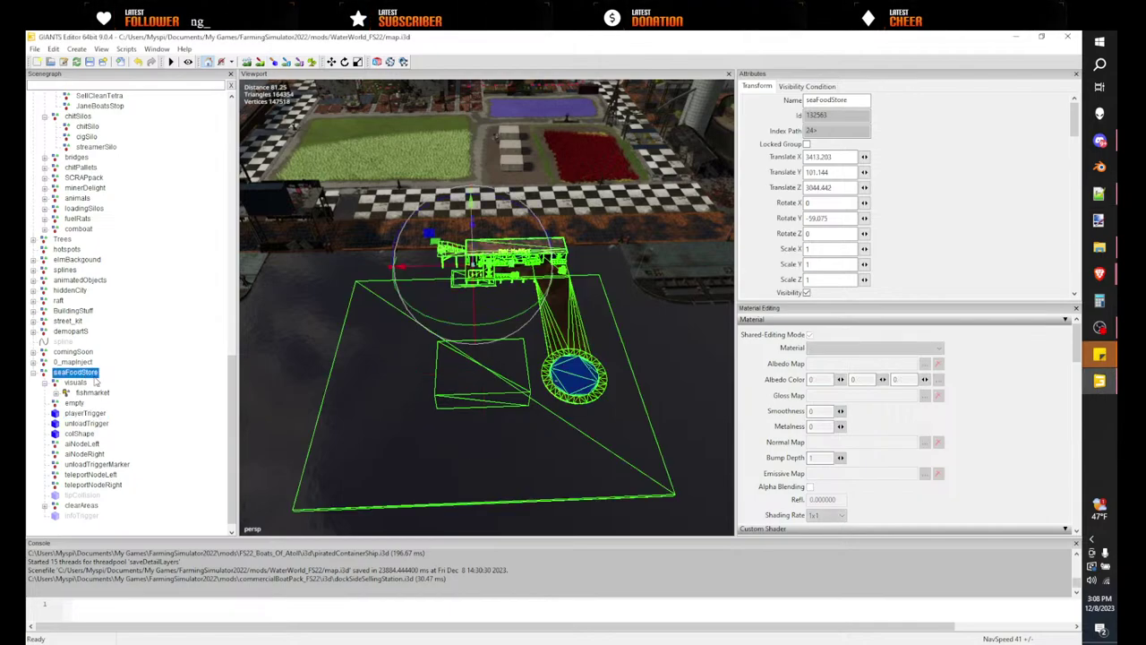
left_click_drag(489, 358, 516, 351, "alt")
right_click_drag(515, 352, 257, 299, "alt")
right_click_drag(377, 309, 493, 298, "alt")
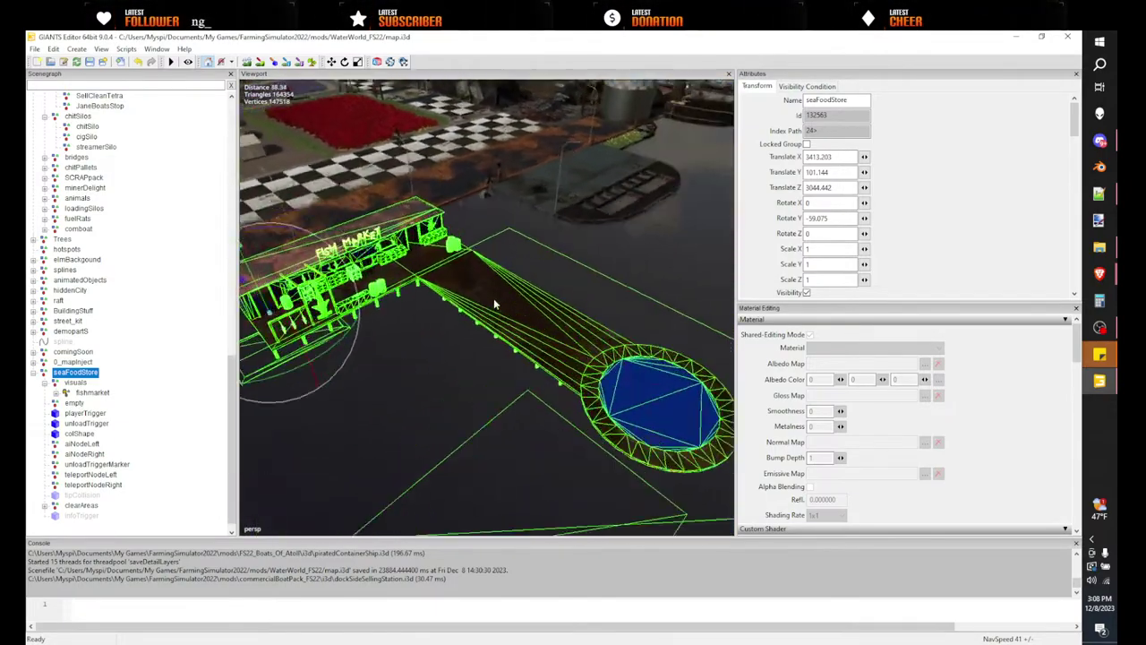
left_click_drag(493, 298, 456, 311, "alt")
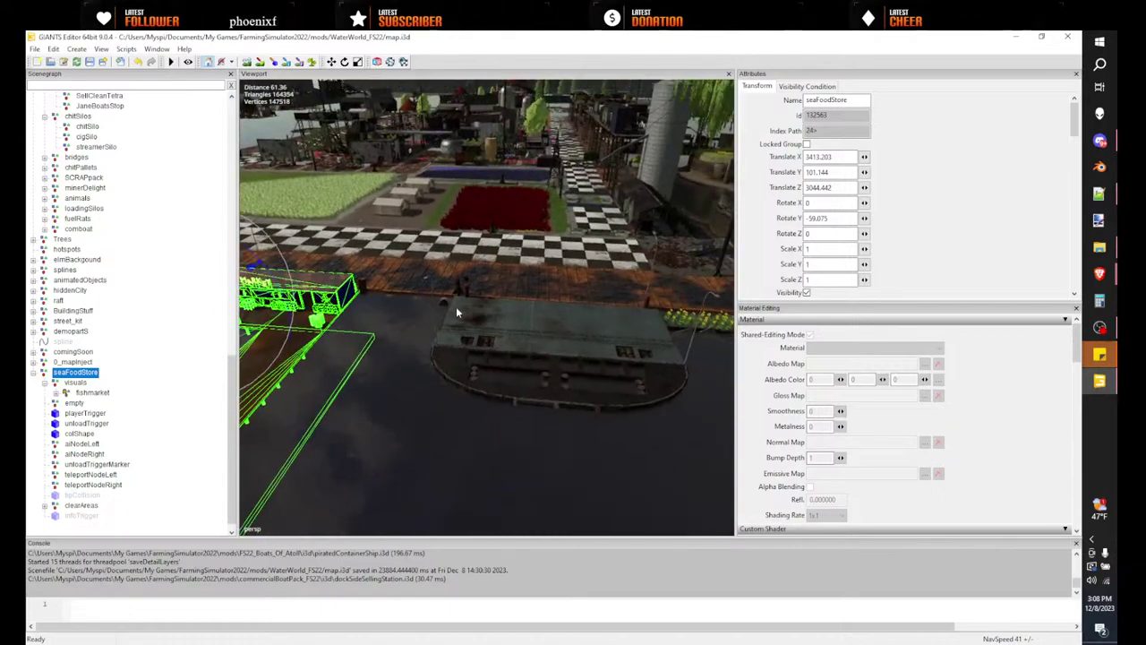
- Copy a lightPoleLarge01 from the map and paste it into the seaFoodStore's "empty" group
left_click(435, 333)
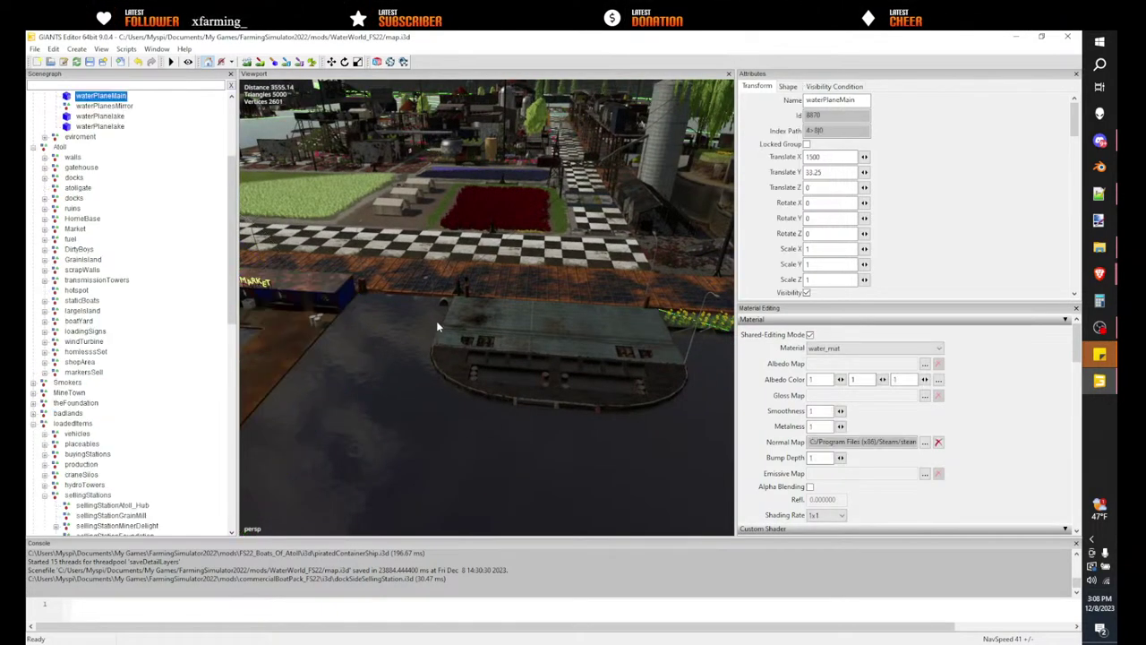
left_click(436, 324)
left_click_drag(462, 343, 440, 381, "alt")
left_click(137, 506)
left_click(440, 380)
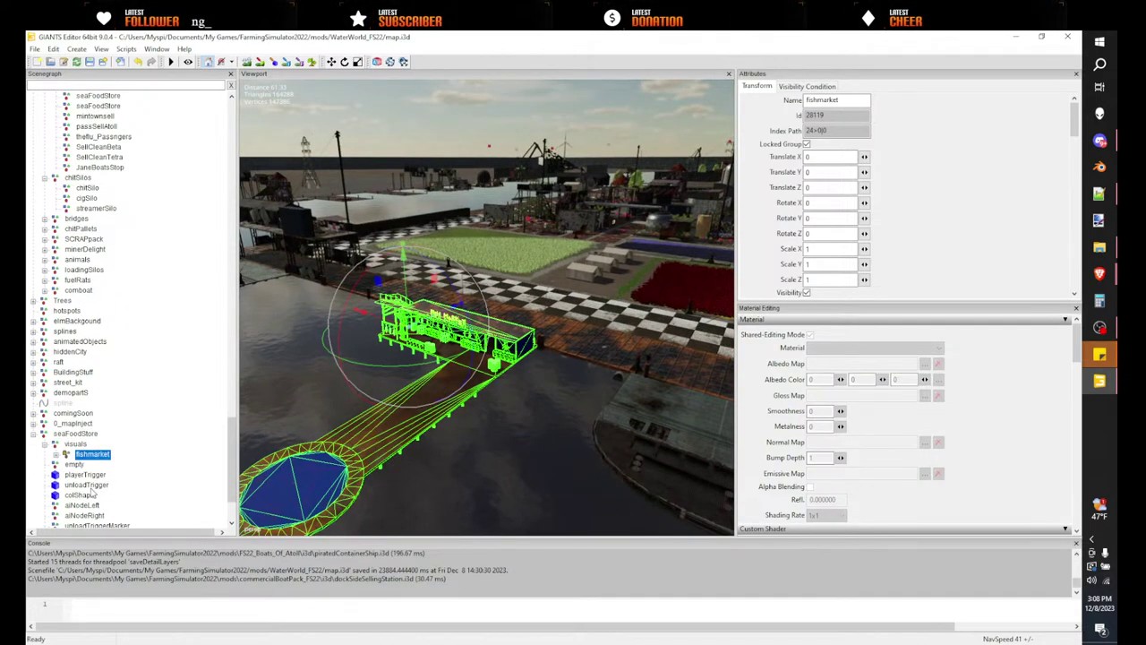
scroll(92, 488, "down", 2)
left_click(77, 413)
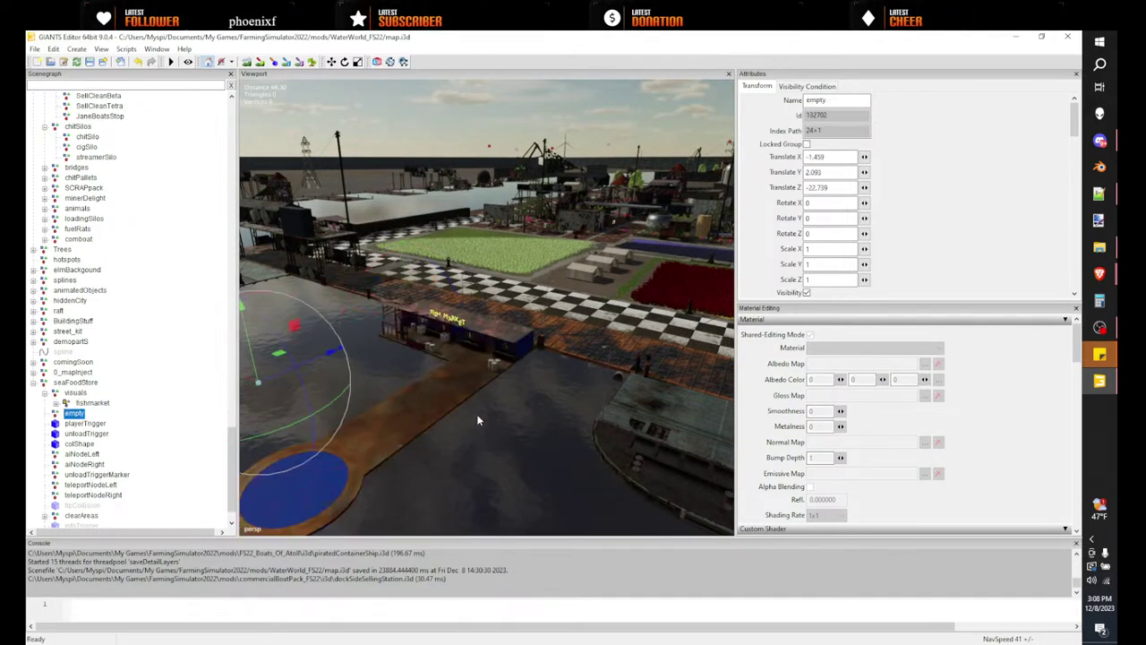
left_click_drag(477, 414, 436, 414, "alt")
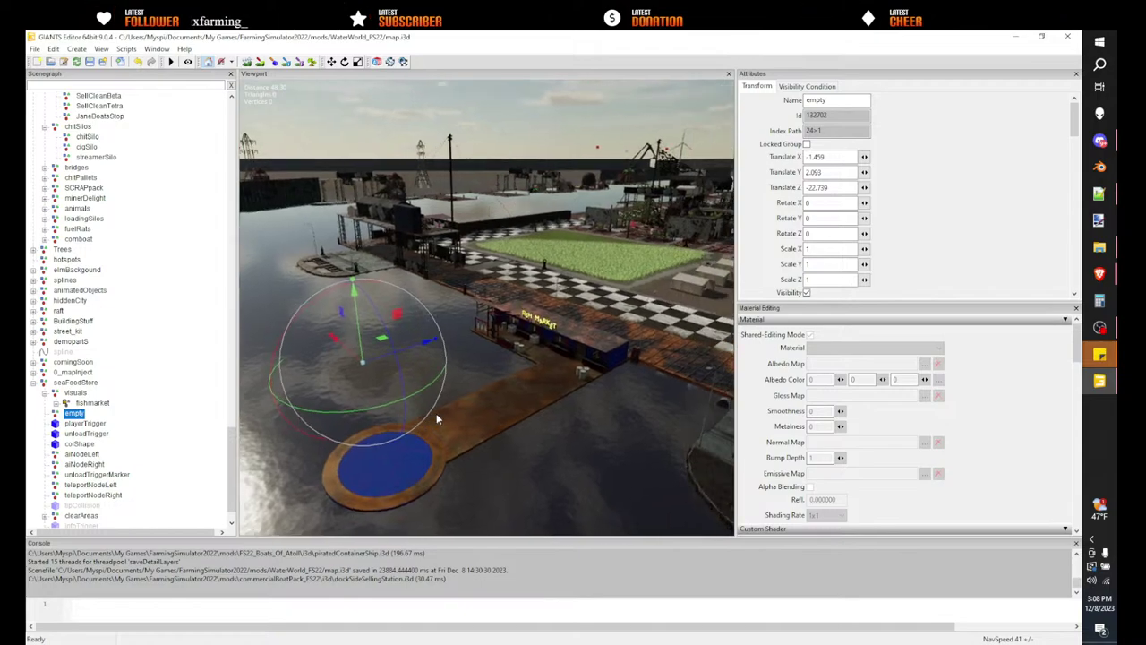
key("ctrl+v")
- Place the pasted light pole interactively at the edge of the round blue platform, where it meets the dock walkway
left_click_drag(497, 391, 512, 446, "alt")
scroll(452, 433, "up", 3)
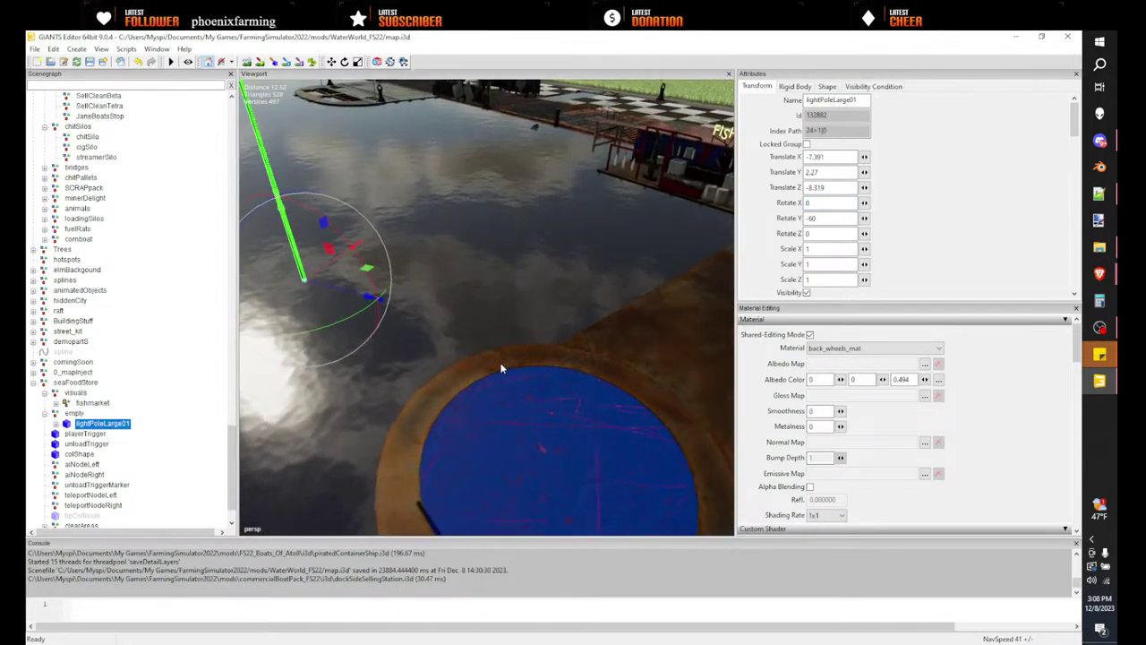
left_click_drag(485, 288, 537, 275, "alt")
scroll(582, 240, "up", 2)
scroll(582, 240, "up", 3)
scroll(582, 243, "down", 3)
scroll(560, 258, "down", 3)
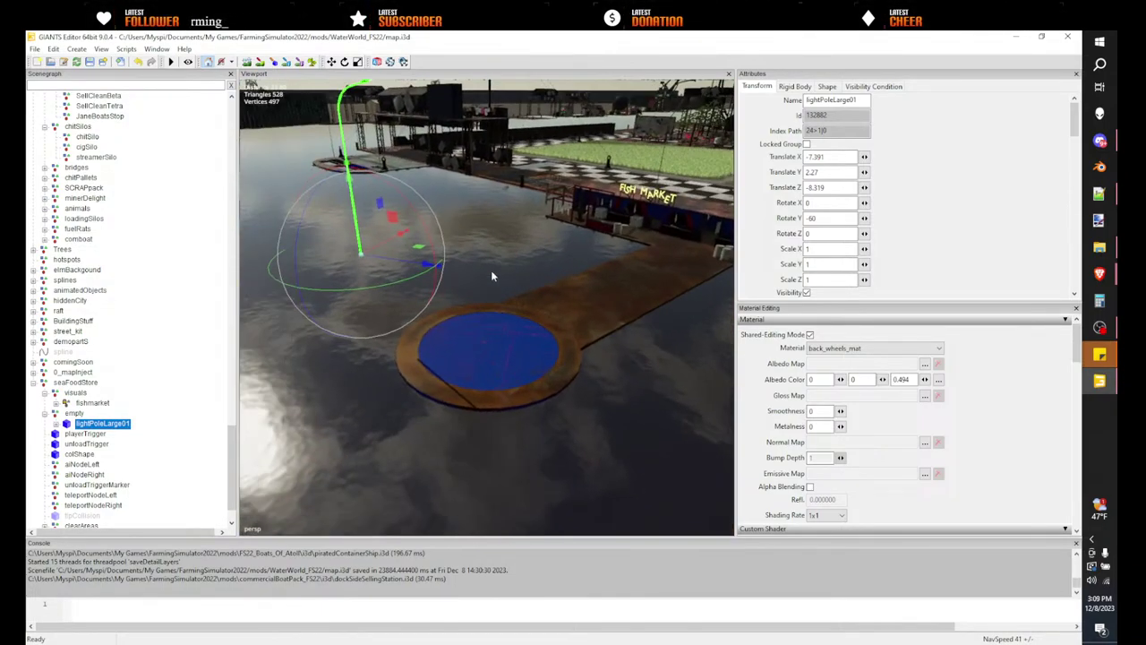
scroll(492, 276, "up", 3)
scroll(514, 275, "up", 3)
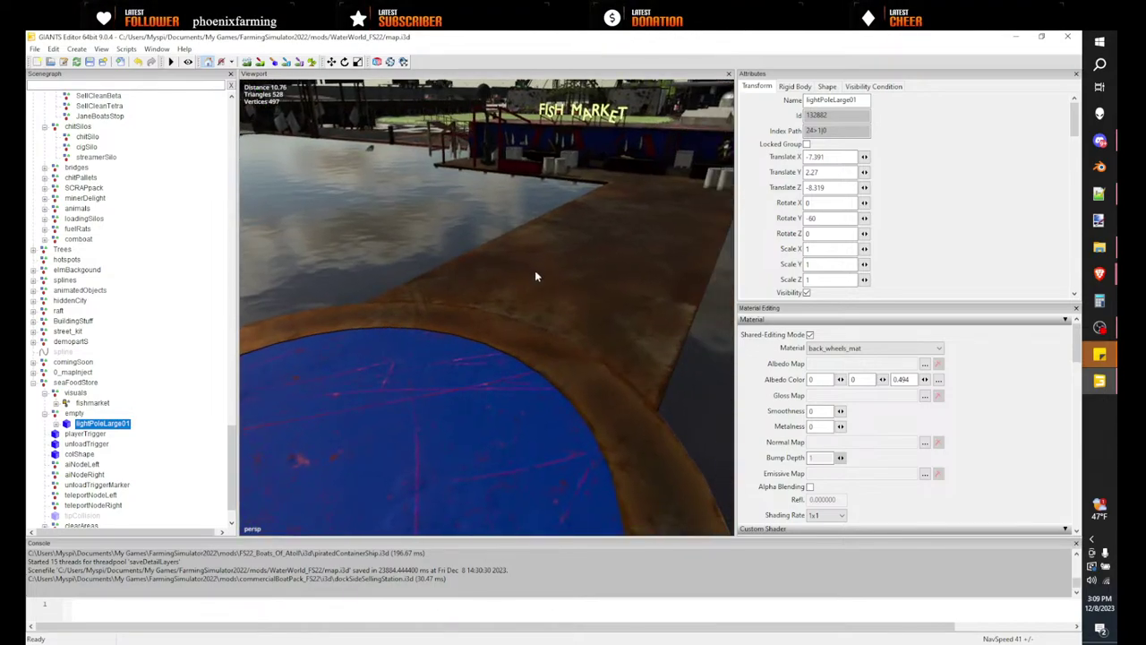
left_click_drag(536, 275, 521, 278, "alt")
scroll(521, 273, "down", 3)
scroll(521, 278, "up", 3)
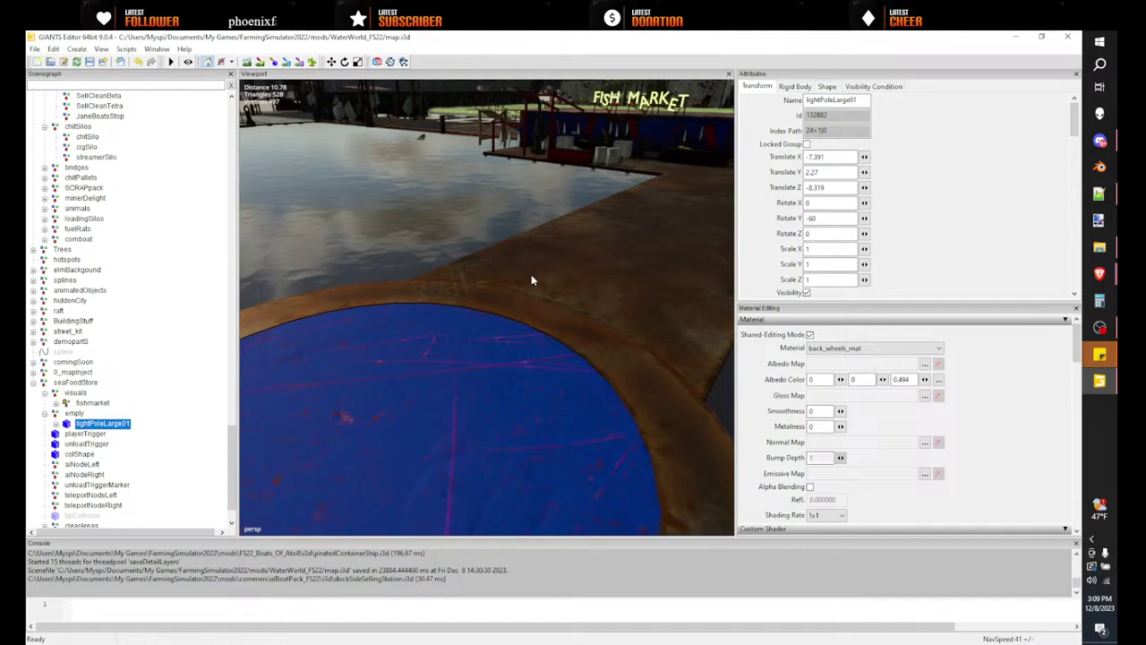
key("ctrl+b")
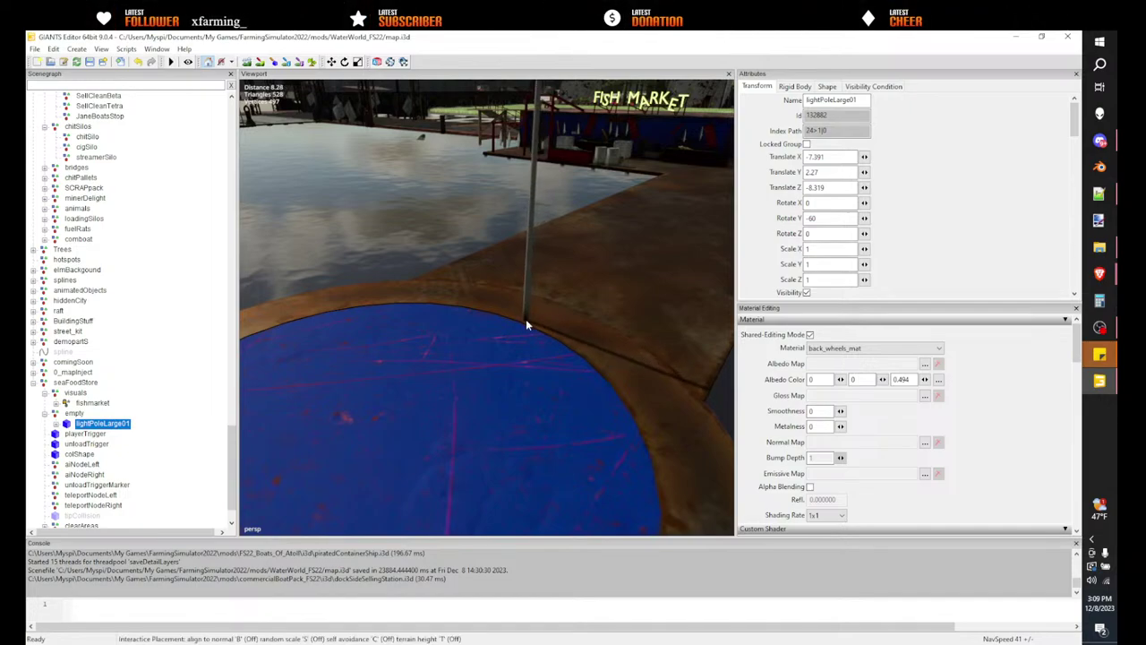
left_click(526, 321)
- Set the platform light pole's rotation to 0 on X and 180 on Y
scroll(529, 322, "down", 5)
left_click_drag(528, 321, 677, 300, "alt")
scroll(532, 302, "up", 4)
scroll(677, 299, "down", 4)
left_click_drag(822, 205, 775, 215)
type("0")
left_click_drag(537, 347, 506, 360, "alt")
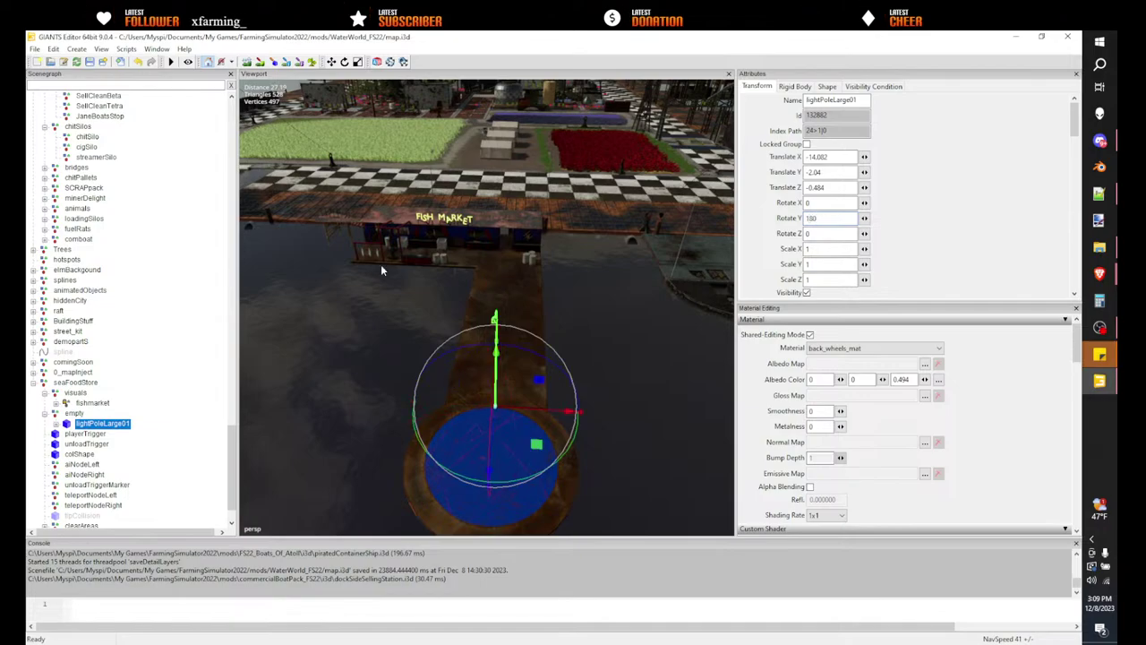
- Duplicate the light pole and place the copy at the dock edge beside the barrels in front of the fish market
left_click_drag(517, 342, 377, 312, "alt")
scroll(413, 312, "up", 5)
scroll(420, 307, "down", 4)
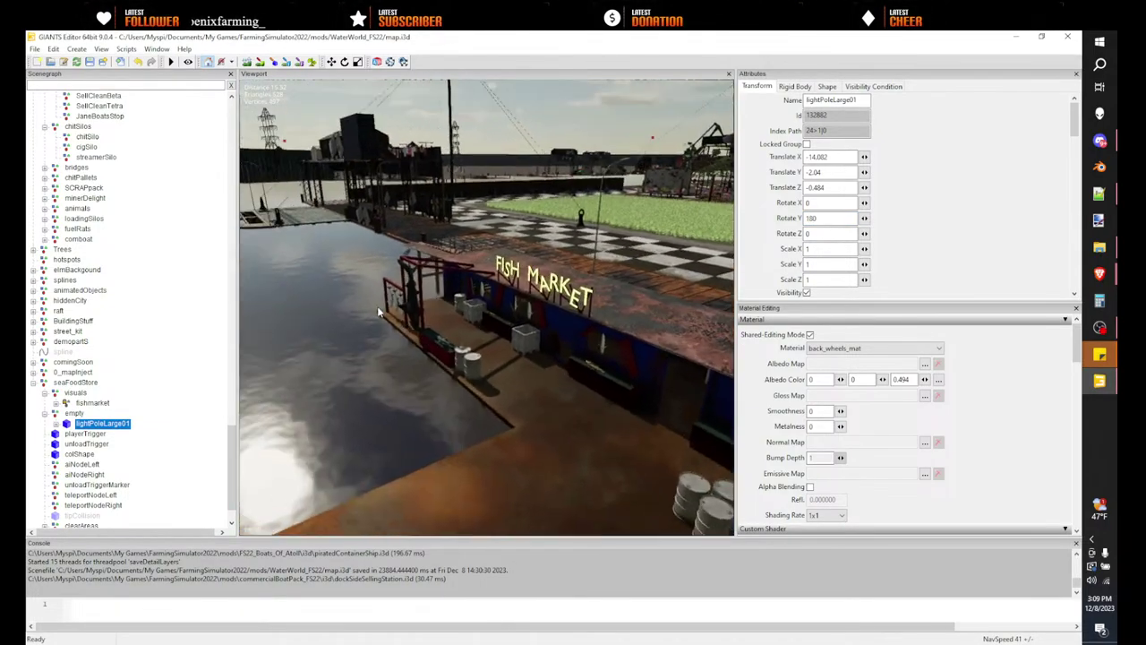
middle_click_drag(377, 305, 422, 374)
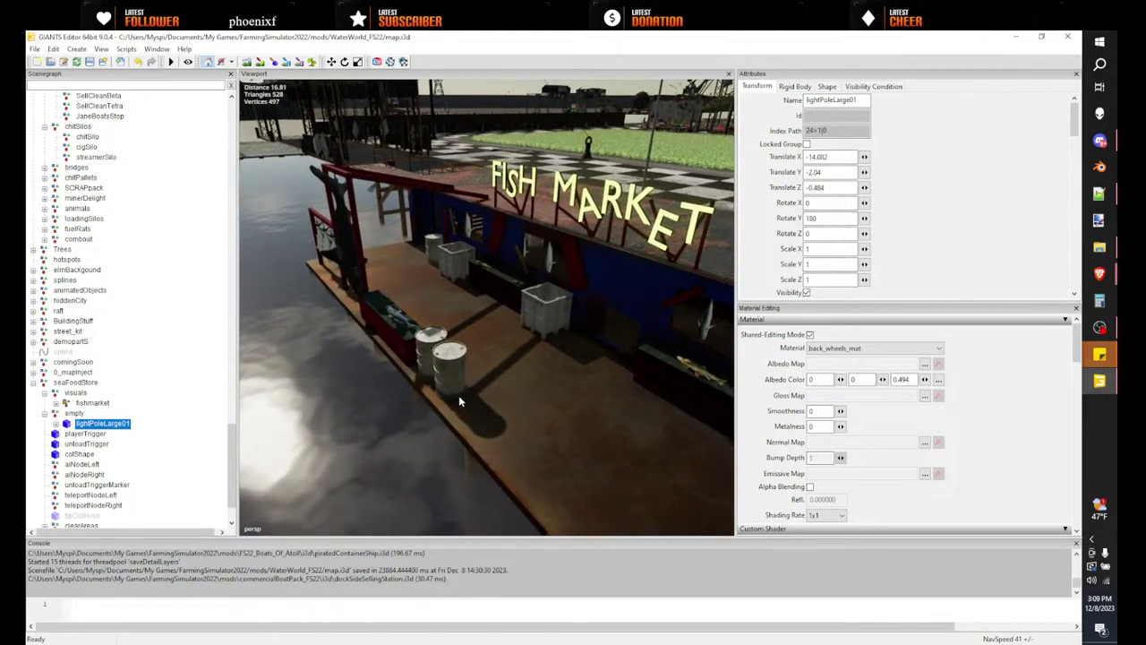
key("ctrl+d")
middle_click_drag(482, 425, 497, 347)
scroll(498, 350, "up", 4)
left_click_drag(502, 354, 610, 486, "alt")
middle_click_drag(525, 495, 627, 385)
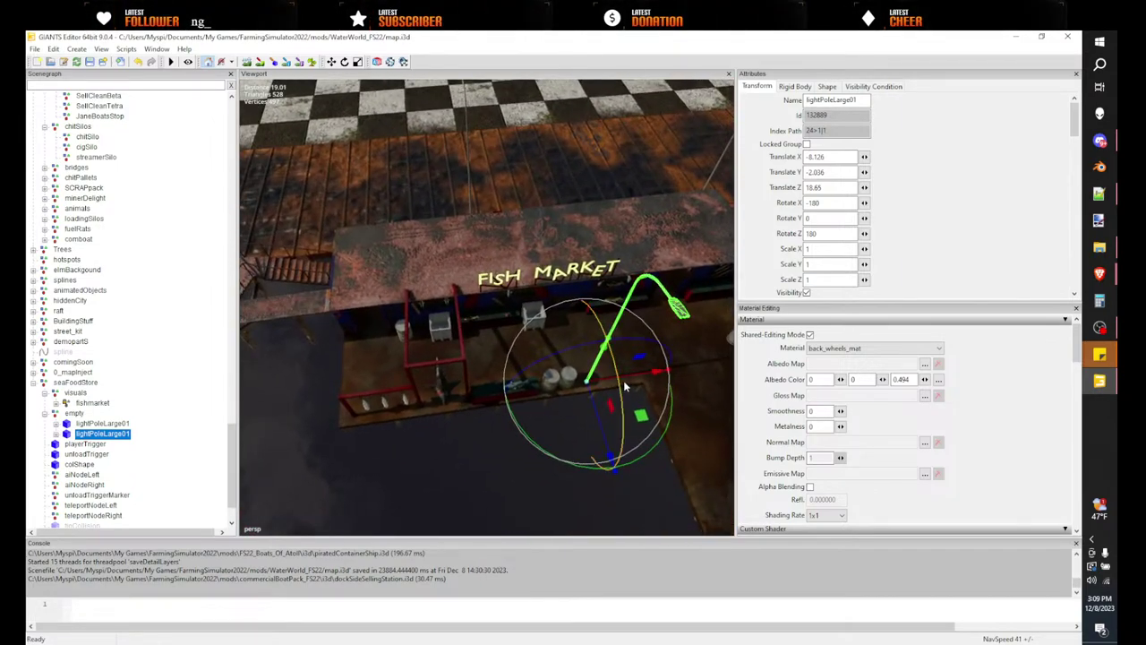
- Duplicate the light pole by the barrels and move the copy along X to about 2.7, at the dock's far corner
key("ctrl+d")
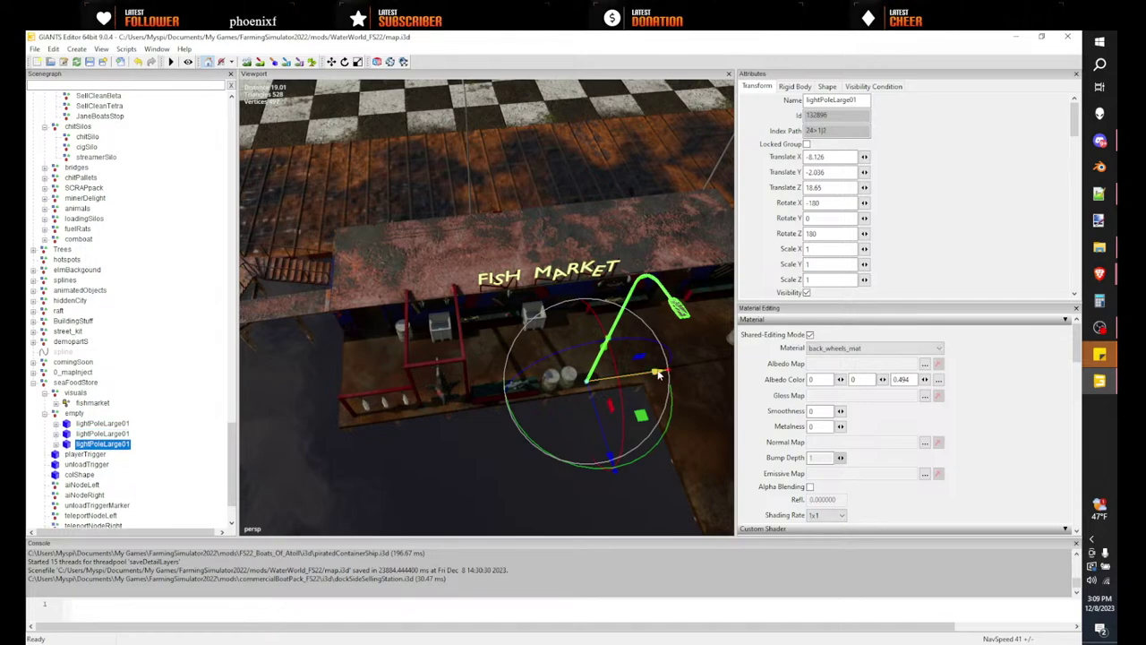
left_click_drag(641, 380, 389, 414)
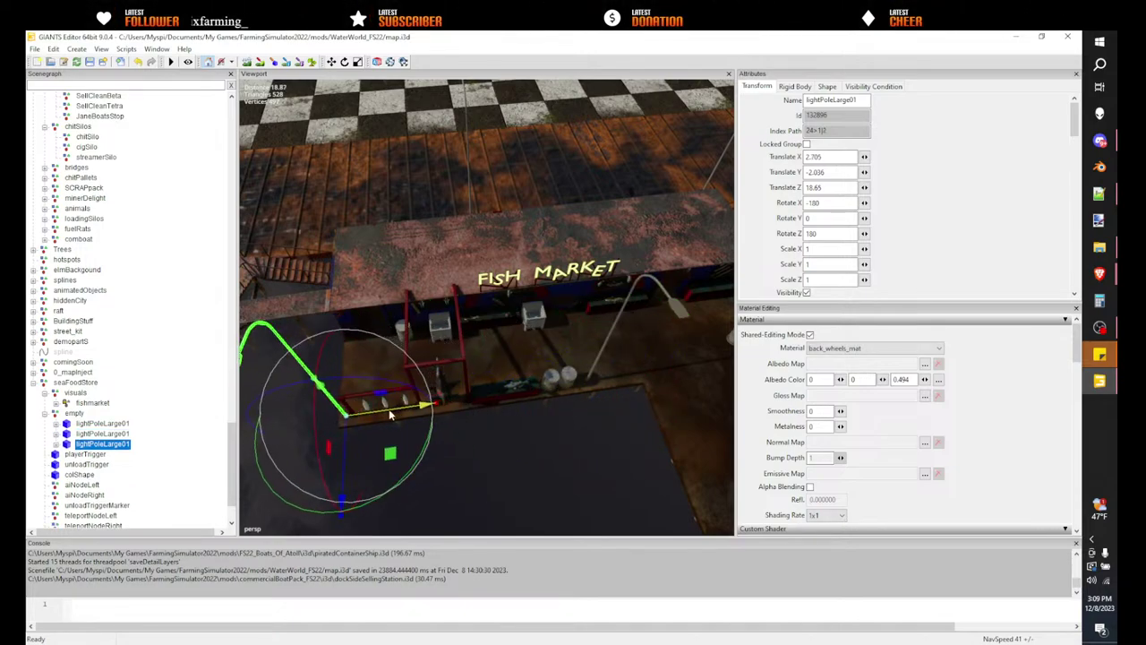
left_click_drag(519, 400, 477, 370, "alt")
scroll(568, 365, "down", 5)
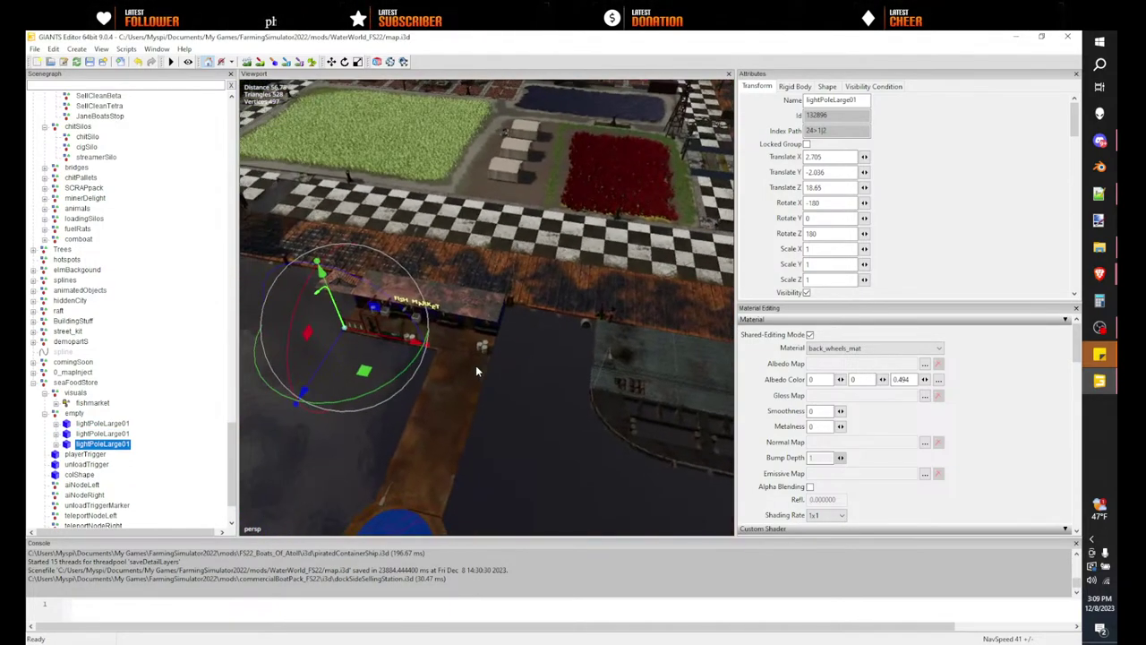
scroll(476, 364, "up", 5)
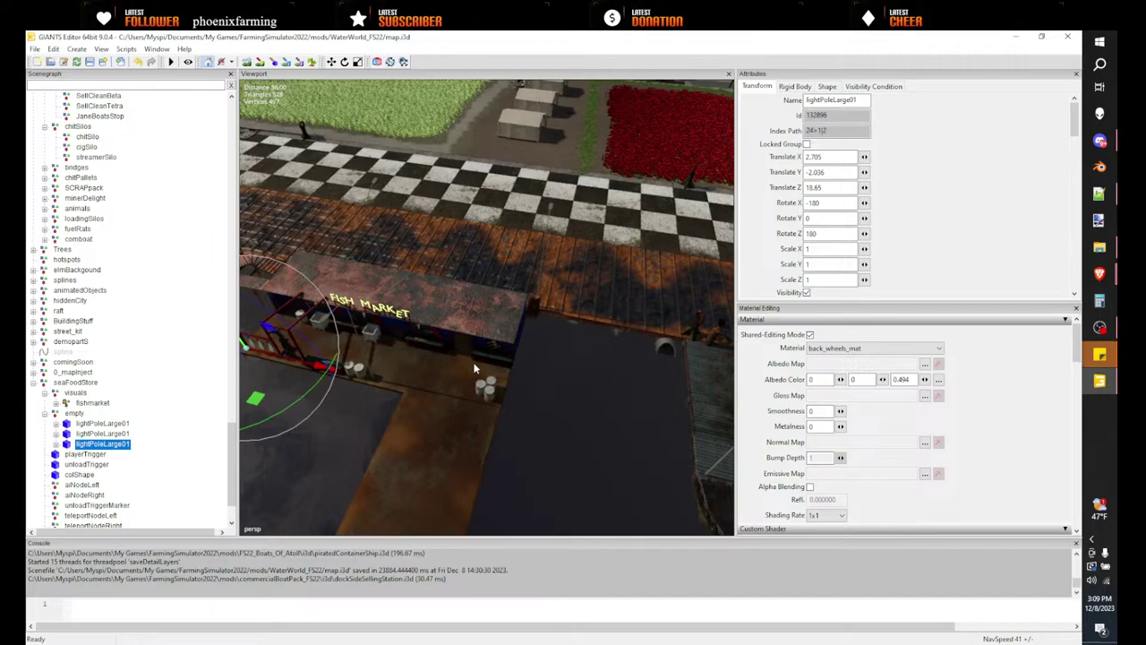
- Survey the fish market's surroundings and the wider atoll from several distances and angles
scroll(475, 368, "down", 4)
left_click_drag(476, 368, 589, 261, "alt")
scroll(582, 350, "up", 8)
scroll(536, 332, "down", 3)
scroll(536, 332, "down", 4)
scroll(478, 334, "up", 5)
scroll(339, 301, "down", 3)
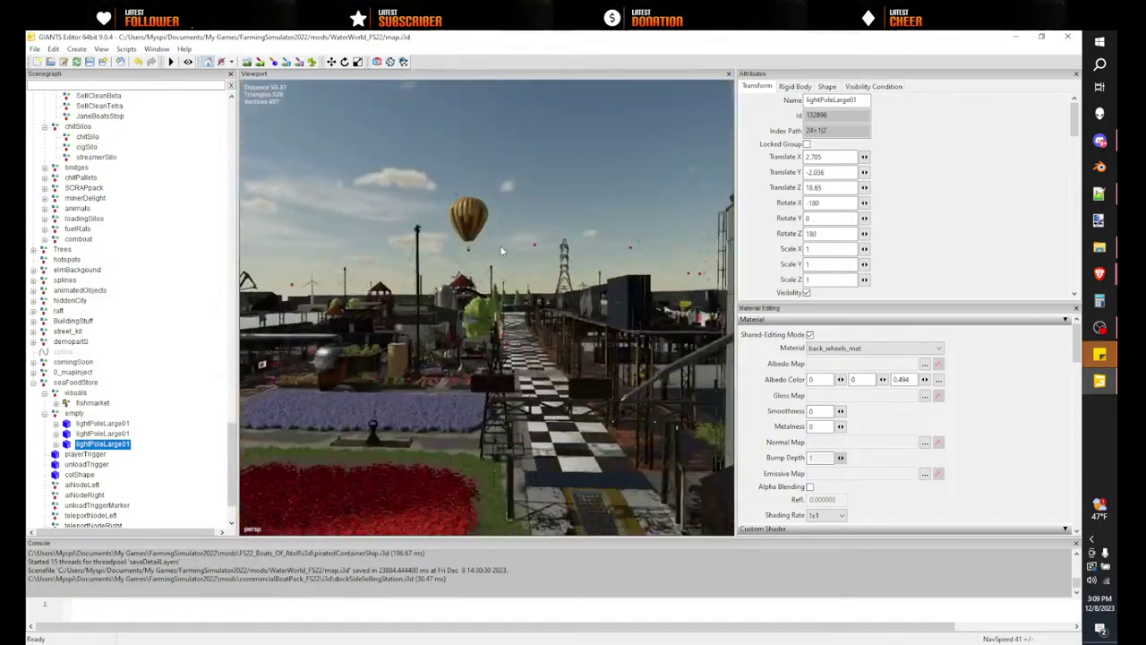
scroll(501, 251, "up", 10)
scroll(463, 257, "up", 5)
scroll(497, 257, "up", 4)
scroll(496, 251, "up", 8)
scroll(525, 327, "down", 3)
left_click_drag(602, 263, 461, 338, "alt")
scroll(461, 338, "up", 3)
right_click_drag(458, 334, 680, 301)
left_click_drag(680, 307, 661, 265, "alt")
scroll(661, 265, "up", 4)
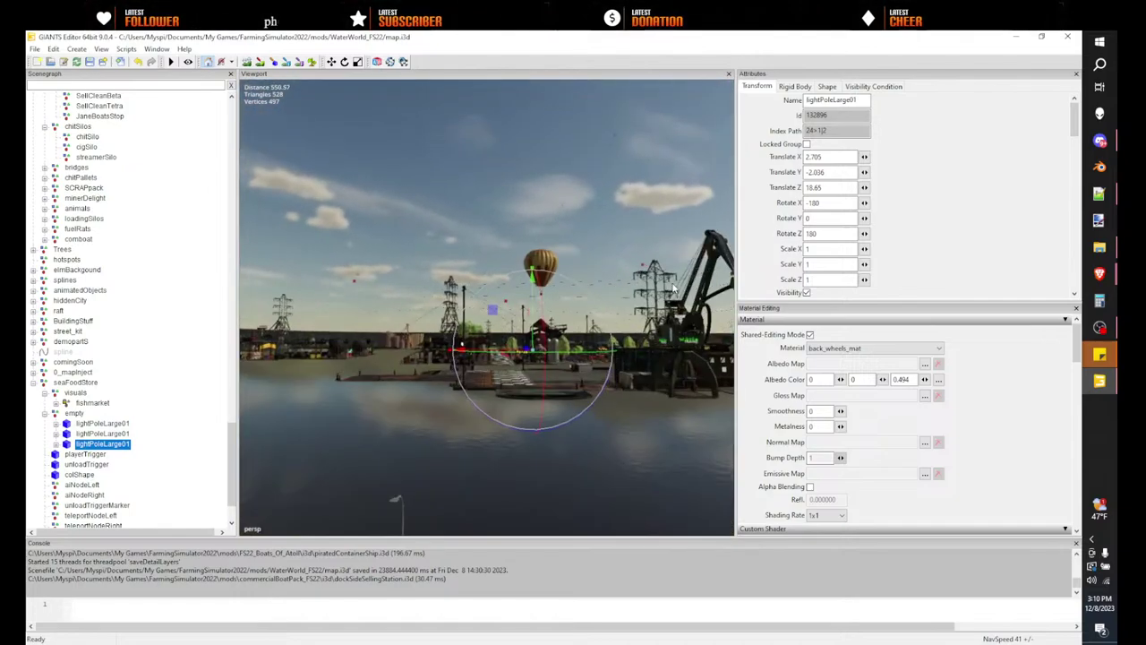
- Filter the scenegraph by "indust", copy an industrialWallLight from the flour mill's attachments, and clear the filter
type("i")
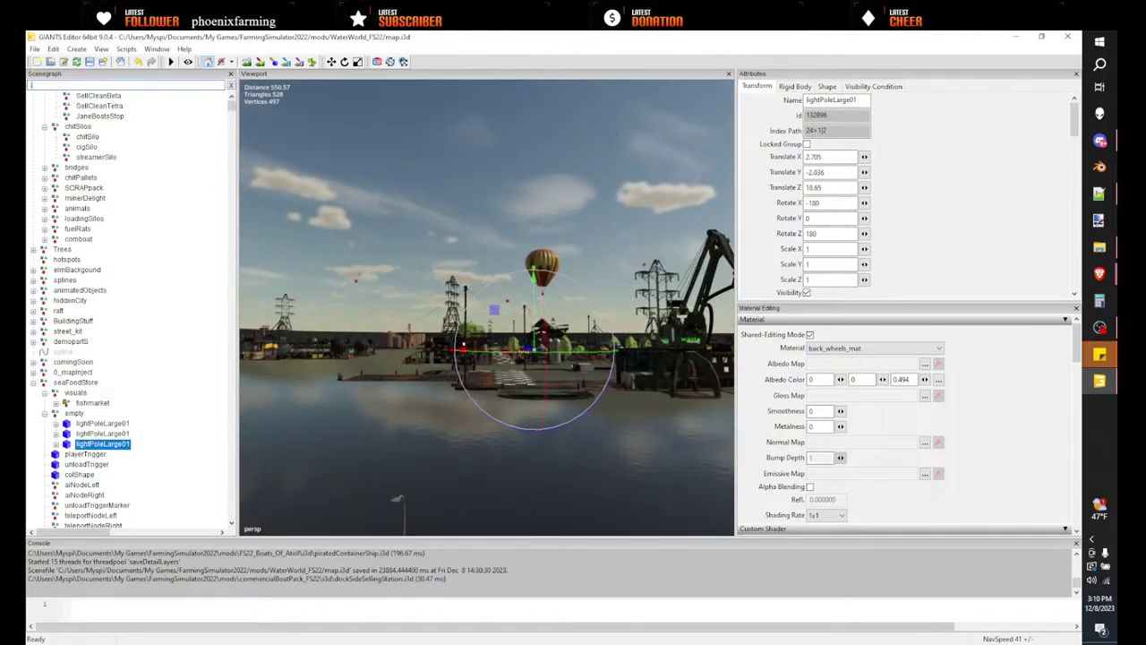
type("nd")
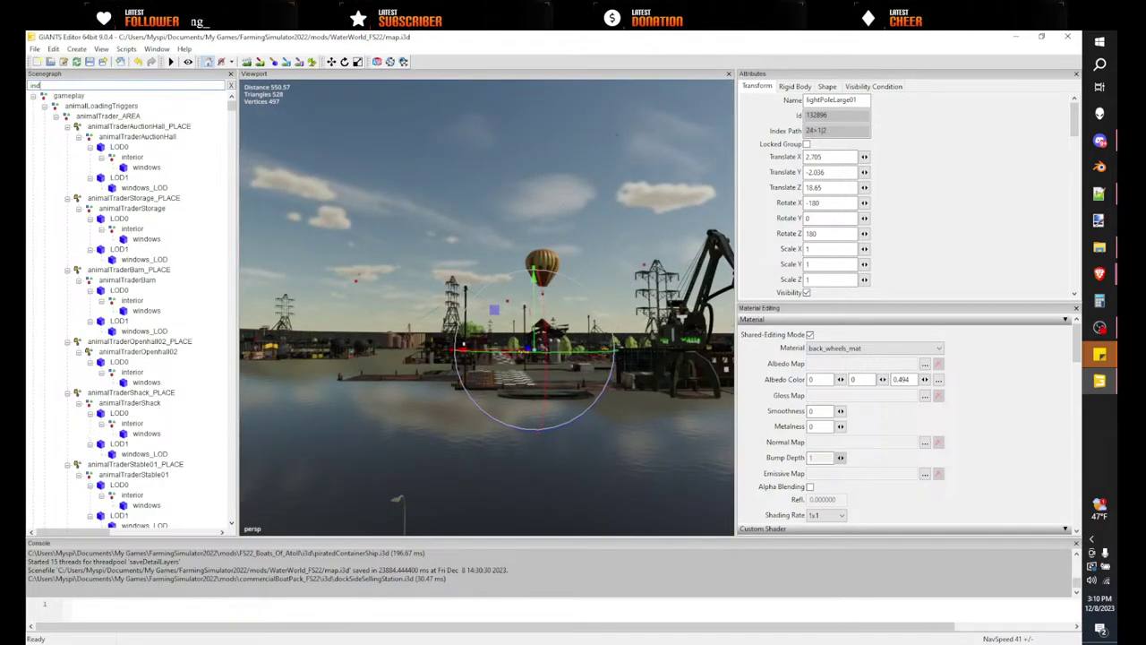
type("ustr")
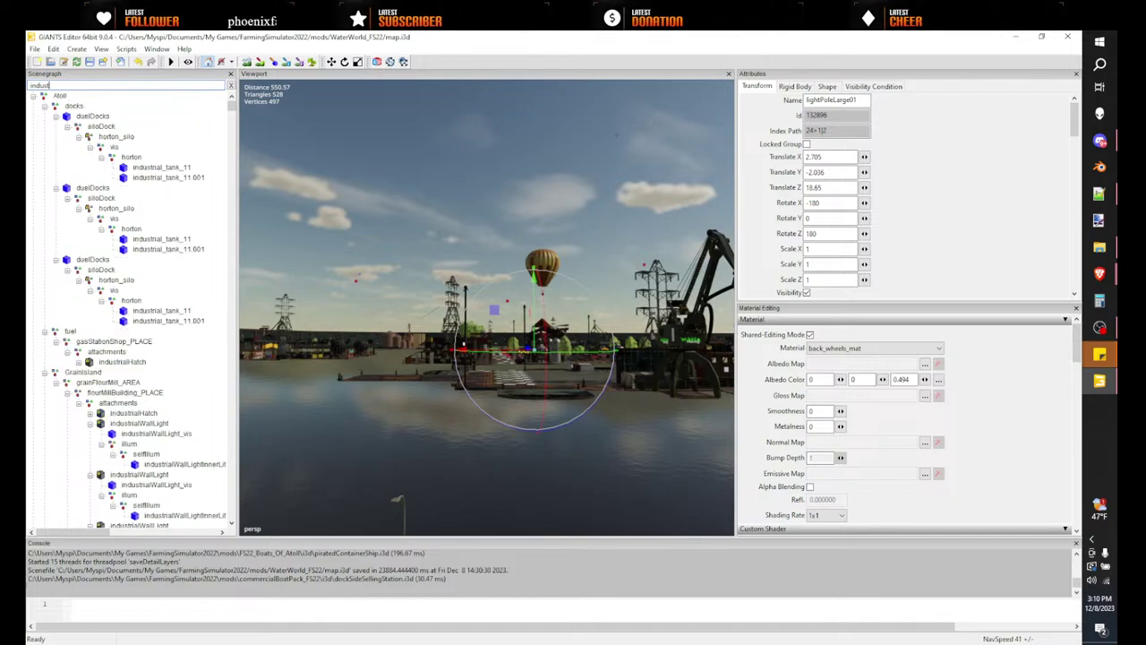
left_click(150, 424)
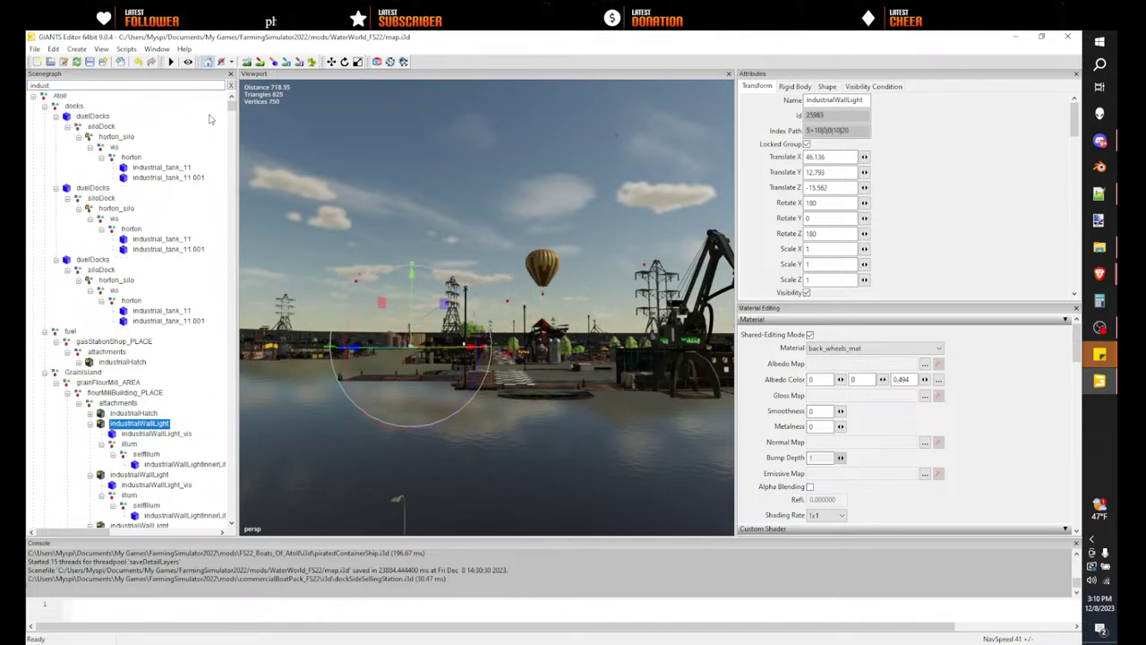
left_click(231, 86)
- Paste the industrialWallLight into the seaFoodStore's "empty" group
scroll(404, 312, "up", 5)
left_click_drag(404, 312, 378, 317, "alt")
scroll(377, 317, "up", 6)
scroll(367, 330, "up", 7)
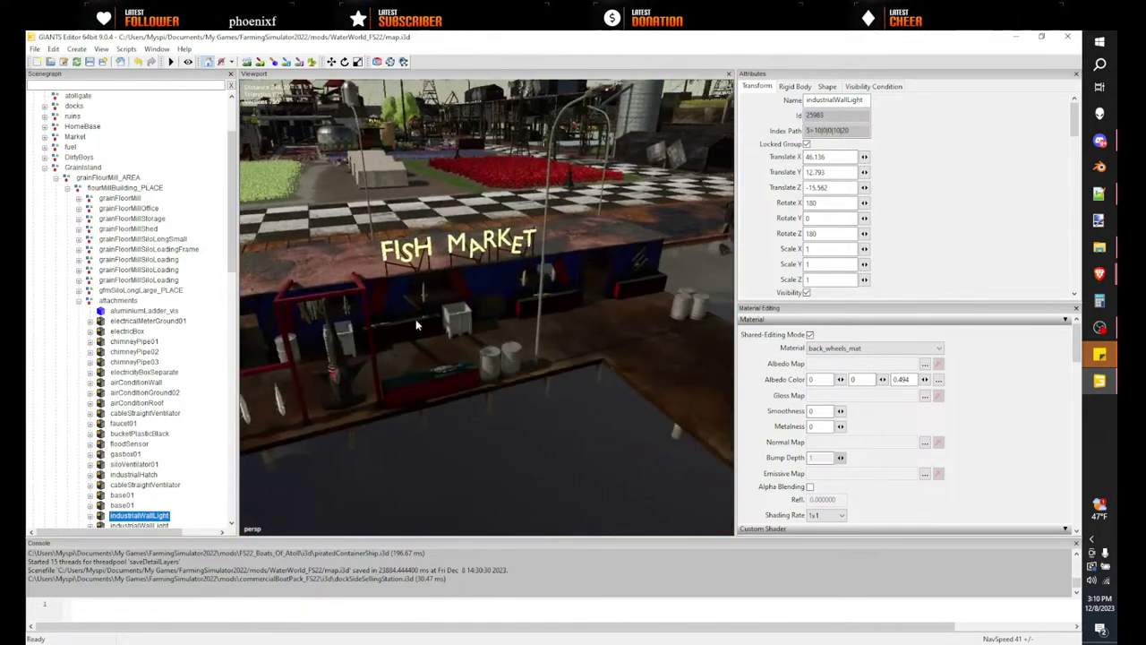
left_click(571, 341)
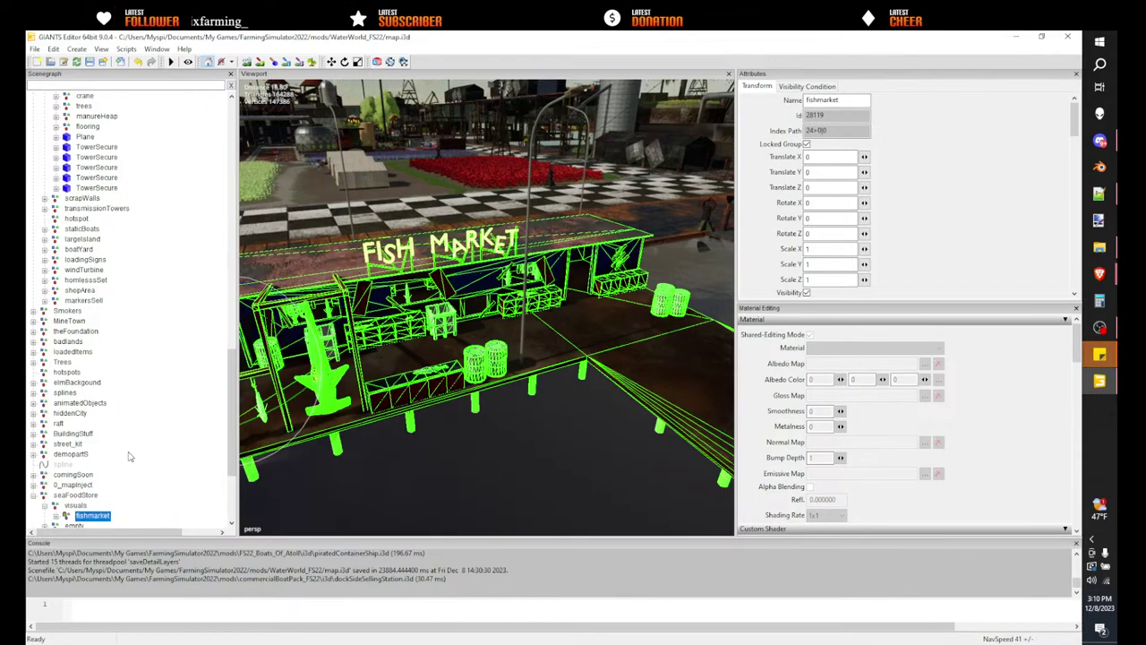
scroll(90, 412, "down", 2)
left_click(72, 474)
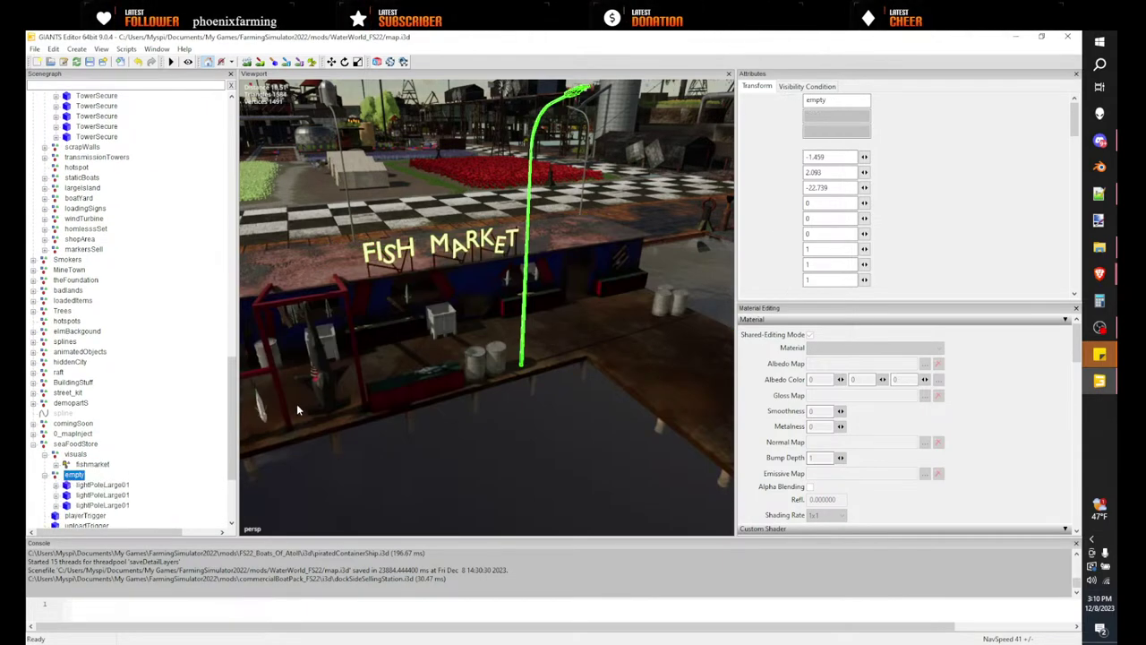
key("ctrl+v")
- Place the industrialWallLight interactively on the blue interior wall beside the stairs inside the fish market
left_click_drag(319, 408, 224, 345, "alt")
scroll(407, 391, "up", 4)
scroll(365, 344, "up", 2)
left_click_drag(496, 371, 433, 363, "alt")
scroll(432, 362, "up", 3)
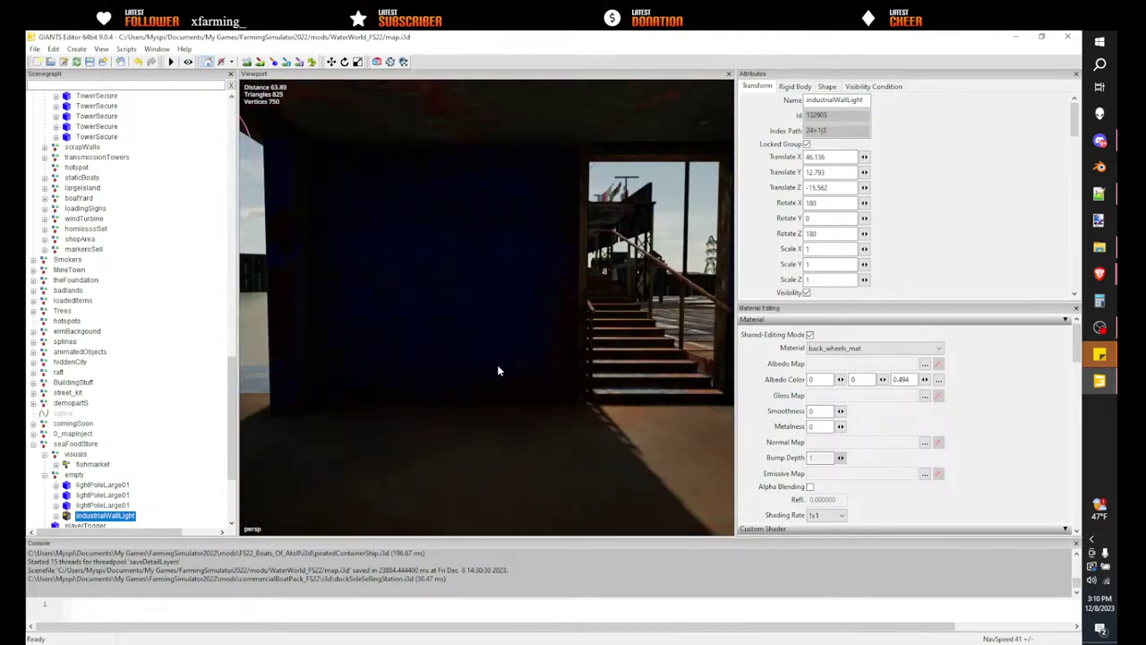
key("ctrl+b")
left_click(462, 346)
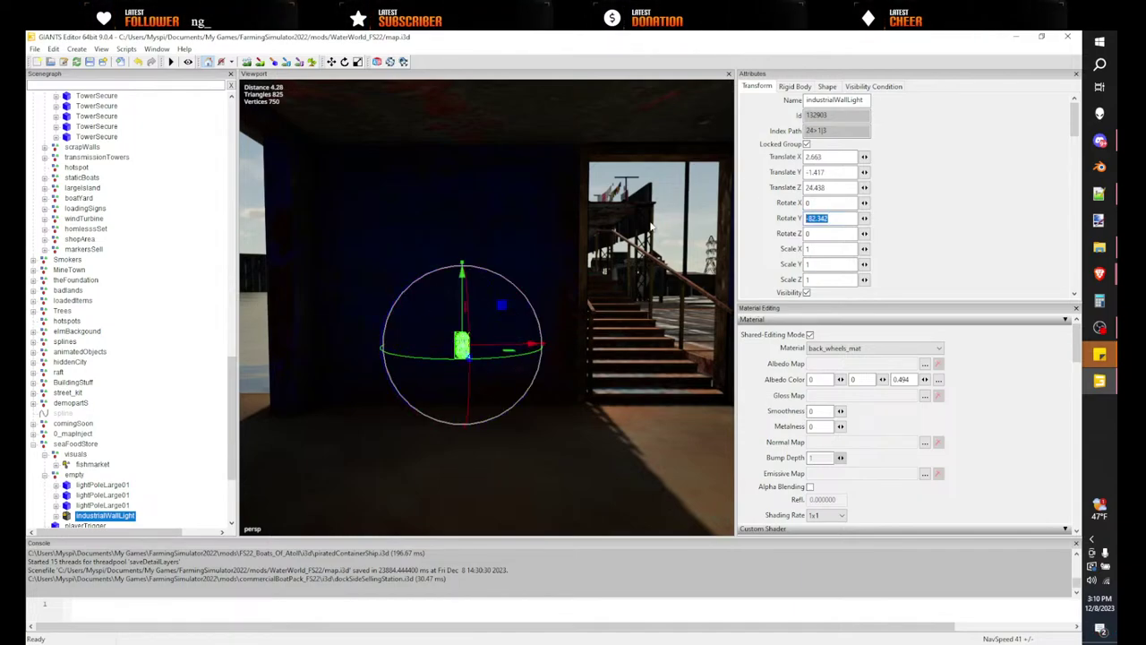
- Set the wall light's Y rotation to -90 and shift it slightly along X to 2.668 to adjust its fit on the wall
left_click_drag(614, 242, 468, 334, "alt")
scroll(600, 279, "up", 3)
scroll(517, 327, "down", 3)
scroll(452, 330, "up", 2)
right_click_drag(467, 329, 431, 378)
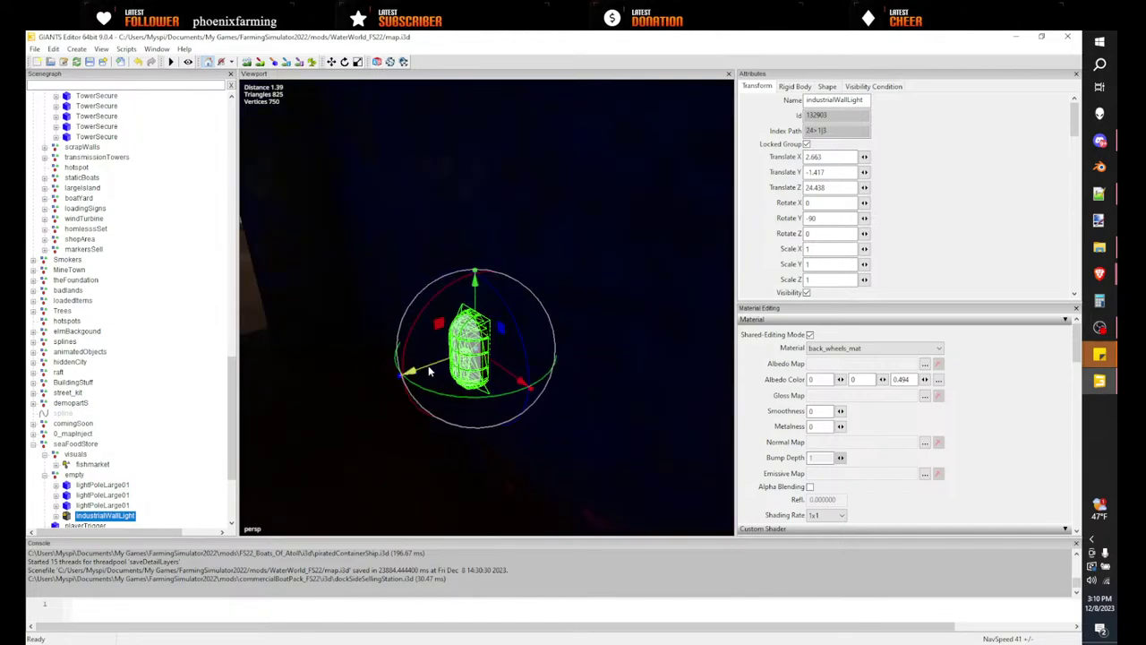
left_click_drag(428, 368, 358, 331)
scroll(430, 369, "down", 5)
right_click_drag(358, 336, 498, 326)
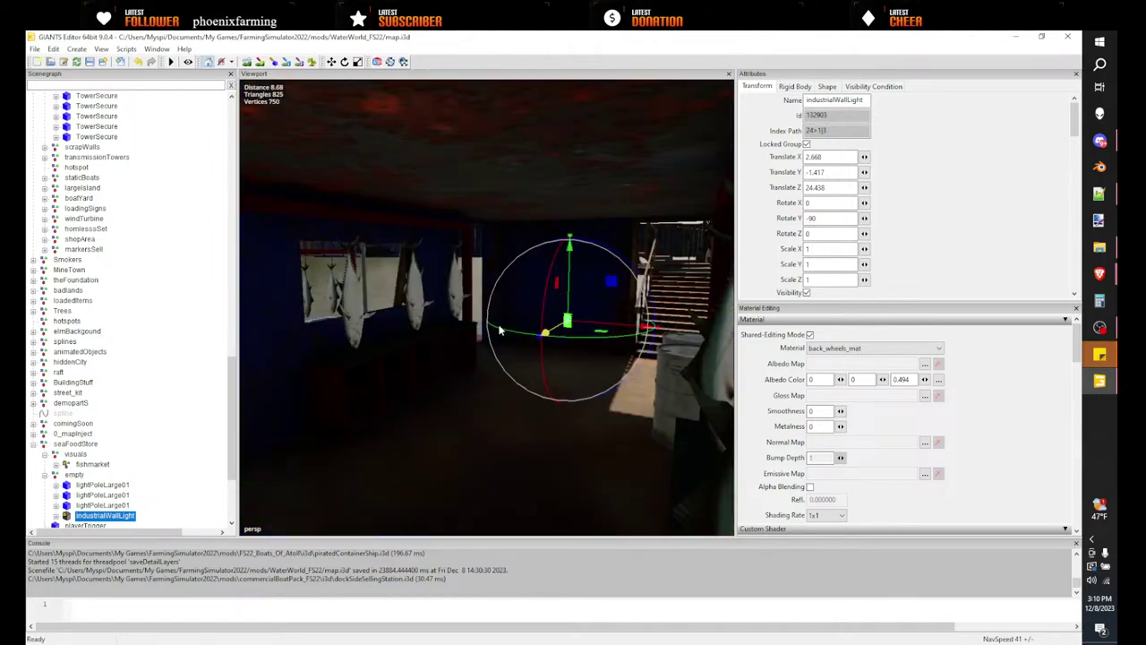
right_click_drag(500, 330, 426, 346)
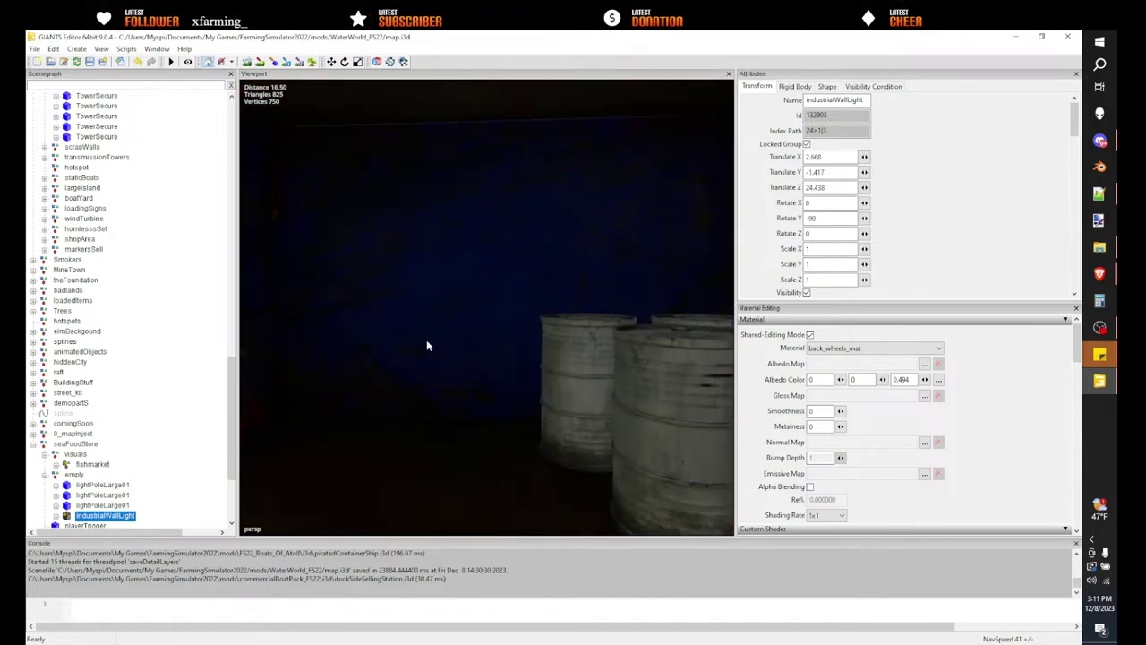
- Duplicate the industrialWallLight, place the copy on the blue interior wall behind the barrels, and set its Y rotation to 90
key("ctrl+d")
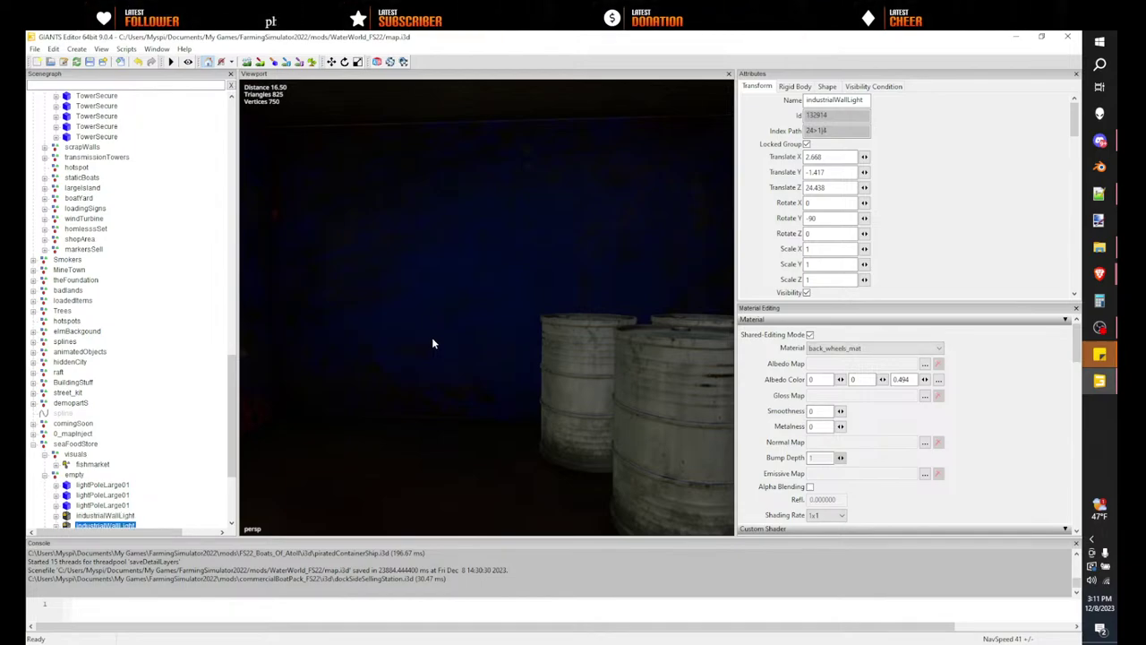
left_click(472, 339)
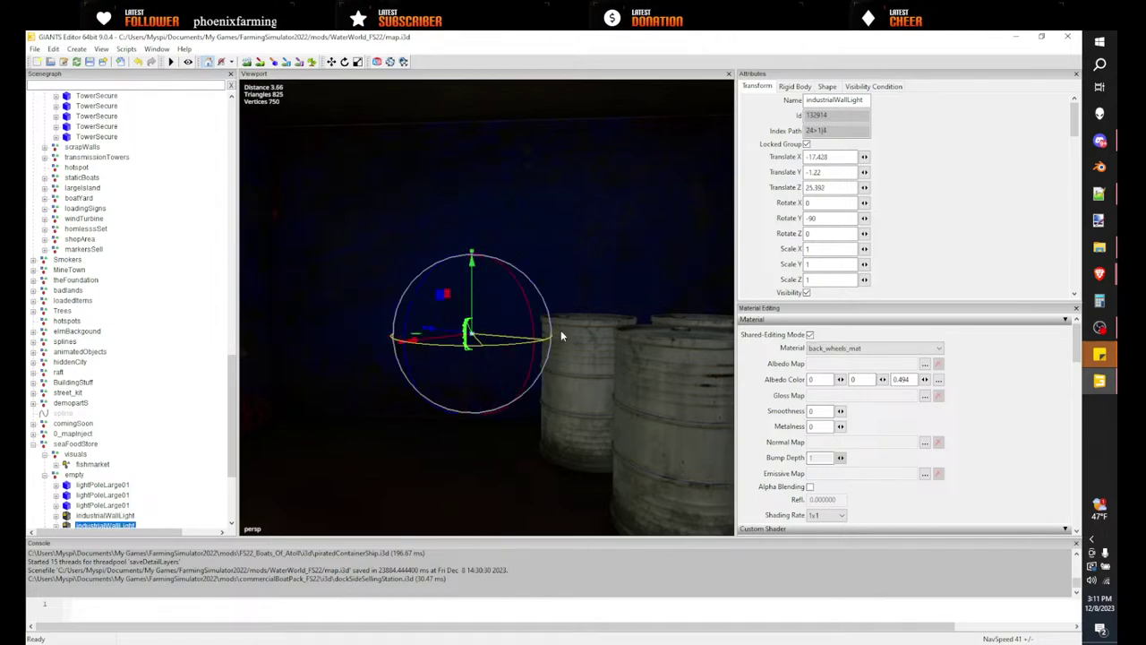
type("9")
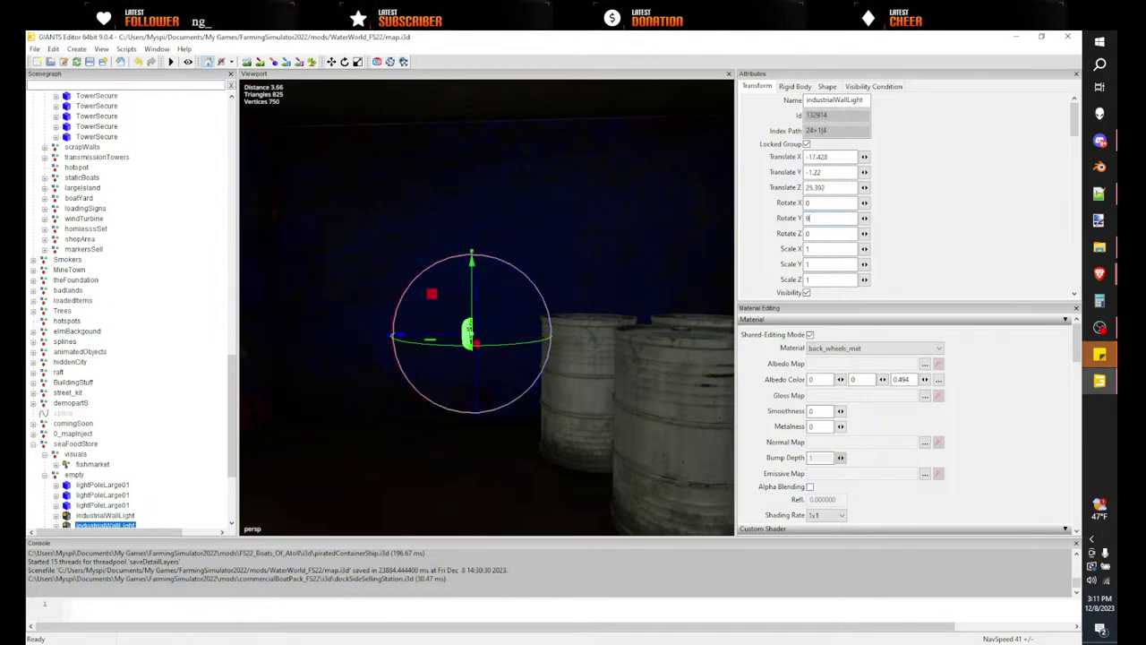
- Re-place the duplicated wall light on the fish market's blue wall between the red boxes and set its Y rotation to 0
left_click_drag(509, 341, 555, 354, "alt")
scroll(668, 342, "down", 5)
scroll(555, 353, "up", 4)
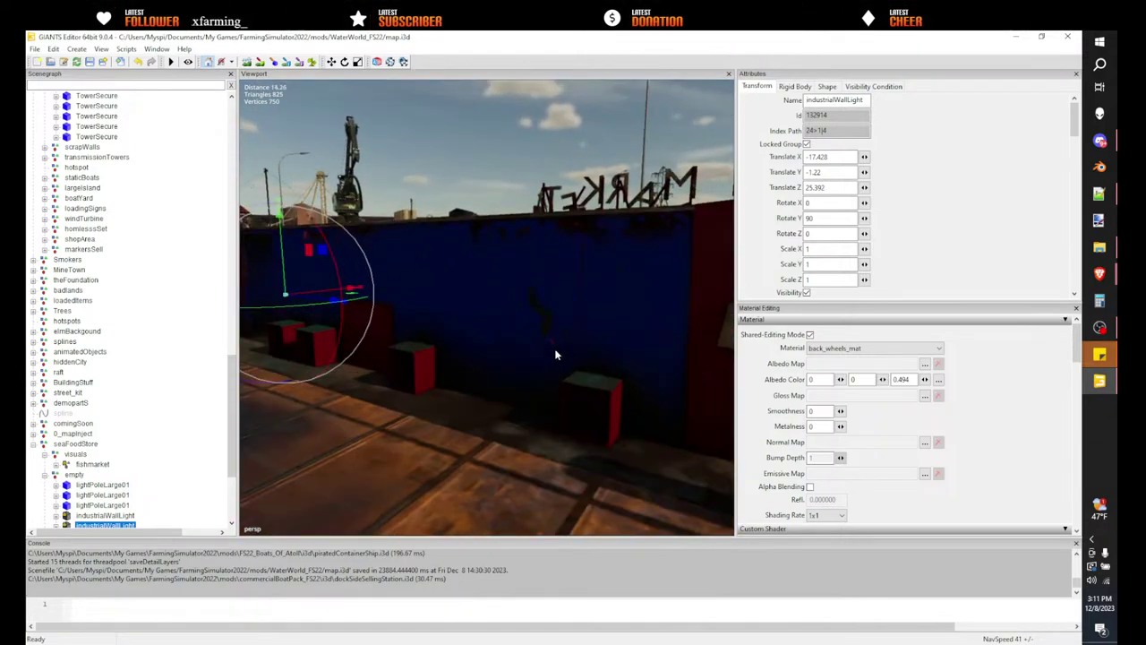
key("ctrl+b")
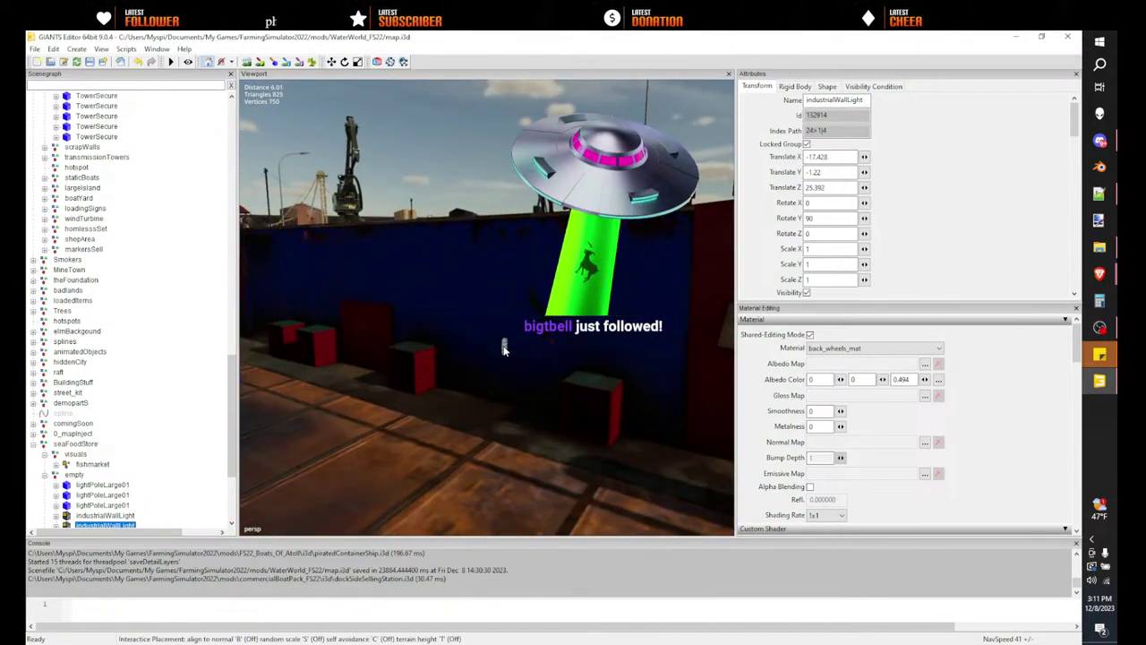
left_click(503, 346)
left_click_drag(543, 369, 511, 371)
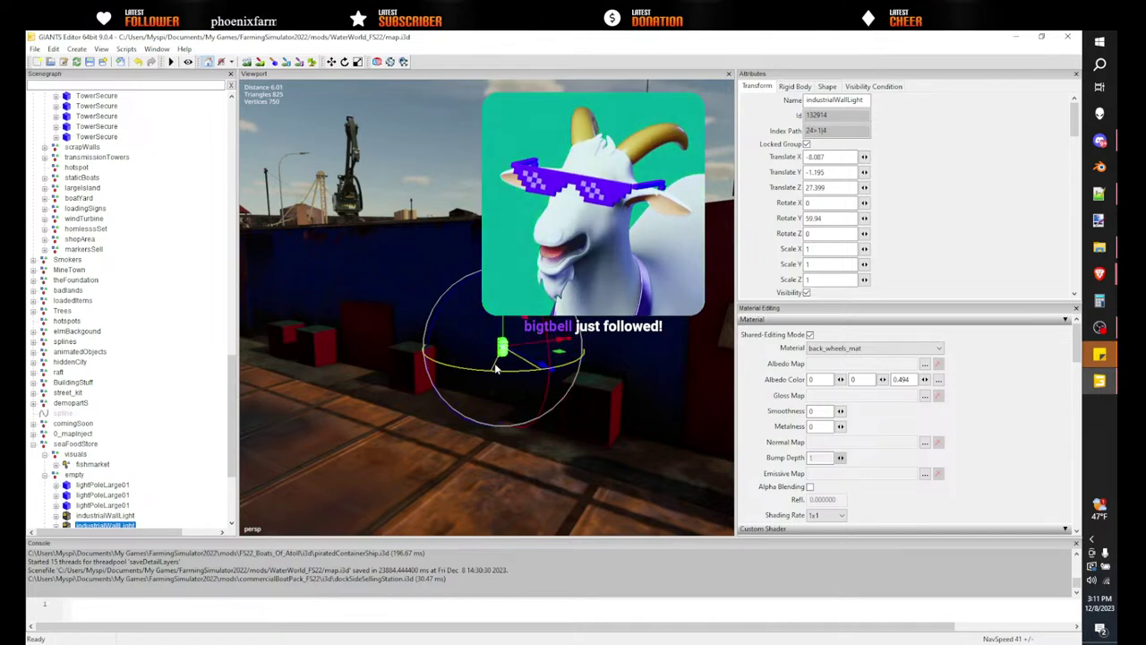
double_click(814, 219)
type("90")
key("Return")
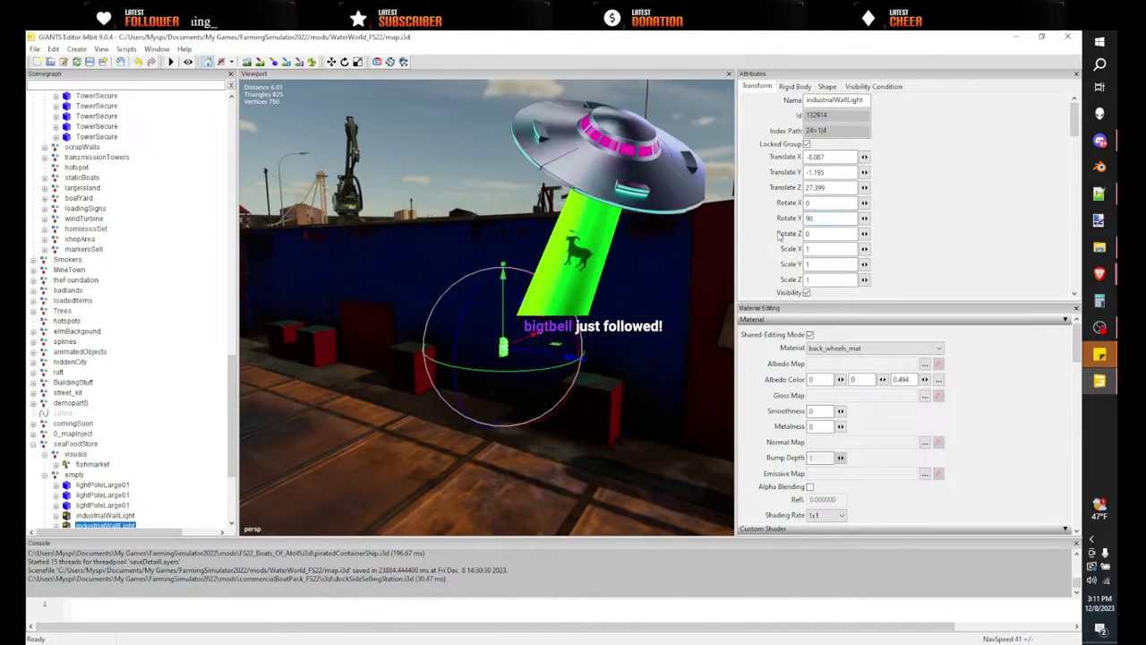
left_click_drag(818, 220, 756, 224)
type("0")
key("Return")
- Locate the torch on the wooden dock post near the mooring ring and copy its whole FireHolder group
left_click_drag(549, 346, 539, 379, "alt")
scroll(540, 379, "down", 5)
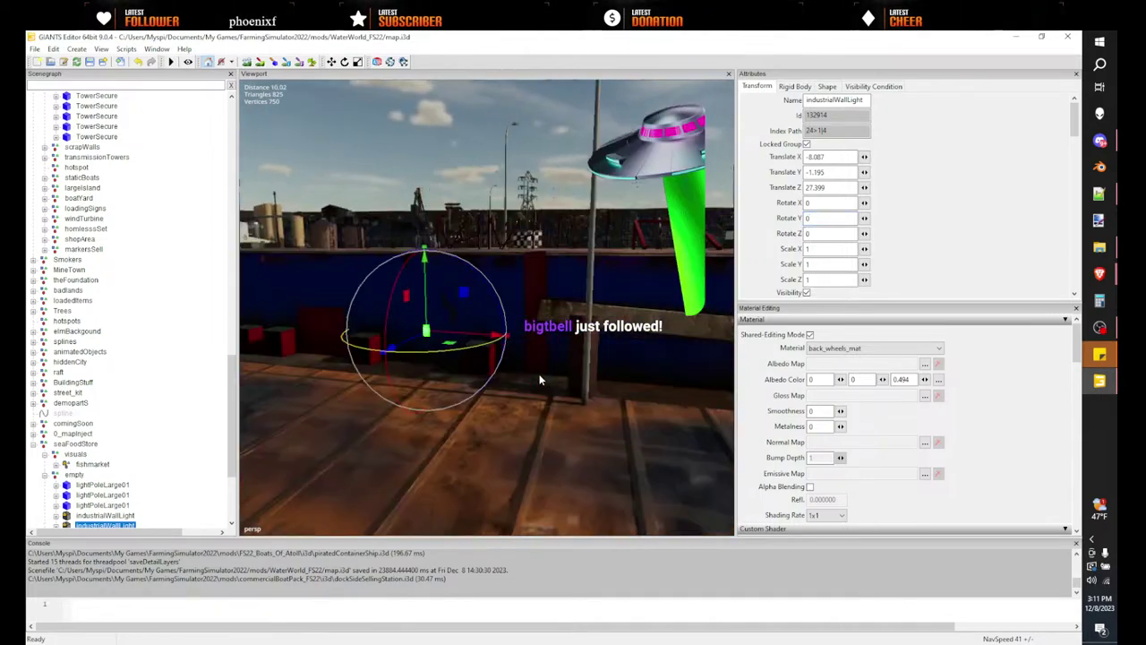
right_click_drag(561, 387, 481, 342)
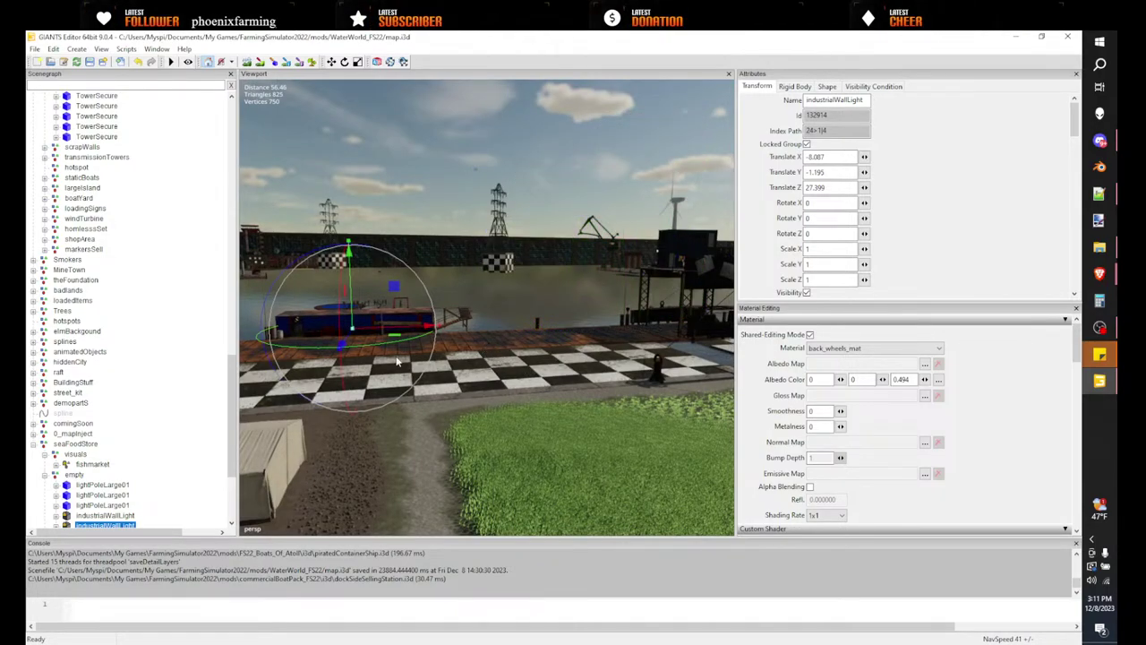
left_click_drag(456, 356, 615, 351, "alt")
scroll(527, 335, "down", 5)
scroll(552, 333, "up", 4)
right_click_drag(615, 351, 496, 350)
left_click(496, 351)
scroll(152, 177, "up", 2)
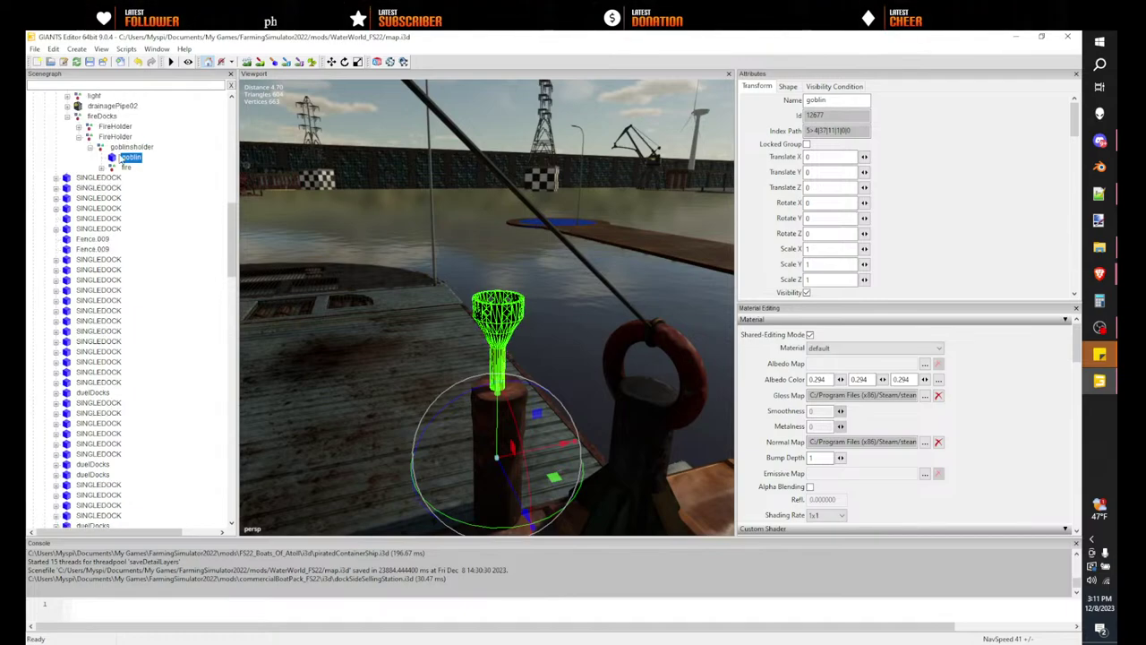
left_click(131, 146)
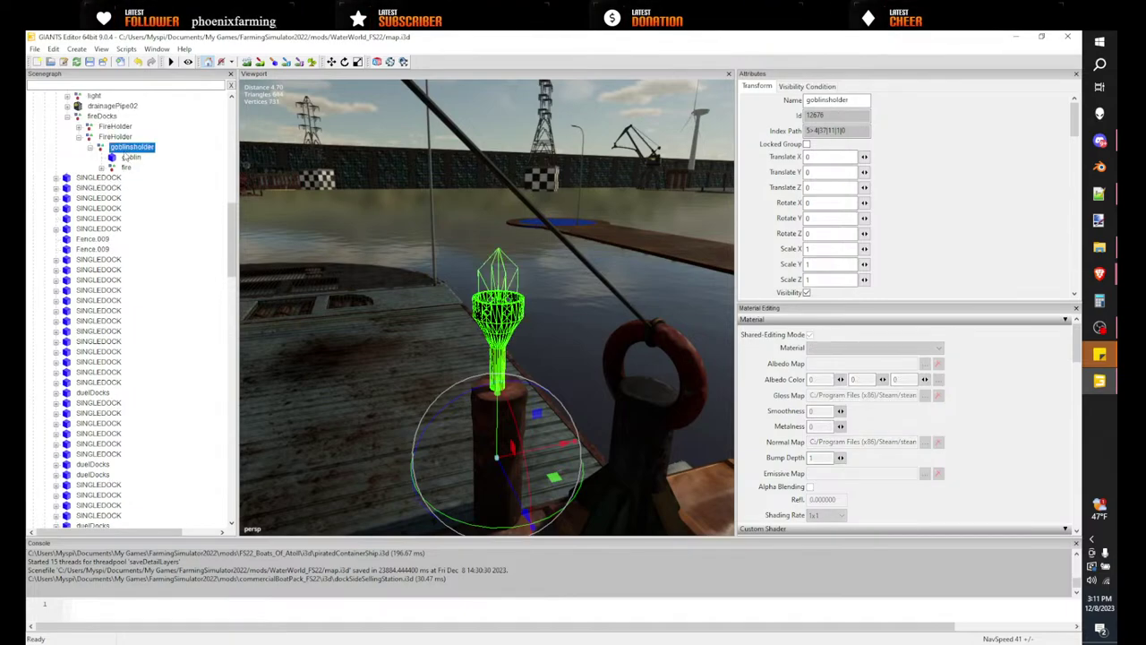
right_click_drag(569, 278, 575, 276)
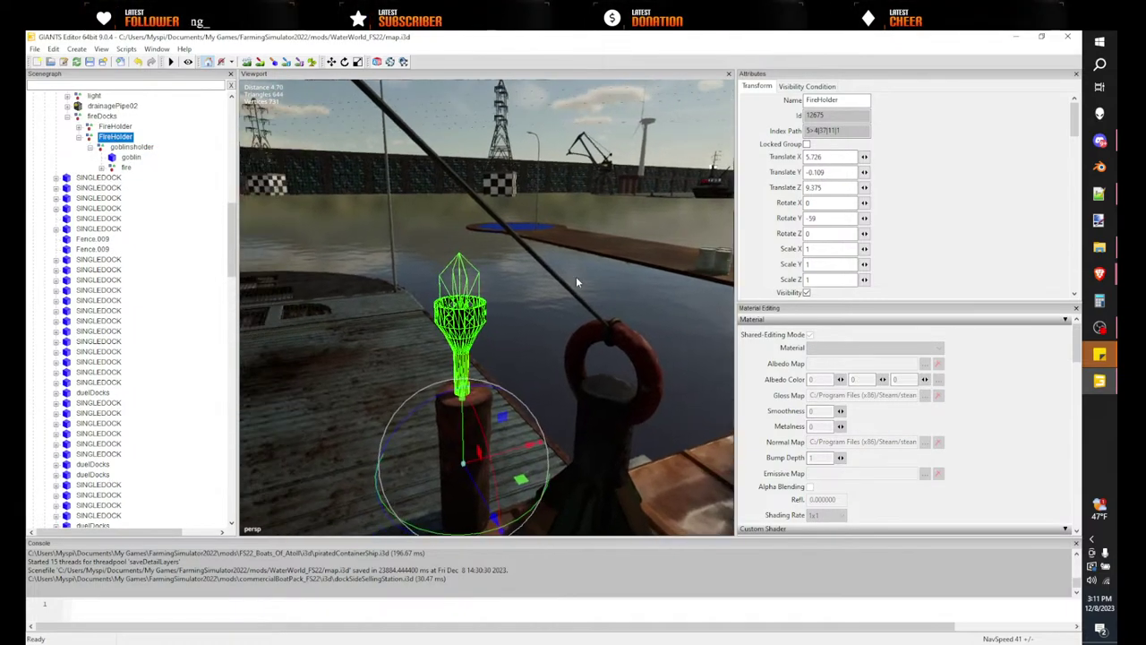
- Paste the FireHolder into the seaFoodStore's "empty" group
right_click_drag(371, 338, 551, 319)
scroll(548, 309, "up", 4)
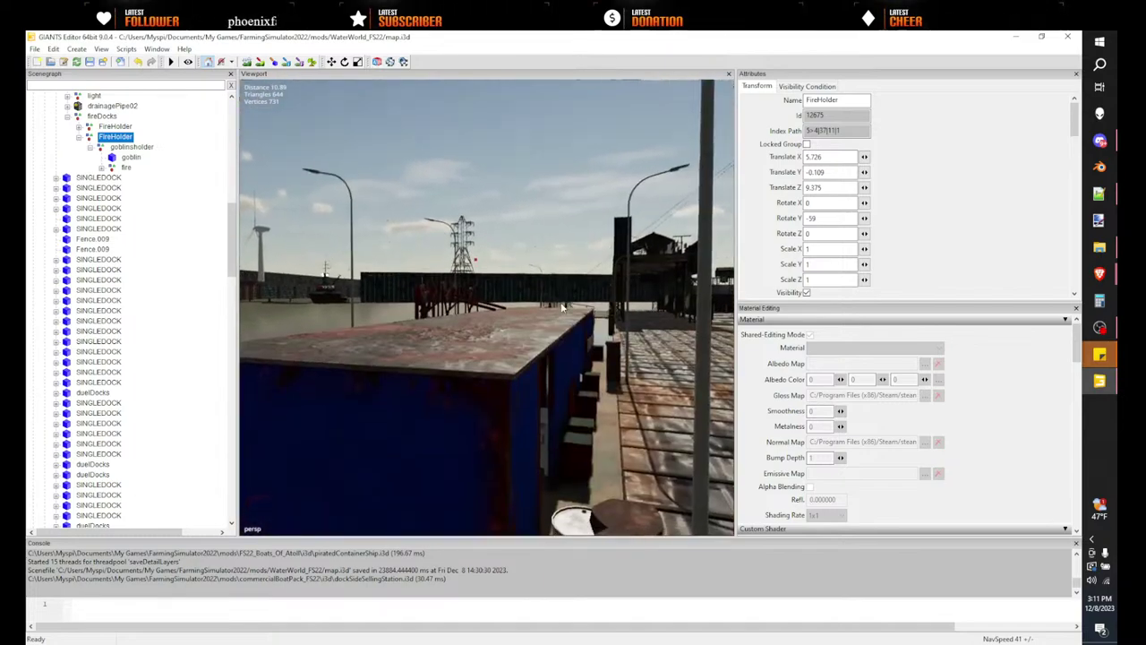
left_click(527, 324)
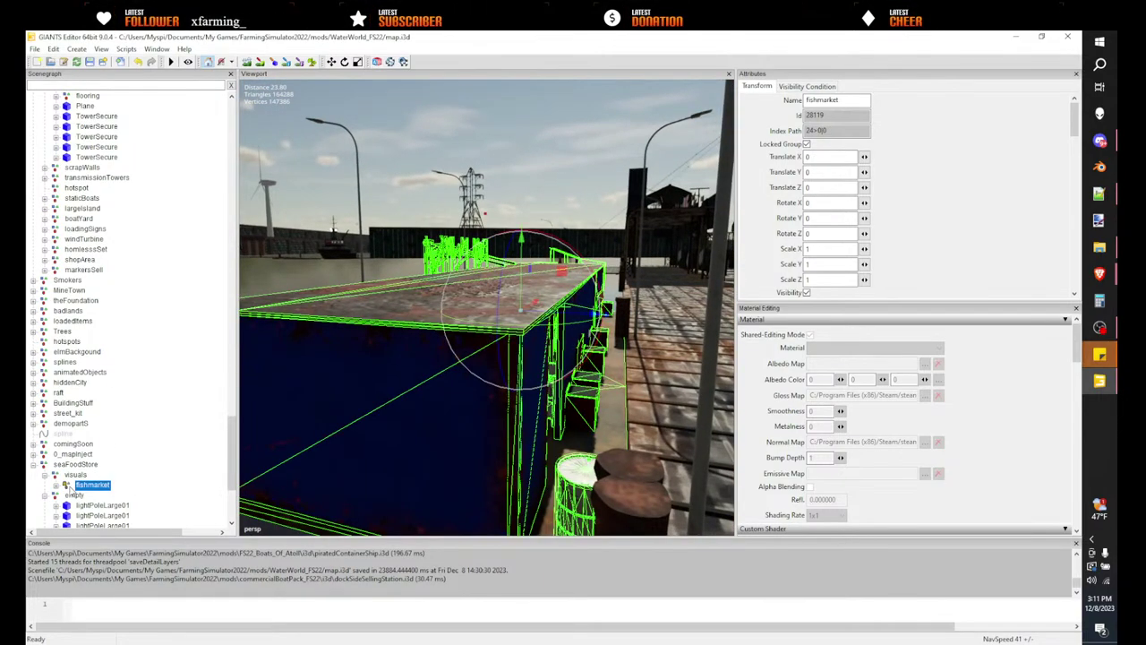
left_click(76, 495)
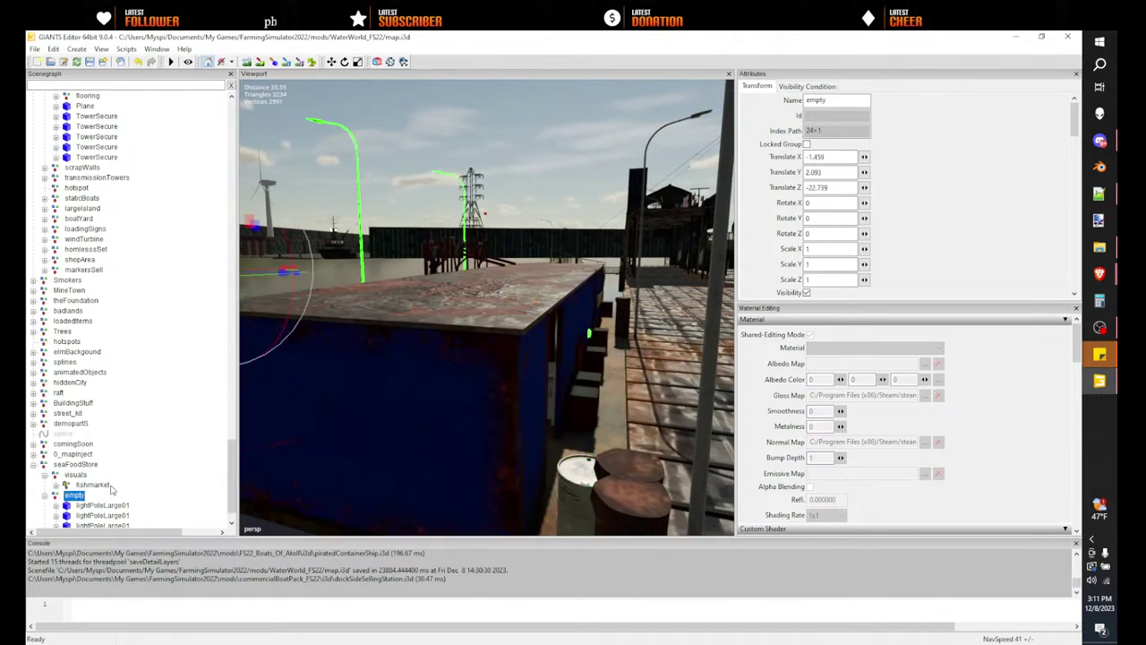
scroll(124, 469, "down", 5)
left_click(93, 413)
- Place the FireHolder interactively on the fish market's roof corner beside the stairs
scroll(386, 374, "down", 5)
left_click_drag(387, 375, 499, 425, "alt")
scroll(501, 365, "up", 10)
right_click_drag(499, 426, 475, 442)
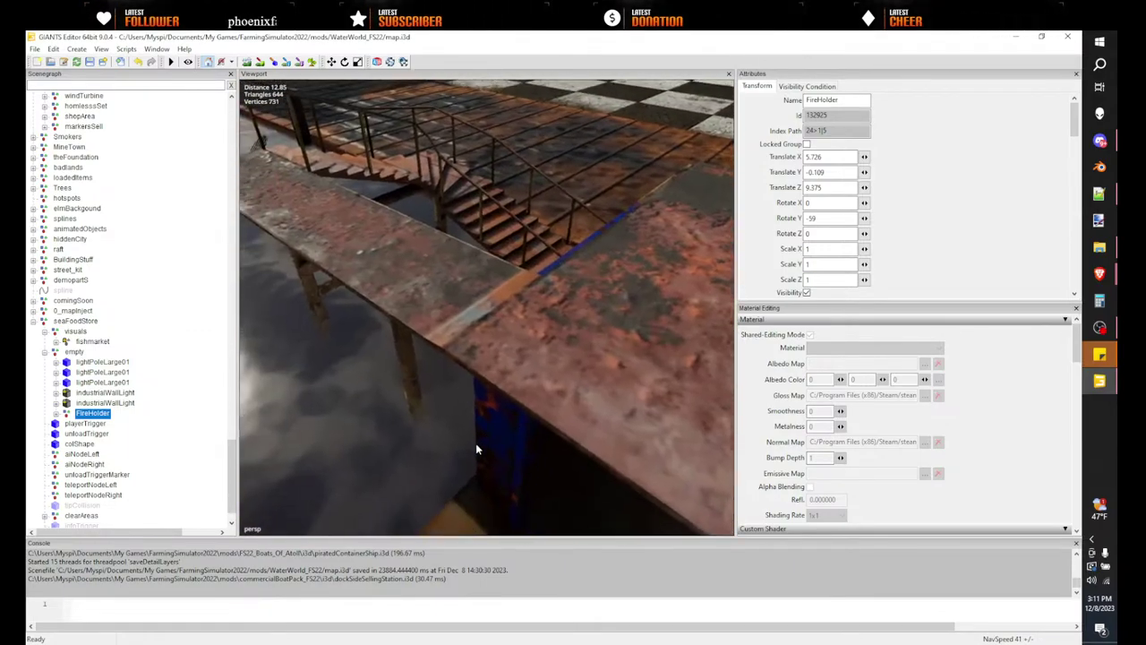
key("ctrl+b")
left_click(475, 355)
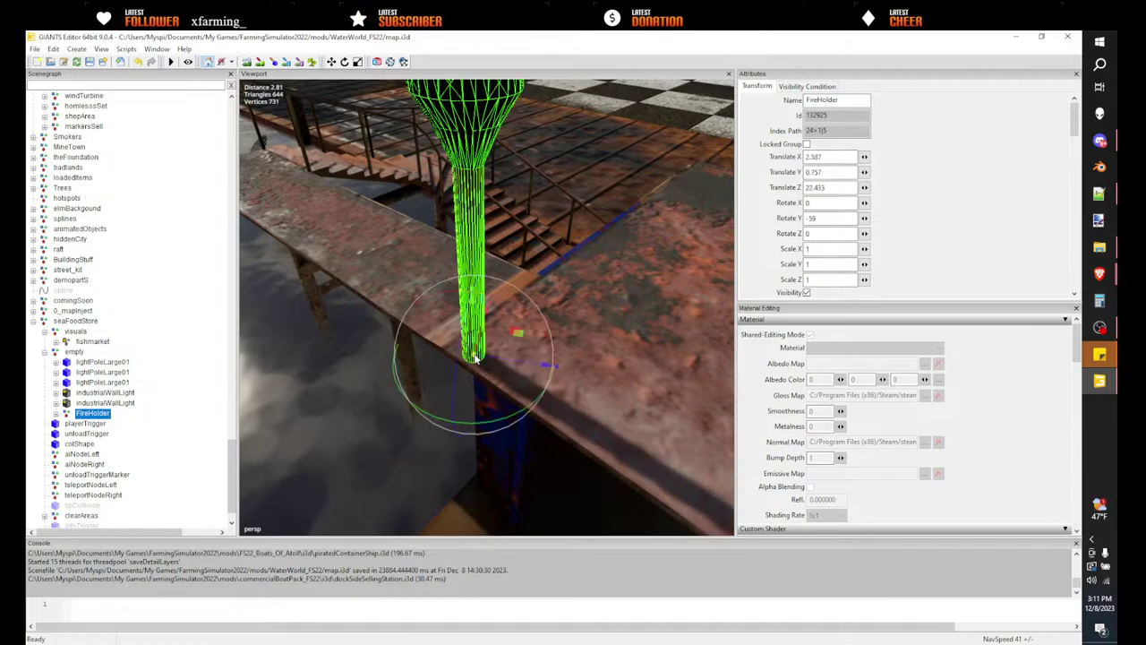
- Duplicate the FireHolder and place the copy on the corner at the opposite end of the fish market roof
scroll(475, 356, "down", 5)
left_click_drag(475, 356, 543, 319, "alt")
scroll(530, 309, "up", 4)
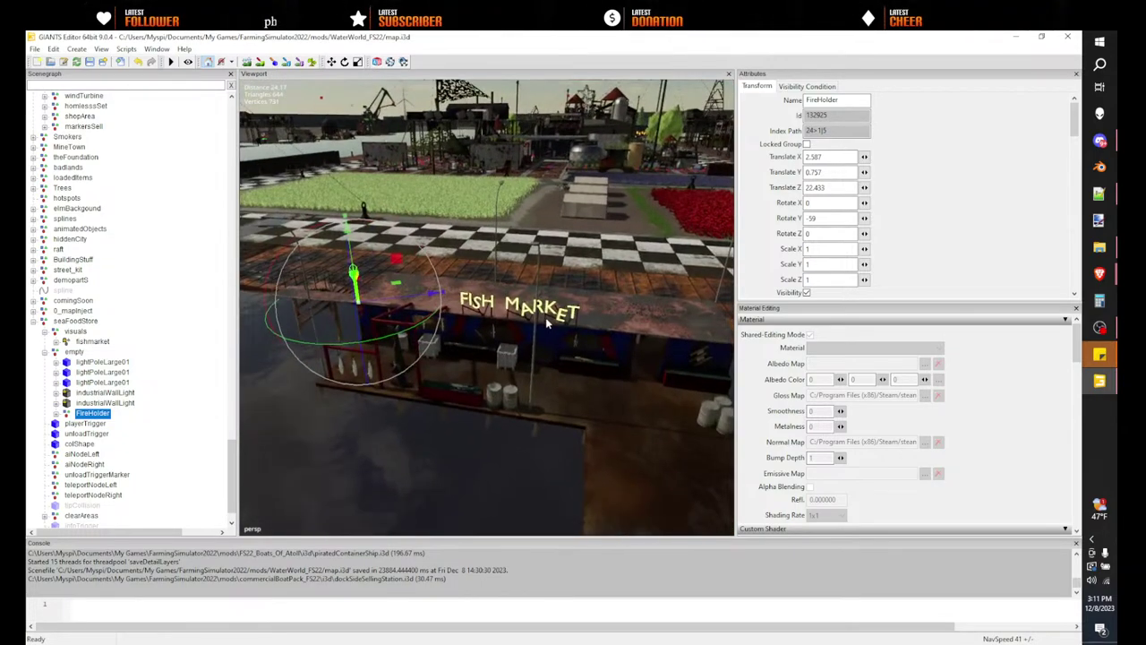
left_click(208, 62)
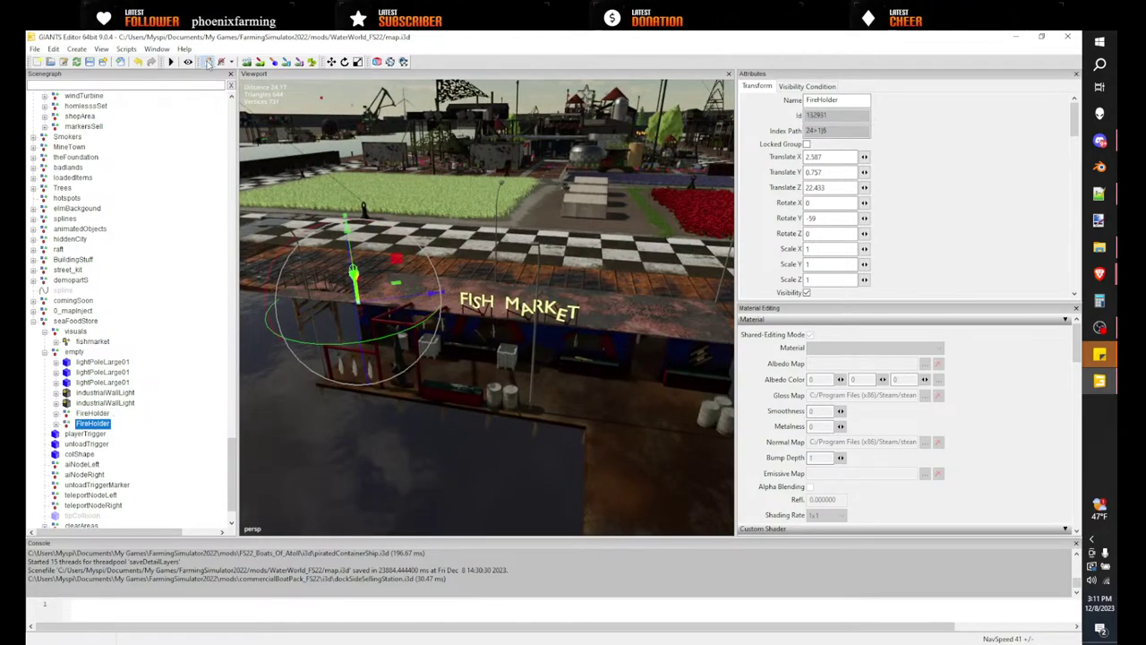
right_click_drag(373, 208, 415, 338)
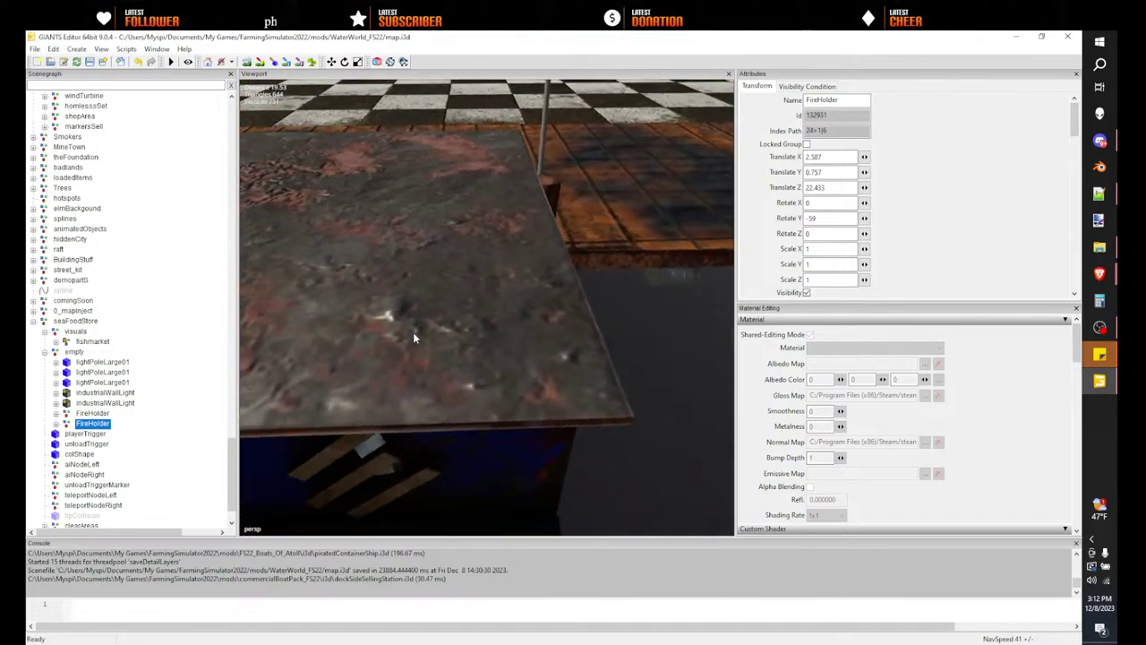
key("ctrl+b")
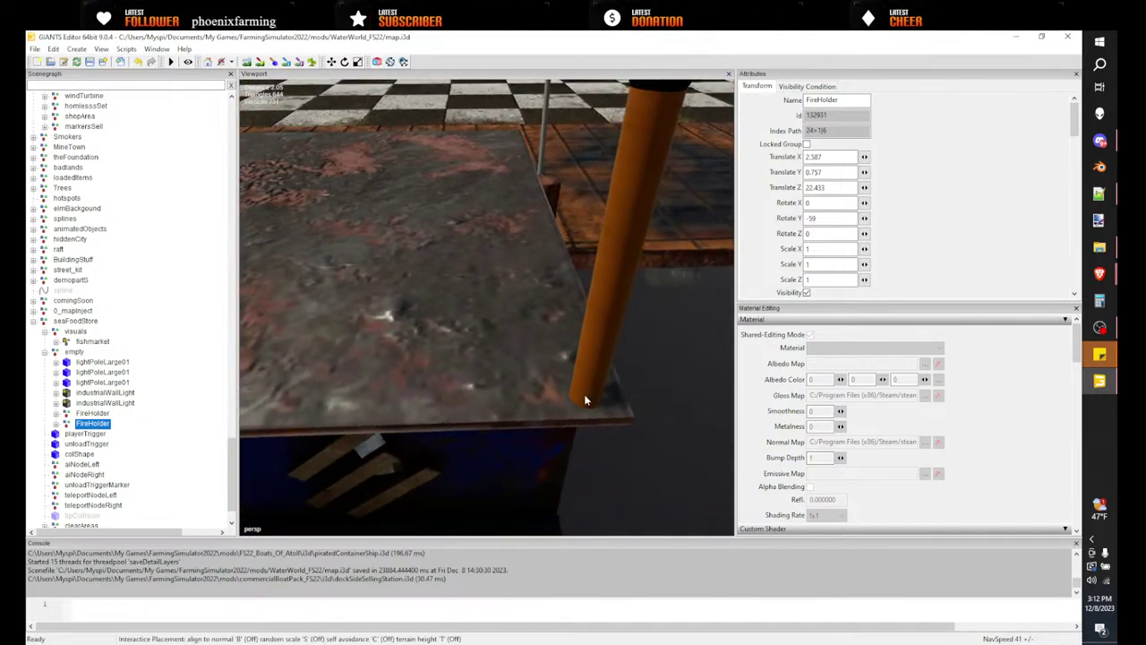
left_click(573, 389)
right_click_drag(574, 388, 461, 330)
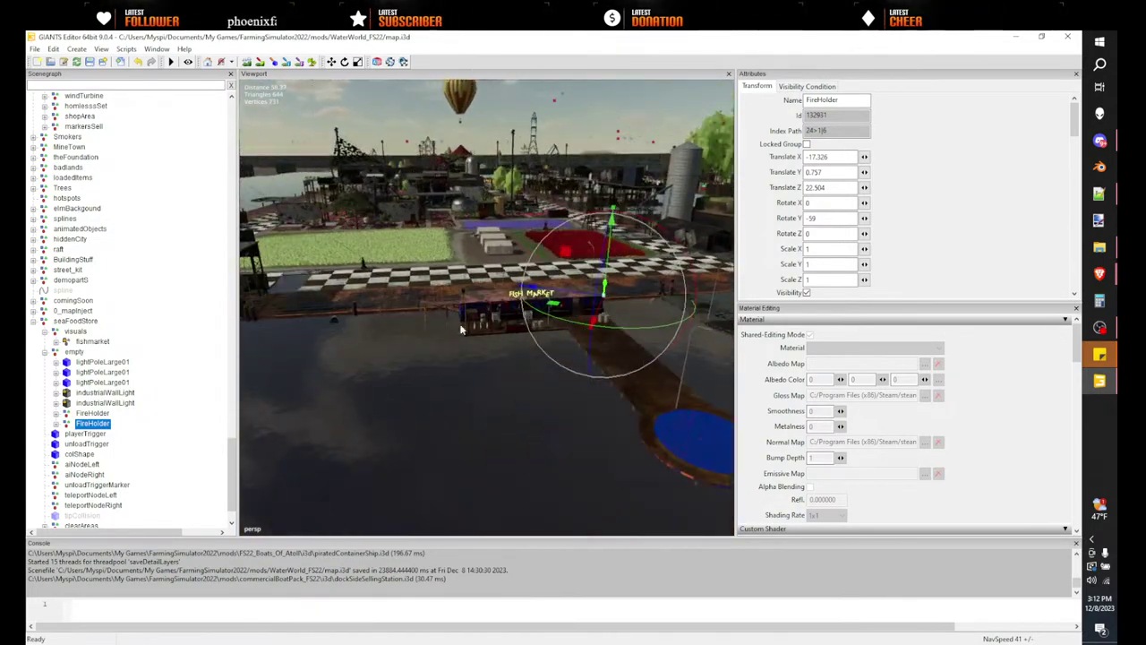
- Collapse the "empty" group and cut the complete seaFoodStore node from the scenegraph root
double_click(73, 352)
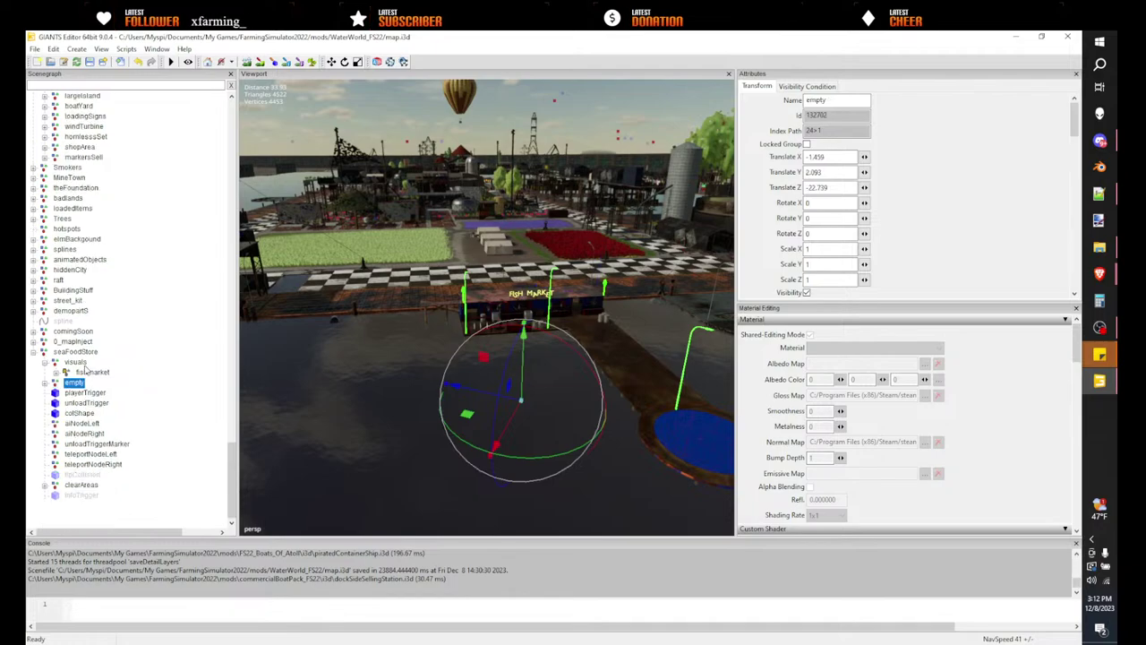
left_click(75, 352)
left_click_drag(442, 297, 514, 308, "alt")
left_click(64, 355)
left_click(72, 352)
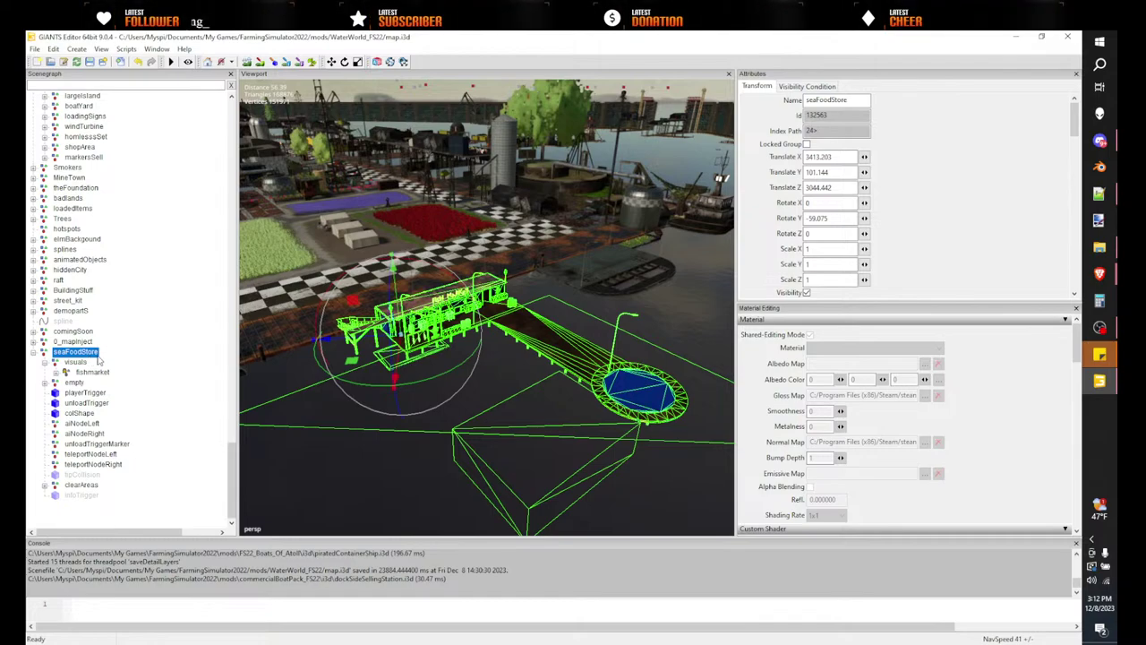
key("Delete")
- Delete the old, empty seaFoodStore group at the dock from loadedItems > sellingStations
scroll(98, 295, "up", 6)
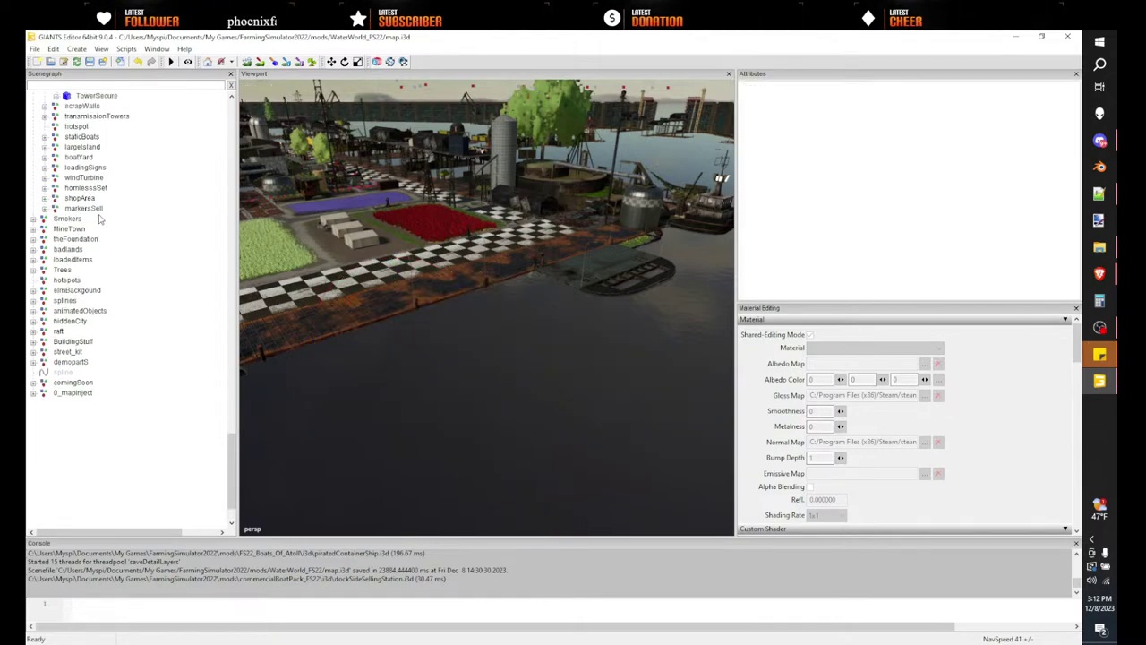
scroll(100, 222, "up", 1)
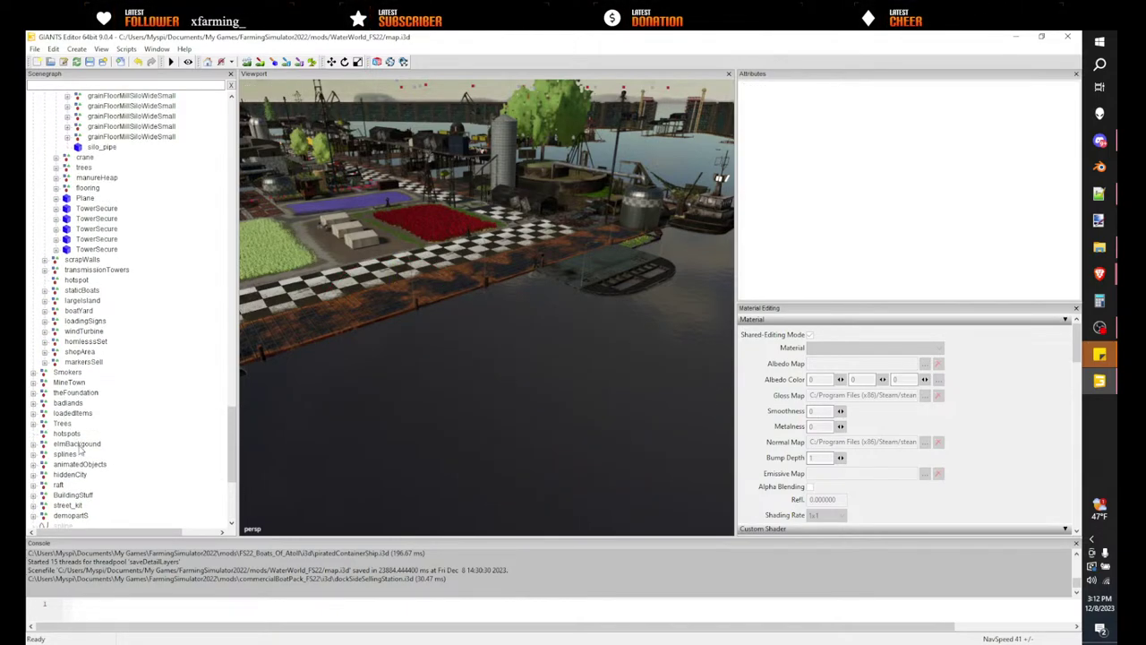
left_click(33, 413)
scroll(99, 416, "down", 2)
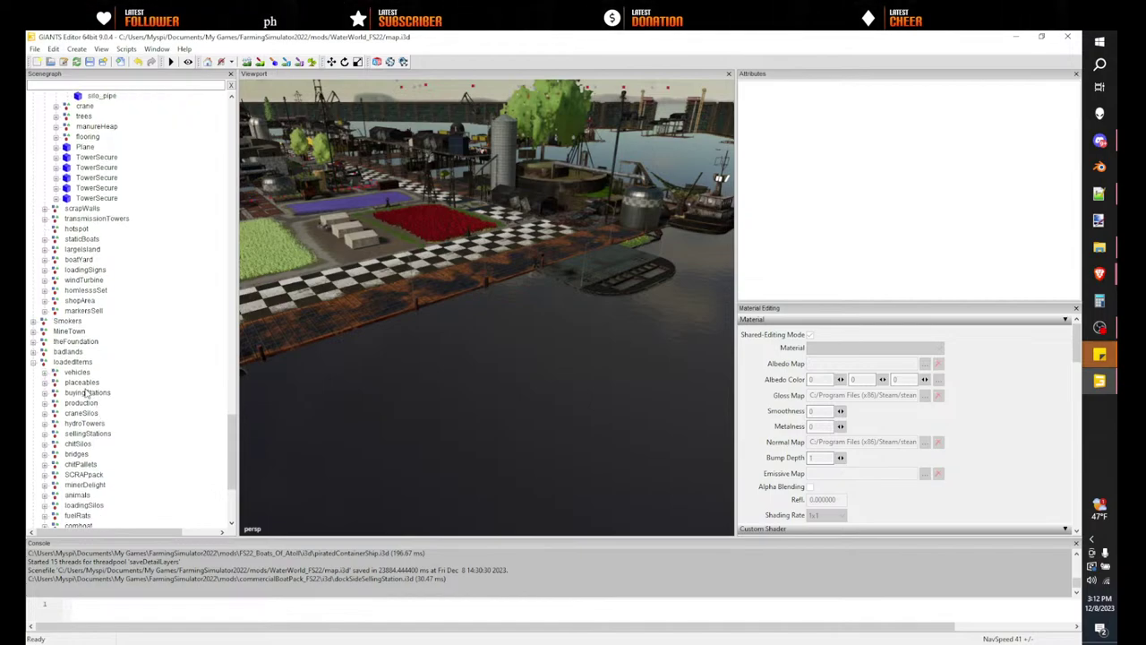
left_click(89, 434)
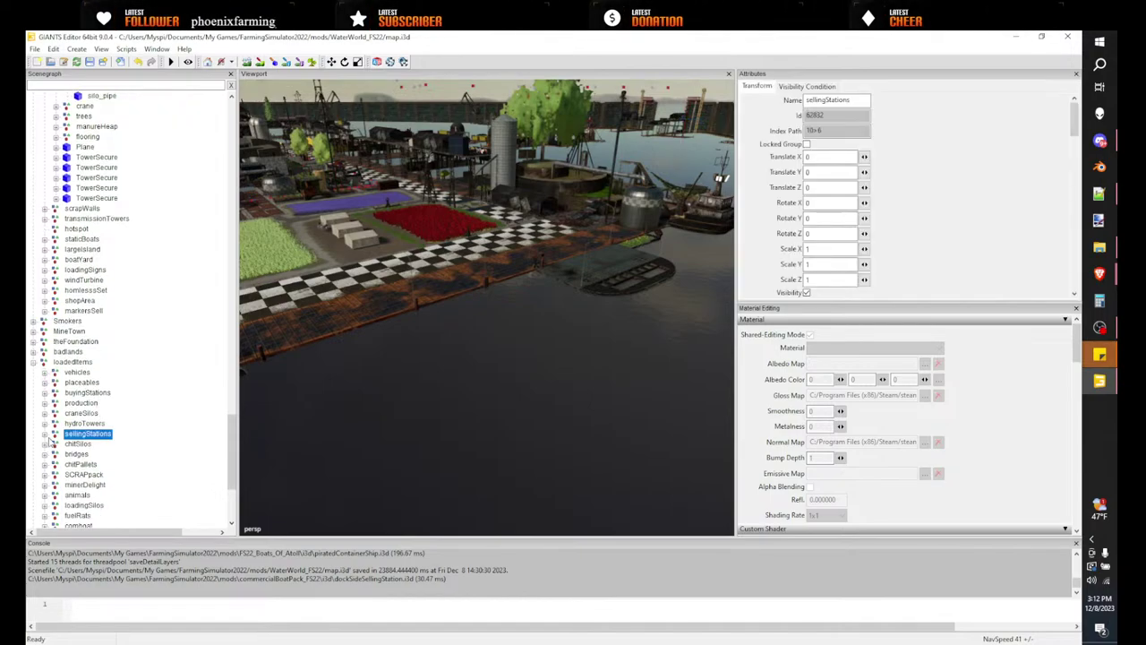
left_click(81, 433)
left_click(45, 434)
scroll(88, 434, "down", 2)
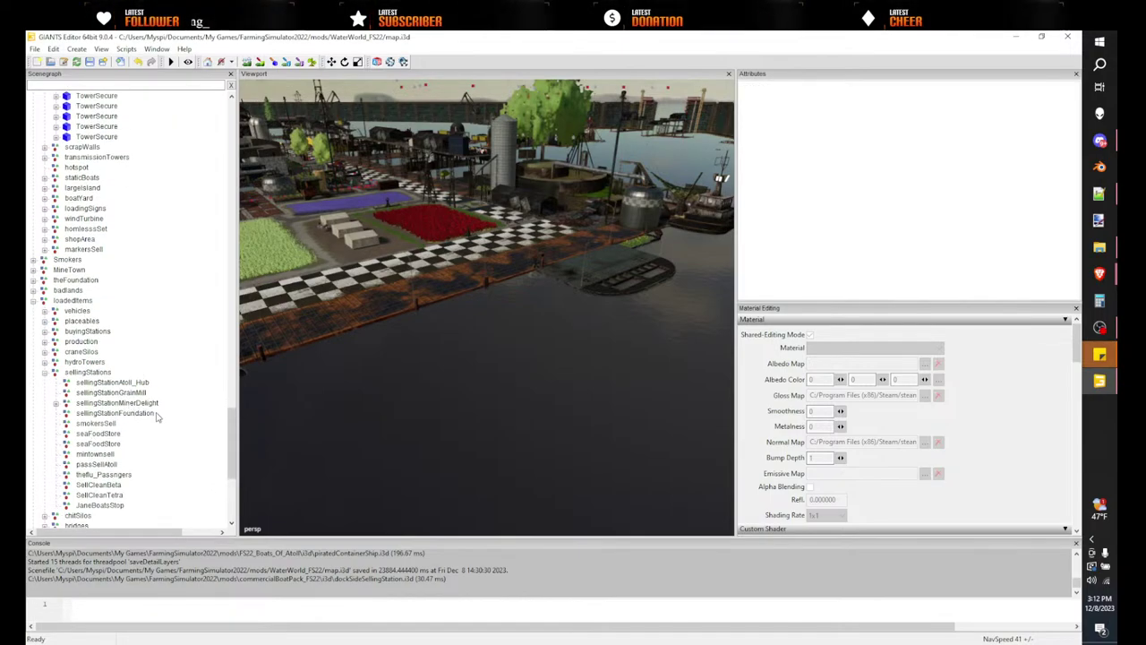
left_click(109, 435)
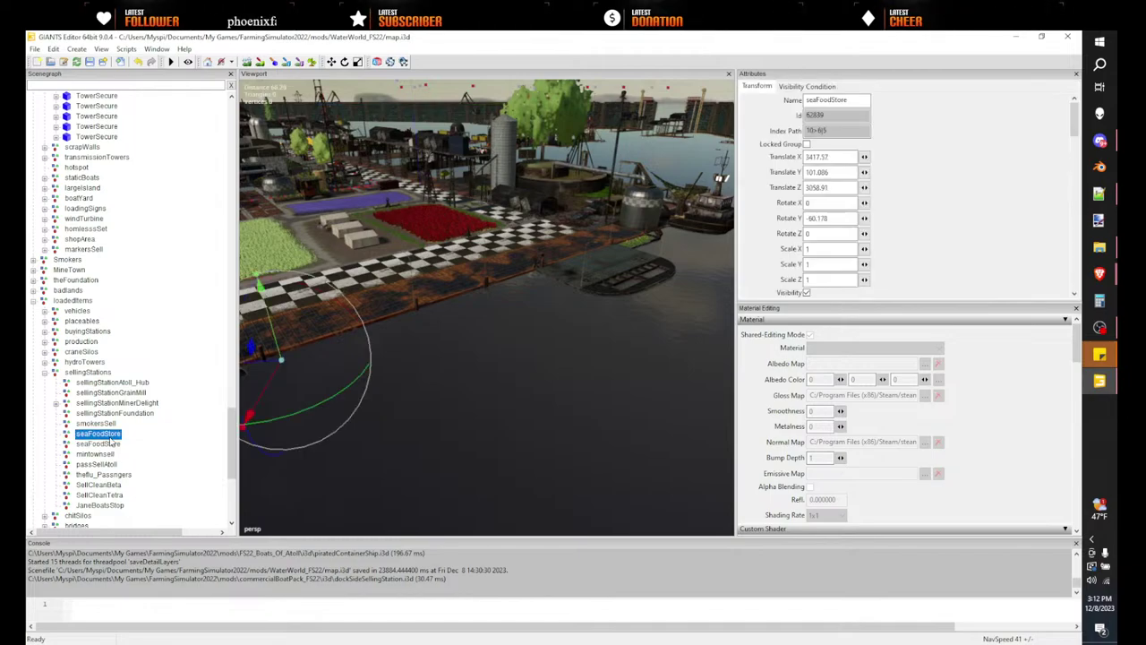
key("f")
left_click(104, 435)
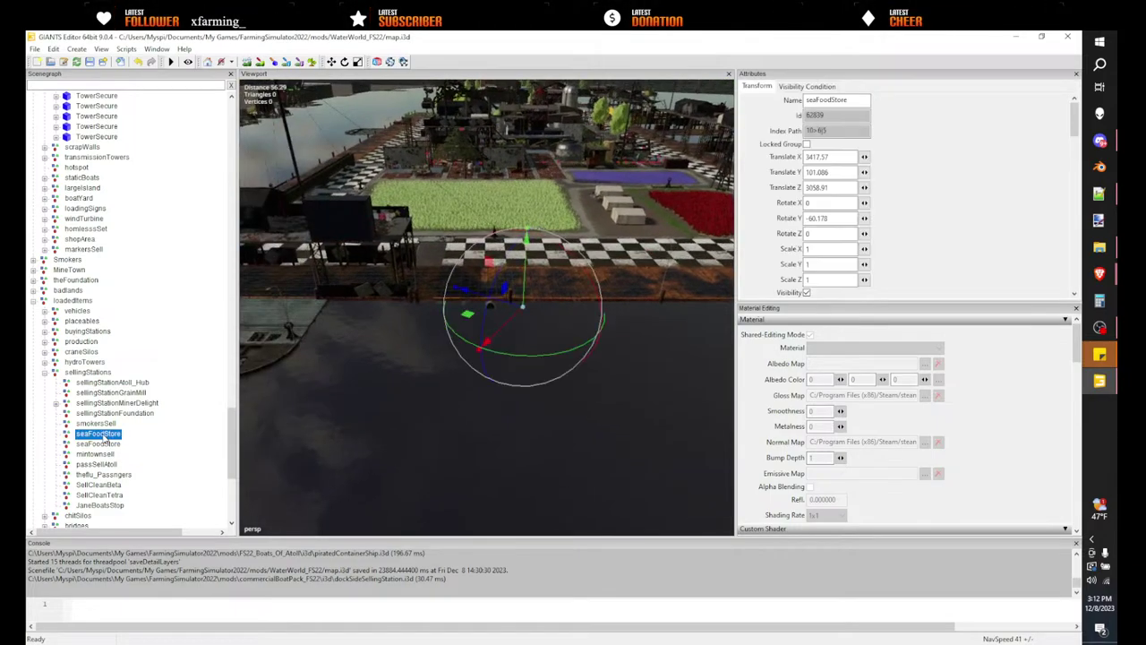
key("Delete")
- Paste the cut seaFoodStore into the sellingStations group and check its position at the dock
left_click(93, 372)
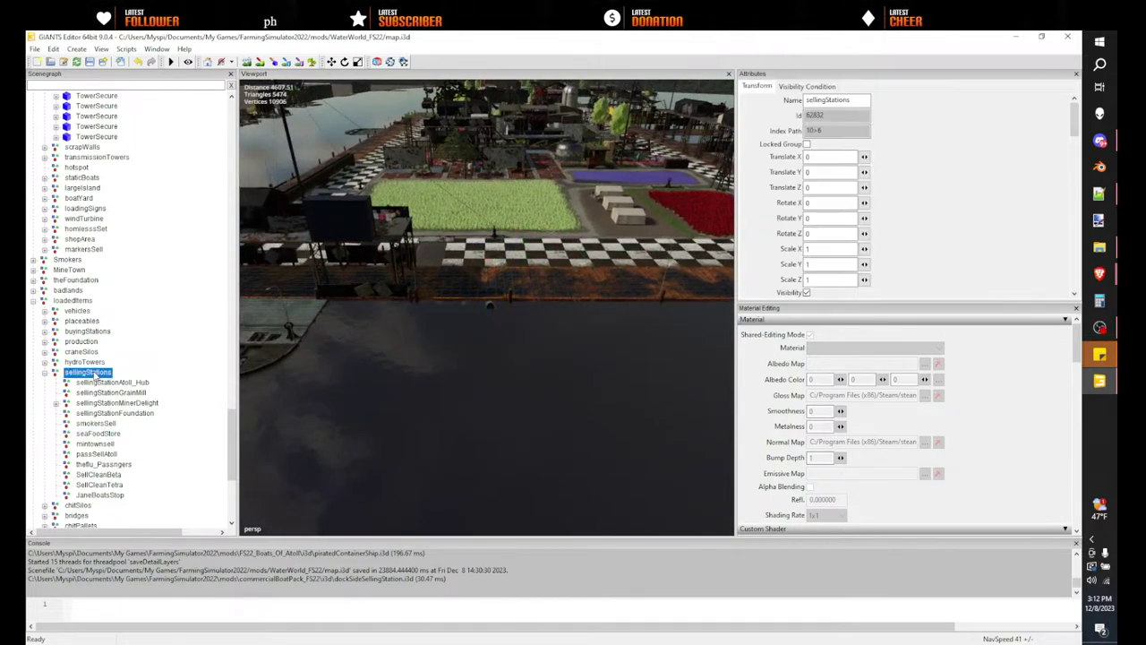
key("ctrl+z")
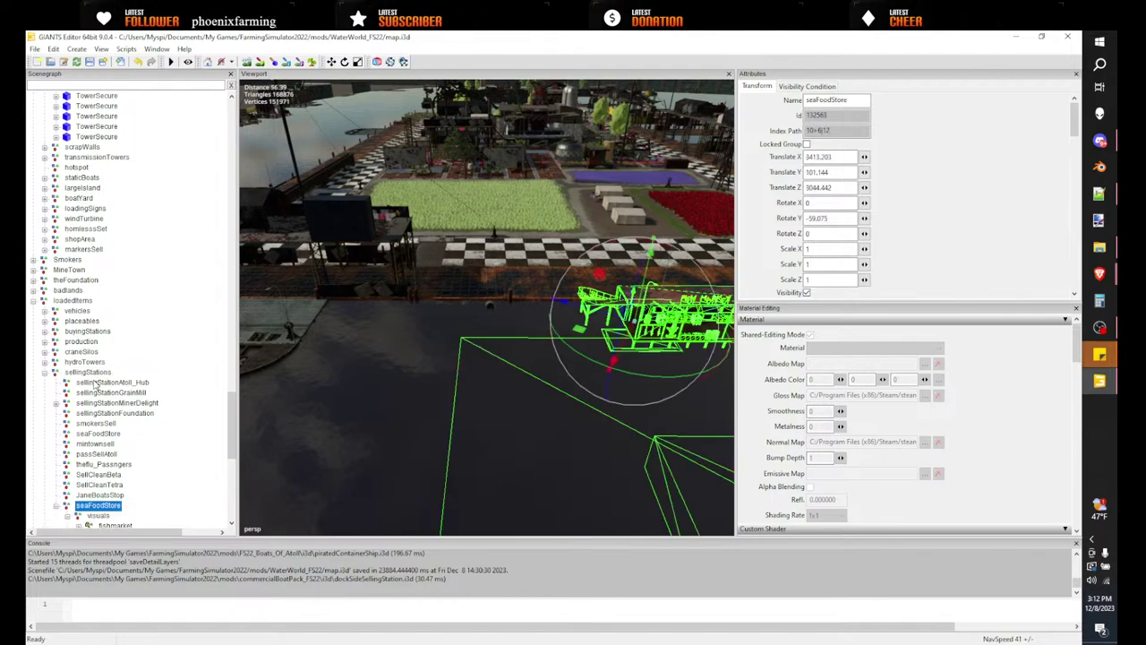
key("f")
scroll(475, 340, "down", 5)
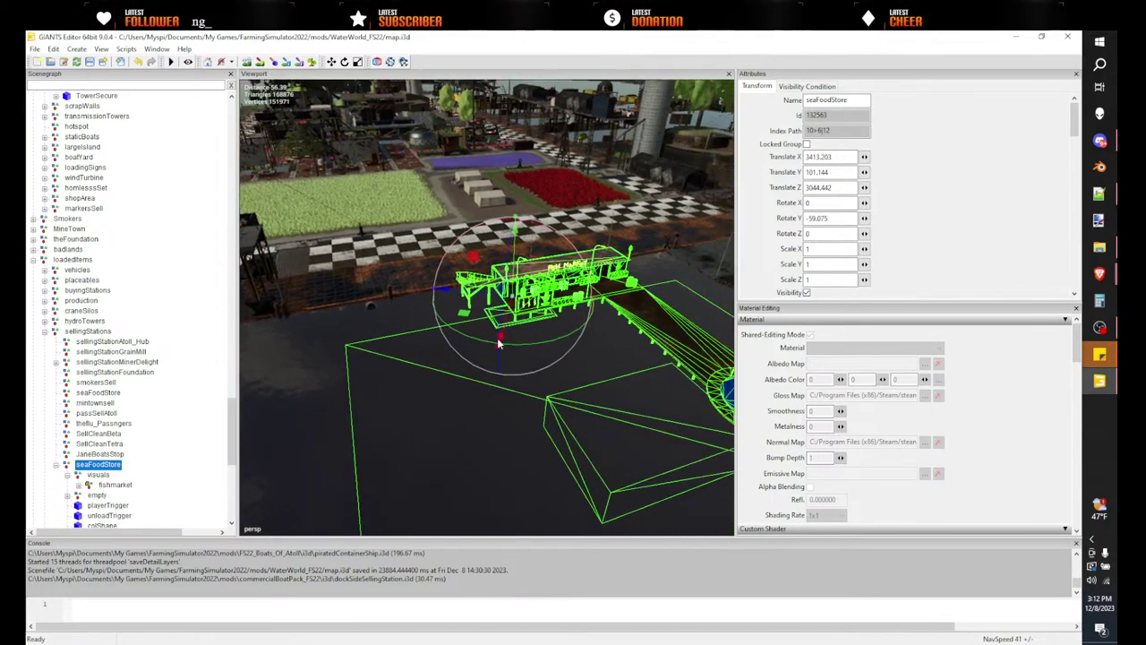
left_click_drag(476, 340, 528, 321, "alt")
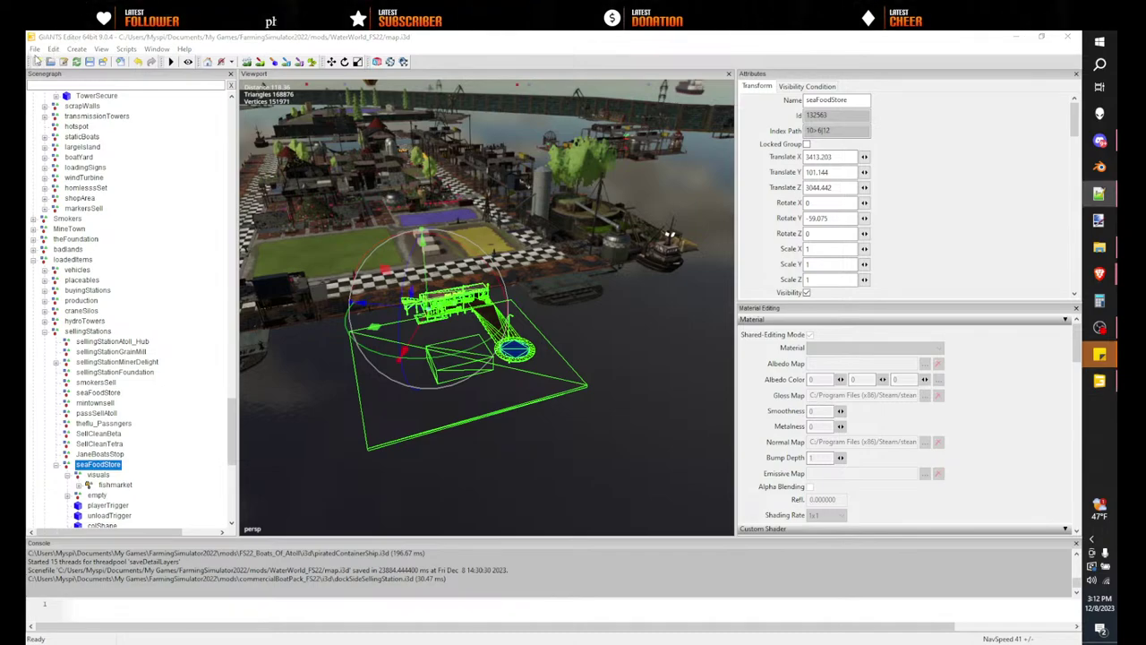
- Export the selected seaFoodStore node into WaterWorld_FS22's sellStations folder as dockSideSellingStation_atoll.i3d
left_click(34, 49)
mouse_move(54, 48)
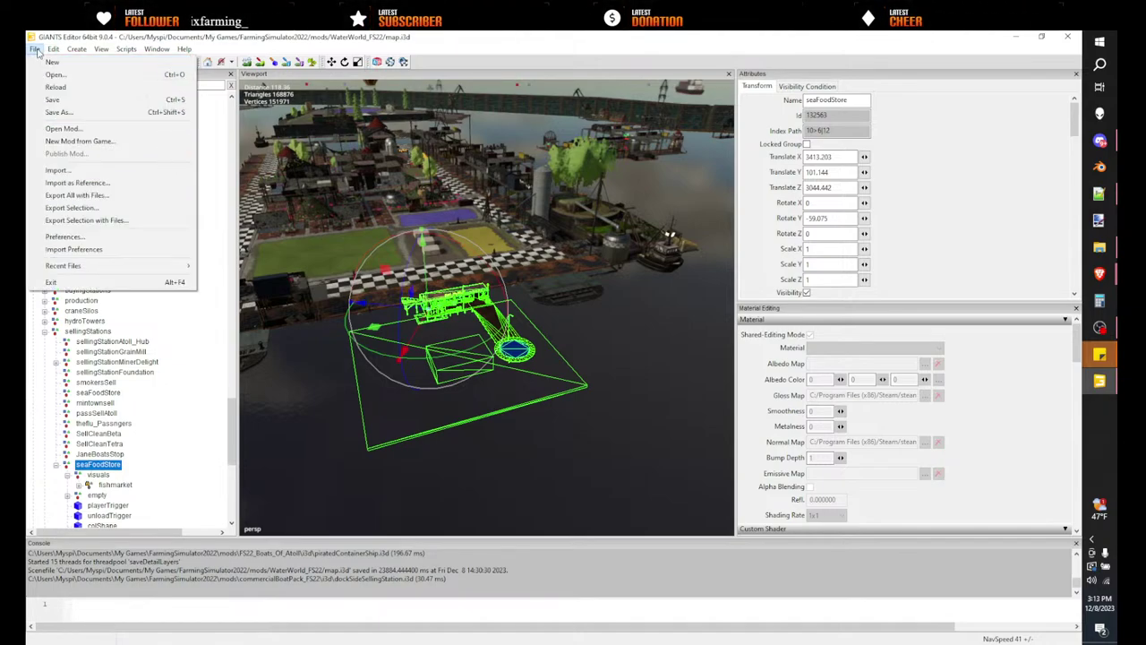
left_click(92, 209)
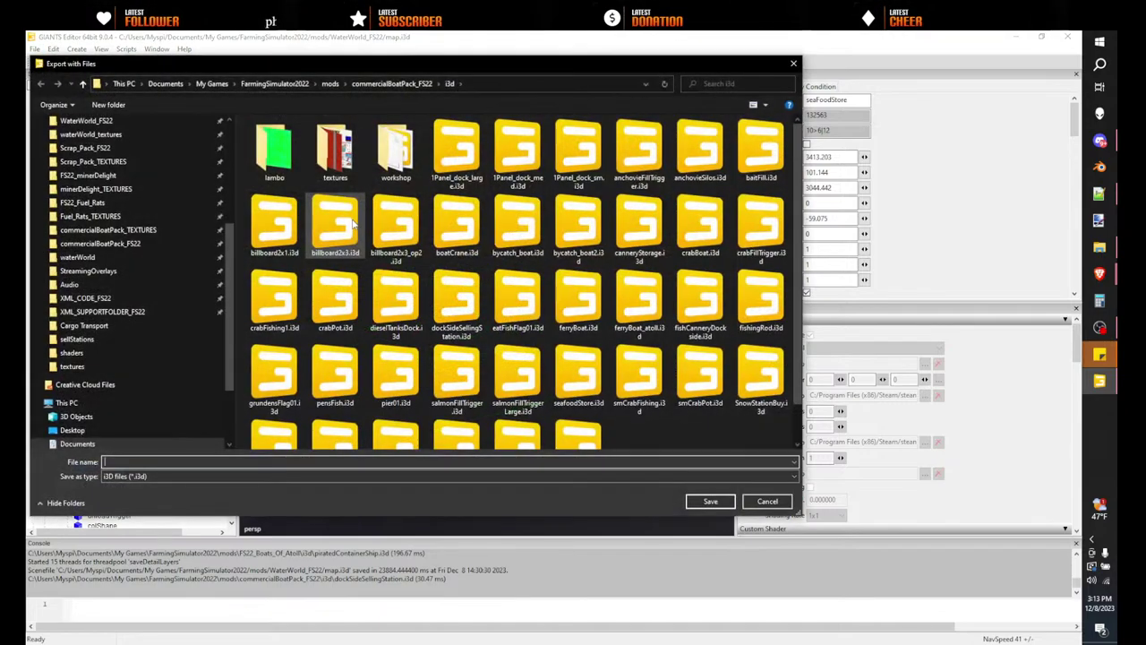
left_click(89, 339)
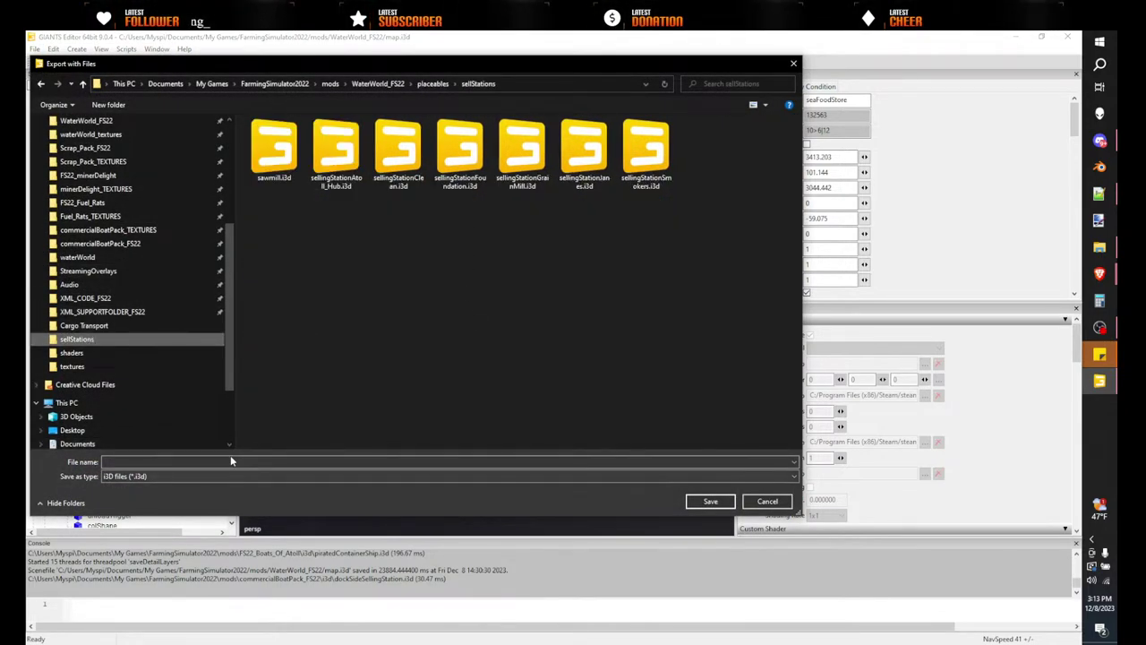
left_click(242, 462)
type("dockSideSellingStation_atoll")
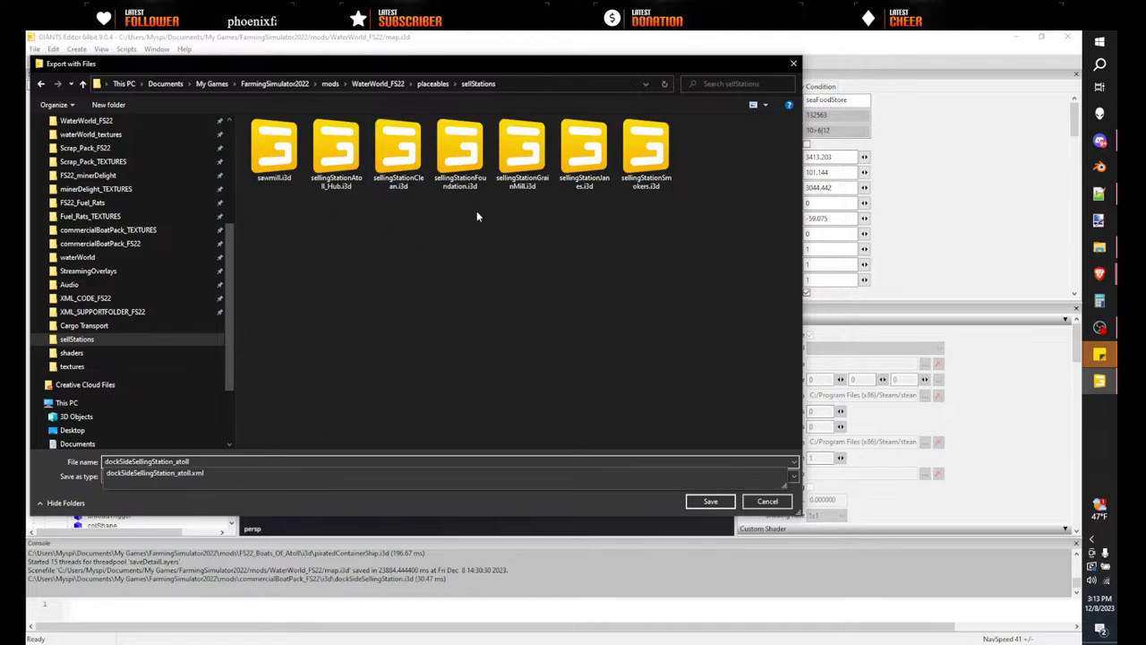
left_click(708, 503)
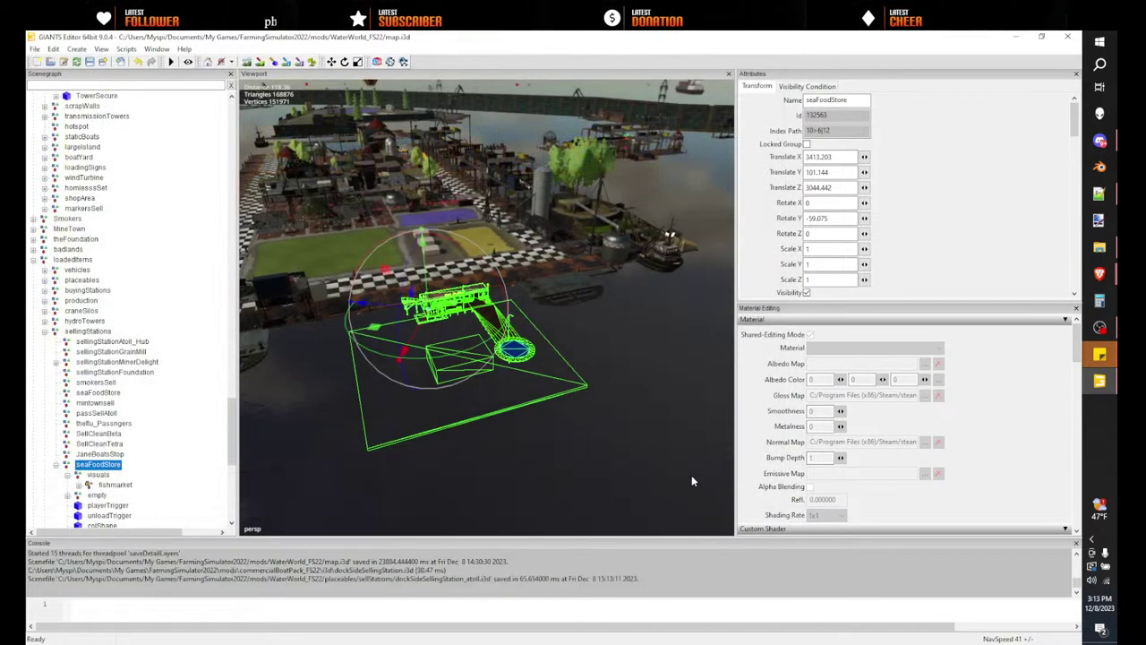
- Delete all child nodes of seaFoodStore in the map, from visuals to infoTrigger, keeping the empty parent group
left_click(157, 472)
left_click(69, 476)
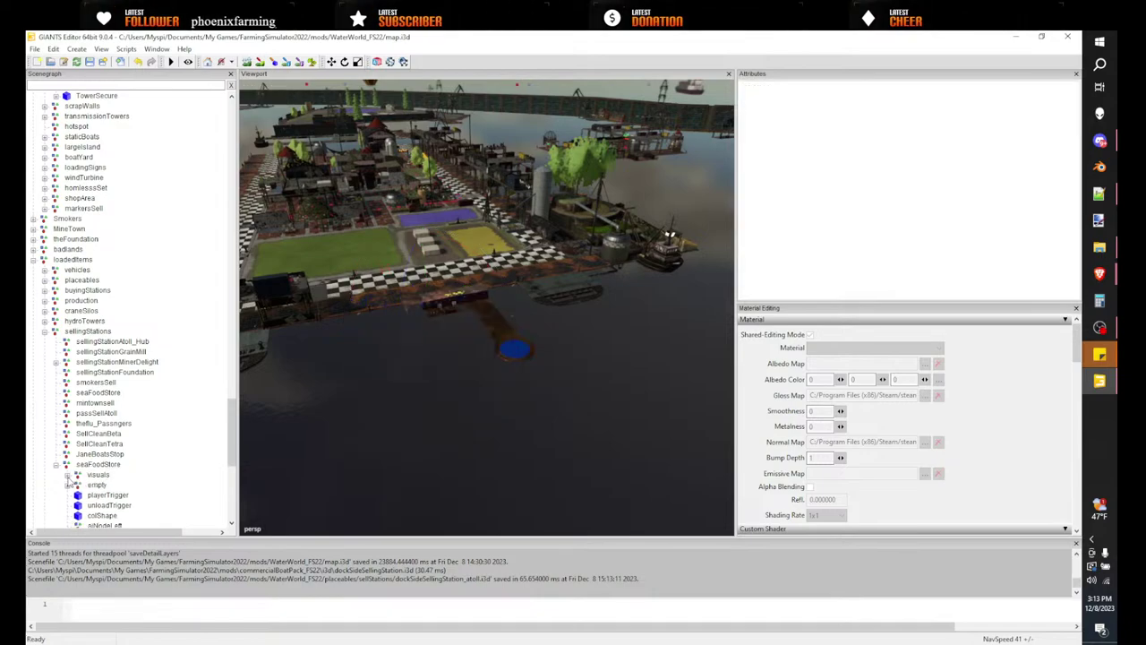
left_click(95, 474)
scroll(100, 479, "down", 4)
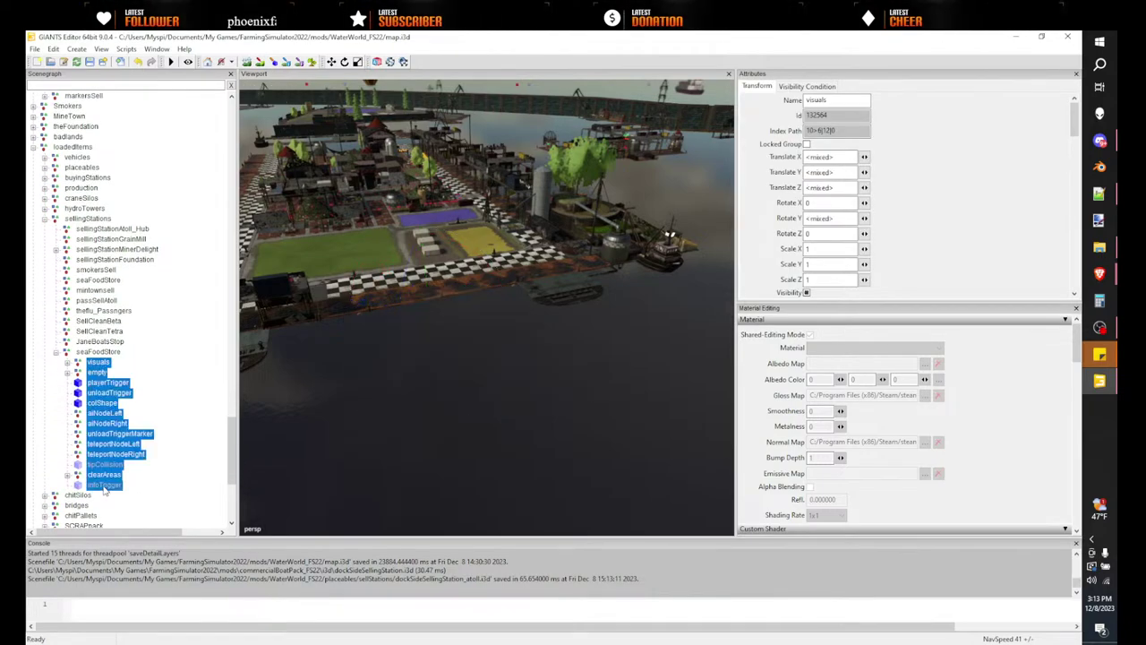
double_click(99, 352)
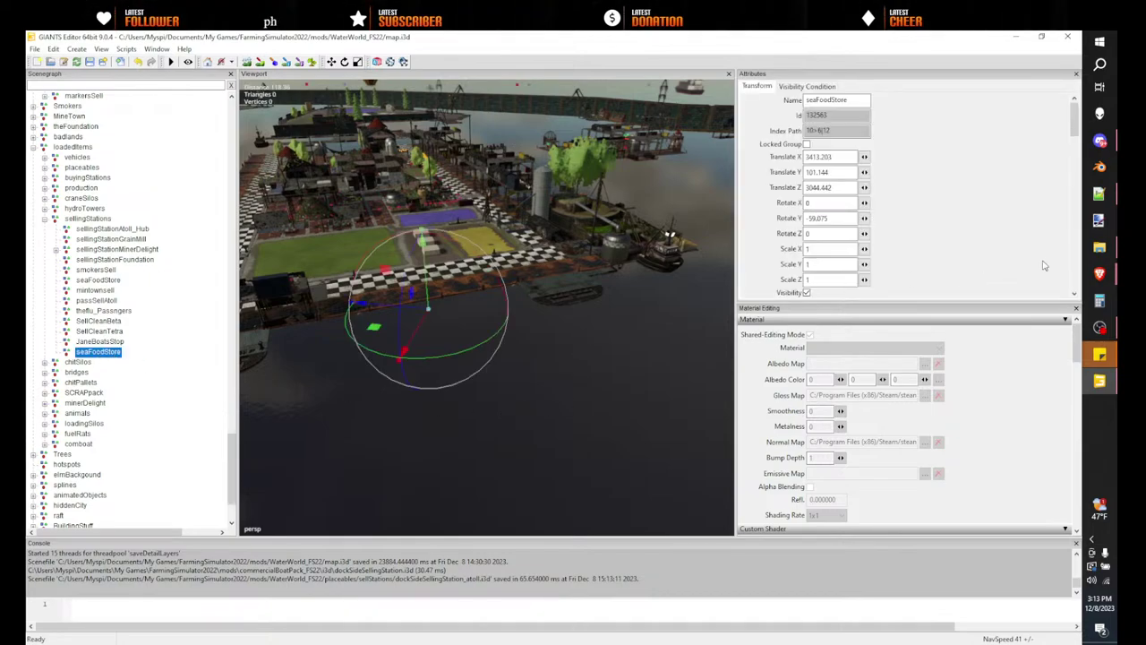
- Open dockSideSellingStation_atoll.i3d from the sellStations folder in GIANTS Editor 9.0.4
left_click(1099, 246)
double_click(818, 192)
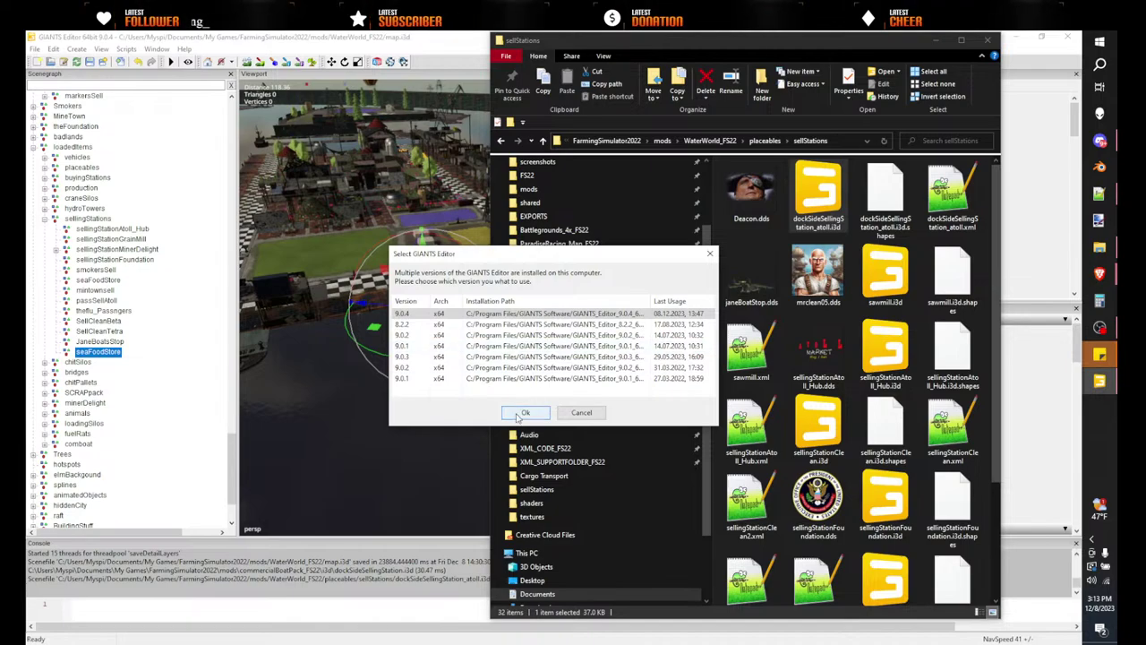
left_click(522, 413)
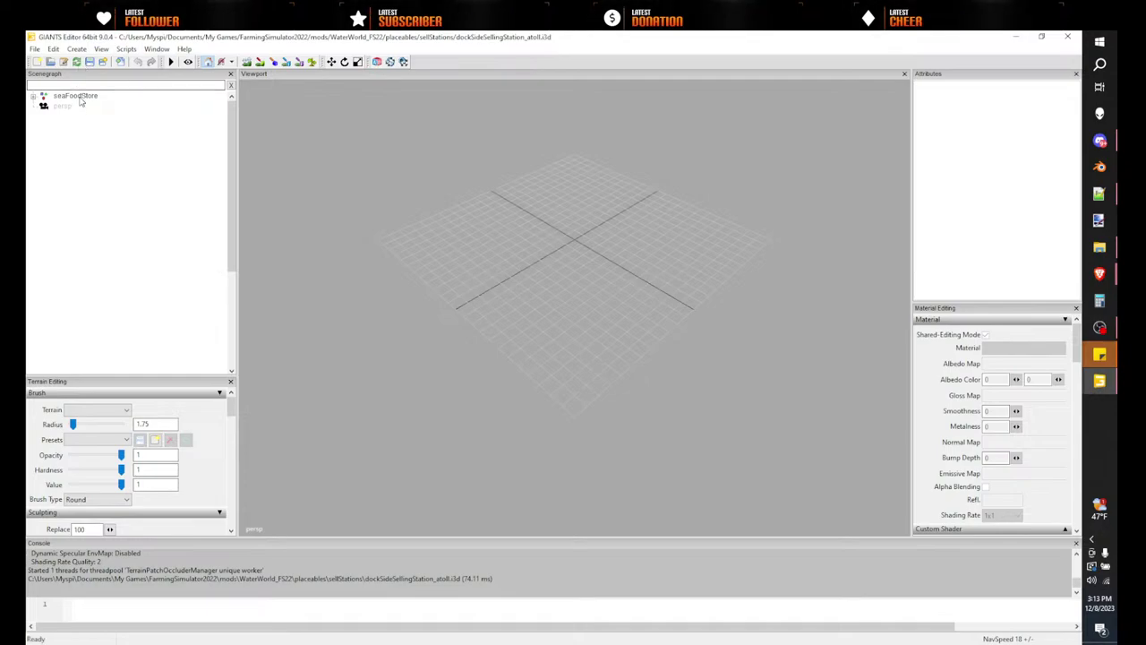
- Set the exported seaFoodStore node's X, Y and Z translation and its Y rotation to 0
left_click(77, 95)
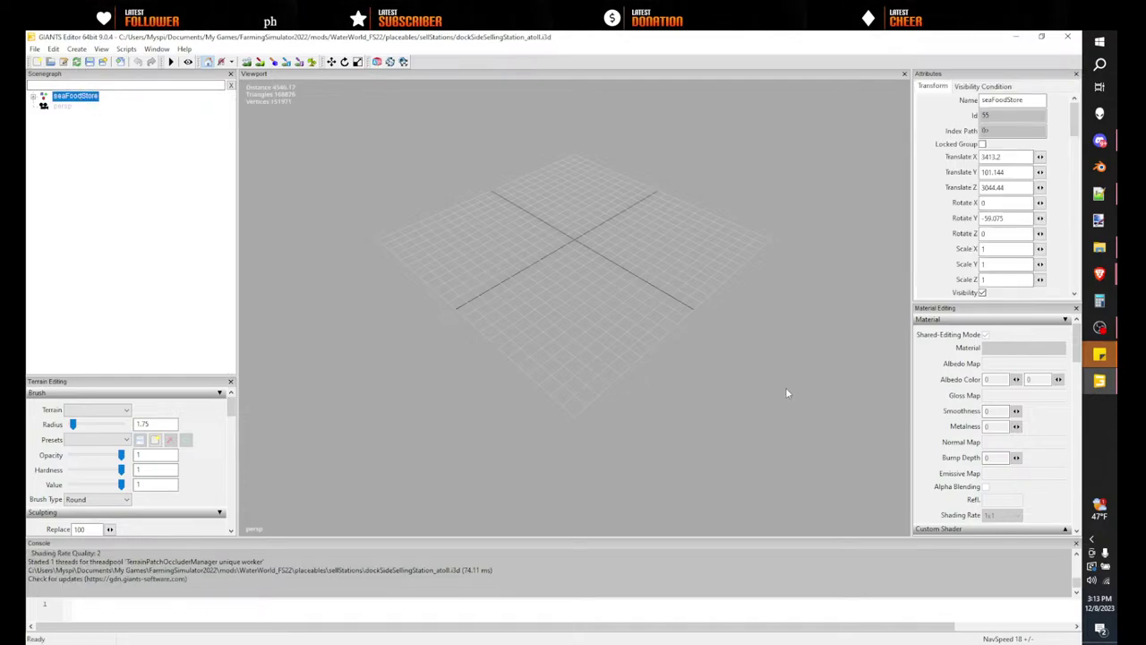
left_click_drag(913, 334, 978, 199, "alt")
double_click(1014, 158)
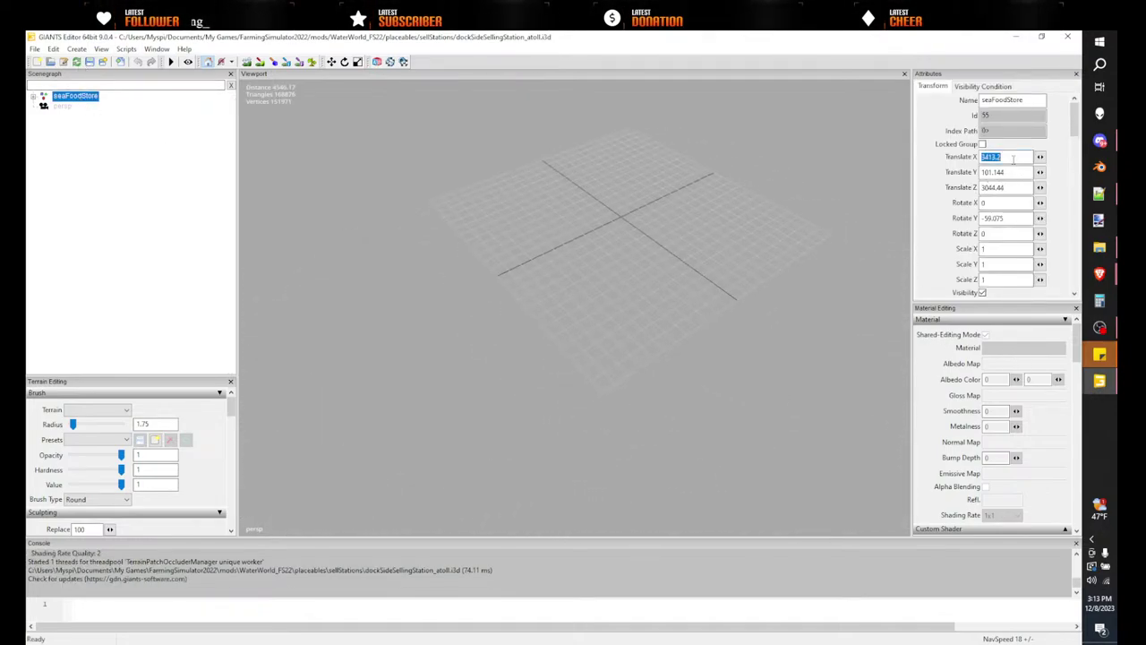
double_click(1015, 174)
left_click(1012, 157)
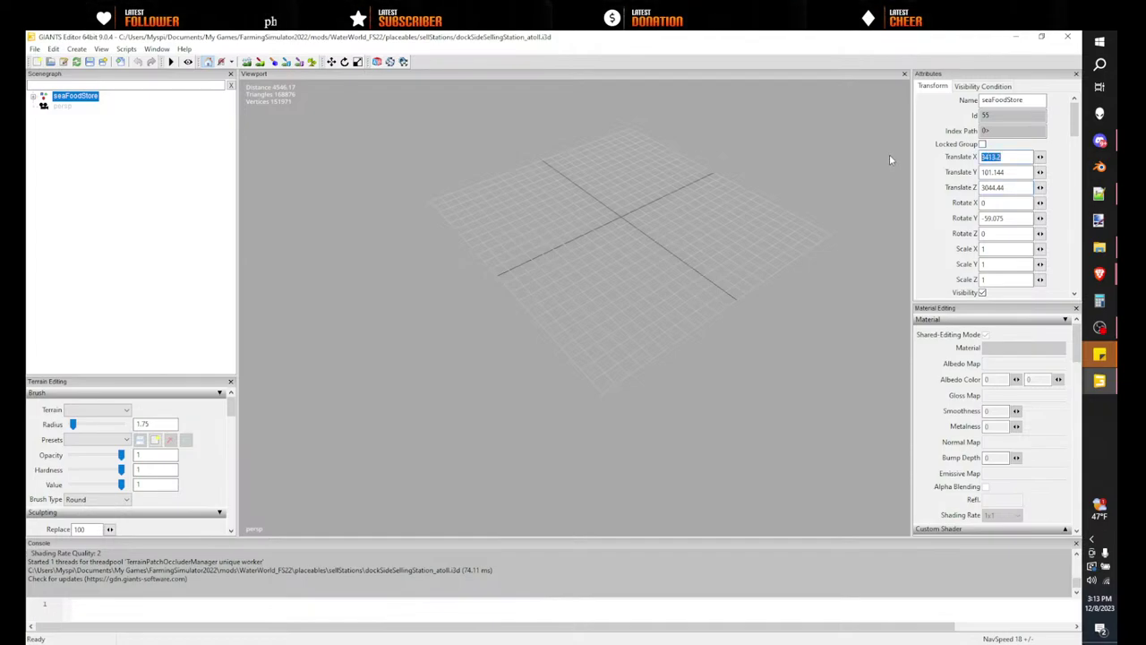
type("0")
key("Tab")
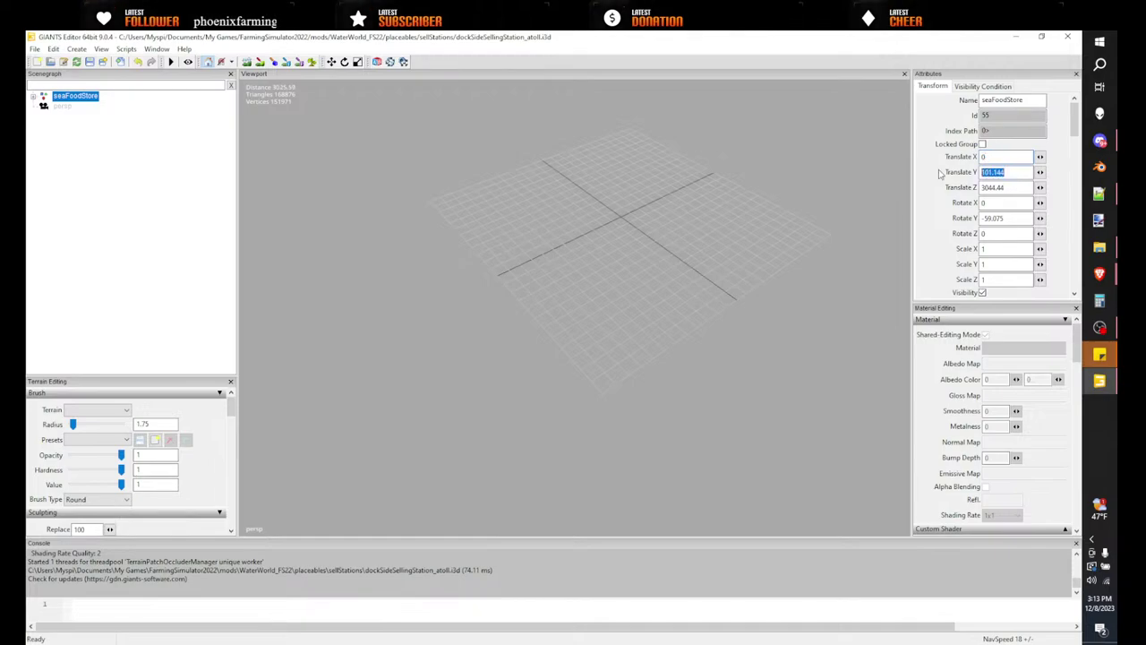
type("0")
left_click_drag(1021, 221, 958, 219)
type("0")
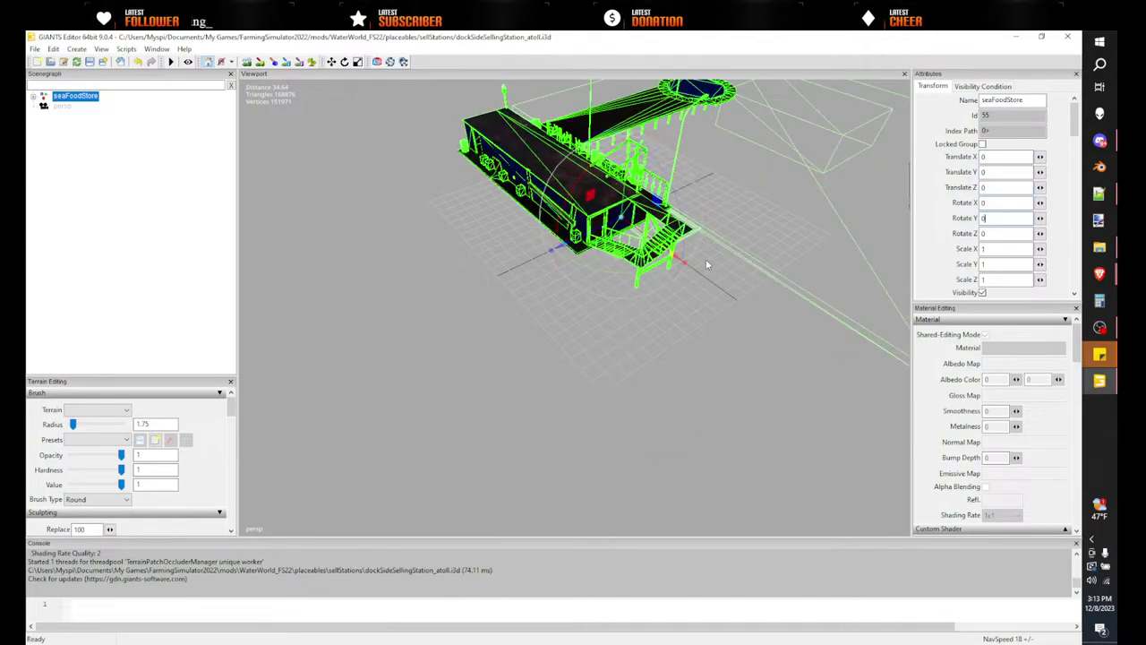
- Examine the fish market model at the scene origin from several angles, including the ramp and the support posts
left_click_drag(707, 262, 644, 295, "alt")
middle_click_drag(643, 291, 648, 248, "alt")
left_click_drag(647, 249, 642, 245, "alt")
middle_click_drag(643, 246, 570, 250, "alt")
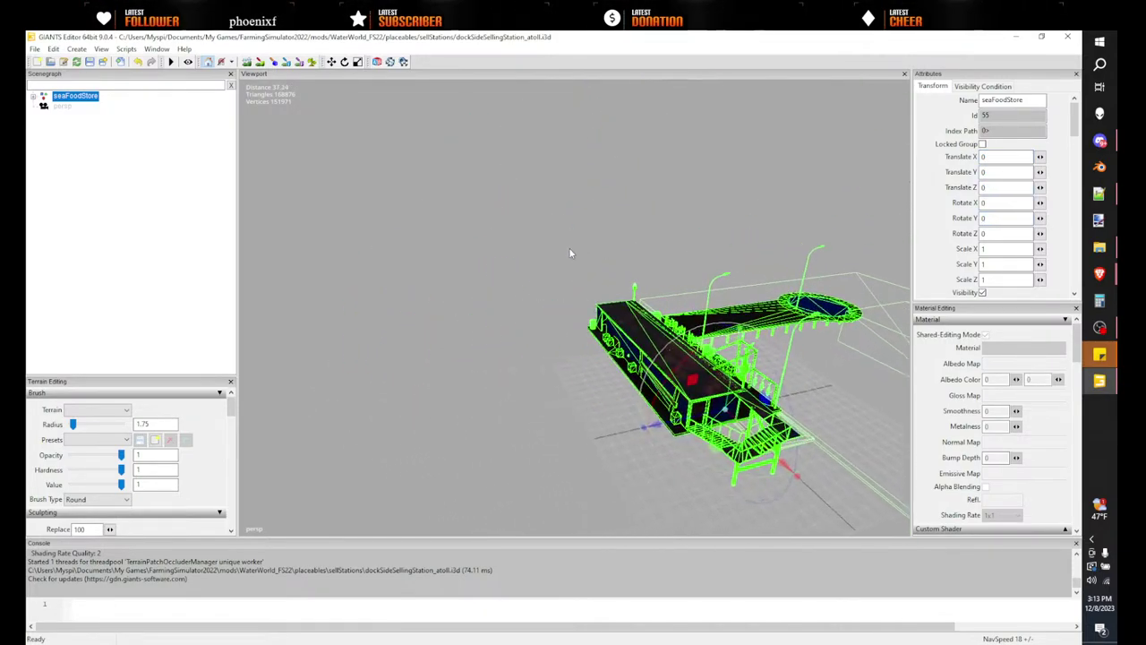
left_click_drag(570, 250, 470, 261, "alt")
middle_click_drag(470, 265, 440, 299)
left_click_drag(440, 299, 395, 294, "alt")
scroll(412, 299, "up", 5)
middle_click_drag(396, 294, 542, 304)
left_click(540, 304)
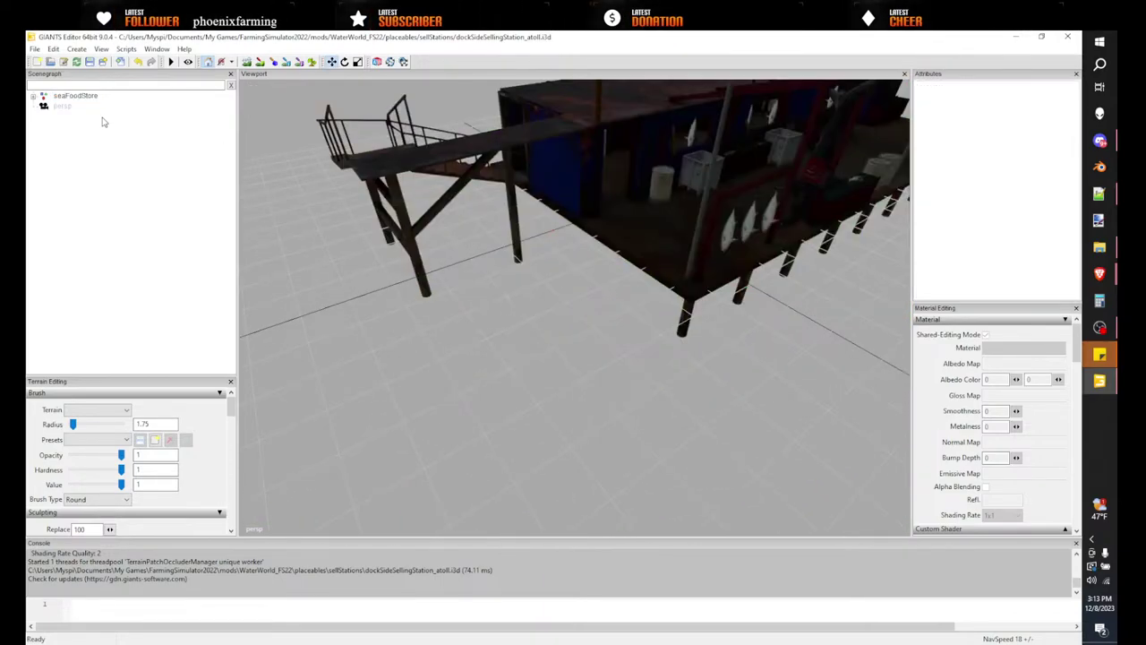
- Expand seaFoodStore and inspect the colShape collision box and its shape attributes
left_click(67, 98)
left_click(34, 96)
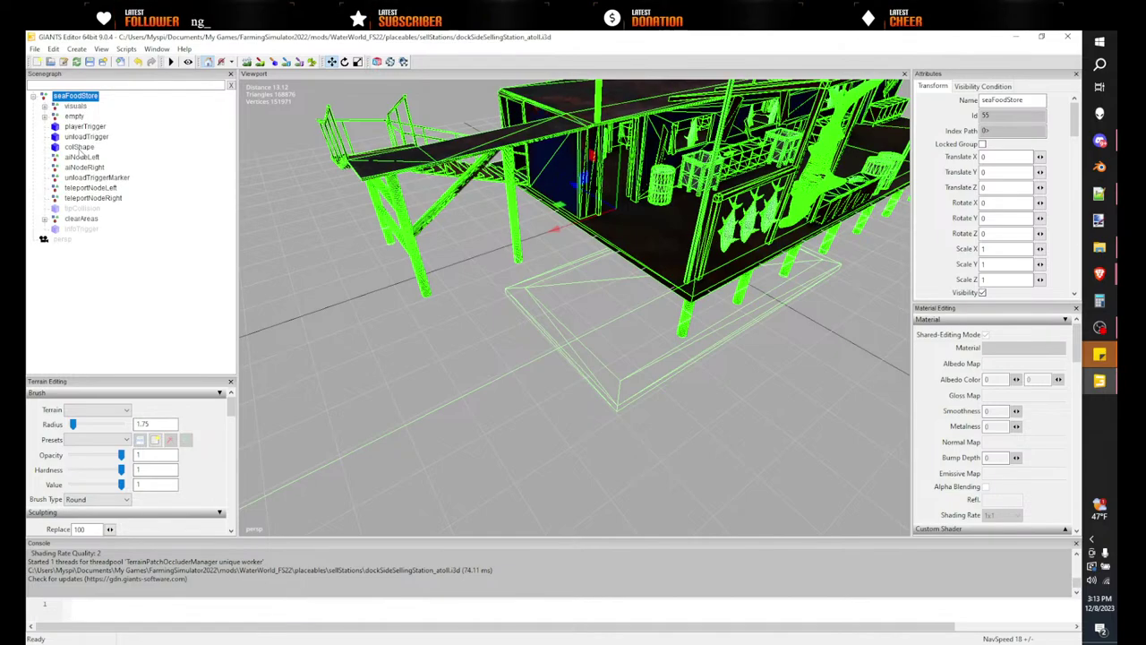
left_click(85, 149)
left_click_drag(471, 191, 666, 199, "alt")
scroll(666, 200, "down", 3)
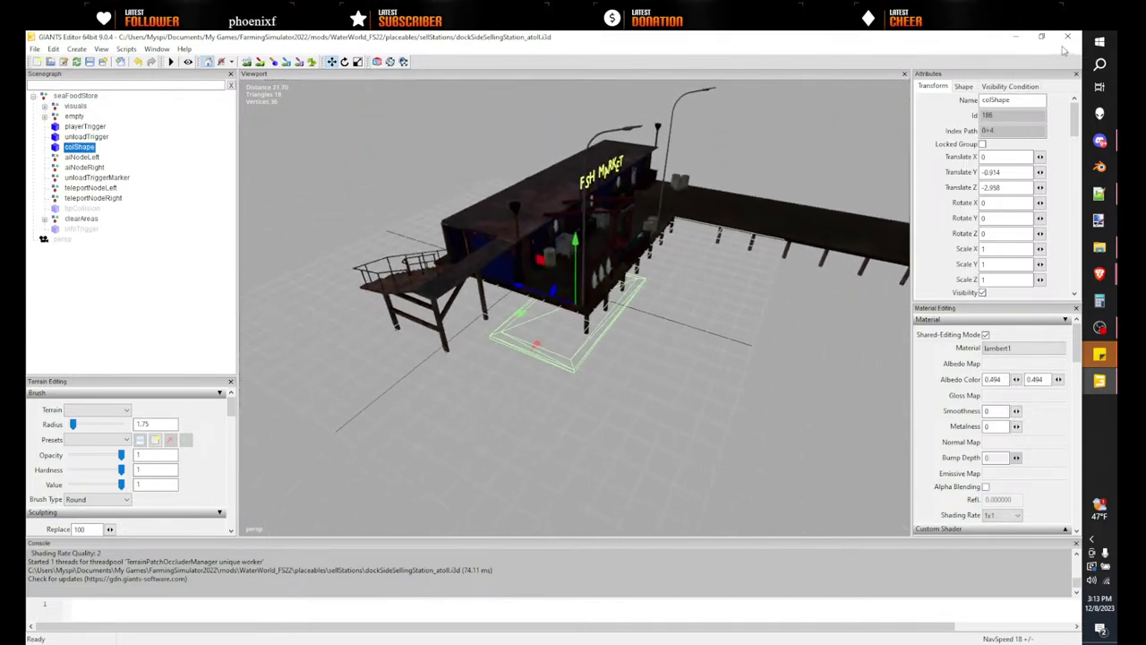
left_click(963, 87)
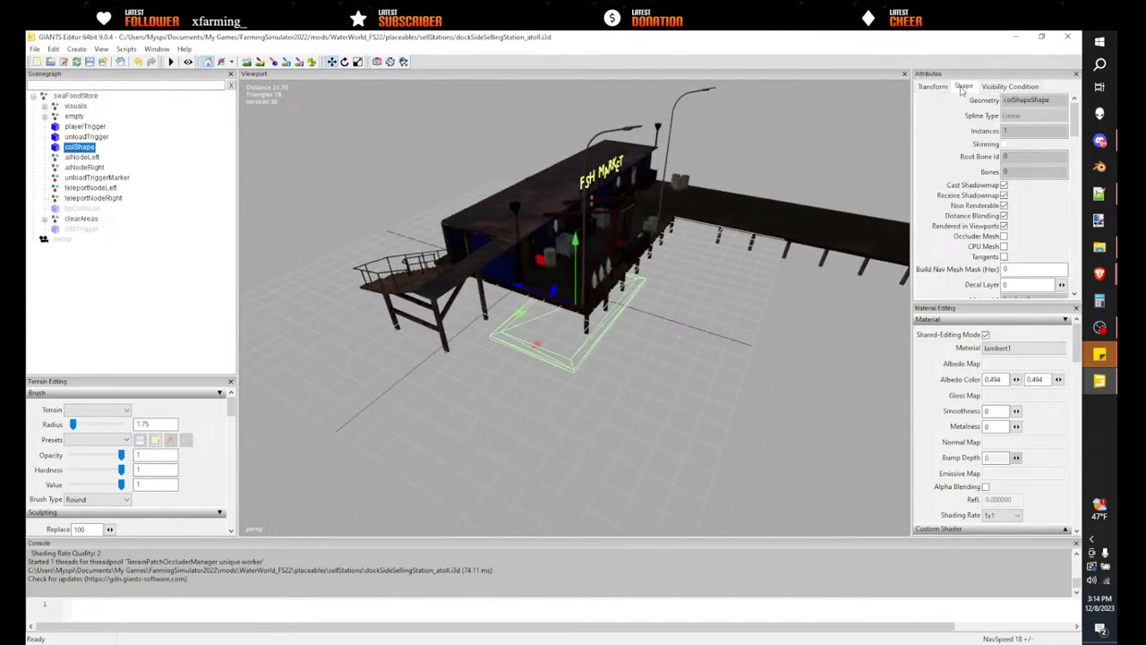
middle_click_drag(477, 221, 516, 213)
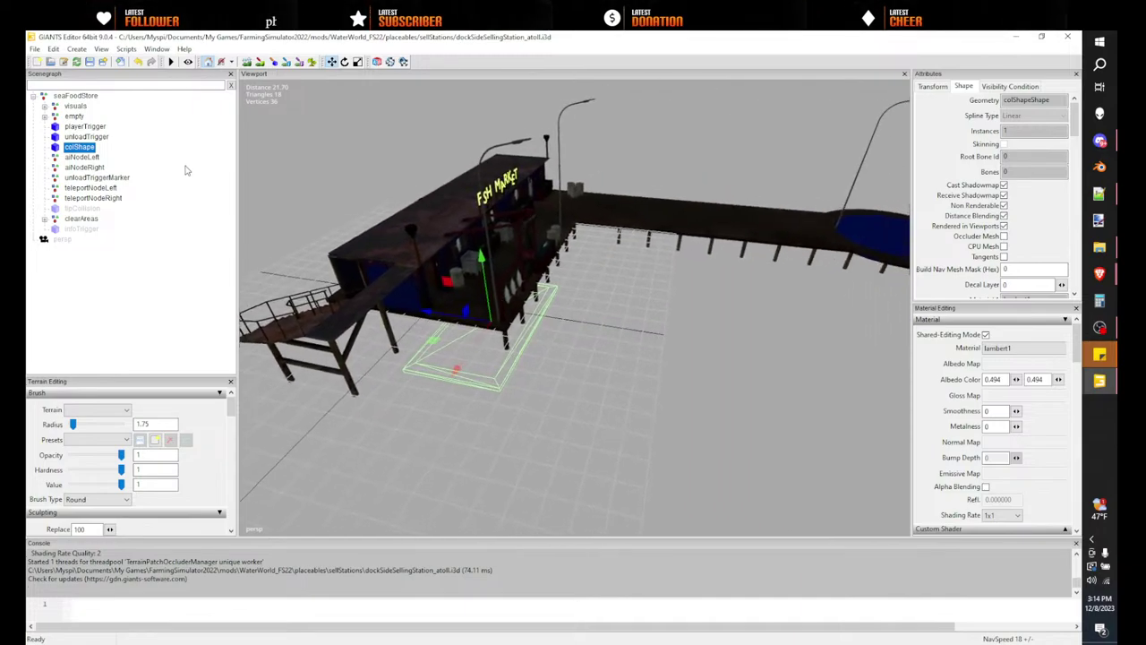
- Turn on visibility for the tipCollision node and check its box against the building
left_click(87, 208)
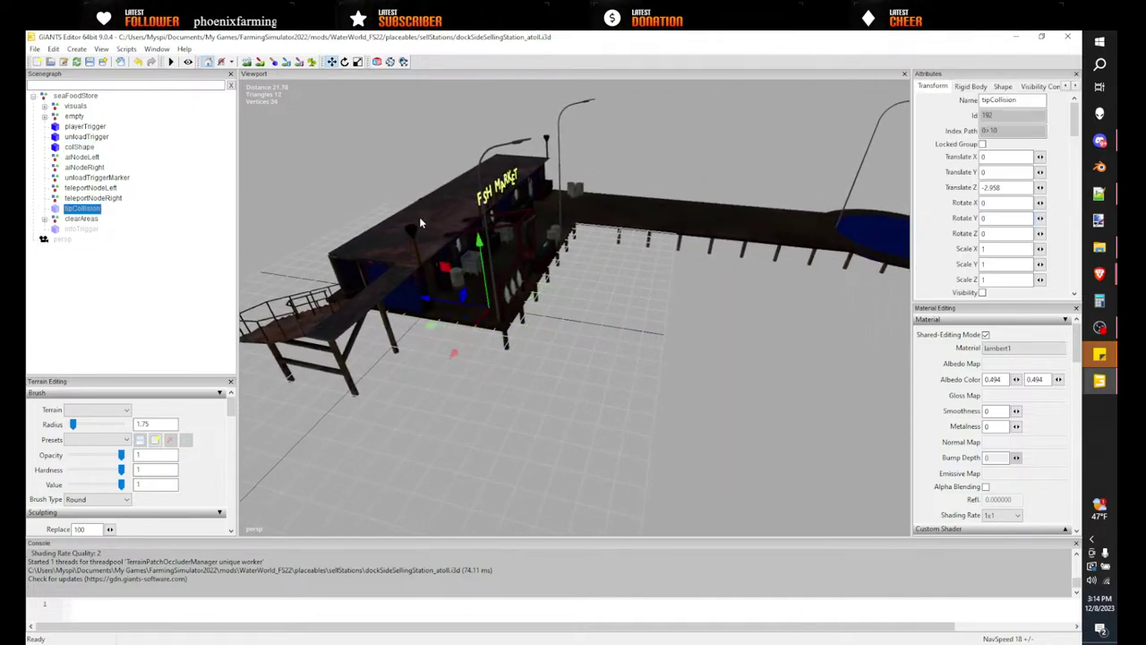
left_click(982, 293)
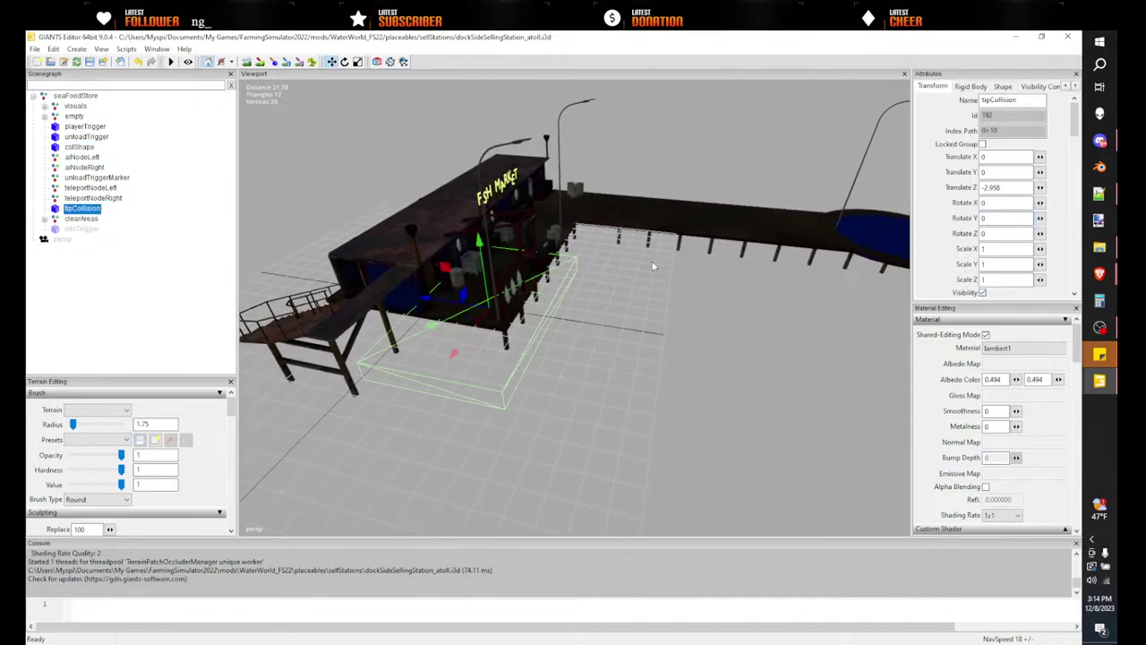
middle_click_drag(652, 261, 616, 276)
scroll(618, 277, "down", 3)
left_click_drag(621, 278, 598, 281, "alt")
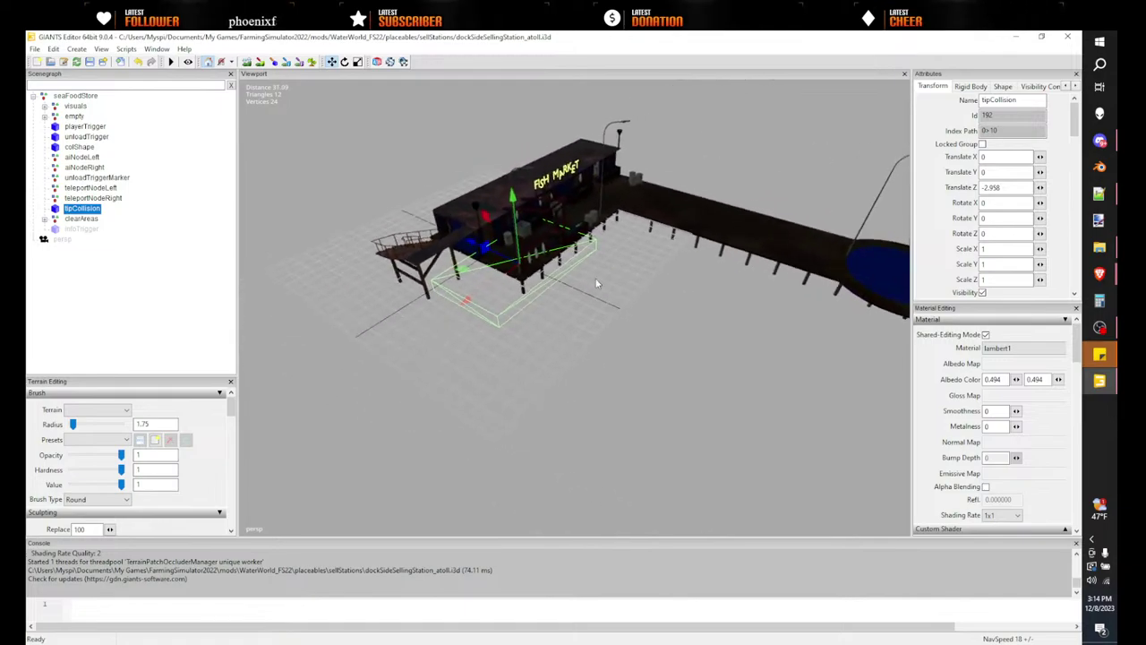
scroll(598, 281, "down", 1)
- Turn on visibility for the infoTrigger node and check the full extent of its box
left_click(81, 230)
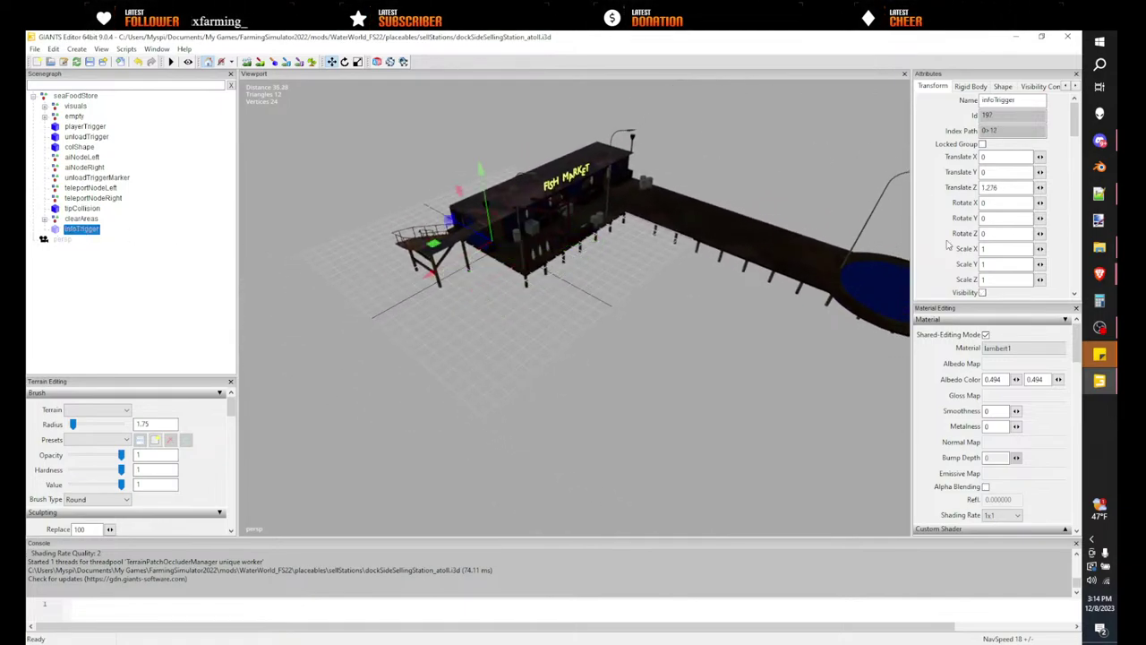
left_click(982, 294)
left_click_drag(736, 271, 569, 276, "alt")
scroll(674, 254, "down", 8)
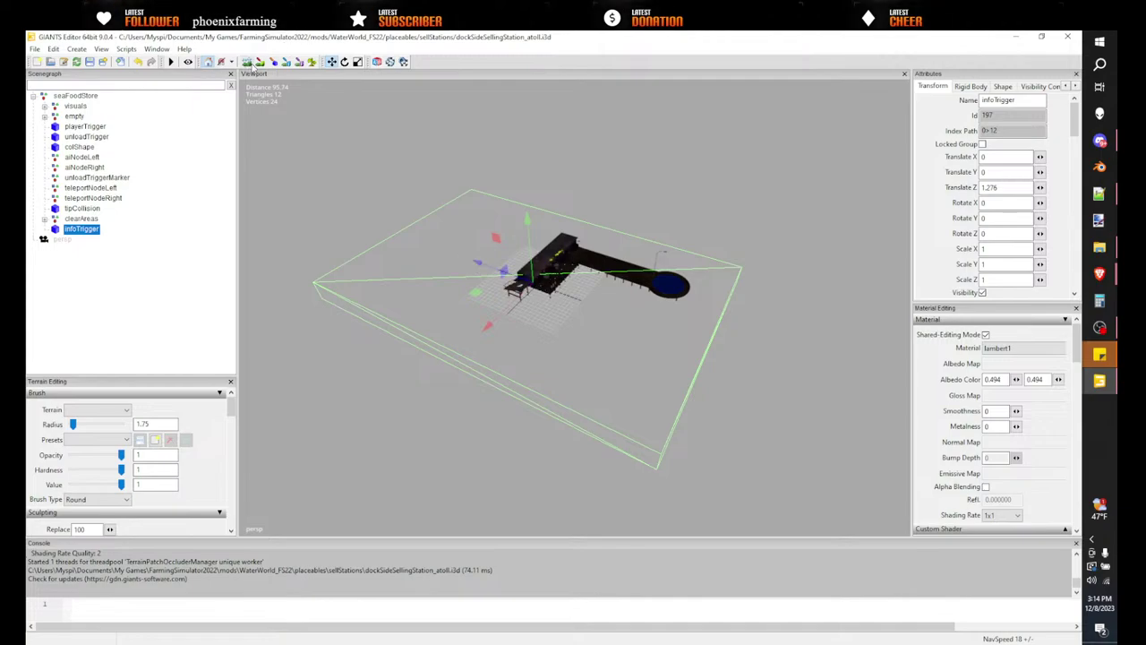
- Recheck the tipCollision box and save dockSideSellingStation_atoll.i3d
left_click(82, 208)
middle_click_drag(548, 279, 638, 276)
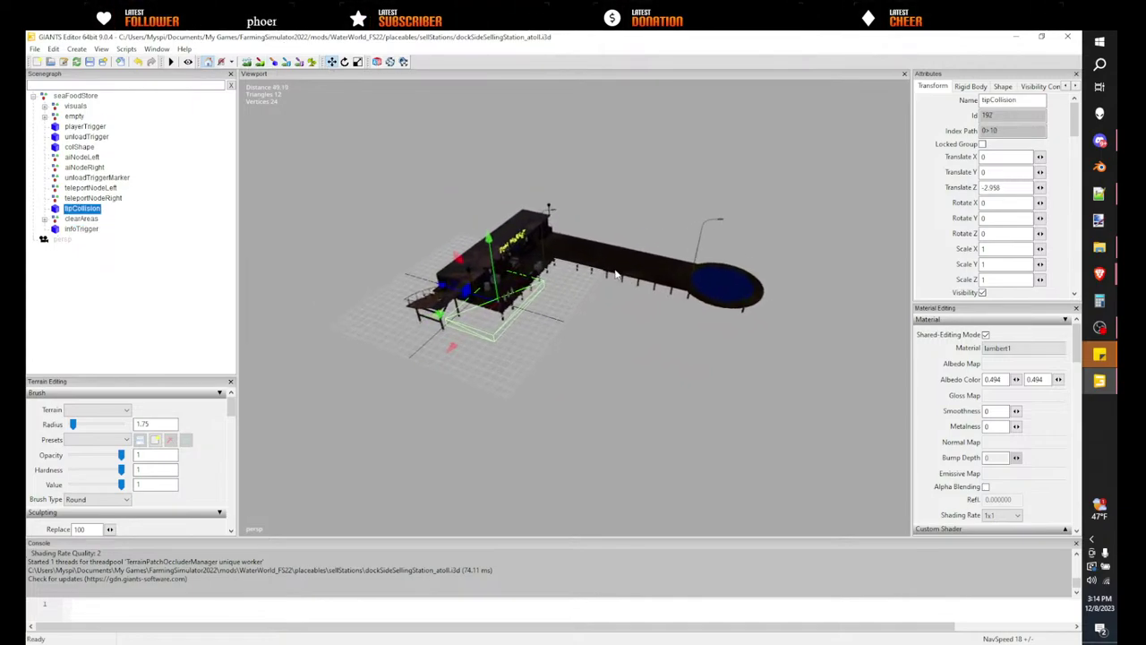
left_click(90, 62)
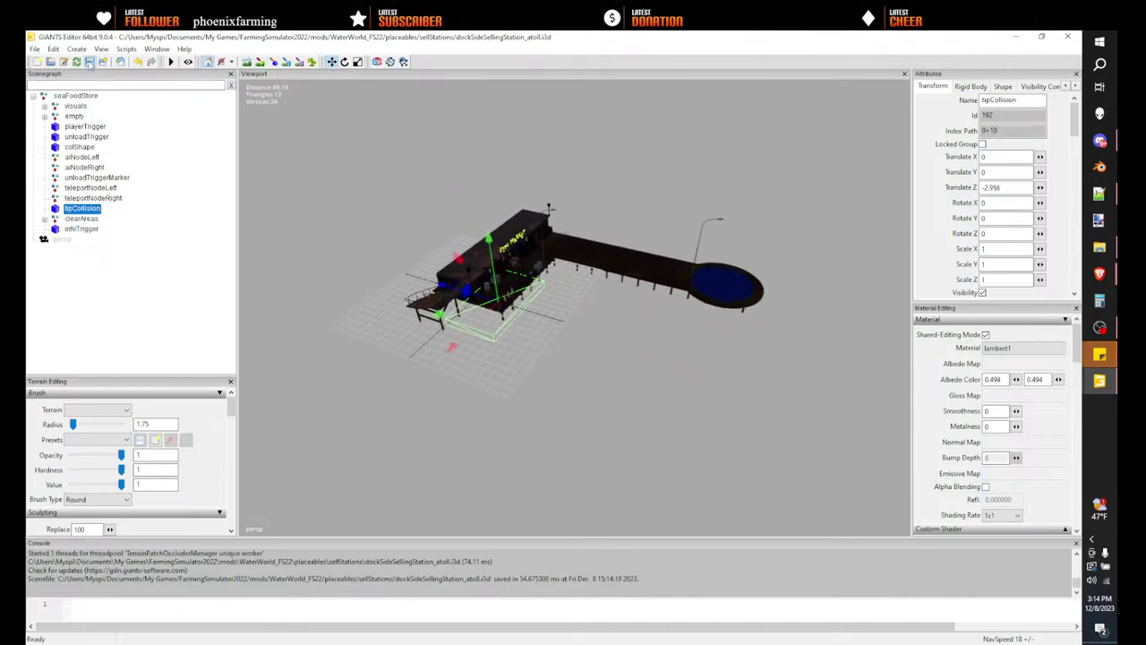
- Return to WaterWorld's map.i3d, save it, and check the position of the emptied seaFoodStore group at the dock
left_click(1019, 38)
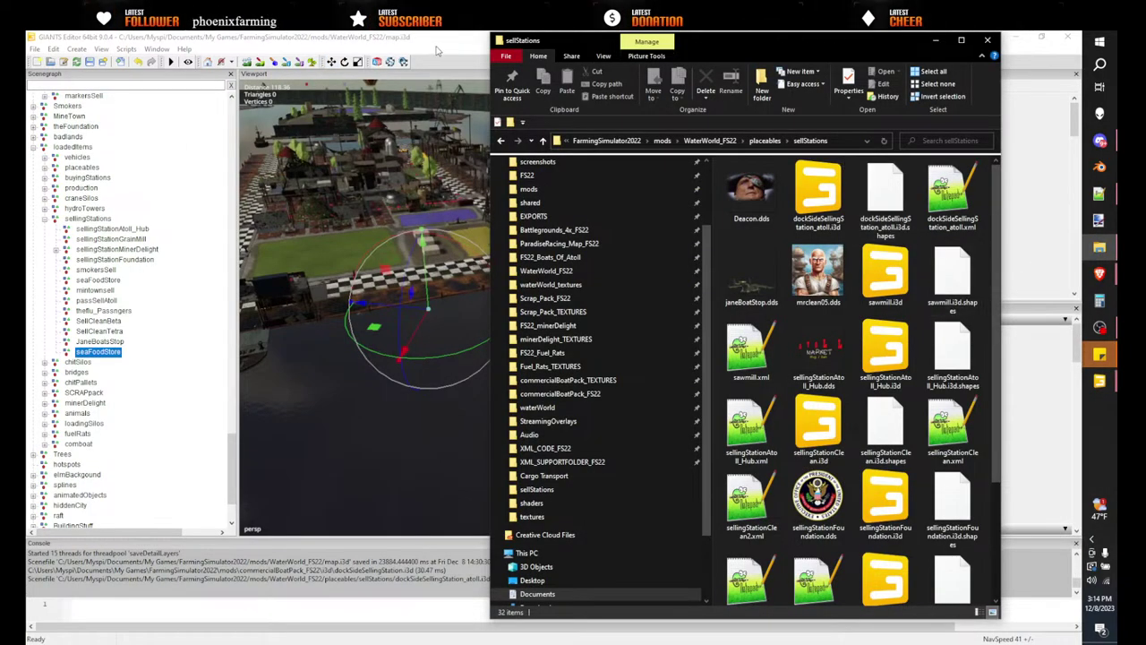
left_click(448, 45)
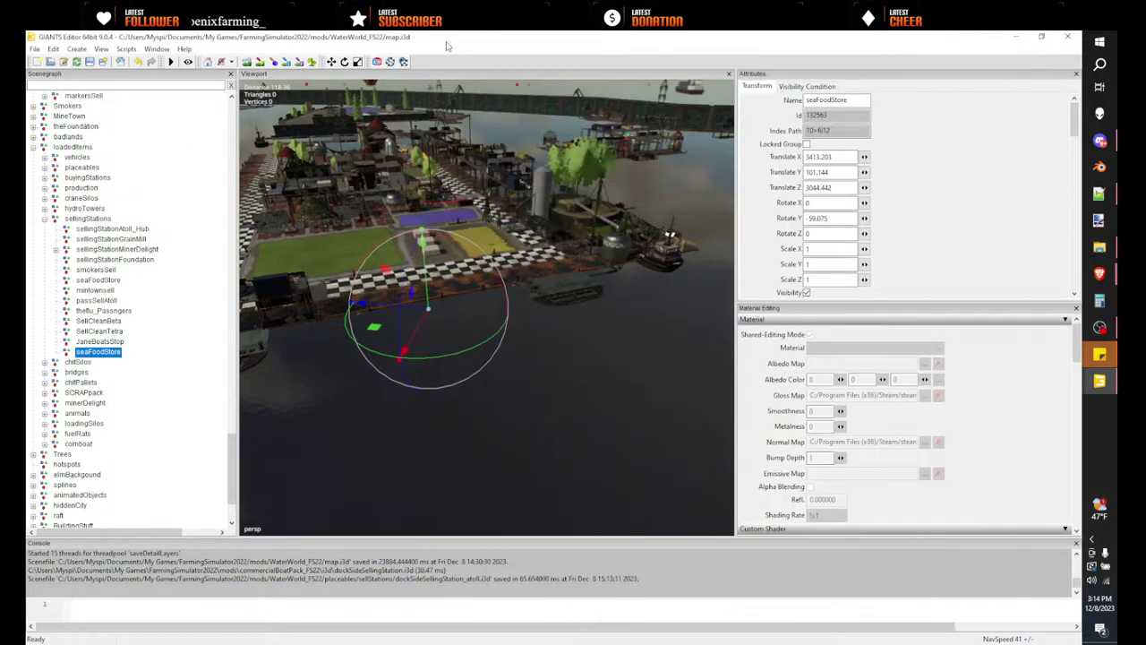
left_click(92, 63)
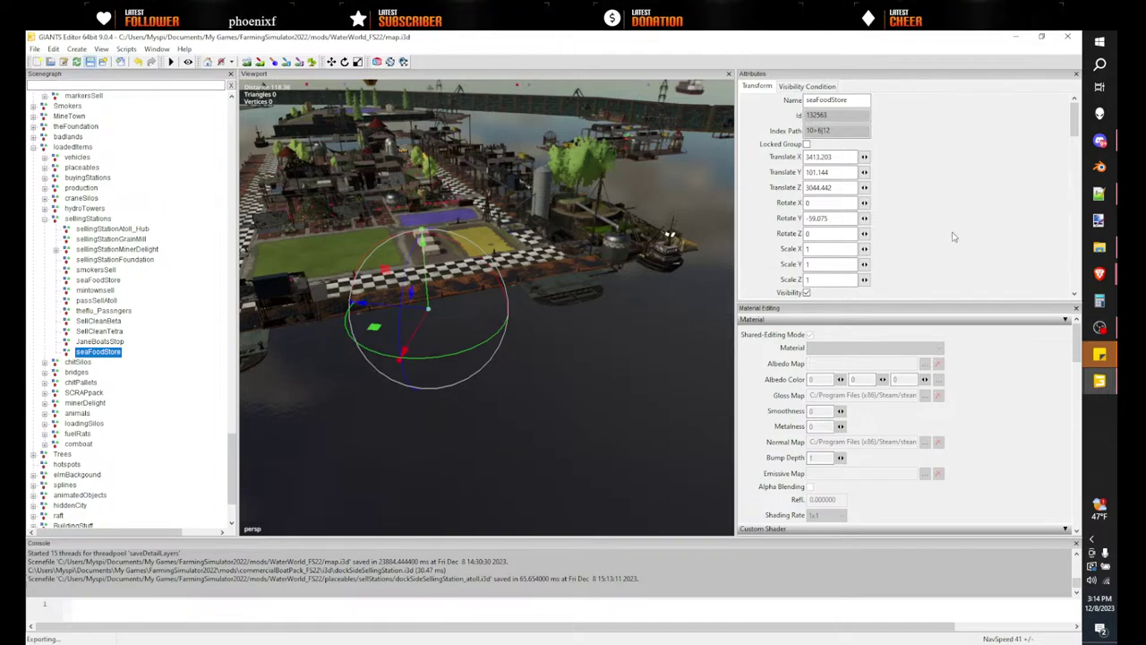
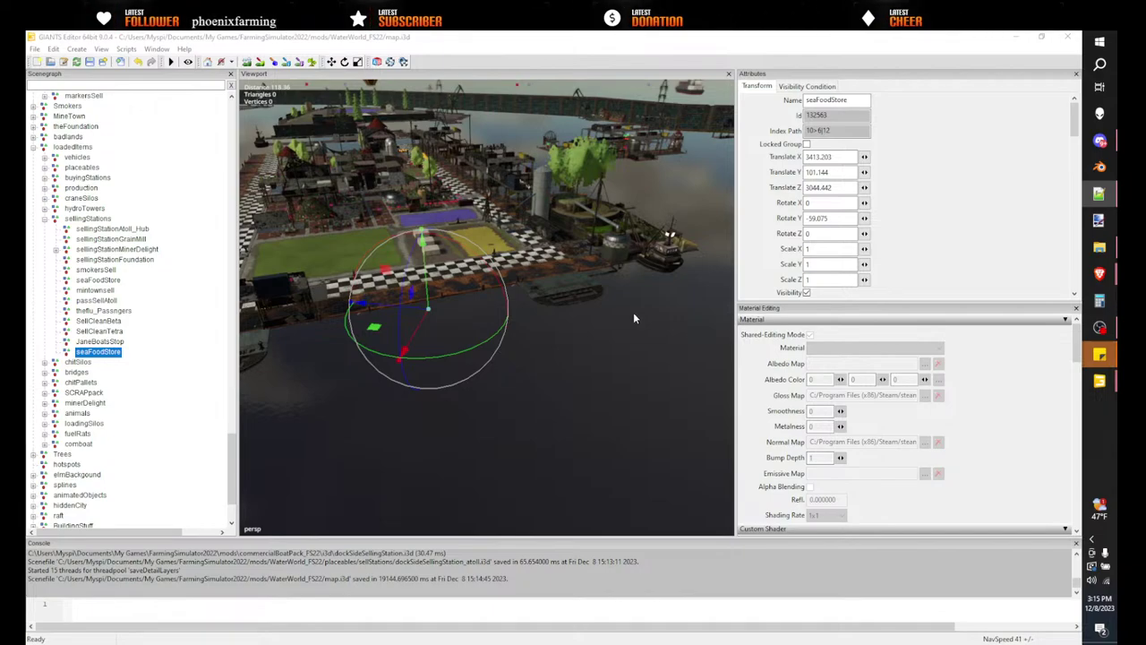
middle_click_drag(629, 317, 586, 315)
left_click_drag(586, 315, 520, 311, "alt")
scroll(478, 300, "up", 5)
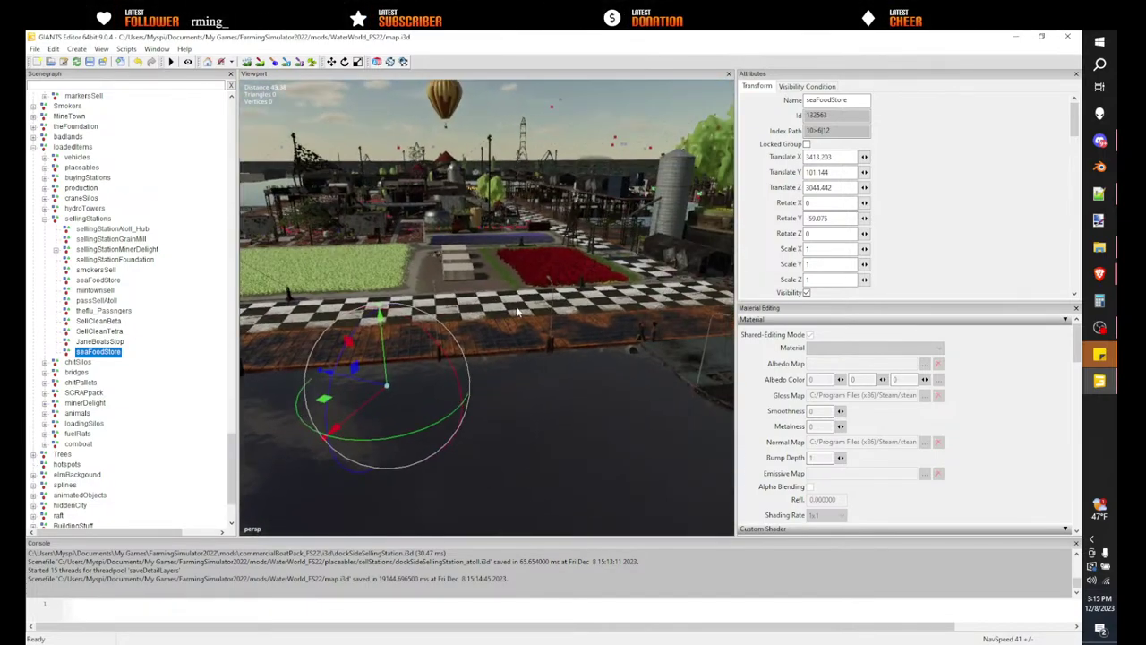
- Minimize the map editor and launch Farming Simulator 22 from the desktop
left_click(1016, 36)
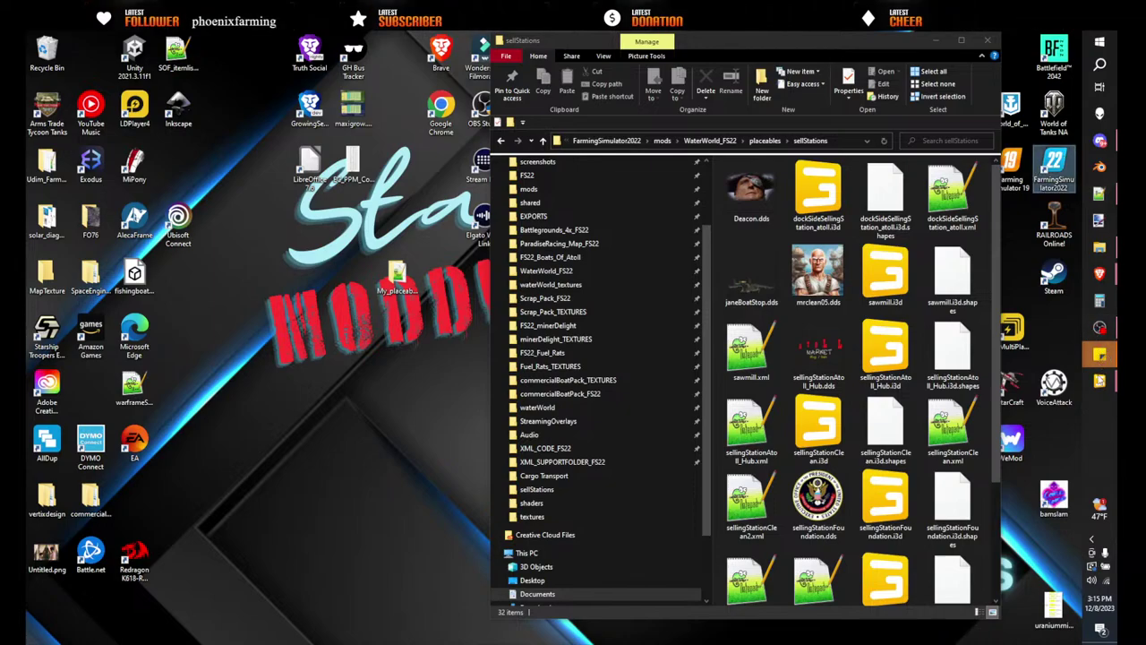
mouse_move(1099, 354)
left_click(1019, 340)
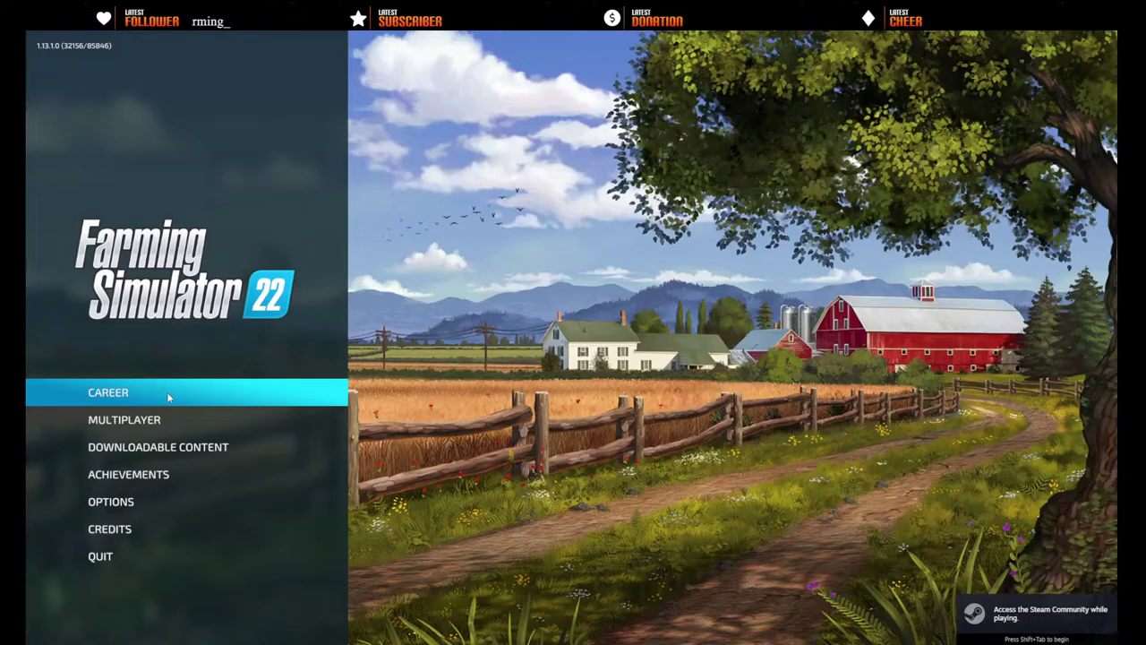
- Start a new career in an empty save slot and choose the Water World 16x map
left_click(168, 397)
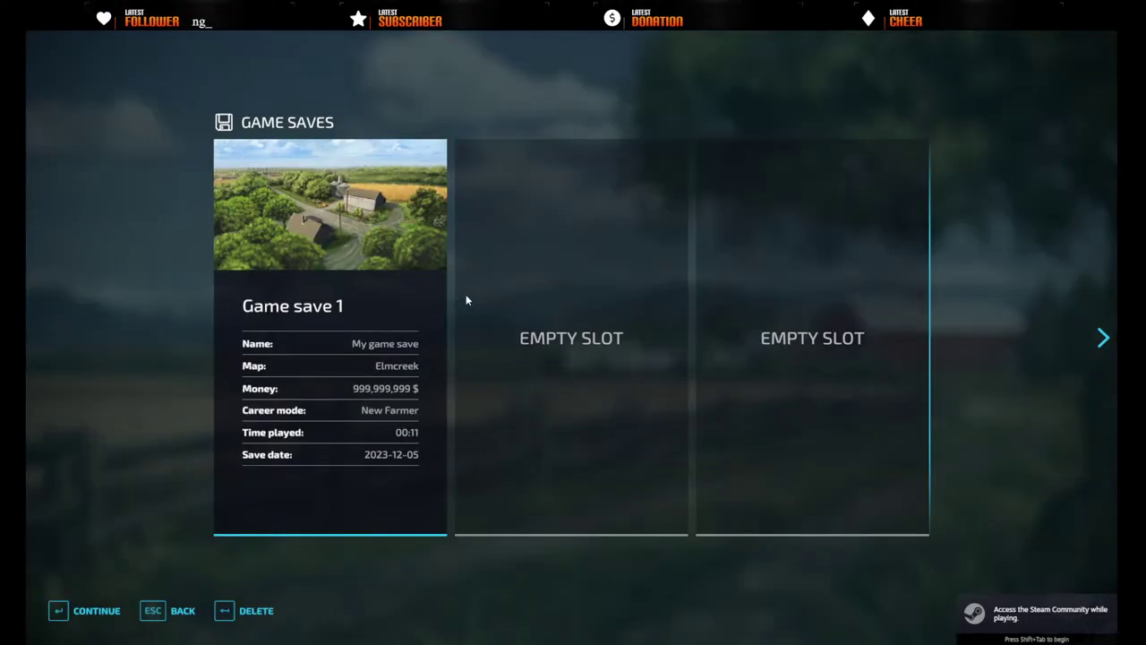
left_click(465, 299)
left_click(326, 383)
scroll(344, 416, "down", 20)
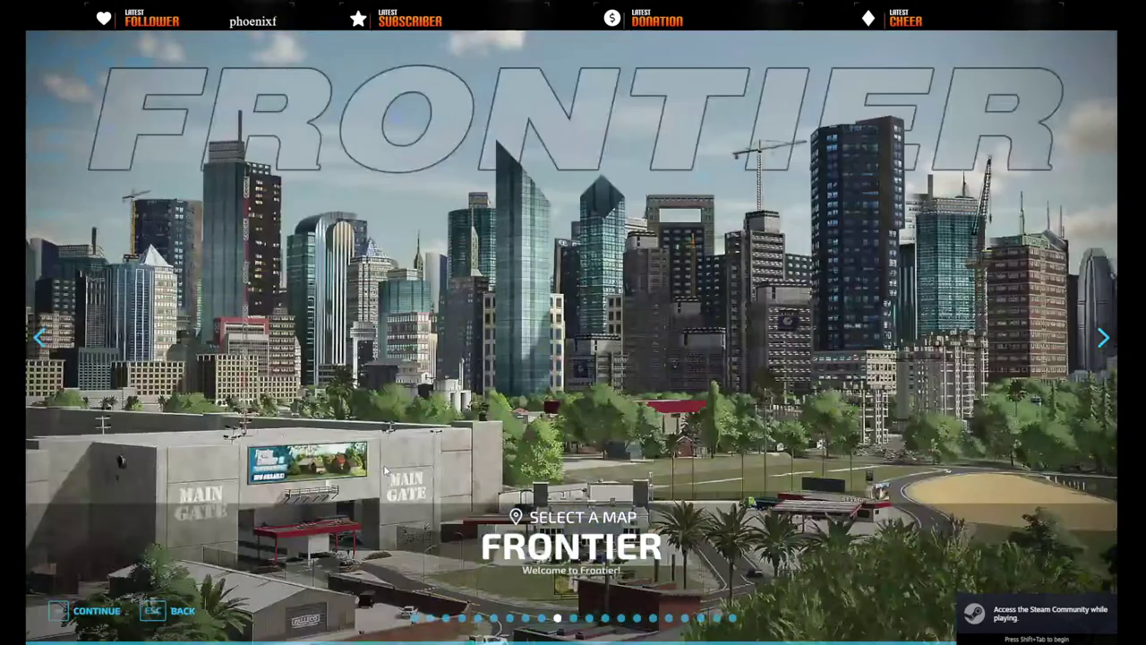
left_click(81, 612)
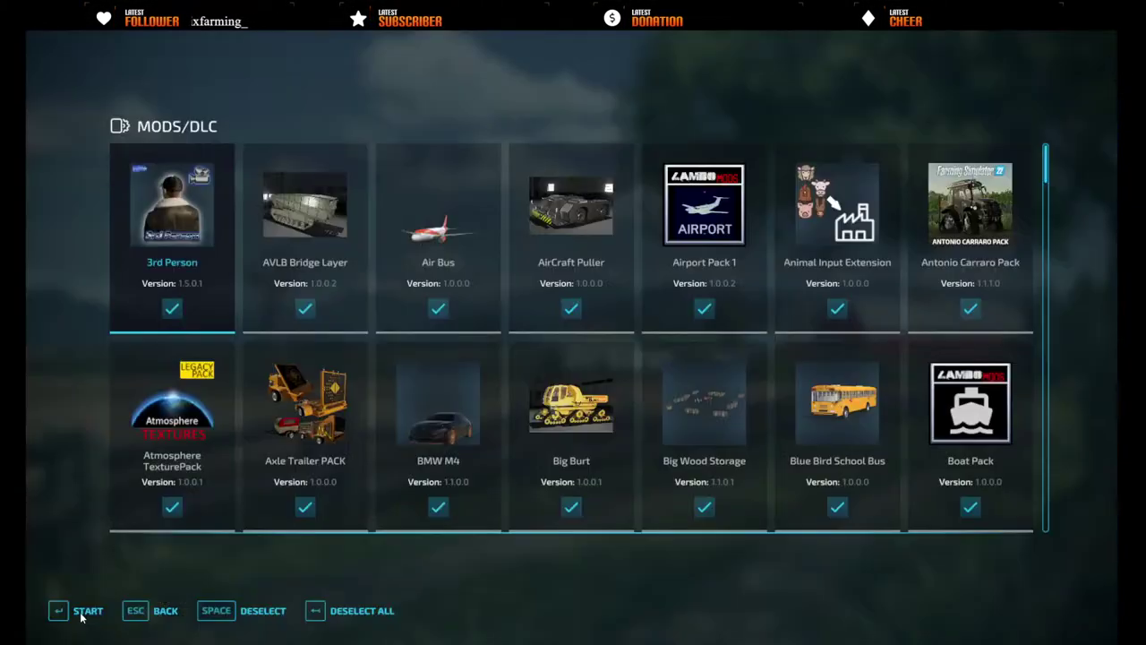
- Deselect all mods, enable only Easy Development Controls, accept the map's required mods and load the save
left_click(349, 610)
scroll(548, 386, "down", 5)
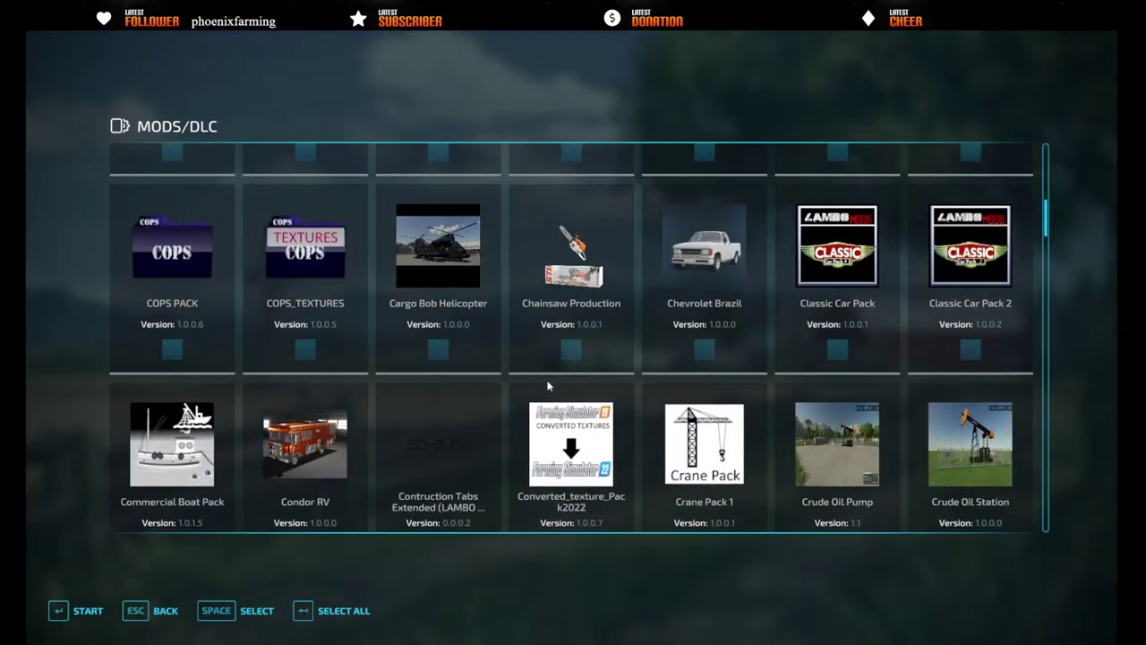
scroll(555, 403, "down", 3)
left_click(564, 423)
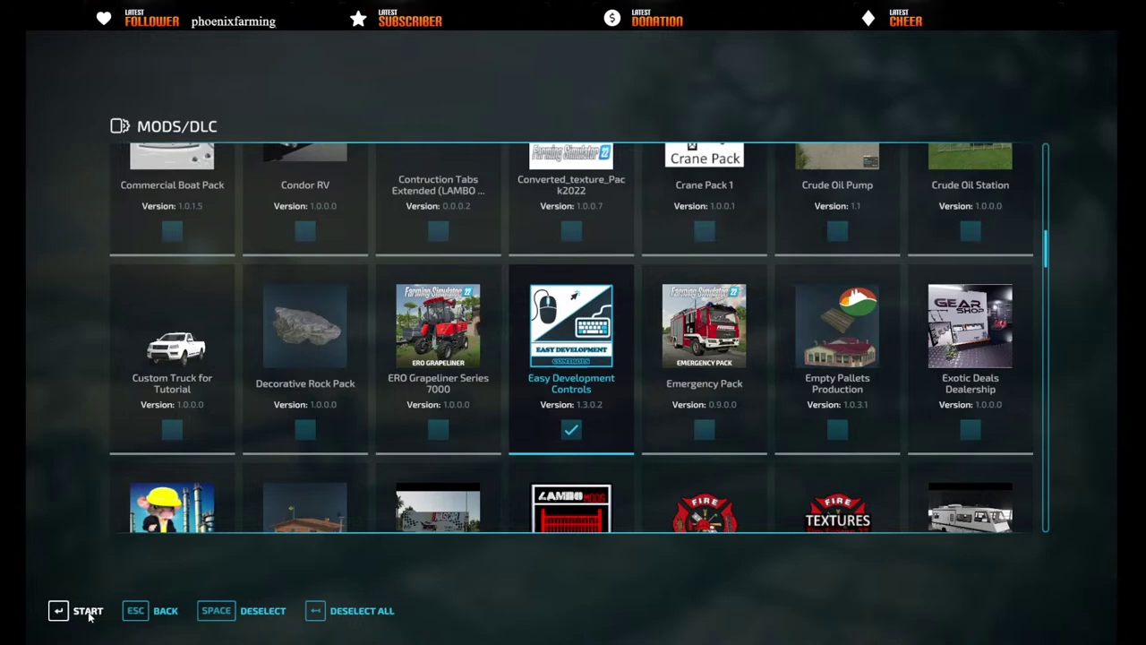
left_click(89, 612)
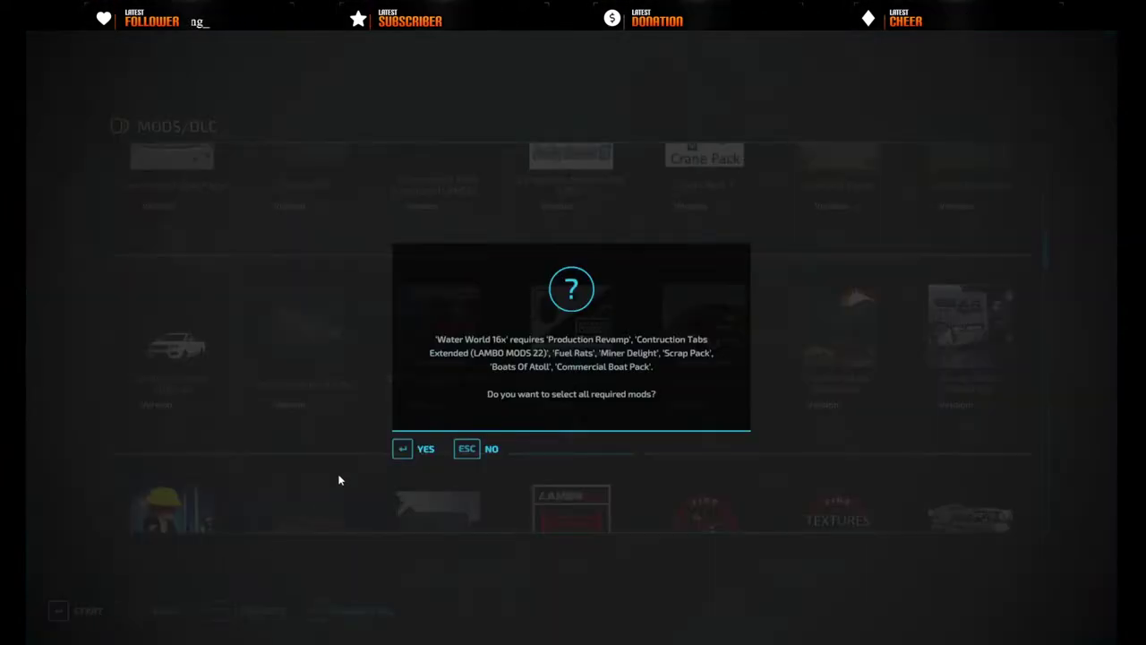
left_click(431, 443)
left_click(80, 614)
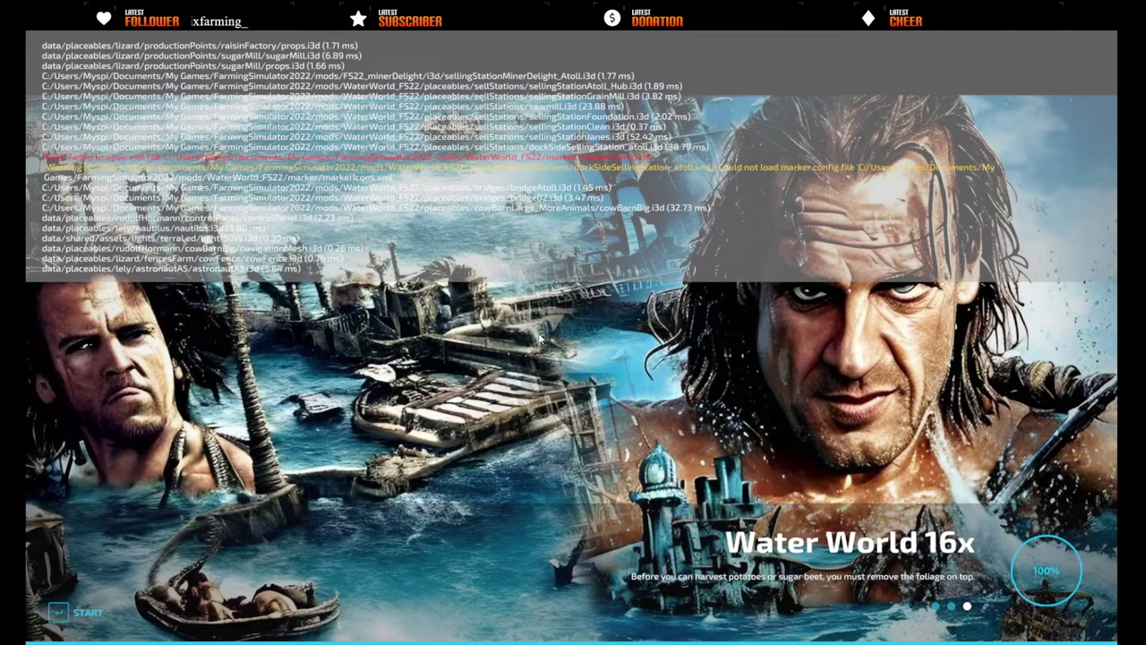
- Switch to dockSideSellingStation_atoll.xml in Notepad++ and select the marker/markerIcons.xml path in its triggerMarker line
key("alt+Tab")
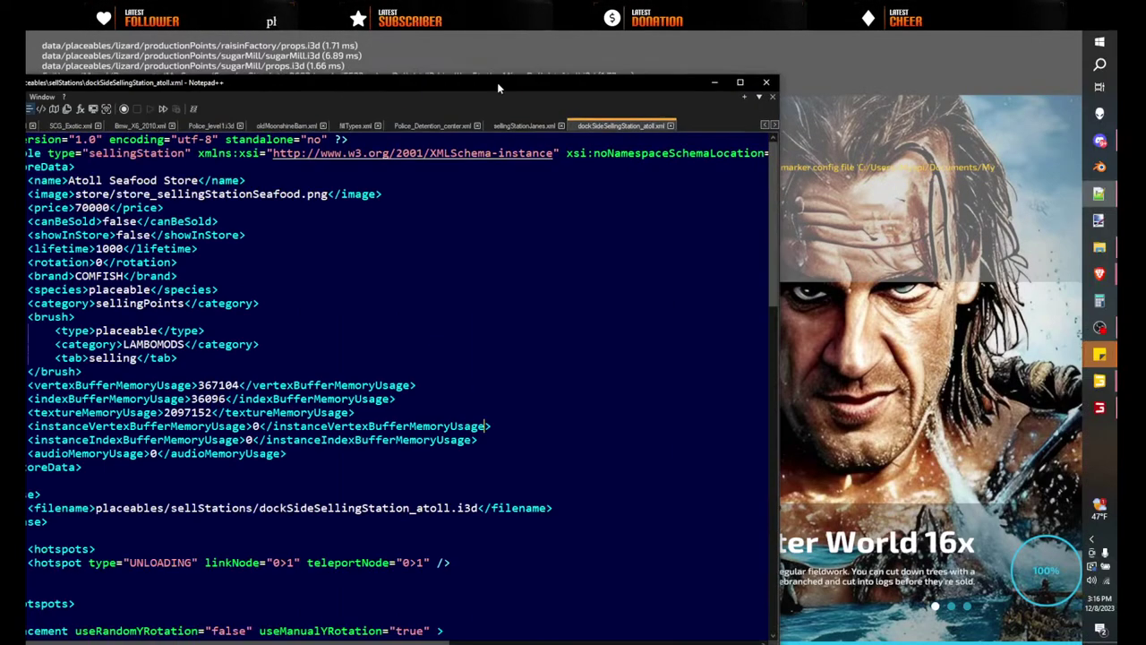
scroll(706, 285, "down", 5)
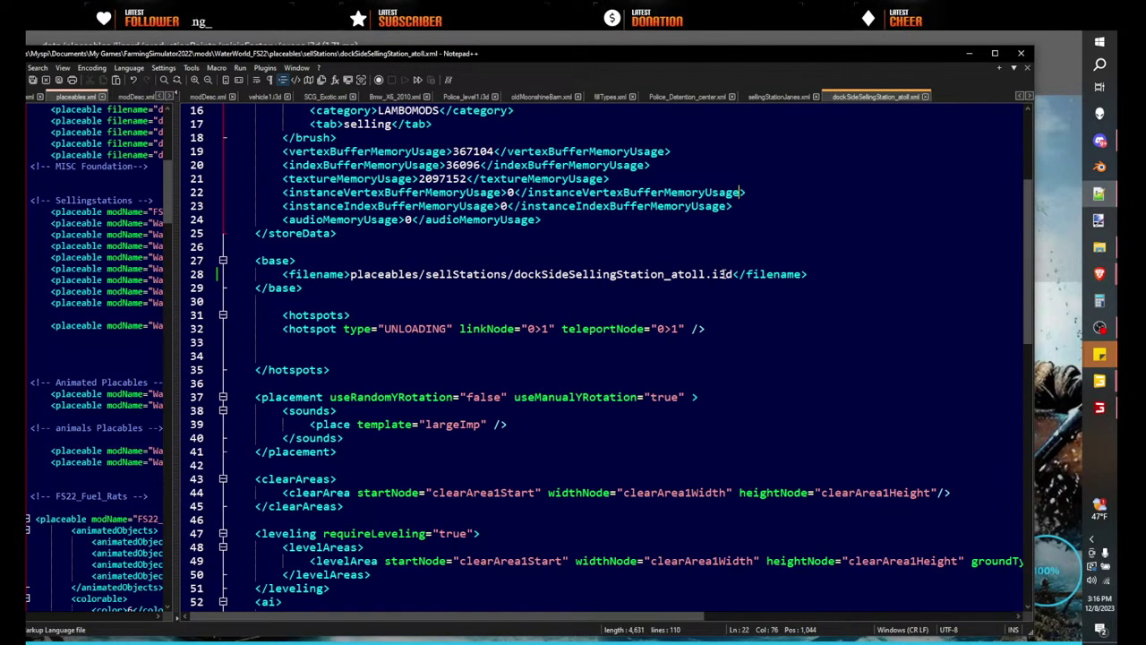
scroll(723, 274, "up", 4)
scroll(723, 274, "down", 10)
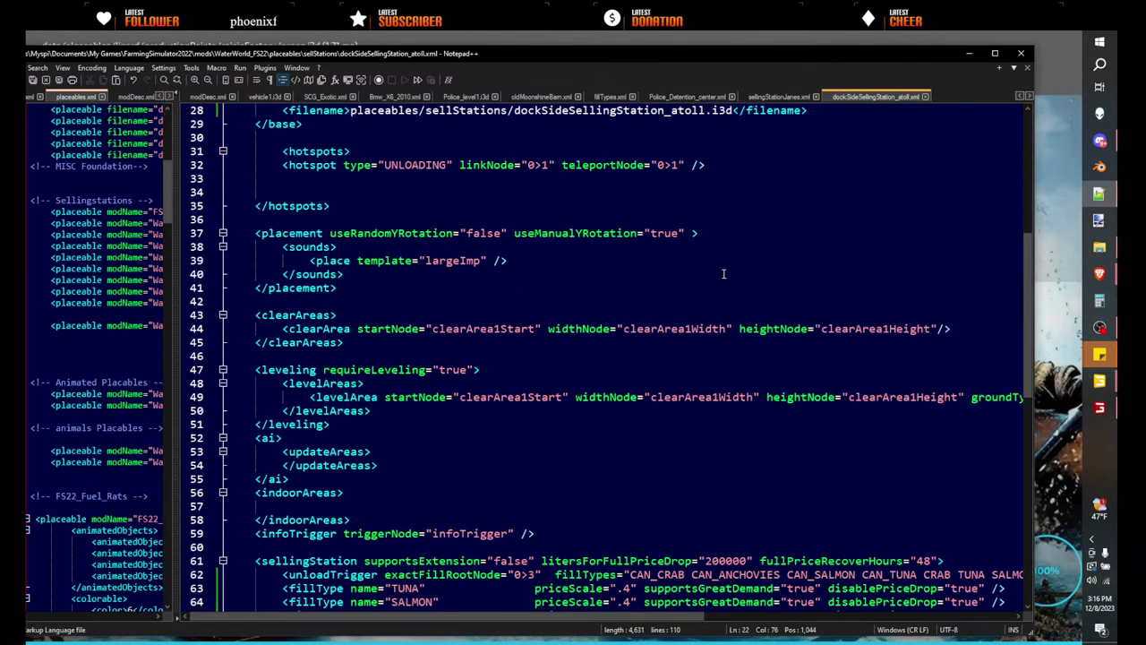
scroll(723, 274, "up", 4)
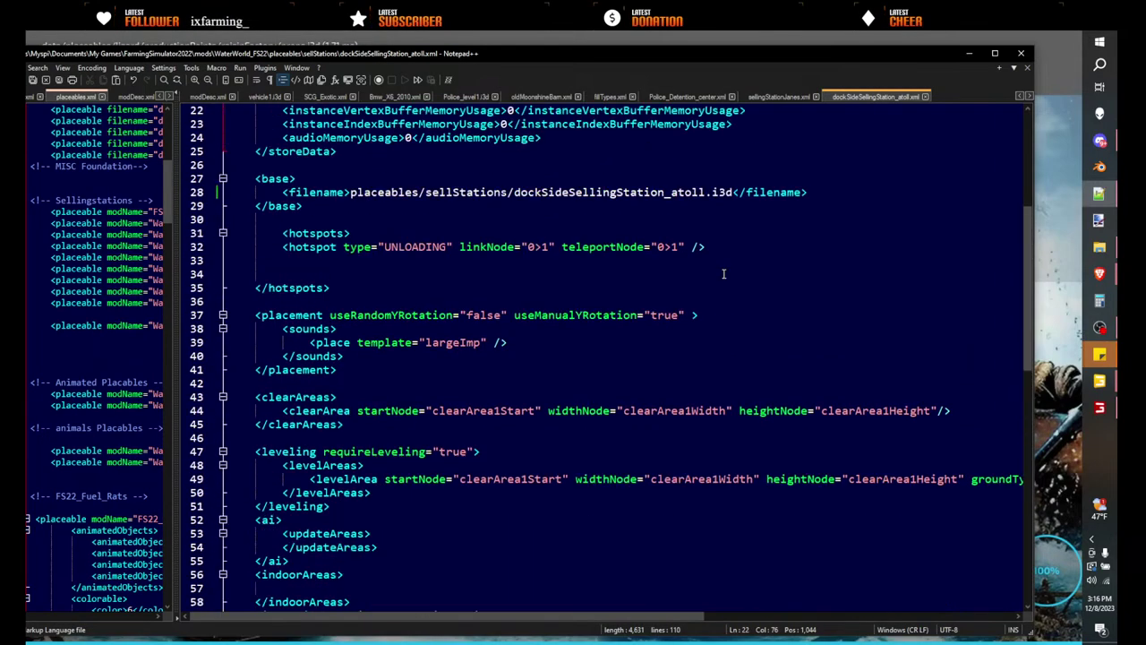
scroll(723, 274, "down", 16)
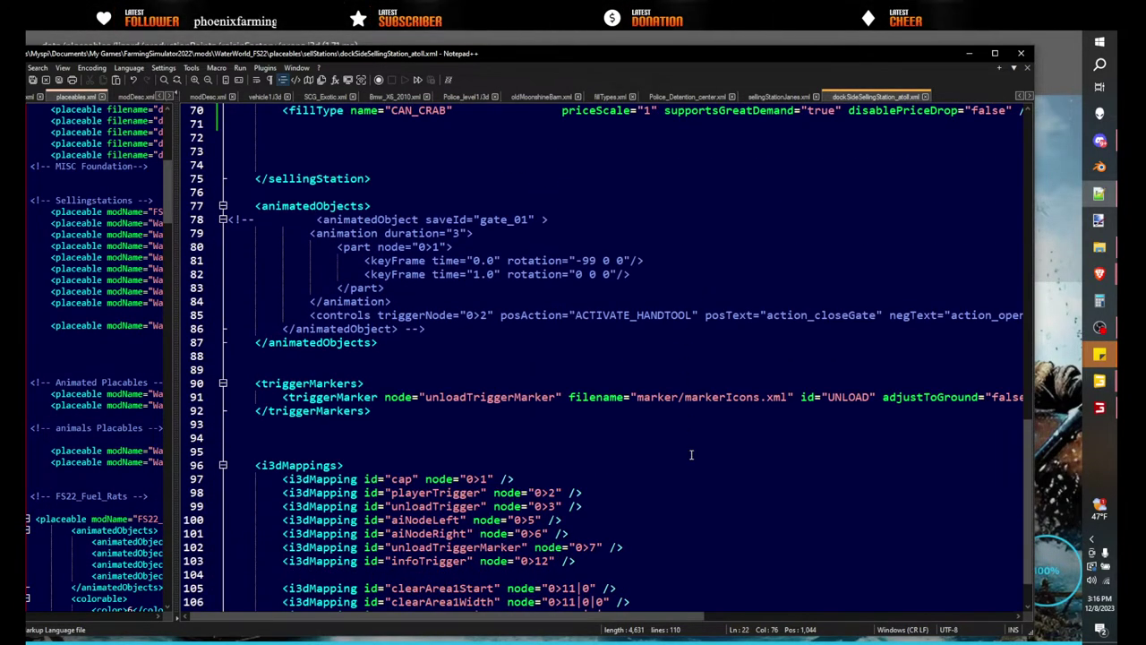
left_click_drag(547, 616, 641, 611)
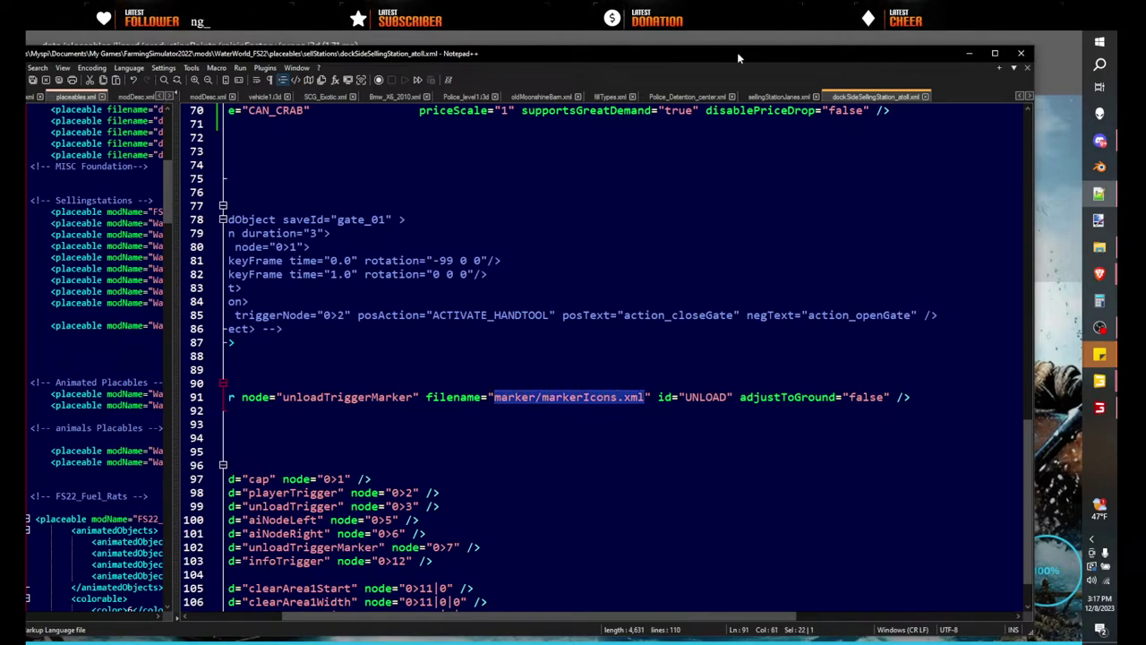
- Copy the path $data/shared/assets/marker/markerIcons.xml from the triggerMarker line of sellingStationJanes.xml, undoing the accidental overwrite
left_click(786, 98)
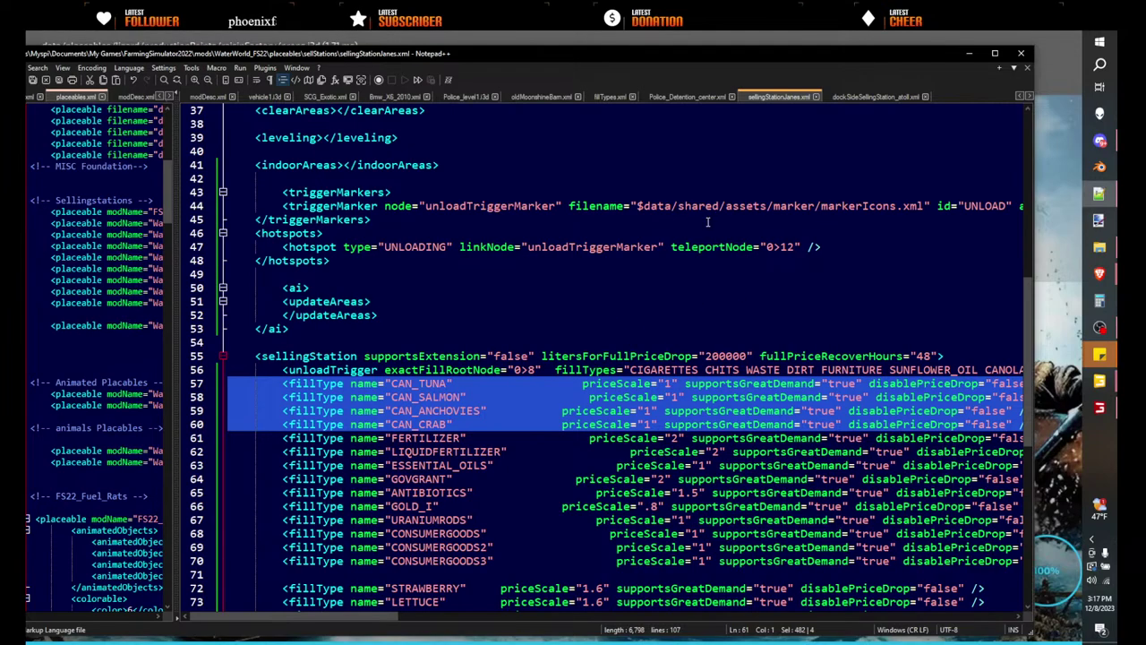
mouse_move(924, 206)
left_mouse_down()
mouse_move(392, 222)
mouse_move(637, 208)
left_mouse_up()
key("super+c")
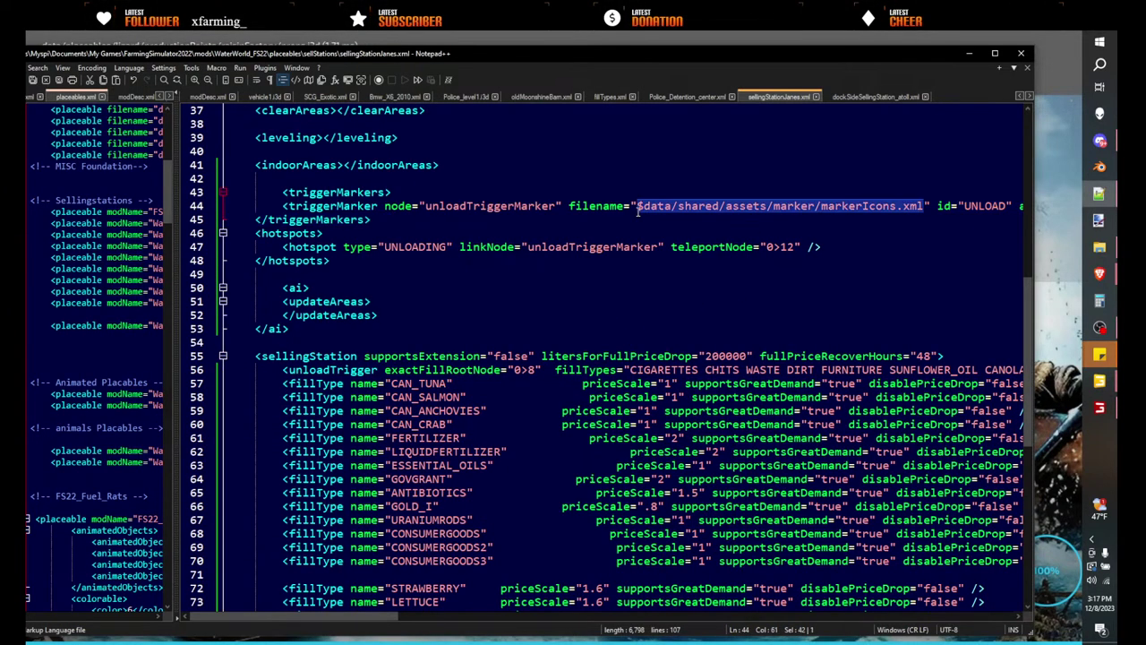
type("c")
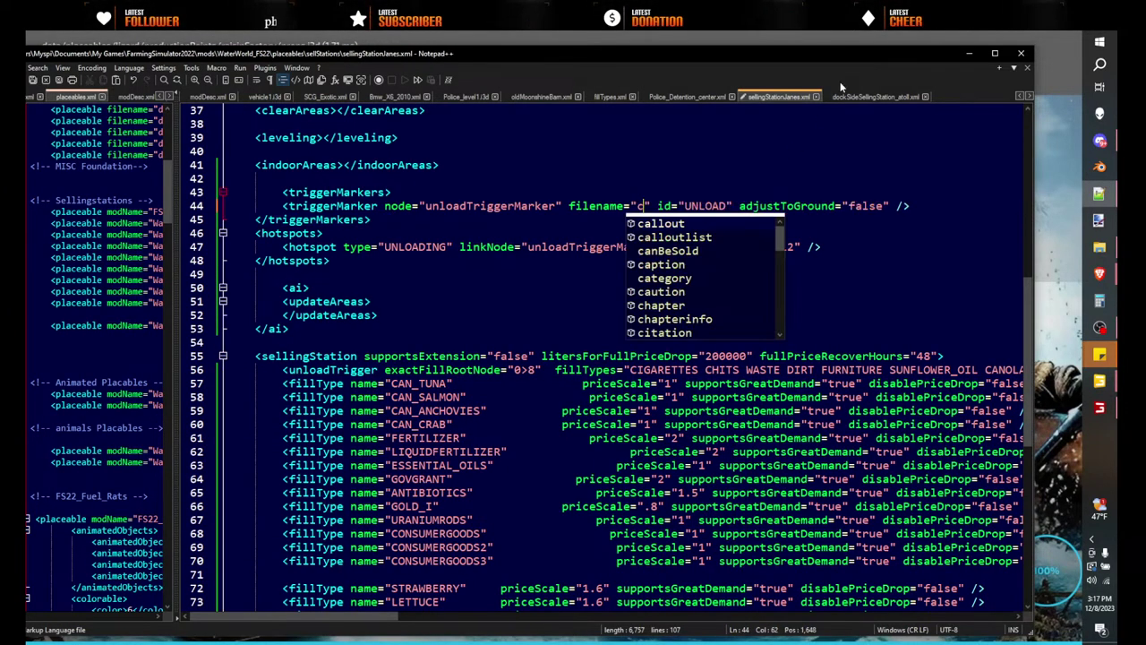
key("ctrl+z")
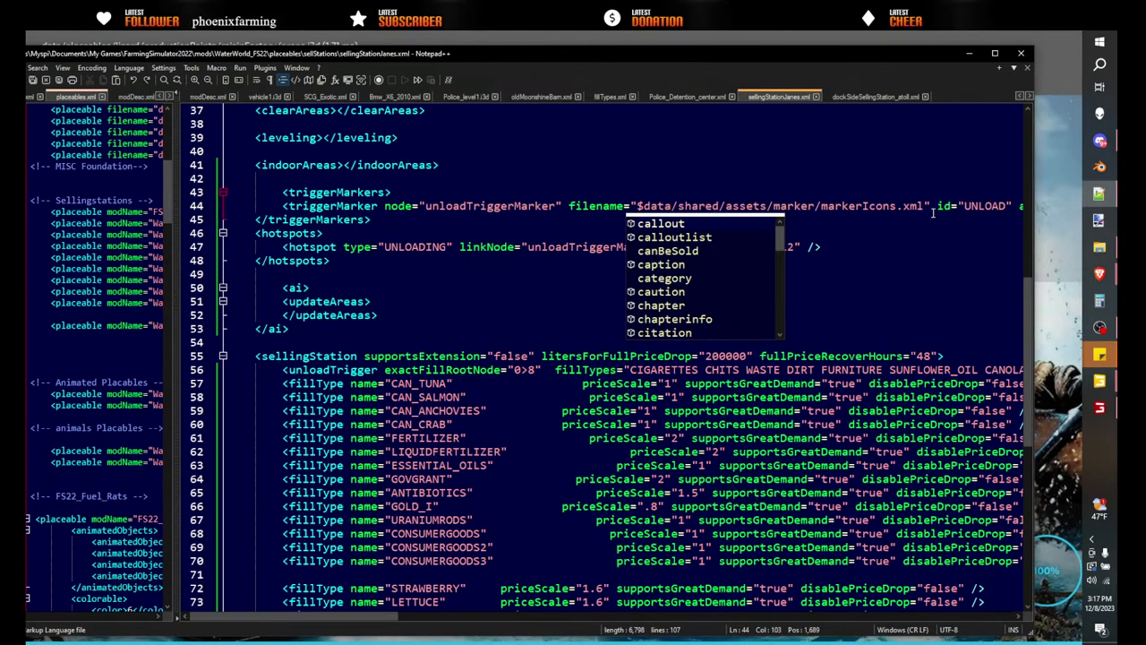
left_click_drag(924, 206, 682, 206)
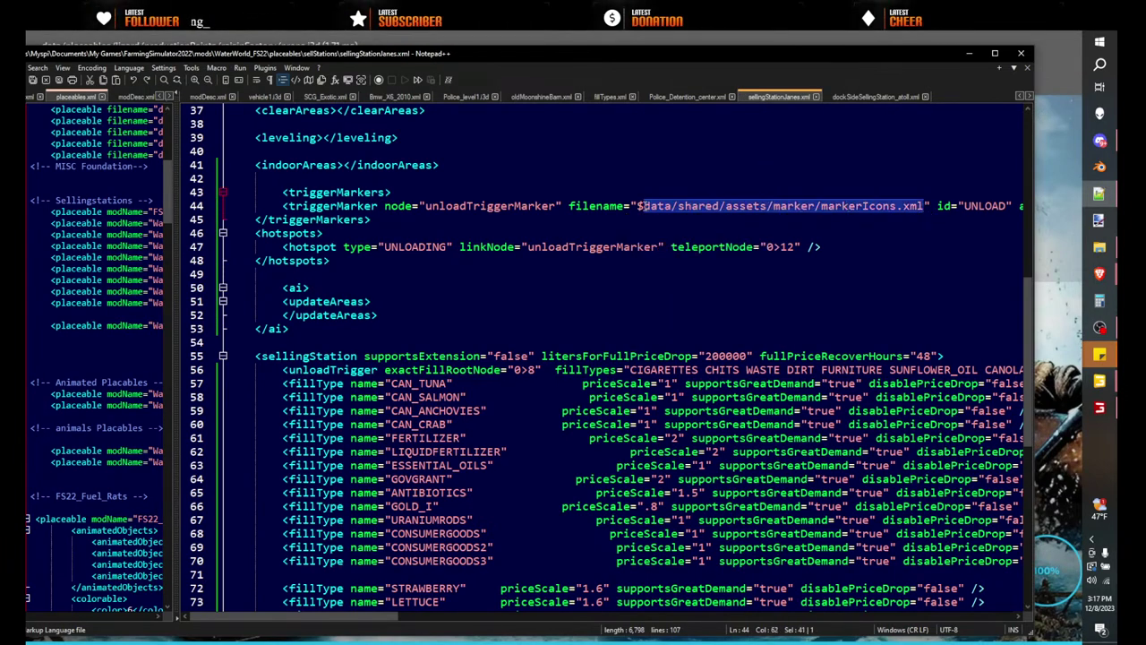
- Replace the marker path in dockSideSellingStation_atoll.xml with $data/shared/assets/marker/markerIcons.xml, save the file and move the editor out of the way
left_click(870, 96)
right_click(612, 405)
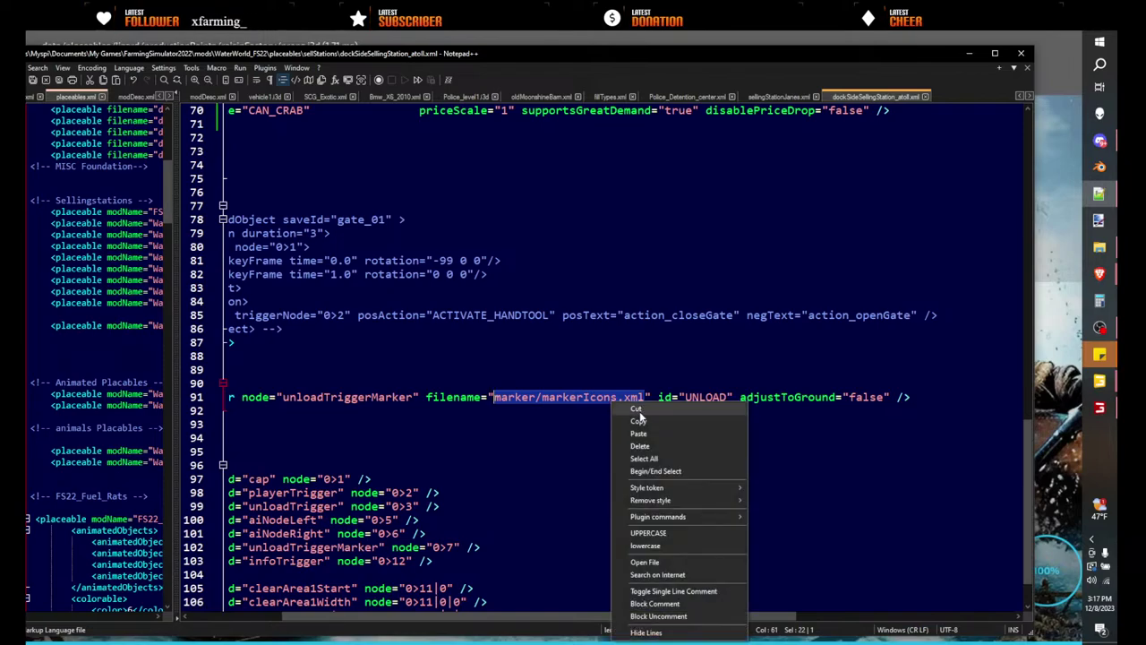
left_click(638, 433)
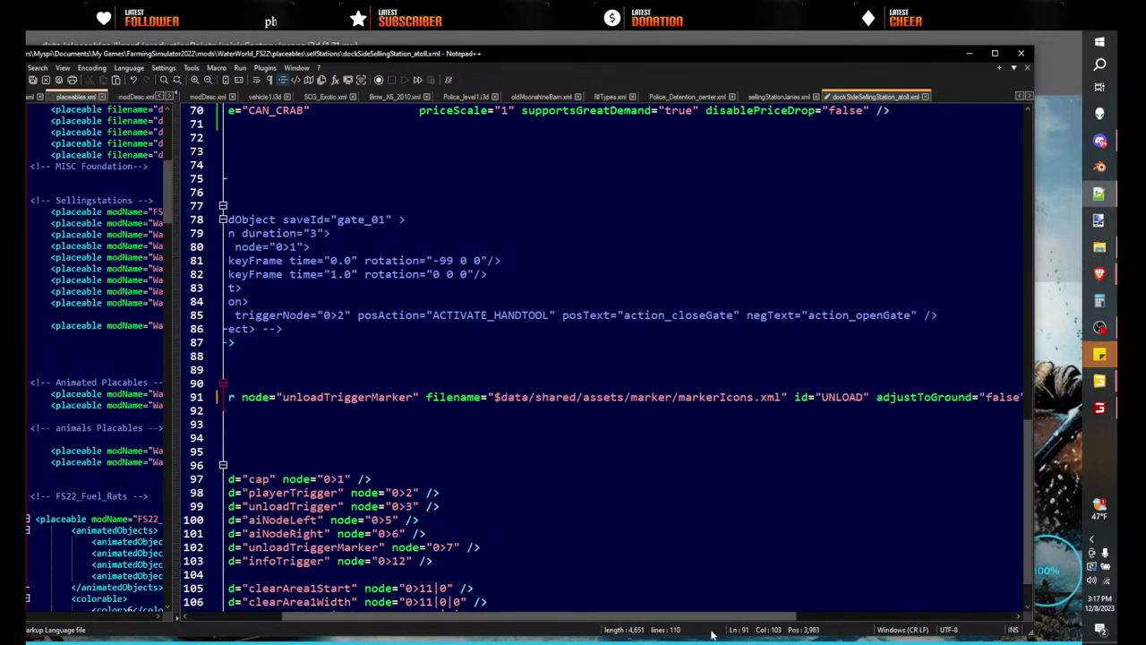
left_click_drag(699, 615, 607, 615)
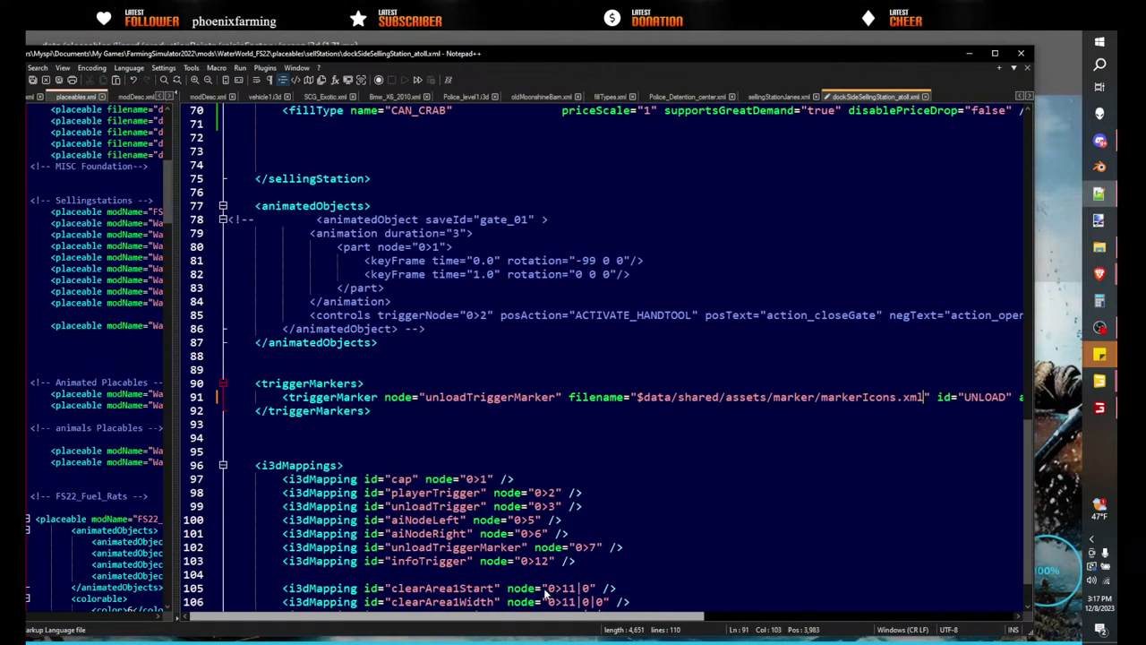
left_click_drag(96, 54, 176, 61)
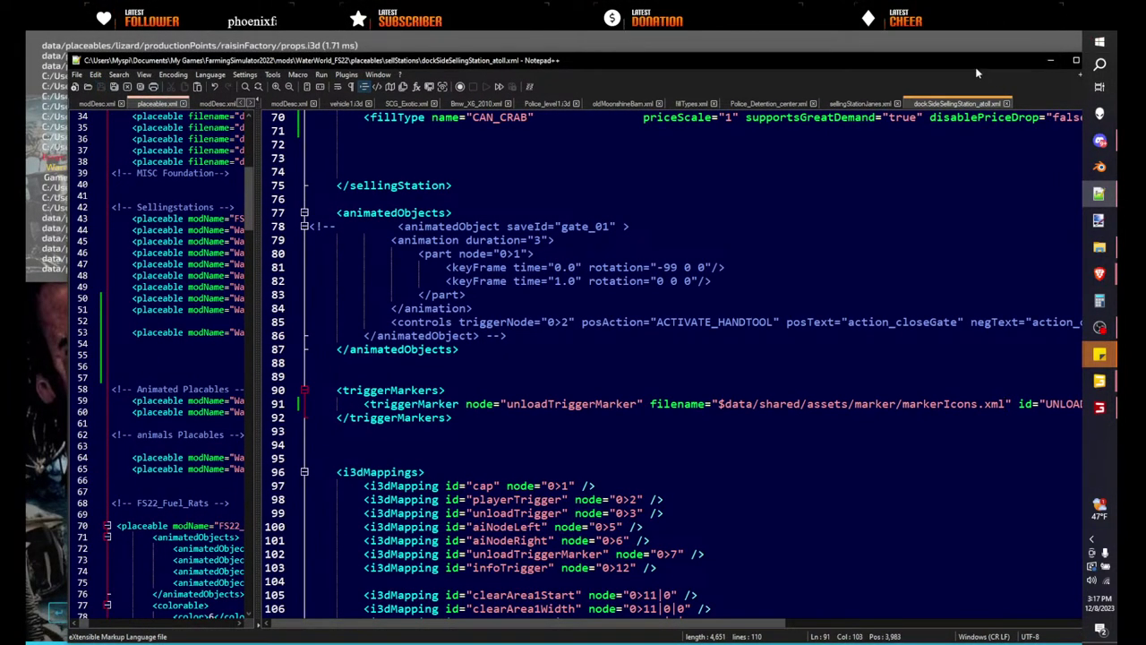
left_click_drag(977, 68, 0, 43)
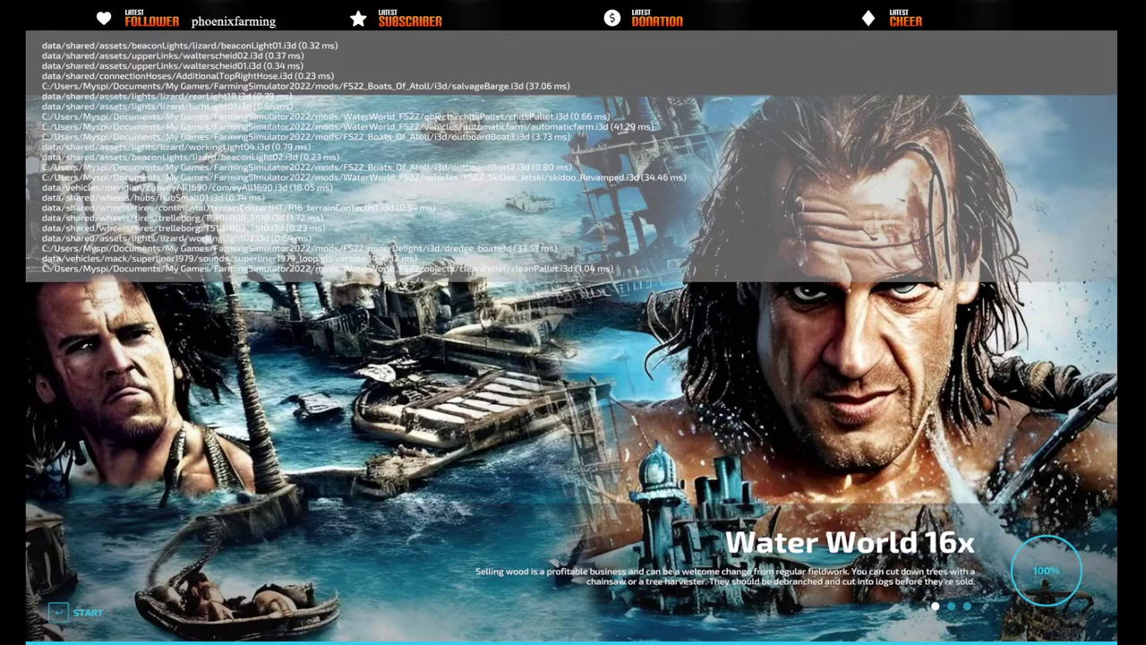
- Start the loaded Water World 16x game, accept the default character and walk around the spawn area
left_click(66, 616)
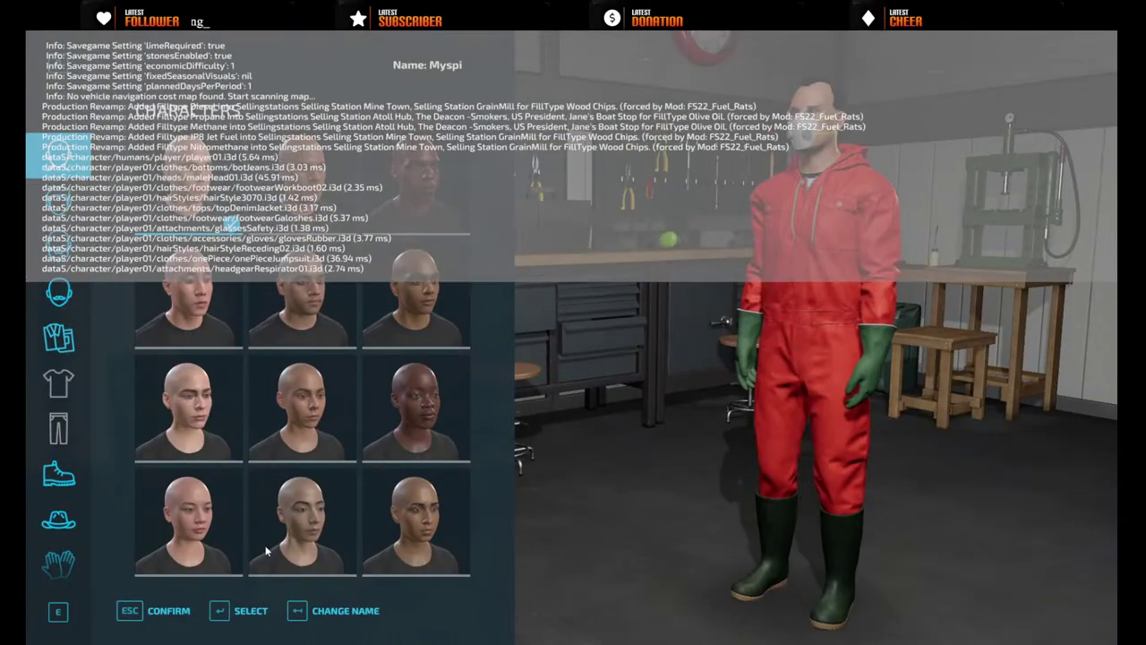
key("Return")
key("Return")
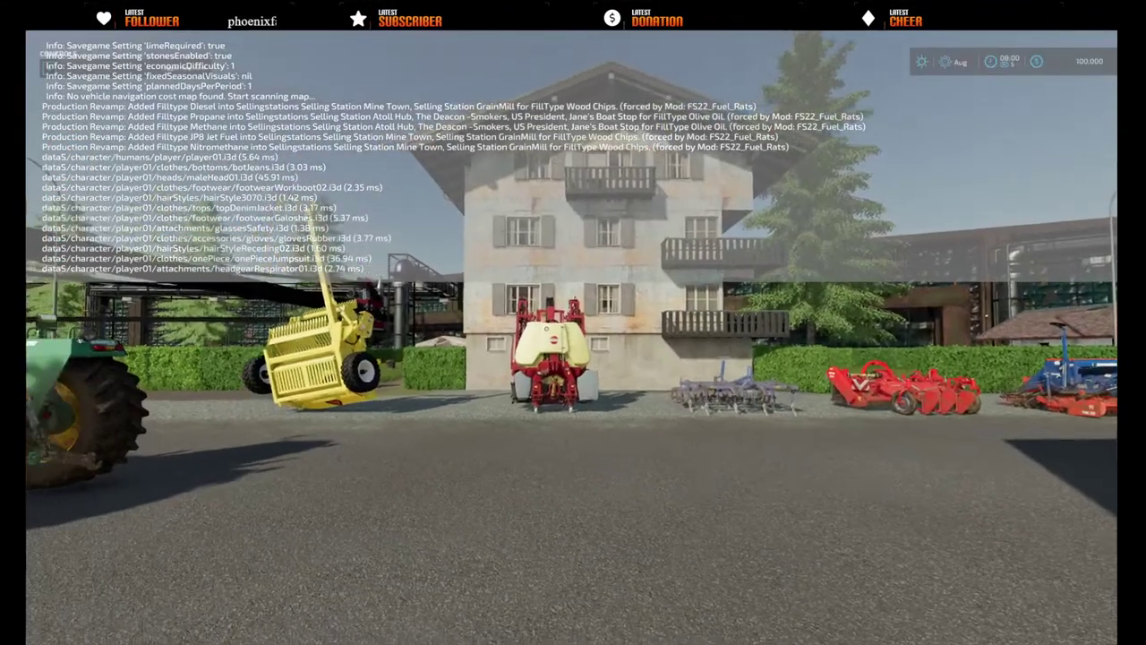
key("w")
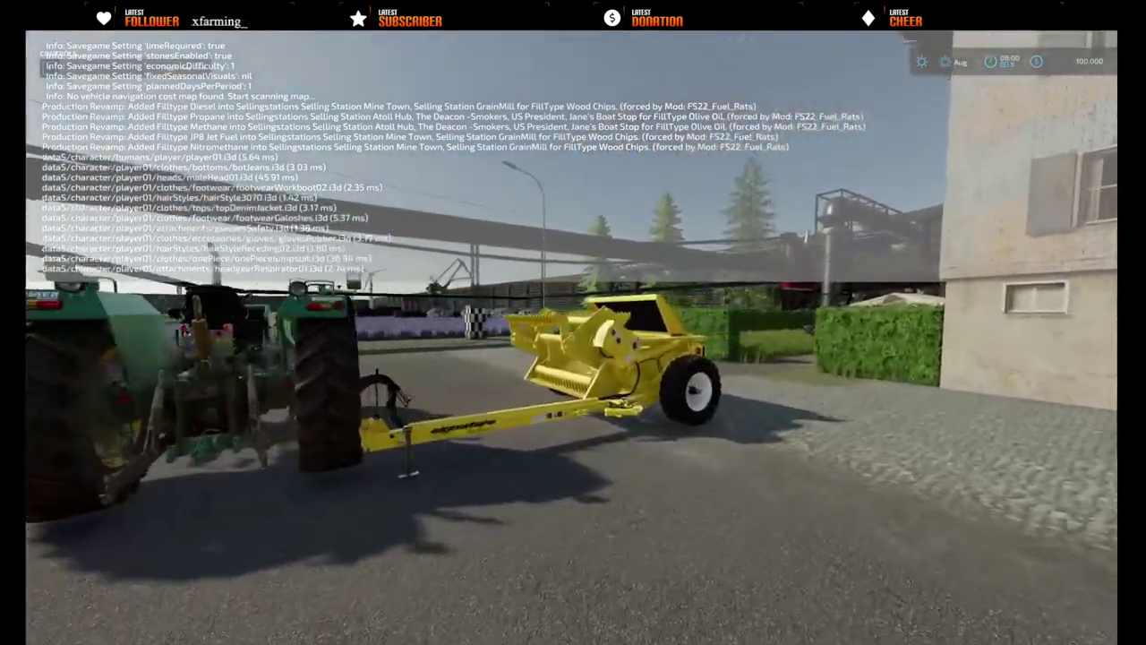
key("w")
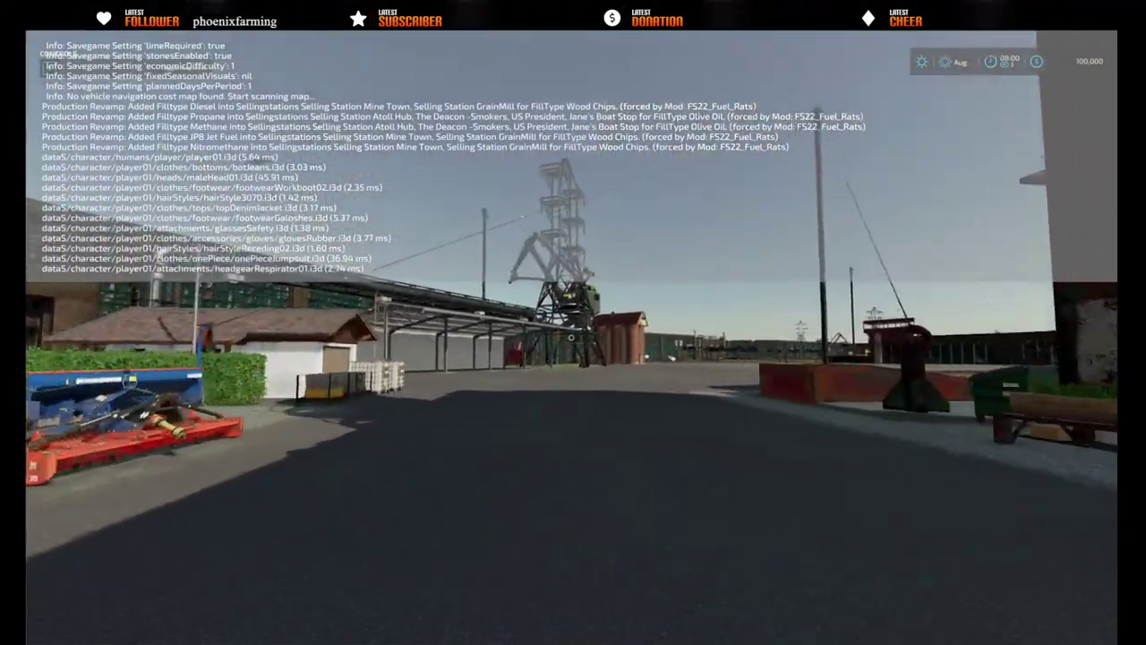
- Visit the Atoll Seafood Store from the in-game map and walk along the dock toward the fish market
key("Escape")
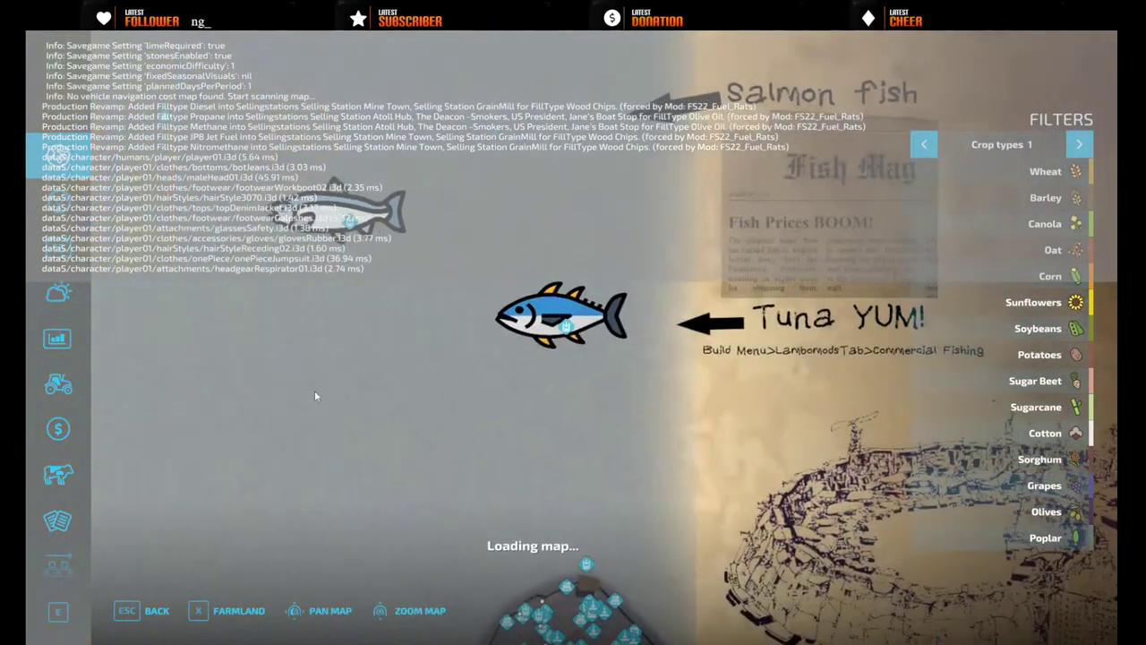
left_click(595, 529)
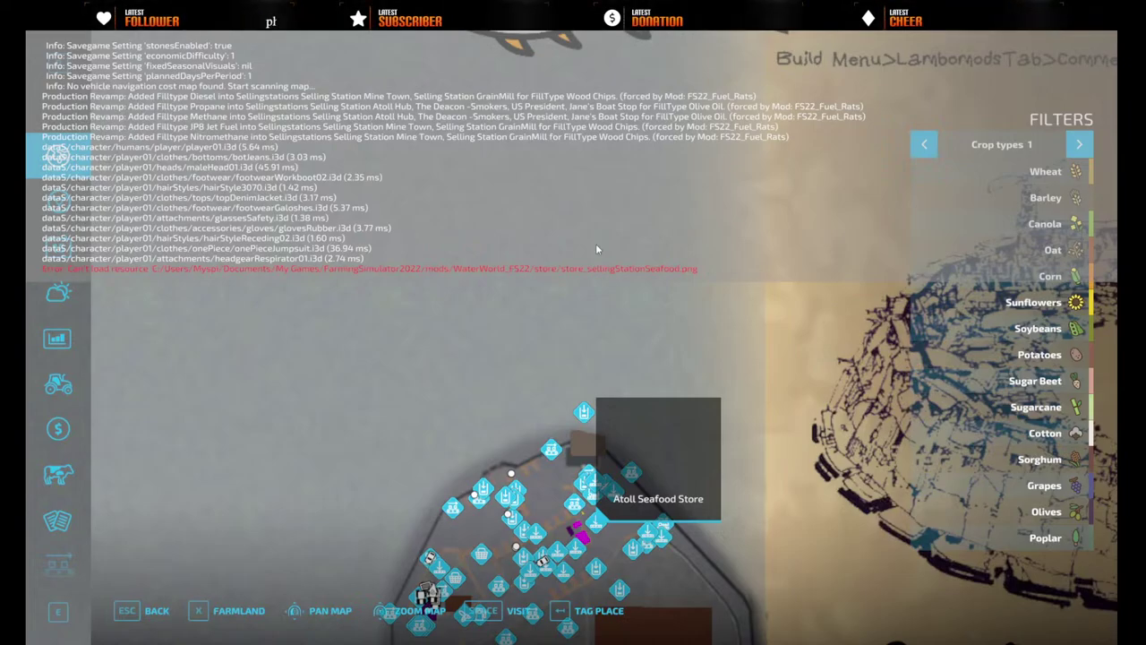
key("space")
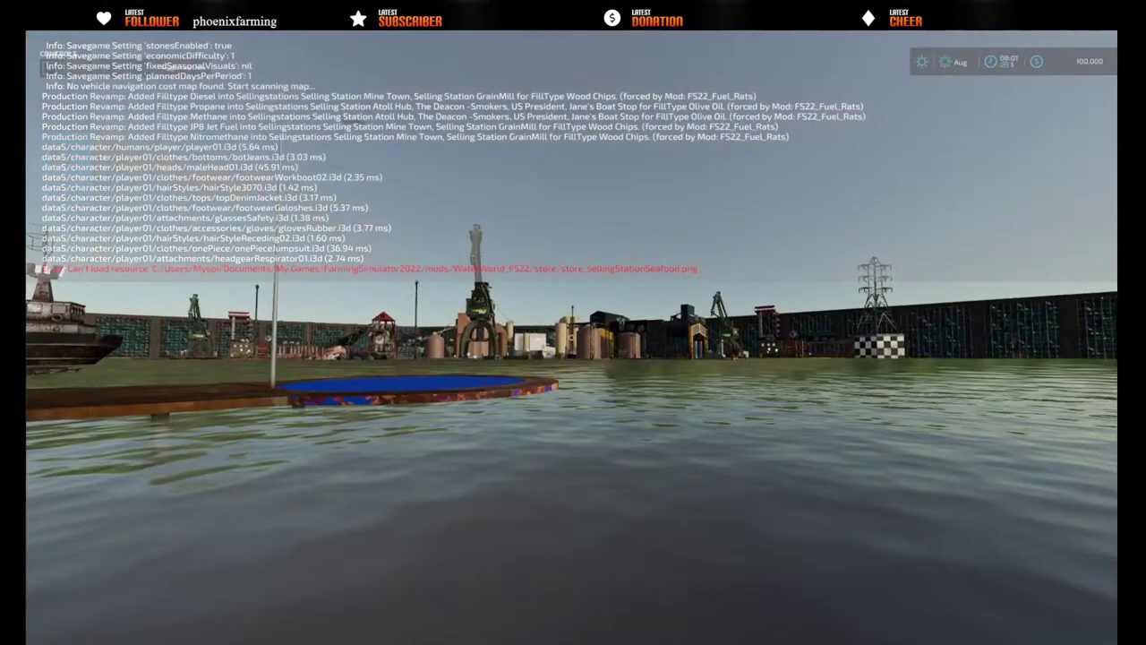
key("w")
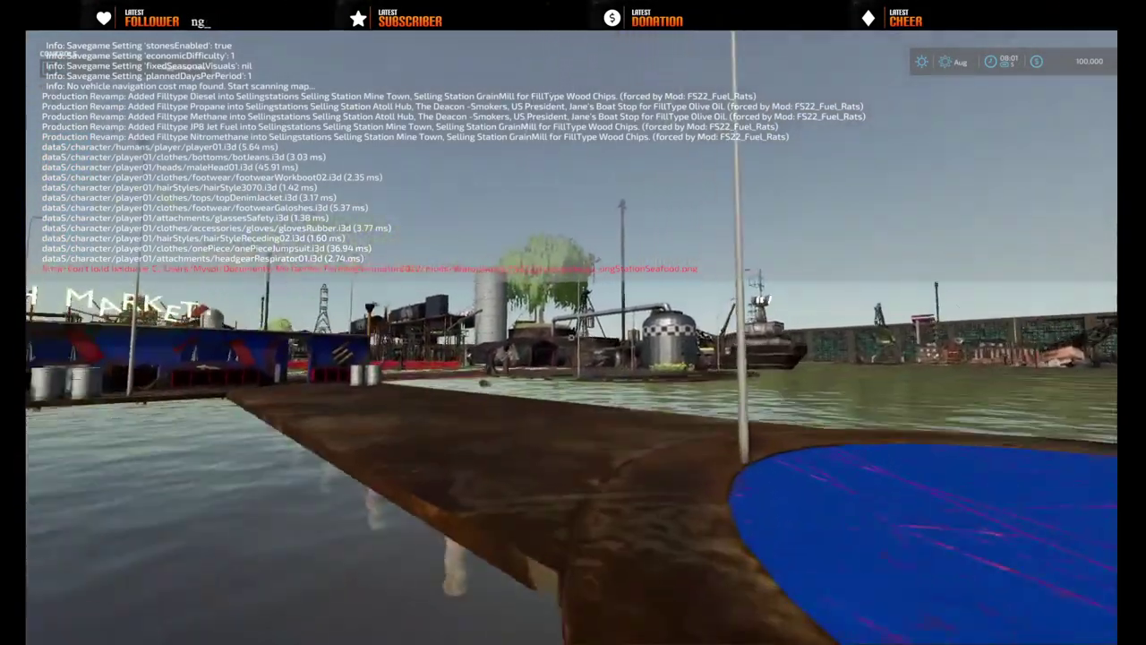
key("w")
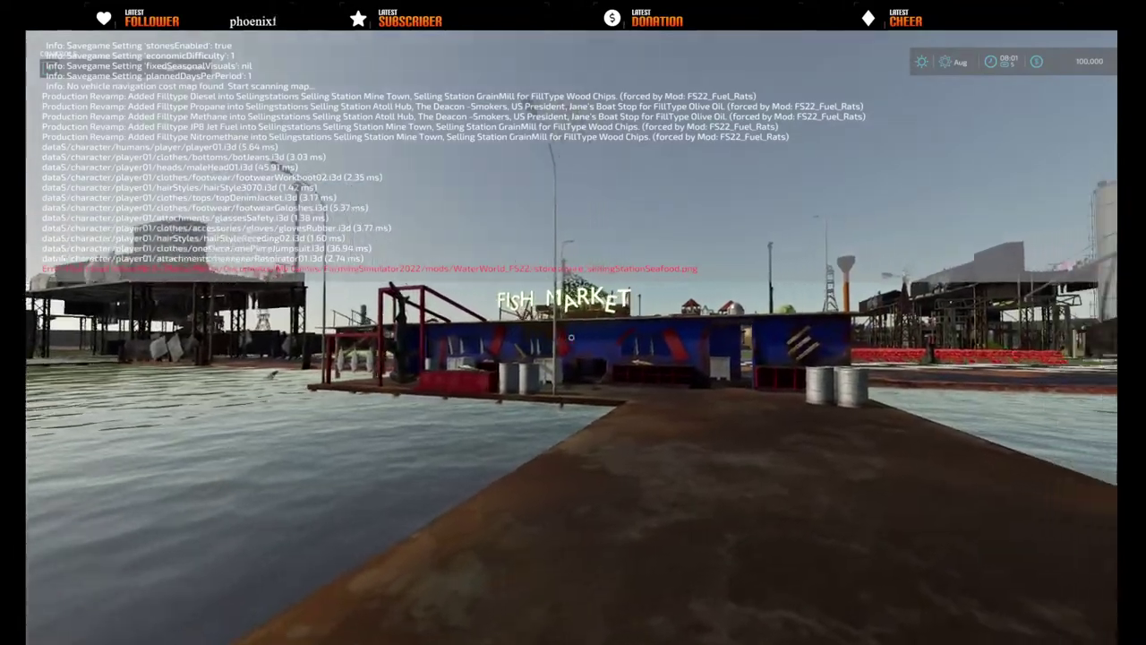
- Explore the dock and the water in front of the Fish Market, ending at the hanging shark display
key("s")
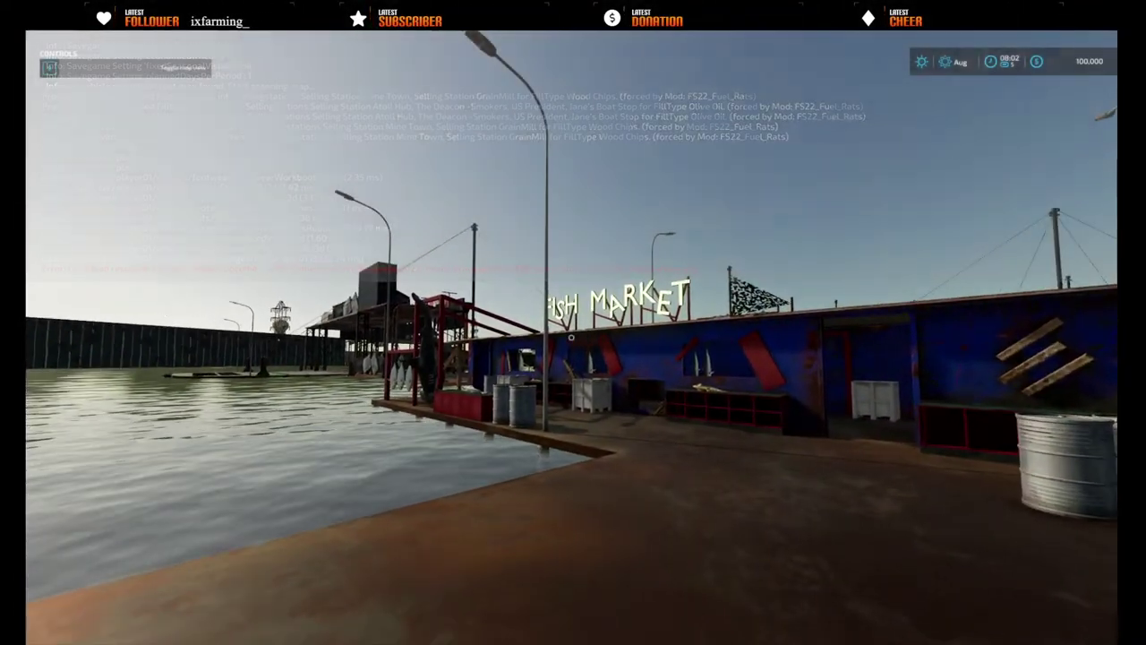
key("w")
key("w")
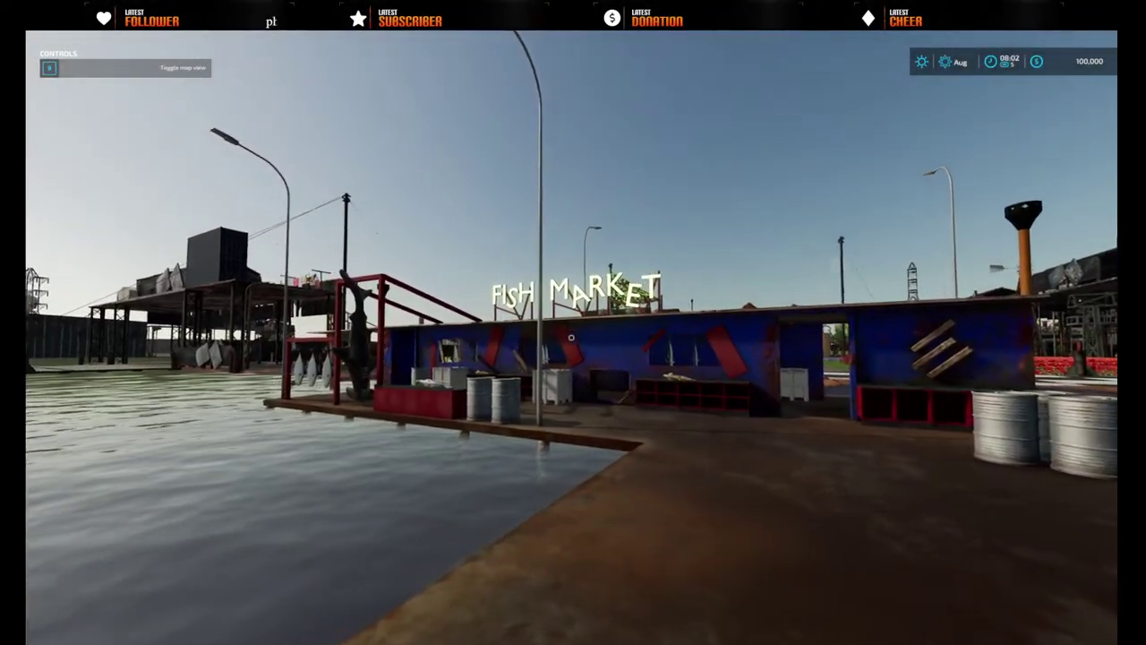
key("s")
key("a")
key("w")
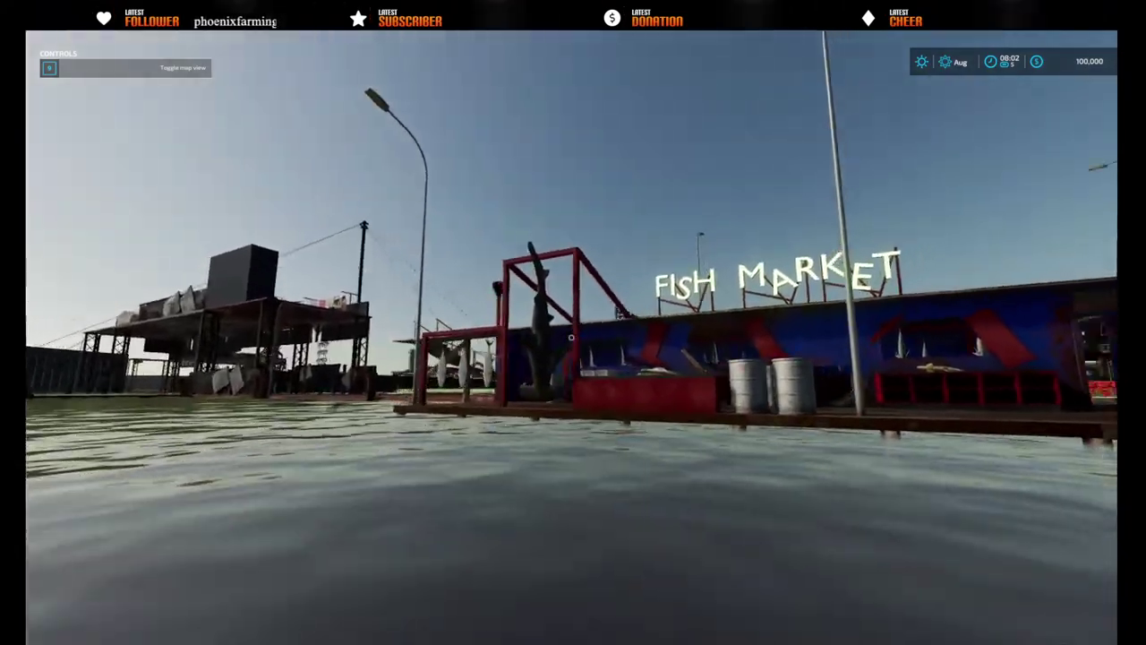
key("s")
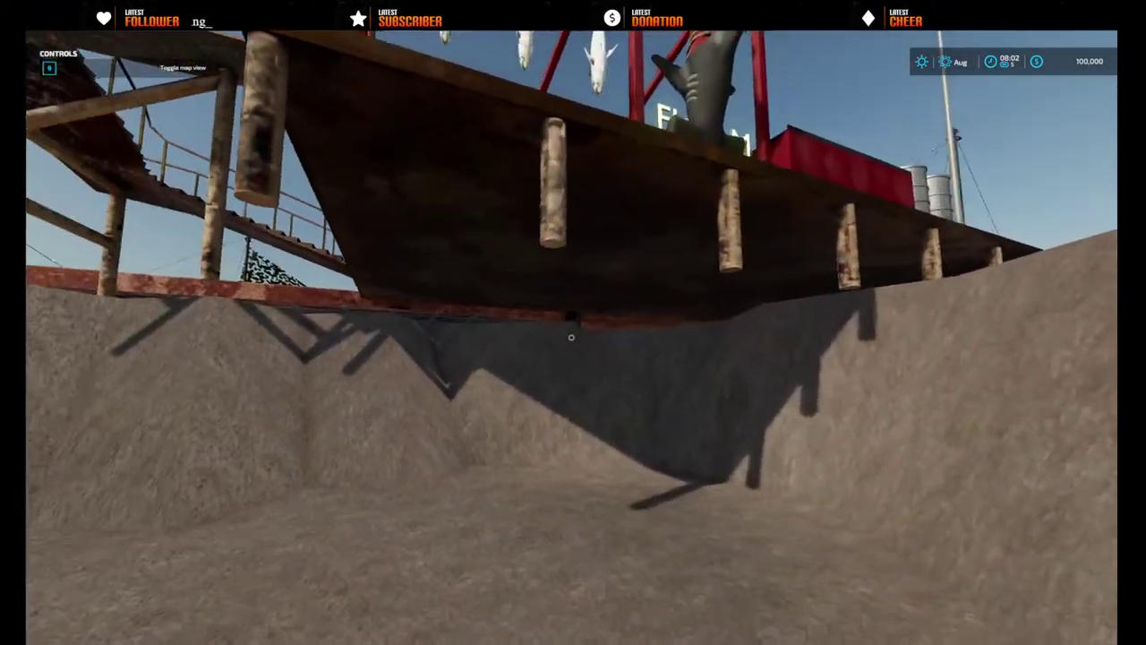
key("d")
key("w")
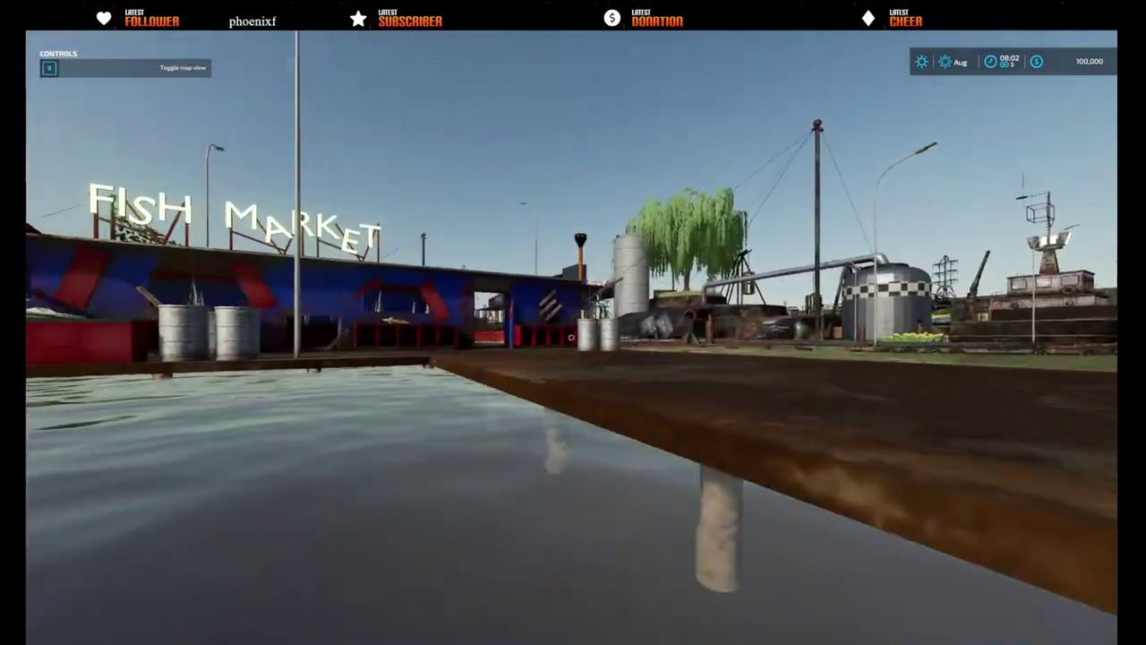
key("w")
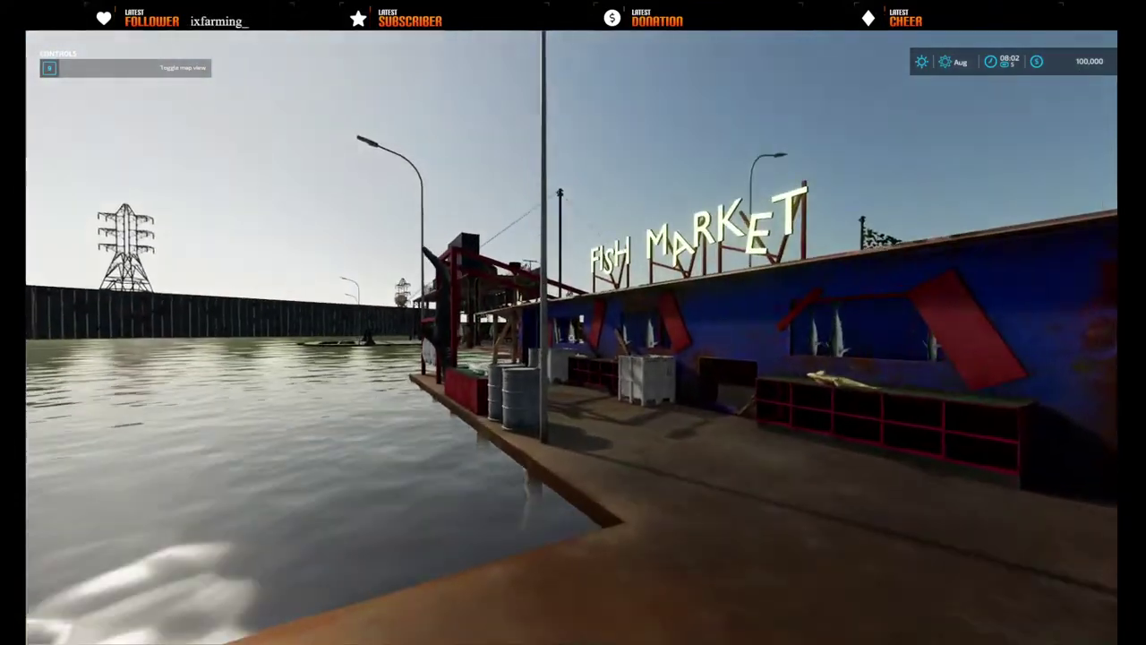
key("s")
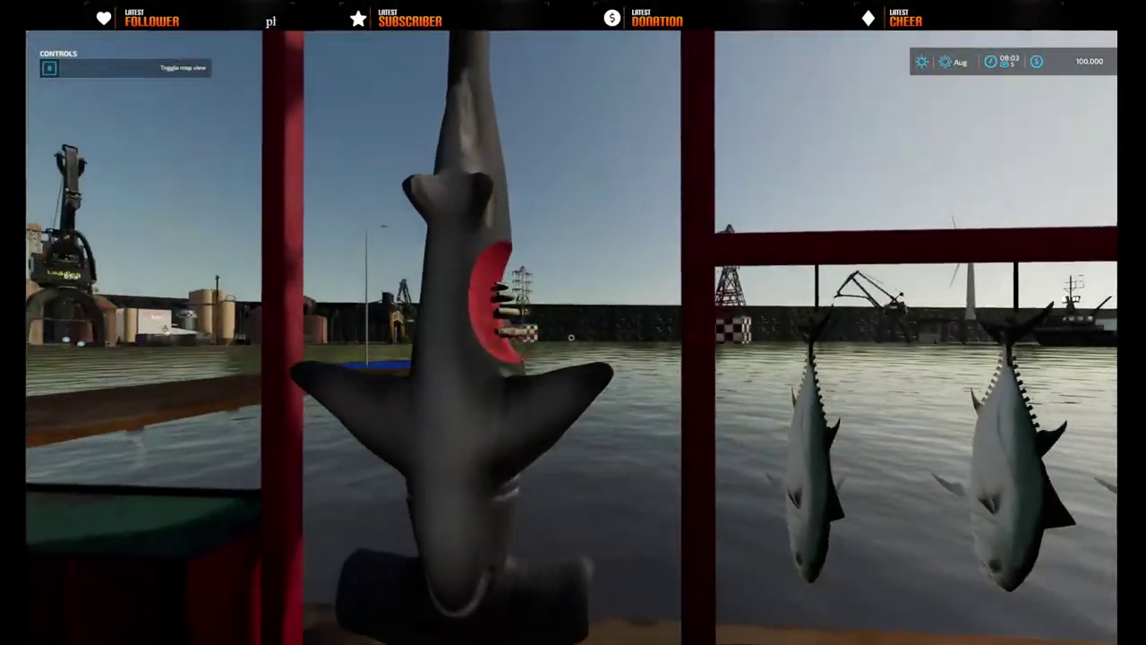
- Switch to Discord, enlarge the movie reference picture and the fish market screenshot in the direct-message chat, and minimize Discord
key("super")
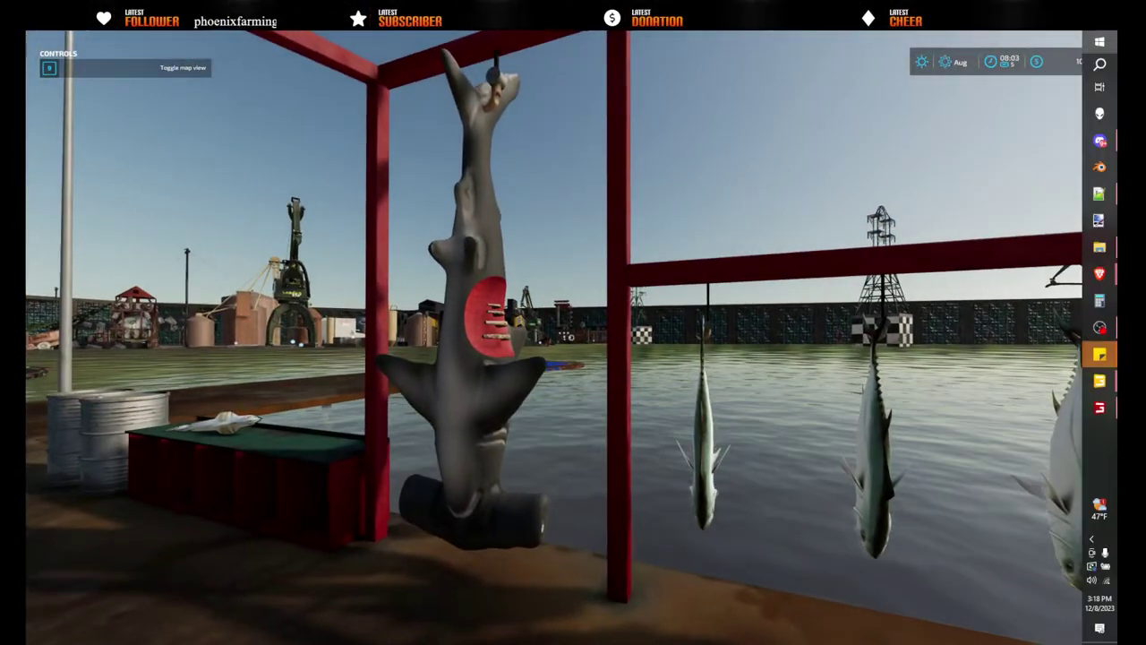
key("super")
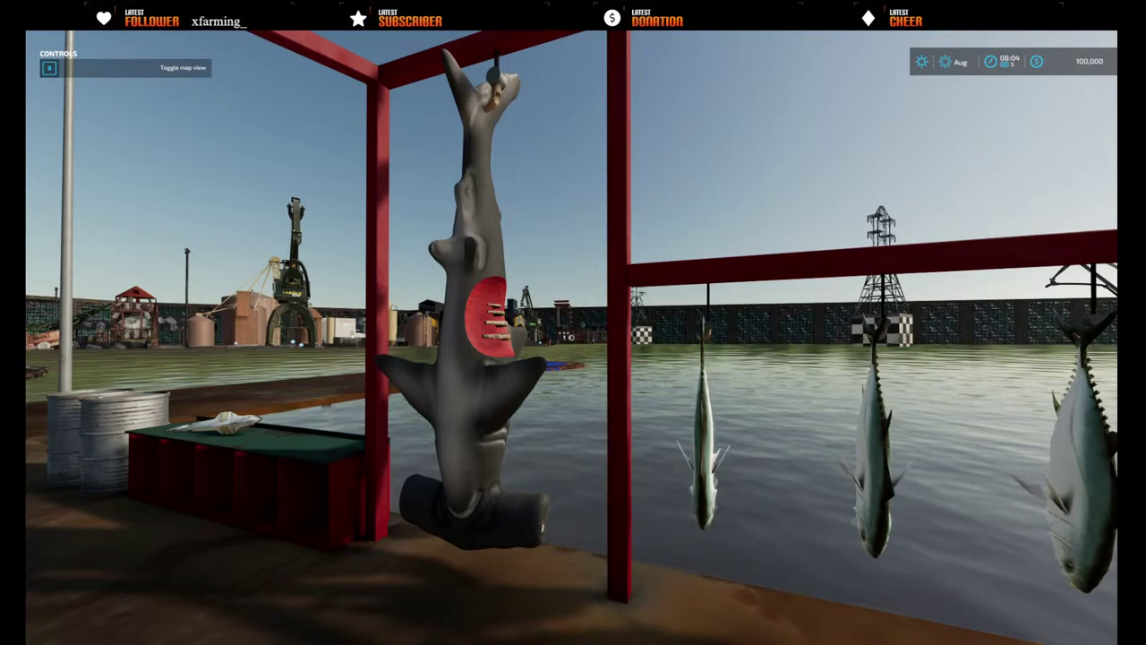
key("alt+Tab")
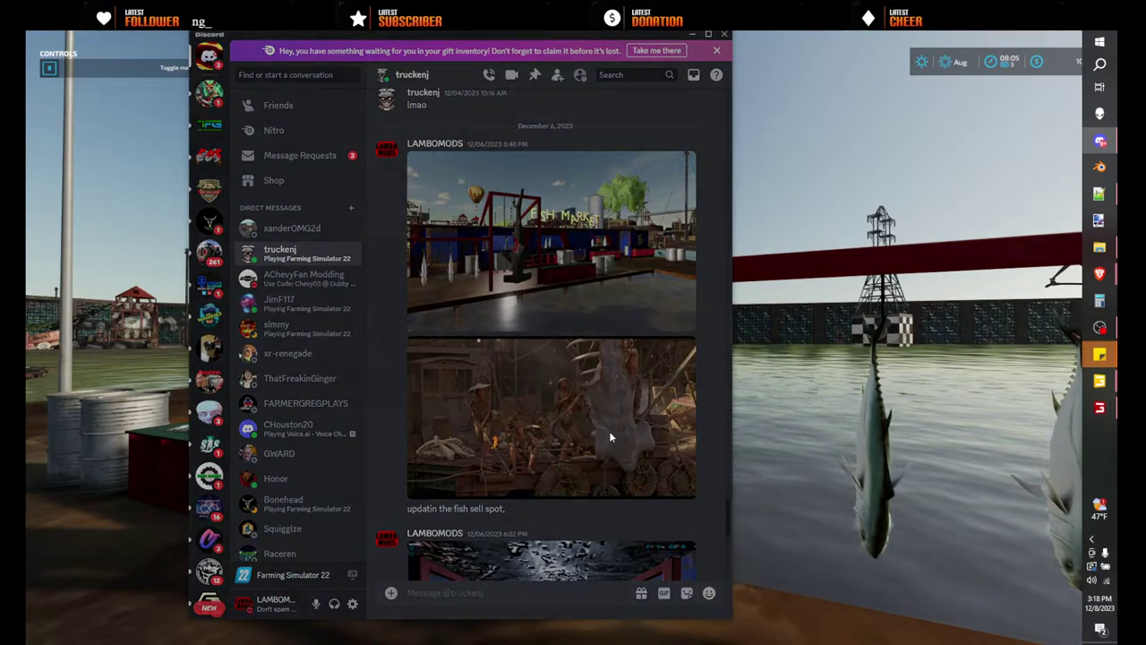
left_click(610, 436)
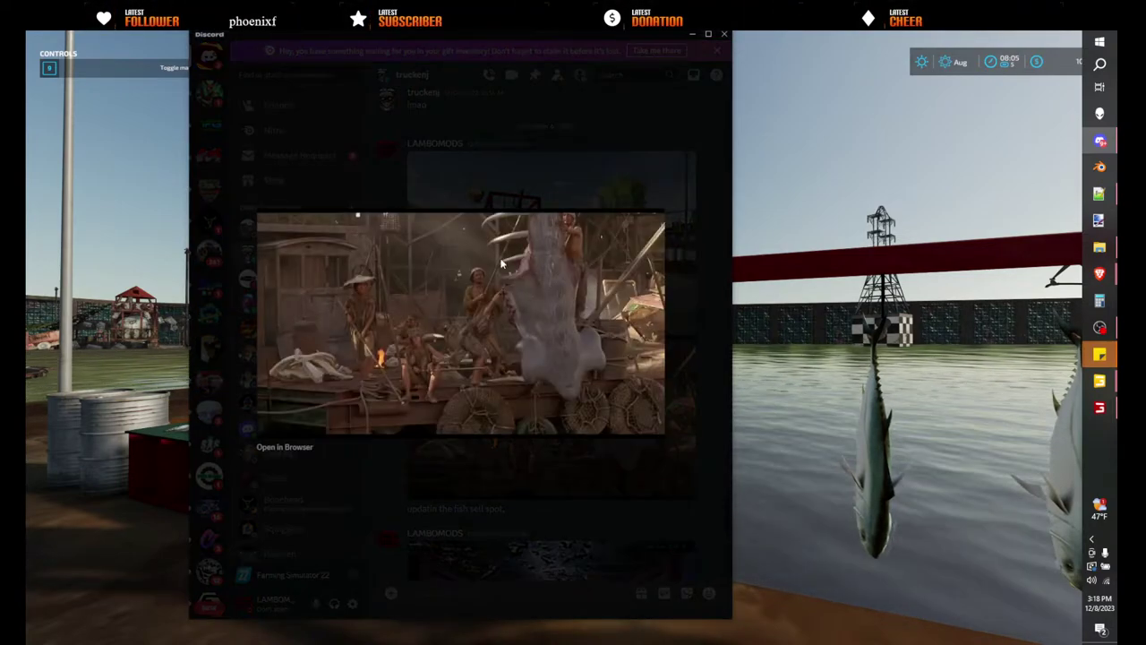
left_click(582, 495)
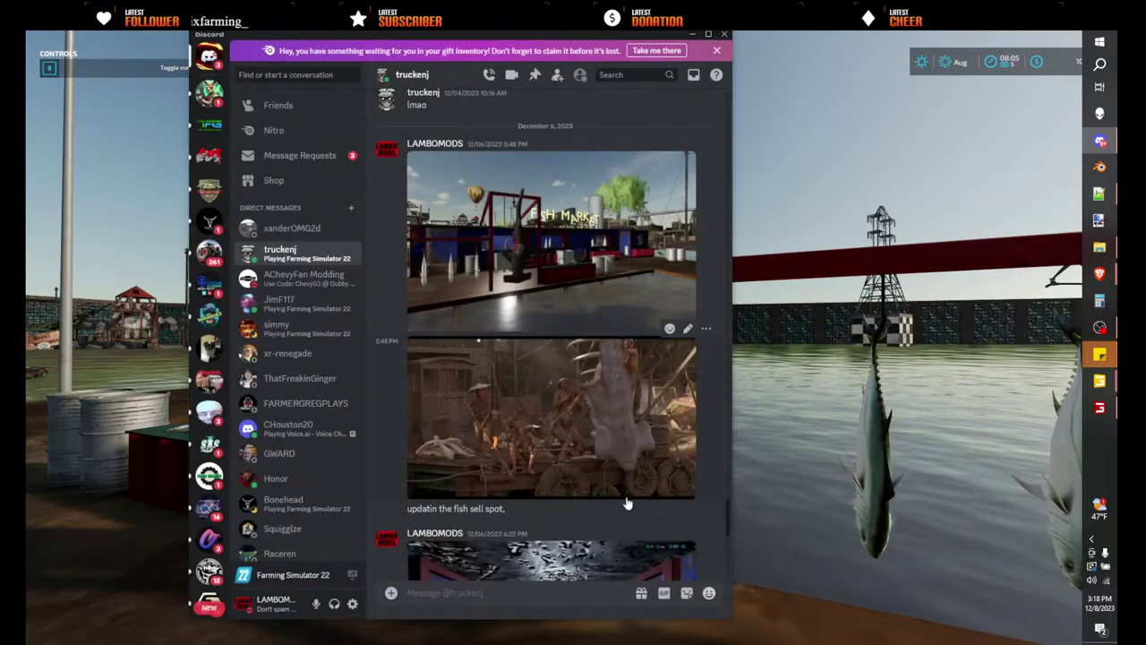
scroll(626, 502, "up", 2)
left_click(555, 383)
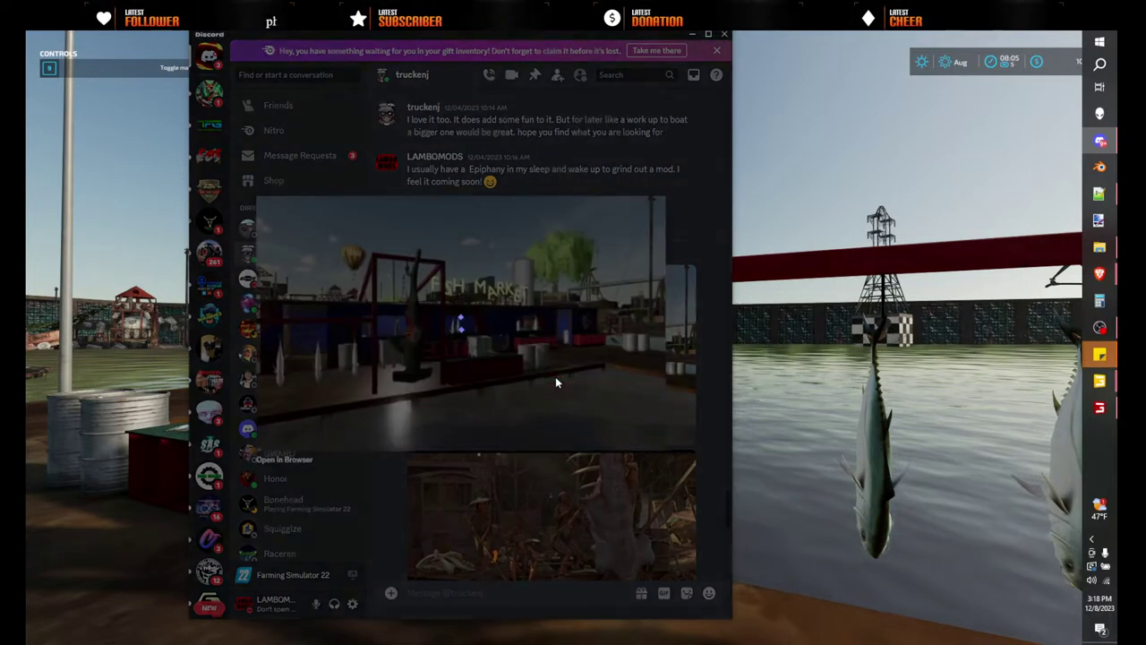
left_click(693, 40)
- Inspect the hanging shark, the Fish Market's stalls, sign and interior, and walk out onto the pier
key("w")
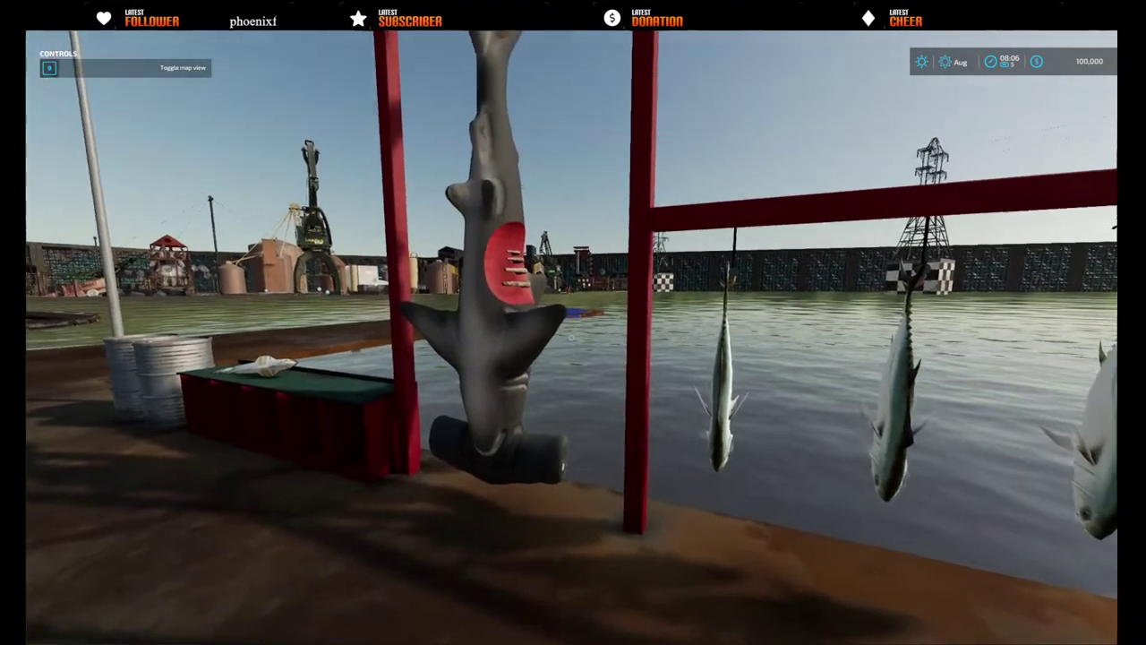
key("d")
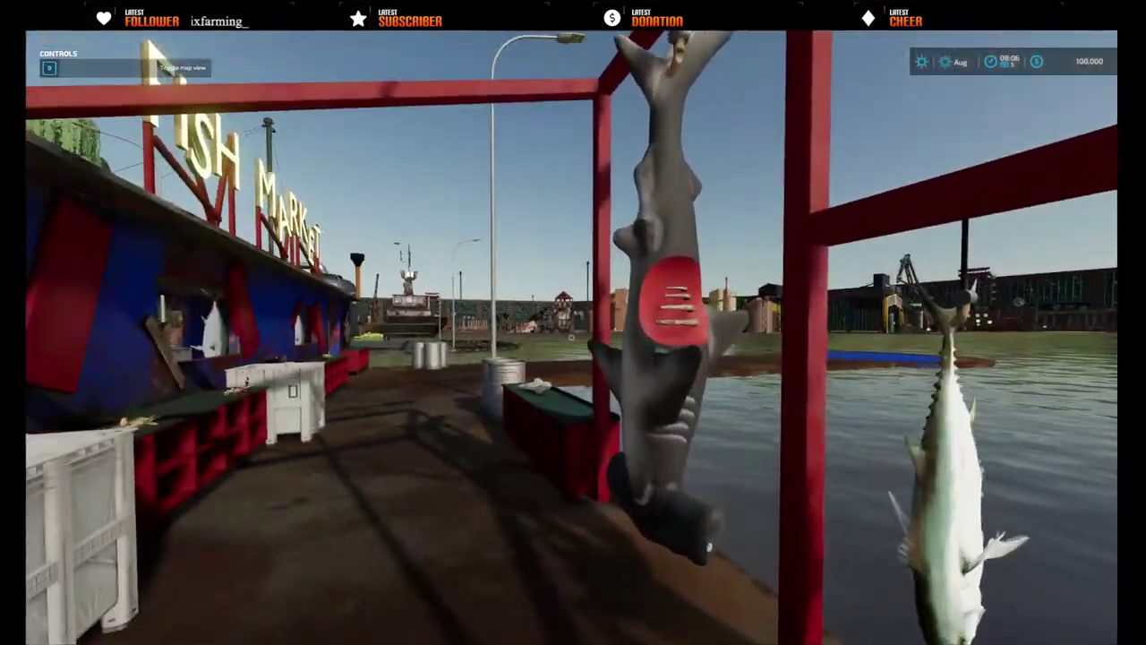
key("w")
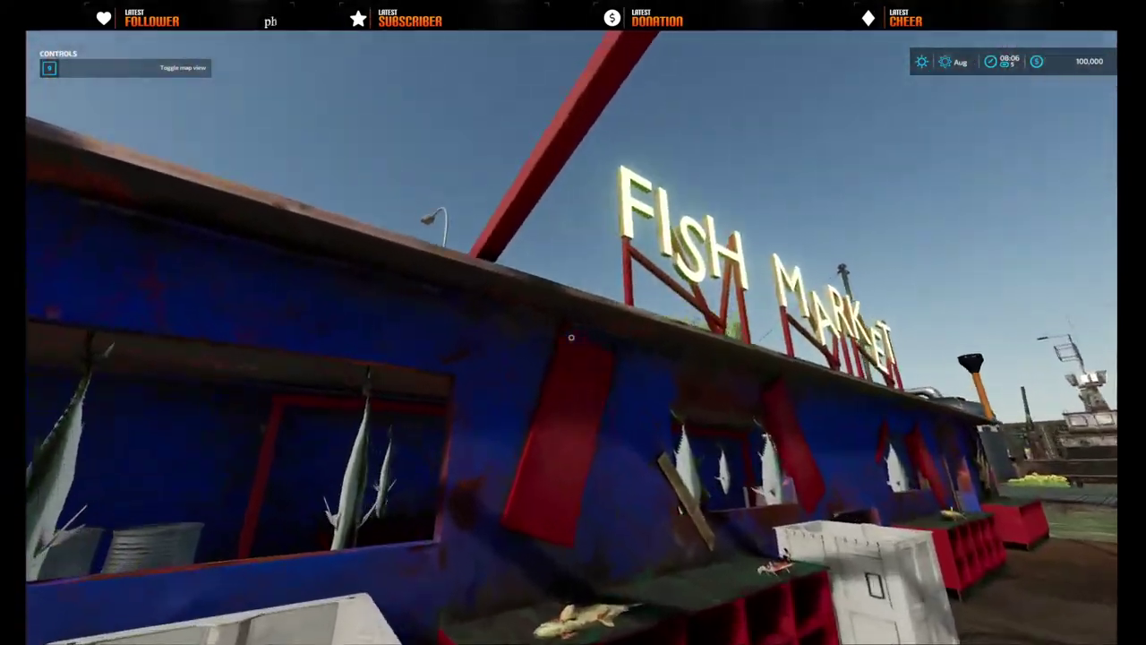
key("w")
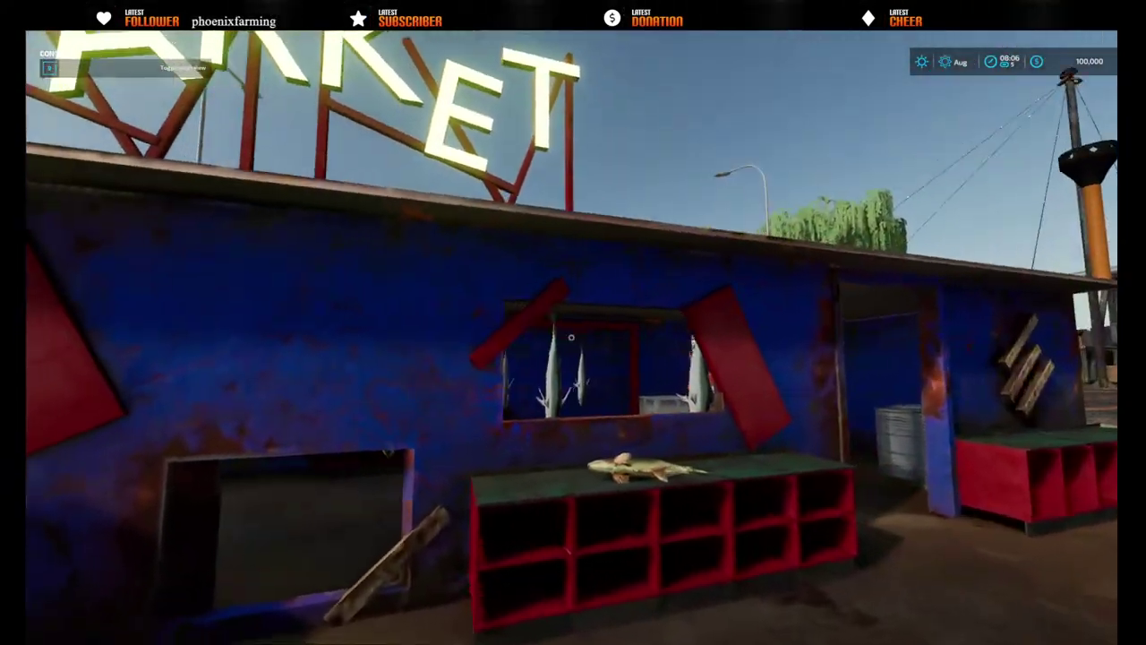
key("w")
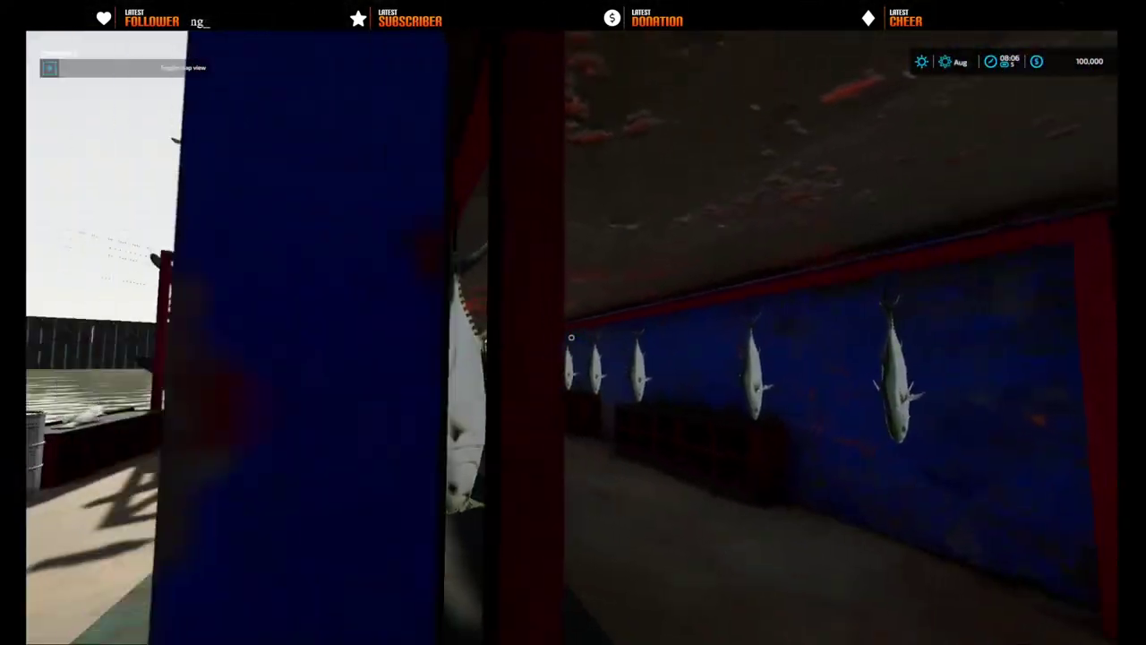
key("w")
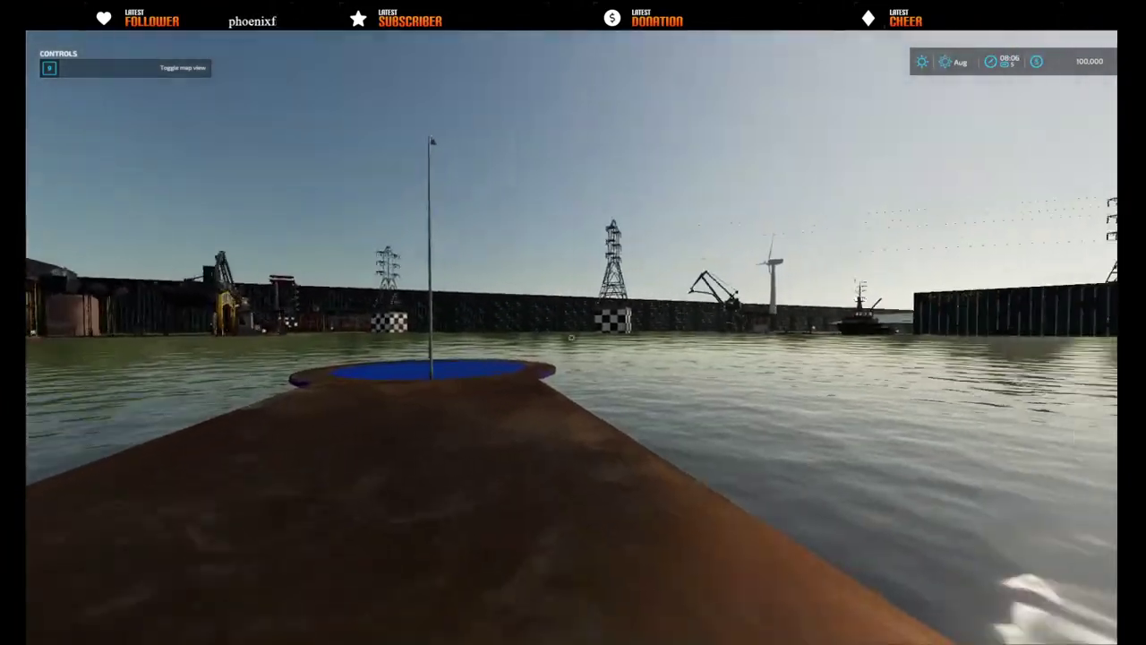
key("s")
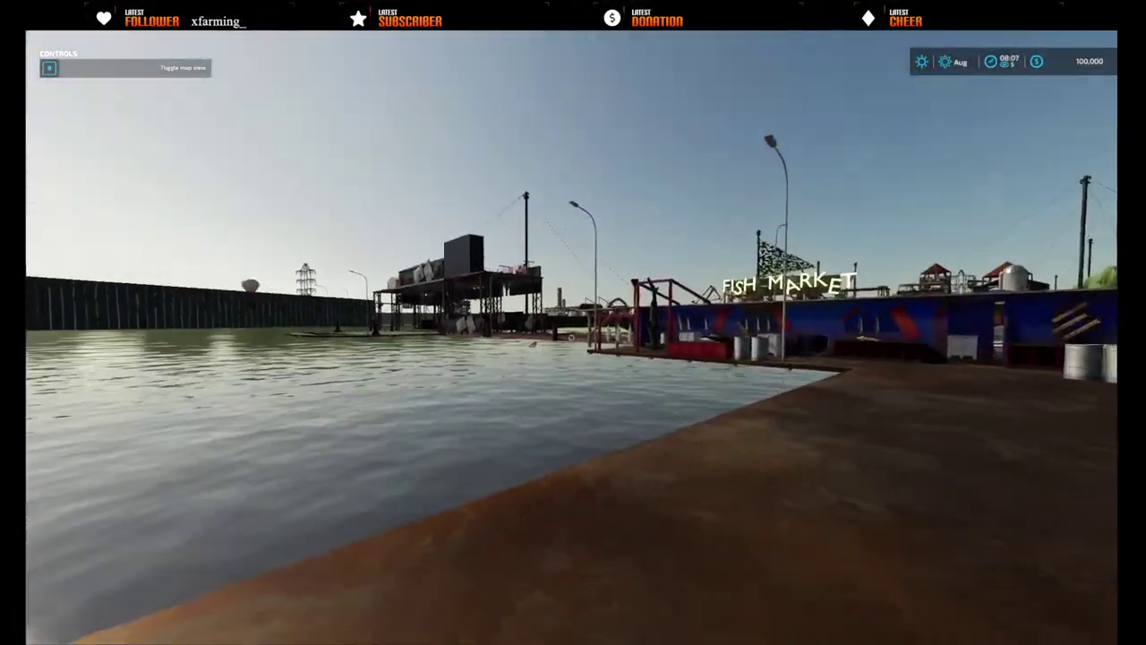
- Turn on the collision wireframes, examine the surroundings from the pier's round blue platform, and turn the wireframes off
key("F5")
key("w")
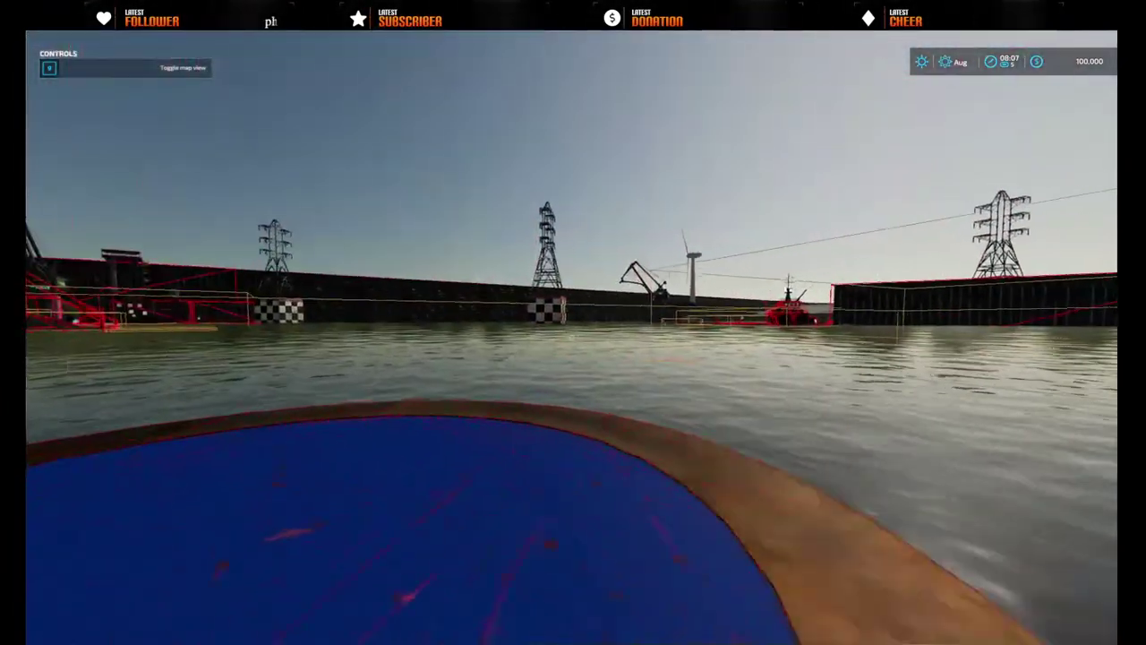
key("w")
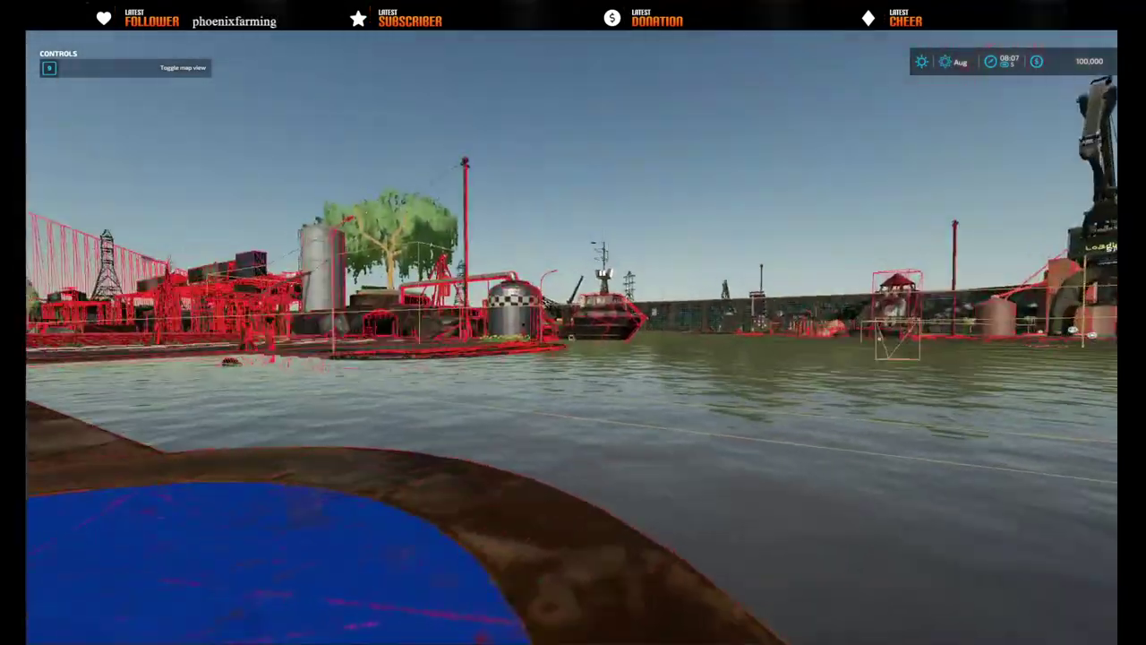
key("a")
key("F2")
key("F2")
key("F2")
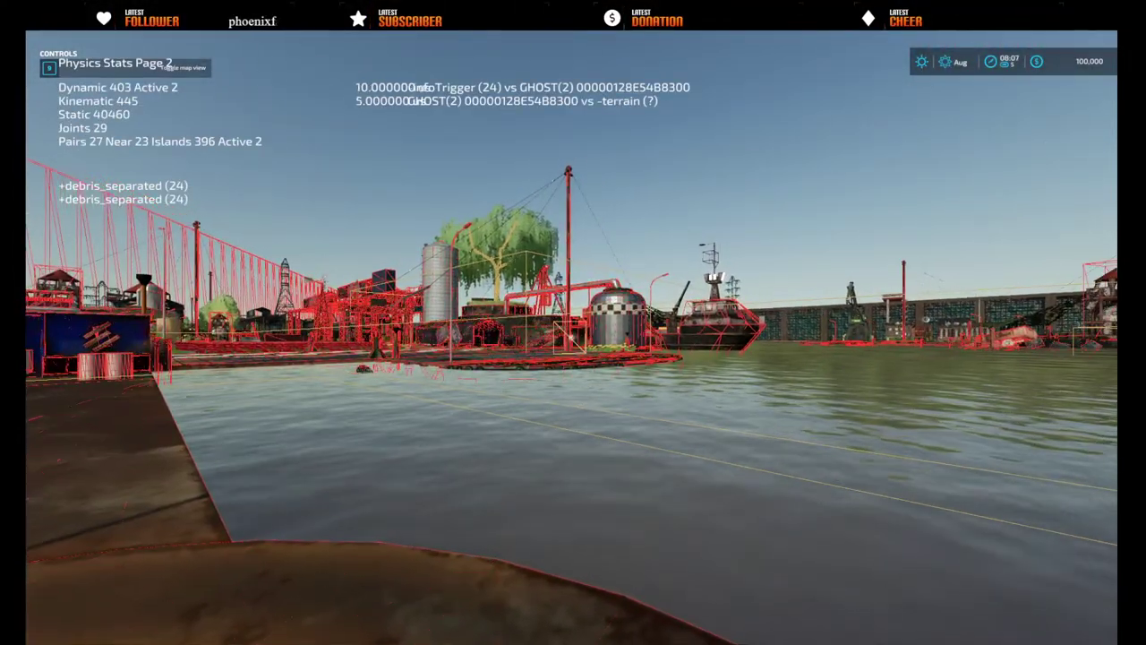
key("F5")
key("F5")
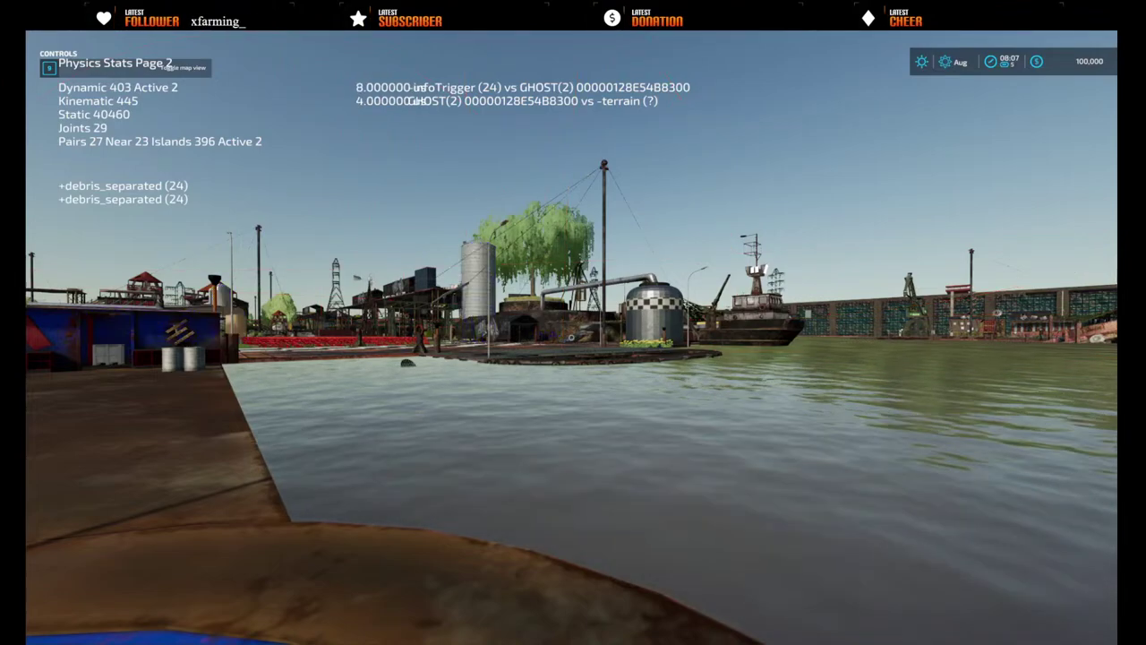
- Cycle through the texture streaming, file manager, engine profiler, script and audio statistics overlays until all of them are hidden
key("F5")
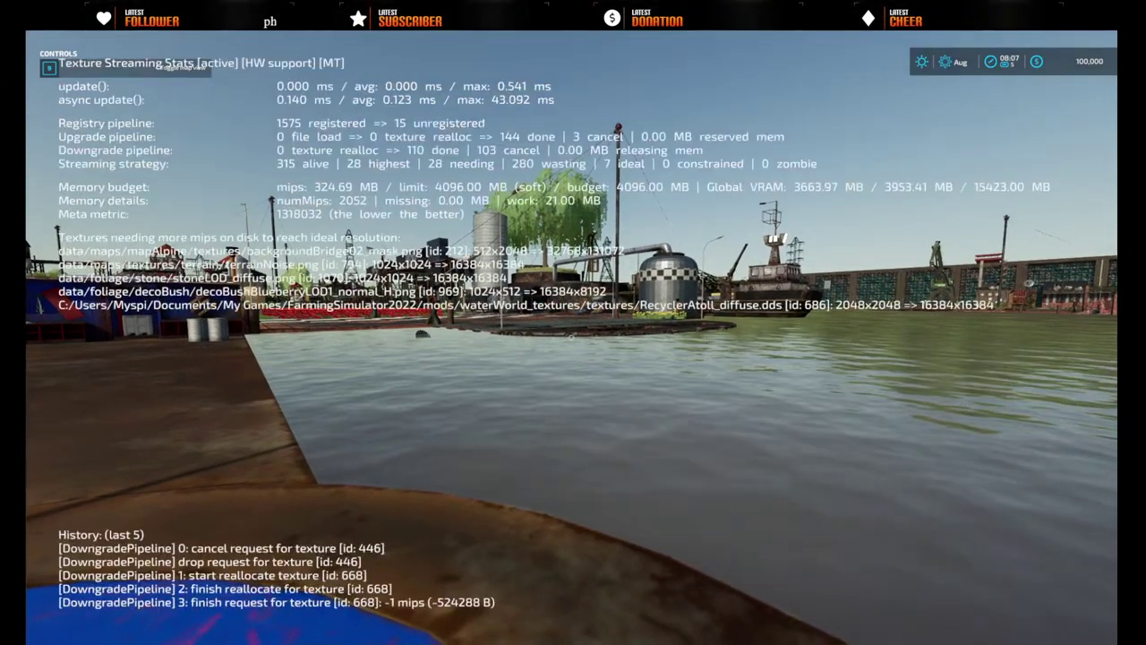
key("F5")
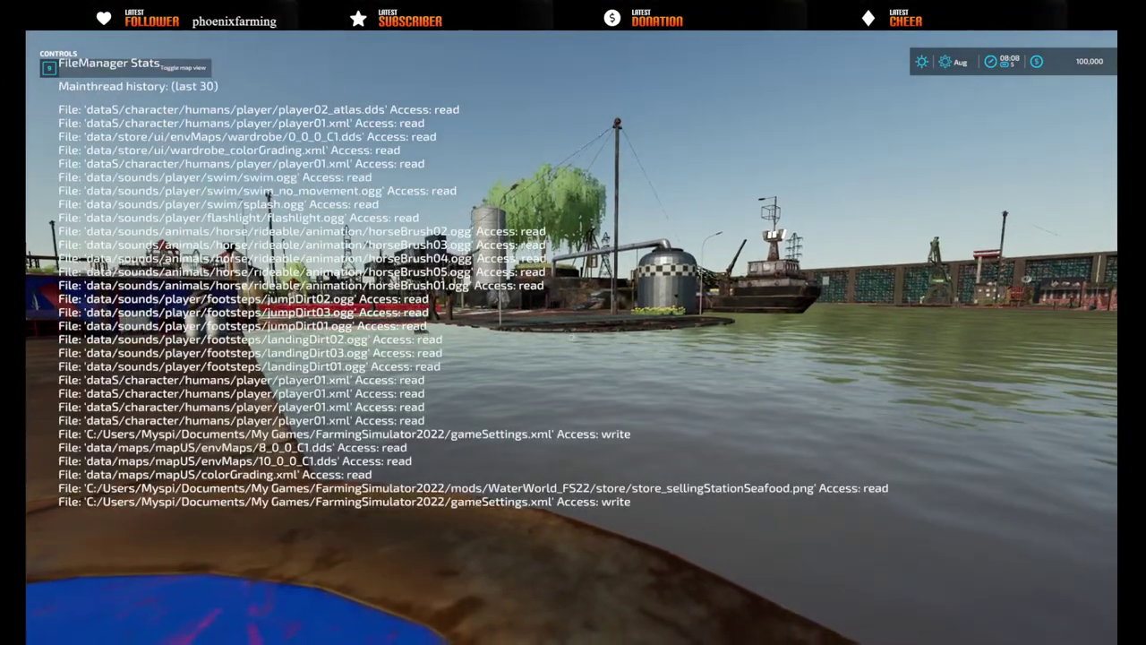
key("F5")
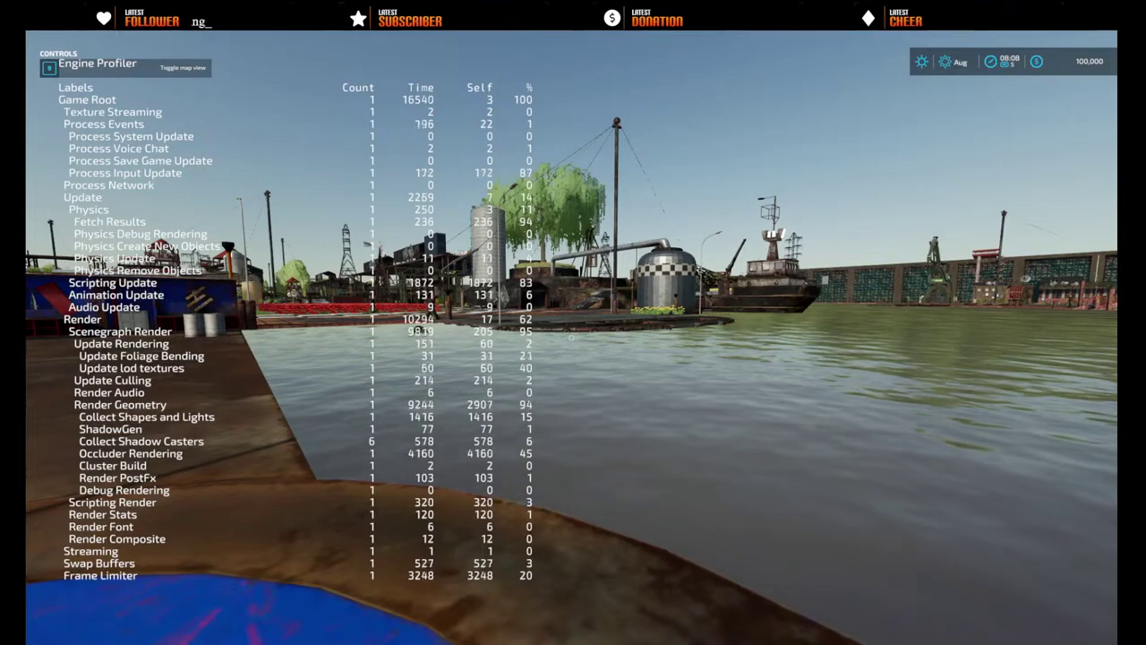
key("F5")
key("F5")
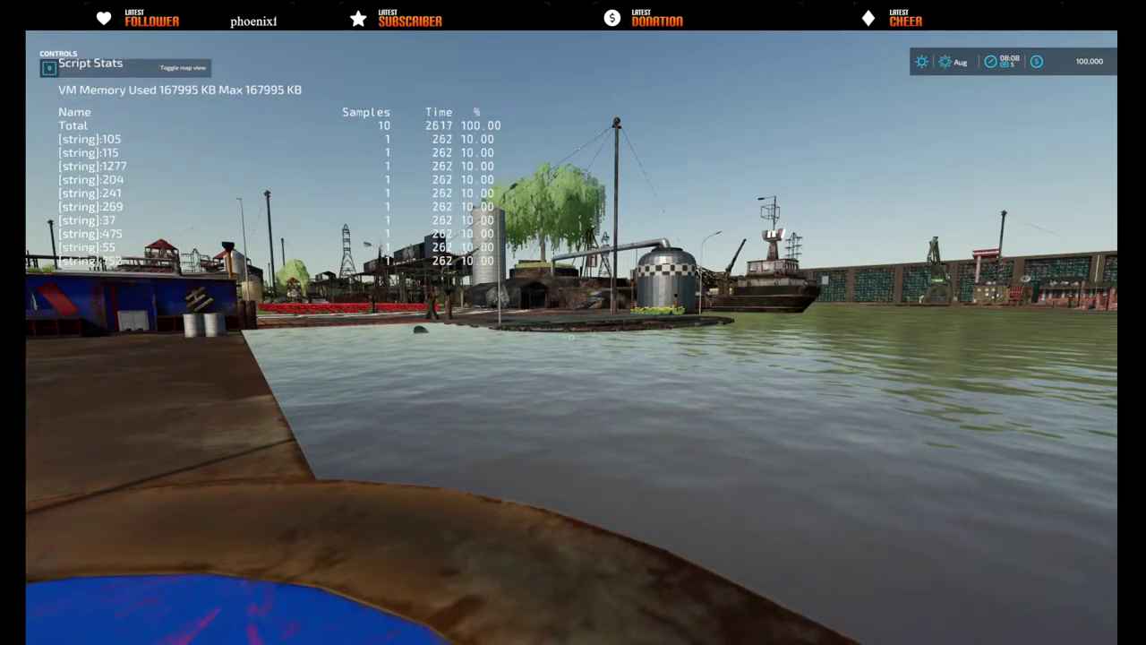
key("F5")
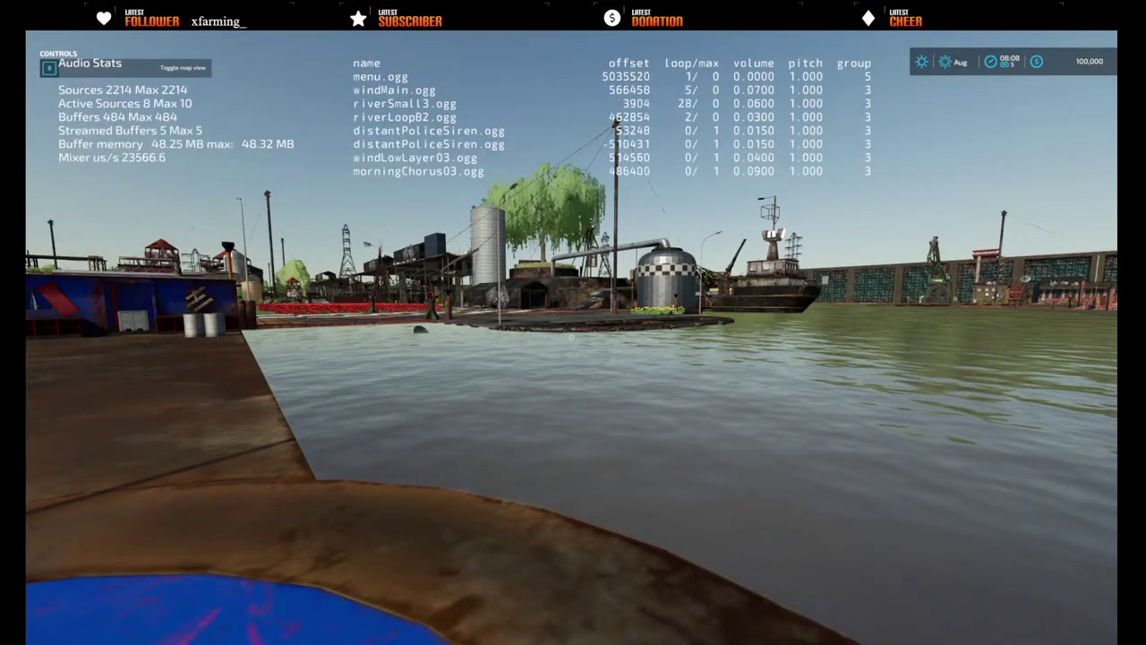
key("F5")
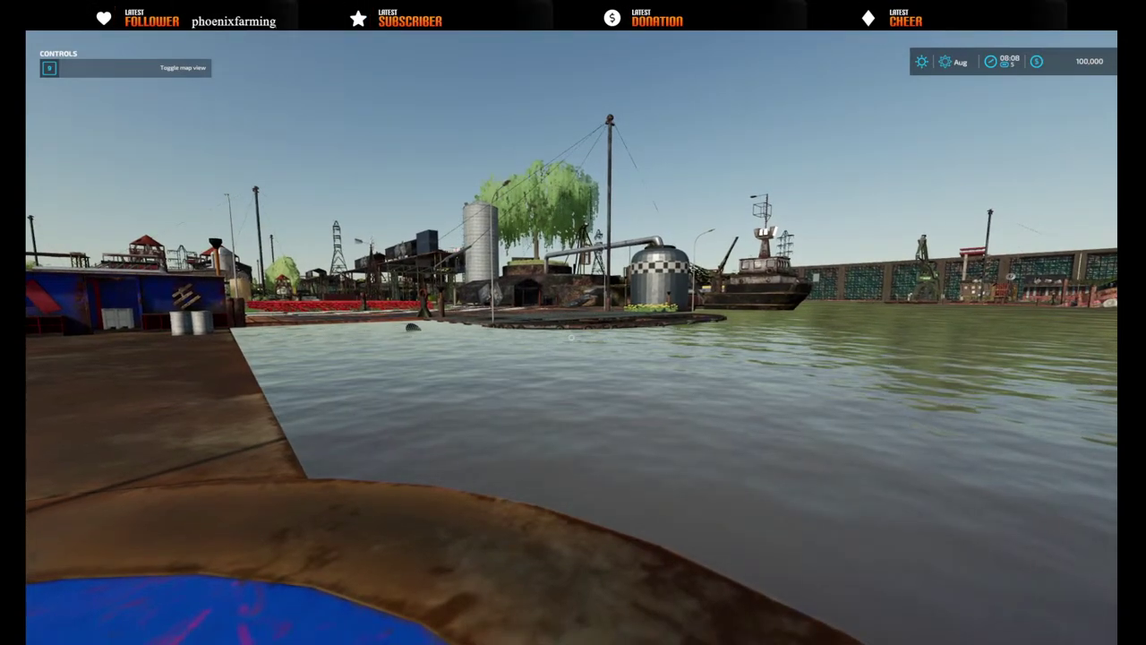
- Add $999,999,999 to the farm account with the general cheat settings and close them
key("ctrl+0")
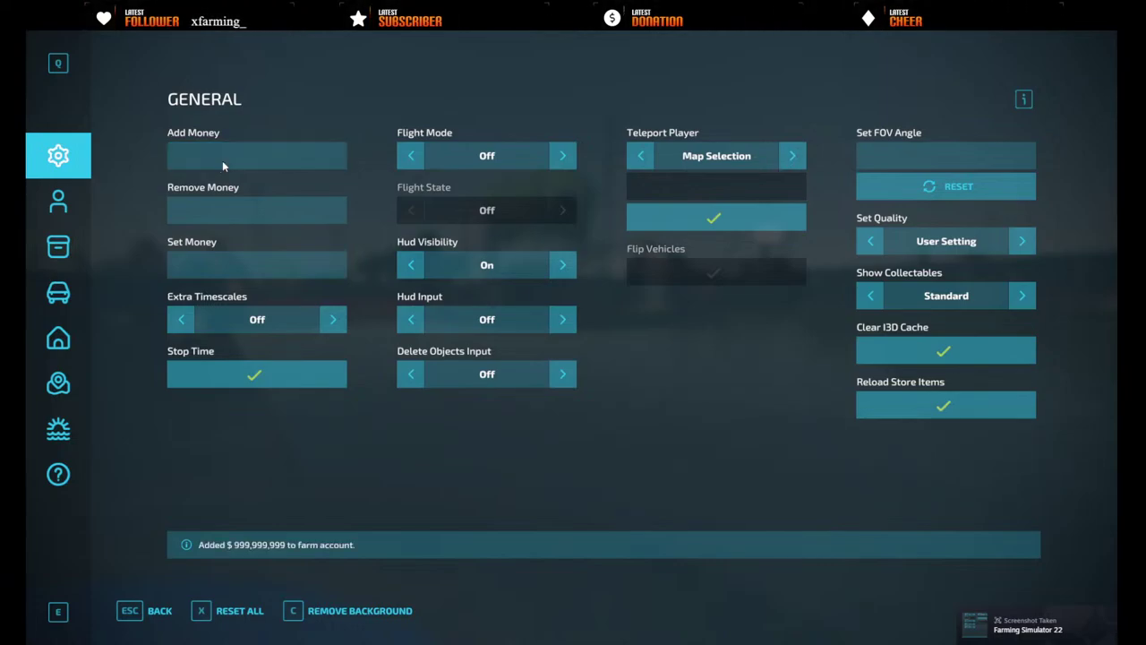
key("Escape")
- Buy the Commercial Fishing Boat with the Tuna Fishing configuration for $1,670,000 from the Commercial Fisheries category and leave the shop
key("p")
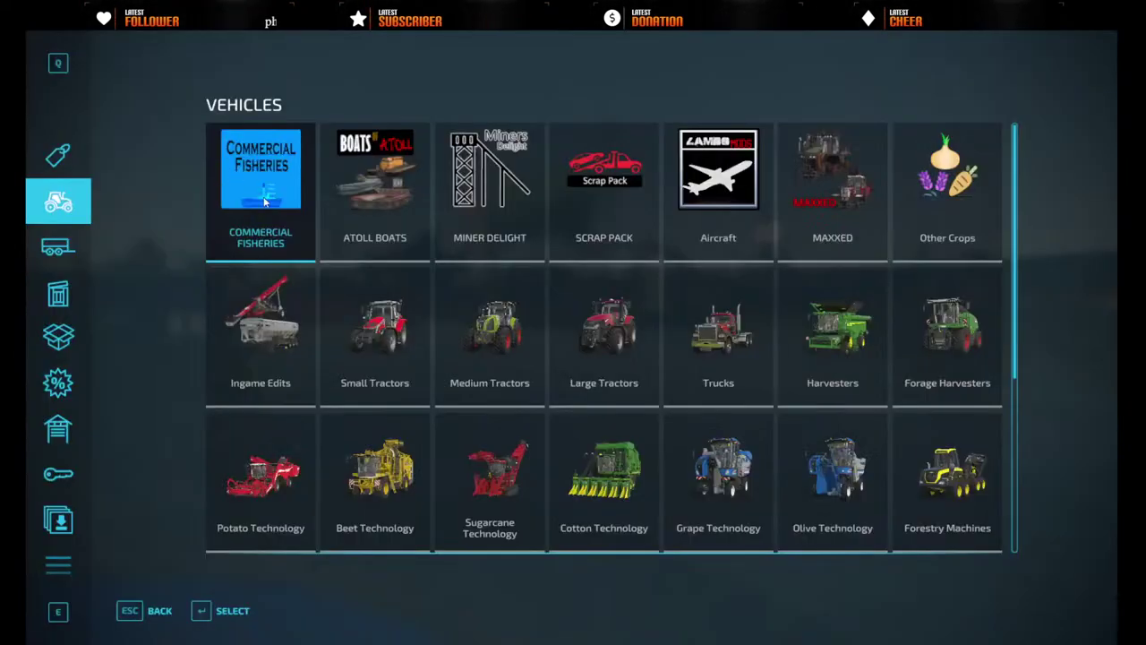
left_click(242, 185)
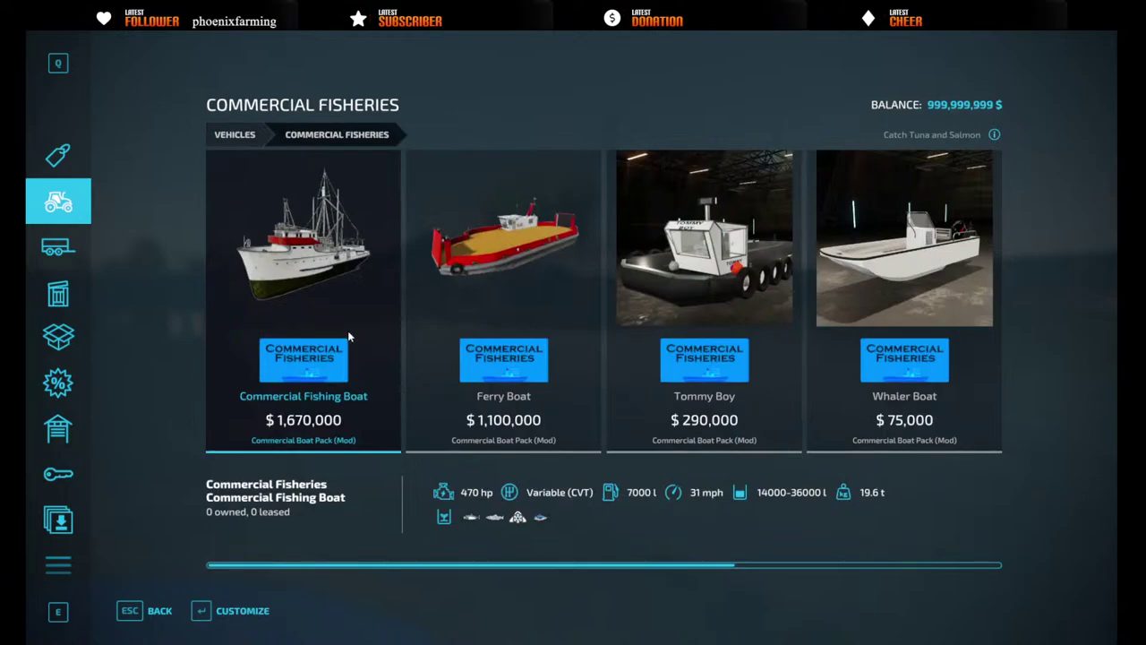
left_click(266, 229)
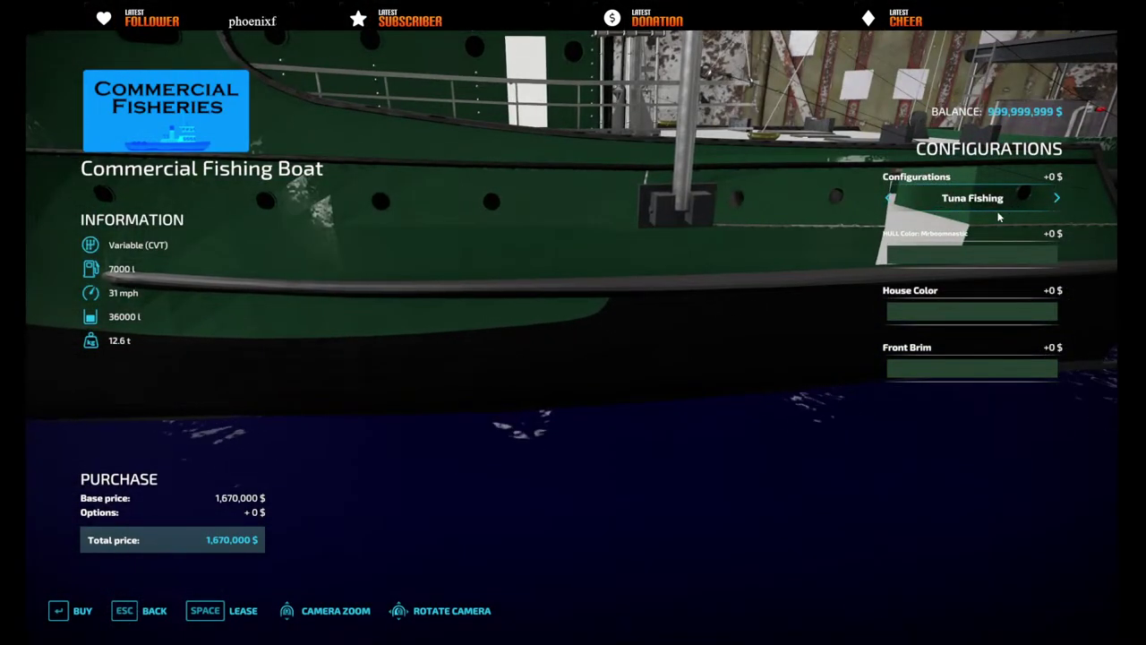
left_click(79, 611)
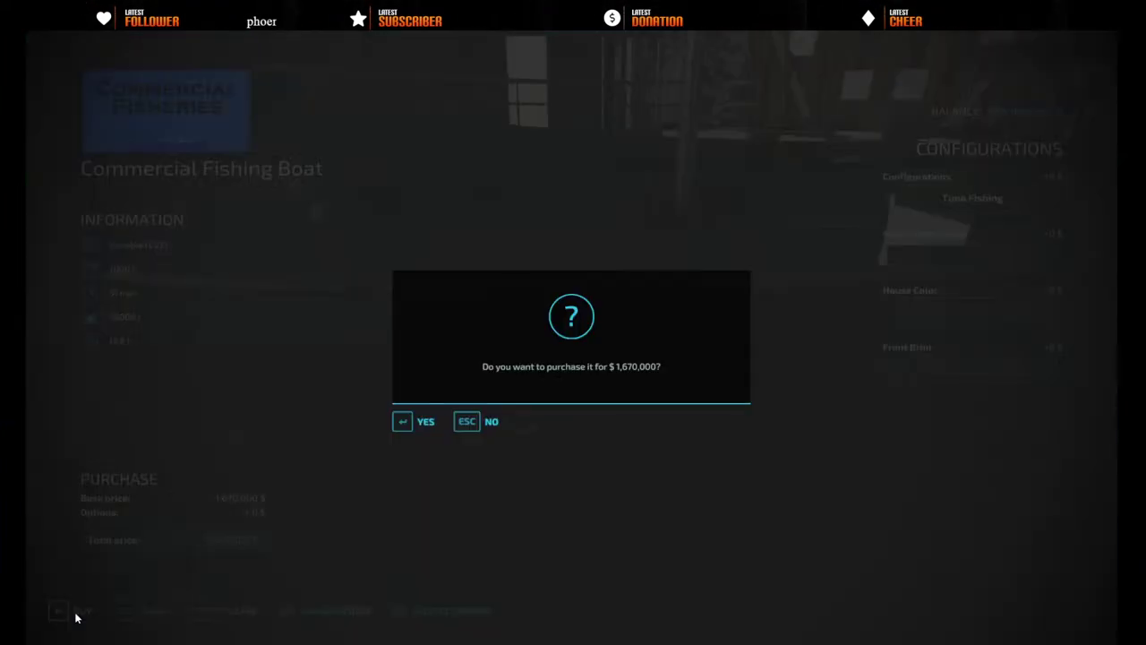
left_click(414, 422)
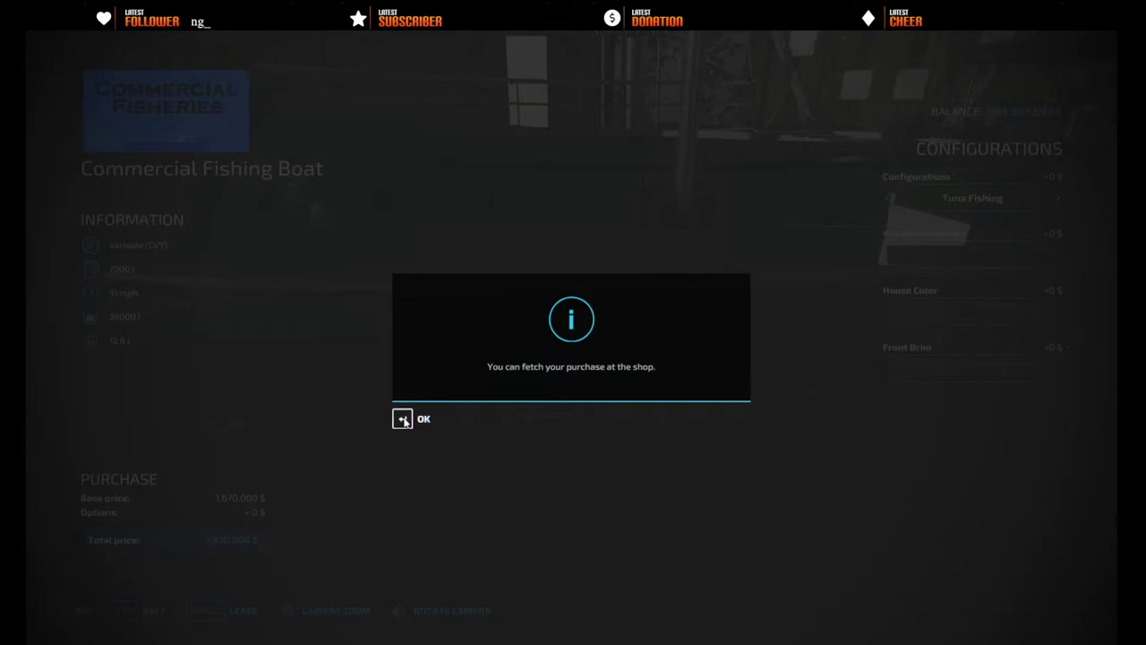
left_click(403, 419)
left_click_drag(257, 514, 729, 430)
key("Escape")
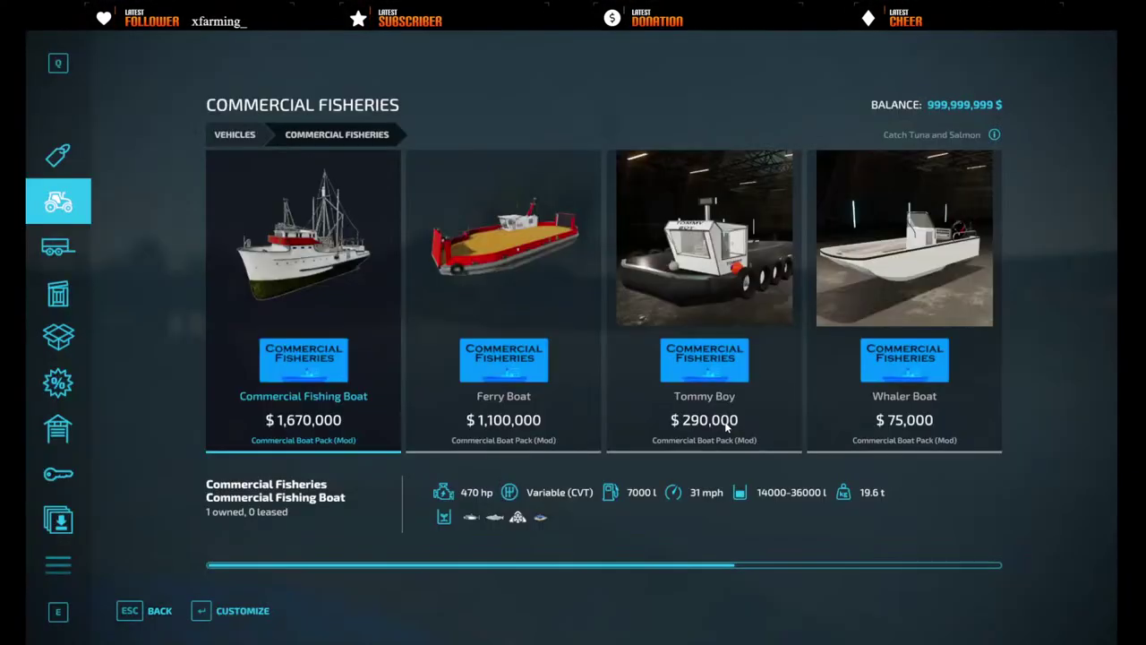
key("Escape")
key("Escape")
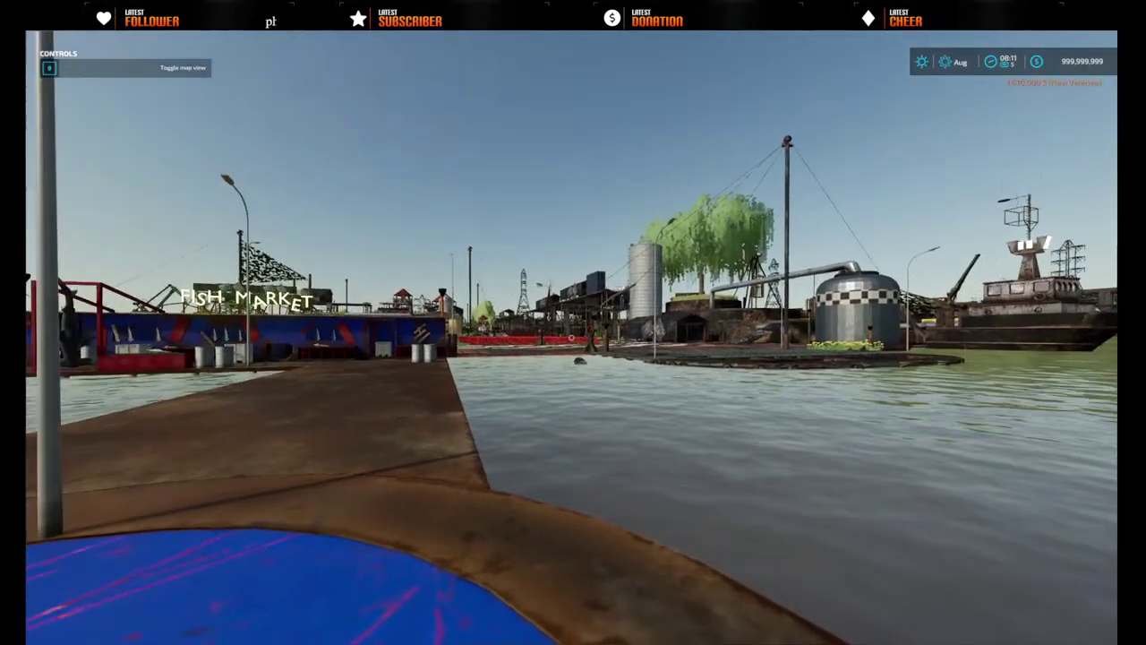
- Locate the purchased fishing boat on the map and enter it
key("Escape")
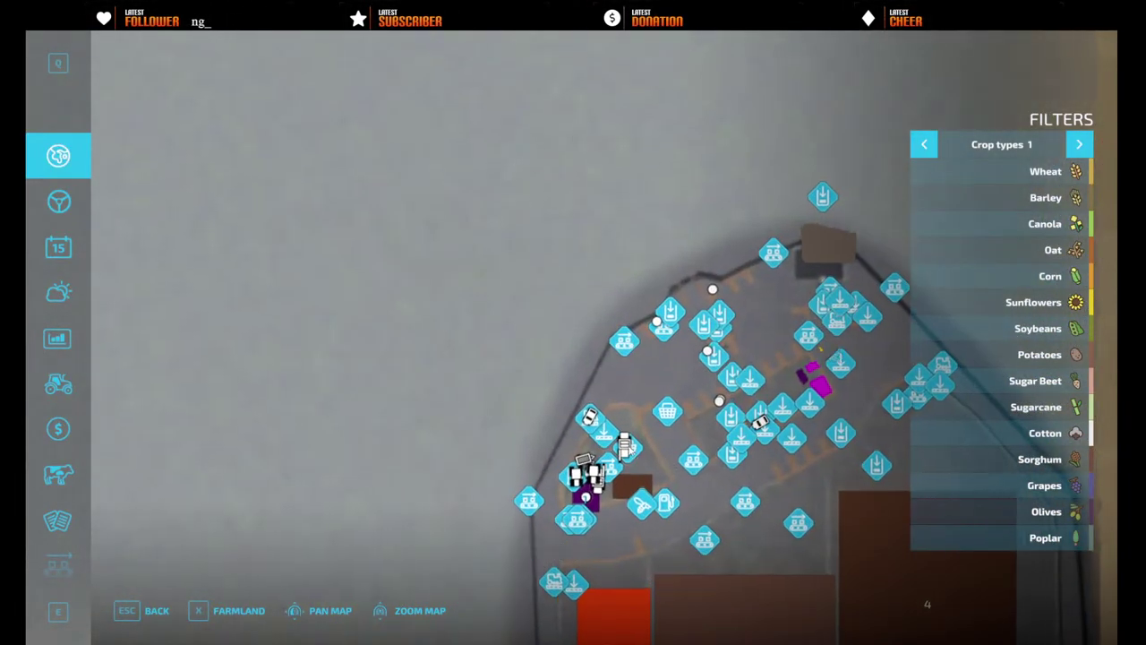
left_click(630, 451)
key("Return")
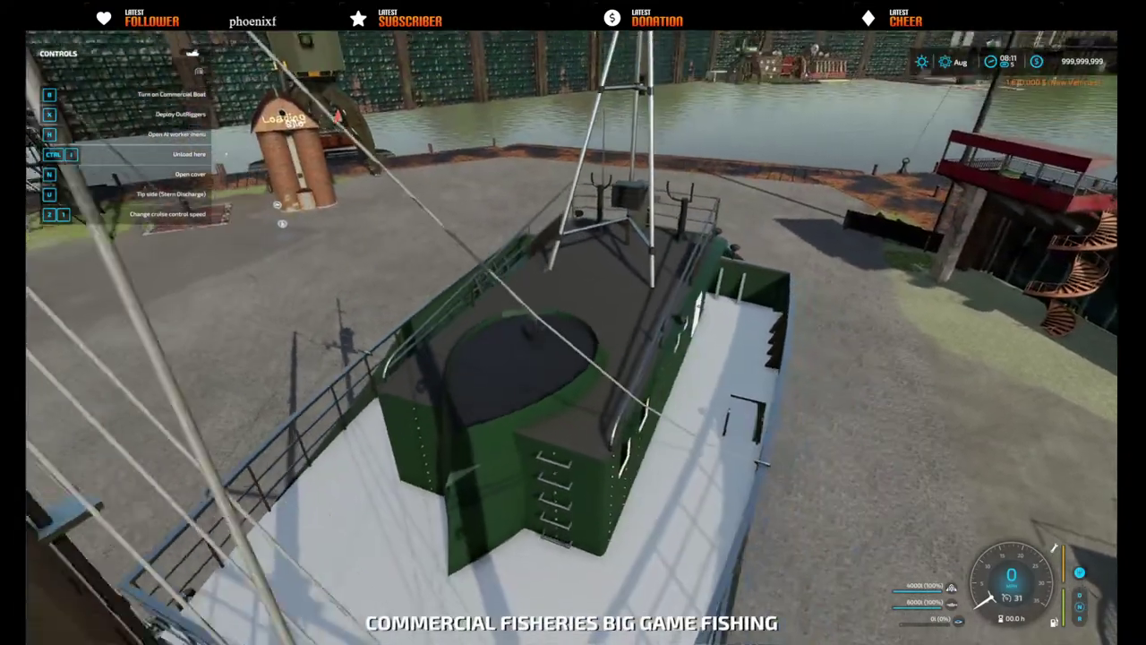
- Drive the fishing boat off the shop's paved yard and out into the open water
scroll(573, 322, "down", 8)
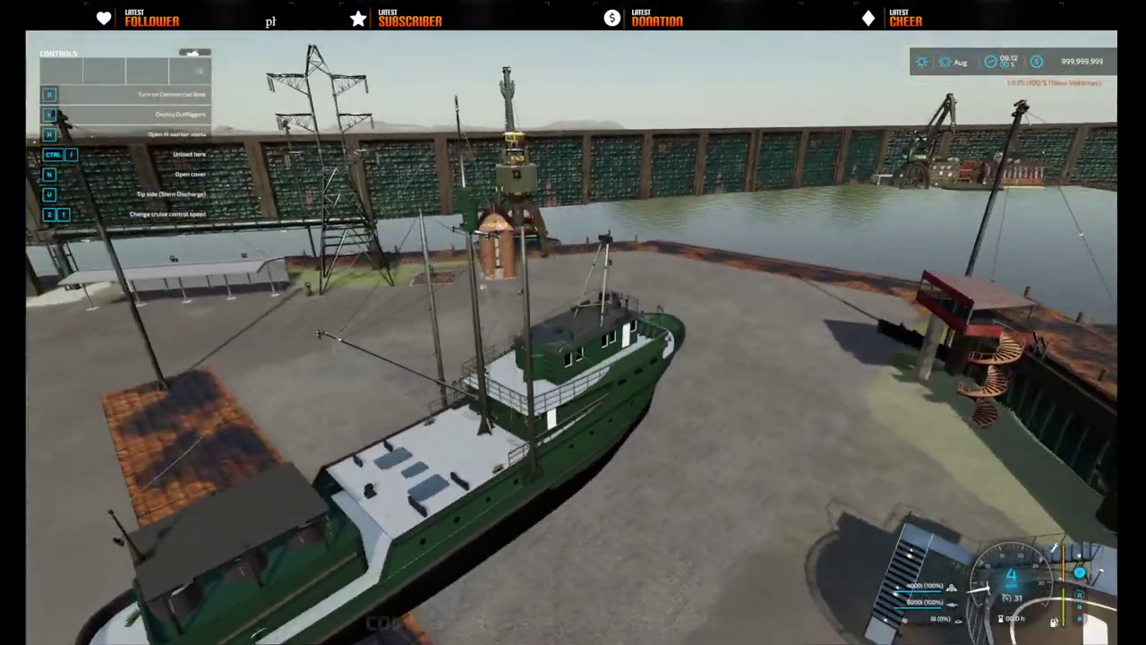
key("w")
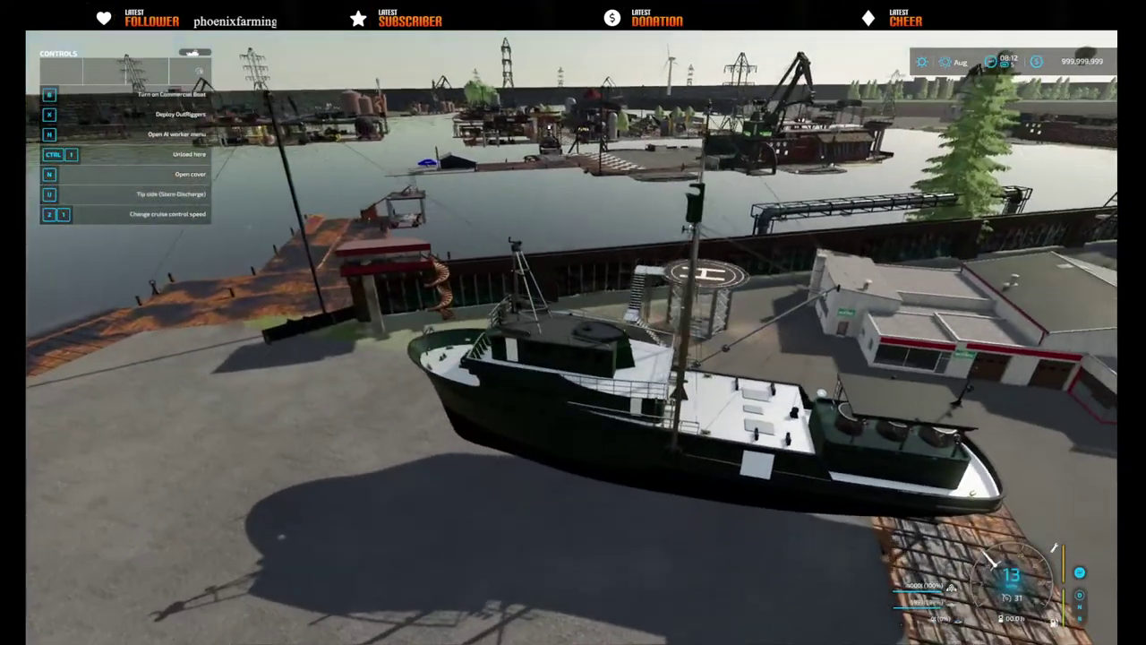
key("w")
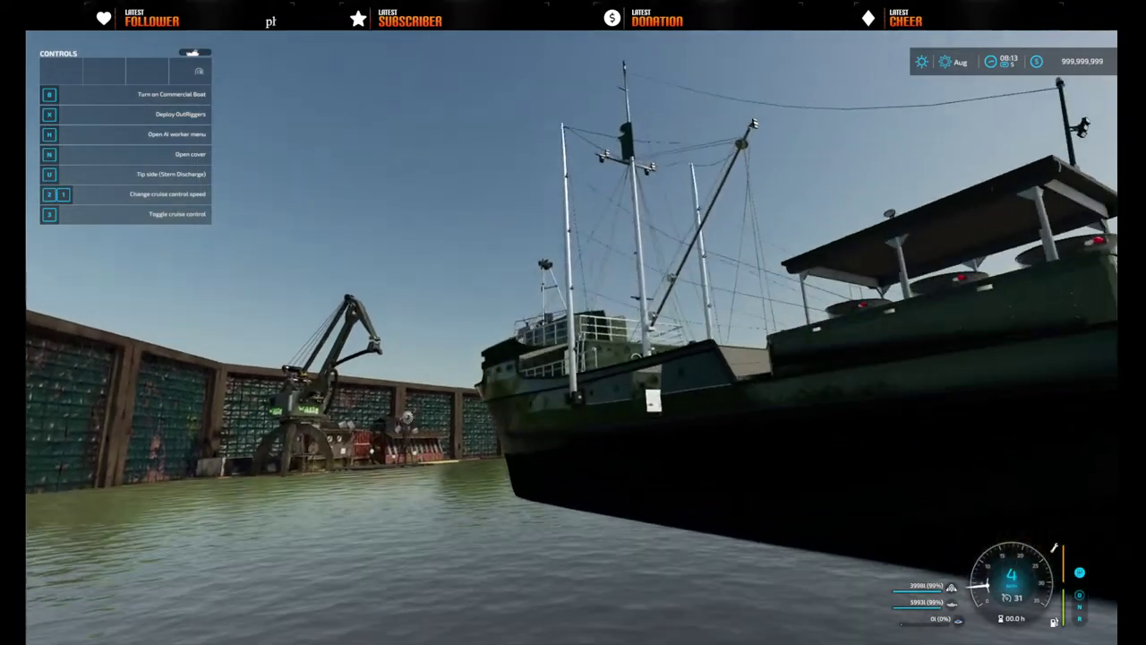
- Read the instruction notice on the boat's hull and look over the whole vessel in the water
scroll(574, 336, "up", 10)
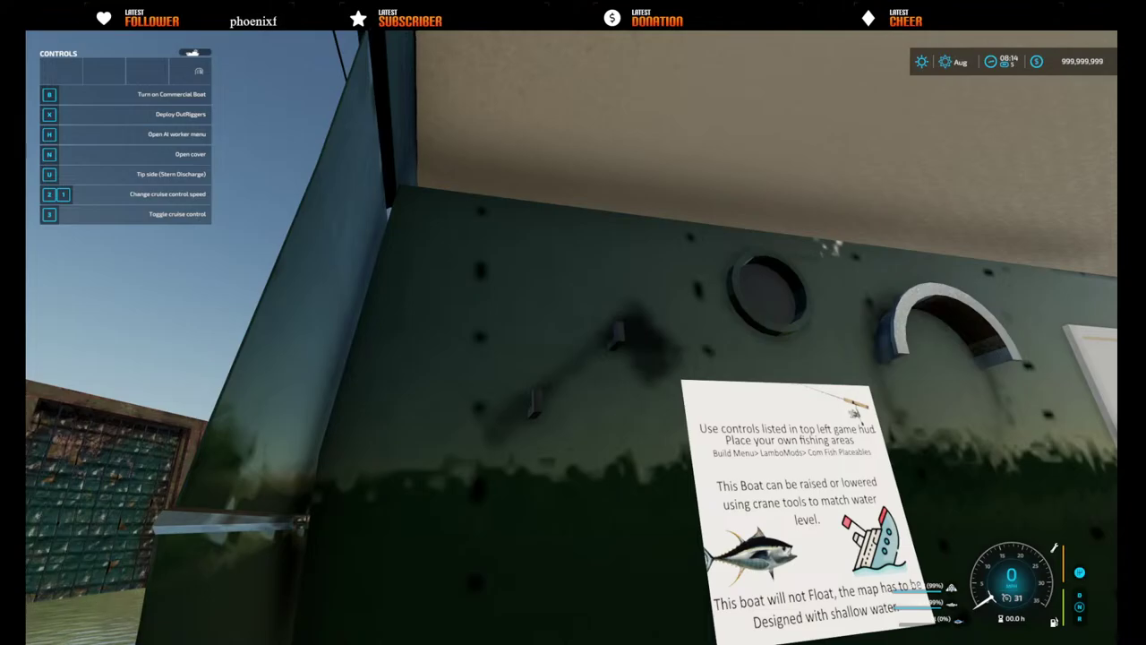
scroll(573, 336, "down", 10)
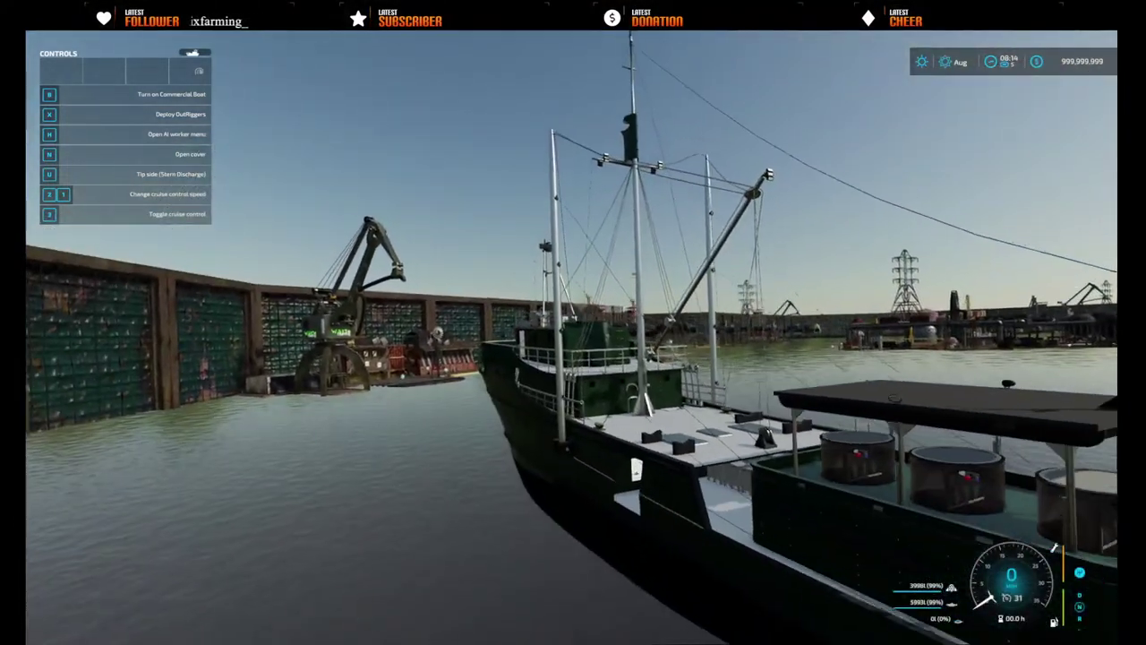
scroll(573, 337, "down", 3)
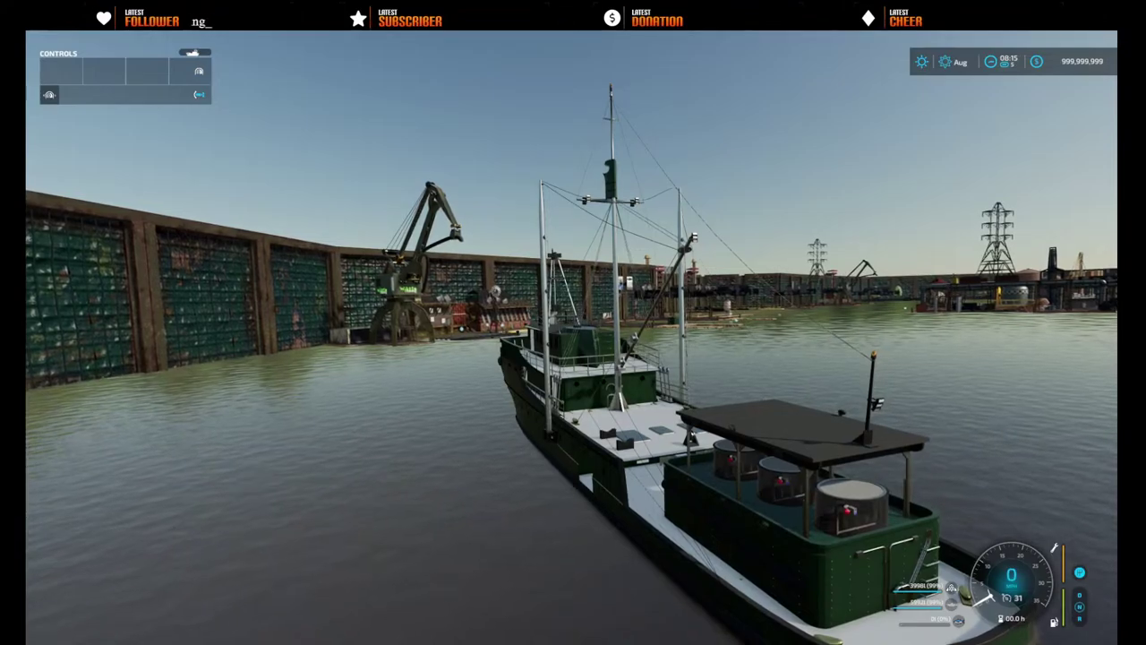
- Examine the boat and surrounding walls with the collision wireframes shown, and turn the wireframes off
key("e")
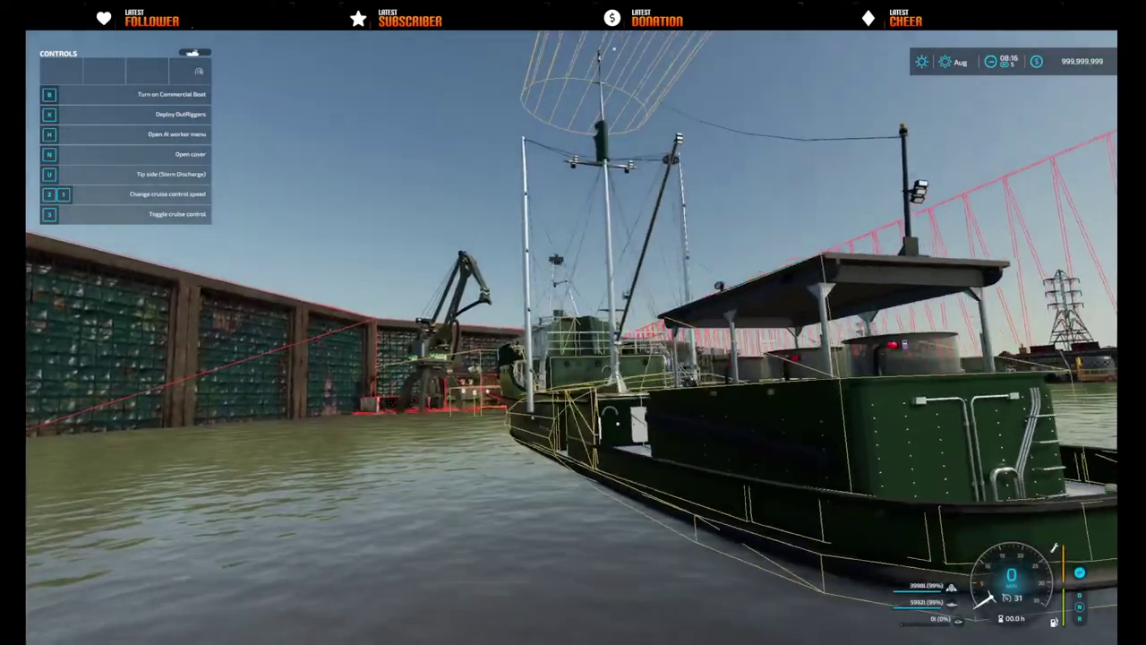
left_click(573, 322)
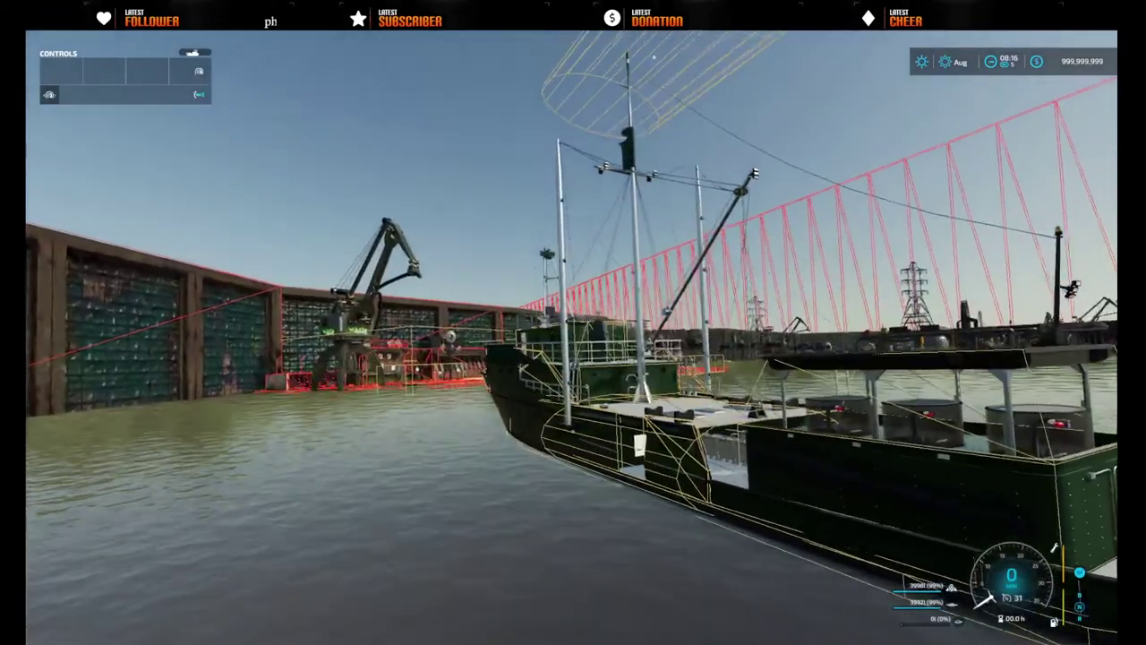
key("e")
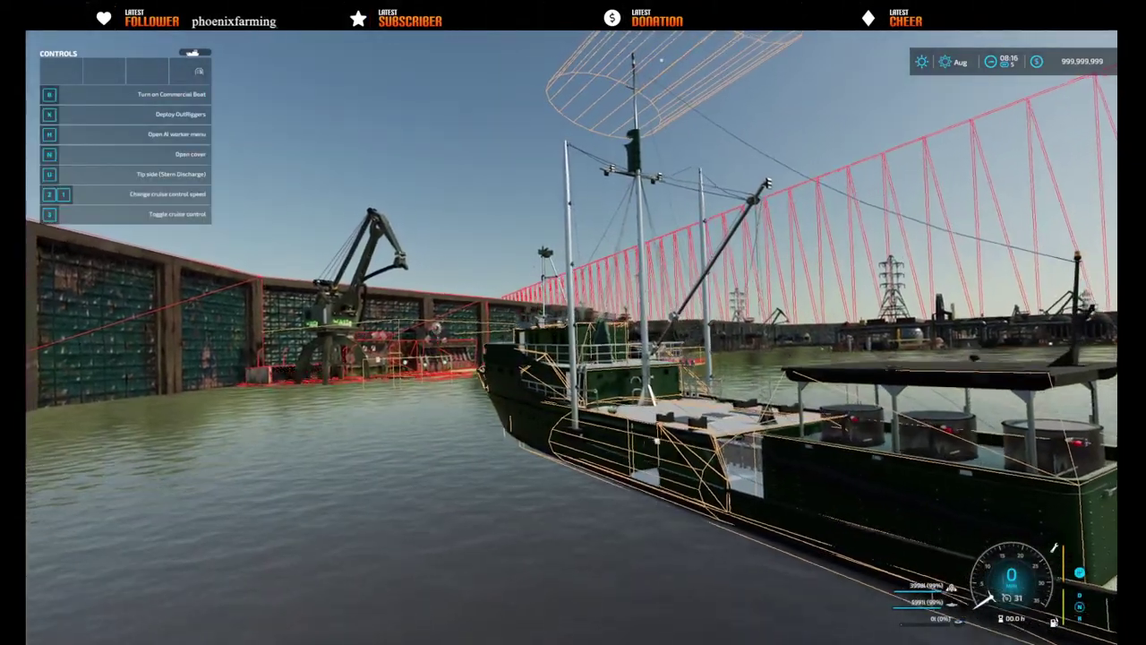
key("F5")
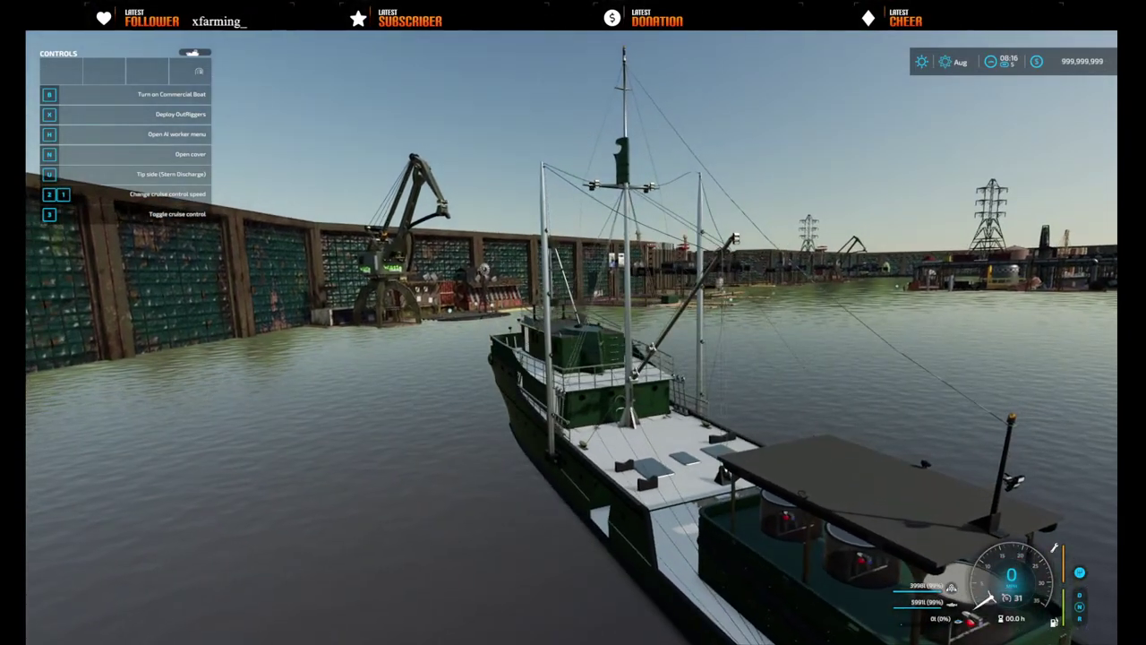
- Sail the boat past Gas Town and fill its Fill Unit 2 with 26,000 liters of Tuna through the vehicle cheat settings
key("w")
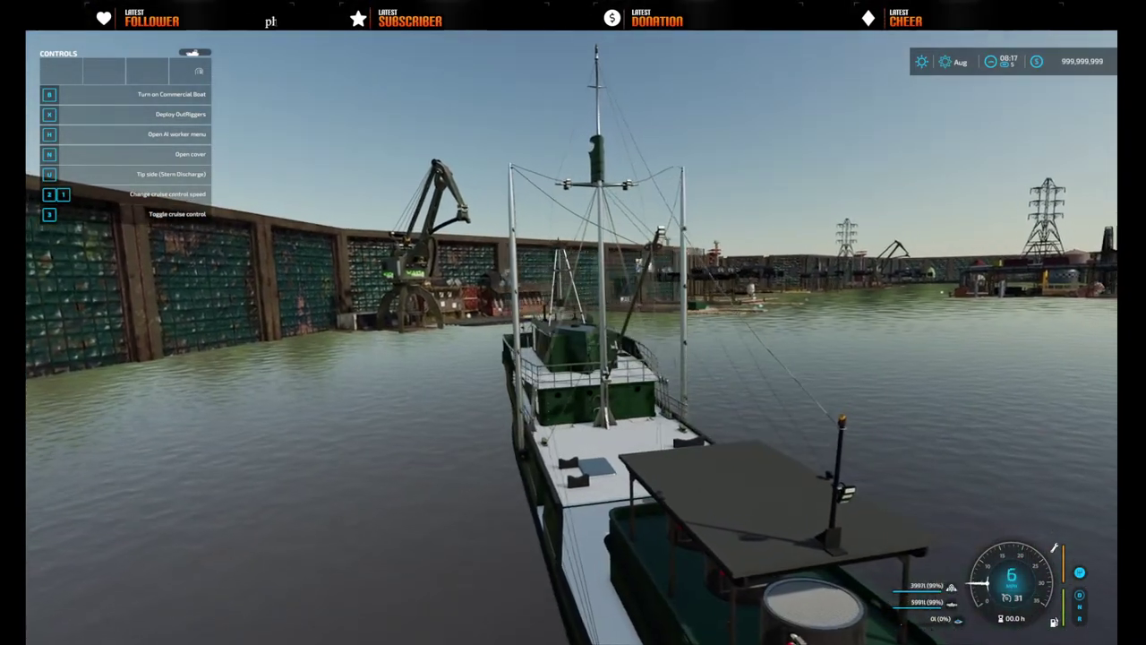
key("w")
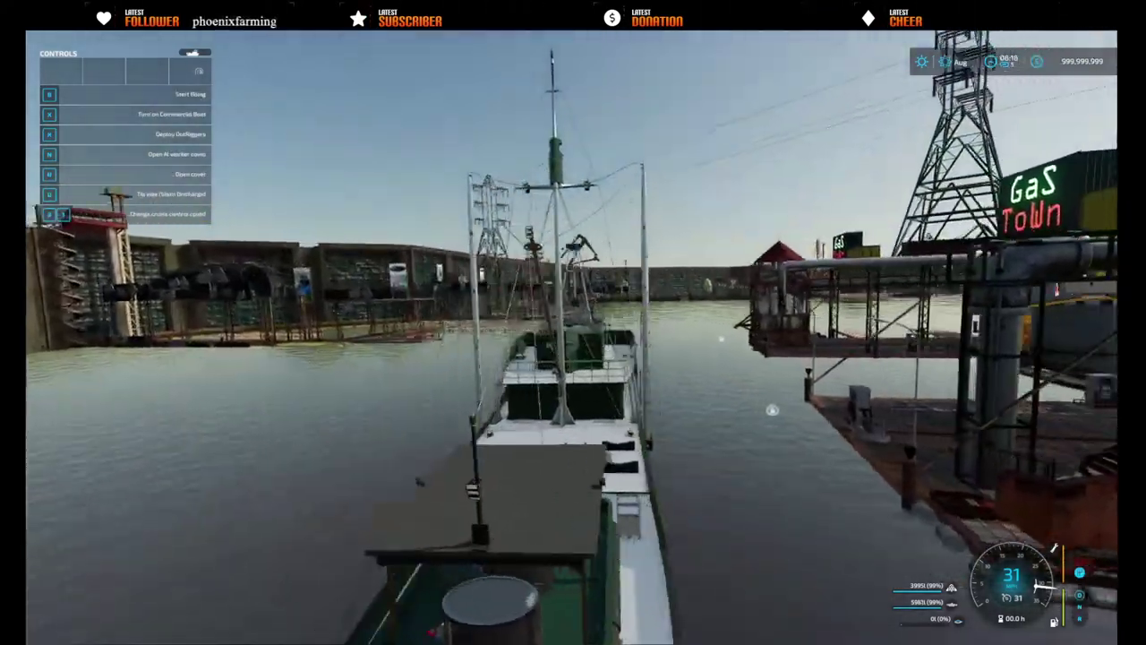
key("ctrl+KP_Add")
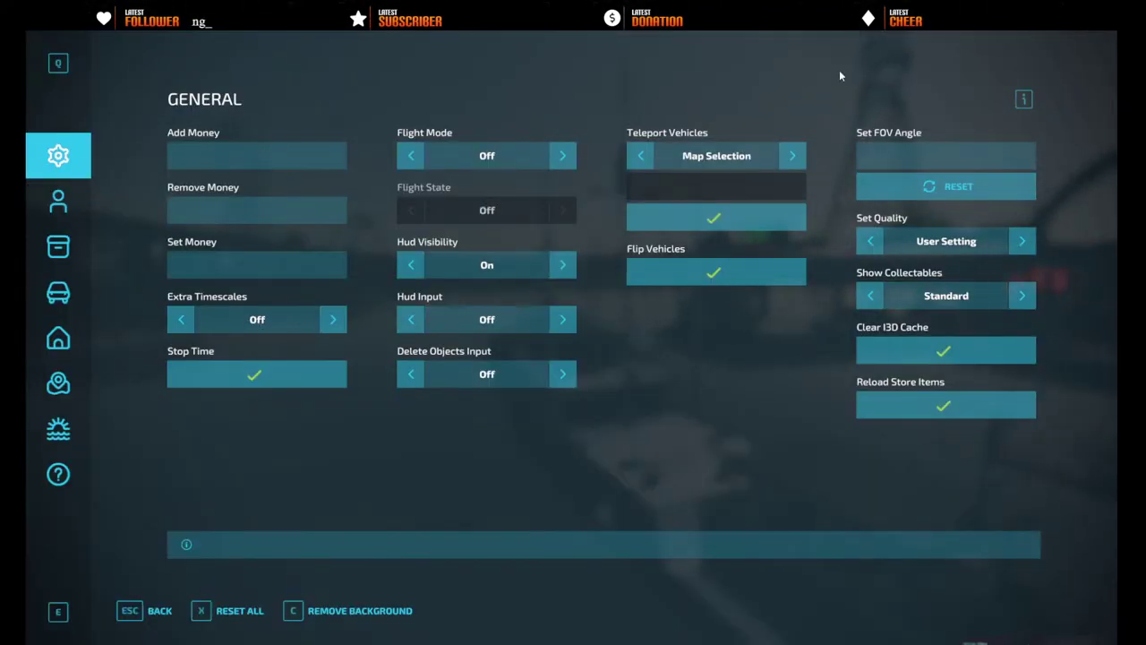
left_click(58, 246)
left_click(58, 292)
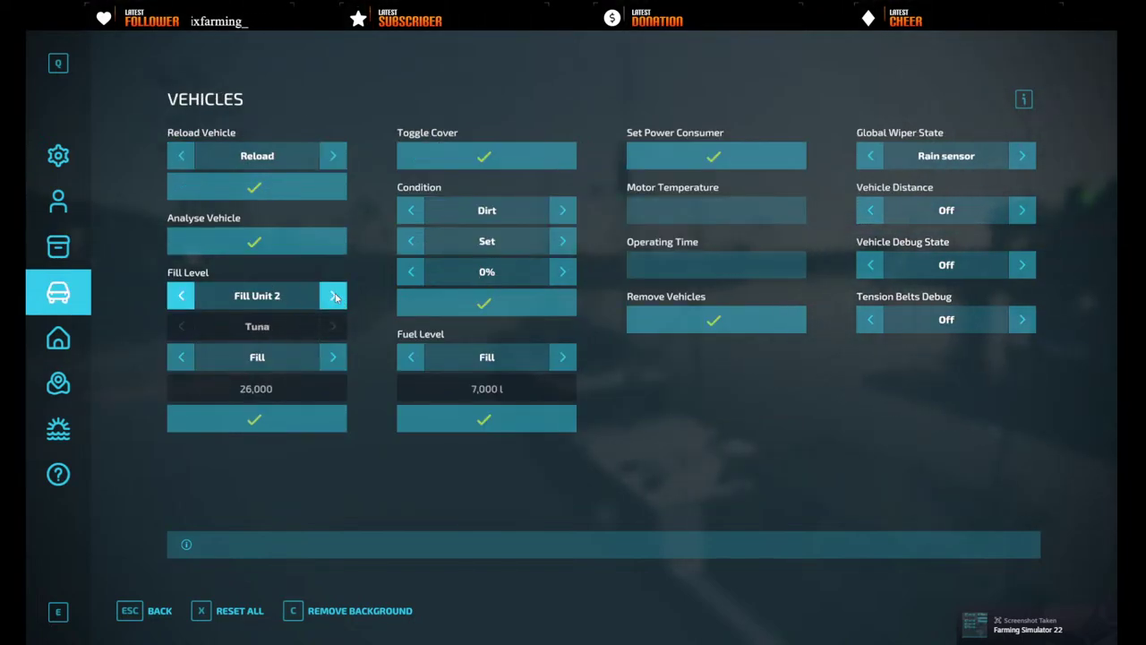
left_click(329, 358)
left_click(333, 358)
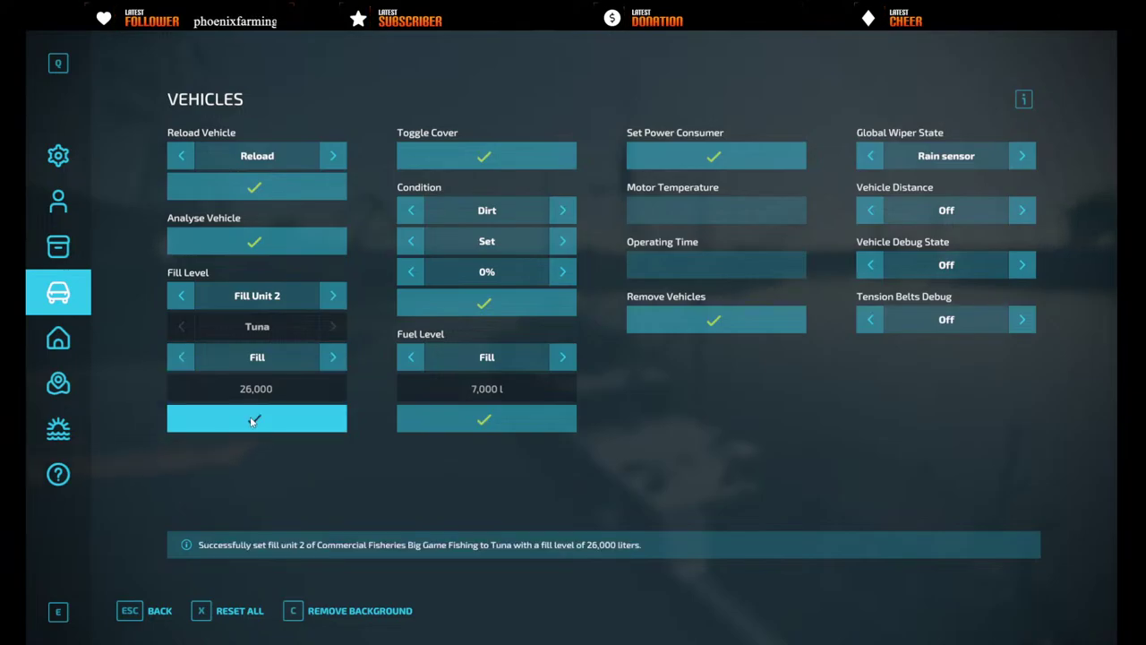
key("Escape")
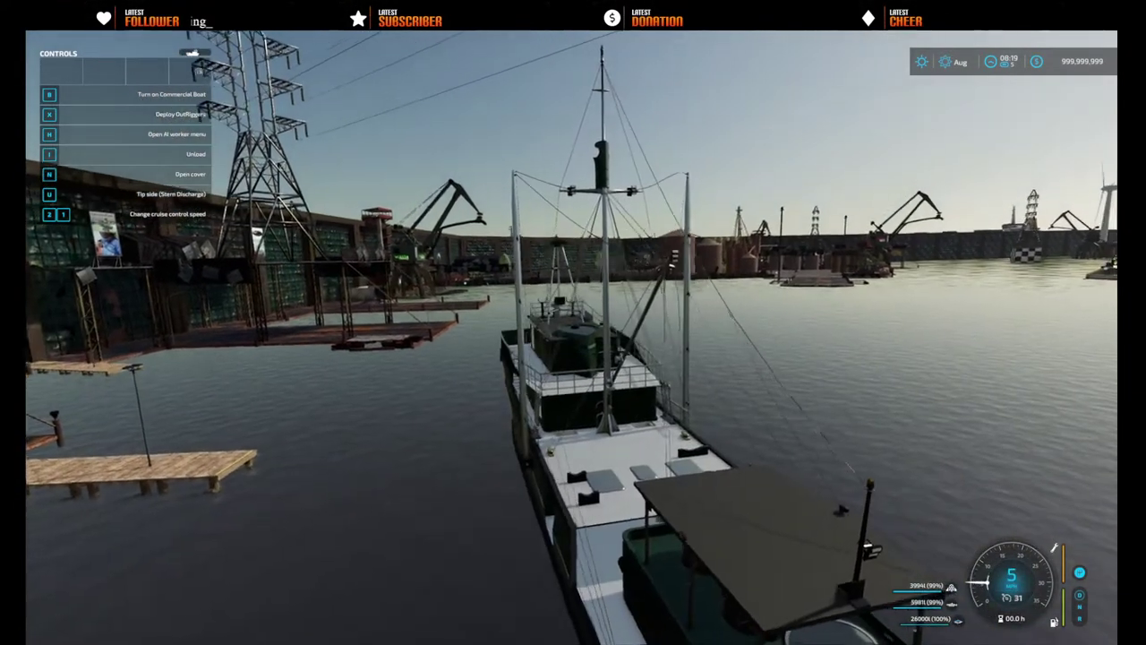
- Sail the tuna-loaded boat across the bay to the Fish Market pier with the round blue platform
key("w")
key("d")
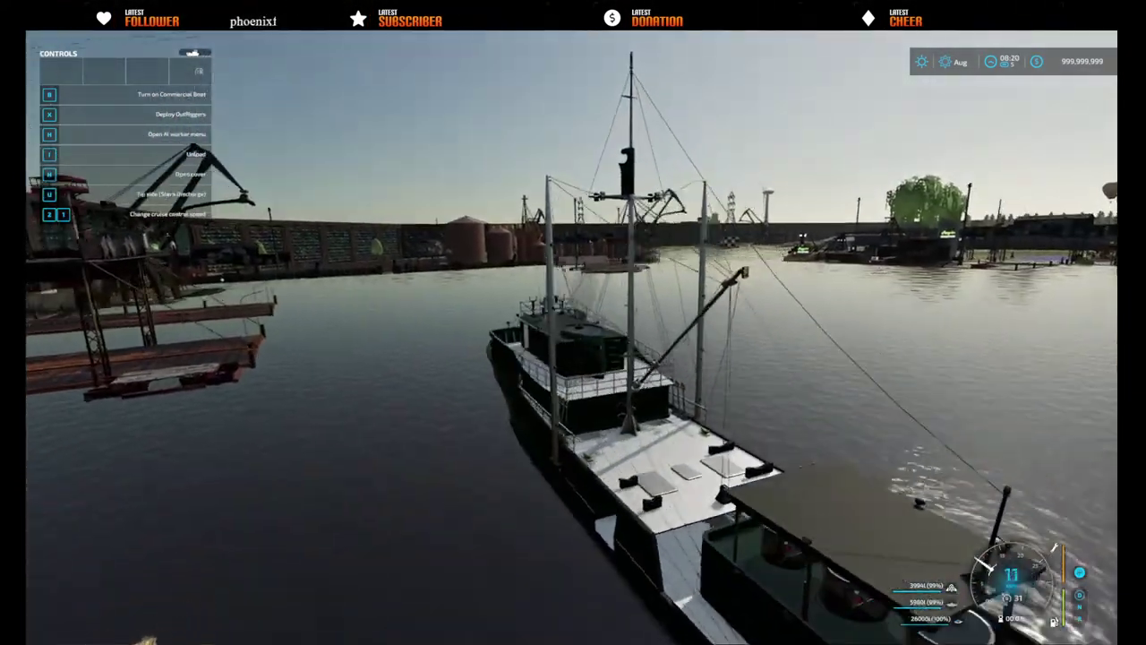
key("w")
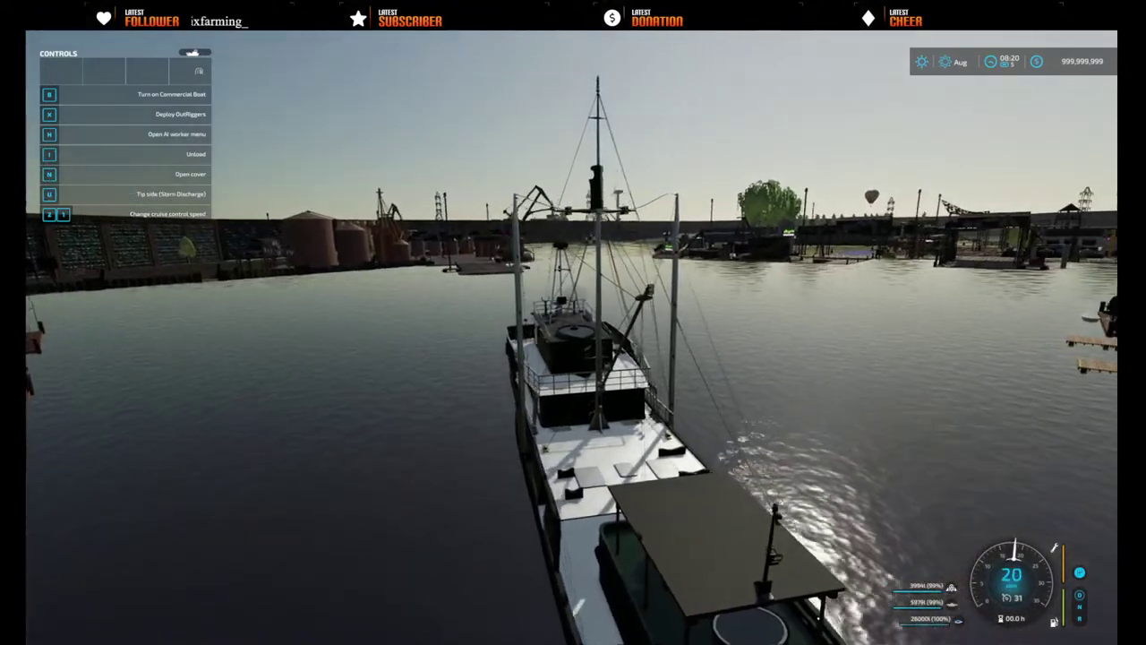
key("a")
key("w")
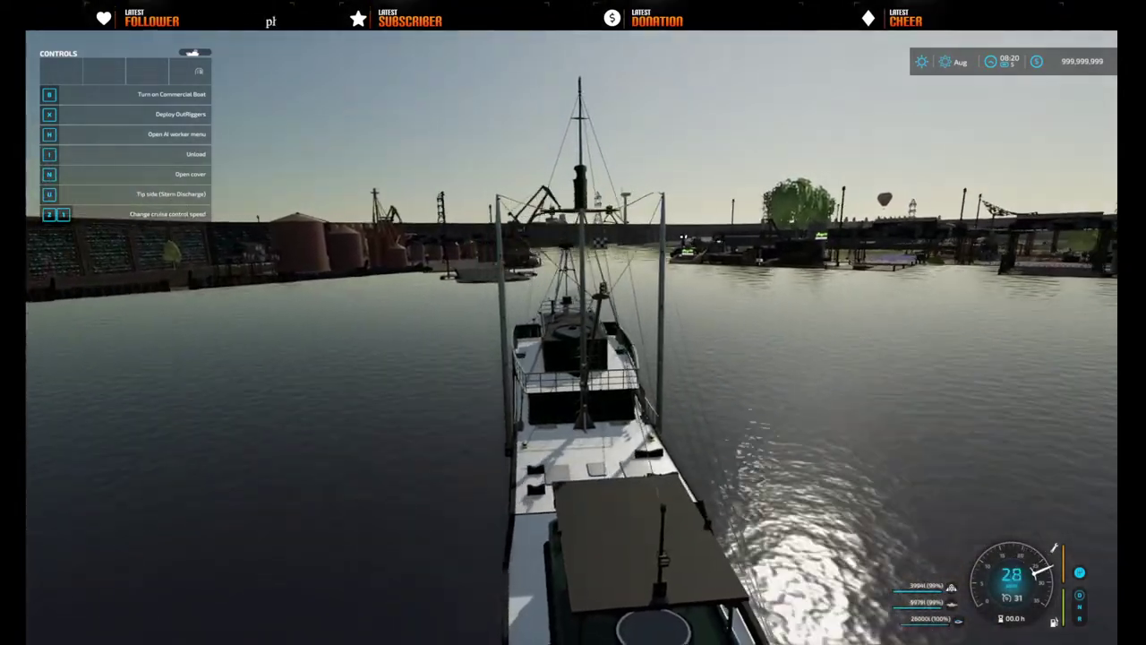
key("w")
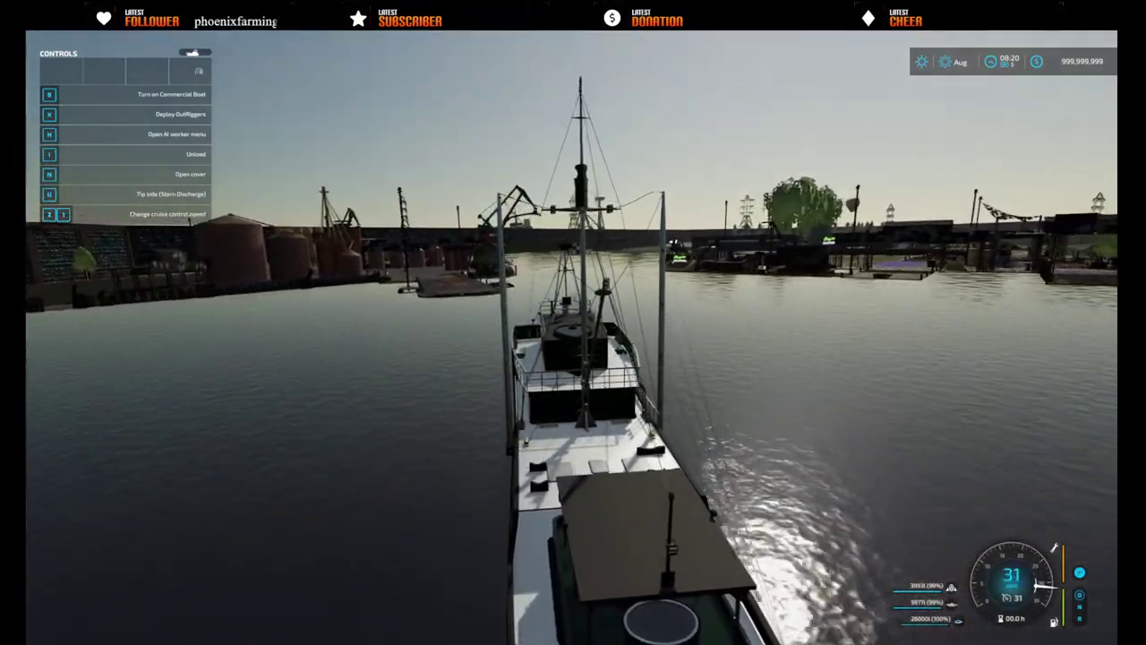
key("w")
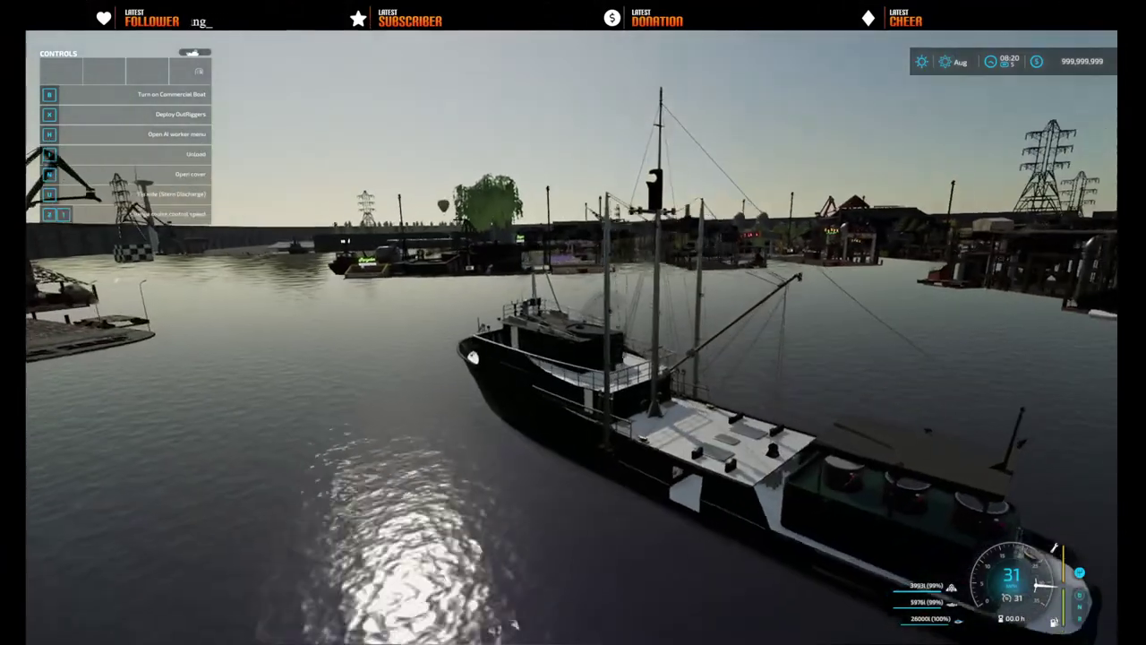
key("w")
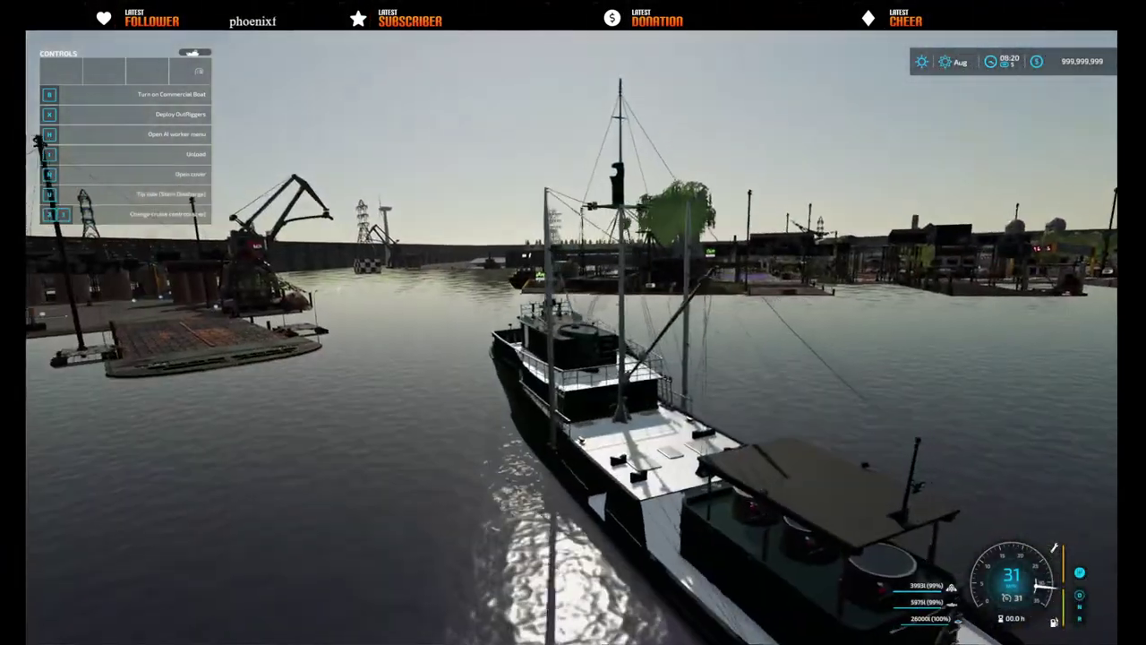
key("w")
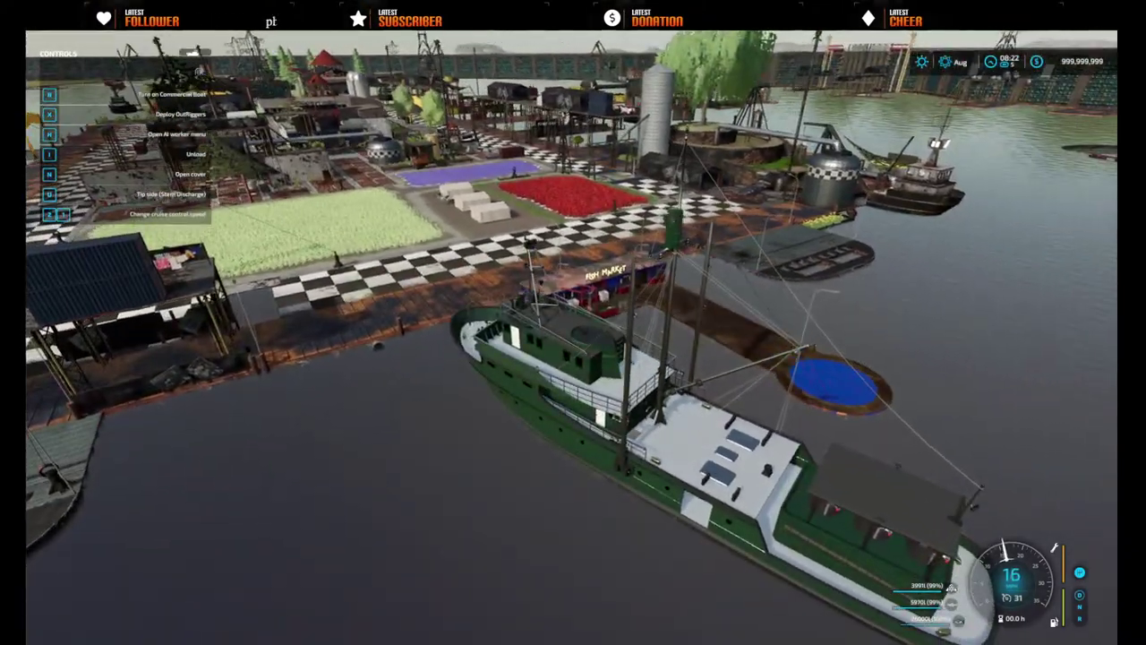
- Back the boat away from the dock and bring it in alongside the Fish Market pier and its blue platform
key("s")
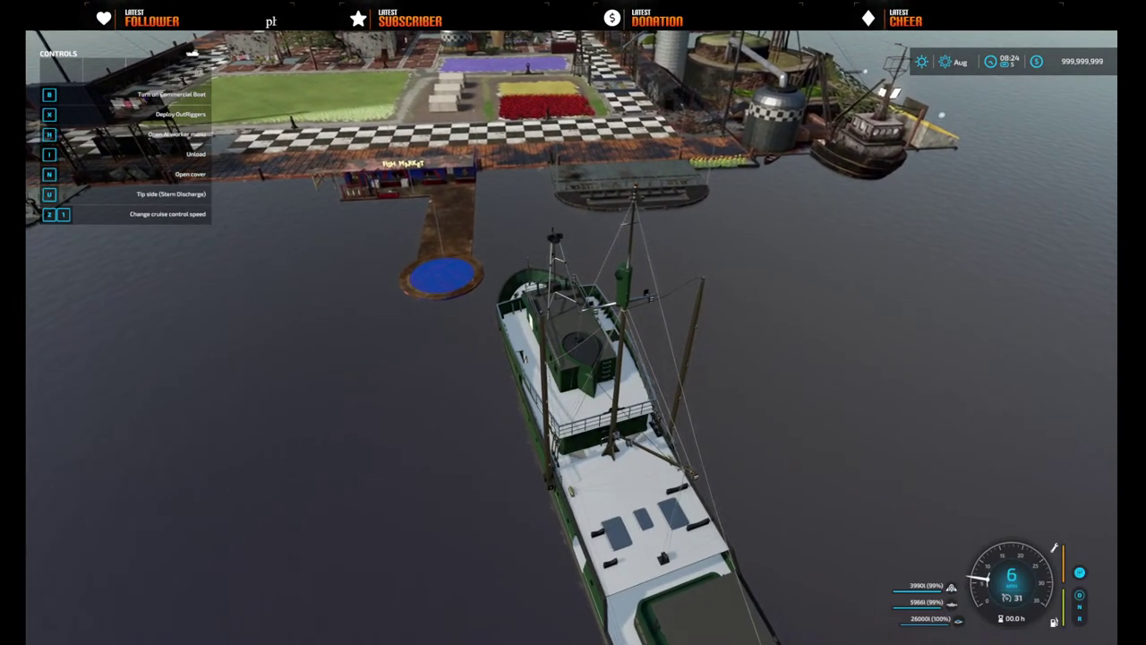
key("w")
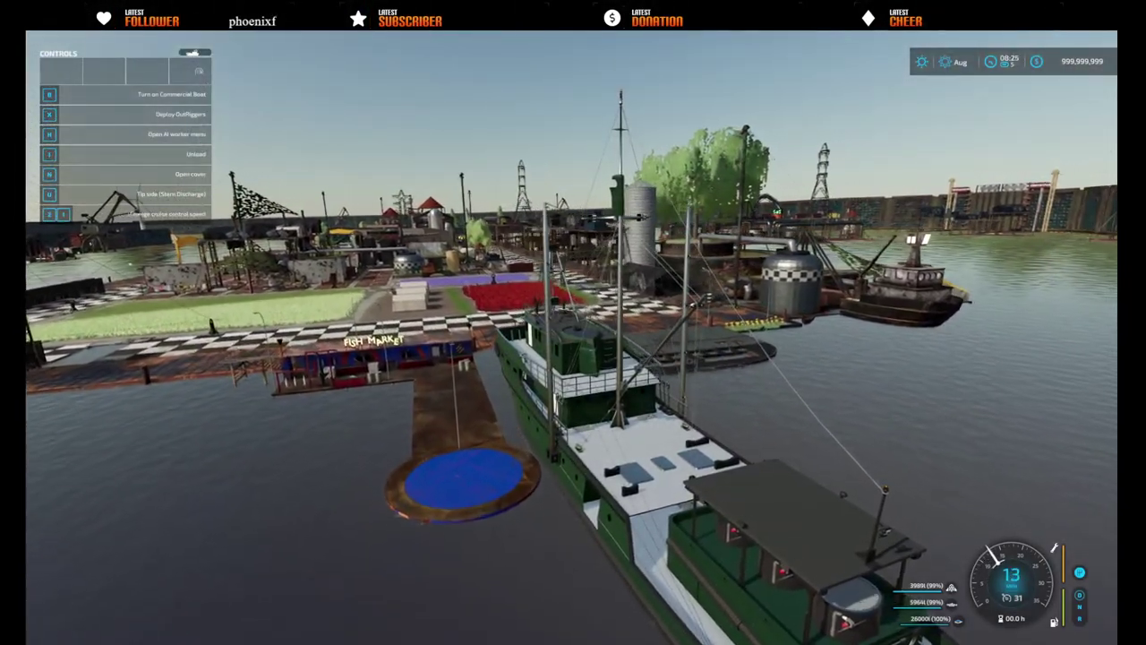
key("s")
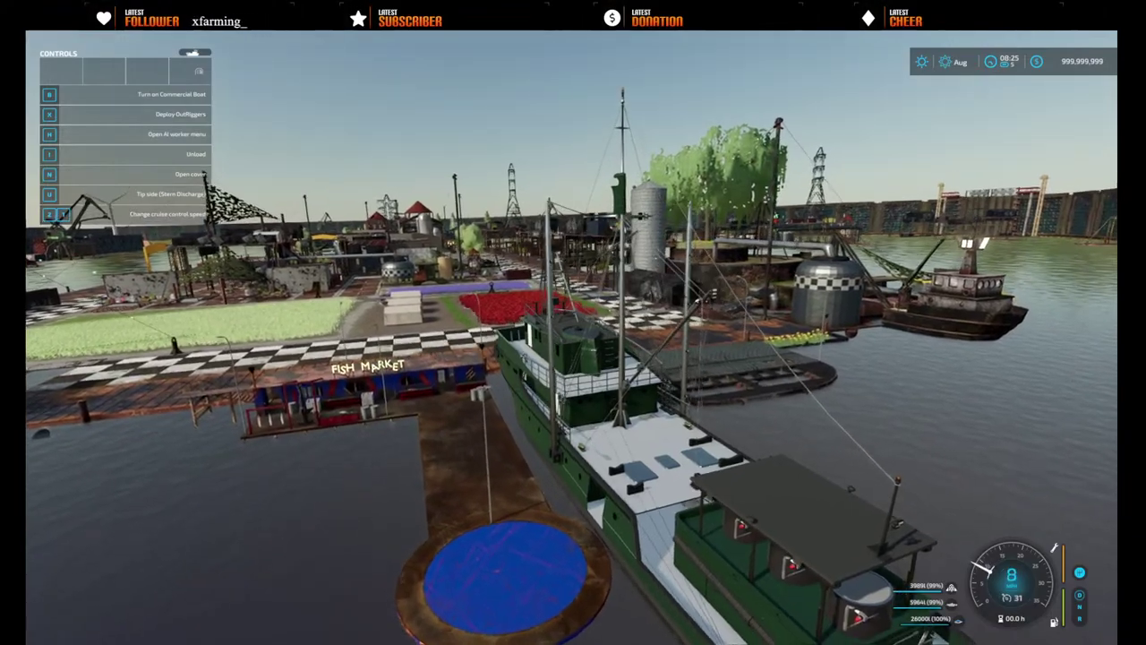
- Stop the boat beside the pier and switch to GIANTS Editor with the dockSideSellingStation_atoll.i3d scene
key("s")
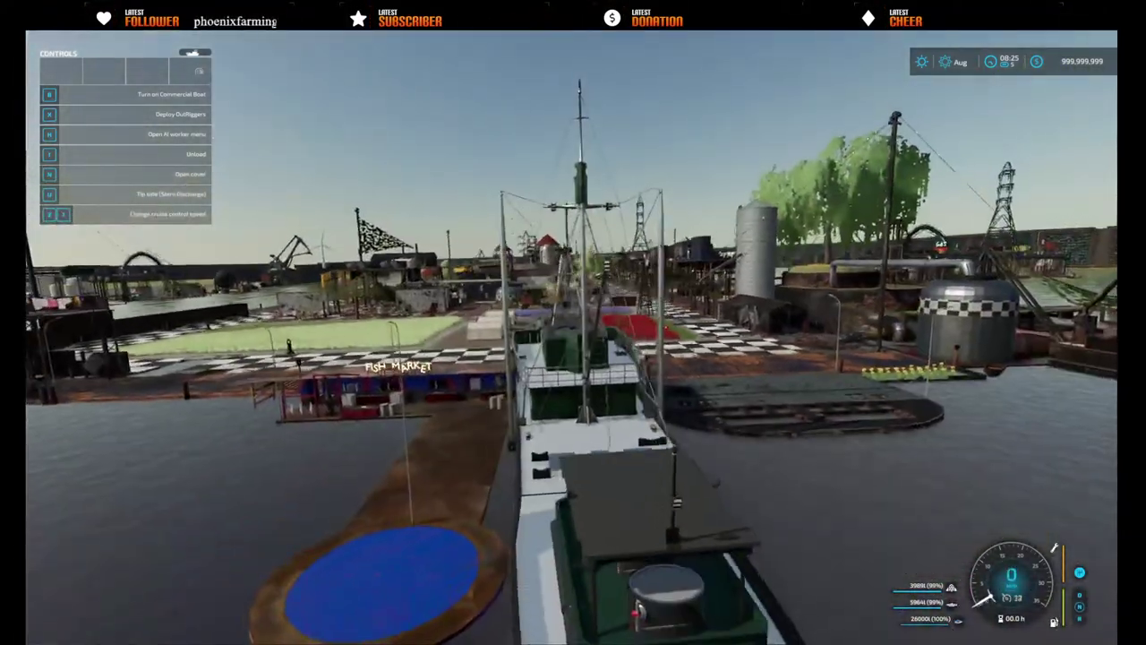
key("alt+Tab")
key("super")
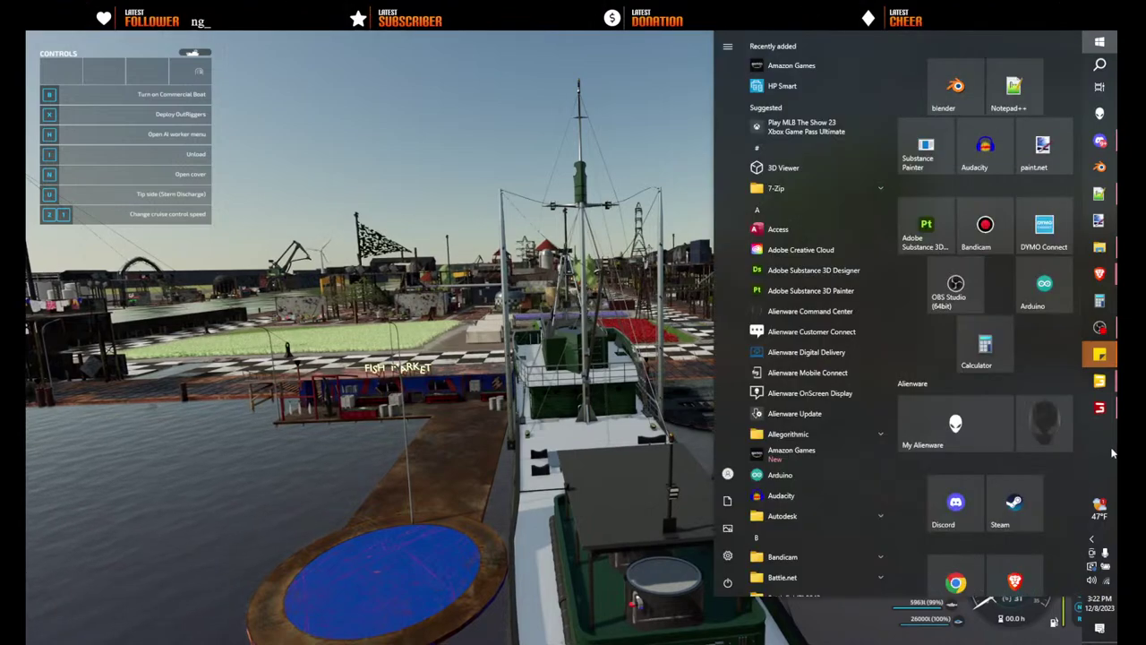
mouse_move(1100, 380)
left_click(1016, 420)
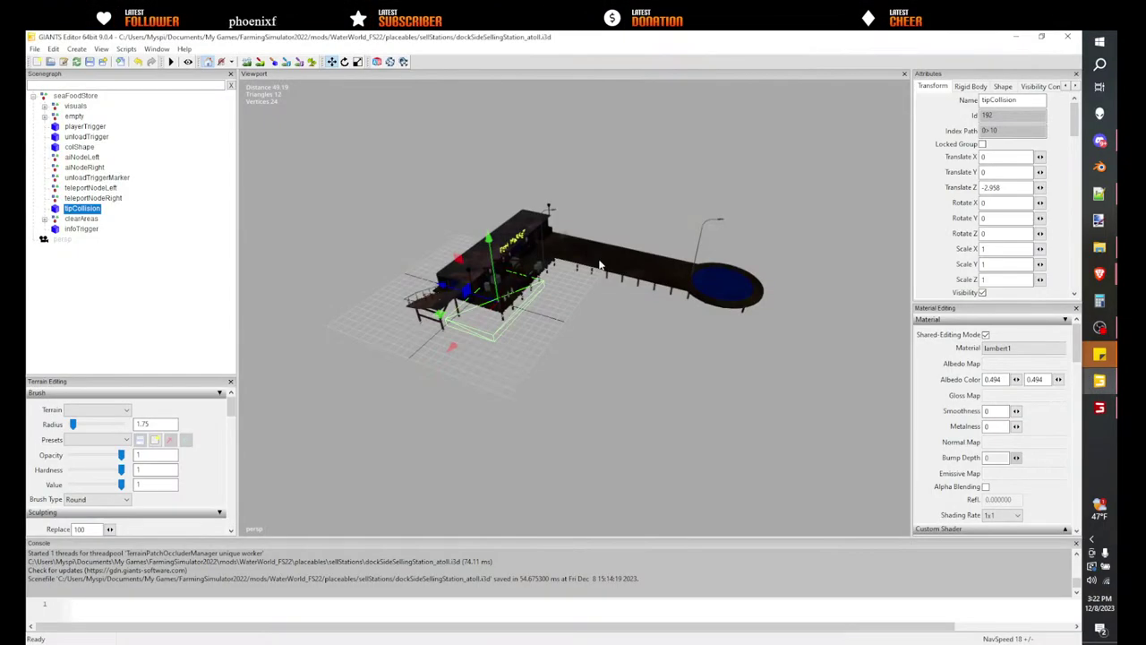
- Shift the fish market's unloadTrigger along the X axis to about -6.734, toward the round blue platform
left_click_drag(600, 265, 488, 280, "alt")
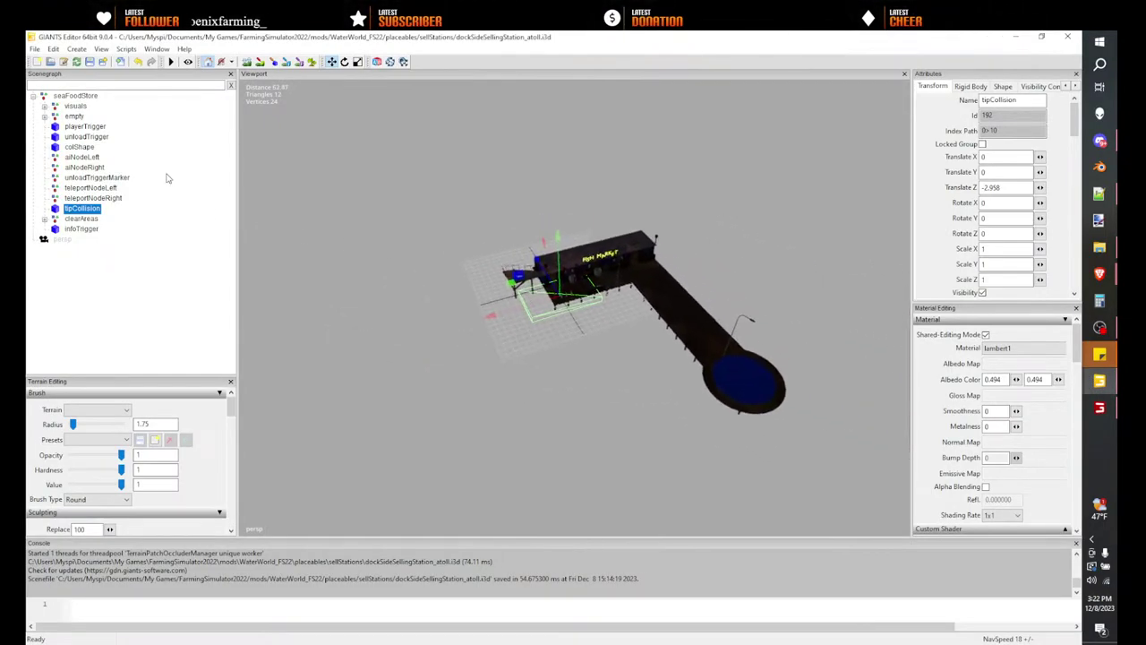
left_click(97, 140)
left_click_drag(573, 264, 656, 210, "alt")
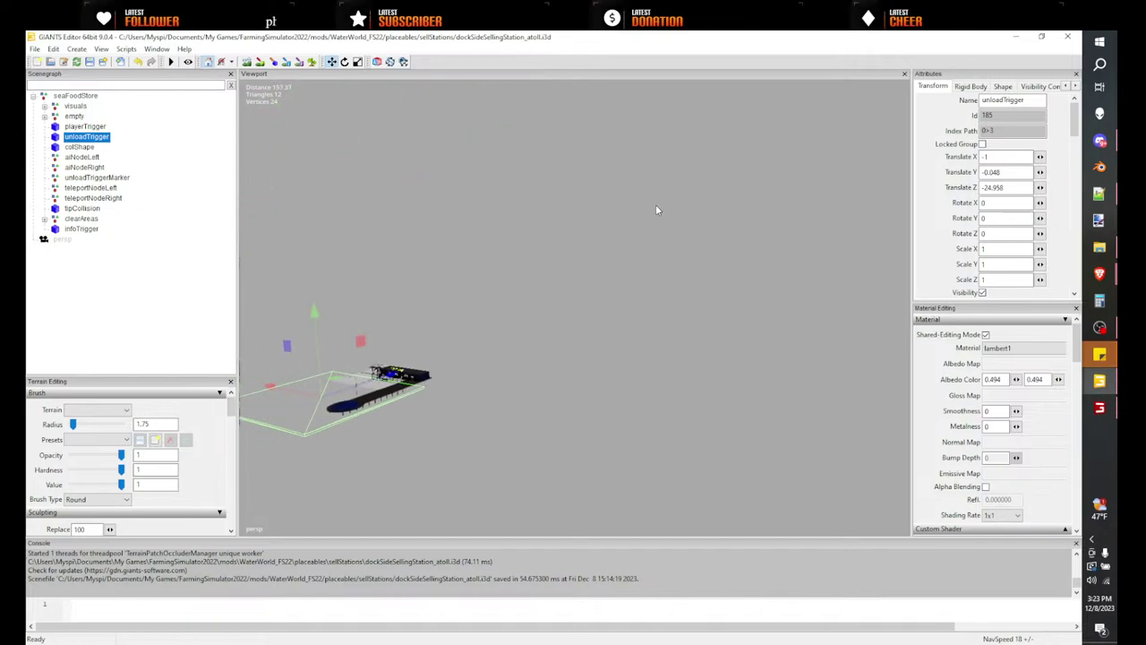
right_click_drag(655, 210, 726, 258)
left_click_drag(458, 336, 495, 338)
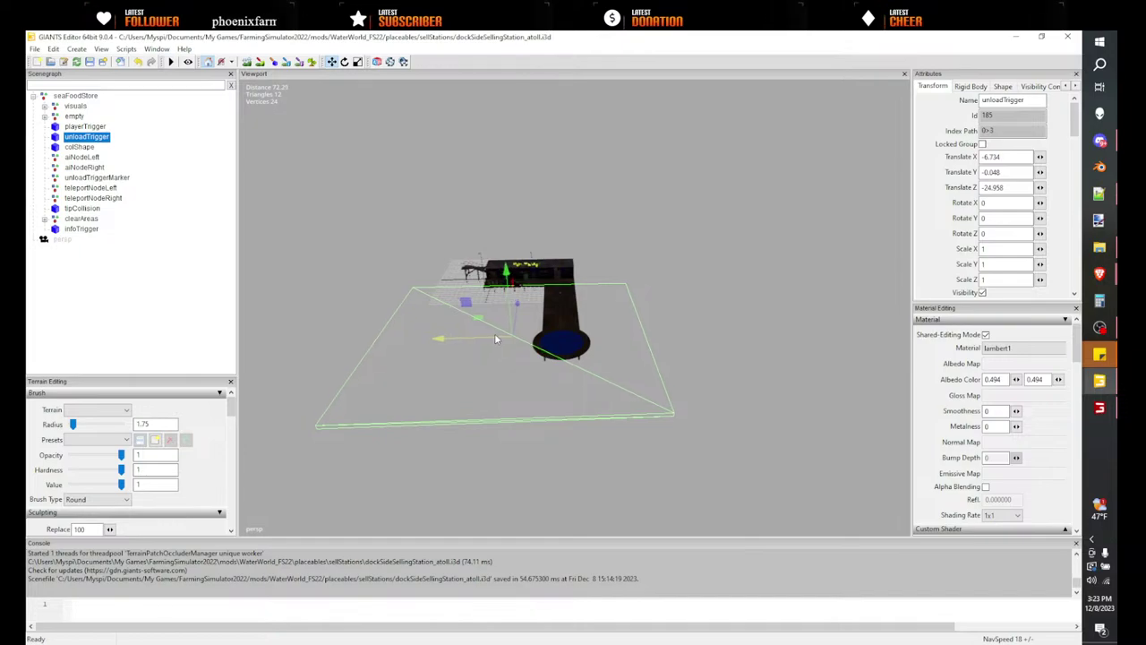
- Compare against the infoTrigger area, move the unloadTrigger further along X to about -8.085, and save the scene
left_click(82, 229)
scroll(543, 287, "down", 2)
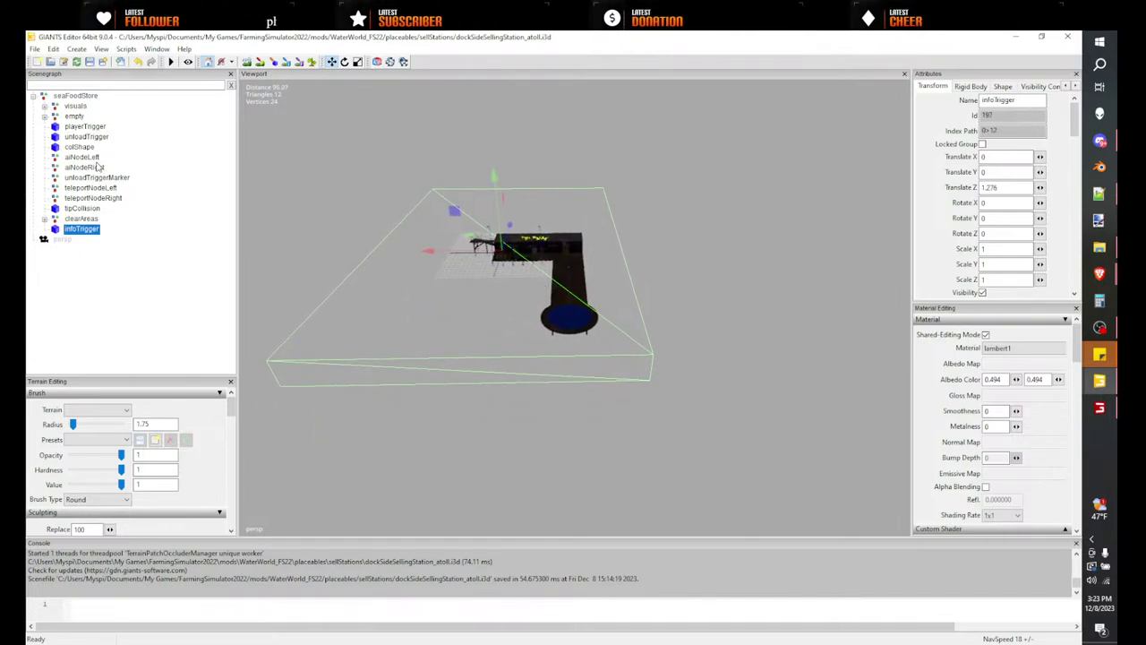
left_click(83, 137)
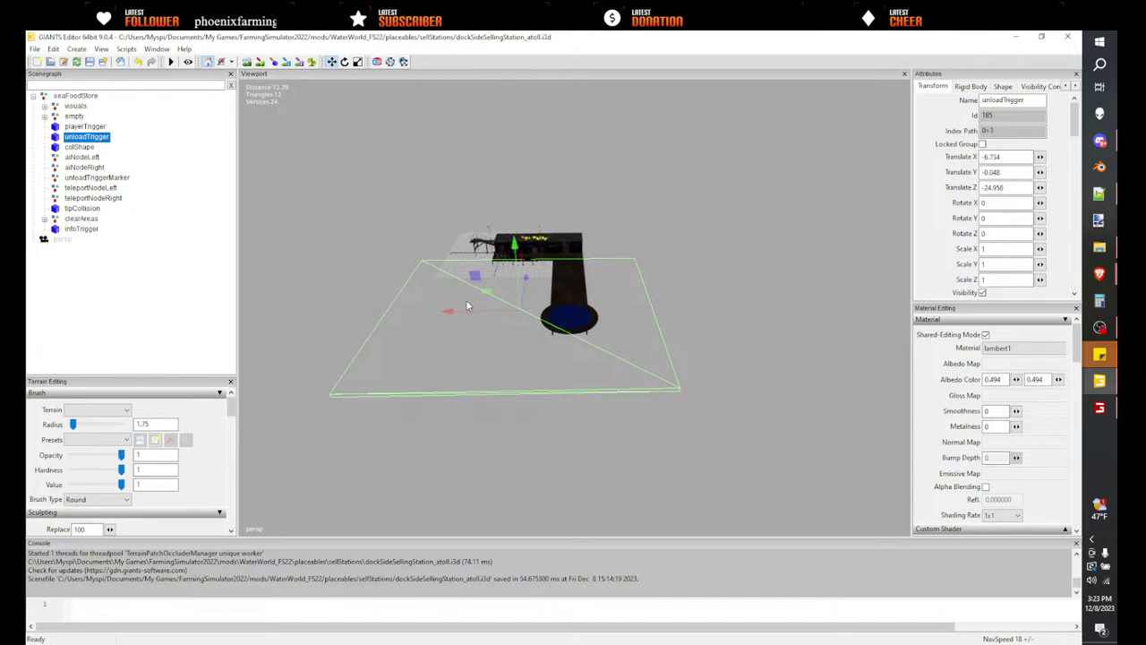
left_click_drag(479, 309, 639, 308)
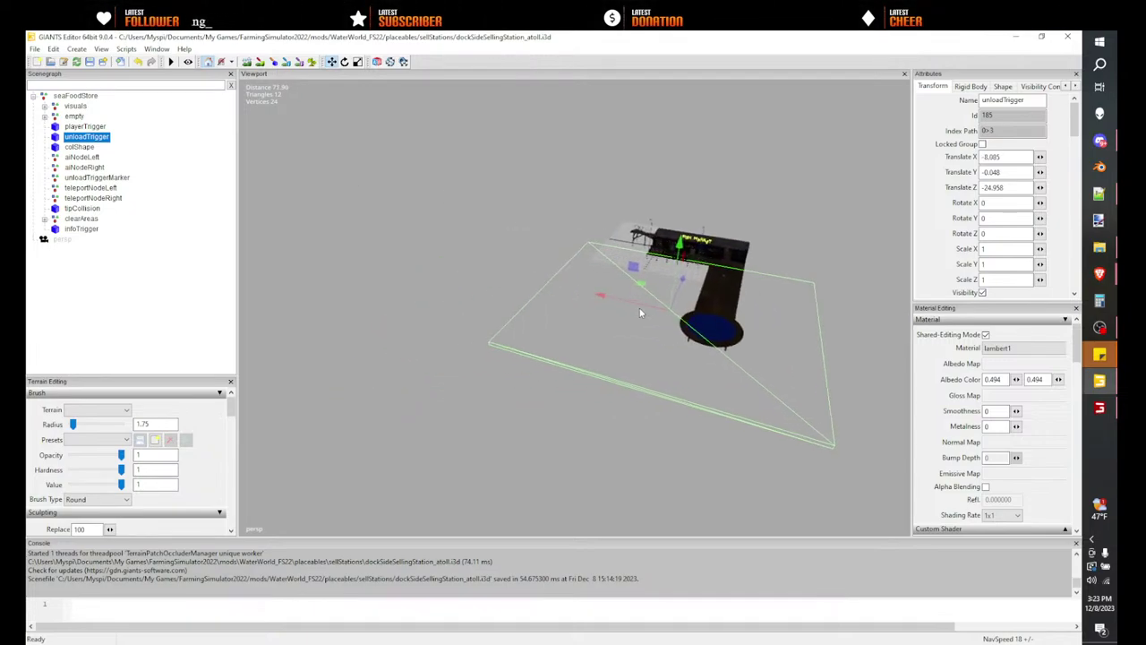
middle_click_drag(640, 311, 551, 320)
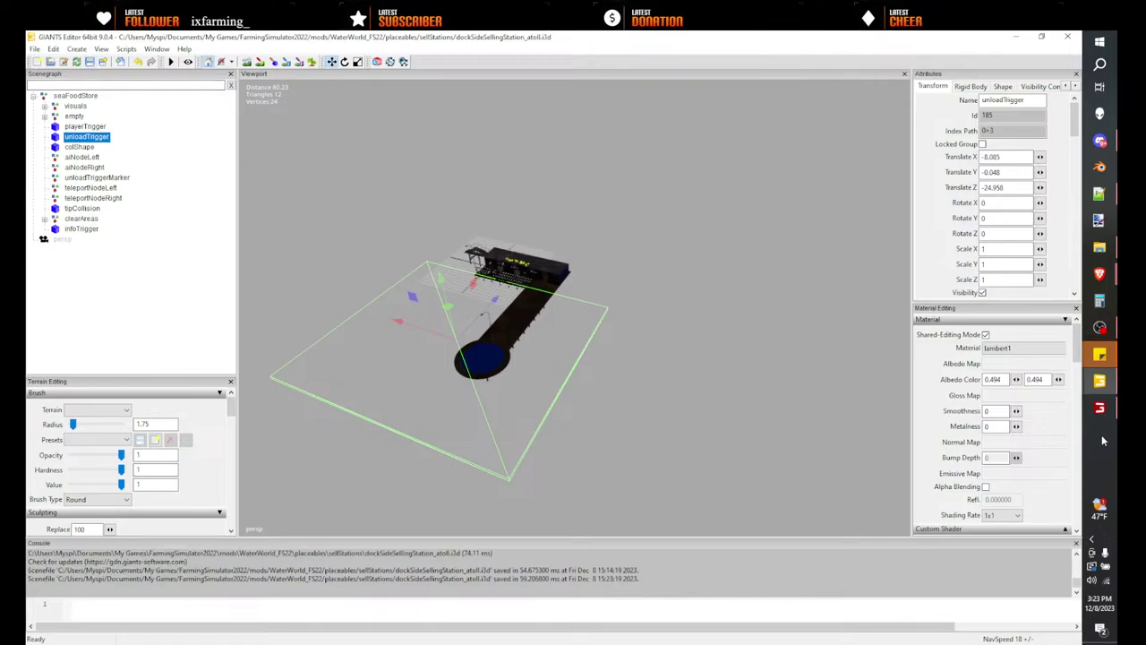
- Return to Farming Simulator 22 and back the tuna boat away from the Fish Market pier into open water
left_click(1099, 408)
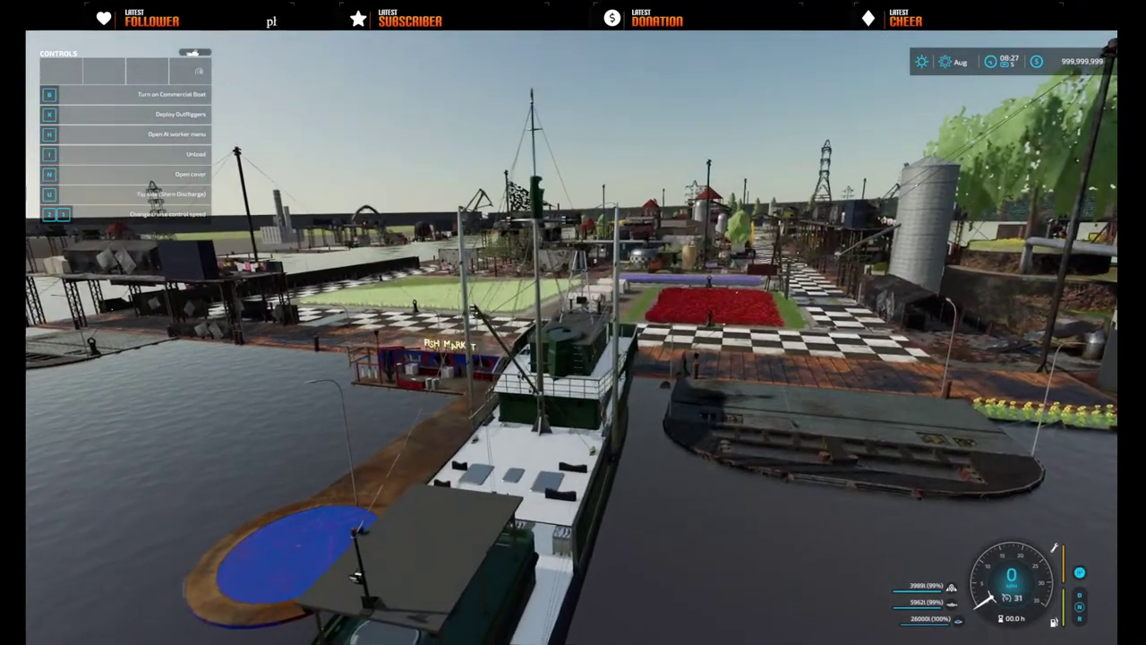
key("s")
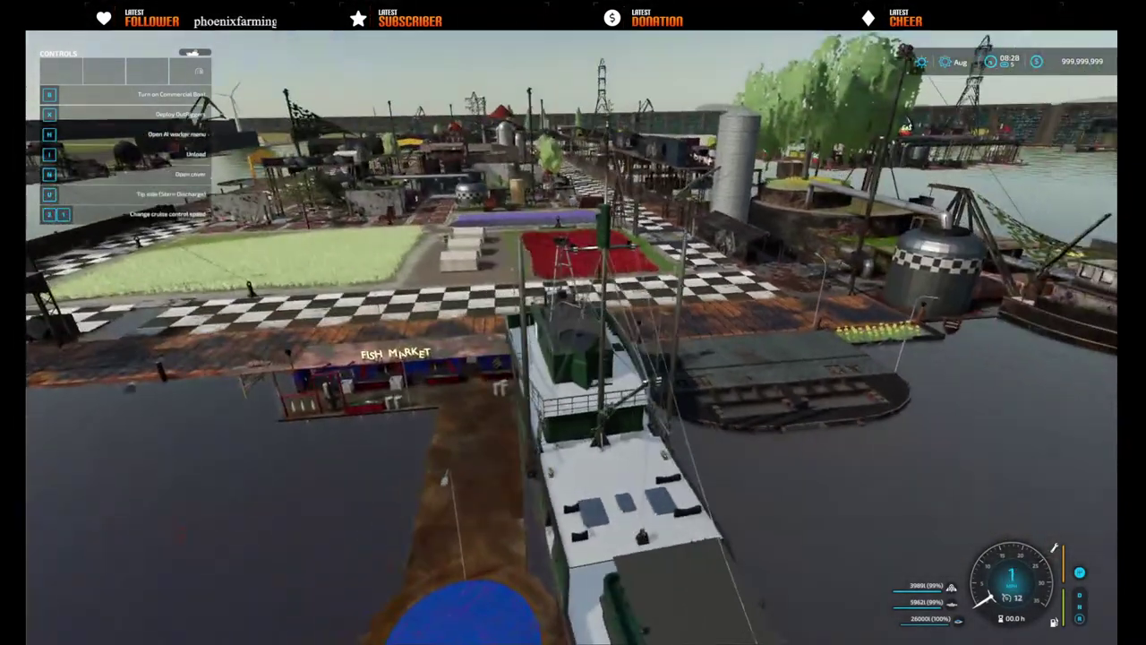
key("s")
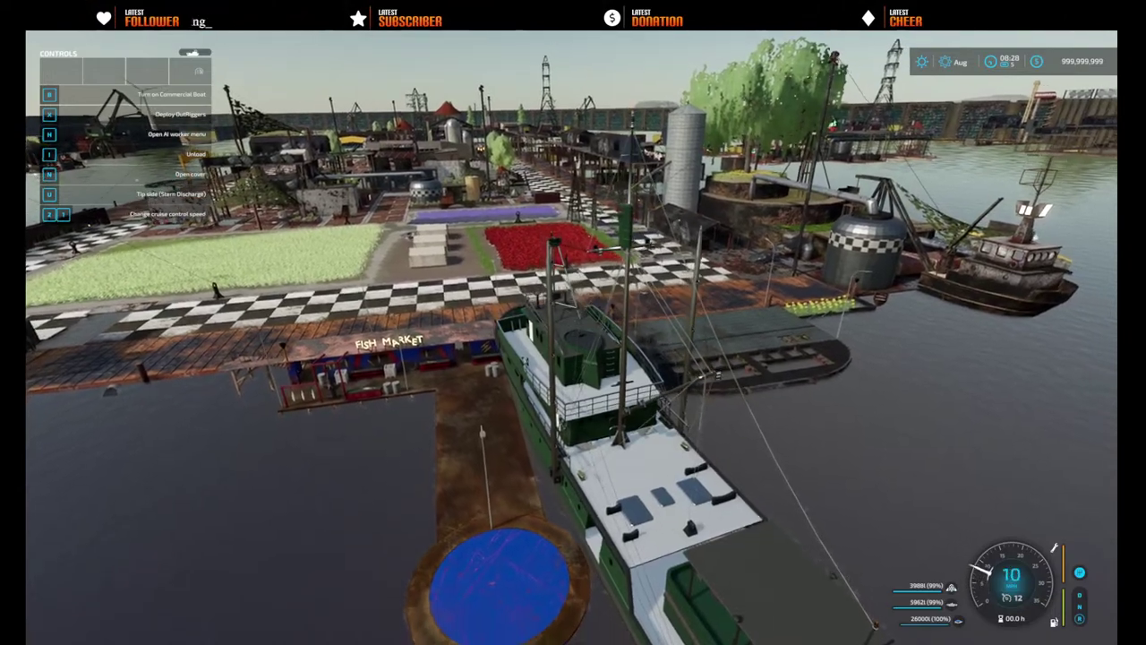
key("w")
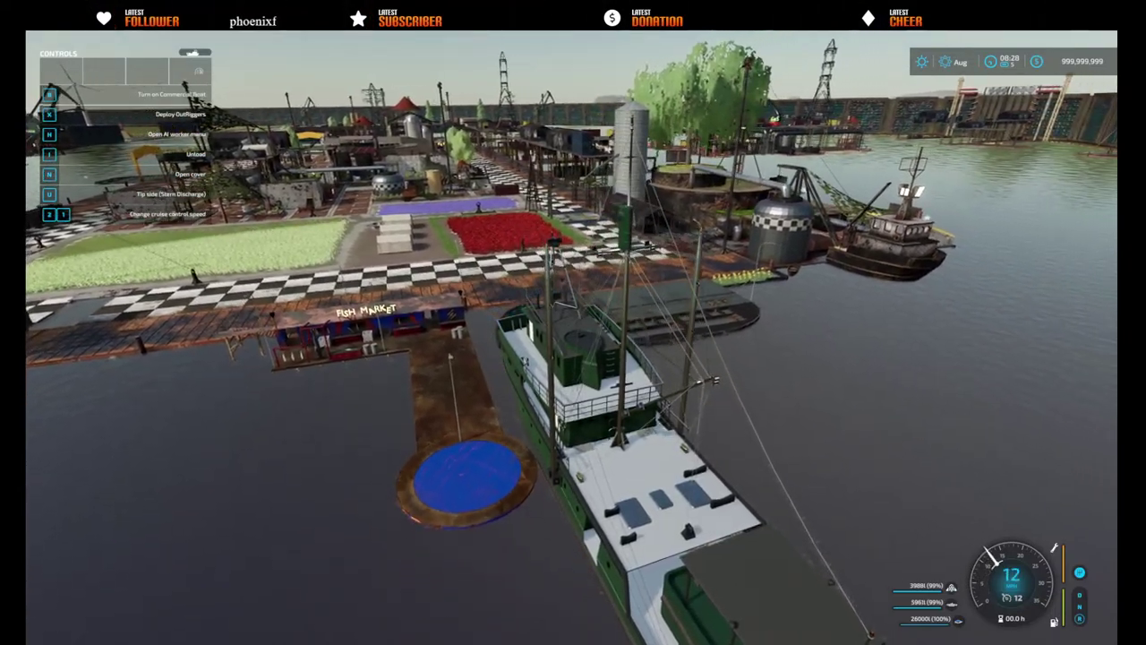
key("d")
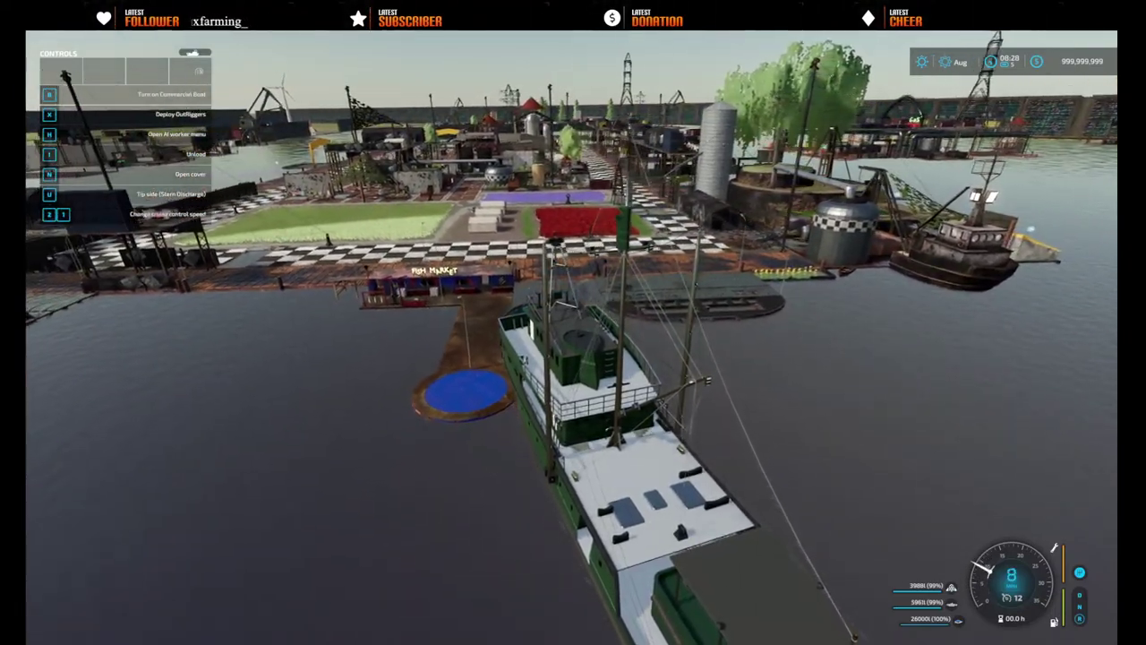
key("s")
key("d")
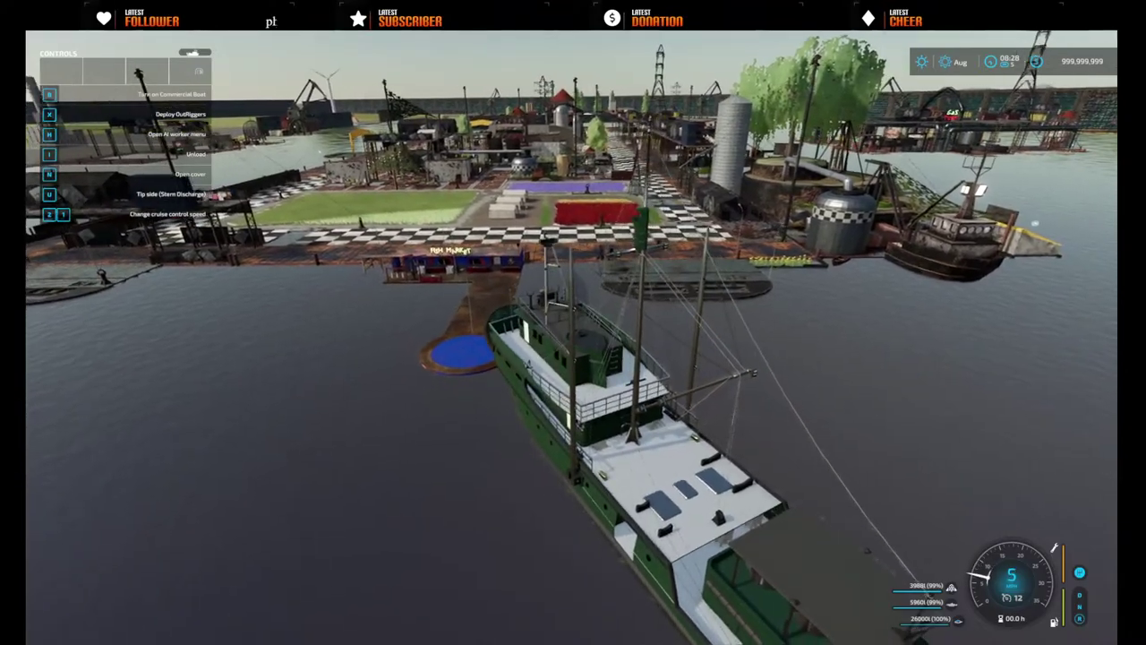
key("w")
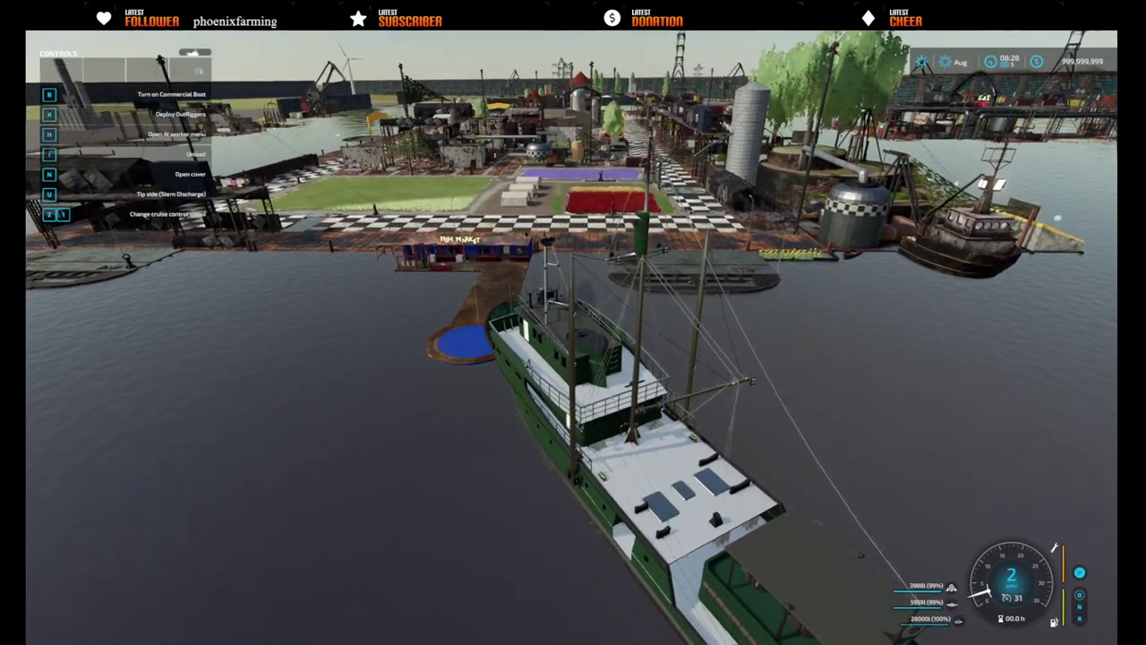
key("w")
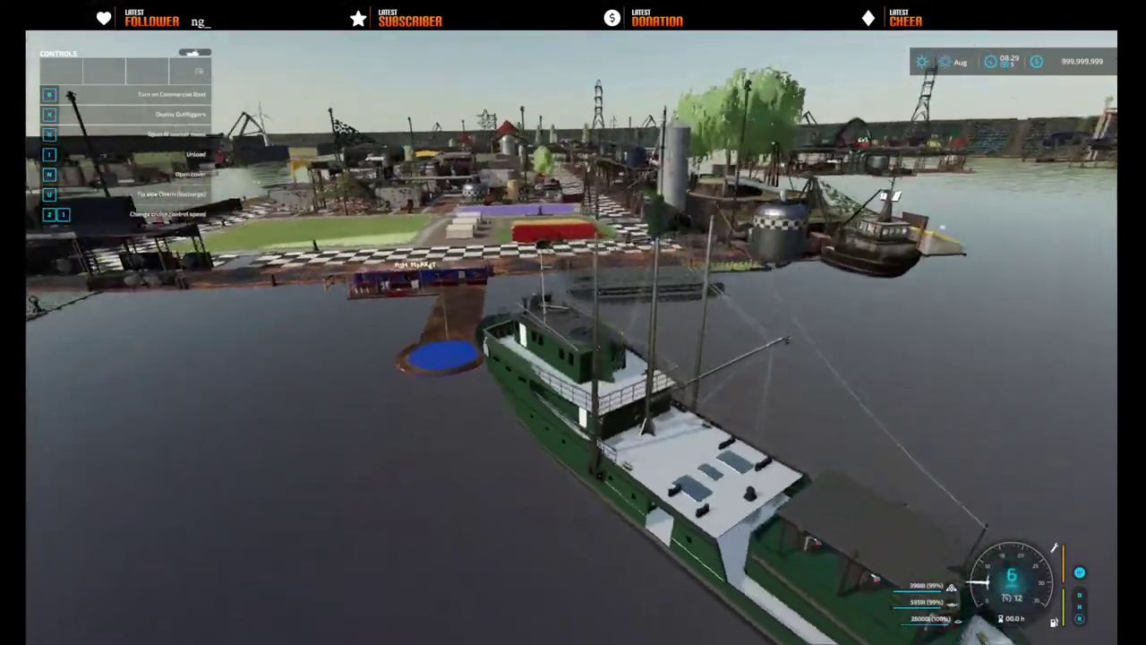
key("w")
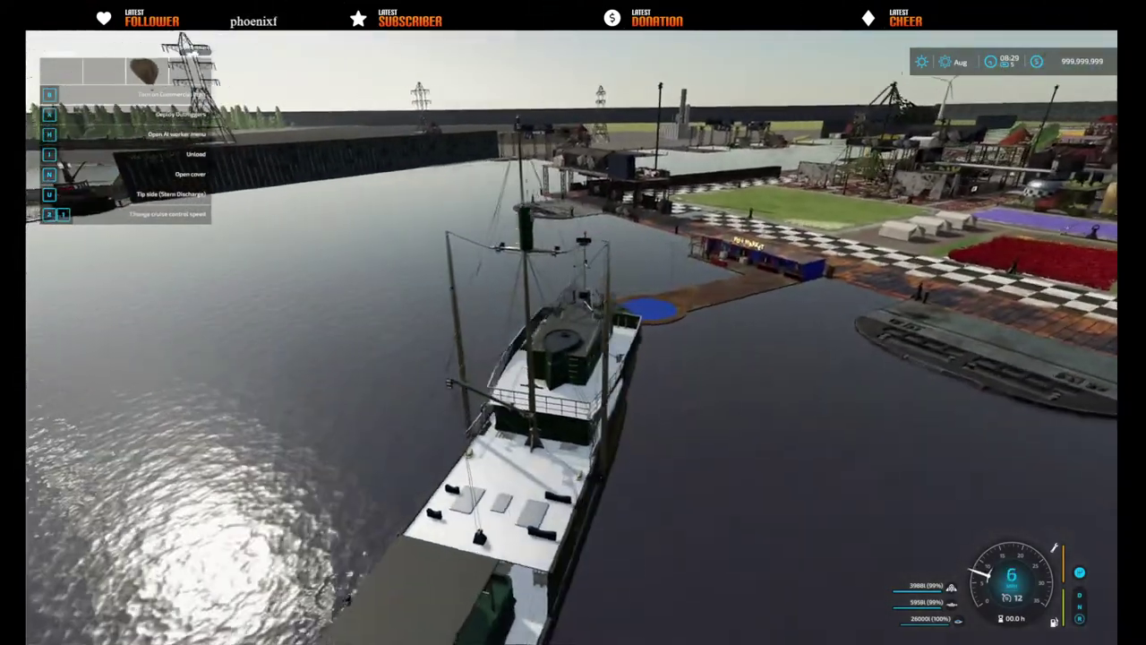
- Sail the boat forward along the outer side of the blue platform and stop with its stern beside the platform
key("w")
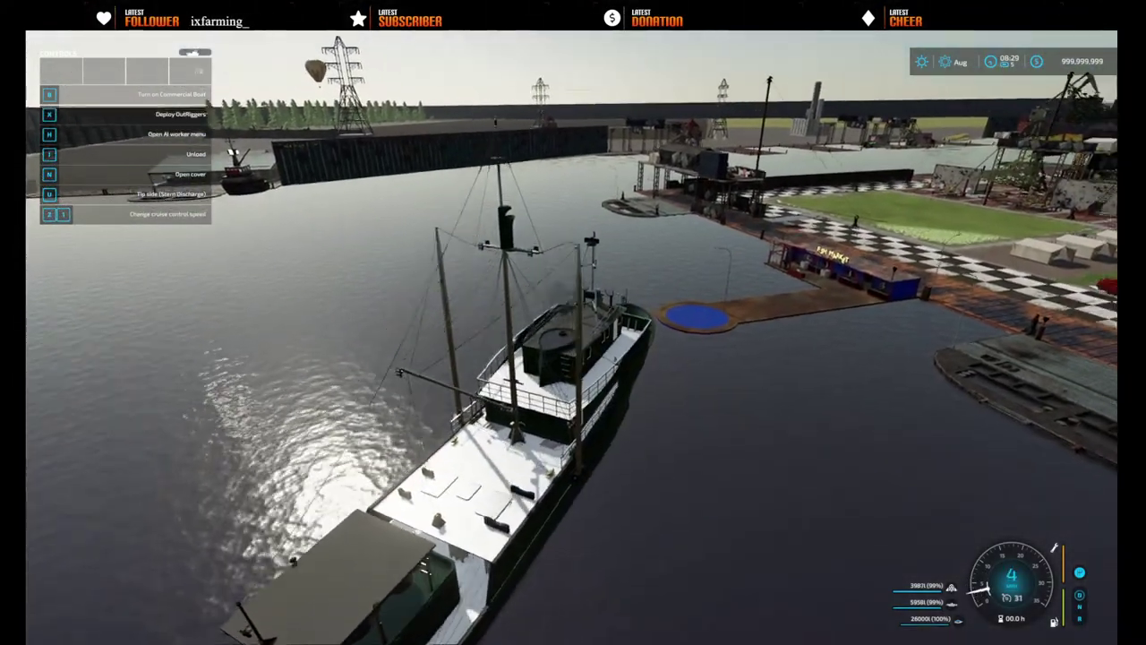
key("w")
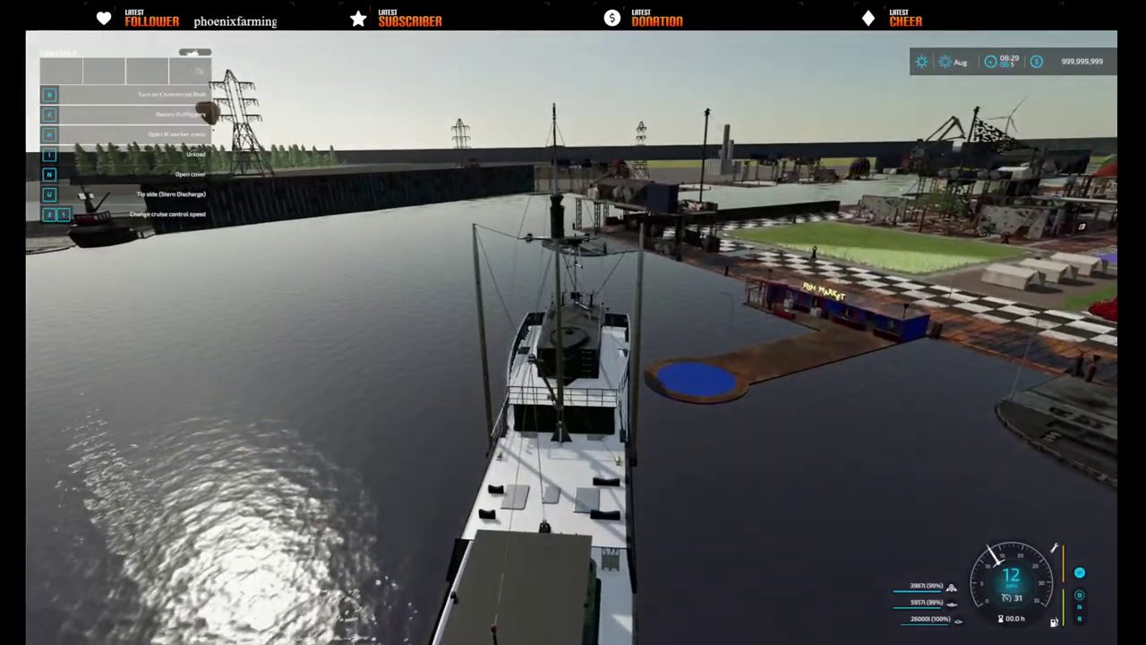
key("w")
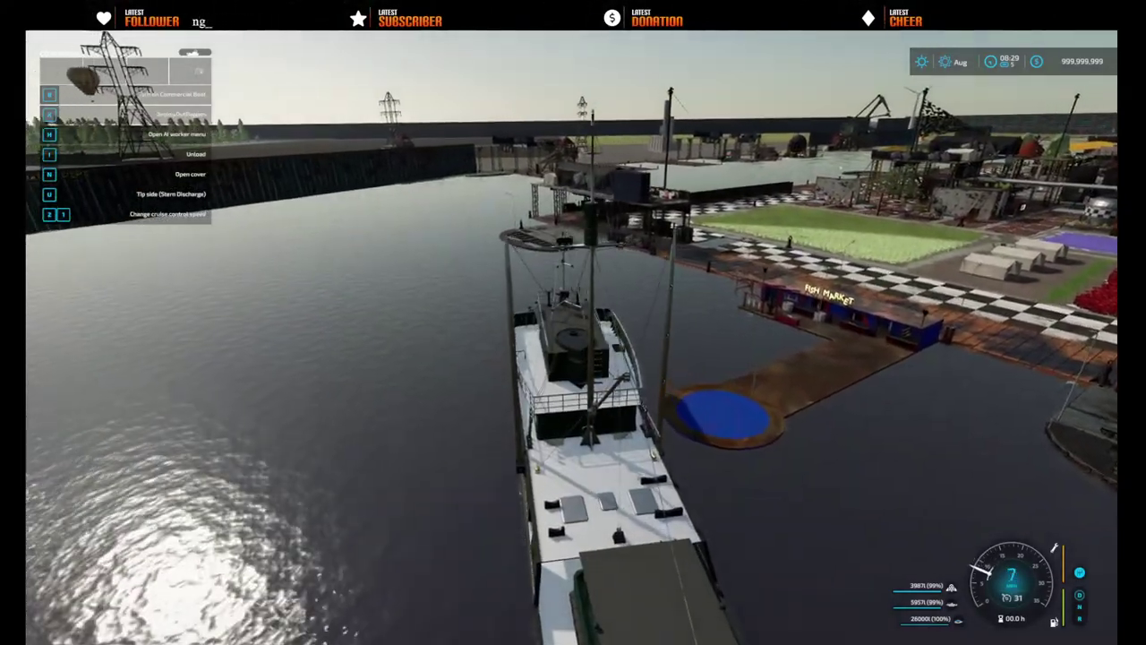
key("a")
key("a")
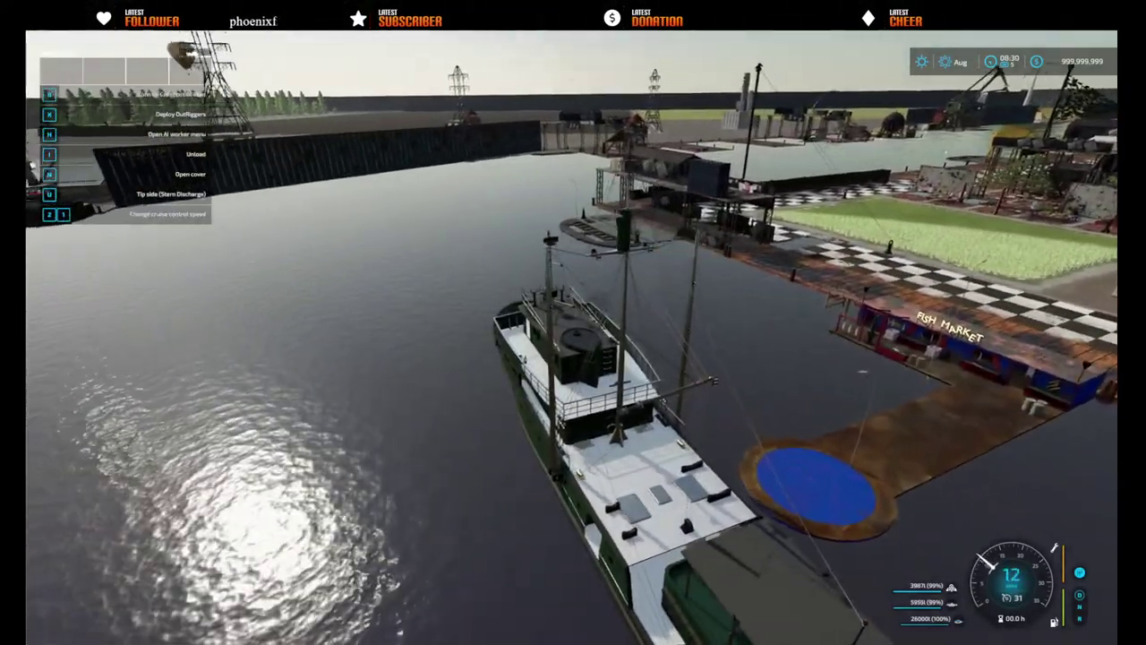
key("s")
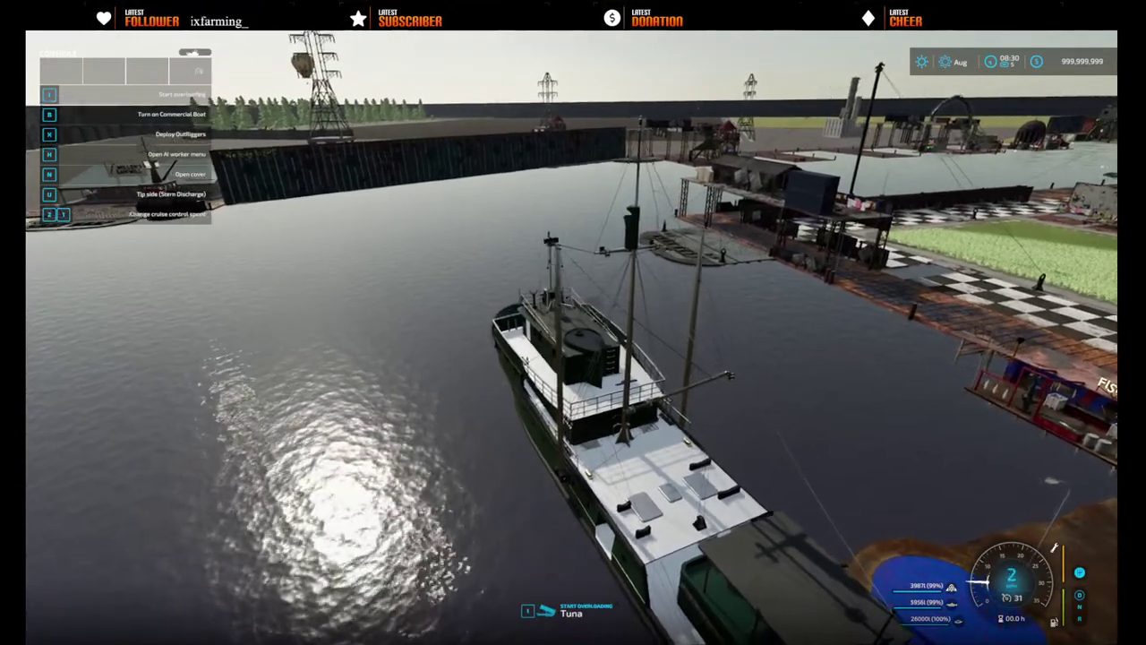
- Back the boat off, bring its stern alongside the blue platform again, and start overloading the Tuna
key("w")
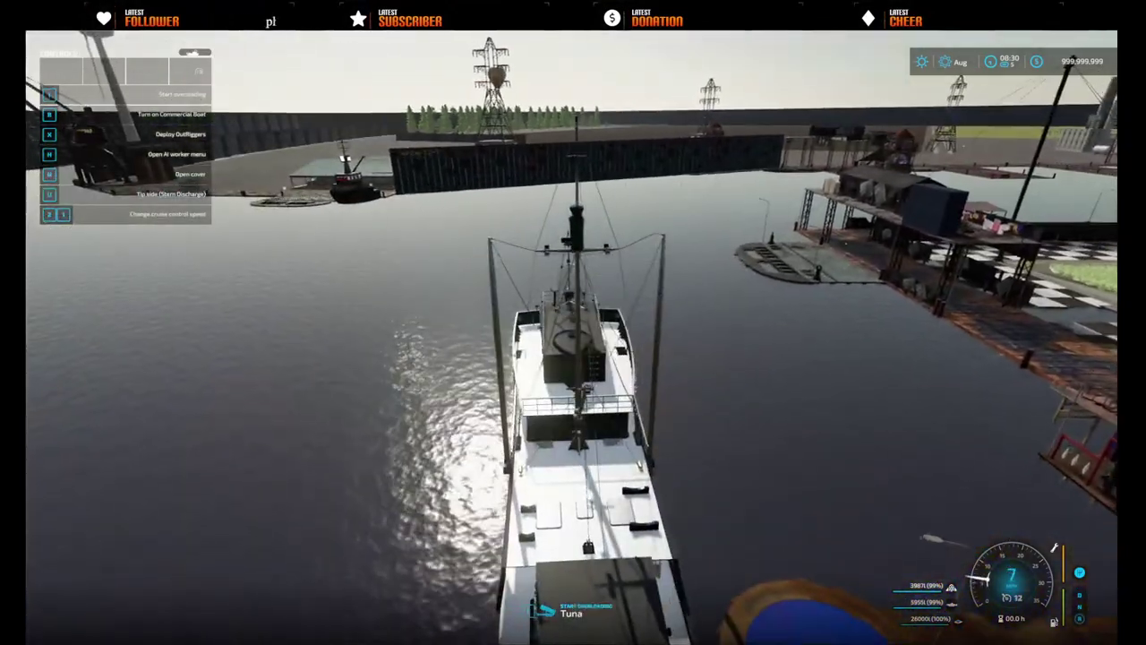
key("s")
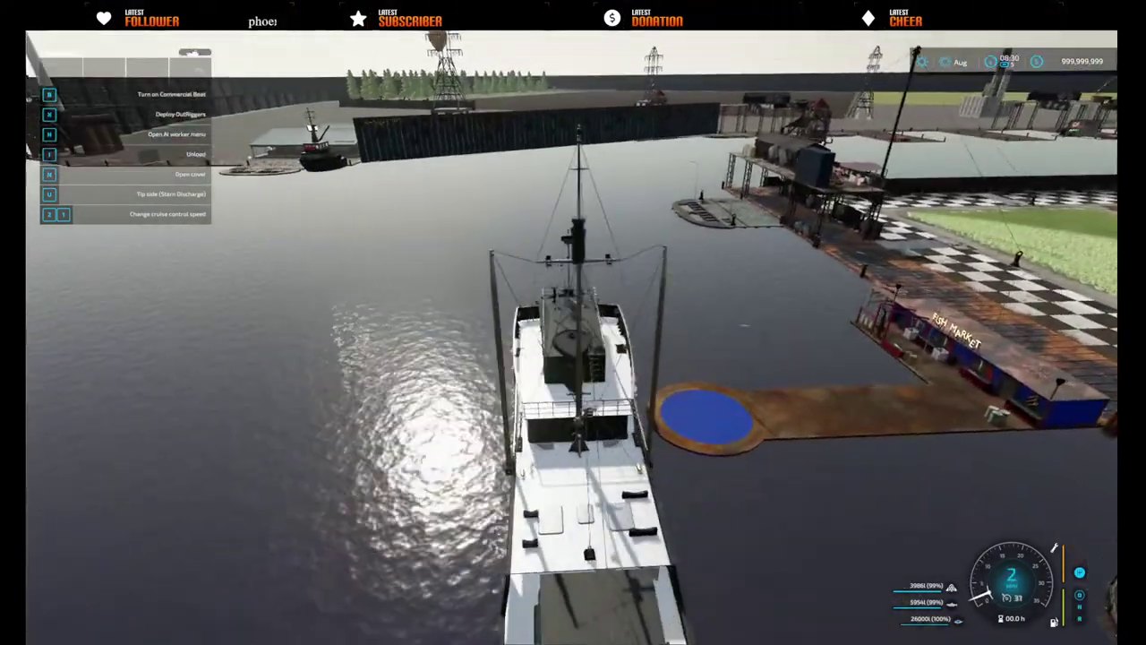
key("w")
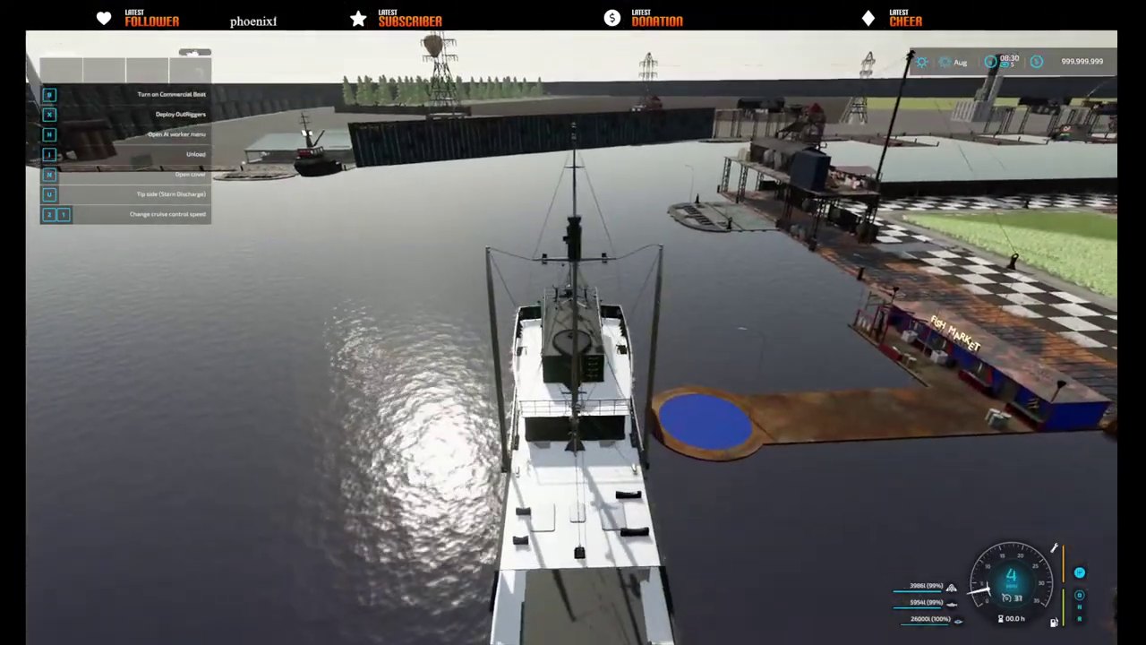
key("w")
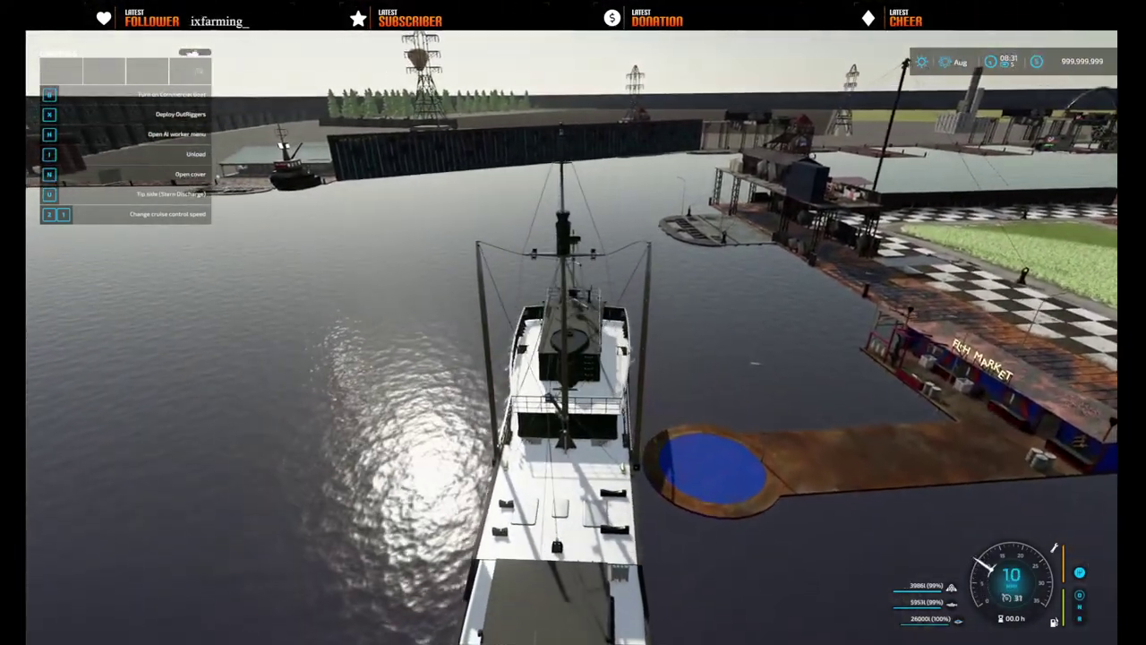
key("w")
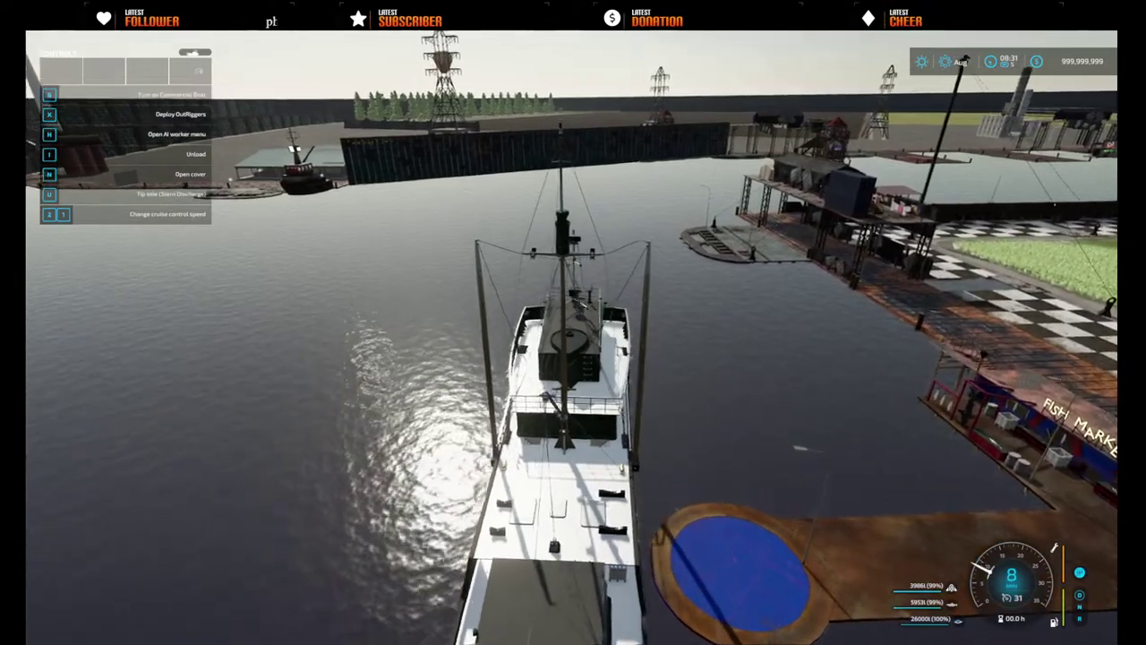
key("s")
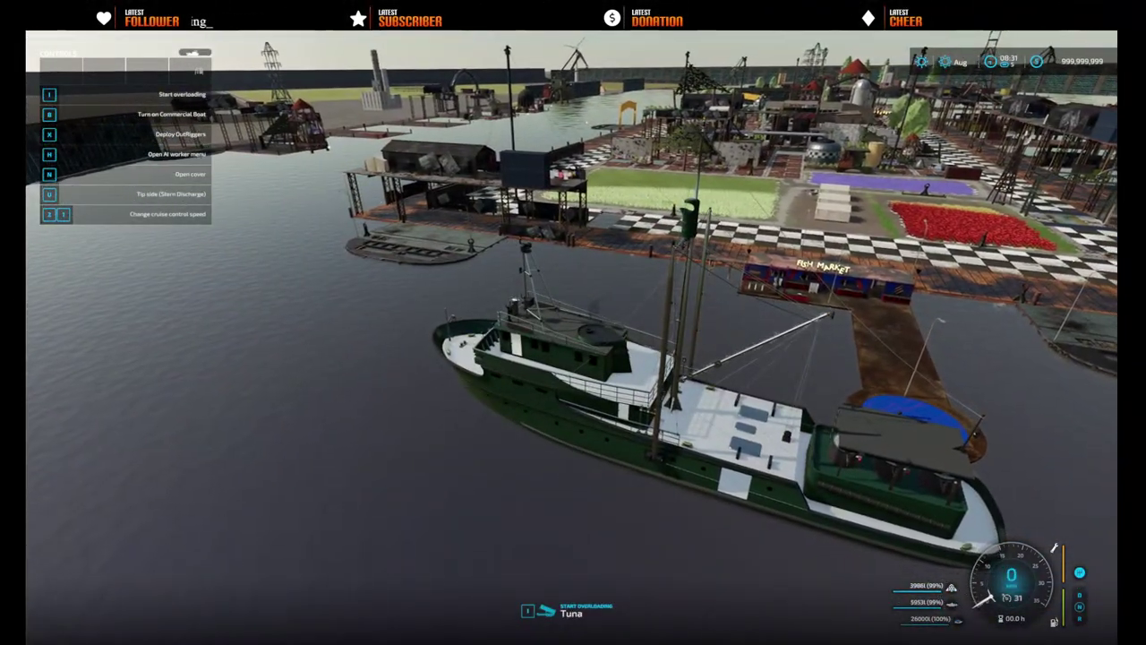
key("i")
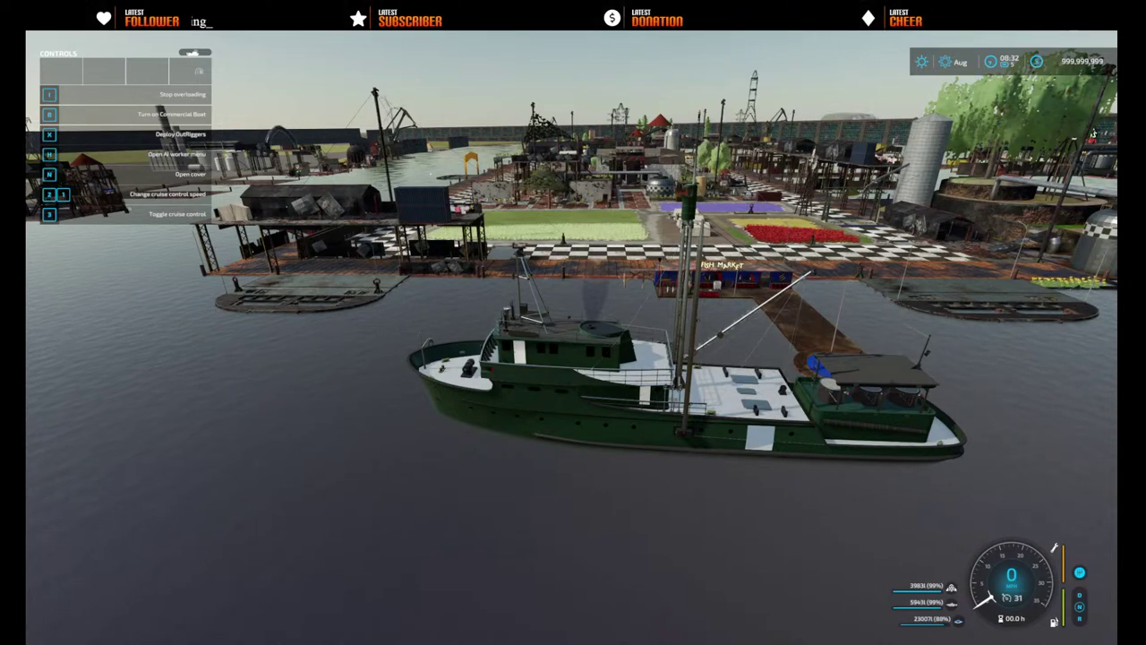
- Switch to File Explorer and open the xml folder of the commercialBoatPack_FS22 mod
key("super")
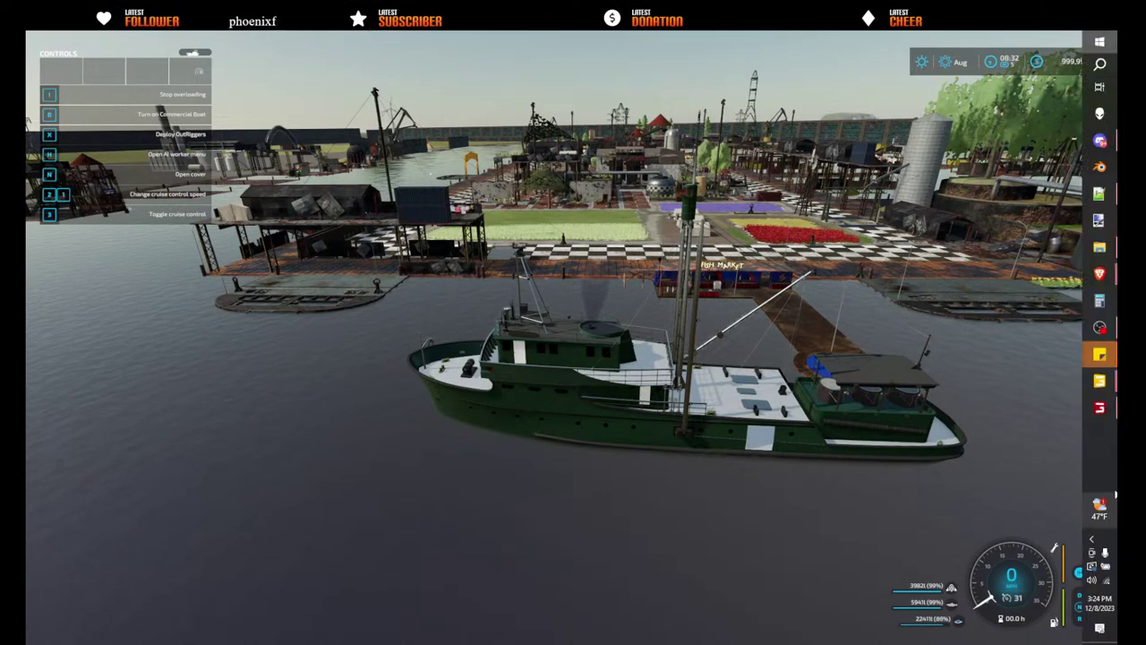
left_click(1099, 247)
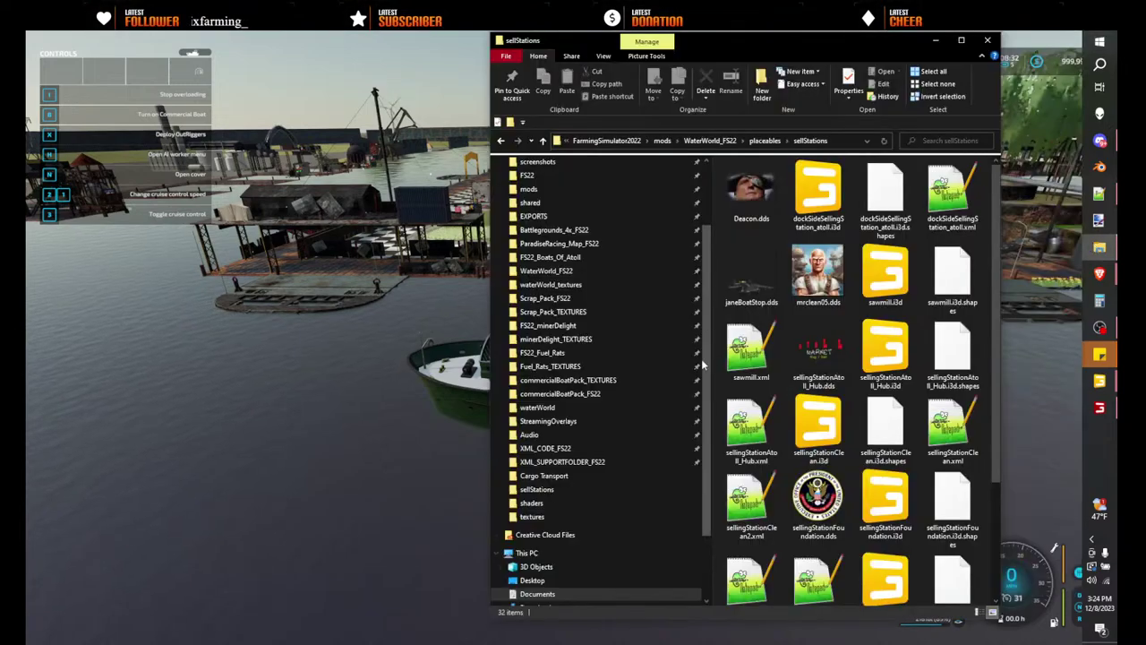
left_click(582, 393)
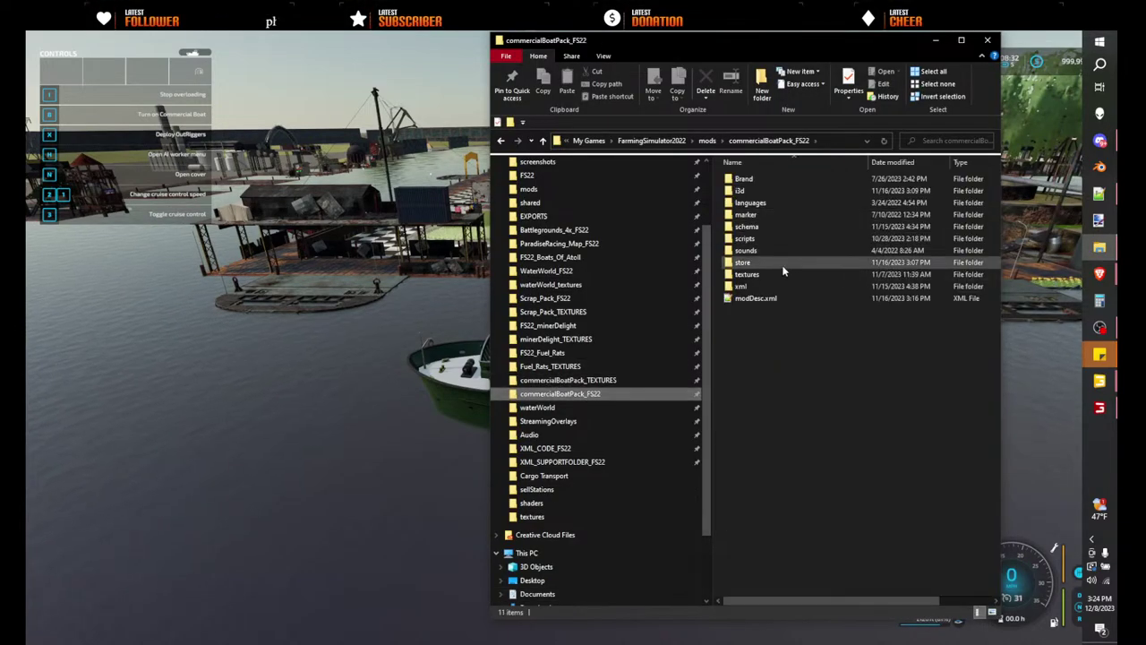
double_click(758, 285)
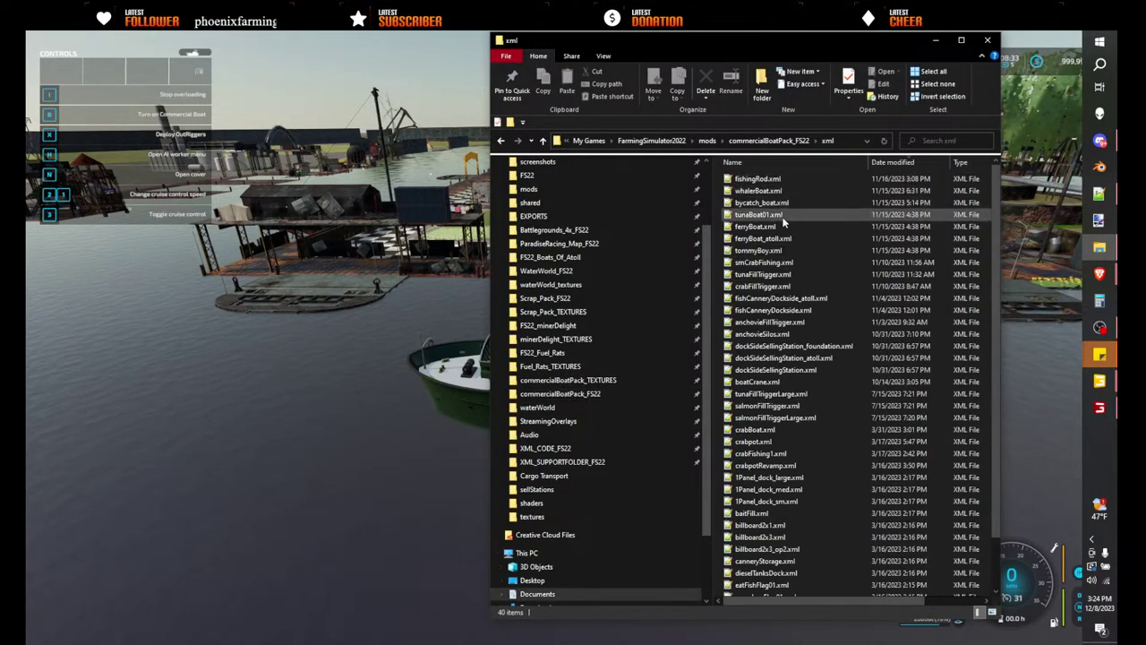
- Open tunaBoat01.xml from the commercialBoatPack_FS22 xml folder in Notepad++
left_click(769, 216)
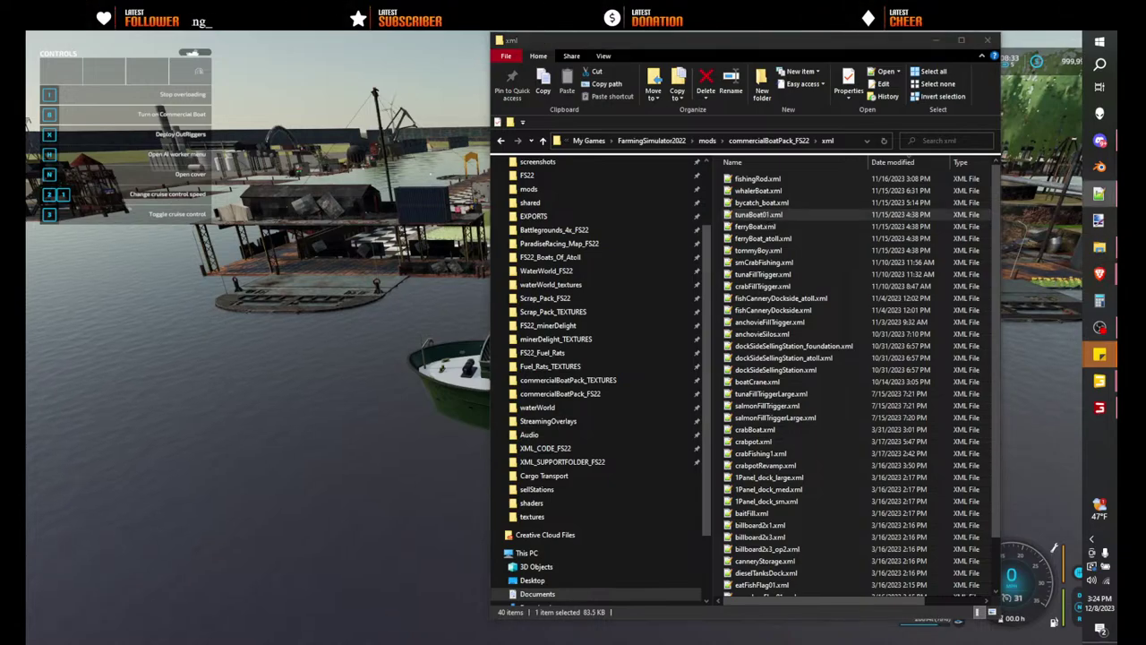
left_click_drag(27, 56, 967, 54)
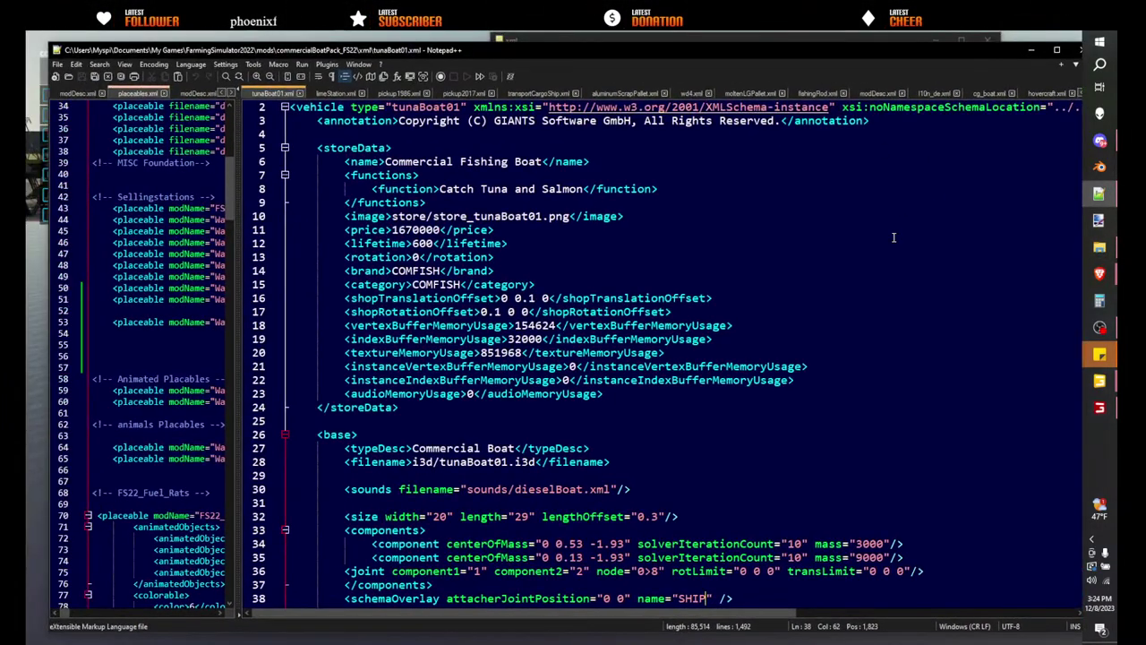
- Look through tunaBoat01.xml from the store data to the material configurations for the boat's unloading settings
scroll(896, 234, "down", 19)
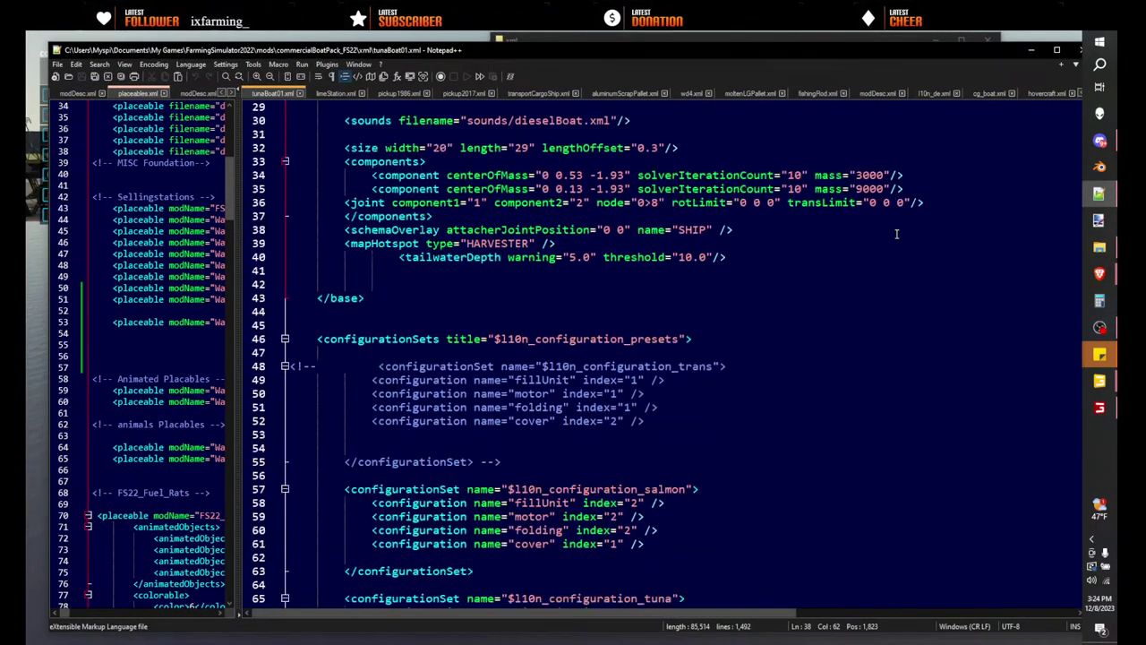
scroll(897, 234, "down", 20)
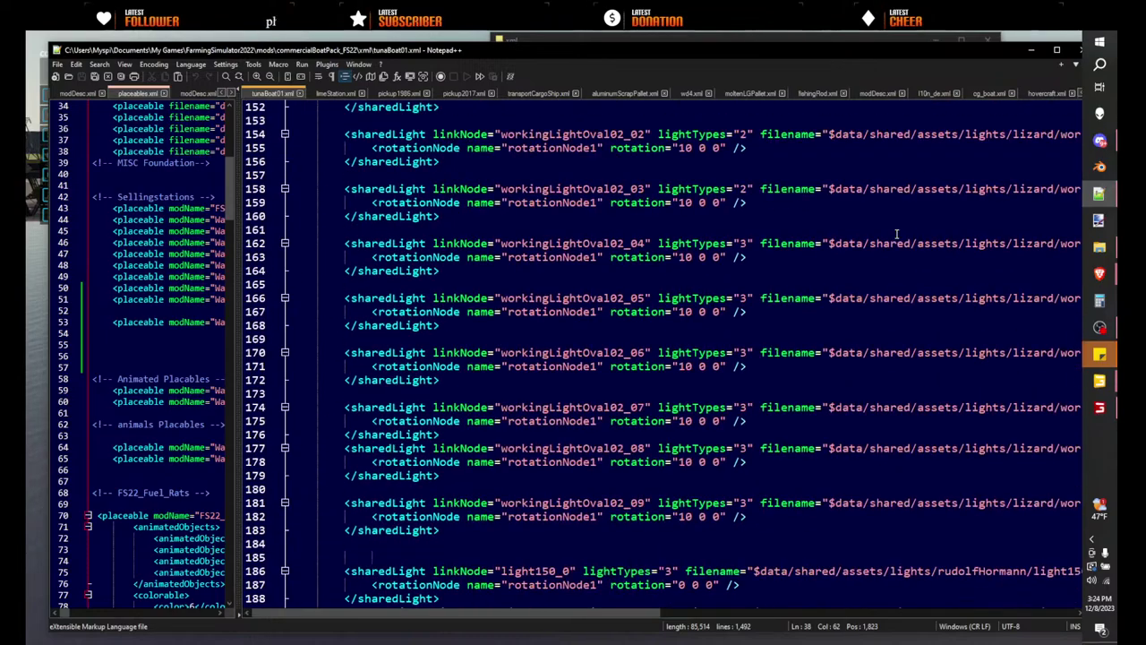
scroll(896, 234, "down", 20)
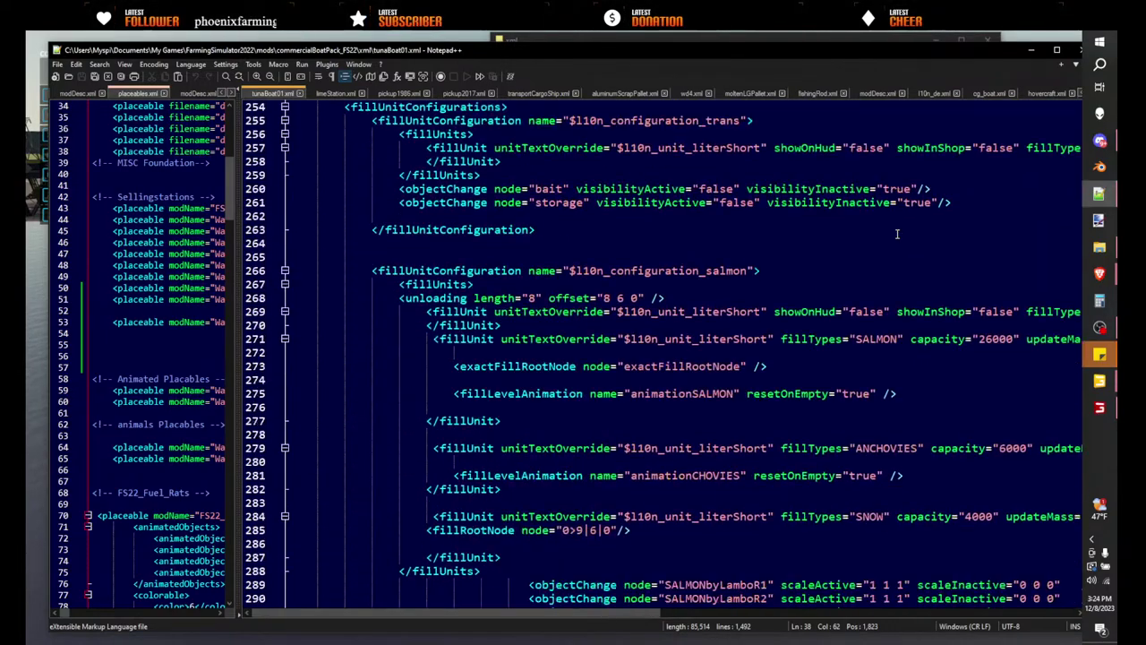
scroll(896, 233, "down", 20)
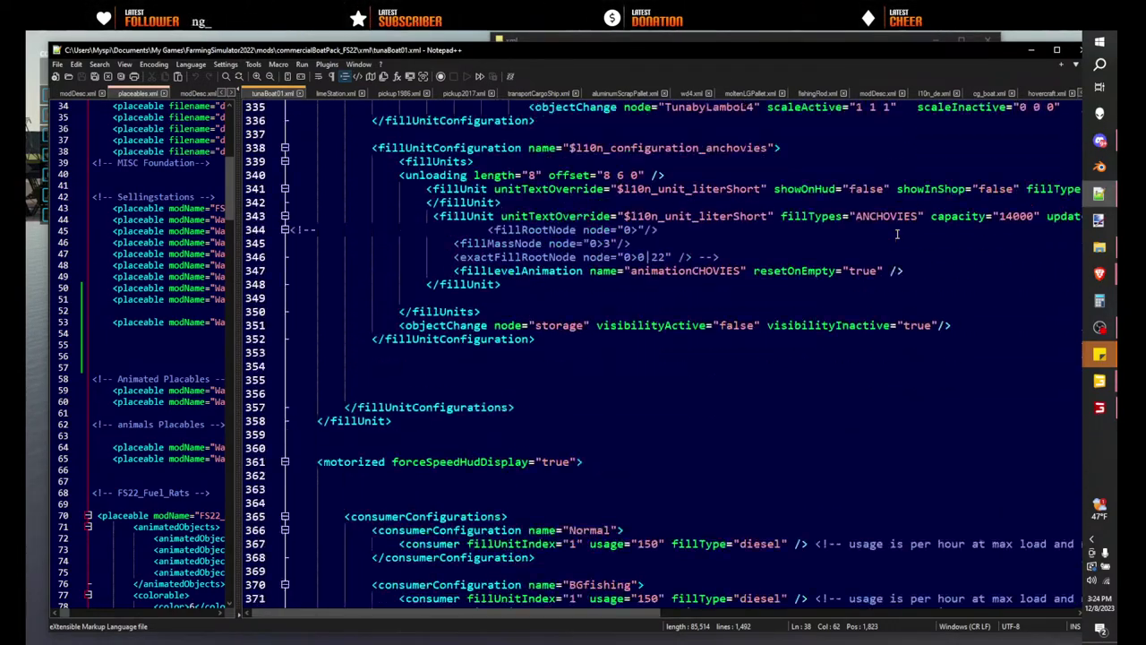
scroll(897, 233, "down", 20)
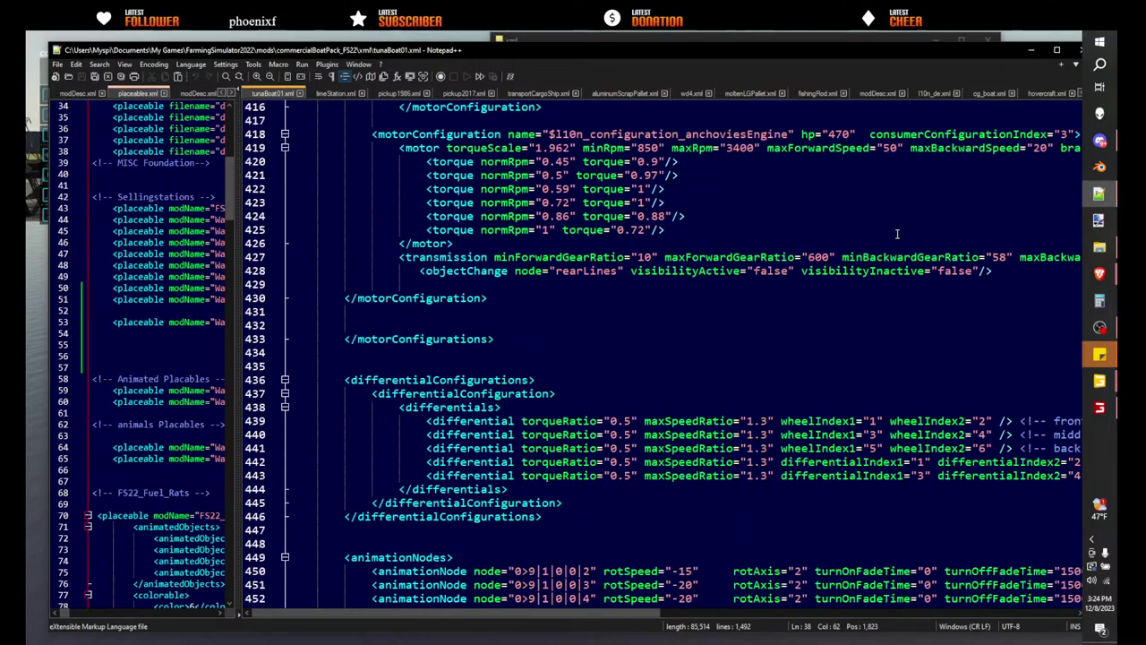
scroll(896, 234, "down", 7)
scroll(896, 233, "down", 20)
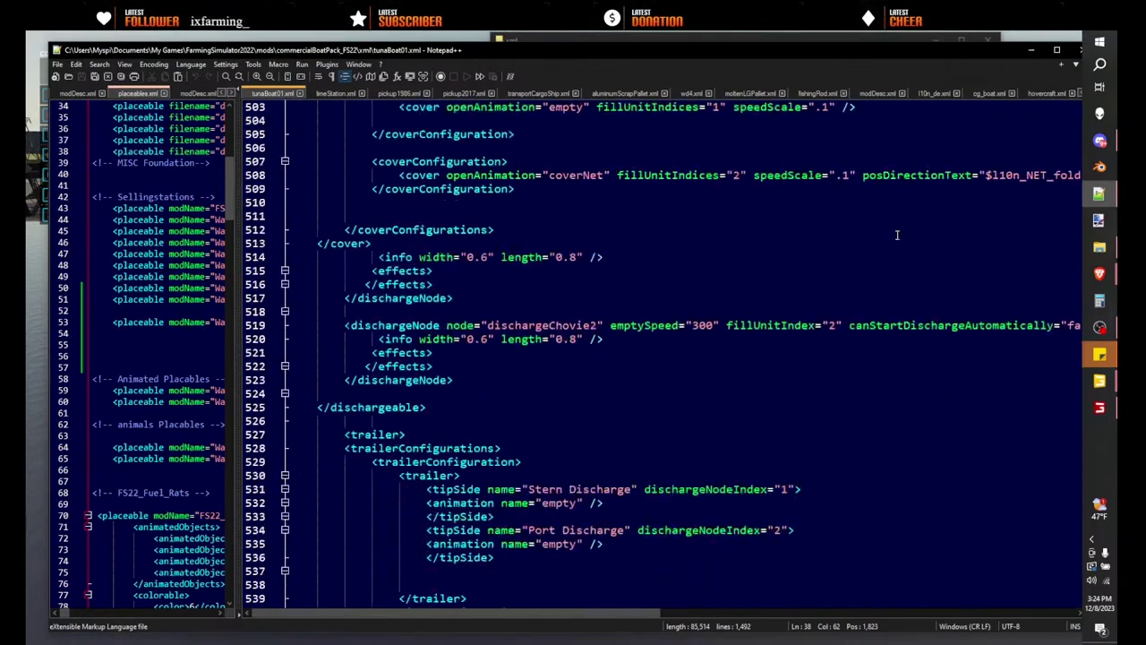
scroll(896, 233, "down", 20)
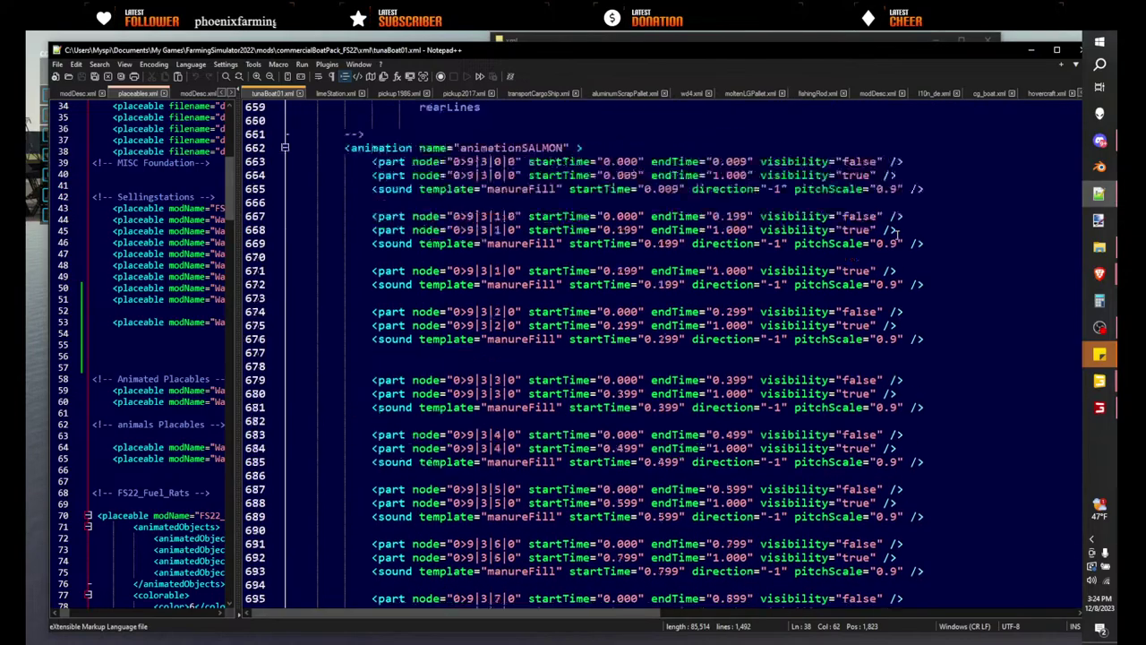
scroll(897, 234, "down", 20)
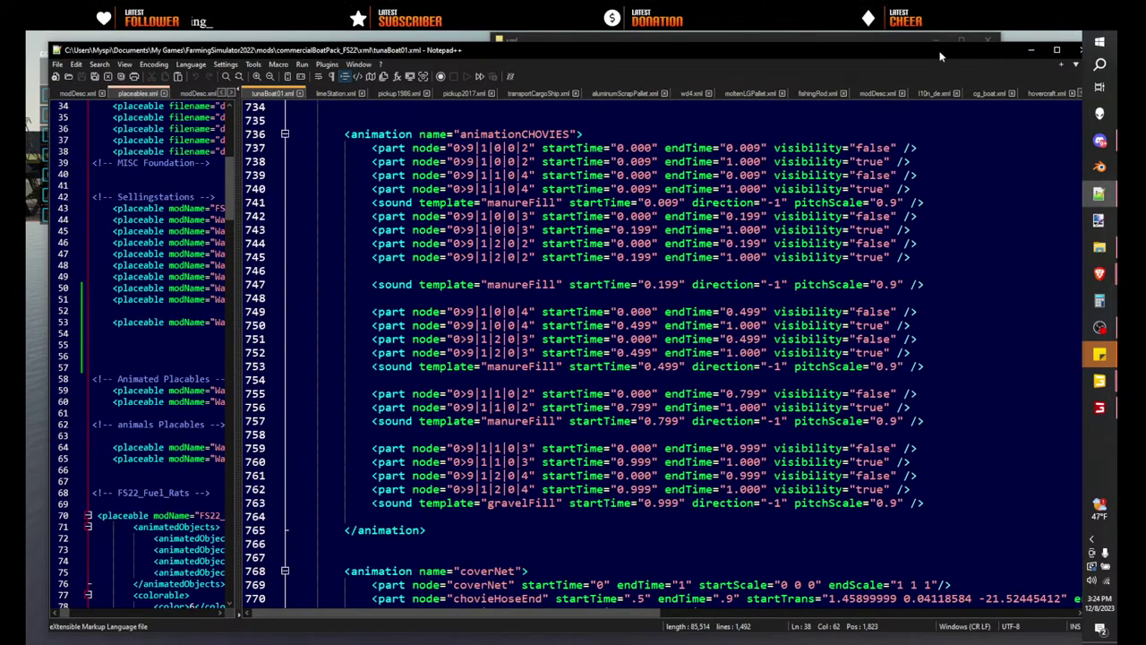
double_click(919, 56)
scroll(887, 365, "down", 16)
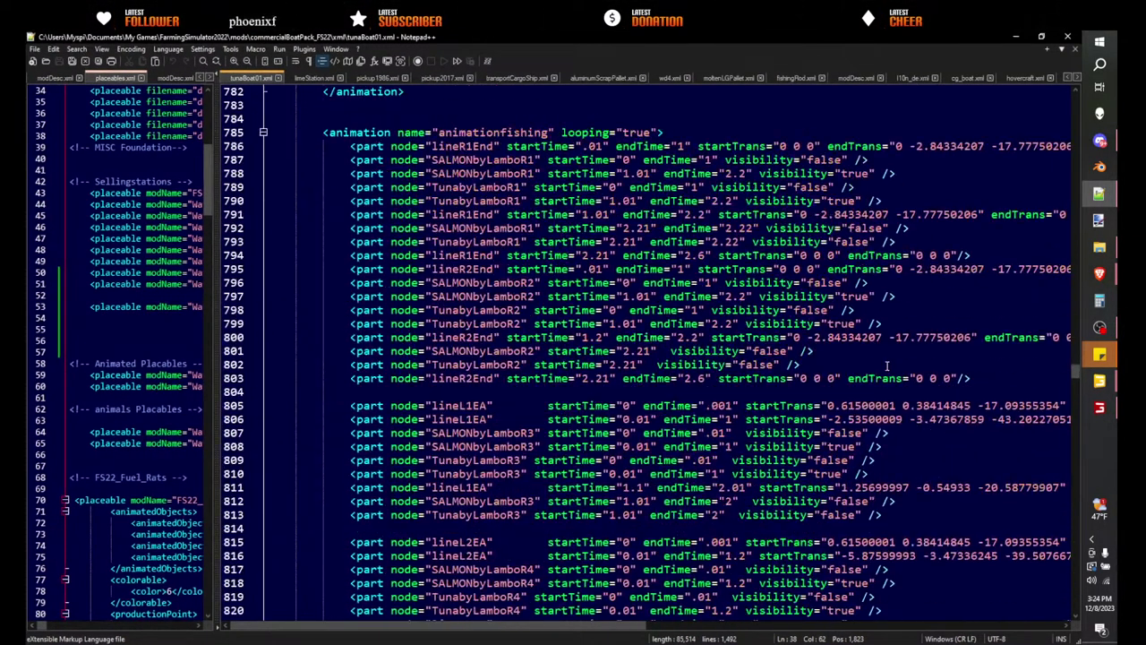
scroll(886, 366, "down", 20)
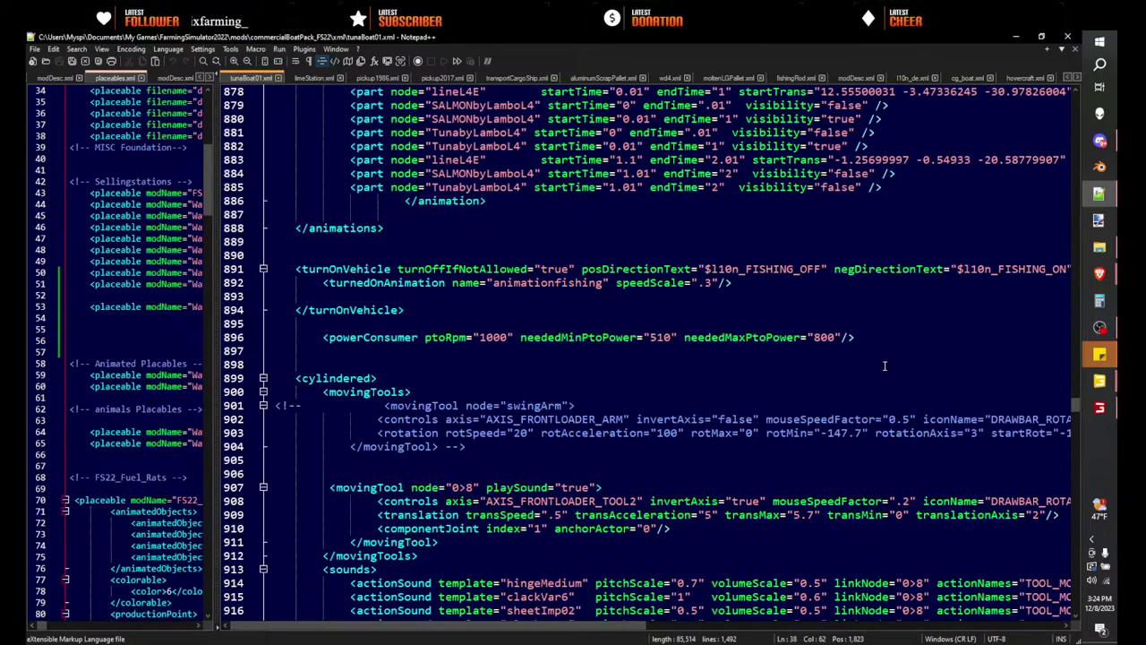
scroll(884, 365, "down", 20)
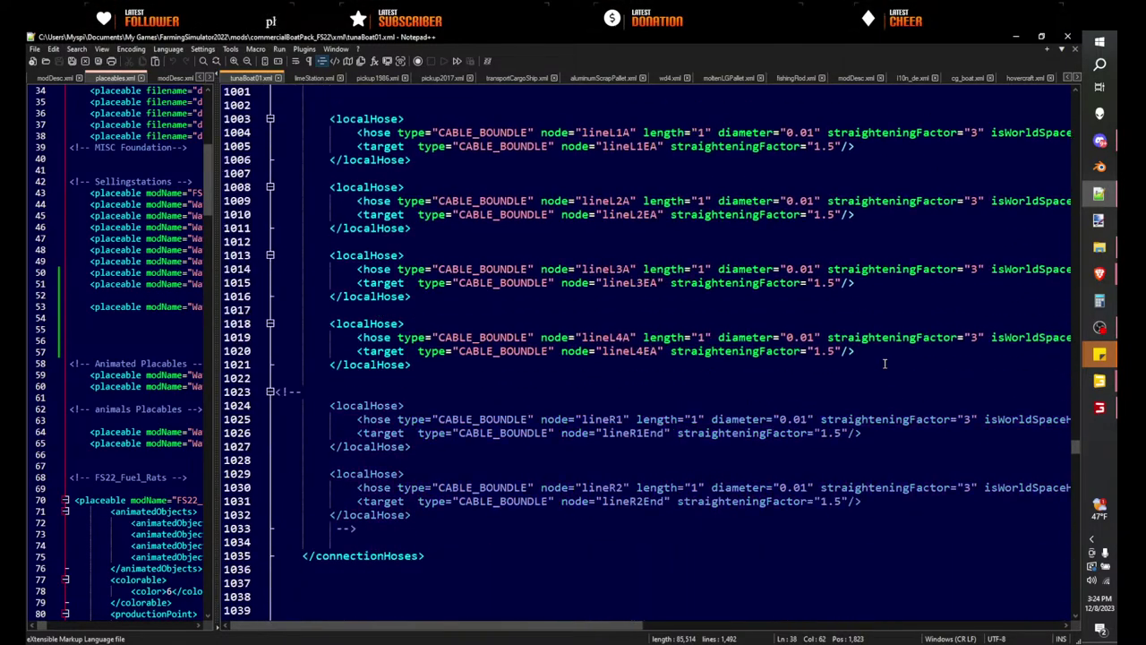
scroll(885, 365, "down", 20)
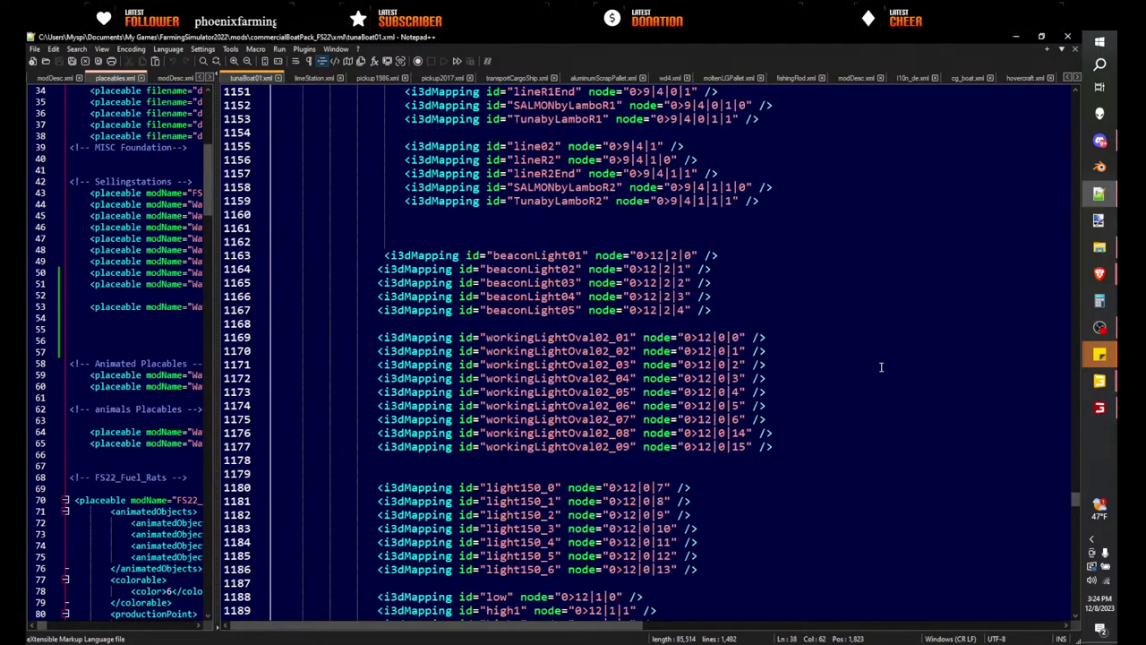
scroll(881, 366, "down", 20)
scroll(881, 366, "down", 20)
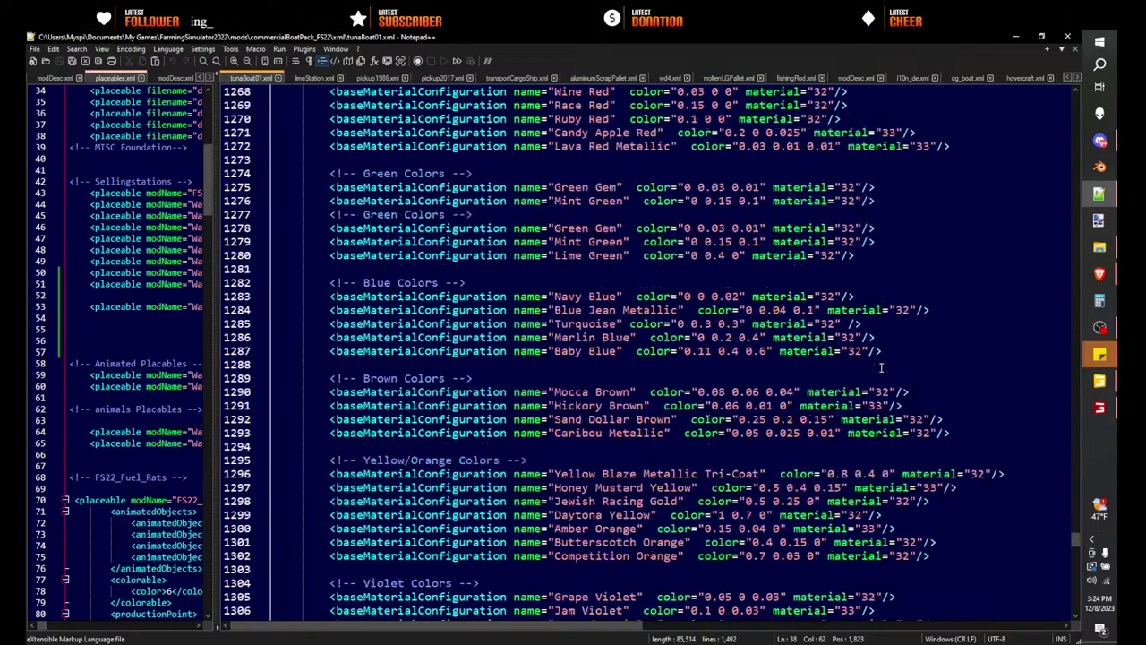
scroll(881, 366, "down", 20)
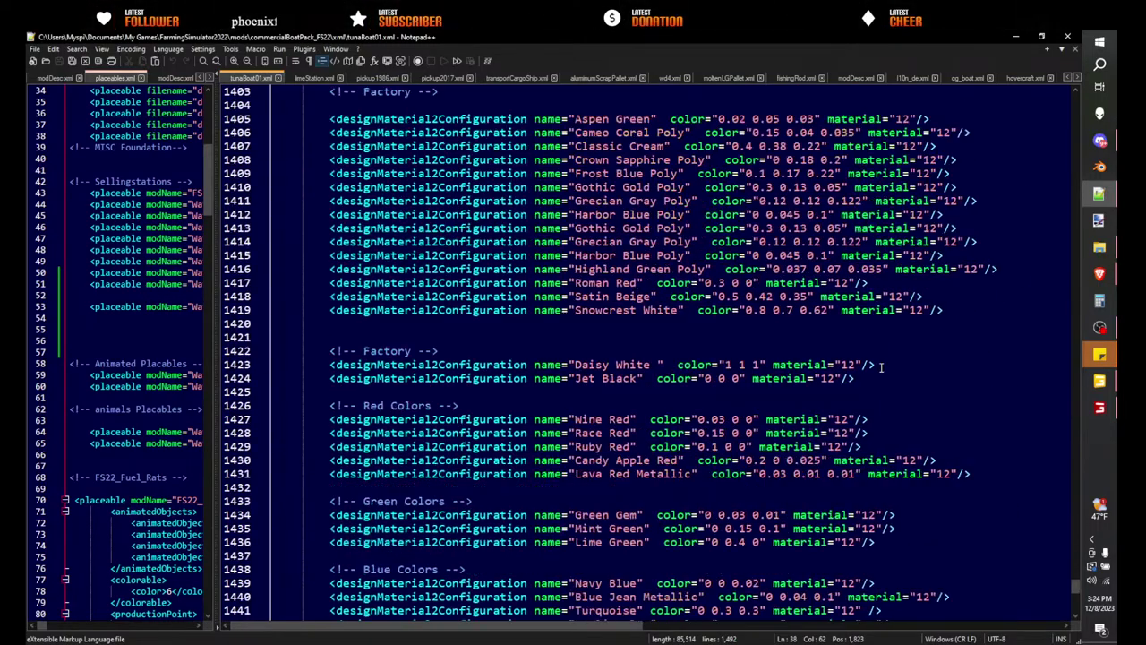
- Search backwards from the end of tunaBoat01.xml for "discharge" and examine the discharge nodes in the dischargeable section
left_click(853, 498)
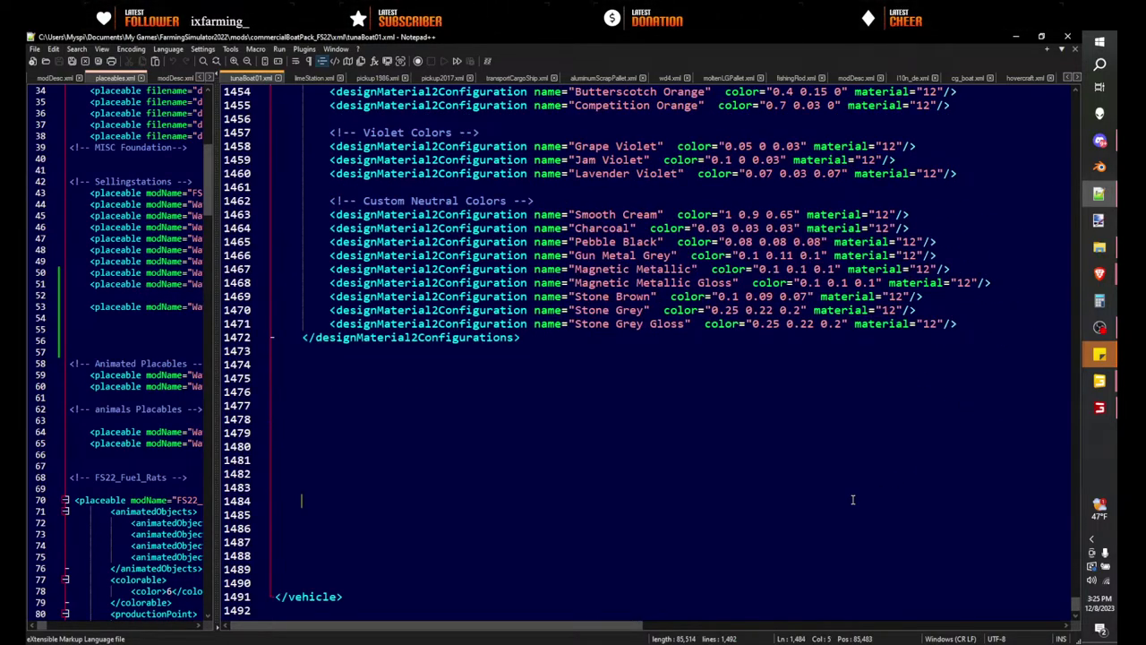
key("ctrl+f")
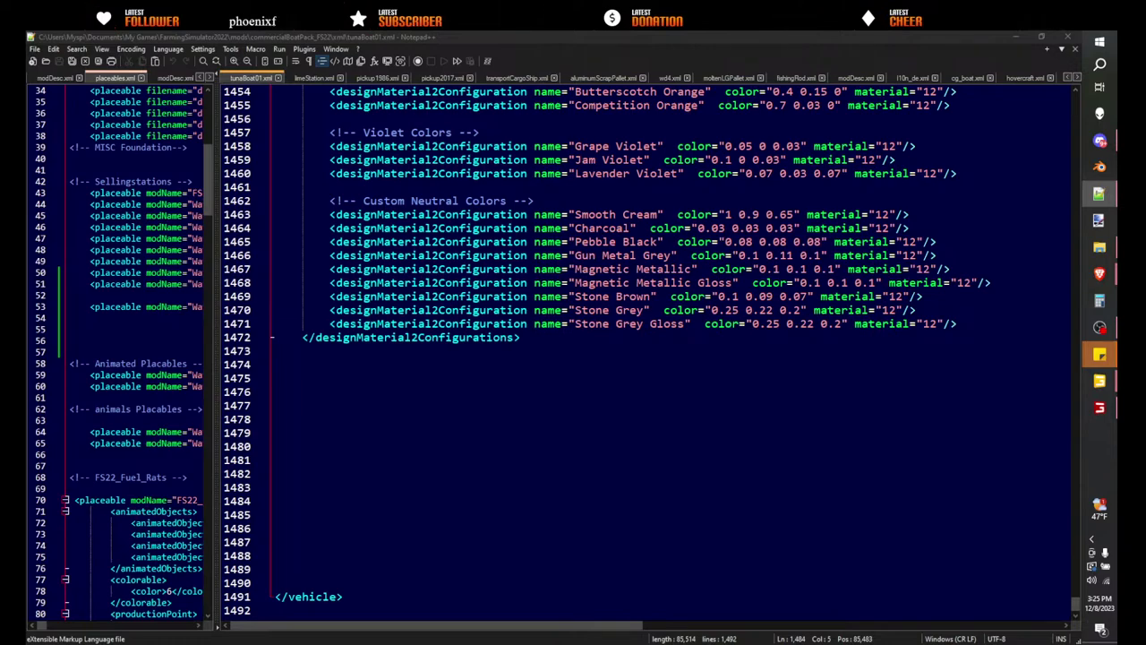
key("Return")
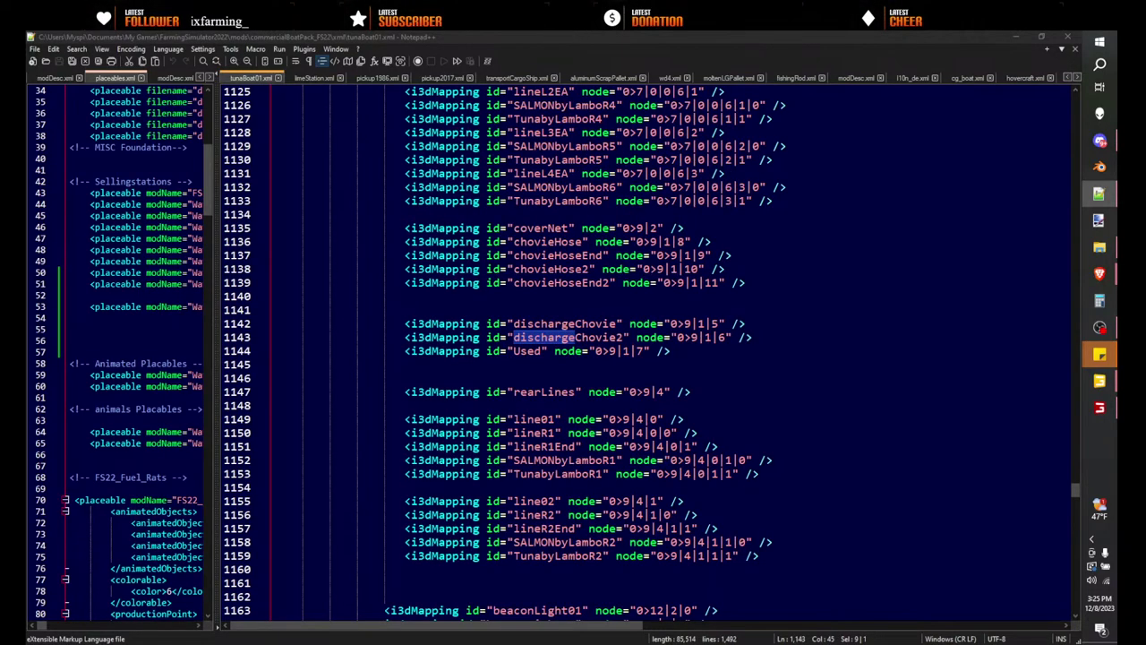
key("shift+F3")
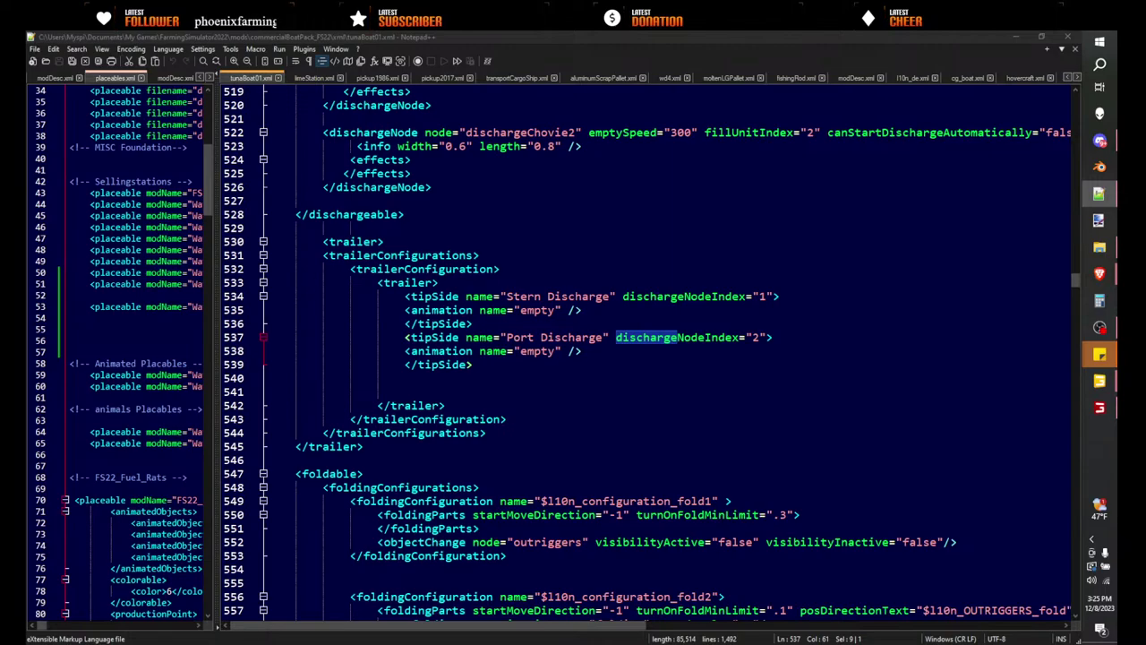
left_click(501, 176)
scroll(599, 253, "up", 4)
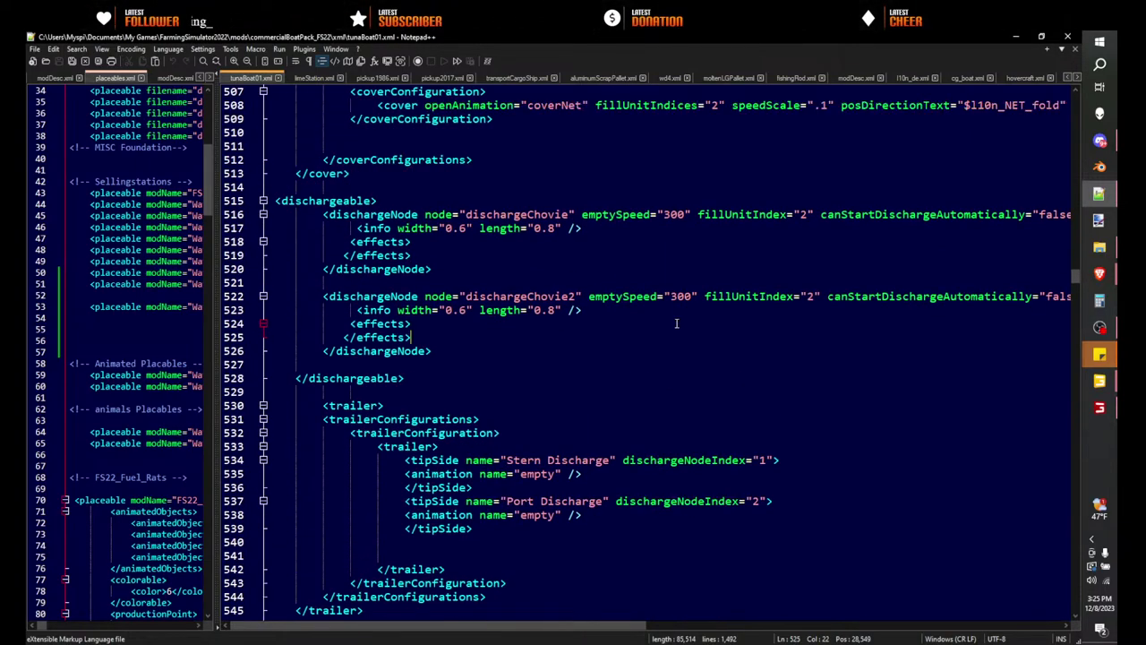
scroll(676, 323, "up", 6)
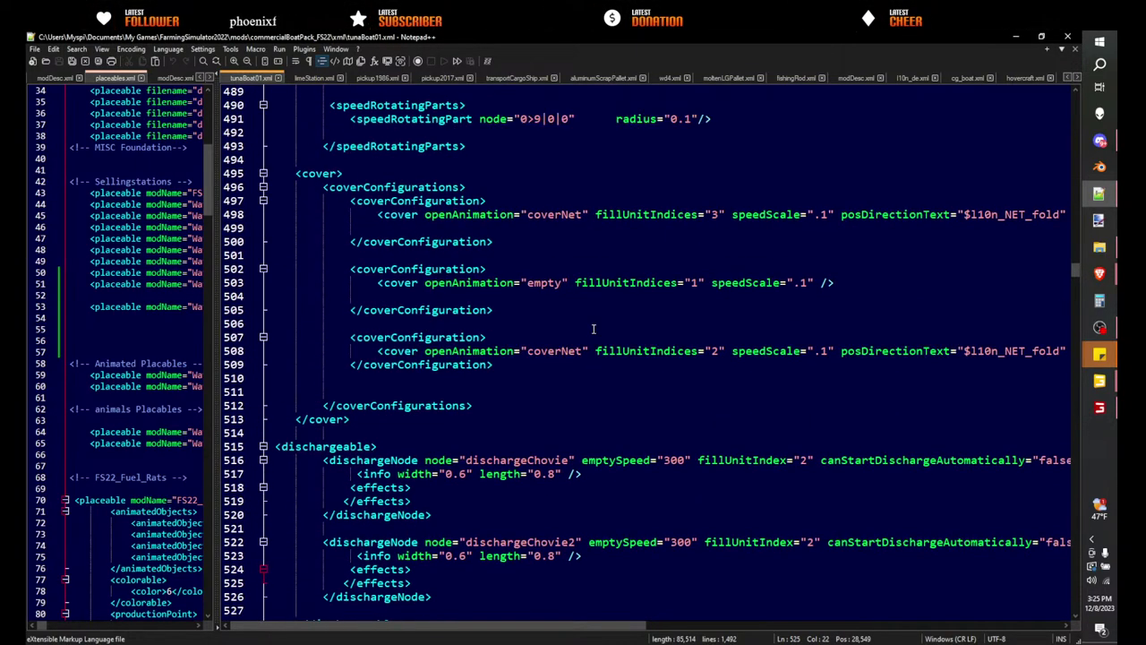
scroll(338, 380, "down", 3)
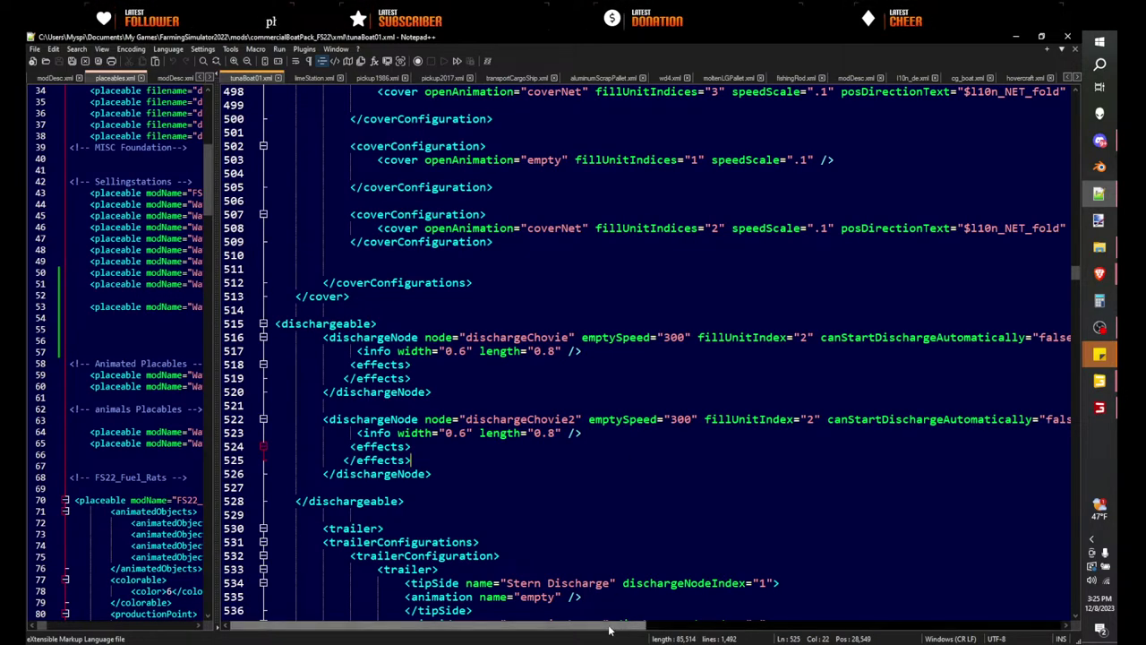
left_click_drag(609, 631, 635, 629)
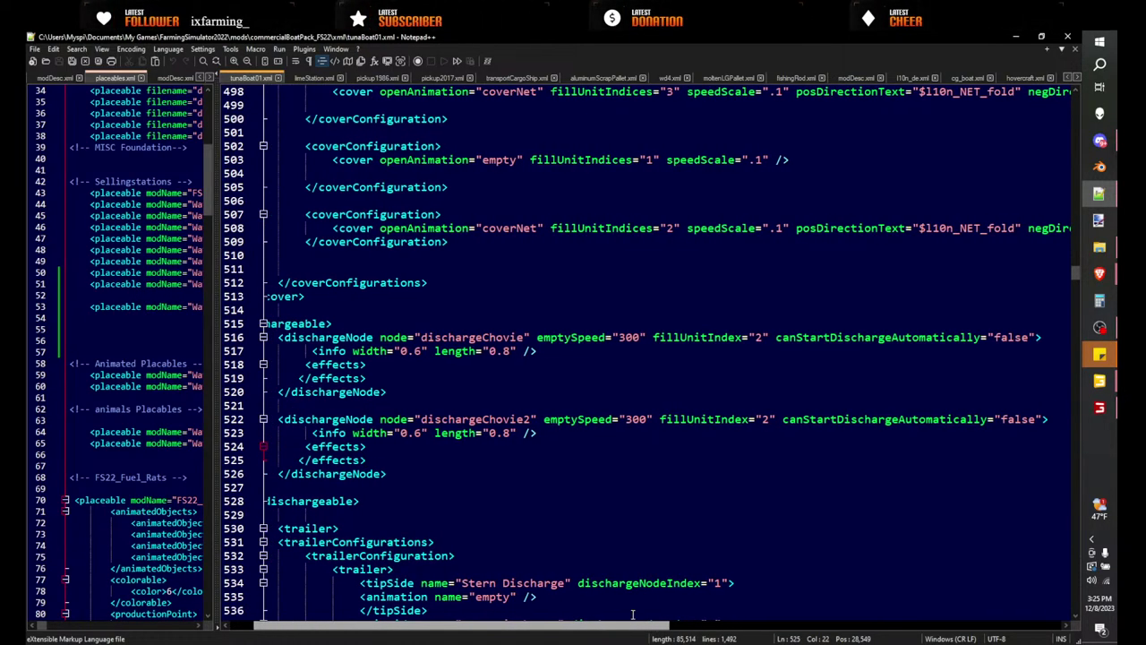
- Set emptySpeed to 3000 for both the dischargeChovie and dischargeChovie2 nodes and save tunaBoat01.xml
double_click(631, 338)
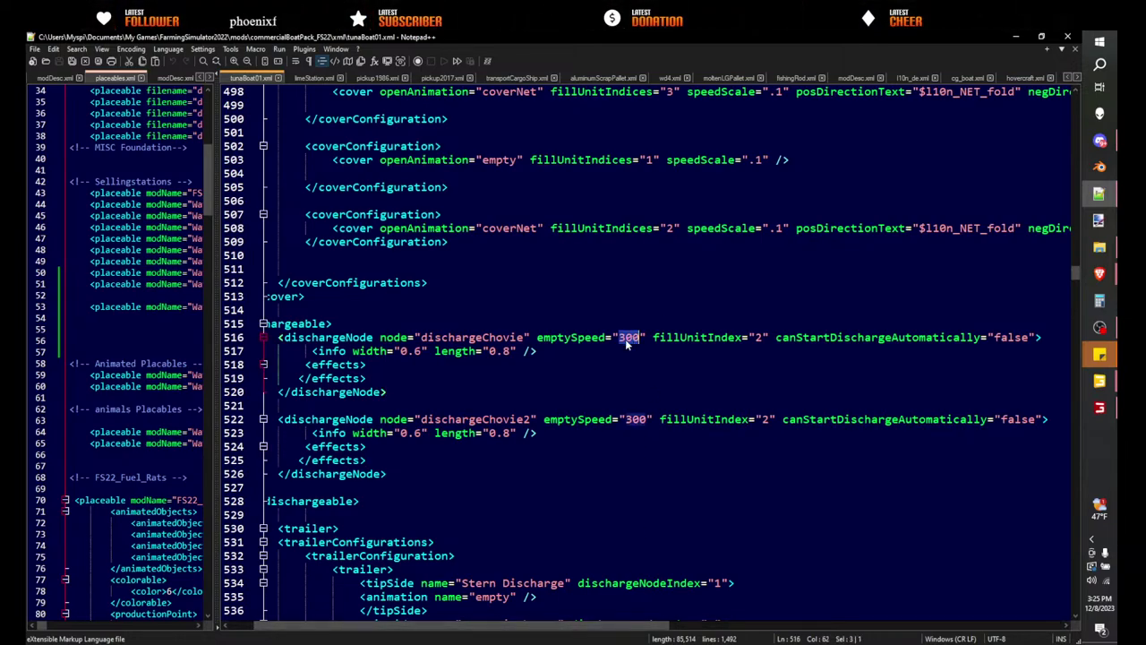
left_click(639, 338)
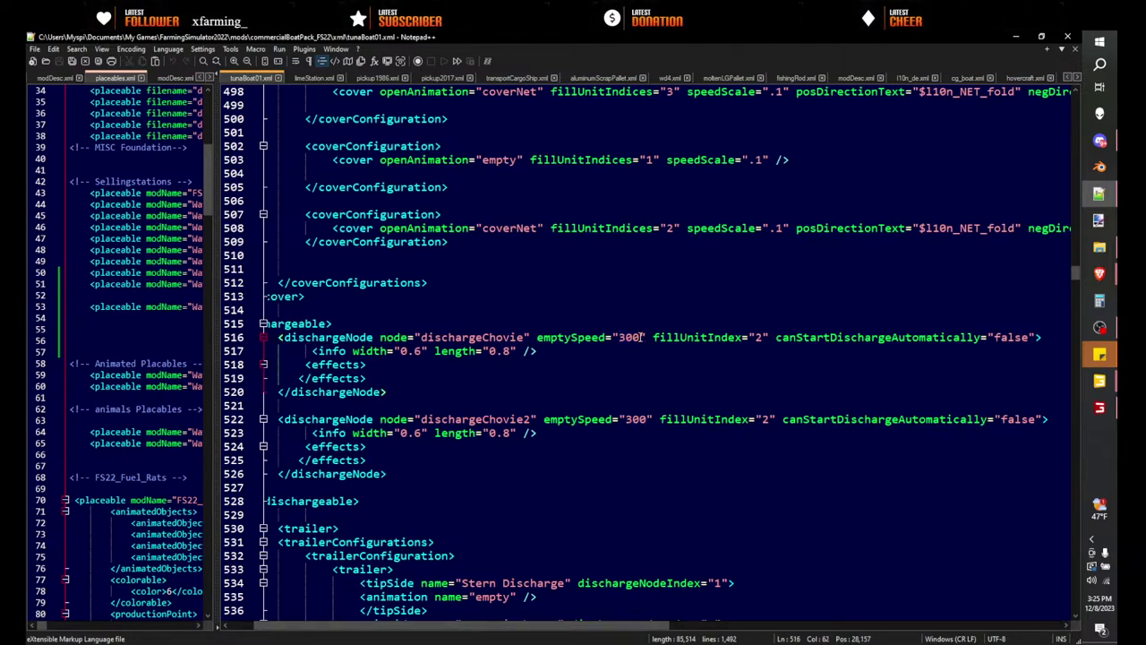
type("00")
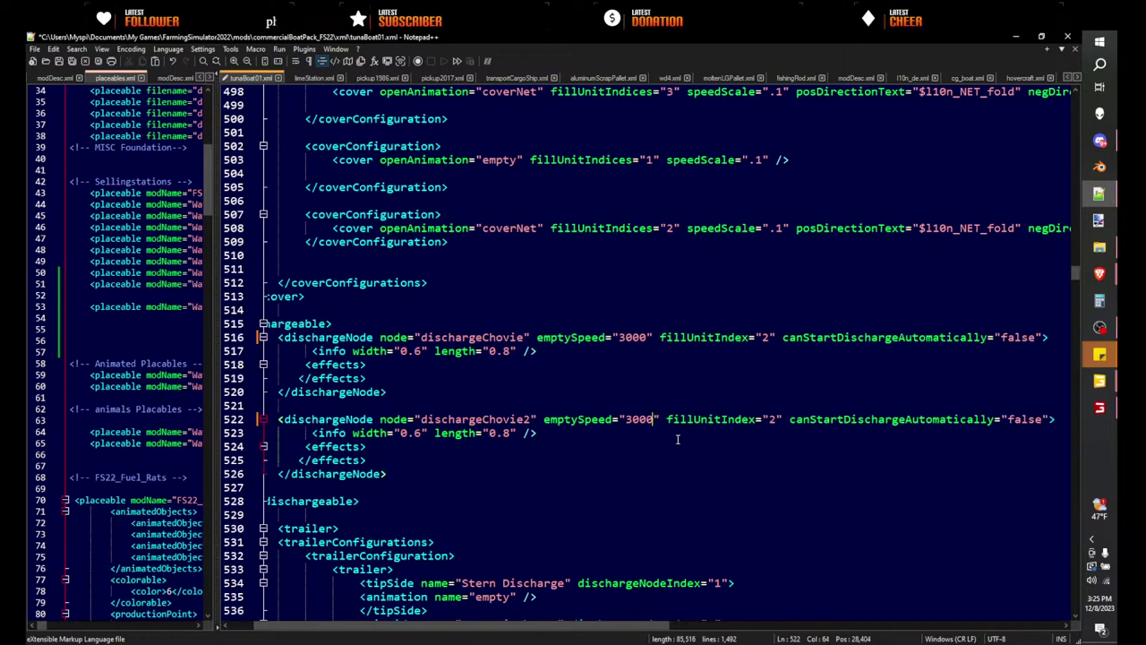
left_click(689, 441)
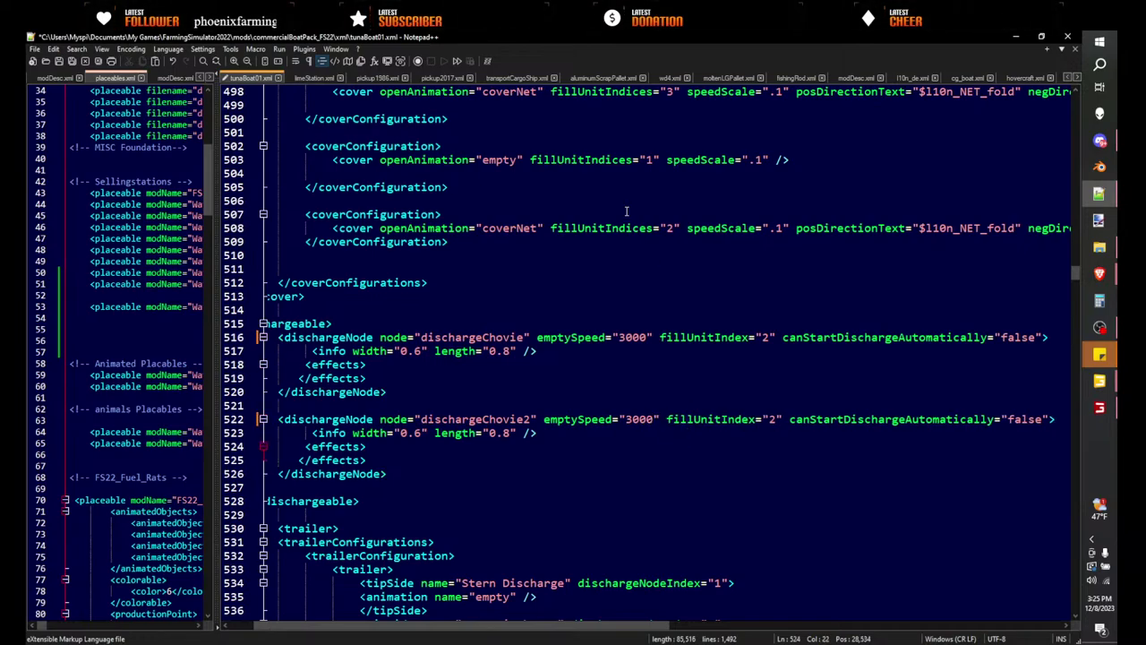
left_click(58, 61)
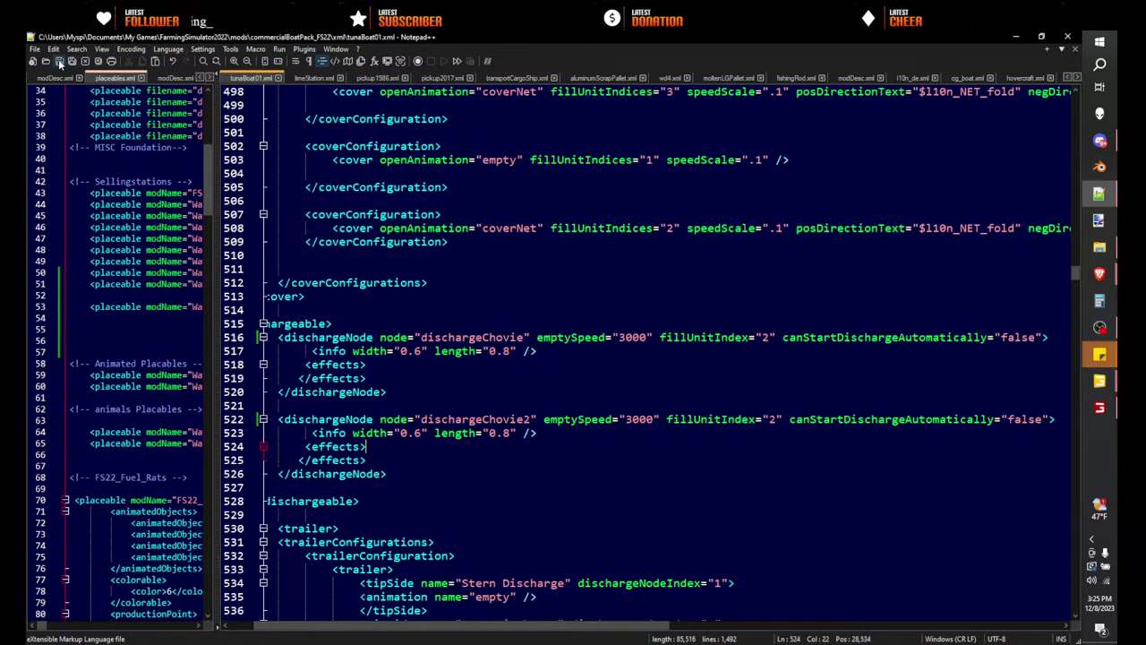
- Switch to Farming Simulator 22 and reload the tuna boat with the console command gsVehicleReload false 100, then close the console
left_click(1099, 408)
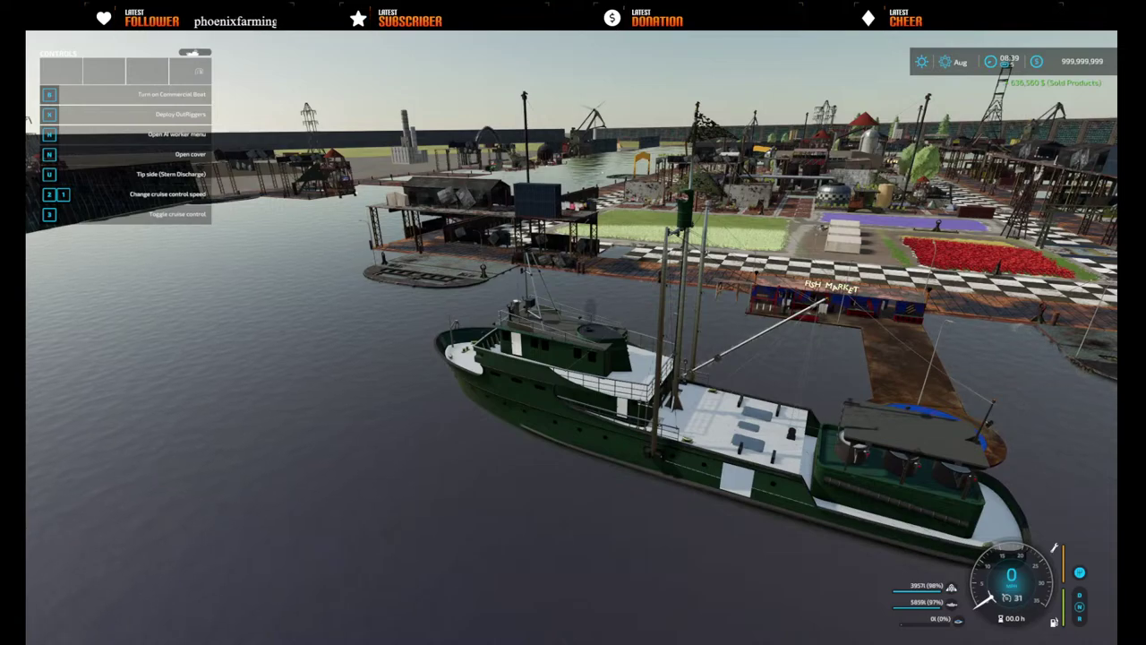
key("grave")
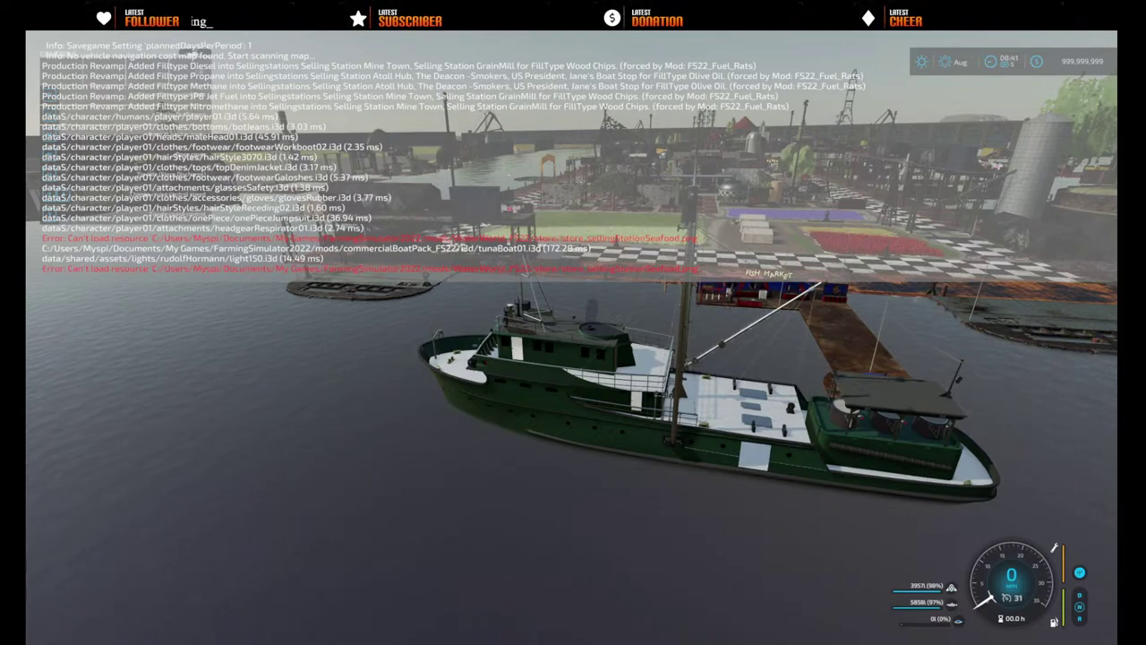
key("grave")
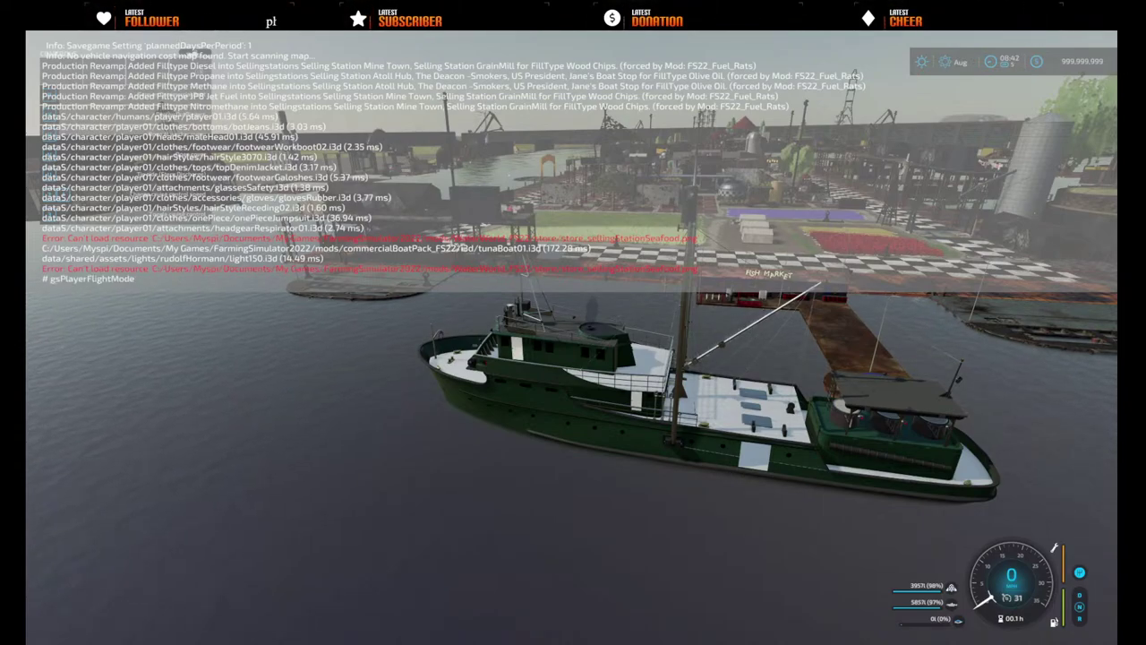
key("Up")
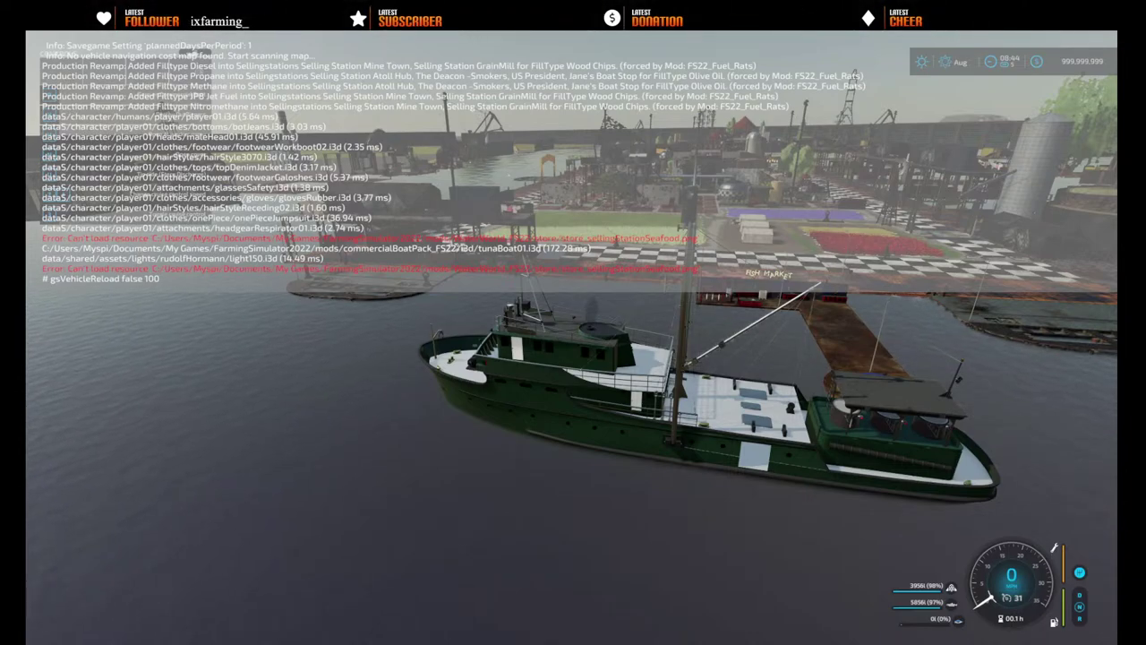
key("Return")
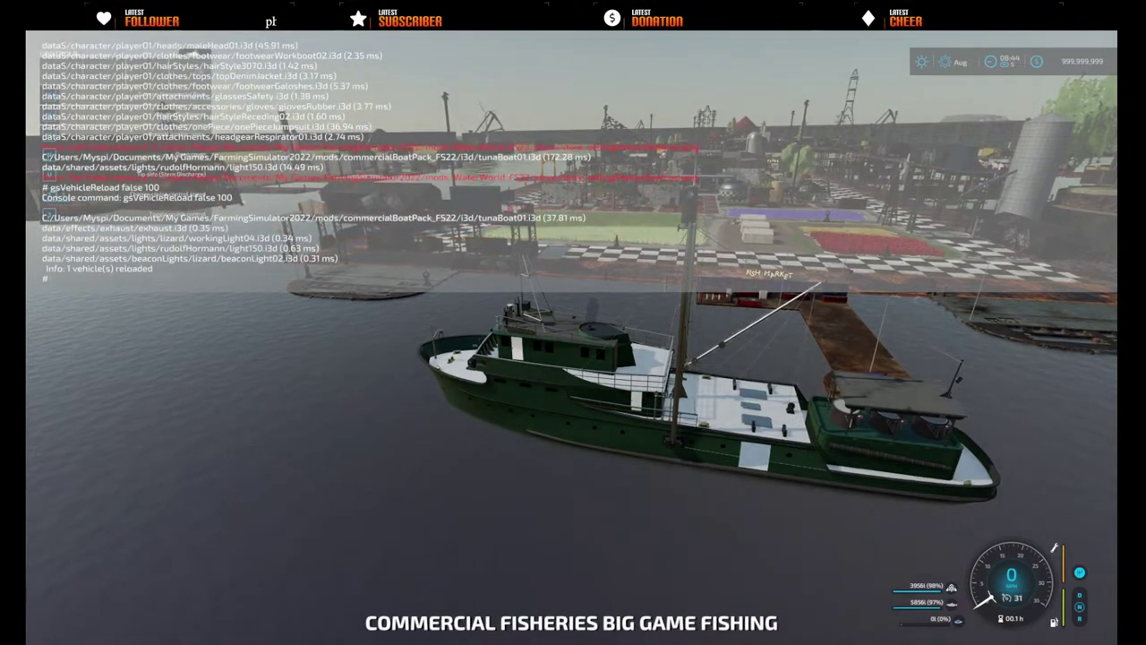
key("grave")
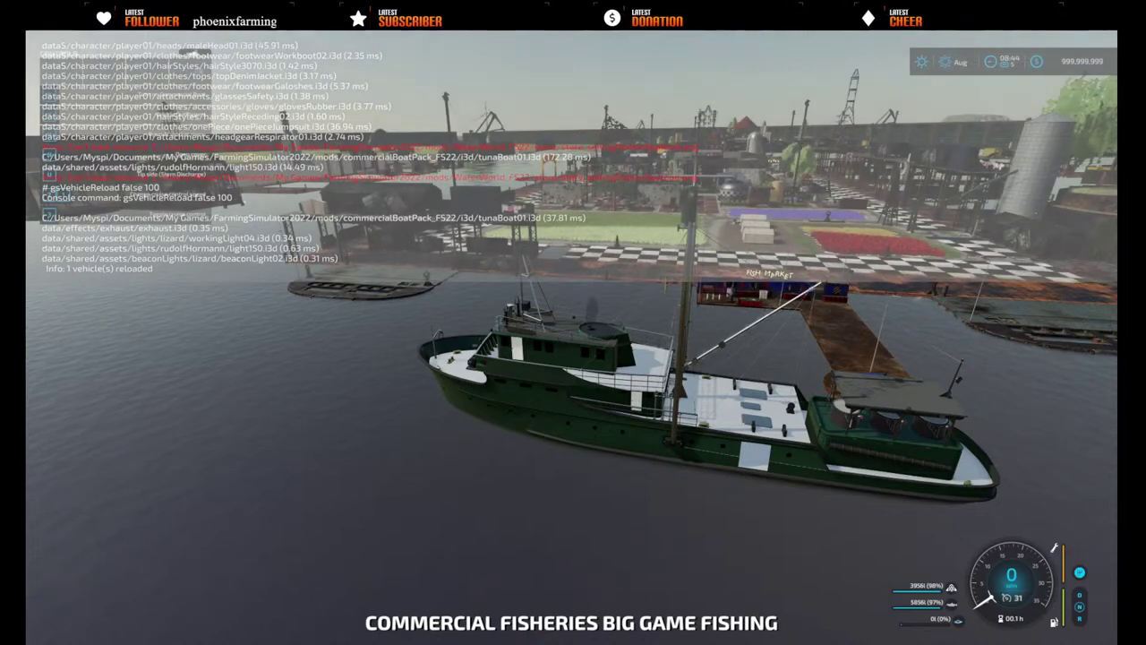
- Fill the tuna boat's Fill Unit 2 with 26,000 of tuna and overload it at the fish market
key("ctrl+d")
key("F12")
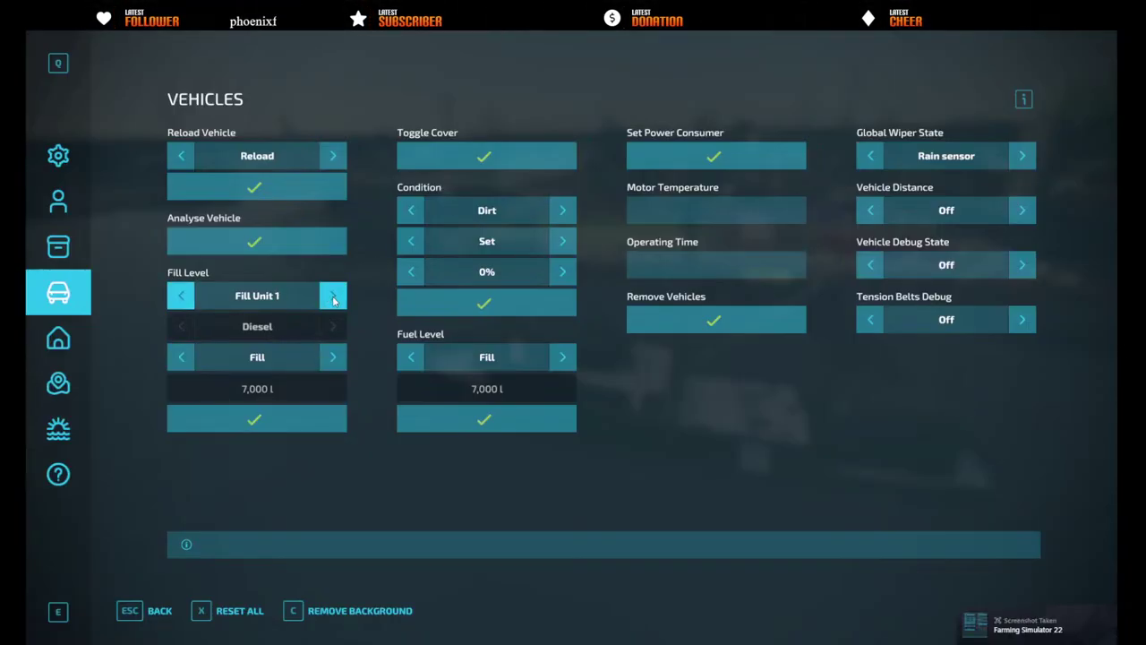
left_click(334, 358)
left_click(334, 358)
left_click(333, 295)
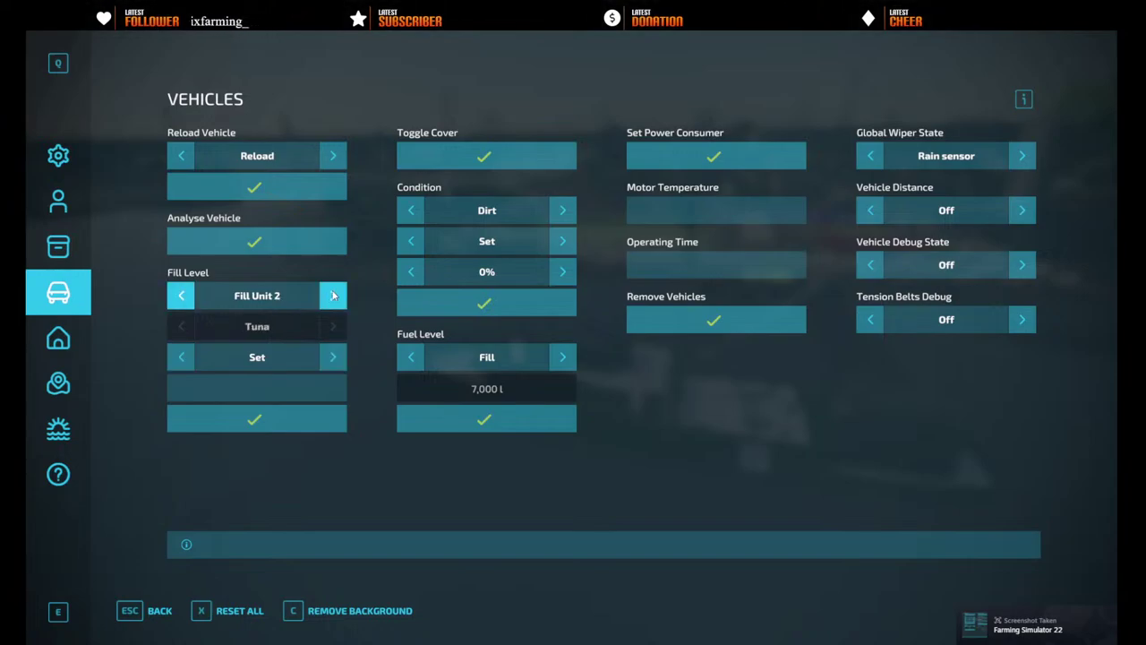
left_click(333, 358)
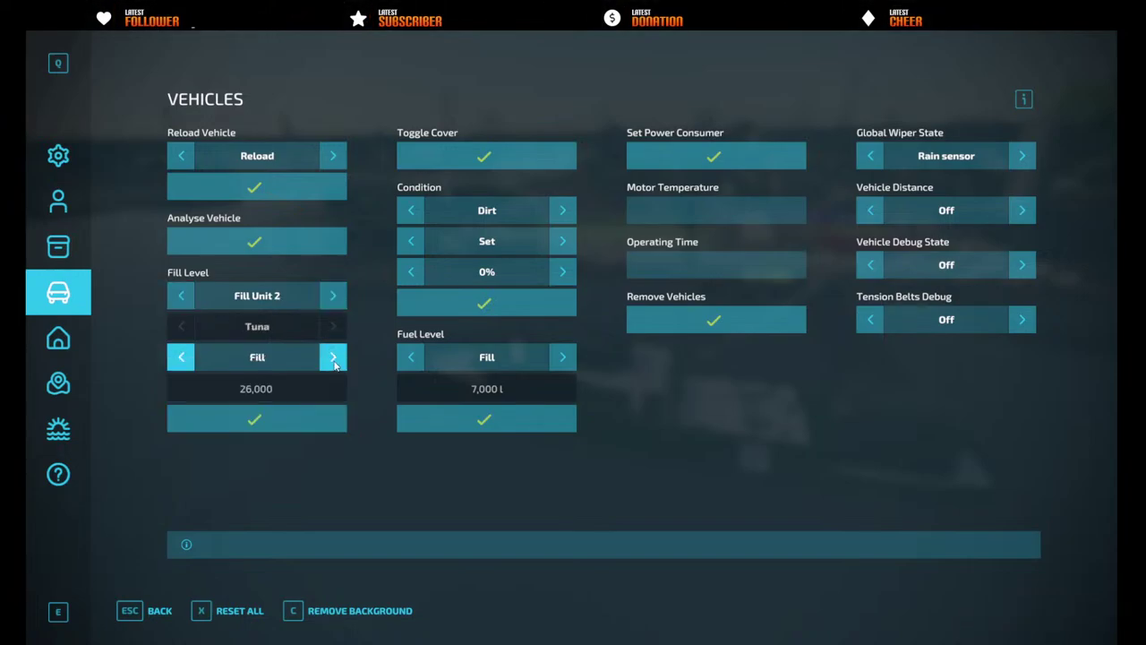
left_click(287, 425)
key("Escape")
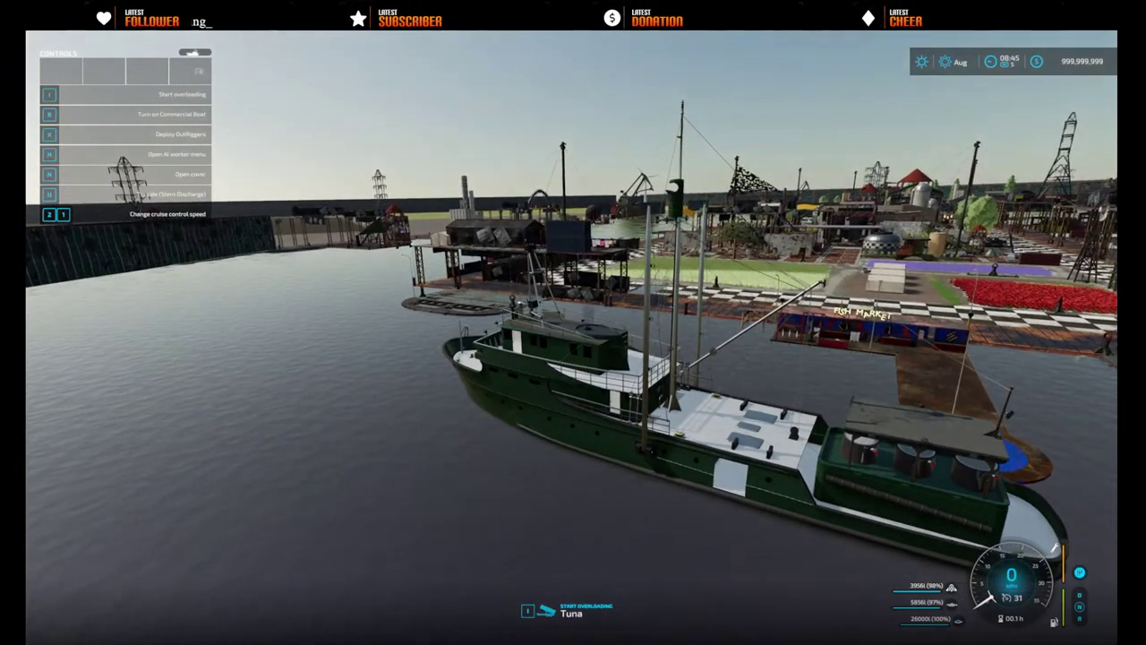
key("i")
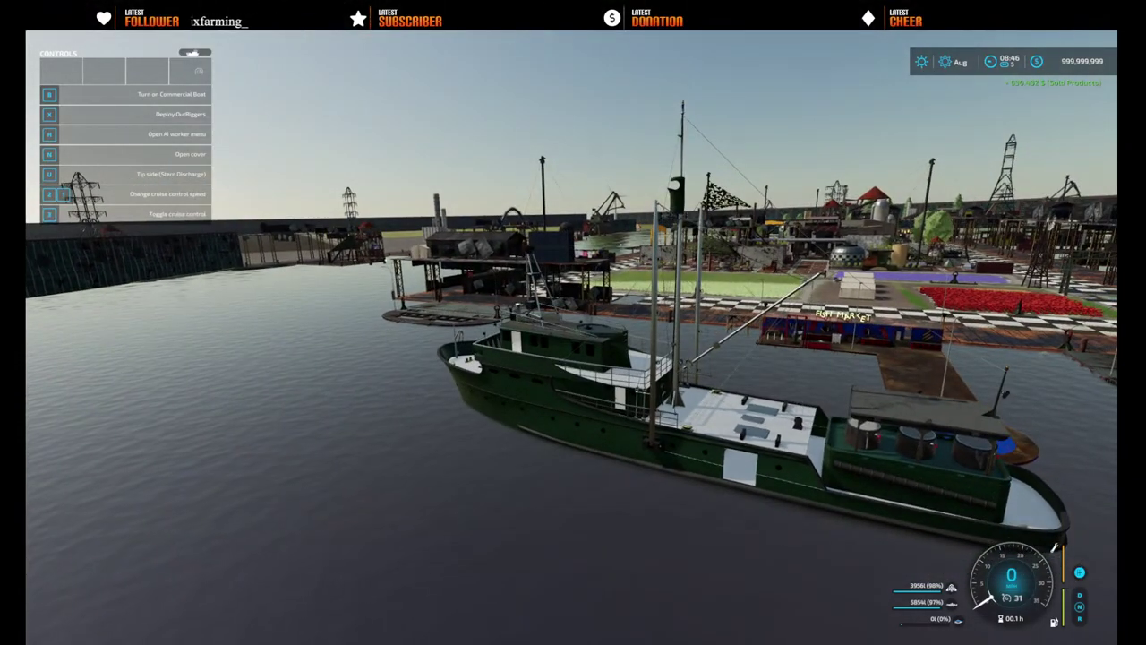
- Switch to the Brave browser and search for "albacore tuna price ton" in a maximized window
key("super")
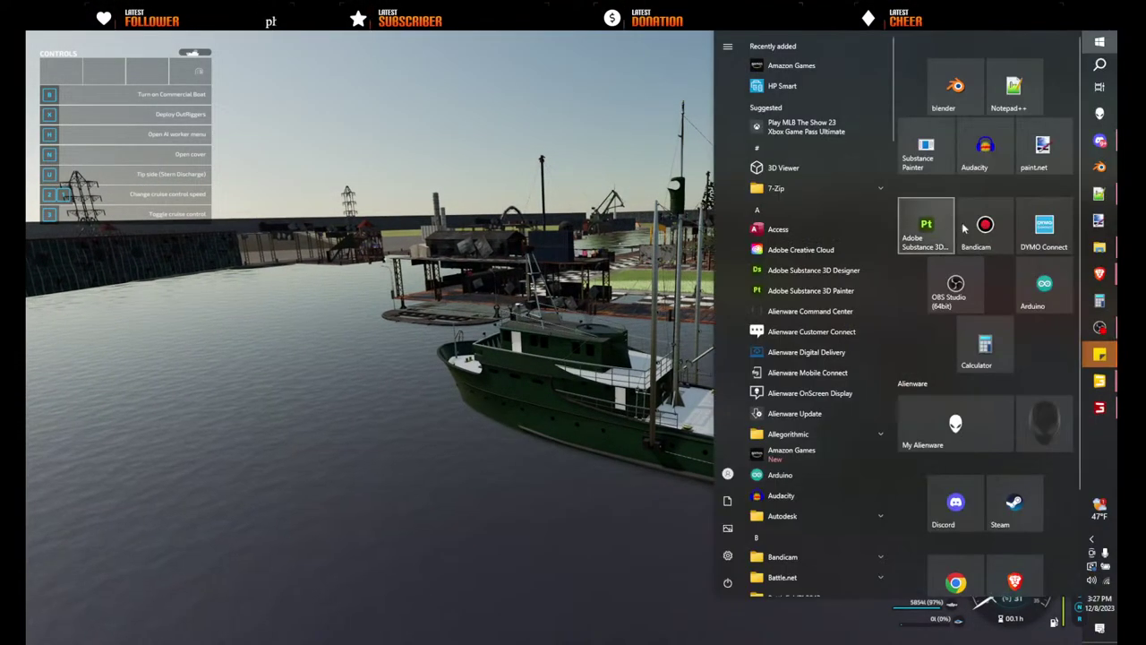
mouse_move(1100, 273)
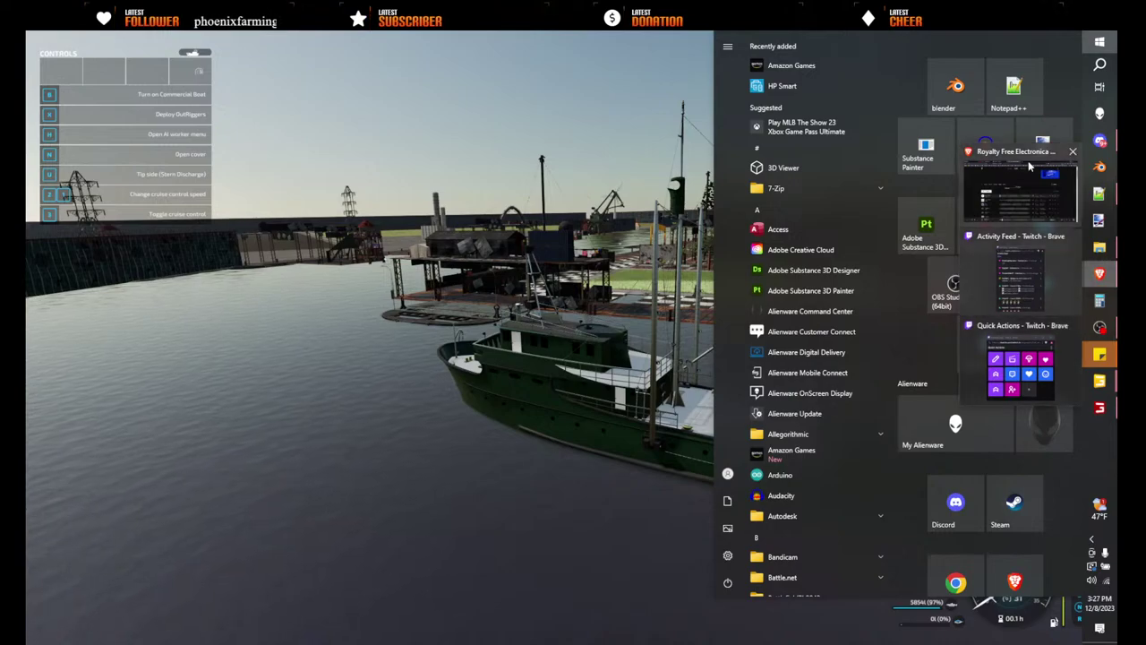
left_click(1025, 203)
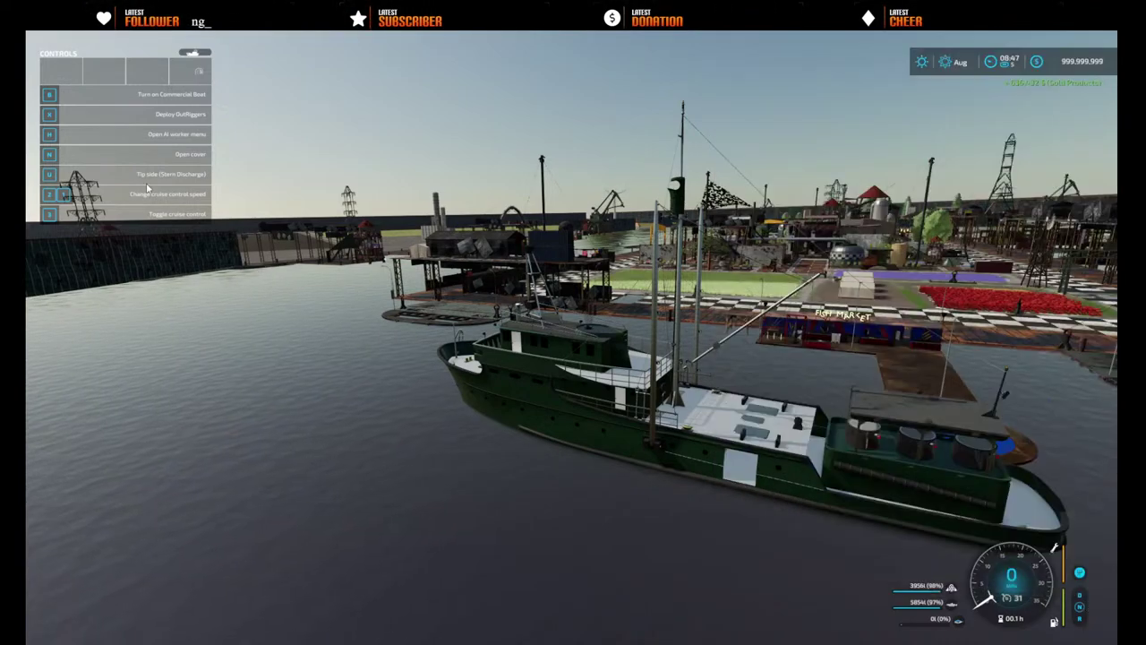
left_click_drag(704, 72, 711, 69)
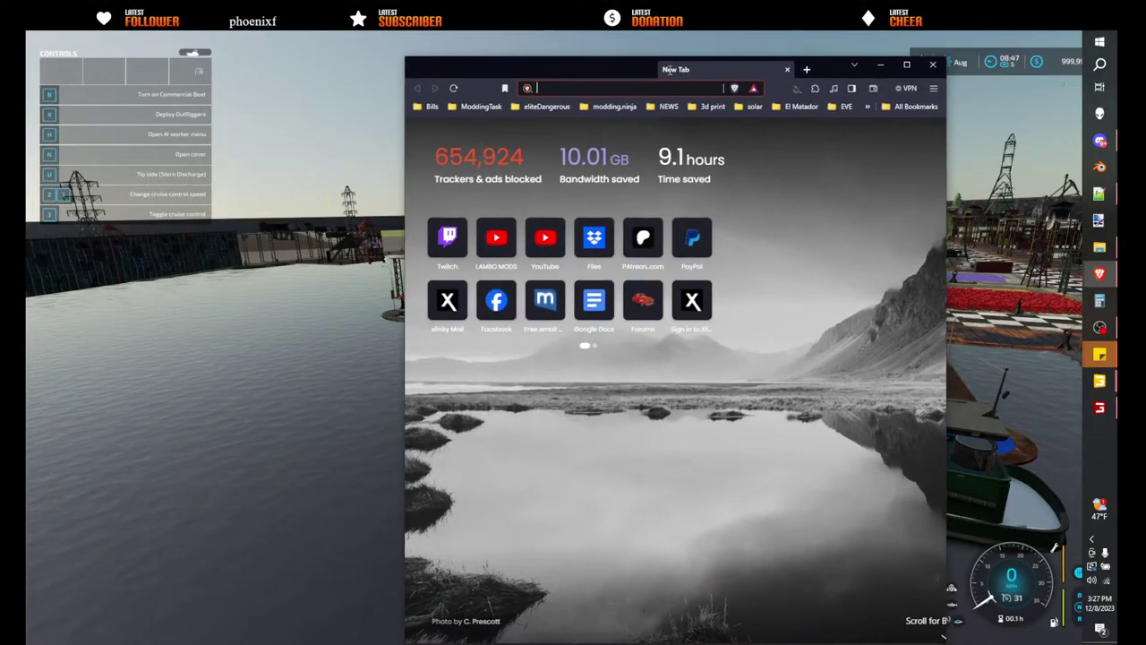
double_click(711, 69)
type("al")
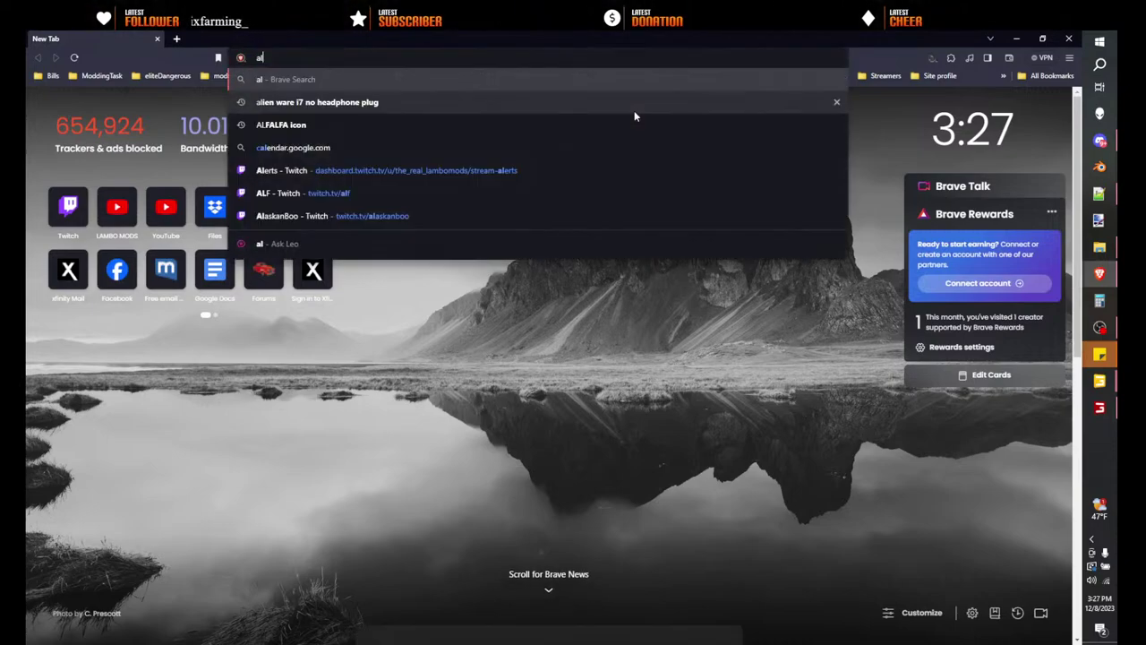
type("bacore")
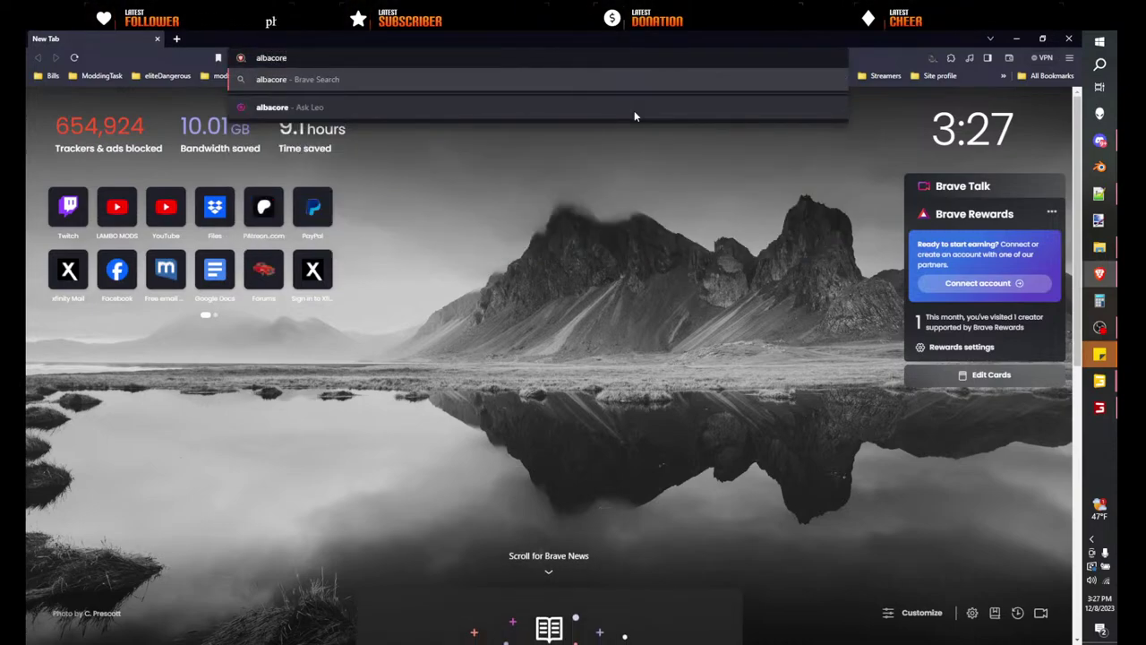
type(" tuna p")
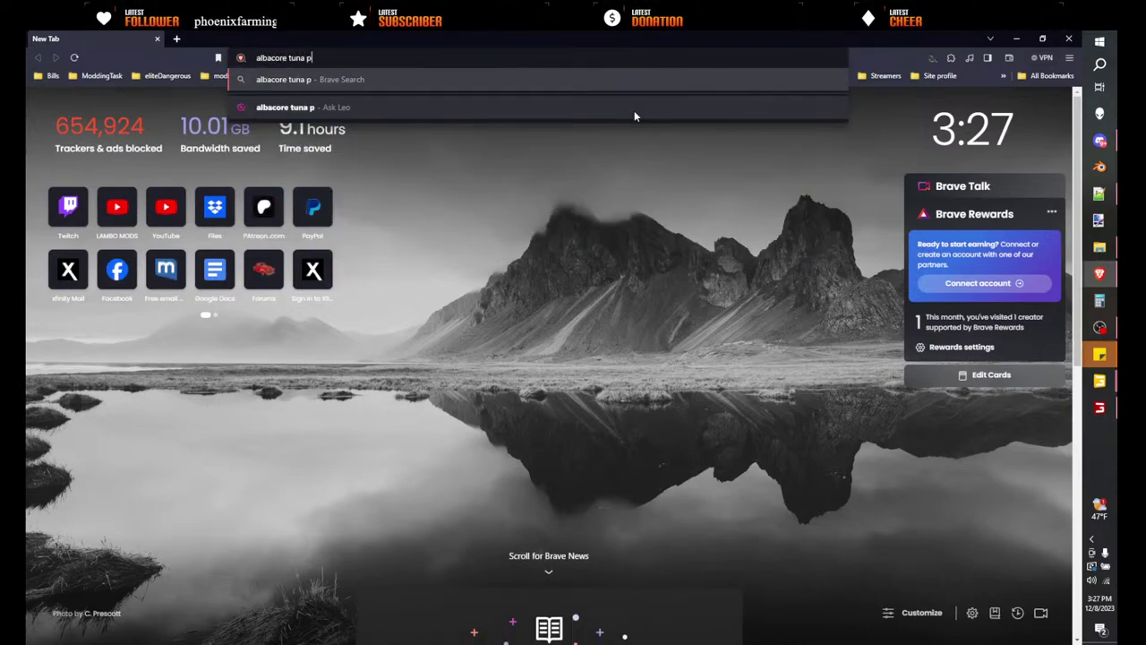
type("rice ton")
key("Return")
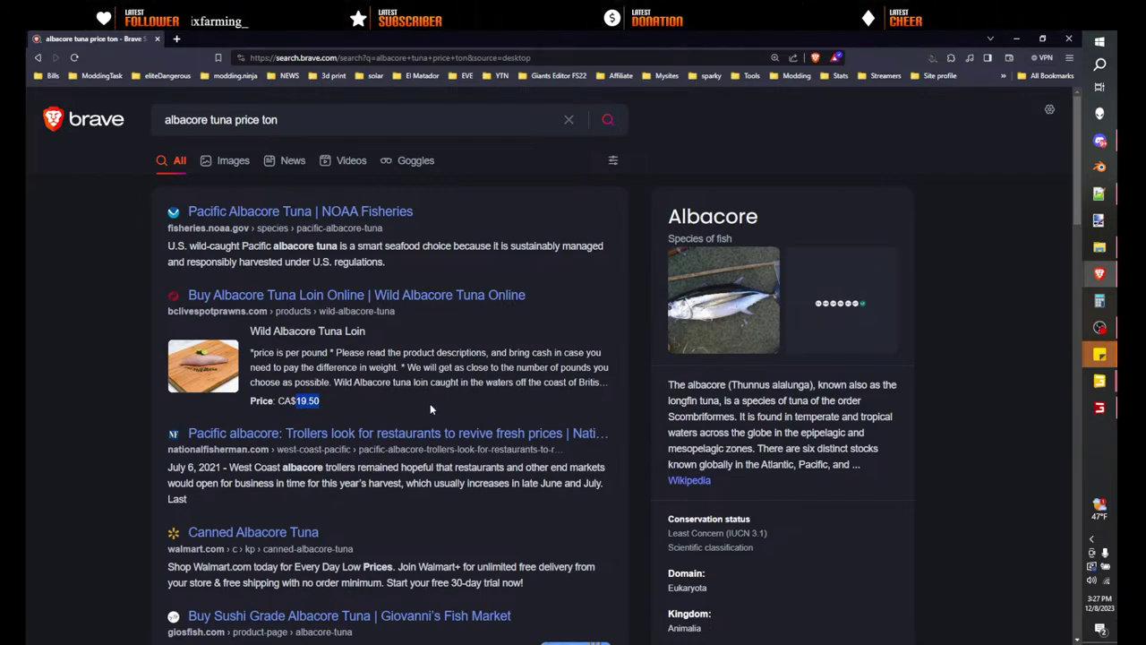
- Look through the albacore price results and copy the 19.50 price of the Wild Albacore Tuna Loin
scroll(430, 409, "down", 2)
scroll(430, 409, "up", 1)
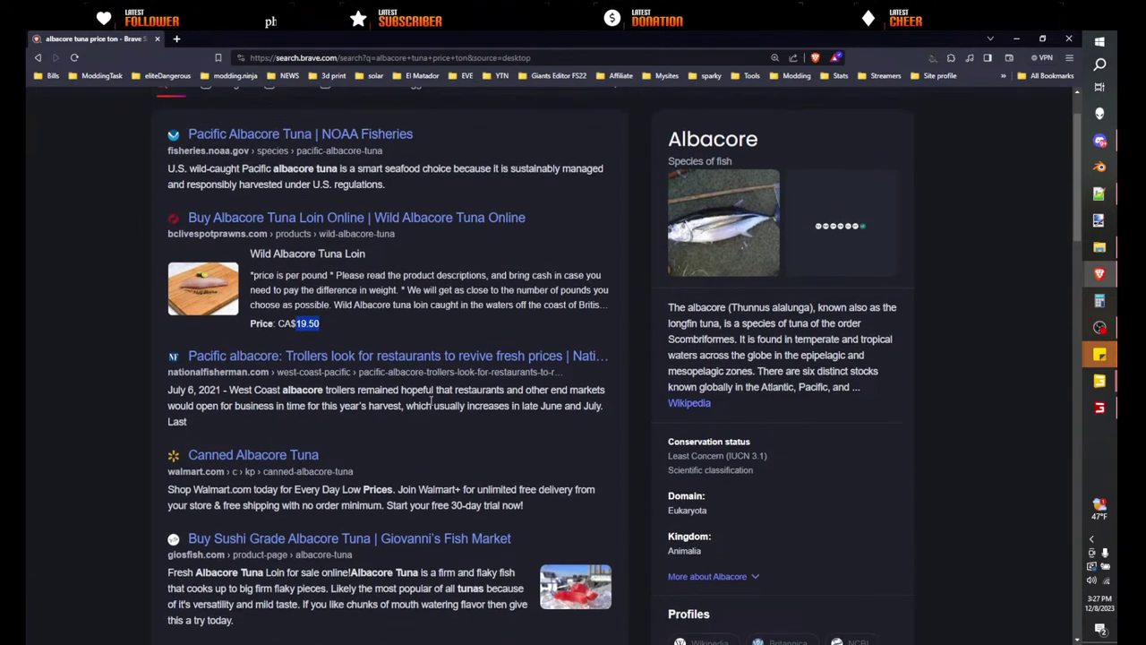
right_click(307, 344)
left_click(341, 355)
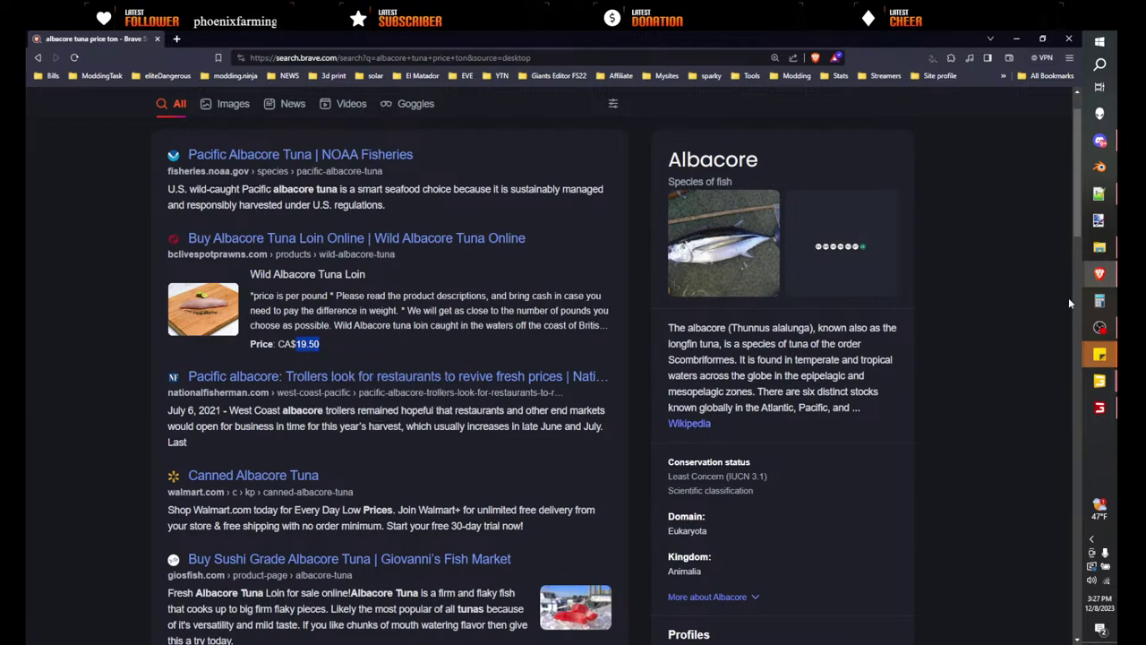
- Switch to Farming Simulator 22 and check the boat's tuna fill amount in the vehicle settings
left_click(1100, 300)
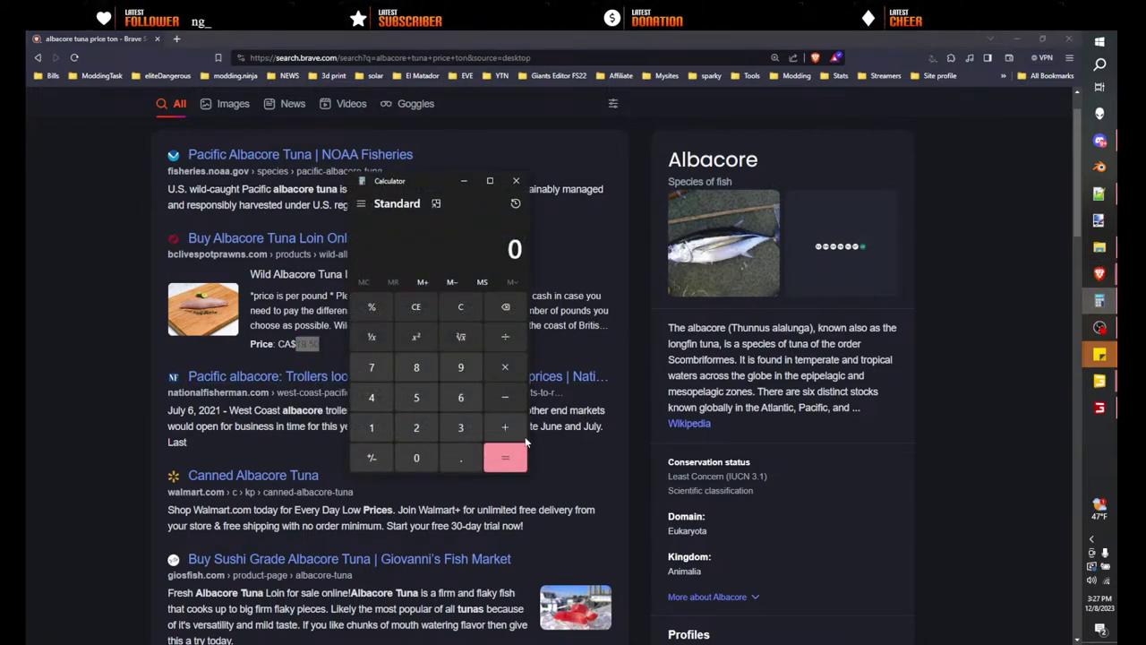
left_click(515, 183)
left_click(1098, 406)
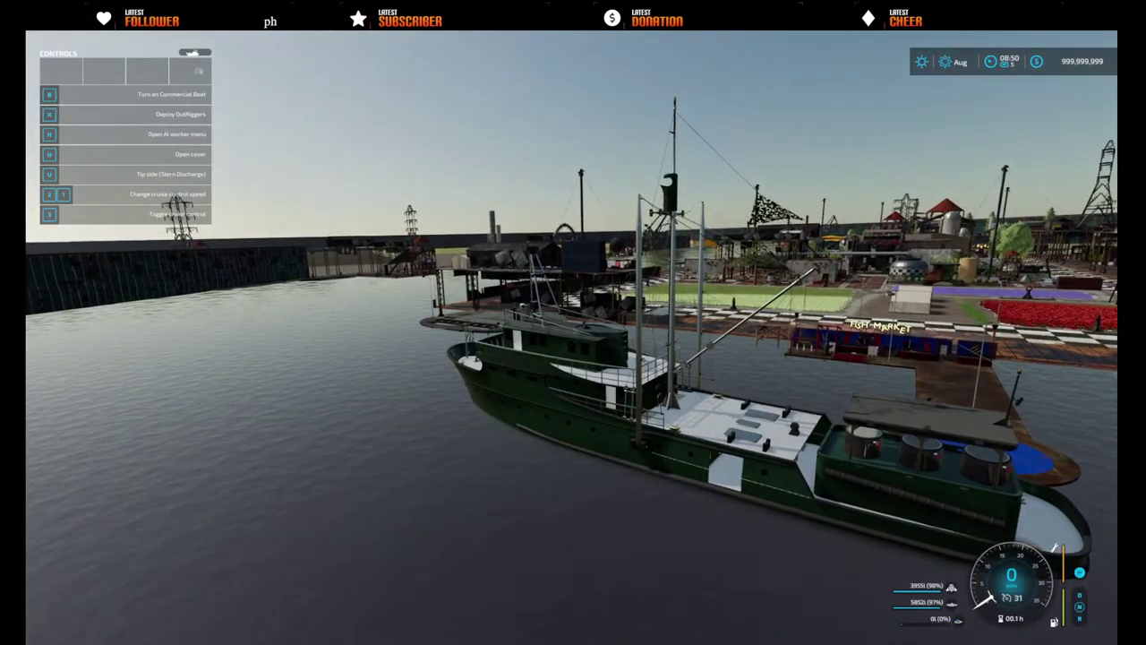
key("F12")
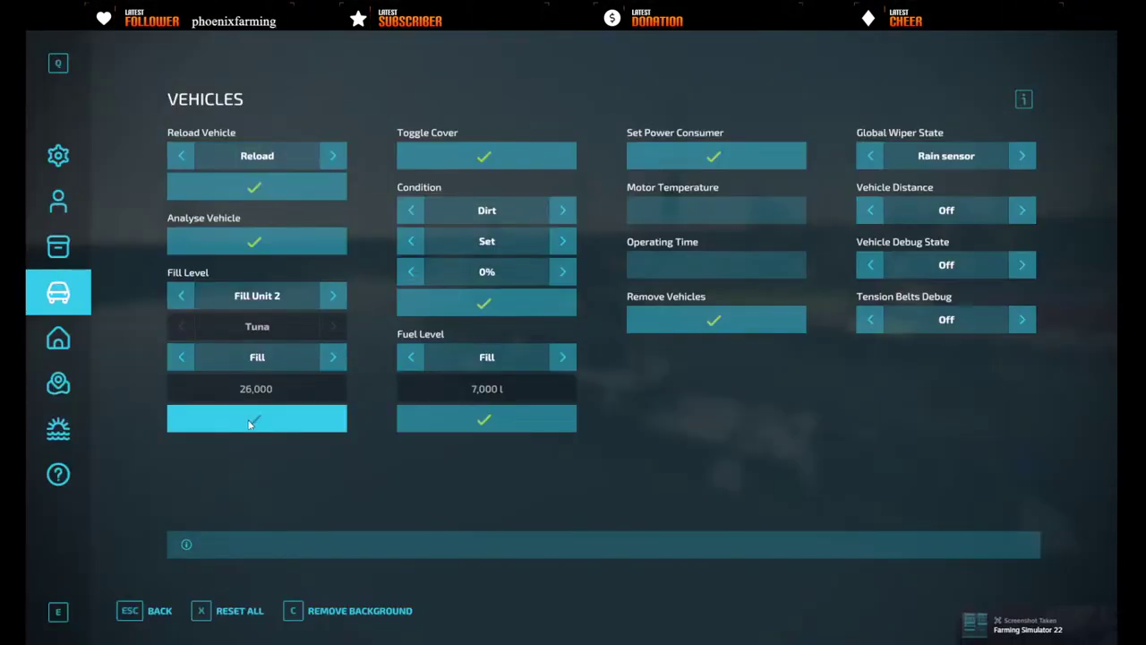
- Switch back to Brave, search for "liters to lbs calculator" and expand the summarized answer
key("super")
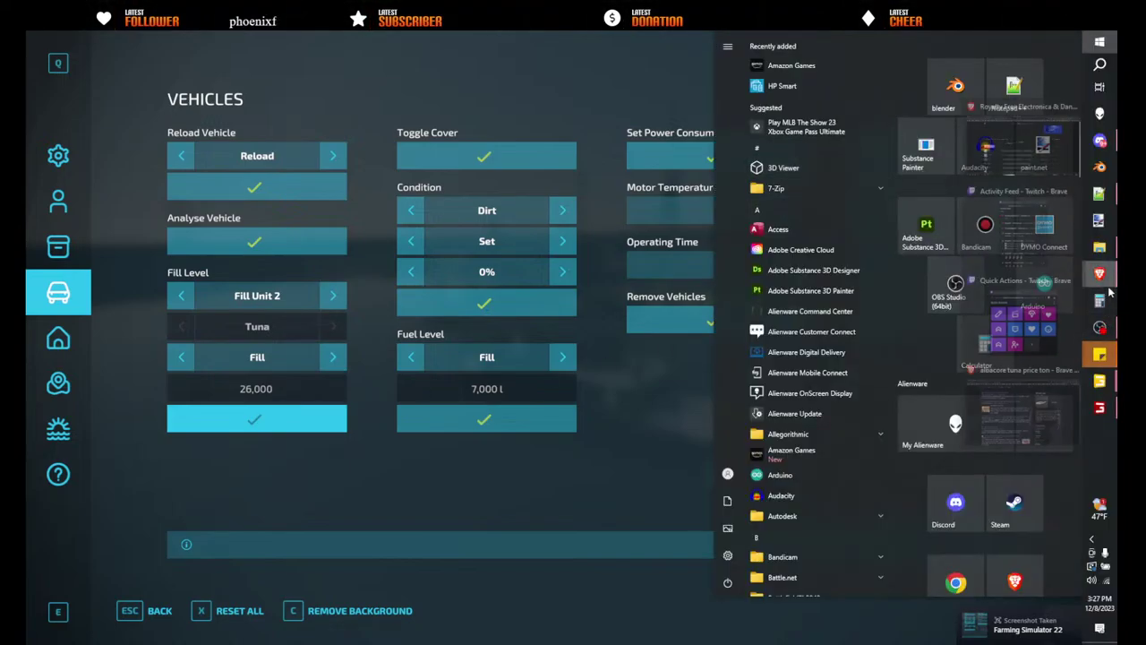
left_click(1021, 407)
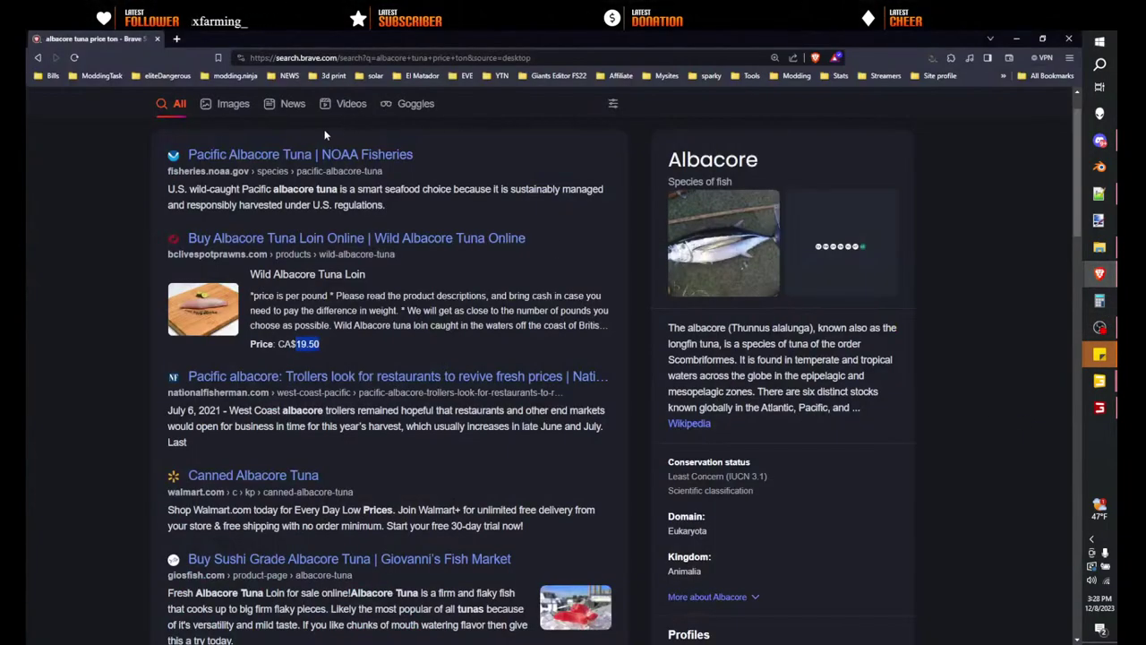
scroll(345, 157, "up", 1)
left_click(283, 117)
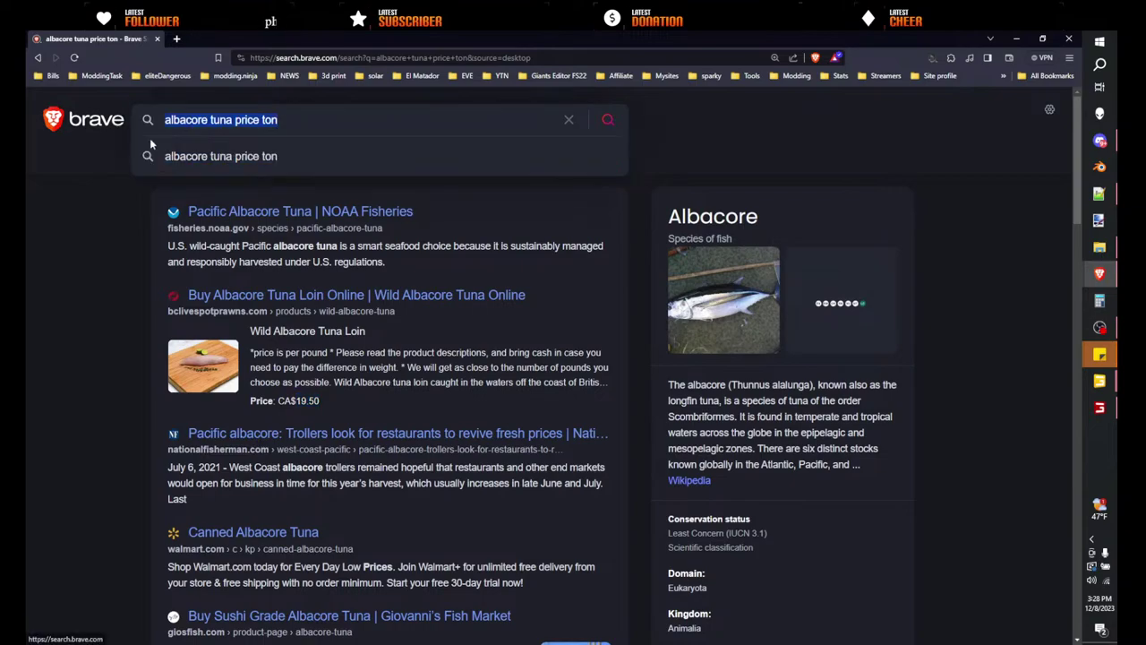
type("liters to")
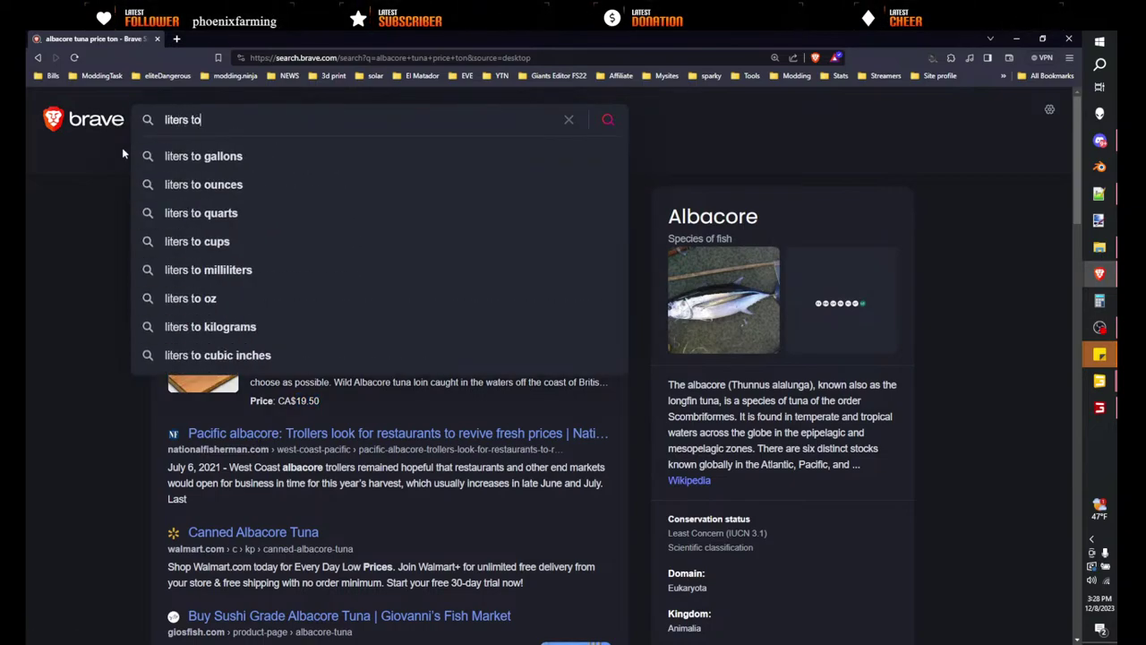
type(" lbs")
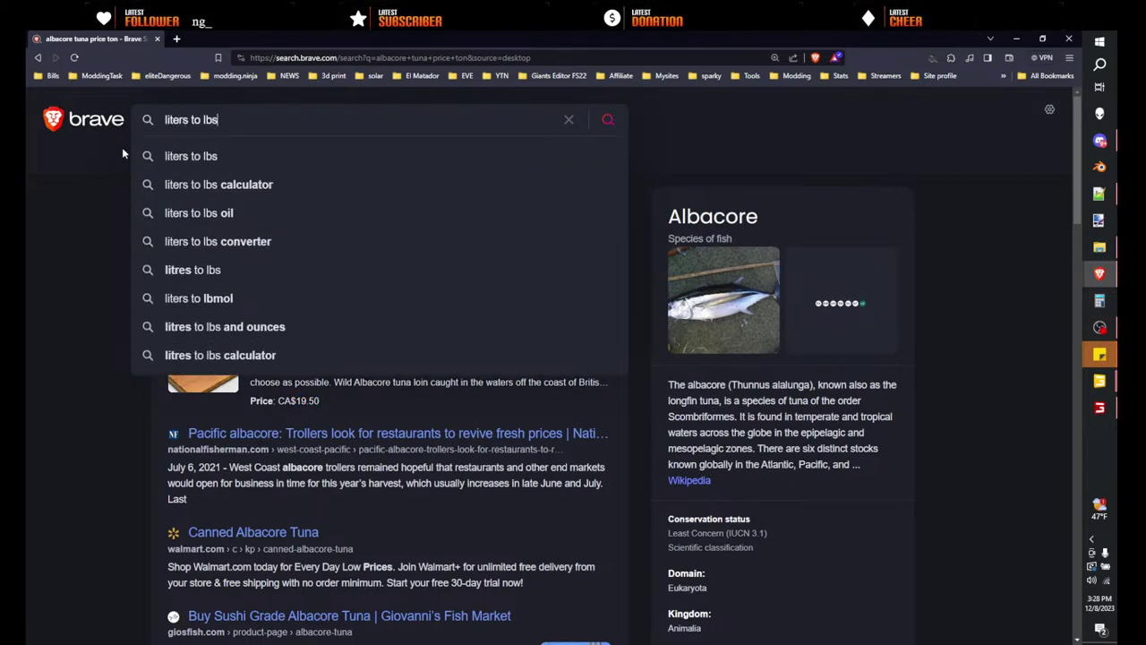
key("Down")
key("Down")
key("Return")
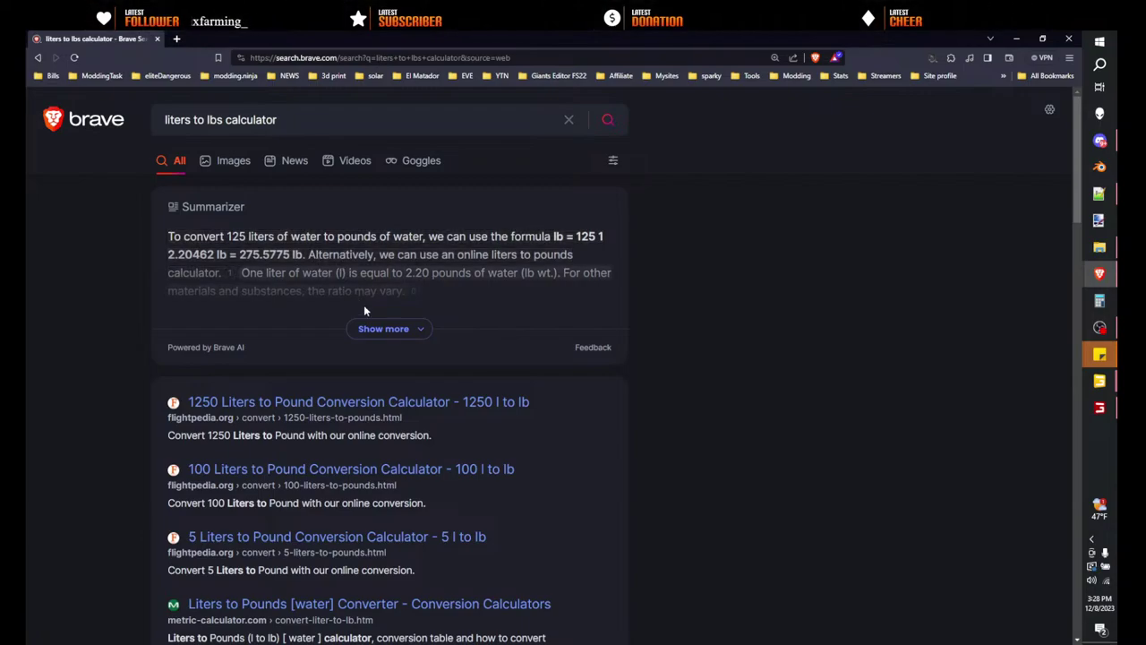
left_click(385, 329)
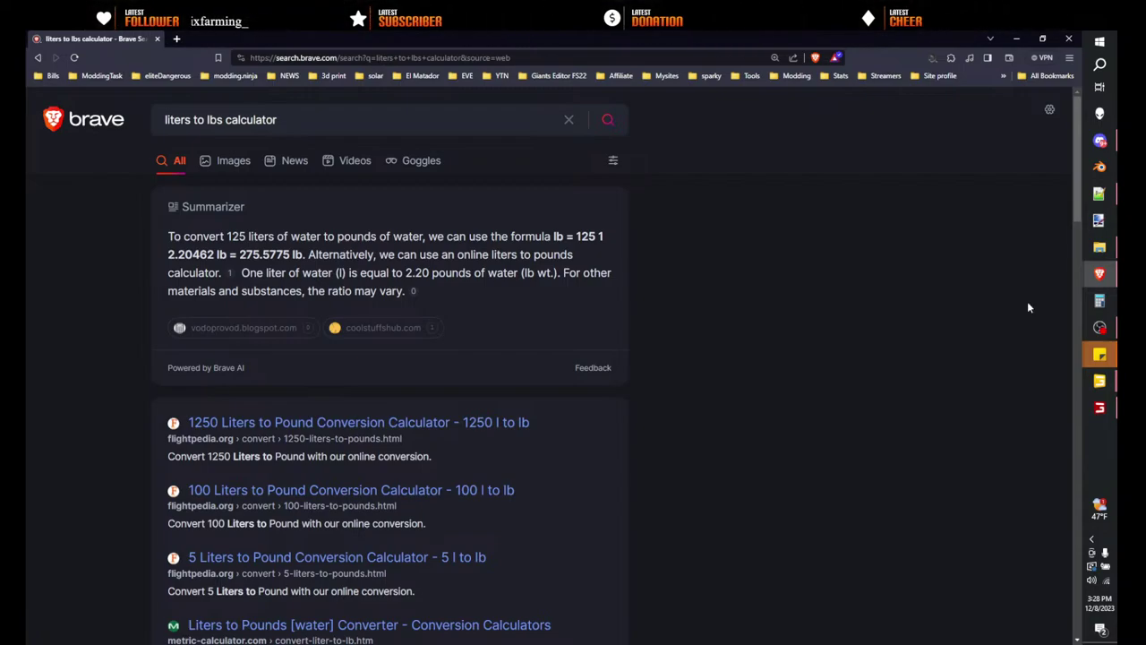
- Switch to Calculator, move it clear of the summary text and multiply 40 by 26,000
left_click(1099, 301)
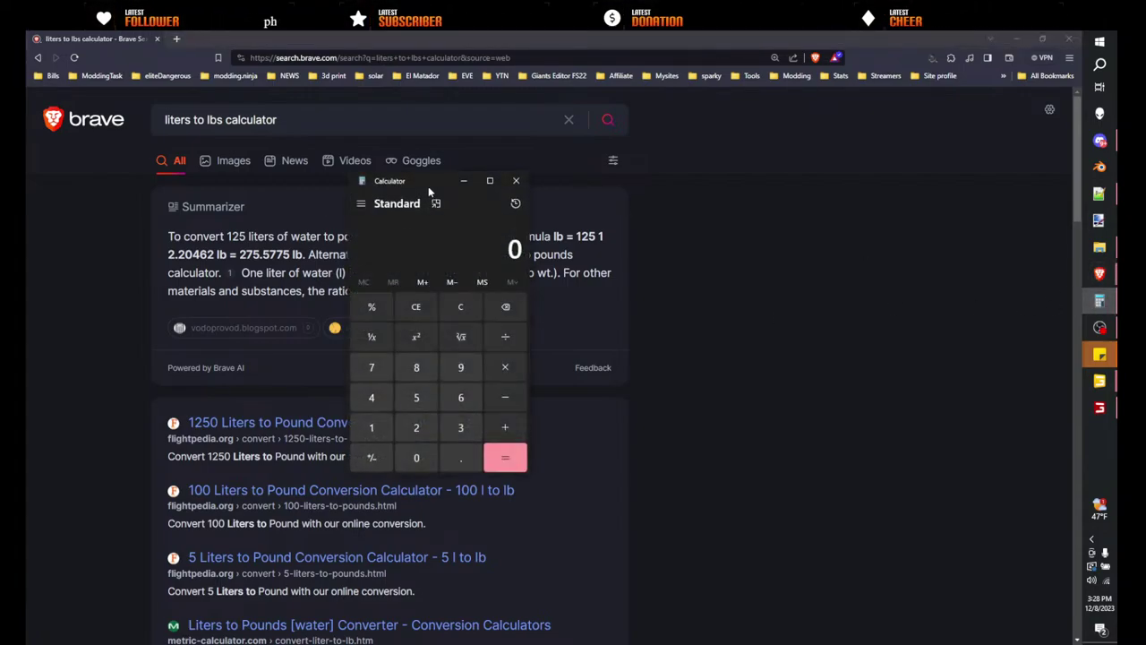
left_click_drag(430, 193, 661, 219)
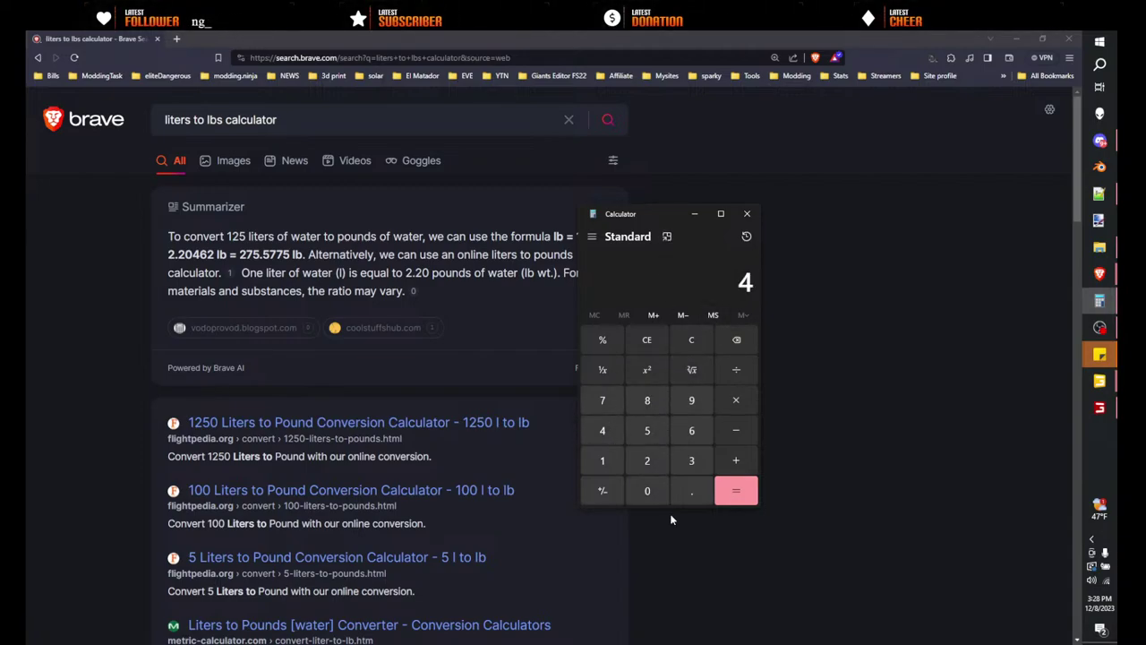
left_click(651, 491)
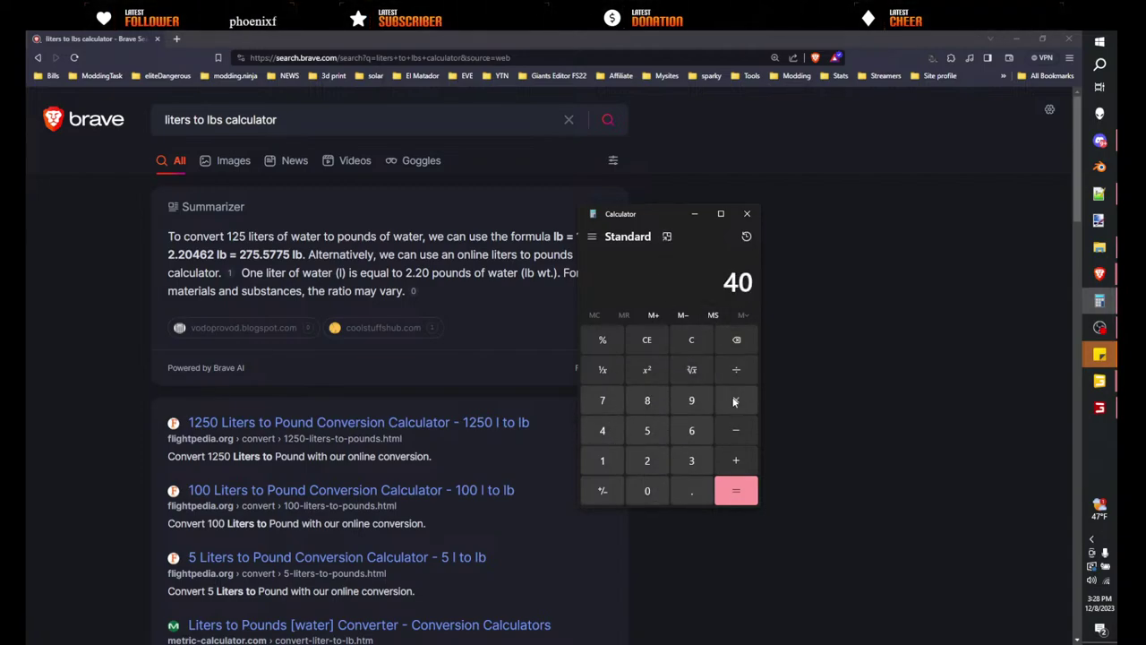
left_click(735, 401)
left_click(657, 452)
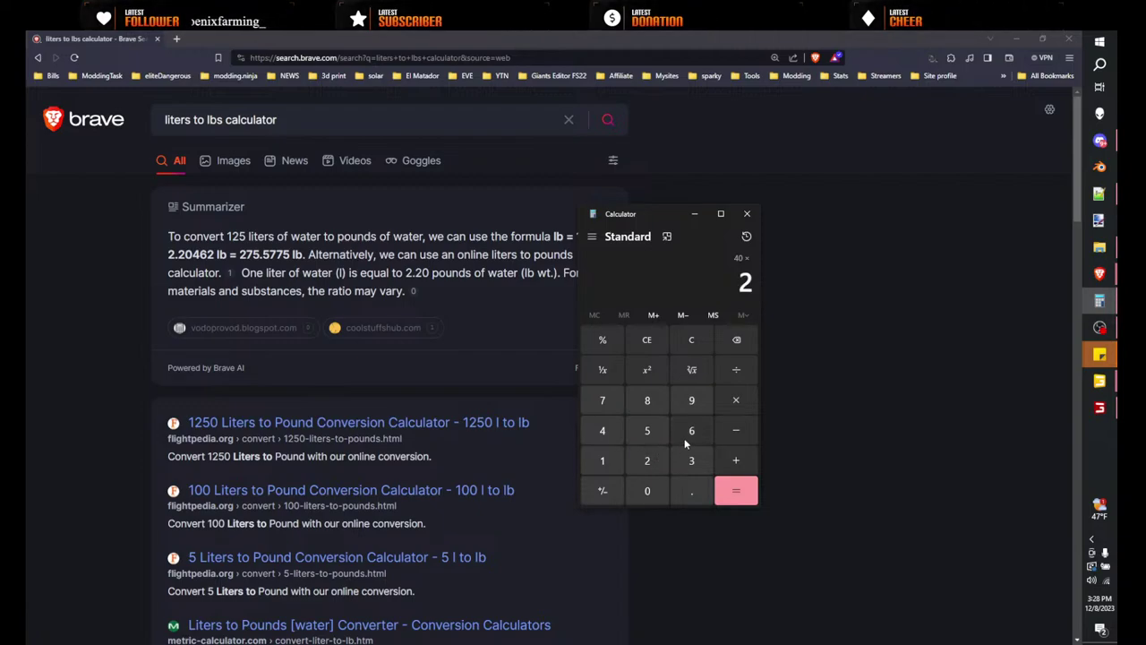
left_click(657, 491)
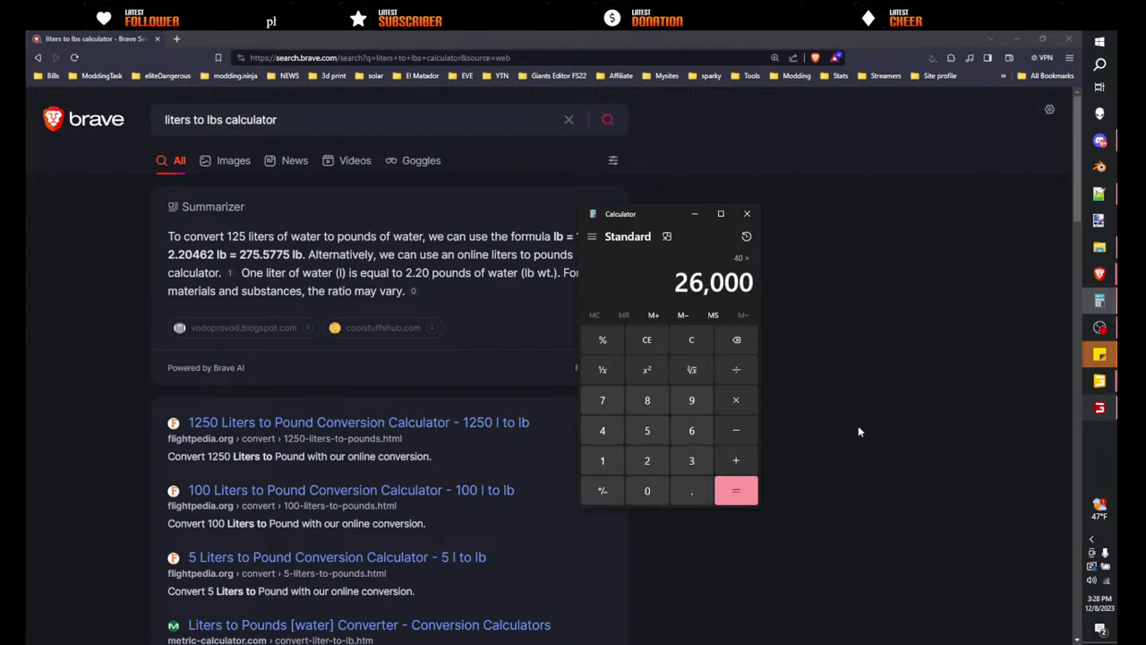
left_click(747, 500)
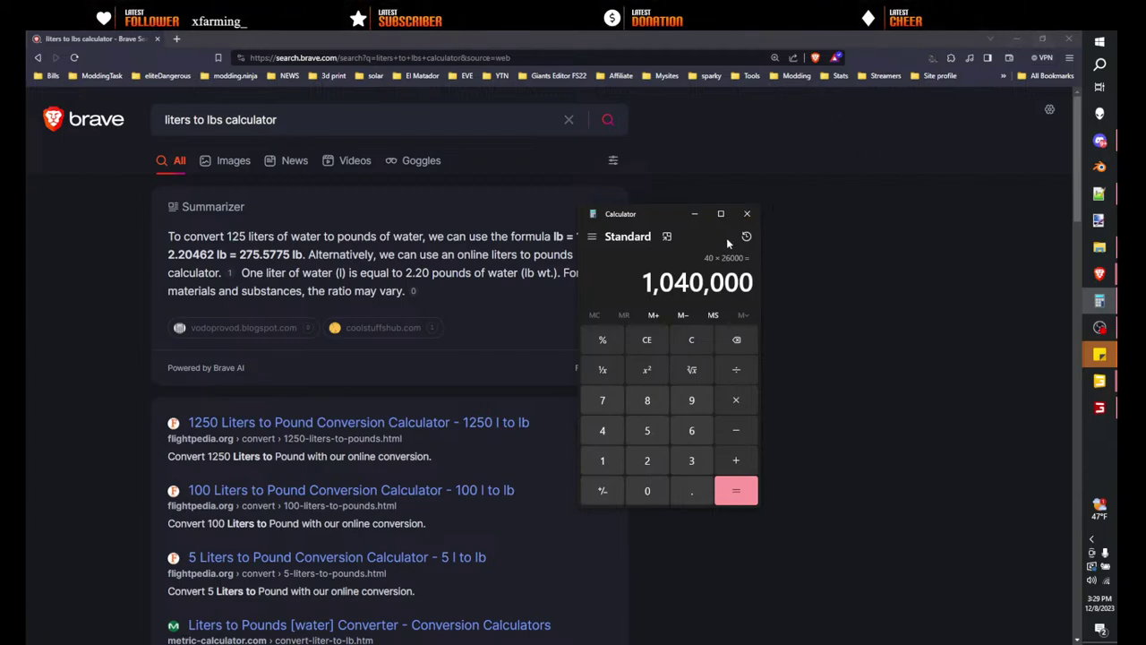
- Close the Calculator, minimize the browser and leave the vehicle settings in Farming Simulator 22 to get back to the boat
left_click(748, 214)
left_click(1021, 37)
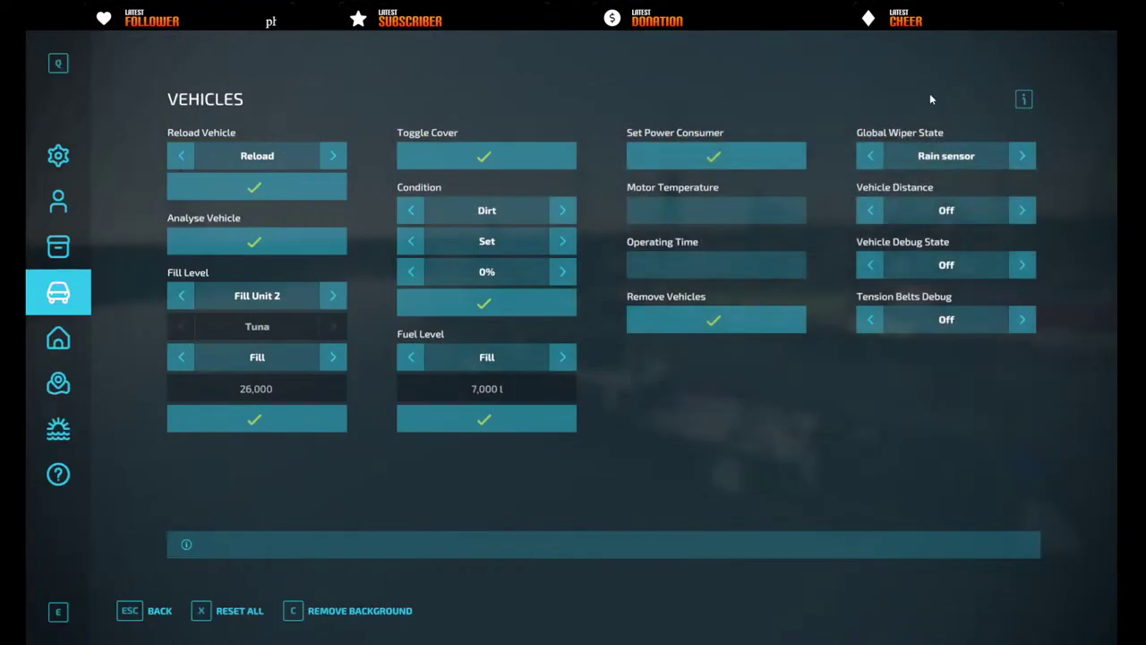
left_click(130, 610)
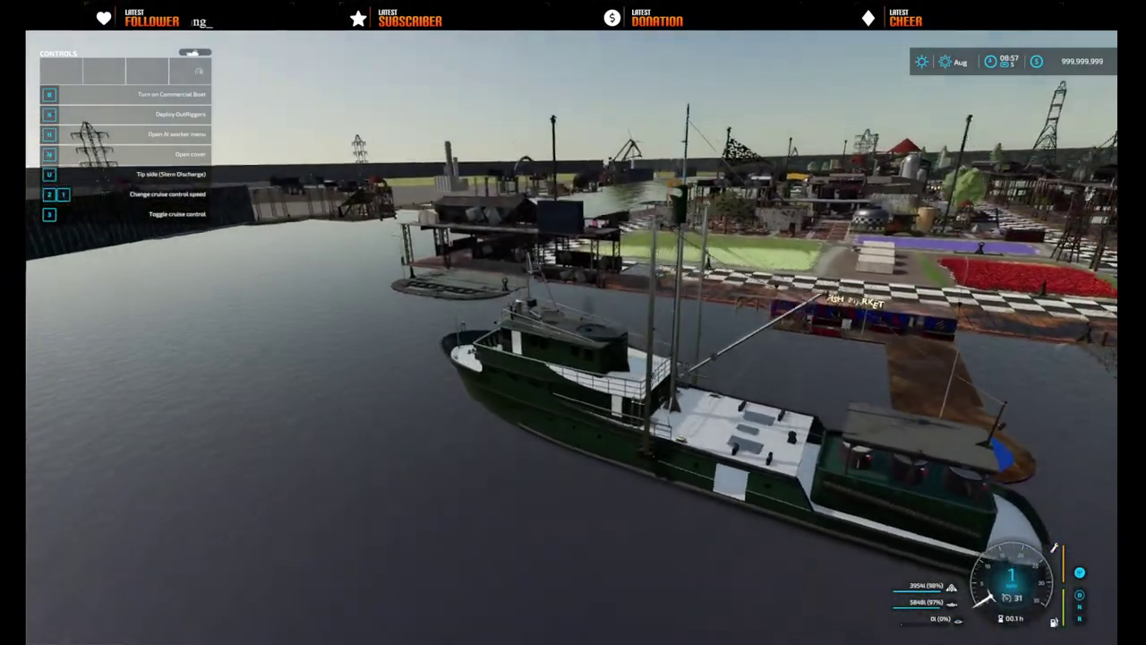
- Sail the commercial fishing boat away from the fish market's round dock into open water
key("w")
key("s")
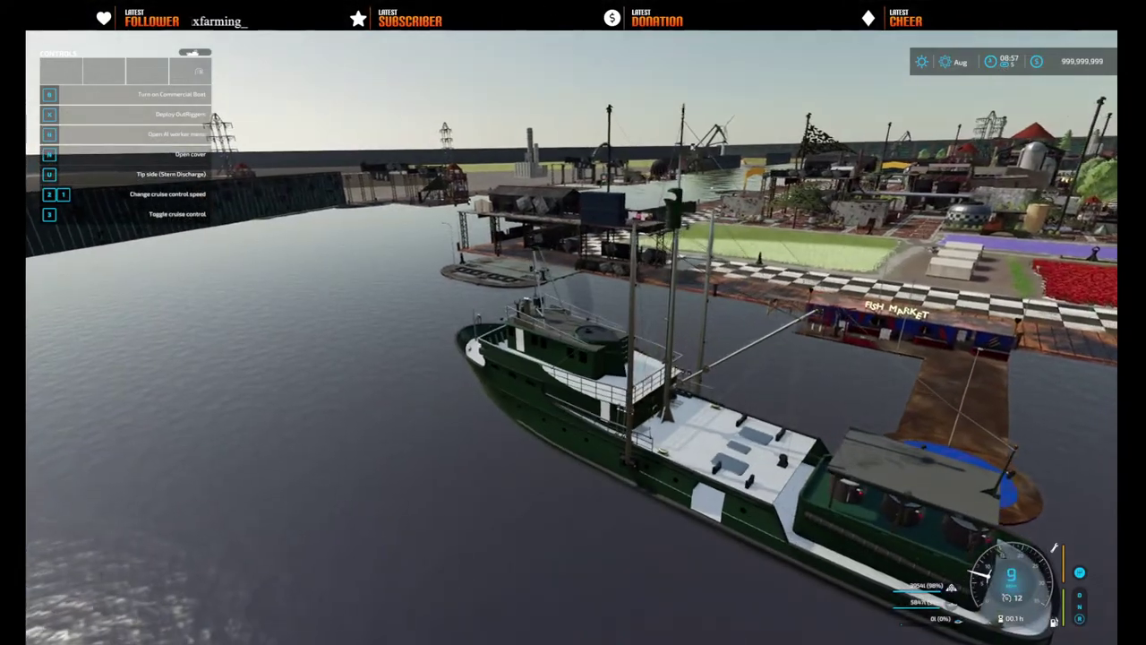
key("w")
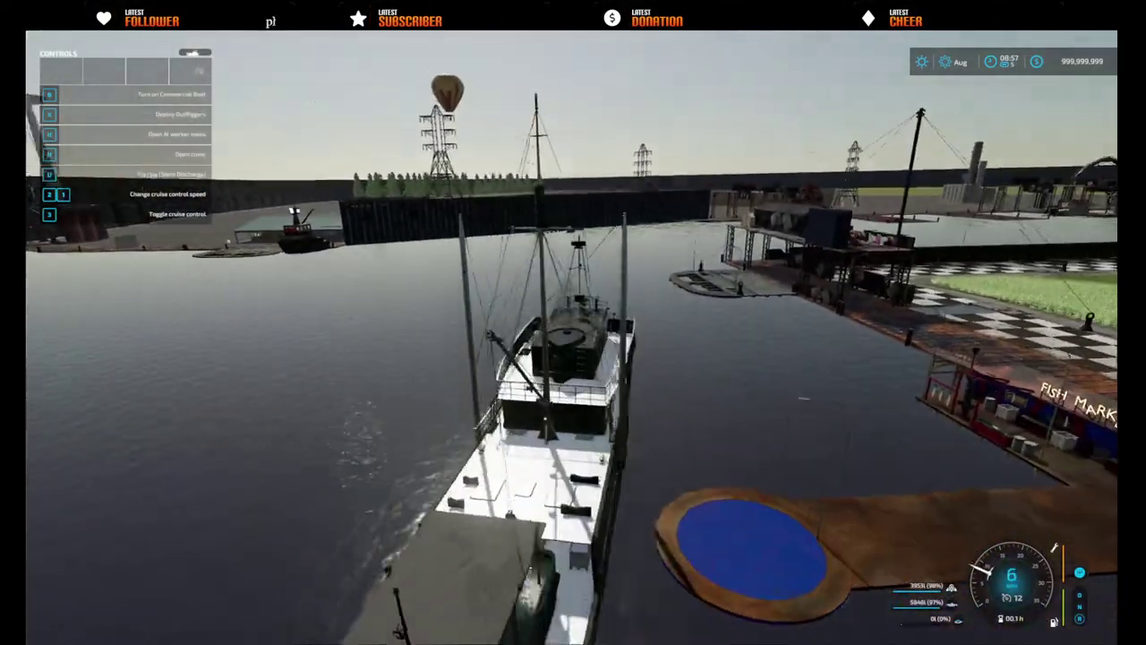
key("w")
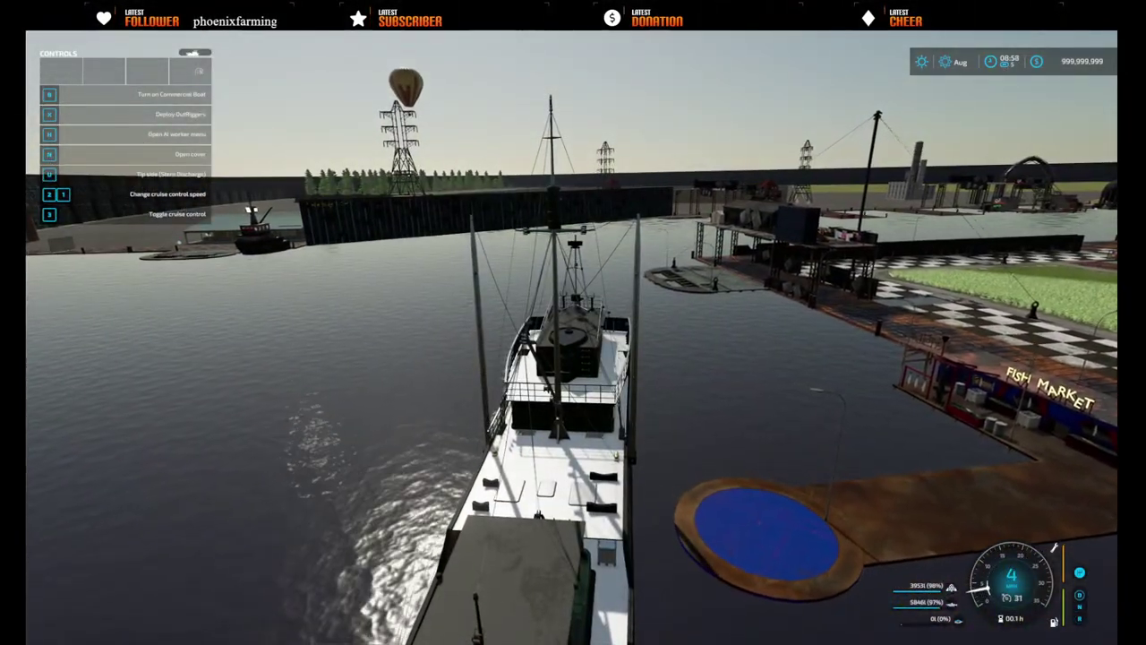
key("w")
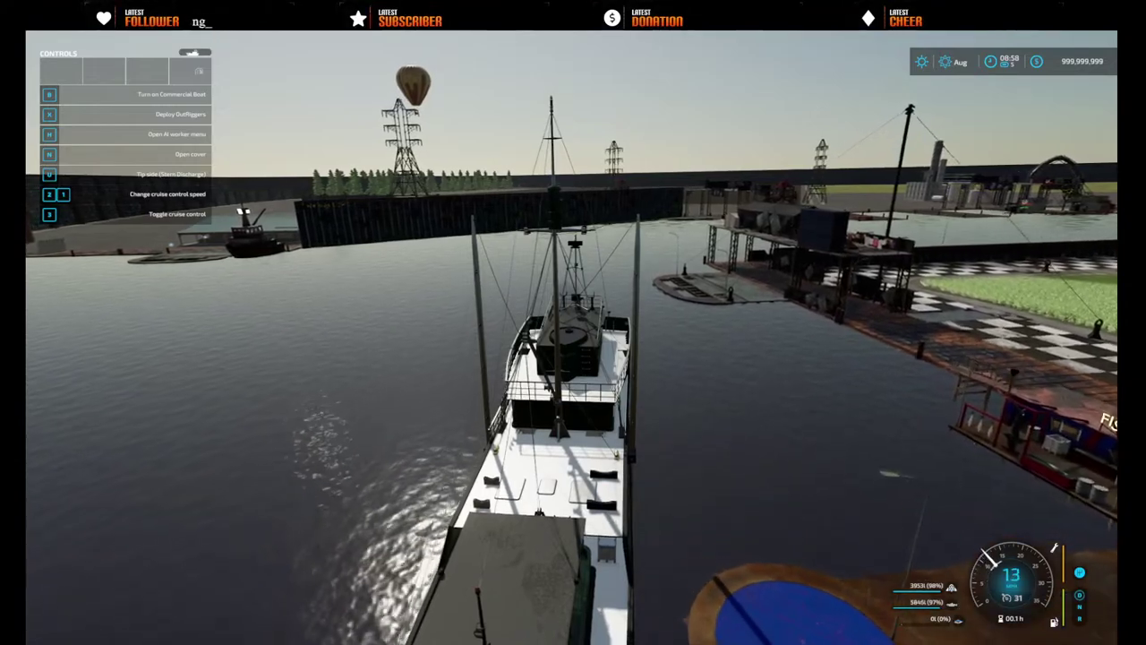
key("w")
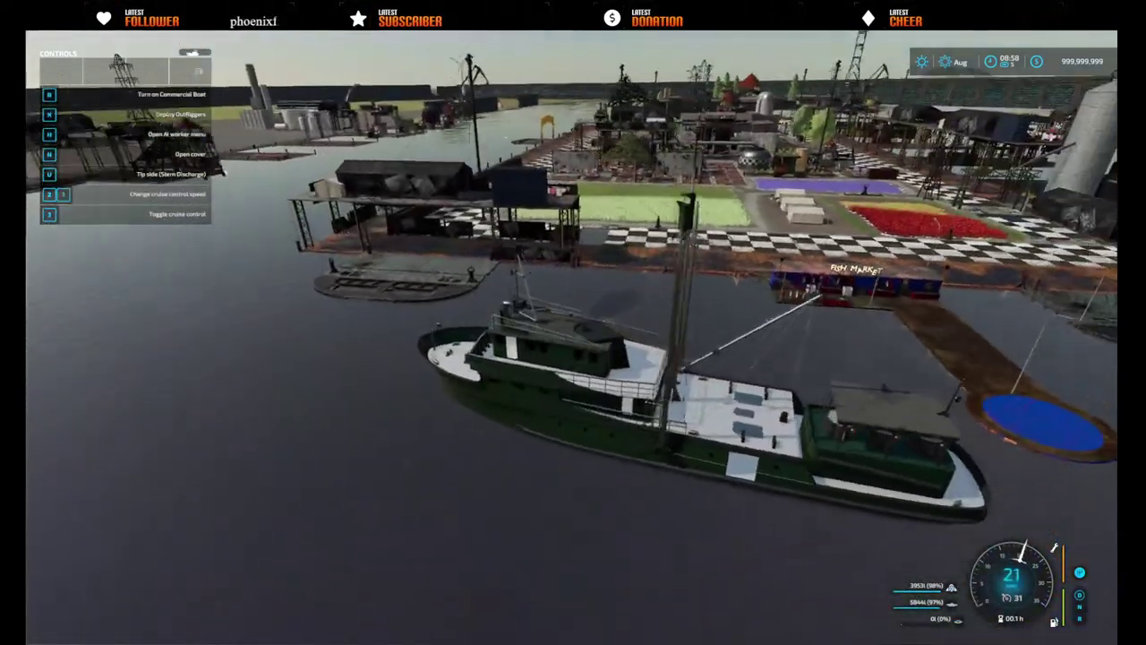
- Open the Whaler Boat in the shop's Commercial Fisheries category and inspect the model with the Tuna Fishing preset
key("p")
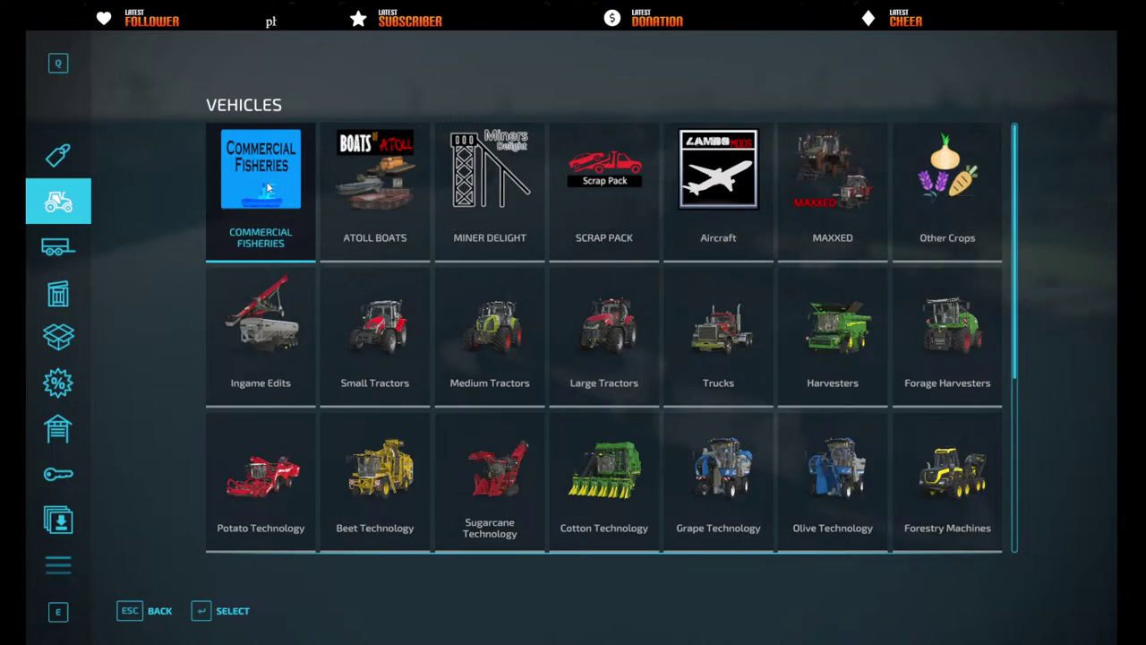
key("Return")
scroll(544, 307, "down", 2)
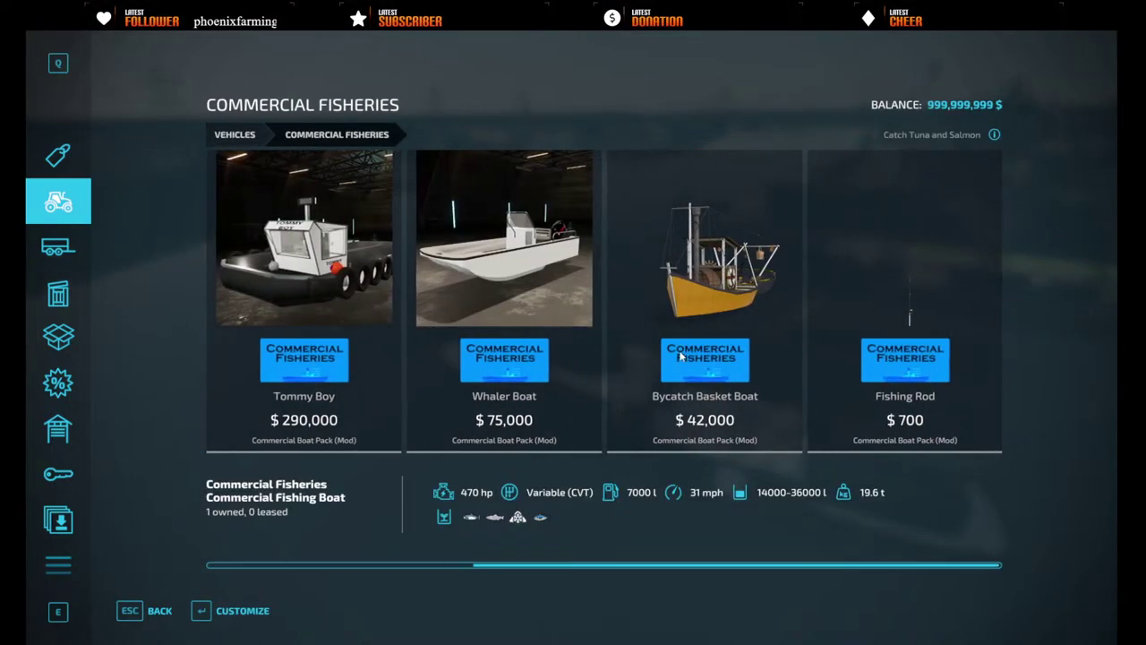
left_click(526, 275)
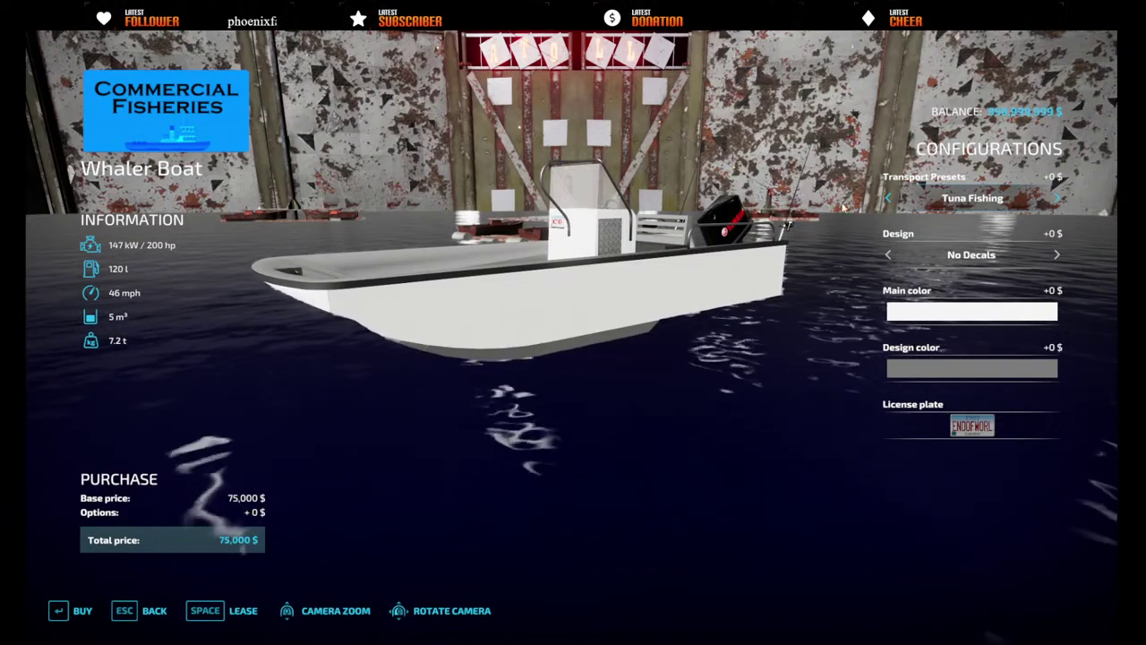
scroll(736, 264, "down", 3)
left_click_drag(736, 263, 591, 153)
left_click_drag(620, 421, 385, 520)
- Buy the Whaler Boat for $75,000 and leave the shop
left_click(82, 611)
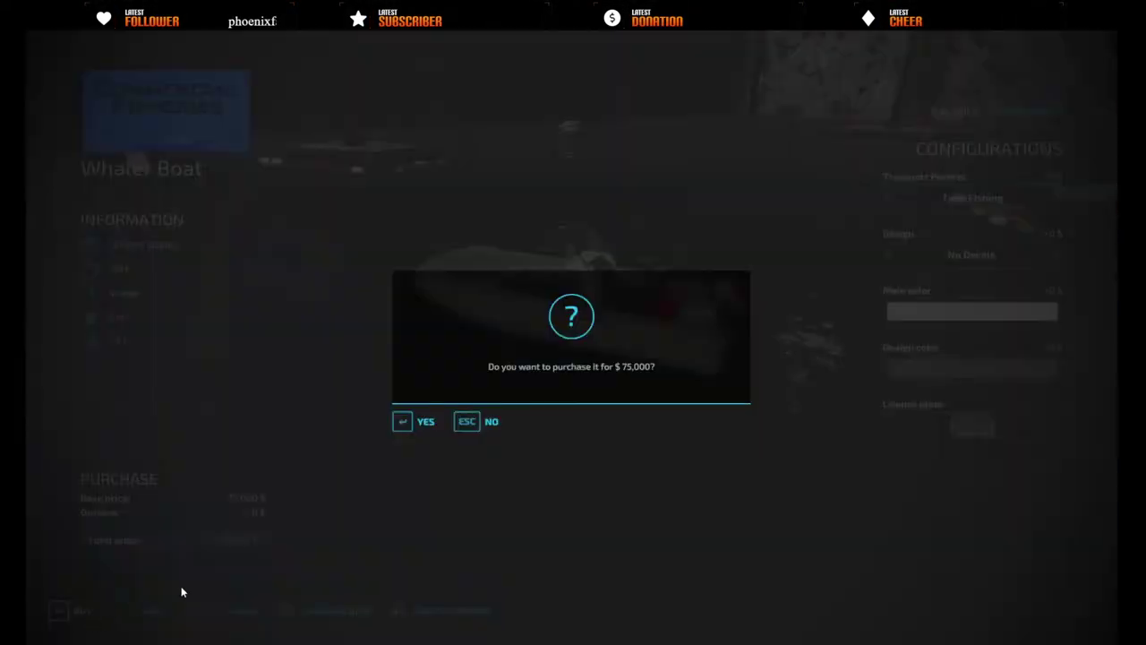
left_click(410, 421)
left_click(409, 419)
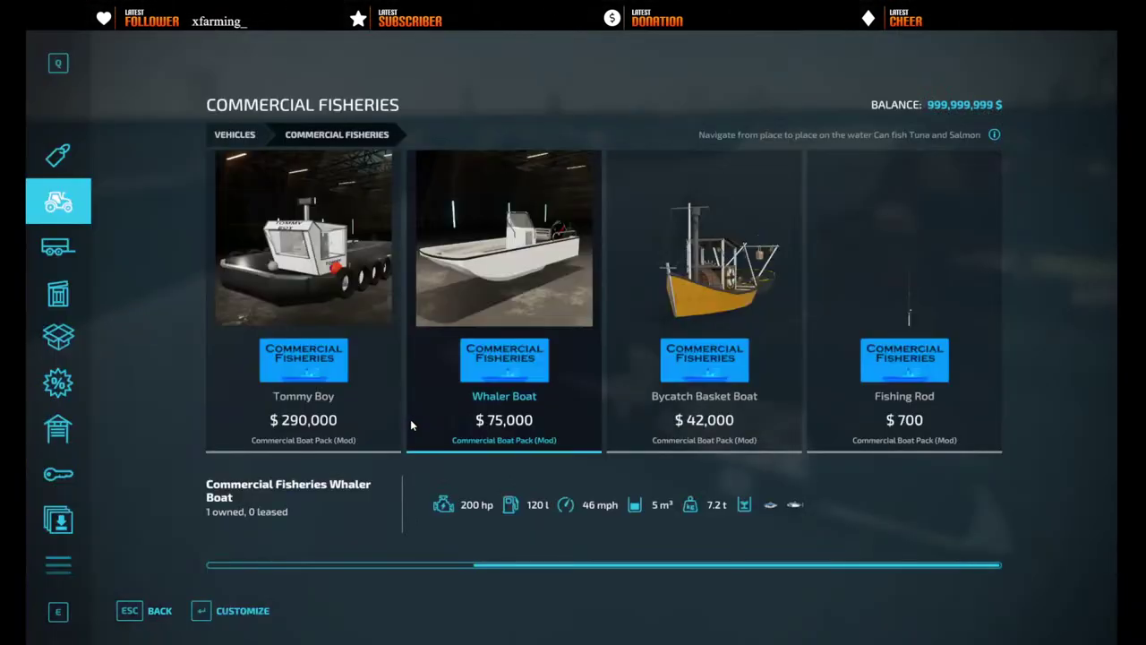
key("Escape")
key("Escape")
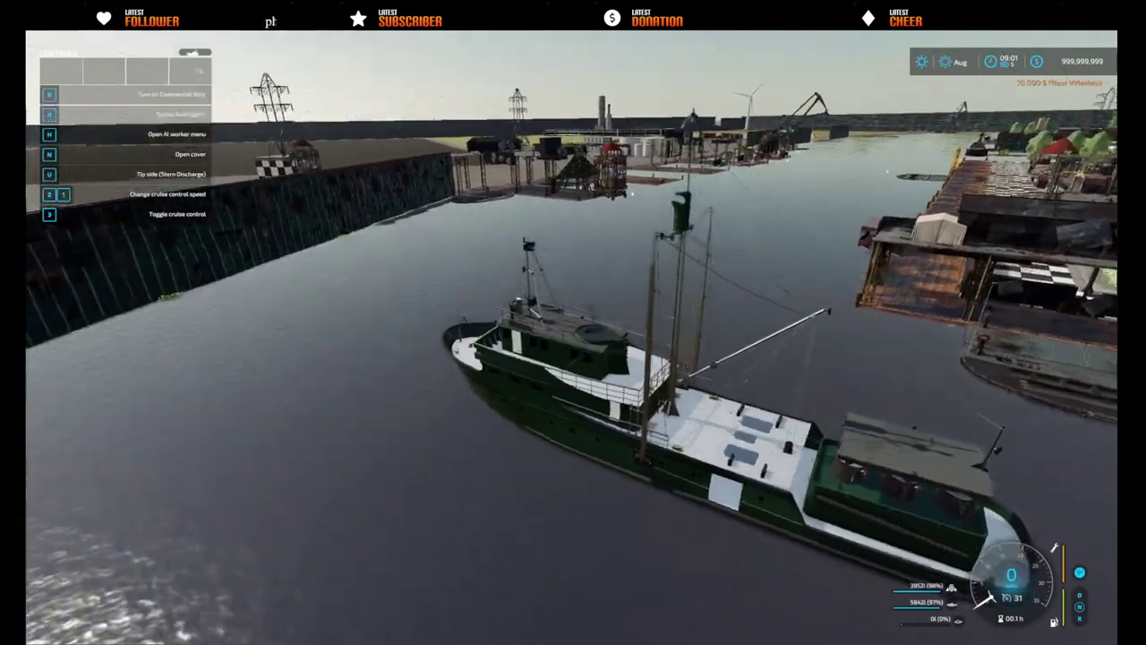
- Cycle through the owned vehicles until the newly bought Commercial Fisheries Whaler is the active one
key("p")
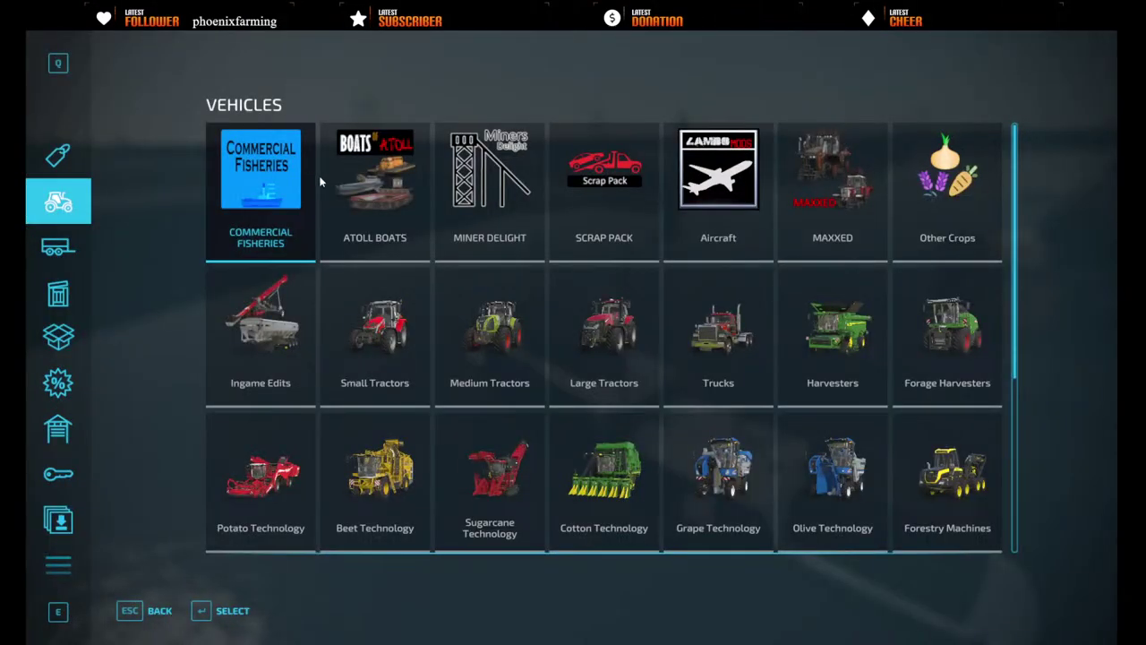
key("Escape")
key("Tab")
key("Tab")
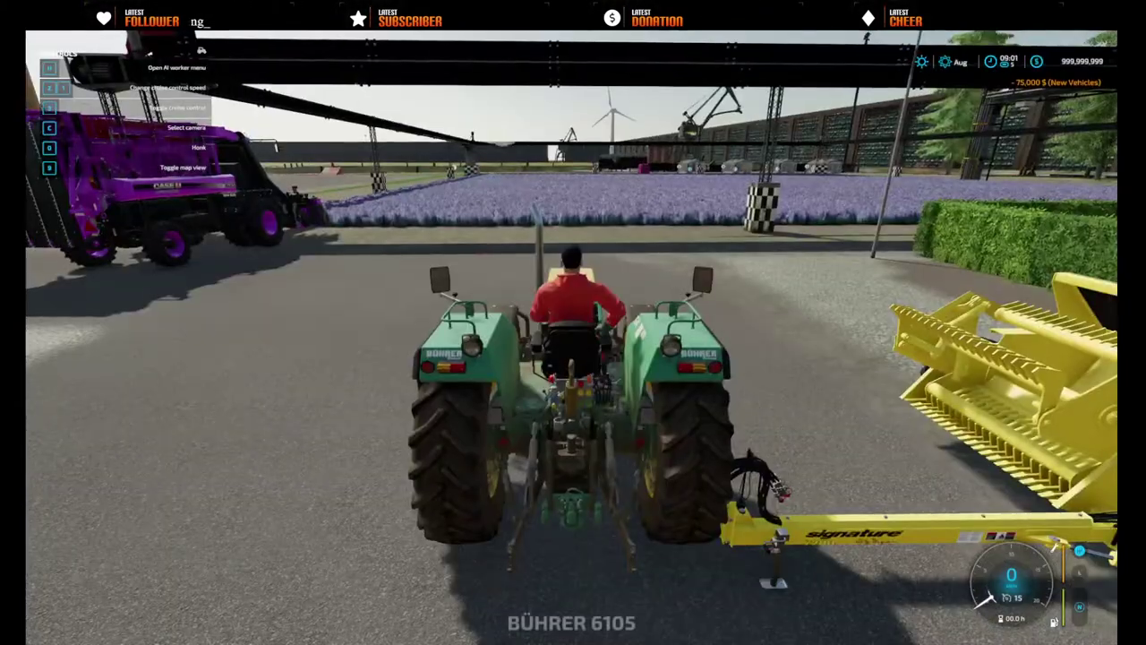
key("Tab")
key("Tab")
key("Tab")
key("Tab")
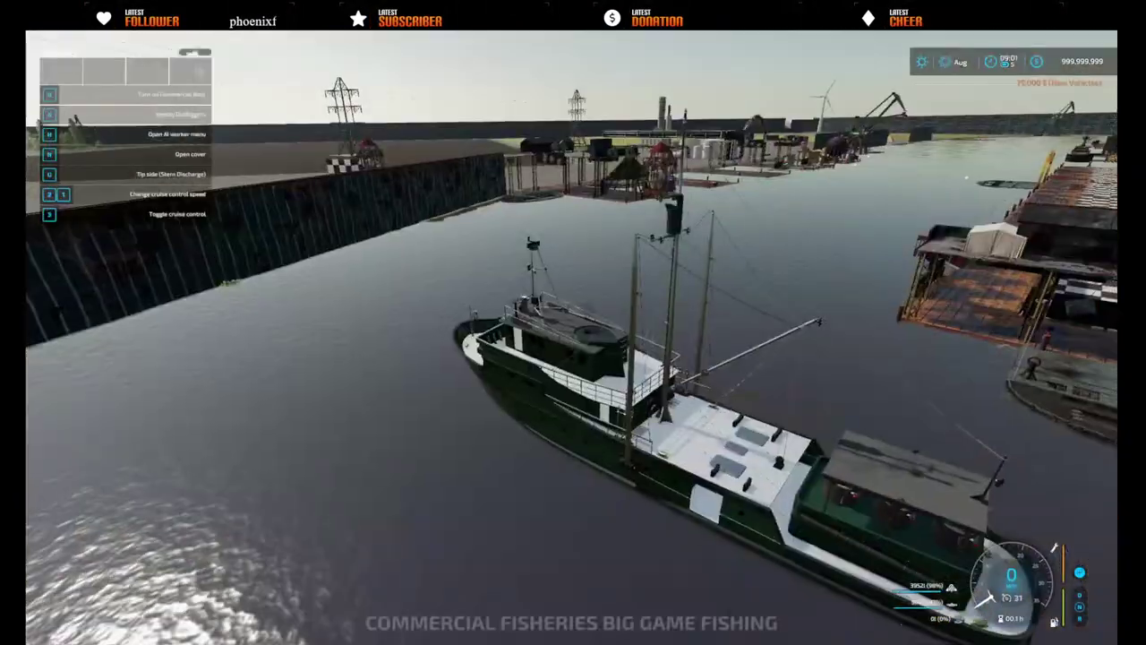
key("Tab")
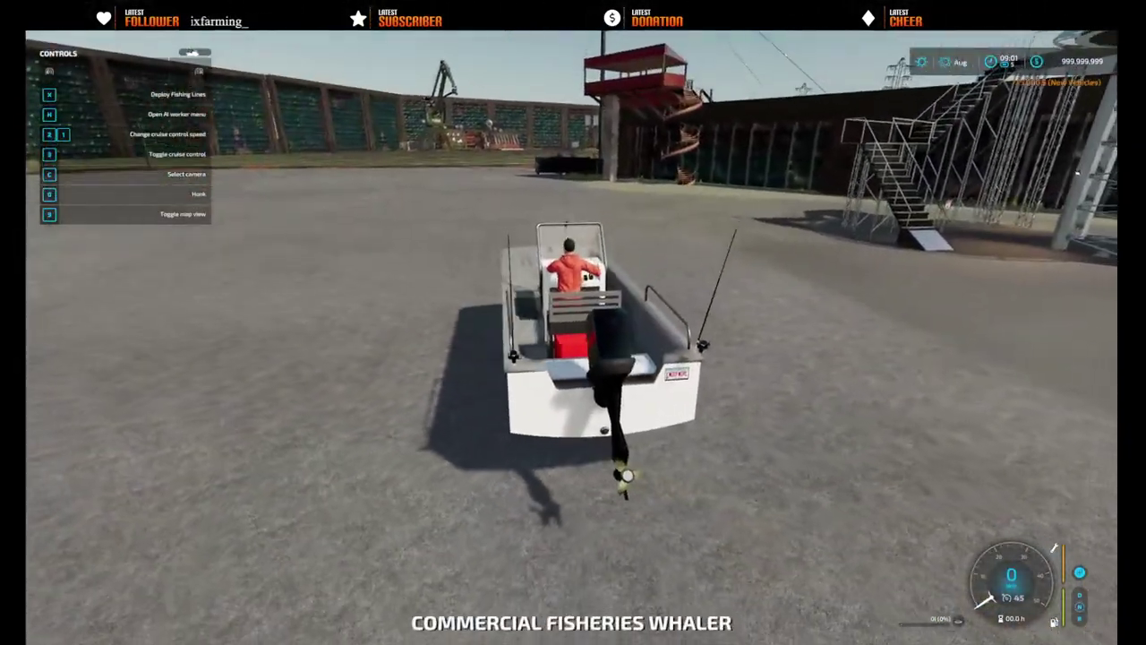
- Fill the Whaler's Fill Unit 2 with 5,000 liters of tuna and return to the game
key("ctrl+d")
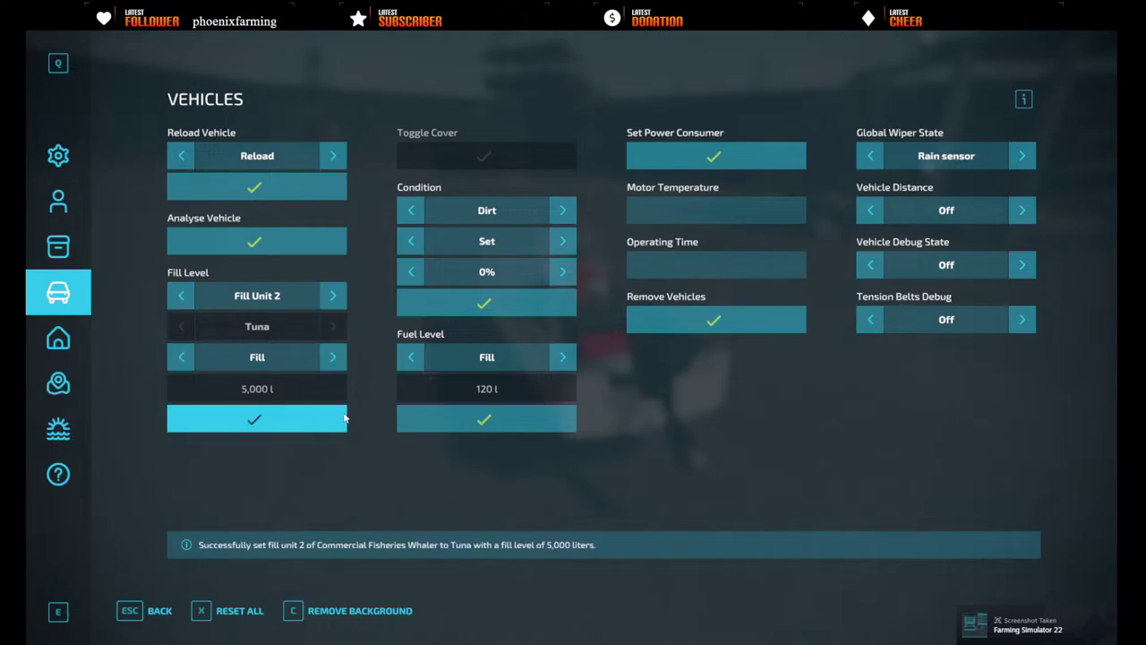
key("Escape")
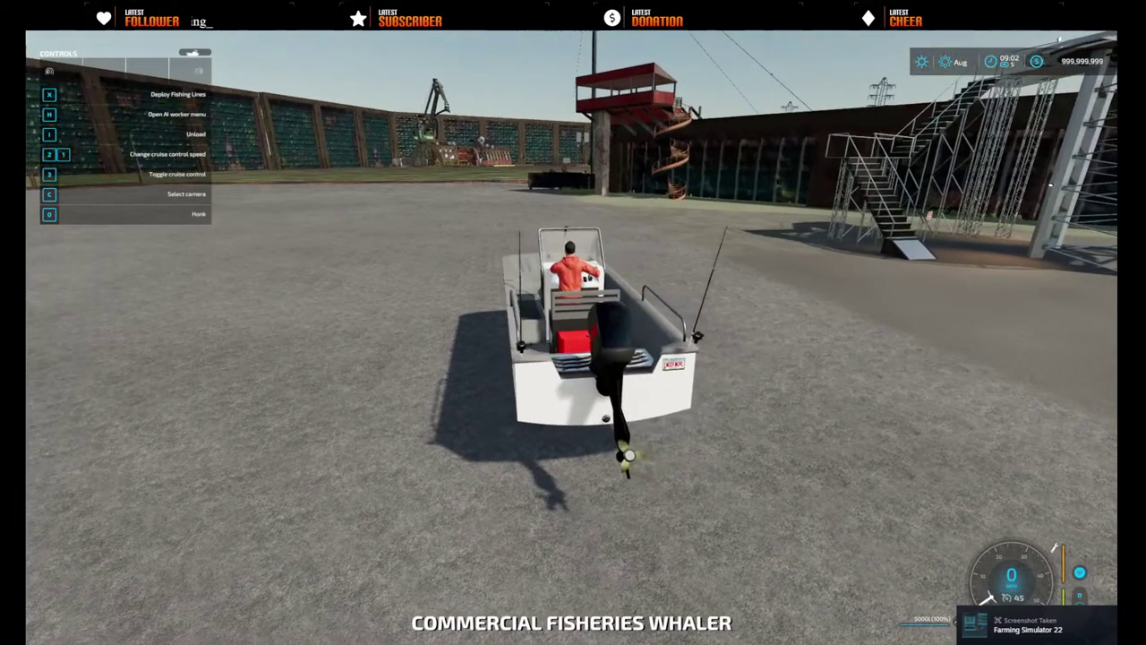
- Drive the Whaler across the paved yard and over the wooden dock into the water
key("w")
key("a")
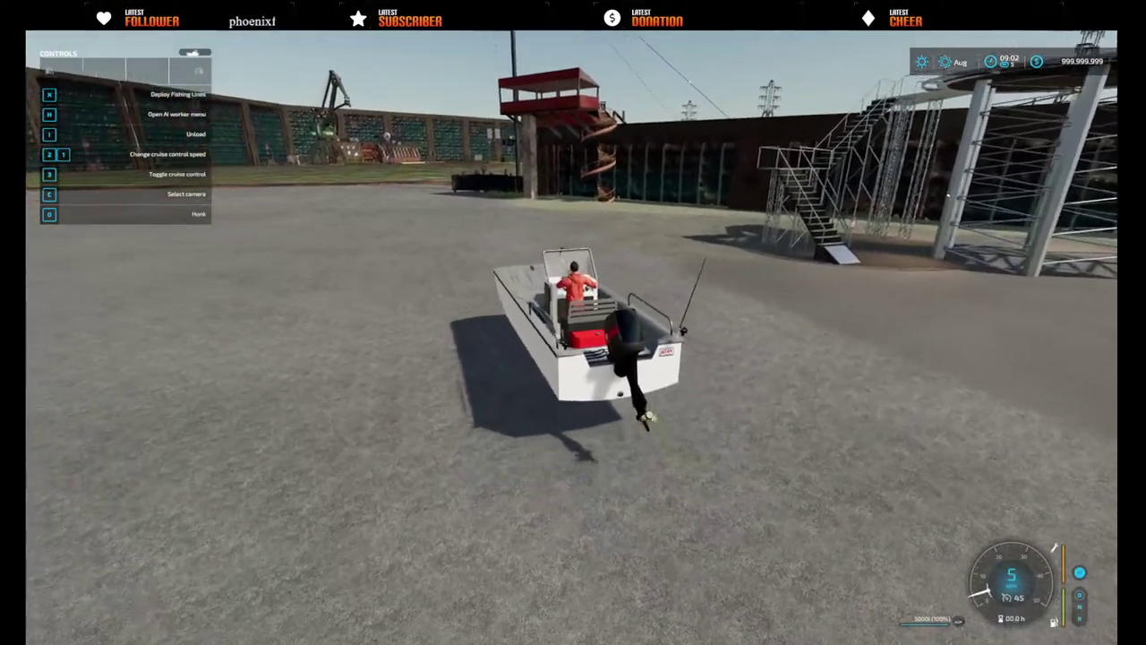
key("w")
key("a")
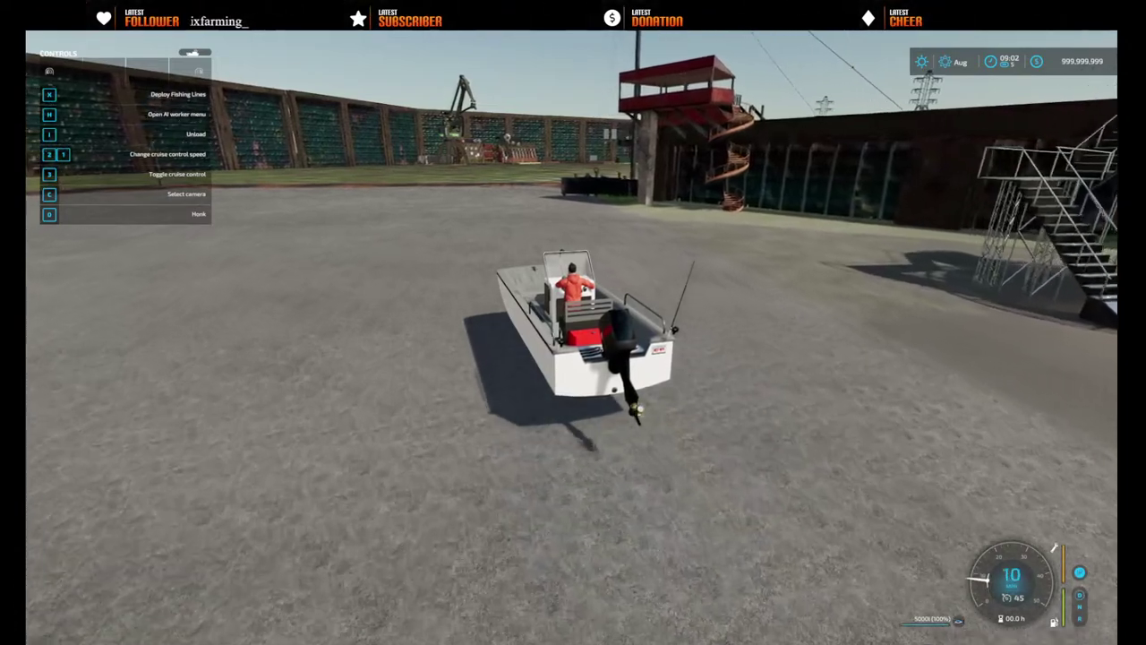
key("w")
key("a")
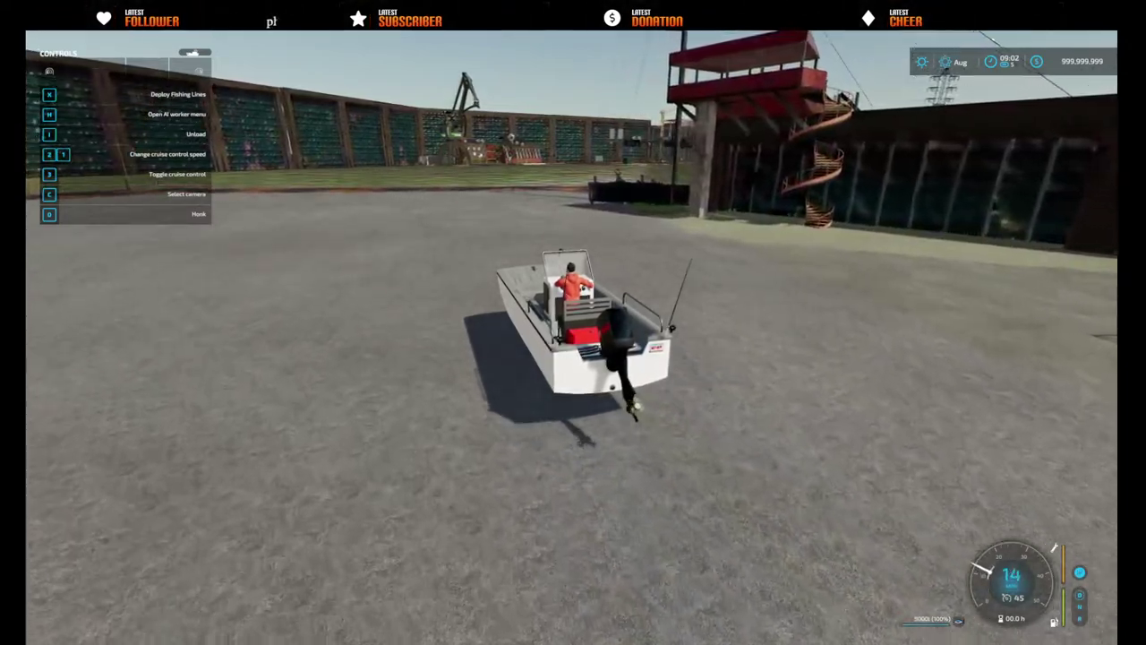
key("w")
key("a")
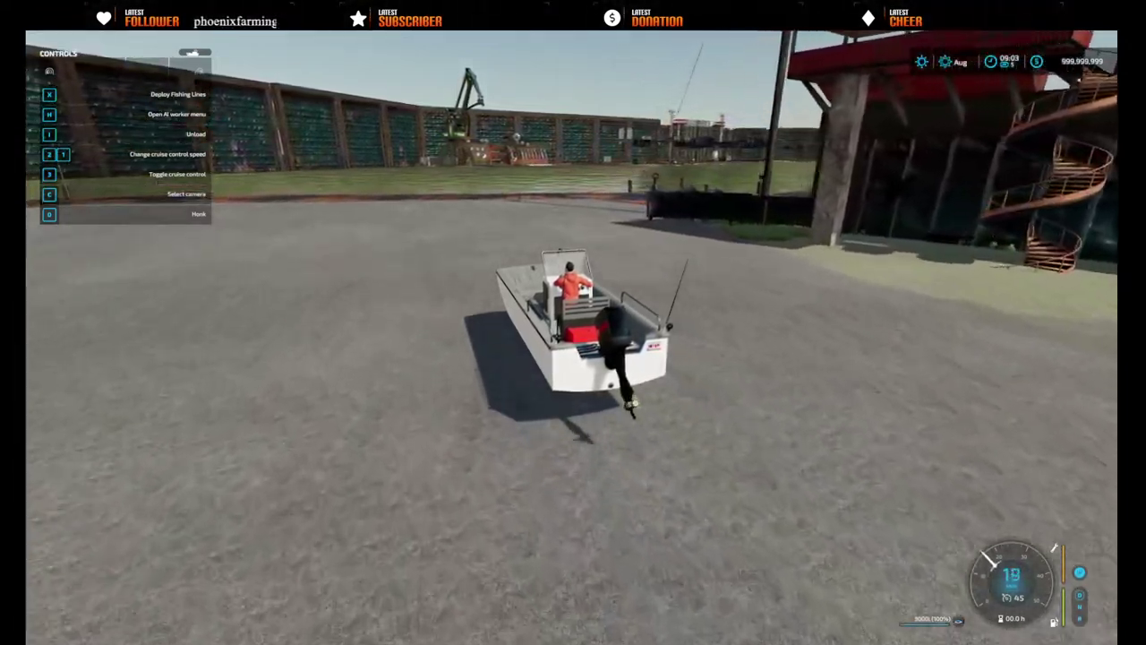
key("w")
key("a")
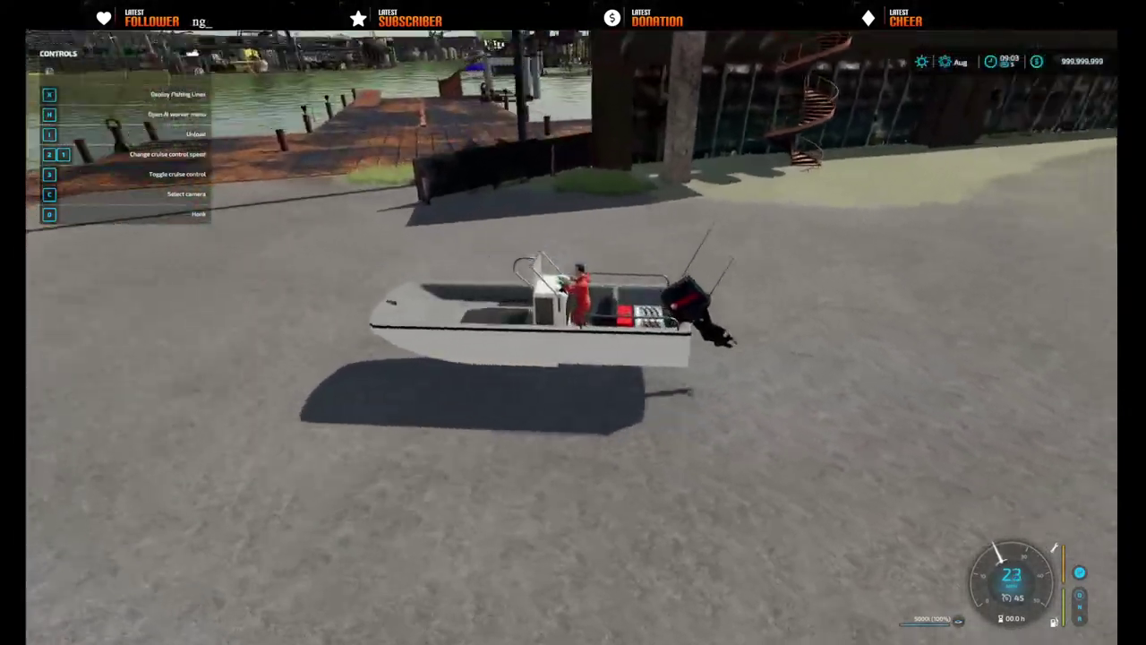
key("w")
key("a")
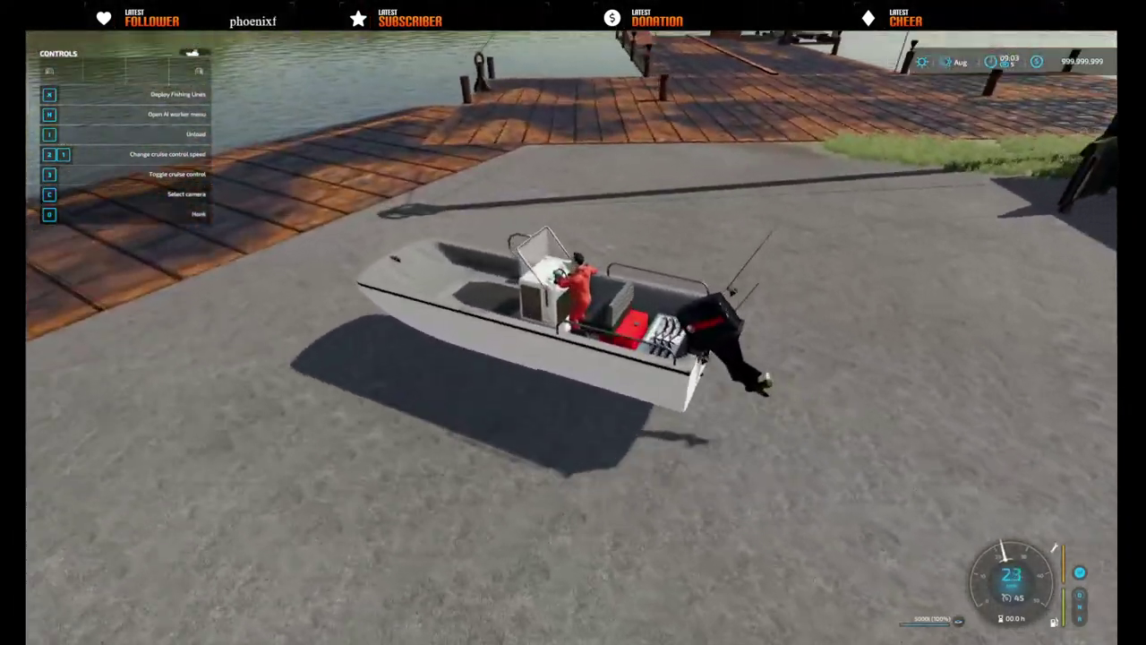
scroll(573, 322, "up", 5)
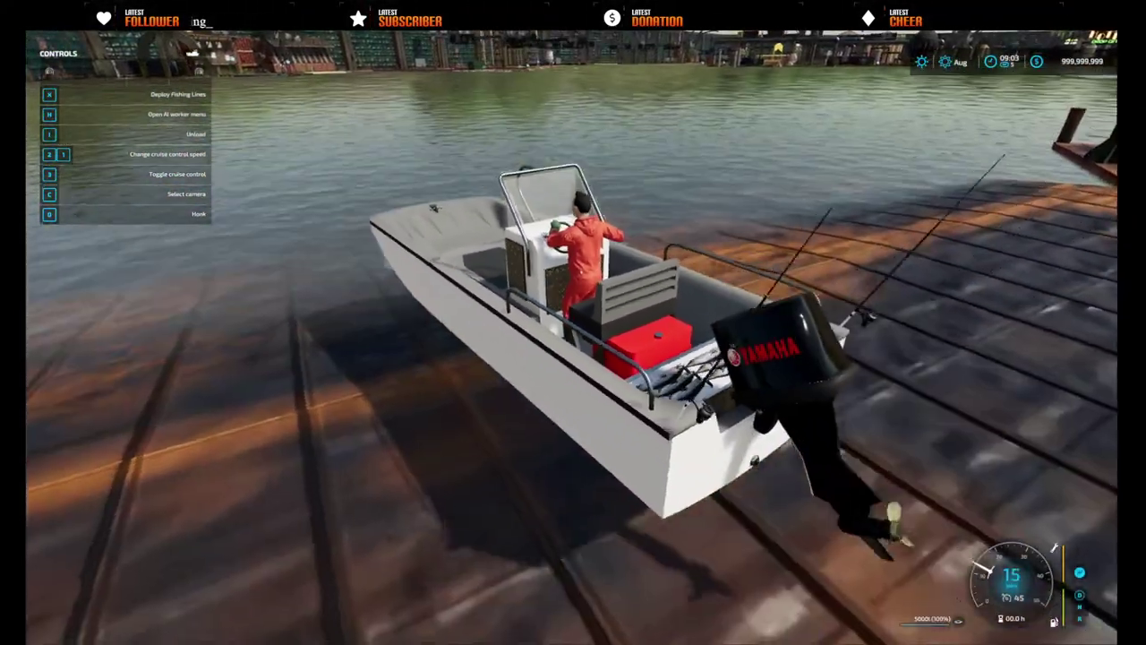
scroll(573, 322, "down", 3)
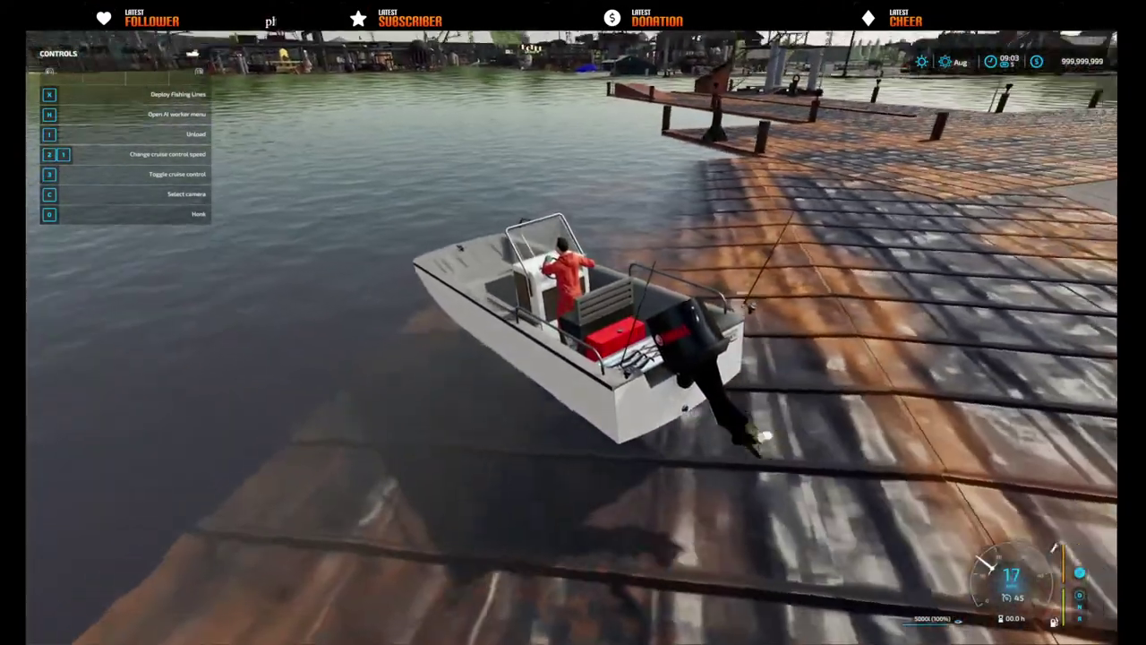
key("w")
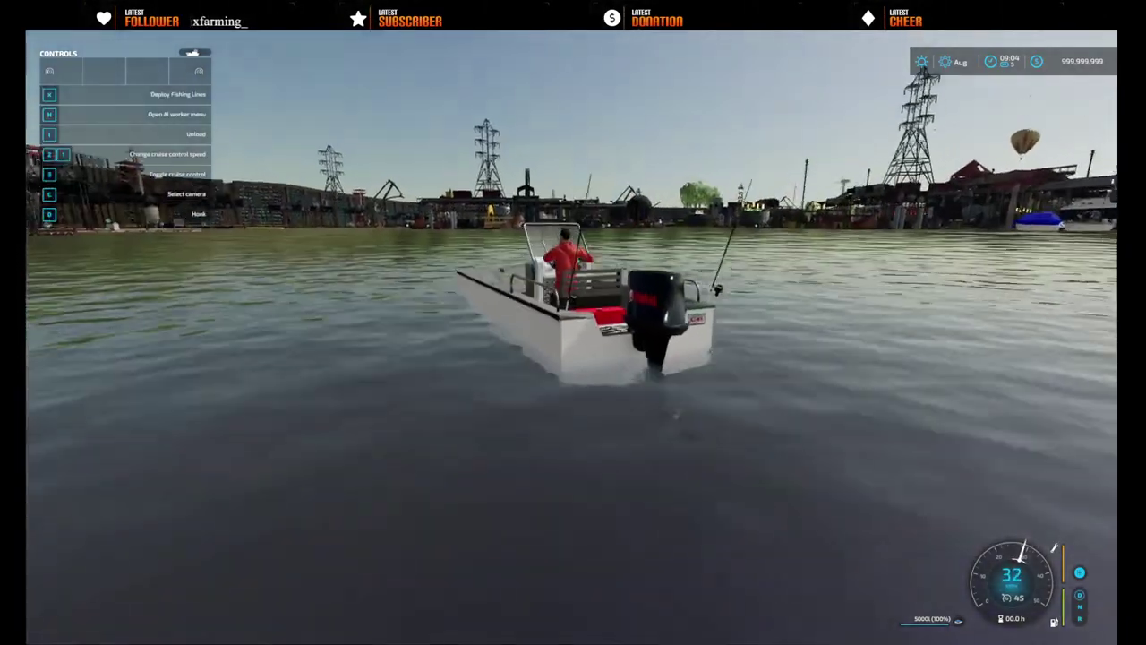
- Steer the Whaler across the harbor and stop it at the dock beside the Recycler's unloading zone
key("d")
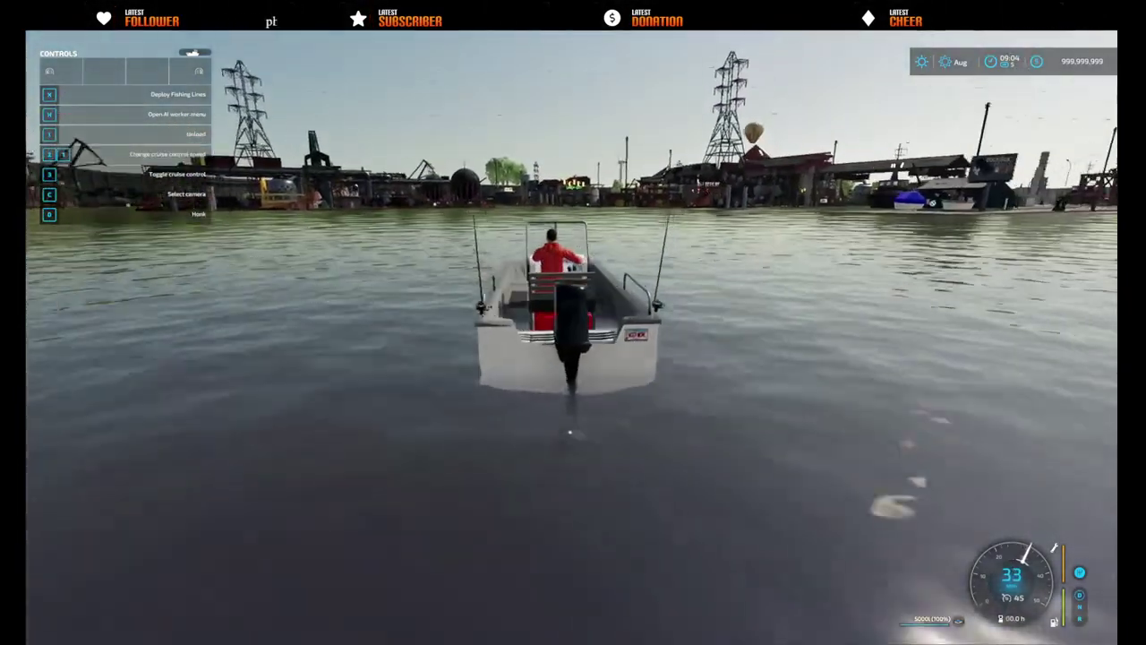
key("a")
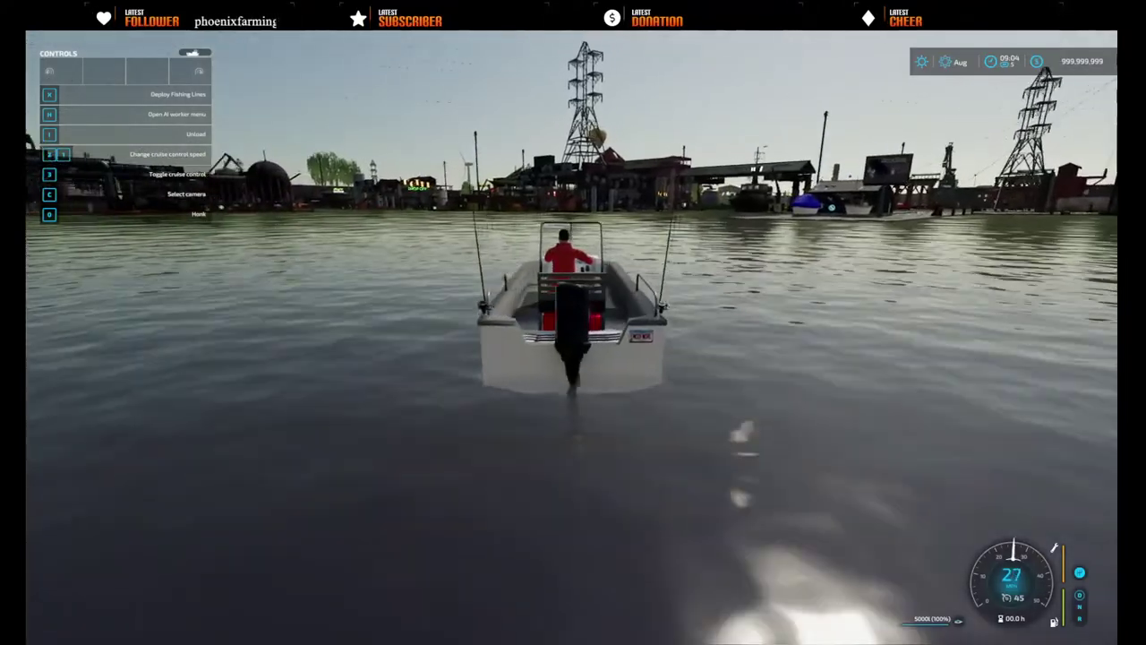
key("a")
key("a")
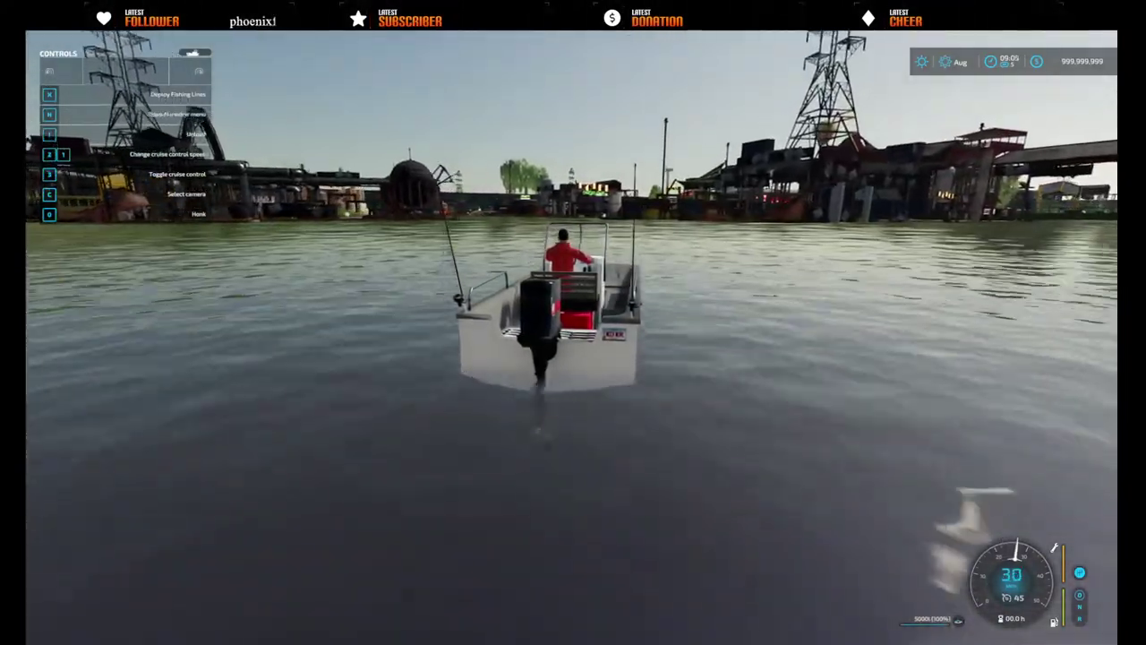
key("w")
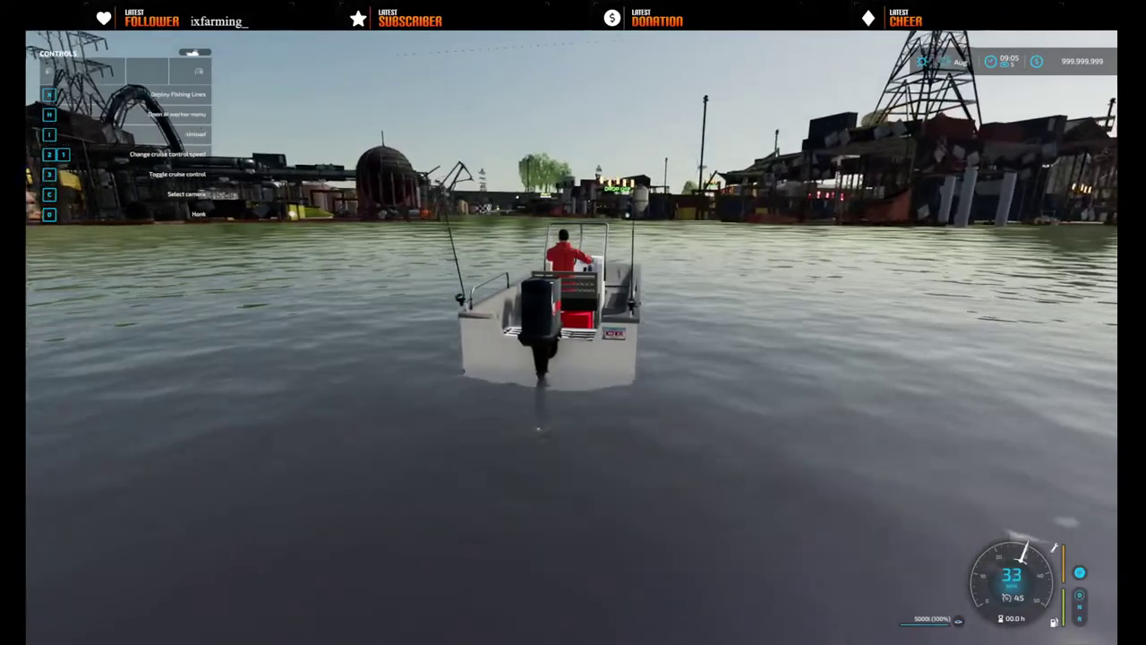
key("a")
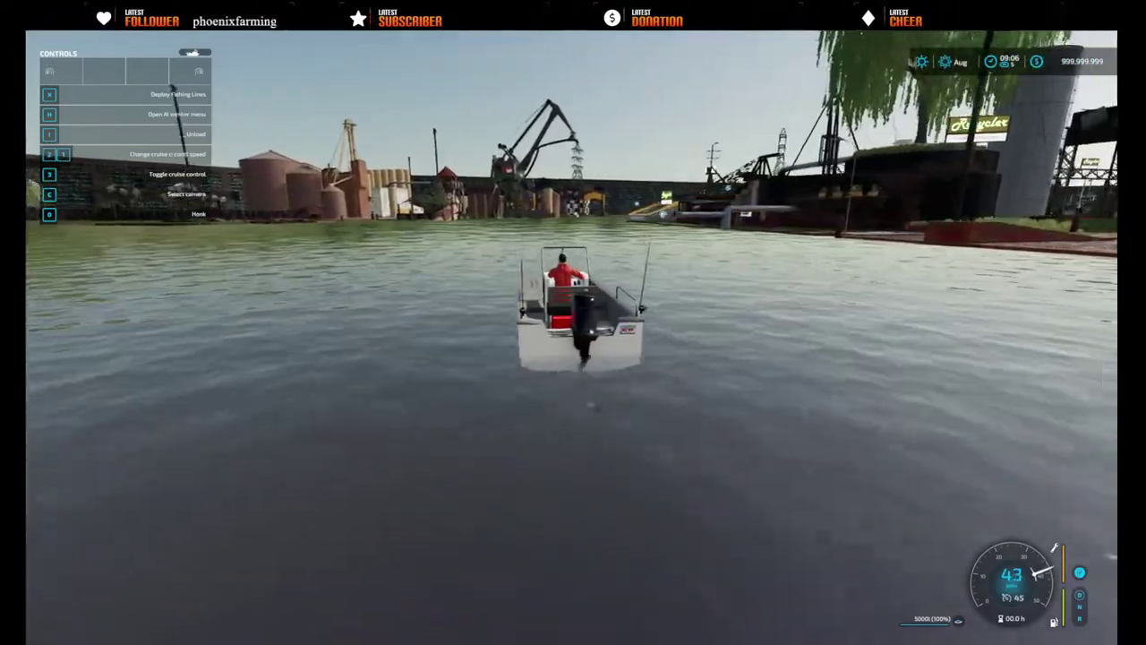
key("d")
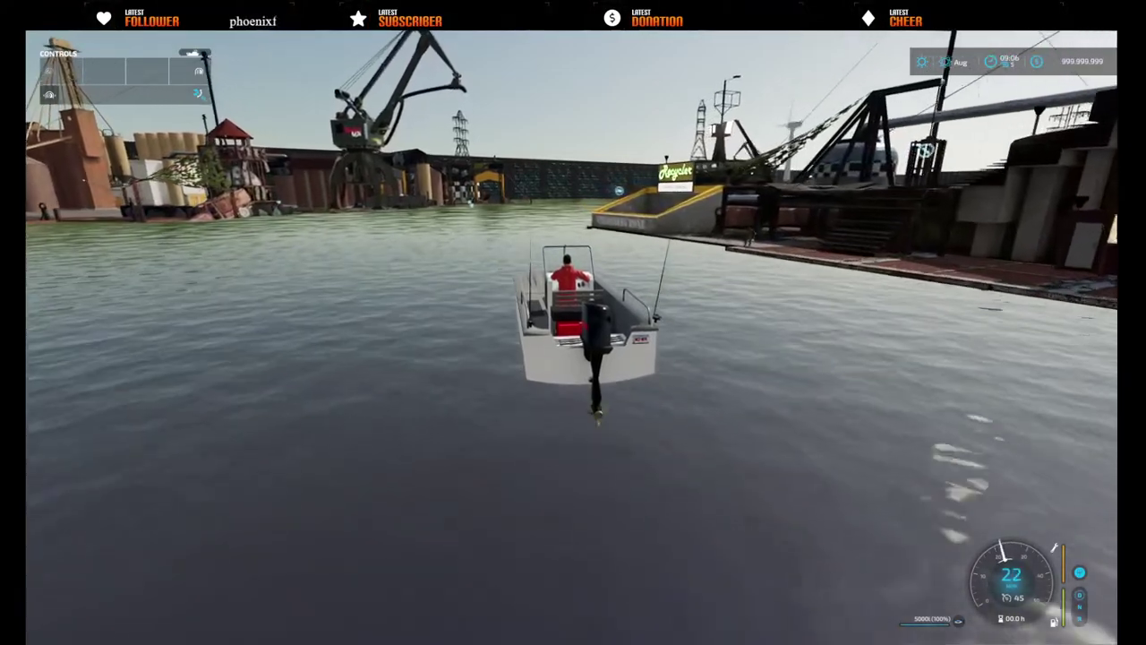
key("F1")
key("F1")
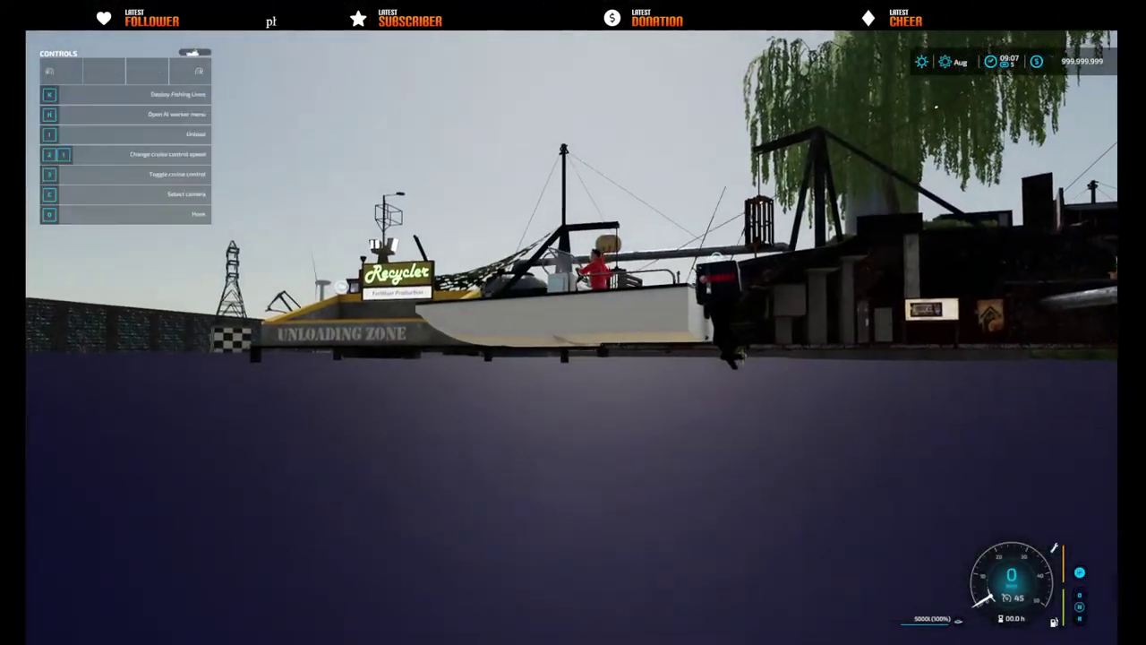
- Display the collision debug overlay and examine the collision meshes around the Whaler and the Recycler's unloading zone
key("F1")
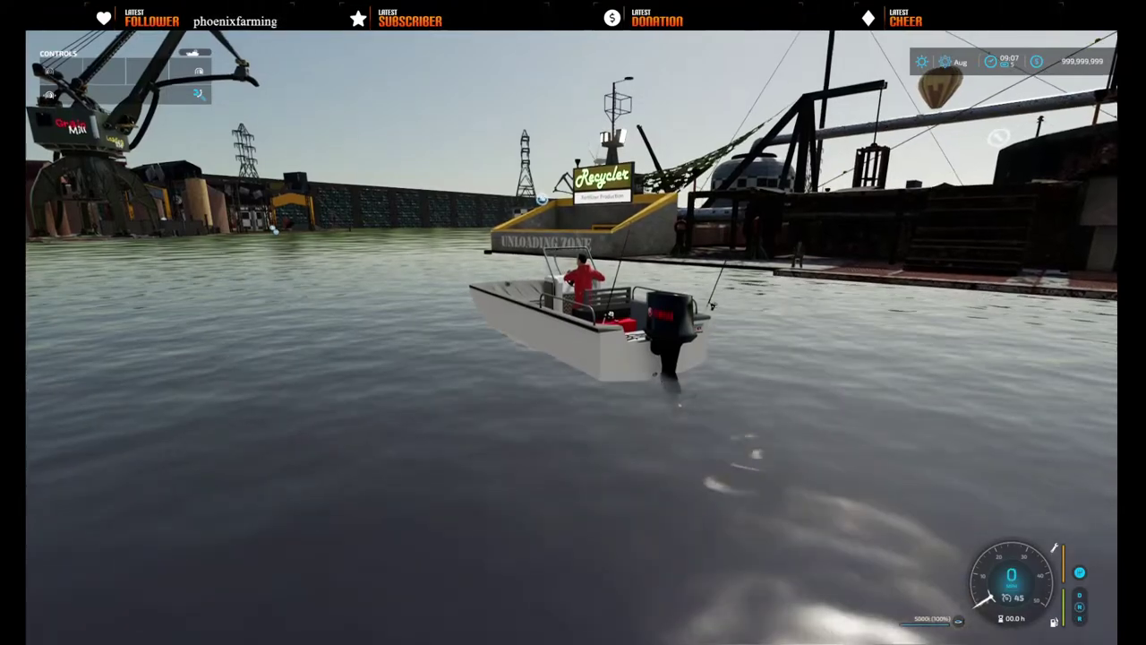
key("F1")
key("F5")
key("F1")
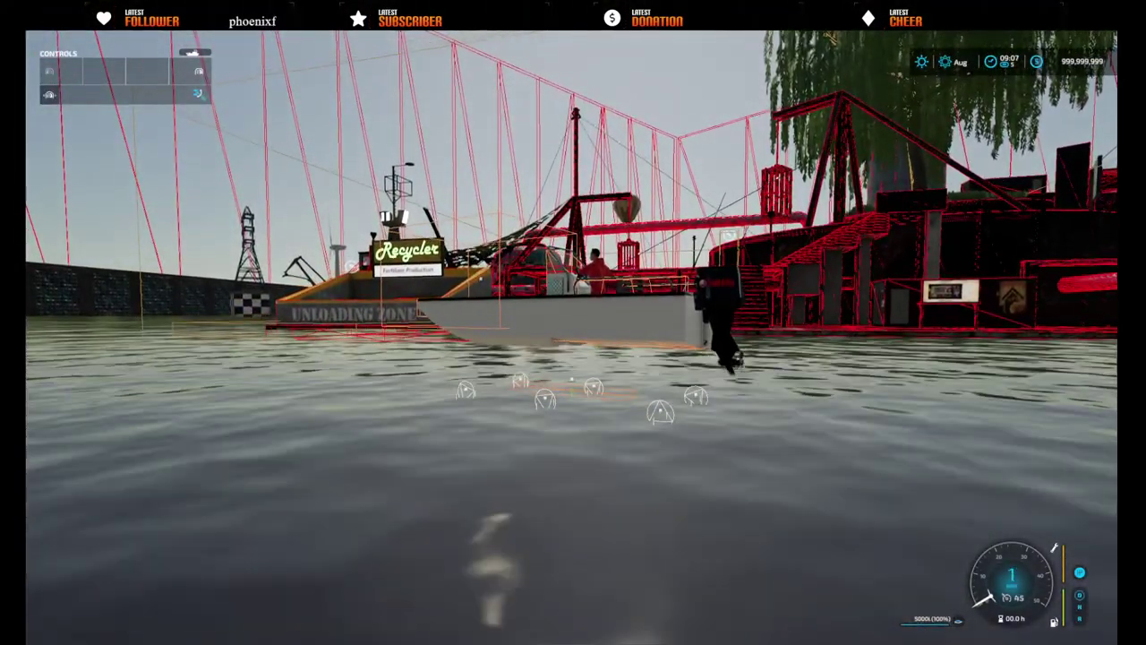
key("c")
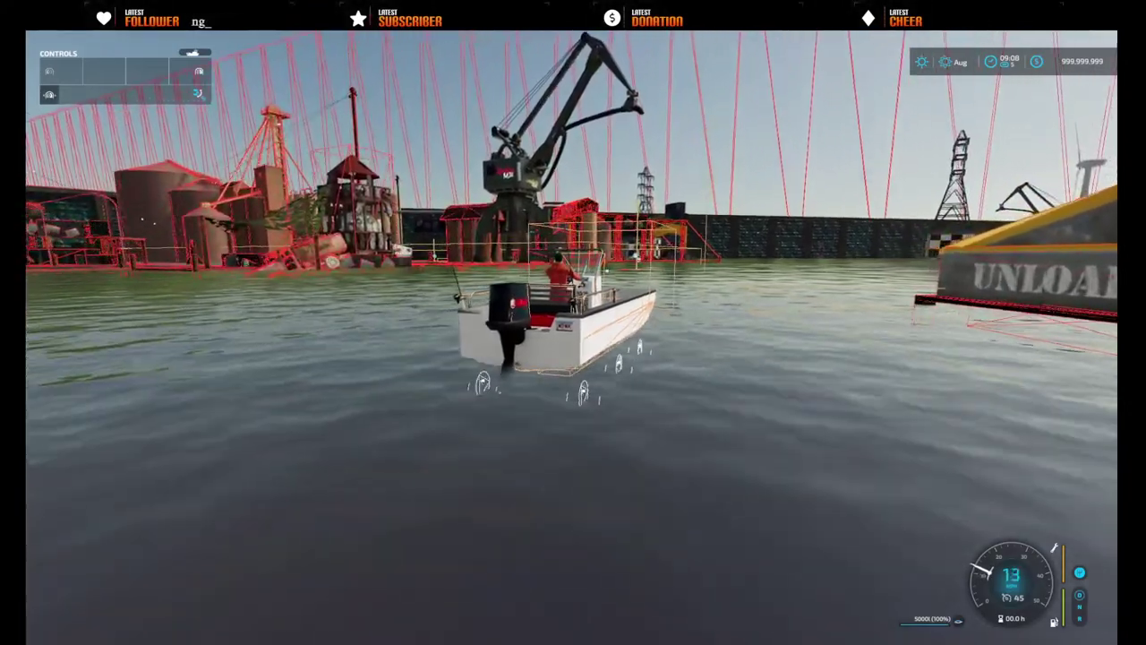
- Steer the Whaler away from the Recycler's unloading zone and stop it on open water near the rusty ship
key("d")
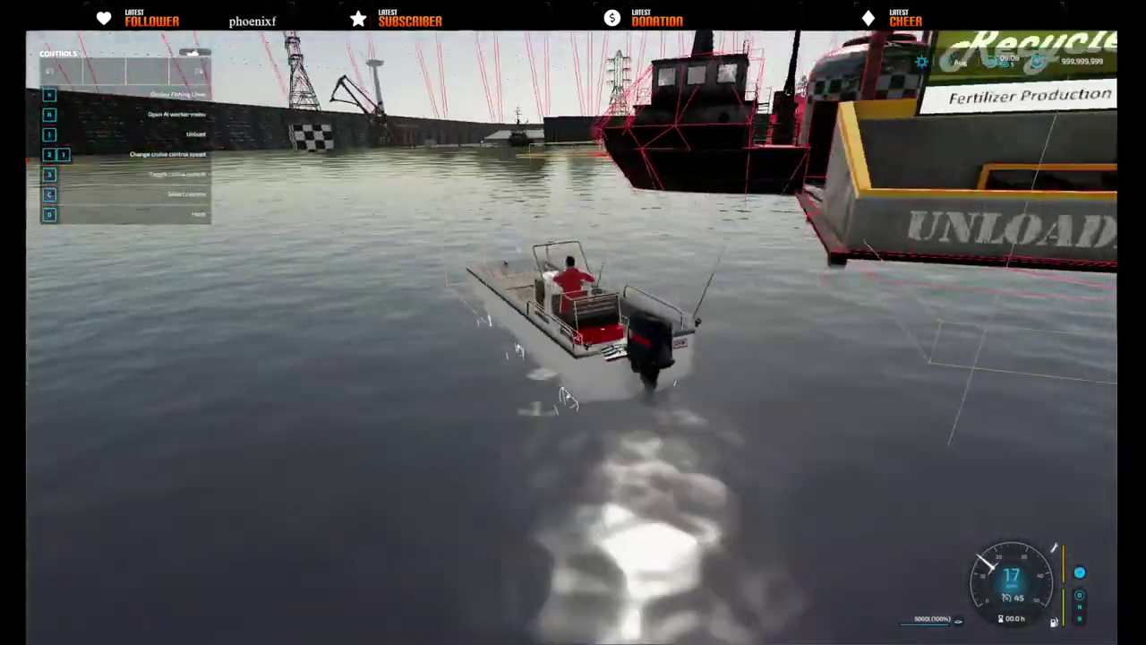
key("a")
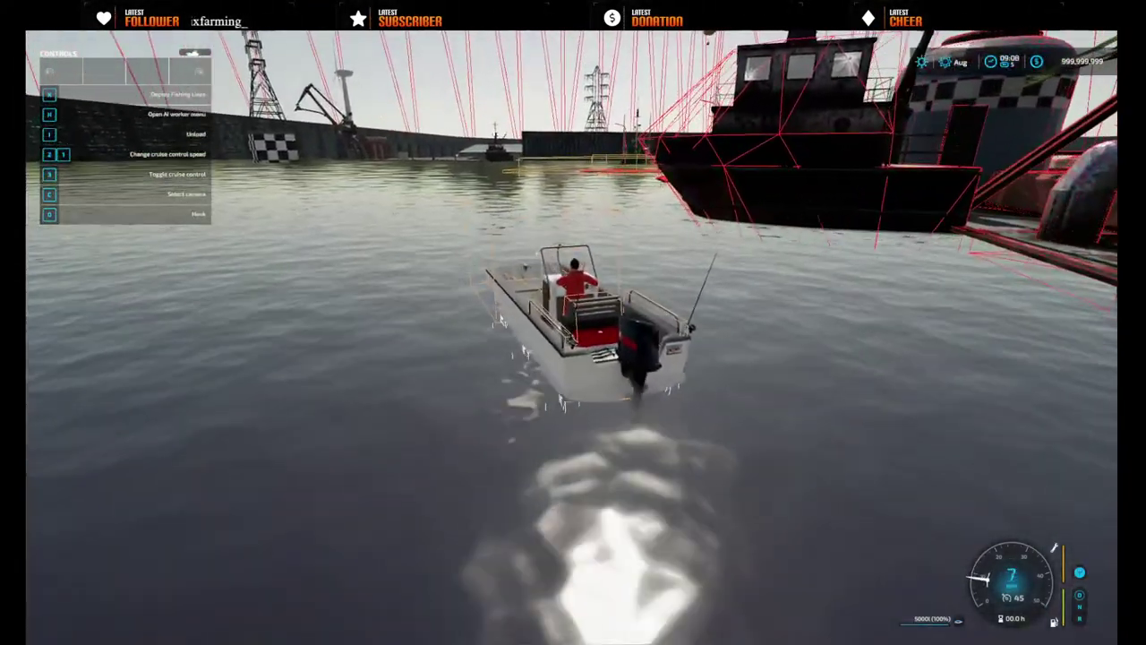
key("a")
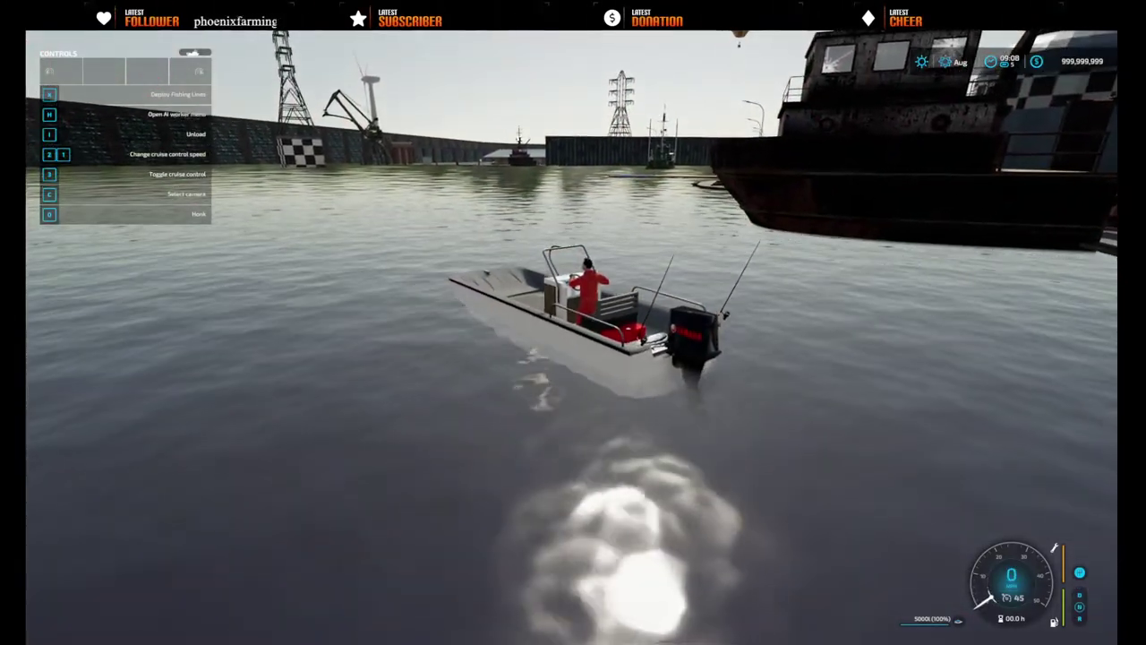
- Deploy the Whaler's fishing lines and drive across the harbor toward the Fish Market
key("k")
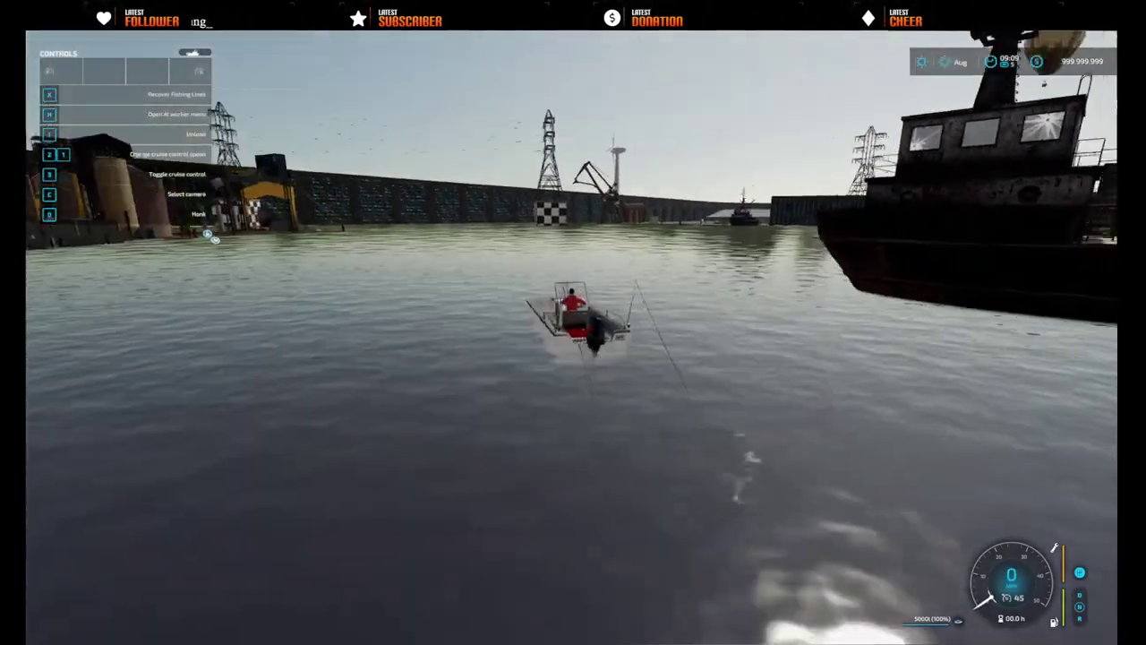
key("w")
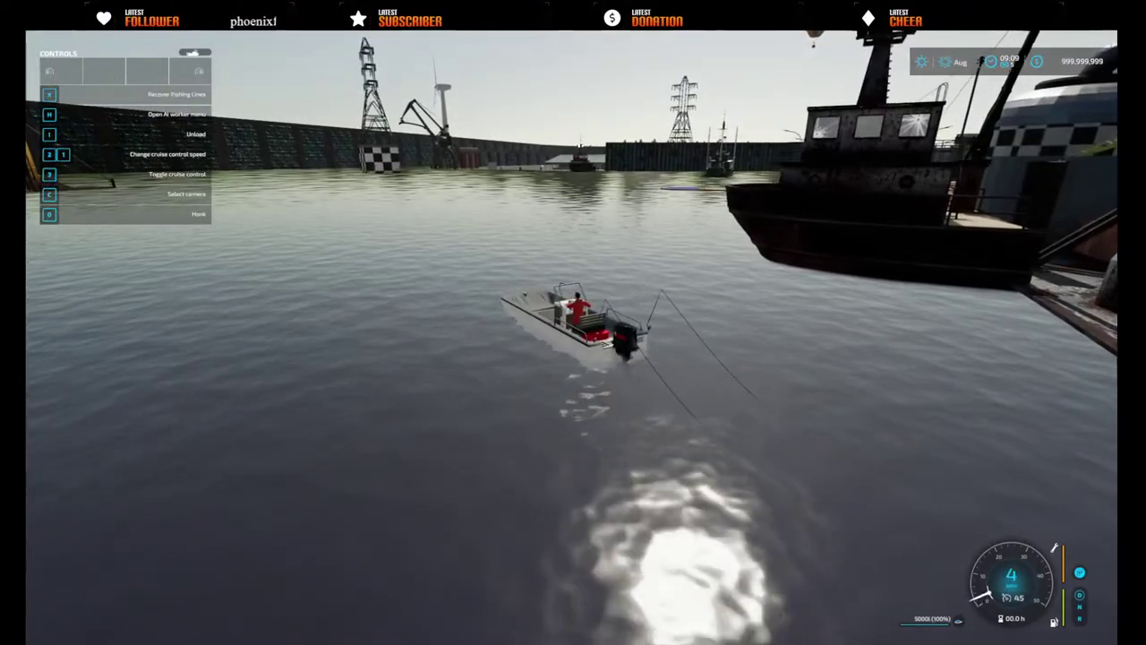
key("w")
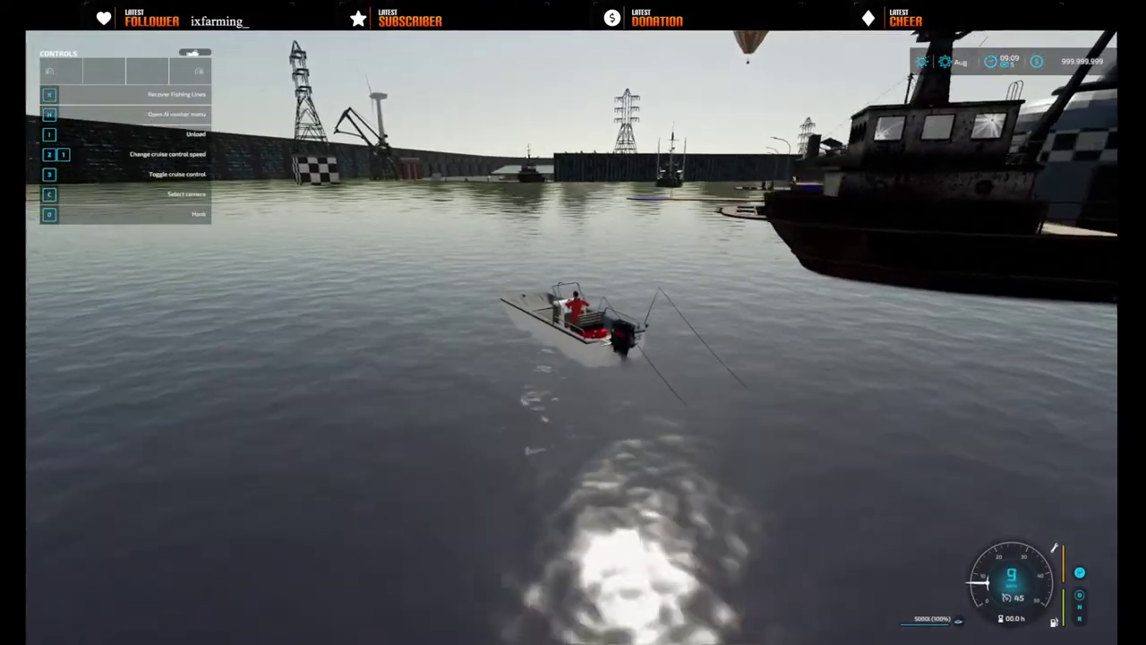
key("w")
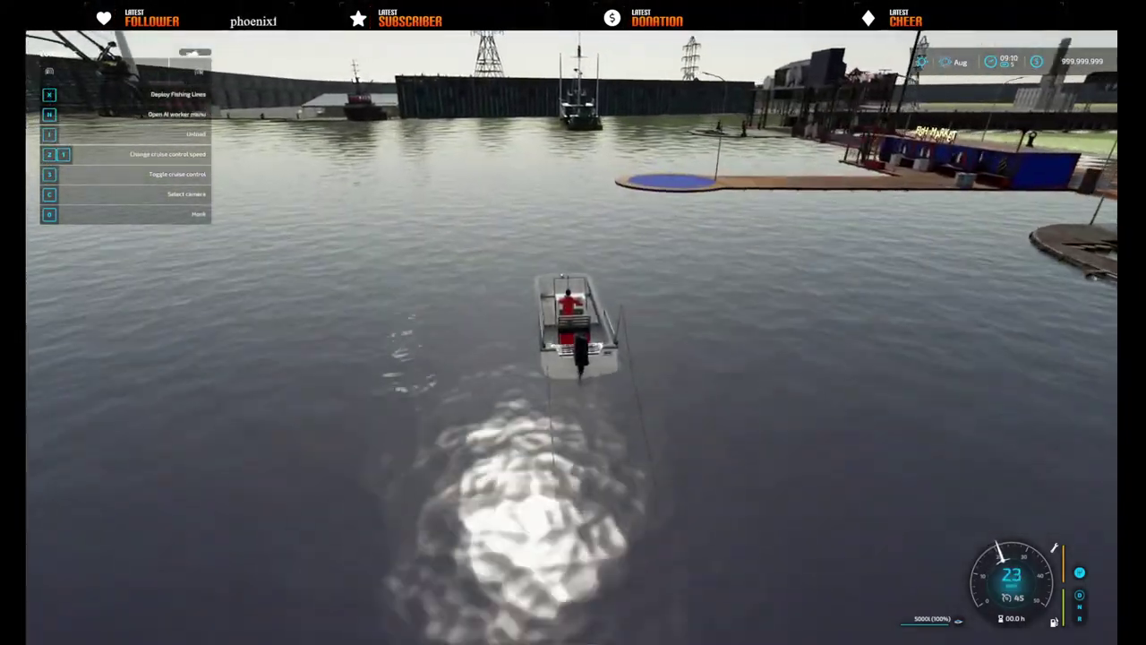
- Steer the Whaler to the Fish Market's pier and stop it beside the round blue platform
key("d")
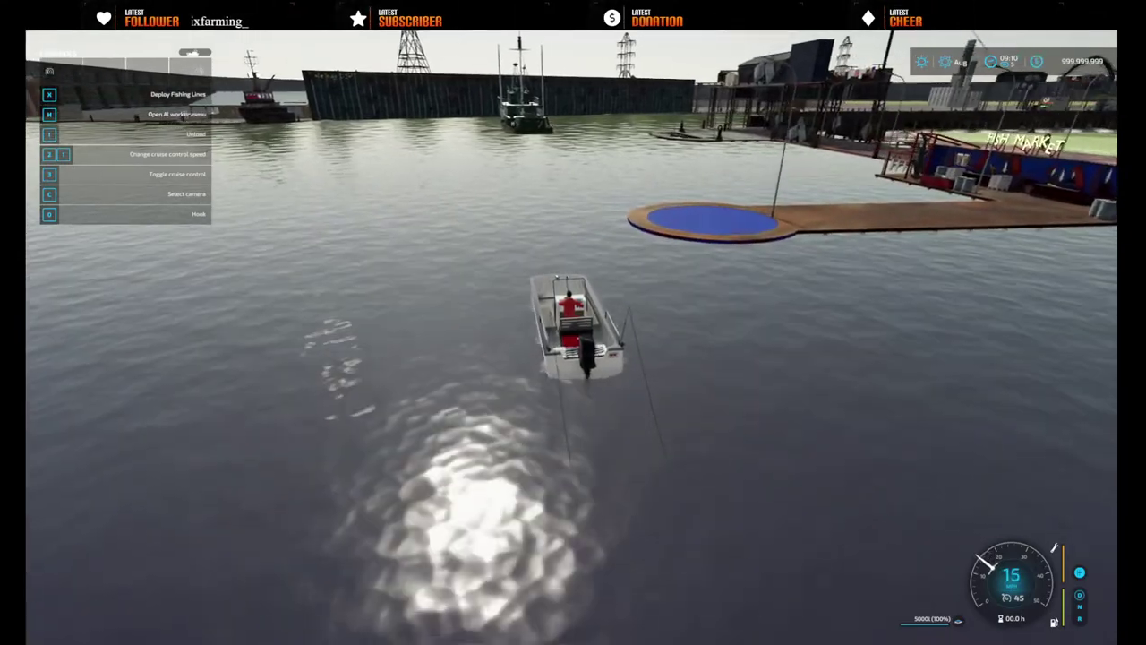
key("d")
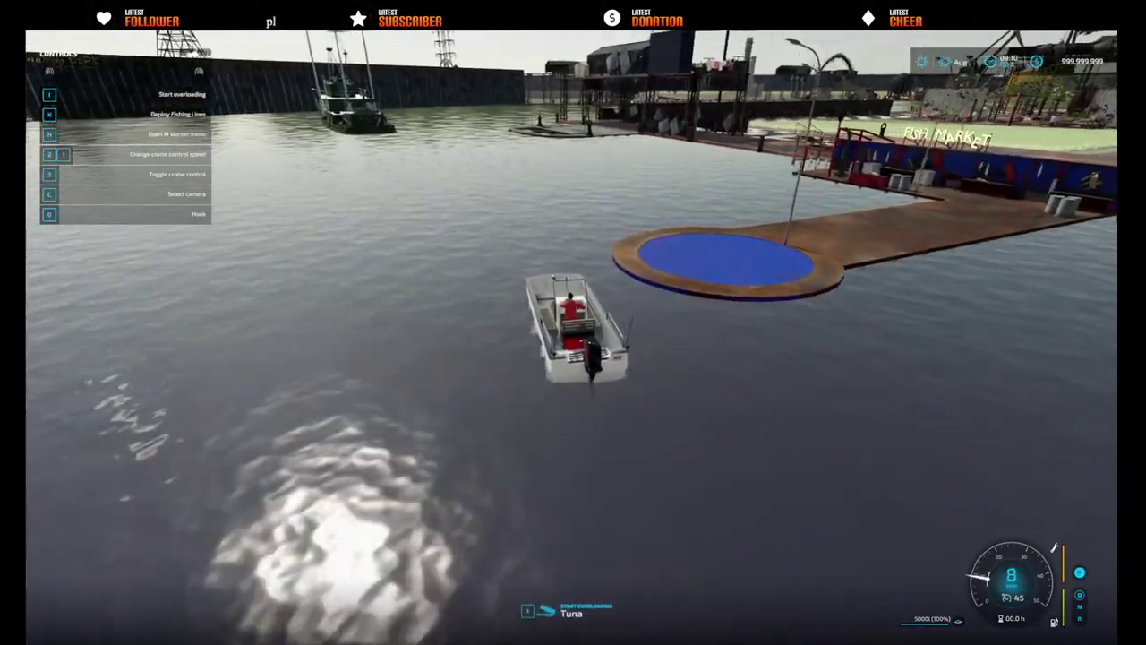
key("w")
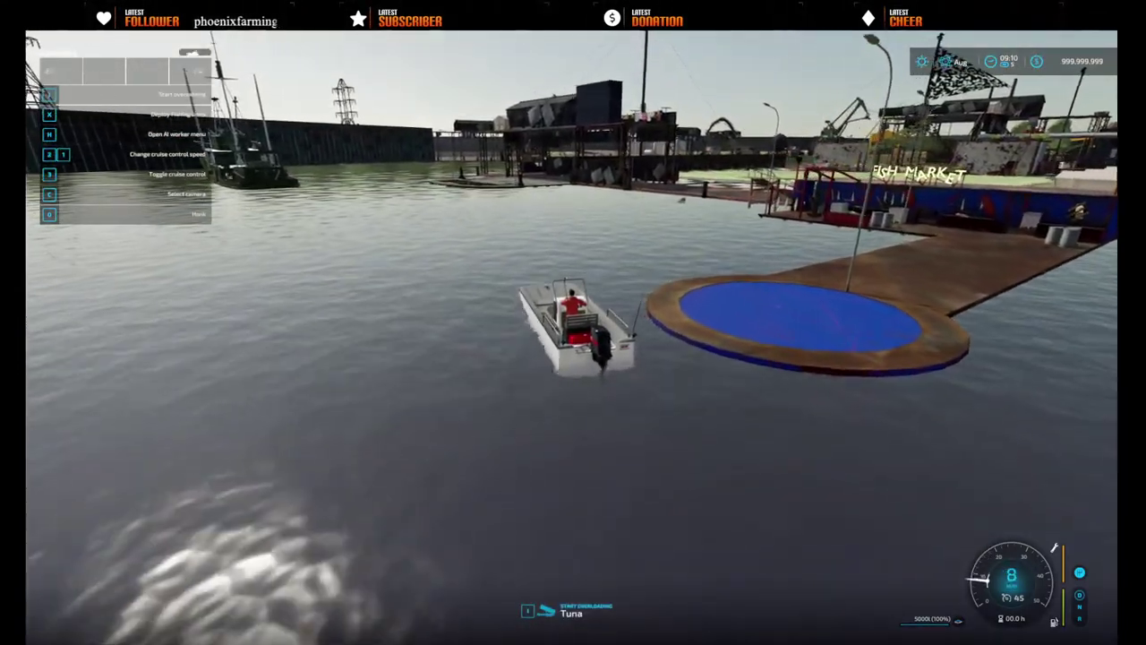
key("s")
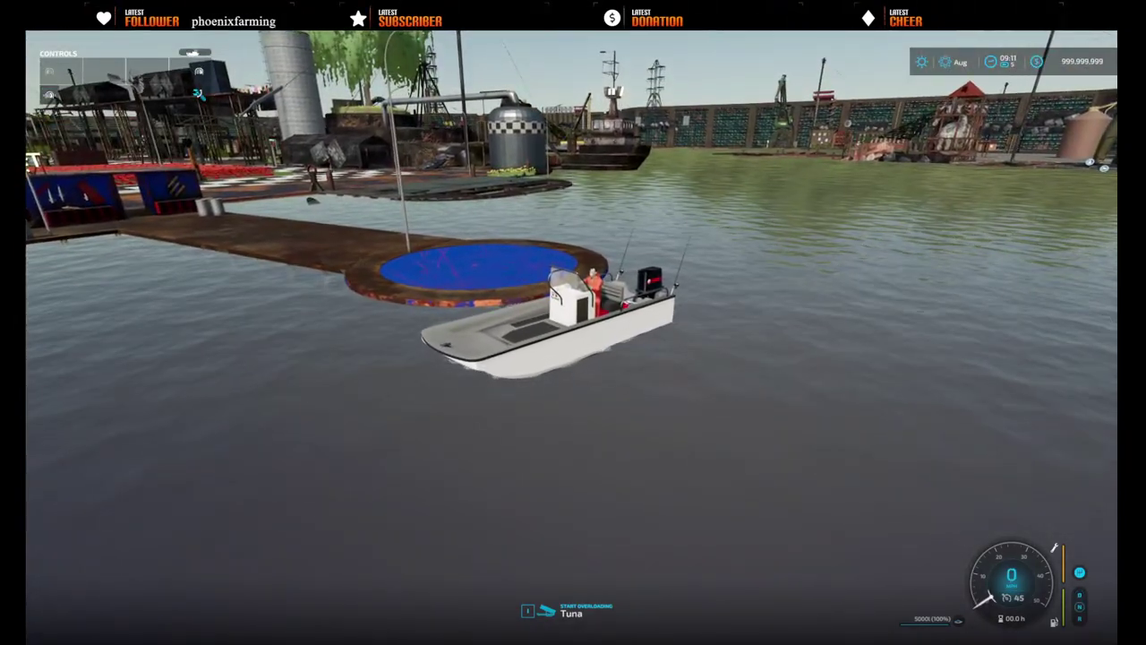
- Unload the Whaler's tuna at the Fish Market and drive the boat alongside the green commercial fishing vessel
key("i")
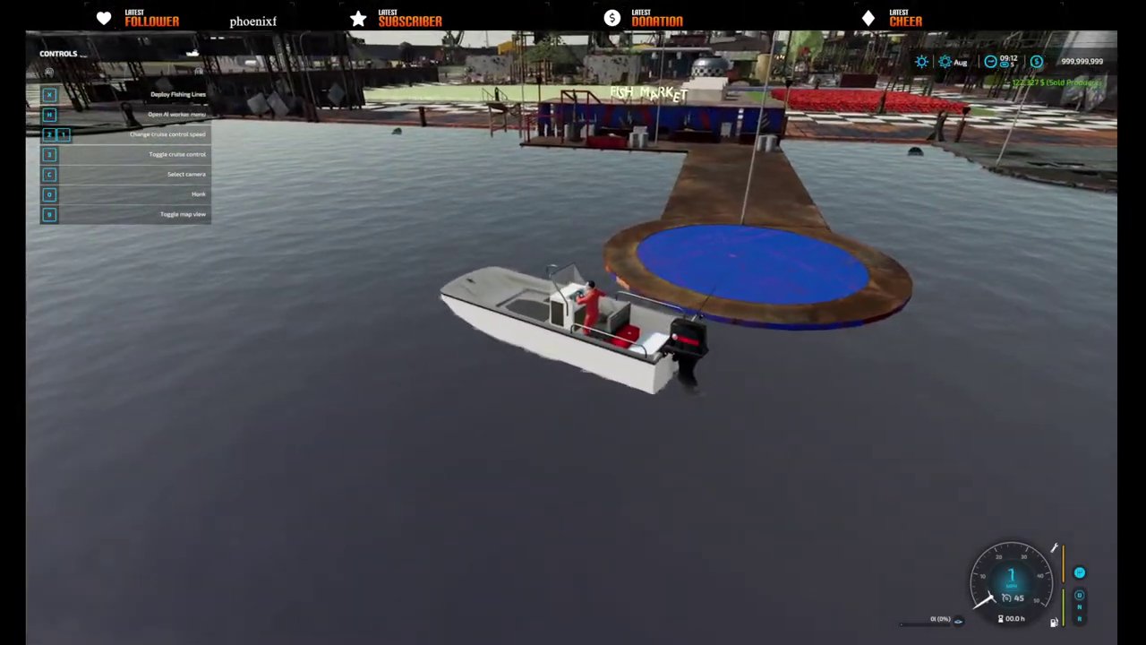
key("w")
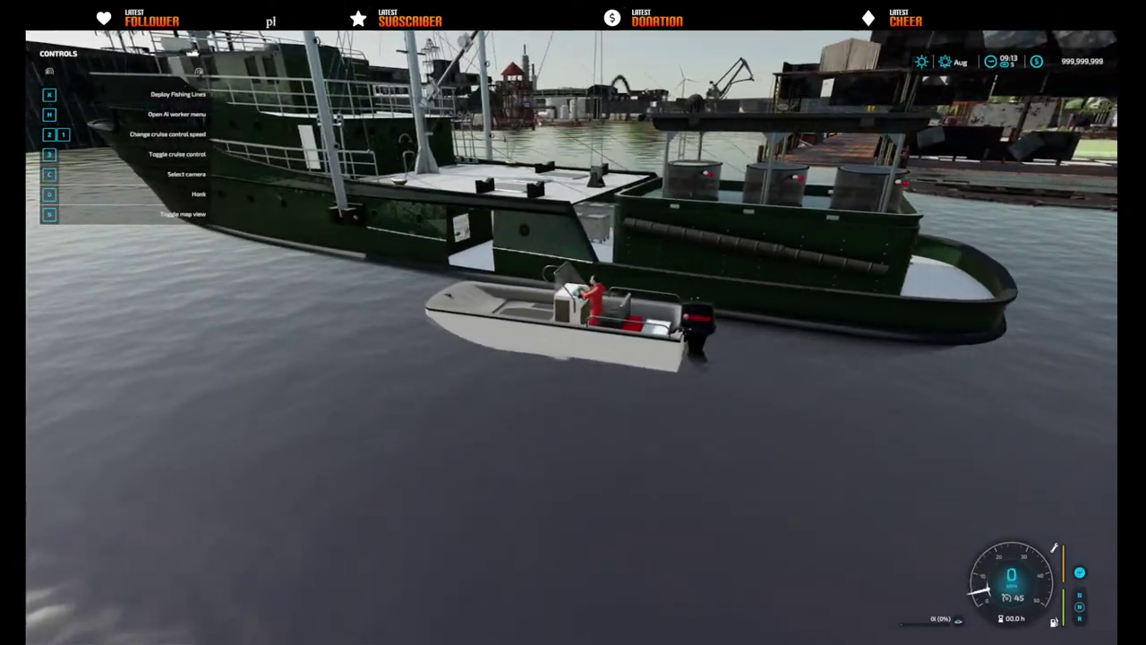
- Switch to File Explorer and open the i3d folder of the commercialBoatPack_FS22 mod
key("super")
left_click(1104, 247)
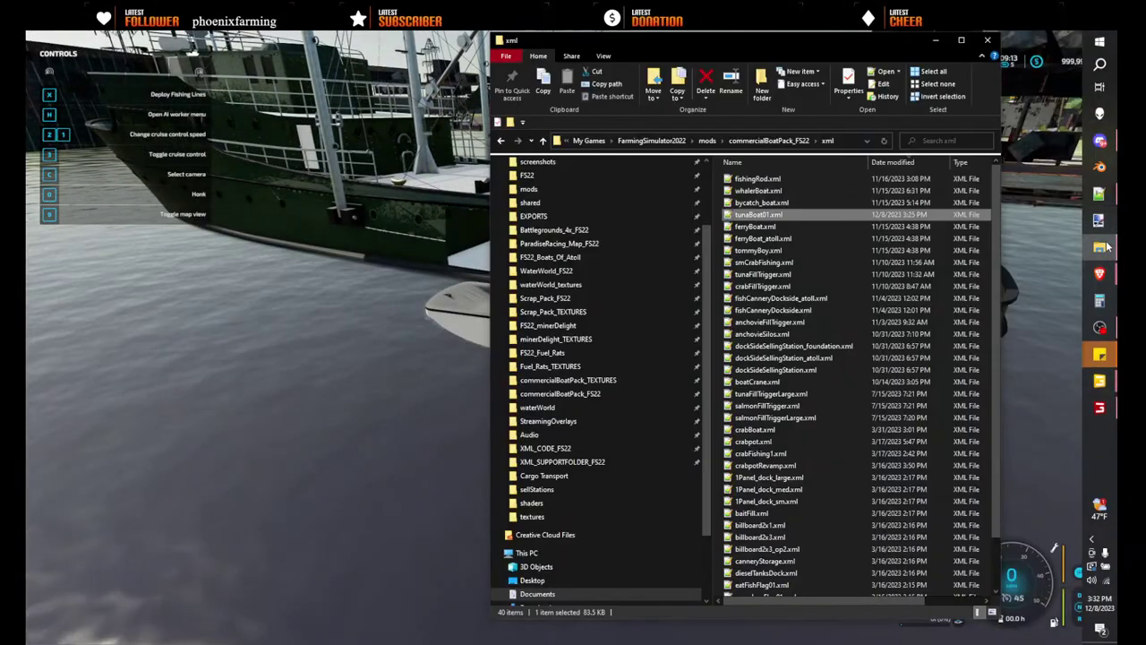
left_click(779, 139)
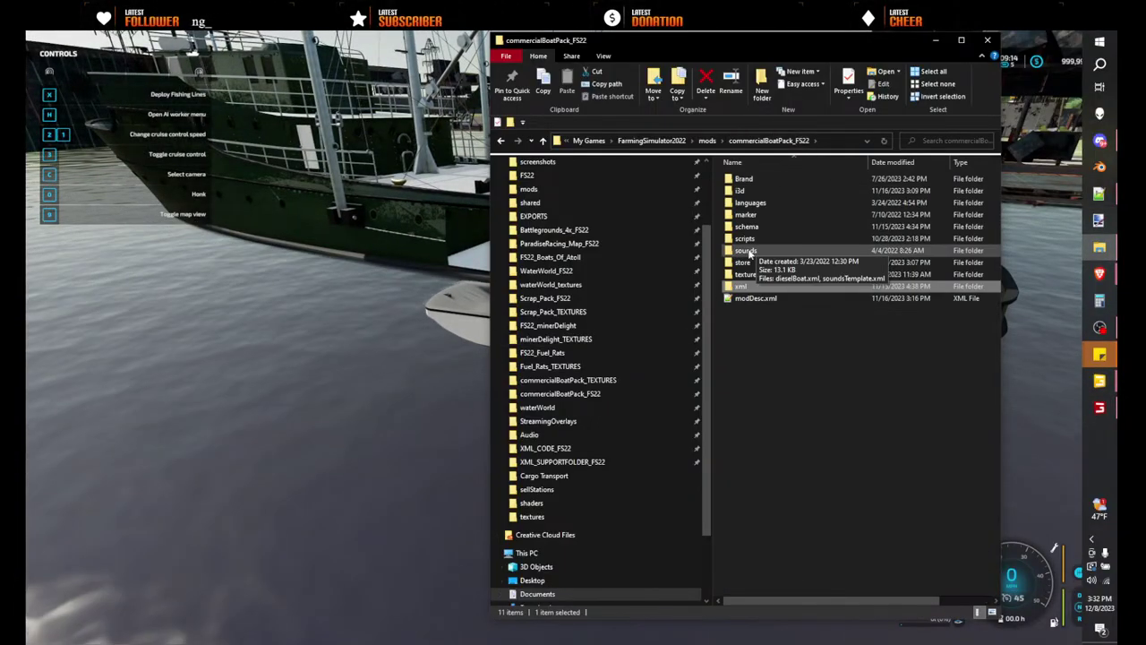
double_click(748, 188)
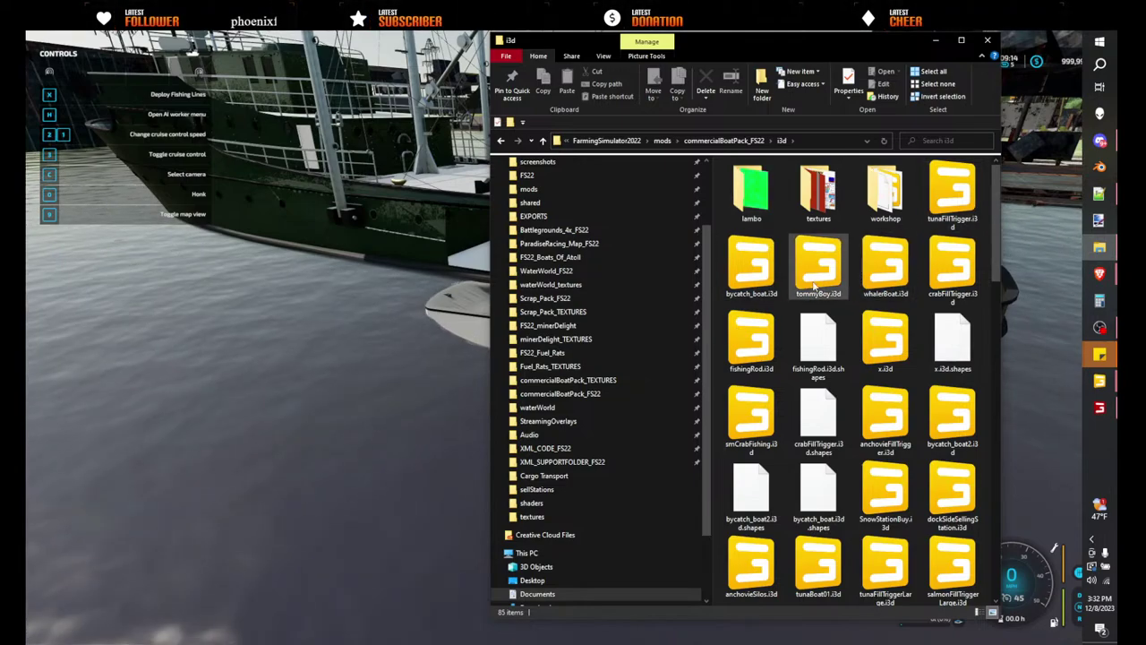
- Find tunaBoat01.i3d in the folder and open it in GIANTS Editor version 9.0.4
scroll(846, 313, "down", 2)
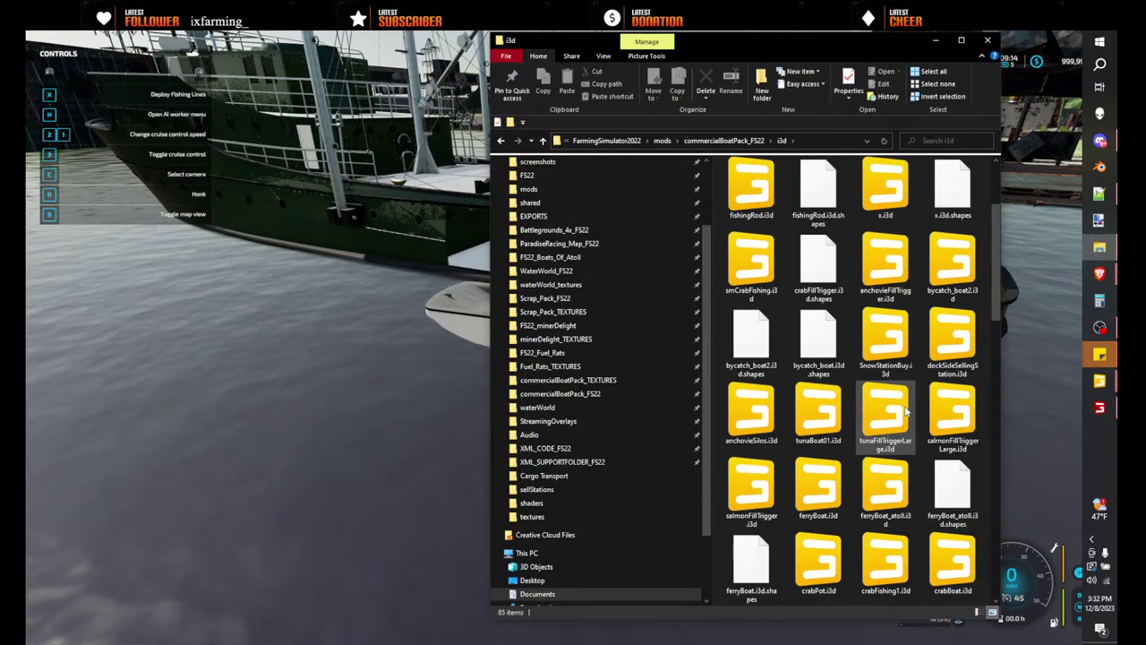
scroll(861, 519, "down", 3)
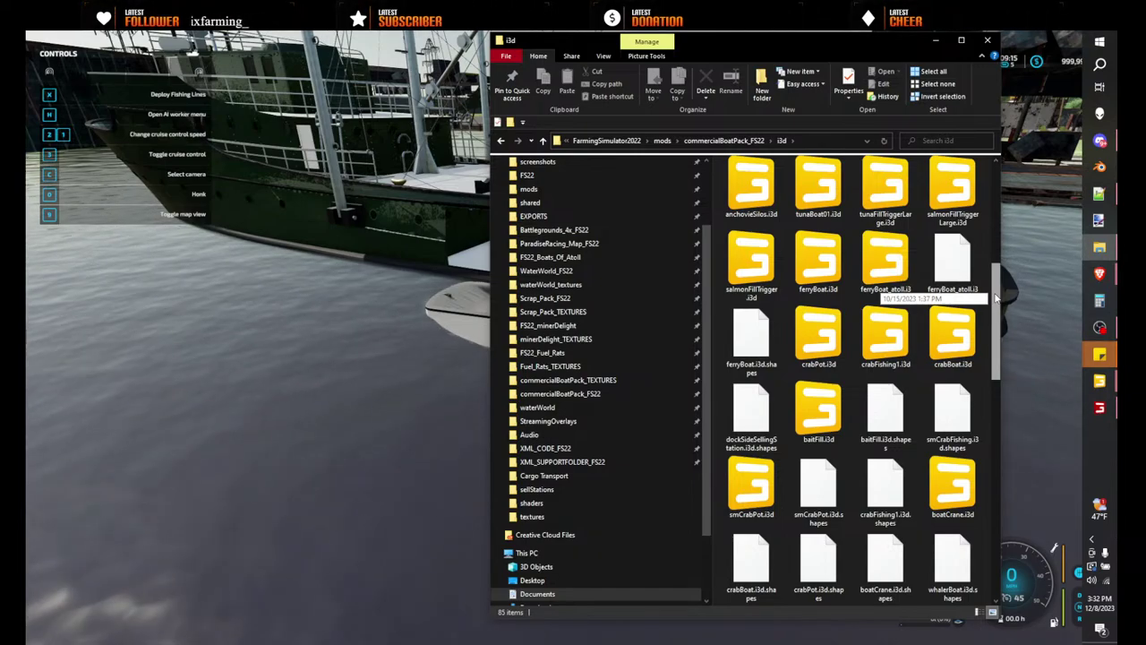
left_click_drag(996, 297, 997, 269)
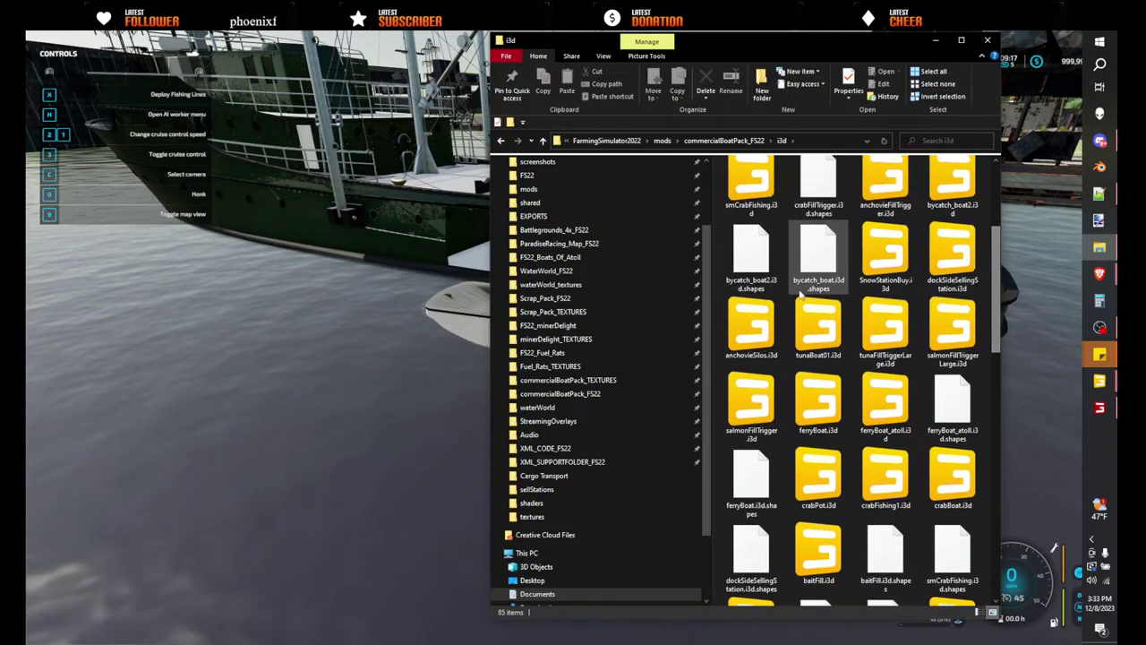
double_click(819, 320)
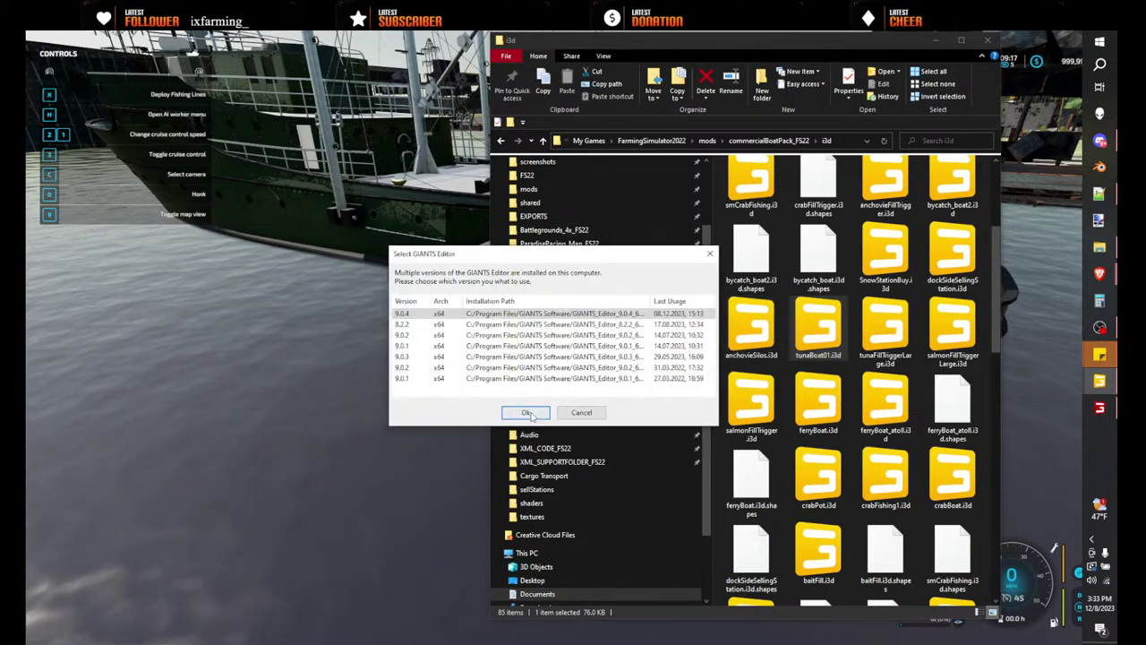
left_click(529, 413)
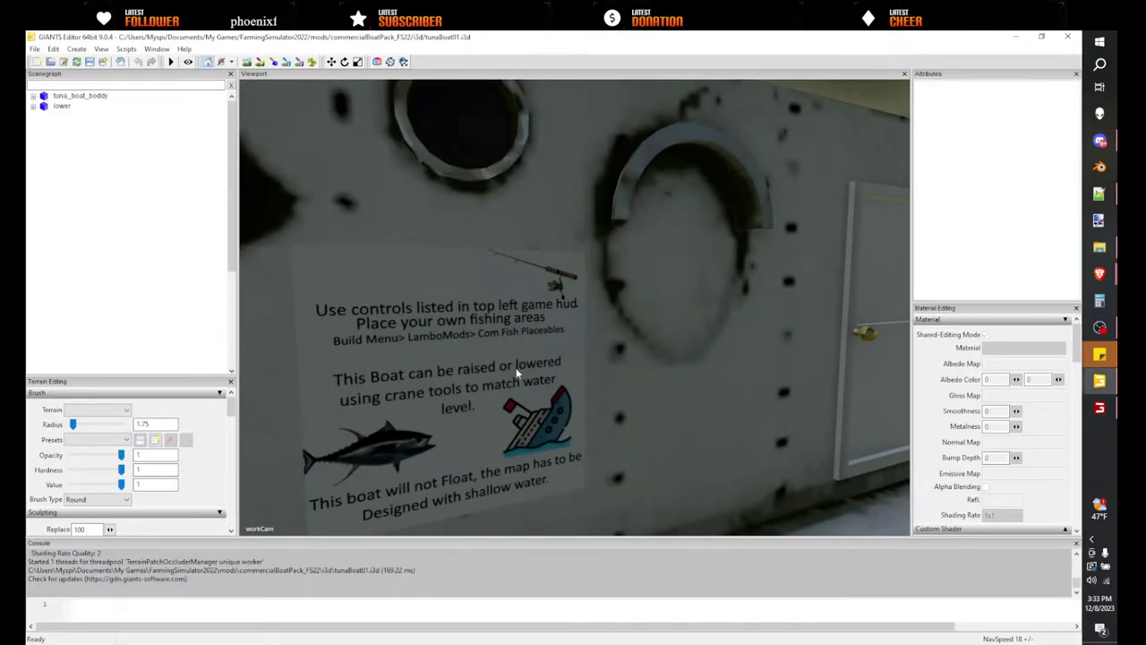
- Select the instruction sign's plane on the tuna boat and examine the wall surface around it
left_click(516, 367)
left_click_drag(609, 364, 683, 393, "alt")
scroll(526, 365, "up", 4)
scroll(689, 398, "down", 5)
right_click_drag(682, 394, 665, 353)
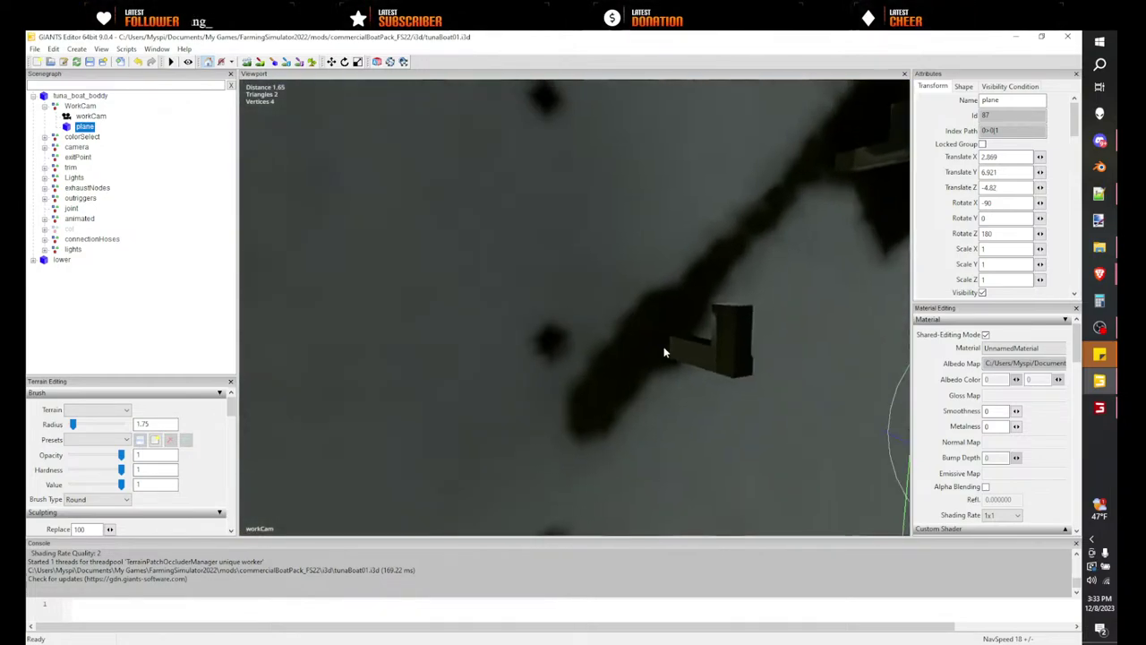
- Save the tunaBoat01.i3d scene, close the editor and return to Farming Simulator 22
left_click(91, 62)
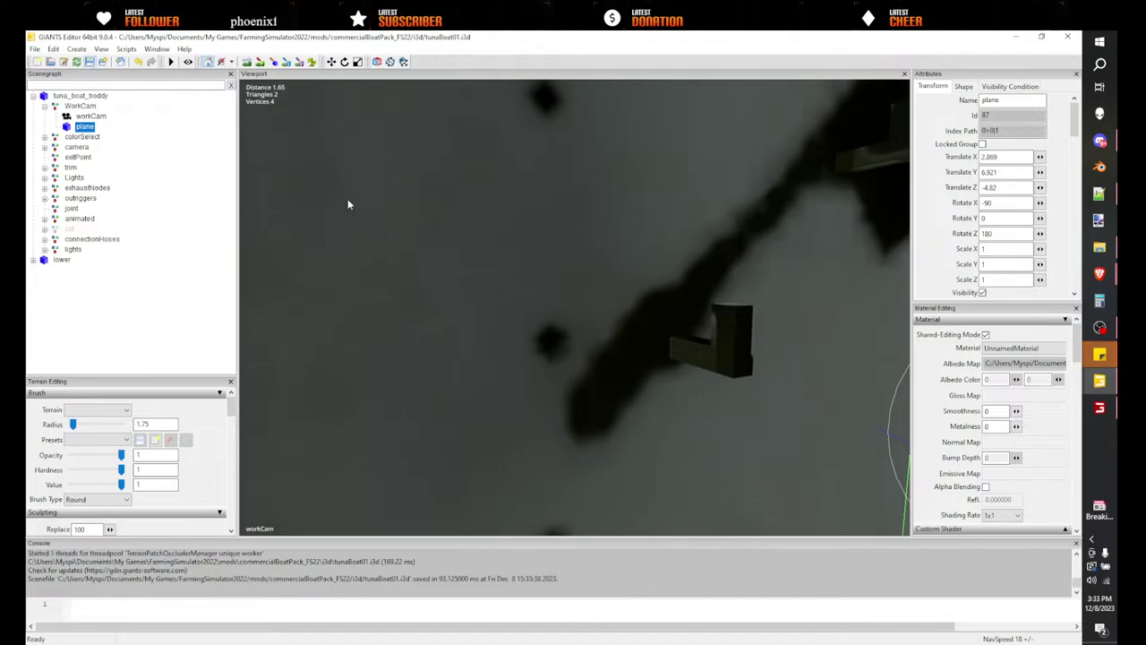
left_click(1066, 40)
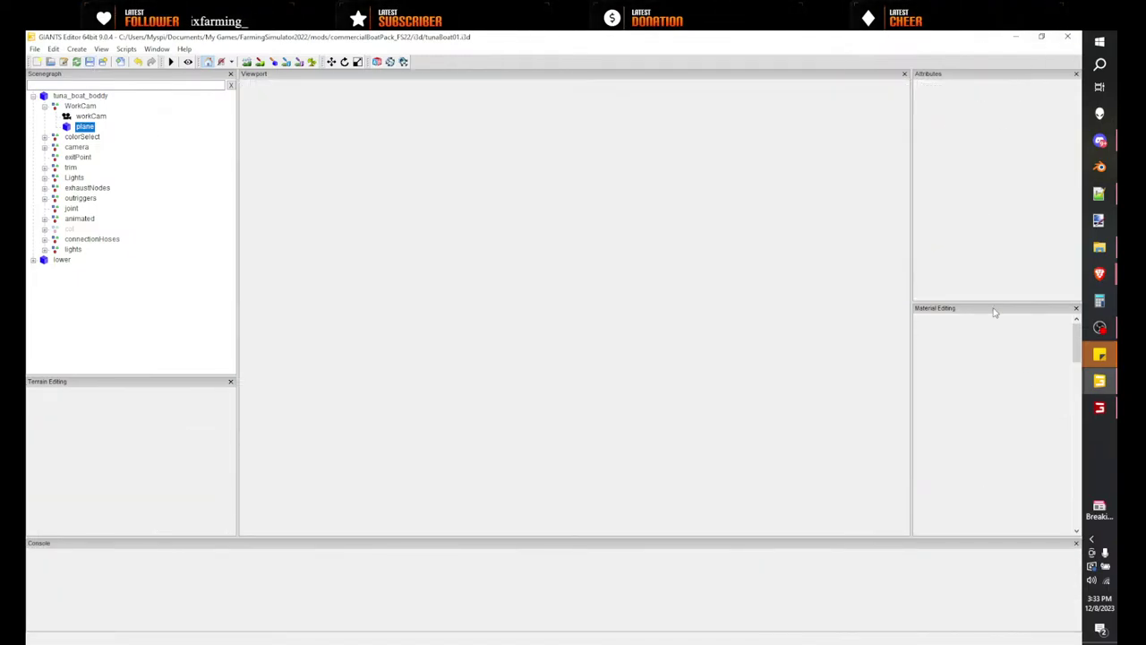
key("alt+Tab")
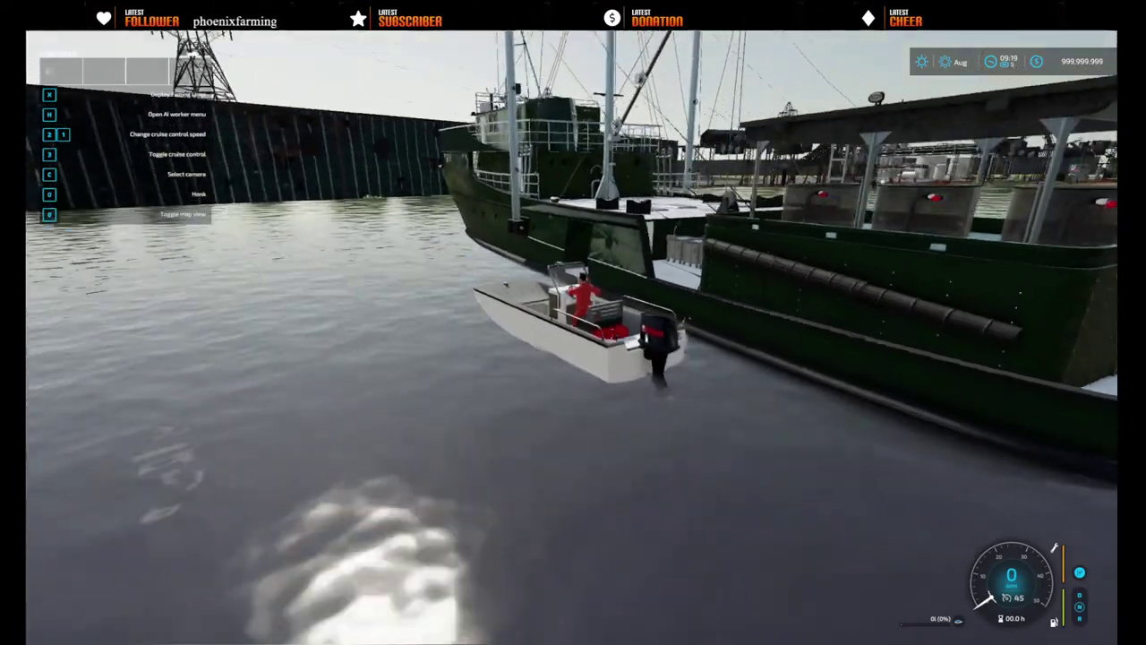
- Reload the nearby vehicles with the console command gsVehicleReload false 100 and close the console
scroll(573, 322, "down", 5)
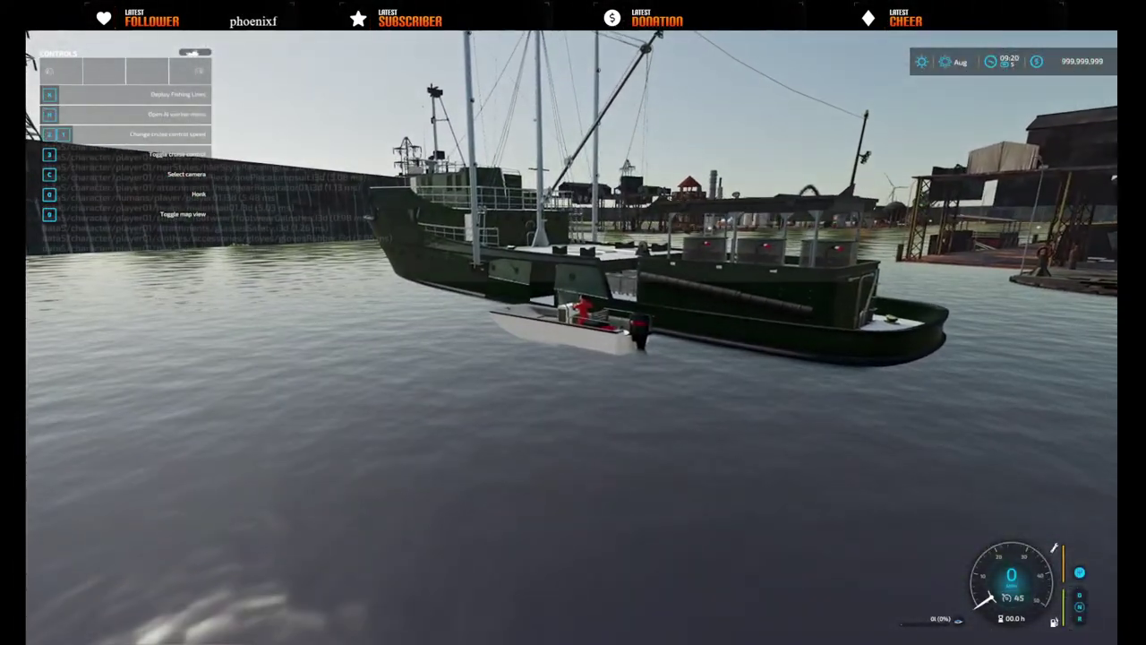
key("grave")
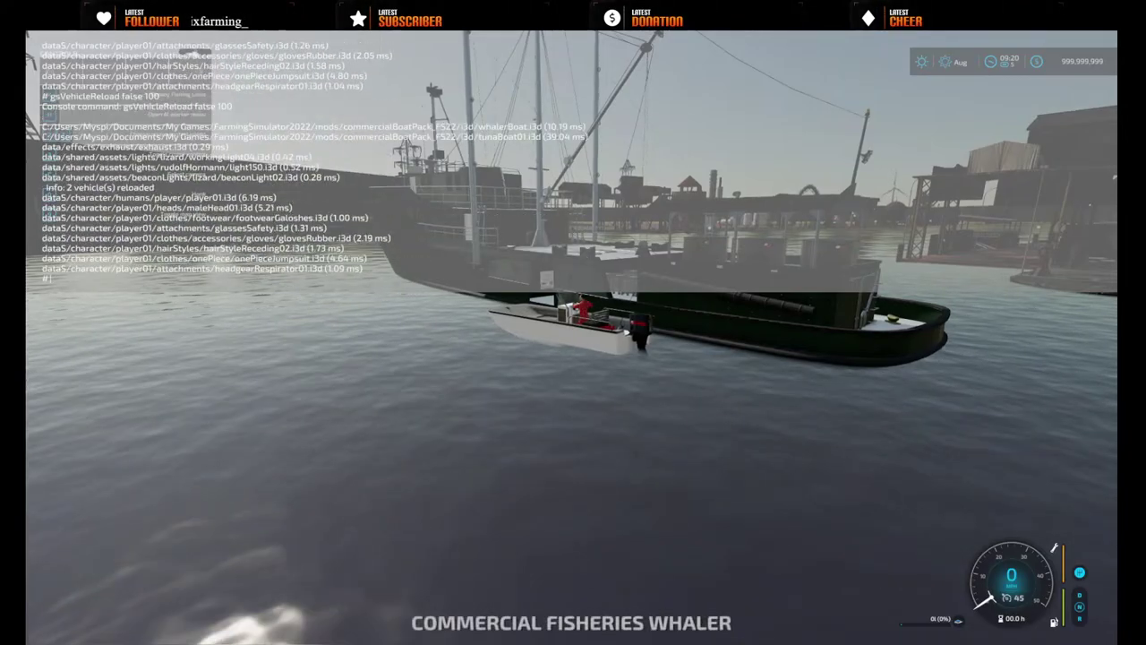
key("grave")
scroll(573, 322, "up", 5)
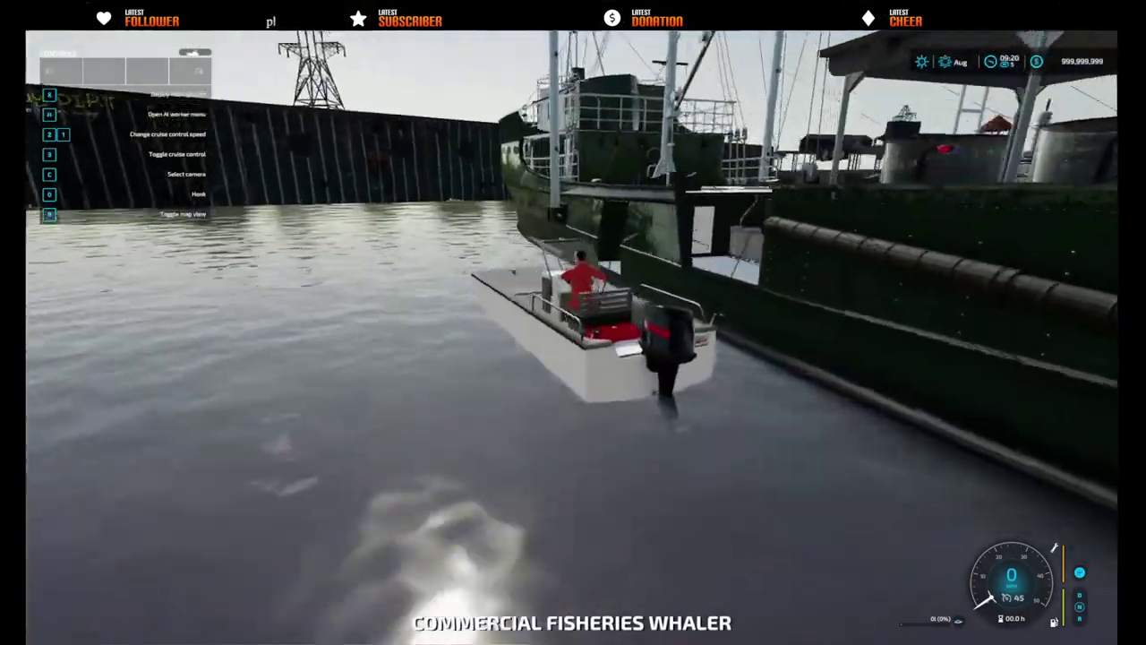
- Move from the Whaler onto the green Commercial Fisheries Big Game Fishing boat and deploy its outriggers
key("e")
key("w")
key("space")
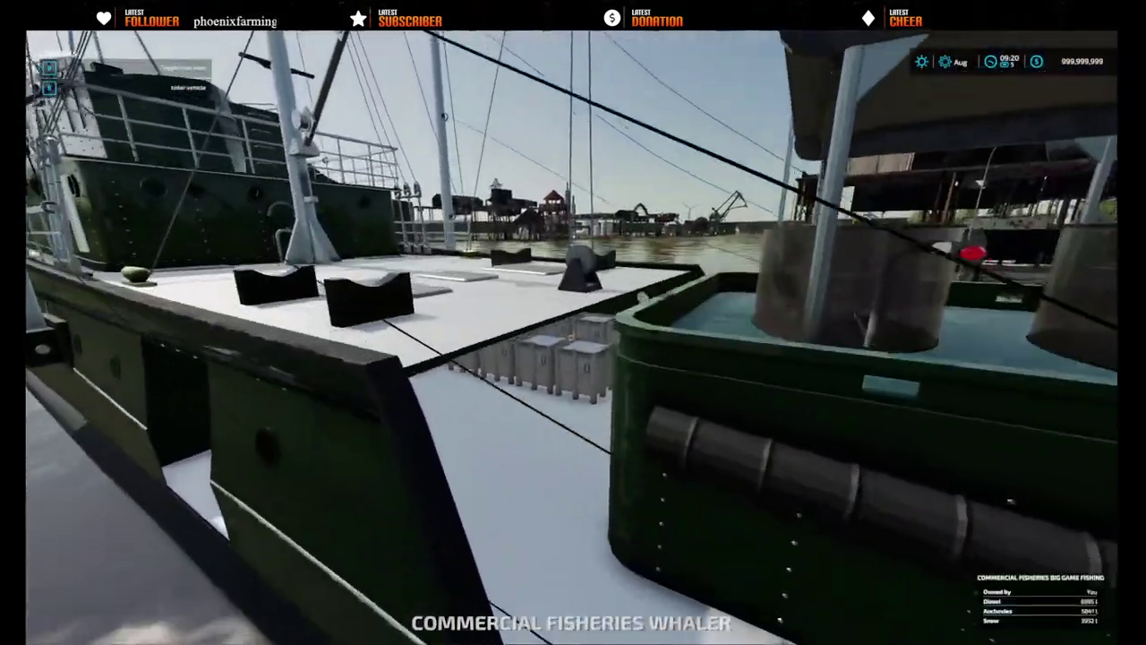
key("e")
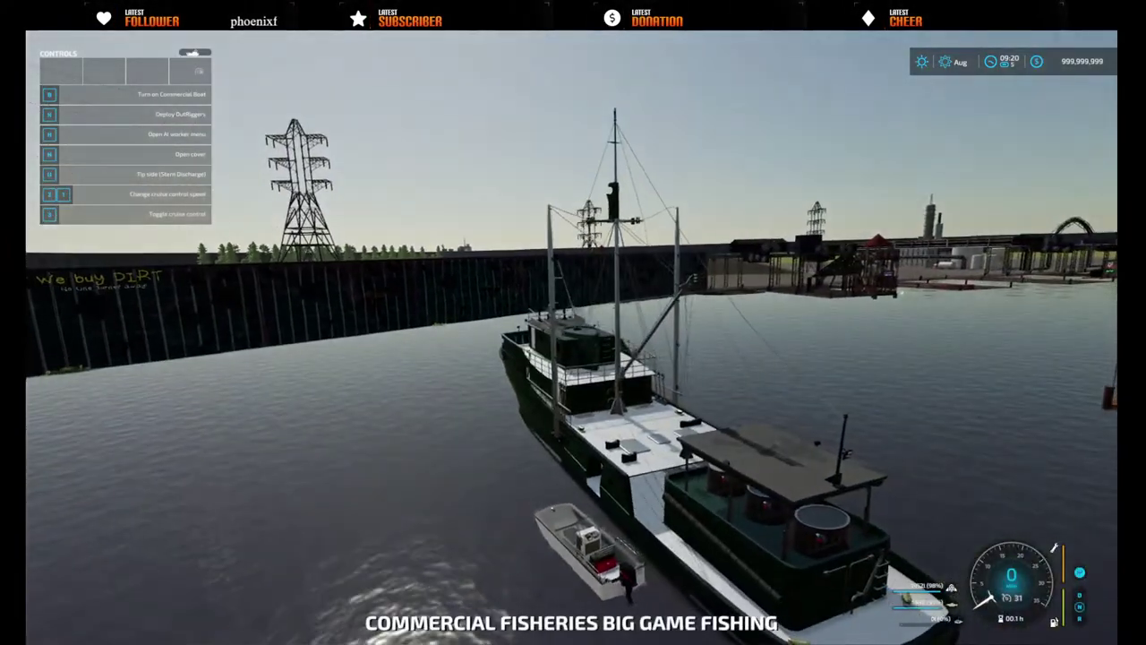
key("x")
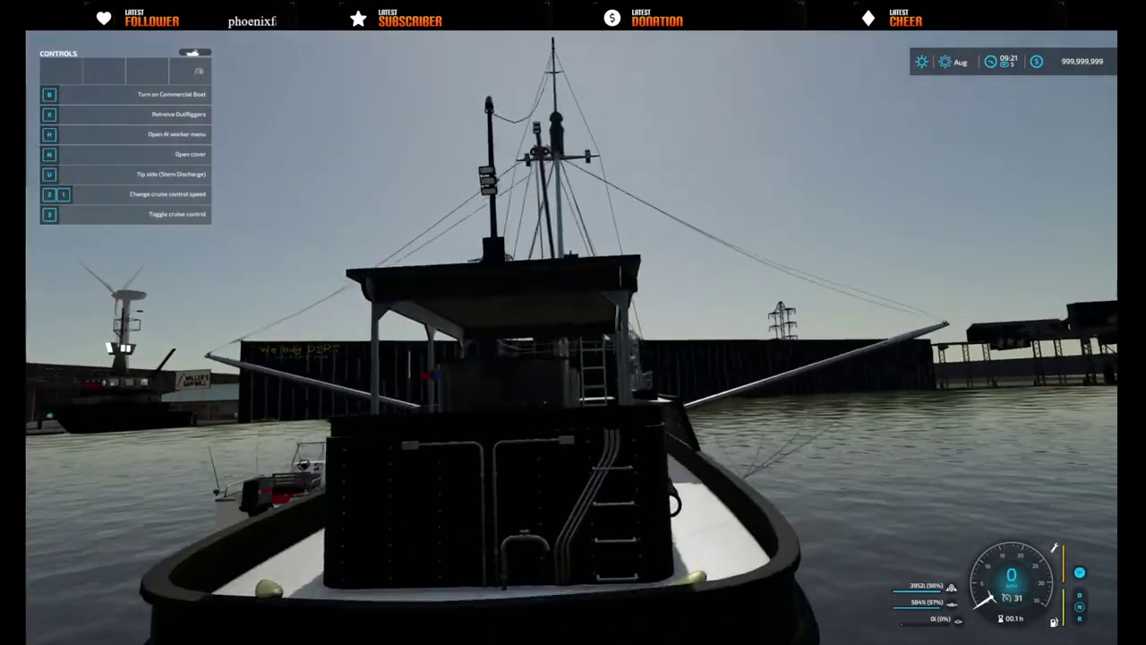
scroll(573, 322, "up", 5)
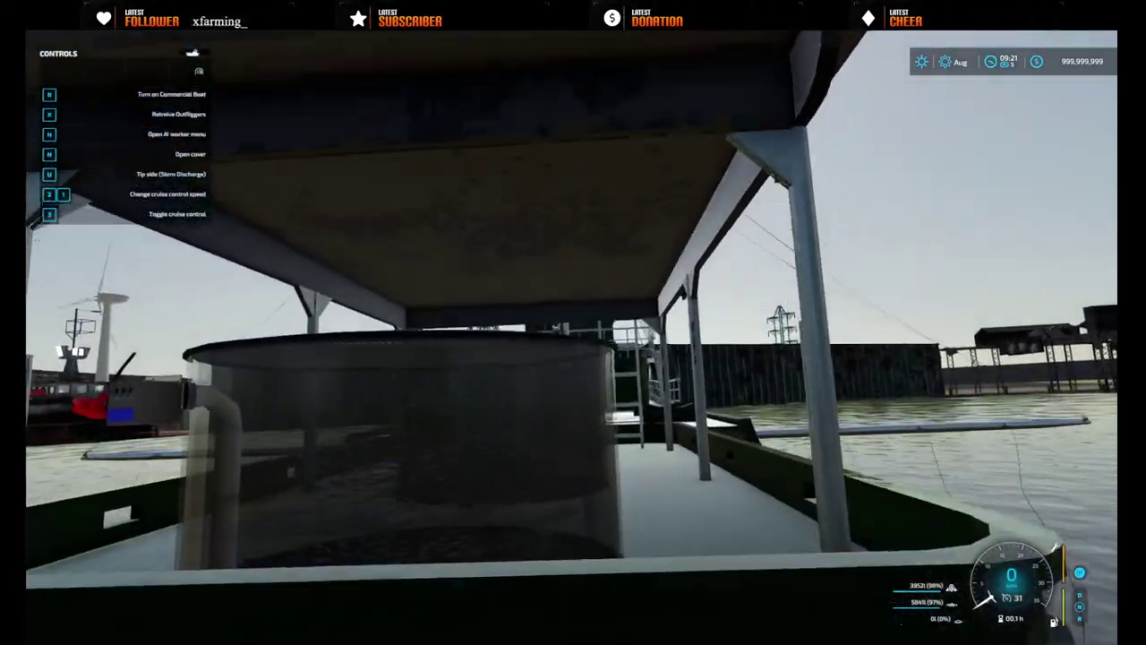
- Examine the transparent fish tanks at the stern of the Big Game Fishing boat up close and from outside
scroll(574, 322, "up", 4)
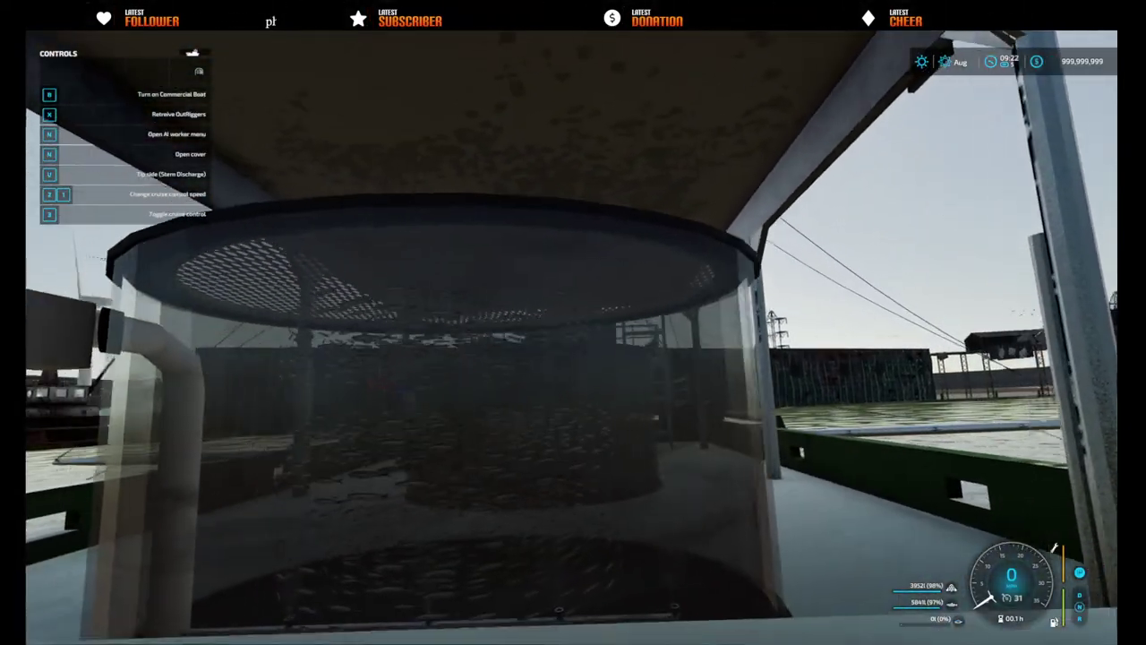
scroll(573, 322, "down", 4)
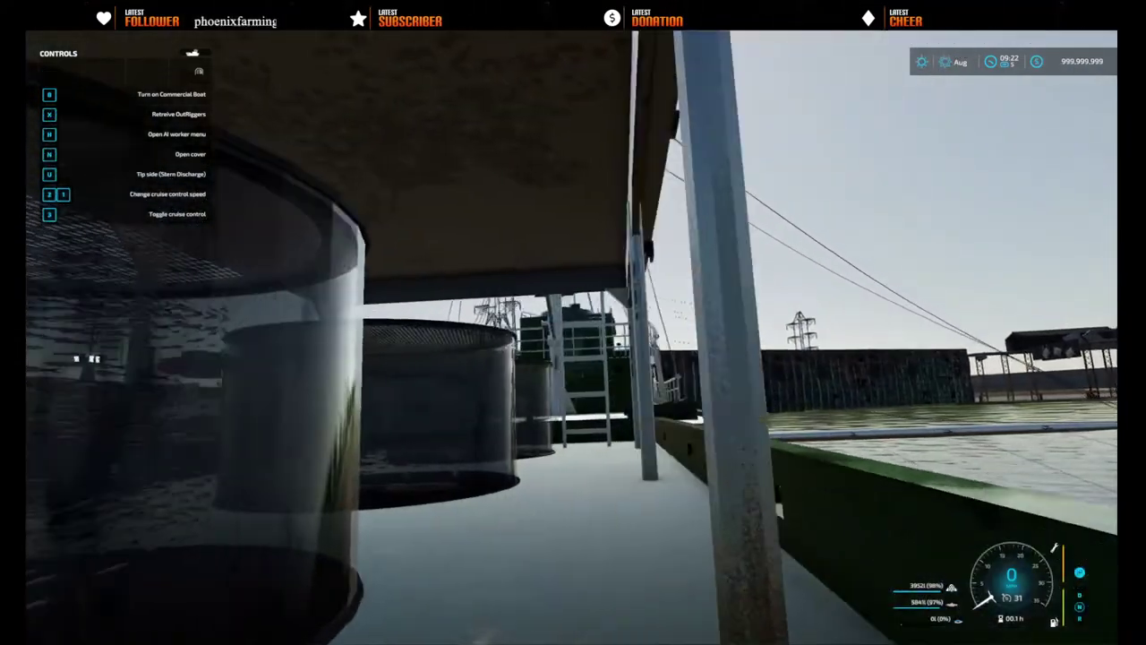
scroll(573, 323, "up", 3)
scroll(573, 323, "down", 6)
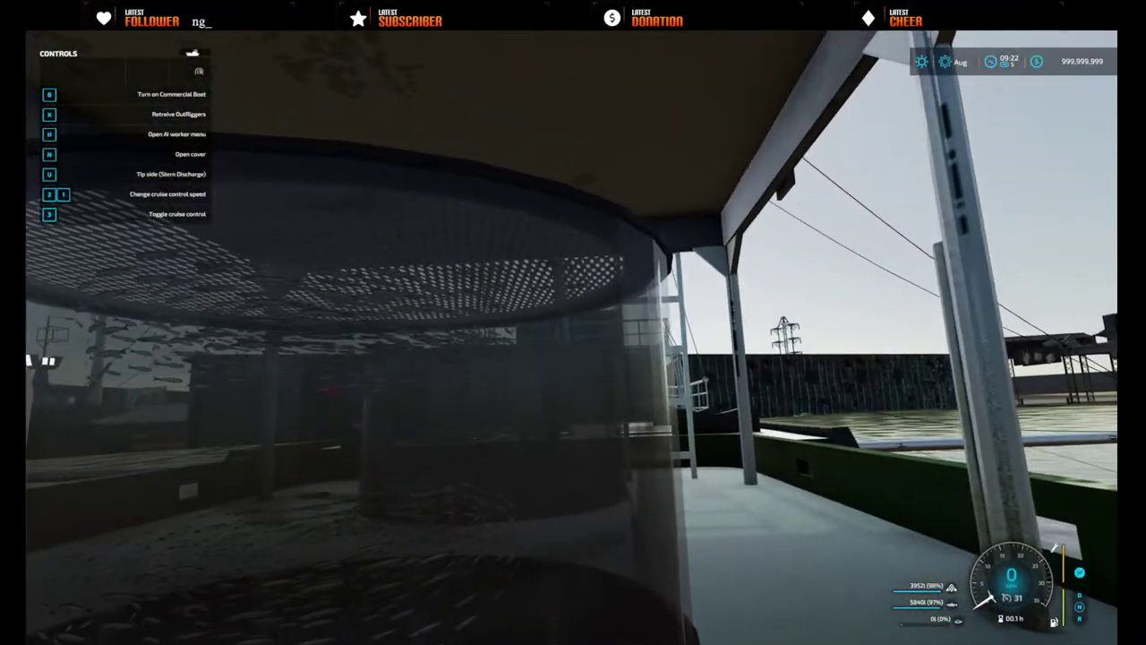
scroll(573, 322, "down", 5)
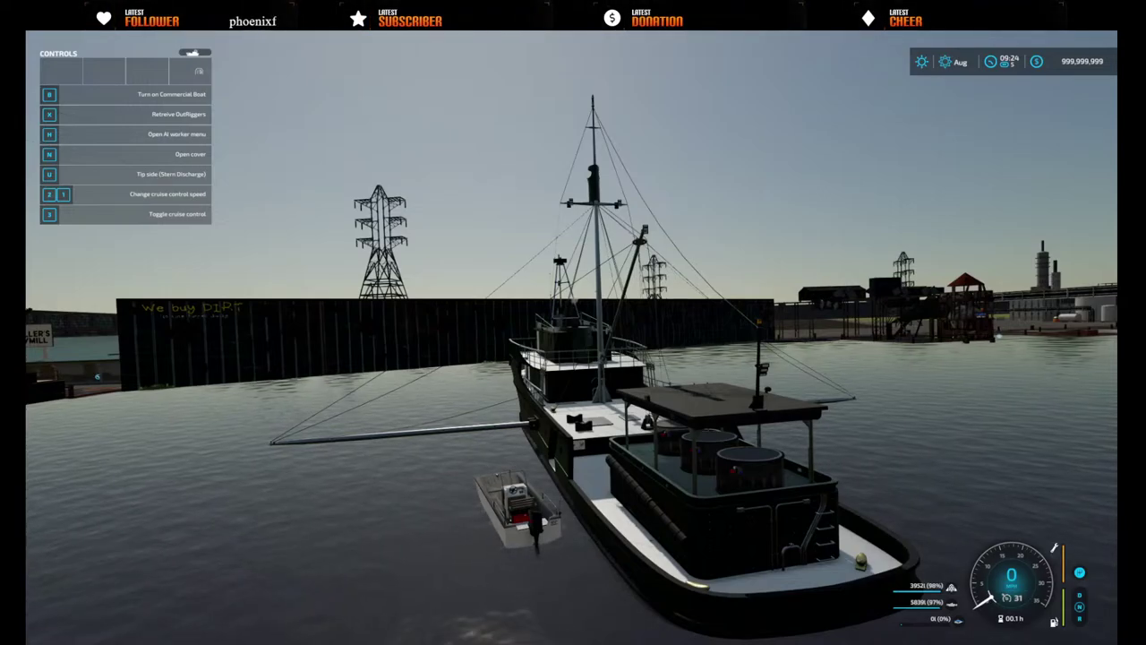
scroll(573, 323, "down", 3)
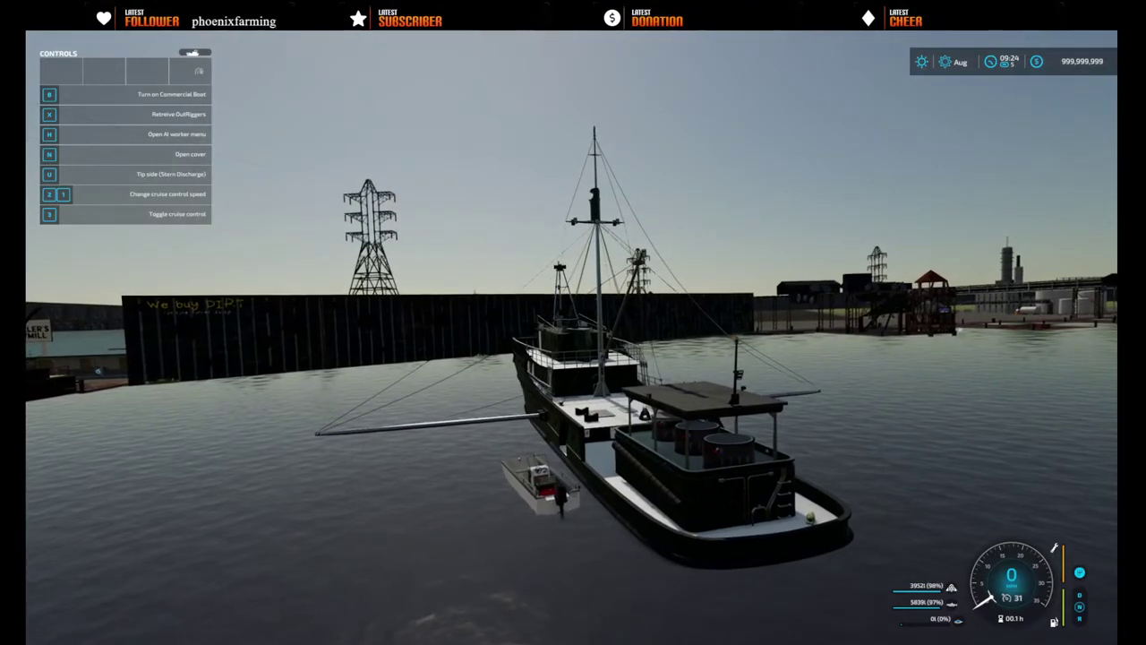
- Check the boat's collision shapes with the physics debug overlay while cycling the outriggers, and hide the overlay
key("F5")
key("x")
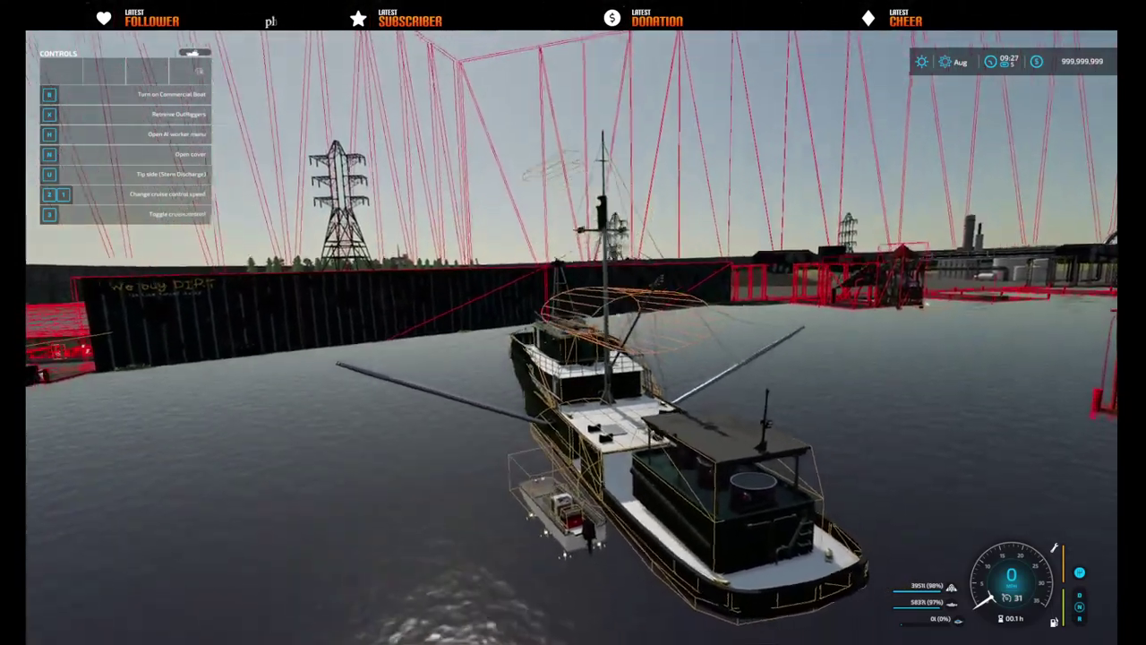
scroll(574, 322, "up", 5)
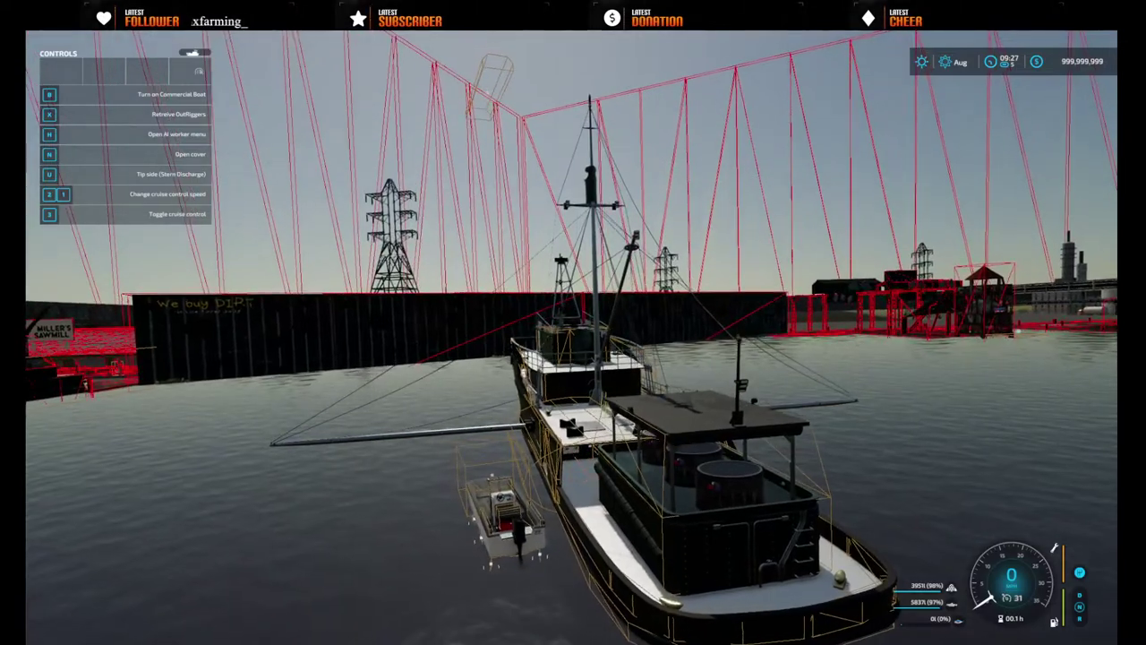
key("F4")
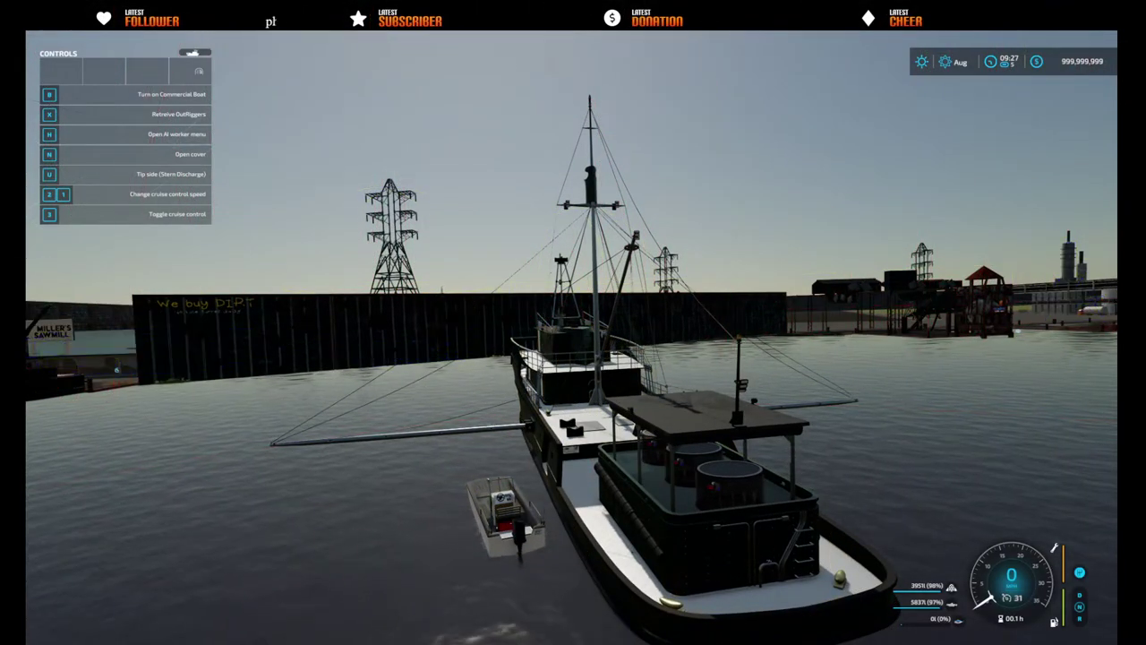
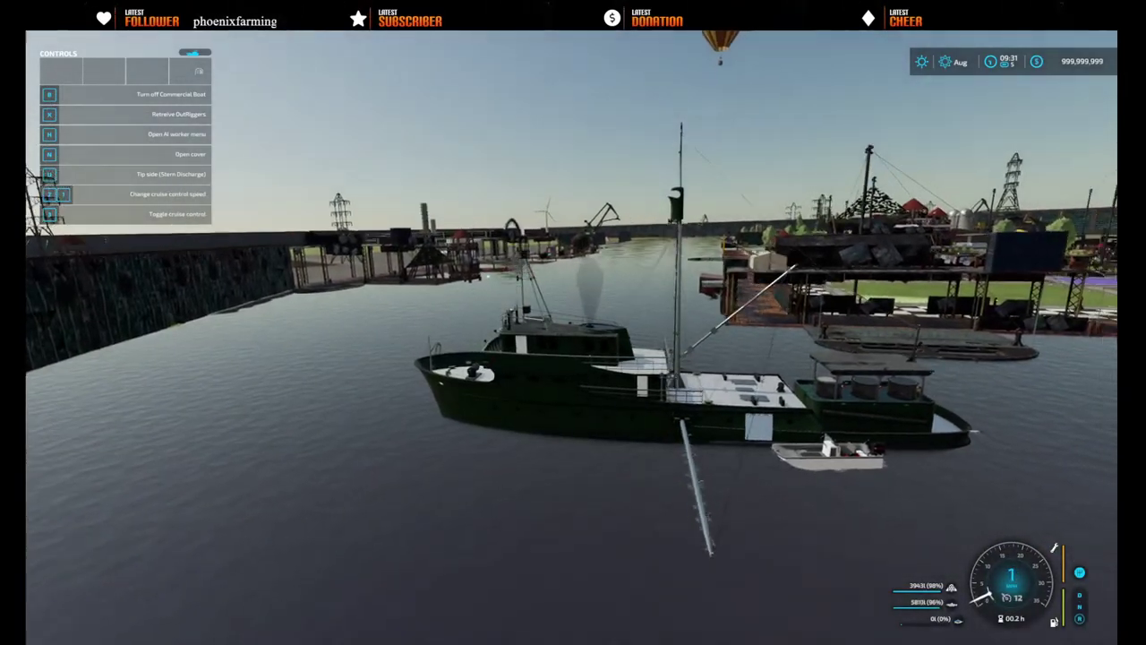
- Buy a Bycatch Basket Boat with the Tuna & Crab Permit from the Commercial Fisheries vehicles and leave the shop
key("p")
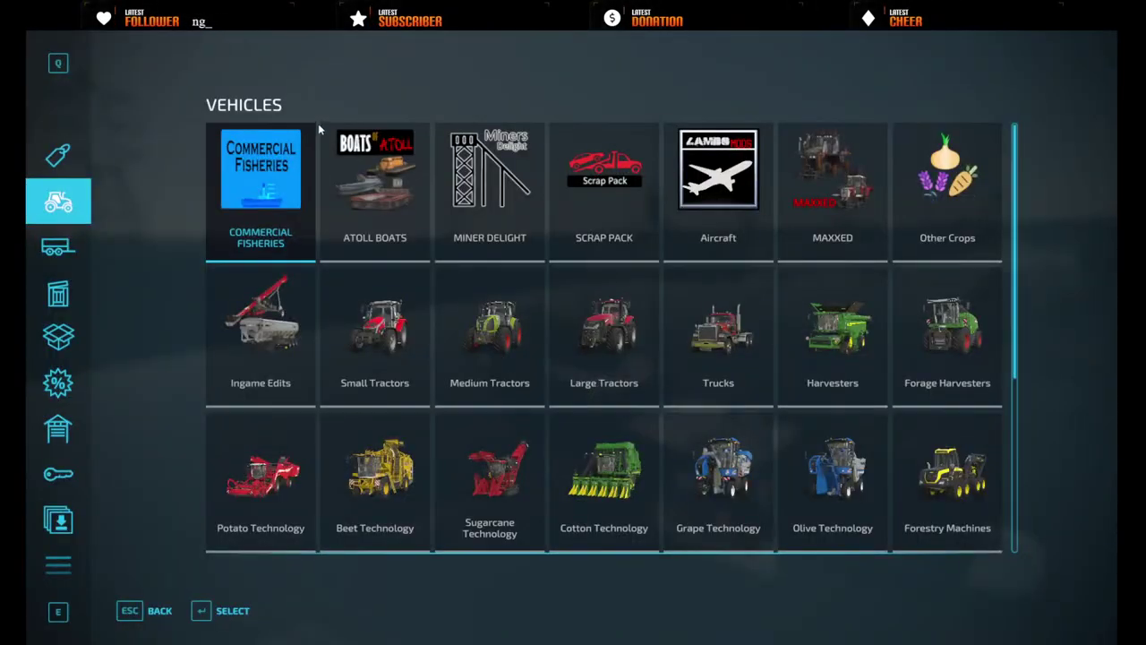
left_click(279, 177)
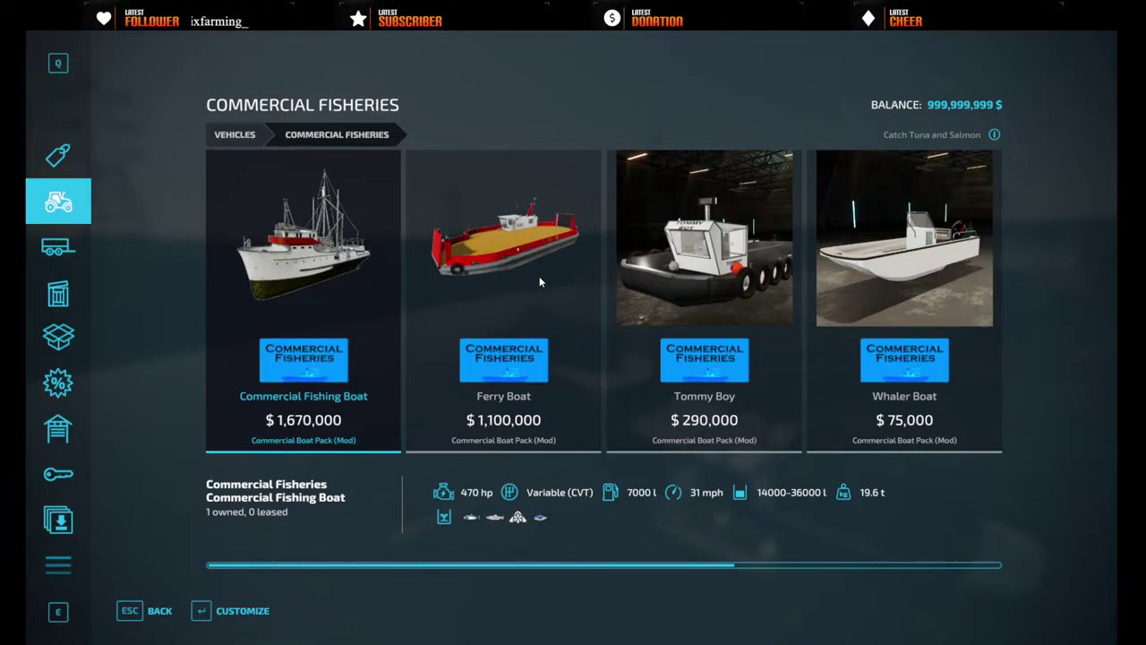
scroll(539, 278, "down", 2)
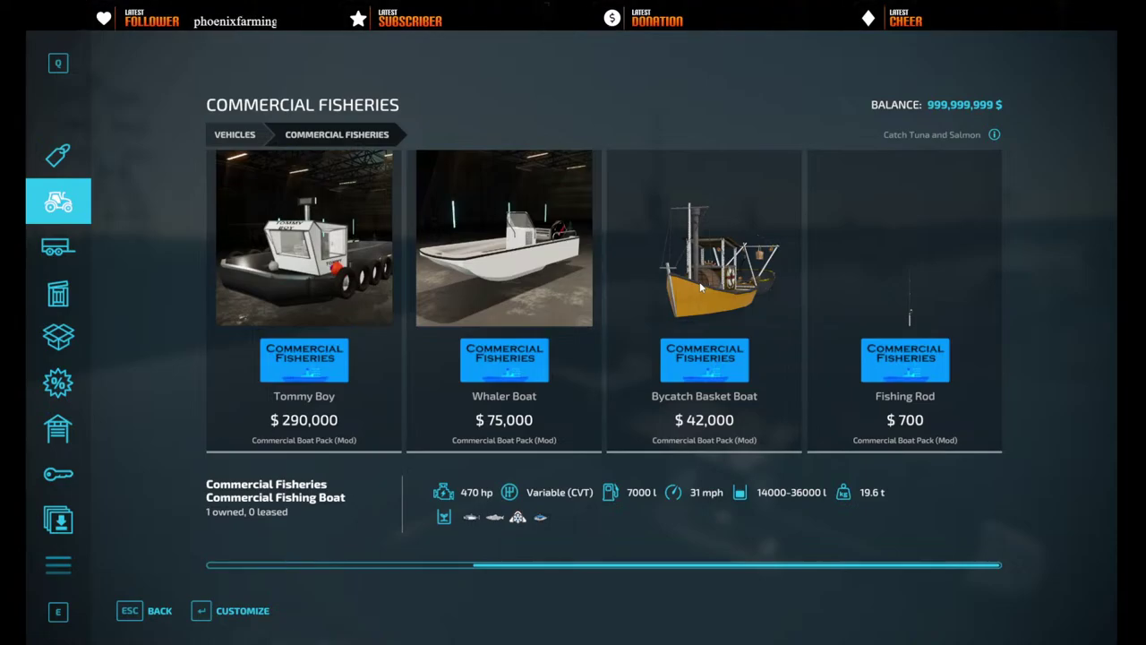
left_click(701, 287)
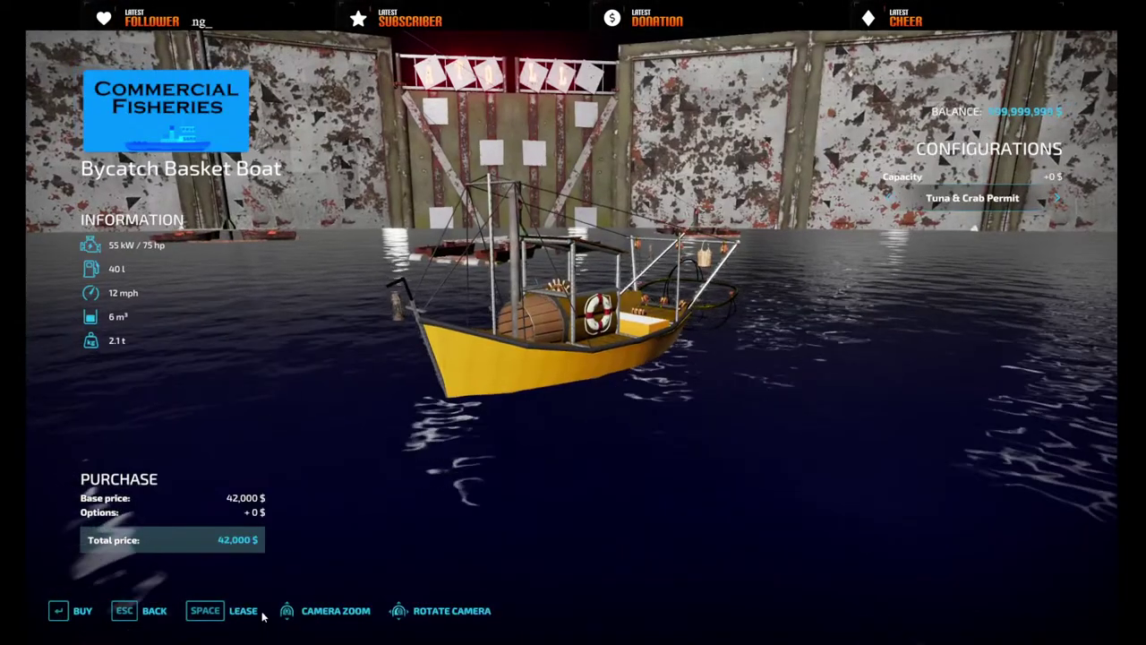
left_click_drag(763, 368, 878, 399)
key("Return")
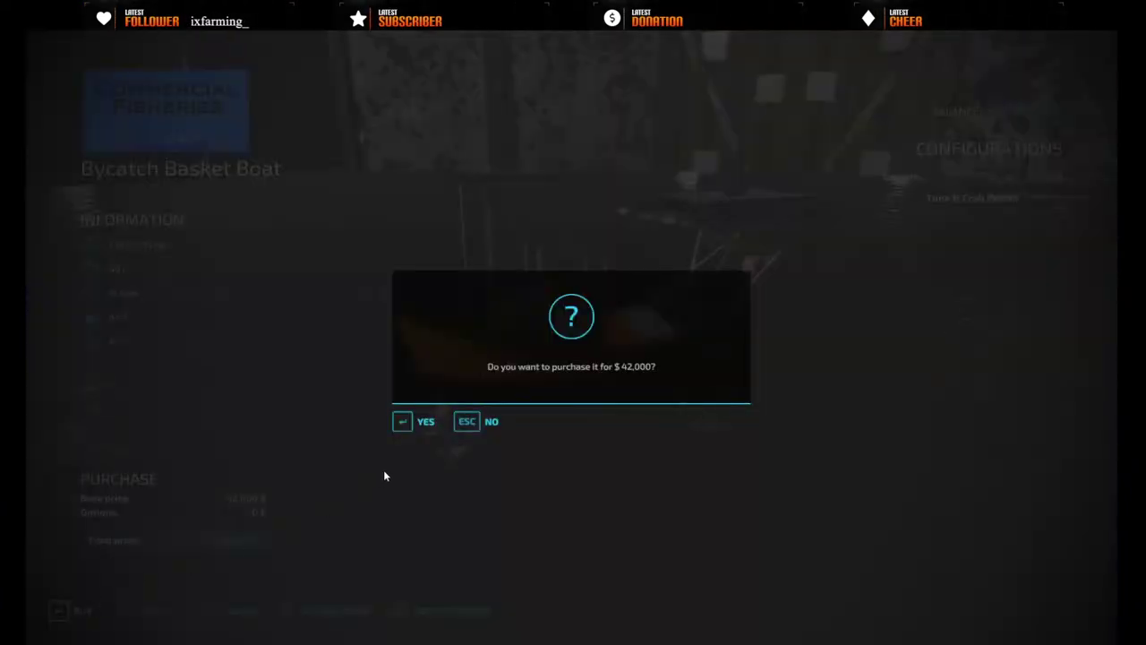
left_click(401, 423)
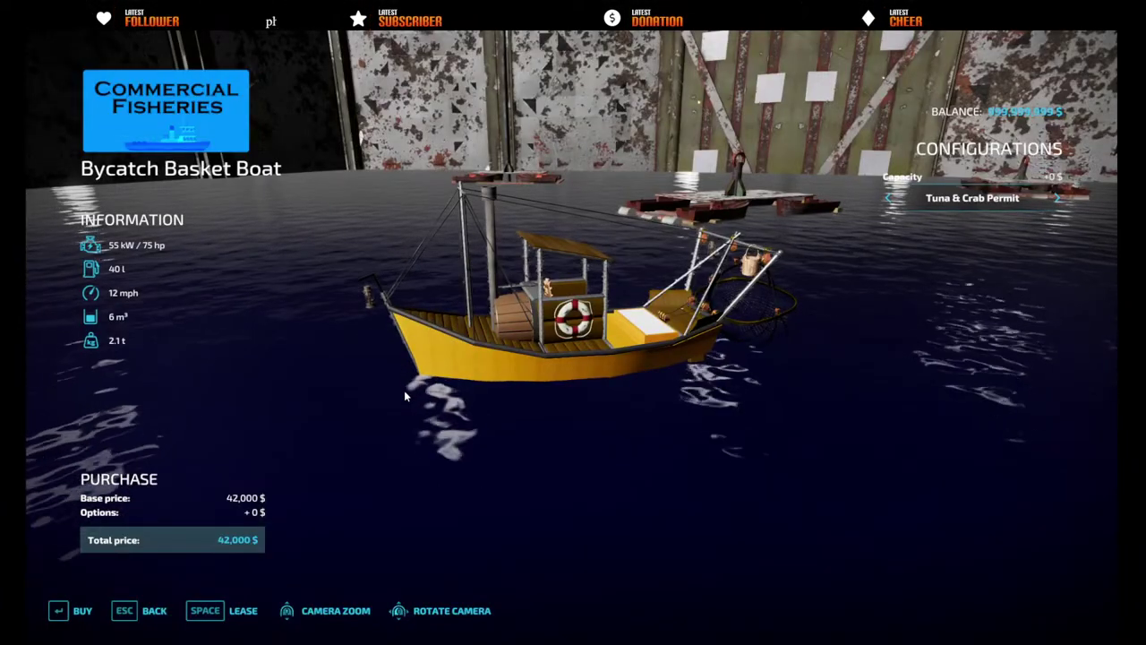
key("Escape")
key("Escape")
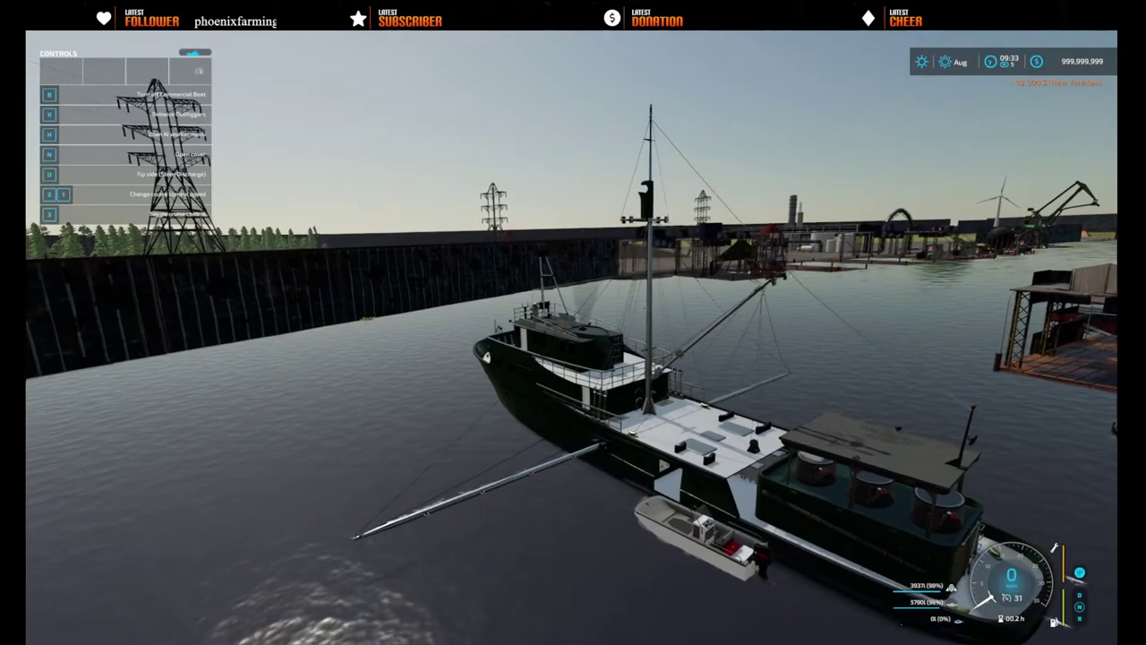
- Switch to the Bycatch boat and look at it through its helm, stern and outside cameras
key("Tab")
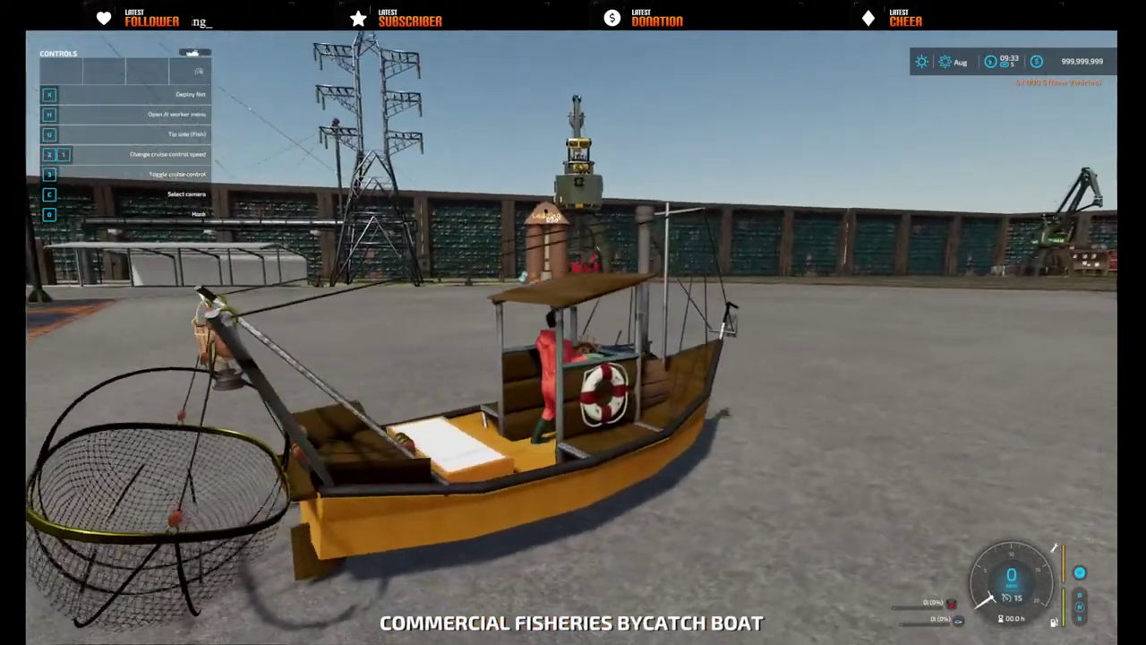
key("c")
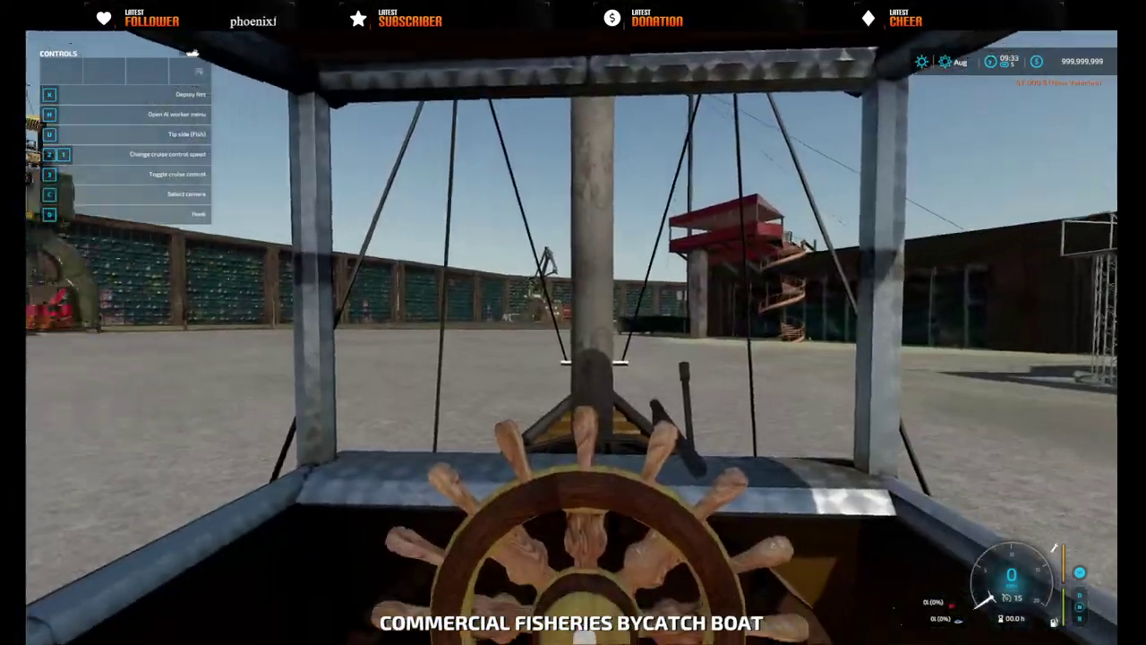
key("c")
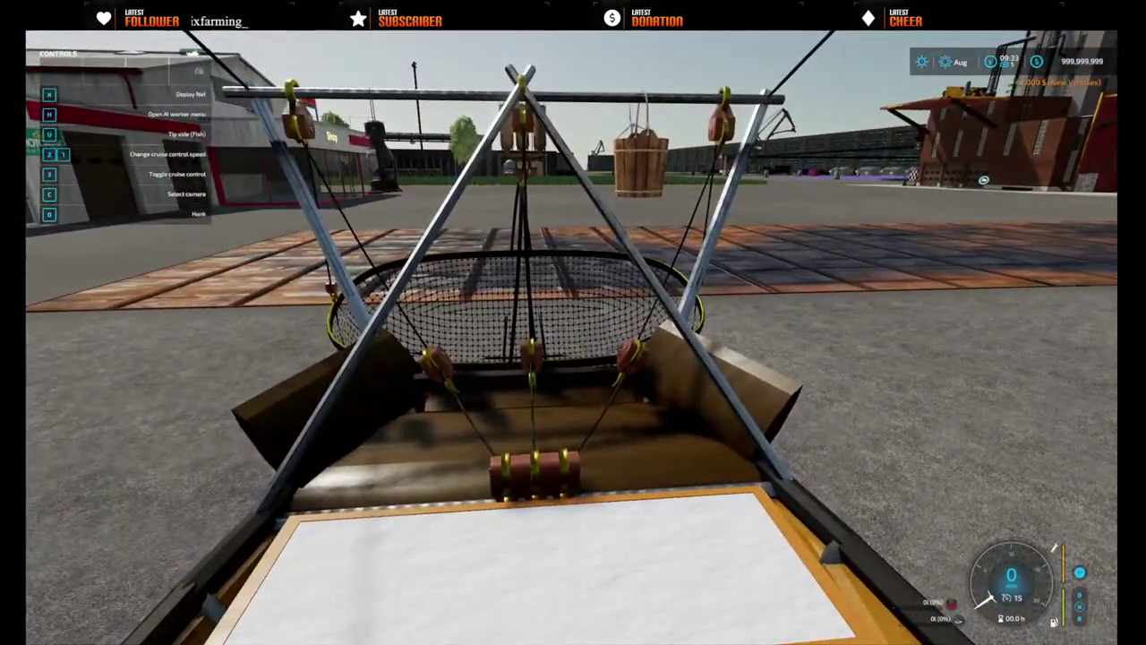
key("c")
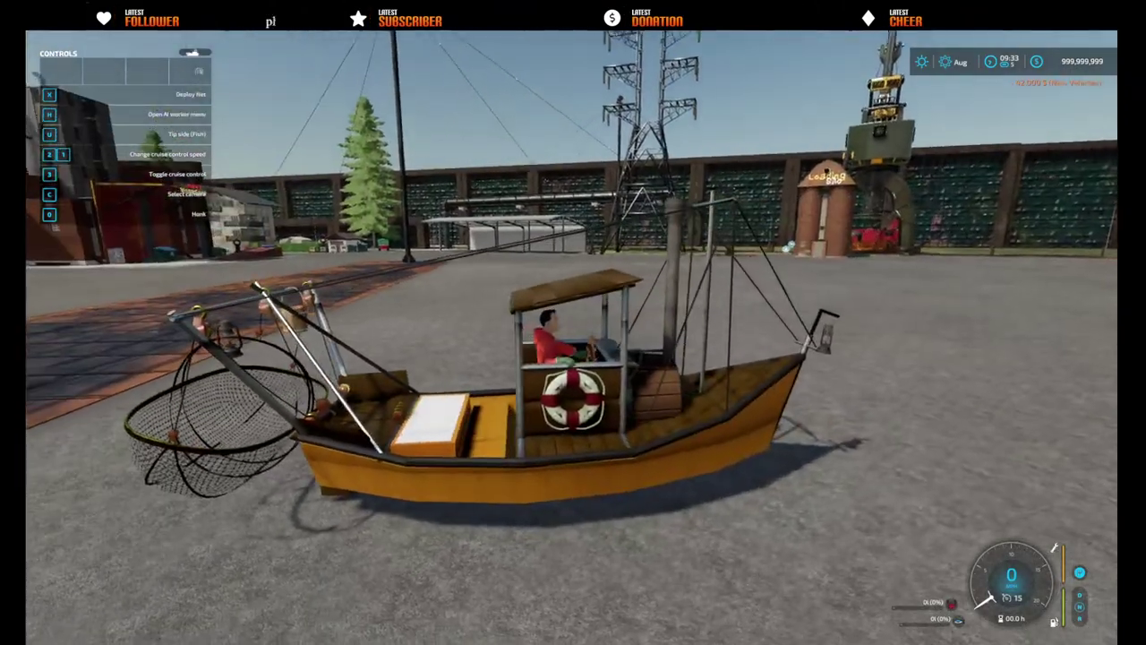
- Drive the Bycatch boat across the paved yard and out onto the open water
key("w")
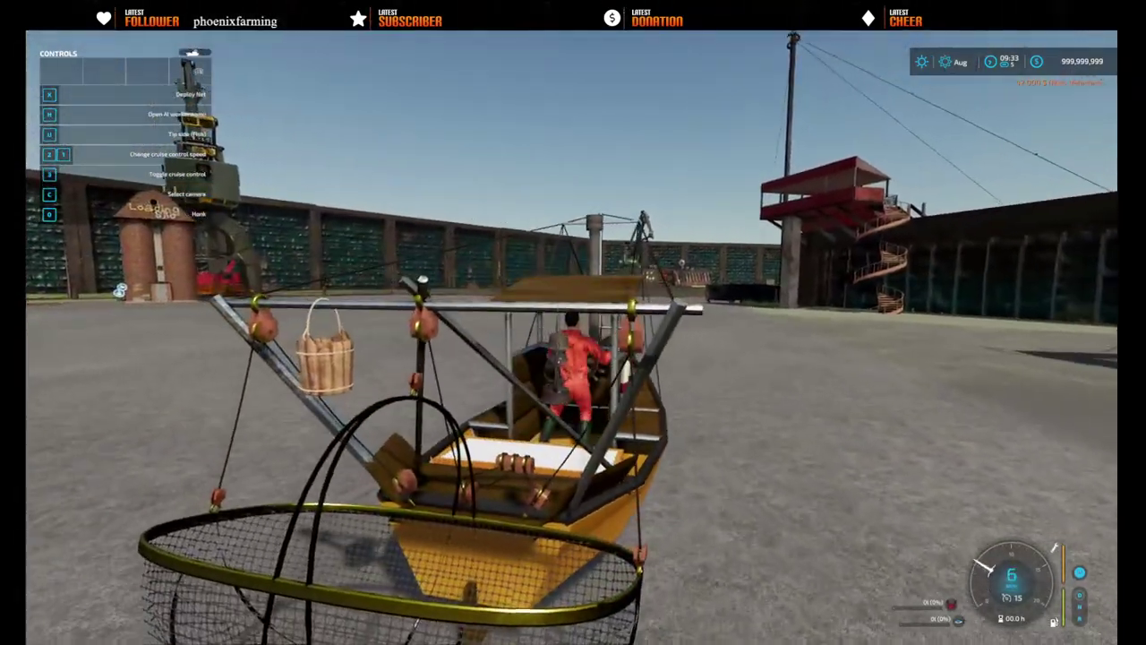
key("w")
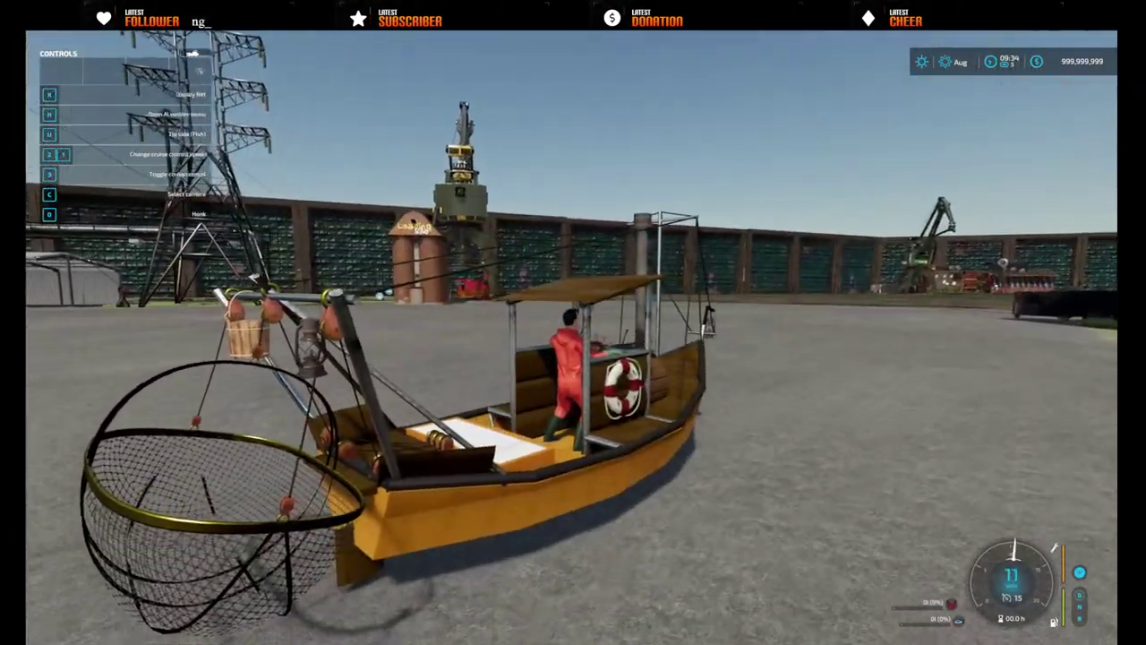
key("w")
key("w")
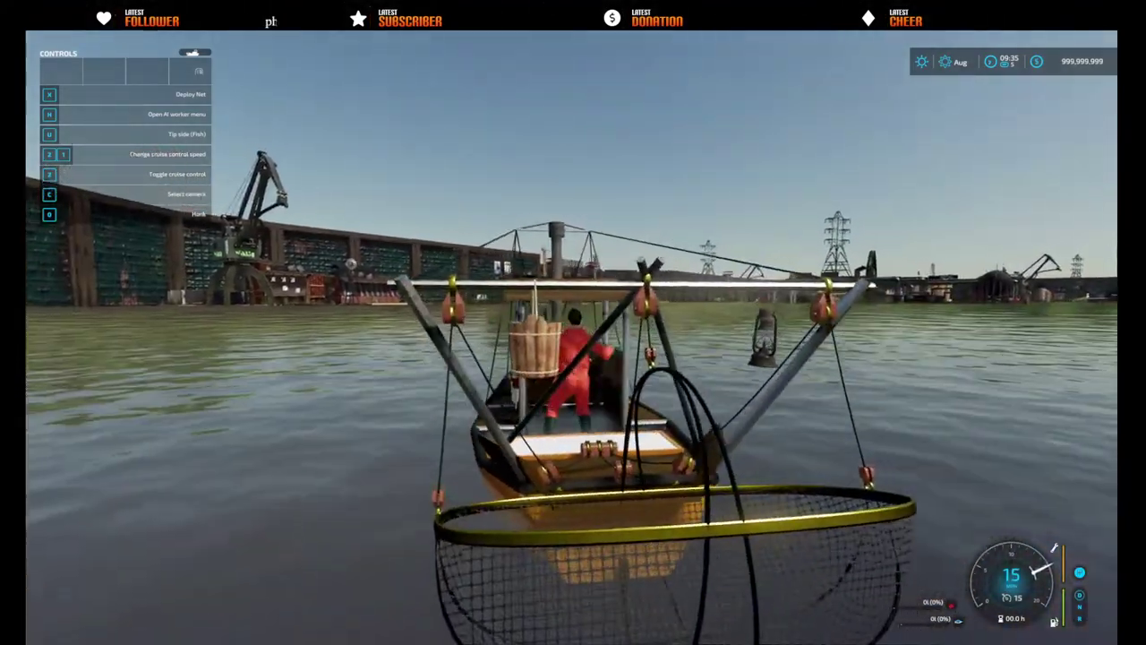
- Deploy the Bycatch boat's net, inspect it trailing behind the stern, and move the boat forward briefly
scroll(573, 323, "down", 5)
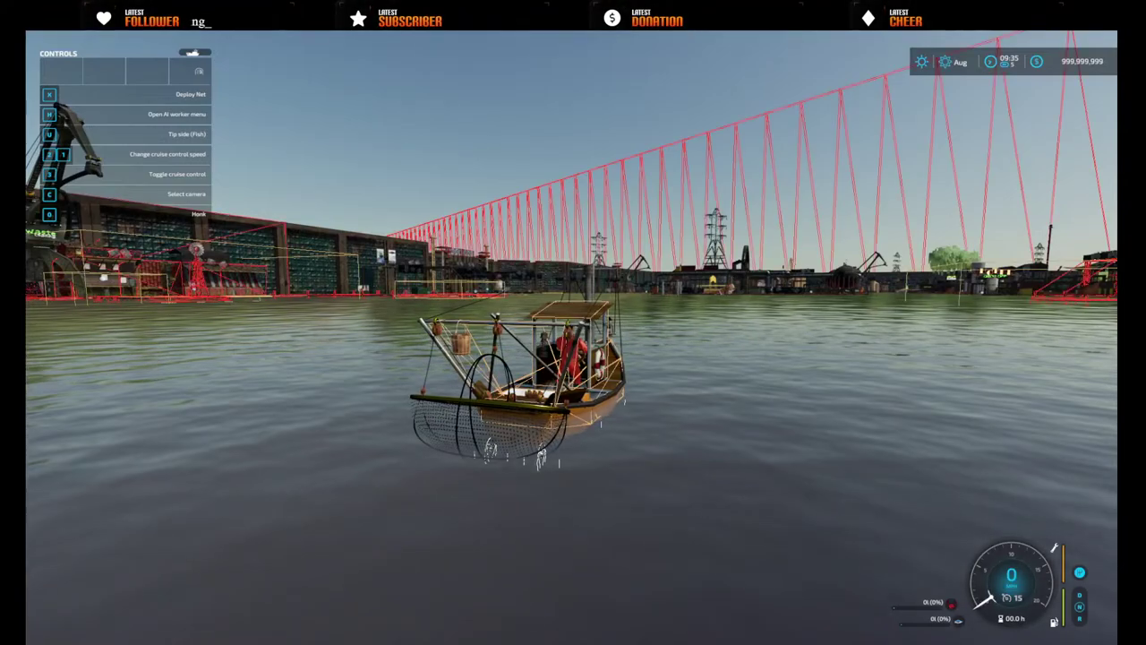
scroll(573, 322, "down", 4)
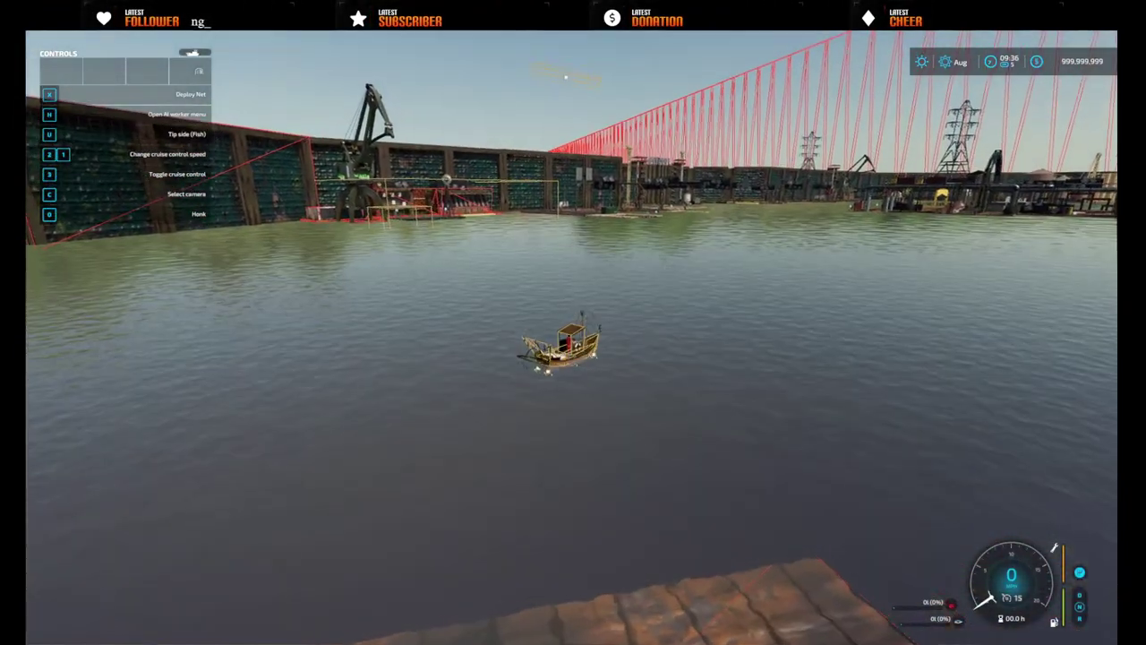
key("x")
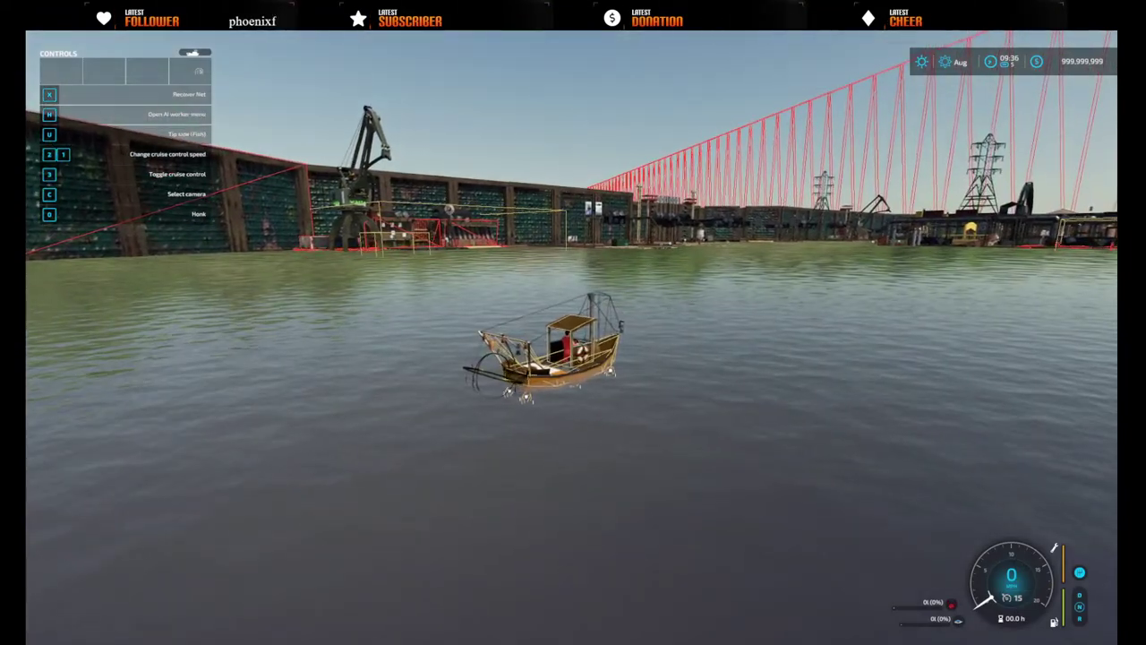
scroll(572, 337, "up", 8)
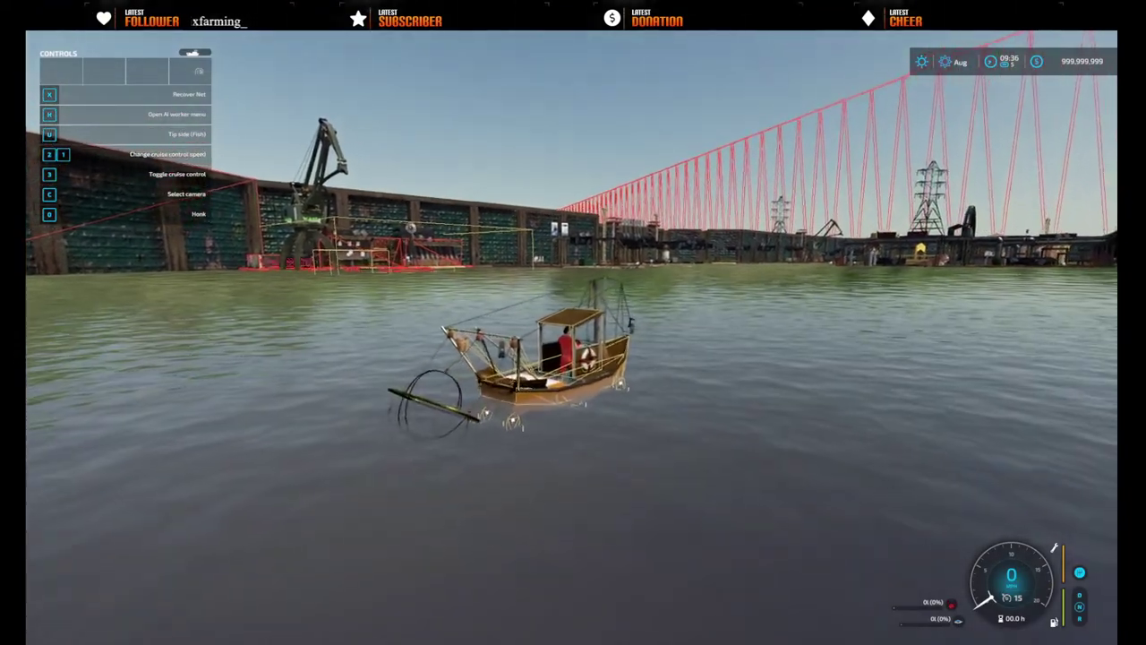
scroll(571, 336, "down", 8)
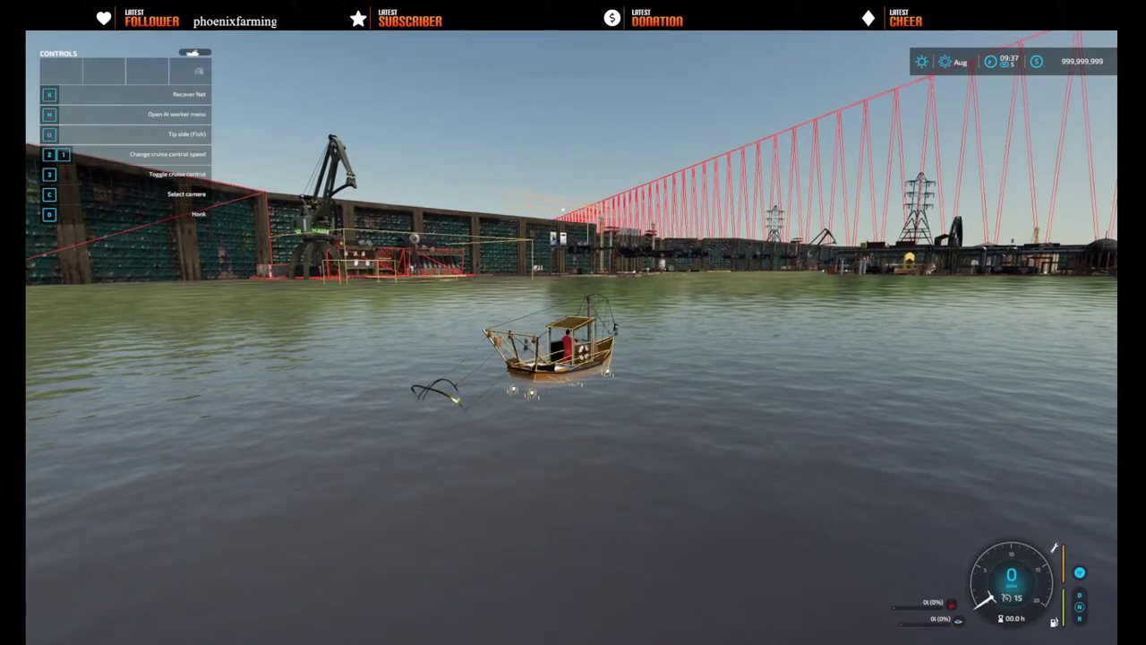
scroll(571, 336, "up", 5)
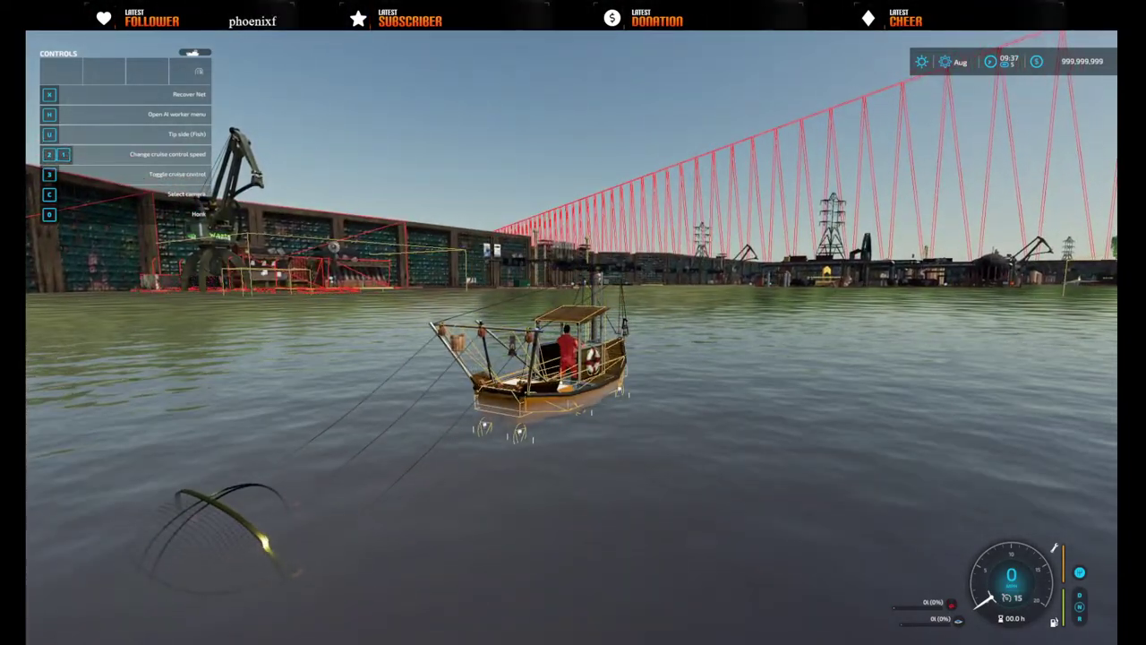
key("w")
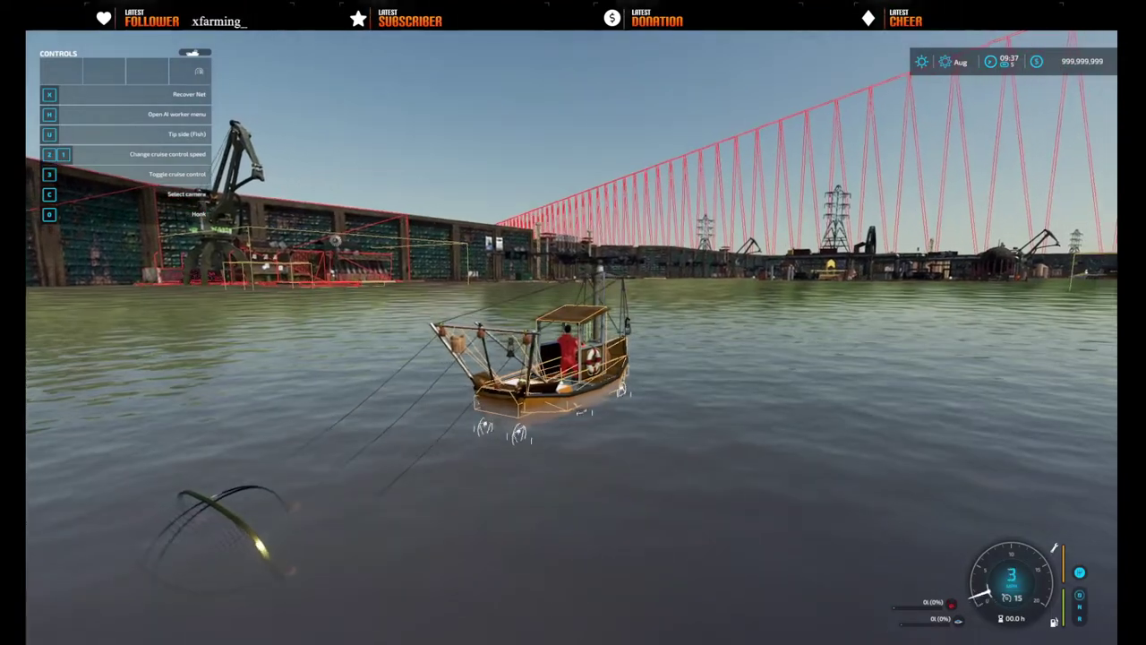
key("w")
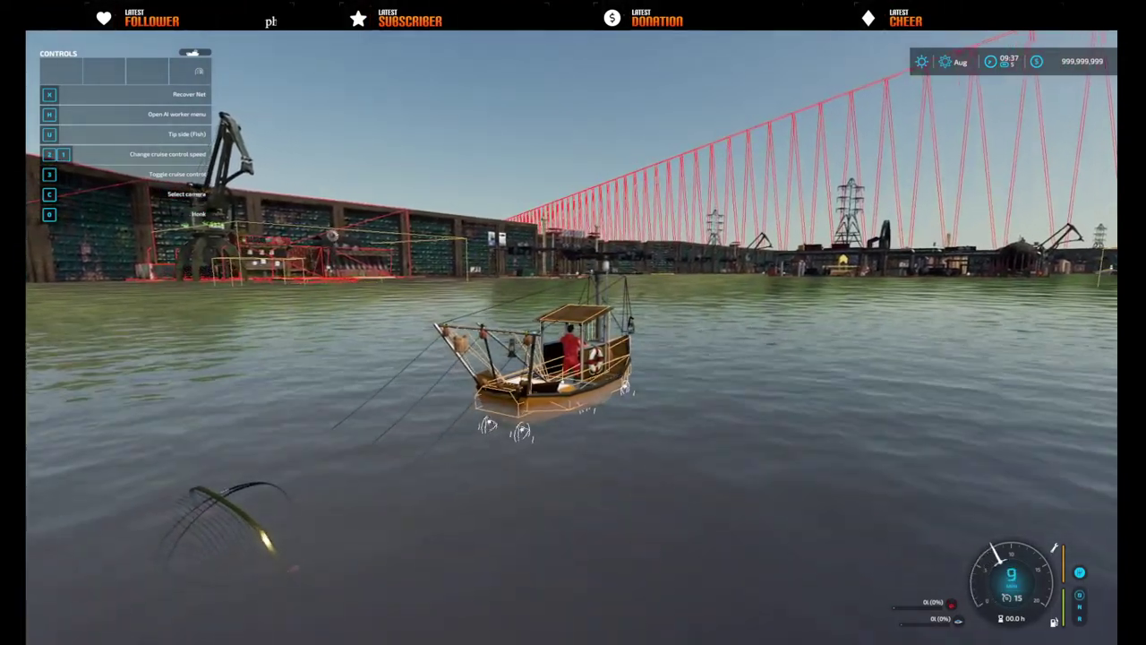
- Locate the large tuna and salmon fishing areas on the map and return to the boat
key("Escape")
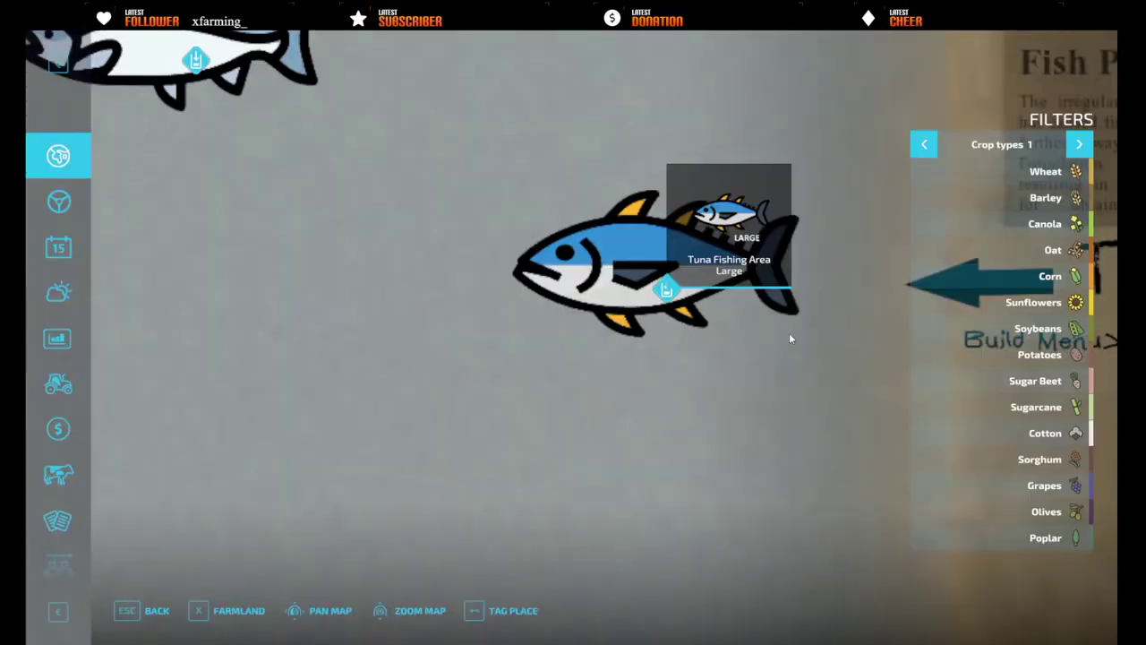
left_click_drag(790, 333, 799, 477)
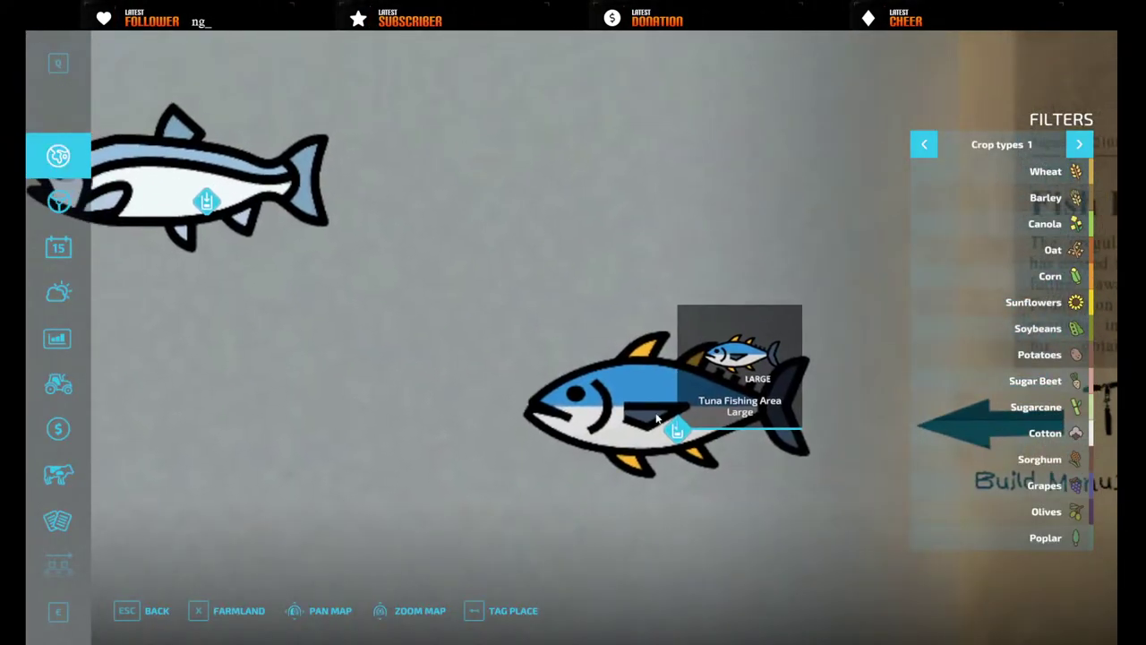
left_click_drag(355, 219, 521, 296)
scroll(543, 325, "down", 3)
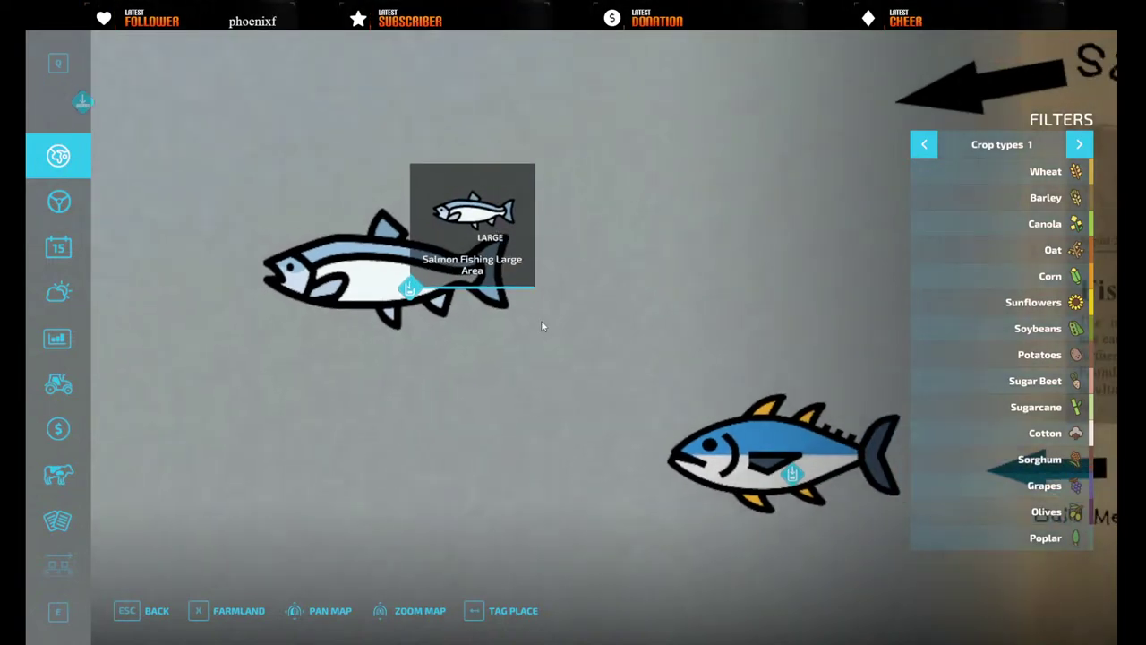
key("Escape")
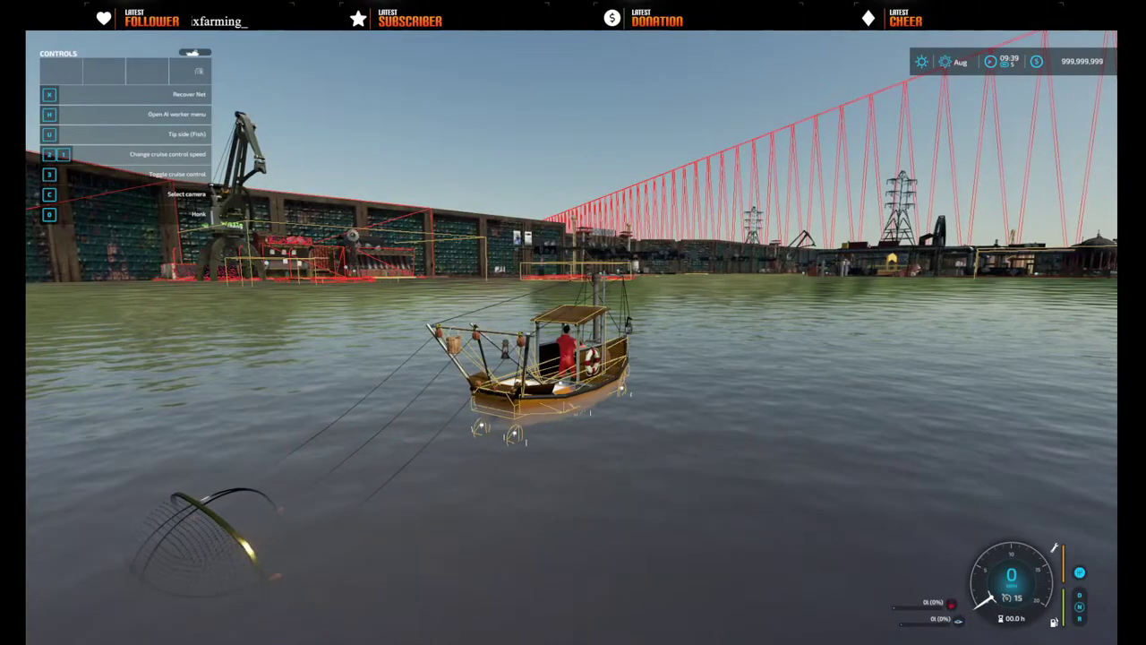
- Browse the Commercial Fishing placeables in the LamboMods construction category and preview the anchovie fishing spot on the water around the boat
key("p")
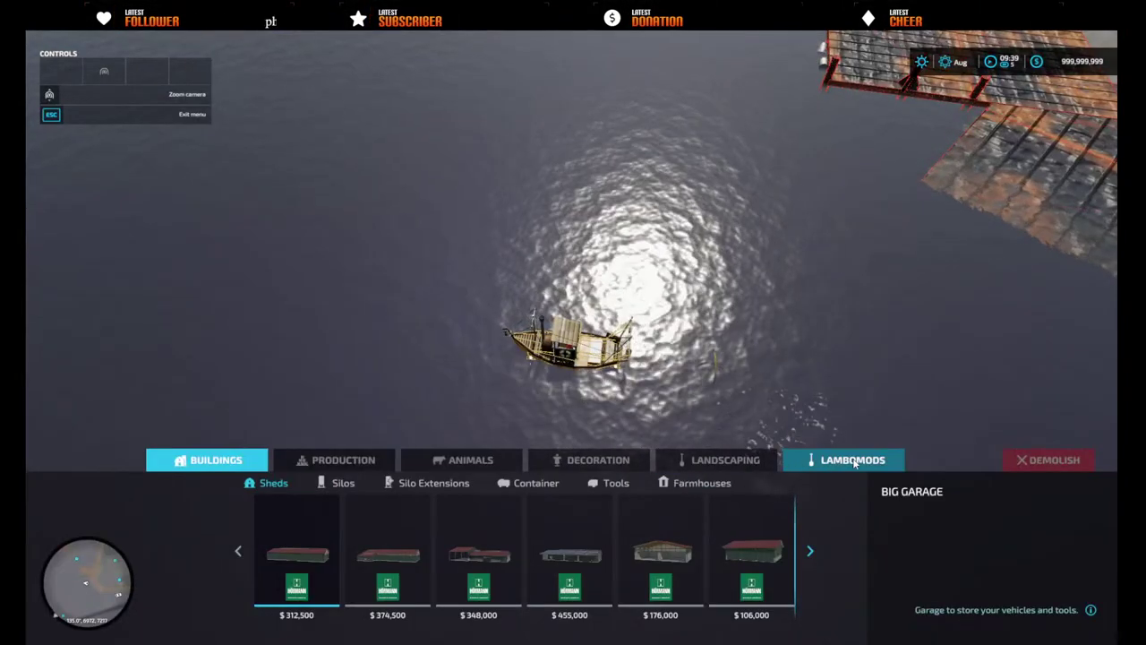
left_click(792, 459)
left_click(483, 483)
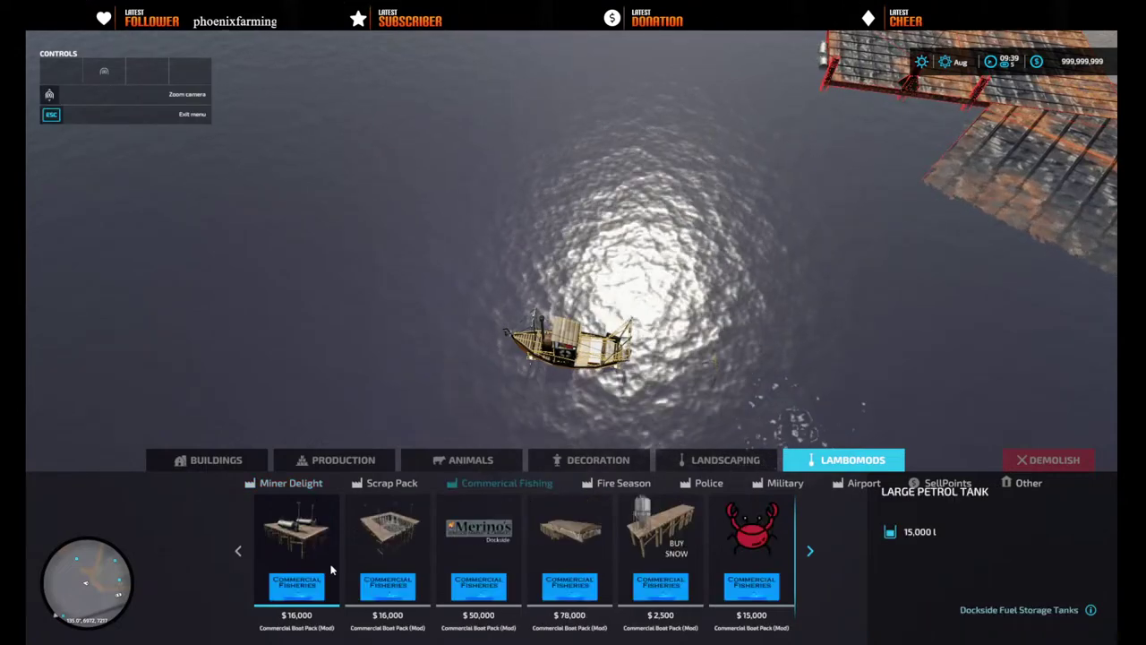
scroll(465, 553, "down", 3)
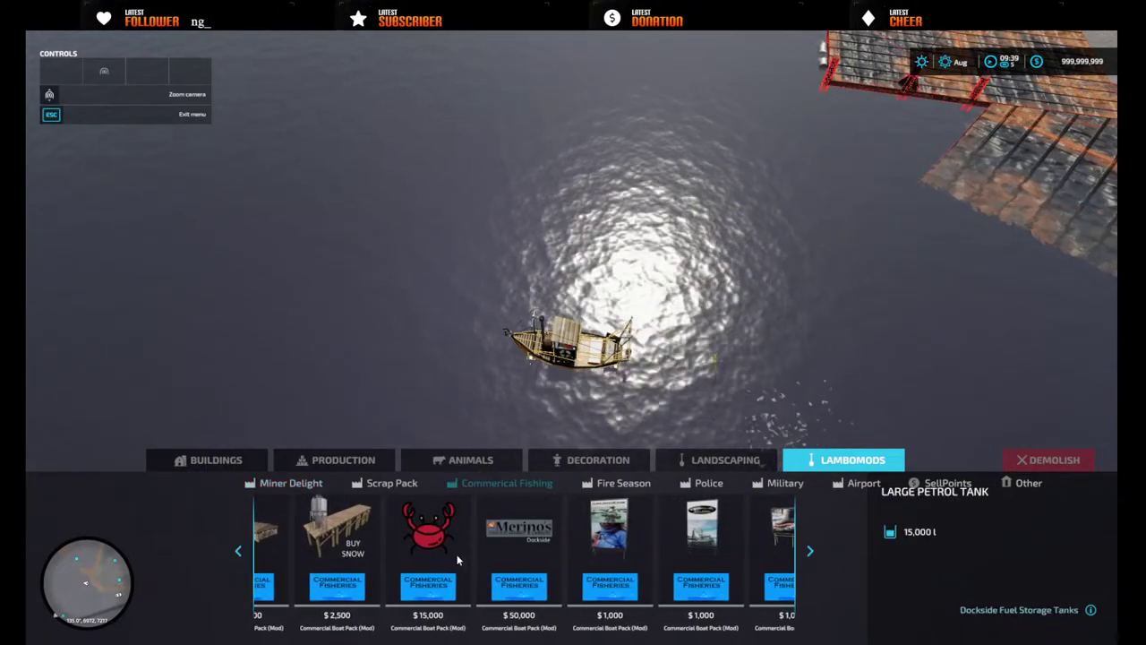
scroll(592, 557, "down", 10)
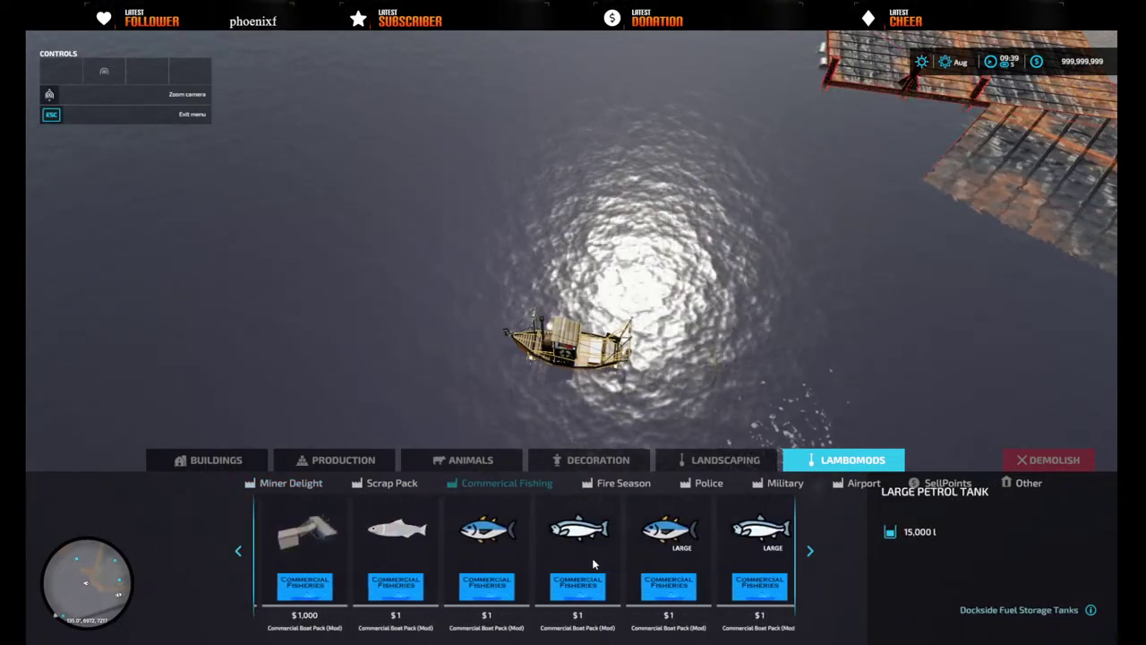
scroll(592, 558, "up", 2)
left_click(511, 538)
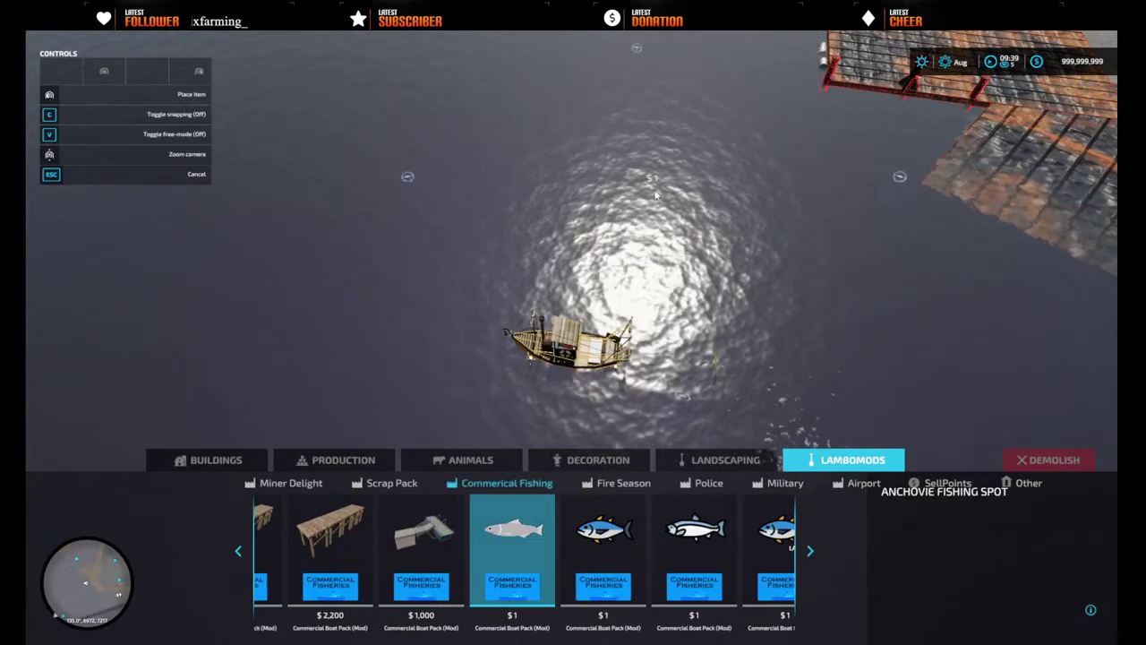
scroll(574, 244, "up", 3)
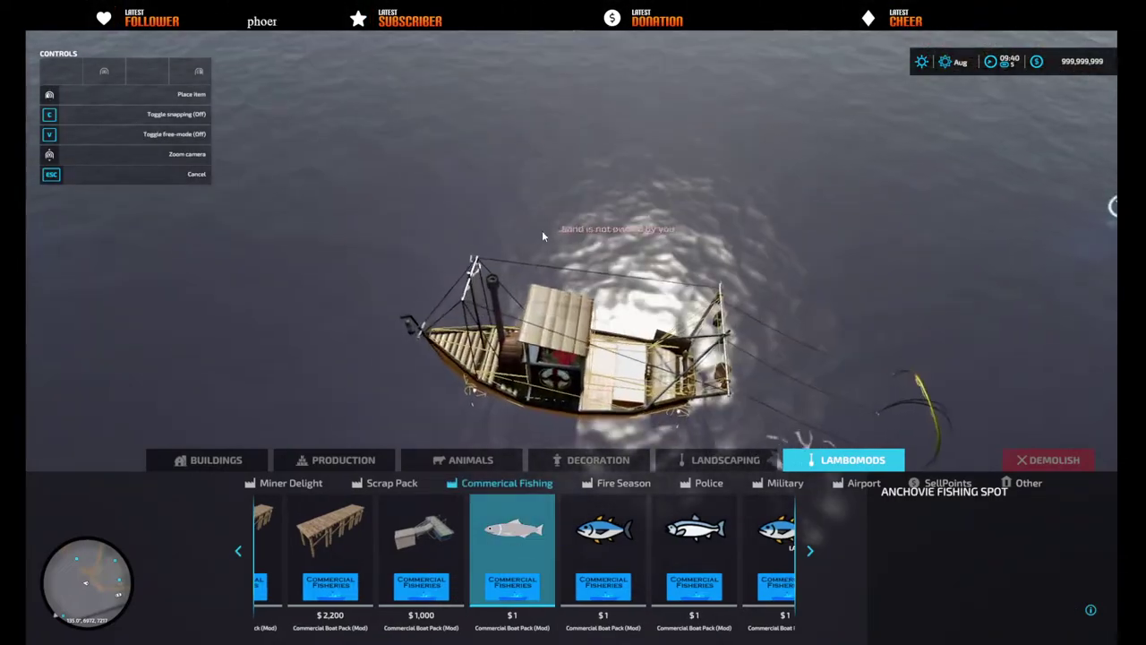
scroll(540, 235, "down", 3)
- Preview the tuna, salmon, large tuna, large salmon and crab fishing placeables over the water, then leave construction mode without placing any
left_click(603, 537)
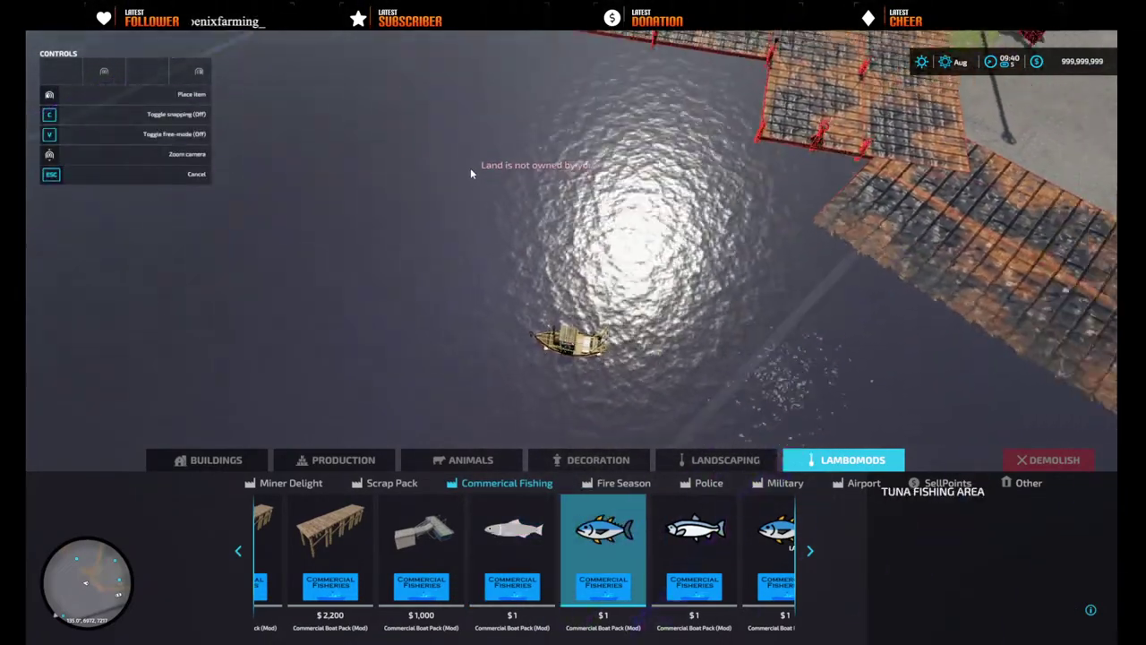
scroll(471, 173, "down", 2)
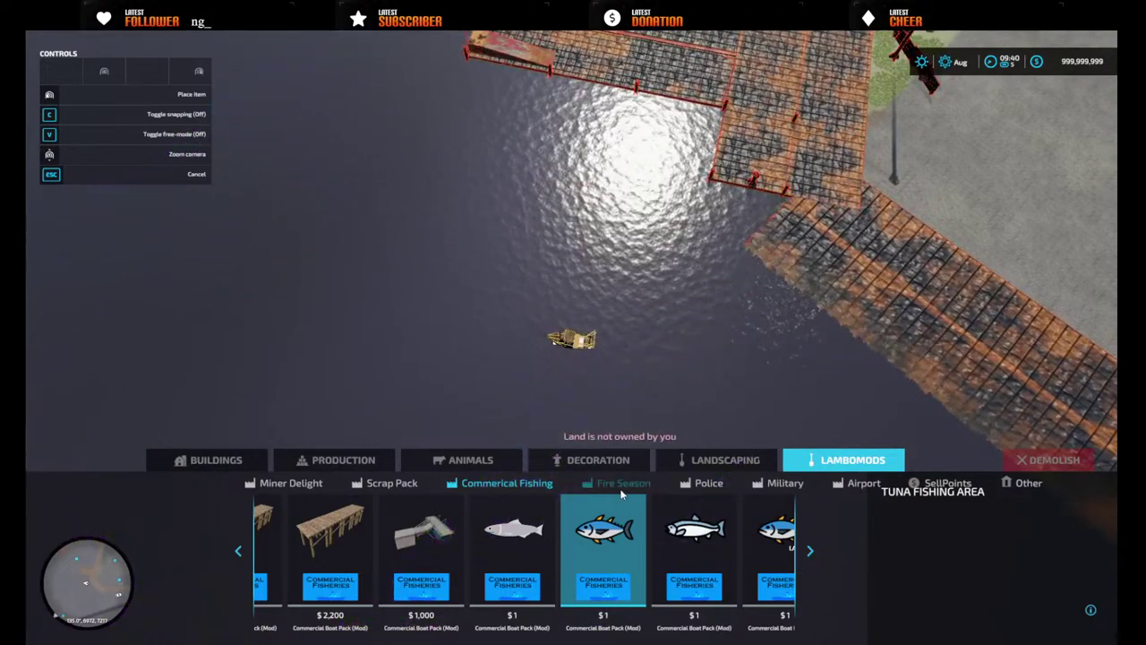
left_click(662, 517)
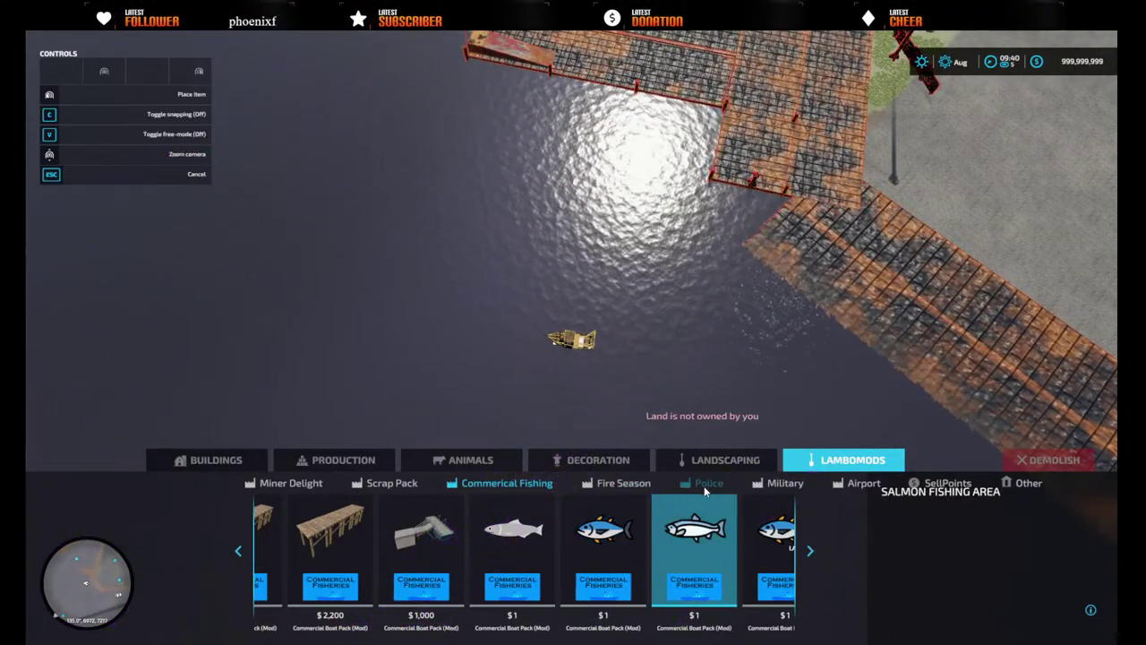
left_click(779, 541)
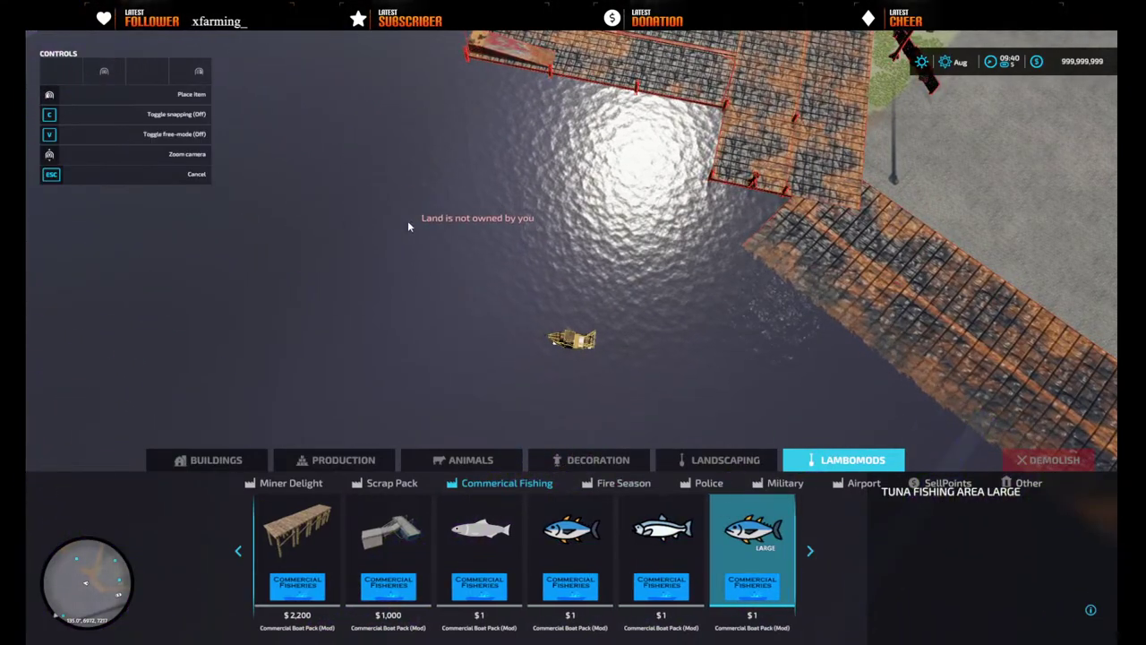
scroll(704, 548, "down", 2)
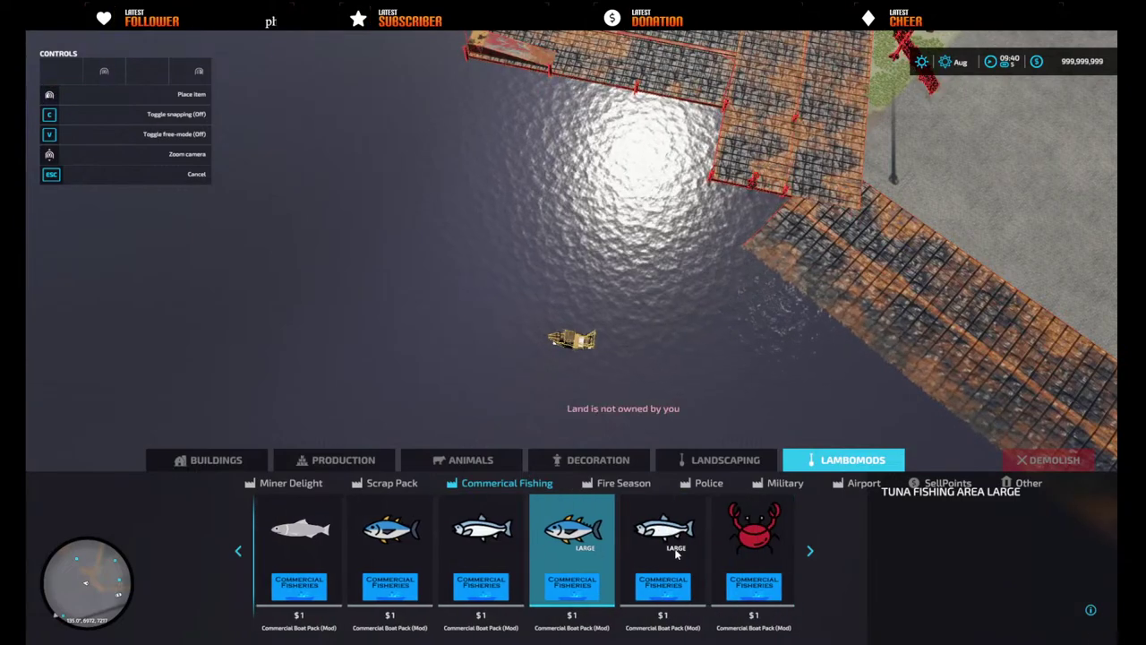
left_click(679, 545)
left_click(753, 533)
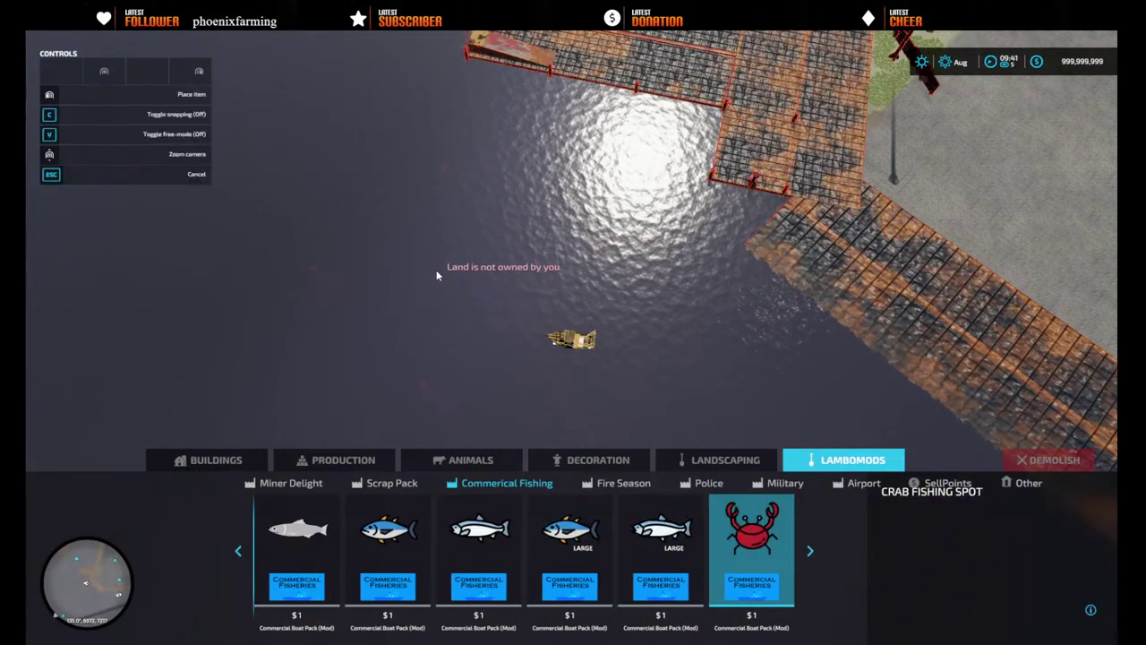
scroll(466, 233, "up", 5)
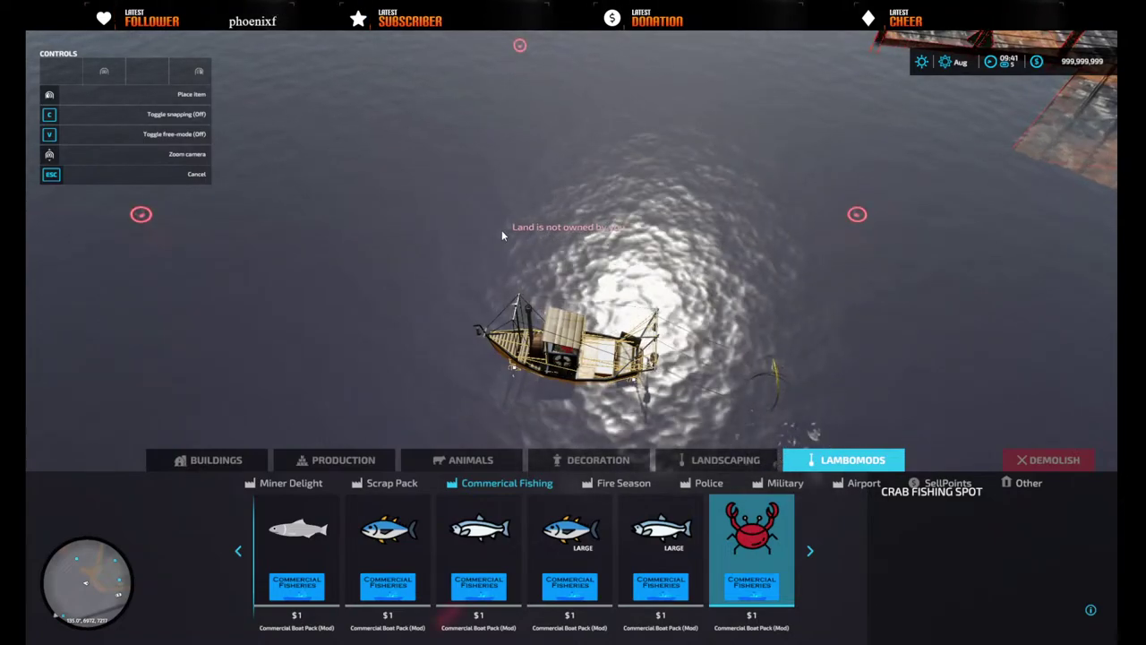
key("Escape")
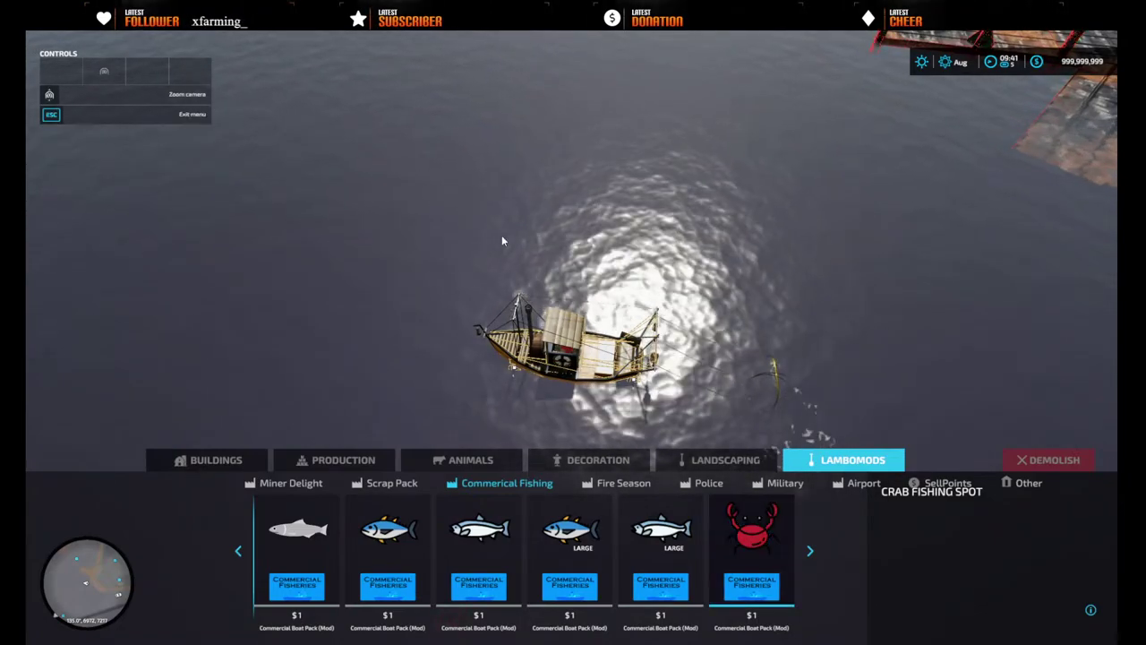
key("Escape")
- Hide the debug outlines and fill the Bycatch boat's fish and crab units with 3,000 l each
key("w")
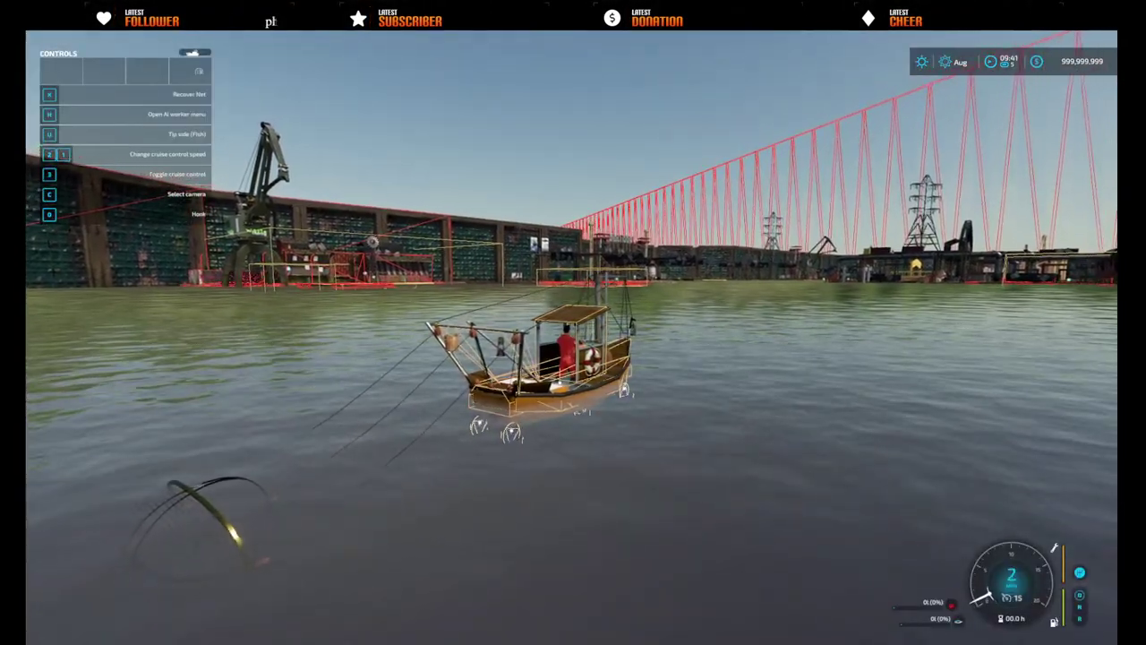
key("F5")
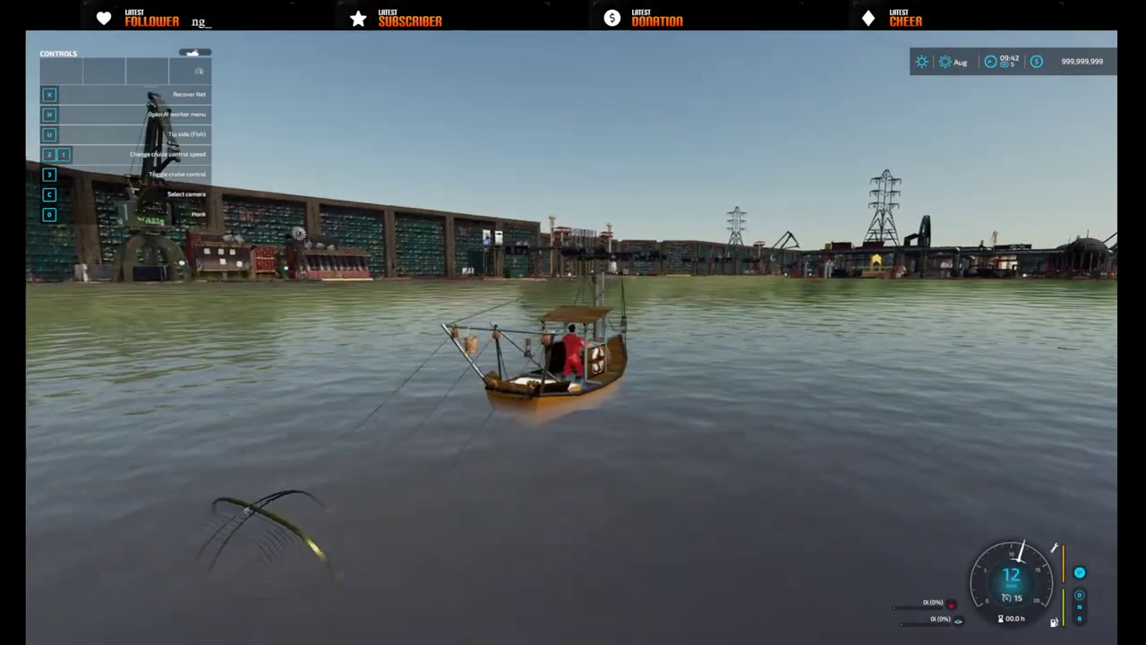
key("ctrl+d")
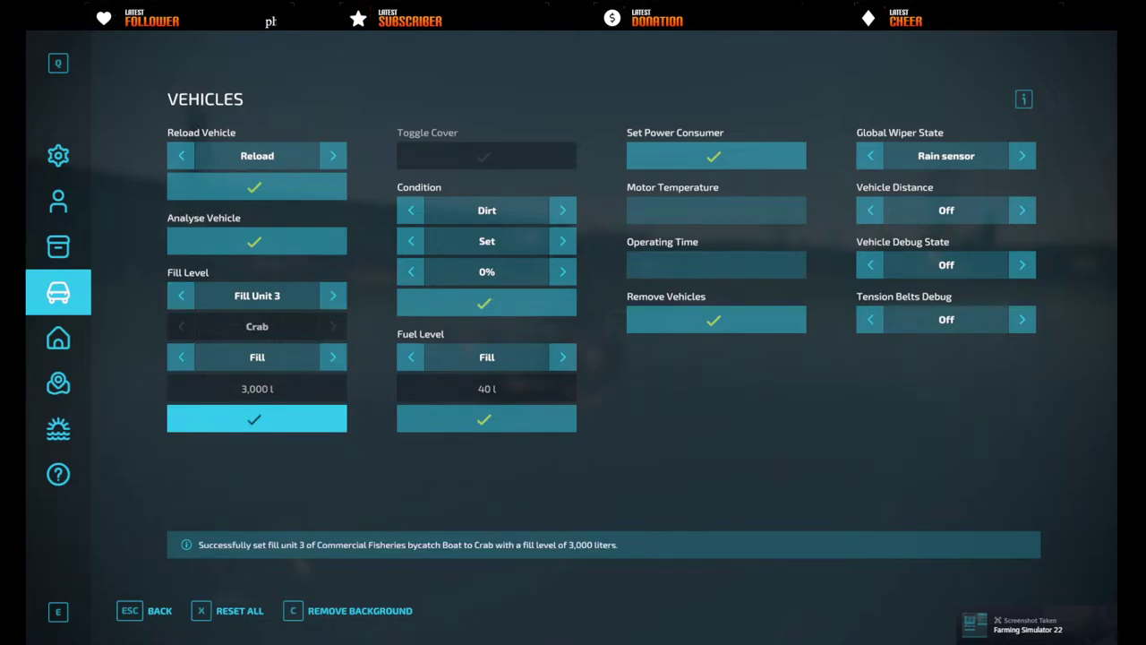
key("Escape")
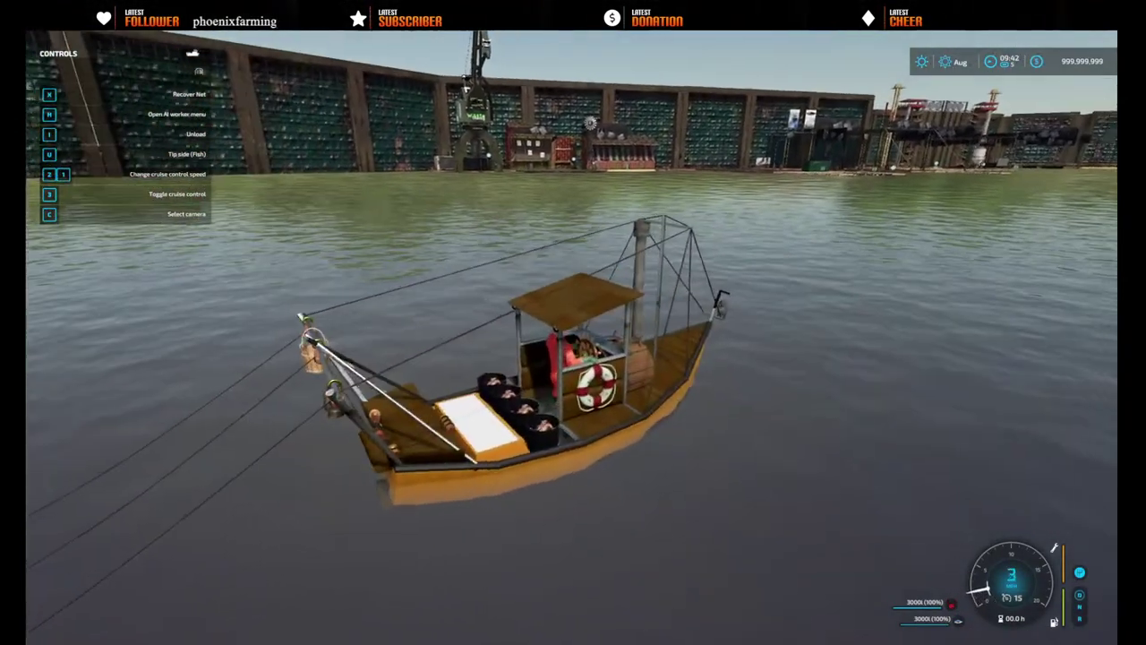
- Inspect the fish in the trailing net, recover the net, and look over the crab baskets and fish tray on deck
scroll(573, 322, "up", 1)
scroll(573, 323, "down", 3)
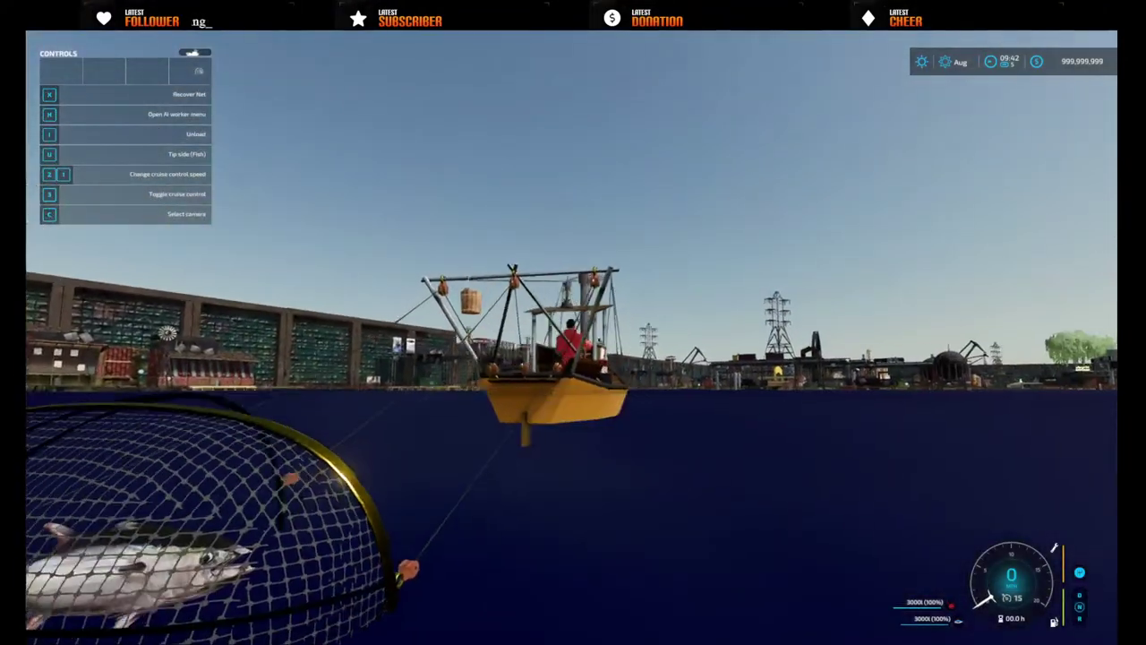
scroll(573, 323, "down", 3)
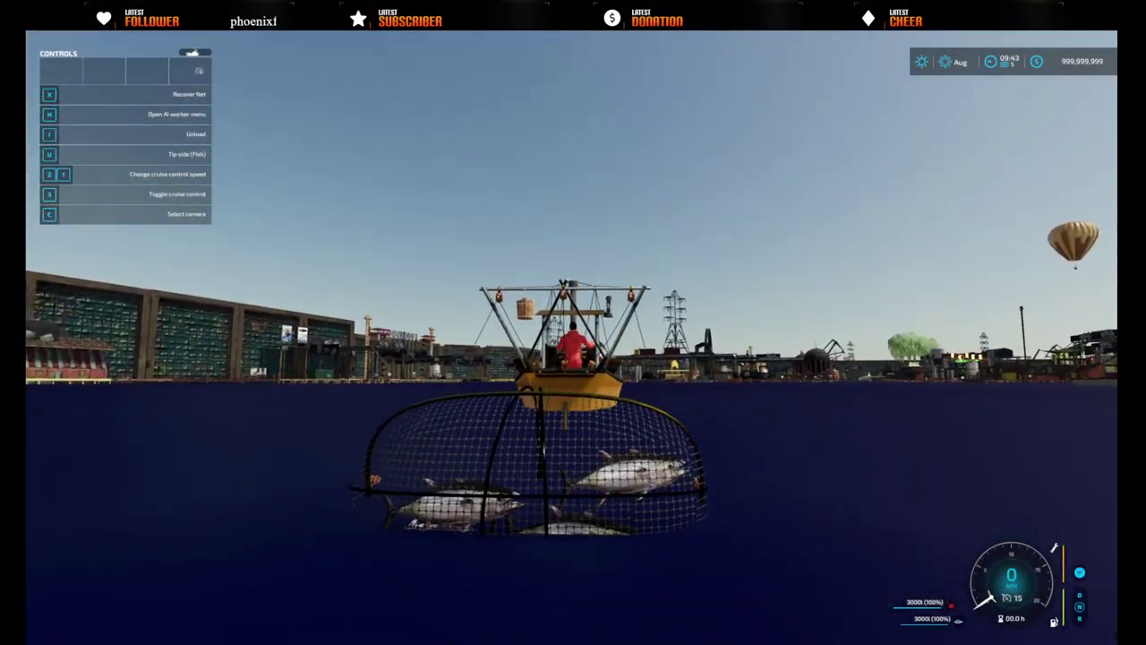
key("x")
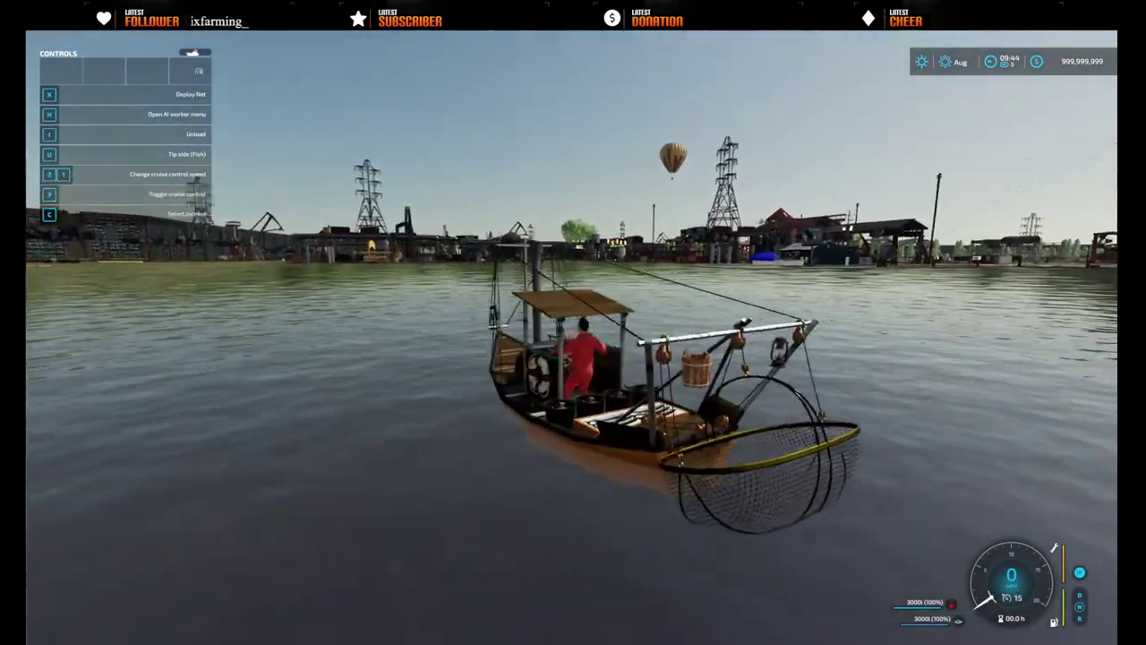
scroll(573, 337, "up", 5)
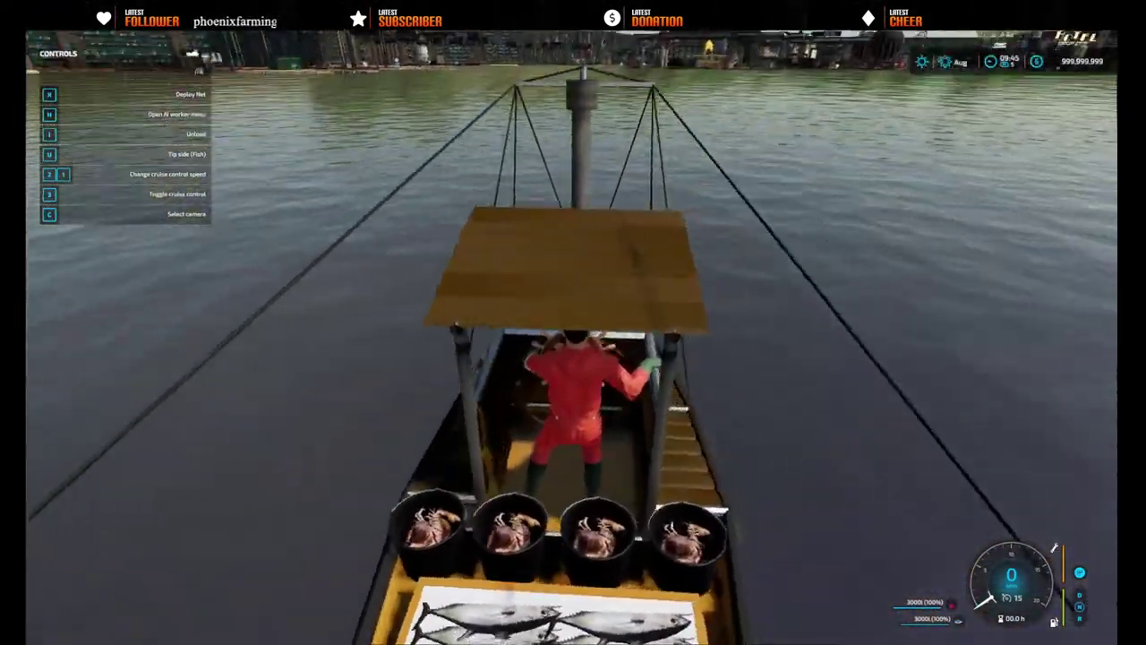
scroll(573, 322, "down", 5)
- Set the game time to 23:00 with the console command gsTimeSet 23
key("w")
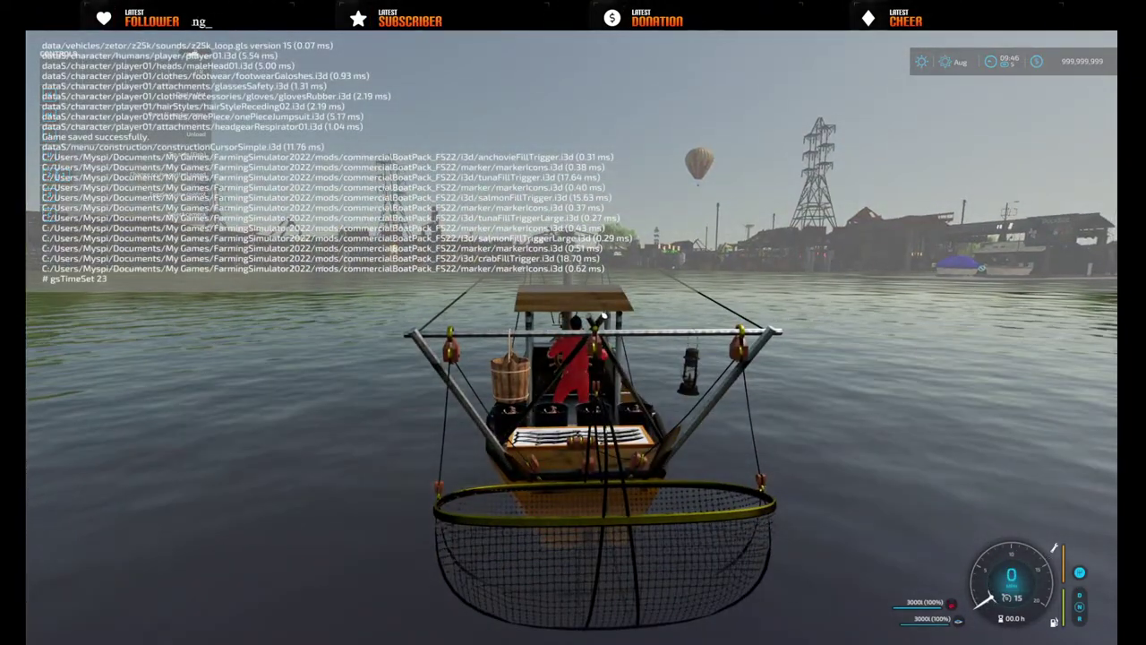
key("Return")
key("grave")
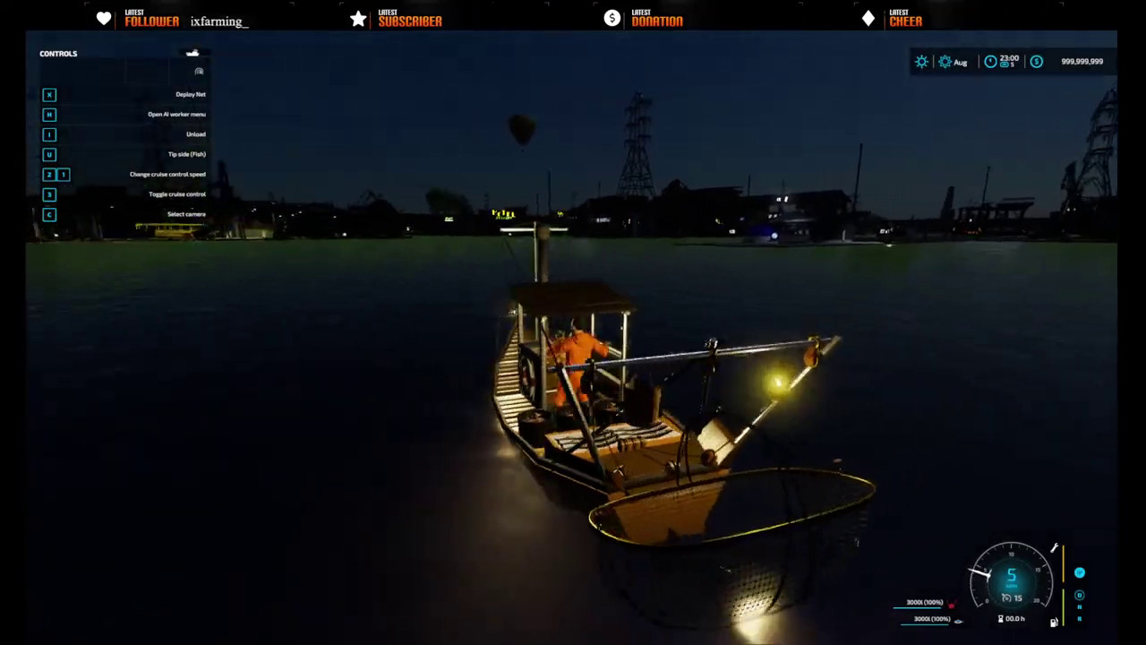
- Drive the Bycatch boat across the dark water from the helm camera, steering left past the lit docks
key("c")
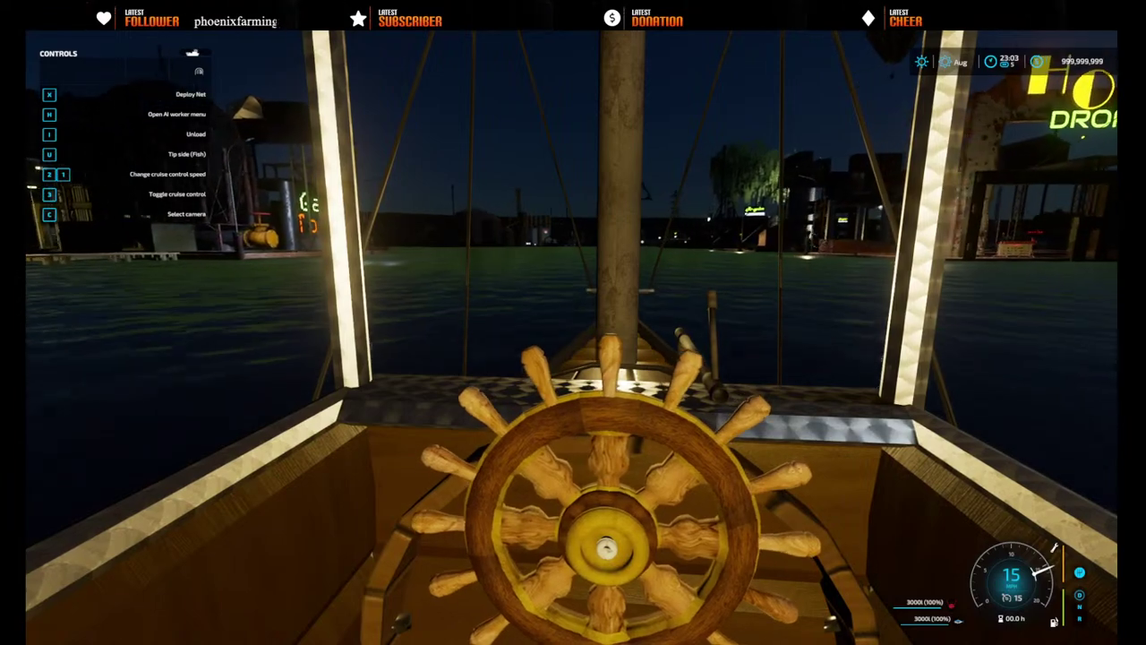
key("a")
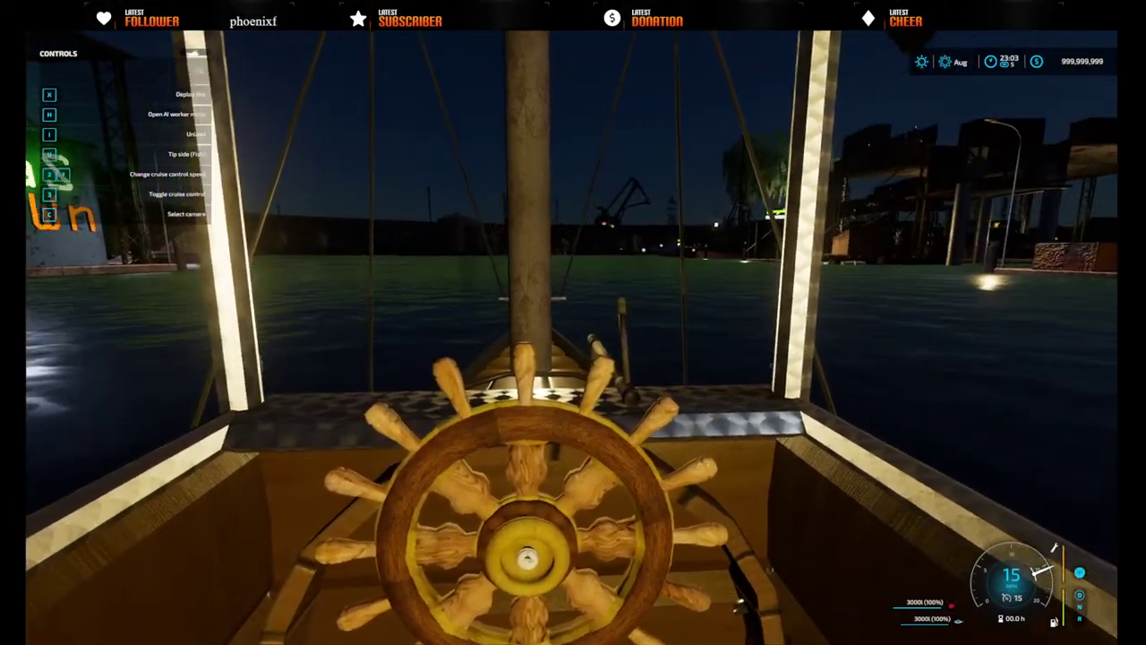
key("a")
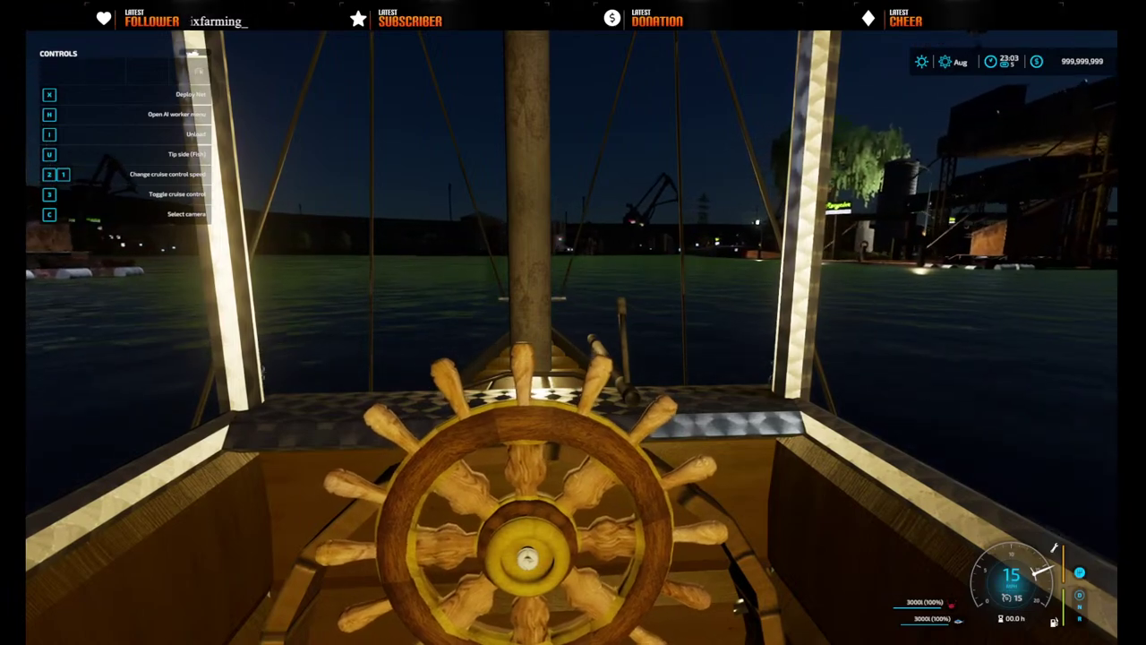
key("a")
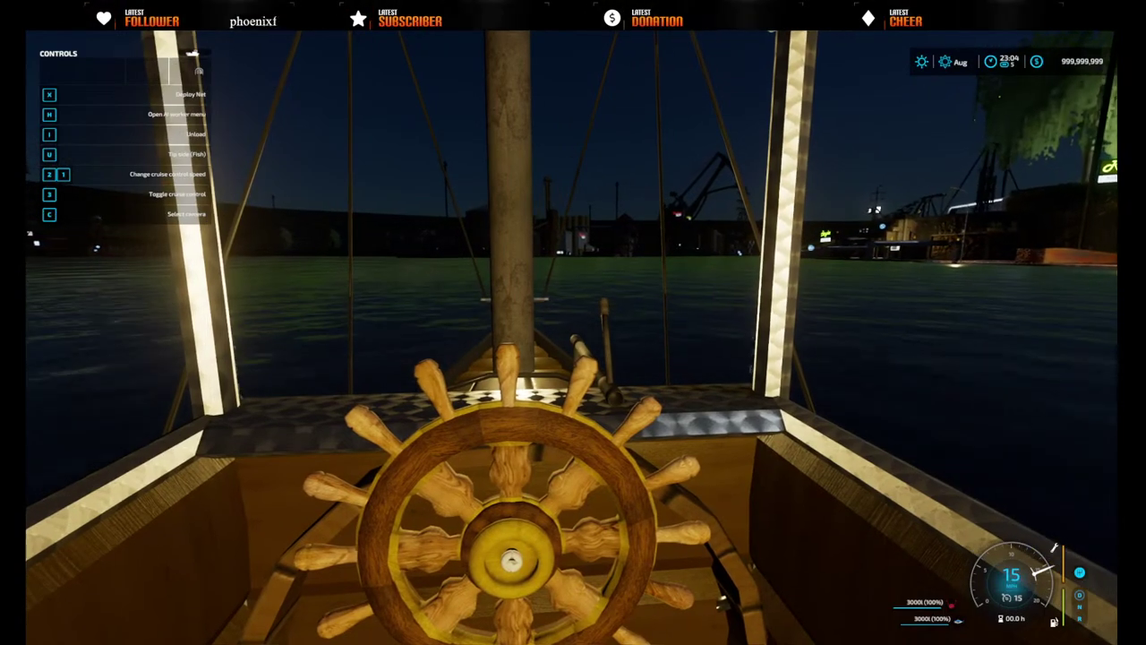
- Switch to the exterior camera and turn the Bycatch boat left past the Recycler dock towards the Fish Market
key("c")
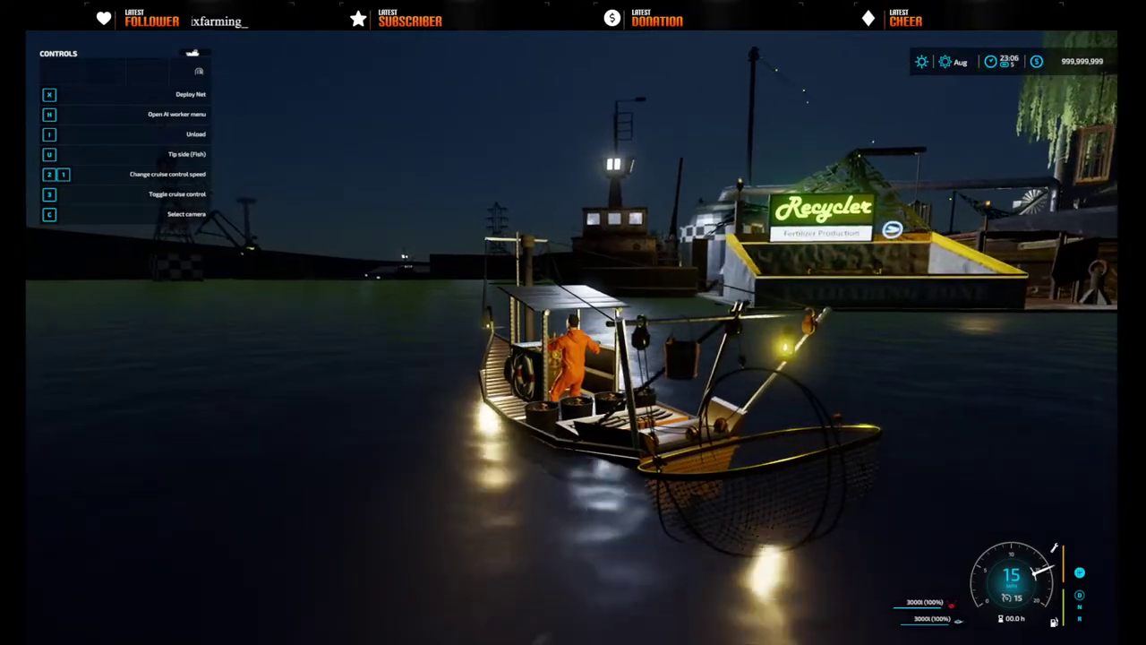
key("a")
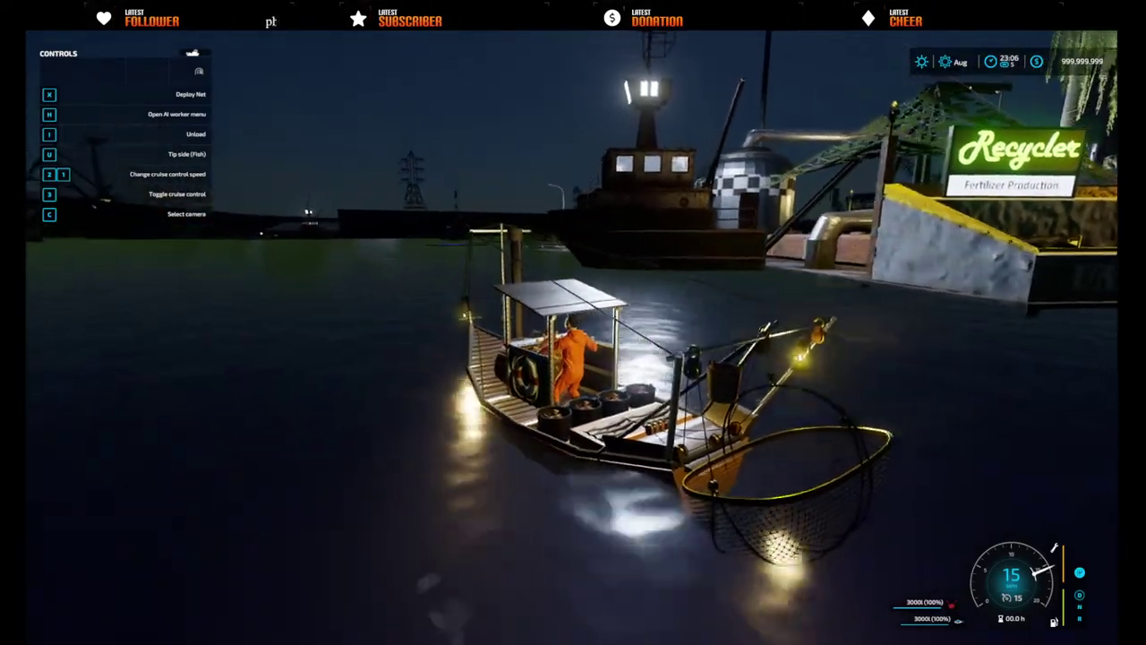
key("a")
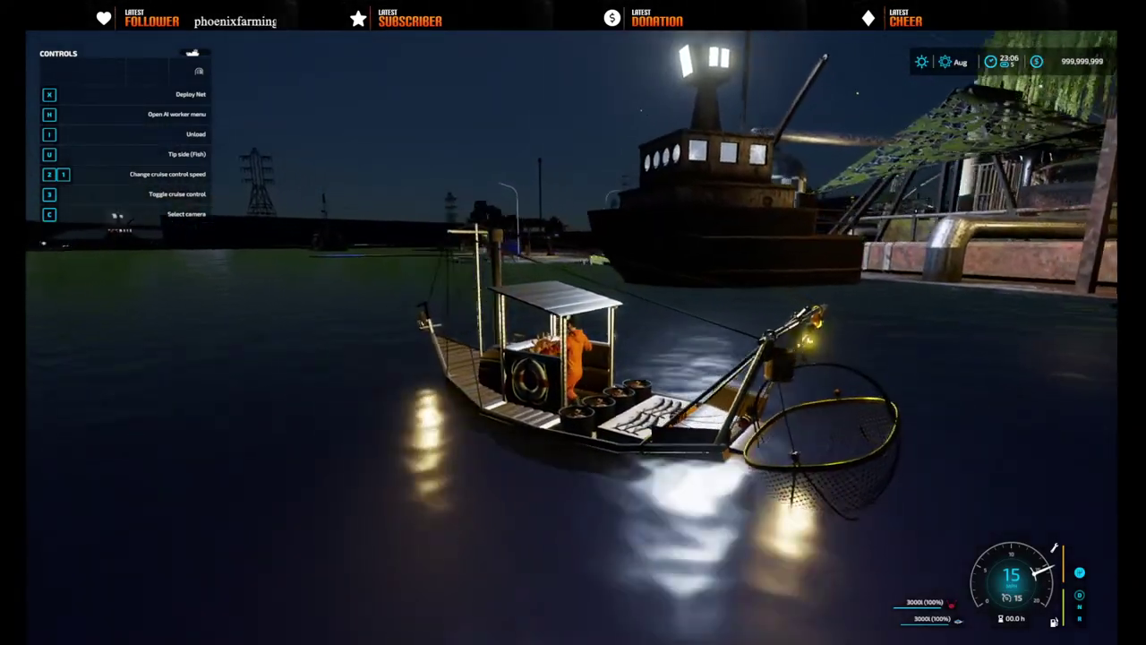
key("a")
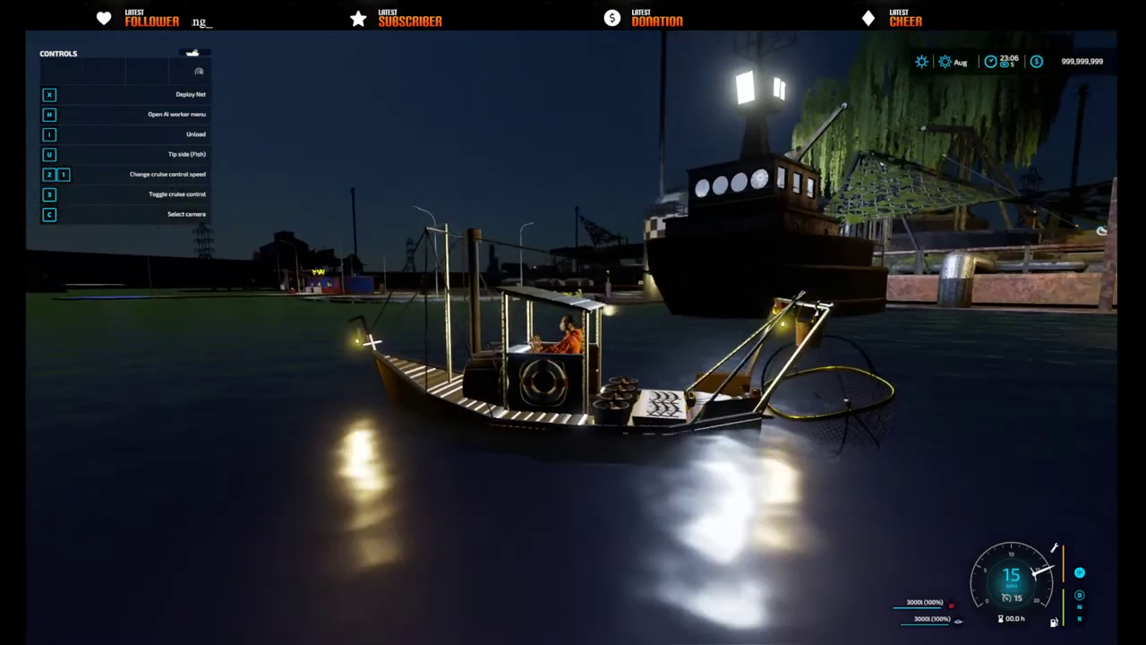
key("a")
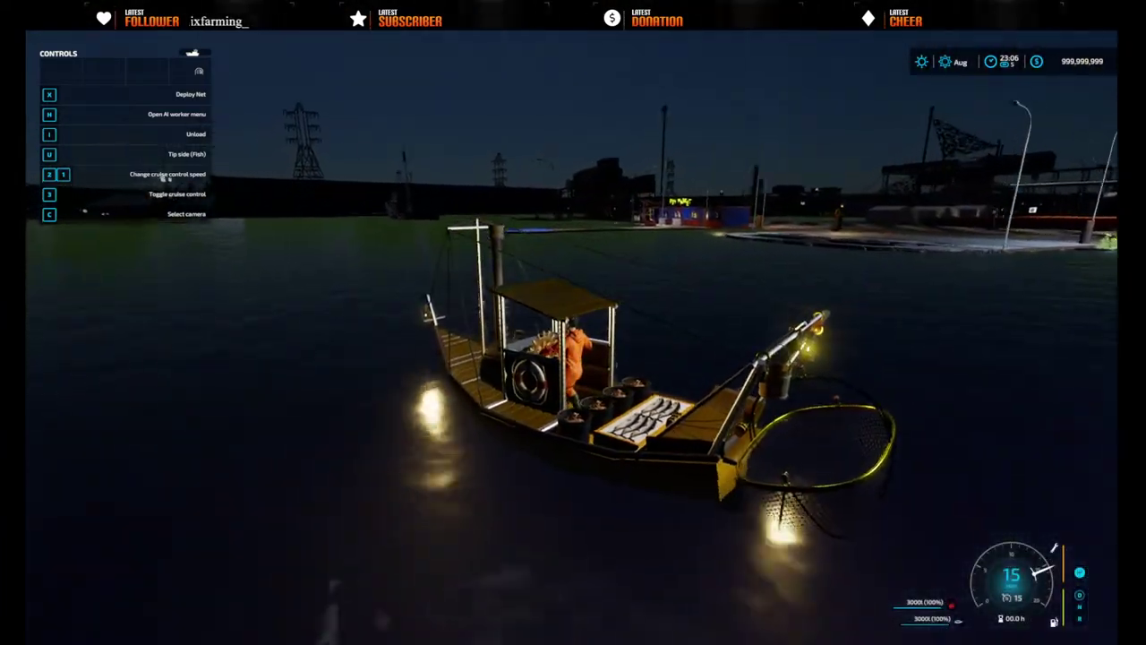
key("a")
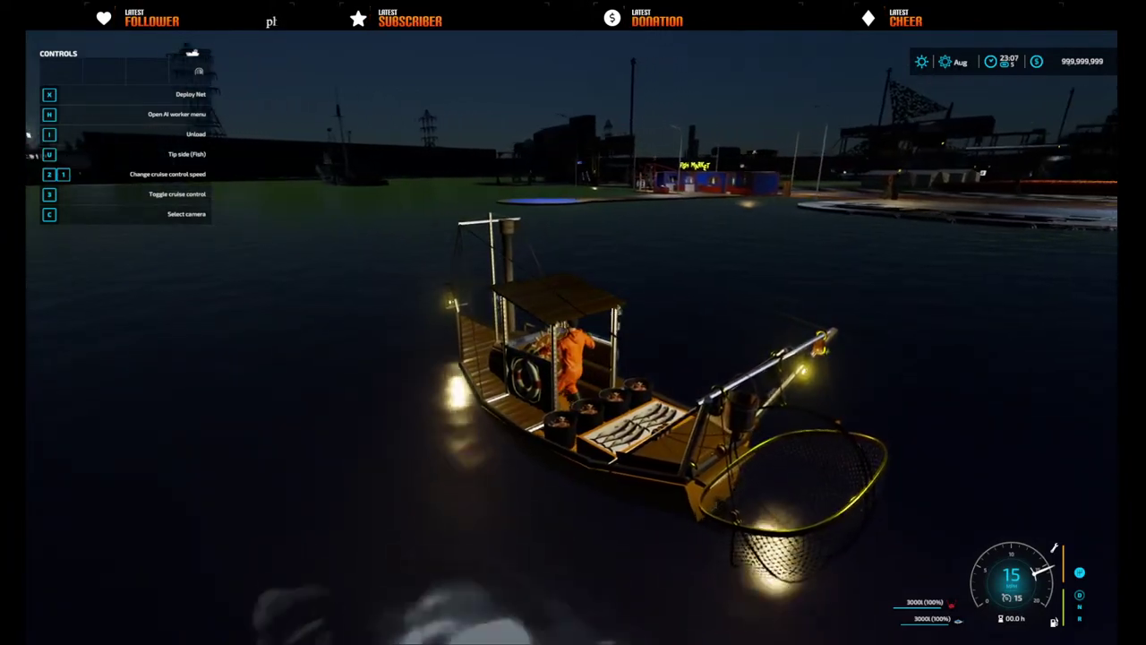
- Sail the Bycatch boat to the Fish Market's round blue pad and stop it alongside the dock
key("d")
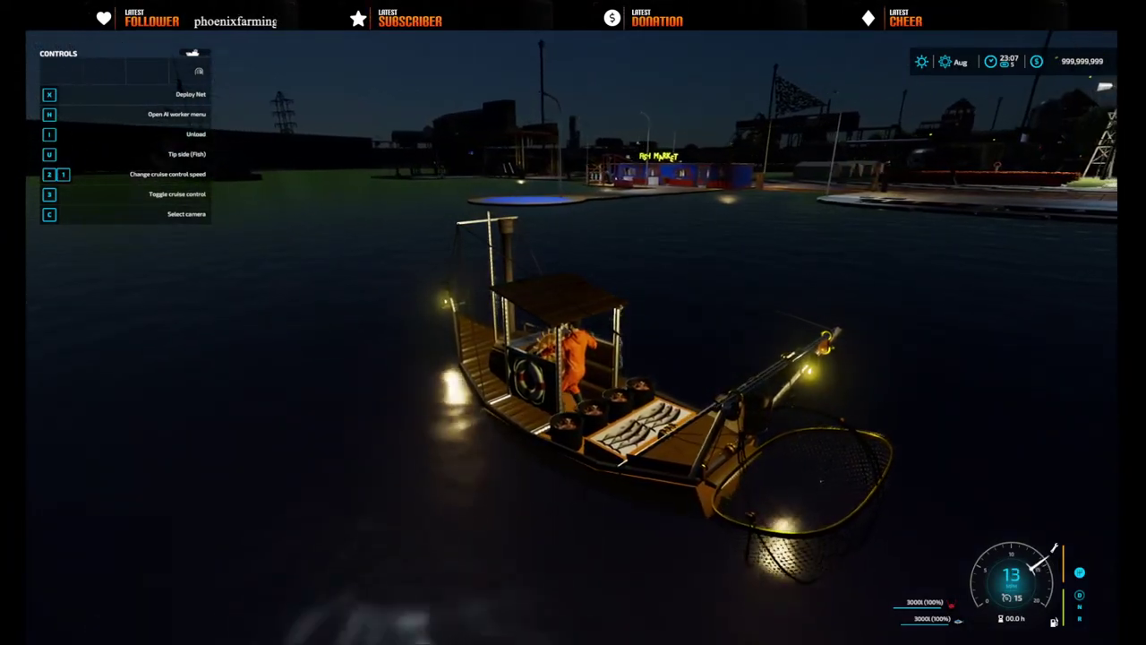
key("d")
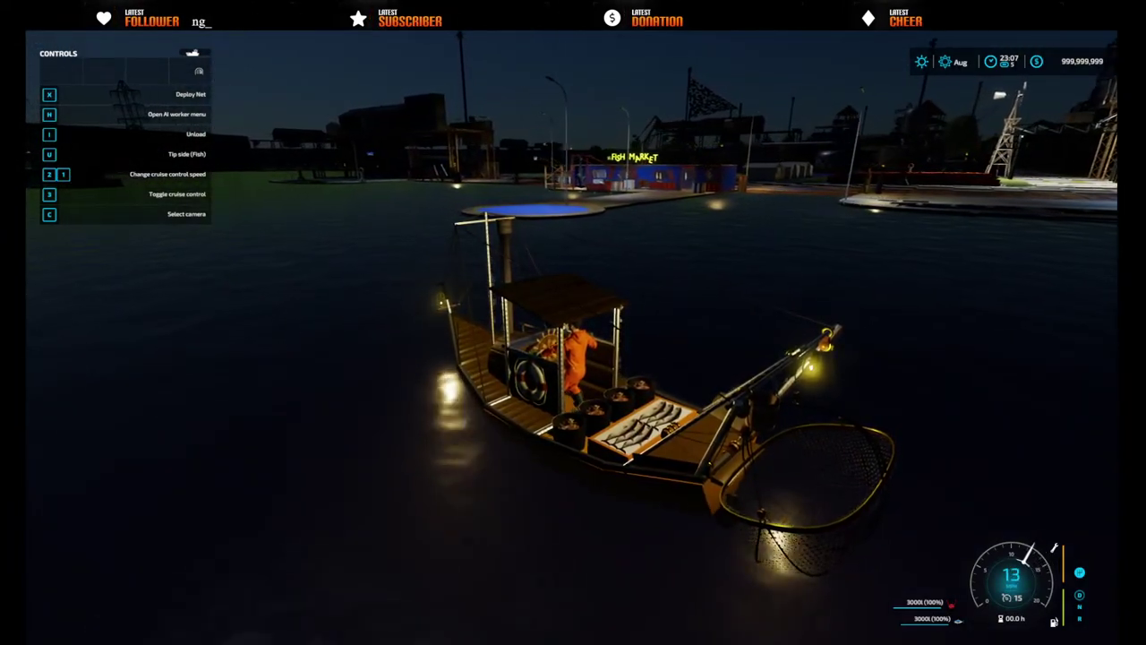
key("a")
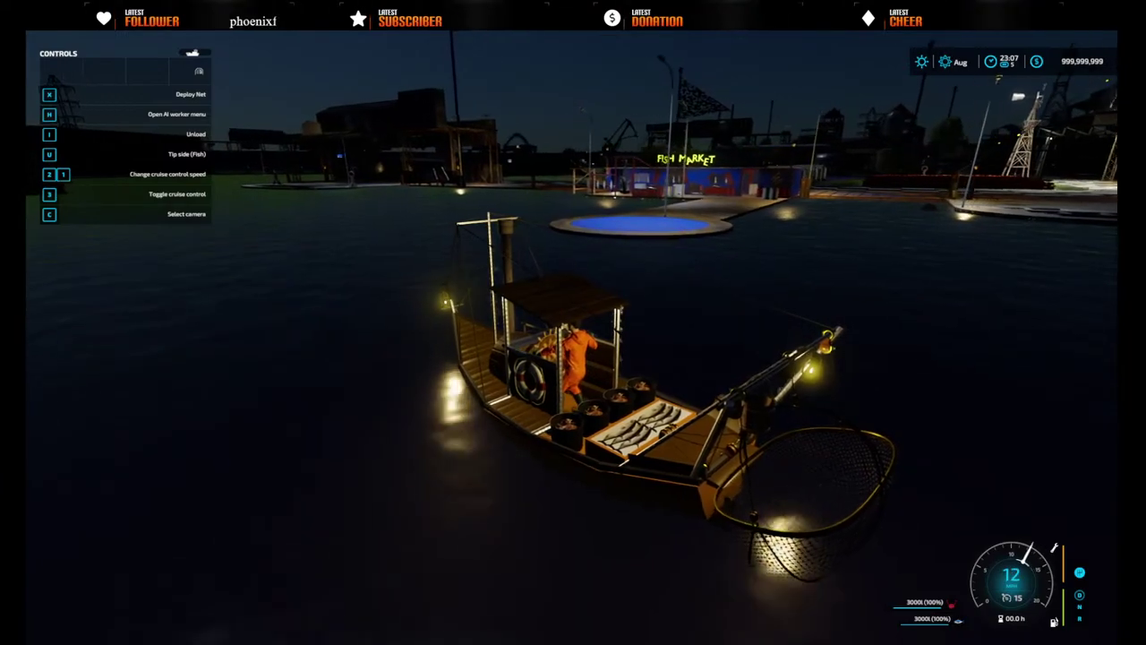
key("d")
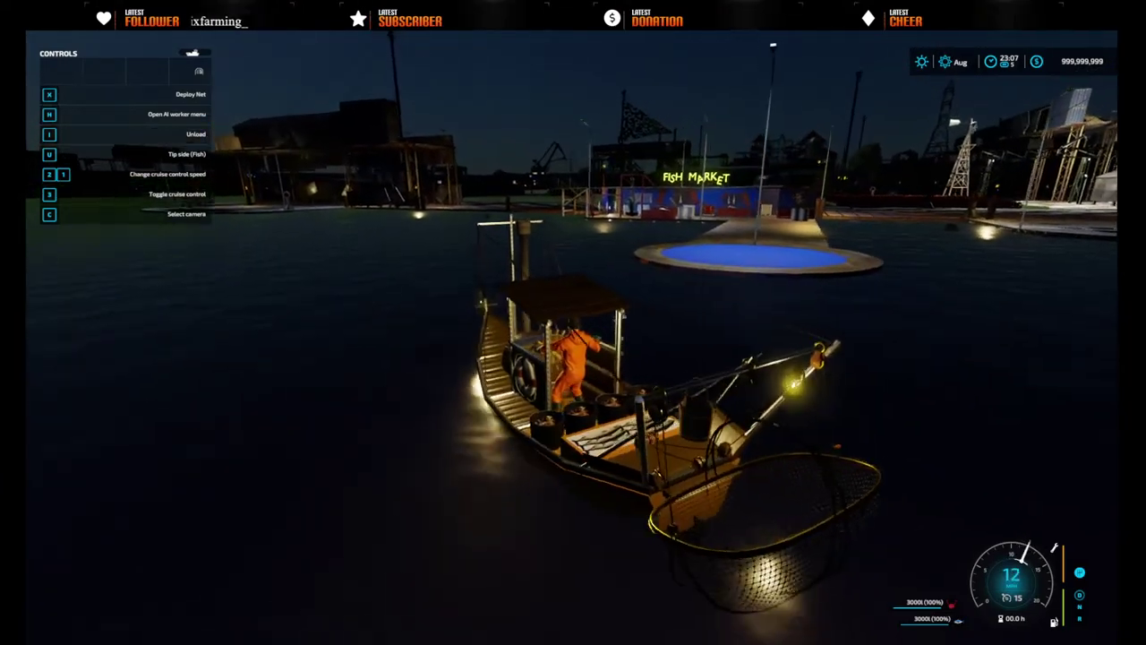
key("d")
key("s")
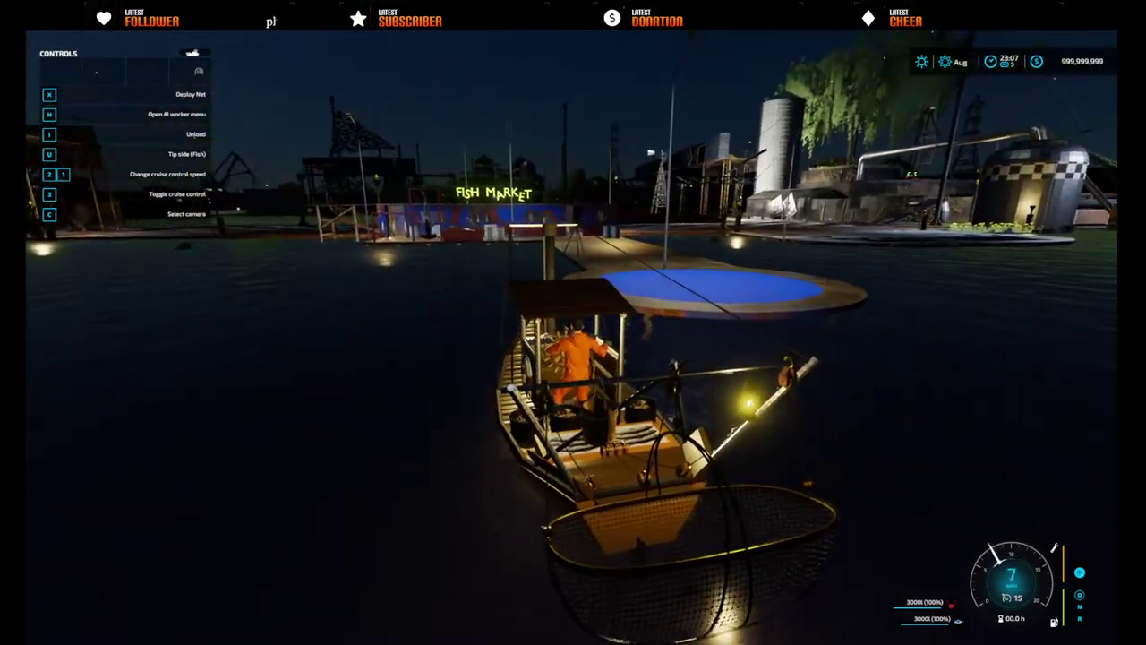
key("w")
key("a")
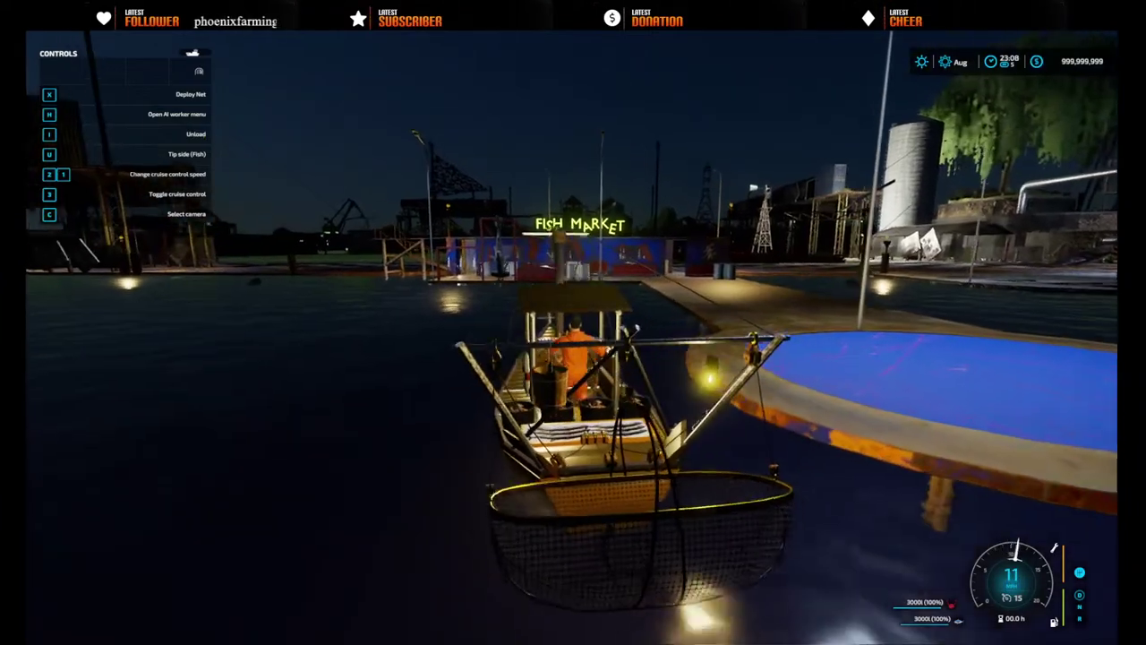
key("s")
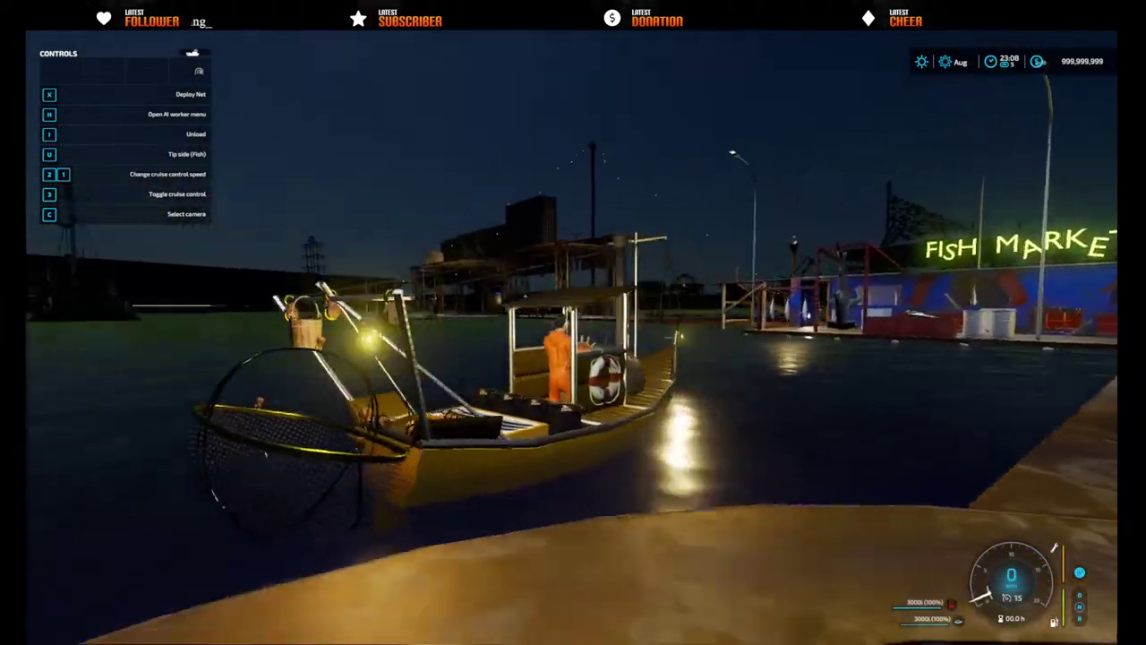
- Switch the boat's tip side to CRAB and adjust its position beside the dock to test unloading
mouse_move(573, 322)
left_mouse_down()
mouse_move(609, 323)
mouse_move(573, 331)
left_mouse_up()
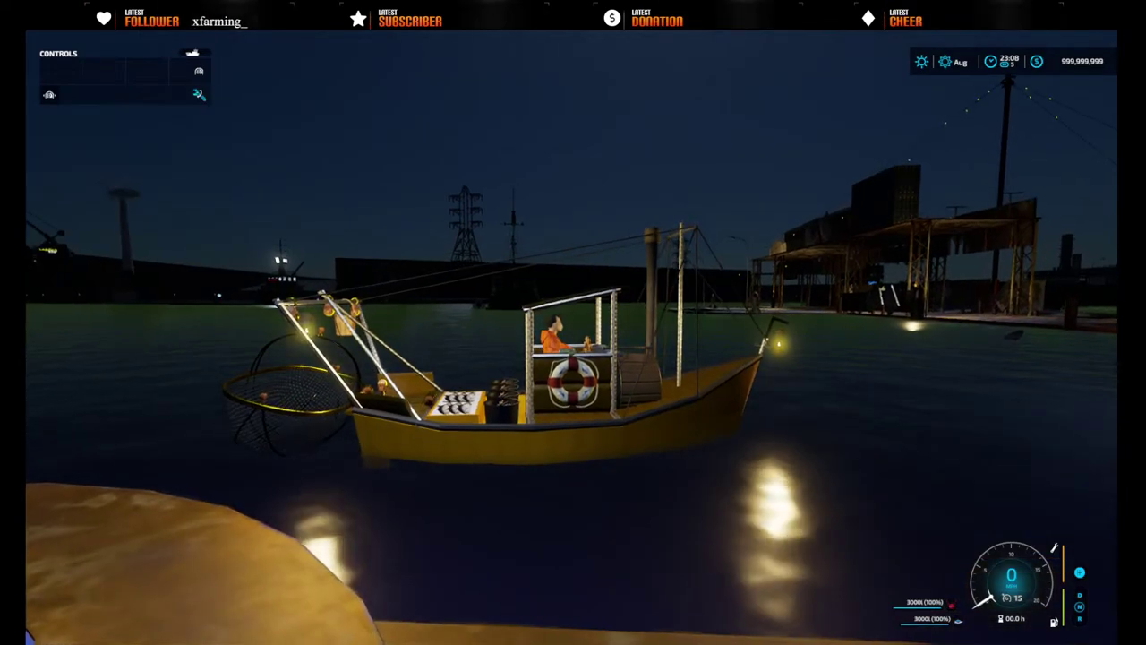
key("w")
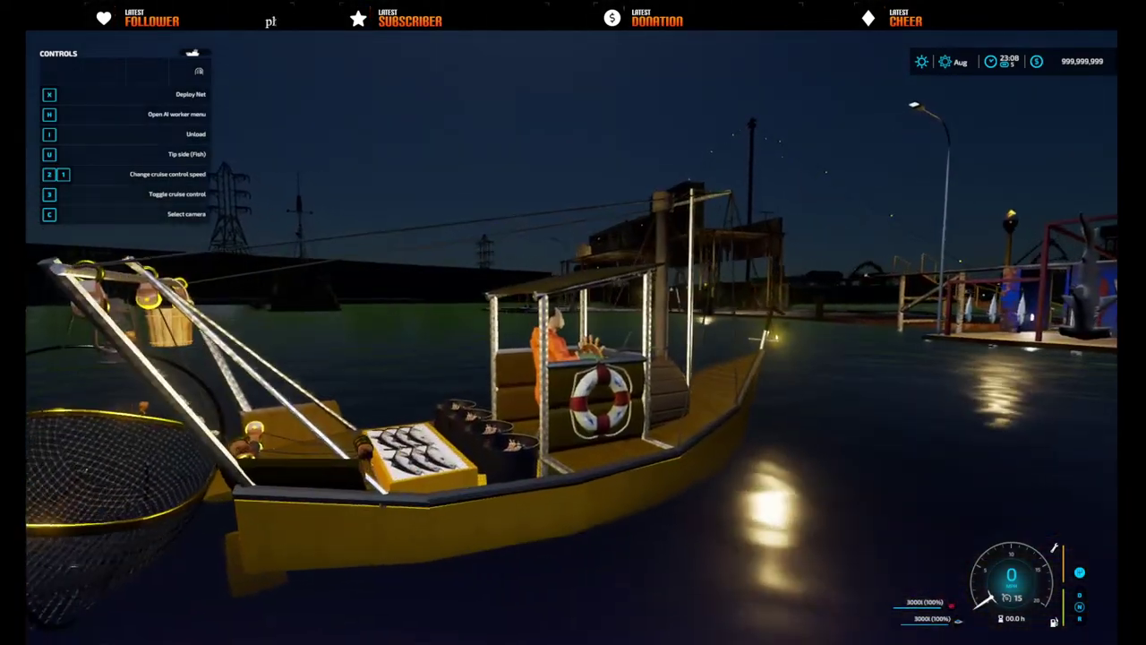
key("u")
scroll(573, 323, "down", 3)
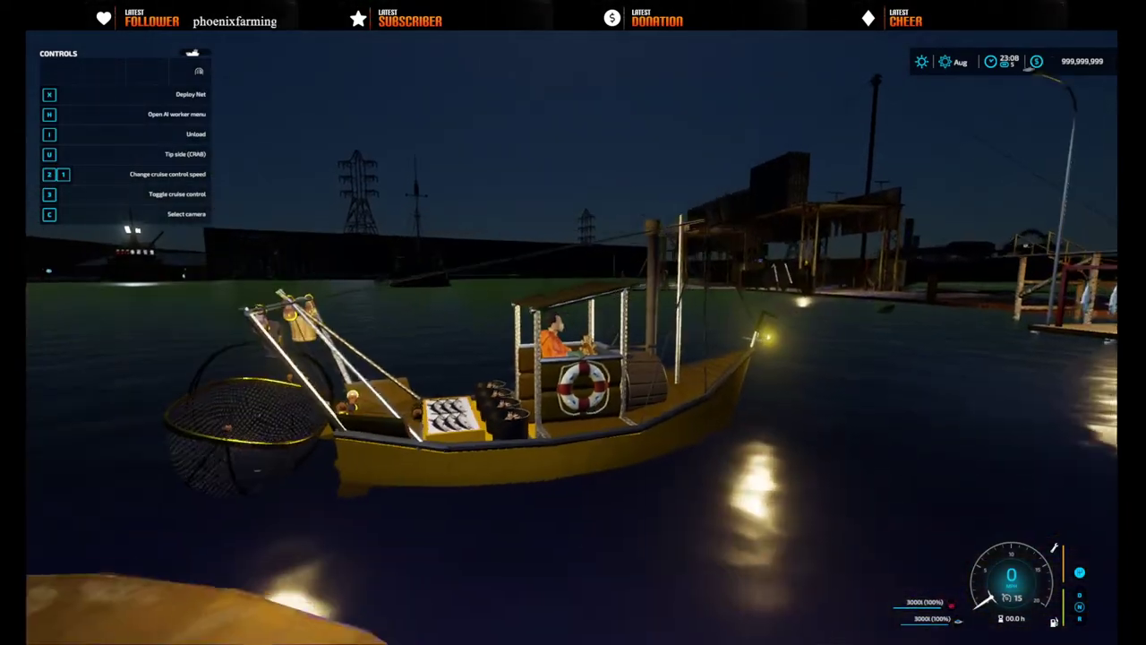
key("s")
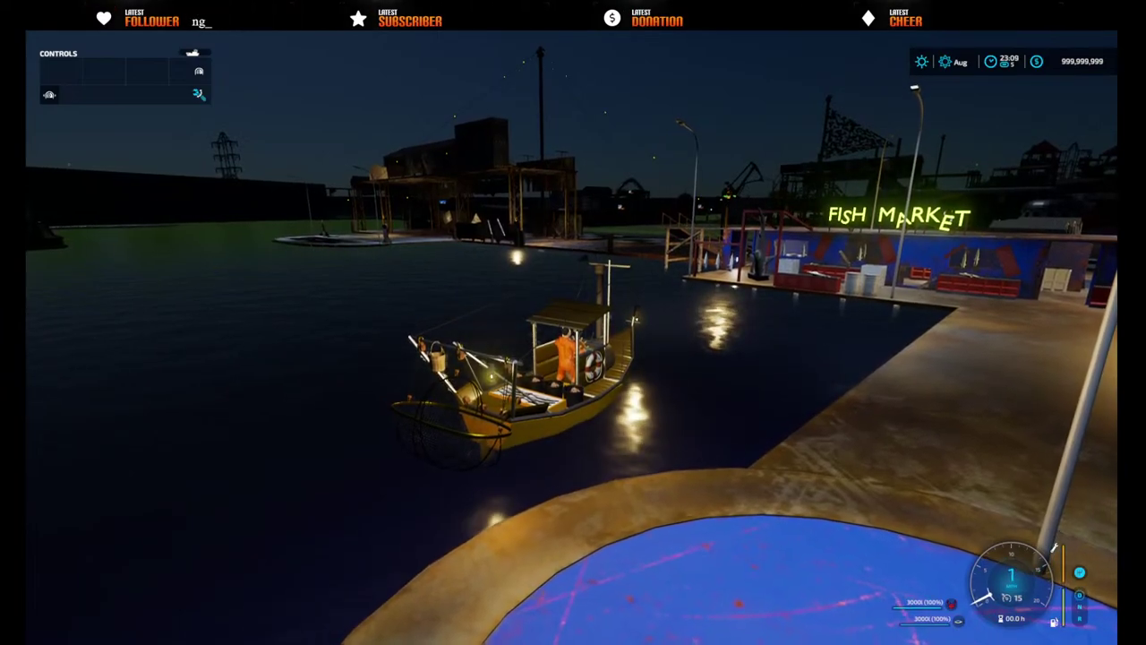
key("e")
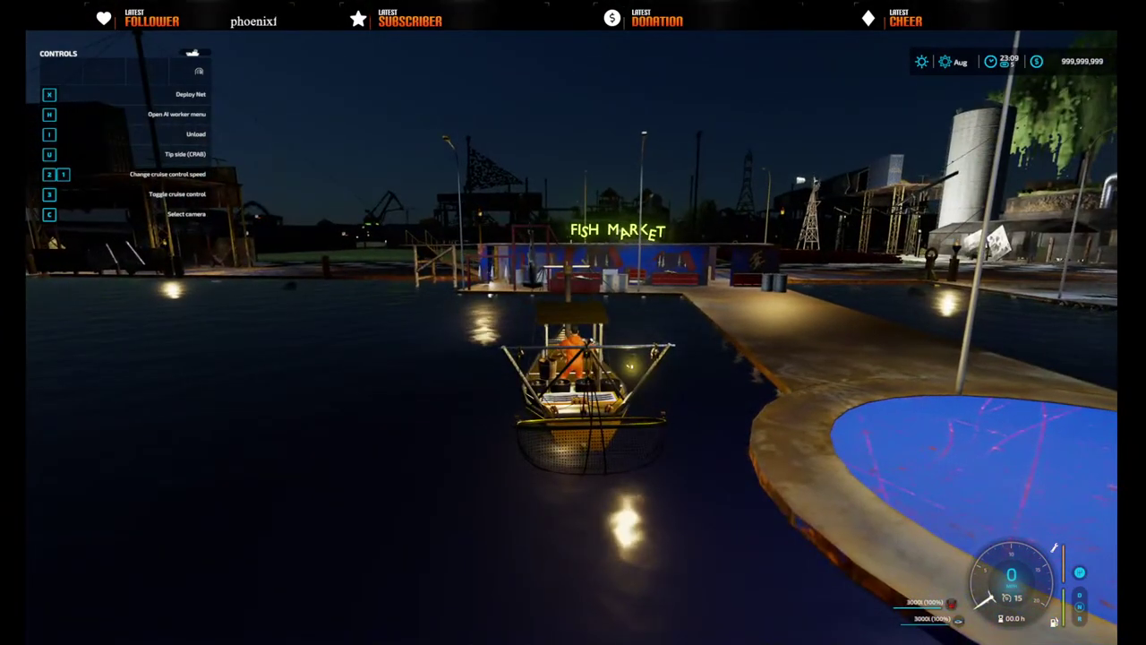
- Open bycatch_boat2.i3d from the commercialBoatPack_FS22 i3d folder in GIANTS Editor
key("super")
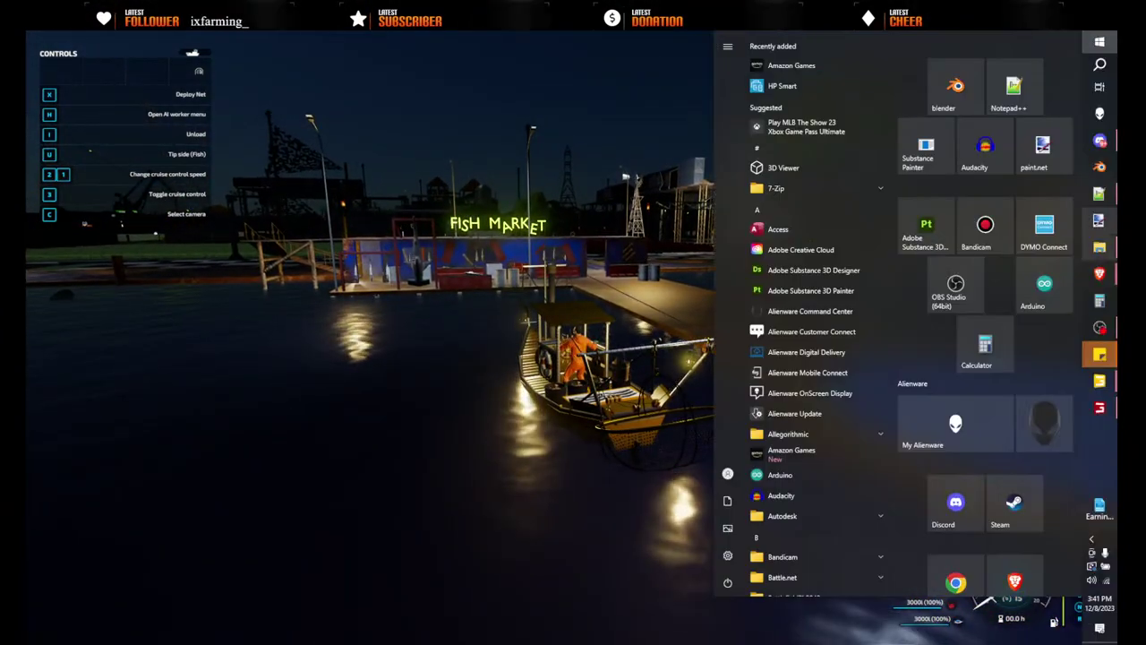
left_click(1100, 247)
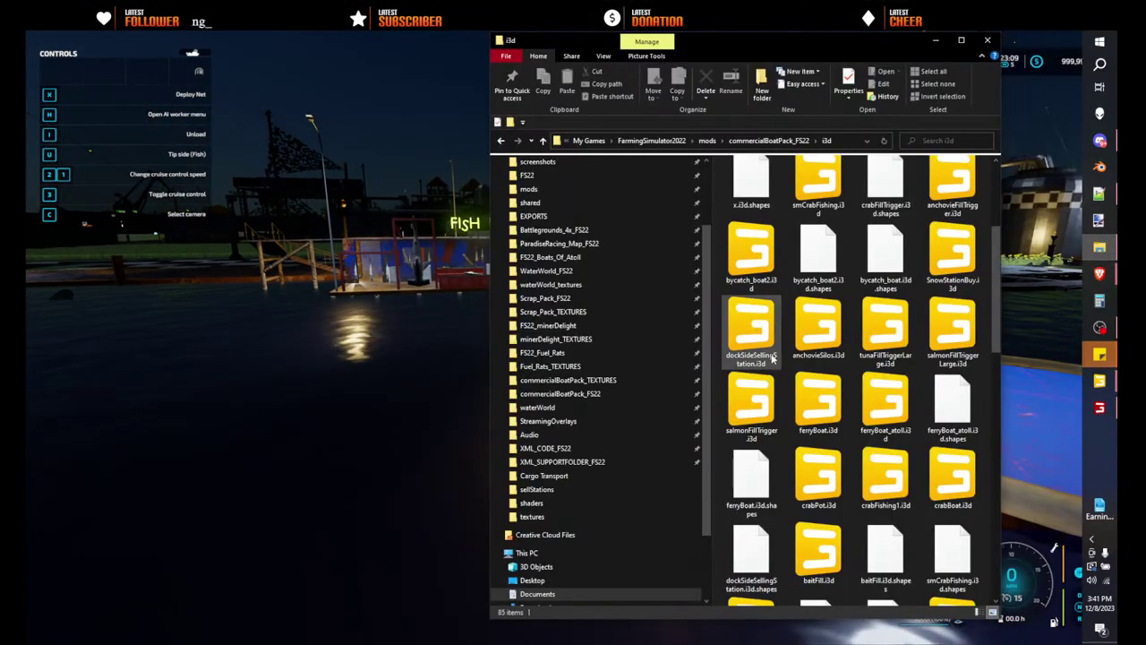
double_click(758, 268)
left_click(526, 413)
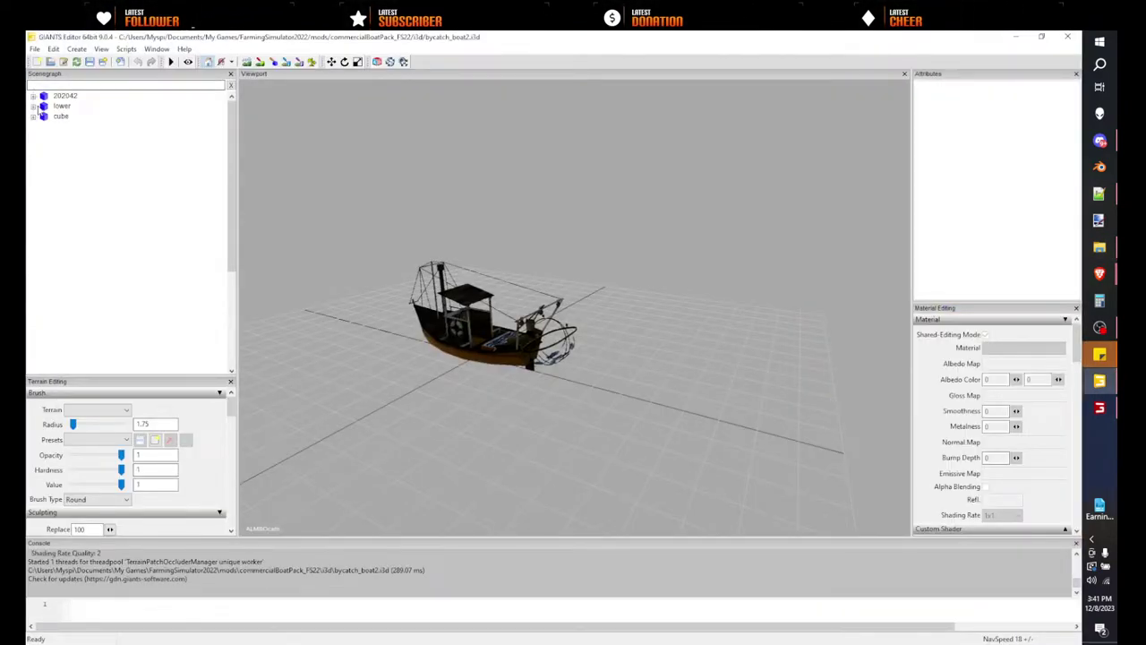
- Raise the dischargeNode under fillCats > dischargeNodes to Translate Y -0.897 and save the boat file
left_click(61, 107)
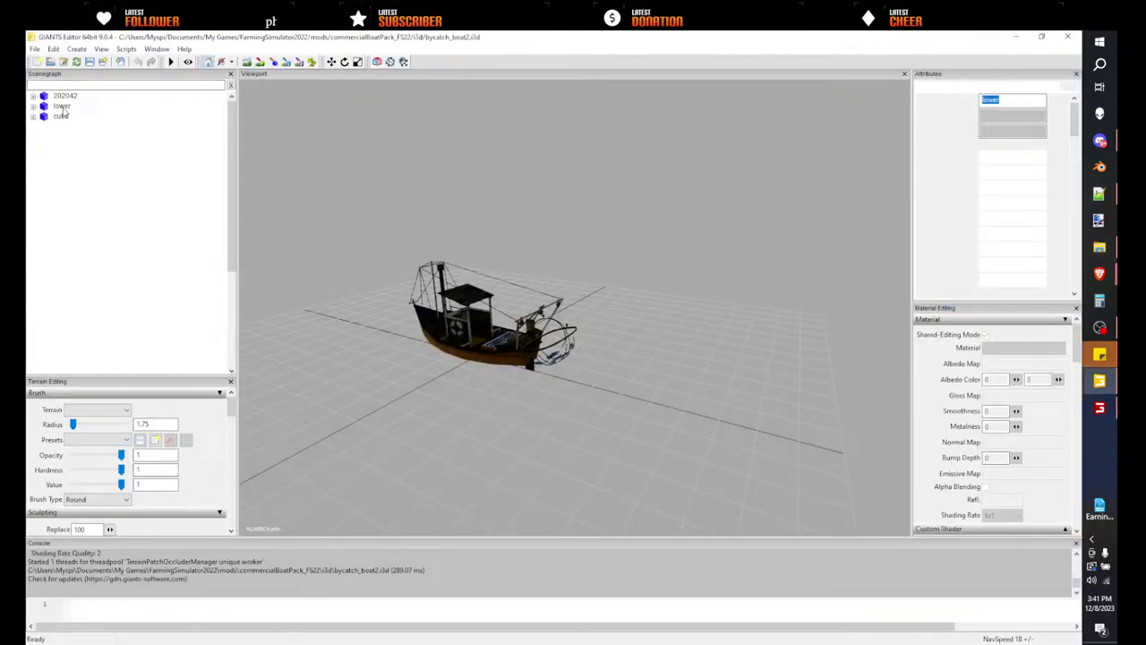
left_click(63, 96)
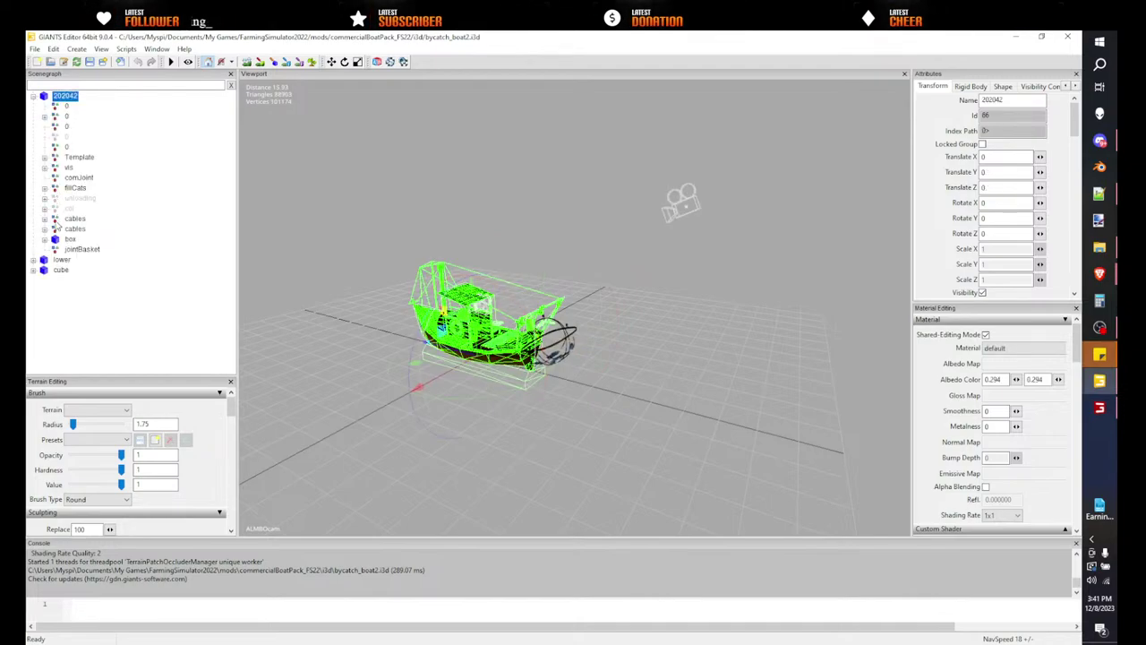
double_click(71, 189)
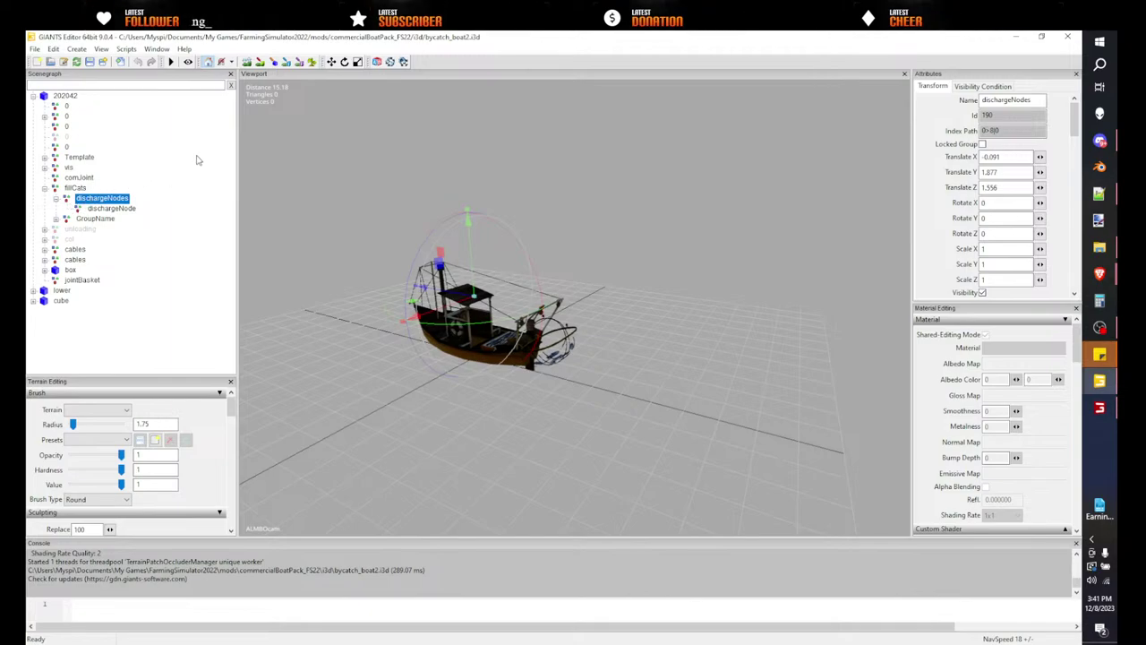
middle_click_drag(577, 286, 644, 229, "alt")
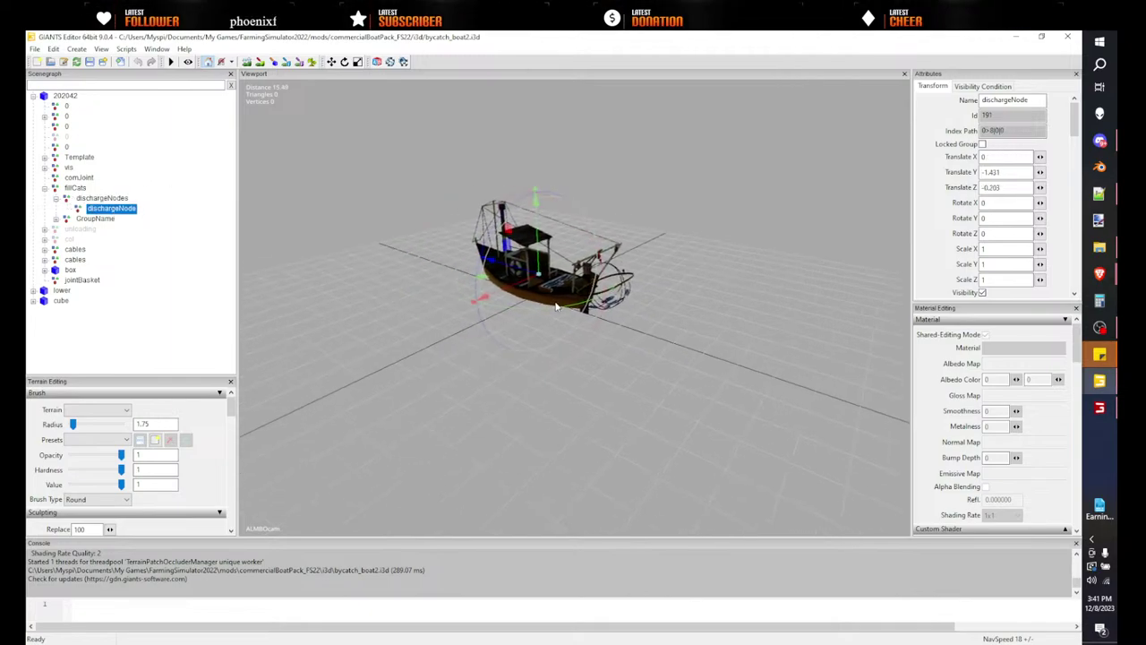
scroll(544, 311, "up", 10)
scroll(501, 268, "down", 6)
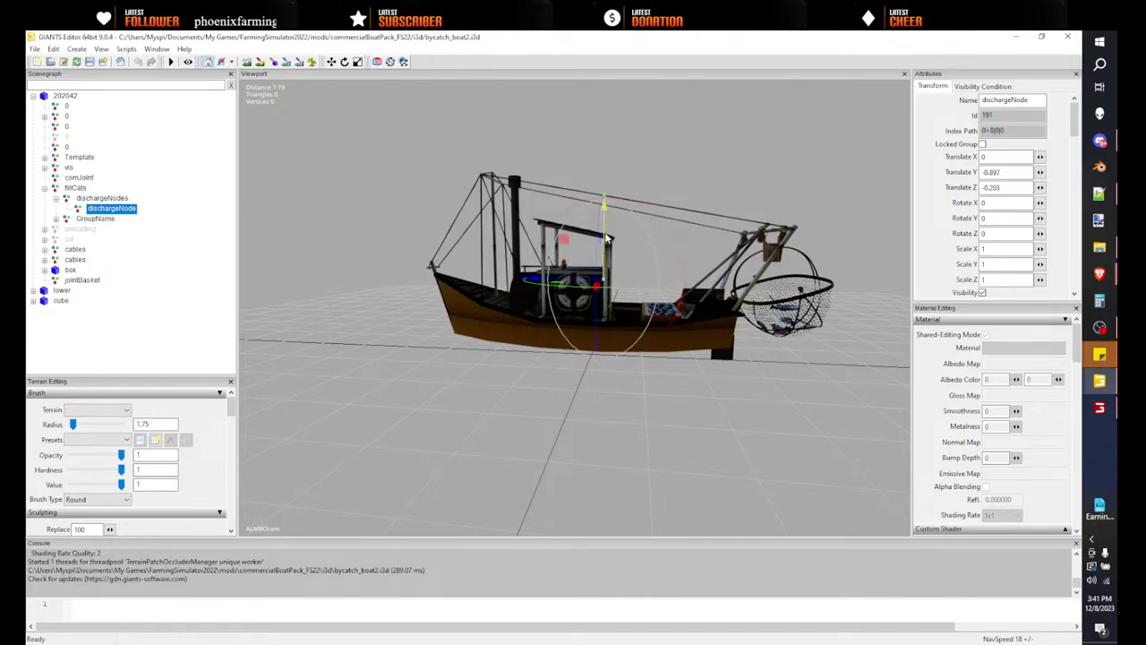
left_click(90, 64)
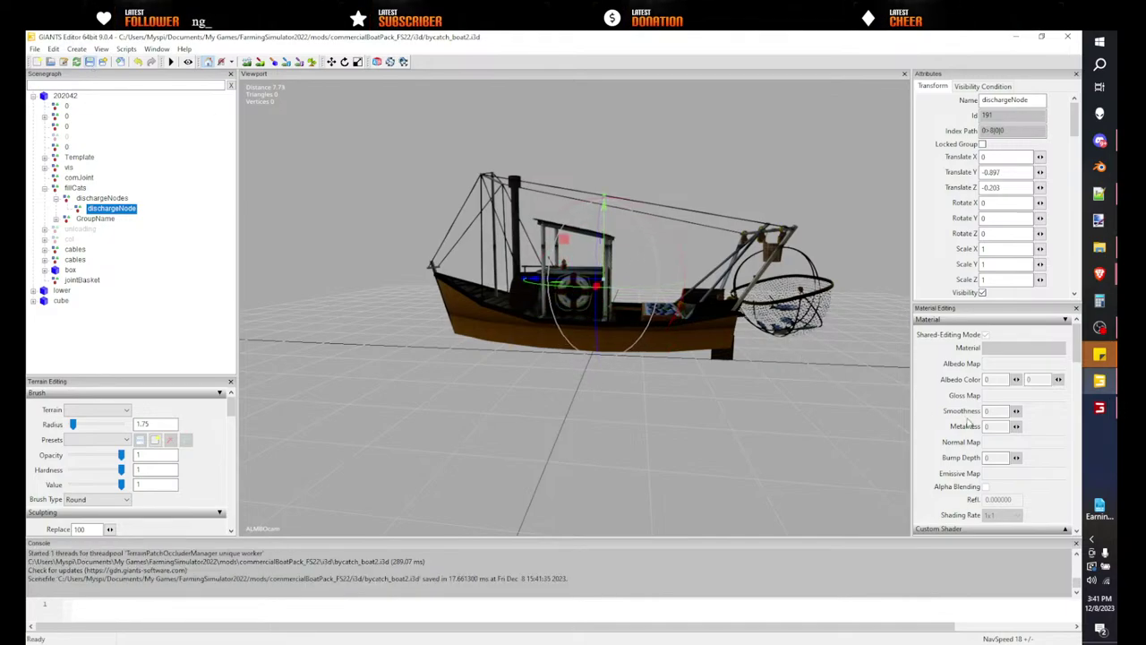
- Return to Farming Simulator, reload the vehicles with the console command gsVehicleReload false 100, and display the debug outlines
left_click(1101, 415)
key("grave")
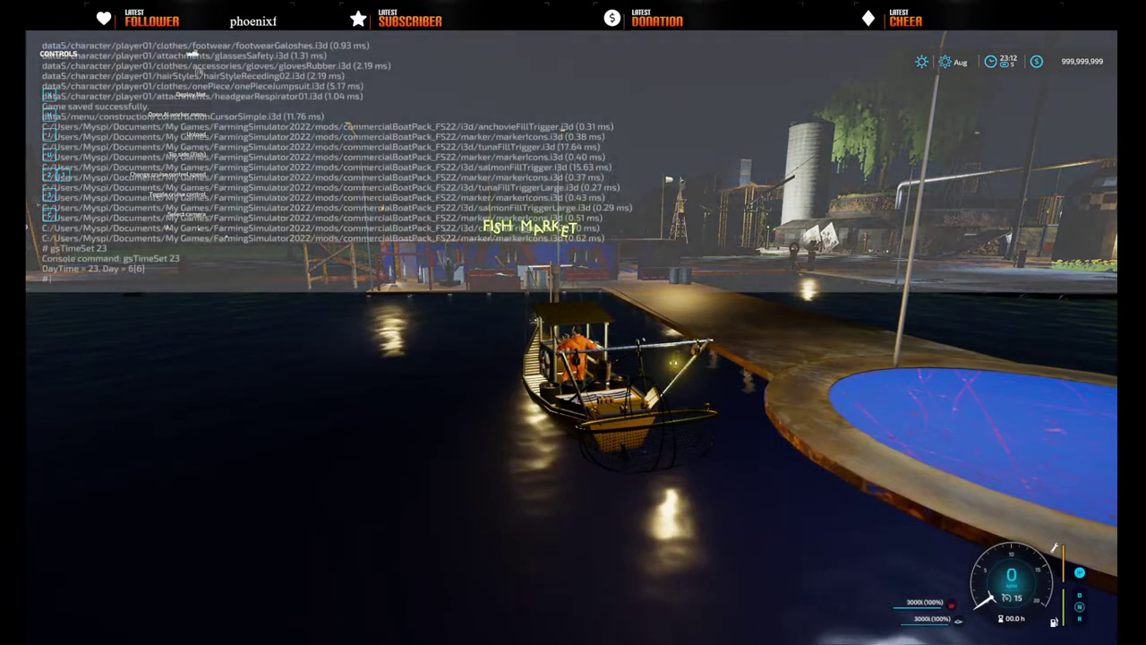
key("grave")
key("Up")
key("Up")
key("Return")
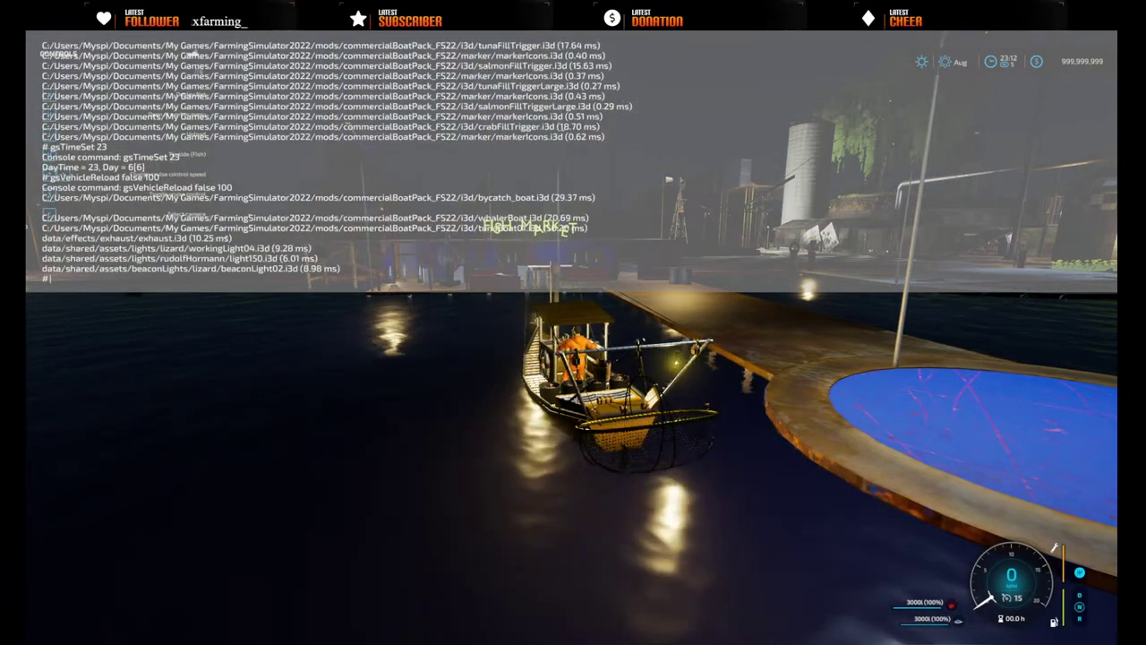
key("grave")
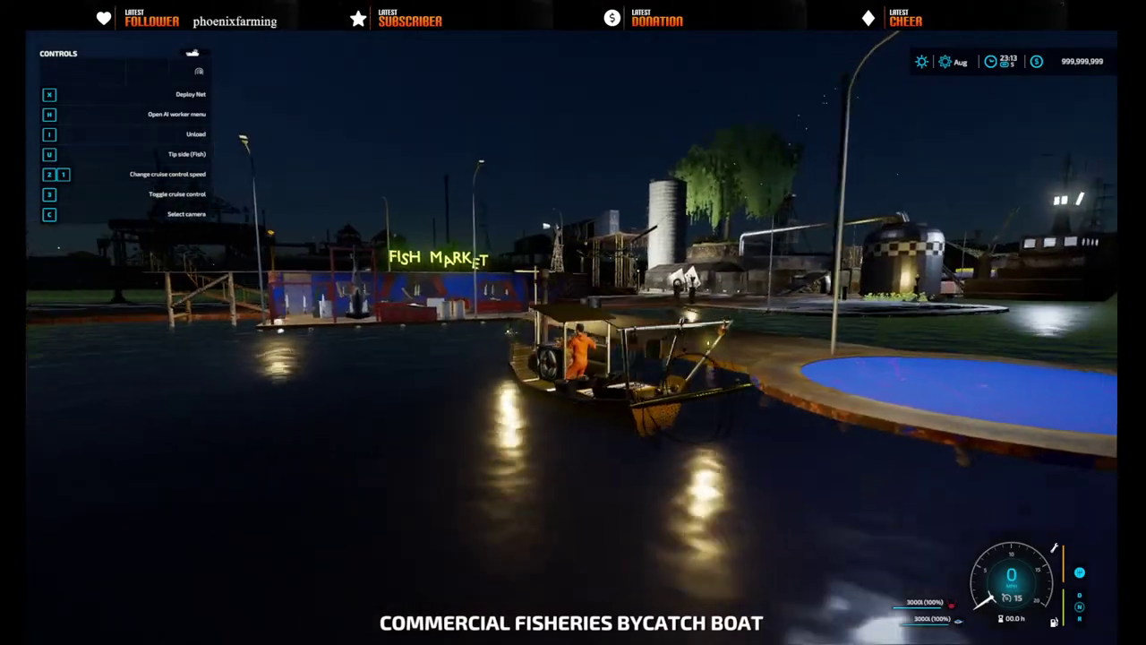
key("w")
key("F5")
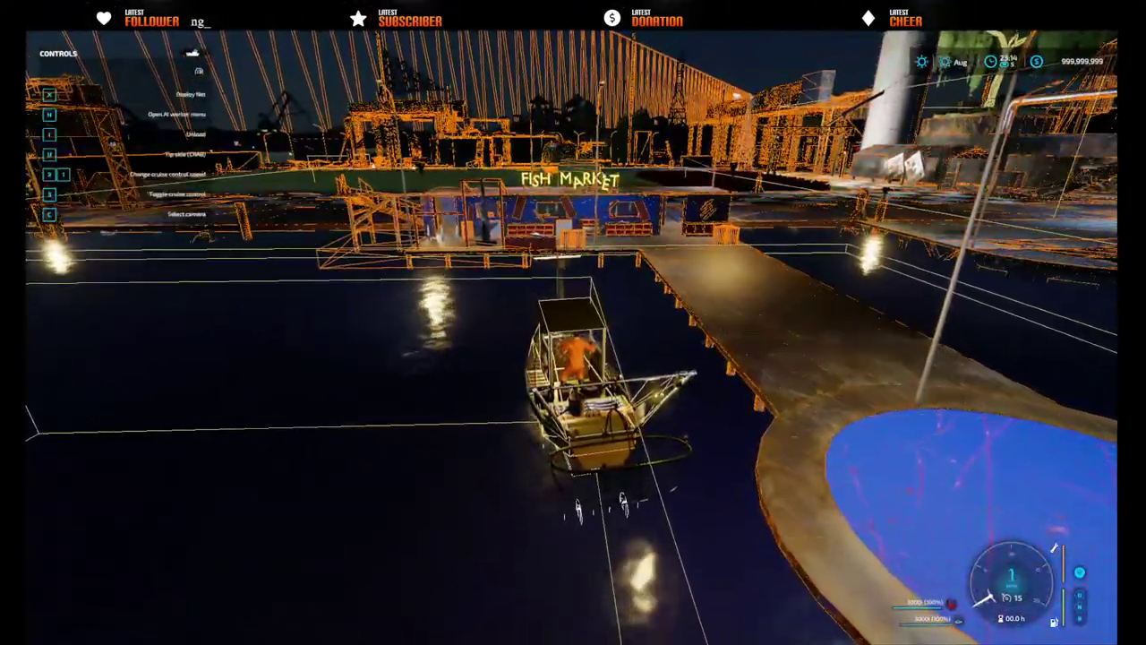
- Open bycatch_boat.xml from the commercialBoatPack_FS22 xml folder in Notepad++
key("super")
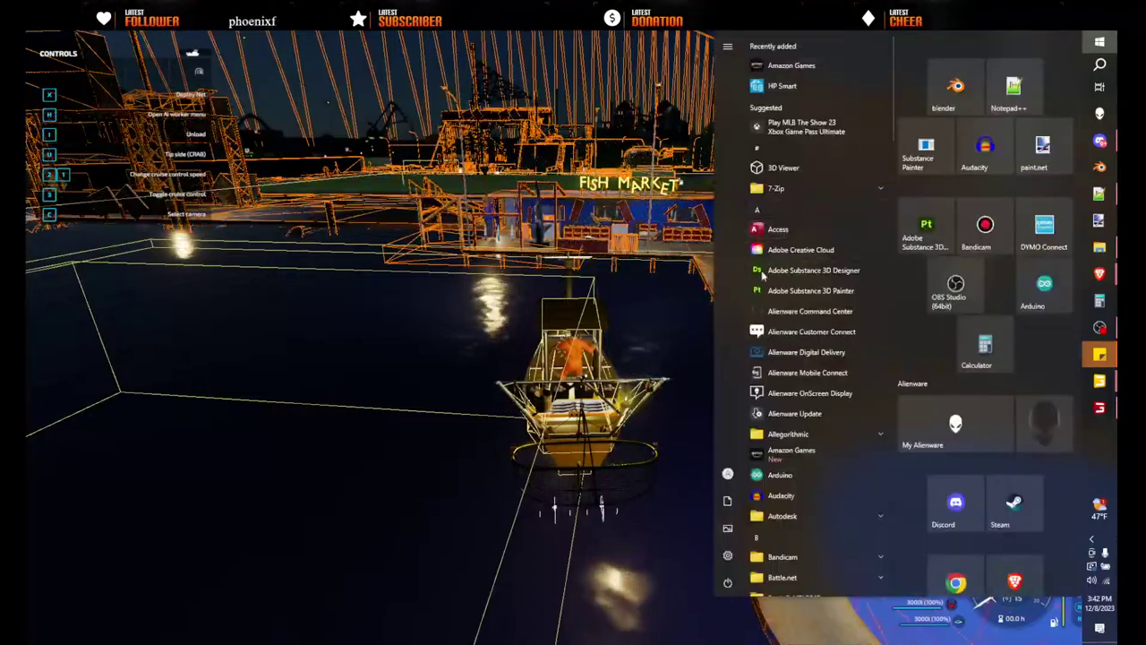
left_click(1100, 248)
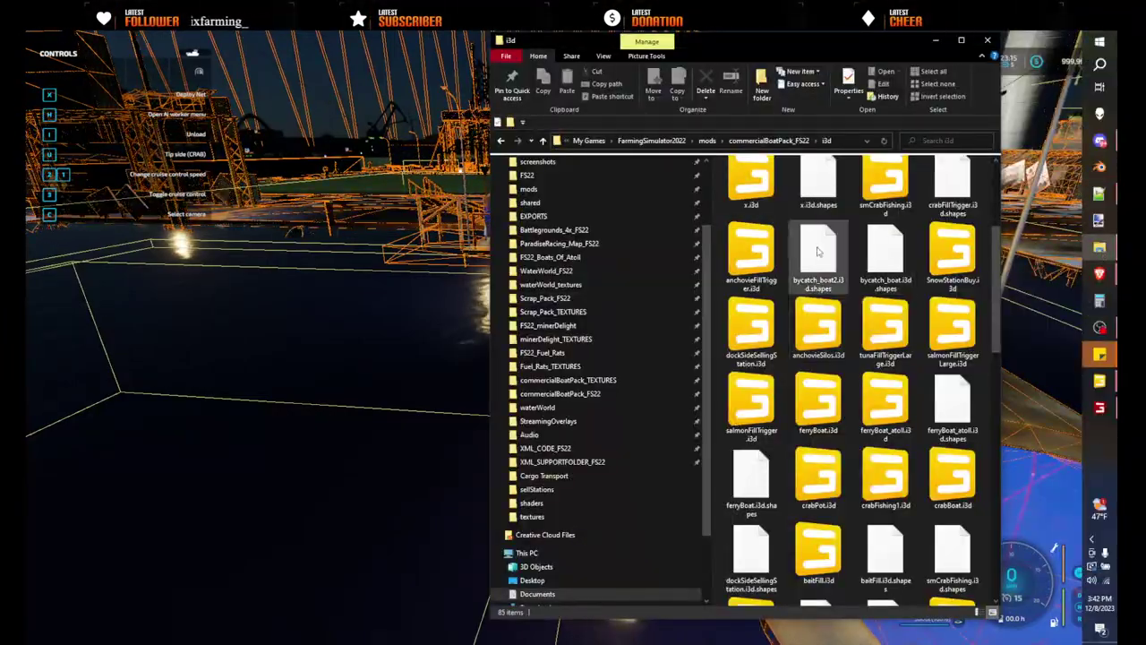
left_click(783, 145)
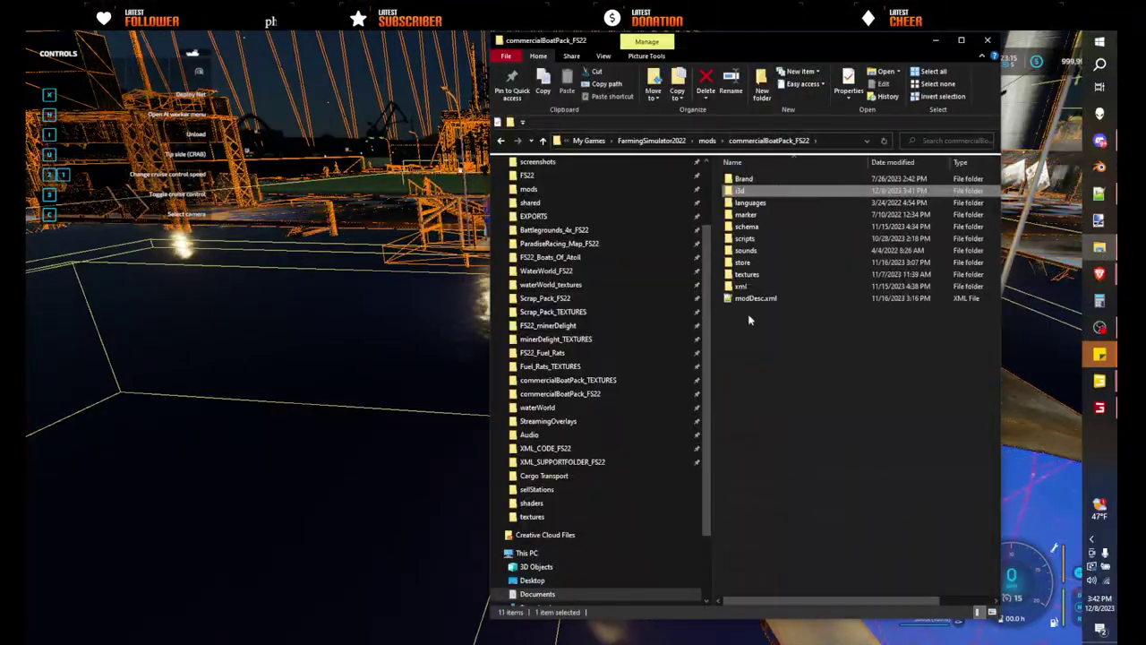
double_click(731, 287)
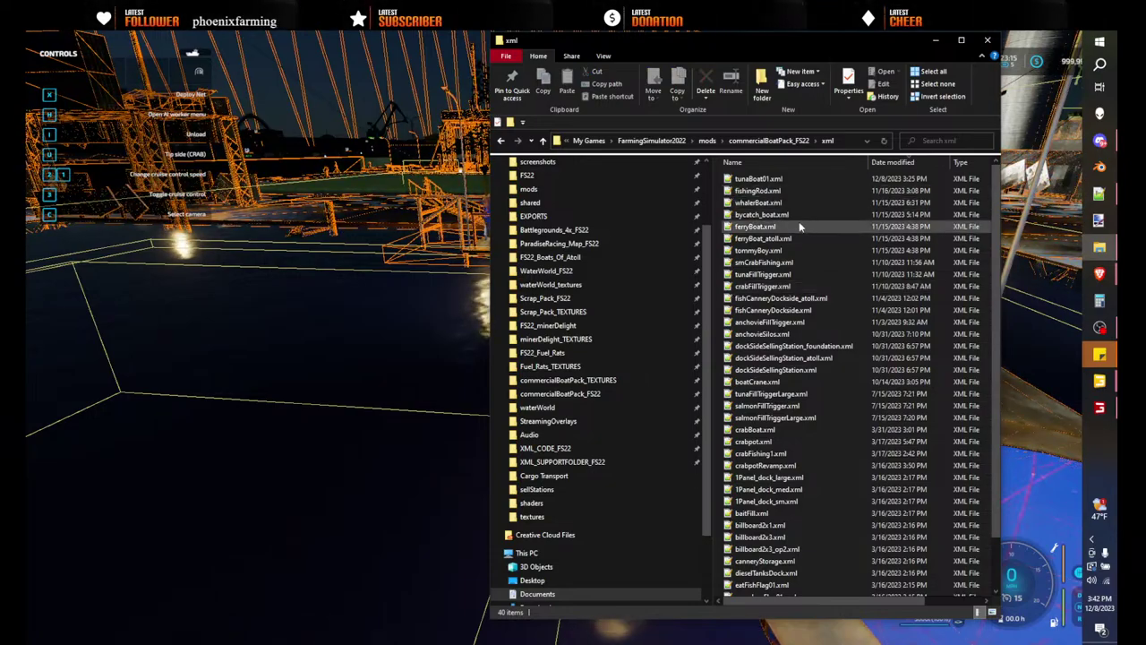
left_click(767, 214)
double_click(767, 215)
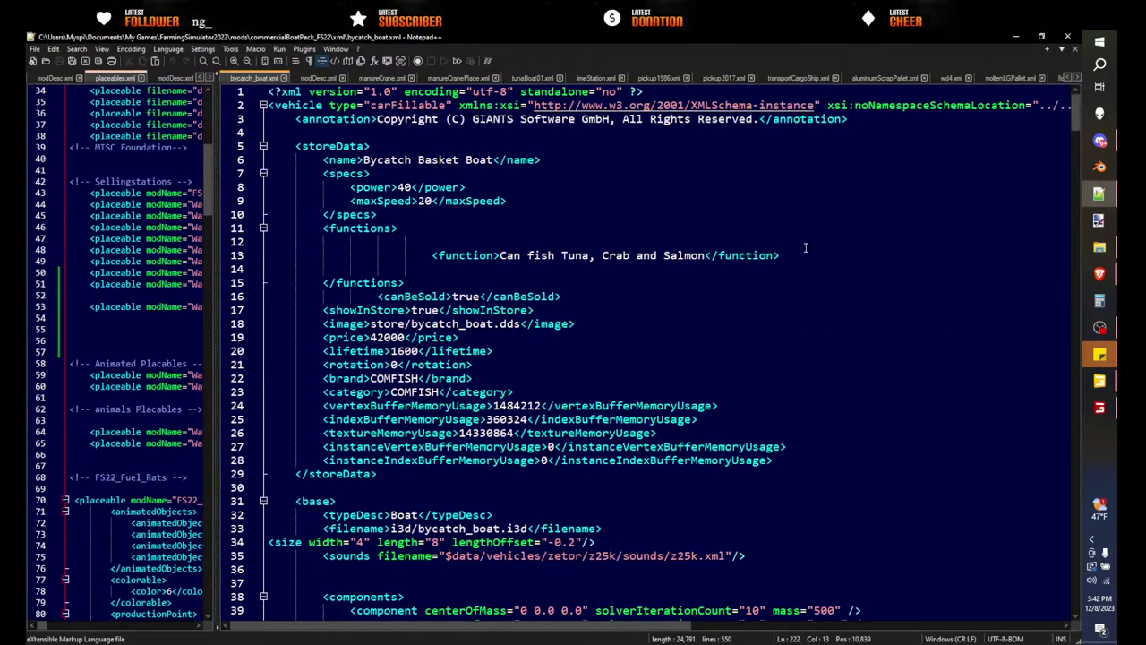
- Examine the fill unit, tip side and discharge node definitions in bycatch_boat.xml
scroll(805, 248, "down", 9)
scroll(813, 243, "down", 20)
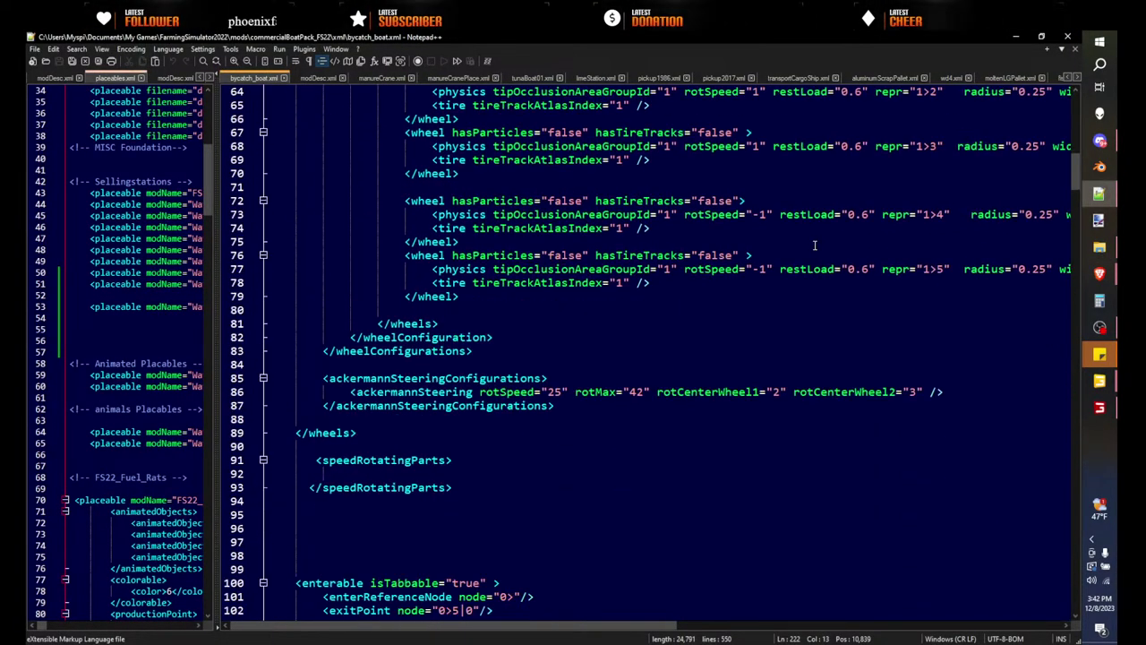
scroll(815, 244, "down", 20)
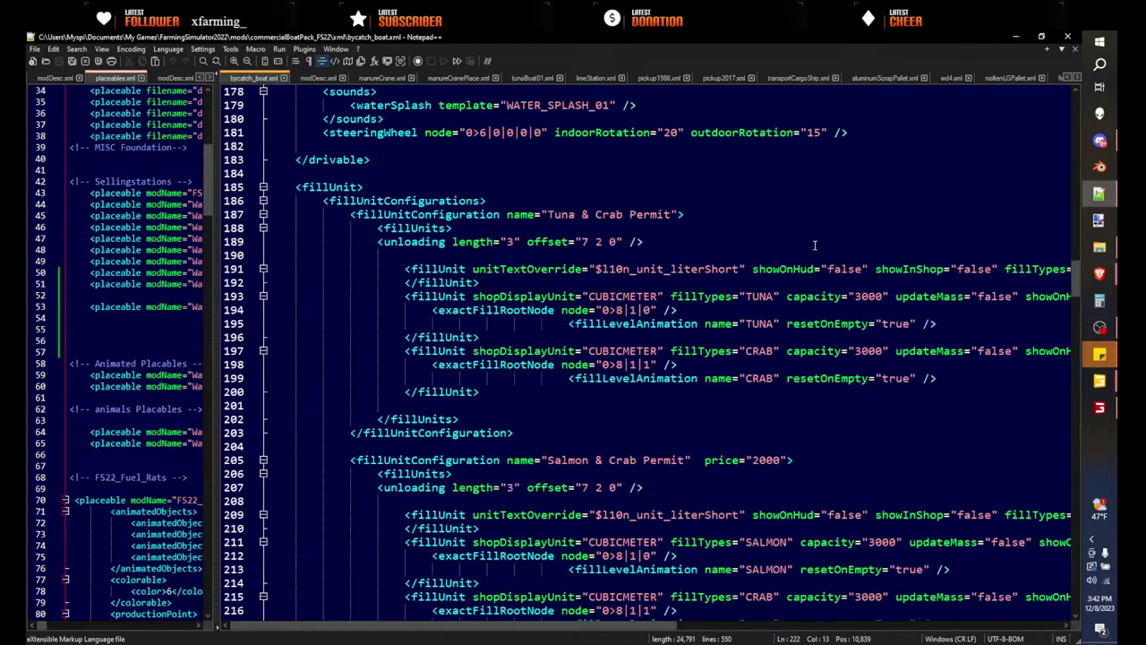
scroll(815, 244, "up", 2)
scroll(814, 245, "down", 15)
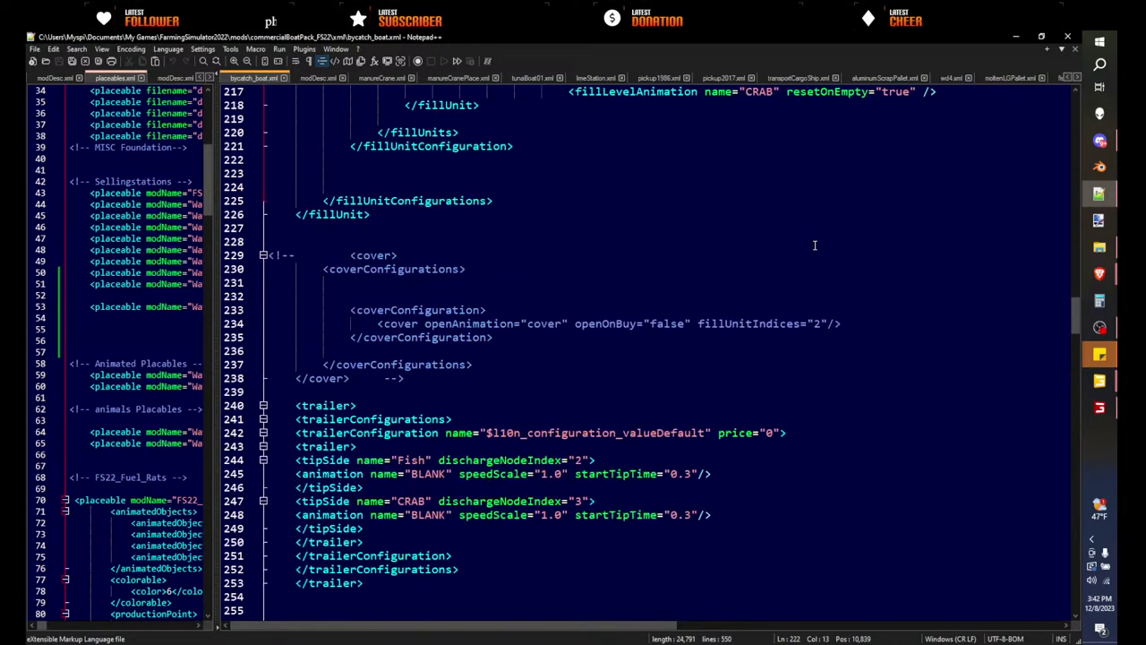
scroll(814, 244, "down", 12)
scroll(815, 245, "up", 2)
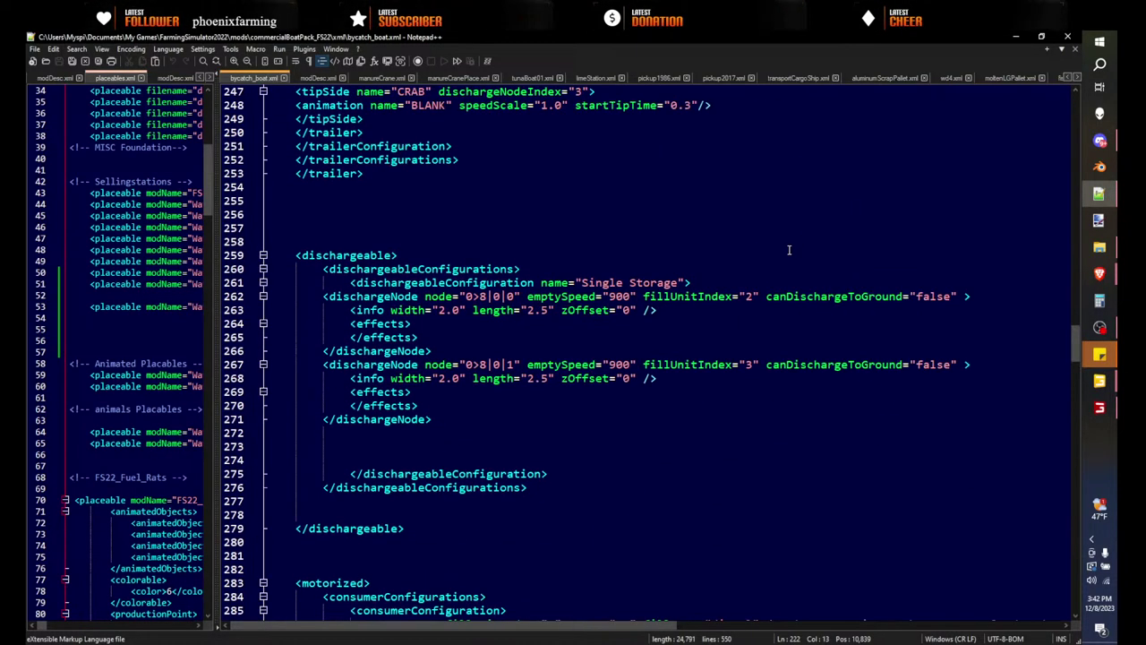